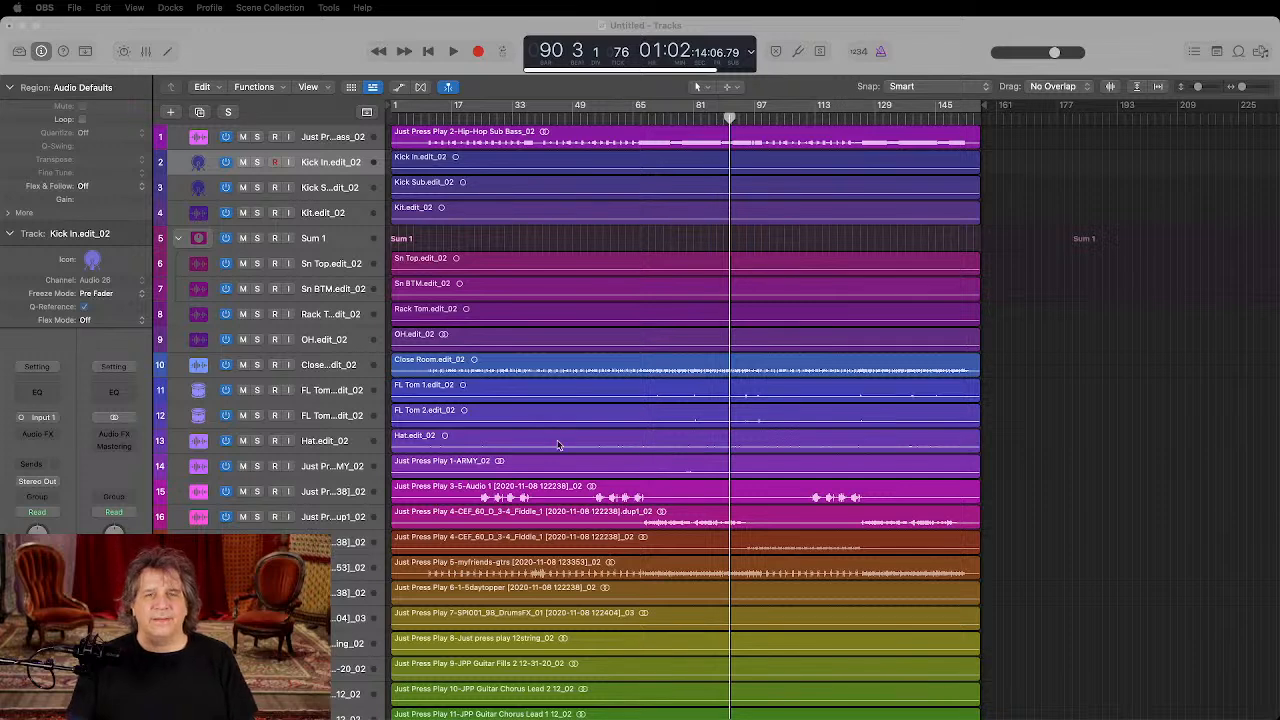
Step: Rename the Sum 1 track stack as SNARE
{"action": "double_click", "coordinate": [322, 238]}
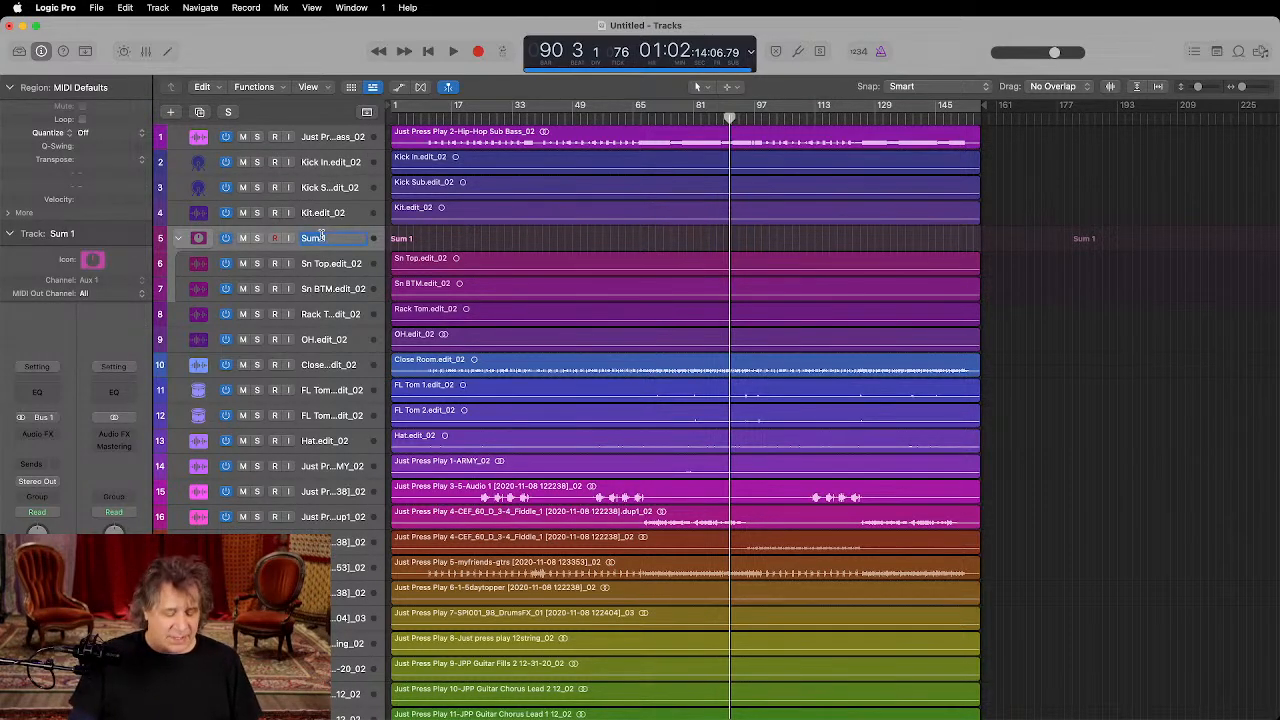
{"action": "type", "text": "S"}
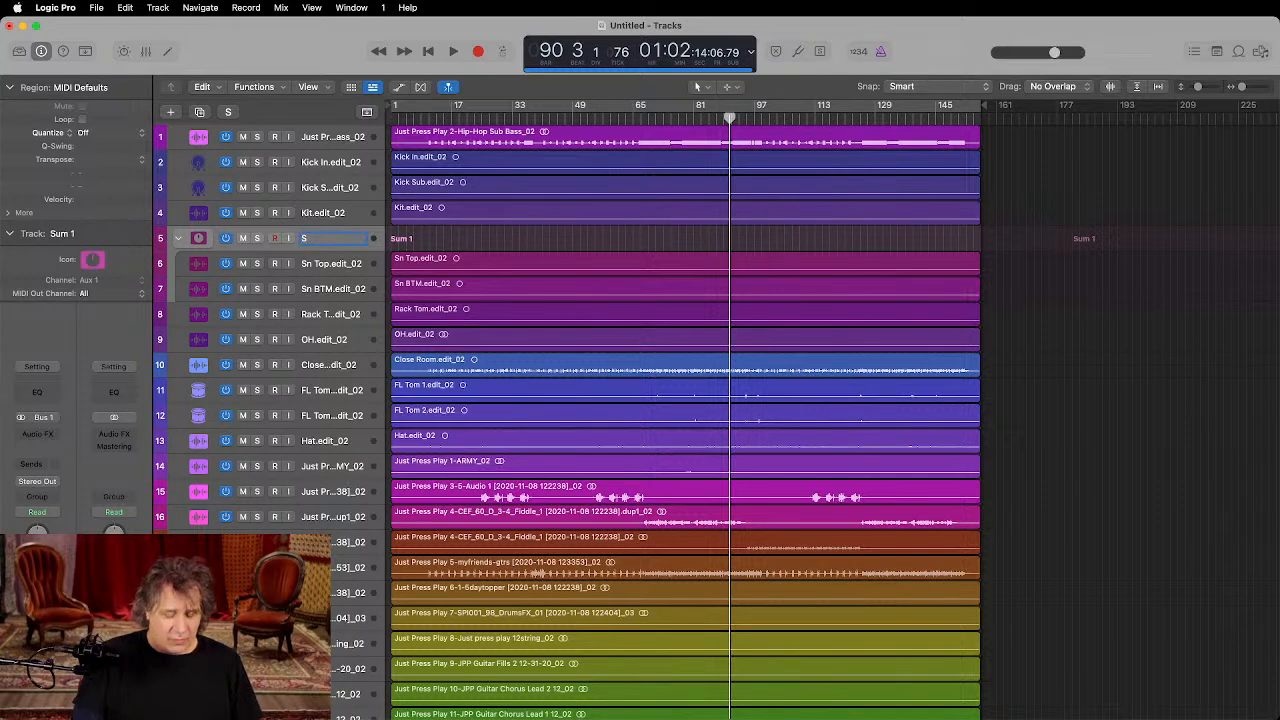
{"action": "type", "text": "NARE"}
{"action": "key", "text": "Return"}
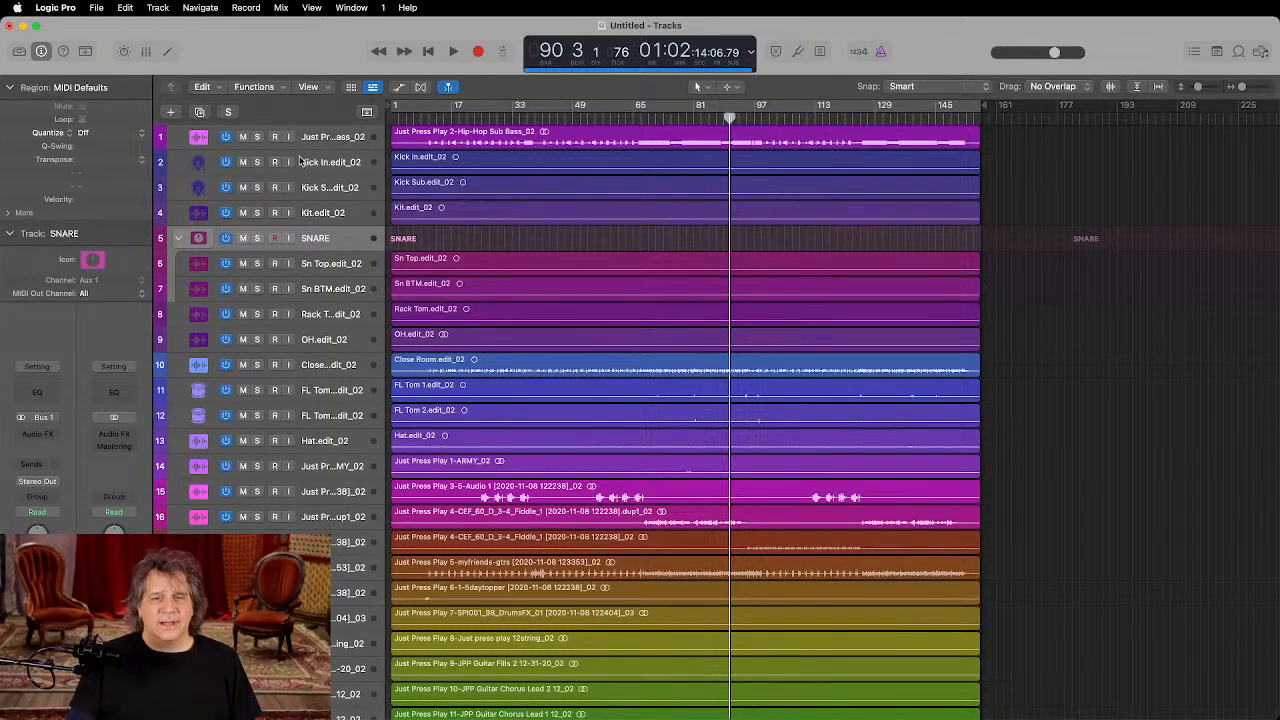
Step: Group the Kick In, Kick Sub and Kit tracks into a summing stack and name it KIK
{"action": "left_click", "coordinate": [330, 162]}
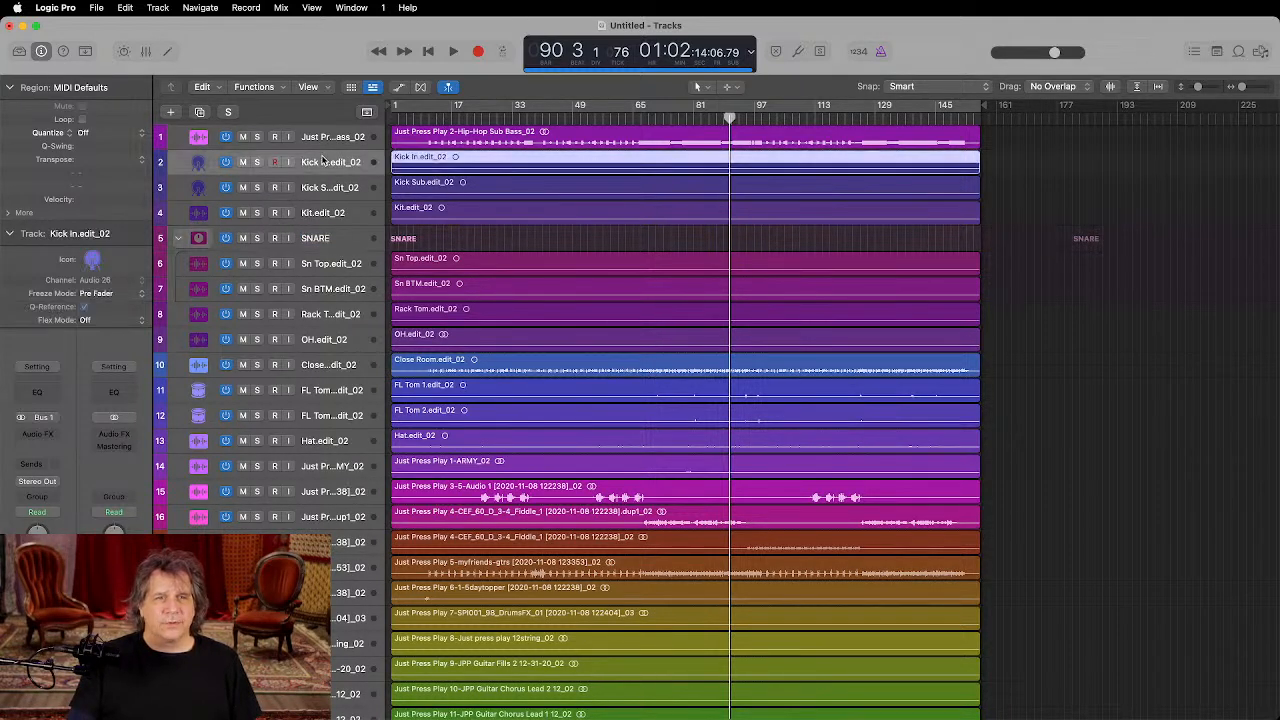
{"action": "left_click", "coordinate": [322, 212], "text": "shift"}
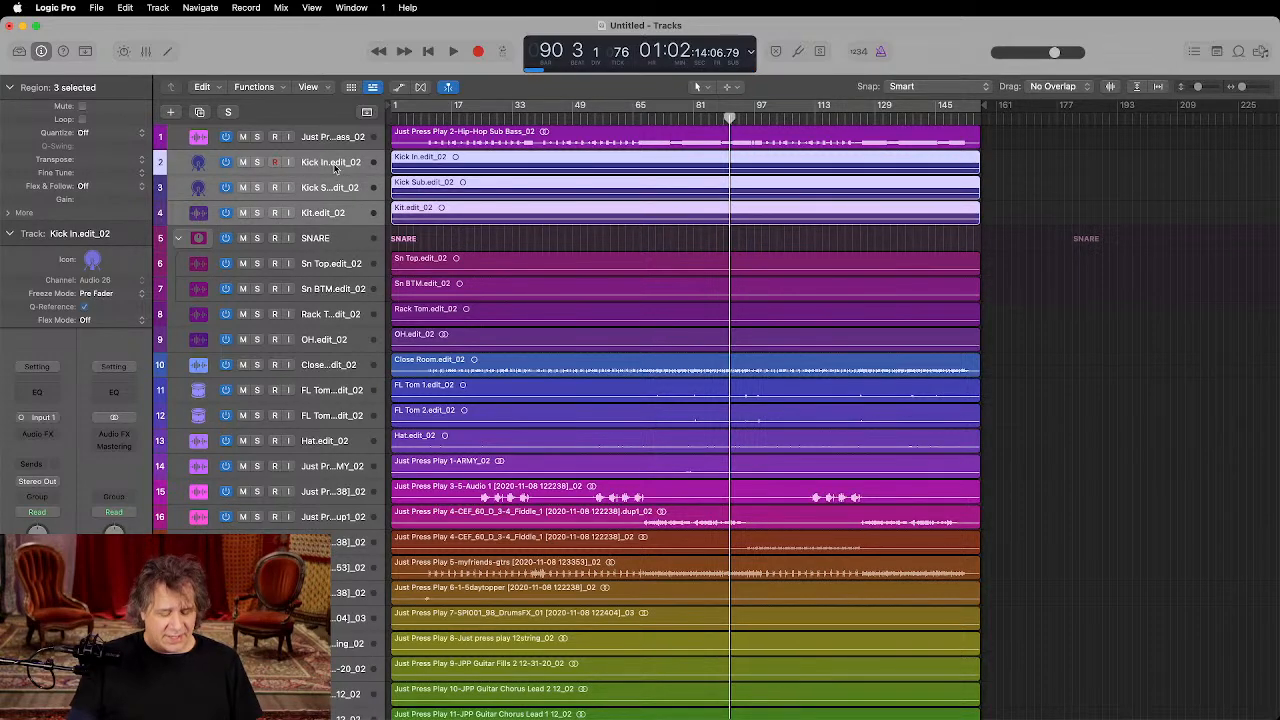
{"action": "key", "text": "super+shift+d"}
{"action": "key", "text": "Return"}
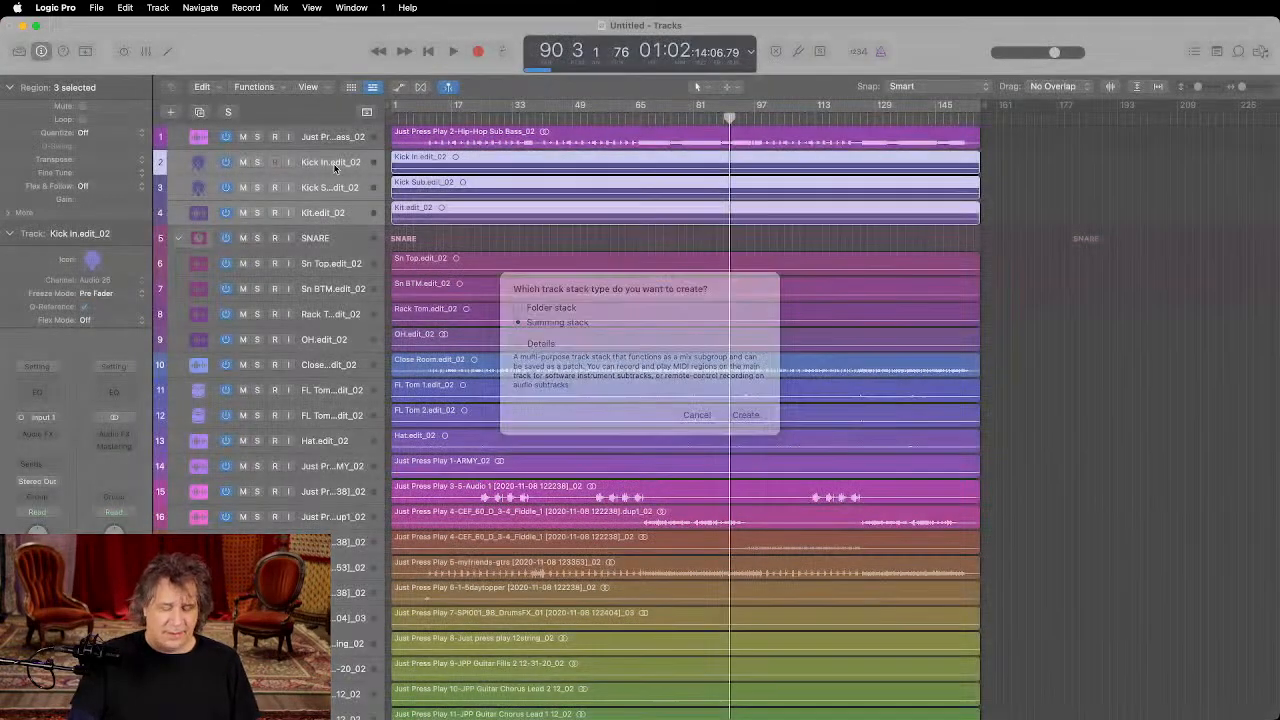
{"action": "double_click", "coordinate": [334, 165]}
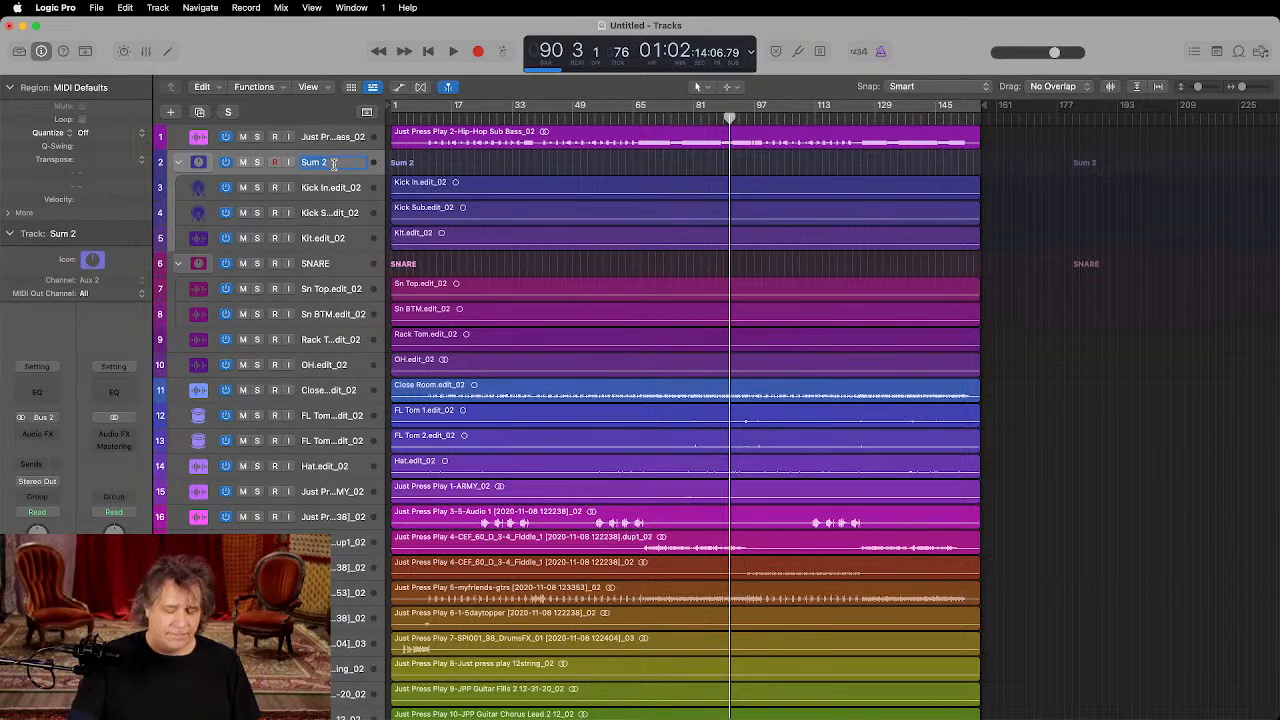
{"action": "type", "text": "Ki"}
{"action": "key", "text": "Return"}
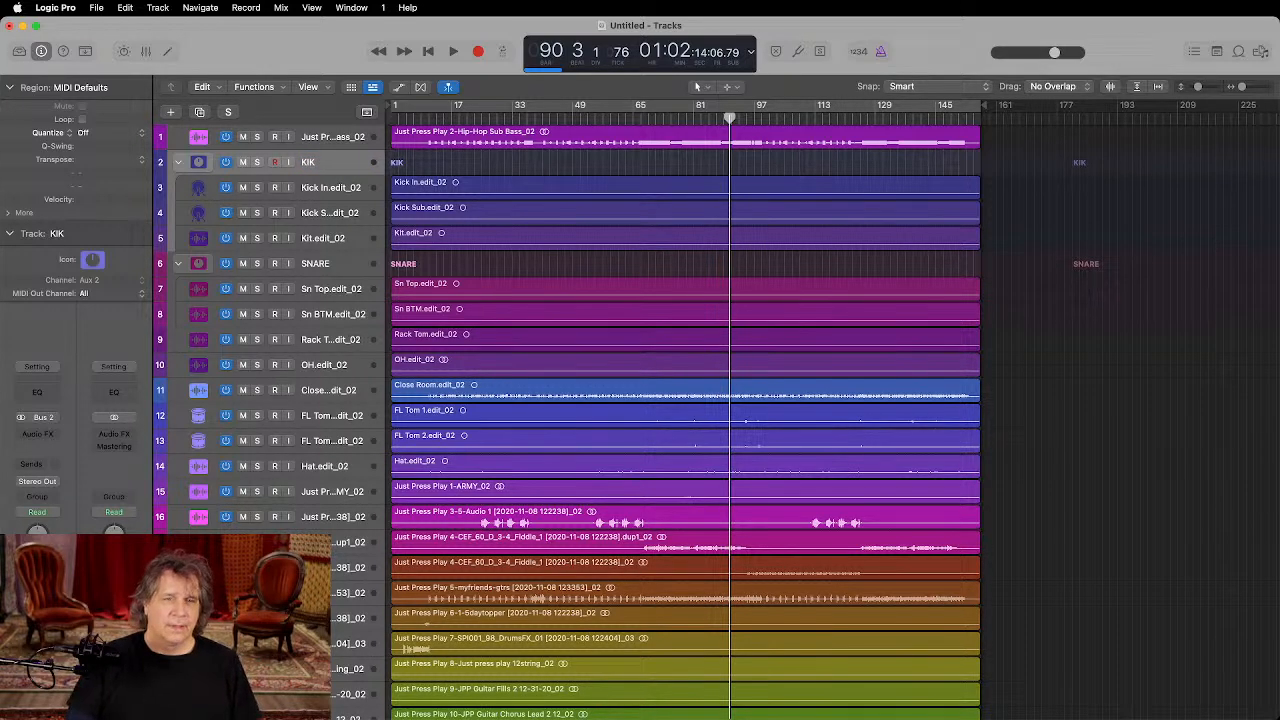
Step: Color the Kick In, Kick Sub and Kit tracks dark green
{"action": "left_click", "coordinate": [330, 182]}
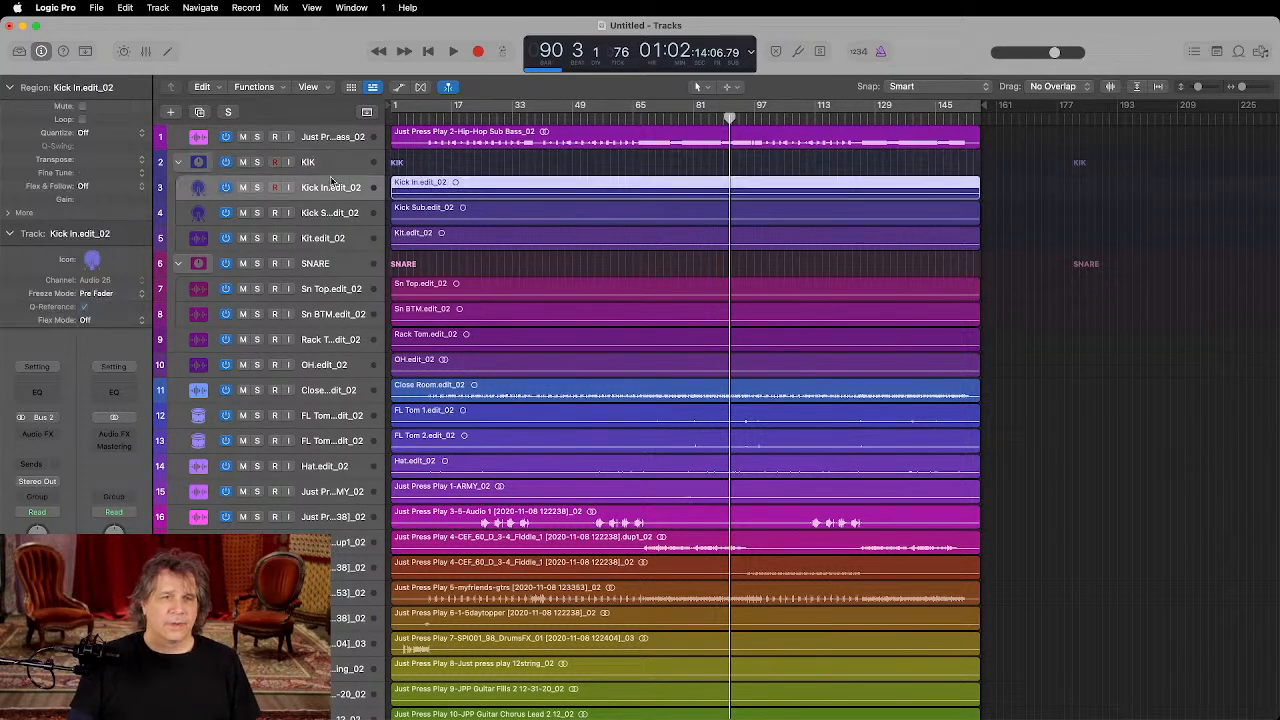
{"action": "left_click", "coordinate": [325, 236], "text": "shift"}
{"action": "key", "text": "alt+c"}
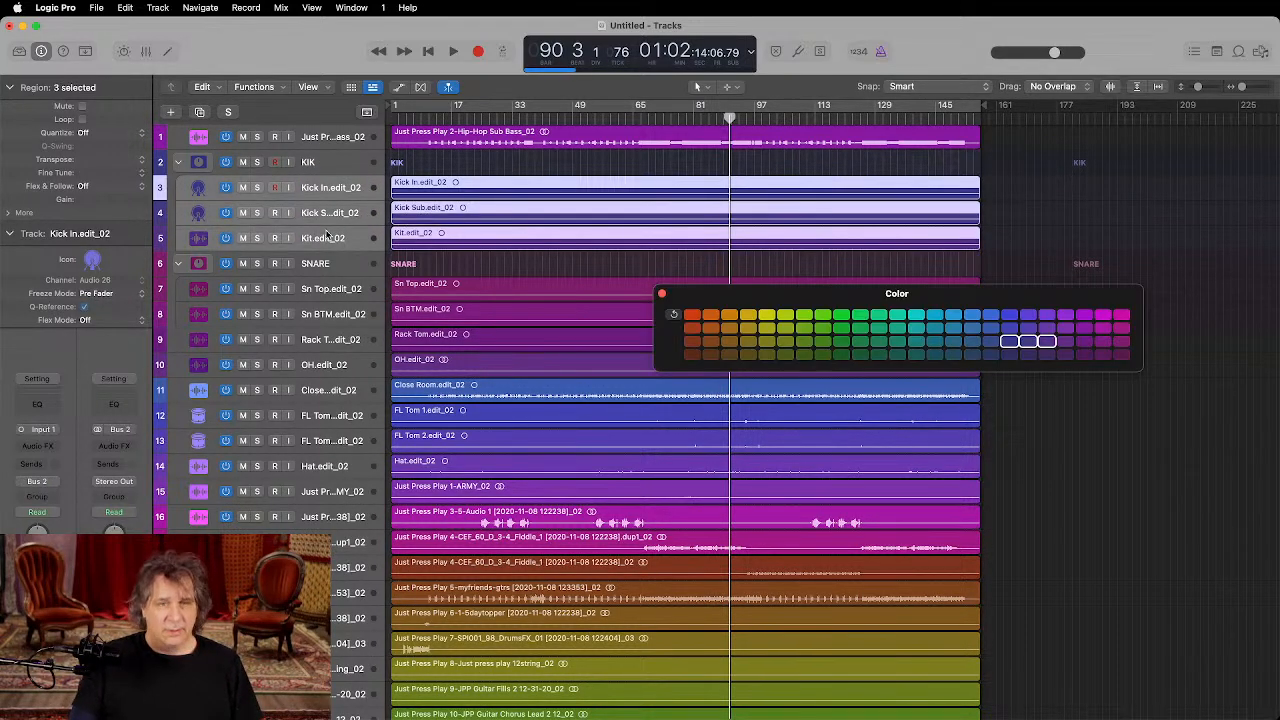
{"action": "left_click", "coordinate": [806, 355]}
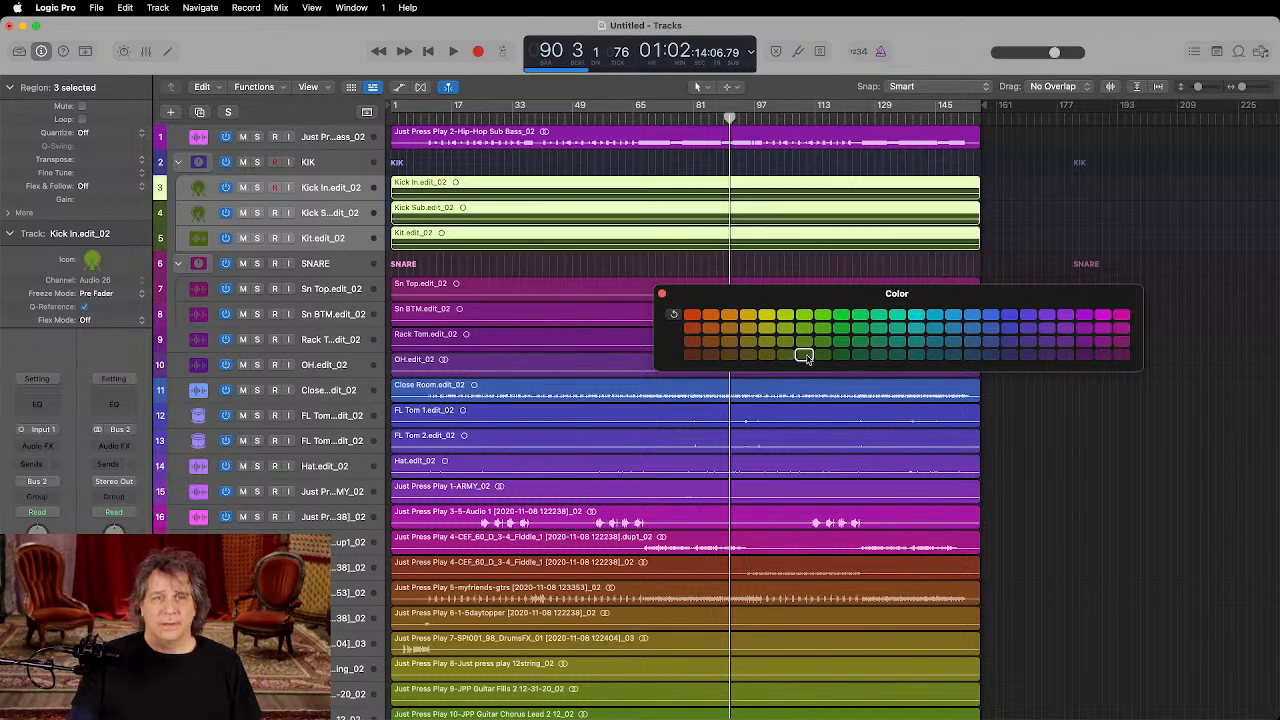
Step: Color all tracks from Sn Top through Hat dark olive and close the color palette
{"action": "left_click", "coordinate": [333, 289]}
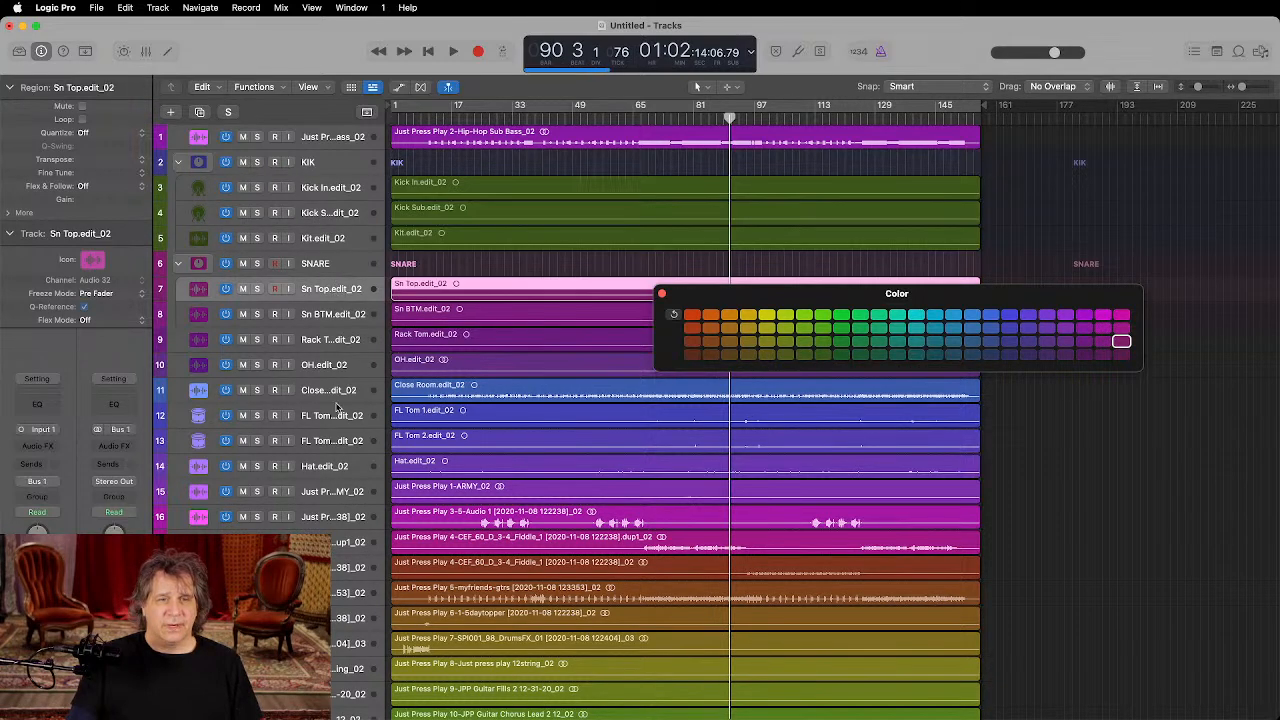
{"action": "left_click", "coordinate": [337, 469], "text": "shift"}
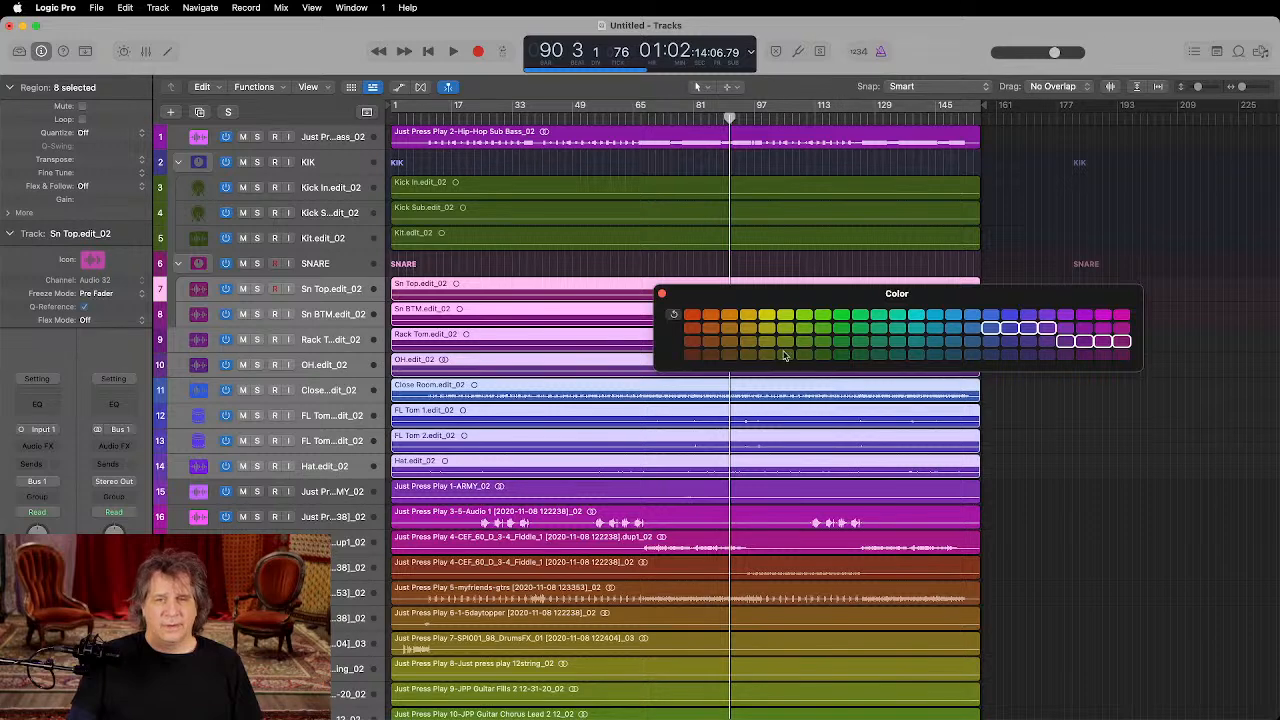
{"action": "left_click", "coordinate": [785, 356]}
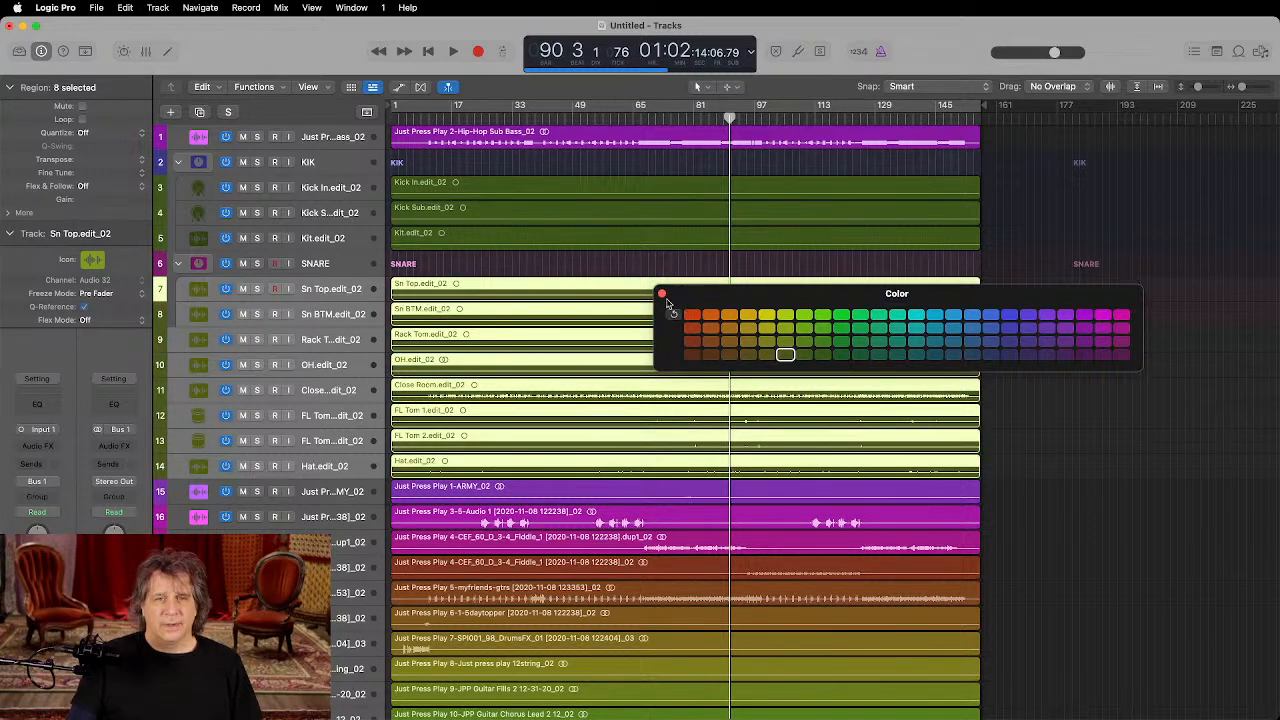
{"action": "left_click", "coordinate": [662, 295]}
Step: Color the SNARE and KIK stack tracks the same dark blue
{"action": "left_click", "coordinate": [324, 266]}
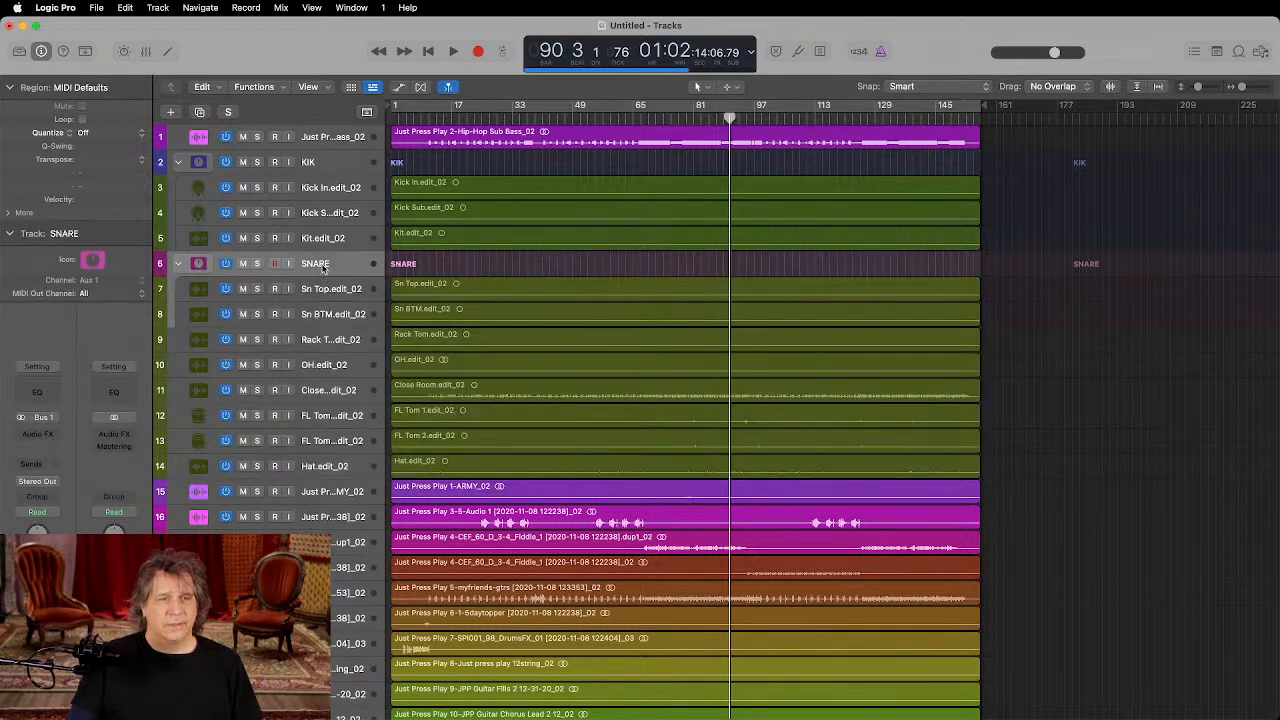
{"action": "key", "text": "alt+c"}
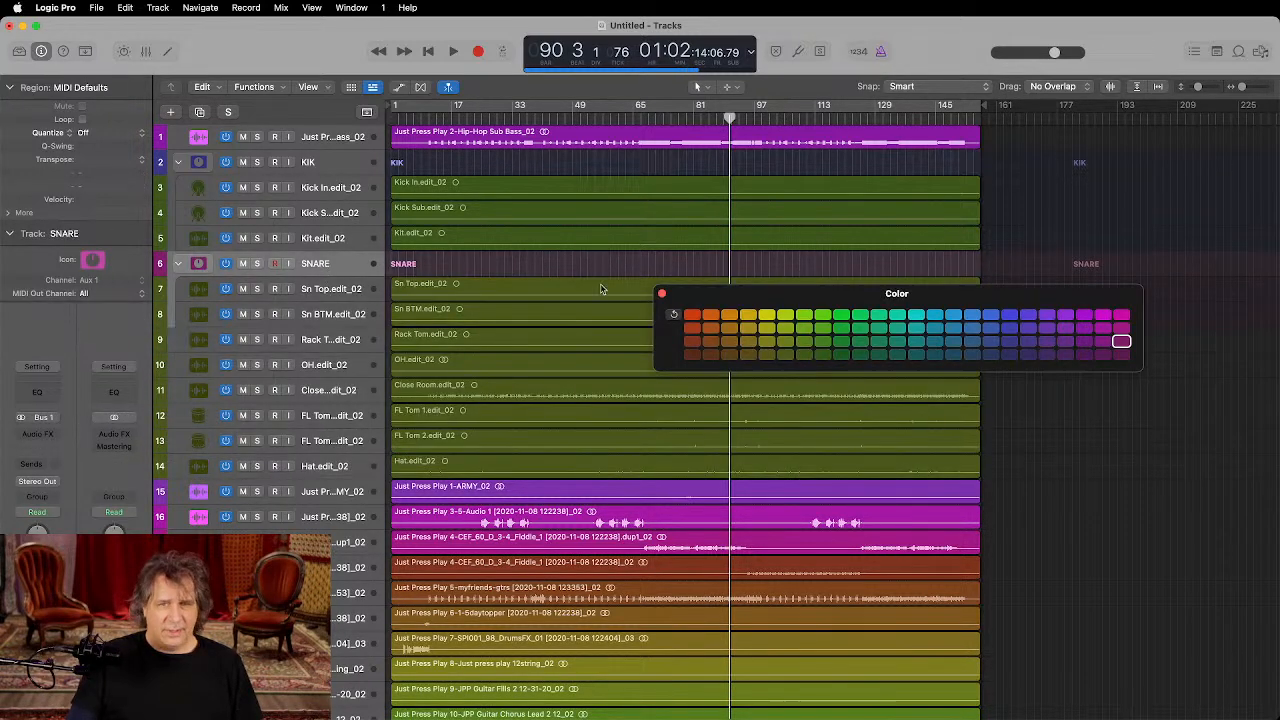
{"action": "left_click", "coordinate": [934, 355]}
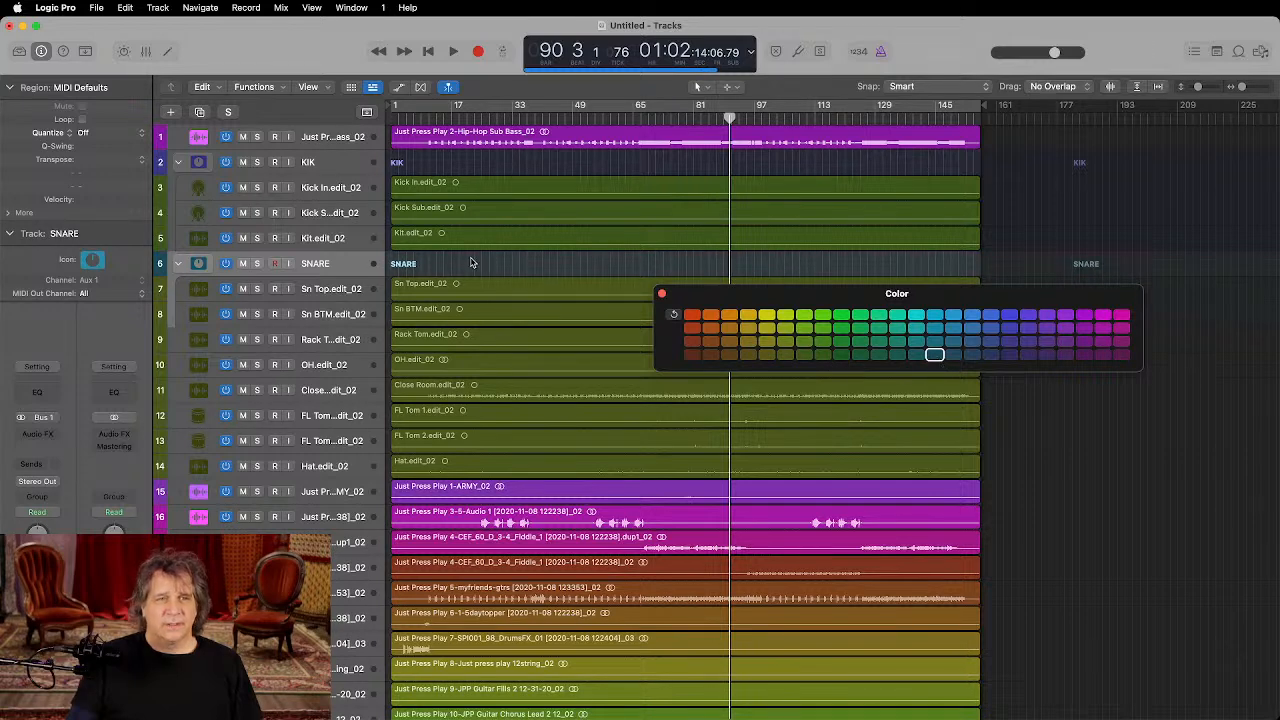
{"action": "left_click", "coordinate": [953, 355]}
{"action": "left_click", "coordinate": [300, 163]}
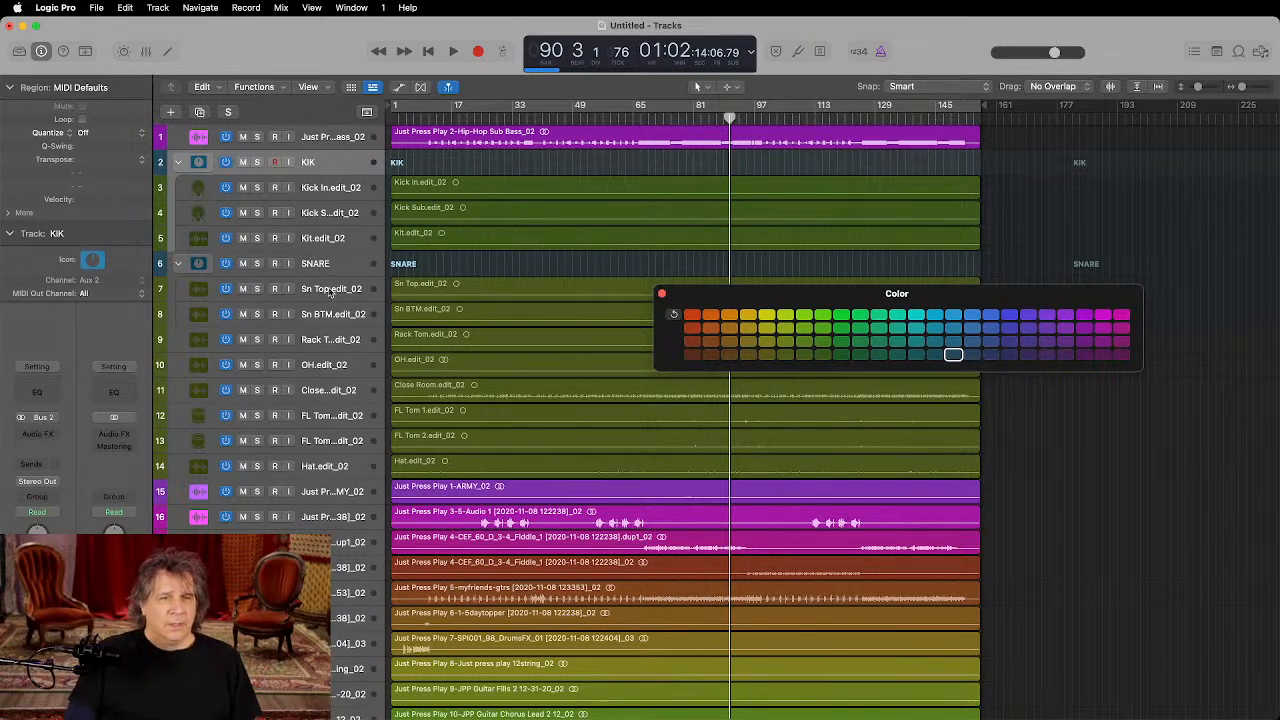
Step: Move the FL Tom 1 and FL Tom 2 tracks directly below the Rack Tom track
{"action": "left_click", "coordinate": [335, 345]}
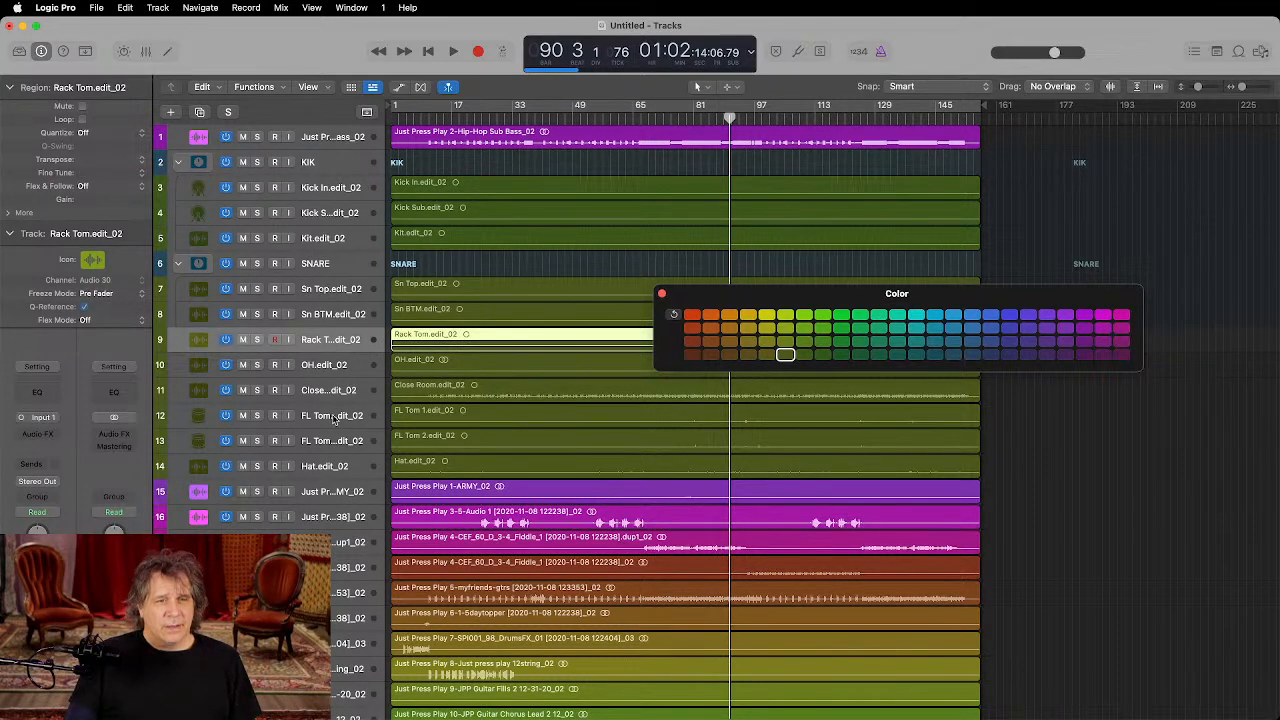
{"action": "left_click_drag", "start_coordinate": [335, 420], "coordinate": [335, 362]}
{"action": "left_click_drag", "start_coordinate": [345, 440], "coordinate": [342, 390]}
Step: Group the Rack Tom, FL Tom 1 and FL Tom 2 tracks into a summing stack and name it TOMS
{"action": "left_click", "coordinate": [338, 345], "text": "shift"}
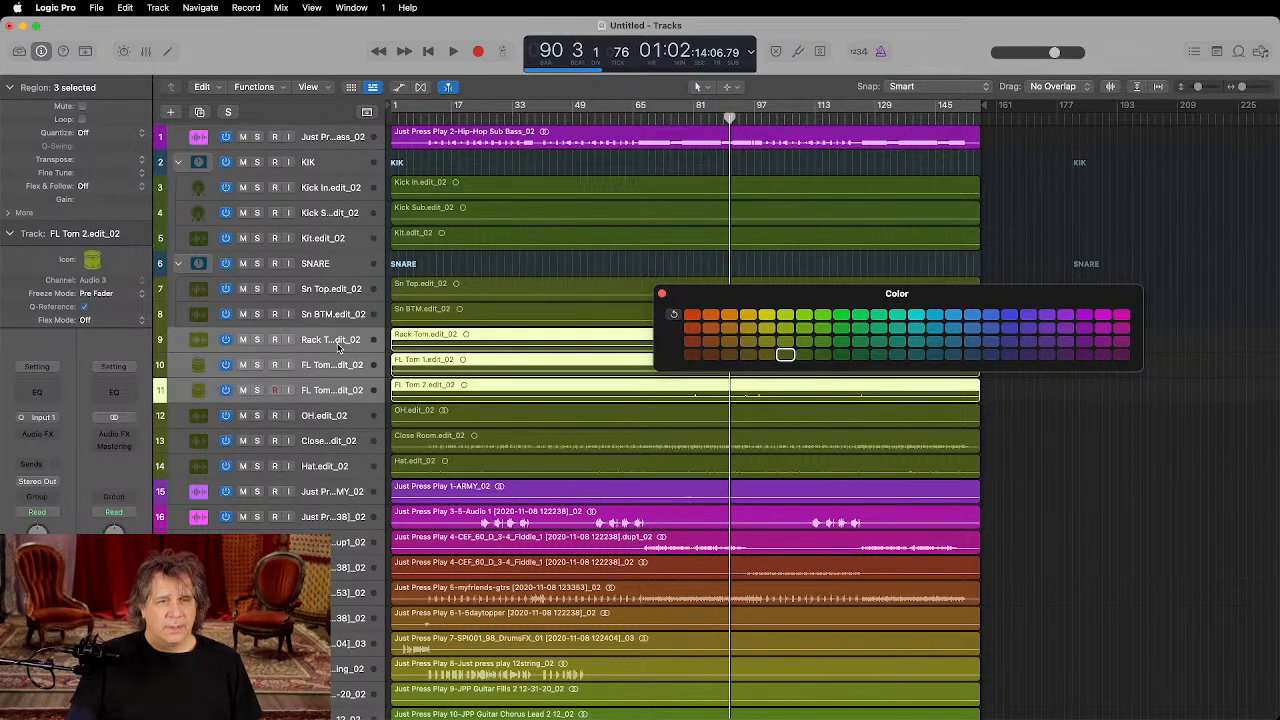
{"action": "key", "text": "super+shift+d"}
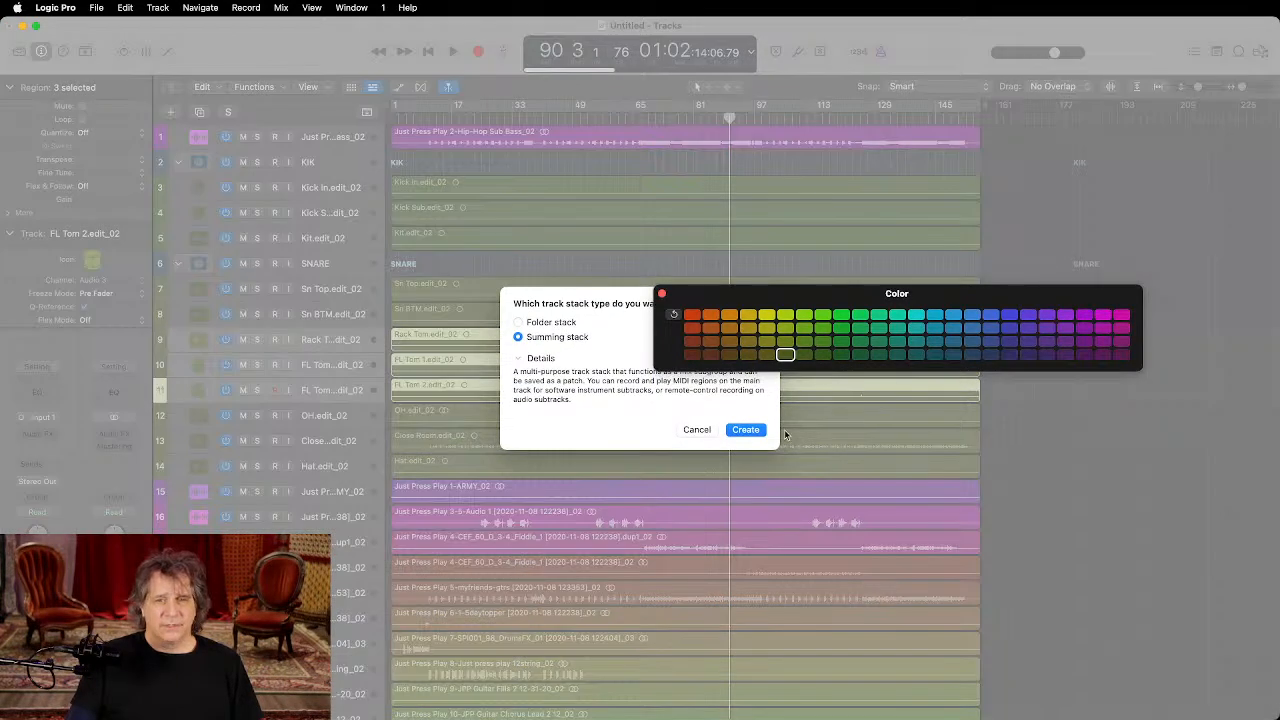
{"action": "left_click", "coordinate": [745, 429]}
{"action": "double_click", "coordinate": [318, 338]}
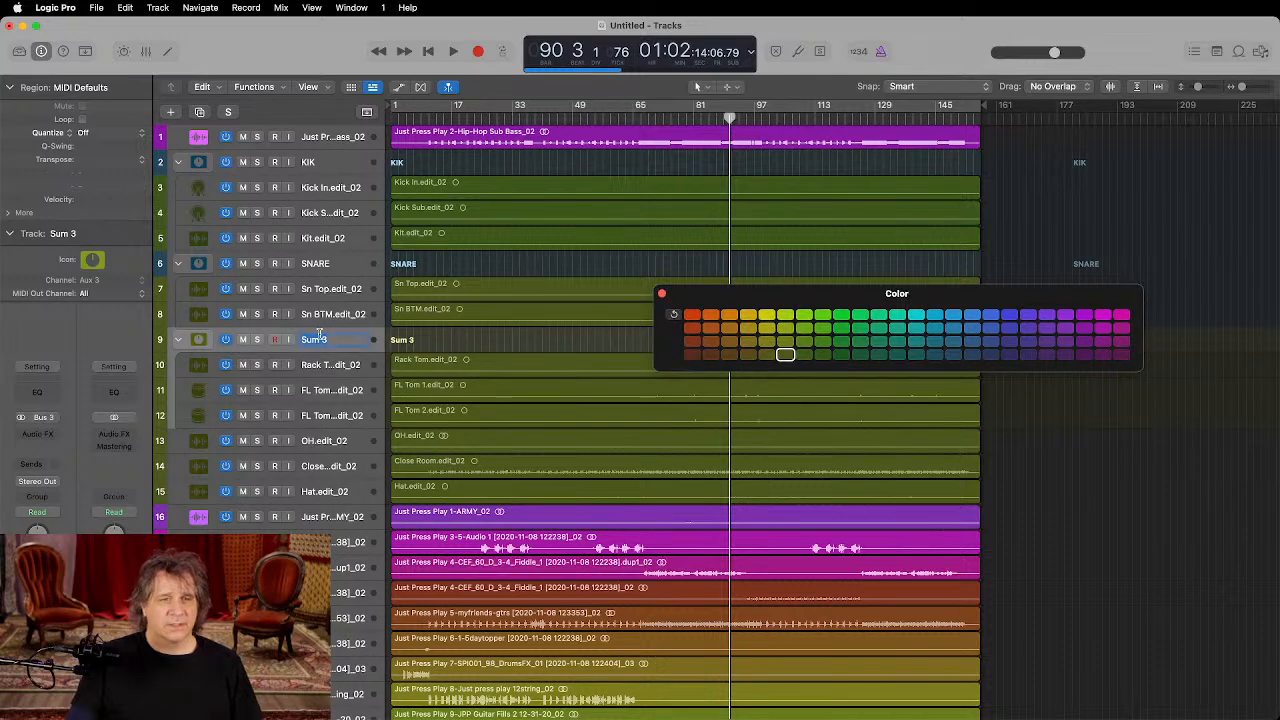
{"action": "type", "text": "TOMS"}
{"action": "key", "text": "Return"}
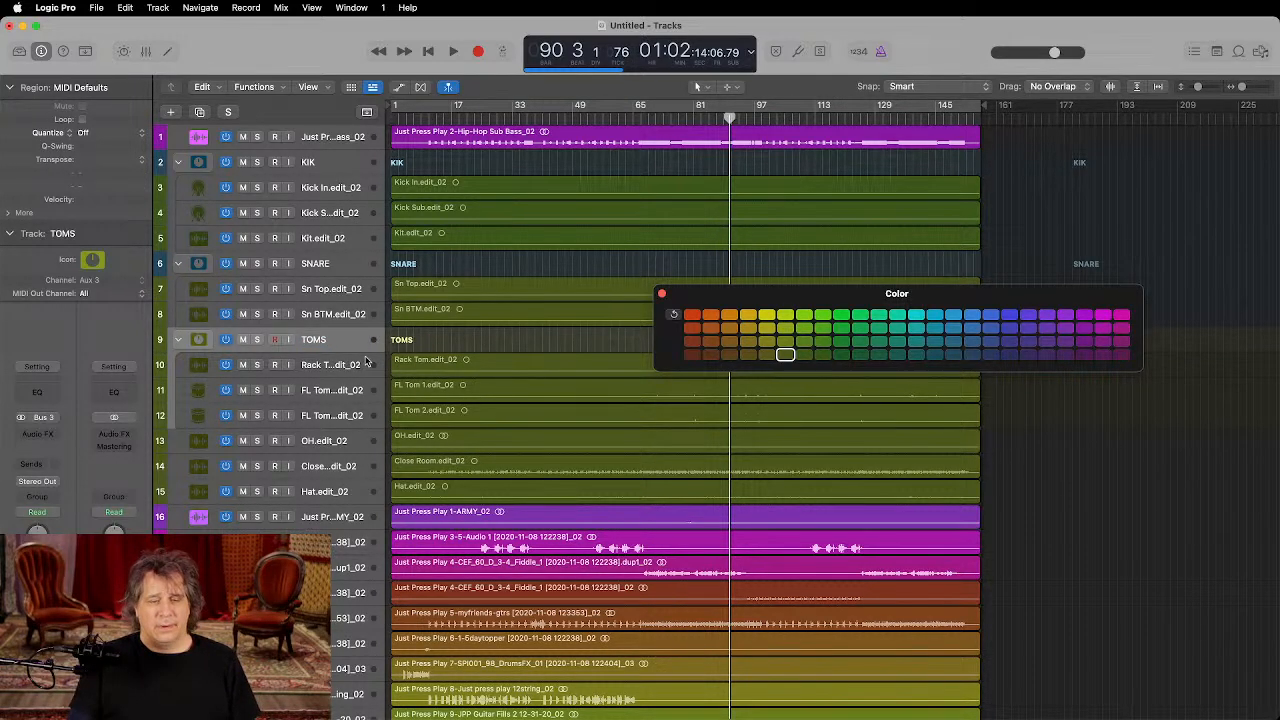
Step: Audition the Close Room track soloed from bar 19, and turn its solo off again
{"action": "left_click", "coordinate": [337, 368]}
{"action": "left_click", "coordinate": [316, 444]}
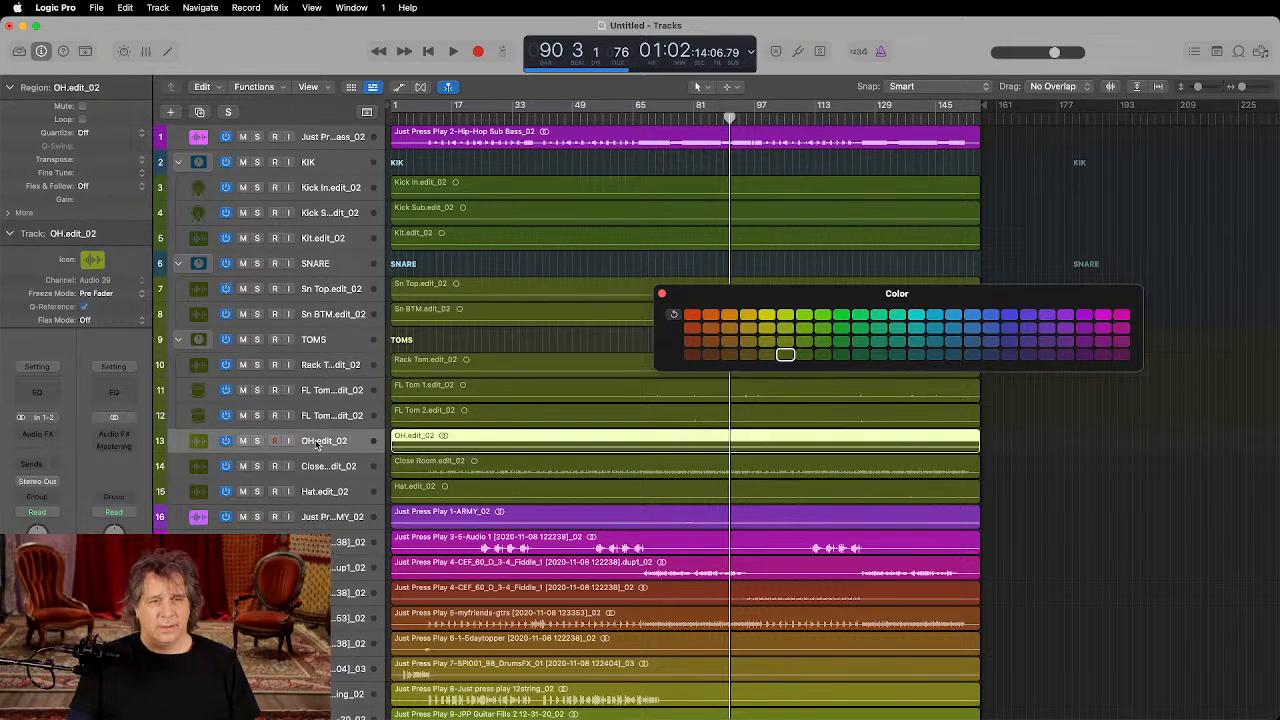
{"action": "left_click", "coordinate": [324, 461]}
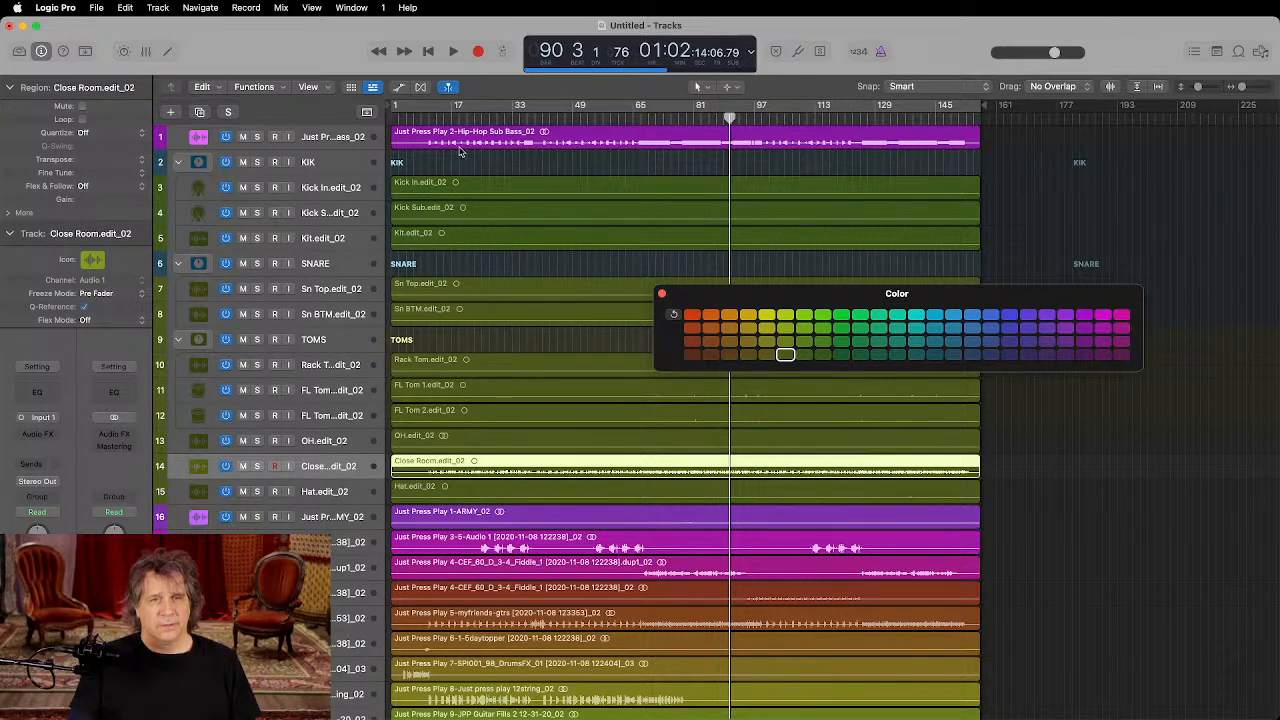
{"action": "key", "text": "space"}
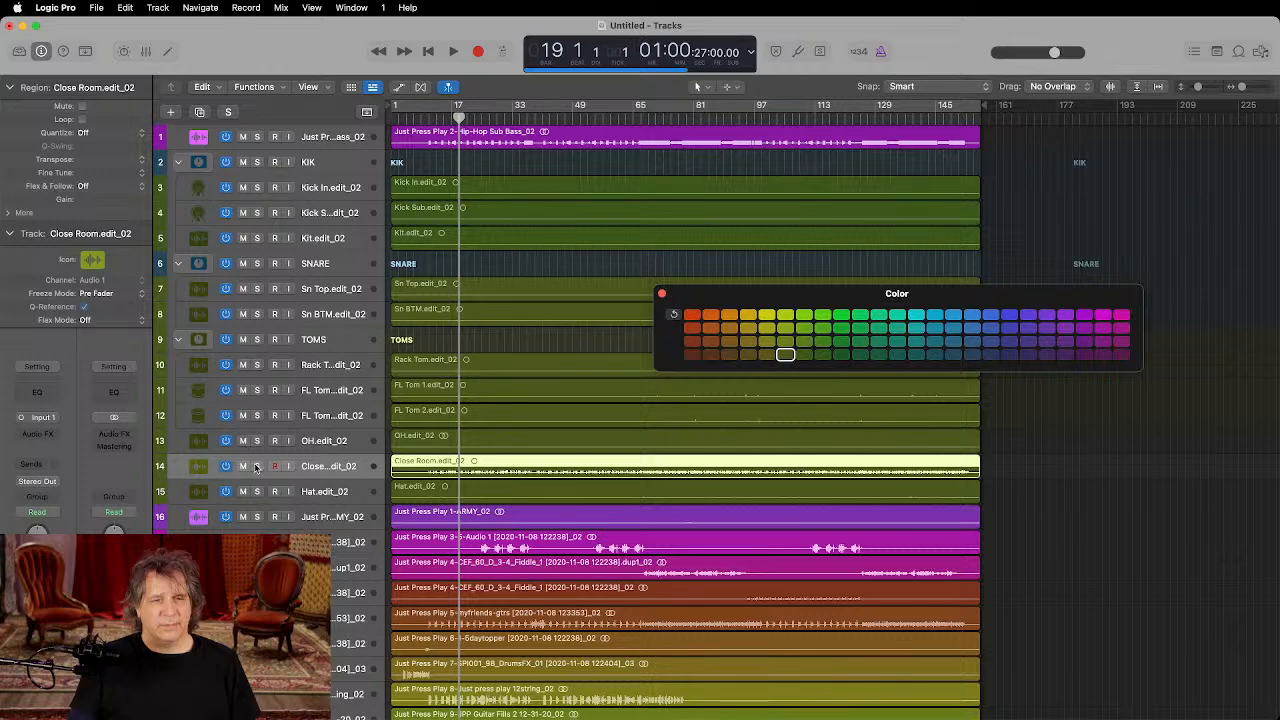
{"action": "left_click", "coordinate": [257, 466]}
{"action": "key", "text": "space"}
{"action": "key", "text": "space"}
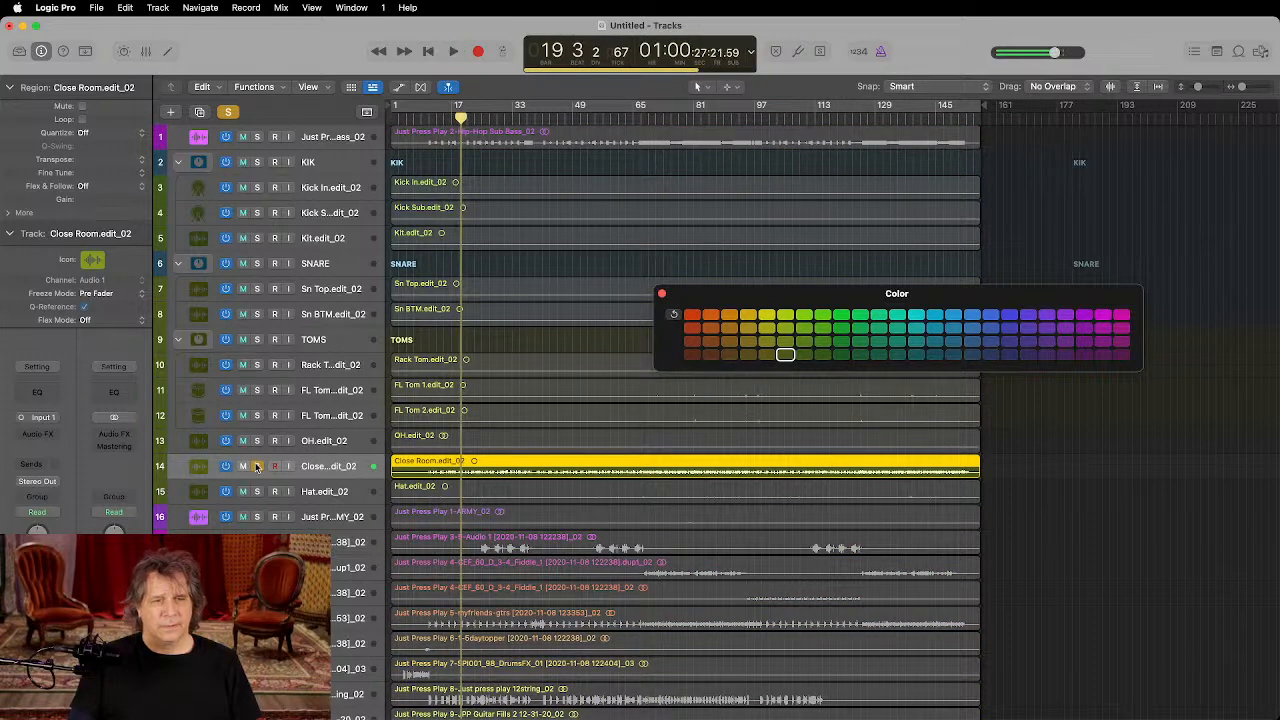
{"action": "left_click", "coordinate": [257, 466]}
{"action": "key", "text": "Up"}
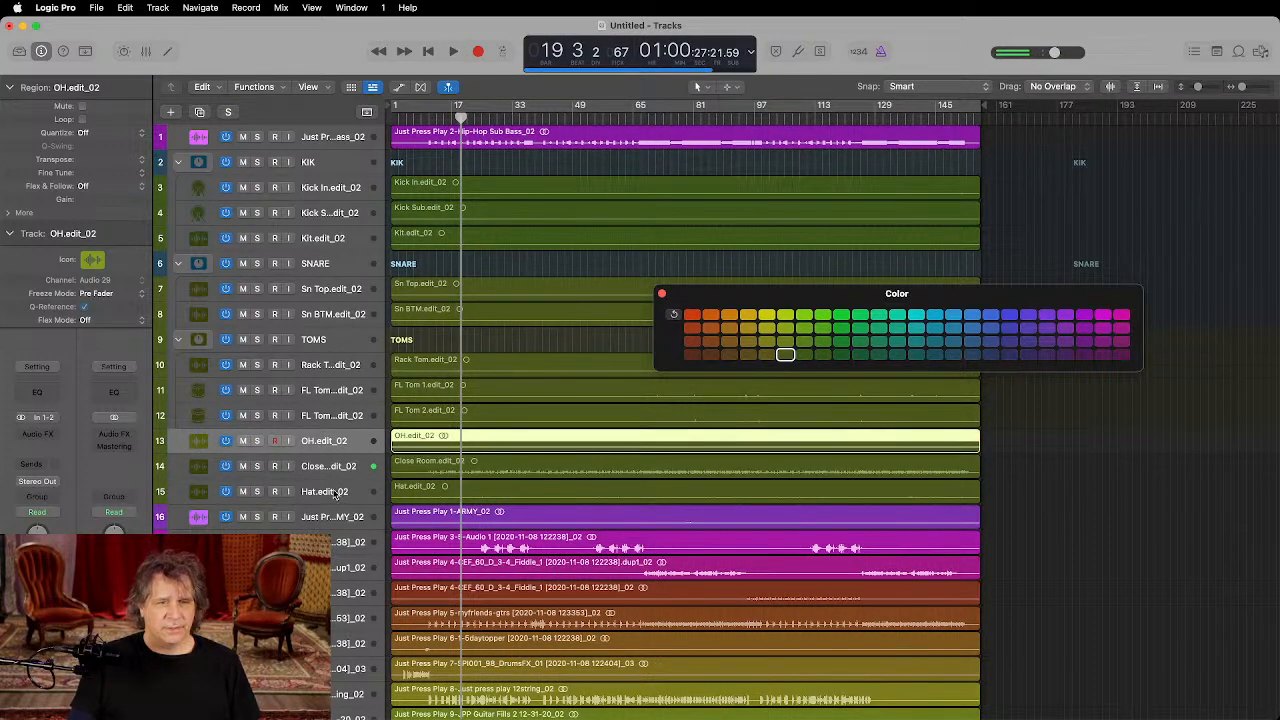
Step: Group the OH, Close Room and Hat tracks into a summing stack and name it OHs
{"action": "left_click", "coordinate": [330, 494]}
{"action": "left_click", "coordinate": [331, 441], "text": "shift"}
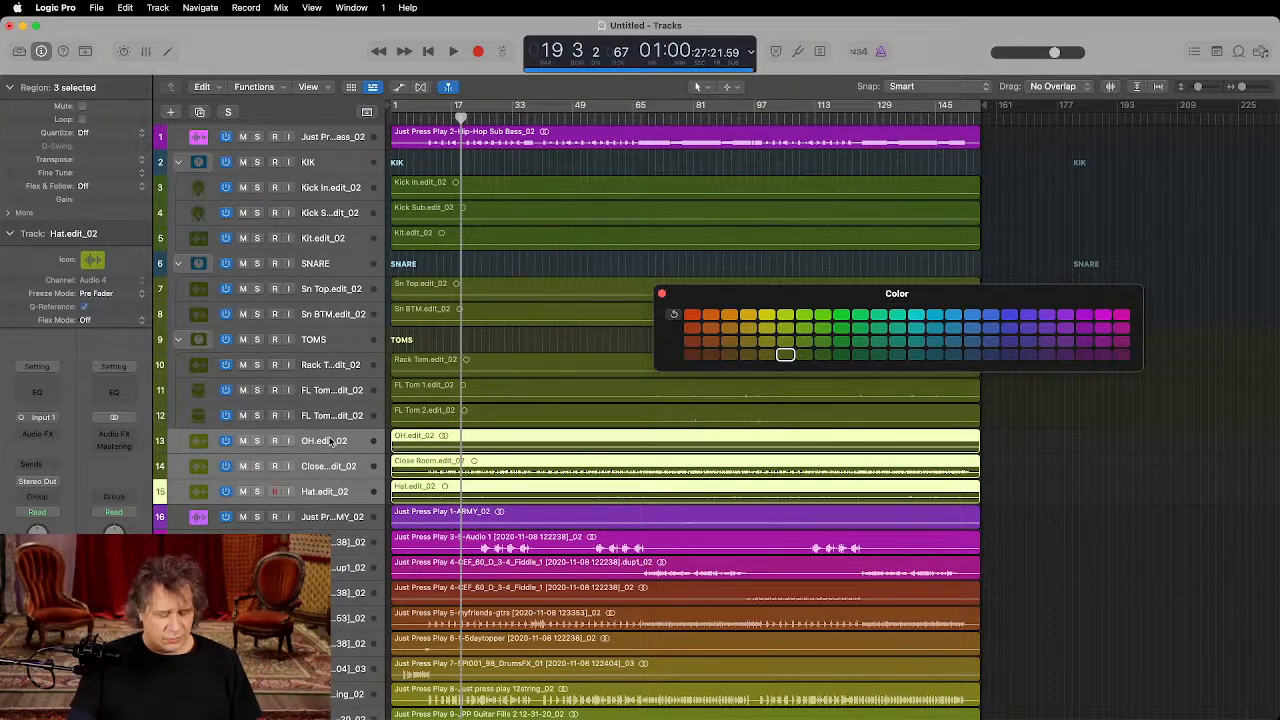
{"action": "key", "text": "super+shift+d"}
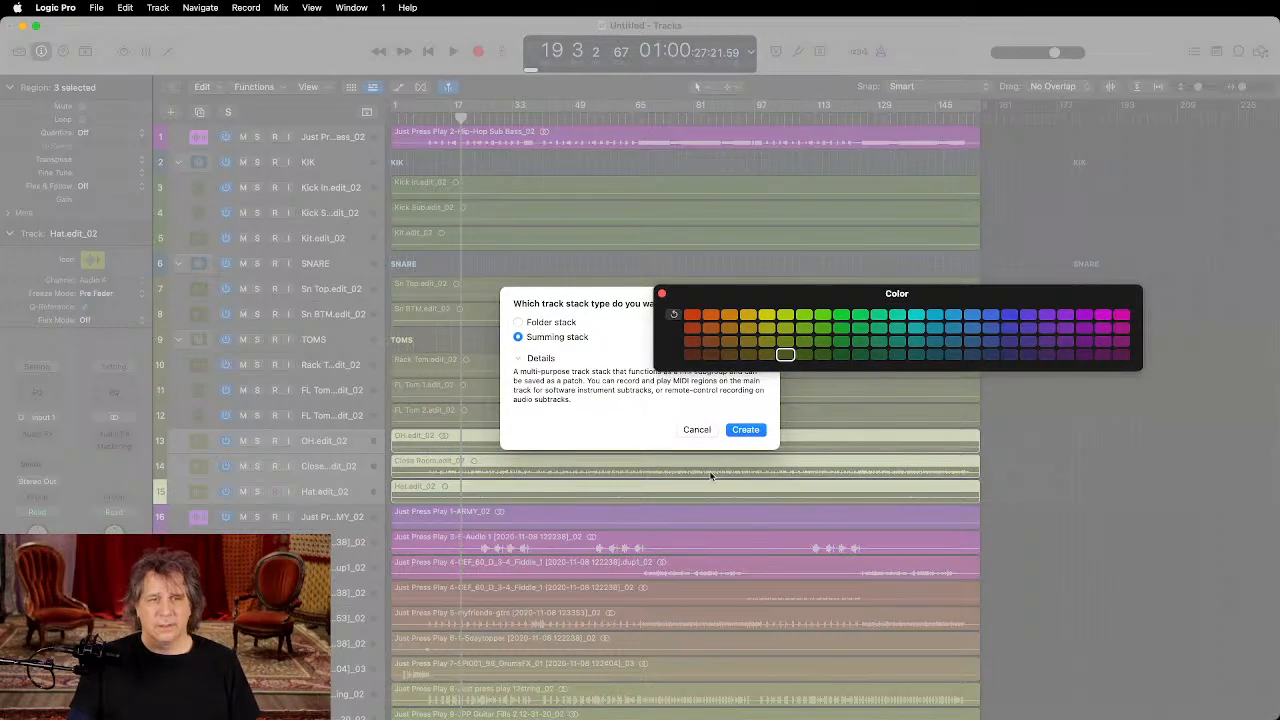
{"action": "left_click", "coordinate": [742, 431]}
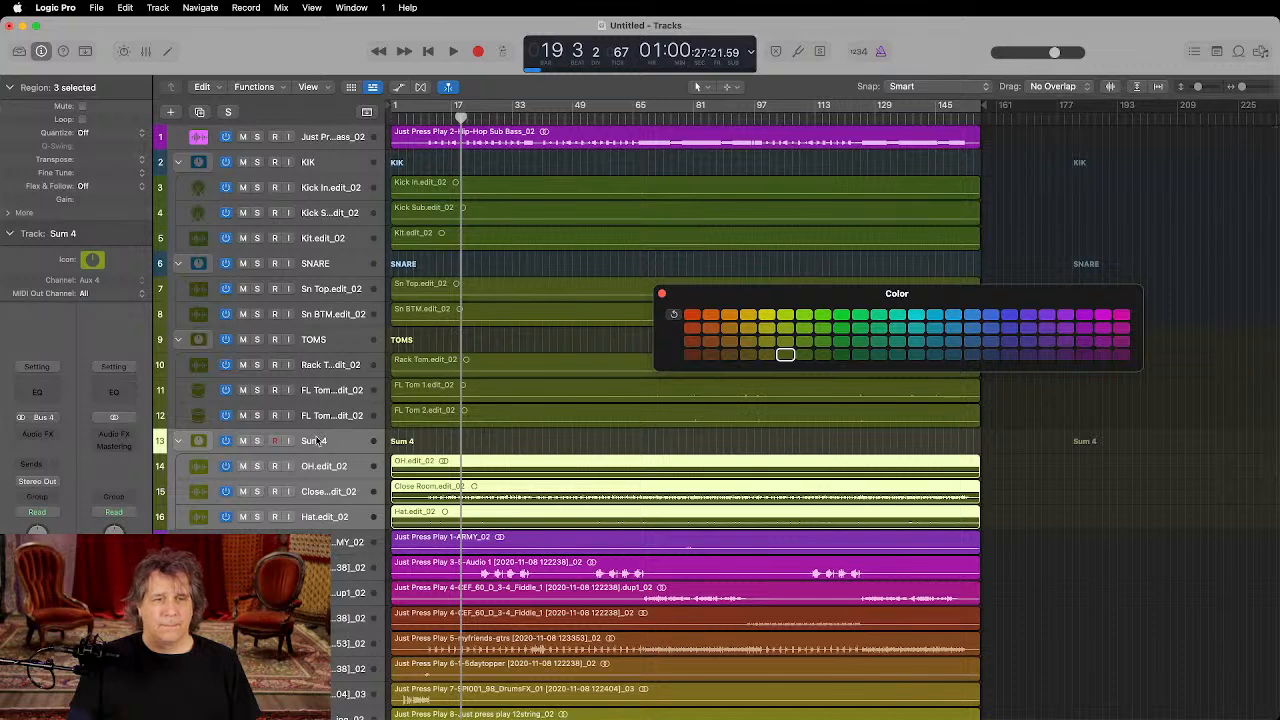
{"action": "double_click", "coordinate": [315, 440]}
{"action": "type", "text": "OHs"}
{"action": "key", "text": "Return"}
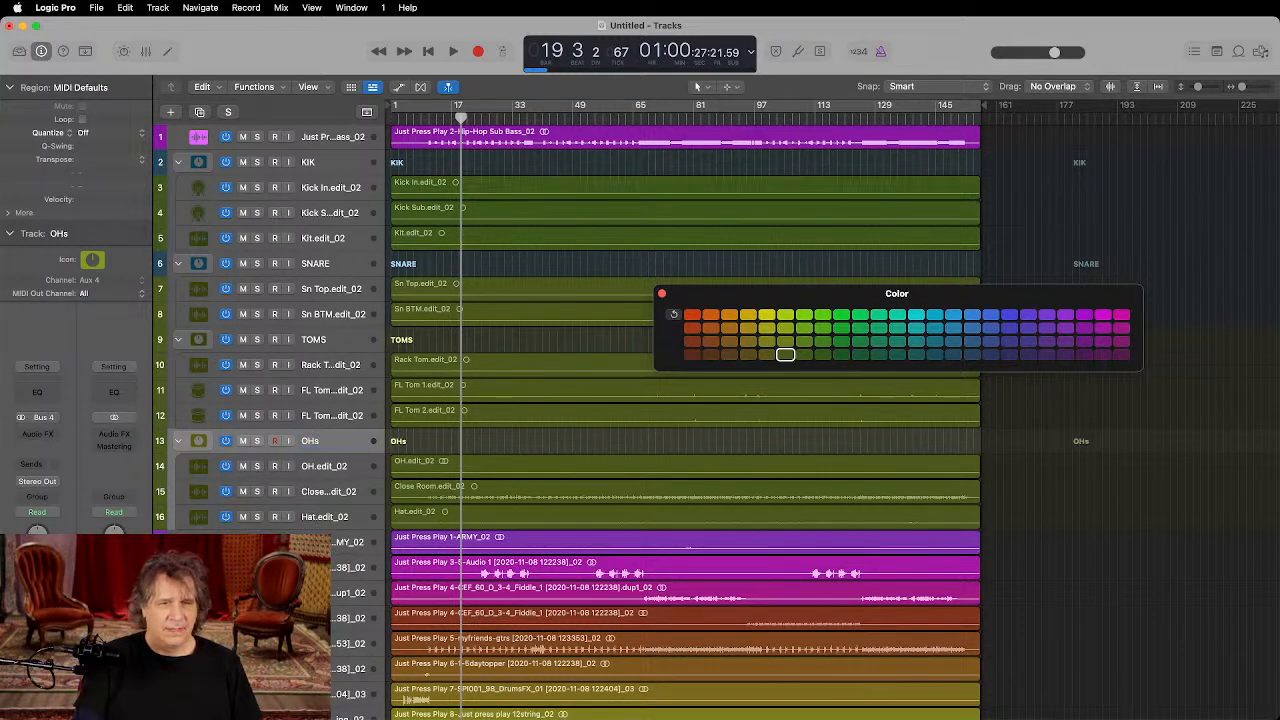
Step: Color the OHs stack track the same dark blue as the KIK and SNARE stacks
{"action": "key", "text": "alt+c"}
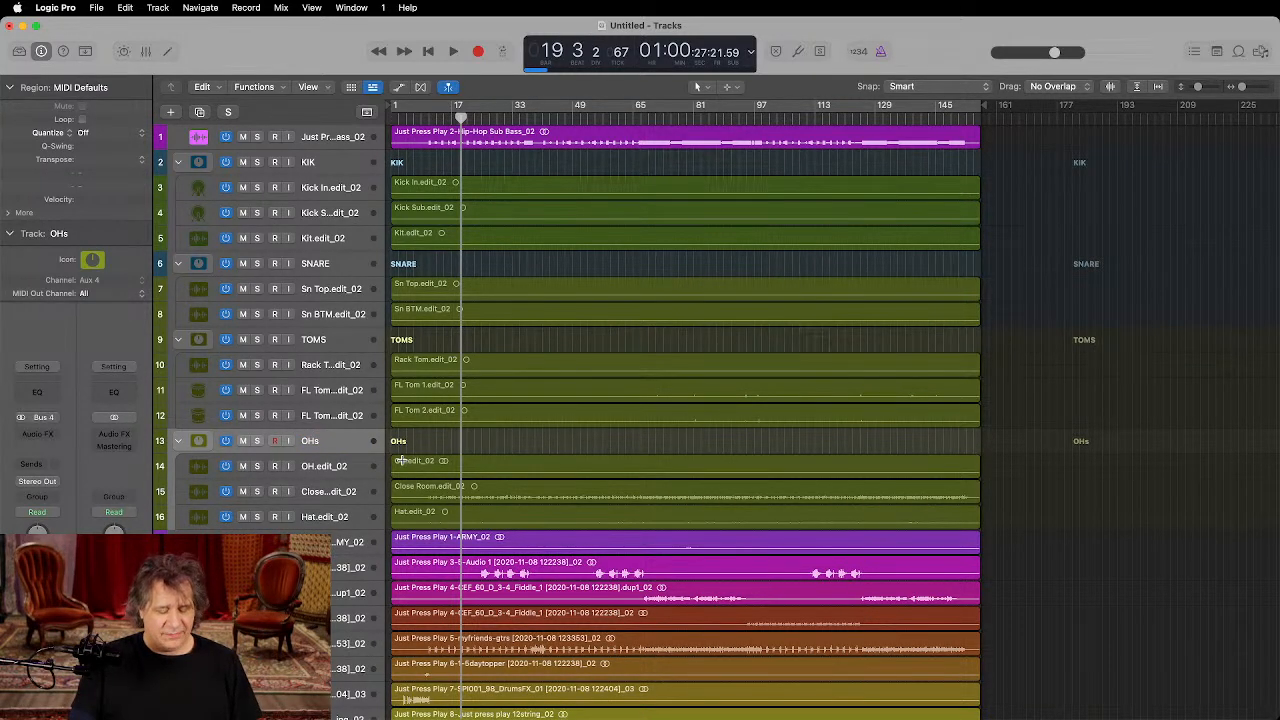
{"action": "key", "text": "alt+c"}
{"action": "left_click", "coordinate": [935, 355]}
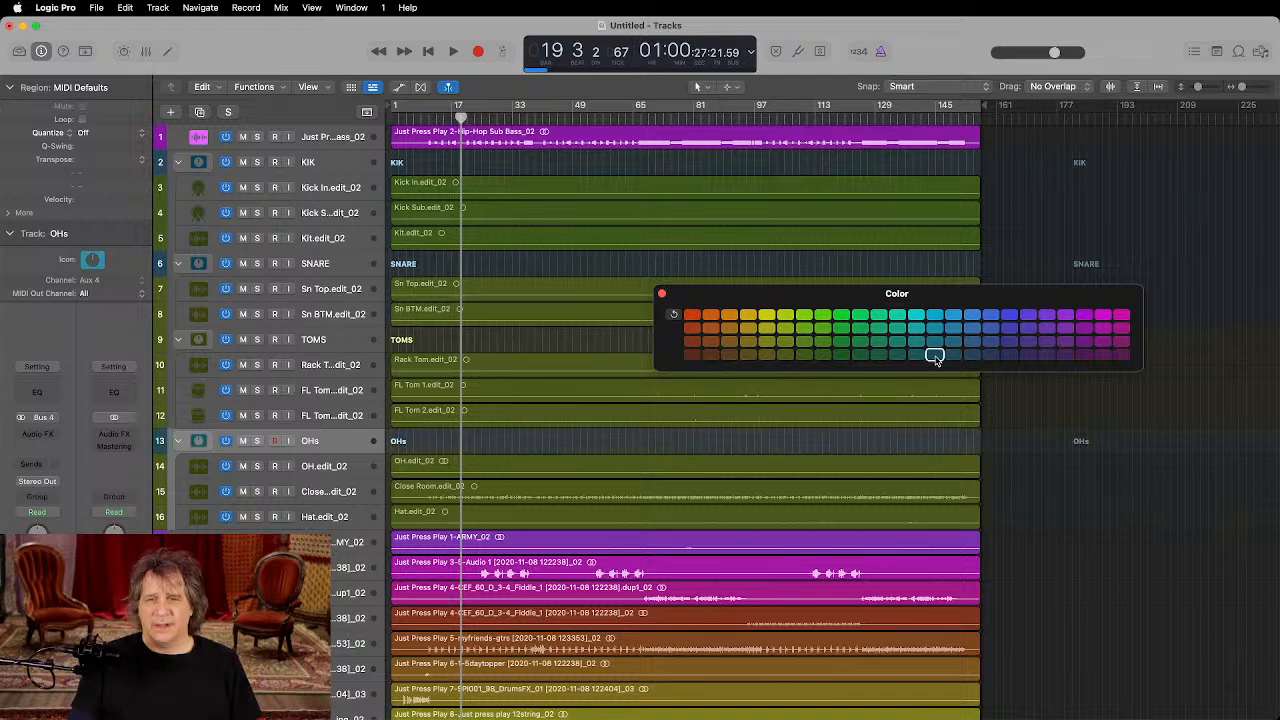
{"action": "left_click", "coordinate": [953, 355]}
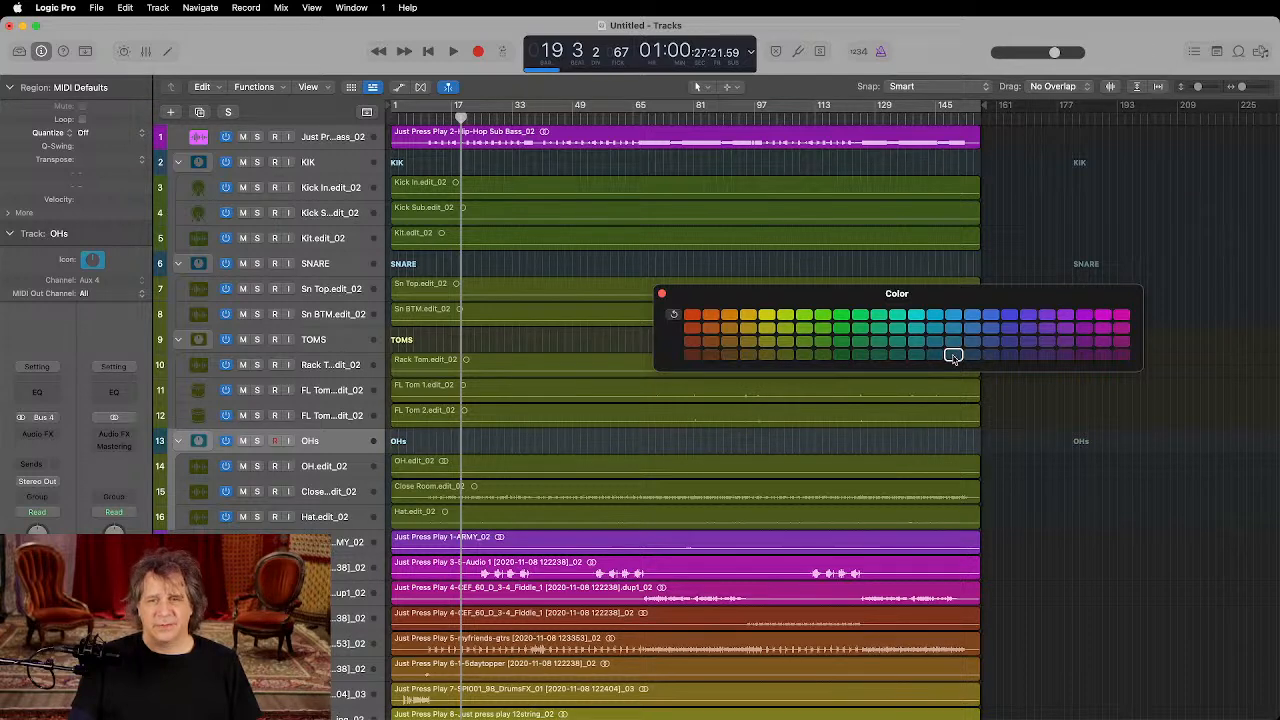
Step: Try to group all the expanded drum tracks, from the KIK stack through Hat, into one summing stack
{"action": "left_click", "coordinate": [661, 293]}
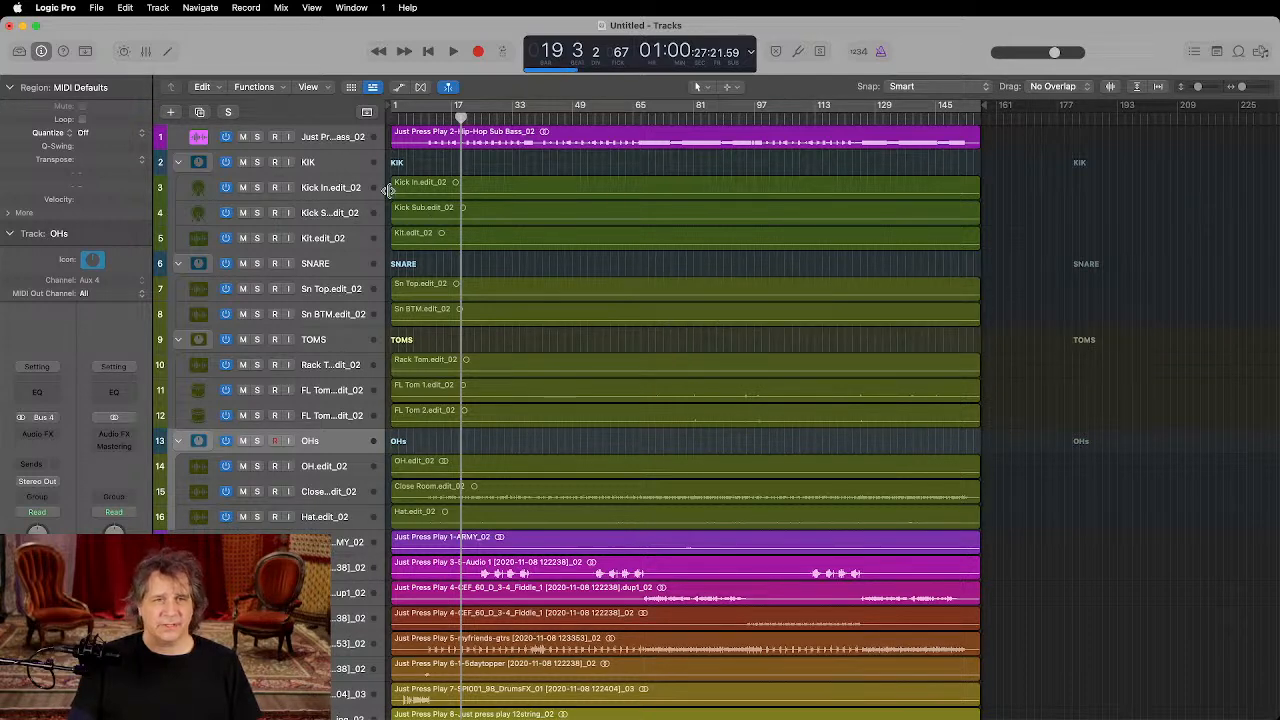
{"action": "left_click", "coordinate": [329, 140]}
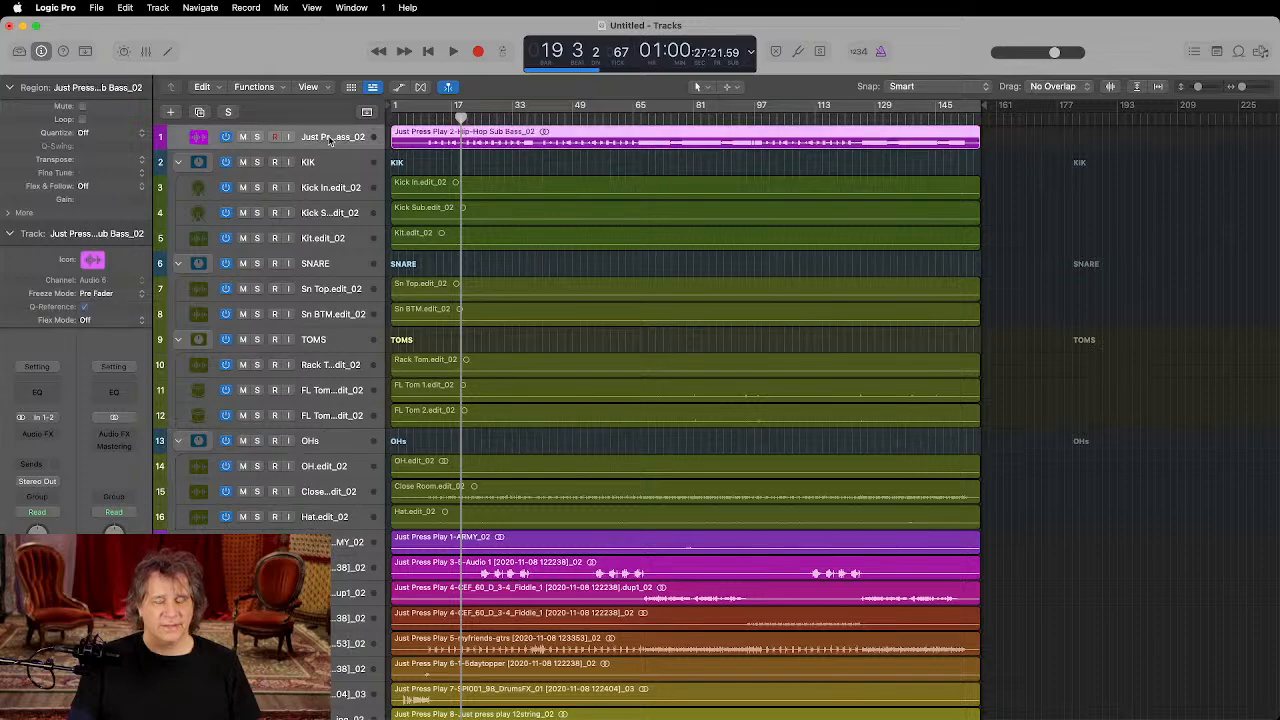
{"action": "left_click", "coordinate": [325, 164]}
{"action": "left_click", "coordinate": [325, 515], "text": "shift"}
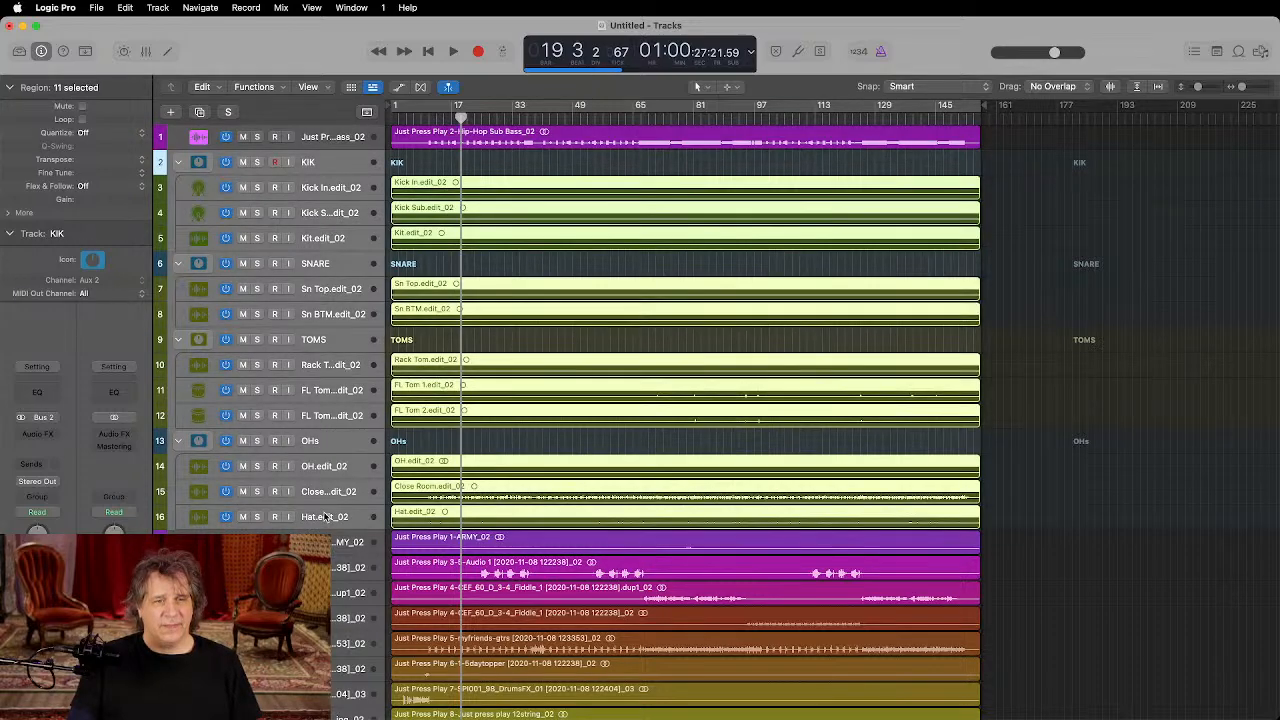
{"action": "key", "text": "super+shift+d"}
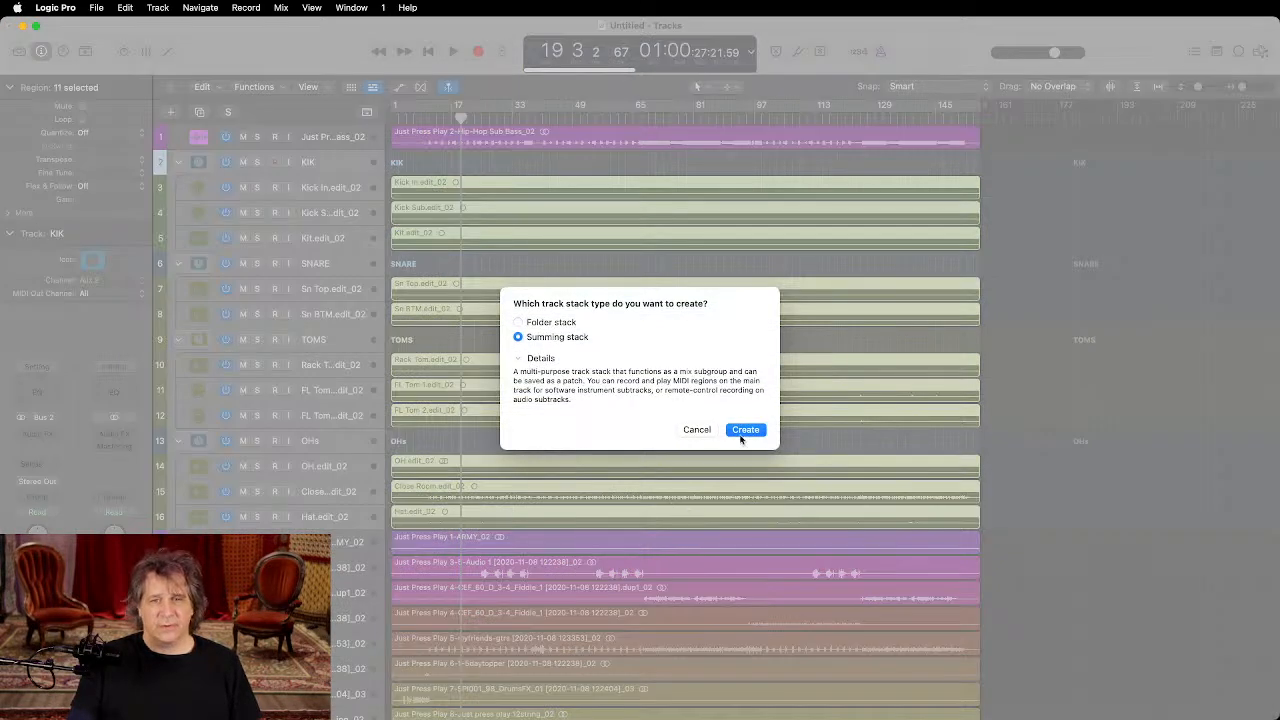
{"action": "left_click", "coordinate": [745, 428]}
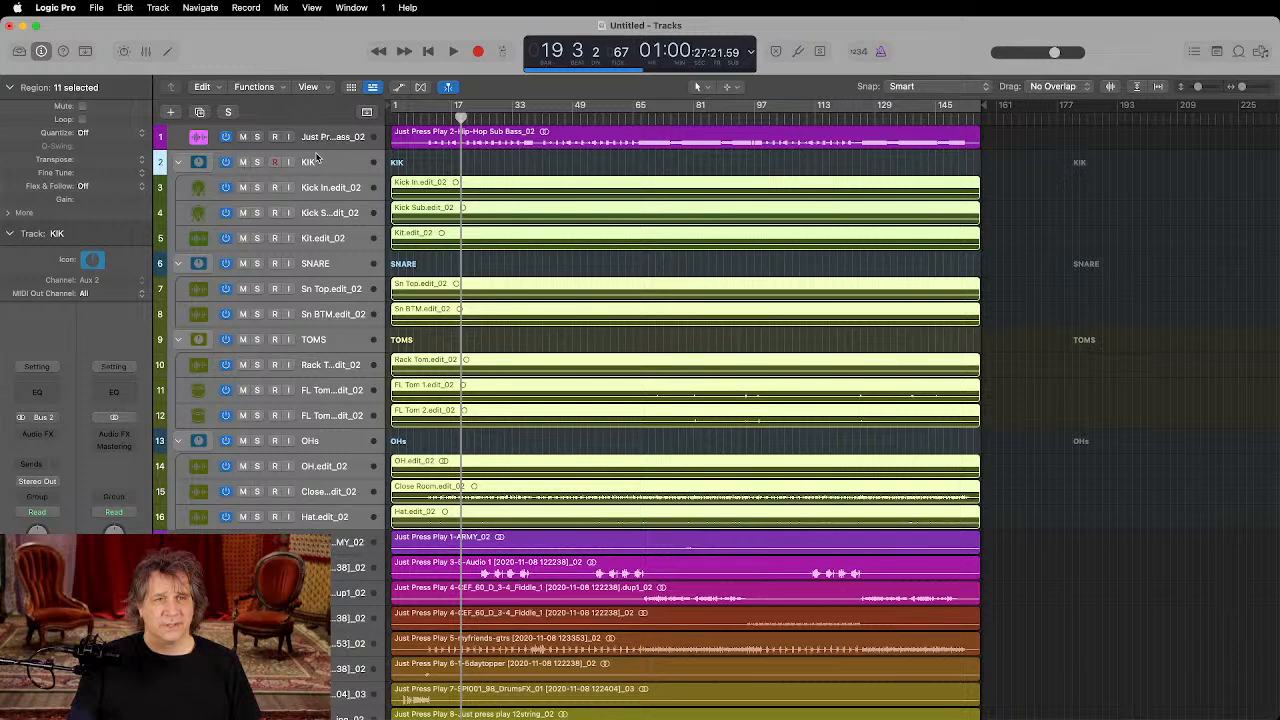
{"action": "left_click", "coordinate": [309, 161]}
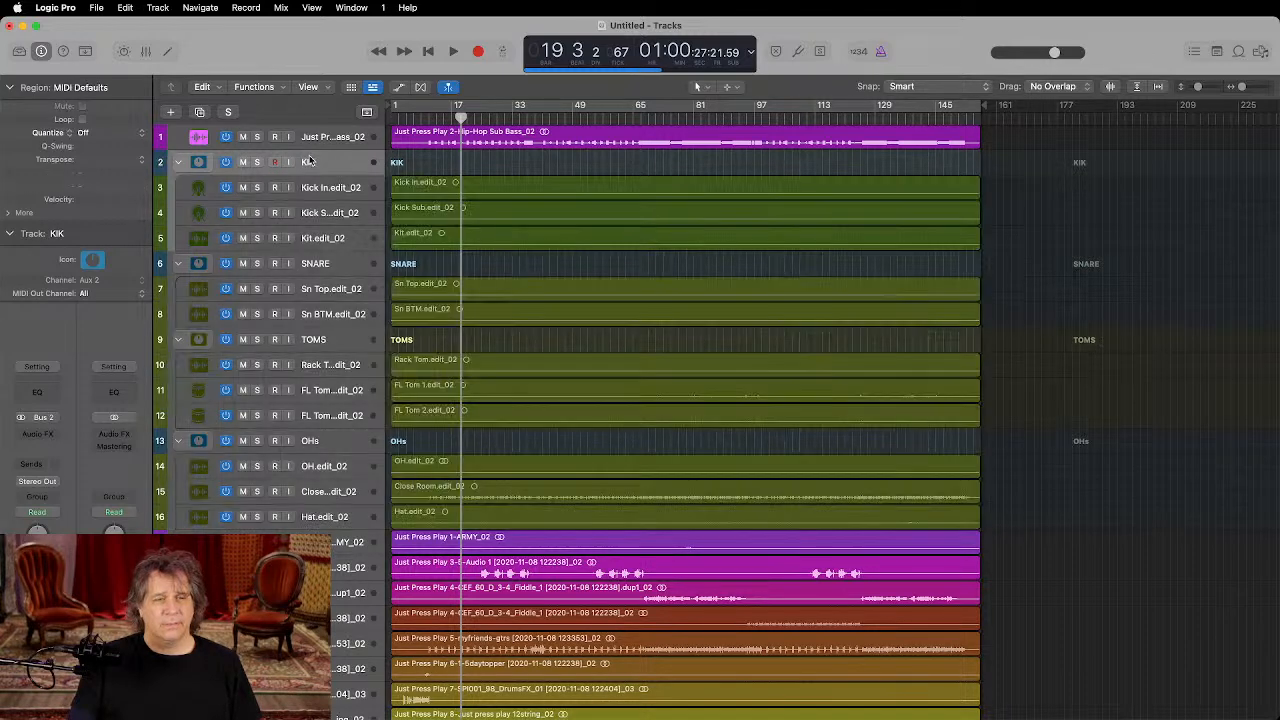
Step: Collapse the KIK, SNARE, TOMS and OHs track stacks
{"action": "left_click", "coordinate": [179, 163]}
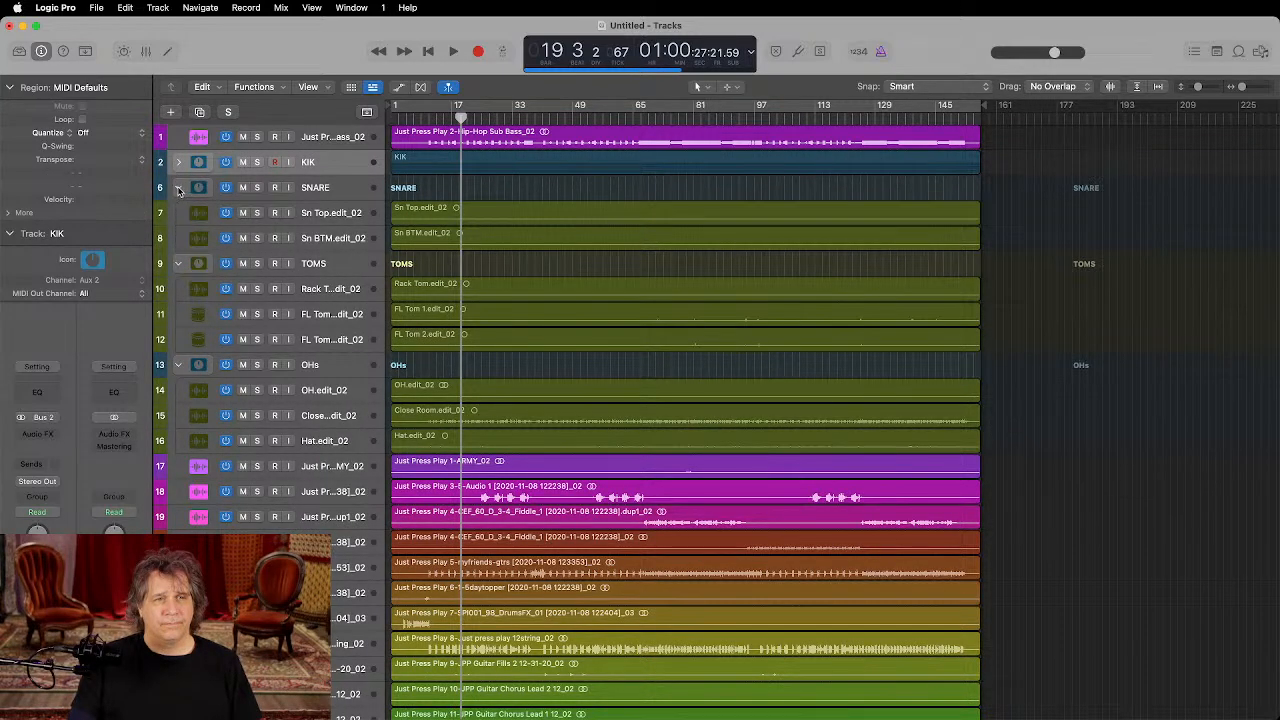
{"action": "left_click", "coordinate": [179, 188]}
{"action": "left_click", "coordinate": [179, 212]}
{"action": "left_click", "coordinate": [179, 238]}
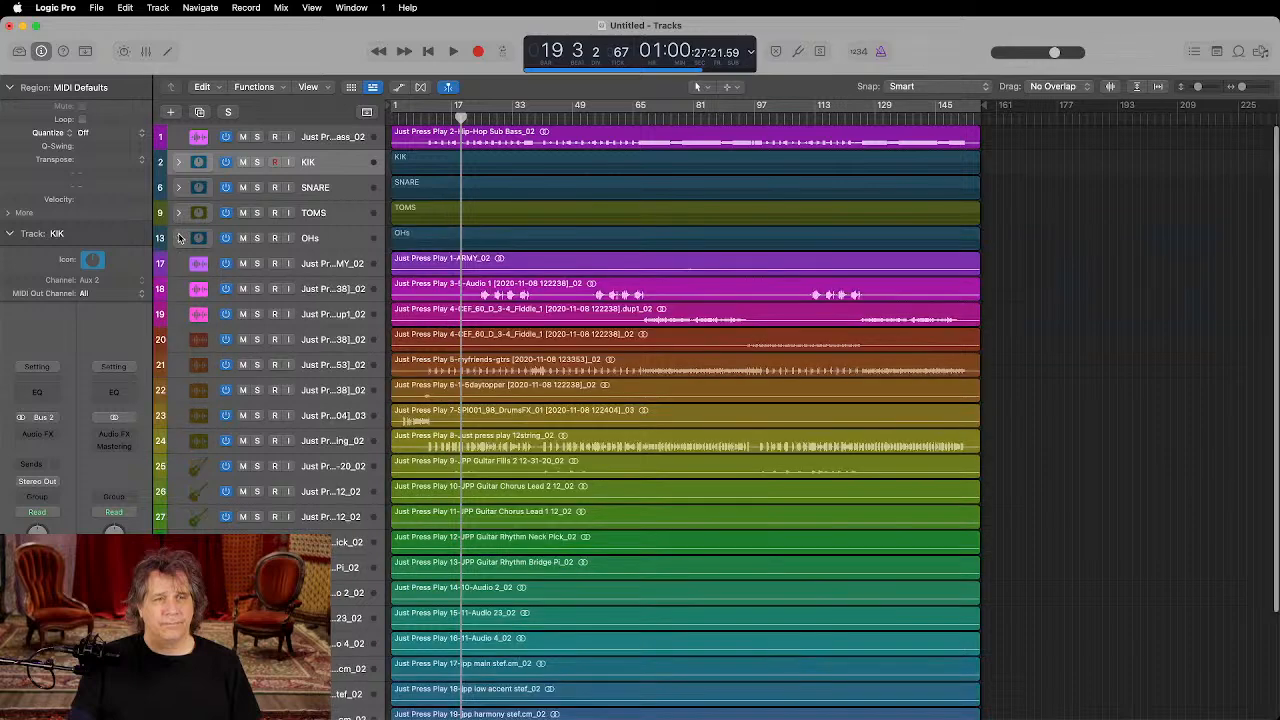
Step: Color the TOMS stack the same dark blue as the SNARE stack
{"action": "left_click", "coordinate": [330, 214]}
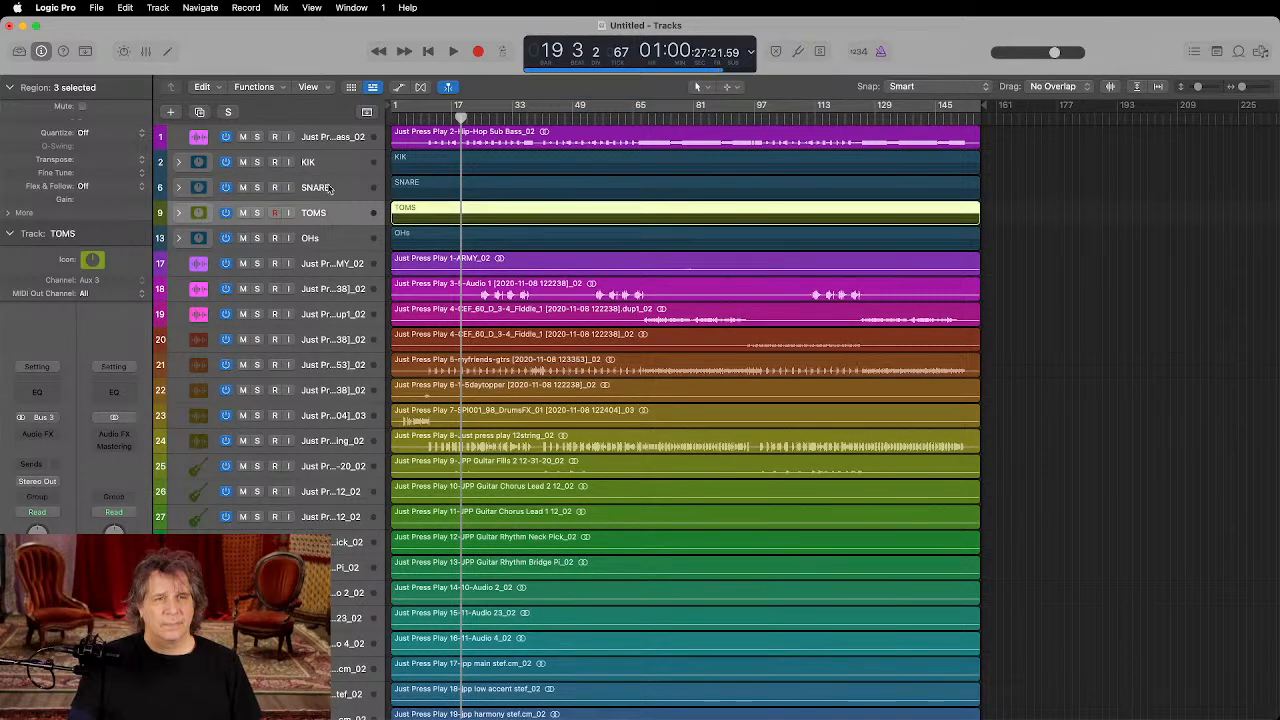
{"action": "left_click", "coordinate": [329, 189], "text": "shift"}
{"action": "key", "text": "alt+c"}
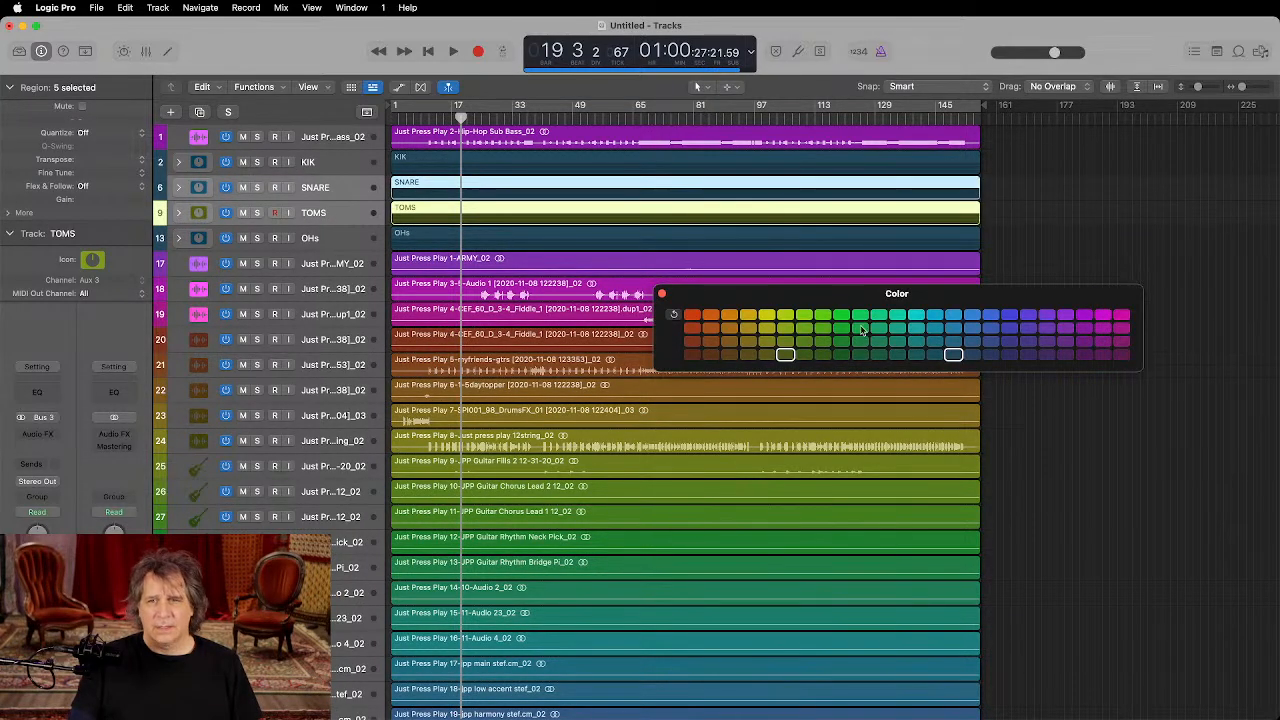
{"action": "left_click", "coordinate": [954, 355]}
{"action": "left_click", "coordinate": [661, 293]}
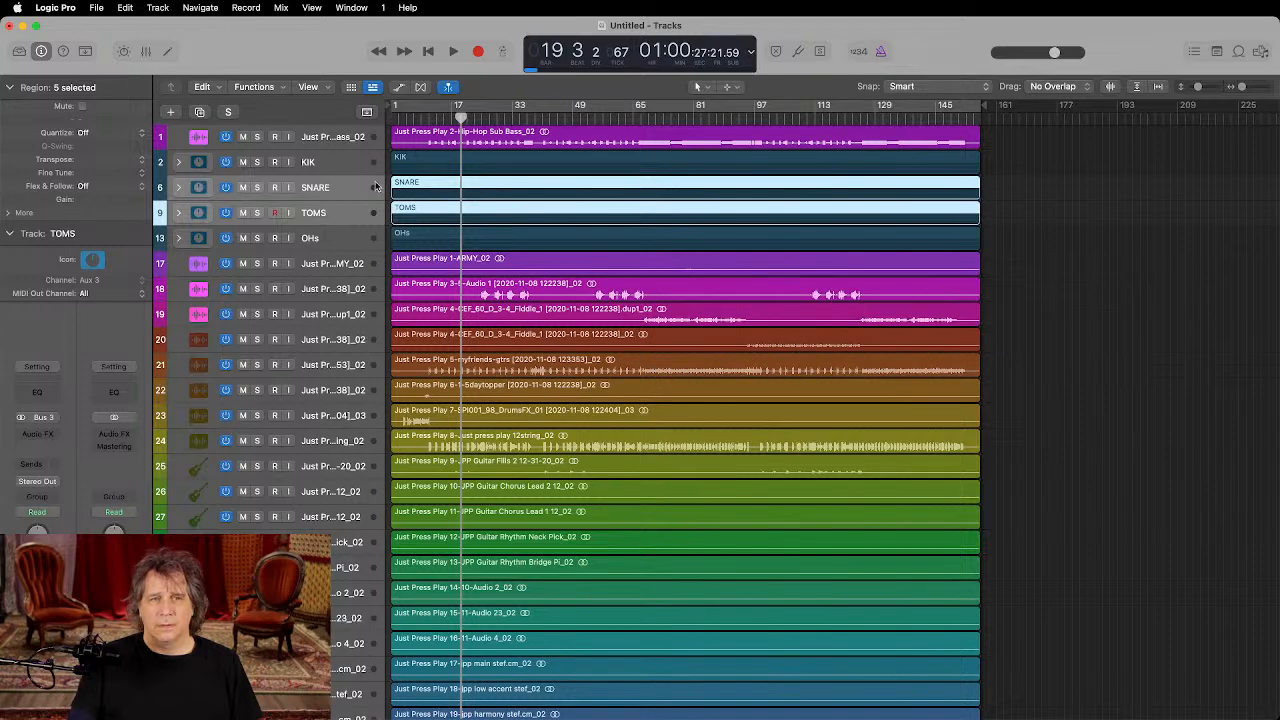
Step: Group the collapsed KIK, SNARE, TOMS and OHs stacks into a summing stack and name it ALL DRUMS
{"action": "left_click", "coordinate": [322, 162]}
{"action": "left_click", "coordinate": [328, 233], "text": "shift"}
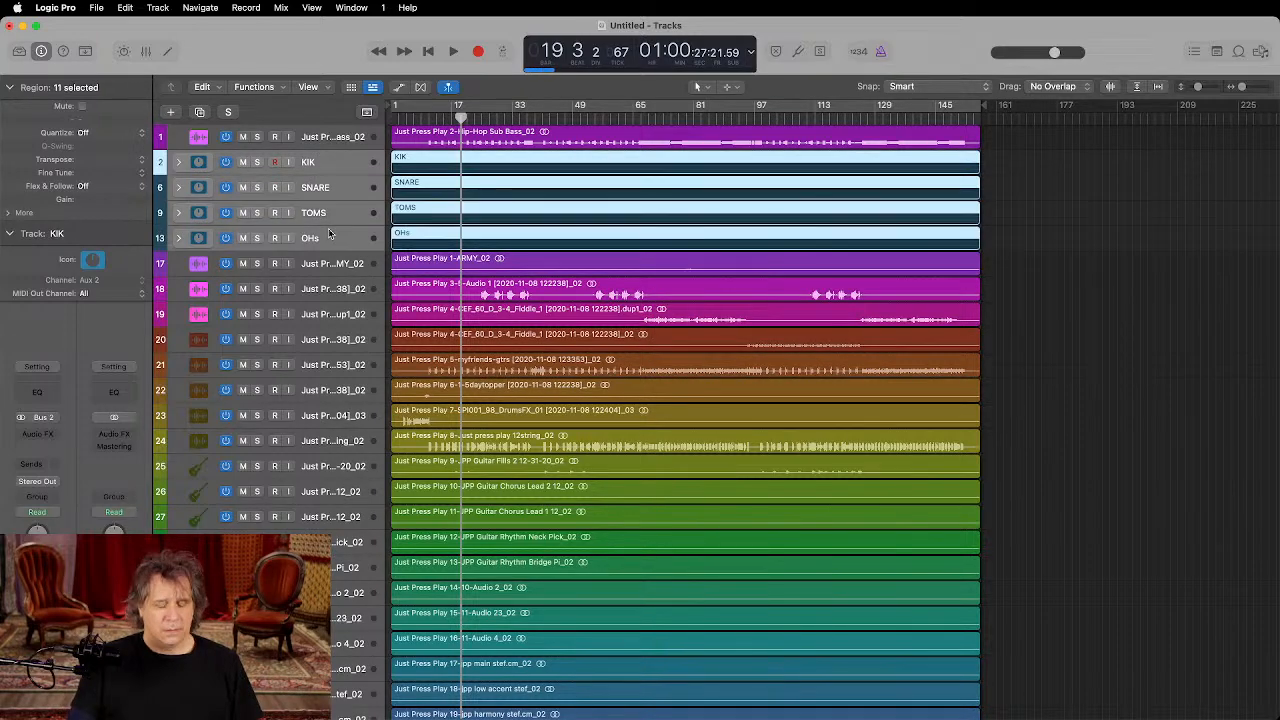
{"action": "key", "text": "super+shift+d"}
{"action": "left_click", "coordinate": [763, 429]}
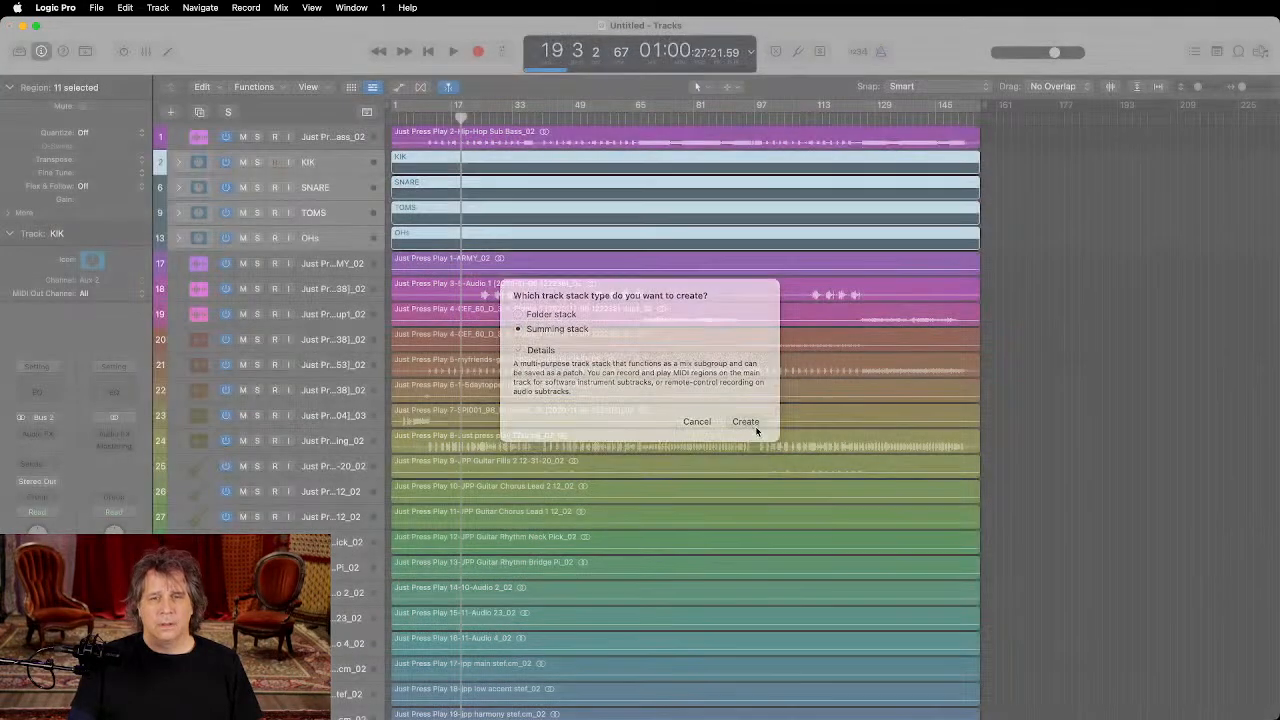
{"action": "double_click", "coordinate": [331, 165]}
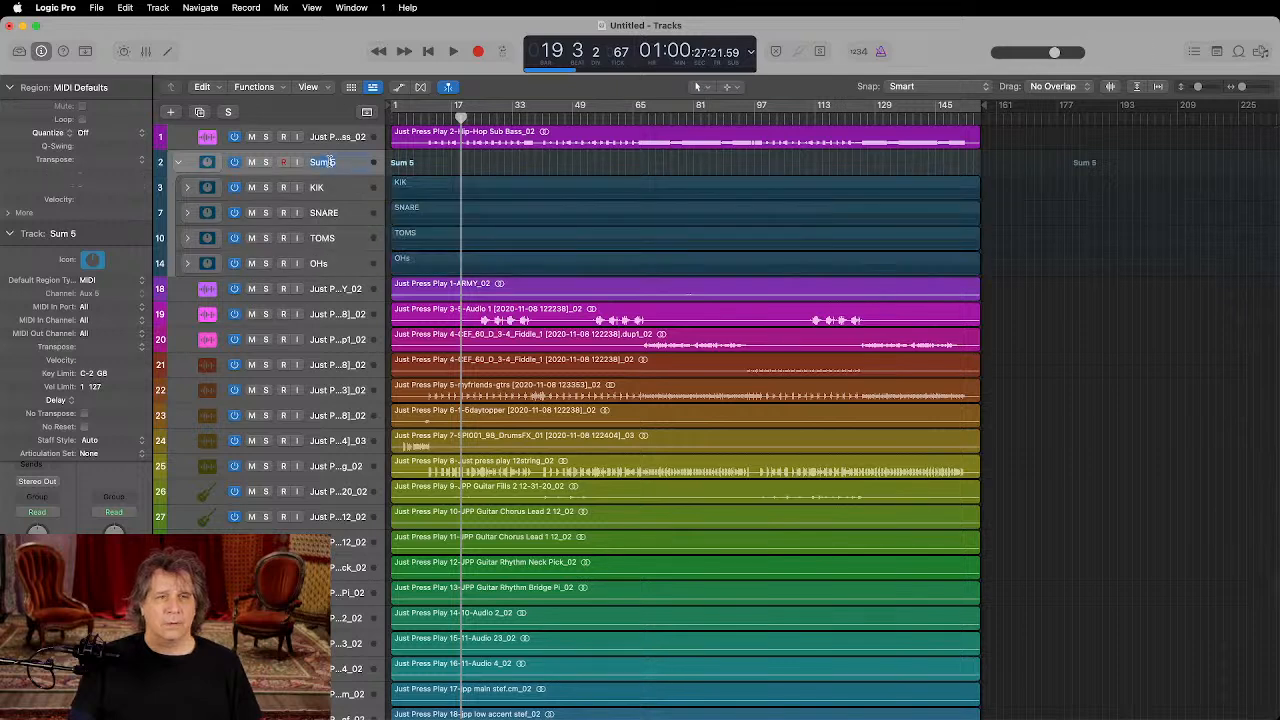
{"action": "type", "text": "AlL DRUMS"}
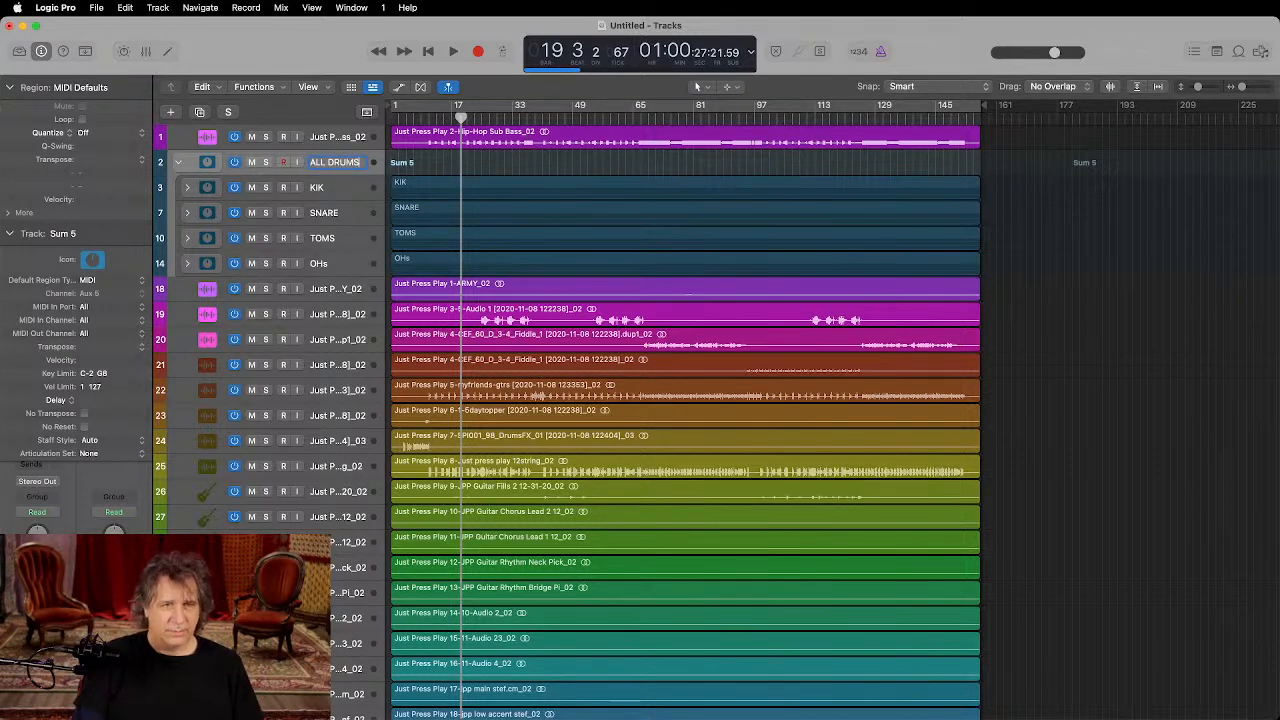
{"action": "key", "text": "Return"}
Step: Color the ALL DRUMS stack track the darkest magenta
{"action": "key", "text": "alt+c"}
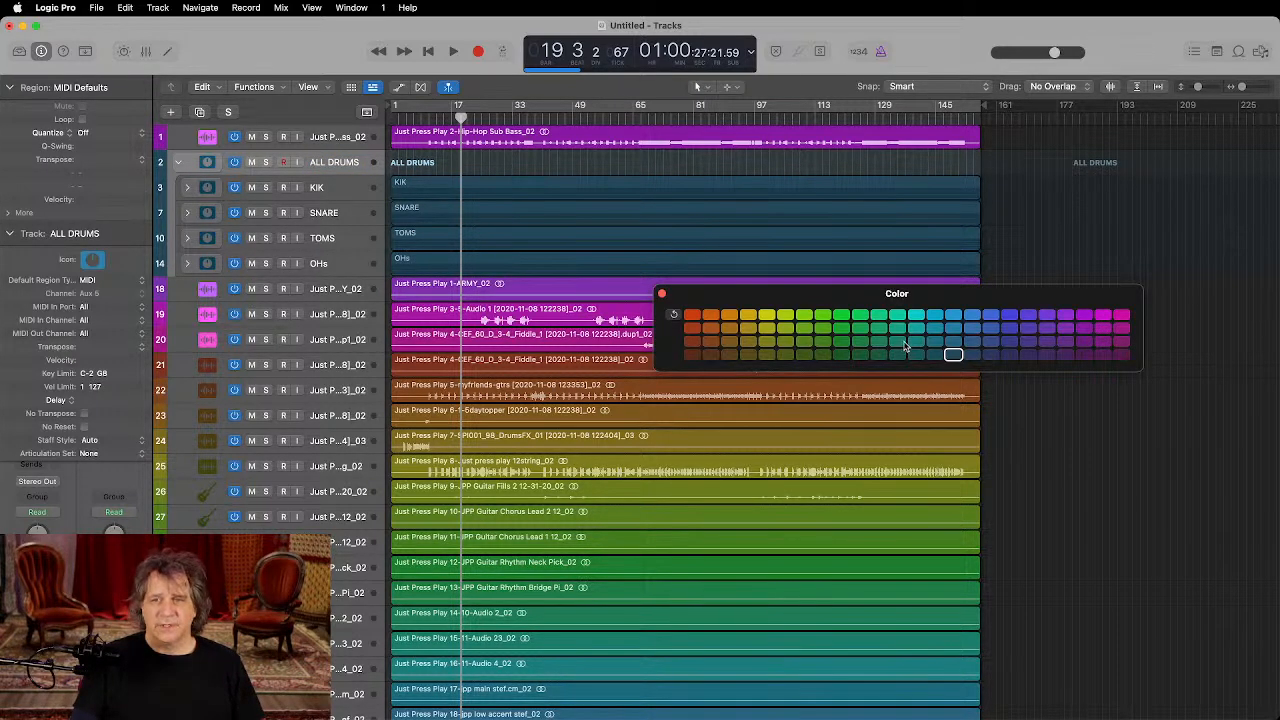
{"action": "left_click", "coordinate": [1120, 355]}
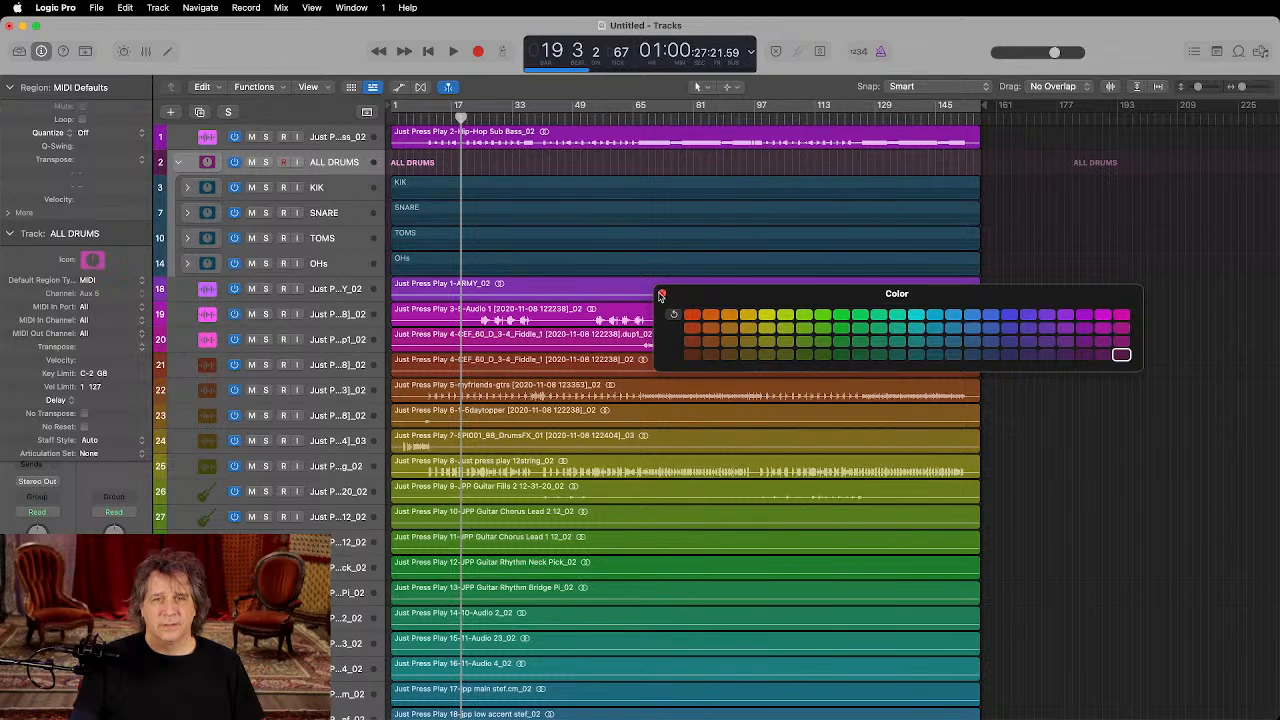
{"action": "left_click", "coordinate": [661, 296]}
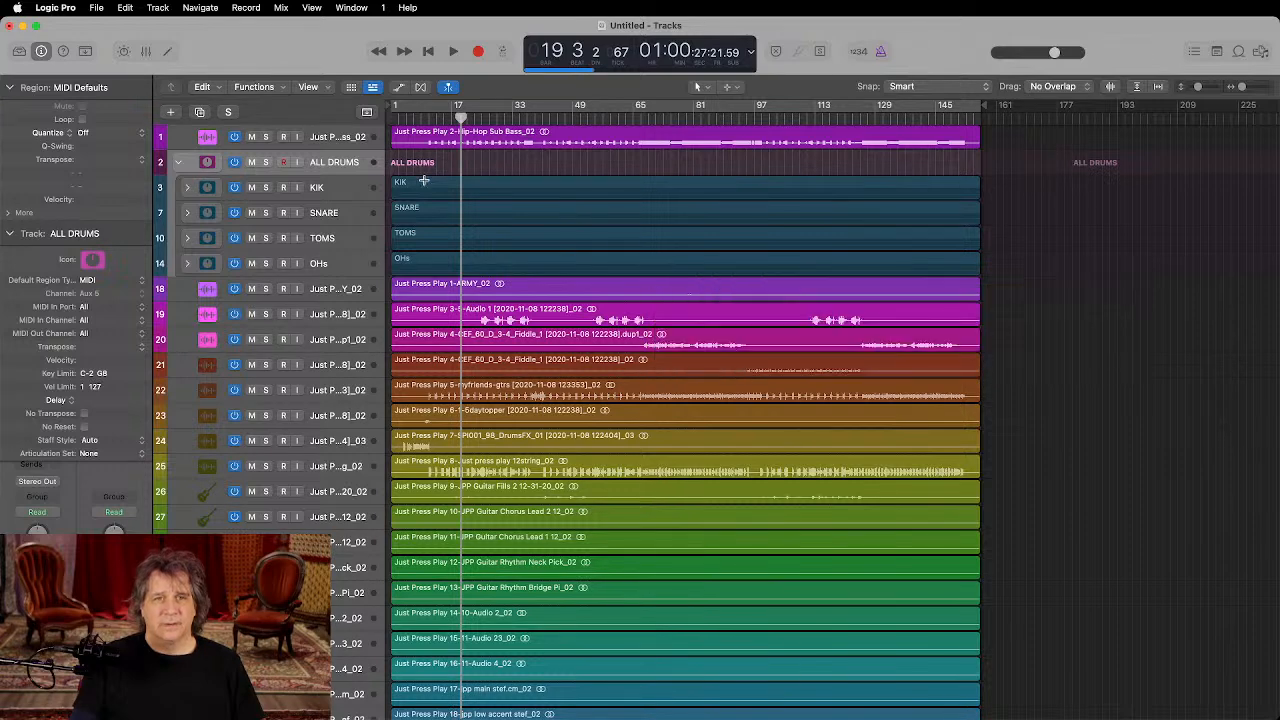
Step: Audition the Just Press Play 1-ARMY_02 track soloed from bar 79
{"action": "left_click", "coordinate": [330, 290]}
{"action": "key", "text": "z"}
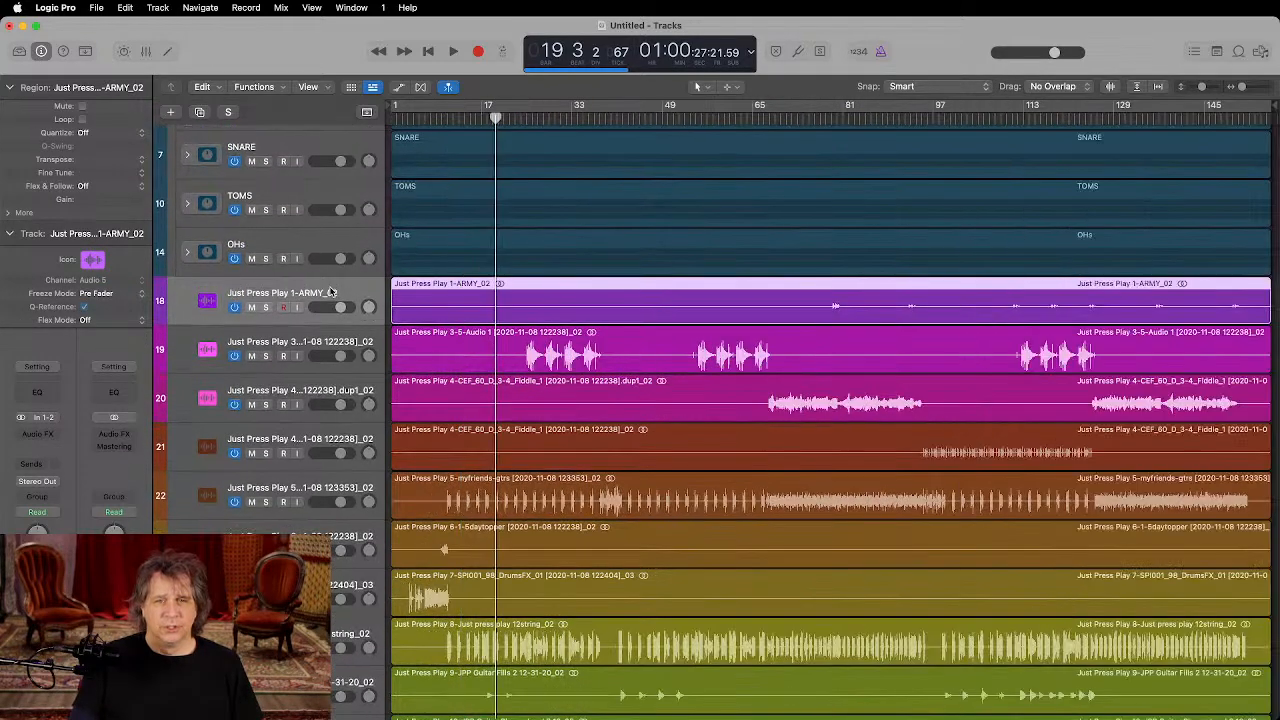
{"action": "left_click_drag", "start_coordinate": [828, 120], "coordinate": [830, 118]}
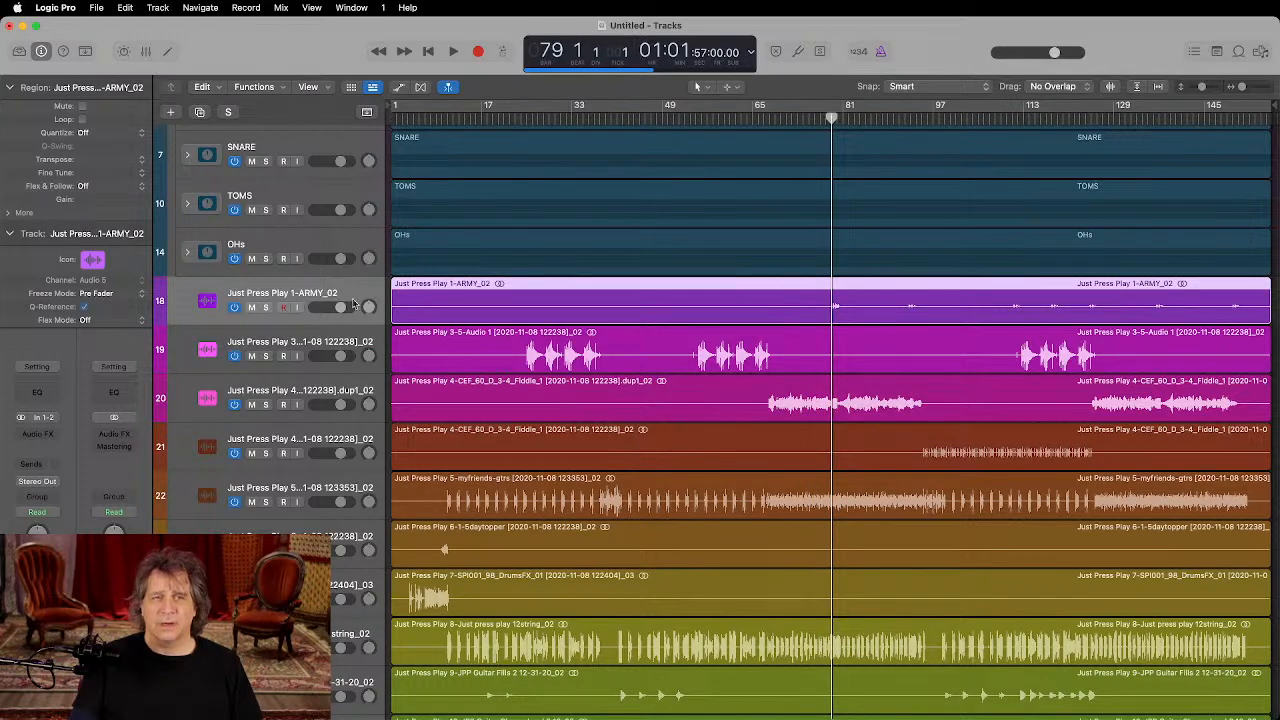
{"action": "left_click", "coordinate": [266, 307]}
{"action": "key", "text": "space"}
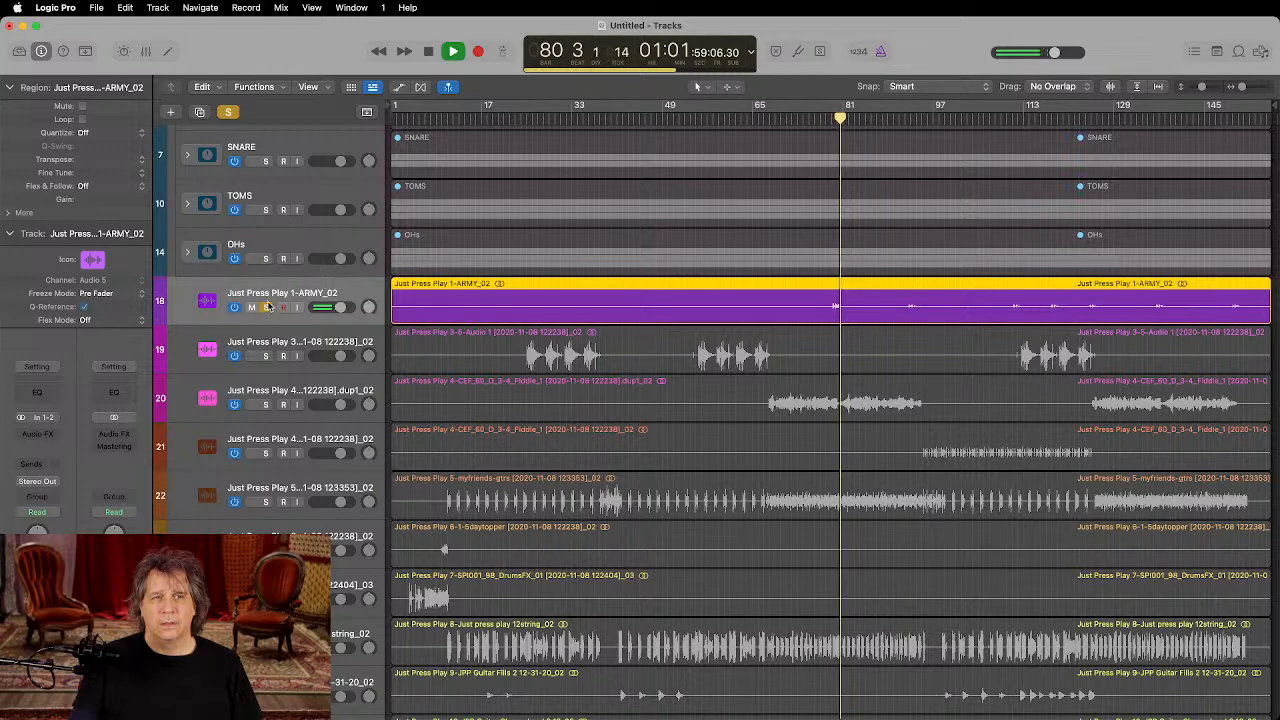
{"action": "key", "text": "space"}
Step: Color the Just Press Play 1-ARMY_02 track bright magenta
{"action": "scroll", "coordinate": [283, 294], "scroll_direction": "down", "scroll_amount": 1}
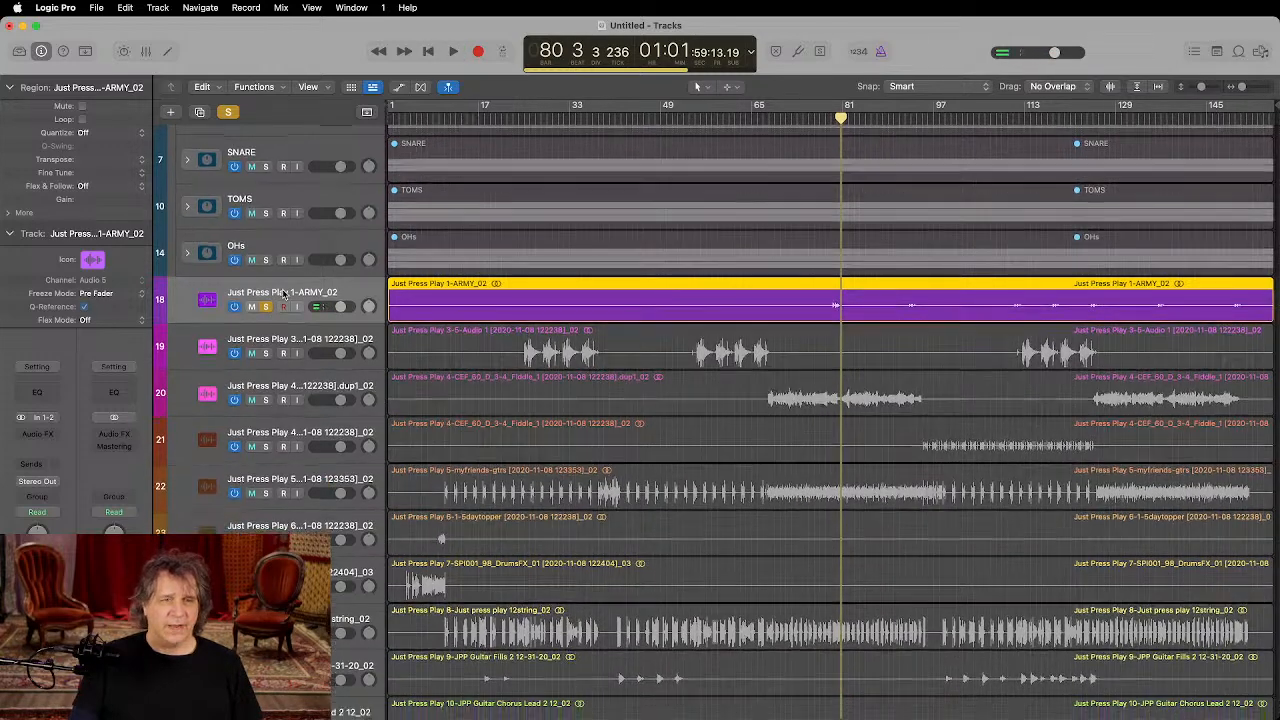
{"action": "key", "text": "alt+c"}
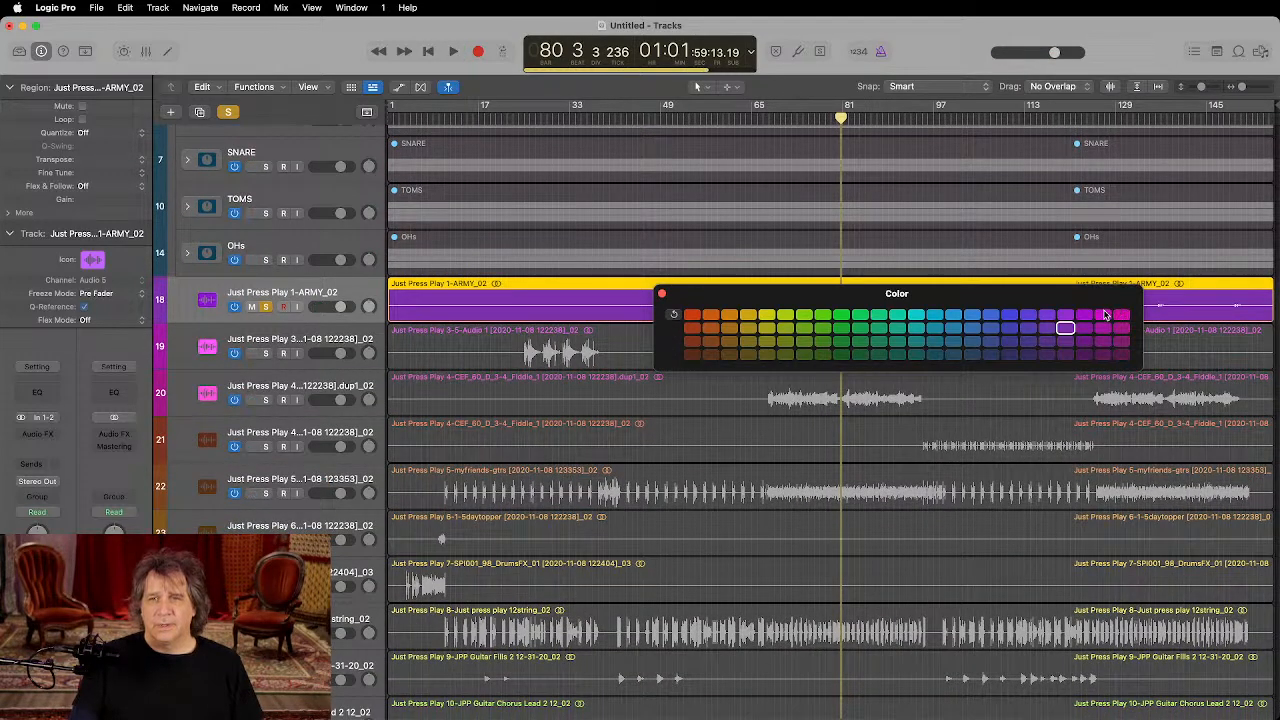
{"action": "left_click", "coordinate": [1103, 314]}
{"action": "left_click", "coordinate": [661, 293]}
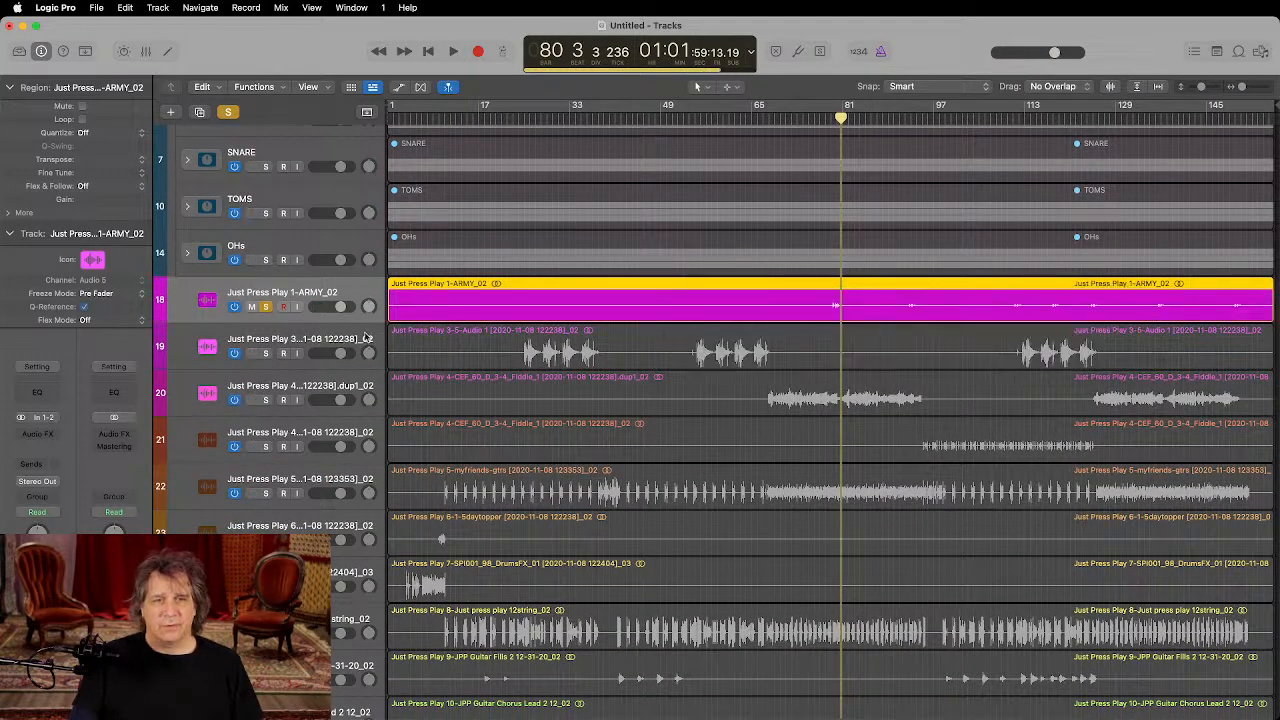
Step: Solo the Just Press Play 3-5-Audio 1 track as well and start auditioning it from bar 25
{"action": "left_click", "coordinate": [297, 345]}
{"action": "left_click", "coordinate": [523, 118]}
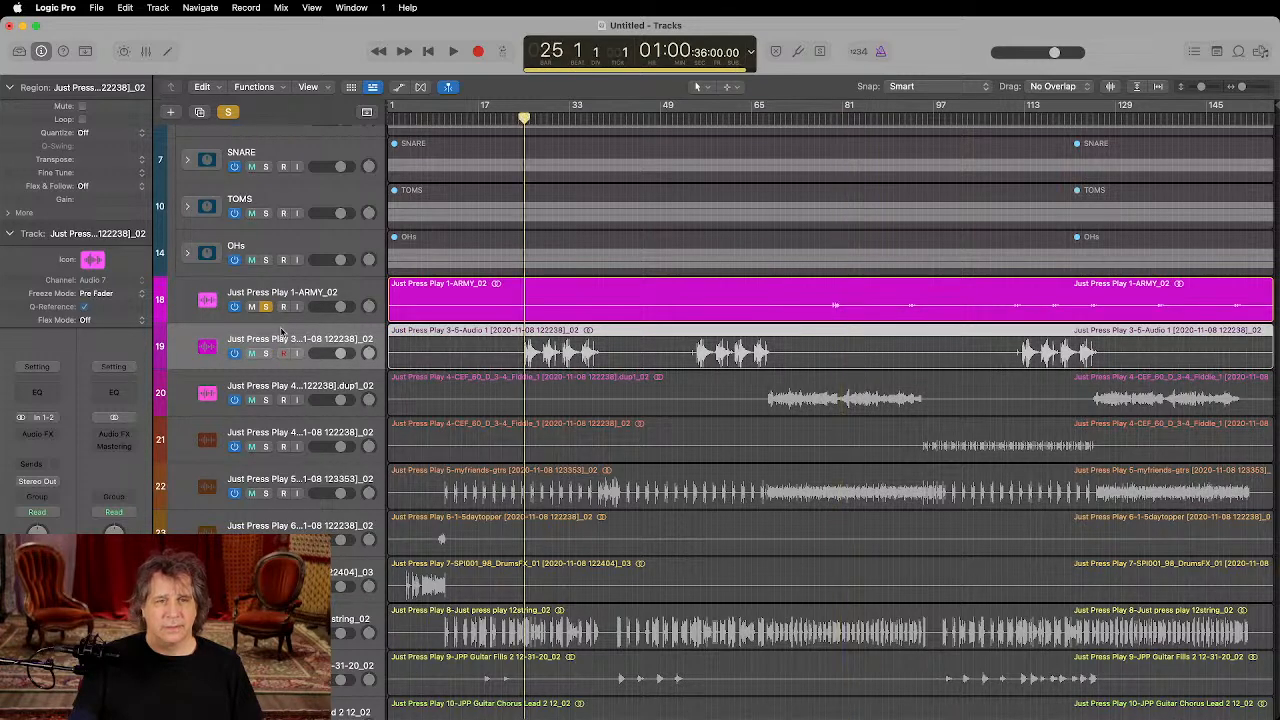
{"action": "left_click", "coordinate": [268, 354]}
{"action": "key", "text": "space"}
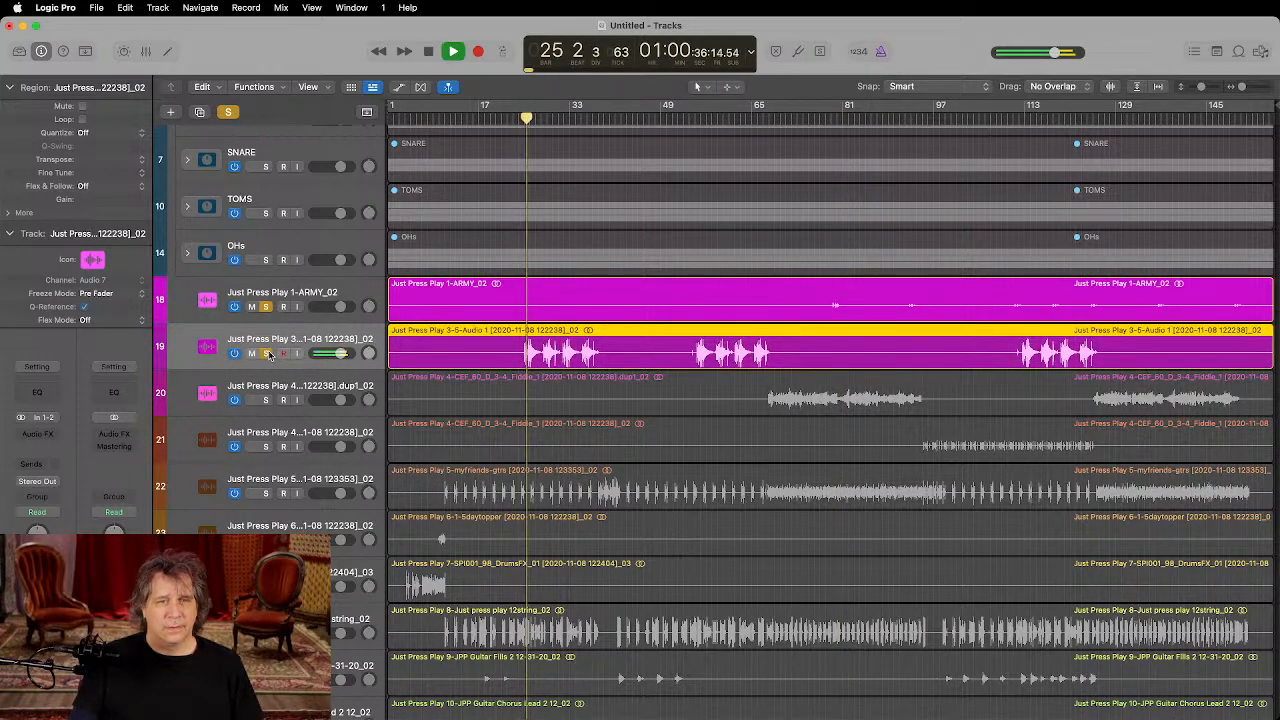
Step: Color the Just Press Play 3-5-Audio 1 track bright golden yellow and stop playback
{"action": "key", "text": "alt+c"}
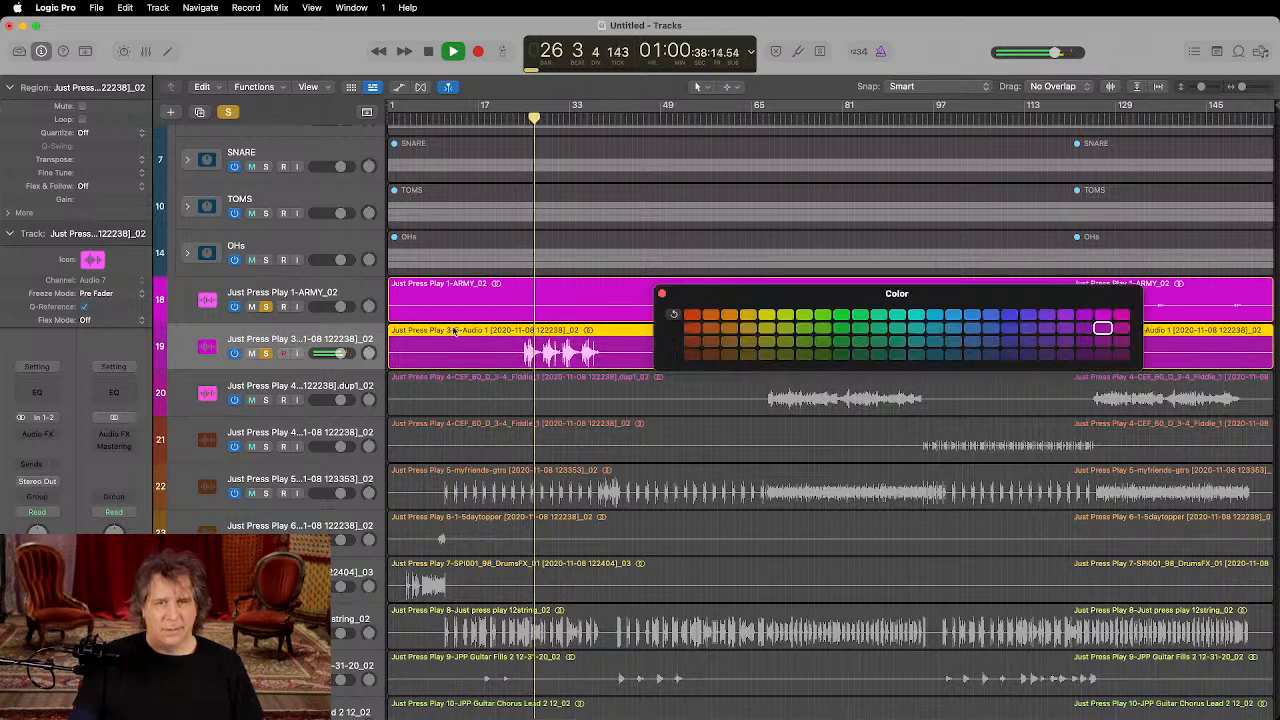
{"action": "left_click", "coordinate": [748, 315]}
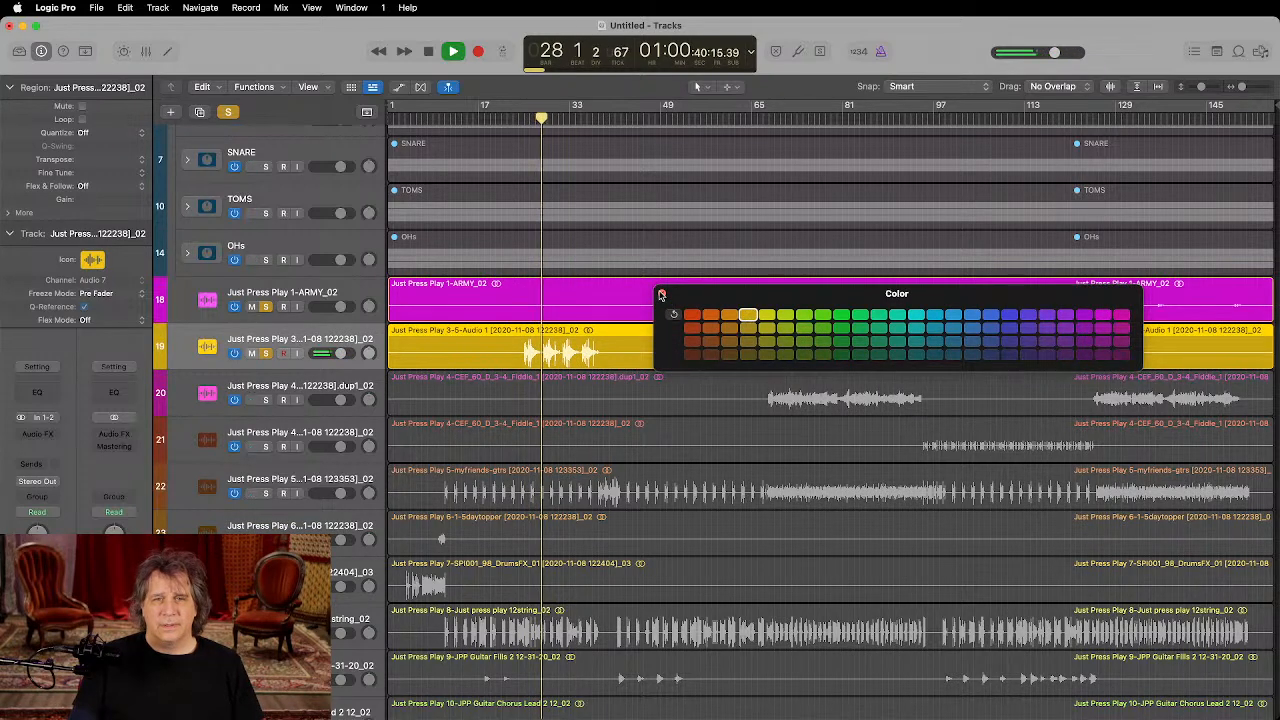
{"action": "left_click", "coordinate": [661, 294]}
{"action": "key", "text": "space"}
Step: Solo only the Fiddle_1 dup1 track, turning off the ARMY and 3-5-Audio 1 solos, and audition it from bar 72
{"action": "left_click", "coordinate": [266, 400]}
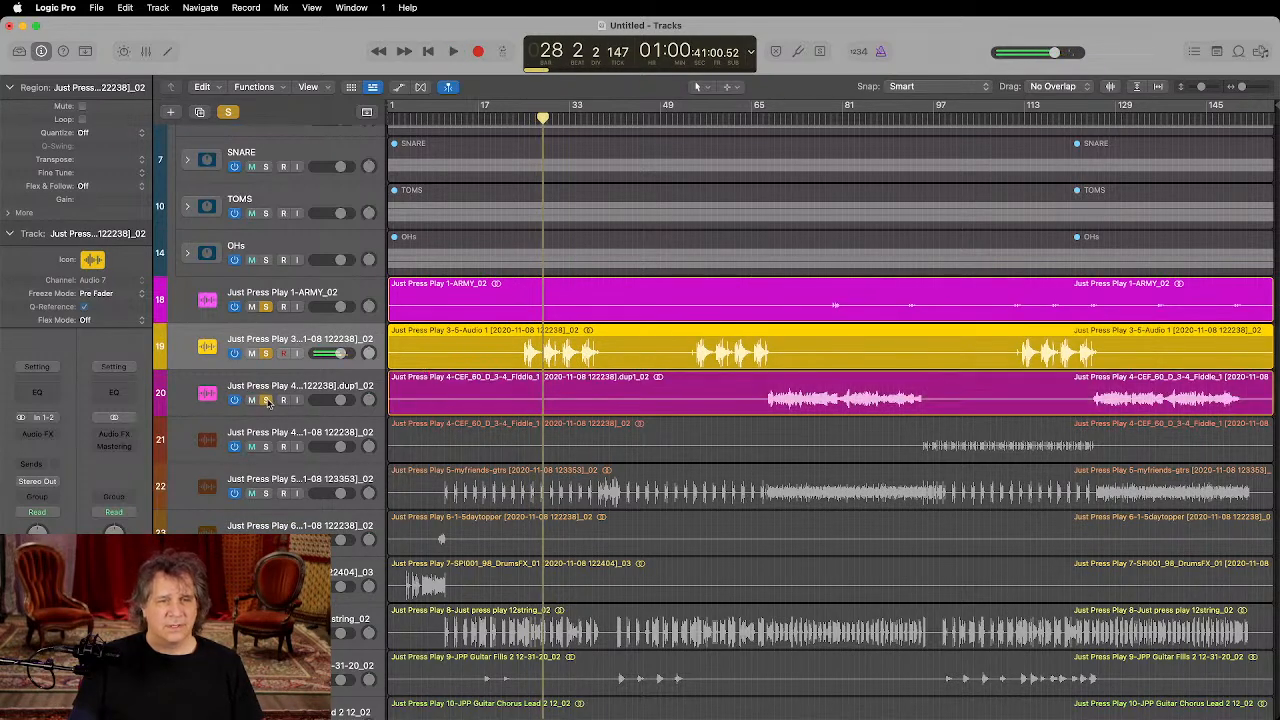
{"action": "left_click", "coordinate": [266, 307]}
{"action": "left_click", "coordinate": [266, 353]}
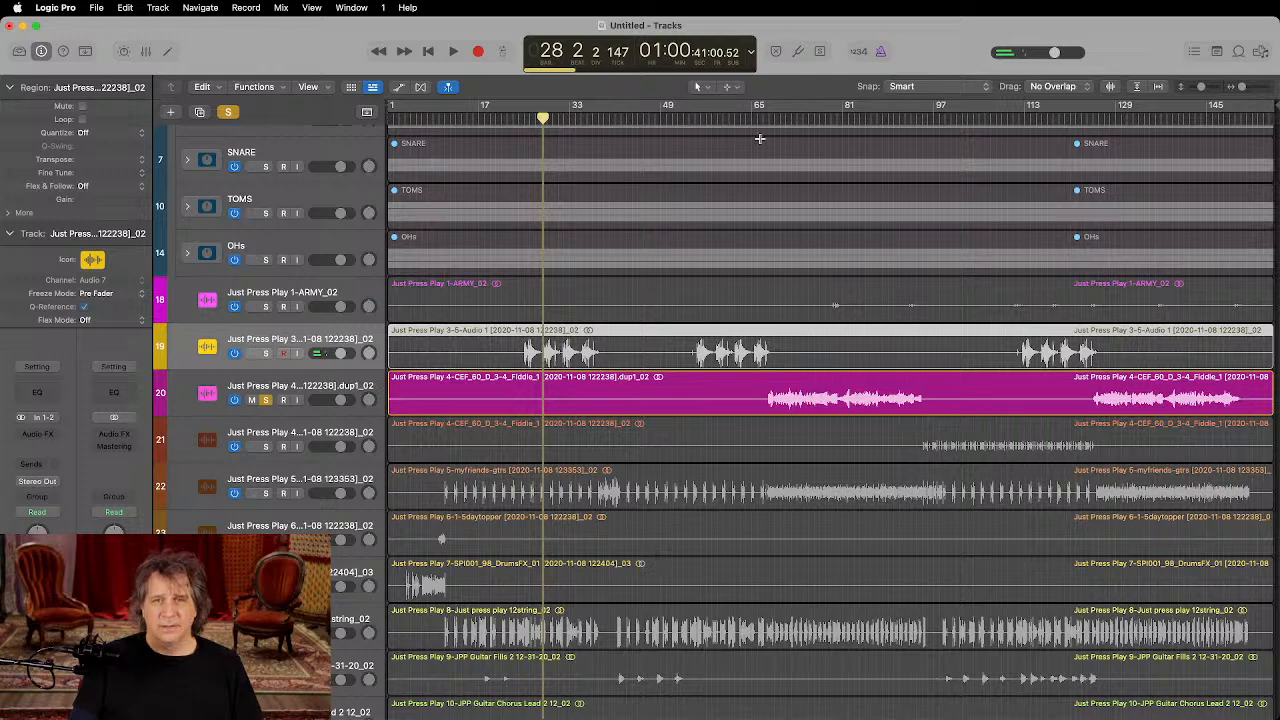
{"action": "left_click", "coordinate": [792, 122]}
{"action": "key", "text": "space"}
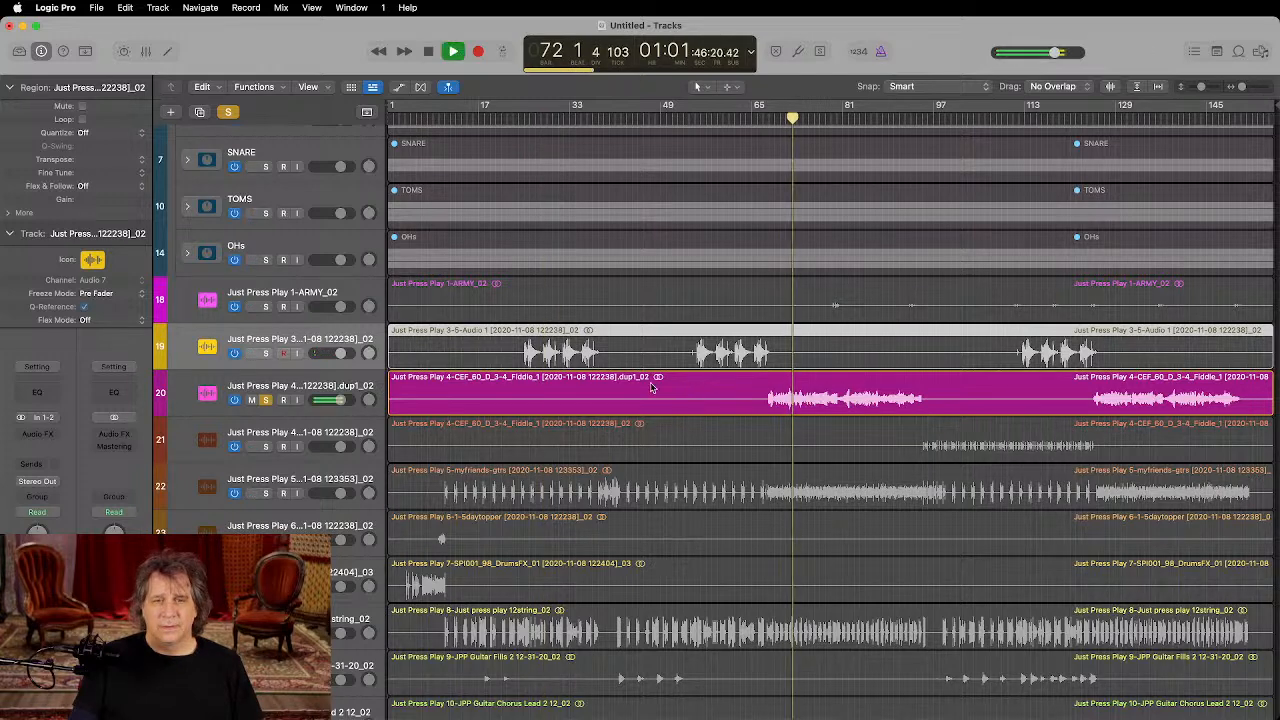
{"action": "key", "text": "space"}
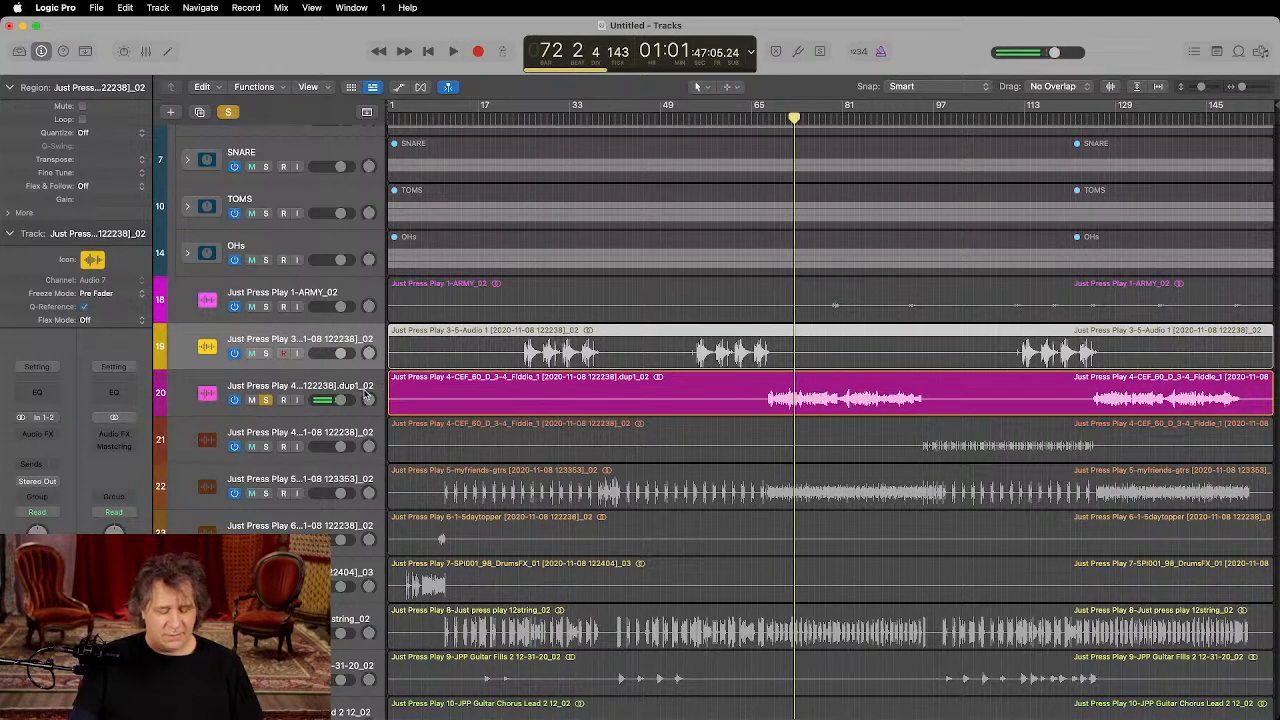
Step: Color the 3-5-Audio 1 track and the Fiddle_1 dup1 track dark gold
{"action": "key", "text": "alt+c"}
{"action": "left_click", "coordinate": [748, 343]}
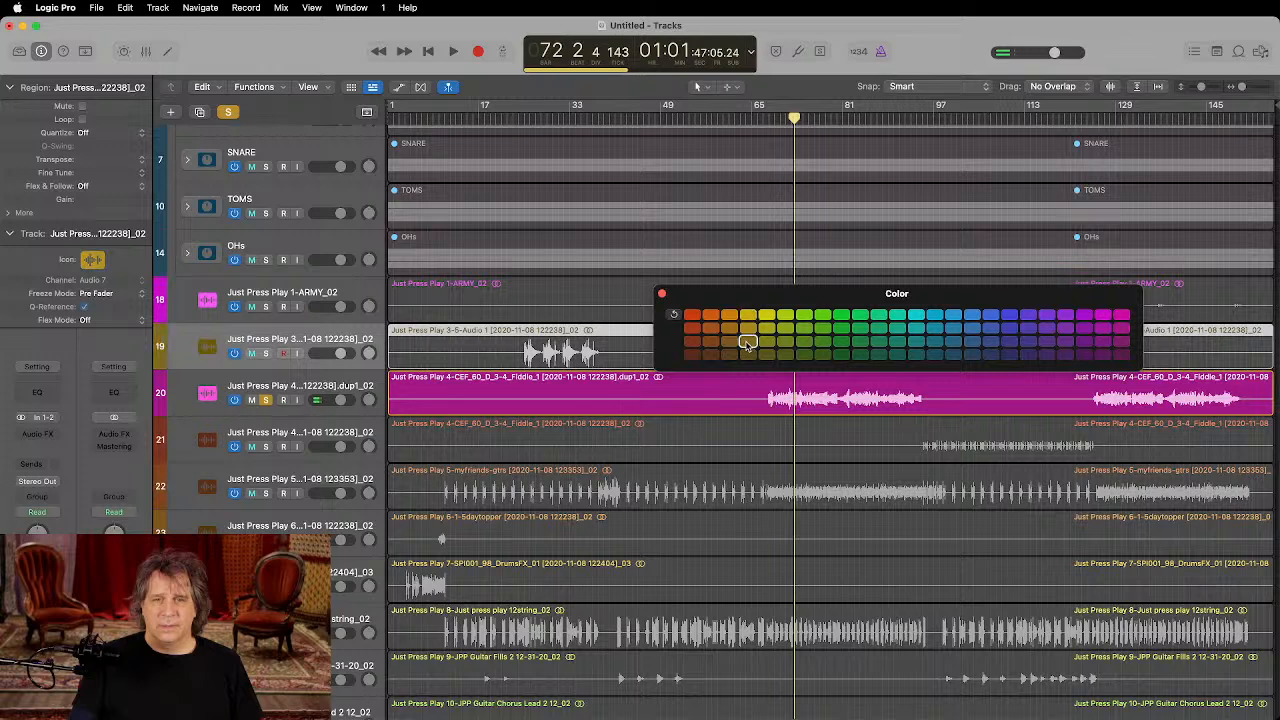
{"action": "key", "text": "x"}
{"action": "key", "text": "x"}
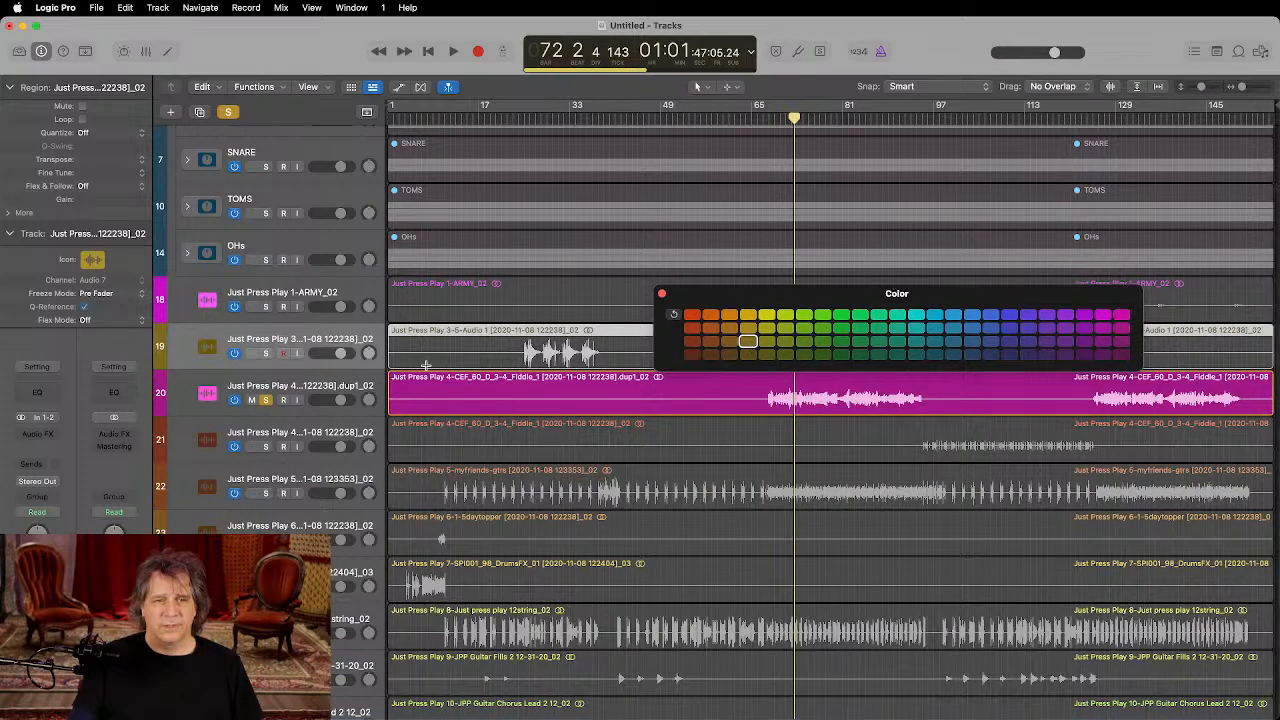
{"action": "left_click", "coordinate": [365, 394]}
{"action": "left_click", "coordinate": [748, 342]}
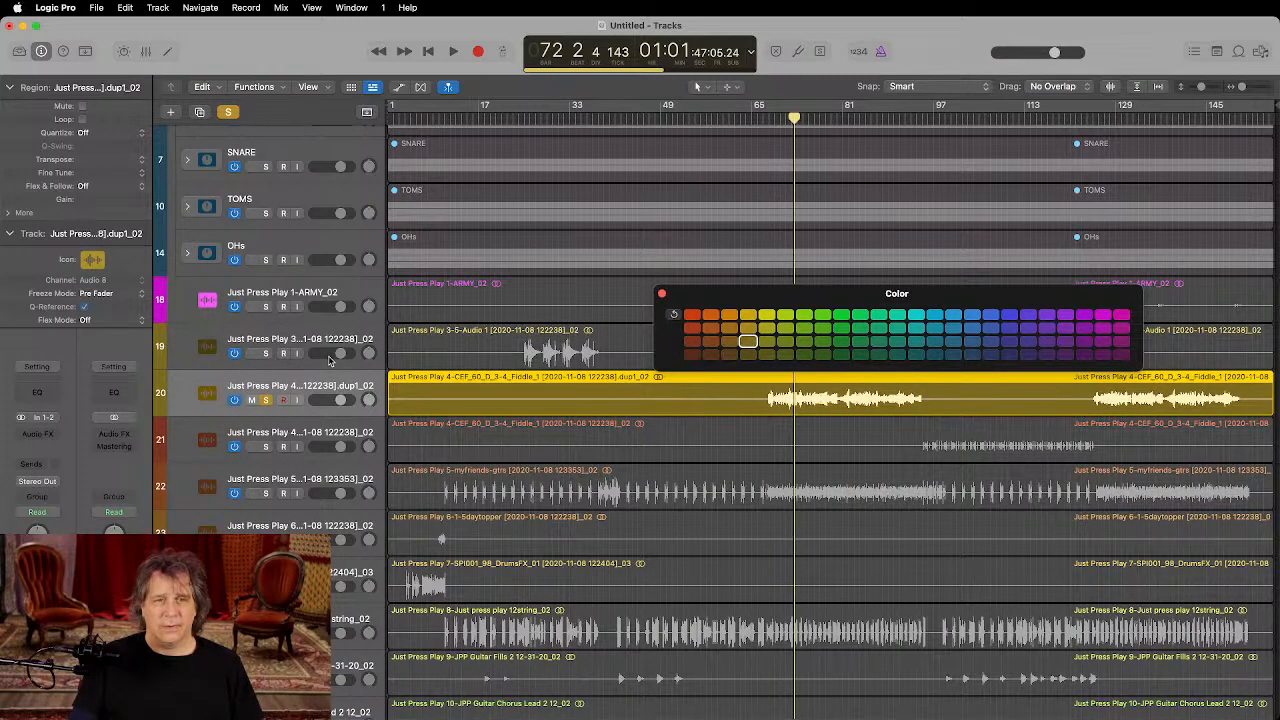
Step: Color the 3-5-Audio 1 track medium yellow and briefly check the track colors in the mixer
{"action": "left_click", "coordinate": [332, 345]}
{"action": "left_click", "coordinate": [766, 328]}
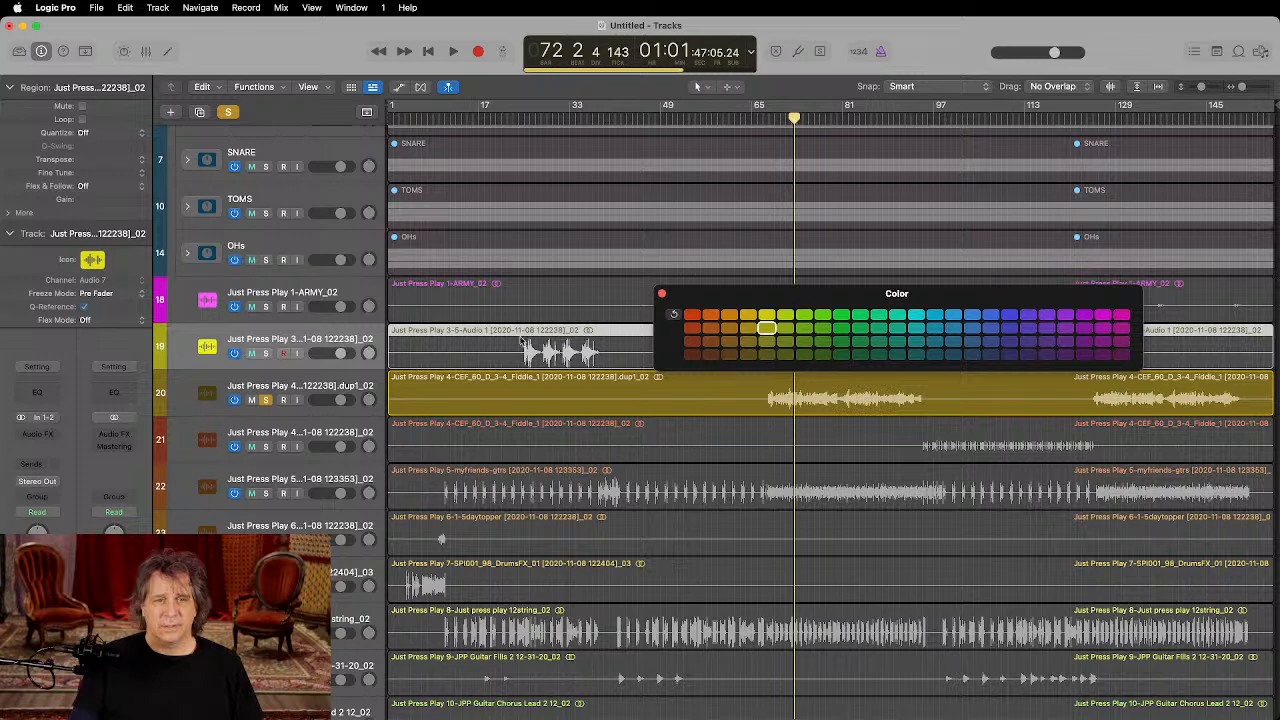
{"action": "key", "text": "x"}
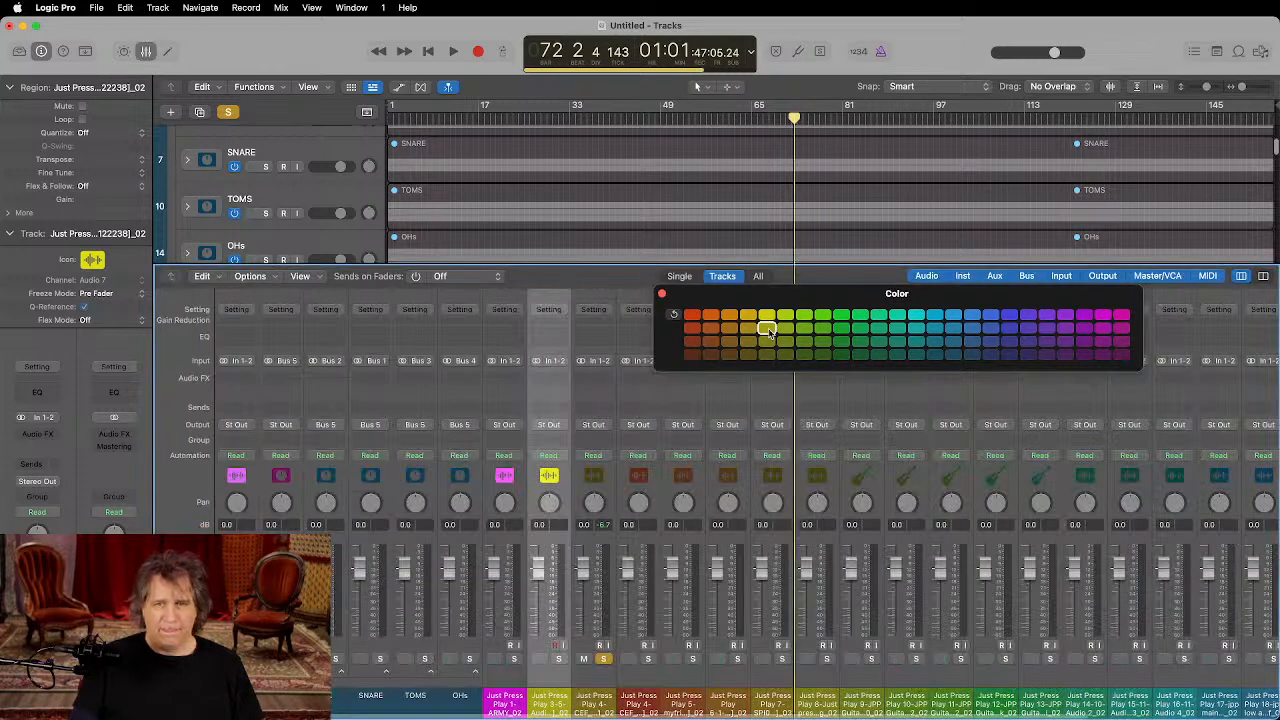
{"action": "key", "text": "x"}
Step: Clear the solos from both Fiddle_1 tracks and close the color palette
{"action": "left_click", "coordinate": [370, 383]}
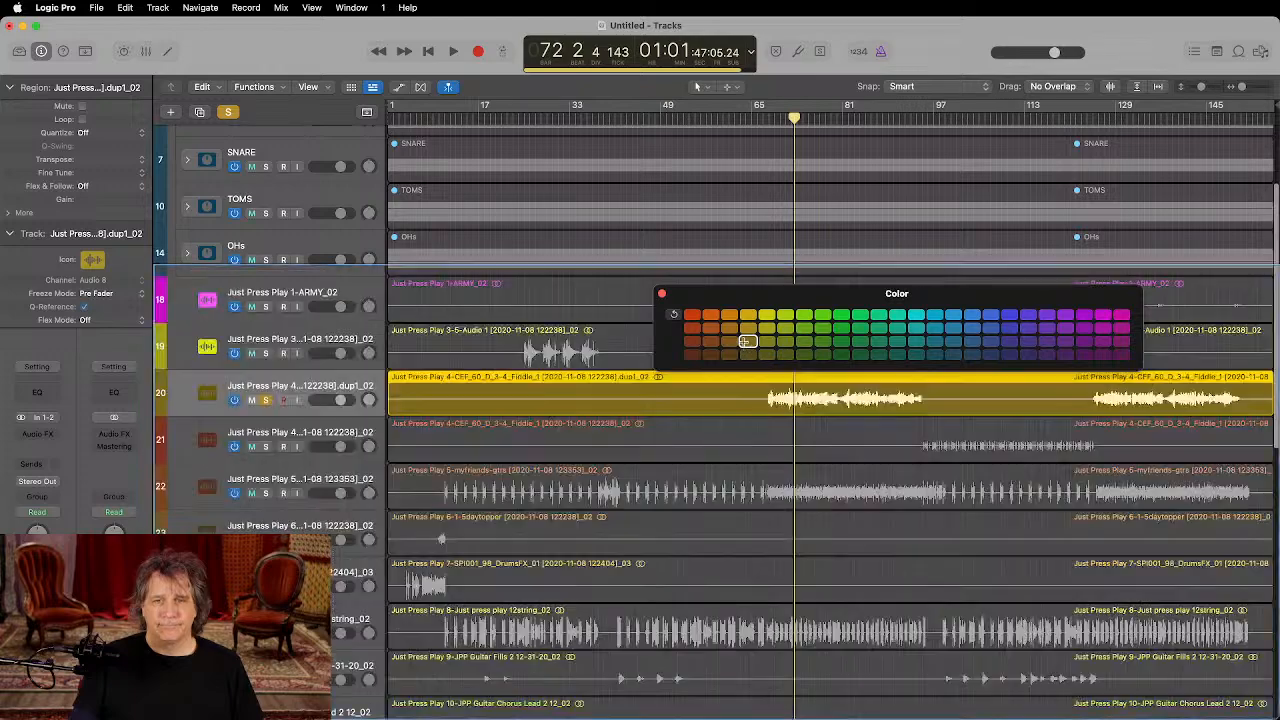
{"action": "left_click", "coordinate": [292, 439]}
{"action": "scroll", "coordinate": [290, 435], "scroll_direction": "down", "scroll_amount": 2}
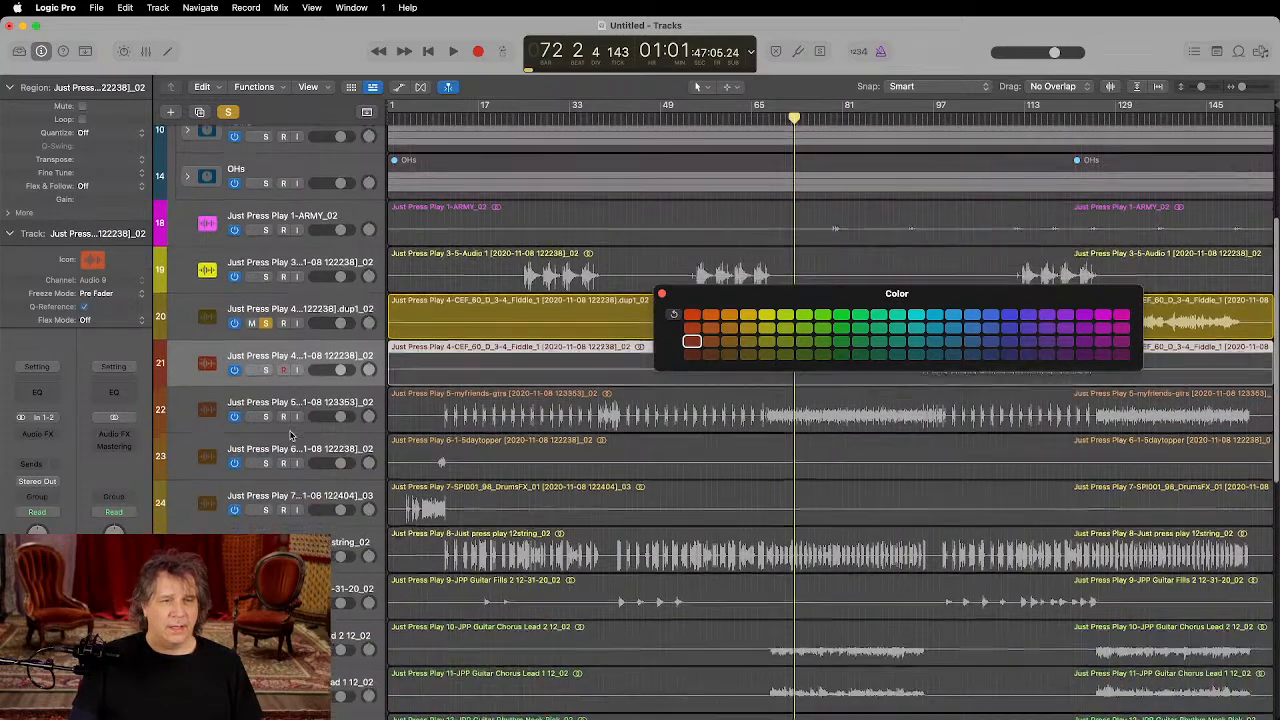
{"action": "scroll", "coordinate": [290, 435], "scroll_direction": "down", "scroll_amount": 1}
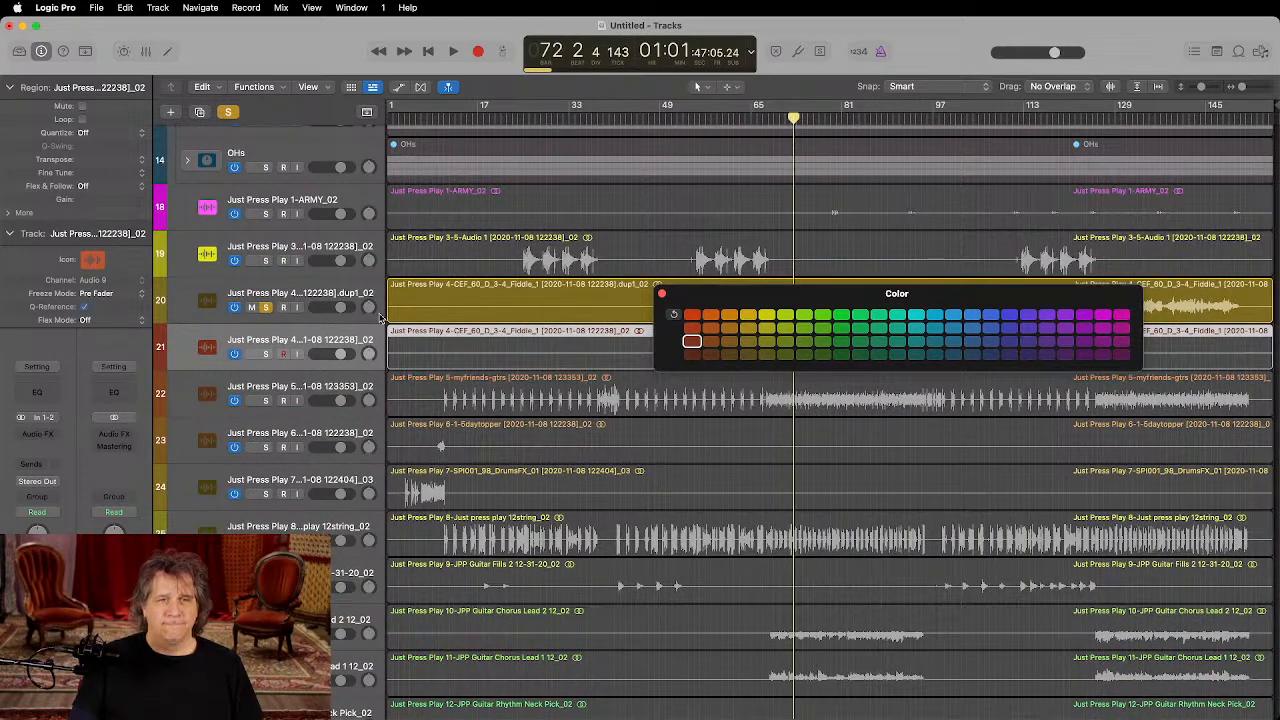
{"action": "key", "text": "s"}
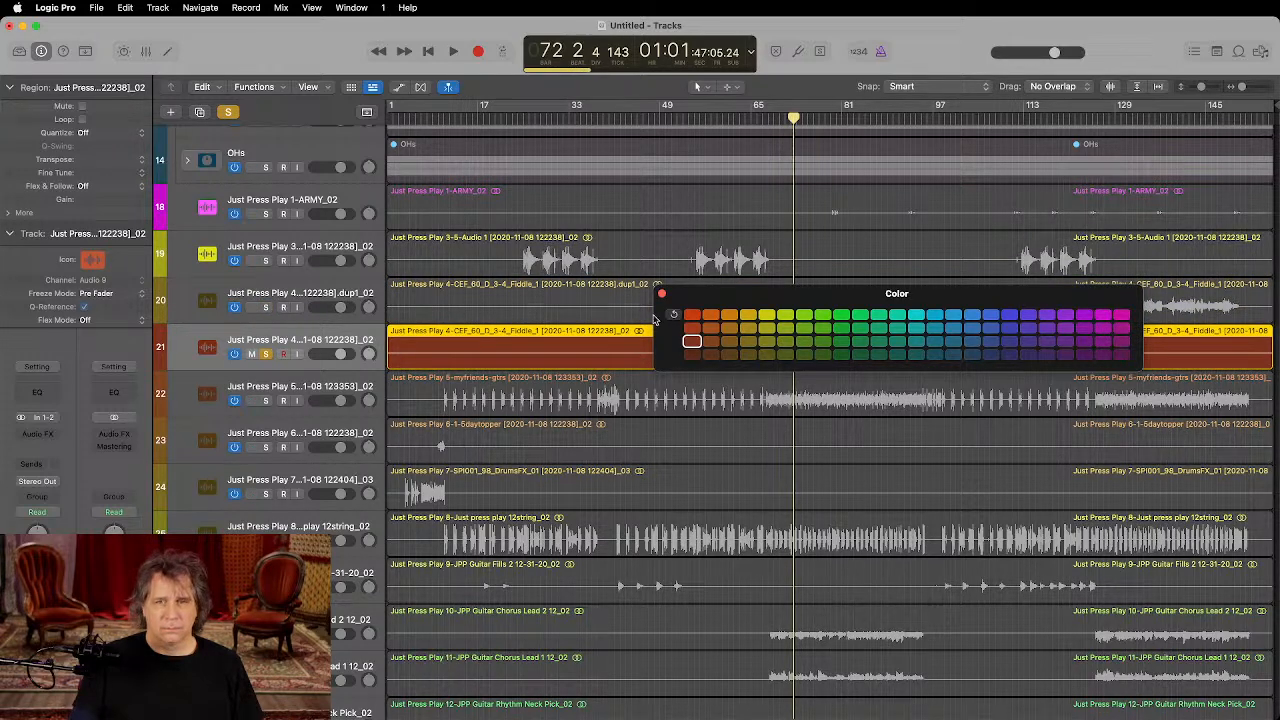
{"action": "left_click", "coordinate": [661, 293]}
{"action": "left_click", "coordinate": [266, 356]}
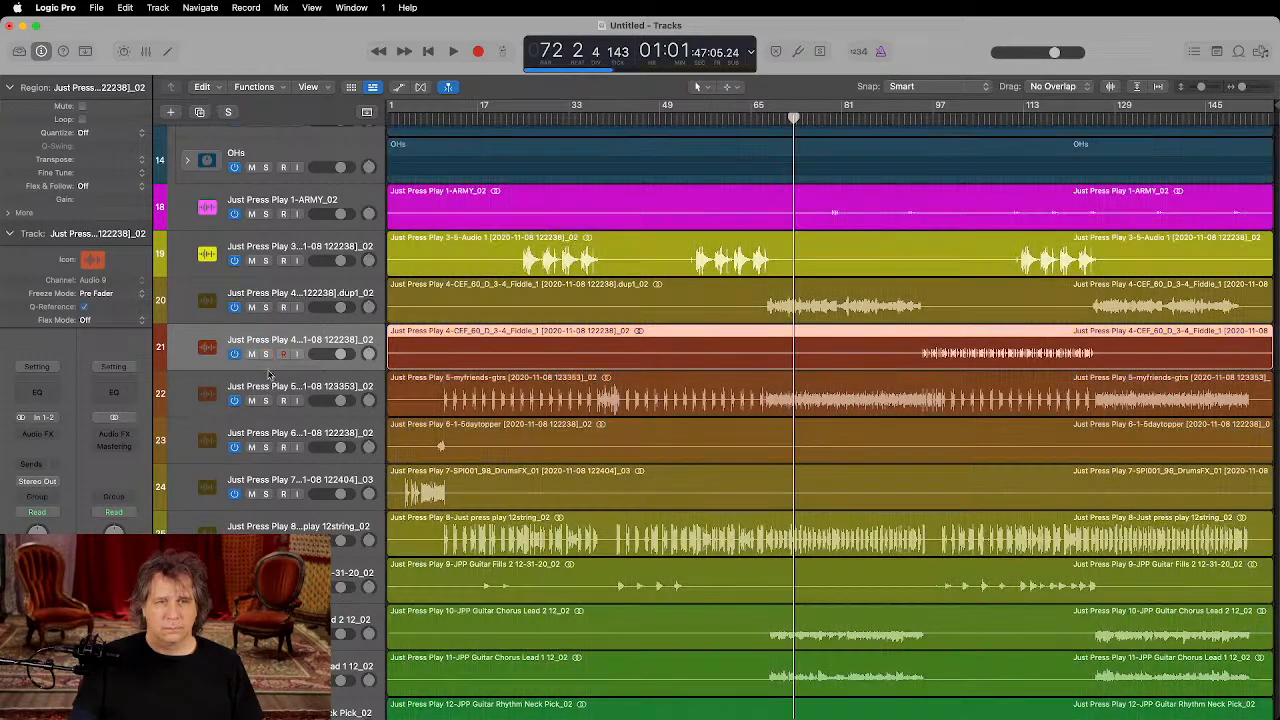
Step: Solo the Just Press Play 5-myfriends-gtrs track and audition it from bar 72
{"action": "left_click", "coordinate": [273, 391]}
{"action": "left_click", "coordinate": [266, 400]}
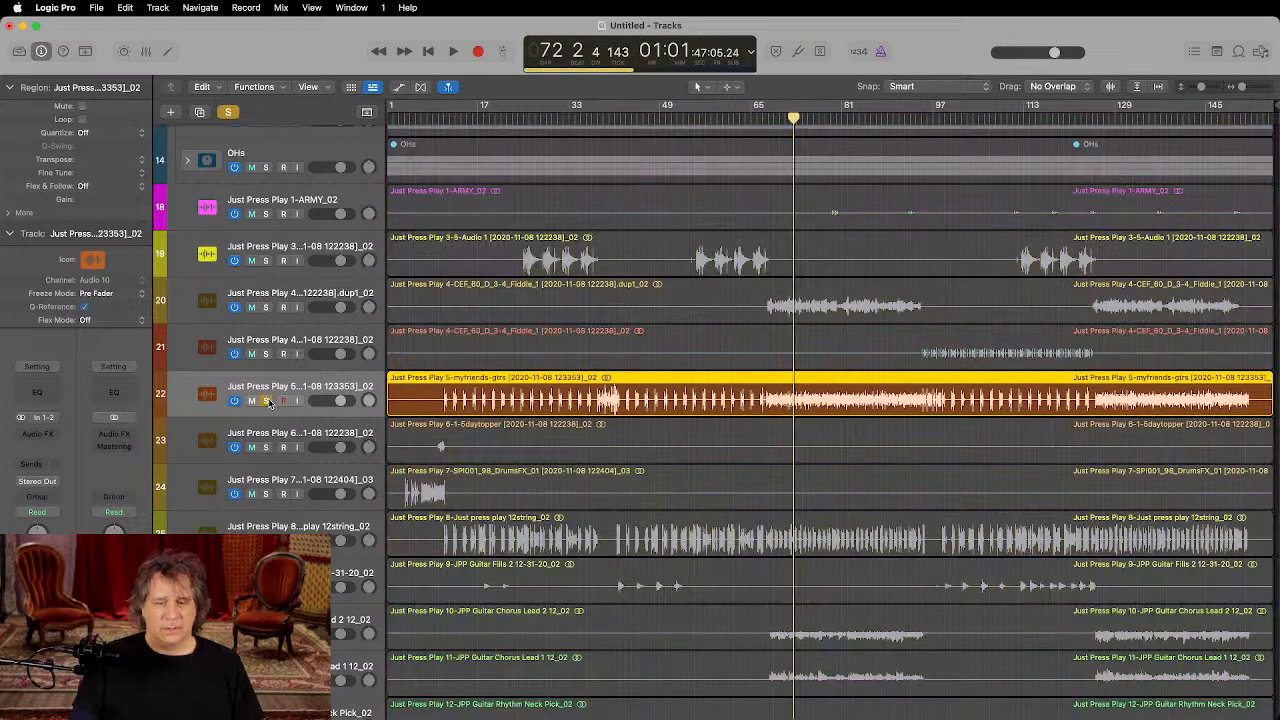
{"action": "key", "text": "space"}
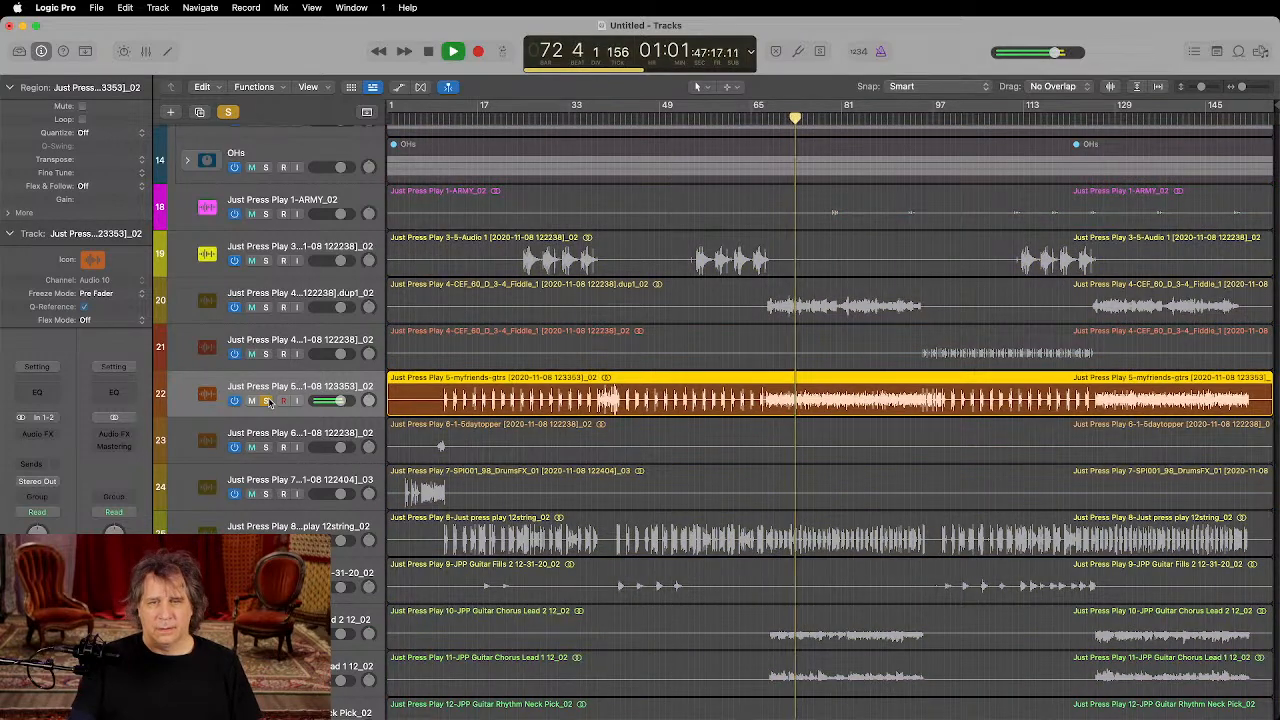
{"action": "key", "text": "space"}
Step: Move the myfriends-gtrs track directly below 3-5-Audio 1, color both tracks bright yellow, and turn off the solo
{"action": "left_click_drag", "start_coordinate": [288, 386], "coordinate": [310, 270]}
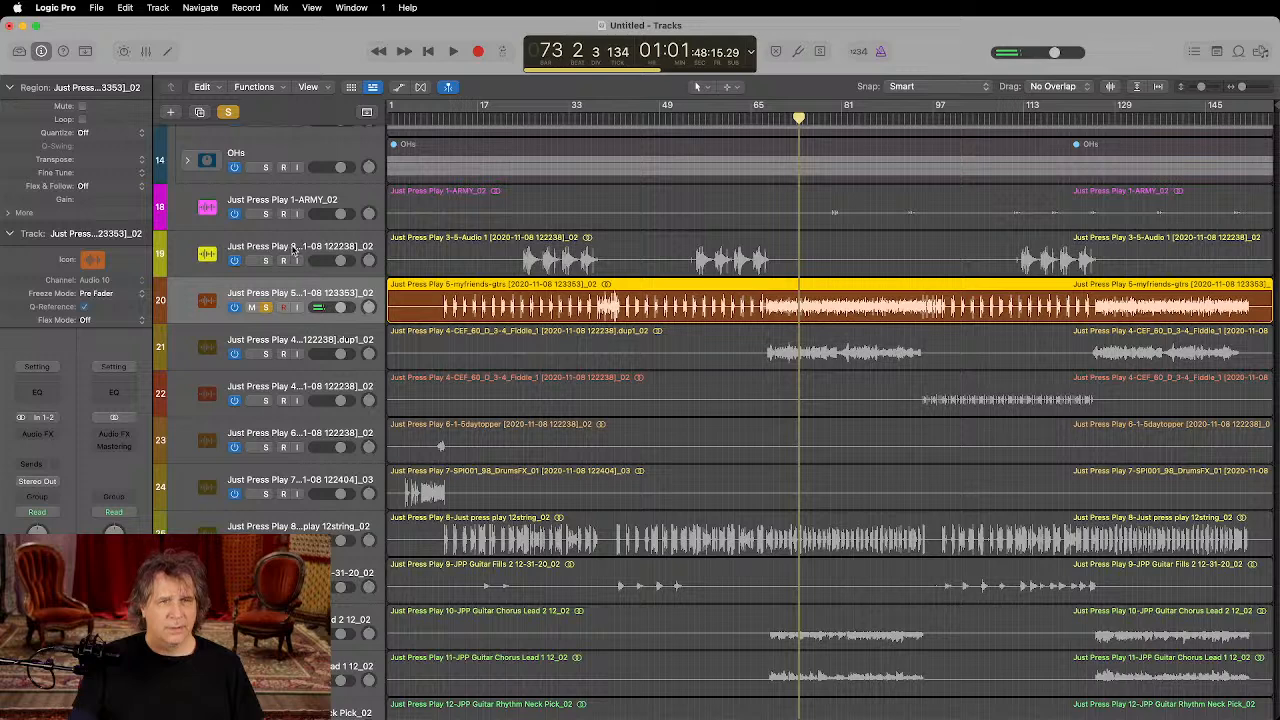
{"action": "left_click", "coordinate": [293, 248], "text": "shift"}
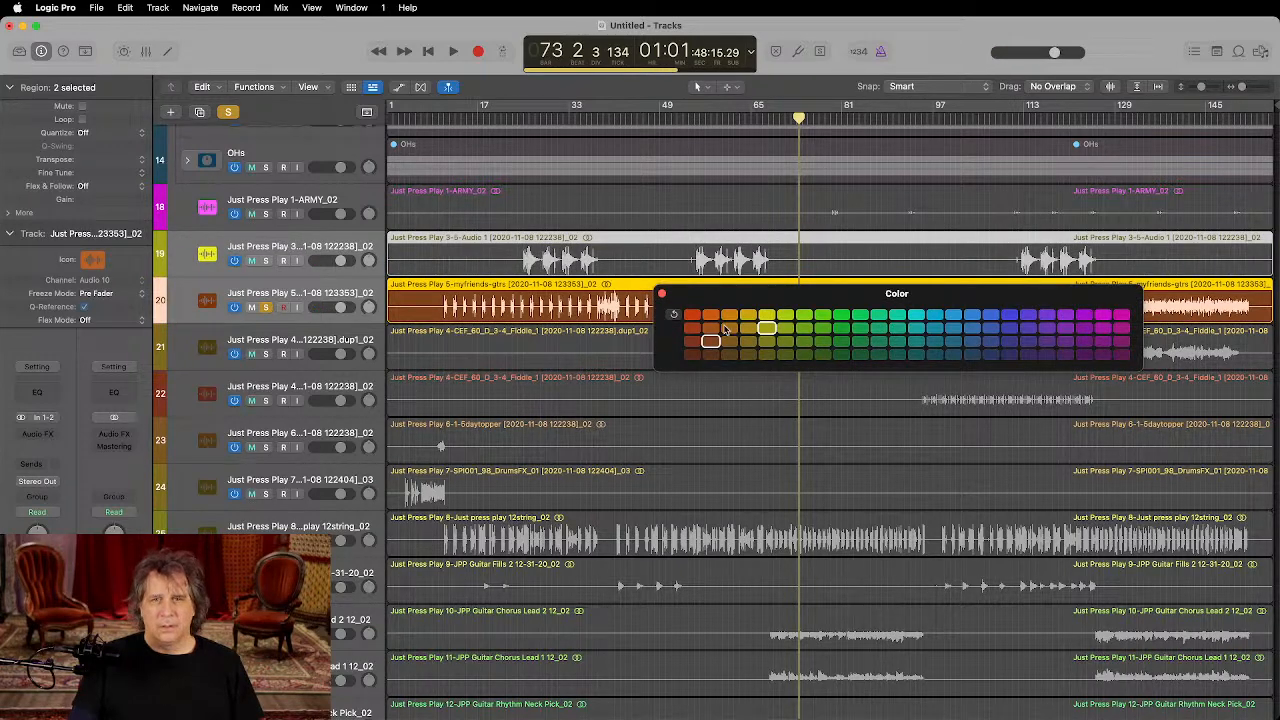
{"action": "left_click", "coordinate": [767, 315]}
{"action": "left_click", "coordinate": [661, 295]}
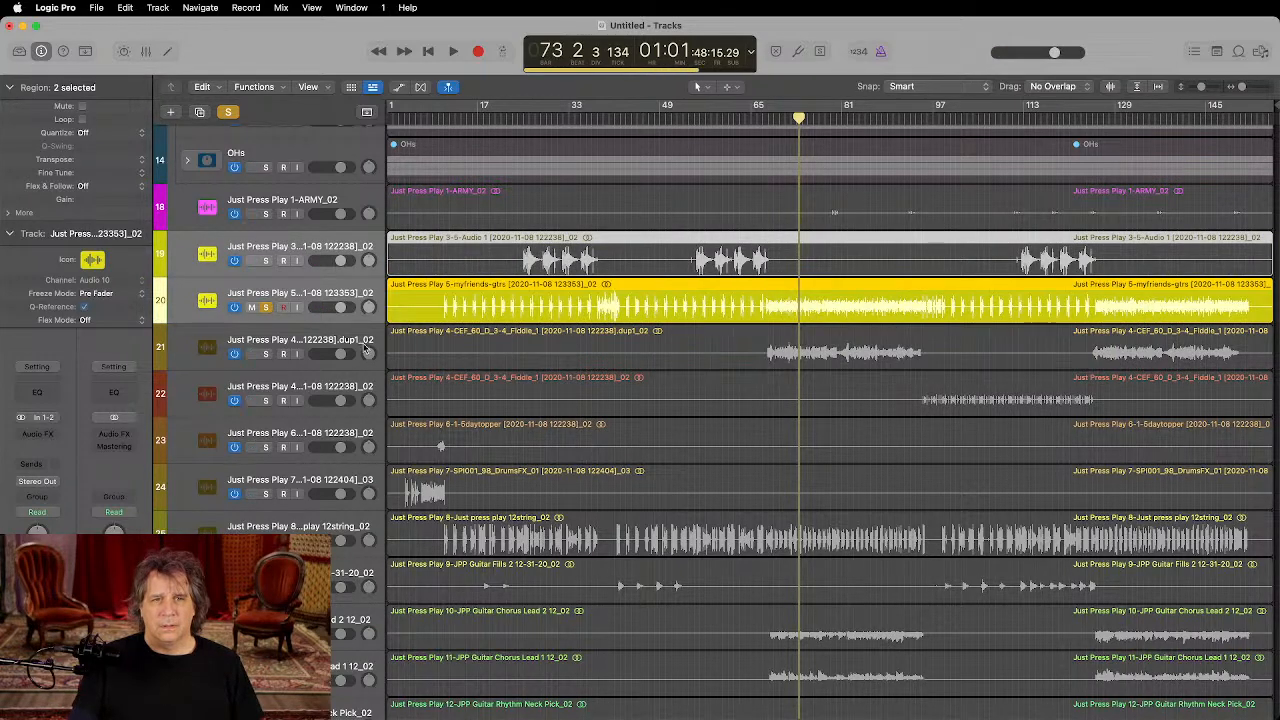
{"action": "left_click", "coordinate": [266, 308]}
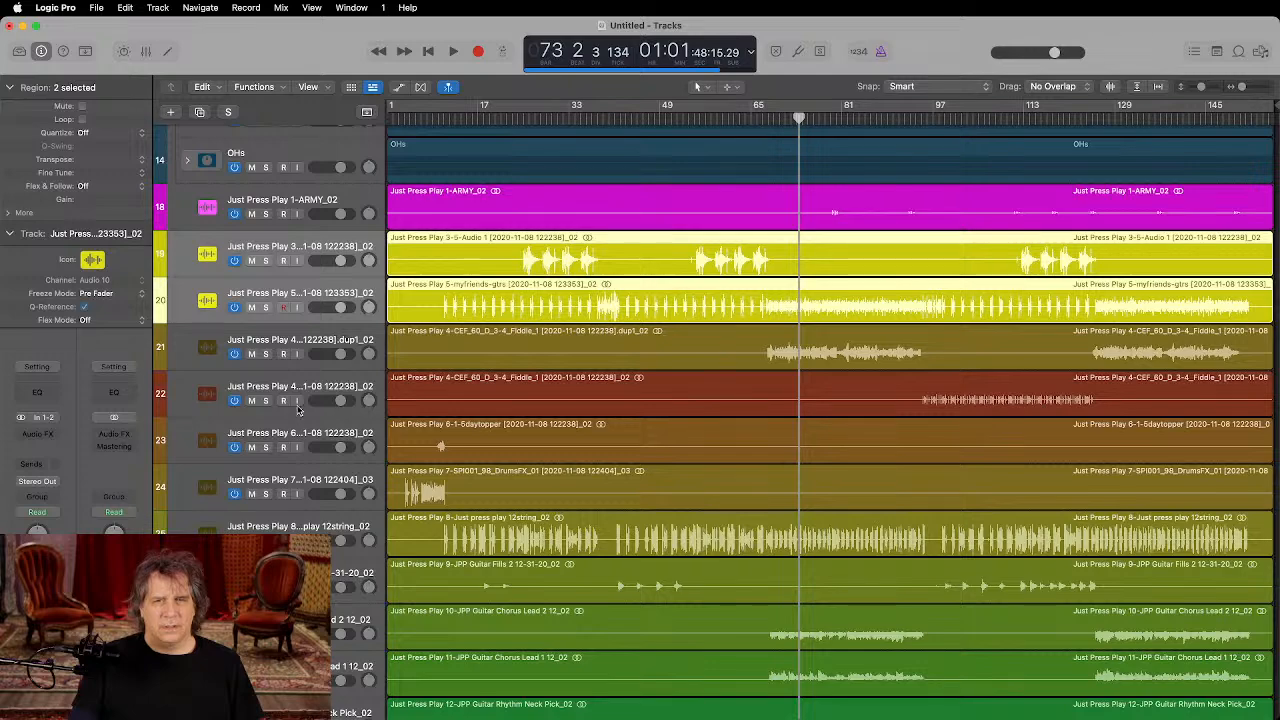
Step: Group the 3-5-Audio 1 and myfriends-gtrs tracks into a summing stack and name it AC GTR
{"action": "left_click", "coordinate": [296, 390]}
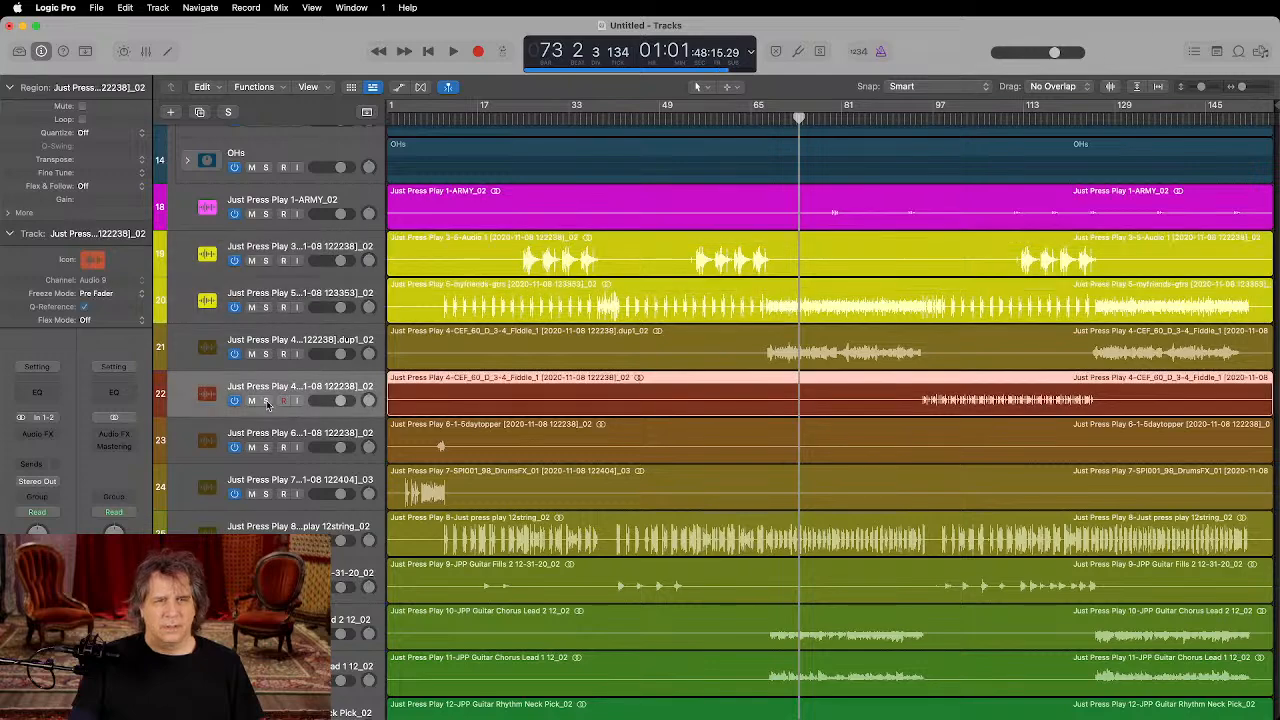
{"action": "left_click", "coordinate": [322, 242]}
{"action": "left_click", "coordinate": [318, 290], "text": "shift"}
{"action": "key", "text": "super+shift+d"}
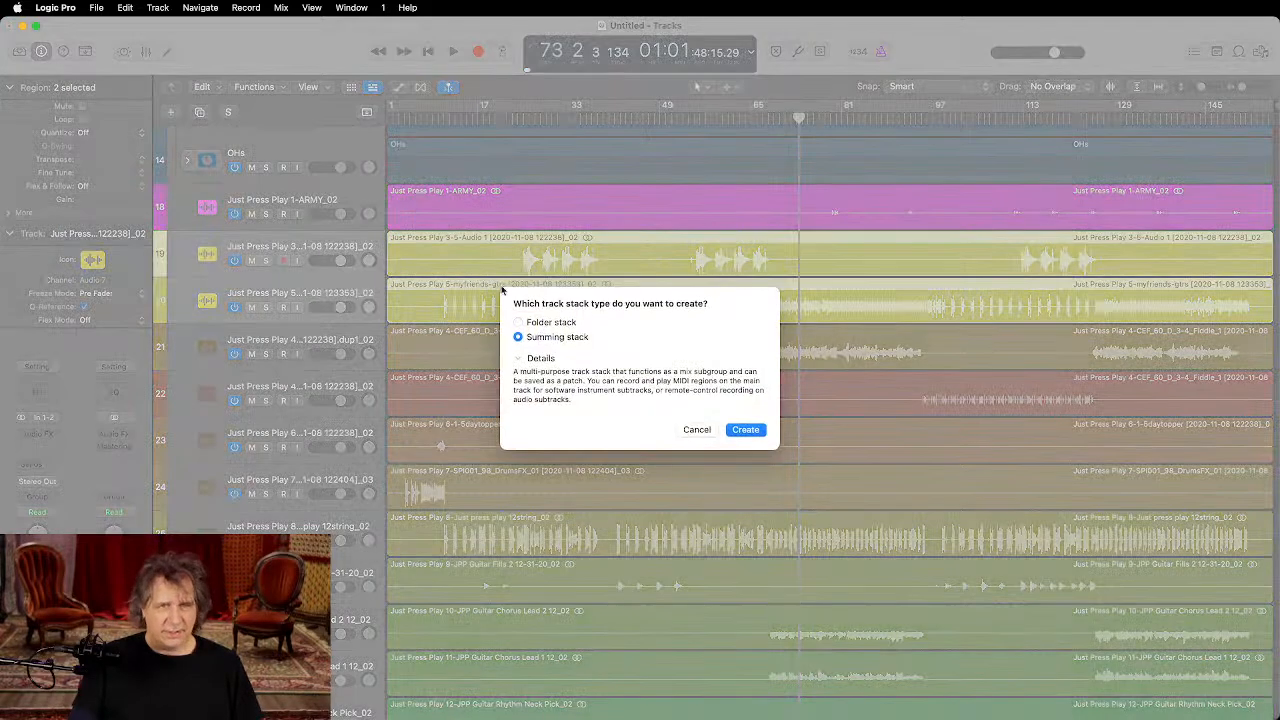
{"action": "left_click", "coordinate": [758, 431]}
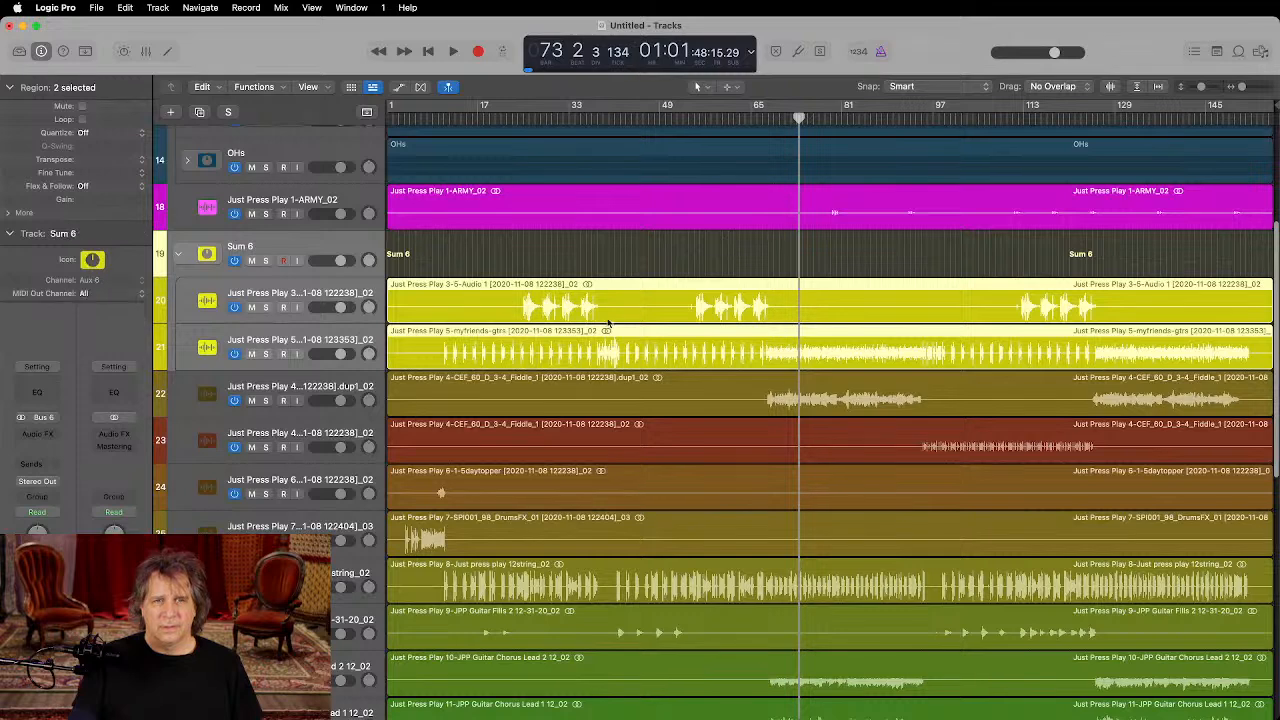
{"action": "double_click", "coordinate": [329, 247]}
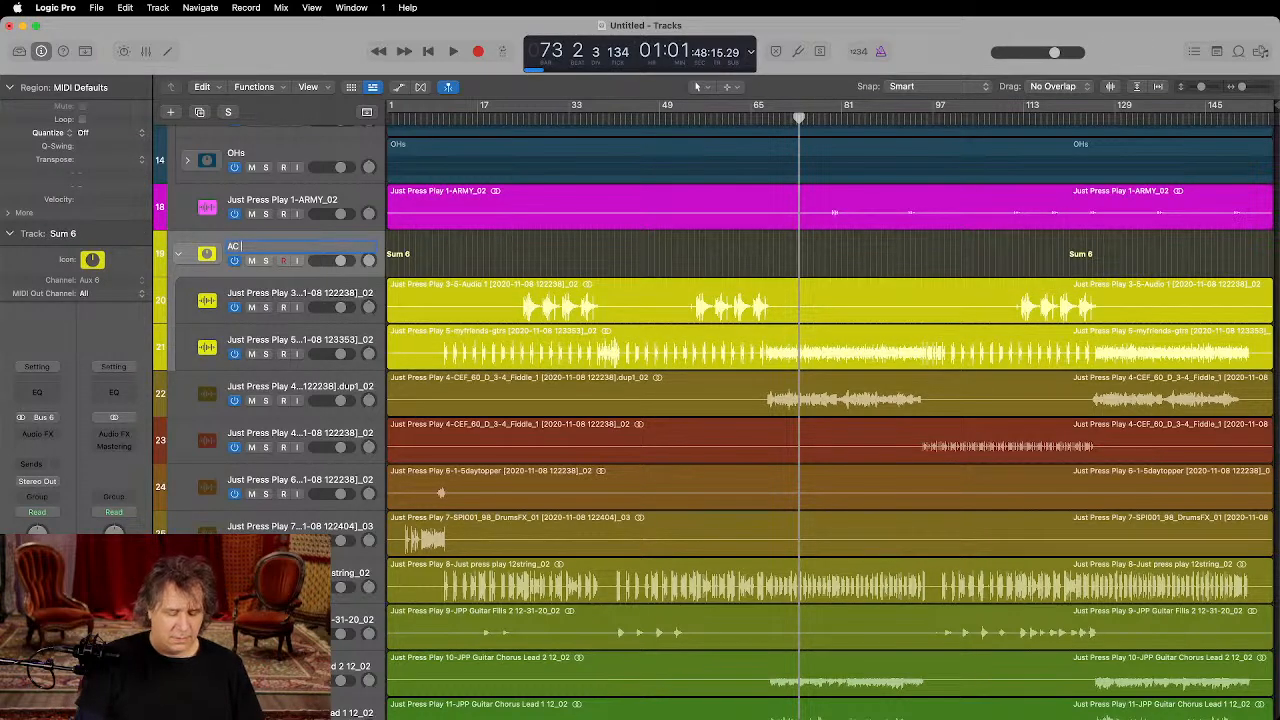
Step: Color the AC GTR stack dark blue like the drum stacks
{"action": "key", "text": "alt+c"}
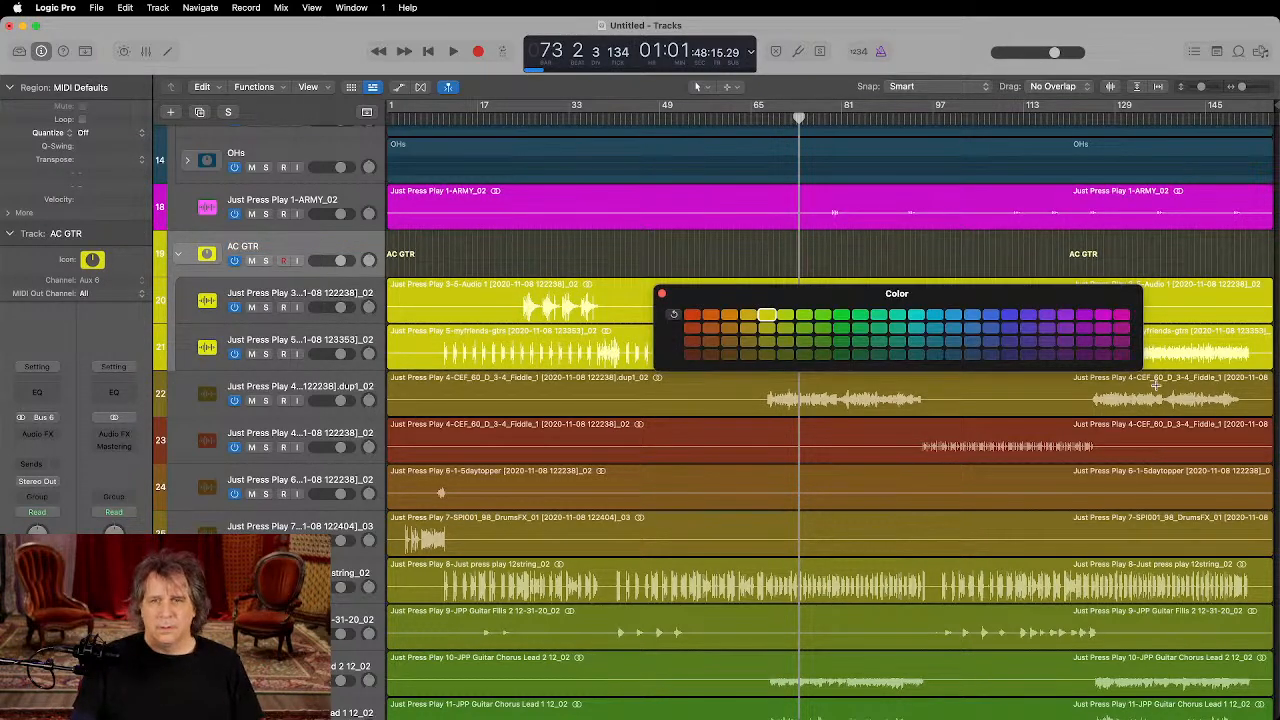
{"action": "left_click", "coordinate": [954, 357]}
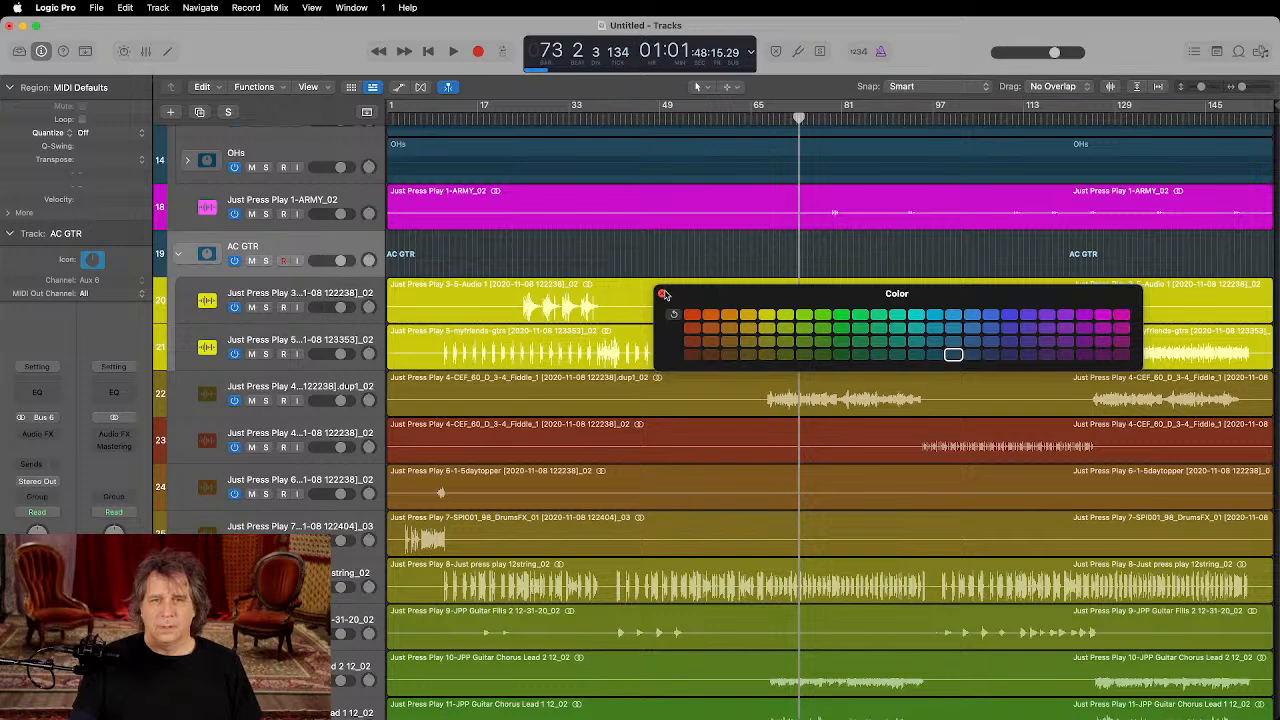
{"action": "left_click", "coordinate": [662, 294]}
Step: Solo both Fiddle_1 tracks and audition them around bar 72 and around bar 109
{"action": "left_click", "coordinate": [303, 390]}
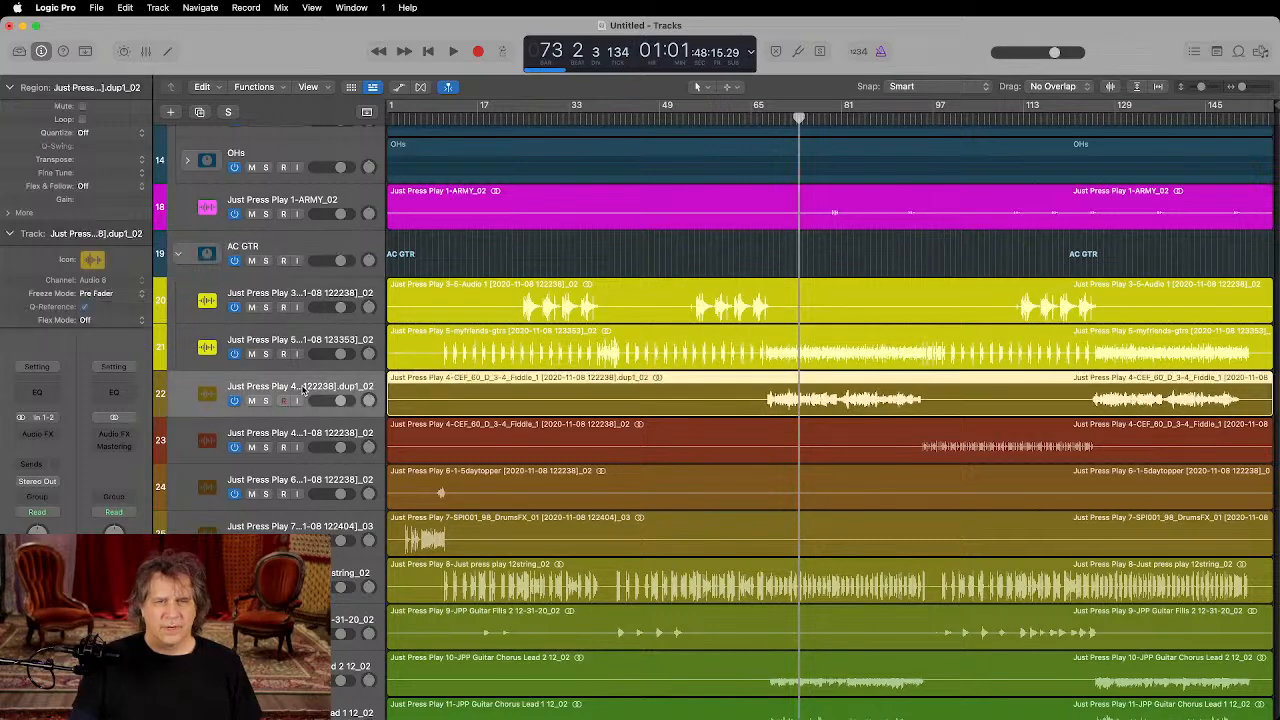
{"action": "left_click", "coordinate": [266, 401]}
{"action": "key", "text": "space"}
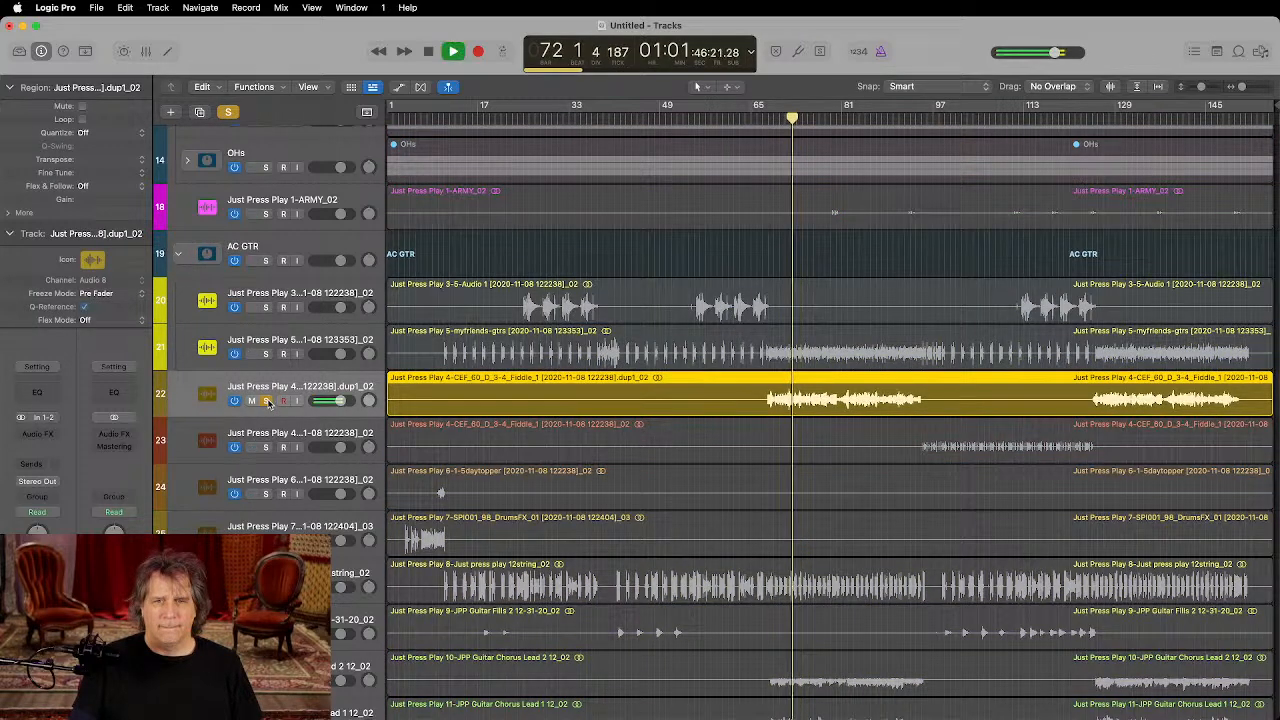
{"action": "left_click", "coordinate": [267, 449]}
{"action": "left_click", "coordinate": [267, 449]}
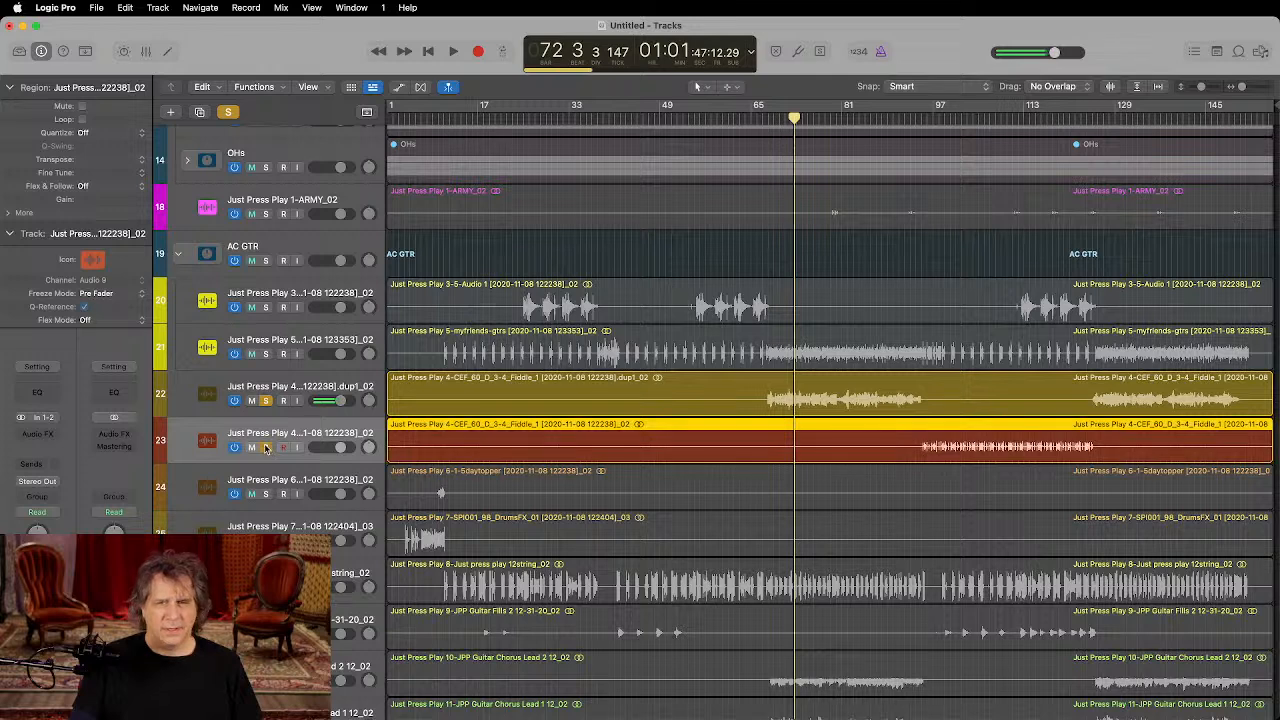
{"action": "key", "text": "space"}
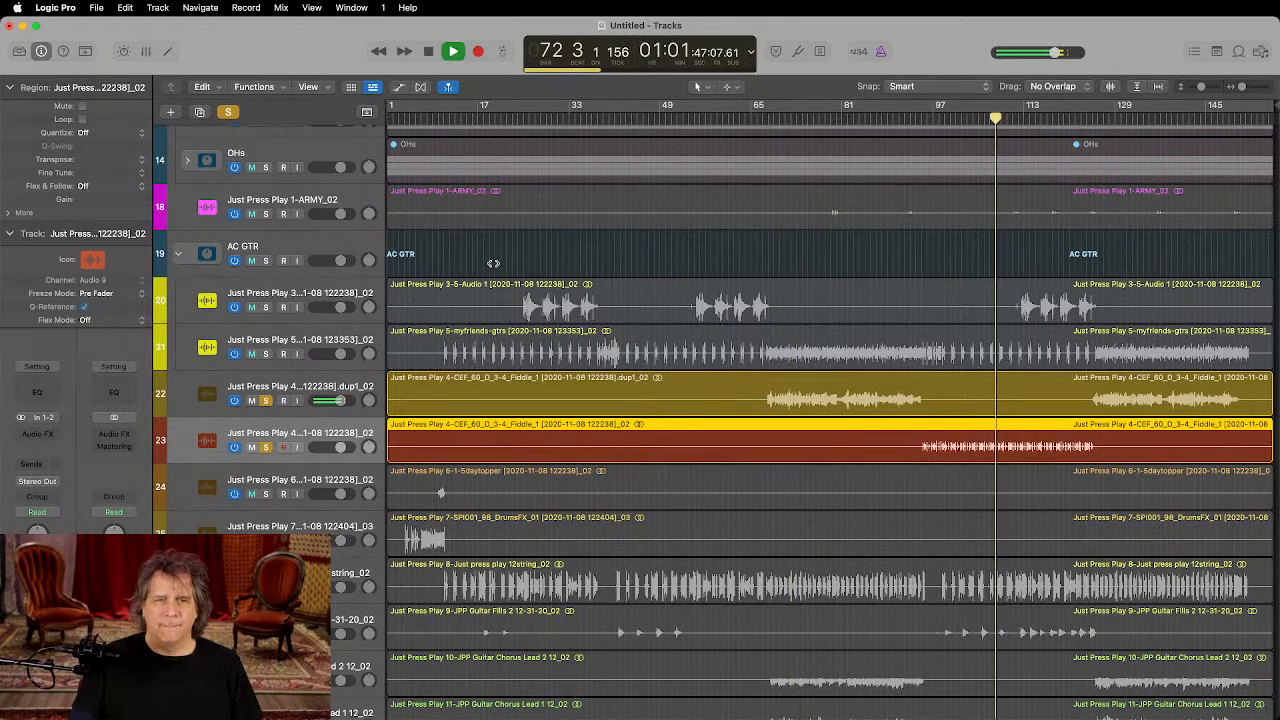
{"action": "key", "text": "space"}
Step: Color both Fiddle_1 tracks dark orange-brown
{"action": "left_click", "coordinate": [295, 390]}
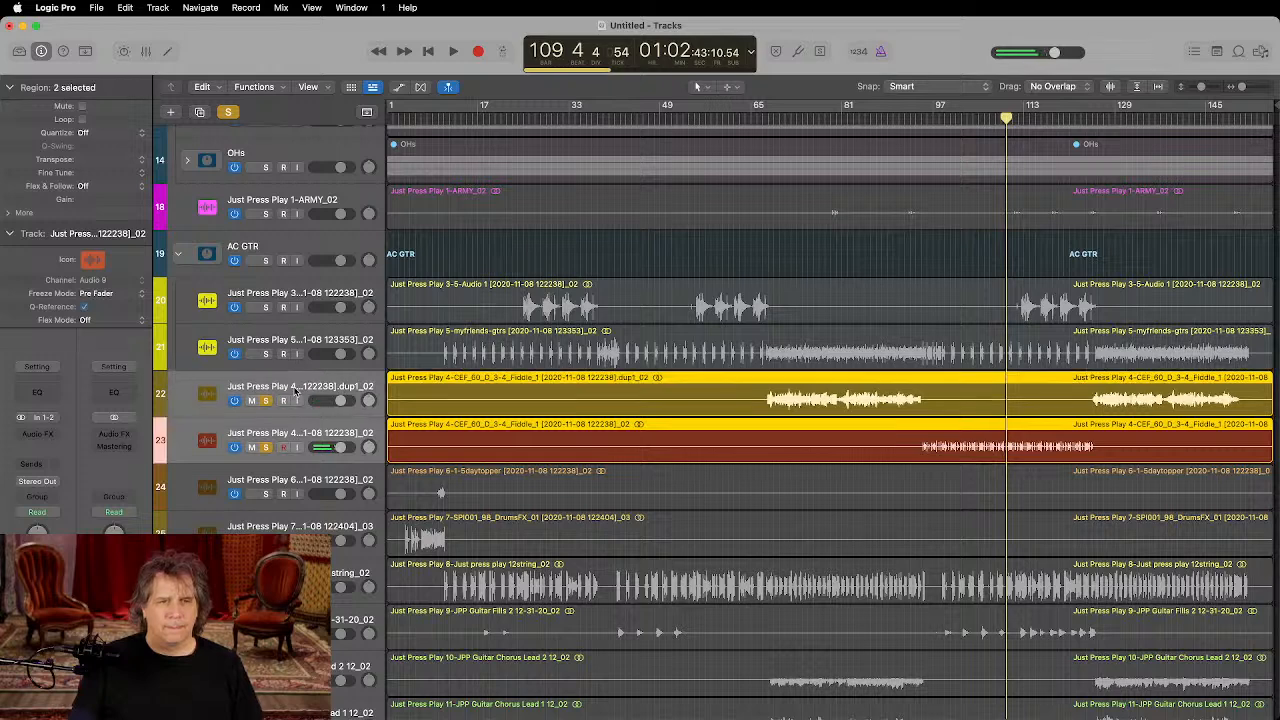
{"action": "key", "text": "alt+c"}
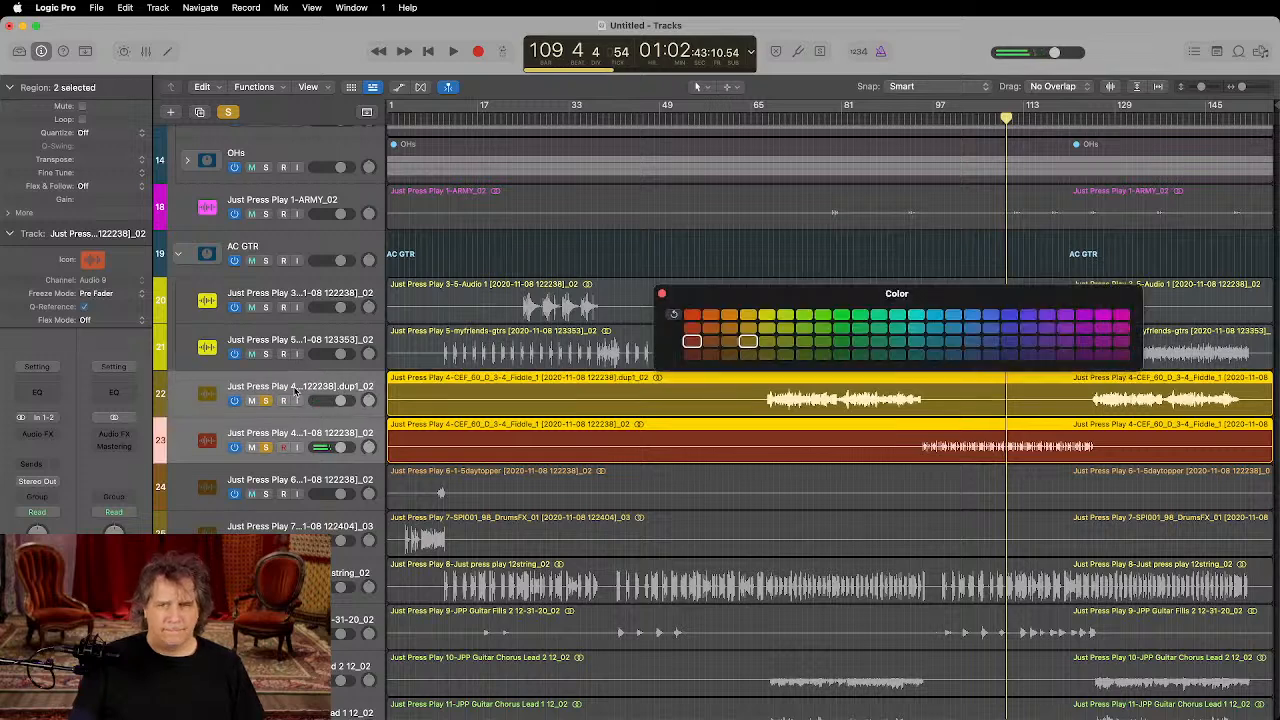
{"action": "left_click", "coordinate": [729, 342]}
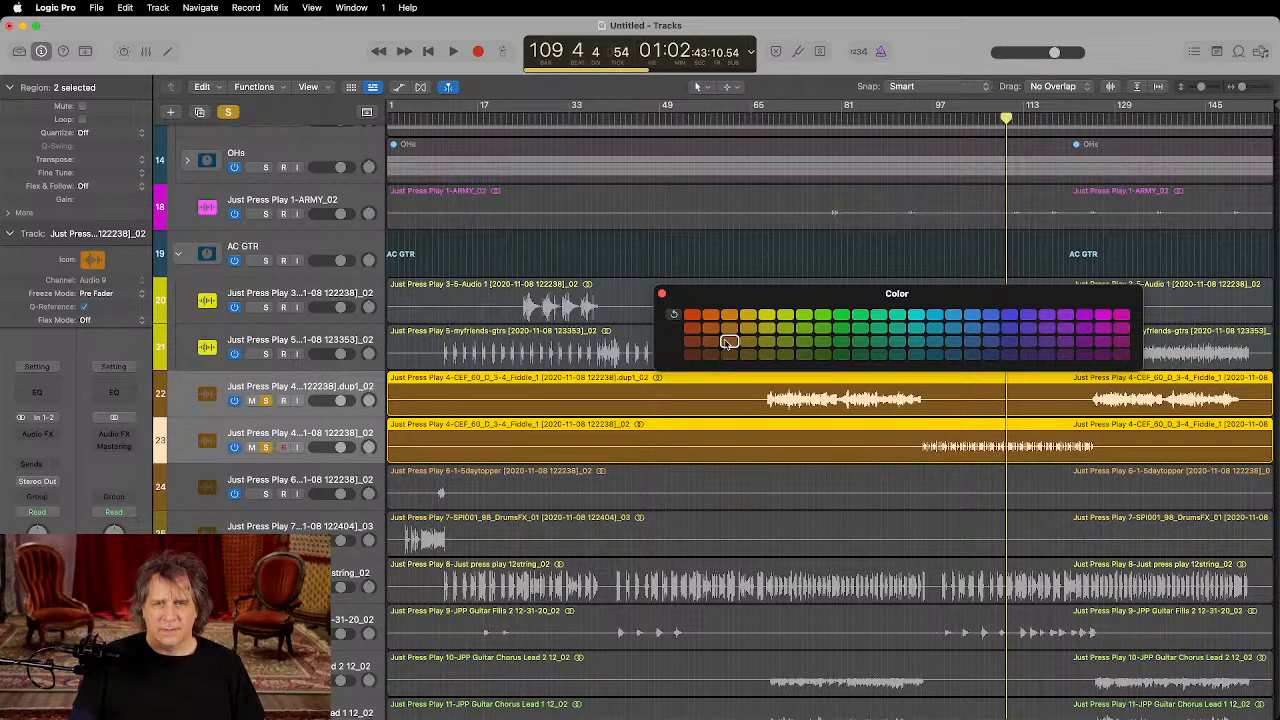
Step: Solo only the 6-1-5daytopper track, turning off both Fiddle_1 solos, and audition it from around bar 10
{"action": "left_click", "coordinate": [265, 447]}
{"action": "left_click", "coordinate": [265, 494]}
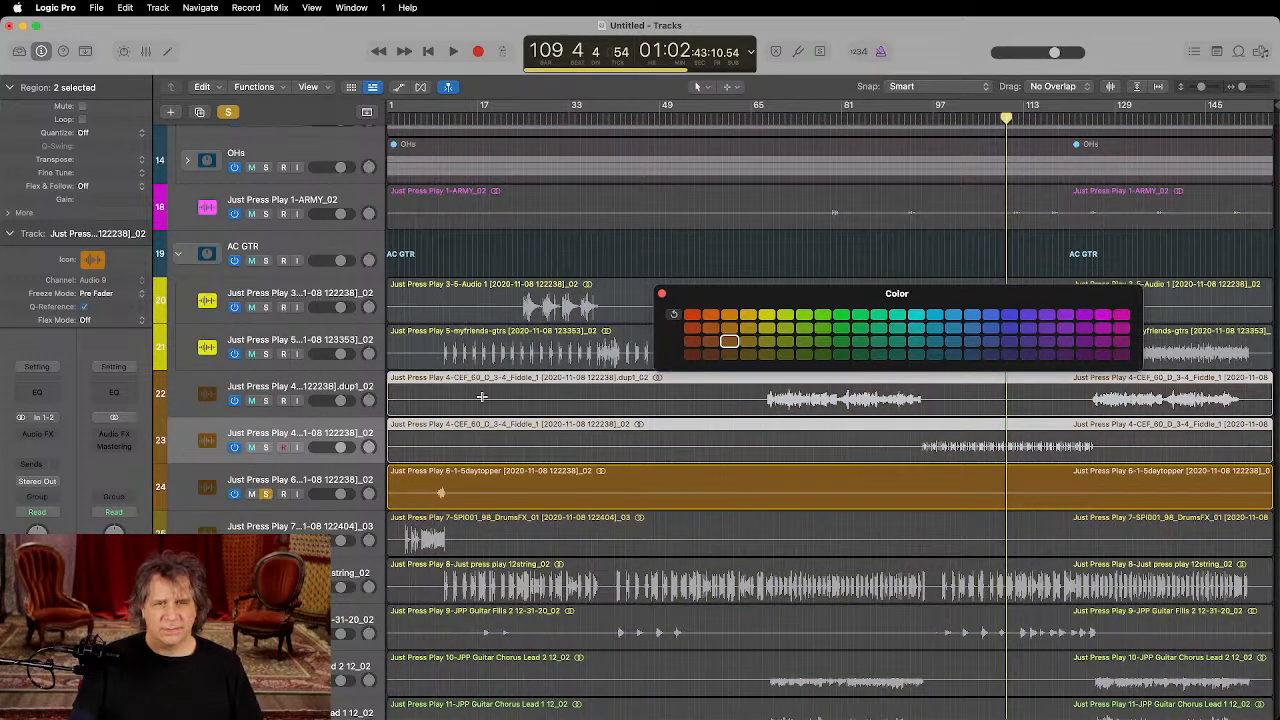
{"action": "left_click_drag", "start_coordinate": [443, 124], "coordinate": [438, 120]}
{"action": "key", "text": "space"}
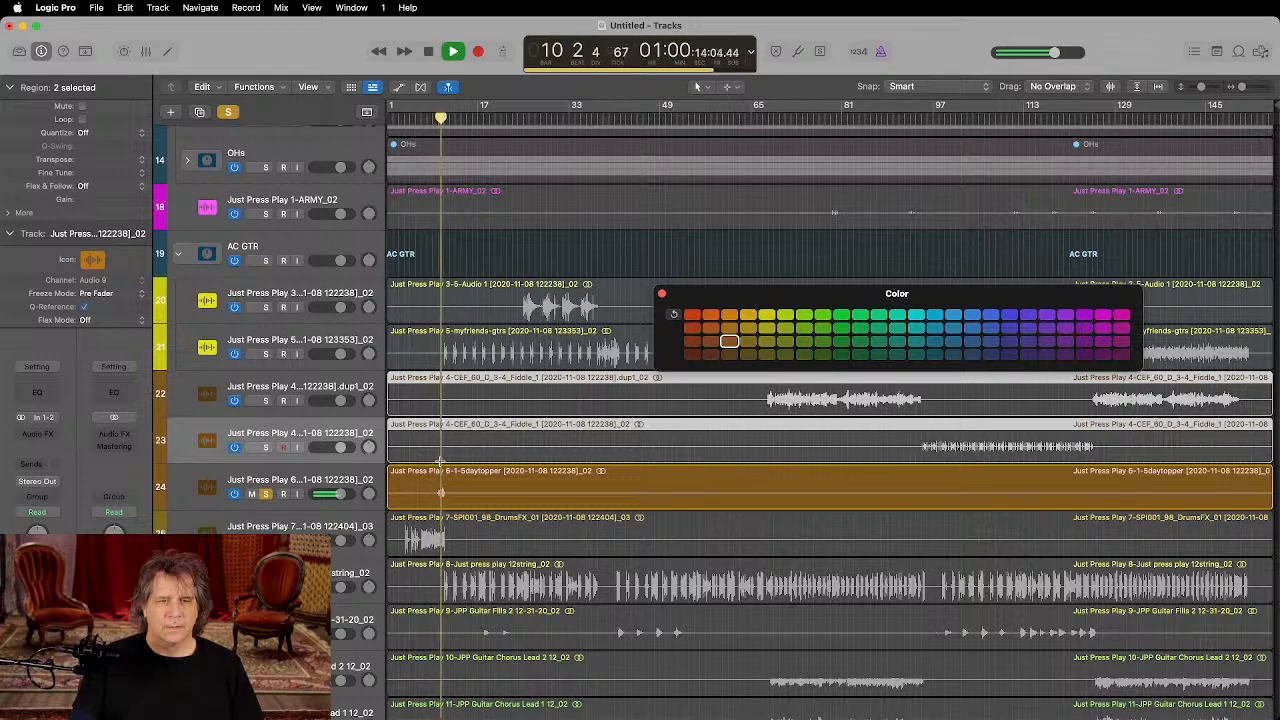
{"action": "key", "text": "space"}
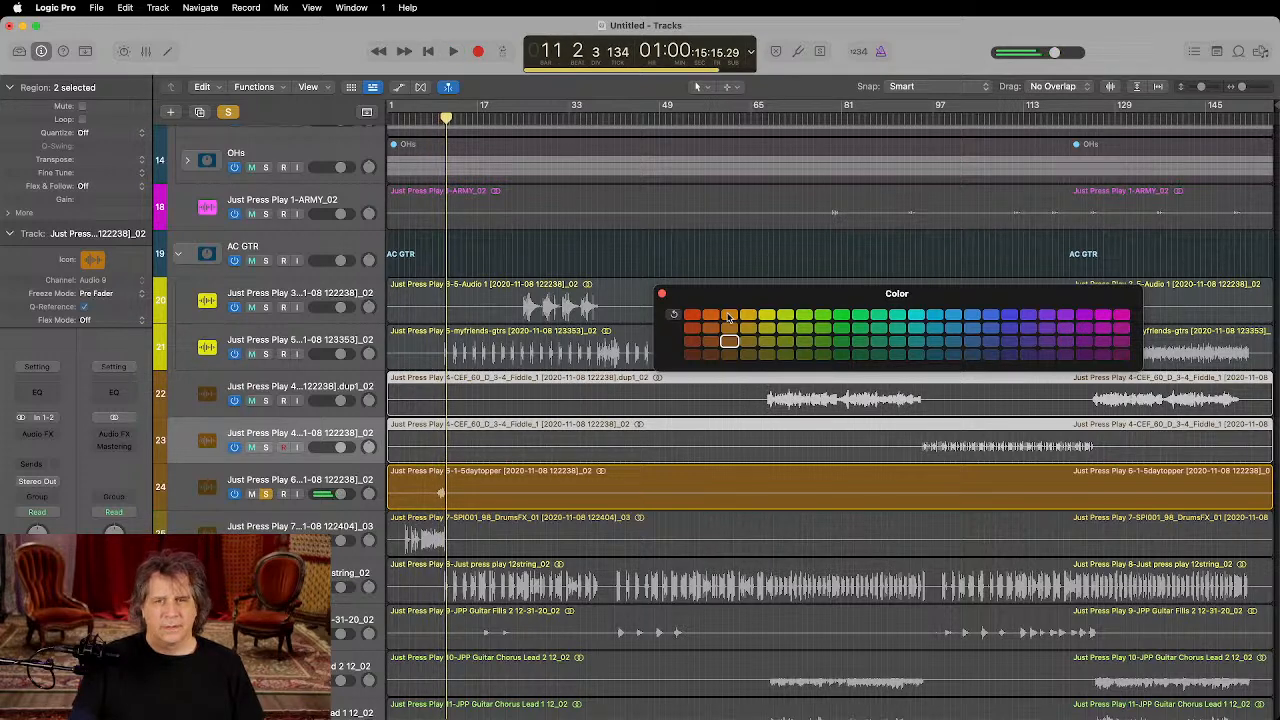
Step: Color the 6-1-5daytopper track bright orange and turn off its solo
{"action": "left_click", "coordinate": [368, 472]}
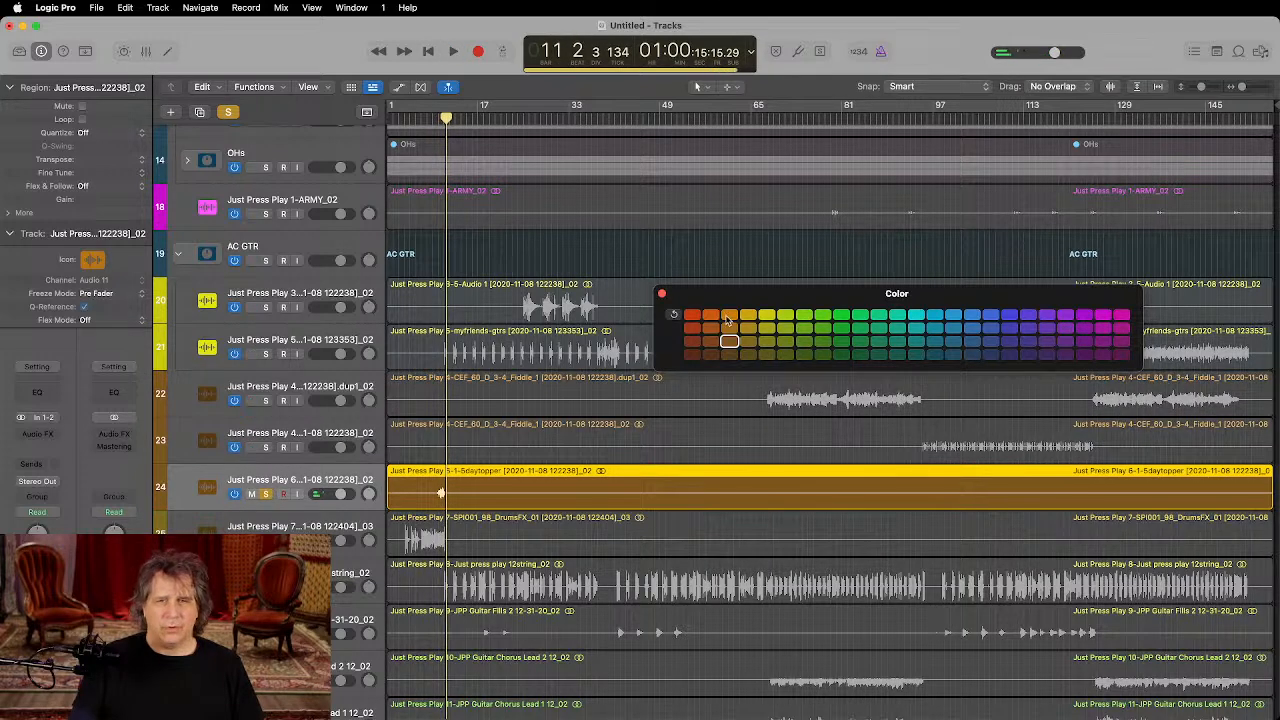
{"action": "left_click", "coordinate": [727, 316]}
{"action": "key", "text": "alt+c"}
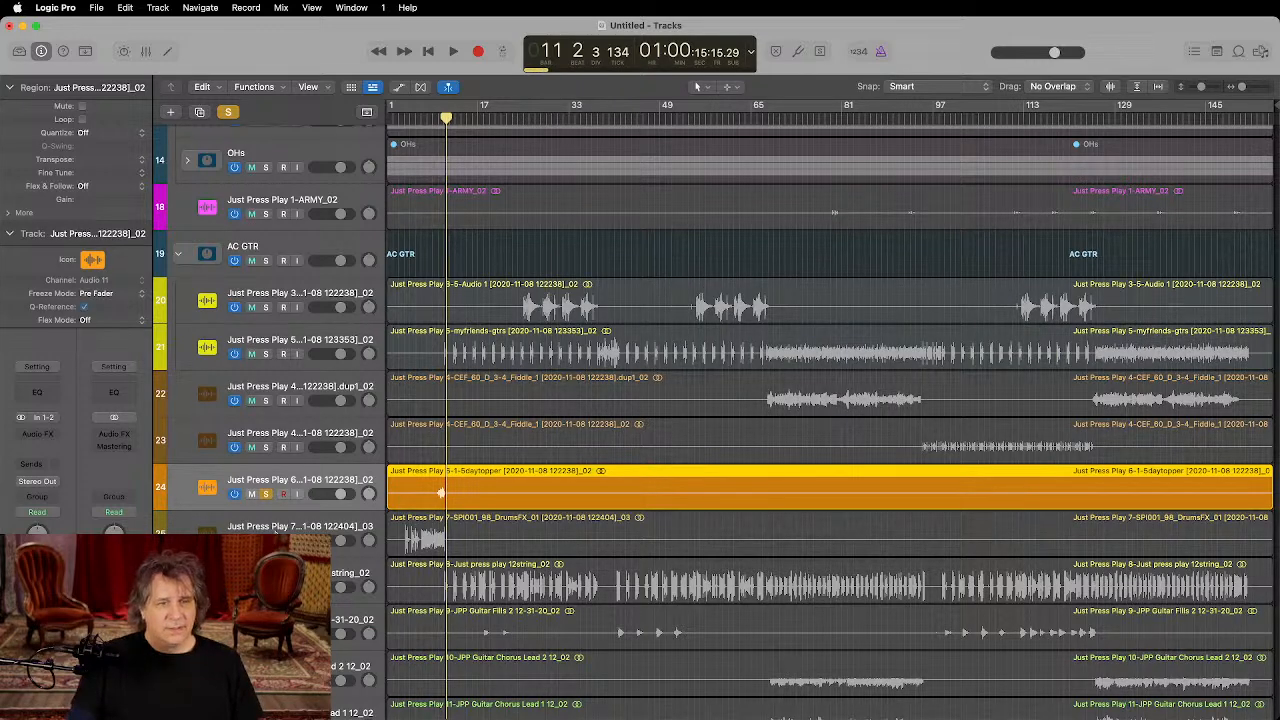
{"action": "left_click", "coordinate": [266, 494]}
Step: Solo the 7-SPI001_98_DrumsFX_01 track and audition it from around bar 8
{"action": "key", "text": "Down"}
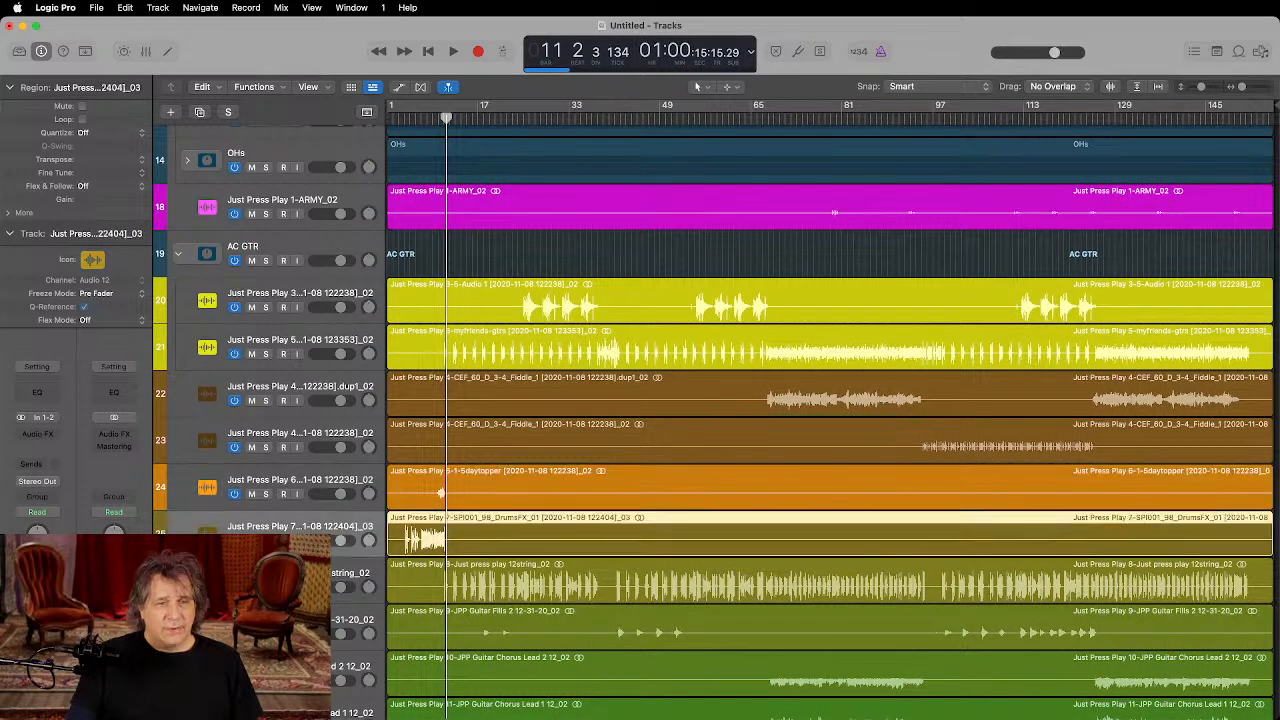
{"action": "key", "text": "s"}
{"action": "key", "text": "comma"}
{"action": "key", "text": "comma"}
{"action": "key", "text": "comma"}
{"action": "key", "text": "comma"}
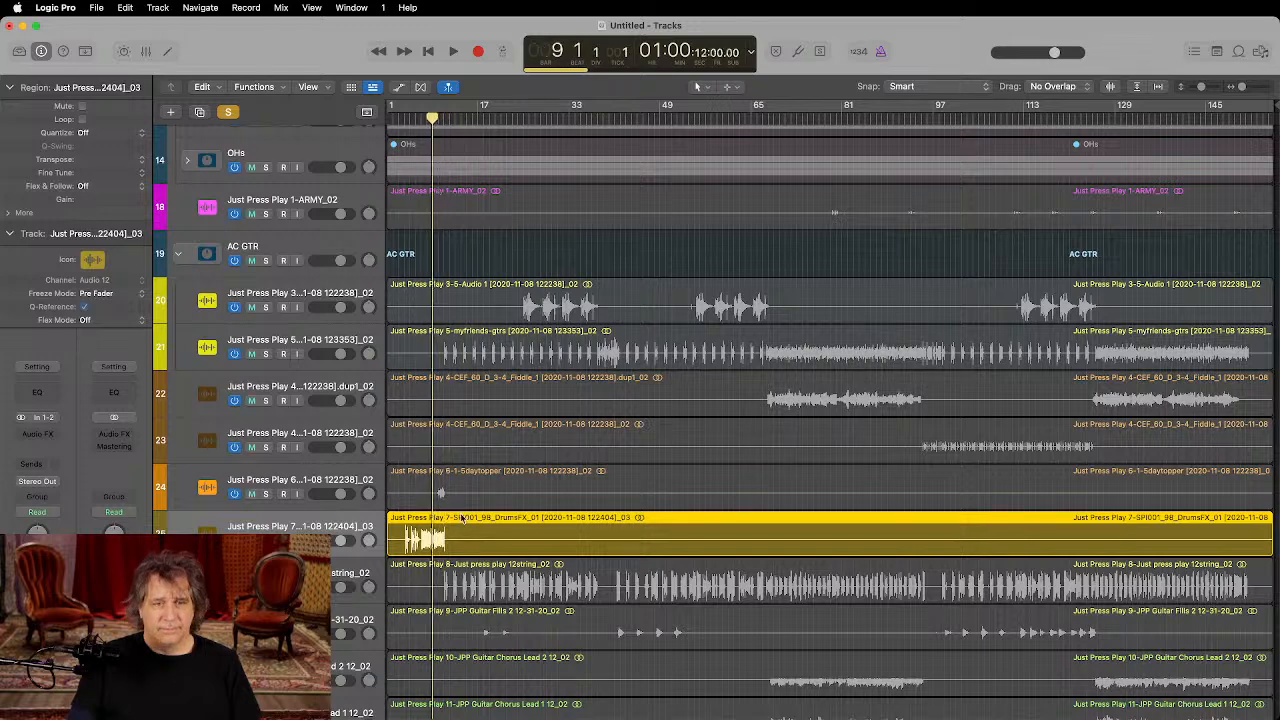
{"action": "key", "text": "space"}
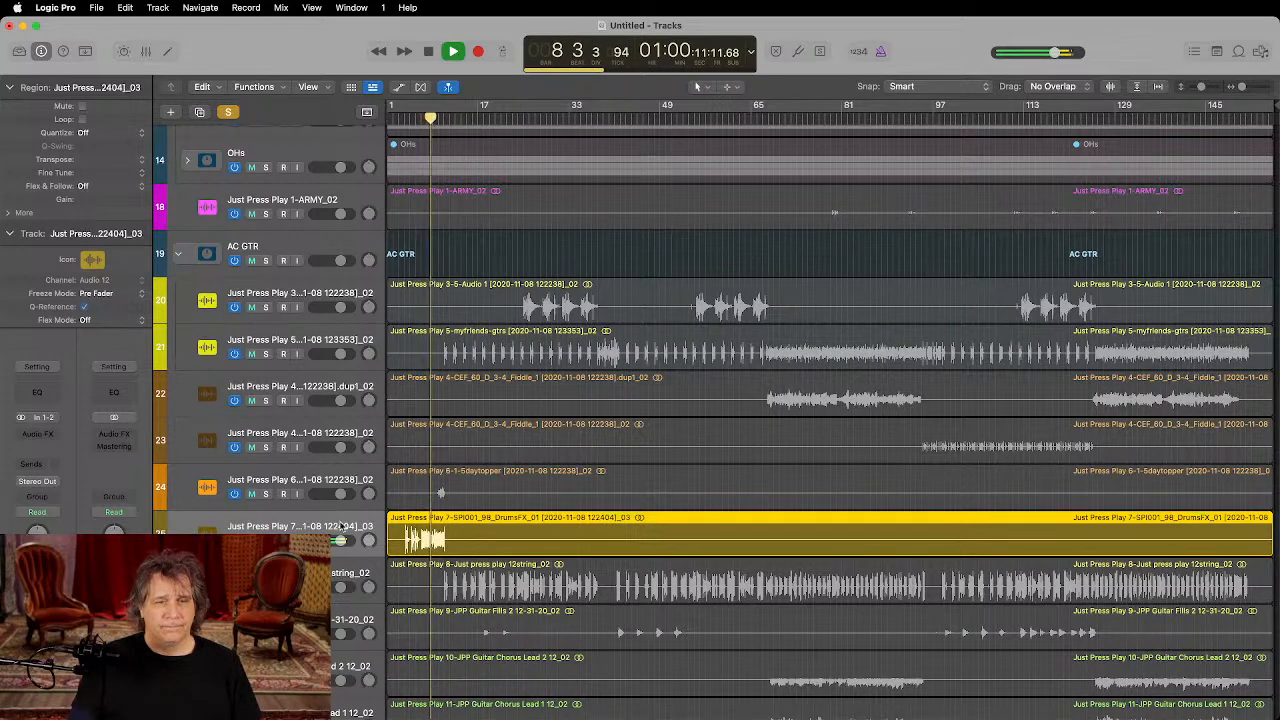
{"action": "key", "text": "space"}
Step: Color the 6-1-5daytopper and 7-SPI001_98_DrumsFX_01 tracks the same bright orange
{"action": "left_click", "coordinate": [283, 487], "text": "shift"}
{"action": "key", "text": "alt+c"}
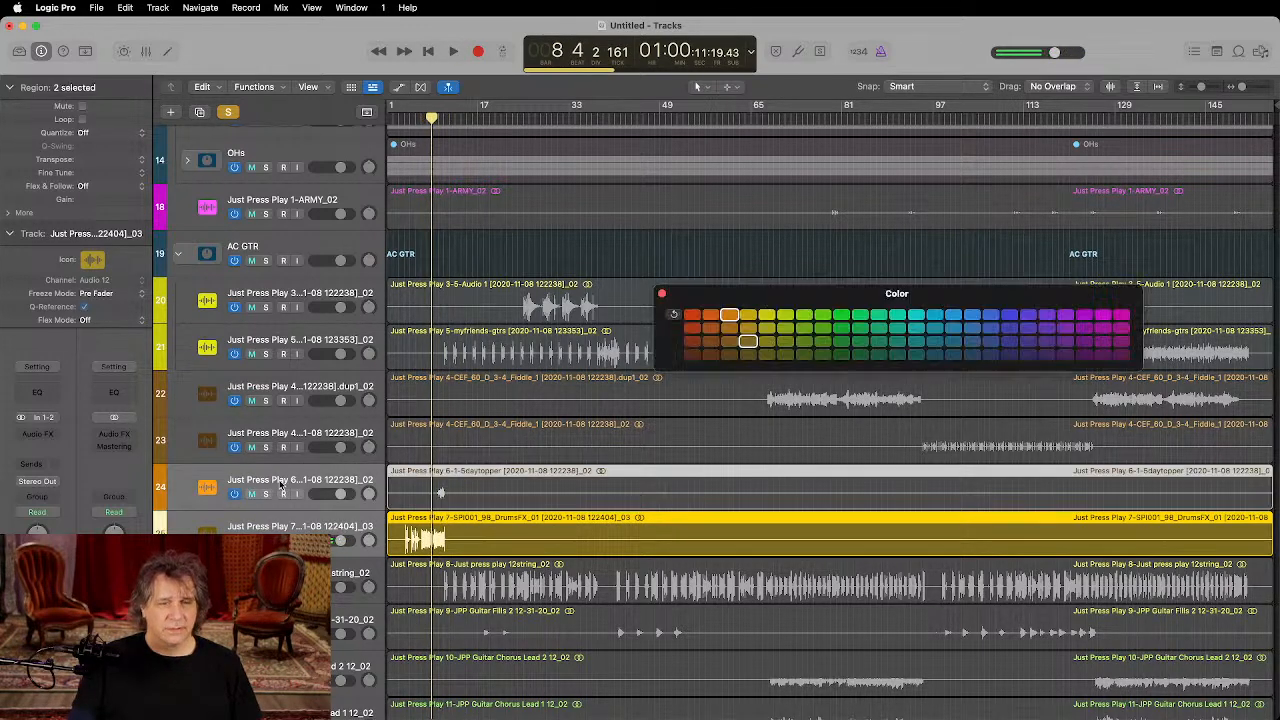
{"action": "left_click", "coordinate": [726, 317]}
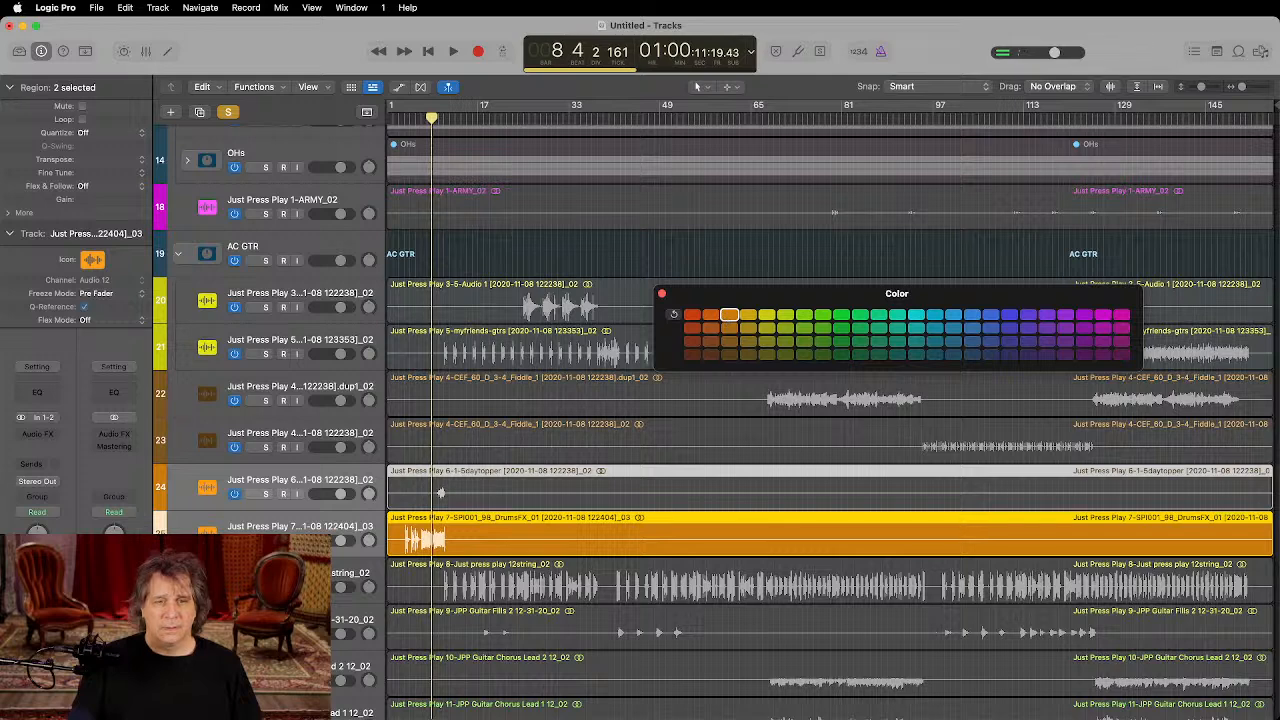
Step: Solo the 8-Just press play 12string track, turn off the DrumsFX solo, and audition it up to around bar 23
{"action": "left_click", "coordinate": [266, 587]}
{"action": "left_click", "coordinate": [266, 541]}
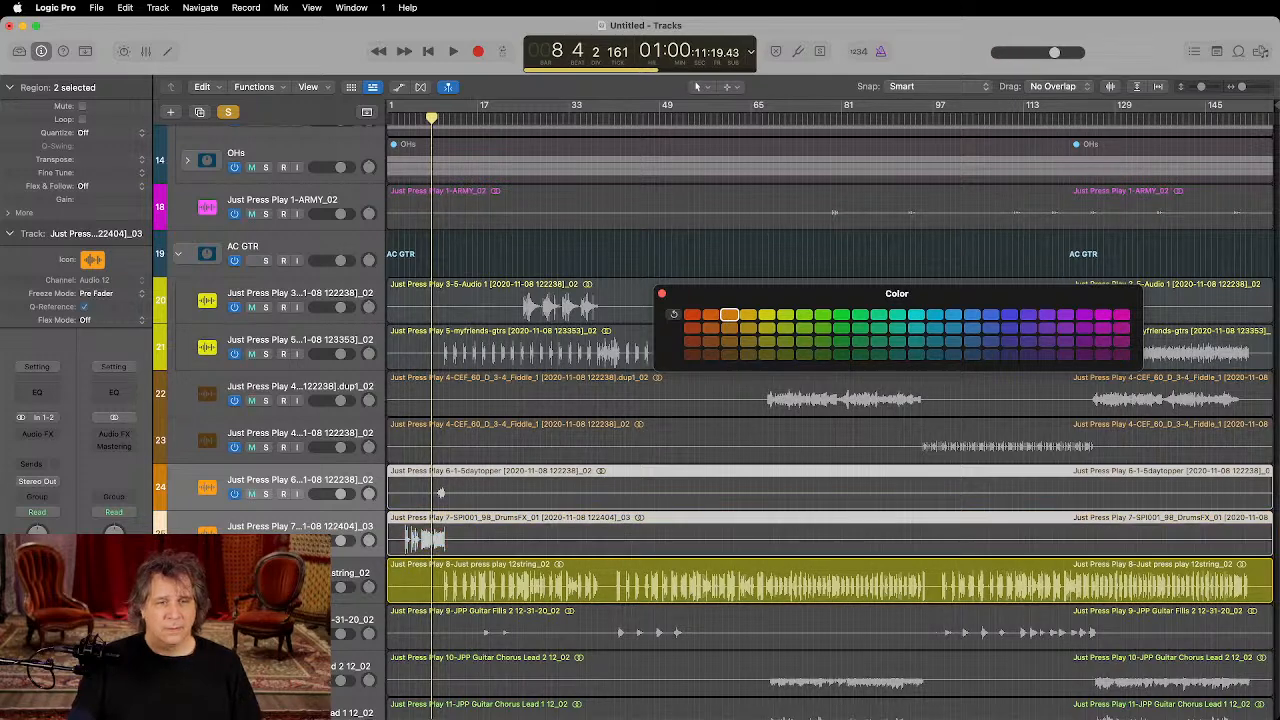
{"action": "key", "text": "space"}
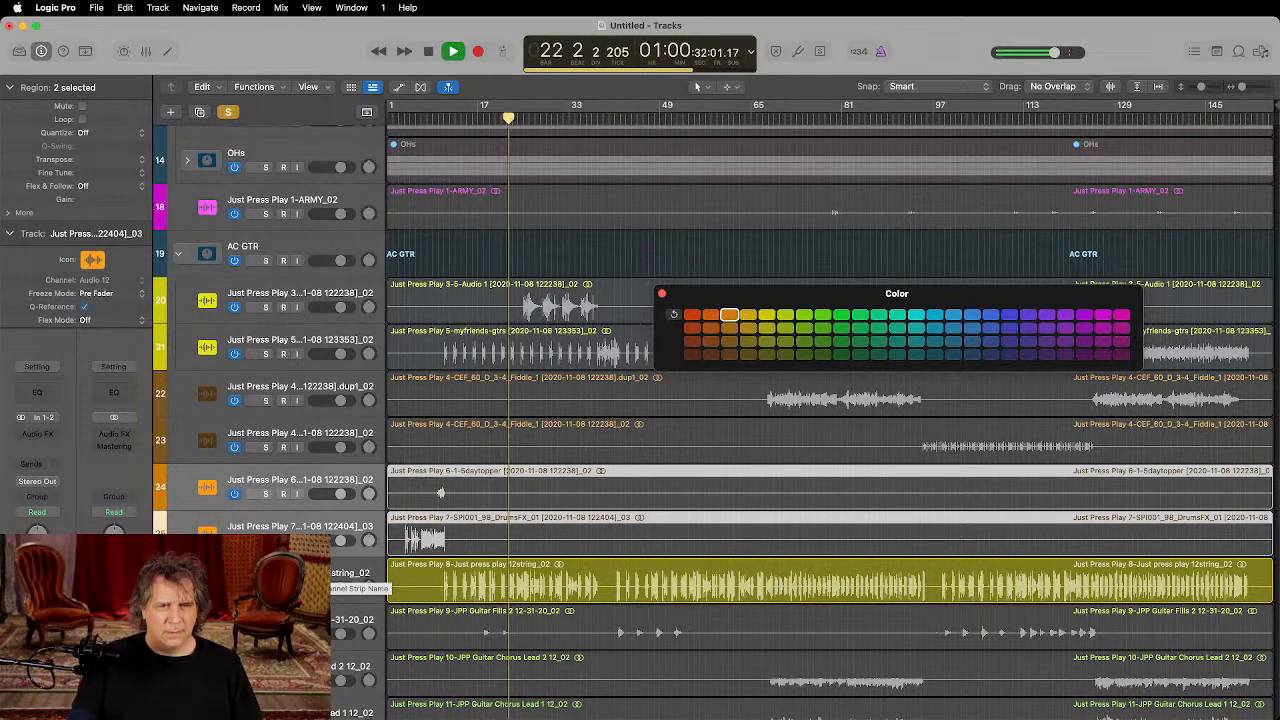
{"action": "scroll", "coordinate": [305, 573], "scroll_direction": "up", "scroll_amount": 2}
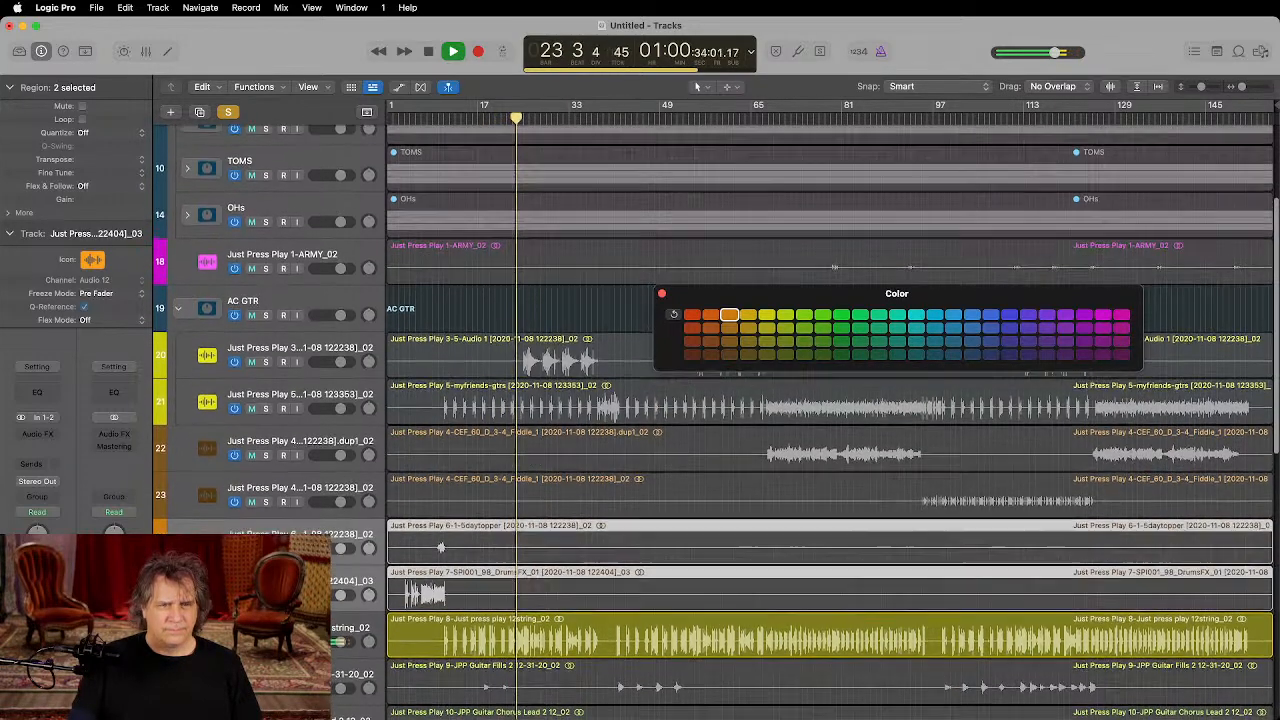
{"action": "key", "text": "space"}
Step: Color the 8-Just press play 12string track medium cyan-blue and move it to the very top of the track list
{"action": "left_click", "coordinate": [308, 630]}
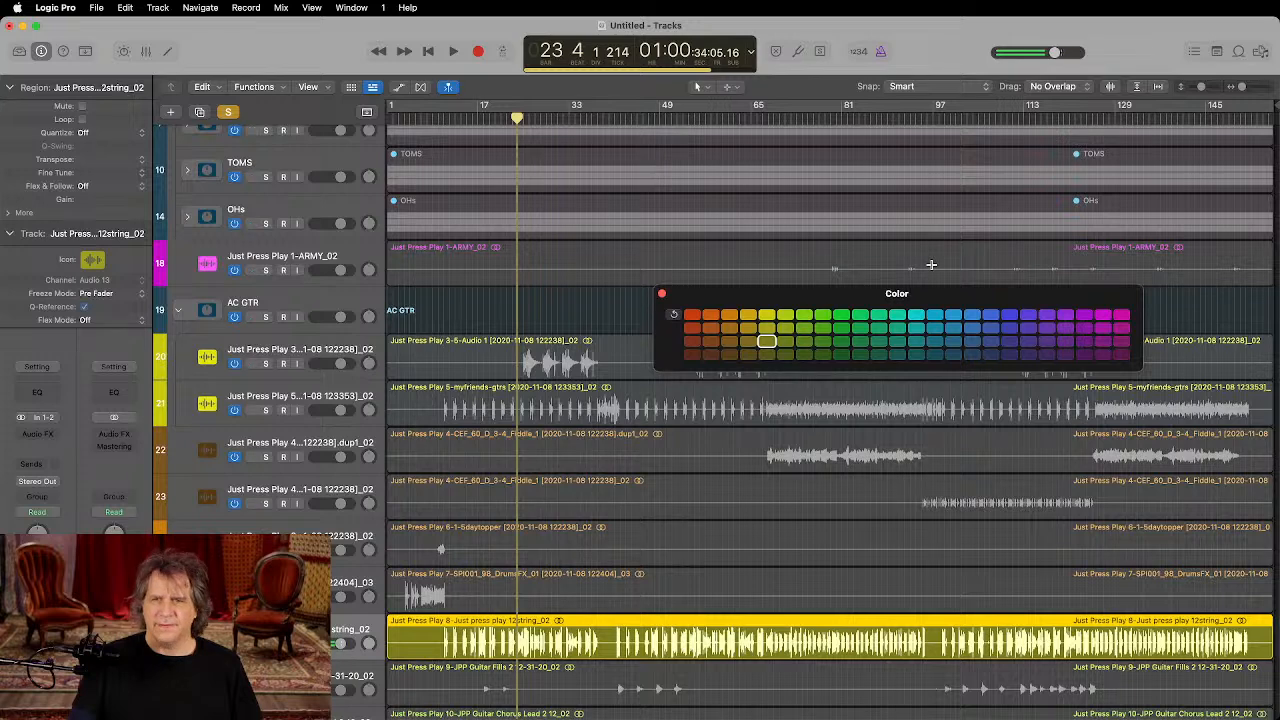
{"action": "left_click", "coordinate": [935, 328]}
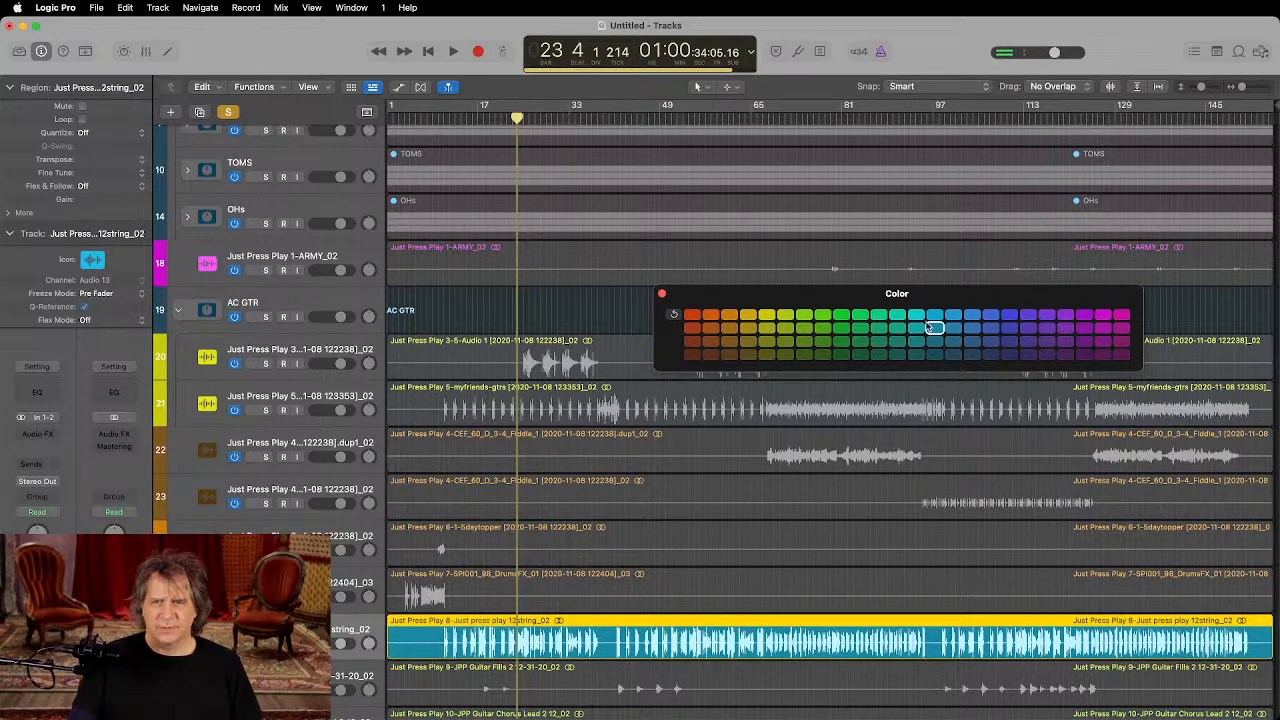
{"action": "left_click", "coordinate": [661, 296]}
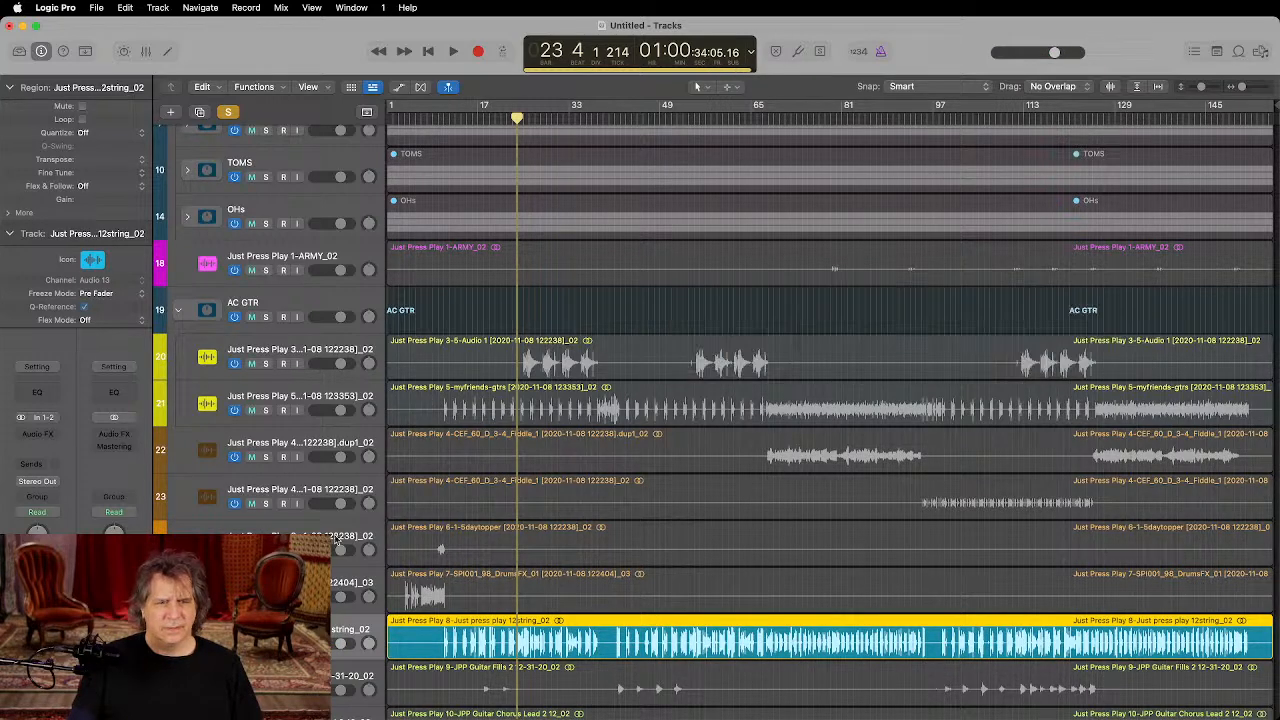
{"action": "scroll", "coordinate": [830, 420], "scroll_direction": "up", "scroll_amount": 5}
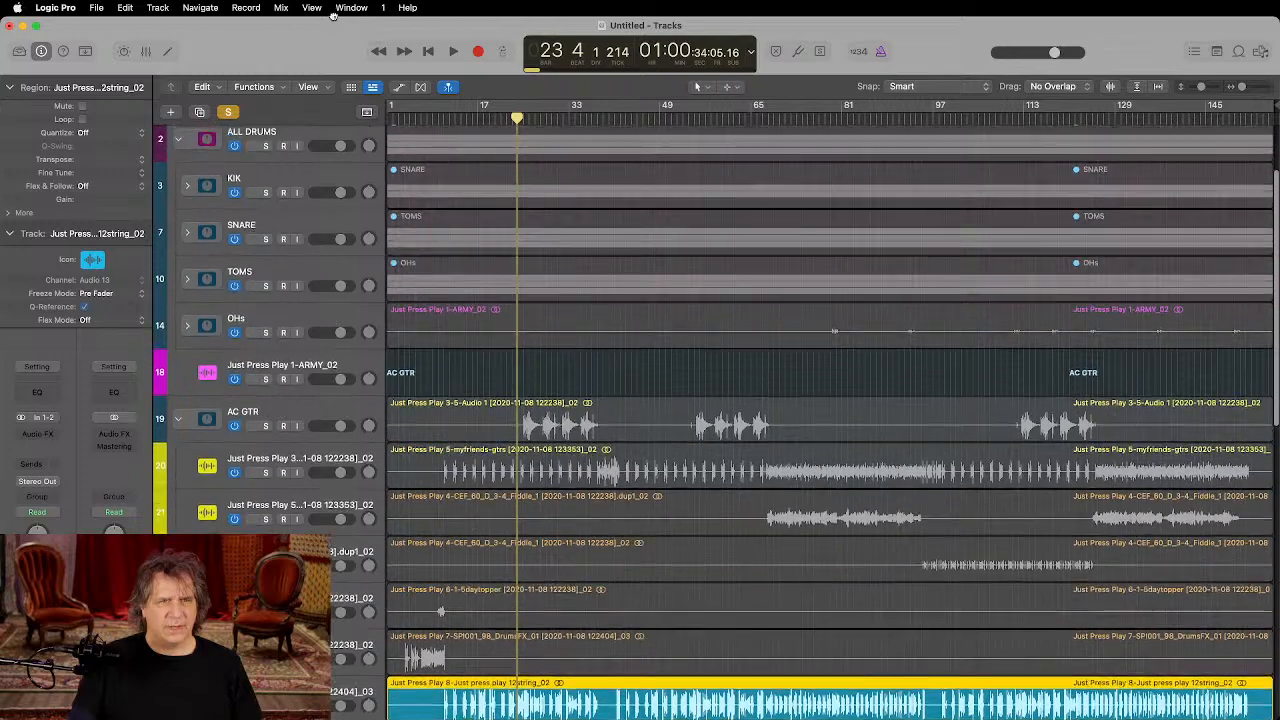
{"action": "scroll", "coordinate": [331, 125], "scroll_direction": "up", "scroll_amount": 1}
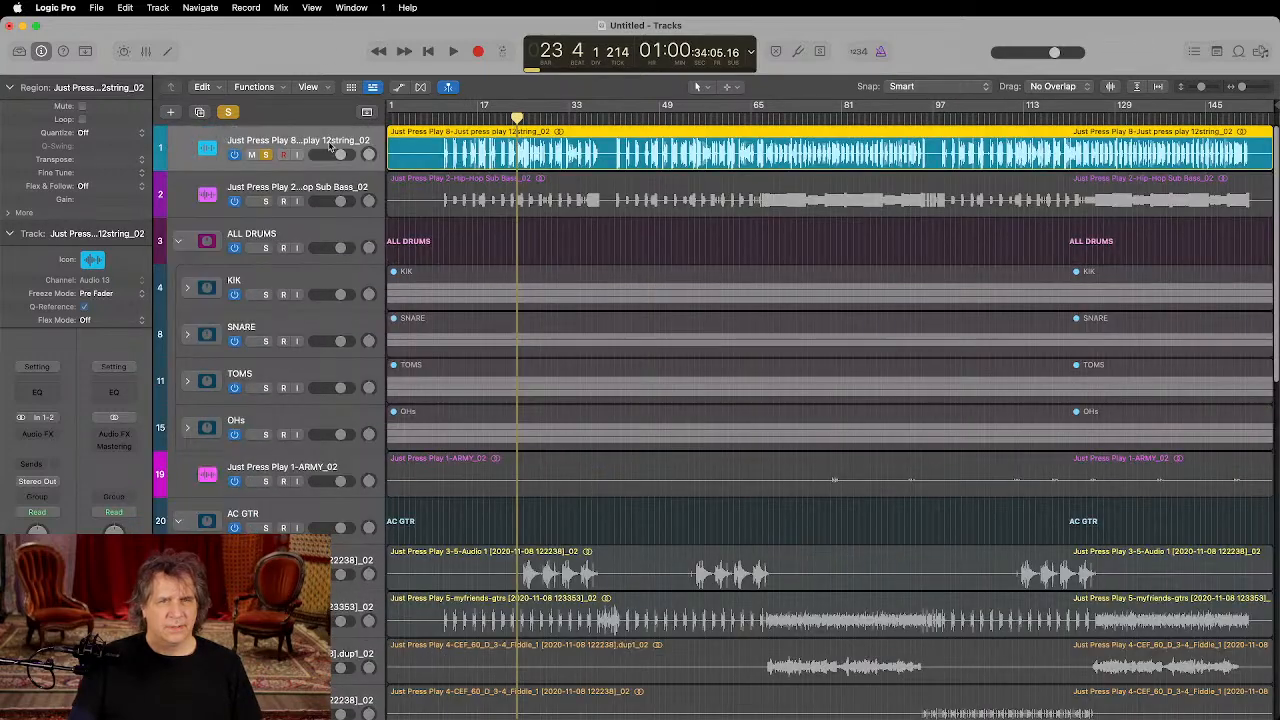
Step: Solo the 2-Hip-Hop Sub Bass track alongside the 12string track and audition both around bar 16
{"action": "left_click", "coordinate": [300, 190], "text": "shift"}
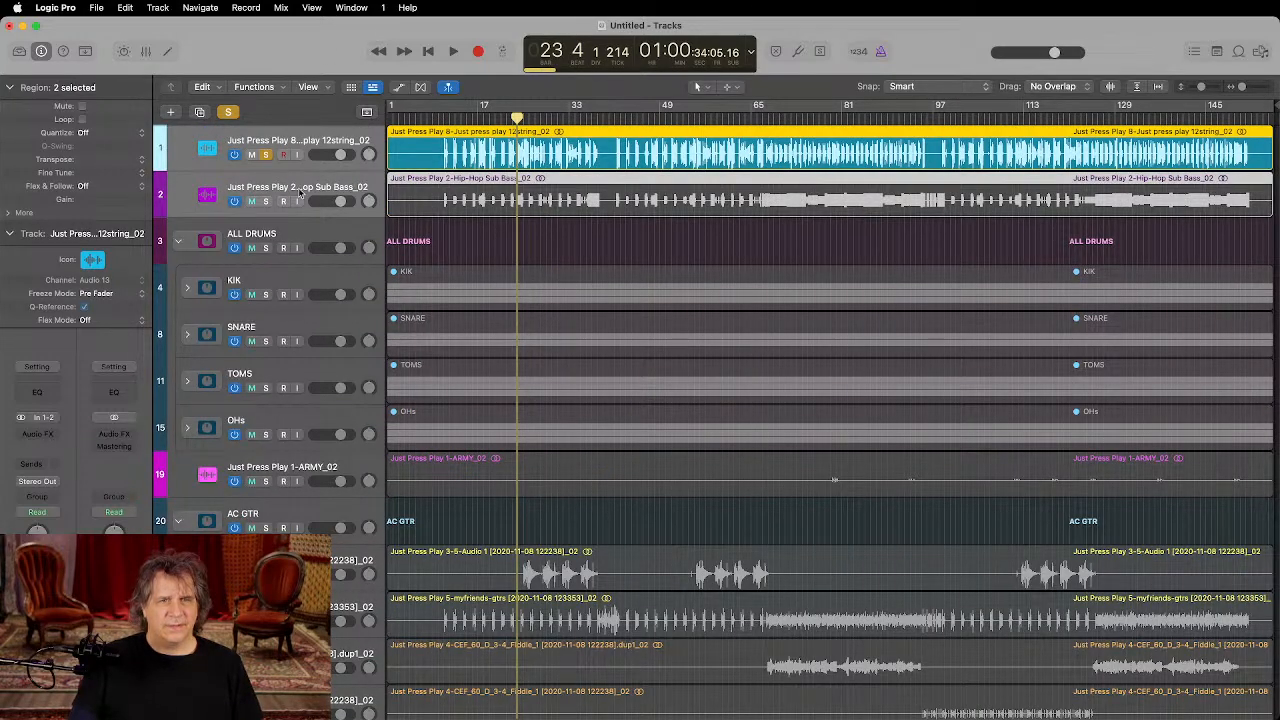
{"action": "left_click", "coordinate": [267, 201]}
{"action": "key", "text": "space"}
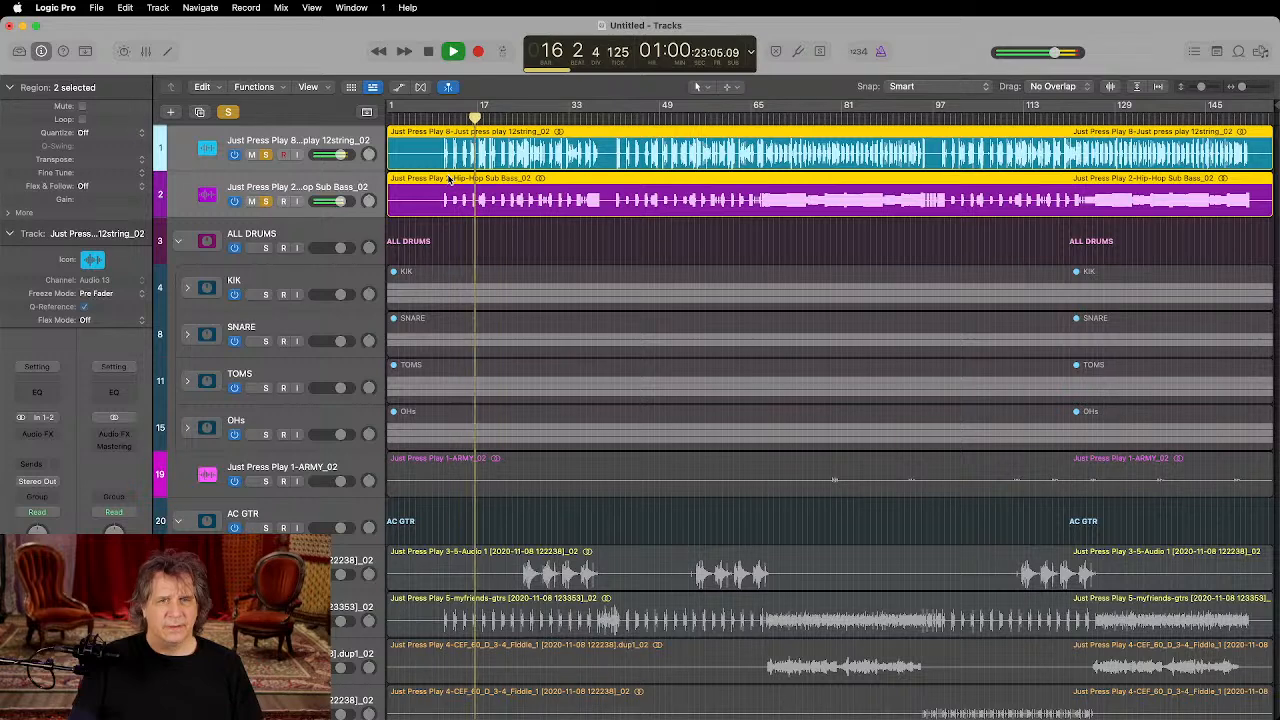
{"action": "left_click", "coordinate": [321, 181]}
{"action": "key", "text": "space"}
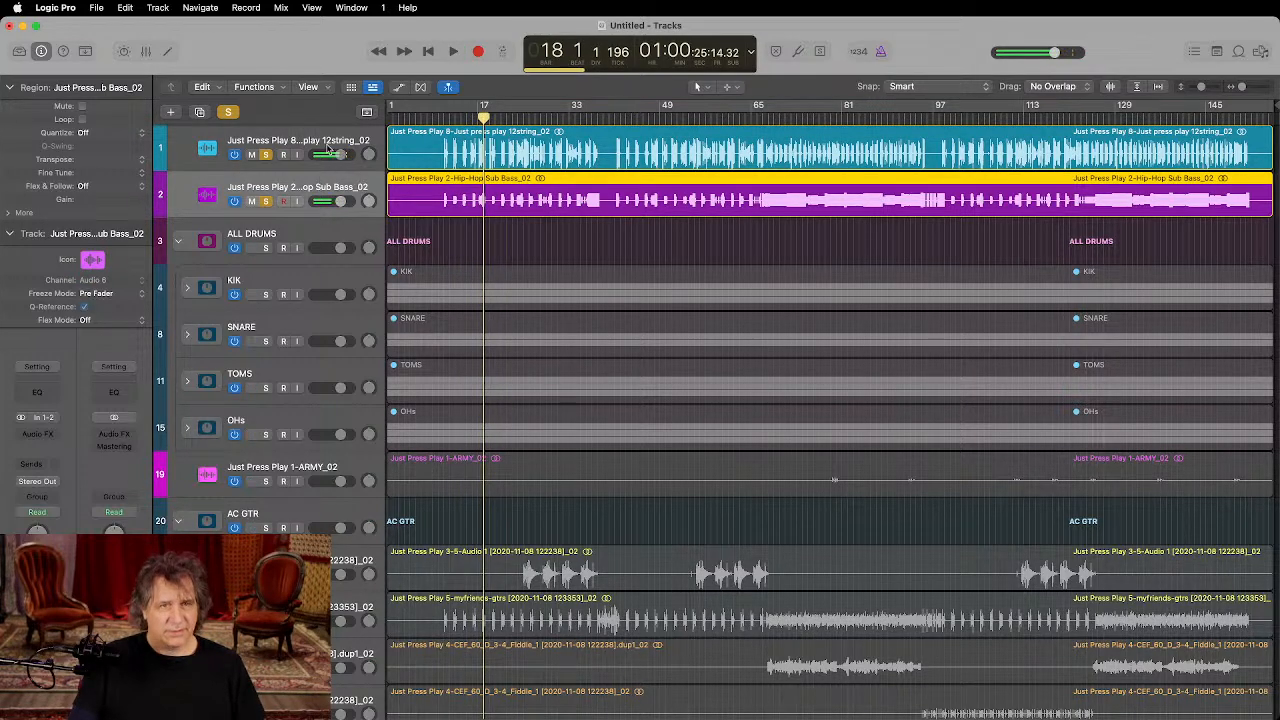
Step: Color the 2-Hip-Hop Sub Bass track the same medium cyan-blue as the 12string track
{"action": "left_click", "coordinate": [327, 148], "text": "shift"}
{"action": "key", "text": "alt+c"}
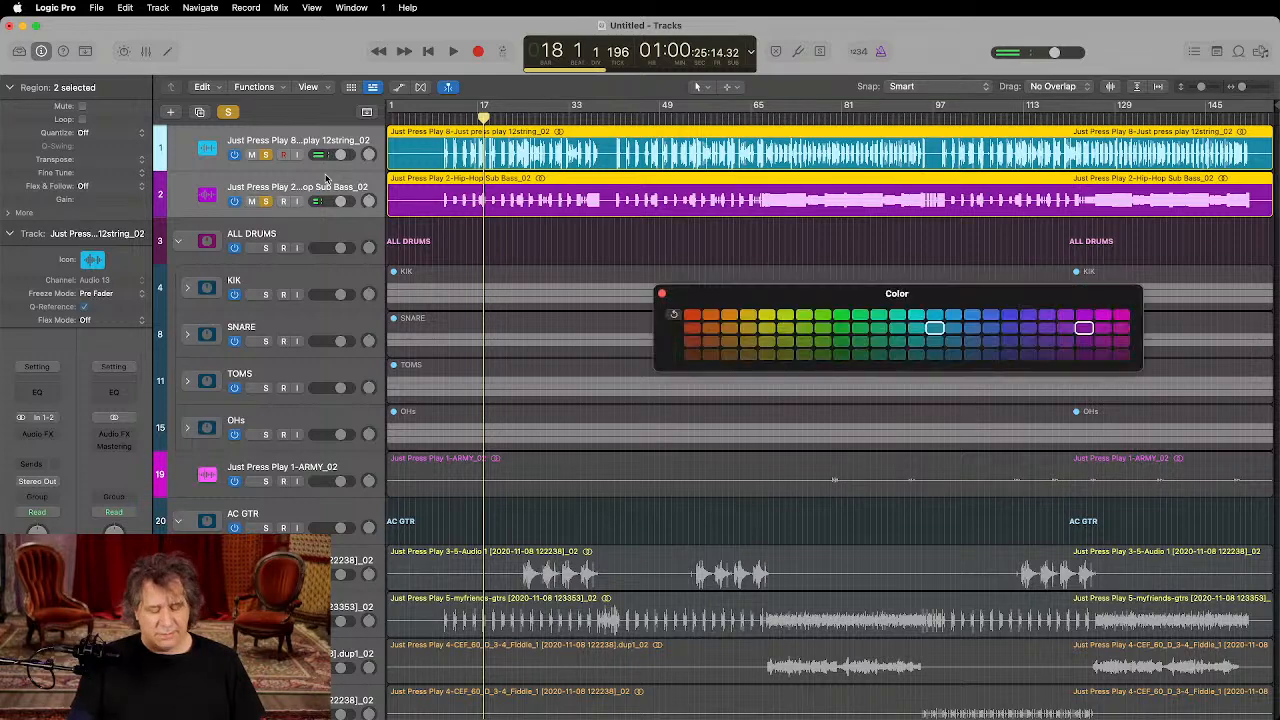
{"action": "left_click", "coordinate": [935, 329]}
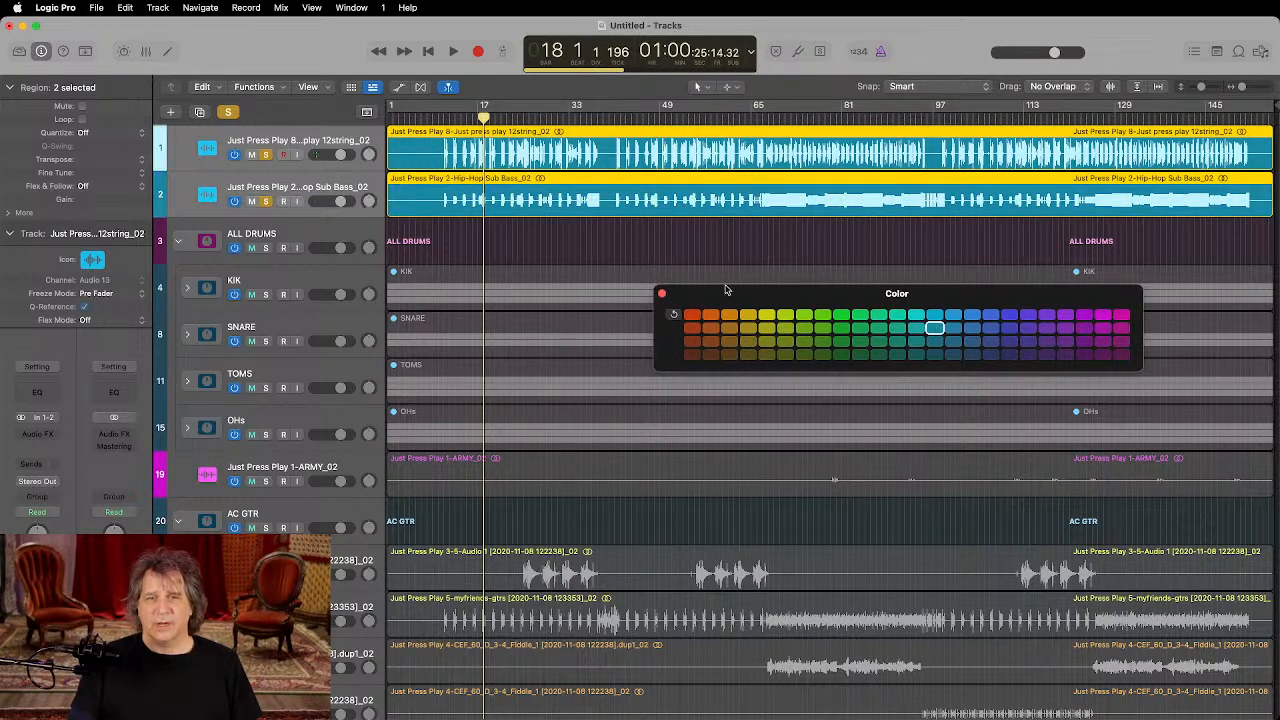
{"action": "left_click", "coordinate": [662, 294]}
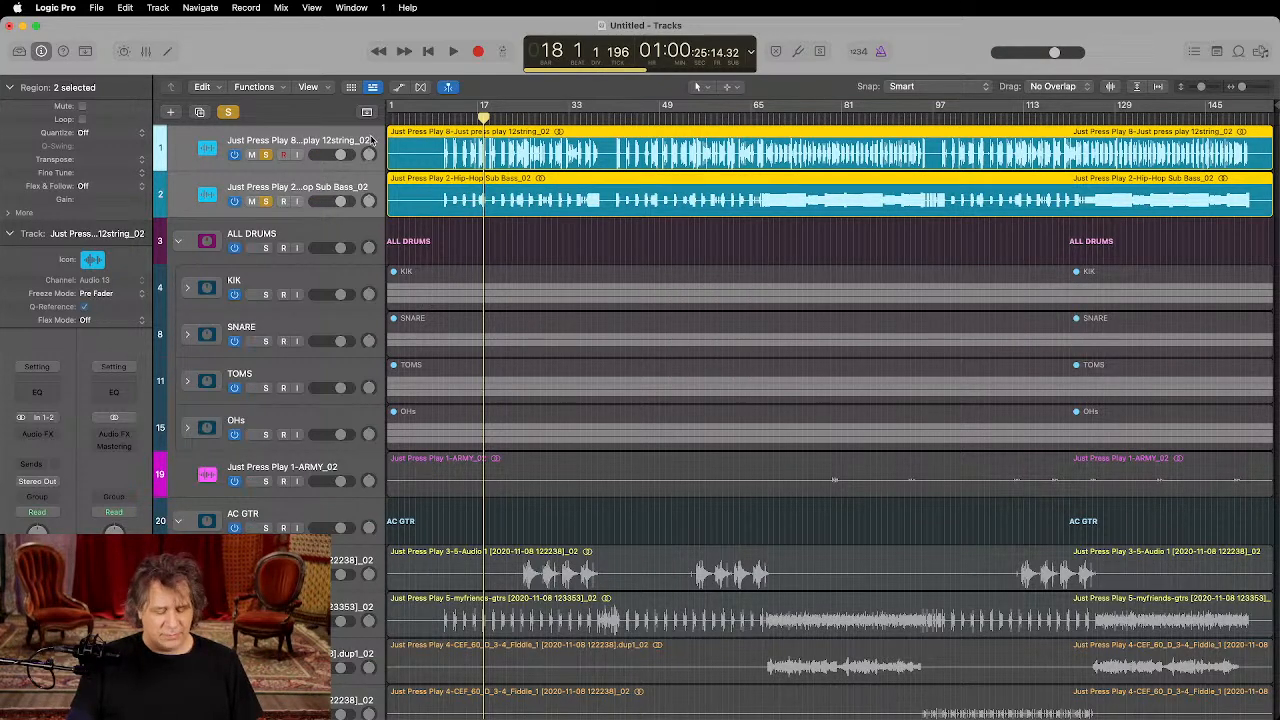
Step: Group the 12string and Hip-Hop Sub Bass tracks into a summing stack named BASS
{"action": "key", "text": "super+shift+d"}
{"action": "left_click", "coordinate": [745, 430]}
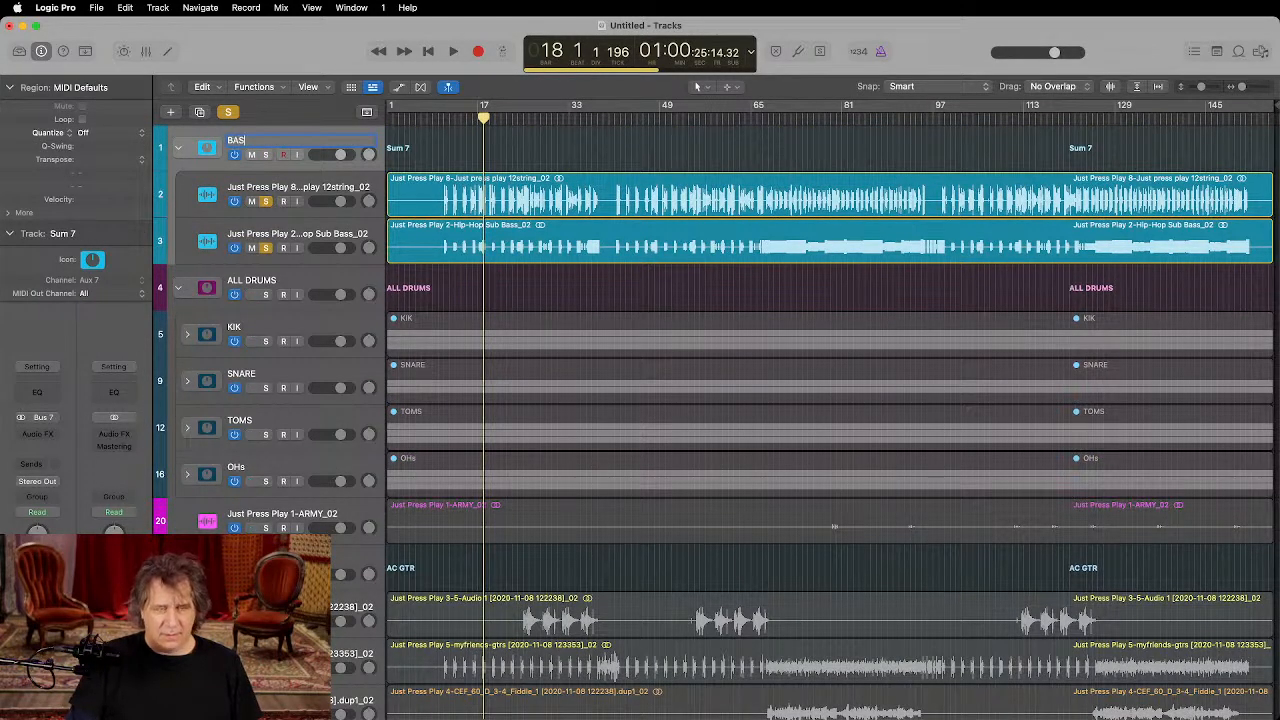
Step: Color the BASS stack track dark blue and turn off all track solos
{"action": "key", "text": "alt+c"}
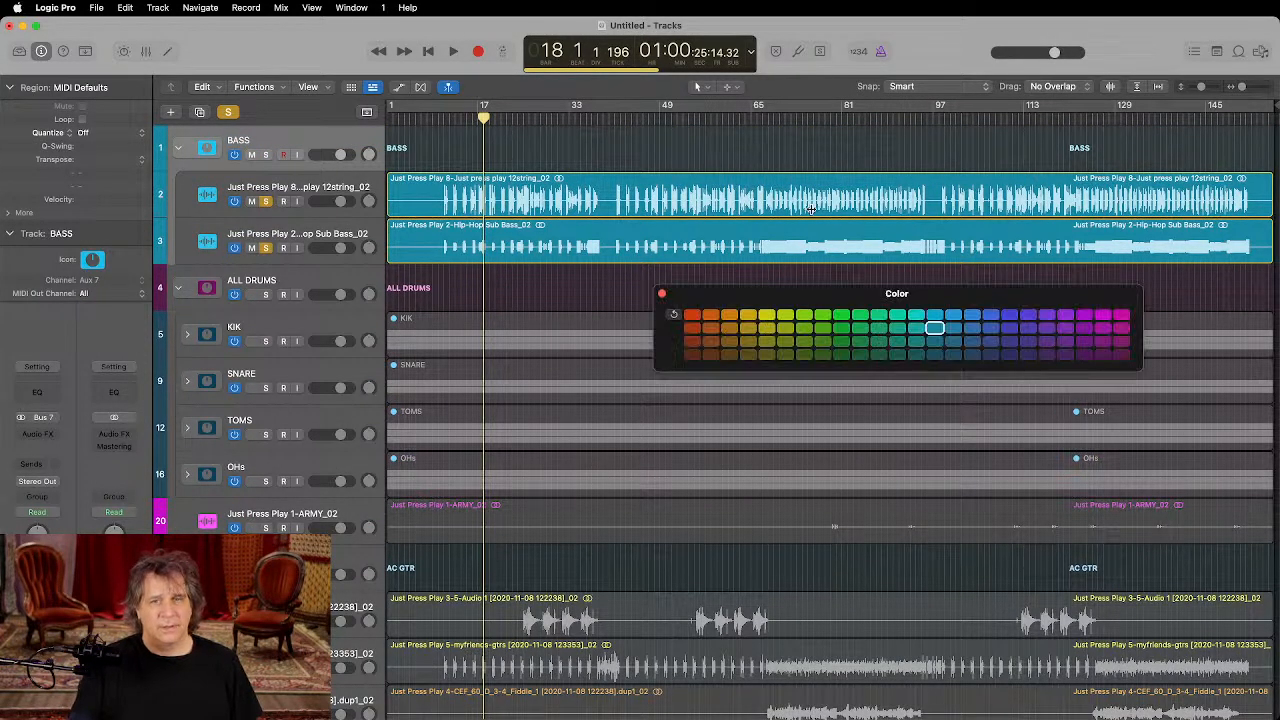
{"action": "left_click", "coordinate": [934, 355]}
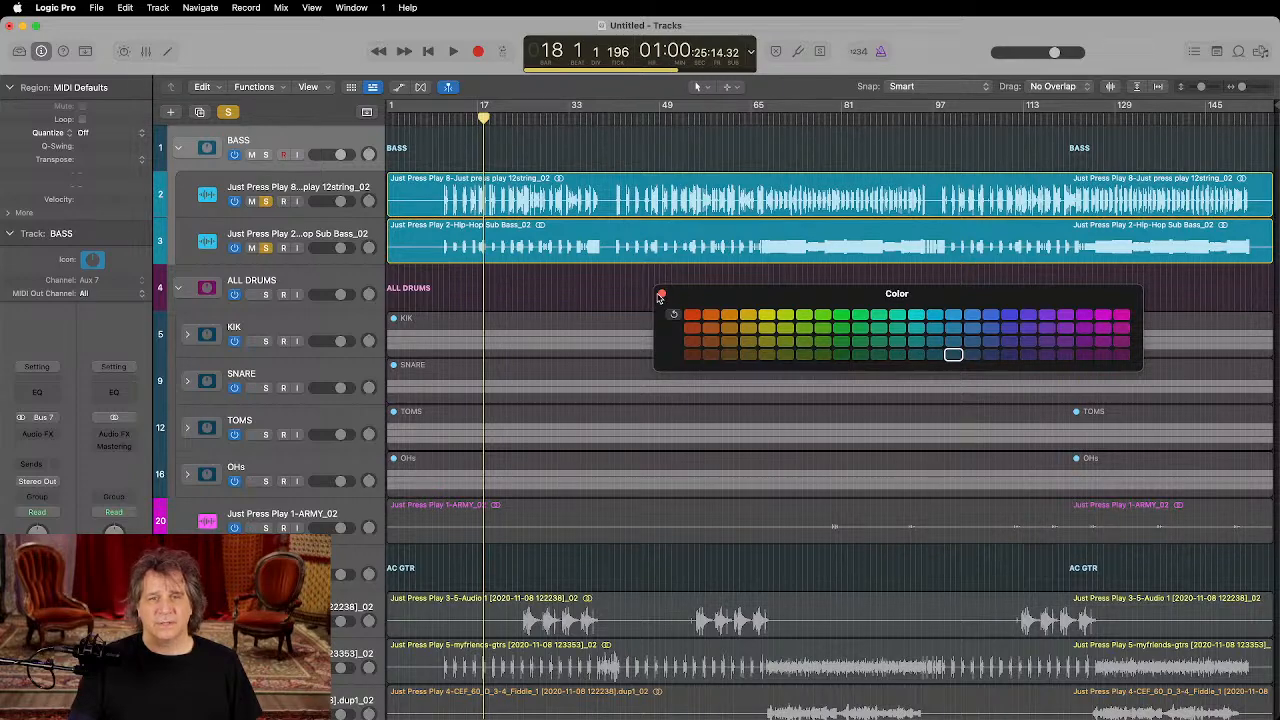
{"action": "left_click", "coordinate": [661, 295]}
{"action": "scroll", "coordinate": [566, 329], "scroll_direction": "down", "scroll_amount": 5}
{"action": "scroll", "coordinate": [566, 329], "scroll_direction": "up", "scroll_amount": 5}
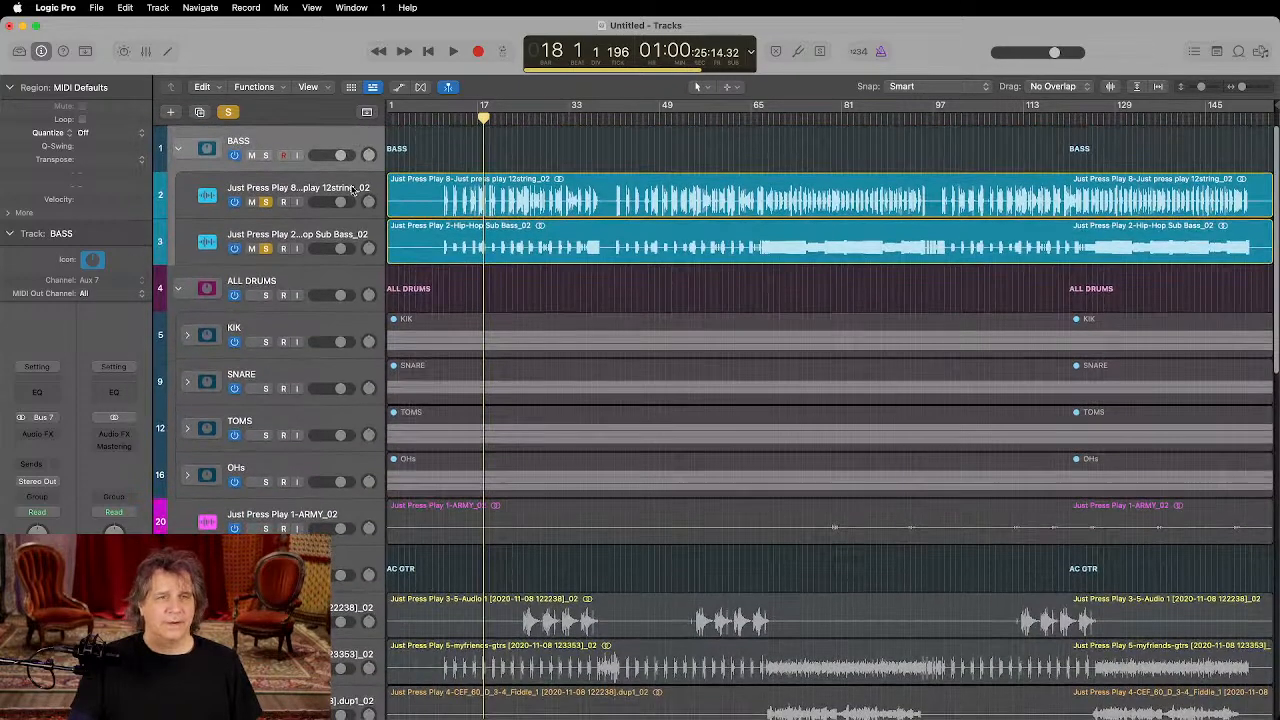
{"action": "left_click", "coordinate": [265, 201], "text": "alt"}
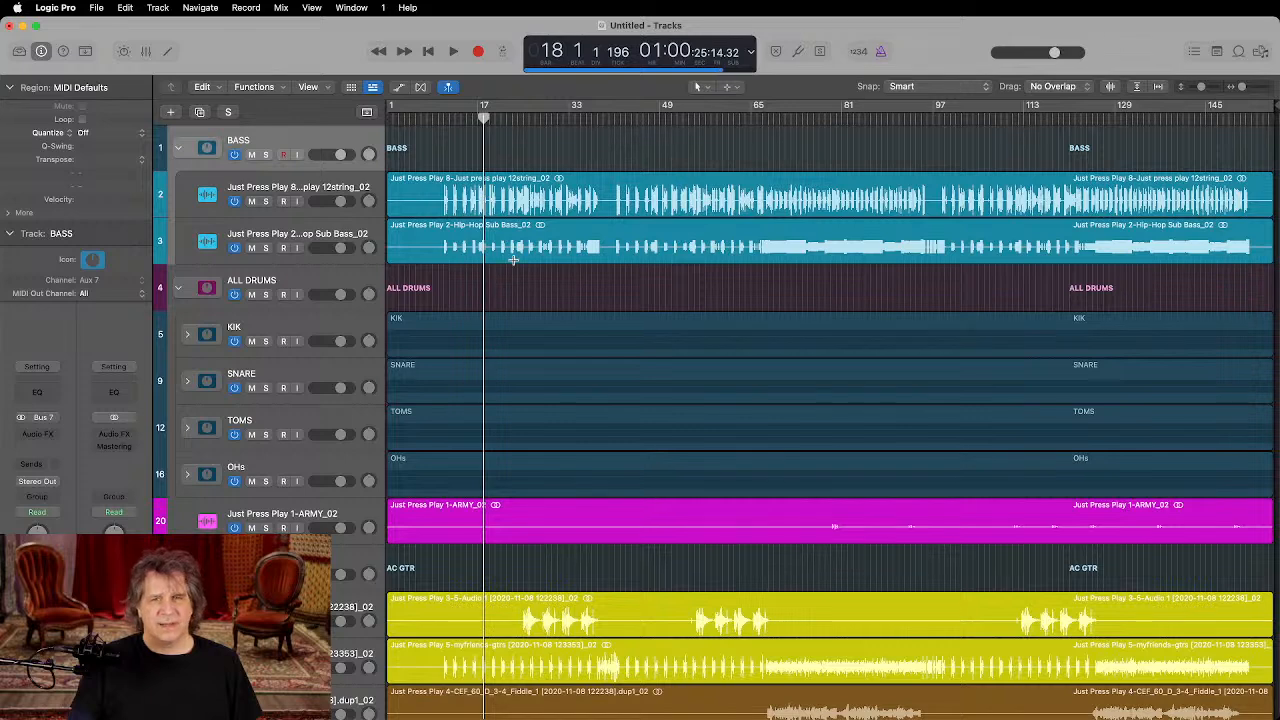
Step: Expand the KIK, SNARE, TOMS and OHs stacks inside ALL DRUMS to show their individual tracks
{"action": "scroll", "coordinate": [513, 260], "scroll_direction": "down", "scroll_amount": 2}
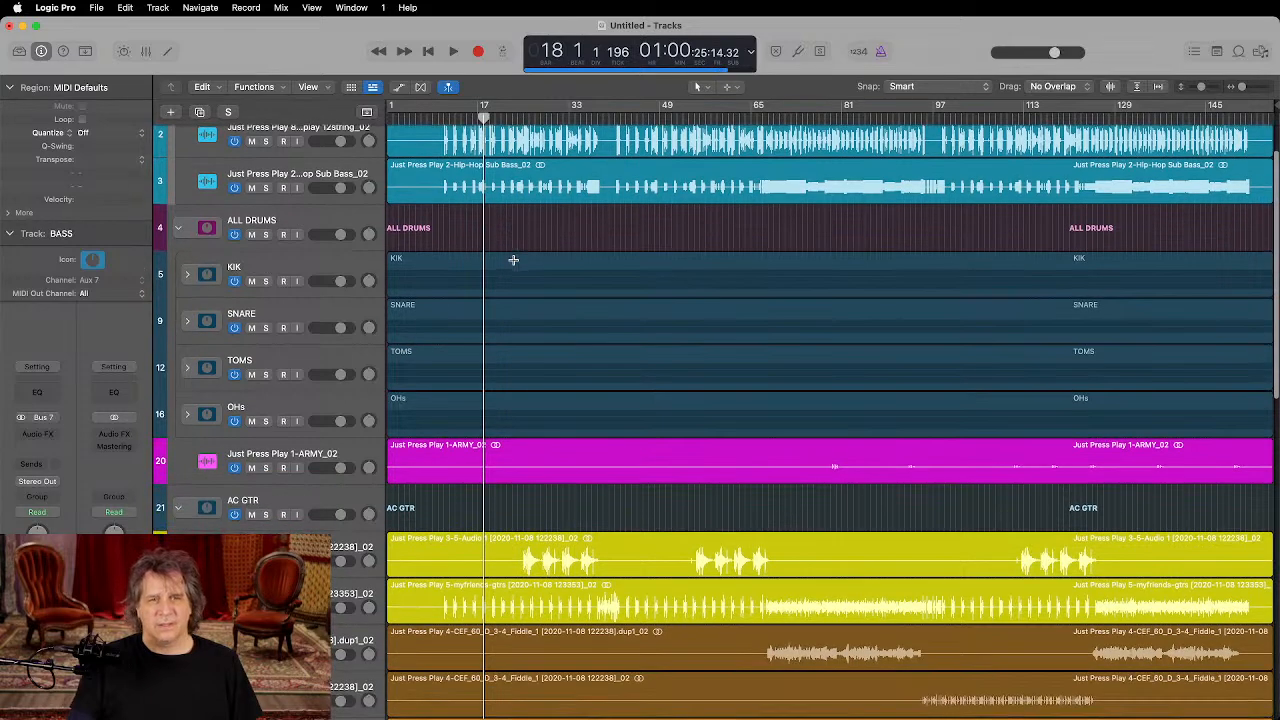
{"action": "left_click", "coordinate": [190, 275]}
{"action": "left_click", "coordinate": [187, 461]}
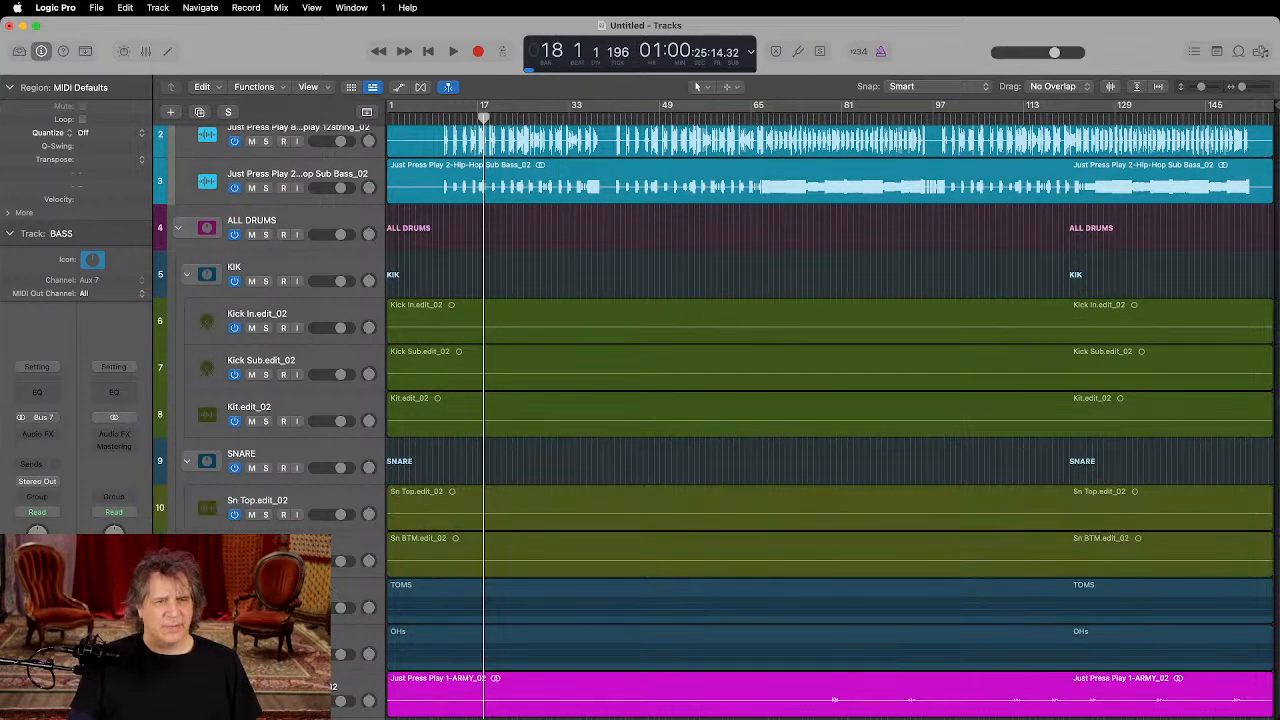
{"action": "left_click", "coordinate": [187, 608]}
{"action": "scroll", "coordinate": [190, 608], "scroll_direction": "down", "scroll_amount": 4}
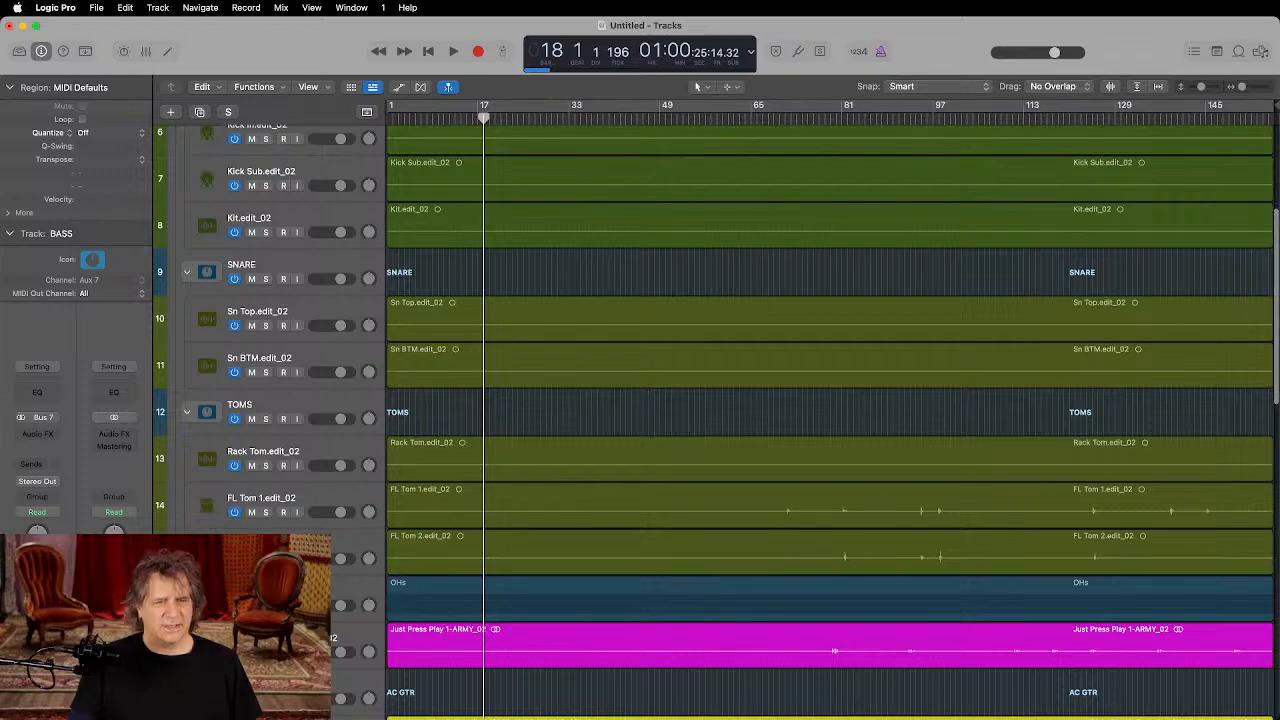
{"action": "left_click", "coordinate": [187, 606]}
{"action": "scroll", "coordinate": [299, 529], "scroll_direction": "down", "scroll_amount": 10}
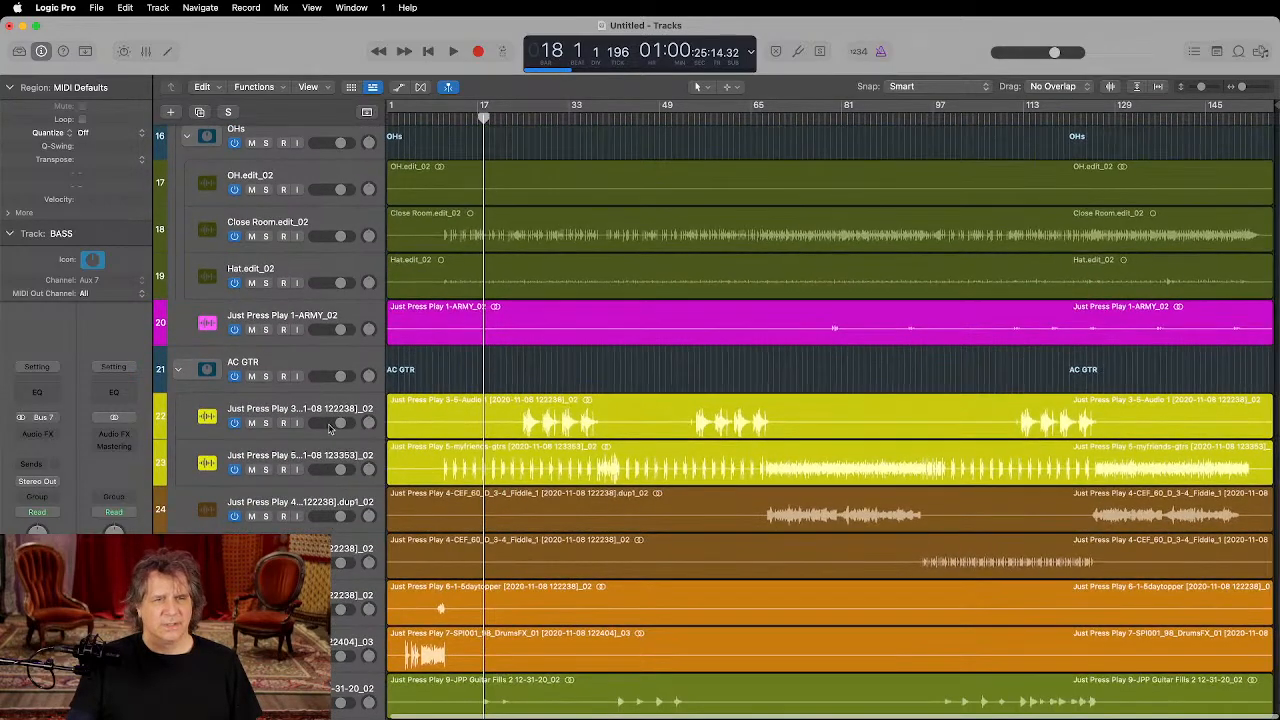
Step: Move the 1-ARMY track to the end of the track list, below Stairwell.edit_02
{"action": "left_click", "coordinate": [332, 320]}
{"action": "scroll", "coordinate": [332, 320], "scroll_direction": "down", "scroll_amount": 6}
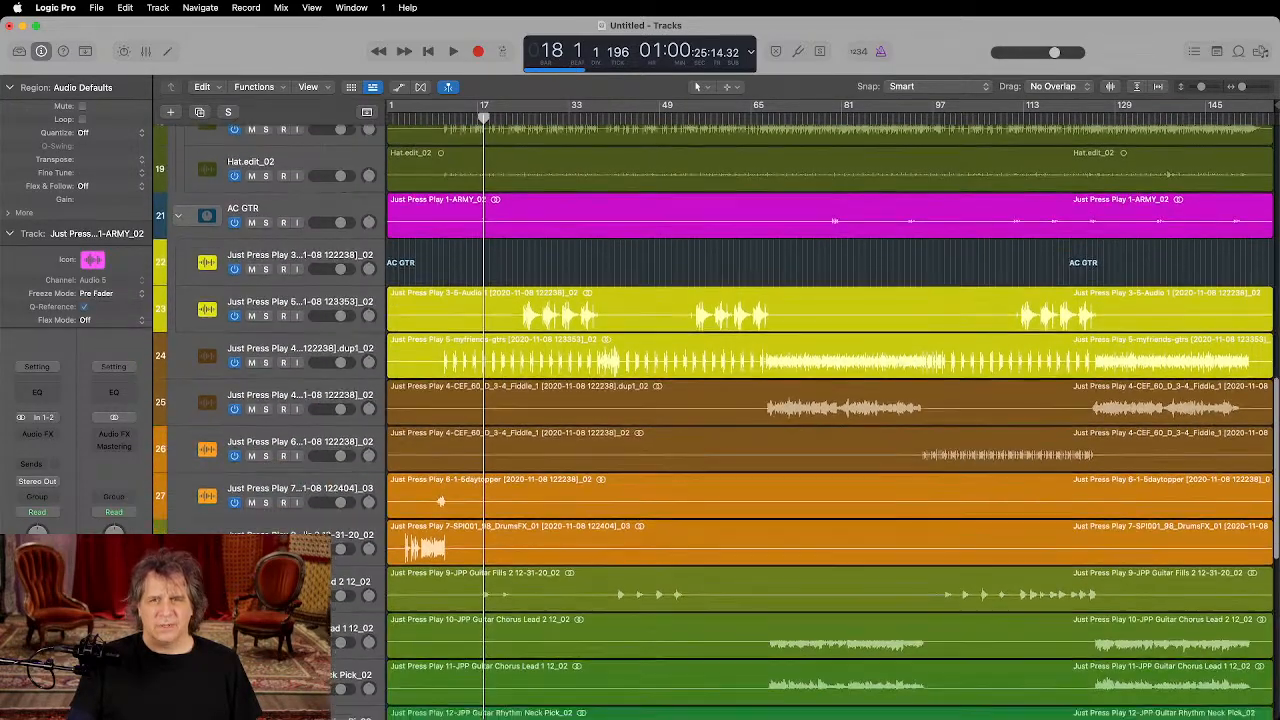
{"action": "scroll", "coordinate": [716, 420], "scroll_direction": "down", "scroll_amount": 8}
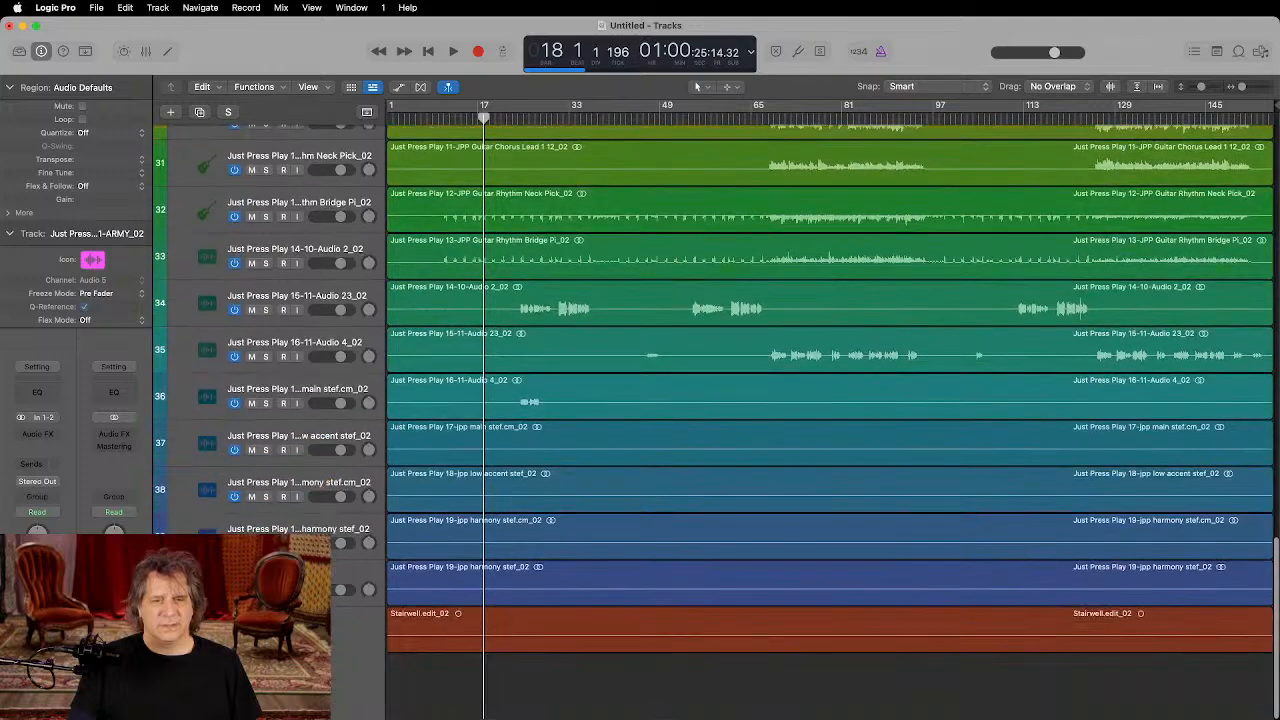
{"action": "left_click_drag", "start_coordinate": [340, 645], "coordinate": [350, 632]}
{"action": "scroll", "coordinate": [384, 525], "scroll_direction": "down", "scroll_amount": 2}
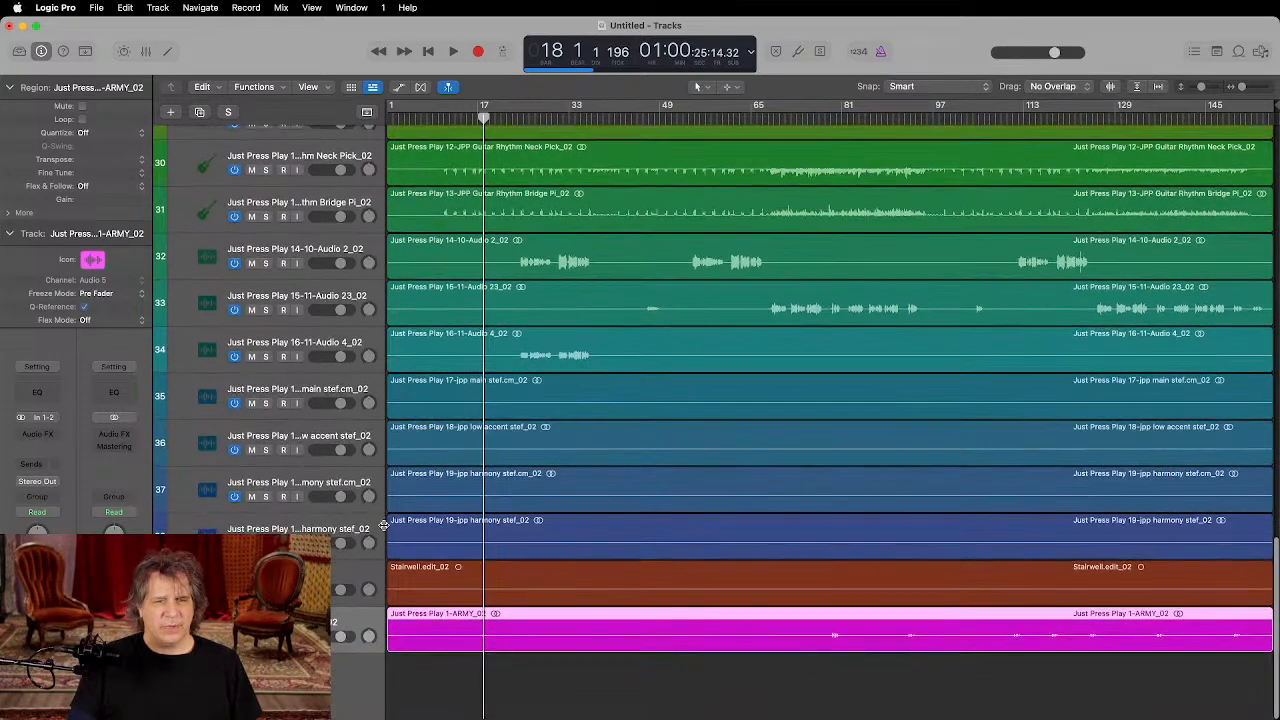
Step: Solo the Stairwell.edit_02 track and enlarge the track heights to examine its waveform, then reduce them again
{"action": "left_click", "coordinate": [265, 590]}
{"action": "key", "text": "super+Down"}
{"action": "key", "text": "super+Down"}
{"action": "key", "text": "super+Down"}
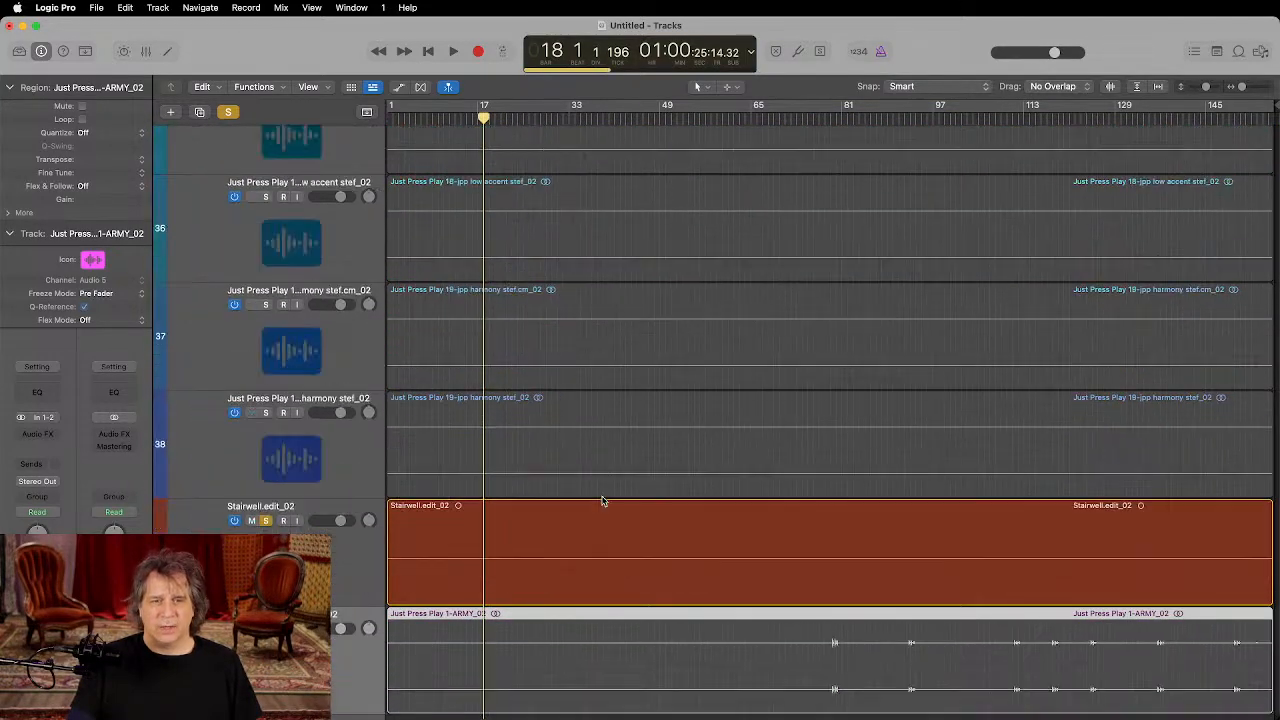
{"action": "key", "text": "super+Up"}
{"action": "key", "text": "super+Up"}
{"action": "key", "text": "super+Up"}
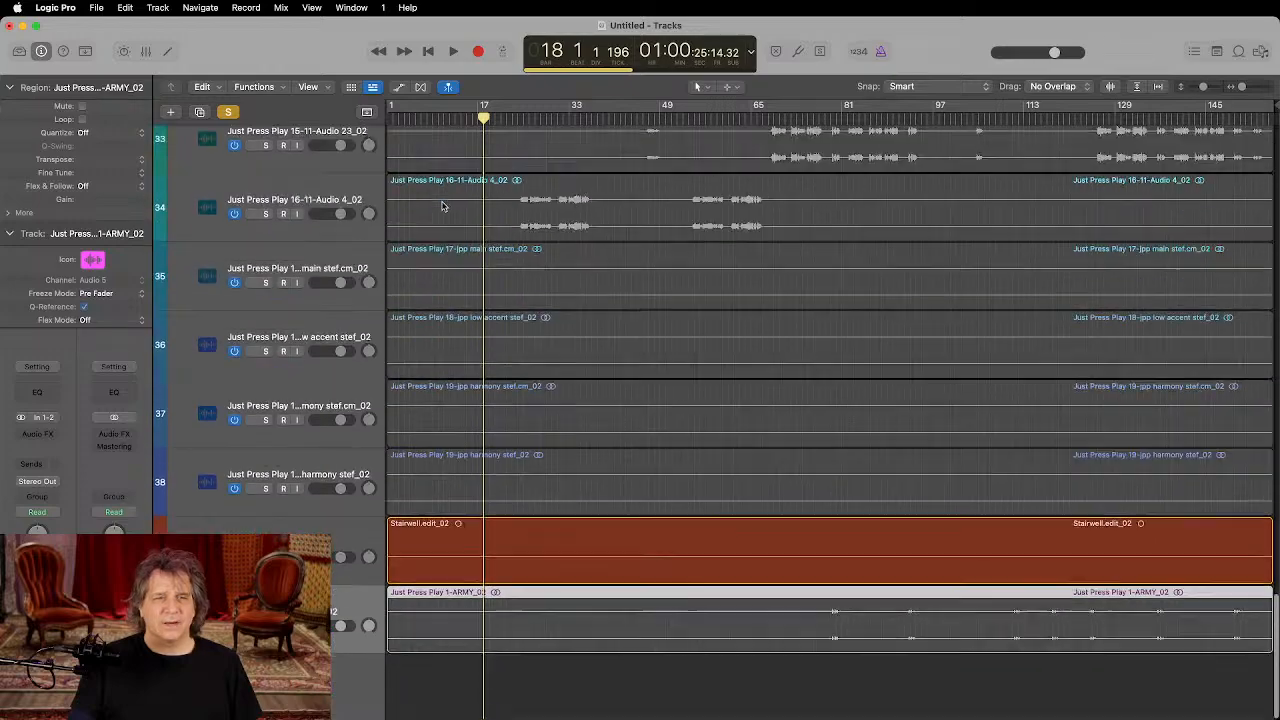
Step: Solo the 9-JPP Guitar Fills 2 track and audition it from bar 42
{"action": "scroll", "coordinate": [313, 515], "scroll_direction": "up", "scroll_amount": 5}
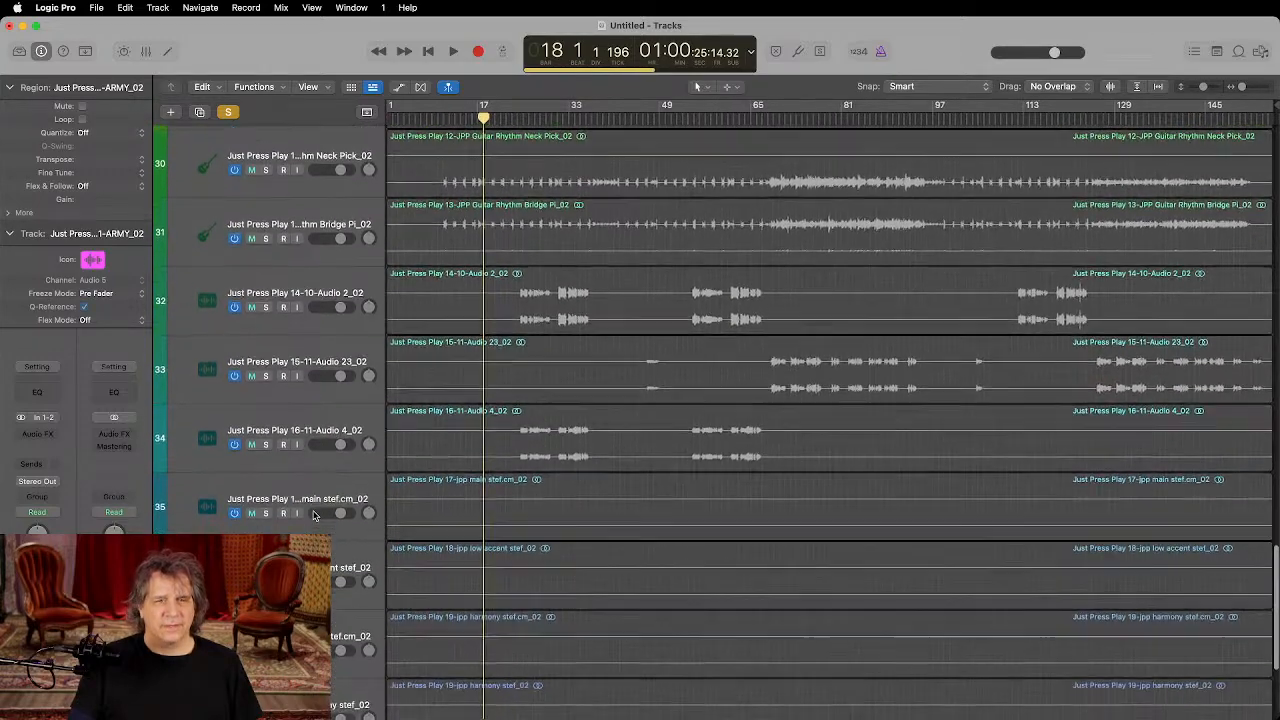
{"action": "scroll", "coordinate": [313, 515], "scroll_direction": "up", "scroll_amount": 2}
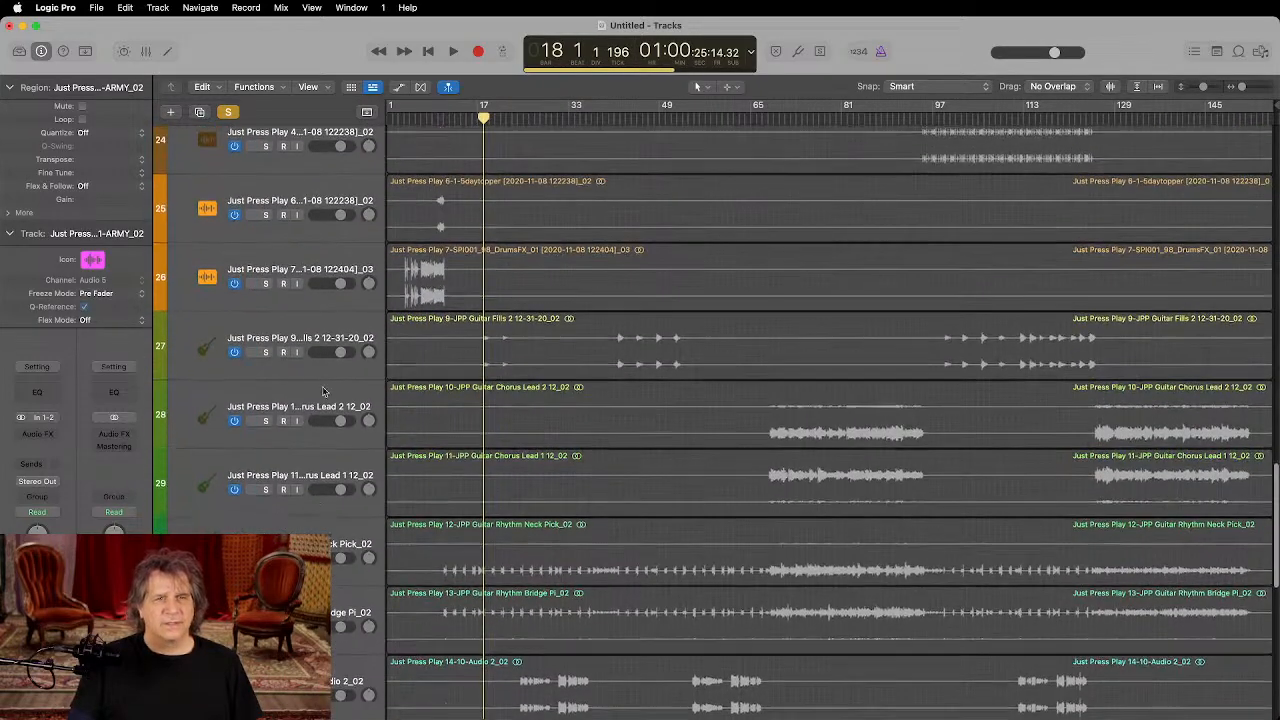
{"action": "left_click", "coordinate": [310, 338]}
{"action": "left_click", "coordinate": [265, 354]}
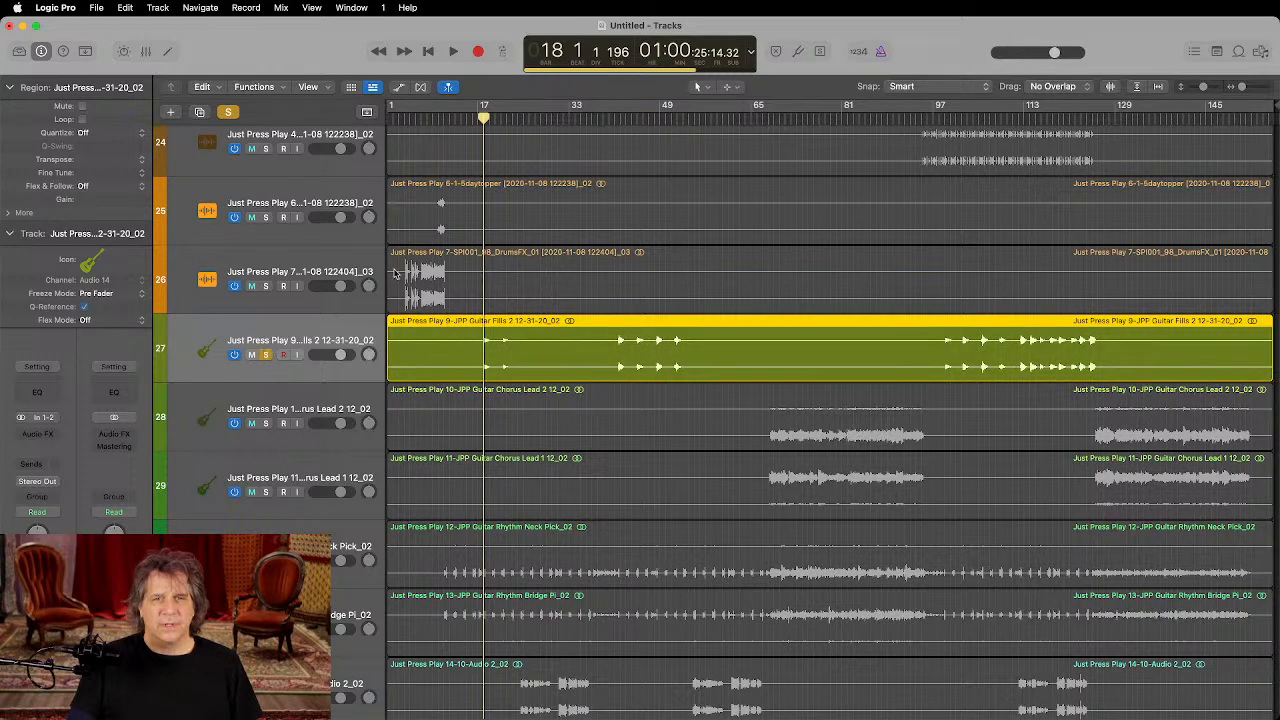
{"action": "left_click", "coordinate": [633, 117]}
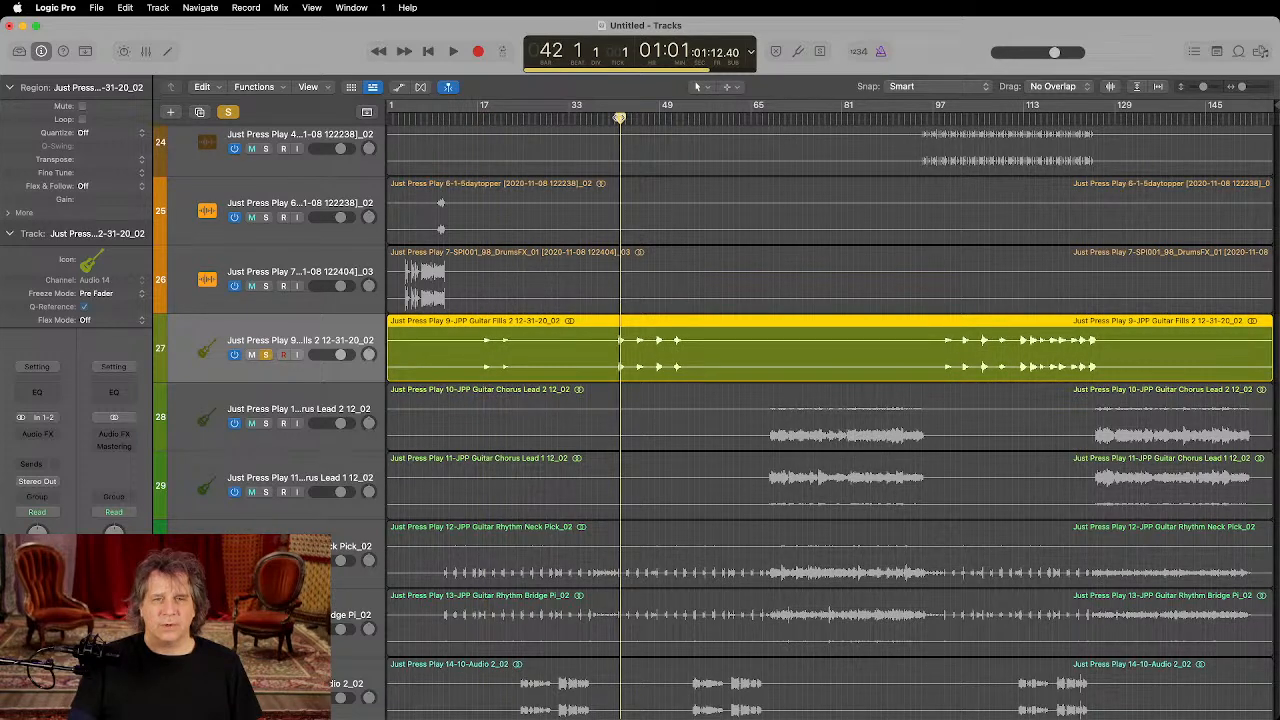
{"action": "key", "text": "space"}
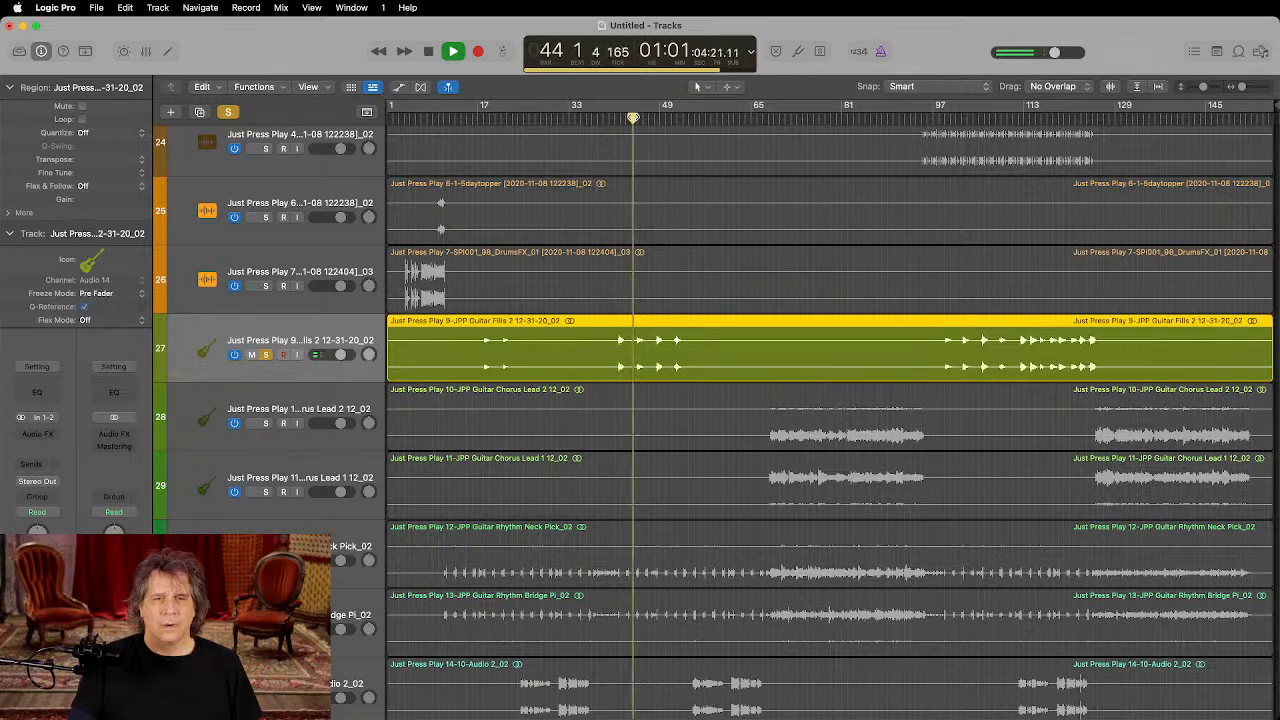
Step: Stop playback and color the 9-JPP Guitar Fills 2 track dark orange
{"action": "key", "text": "space"}
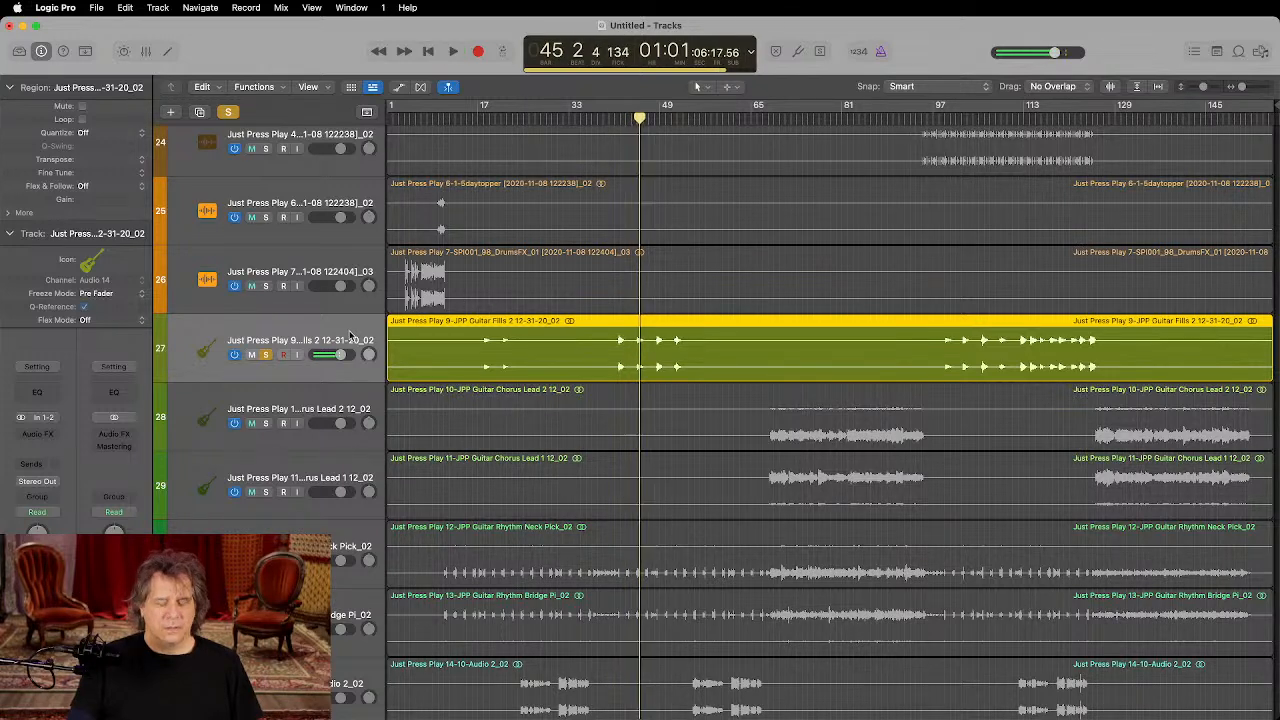
{"action": "key", "text": "alt+c"}
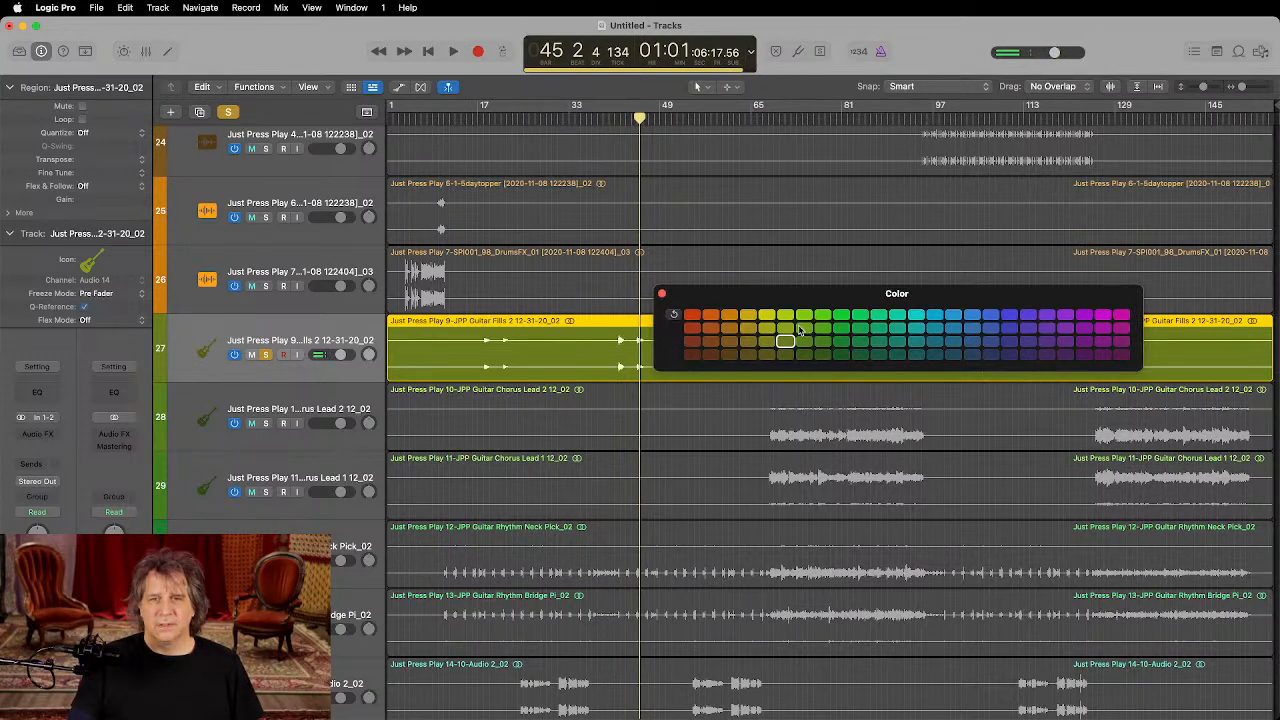
{"action": "left_click", "coordinate": [711, 342]}
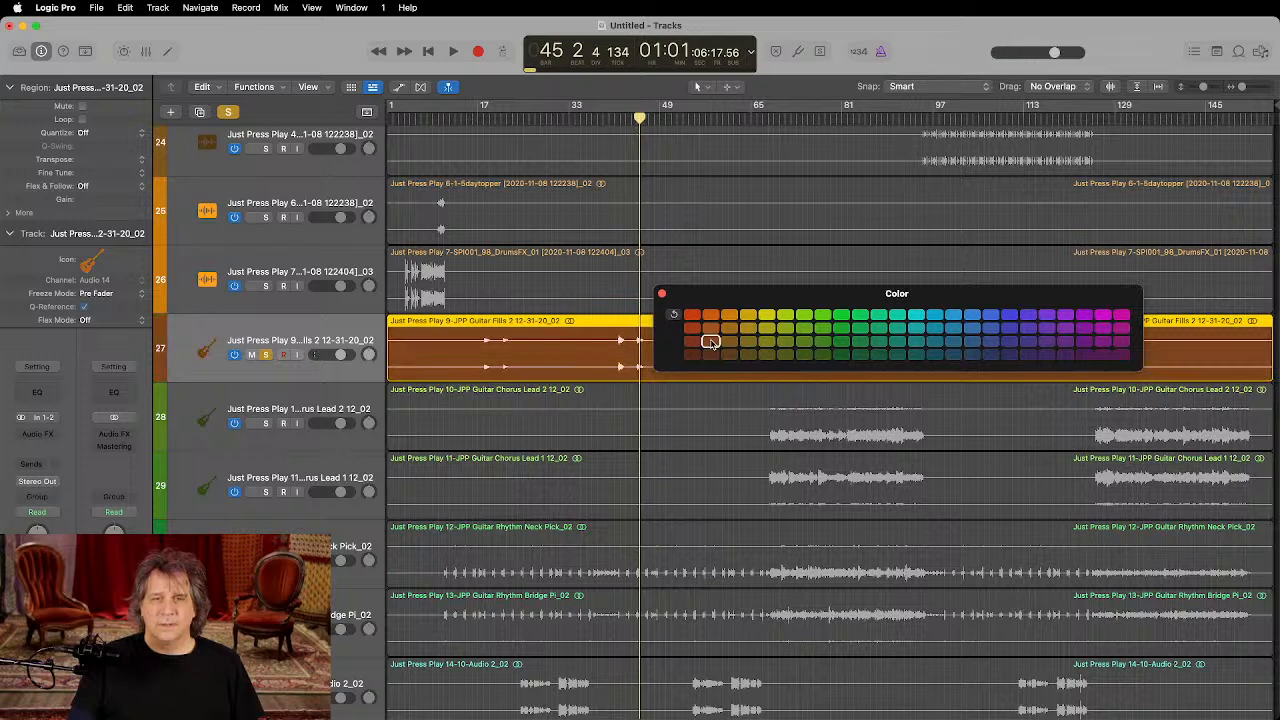
Step: Solo the 10-JPP Guitar Chorus Lead 2 track in place of Guitar Fills 2 and audition it from around bar 71
{"action": "left_click", "coordinate": [265, 424]}
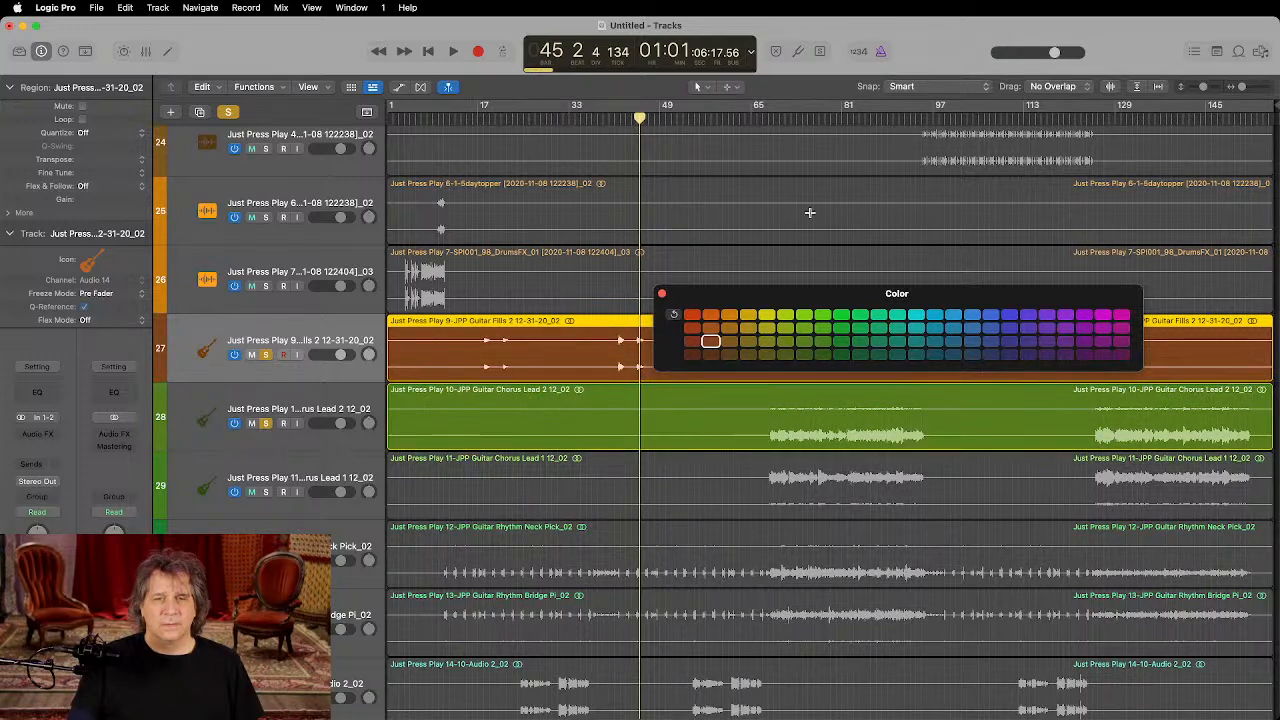
{"action": "left_click", "coordinate": [790, 119]}
{"action": "key", "text": "space"}
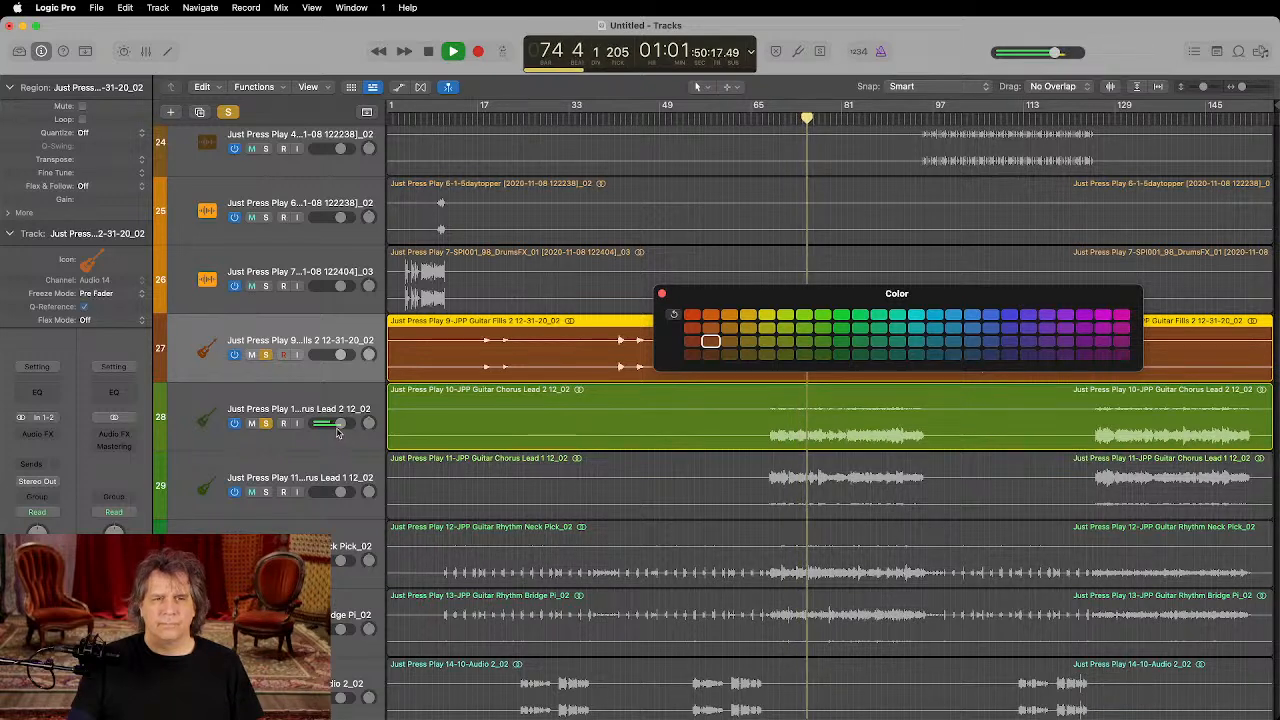
{"action": "left_click_drag", "start_coordinate": [369, 425], "coordinate": [370, 422]}
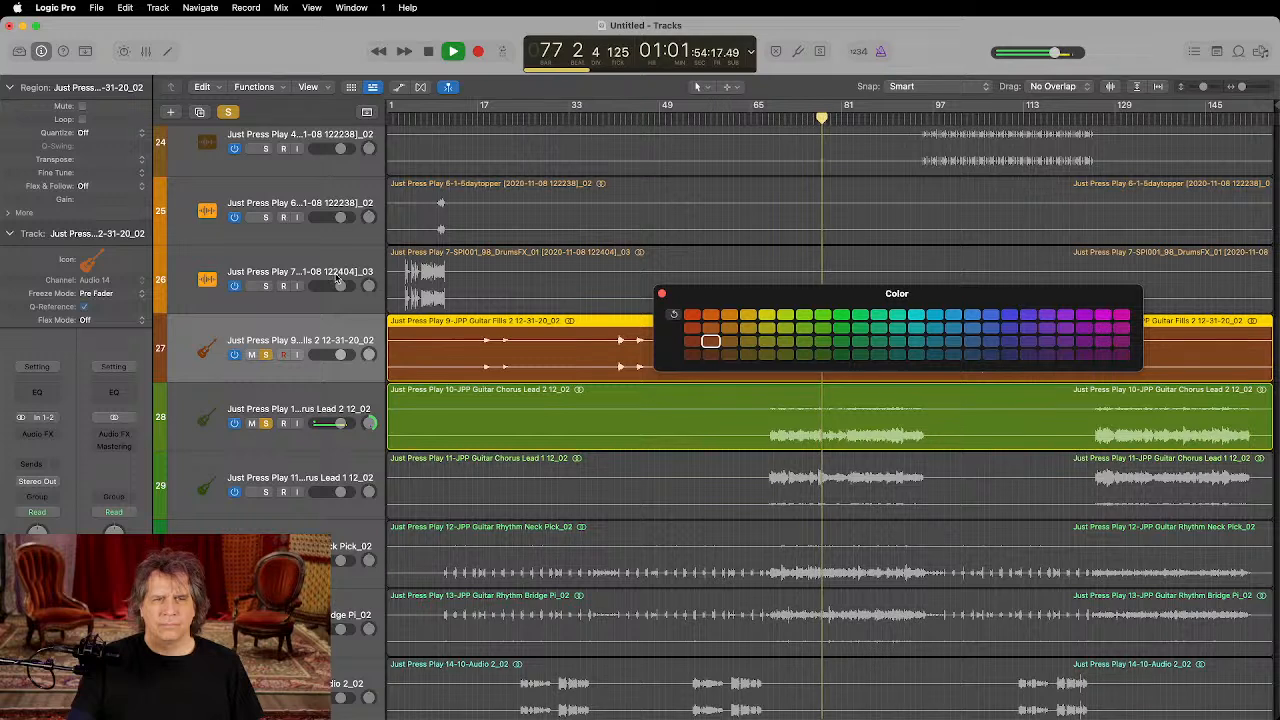
{"action": "left_click", "coordinate": [265, 355]}
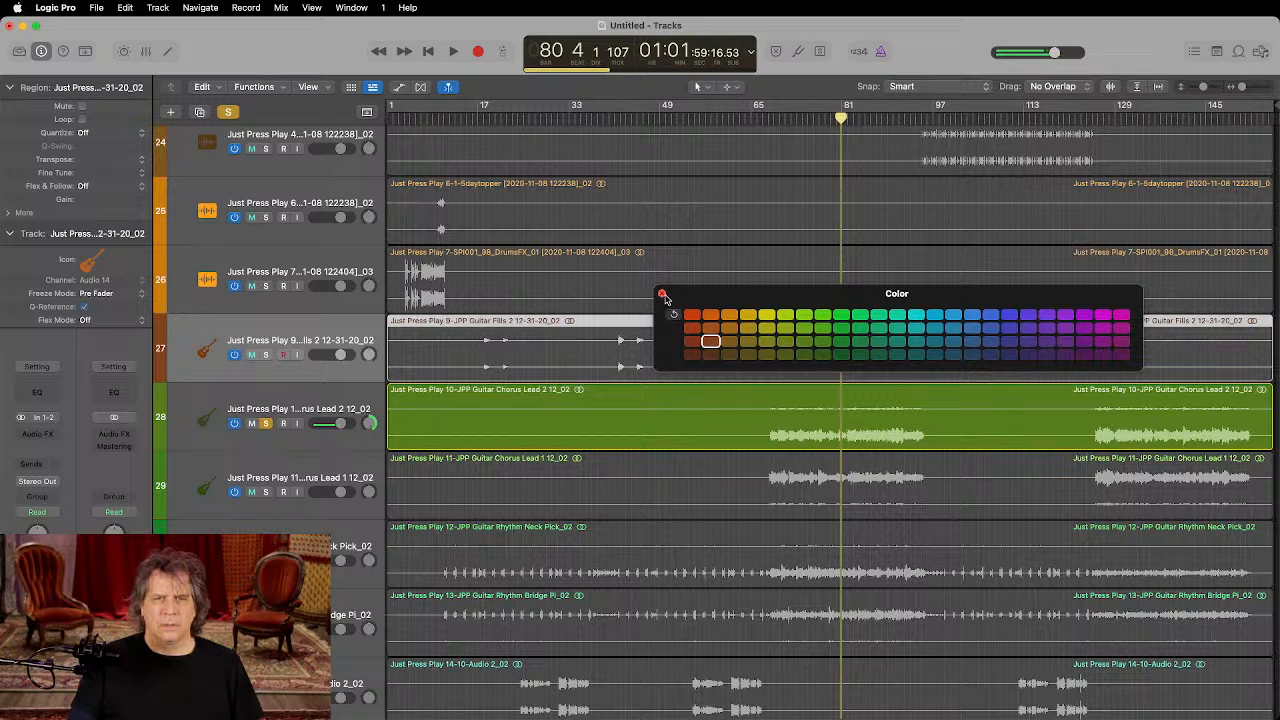
Step: Close the color palette, replay the Guitar Chorus Lead 2 track with its pan set to about +53, and mute it
{"action": "left_click", "coordinate": [662, 296]}
{"action": "key", "text": "space"}
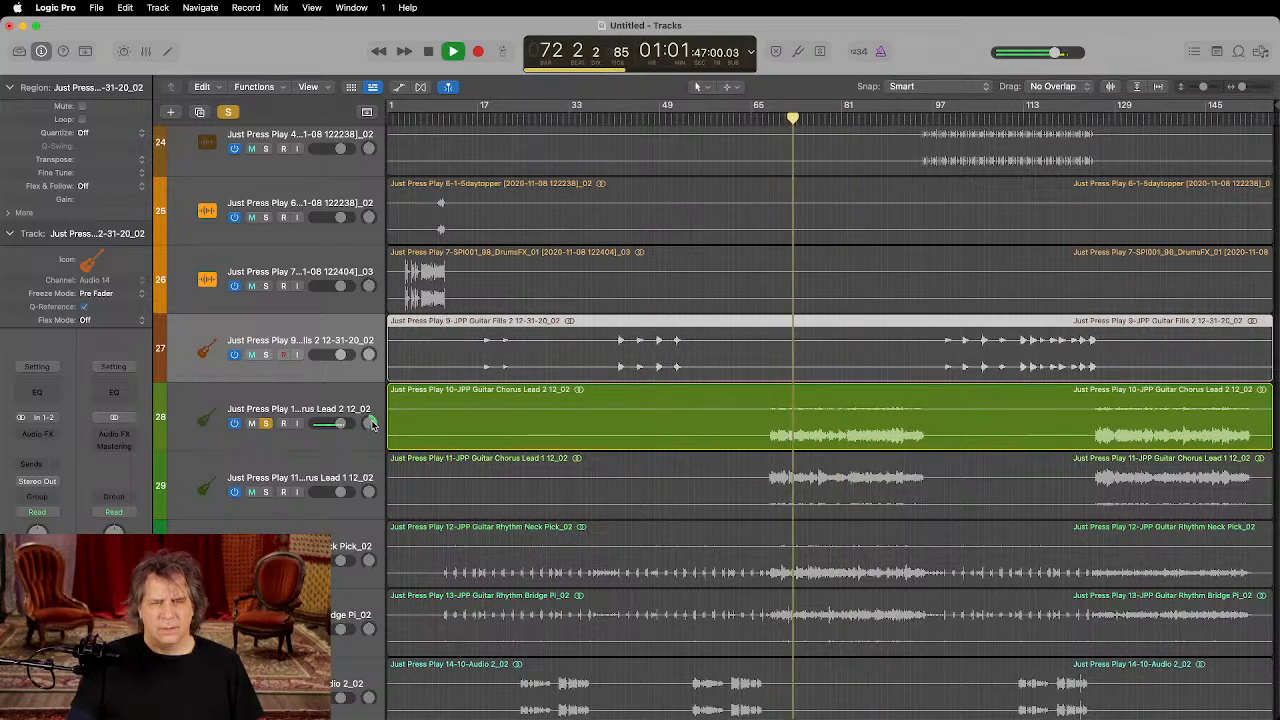
{"action": "left_click_drag", "start_coordinate": [370, 424], "coordinate": [370, 440]}
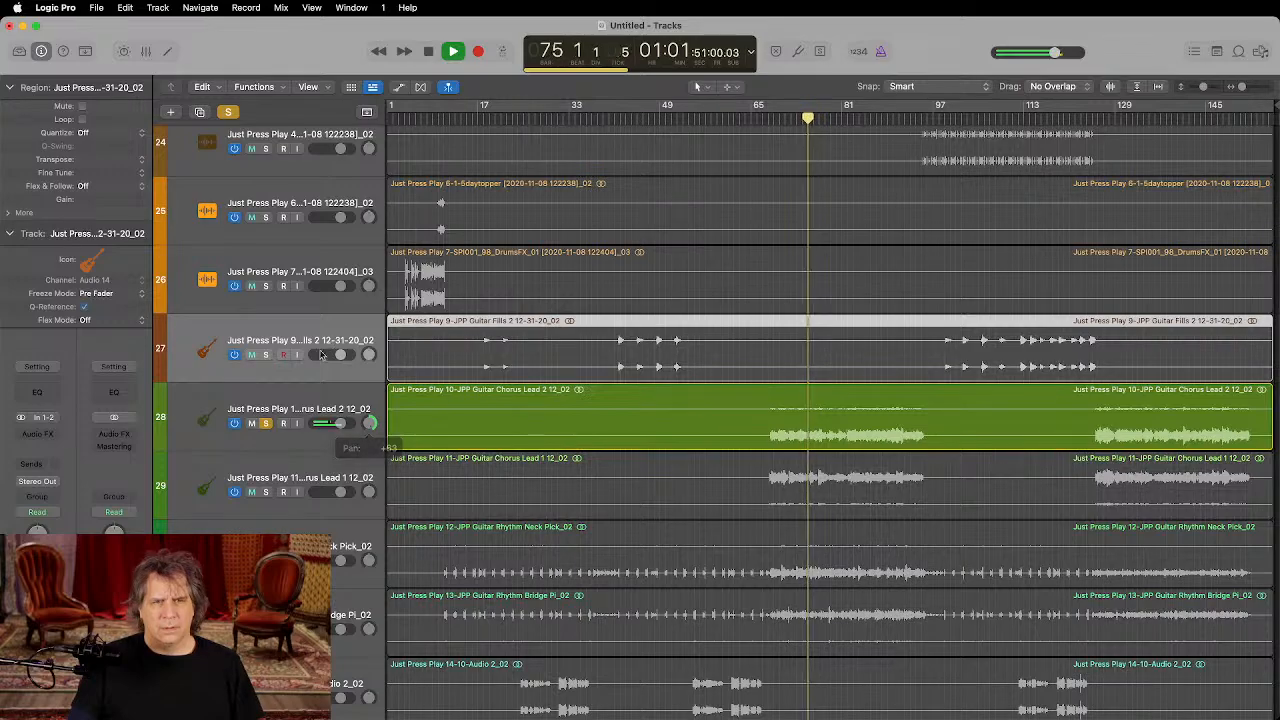
{"action": "left_click", "coordinate": [252, 423]}
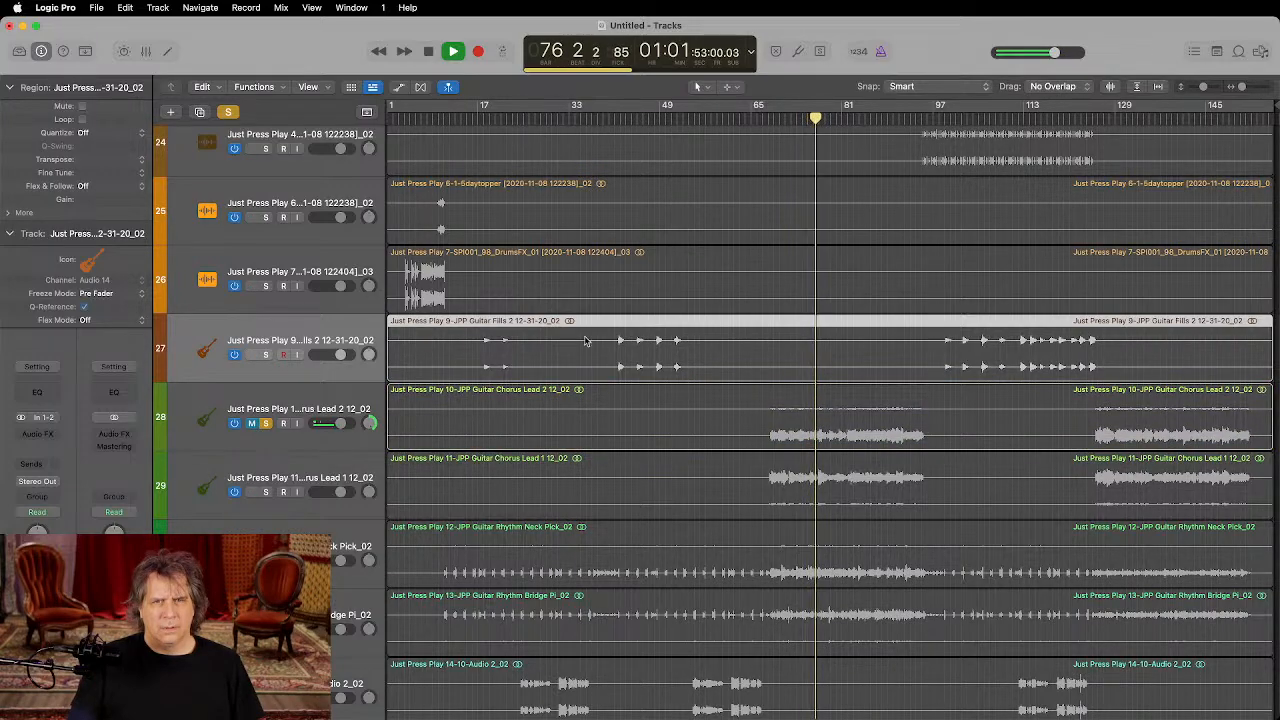
Step: Stop playback, unsolo Stairwell.edit_02 and move it into the OHs stack, below OH.edit_02
{"action": "scroll", "coordinate": [585, 341], "scroll_direction": "up", "scroll_amount": 10}
{"action": "key", "text": "super+Up"}
{"action": "key", "text": "super+Up"}
{"action": "key", "text": "super+Up"}
{"action": "key", "text": "super+Up"}
{"action": "key", "text": "super+Up"}
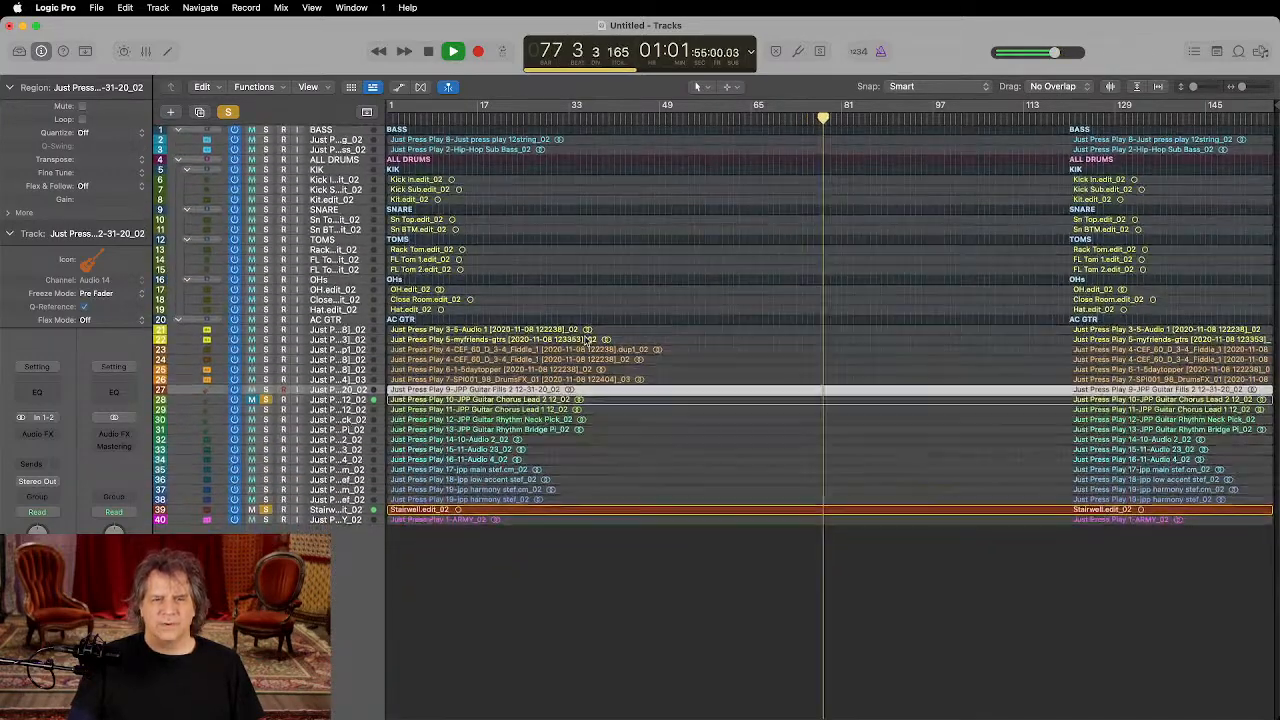
{"action": "key", "text": "super+Down"}
{"action": "key", "text": "super+Down"}
{"action": "key", "text": "super+Down"}
{"action": "key", "text": "super+Down"}
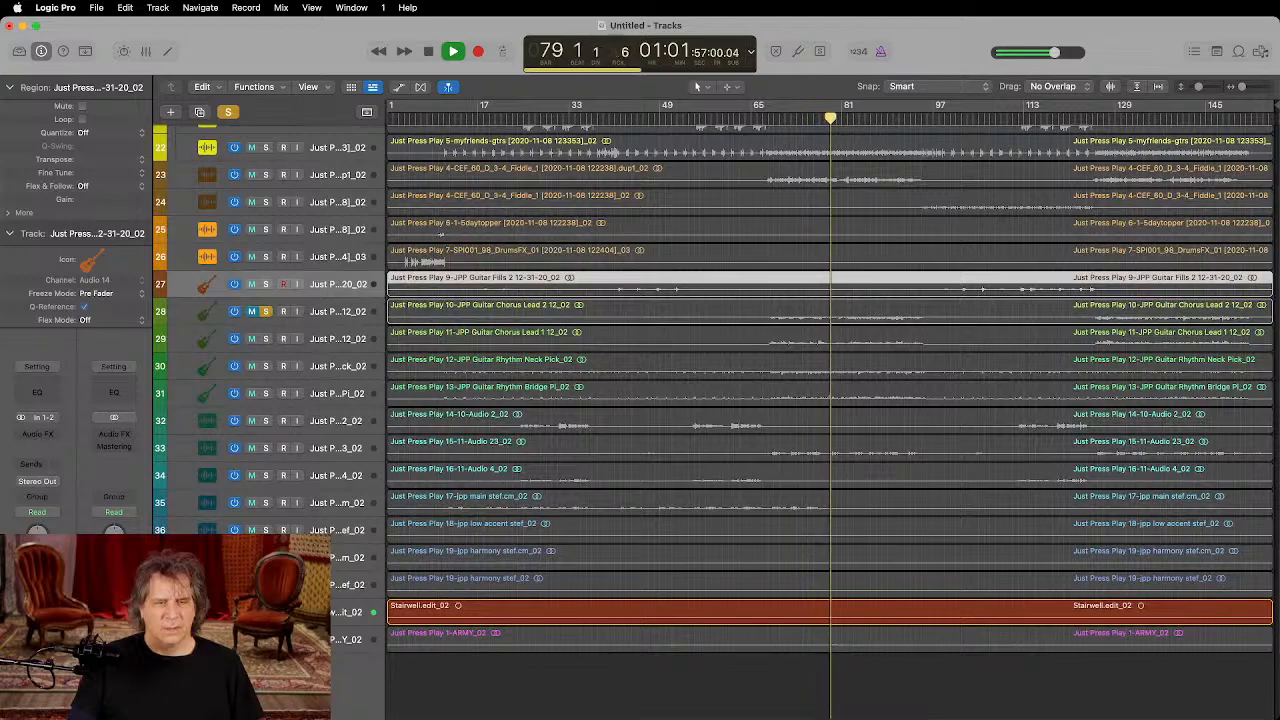
{"action": "key", "text": "space"}
{"action": "left_click", "coordinate": [252, 612]}
{"action": "left_click_drag", "start_coordinate": [325, 612], "coordinate": [336, 429]}
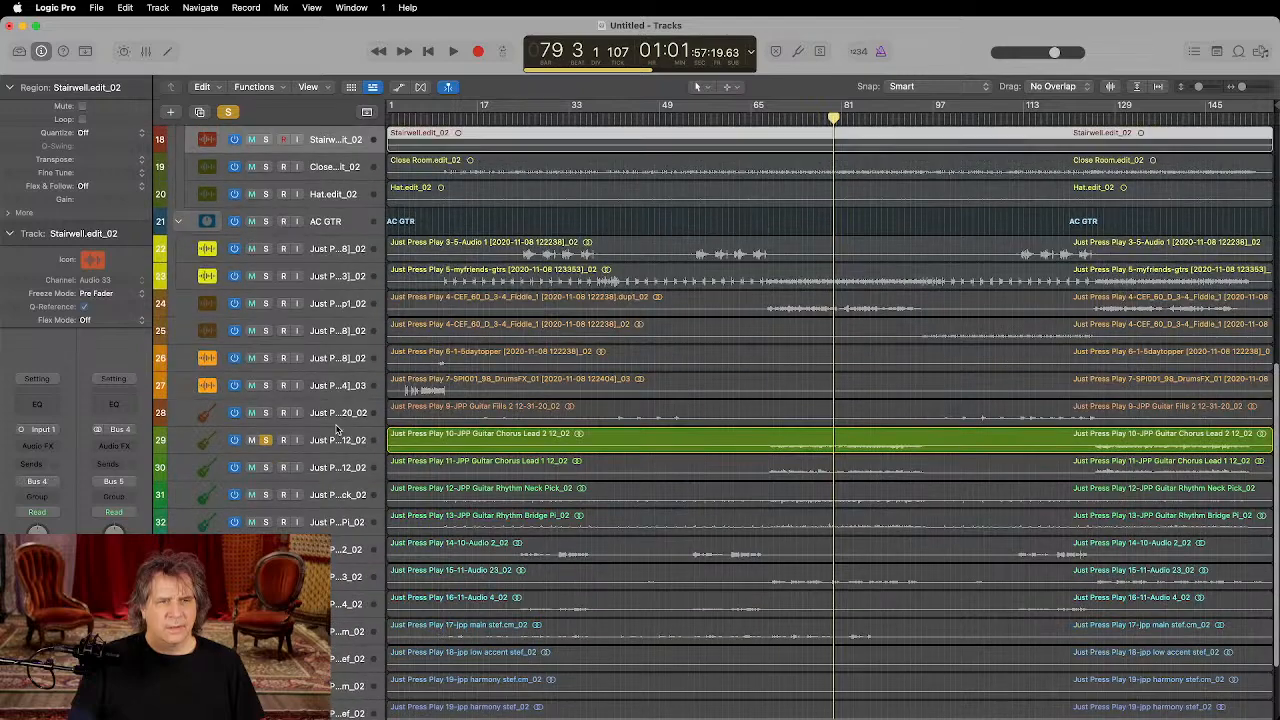
Step: Color Stairwell.edit_02 the same dark olive green as Close Room.edit_02 and move it to the end of the OHs stack, below Hat.edit_02
{"action": "scroll", "coordinate": [336, 429], "scroll_direction": "up", "scroll_amount": 5}
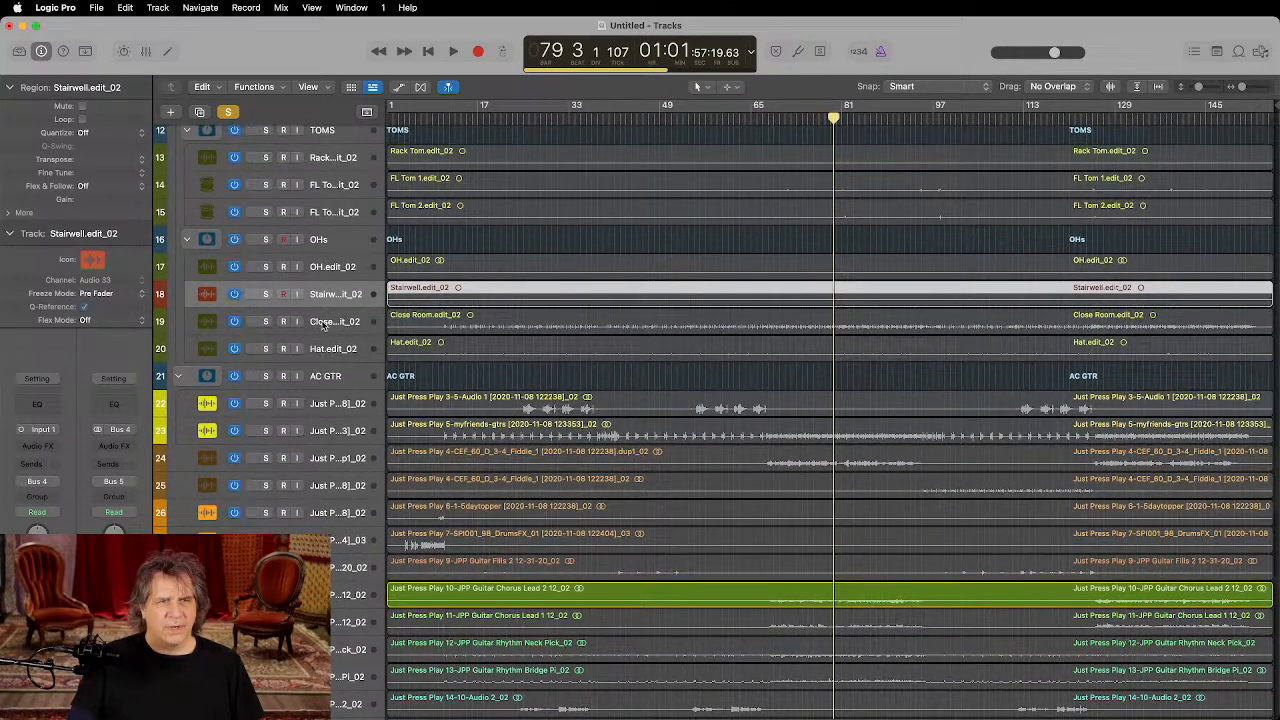
{"action": "left_click", "coordinate": [322, 325], "text": "shift"}
{"action": "key", "text": "alt+c"}
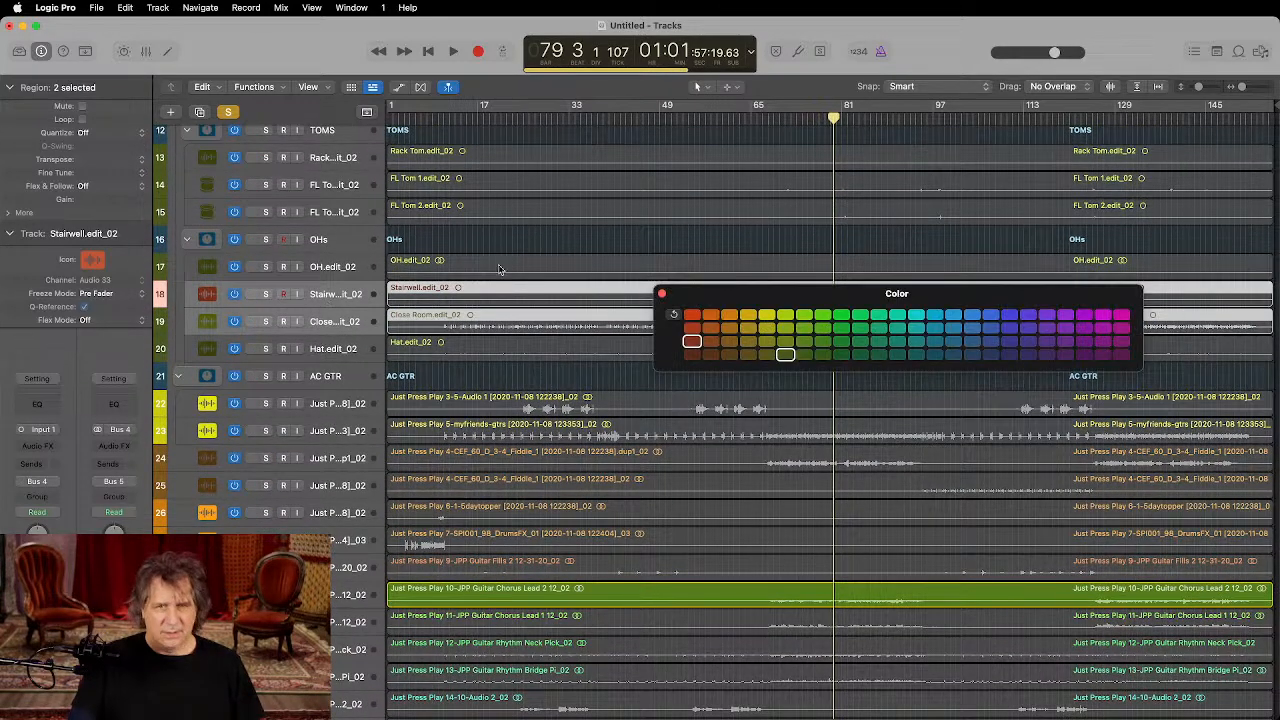
{"action": "left_click", "coordinate": [785, 355]}
{"action": "left_click", "coordinate": [661, 293]}
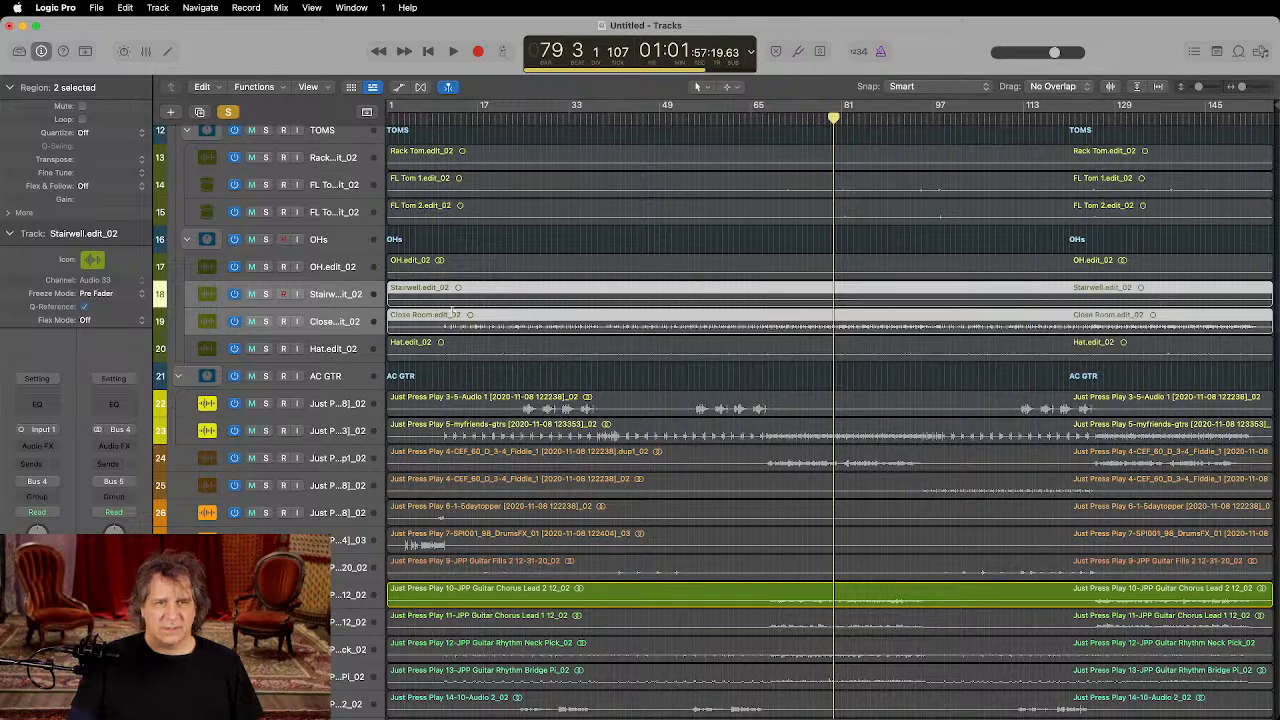
{"action": "left_click_drag", "start_coordinate": [322, 302], "coordinate": [324, 362]}
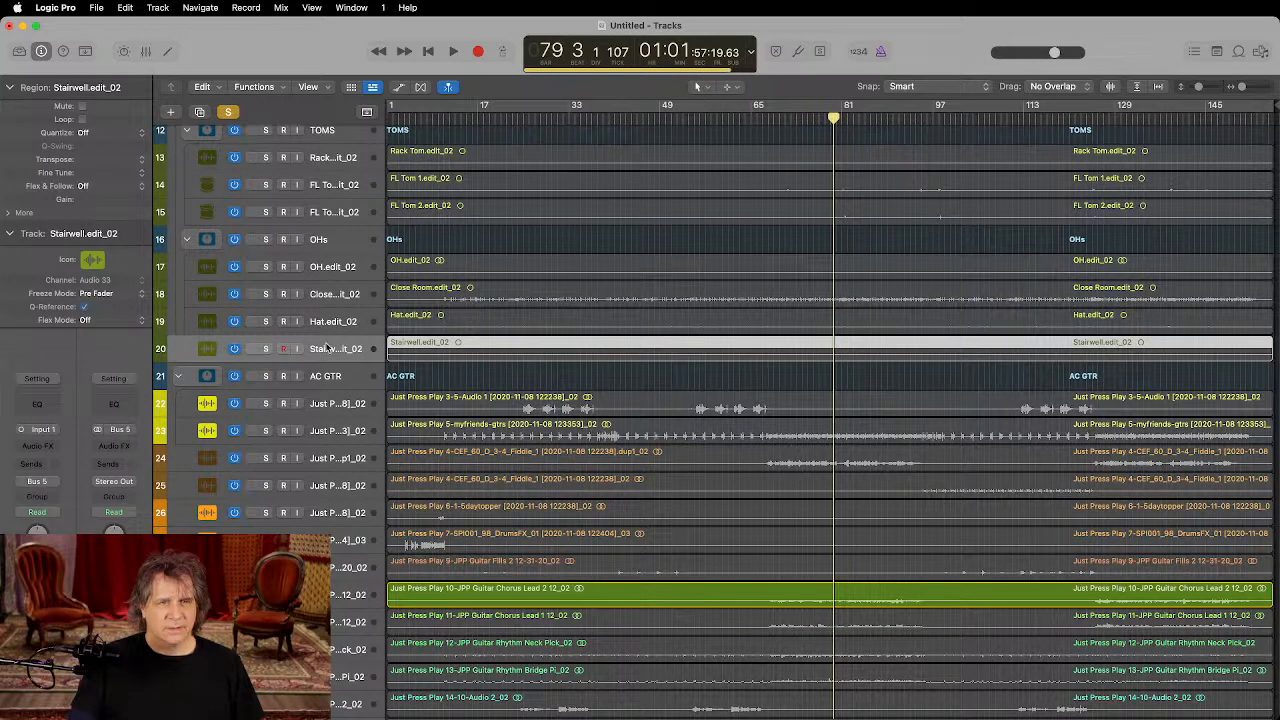
{"action": "left_click", "coordinate": [323, 318]}
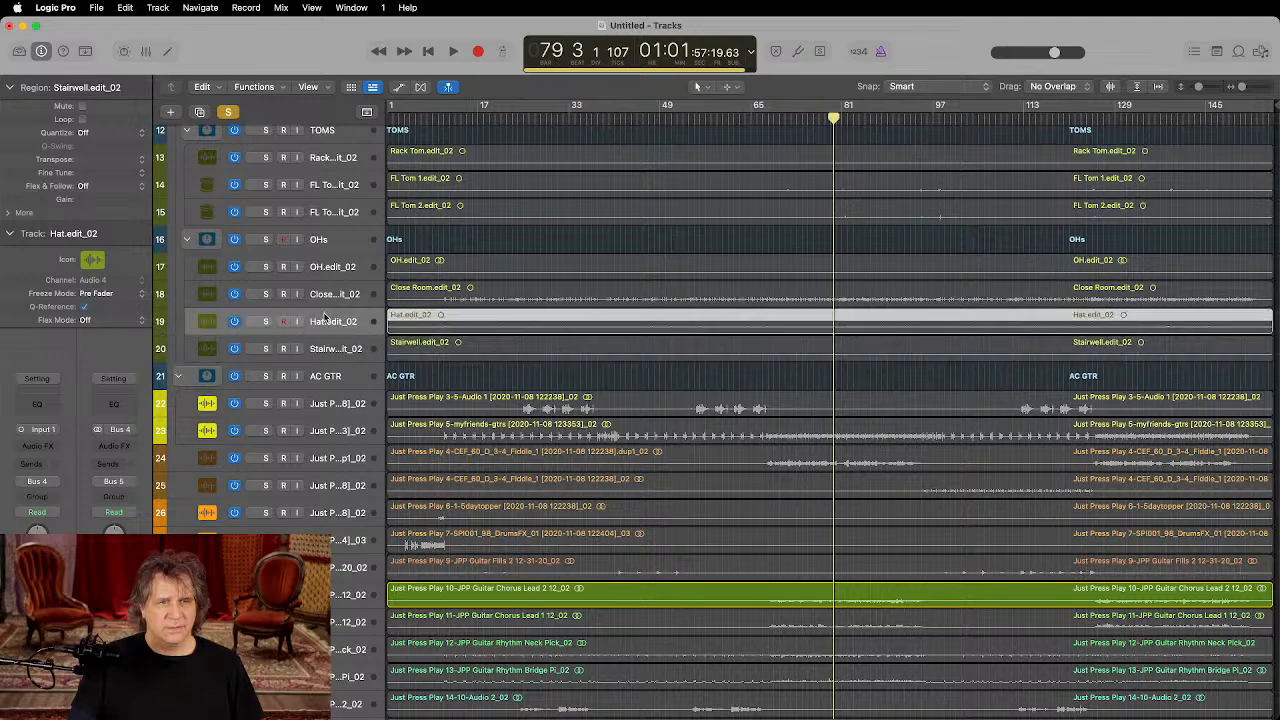
Step: Enlarge the guitar tracks and audition the soloed 10-JPP Guitar Chorus Lead 2 track from bar 75
{"action": "scroll", "coordinate": [530, 406], "scroll_direction": "down", "scroll_amount": 5}
{"action": "key", "text": "super+Down"}
{"action": "key", "text": "super+Down"}
{"action": "key", "text": "super+Down"}
{"action": "key", "text": "super+Down"}
{"action": "key", "text": "super+Down"}
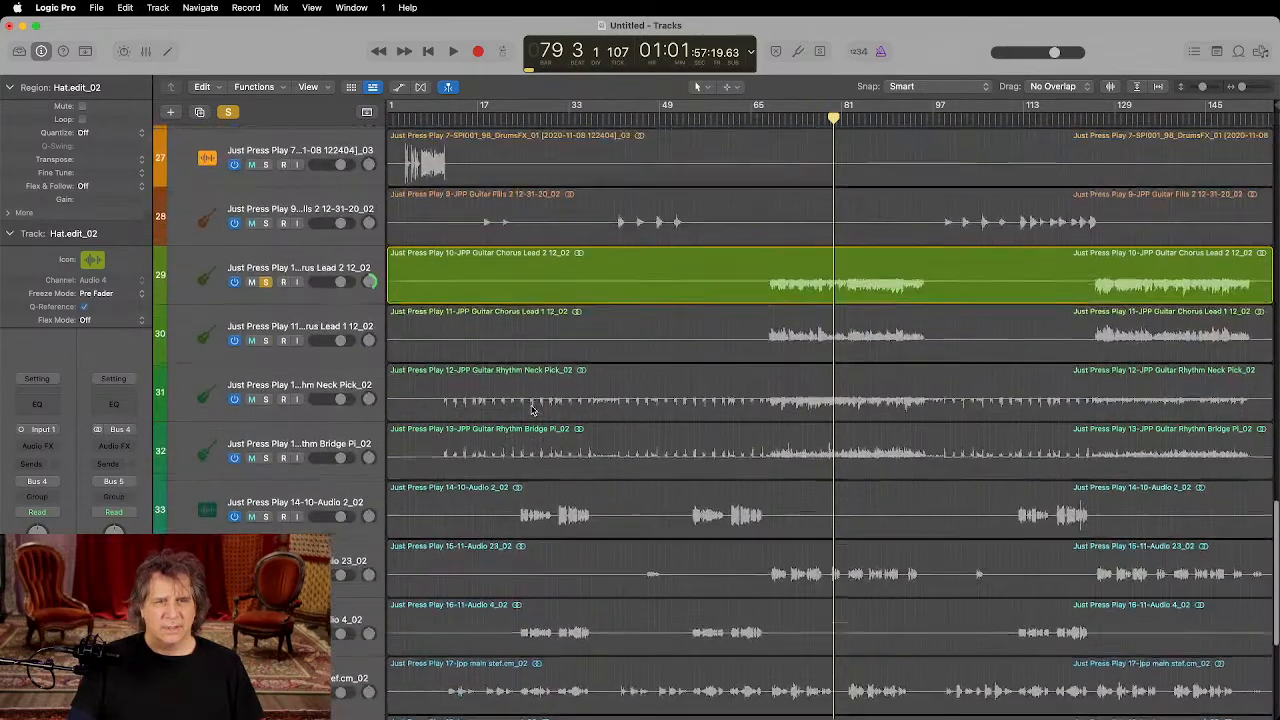
{"action": "scroll", "coordinate": [530, 406], "scroll_direction": "up", "scroll_amount": 1}
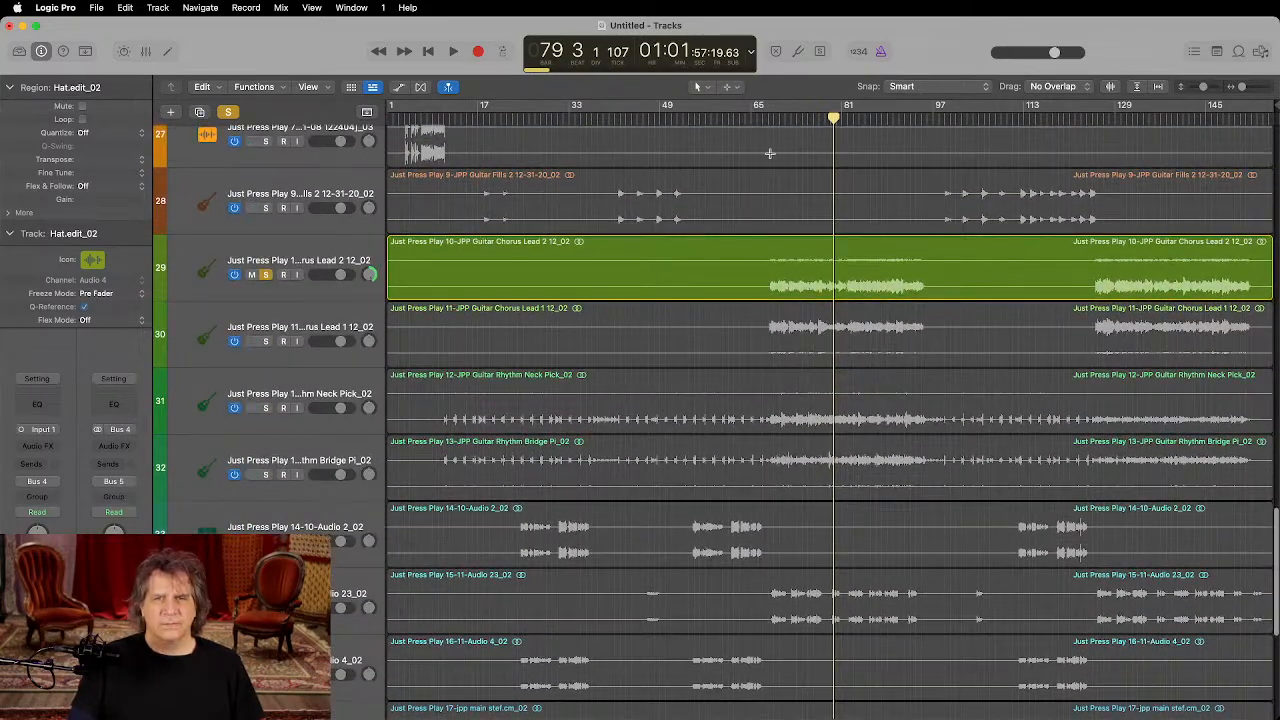
{"action": "left_click", "coordinate": [807, 118]}
{"action": "key", "text": "space"}
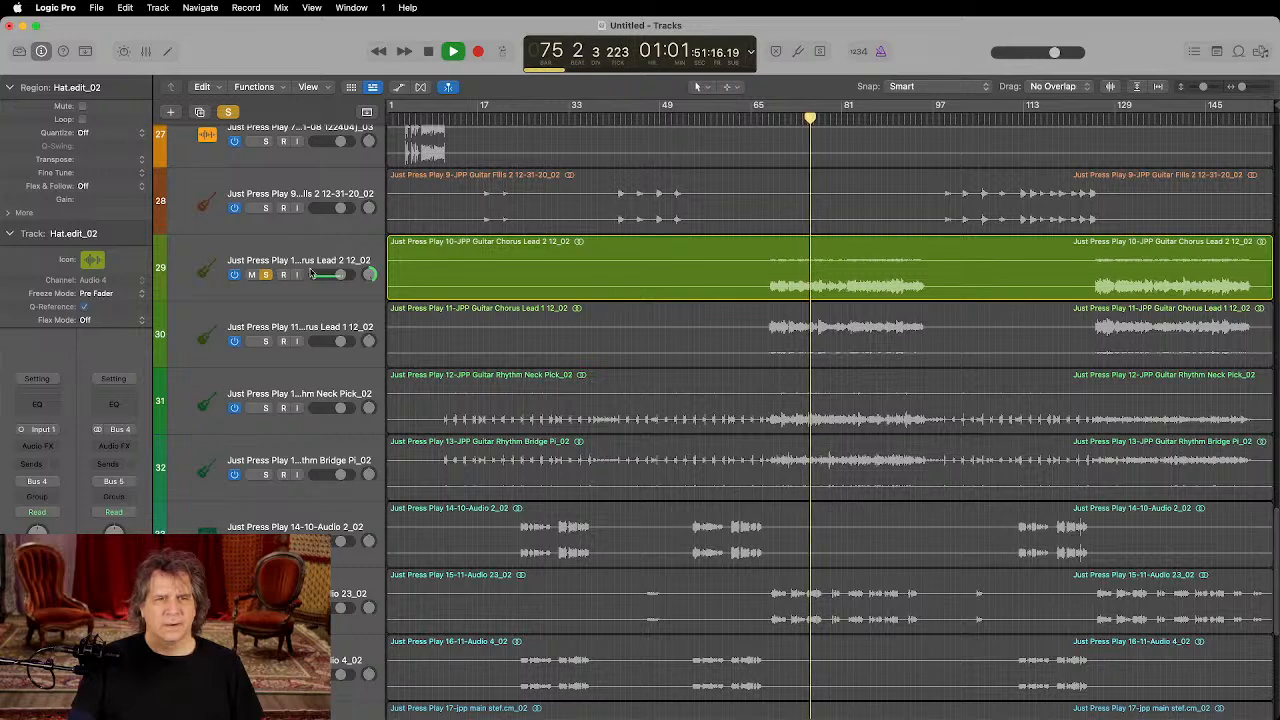
{"action": "key", "text": "space"}
Step: Color the range of tracks from Hat.edit_02 through 9-JPP Guitar Fills 2 dark orange
{"action": "left_click", "coordinate": [316, 216]}
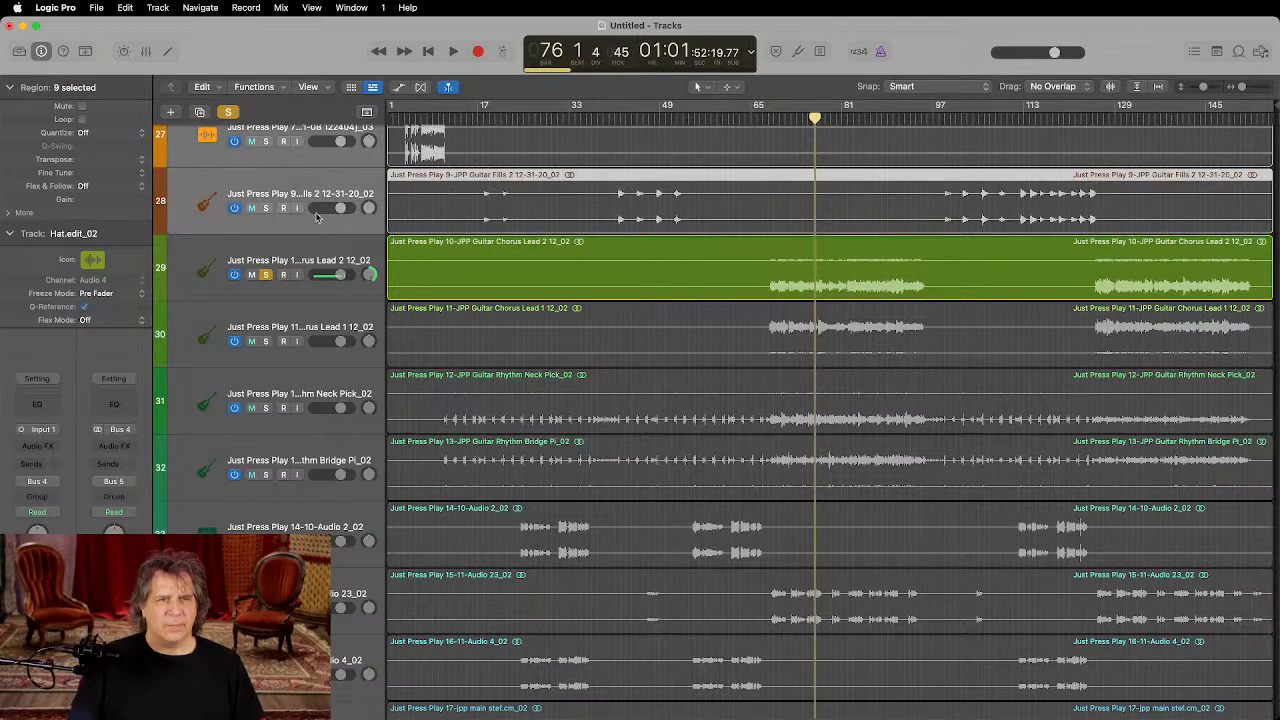
{"action": "key", "text": "alt+c"}
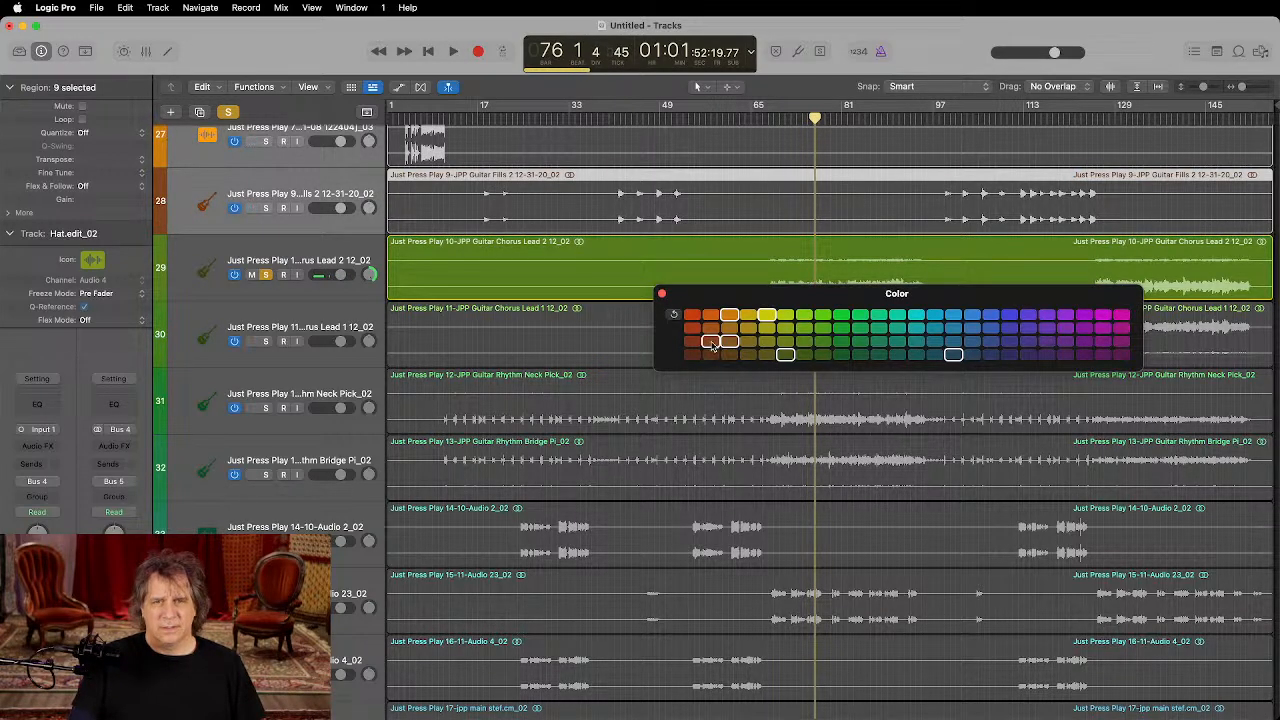
{"action": "left_click", "coordinate": [711, 342]}
{"action": "left_click", "coordinate": [662, 296]}
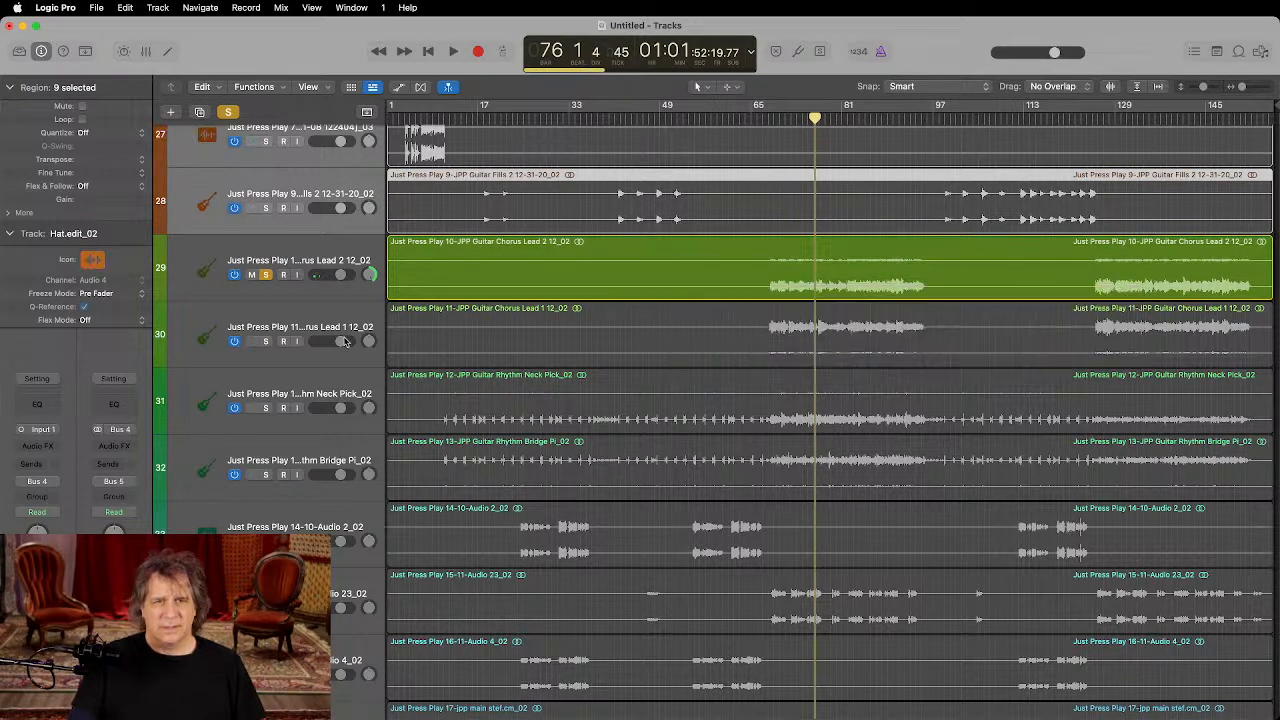
Step: Solo the 11-JPP Guitar Chorus Lead 1 track instead of Lead 2, audition it from bar 75 and shift its pan off center
{"action": "left_click", "coordinate": [266, 342]}
{"action": "left_click", "coordinate": [266, 275]}
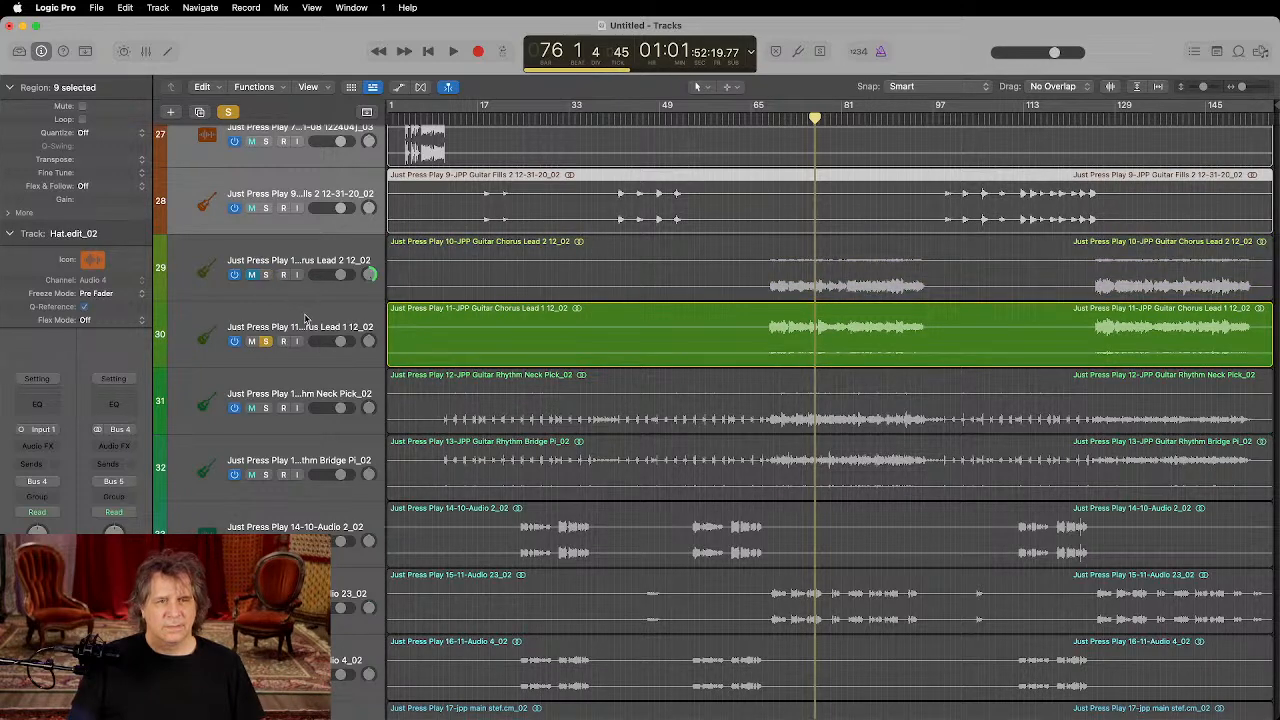
{"action": "left_click", "coordinate": [305, 318]}
{"action": "key", "text": "space"}
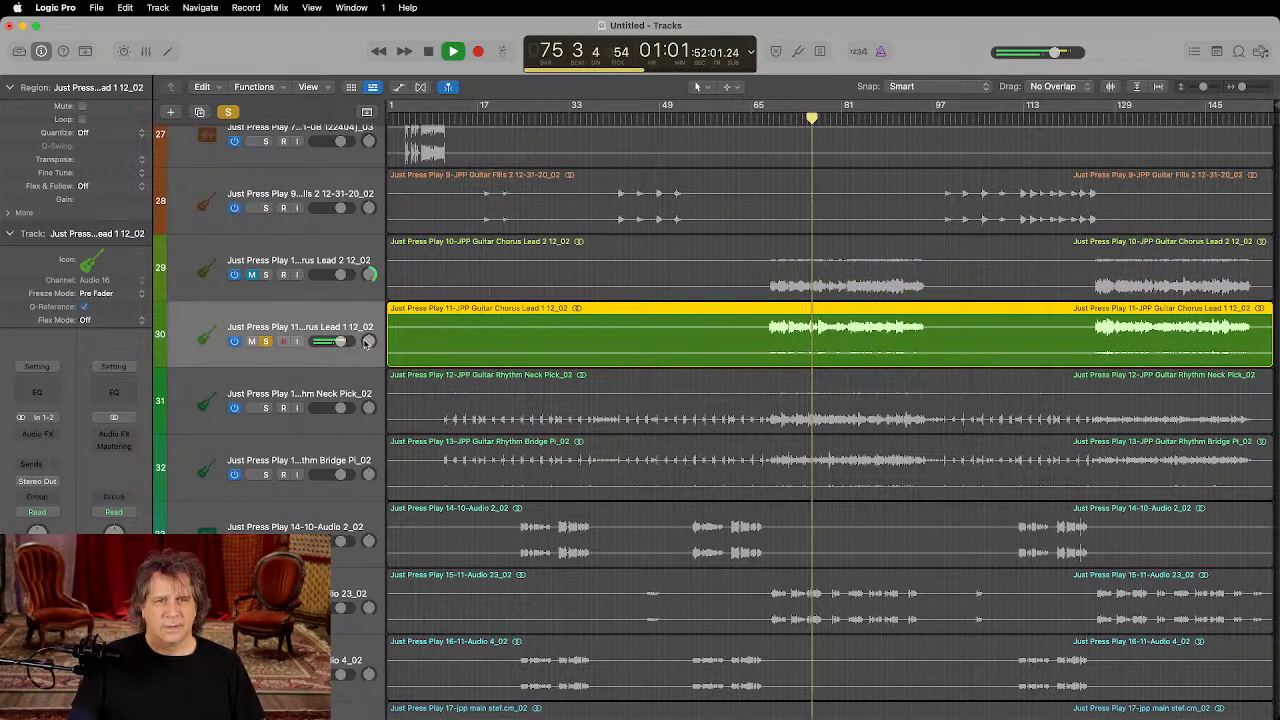
{"action": "key", "text": "space"}
Step: Color the Guitar Fills 2, Guitar Chorus Lead 2 and Guitar Chorus Lead 1 tracks the same dark orange
{"action": "left_click", "coordinate": [328, 262]}
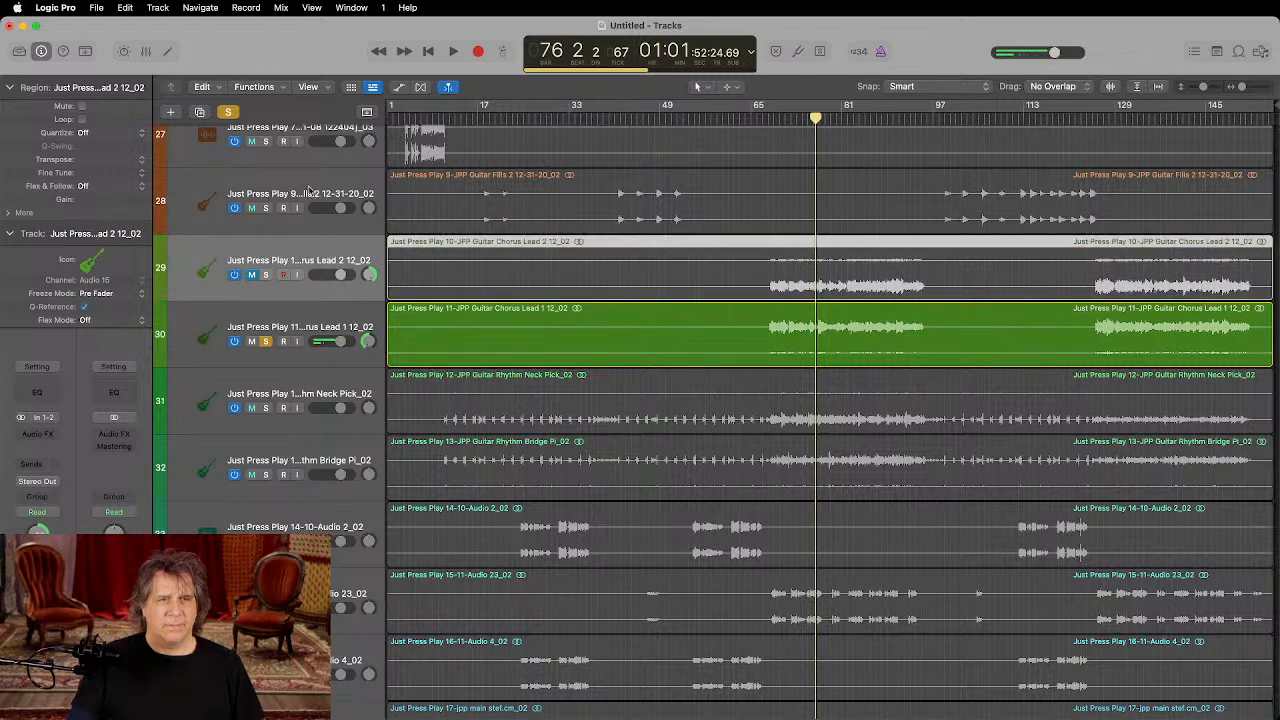
{"action": "left_click", "coordinate": [298, 305], "text": "shift"}
{"action": "left_click", "coordinate": [298, 203], "text": "shift"}
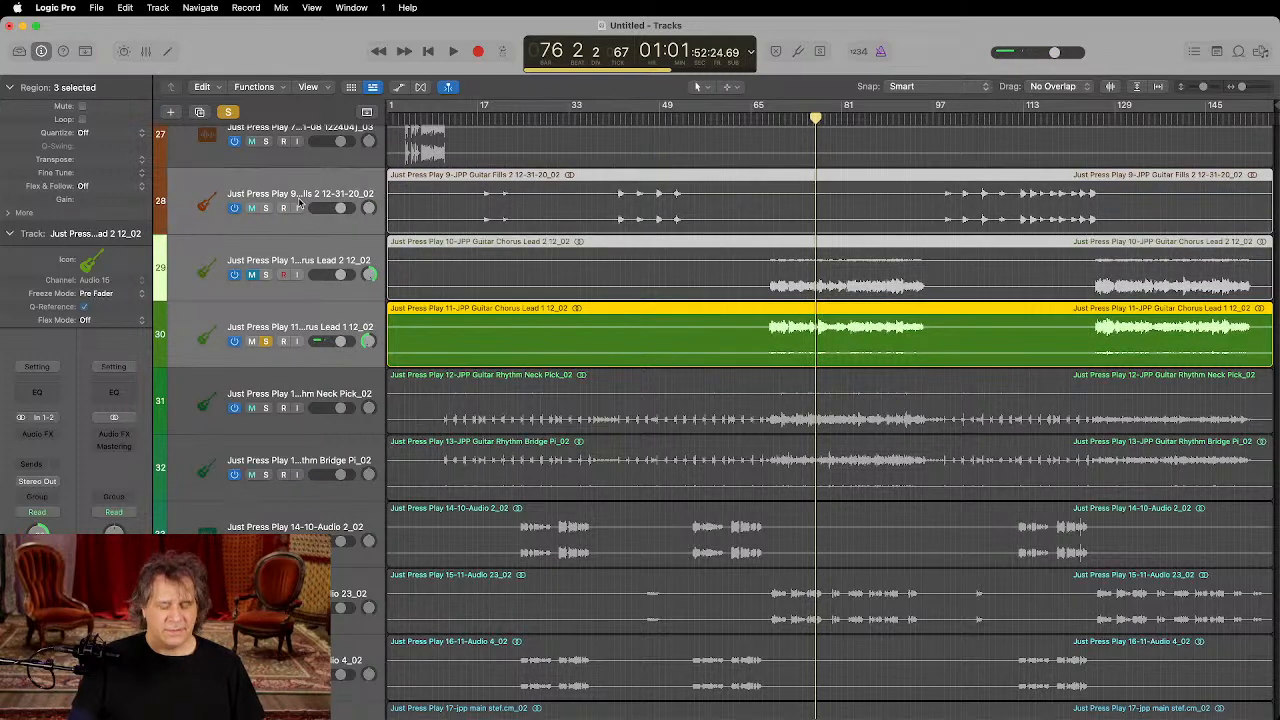
{"action": "key", "text": "alt+c"}
{"action": "left_click", "coordinate": [710, 343]}
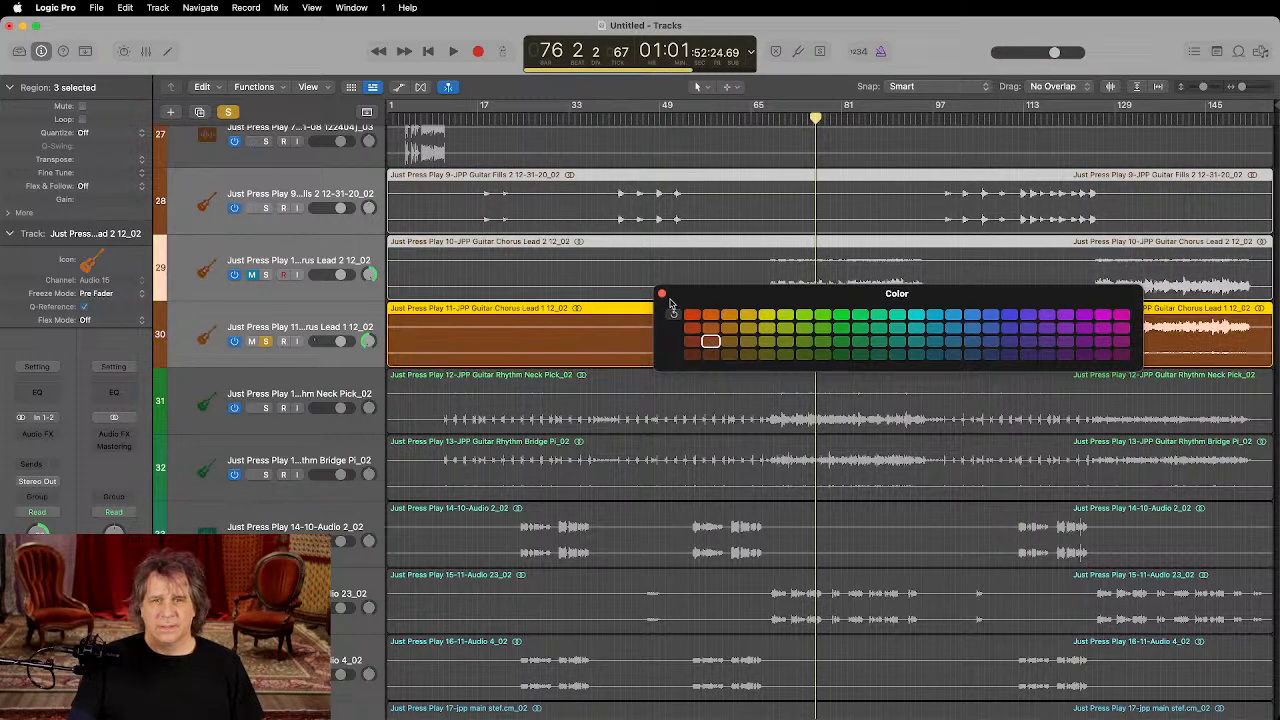
{"action": "left_click", "coordinate": [661, 293]}
Step: Audition the 12-JPP Guitar Rhythm Neck track soloed from bar 24, switching the solo to the 13-JPP Guitar Rhythm Bridge track during playback
{"action": "left_click", "coordinate": [265, 409]}
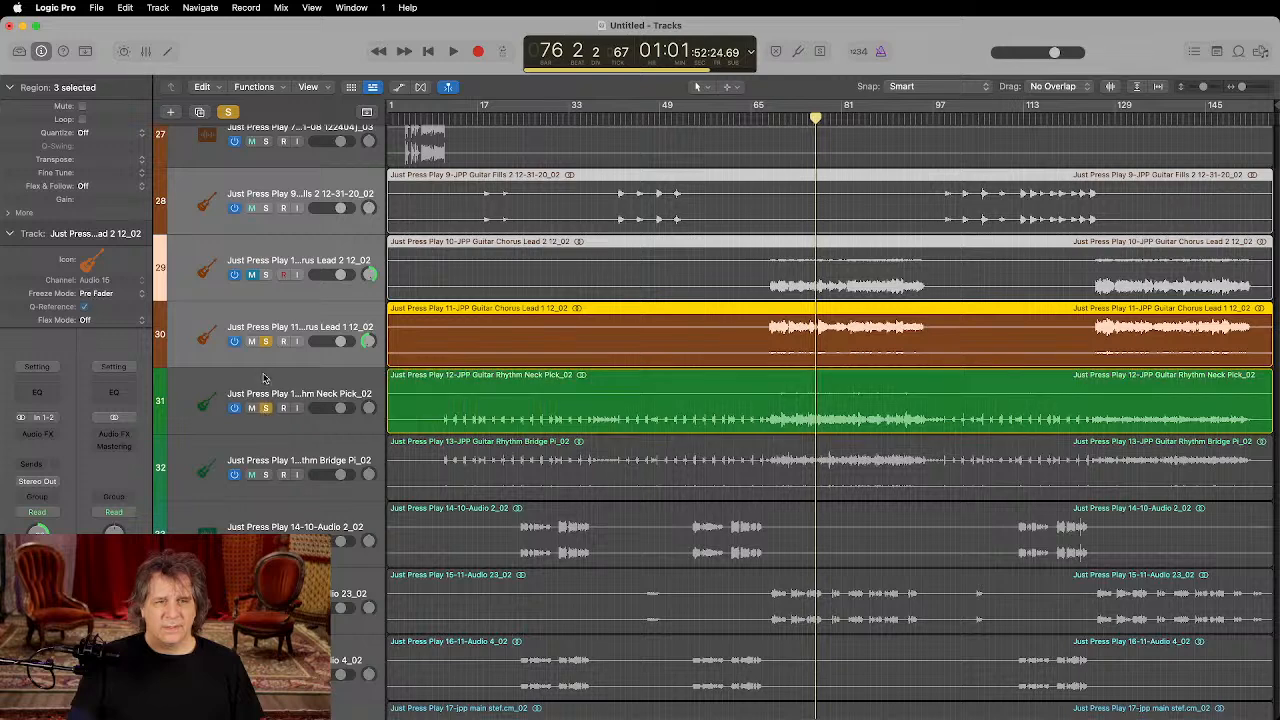
{"action": "left_click", "coordinate": [266, 342]}
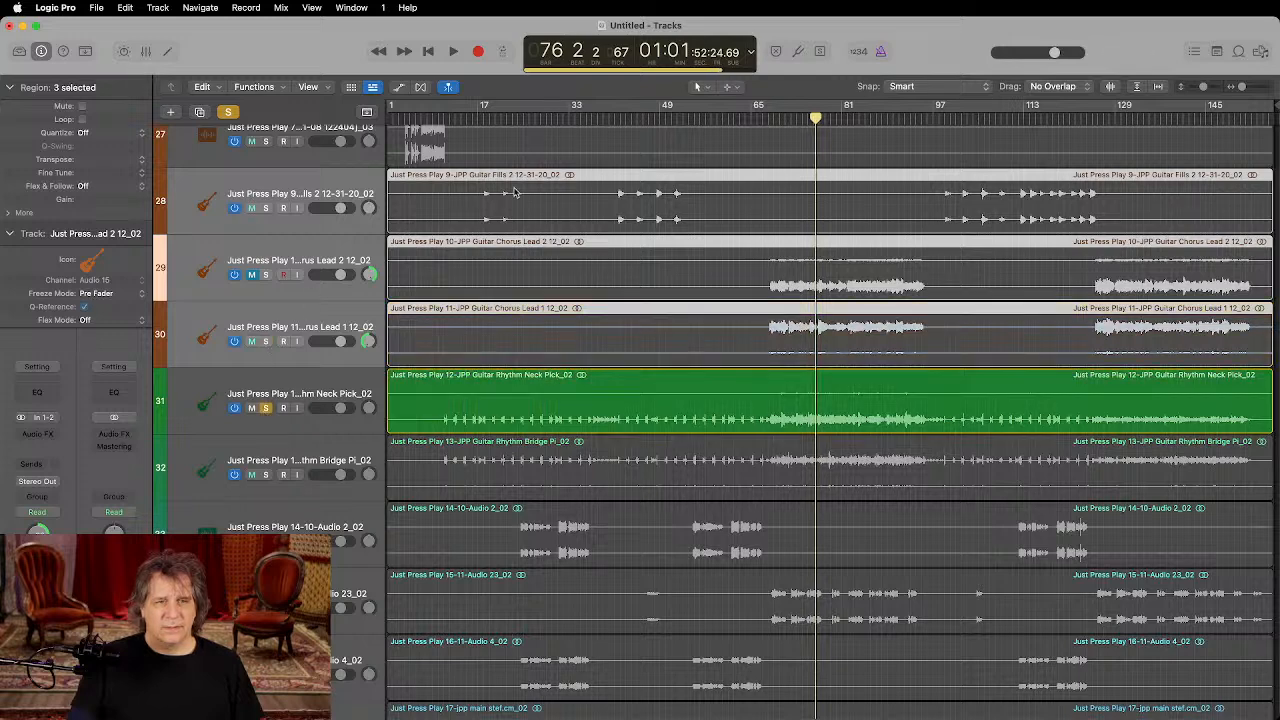
{"action": "left_click", "coordinate": [520, 118]}
{"action": "key", "text": "space"}
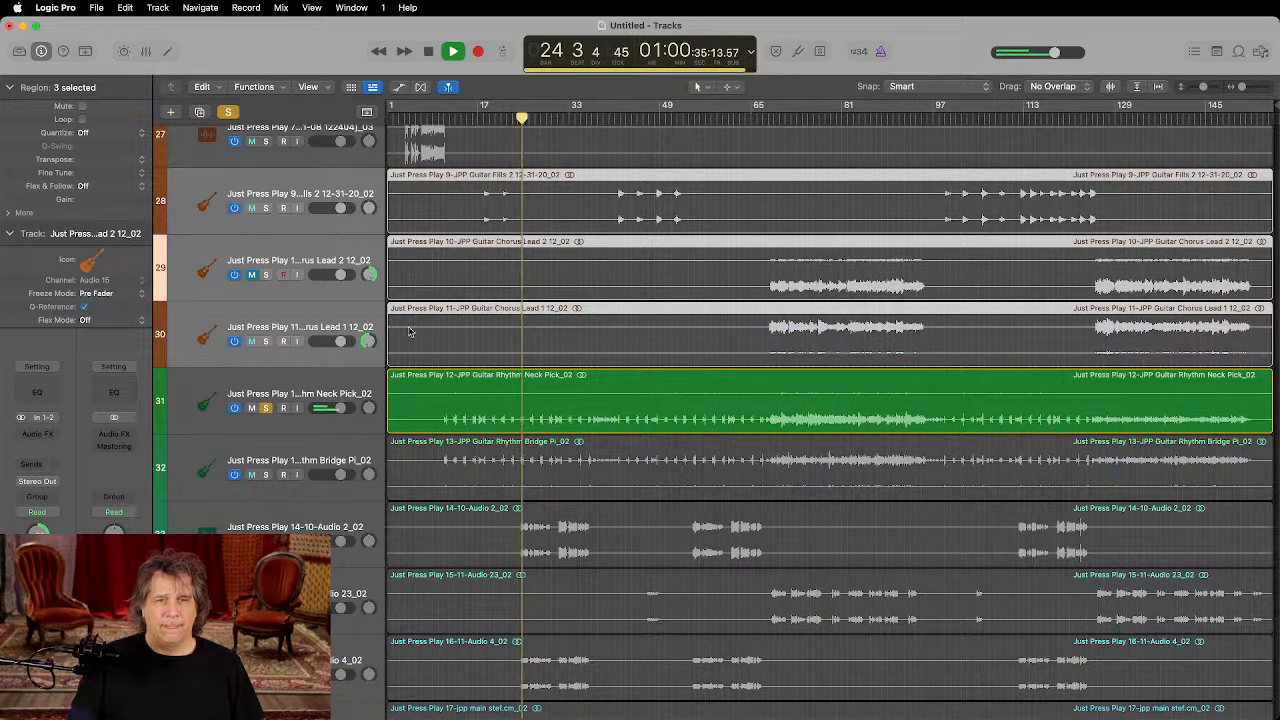
{"action": "left_click", "coordinate": [266, 475]}
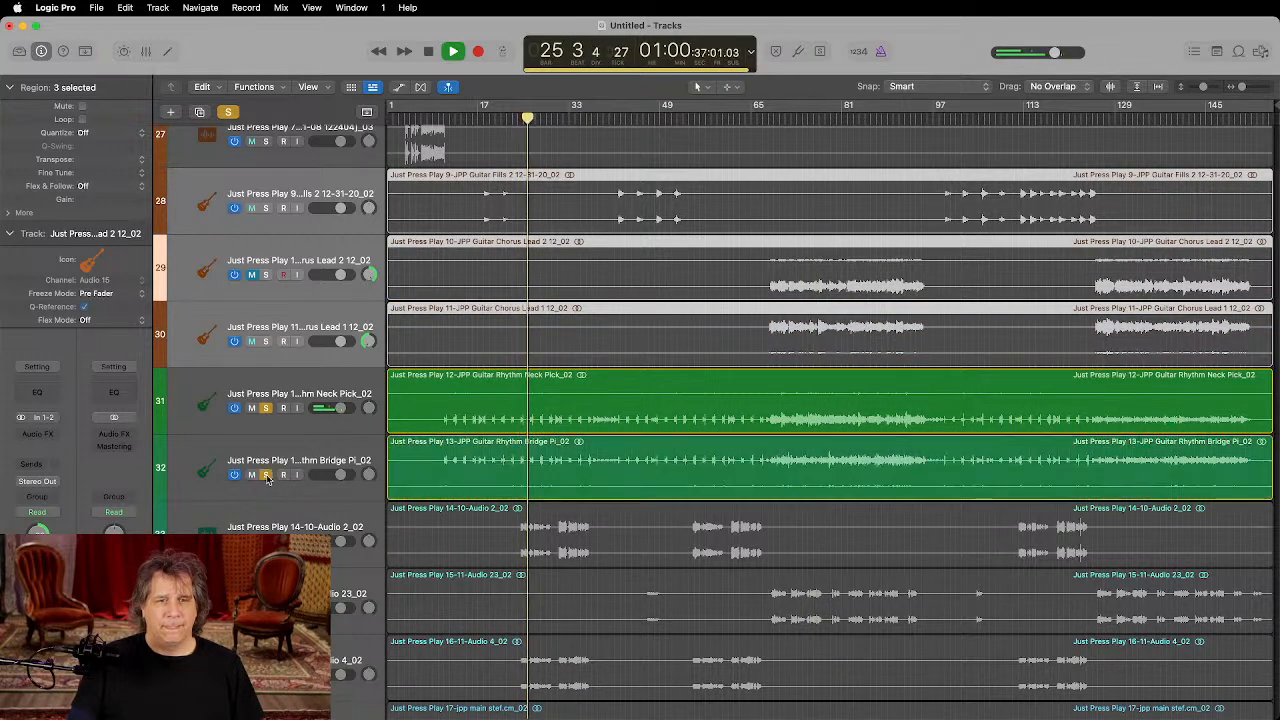
{"action": "left_click", "coordinate": [266, 408]}
{"action": "key", "text": "space"}
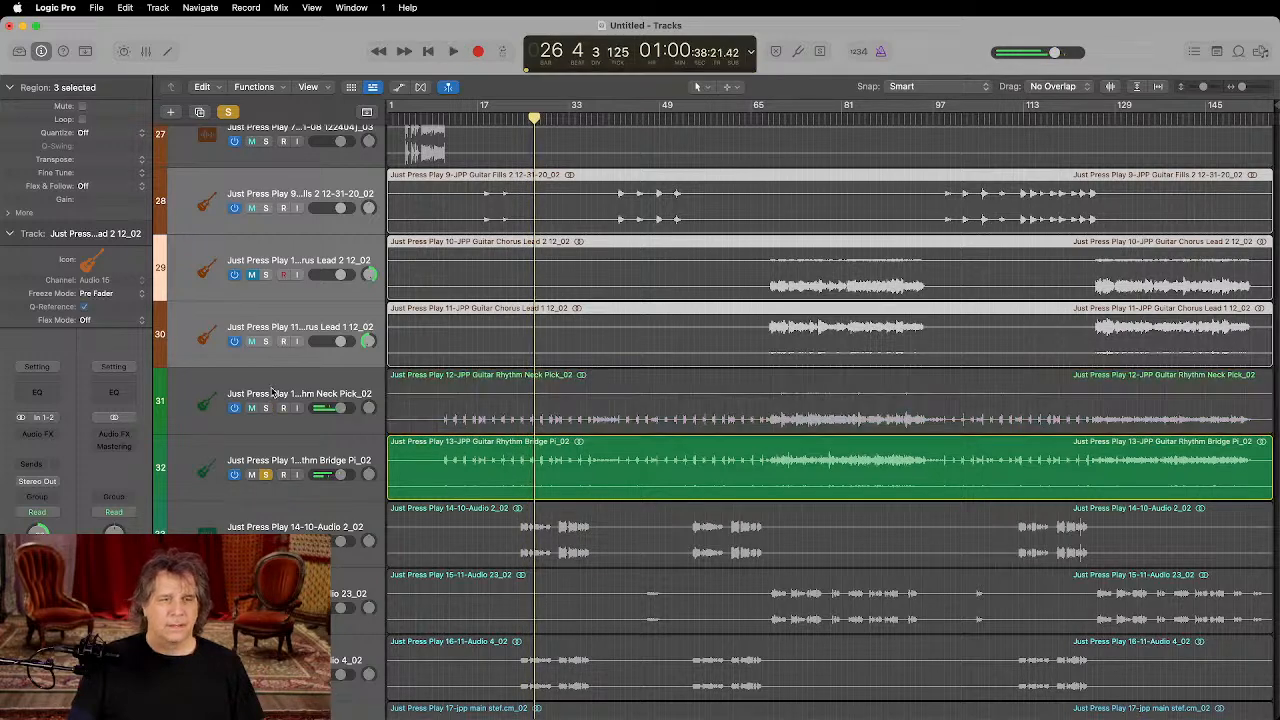
Step: Color the 12-JPP Guitar Rhythm Neck and 13-JPP Guitar Rhythm Bridge tracks dark red
{"action": "left_click", "coordinate": [276, 412]}
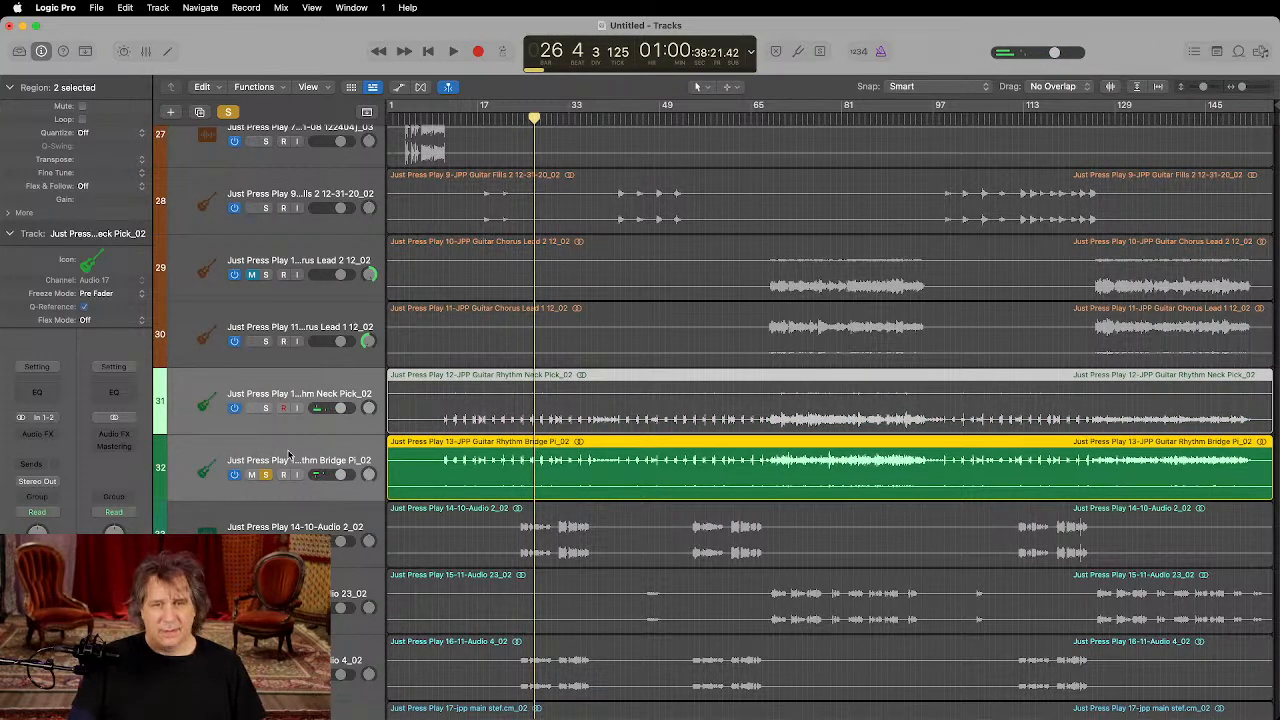
{"action": "key", "text": "alt+c"}
{"action": "left_click", "coordinate": [692, 355]}
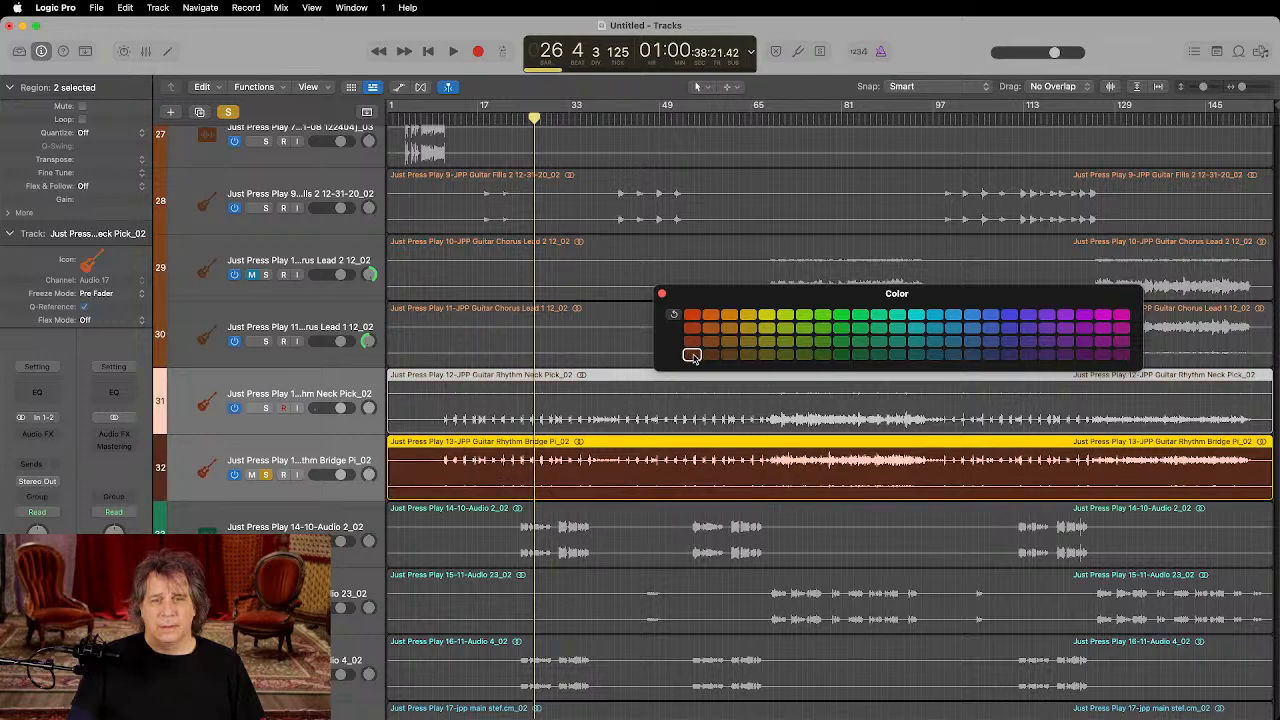
Step: Audition the 14-10-Audio 2 track soloed in place of the 13-JPP Guitar Rhythm Bridge track
{"action": "left_click", "coordinate": [265, 477]}
{"action": "left_click", "coordinate": [266, 541]}
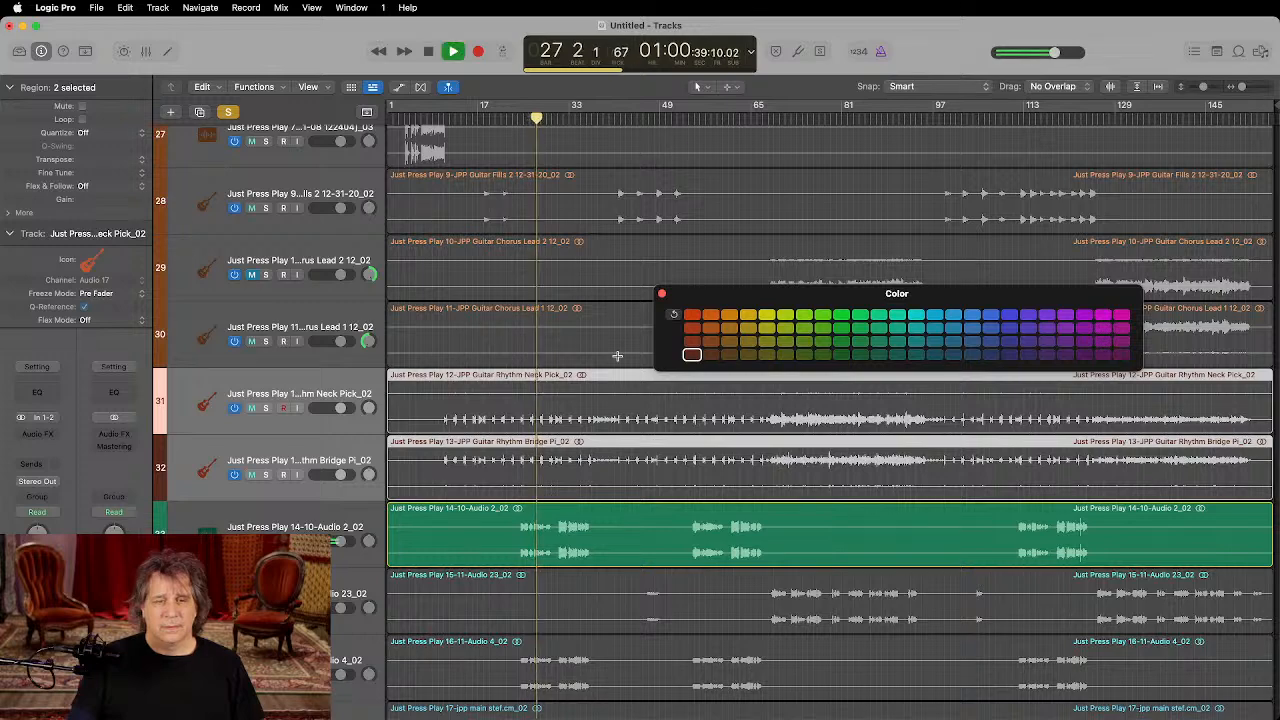
{"action": "scroll", "coordinate": [741, 400], "scroll_direction": "down", "scroll_amount": 4}
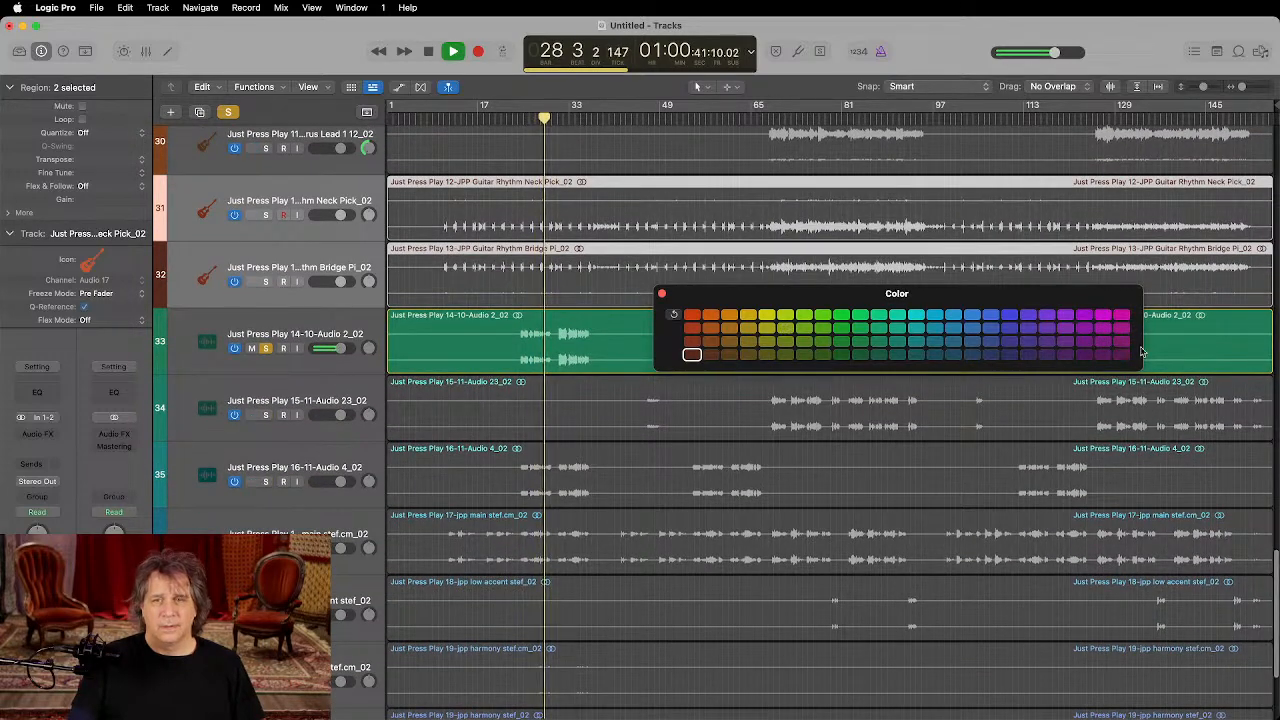
{"action": "key", "text": "space"}
Step: Recolor the two JPP Guitar Rhythm tracks dark orange and color the 14-10-Audio 2 track bright magenta
{"action": "left_click", "coordinate": [1120, 316]}
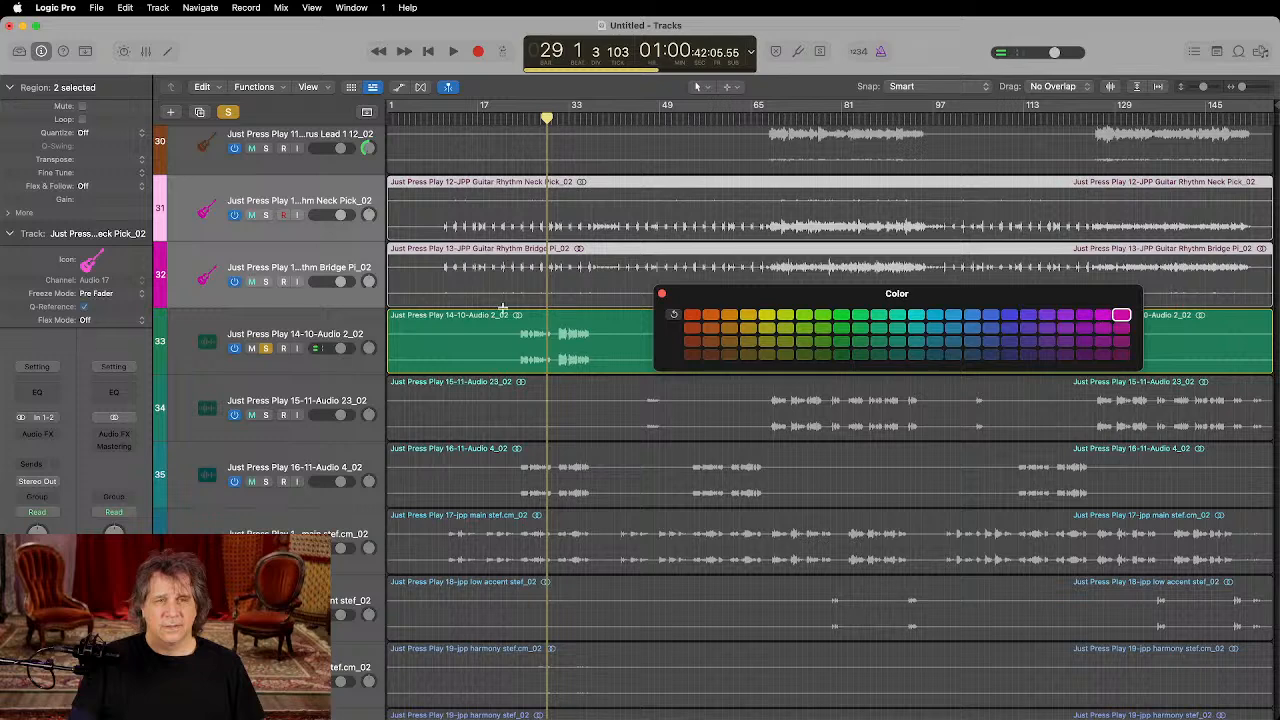
{"action": "left_click", "coordinate": [709, 356]}
{"action": "left_click", "coordinate": [313, 320]}
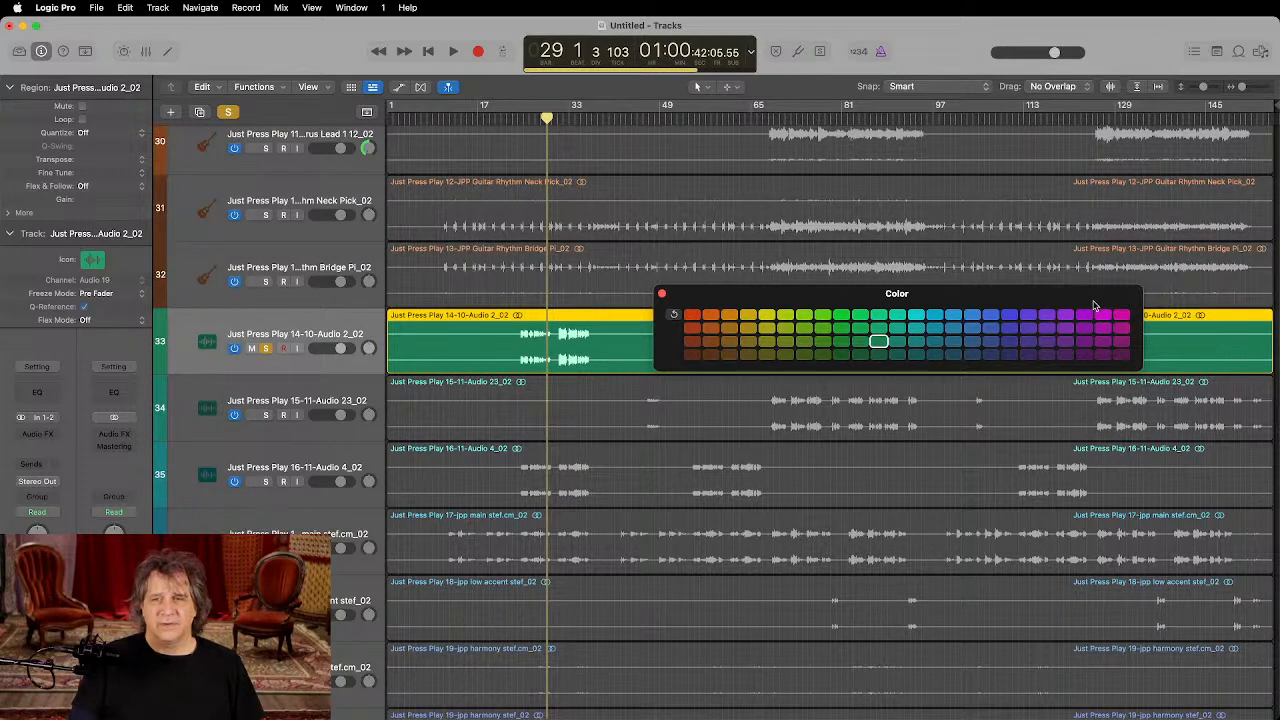
{"action": "left_click", "coordinate": [1120, 316]}
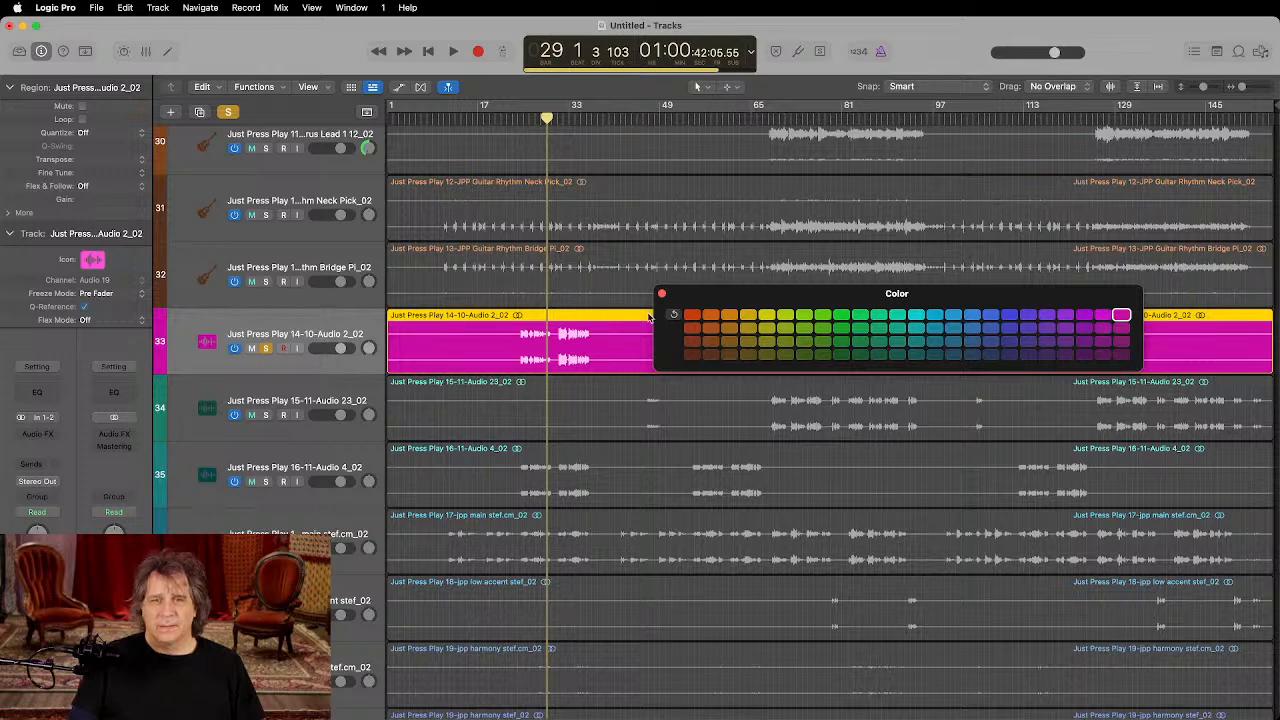
{"action": "left_click", "coordinate": [661, 295]}
Step: Audition the 15-11-Audio 23 track soloed in the chorus, and add the 16-11-Audio 4 track to the solo, playing from bar 56
{"action": "left_click", "coordinate": [266, 414]}
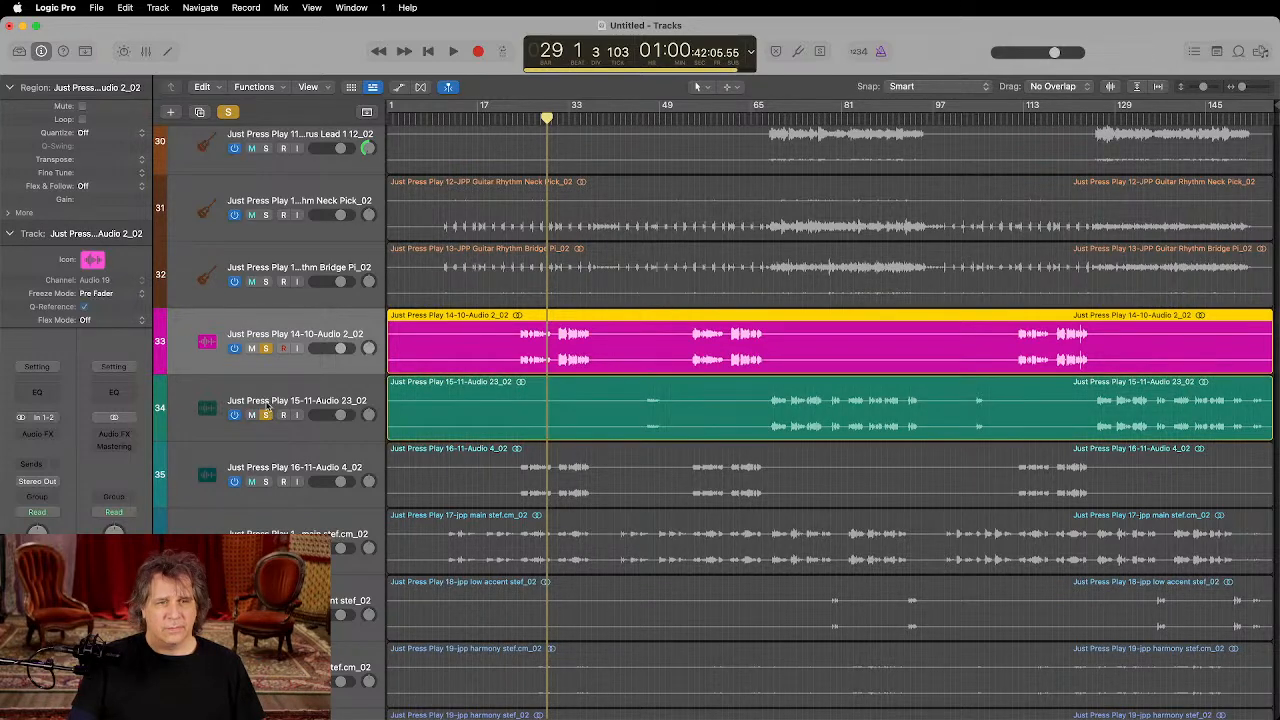
{"action": "left_click", "coordinate": [773, 118]}
{"action": "key", "text": "space"}
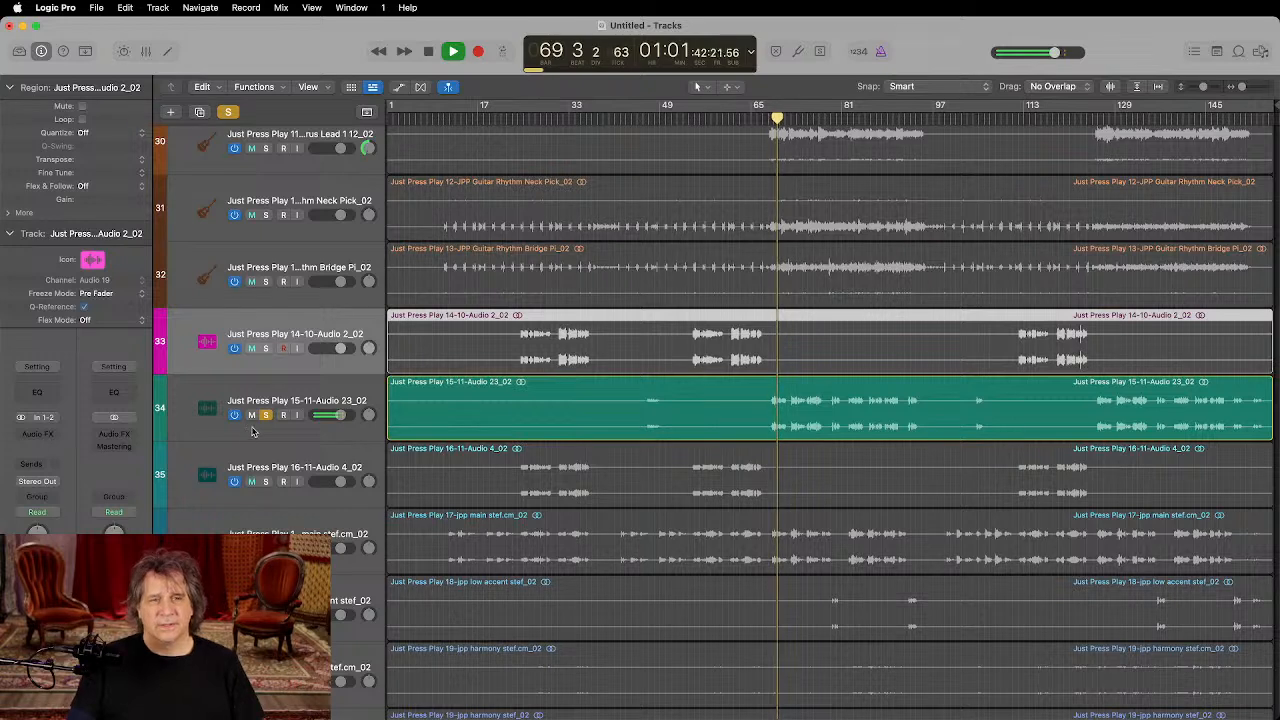
{"action": "left_click", "coordinate": [265, 481]}
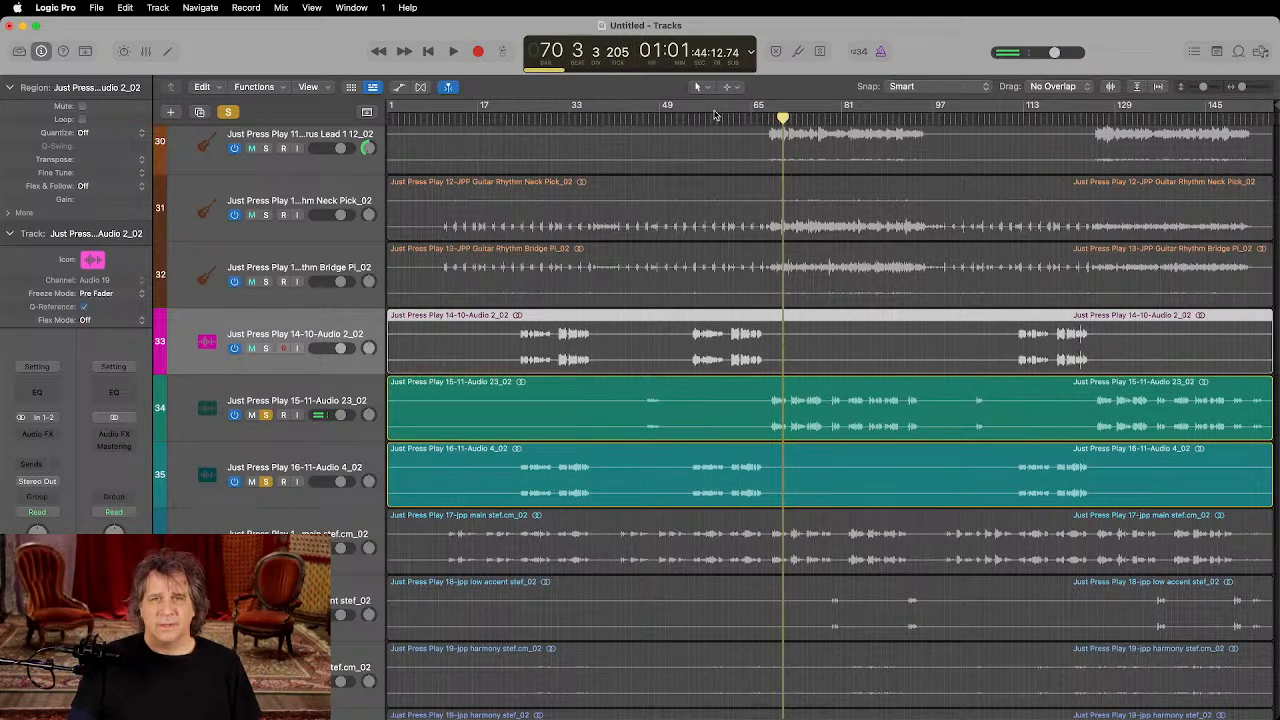
{"action": "left_click", "coordinate": [700, 116]}
{"action": "key", "text": "space"}
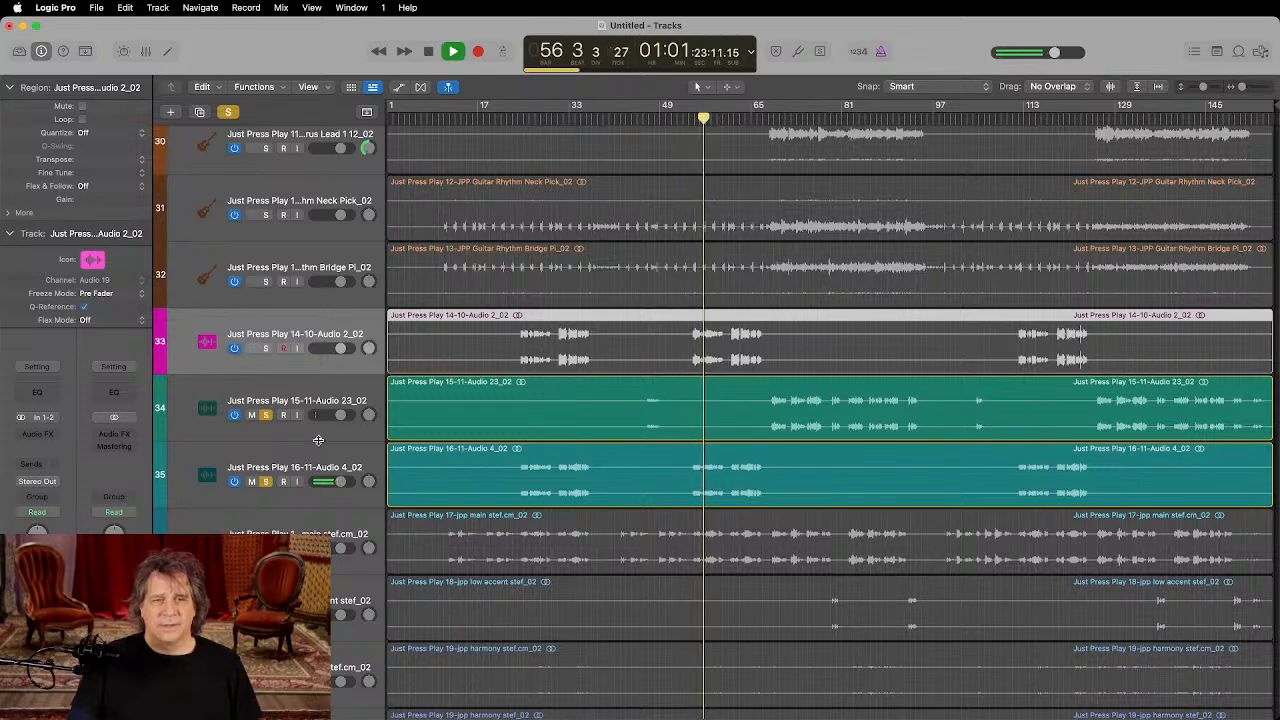
{"action": "key", "text": "space"}
Step: Color the 14-10-Audio 2, 15-11-Audio 23 and 16-11-Audio 4 tracks the same bright magenta
{"action": "left_click", "coordinate": [284, 474], "text": "shift"}
{"action": "key", "text": "alt+c"}
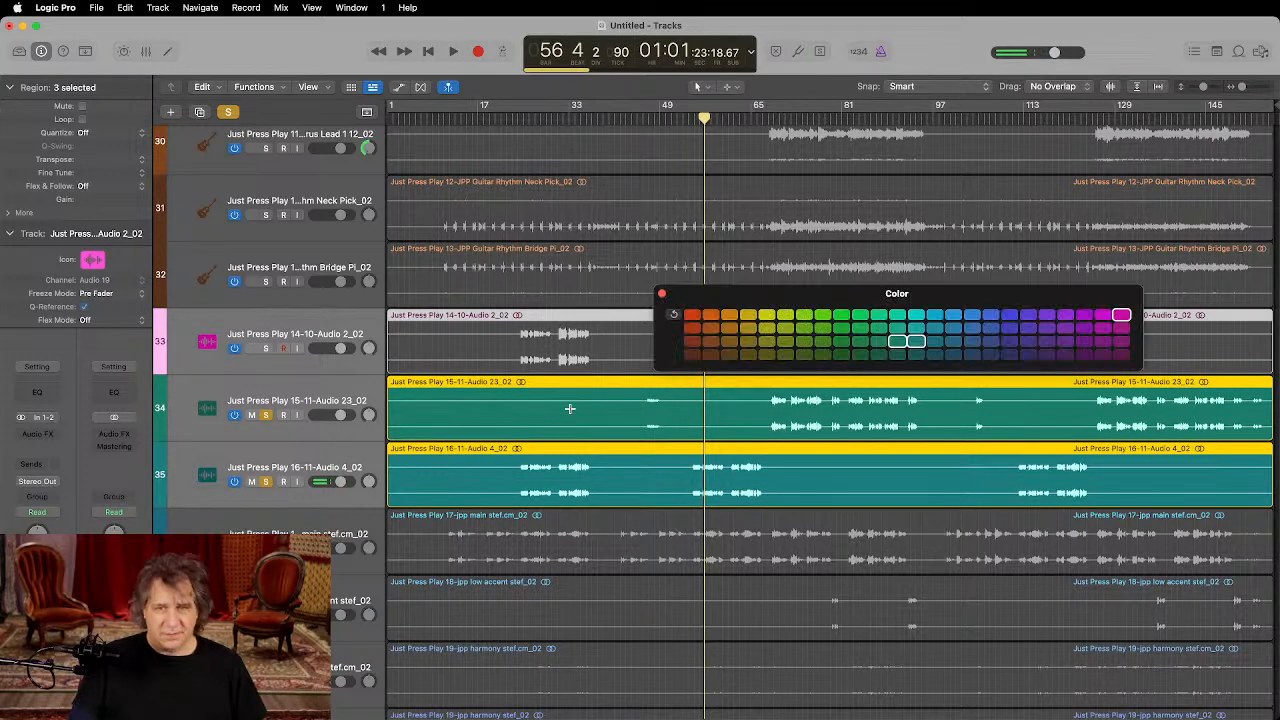
{"action": "left_click", "coordinate": [1122, 315]}
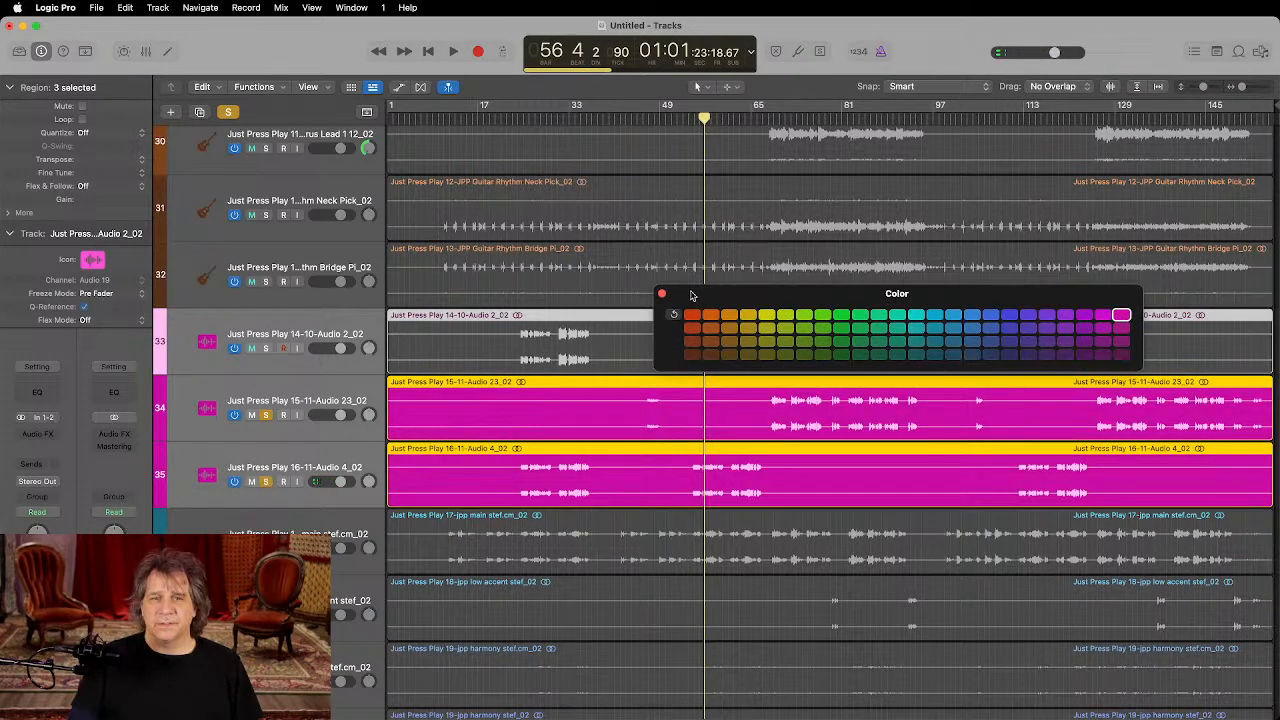
{"action": "left_click", "coordinate": [661, 295]}
Step: Clear the existing solos and audition the 17-jpp main track soloed from bar 56
{"action": "left_click", "coordinate": [319, 515]}
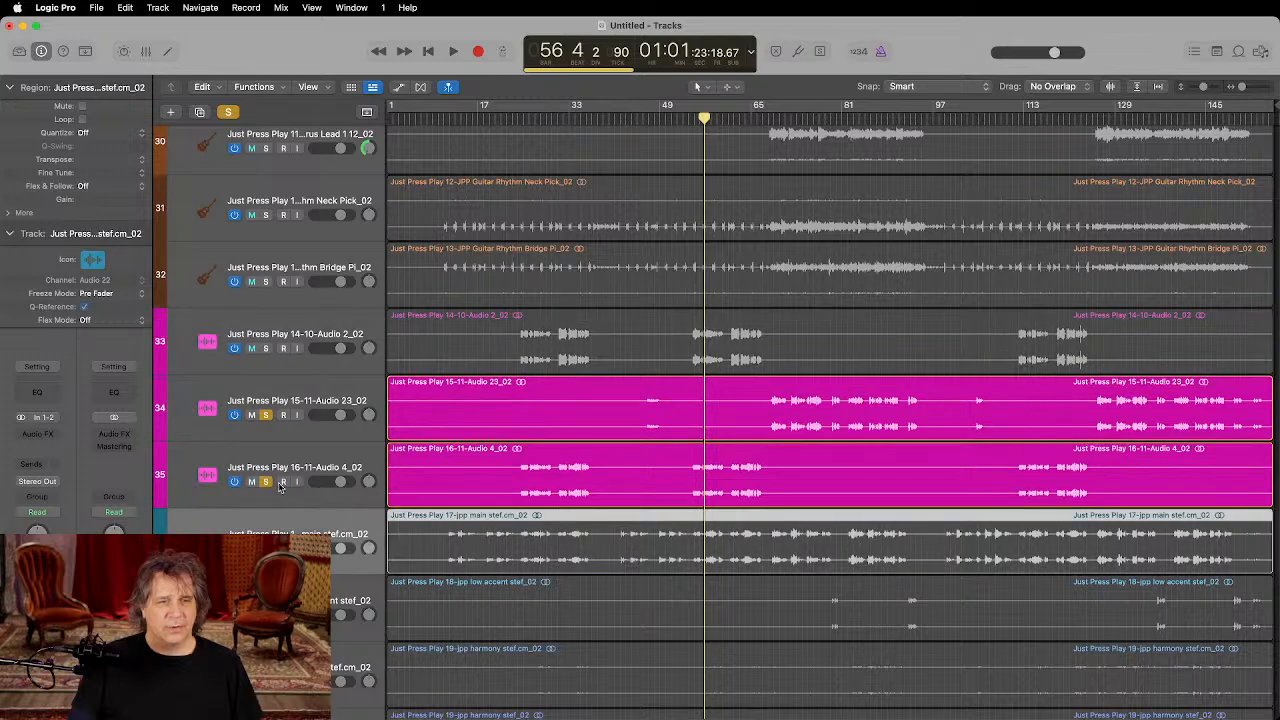
{"action": "left_click", "coordinate": [265, 481]}
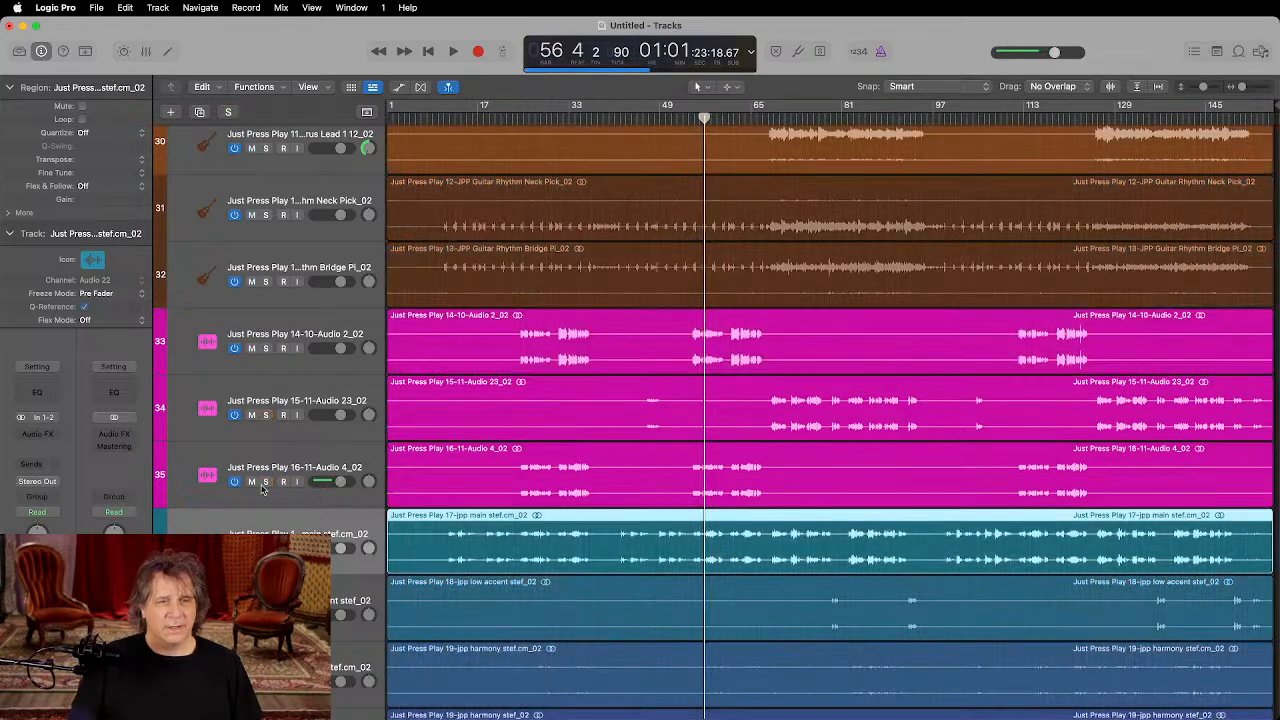
{"action": "key", "text": "ctrl+s"}
{"action": "key", "text": "space"}
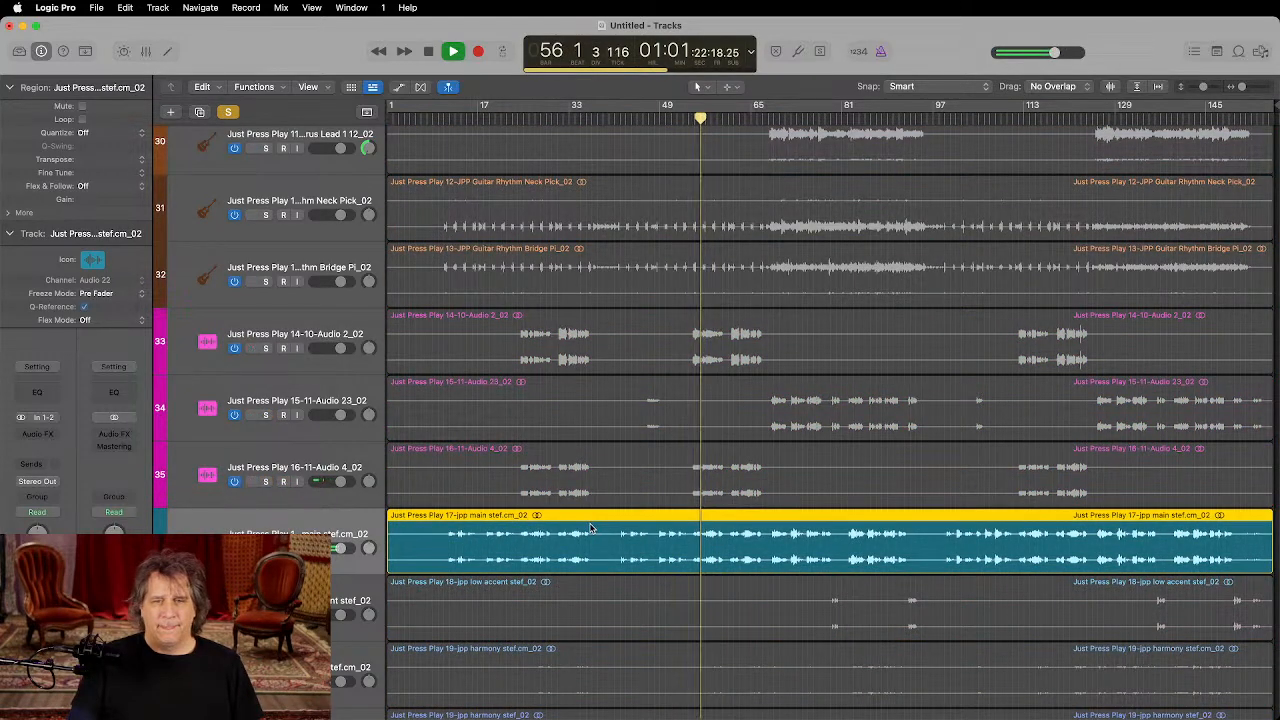
{"action": "scroll", "coordinate": [353, 533], "scroll_direction": "down", "scroll_amount": 3}
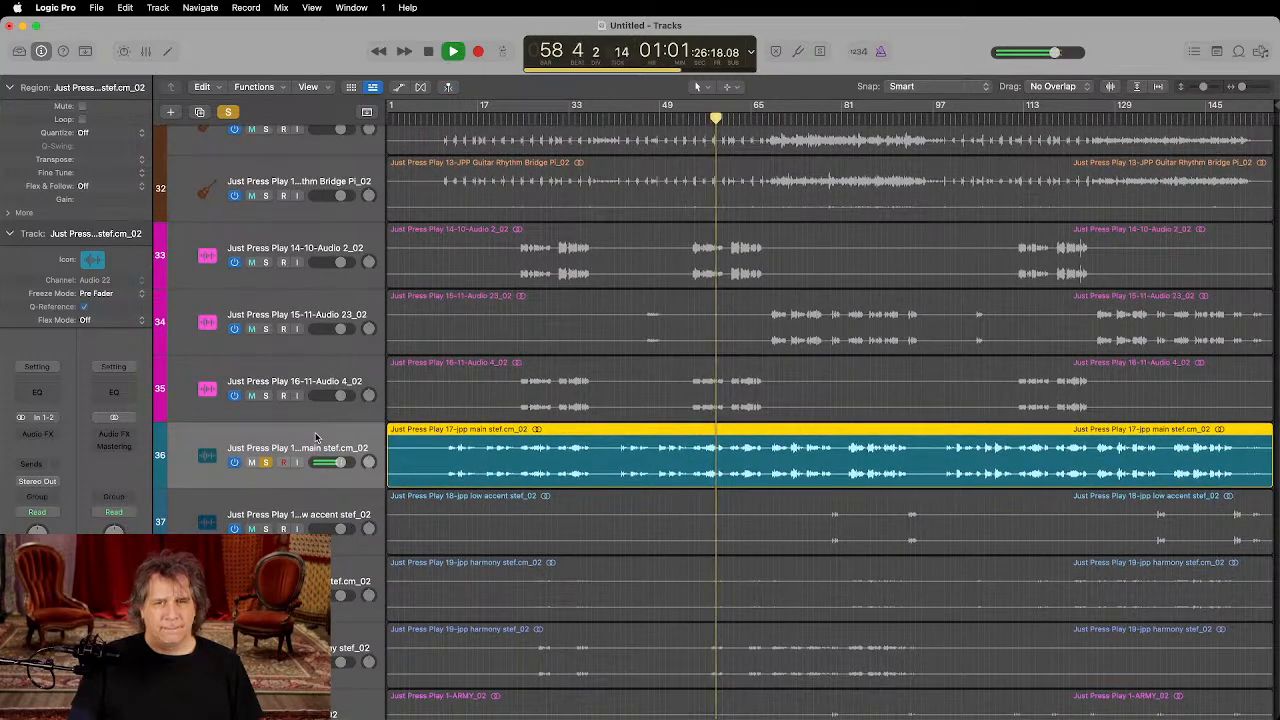
{"action": "key", "text": "space"}
Step: Color the 17-jpp main track bright red-orange
{"action": "key", "text": "alt+c"}
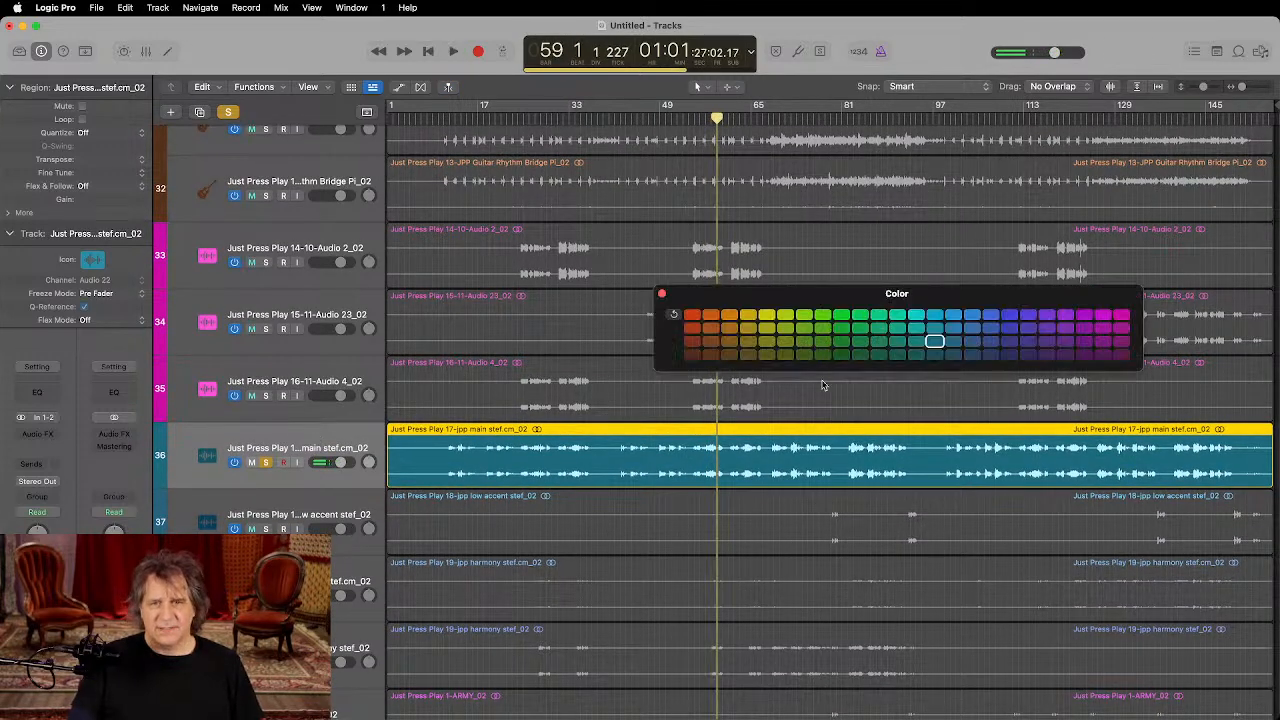
{"action": "left_click", "coordinate": [699, 316]}
{"action": "left_click", "coordinate": [661, 294]}
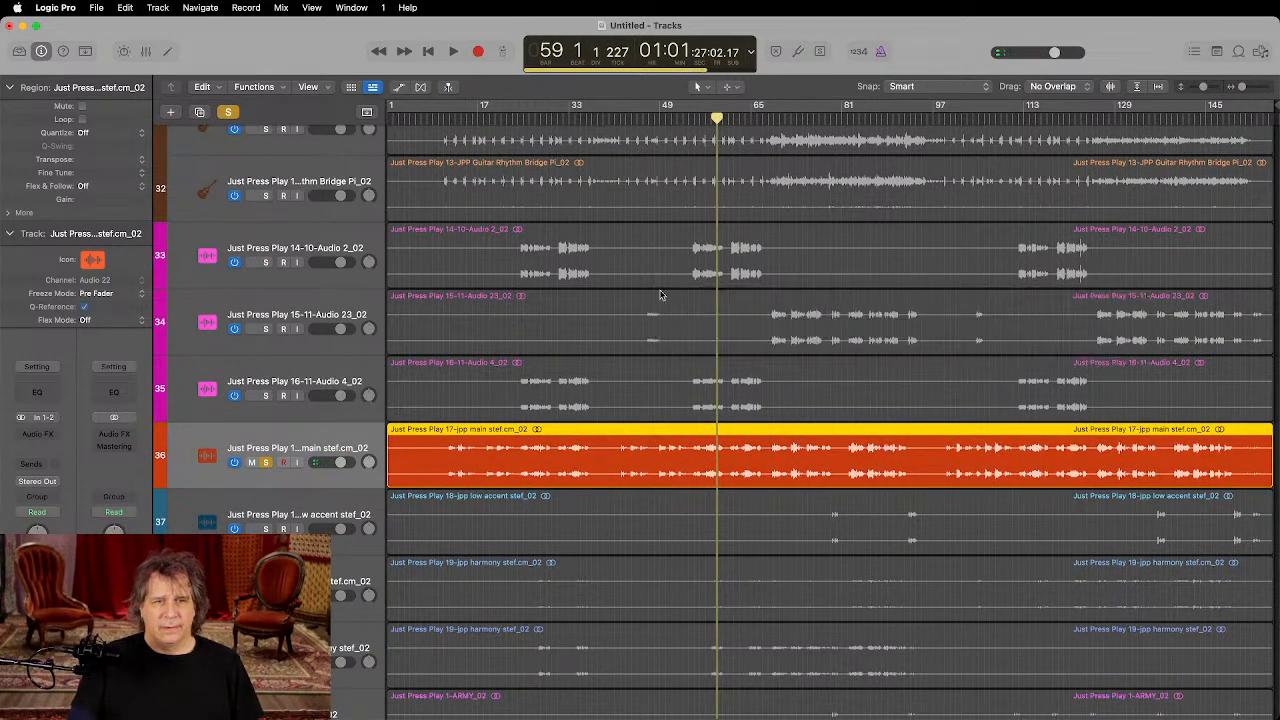
Step: Solo the 18-jpp low accent track alongside the 17-jpp main track and audition them from bar 79
{"action": "left_click", "coordinate": [262, 518]}
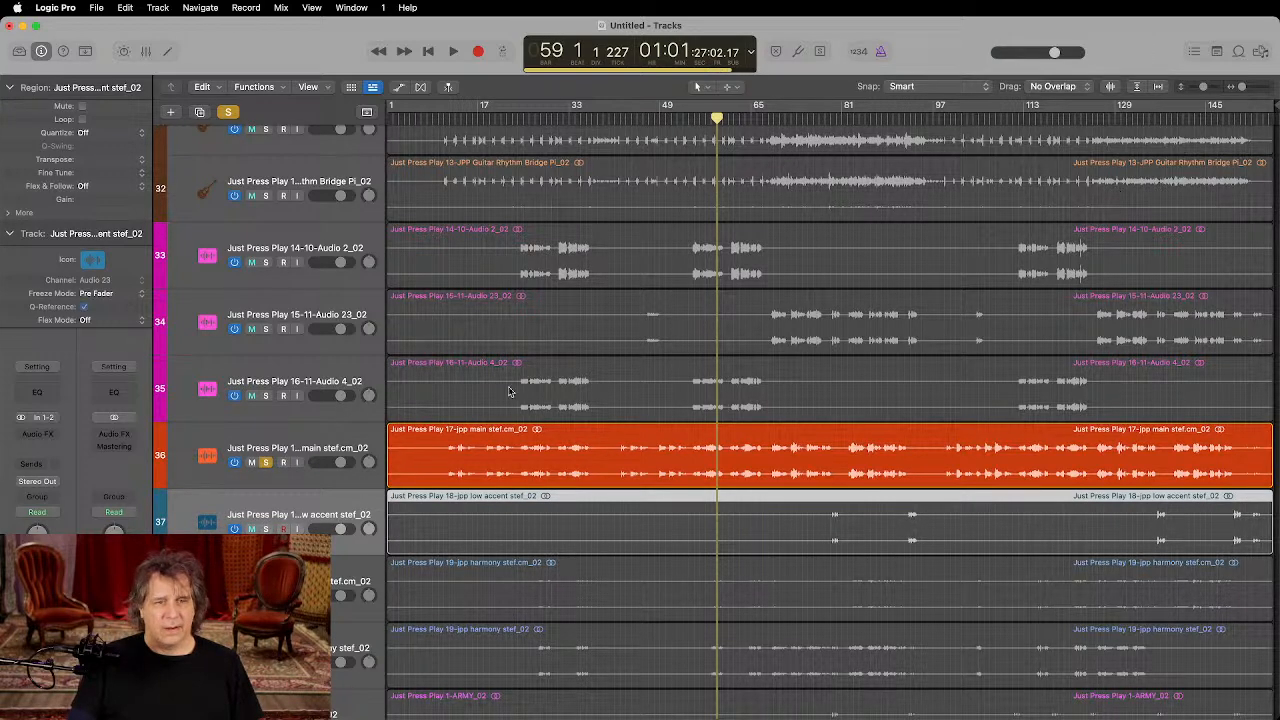
{"action": "left_click", "coordinate": [267, 529]}
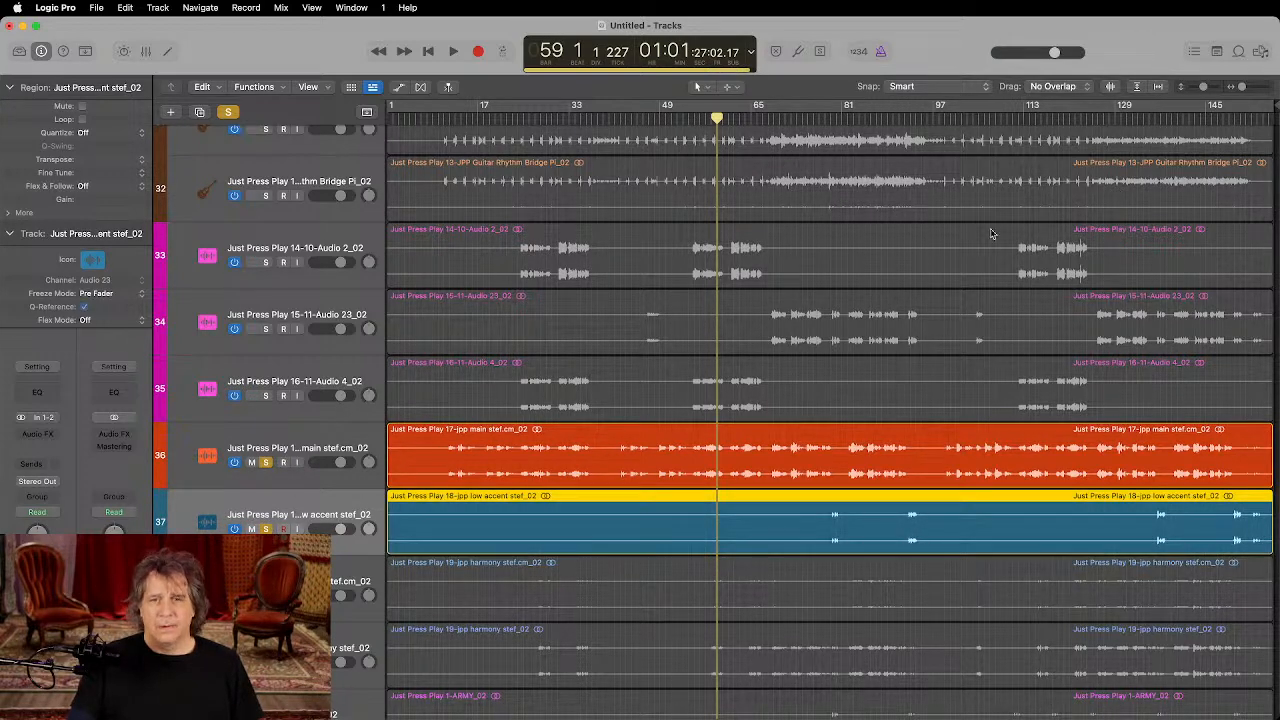
{"action": "left_click_drag", "start_coordinate": [845, 118], "coordinate": [831, 118]}
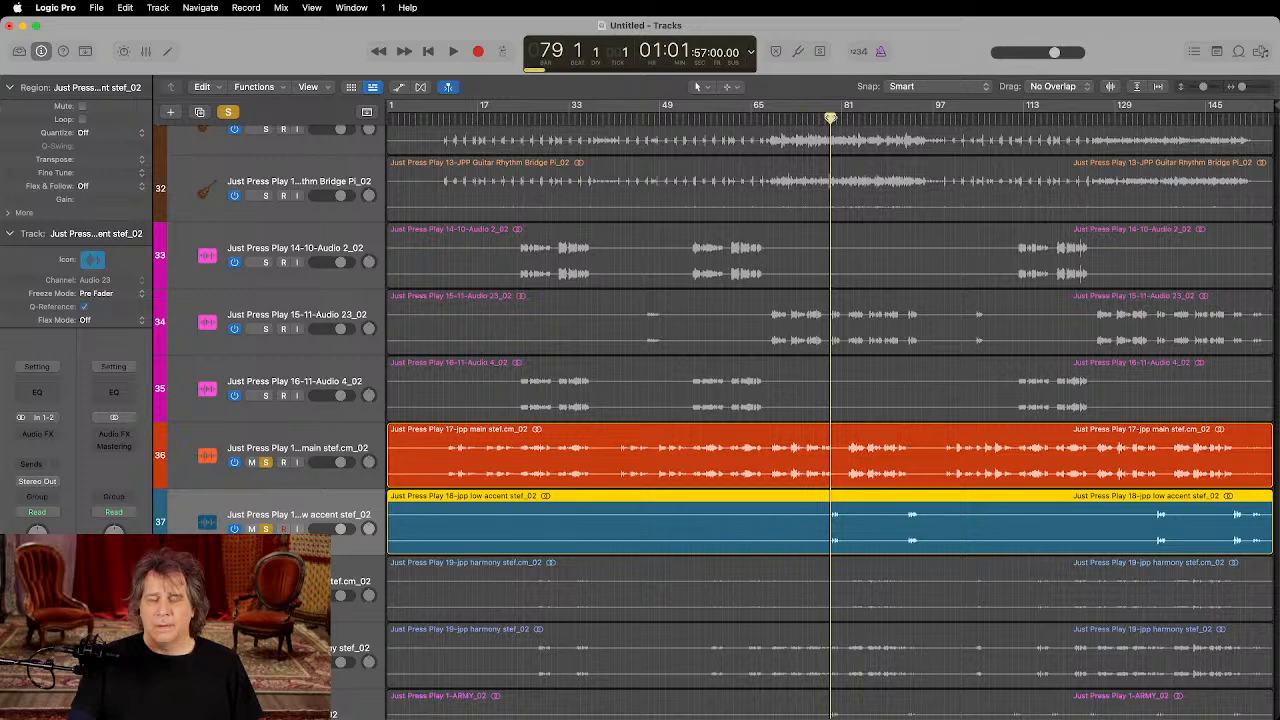
{"action": "key", "text": "space"}
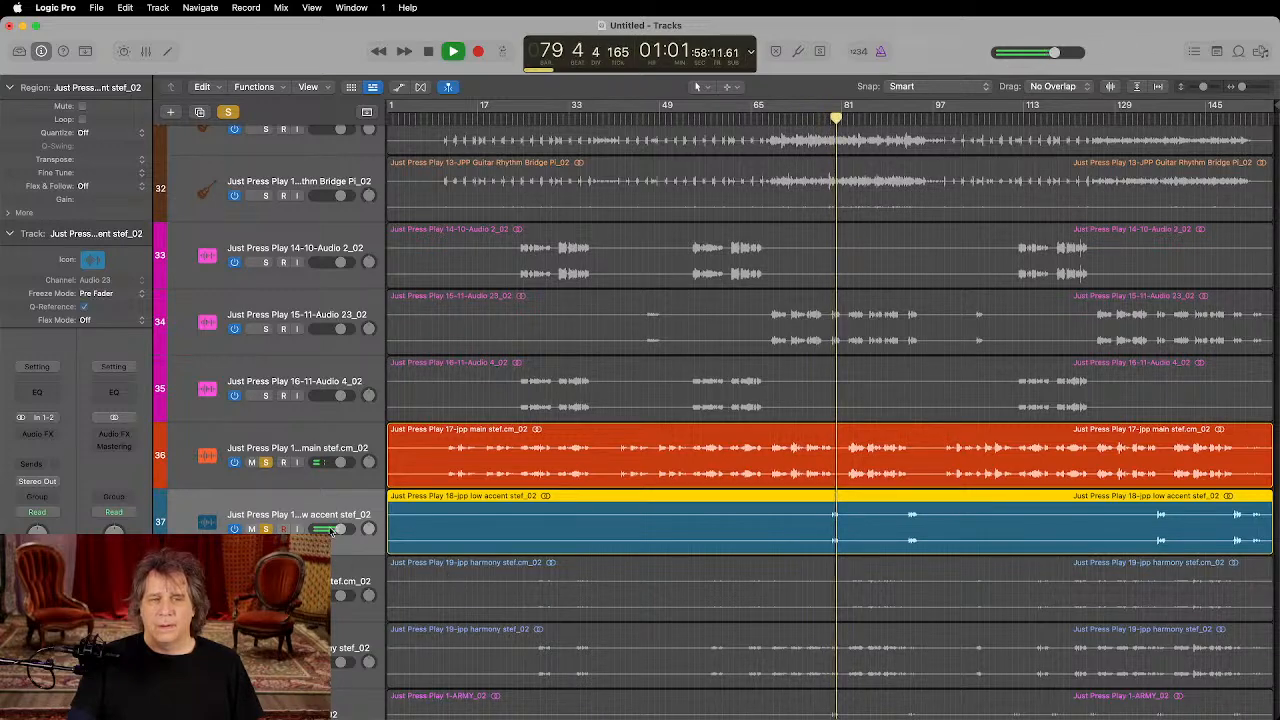
{"action": "key", "text": "space"}
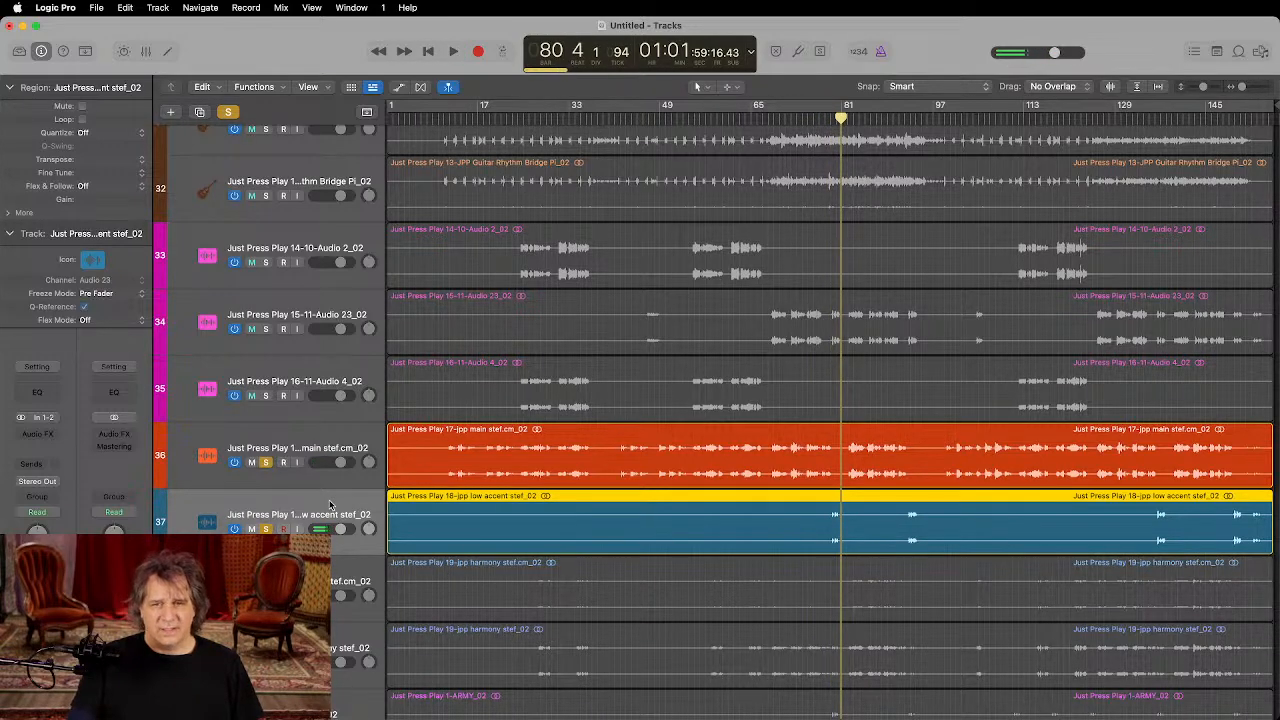
Step: Color the 18-jpp low accent track bright magenta
{"action": "key", "text": "alt+c"}
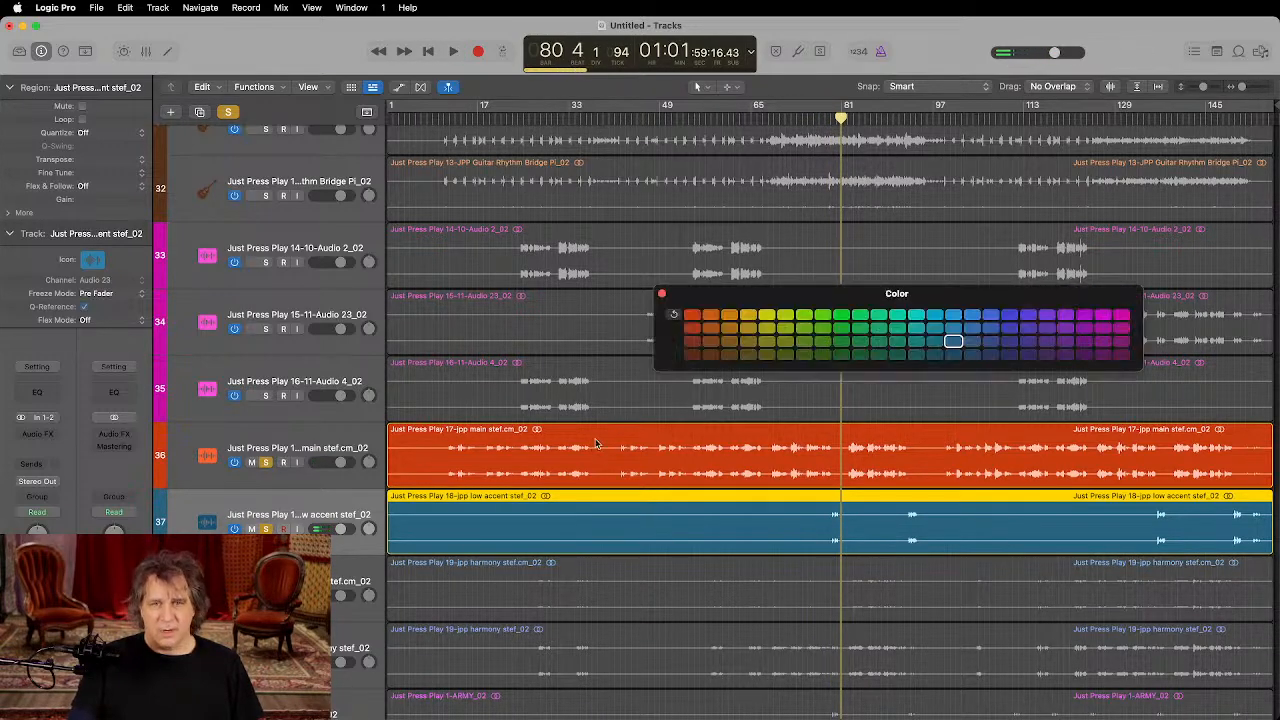
{"action": "left_click", "coordinate": [1123, 316]}
{"action": "left_click", "coordinate": [662, 296]}
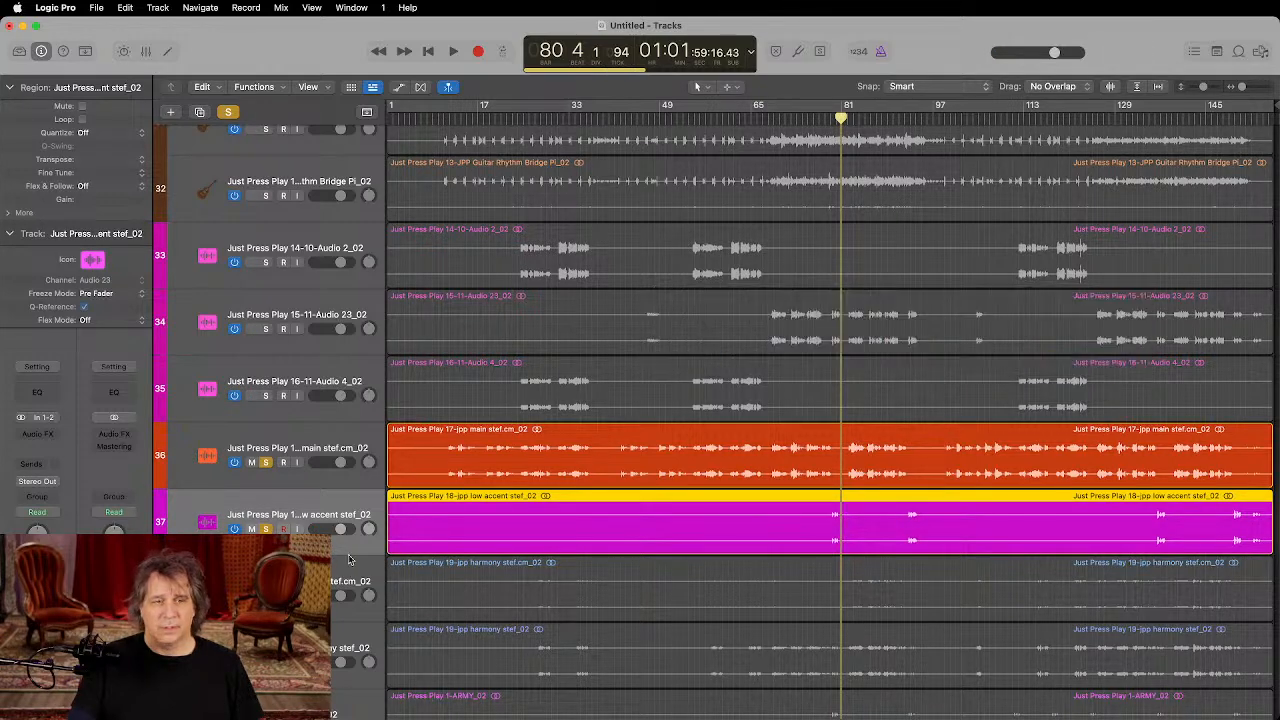
Step: Clear all solos, play the full mix from bar 85, and audition only the first 19-jpp harmony track
{"action": "left_click", "coordinate": [266, 595]}
{"action": "left_click", "coordinate": [267, 529], "text": "alt"}
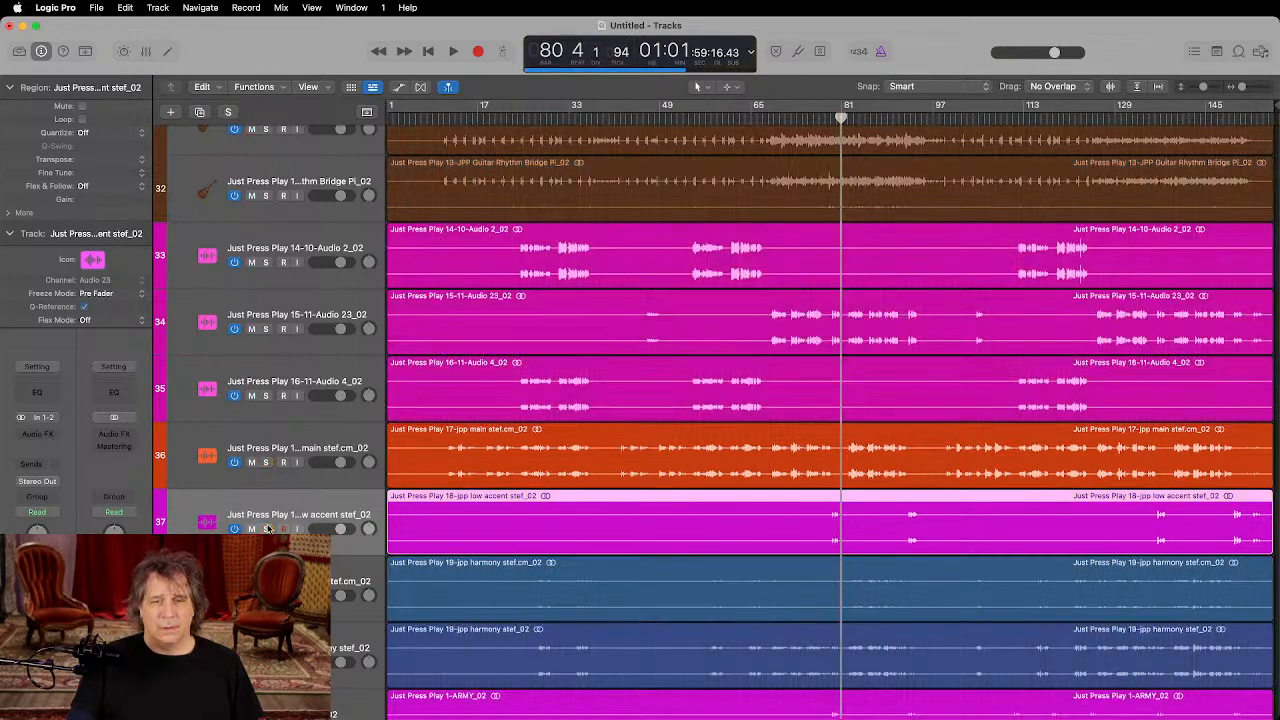
{"action": "left_click", "coordinate": [862, 118]}
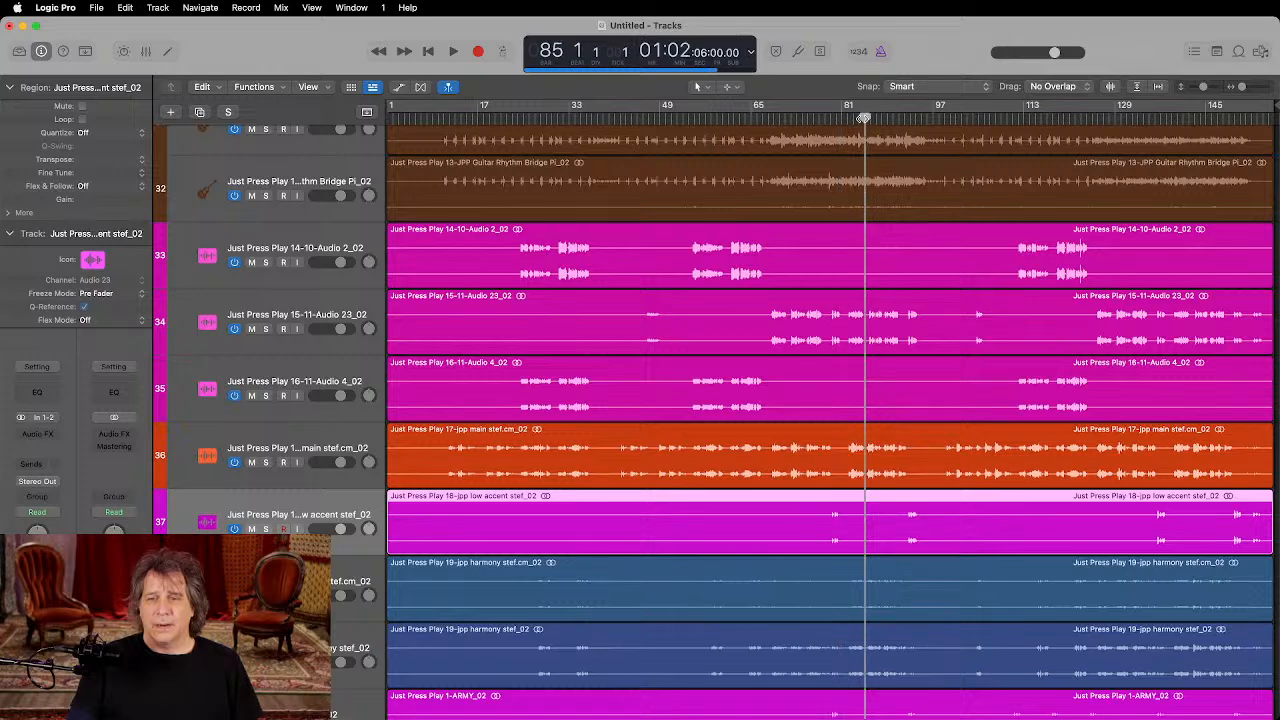
{"action": "key", "text": "space"}
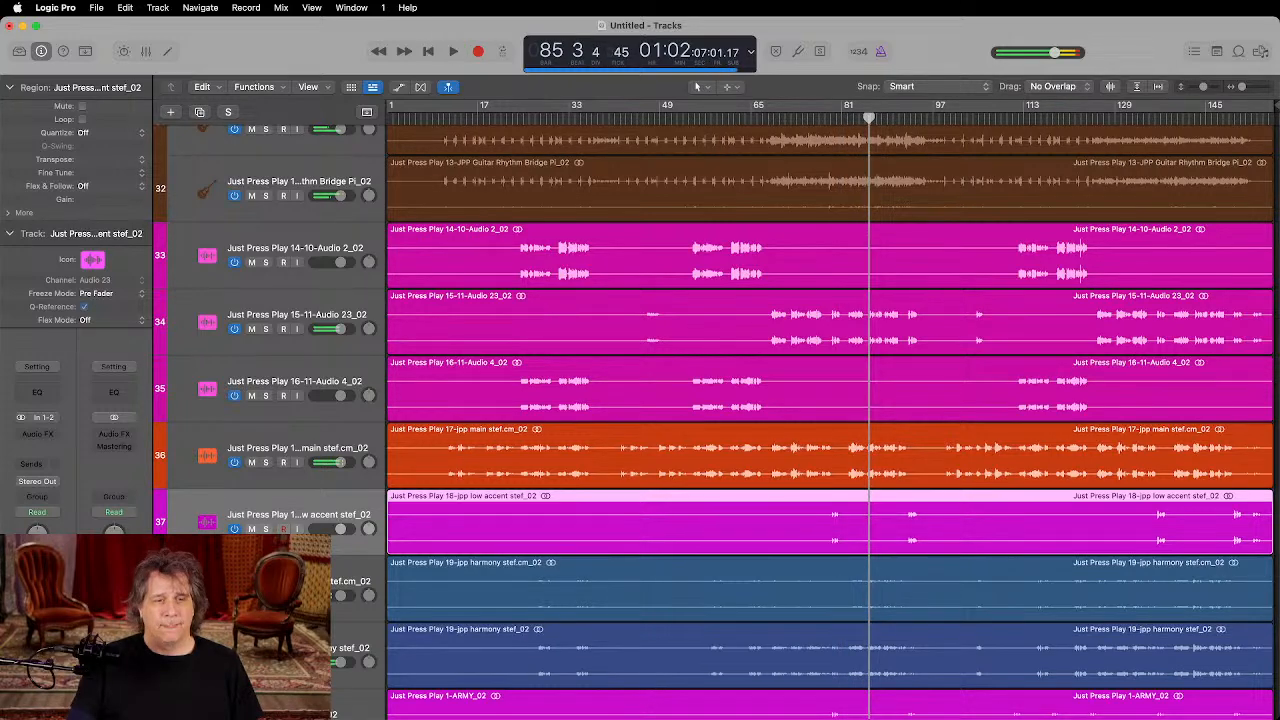
{"action": "left_click", "coordinate": [266, 595]}
{"action": "key", "text": "space"}
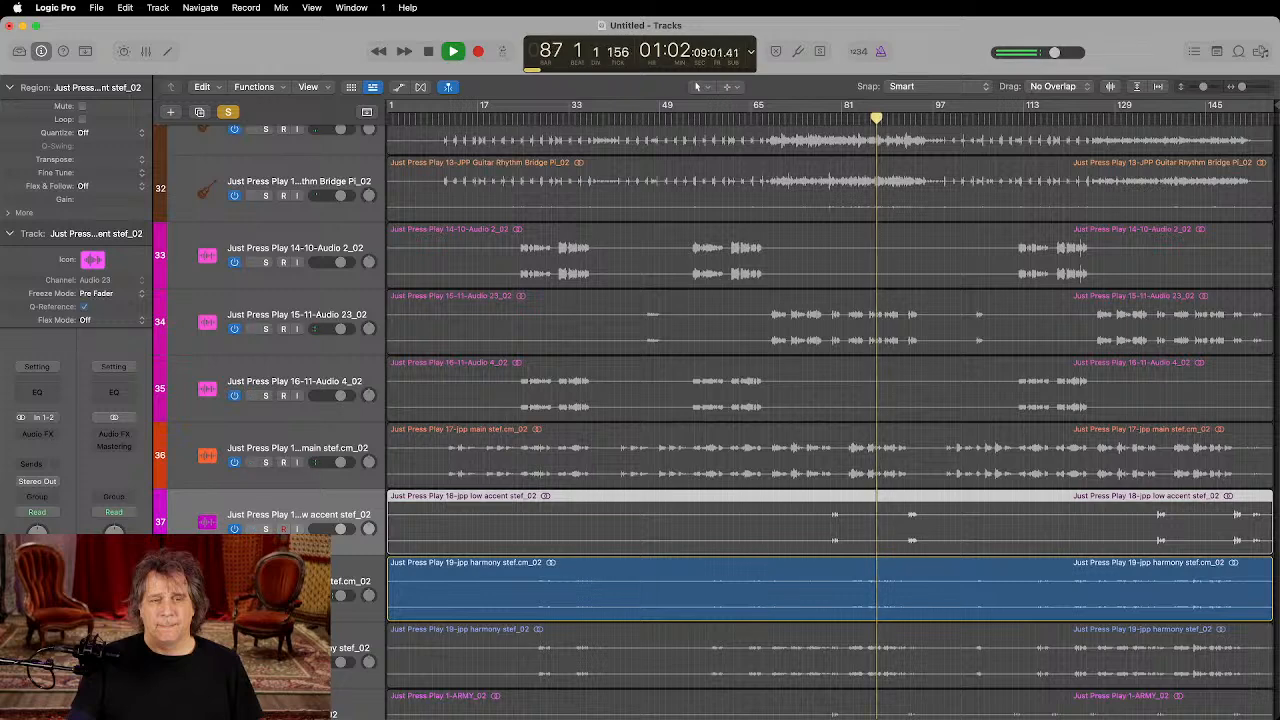
{"action": "key", "text": "space"}
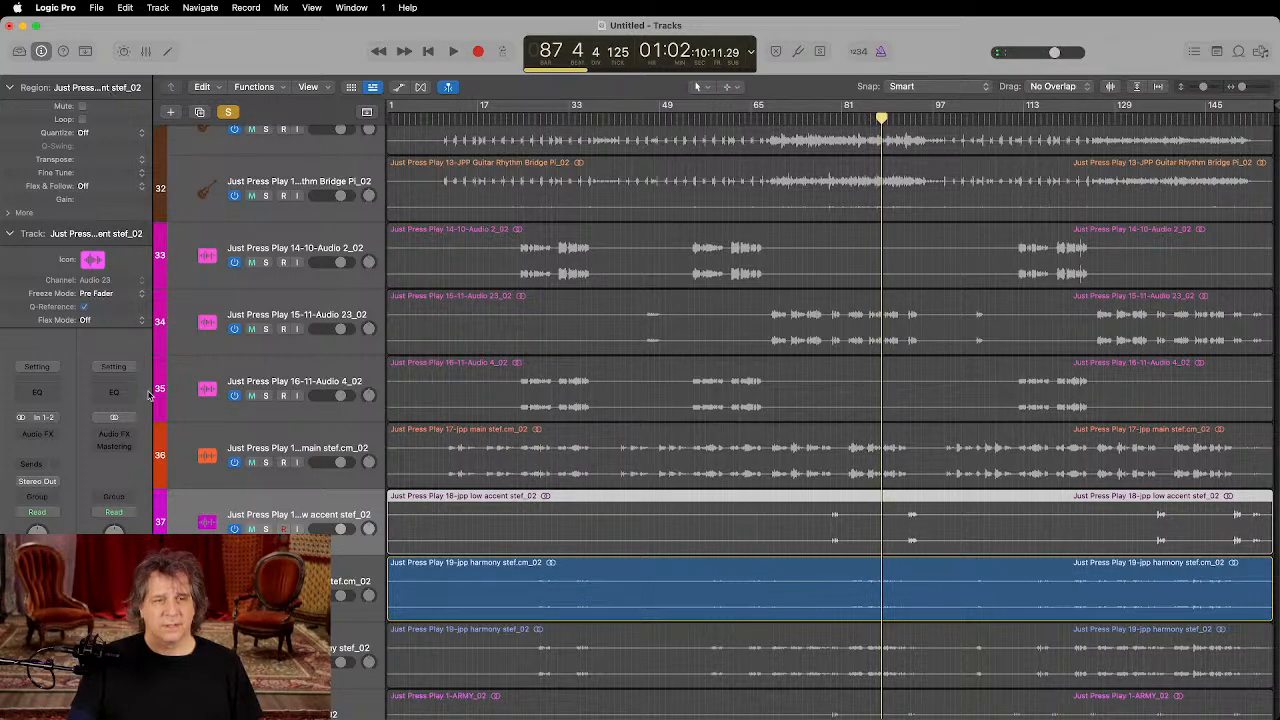
Step: Raise the gain of the first 19-jpp harmony region to +9.8 dB and audition it soloed
{"action": "left_click", "coordinate": [446, 570]}
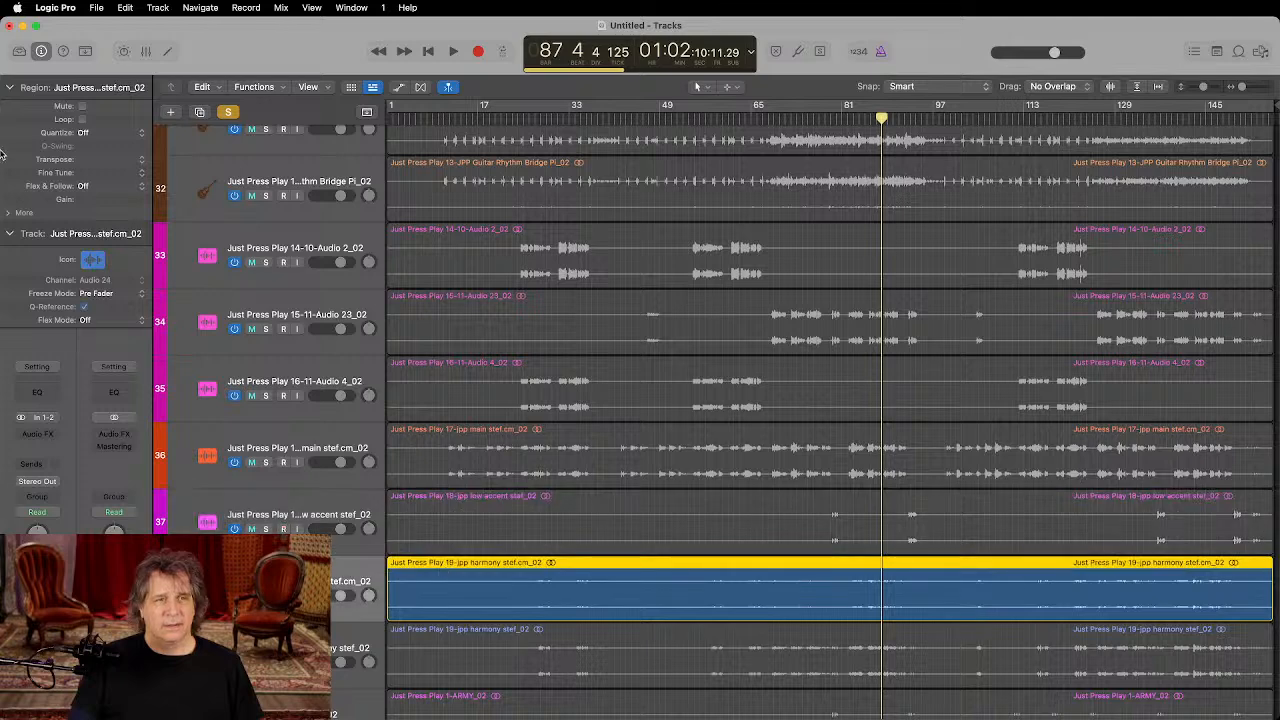
{"action": "left_click_drag", "start_coordinate": [112, 199], "coordinate": [112, 140]}
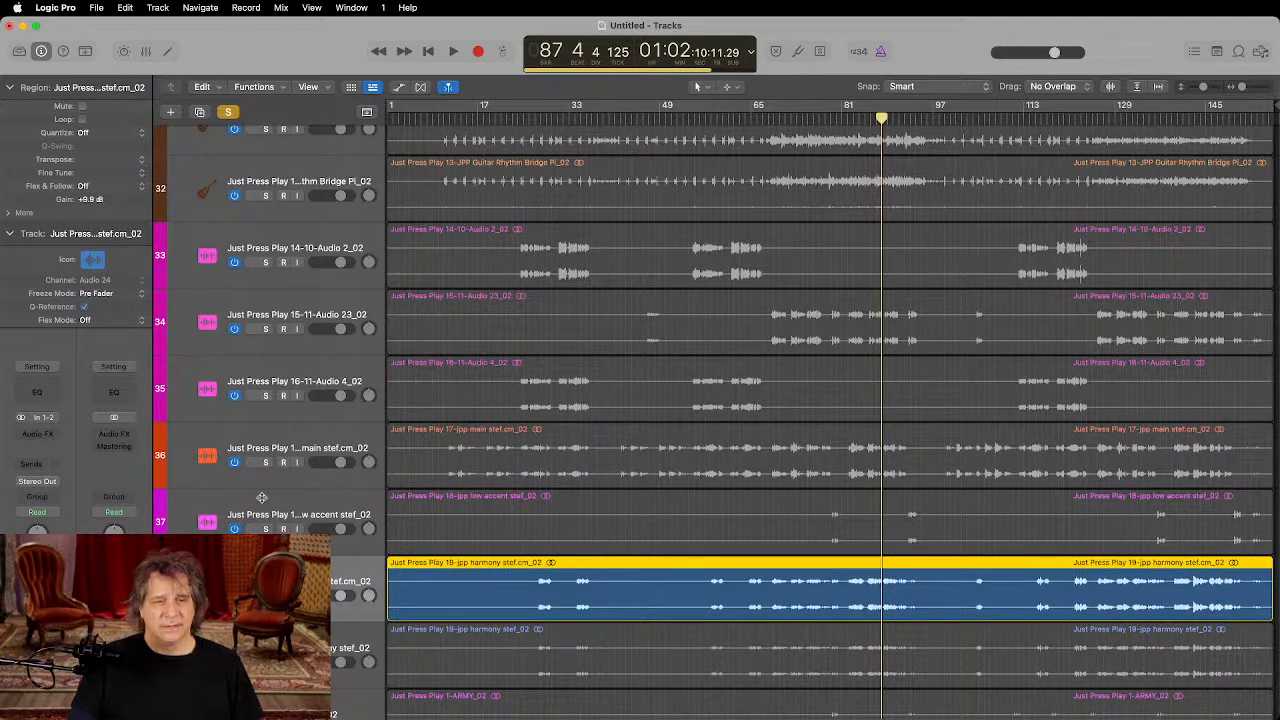
{"action": "key", "text": "space"}
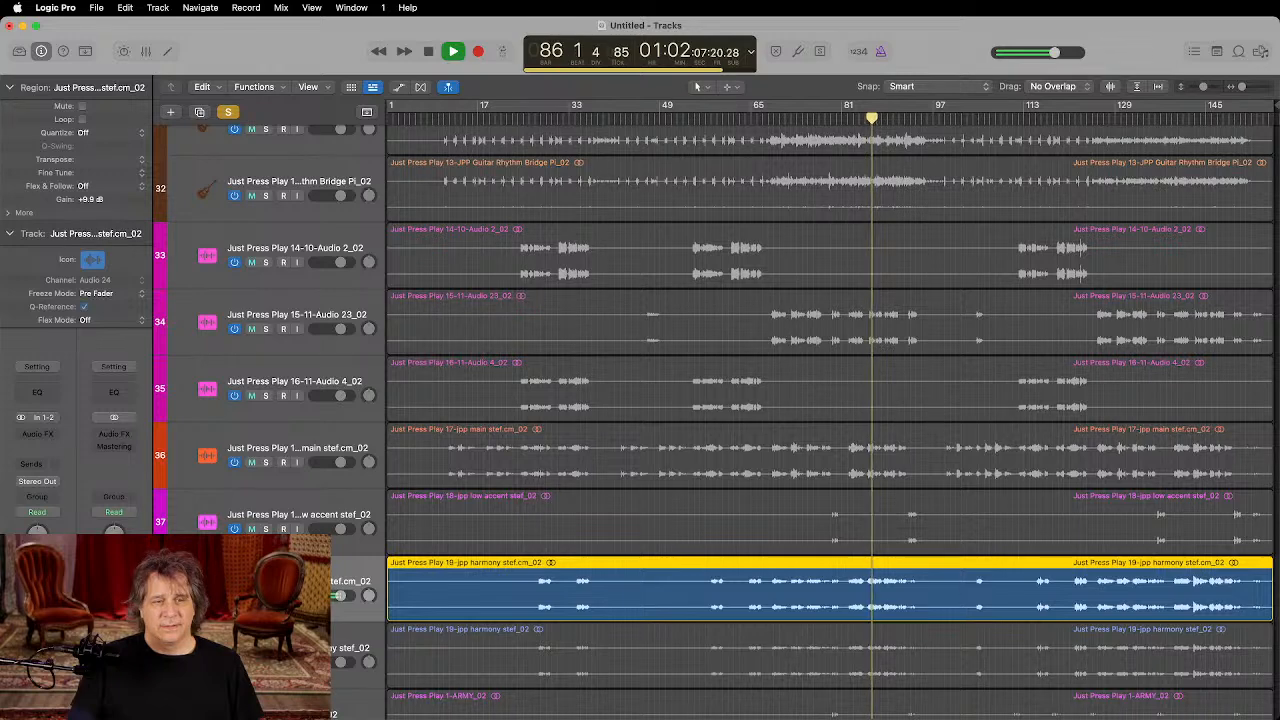
{"action": "key", "text": "space"}
Step: Color the 18-jpp low accent and first 19-jpp harmony tracks bright magenta
{"action": "left_click", "coordinate": [286, 513], "text": "shift"}
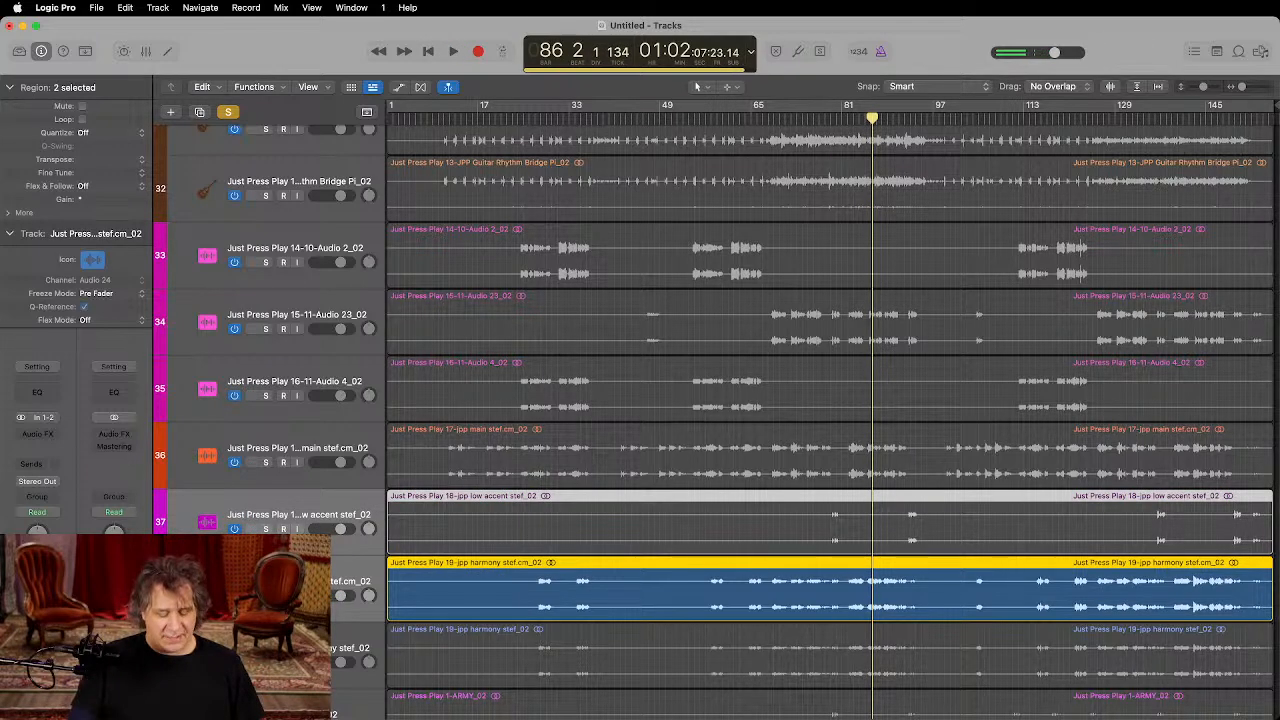
{"action": "key", "text": "alt+c"}
{"action": "left_click", "coordinate": [1101, 316]}
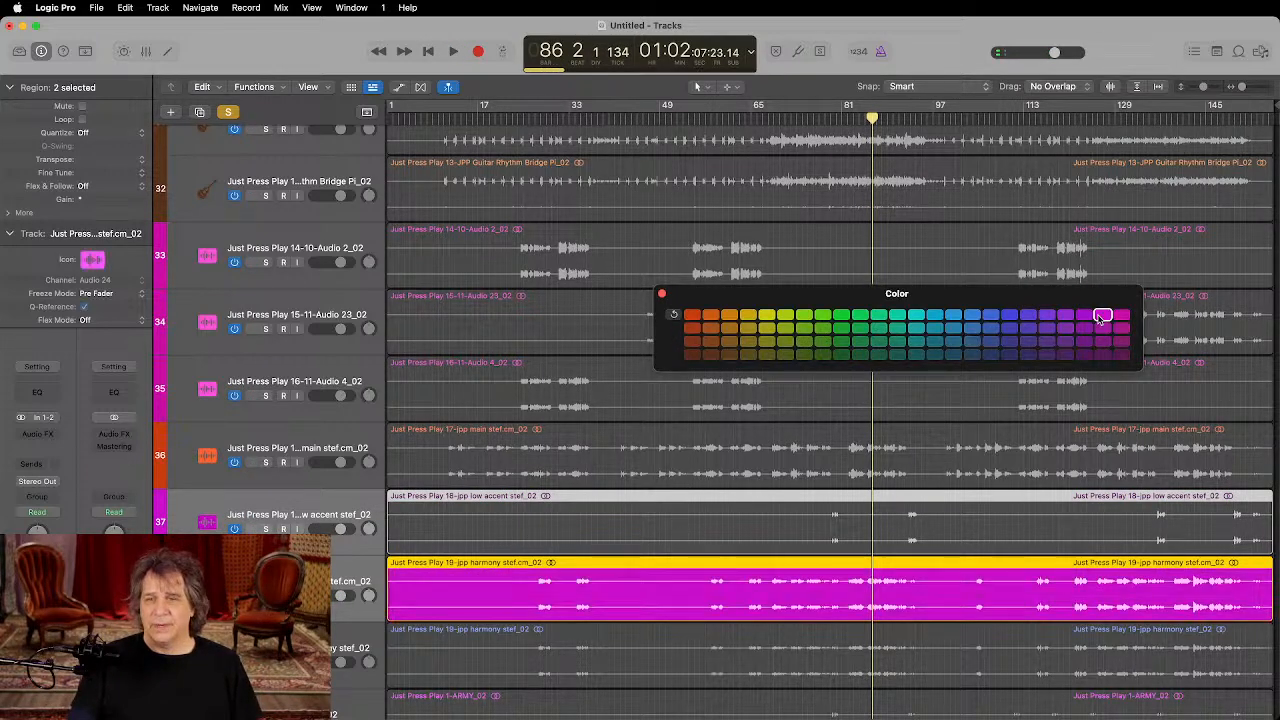
{"action": "left_click", "coordinate": [661, 295]}
Step: Solo the second 19-jpp harmony track alongside the first, audition both from bar 82, and unsolo the first
{"action": "scroll", "coordinate": [830, 420], "scroll_direction": "down", "scroll_amount": 3}
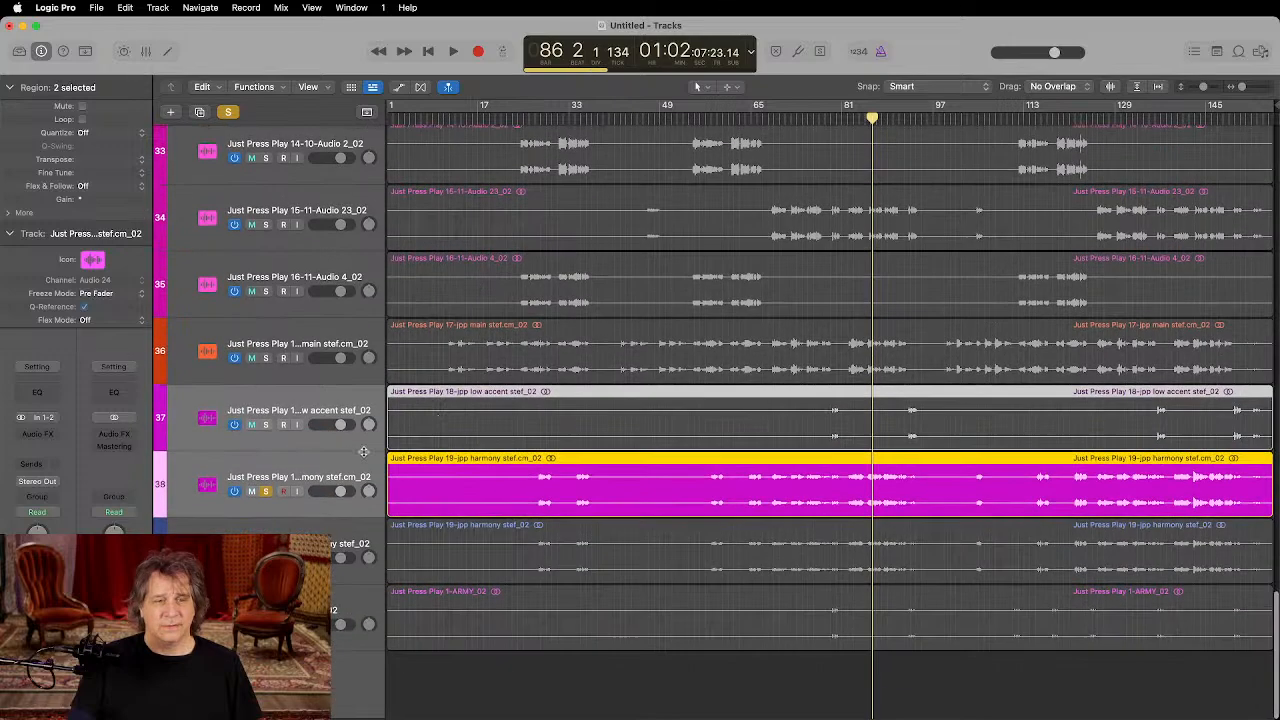
{"action": "key", "text": "s"}
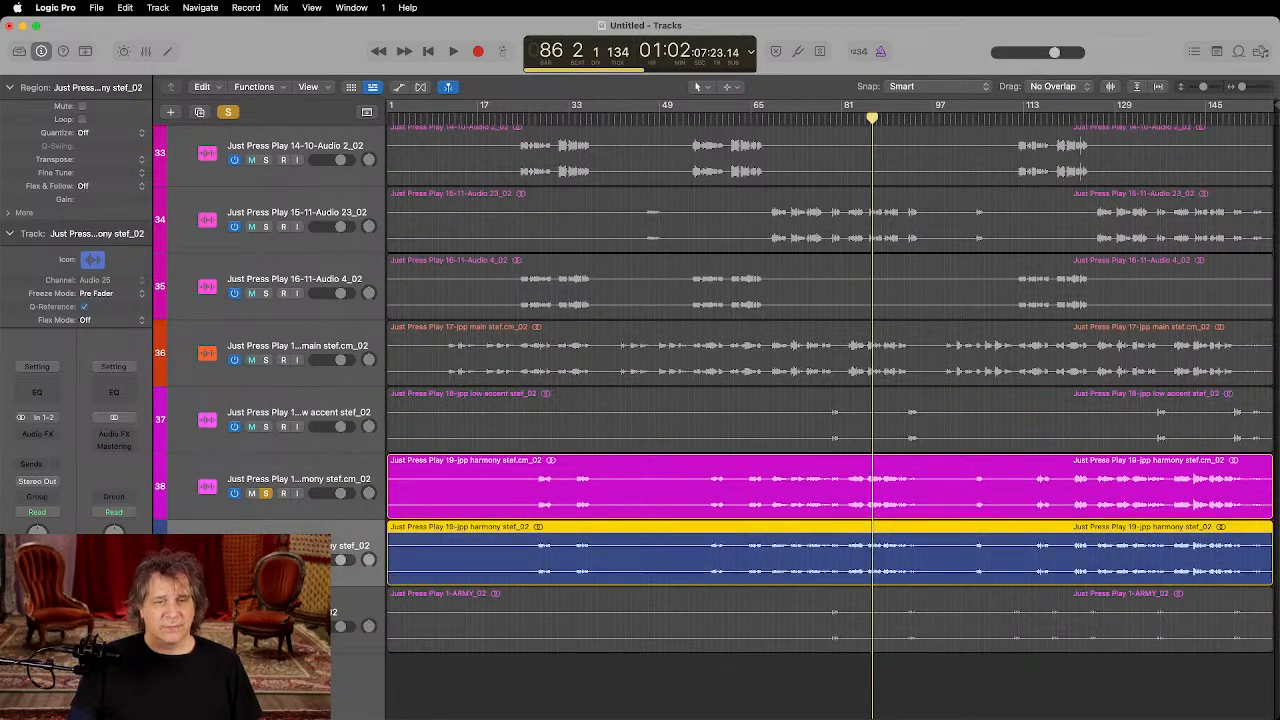
{"action": "left_click", "coordinate": [855, 122]}
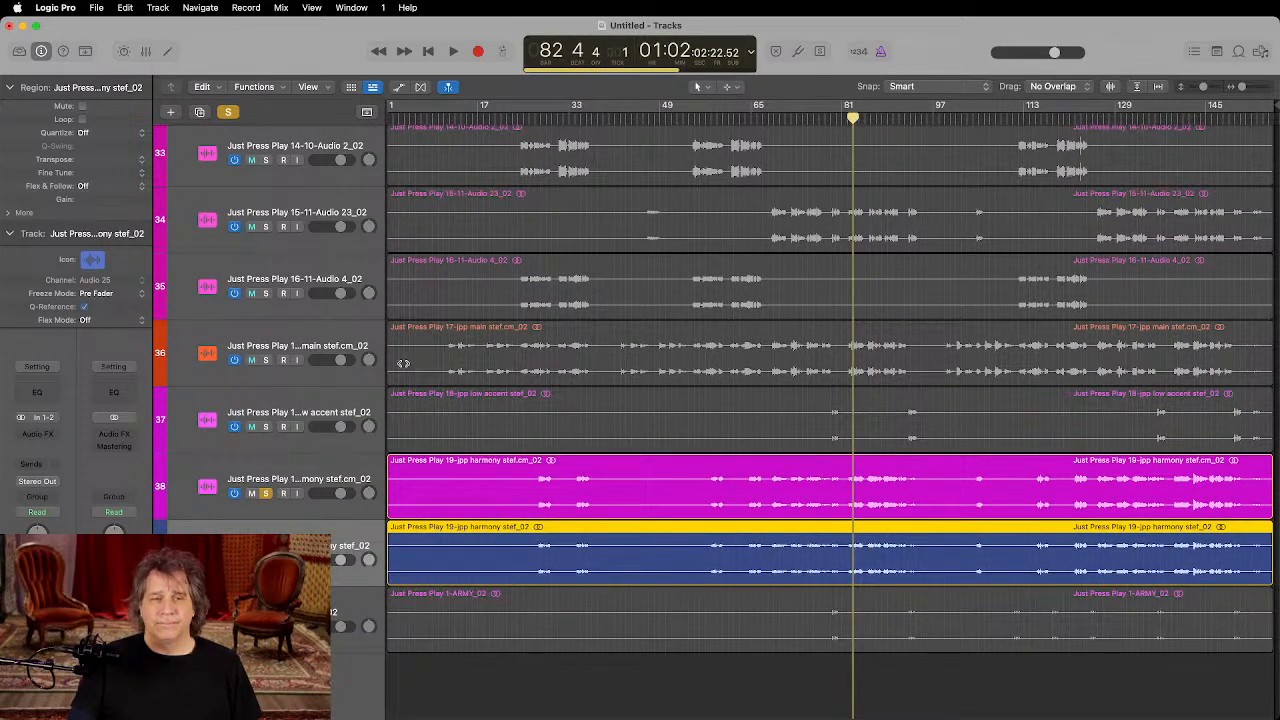
{"action": "key", "text": "space"}
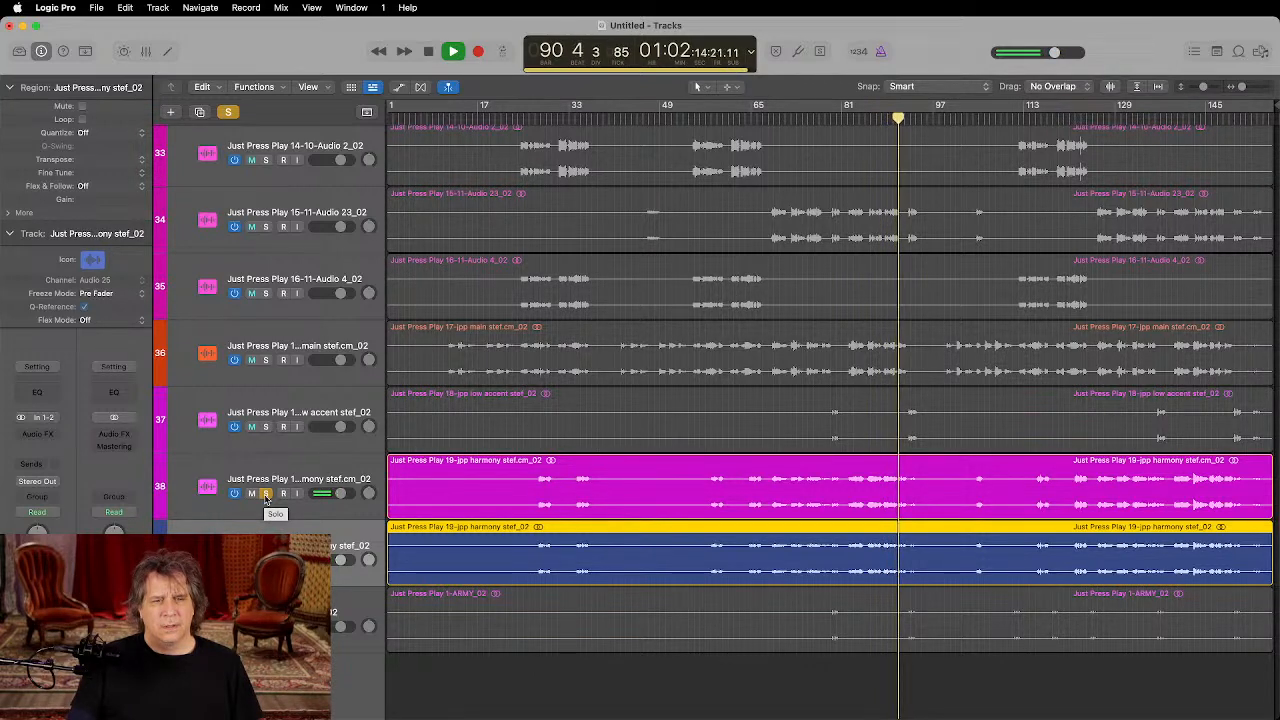
{"action": "key", "text": "space"}
{"action": "left_click", "coordinate": [266, 497]}
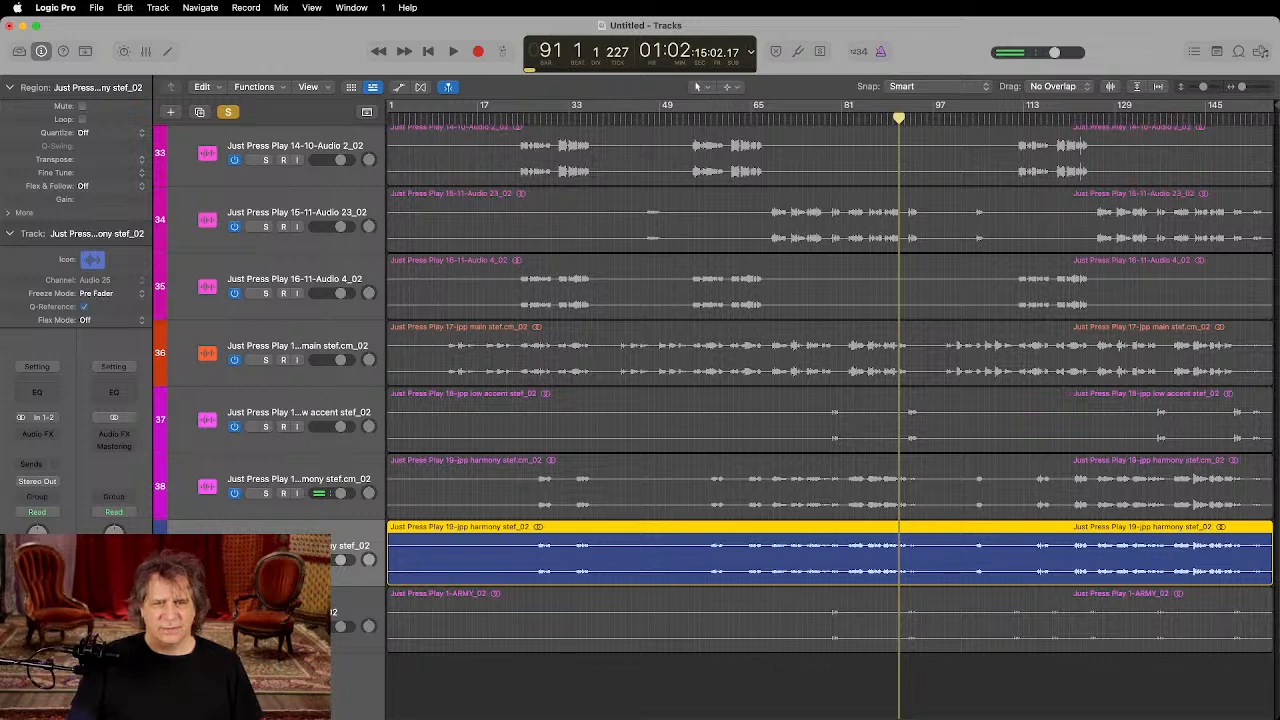
Step: Color the second 19-jpp harmony track bright magenta
{"action": "key", "text": "alt+c"}
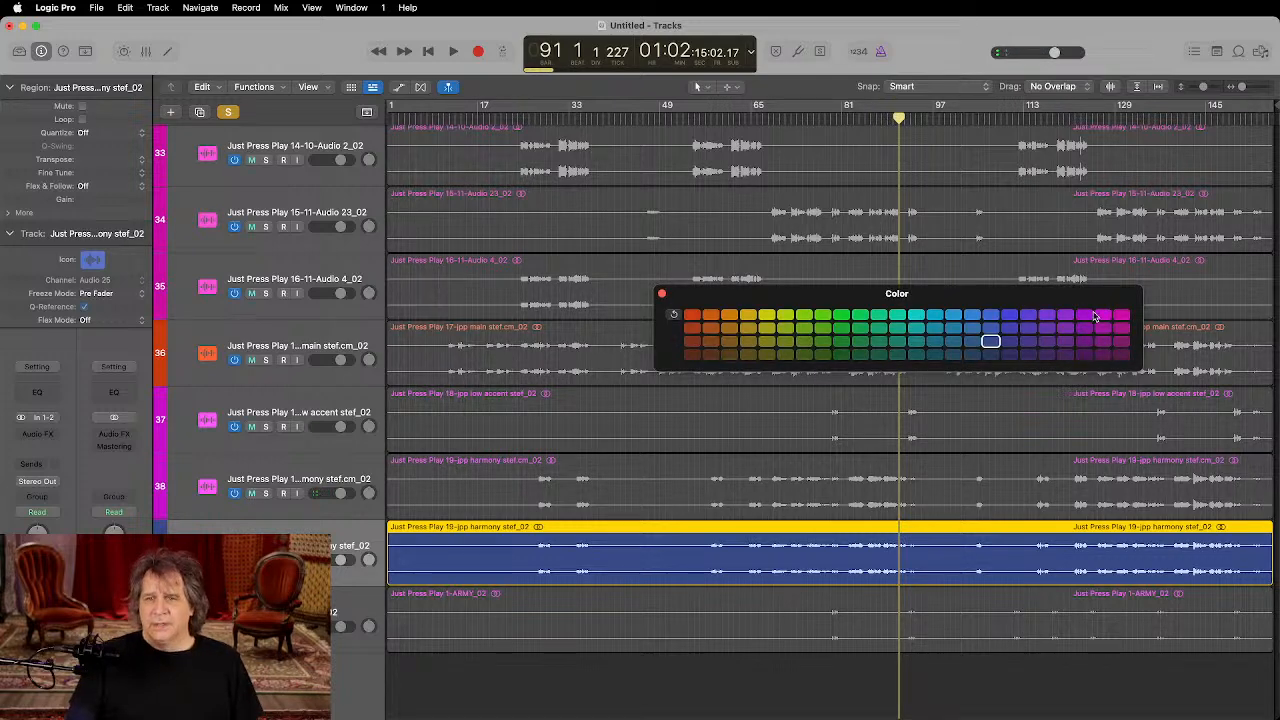
{"action": "left_click", "coordinate": [1101, 317]}
{"action": "left_click", "coordinate": [661, 295]}
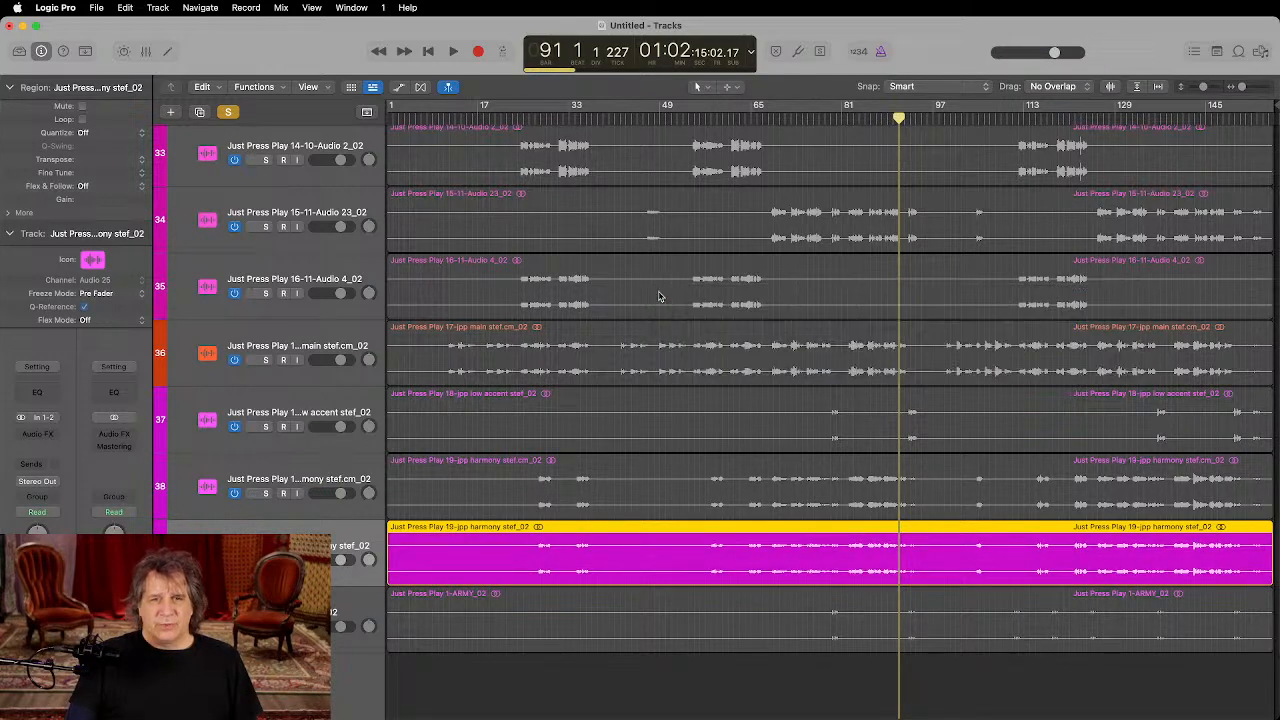
Step: Clear the remaining solo, solo only the 1-ARMY track, and audition it from bar 79
{"action": "key", "text": "ctrl+s"}
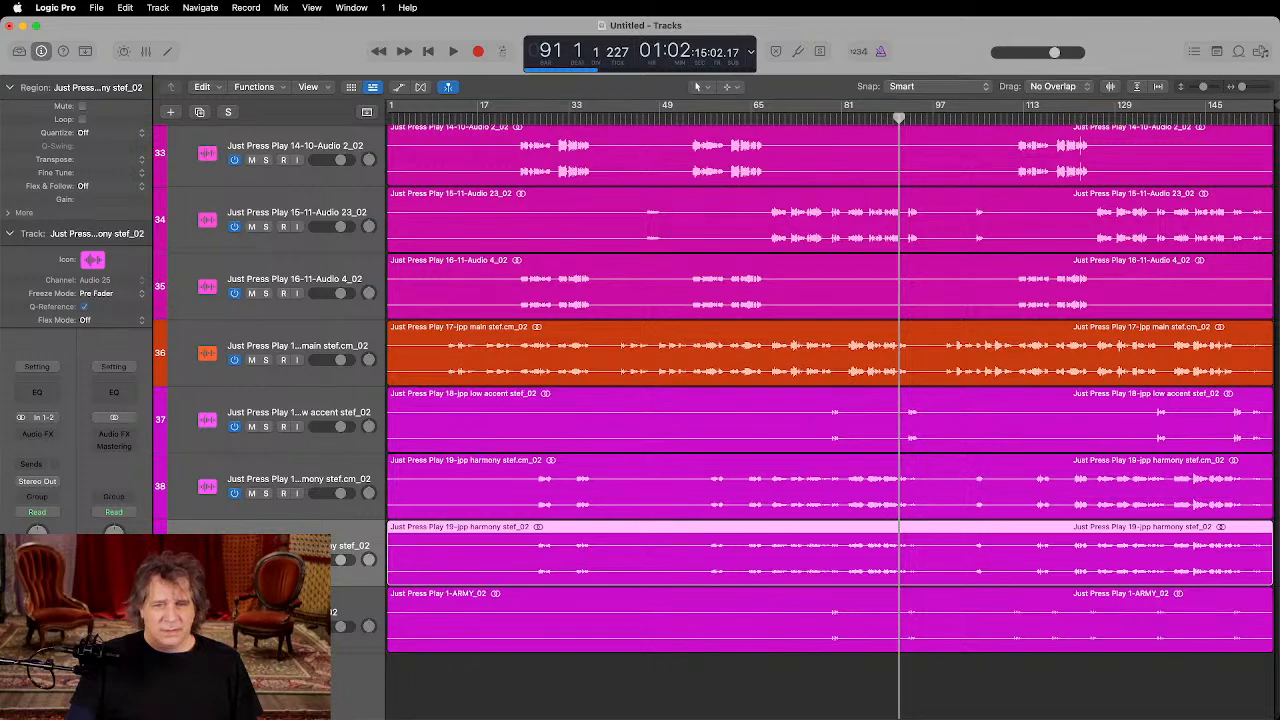
{"action": "key", "text": "Down"}
{"action": "key", "text": "ctrl+s"}
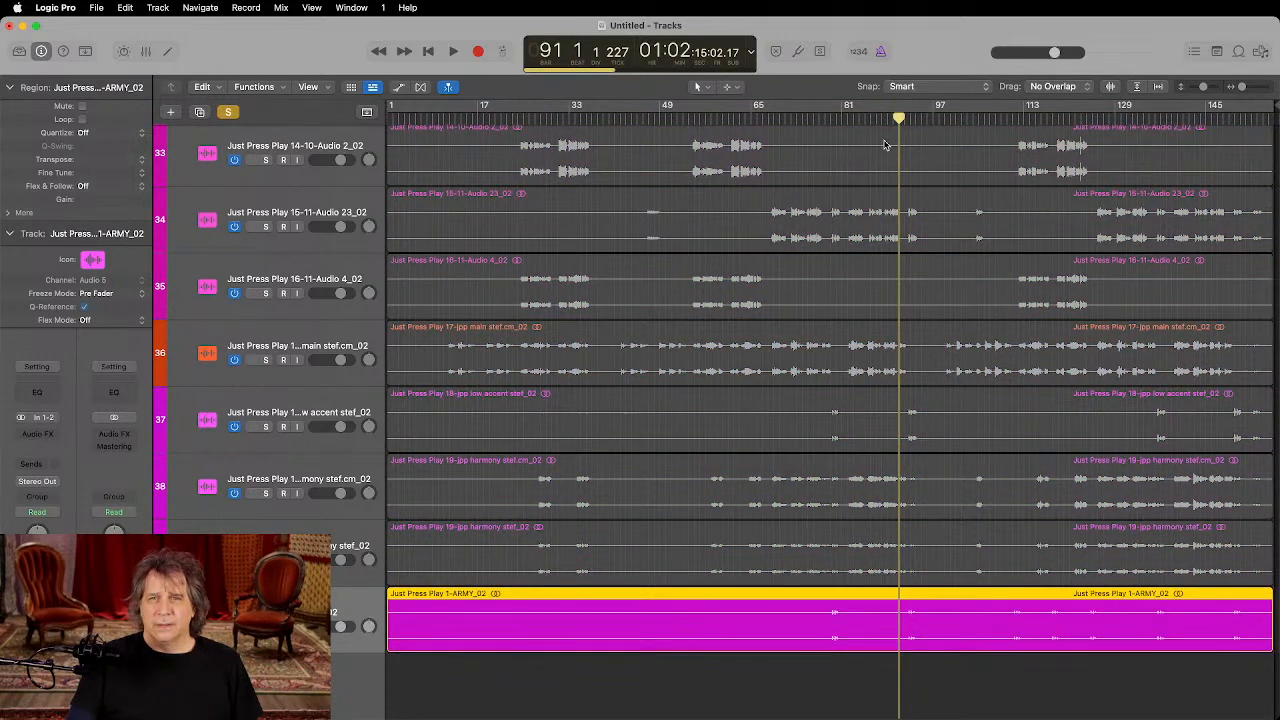
{"action": "left_click_drag", "start_coordinate": [864, 117], "coordinate": [830, 117]}
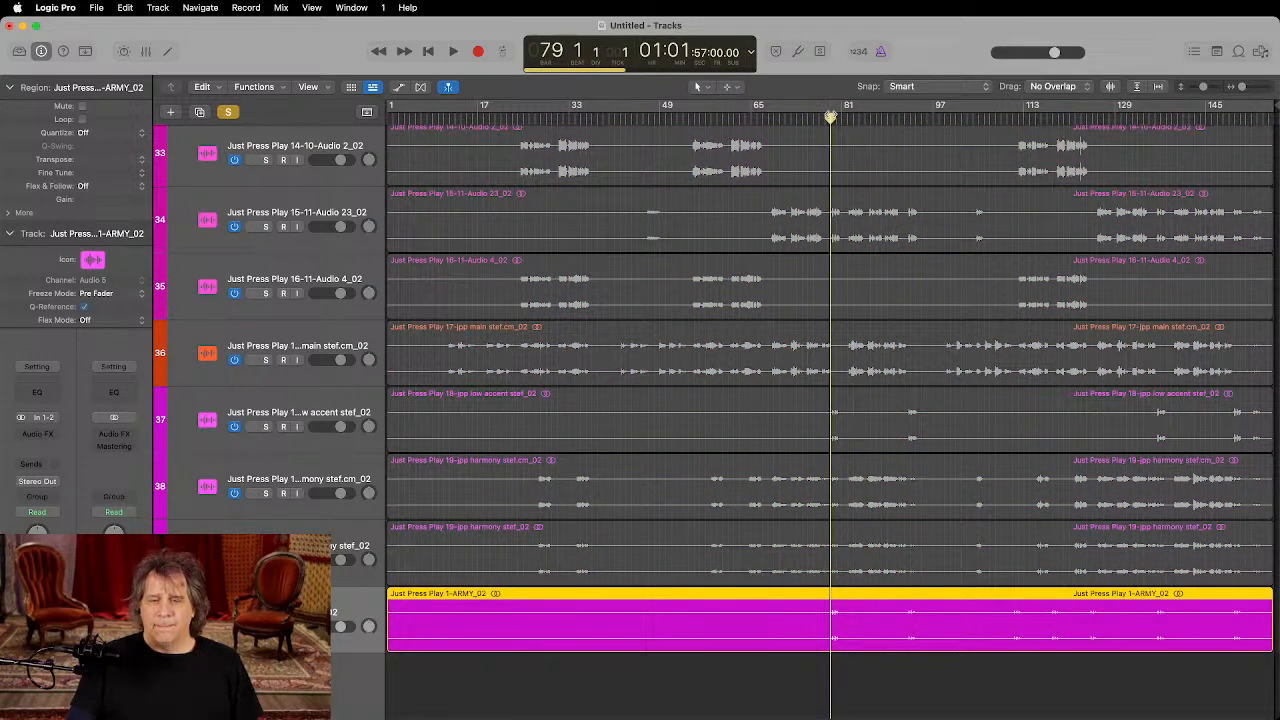
{"action": "key", "text": "space"}
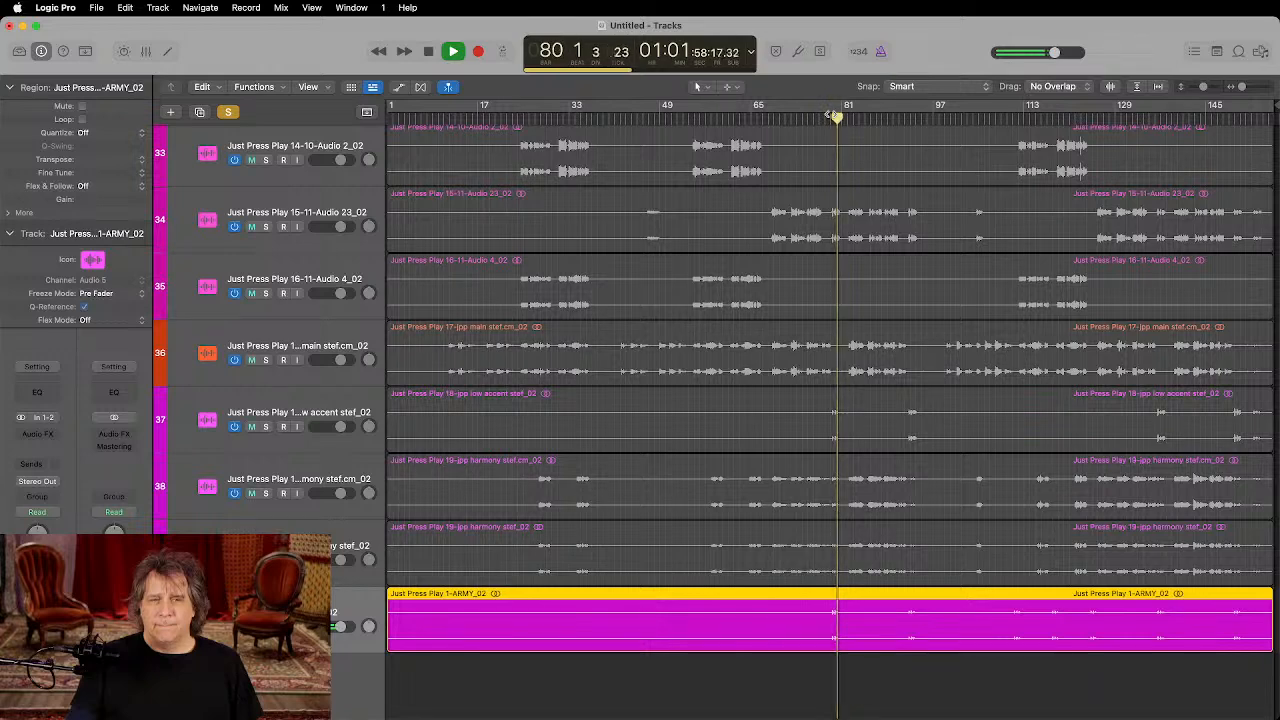
{"action": "key", "text": "space"}
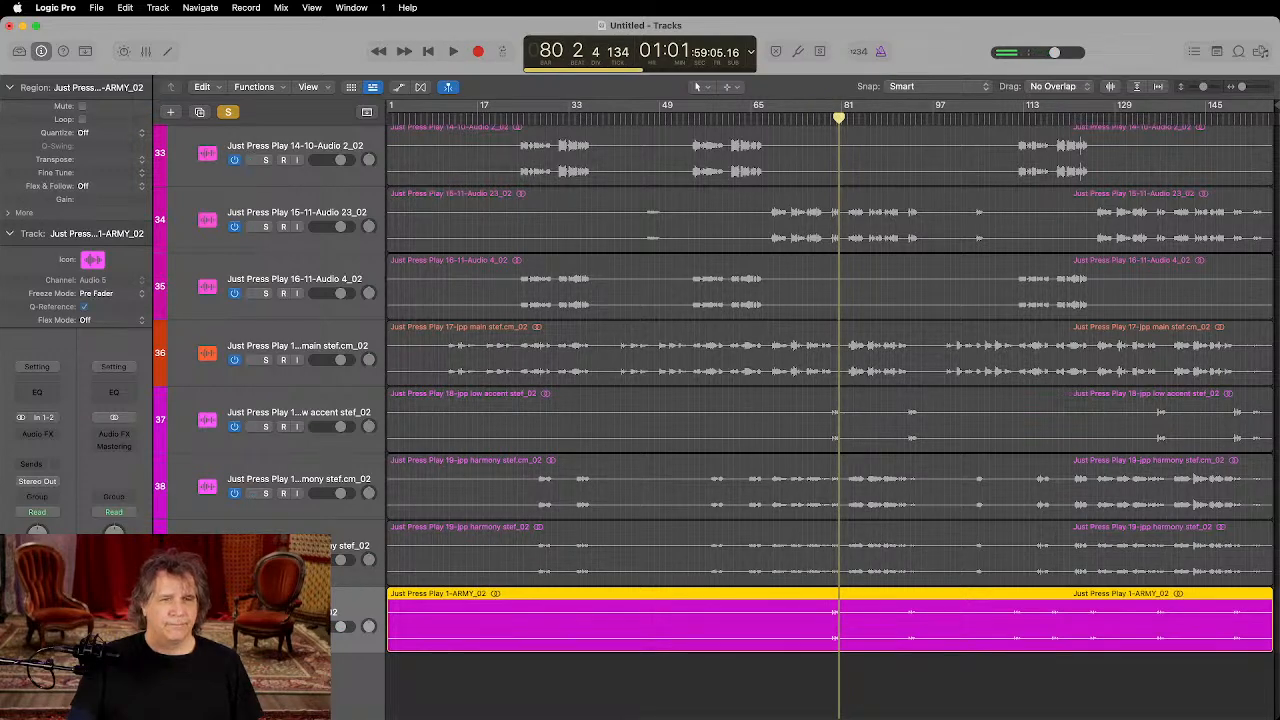
Step: Clear the 1-ARMY solo and move the 17-jpp main vocal track above the 14-10-Audio 2 track
{"action": "key", "text": "super+a"}
{"action": "key", "text": "super+Up"}
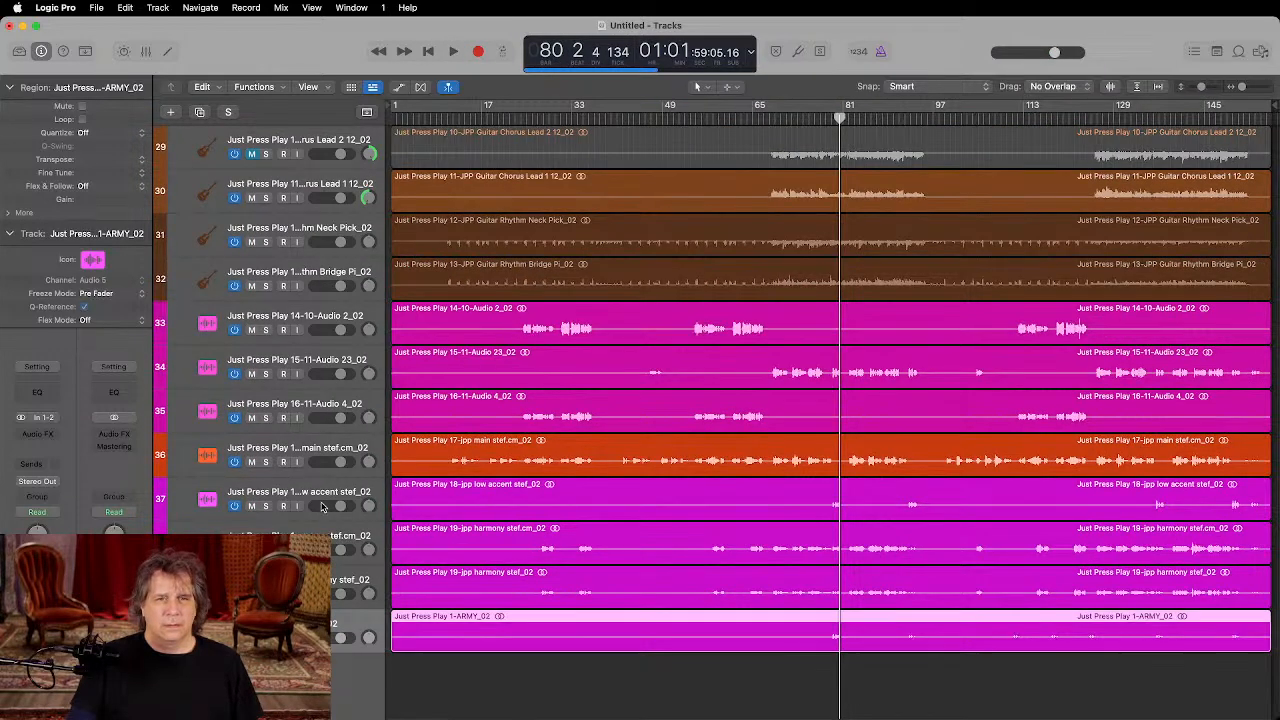
{"action": "left_click", "coordinate": [313, 318]}
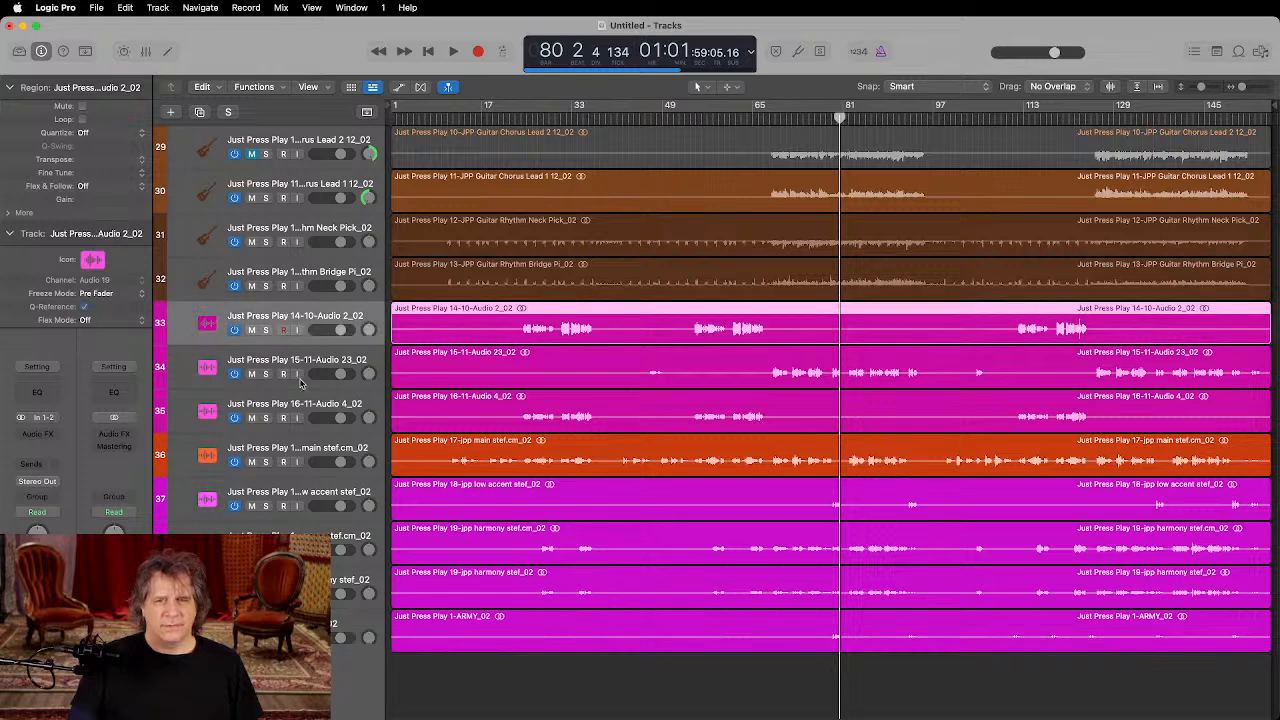
{"action": "left_click_drag", "start_coordinate": [290, 450], "coordinate": [290, 308]}
Step: Solo the 12 Guitar Rhythm Neck and 13 Guitar Rhythm Bridge tracks together and audition them from bar 33
{"action": "scroll", "coordinate": [306, 312], "scroll_direction": "up", "scroll_amount": 3}
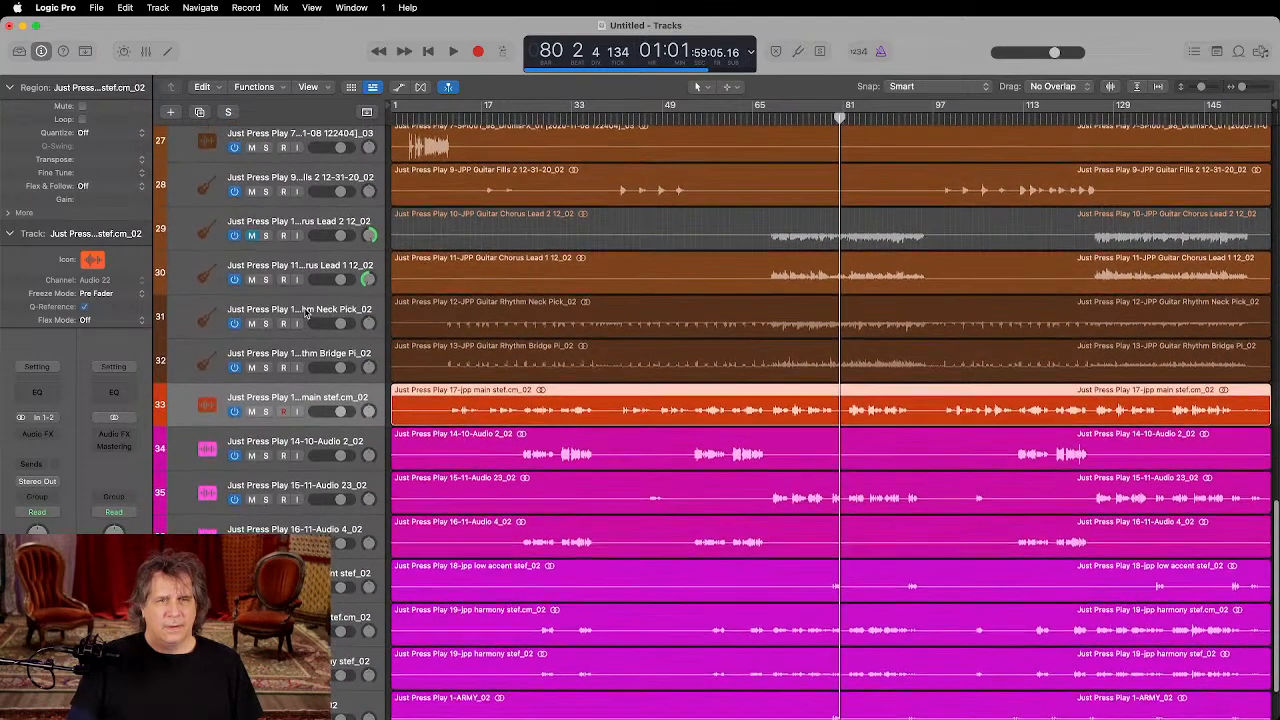
{"action": "left_click", "coordinate": [298, 316]}
{"action": "left_click", "coordinate": [305, 351], "text": "shift"}
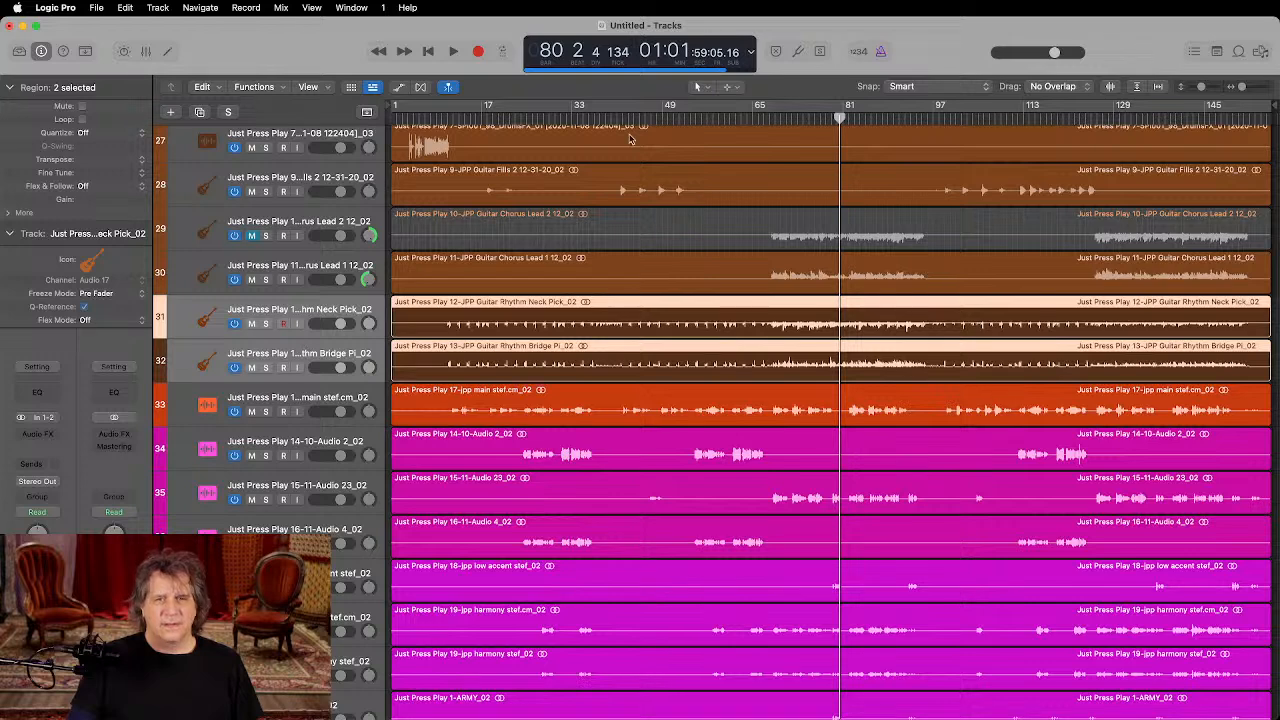
{"action": "left_click", "coordinate": [578, 119]}
{"action": "key", "text": "space"}
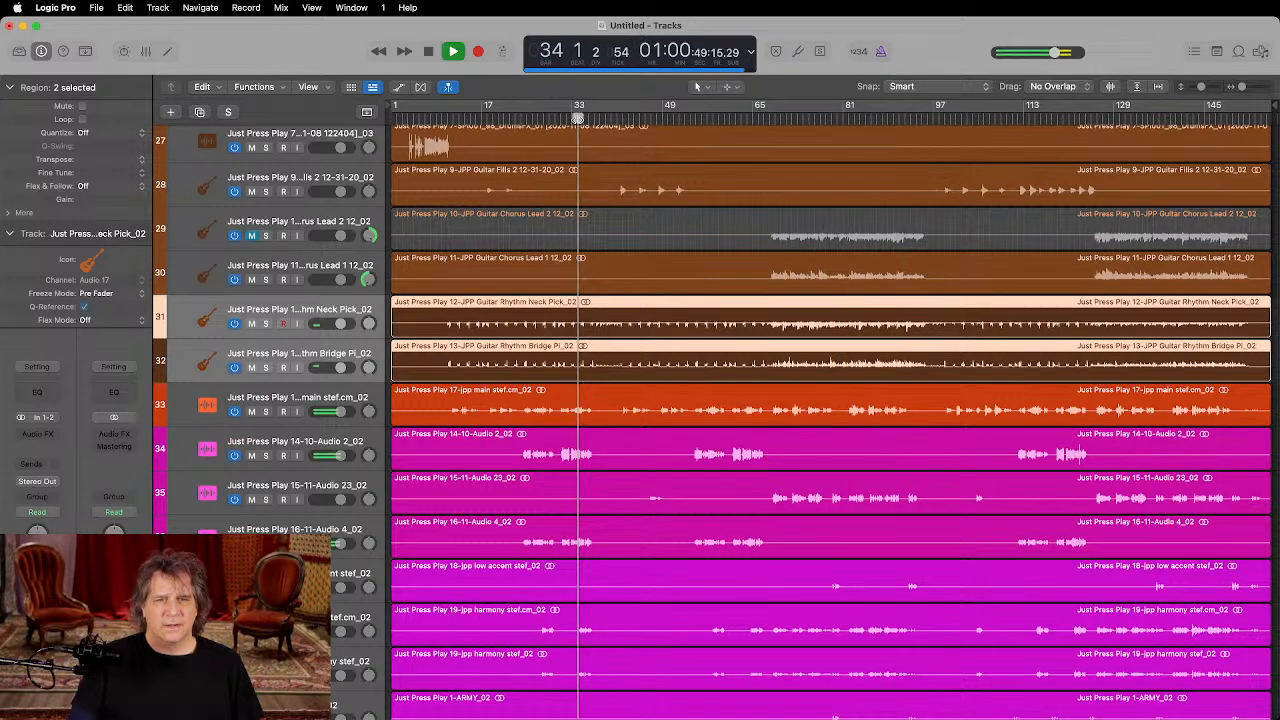
{"action": "left_click", "coordinate": [265, 323]}
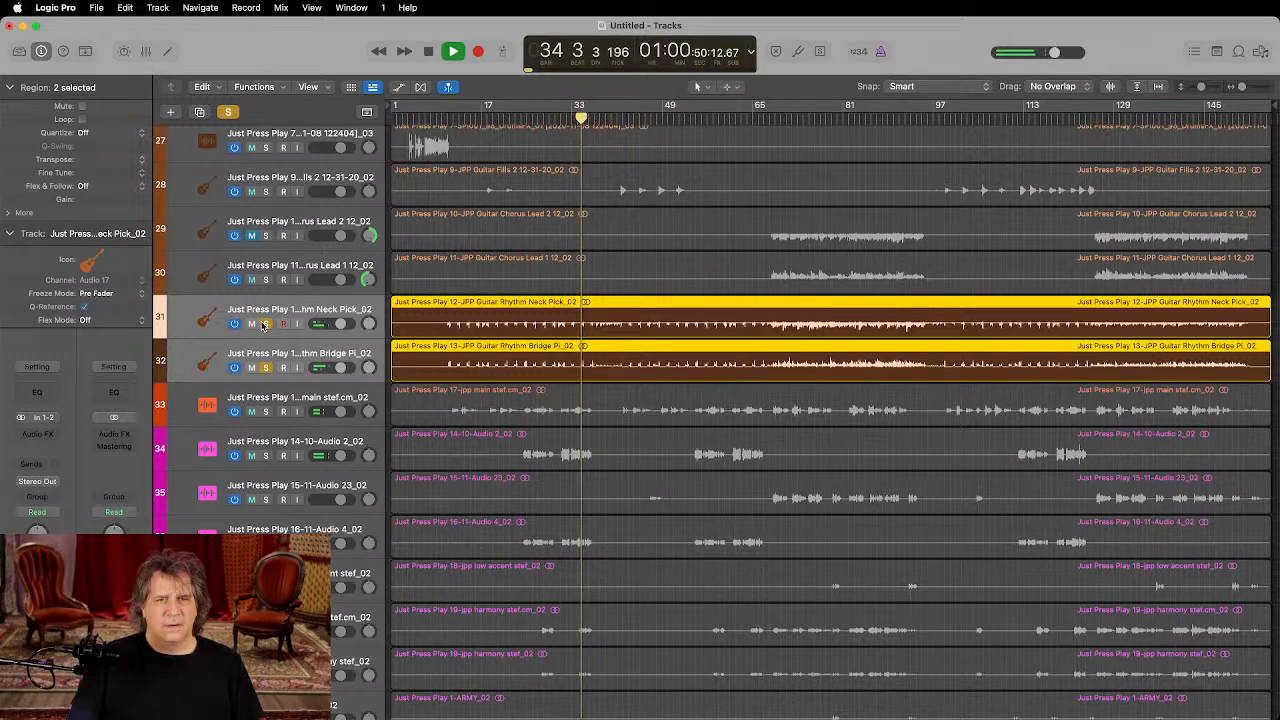
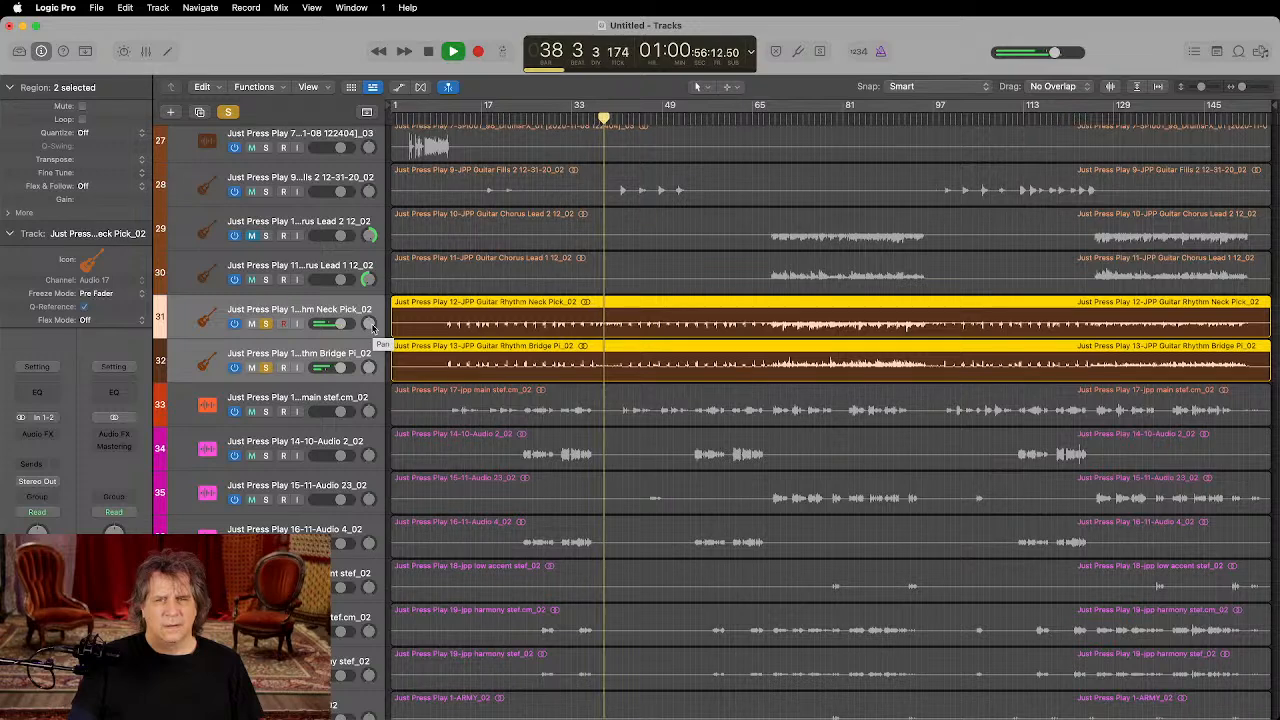
Step: Pan both rhythm guitar tracks to +63, then pan only the Rhythm Bridge track to the left side
{"action": "left_click", "coordinate": [318, 356]}
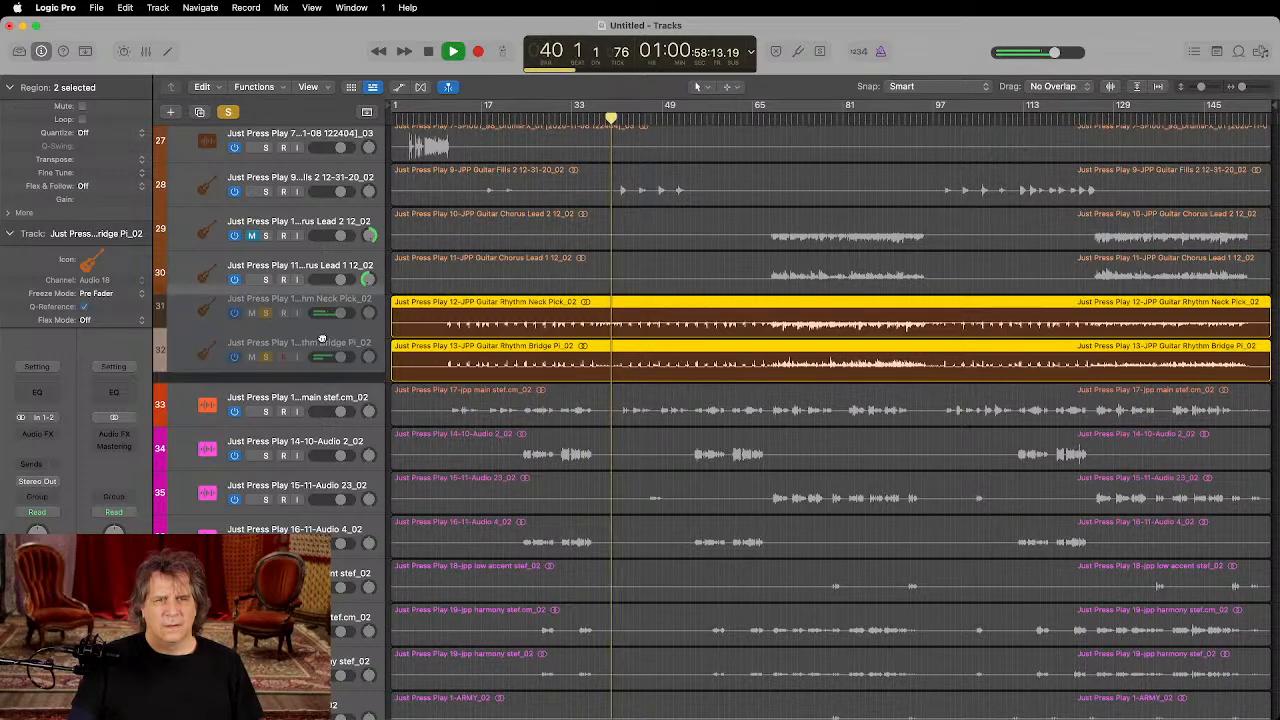
{"action": "left_click_drag", "start_coordinate": [368, 367], "coordinate": [368, 390]}
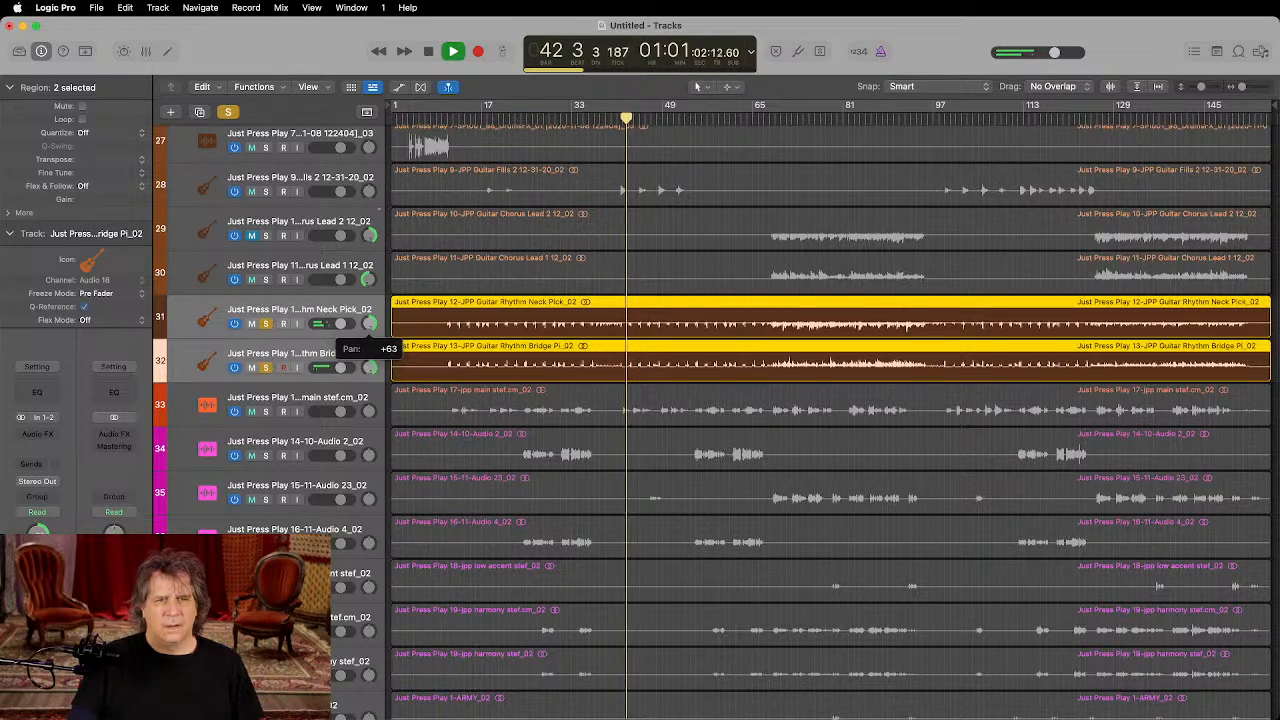
{"action": "left_click", "coordinate": [292, 354]}
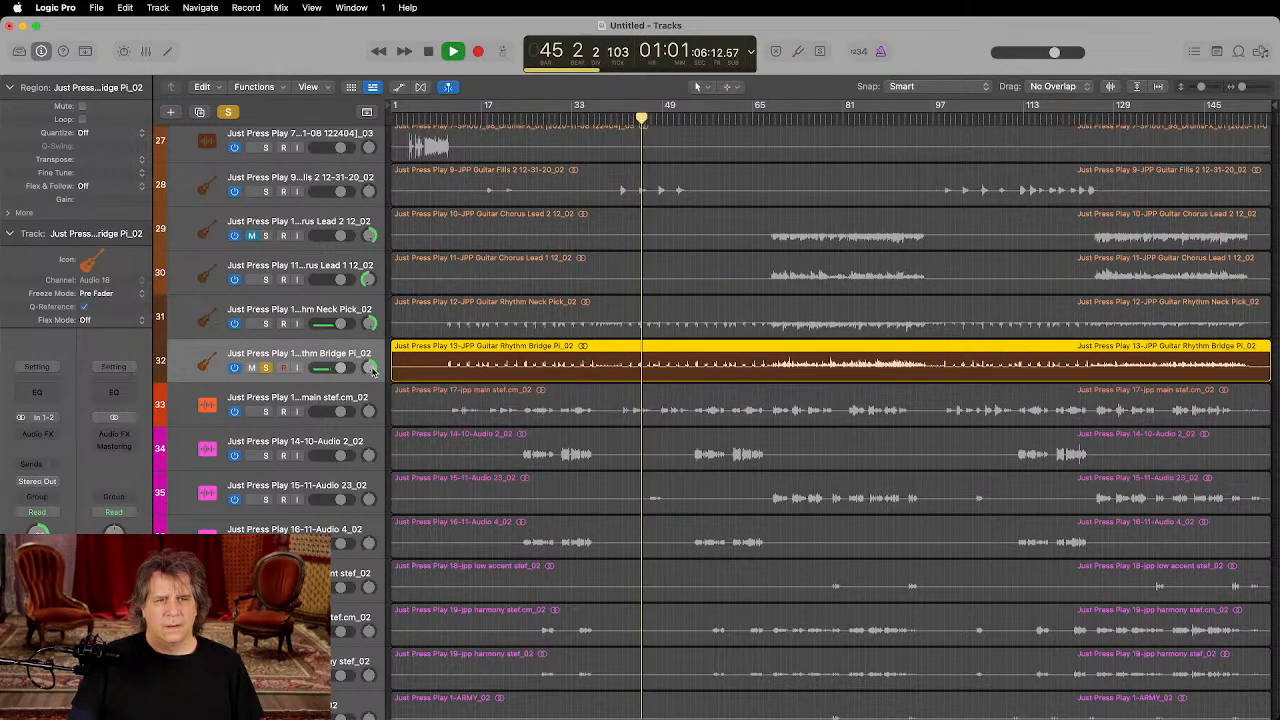
{"action": "mouse_move", "coordinate": [368, 367]}
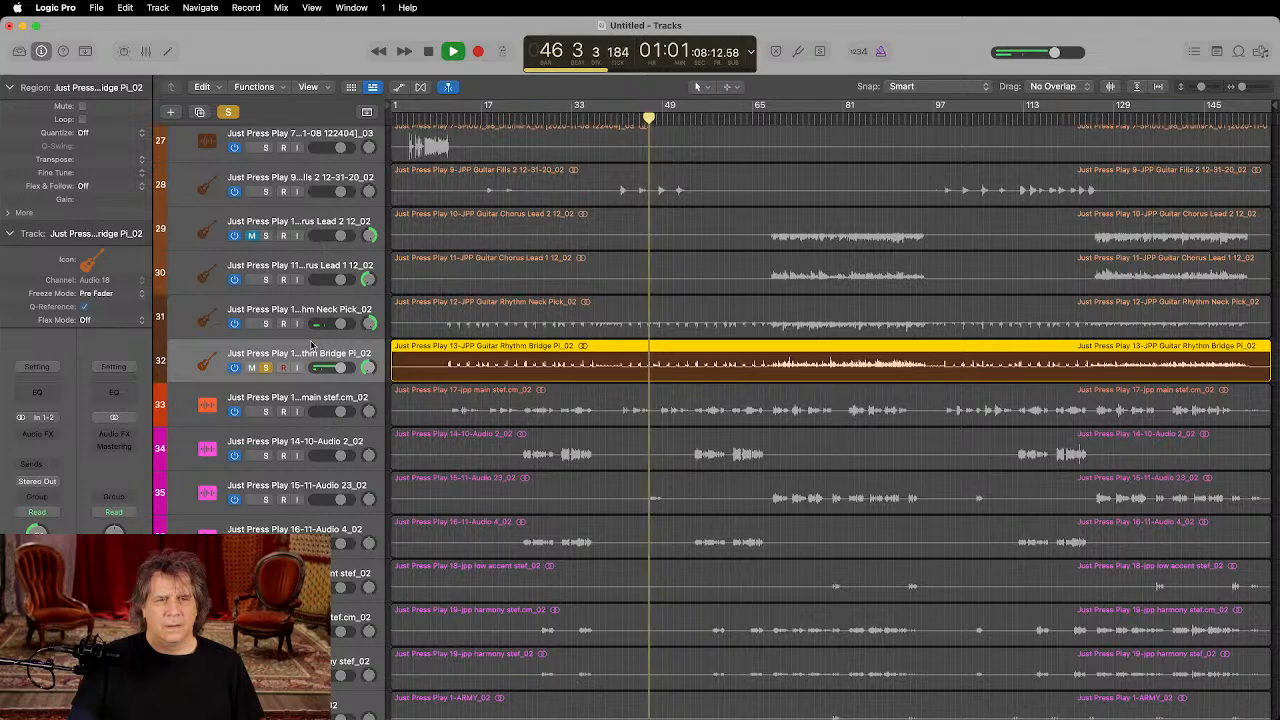
Step: Move the Guitar Rhythm Bridge track above the Rhythm Neck track and solo the Neck track alongside it
{"action": "left_click_drag", "start_coordinate": [305, 356], "coordinate": [311, 307]}
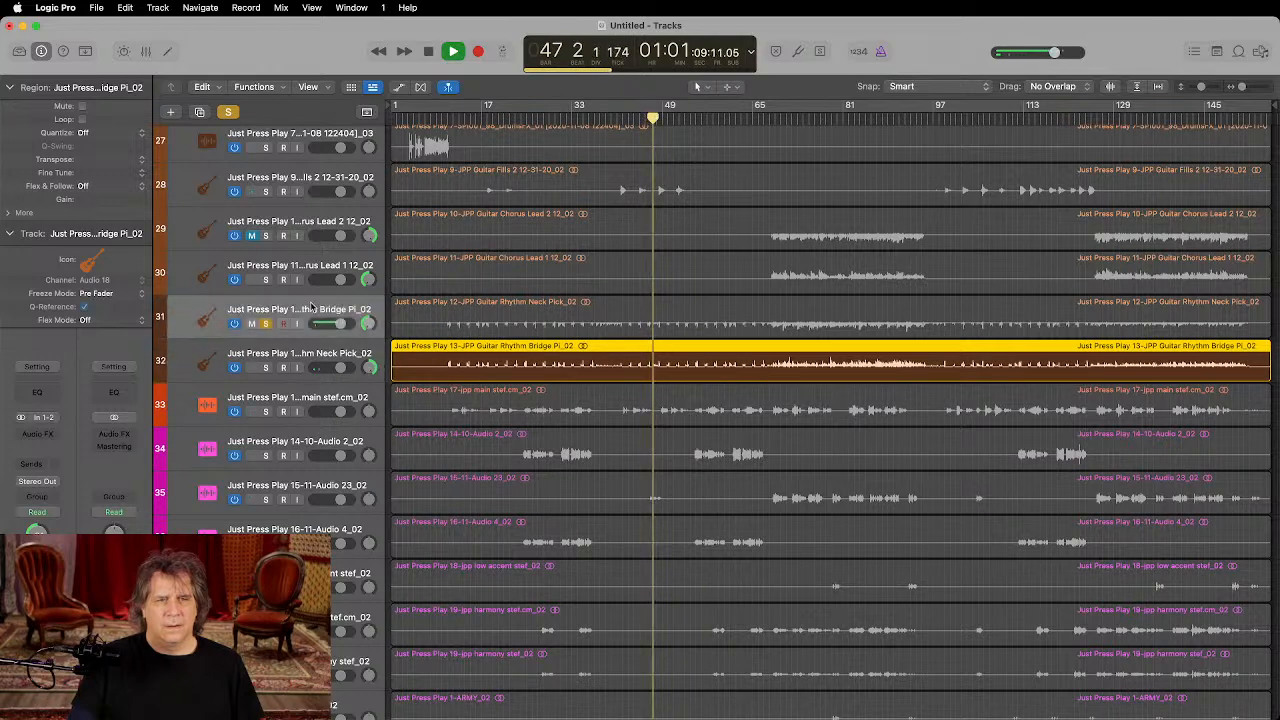
{"action": "left_click", "coordinate": [265, 368]}
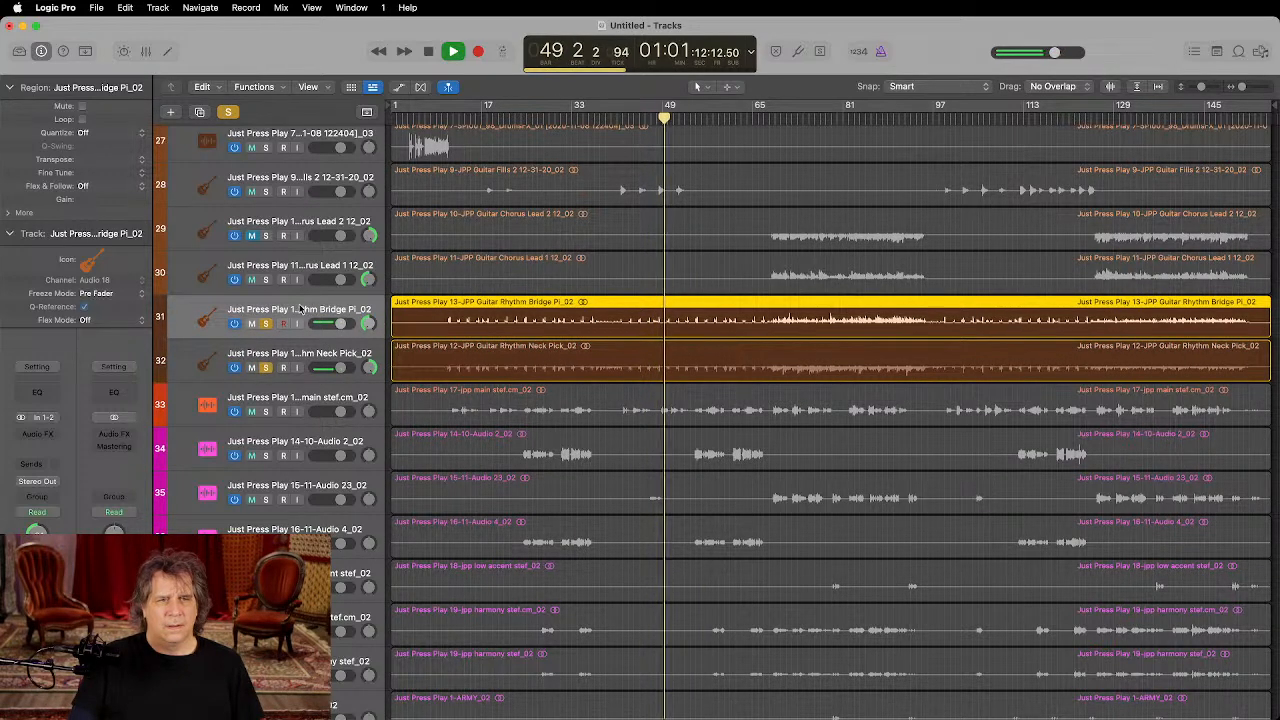
Step: Group the two rhythm guitar tracks into a summing stack and name it E GTR
{"action": "left_click", "coordinate": [405, 358], "text": "shift"}
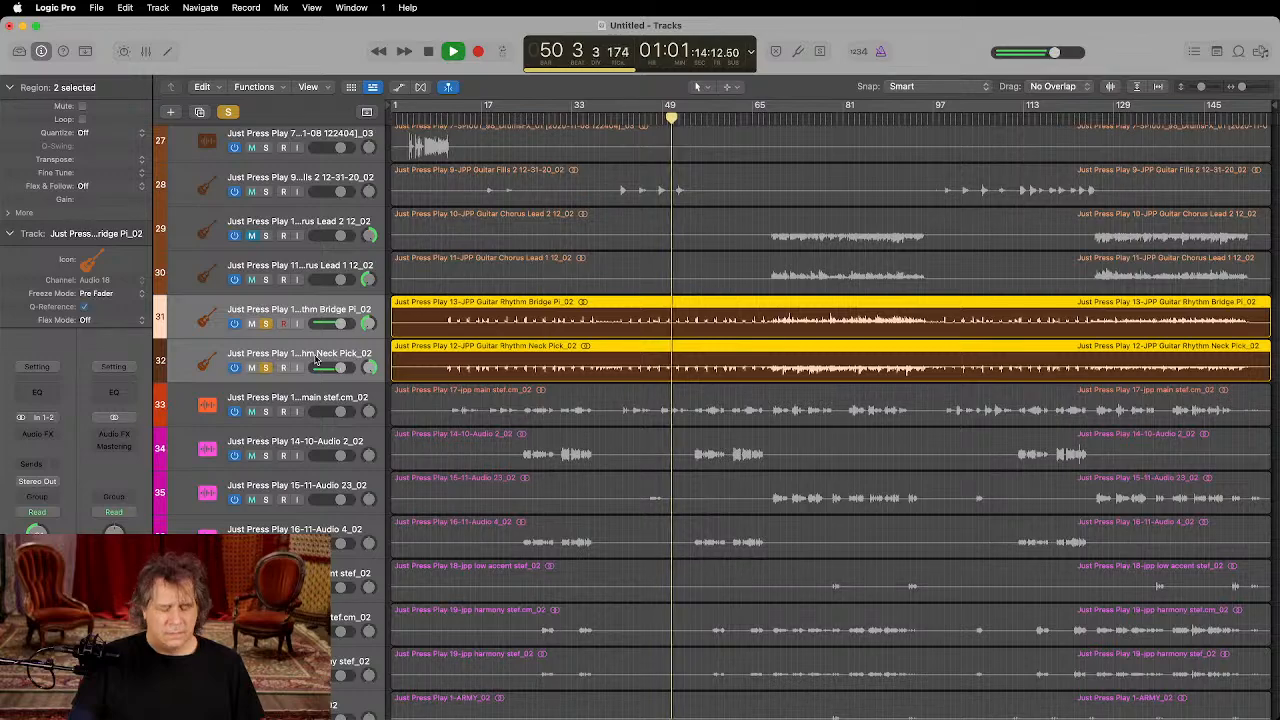
{"action": "key", "text": "super+shift+d"}
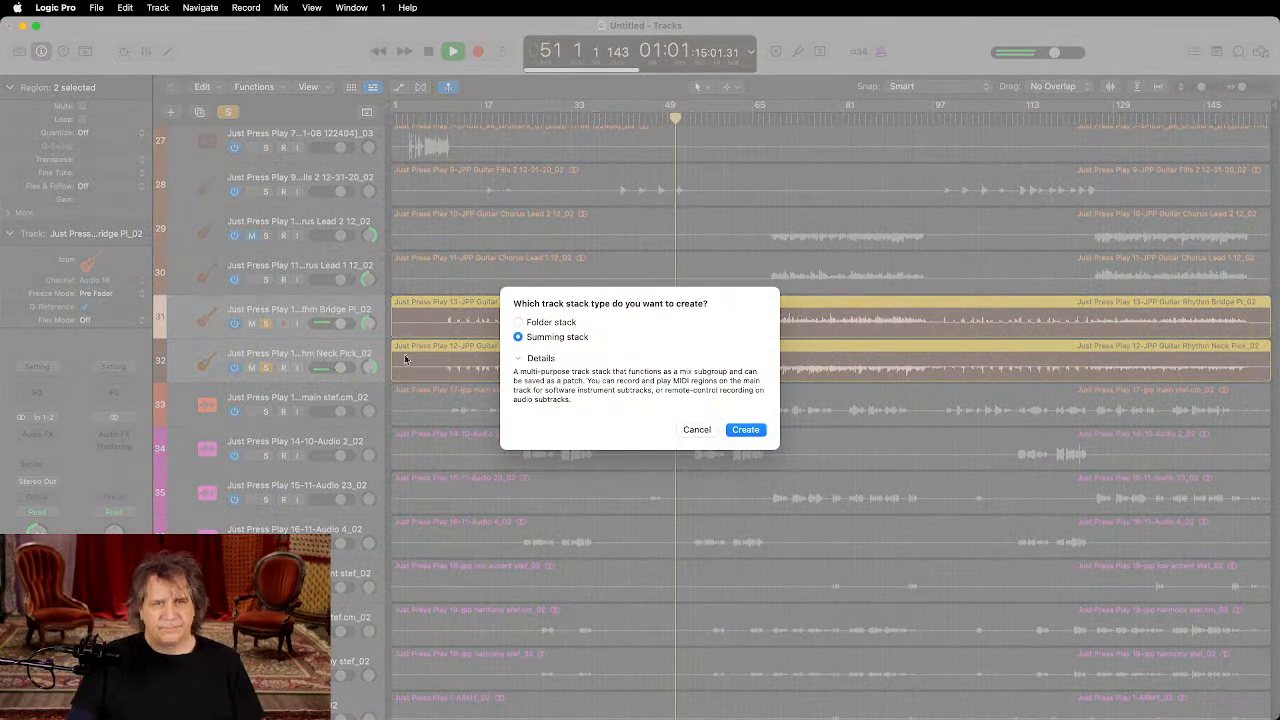
{"action": "left_click", "coordinate": [745, 429]}
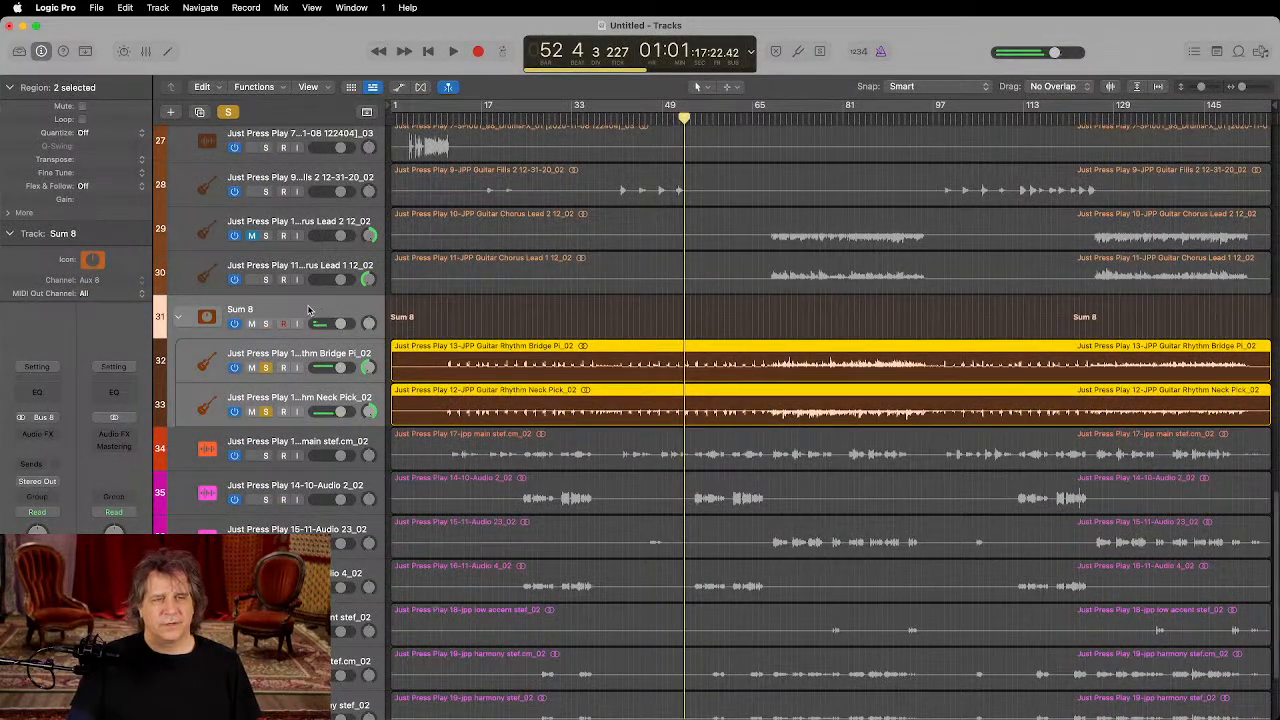
{"action": "double_click", "coordinate": [308, 309]}
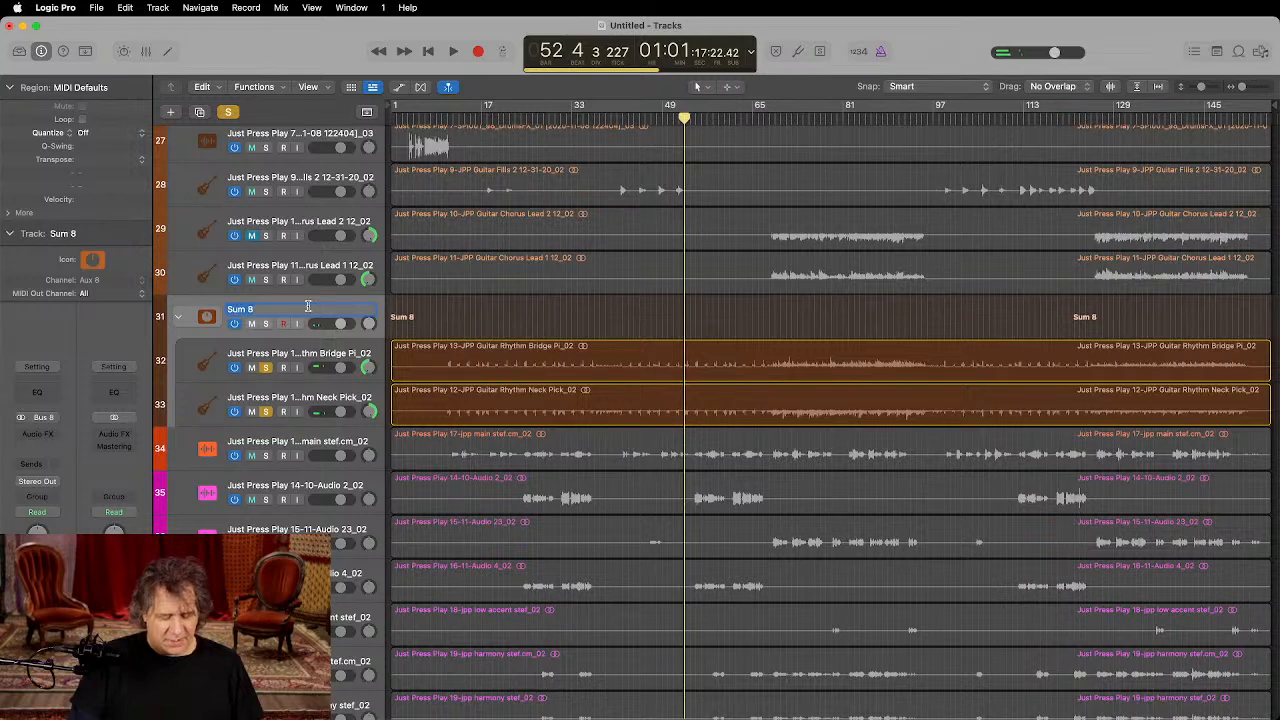
{"action": "type", "text": "E GTR"}
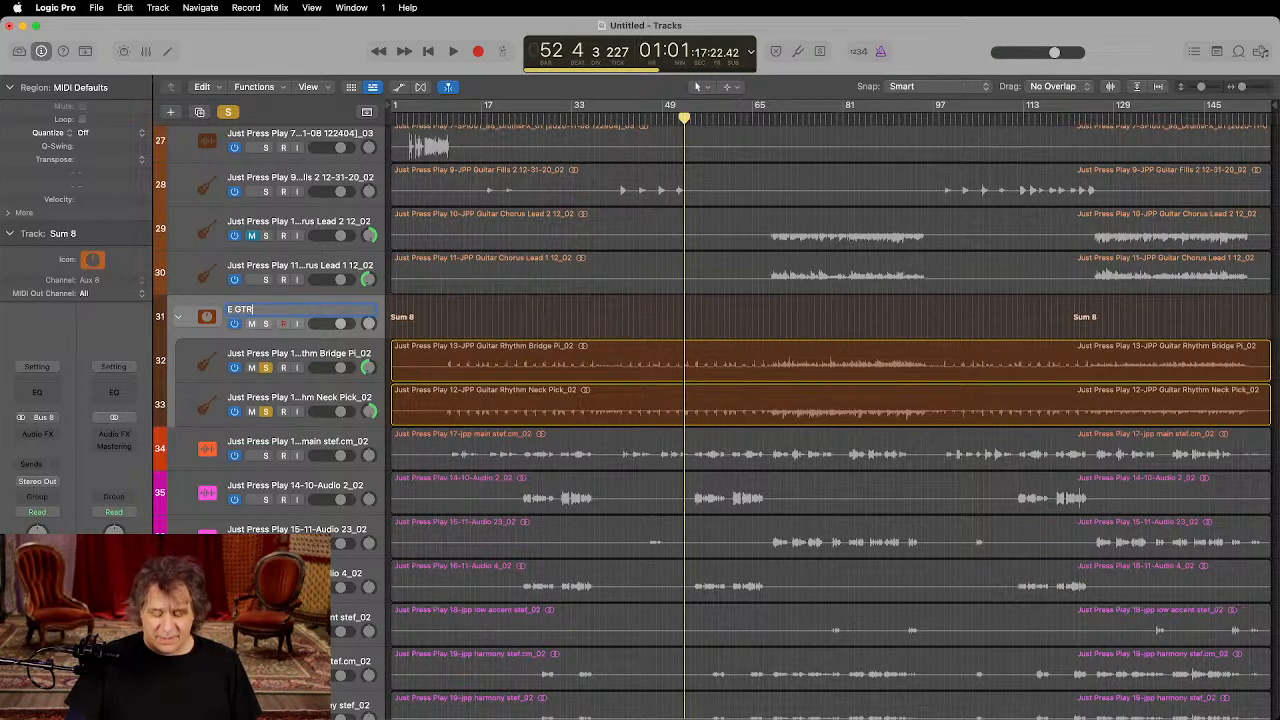
{"action": "key", "text": "Return"}
Step: Color the E GTR summing stack dark teal-blue
{"action": "key", "text": "alt+c"}
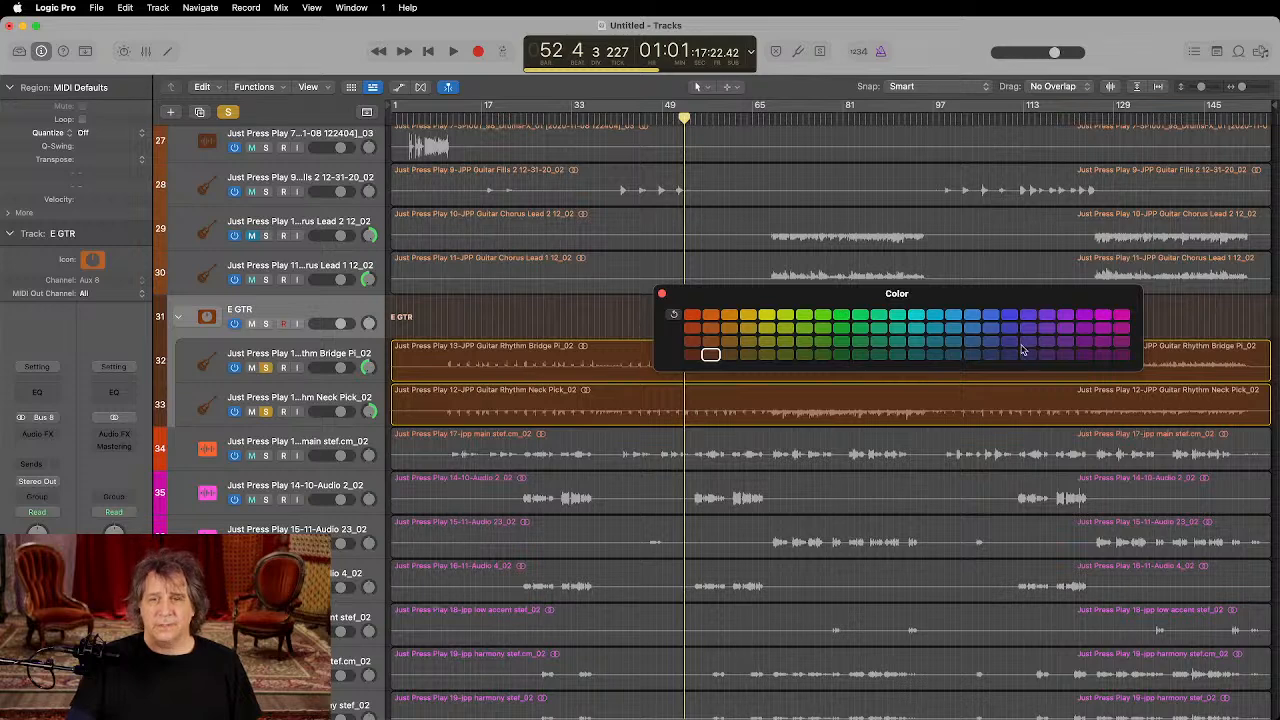
{"action": "left_click", "coordinate": [991, 316]}
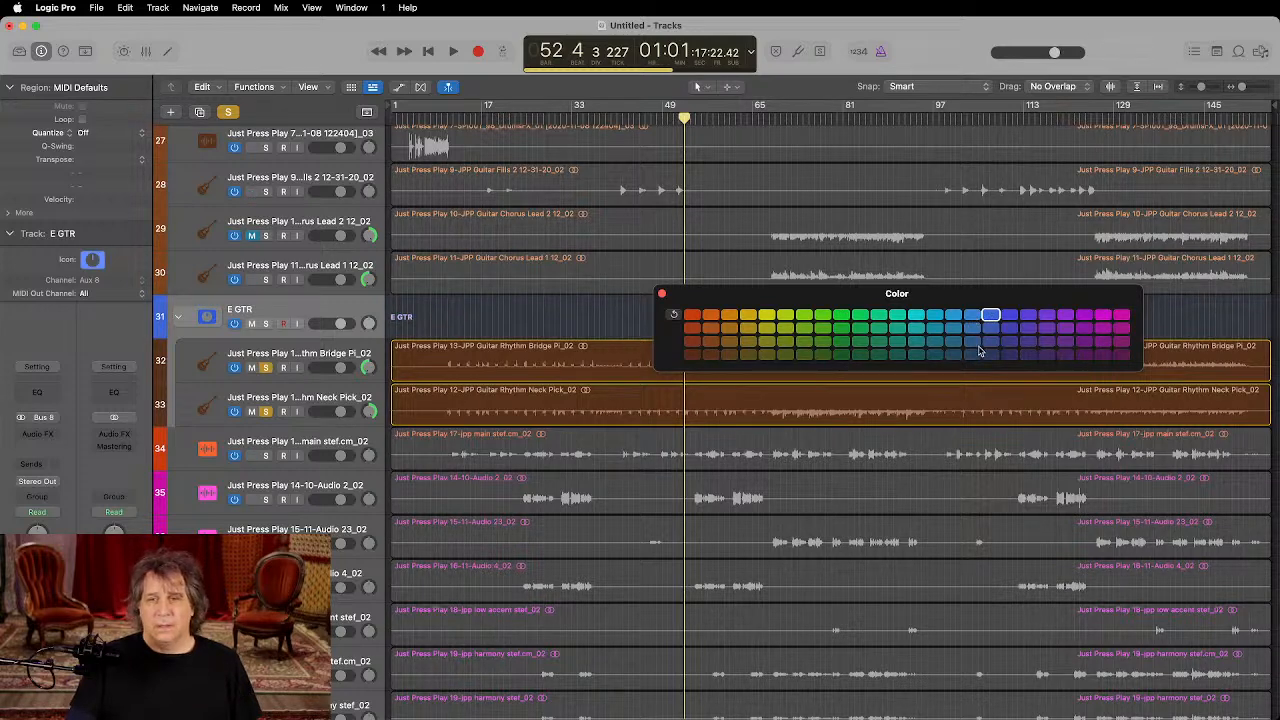
{"action": "left_click", "coordinate": [972, 355]}
{"action": "left_click", "coordinate": [953, 355]}
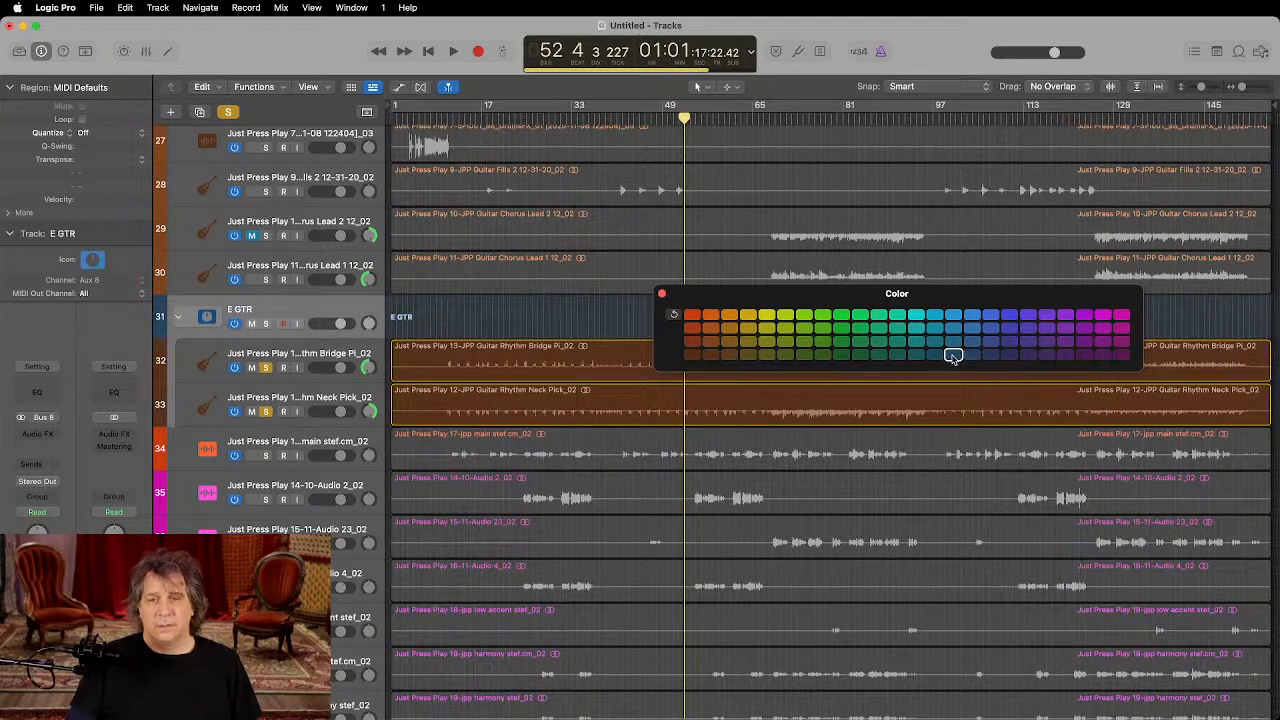
{"action": "left_click", "coordinate": [662, 294]}
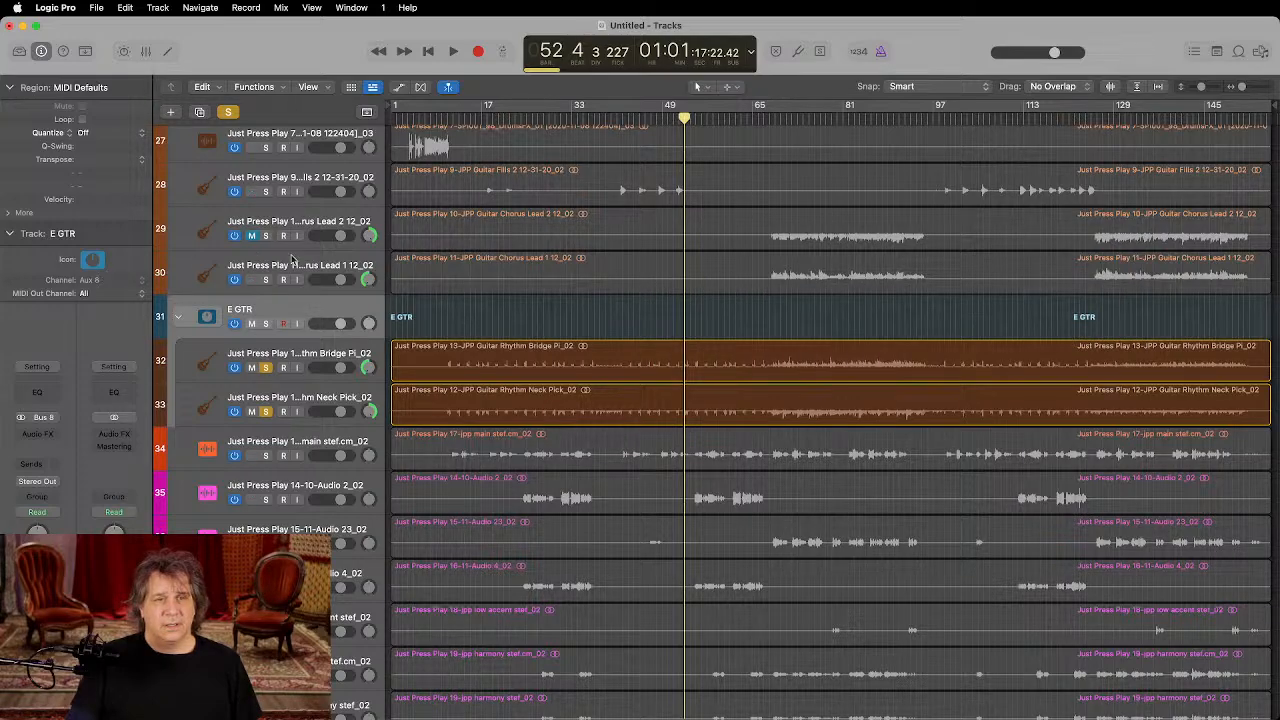
Step: Solo the AC GTR stack and play the song to audition the acoustic guitars
{"action": "scroll", "coordinate": [296, 282], "scroll_direction": "up", "scroll_amount": 3}
{"action": "scroll", "coordinate": [296, 282], "scroll_direction": "up", "scroll_amount": 3}
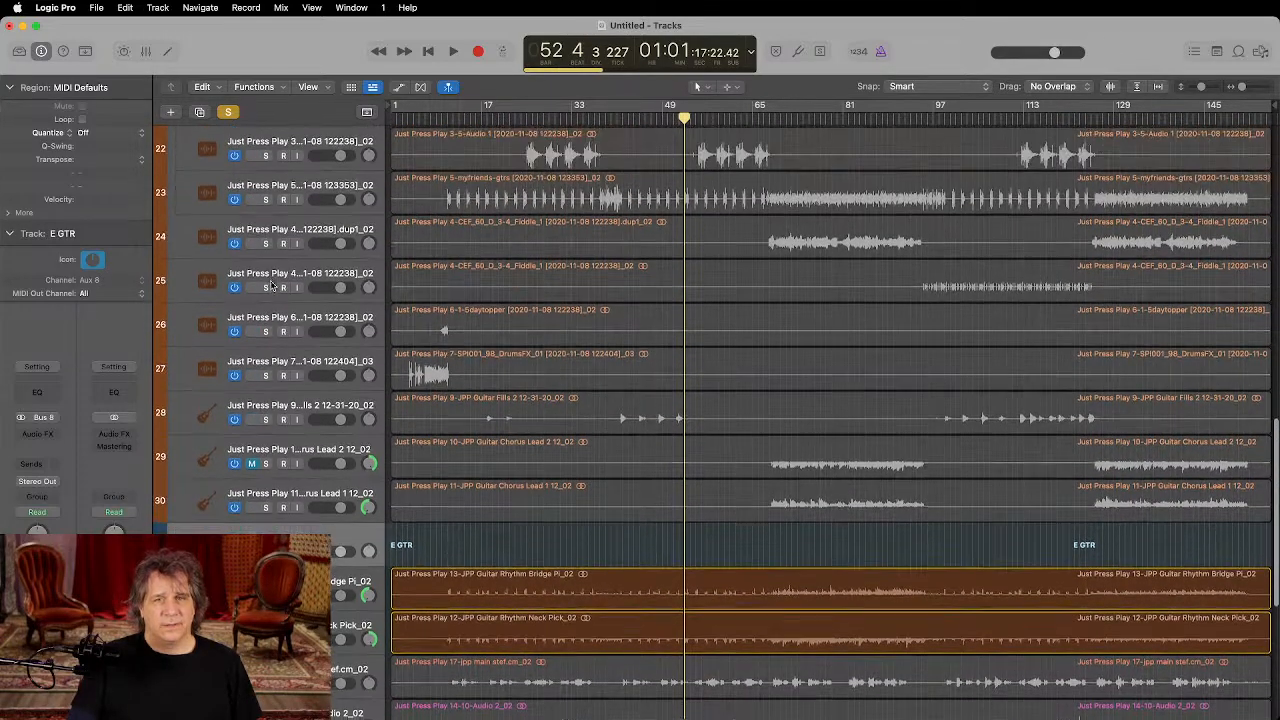
{"action": "scroll", "coordinate": [266, 162], "scroll_direction": "up", "scroll_amount": 1}
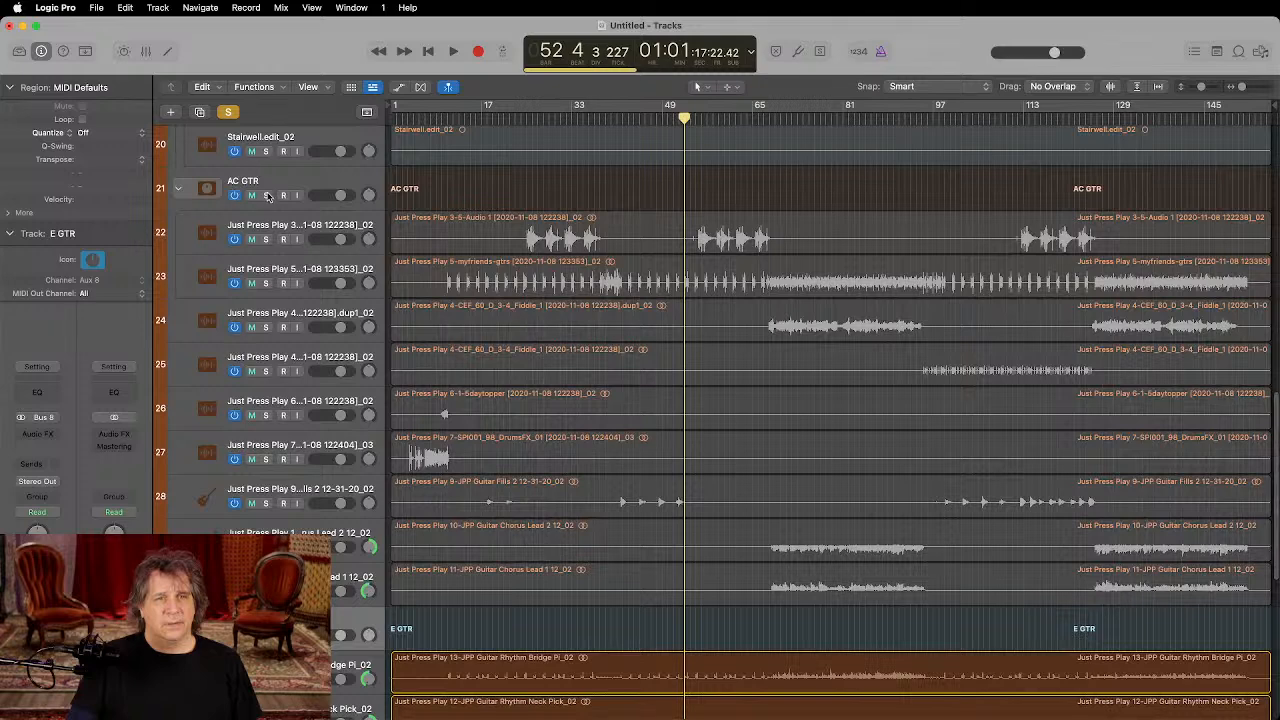
{"action": "left_click", "coordinate": [277, 182]}
{"action": "key", "text": "space"}
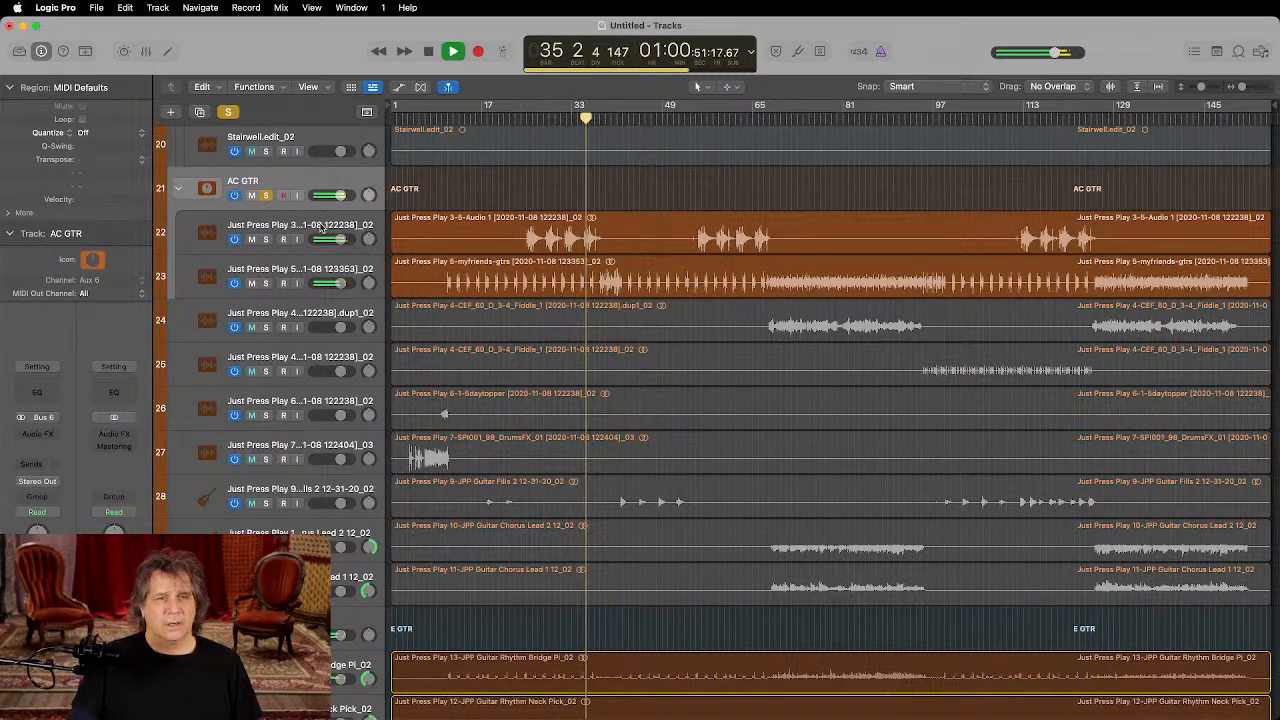
Step: Color the two acoustic guitar tracks inside the AC GTR stack bright yellow
{"action": "left_click", "coordinate": [310, 235]}
{"action": "left_click", "coordinate": [318, 270], "text": "shift"}
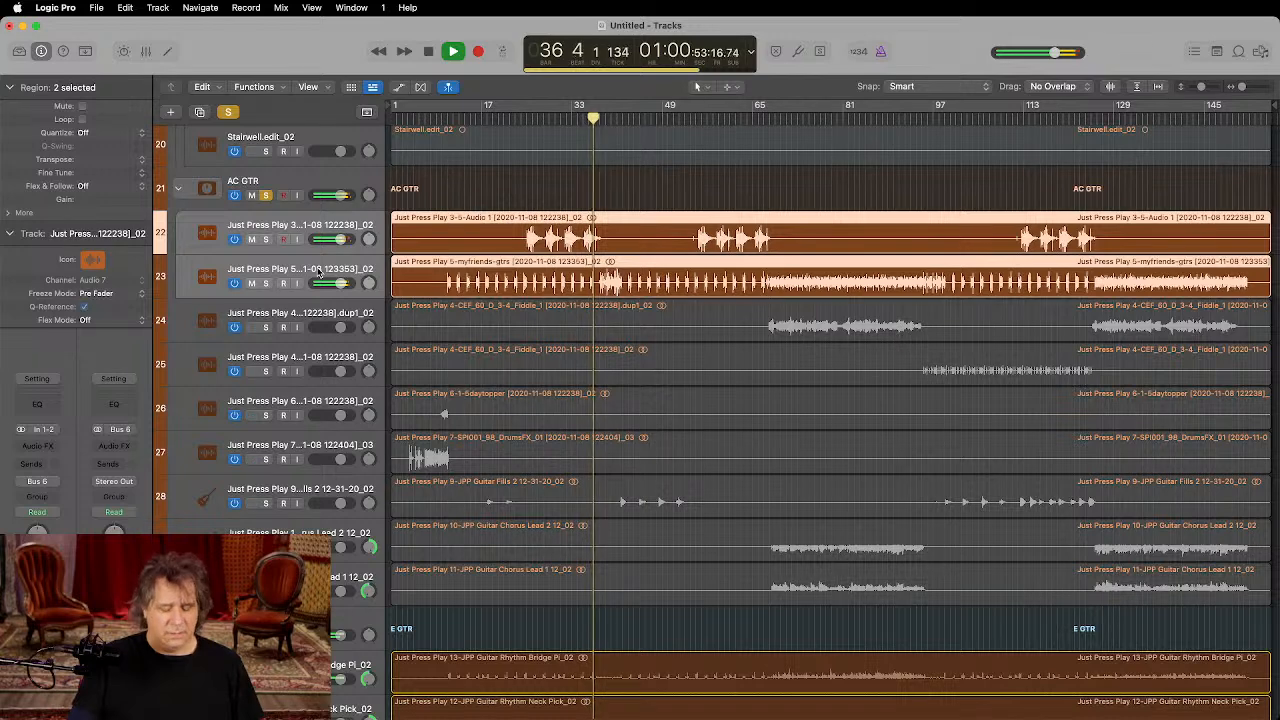
{"action": "key", "text": "alt+c"}
{"action": "left_click", "coordinate": [748, 315]}
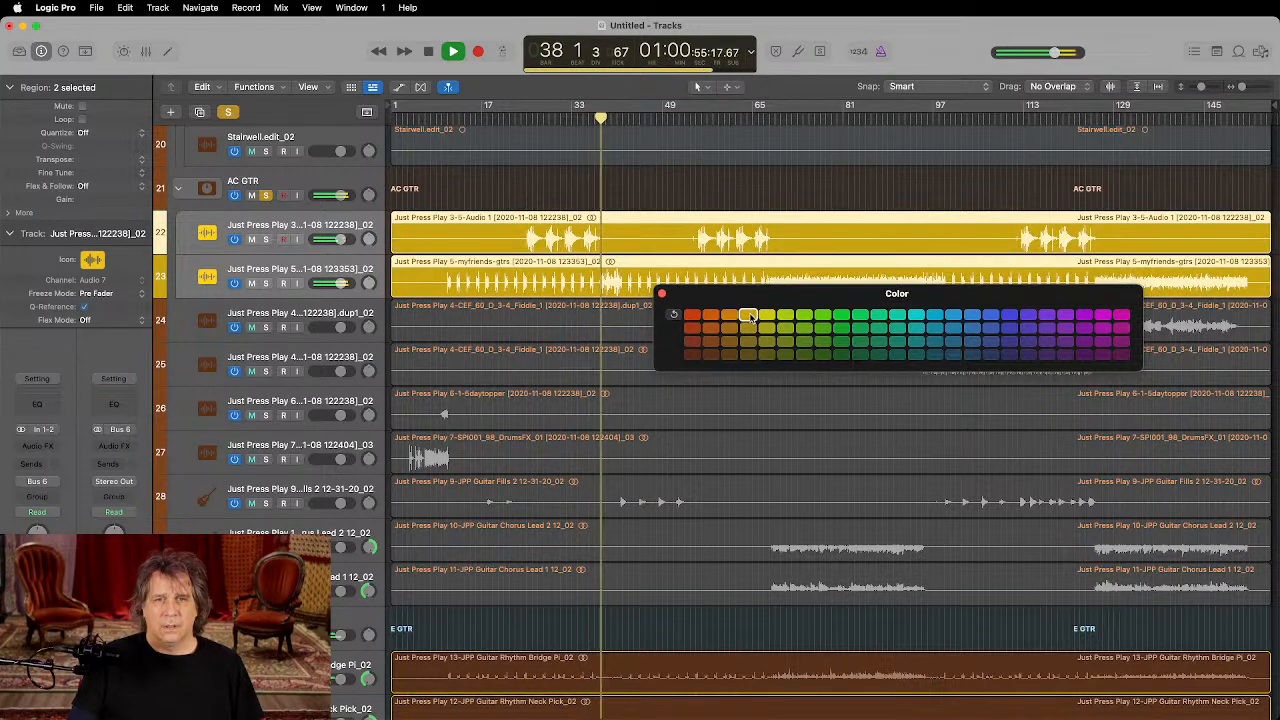
{"action": "left_click", "coordinate": [660, 292]}
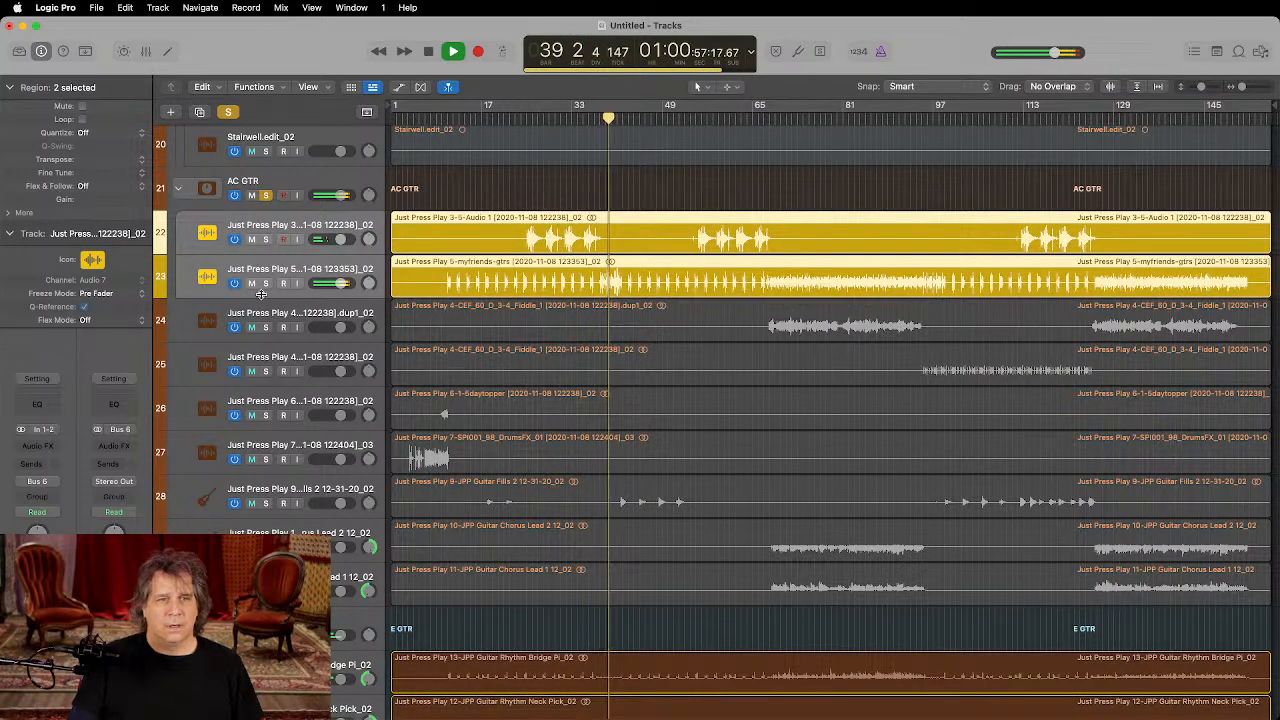
Step: Color the AC GTR stack the same dark teal-blue as E GTR, stop playback and unsolo the stack
{"action": "left_click", "coordinate": [285, 192]}
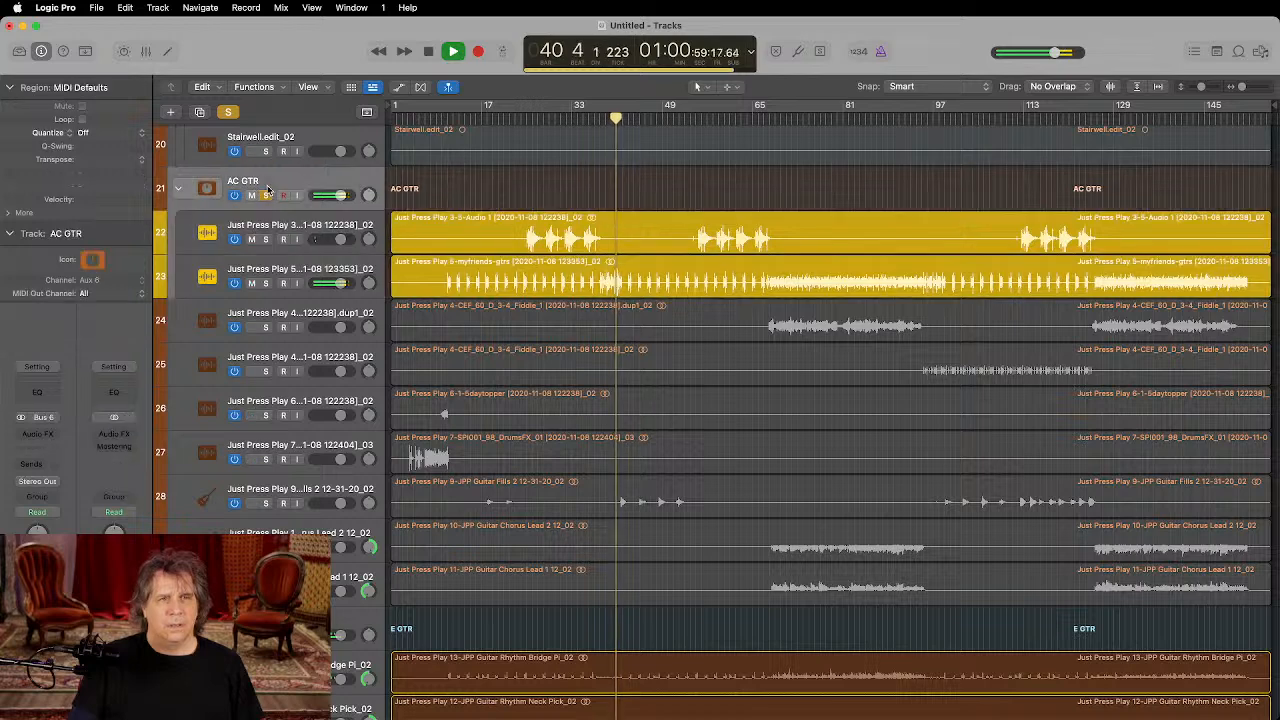
{"action": "key", "text": "alt+c"}
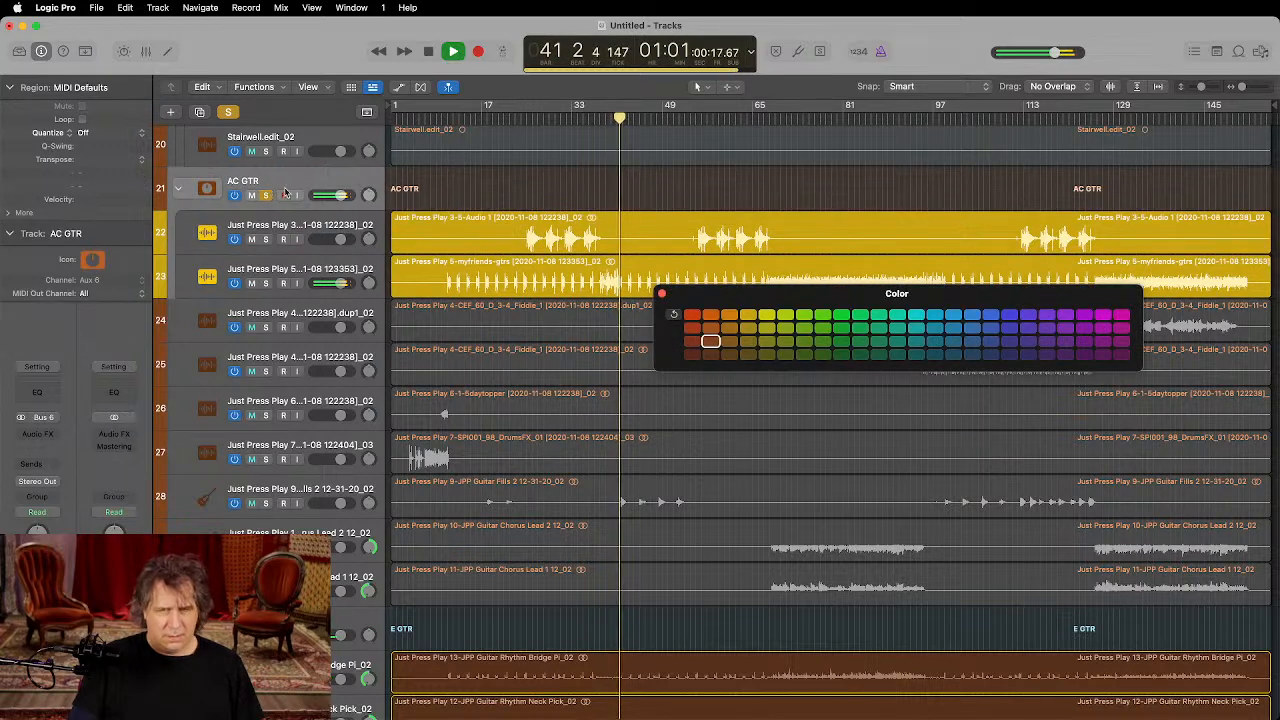
{"action": "left_click", "coordinate": [953, 354]}
{"action": "left_click", "coordinate": [661, 294]}
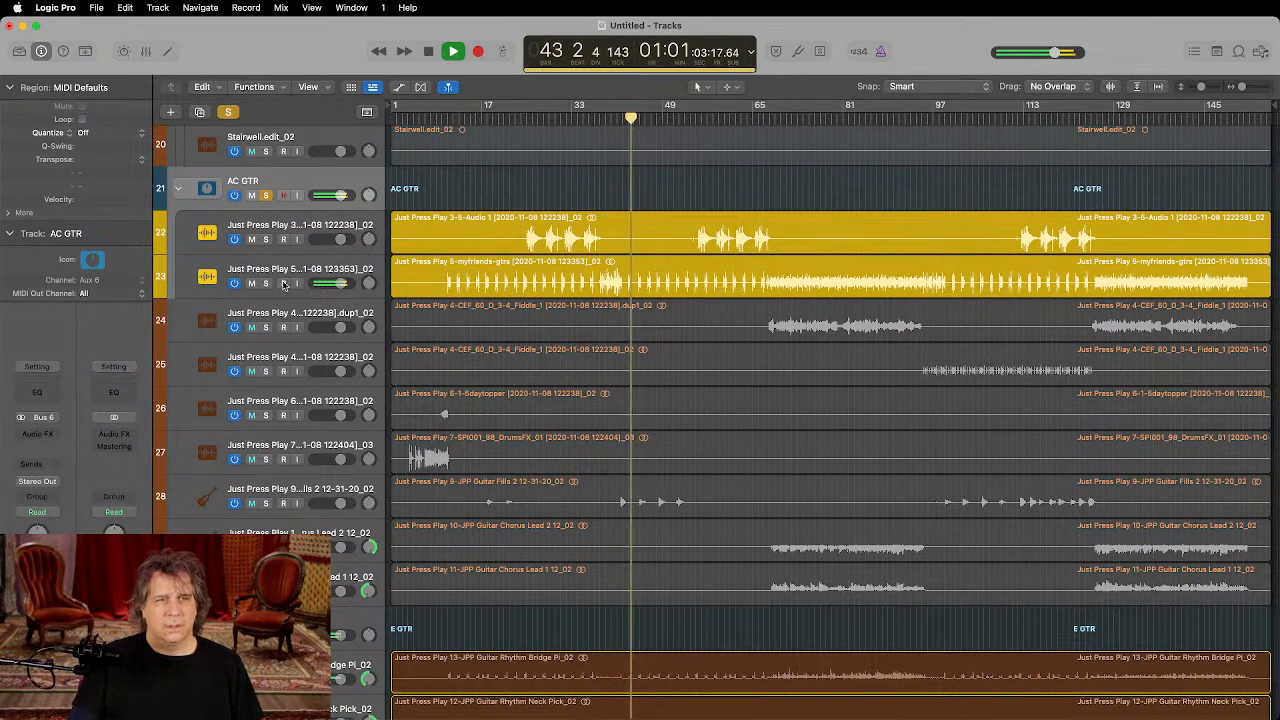
{"action": "key", "text": "space"}
{"action": "left_click", "coordinate": [266, 200]}
Step: Color the Close Room, Hat and Stairwell tracks dark olive green like the OH track, and clear all remaining solos
{"action": "scroll", "coordinate": [267, 203], "scroll_direction": "up", "scroll_amount": 3}
{"action": "key", "text": "super+Up"}
{"action": "key", "text": "super+Up"}
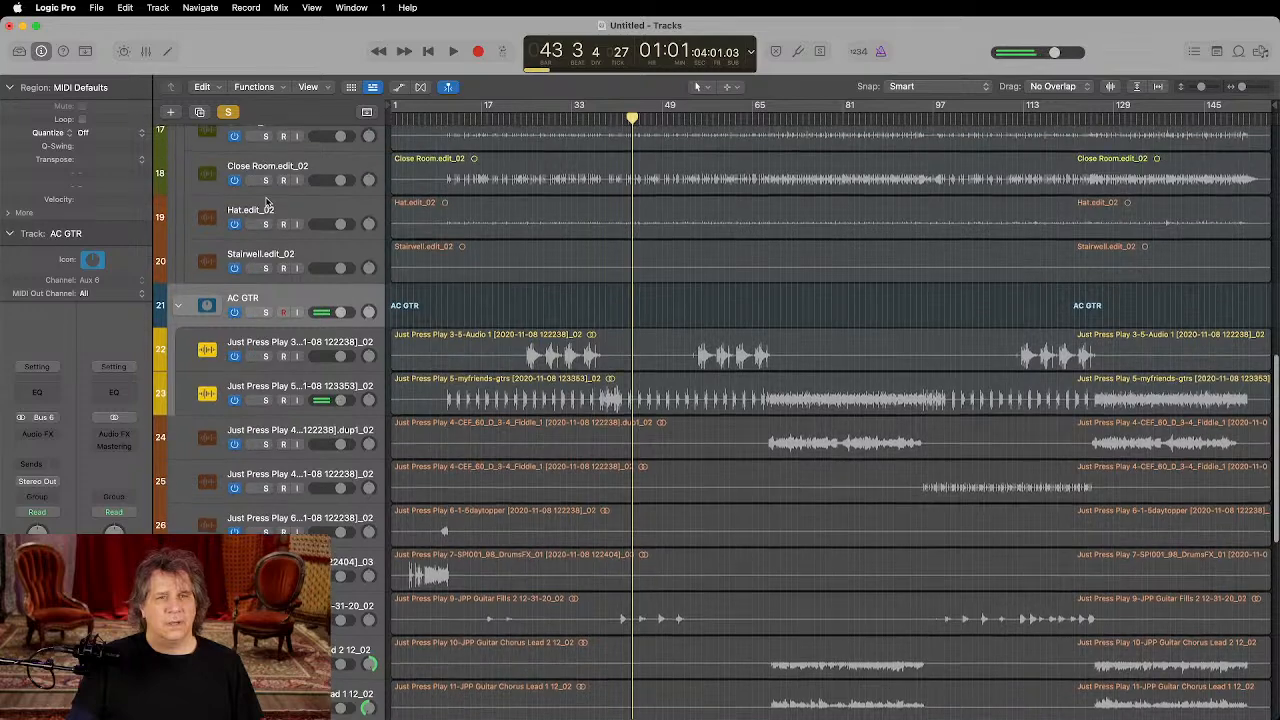
{"action": "scroll", "coordinate": [296, 279], "scroll_direction": "up", "scroll_amount": 2}
{"action": "left_click", "coordinate": [324, 234]}
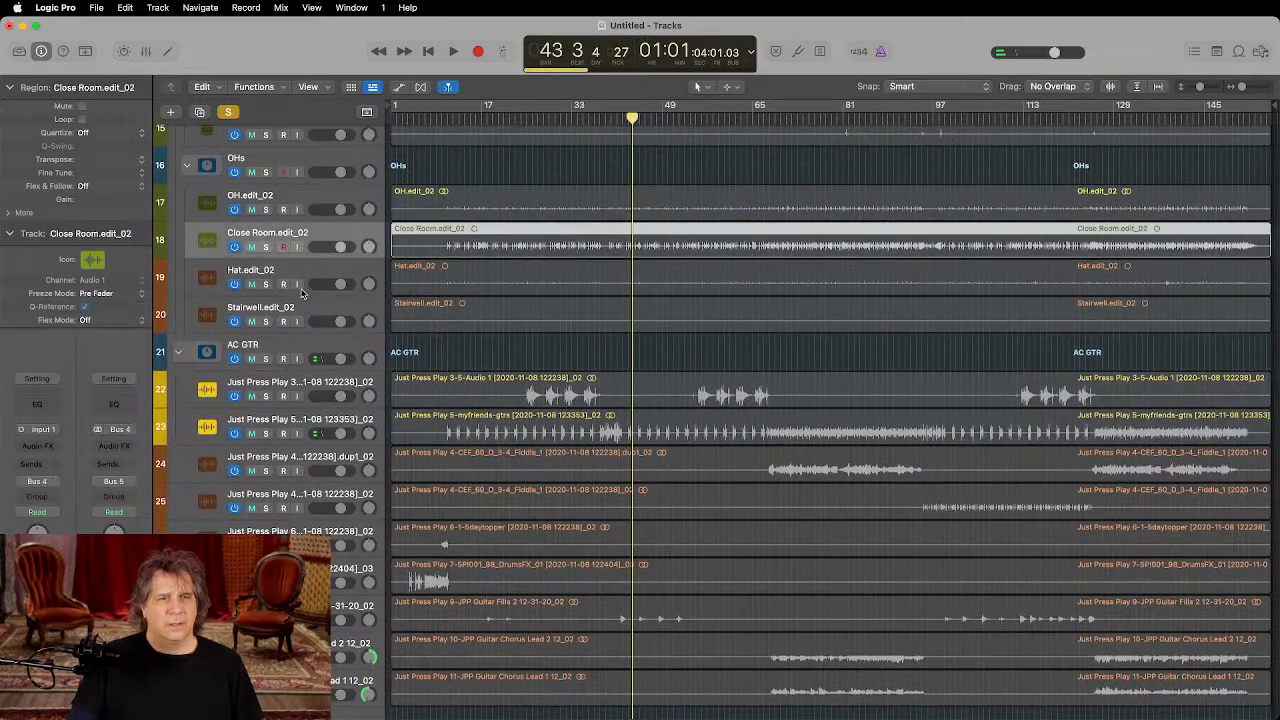
{"action": "left_click", "coordinate": [310, 308], "text": "shift"}
{"action": "key", "text": "alt+c"}
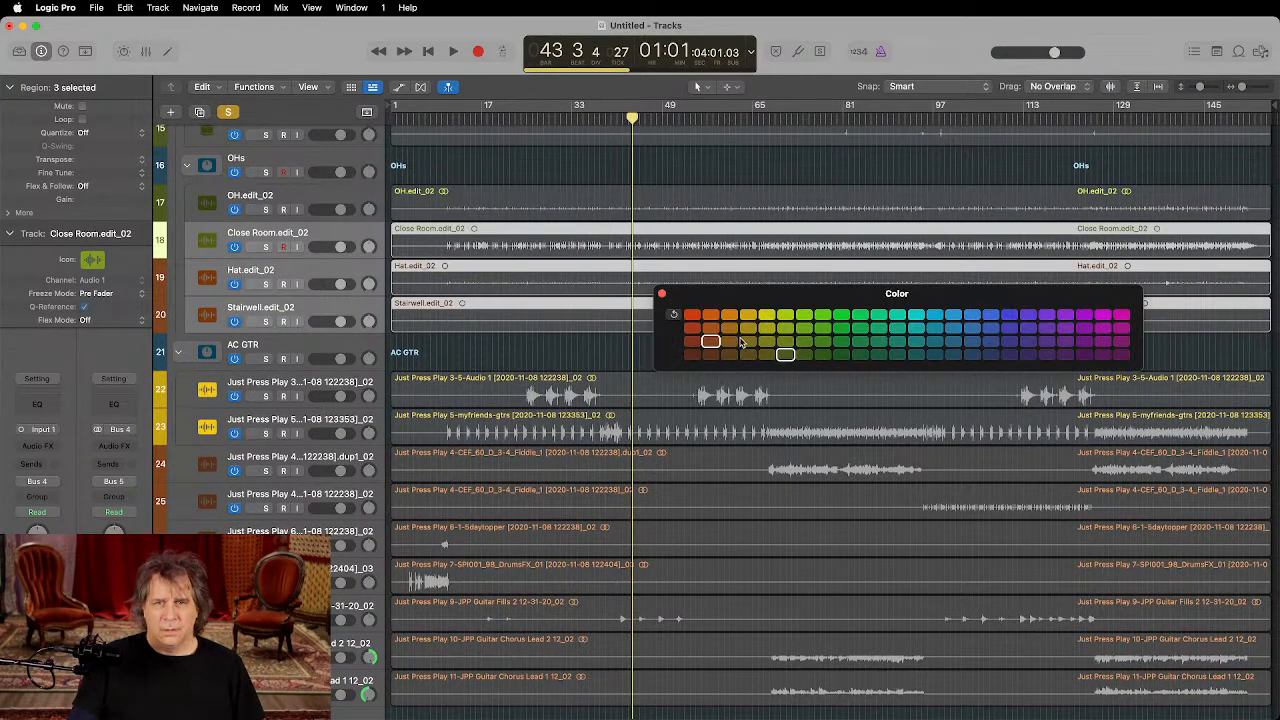
{"action": "left_click", "coordinate": [661, 293]}
{"action": "left_click", "coordinate": [228, 111]}
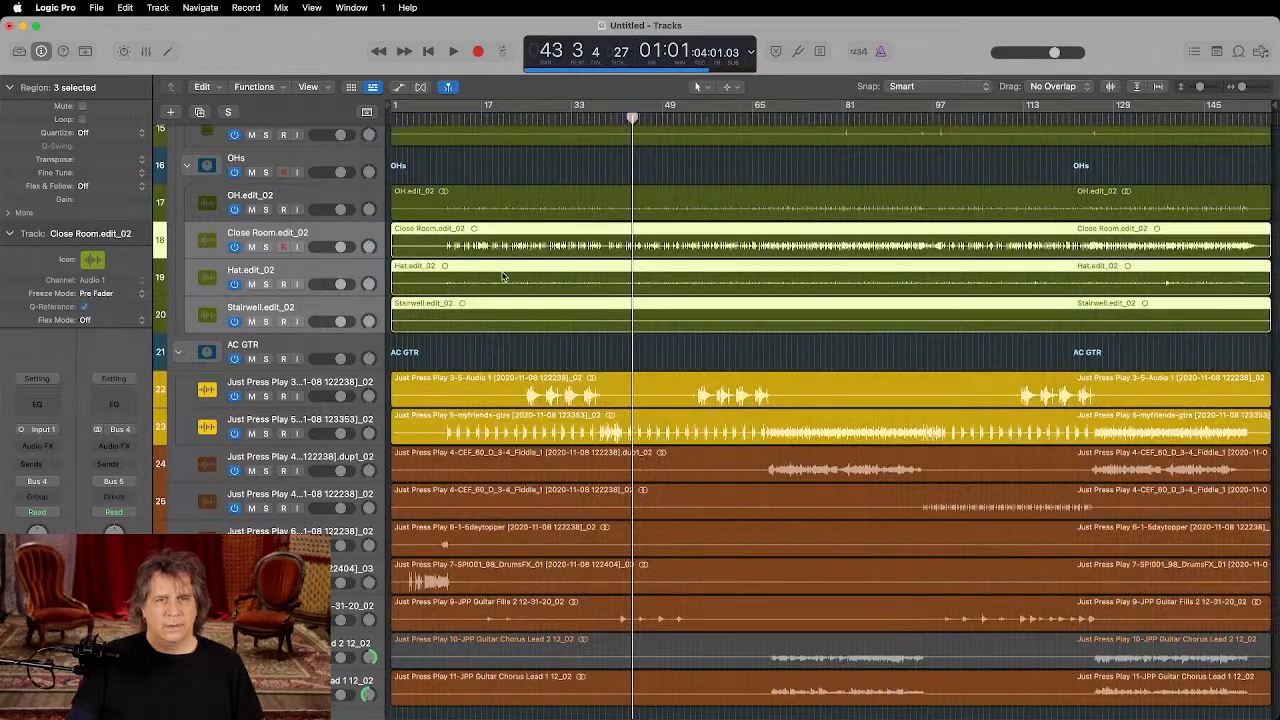
Step: Solo the two Fiddle tracks below the AC GTR stack and audition them from around bars 70 and 99
{"action": "scroll", "coordinate": [503, 275], "scroll_direction": "down", "scroll_amount": 3}
{"action": "scroll", "coordinate": [503, 275], "scroll_direction": "down", "scroll_amount": 1}
{"action": "left_click", "coordinate": [325, 316]}
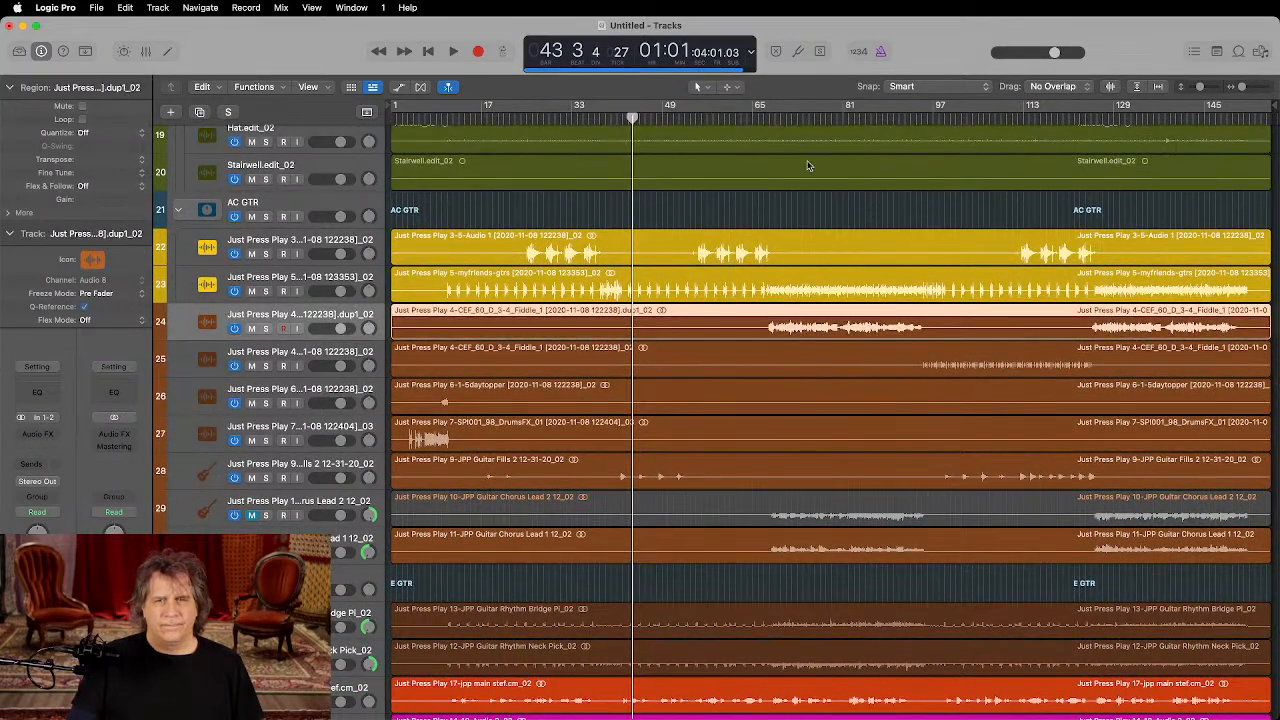
{"action": "left_click", "coordinate": [786, 122]}
{"action": "key", "text": "space"}
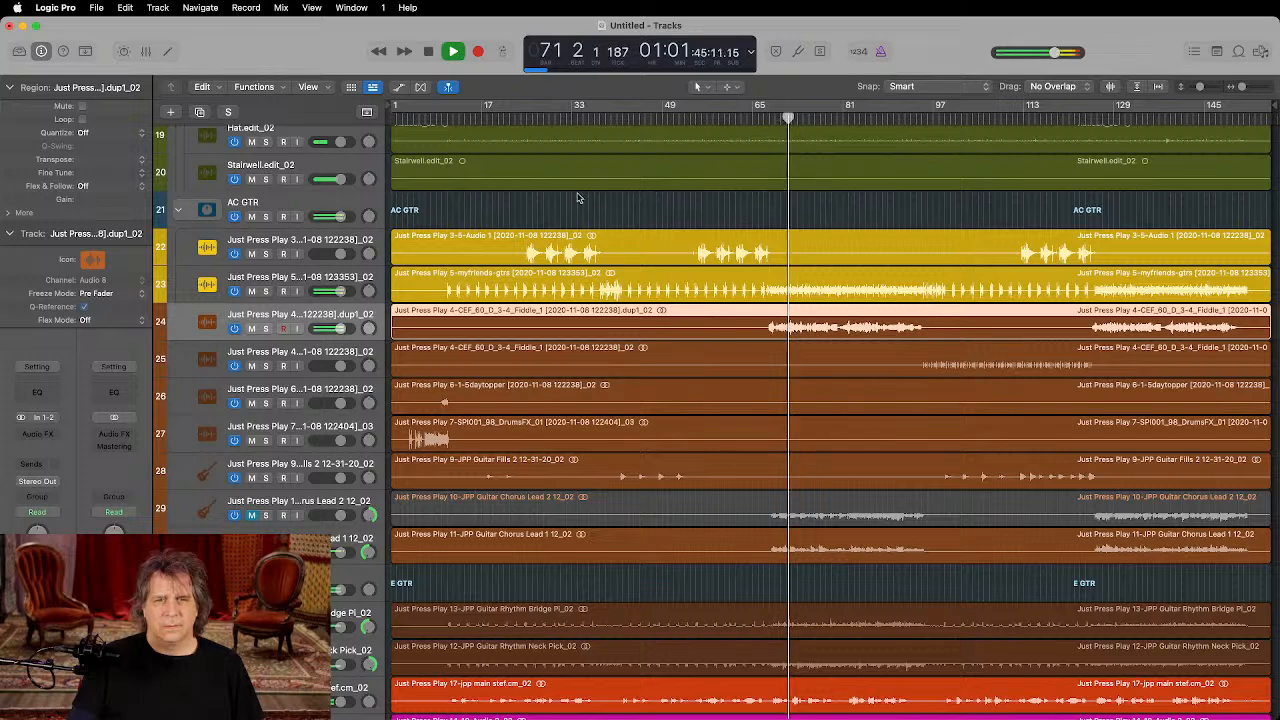
{"action": "left_click", "coordinate": [265, 328]}
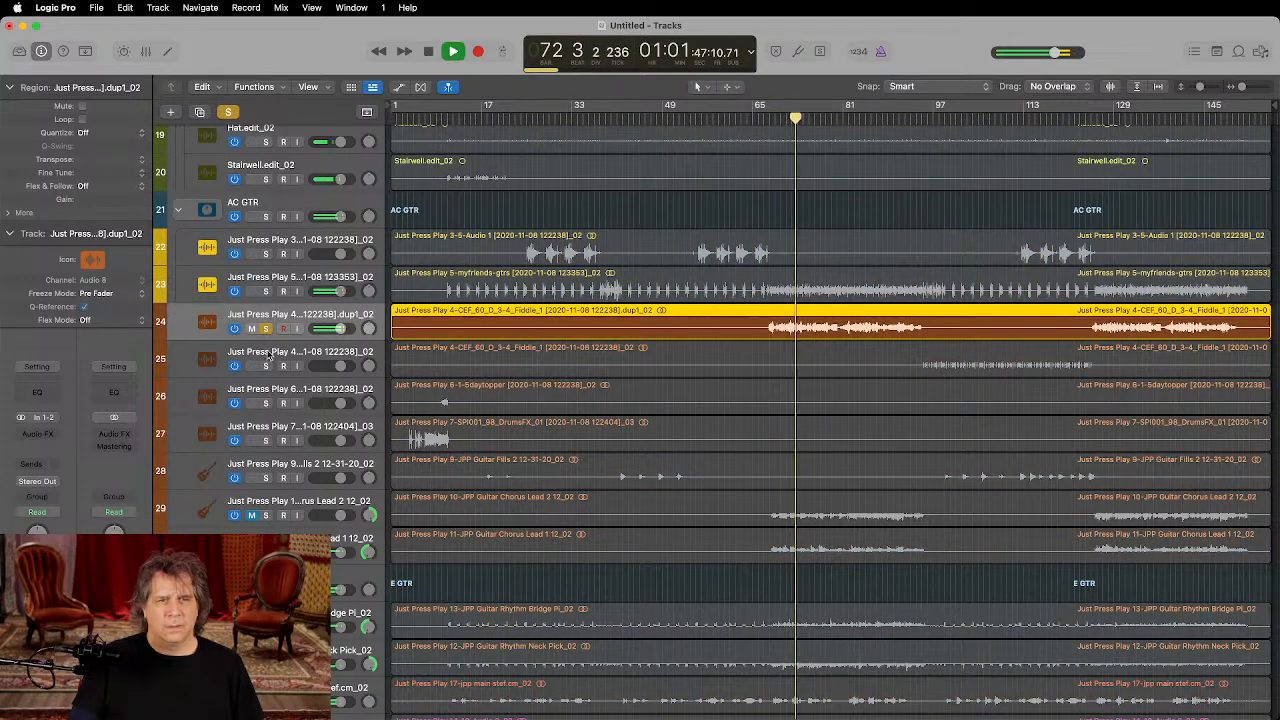
{"action": "left_click", "coordinate": [265, 365]}
{"action": "left_click", "coordinate": [951, 121]}
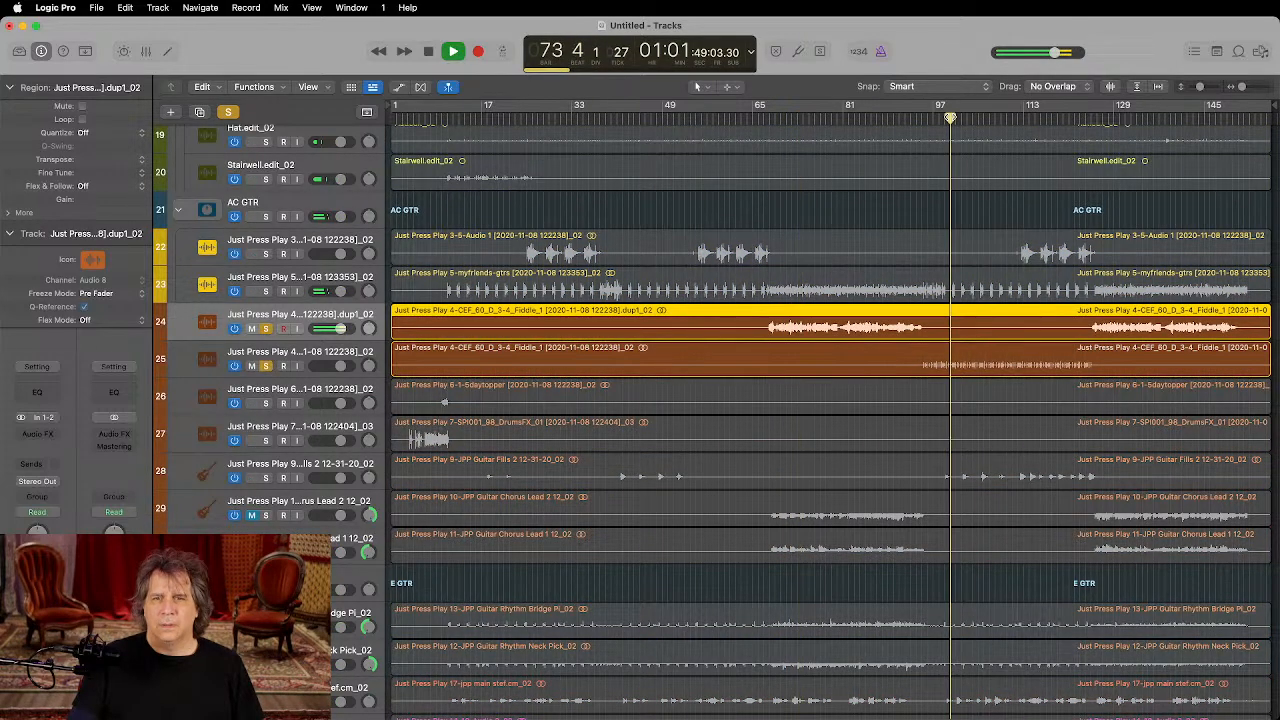
{"action": "key", "text": "space"}
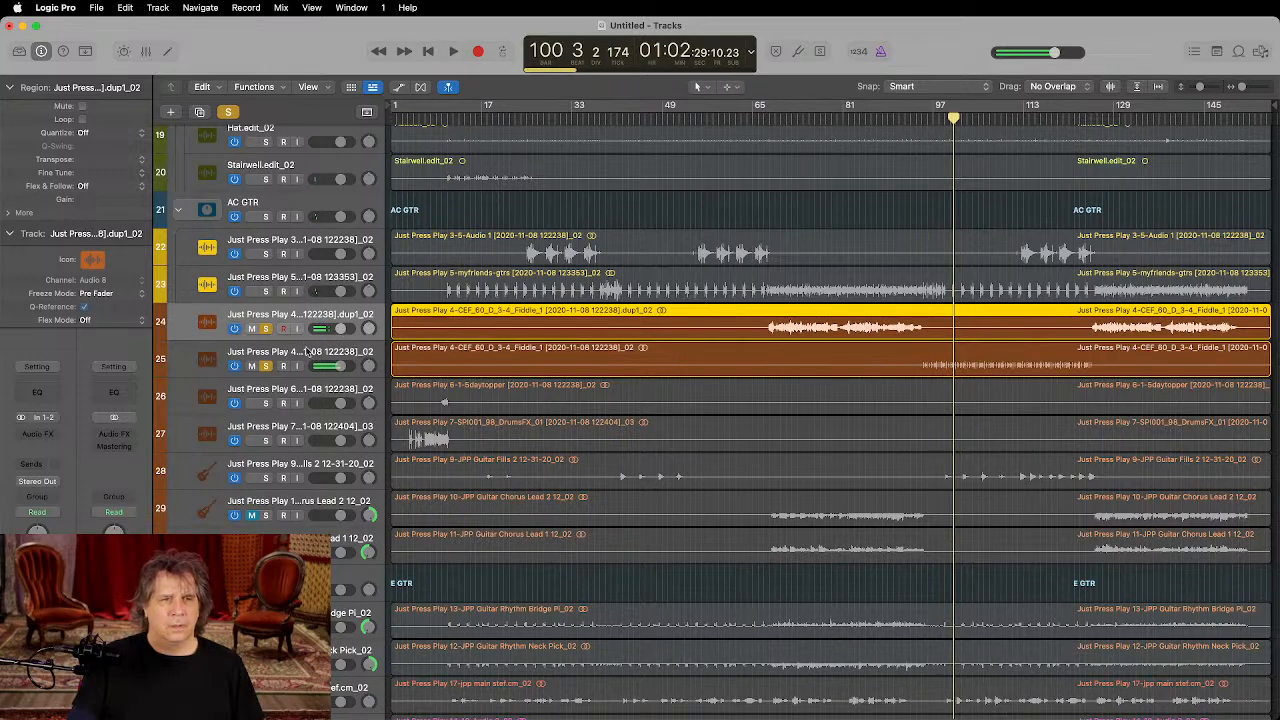
Step: Group the two Fiddle tracks into a summing stack and name it FIDDLE
{"action": "left_click", "coordinate": [307, 357], "text": "shift"}
{"action": "key", "text": "super+shift+d"}
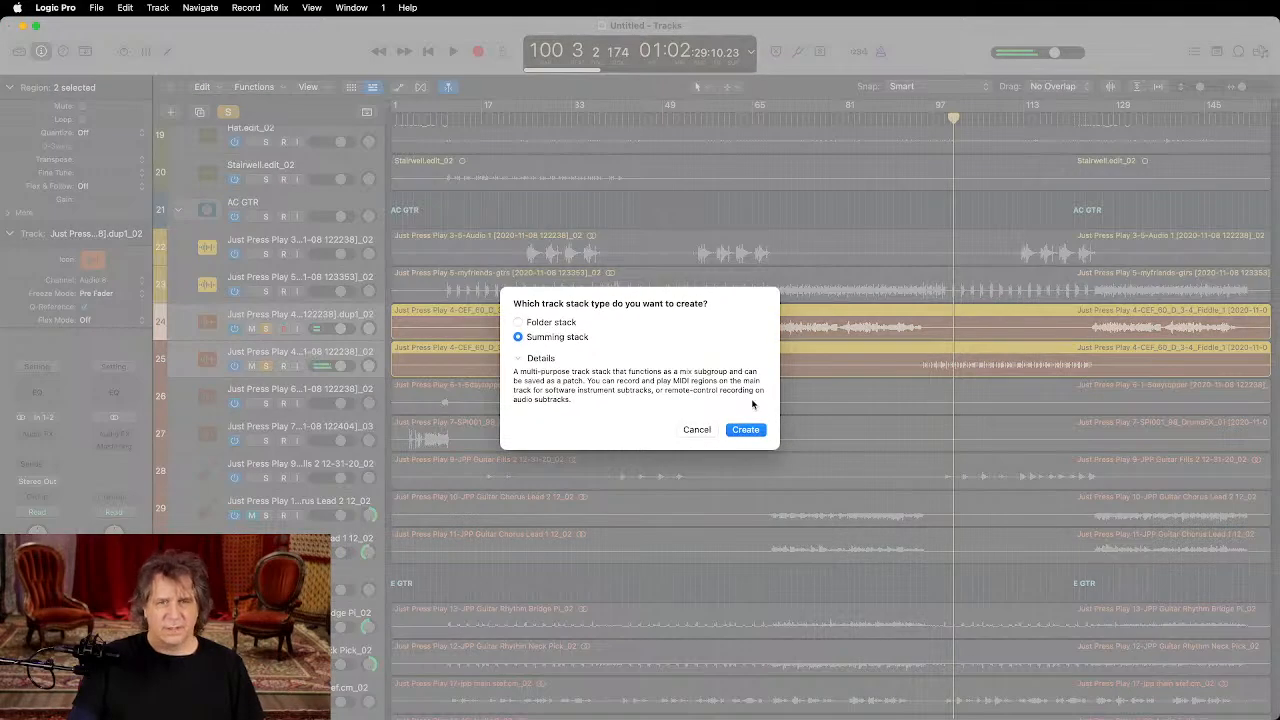
{"action": "left_click", "coordinate": [745, 429]}
{"action": "double_click", "coordinate": [244, 314]}
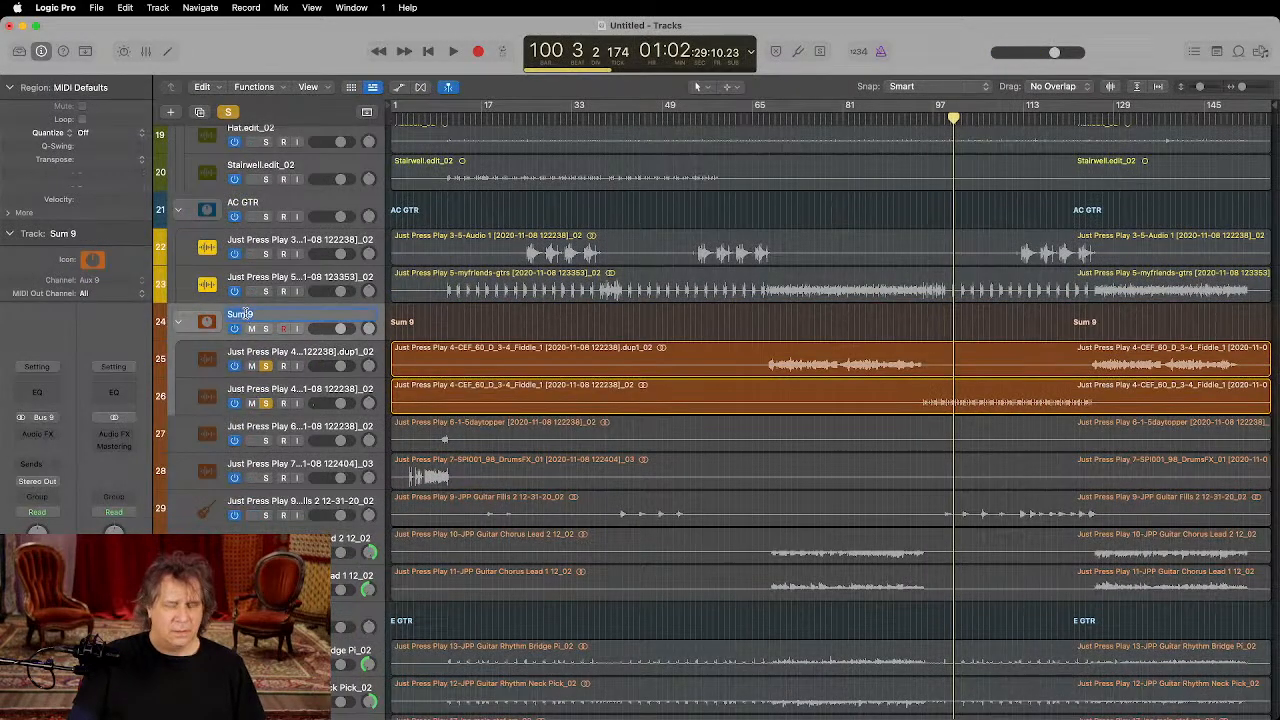
{"action": "type", "text": "FIDDLE"}
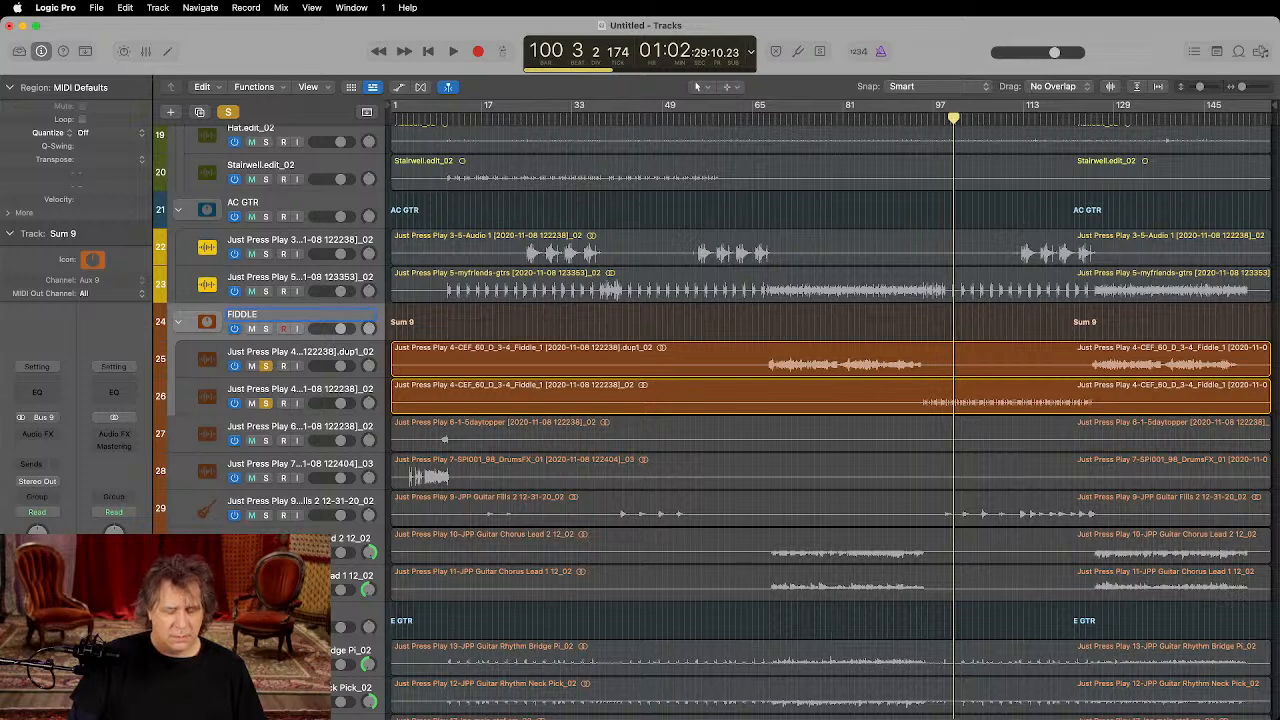
{"action": "key", "text": "Return"}
Step: Color the FIDDLE stack the same dark teal-blue as the other stacks
{"action": "key", "text": "alt+c"}
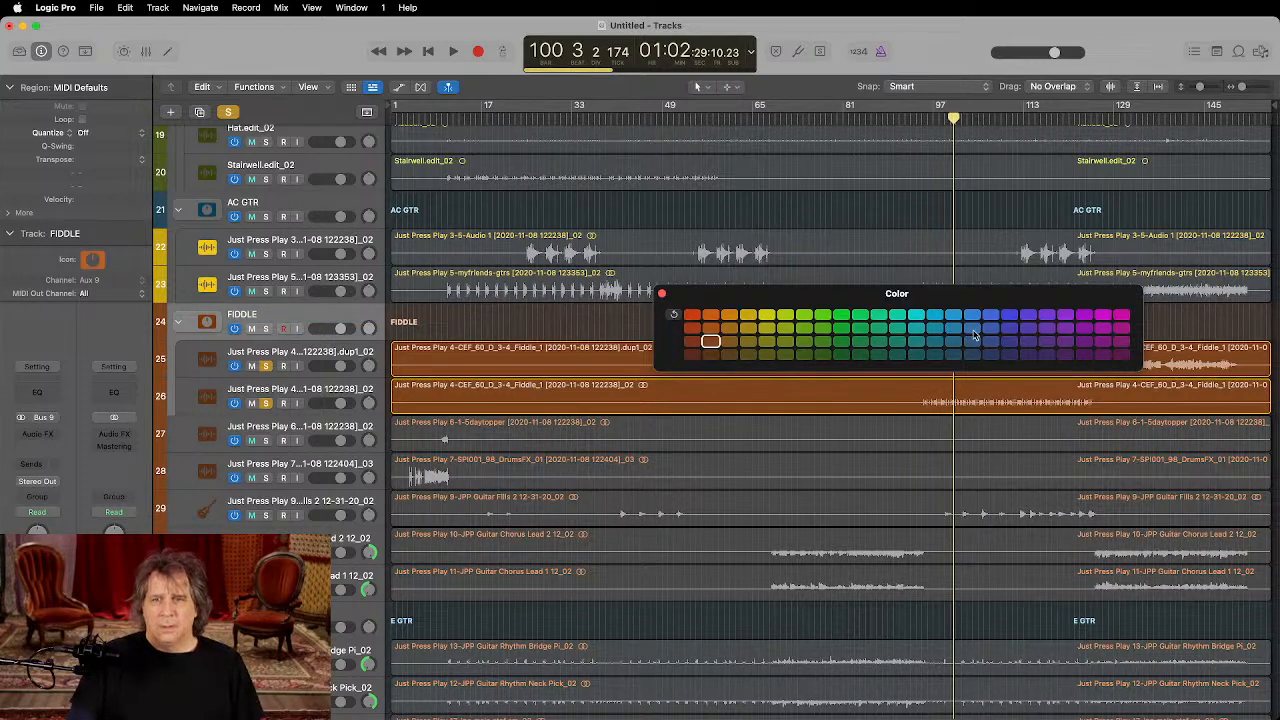
{"action": "left_click", "coordinate": [935, 355]}
{"action": "left_click", "coordinate": [953, 354]}
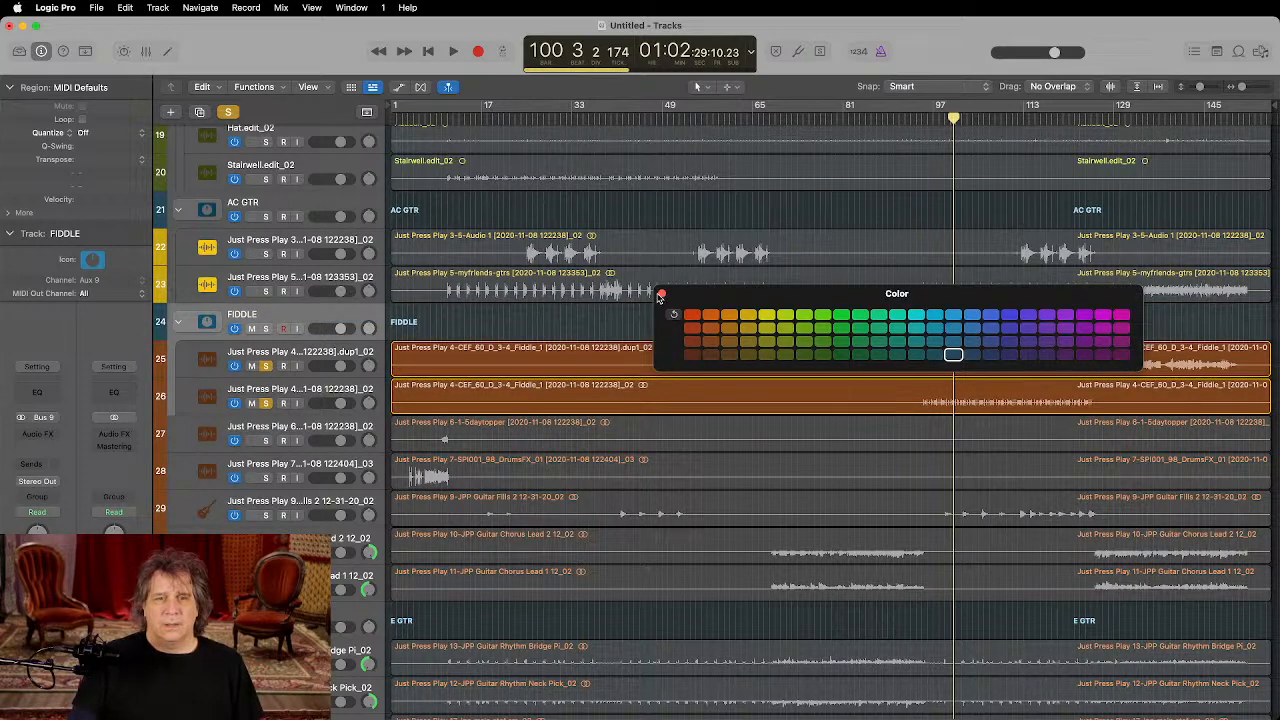
{"action": "left_click", "coordinate": [661, 295]}
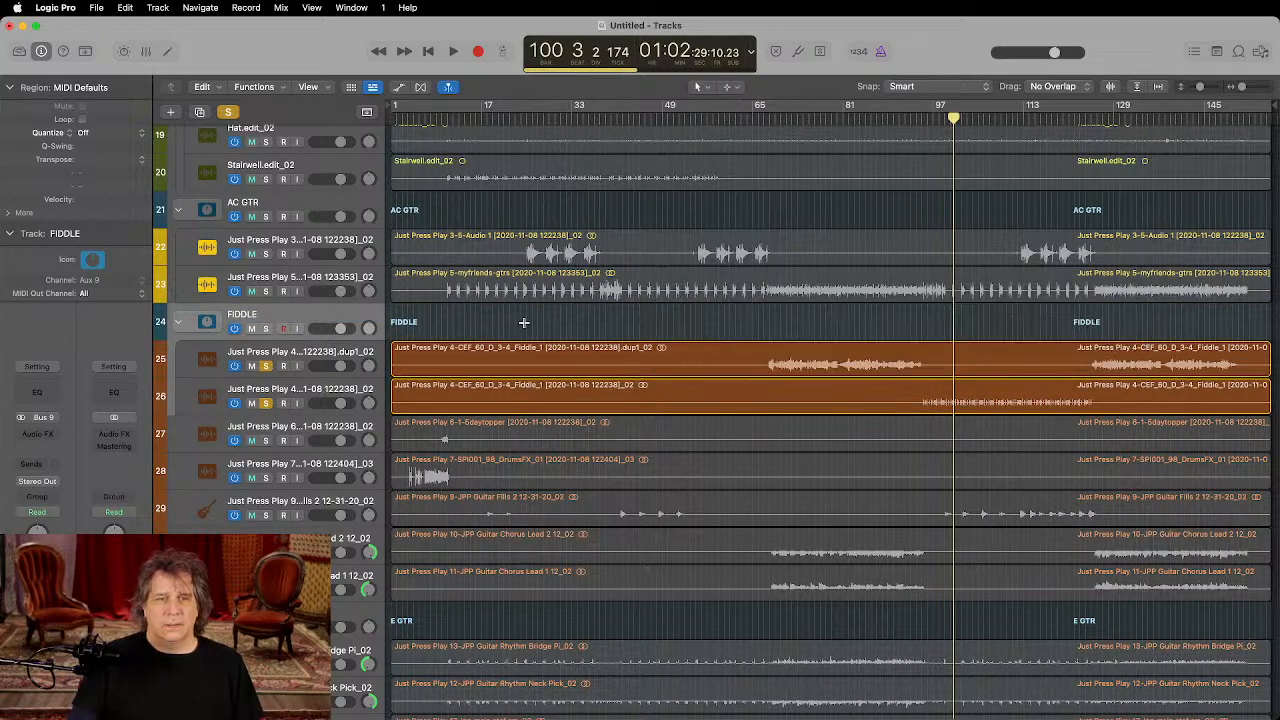
Step: Solo only the 6-1-5daytopper track, audition it from bar 10, and release the solo
{"action": "left_click", "coordinate": [266, 440]}
{"action": "left_click", "coordinate": [265, 404], "text": "alt"}
{"action": "left_click", "coordinate": [266, 440]}
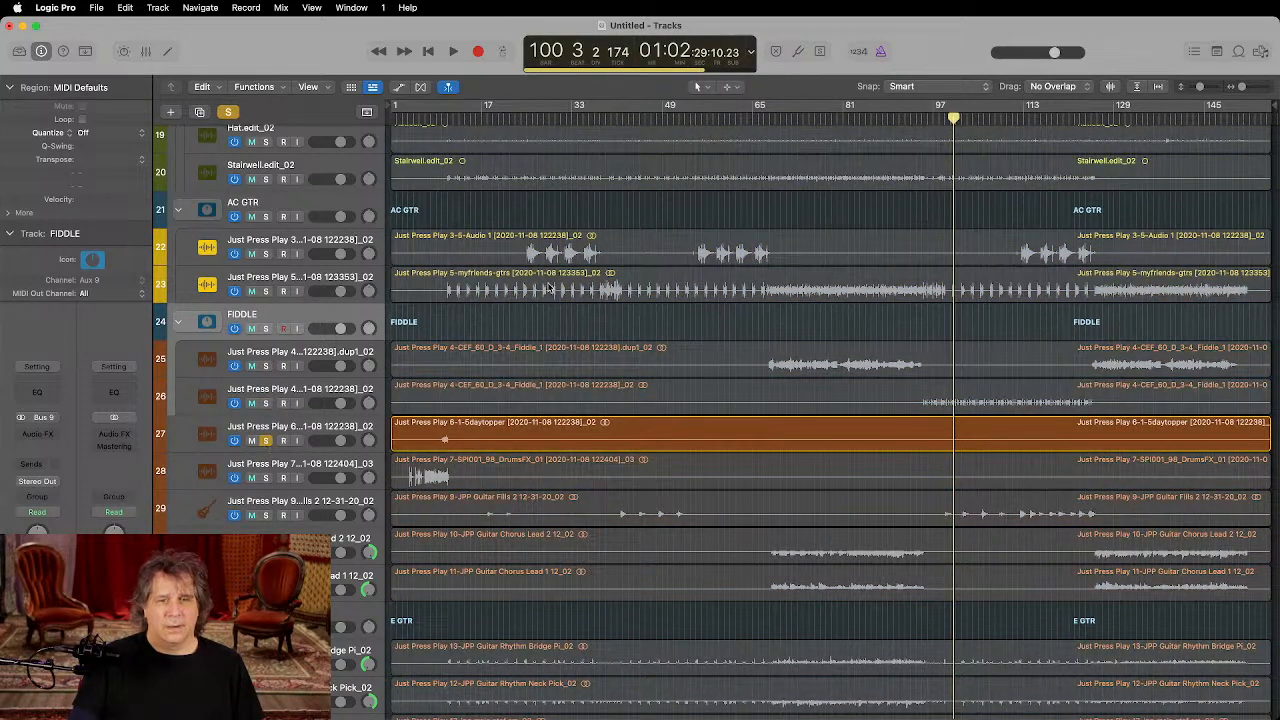
{"action": "left_click_drag", "start_coordinate": [454, 118], "coordinate": [442, 118]}
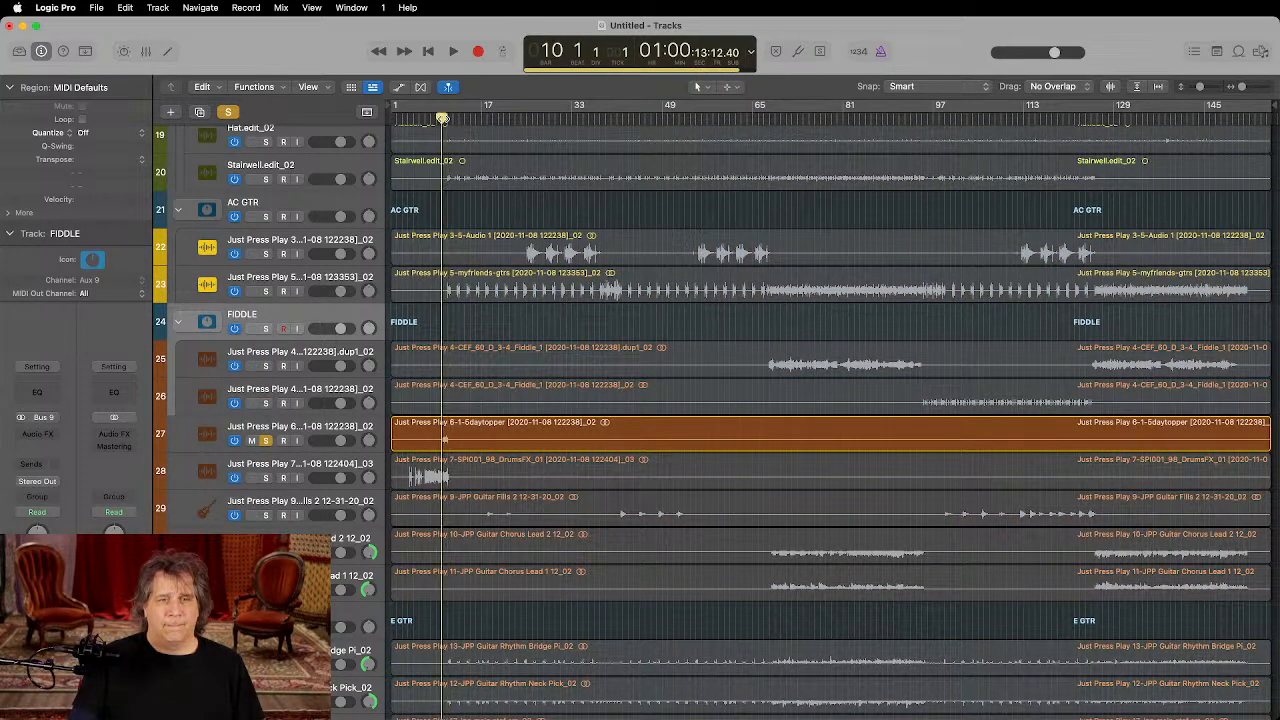
{"action": "key", "text": "space"}
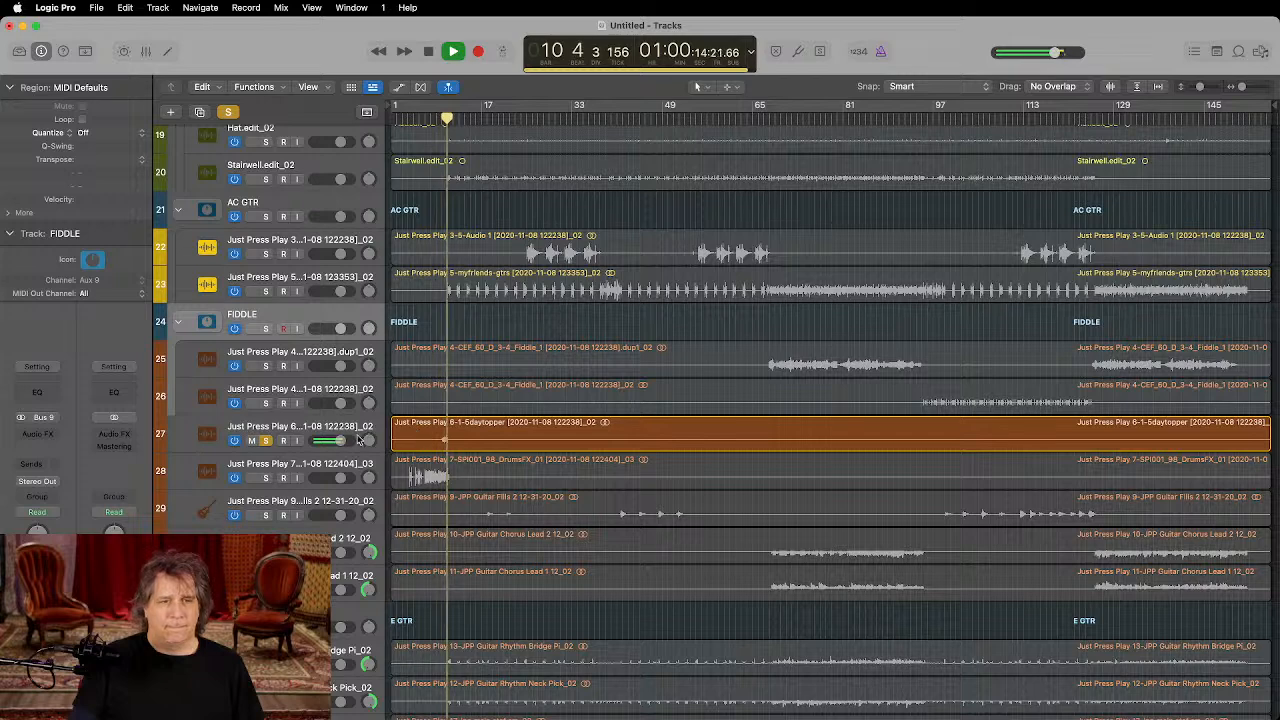
{"action": "left_click", "coordinate": [266, 441]}
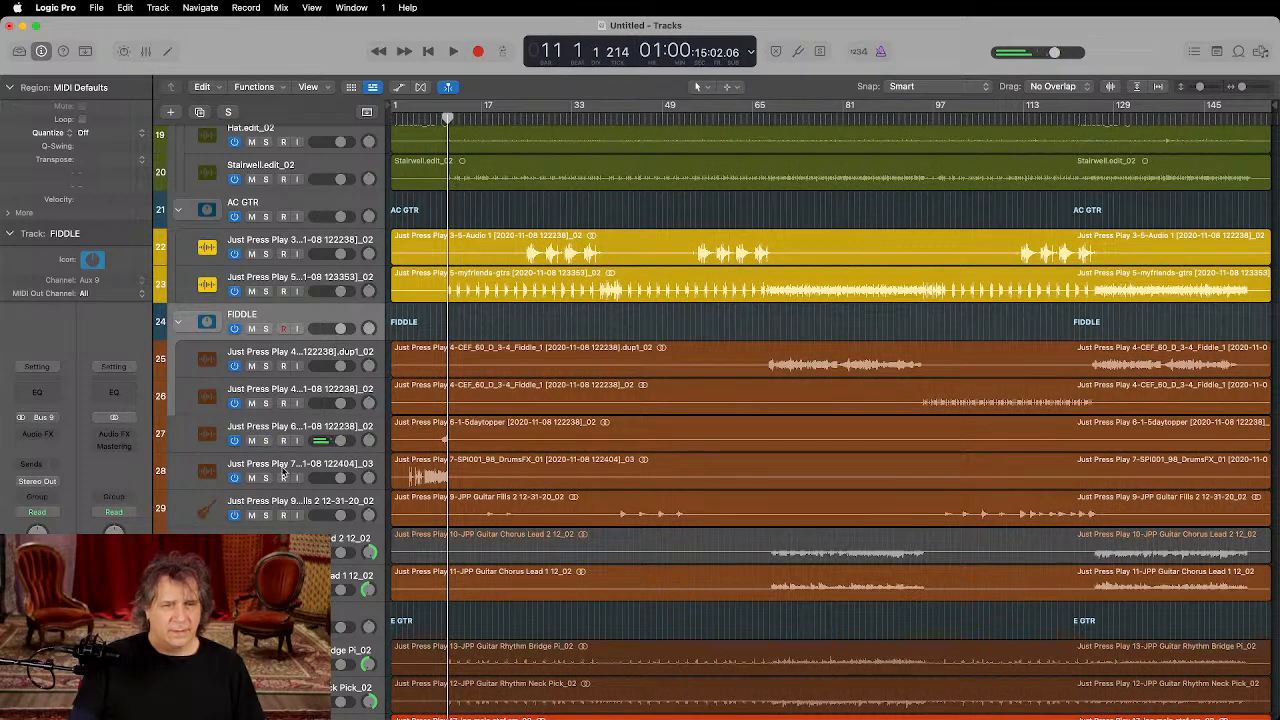
Step: Color the 6-1-5daytopper and 7-SPI001_98_DrumsFX_01 tracks bright orange
{"action": "left_click", "coordinate": [285, 463]}
{"action": "left_click", "coordinate": [330, 440]}
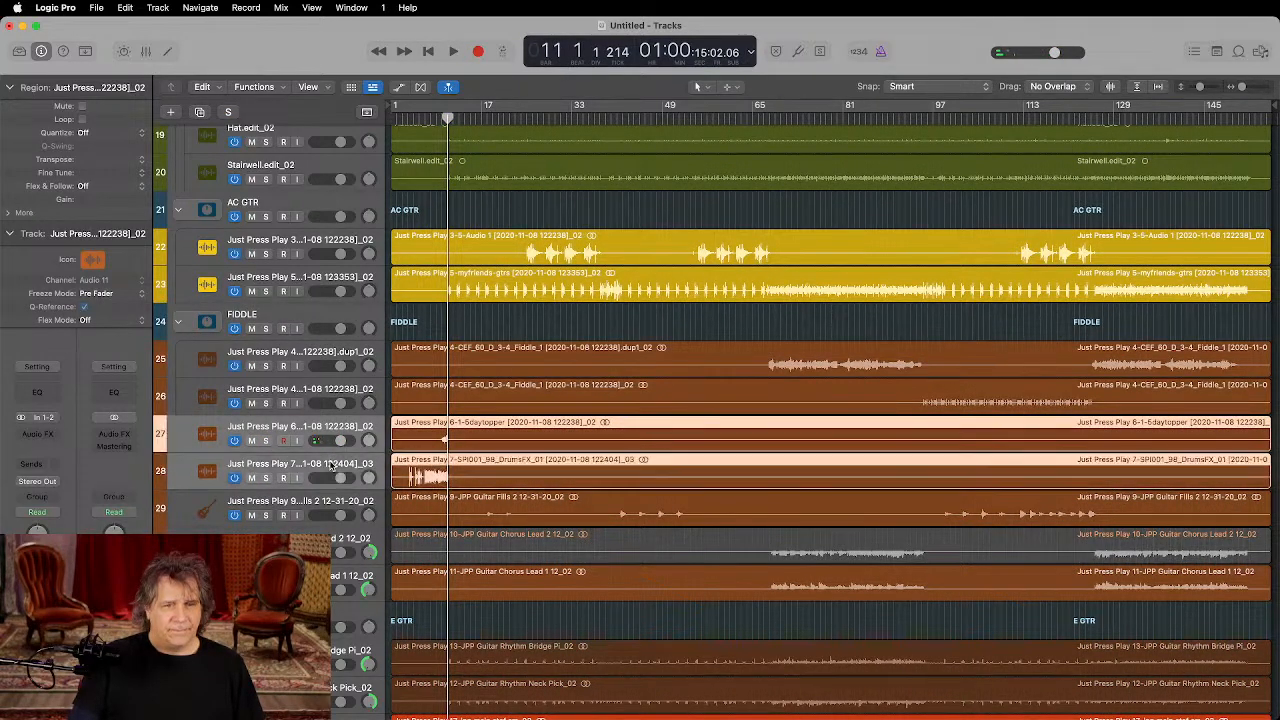
{"action": "left_click", "coordinate": [333, 465], "text": "shift"}
{"action": "key", "text": "alt+c"}
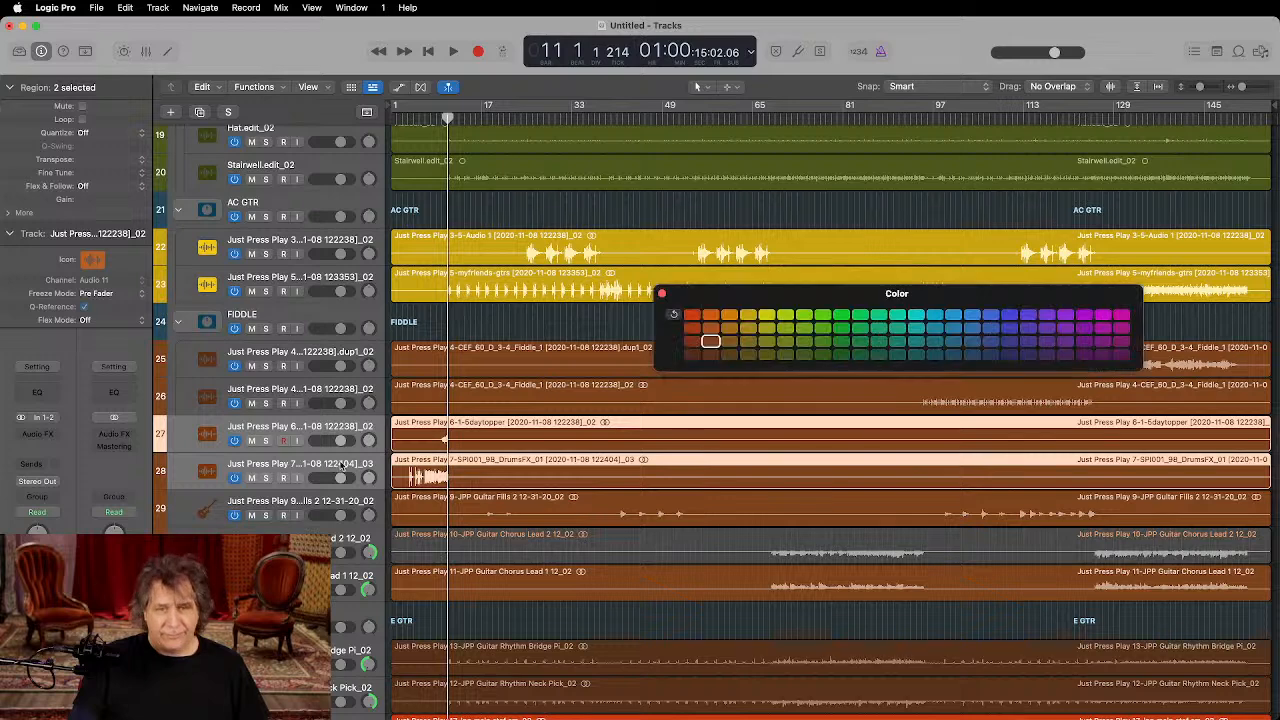
{"action": "left_click", "coordinate": [730, 316]}
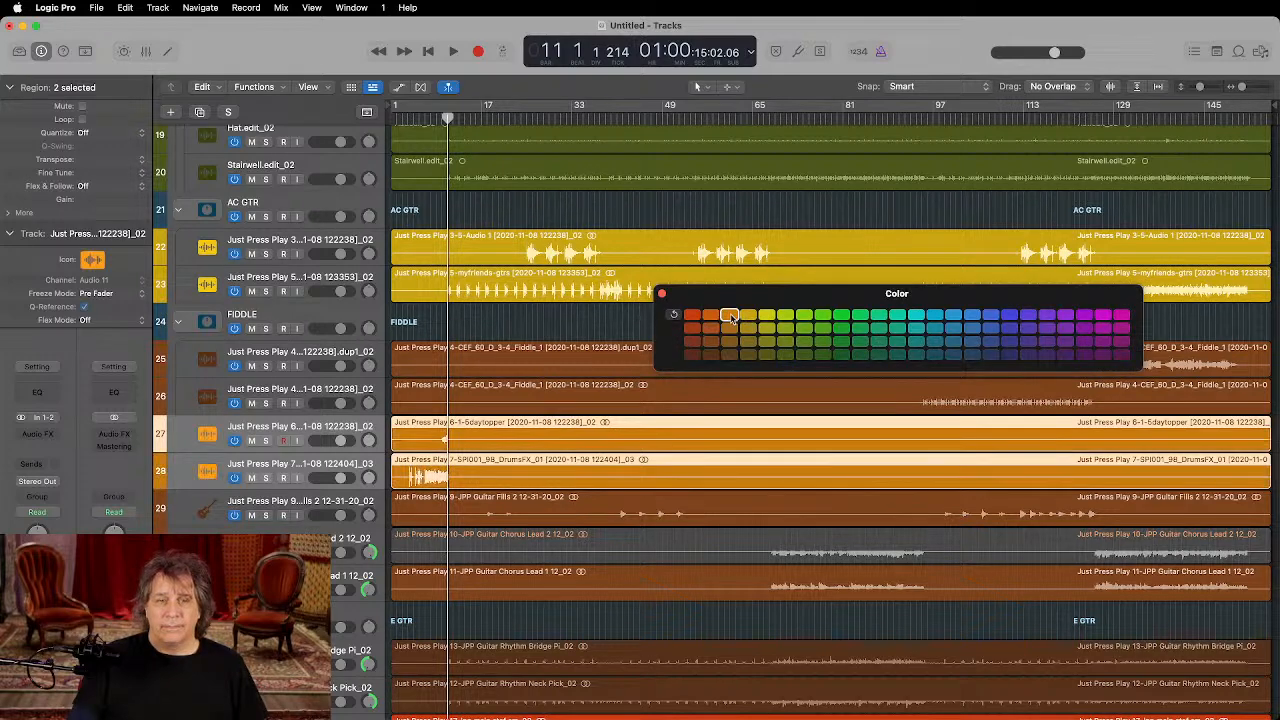
Step: Solo the 9-JPP Guitar Fills 2 track and audition it from bar 18
{"action": "left_click", "coordinate": [662, 295]}
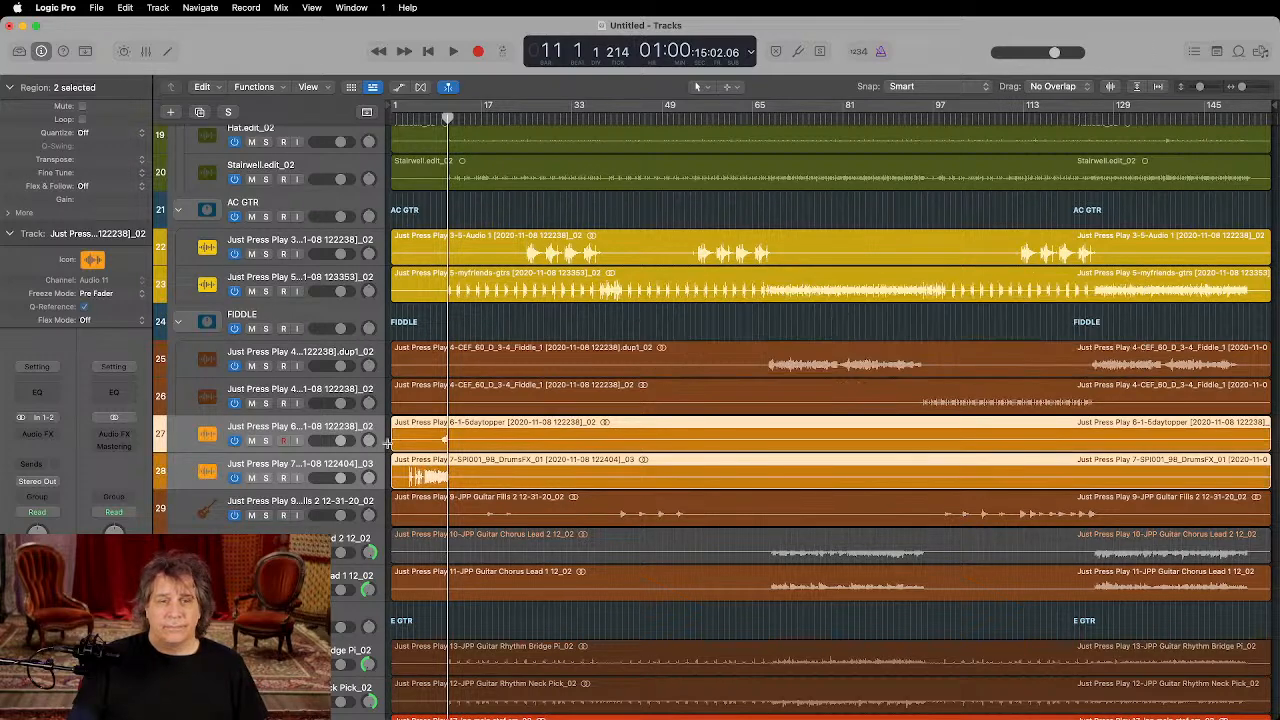
{"action": "left_click", "coordinate": [266, 515]}
{"action": "left_click_drag", "start_coordinate": [500, 118], "coordinate": [487, 118]}
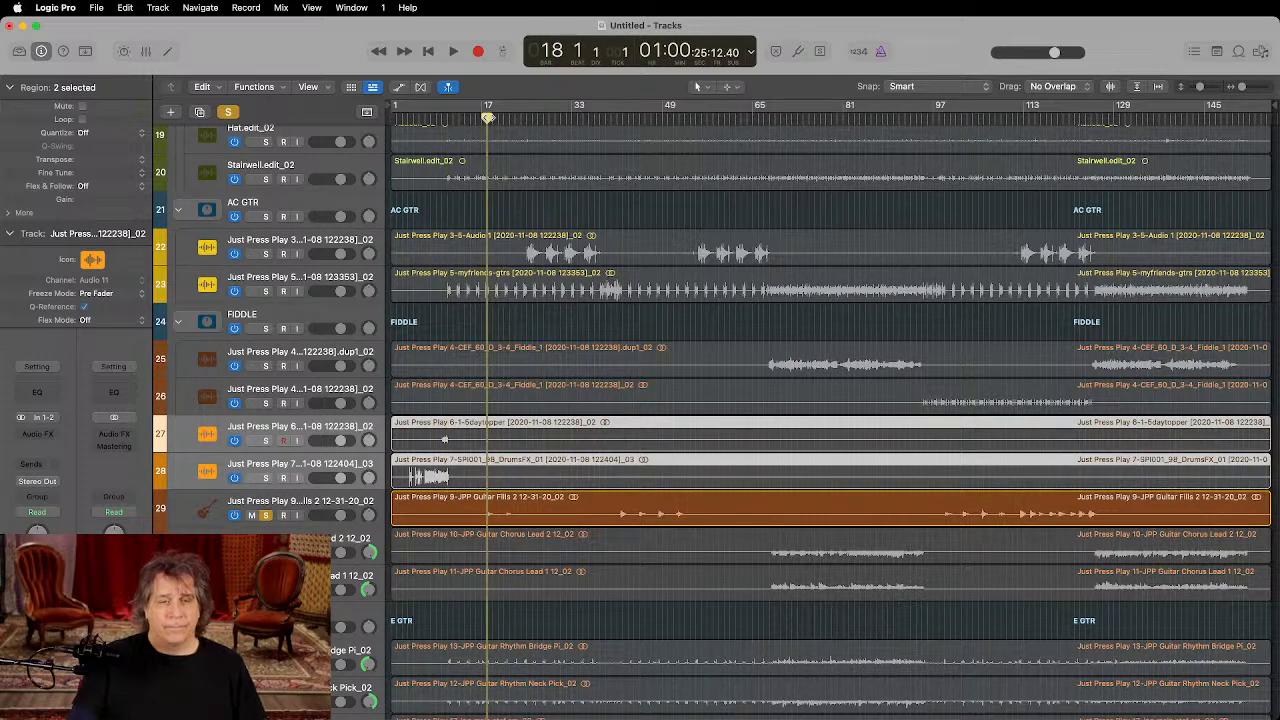
{"action": "key", "text": "space"}
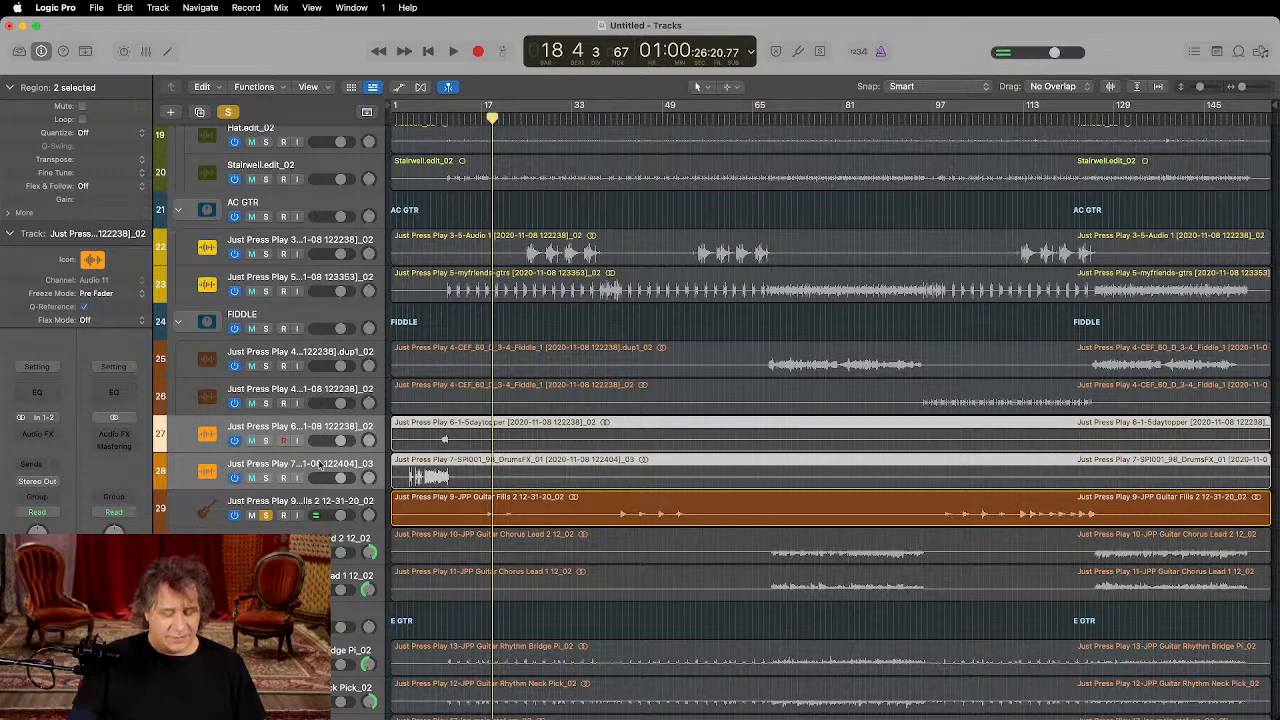
Step: Group the 6-1-5daytopper and 7-SPI001_98_DrumsFX_01 tracks into a summing stack and name it RISERS
{"action": "key", "text": "super+shift+d"}
{"action": "left_click", "coordinate": [748, 430]}
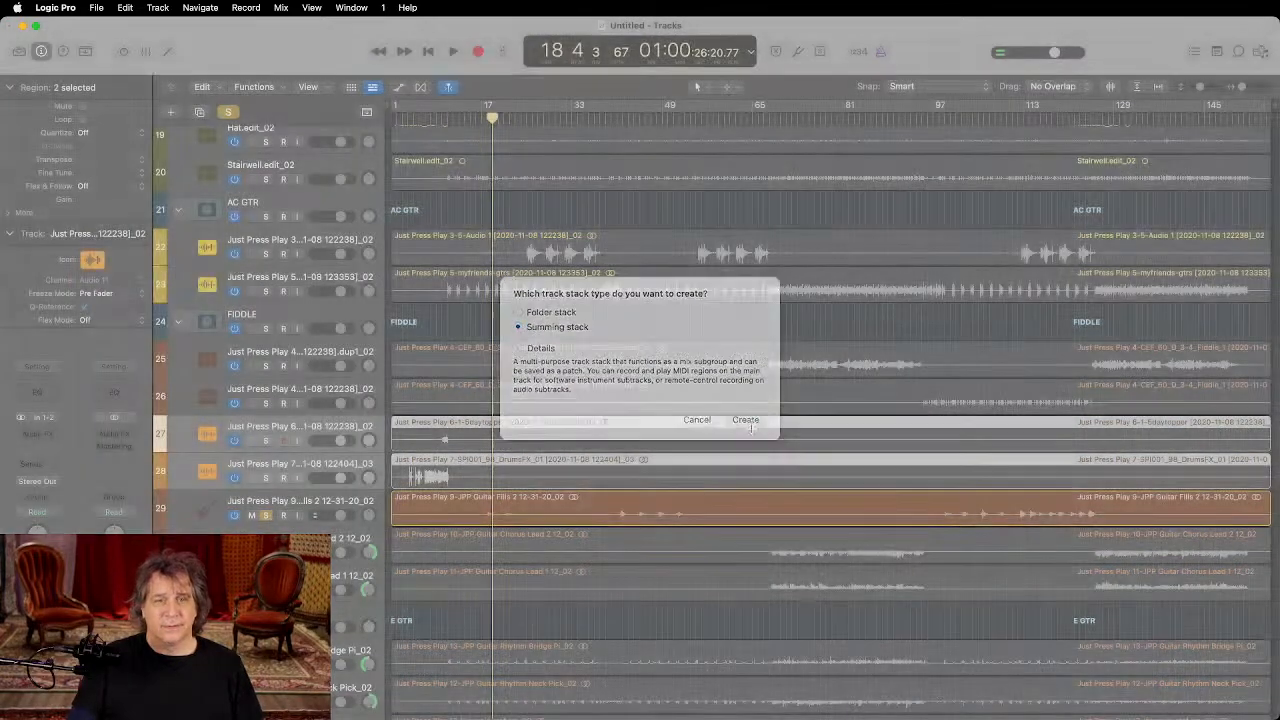
{"action": "left_click", "coordinate": [250, 427]}
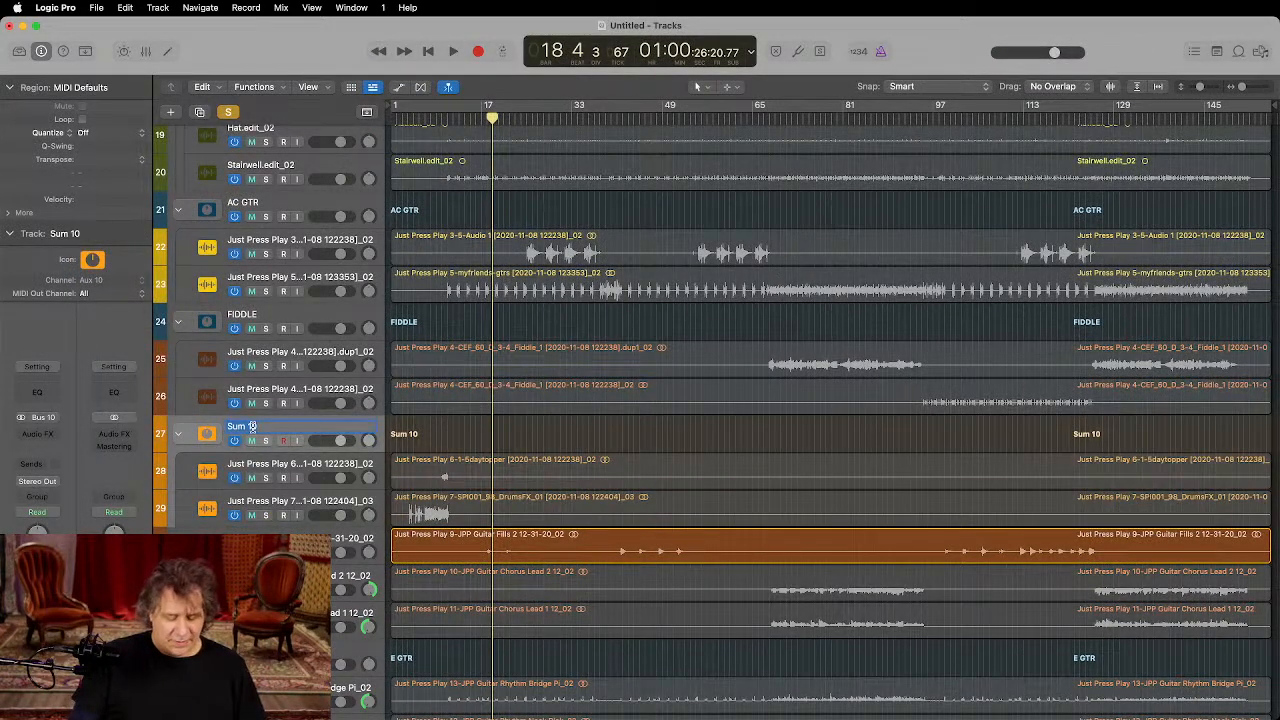
{"action": "double_click", "coordinate": [251, 426]}
{"action": "type", "text": "RISER"}
{"action": "key", "text": "Return"}
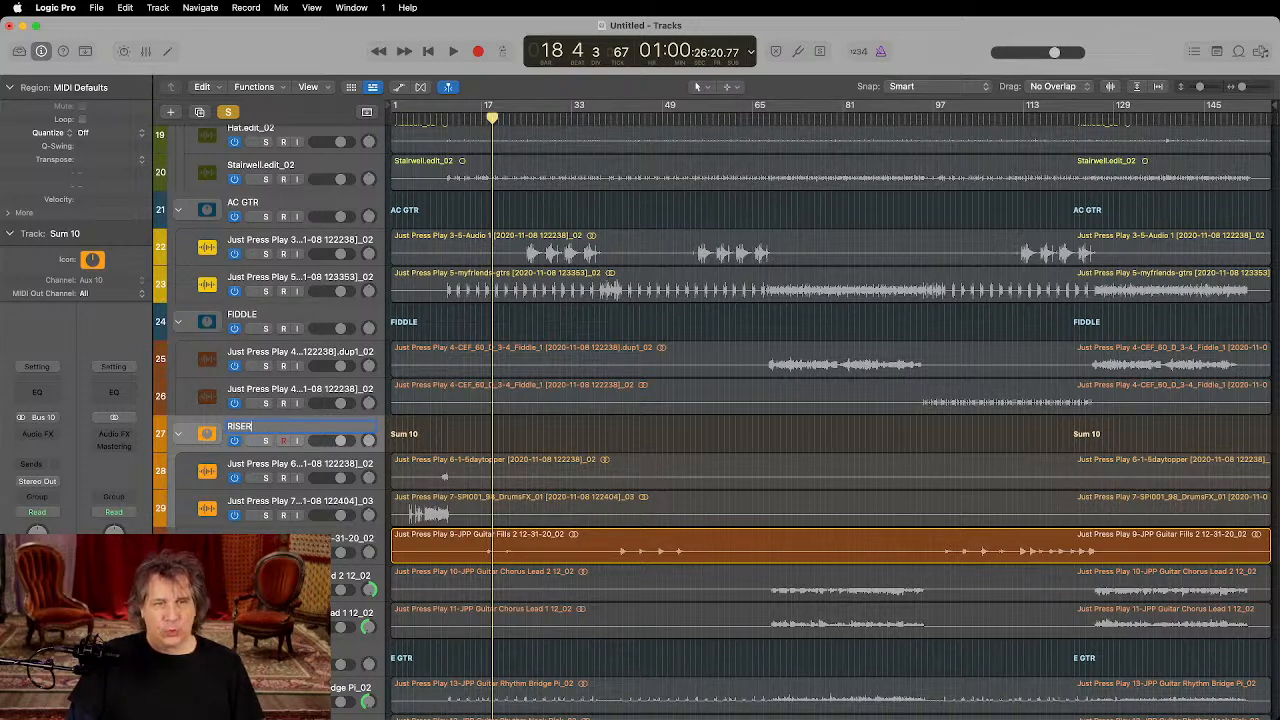
{"action": "type", "text": "SERS"}
{"action": "key", "text": "BackSpace"}
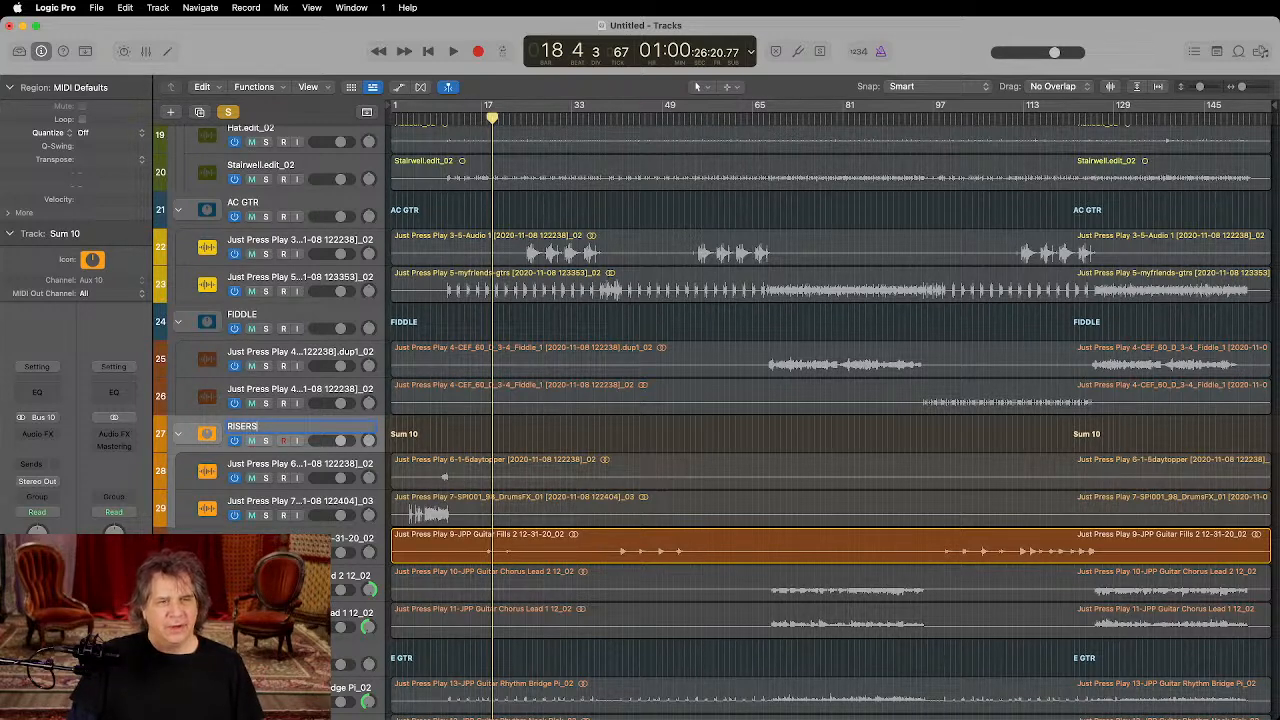
{"action": "key", "text": "Return"}
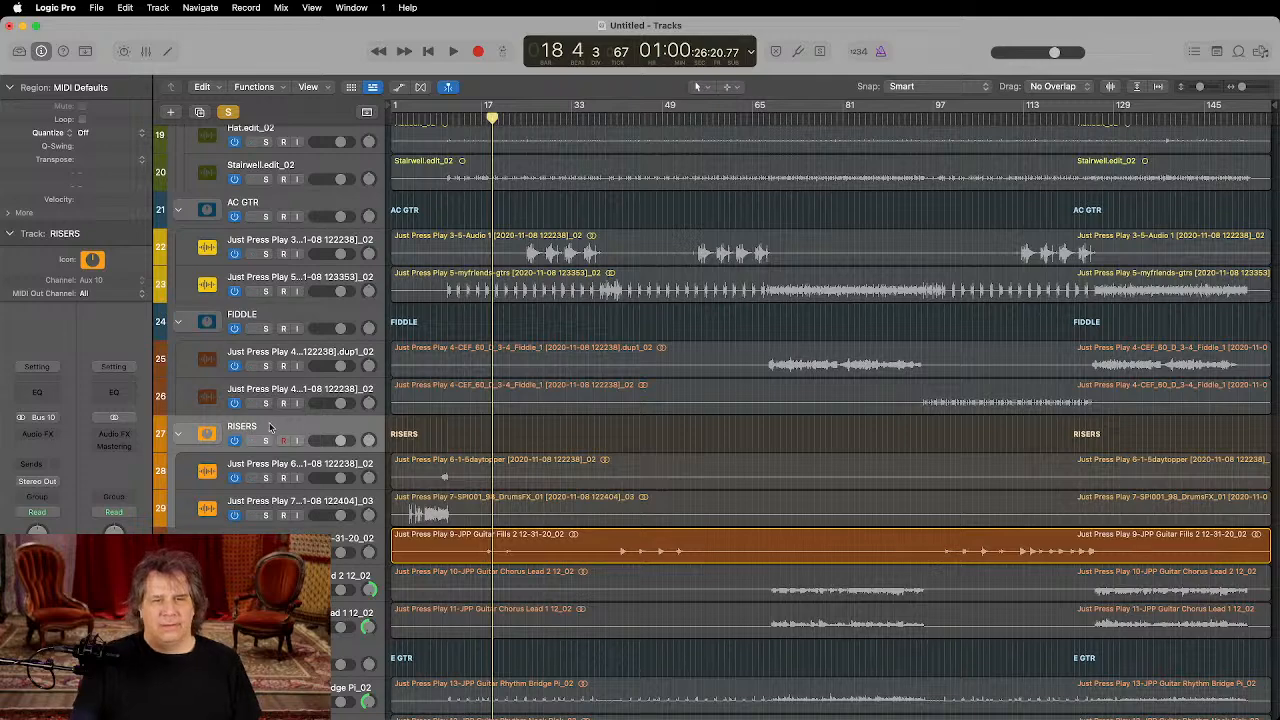
Step: Replay the soloed Guitar Fills 2 track from its first fill at bar 18 and release the solo
{"action": "left_click", "coordinate": [295, 541]}
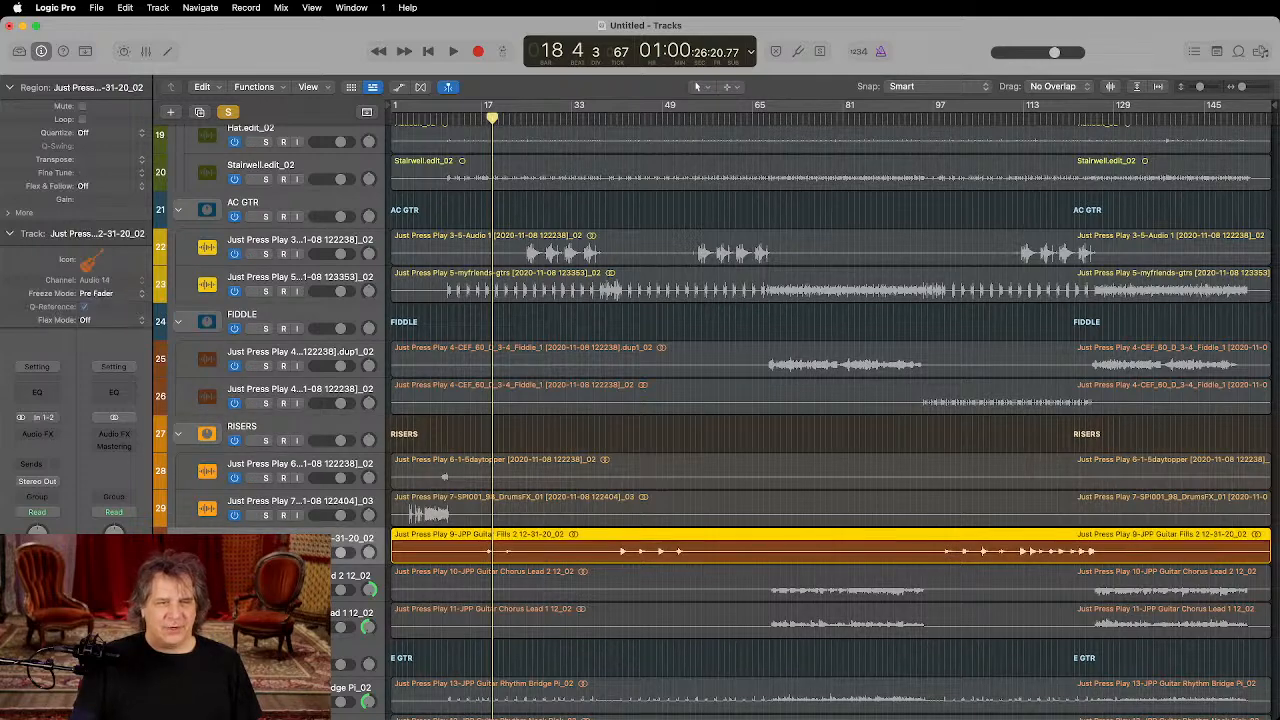
{"action": "key", "text": "z"}
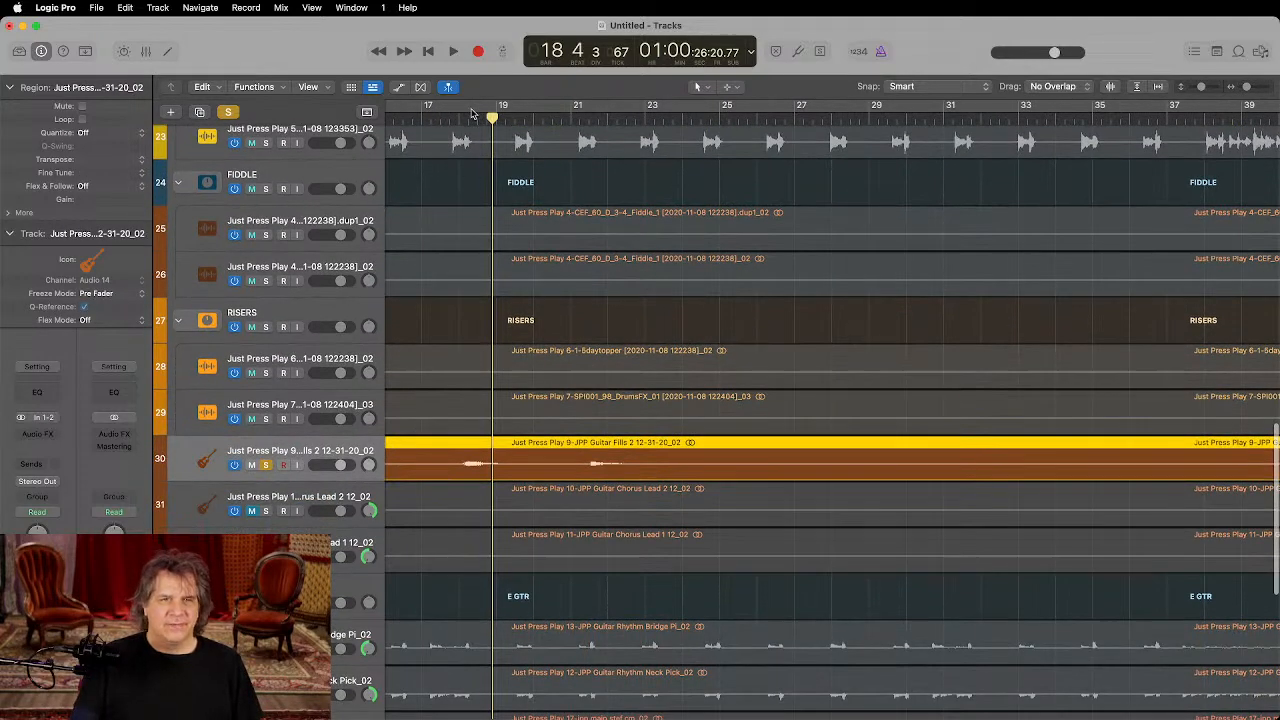
{"action": "left_click", "coordinate": [472, 113]}
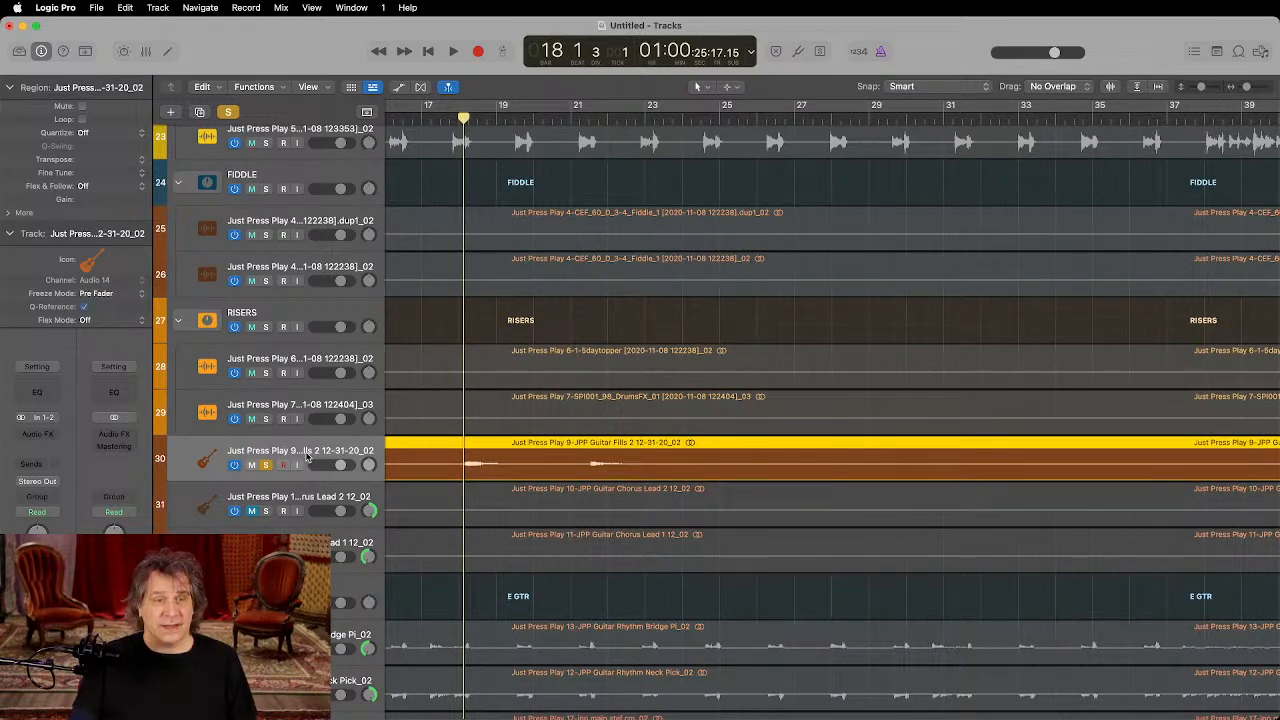
{"action": "key", "text": "space"}
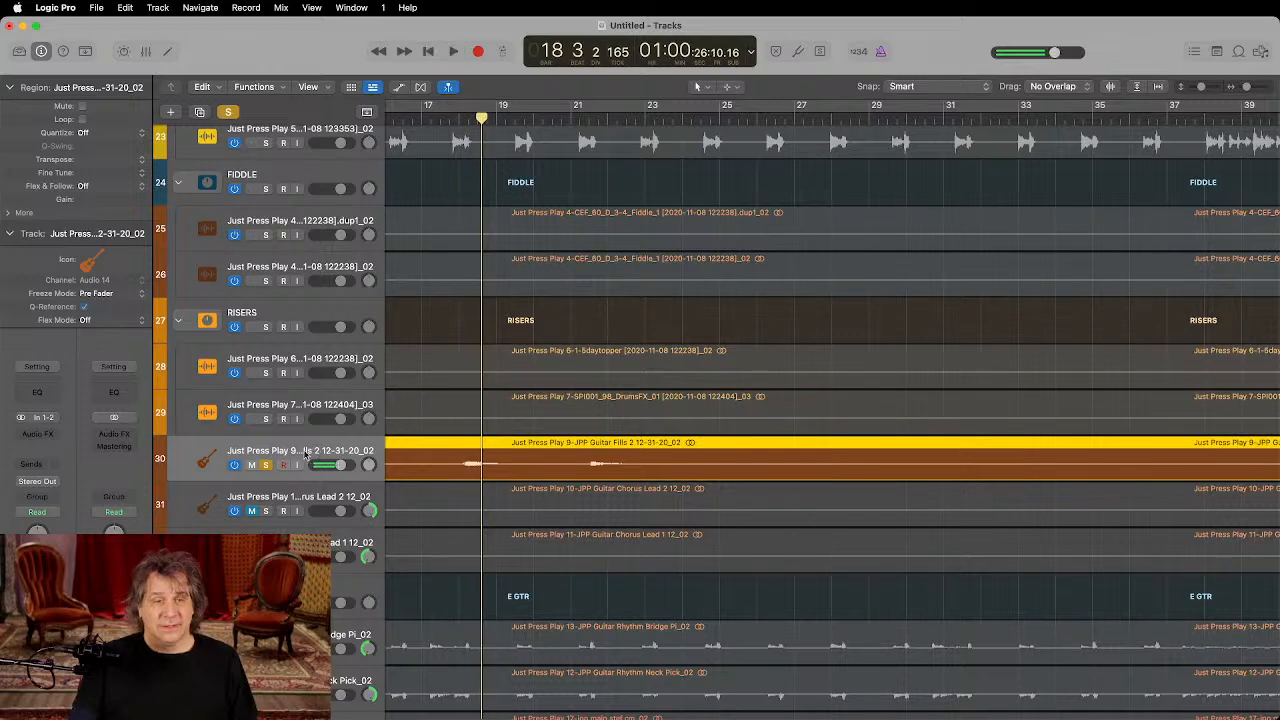
{"action": "key", "text": "super+Left"}
{"action": "key", "text": "super+Left"}
{"action": "key", "text": "super+Left"}
{"action": "key", "text": "super+Left"}
{"action": "key", "text": "super+Left"}
{"action": "key", "text": "super+Left"}
{"action": "key", "text": "super+Left"}
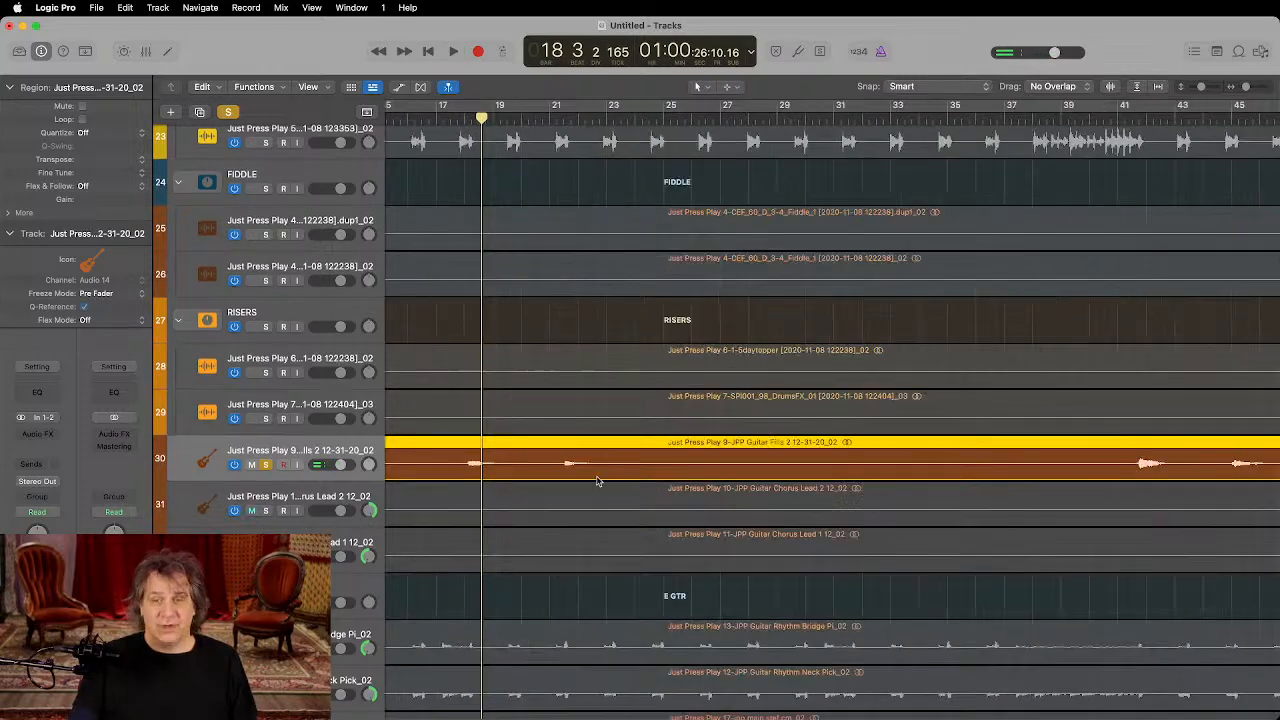
{"action": "key", "text": "super+a"}
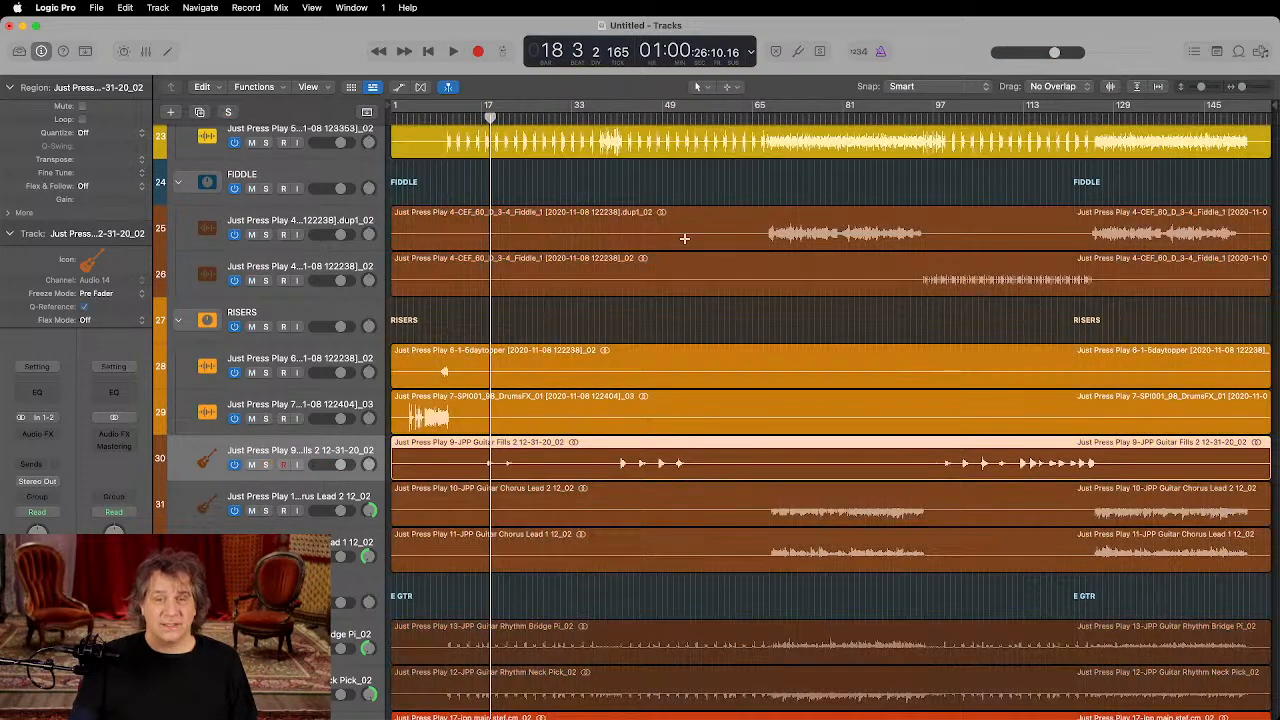
Step: Audition the soloed guitar chorus leads from bar 71, move Chorus Lead 1 above Chorus Lead 2, and play the soloed guitar fills
{"action": "left_click", "coordinate": [786, 116]}
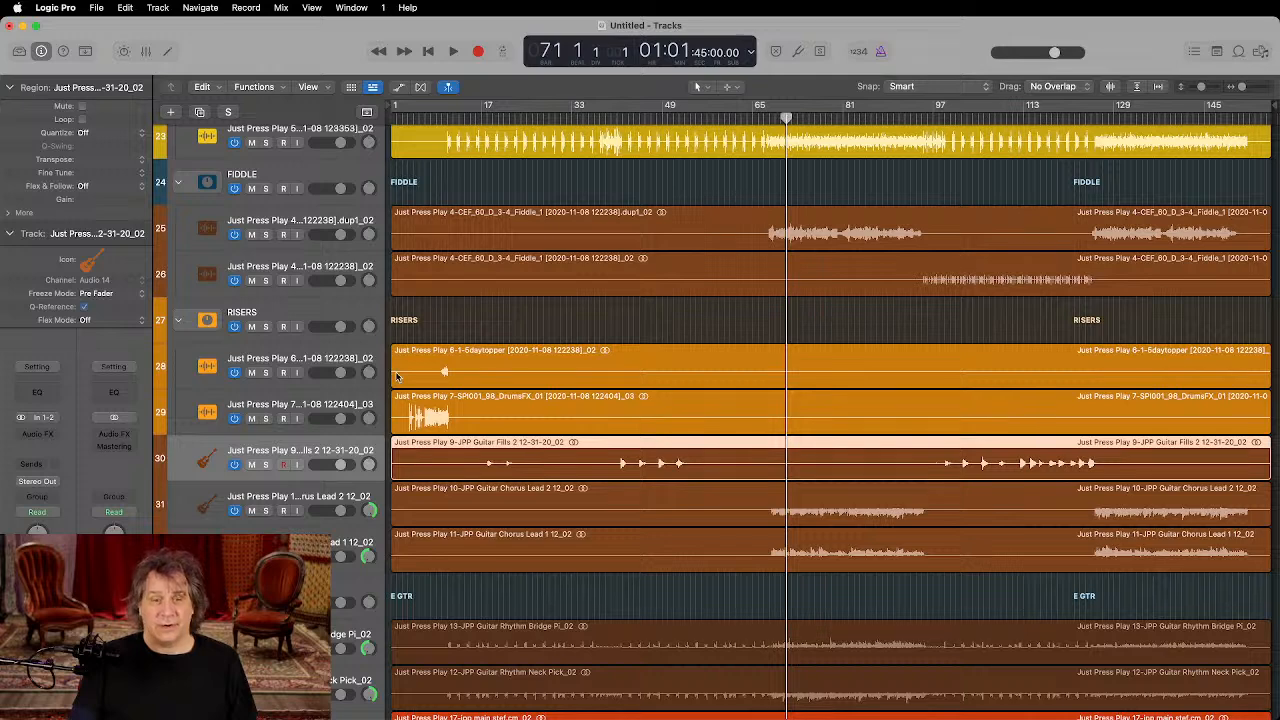
{"action": "left_click", "coordinate": [266, 511]}
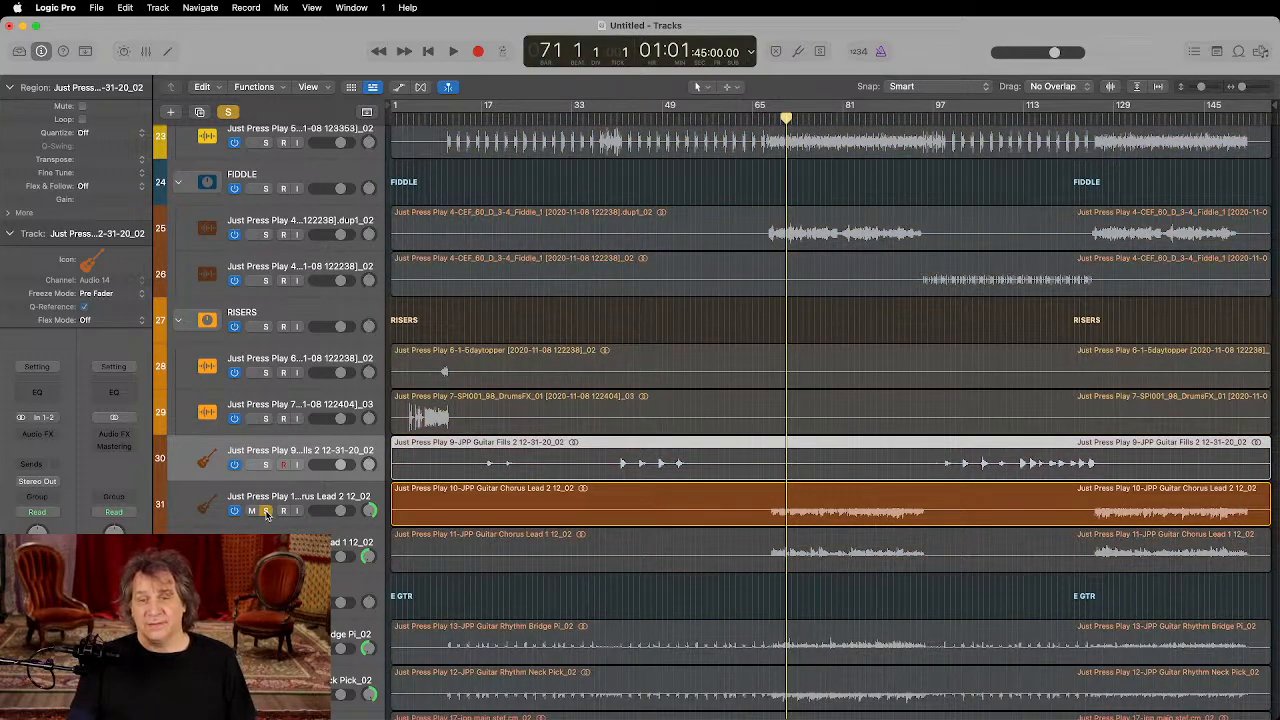
{"action": "key", "text": "space"}
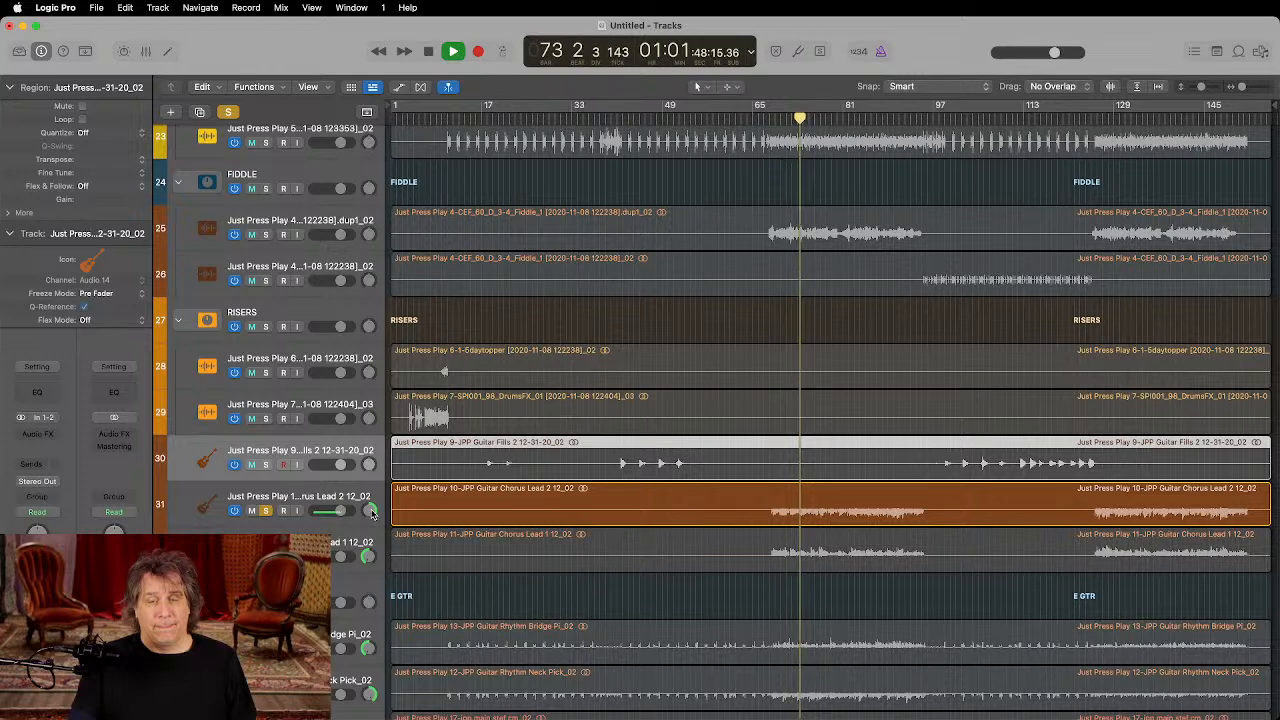
{"action": "mouse_move", "coordinate": [370, 511]}
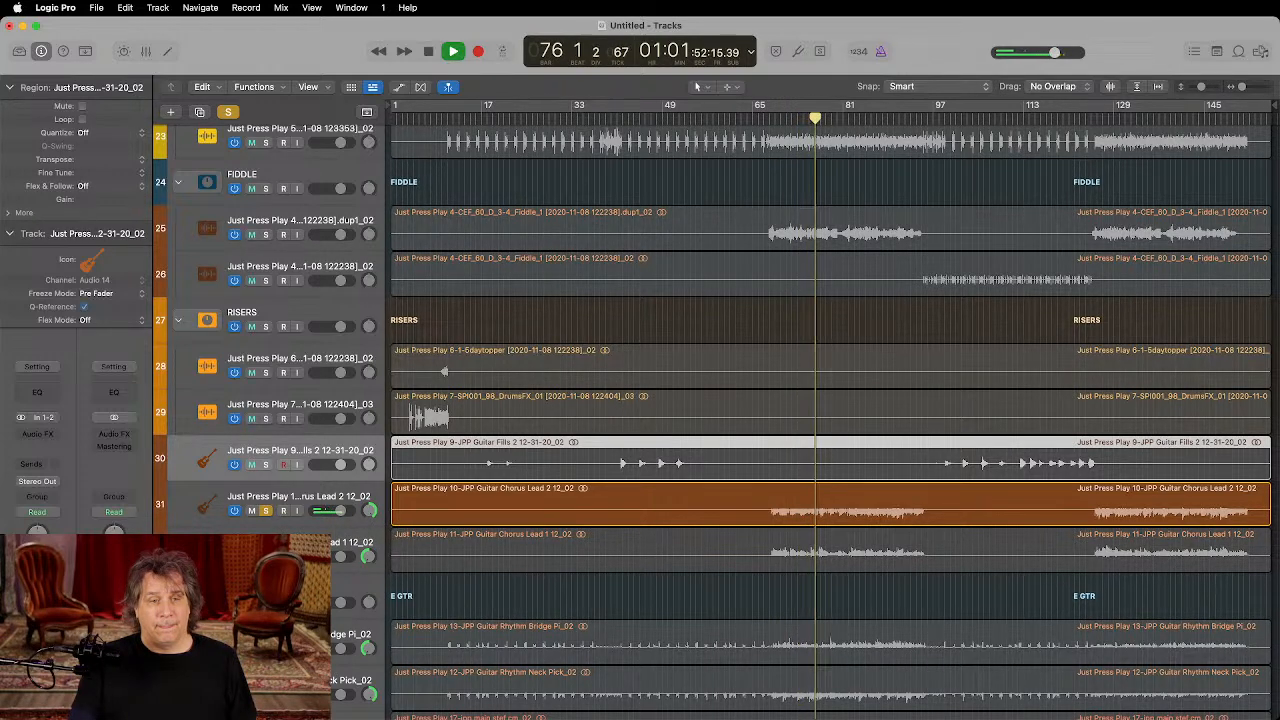
{"action": "left_click_drag", "start_coordinate": [280, 530], "coordinate": [287, 480]}
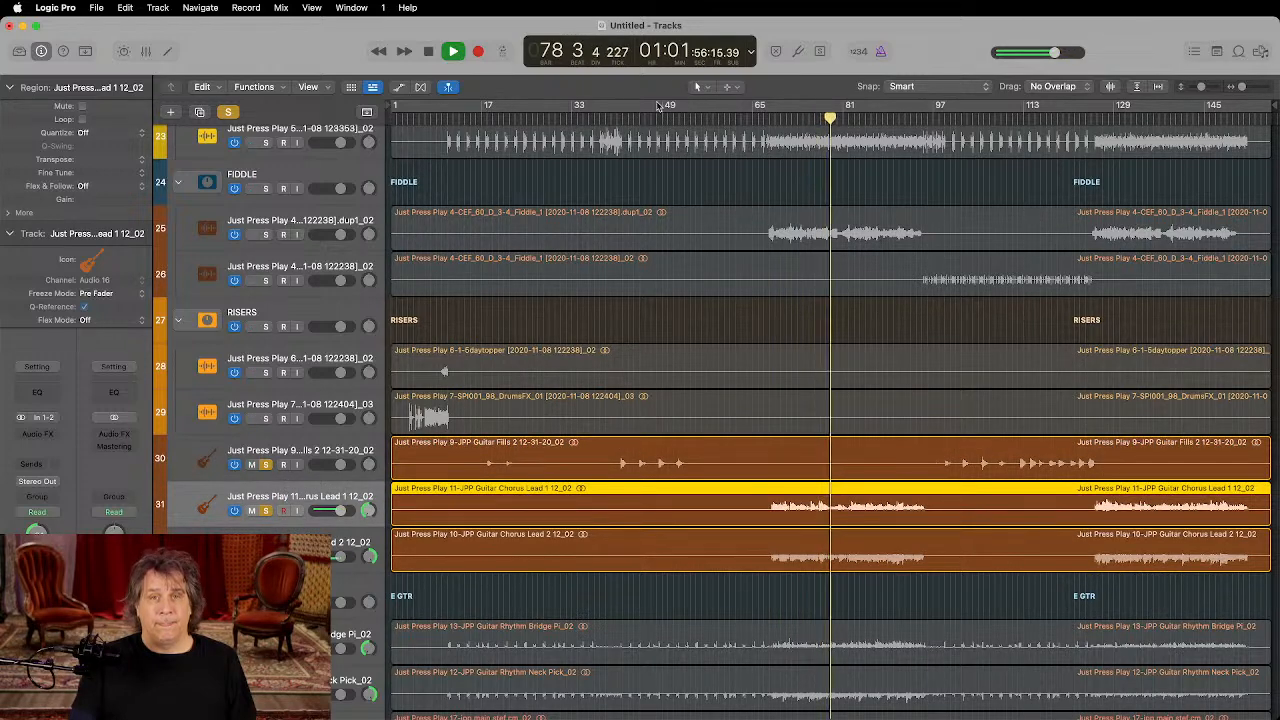
{"action": "left_click", "coordinate": [622, 112]}
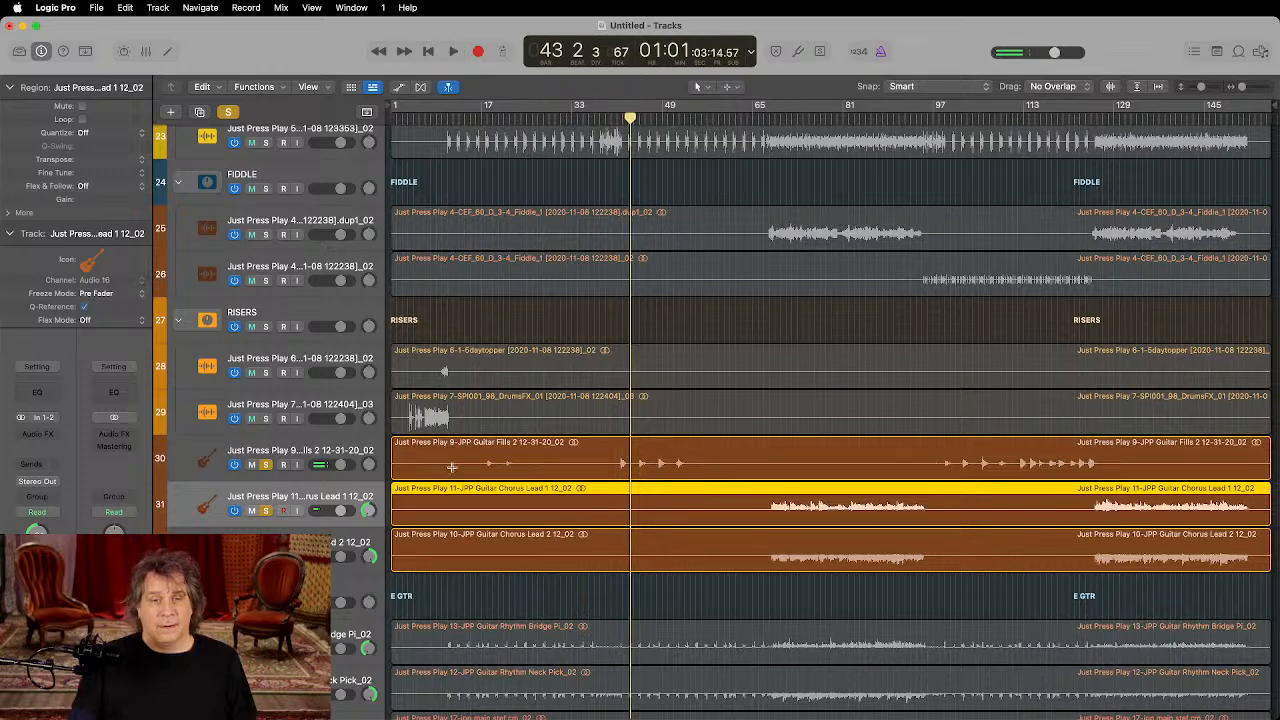
Step: Group the Guitar Fills 2, Chorus Lead 1 and Chorus Lead 2 tracks into a summing stack named E GTRS2
{"action": "scroll", "coordinate": [490, 468], "scroll_direction": "down", "scroll_amount": 5}
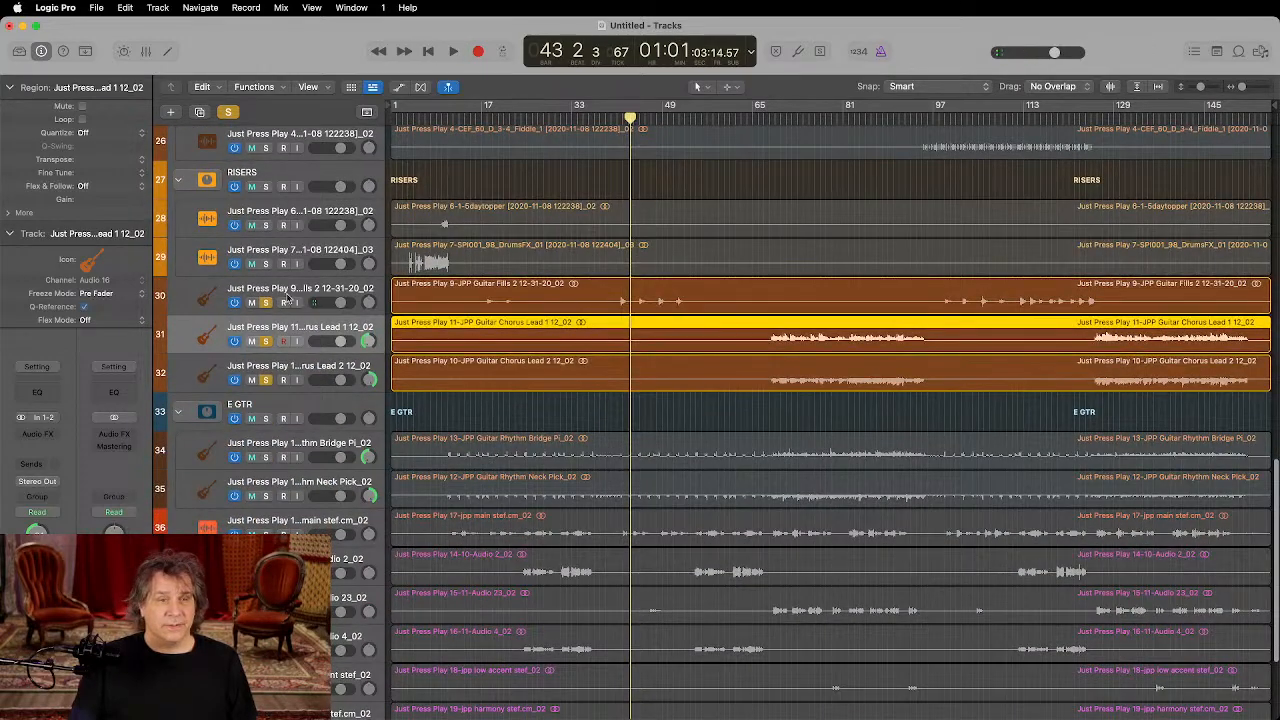
{"action": "left_click", "coordinate": [298, 290]}
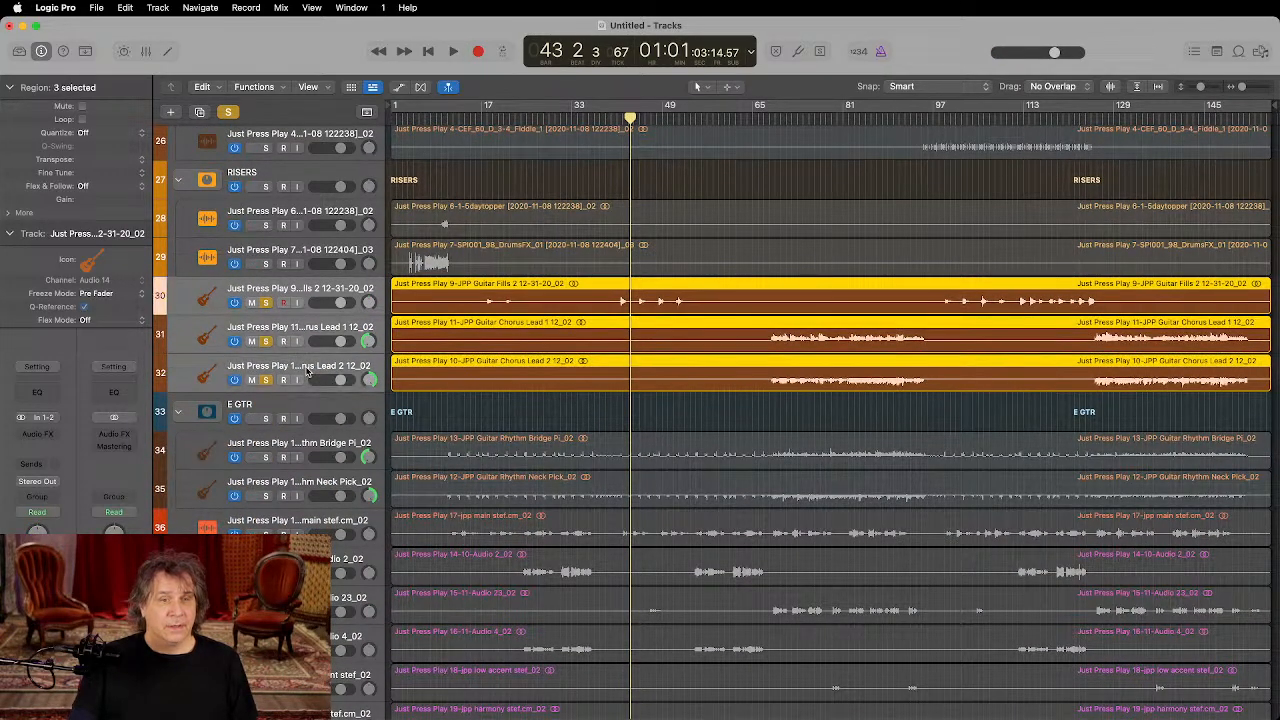
{"action": "left_click", "coordinate": [307, 374], "text": "shift"}
{"action": "key", "text": "super+shift+d"}
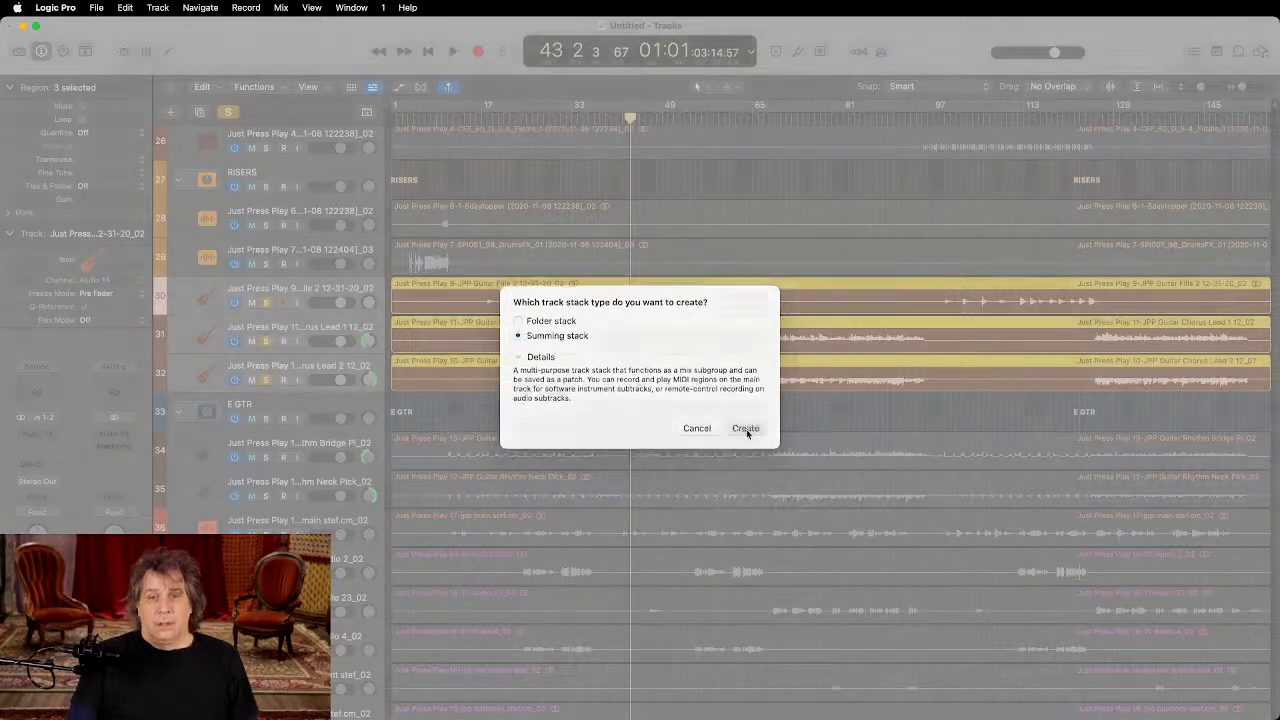
{"action": "left_click", "coordinate": [746, 429]}
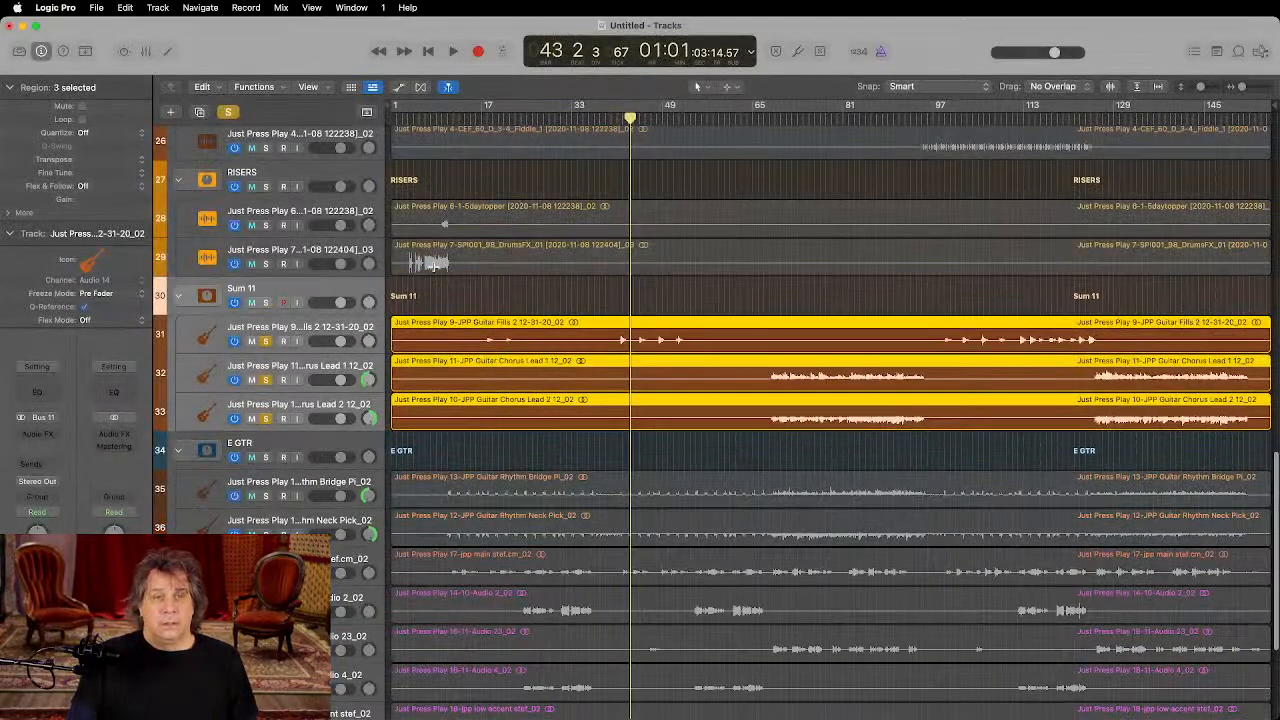
{"action": "double_click", "coordinate": [285, 287]}
{"action": "type", "text": "GT"}
{"action": "key", "text": "BackSpace"}
{"action": "key", "text": "BackSpace"}
{"action": "type", "text": "E"}
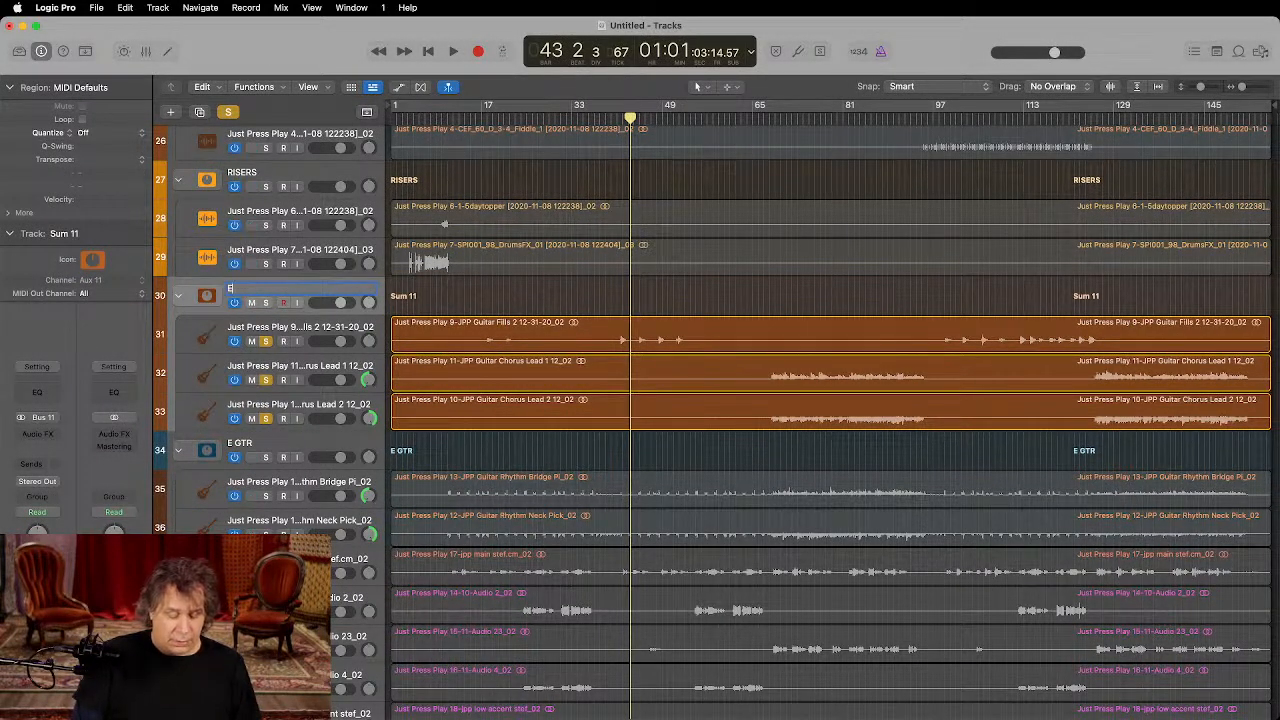
{"action": "type", "text": " GTRS2"}
{"action": "key", "text": "Return"}
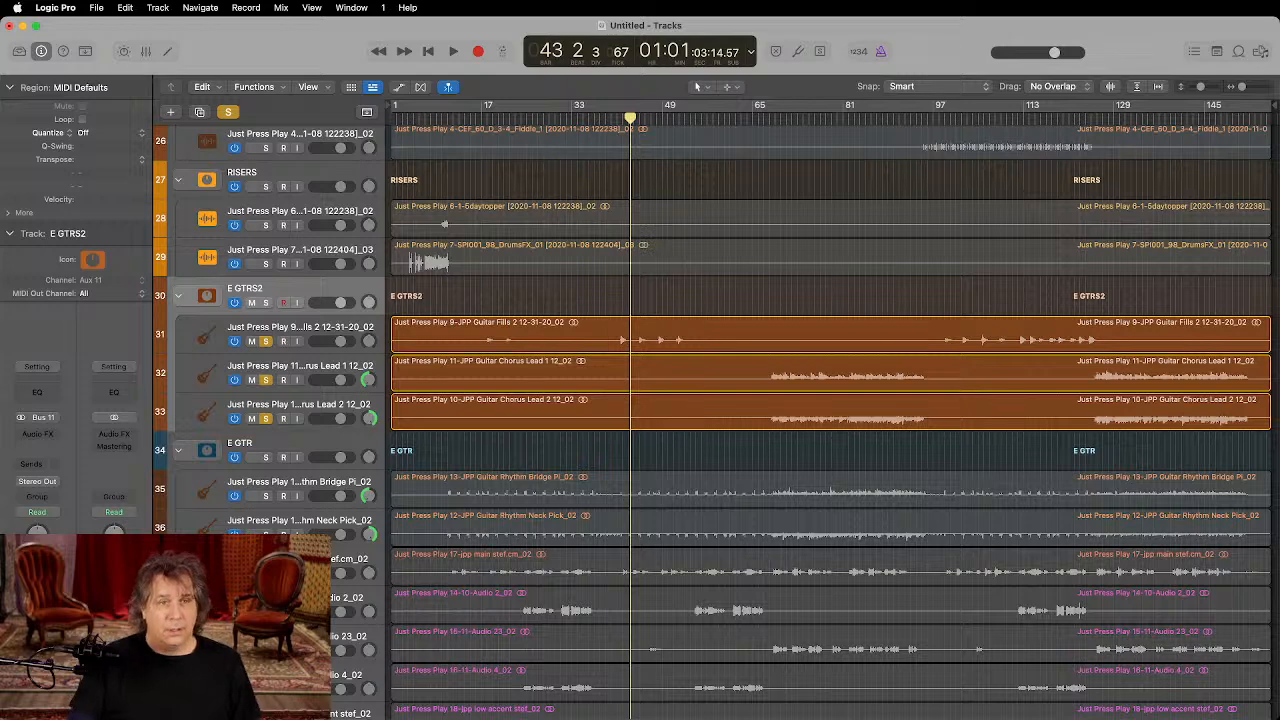
Step: Release all track solos and color the E GTRS2 stack the same dark teal-blue as the other stacks
{"action": "left_click", "coordinate": [267, 342], "text": "alt"}
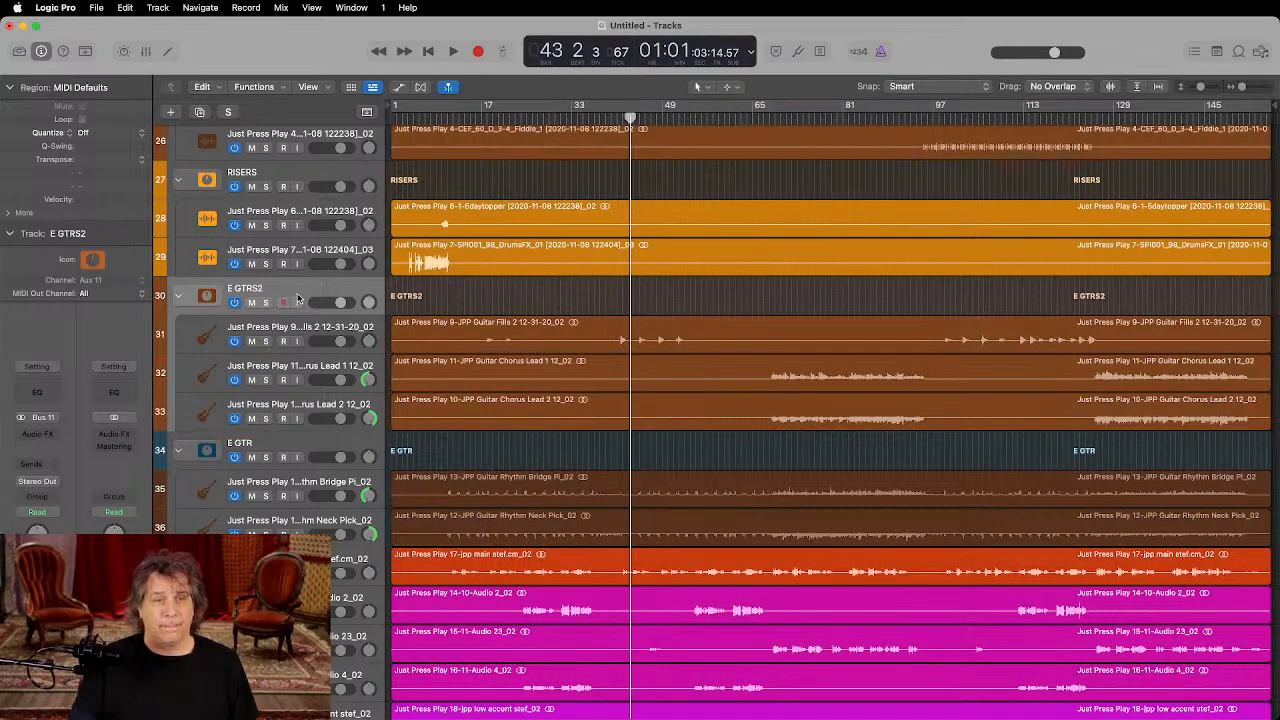
{"action": "key", "text": "alt+c"}
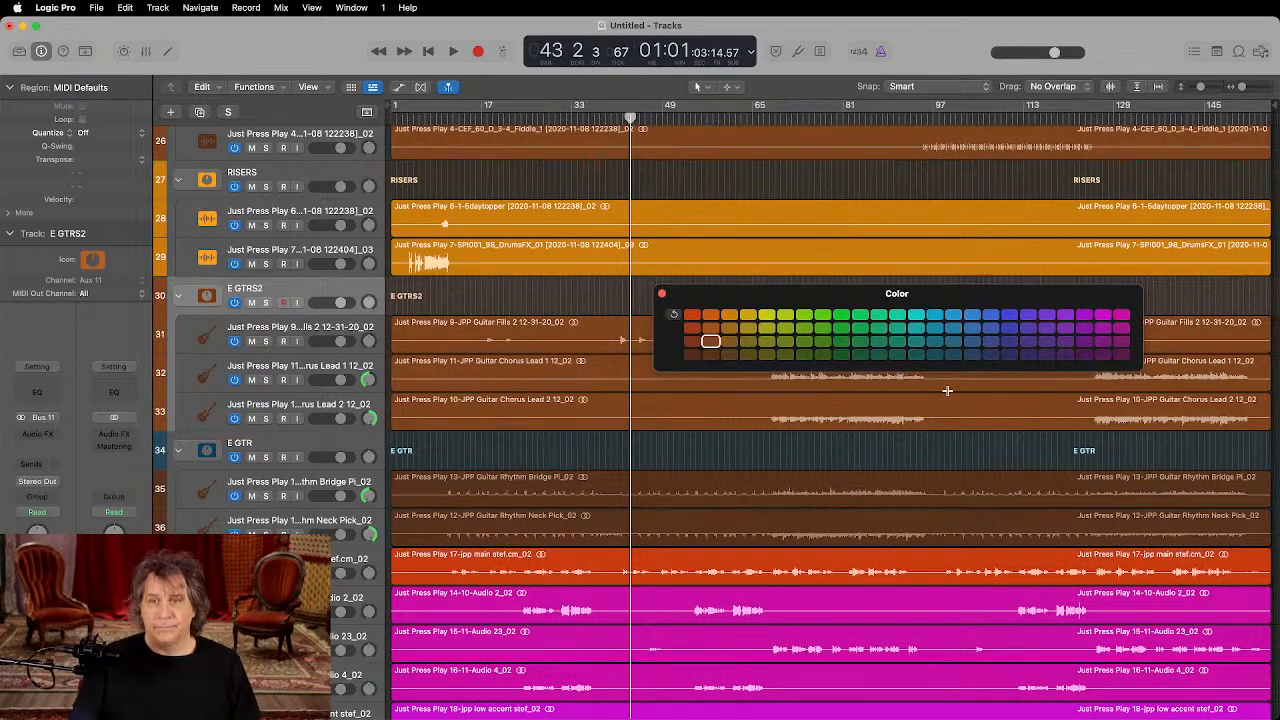
{"action": "left_click", "coordinate": [952, 355]}
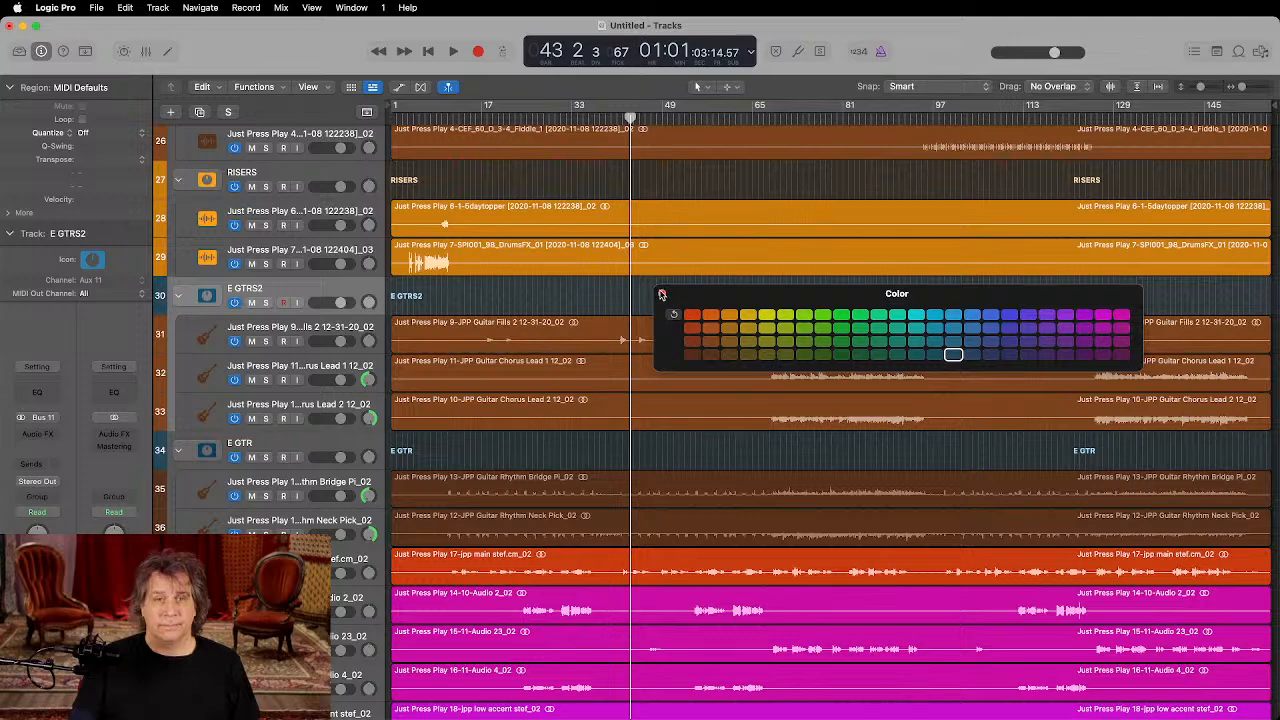
{"action": "left_click", "coordinate": [661, 294]}
Step: Put the red-orange main vocal track into its own summing stack and name it LD VOCAL
{"action": "scroll", "coordinate": [341, 370], "scroll_direction": "down", "scroll_amount": 5}
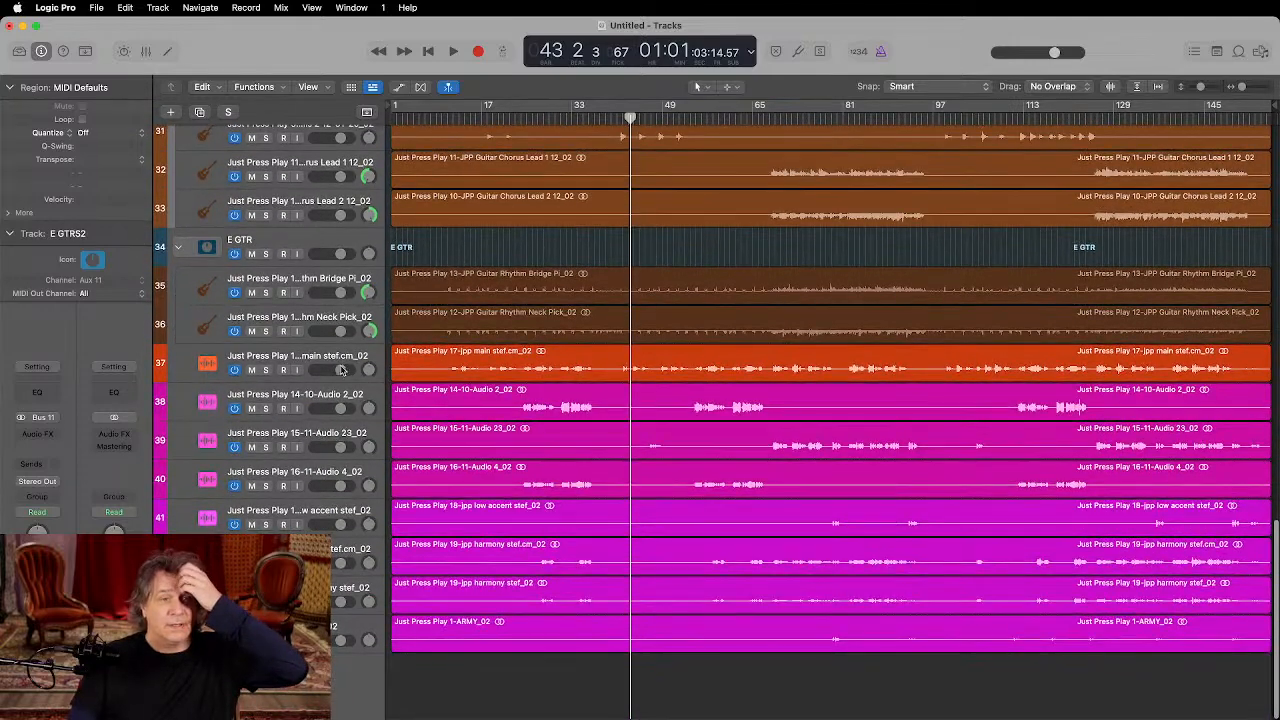
{"action": "left_click", "coordinate": [336, 362]}
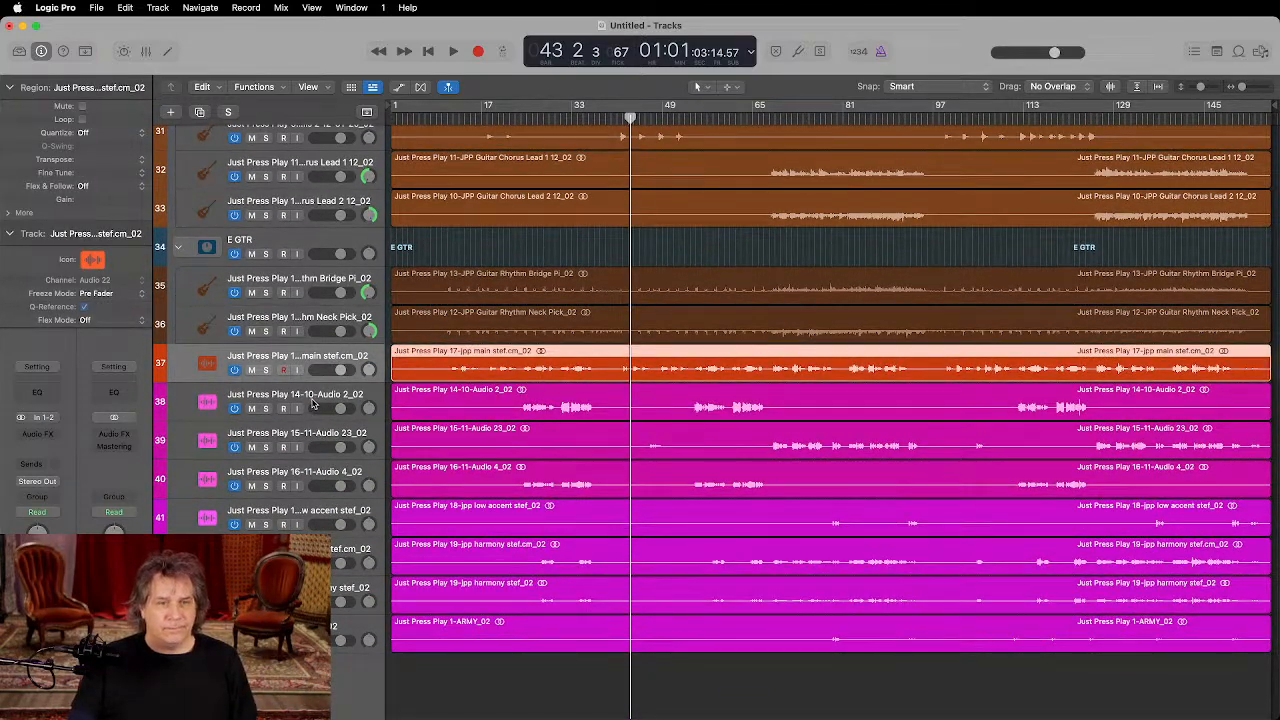
{"action": "key", "text": "super+shift+d"}
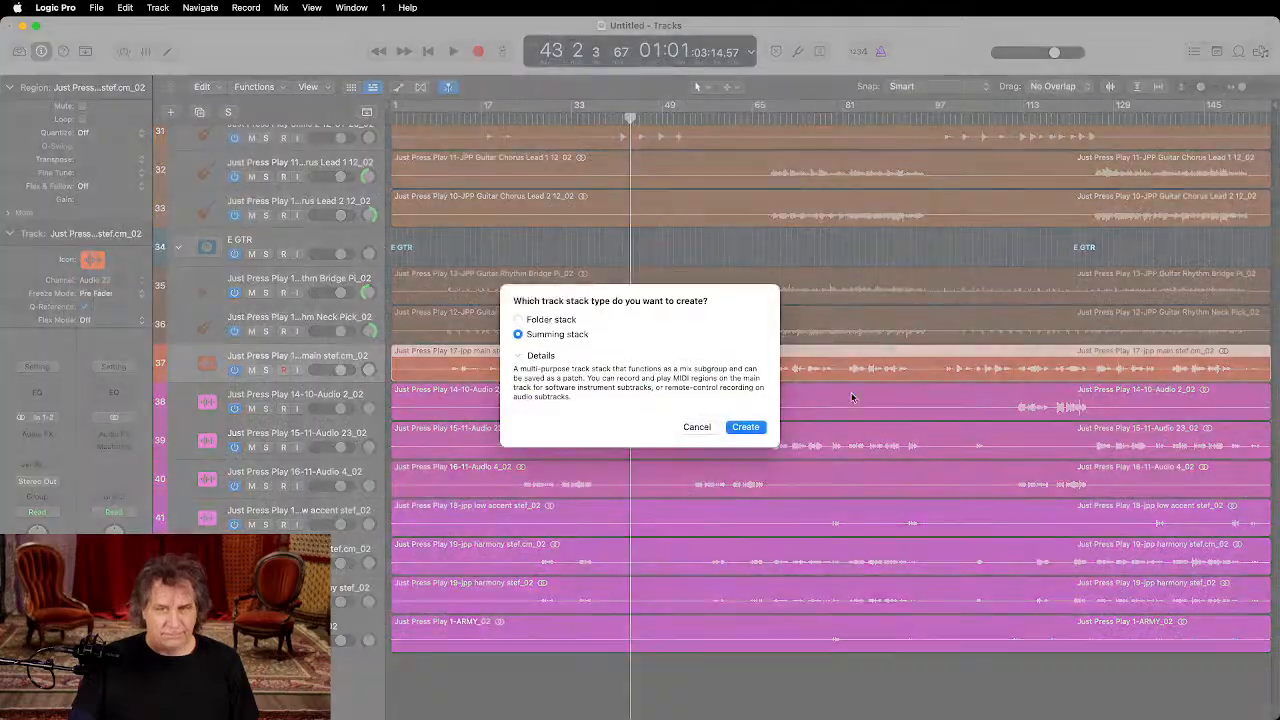
{"action": "left_click", "coordinate": [745, 430]}
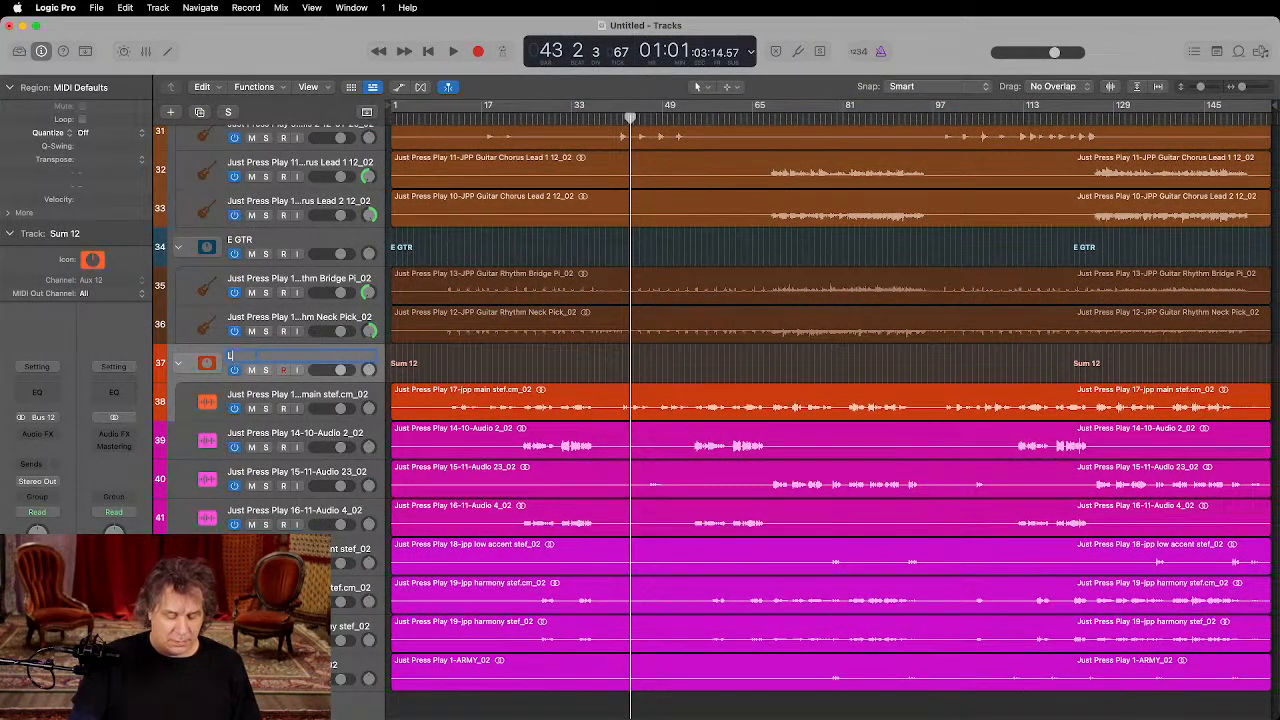
{"action": "key", "text": "Return"}
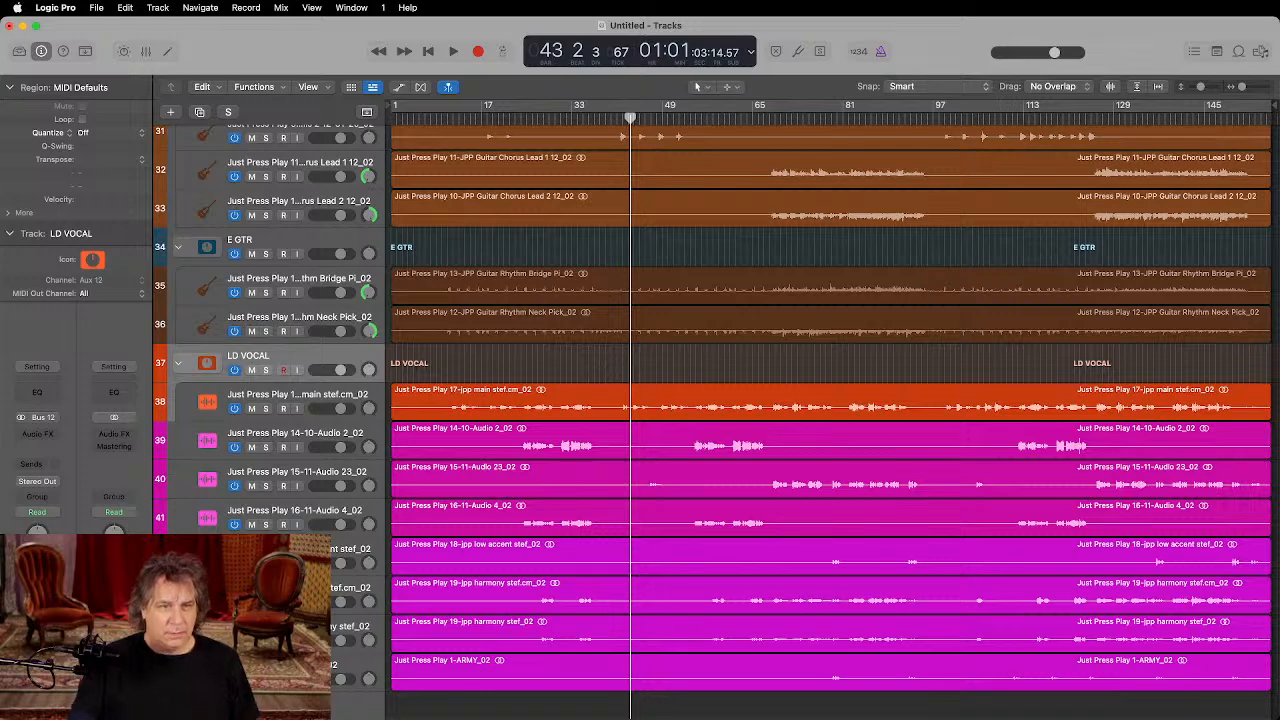
Step: Group the seven magenta harmony vocal tracks into a summing stack named HARMS
{"action": "left_click", "coordinate": [266, 439]}
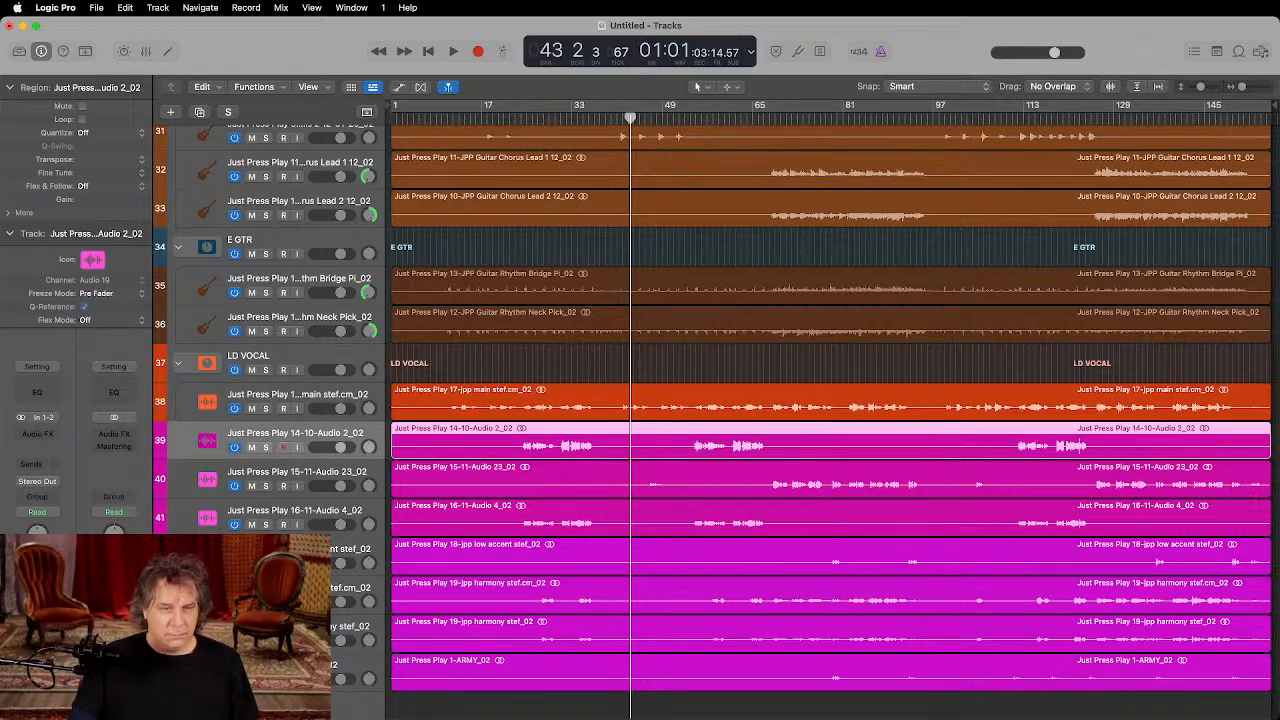
{"action": "left_click", "coordinate": [266, 666], "text": "shift"}
{"action": "key", "text": "super+shift+d"}
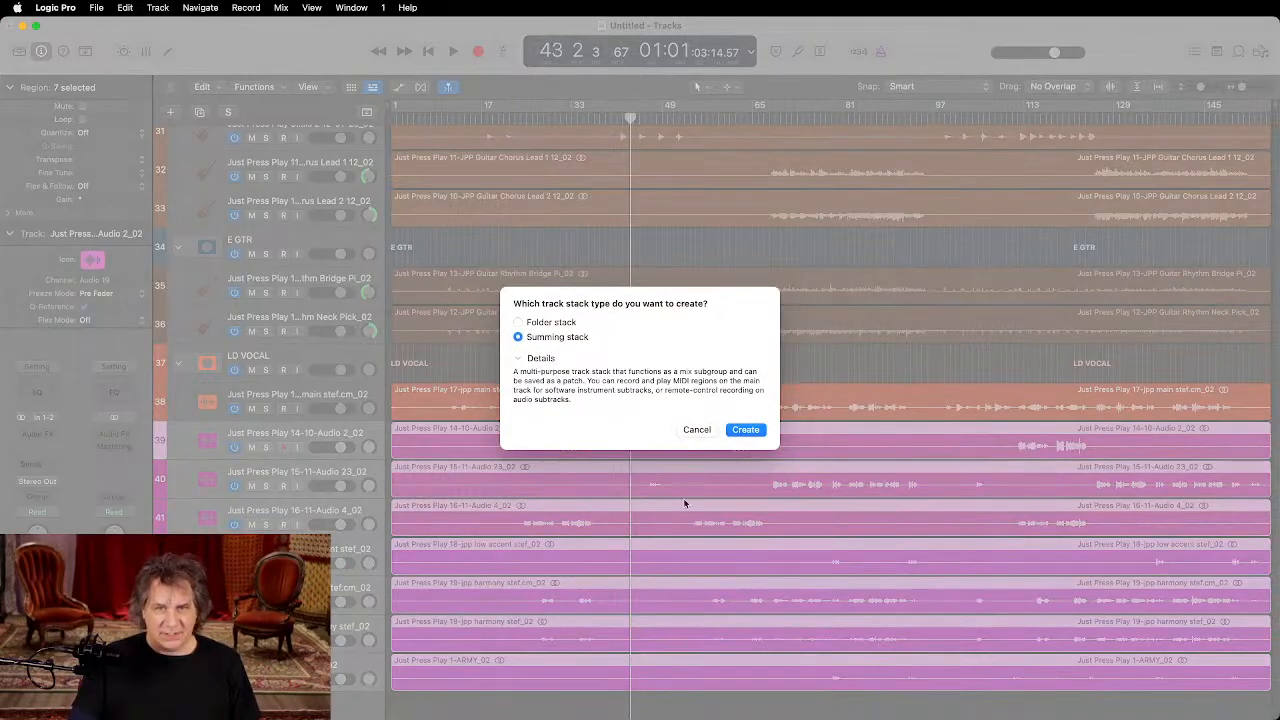
{"action": "left_click", "coordinate": [748, 429]}
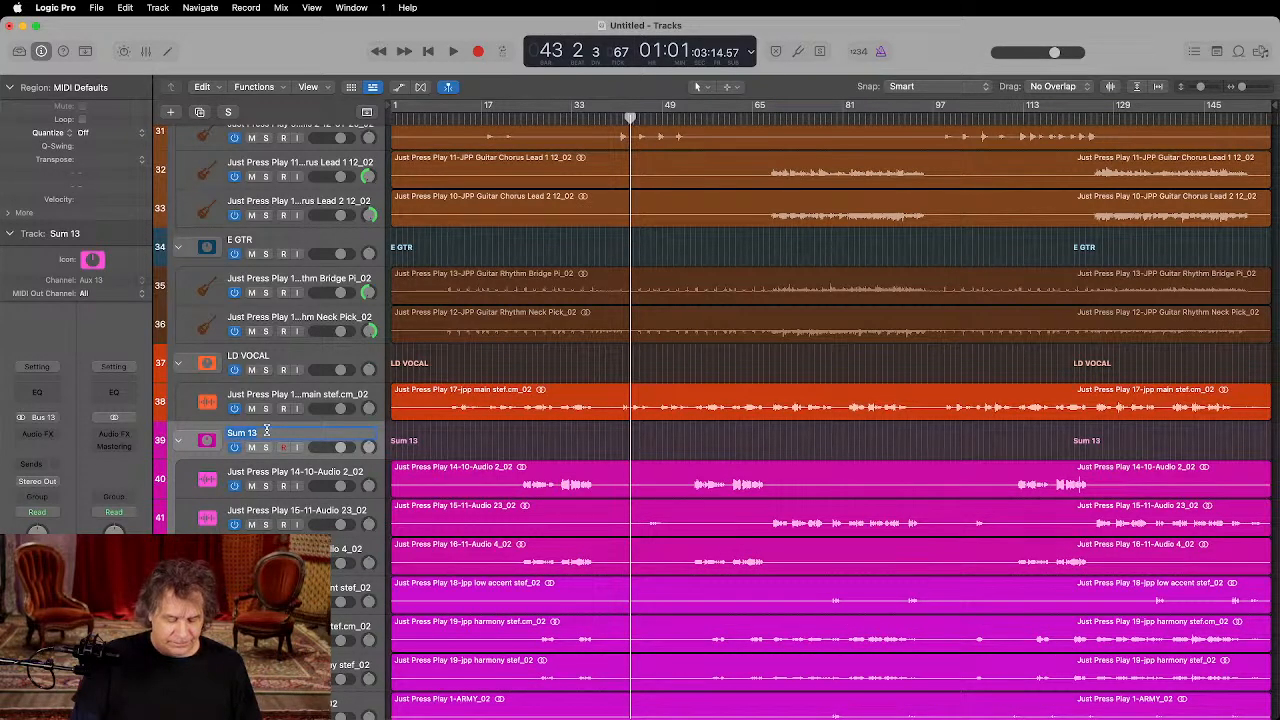
{"action": "key", "text": "Return"}
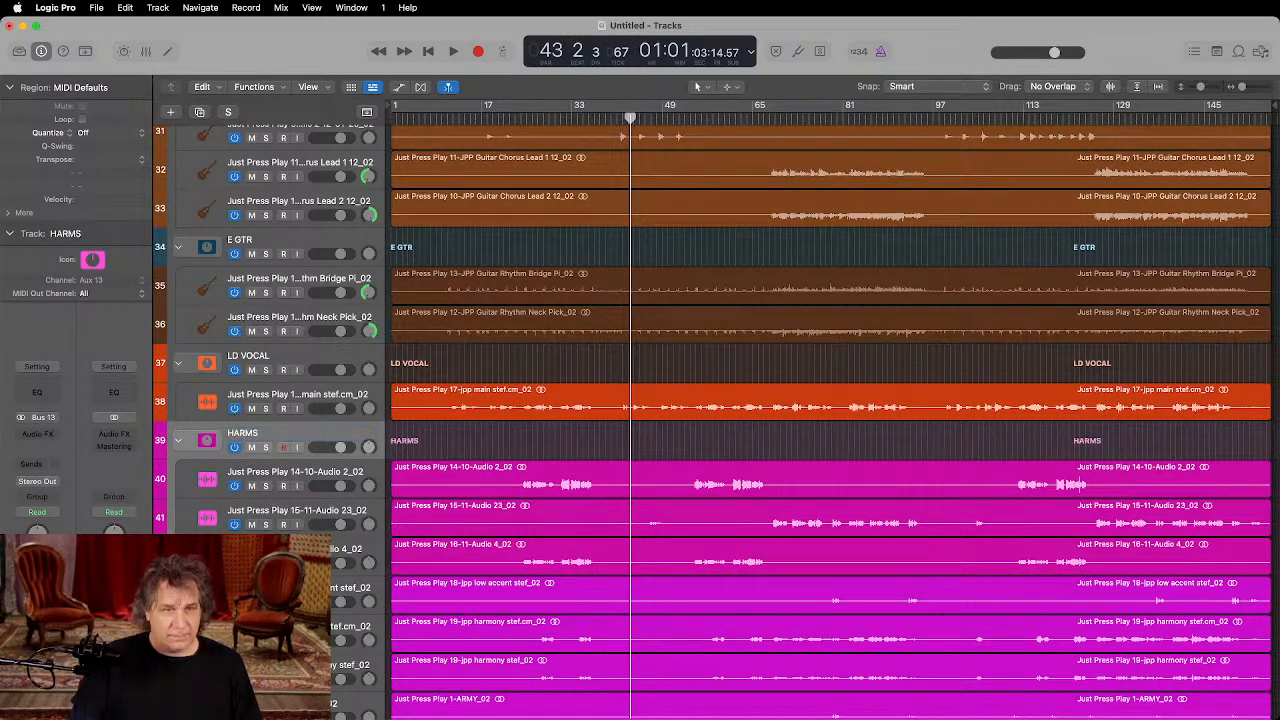
Step: Color the HARMS stack the same dark teal-blue as the other stacks
{"action": "key", "text": "alt+c"}
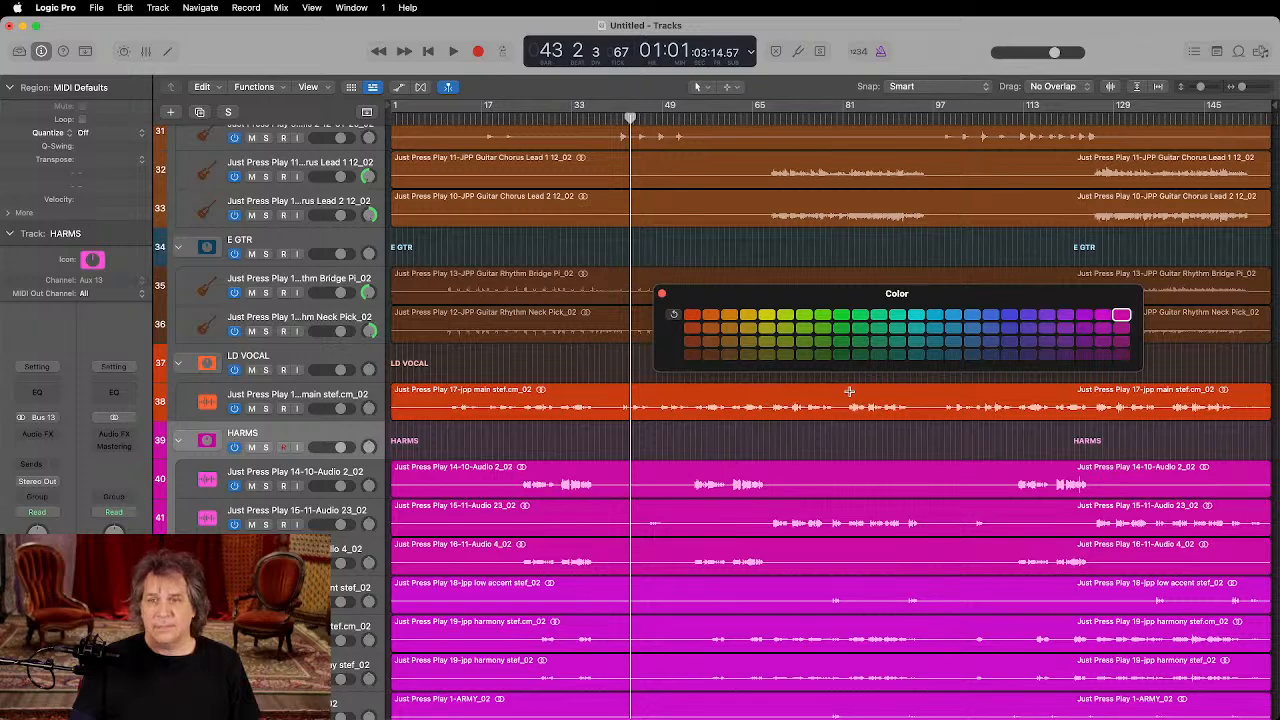
{"action": "left_click", "coordinate": [953, 355]}
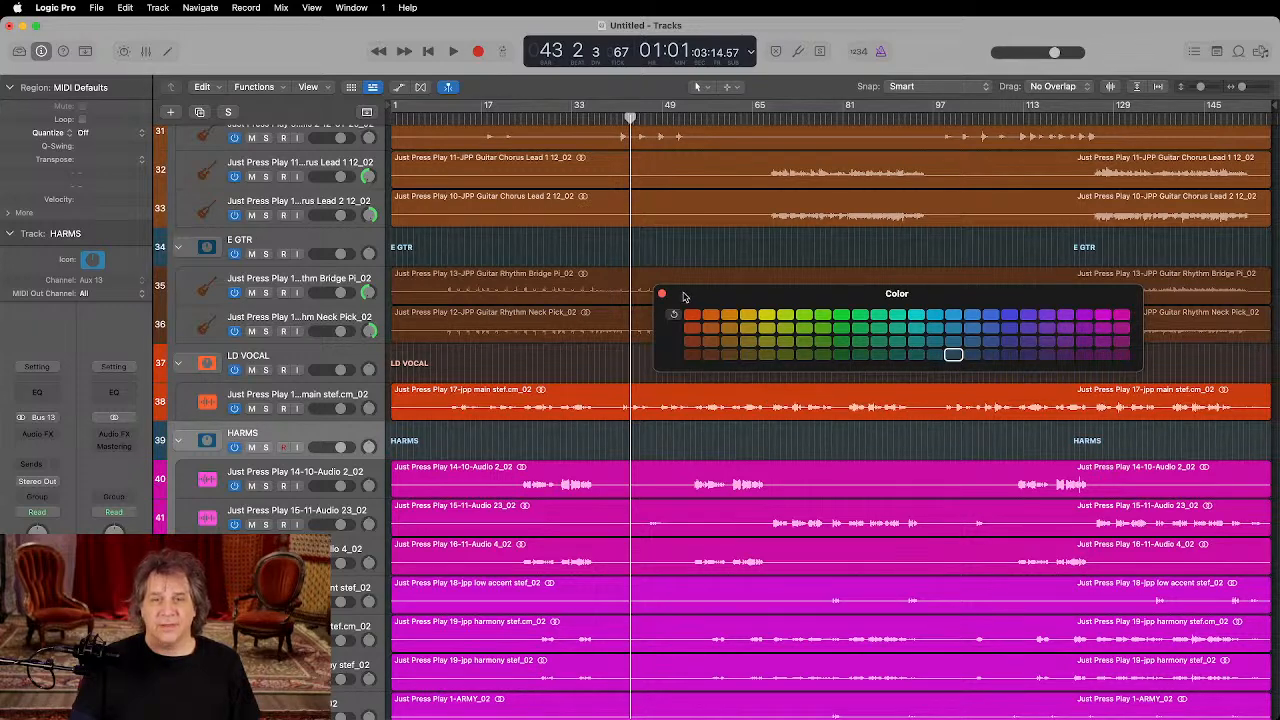
{"action": "left_click", "coordinate": [662, 293]}
Step: Color the LD VOCAL stack the same dark teal-blue as the HARMS stack
{"action": "left_click", "coordinate": [300, 353]}
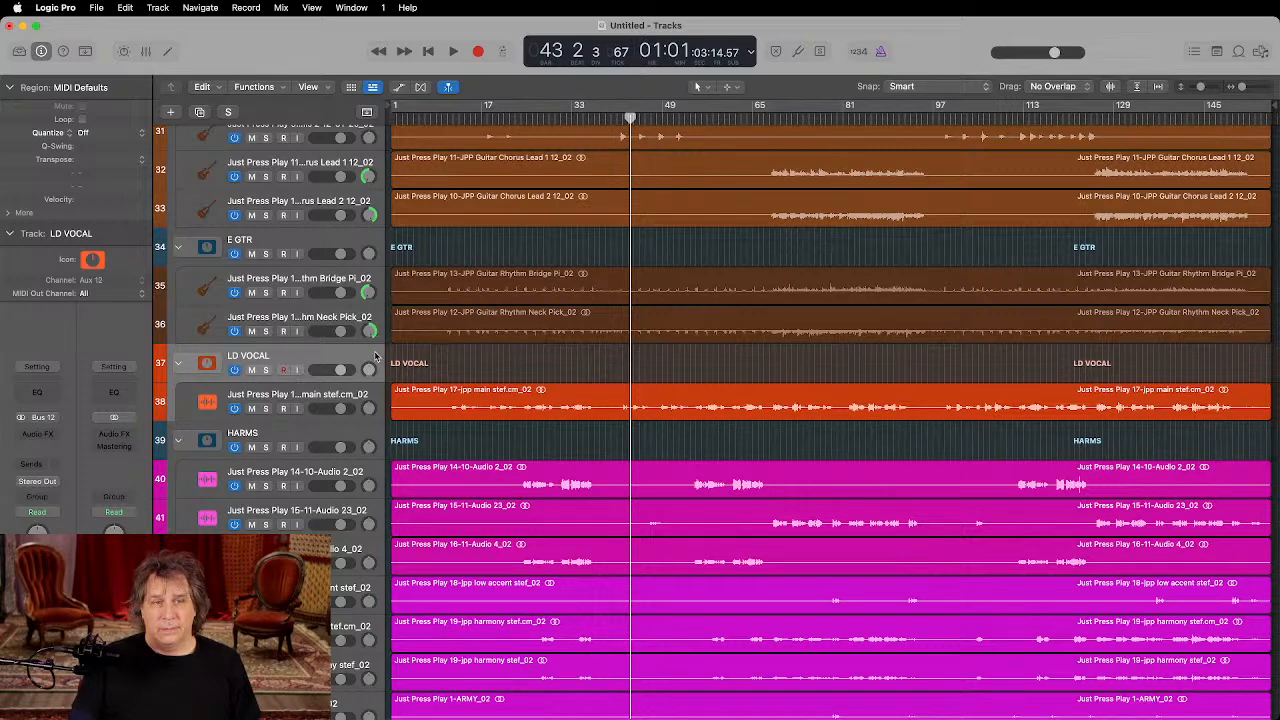
{"action": "left_click", "coordinate": [316, 400]}
{"action": "left_click", "coordinate": [310, 357]}
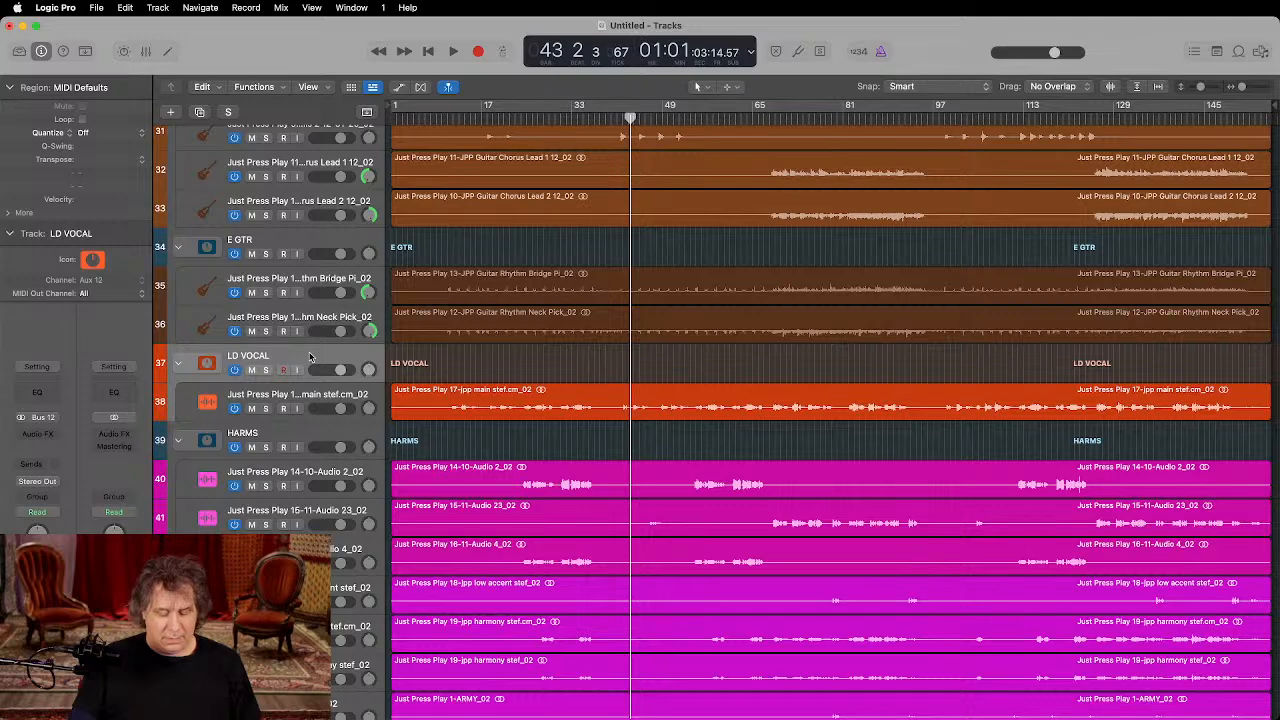
{"action": "key", "text": "alt+c"}
{"action": "left_click", "coordinate": [953, 355]}
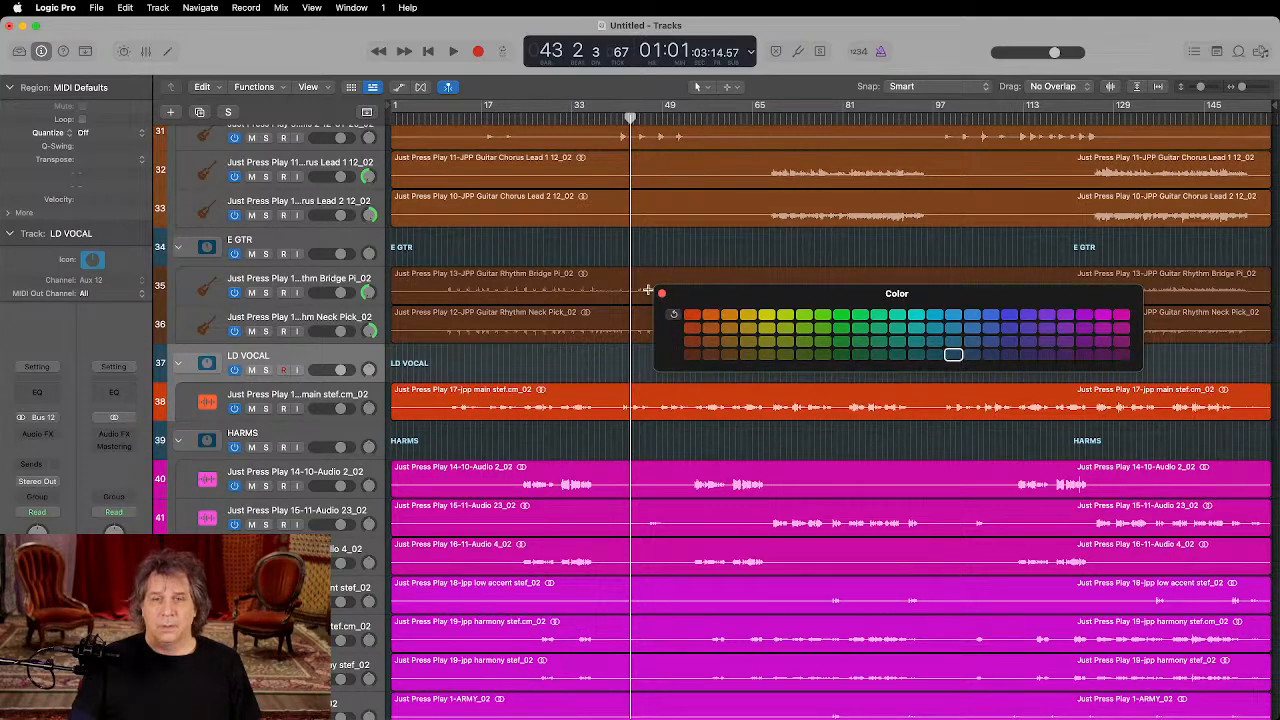
{"action": "left_click", "coordinate": [661, 295]}
Step: Open the mixer to show the channel strips of the summing stacks and their tracks
{"action": "scroll", "coordinate": [726, 402], "scroll_direction": "down", "scroll_amount": 3}
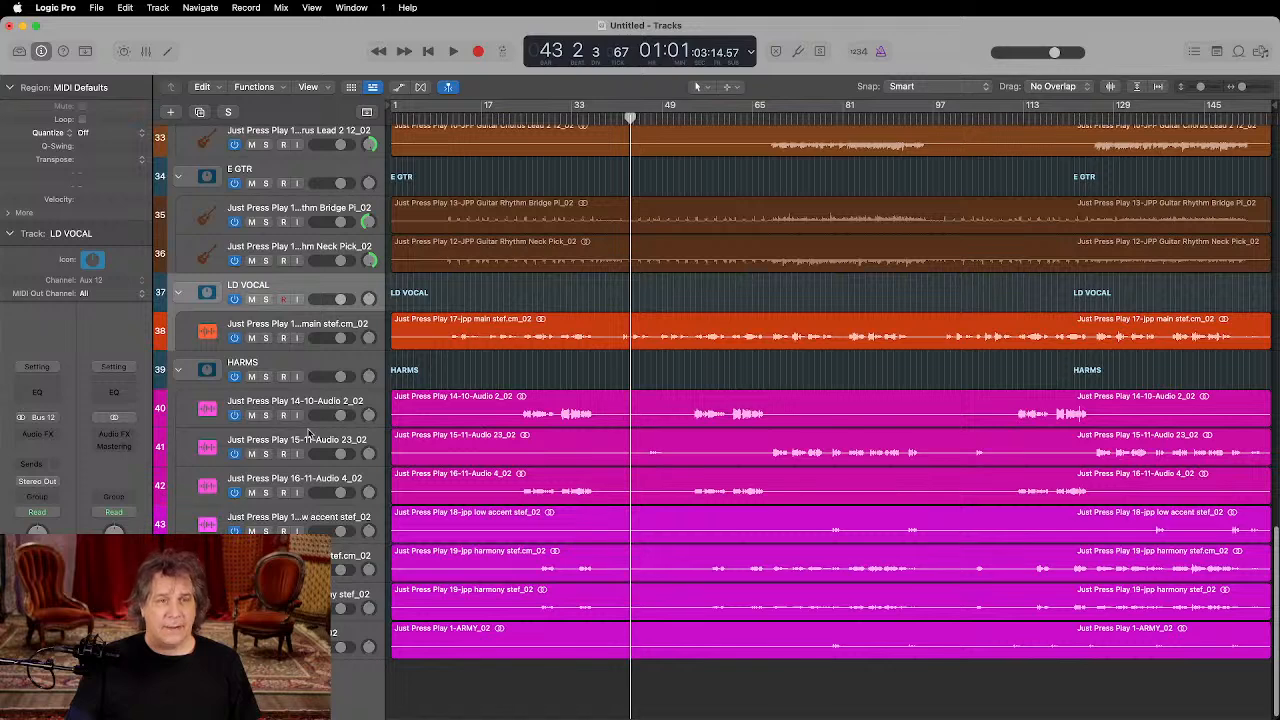
{"action": "scroll", "coordinate": [176, 374], "scroll_direction": "up", "scroll_amount": 5}
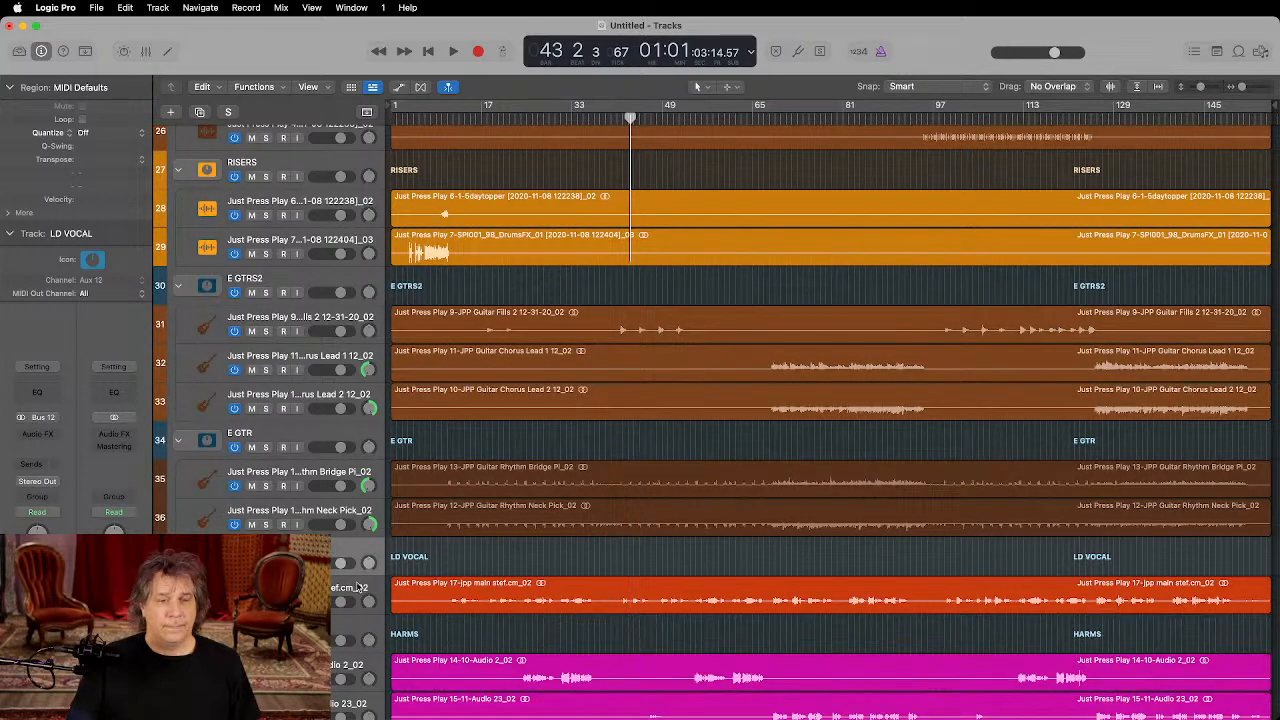
{"action": "key", "text": "x"}
{"action": "scroll", "coordinate": [296, 485], "scroll_direction": "right", "scroll_amount": 2}
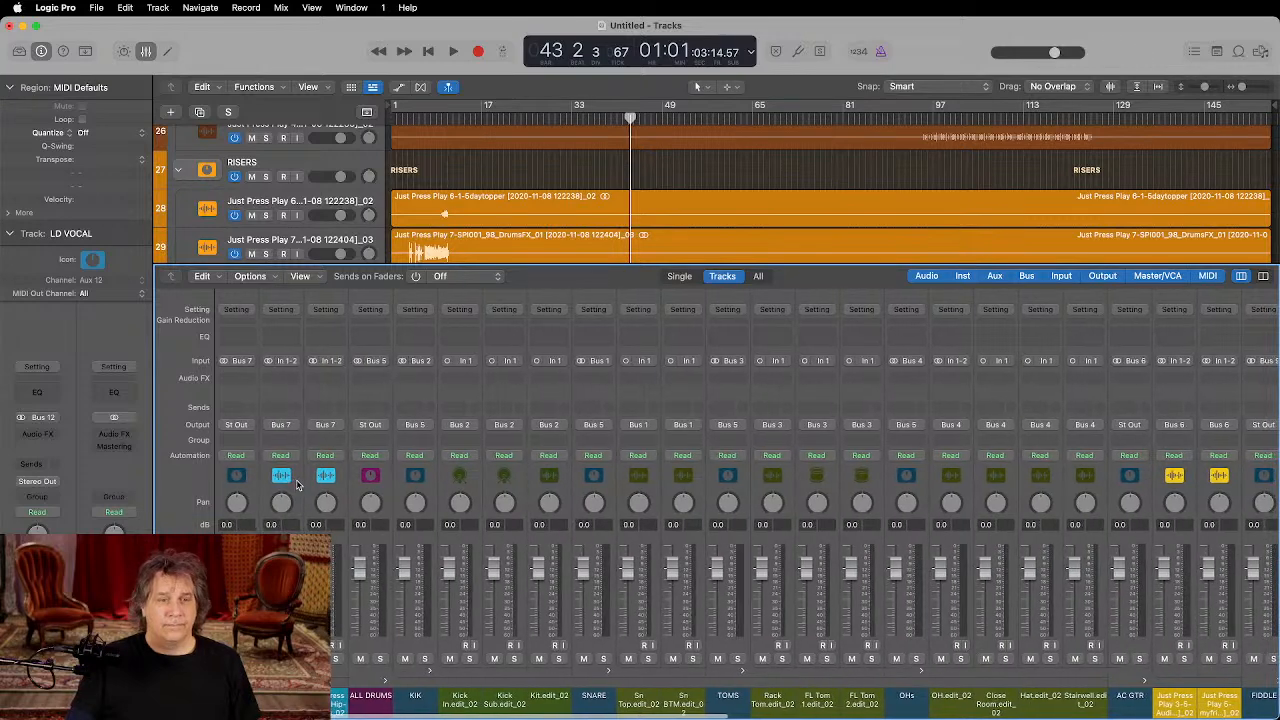
{"action": "left_click", "coordinate": [237, 427]}
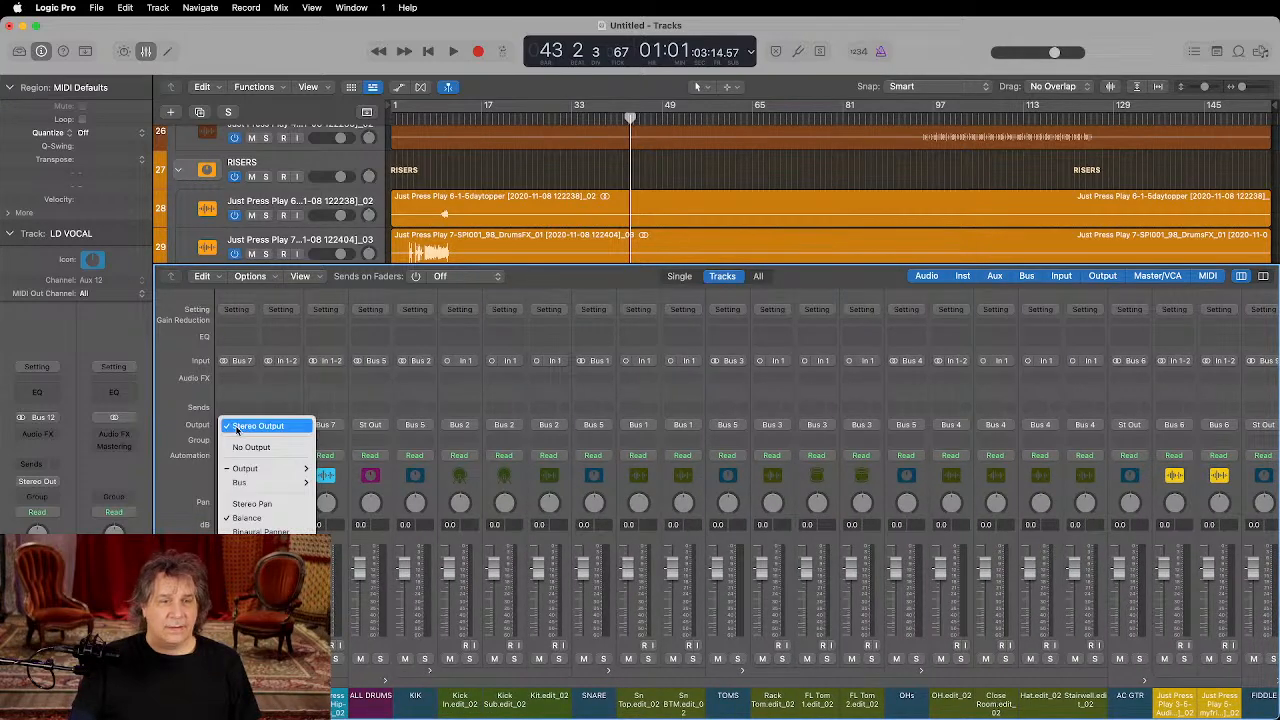
{"action": "mouse_move", "coordinate": [257, 484]}
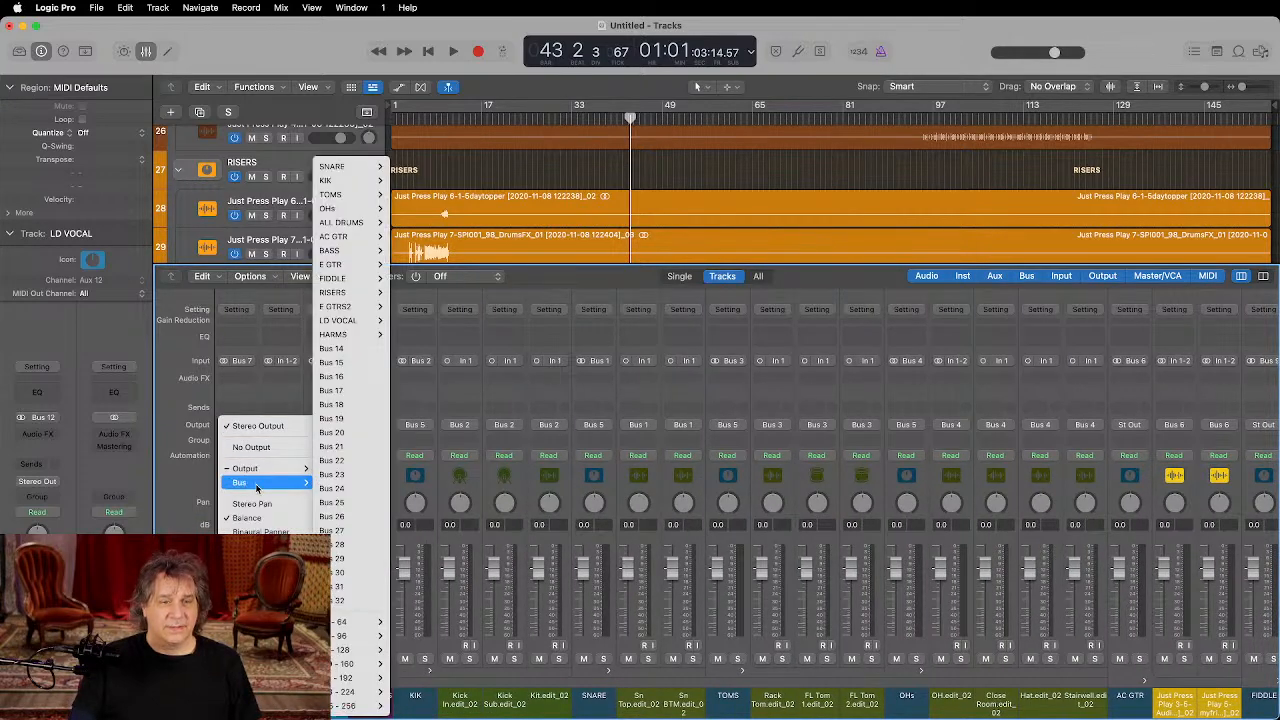
{"action": "left_click", "coordinate": [489, 394]}
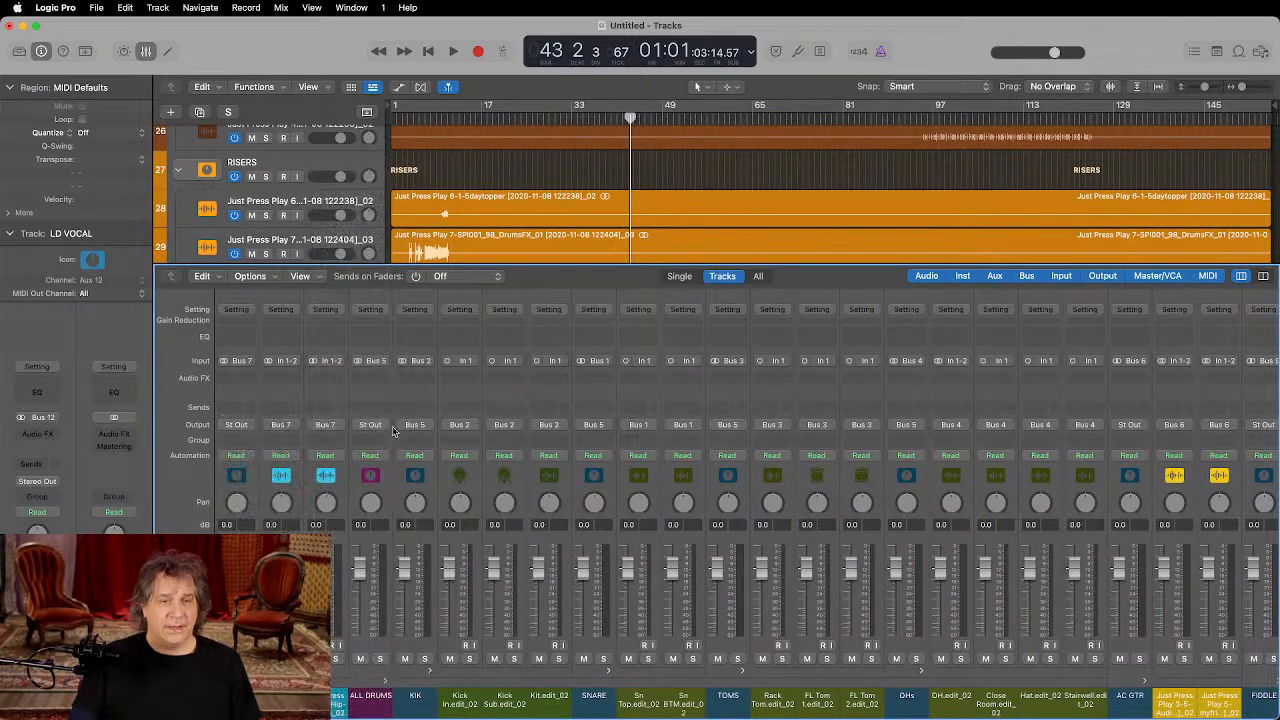
Step: Route the outputs of the bass stack (fed by Bus 7) and the ALL DRUMS stack to Bus 31
{"action": "left_click", "coordinate": [237, 427]}
{"action": "mouse_move", "coordinate": [266, 488]}
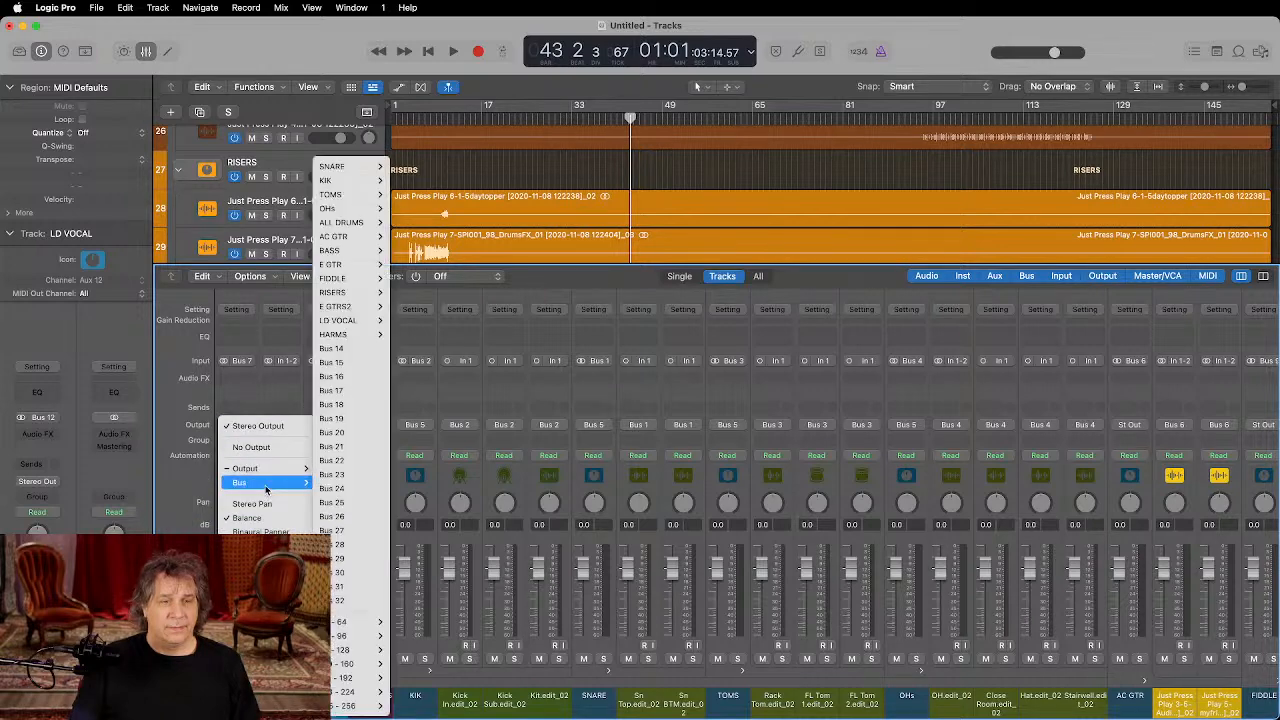
{"action": "left_click", "coordinate": [343, 587]}
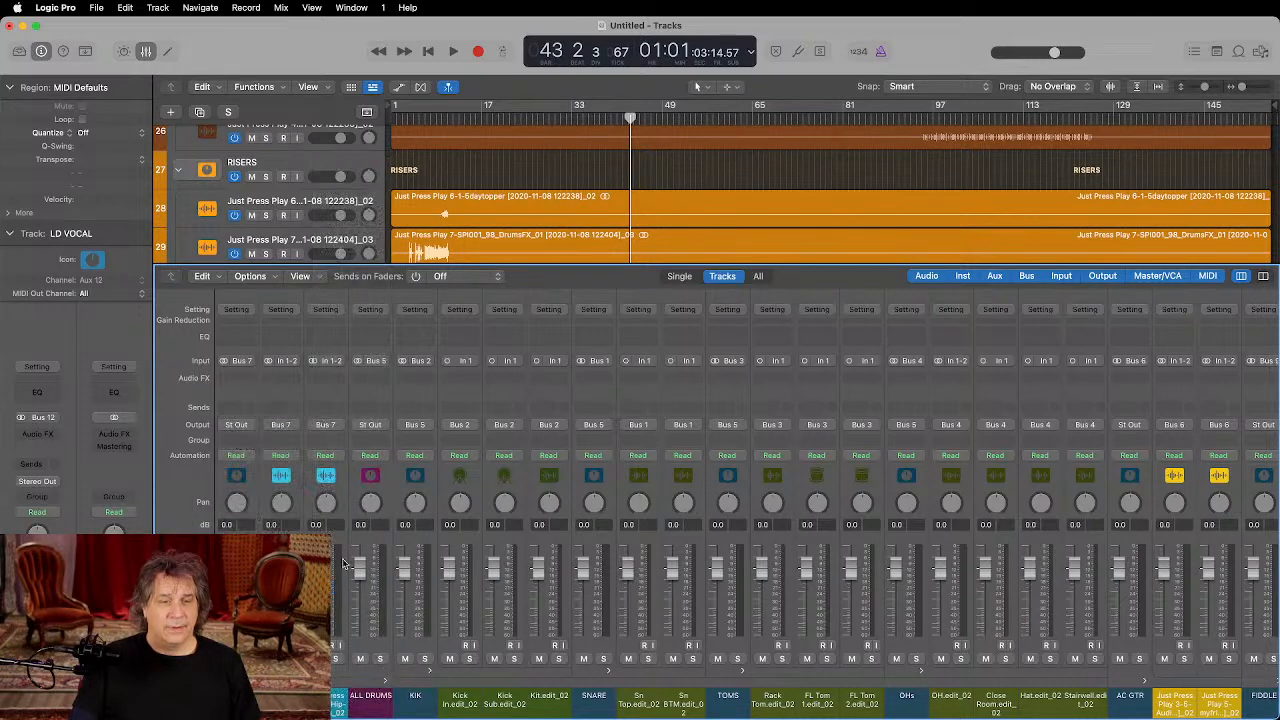
{"action": "left_click", "coordinate": [376, 428]}
{"action": "mouse_move", "coordinate": [392, 485]}
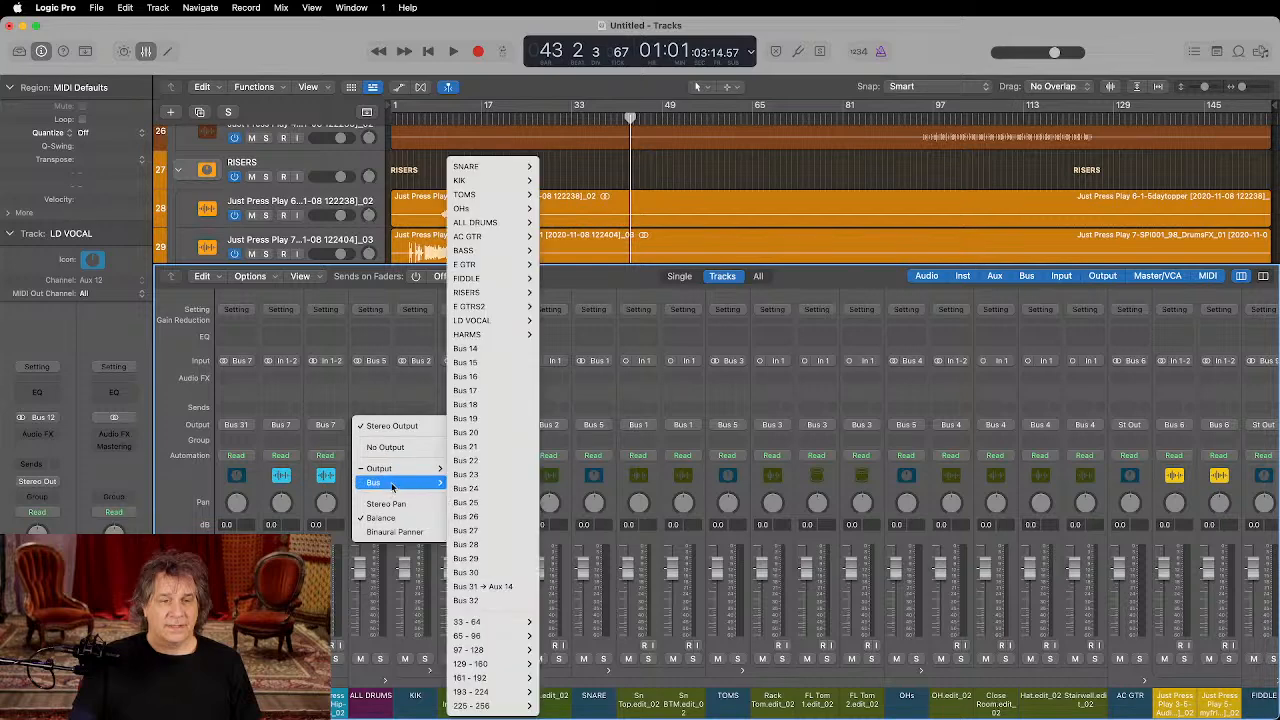
{"action": "left_click", "coordinate": [482, 586]}
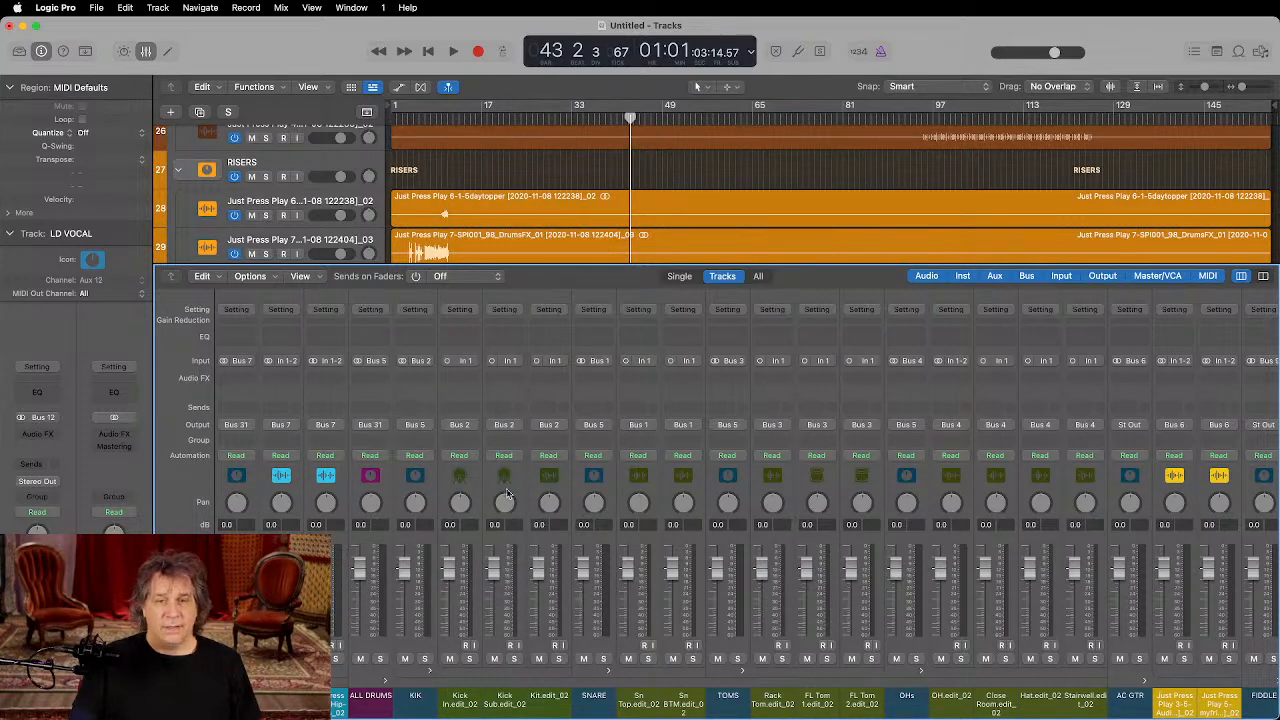
Step: Route the output of the AC GTR stack to Bus 31
{"action": "scroll", "coordinate": [507, 494], "scroll_direction": "right", "scroll_amount": 10}
{"action": "scroll", "coordinate": [507, 494], "scroll_direction": "right", "scroll_amount": 2}
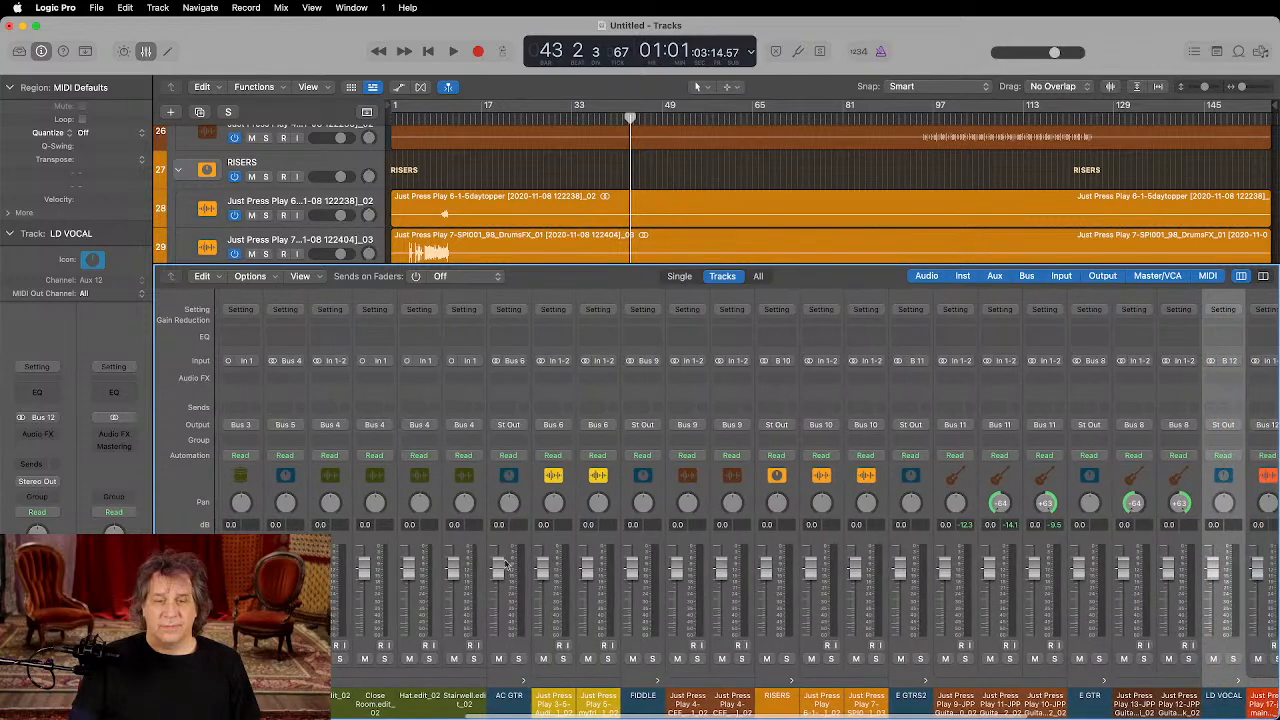
{"action": "left_click", "coordinate": [512, 426]}
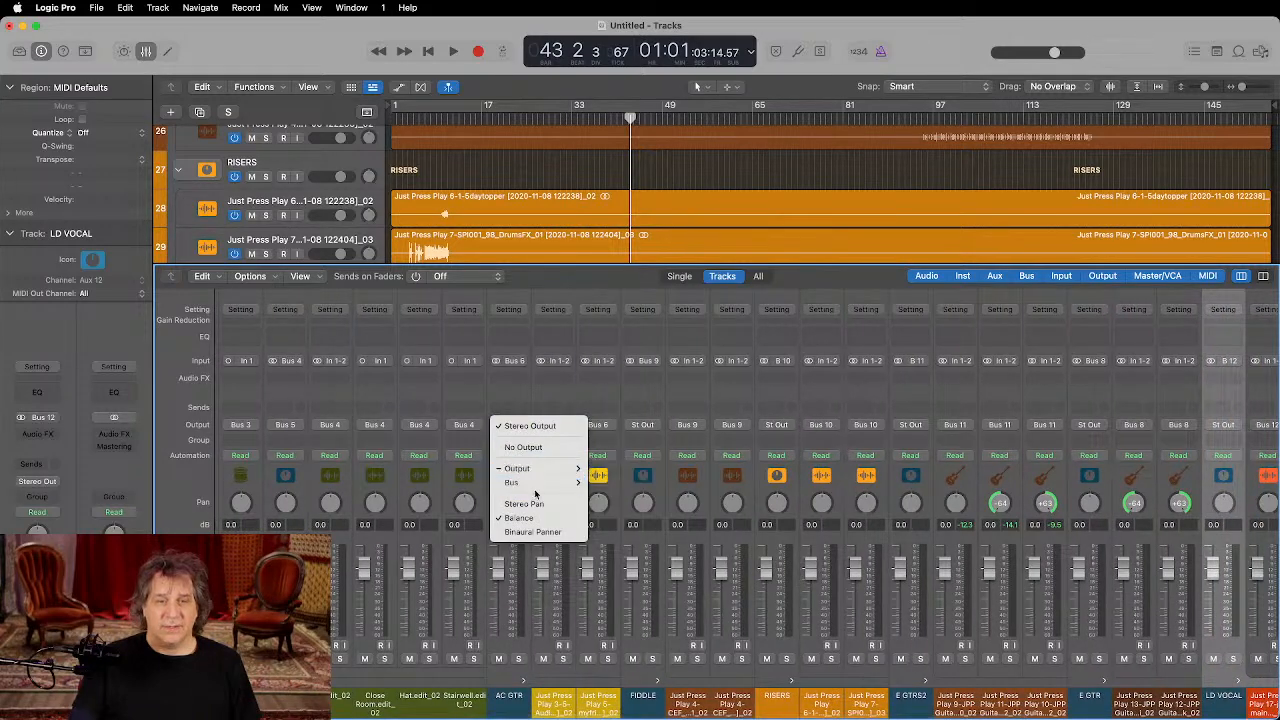
{"action": "mouse_move", "coordinate": [538, 488]}
{"action": "left_click", "coordinate": [628, 586]}
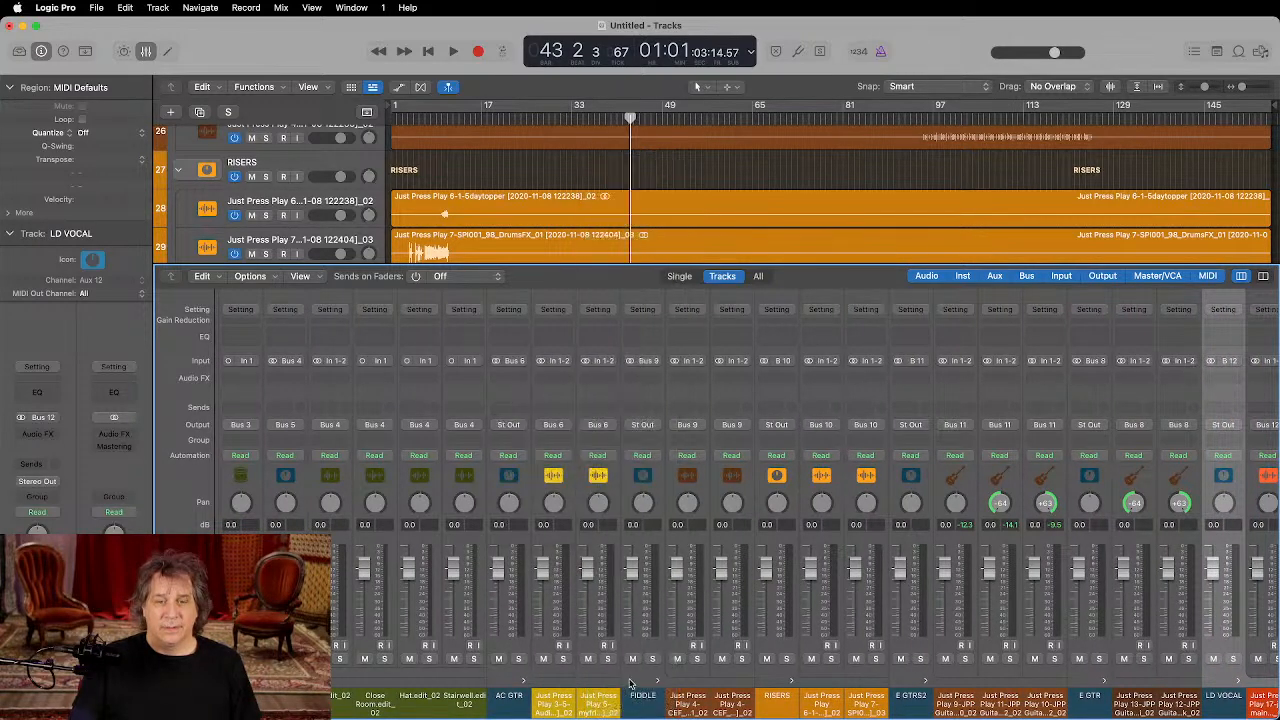
Step: Collapse the FIDDLE stack and color the RISERS stack the same dark teal-blue as the other stacks
{"action": "left_click", "coordinate": [641, 700]}
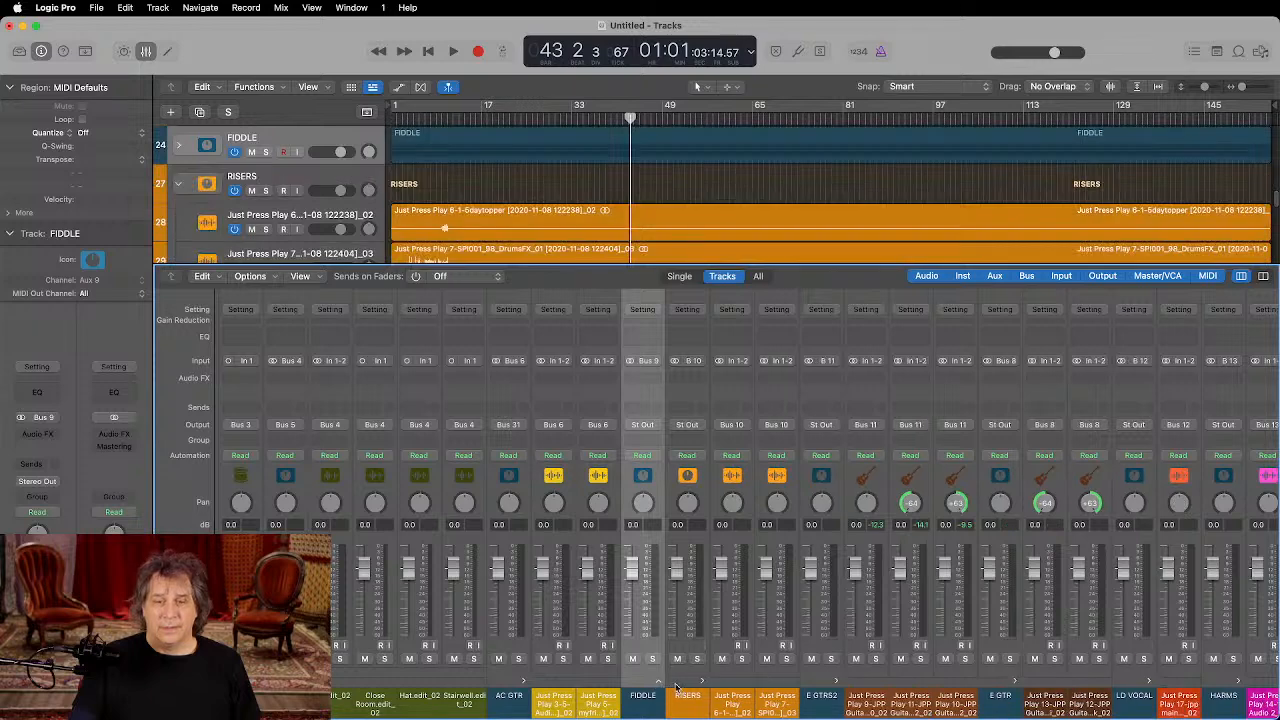
{"action": "left_click", "coordinate": [689, 700]}
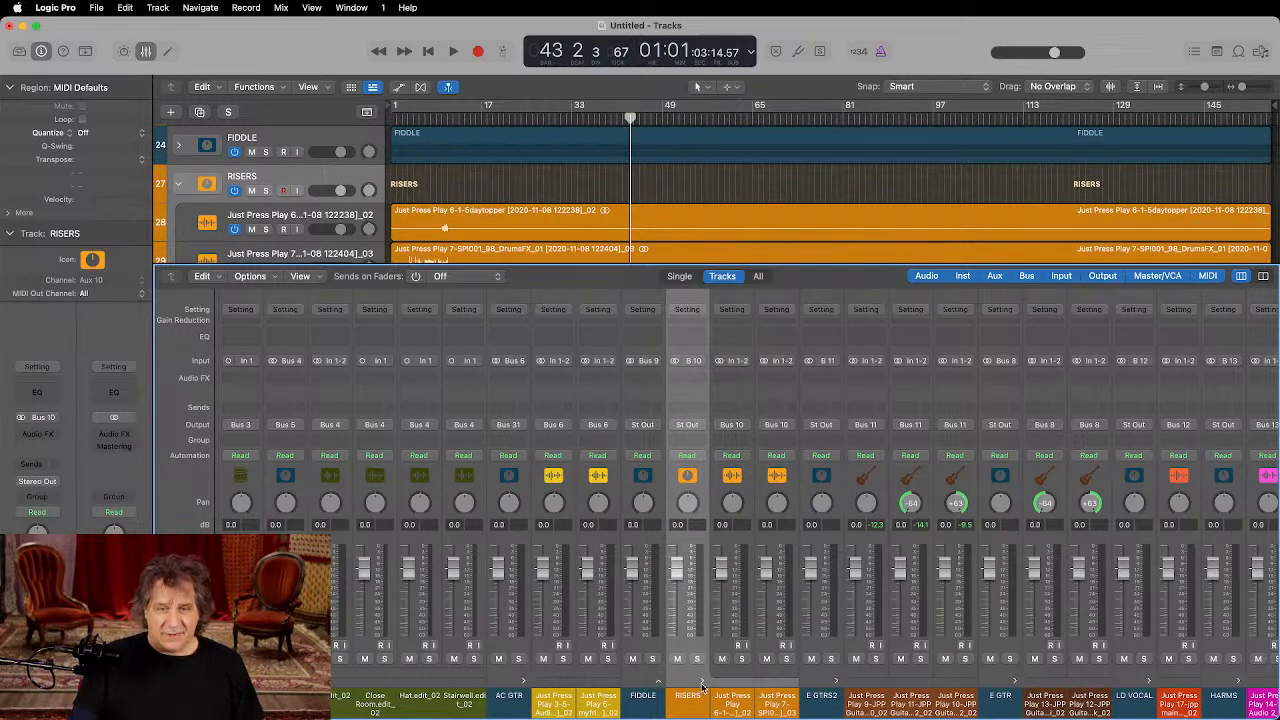
{"action": "key", "text": "alt+c"}
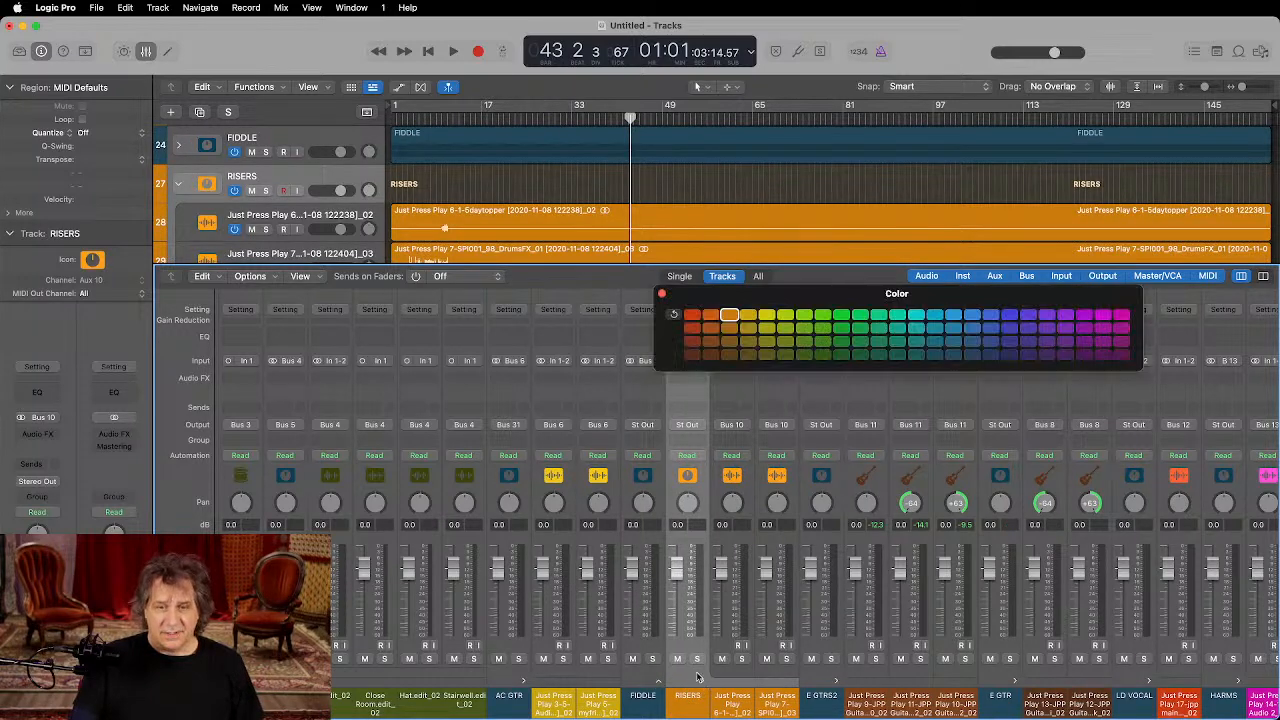
{"action": "left_click", "coordinate": [955, 355]}
{"action": "left_click", "coordinate": [661, 295]}
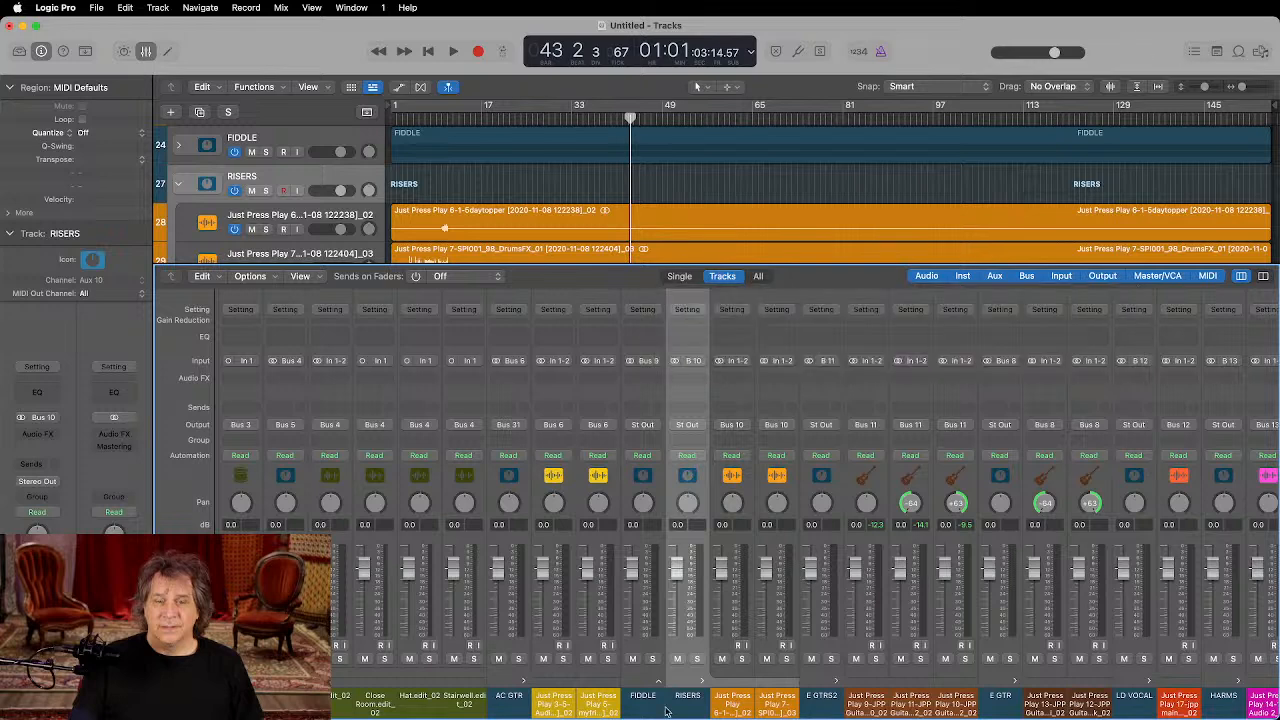
Step: Collapse the RISERS, E GTRS2, E GTR, LD VOCAL and HARMS stacks in the mixer
{"action": "left_click", "coordinate": [703, 683]}
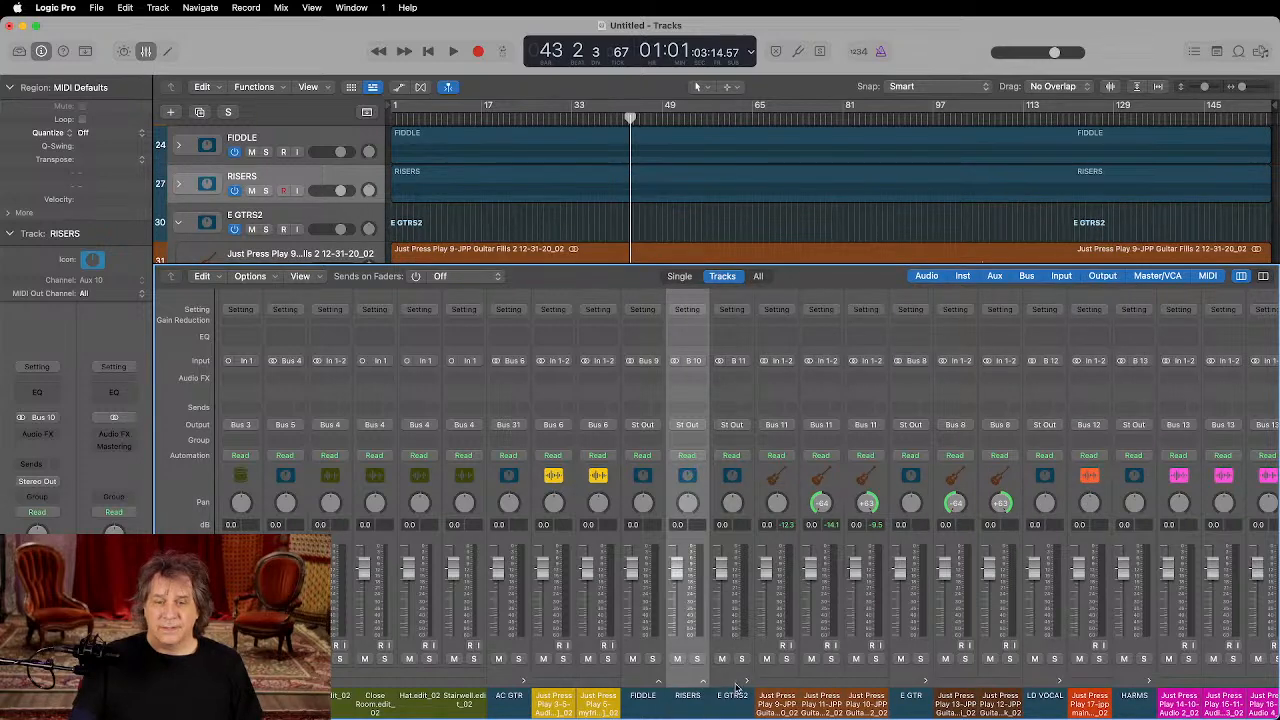
{"action": "left_click", "coordinate": [749, 683]}
{"action": "left_click", "coordinate": [791, 682]}
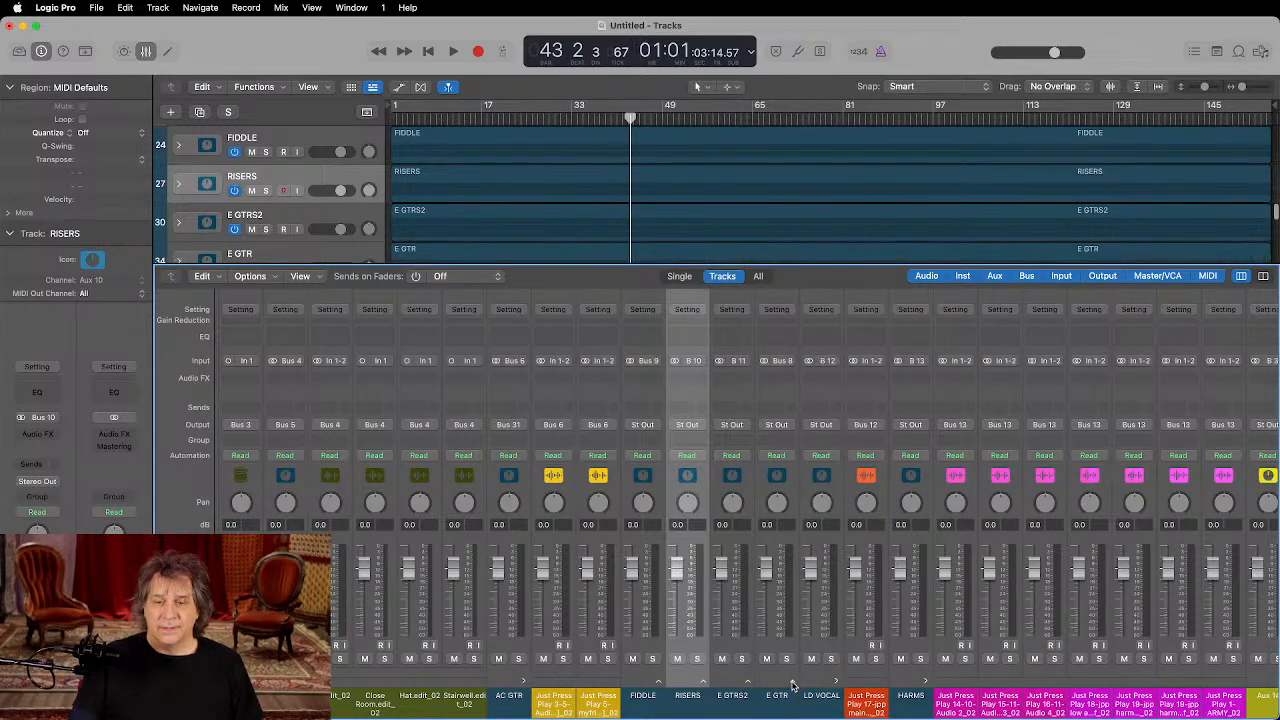
{"action": "left_click", "coordinate": [838, 683]}
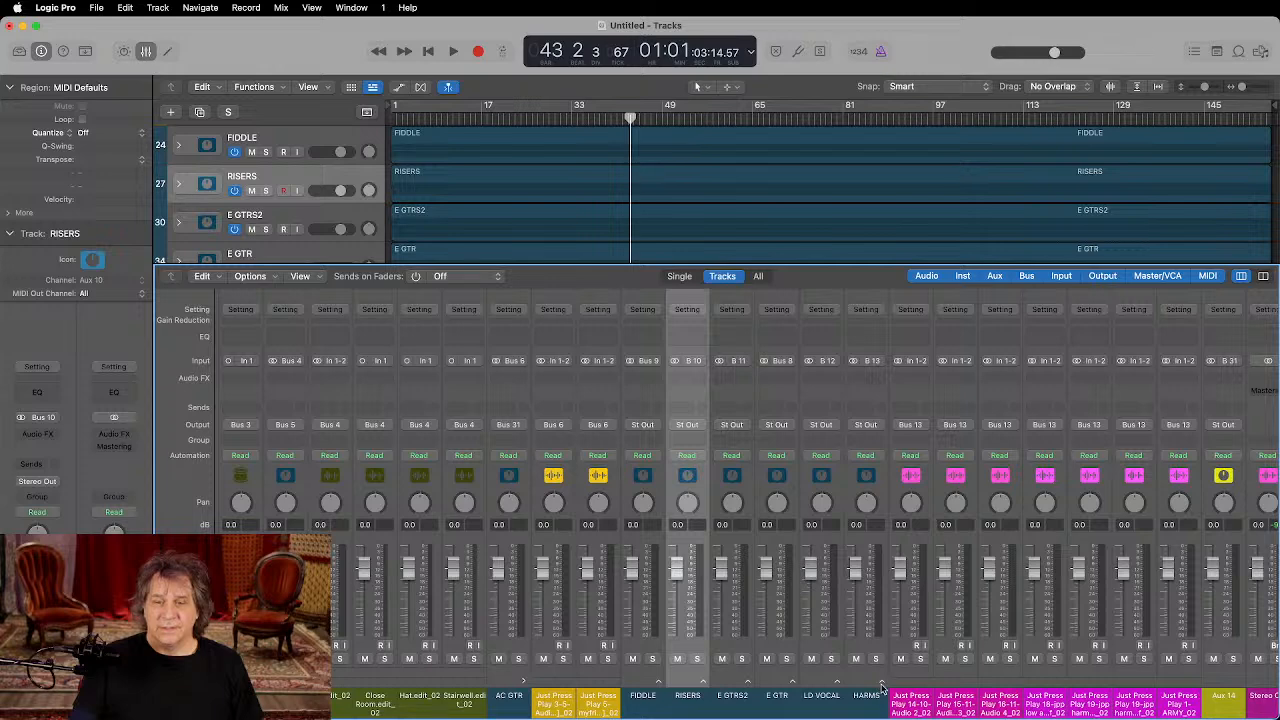
{"action": "left_click", "coordinate": [878, 684]}
Step: Select the adjacent stack channels from FIDDLE through HARMS and route all their outputs to Bus 31
{"action": "left_click", "coordinate": [900, 697]}
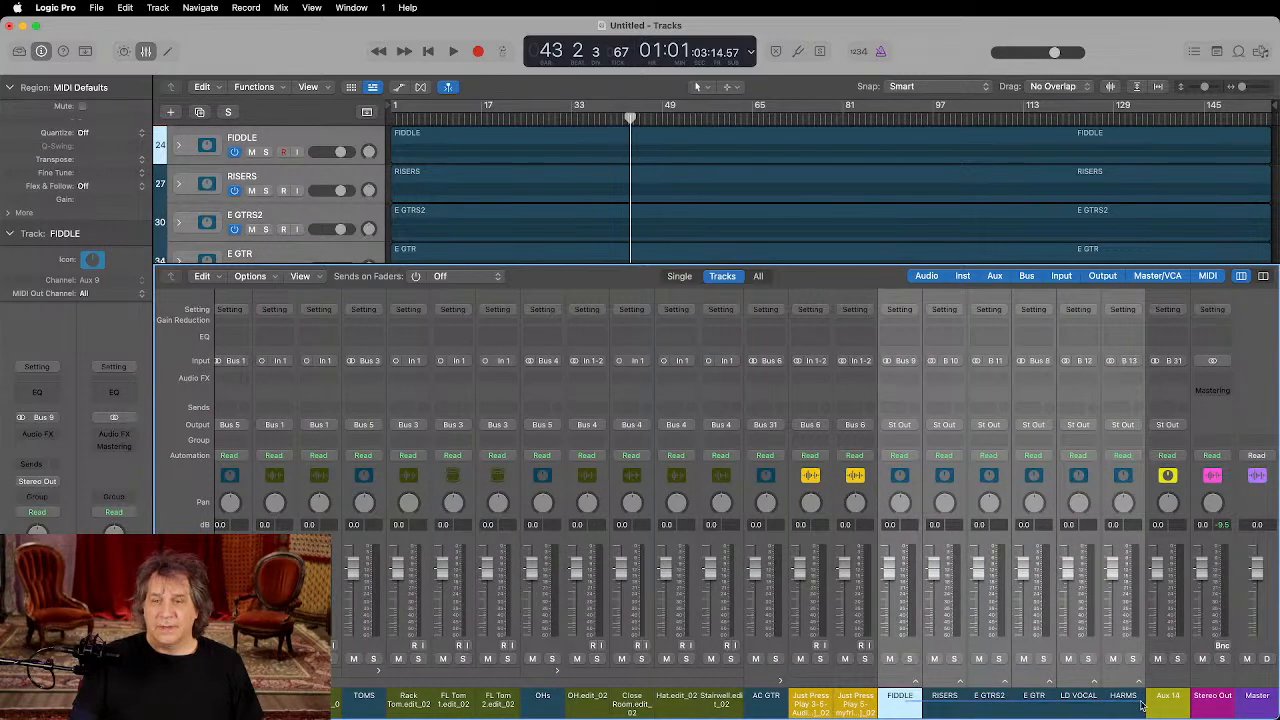
{"action": "left_click", "coordinate": [901, 426]}
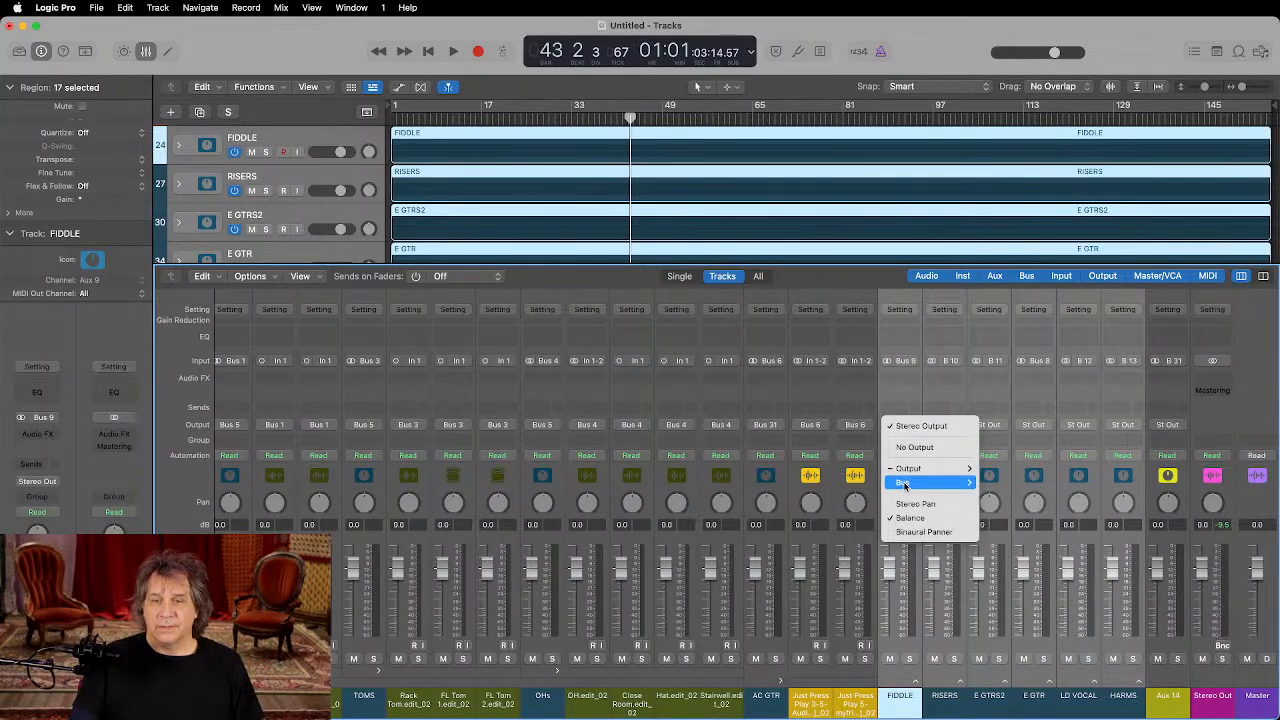
{"action": "mouse_move", "coordinate": [903, 482]}
{"action": "left_click", "coordinate": [1033, 586]}
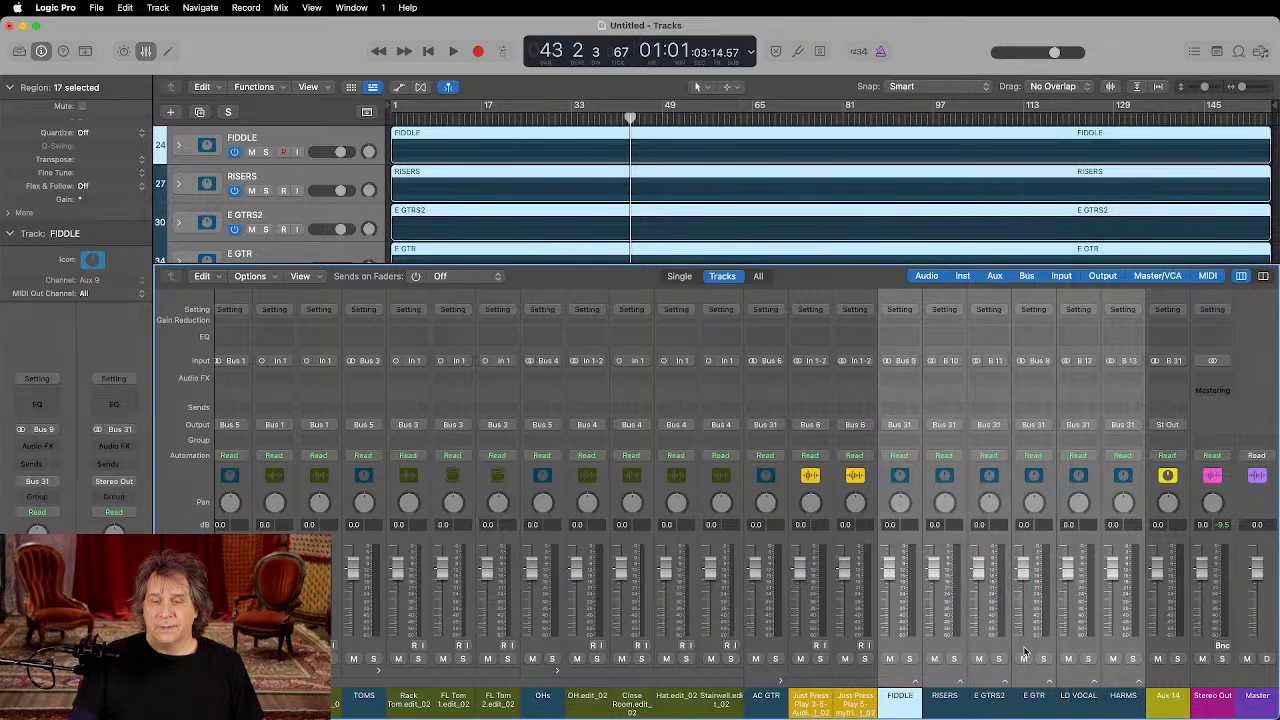
Step: Expand the FIDDLE, RISERS and E GTRS2 stacks again in the mixer
{"action": "left_click", "coordinate": [913, 683]}
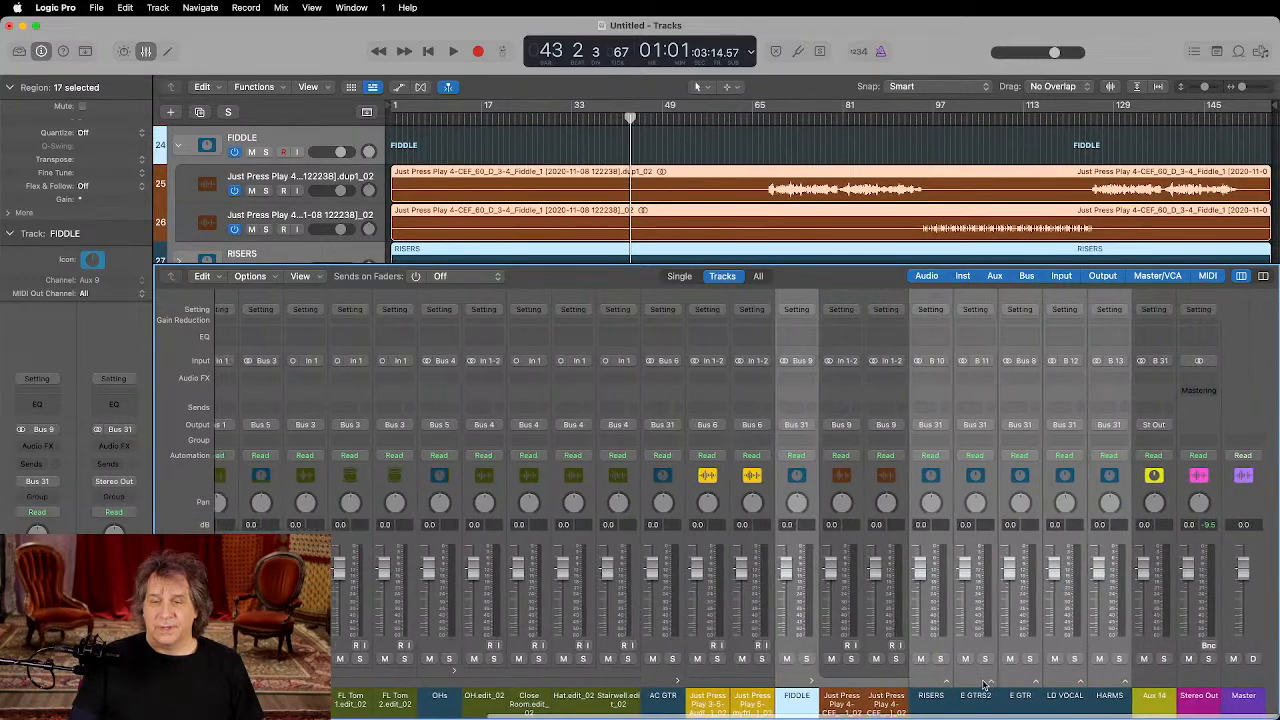
{"action": "left_click", "coordinate": [963, 681]}
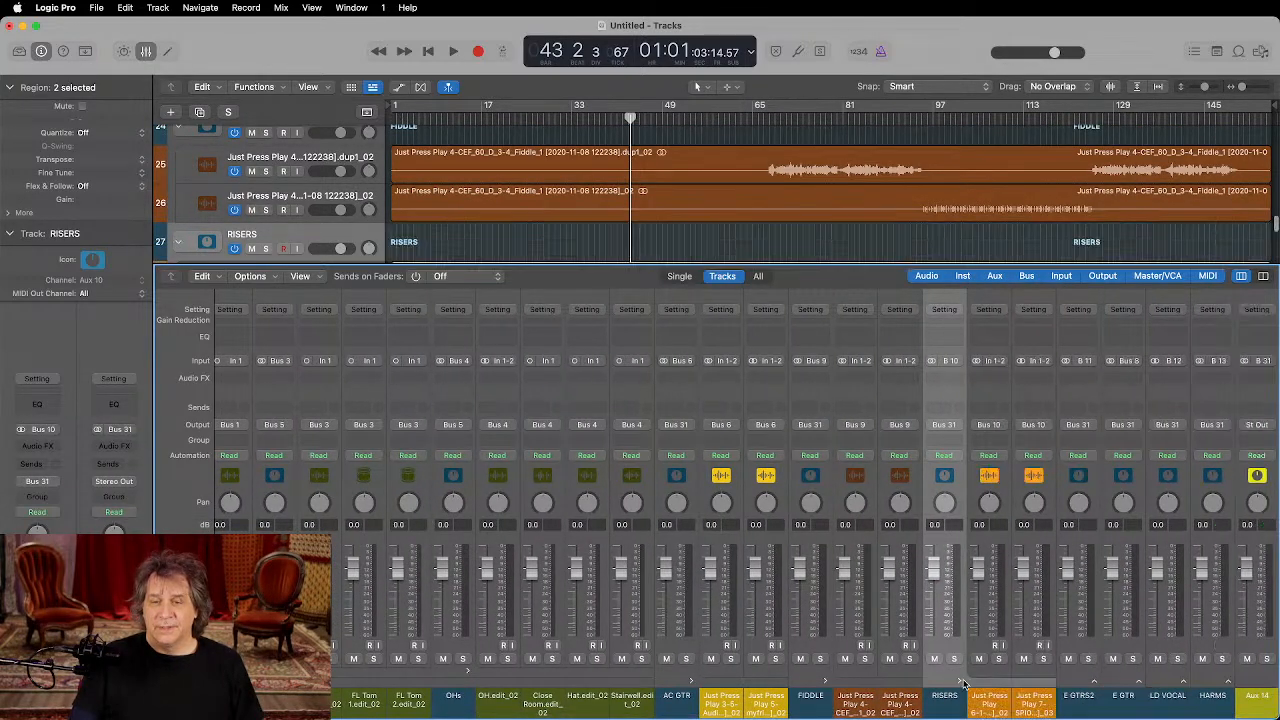
{"action": "left_click", "coordinate": [1093, 683]}
{"action": "scroll", "coordinate": [1070, 600], "scroll_direction": "right", "scroll_amount": 5}
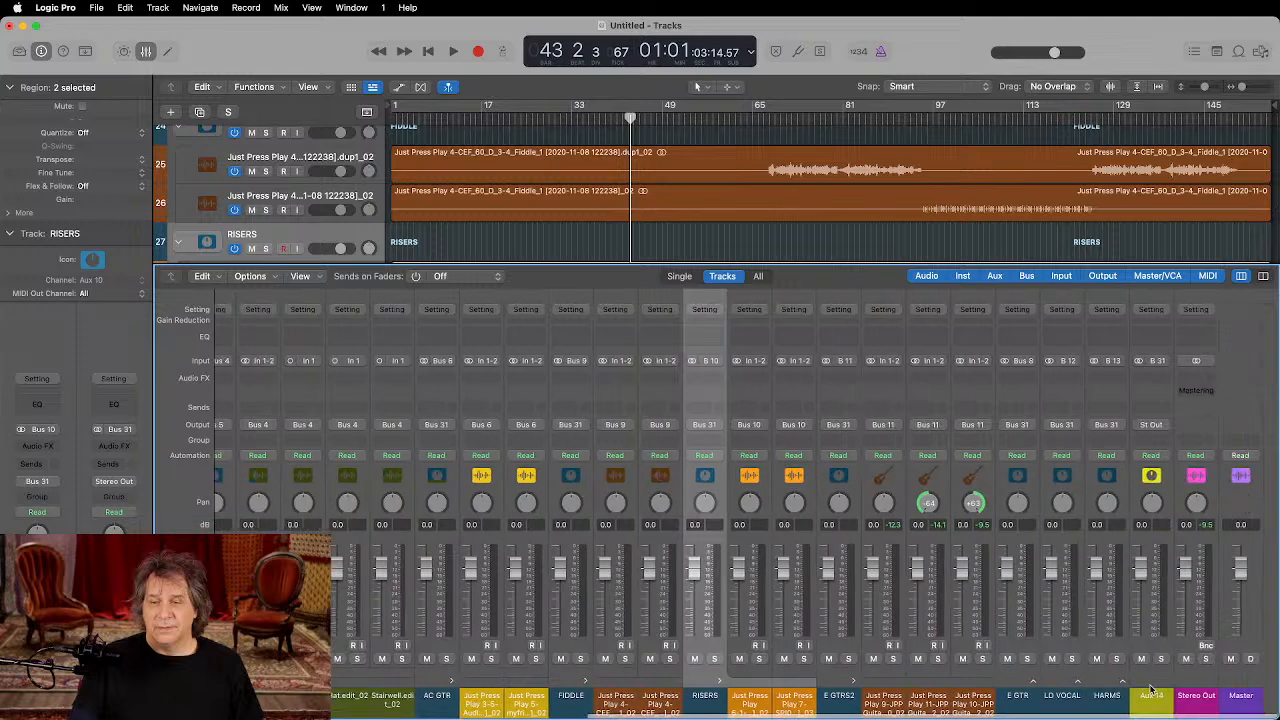
Step: Expand the E GTR, LD VOCAL and HARMS stacks in the mixer to show their member channels
{"action": "left_click", "coordinate": [1049, 683]}
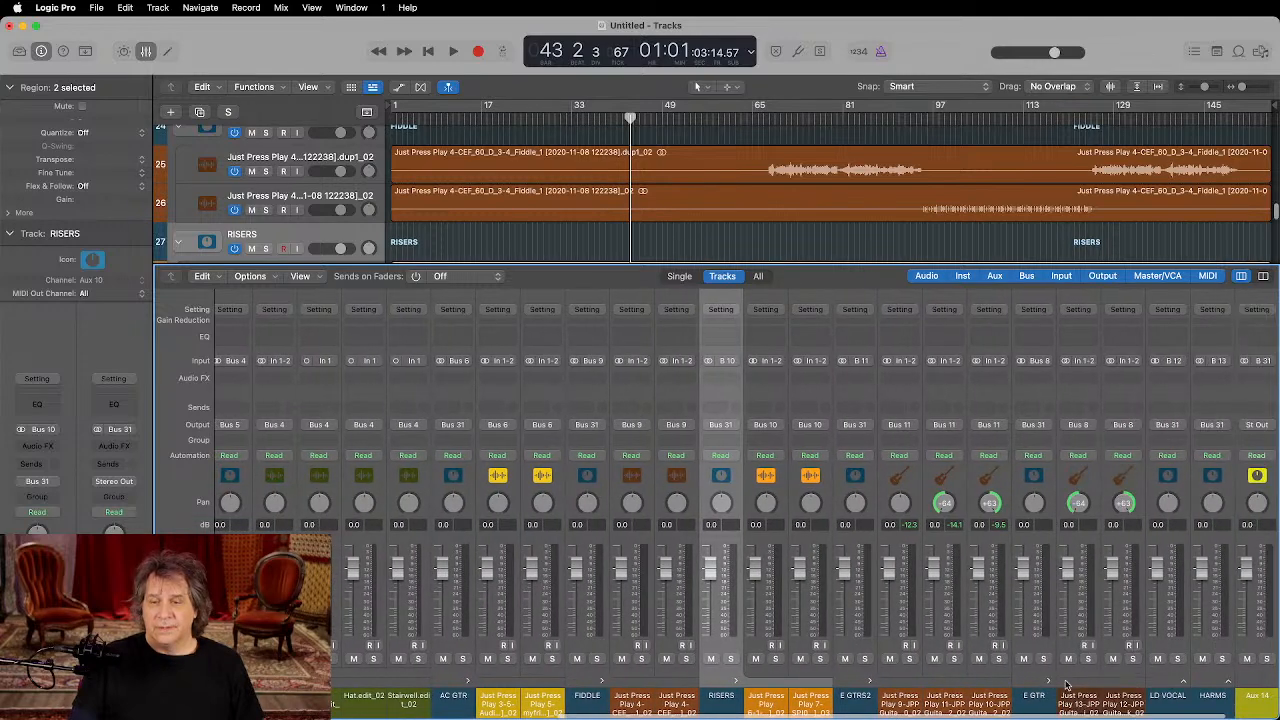
{"action": "left_click", "coordinate": [1185, 682]}
{"action": "scroll", "coordinate": [1160, 683], "scroll_direction": "right", "scroll_amount": 3}
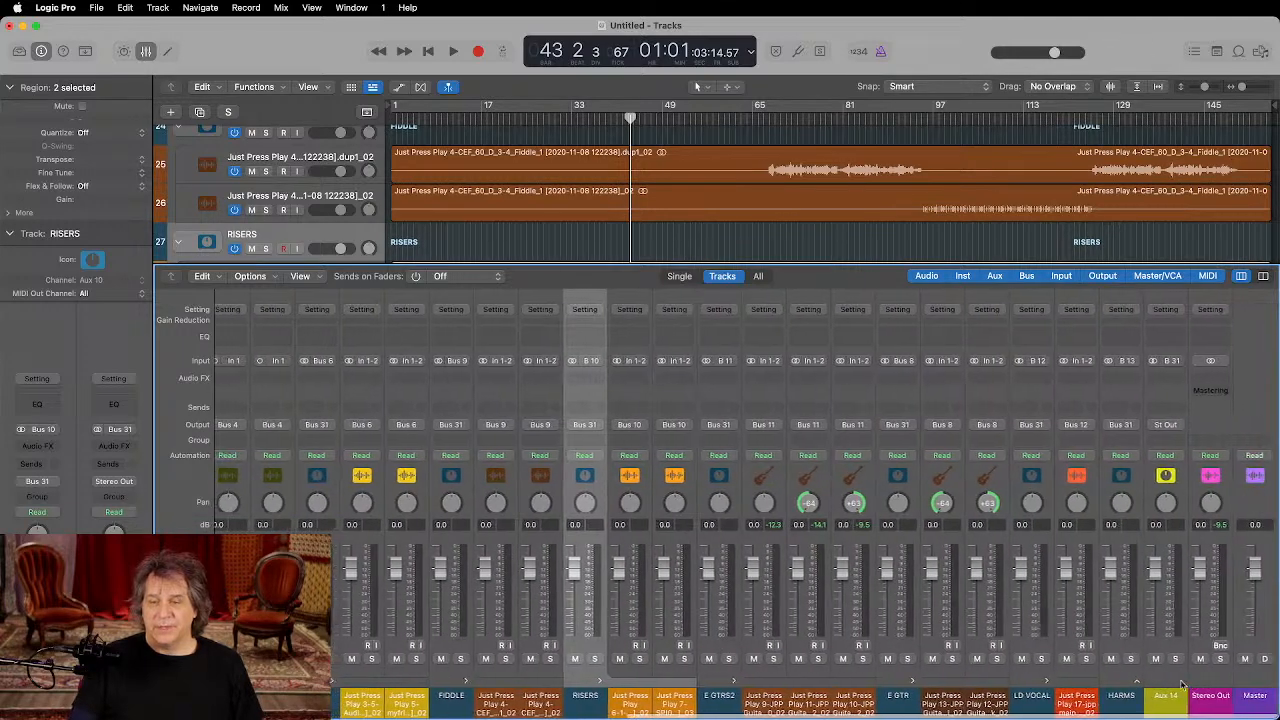
{"action": "left_click", "coordinate": [1138, 683]}
{"action": "scroll", "coordinate": [1150, 683], "scroll_direction": "right", "scroll_amount": 7}
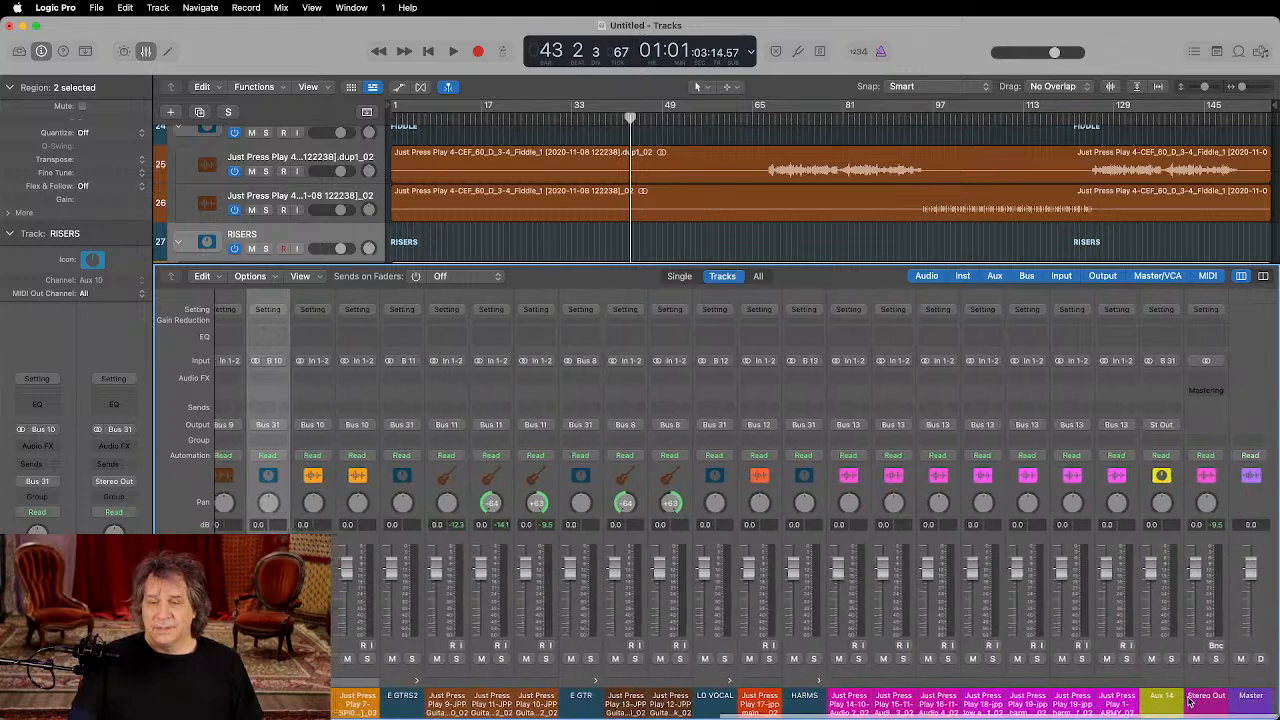
Step: Rename the Aux 14 channel ALL BUS and color it the darkest magenta shade
{"action": "left_click", "coordinate": [1168, 697]}
{"action": "type", "text": "AL"}
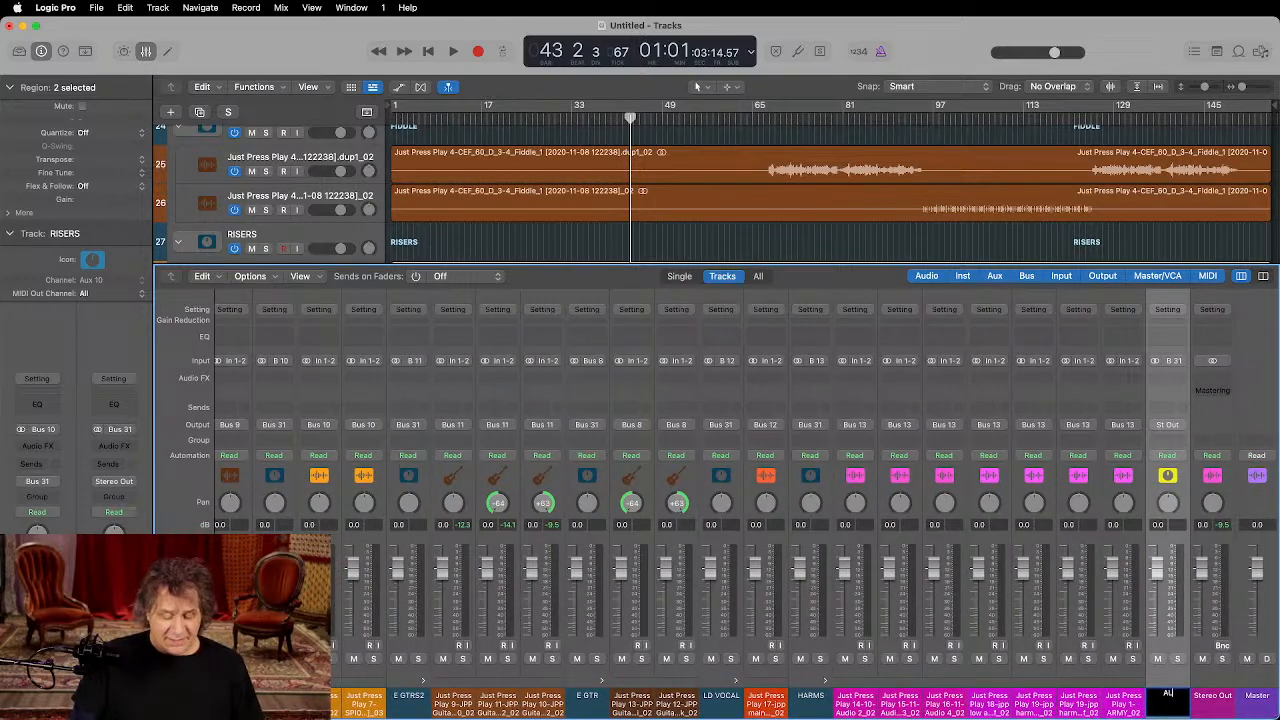
{"action": "type", "text": "L BUS"}
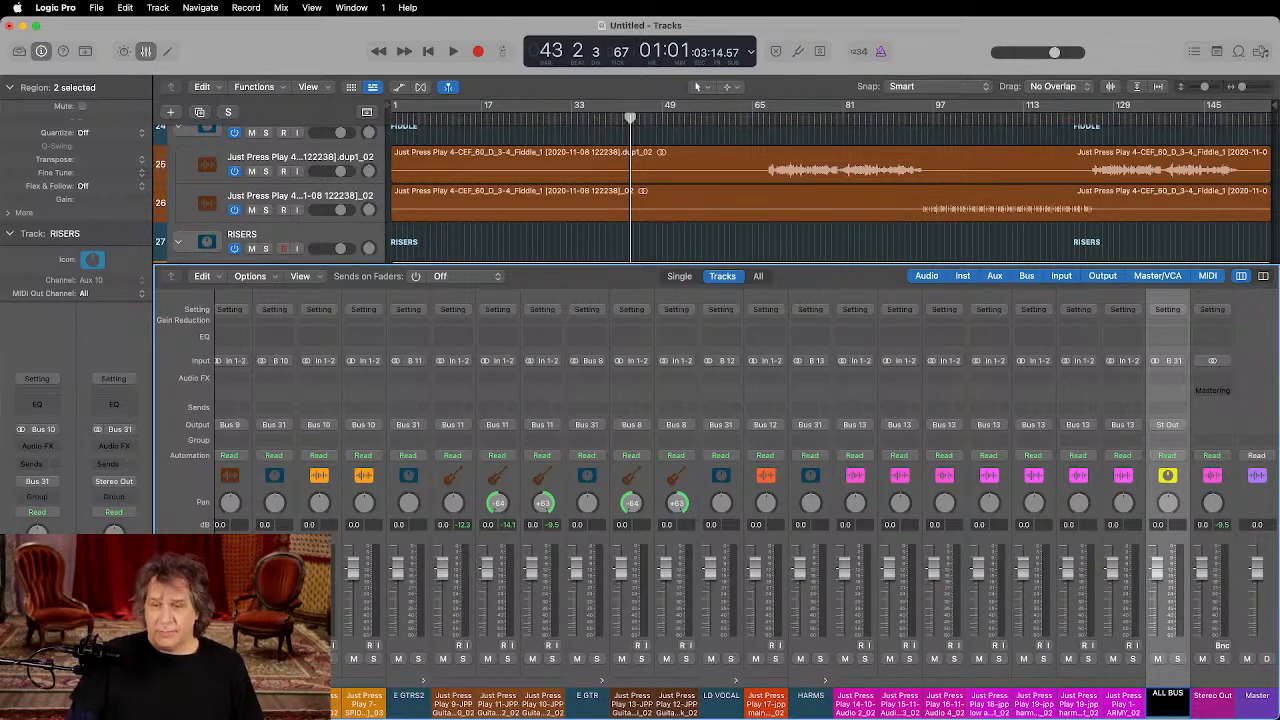
{"action": "key", "text": "Return"}
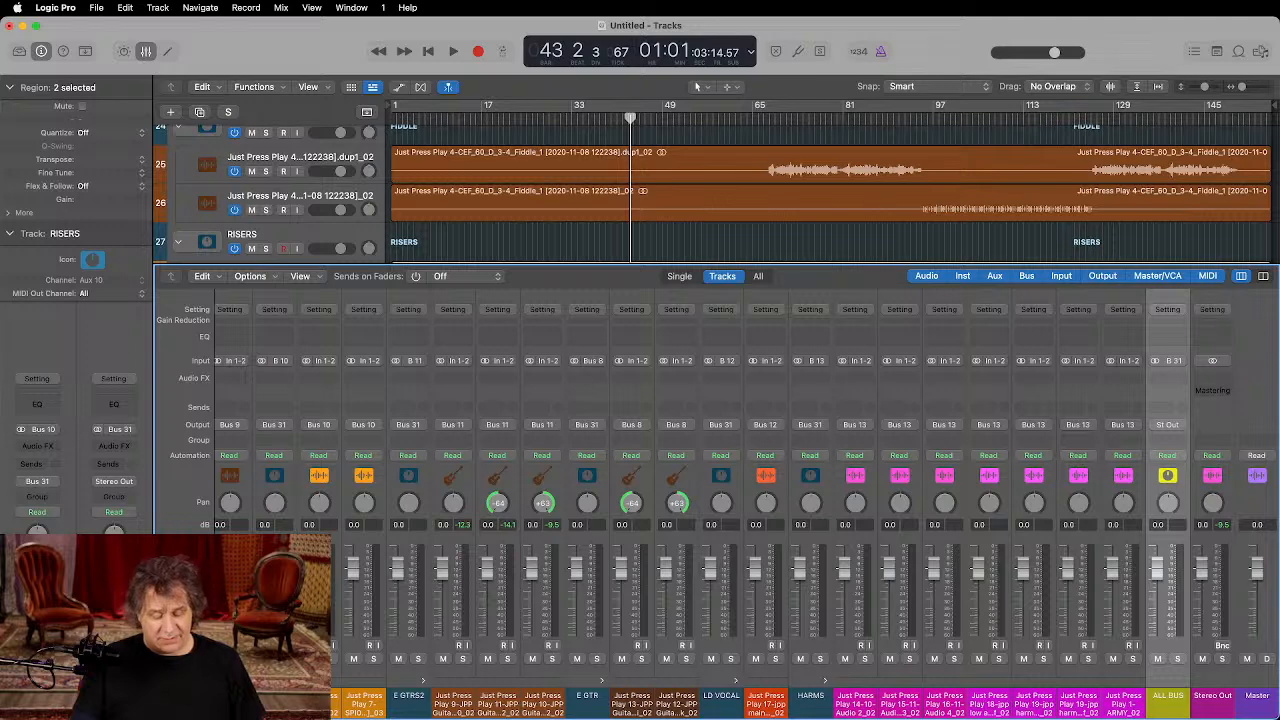
{"action": "key", "text": "alt+c"}
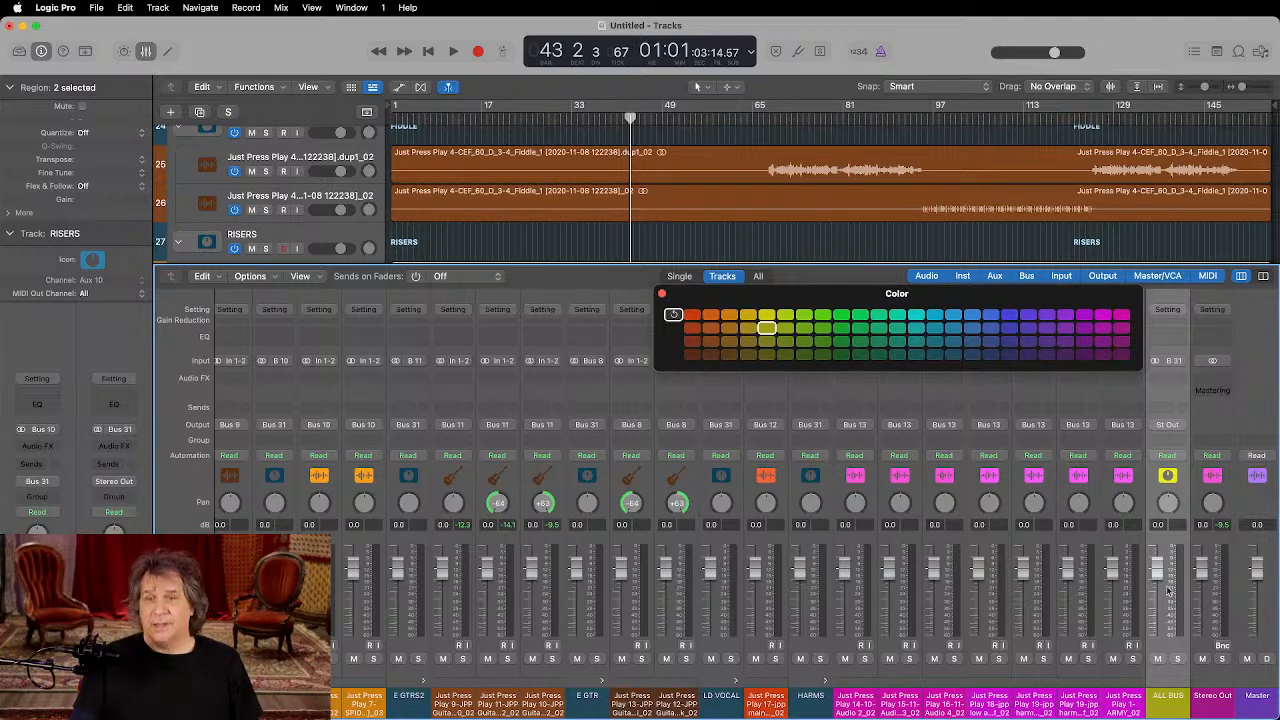
{"action": "left_click", "coordinate": [1121, 354]}
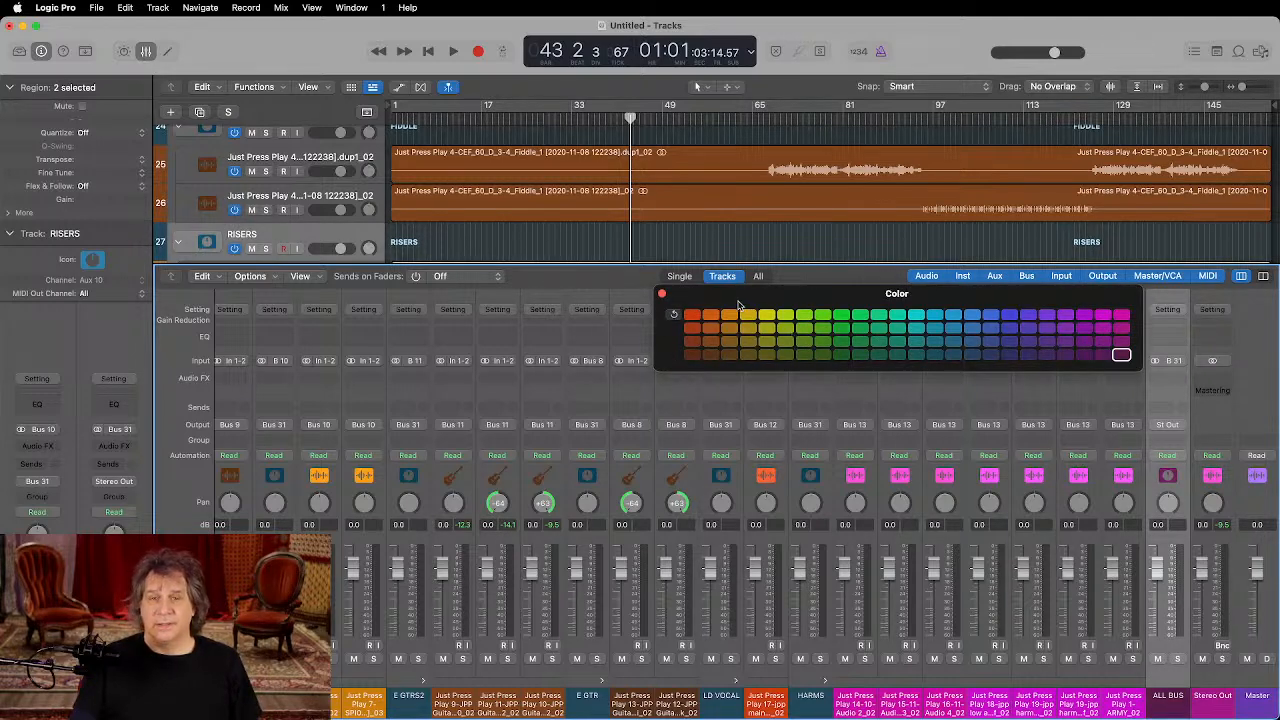
{"action": "left_click", "coordinate": [662, 295]}
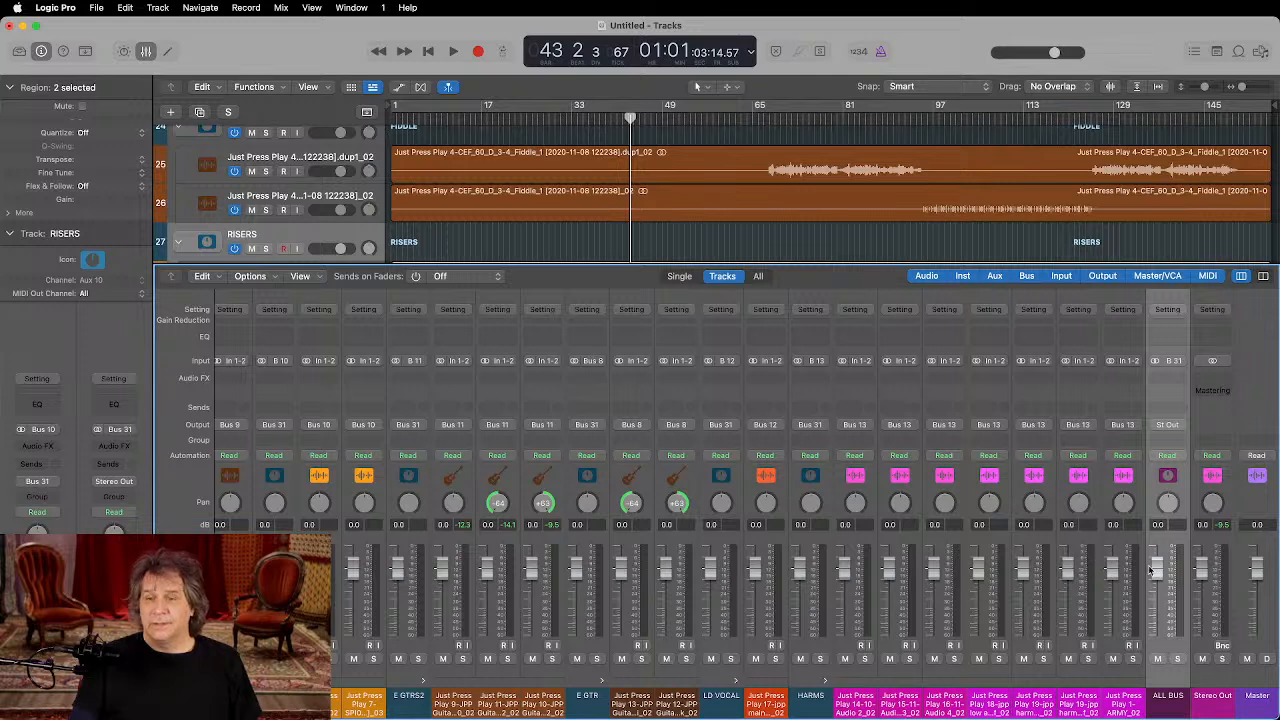
Step: Lower the ALL BUS fader to about -6.6 dB, playing the song to audition the overall level
{"action": "left_click_drag", "start_coordinate": [1157, 570], "coordinate": [1157, 606]}
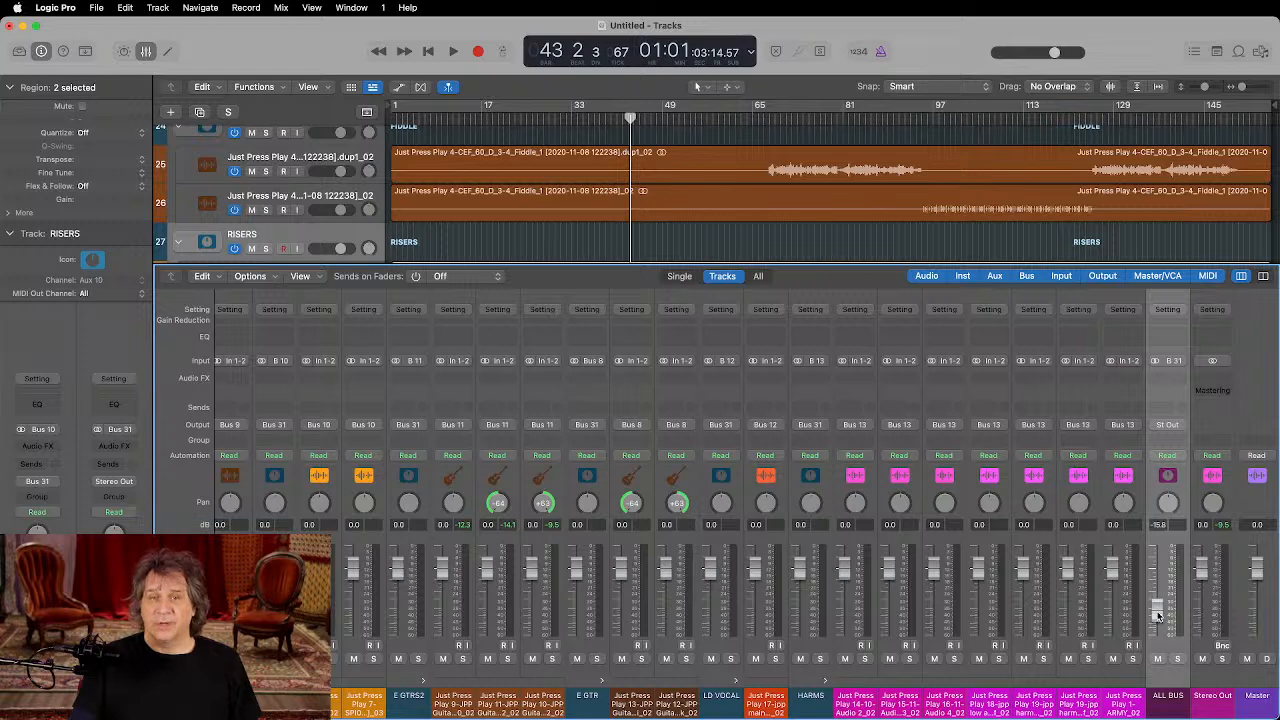
{"action": "key", "text": "space"}
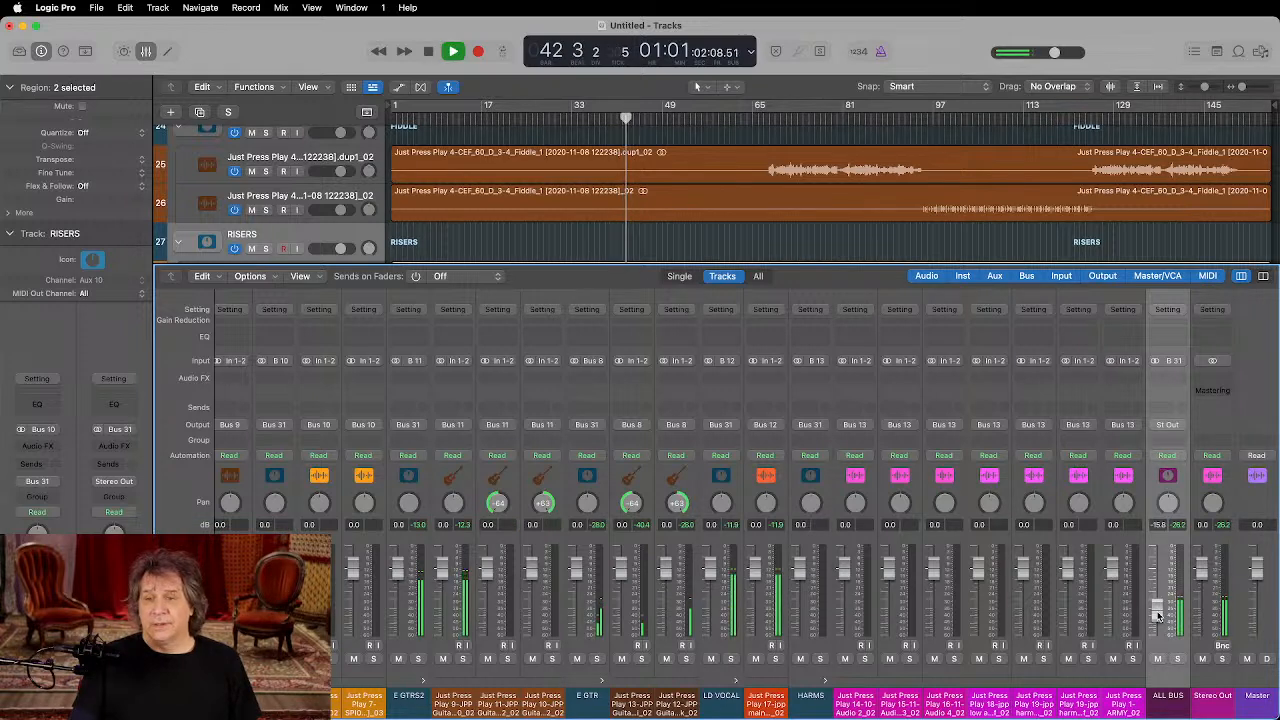
{"action": "left_click_drag", "start_coordinate": [1157, 610], "coordinate": [1157, 597]}
{"action": "scroll", "coordinate": [619, 597], "scroll_direction": "left", "scroll_amount": 12}
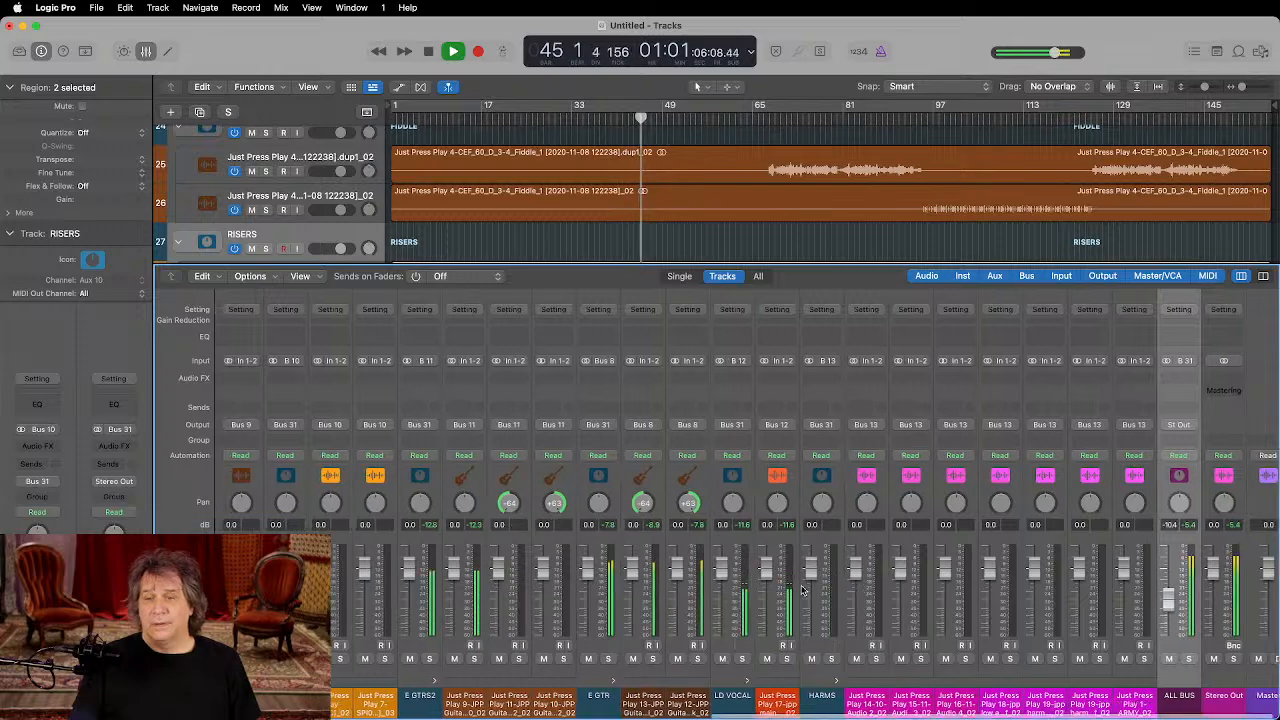
{"action": "key", "text": "space"}
{"action": "scroll", "coordinate": [619, 597], "scroll_direction": "right", "scroll_amount": 12}
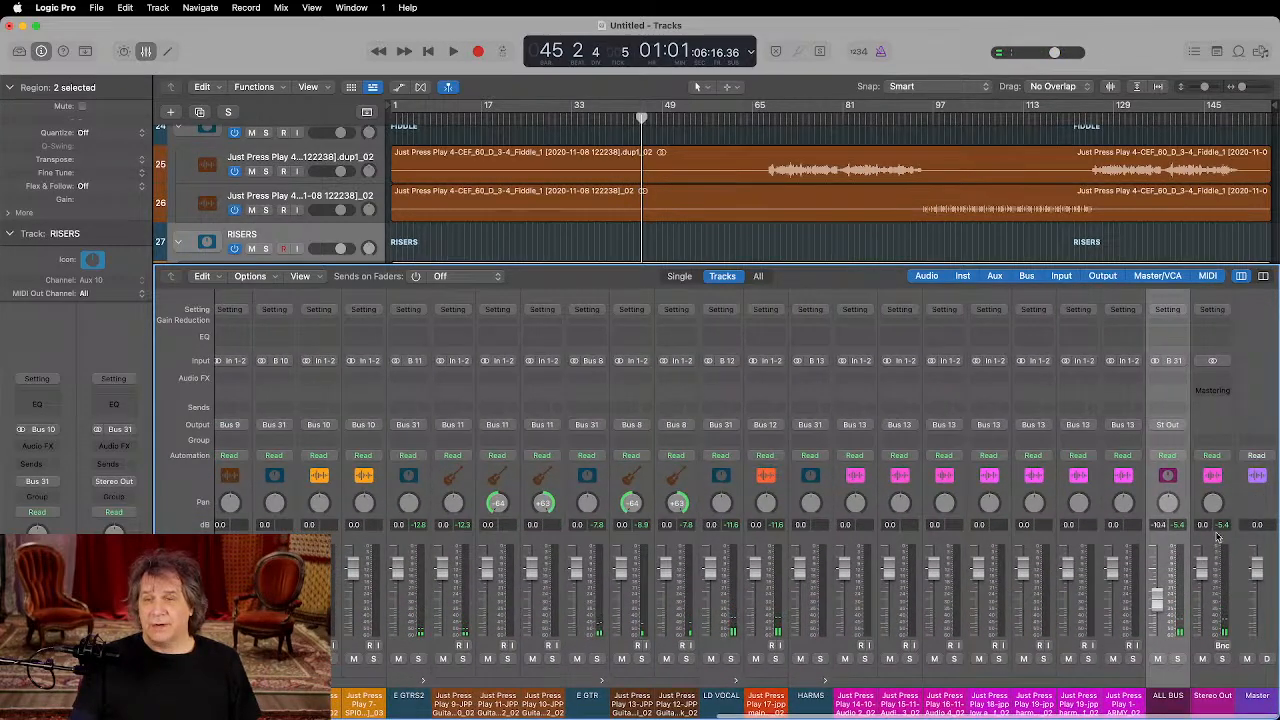
{"action": "left_click_drag", "start_coordinate": [1157, 598], "coordinate": [1157, 590]}
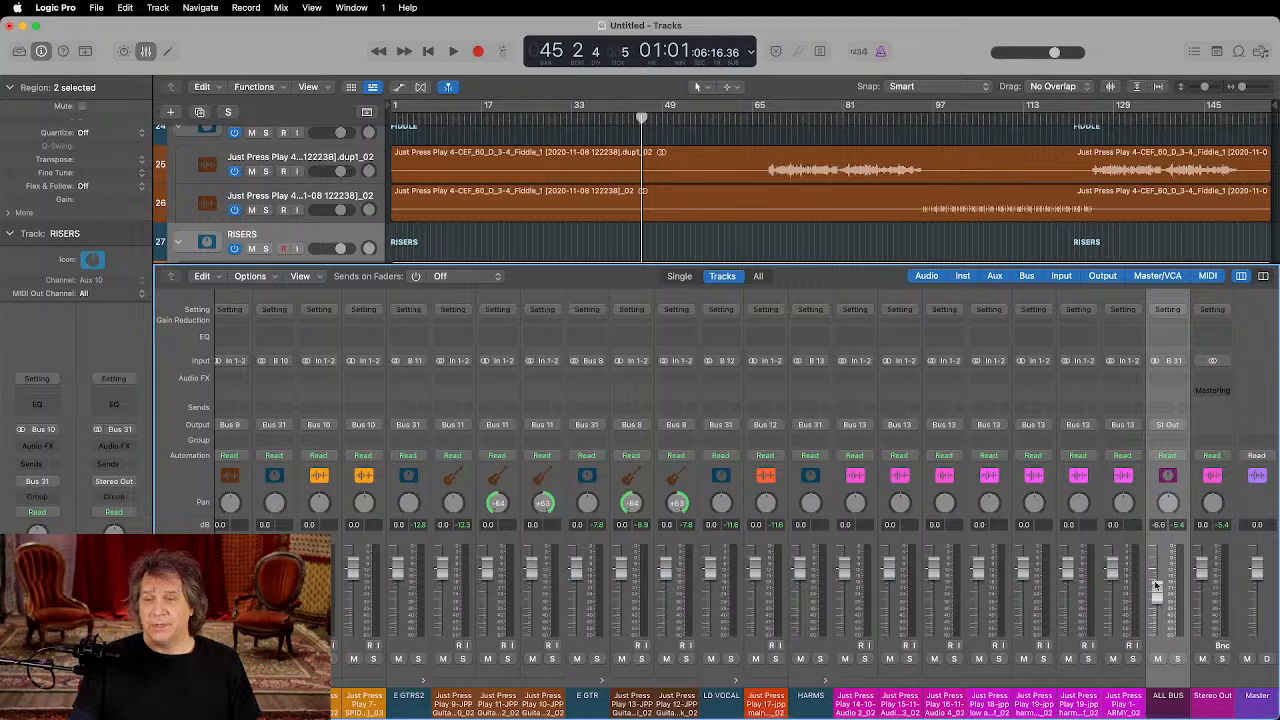
{"action": "key", "text": "space"}
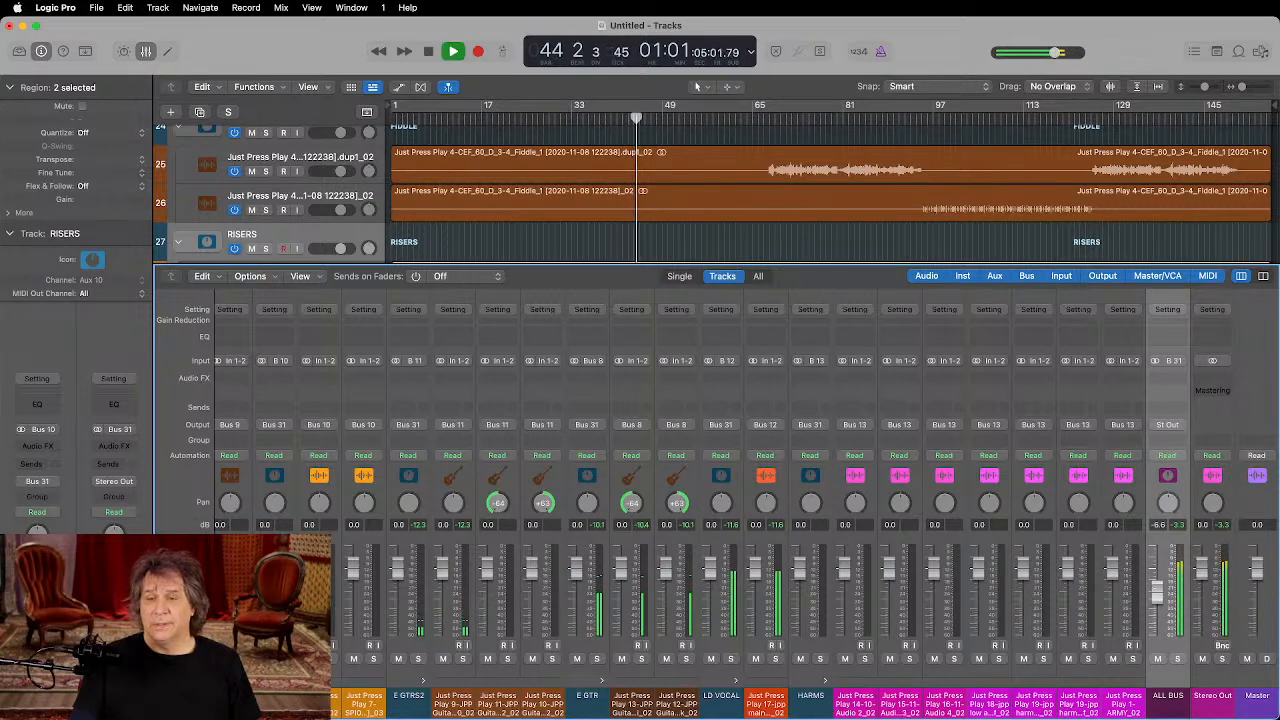
{"action": "left_click_drag", "start_coordinate": [1157, 592], "coordinate": [1157, 595]}
{"action": "key", "text": "space"}
Step: Lower the KIK stack fader to about -7.8 dB while playing the song to hear the kick level
{"action": "scroll", "coordinate": [790, 560], "scroll_direction": "left", "scroll_amount": 10}
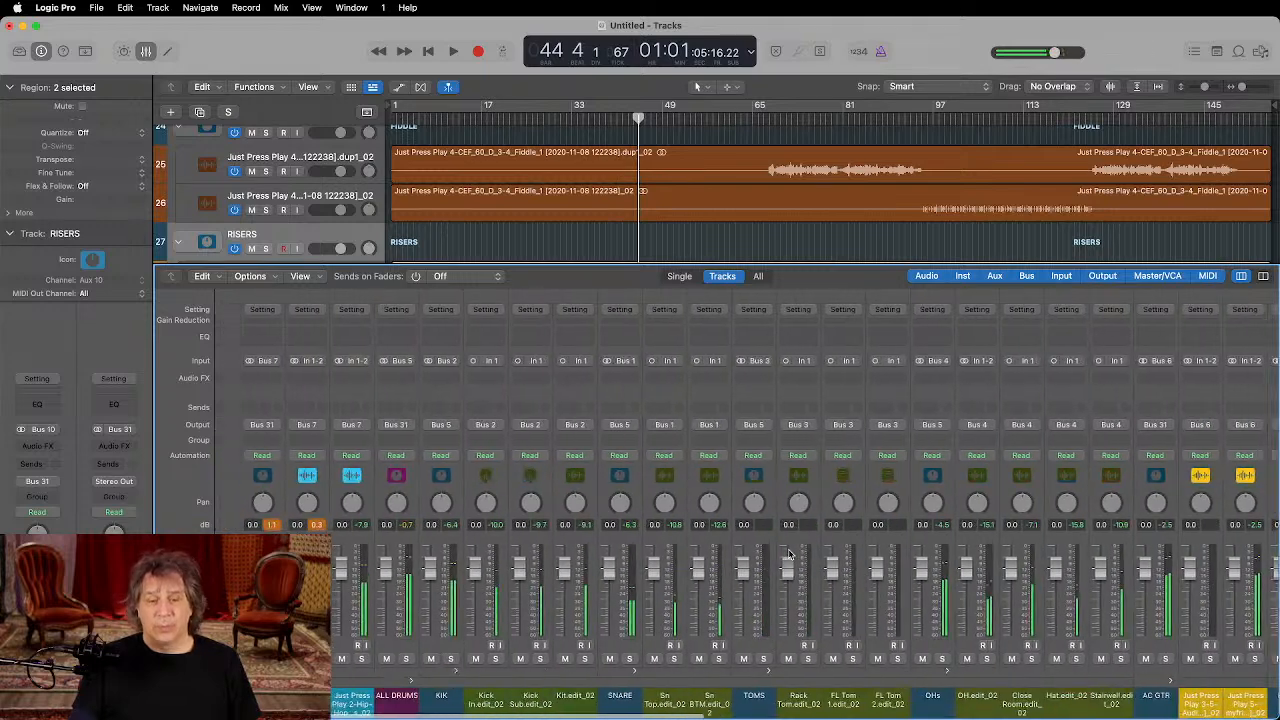
{"action": "left_click_drag", "start_coordinate": [400, 580], "coordinate": [400, 616]}
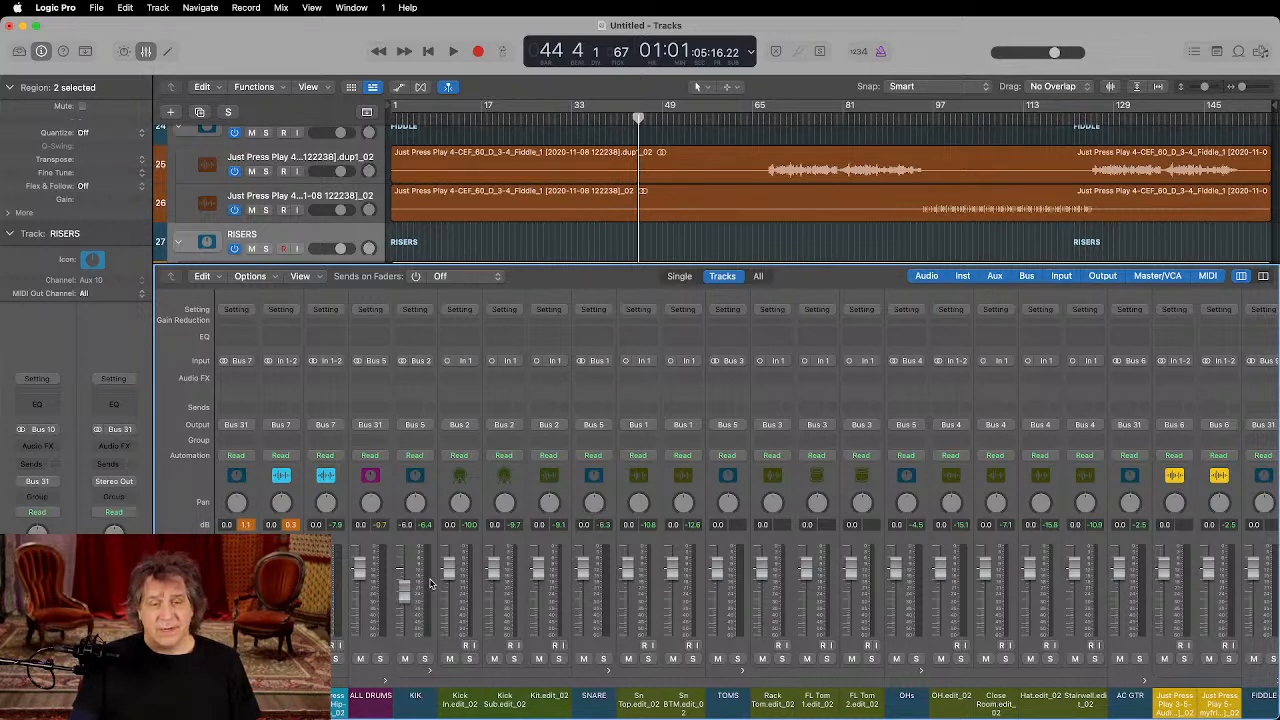
{"action": "key", "text": "space"}
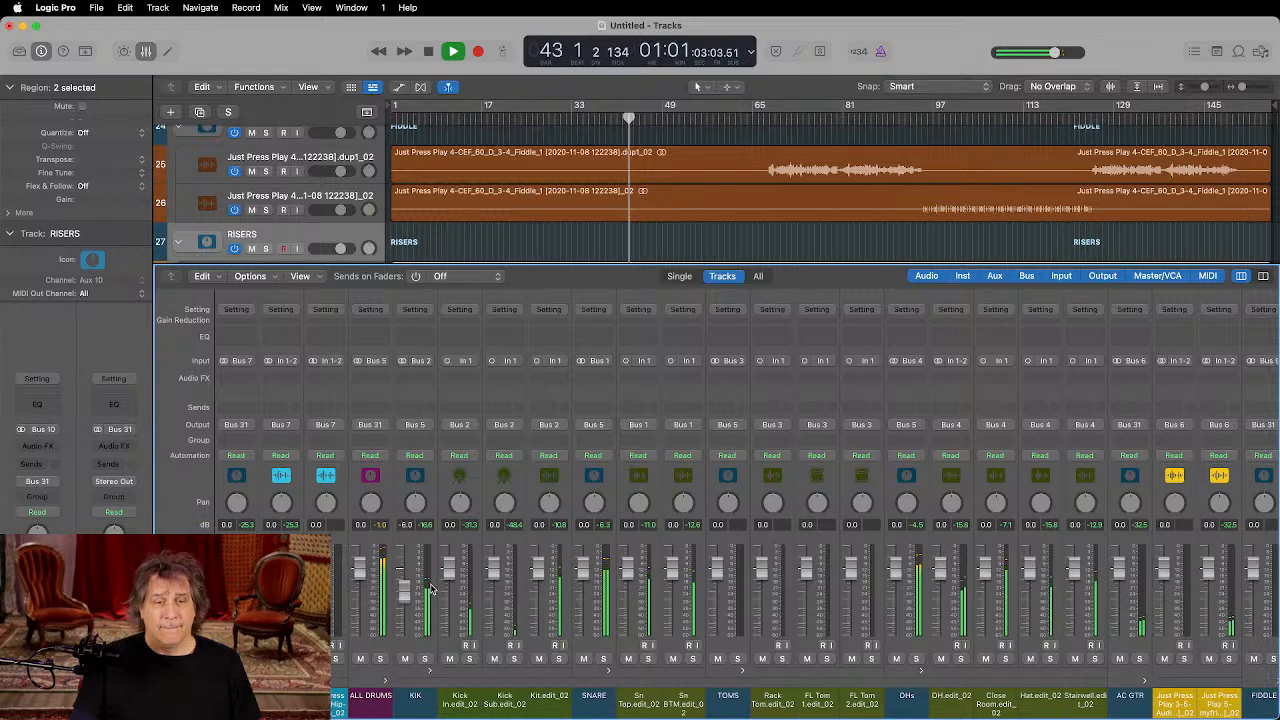
{"action": "left_click_drag", "start_coordinate": [402, 593], "coordinate": [408, 598]}
{"action": "key", "text": "space"}
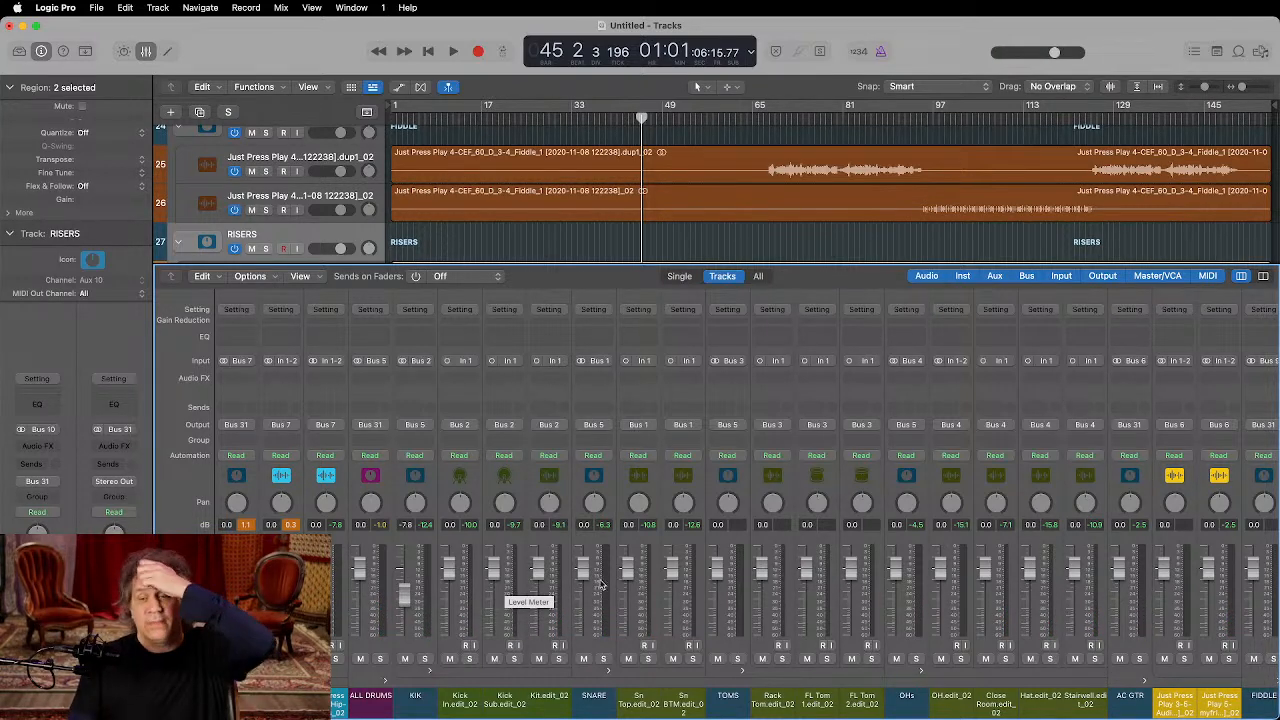
Step: Reset the ALL BUS fader to unity, and pull it down to -3.6 dB
{"action": "scroll", "coordinate": [600, 585], "scroll_direction": "right", "scroll_amount": 10}
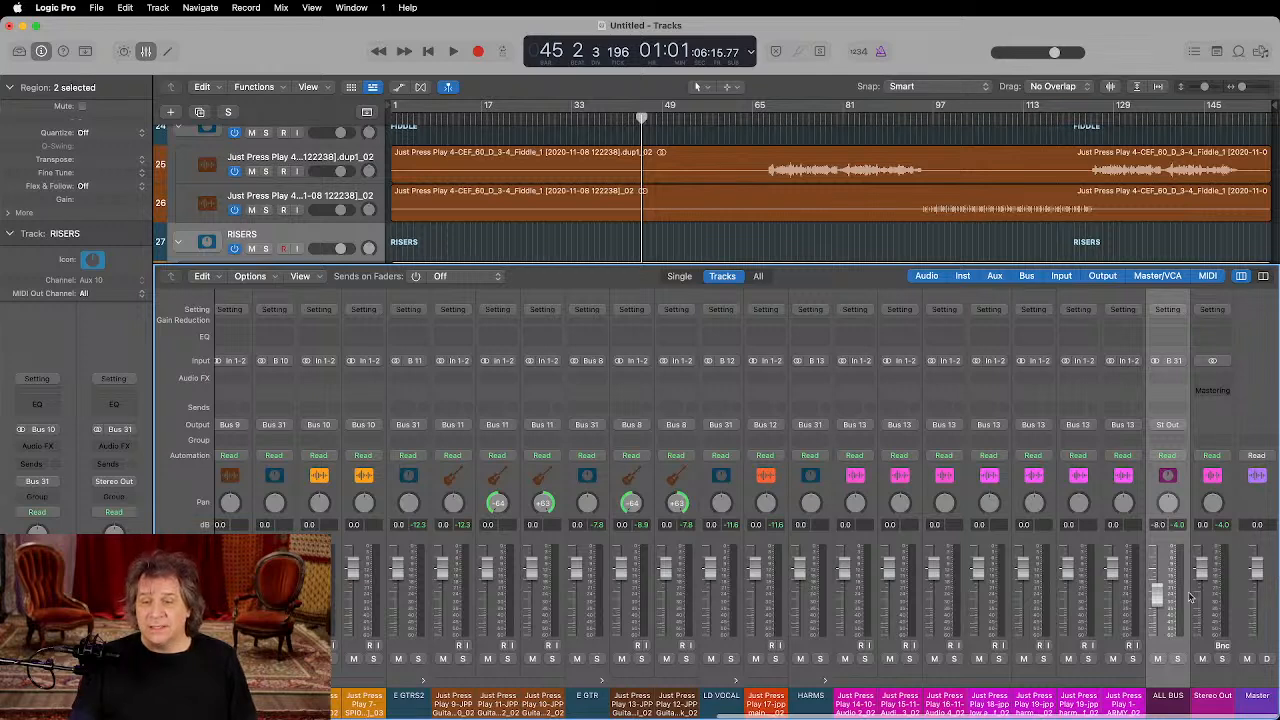
{"action": "left_click", "coordinate": [1157, 597], "text": "alt"}
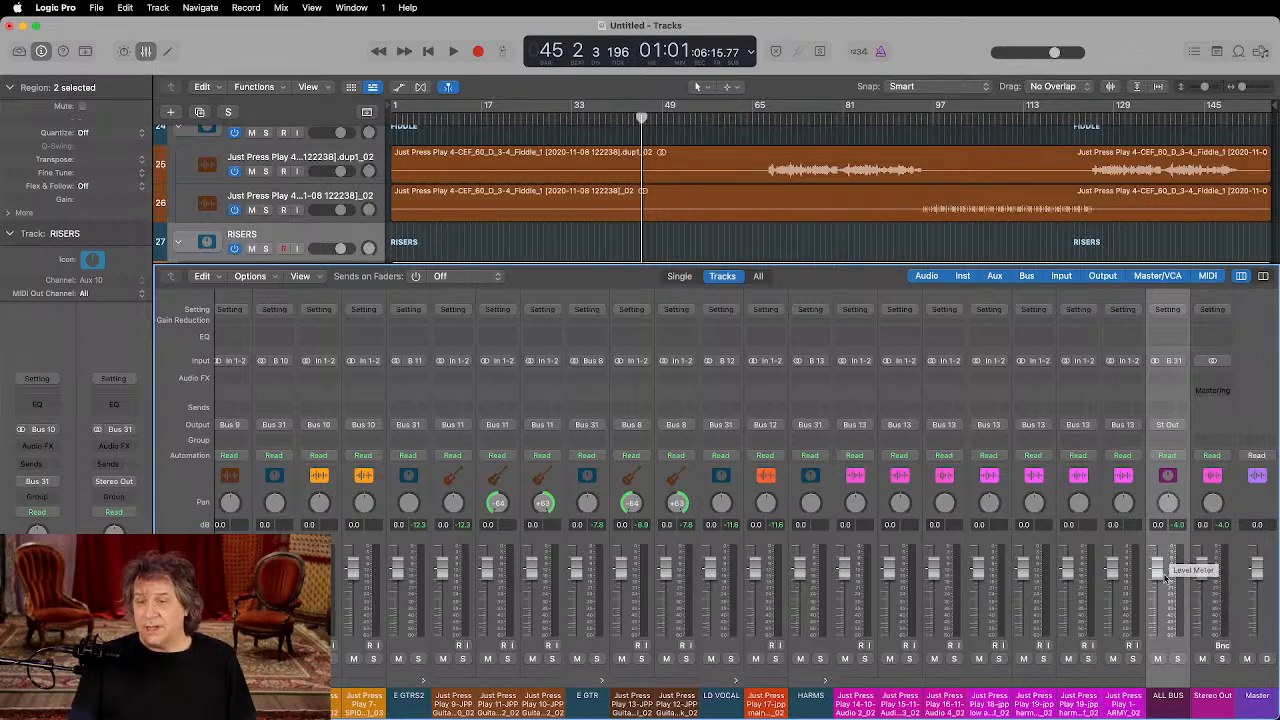
{"action": "mouse_move", "coordinate": [1162, 563]}
{"action": "left_mouse_down"}
{"action": "mouse_move", "coordinate": [1160, 595]}
{"action": "mouse_move", "coordinate": [1157, 580]}
{"action": "left_mouse_up"}
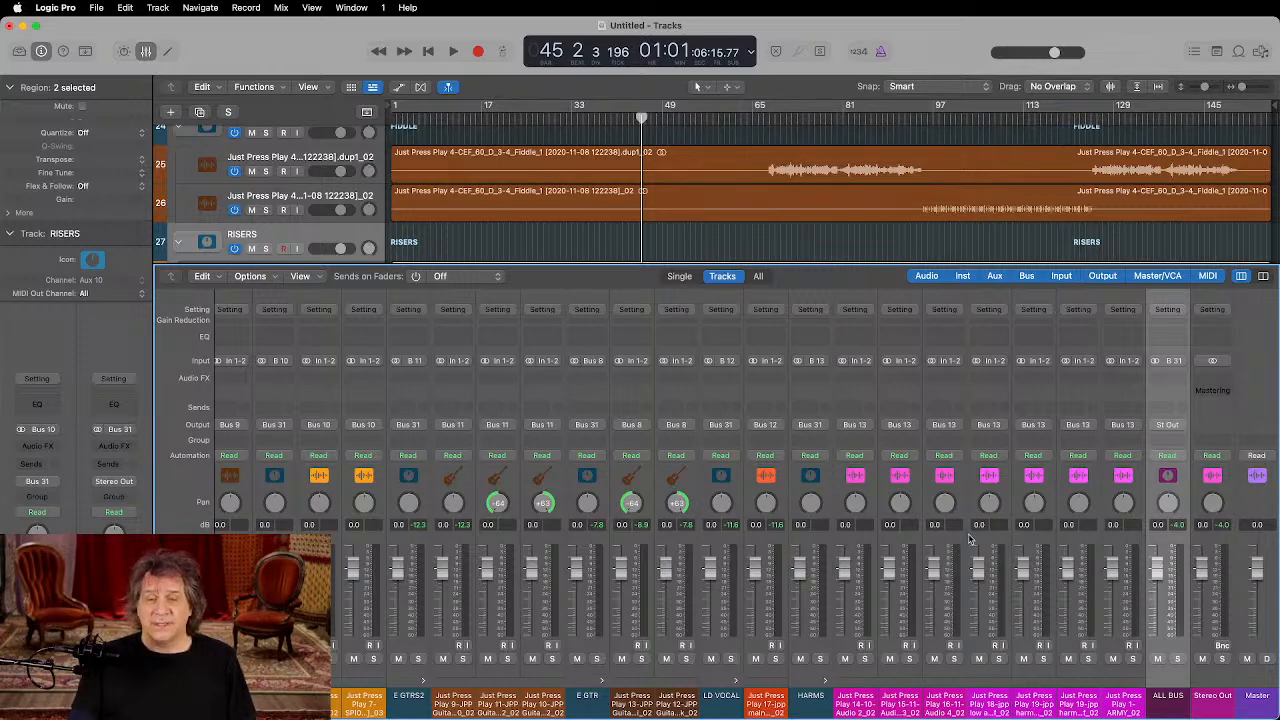
{"action": "scroll", "coordinate": [968, 540], "scroll_direction": "left", "scroll_amount": 10}
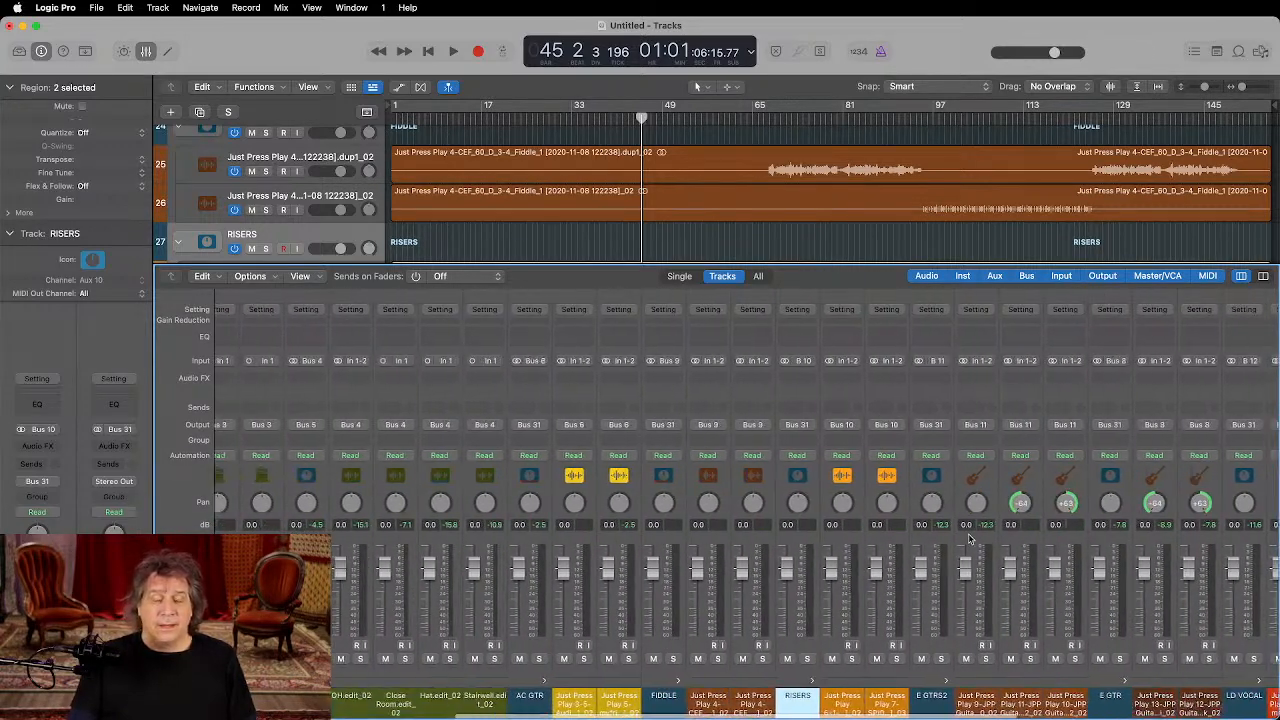
{"action": "scroll", "coordinate": [968, 540], "scroll_direction": "left", "scroll_amount": 2}
{"action": "scroll", "coordinate": [772, 540], "scroll_direction": "left", "scroll_amount": 5}
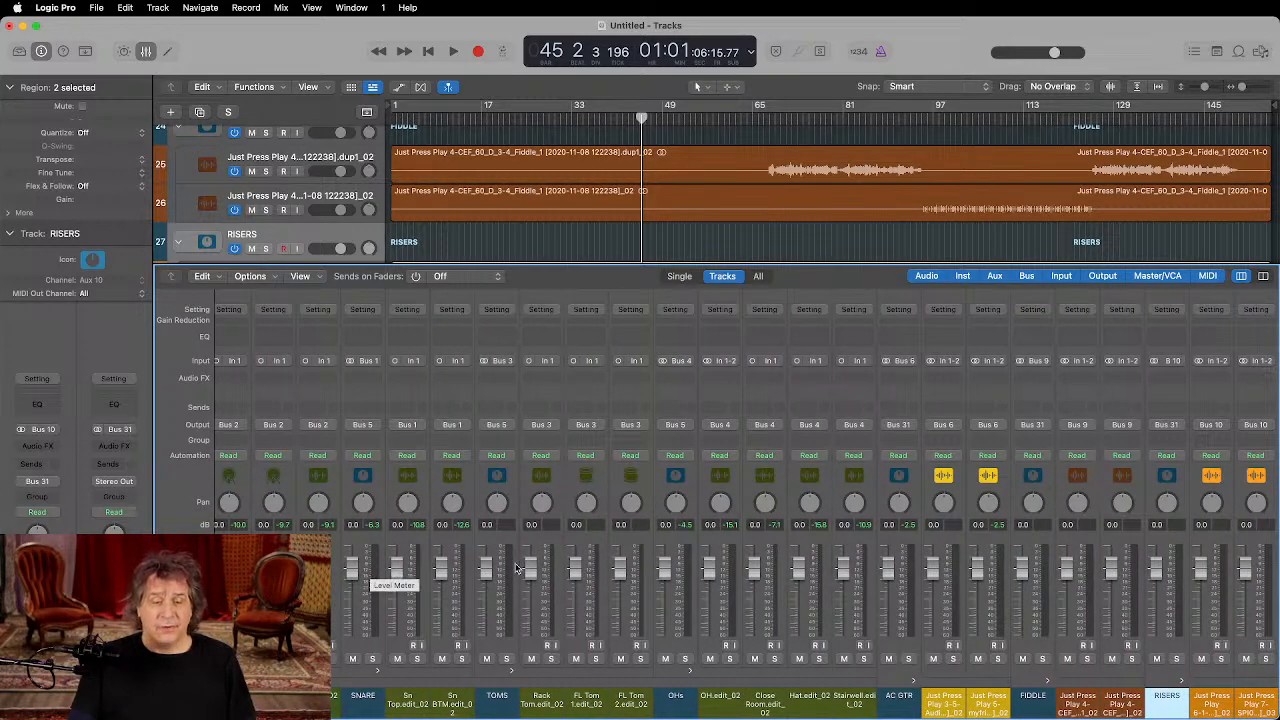
{"action": "scroll", "coordinate": [604, 571], "scroll_direction": "right", "scroll_amount": 15}
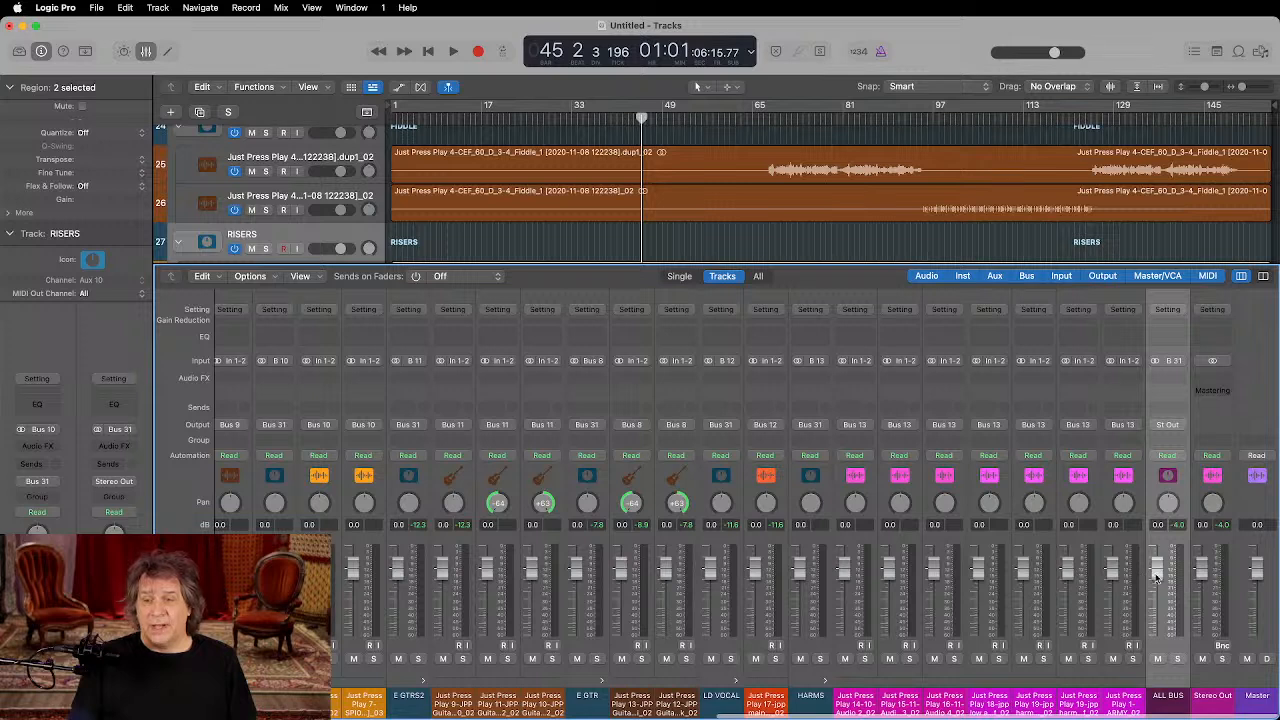
{"action": "left_click_drag", "start_coordinate": [1157, 566], "coordinate": [1157, 580]}
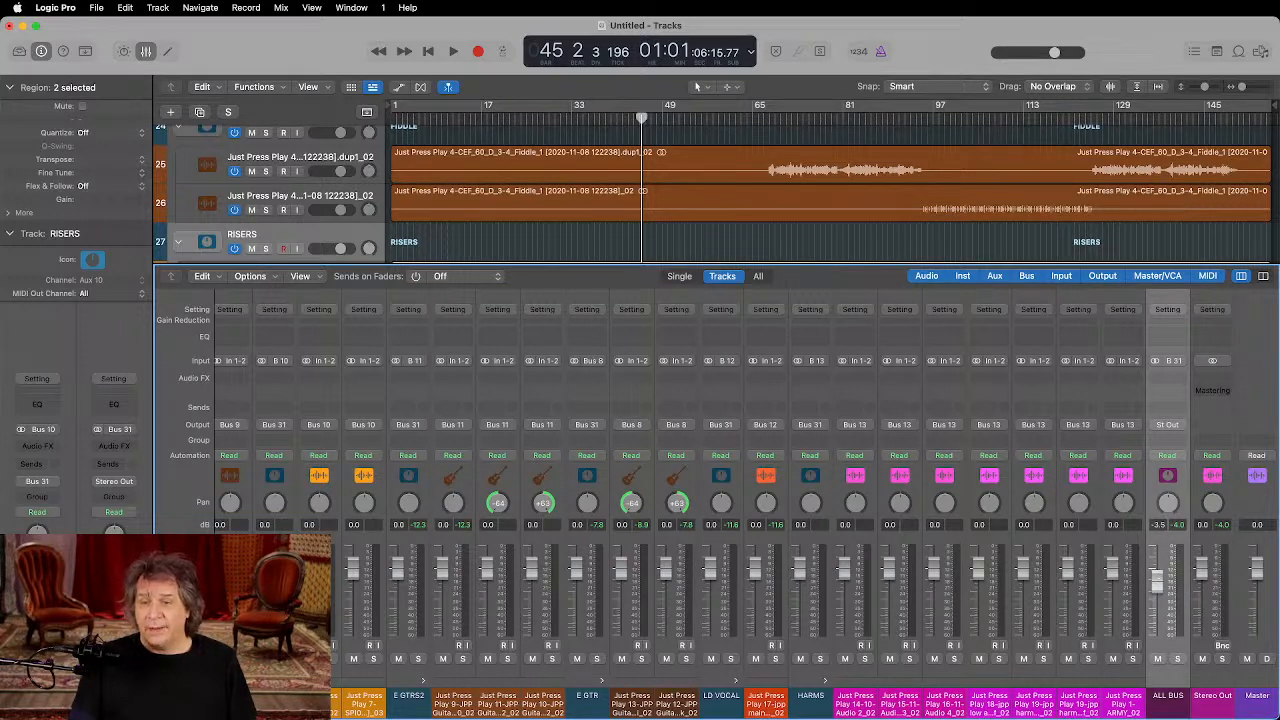
{"action": "left_click_drag", "start_coordinate": [1157, 580], "coordinate": [1159, 585]}
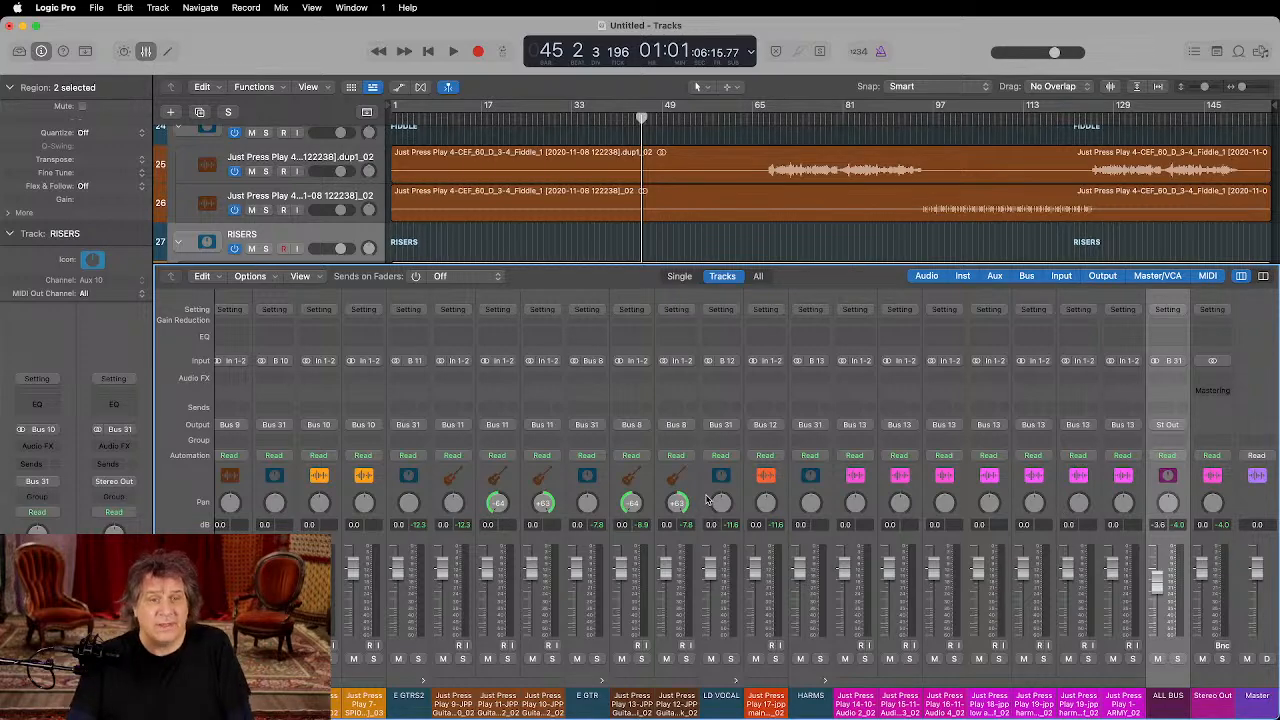
Step: Reset the KIK stack's fader to unity and fine-tune it to -0.3 dB
{"action": "scroll", "coordinate": [705, 500], "scroll_direction": "left", "scroll_amount": 15}
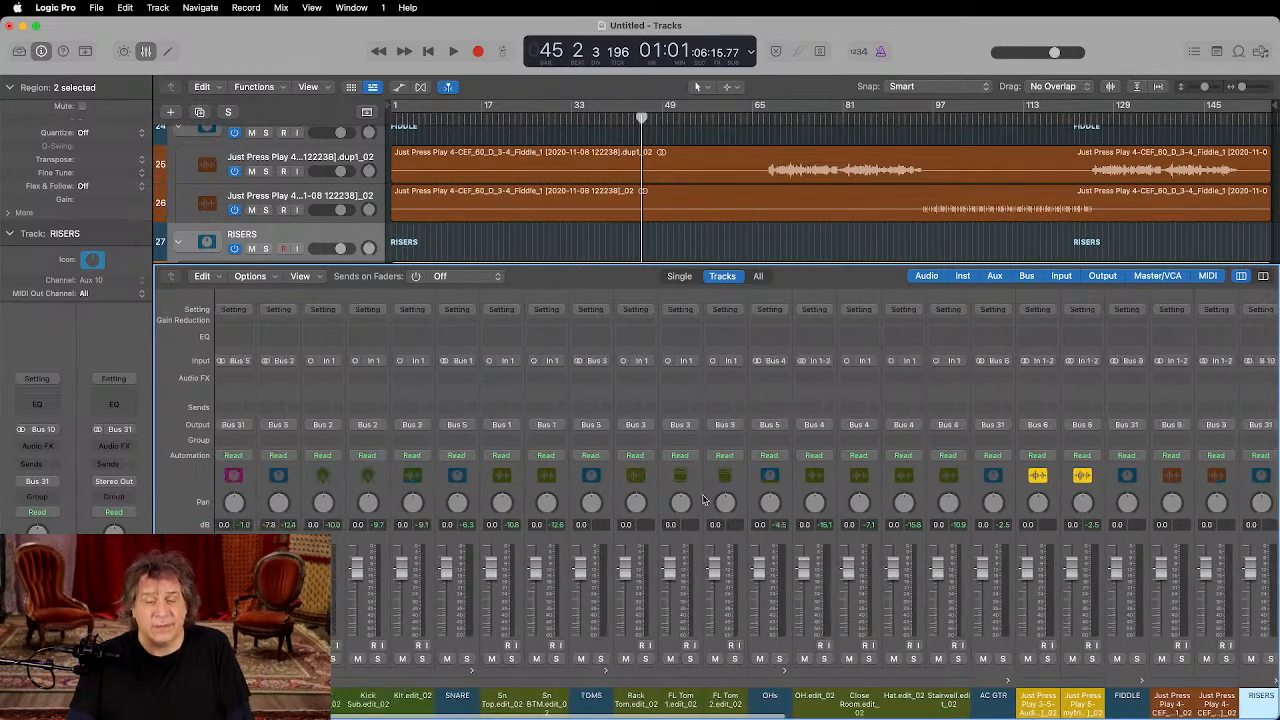
{"action": "scroll", "coordinate": [705, 500], "scroll_direction": "left", "scroll_amount": 5}
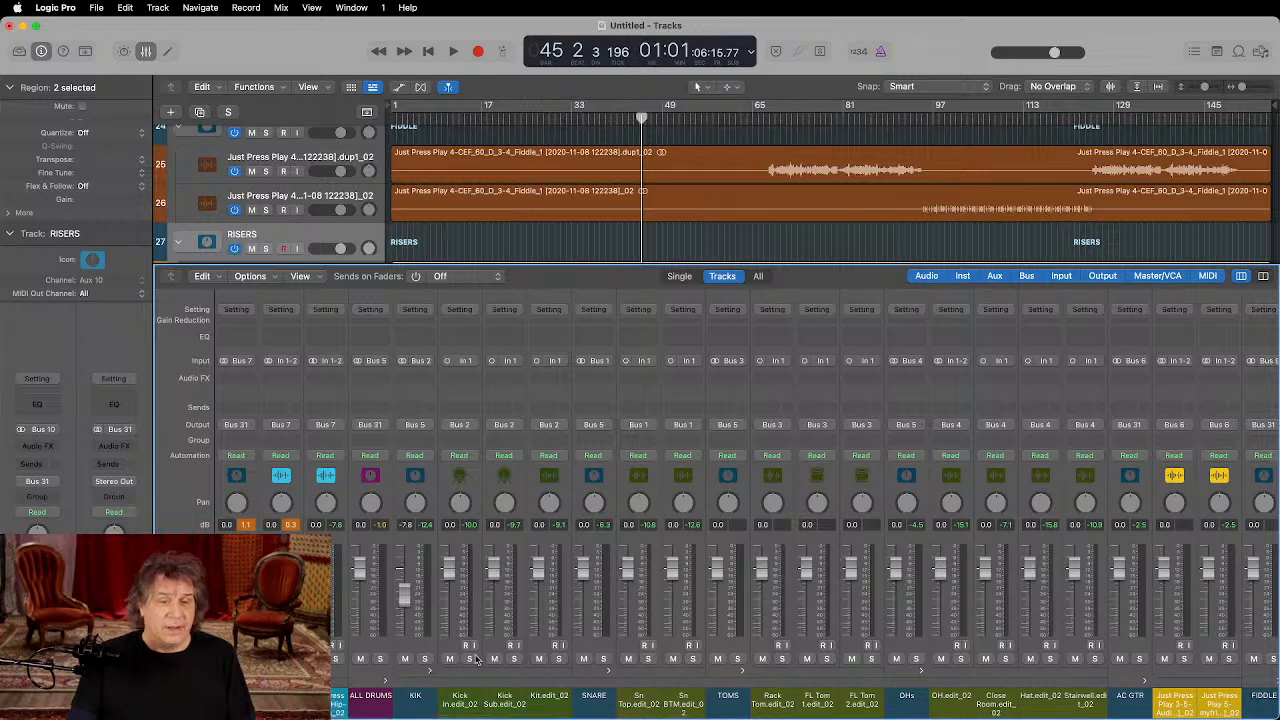
{"action": "left_click", "coordinate": [405, 600], "text": "alt"}
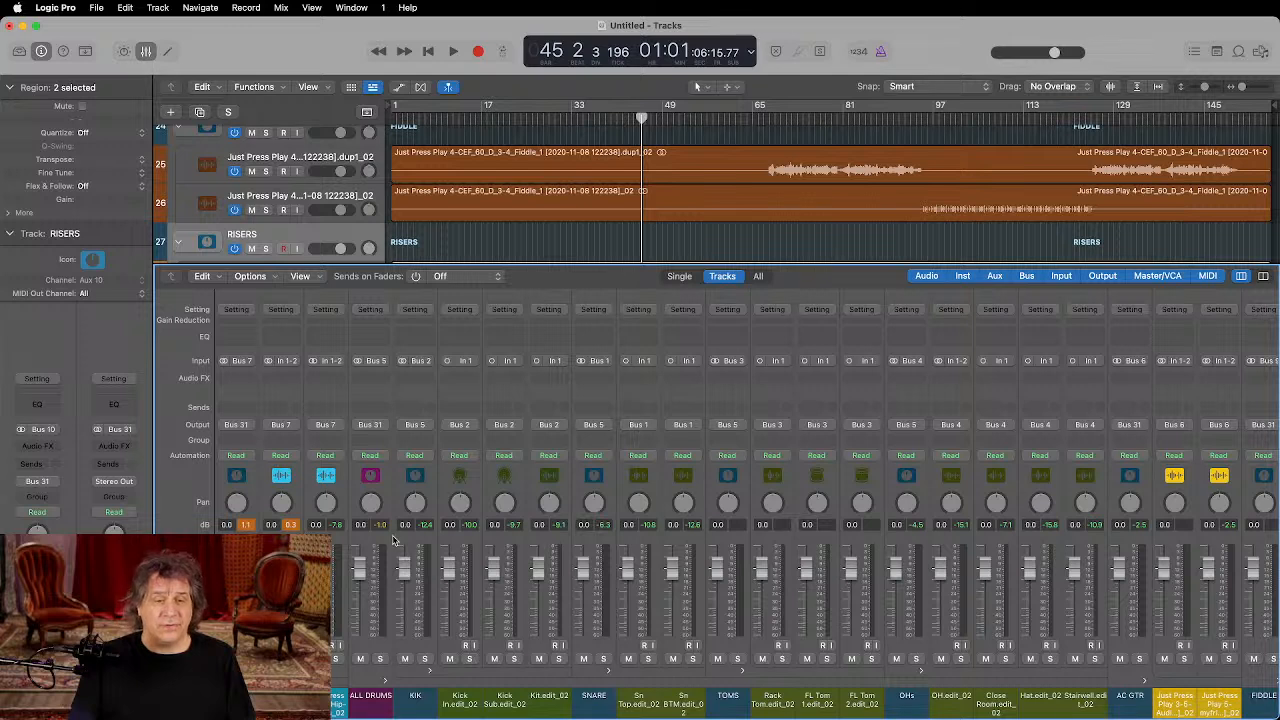
{"action": "left_click_drag", "start_coordinate": [404, 565], "coordinate": [404, 567]}
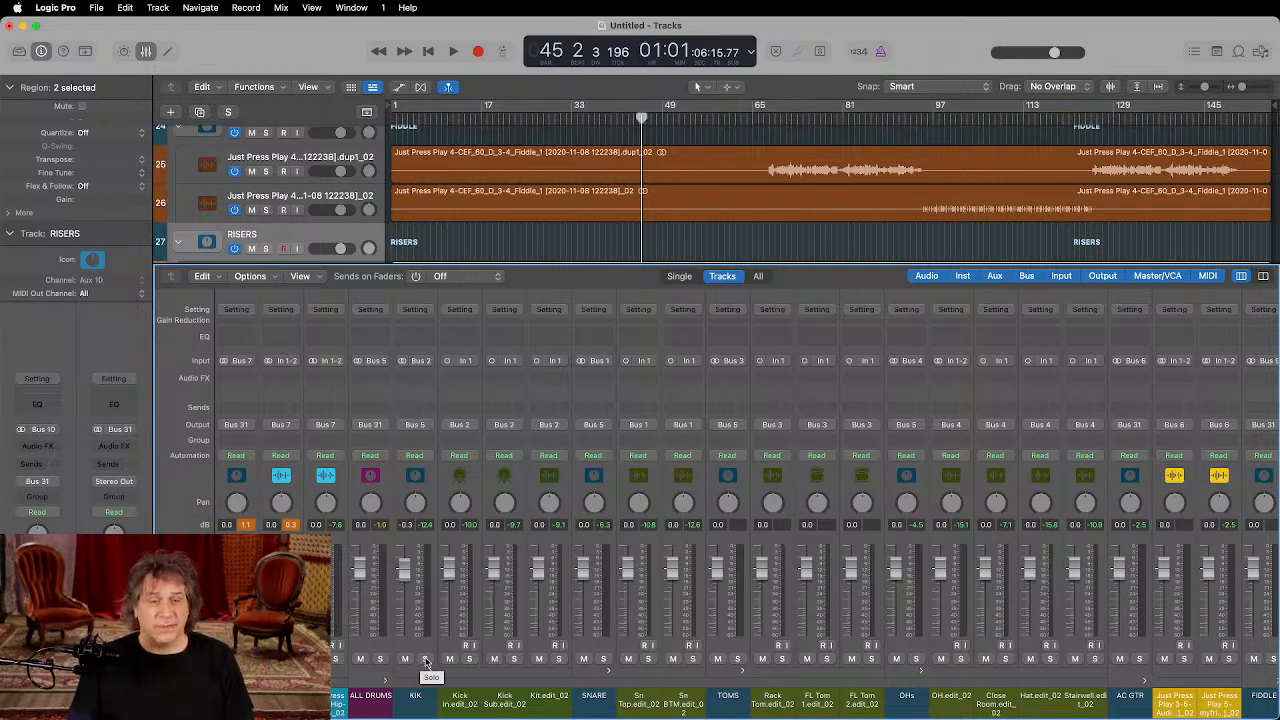
Step: Solo the KIK stack and play the song to hear the kick tracks together
{"action": "left_click", "coordinate": [380, 660]}
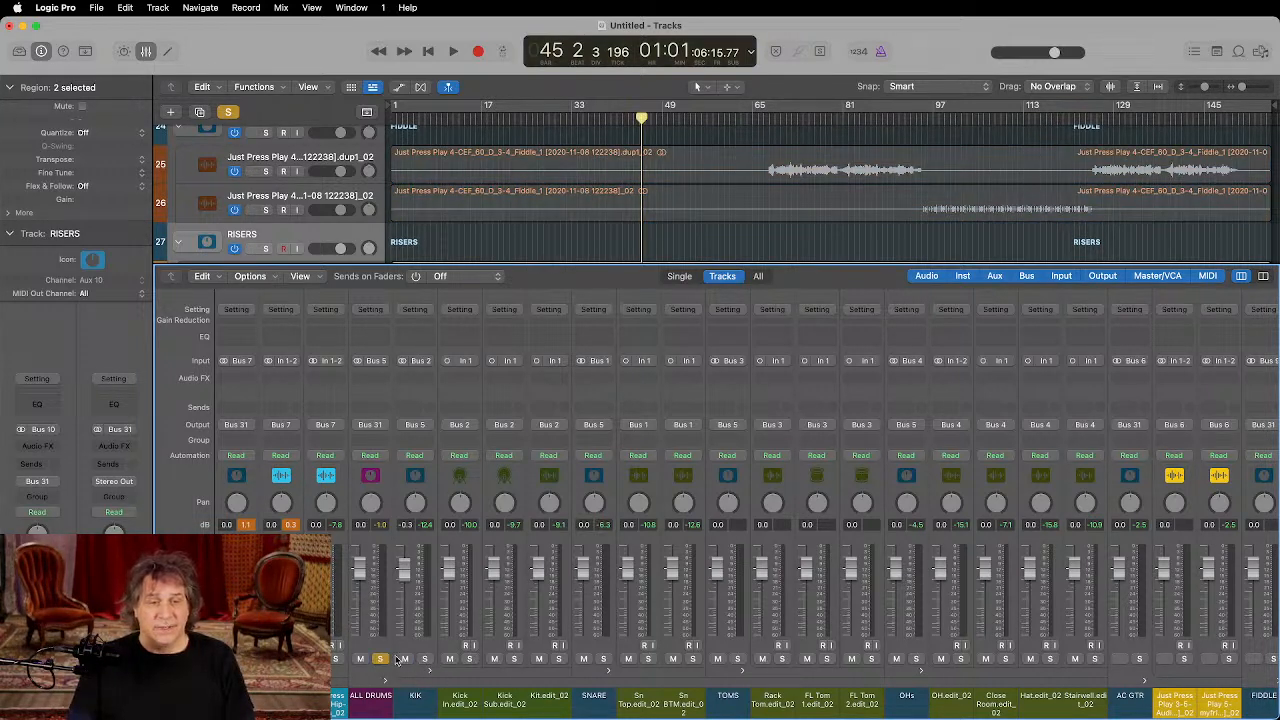
{"action": "left_click", "coordinate": [381, 660]}
{"action": "left_click", "coordinate": [425, 659]}
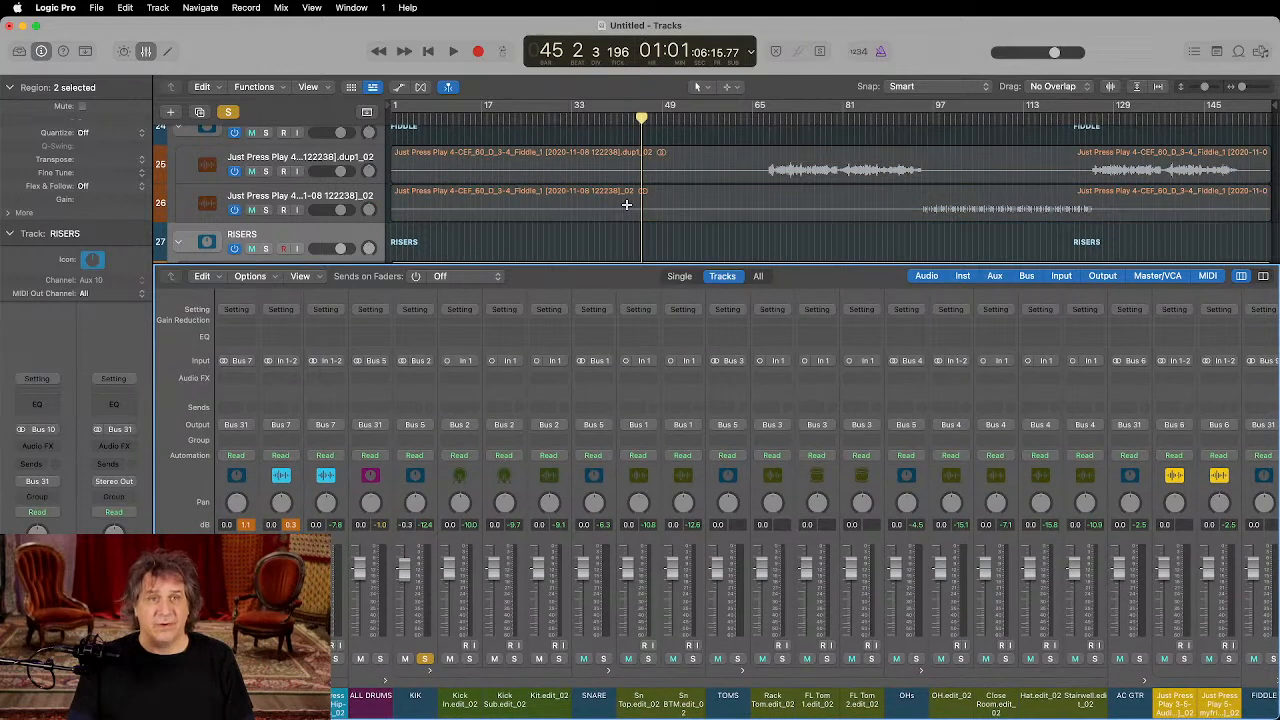
{"action": "scroll", "coordinate": [638, 174], "scroll_direction": "up", "scroll_amount": 10}
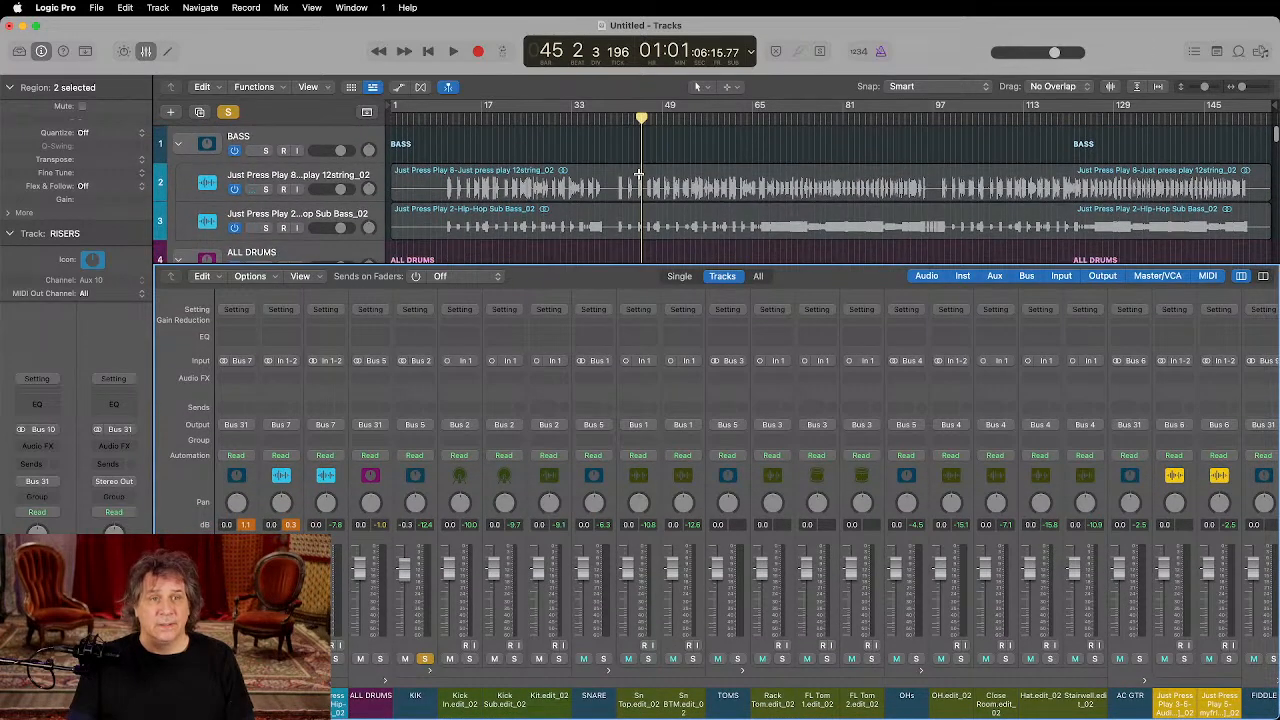
{"action": "scroll", "coordinate": [639, 174], "scroll_direction": "down", "scroll_amount": 5}
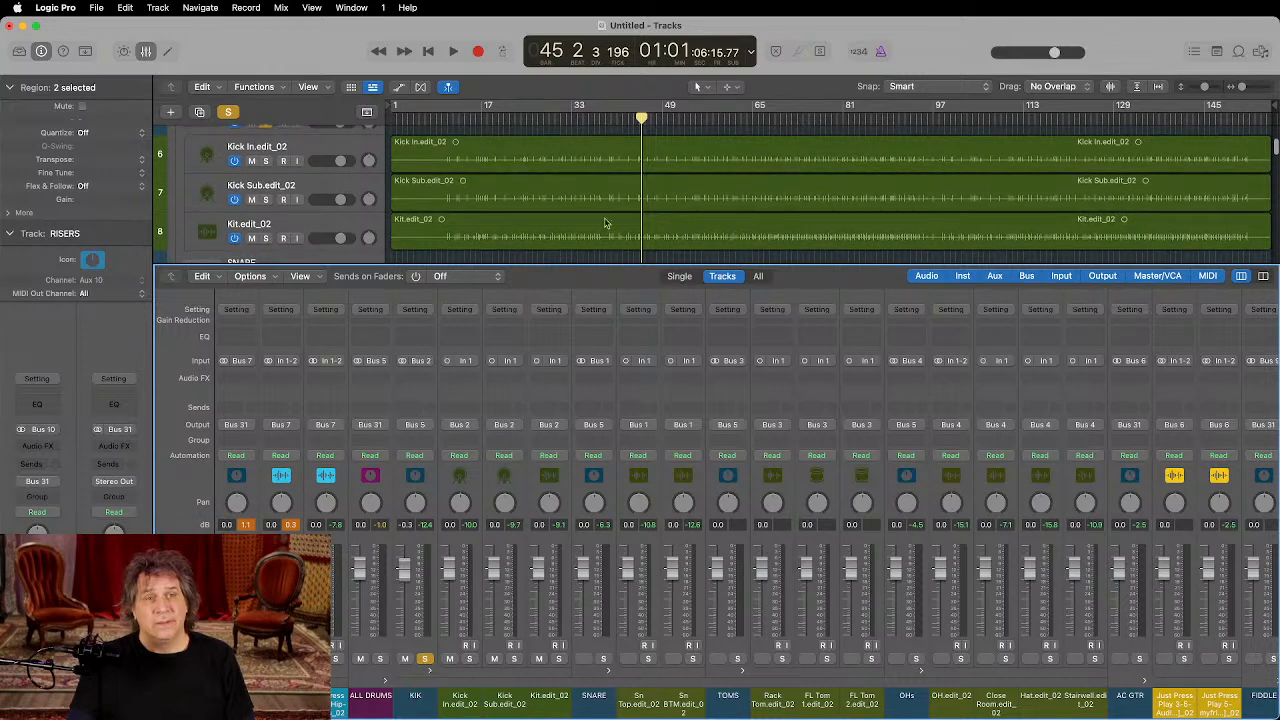
{"action": "key", "text": "space"}
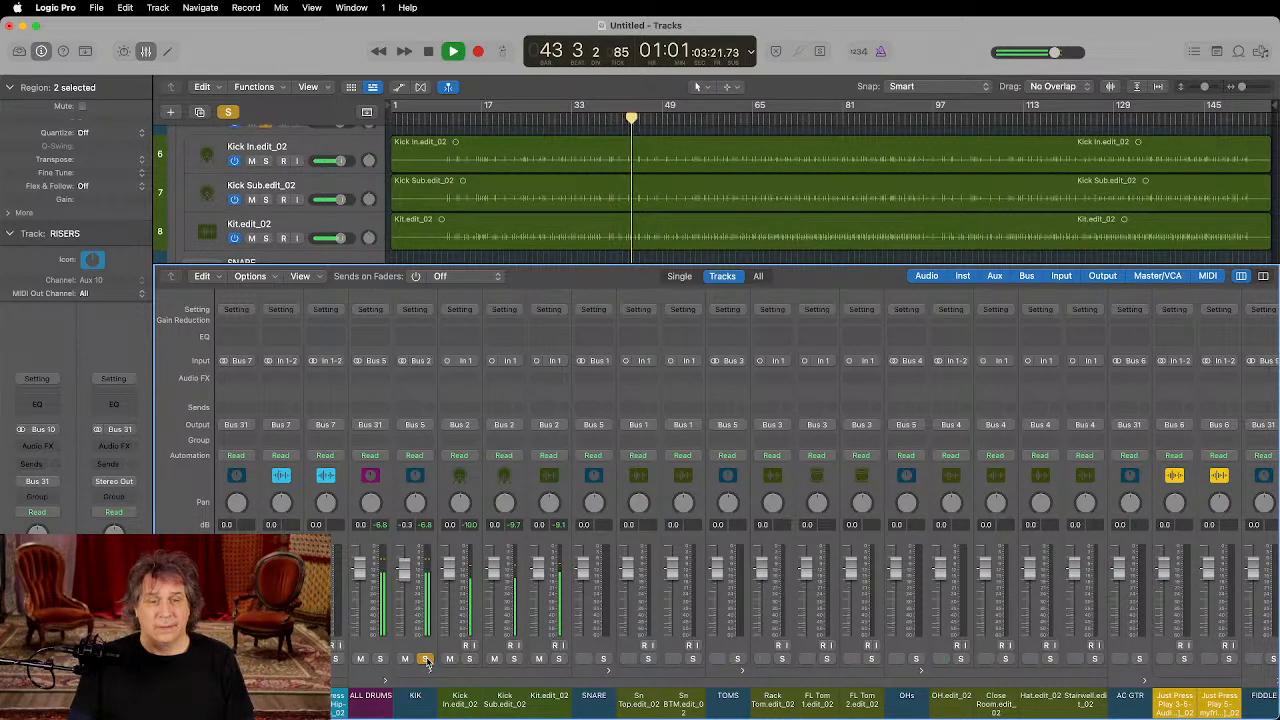
{"action": "left_click", "coordinate": [425, 659]}
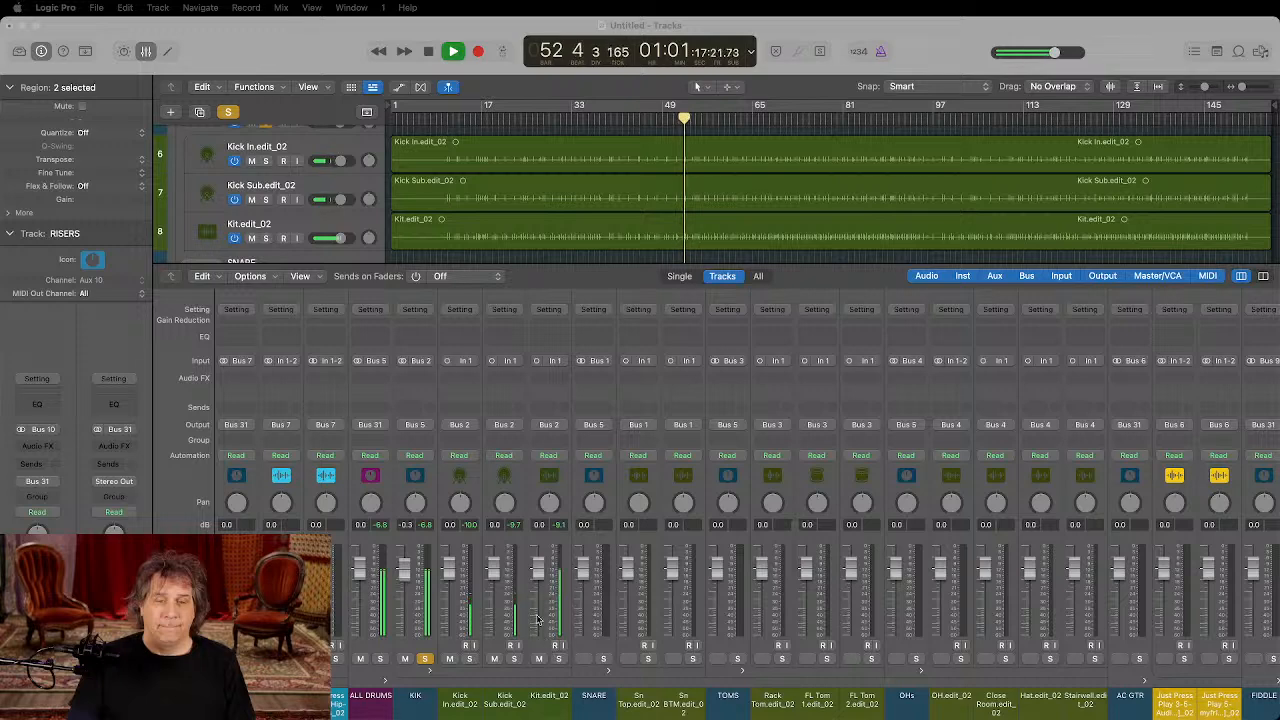
Step: Audition the Kick In, Kick Sub and Kit tracks by soloing each in turn during playback
{"action": "left_click", "coordinate": [469, 659]}
{"action": "left_click", "coordinate": [425, 659]}
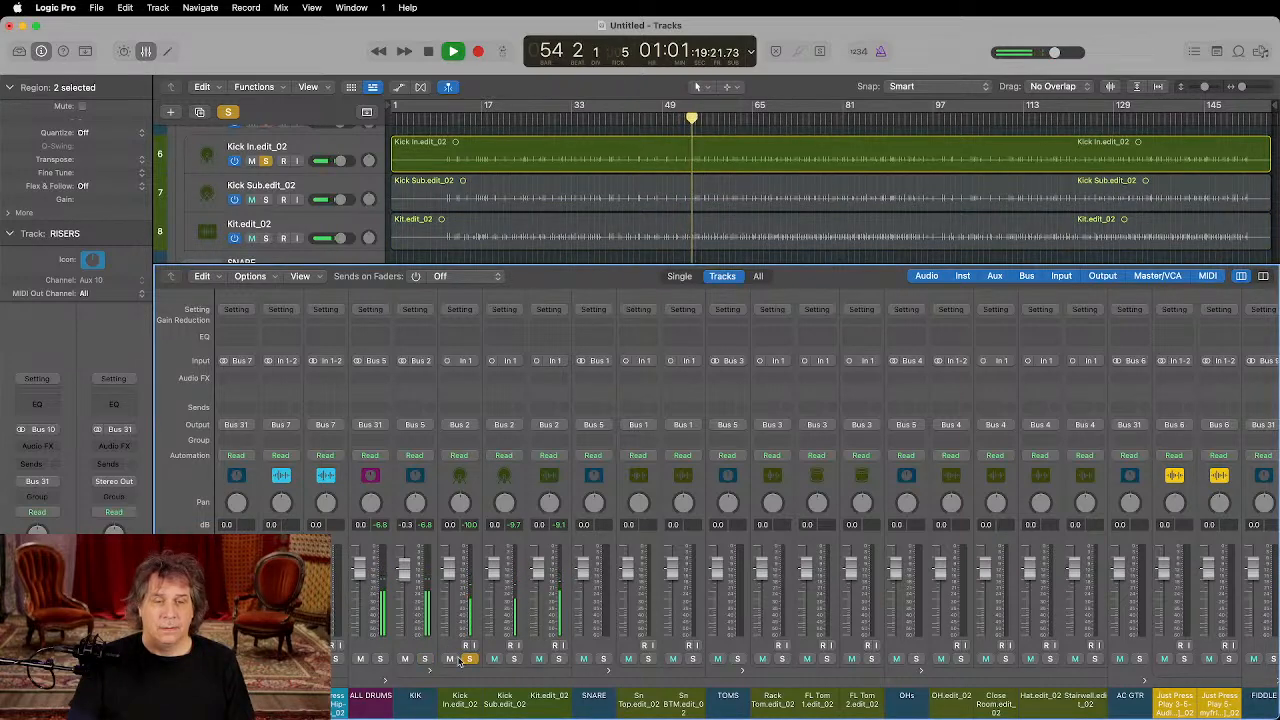
{"action": "left_click", "coordinate": [514, 659]}
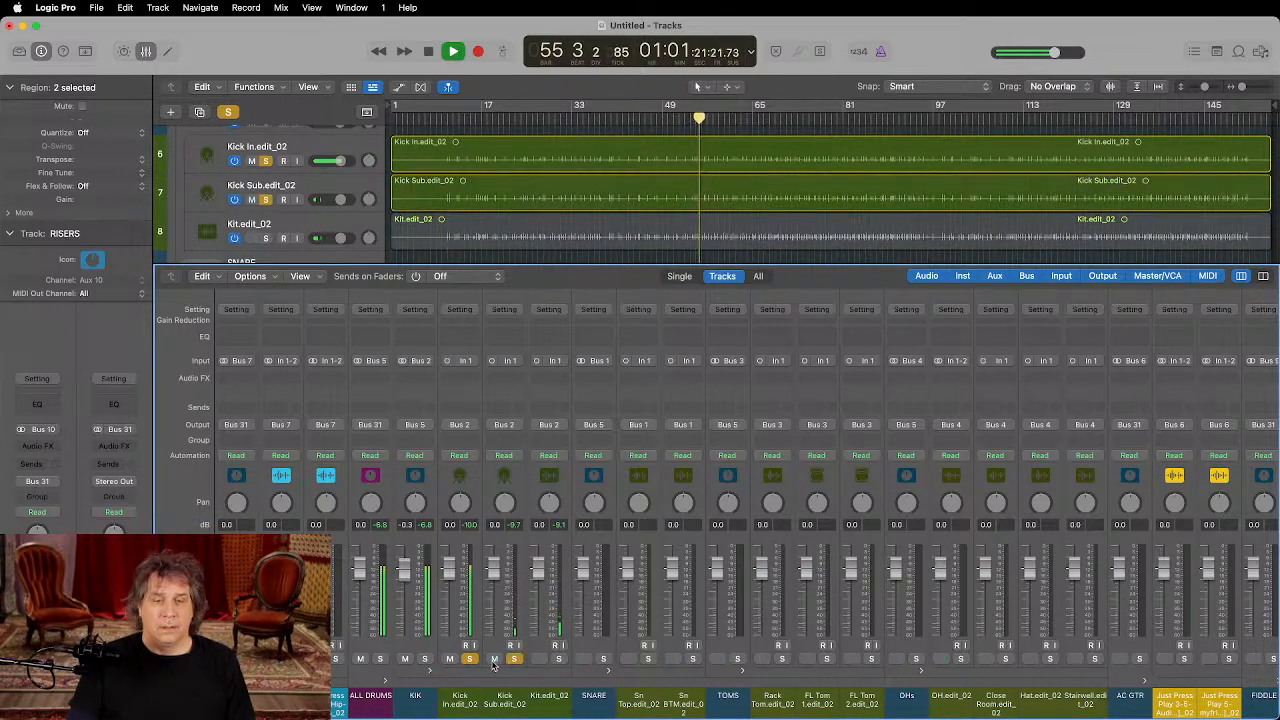
{"action": "left_click", "coordinate": [469, 659]}
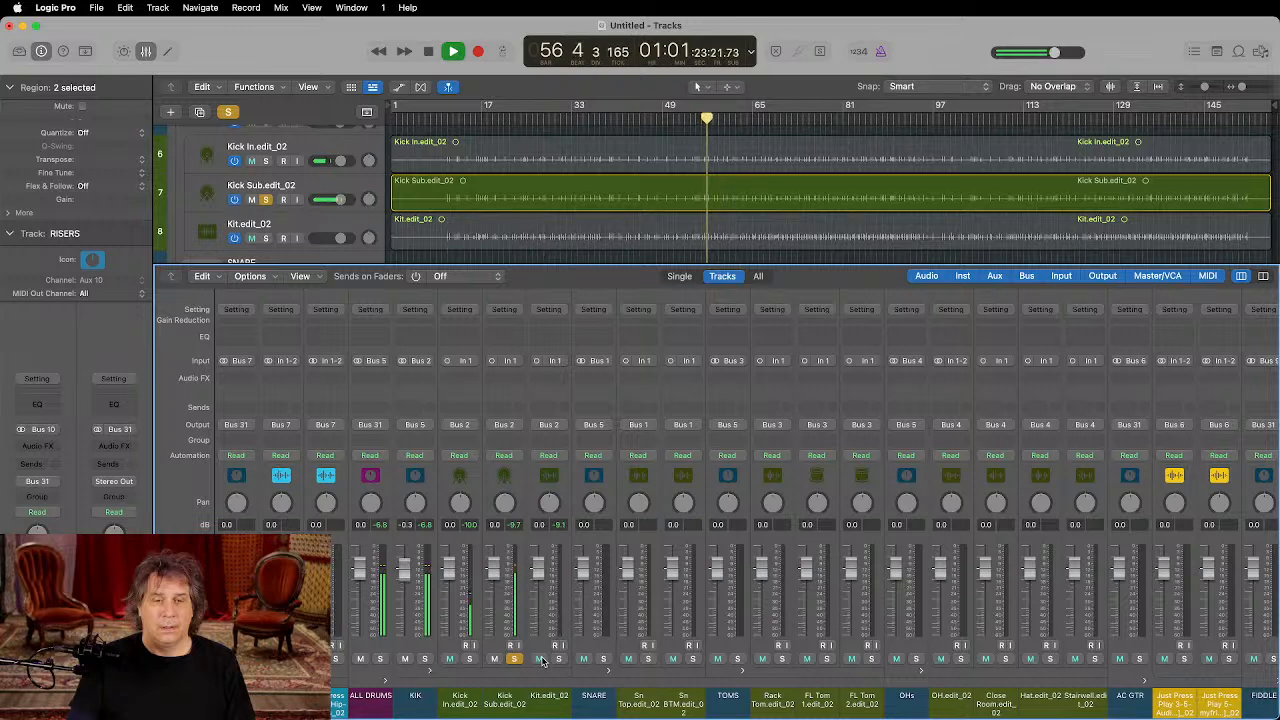
{"action": "left_click", "coordinate": [558, 659]}
{"action": "left_click", "coordinate": [514, 659]}
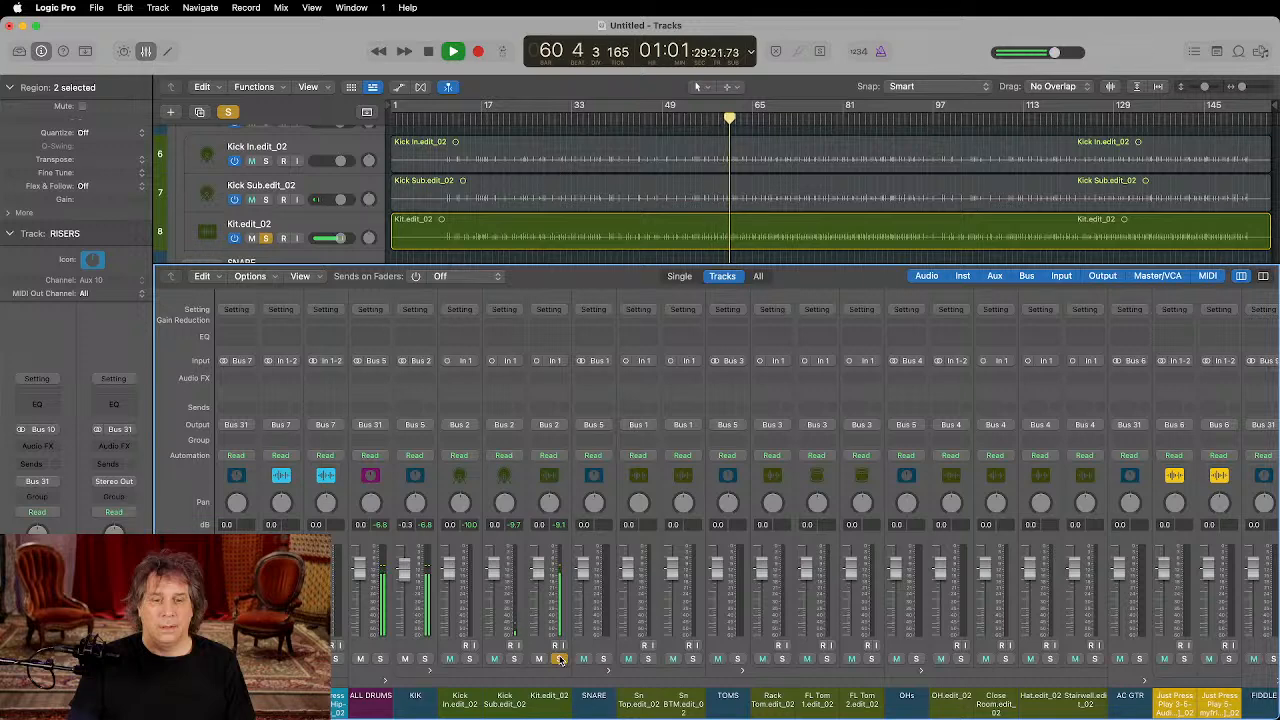
Step: Mute the Kit.edit_02 track and clear its solo, solo Kick In.edit_02 instead, and stop playback
{"action": "left_click", "coordinate": [540, 659]}
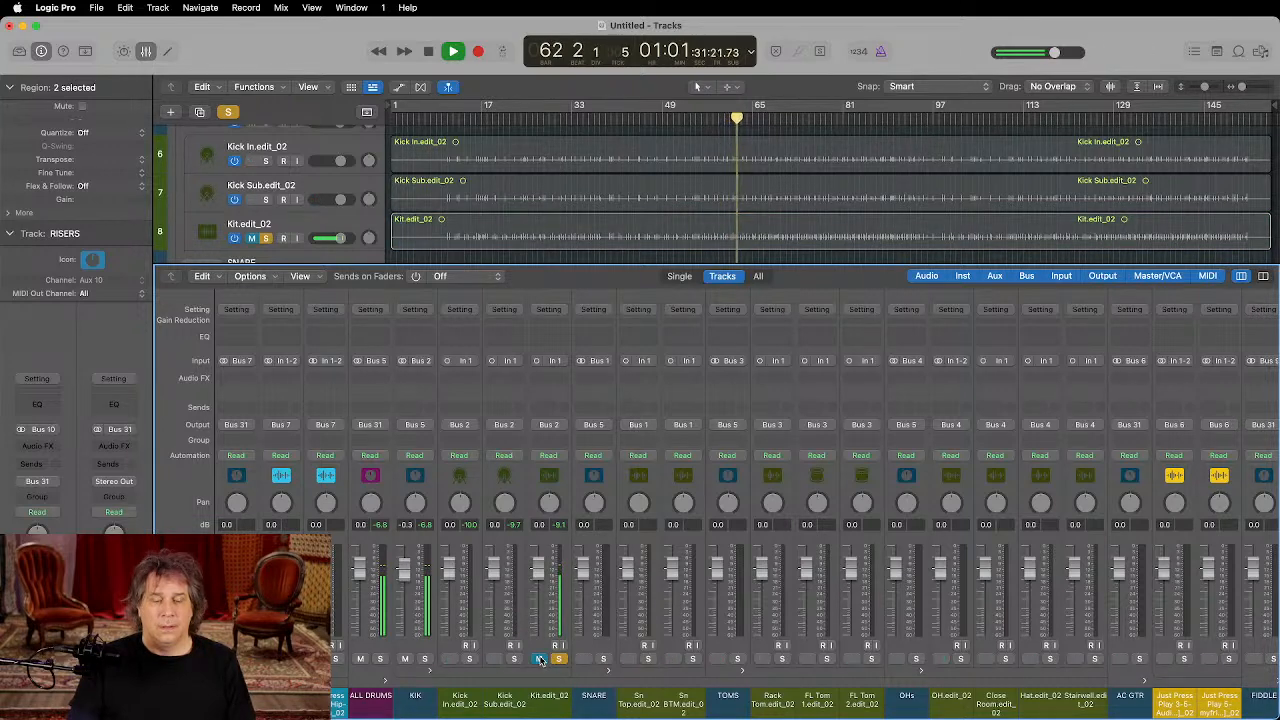
{"action": "left_click", "coordinate": [559, 659]}
{"action": "left_click", "coordinate": [466, 647]}
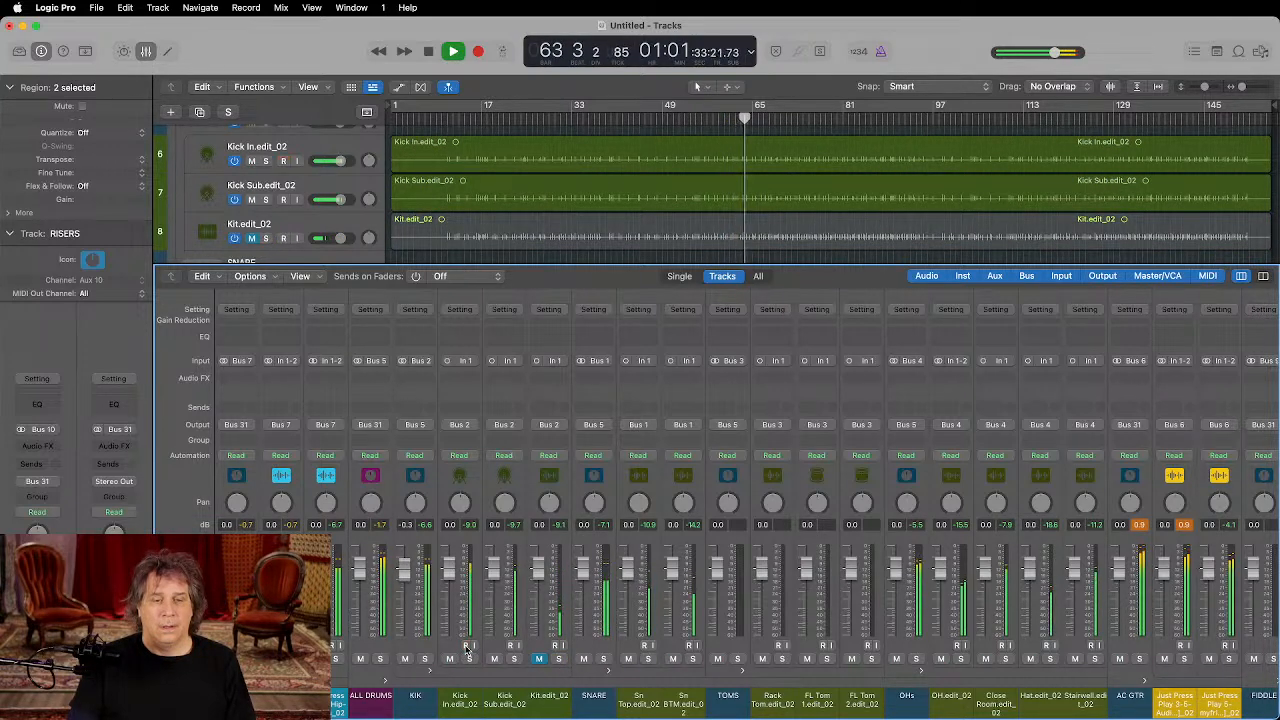
{"action": "left_click", "coordinate": [470, 659]}
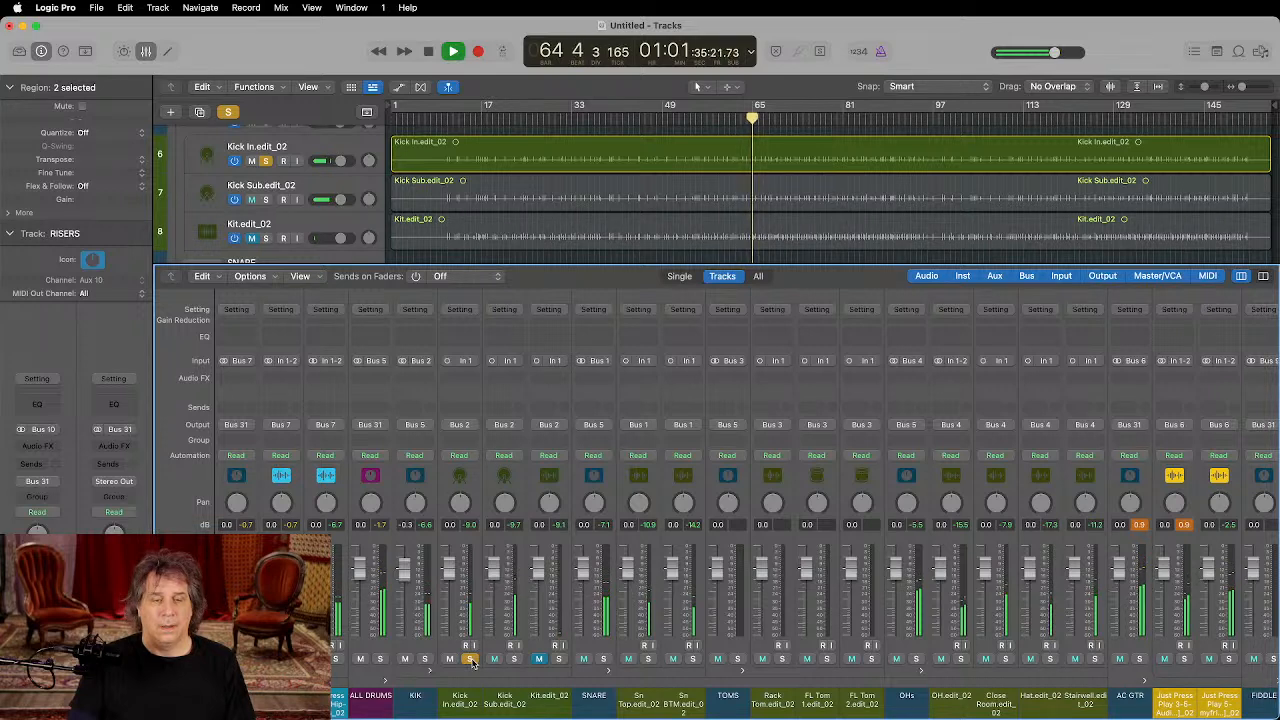
{"action": "key", "text": "space"}
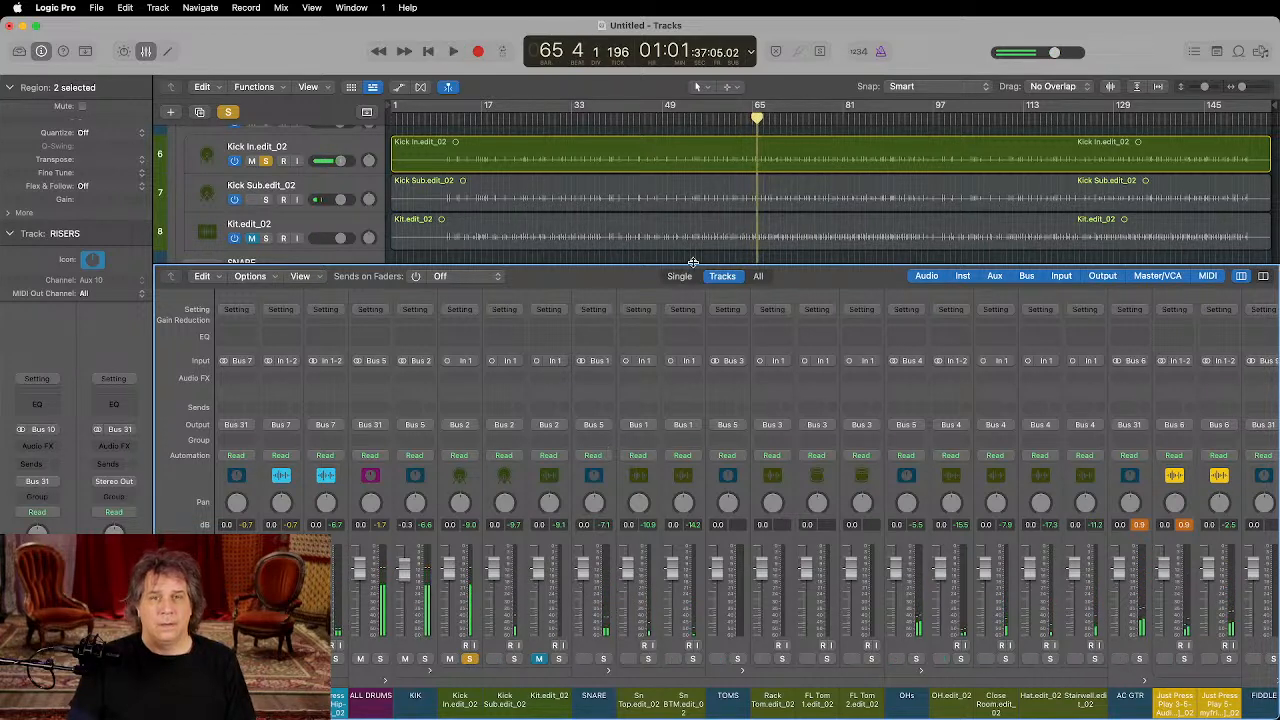
{"action": "left_click", "coordinate": [502, 364]}
{"action": "left_click", "coordinate": [347, 146]}
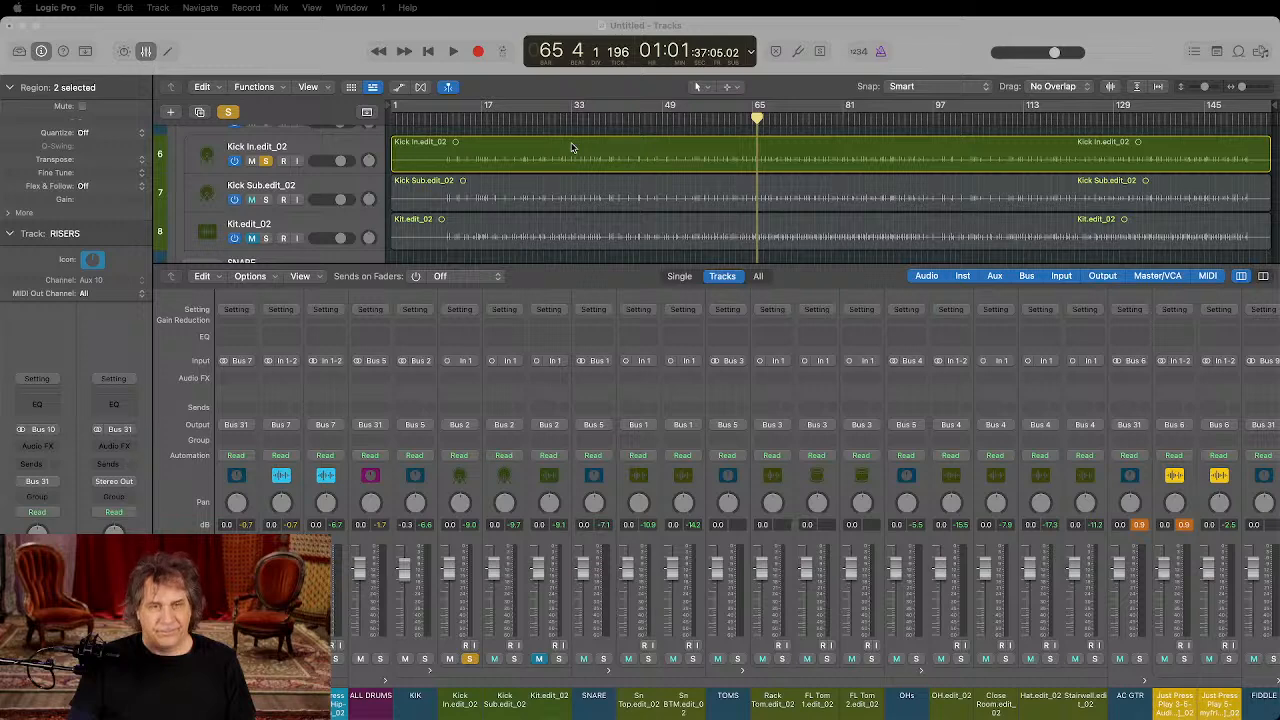
{"action": "left_click", "coordinate": [96, 7]}
{"action": "mouse_move", "coordinate": [152, 205]}
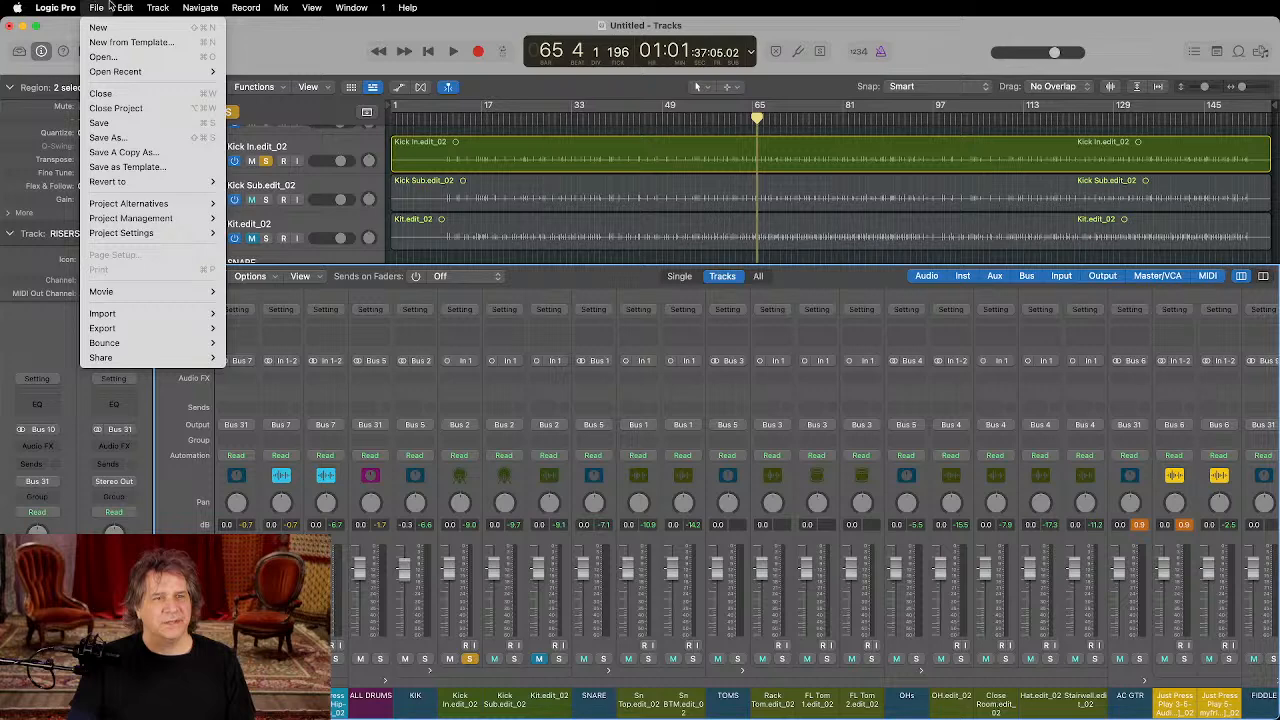
{"action": "mouse_move", "coordinate": [116, 6]}
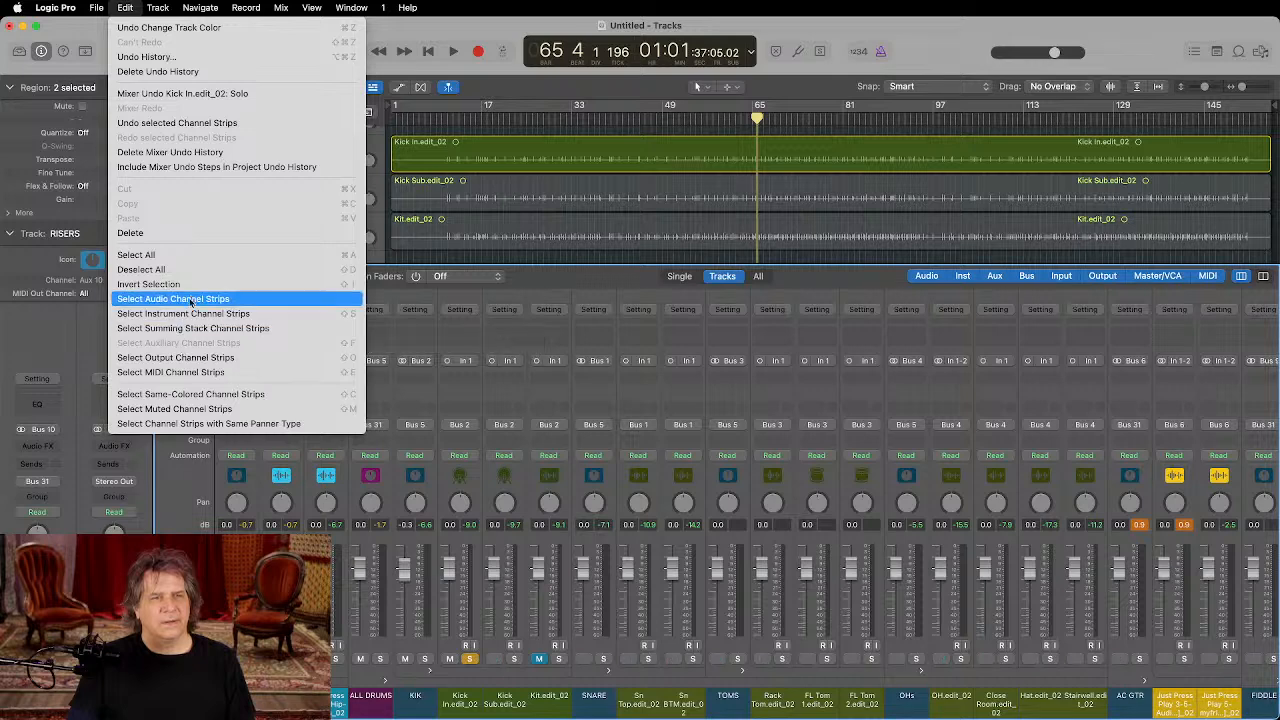
{"action": "mouse_move", "coordinate": [157, 7]}
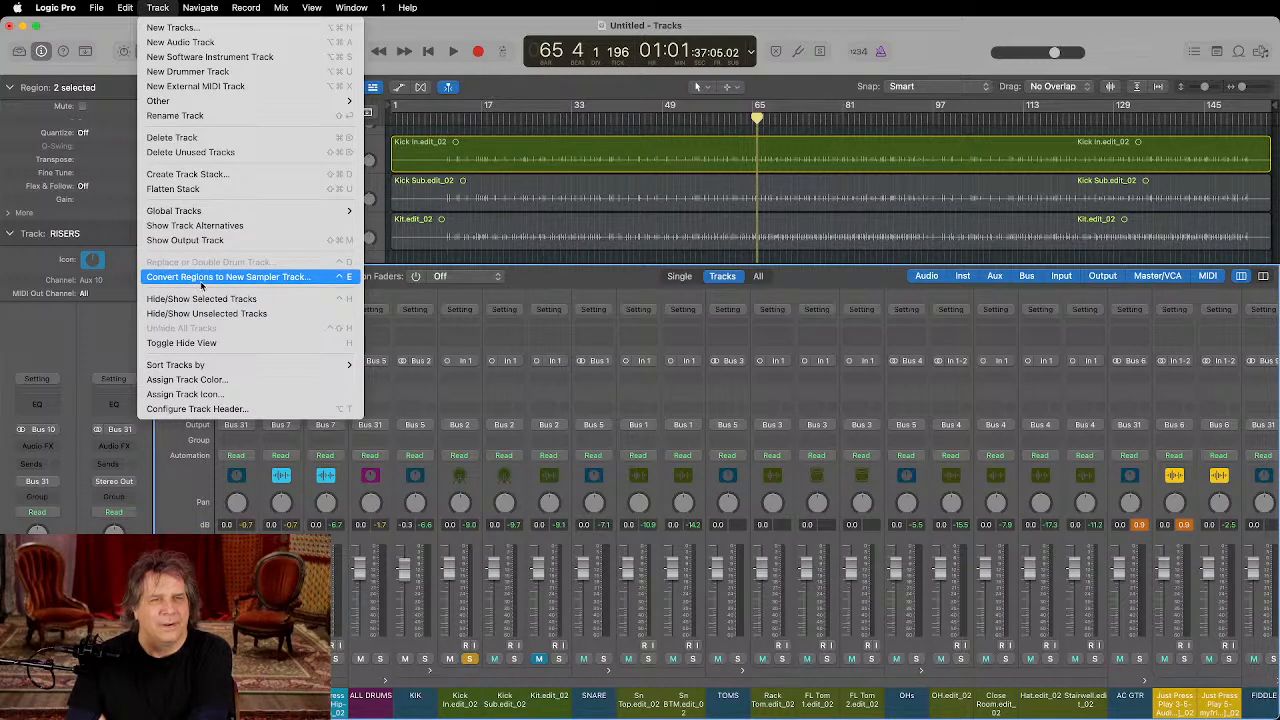
{"action": "left_click", "coordinate": [203, 286]}
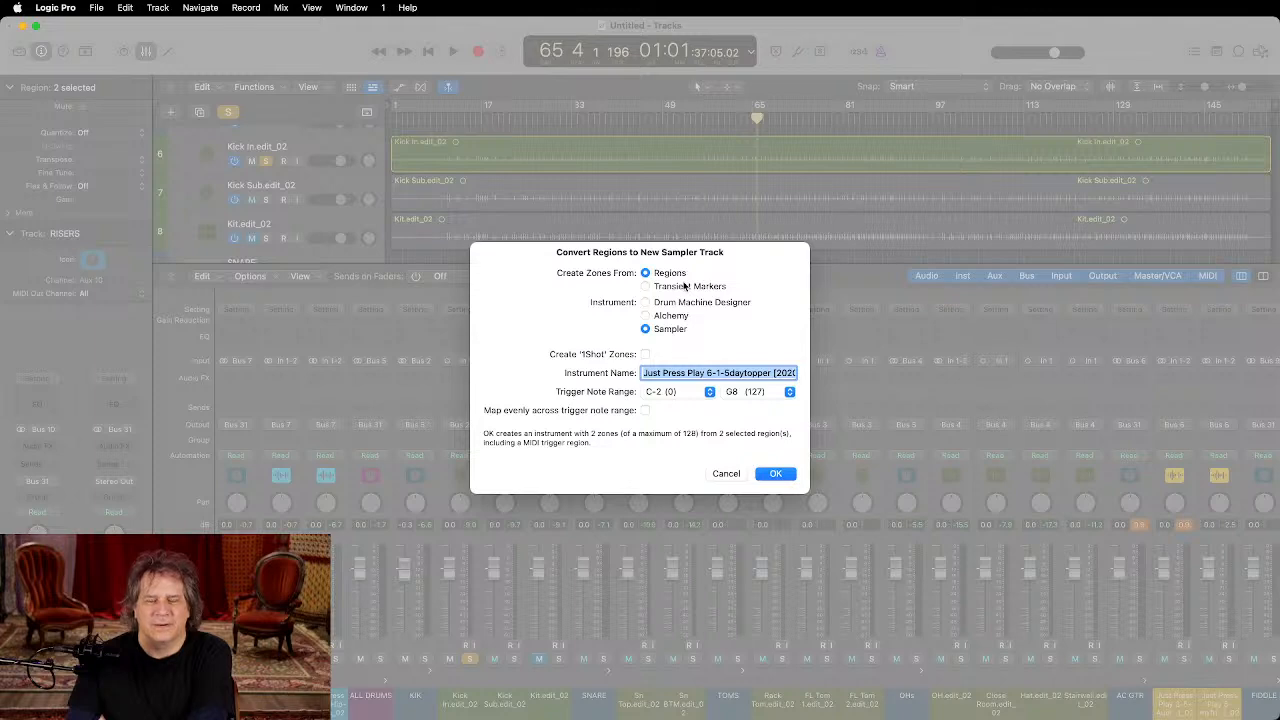
{"action": "left_click", "coordinate": [726, 475]}
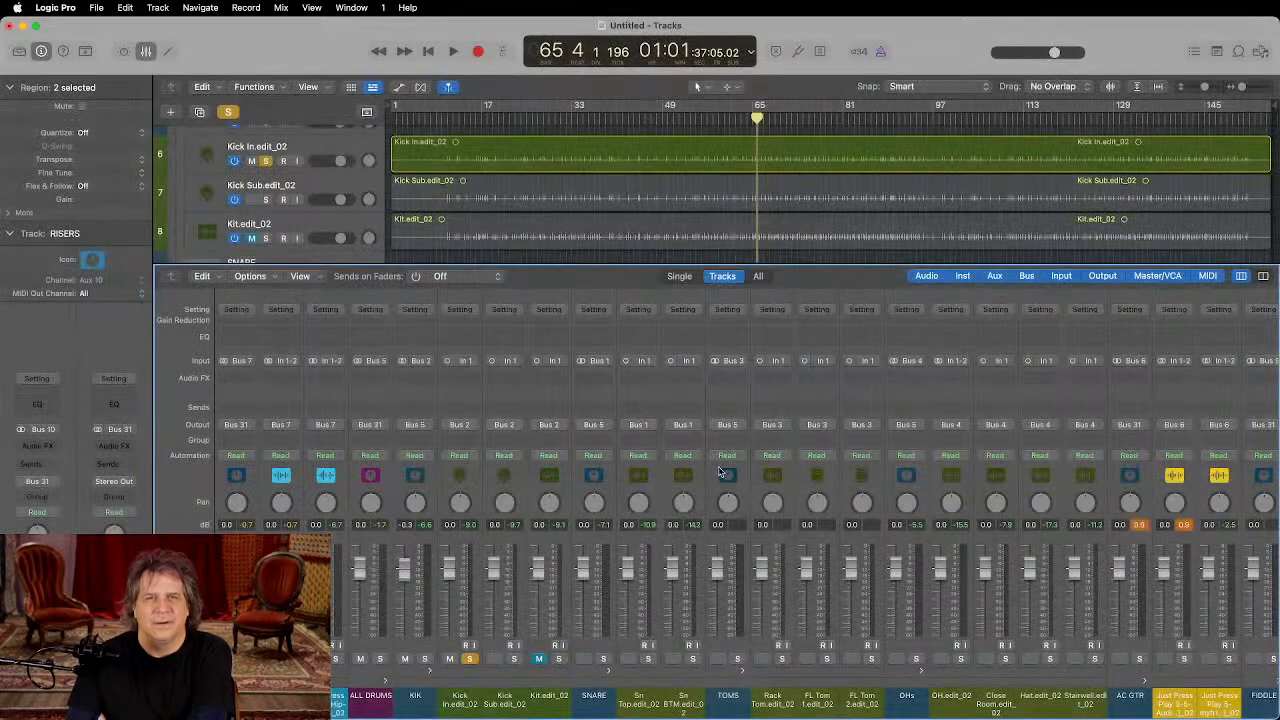
{"action": "left_click", "coordinate": [422, 148]}
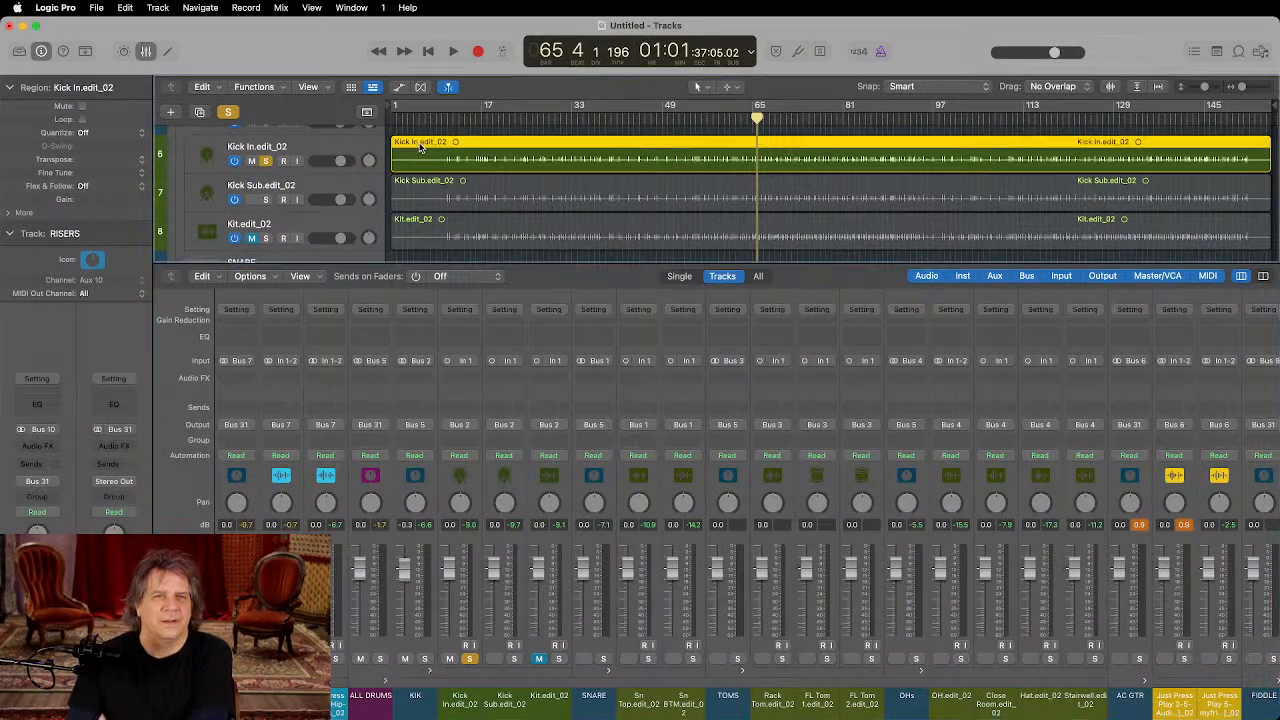
{"action": "left_click", "coordinate": [157, 8]}
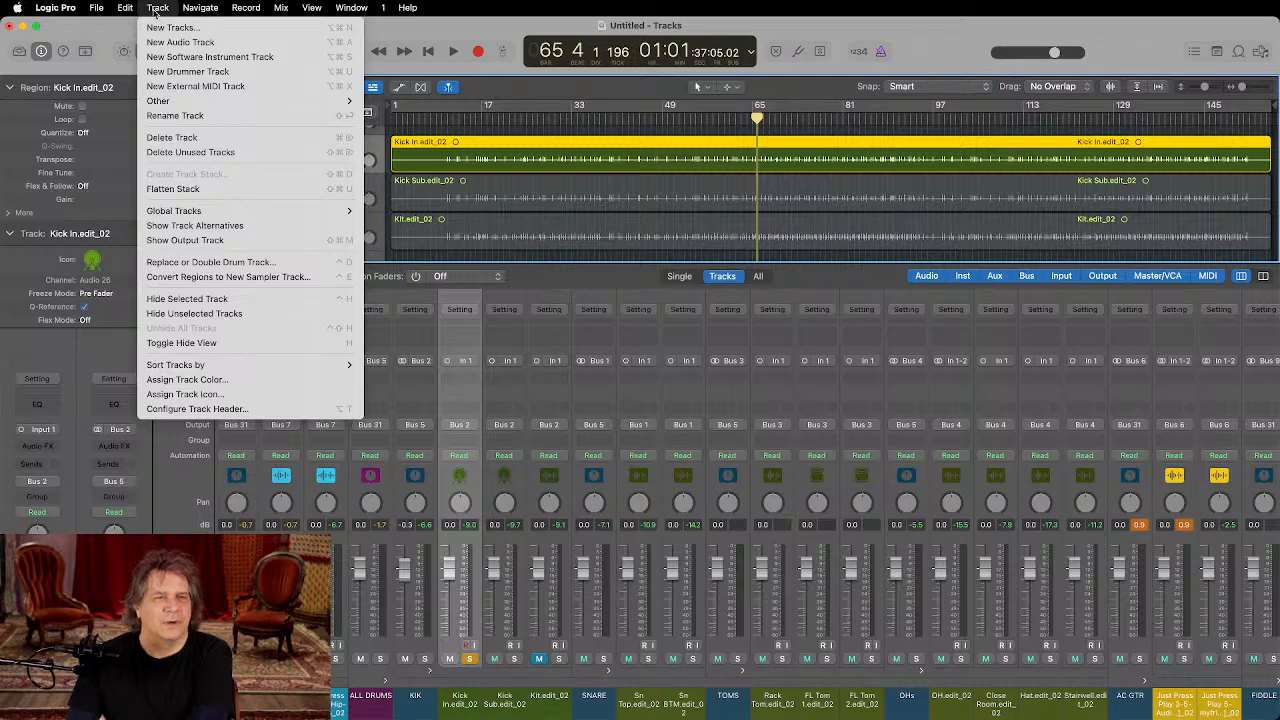
{"action": "left_click", "coordinate": [230, 262]}
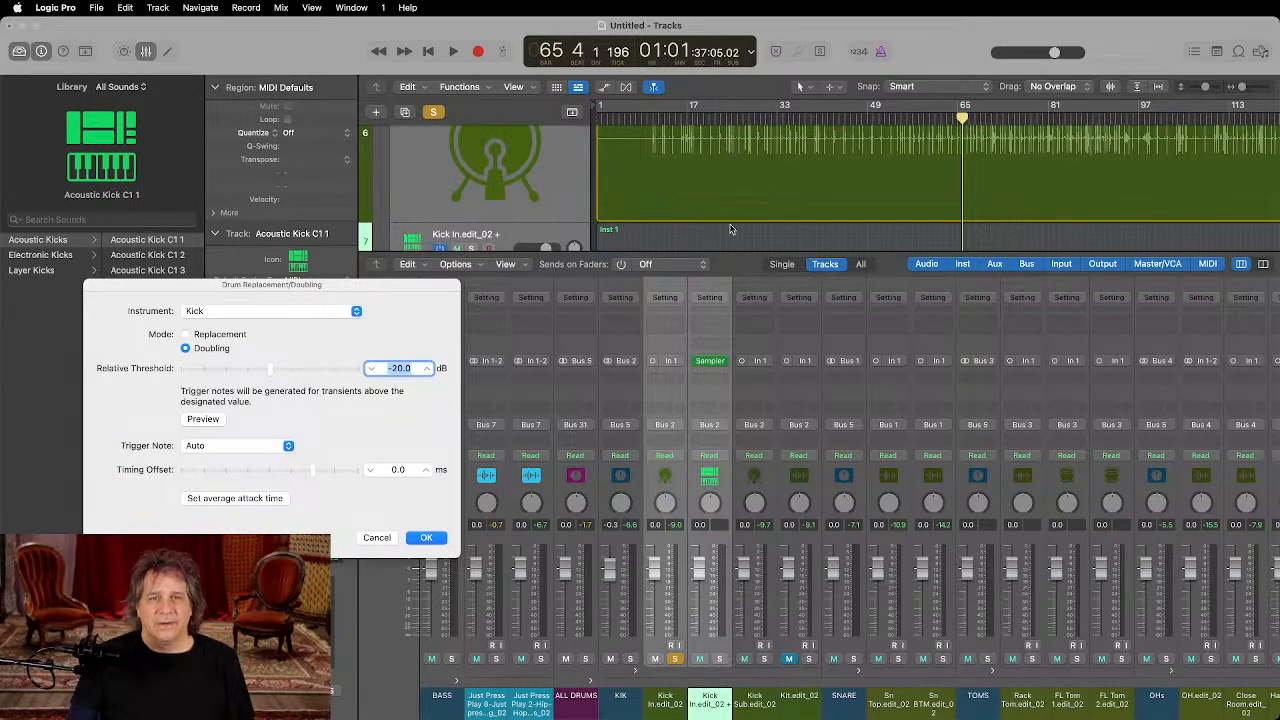
{"action": "scroll", "coordinate": [730, 229], "scroll_direction": "down", "scroll_amount": 4}
{"action": "scroll", "coordinate": [730, 229], "scroll_direction": "up", "scroll_amount": 3}
{"action": "key", "text": "super+Right"}
{"action": "key", "text": "super+Right"}
{"action": "key", "text": "super+Right"}
{"action": "key", "text": "super+Right"}
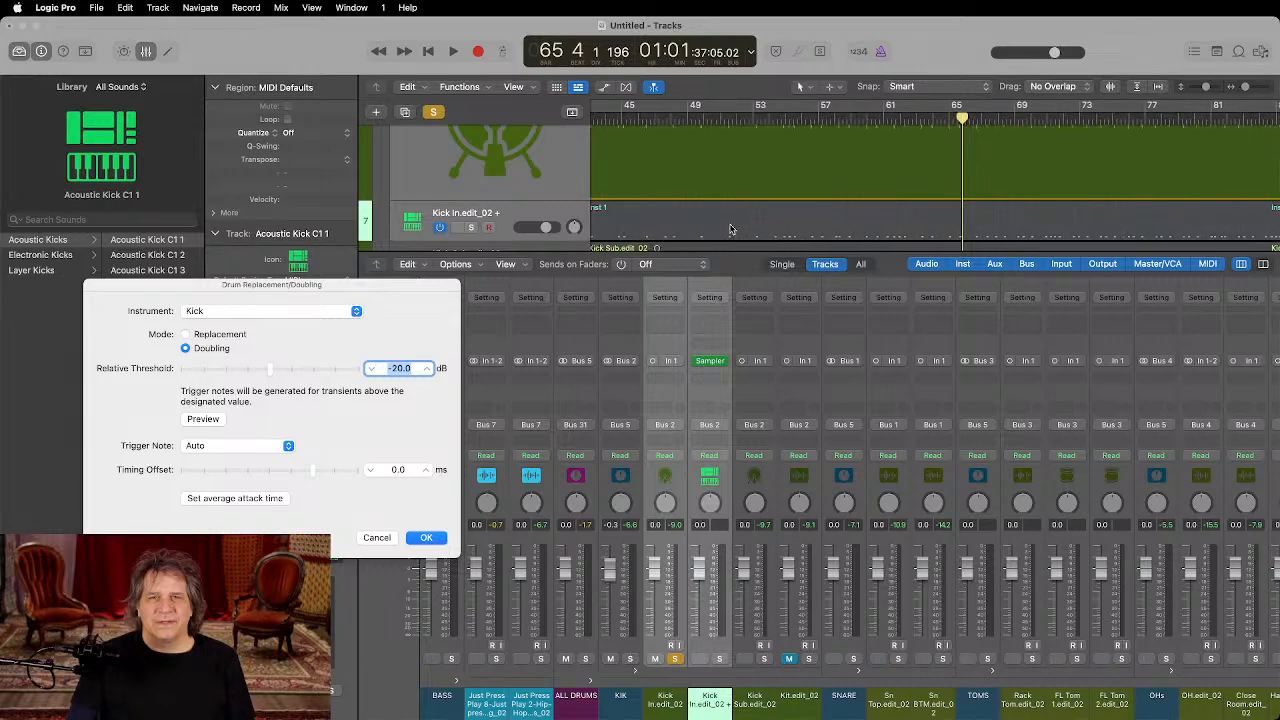
{"action": "scroll", "coordinate": [730, 229], "scroll_direction": "down", "scroll_amount": 1}
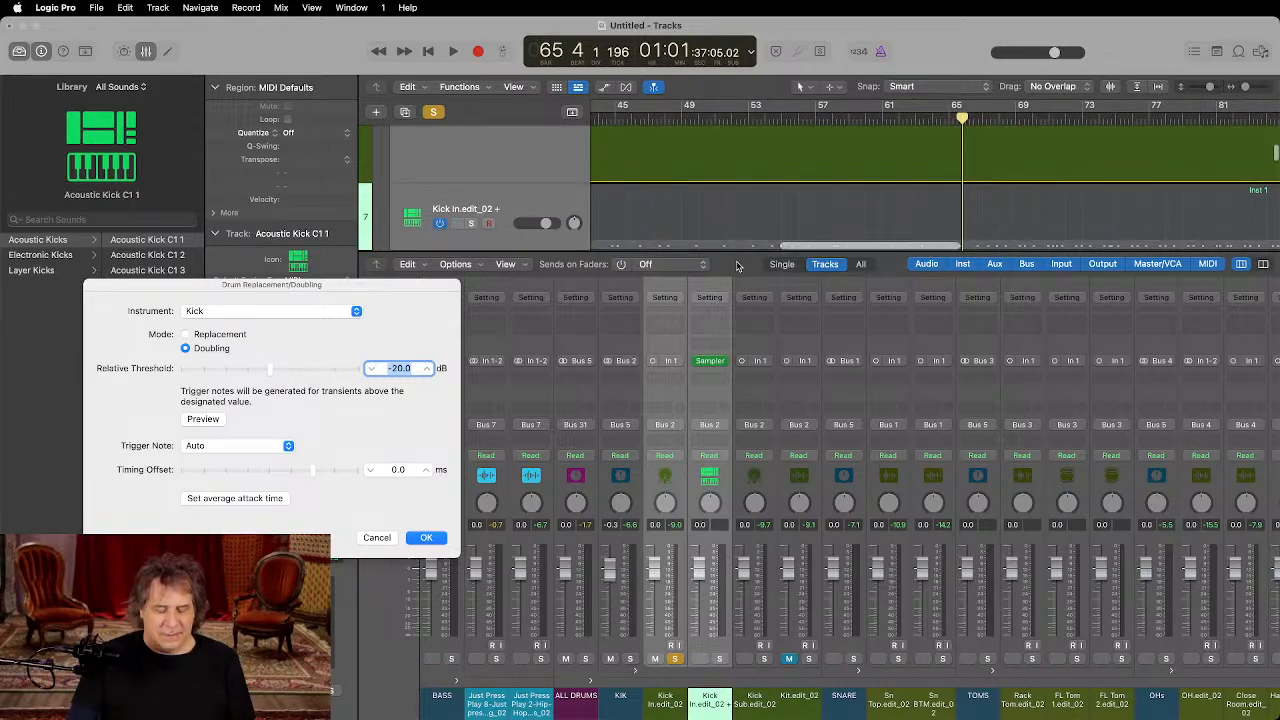
Step: Hide the mixer and cancel the Drum Replacement/Doubling dialog
{"action": "left_click", "coordinate": [739, 267]}
{"action": "key", "text": "x"}
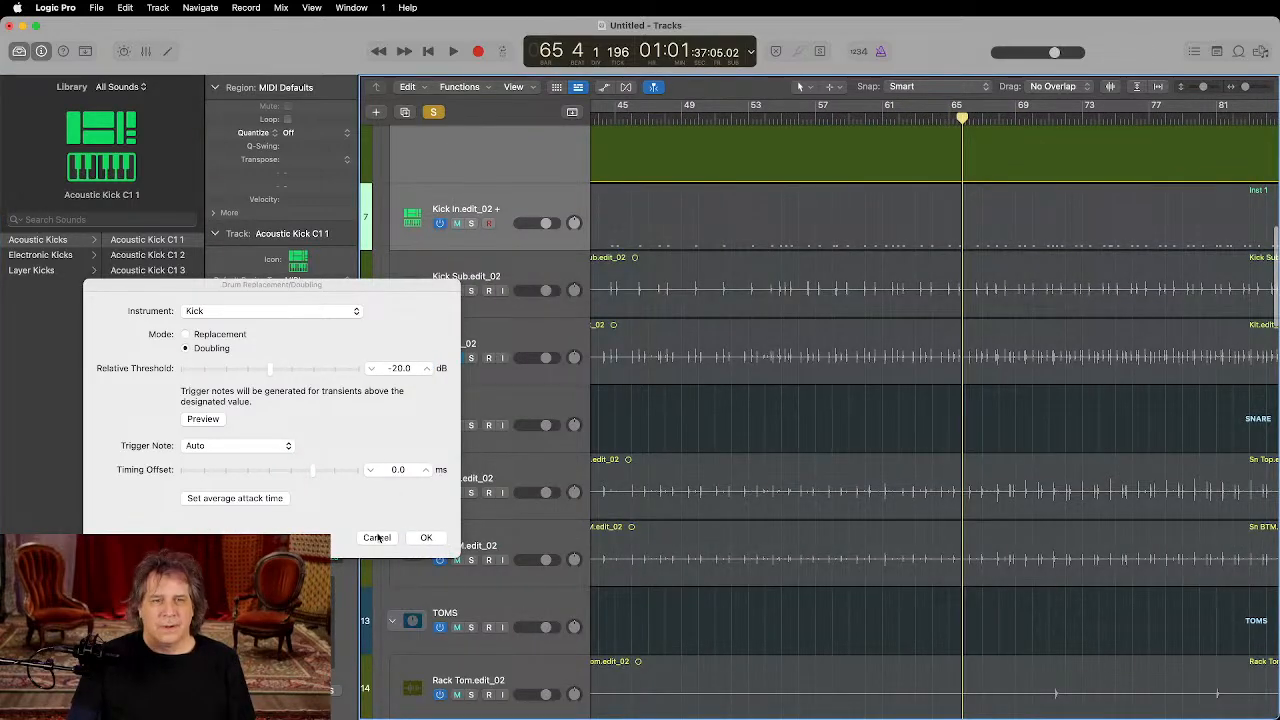
{"action": "left_click", "coordinate": [377, 538]}
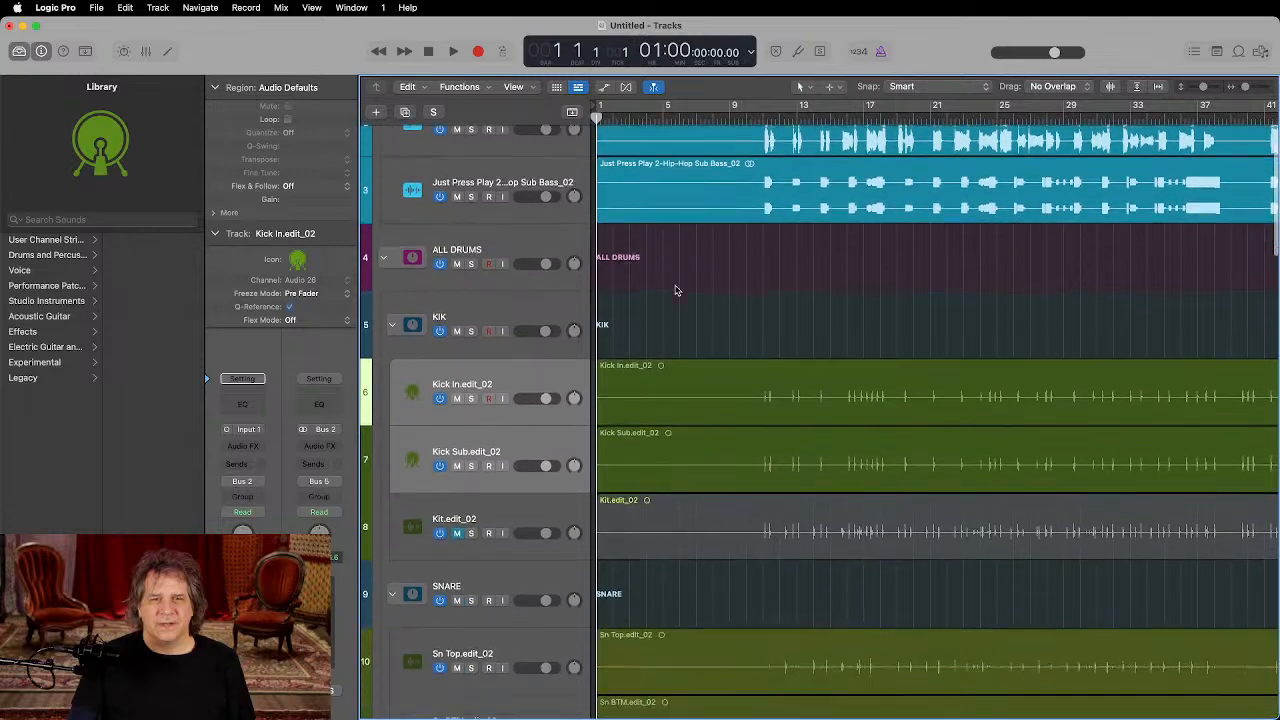
Step: Select only the Kick In.edit_02 region and start drum replacement/doubling on it
{"action": "scroll", "coordinate": [675, 290], "scroll_direction": "down", "scroll_amount": 1}
{"action": "left_click", "coordinate": [701, 349]}
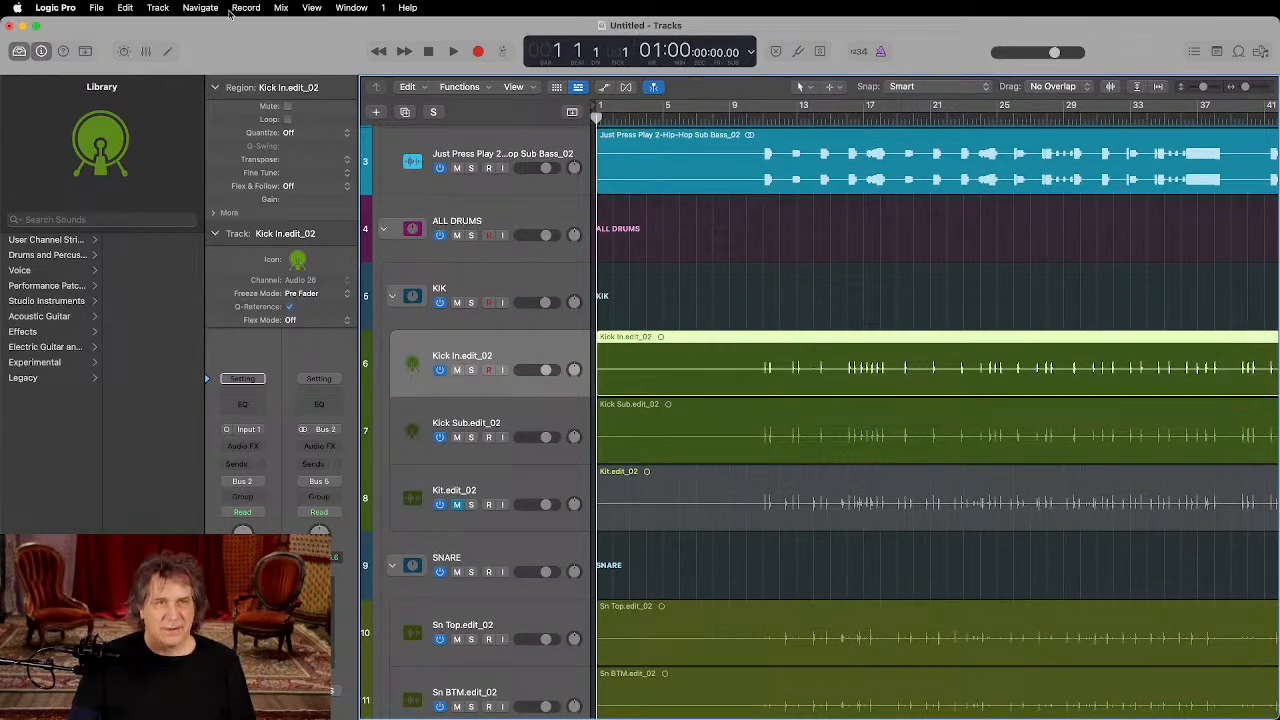
{"action": "left_click", "coordinate": [97, 12]}
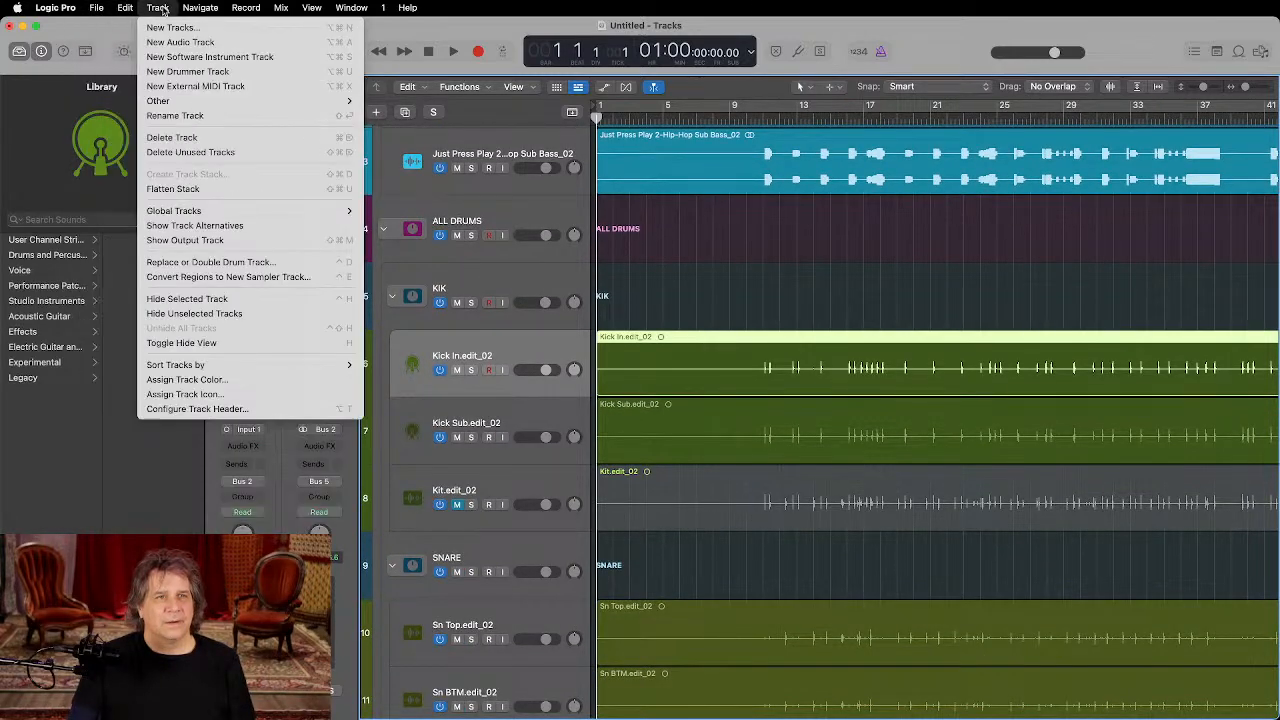
{"action": "left_click", "coordinate": [190, 262]}
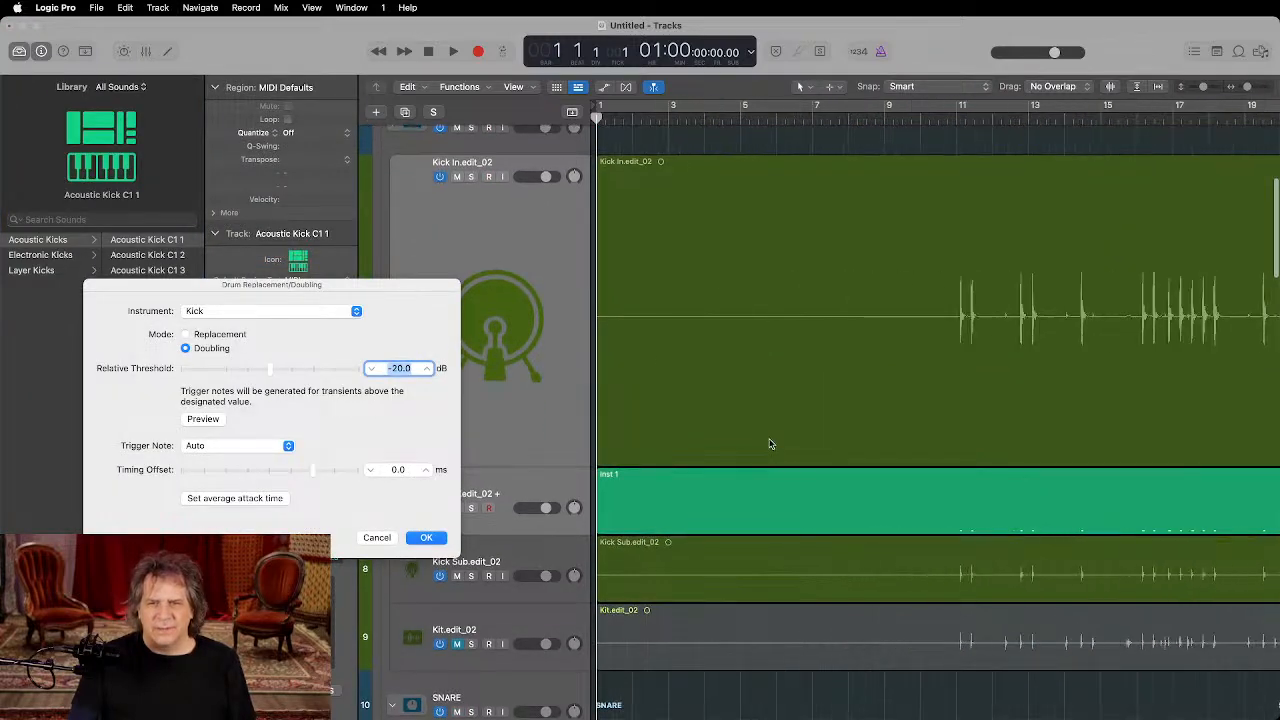
Step: Compare the generated trigger notes with the Kick In transients along the song up to about bar 77
{"action": "scroll", "coordinate": [775, 450], "scroll_direction": "right", "scroll_amount": 10}
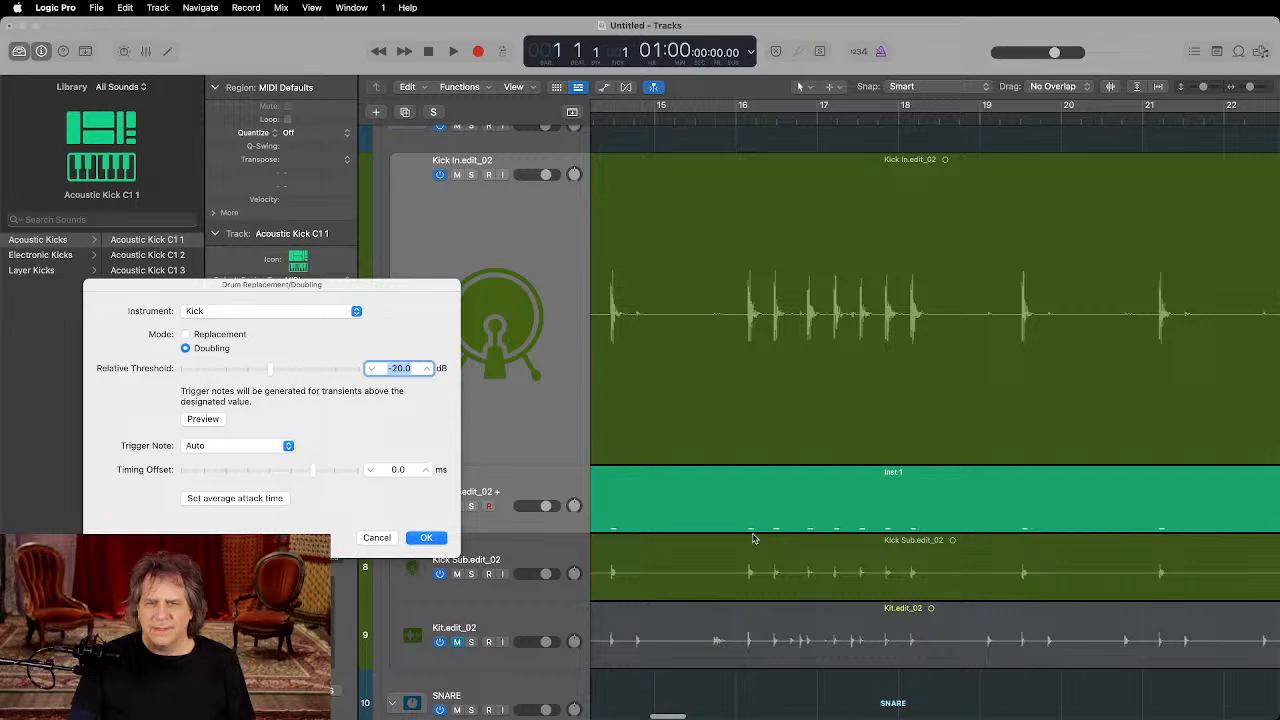
{"action": "scroll", "coordinate": [914, 523], "scroll_direction": "right", "scroll_amount": 8}
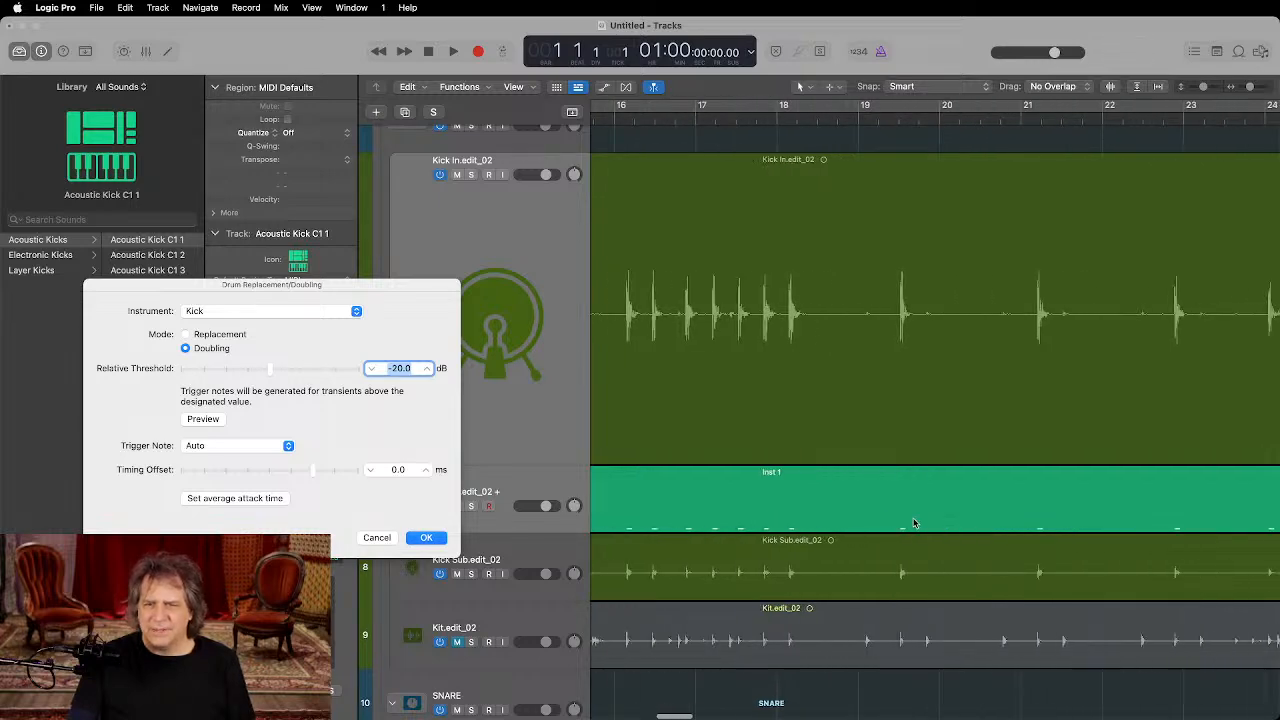
{"action": "scroll", "coordinate": [914, 523], "scroll_direction": "down", "scroll_amount": 2}
{"action": "scroll", "coordinate": [914, 523], "scroll_direction": "right", "scroll_amount": 15}
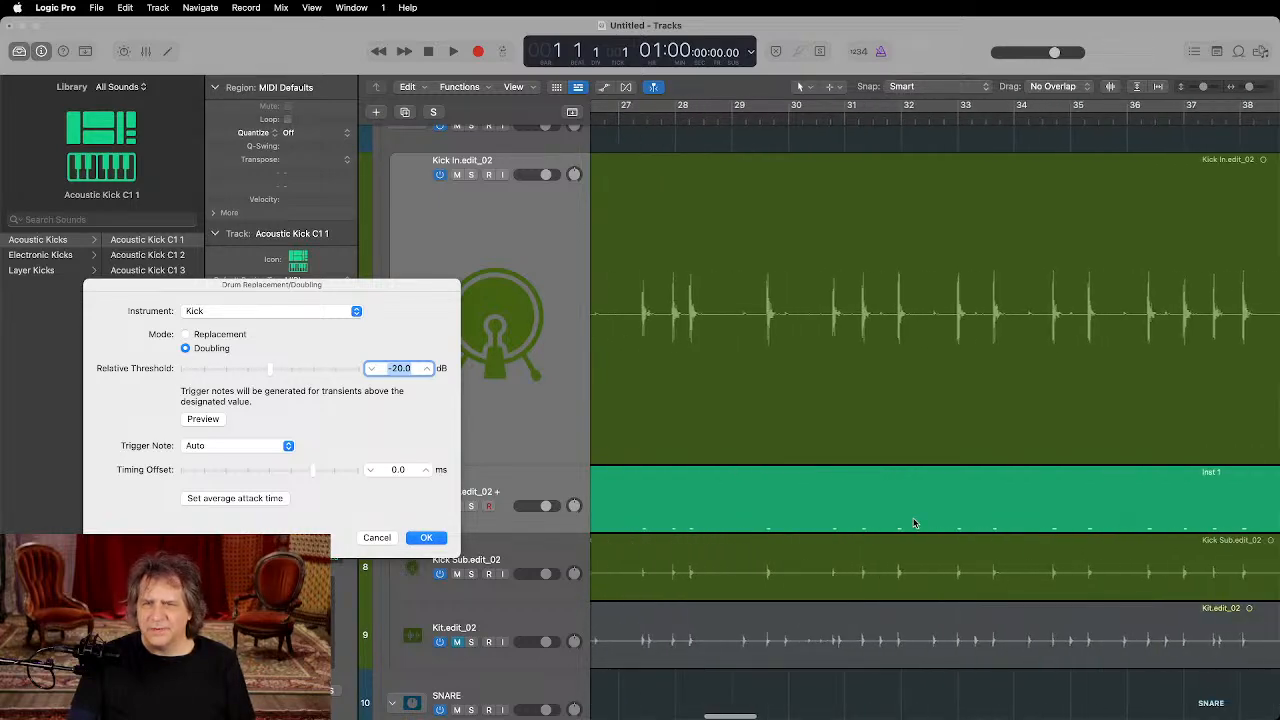
{"action": "scroll", "coordinate": [914, 523], "scroll_direction": "right", "scroll_amount": 12}
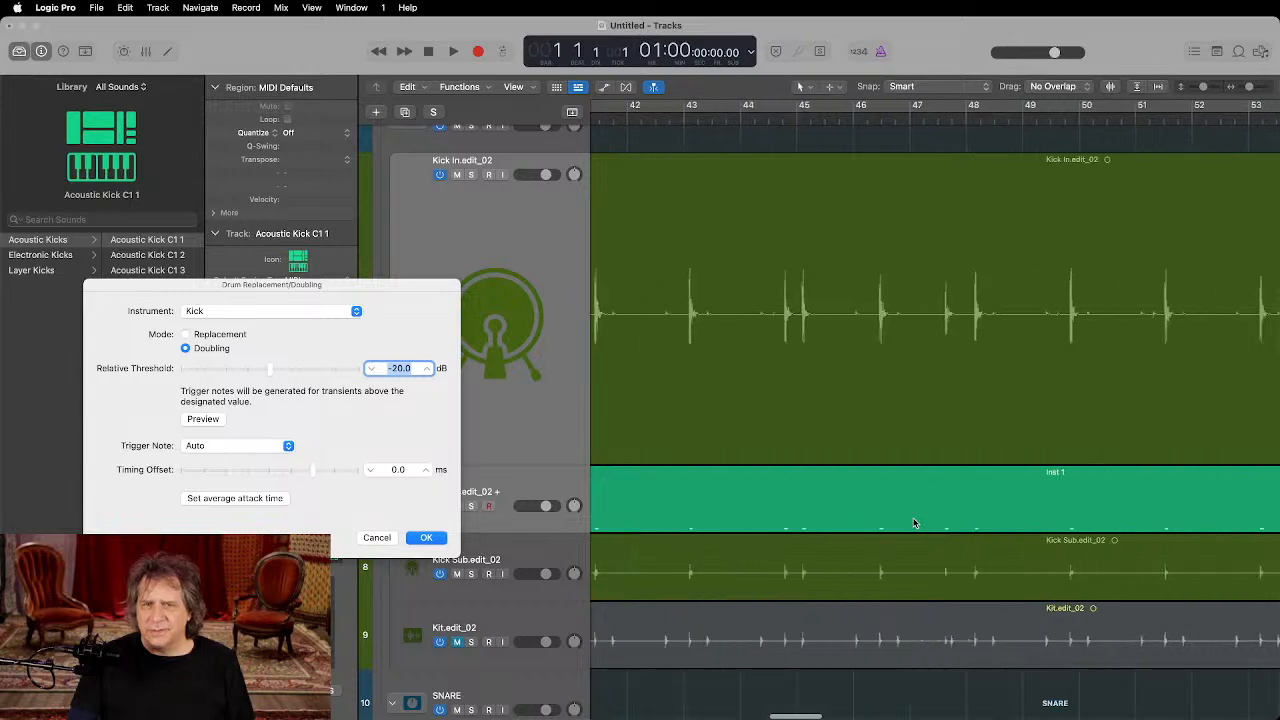
{"action": "scroll", "coordinate": [914, 523], "scroll_direction": "right", "scroll_amount": 12}
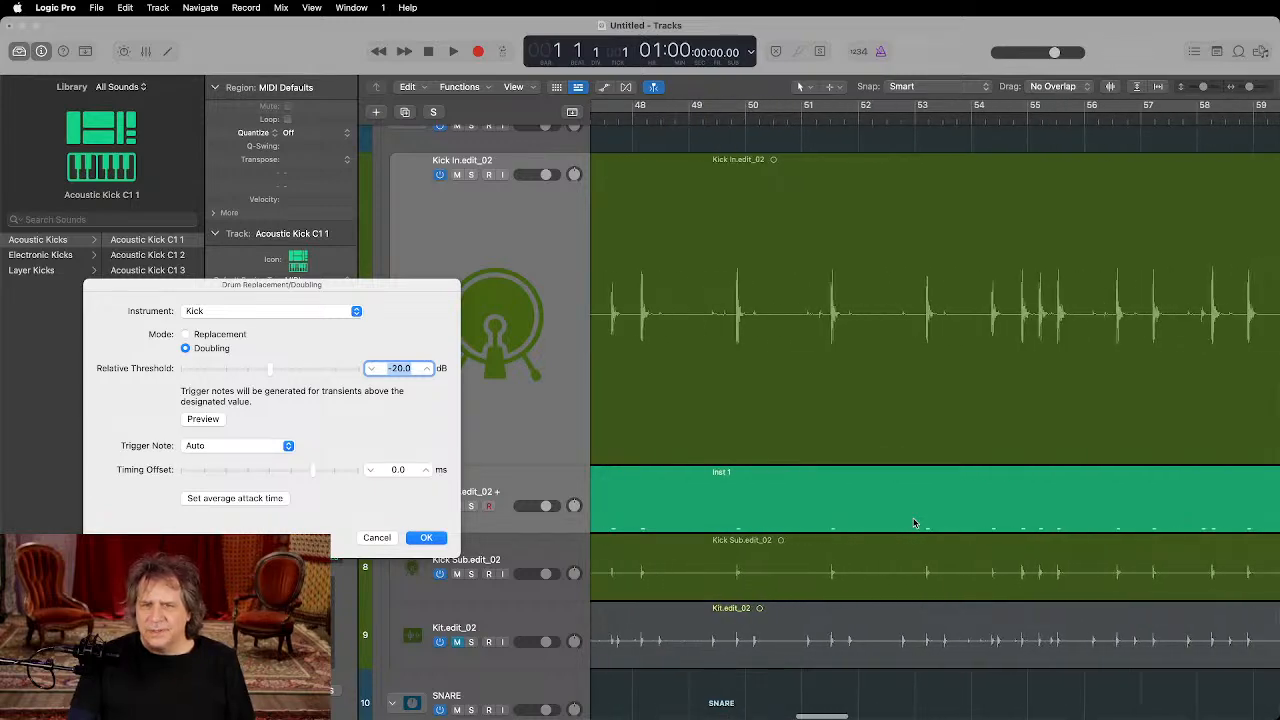
{"action": "scroll", "coordinate": [914, 523], "scroll_direction": "right", "scroll_amount": 6}
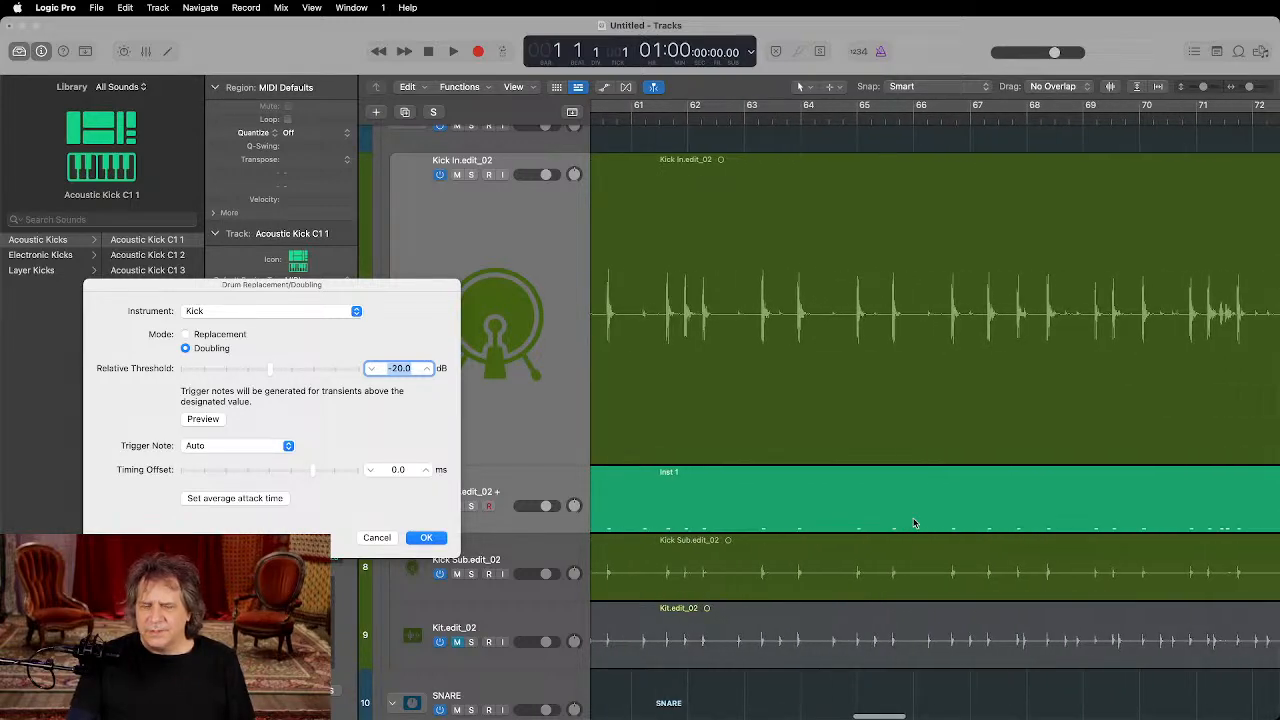
{"action": "scroll", "coordinate": [913, 523], "scroll_direction": "right", "scroll_amount": 2}
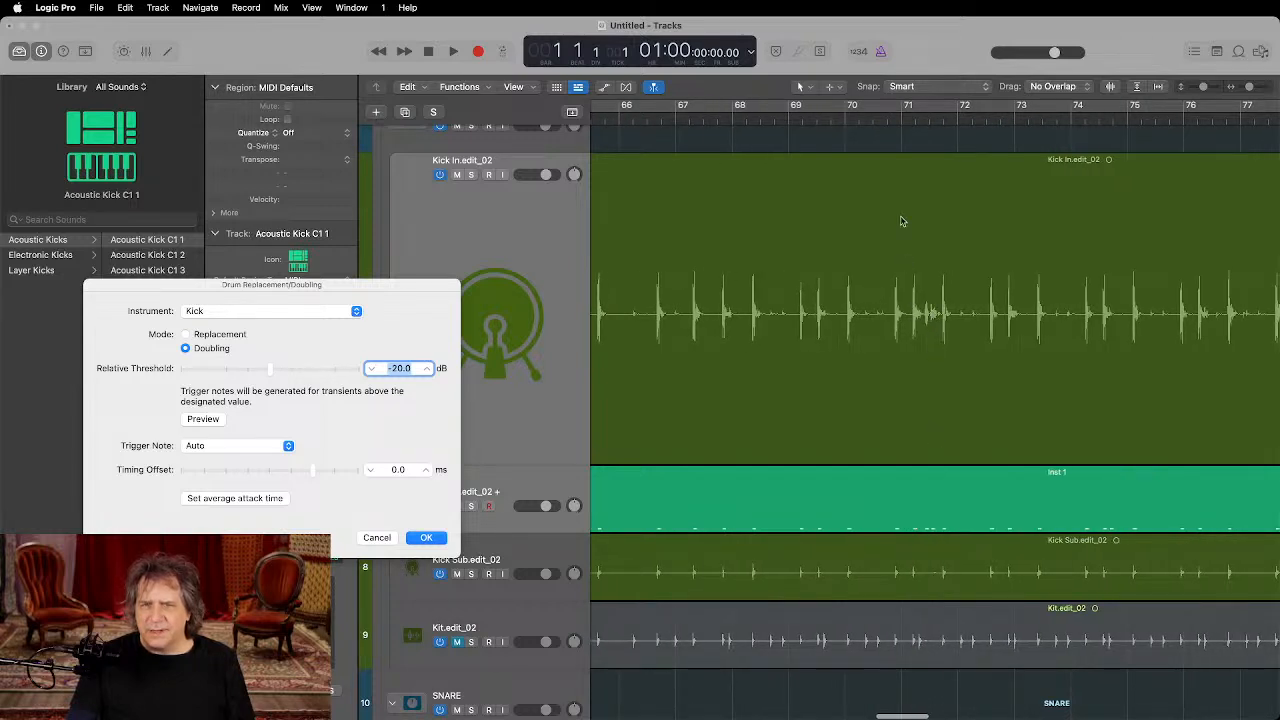
Step: Play the passage around bar 71 with Kick In and its doubling track soloed, then stop and clear the solos
{"action": "left_click", "coordinate": [880, 130]}
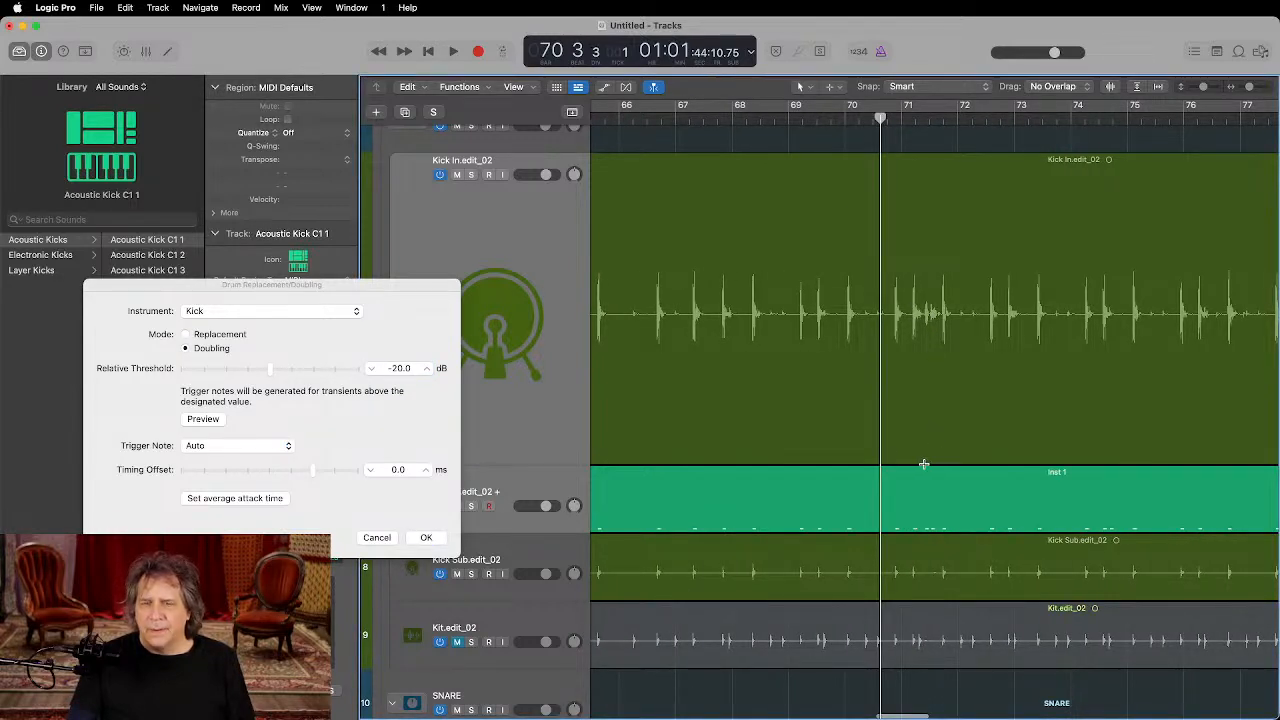
{"action": "key", "text": "space"}
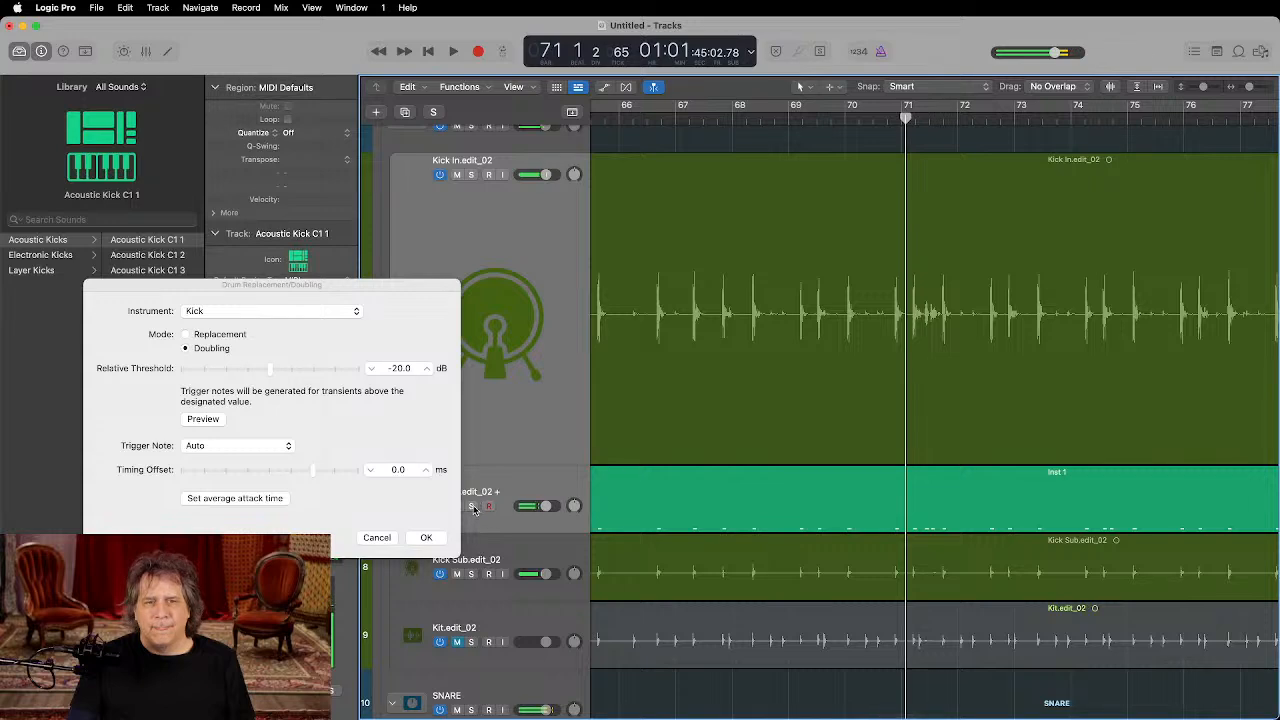
{"action": "left_click", "coordinate": [471, 506]}
{"action": "left_click", "coordinate": [468, 174]}
{"action": "key", "text": "space"}
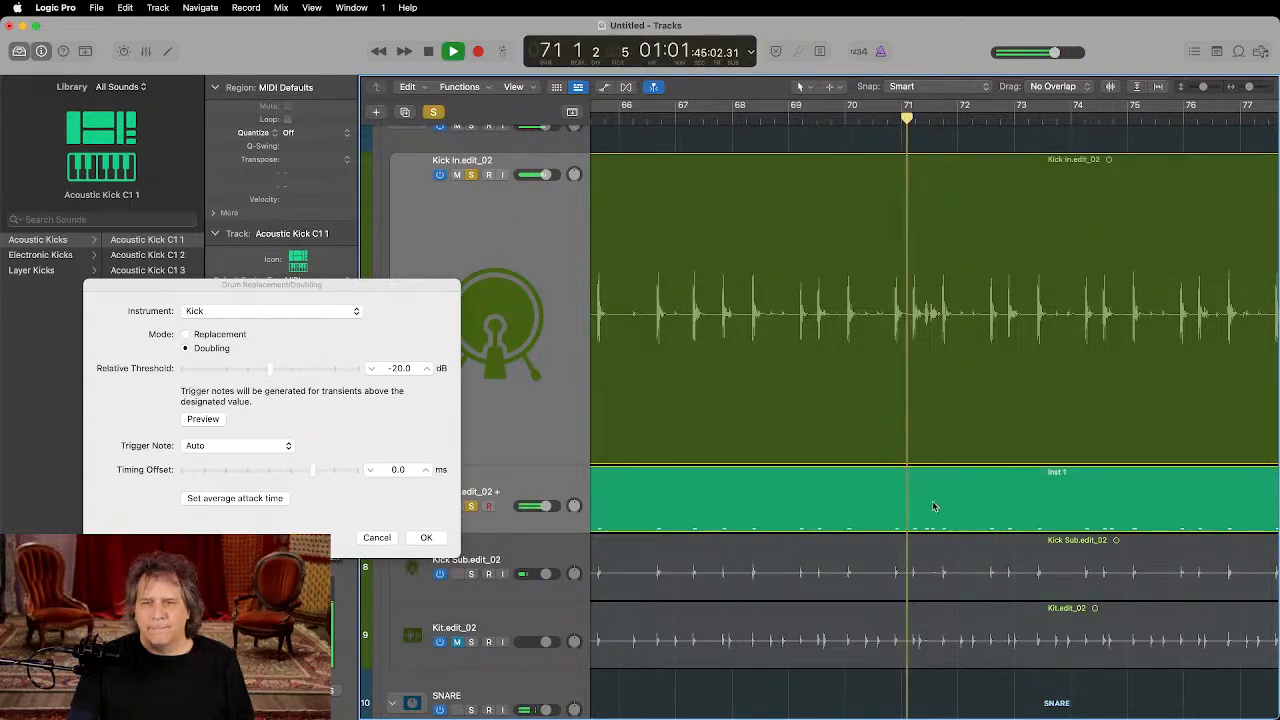
{"action": "key", "text": "space"}
{"action": "key", "text": "s"}
Step: Inspect the extra trigger notes after bar 71 and raise the doubling's relative threshold to -13 dB
{"action": "key", "text": "super+Right"}
{"action": "key", "text": "super+Right"}
{"action": "key", "text": "super+Right"}
{"action": "key", "text": "super+Right"}
{"action": "key", "text": "super+Right"}
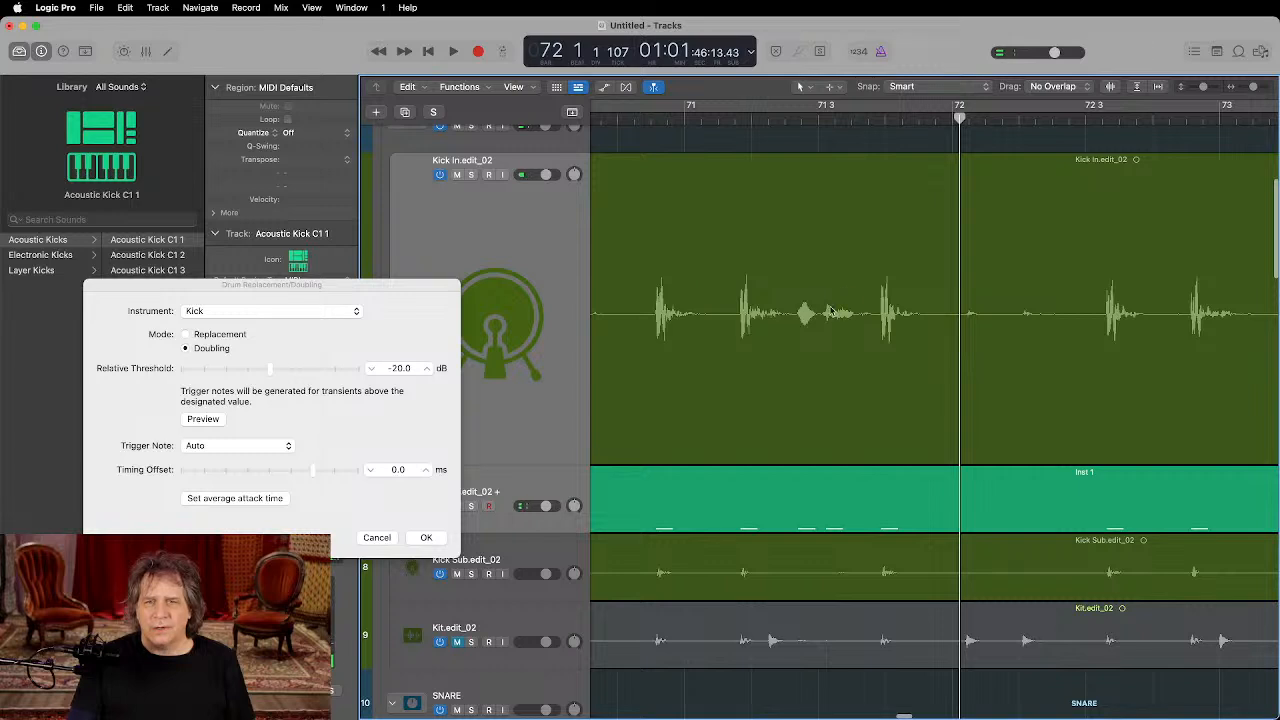
{"action": "left_click", "coordinate": [818, 488]}
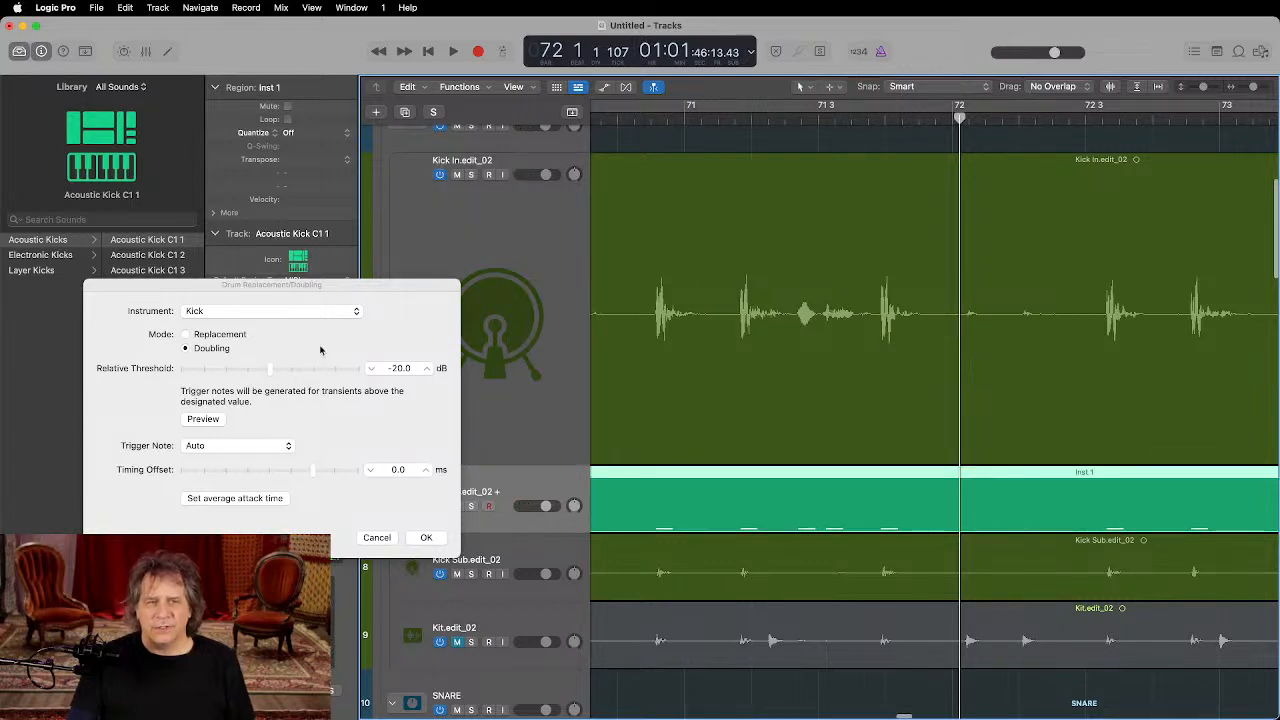
{"action": "left_click", "coordinate": [371, 369]}
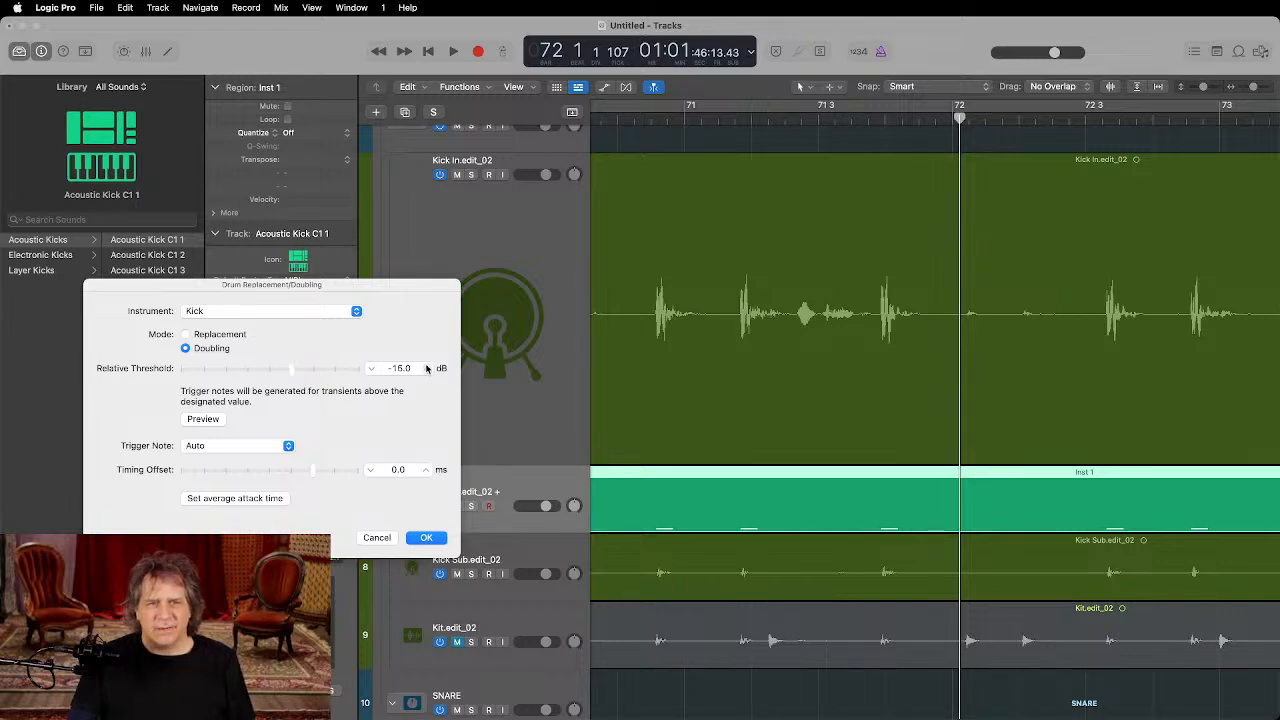
Step: Examine the trigger notes from bar 72 to 85 and play from just before bar 81, soloing Kick In
{"action": "scroll", "coordinate": [937, 437], "scroll_direction": "right", "scroll_amount": 10}
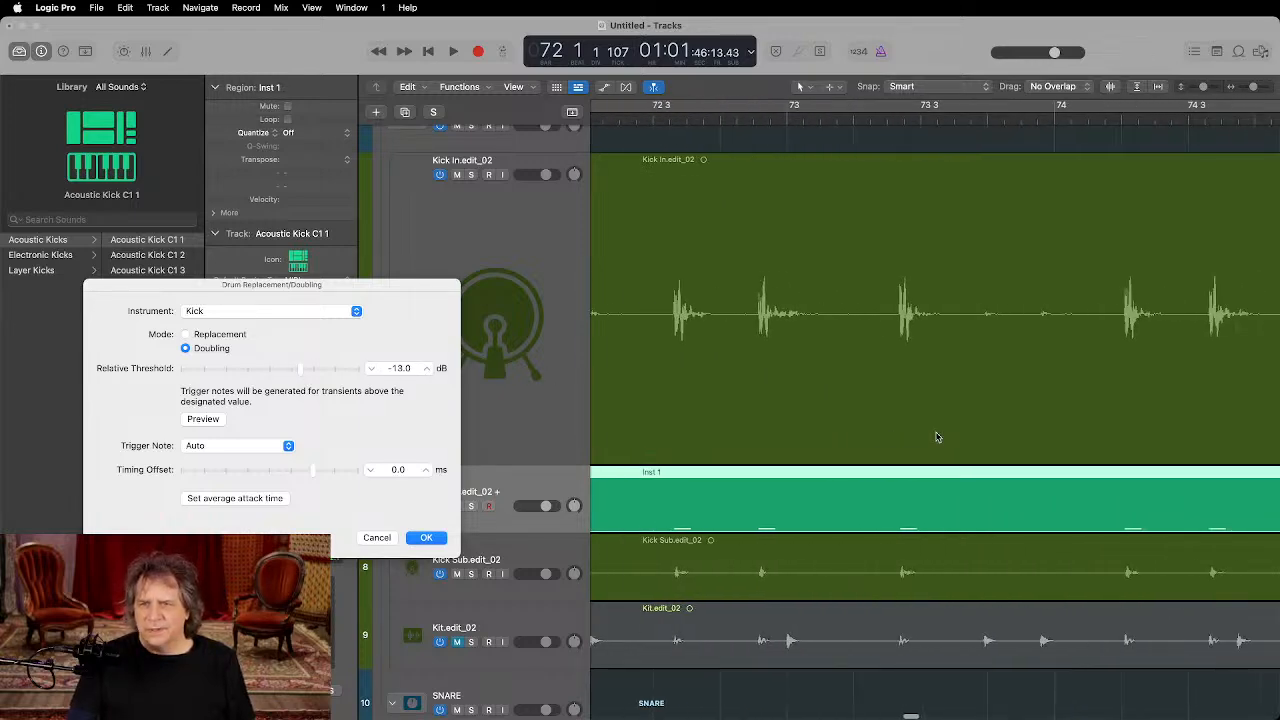
{"action": "scroll", "coordinate": [937, 437], "scroll_direction": "right", "scroll_amount": 10}
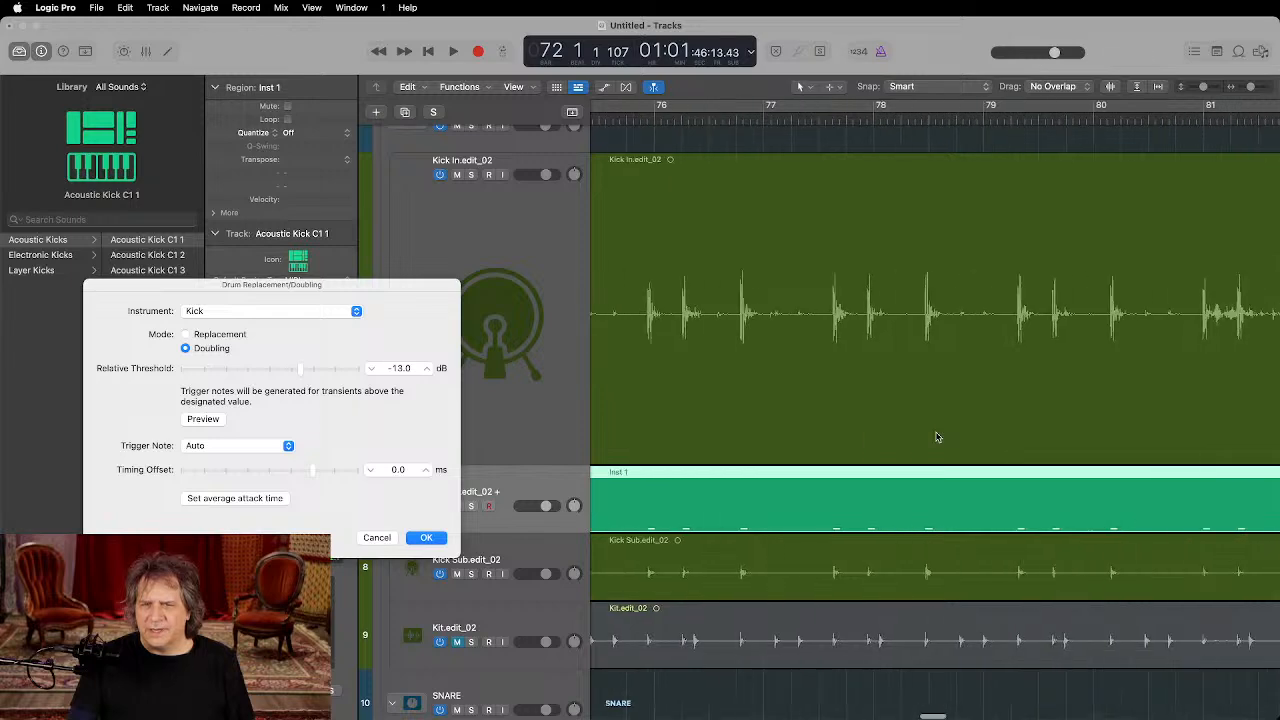
{"action": "scroll", "coordinate": [937, 437], "scroll_direction": "right", "scroll_amount": 5}
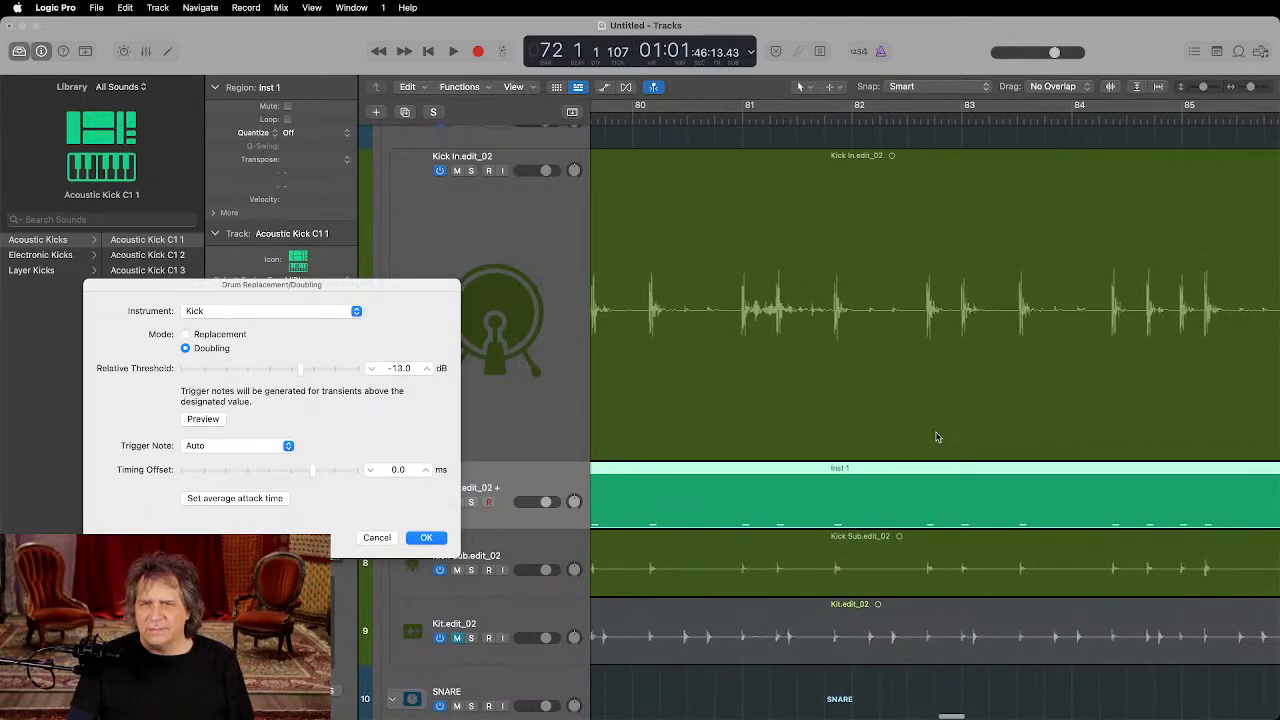
{"action": "left_click", "coordinate": [730, 133]}
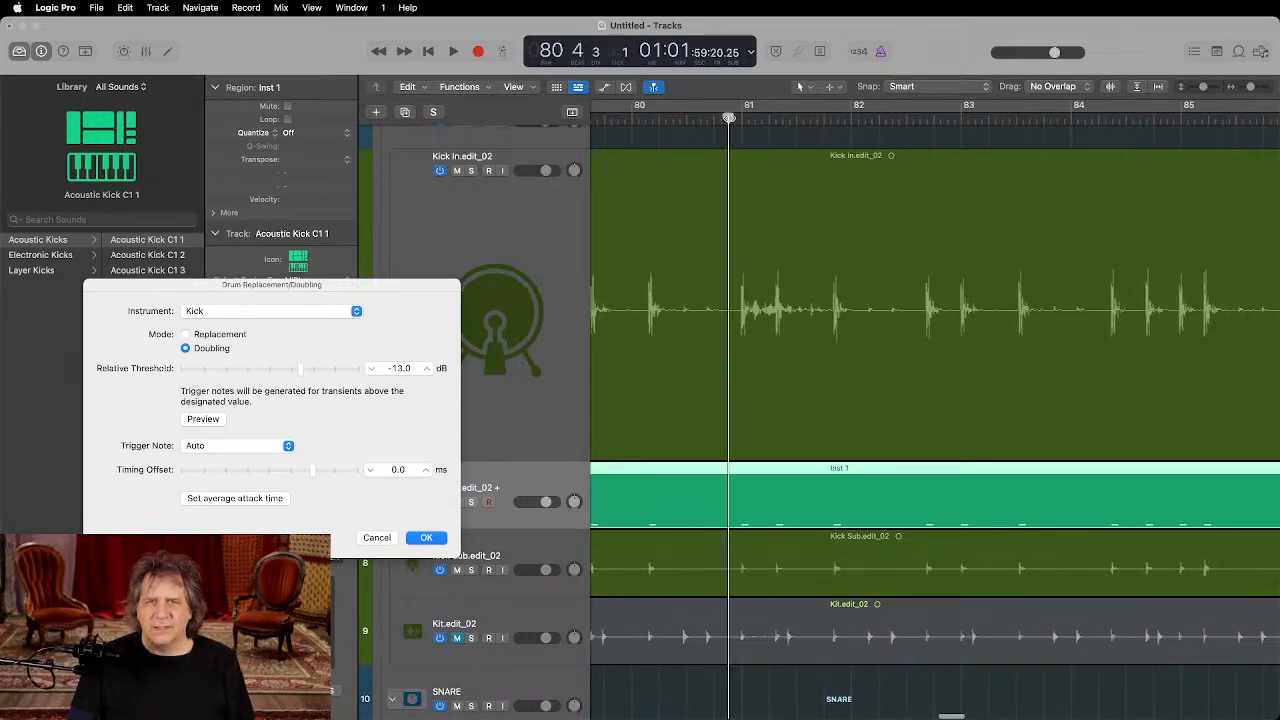
{"action": "key", "text": "space"}
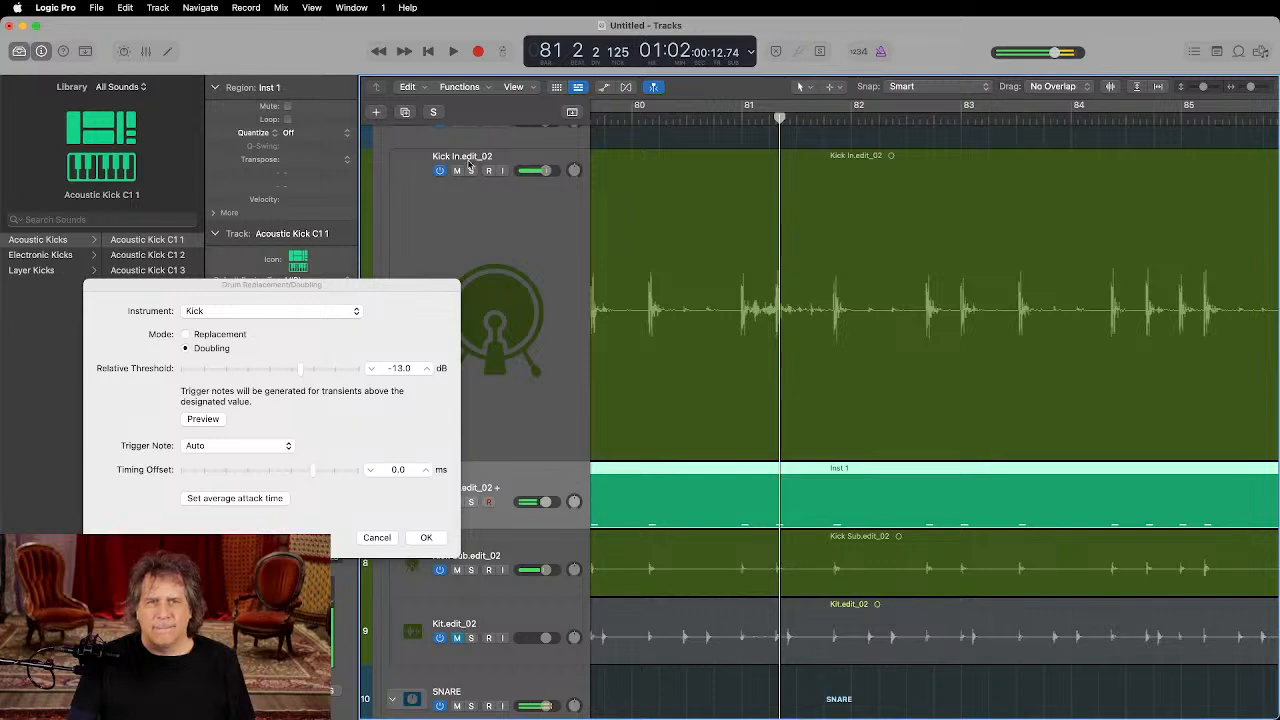
{"action": "left_click", "coordinate": [471, 171]}
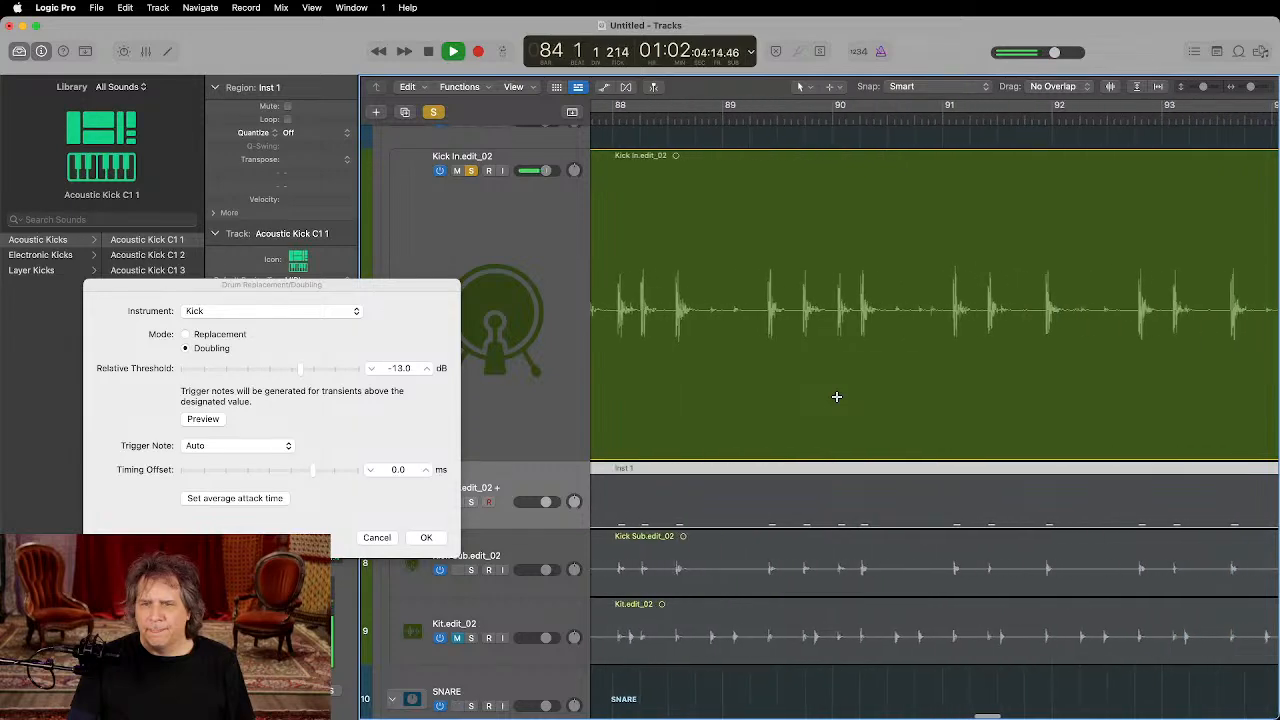
Step: Play the kick hits leading into bar 104 to check them against the trigger notes, then stop playback
{"action": "scroll", "coordinate": [837, 397], "scroll_direction": "right", "scroll_amount": 5}
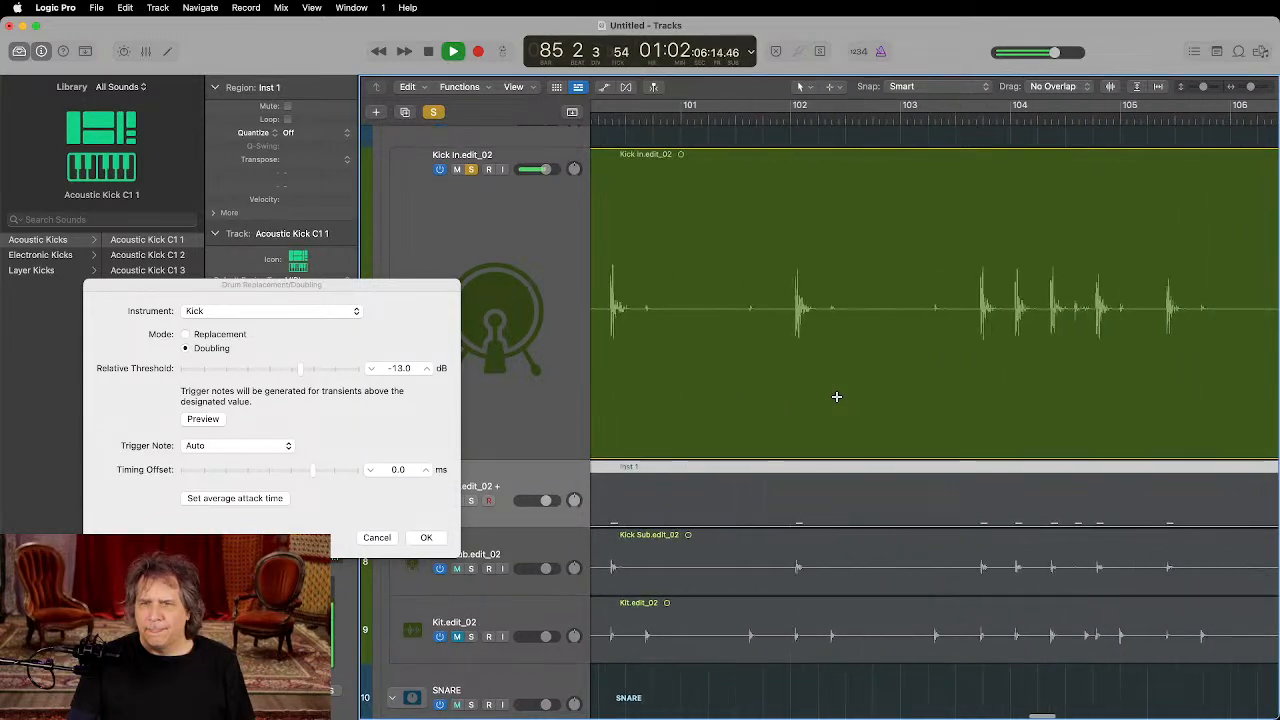
{"action": "scroll", "coordinate": [837, 397], "scroll_direction": "left", "scroll_amount": 1}
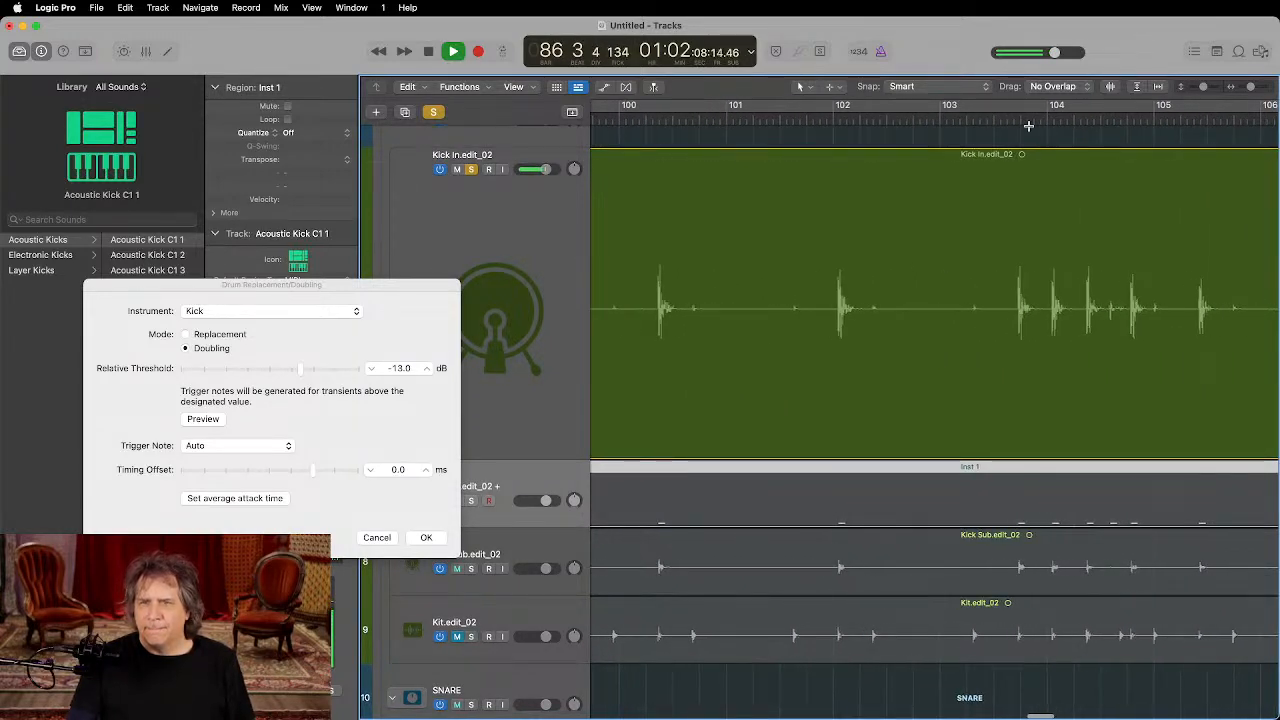
{"action": "left_click", "coordinate": [992, 121]}
{"action": "scroll", "coordinate": [1103, 412], "scroll_direction": "up", "scroll_amount": 5}
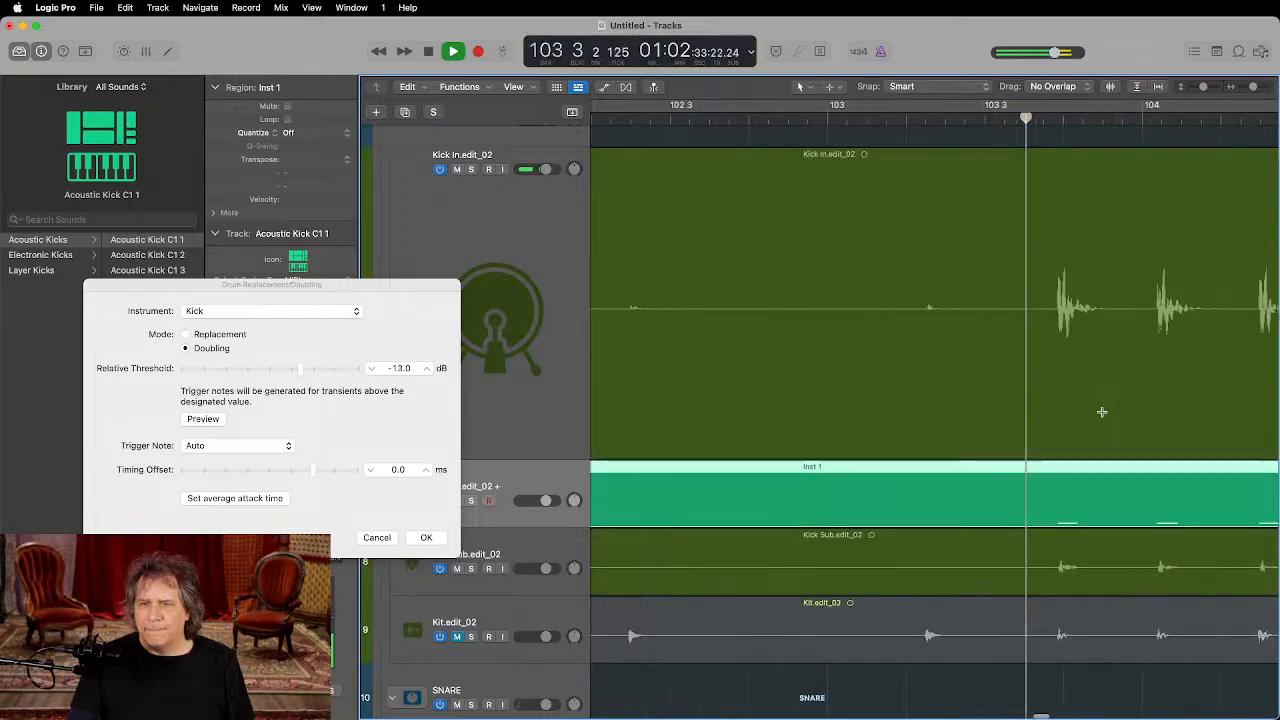
{"action": "scroll", "coordinate": [1103, 412], "scroll_direction": "down", "scroll_amount": 8}
{"action": "key", "text": "space"}
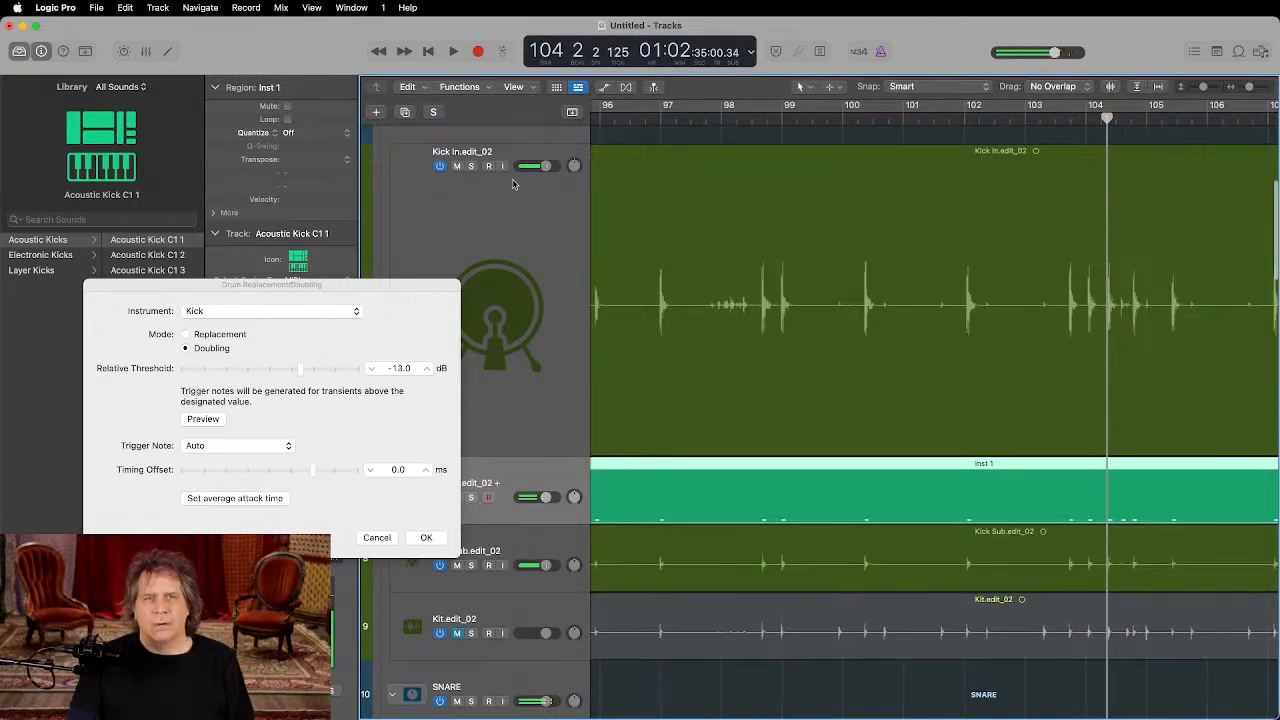
Step: Solo Kick In and its doubling track and play on from bar 104 to hear them together
{"action": "left_click", "coordinate": [471, 167]}
{"action": "left_click", "coordinate": [471, 498]}
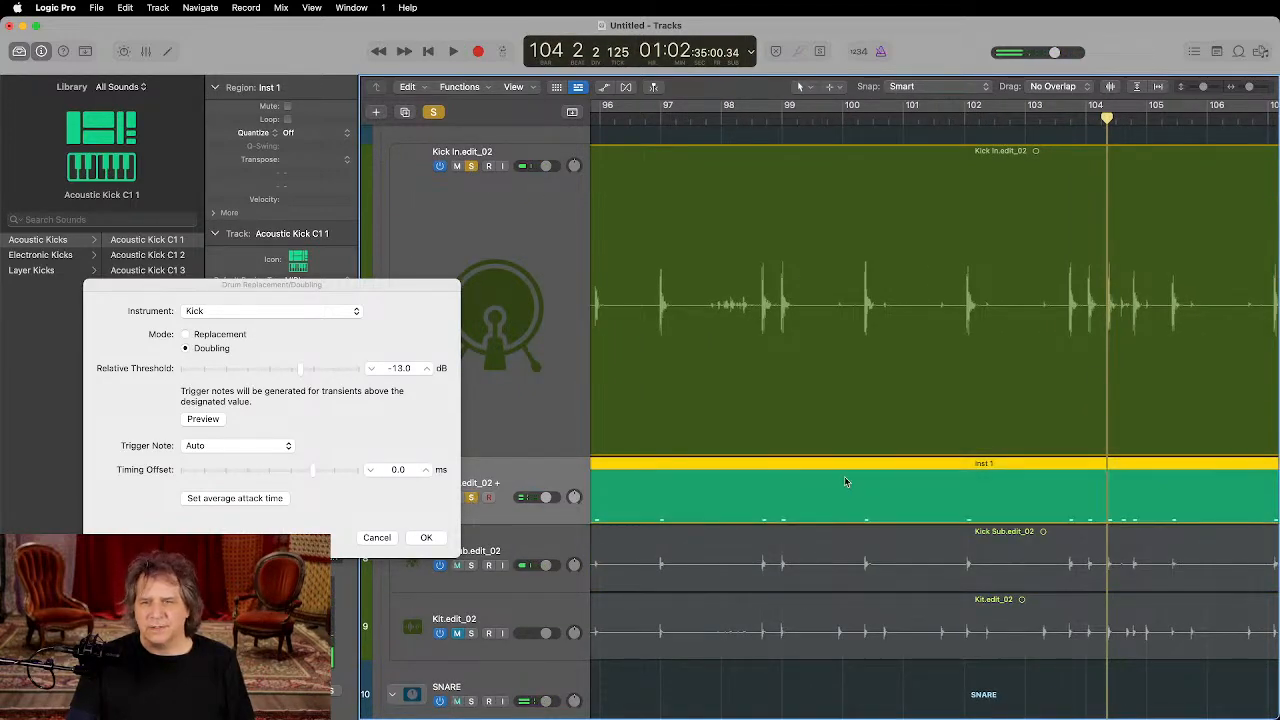
{"action": "key", "text": "space"}
{"action": "key", "text": "super+Right"}
{"action": "key", "text": "super+Right"}
{"action": "key", "text": "super+Right"}
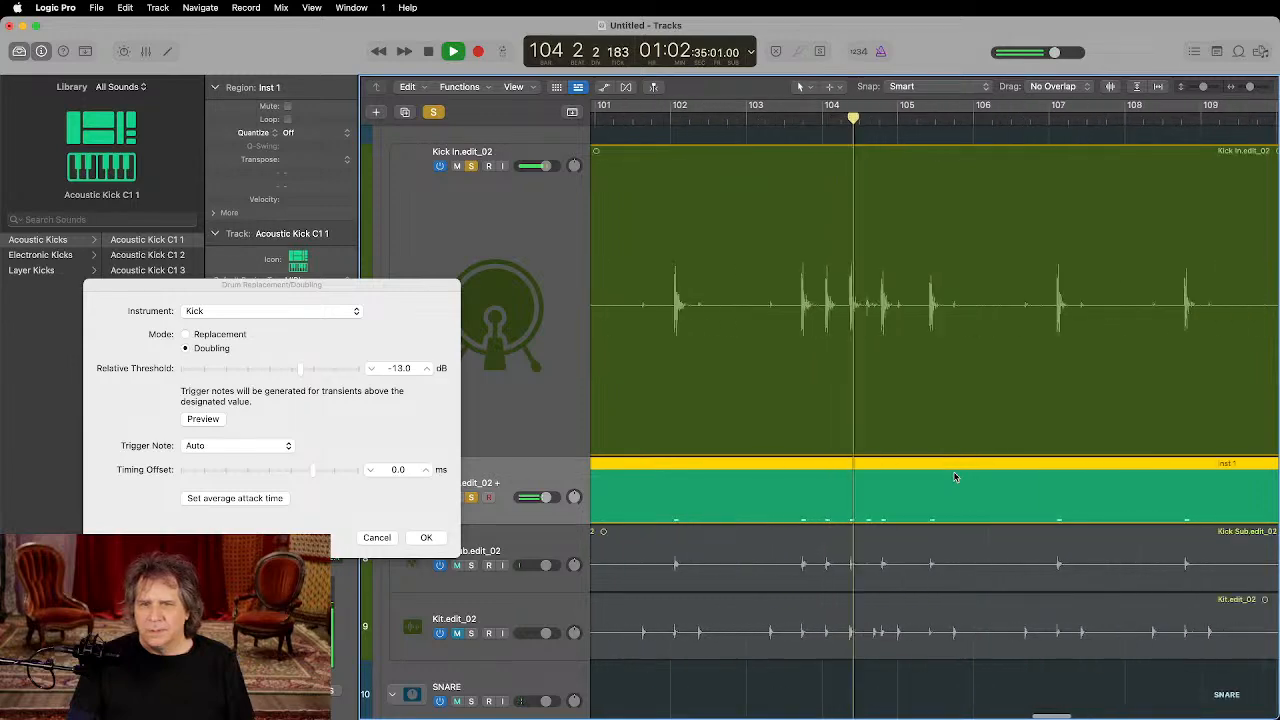
Step: Stop playback and raise the doubling's relative threshold to -12 dB
{"action": "key", "text": "space"}
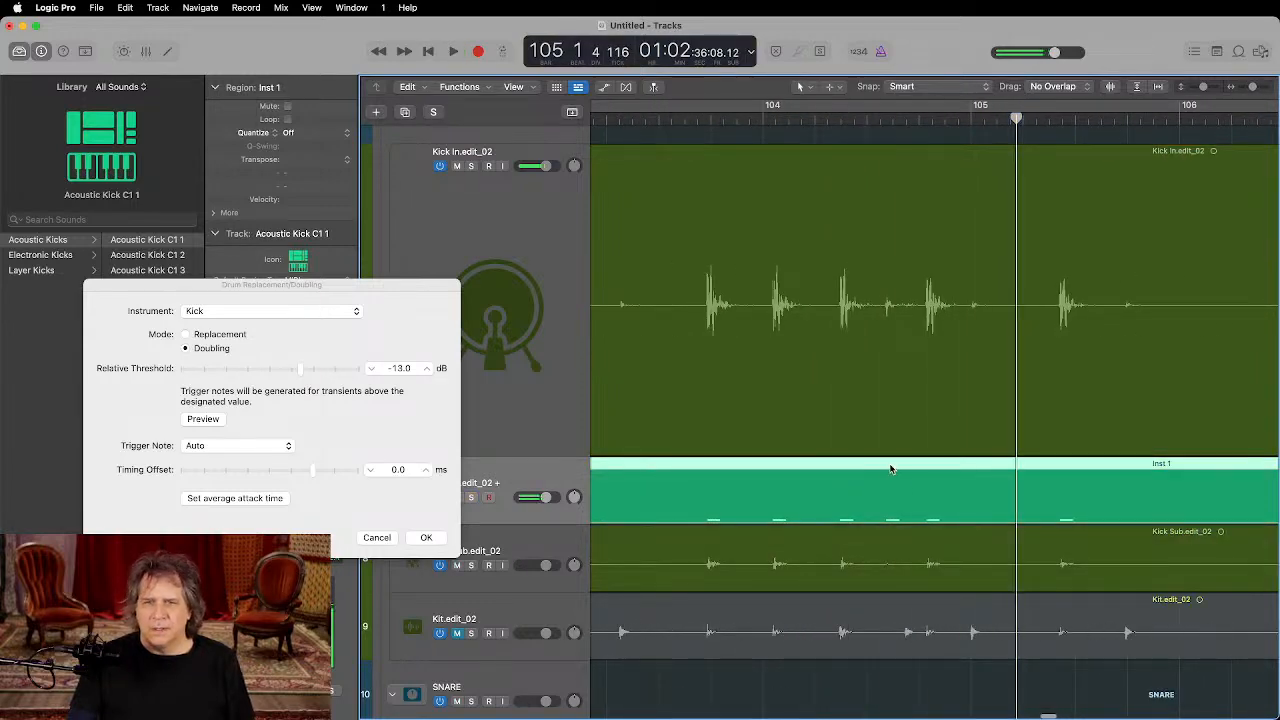
{"action": "left_click", "coordinate": [371, 369]}
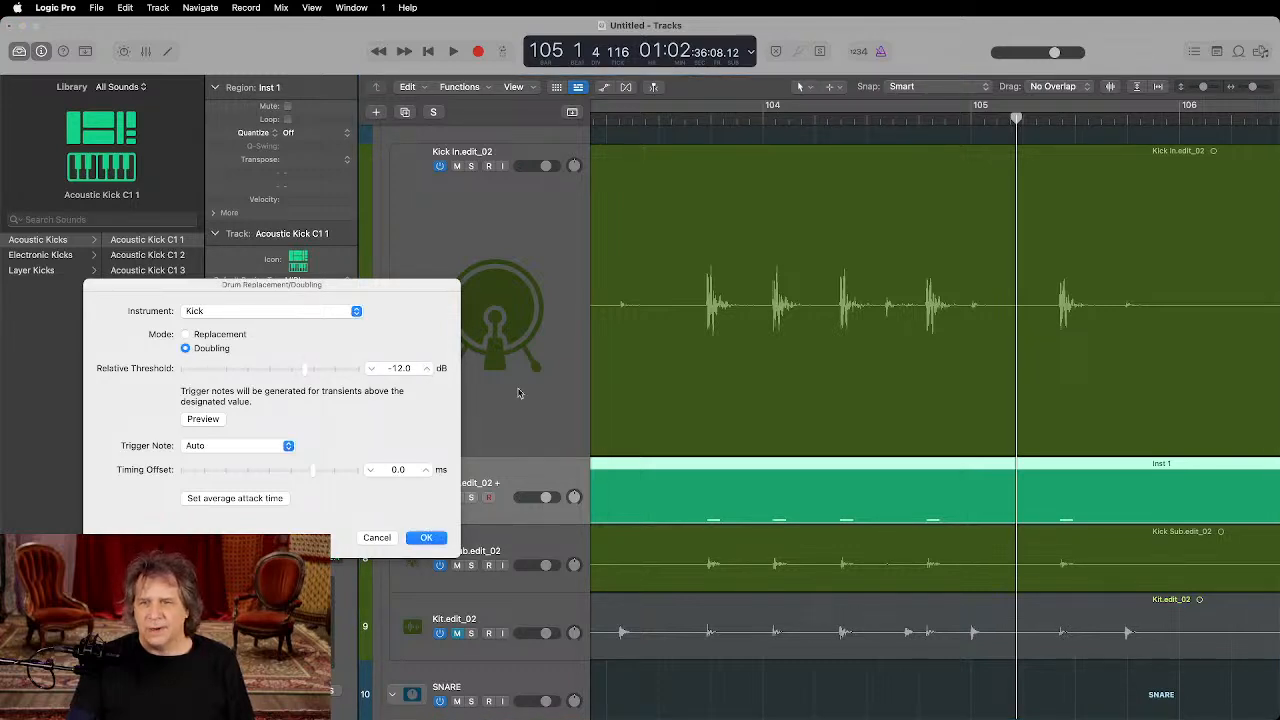
Step: Examine the trigger notes against the Kick In hits from bar 105 to the song's end around bar 152
{"action": "scroll", "coordinate": [965, 513], "scroll_direction": "right", "scroll_amount": 10}
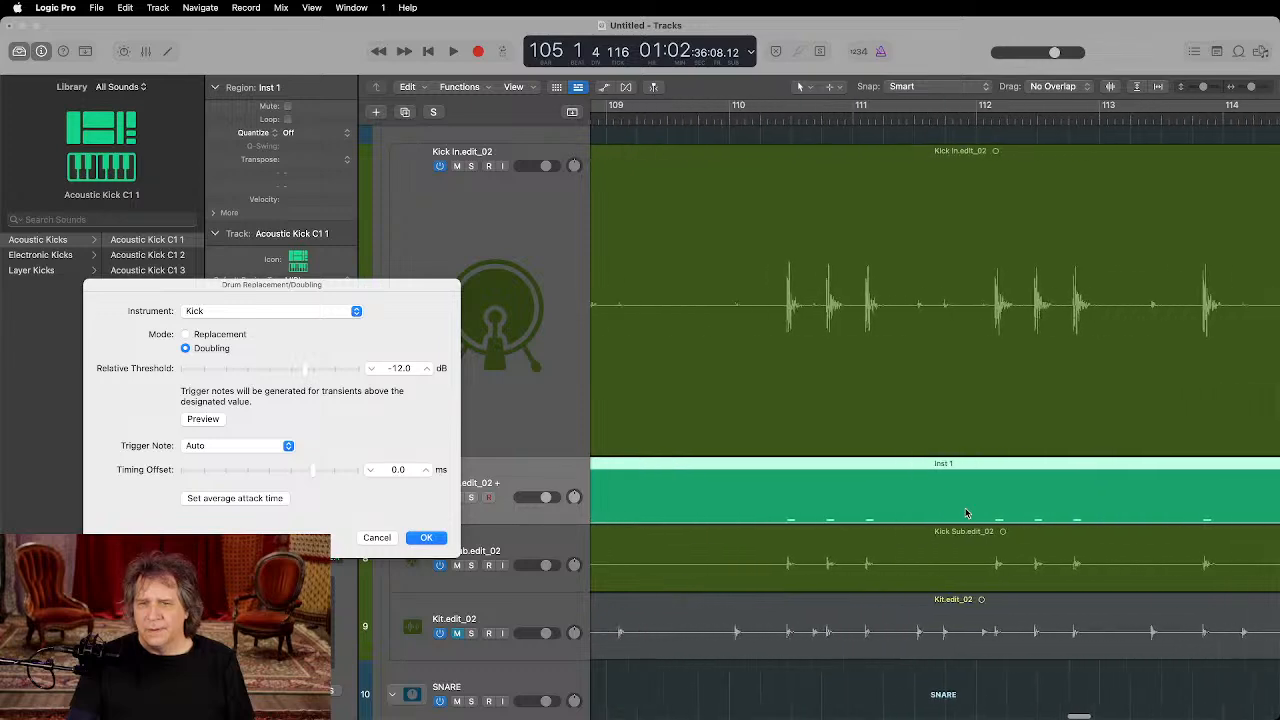
{"action": "scroll", "coordinate": [965, 513], "scroll_direction": "right", "scroll_amount": 2}
{"action": "scroll", "coordinate": [965, 513], "scroll_direction": "right", "scroll_amount": 10}
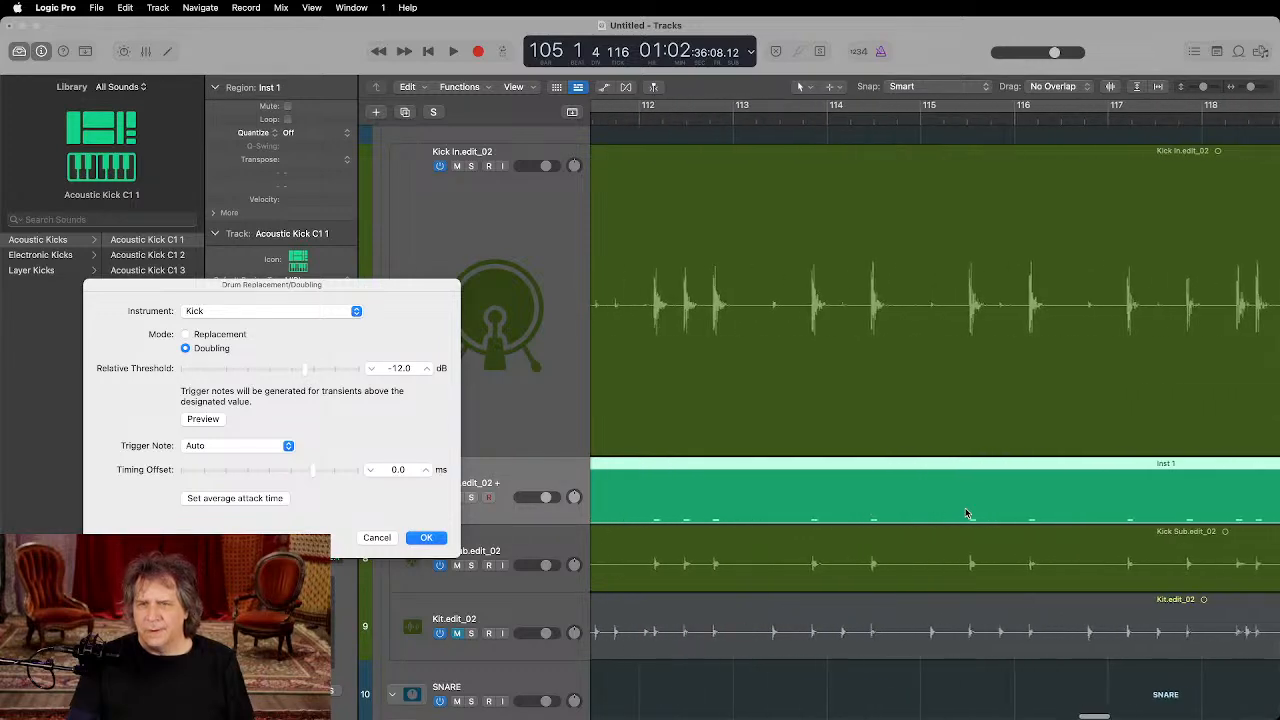
{"action": "scroll", "coordinate": [965, 513], "scroll_direction": "right", "scroll_amount": 5}
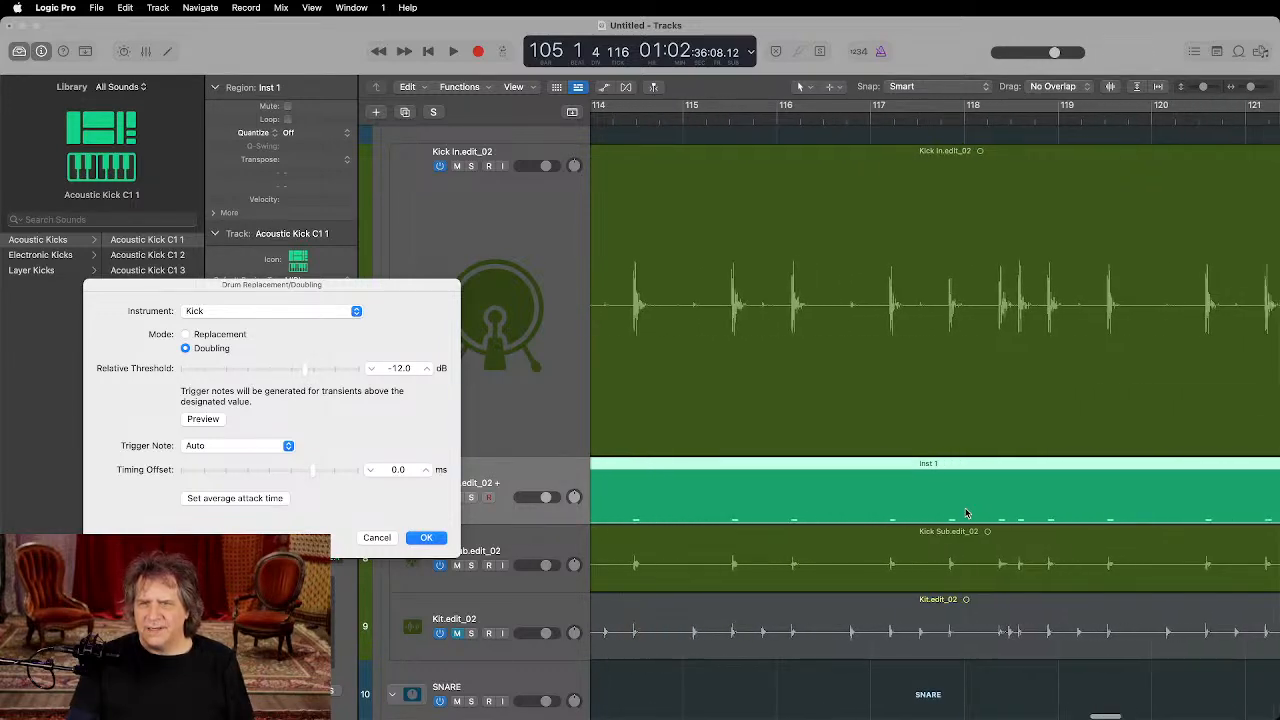
{"action": "scroll", "coordinate": [965, 513], "scroll_direction": "right", "scroll_amount": 1}
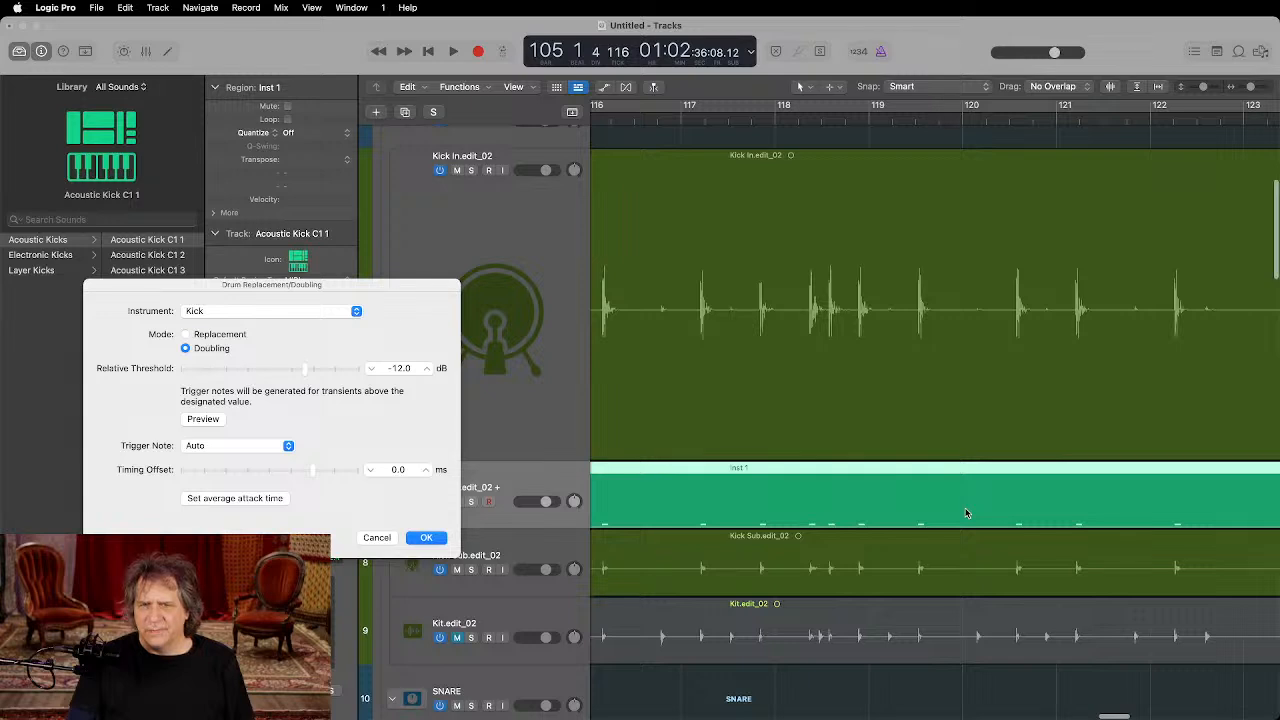
{"action": "scroll", "coordinate": [966, 513], "scroll_direction": "right", "scroll_amount": 15}
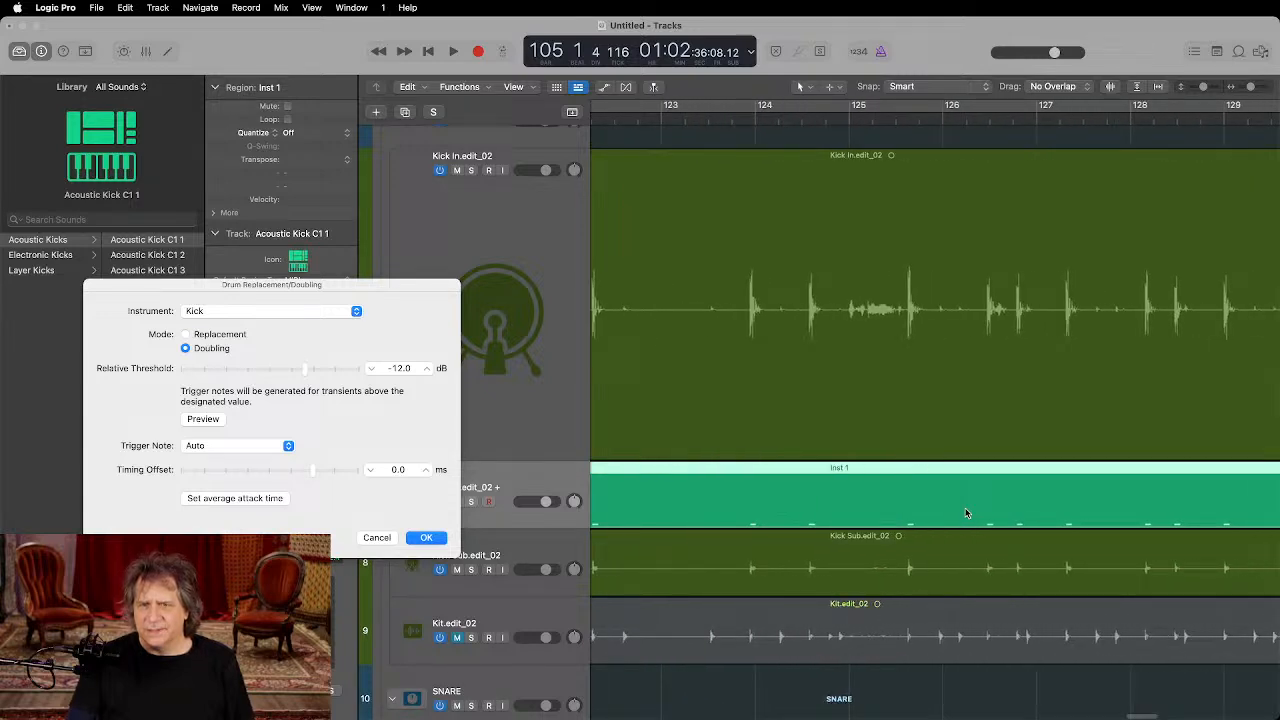
{"action": "scroll", "coordinate": [966, 513], "scroll_direction": "right", "scroll_amount": 4}
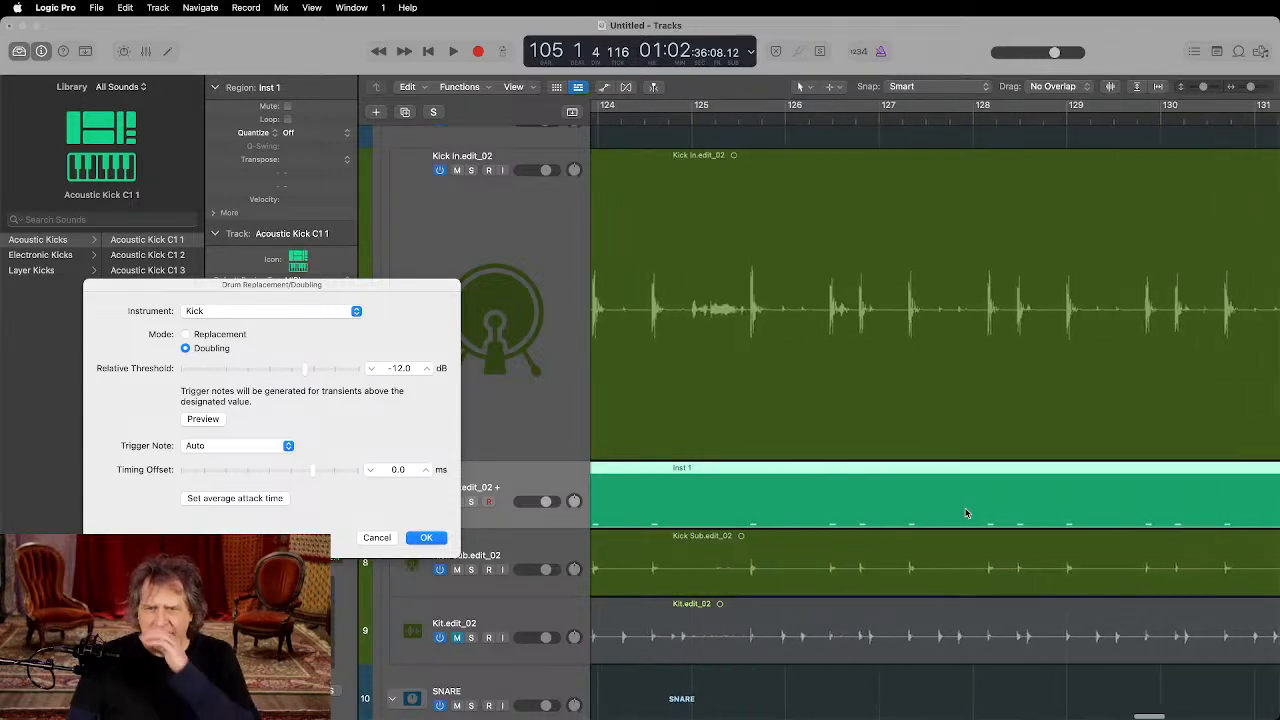
{"action": "scroll", "coordinate": [966, 513], "scroll_direction": "right", "scroll_amount": 12}
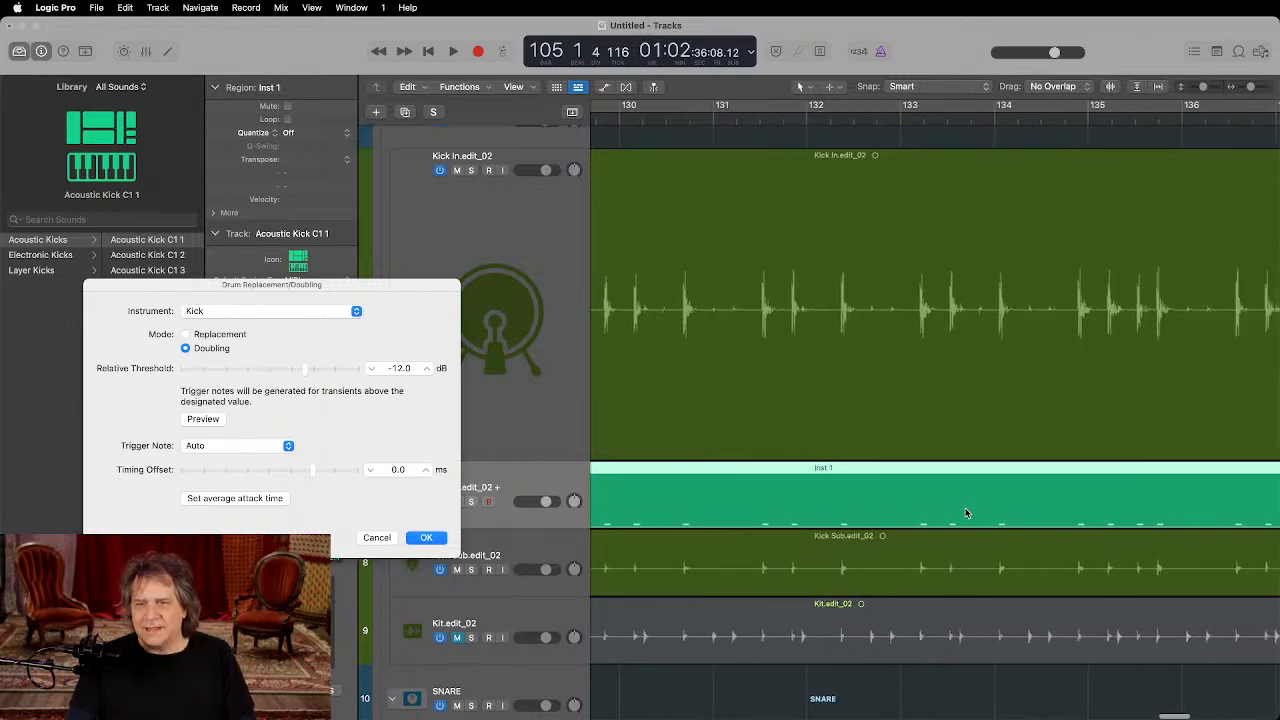
{"action": "scroll", "coordinate": [966, 513], "scroll_direction": "right", "scroll_amount": 4}
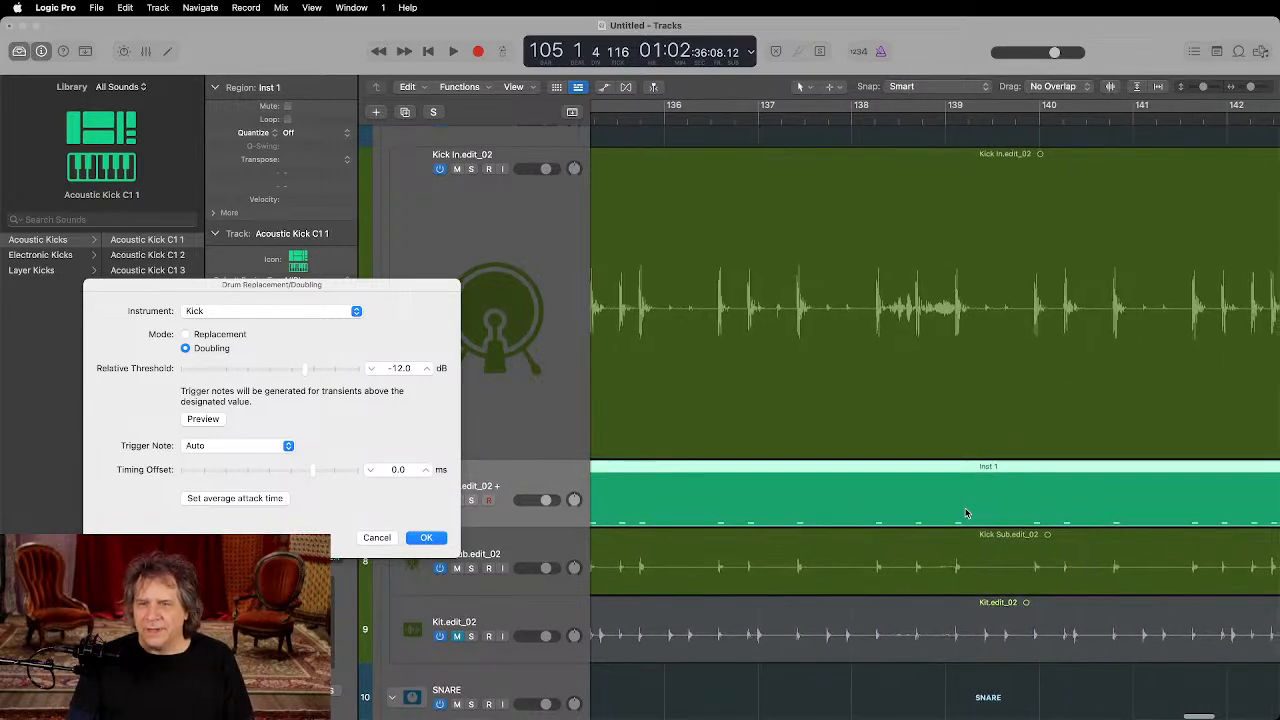
{"action": "scroll", "coordinate": [997, 491], "scroll_direction": "right", "scroll_amount": 7}
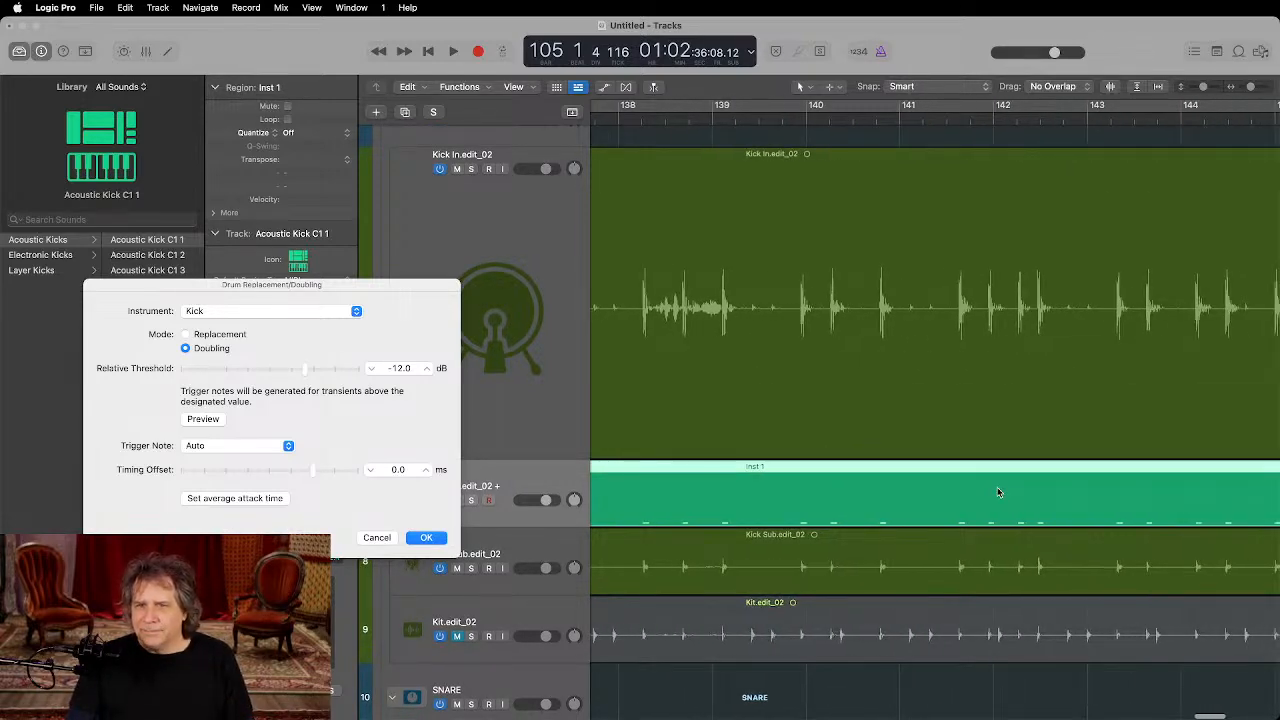
{"action": "scroll", "coordinate": [997, 491], "scroll_direction": "right", "scroll_amount": 8}
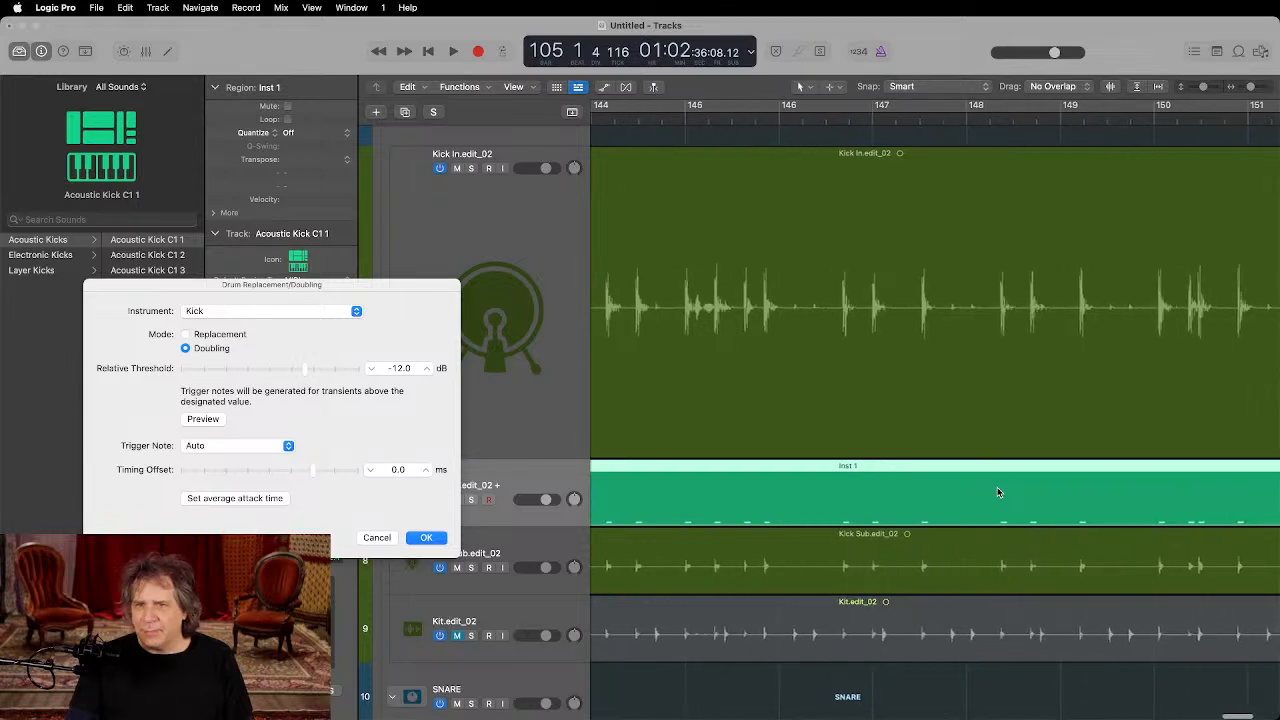
{"action": "scroll", "coordinate": [997, 491], "scroll_direction": "right", "scroll_amount": 1}
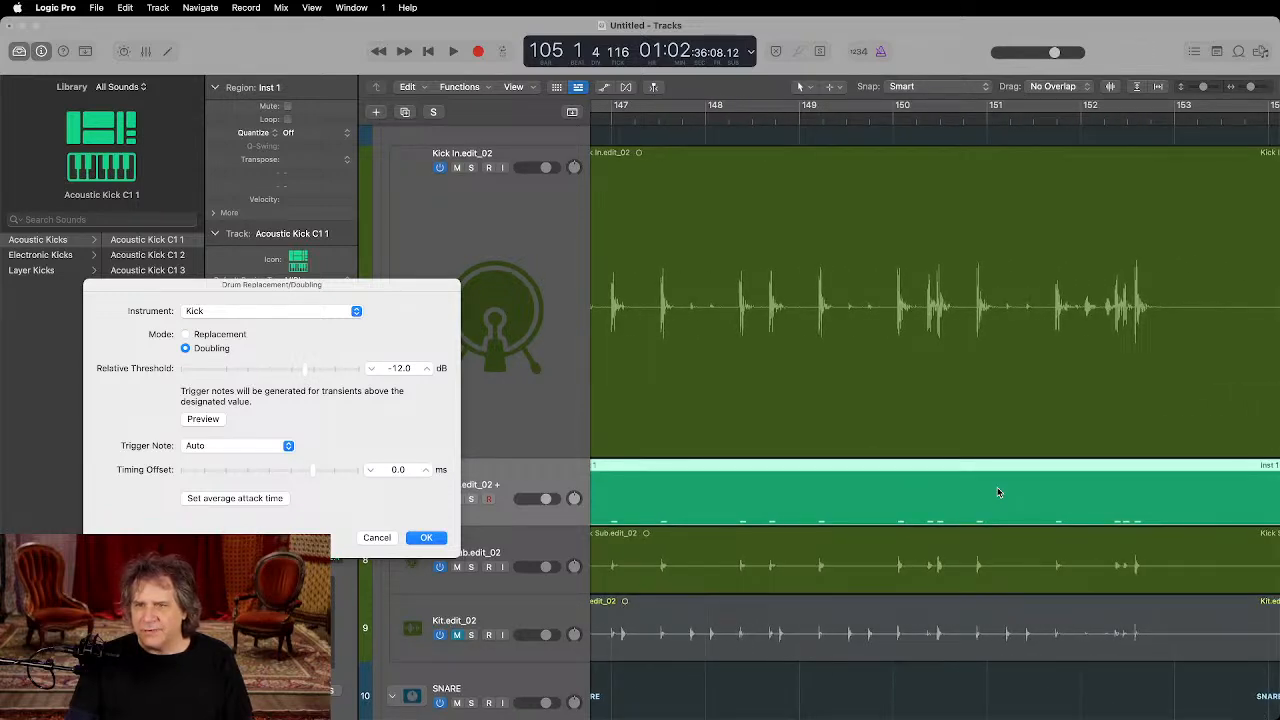
Step: Play the final kick hits from bar 151, soloing Kick In partway, then accept the kick doubling
{"action": "left_click", "coordinate": [1044, 122]}
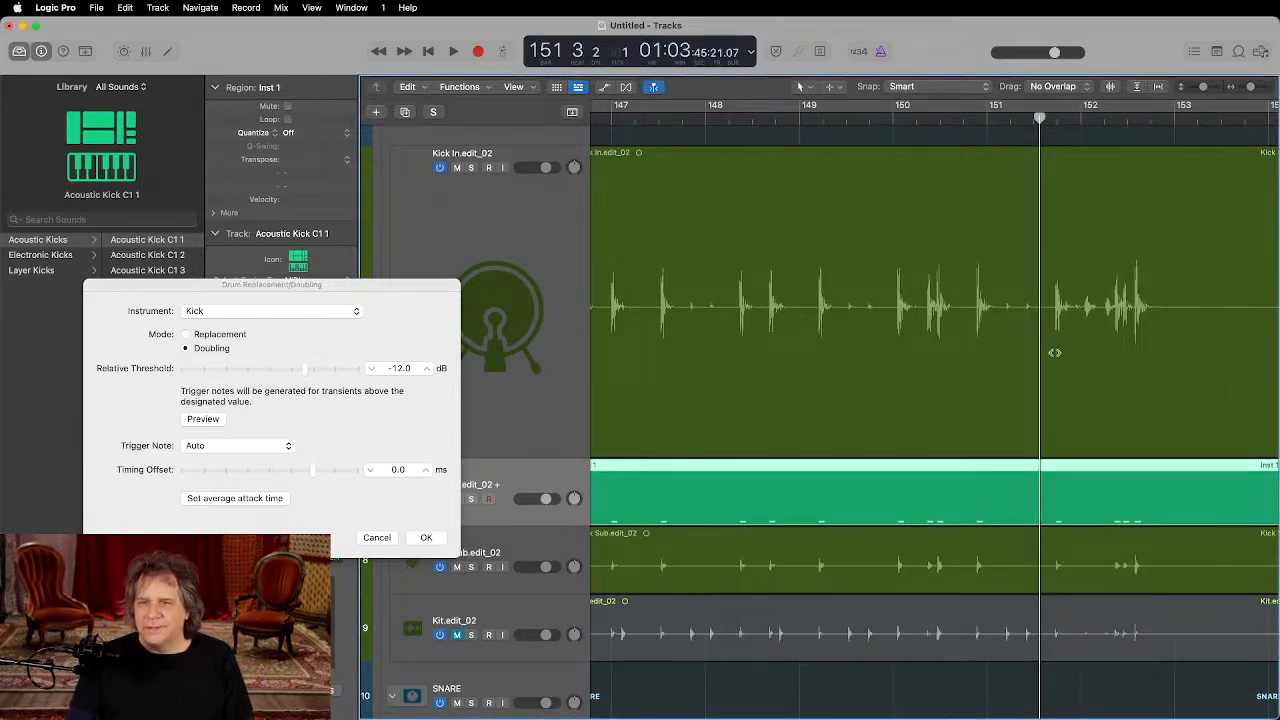
{"action": "key", "text": "space"}
{"action": "key", "text": "space"}
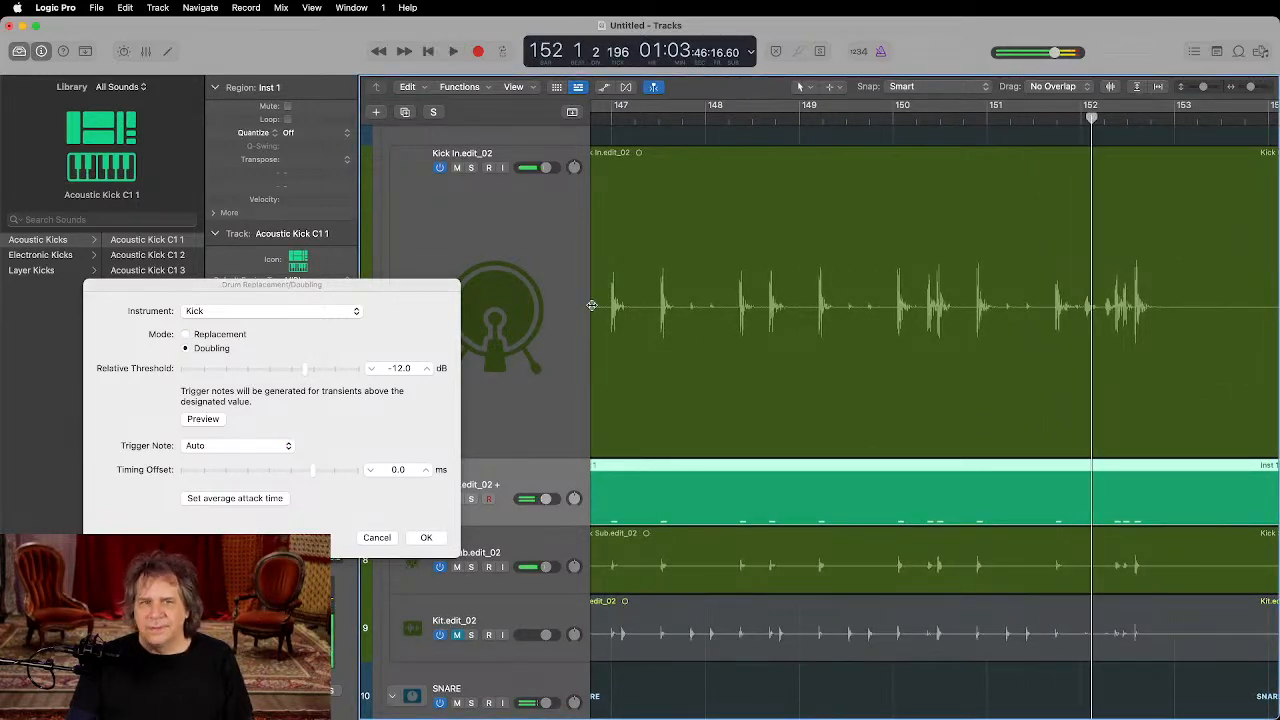
{"action": "left_click", "coordinate": [469, 168]}
{"action": "key", "text": "space"}
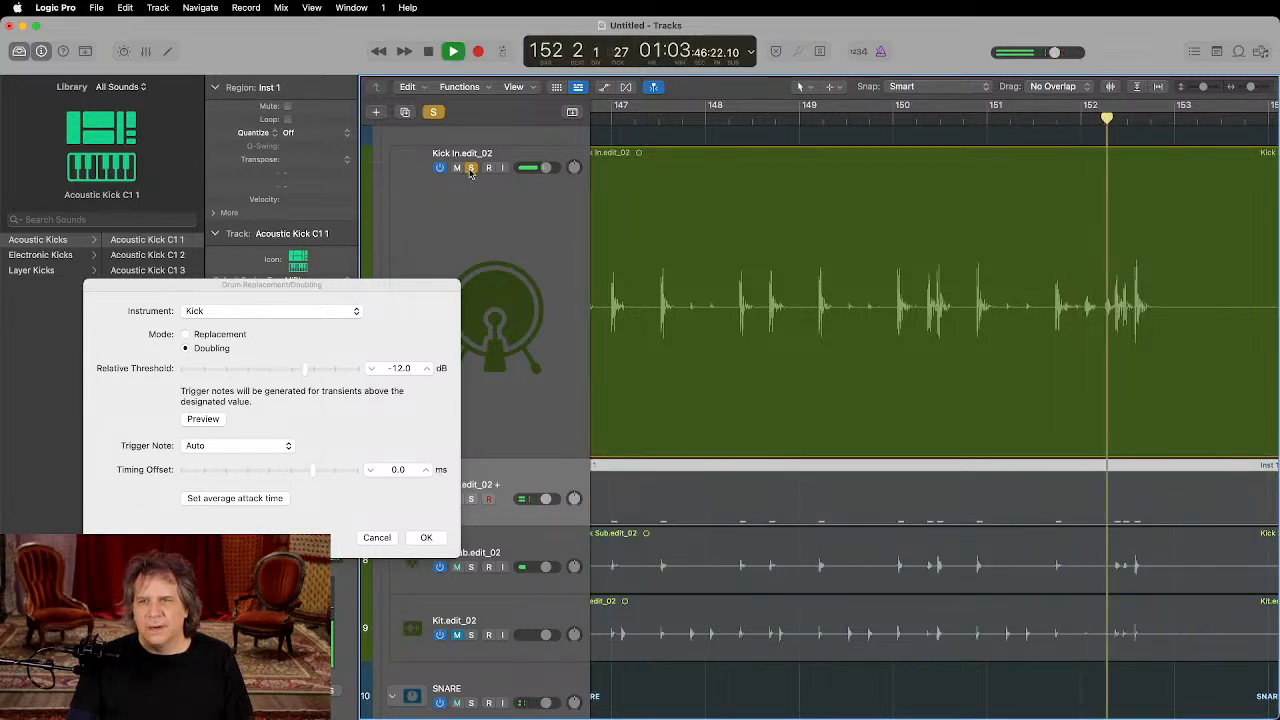
{"action": "key", "text": "space"}
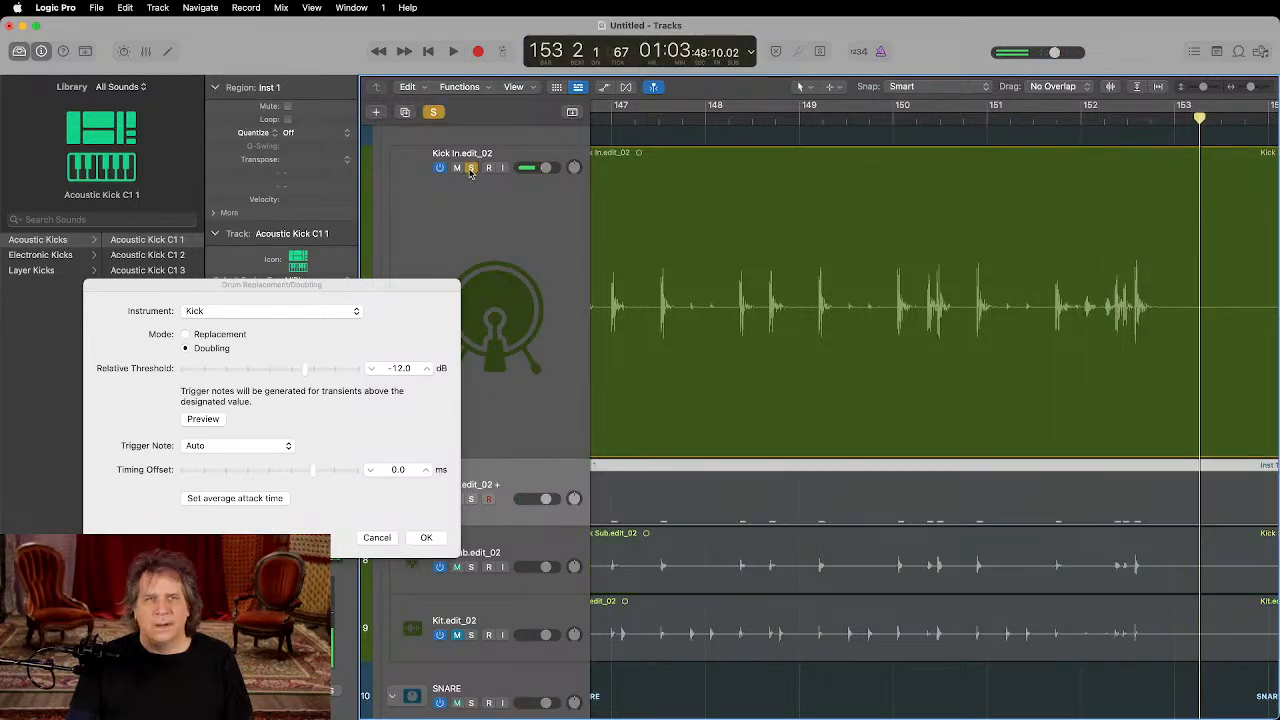
{"action": "left_click", "coordinate": [426, 538]}
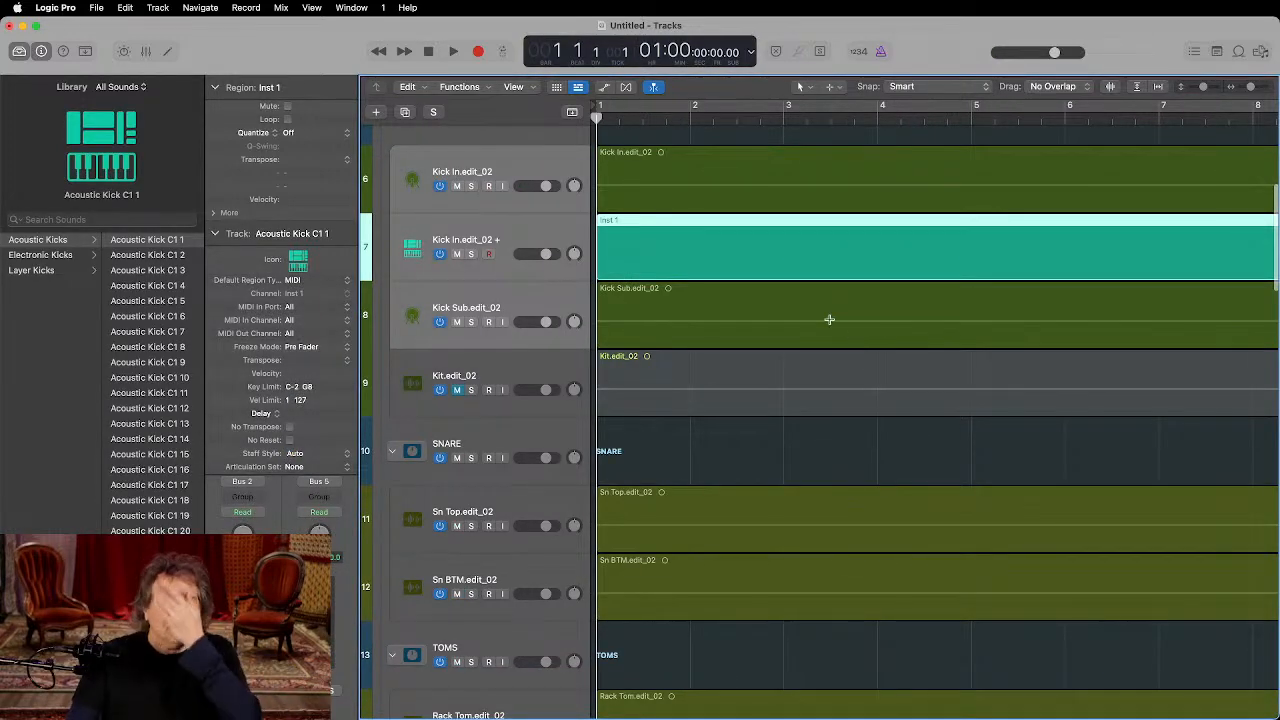
Step: Select the Kick In region and its doubling region and recolor both in the kick tracks' dark green
{"action": "left_click", "coordinate": [812, 178]}
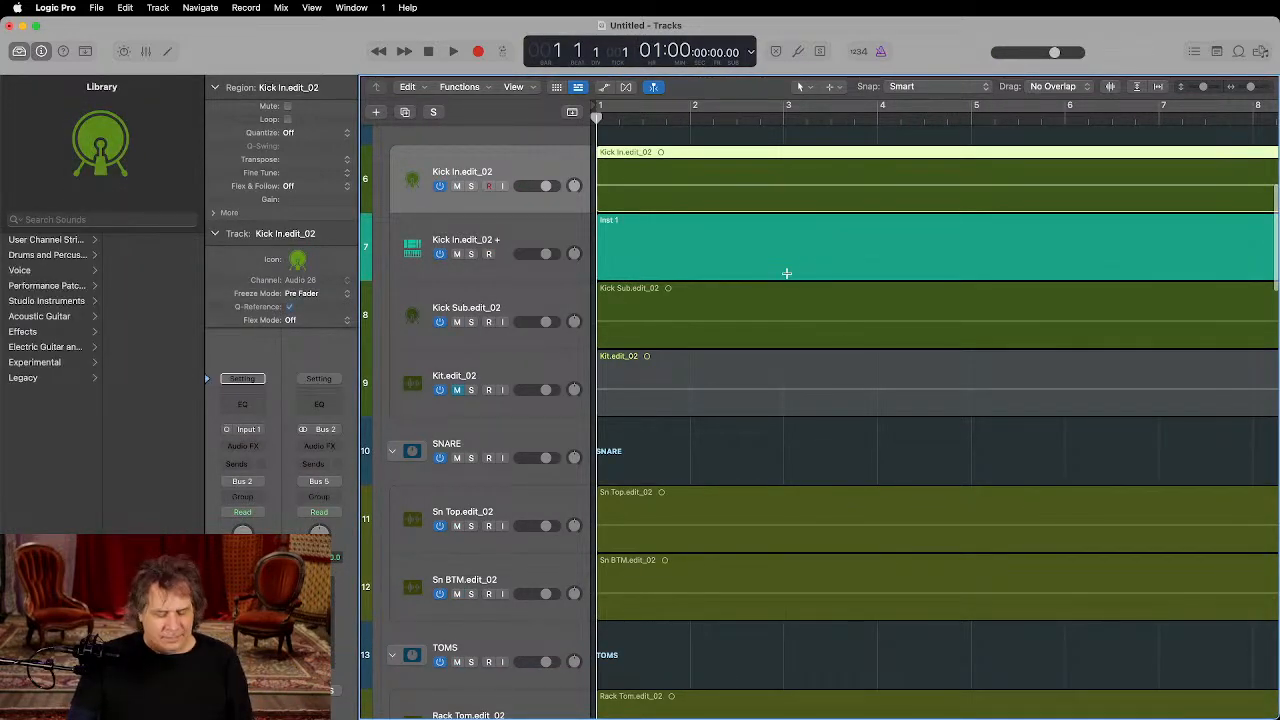
{"action": "left_click", "coordinate": [780, 232], "text": "shift"}
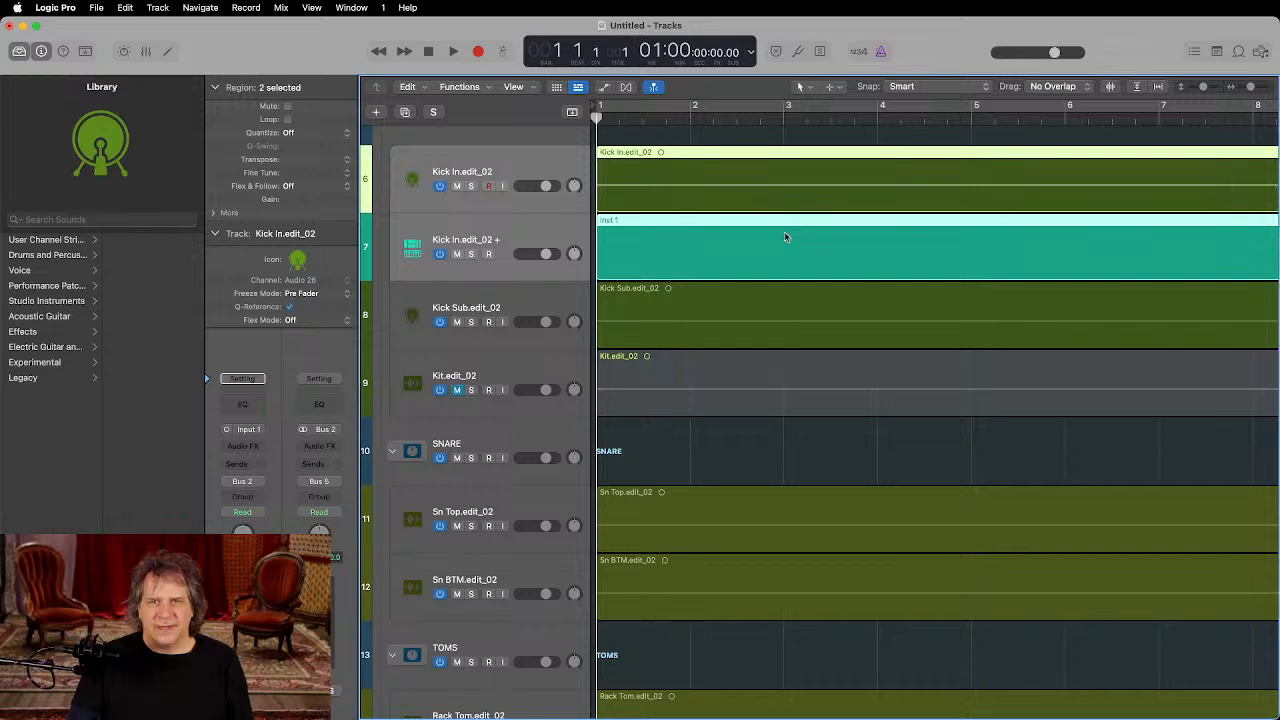
{"action": "key", "text": "z"}
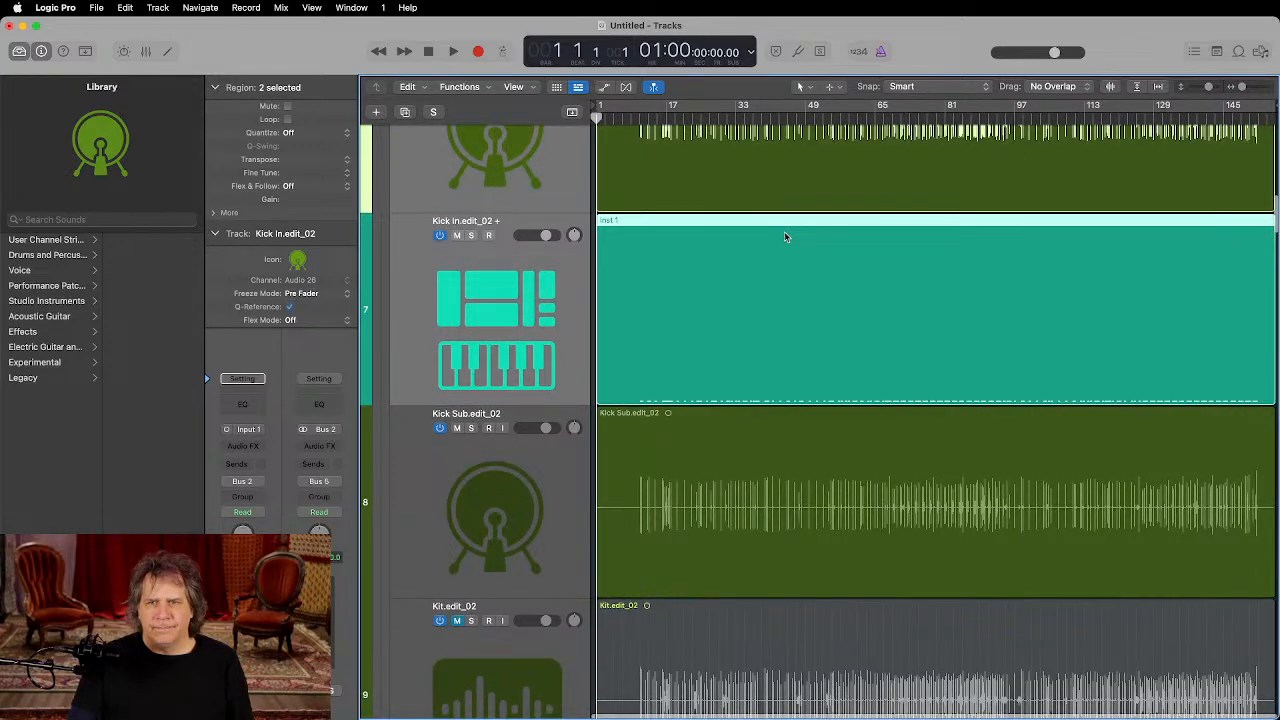
{"action": "key", "text": "alt+c"}
{"action": "left_click", "coordinate": [804, 354]}
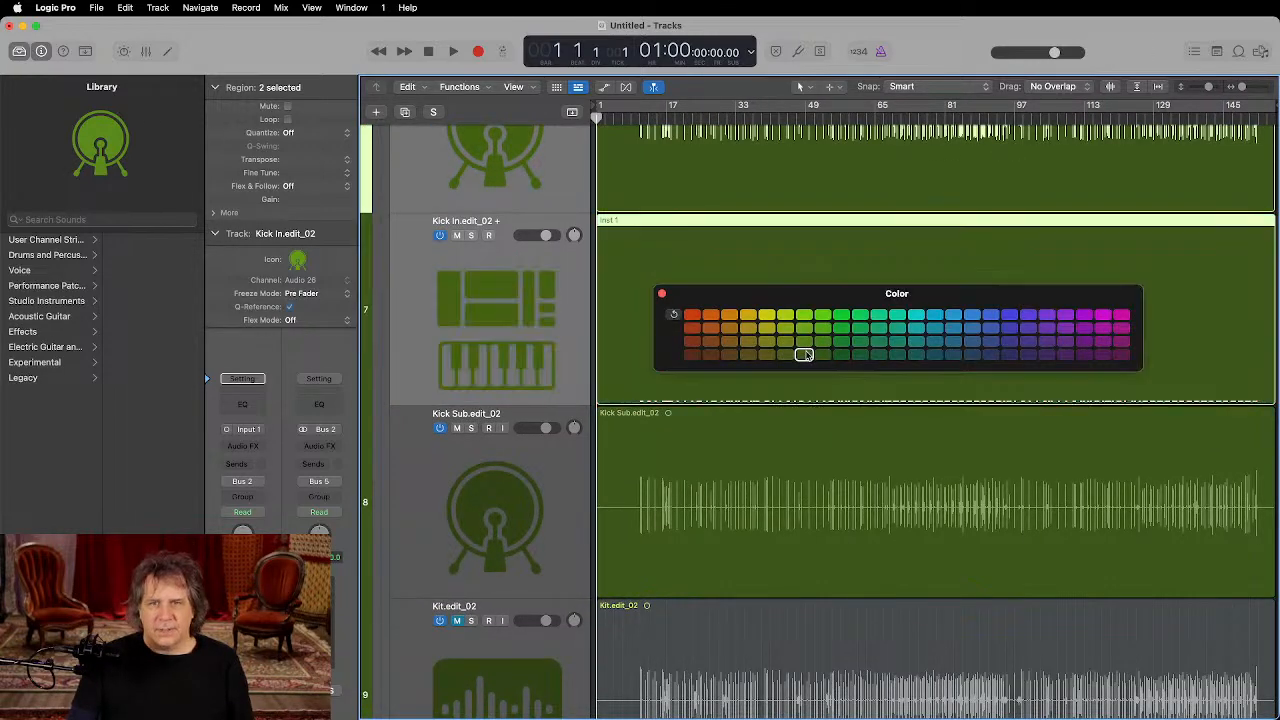
{"action": "left_click", "coordinate": [661, 294]}
Step: Place the playhead at bar 27 and rename the doubling track Kik Boost
{"action": "key", "text": "super+Up"}
{"action": "key", "text": "super+Up"}
{"action": "key", "text": "super+Up"}
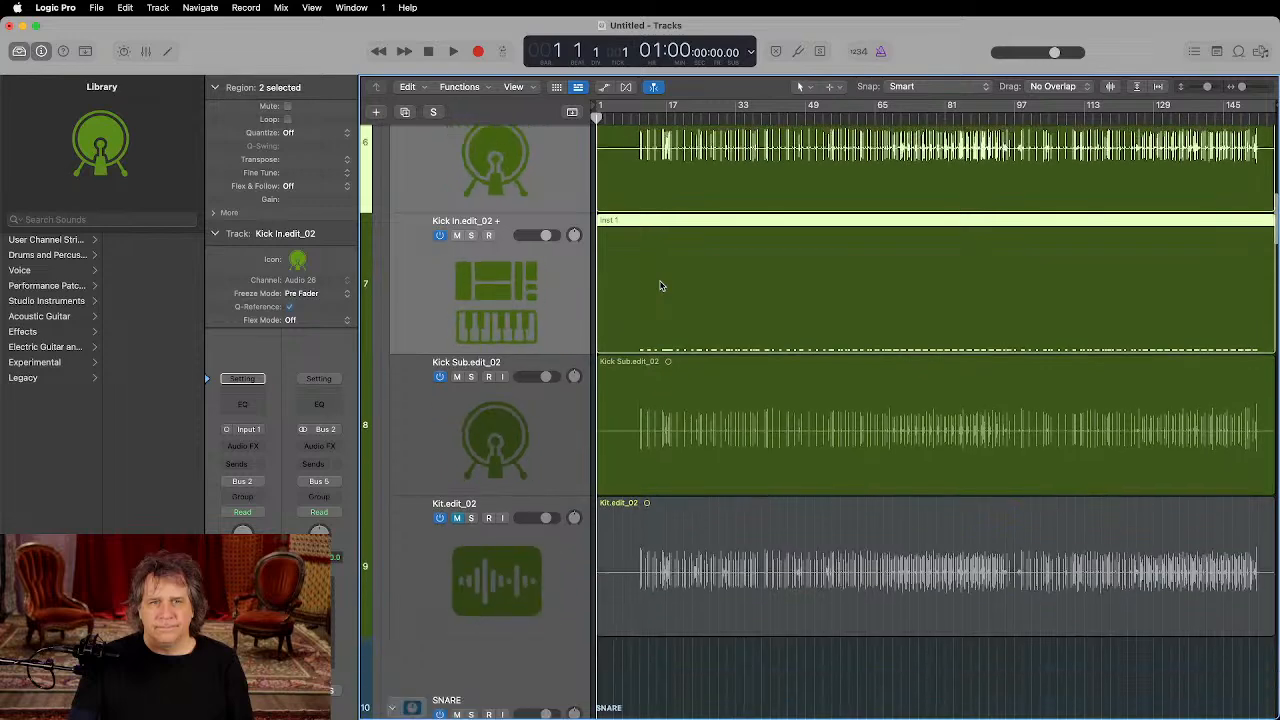
{"action": "scroll", "coordinate": [661, 285], "scroll_direction": "up", "scroll_amount": 2}
{"action": "left_click_drag", "start_coordinate": [637, 117], "coordinate": [710, 118]}
{"action": "left_click", "coordinate": [510, 340]}
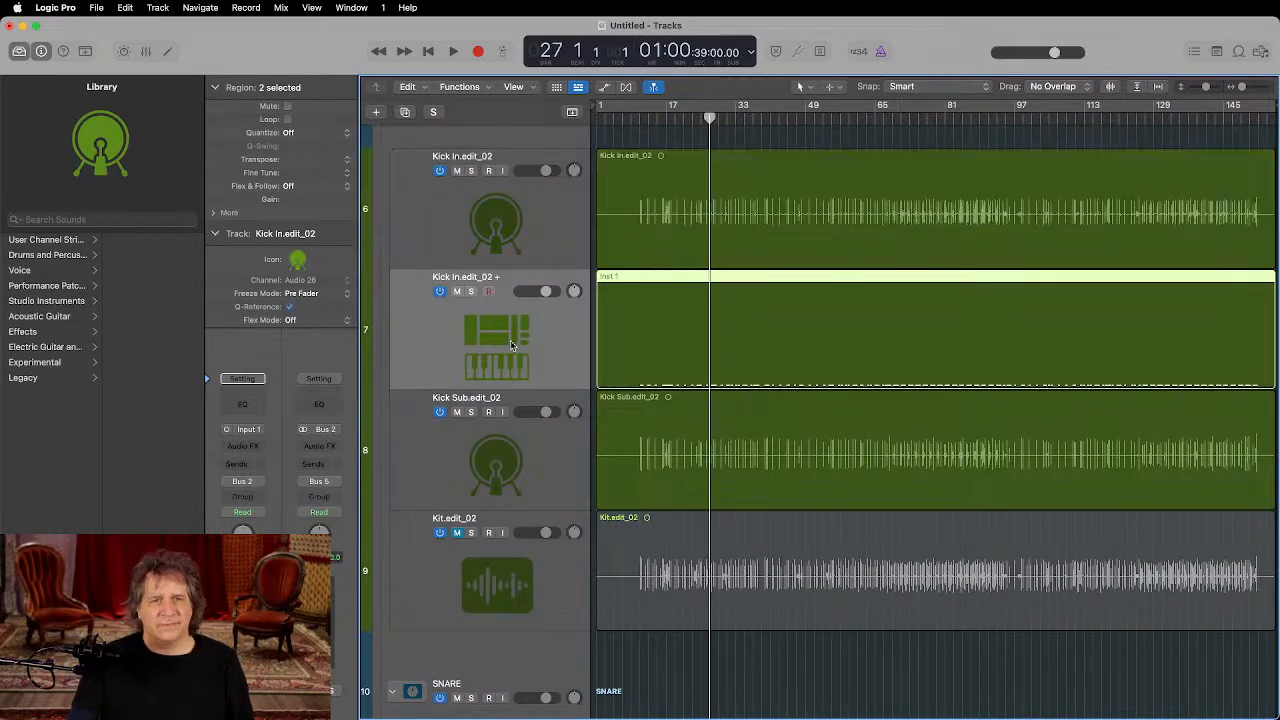
{"action": "double_click", "coordinate": [466, 283]}
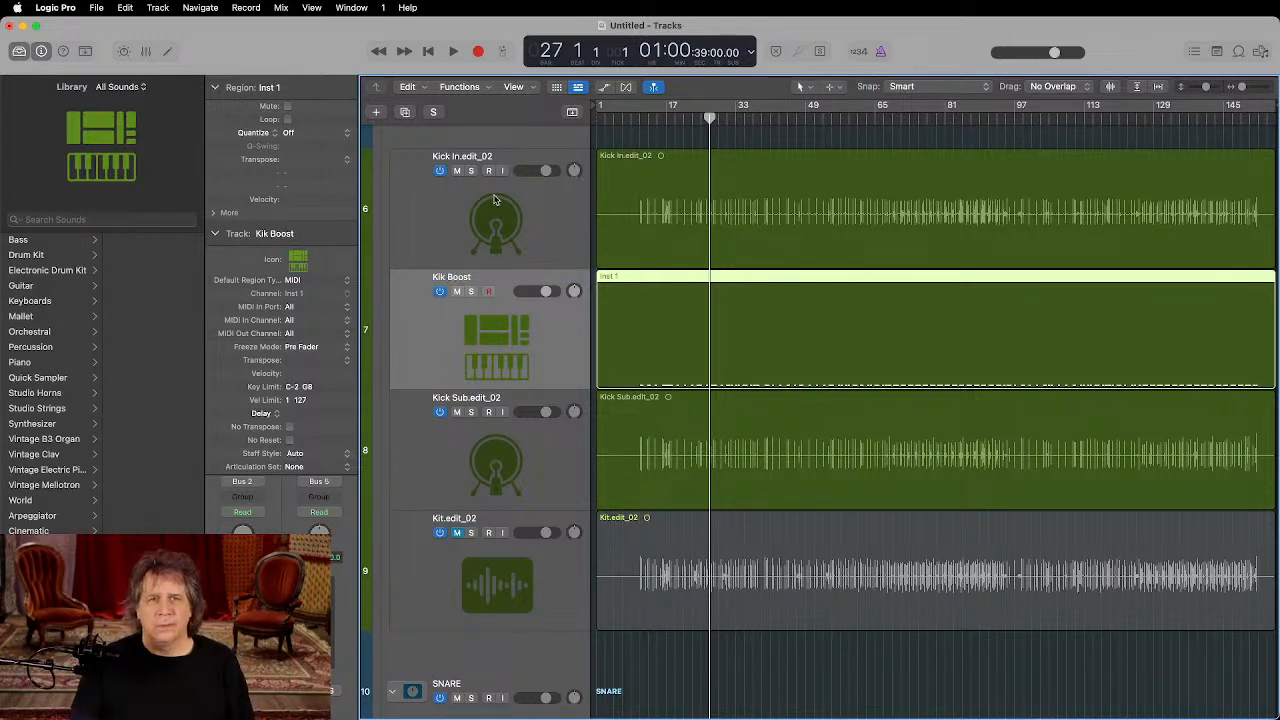
Step: Play from bar 27 with the KIK stack soloed, then solo Kik Boost to hear the sample
{"action": "key", "text": "space"}
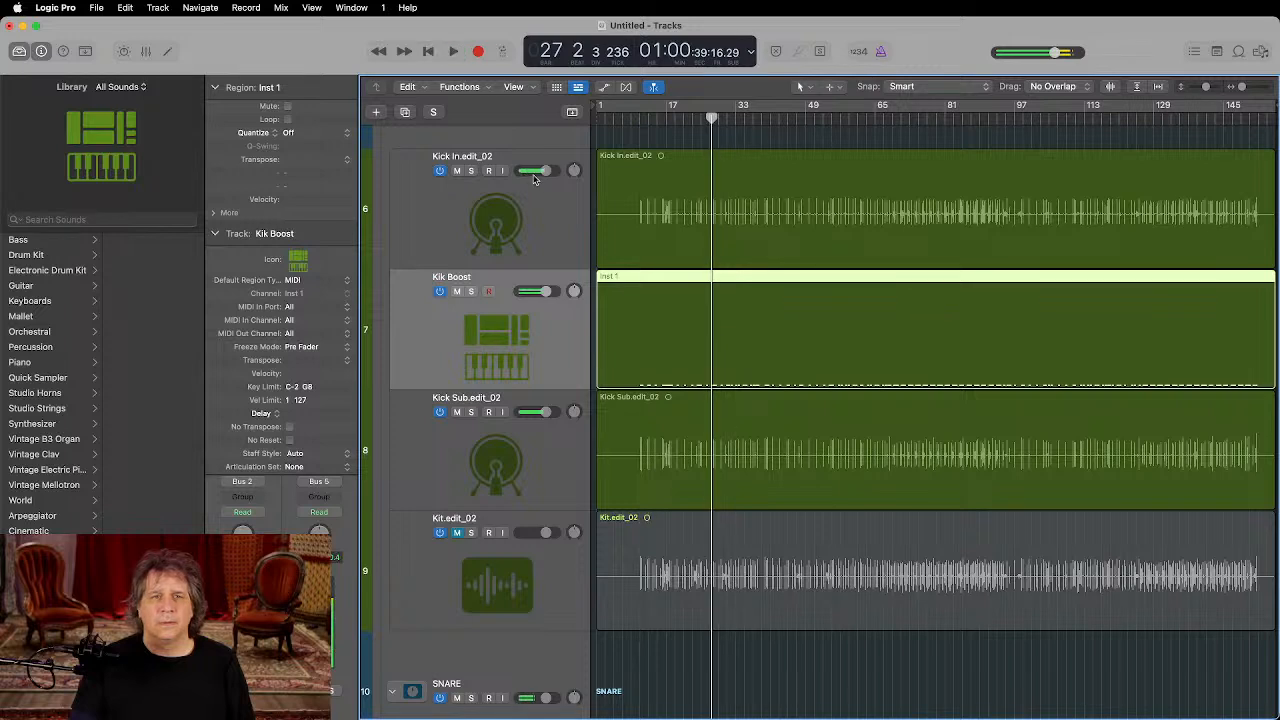
{"action": "scroll", "coordinate": [473, 157], "scroll_direction": "up", "scroll_amount": 2}
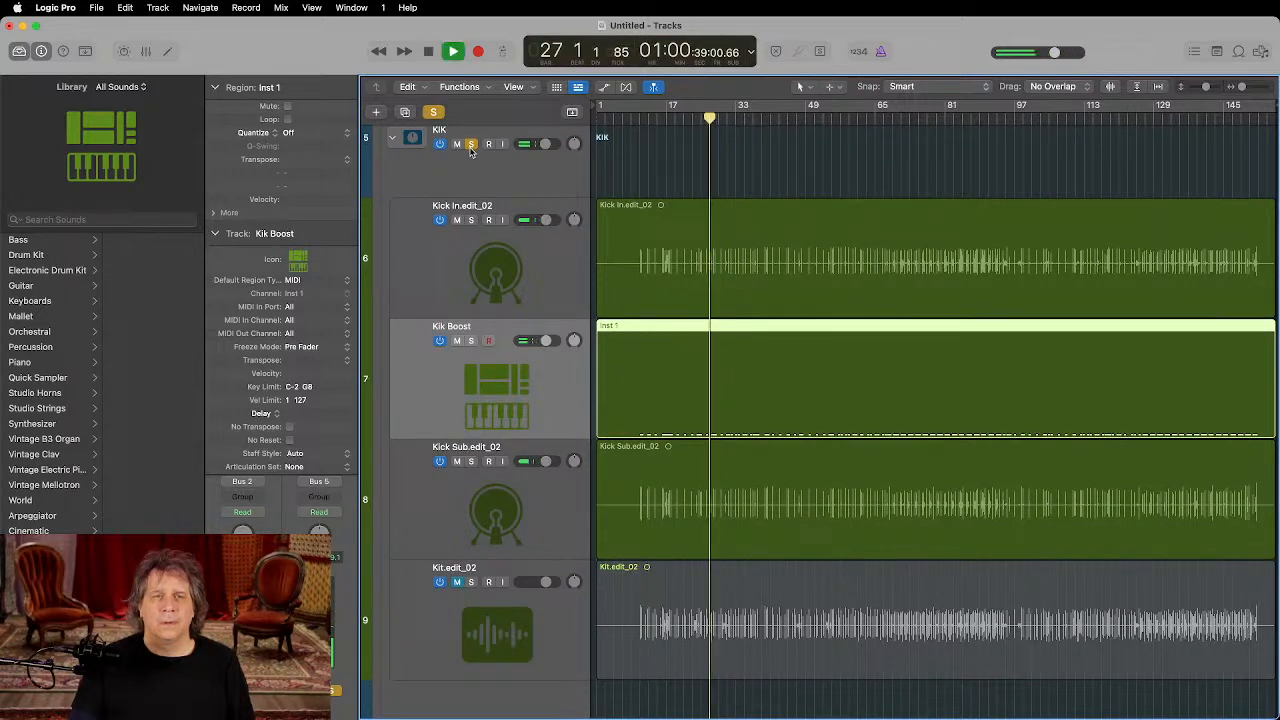
{"action": "left_click", "coordinate": [471, 341]}
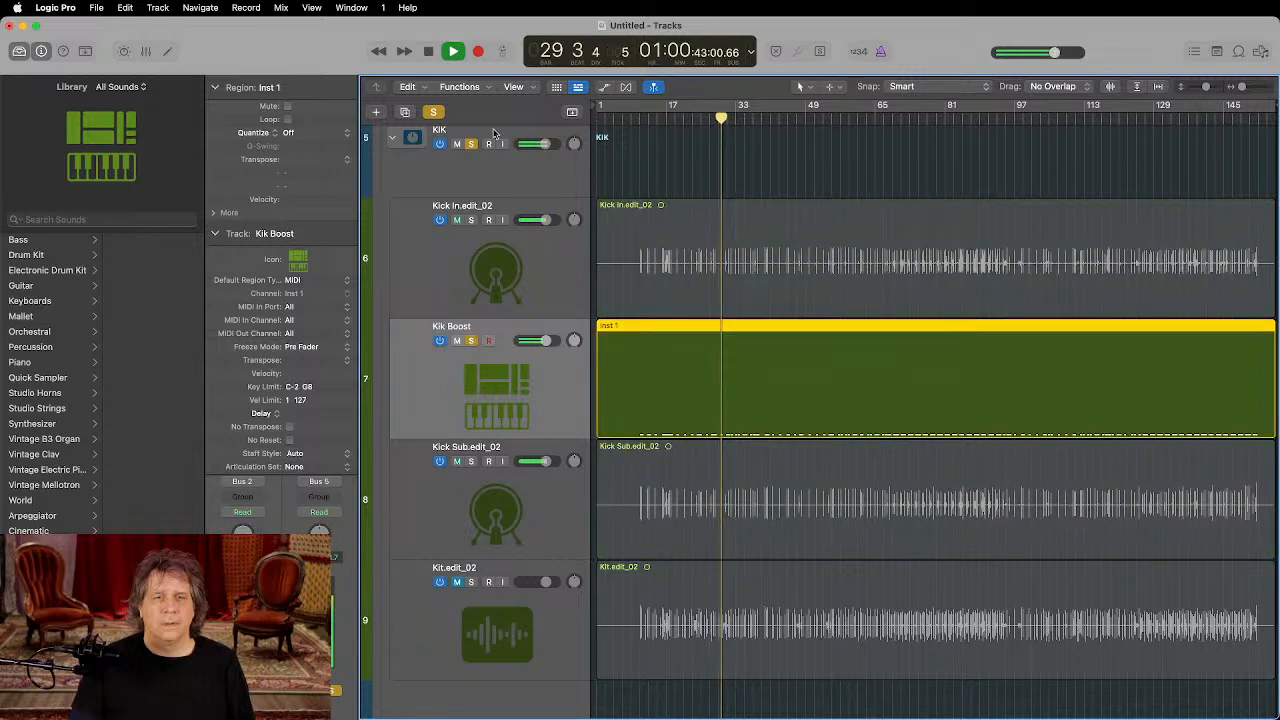
Step: Collapse the region settings and open Kik Boost's Sampler to view its parameters, then close it
{"action": "left_click", "coordinate": [214, 88]}
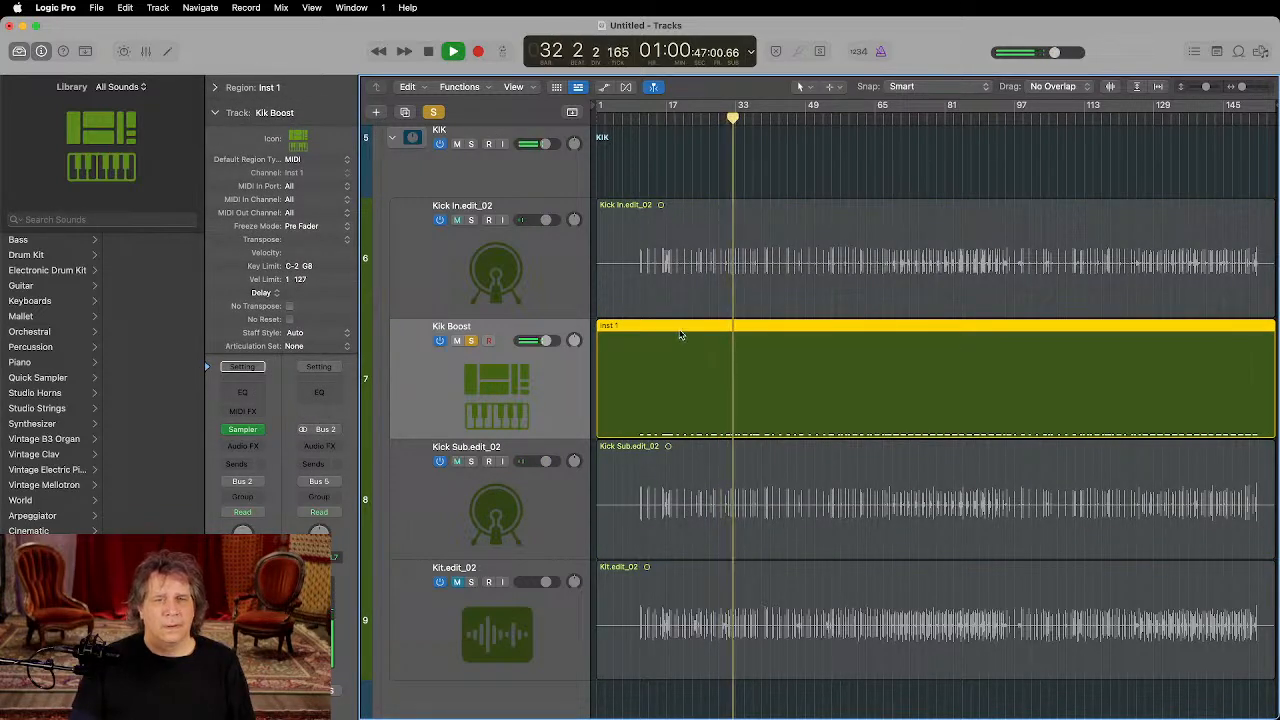
{"action": "left_click", "coordinate": [245, 430]}
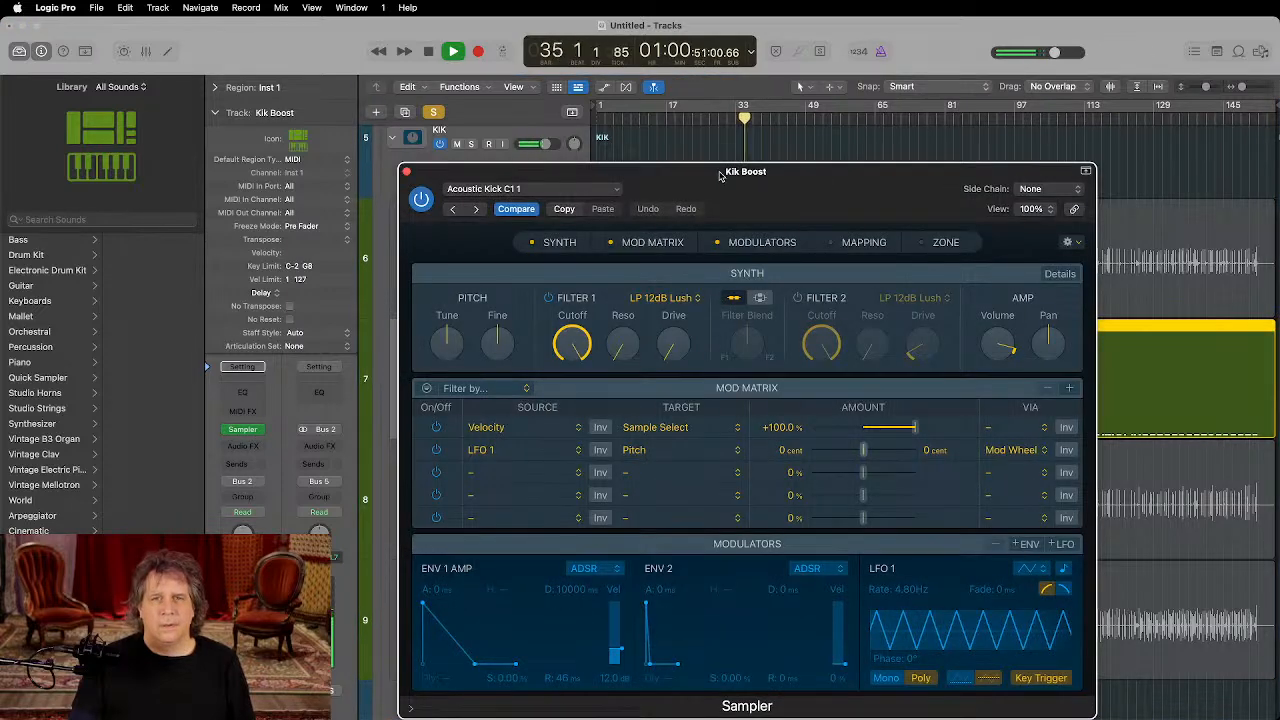
{"action": "left_click_drag", "start_coordinate": [720, 175], "coordinate": [606, 104]}
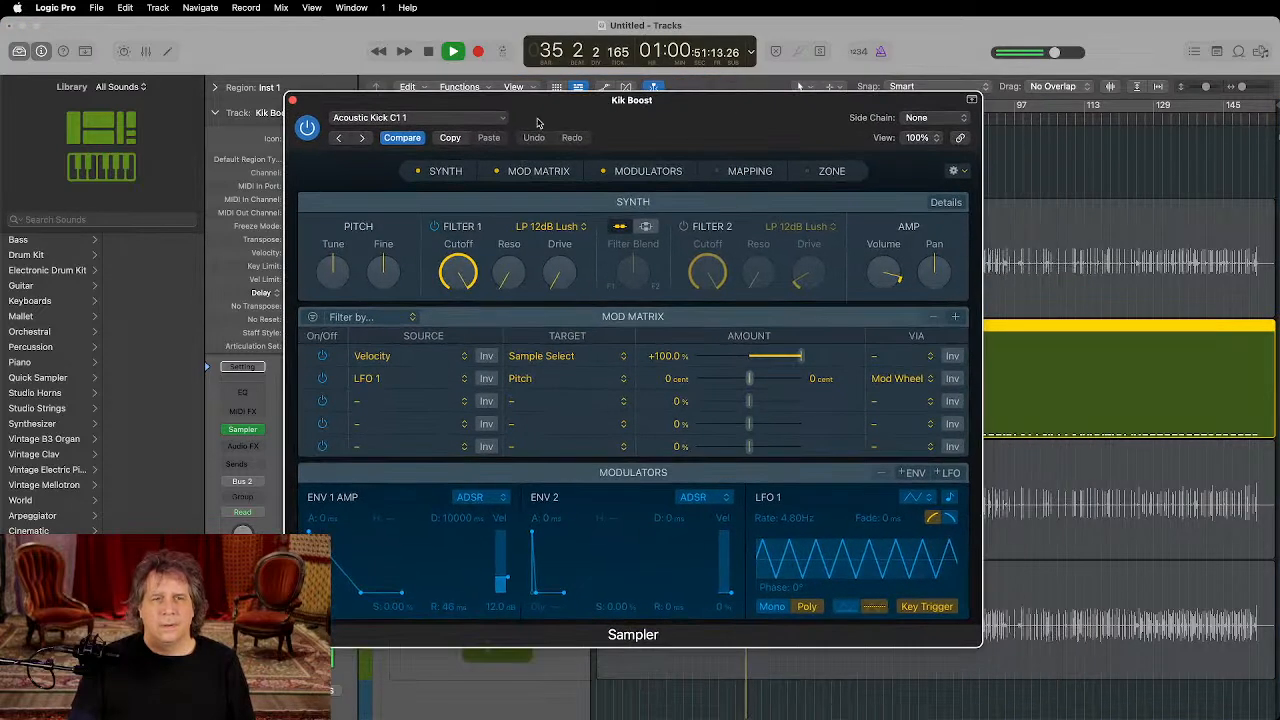
{"action": "left_click", "coordinate": [293, 102]}
Step: Select all C1 notes of the Kik Boost region in the Piano Roll and try velocity 104 during playback, settling on 80
{"action": "double_click", "coordinate": [857, 343]}
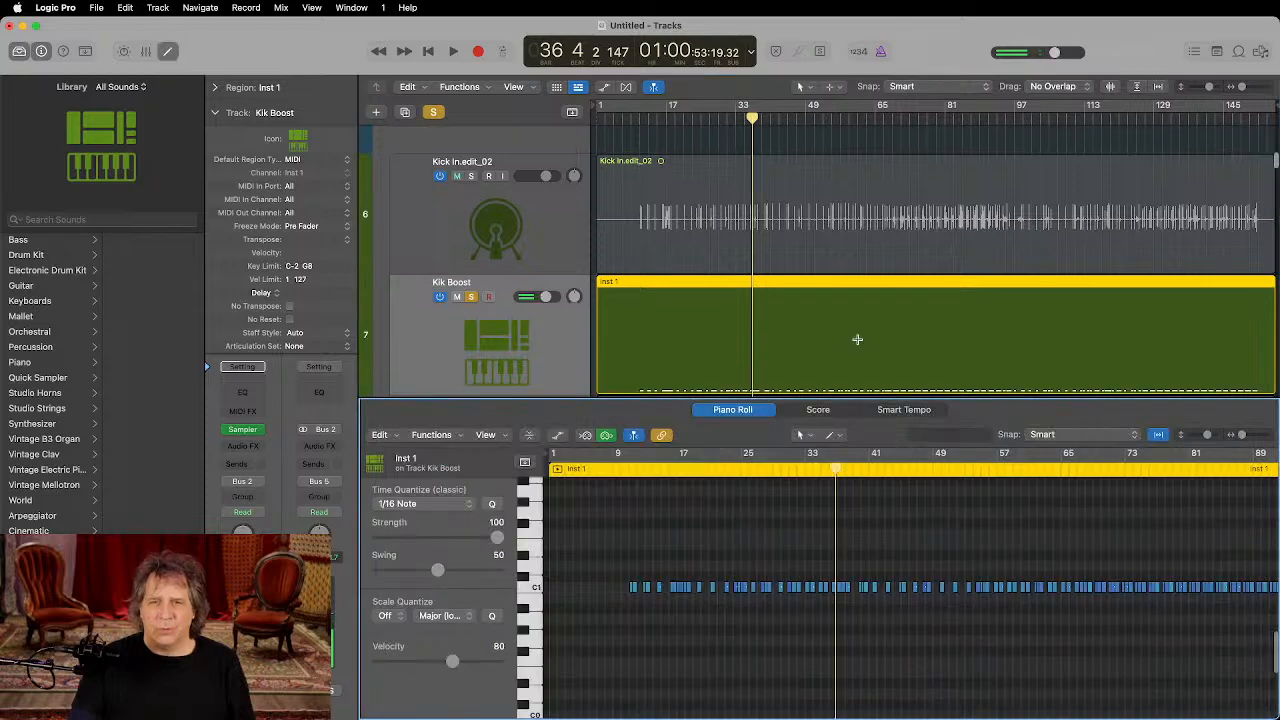
{"action": "left_click", "coordinate": [532, 587]}
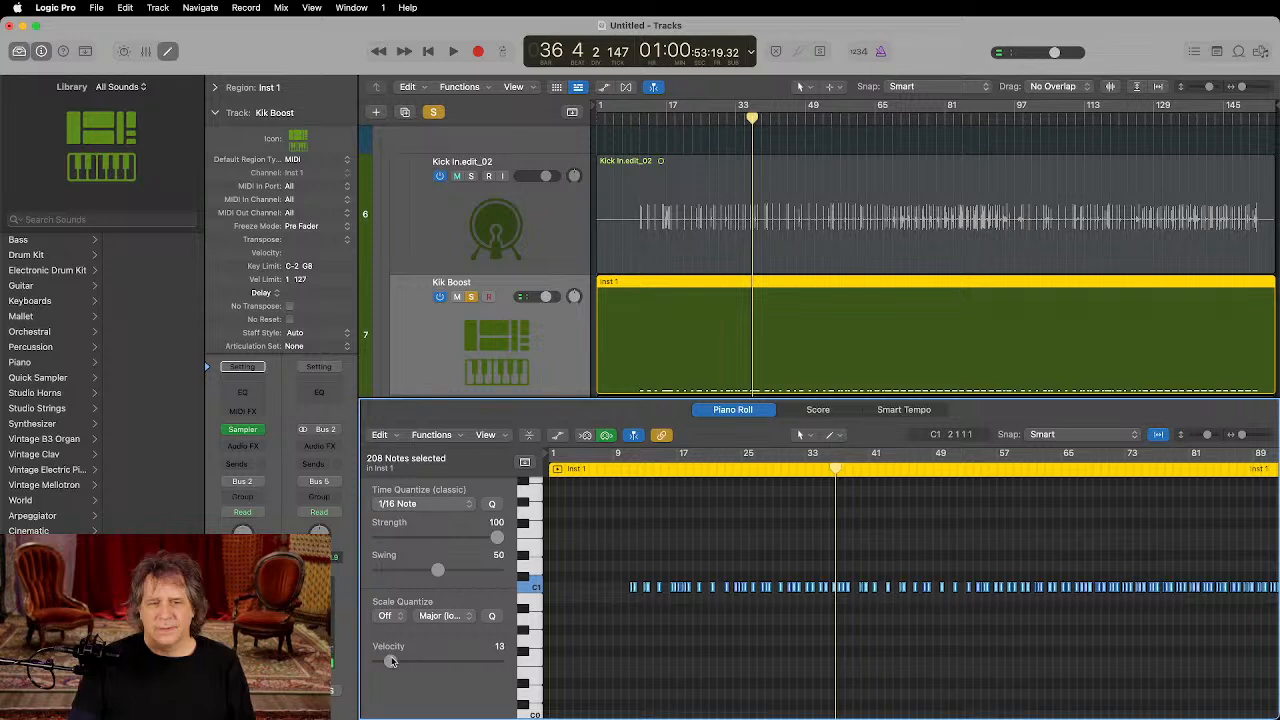
{"action": "left_click_drag", "start_coordinate": [390, 660], "coordinate": [475, 661]}
{"action": "key", "text": "space"}
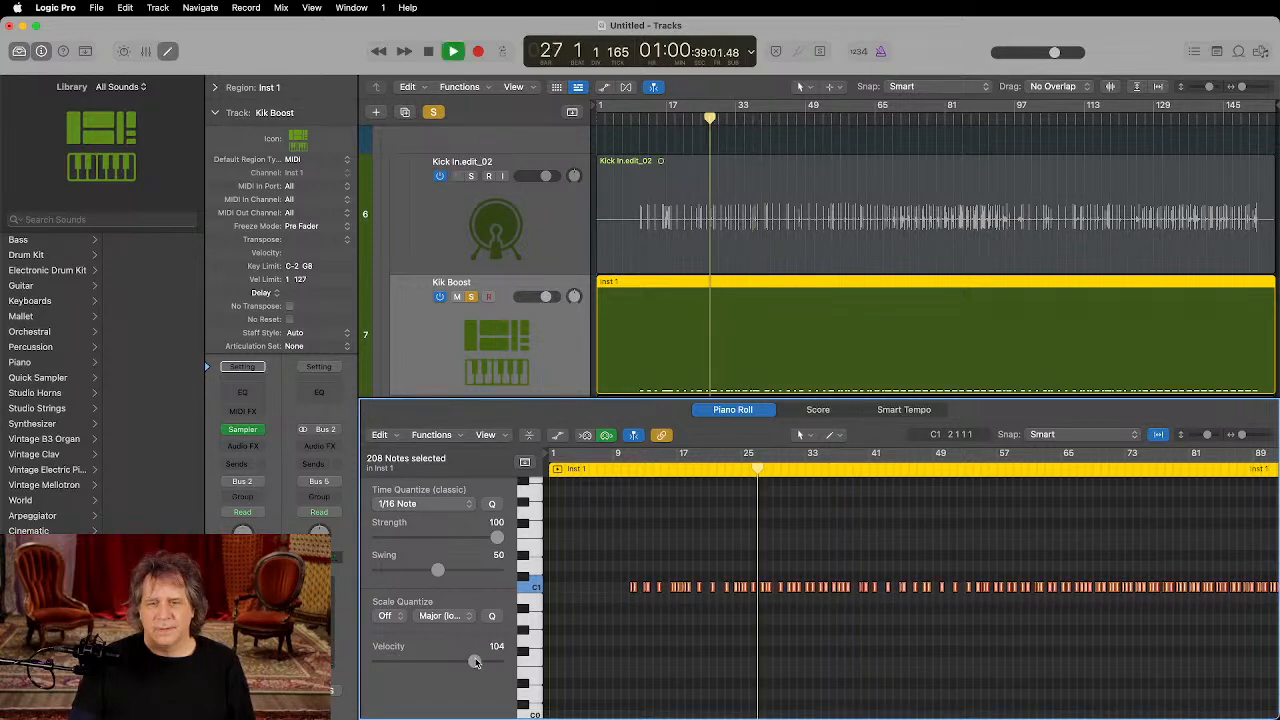
{"action": "left_click_drag", "start_coordinate": [473, 661], "coordinate": [451, 662]}
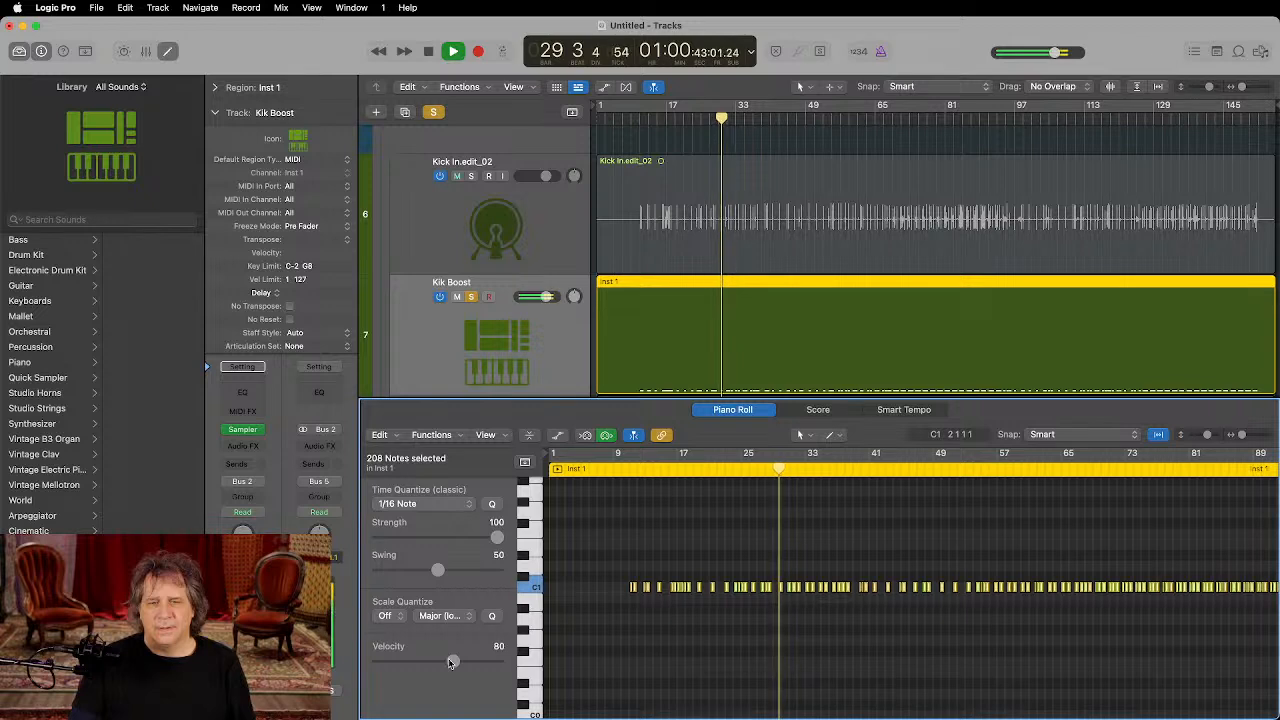
Step: Set the selected Kik Boost notes' velocity to 71, solo Kick In.edit_02 alongside Kik Boost and slightly lower Kick In's volume
{"action": "left_click_drag", "start_coordinate": [450, 662], "coordinate": [443, 661]}
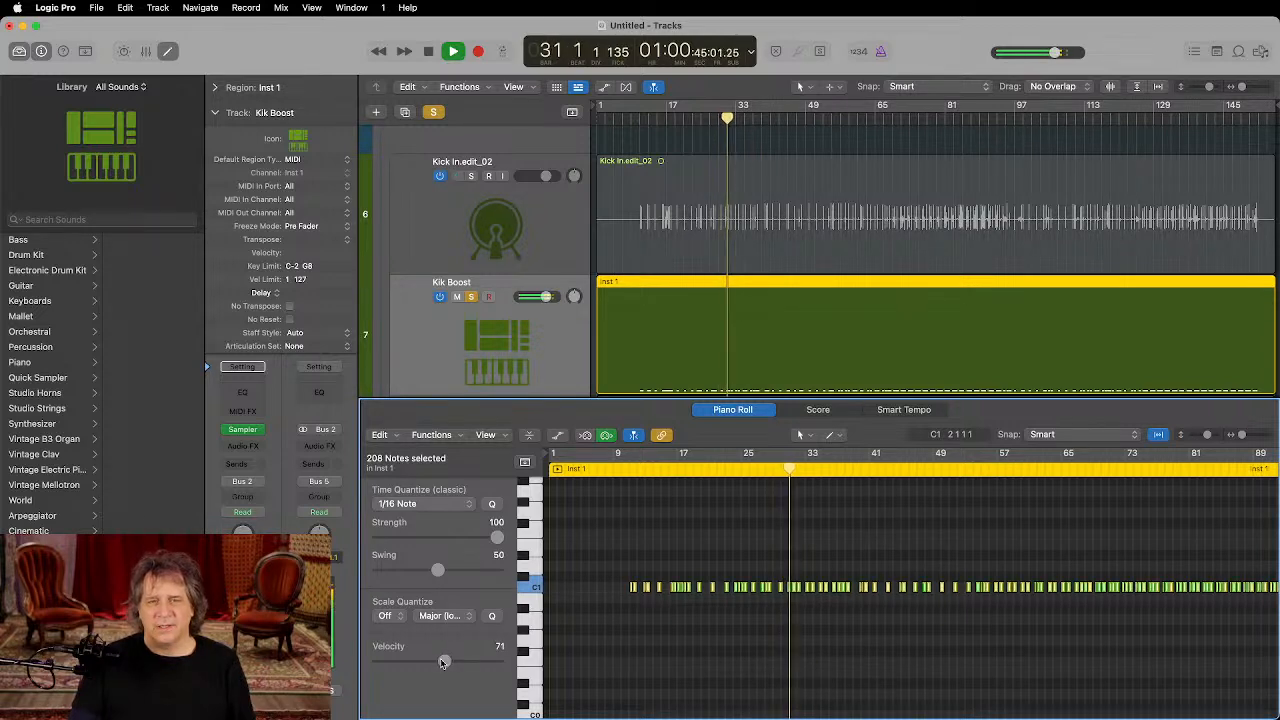
{"action": "left_click", "coordinate": [472, 176]}
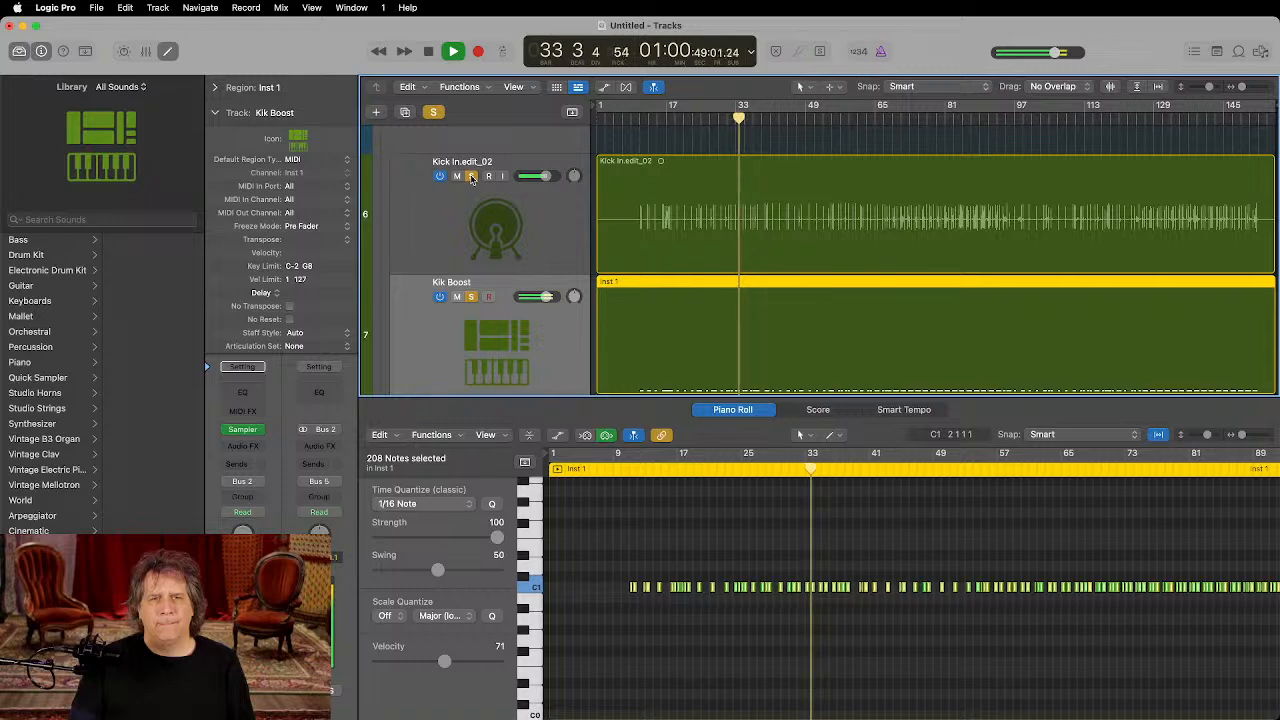
{"action": "left_click_drag", "start_coordinate": [543, 176], "coordinate": [538, 176]}
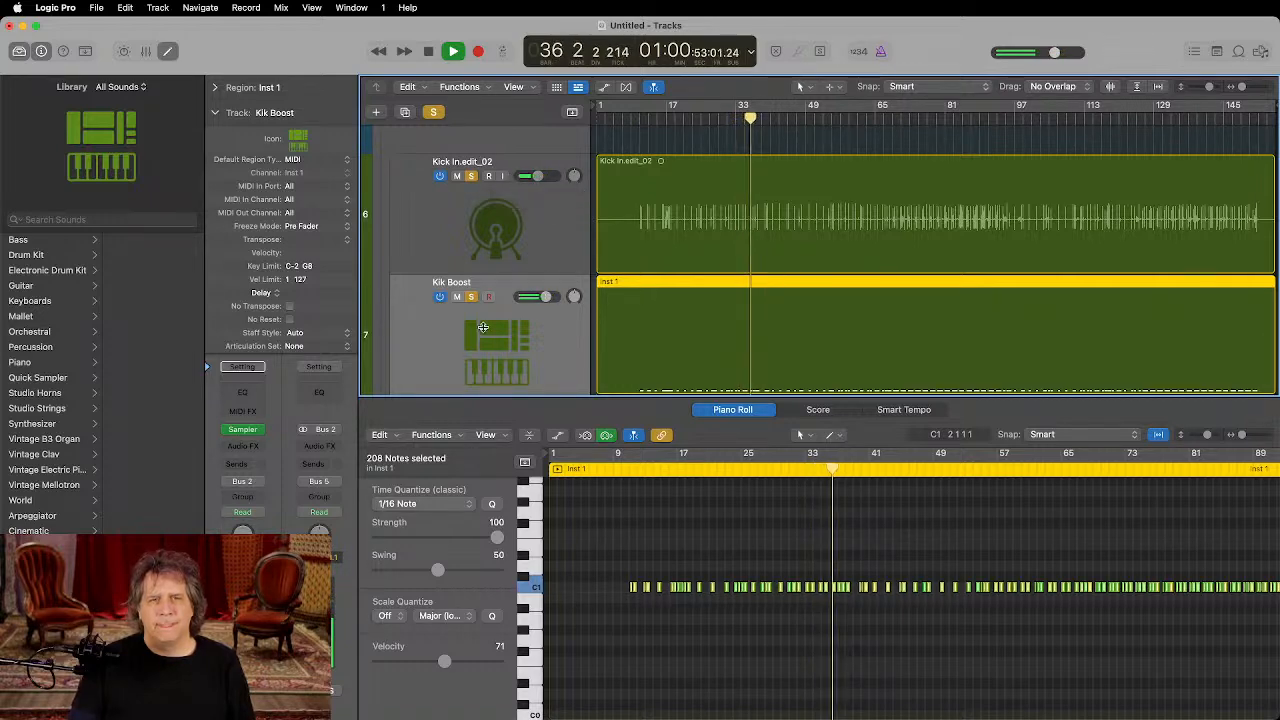
Step: Close the Piano Roll, solo Kick Sub.edit_02 with the other kick tracks and lower its volume to about -2.9 dB
{"action": "key", "text": "x"}
{"action": "key", "text": "x"}
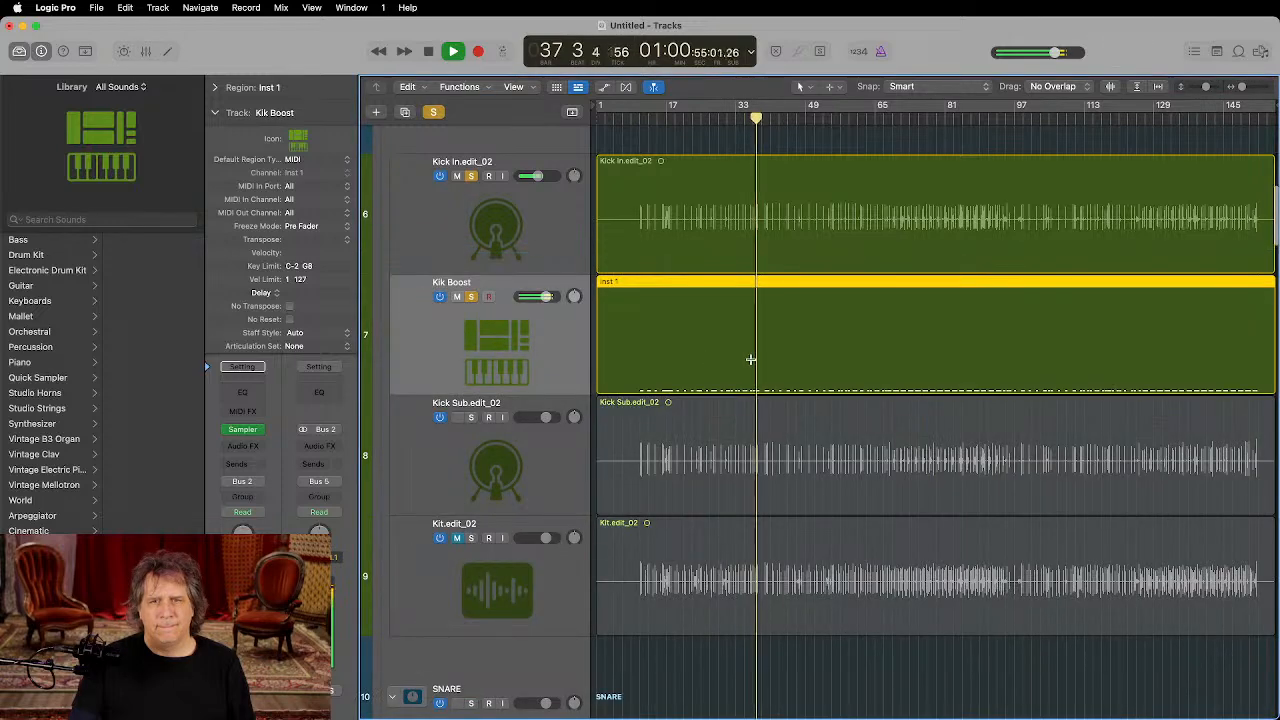
{"action": "left_click", "coordinate": [471, 388]}
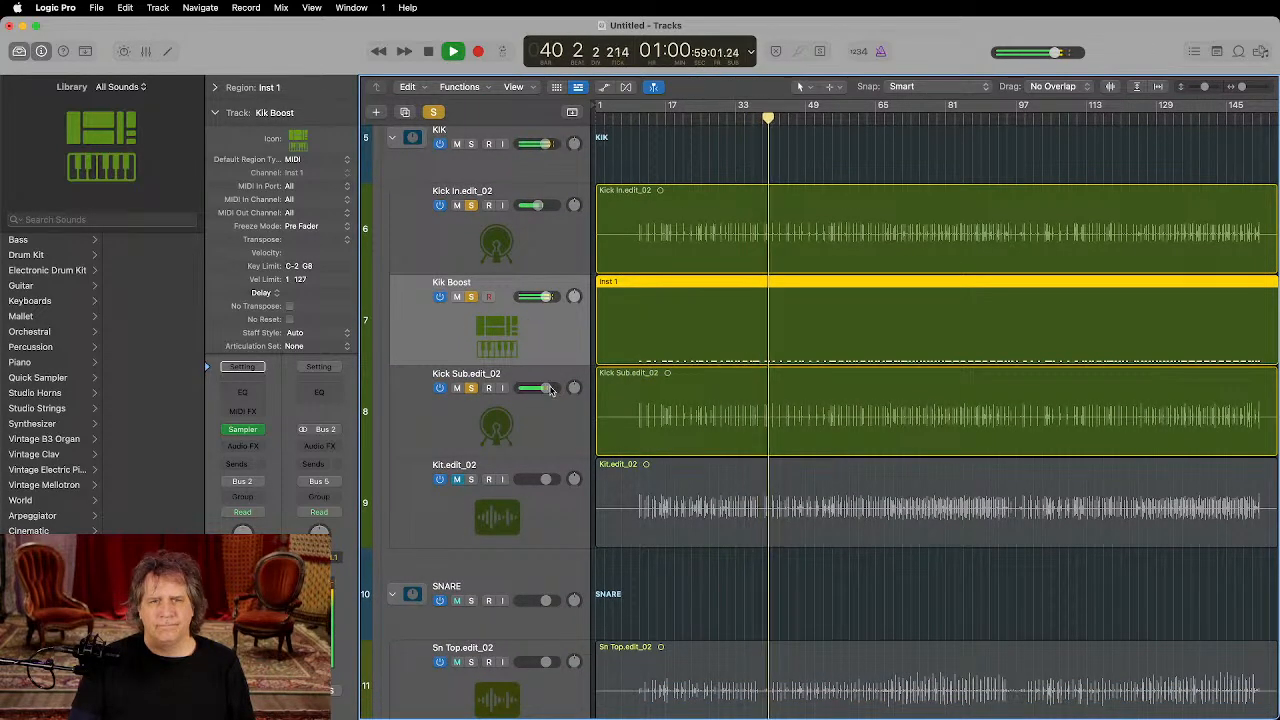
{"action": "mouse_move", "coordinate": [546, 388]}
{"action": "left_click_drag", "start_coordinate": [540, 388], "coordinate": [542, 388]}
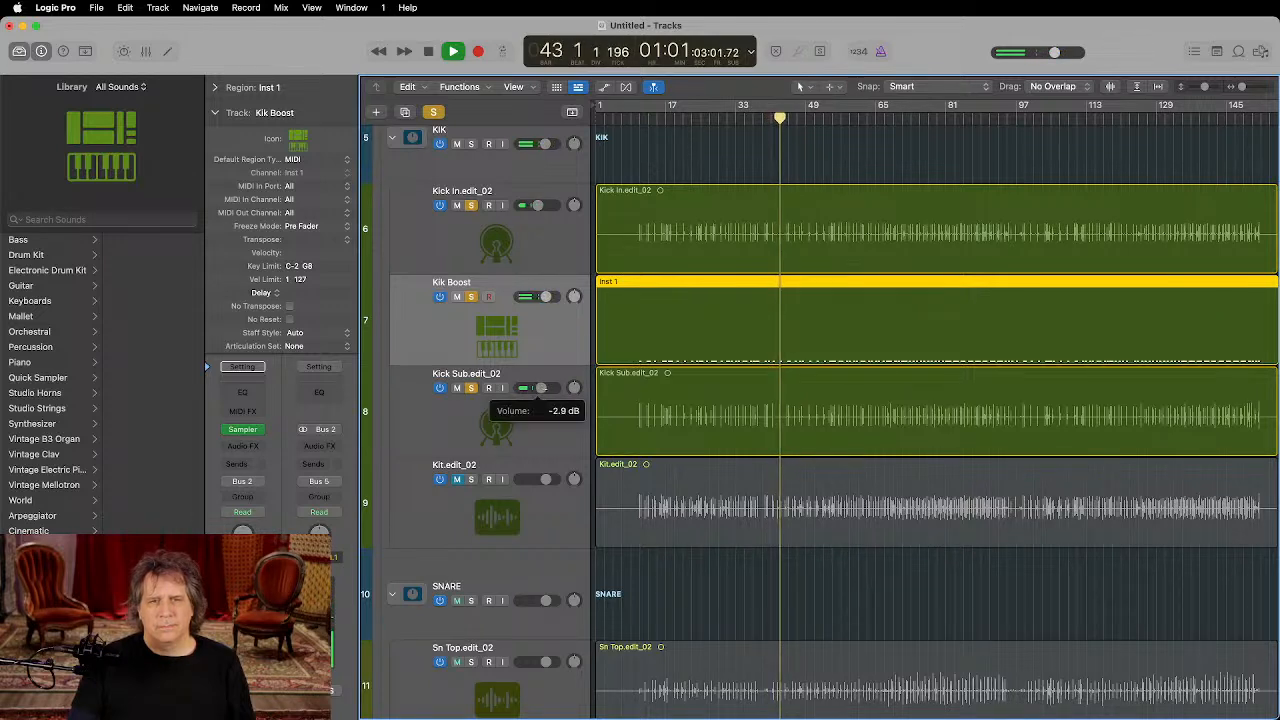
Step: Audition Kick Sub.edit_02 alone and Kik Boost with and without it, restoring the solos on all three kick tracks
{"action": "left_click", "coordinate": [473, 208]}
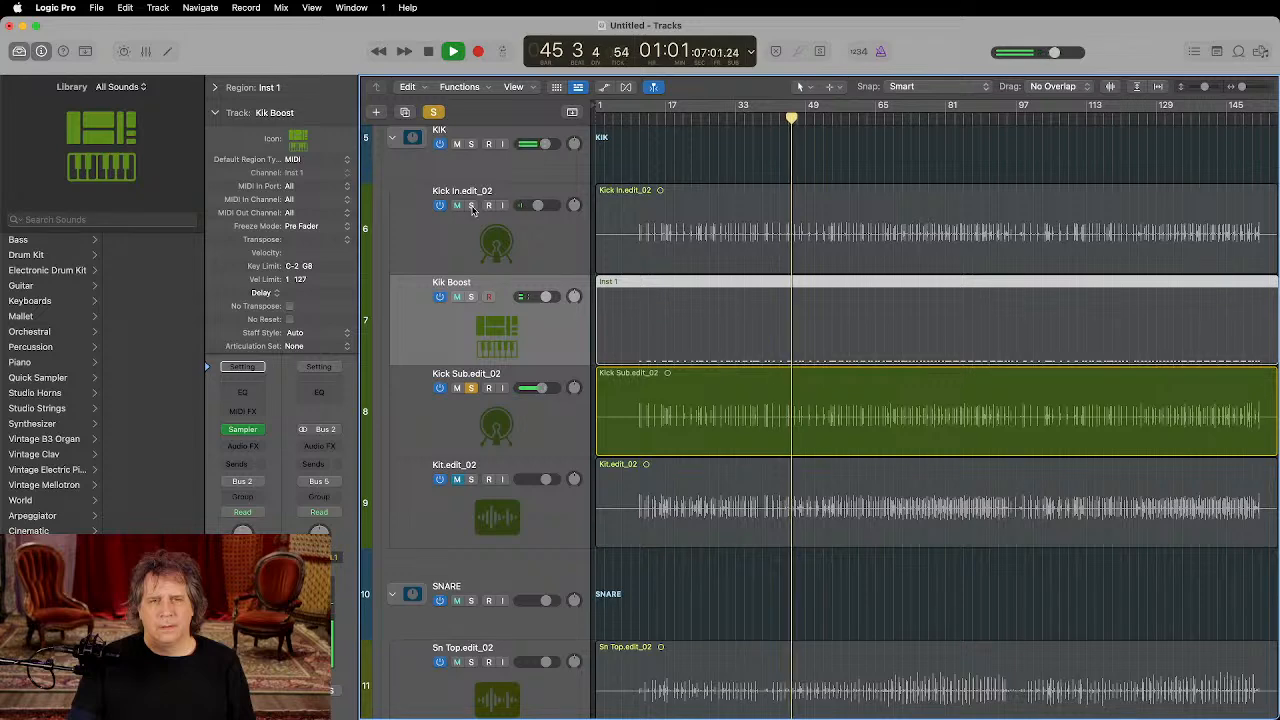
{"action": "left_click", "coordinate": [473, 390]}
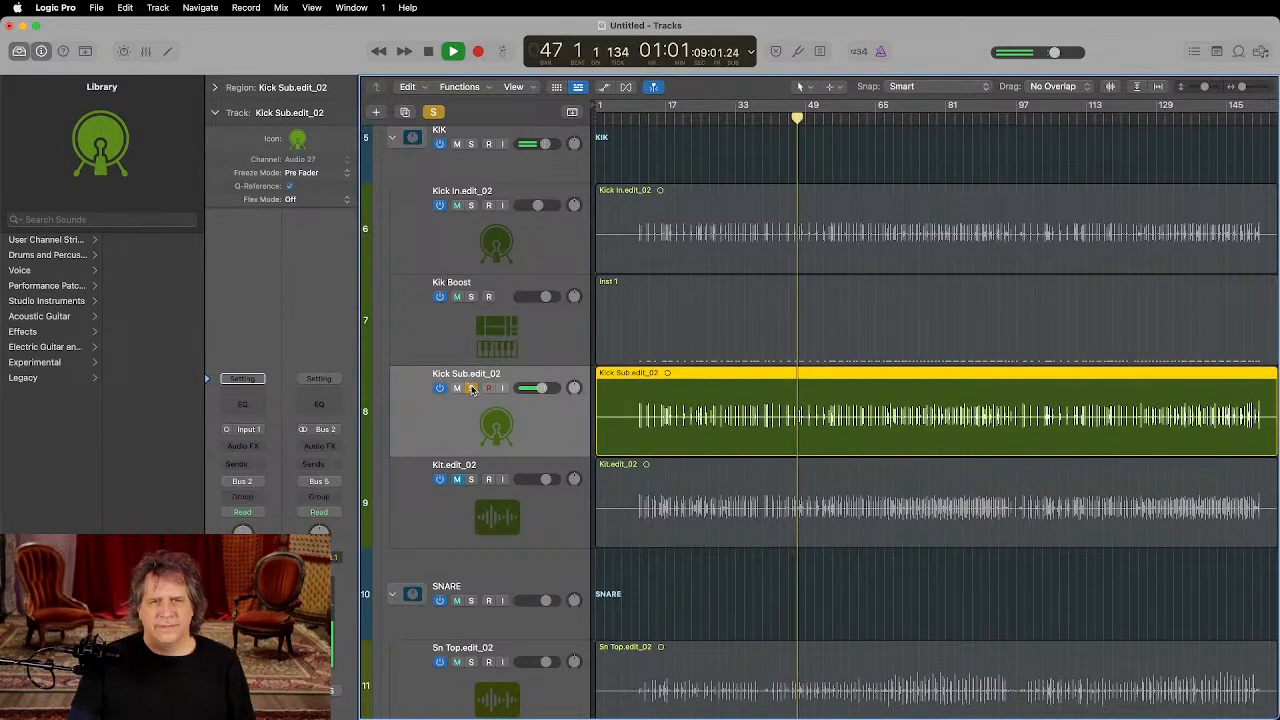
{"action": "left_click", "coordinate": [458, 390]}
{"action": "left_click", "coordinate": [471, 297]}
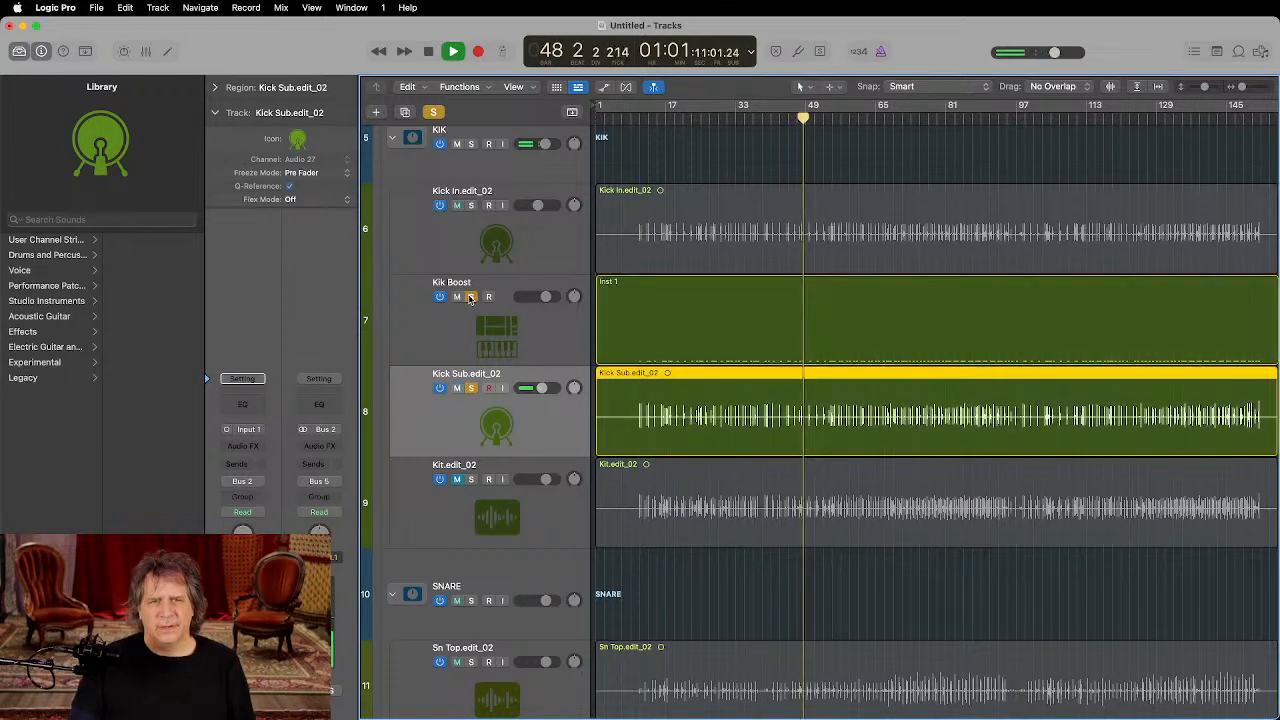
{"action": "left_click", "coordinate": [467, 390]}
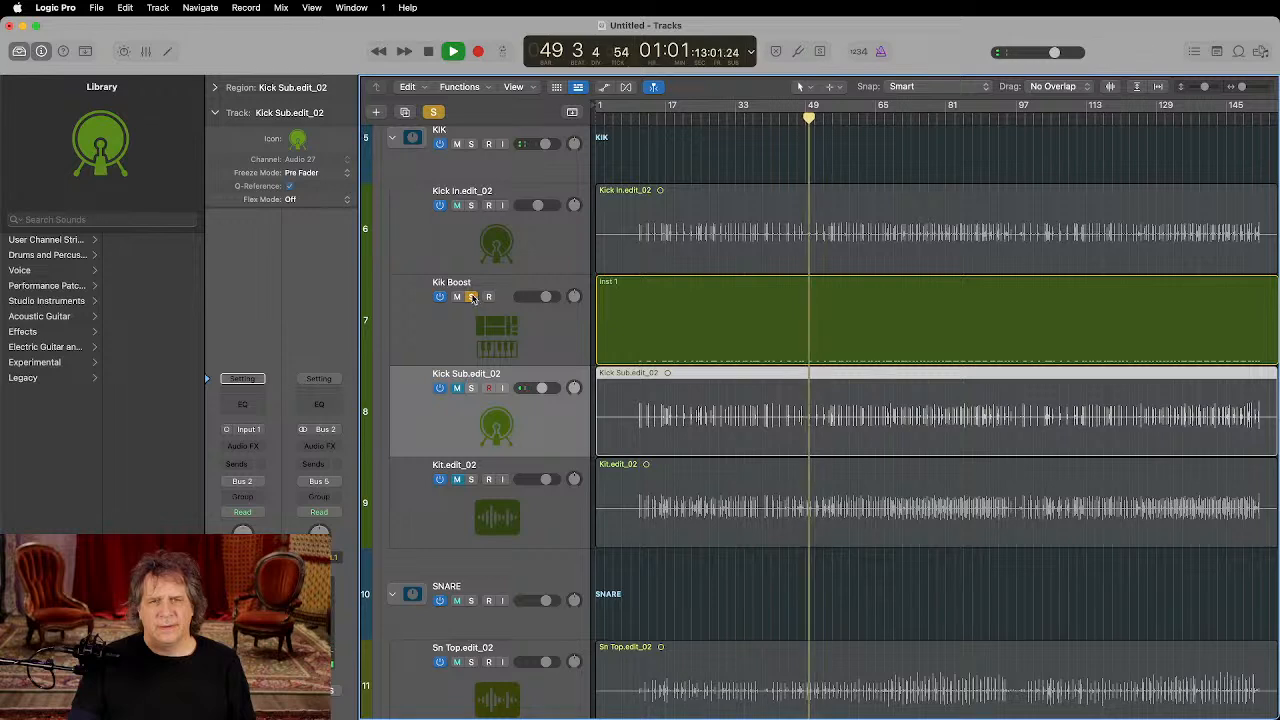
{"action": "left_click", "coordinate": [471, 389]}
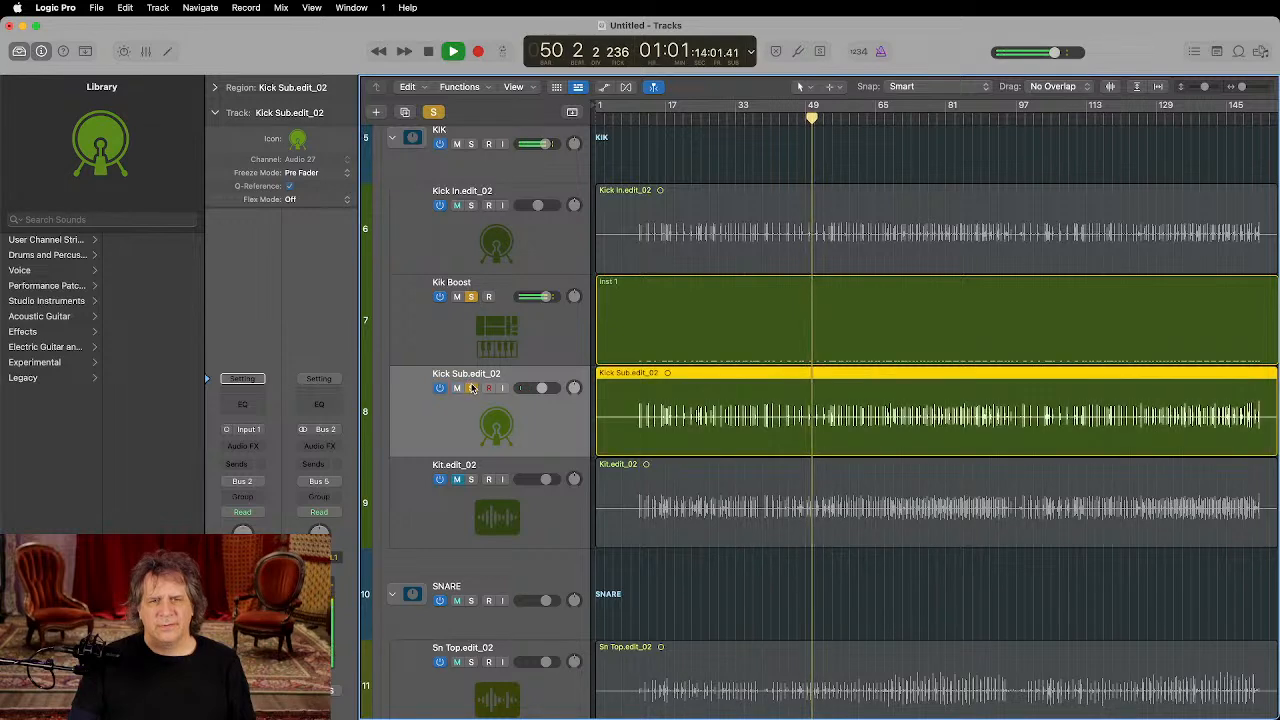
{"action": "left_click", "coordinate": [471, 205]}
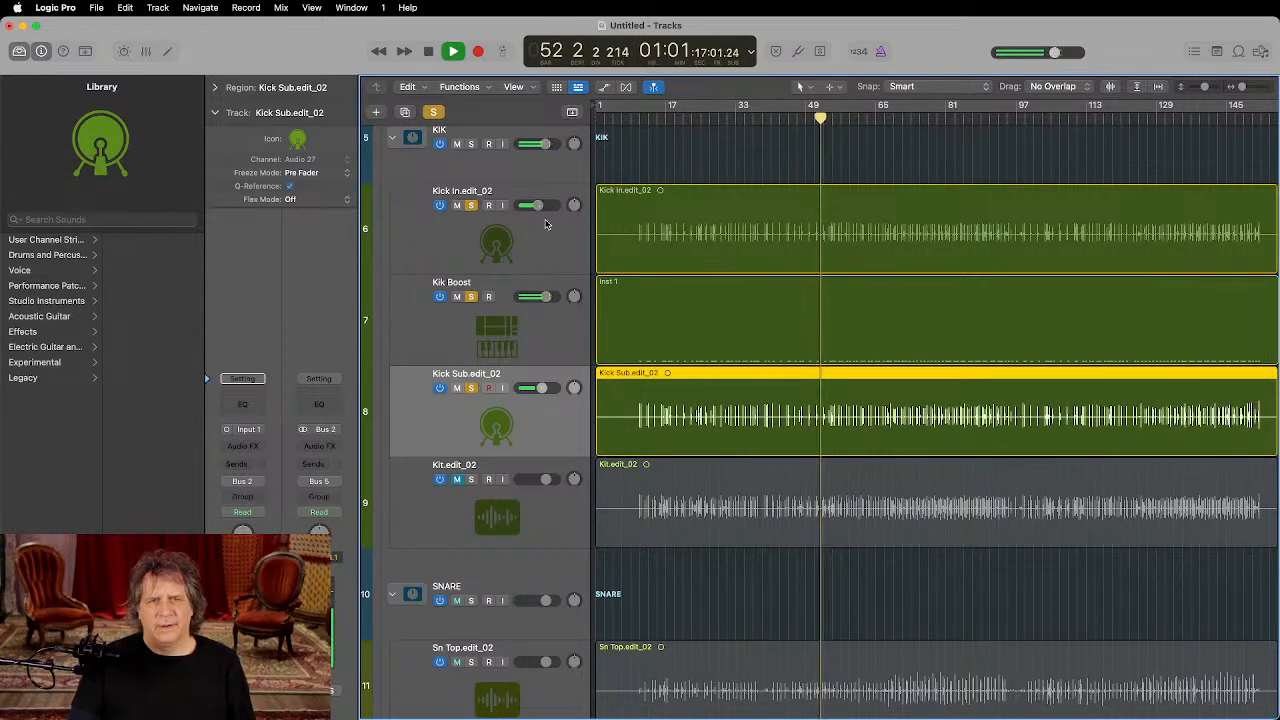
Step: Lower Kick In.edit_02's volume a little more and solo the SNARE stack alongside the kick tracks
{"action": "left_click_drag", "start_coordinate": [538, 205], "coordinate": [534, 205]}
{"action": "key", "text": "super+Up"}
{"action": "key", "text": "super+Up"}
{"action": "left_click", "coordinate": [471, 524]}
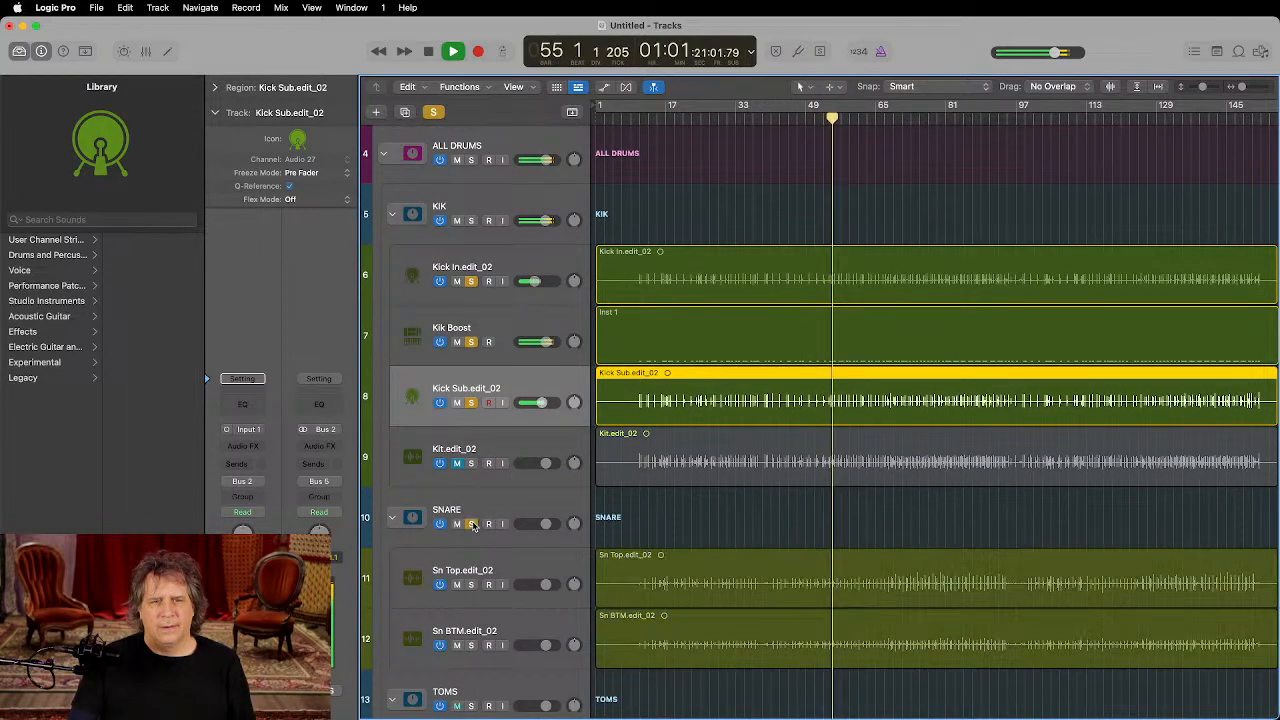
{"action": "scroll", "coordinate": [501, 482], "scroll_direction": "down", "scroll_amount": 3}
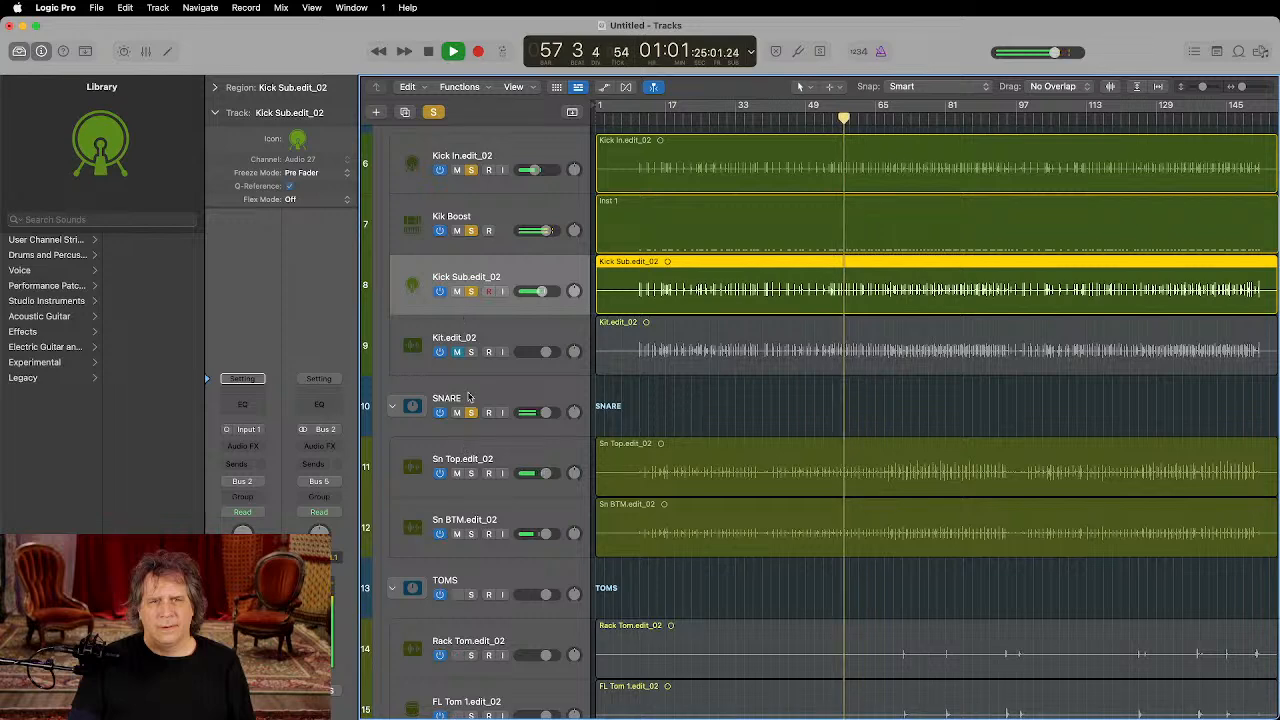
Step: Clear the kick solos, solo only the SNARE stack and raise its volume slightly during playback
{"action": "key", "text": "space"}
{"action": "left_click", "coordinate": [471, 291], "text": "alt"}
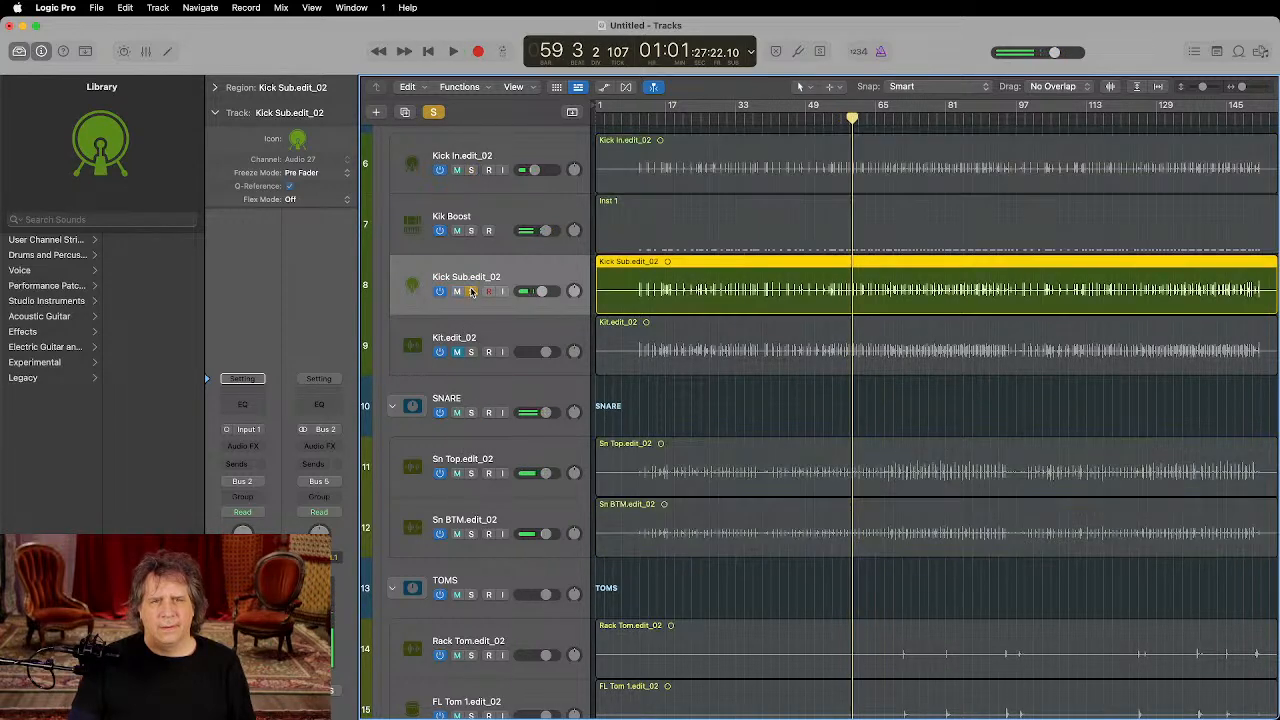
{"action": "left_click", "coordinate": [477, 394]}
{"action": "key", "text": "space"}
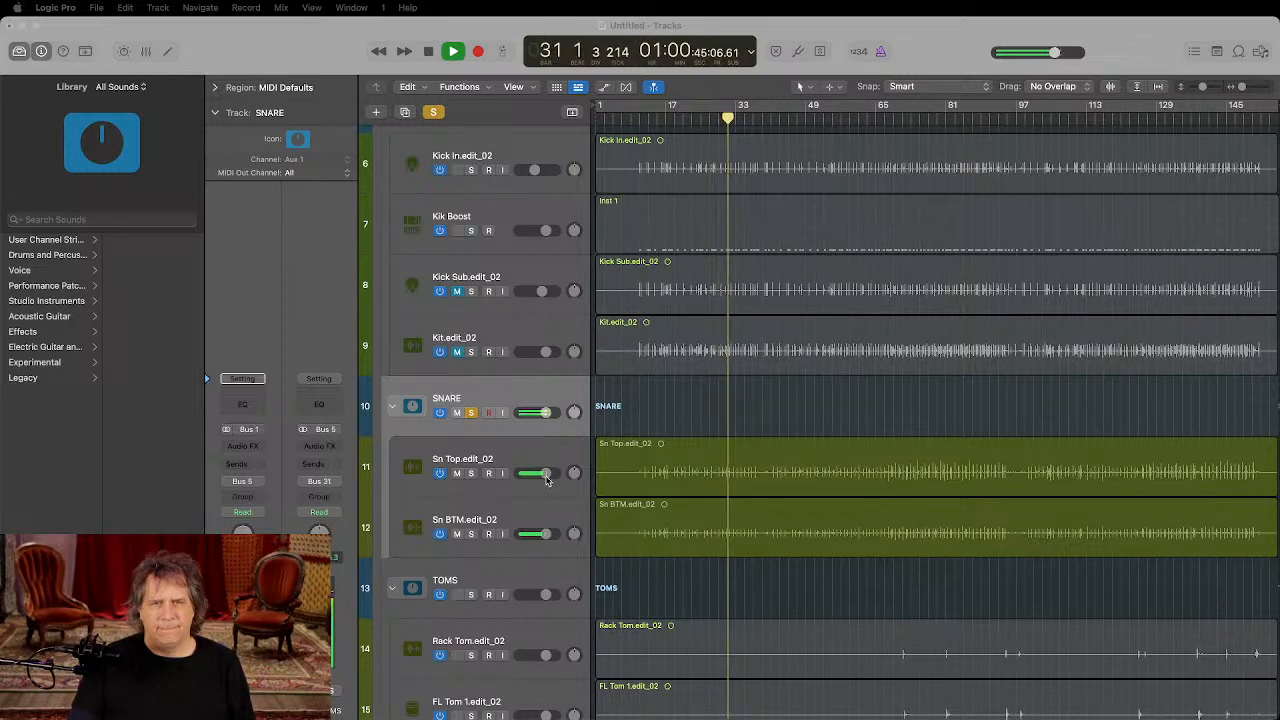
{"action": "left_click_drag", "start_coordinate": [545, 473], "coordinate": [547, 481]}
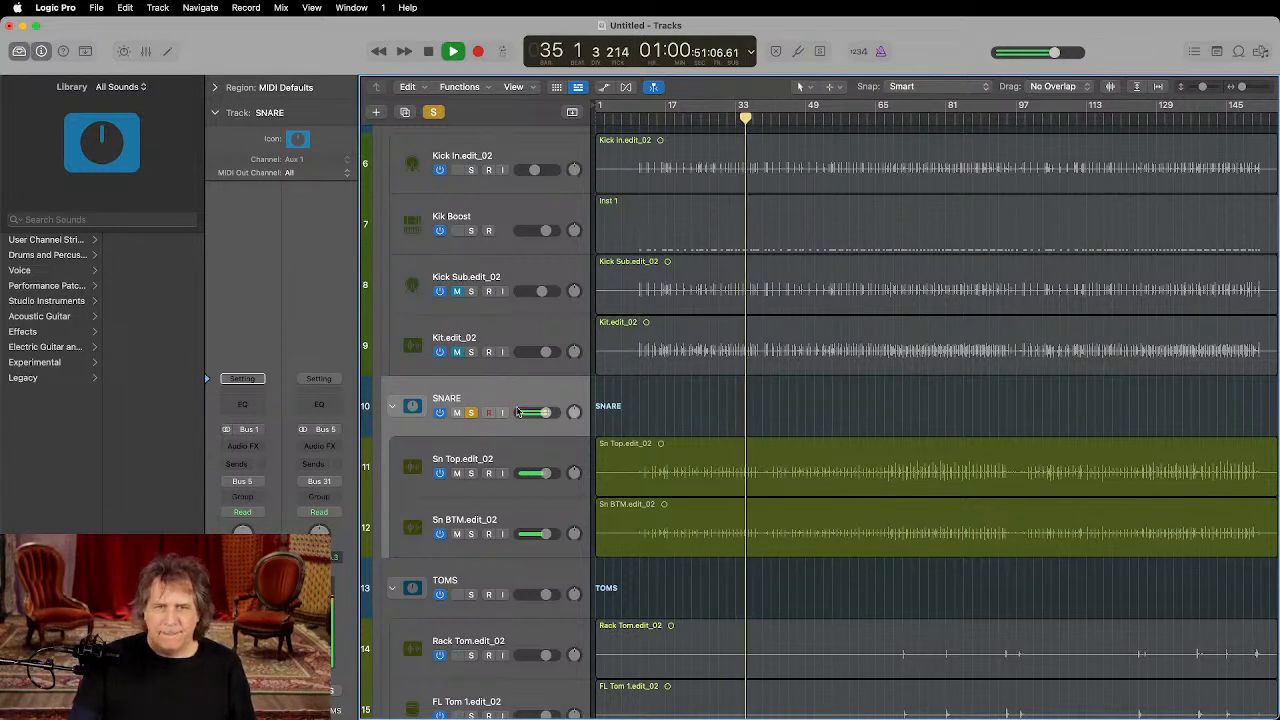
{"action": "left_click_drag", "start_coordinate": [517, 412], "coordinate": [520, 412]}
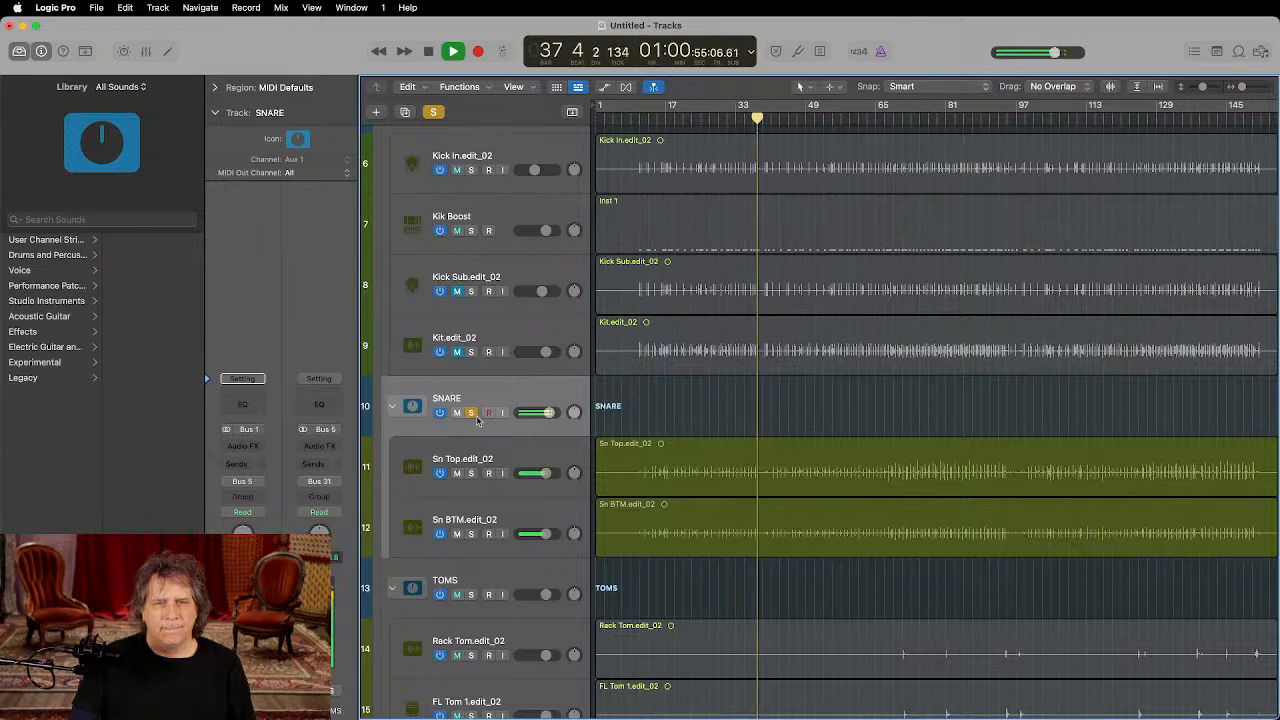
{"action": "left_click", "coordinate": [505, 487]}
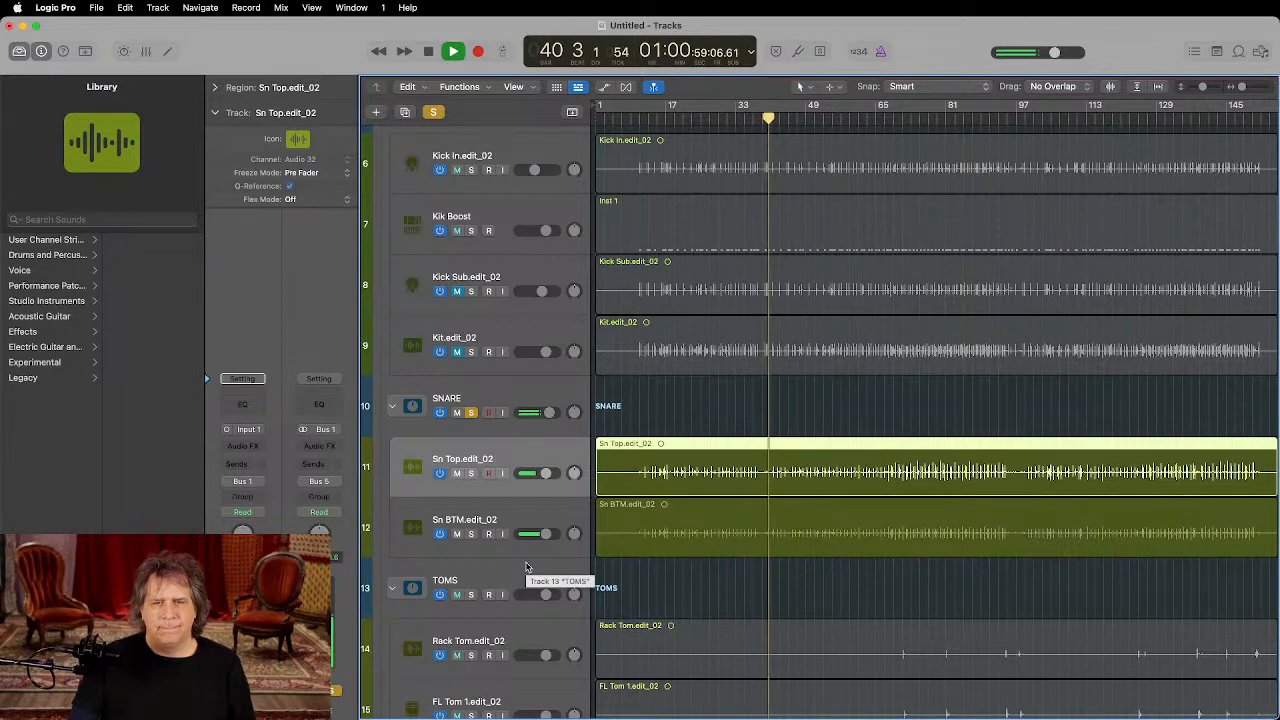
Step: Solo the KIK and SNARE stacks together, lowering Kit.edit_02 to about -9.2 dB and Kick Sub.edit_02 slightly
{"action": "left_click", "coordinate": [471, 412]}
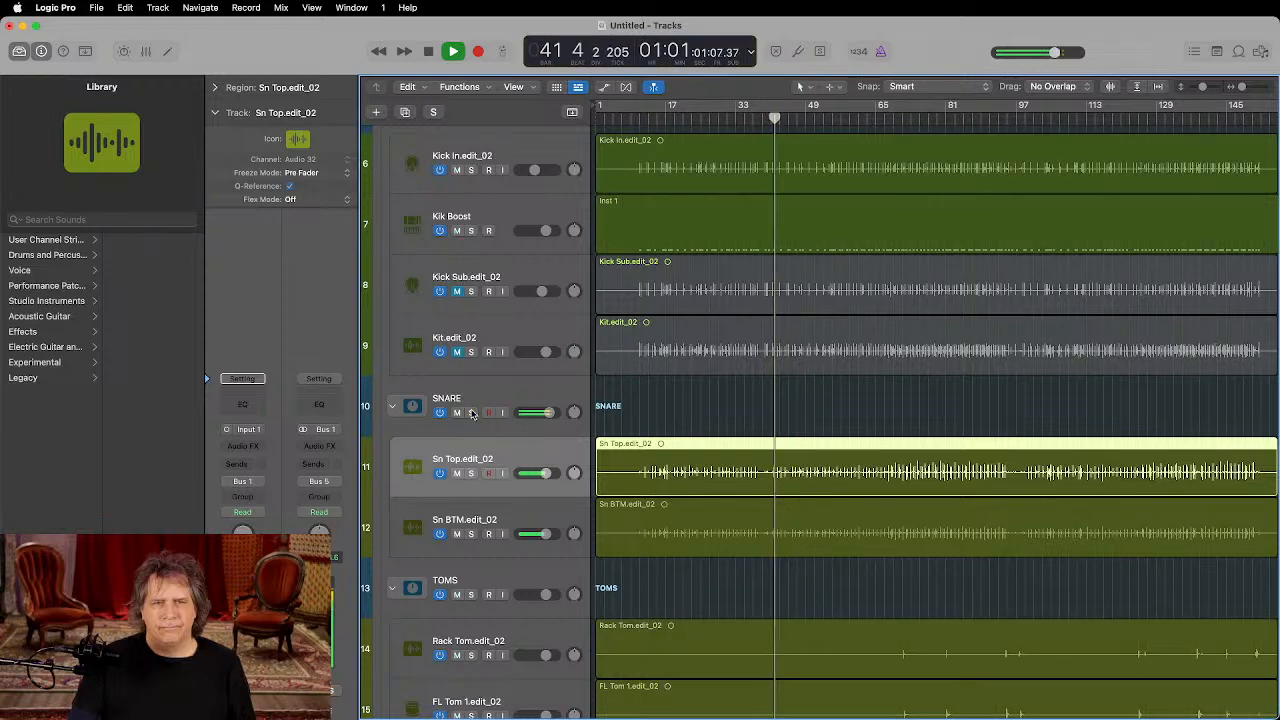
{"action": "scroll", "coordinate": [472, 412], "scroll_direction": "up", "scroll_amount": 2}
{"action": "scroll", "coordinate": [472, 414], "scroll_direction": "up", "scroll_amount": 2}
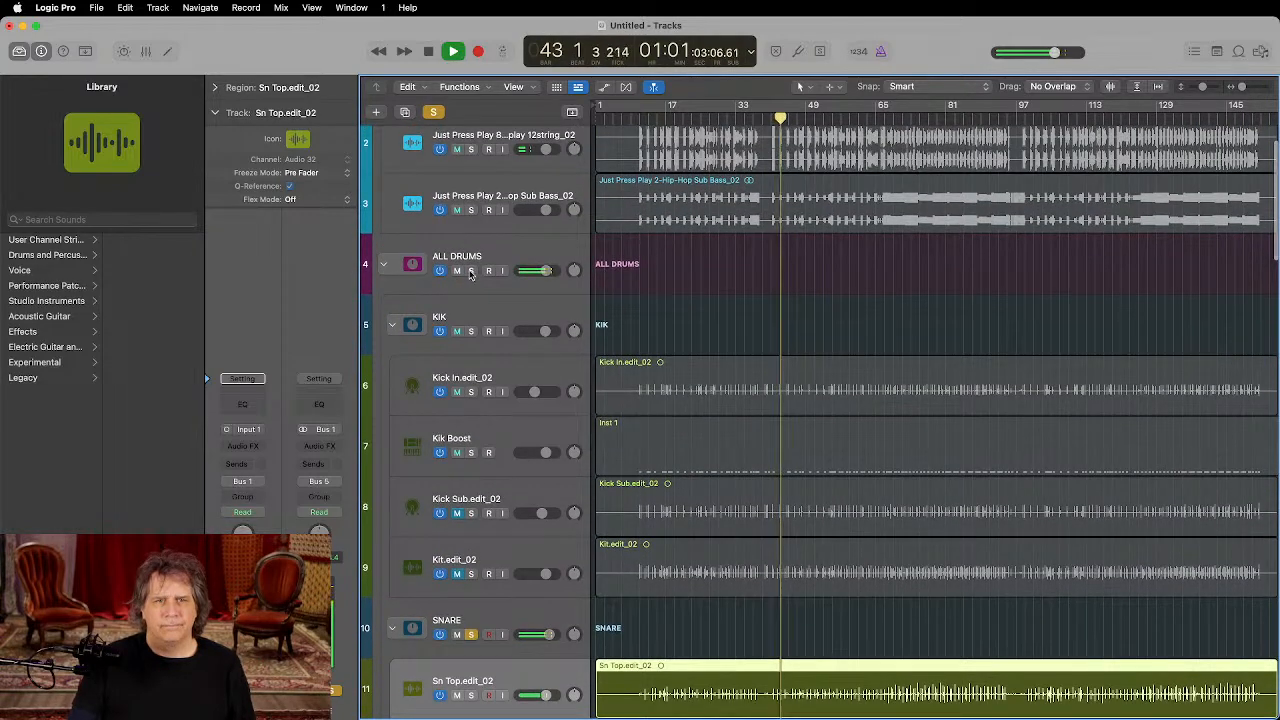
{"action": "left_click", "coordinate": [471, 331]}
{"action": "scroll", "coordinate": [460, 330], "scroll_direction": "down", "scroll_amount": 3}
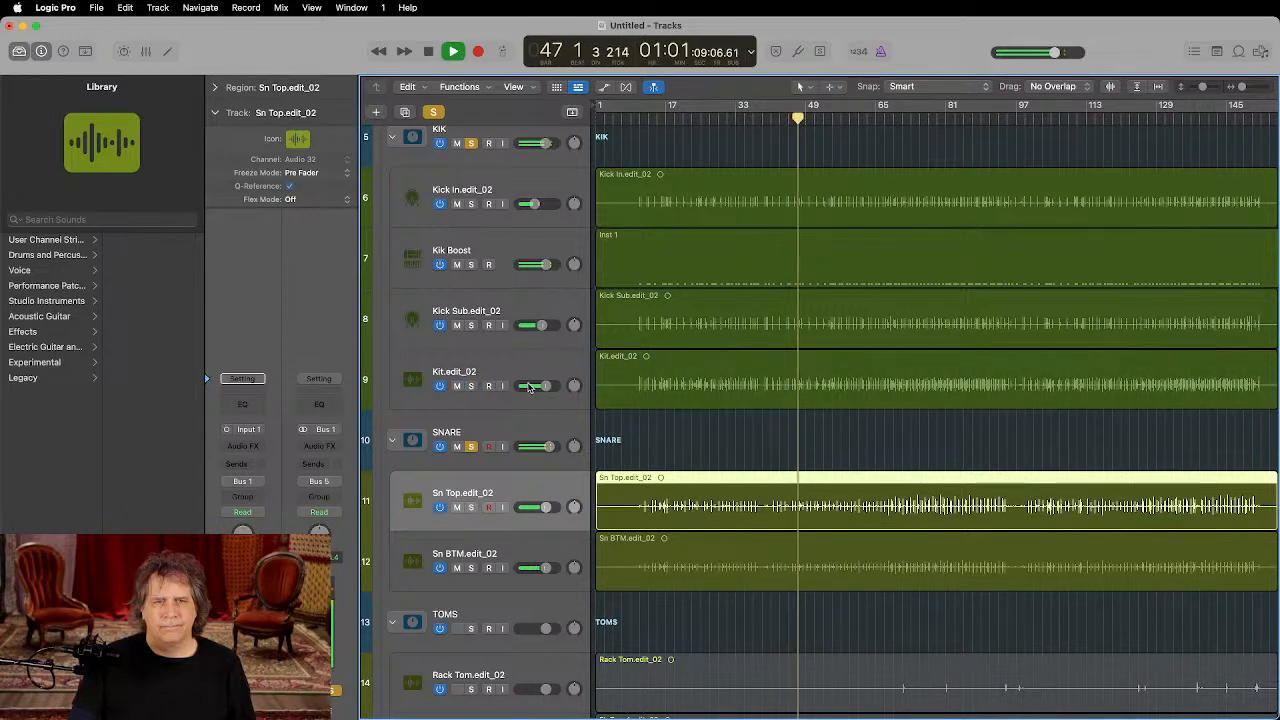
{"action": "left_click_drag", "start_coordinate": [546, 385], "coordinate": [532, 385]}
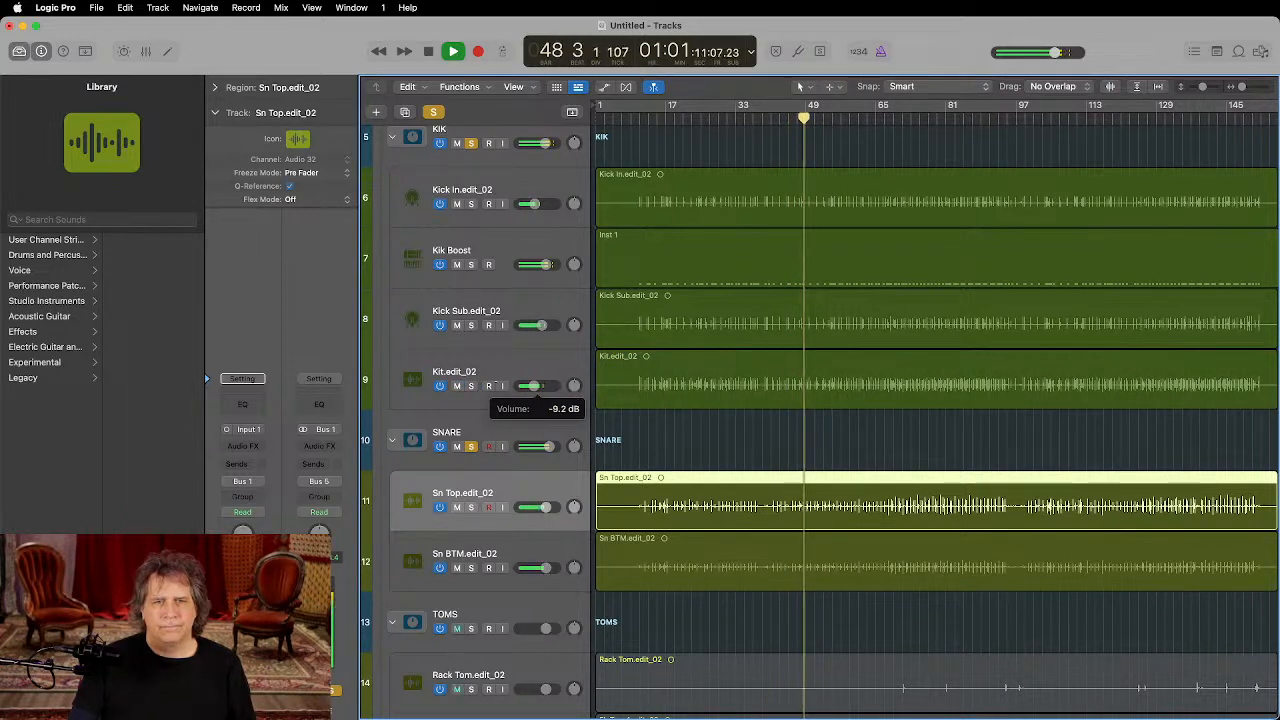
{"action": "left_click_drag", "start_coordinate": [541, 325], "coordinate": [538, 325]}
Step: Solo the TOMS stack too and move playback to about bar 68, just ahead of the first tom hits
{"action": "scroll", "coordinate": [543, 343], "scroll_direction": "down", "scroll_amount": 4}
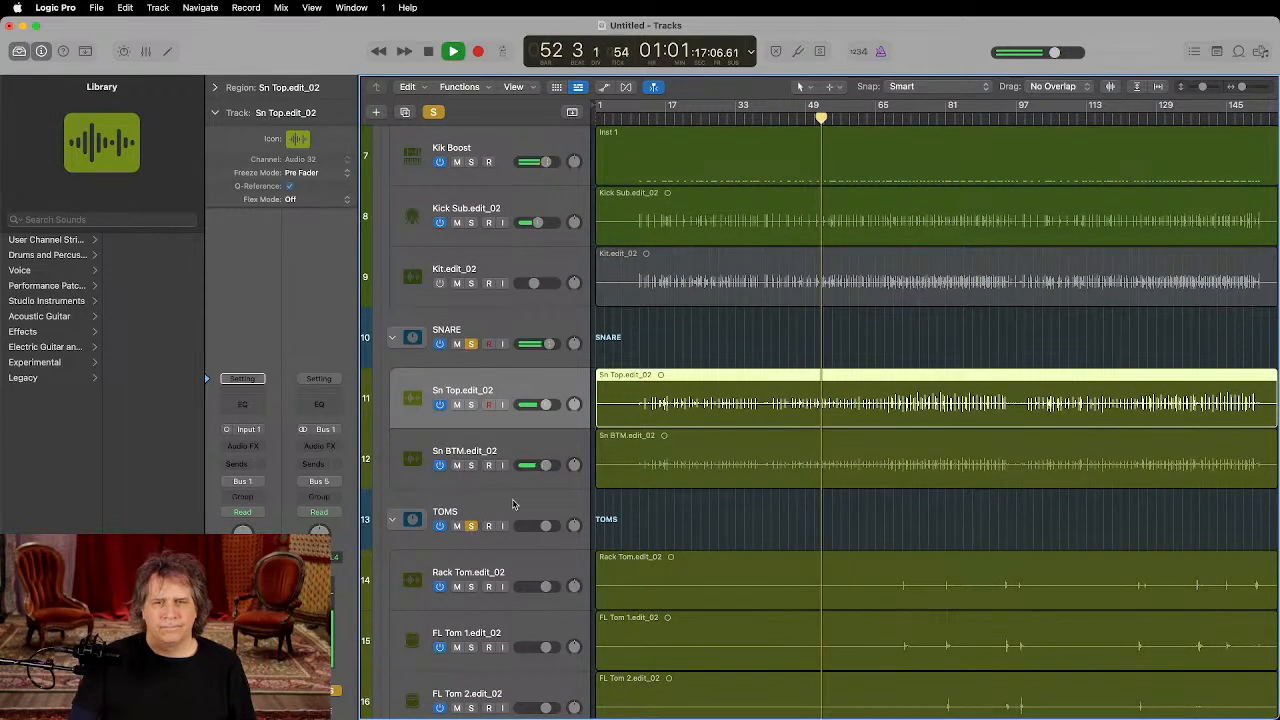
{"action": "left_click", "coordinate": [471, 526]}
{"action": "scroll", "coordinate": [513, 503], "scroll_direction": "down", "scroll_amount": 5}
{"action": "scroll", "coordinate": [513, 503], "scroll_direction": "down", "scroll_amount": 3}
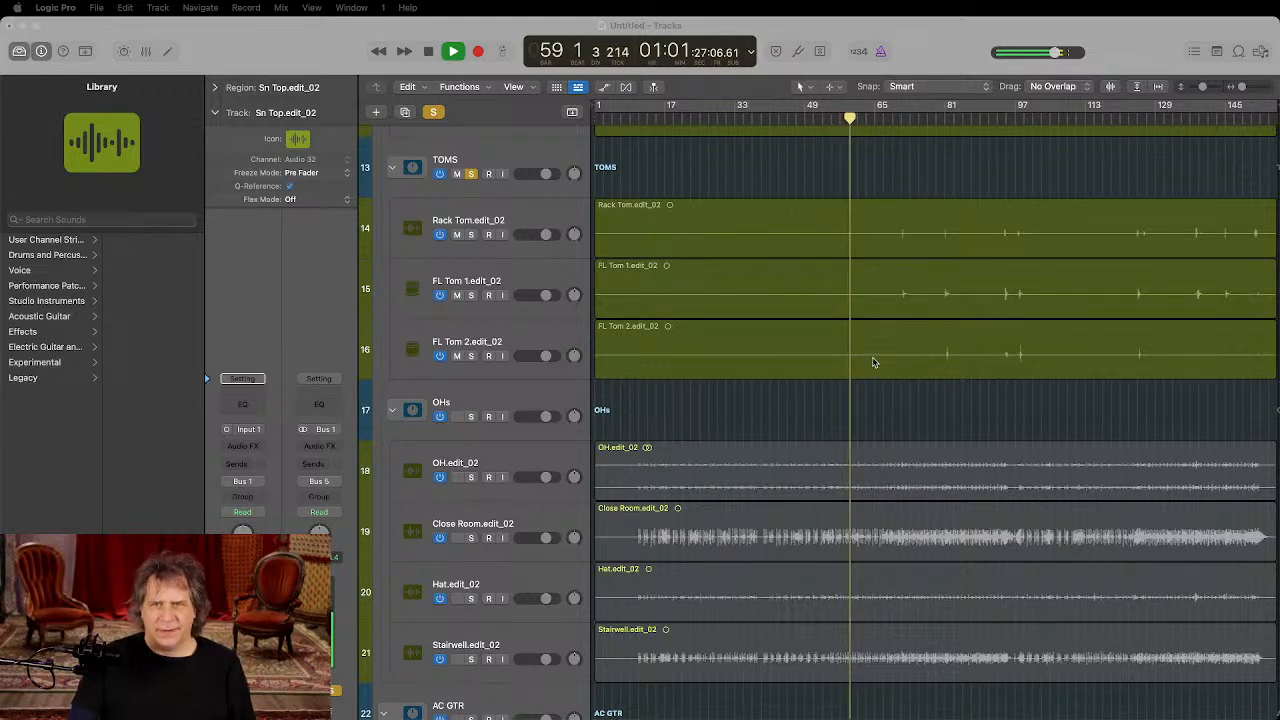
{"action": "left_click", "coordinate": [896, 117]}
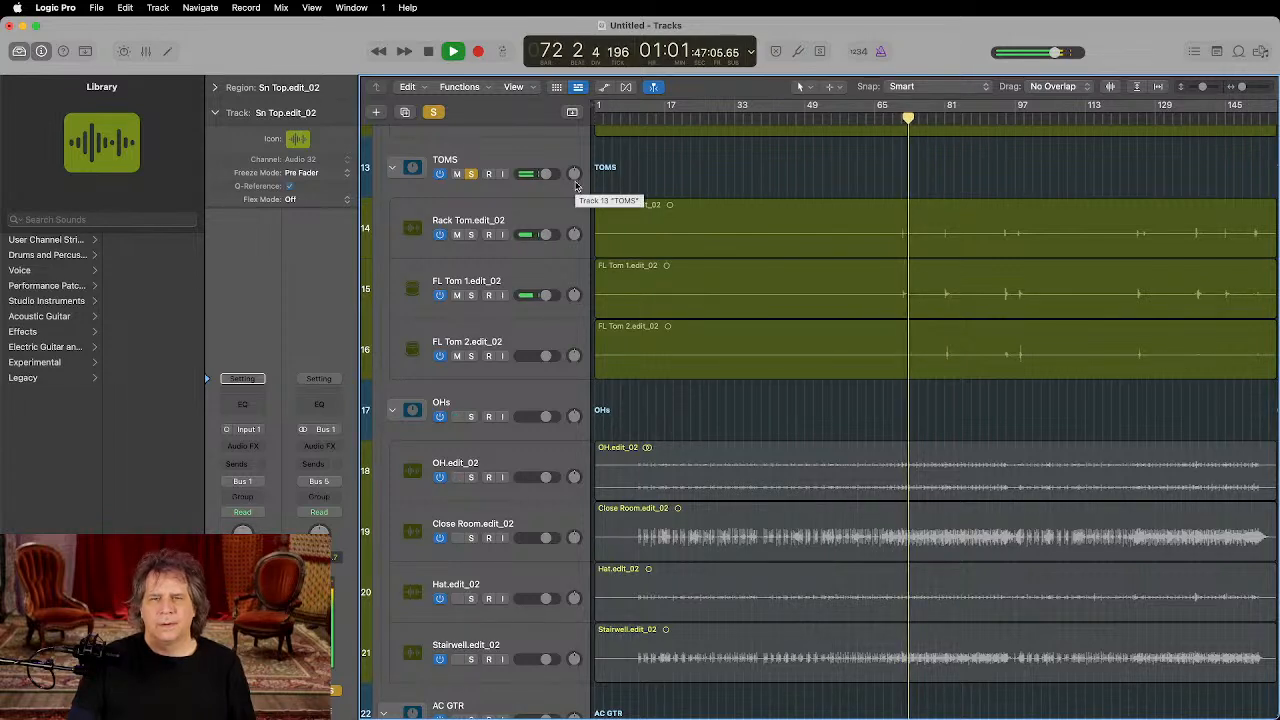
Step: Select the Rack Tom, FL Tom 1 and FL Tom 2 regions and raise their gain to +6.3 dB
{"action": "left_click", "coordinate": [613, 232]}
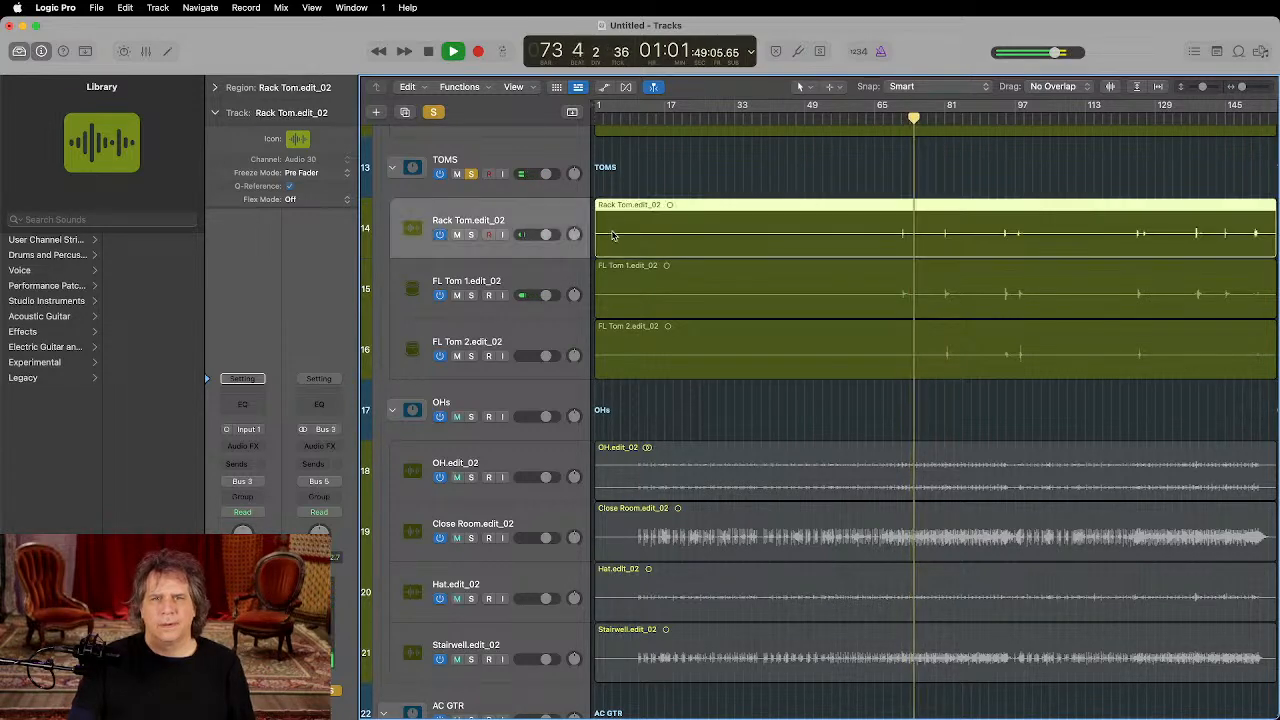
{"action": "left_click", "coordinate": [621, 268], "text": "shift"}
{"action": "left_click", "coordinate": [621, 340], "text": "shift"}
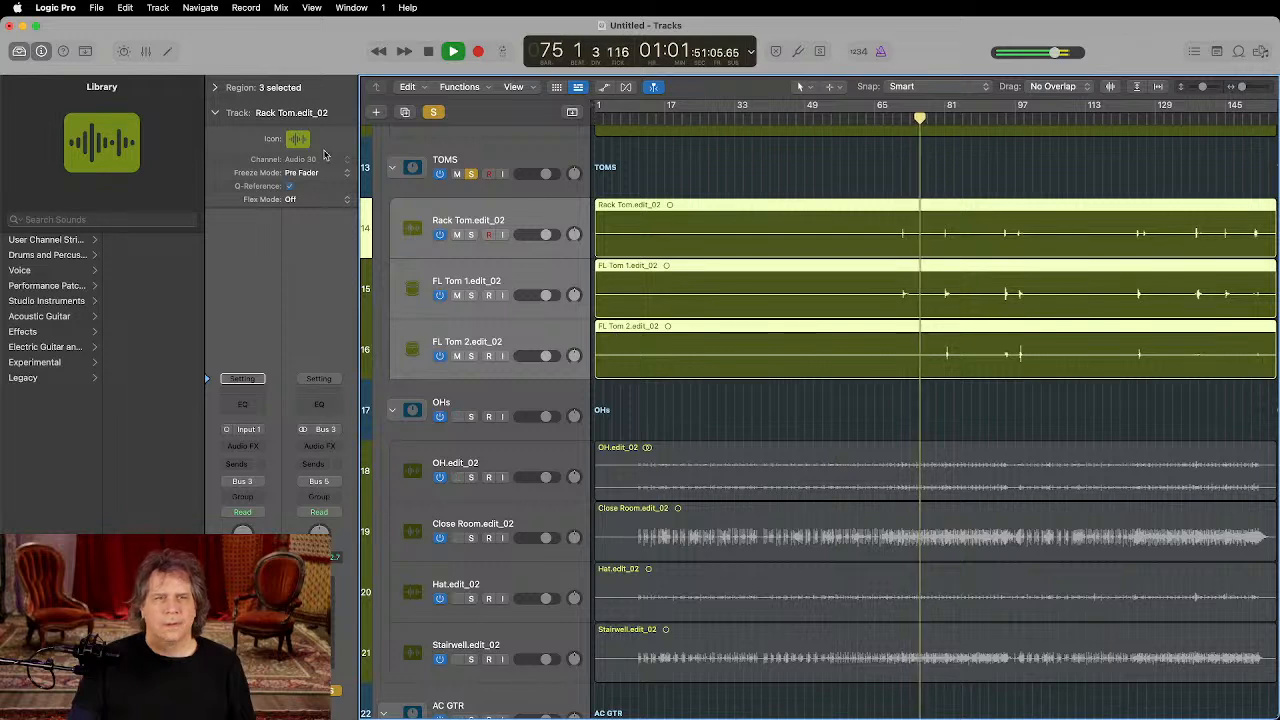
{"action": "left_click", "coordinate": [214, 89]}
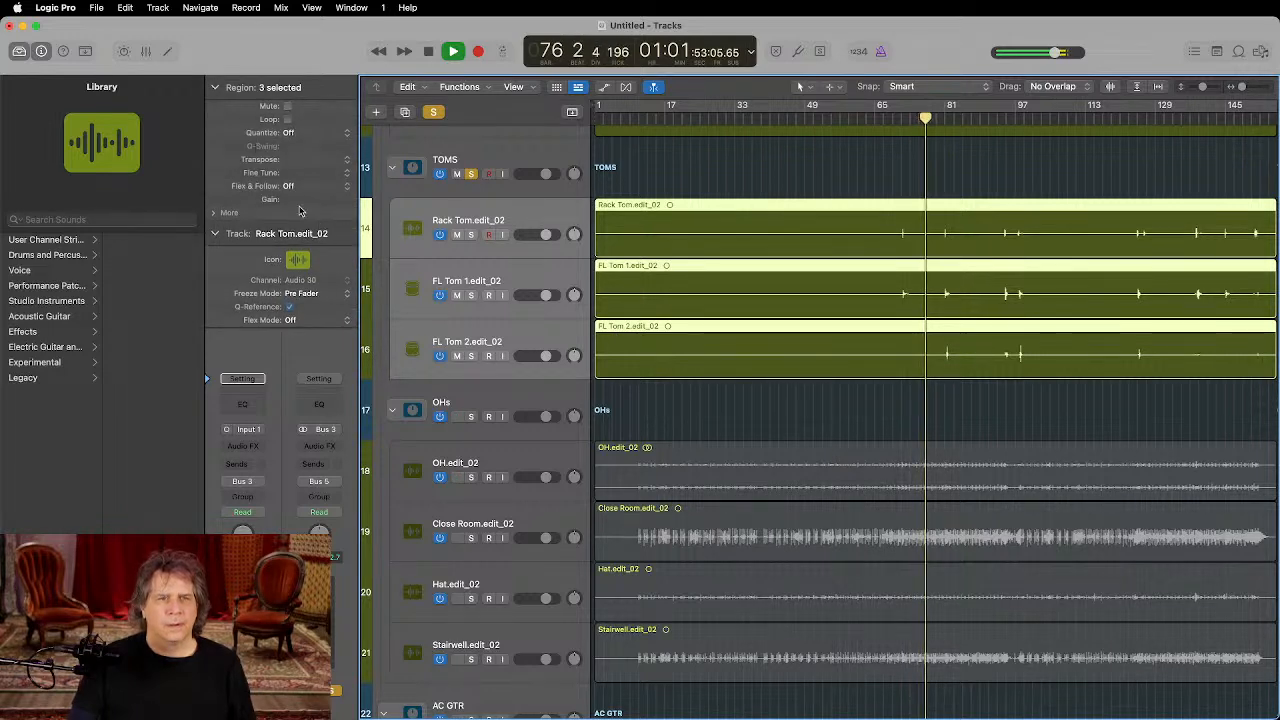
{"action": "left_click_drag", "start_coordinate": [299, 158], "coordinate": [302, 88]}
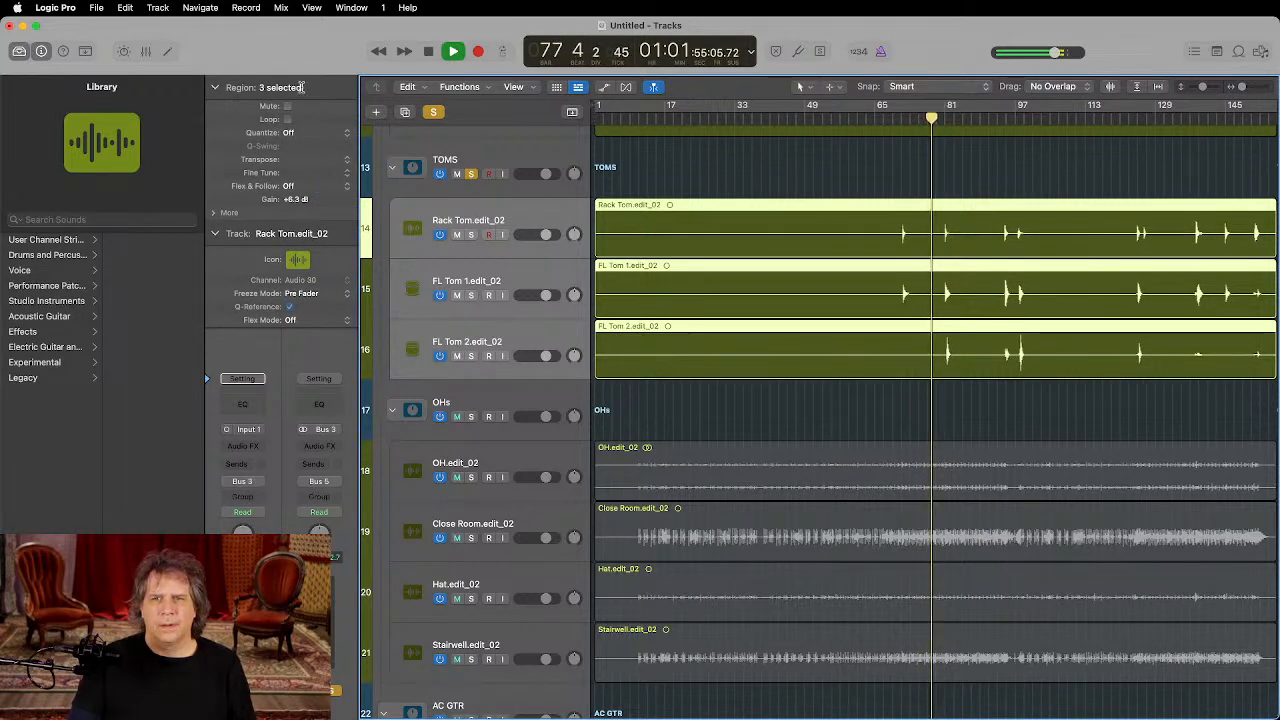
Step: Play the tom hits around bar 81 at close zoom, raise the three tom regions' gain to +6.7 dB and stop playback
{"action": "key", "text": "super+Right"}
{"action": "key", "text": "super+Right"}
{"action": "key", "text": "super+Right"}
{"action": "key", "text": "super+Right"}
{"action": "key", "text": "super+Right"}
{"action": "key", "text": "super+Right"}
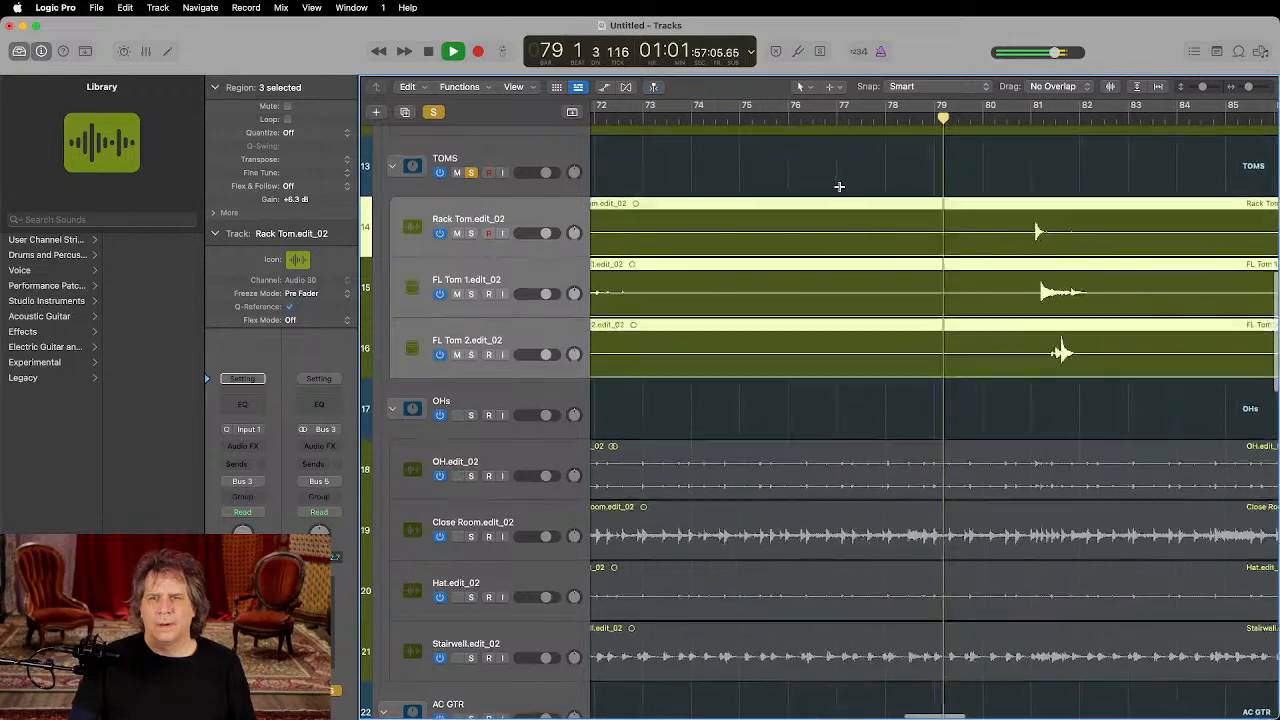
{"action": "scroll", "coordinate": [838, 186], "scroll_direction": "right", "scroll_amount": 4}
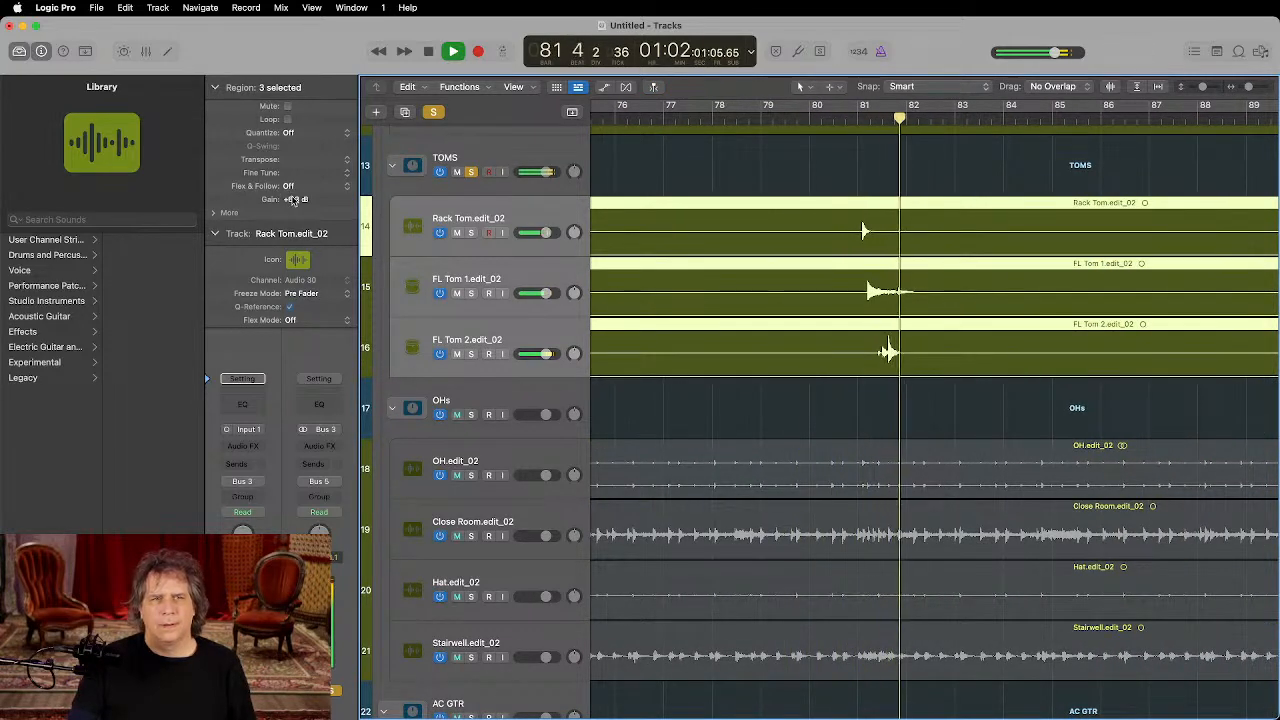
{"action": "key", "text": "space"}
Step: Pan Rack Tom.edit_02 left and FL Tom 2.edit_02 to +63, and replay the tom fill from just before bar 81
{"action": "left_click", "coordinate": [550, 222]}
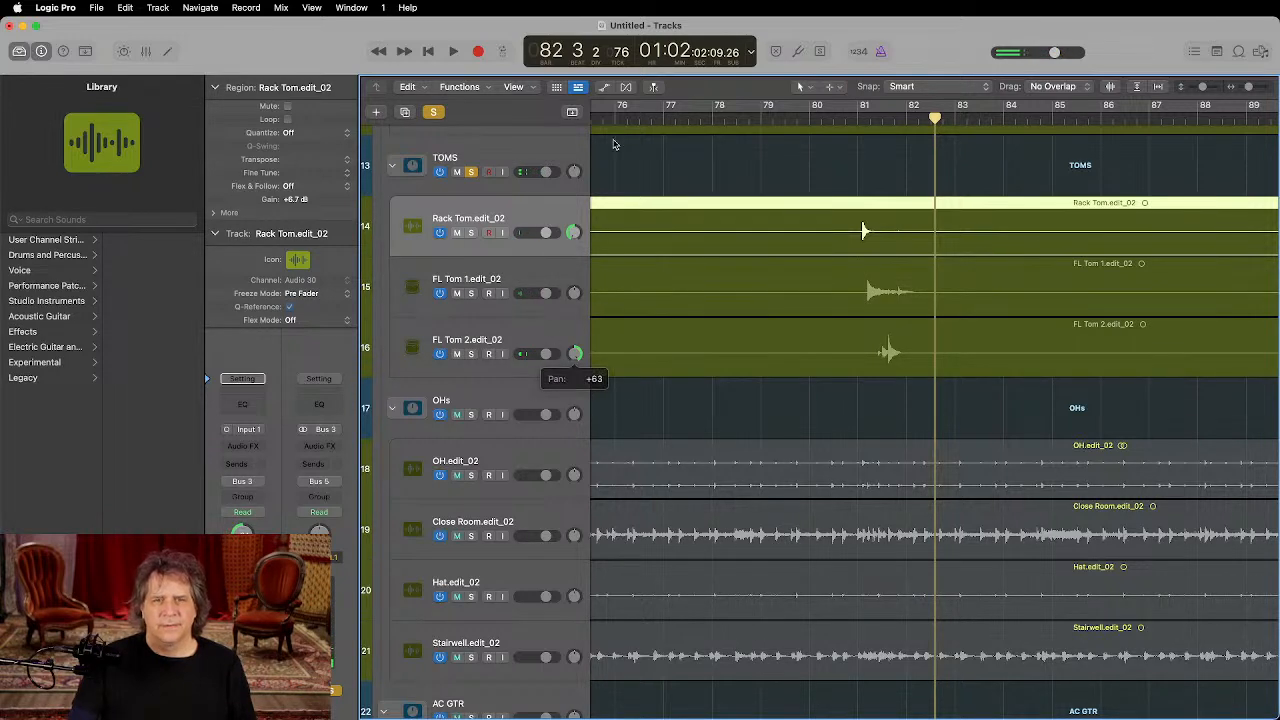
{"action": "left_click", "coordinate": [845, 116]}
{"action": "key", "text": "space"}
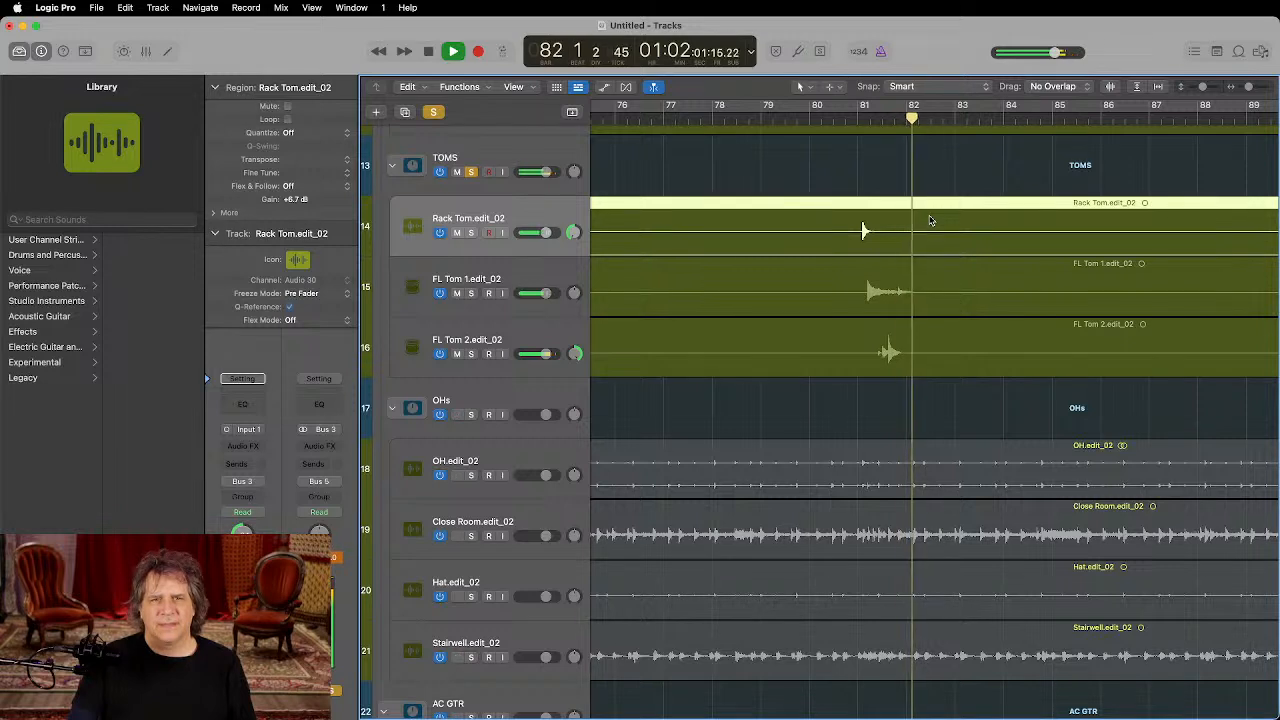
{"action": "key", "text": "space"}
{"action": "left_click", "coordinate": [538, 328]}
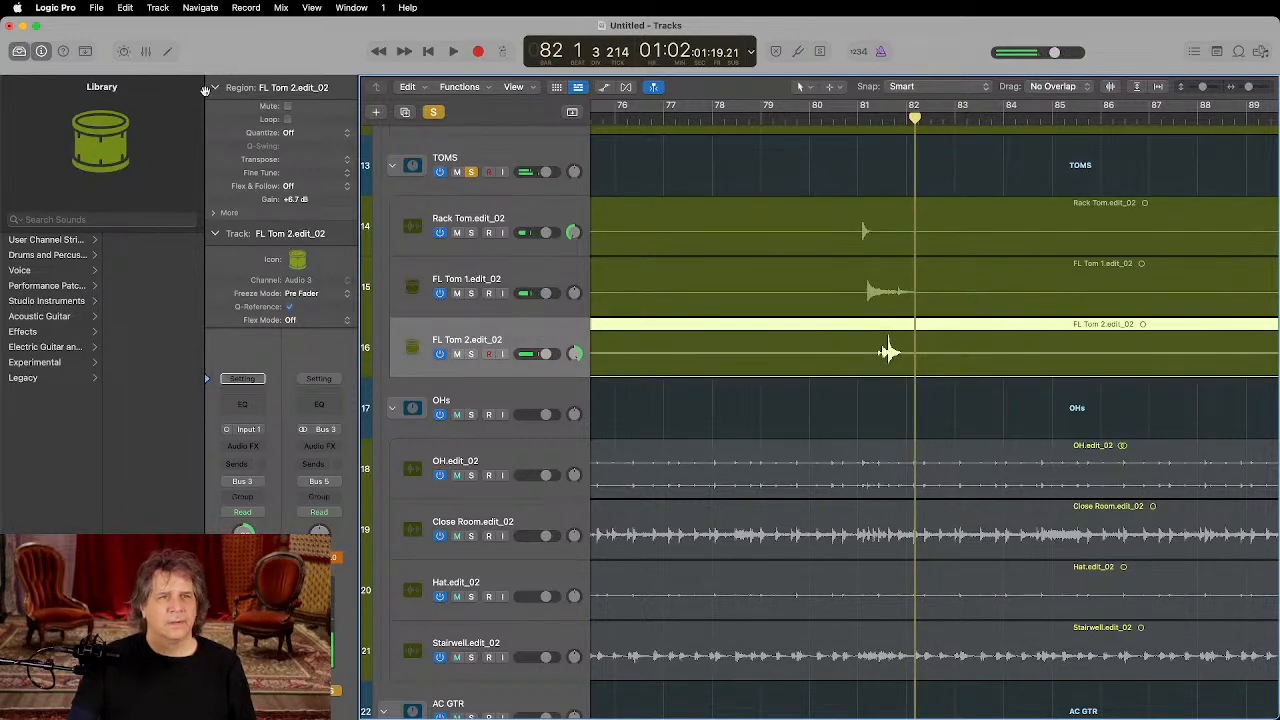
Step: Insert a Channel EQ on FL Tom 2.edit_02, cut 3.4 dB at 354 Hz, and play the result briefly
{"action": "left_click", "coordinate": [213, 88]}
{"action": "left_click", "coordinate": [242, 401]}
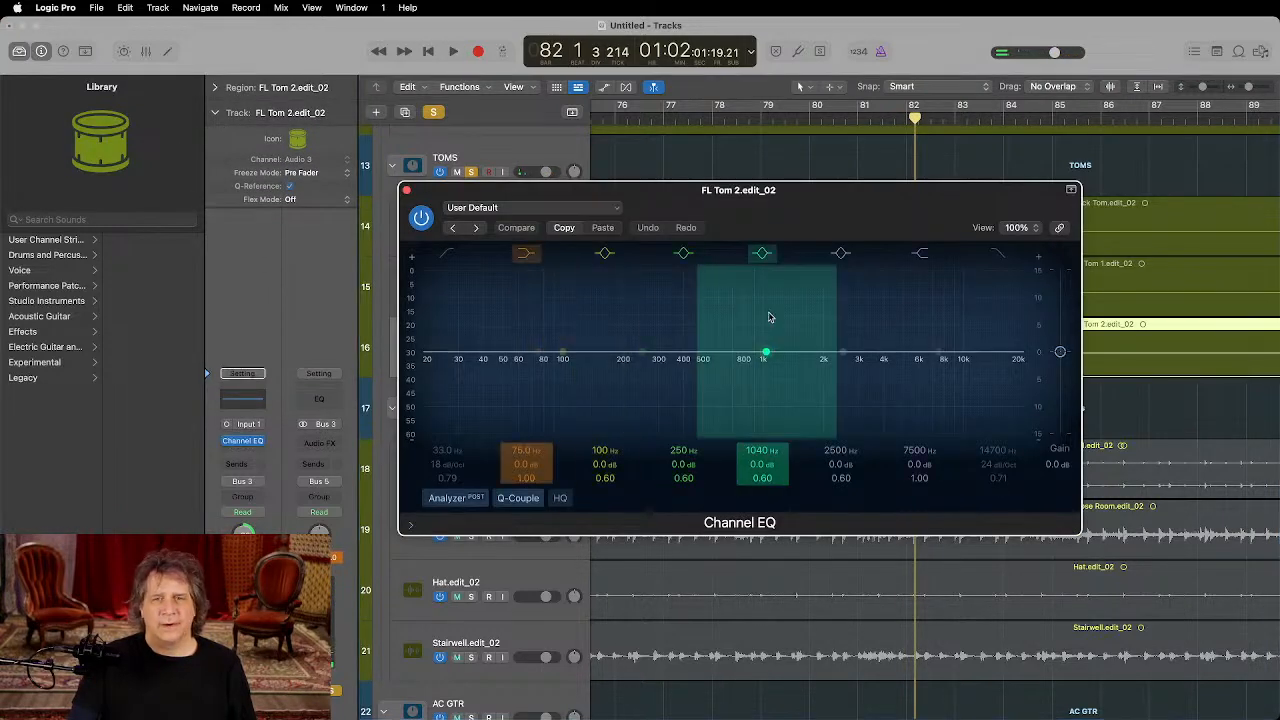
{"action": "left_click_drag", "start_coordinate": [769, 317], "coordinate": [670, 360]}
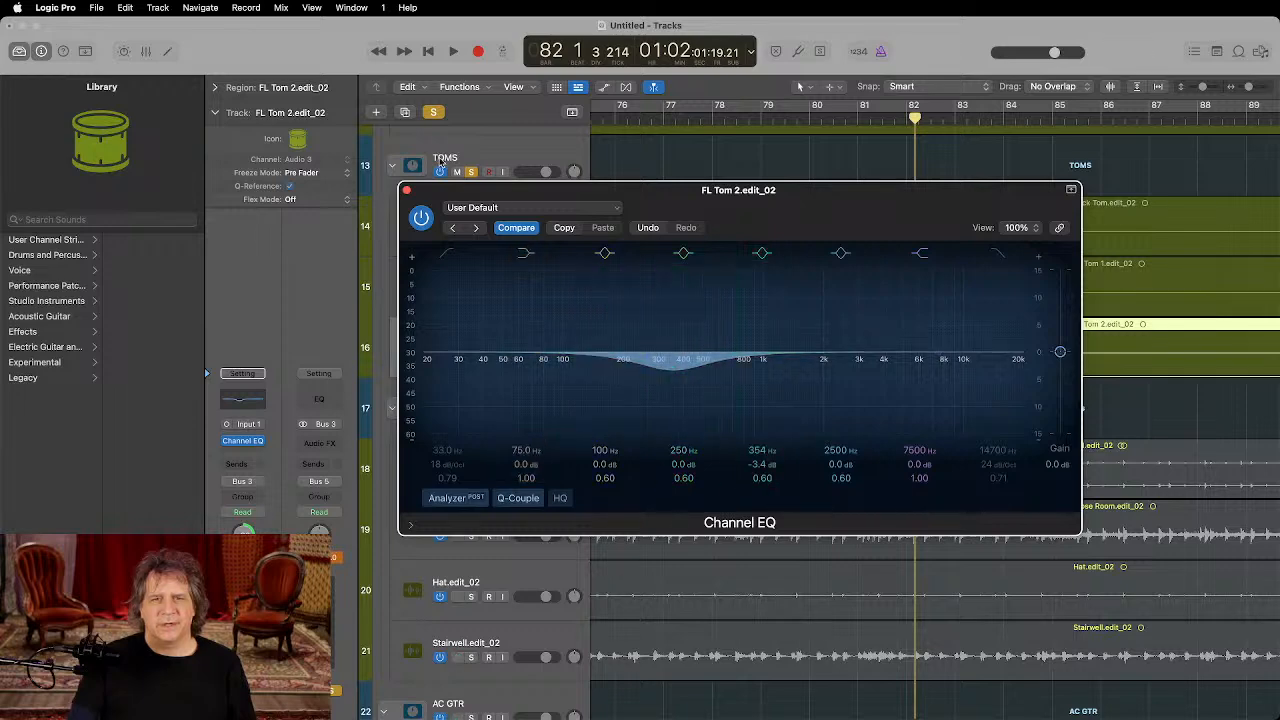
{"action": "left_click", "coordinate": [406, 189]}
{"action": "key", "text": "space"}
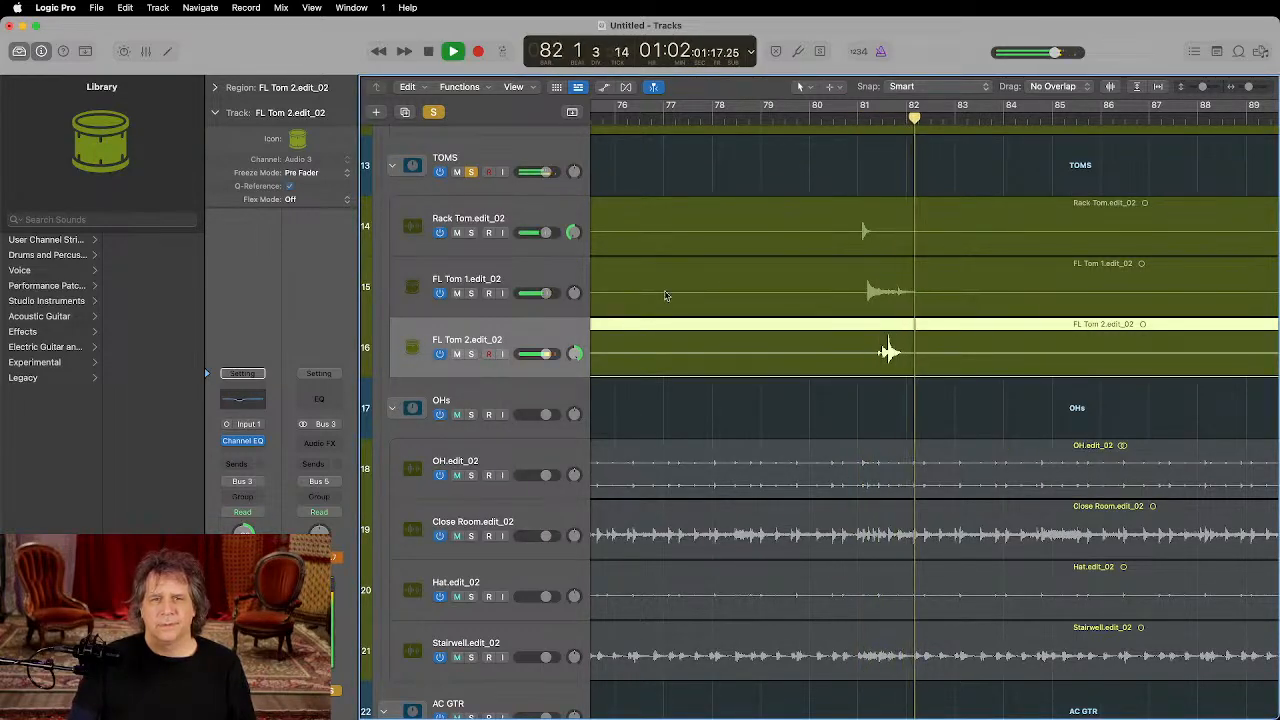
{"action": "key", "text": "space"}
Step: Boost the low end of the FL Tom 2 EQ by 3.3 dB at 76.5 Hz and play it back
{"action": "left_click", "coordinate": [241, 405]}
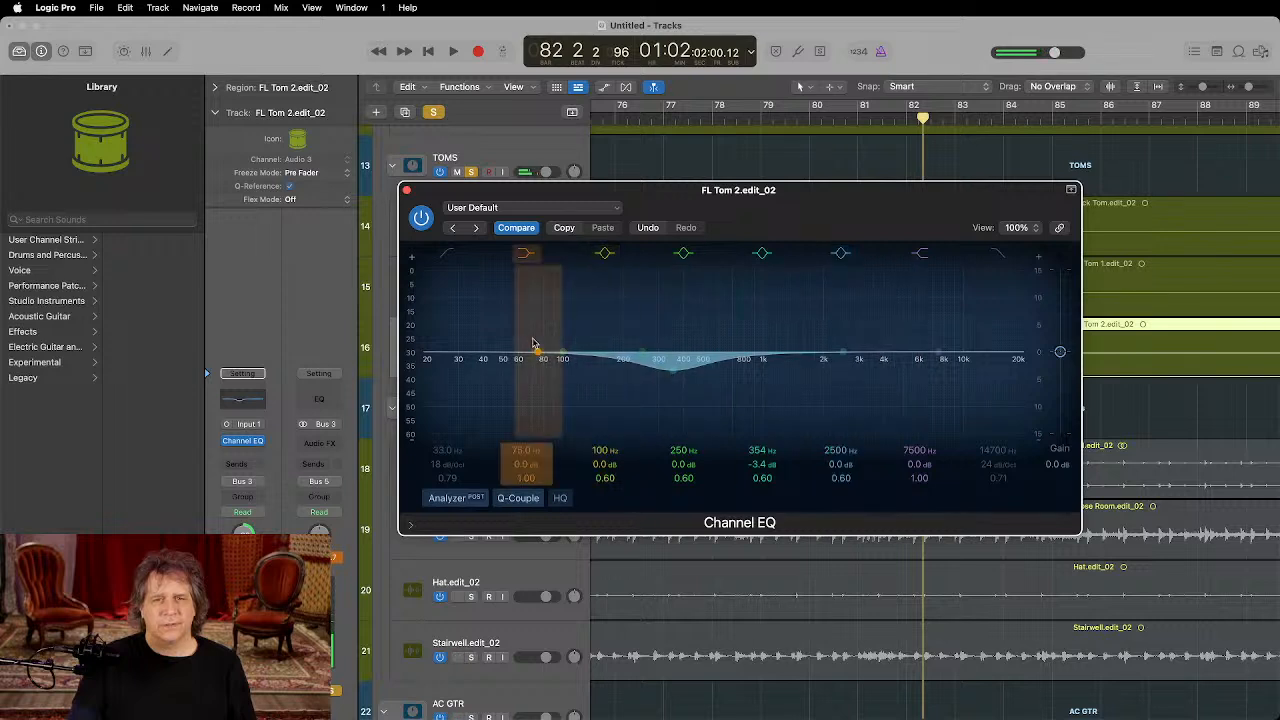
{"action": "left_click_drag", "start_coordinate": [560, 349], "coordinate": [540, 325]}
{"action": "key", "text": "space"}
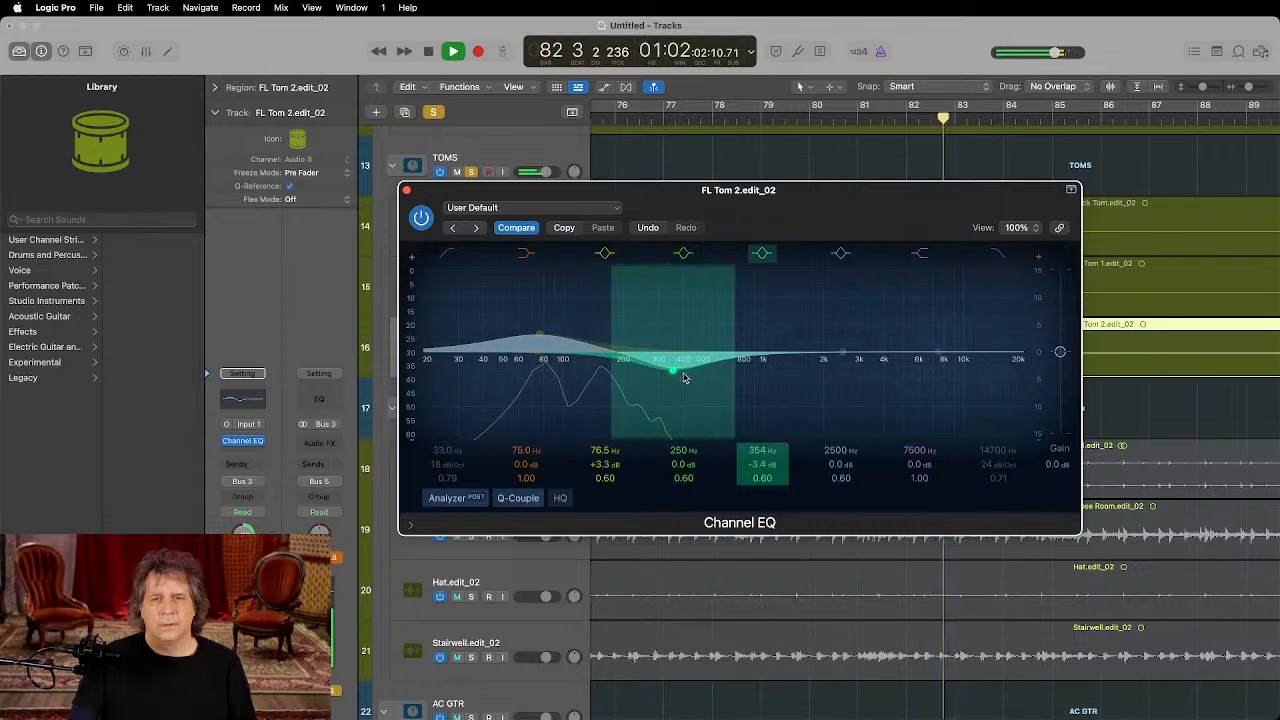
{"action": "key", "text": "space"}
Step: Refine the FL Tom 2 EQ's midrange cut to -4.3 dB at 328 Hz with Q 0.75 while replaying the fill
{"action": "left_click_drag", "start_coordinate": [680, 379], "coordinate": [702, 387]}
{"action": "key", "text": "space"}
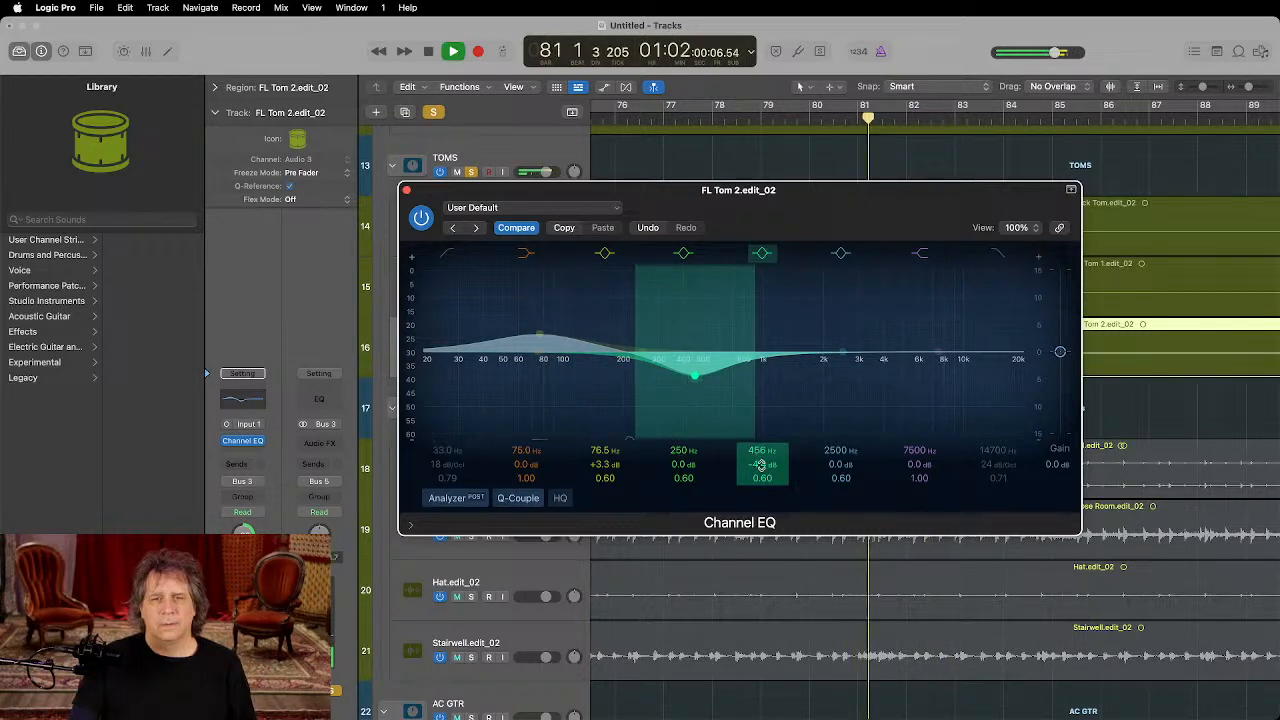
{"action": "left_click_drag", "start_coordinate": [763, 478], "coordinate": [763, 471]}
{"action": "key", "text": "space"}
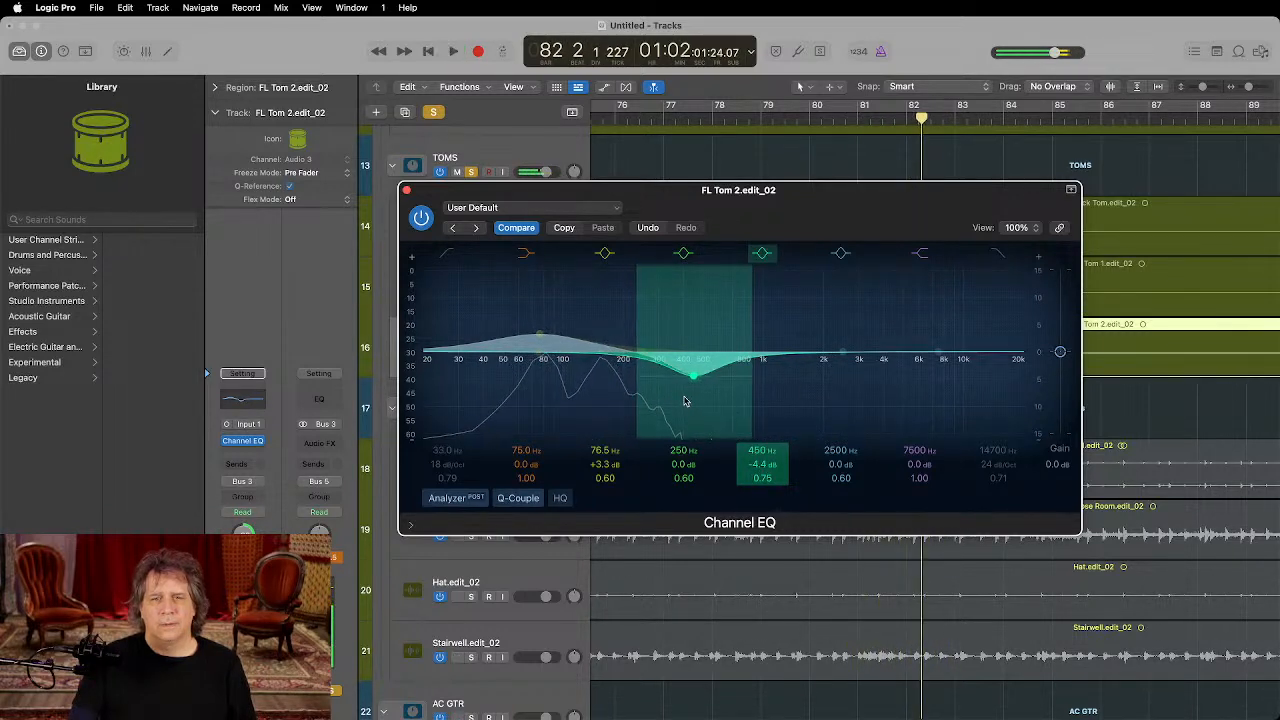
{"action": "left_click_drag", "start_coordinate": [685, 398], "coordinate": [667, 389]}
{"action": "key", "text": "space"}
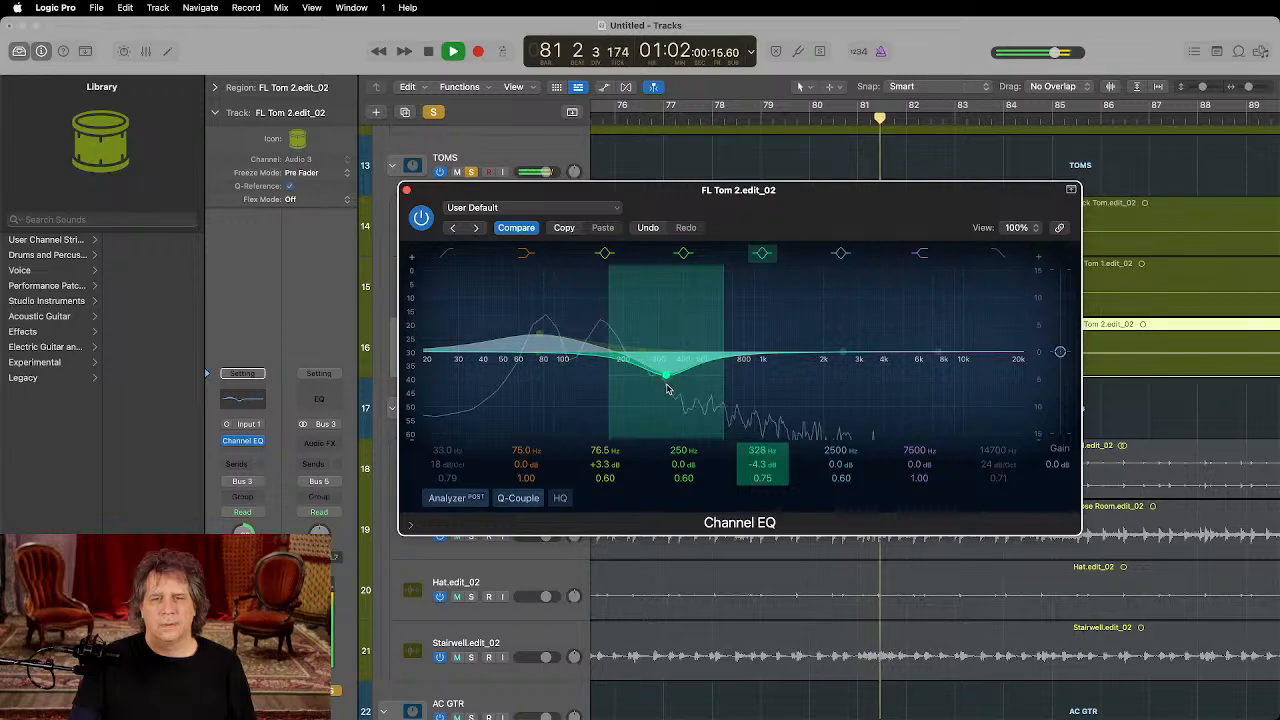
{"action": "left_click", "coordinate": [406, 190]}
Step: Solo the OHs stack and mute its Stairwell, Hat and Close Room tracks so only OH.edit_02 plays
{"action": "key", "text": "super+Up"}
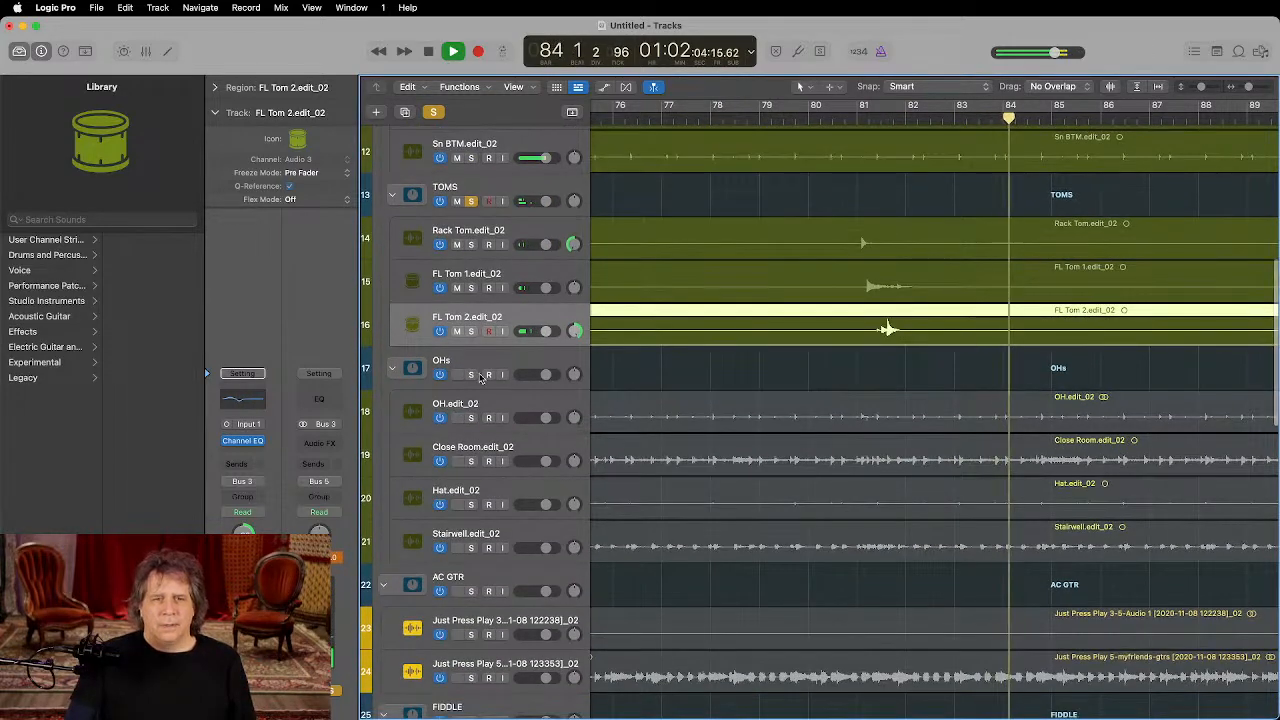
{"action": "key", "text": "super+Left"}
{"action": "scroll", "coordinate": [758, 352], "scroll_direction": "down", "scroll_amount": 3}
{"action": "scroll", "coordinate": [758, 352], "scroll_direction": "left", "scroll_amount": 4}
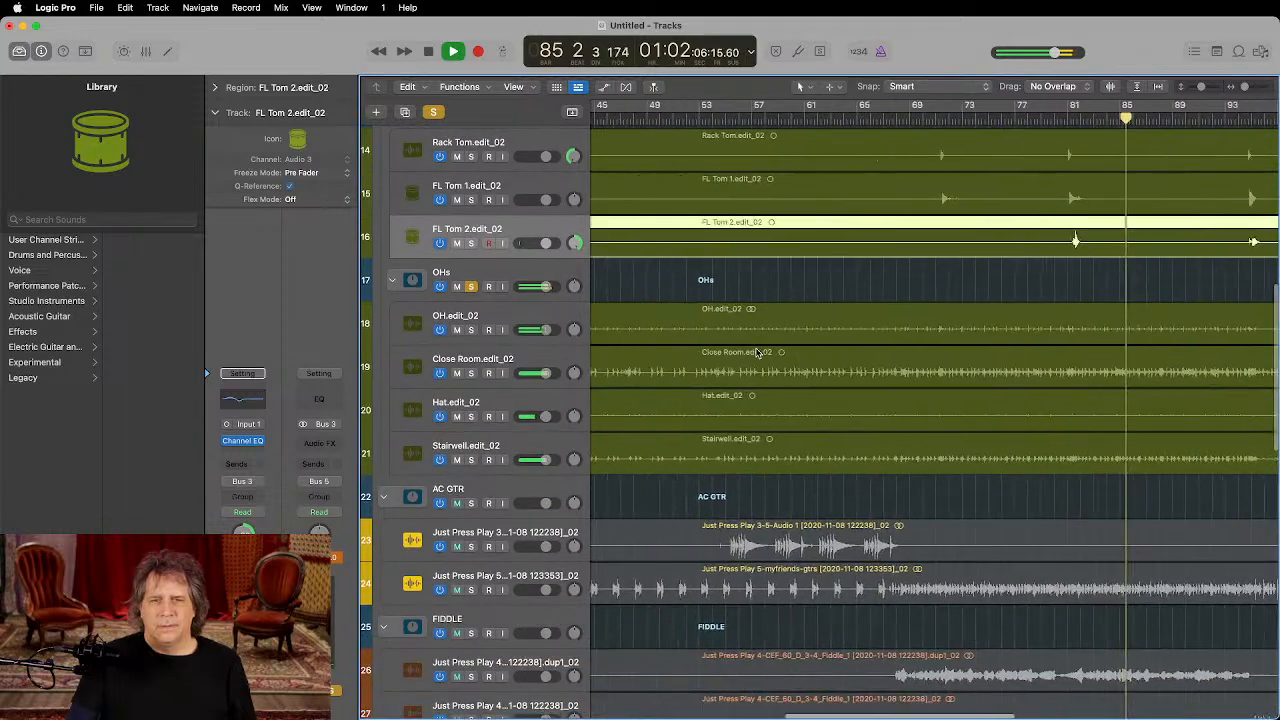
{"action": "key", "text": "super+Left"}
{"action": "key", "text": "super+Left"}
{"action": "left_click", "coordinate": [457, 460]}
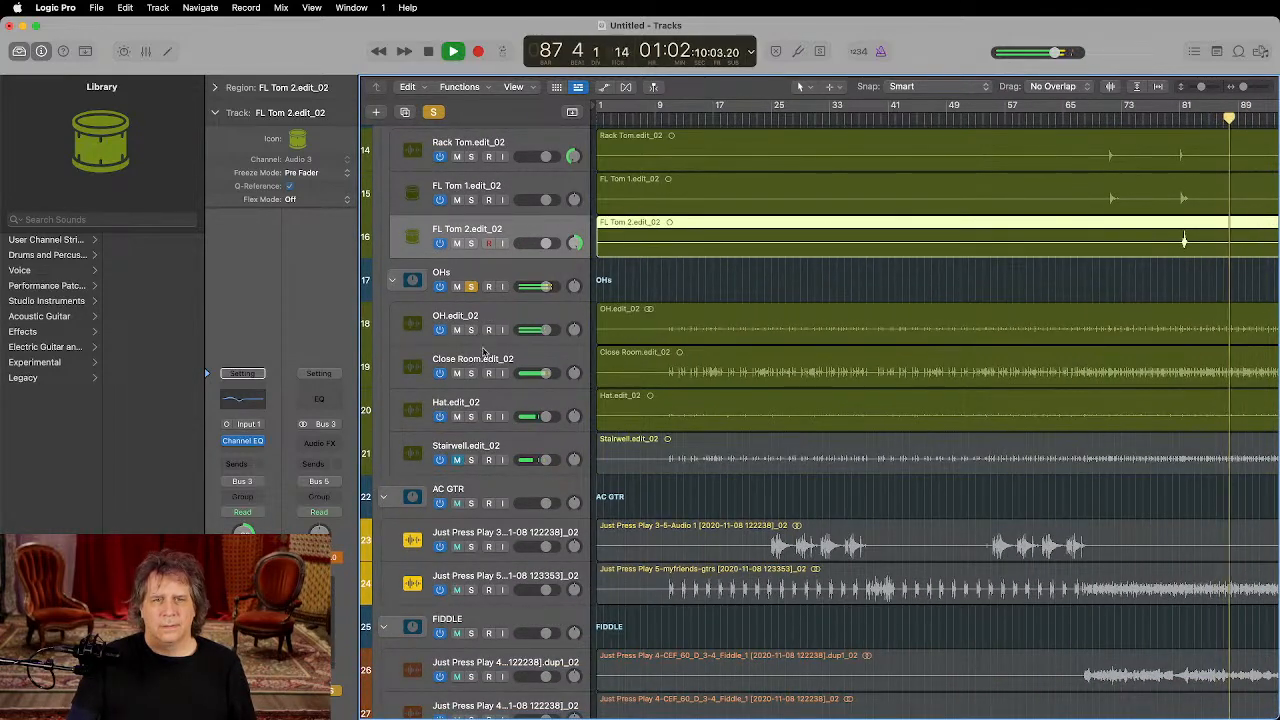
{"action": "left_click", "coordinate": [457, 416]}
{"action": "left_click", "coordinate": [457, 373]}
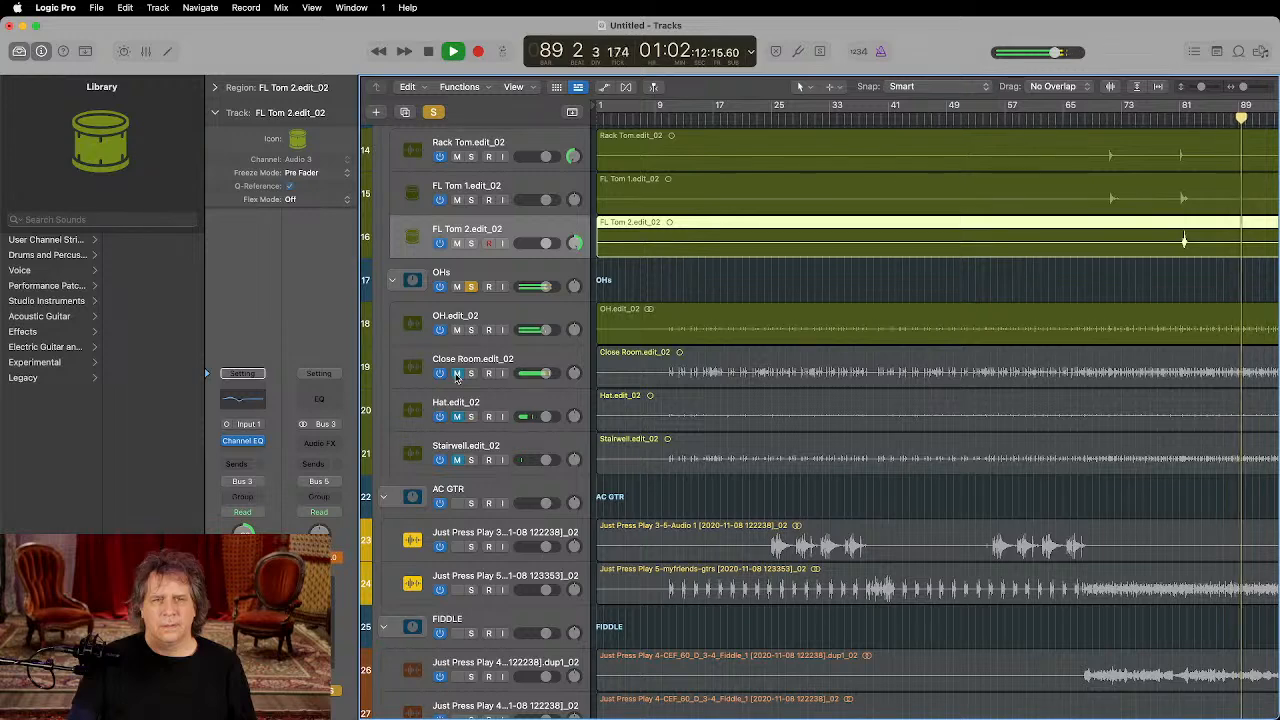
Step: Raise the OH.edit_02 region's gain to +7.7 dB, auditioning it from around bar 41 and again near the song's end
{"action": "left_click", "coordinate": [515, 315]}
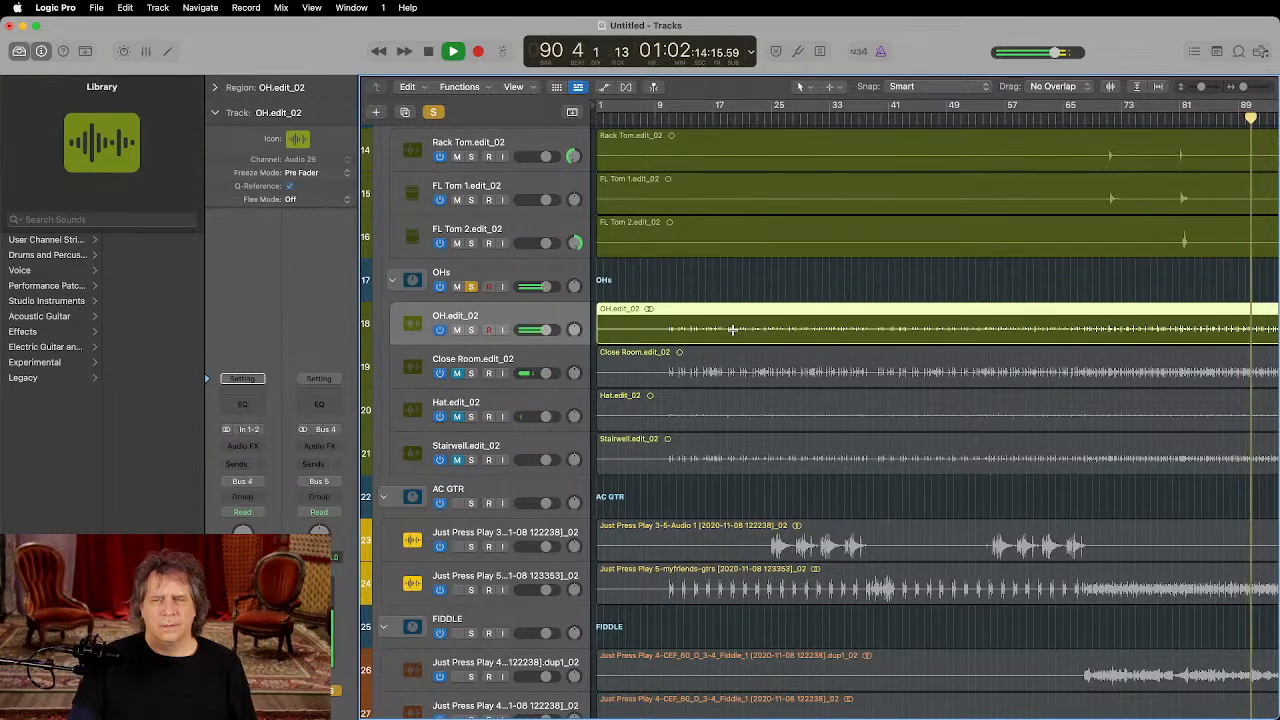
{"action": "key", "text": "super+Down"}
{"action": "key", "text": "super+Down"}
{"action": "key", "text": "super+Left"}
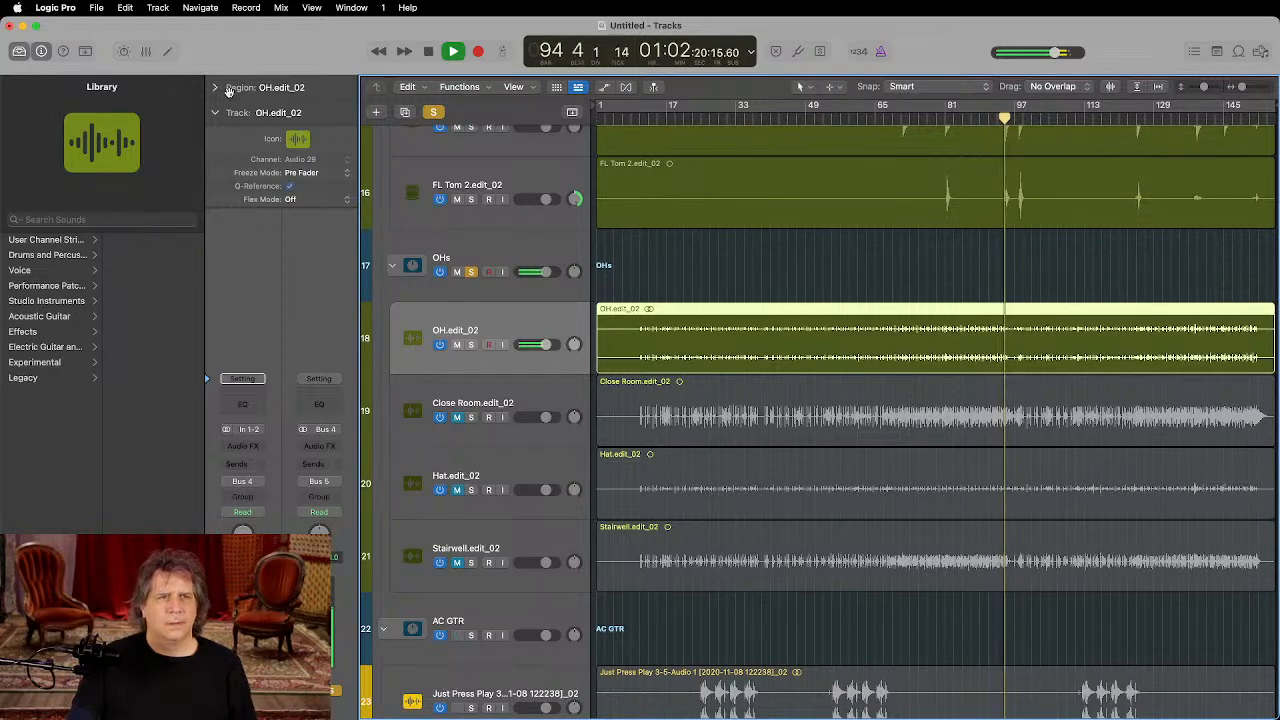
{"action": "left_click", "coordinate": [280, 87]}
{"action": "left_click_drag", "start_coordinate": [291, 200], "coordinate": [291, 190]}
{"action": "left_click", "coordinate": [775, 118]}
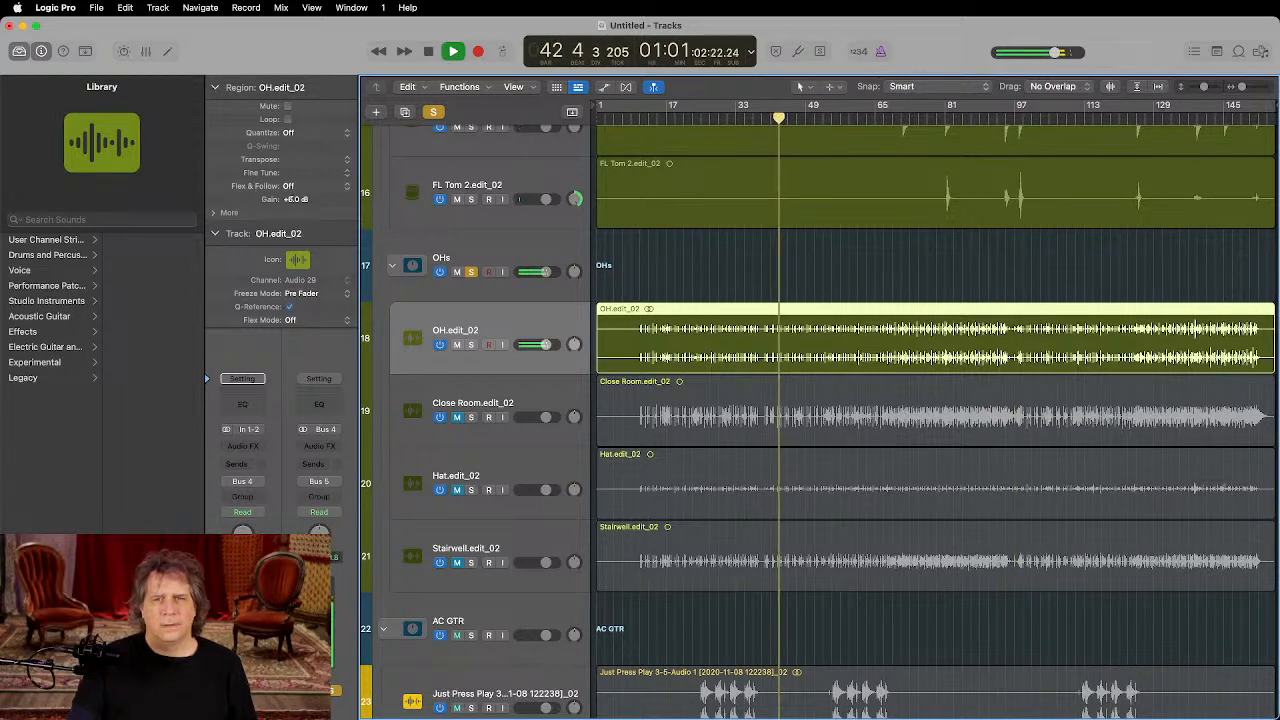
{"action": "left_click_drag", "start_coordinate": [291, 200], "coordinate": [296, 202]}
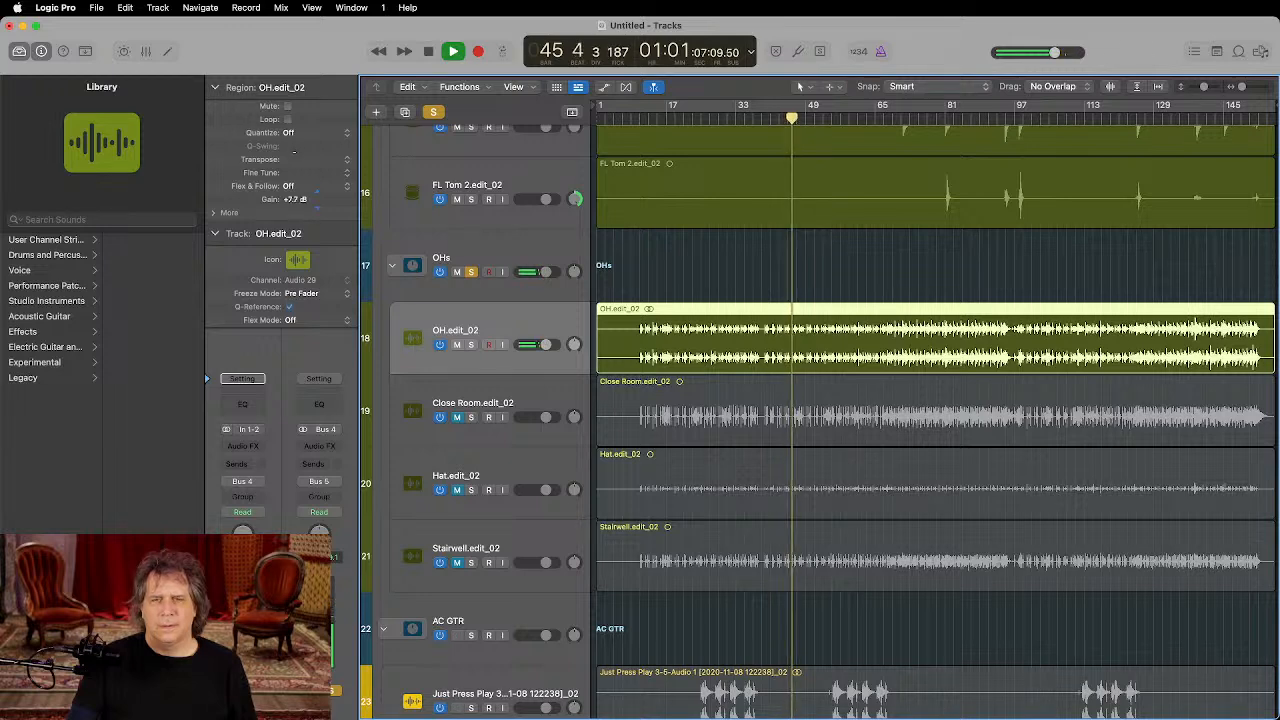
{"action": "left_click", "coordinate": [1186, 121]}
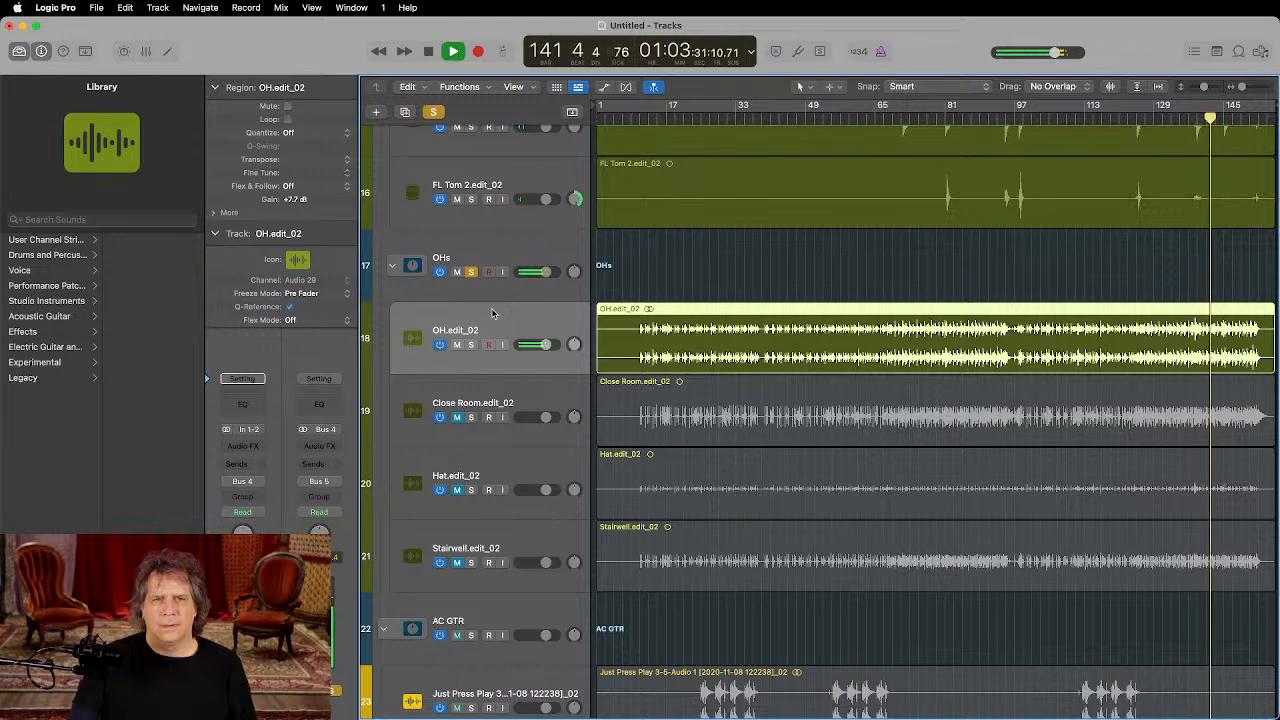
Step: Solo Close Room.edit_02, lower its volume while playing from around bar 136, and move the stopped playhead to bar 21
{"action": "key", "text": "space"}
{"action": "left_click", "coordinate": [471, 417]}
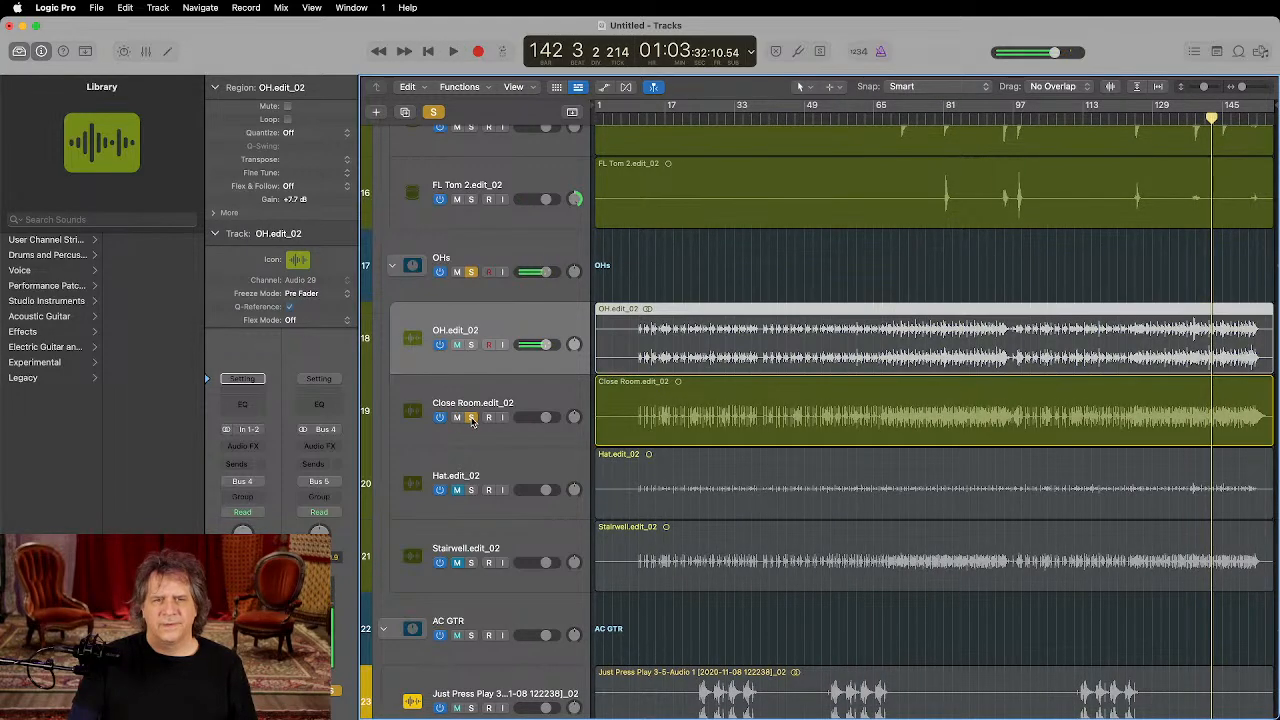
{"action": "key", "text": "space"}
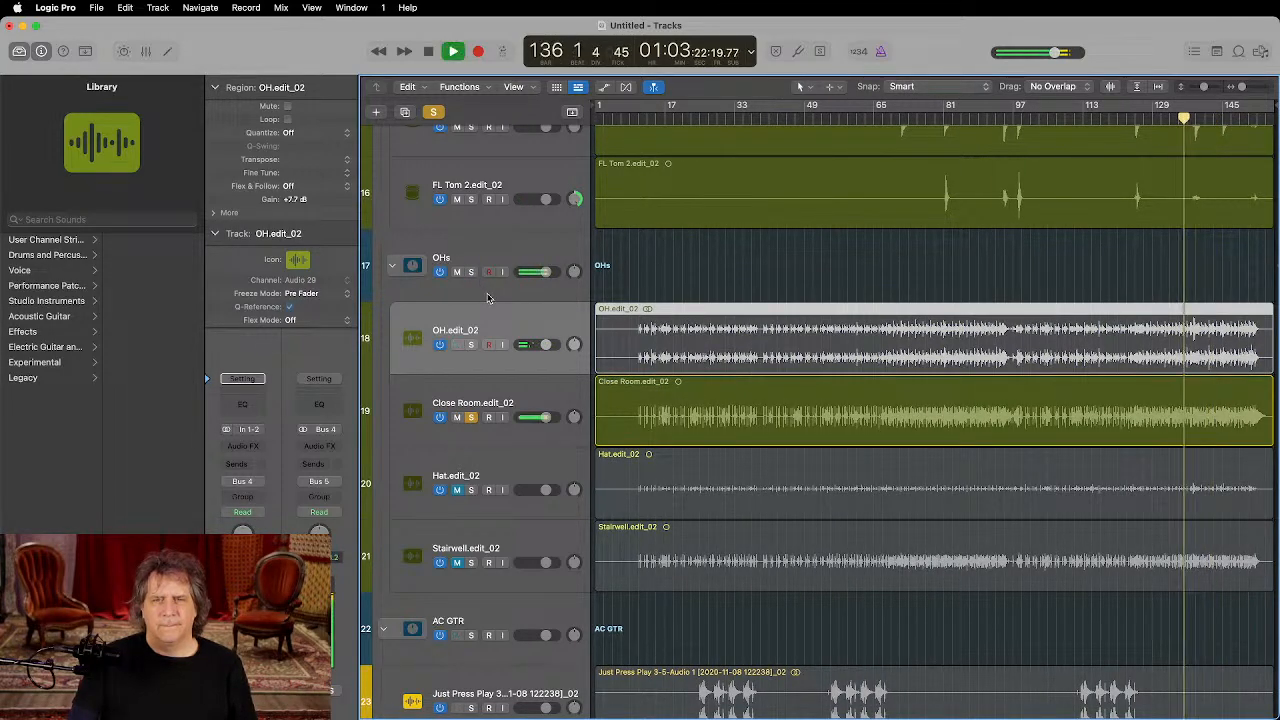
{"action": "left_click_drag", "start_coordinate": [543, 415], "coordinate": [535, 417]}
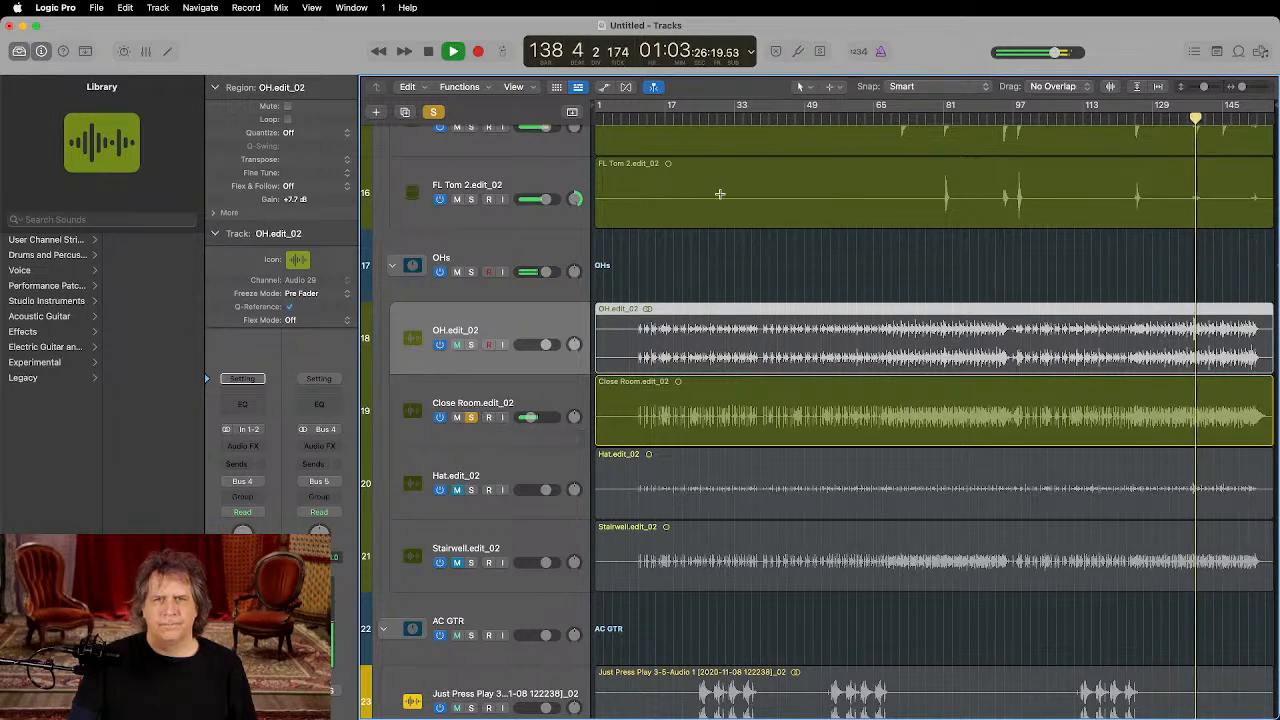
{"action": "key", "text": "space"}
{"action": "left_click", "coordinate": [683, 121]}
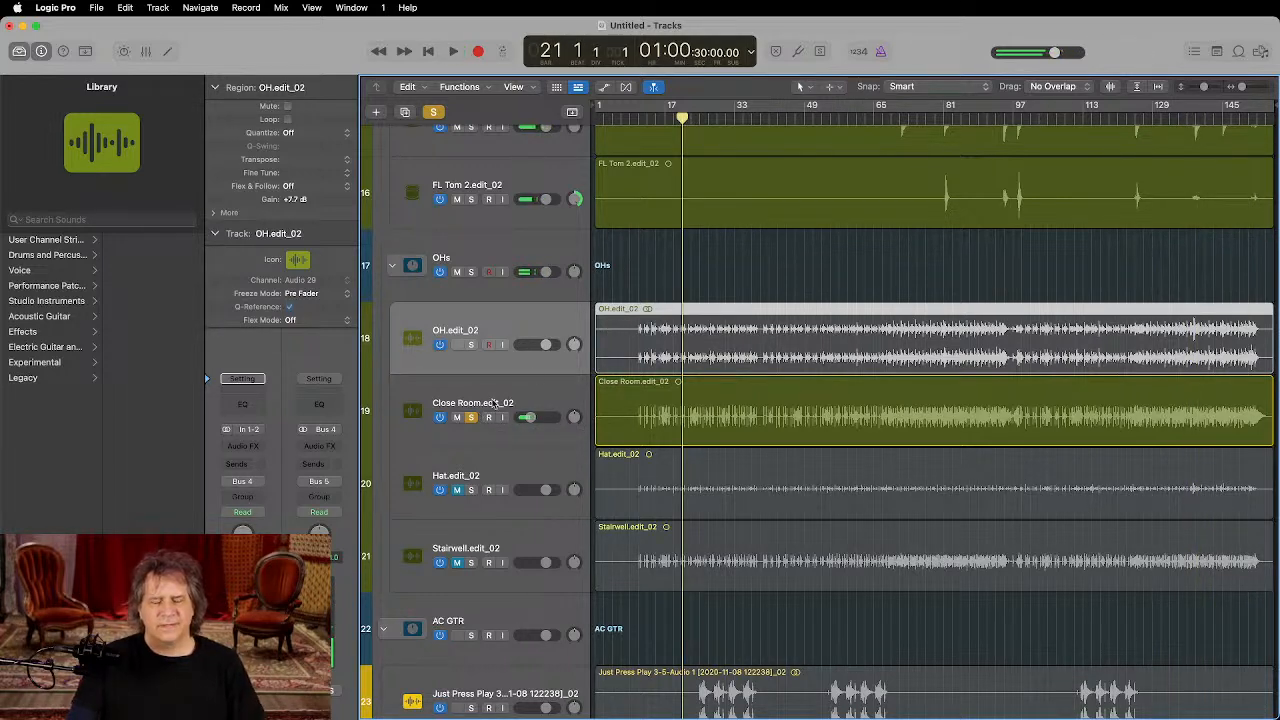
Step: Set Close Room.edit_02's volume to about -16.2 dB, solo OH.edit_02 alongside it, and fine-tune the blend during playback
{"action": "left_click_drag", "start_coordinate": [529, 417], "coordinate": [527, 417]}
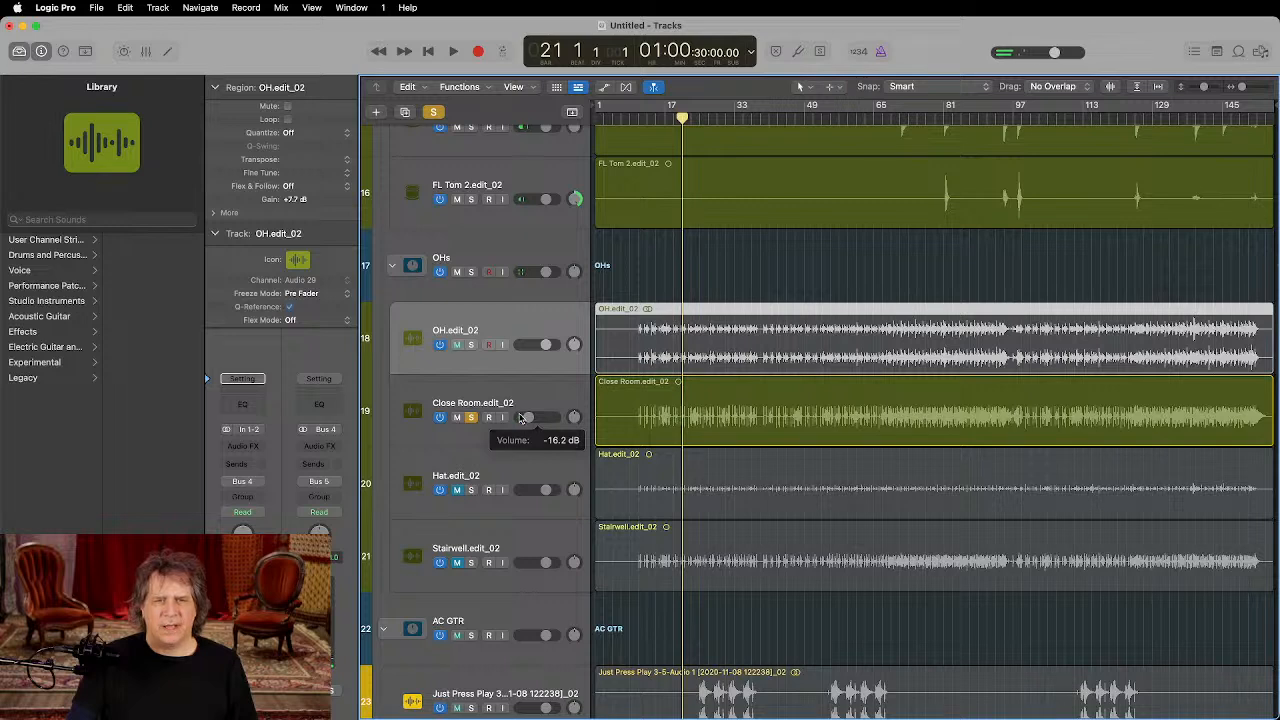
{"action": "left_click", "coordinate": [472, 345]}
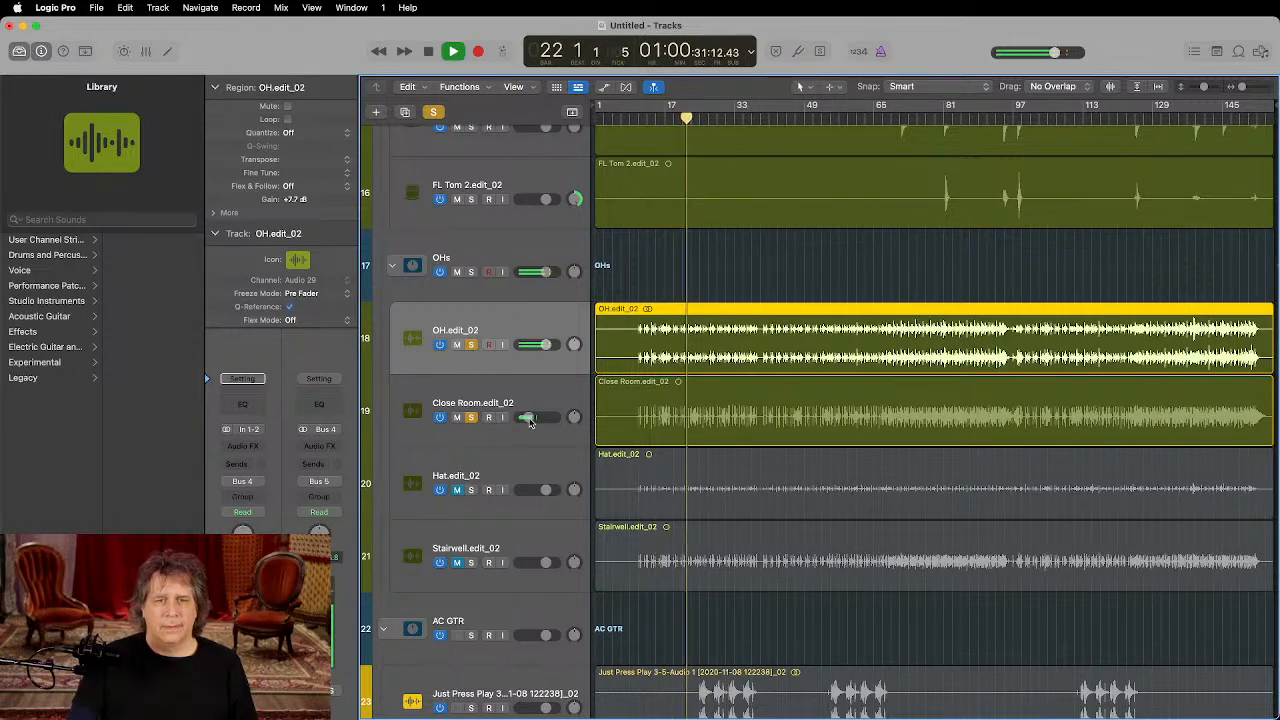
{"action": "left_click_drag", "start_coordinate": [530, 422], "coordinate": [533, 421]}
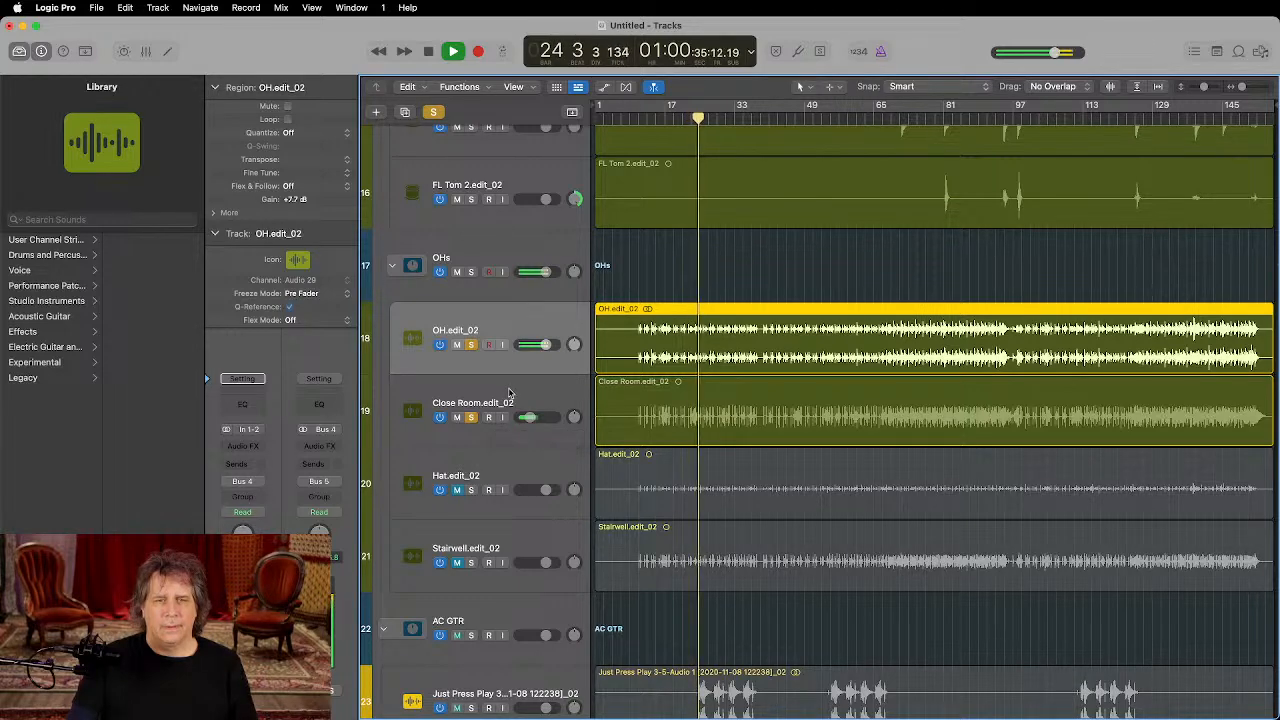
Step: Insert a mono Gain plug-in on Close Room.edit_02 and toggle Phase Invert to compare its phase against the overheads
{"action": "left_click", "coordinate": [509, 401]}
{"action": "left_click", "coordinate": [242, 446]}
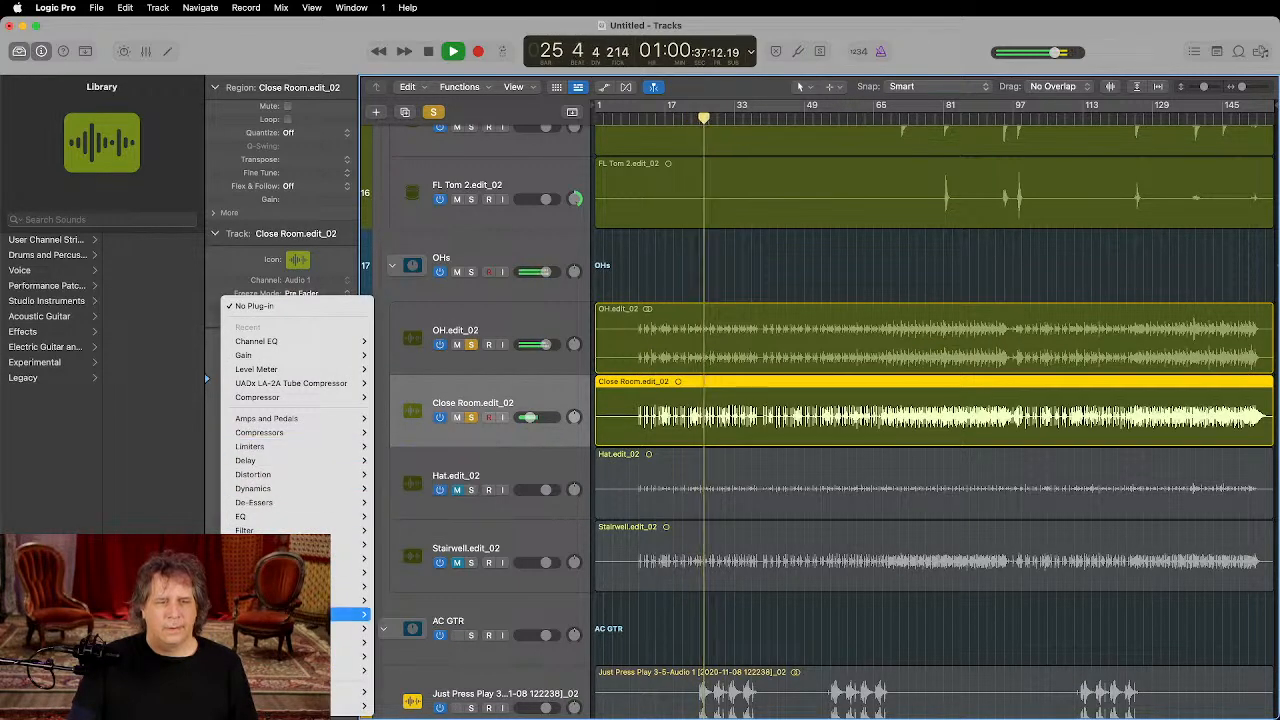
{"action": "mouse_move", "coordinate": [350, 656]}
{"action": "mouse_move", "coordinate": [400, 656]}
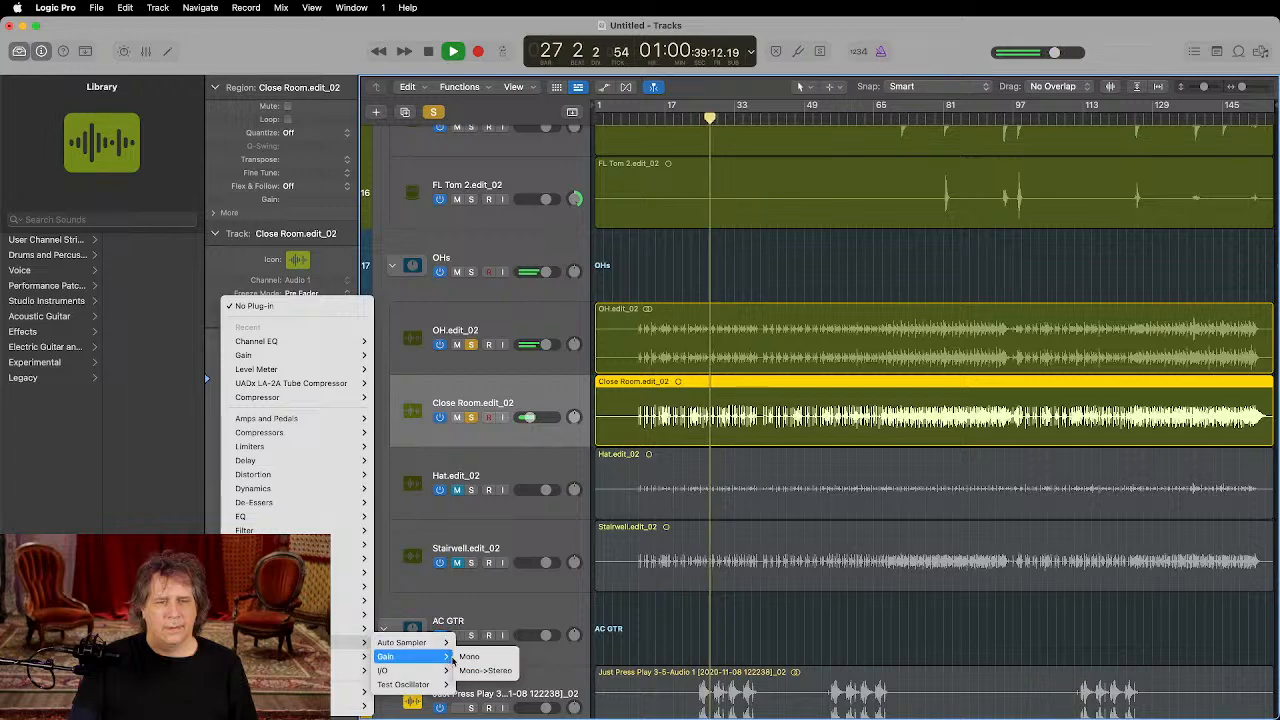
{"action": "left_click", "coordinate": [492, 659]}
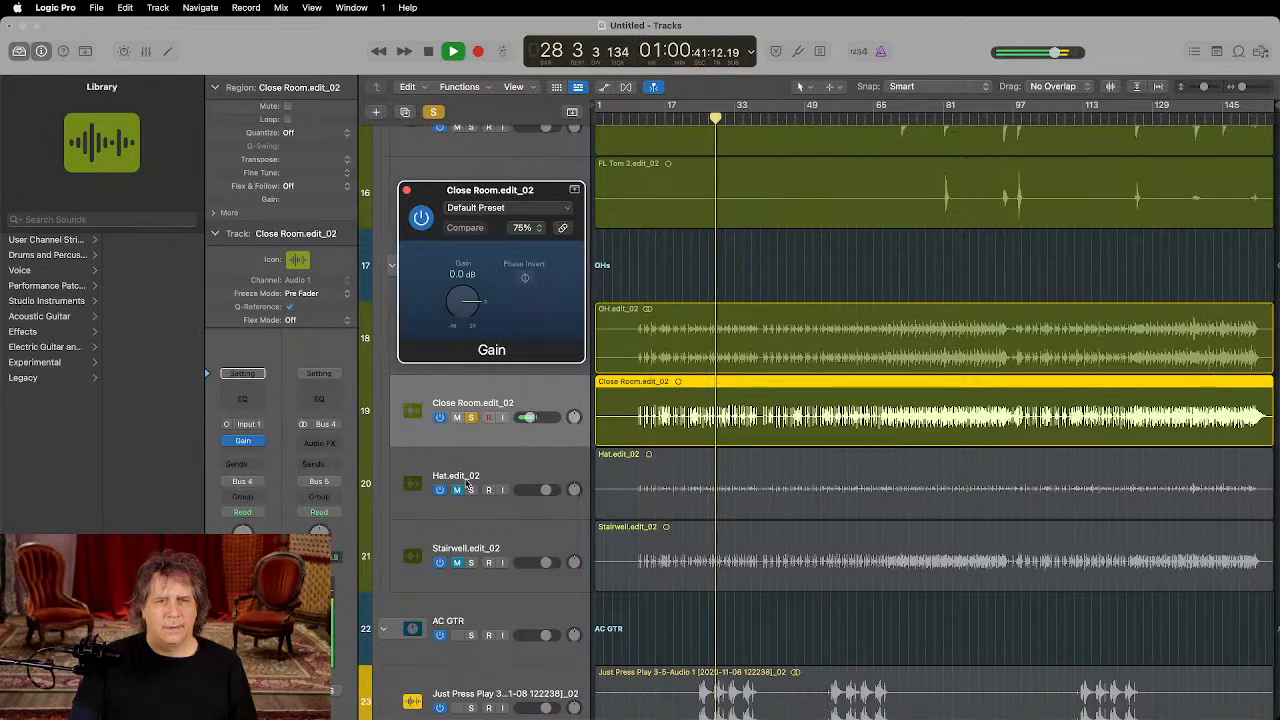
{"action": "left_click", "coordinate": [524, 279]}
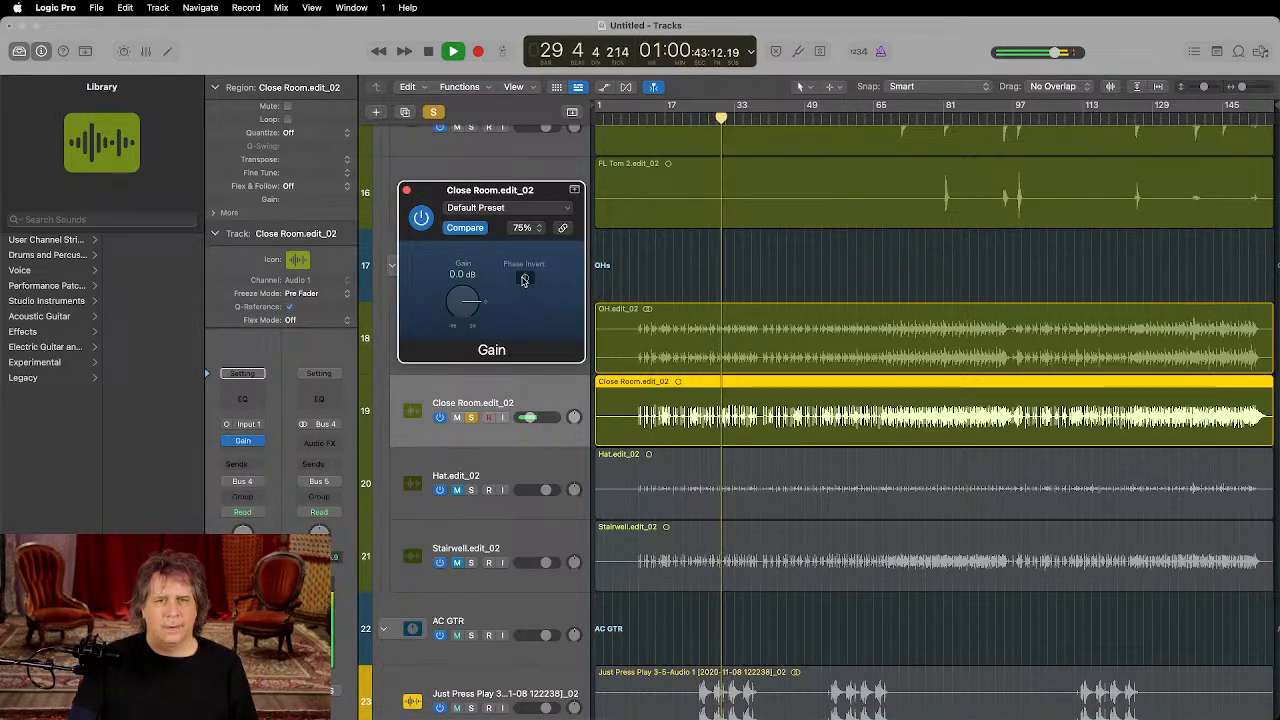
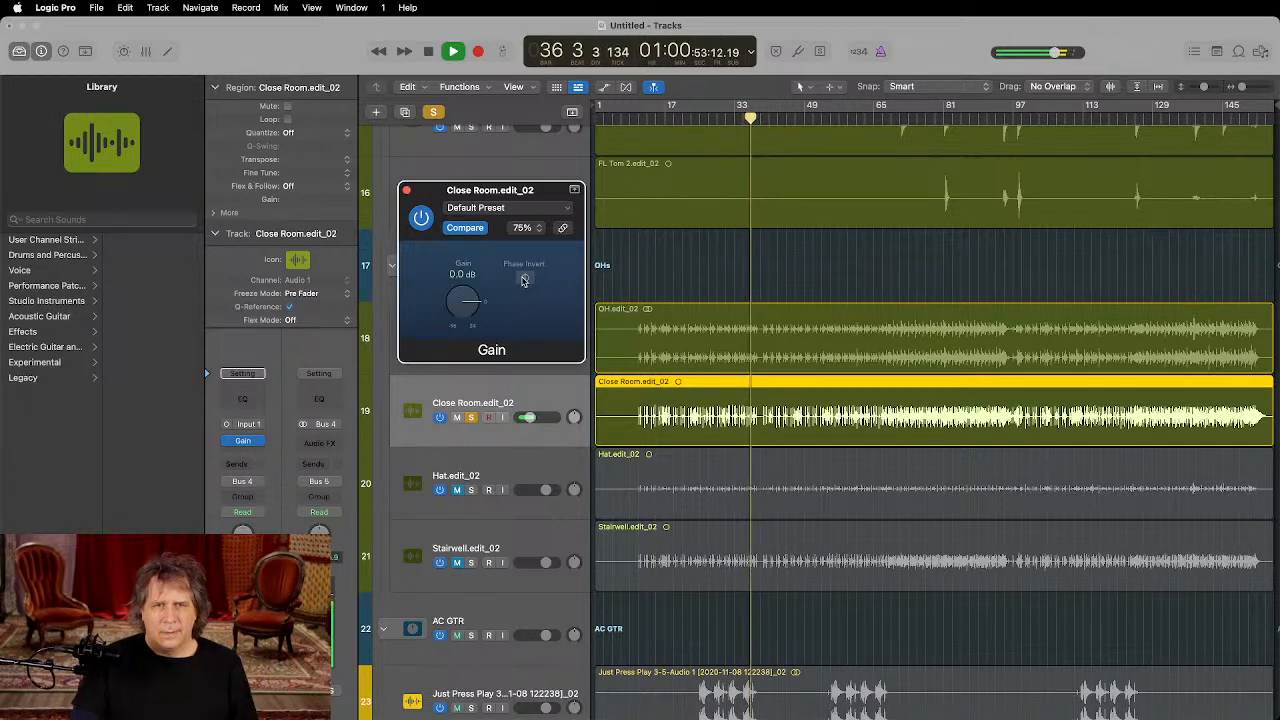
Step: Close the Gain plug-in window, readjust Close Room.edit_02's volume slightly, and bypass the Gain plug-in
{"action": "left_click", "coordinate": [407, 190]}
{"action": "left_click_drag", "start_coordinate": [533, 421], "coordinate": [535, 421]}
{"action": "left_click", "coordinate": [227, 443]}
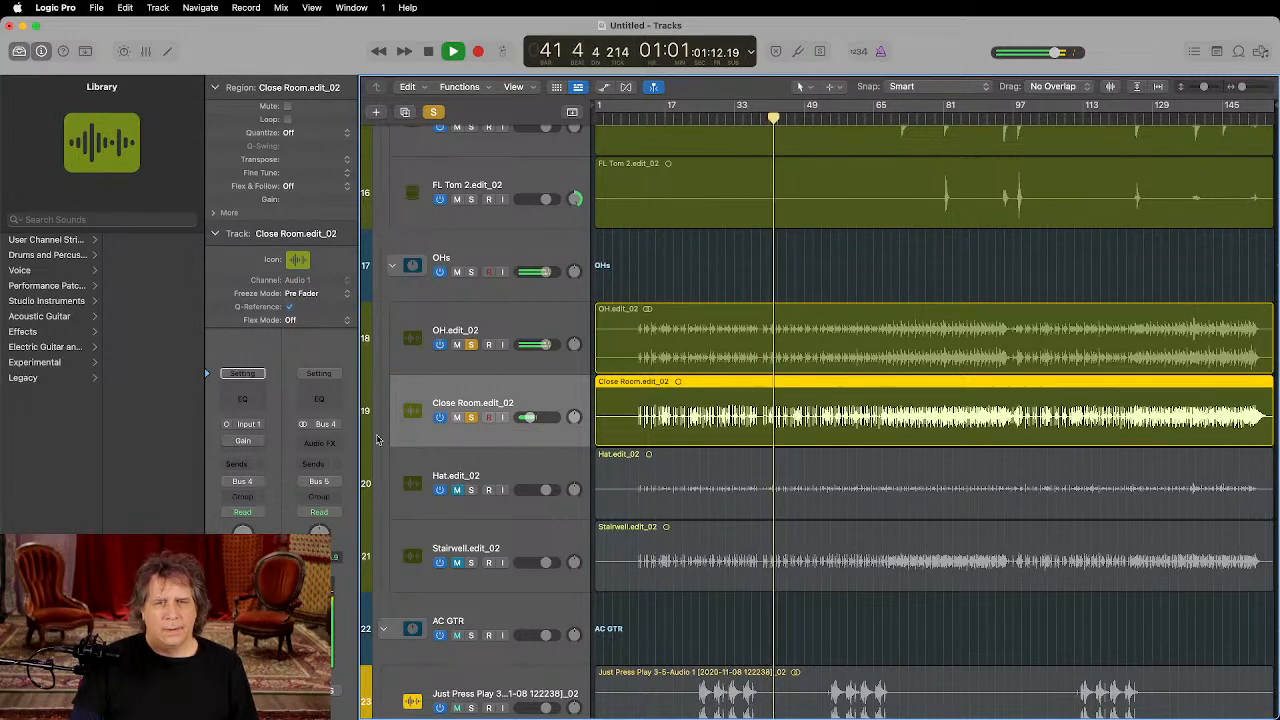
Step: Bring Hat.edit_02 into the mix, replace the individual track solos with the OHs stack solo, and pan the hat left
{"action": "left_click", "coordinate": [472, 490]}
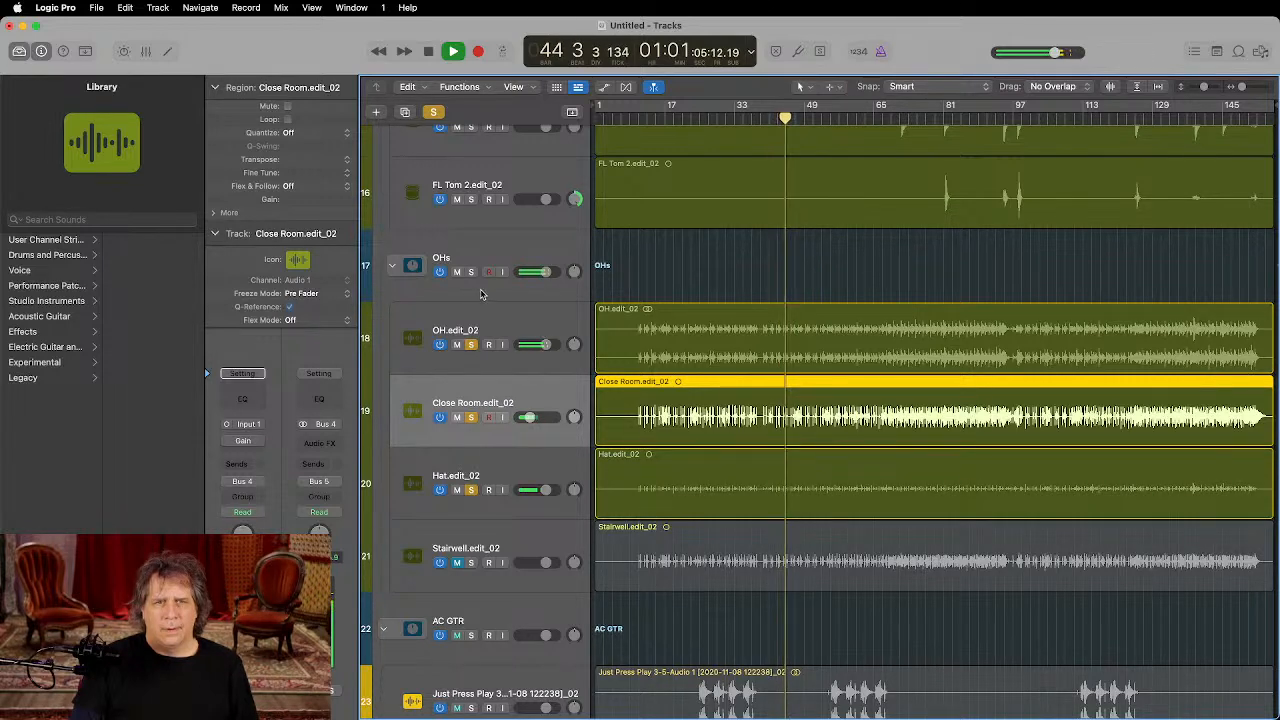
{"action": "left_click", "coordinate": [473, 345]}
{"action": "left_click", "coordinate": [473, 418]}
{"action": "left_click", "coordinate": [474, 490]}
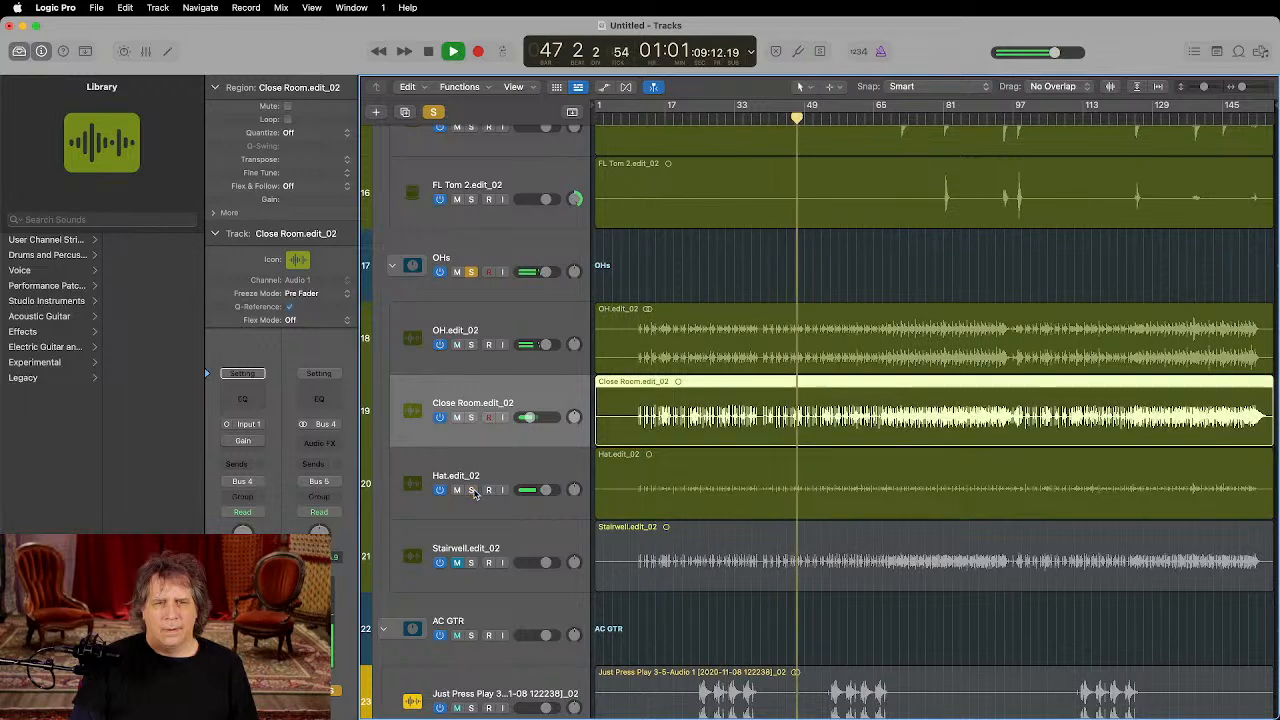
{"action": "mouse_move", "coordinate": [574, 489]}
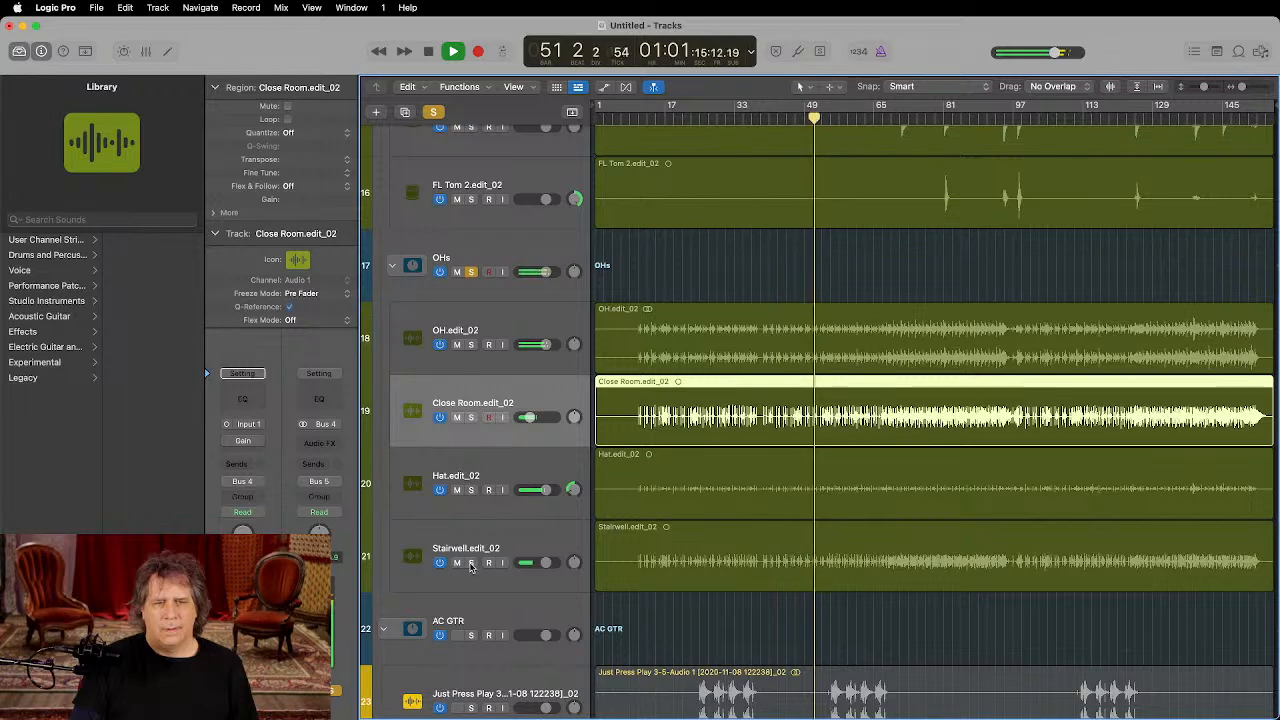
Step: Move the Stairwell.edit_02 track out of the OHs stack to just above it, below FL Tom 2, and stop playback
{"action": "left_click", "coordinate": [521, 542]}
{"action": "left_click_drag", "start_coordinate": [521, 542], "coordinate": [512, 250]}
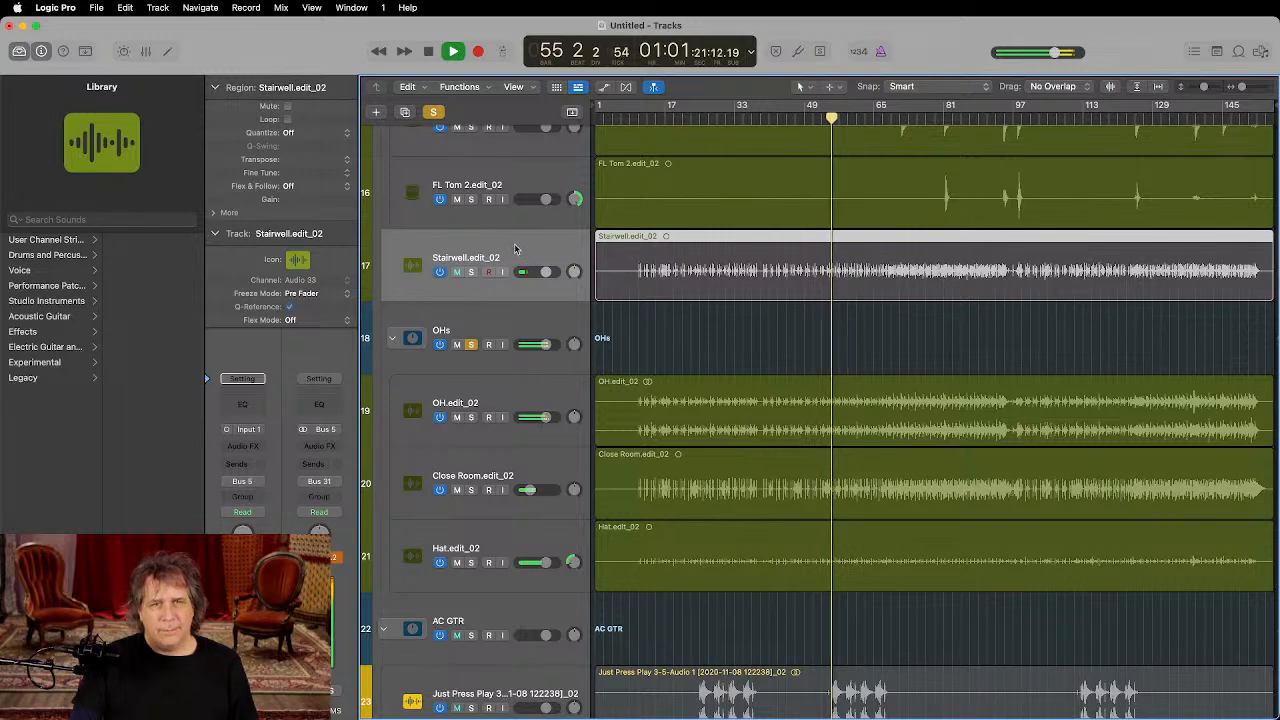
{"action": "key", "text": "space"}
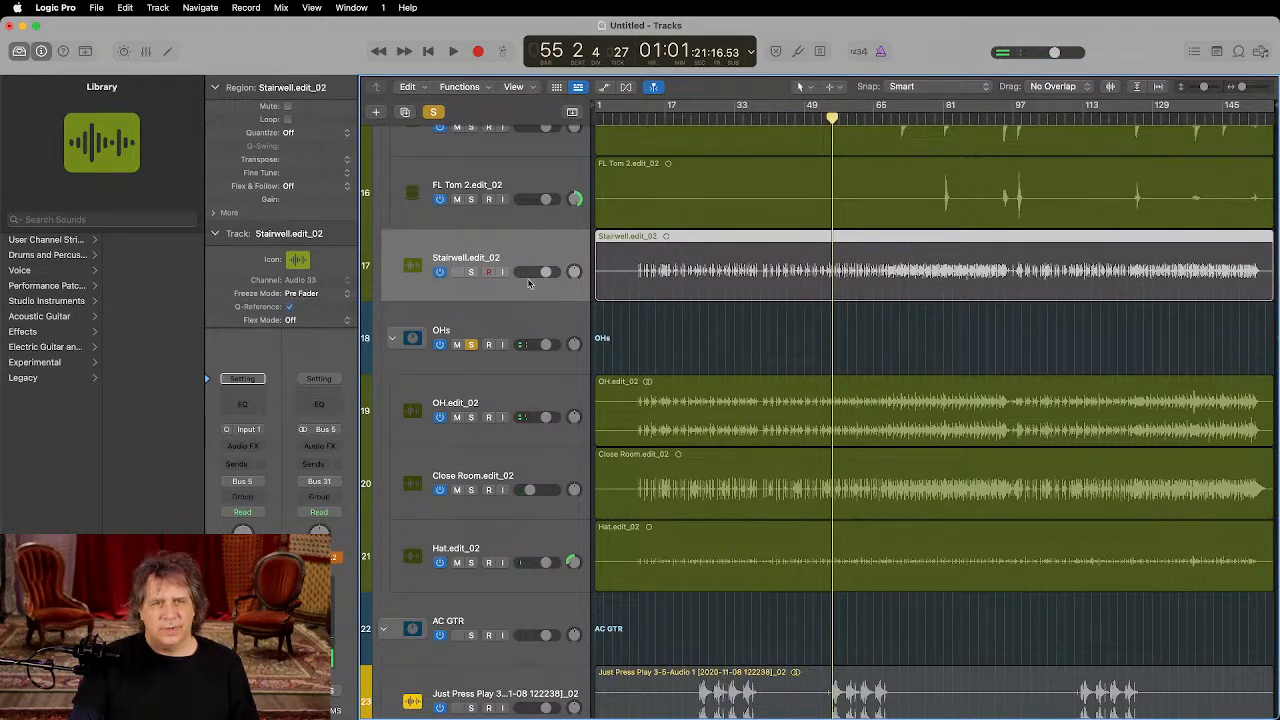
Step: Create a summing stack from the Stairwell.edit_02 track and name it ROOM
{"action": "key", "text": "super+shift+d"}
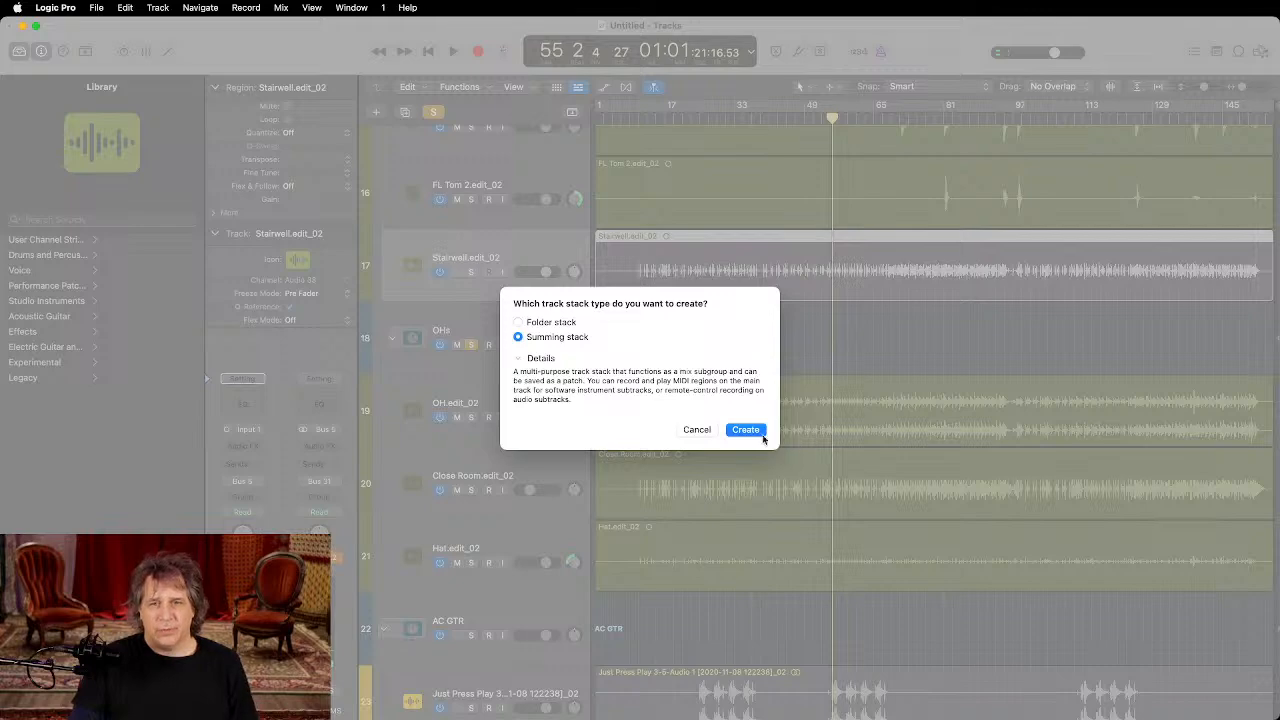
{"action": "left_click", "coordinate": [762, 436]}
{"action": "double_click", "coordinate": [480, 257]}
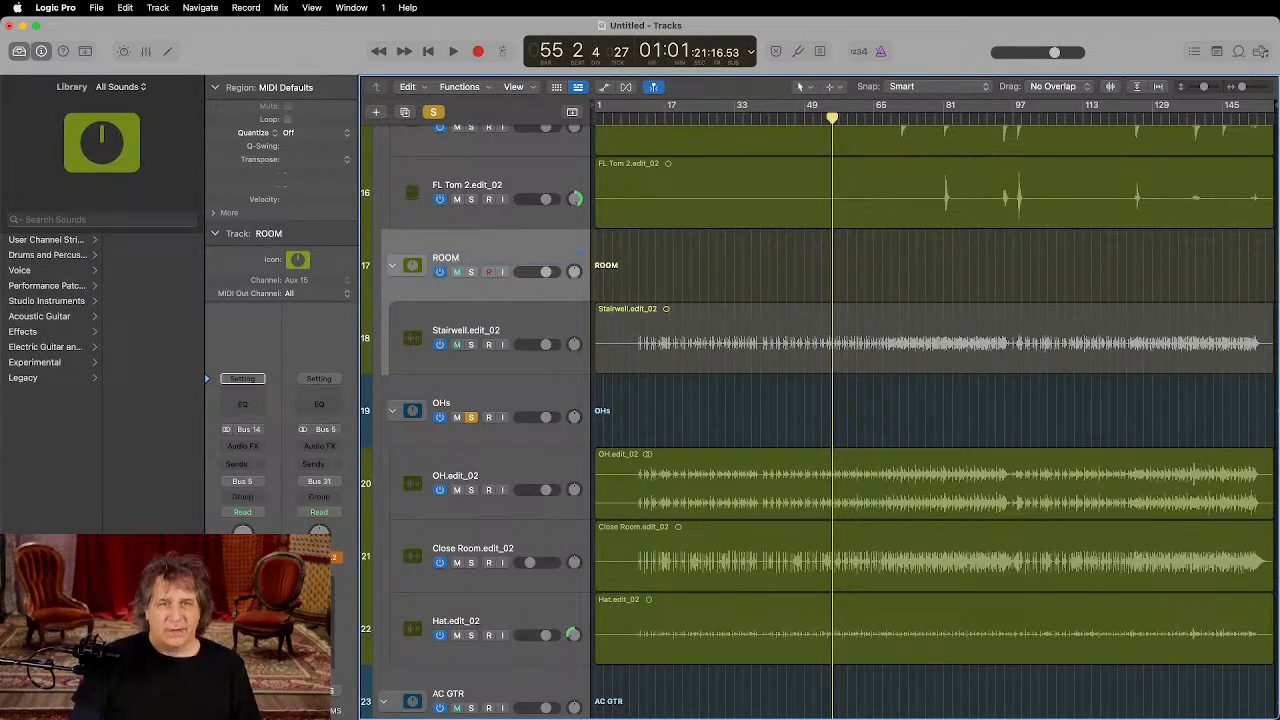
Step: Try placing the ROOM stack below Hat.edit_02, check its routing in the mixer, and move it back above the OHs stack
{"action": "left_click_drag", "start_coordinate": [496, 251], "coordinate": [531, 469]}
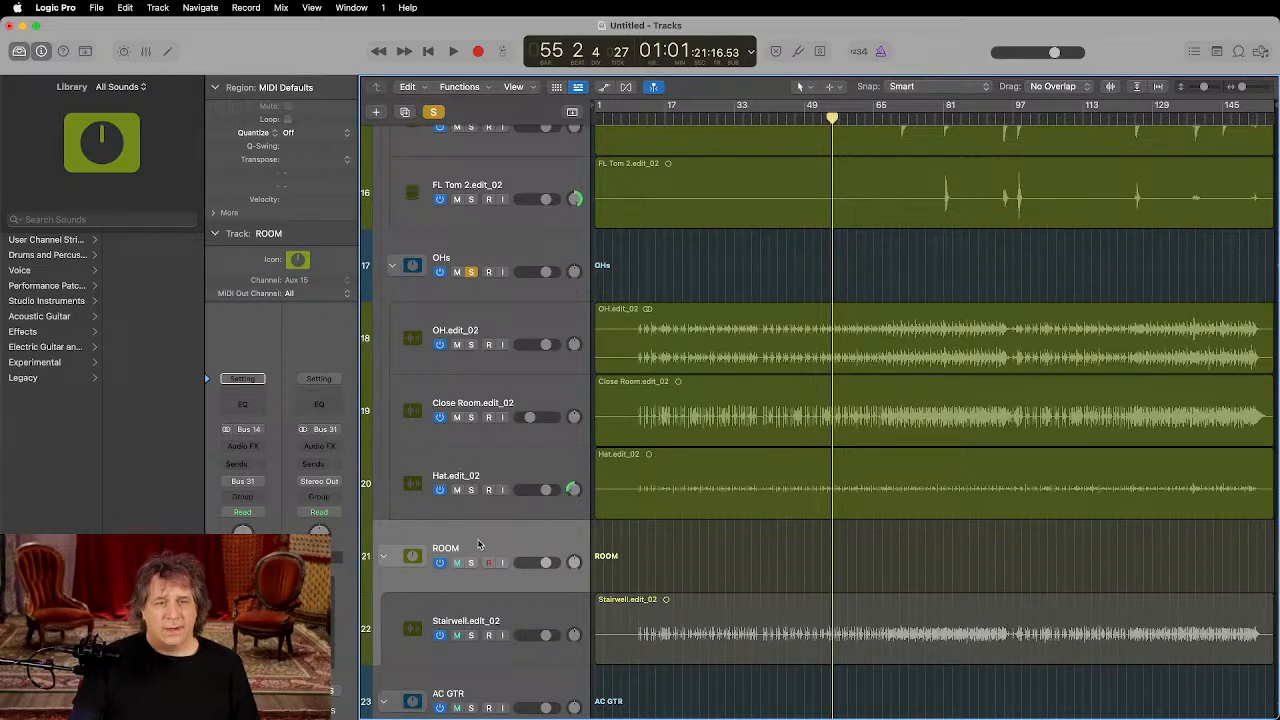
{"action": "key", "text": "x"}
{"action": "scroll", "coordinate": [770, 530], "scroll_direction": "right", "scroll_amount": 2}
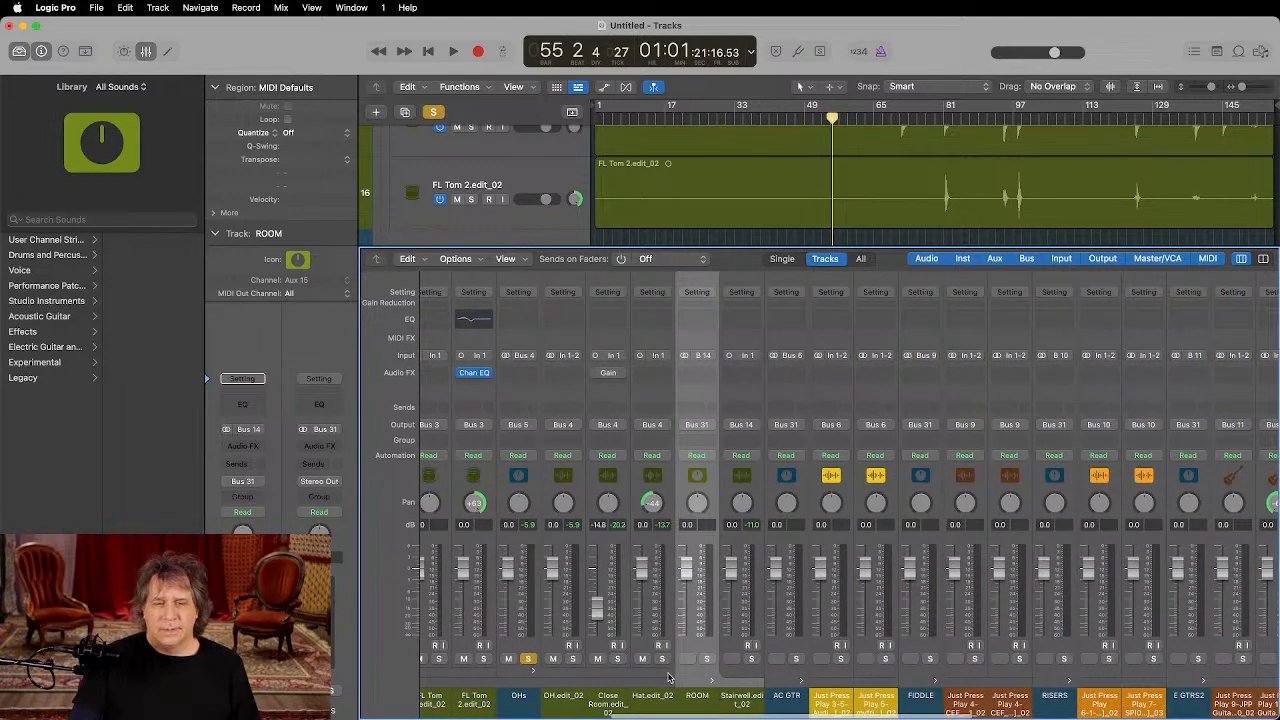
{"action": "key", "text": "x"}
{"action": "scroll", "coordinate": [481, 519], "scroll_direction": "up", "scroll_amount": 3}
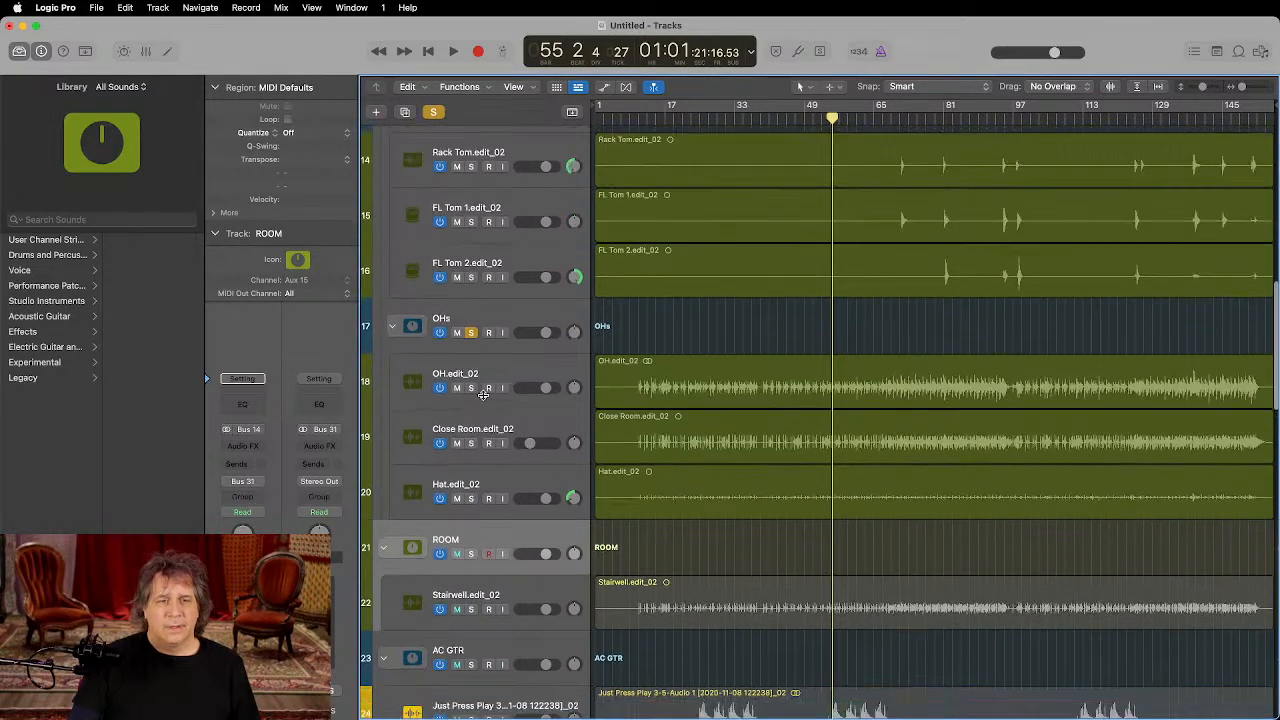
{"action": "left_click_drag", "start_coordinate": [487, 532], "coordinate": [489, 332]}
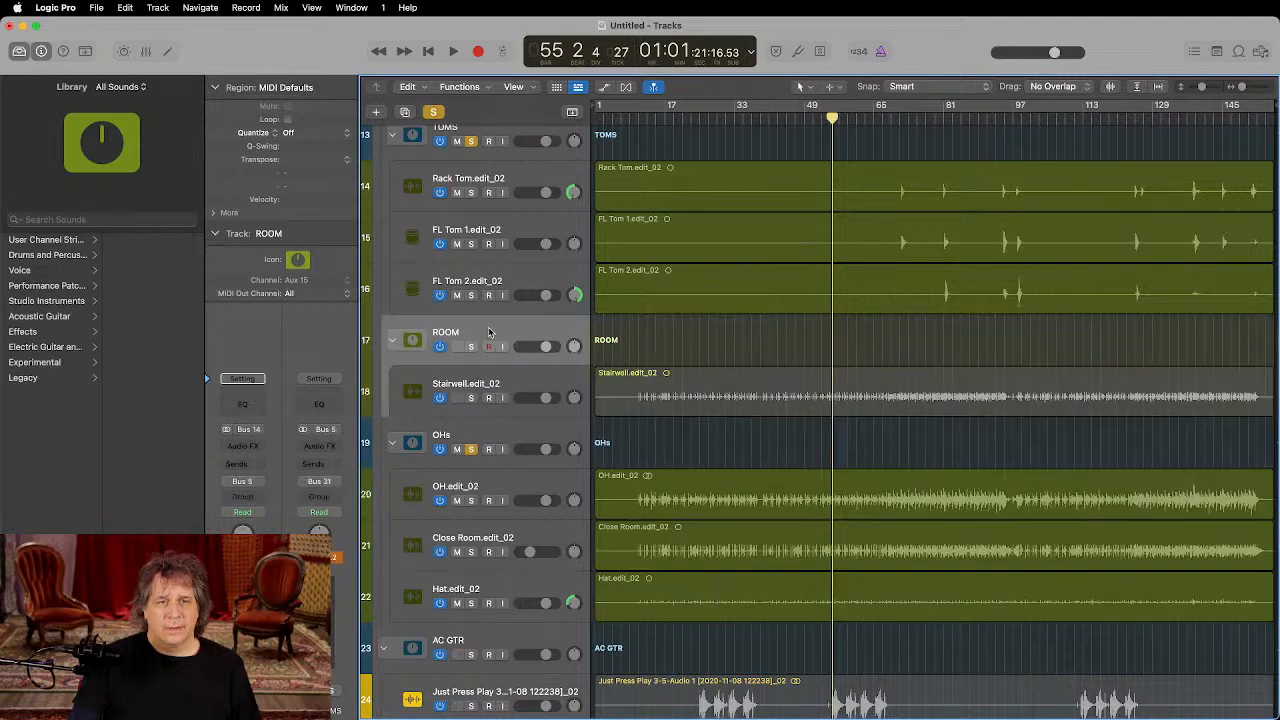
Step: Color the ROOM stack dark blue like the other drum stacks and move the OHs stack above it
{"action": "key", "text": "alt+c"}
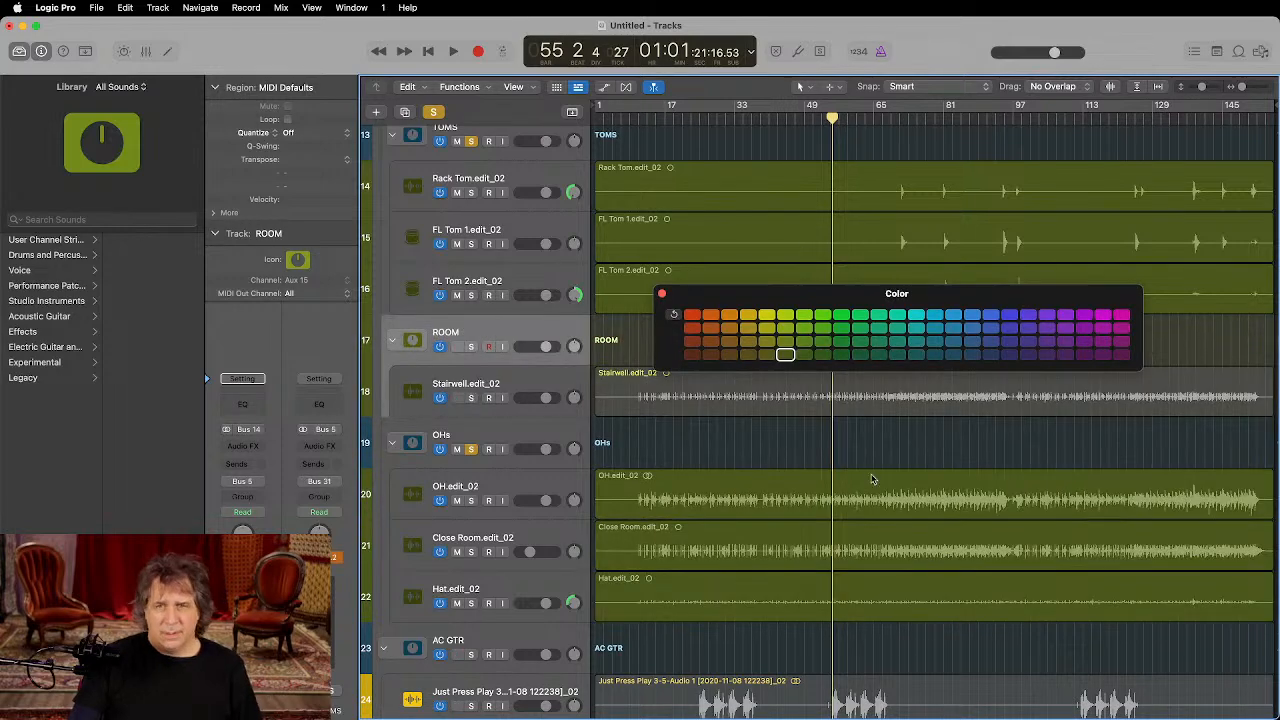
{"action": "left_click", "coordinate": [953, 356]}
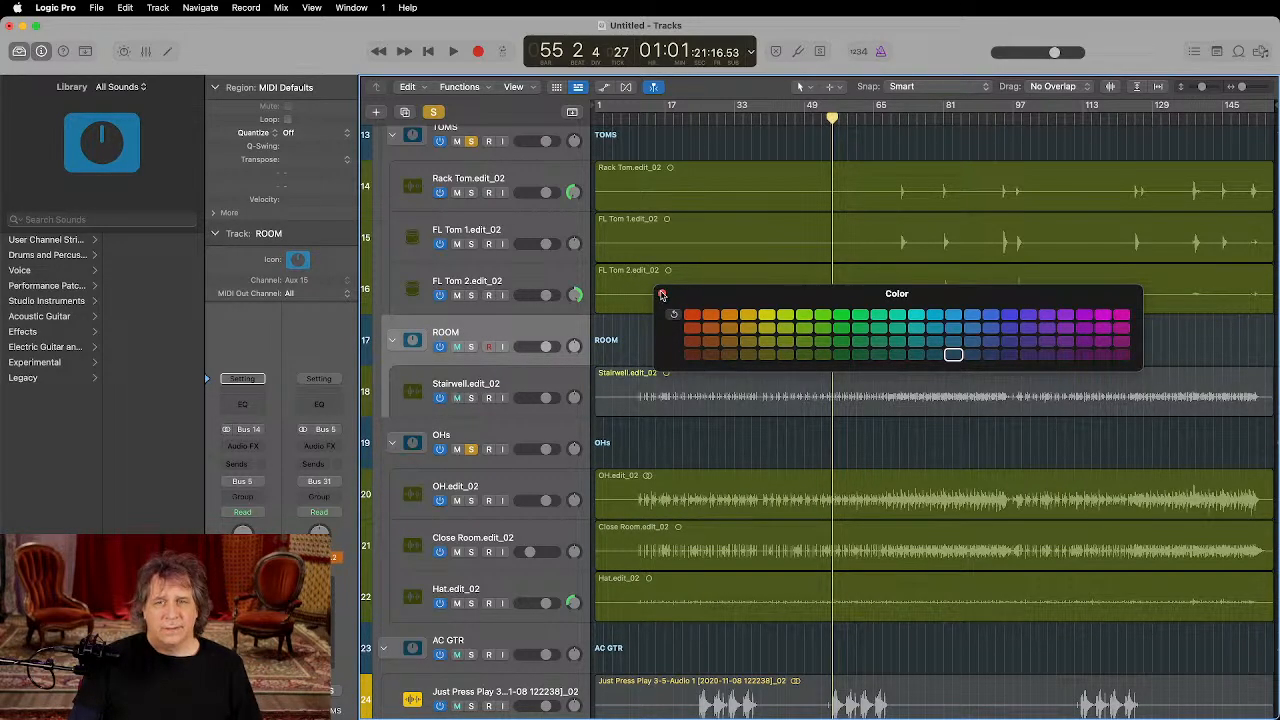
{"action": "left_click", "coordinate": [661, 295]}
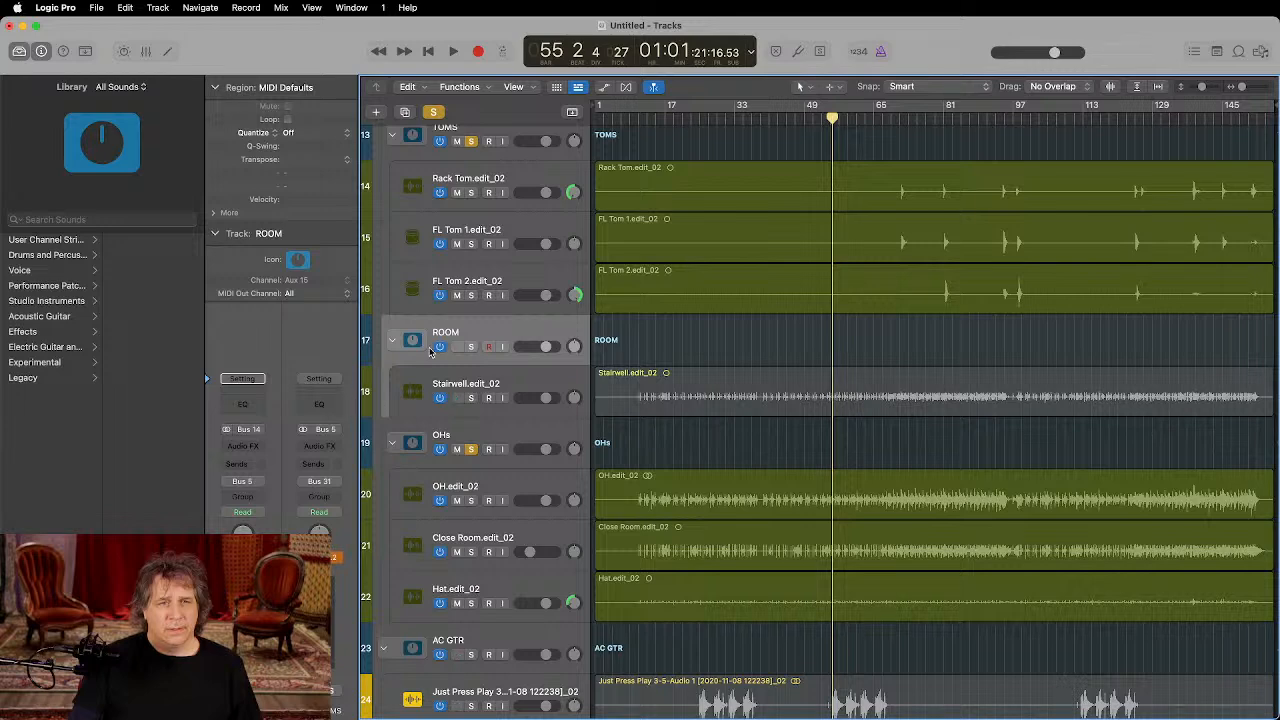
{"action": "left_click", "coordinate": [484, 430]}
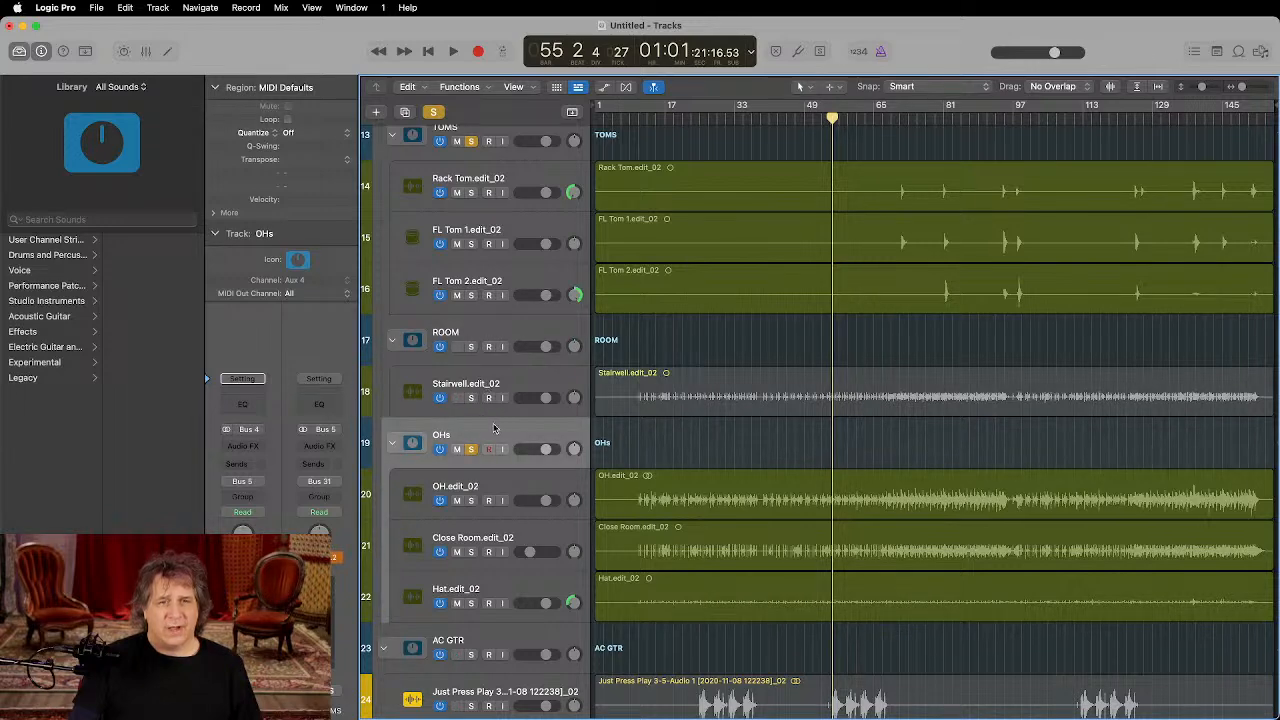
{"action": "left_click_drag", "start_coordinate": [493, 428], "coordinate": [483, 333]}
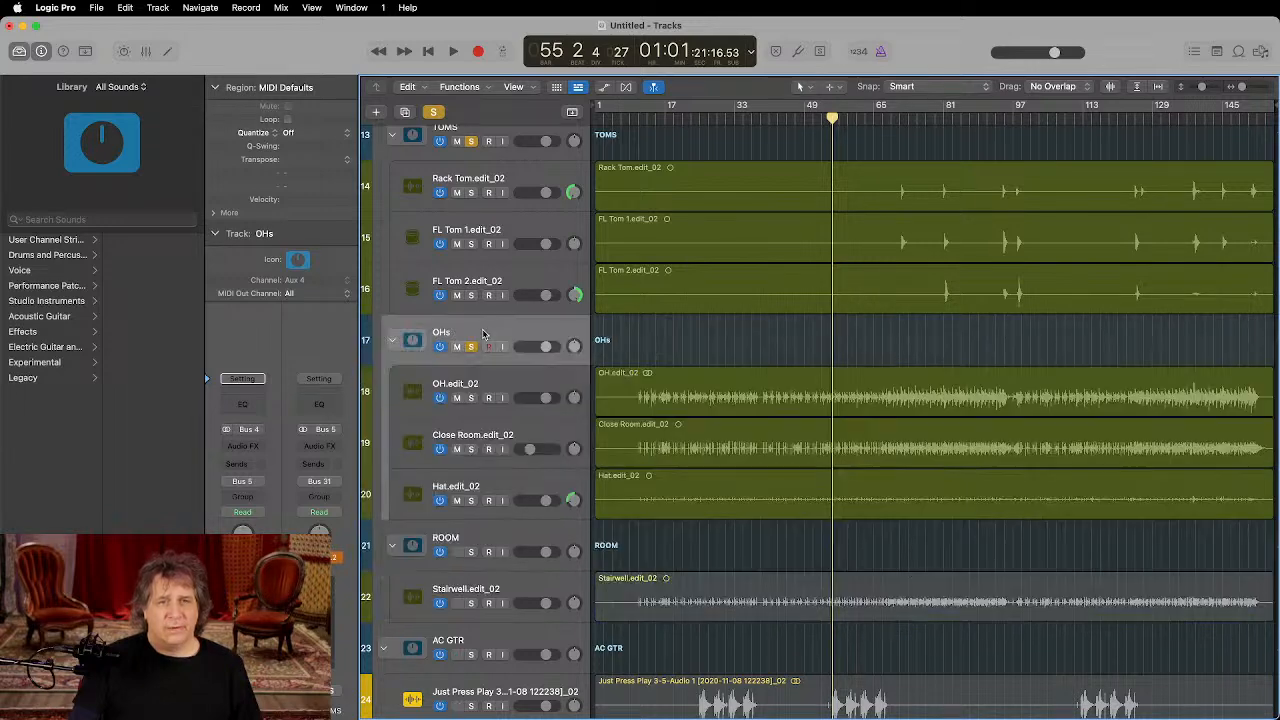
Step: Solo the ROOM stack along with the other drum stacks and lower its volume to about -12.6 dB during playback
{"action": "left_click", "coordinate": [472, 537]}
{"action": "key", "text": "super+Up"}
{"action": "key", "text": "super+Up"}
{"action": "scroll", "coordinate": [815, 450], "scroll_direction": "down", "scroll_amount": 2}
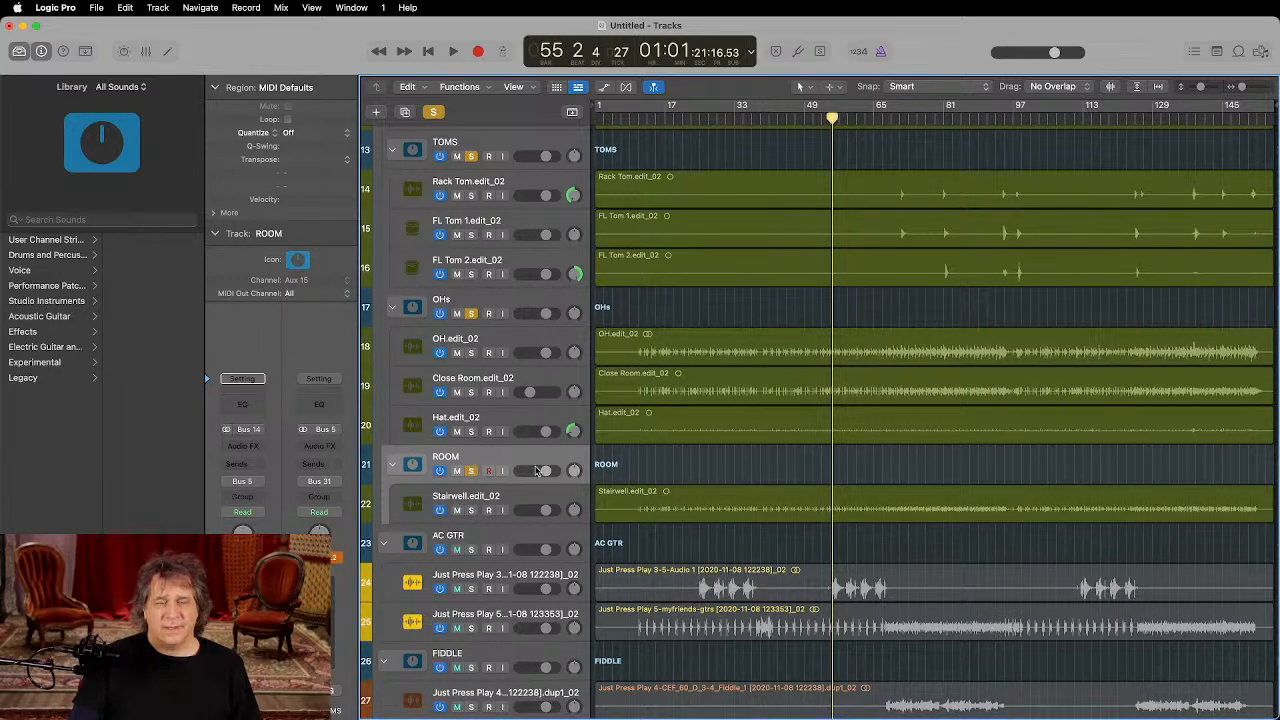
{"action": "key", "text": "space"}
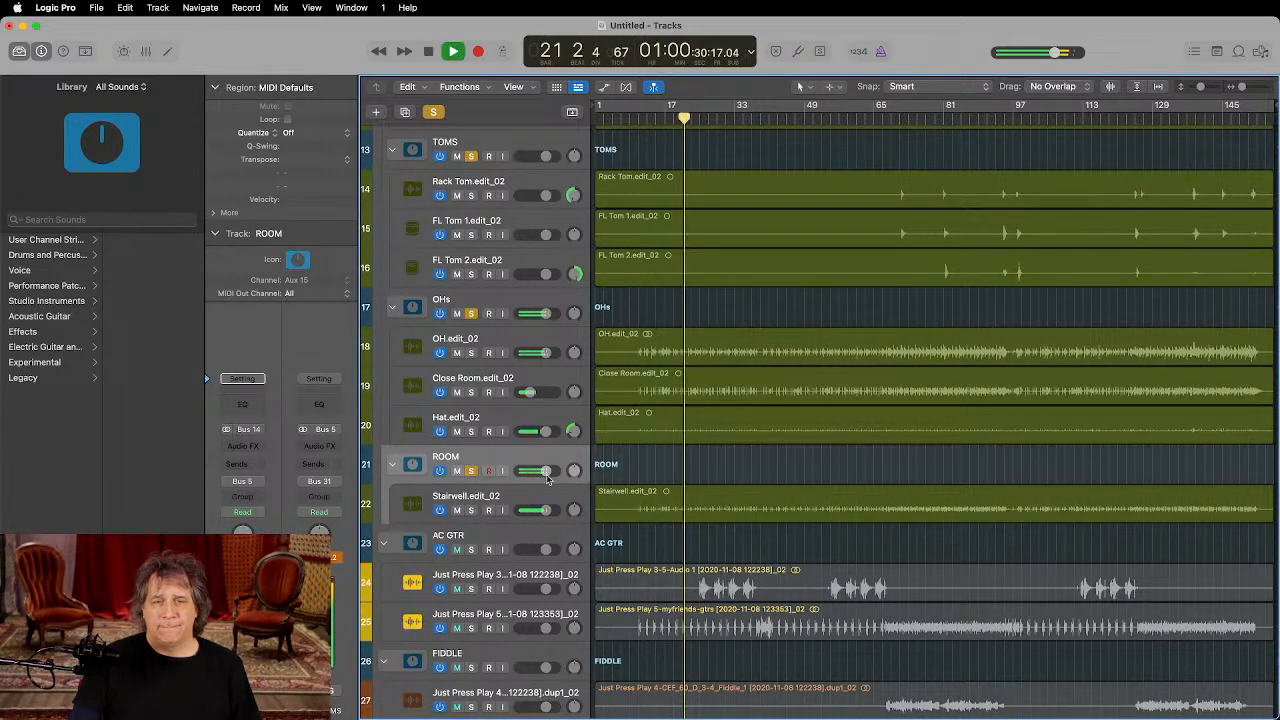
{"action": "left_click_drag", "start_coordinate": [546, 471], "coordinate": [536, 471]}
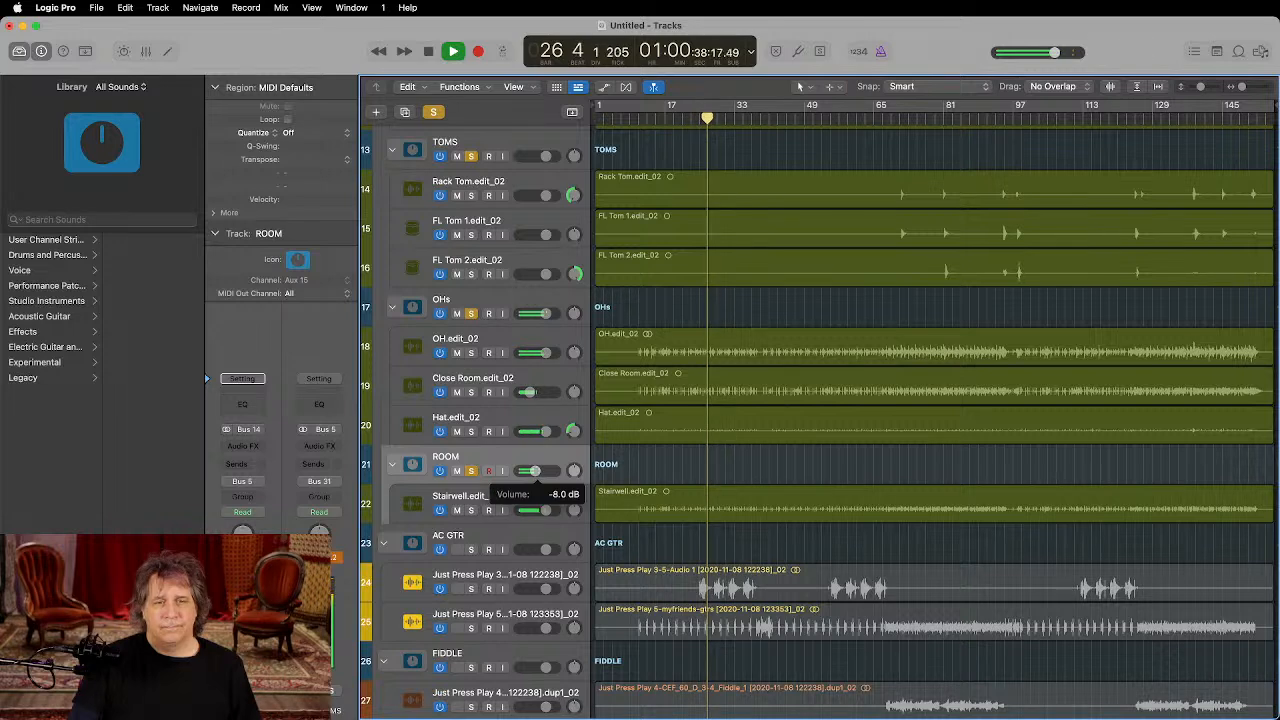
{"action": "key", "text": "space"}
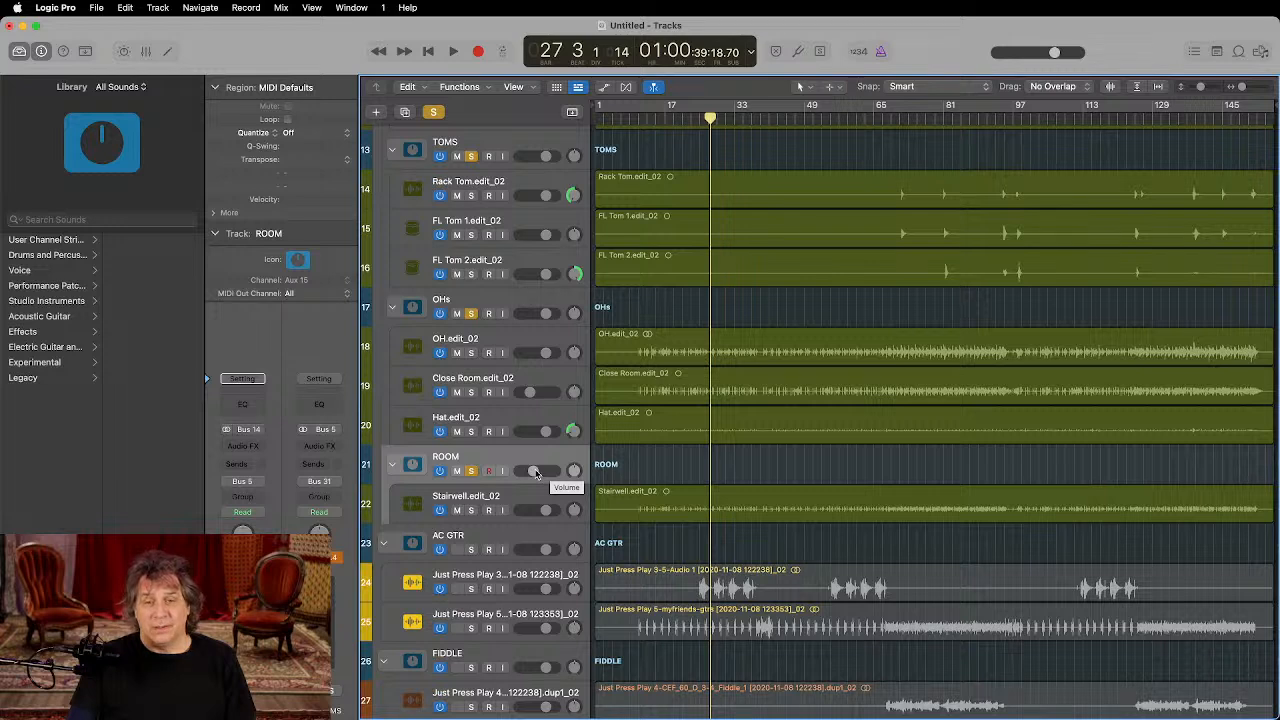
{"action": "key", "text": "space"}
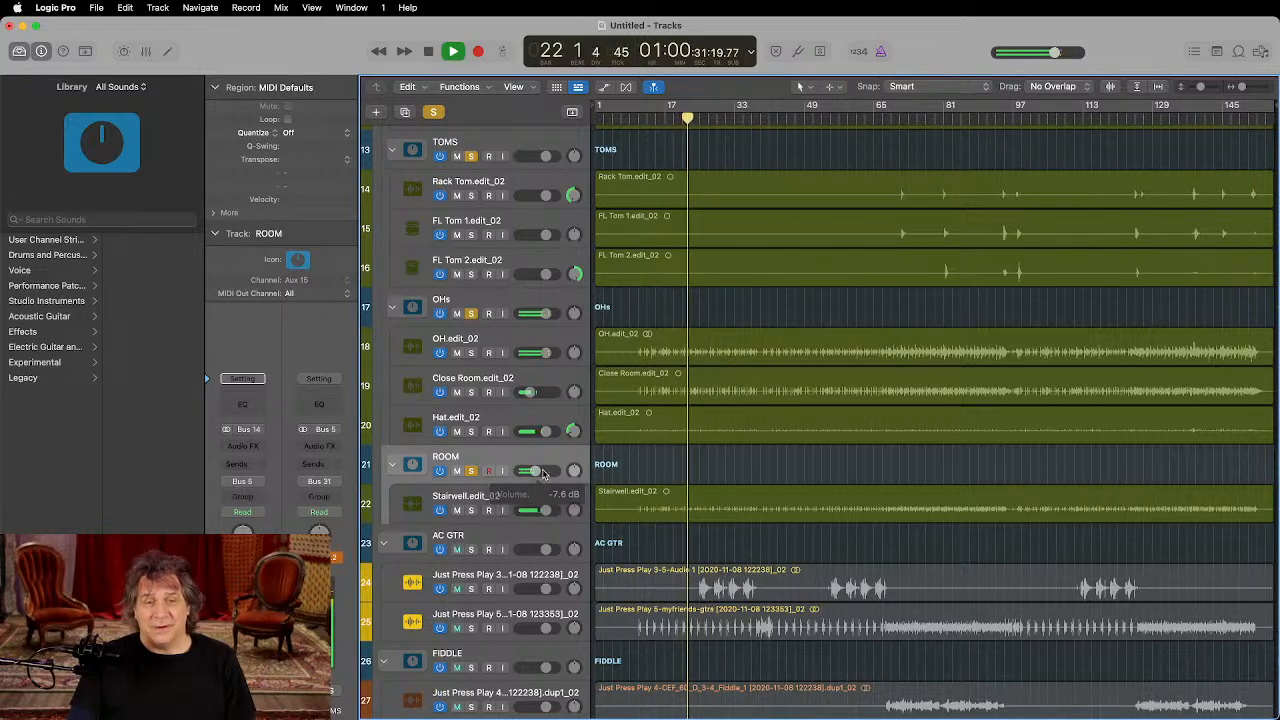
{"action": "key", "text": "space"}
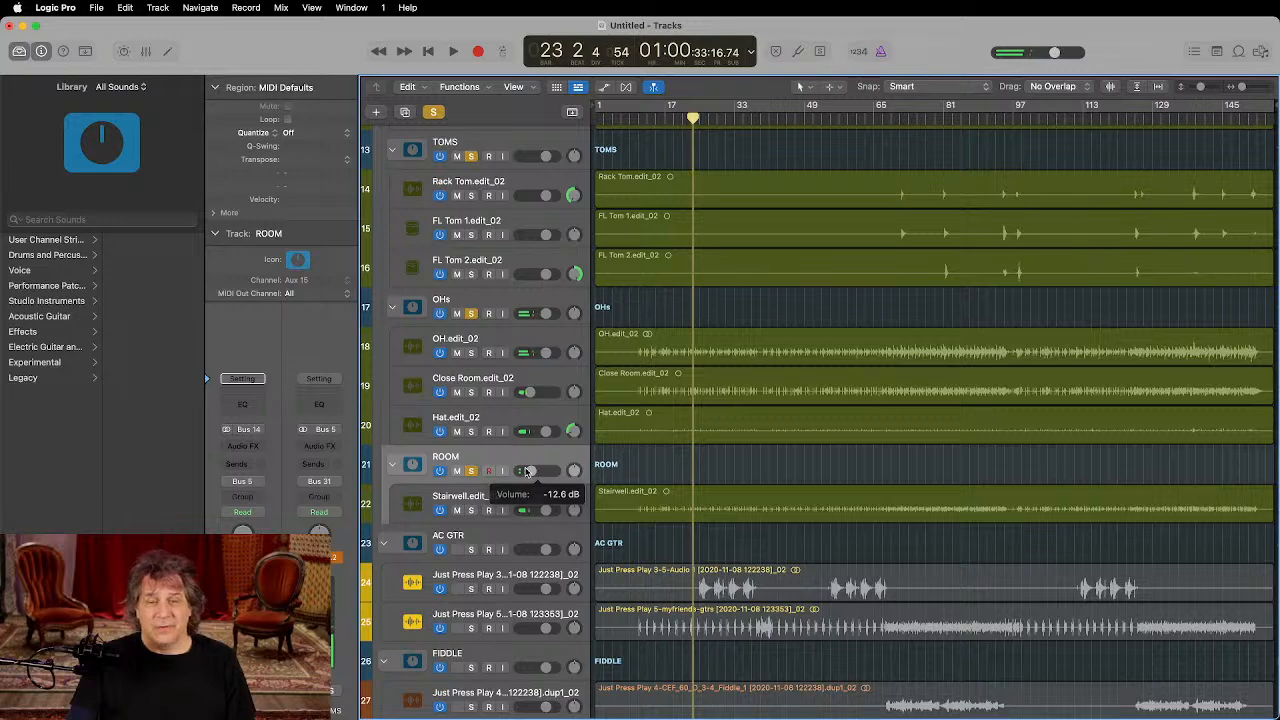
Step: Replace the individual stack solos with an ALL DRUMS solo, audition the whole kit, and stop playback with the SNARE stack selected
{"action": "scroll", "coordinate": [537, 461], "scroll_direction": "down", "scroll_amount": 5}
{"action": "scroll", "coordinate": [537, 461], "scroll_direction": "up", "scroll_amount": 5}
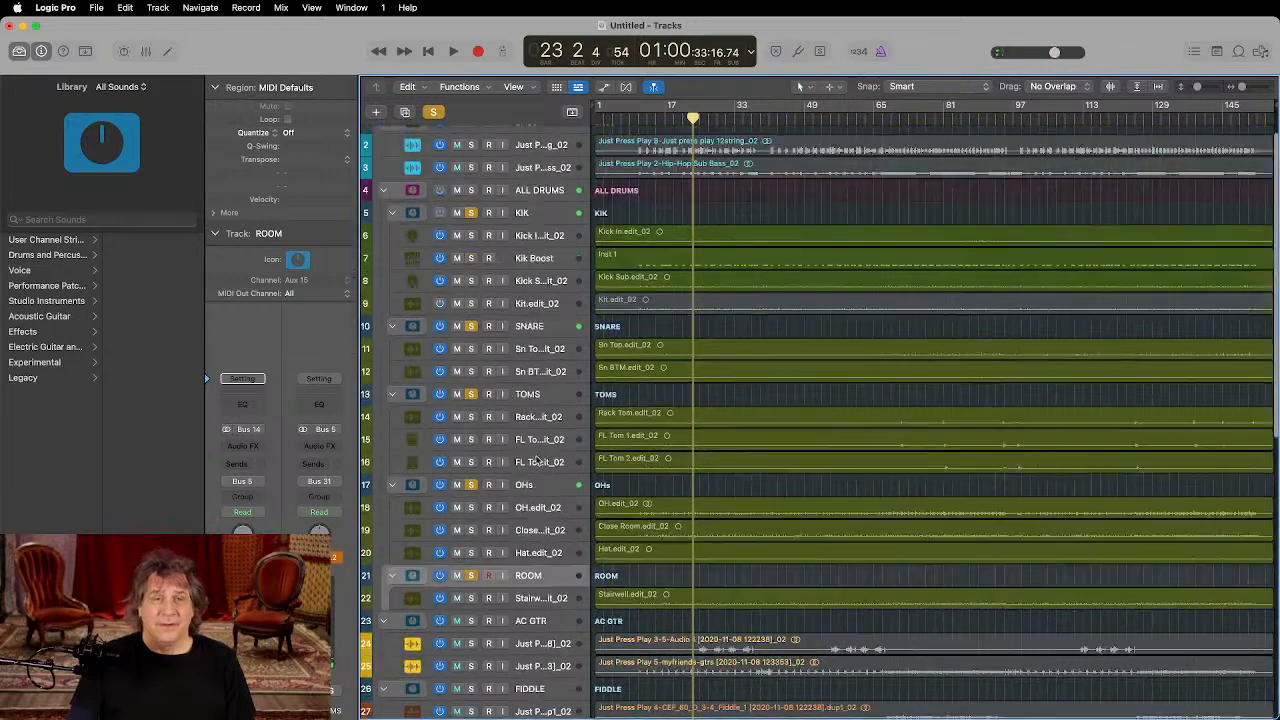
{"action": "scroll", "coordinate": [537, 461], "scroll_direction": "down", "scroll_amount": 2}
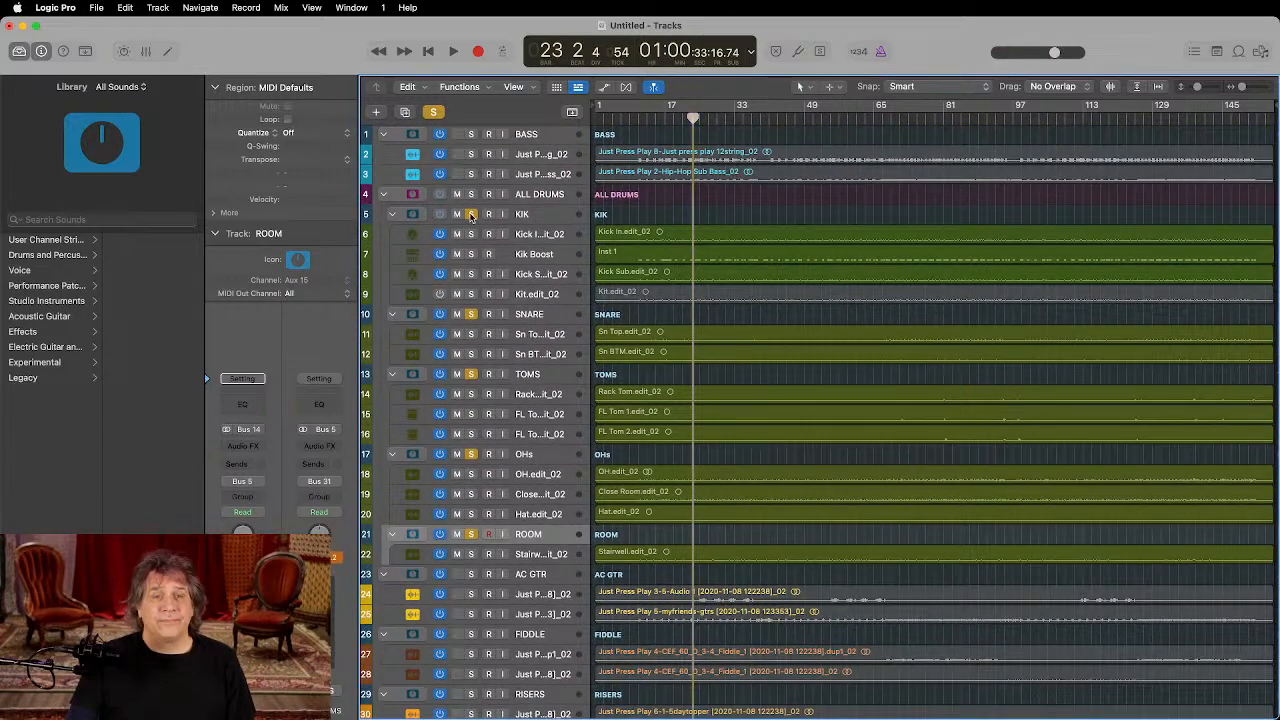
{"action": "left_click", "coordinate": [550, 195]}
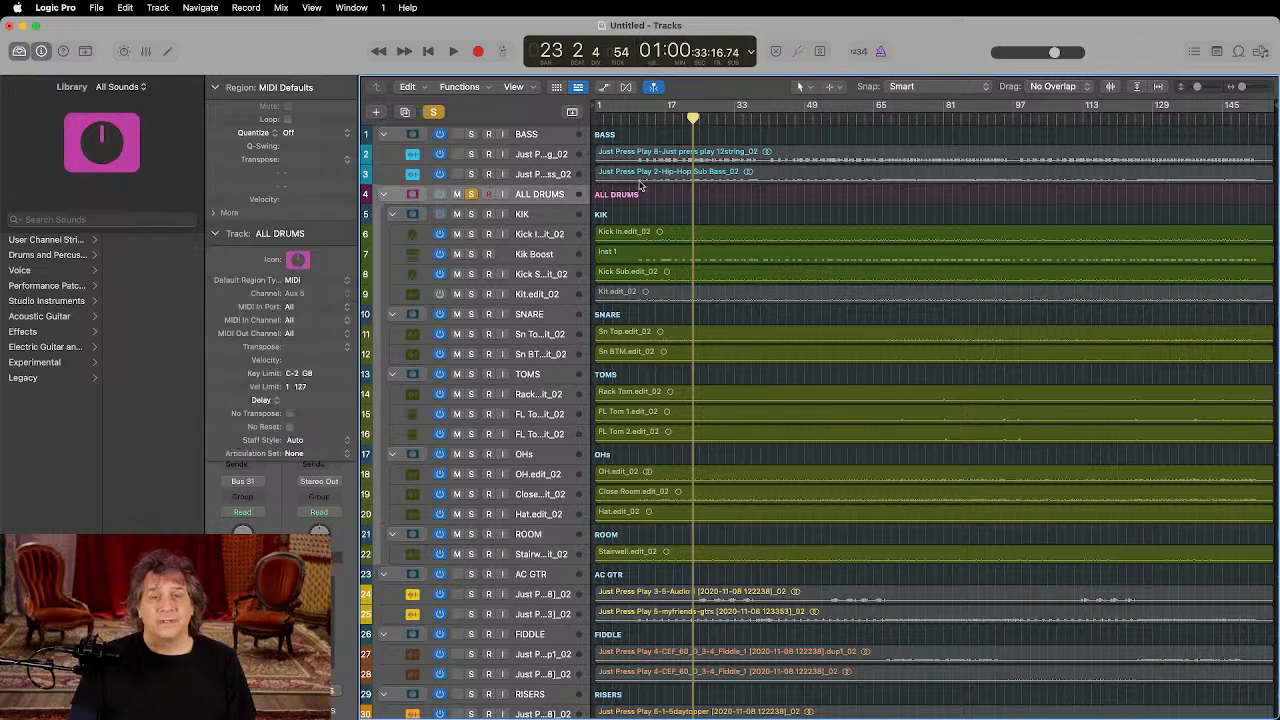
{"action": "key", "text": "space"}
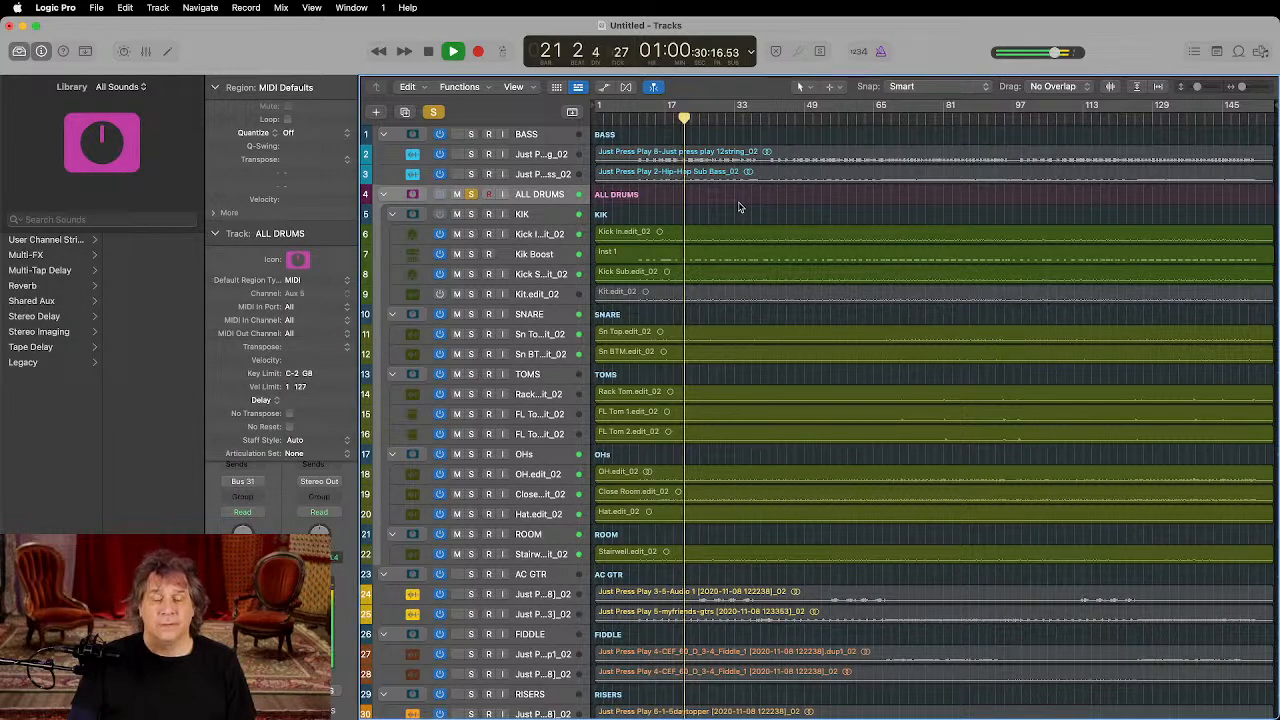
{"action": "scroll", "coordinate": [736, 206], "scroll_direction": "up", "scroll_amount": 3}
{"action": "scroll", "coordinate": [737, 203], "scroll_direction": "down", "scroll_amount": 4}
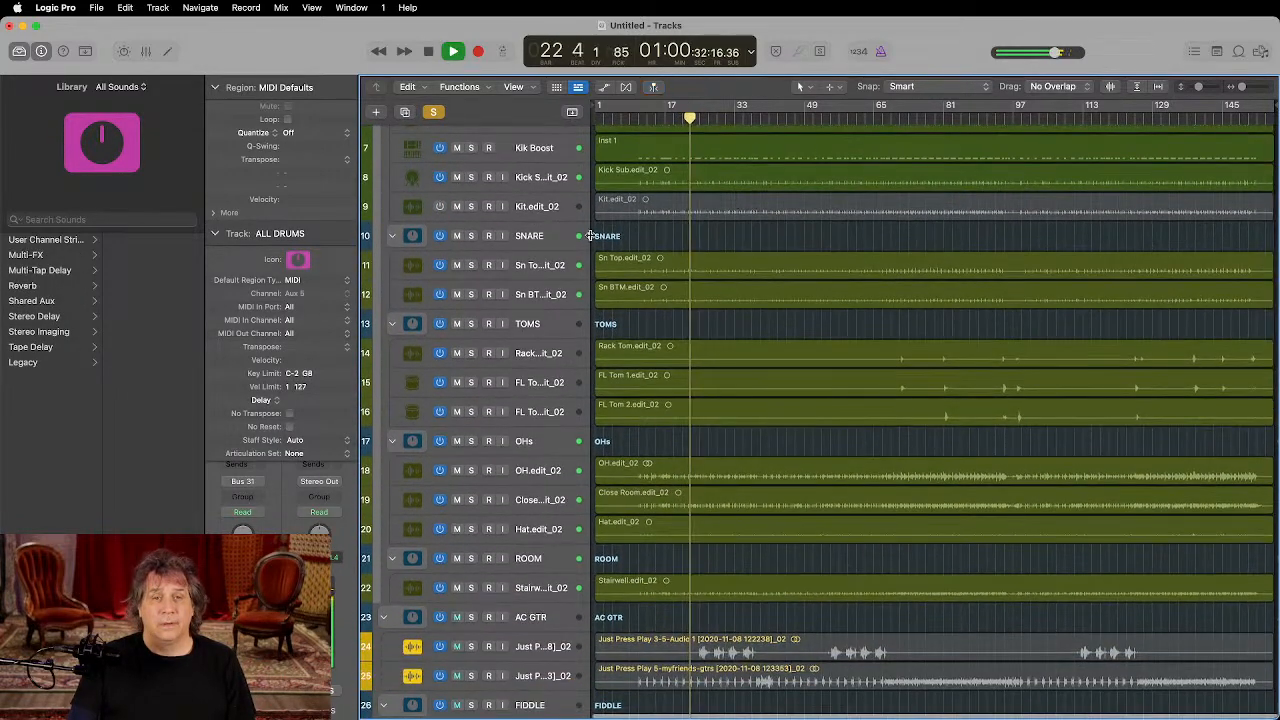
{"action": "left_click", "coordinate": [545, 236]}
{"action": "key", "text": "space"}
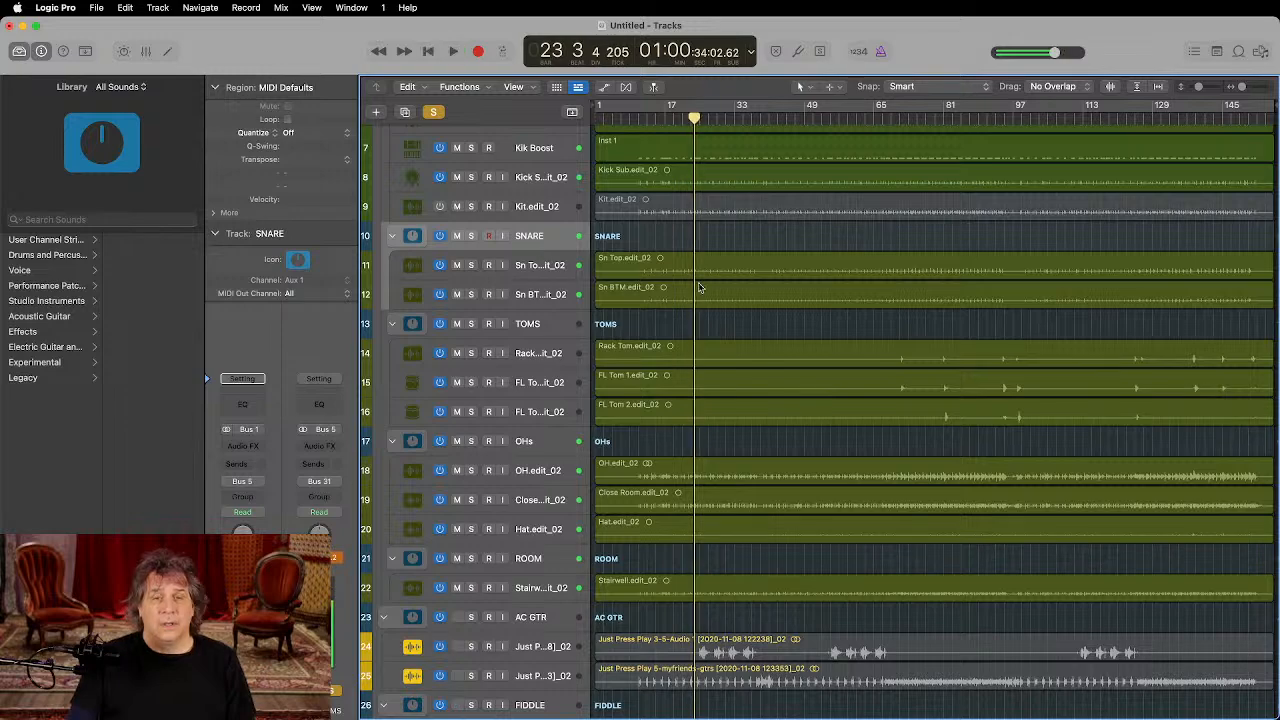
Step: Start drum doubling for the Sn Top.edit_02 region with Snare as the instrument and a relative threshold of -20.0 dB
{"action": "key", "text": "super+Right"}
{"action": "key", "text": "super+Right"}
{"action": "key", "text": "super+Right"}
{"action": "key", "text": "super+Right"}
{"action": "key", "text": "super+Right"}
{"action": "key", "text": "super+Down"}
{"action": "key", "text": "super+Down"}
{"action": "key", "text": "super+Down"}
{"action": "key", "text": "super+Down"}
{"action": "key", "text": "super+Down"}
{"action": "key", "text": "super+Left"}
{"action": "key", "text": "super+Left"}
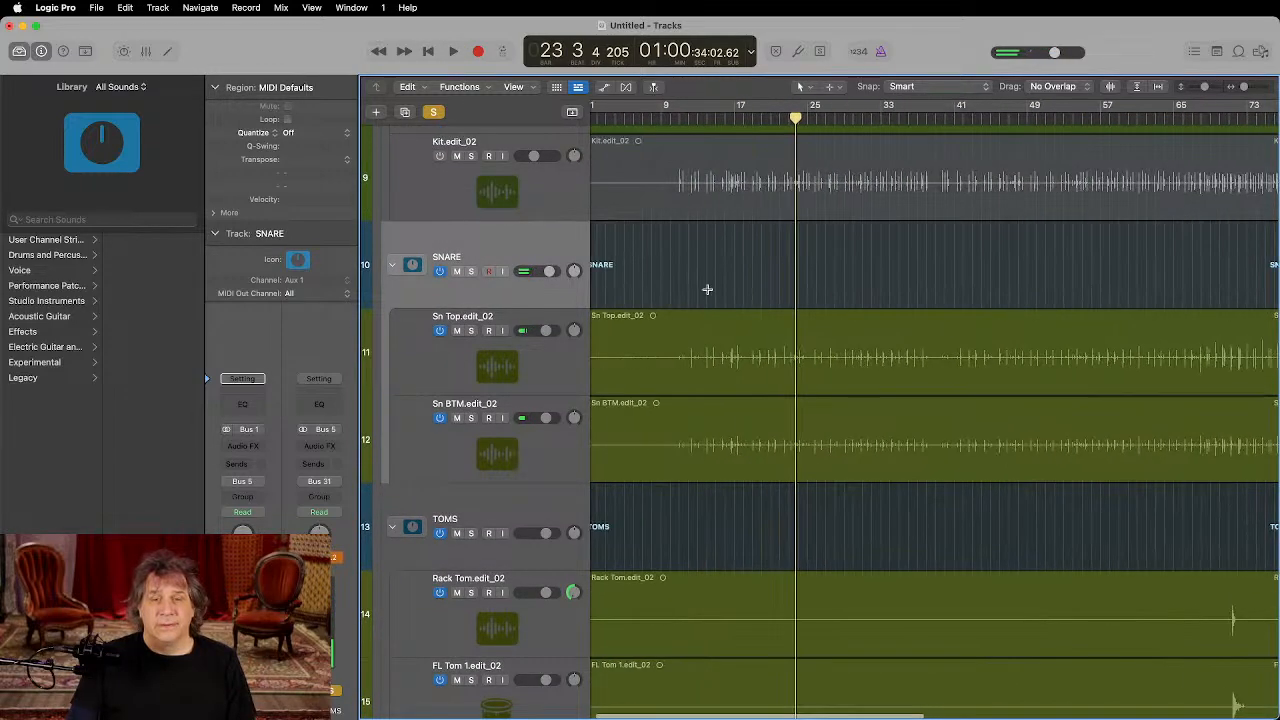
{"action": "left_click", "coordinate": [712, 329]}
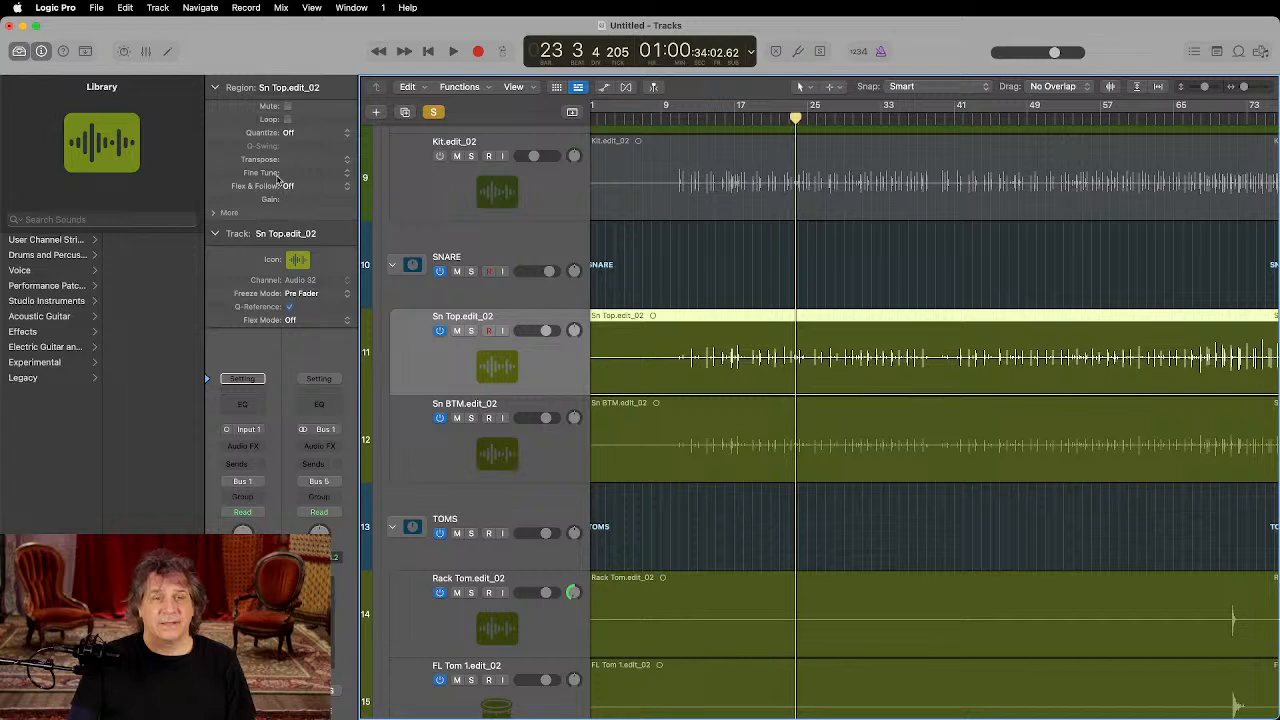
{"action": "left_click", "coordinate": [159, 8]}
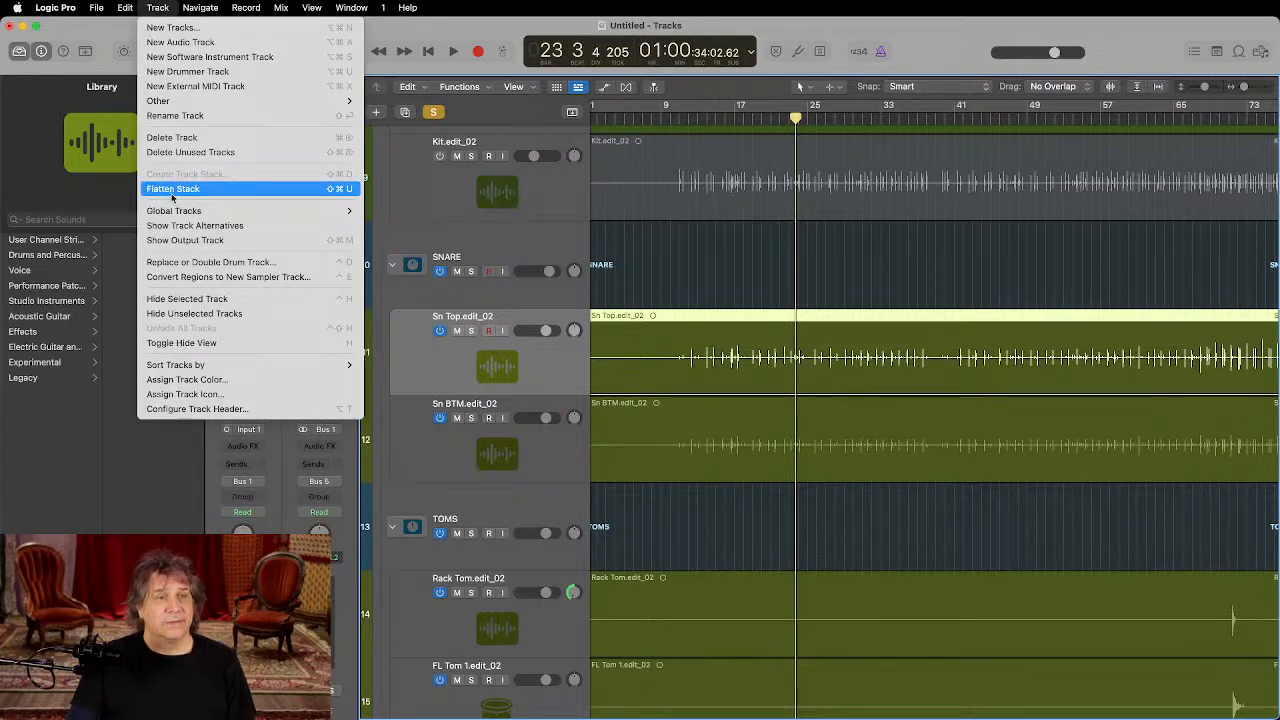
{"action": "left_click", "coordinate": [175, 263]}
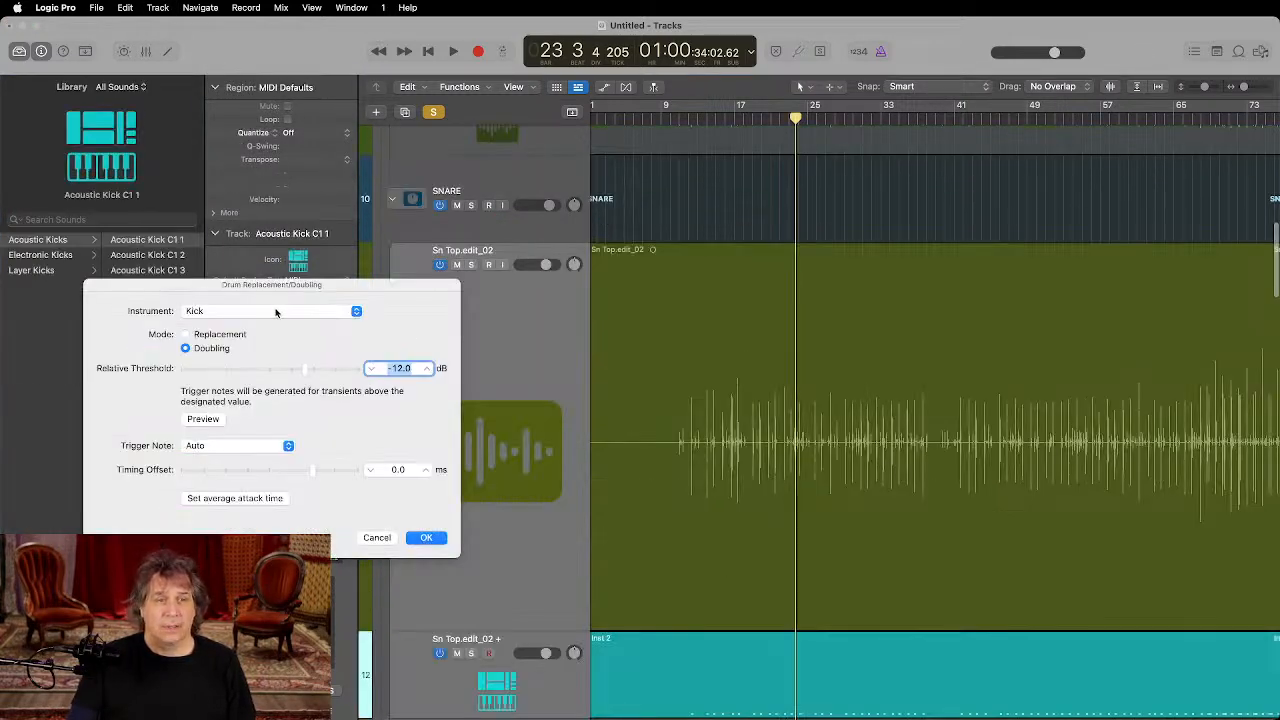
{"action": "left_click", "coordinate": [276, 313]}
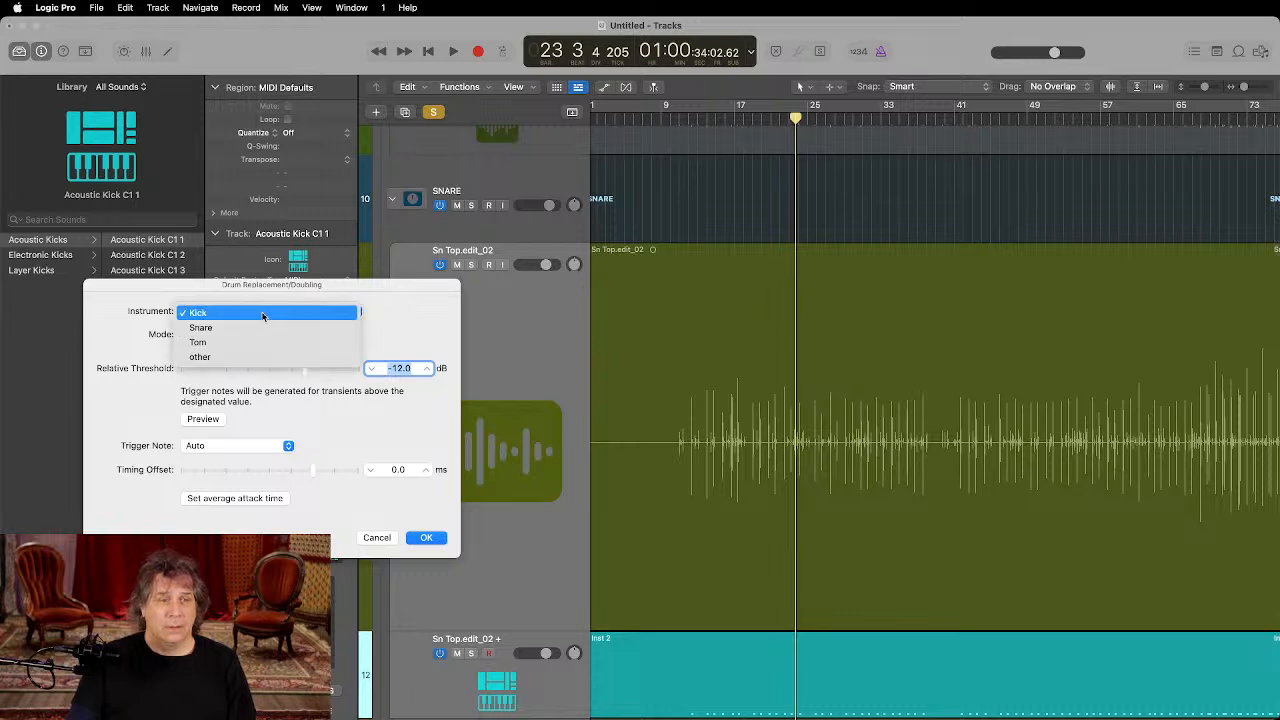
{"action": "left_click", "coordinate": [264, 328]}
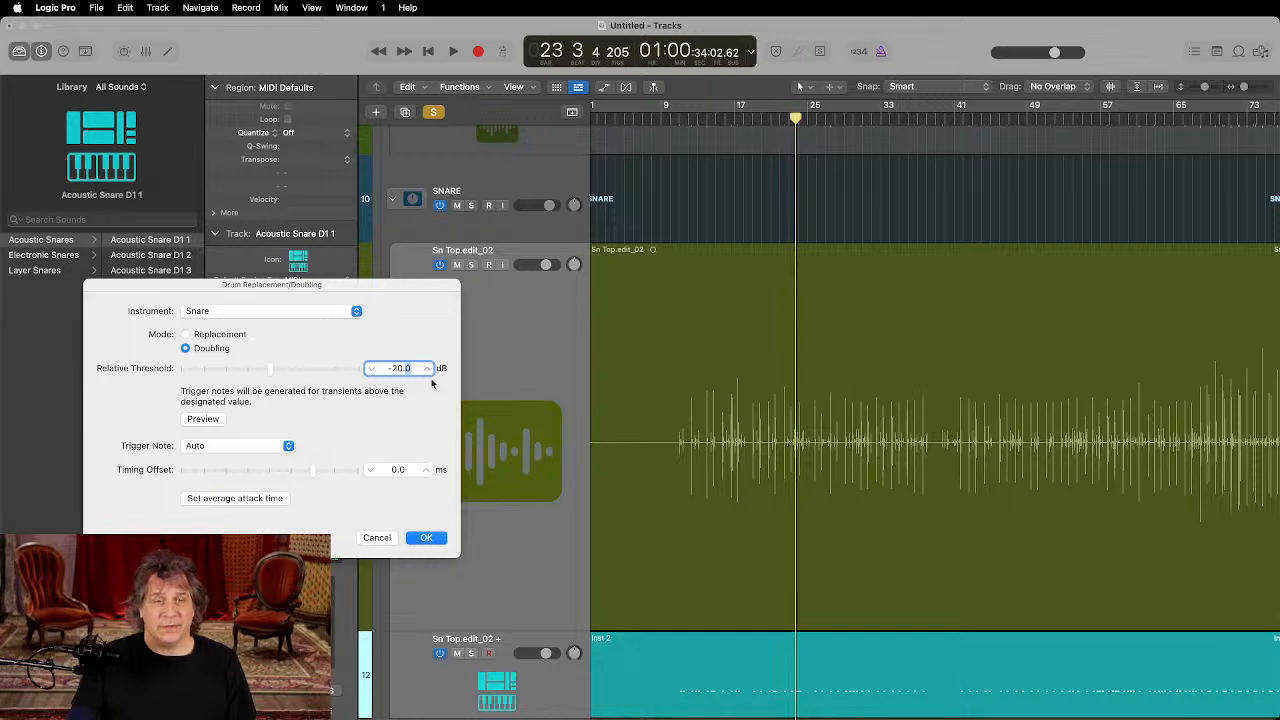
Step: Play the passage from bar 23 and compare the generated trigger notes with the Sn Top snare hits
{"action": "scroll", "coordinate": [846, 434], "scroll_direction": "down", "scroll_amount": 4}
{"action": "scroll", "coordinate": [814, 487], "scroll_direction": "up", "scroll_amount": 6}
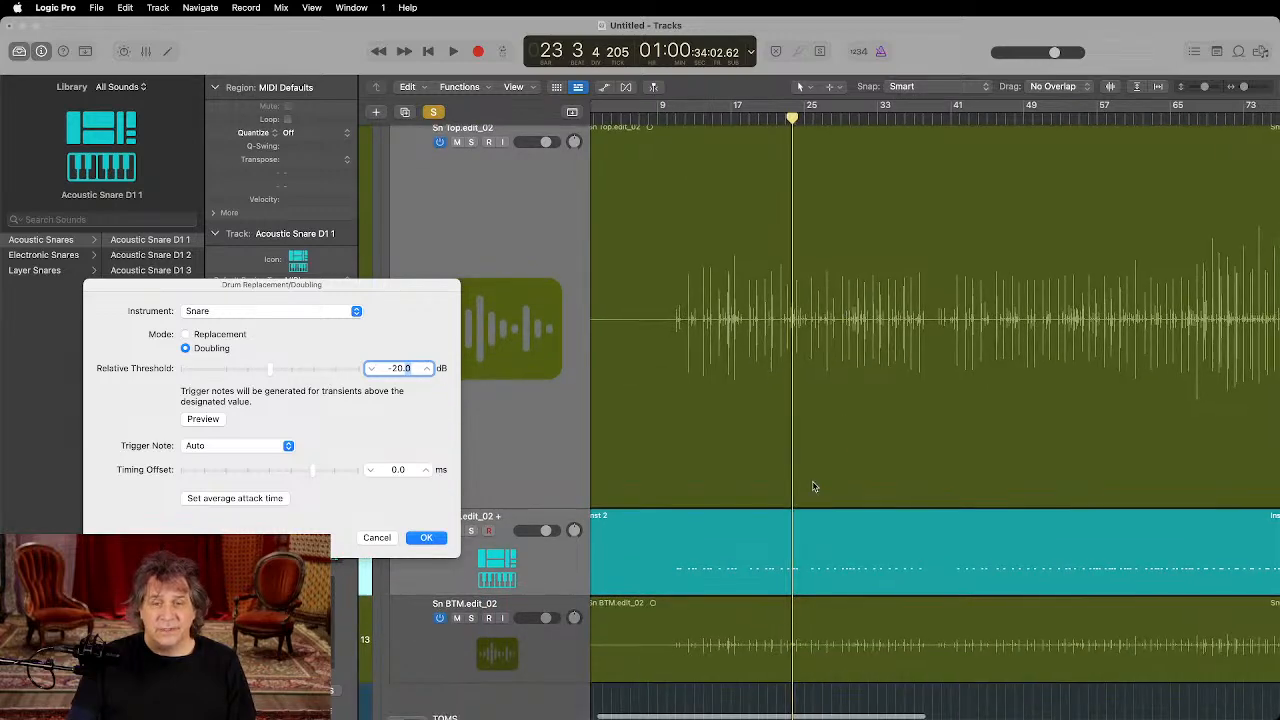
{"action": "scroll", "coordinate": [813, 487], "scroll_direction": "up", "scroll_amount": 5}
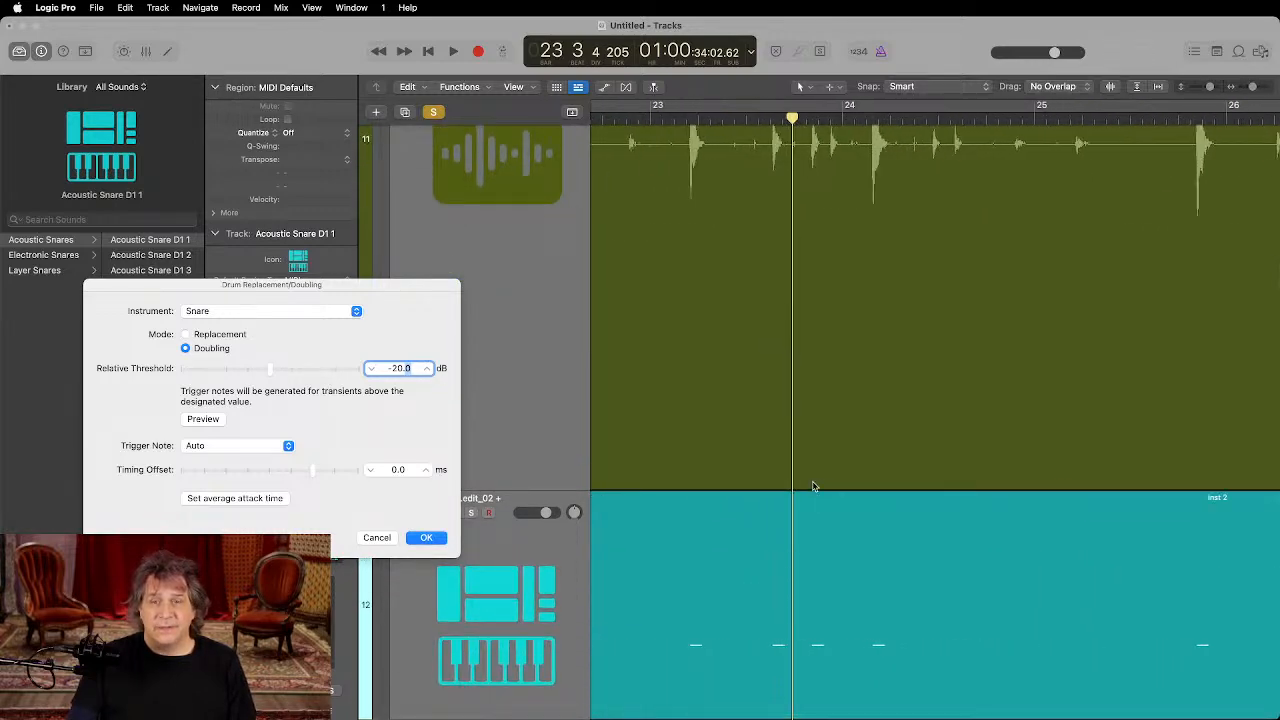
{"action": "mouse_move", "coordinate": [772, 121]}
{"action": "left_mouse_down"}
{"action": "mouse_move", "coordinate": [822, 119]}
{"action": "mouse_move", "coordinate": [765, 119]}
{"action": "left_mouse_up"}
{"action": "left_click", "coordinate": [809, 512]}
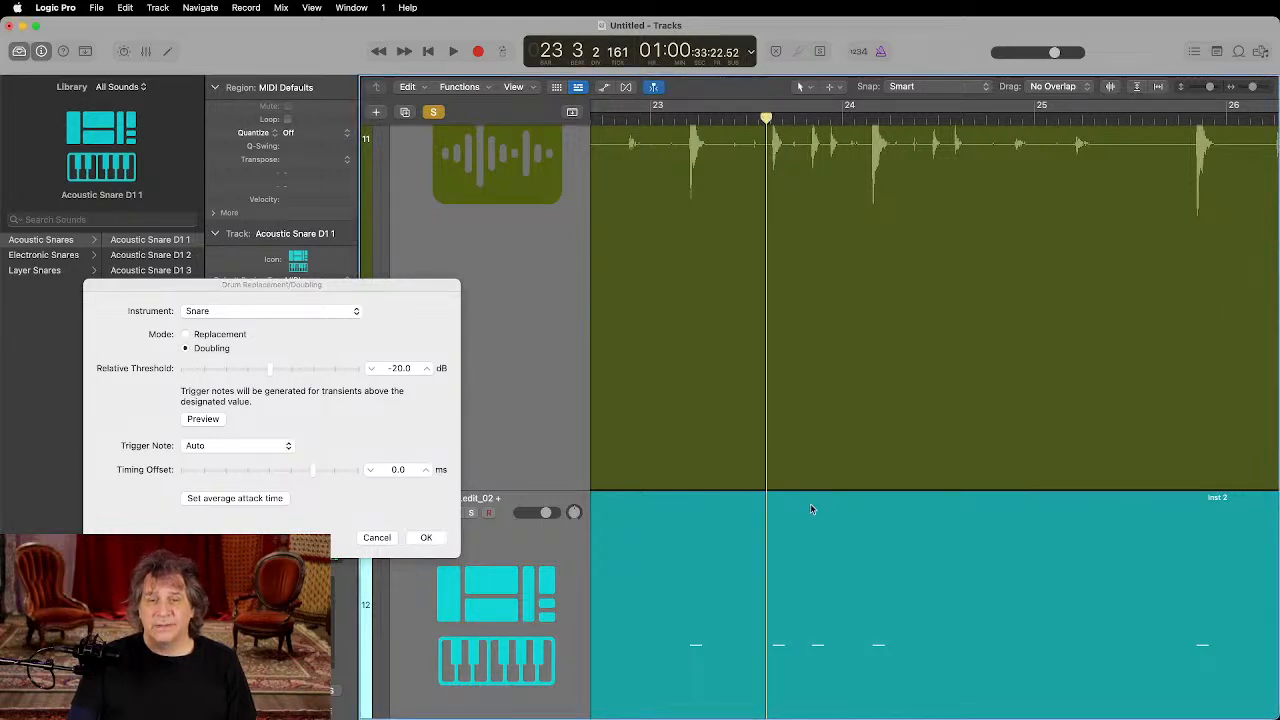
{"action": "scroll", "coordinate": [811, 515], "scroll_direction": "up", "scroll_amount": 5}
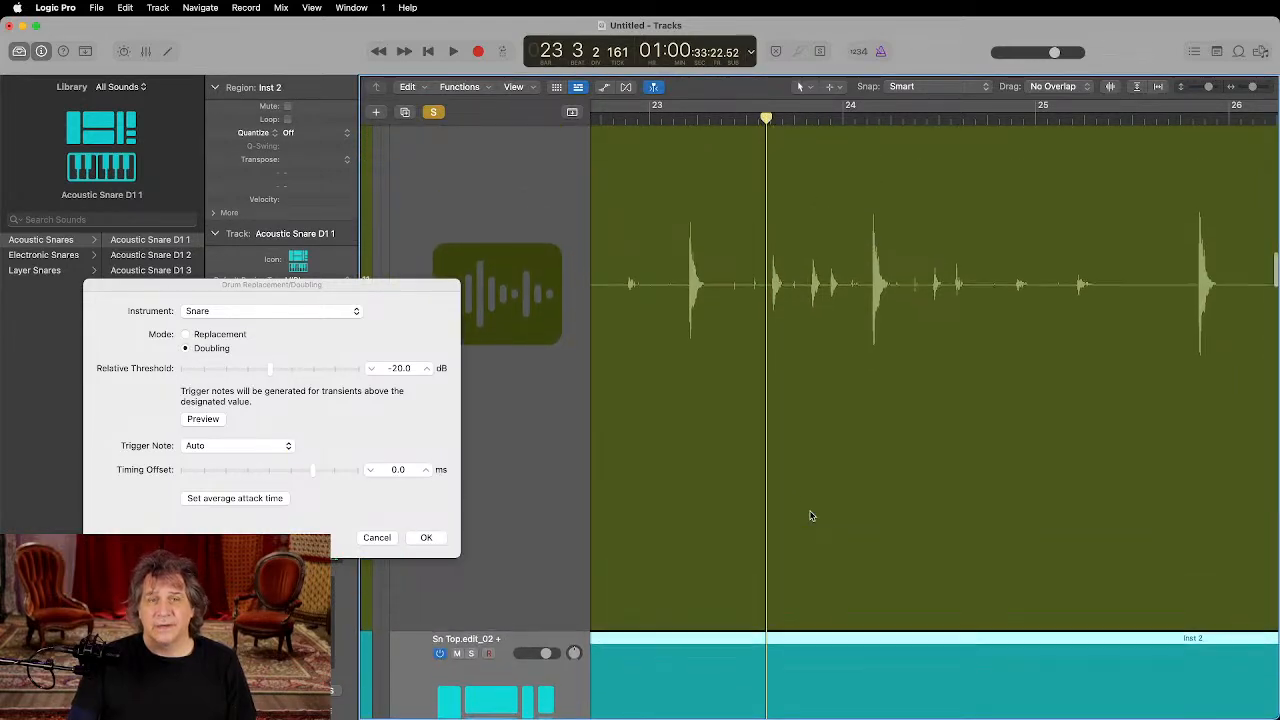
{"action": "key", "text": "space"}
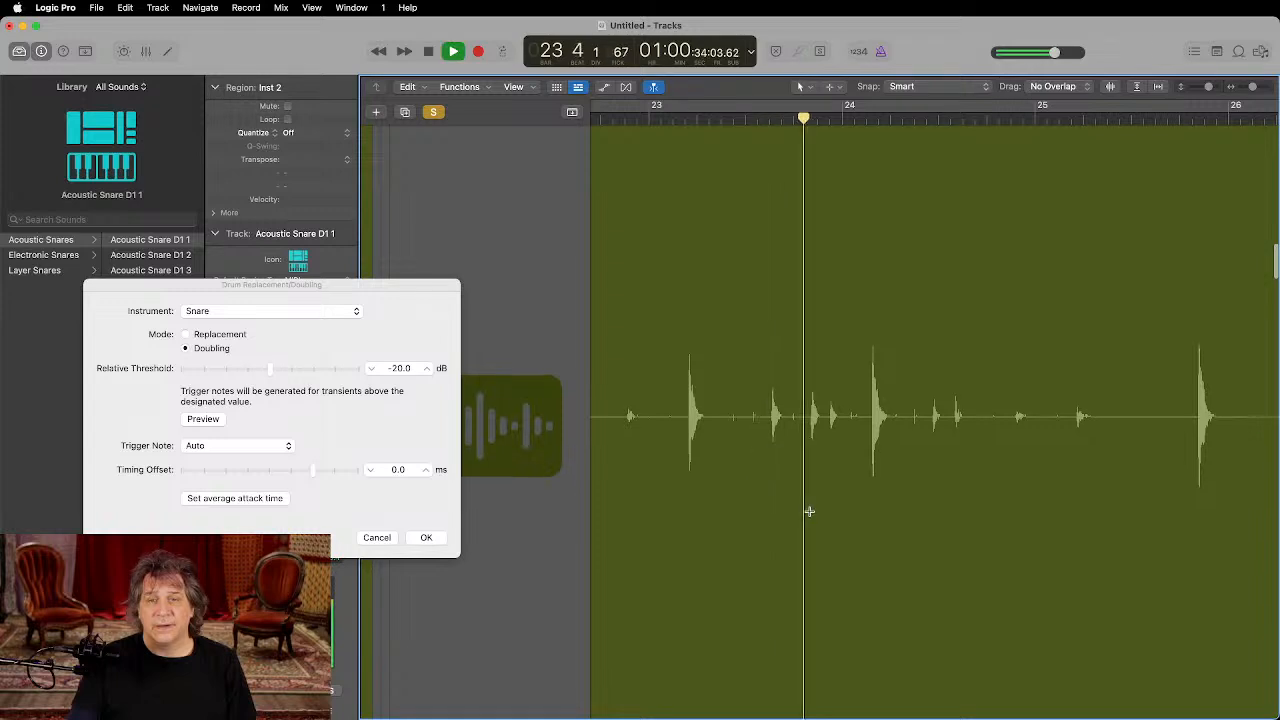
{"action": "scroll", "coordinate": [810, 513], "scroll_direction": "down", "scroll_amount": 5}
{"action": "key", "text": "space"}
{"action": "key", "text": "space"}
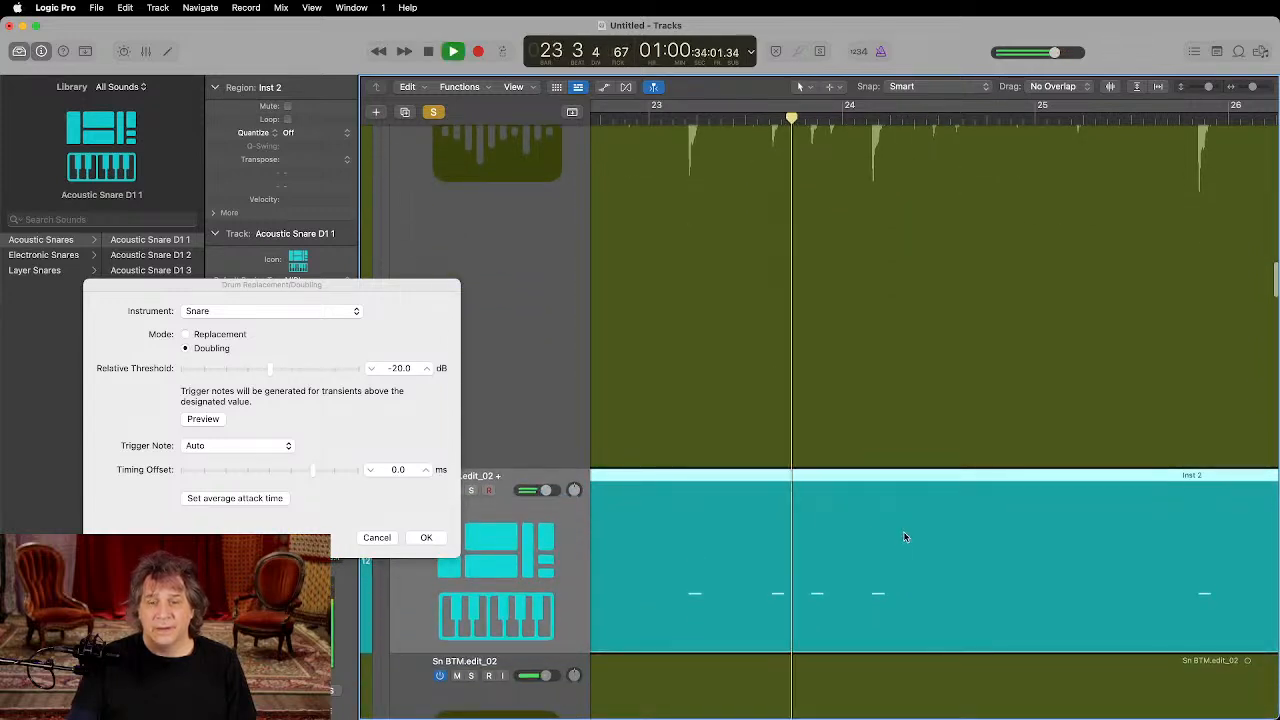
Step: Check the trigger notes against the snare waveform further along the song, past bar 40, and stop playback
{"action": "key", "text": "super+Left"}
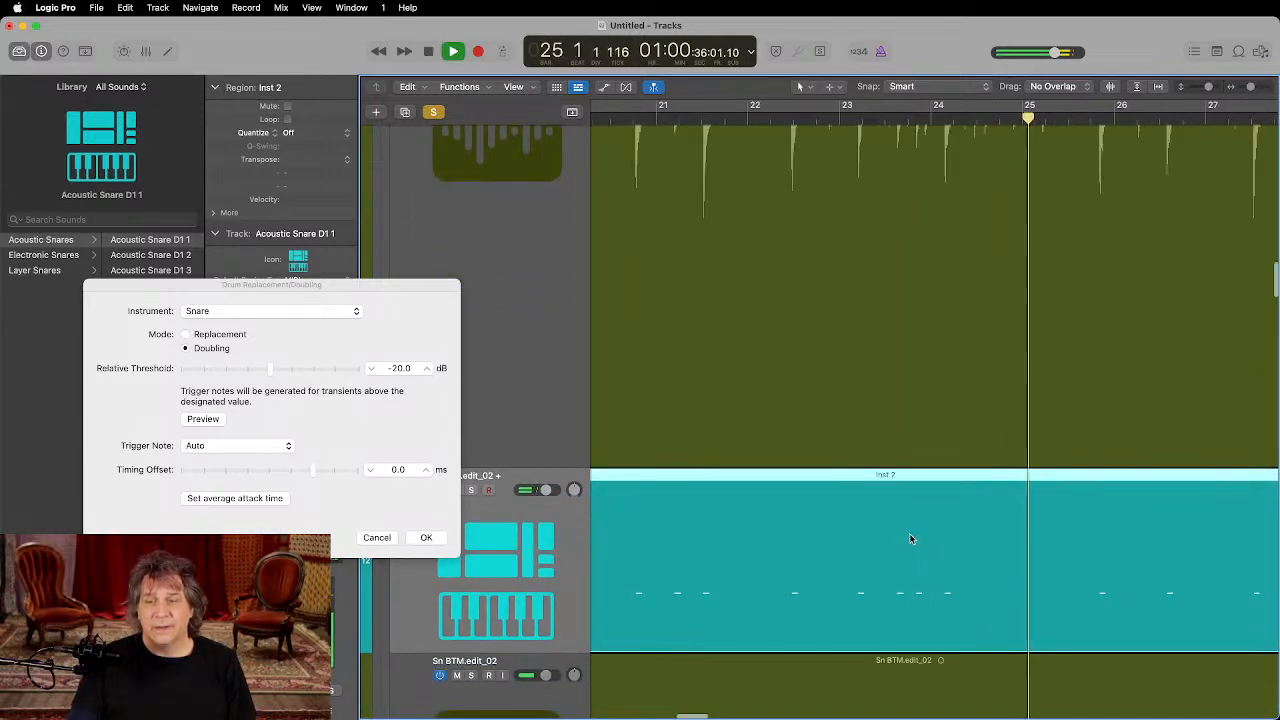
{"action": "scroll", "coordinate": [911, 539], "scroll_direction": "right", "scroll_amount": 5}
{"action": "key", "text": "super+Down"}
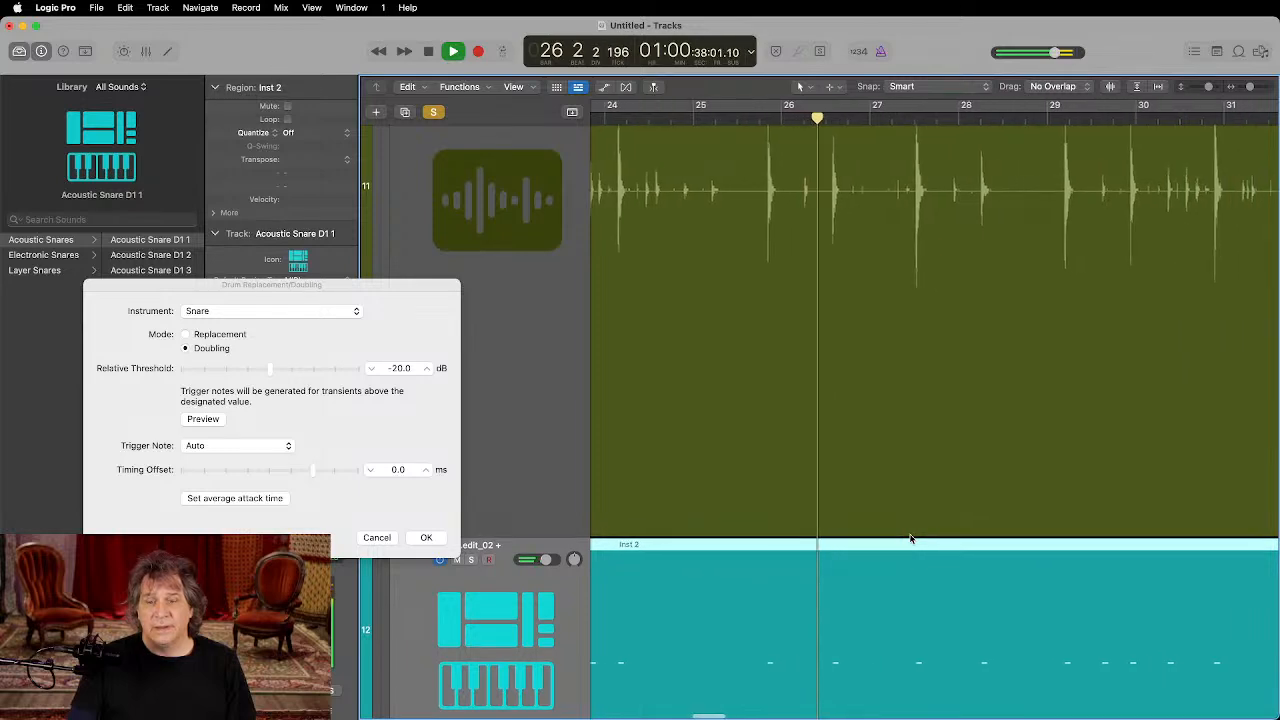
{"action": "scroll", "coordinate": [911, 539], "scroll_direction": "right", "scroll_amount": 5}
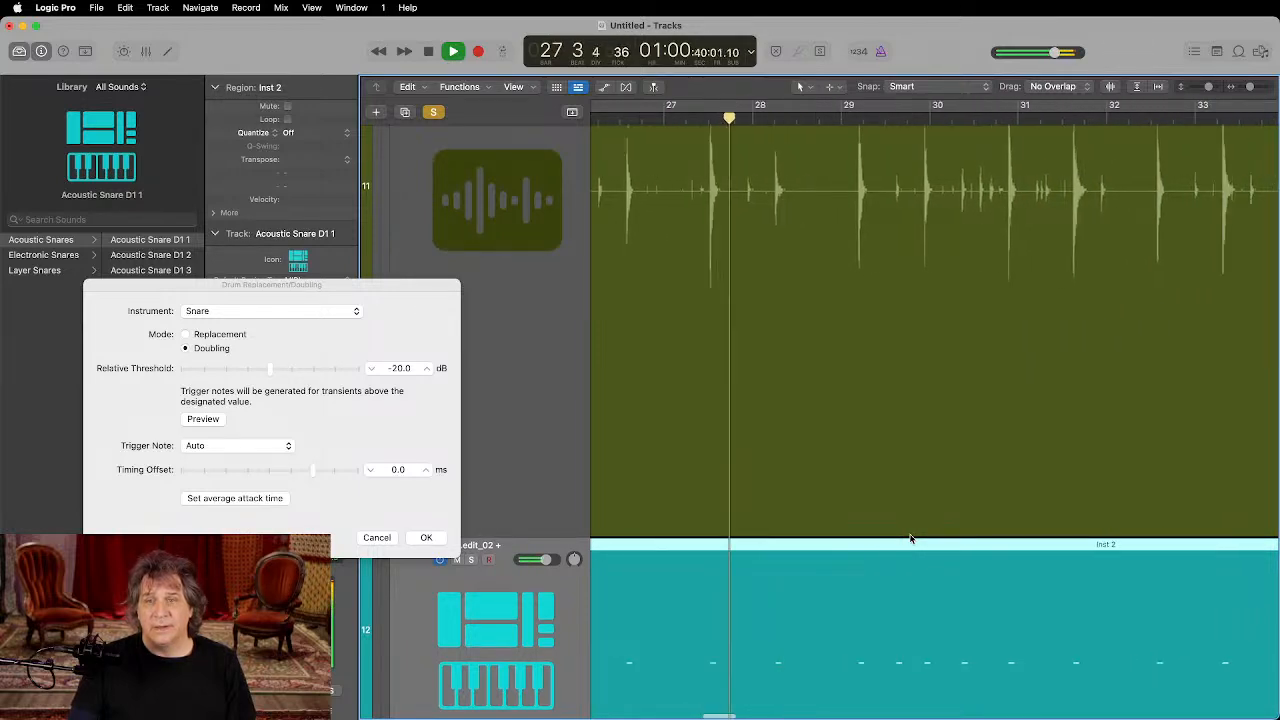
{"action": "scroll", "coordinate": [911, 539], "scroll_direction": "right", "scroll_amount": 10}
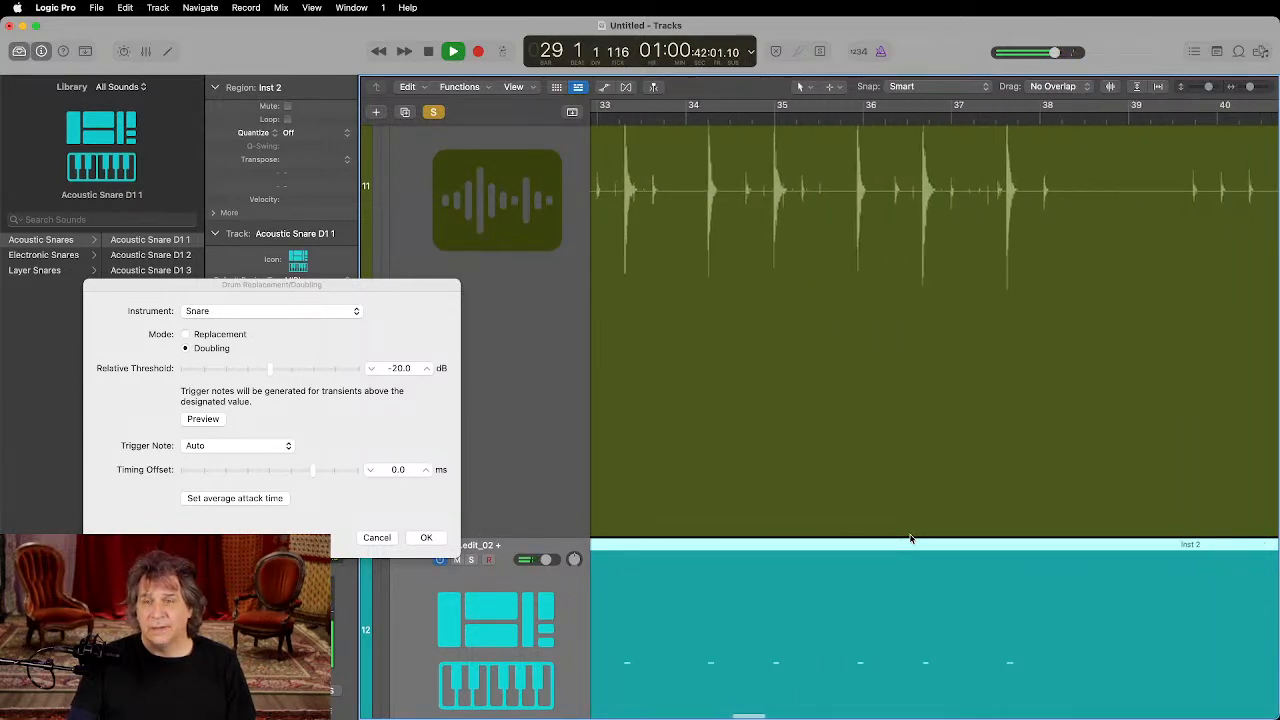
{"action": "scroll", "coordinate": [911, 539], "scroll_direction": "right", "scroll_amount": 5}
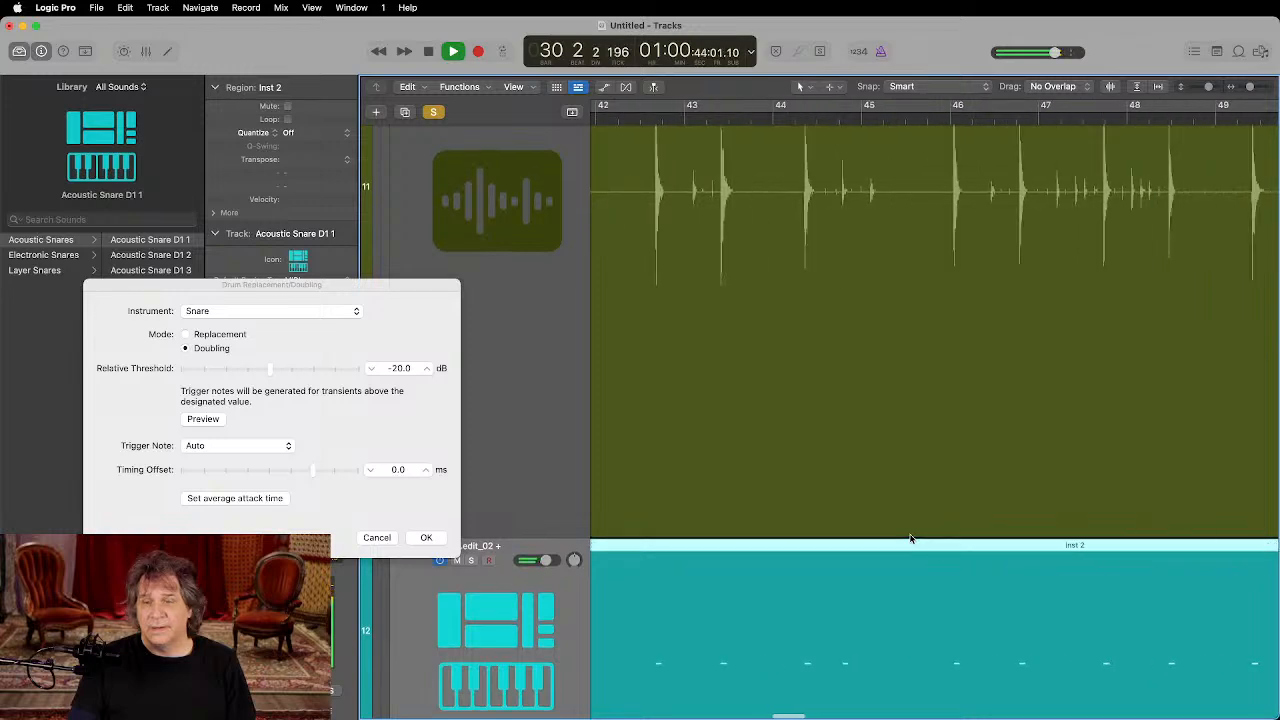
{"action": "key", "text": "space"}
{"action": "key", "text": "super+Left"}
{"action": "key", "text": "super+Left"}
{"action": "key", "text": "super+Left"}
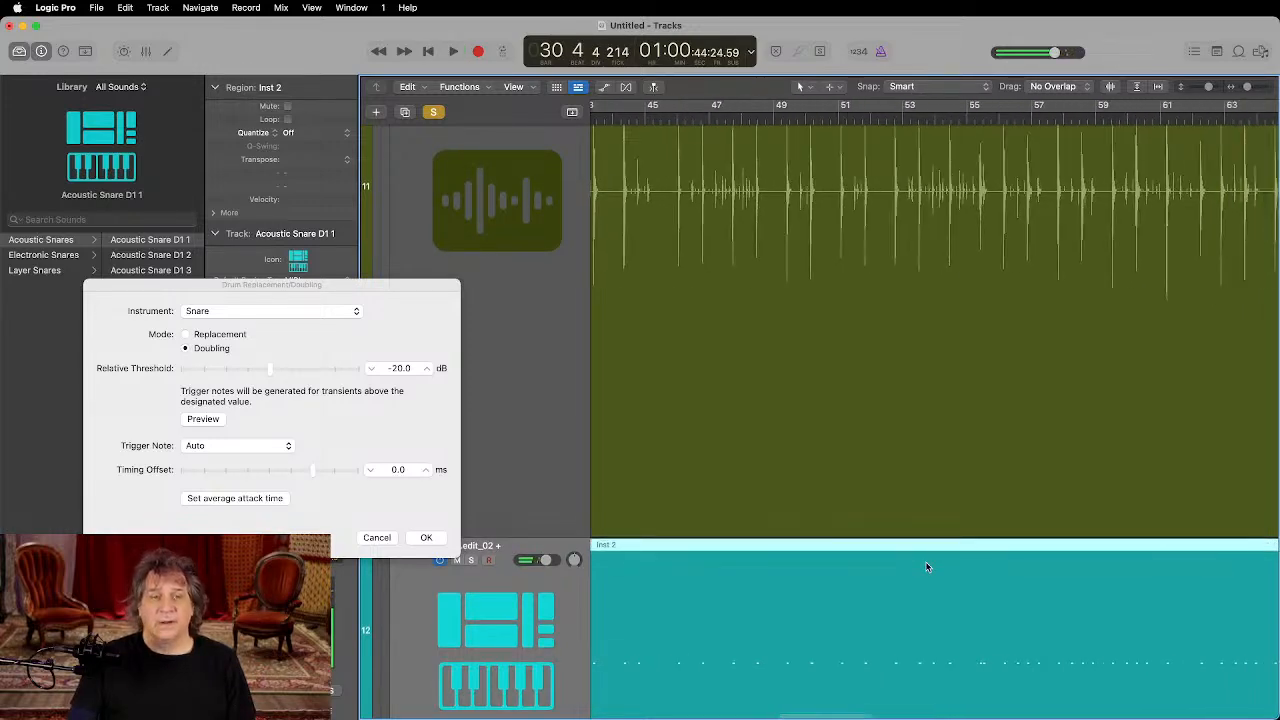
Step: Apply the drum doubling to create the snare sample track beneath Sn Top.edit_02
{"action": "left_click", "coordinate": [426, 537]}
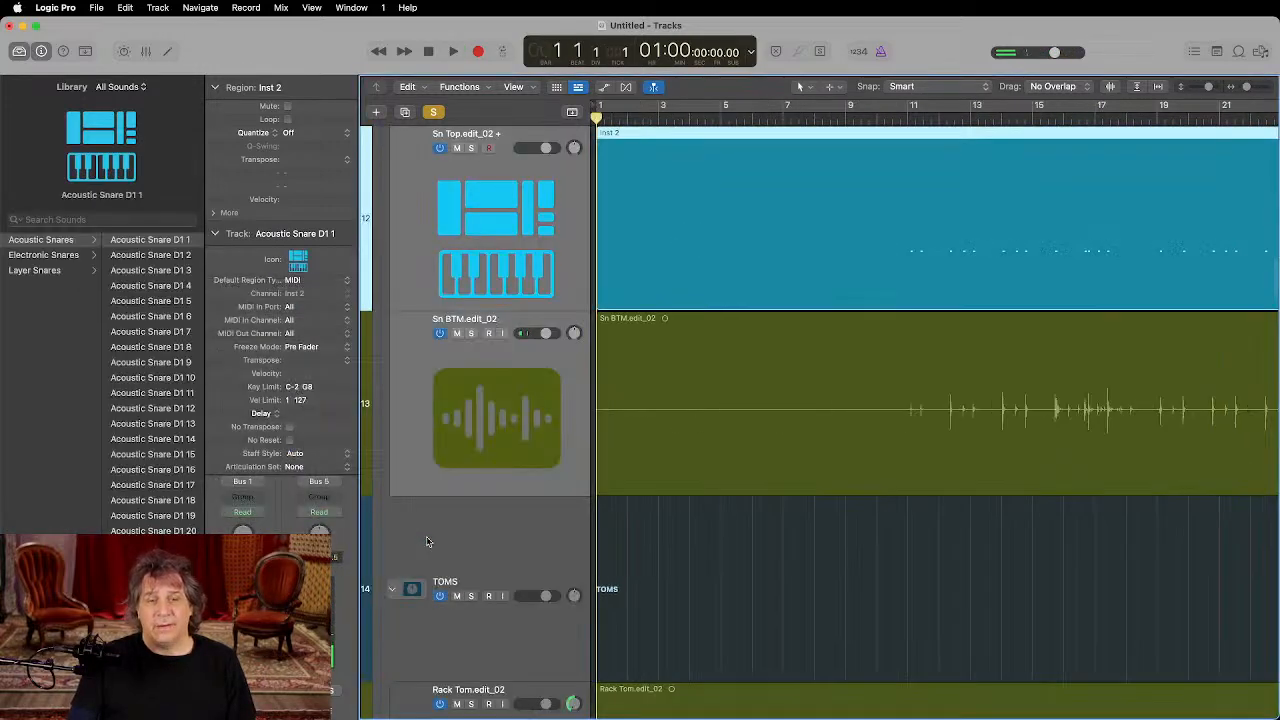
{"action": "scroll", "coordinate": [816, 366], "scroll_direction": "up", "scroll_amount": 4}
{"action": "key", "text": "super+Left"}
{"action": "key", "text": "super+Left"}
{"action": "key", "text": "super+Left"}
{"action": "key", "text": "super+Left"}
{"action": "key", "text": "super+Left"}
{"action": "key", "text": "super+Left"}
{"action": "key", "text": "super+Left"}
{"action": "key", "text": "super+Left"}
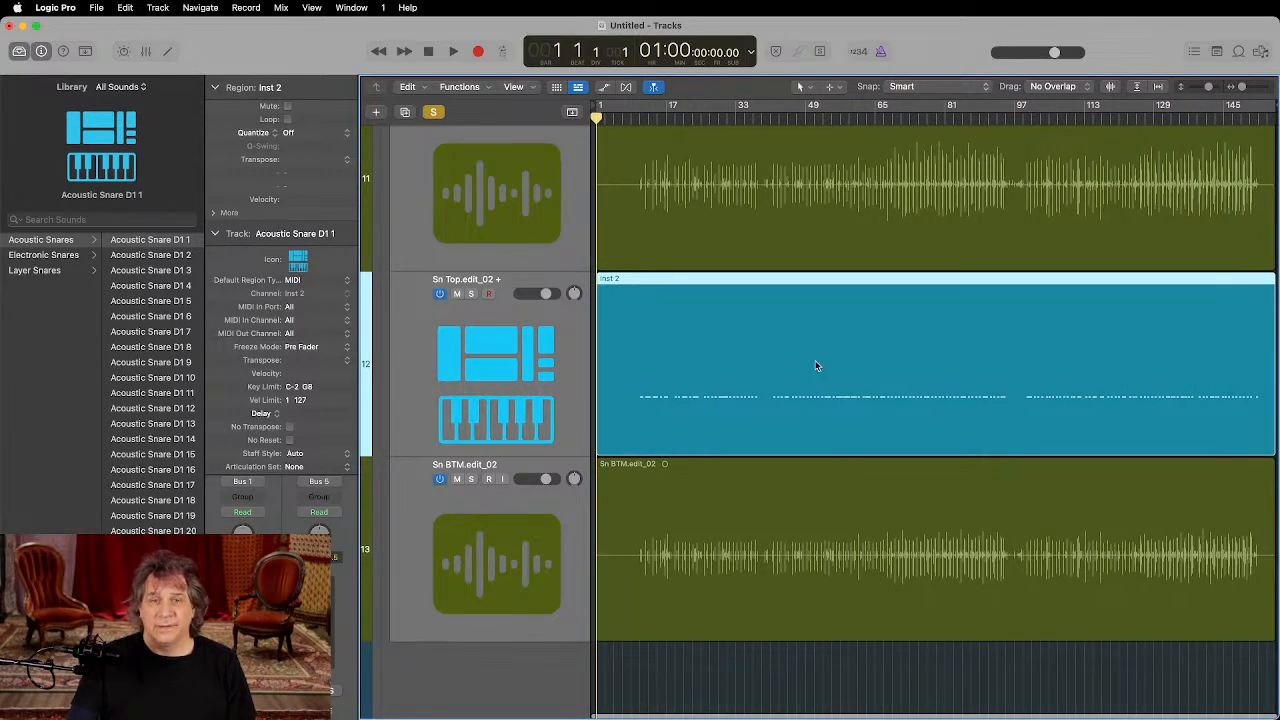
Step: Color the Inst 2 region the same dark olive green as the Sn Top.edit_02 region
{"action": "scroll", "coordinate": [726, 174], "scroll_direction": "up", "scroll_amount": 2}
{"action": "left_click", "coordinate": [705, 184]}
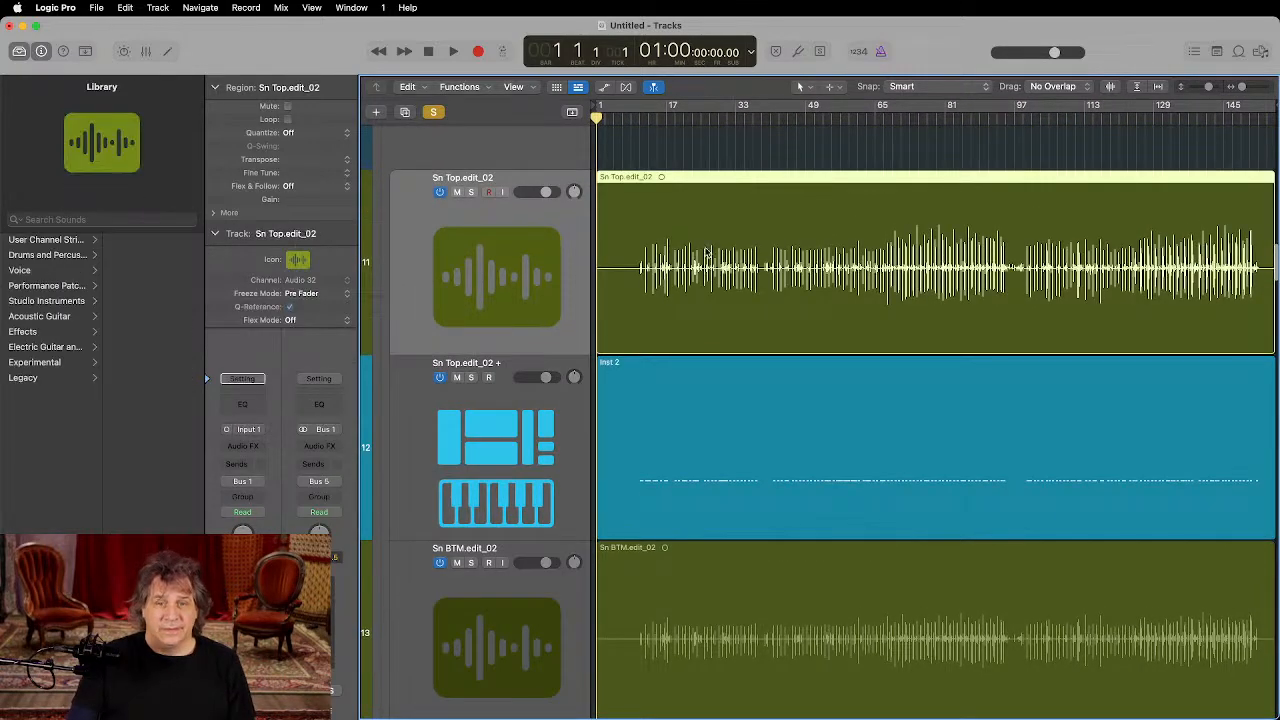
{"action": "left_click", "coordinate": [703, 400], "text": "shift"}
{"action": "key", "text": "alt+c"}
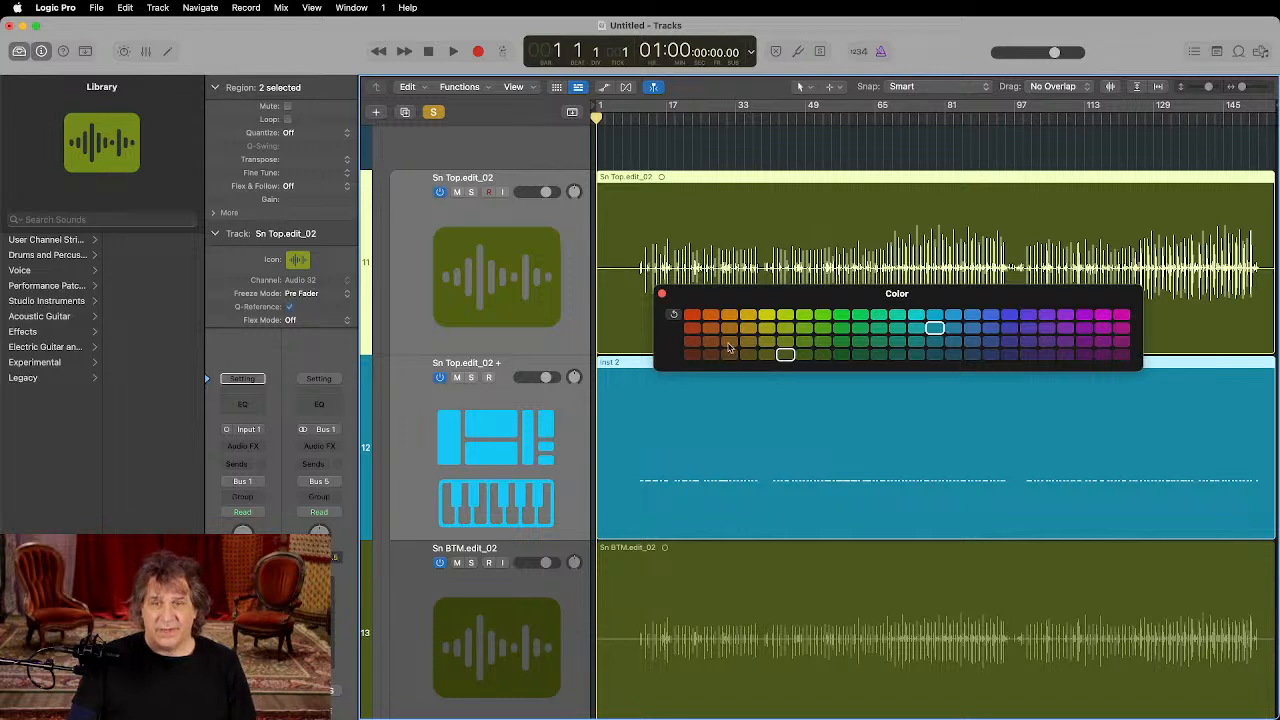
{"action": "left_click", "coordinate": [787, 356]}
{"action": "left_click", "coordinate": [662, 295]}
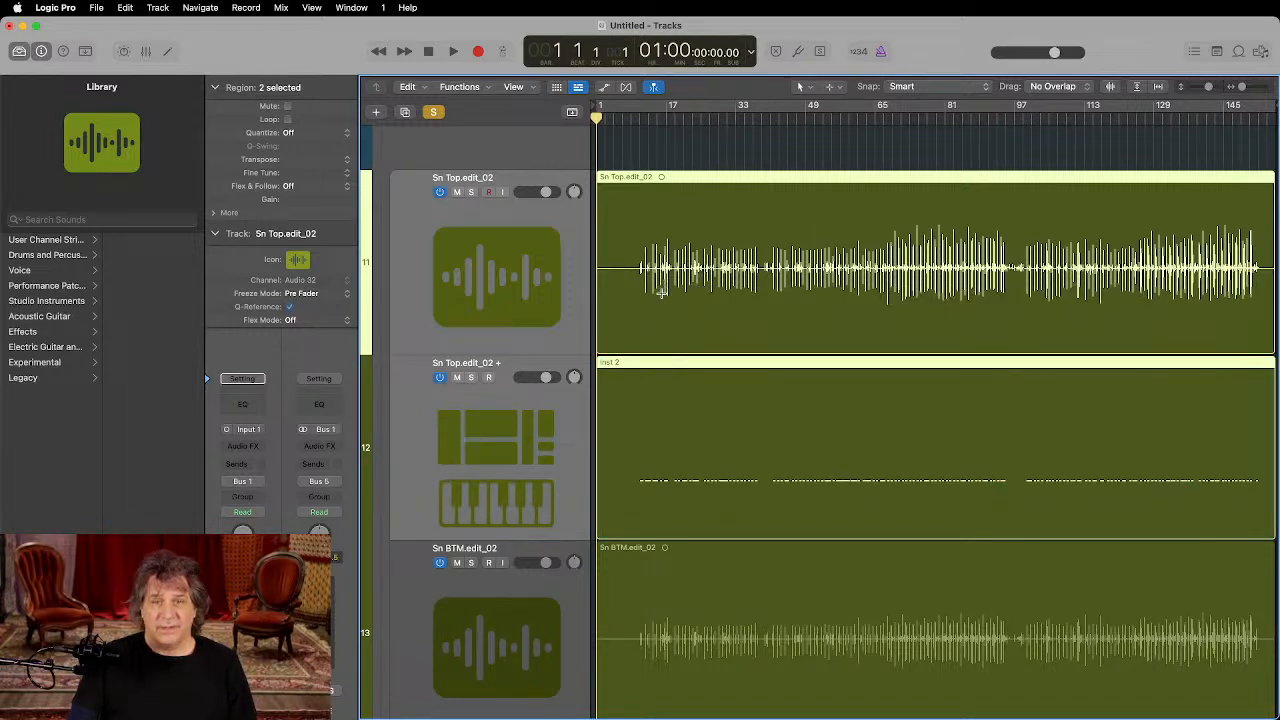
Step: Split out bars 41 to 46 of the Sn Top.edit_02 region using a marquee selection, and undo the split
{"action": "left_click_drag", "start_coordinate": [769, 290], "coordinate": [791, 294]}
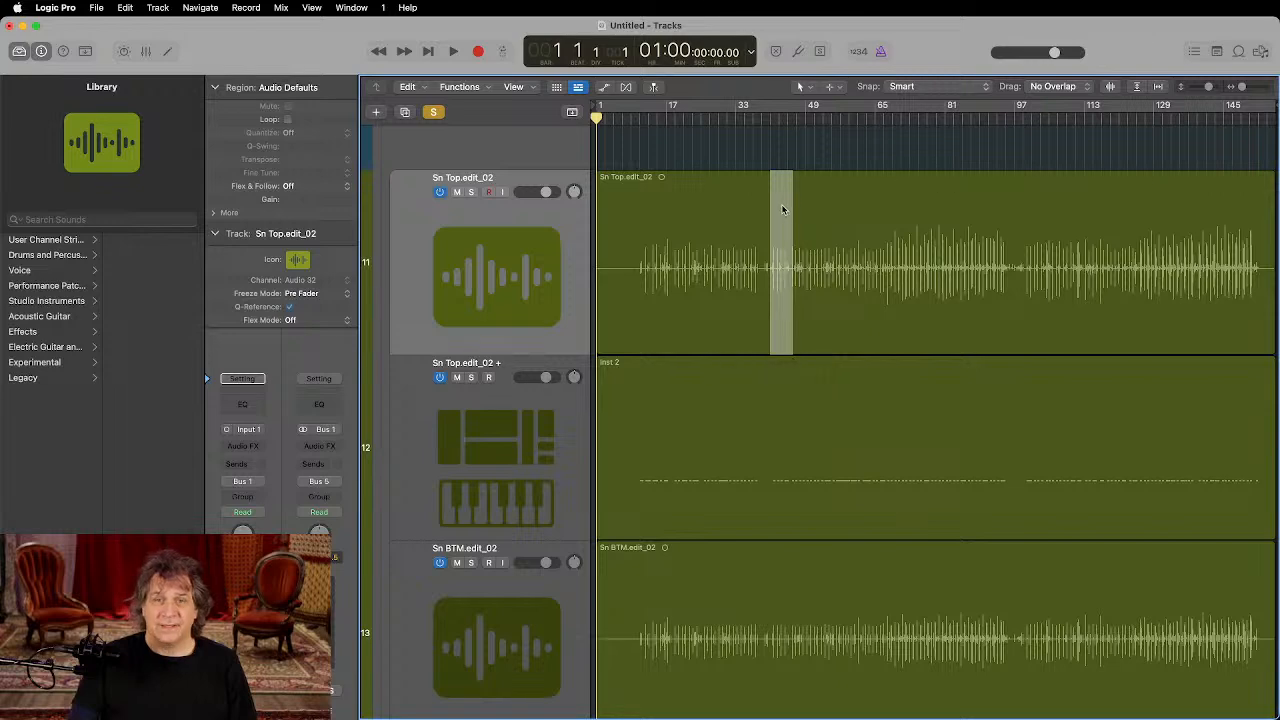
{"action": "key", "text": "super+Right"}
{"action": "key", "text": "super+Right"}
{"action": "key", "text": "super+Right"}
{"action": "key", "text": "super+Right"}
{"action": "key", "text": "super+Right"}
{"action": "key", "text": "super+Right"}
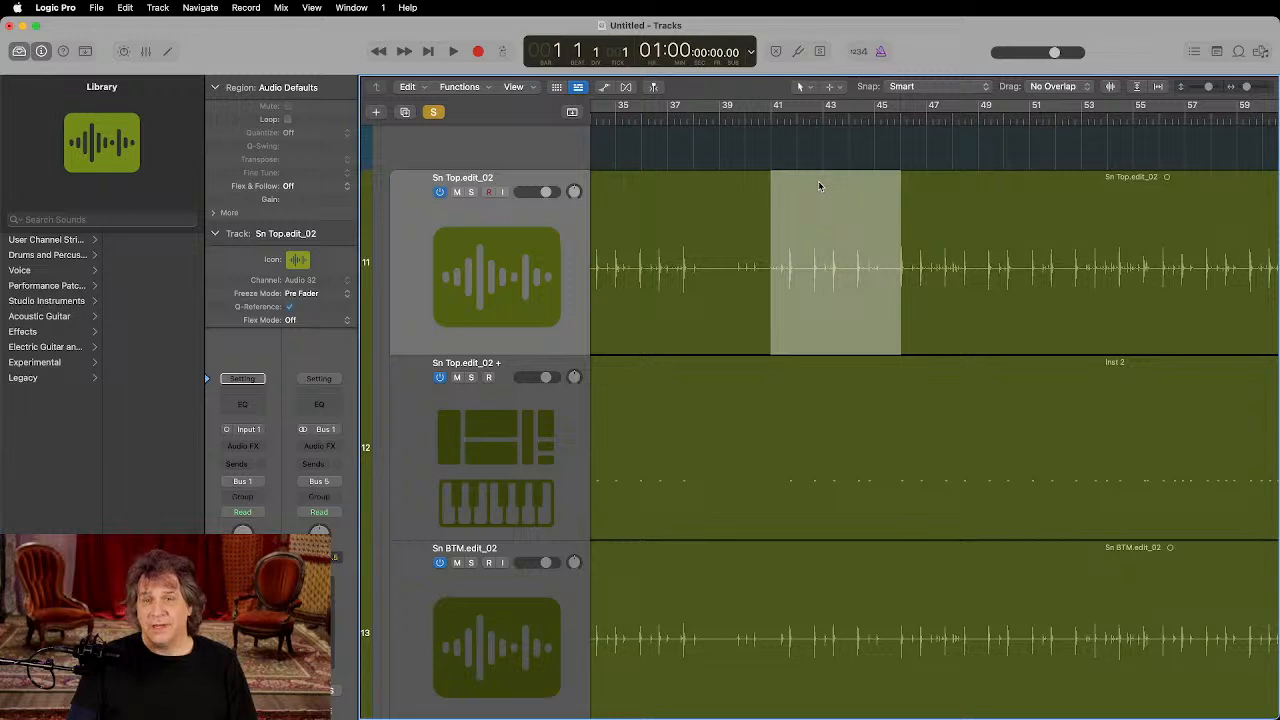
{"action": "left_click", "coordinate": [818, 183]}
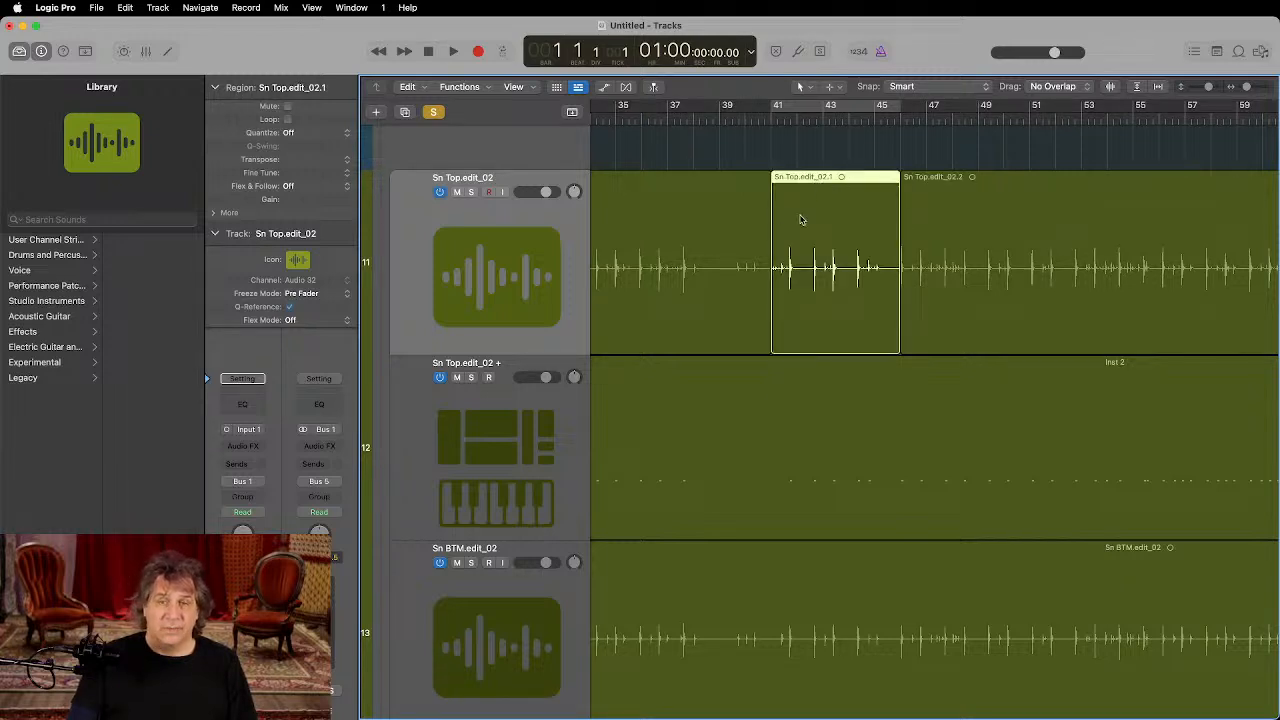
{"action": "key", "text": "super+z"}
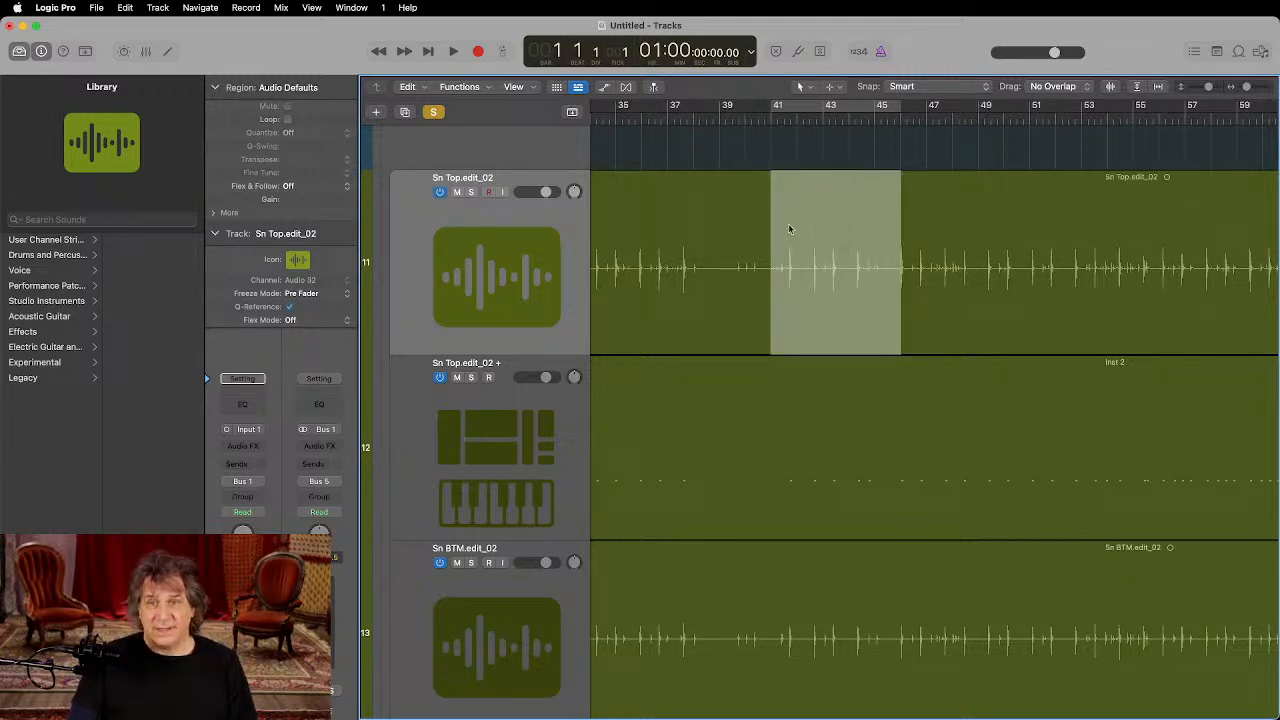
{"action": "left_click", "coordinate": [936, 177]}
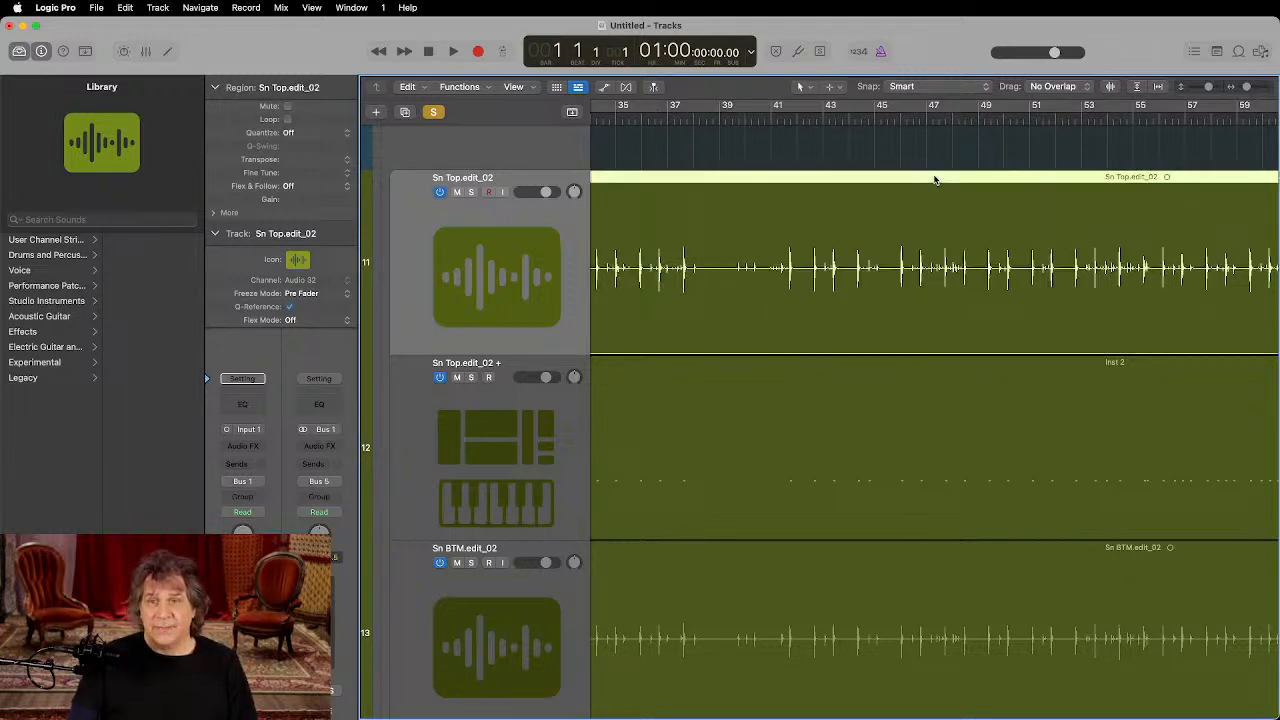
Step: Solo the doubled Sn Top.edit_02 + track and play it from bar 24
{"action": "left_click", "coordinate": [820, 364]}
{"action": "key", "text": "z"}
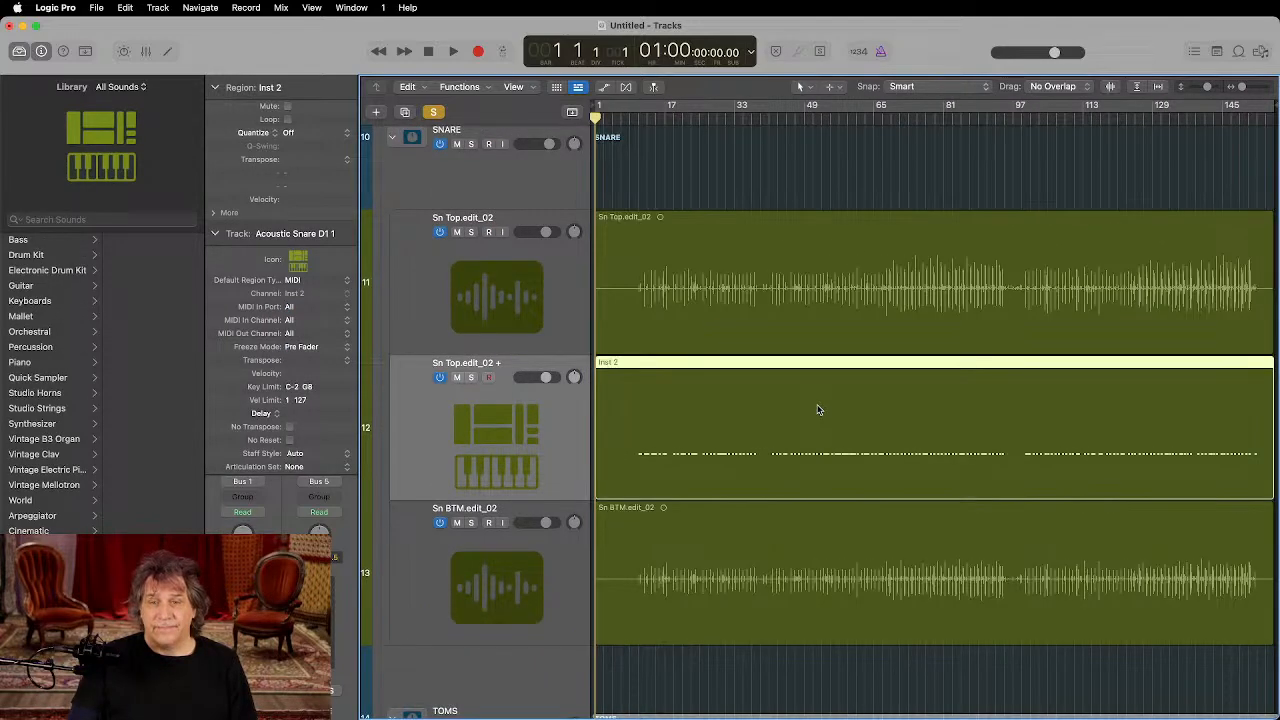
{"action": "left_click", "coordinate": [634, 120]}
{"action": "left_click", "coordinate": [471, 378]}
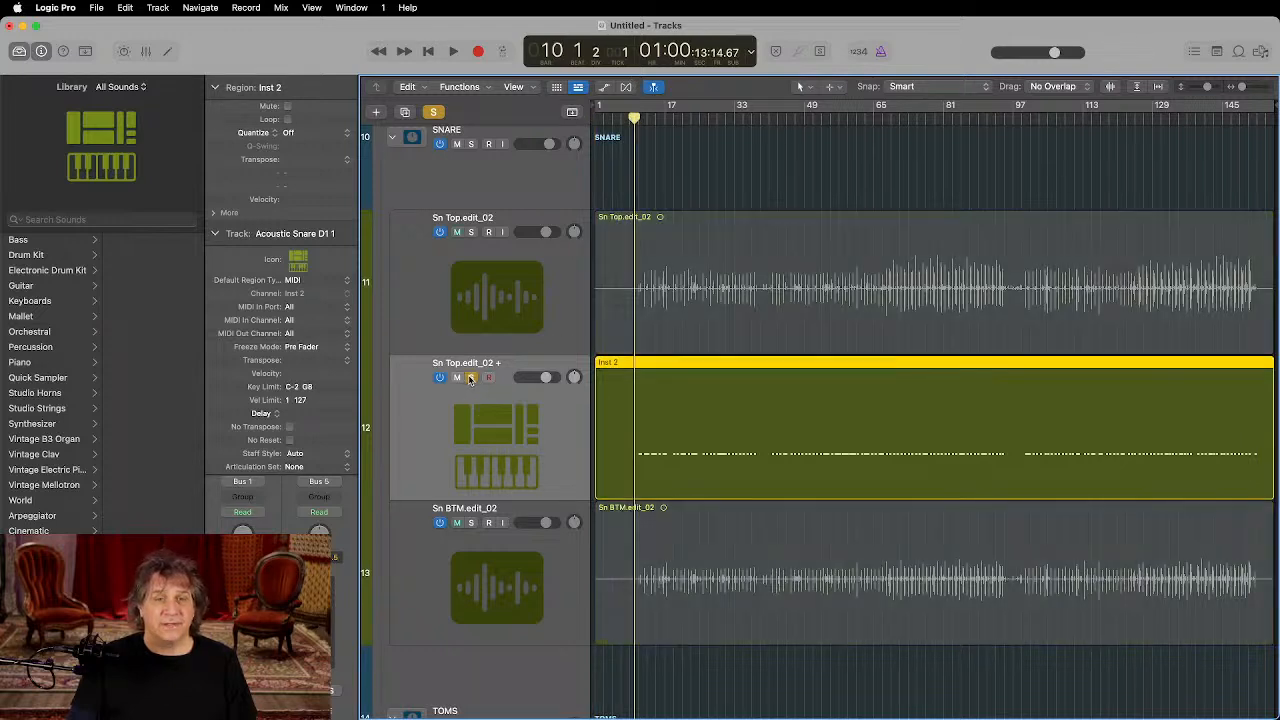
{"action": "left_click", "coordinate": [697, 118]}
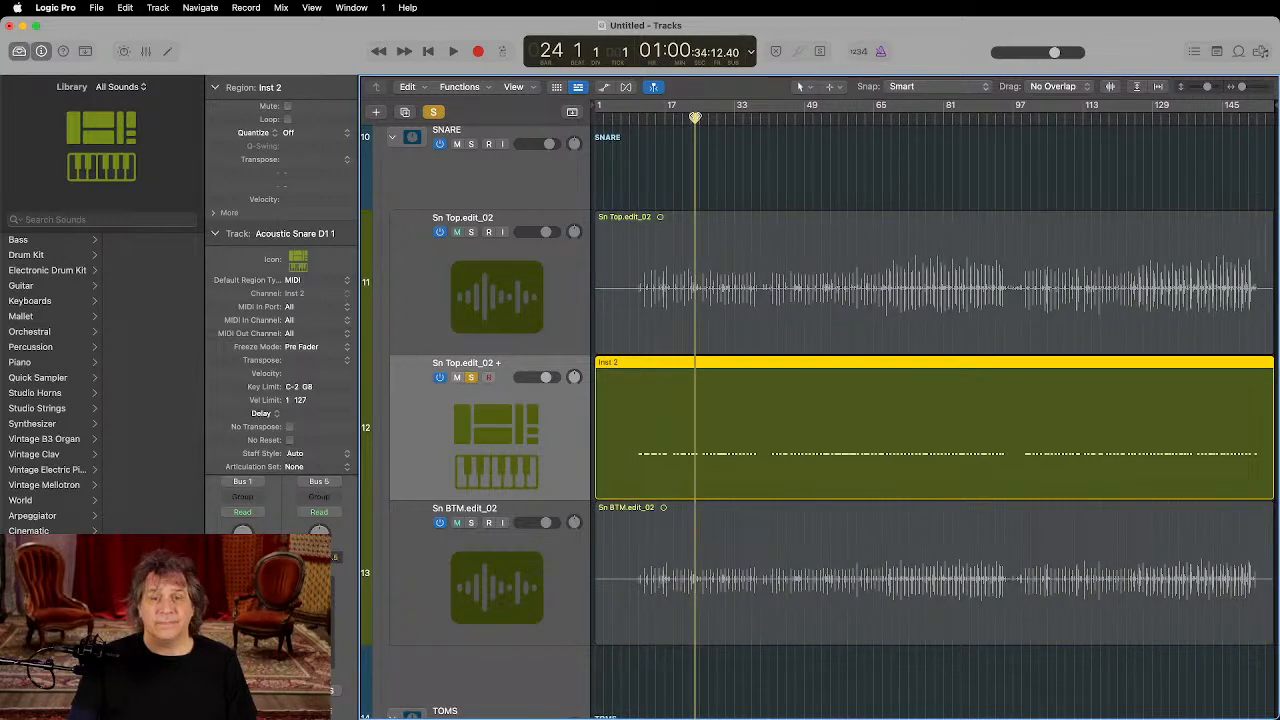
{"action": "key", "text": "space"}
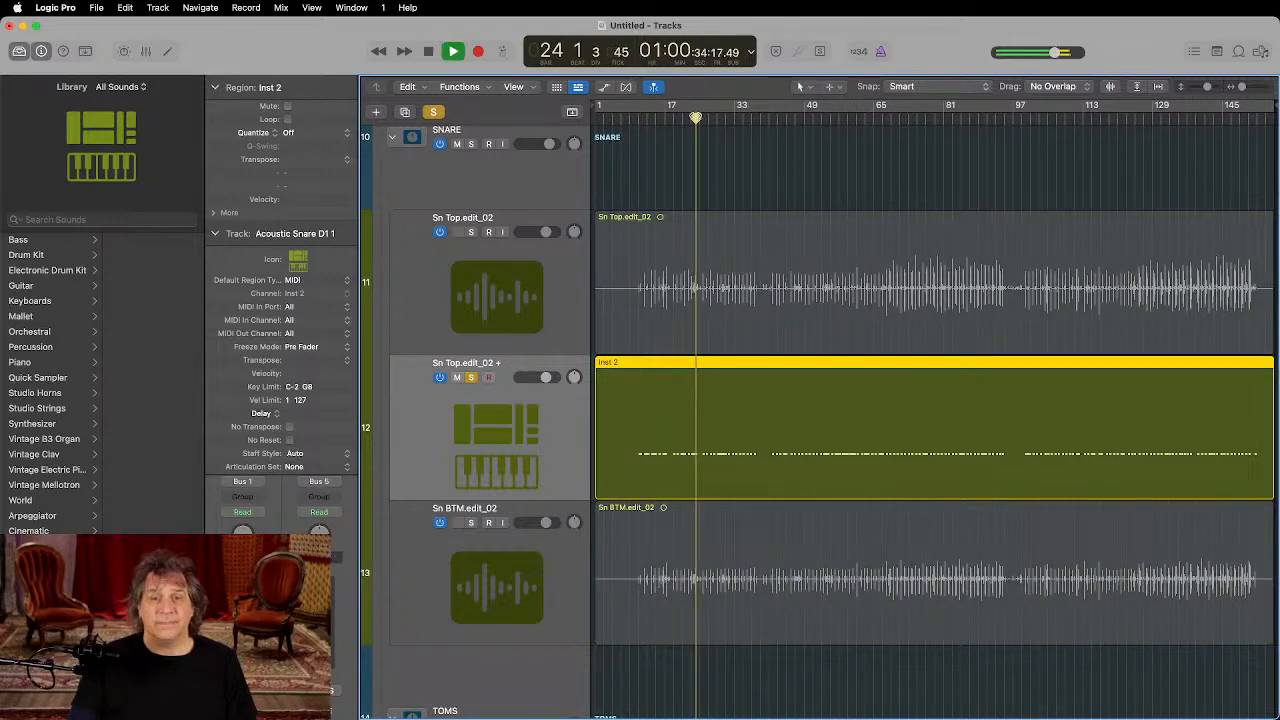
{"action": "left_click", "coordinate": [471, 377]}
{"action": "left_click", "coordinate": [471, 377]}
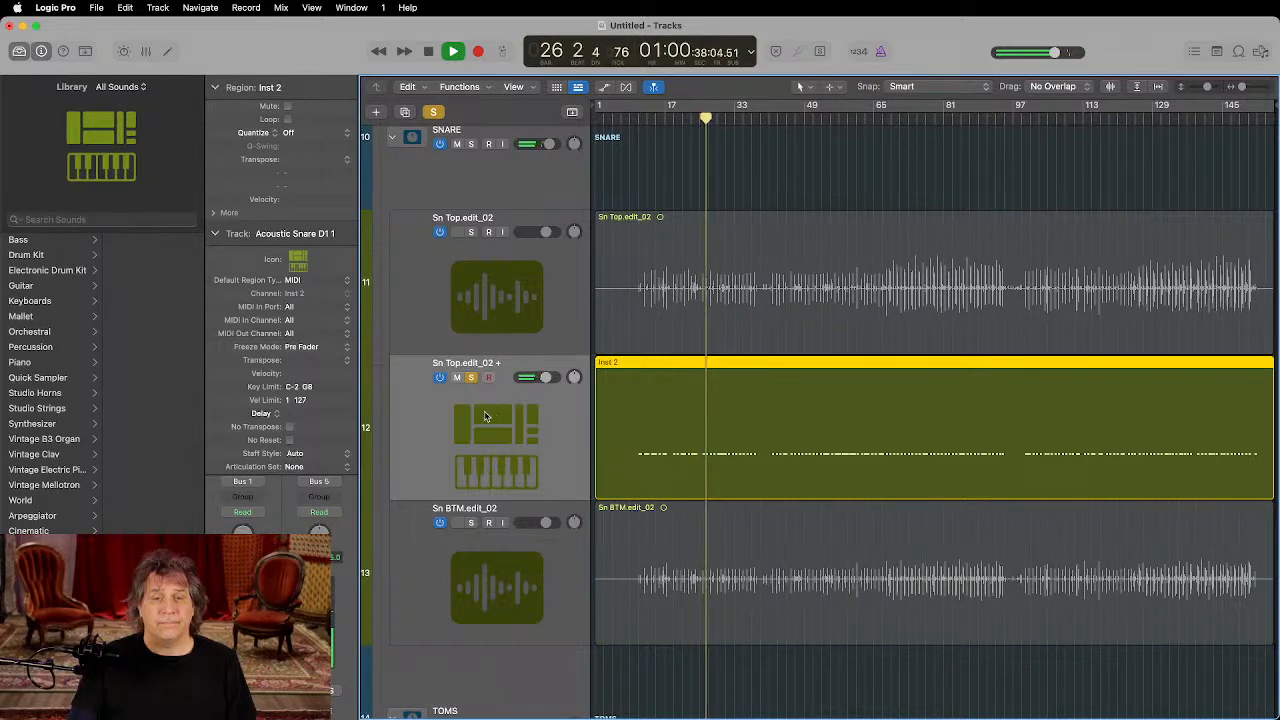
Step: Solo Sn Top.edit_02 together with the sample track, audition the blend, and stop playback
{"action": "left_click", "coordinate": [471, 232]}
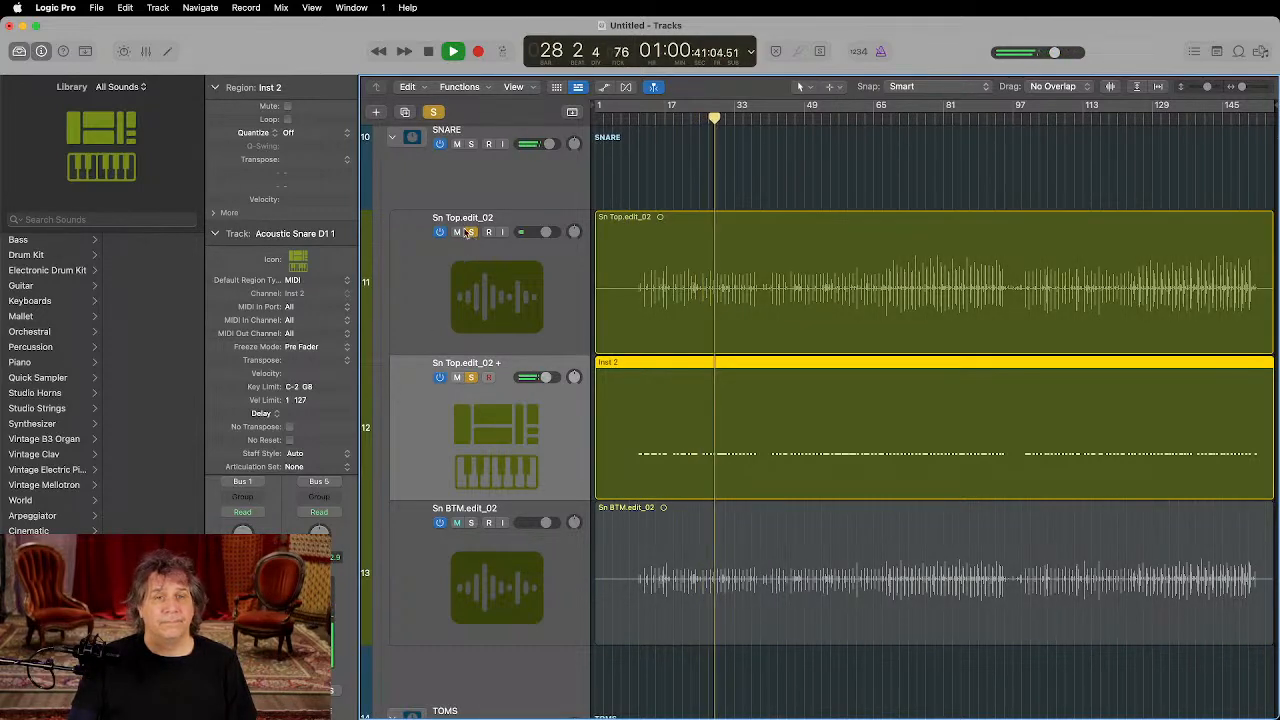
{"action": "left_click", "coordinate": [214, 87]}
{"action": "left_click", "coordinate": [214, 87]}
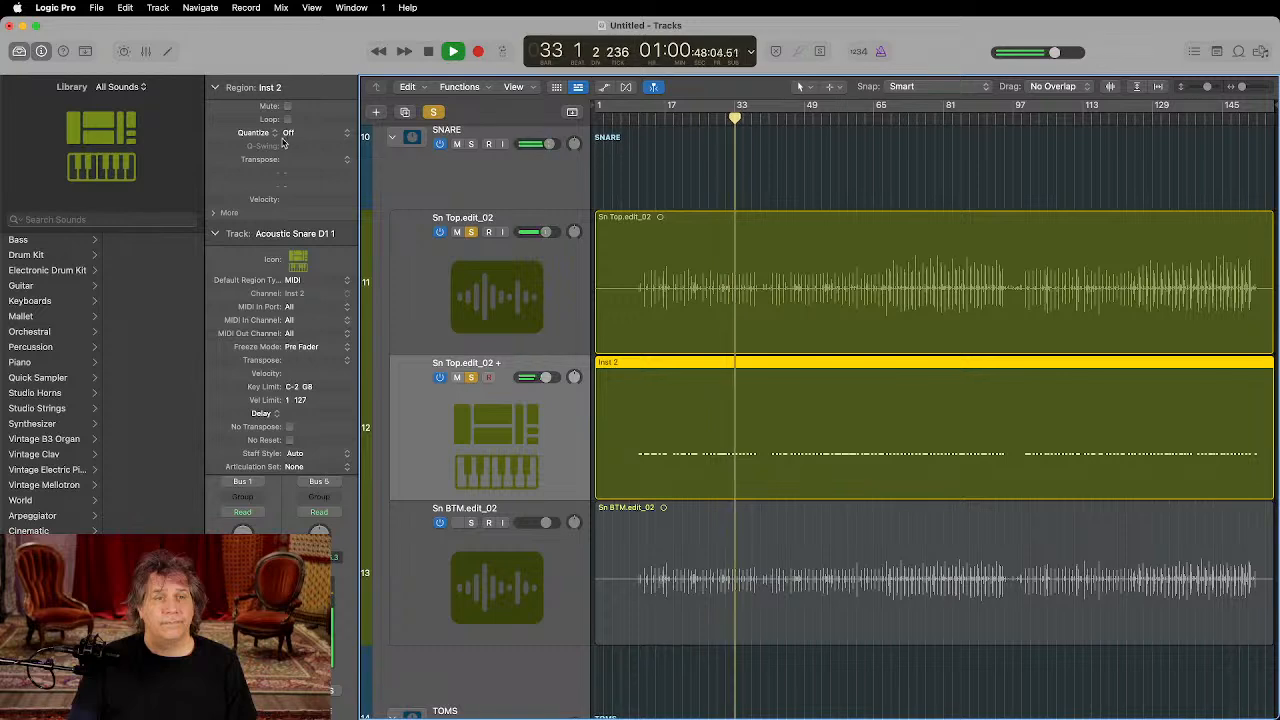
{"action": "key", "text": "space"}
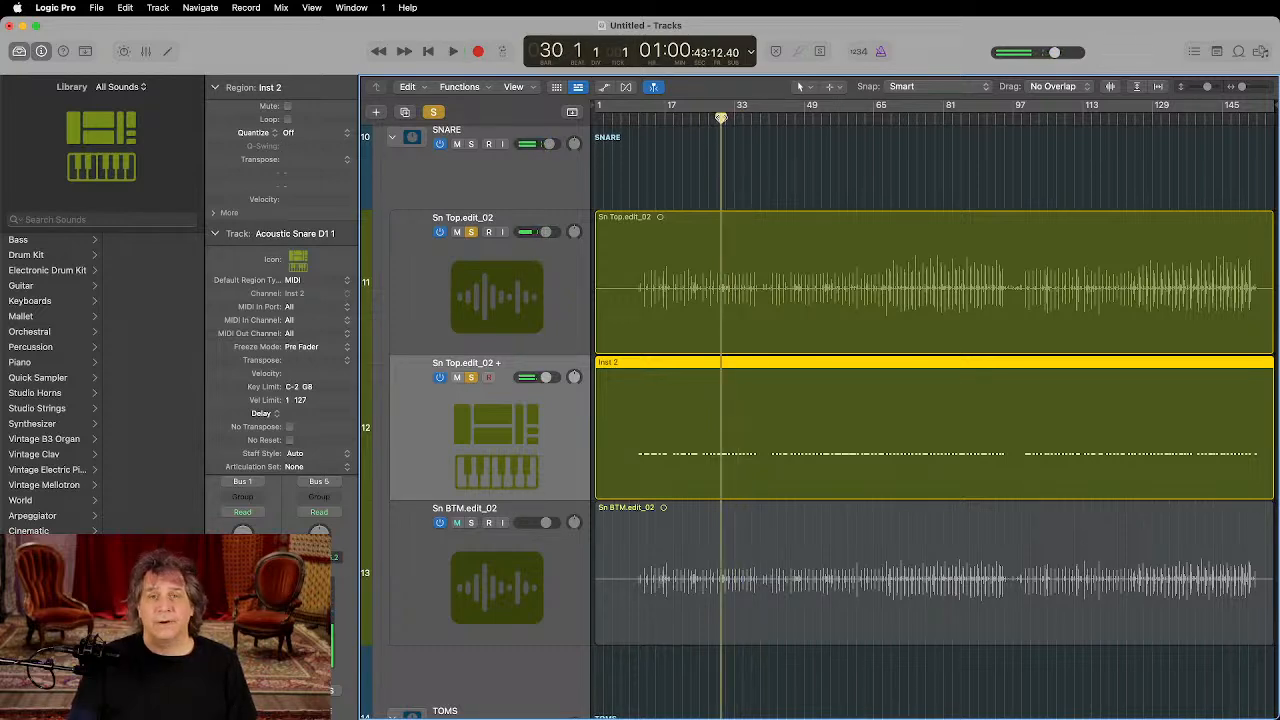
Step: Replay the passage around bars 29 and 30 and compare the sample notes with the Sn Top hits
{"action": "key", "text": "comma"}
{"action": "key", "text": "z"}
{"action": "key", "text": "space"}
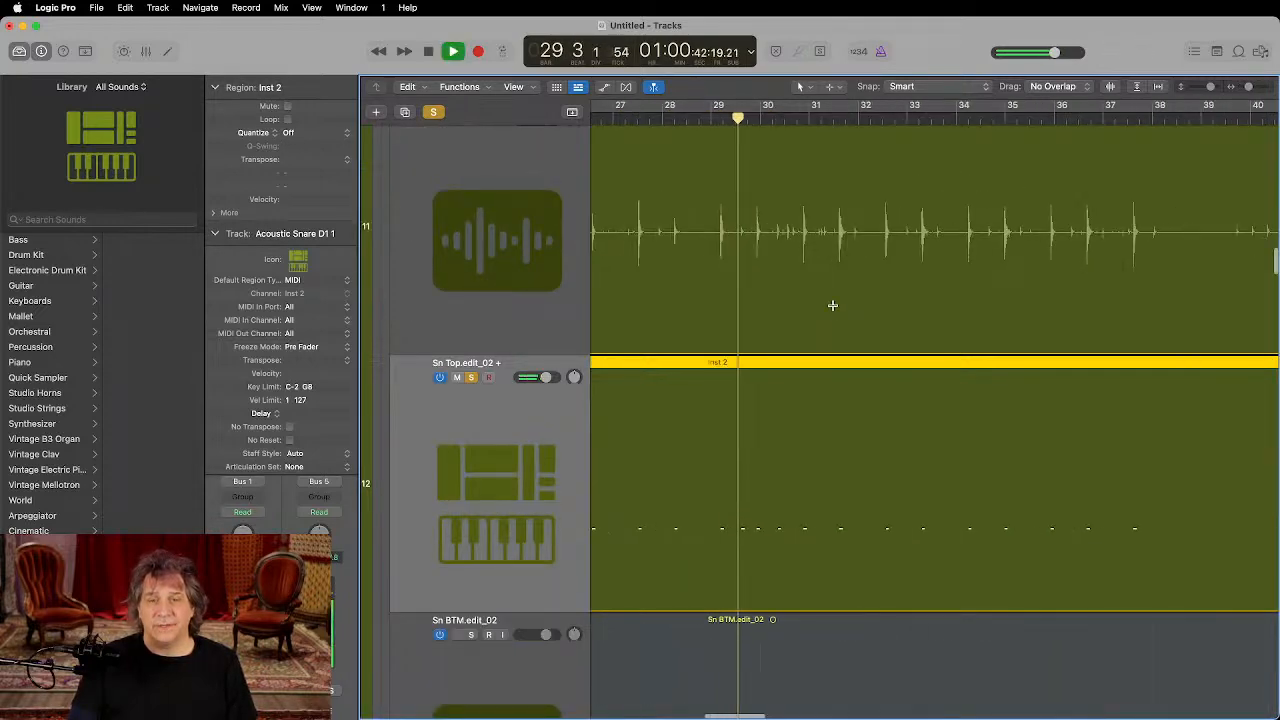
{"action": "key", "text": "super+Right"}
{"action": "key", "text": "super+Right"}
{"action": "key", "text": "super+Right"}
{"action": "key", "text": "space"}
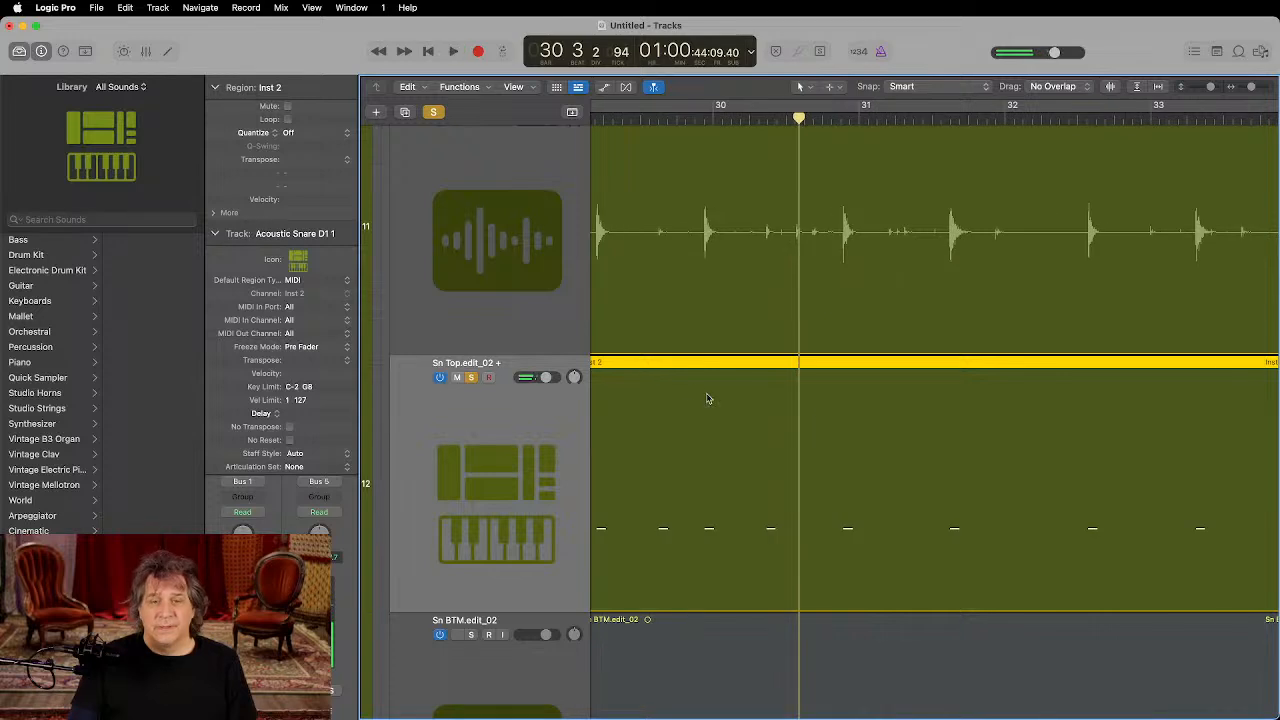
Step: Open the Inst 2 region in the Piano Roll and audition its notes from 29 3 2 to bar 30
{"action": "left_click", "coordinate": [651, 116]}
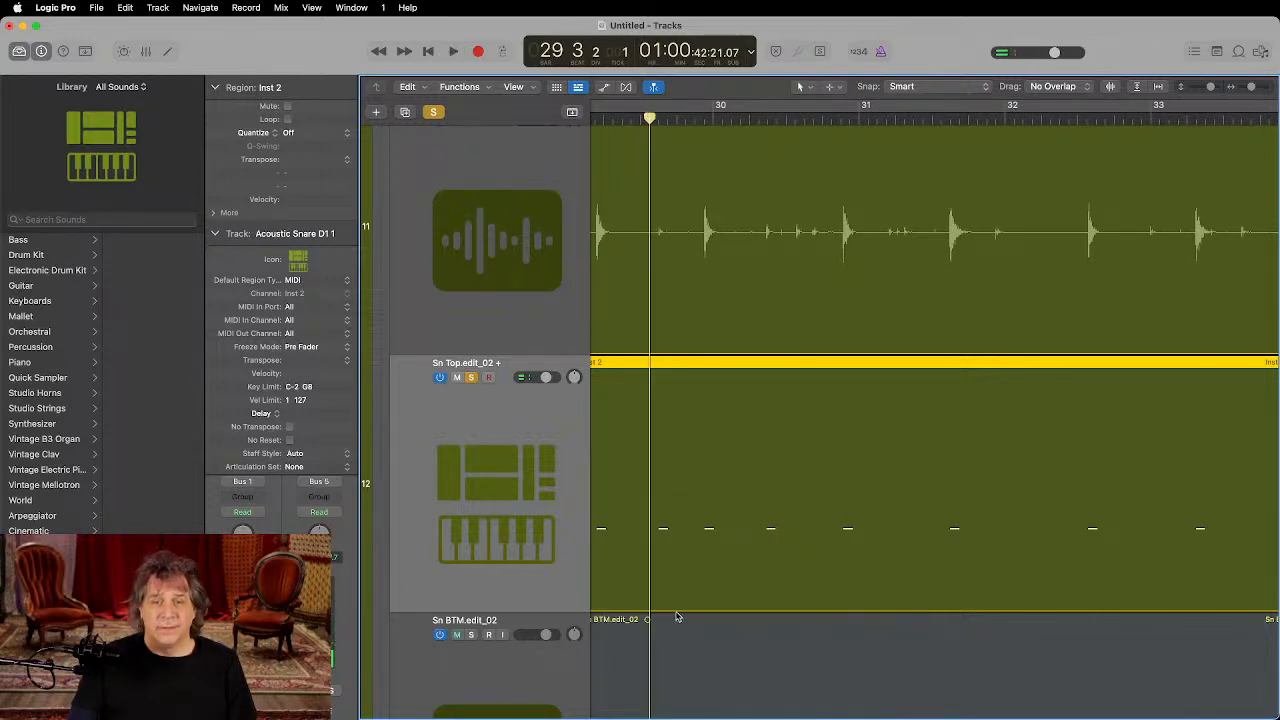
{"action": "double_click", "coordinate": [683, 388]}
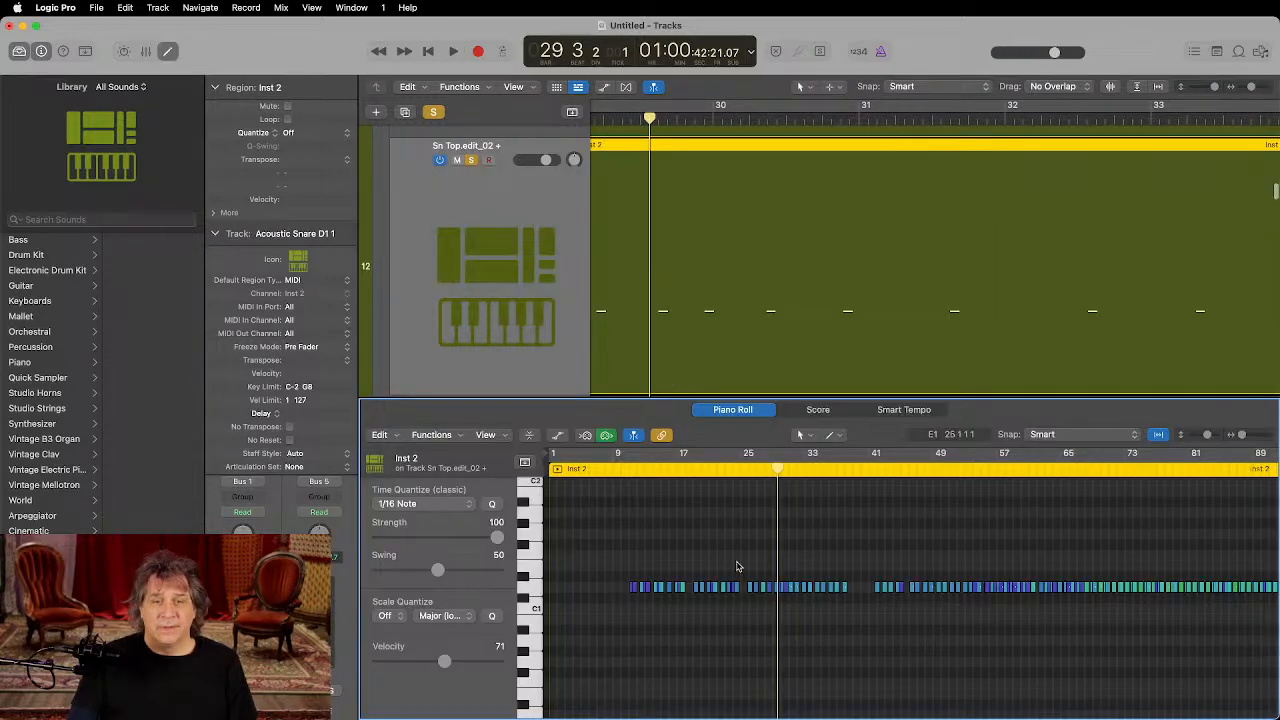
{"action": "key", "text": "space"}
{"action": "key", "text": "super+Right"}
{"action": "key", "text": "super+Right"}
{"action": "key", "text": "super+Right"}
{"action": "key", "text": "super+Right"}
{"action": "key", "text": "super+Right"}
{"action": "key", "text": "super+Right"}
{"action": "key", "text": "super+Right"}
{"action": "key", "text": "super+Right"}
{"action": "key", "text": "space"}
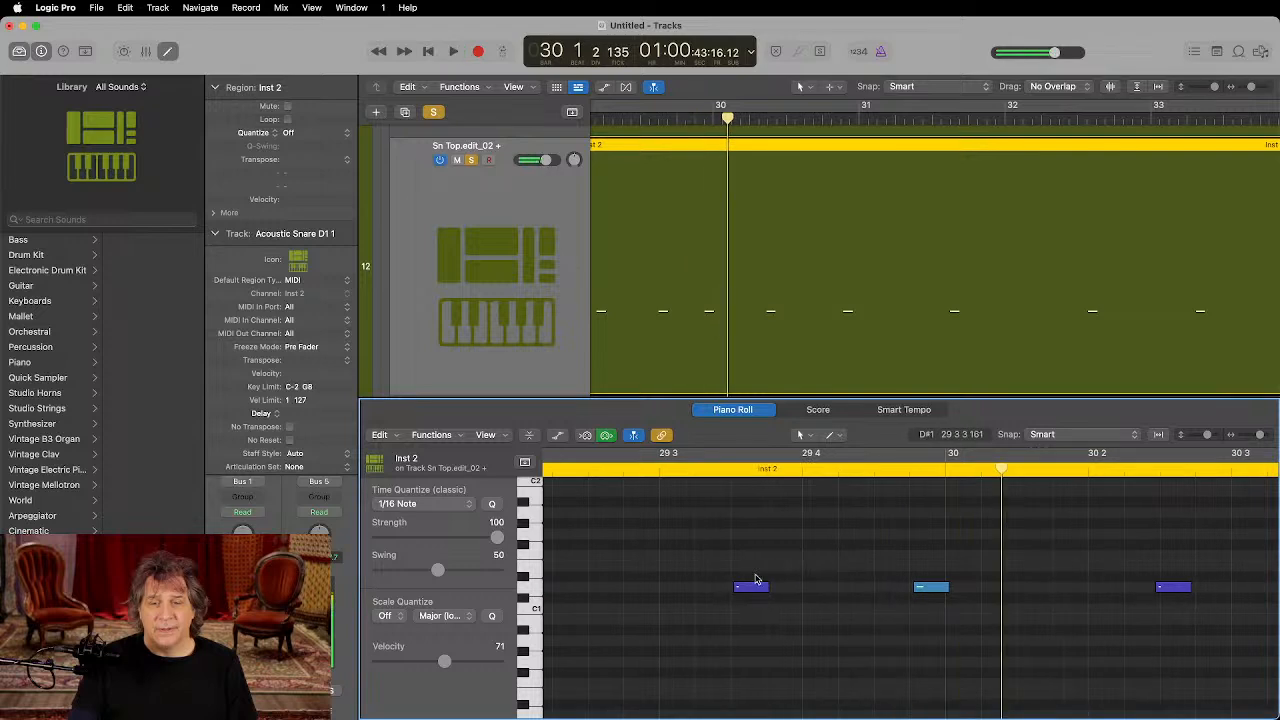
Step: Delete the mistriggered note between 29 3 and 29 4 in the Inst 2 region and play on from bar 30
{"action": "left_click", "coordinate": [749, 590]}
{"action": "key", "text": "Delete"}
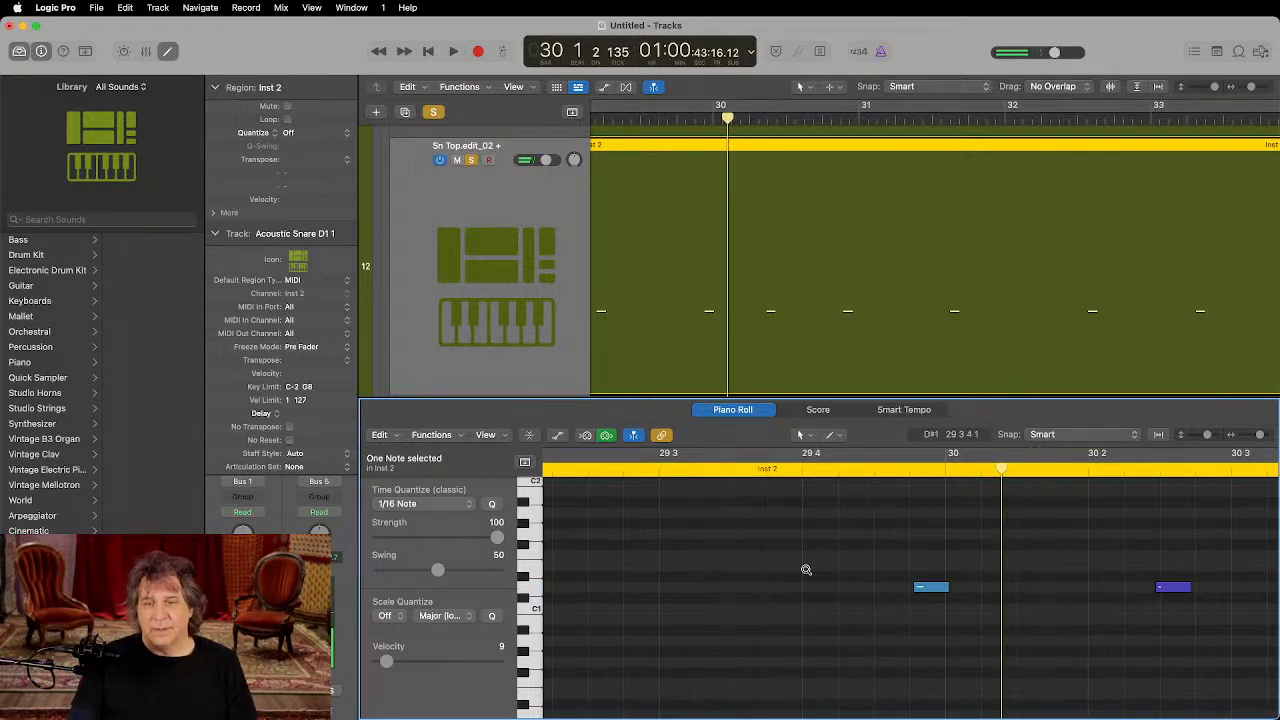
{"action": "key", "text": "space"}
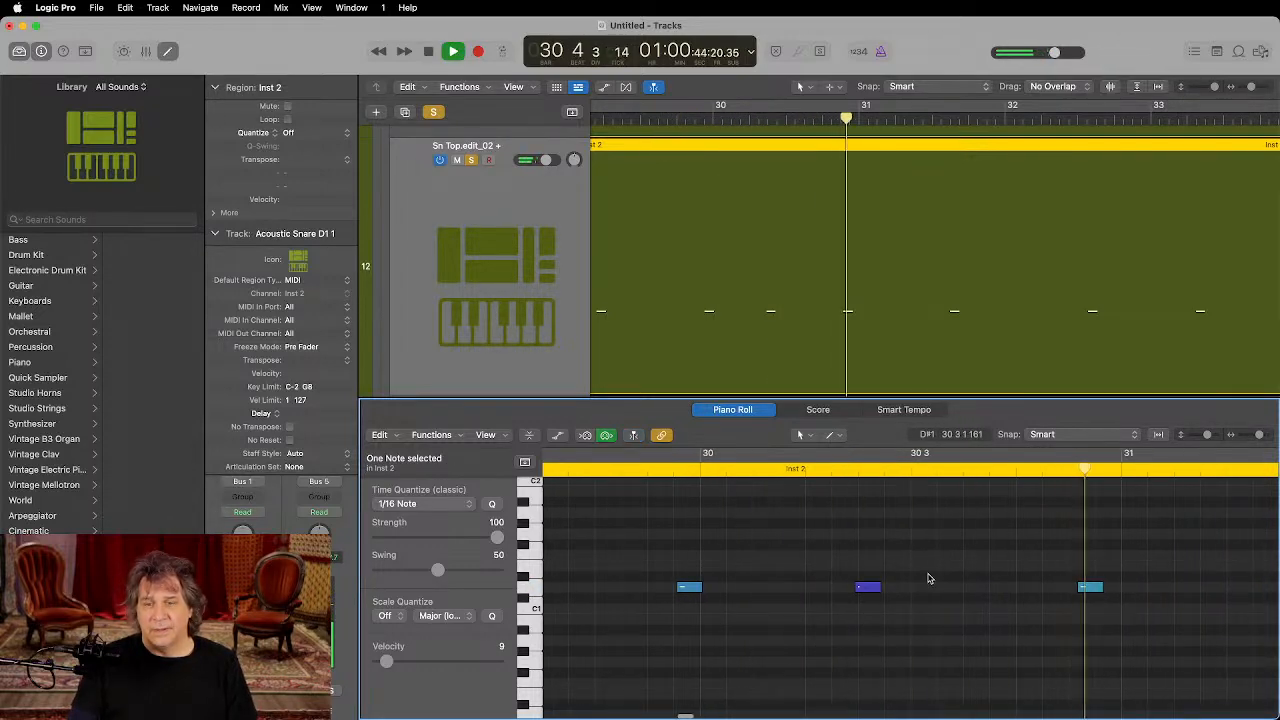
{"action": "key", "text": "super+Left"}
{"action": "key", "text": "super+Left"}
{"action": "key", "text": "super+Left"}
{"action": "key", "text": "super+Left"}
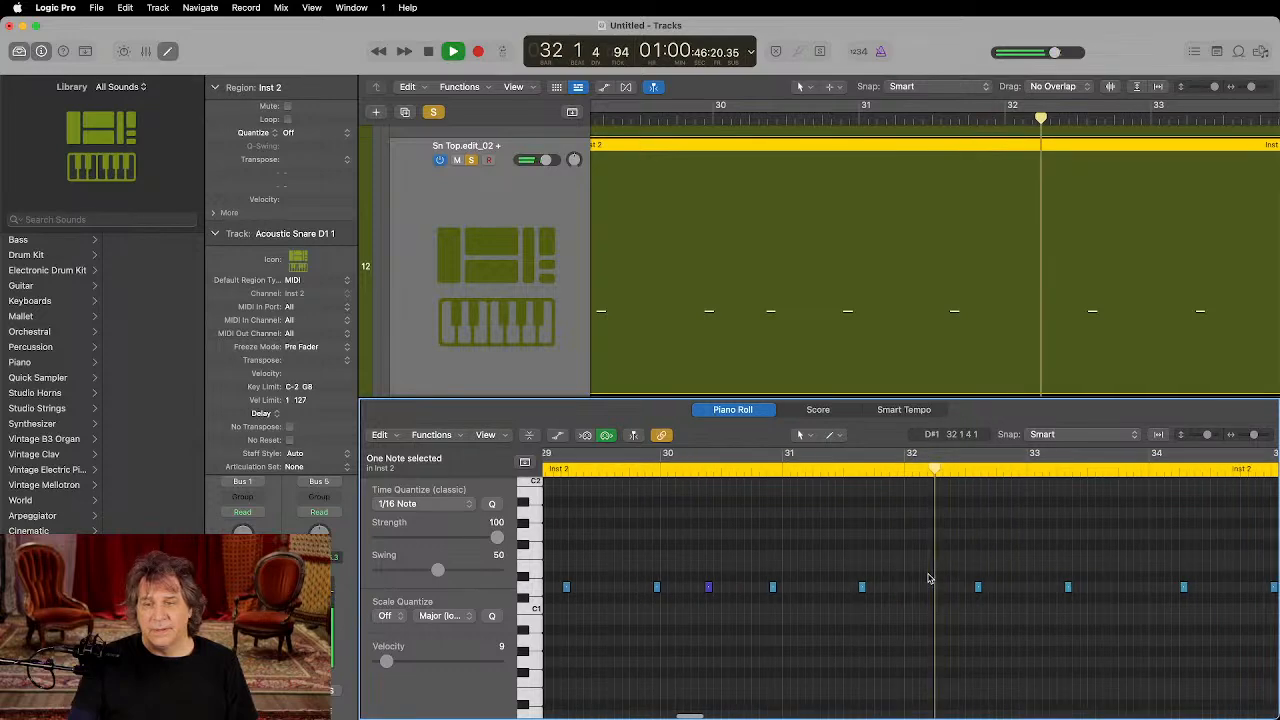
{"action": "key", "text": "space"}
Step: Examine the remaining Inst 2 notes between bars 18 and 33 in the Piano Roll and audition the D1 snare sound
{"action": "key", "text": "super+Right"}
{"action": "key", "text": "super+Right"}
{"action": "key", "text": "super+Right"}
{"action": "key", "text": "super+Right"}
{"action": "key", "text": "super+Right"}
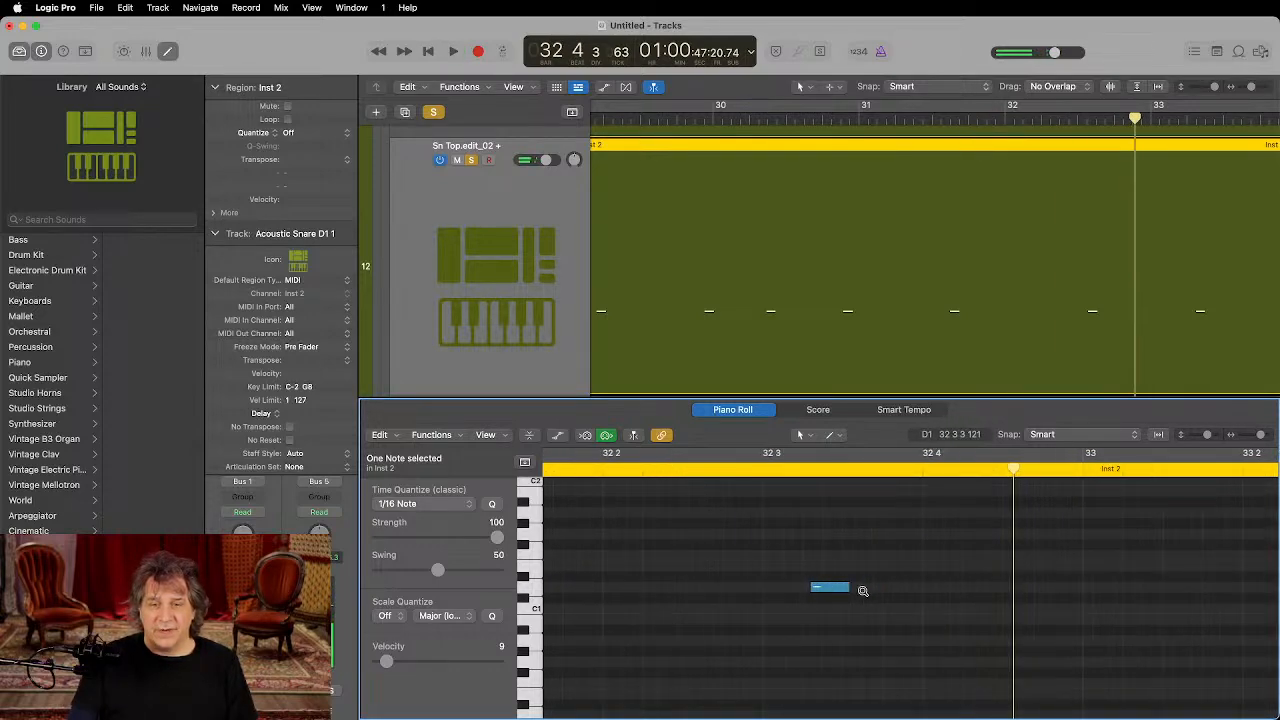
{"action": "scroll", "coordinate": [863, 591], "scroll_direction": "up", "scroll_amount": 3}
{"action": "scroll", "coordinate": [863, 591], "scroll_direction": "left", "scroll_amount": 5}
{"action": "scroll", "coordinate": [863, 591], "scroll_direction": "left", "scroll_amount": 5}
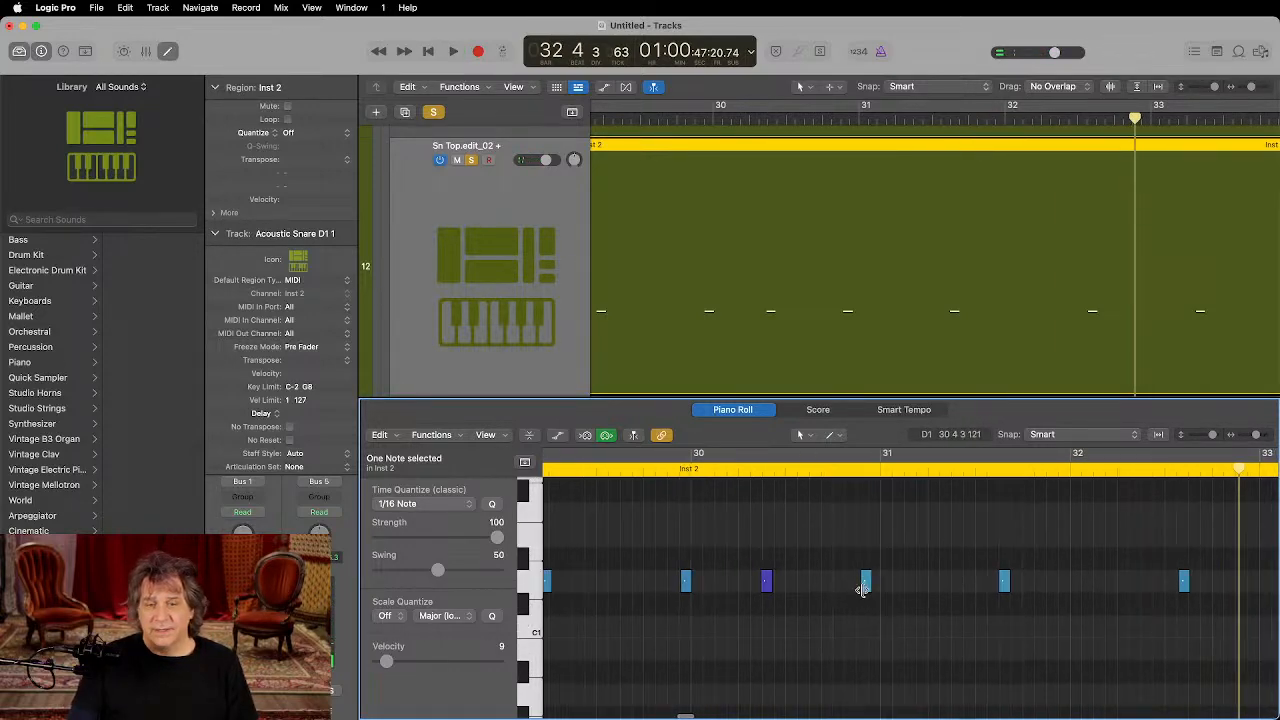
{"action": "key", "text": "super+Left"}
{"action": "key", "text": "super+Left"}
{"action": "key", "text": "super+Left"}
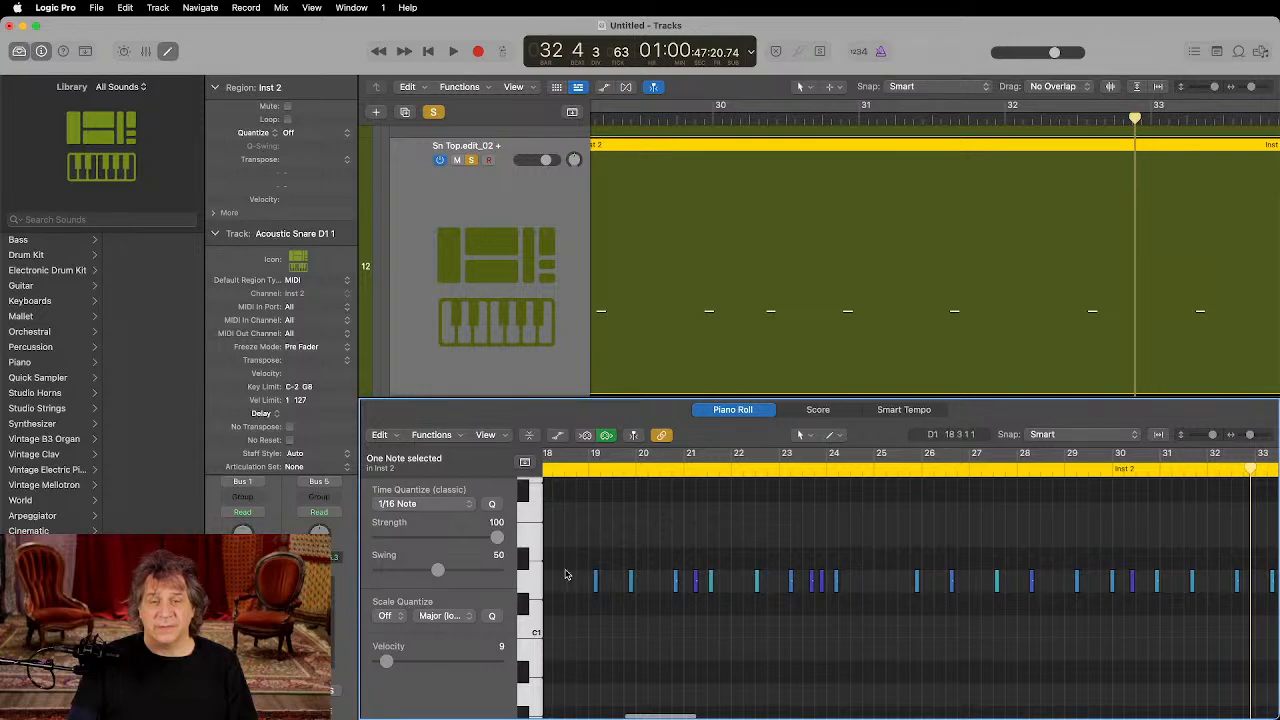
{"action": "left_click", "coordinate": [530, 580]}
Step: Apply the Fixed Velocity MIDI transform with a value of 100 to all notes in the Inst 2 region
{"action": "key", "text": "x"}
{"action": "key", "text": "x"}
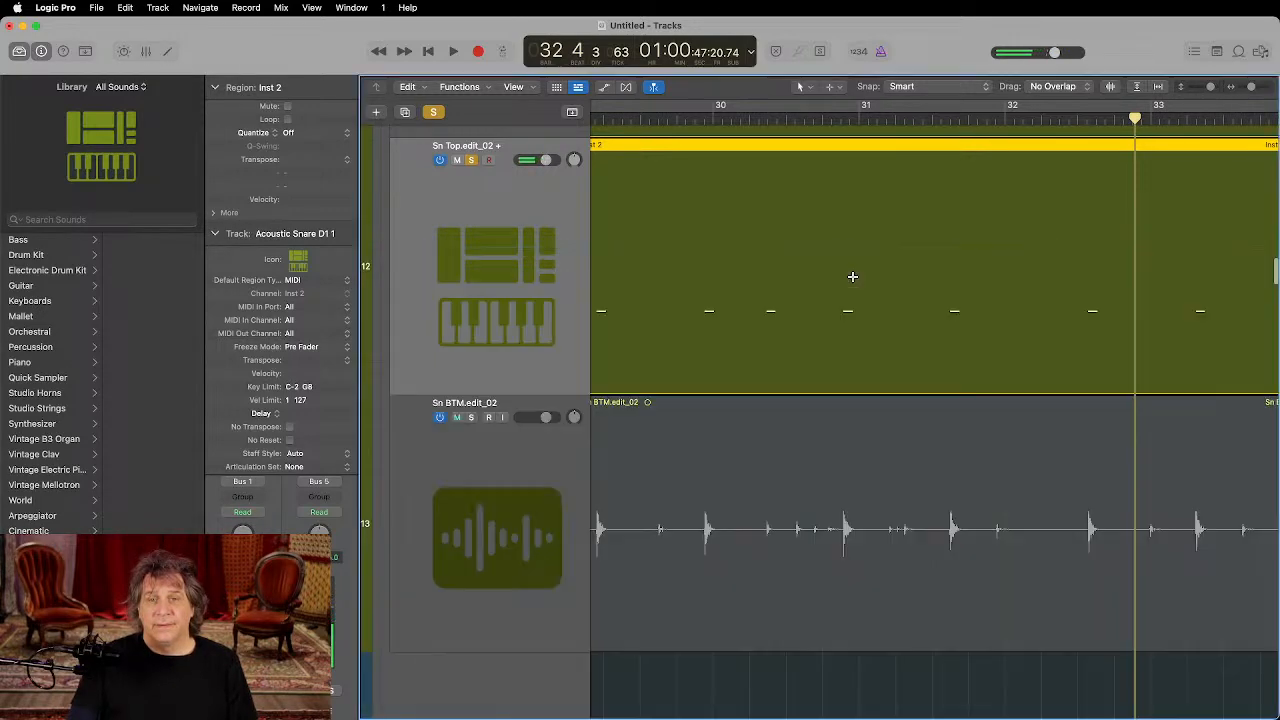
{"action": "key", "text": "z"}
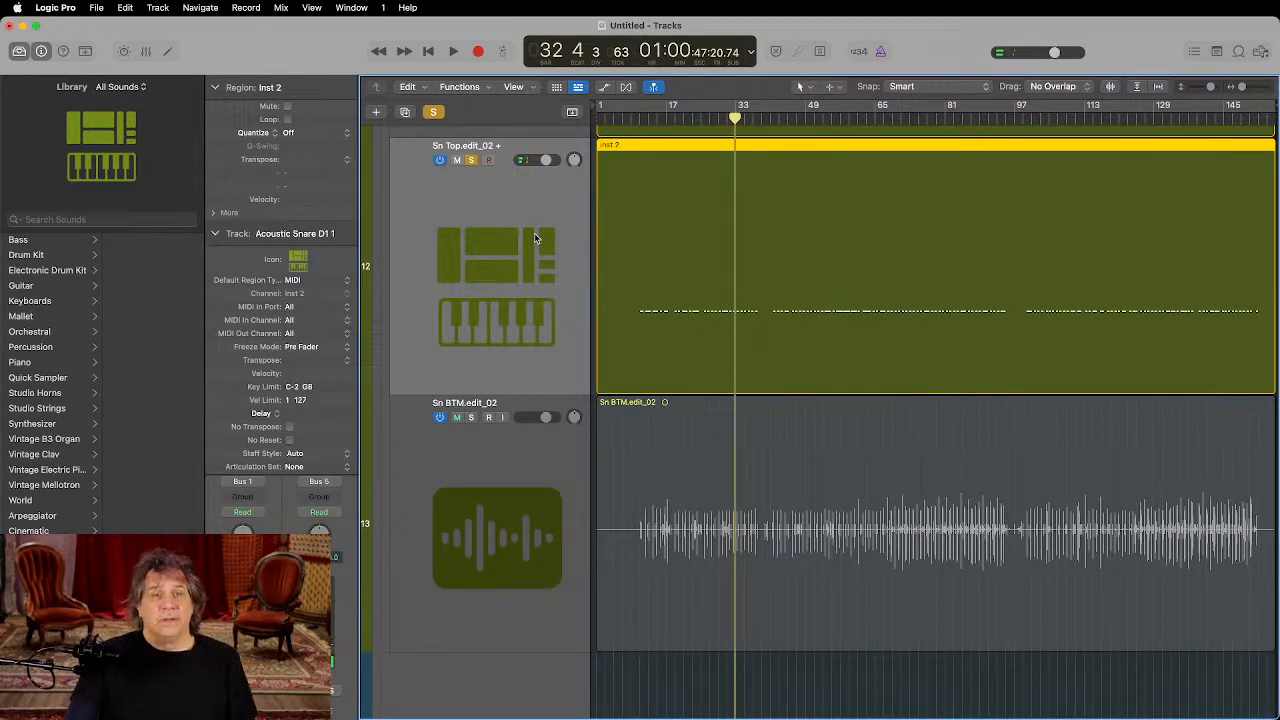
{"action": "left_click", "coordinate": [462, 87]}
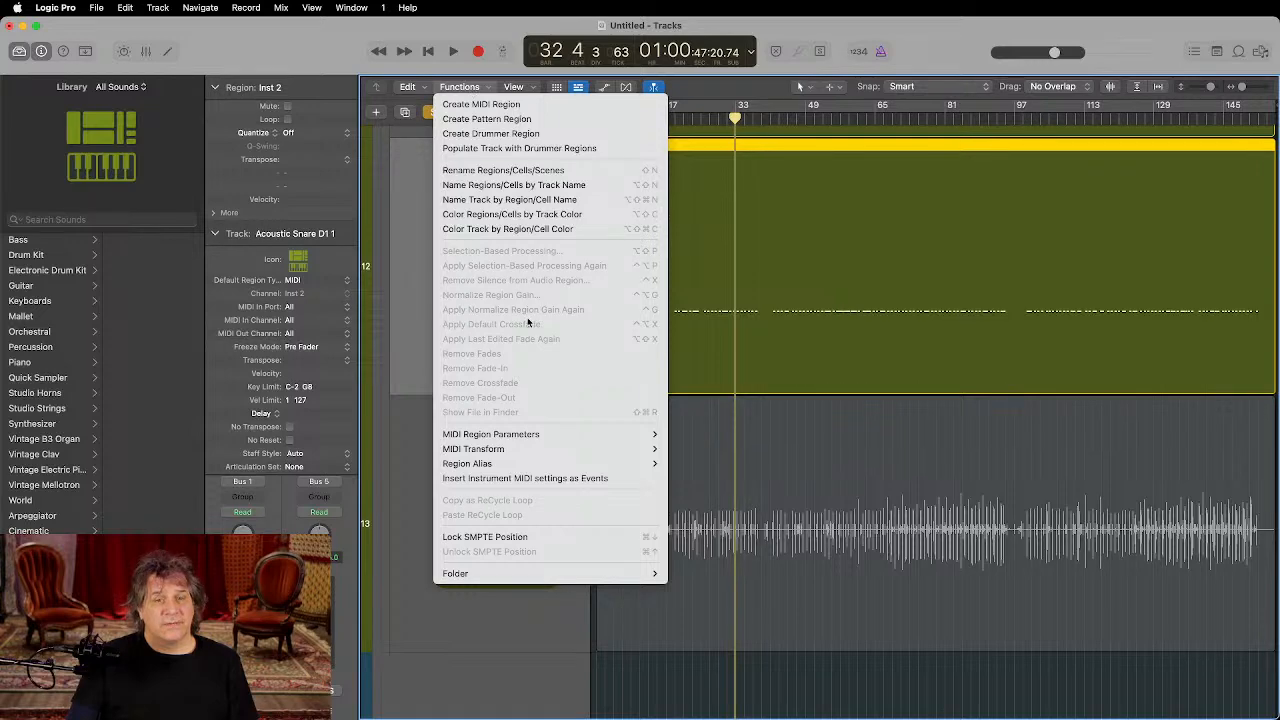
{"action": "mouse_move", "coordinate": [500, 449]}
{"action": "left_click", "coordinate": [700, 449]}
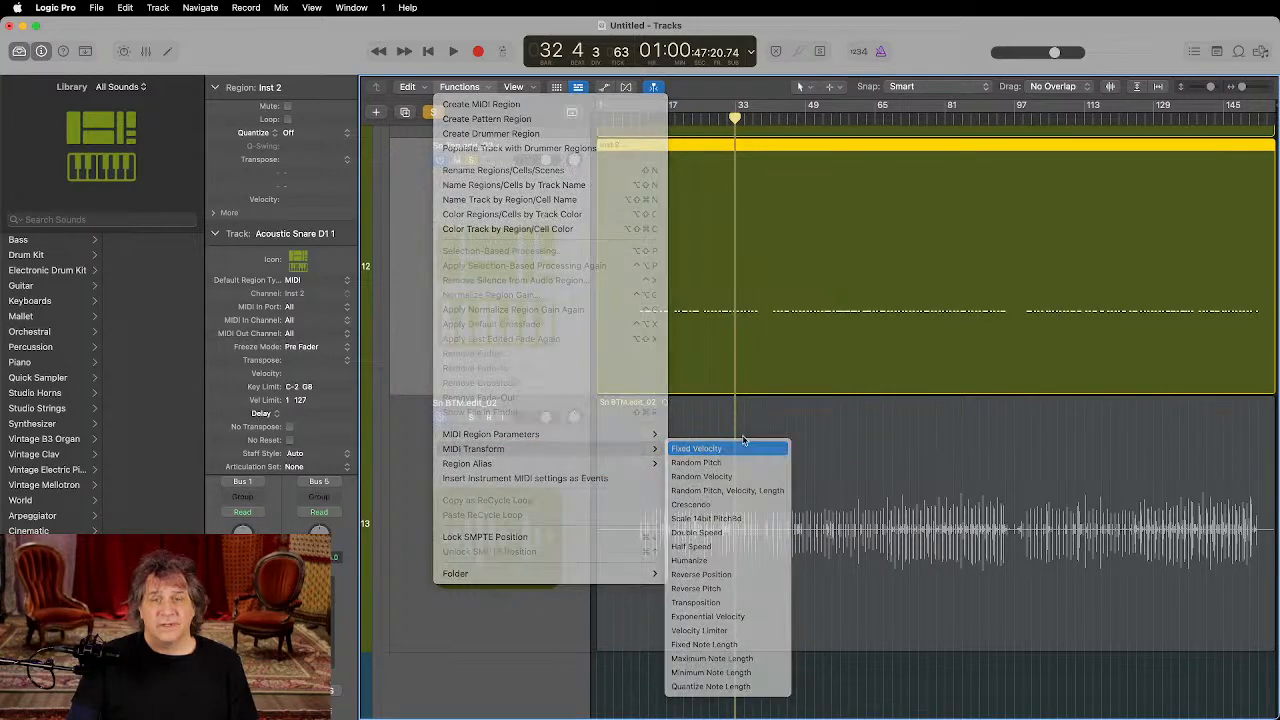
{"action": "left_click", "coordinate": [923, 534]}
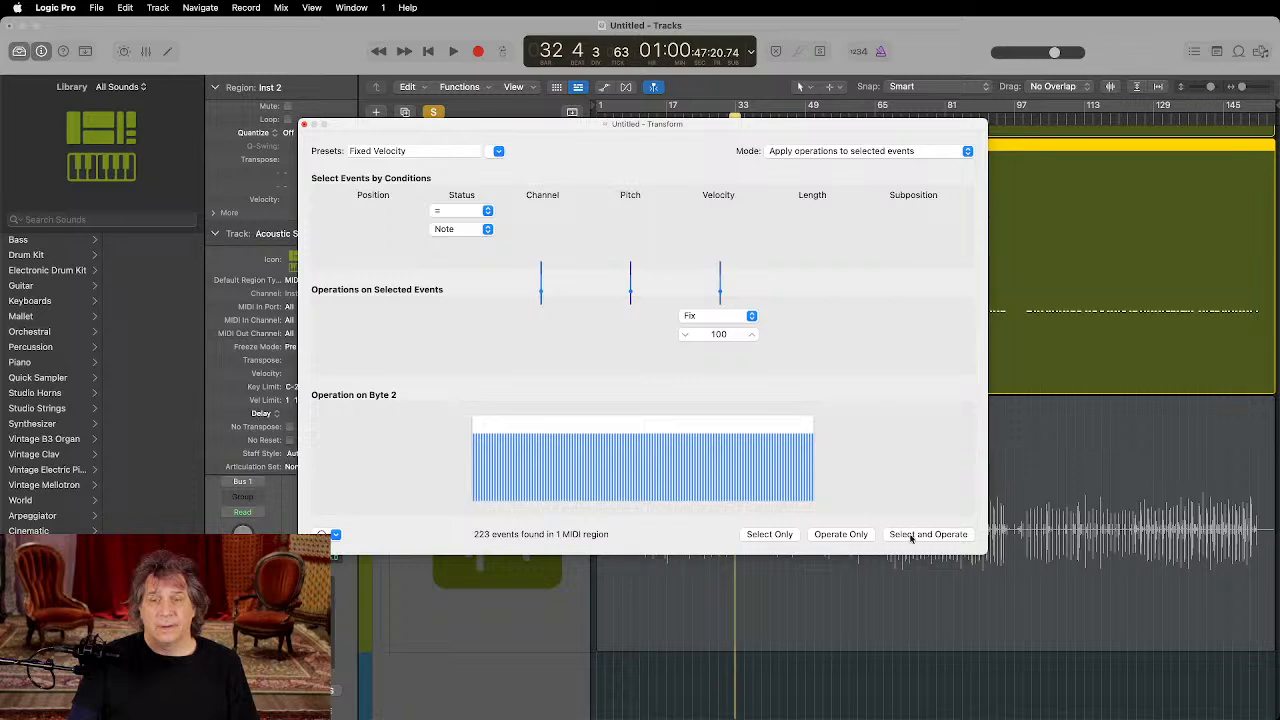
{"action": "left_click", "coordinate": [911, 538]}
{"action": "left_click", "coordinate": [911, 536]}
{"action": "left_click", "coordinate": [304, 125]}
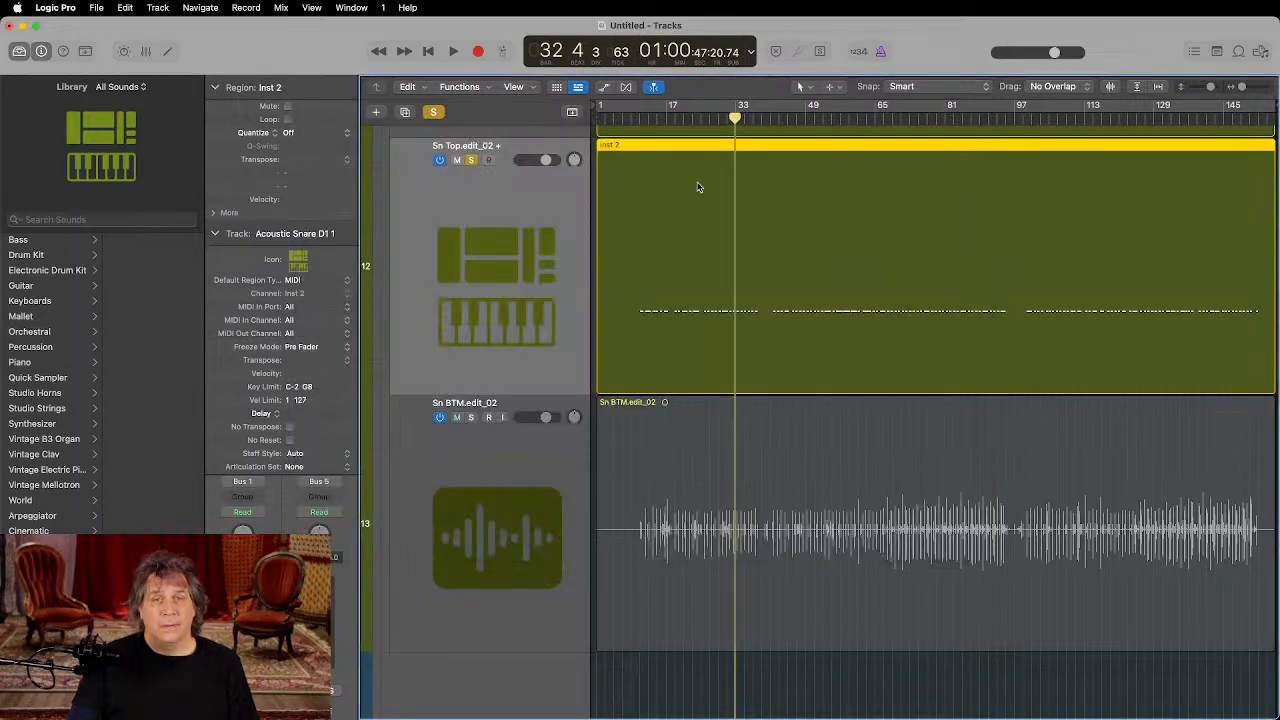
Step: Raise the velocity of all Inst 2 notes to 115 in the Piano Roll, auditioning the snare sound
{"action": "double_click", "coordinate": [700, 180]}
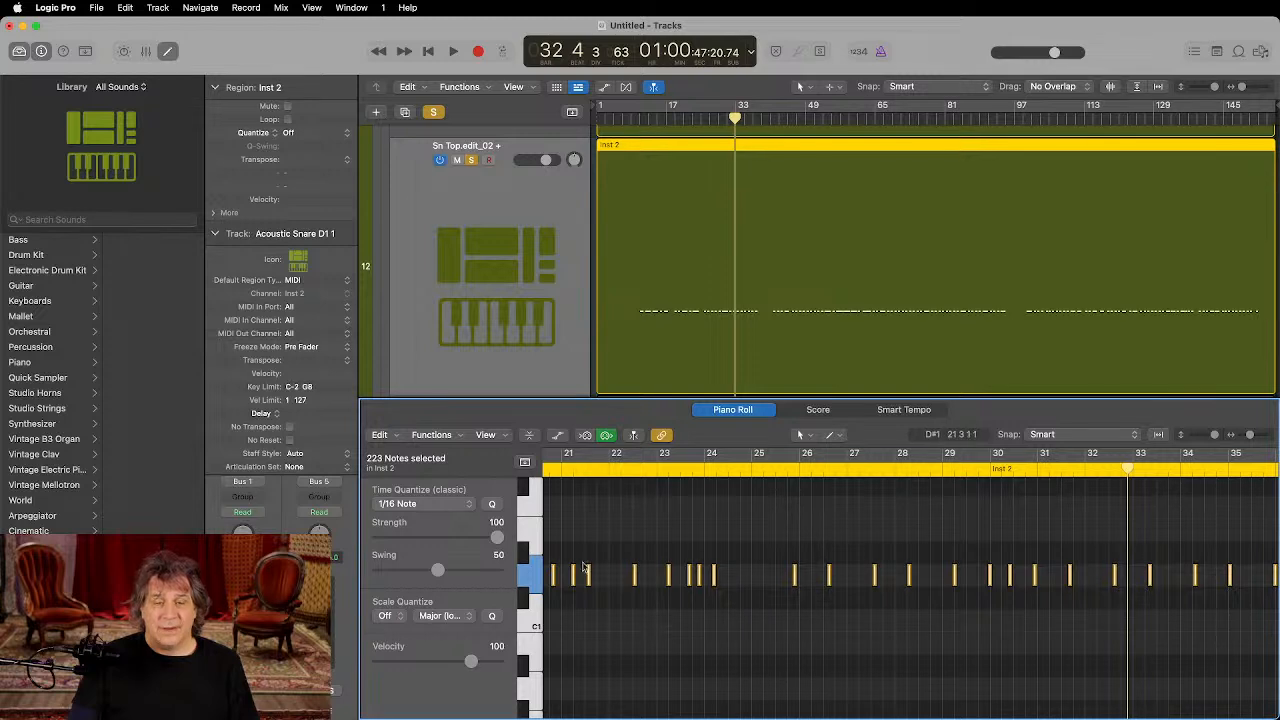
{"action": "left_click", "coordinate": [528, 578]}
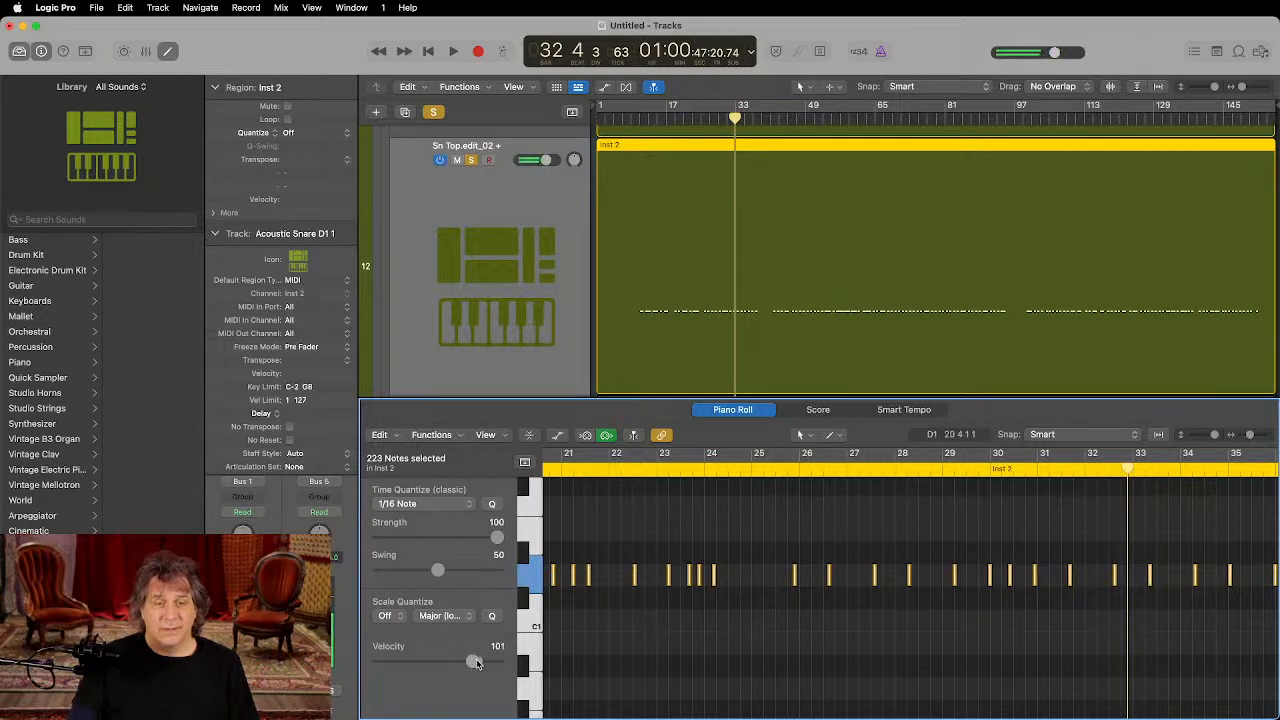
{"action": "left_click_drag", "start_coordinate": [477, 663], "coordinate": [479, 663]}
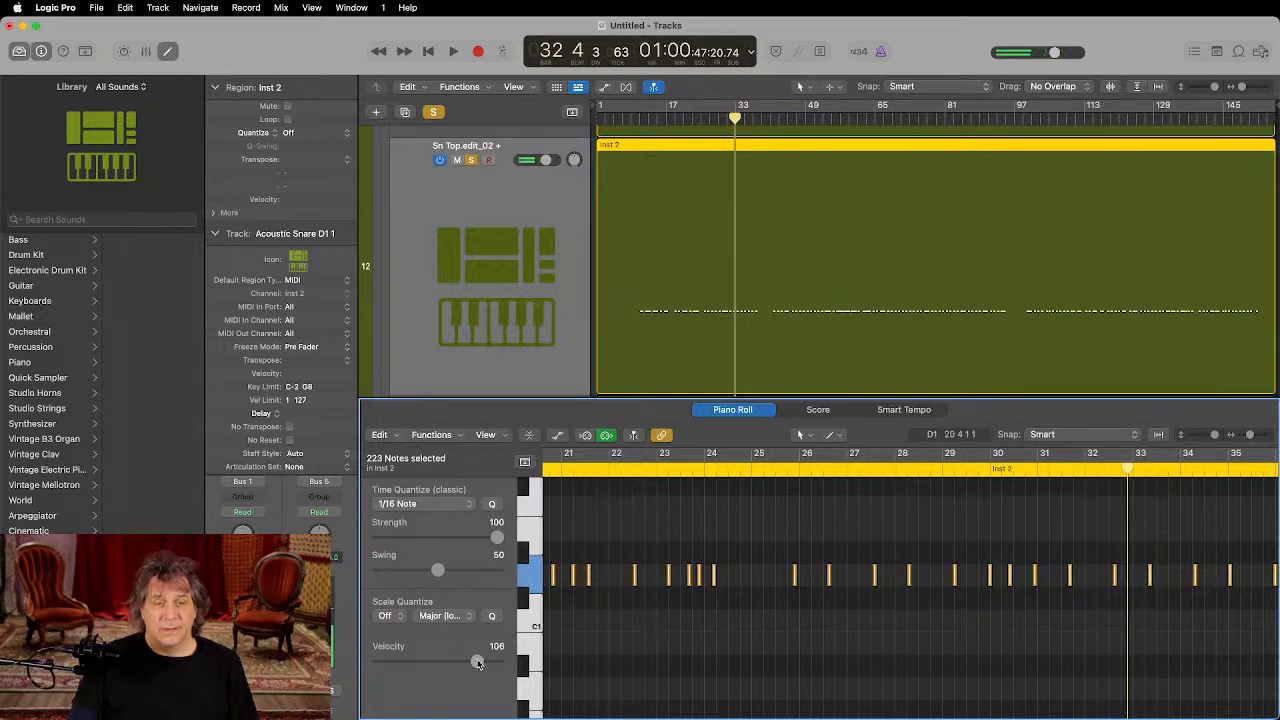
{"action": "left_click", "coordinate": [528, 580]}
{"action": "key", "text": "space"}
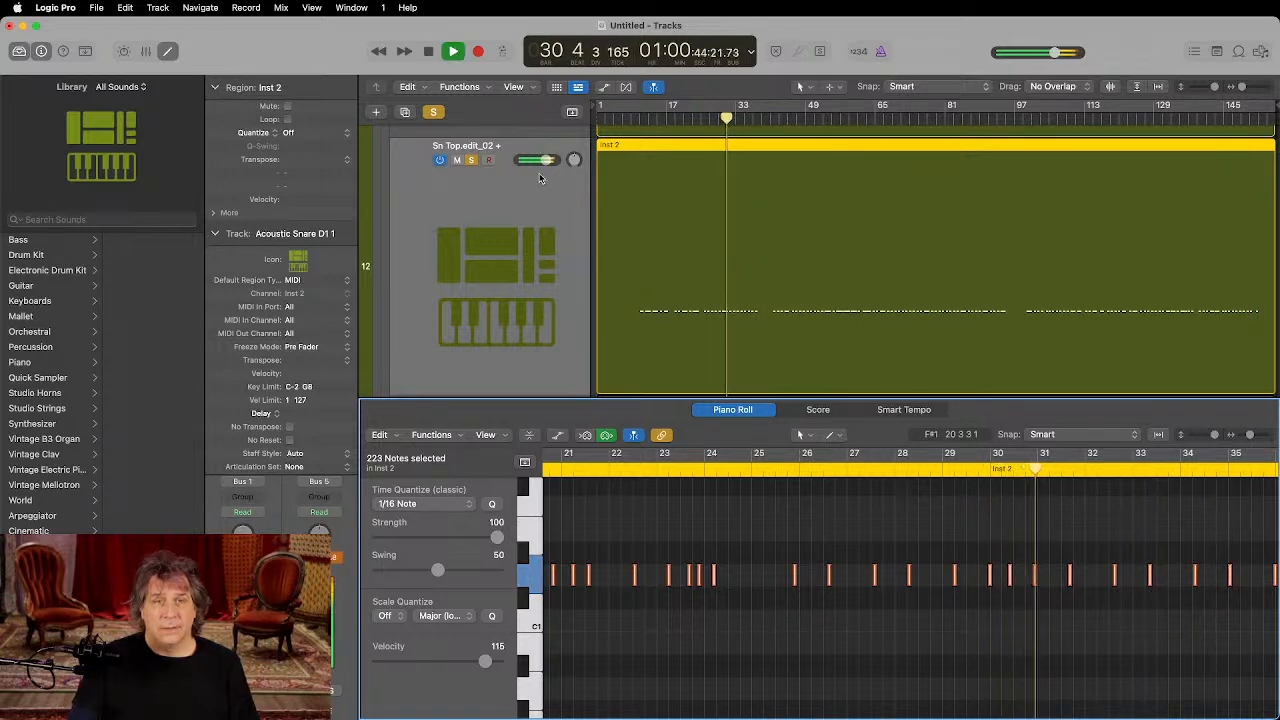
{"action": "key", "text": "space"}
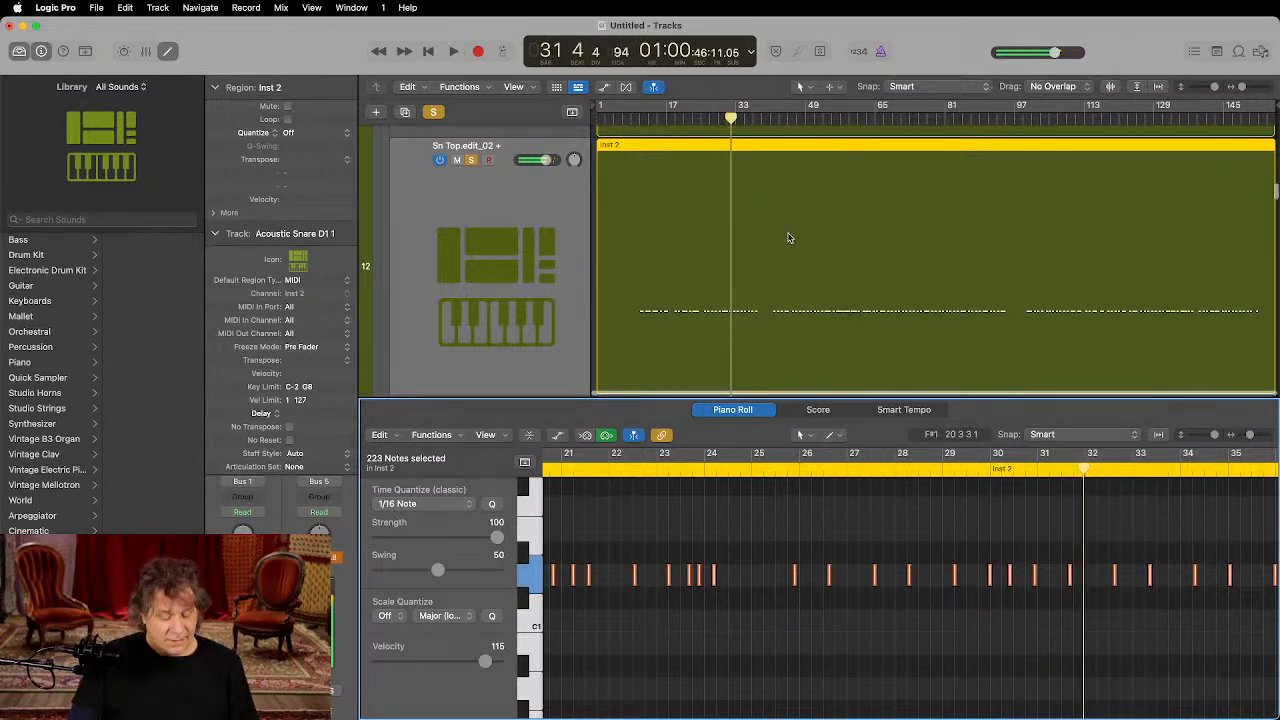
Step: Lower the Sn Top.edit_02 + track's volume to about -9 dB during playback, with the Piano Roll closed
{"action": "key", "text": "space"}
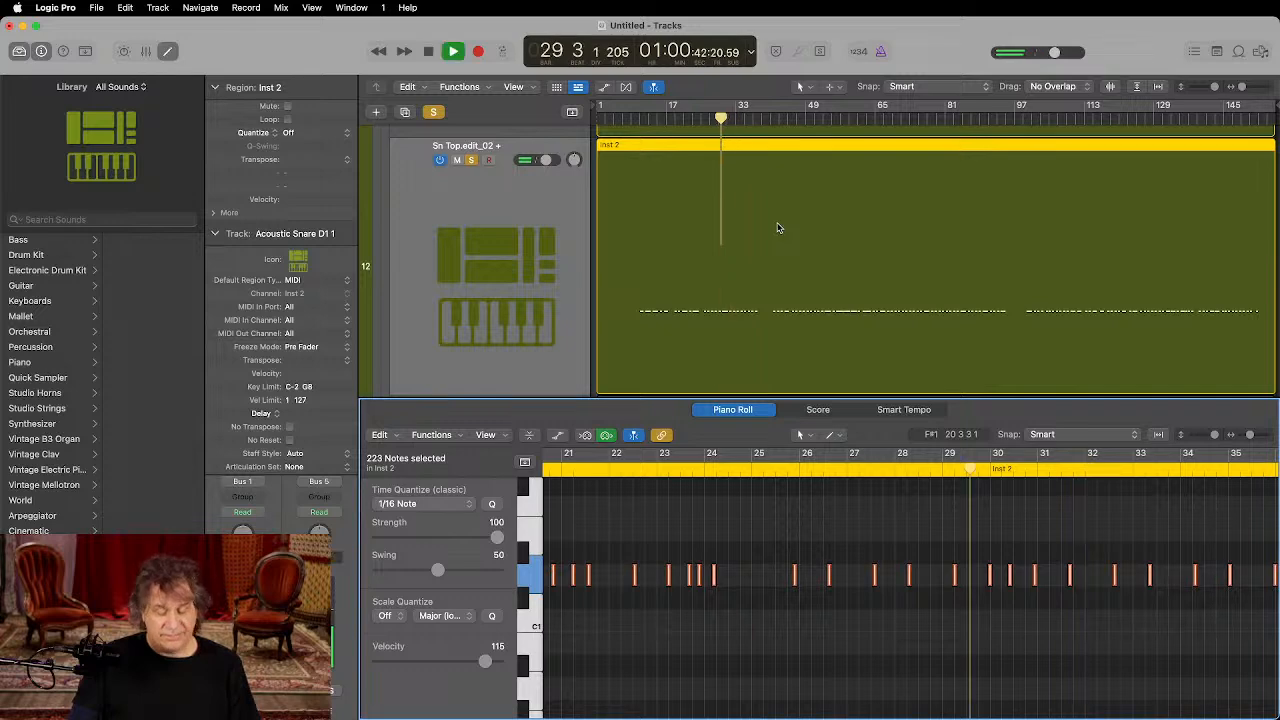
{"action": "key", "text": "x"}
{"action": "key", "text": "x"}
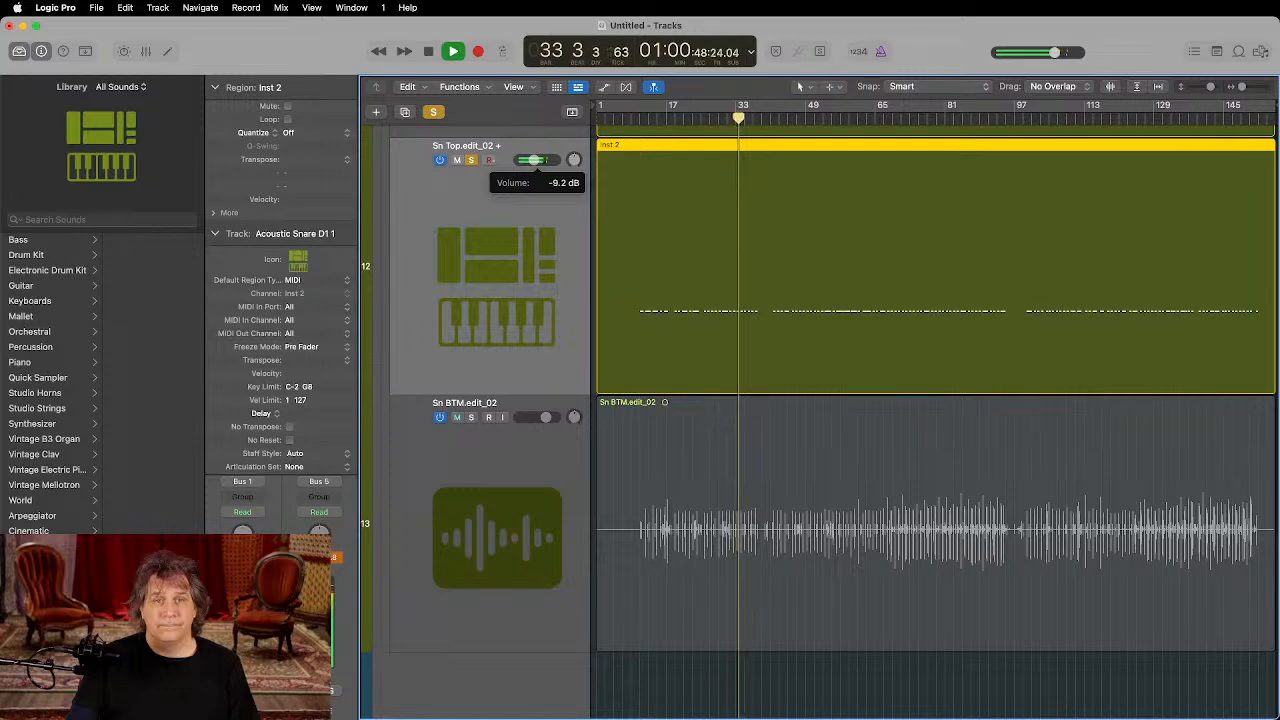
{"action": "left_click_drag", "start_coordinate": [534, 160], "coordinate": [535, 160]}
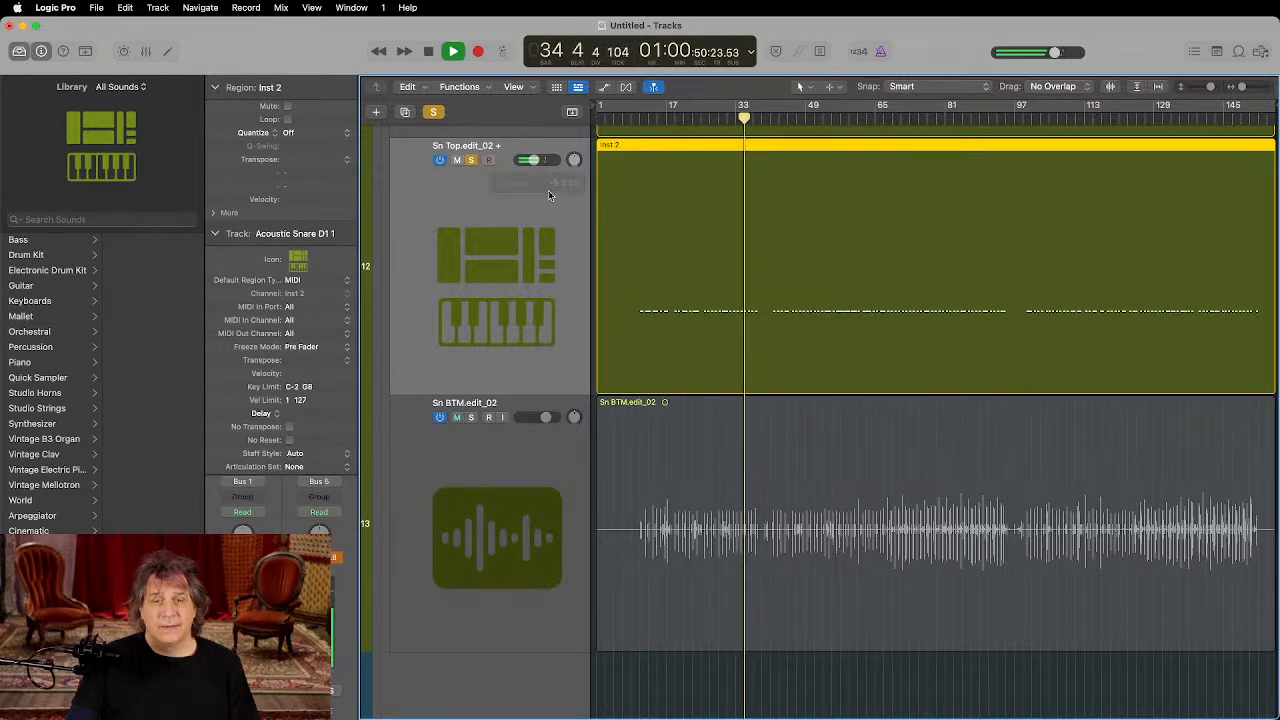
Step: Solo the whole SNARE stack instead of its individual tracks and audition the combined snare from around bar 29
{"action": "key", "text": "super+Up"}
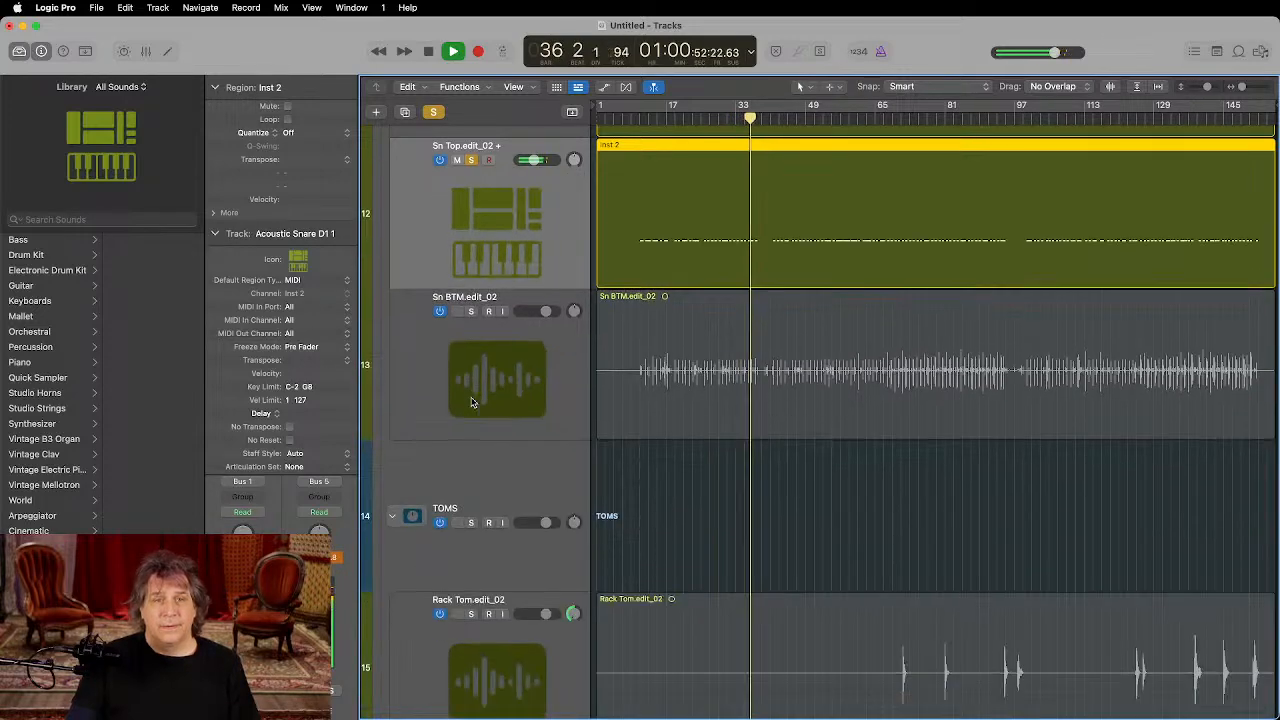
{"action": "scroll", "coordinate": [474, 401], "scroll_direction": "up", "scroll_amount": 5}
{"action": "left_click", "coordinate": [471, 187]}
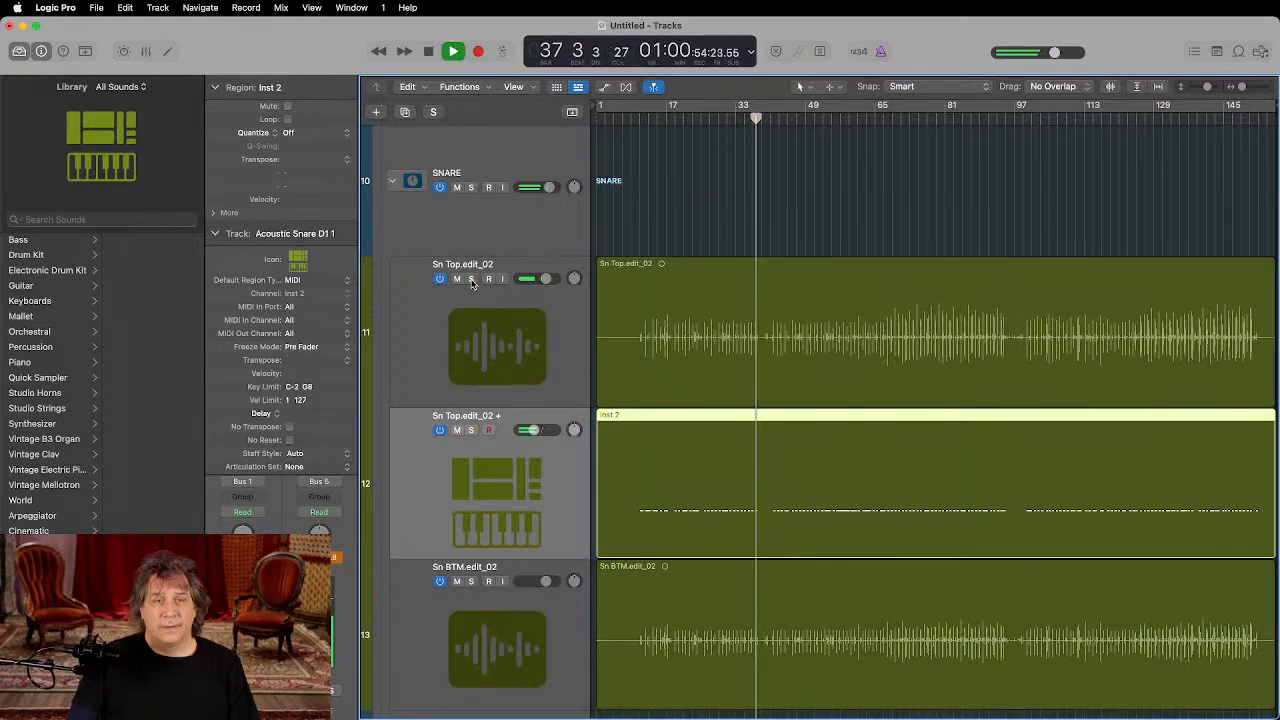
{"action": "key", "text": "space"}
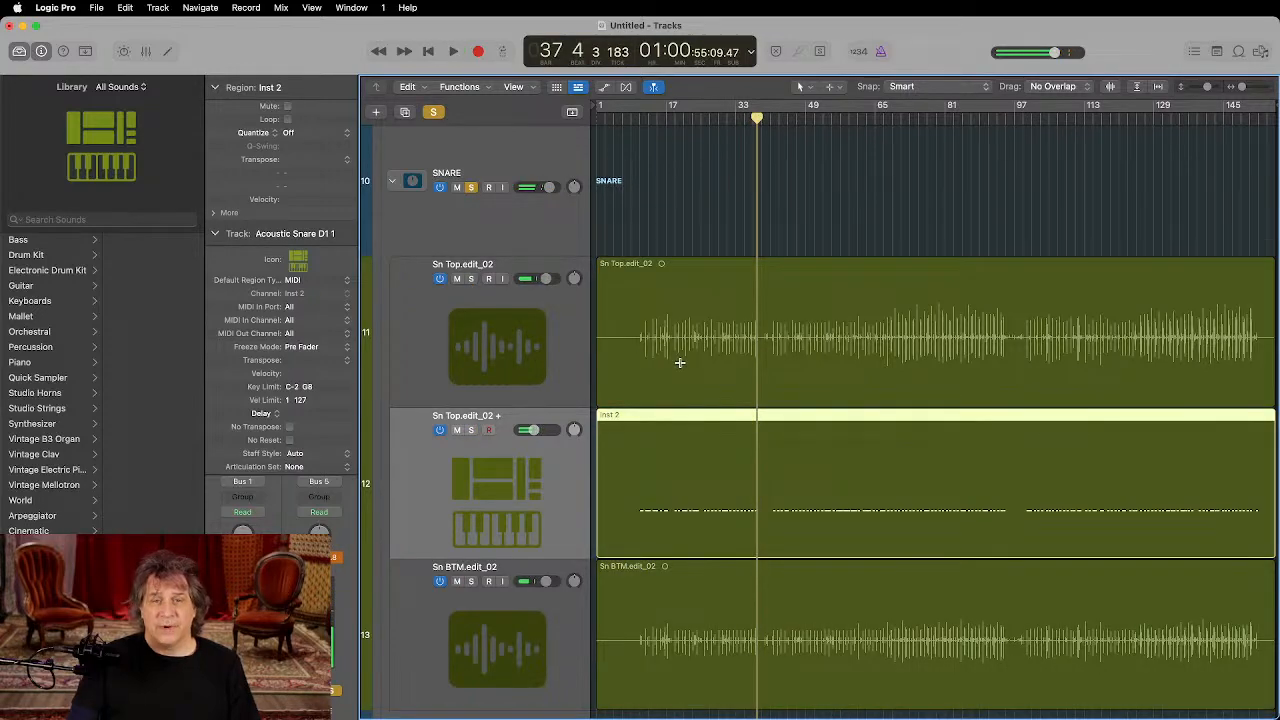
{"action": "key", "text": "space"}
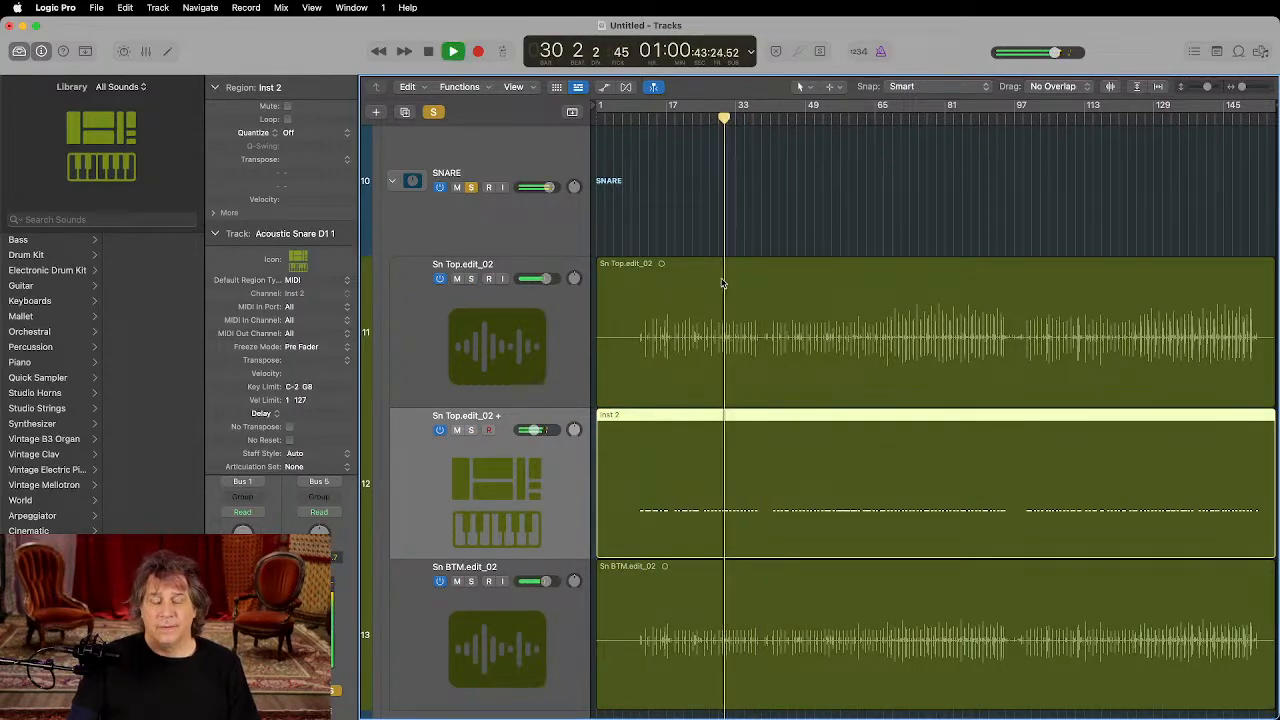
{"action": "key", "text": "super+Up"}
{"action": "key", "text": "super+Up"}
{"action": "key", "text": "super+Up"}
{"action": "key", "text": "super+Up"}
{"action": "key", "text": "super+Up"}
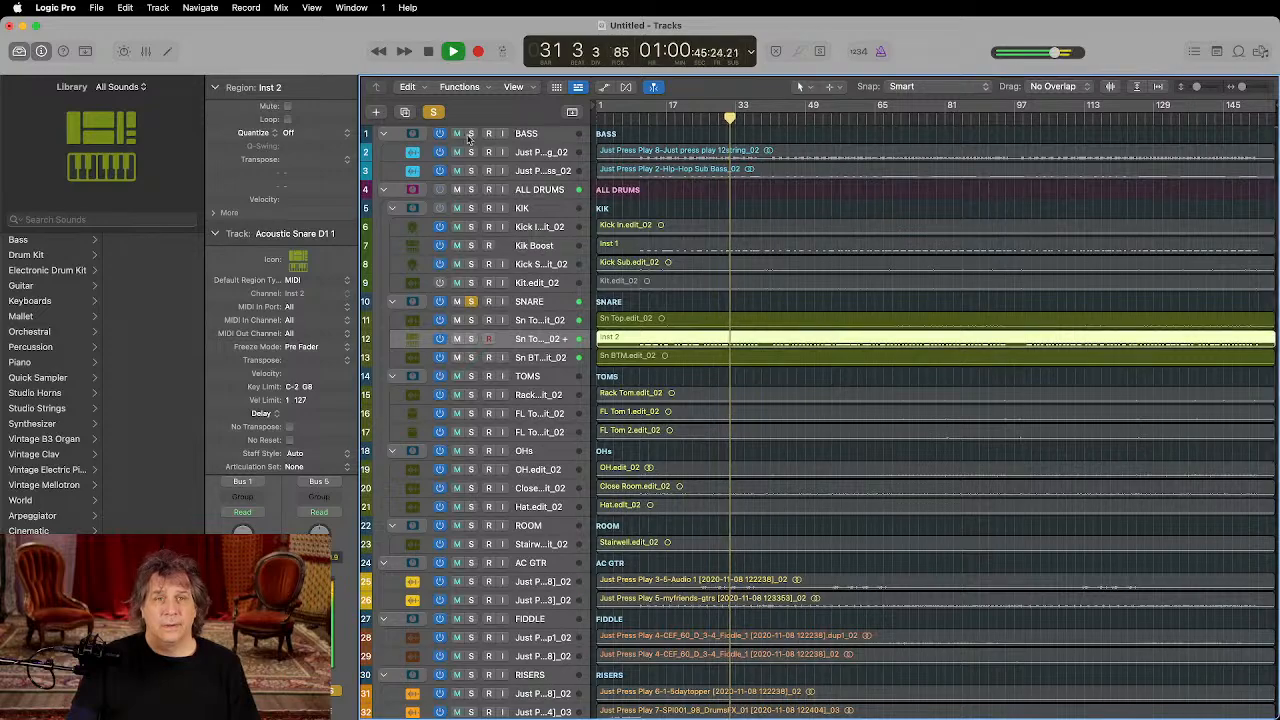
{"action": "key", "text": "space"}
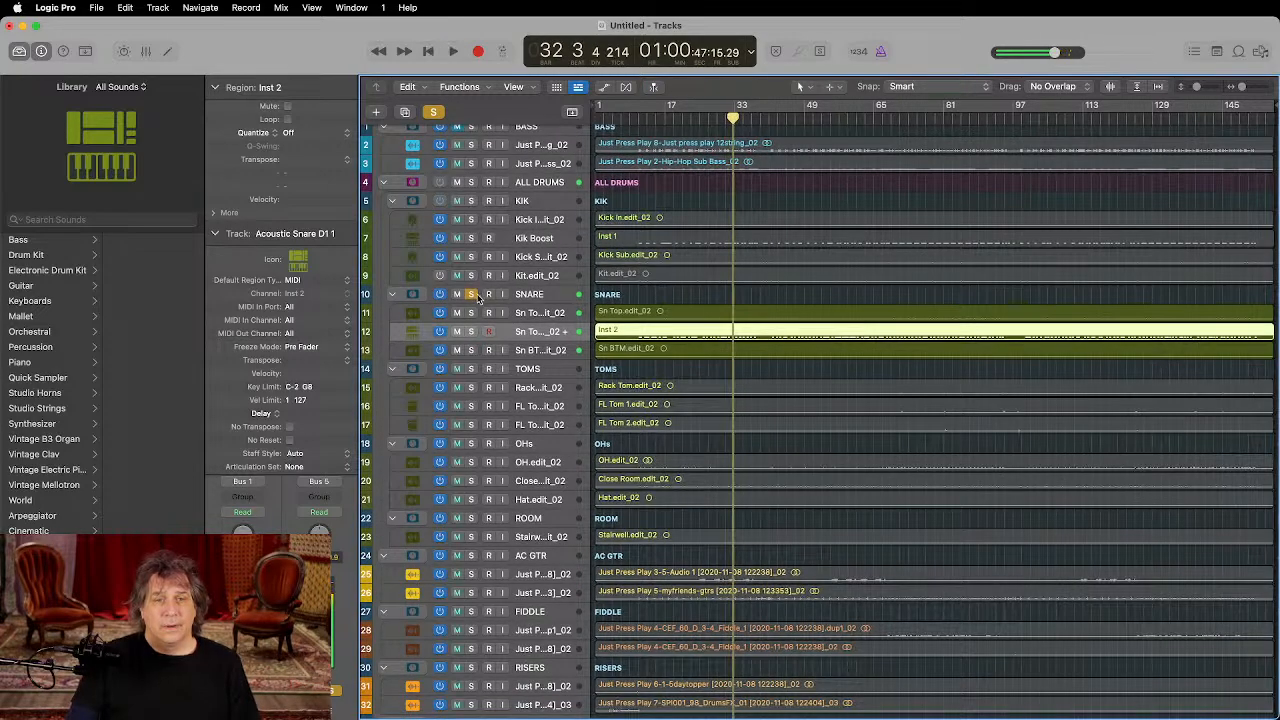
Step: Unsolo the SNARE stack and mute the E GTR, LD VOCAL and HARMS stacks
{"action": "left_click", "coordinate": [473, 296]}
{"action": "scroll", "coordinate": [528, 393], "scroll_direction": "down", "scroll_amount": 5}
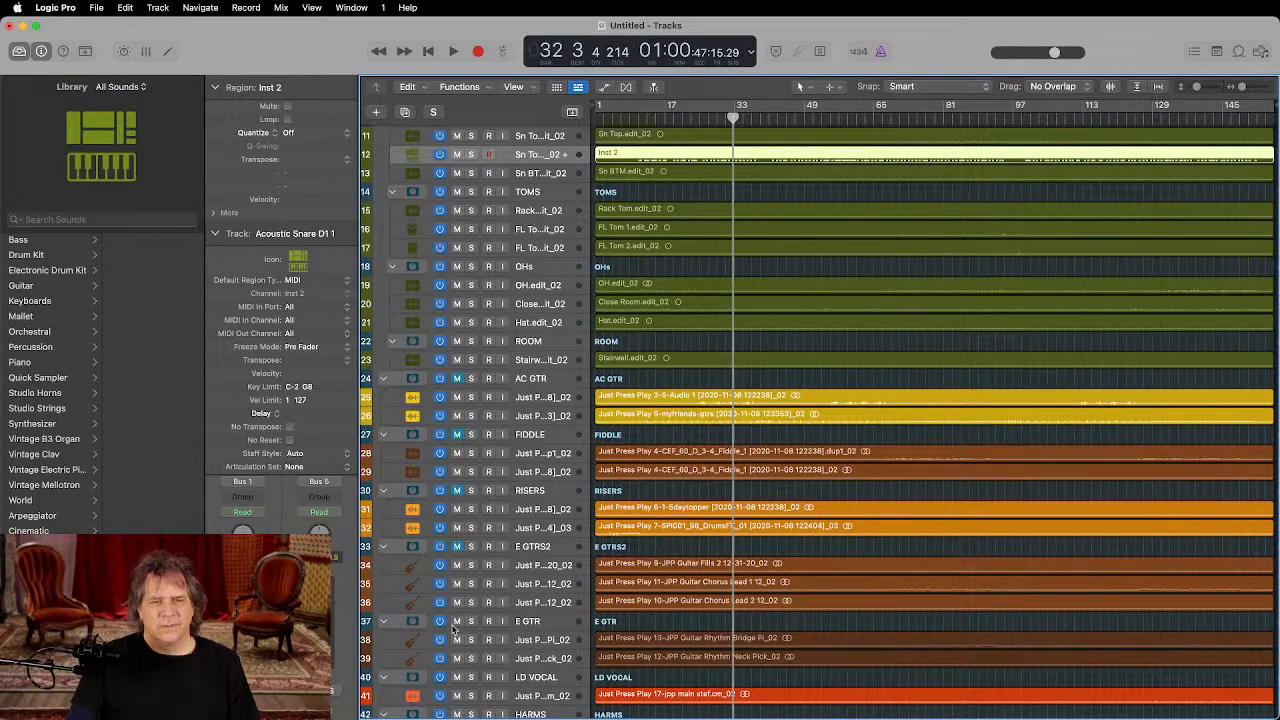
{"action": "scroll", "coordinate": [453, 628], "scroll_direction": "down", "scroll_amount": 5}
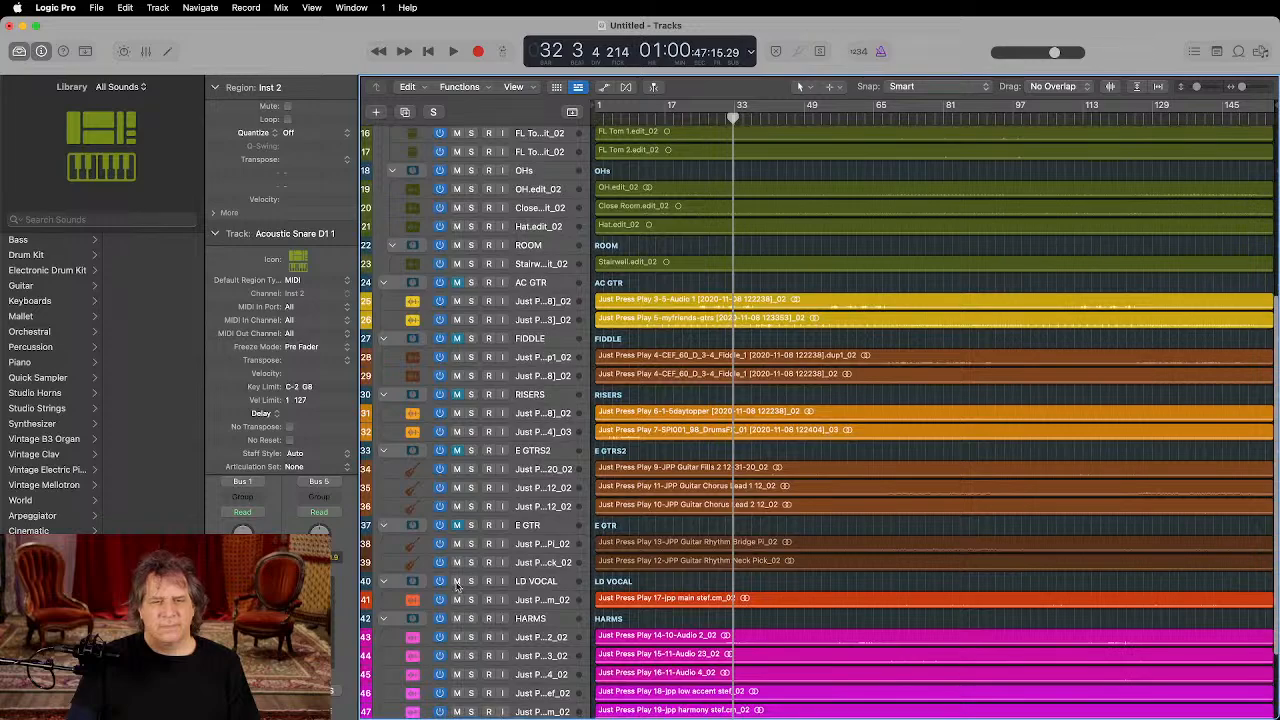
{"action": "scroll", "coordinate": [457, 586], "scroll_direction": "down", "scroll_amount": 3}
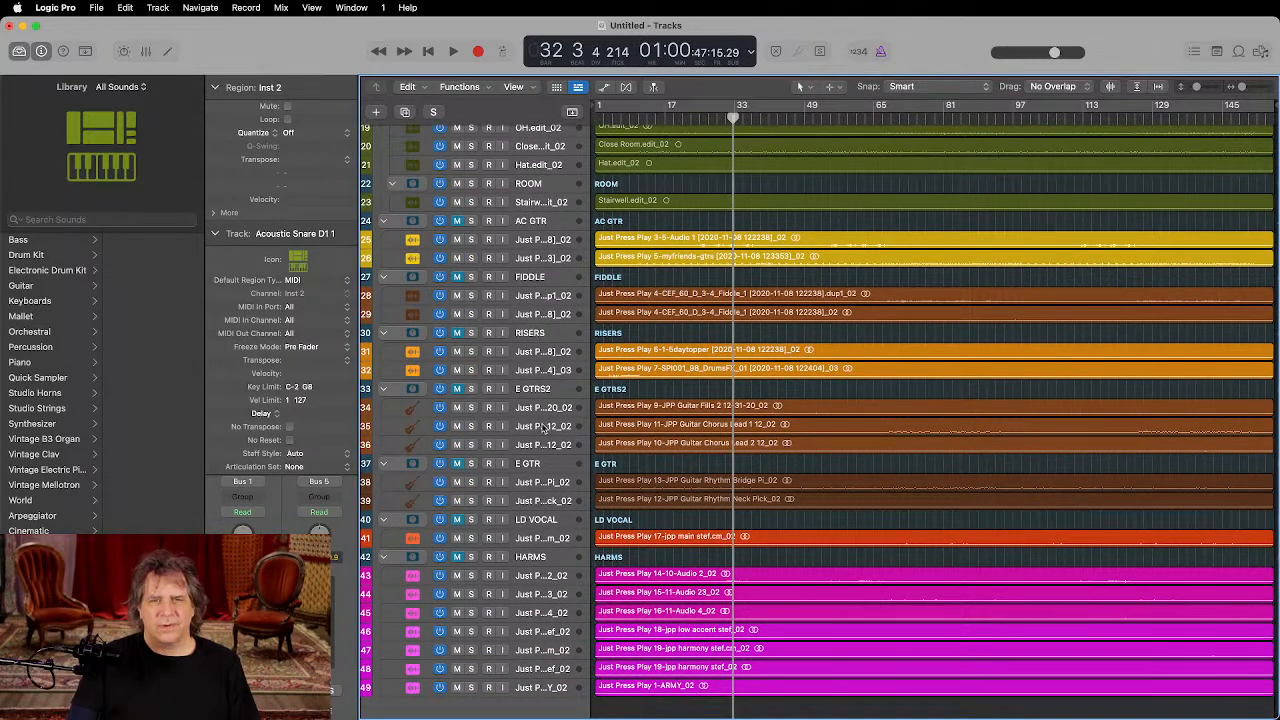
Step: Play the drum mix from around bar 31 with the SNARE stack in view to check the blended snare
{"action": "scroll", "coordinate": [544, 428], "scroll_direction": "up", "scroll_amount": 15}
{"action": "key", "text": "super+Down"}
{"action": "key", "text": "super+Down"}
{"action": "key", "text": "super+Right"}
{"action": "key", "text": "super+Right"}
{"action": "key", "text": "super+Right"}
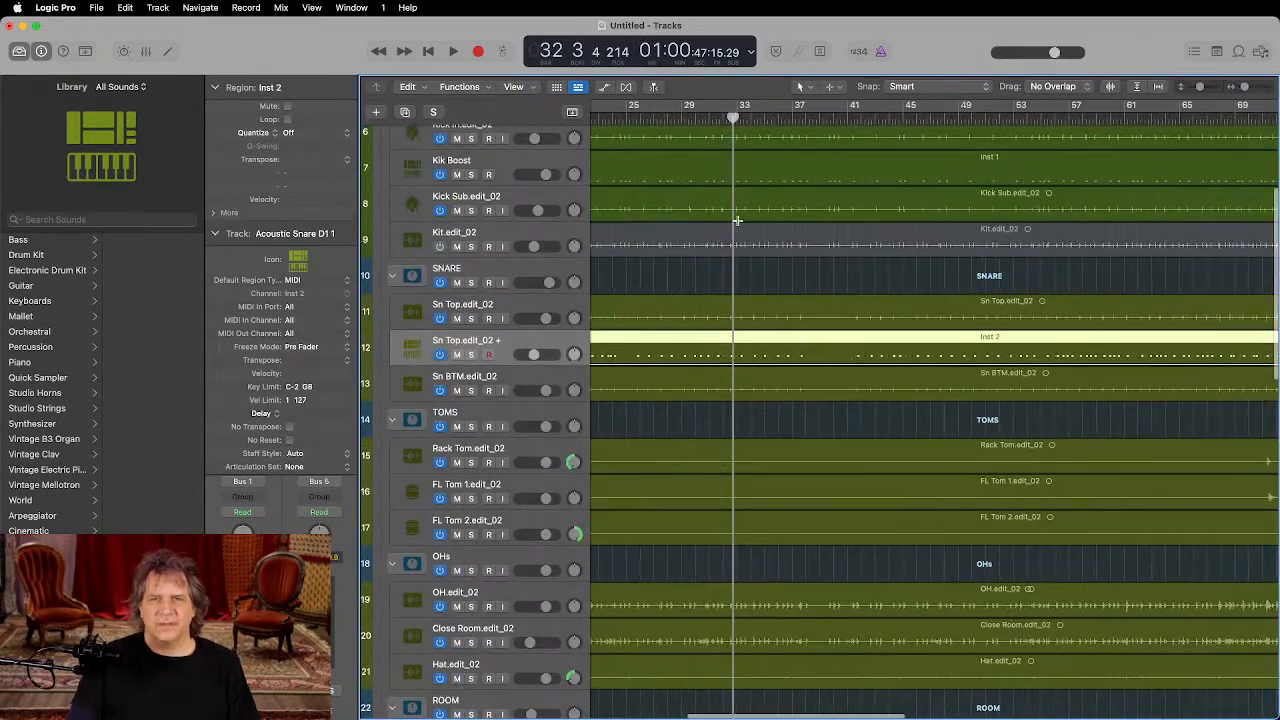
{"action": "left_click_drag", "start_coordinate": [740, 121], "coordinate": [722, 119]}
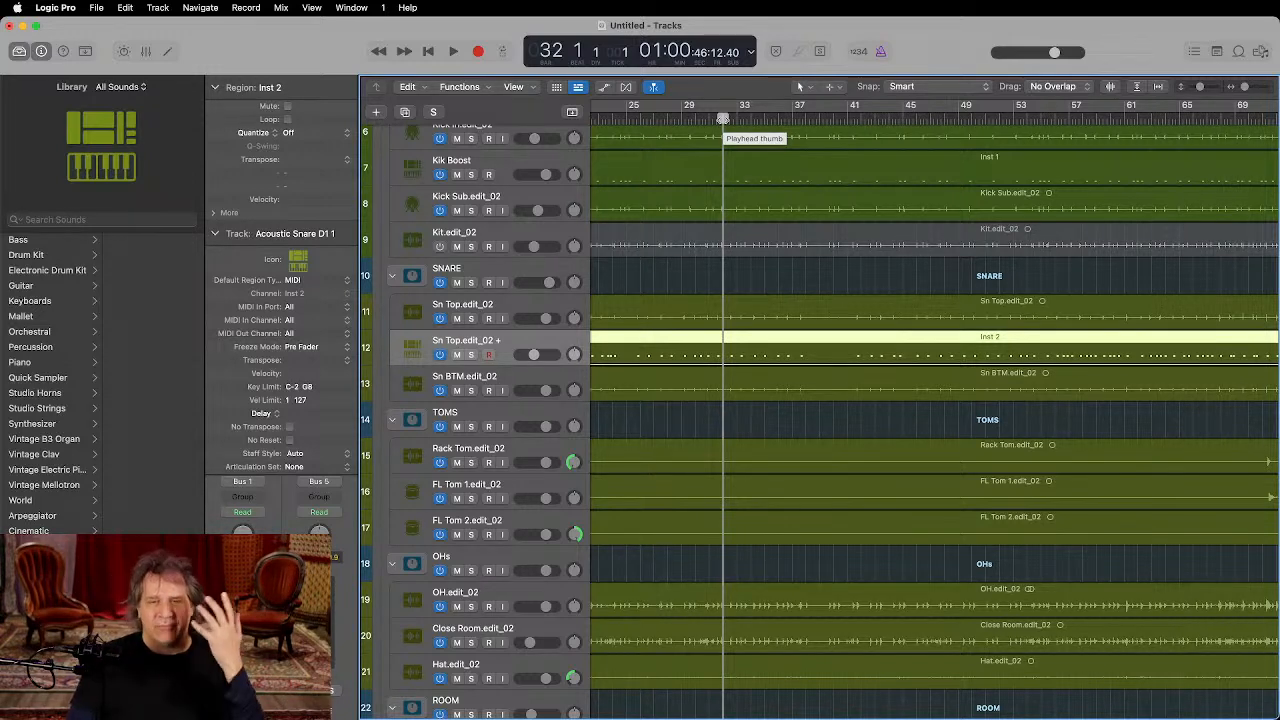
{"action": "left_click_drag", "start_coordinate": [720, 119], "coordinate": [710, 118]}
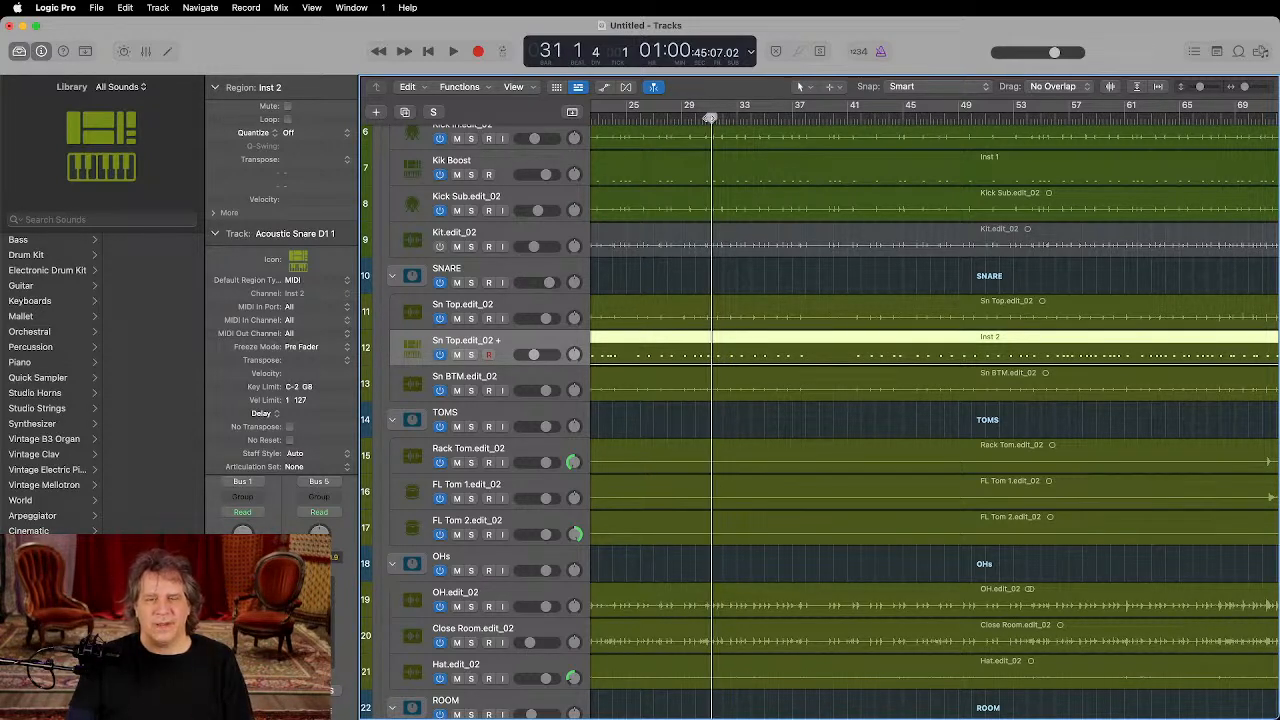
{"action": "key", "text": "space"}
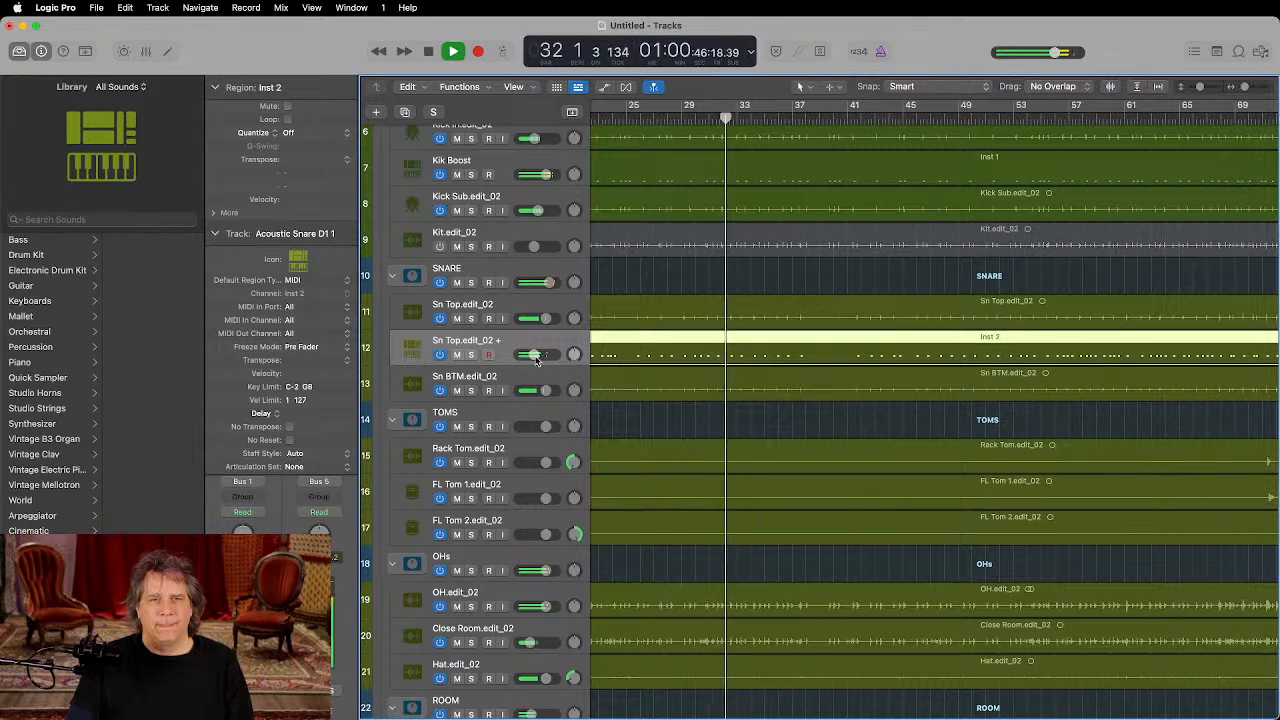
{"action": "mouse_move", "coordinate": [537, 361]}
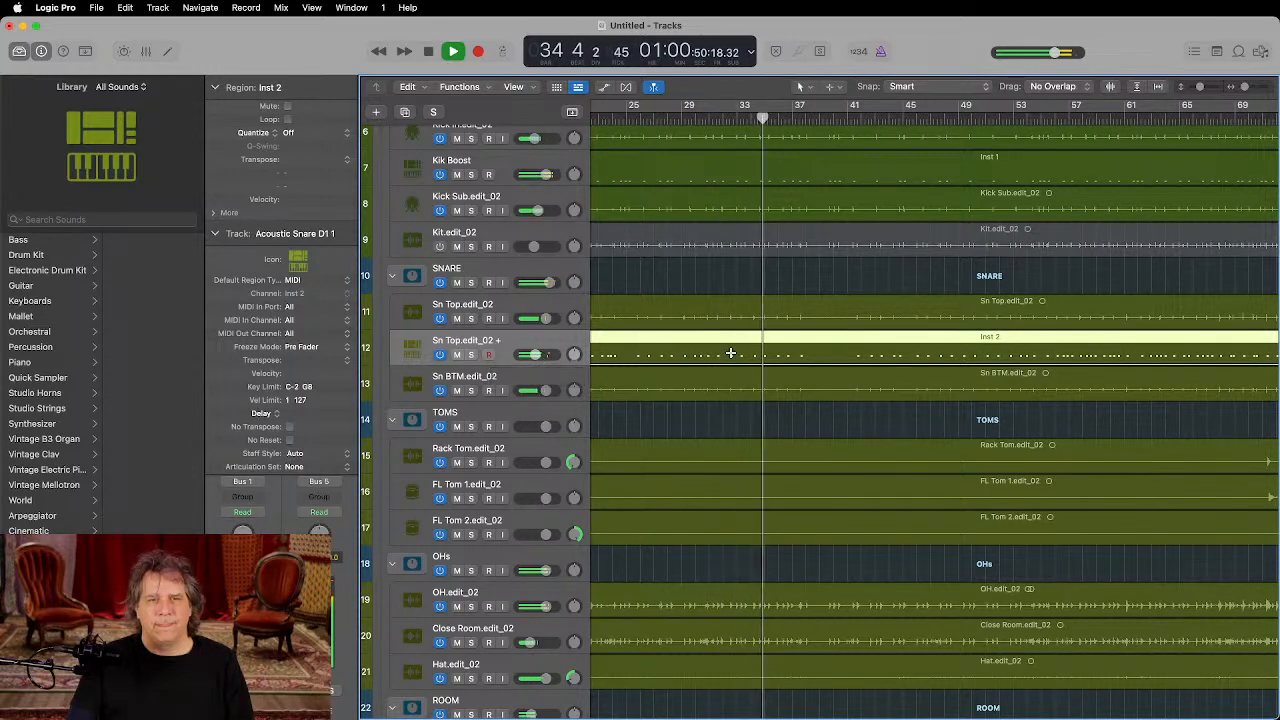
Step: Turn off the ROOM stack and replay the drums from around bar 31
{"action": "key", "text": "super+Up"}
{"action": "key", "text": "super+Up"}
{"action": "scroll", "coordinate": [766, 354], "scroll_direction": "down", "scroll_amount": 5}
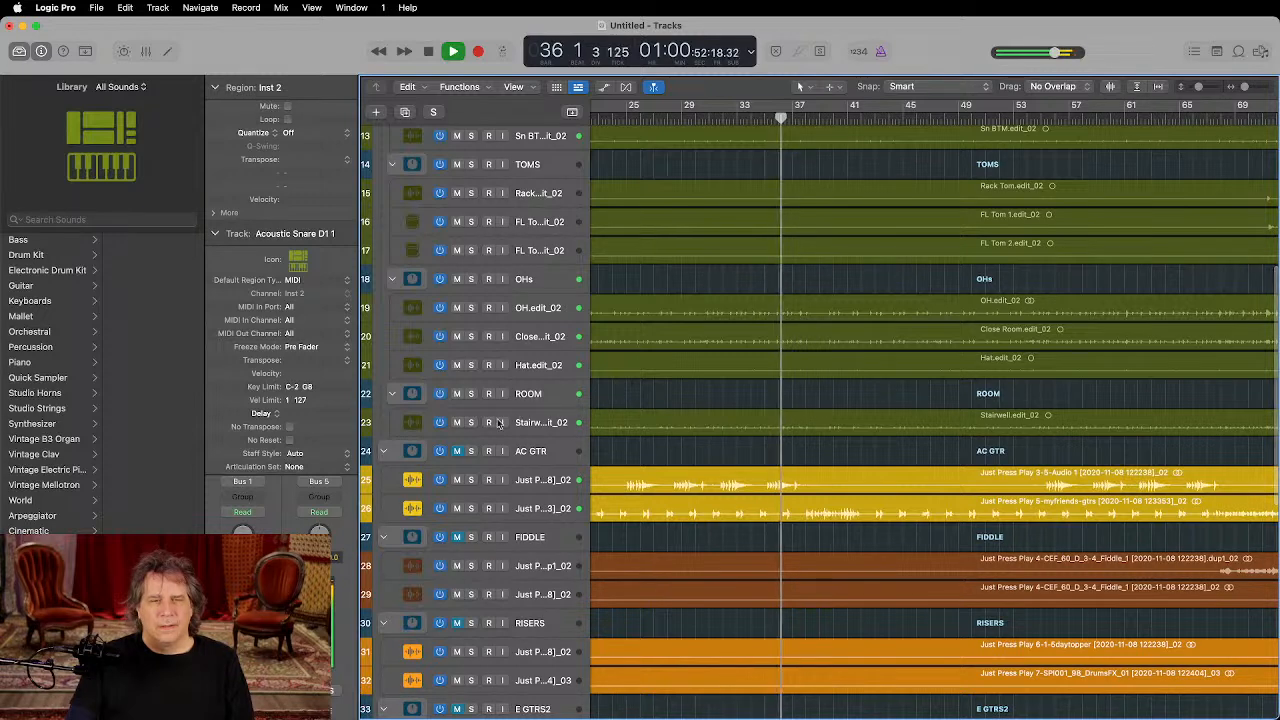
{"action": "key", "text": "space"}
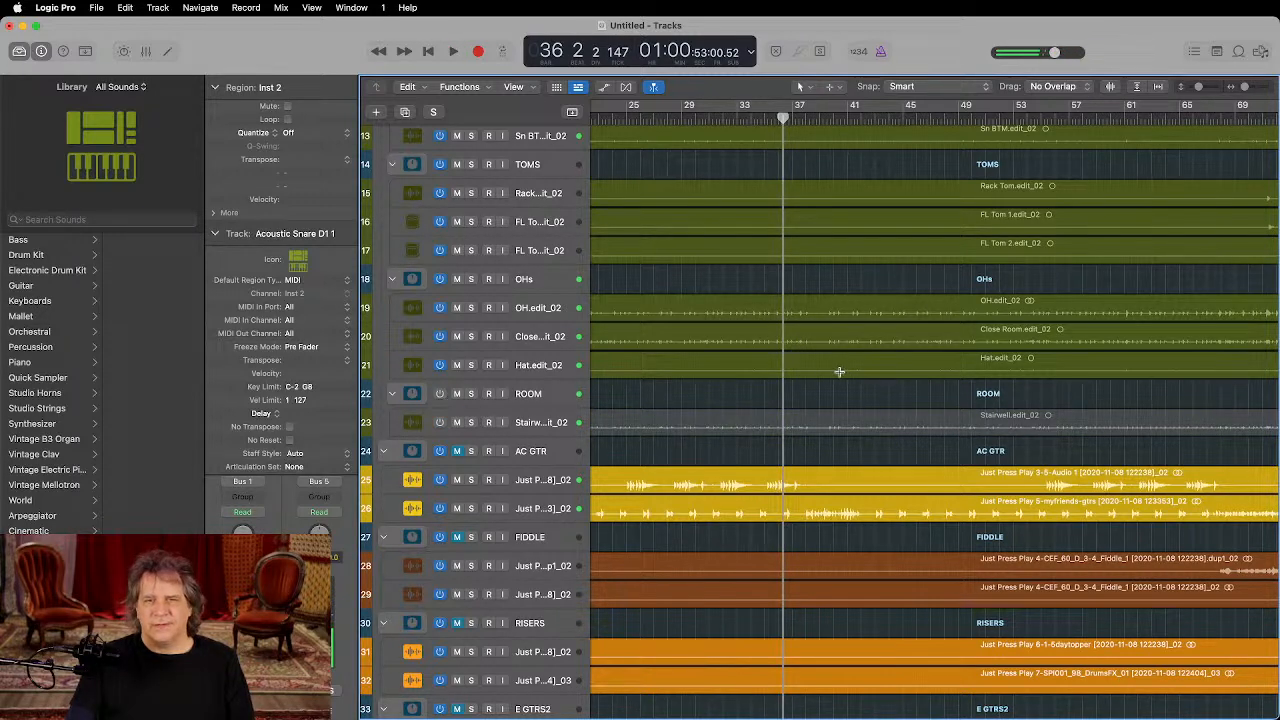
{"action": "key", "text": "space"}
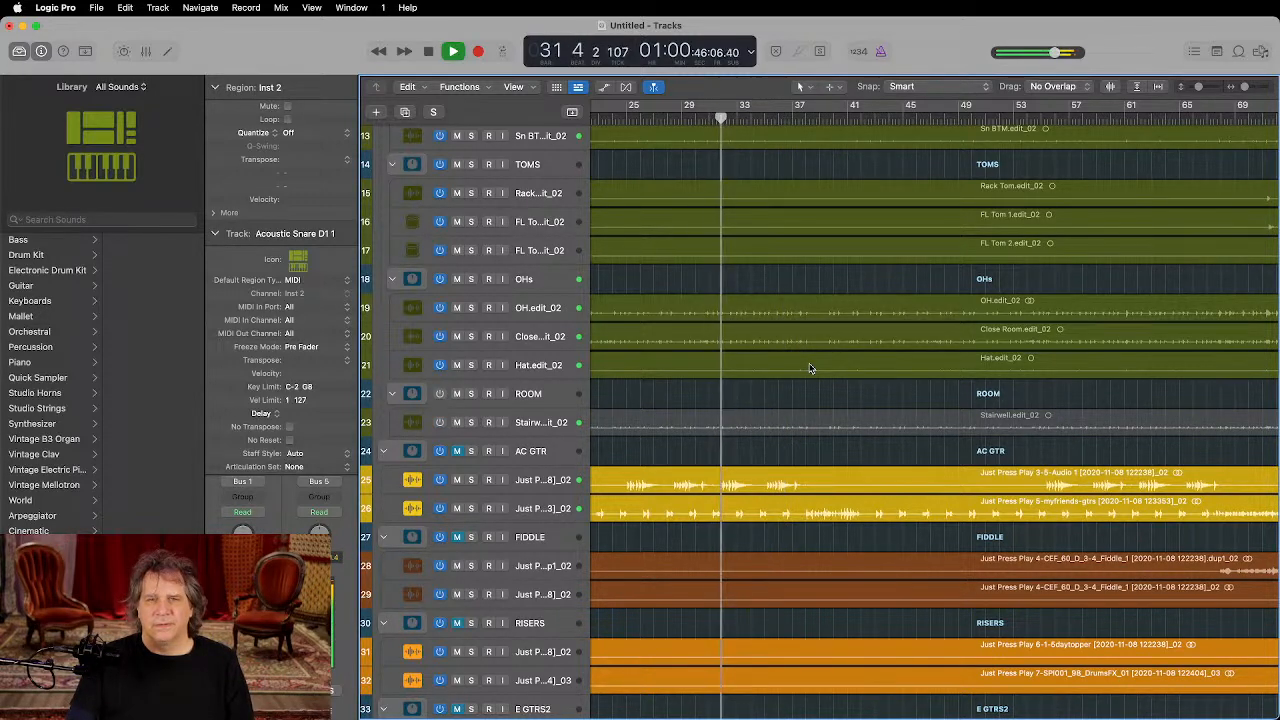
Step: Unmute the AC GTR stack, pan its two tracks to opposite sides and lower the stack's volume slightly
{"action": "key", "text": "super+Down"}
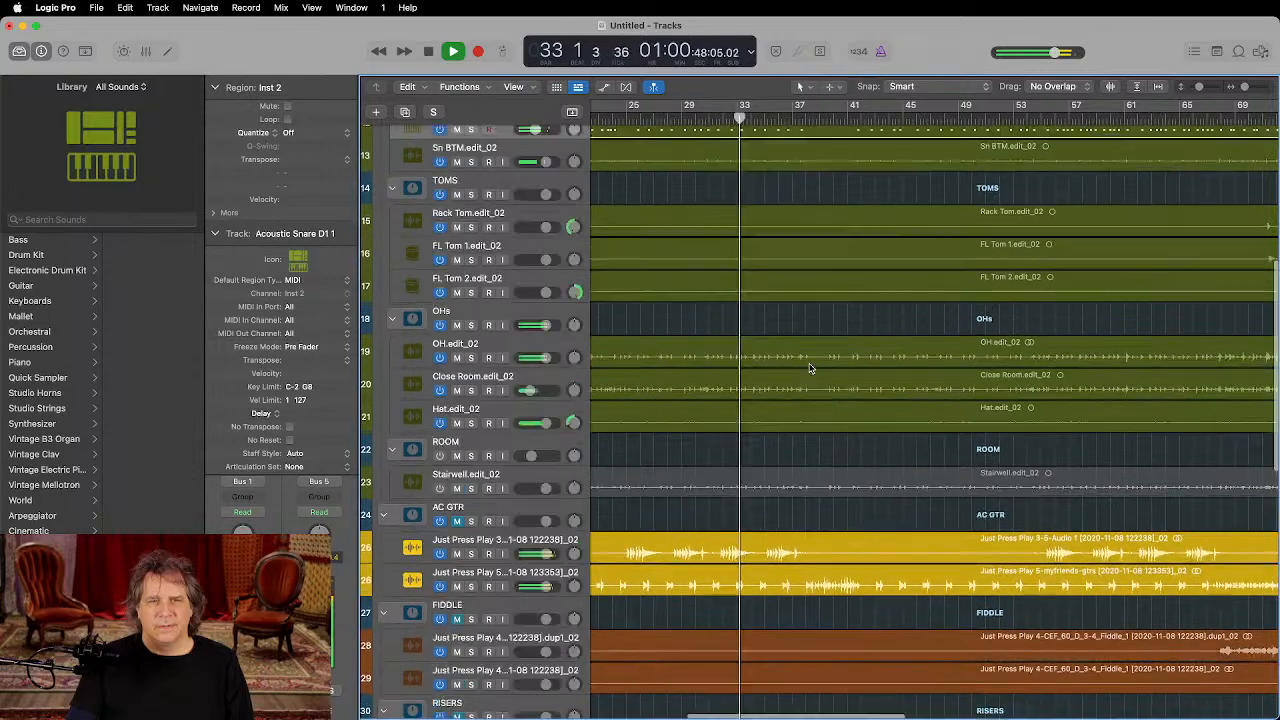
{"action": "scroll", "coordinate": [790, 367], "scroll_direction": "down", "scroll_amount": 3}
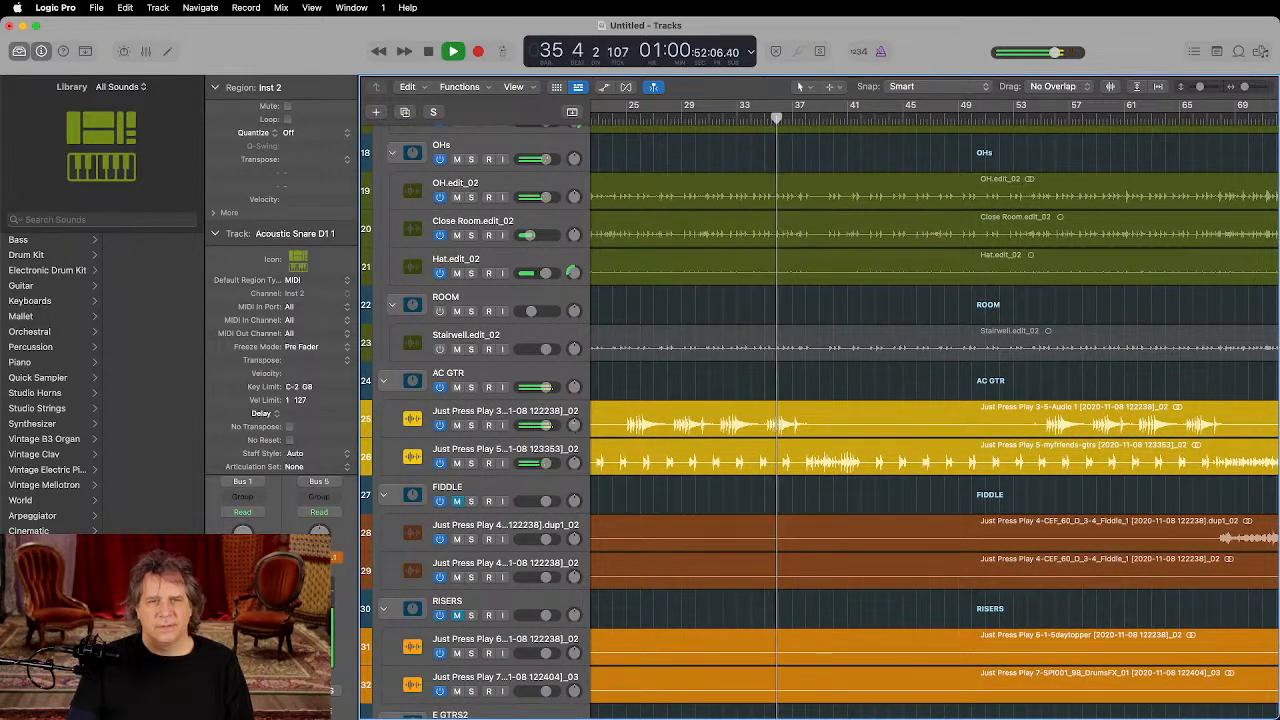
{"action": "left_click_drag", "start_coordinate": [573, 425], "coordinate": [553, 528]}
{"action": "left_click_drag", "start_coordinate": [574, 463], "coordinate": [540, 387]}
Step: Play the drums with the acoustic guitars from around bar 24 to check the balance across the drum stacks
{"action": "key", "text": "space"}
{"action": "key", "text": "super+Left"}
{"action": "key", "text": "super+Left"}
{"action": "key", "text": "super+Left"}
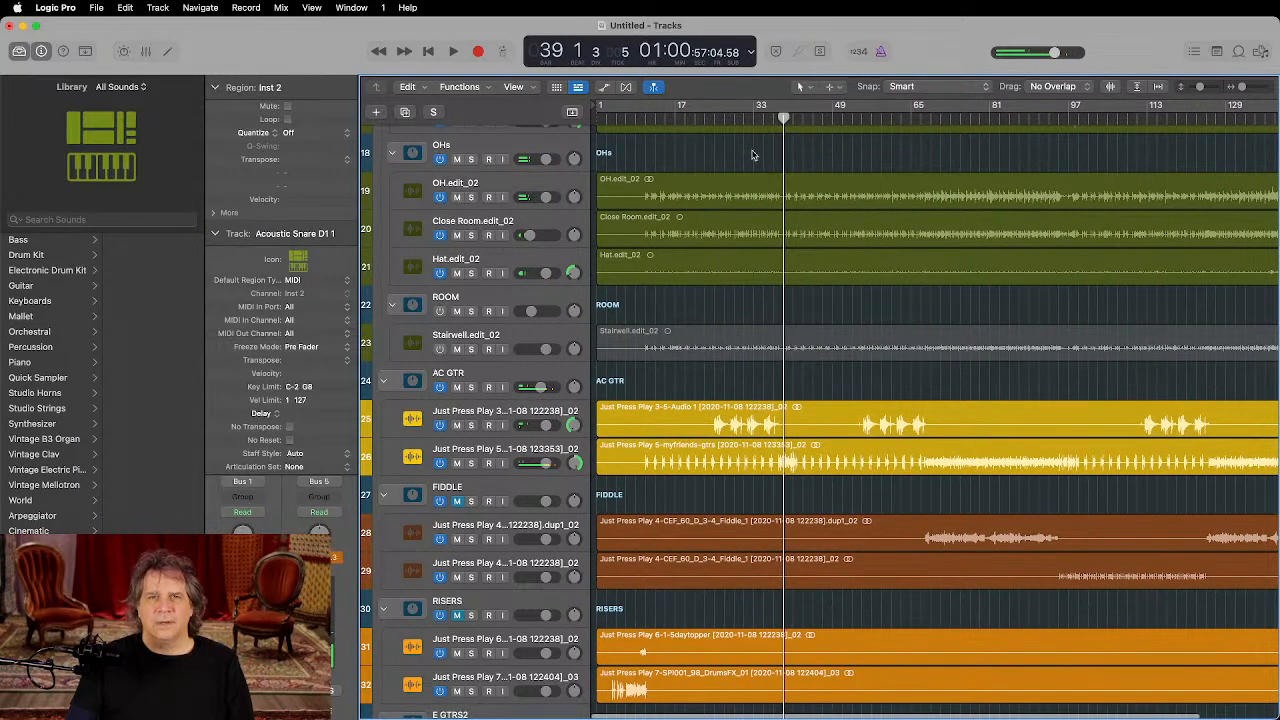
{"action": "left_click_drag", "start_coordinate": [726, 121], "coordinate": [711, 121]}
{"action": "key", "text": "space"}
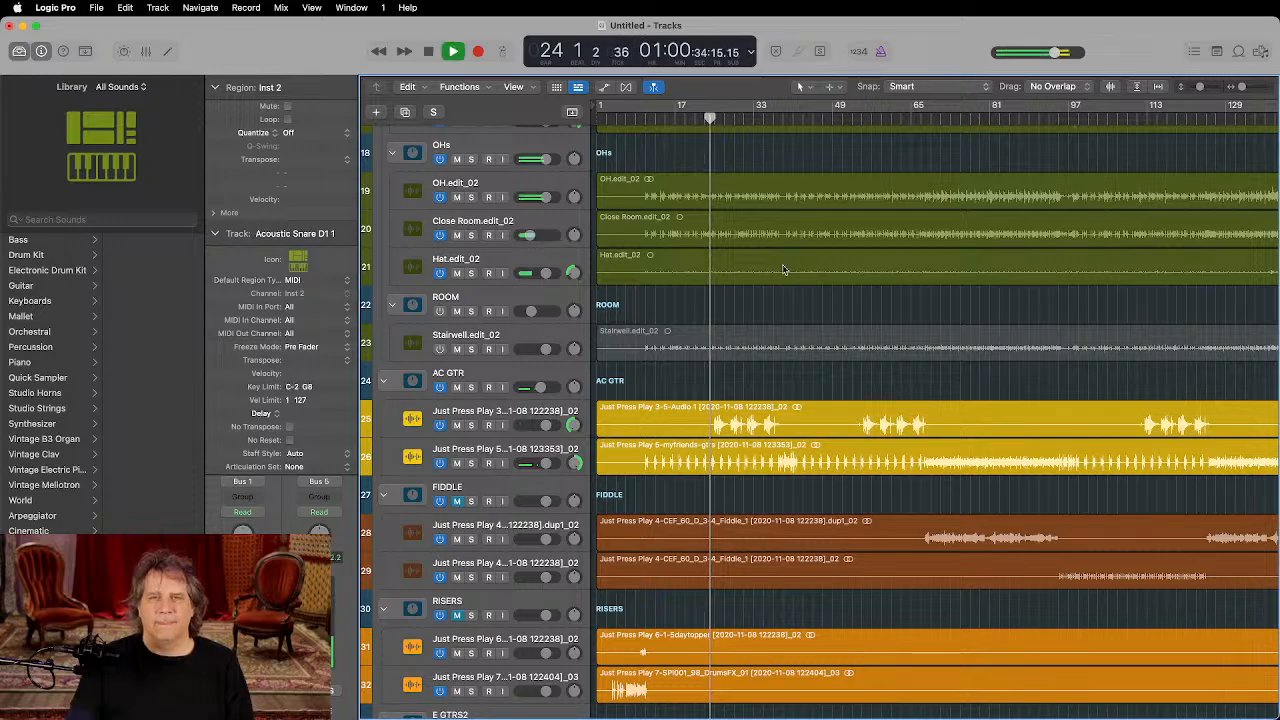
{"action": "key", "text": "super+Up"}
{"action": "key", "text": "super+Up"}
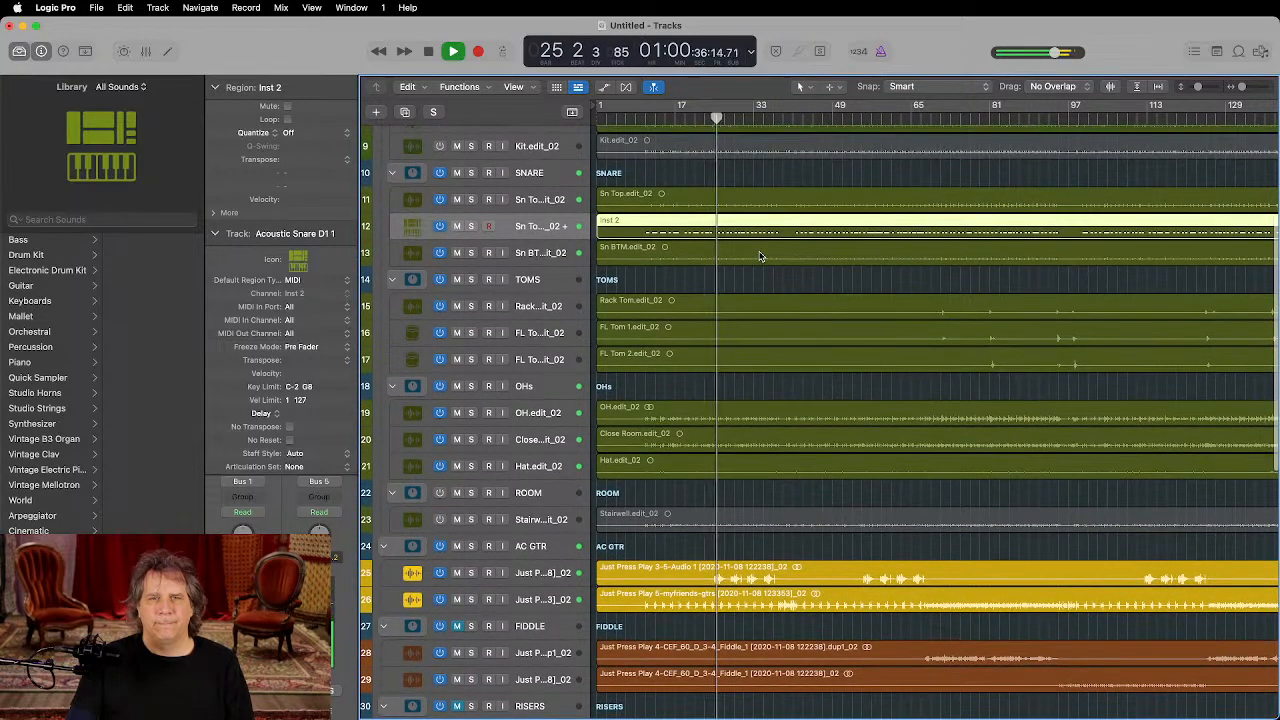
{"action": "scroll", "coordinate": [760, 257], "scroll_direction": "up", "scroll_amount": 5}
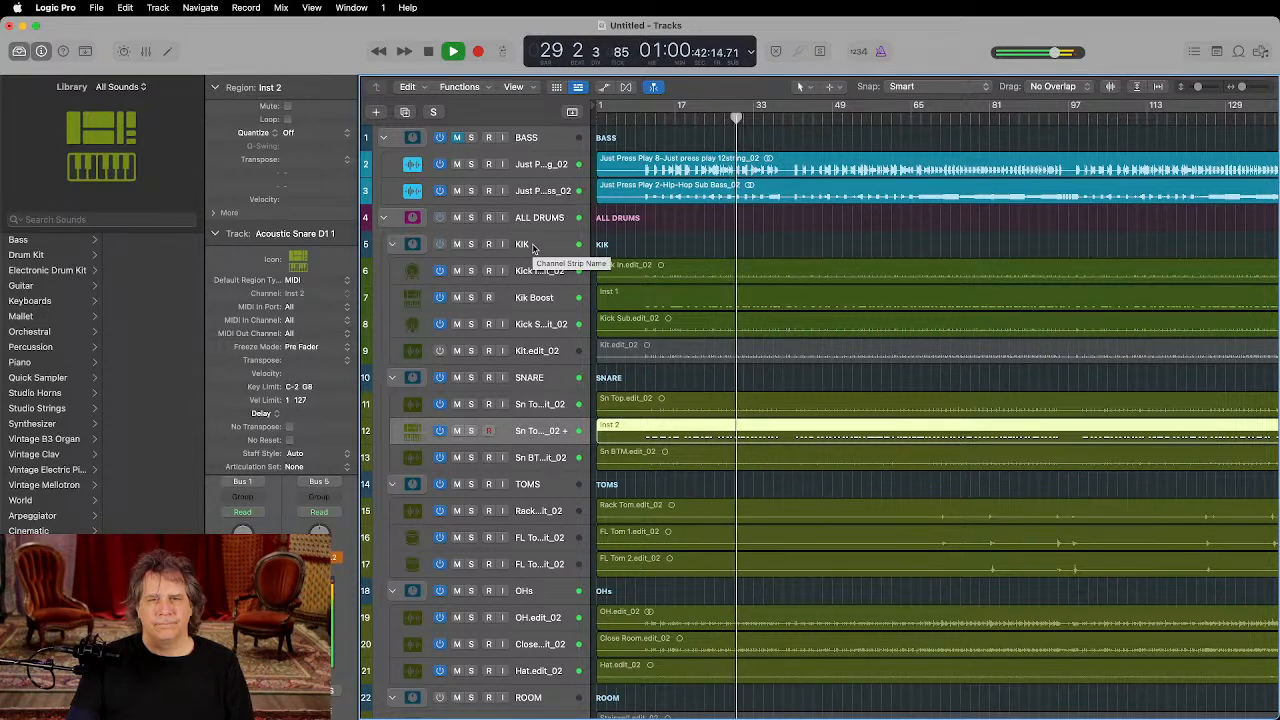
Step: Insert a stereo Compressor on the SNARE stack, with the Region and Track inspectors collapsed
{"action": "left_click", "coordinate": [529, 377]}
{"action": "key", "text": "space"}
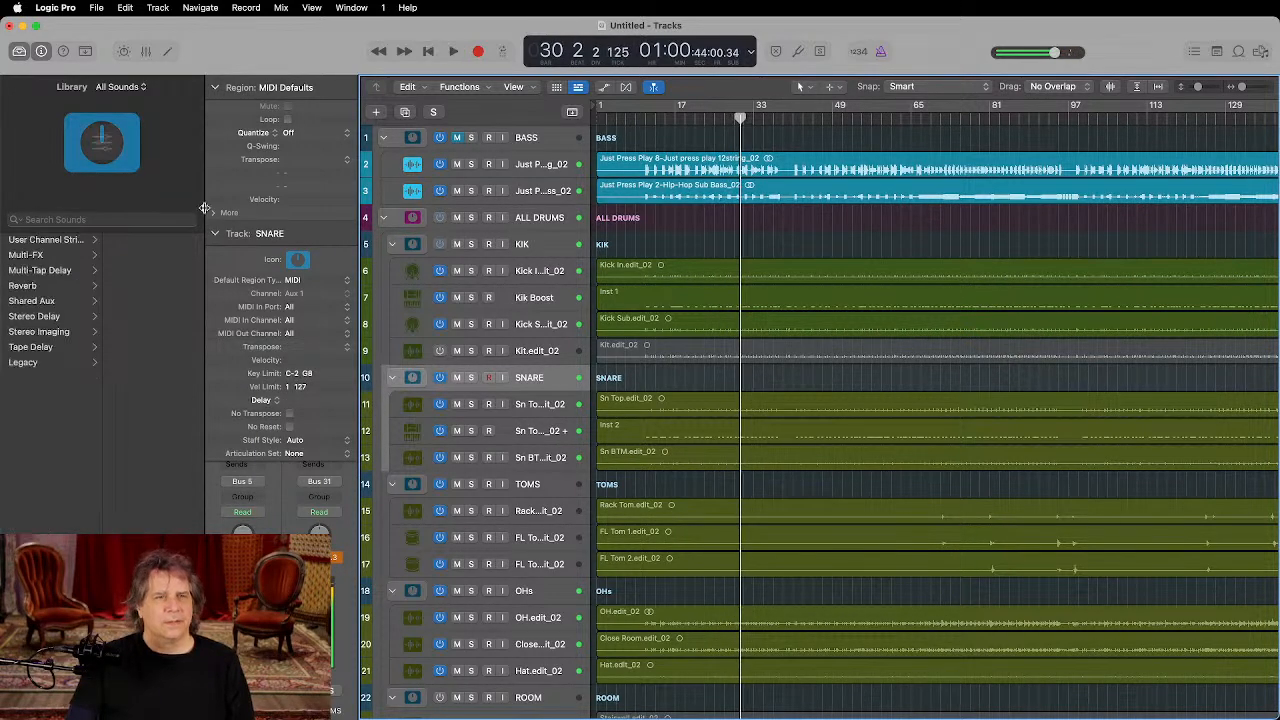
{"action": "left_click", "coordinate": [215, 233]}
{"action": "left_click", "coordinate": [214, 87]}
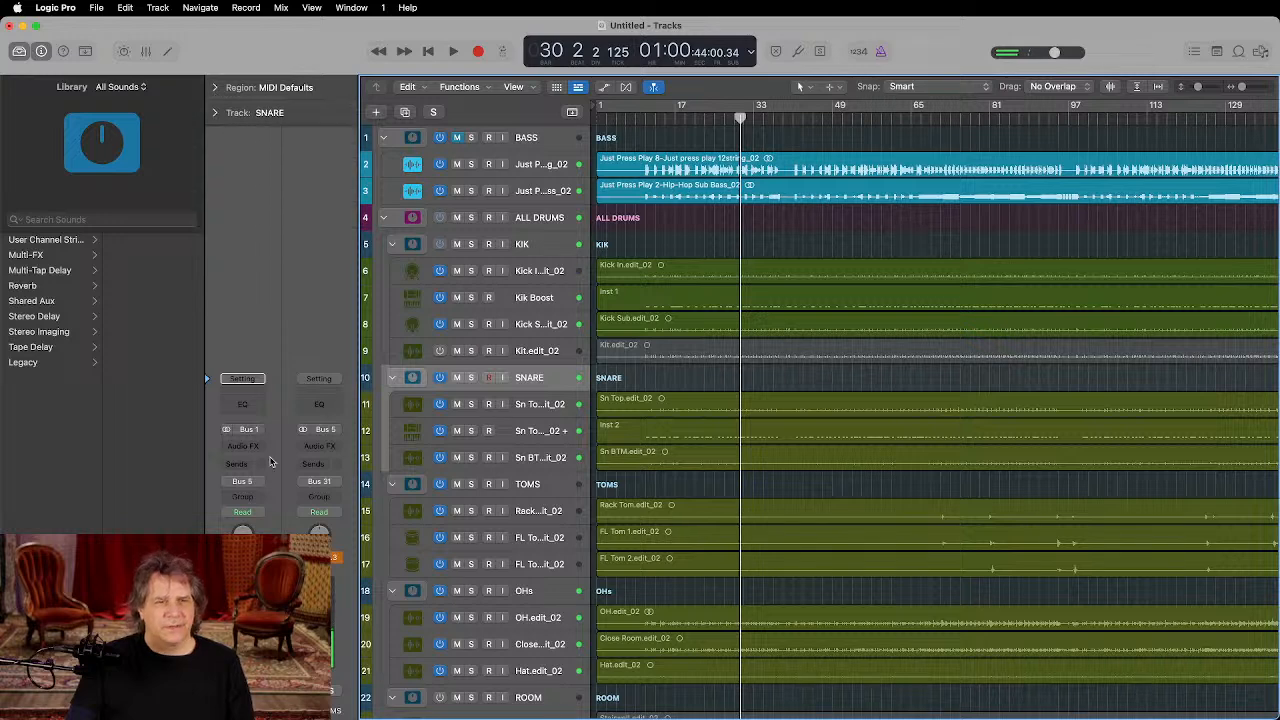
{"action": "left_click", "coordinate": [240, 452]}
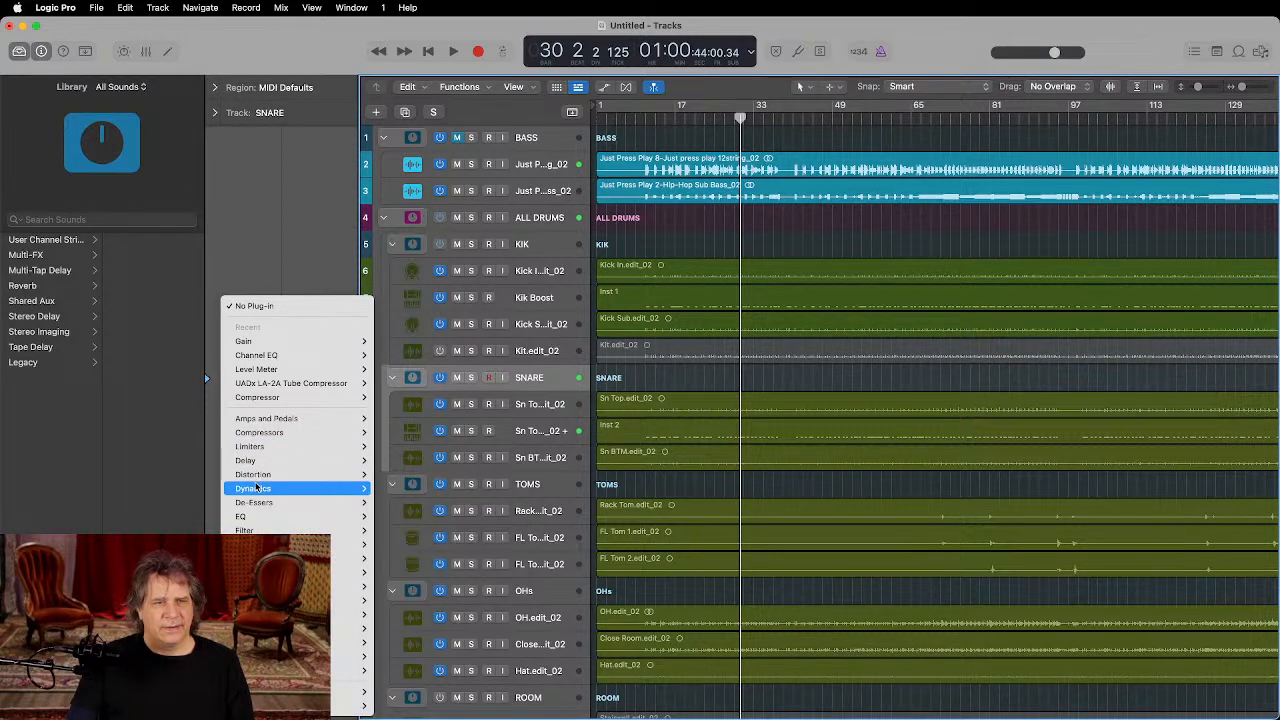
{"action": "mouse_move", "coordinate": [260, 432]}
{"action": "mouse_move", "coordinate": [425, 432]}
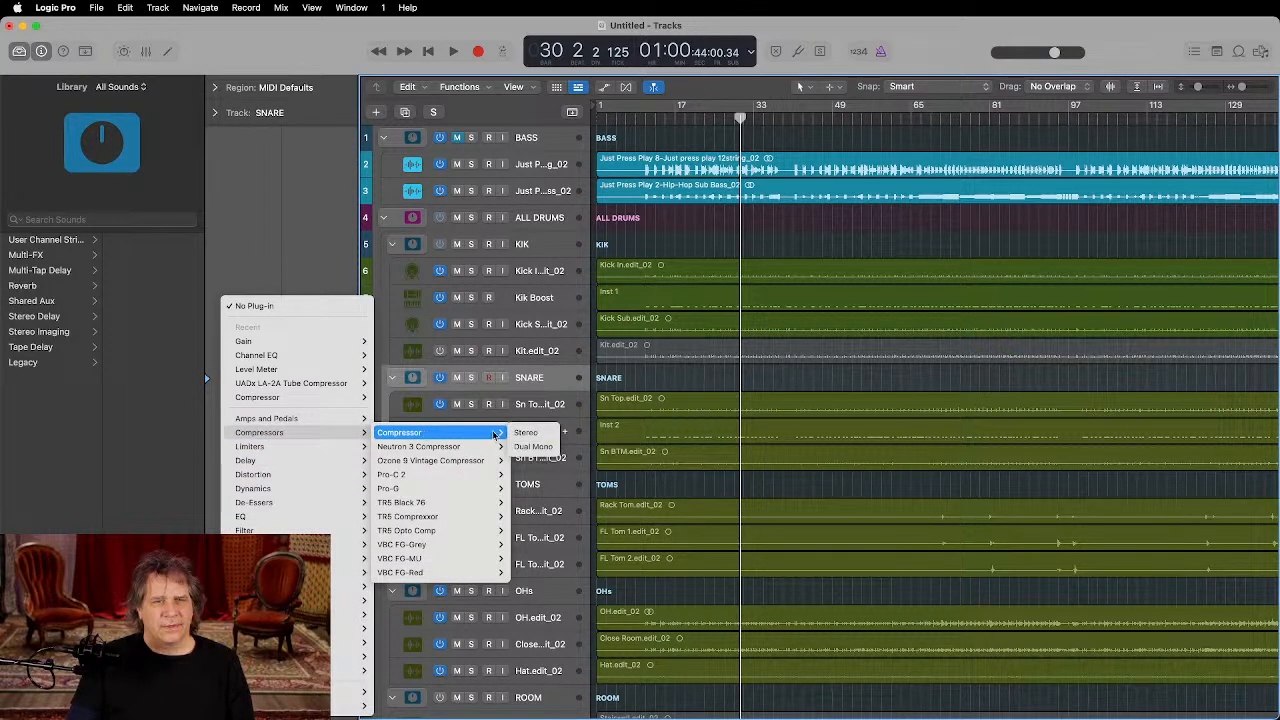
{"action": "left_click", "coordinate": [525, 433]}
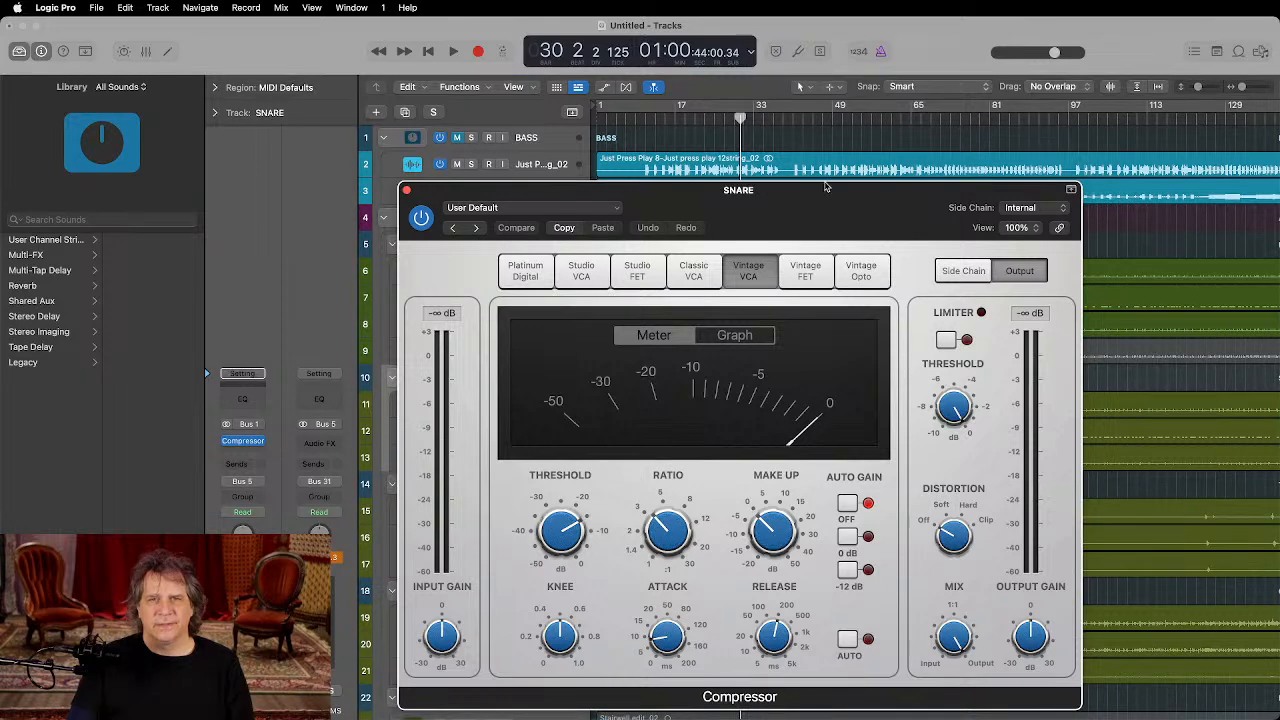
Step: Lower the snare compressor's threshold and raise its make-up gain to about 4 dB during playback
{"action": "key", "text": "space"}
{"action": "left_click_drag", "start_coordinate": [773, 175], "coordinate": [679, 106]}
{"action": "left_click_drag", "start_coordinate": [422, 440], "coordinate": [415, 466]}
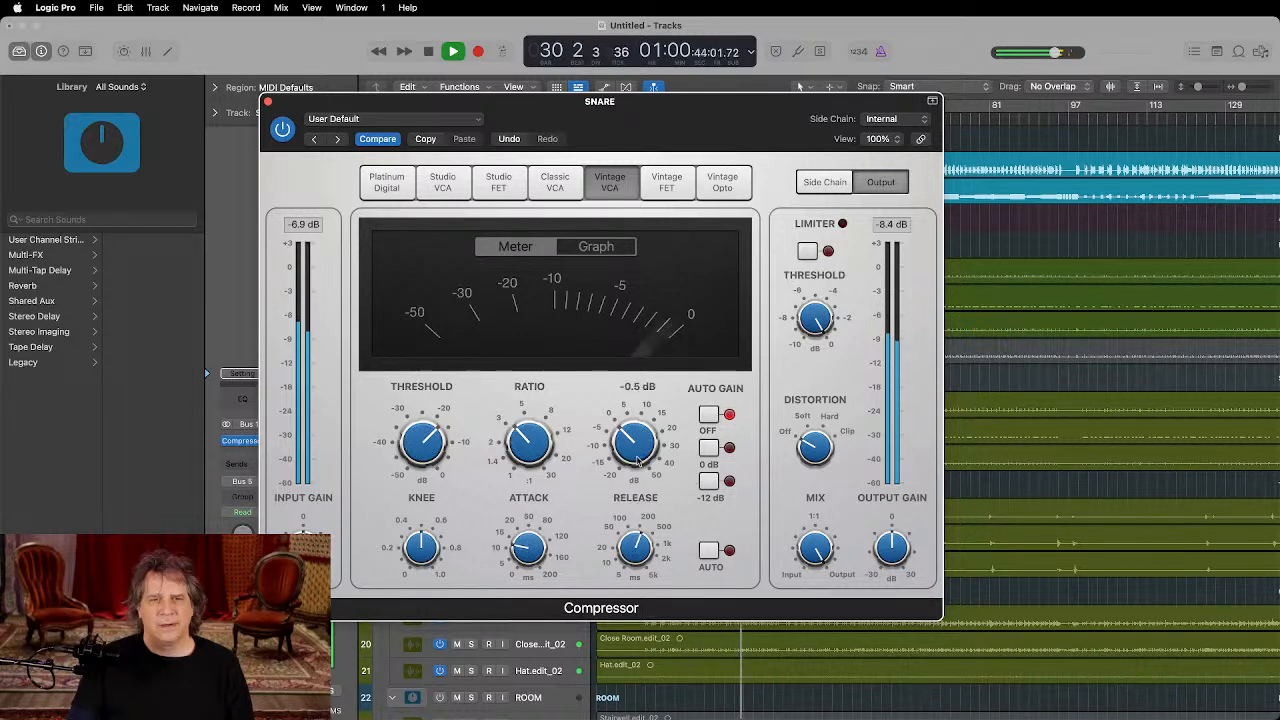
{"action": "scroll", "coordinate": [635, 450], "scroll_direction": "up", "scroll_amount": 2}
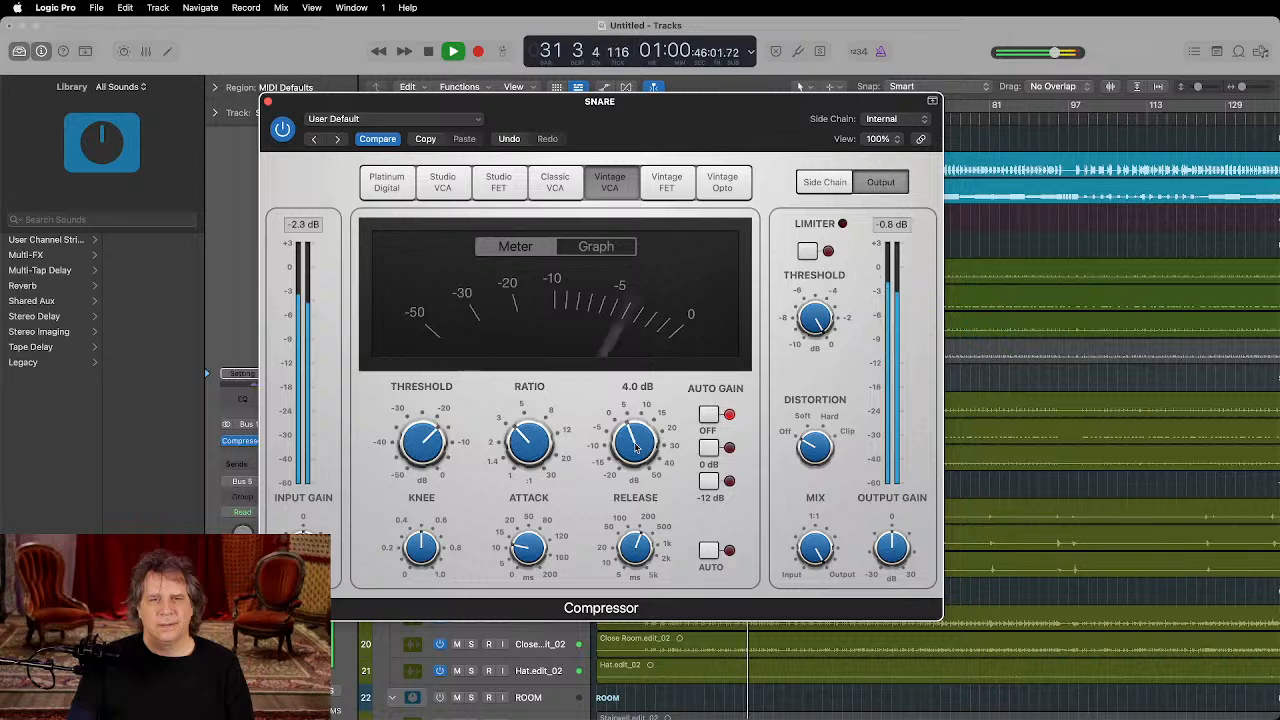
{"action": "scroll", "coordinate": [635, 447], "scroll_direction": "down", "scroll_amount": 1}
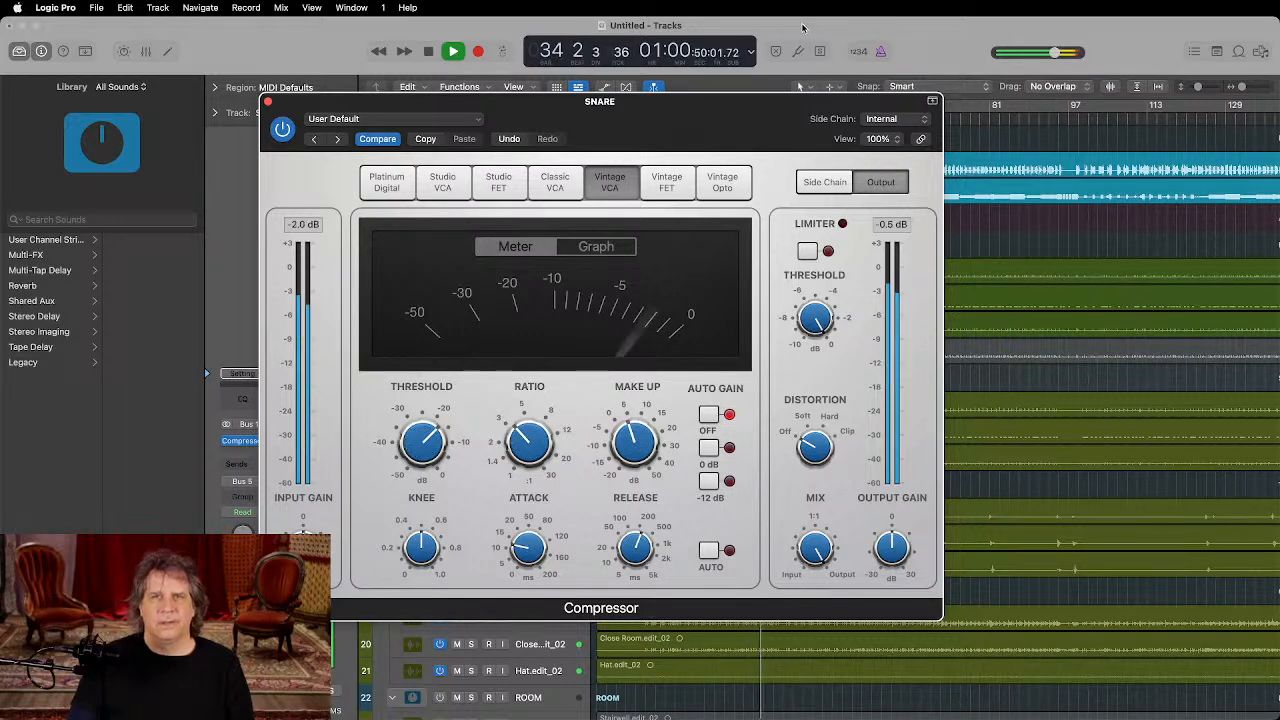
Step: Solo the SNARE stack and lengthen its compressor's release to 2200 ms, auditioning from around bar 25
{"action": "left_click_drag", "start_coordinate": [723, 104], "coordinate": [1002, 106]}
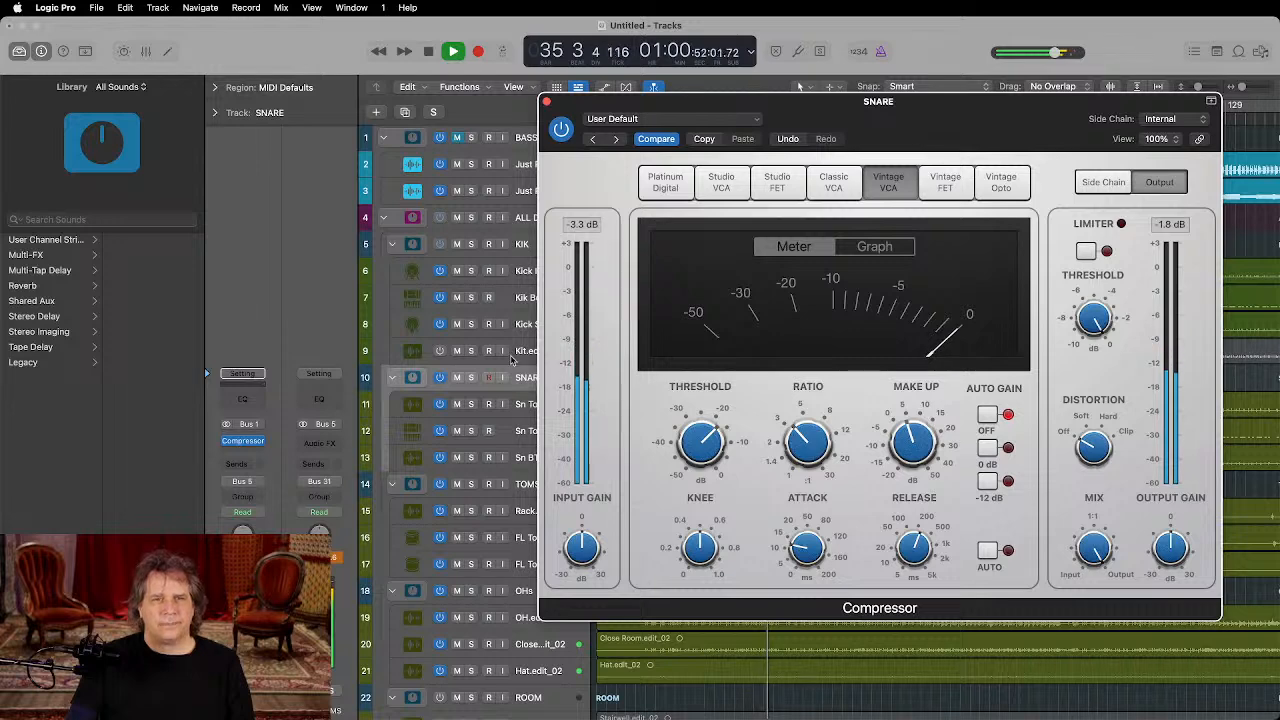
{"action": "key", "text": "space"}
{"action": "left_click_drag", "start_coordinate": [898, 131], "coordinate": [691, 109]}
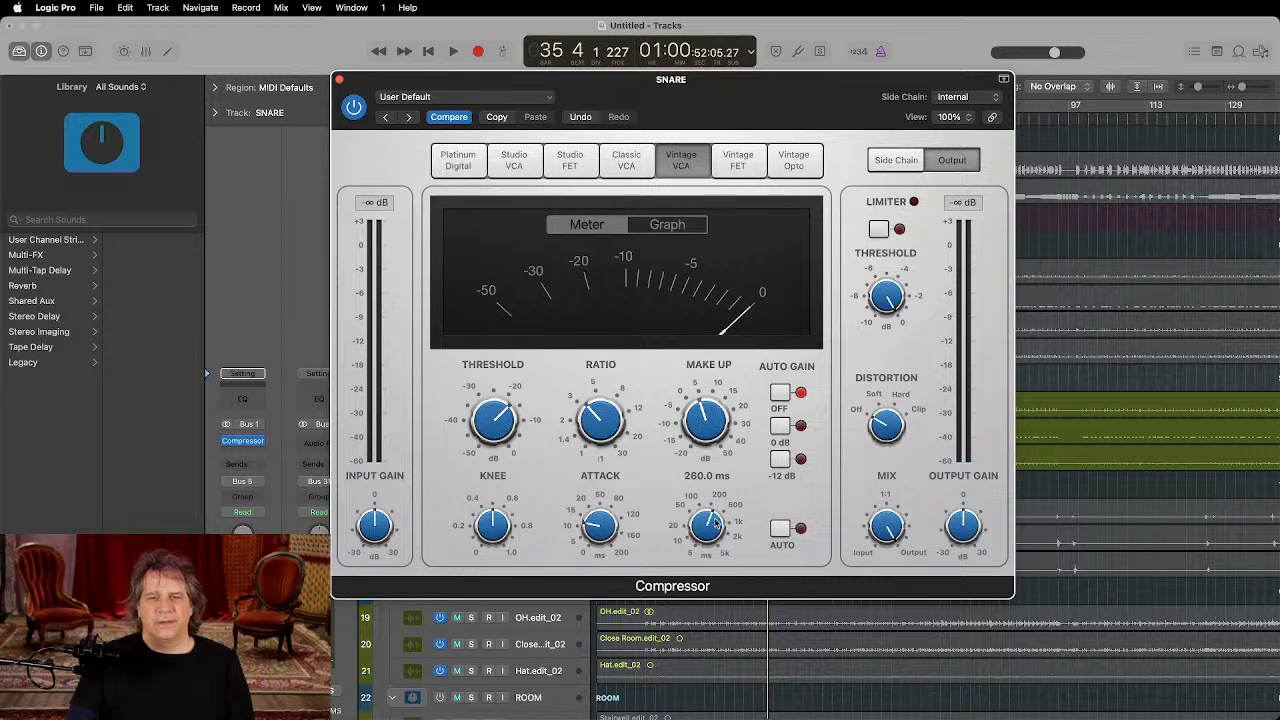
{"action": "key", "text": "space"}
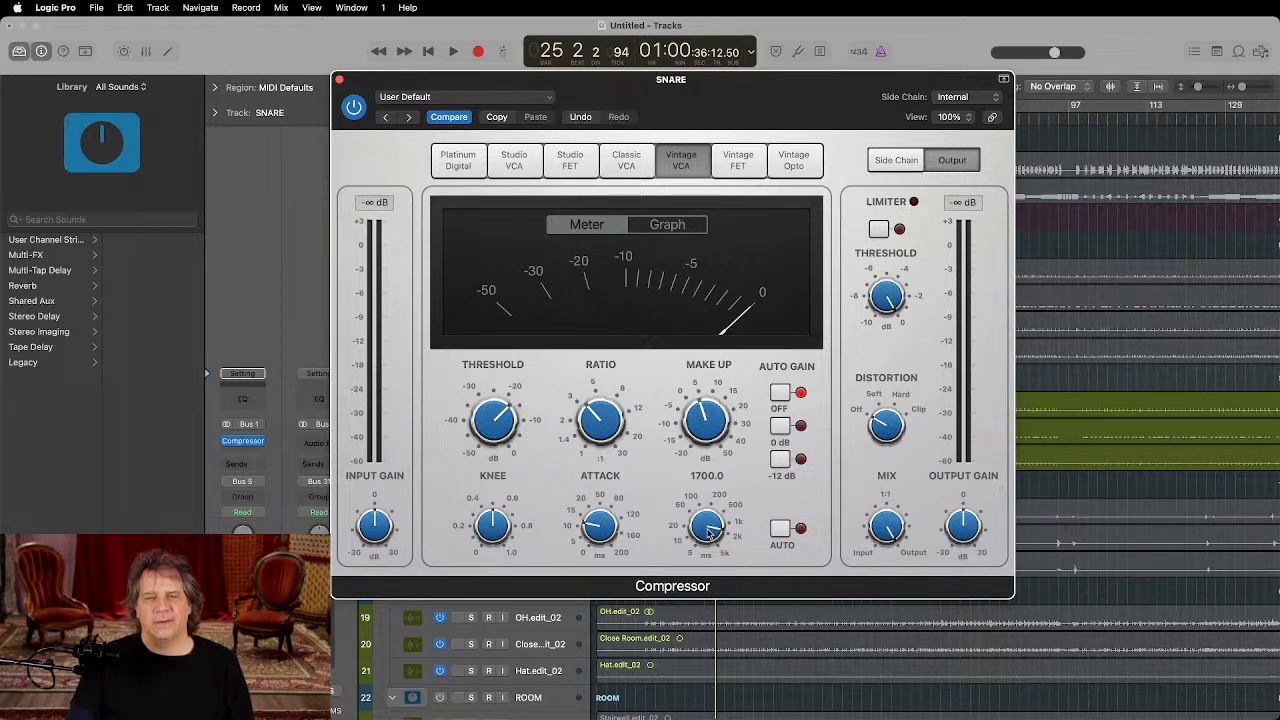
{"action": "left_click_drag", "start_coordinate": [709, 533], "coordinate": [709, 527]}
{"action": "key", "text": "space"}
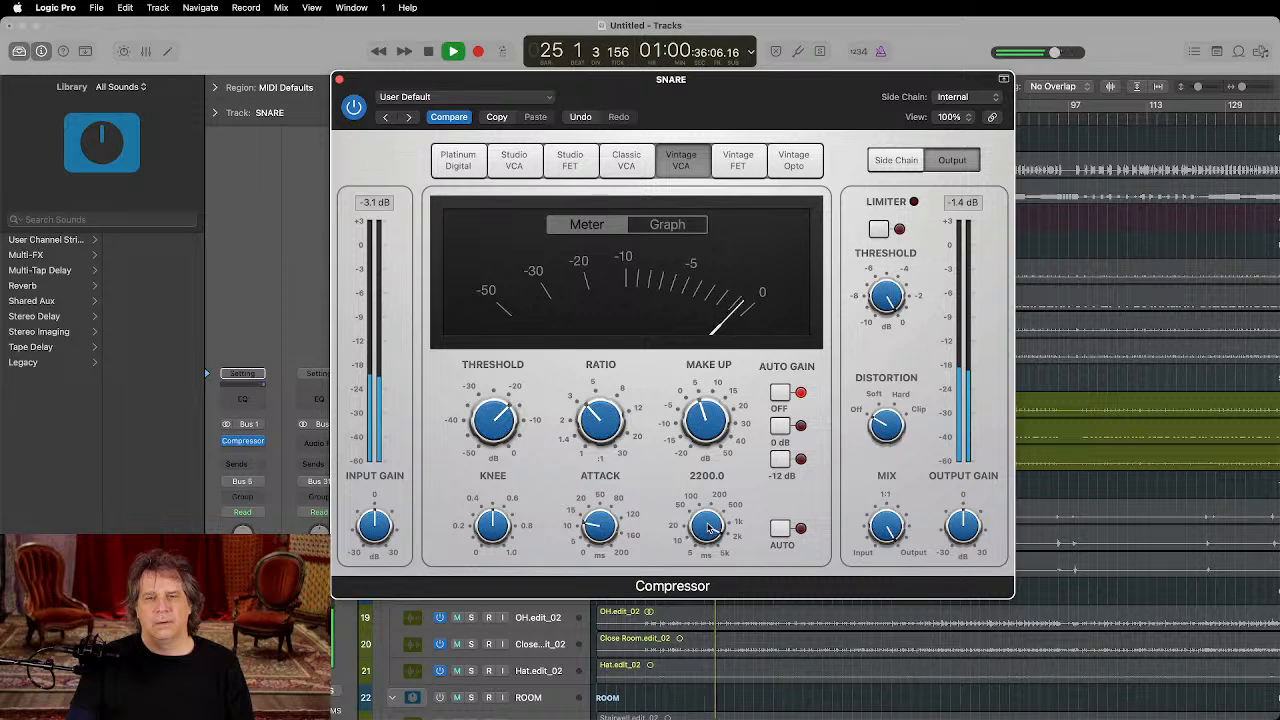
Step: Set the snare compressor's attack to 9 ms and its threshold to -18 dB during playback
{"action": "left_click_drag", "start_coordinate": [598, 532], "coordinate": [597, 546]}
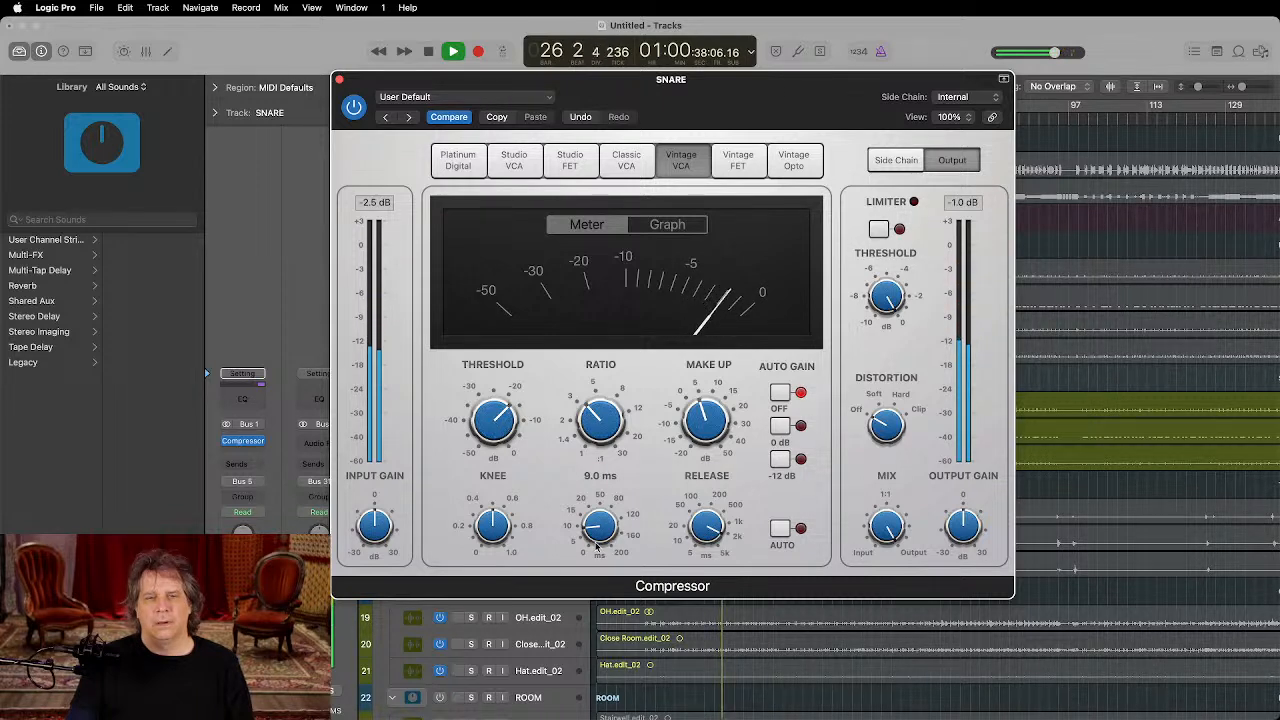
{"action": "mouse_move", "coordinate": [494, 420]}
{"action": "left_mouse_down"}
{"action": "mouse_move", "coordinate": [493, 457]}
{"action": "mouse_move", "coordinate": [511, 436]}
{"action": "left_mouse_up"}
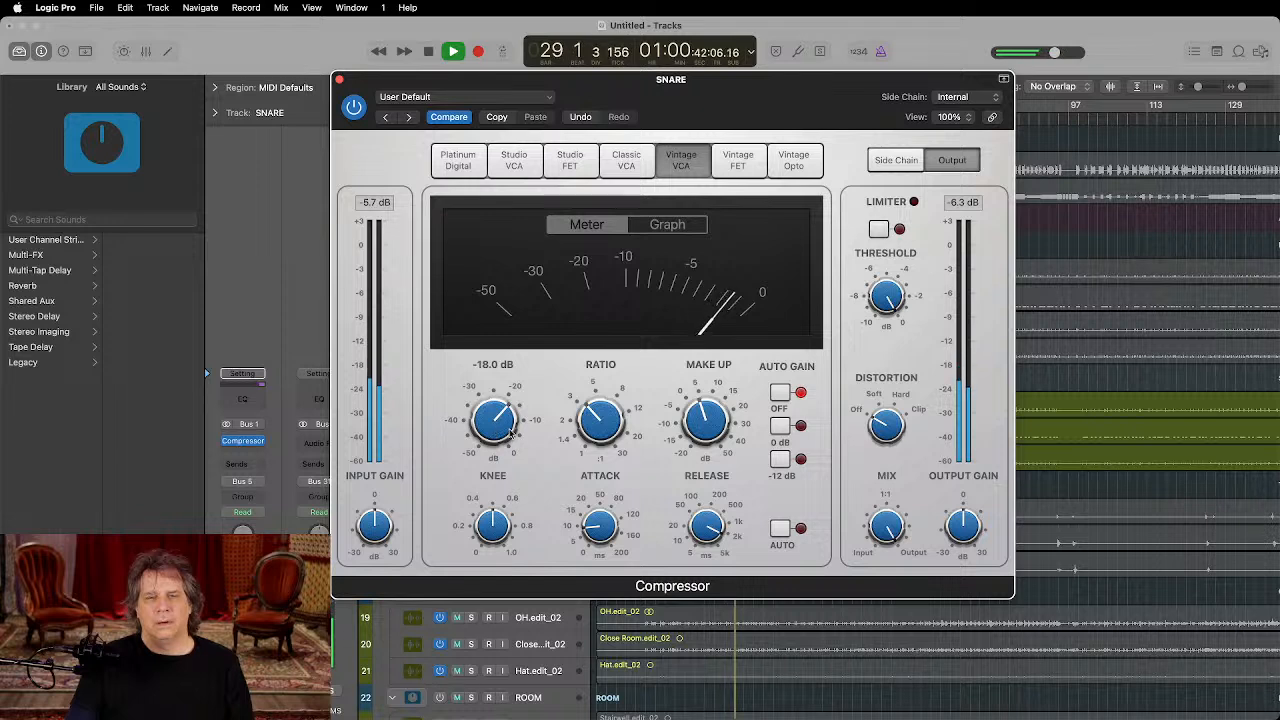
Step: Shorten the snare compressor's release to 120 ms, auditioning the soloed snare from around bar 25
{"action": "left_click_drag", "start_coordinate": [706, 527], "coordinate": [703, 550]}
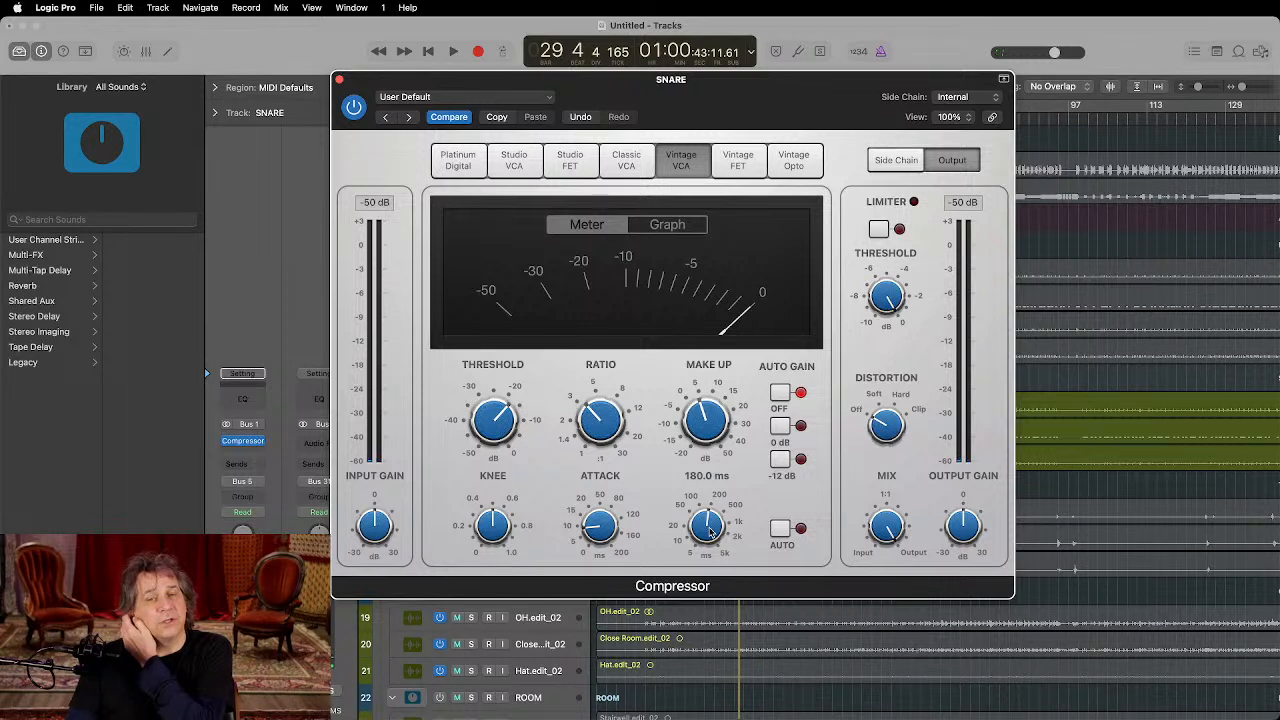
{"action": "left_click_drag", "start_coordinate": [710, 532], "coordinate": [709, 529]}
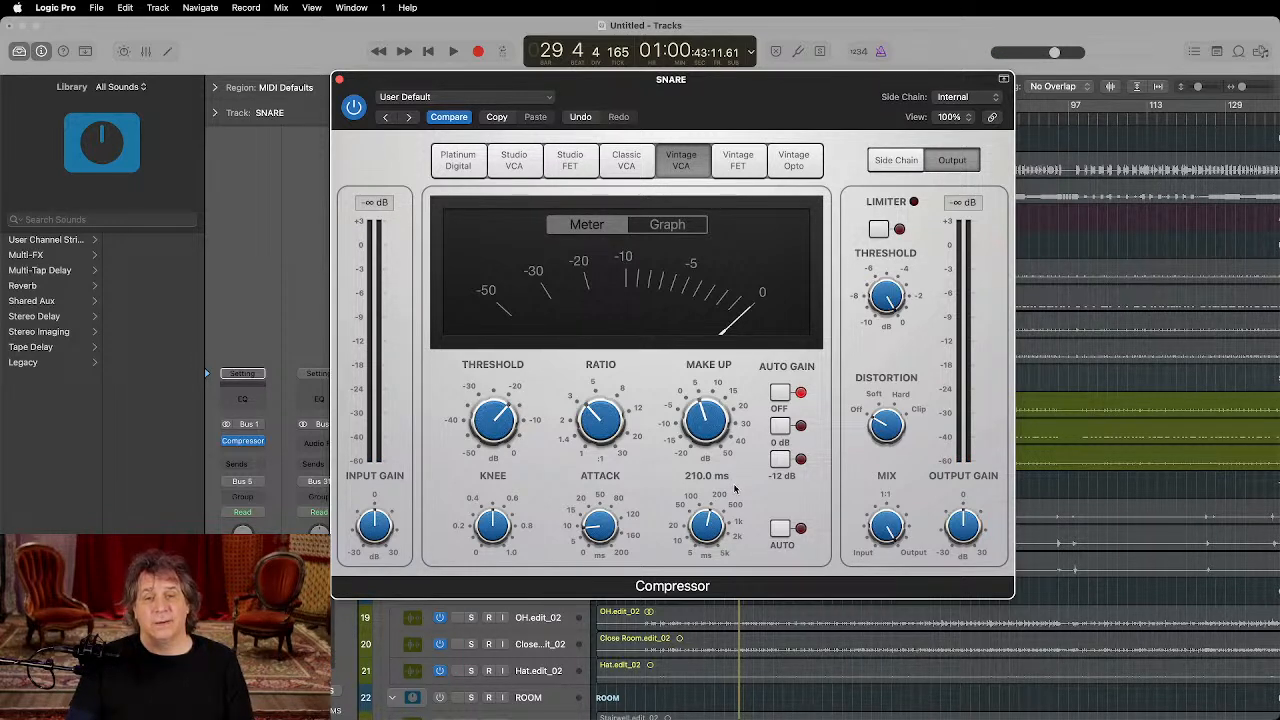
{"action": "key", "text": "space"}
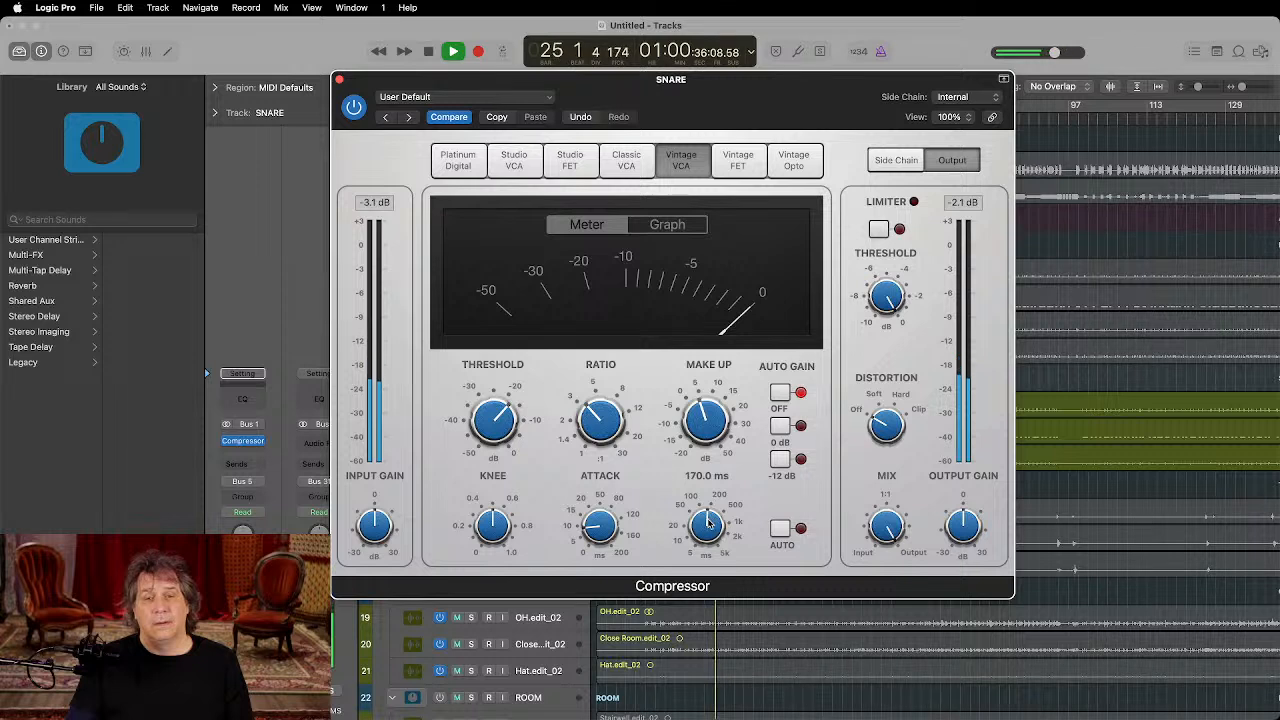
{"action": "left_click_drag", "start_coordinate": [707, 522], "coordinate": [708, 530]}
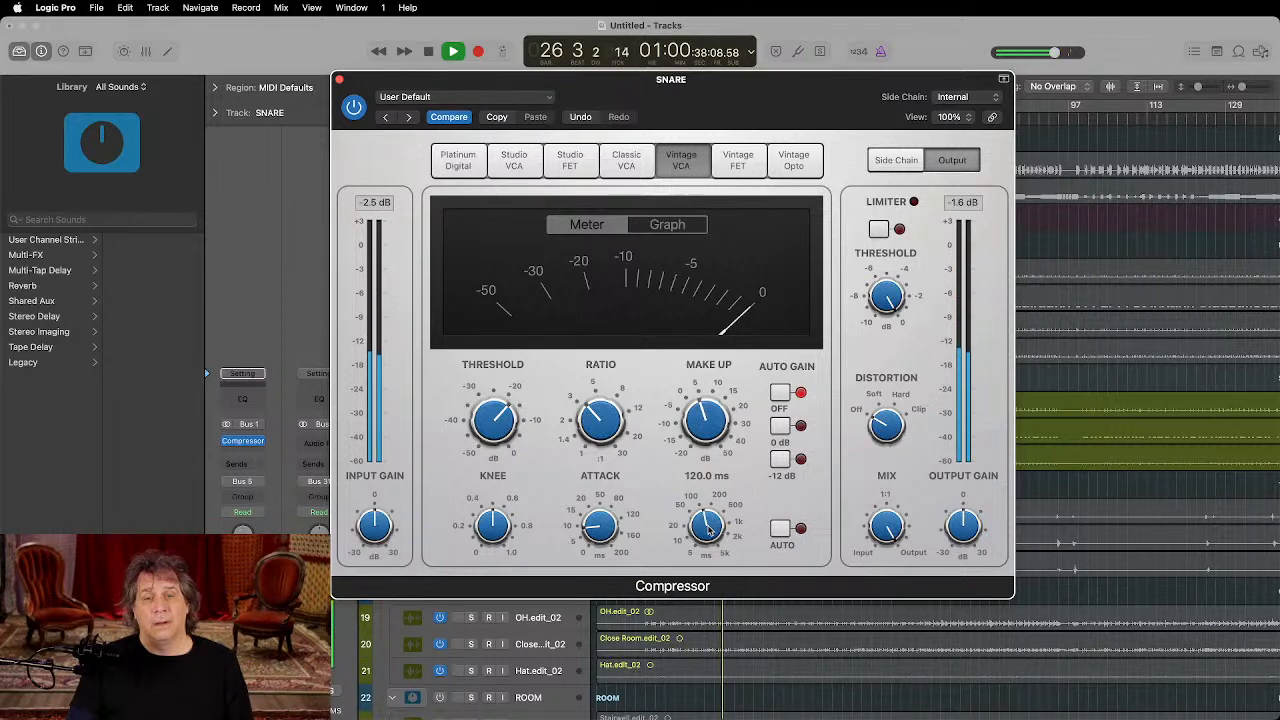
Step: Reduce the snare compressor's attack to 0 ms and replay the soloed snare from around bar 25
{"action": "left_click_drag", "start_coordinate": [611, 522], "coordinate": [597, 530]}
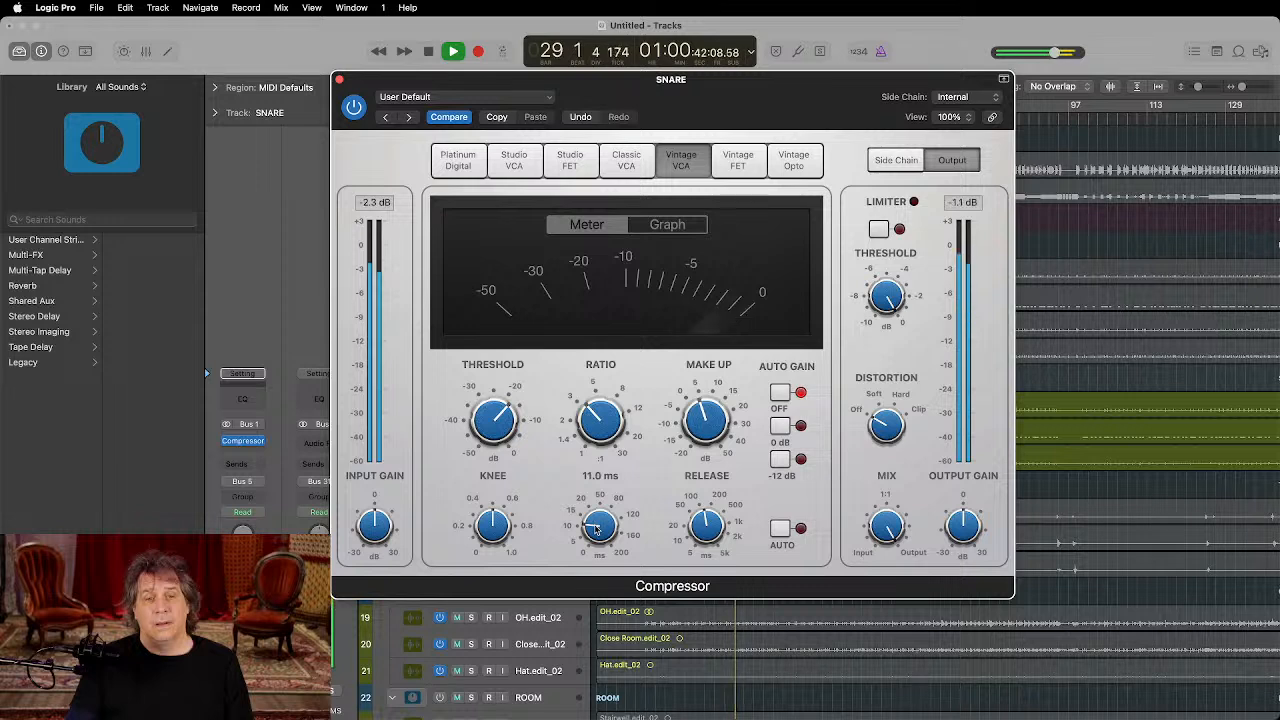
{"action": "key", "text": "space"}
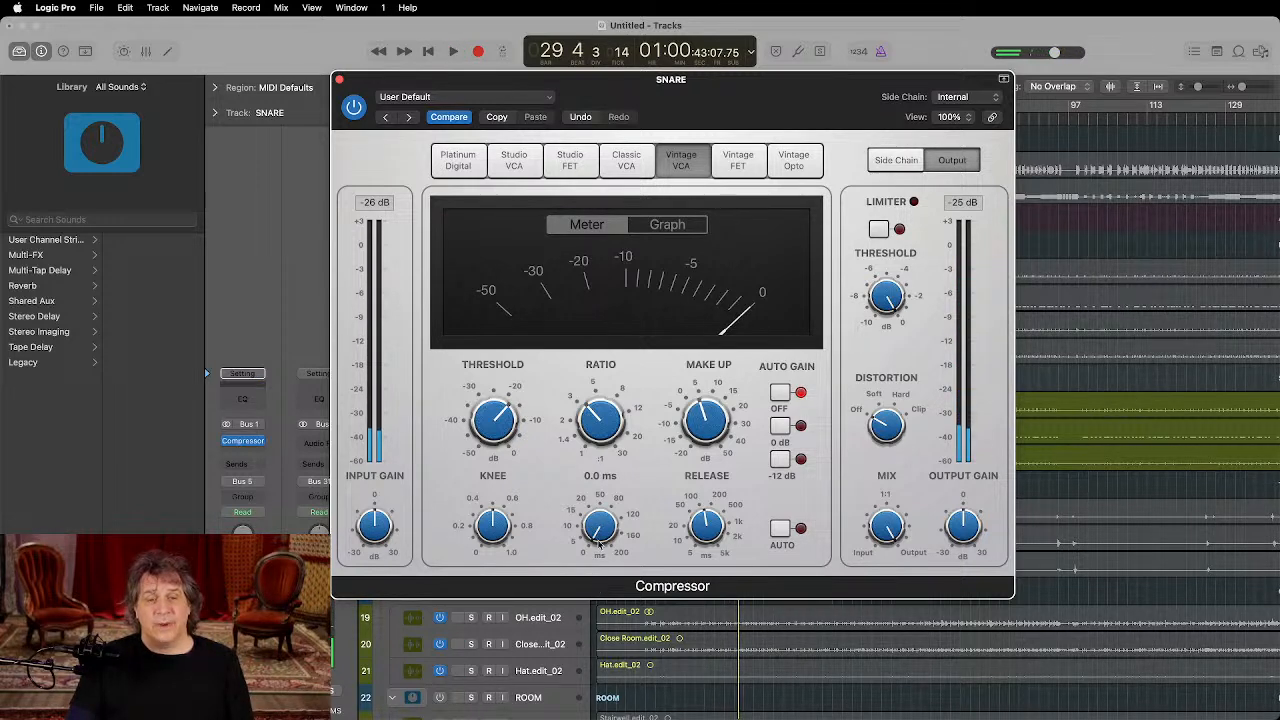
{"action": "key", "text": "space"}
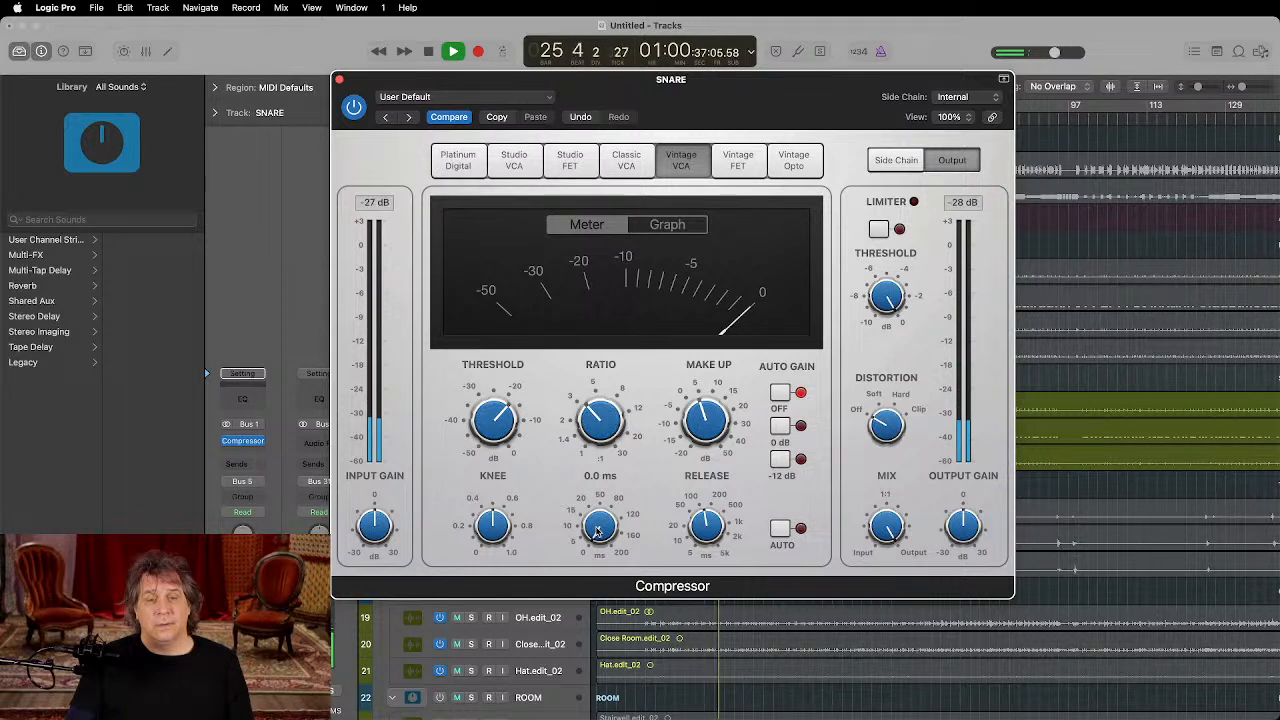
Step: Set the snare compressor's attack to 7.5 ms and lengthen its release slightly while auditioning, and close the plug-in
{"action": "left_click_drag", "start_coordinate": [598, 532], "coordinate": [597, 526]}
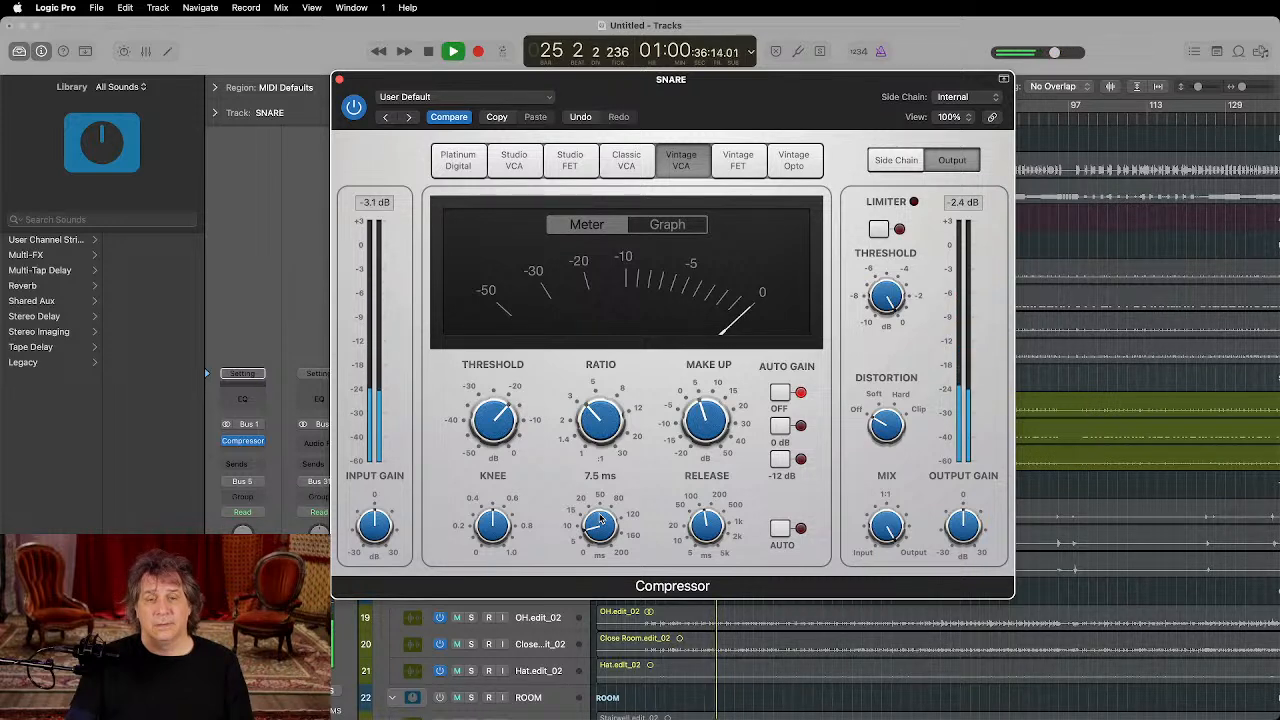
{"action": "left_click_drag", "start_coordinate": [711, 523], "coordinate": [714, 519]}
{"action": "key", "text": "space"}
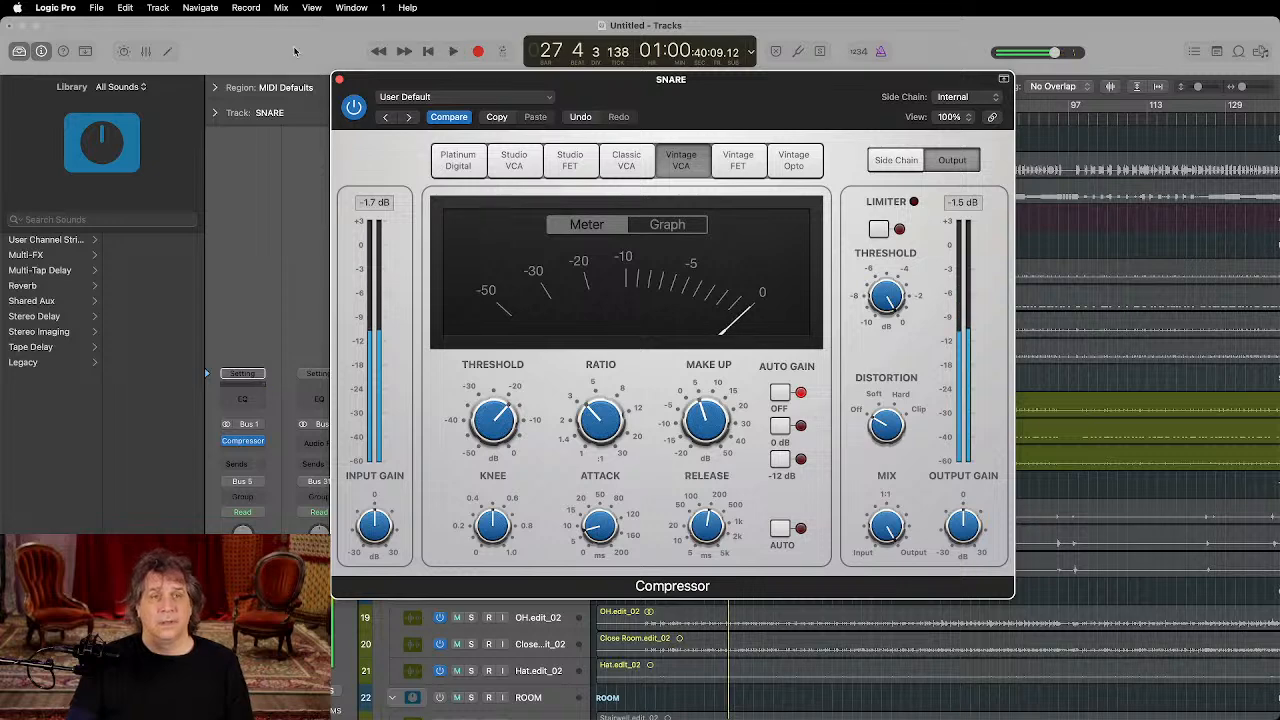
{"action": "left_click", "coordinate": [338, 80]}
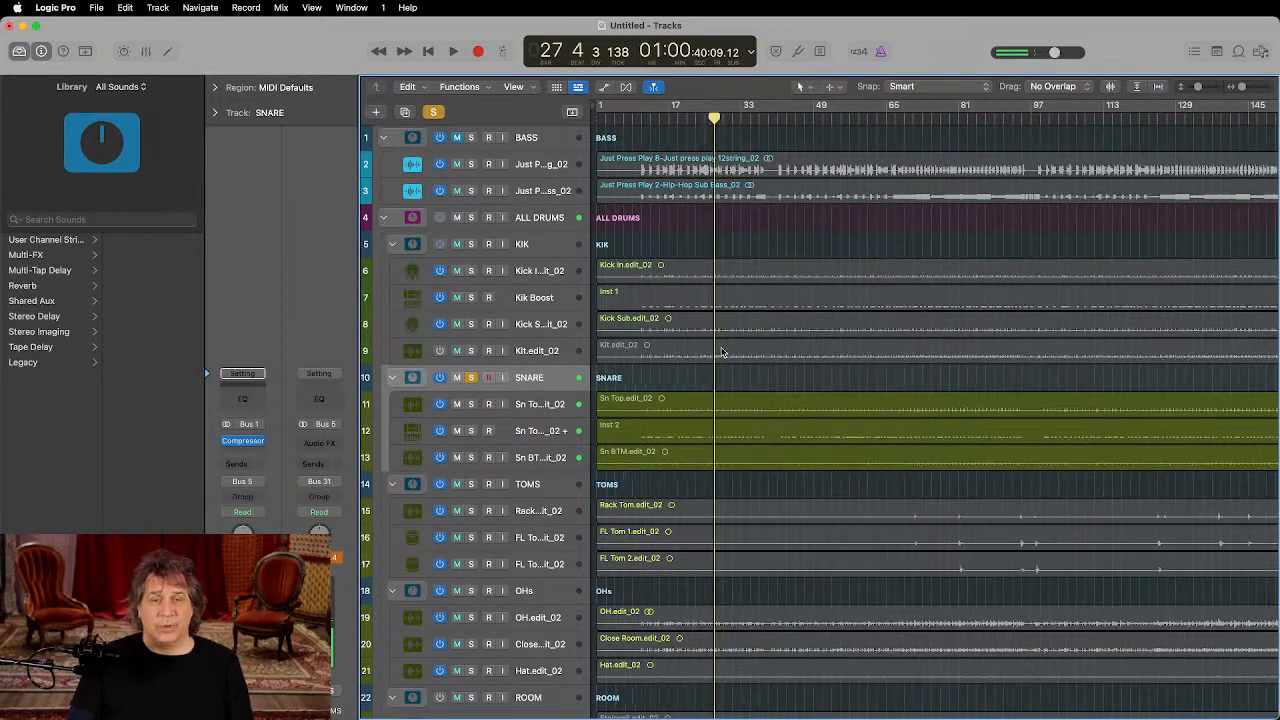
Step: Enlarge the tracks and compare the soloed snare with the Sn Top.edit_02 + sampler layer muted and unmuted
{"action": "left_click", "coordinate": [535, 430]}
{"action": "key", "text": "super+Down"}
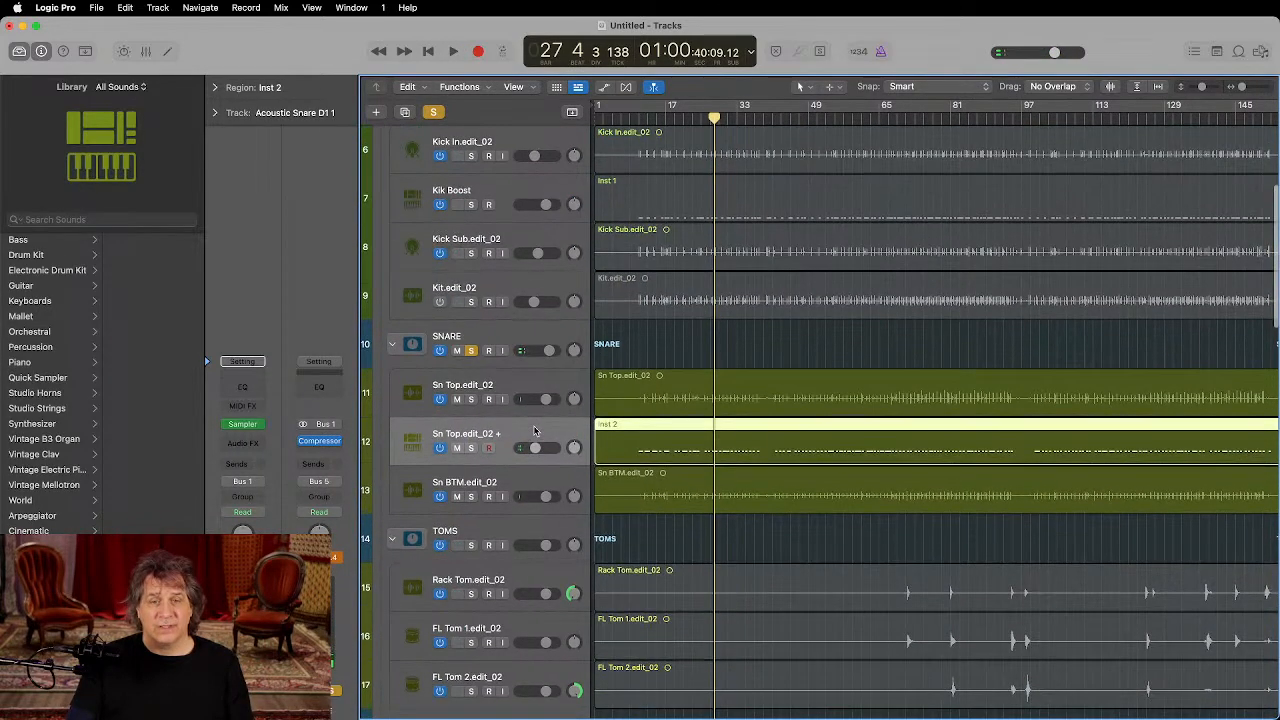
{"action": "left_click", "coordinate": [456, 447]}
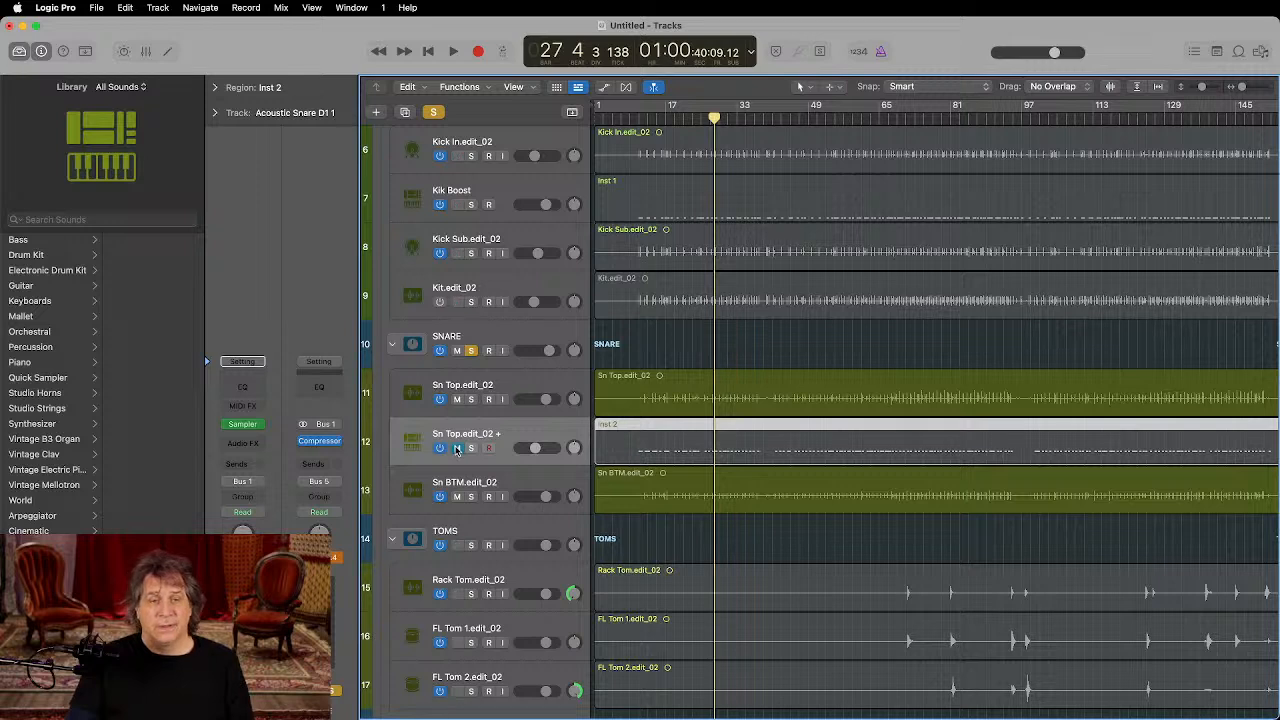
{"action": "key", "text": "space"}
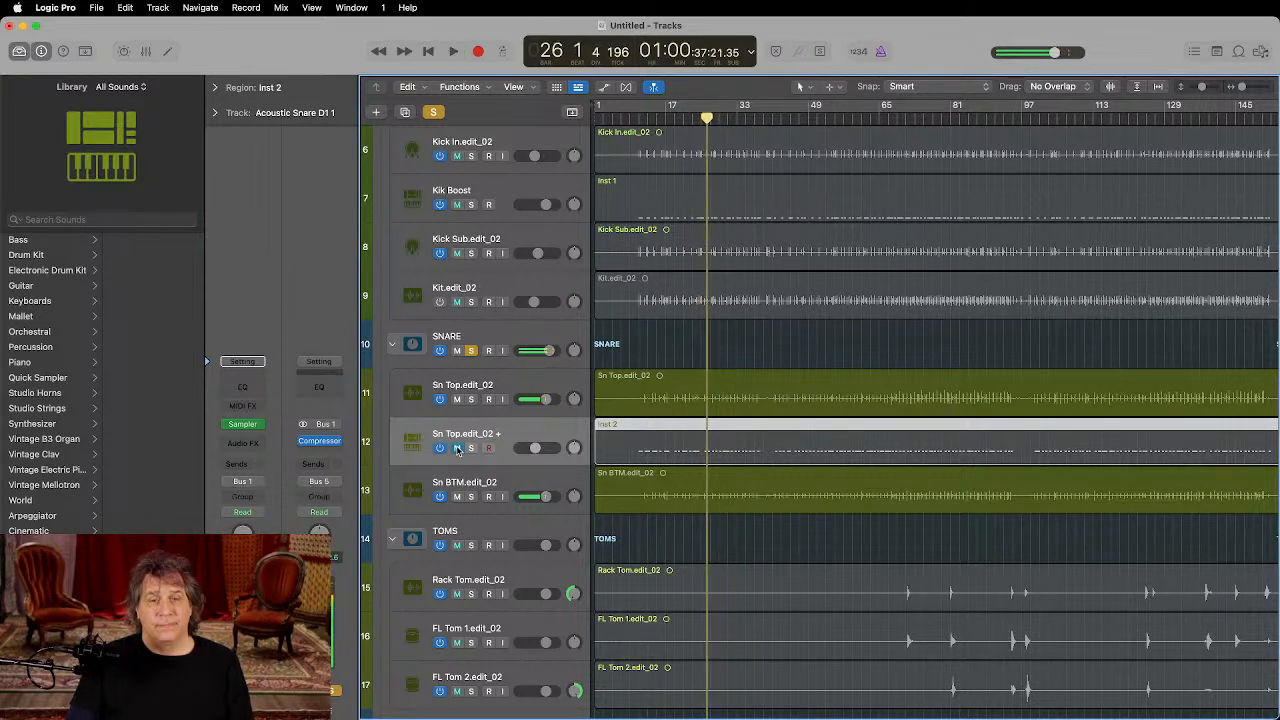
{"action": "left_click", "coordinate": [456, 447]}
{"action": "key", "text": "space"}
{"action": "key", "text": "space"}
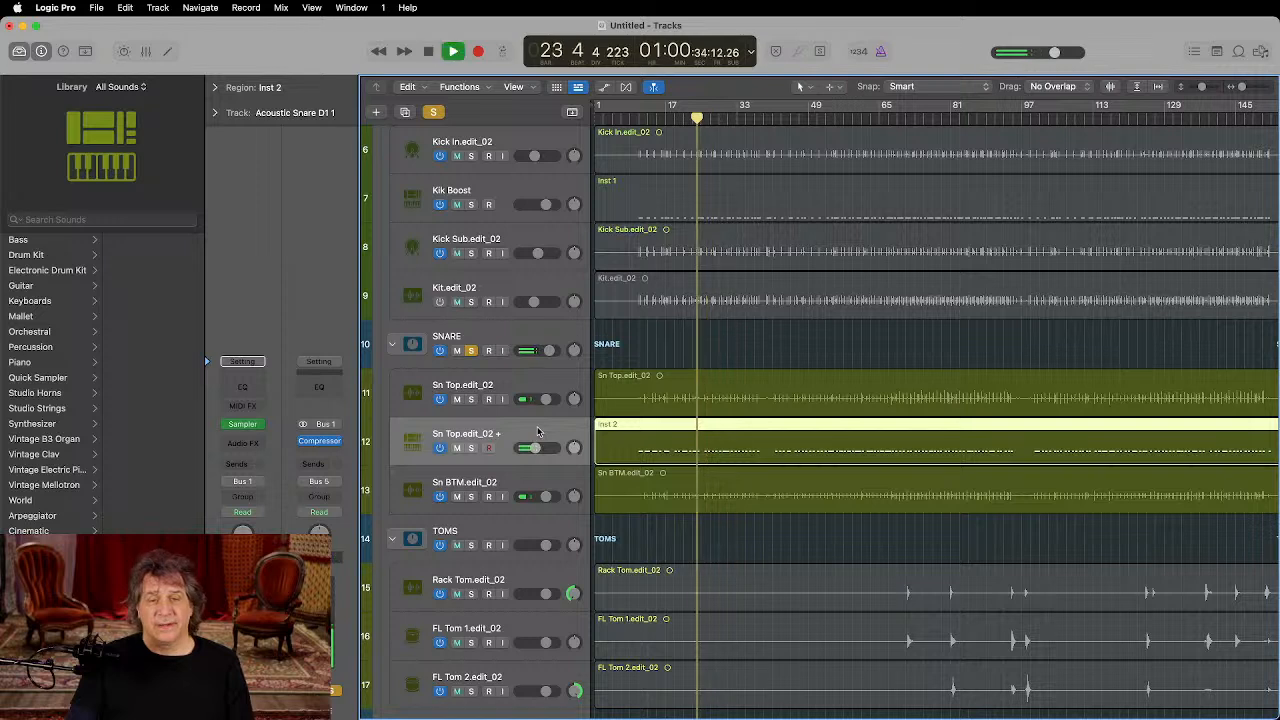
{"action": "key", "text": "space"}
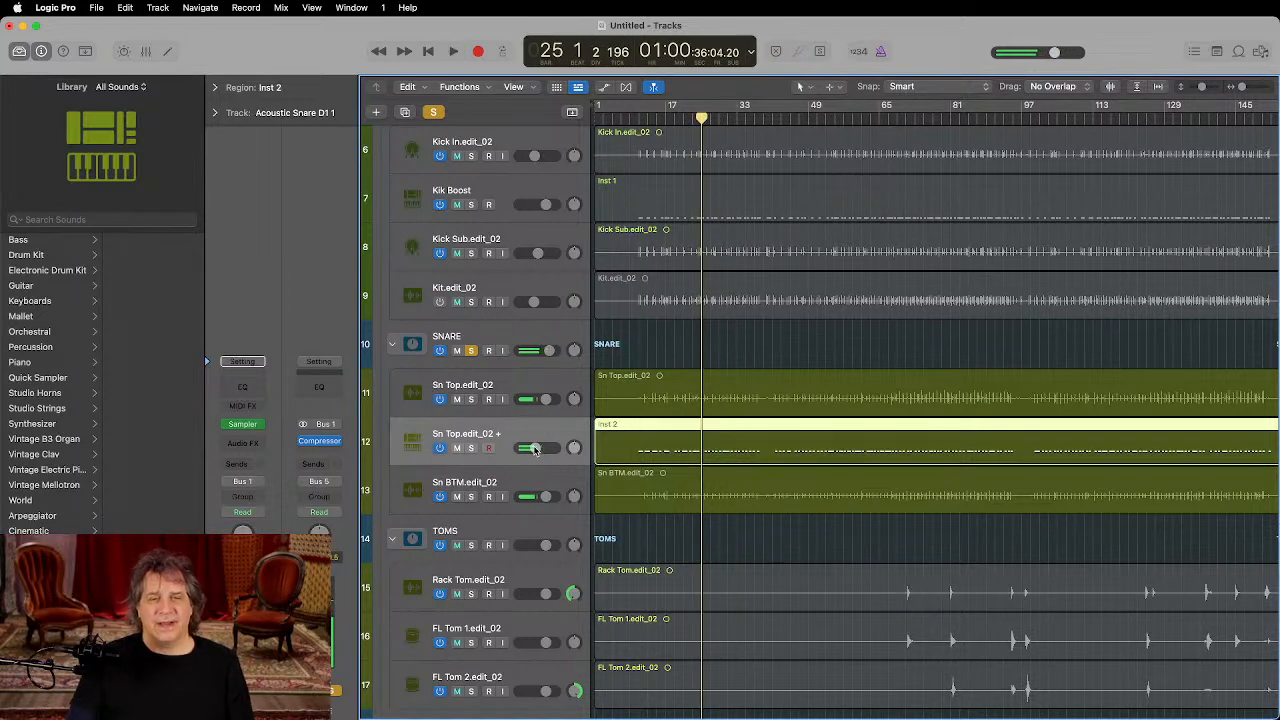
Step: Unsolo the SNARE stack and raise the Sn Top.edit_02 + layer's volume slightly while playing the mix from bar 31
{"action": "left_click", "coordinate": [471, 350]}
{"action": "scroll", "coordinate": [802, 389], "scroll_direction": "down", "scroll_amount": 2}
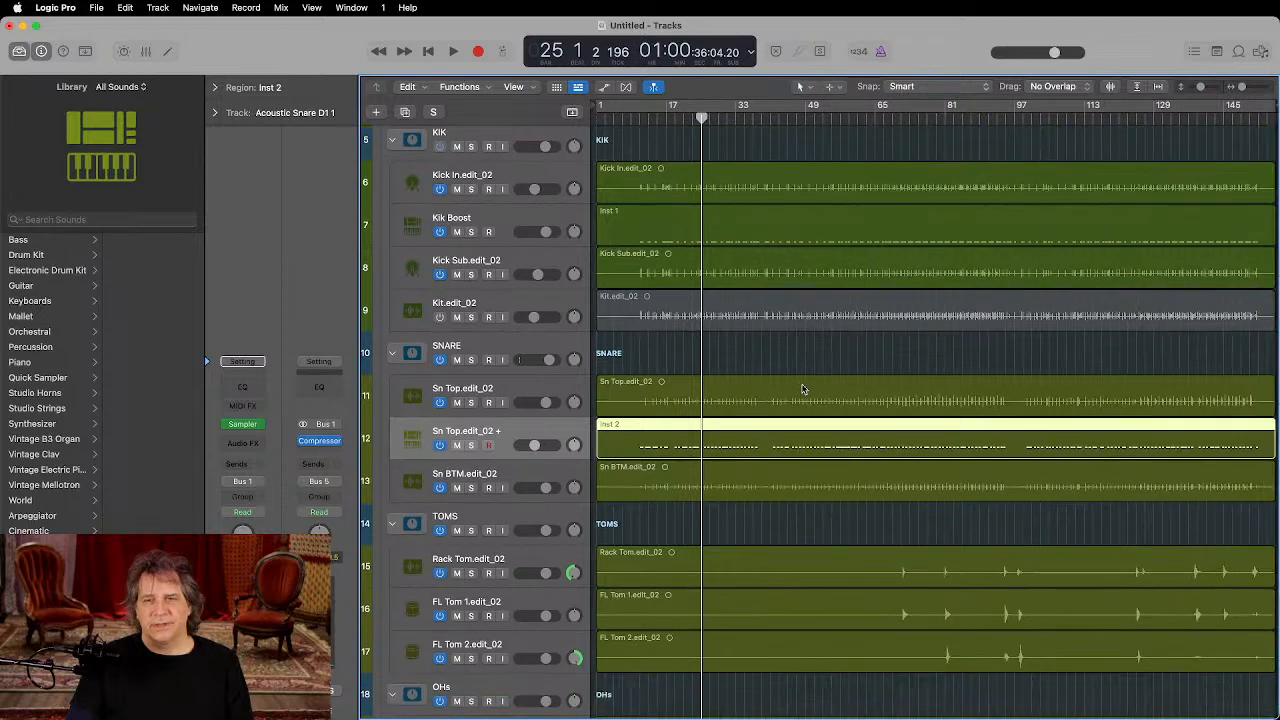
{"action": "left_click", "coordinate": [537, 447]}
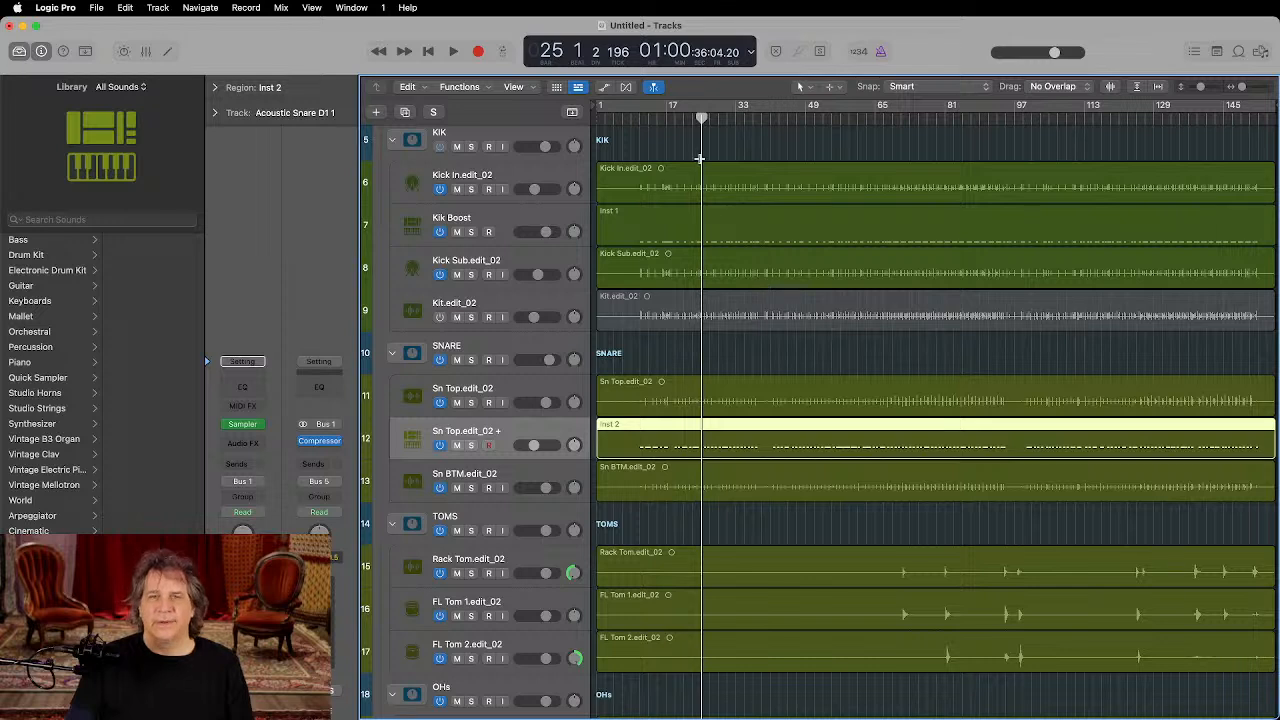
{"action": "left_click", "coordinate": [728, 115]}
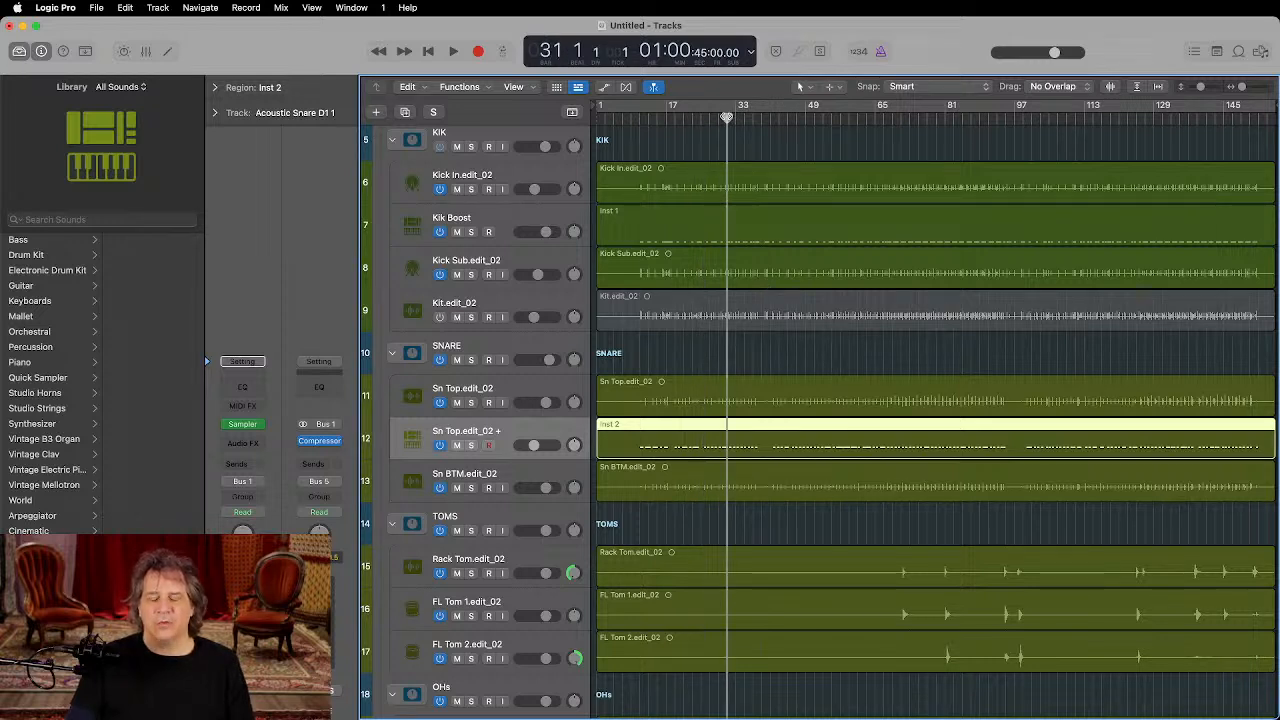
{"action": "key", "text": "space"}
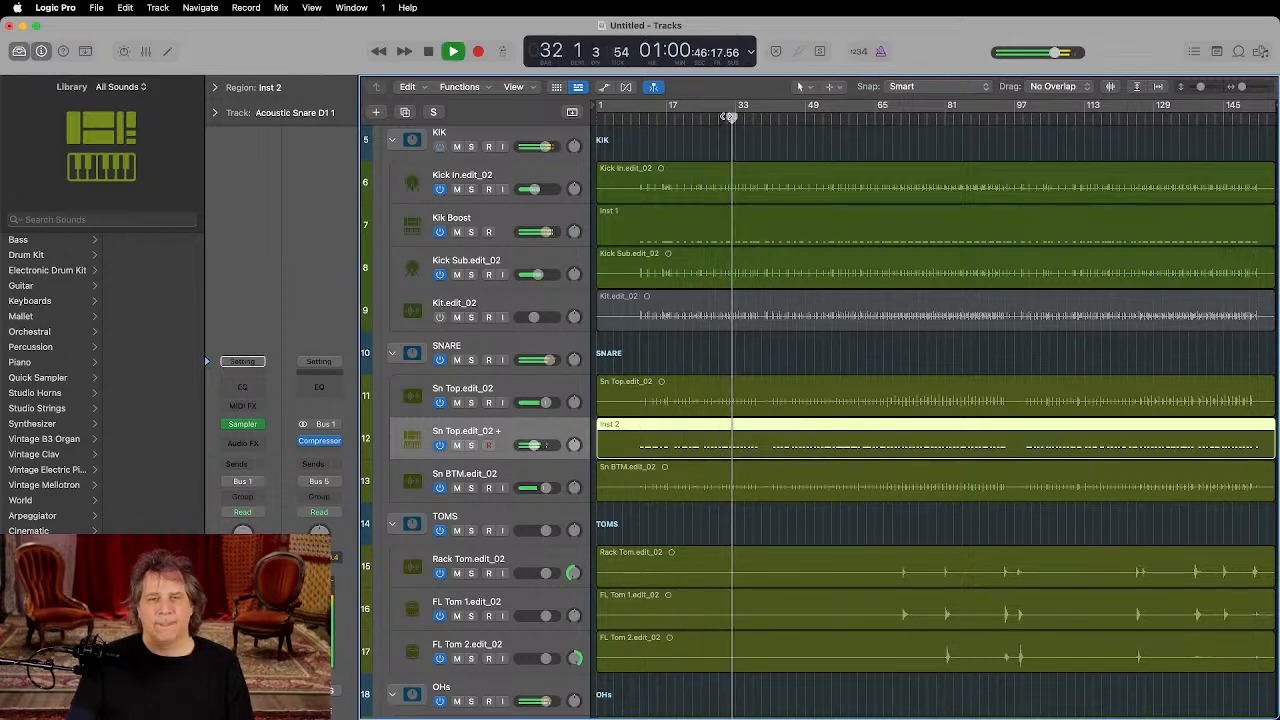
{"action": "left_click_drag", "start_coordinate": [533, 445], "coordinate": [535, 445]}
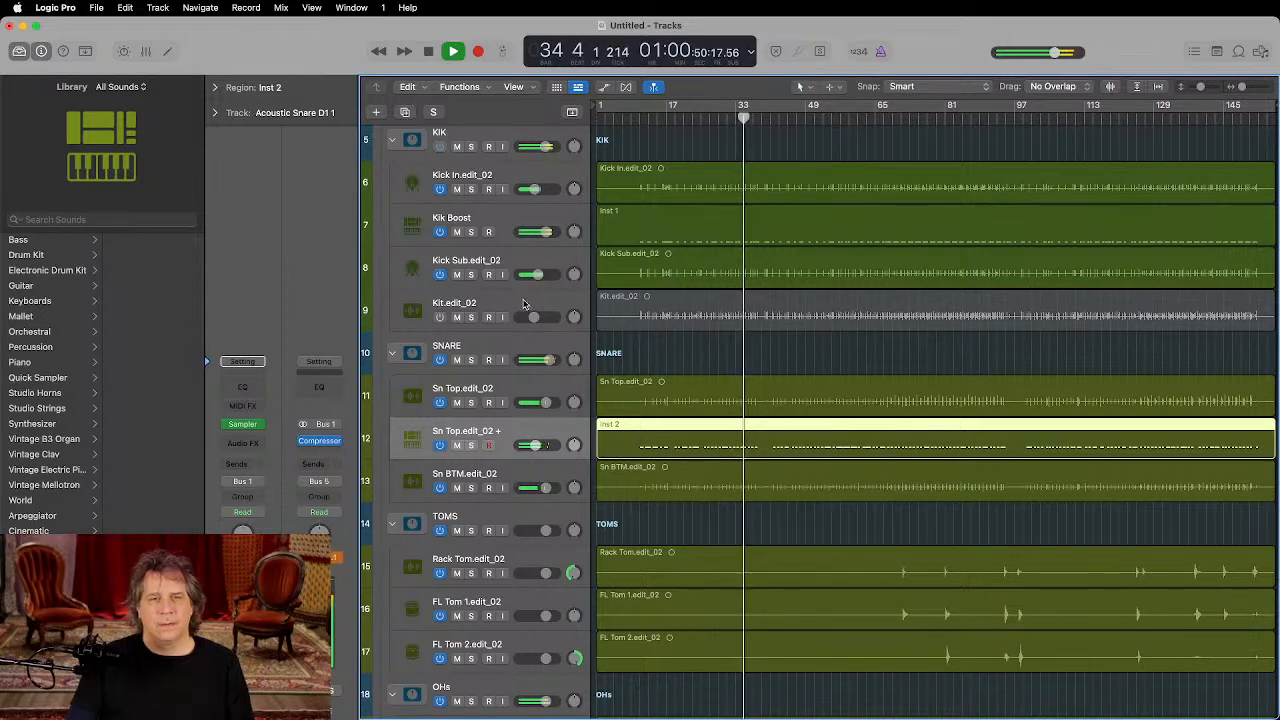
{"action": "scroll", "coordinate": [532, 350], "scroll_direction": "up", "scroll_amount": 3}
{"action": "key", "text": "space"}
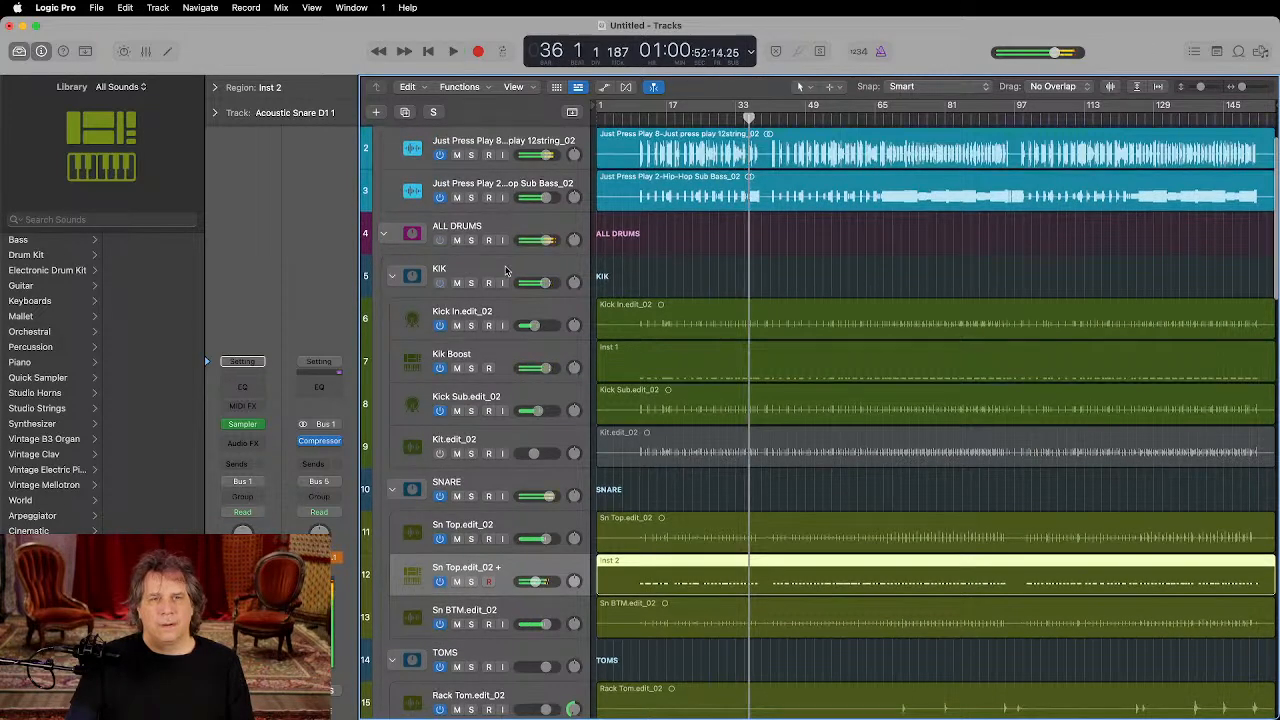
Step: Insert a stereo Compressor on the KIK stack and switch it to the Classic VCA model
{"action": "left_click", "coordinate": [508, 272]}
{"action": "left_click", "coordinate": [237, 452]}
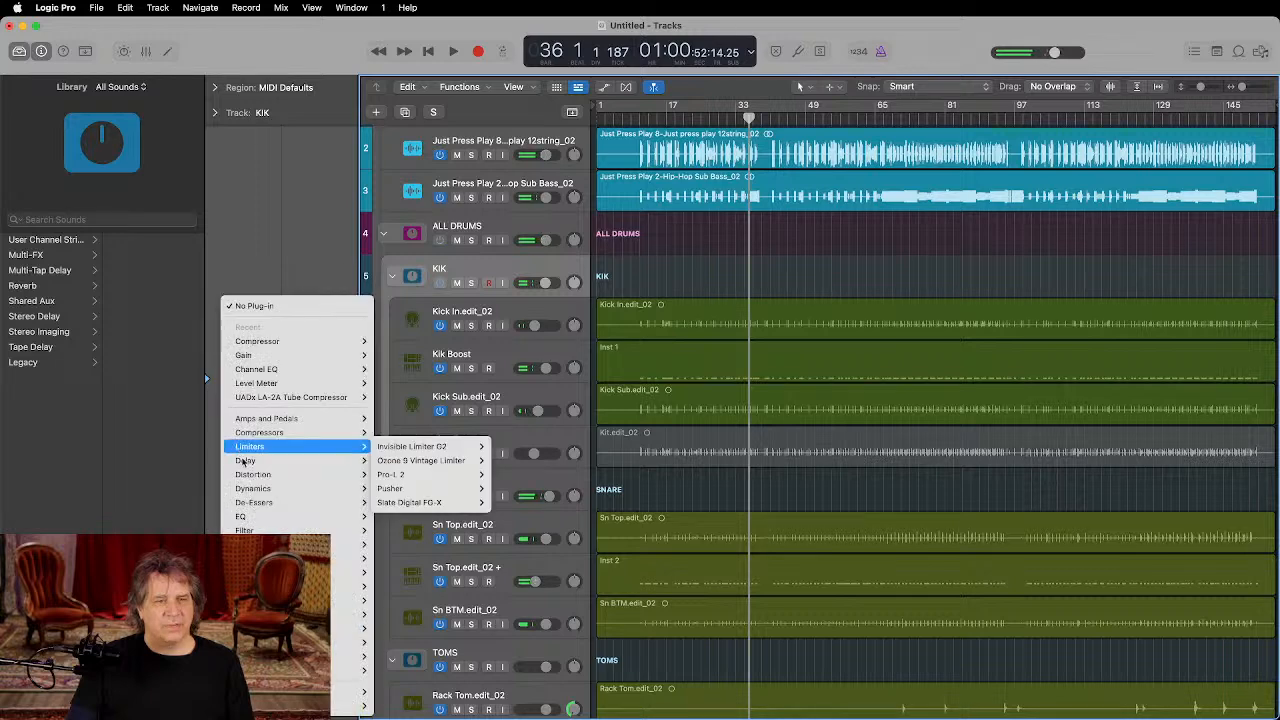
{"action": "mouse_move", "coordinate": [283, 432]}
{"action": "mouse_move", "coordinate": [412, 446]}
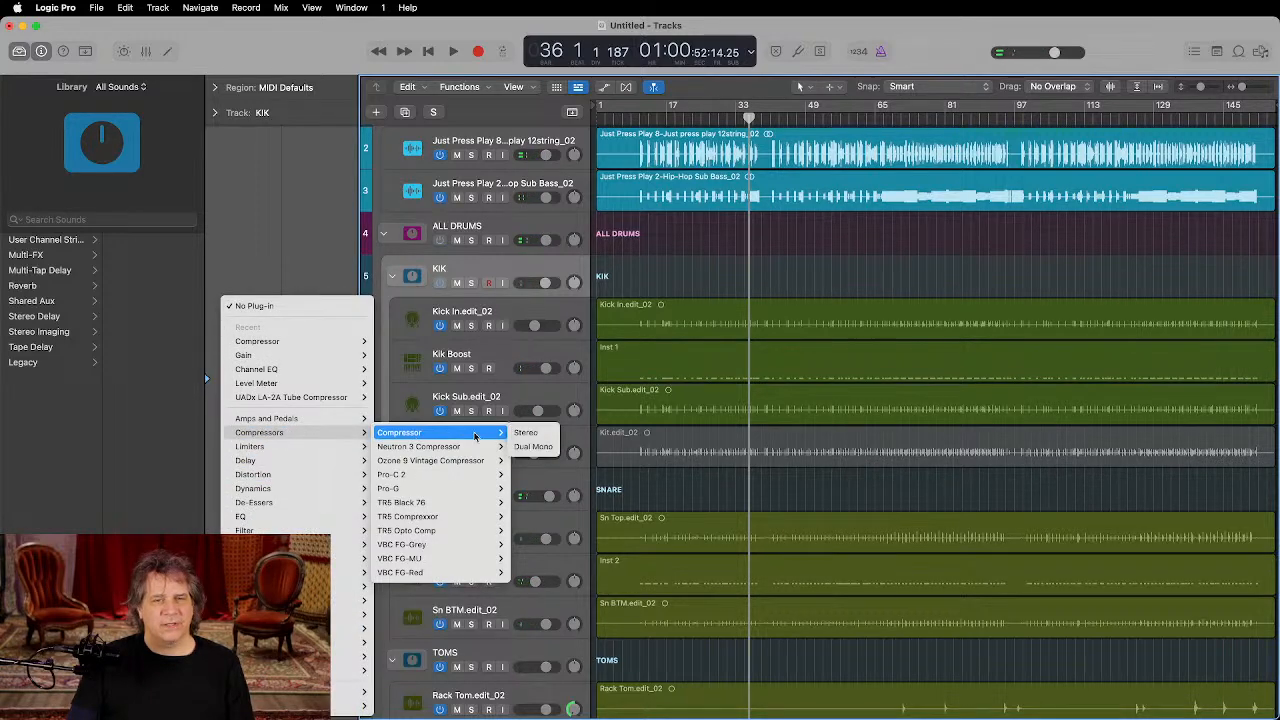
{"action": "left_click", "coordinate": [527, 433]}
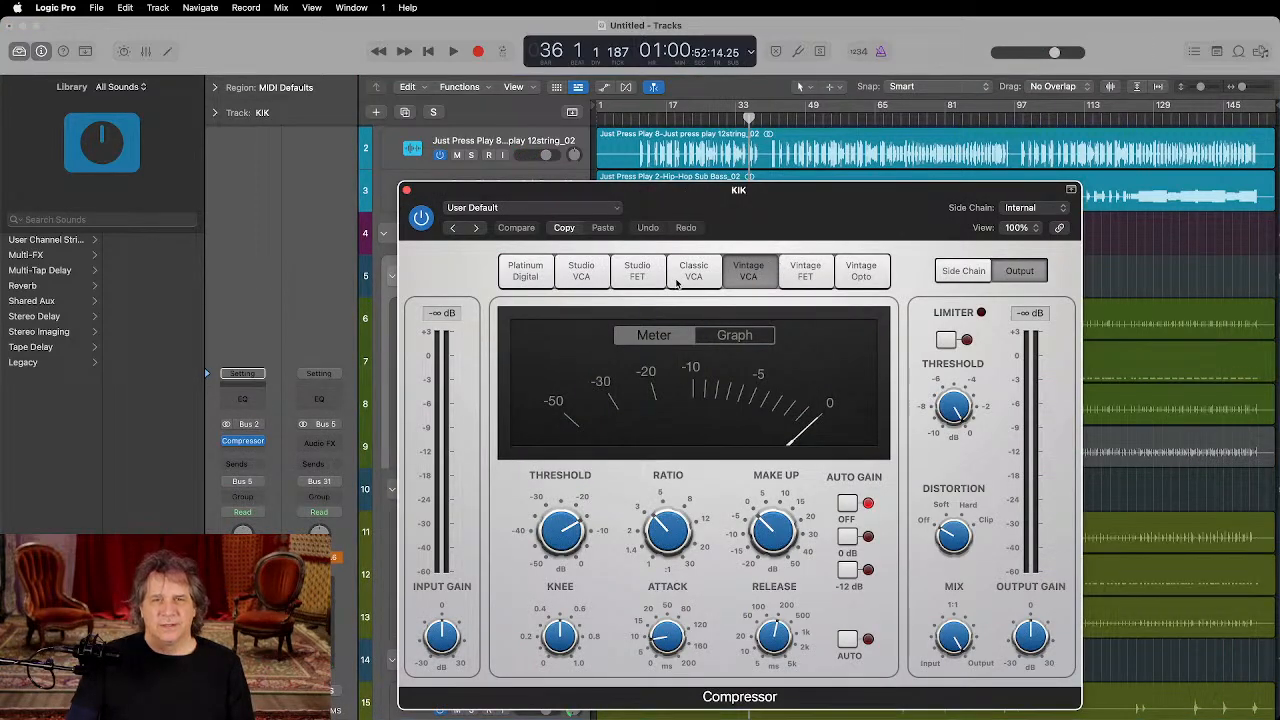
{"action": "left_click", "coordinate": [693, 271]}
Step: Set the kick compressor's make-up gain to 3.5 dB and threshold to -13 dB during playback, and close the plug-in
{"action": "key", "text": "space"}
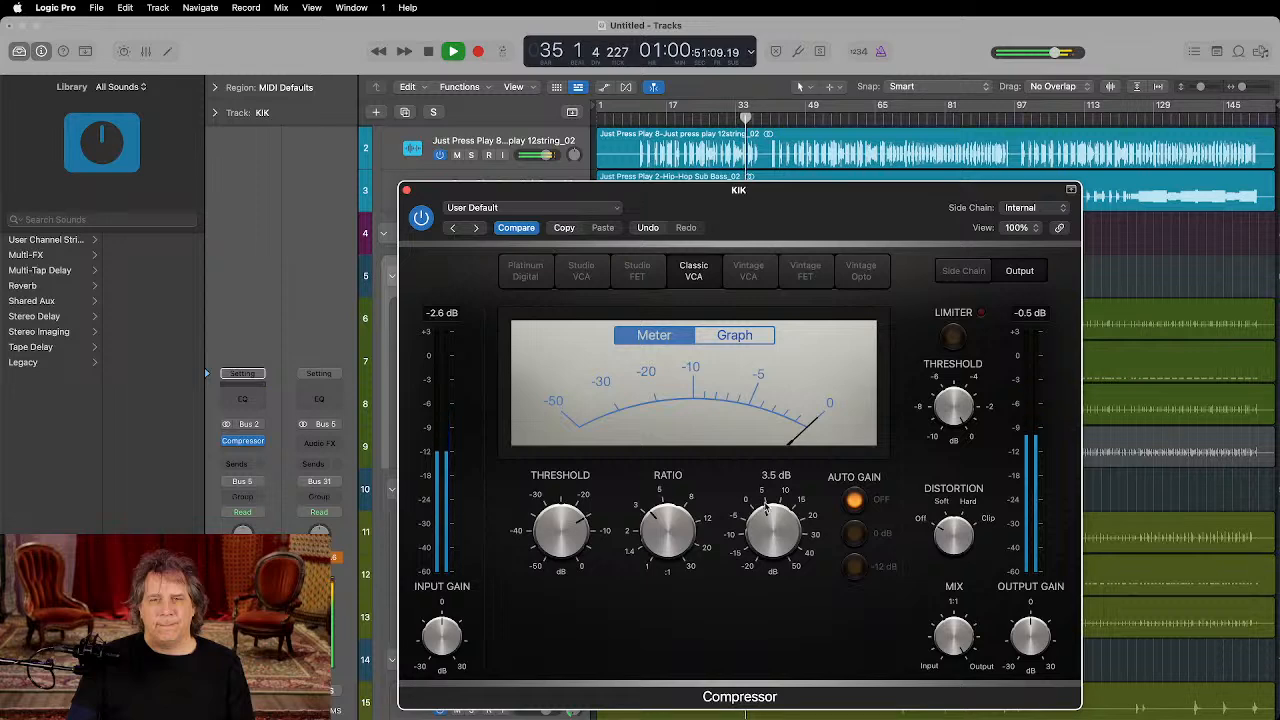
{"action": "scroll", "coordinate": [578, 520], "scroll_direction": "up", "scroll_amount": 1}
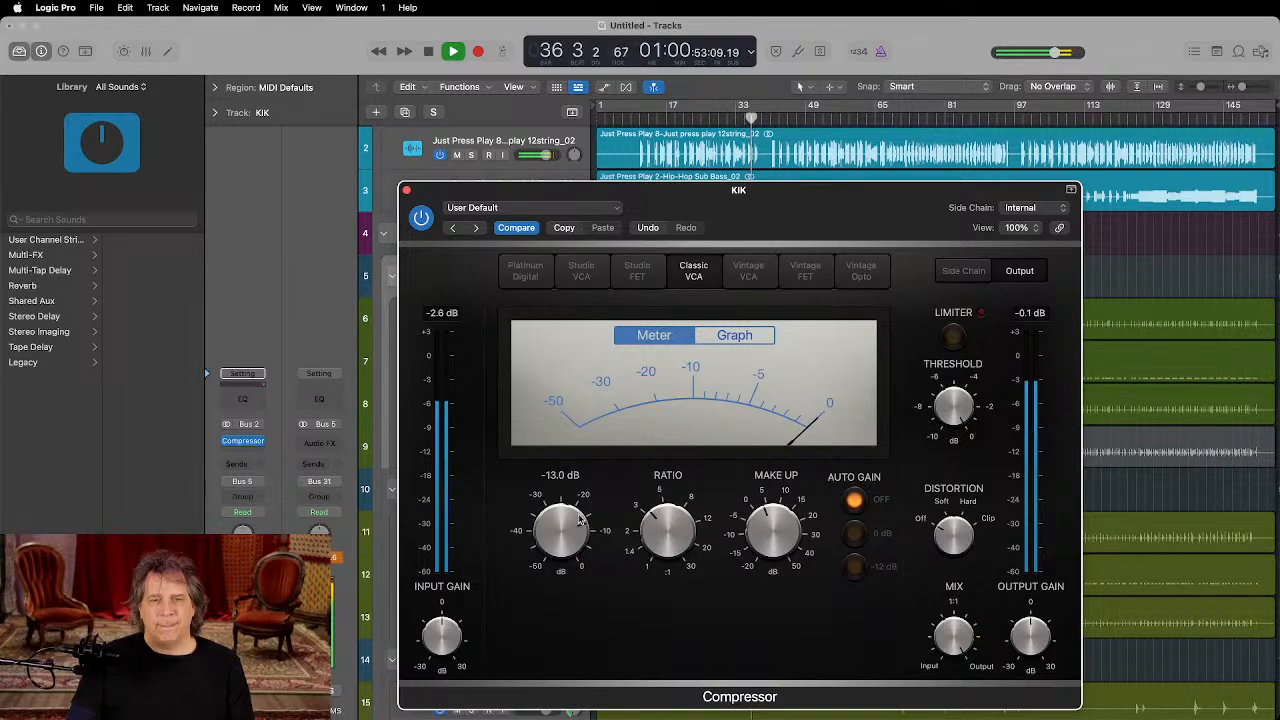
{"action": "left_click", "coordinate": [406, 189]}
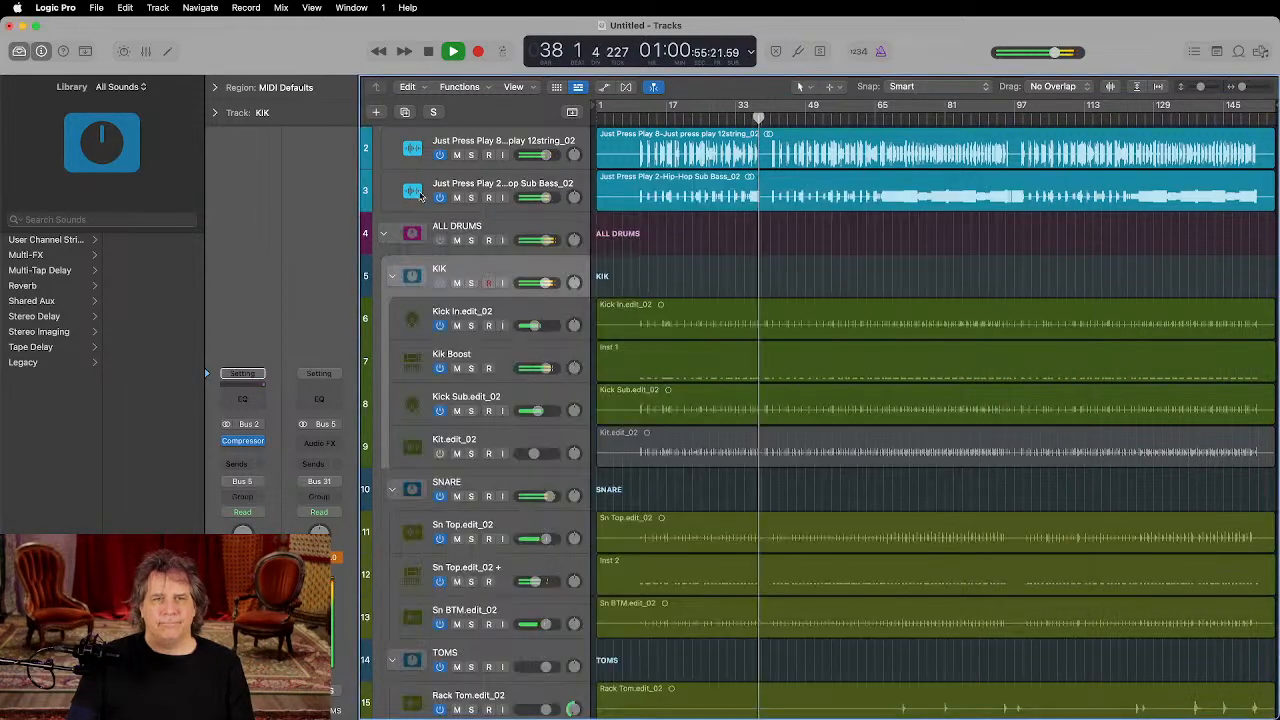
Step: Reopen the SNARE stack's compressor and set its threshold to -20 dB and attack to 12.5 ms, auditioning in the mix
{"action": "left_click", "coordinate": [482, 482]}
{"action": "key", "text": "space"}
{"action": "left_click", "coordinate": [243, 444]}
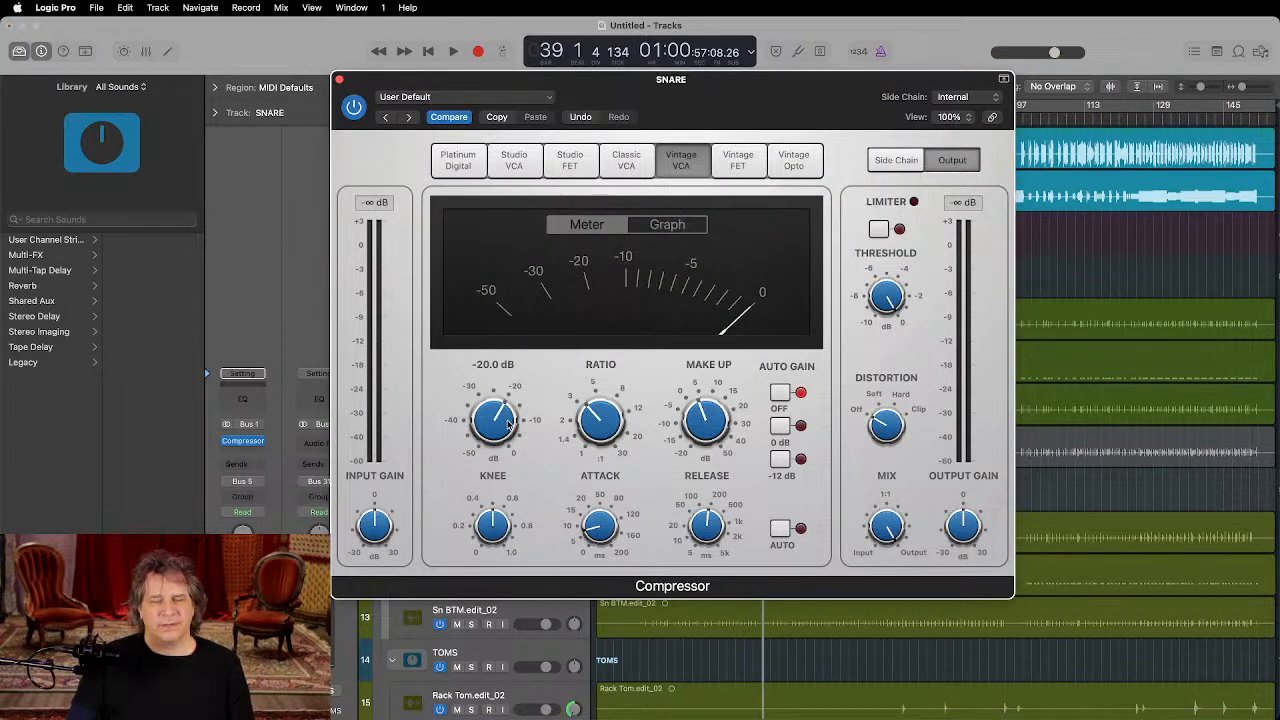
{"action": "key", "text": "space"}
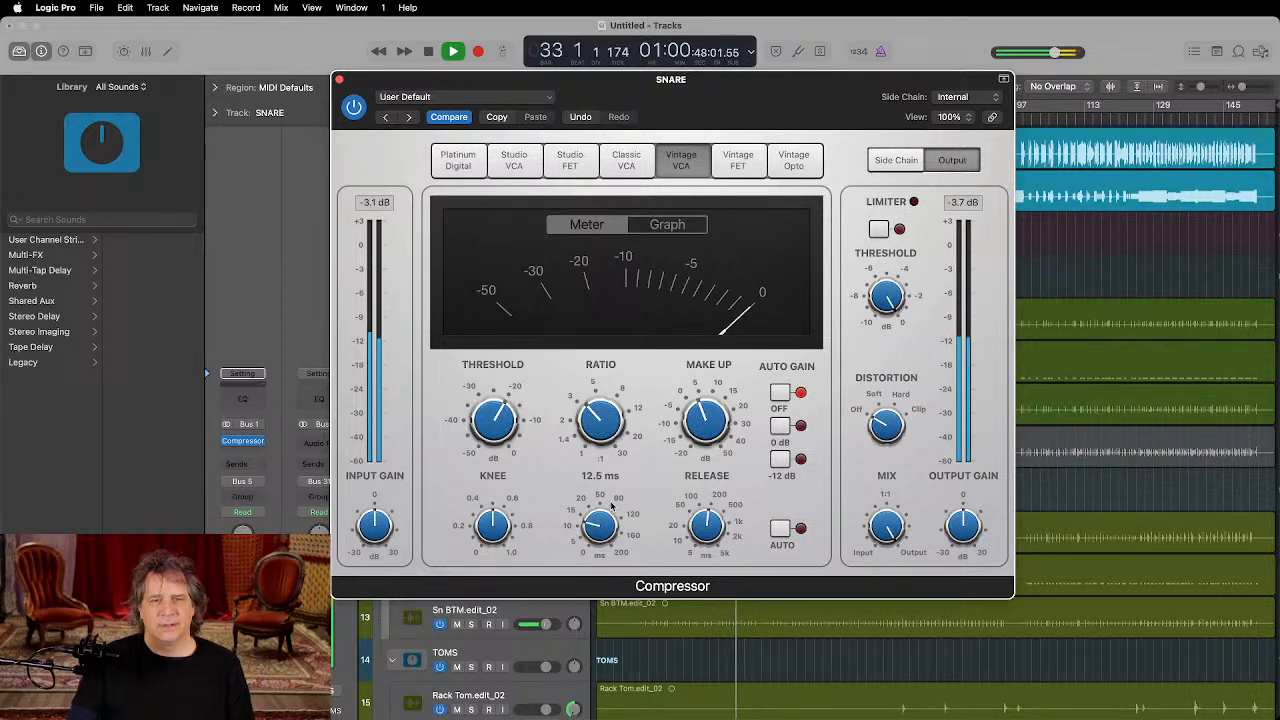
{"action": "left_click", "coordinate": [339, 79]}
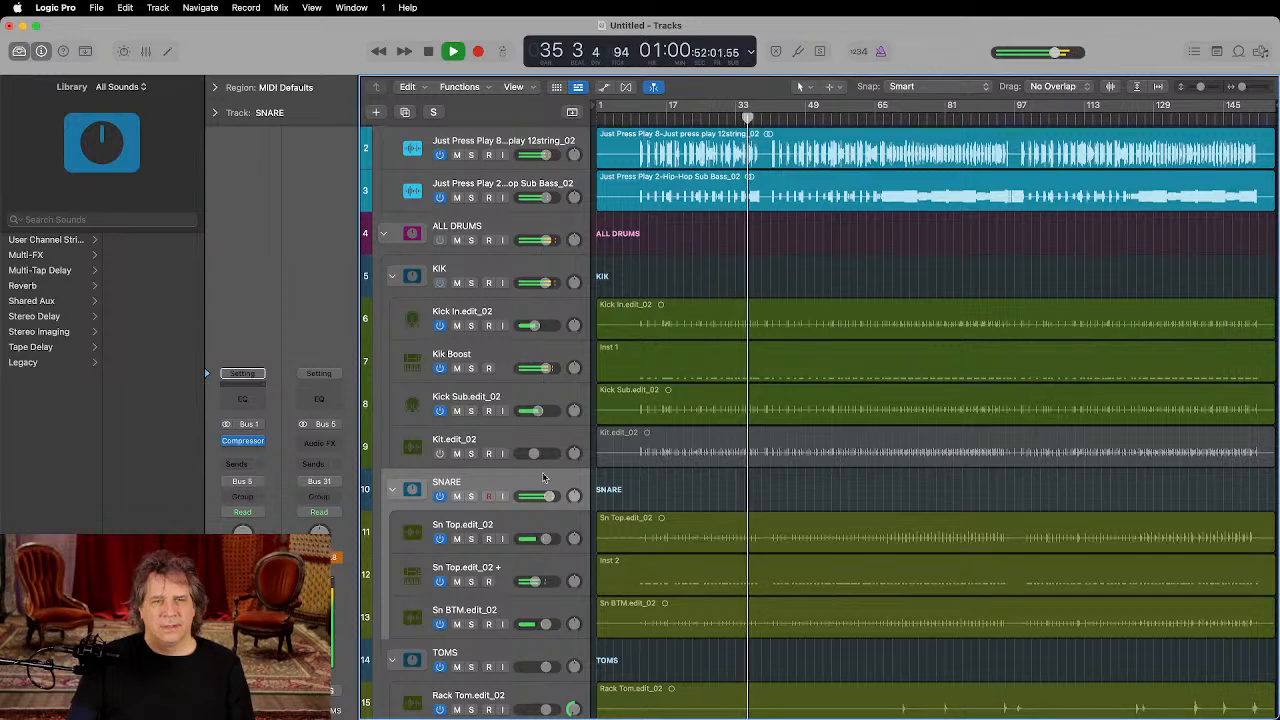
Step: Lower the KIK stack's volume slightly during playback and review the levels of the other drum tracks
{"action": "left_click_drag", "start_coordinate": [546, 283], "coordinate": [543, 284]}
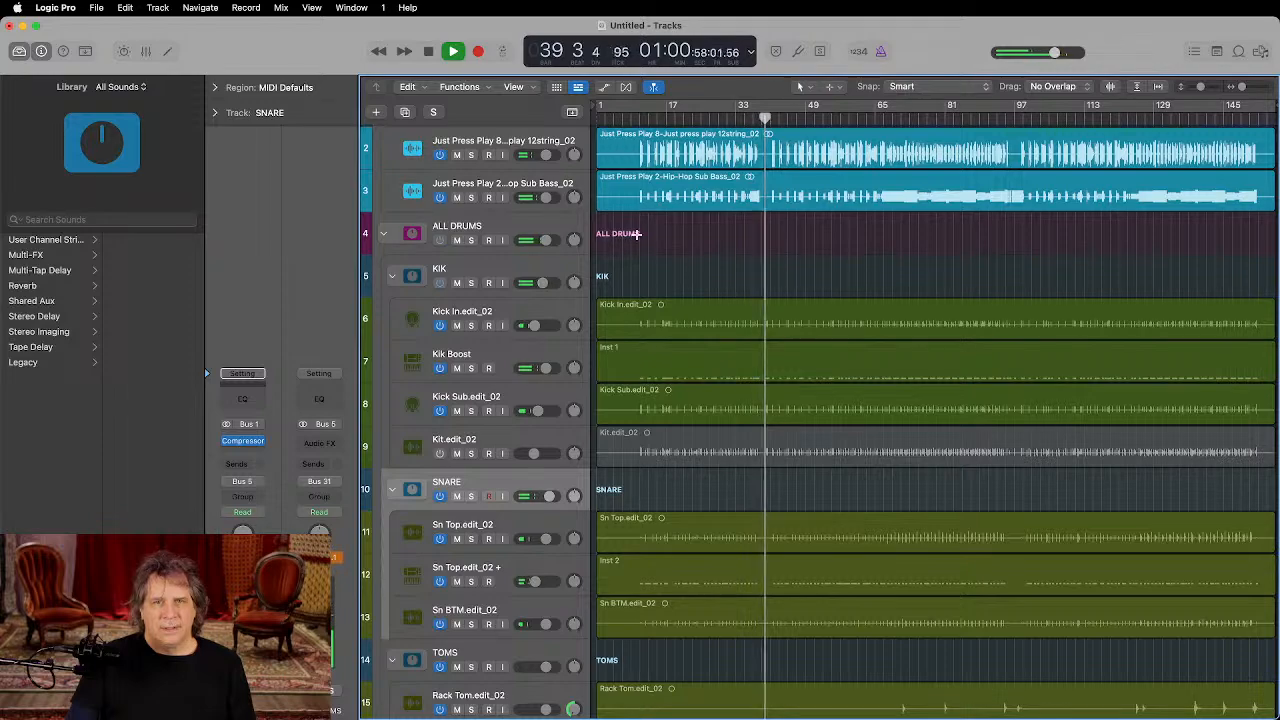
{"action": "scroll", "coordinate": [673, 280], "scroll_direction": "down", "scroll_amount": 3}
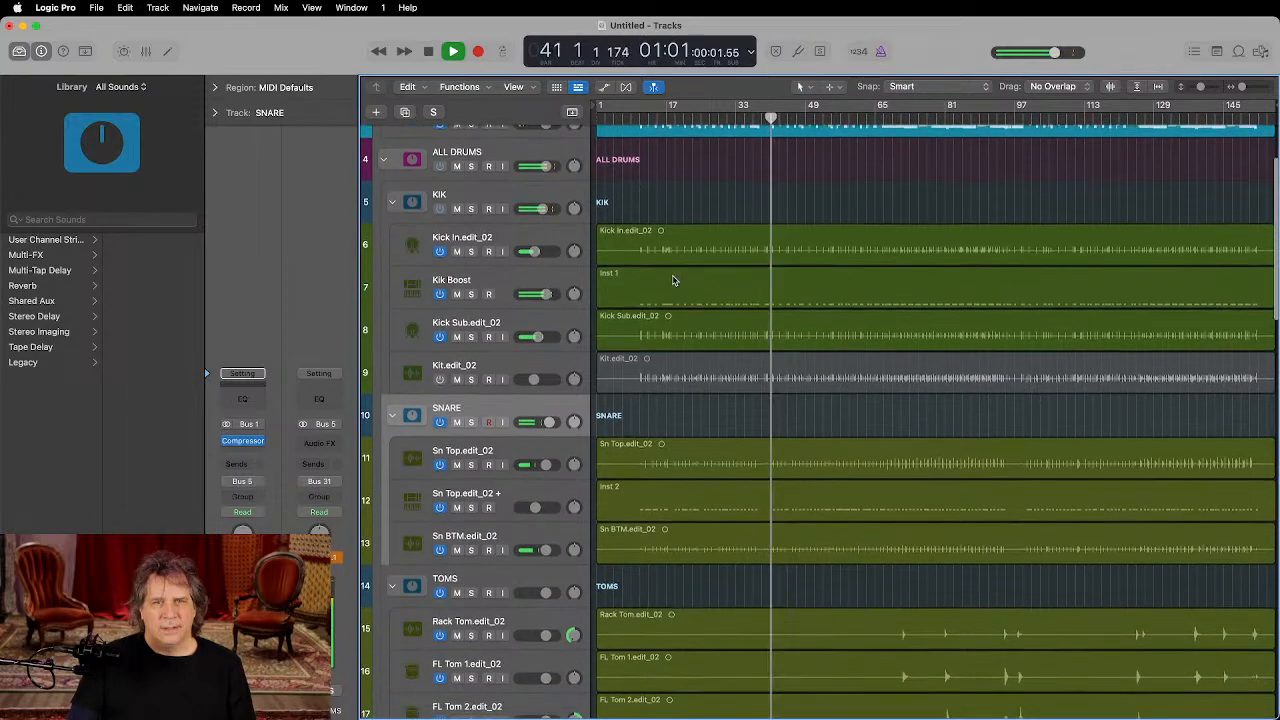
{"action": "scroll", "coordinate": [673, 280], "scroll_direction": "down", "scroll_amount": 10}
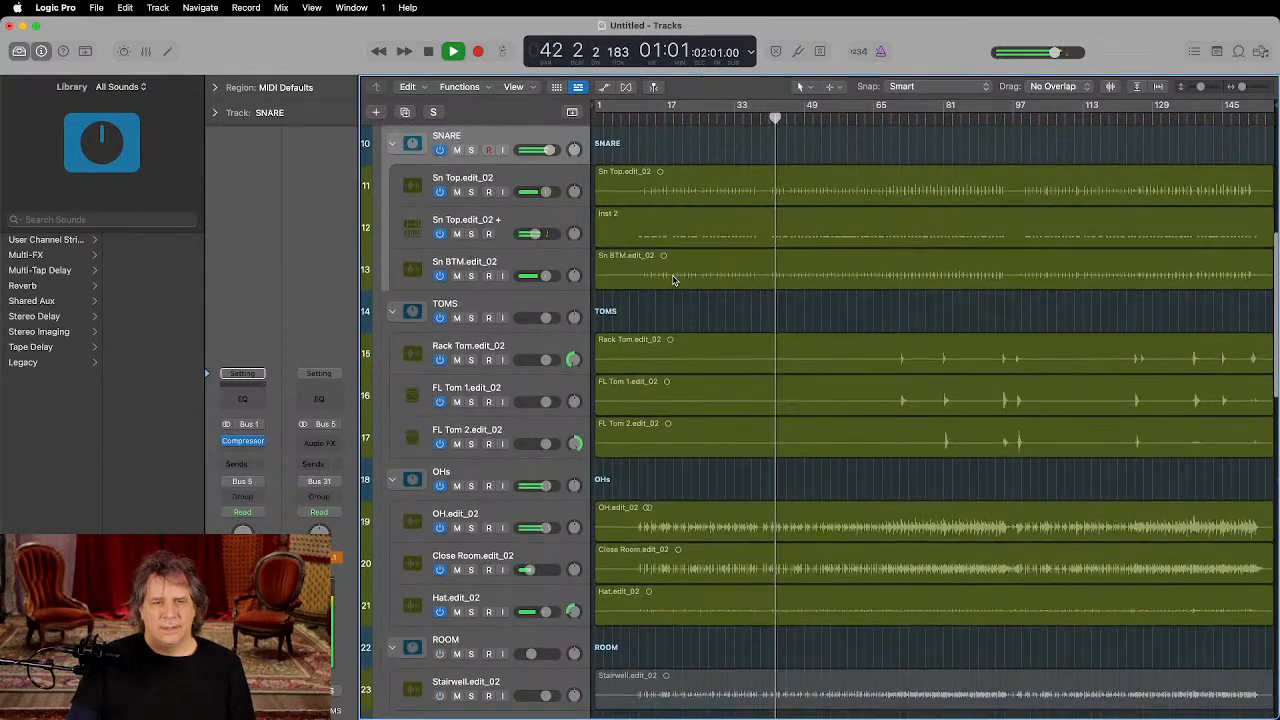
{"action": "scroll", "coordinate": [673, 280], "scroll_direction": "down", "scroll_amount": 4}
{"action": "key", "text": "space"}
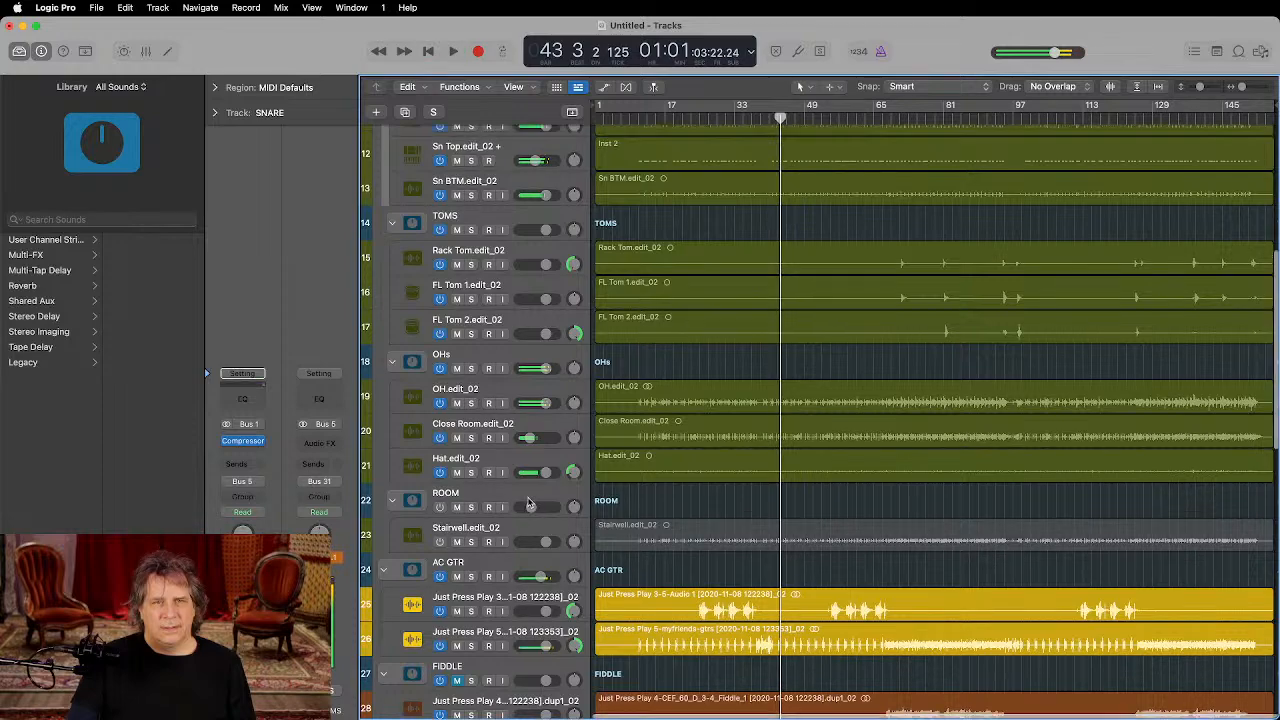
Step: Insert a stereo FabFilter Pro-C 2 compressor on the ALL DRUMS stack
{"action": "scroll", "coordinate": [530, 503], "scroll_direction": "up", "scroll_amount": 10}
{"action": "left_click", "coordinate": [494, 240]}
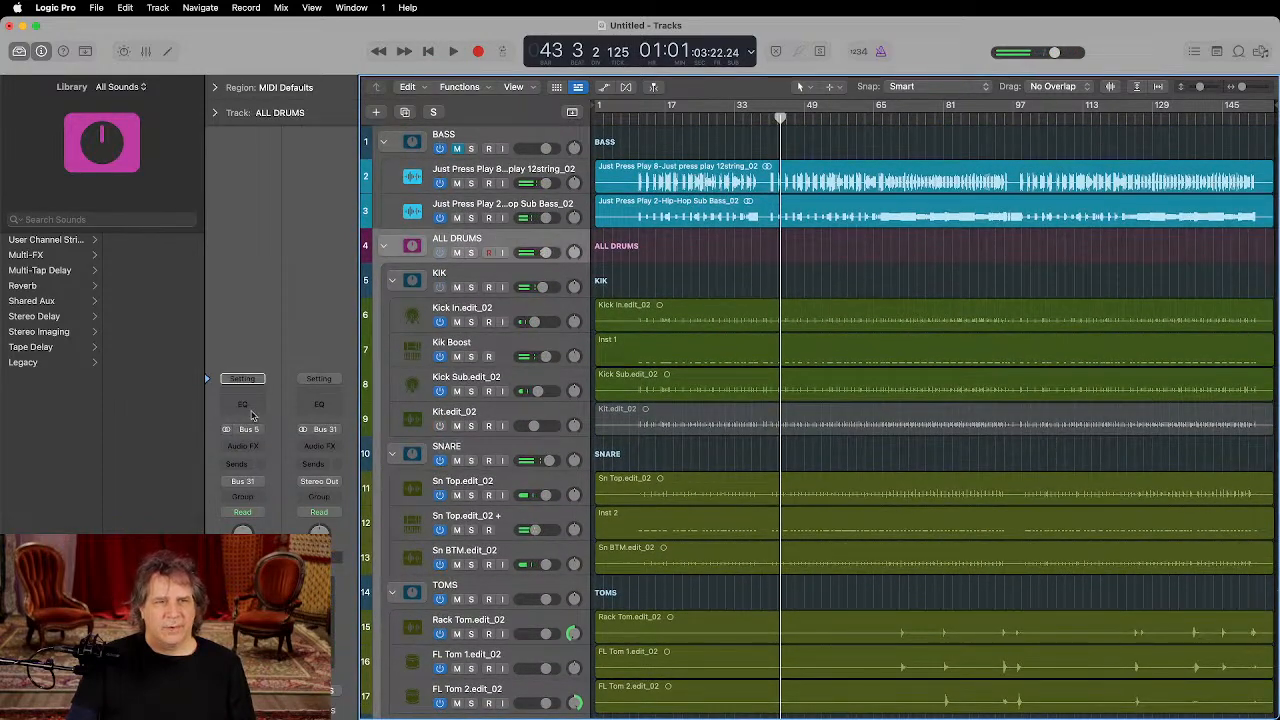
{"action": "left_click", "coordinate": [254, 447]}
{"action": "mouse_move", "coordinate": [268, 492]}
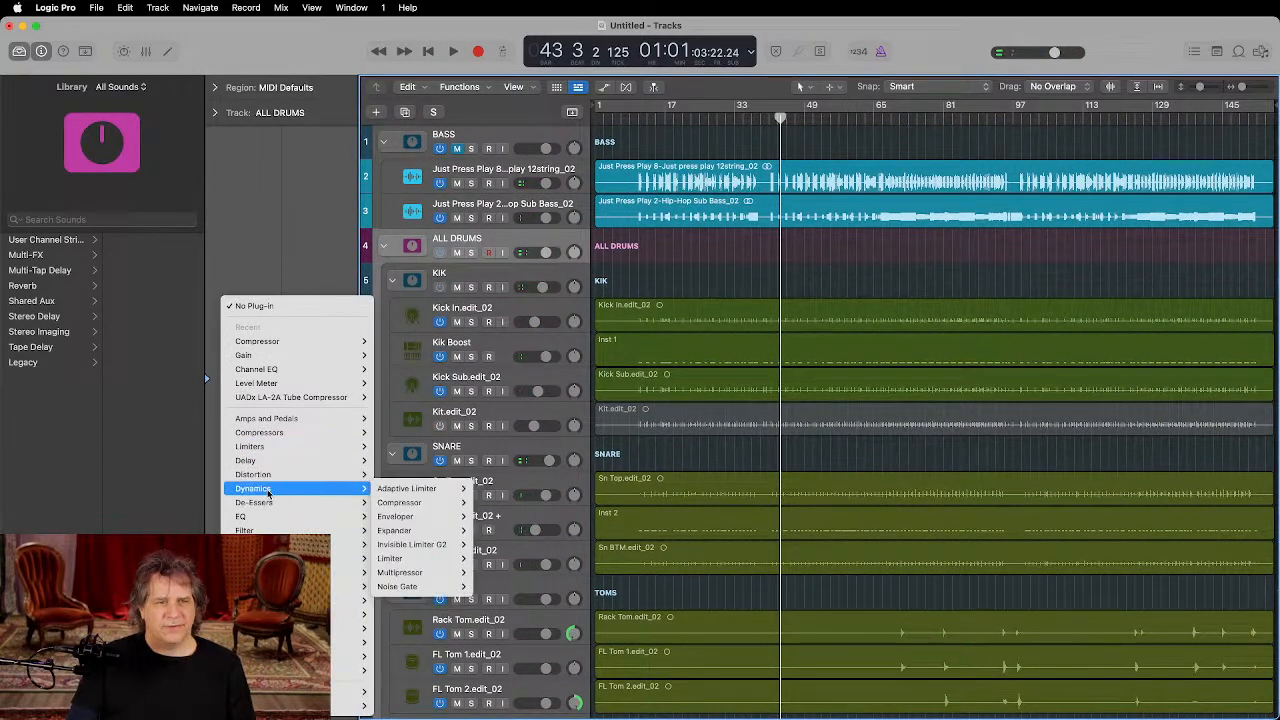
{"action": "mouse_move", "coordinate": [423, 509]}
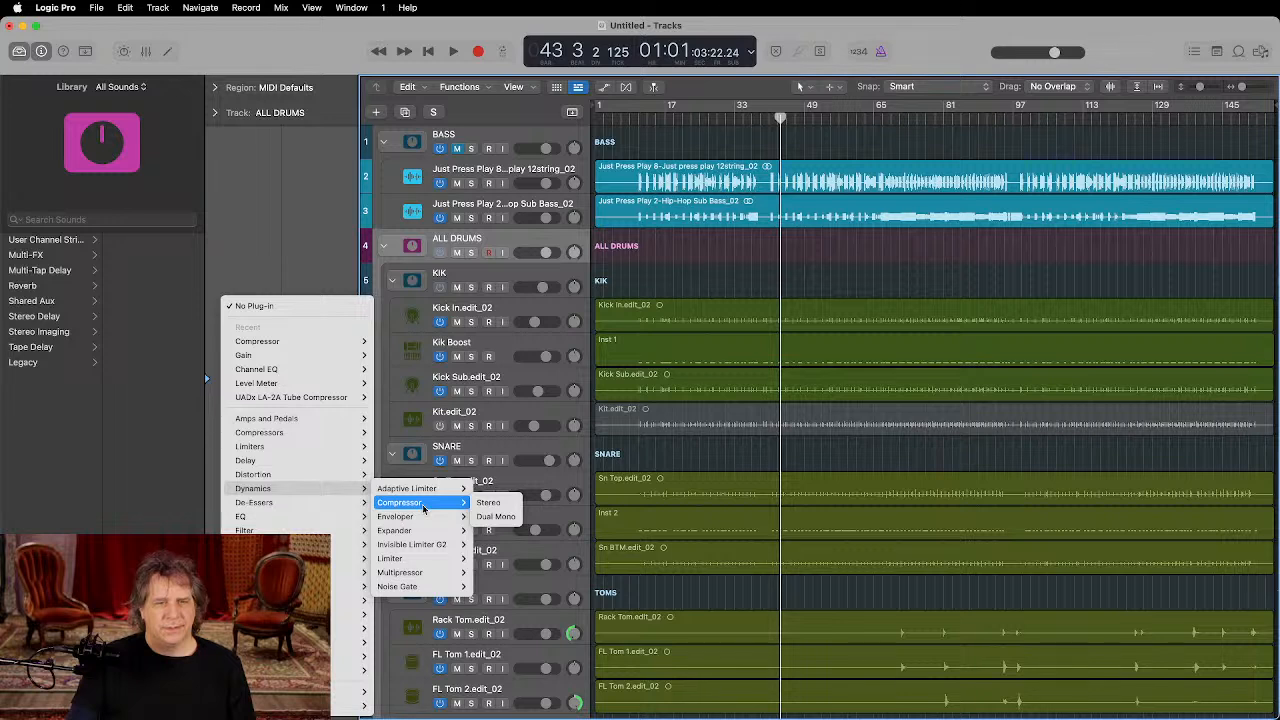
{"action": "mouse_move", "coordinate": [424, 546]}
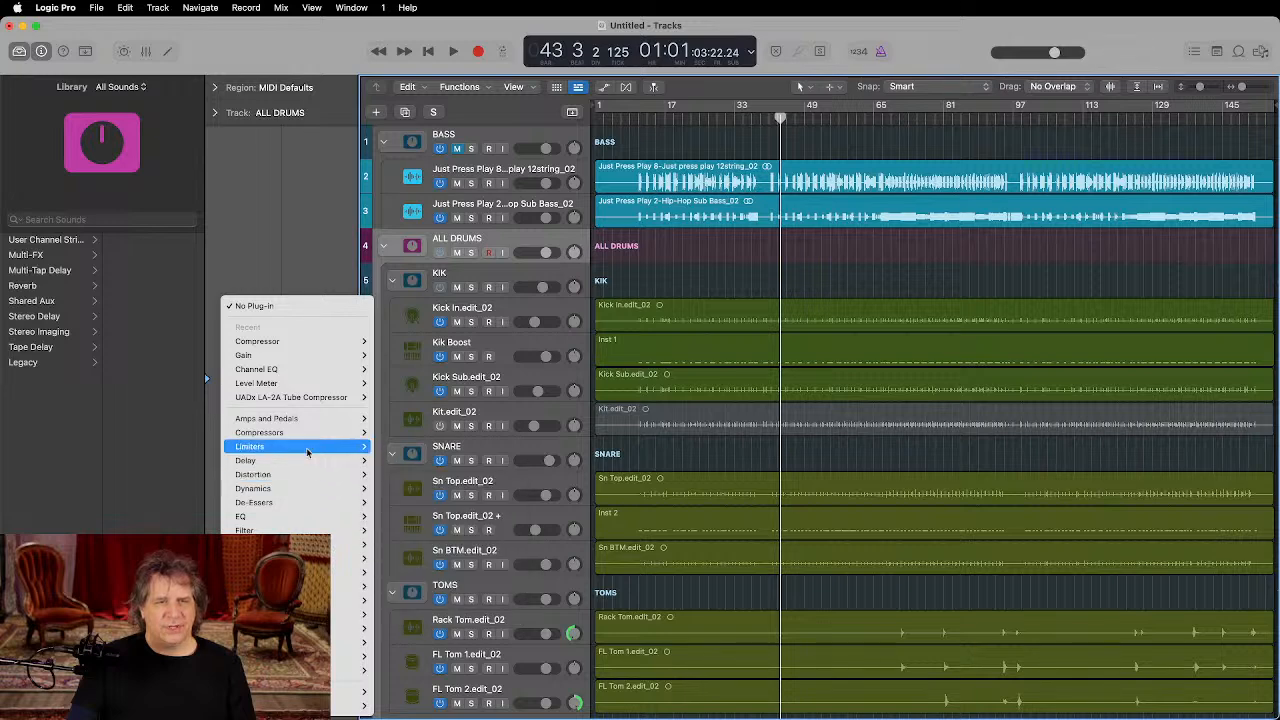
{"action": "mouse_move", "coordinate": [311, 437]}
{"action": "mouse_move", "coordinate": [403, 480]}
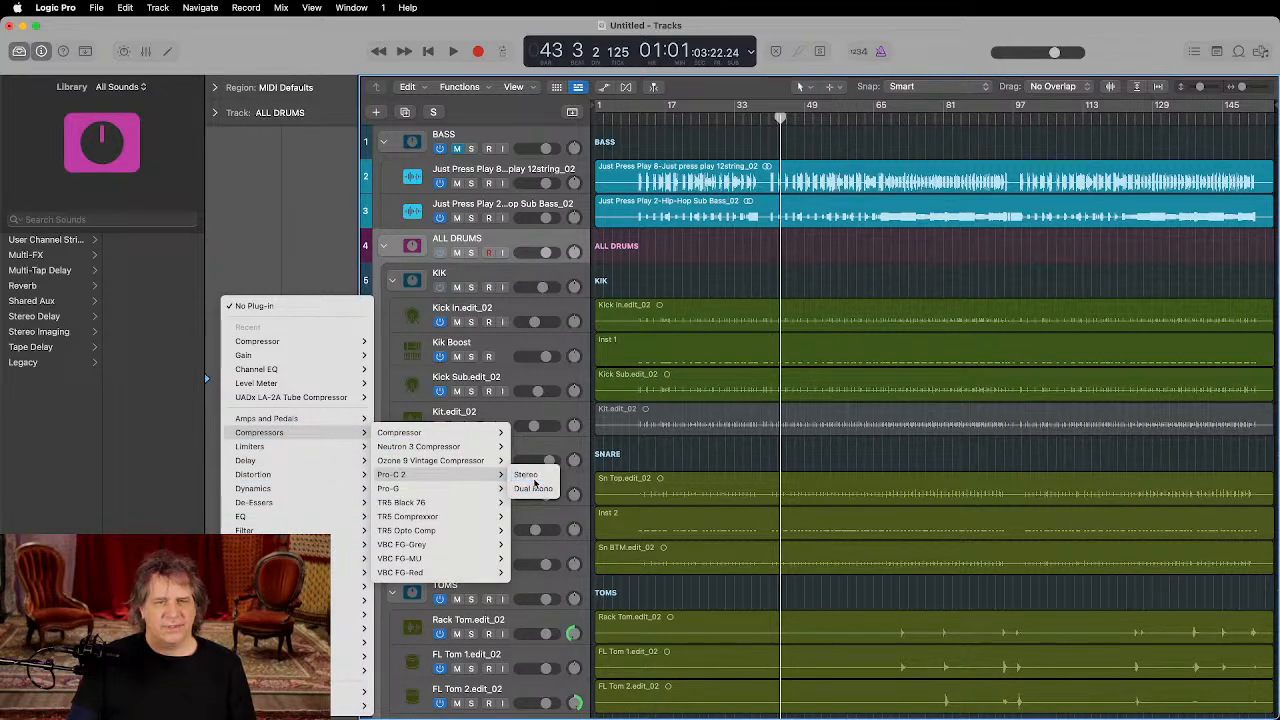
{"action": "left_click", "coordinate": [534, 479]}
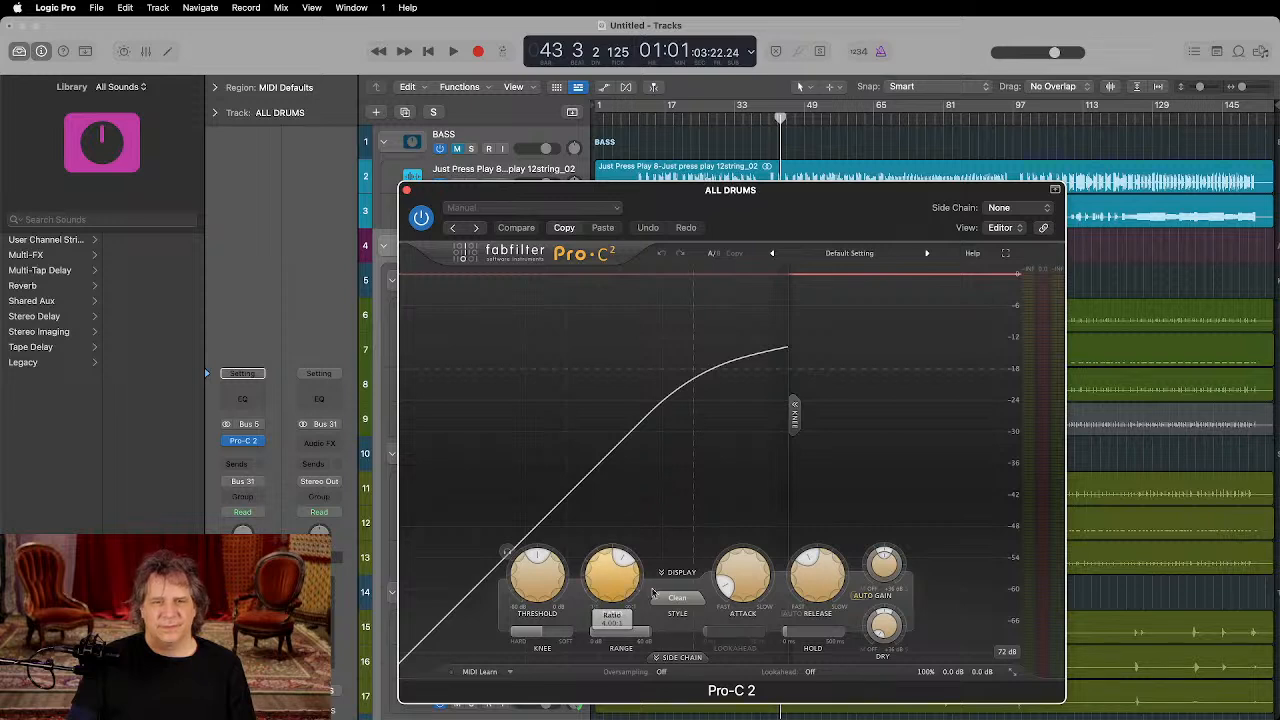
Step: Set the ALL DRUMS Pro-C 2 compression style to Bus and play the mix from around bar 31
{"action": "left_click", "coordinate": [677, 598]}
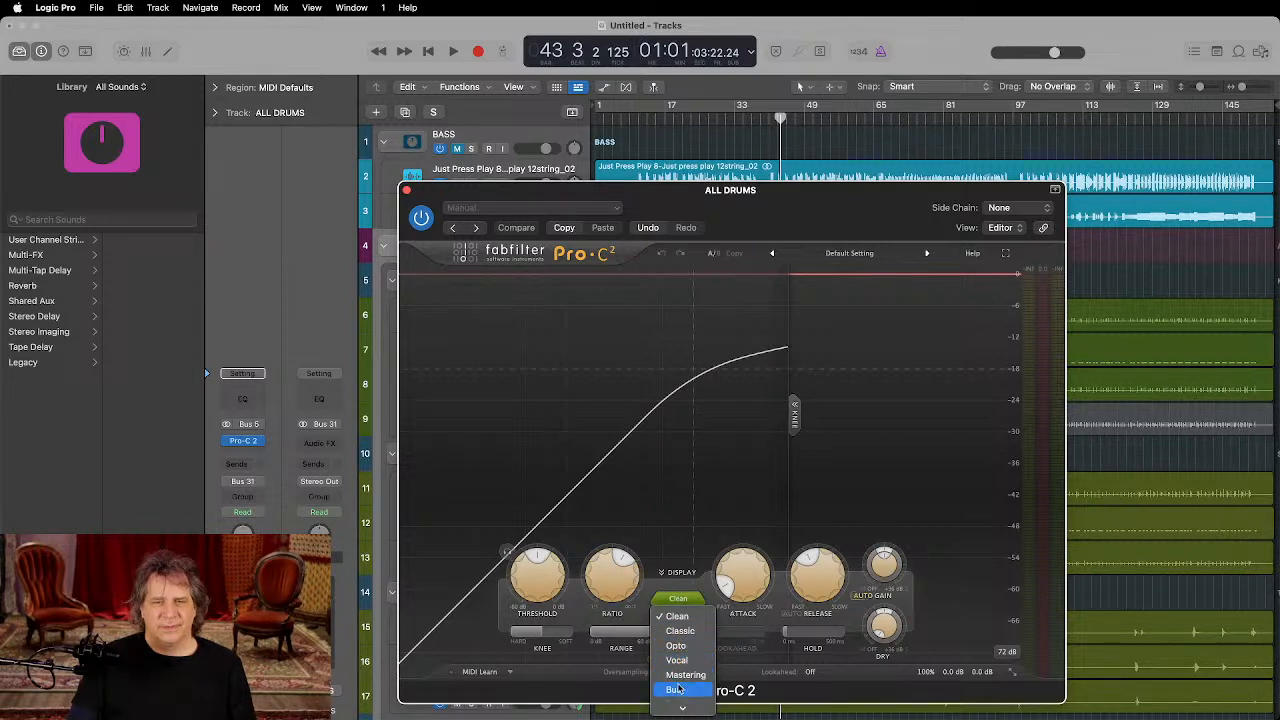
{"action": "left_click", "coordinate": [676, 690]}
{"action": "key", "text": "space"}
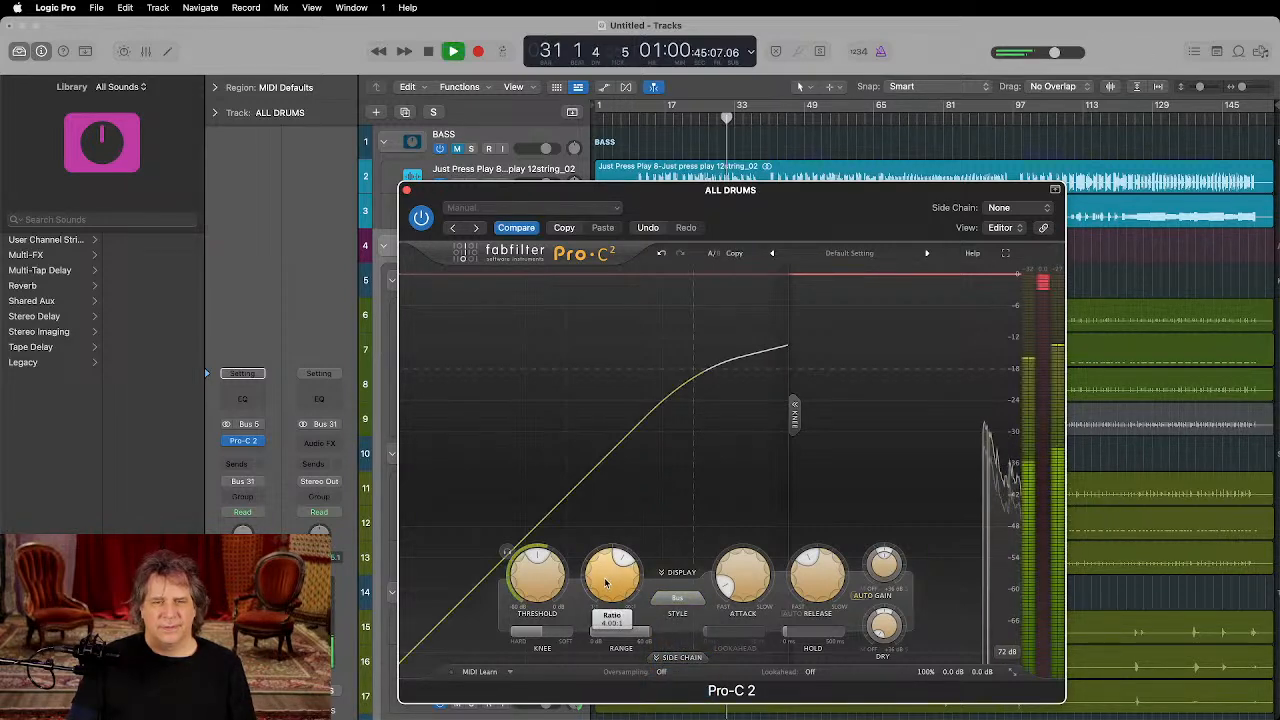
Step: Raise the threshold of the Pro-C 2 on ALL DRUMS during playback, close the plug-in and stop the transport
{"action": "mouse_move", "coordinate": [535, 583]}
{"action": "left_click_drag", "start_coordinate": [535, 583], "coordinate": [530, 540]}
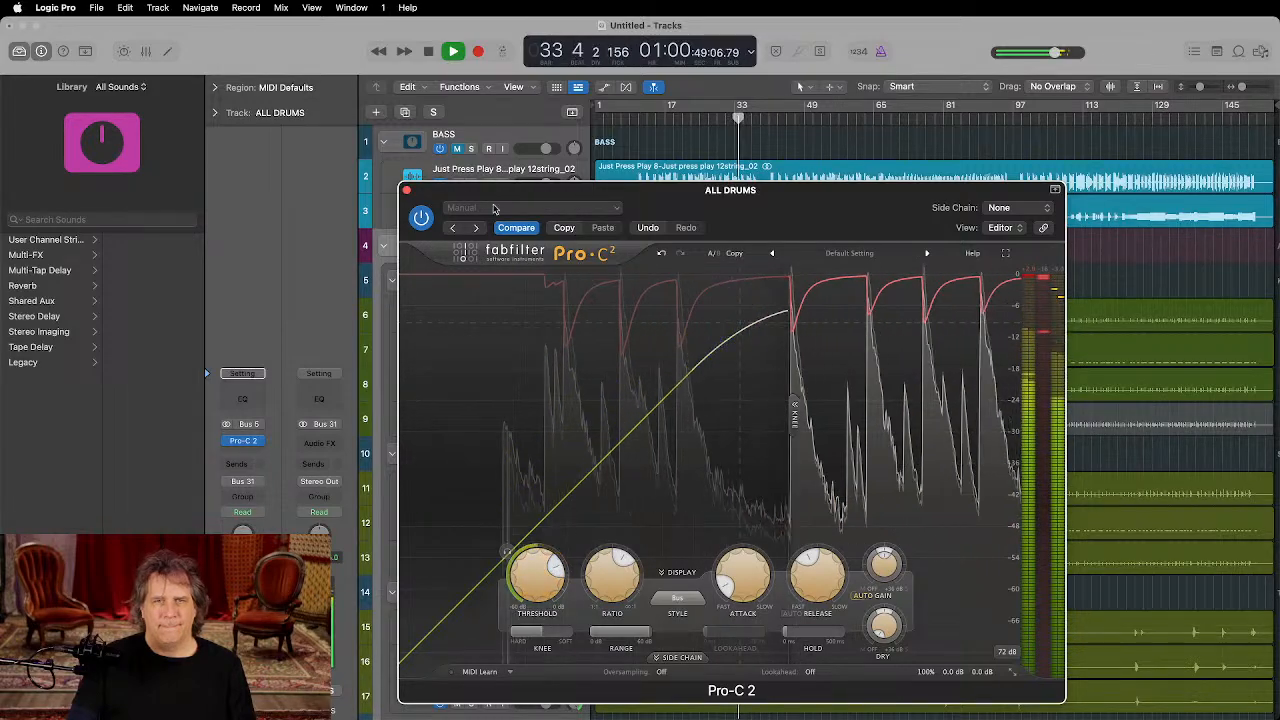
{"action": "left_click", "coordinate": [406, 190]}
{"action": "key", "text": "space"}
Step: Show the mixer, reopen the ALL DRUMS Pro-C 2, set its threshold to about -3.16 dB during playback and close it
{"action": "scroll", "coordinate": [478, 253], "scroll_direction": "down", "scroll_amount": 3}
{"action": "scroll", "coordinate": [478, 253], "scroll_direction": "down", "scroll_amount": 15}
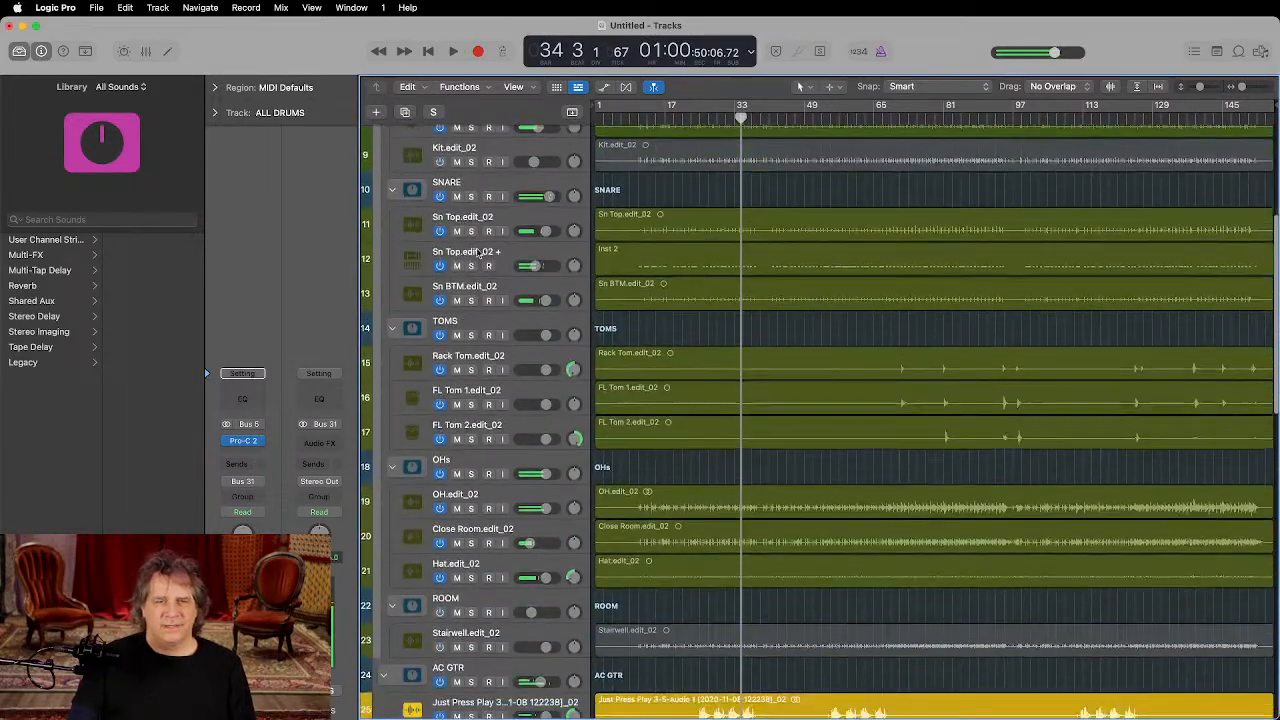
{"action": "scroll", "coordinate": [478, 253], "scroll_direction": "down", "scroll_amount": 2}
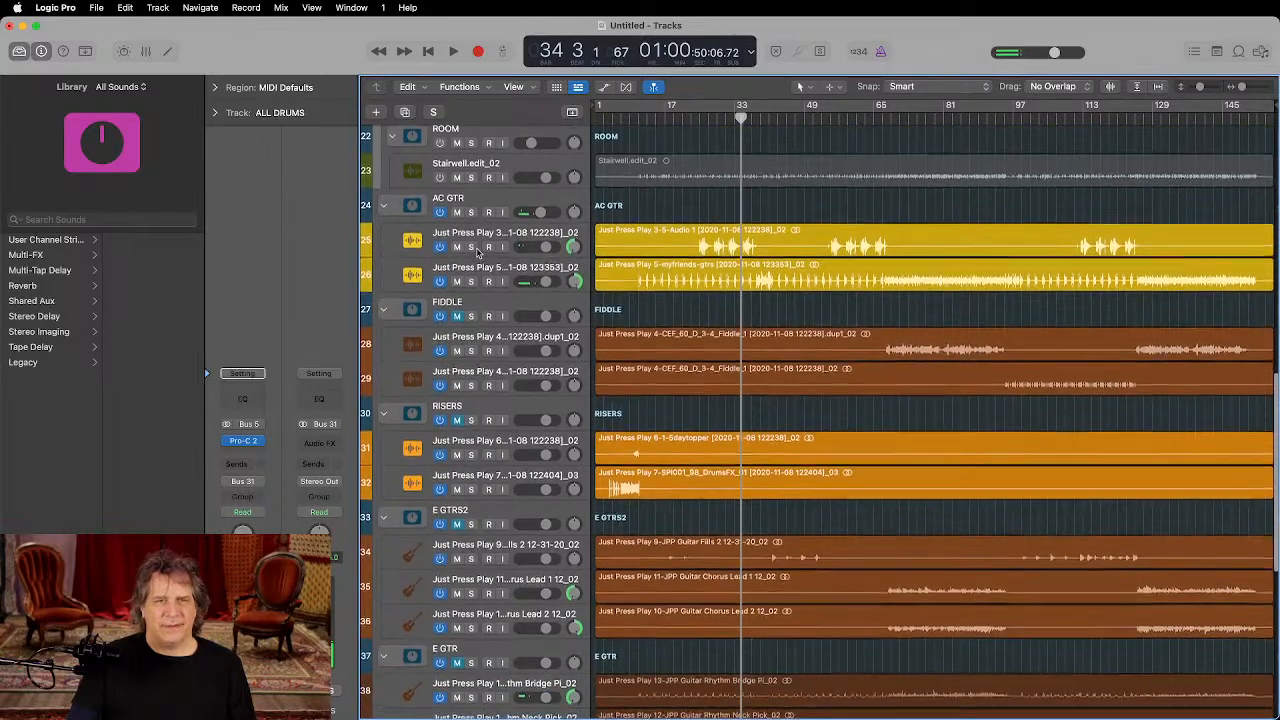
{"action": "scroll", "coordinate": [538, 230], "scroll_direction": "up", "scroll_amount": 20}
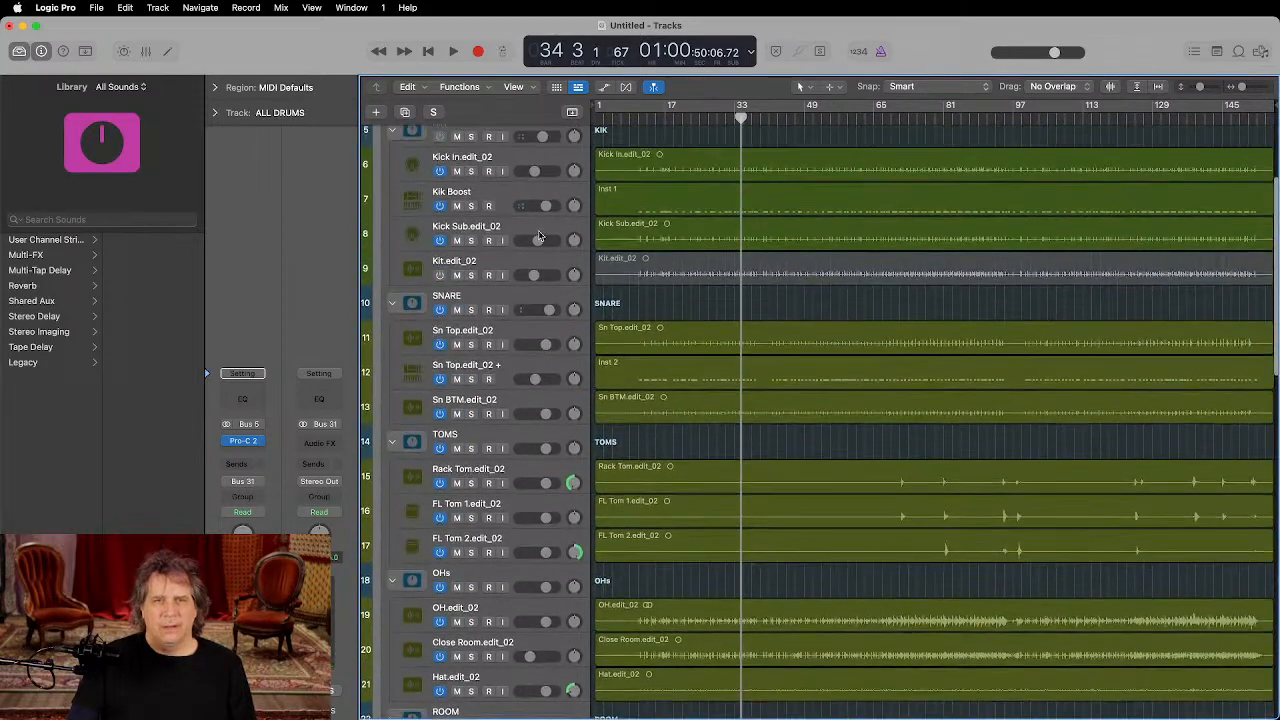
{"action": "key", "text": "x"}
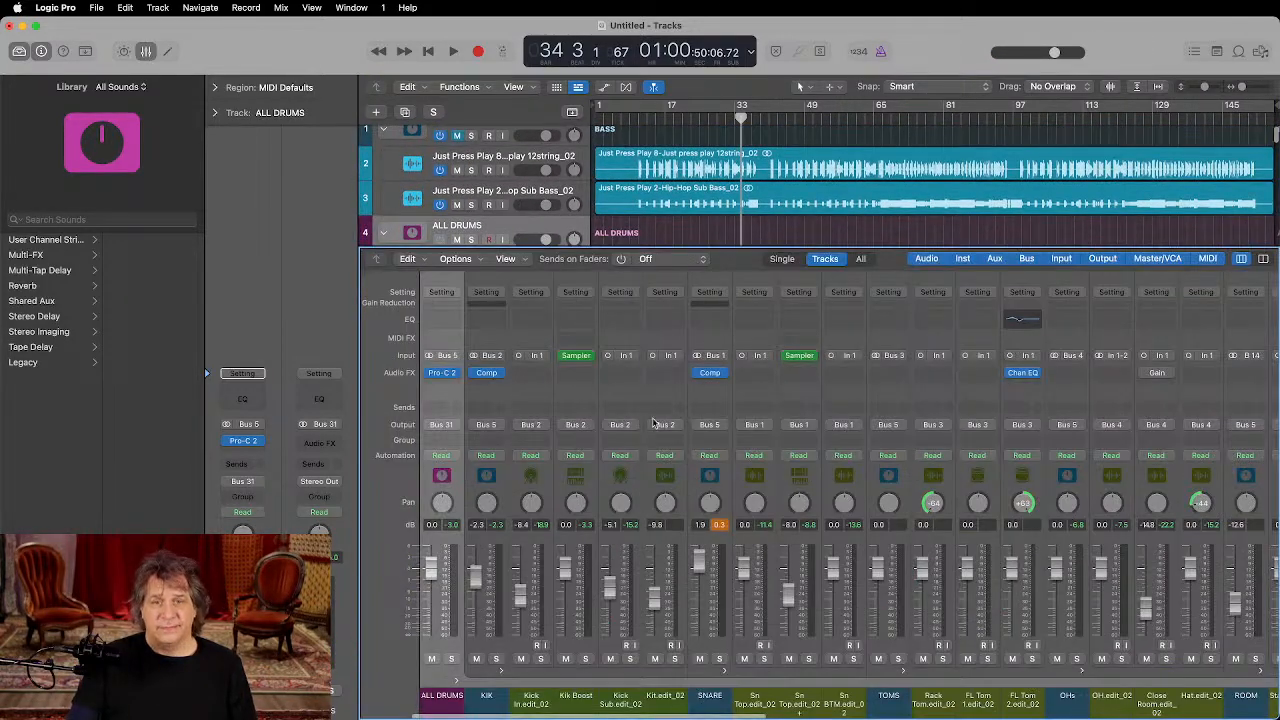
{"action": "left_click", "coordinate": [442, 373]}
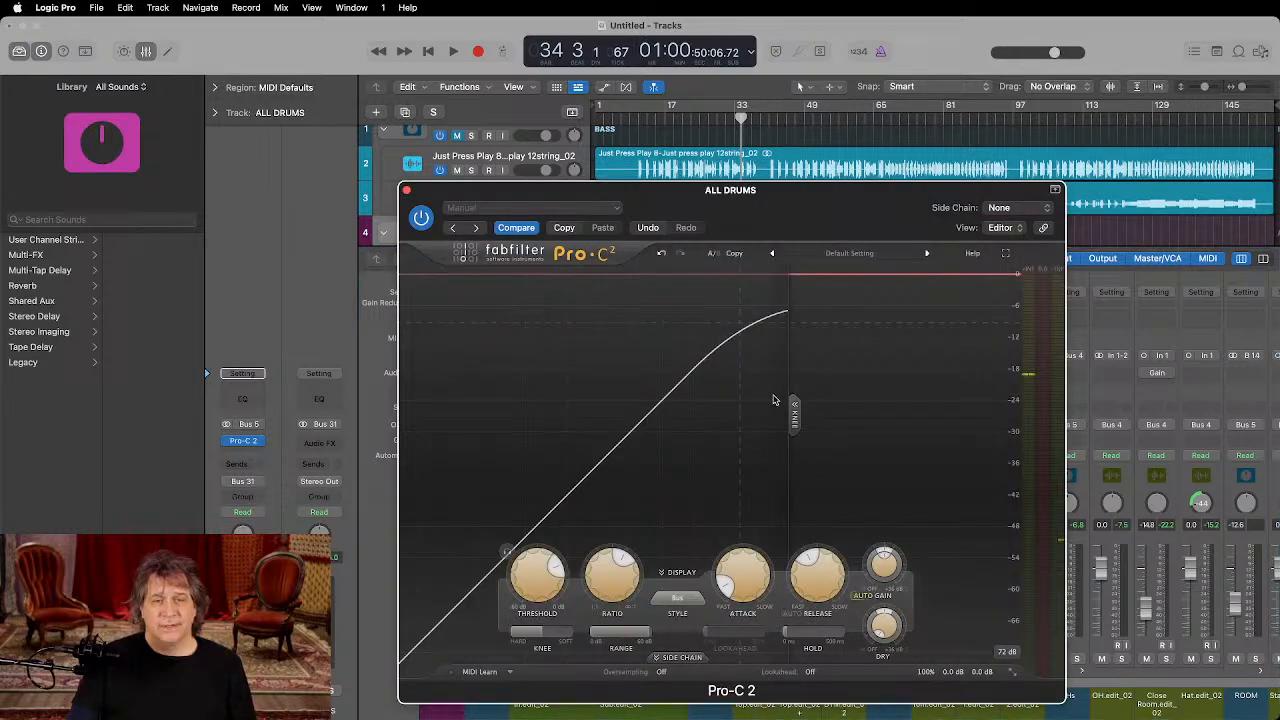
{"action": "key", "text": "space"}
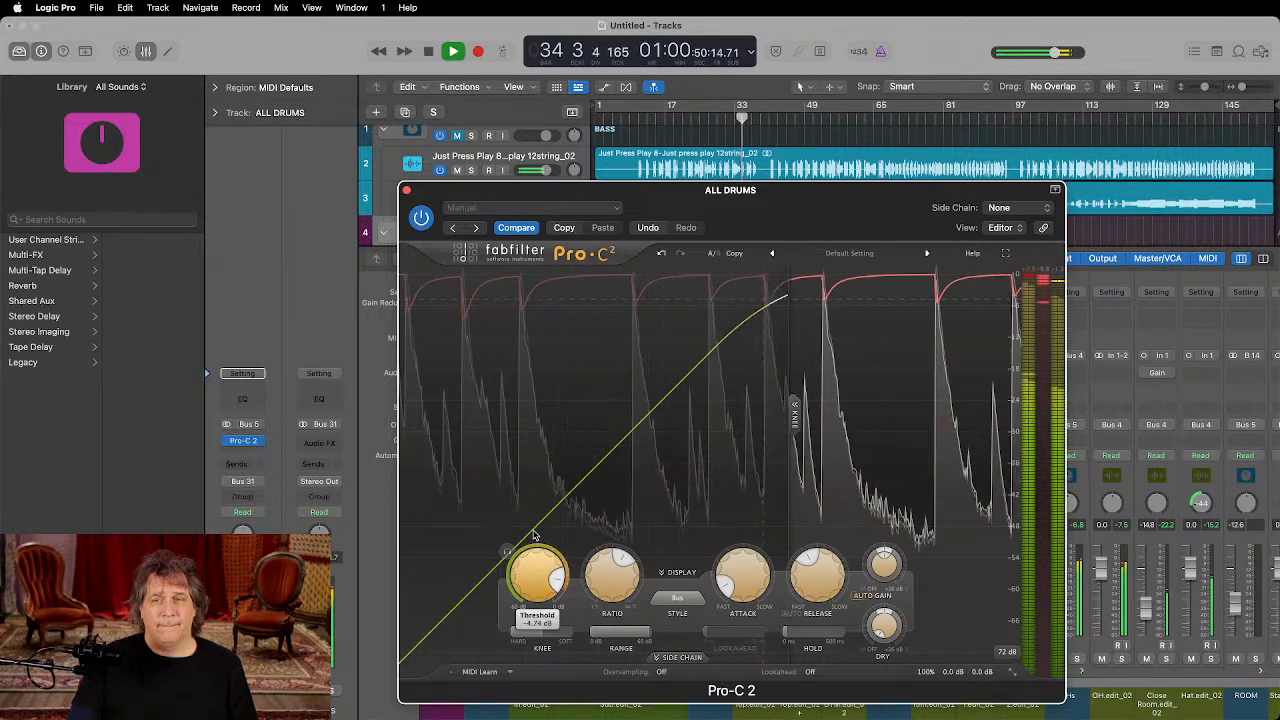
{"action": "mouse_move", "coordinate": [545, 565]}
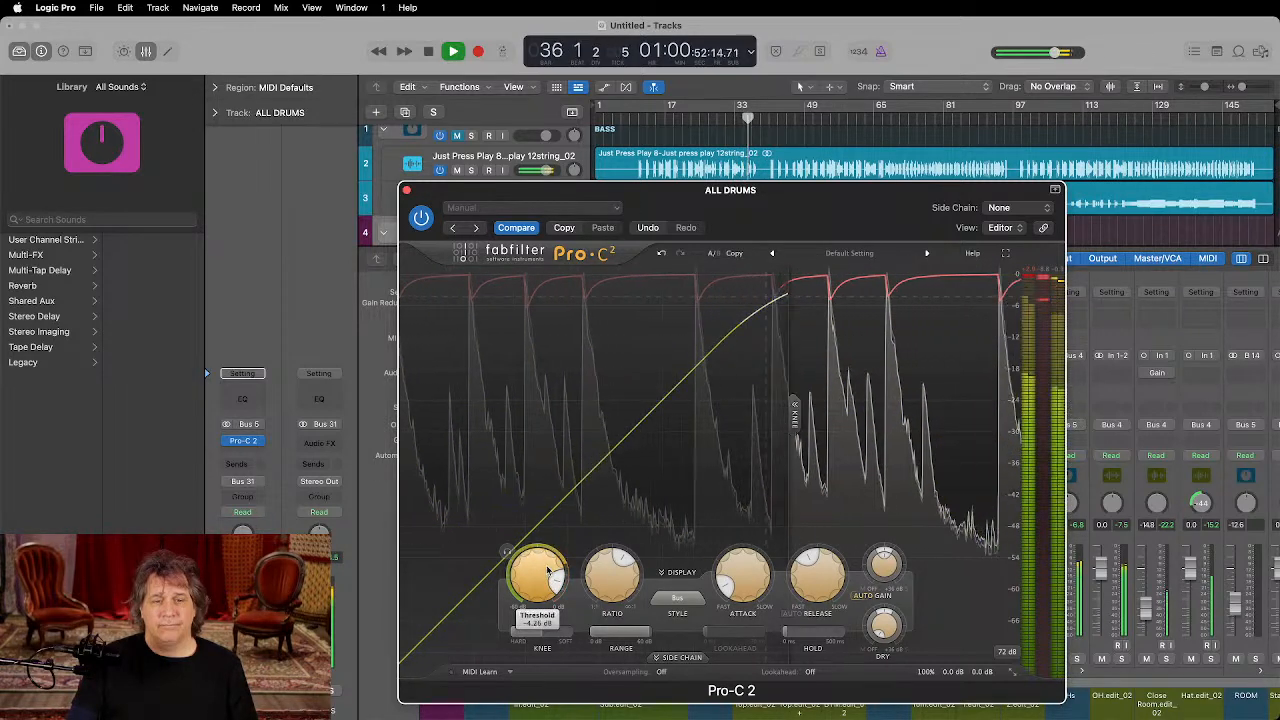
{"action": "left_click_drag", "start_coordinate": [548, 571], "coordinate": [541, 562]}
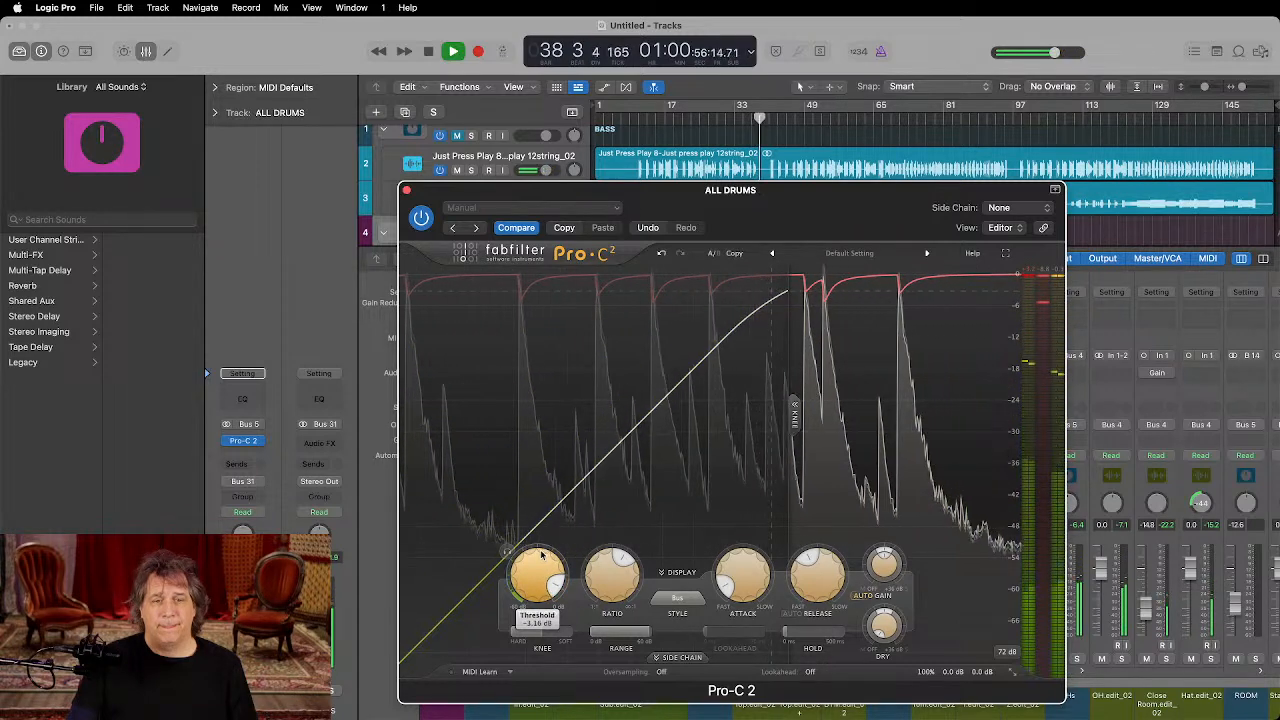
{"action": "mouse_move", "coordinate": [620, 585]}
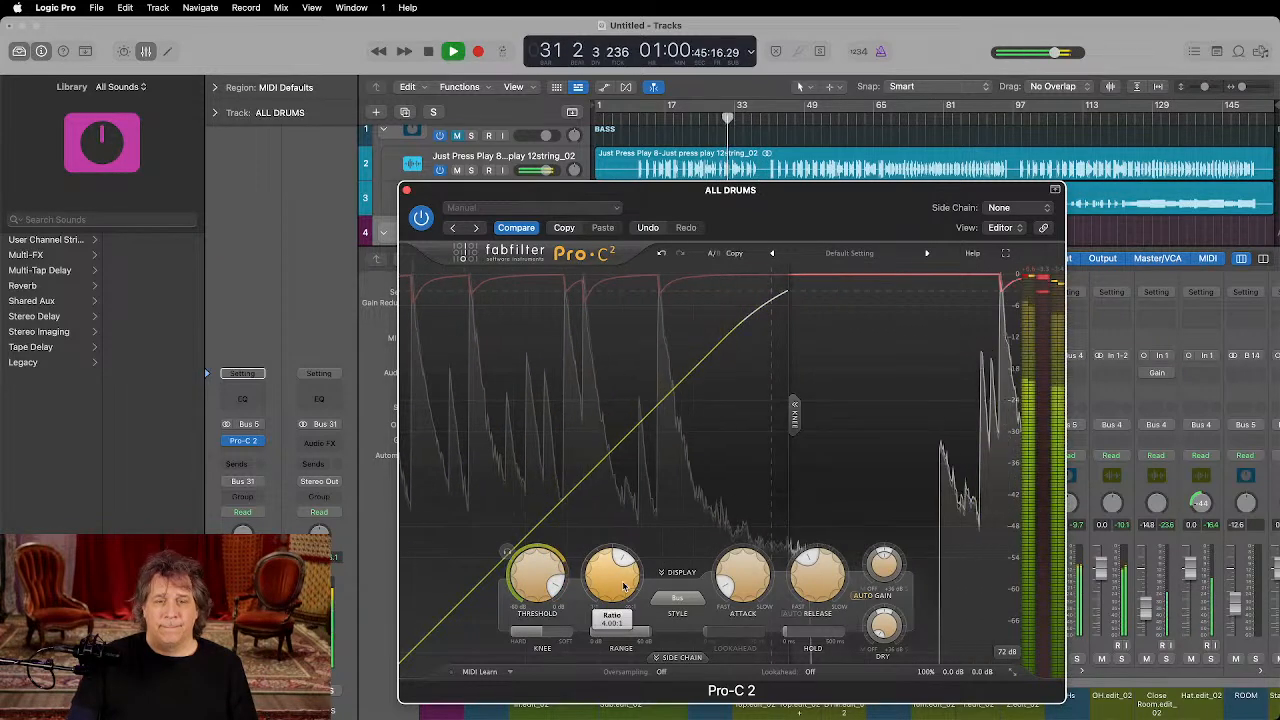
{"action": "mouse_move", "coordinate": [731, 570]}
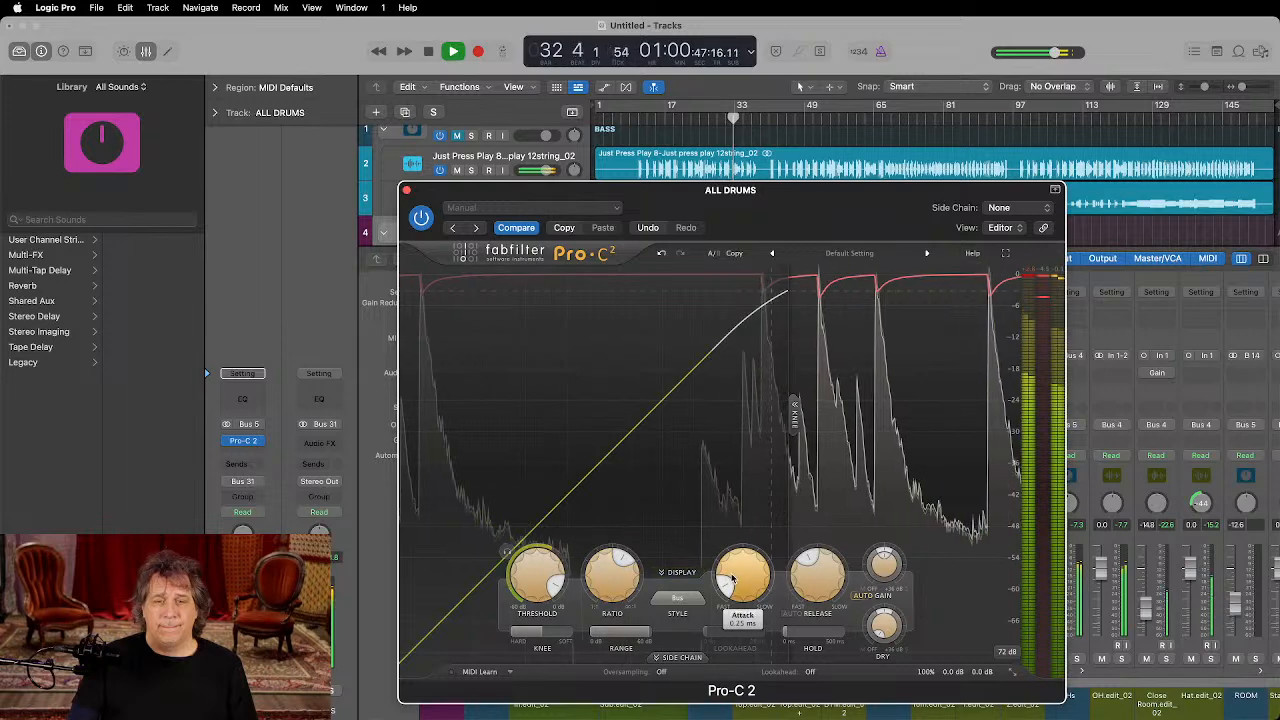
{"action": "mouse_move", "coordinate": [818, 580]}
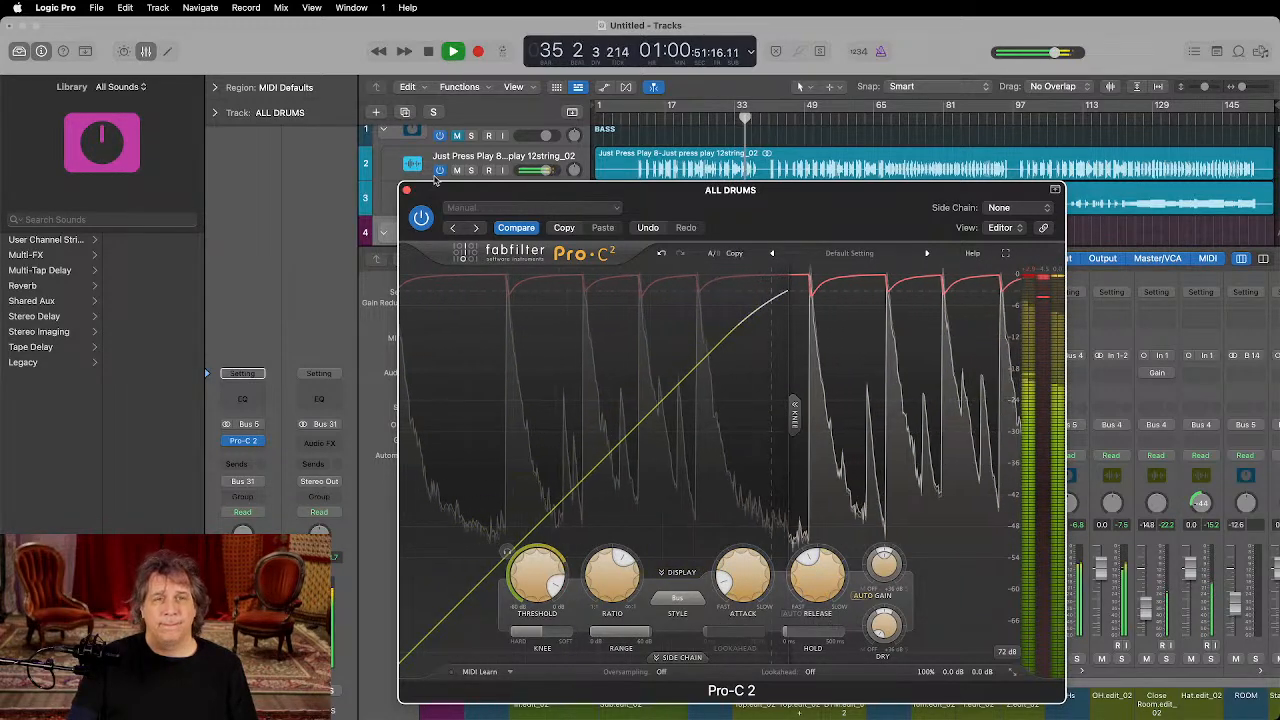
{"action": "left_click", "coordinate": [406, 190]}
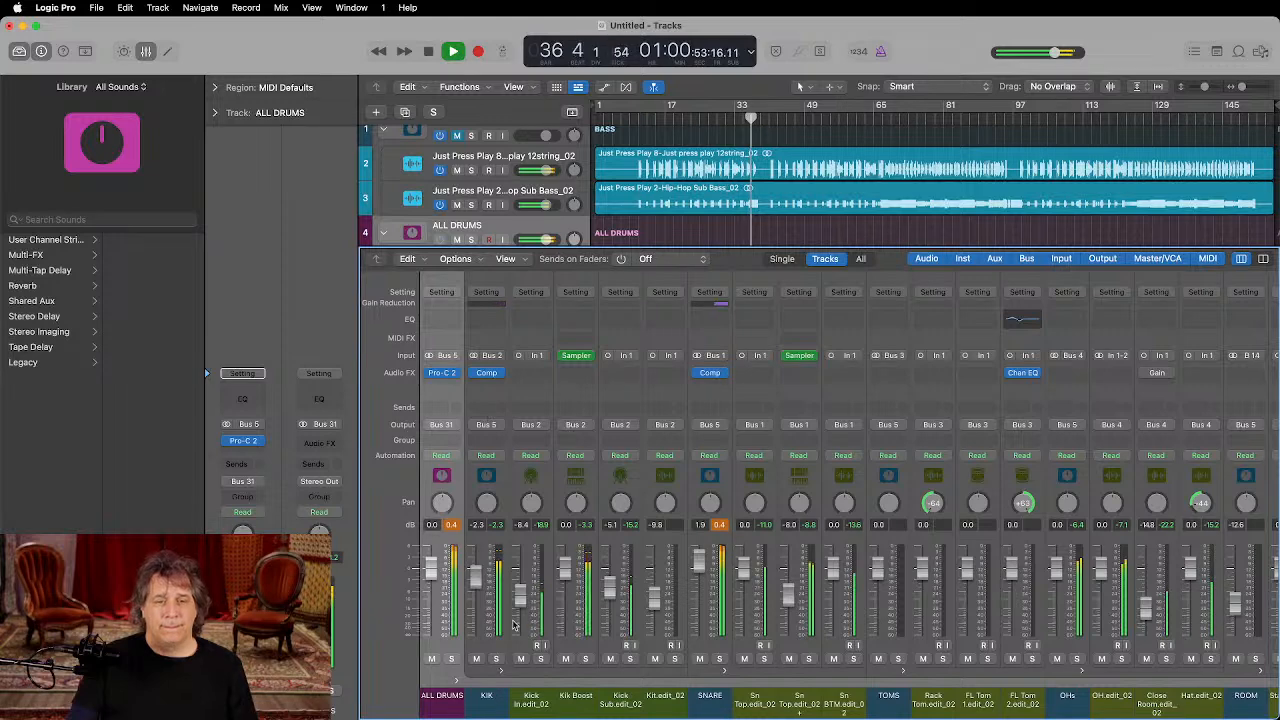
Step: Lower the KIK stack's volume to -2.9 dB and the ALL DRUMS stack's volume to -1.7 dB
{"action": "left_click", "coordinate": [466, 582]}
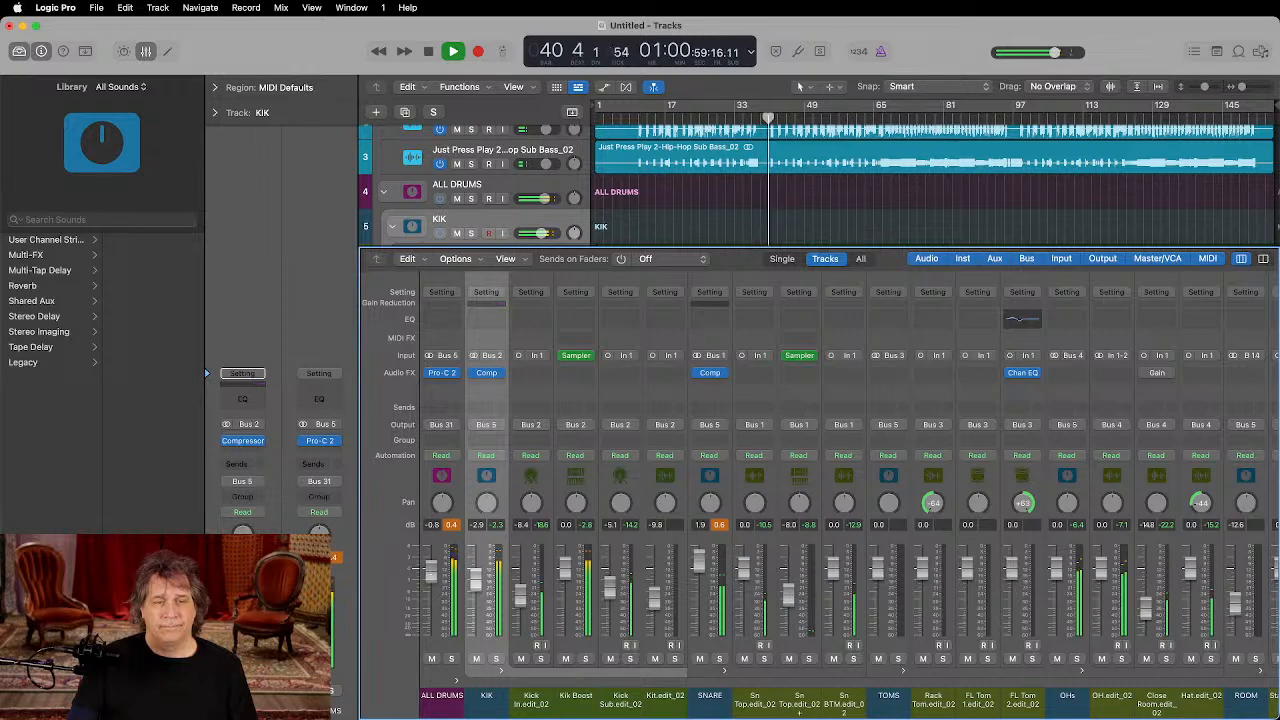
{"action": "left_click", "coordinate": [454, 526]}
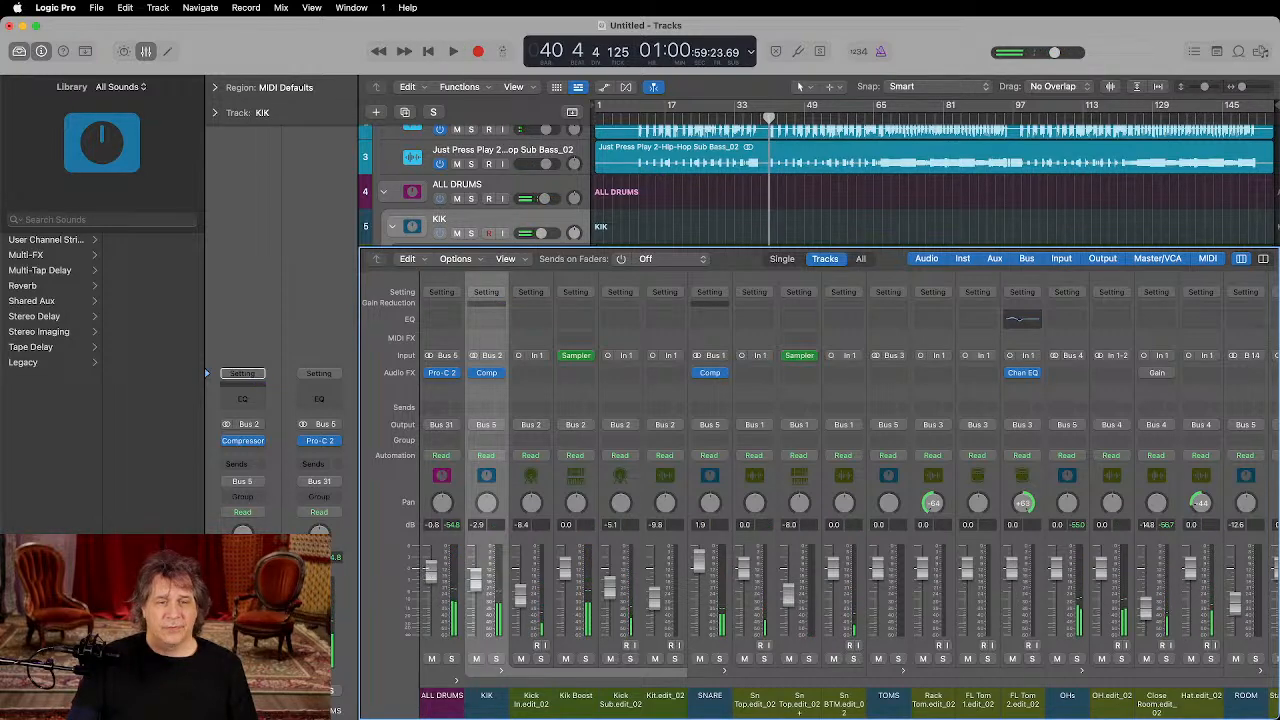
{"action": "scroll", "coordinate": [560, 565], "scroll_direction": "left", "scroll_amount": 3}
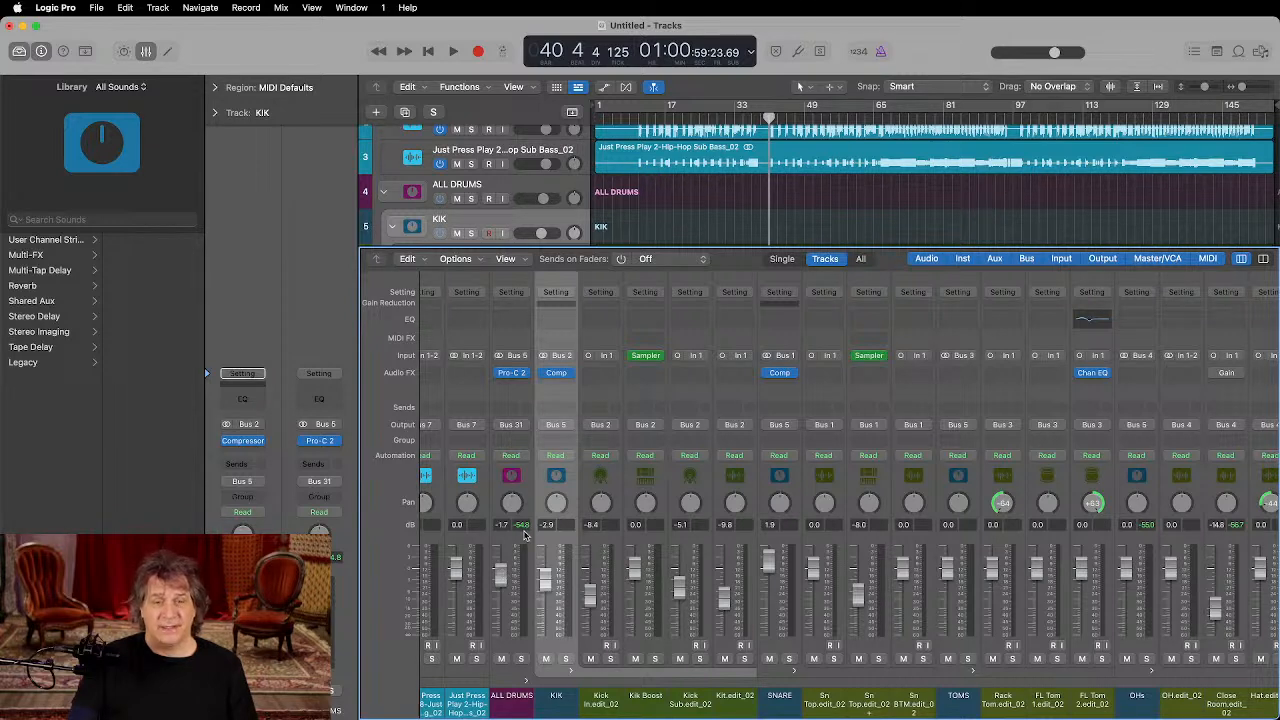
Step: Lower the drum stack volumes: KIK to -3.9 dB, SNARE to -1.5 dB, TOMS to -1.4 dB and OHs to -2.2 dB
{"action": "key", "text": "space"}
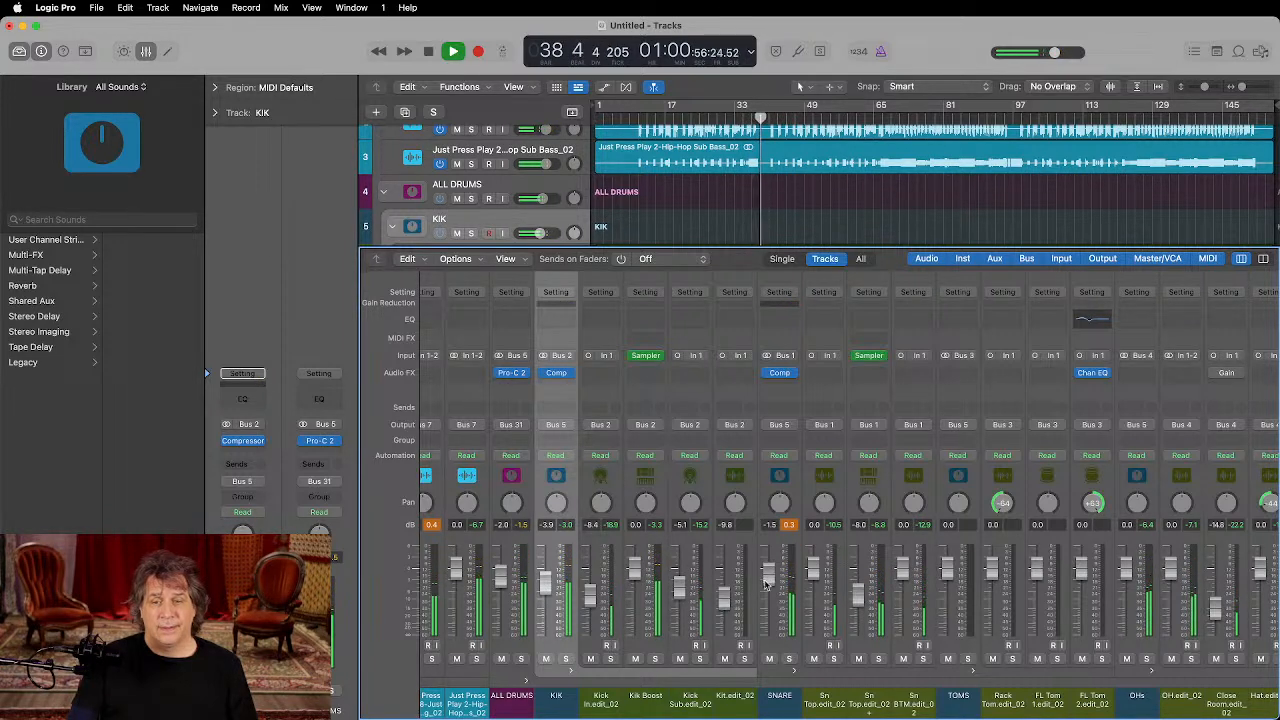
{"action": "key", "text": "space"}
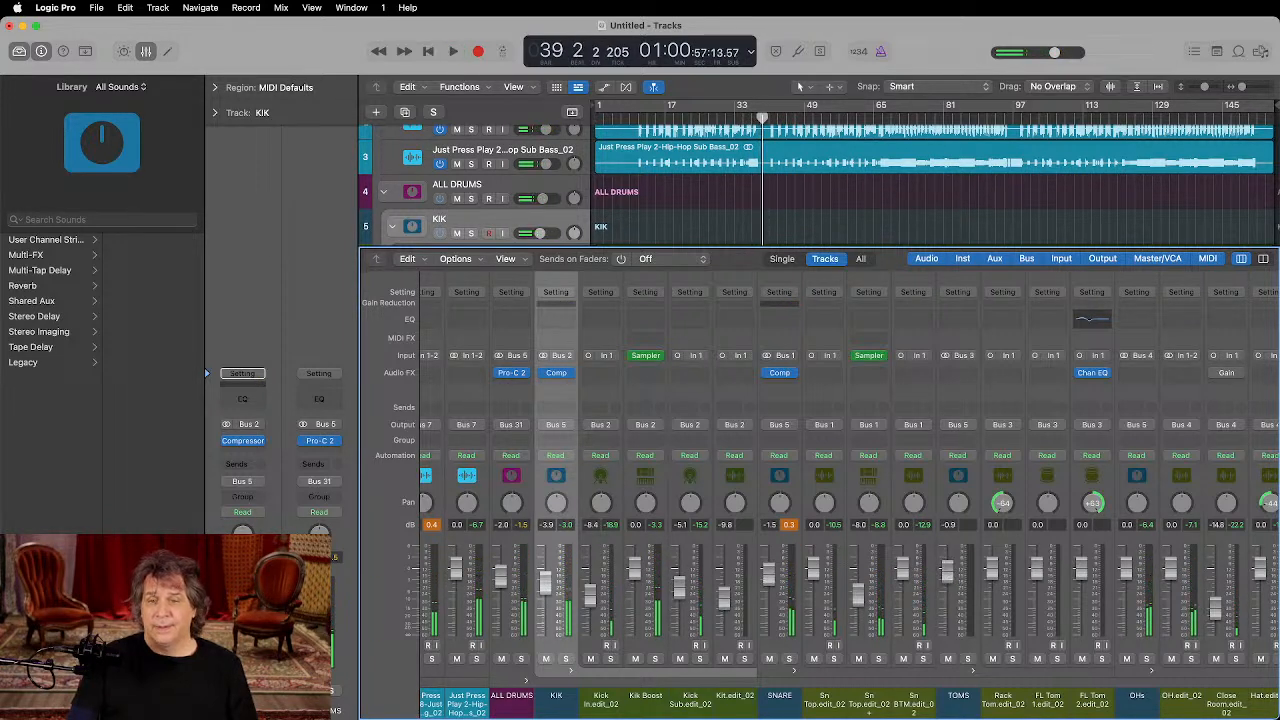
{"action": "left_click", "coordinate": [1136, 568]}
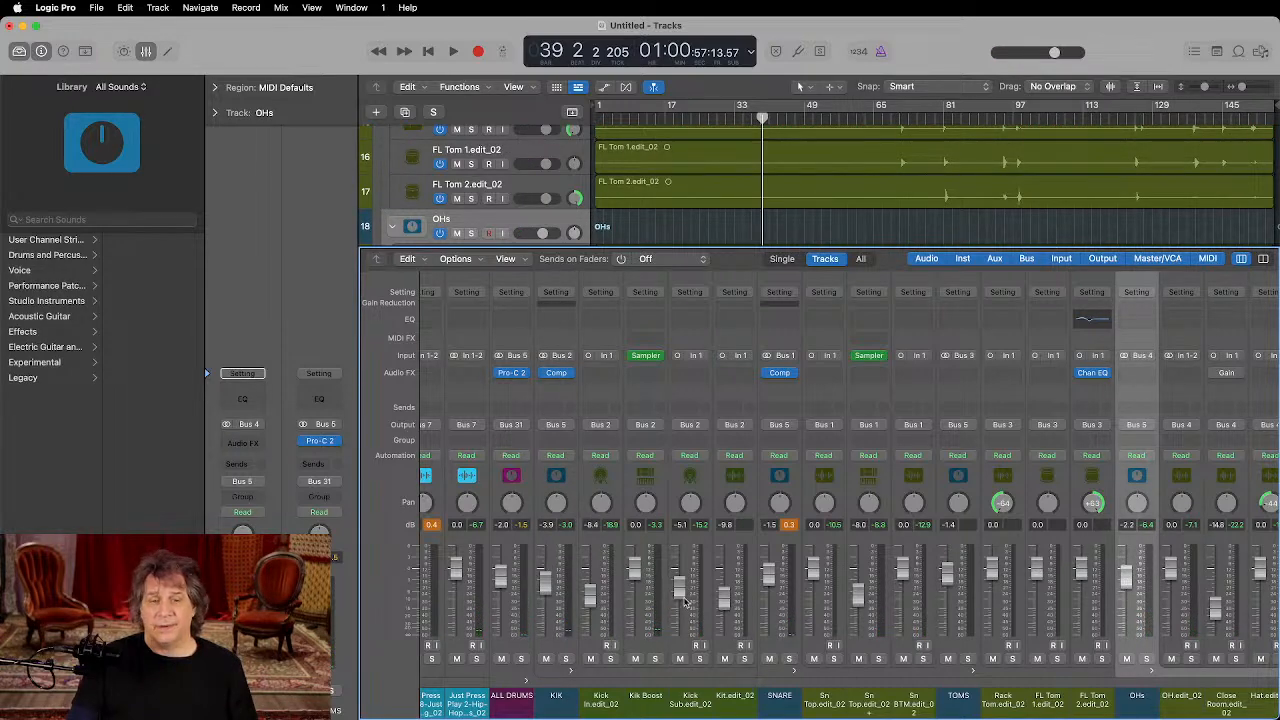
Step: During playback, set ALL DRUMS to -0.2 dB and OHs to -5.3 dB, and bring the AC GTR stack back into the mix
{"action": "key", "text": "space"}
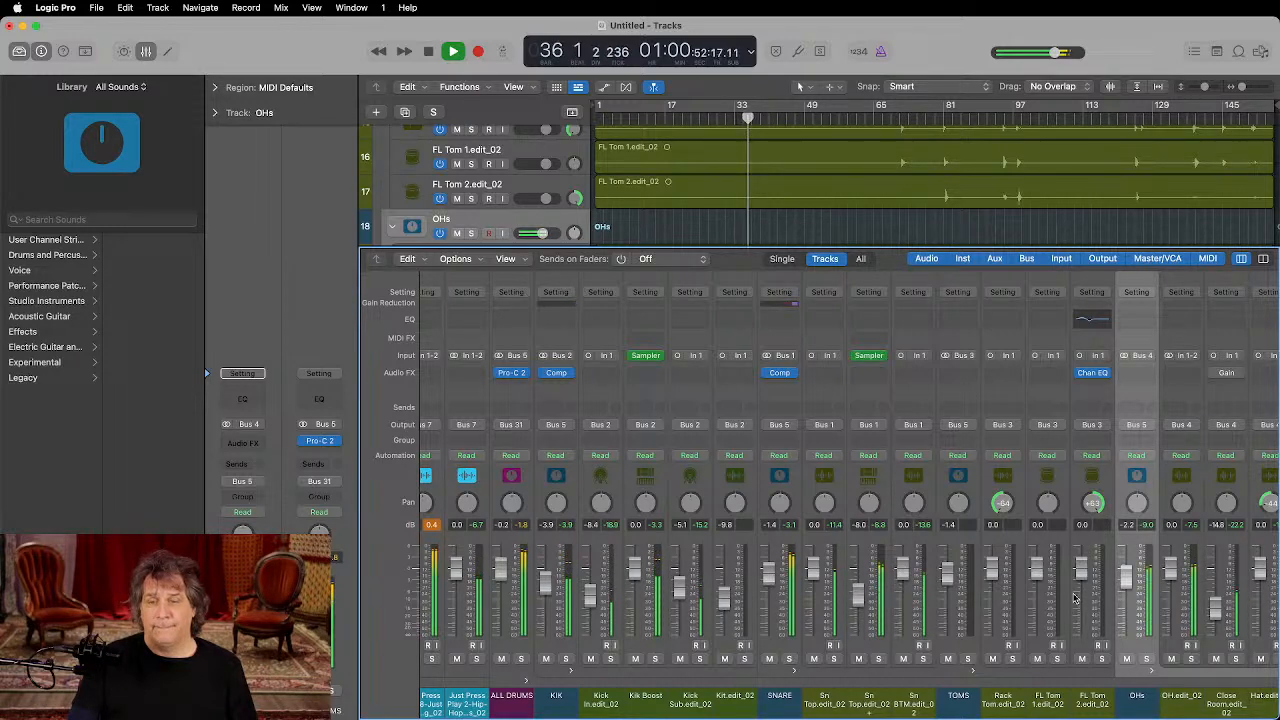
{"action": "scroll", "coordinate": [1075, 598], "scroll_direction": "right", "scroll_amount": 5}
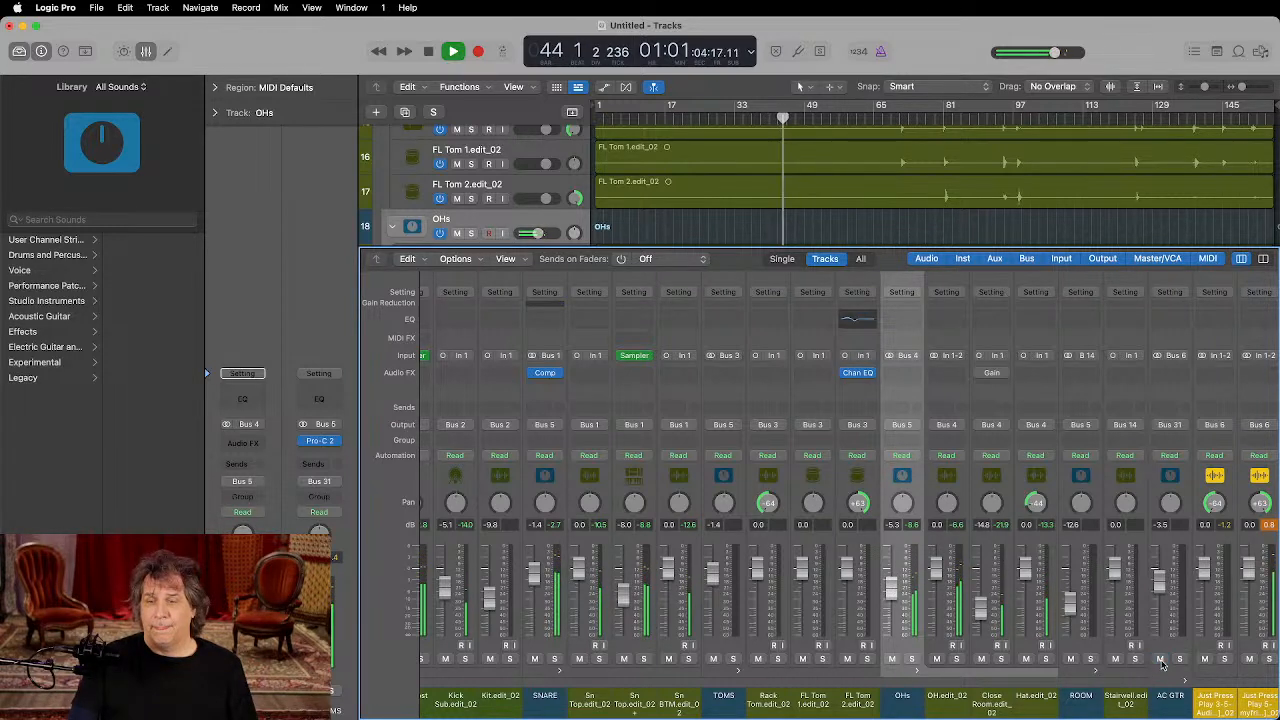
{"action": "left_click", "coordinate": [1179, 660]}
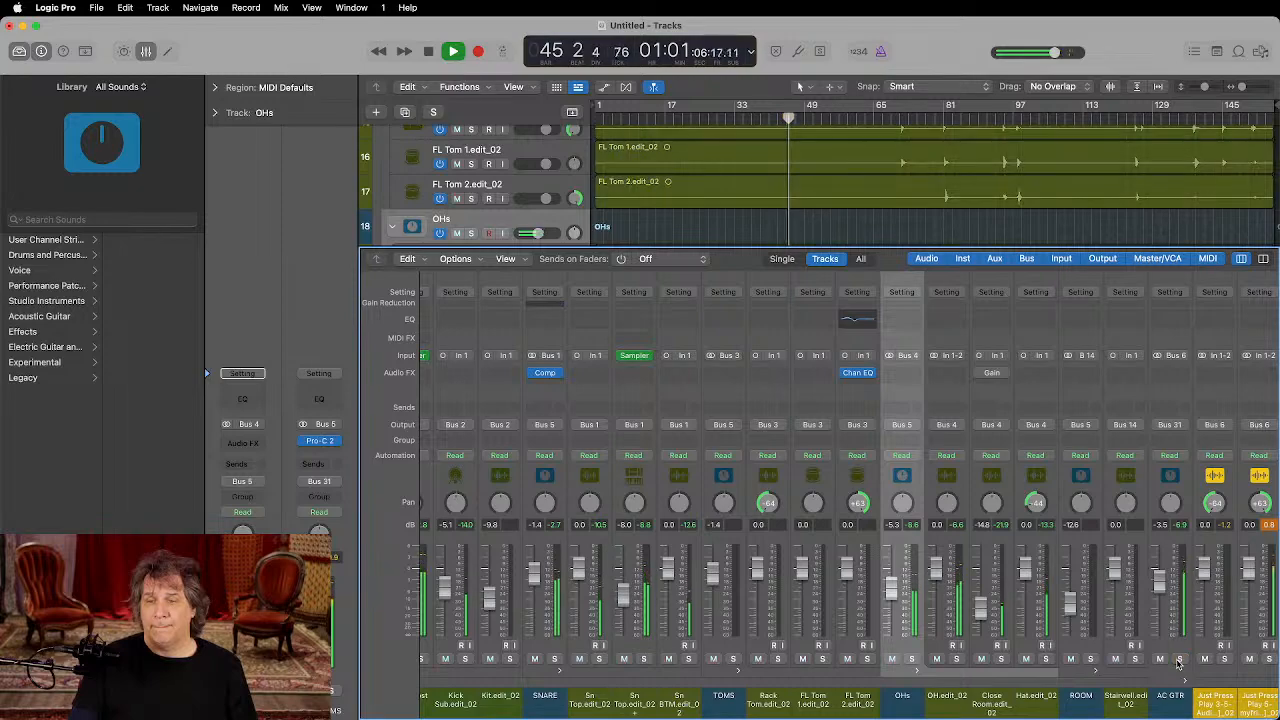
Step: Hide the mixer and examine the waveforms of the two AC GTR tracks up close while the song plays
{"action": "key", "text": "x"}
{"action": "scroll", "coordinate": [845, 430], "scroll_direction": "down", "scroll_amount": 5}
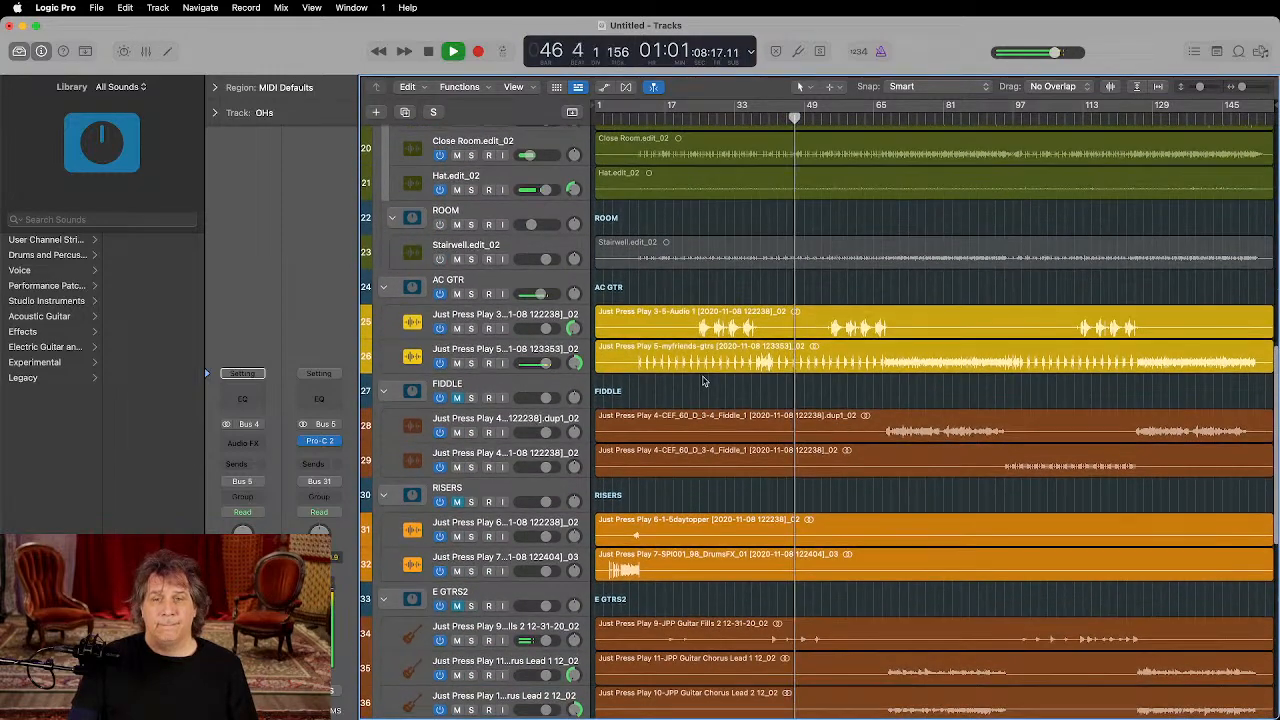
{"action": "key", "text": "super+Right"}
{"action": "key", "text": "super+Right"}
{"action": "key", "text": "super+Right"}
{"action": "key", "text": "super+Right"}
{"action": "key", "text": "super+Right"}
{"action": "key", "text": "super+Down"}
{"action": "key", "text": "super+Down"}
{"action": "key", "text": "super+Down"}
{"action": "key", "text": "super+Down"}
{"action": "key", "text": "super+Down"}
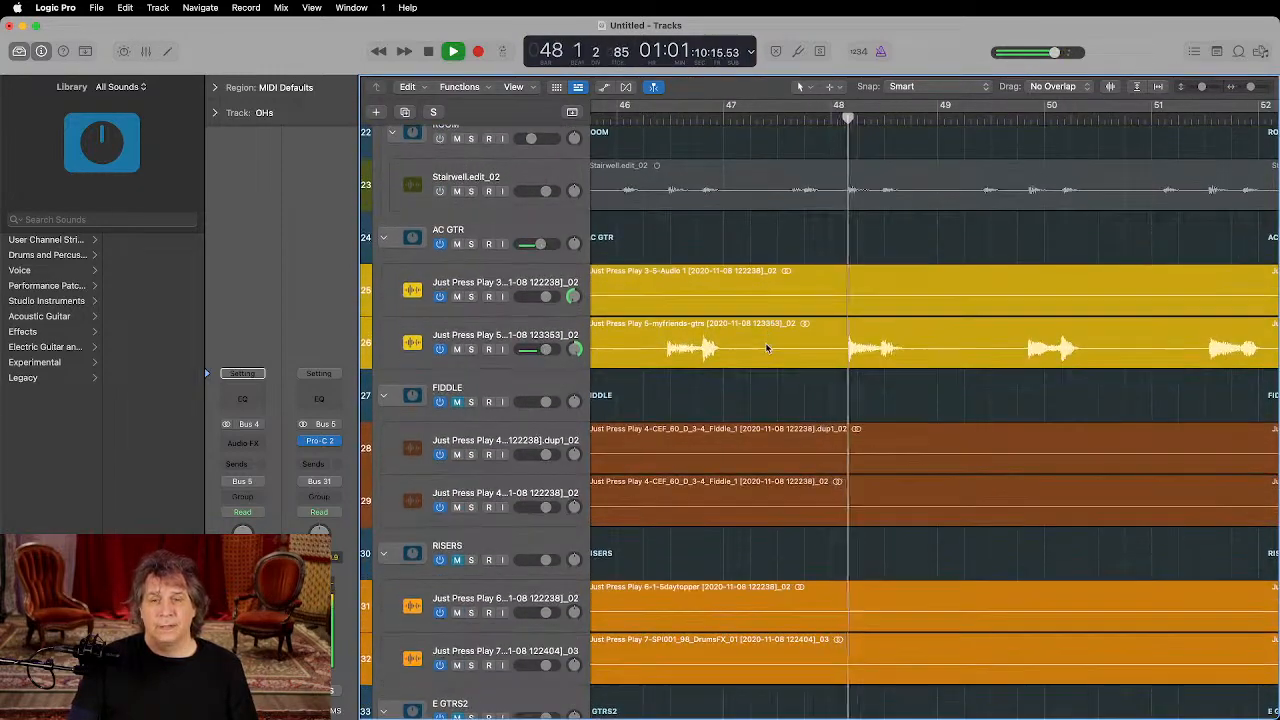
{"action": "key", "text": "super+Left"}
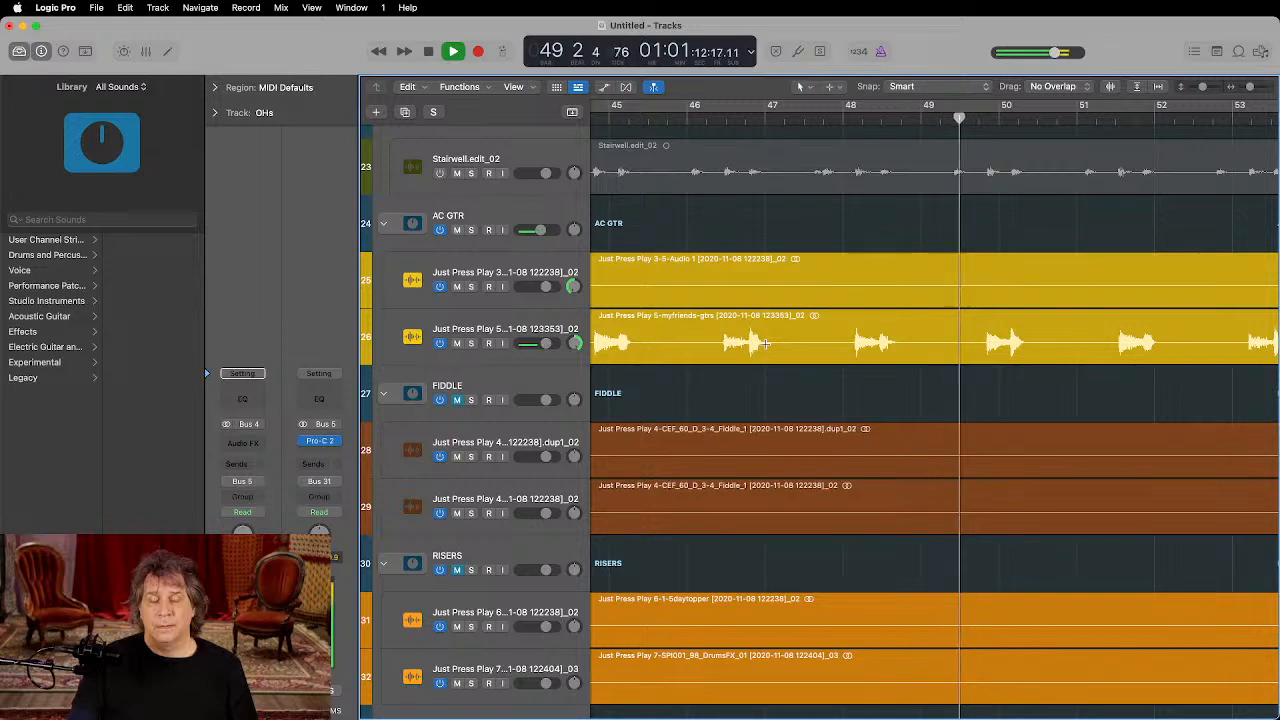
{"action": "key", "text": "super+Left"}
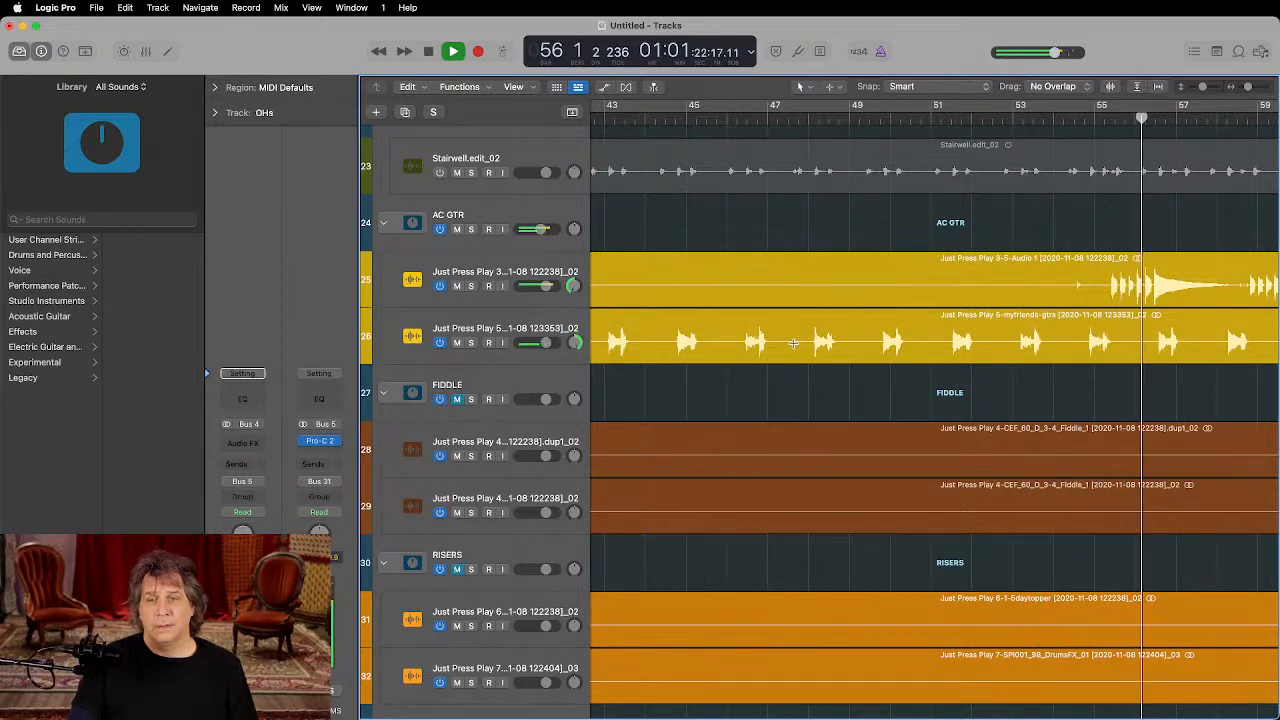
{"action": "scroll", "coordinate": [830, 330], "scroll_direction": "down", "scroll_amount": 5}
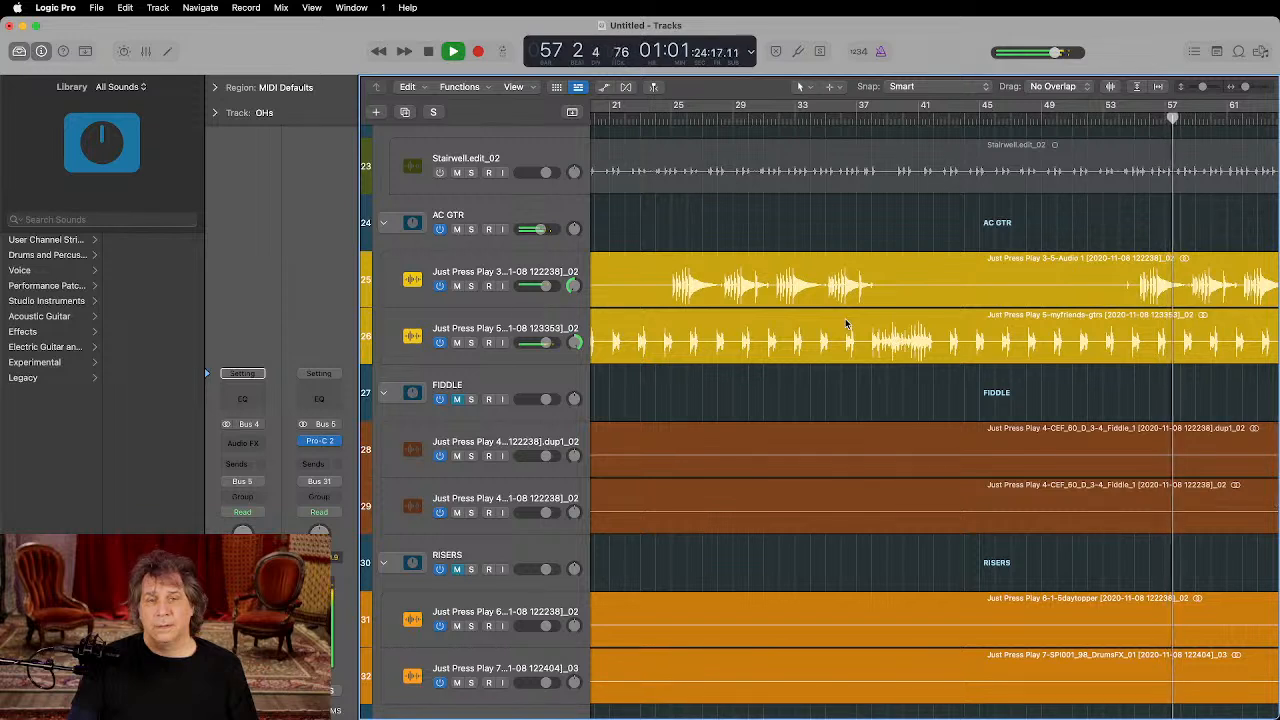
Step: Solo the second acoustic guitar track (track 26) in the AC GTR stack and play it briefly from bar 48
{"action": "left_click", "coordinate": [519, 327]}
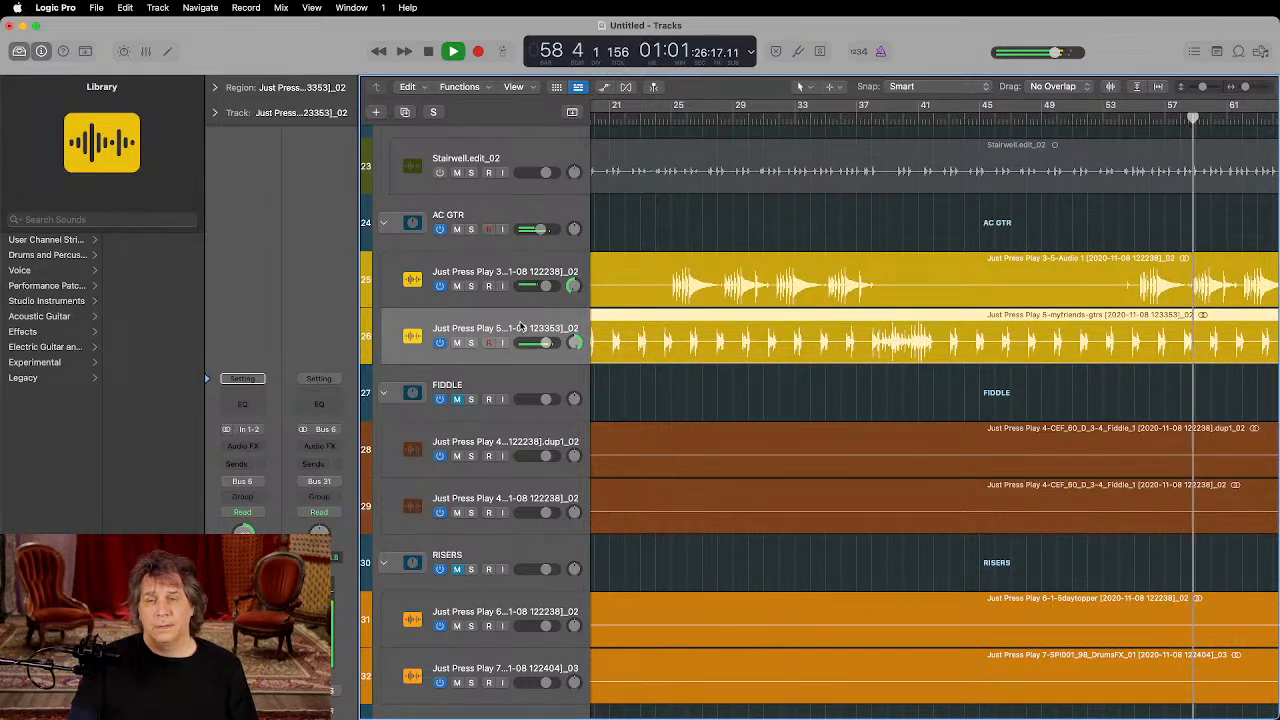
{"action": "key", "text": "space"}
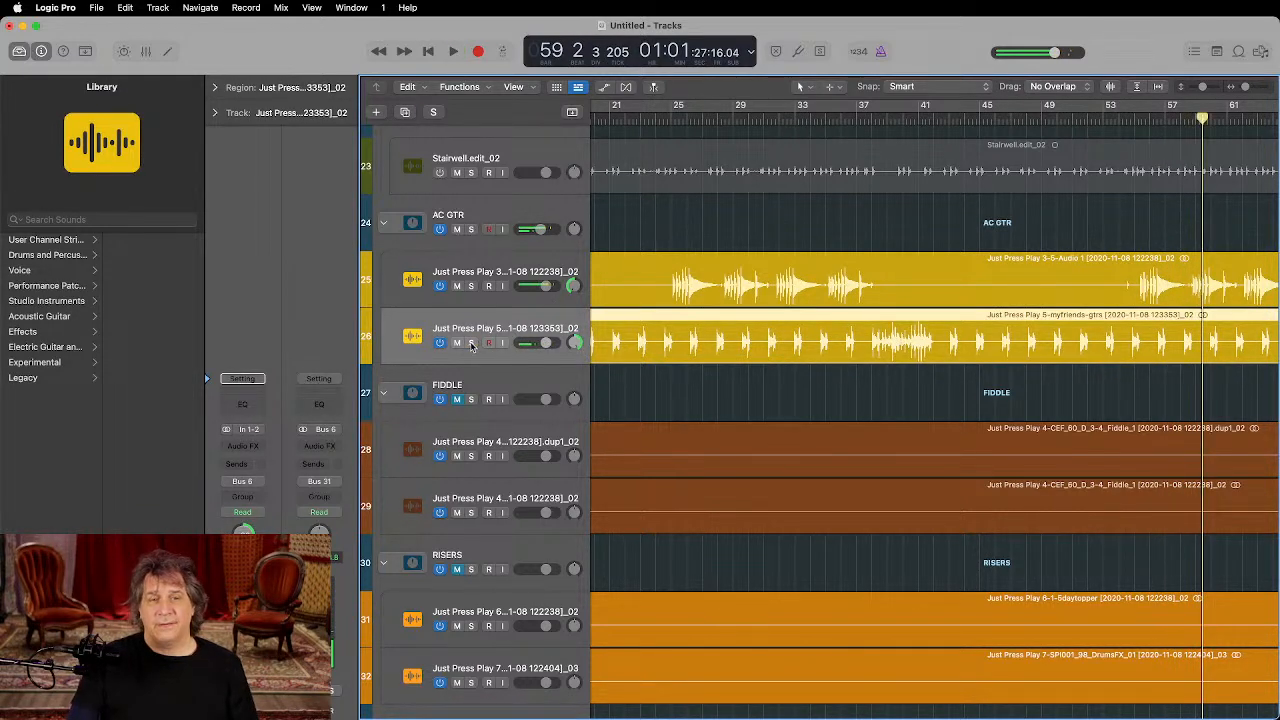
{"action": "left_click", "coordinate": [471, 343]}
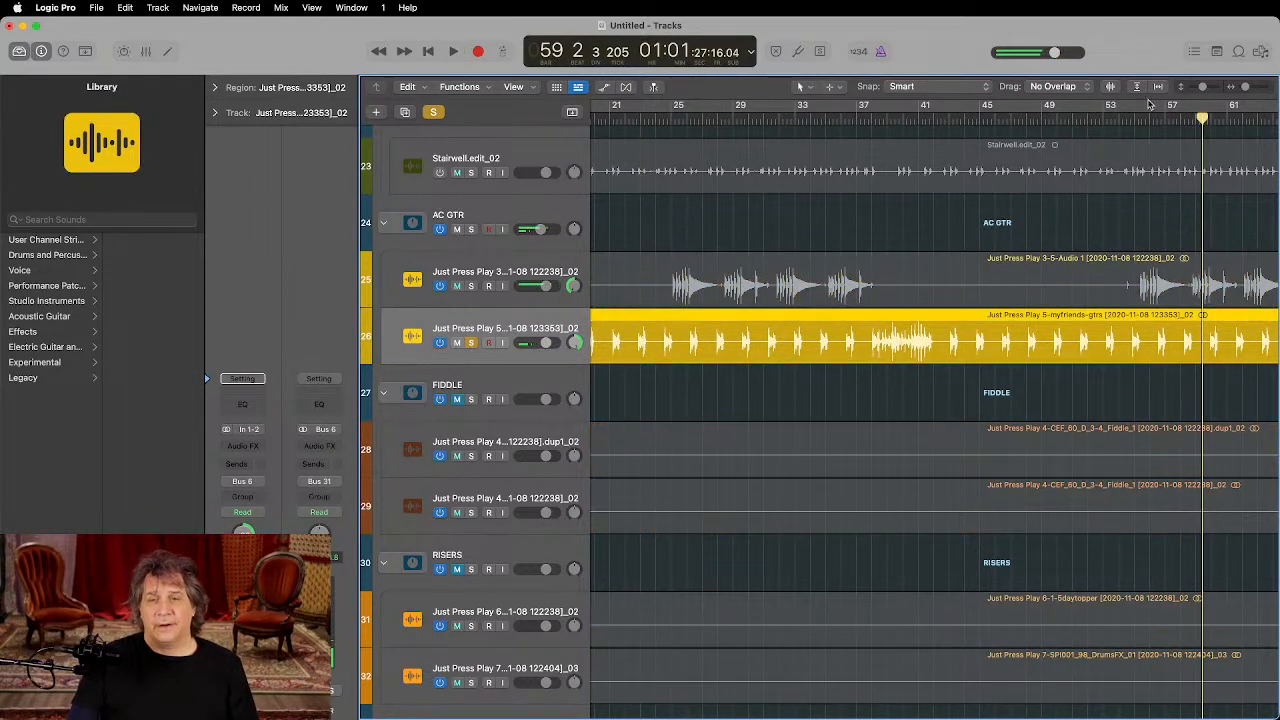
{"action": "left_click", "coordinate": [1028, 118]}
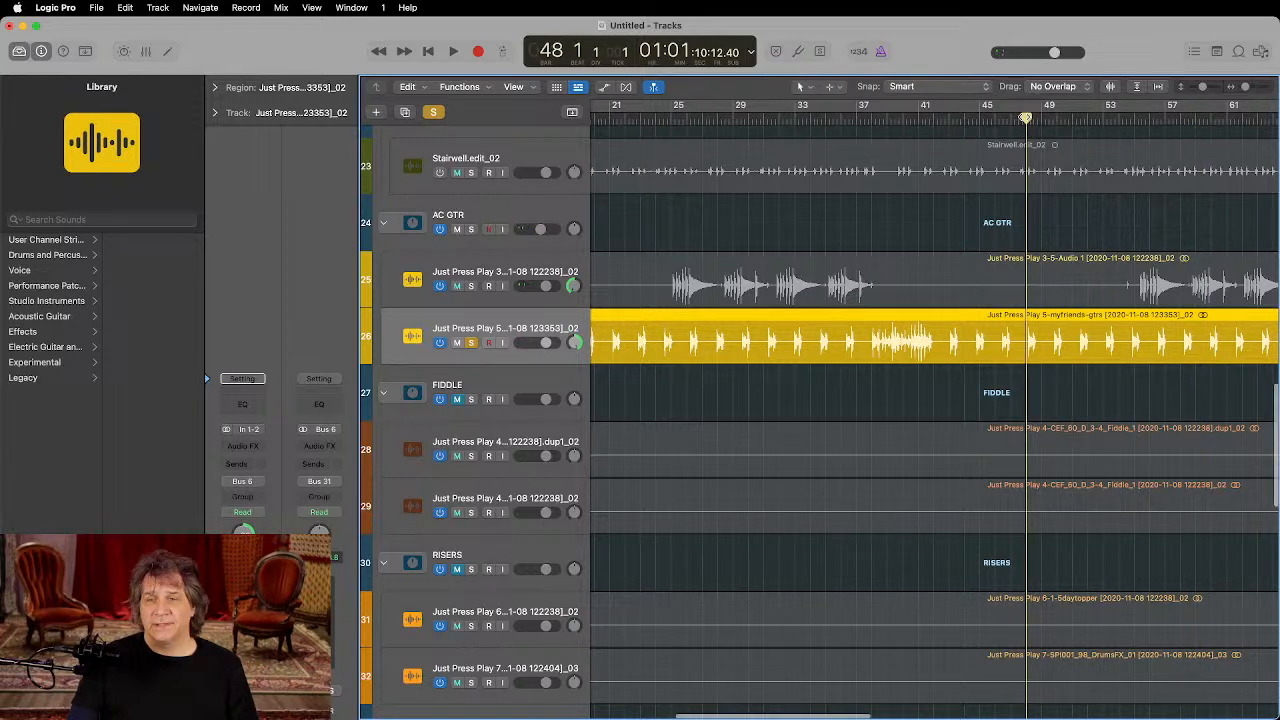
{"action": "key", "text": "space"}
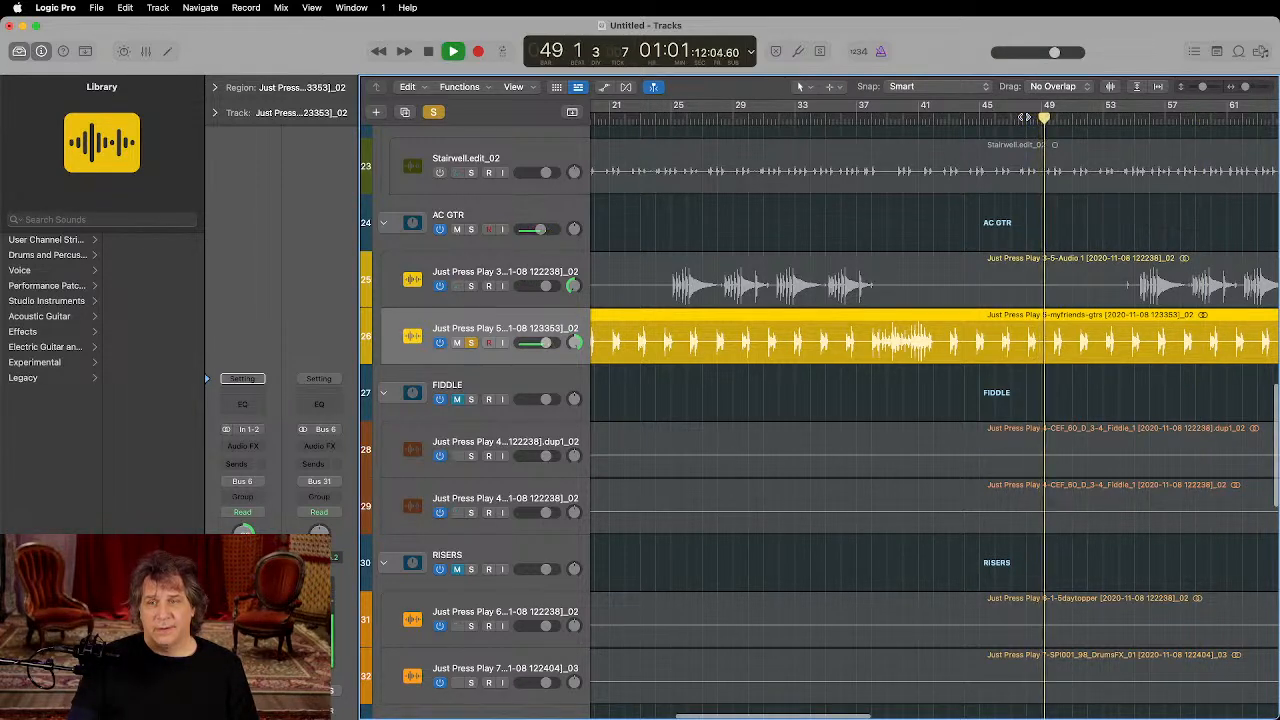
{"action": "key", "text": "space"}
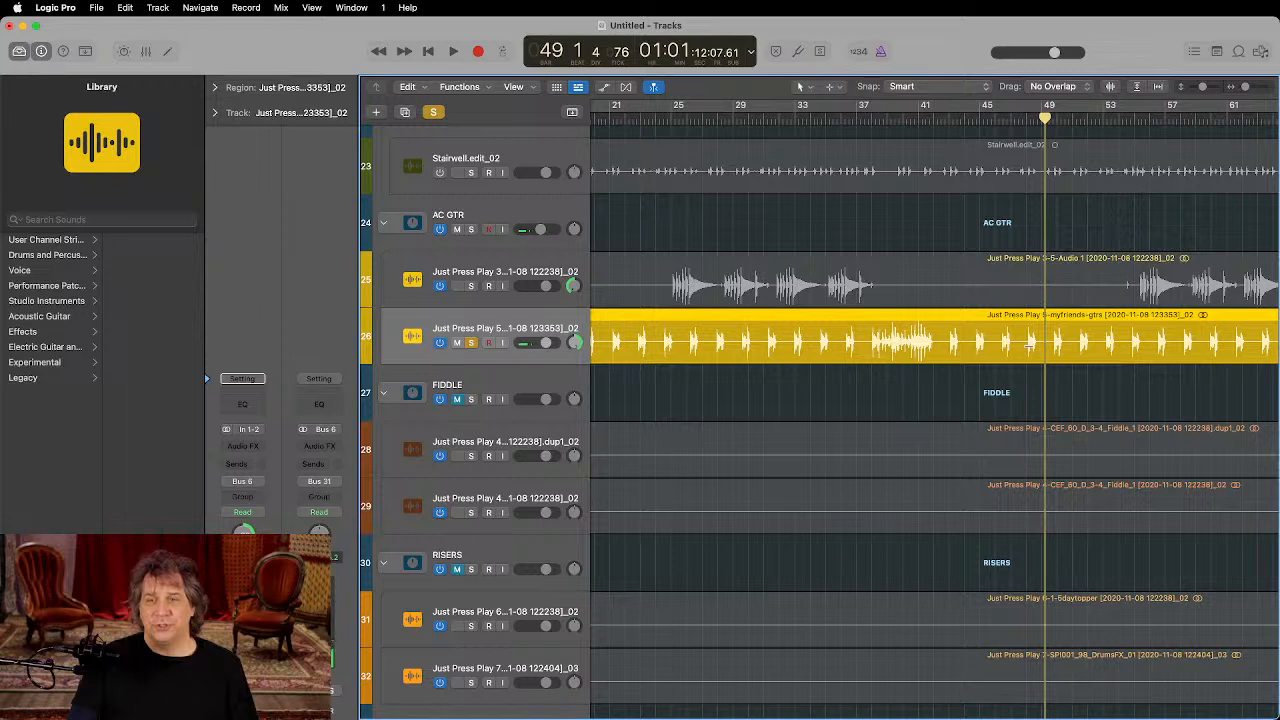
Step: Cut out the section between guitar phrases on track 26, from about the middle of bar 48 to just before bar 50
{"action": "key", "text": "super+Right"}
{"action": "key", "text": "super+Right"}
{"action": "key", "text": "super+Right"}
{"action": "key", "text": "super+Right"}
{"action": "key", "text": "super+Right"}
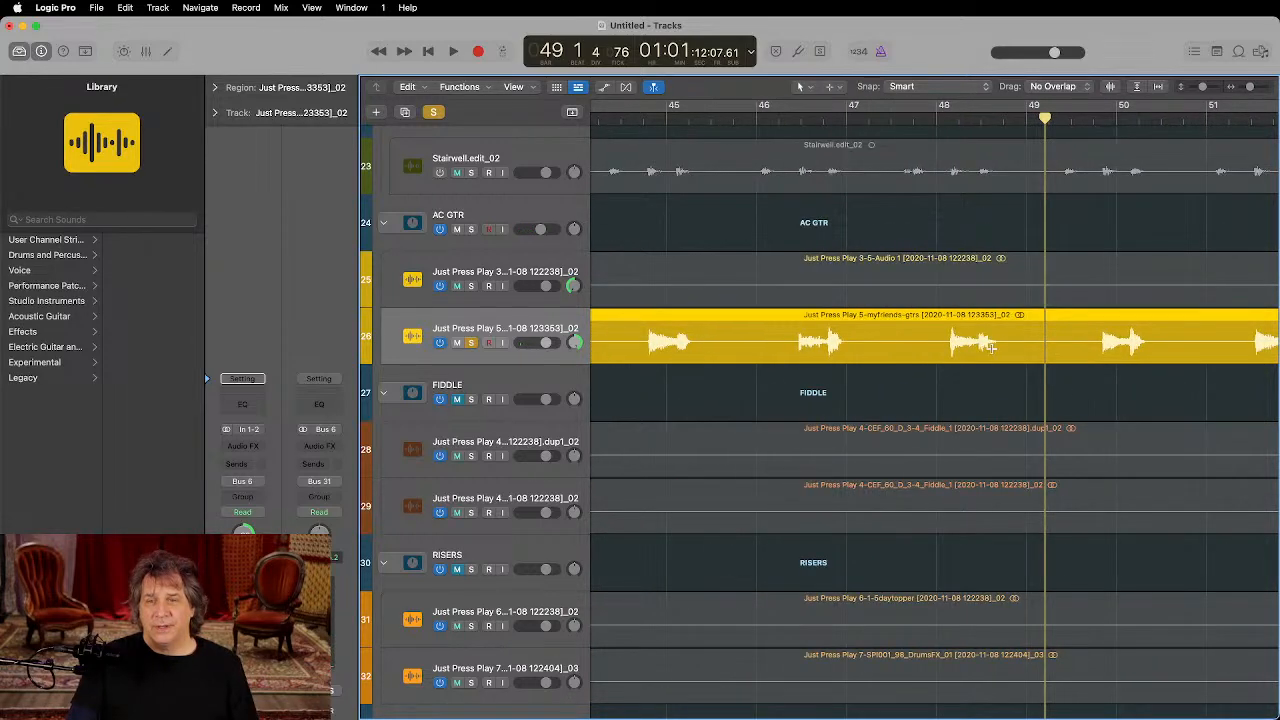
{"action": "left_click_drag", "start_coordinate": [992, 347], "coordinate": [1096, 347]}
{"action": "key", "text": "Delete"}
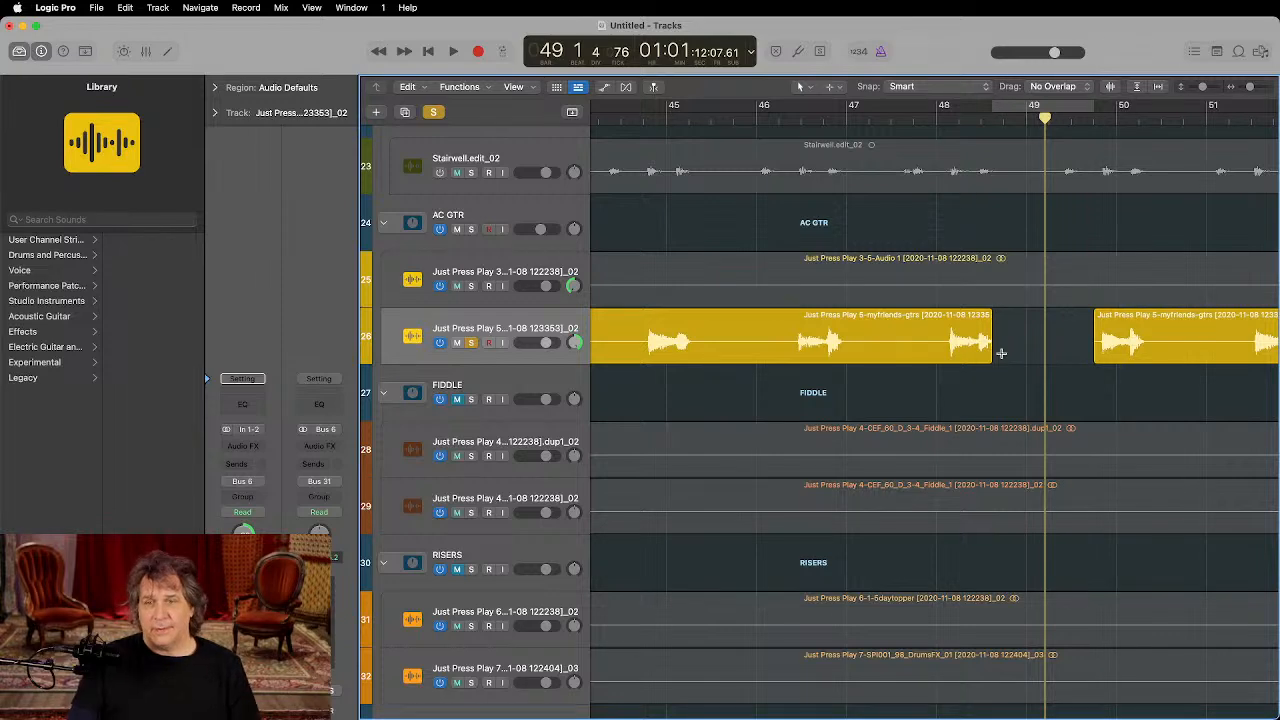
Step: Add a short fade-out to the end of the track 26 region before the gap and audition the cut
{"action": "key", "text": "space"}
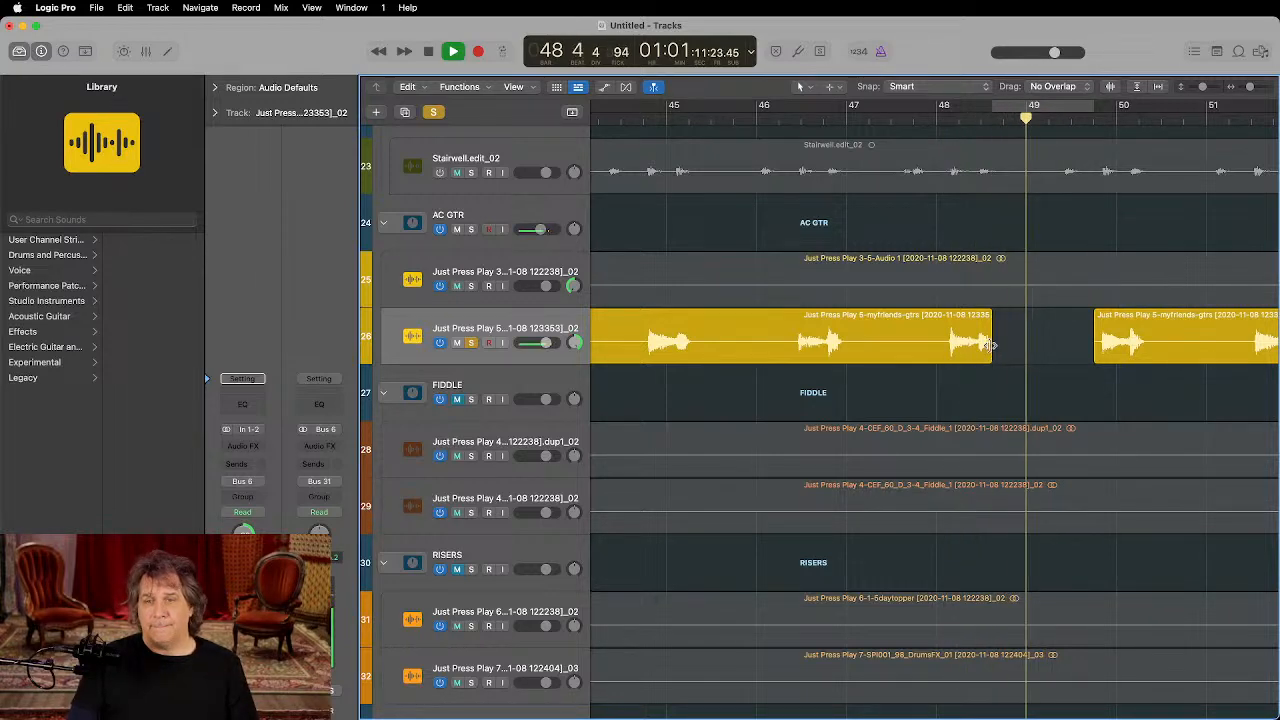
{"action": "key", "text": "space"}
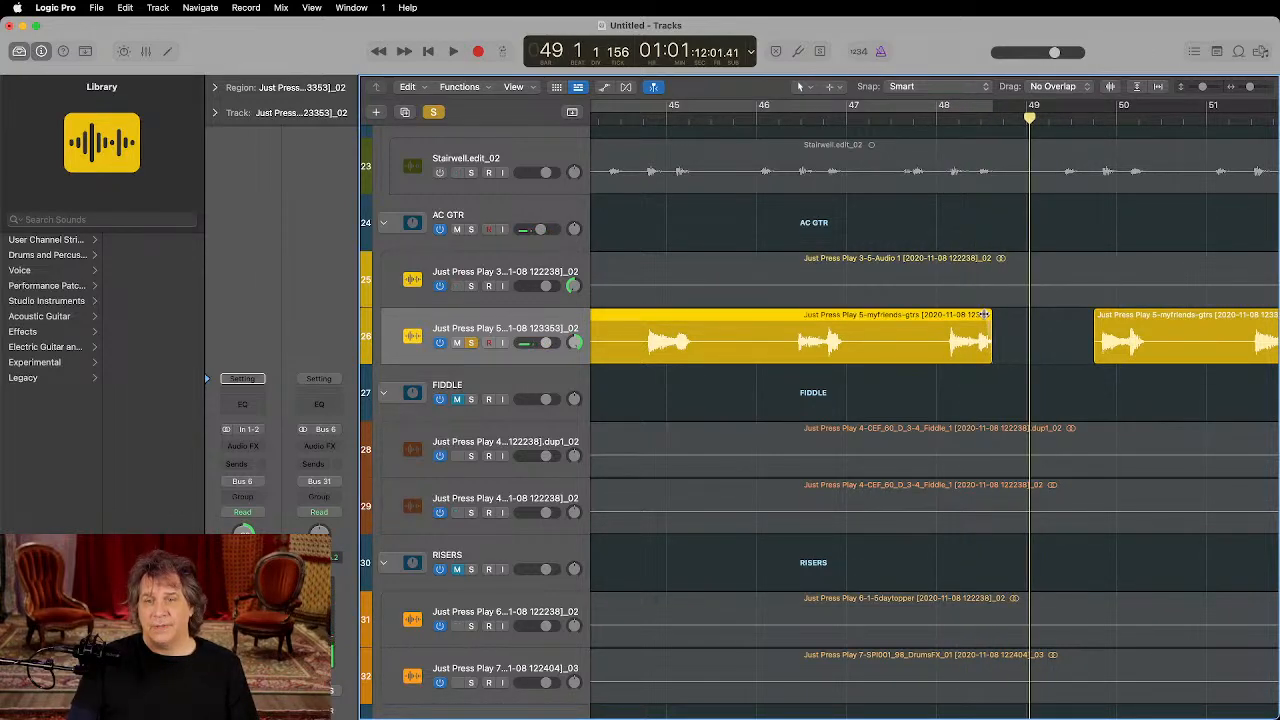
{"action": "key", "text": "space"}
{"action": "scroll", "coordinate": [1015, 360], "scroll_direction": "up", "scroll_amount": 5}
{"action": "scroll", "coordinate": [1048, 360], "scroll_direction": "right", "scroll_amount": 3}
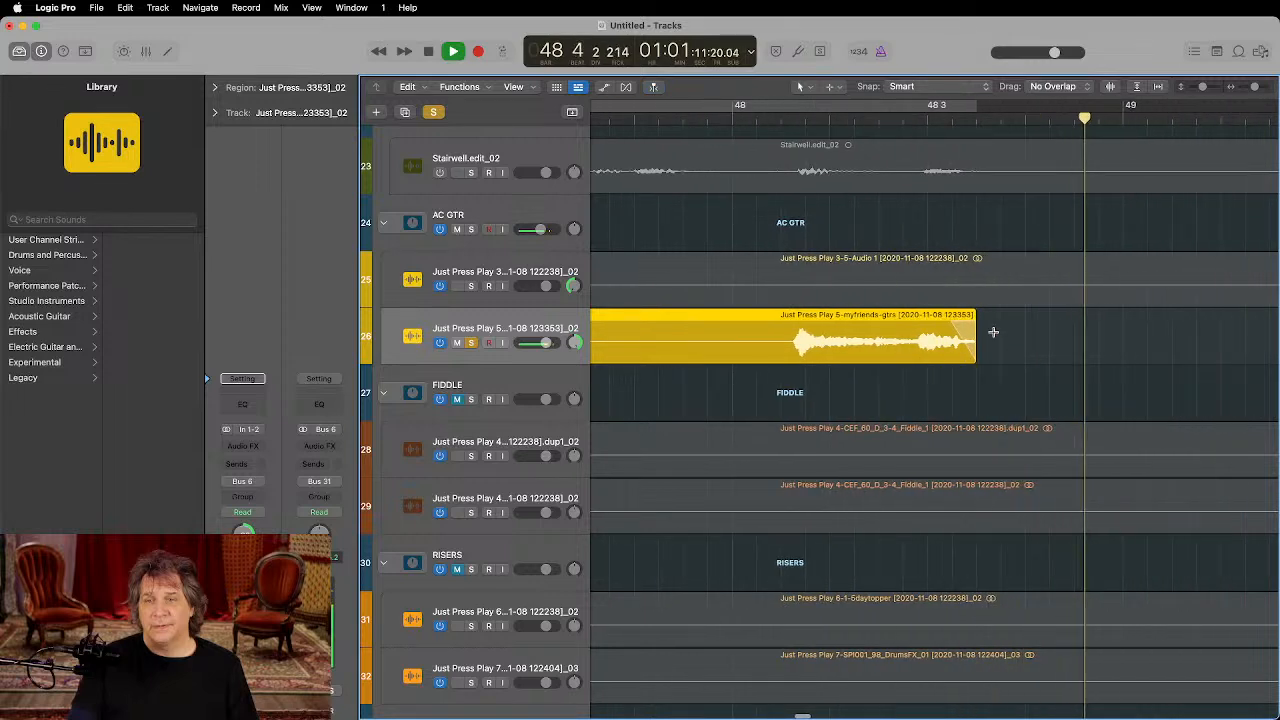
{"action": "key", "text": "space"}
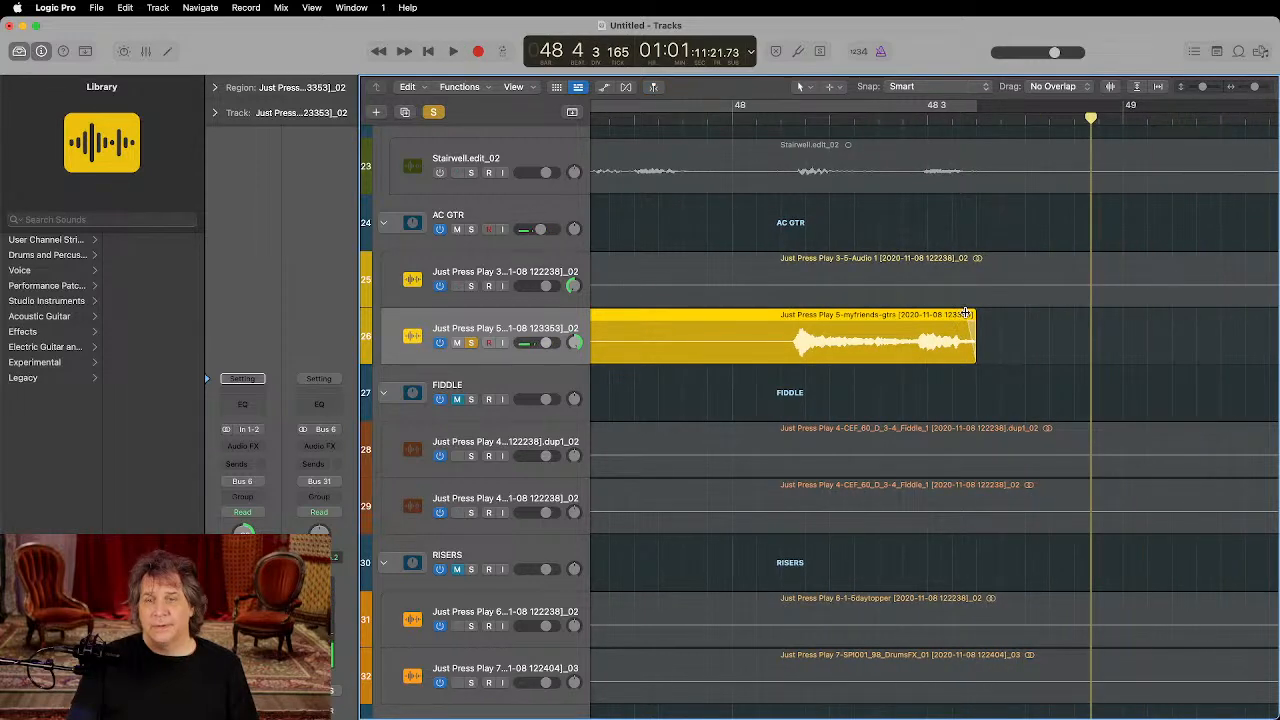
Step: Trim the end of the track 26 region before the gap back to a length of 47 2 1 133 and audition it
{"action": "left_click", "coordinate": [974, 361]}
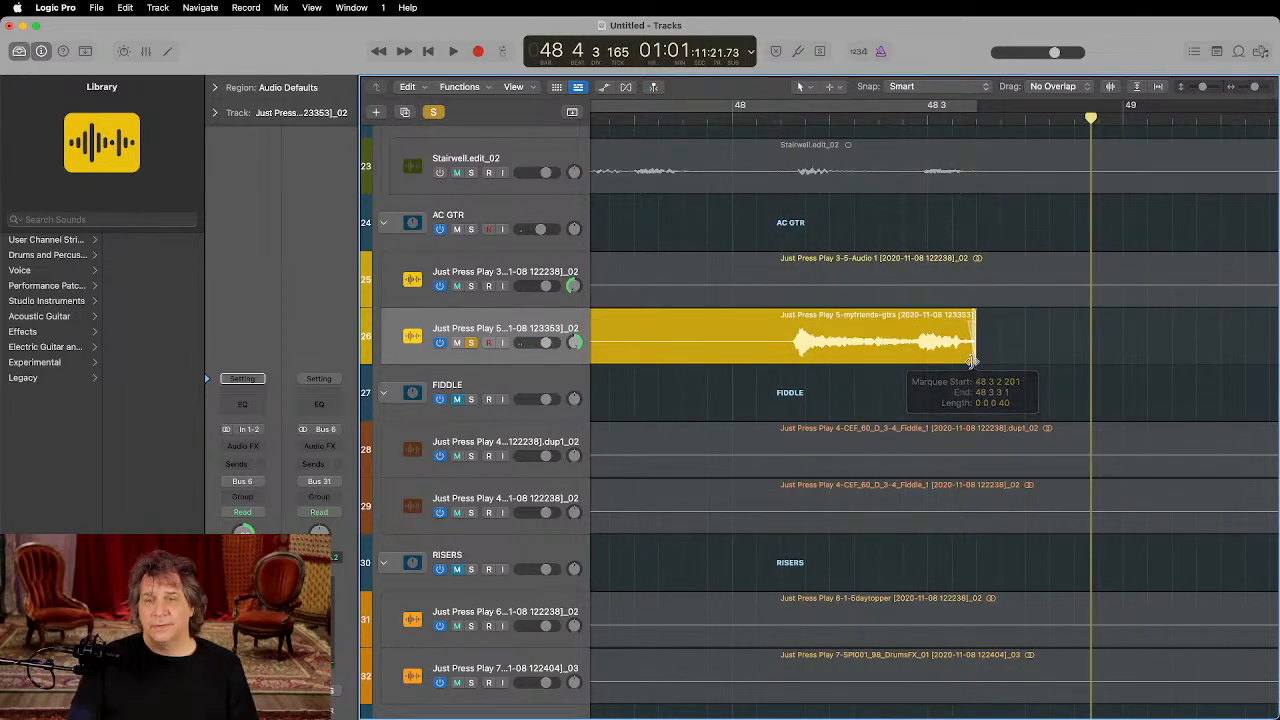
{"action": "left_click", "coordinate": [977, 362]}
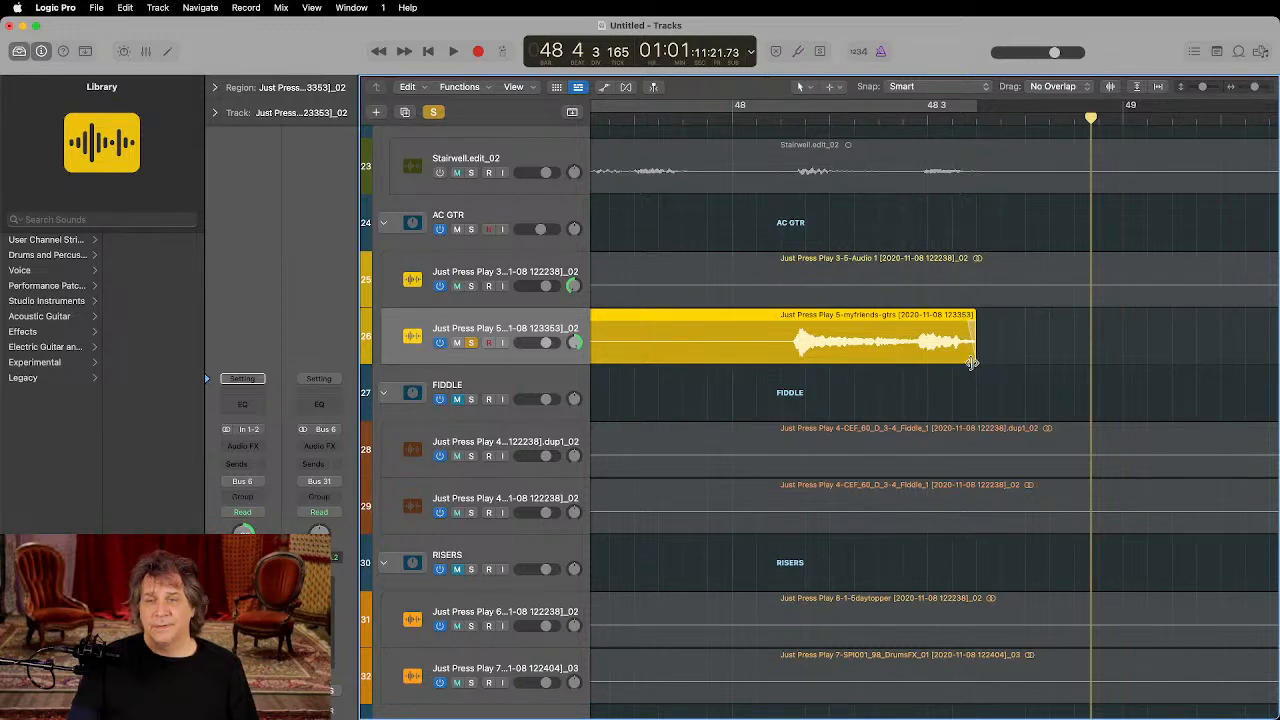
{"action": "left_click_drag", "start_coordinate": [972, 362], "coordinate": [962, 361]}
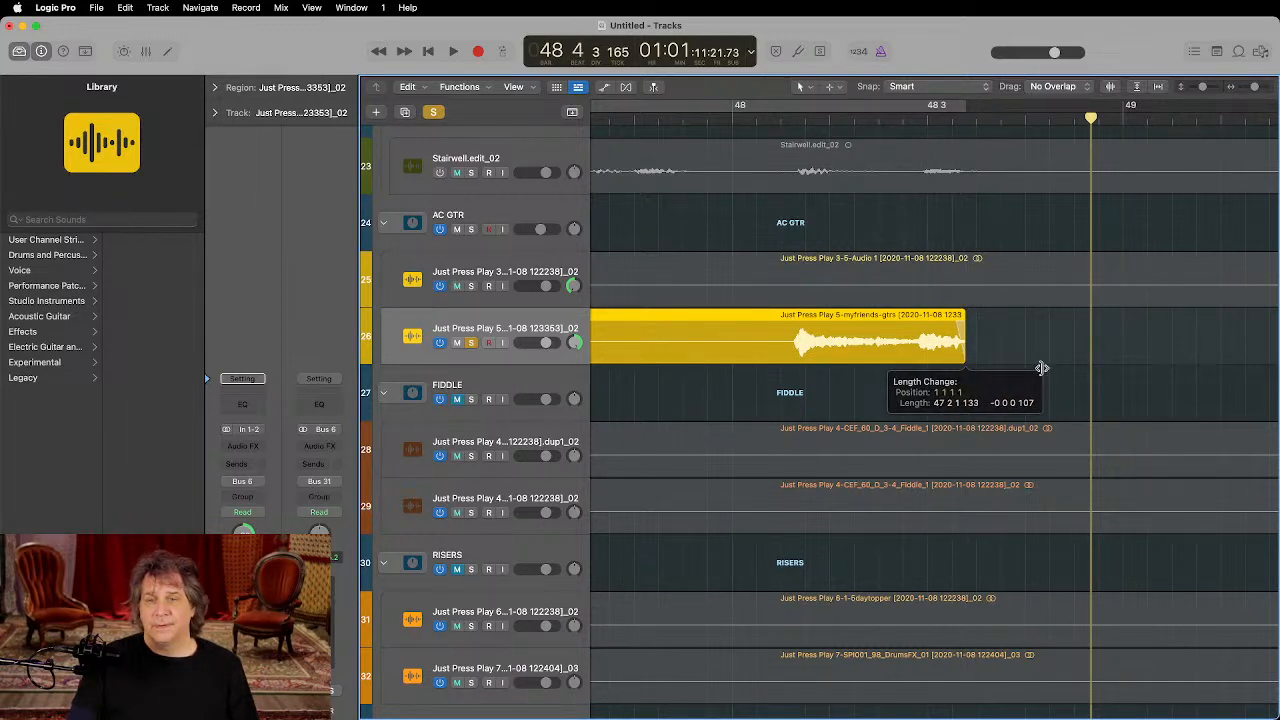
{"action": "left_click_drag", "start_coordinate": [1042, 368], "coordinate": [1040, 369]}
{"action": "key", "text": "space"}
{"action": "key", "text": "space"}
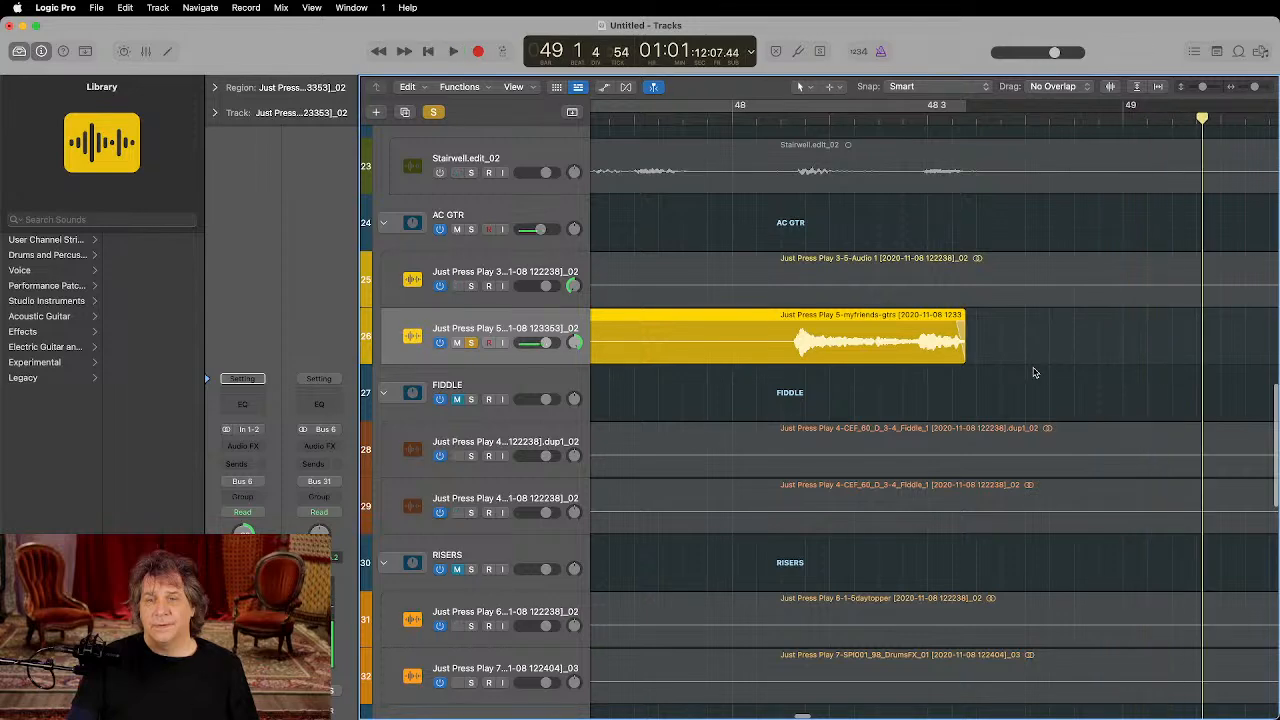
Step: Clear the solo on track 26 and play the full mix through the guitar edit from about bar 44 beat 4
{"action": "scroll", "coordinate": [1035, 372], "scroll_direction": "down", "scroll_amount": 6}
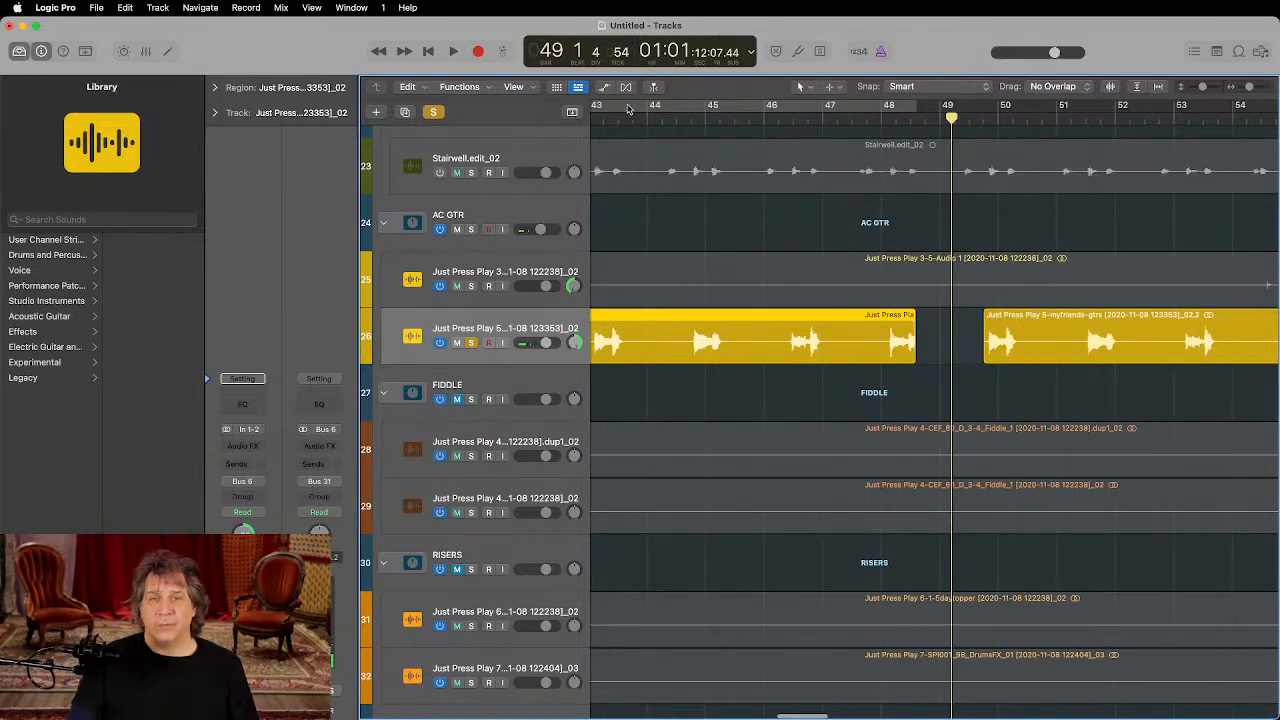
{"action": "left_click", "coordinate": [688, 120]}
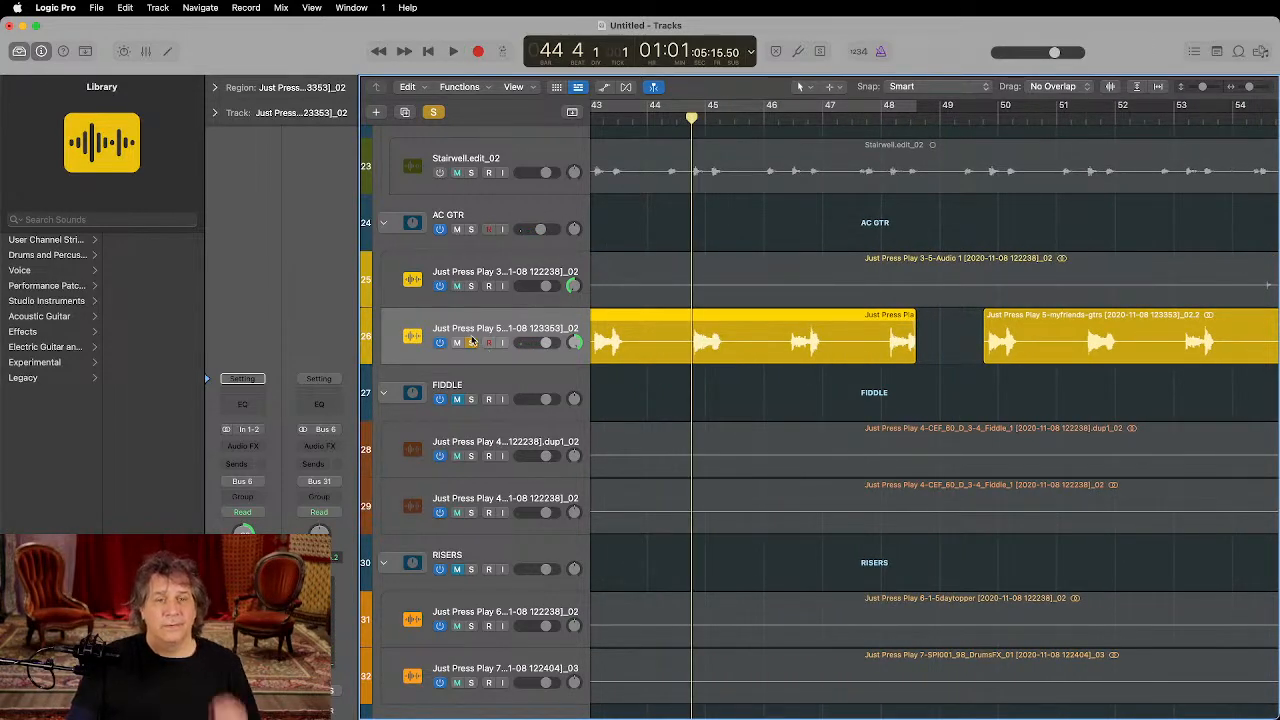
{"action": "left_click", "coordinate": [471, 342]}
{"action": "key", "text": "space"}
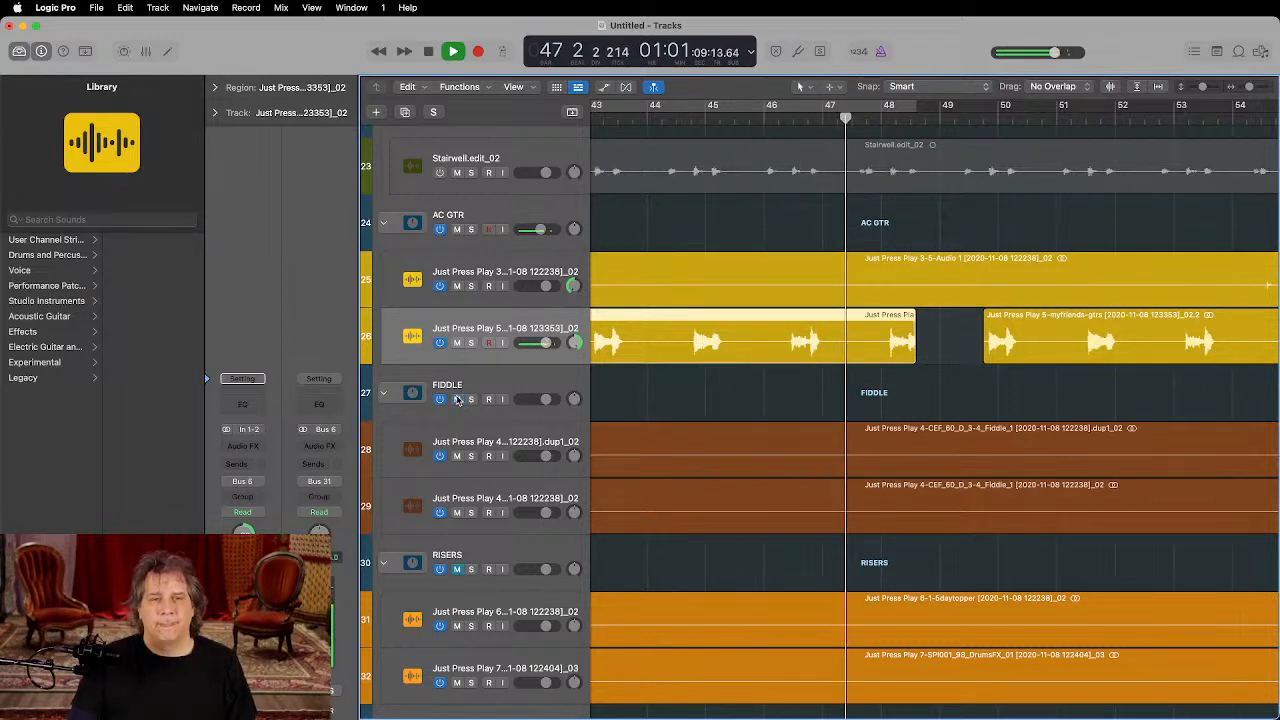
{"action": "key", "text": "super+Left"}
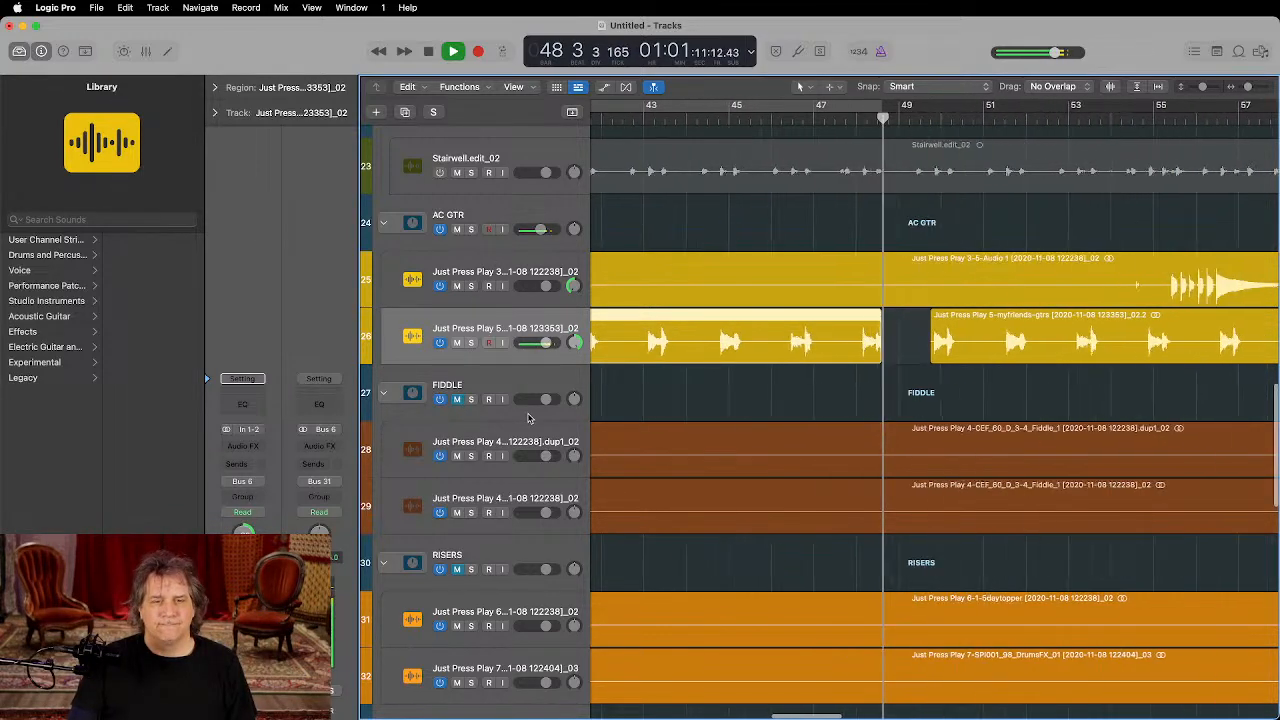
{"action": "scroll", "coordinate": [529, 418], "scroll_direction": "down", "scroll_amount": 4}
{"action": "key", "text": "super+Left"}
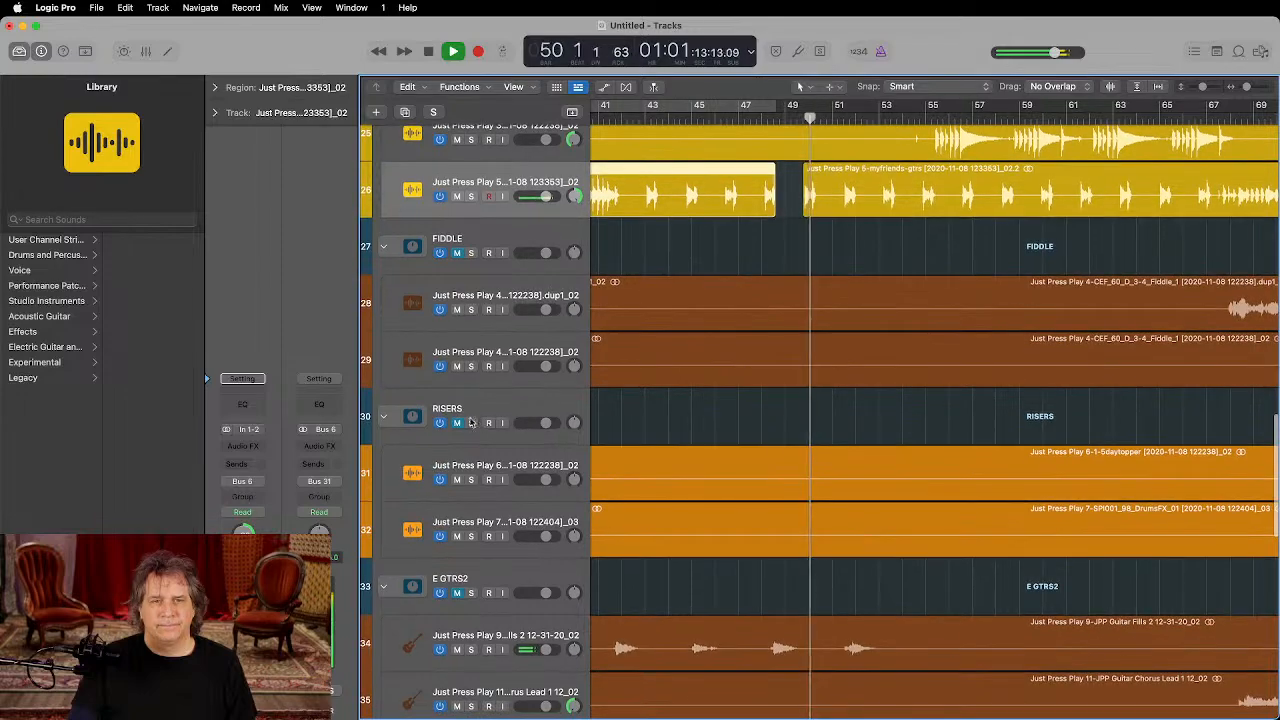
Step: Nudge the KIK stack's volume up slightly during playback
{"action": "scroll", "coordinate": [478, 405], "scroll_direction": "up", "scroll_amount": 20}
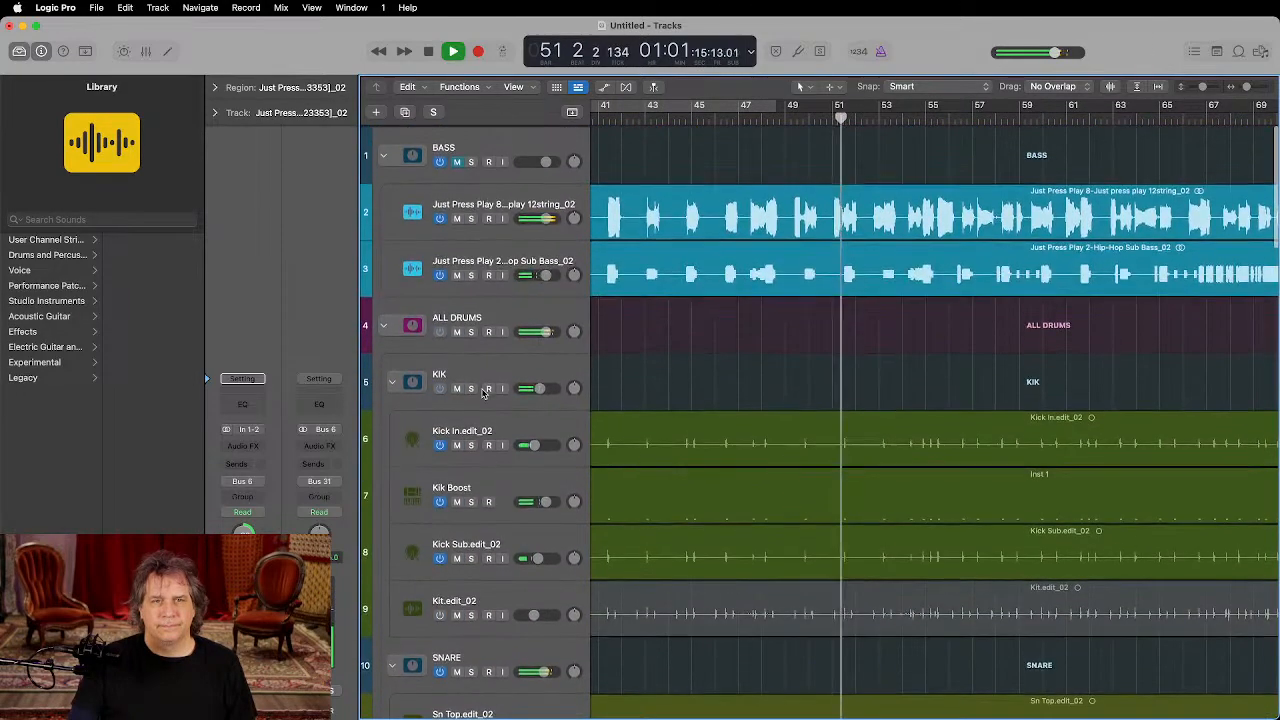
{"action": "left_click_drag", "start_coordinate": [541, 386], "coordinate": [543, 386]}
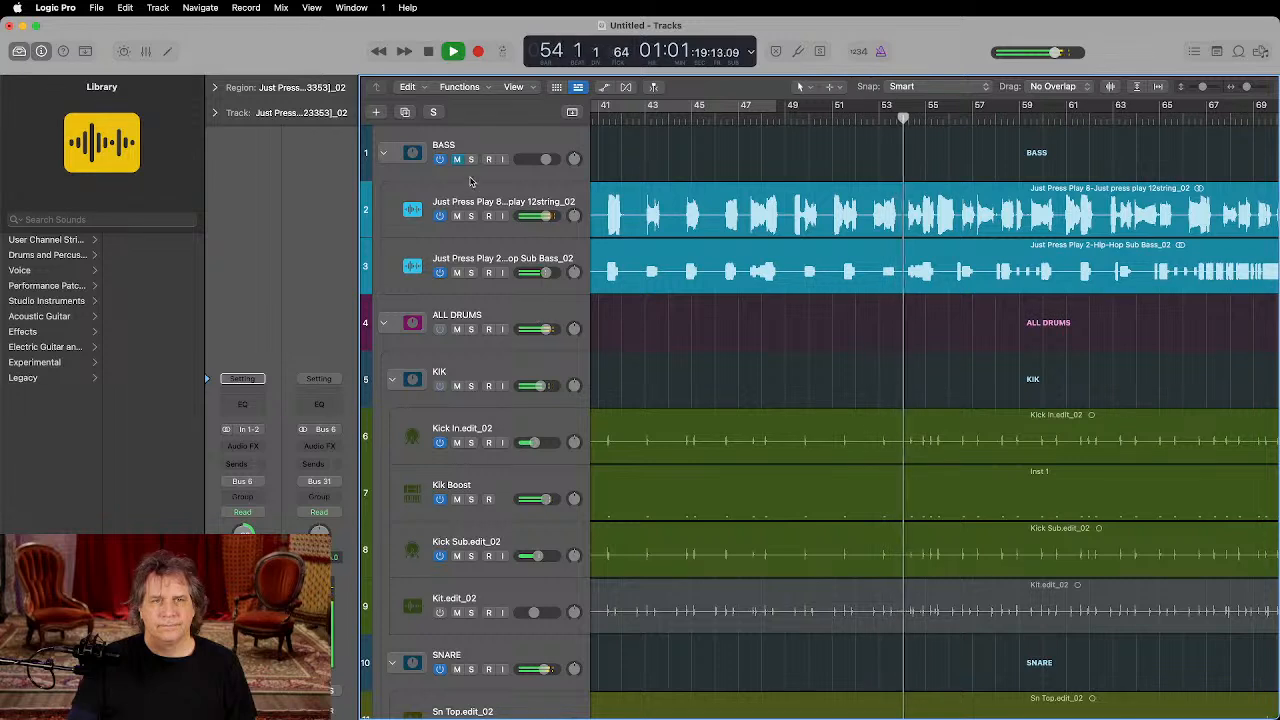
Step: Unmute the BASS stack and solo its 12string and Hip-Hop Sub Bass tracks
{"action": "left_click", "coordinate": [472, 217]}
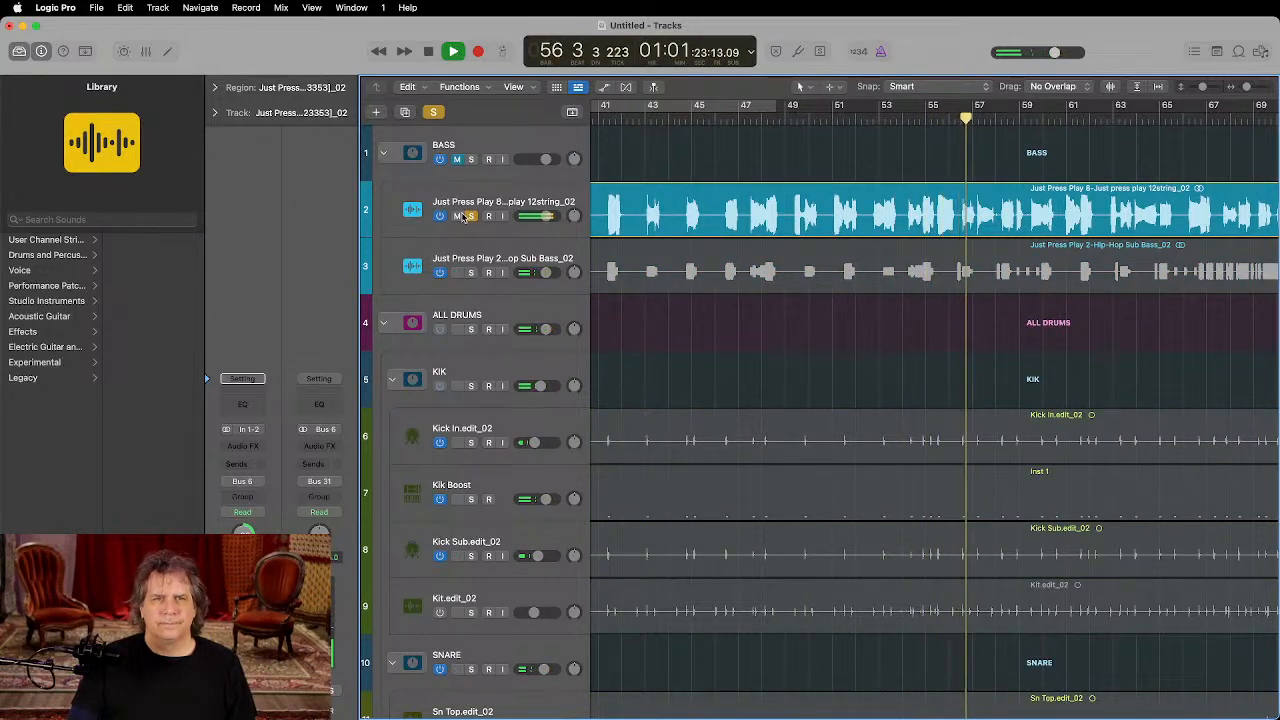
{"action": "left_click", "coordinate": [458, 160]}
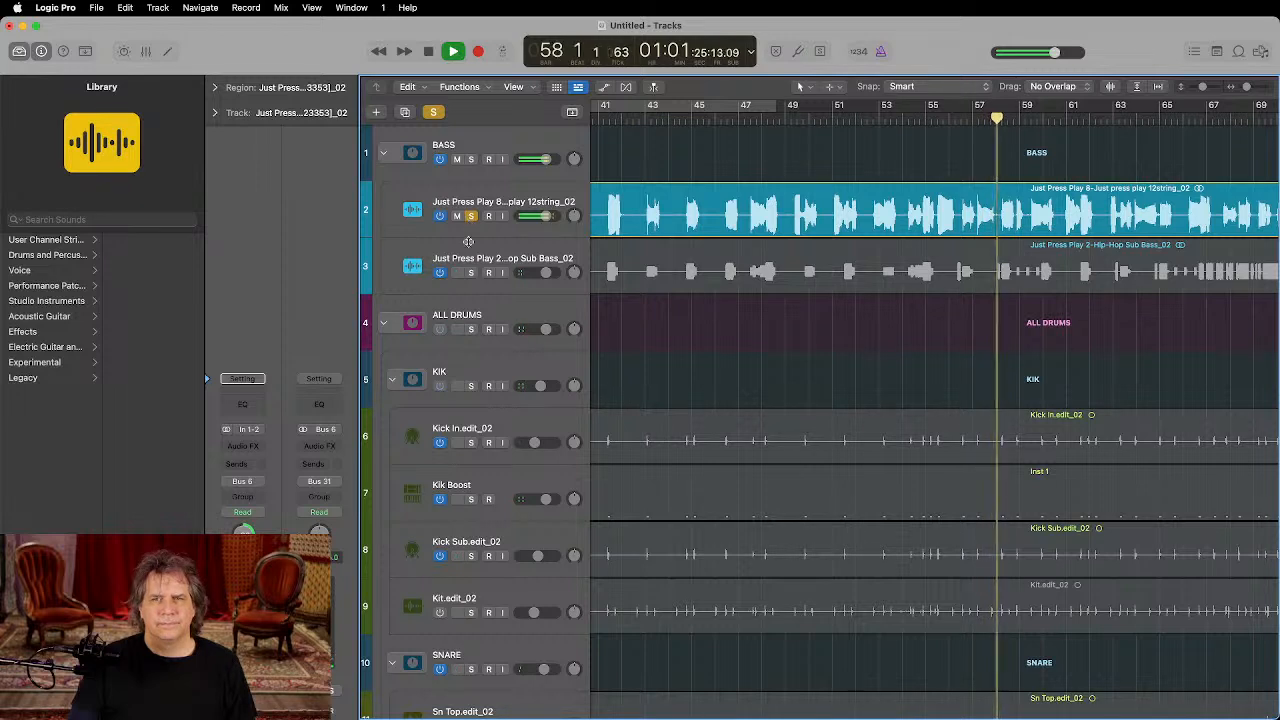
{"action": "left_click", "coordinate": [471, 273]}
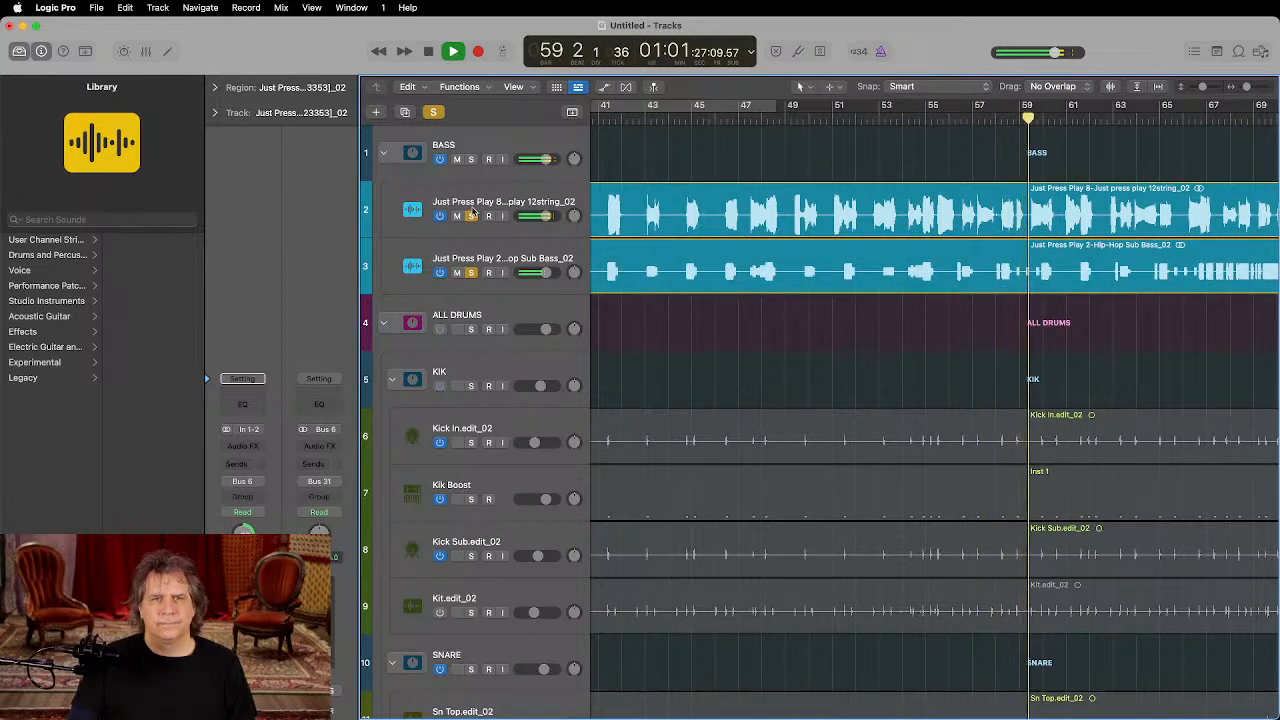
Step: Leave only the Hip-Hop Sub Bass track soloed, lower its volume by a few decibels and select it
{"action": "left_click", "coordinate": [471, 216]}
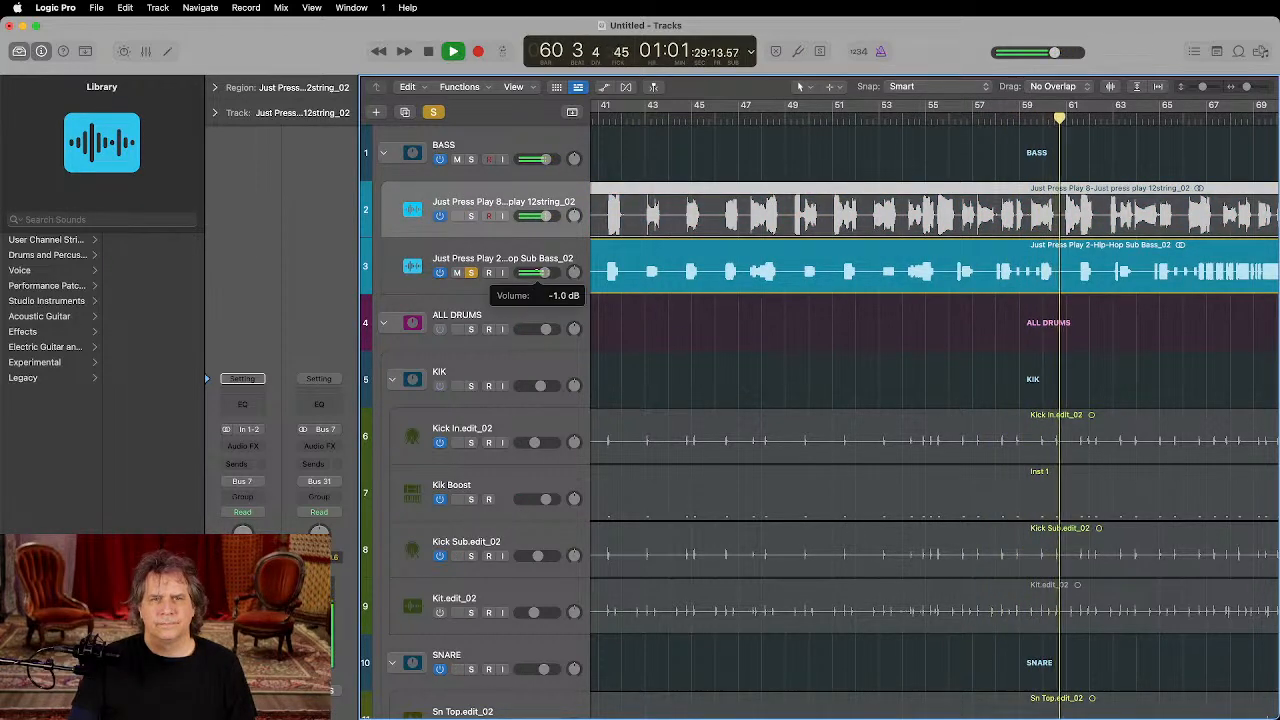
{"action": "left_click_drag", "start_coordinate": [538, 271], "coordinate": [534, 271]}
{"action": "left_click", "coordinate": [490, 260]}
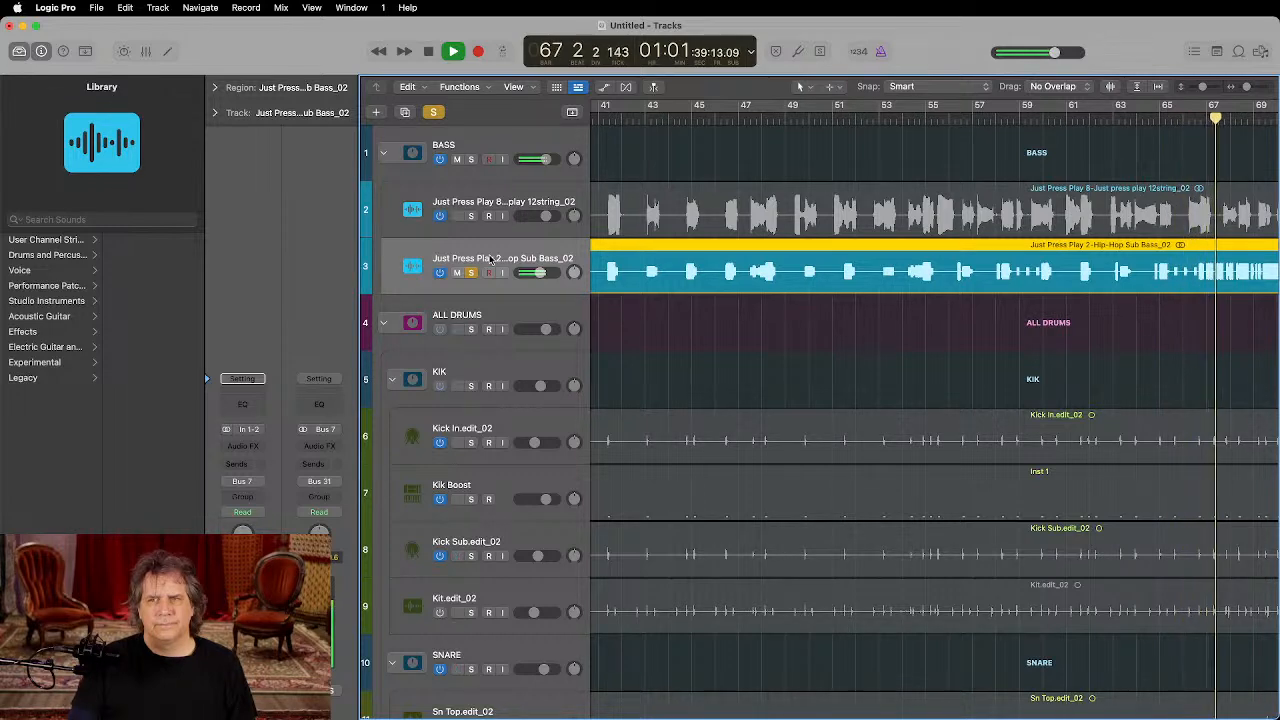
Step: Solo the 12string bass track alongside the Sub Bass and lower its volume to about -9.4 dB
{"action": "left_click", "coordinate": [471, 216]}
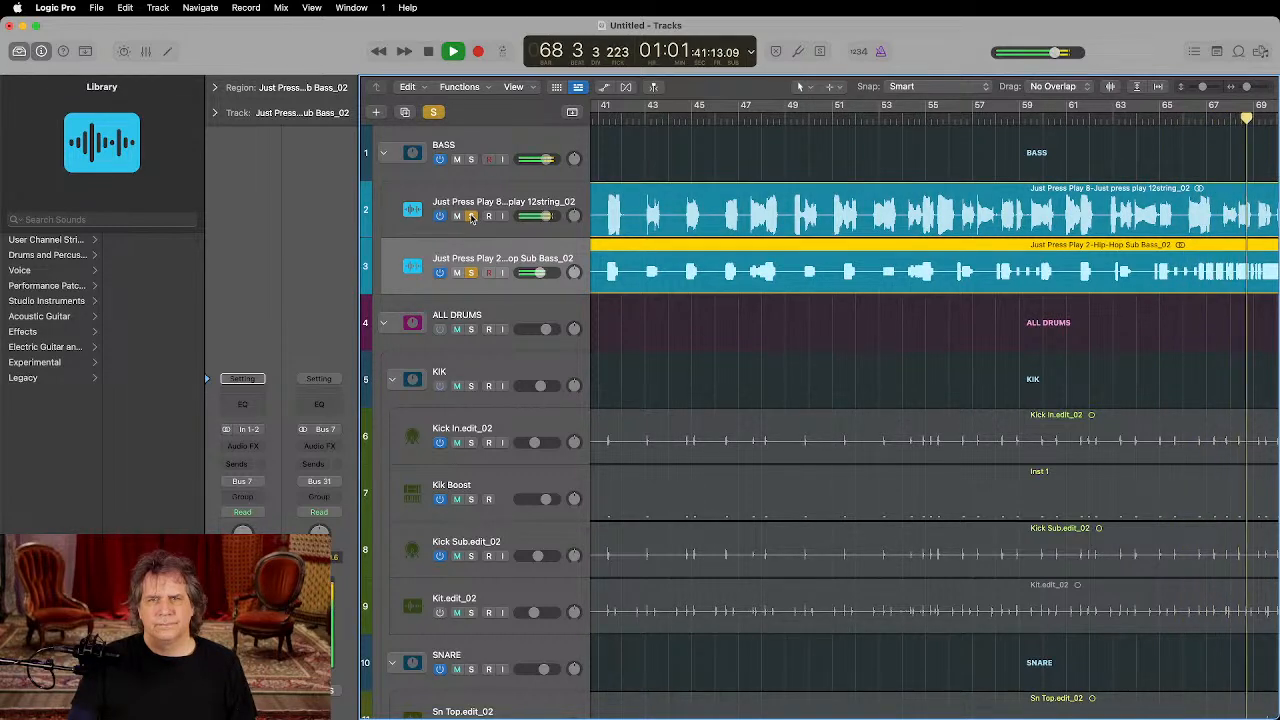
{"action": "left_click_drag", "start_coordinate": [547, 216], "coordinate": [535, 216]}
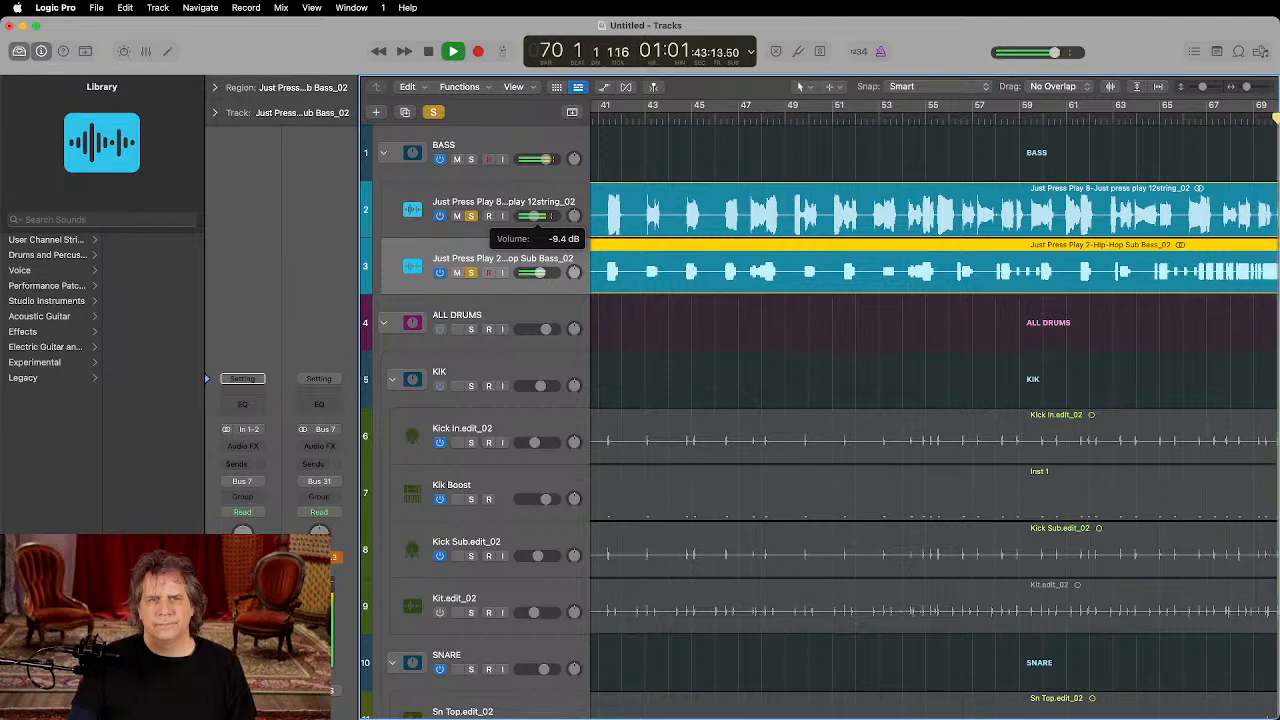
{"action": "scroll", "coordinate": [667, 245], "scroll_direction": "down", "scroll_amount": 10}
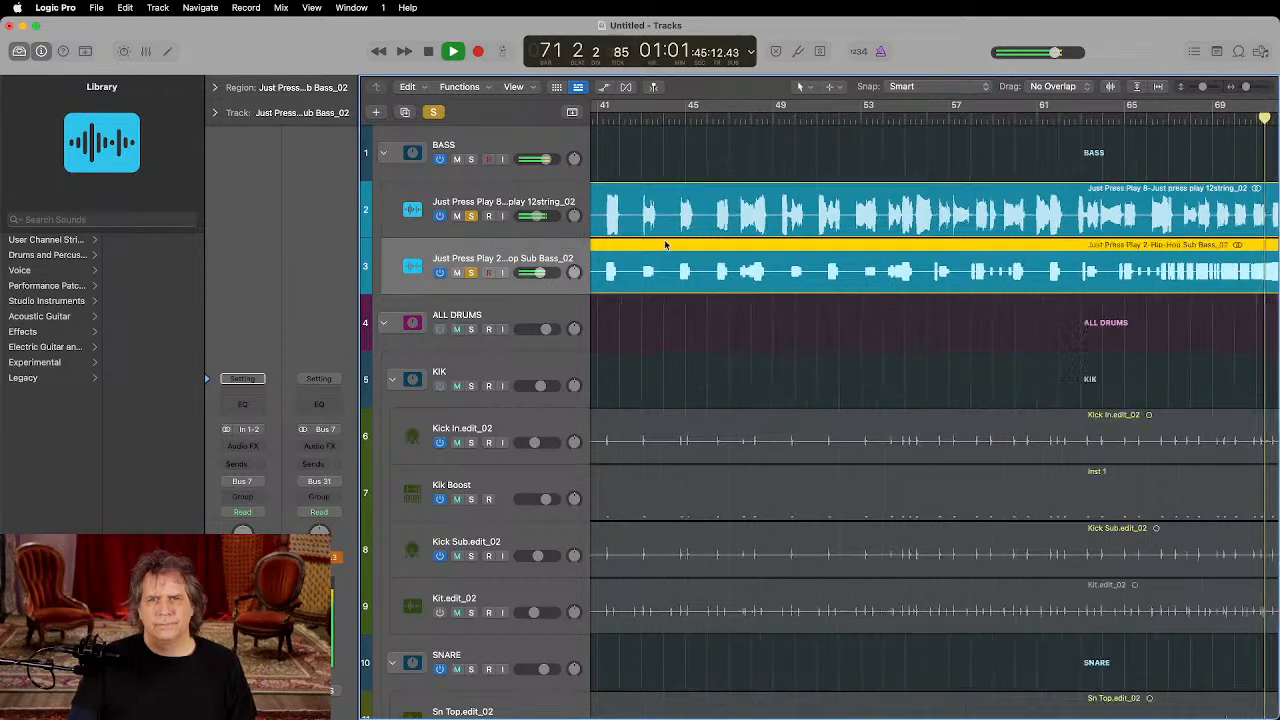
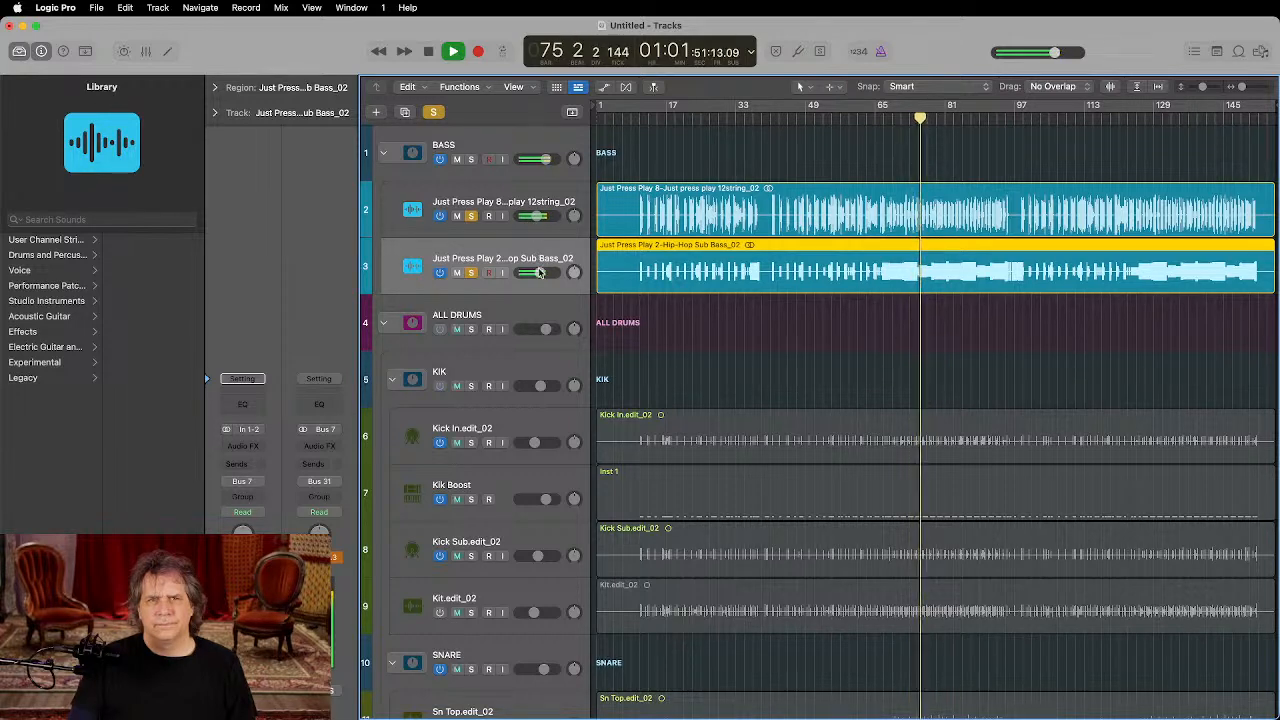
Step: Clear the solos on both bass tracks and lower the Hip-Hop Sub Bass volume to about -9.2 dB against the full mix
{"action": "left_click_drag", "start_coordinate": [538, 271], "coordinate": [540, 272]}
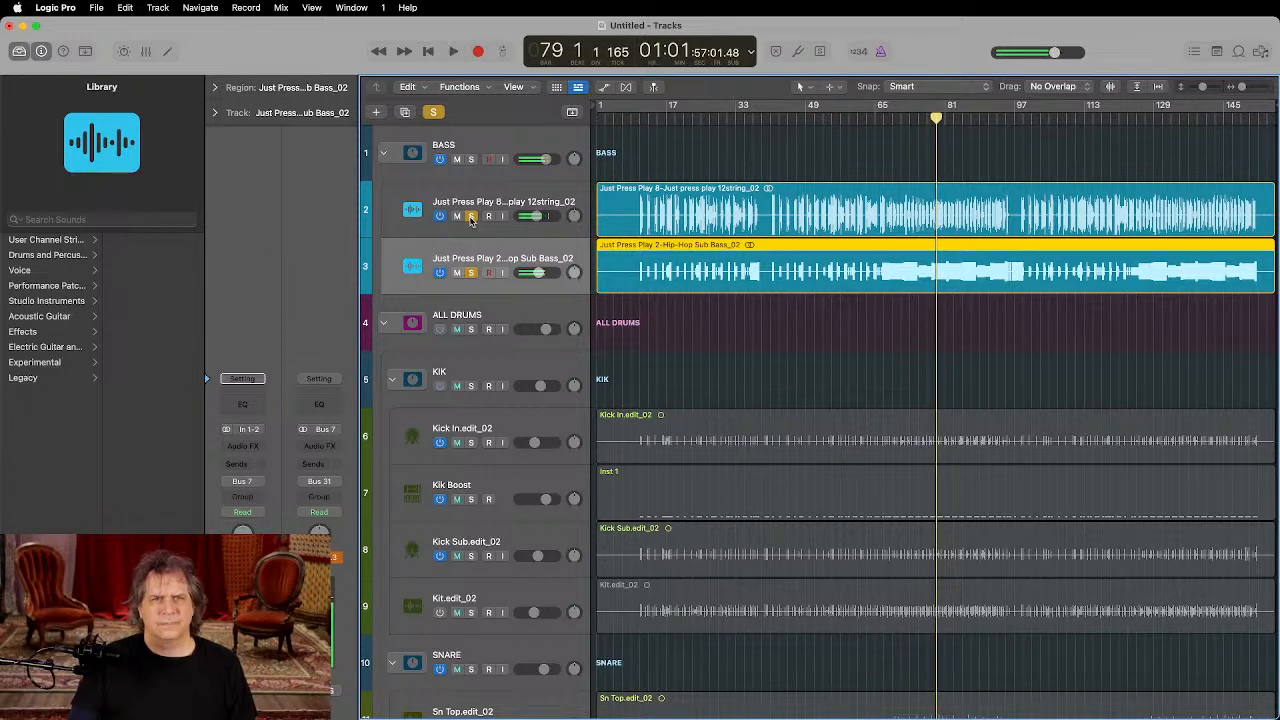
{"action": "left_click", "coordinate": [471, 216]}
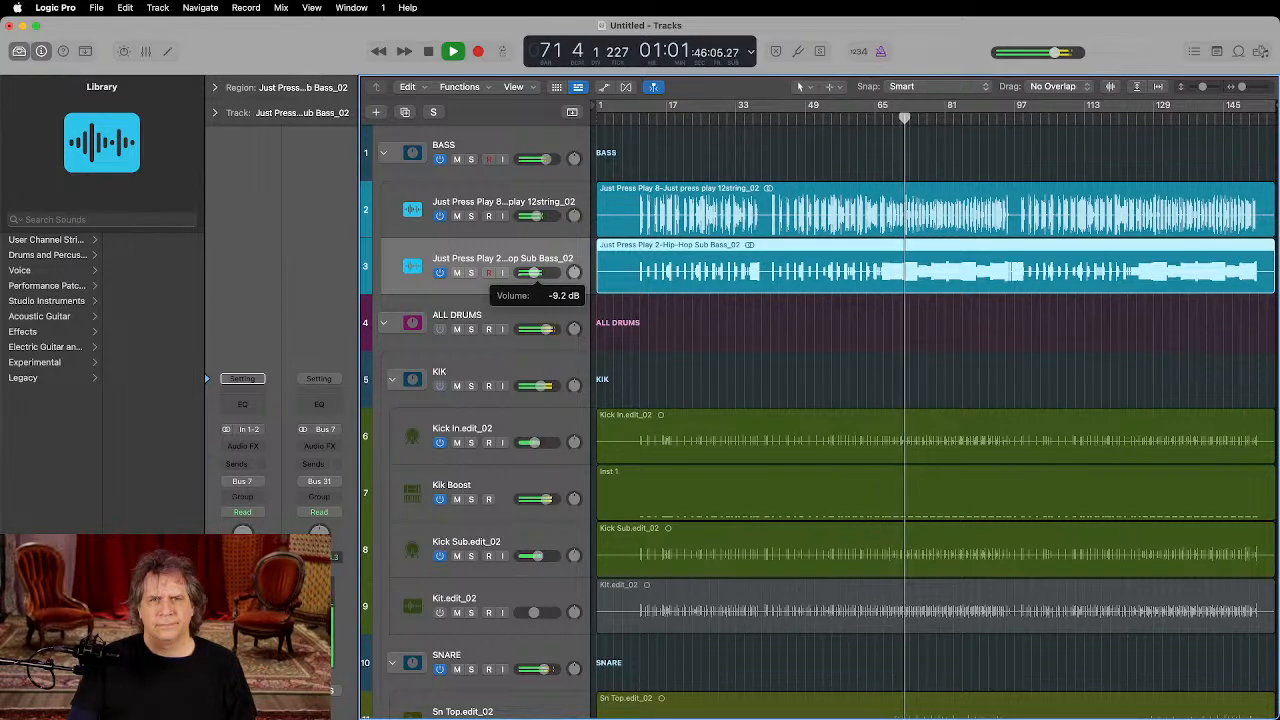
{"action": "scroll", "coordinate": [534, 349], "scroll_direction": "down", "scroll_amount": 10}
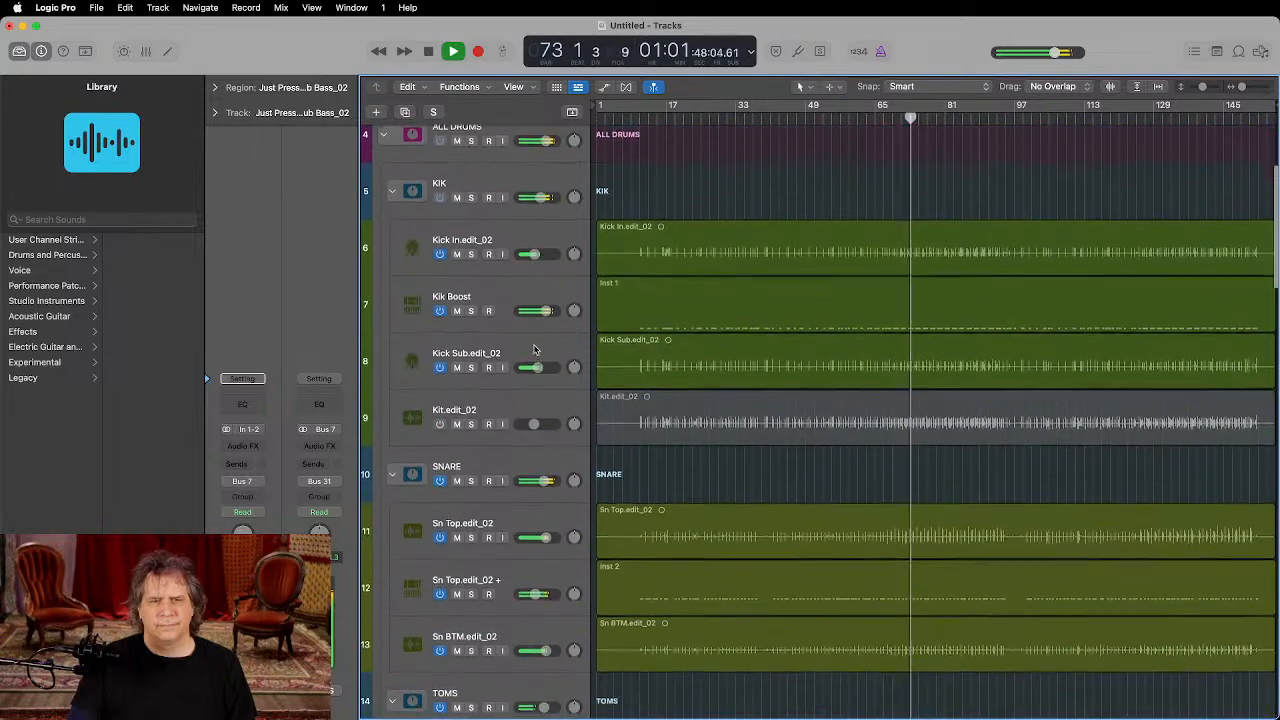
Step: Solo the OHs stack and add a Channel EQ to it with an adjusted high shelf band
{"action": "scroll", "coordinate": [534, 349], "scroll_direction": "down", "scroll_amount": 4}
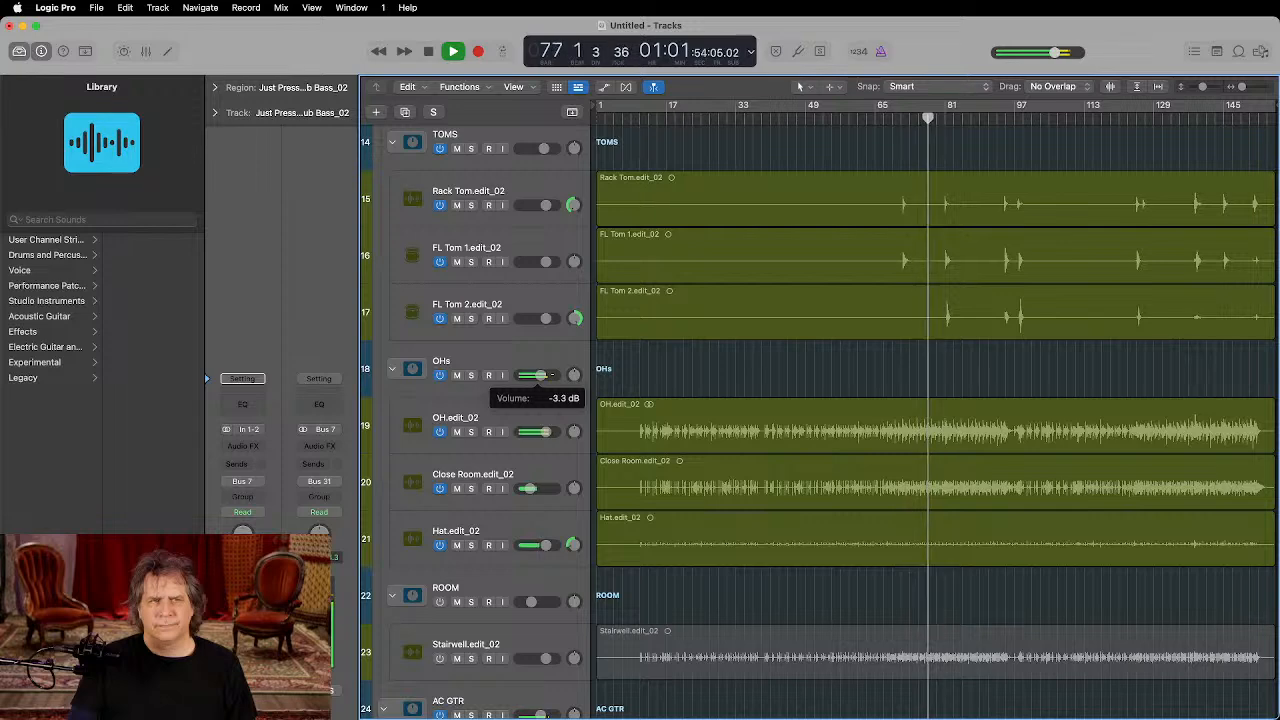
{"action": "left_click", "coordinate": [471, 375]}
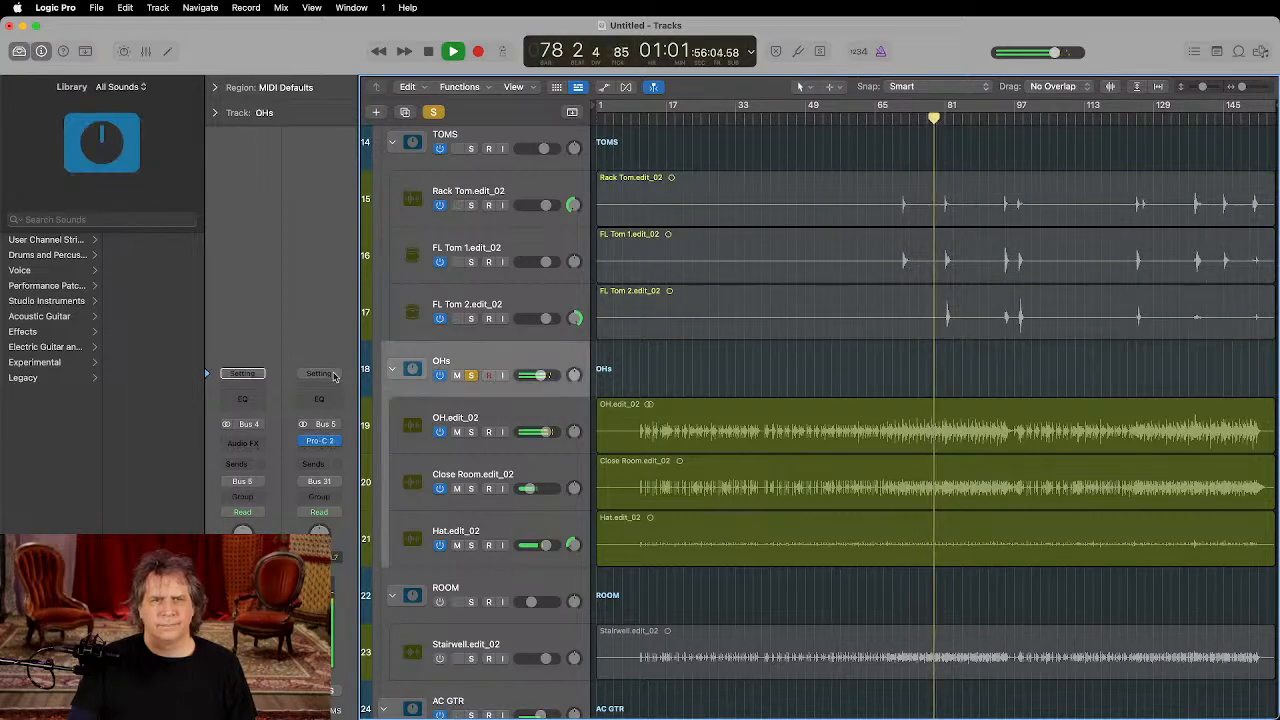
{"action": "left_click", "coordinate": [243, 399]}
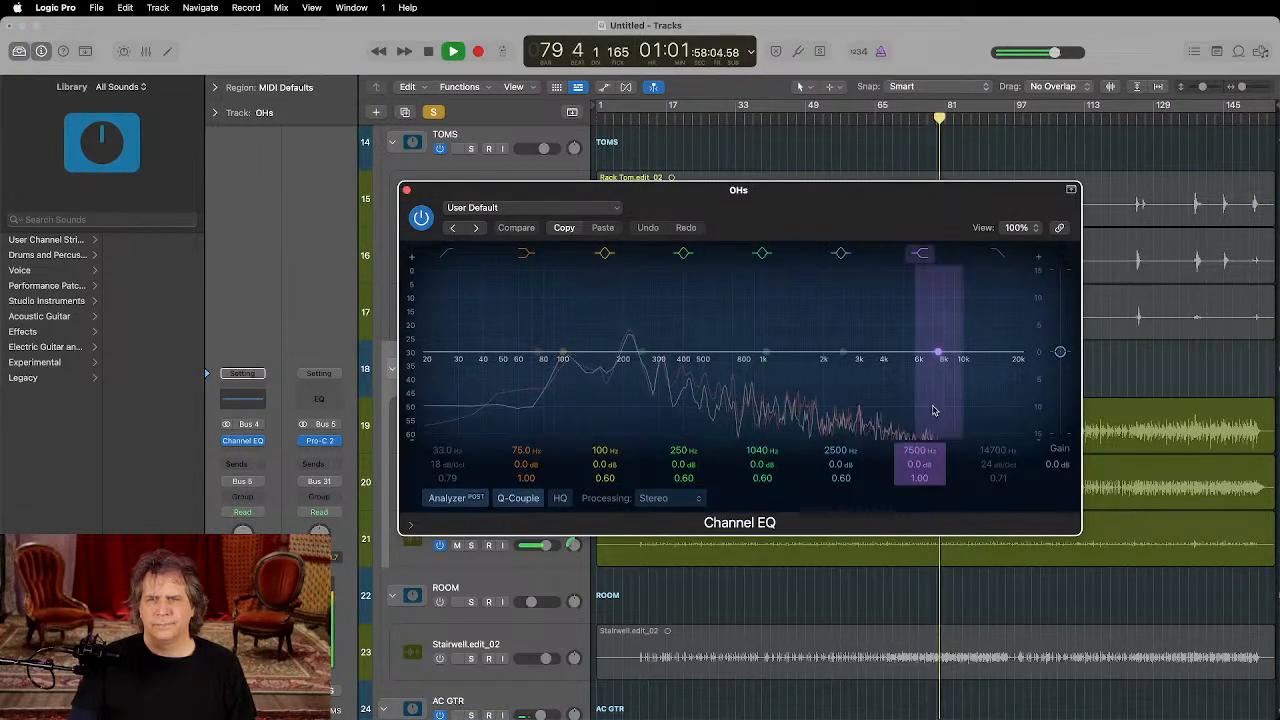
{"action": "left_click_drag", "start_coordinate": [933, 352], "coordinate": [881, 369]}
{"action": "left_click", "coordinate": [406, 189]}
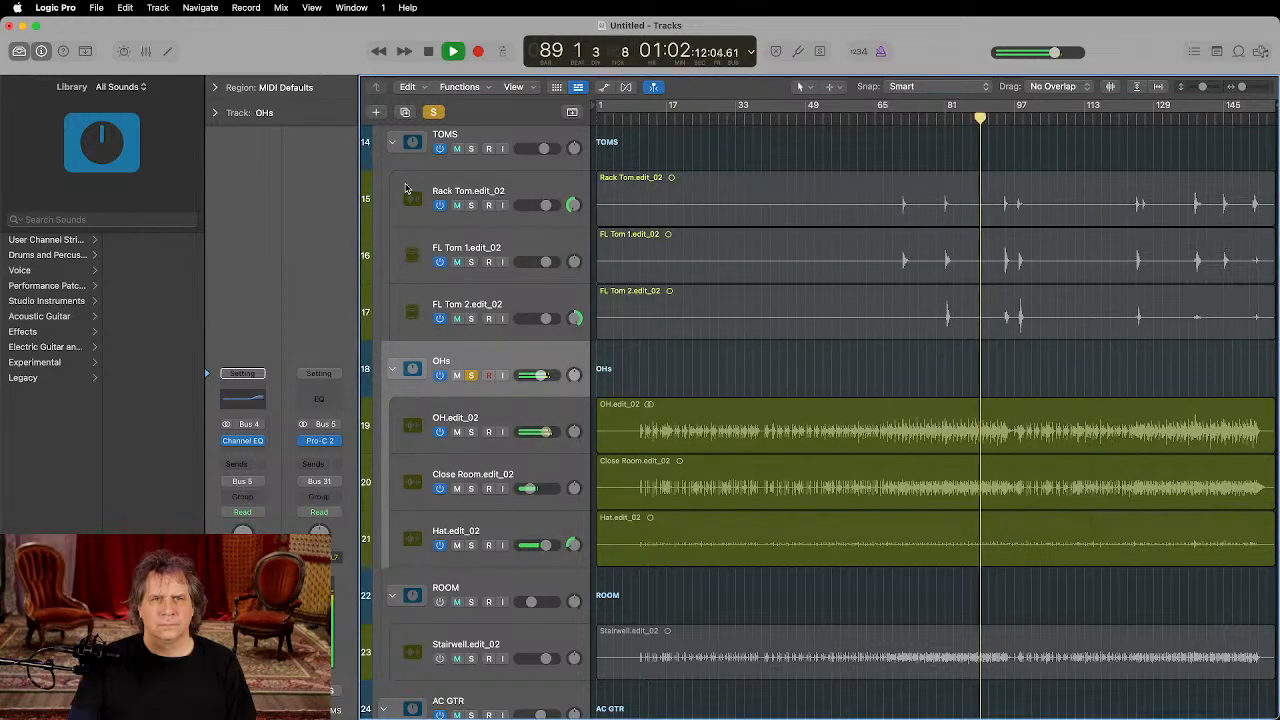
Step: Clear the solo on the OHs stack and lower its volume to about -5.6 dB
{"action": "left_click", "coordinate": [471, 375]}
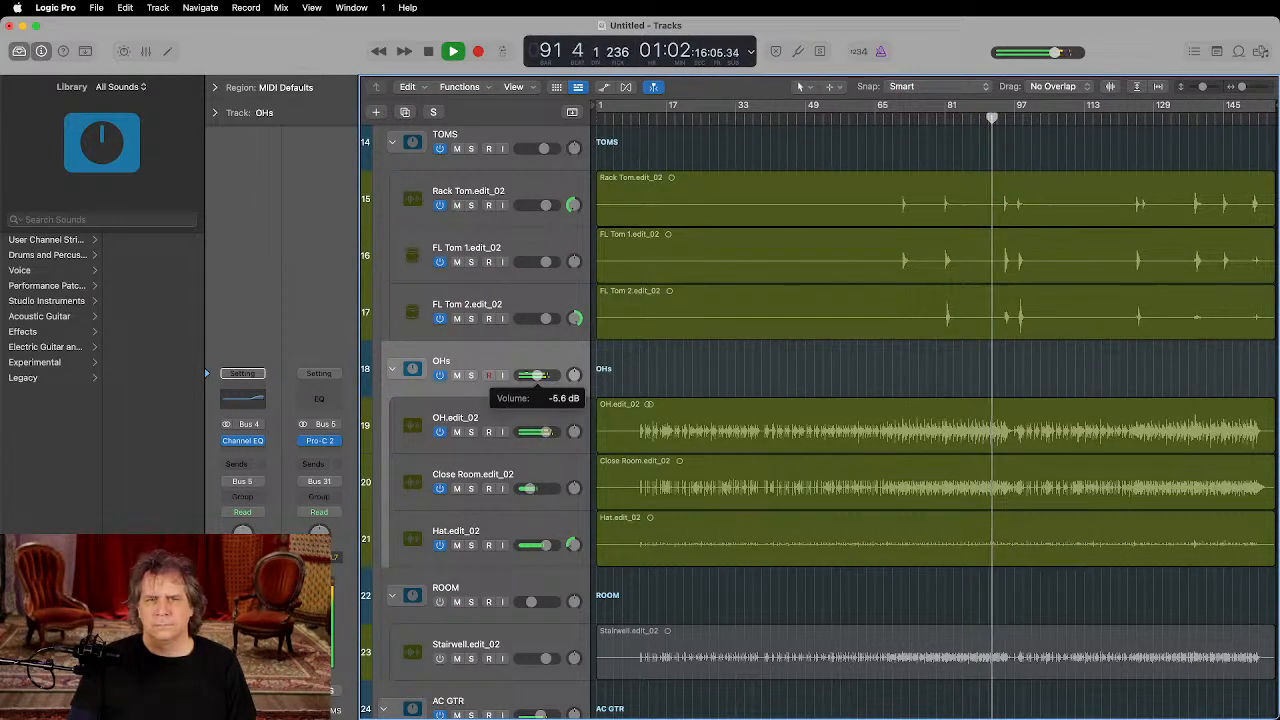
{"action": "left_click_drag", "start_coordinate": [537, 375], "coordinate": [540, 360]}
Step: Solo the 12string bass track briefly, clear the solo and lower its volume to about -12.8 dB
{"action": "scroll", "coordinate": [545, 345], "scroll_direction": "up", "scroll_amount": 10}
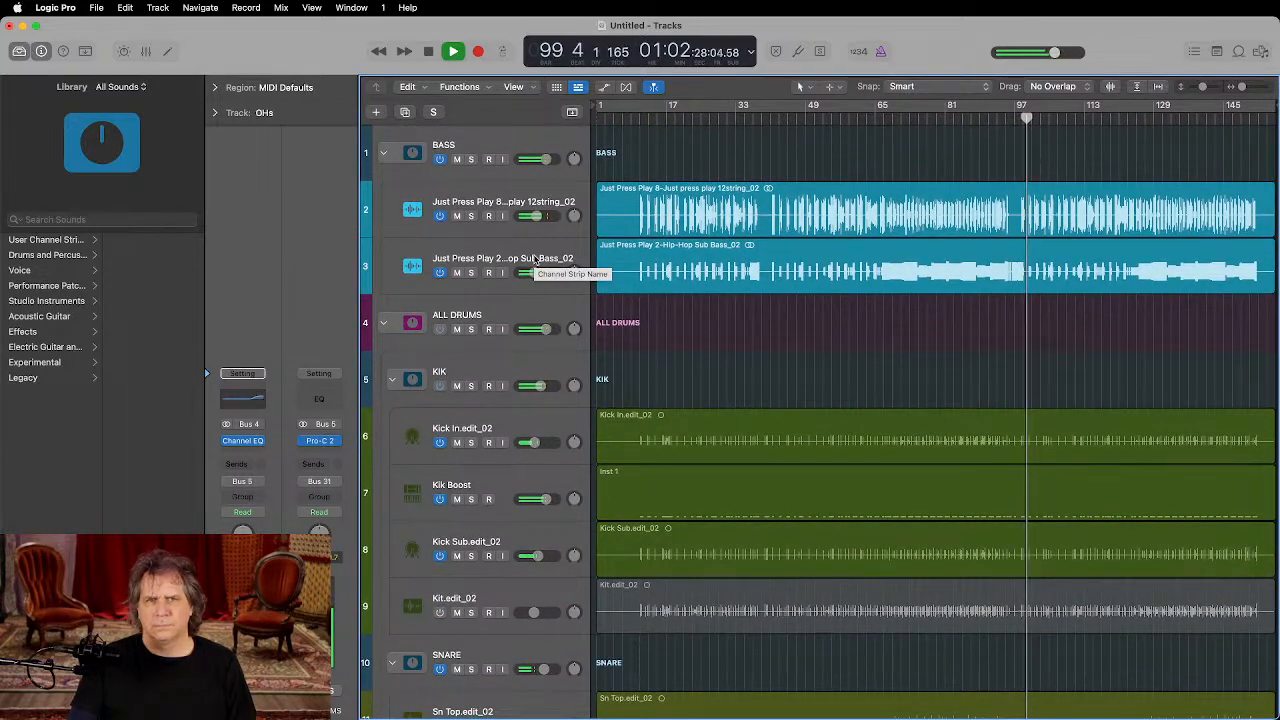
{"action": "left_click", "coordinate": [470, 216]}
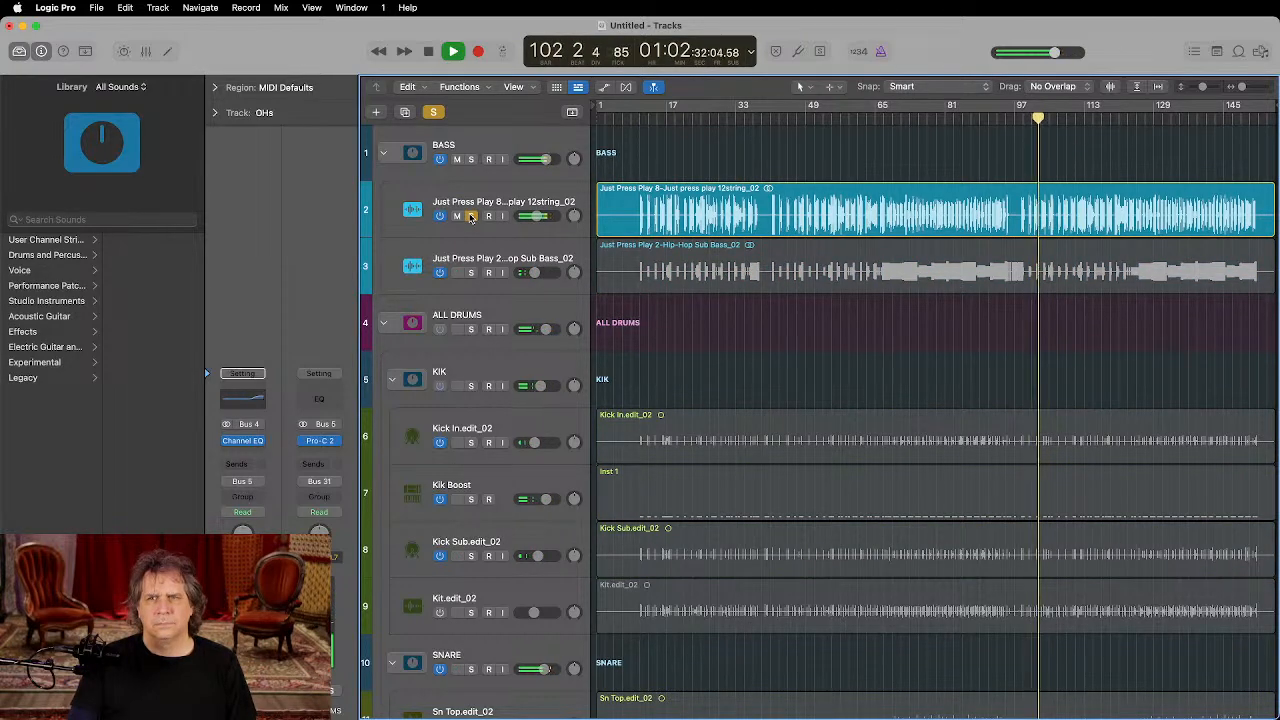
{"action": "left_click", "coordinate": [470, 216]}
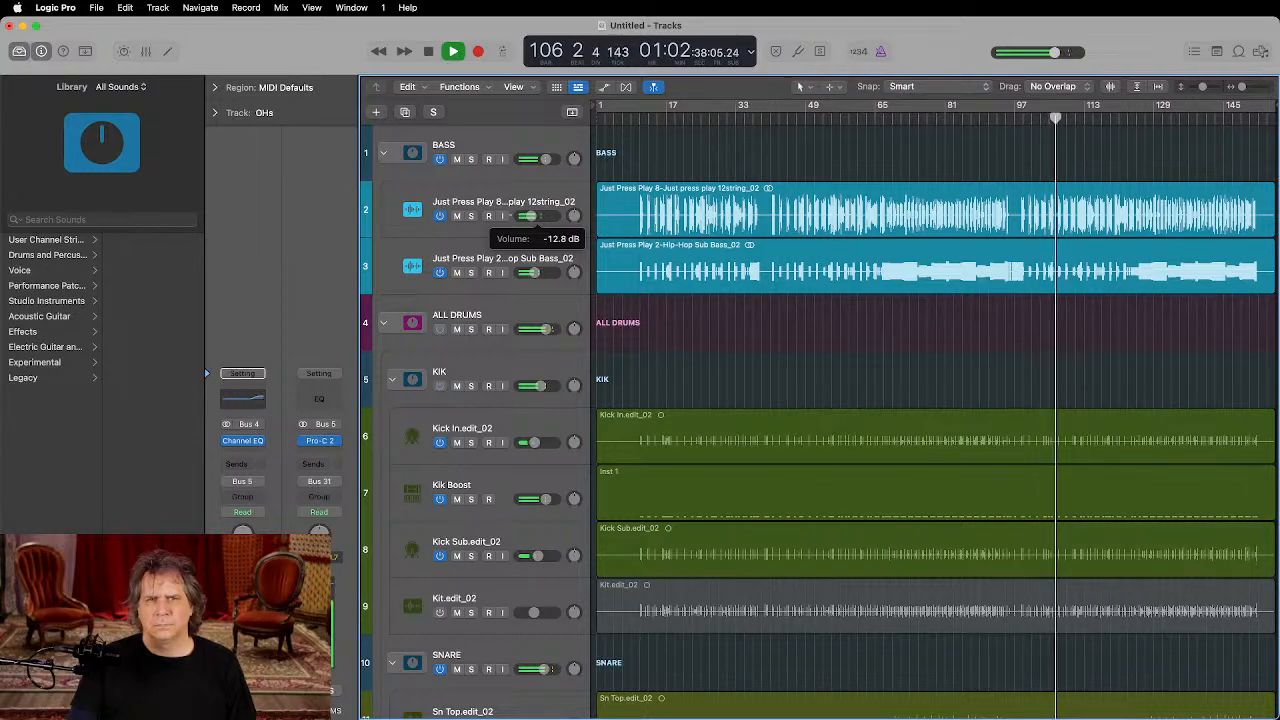
Step: Unmute the FIDDLE stack and bring its second fiddle track down to about -5.3 dB, panned to the right
{"action": "scroll", "coordinate": [534, 248], "scroll_direction": "down", "scroll_amount": 20}
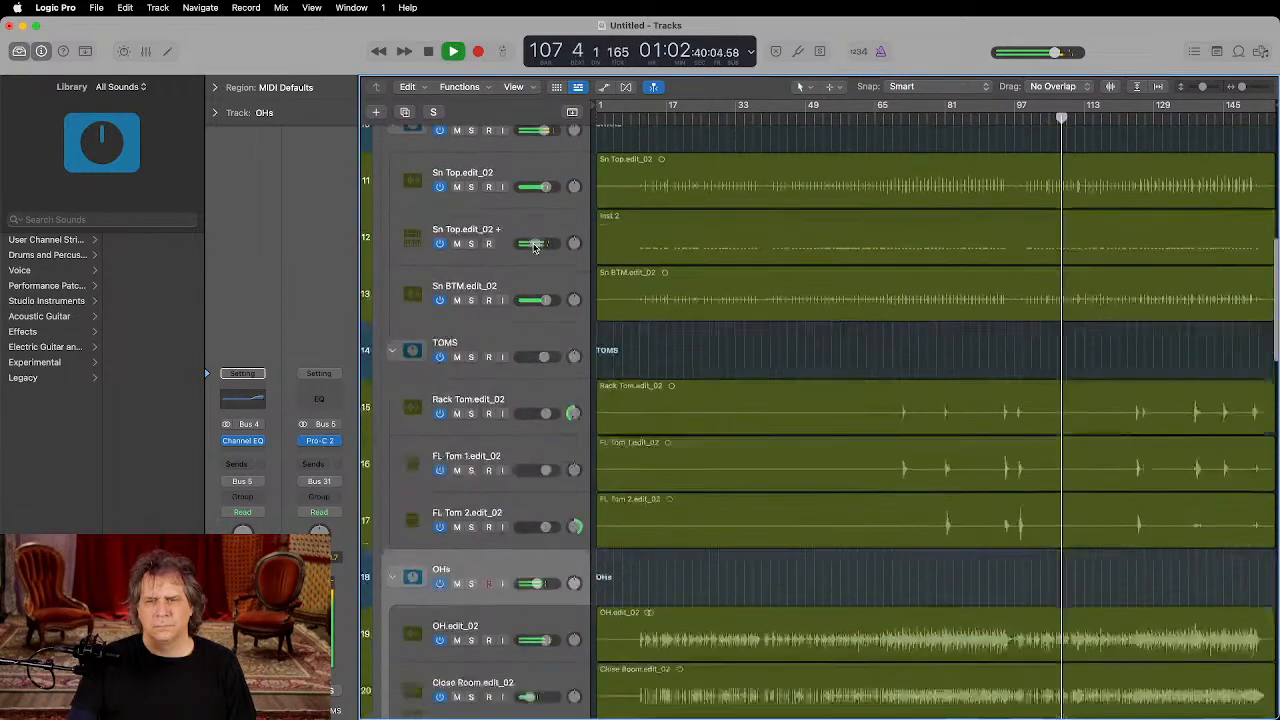
{"action": "scroll", "coordinate": [534, 248], "scroll_direction": "down", "scroll_amount": 3}
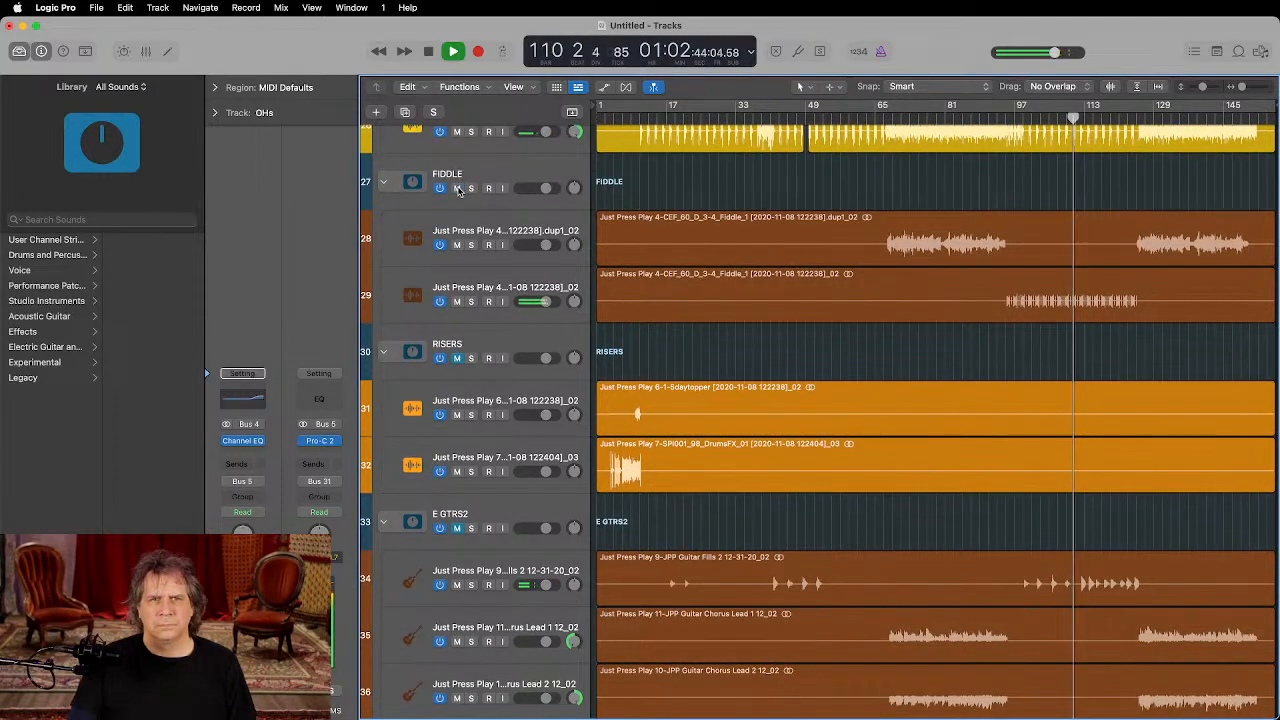
{"action": "left_click_drag", "start_coordinate": [548, 303], "coordinate": [538, 302]}
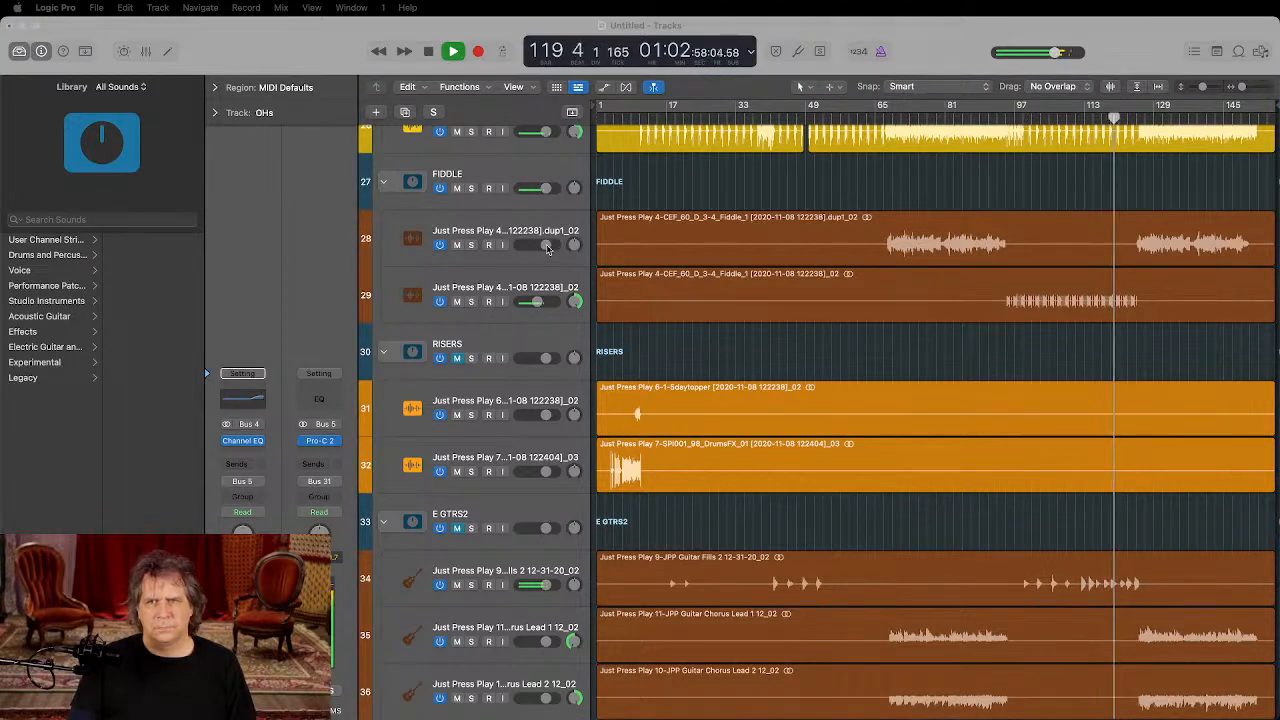
{"action": "left_click", "coordinate": [537, 303]}
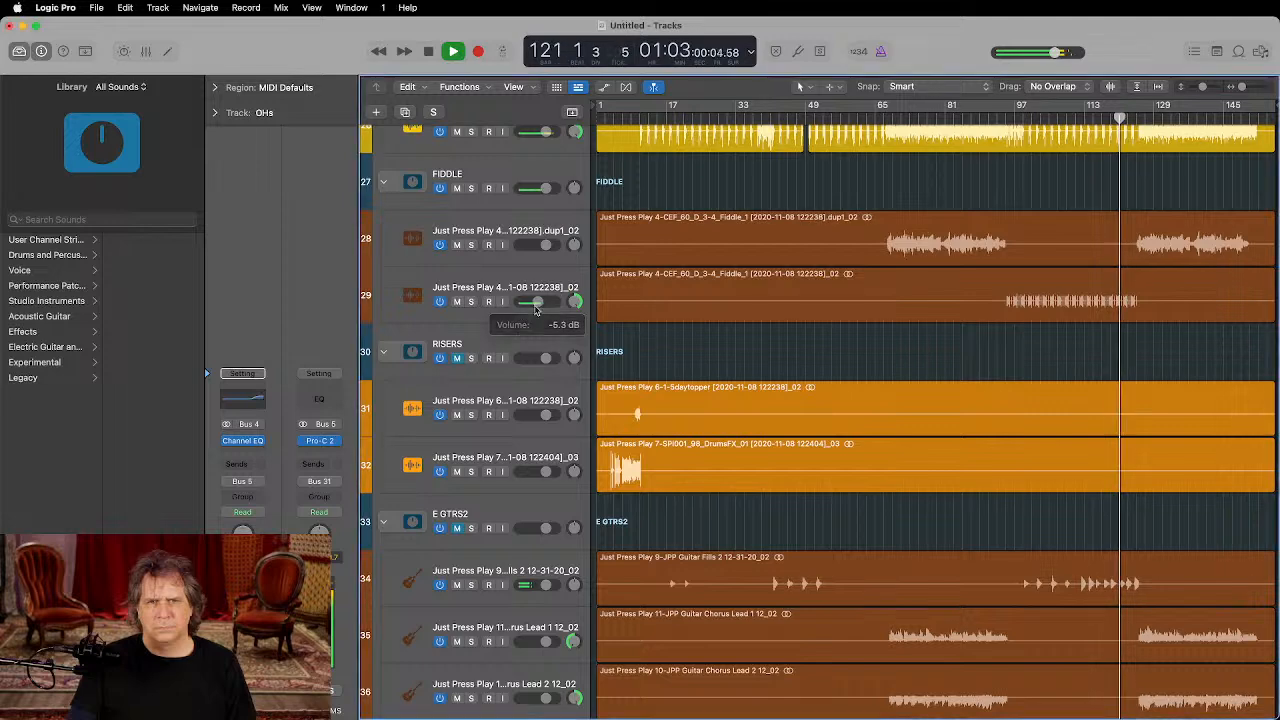
Step: Select both regions in the RISERS stack and trim their silent ends to a length of about 11 bars 3 beats
{"action": "scroll", "coordinate": [707, 328], "scroll_direction": "down", "scroll_amount": 4}
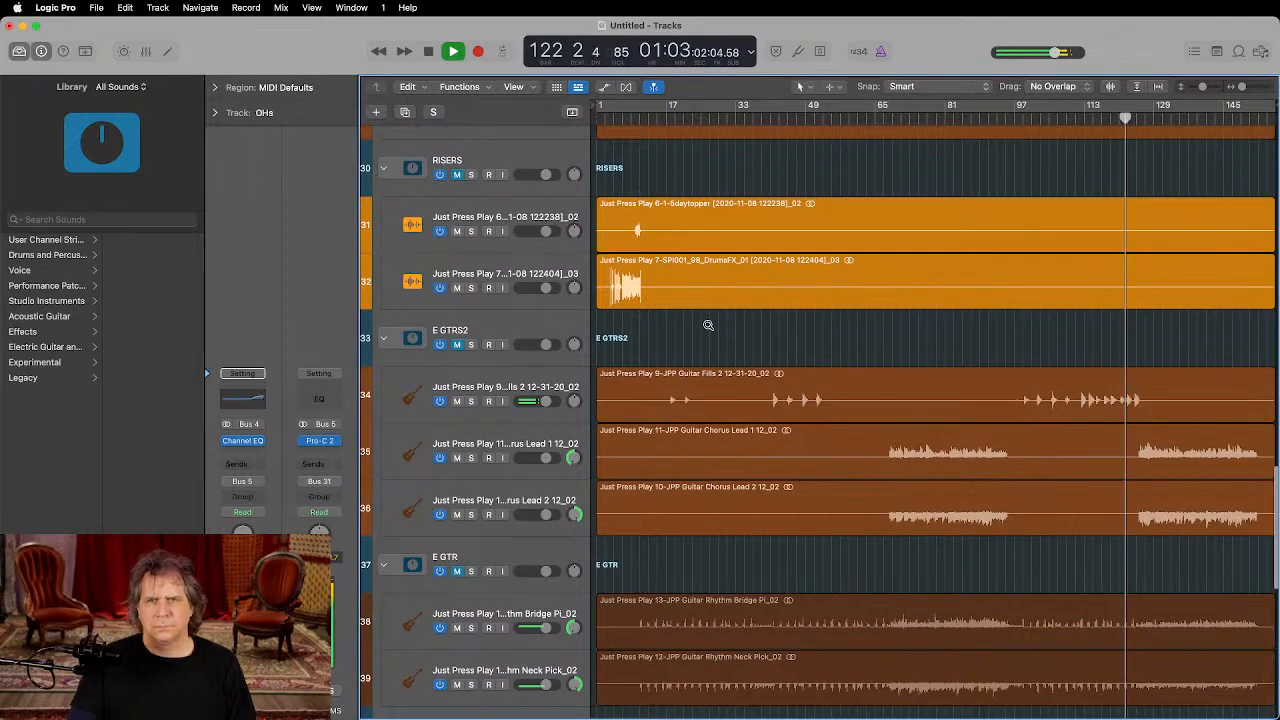
{"action": "left_click", "coordinate": [796, 212]}
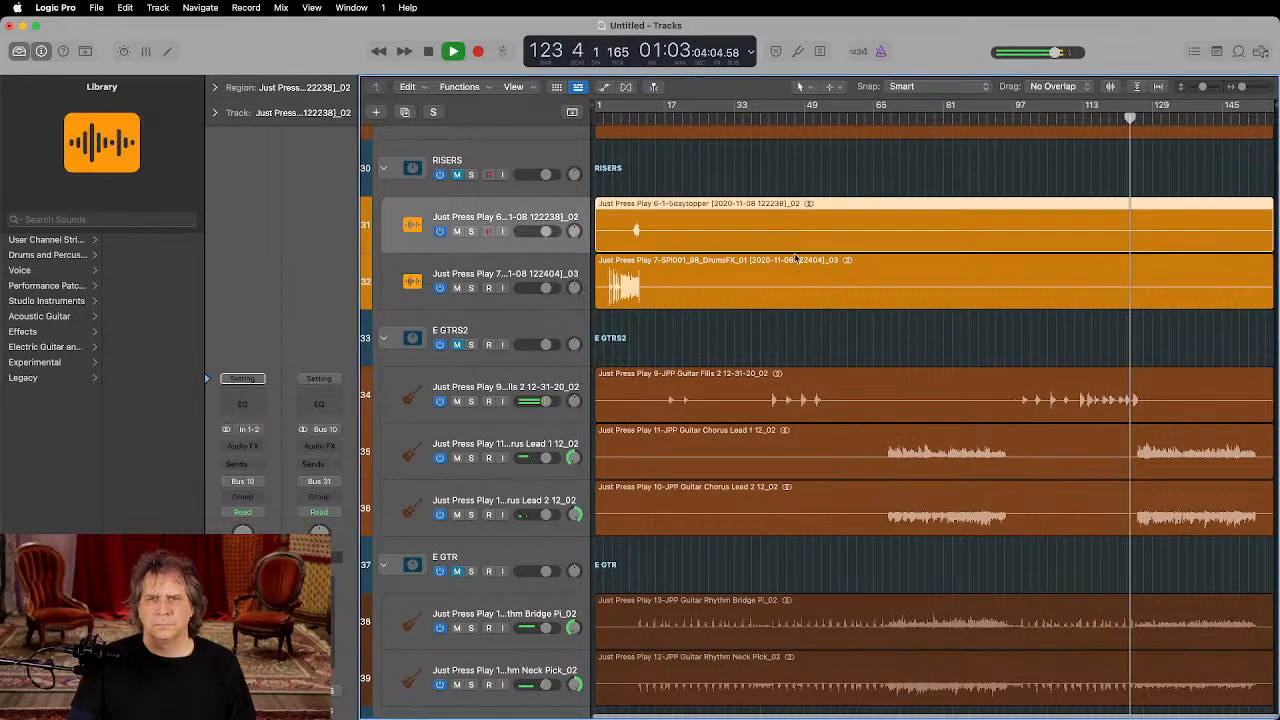
{"action": "left_click", "coordinate": [794, 258], "text": "shift"}
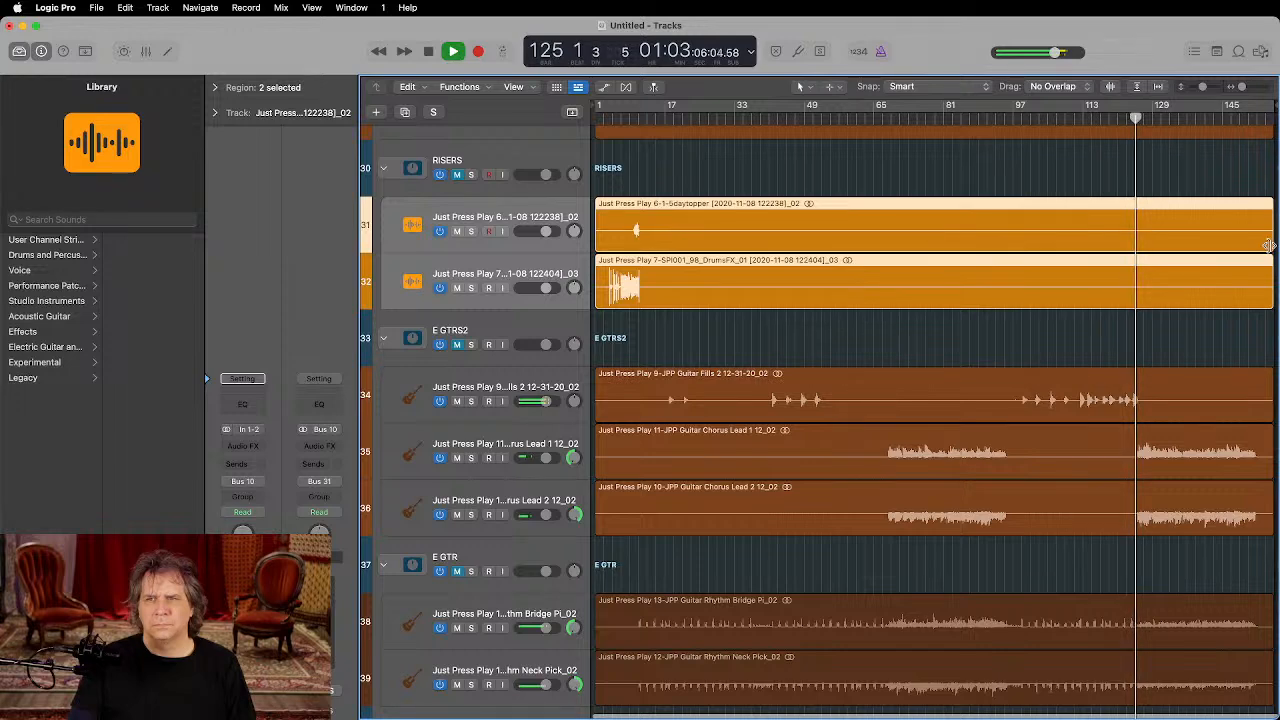
{"action": "left_click_drag", "start_coordinate": [1268, 245], "coordinate": [645, 252]}
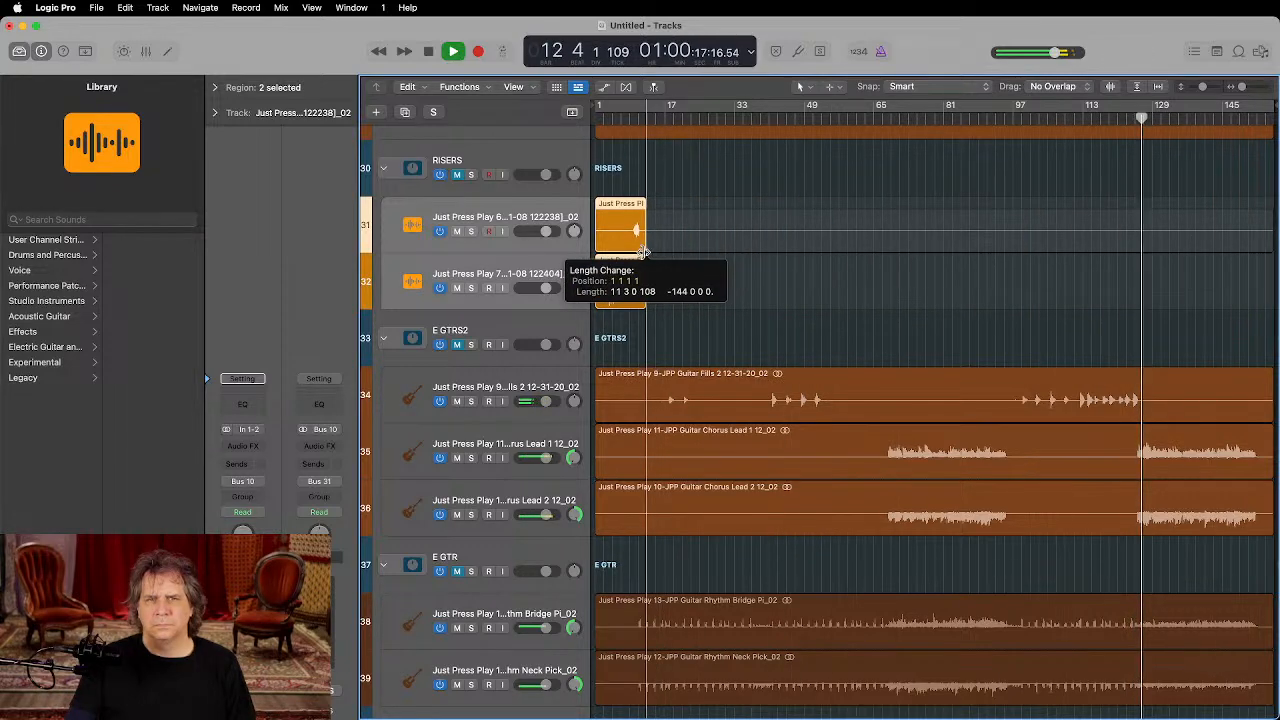
Step: Add a Channel EQ to the first fiddle track, cutting about 4.9 dB at 755 Hz and boosting the high shelf 1.6 dB at 4860 Hz
{"action": "scroll", "coordinate": [518, 288], "scroll_direction": "up", "scroll_amount": 5}
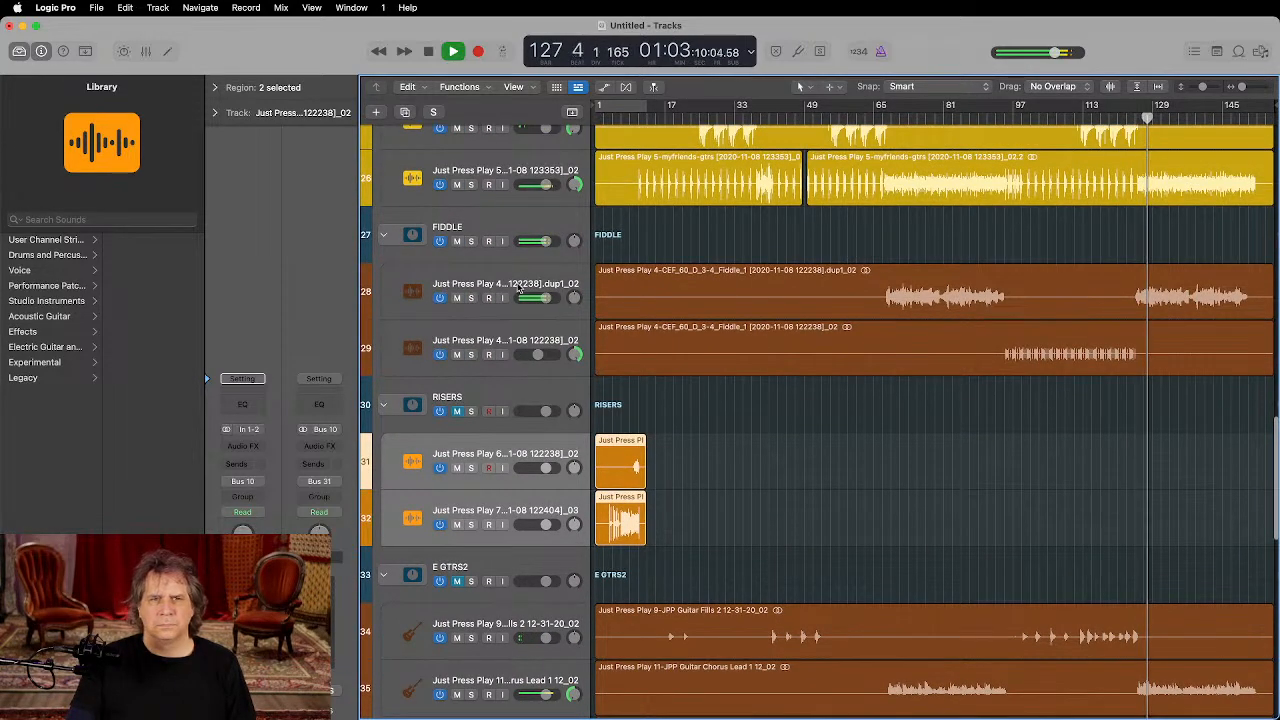
{"action": "left_click", "coordinate": [518, 288]}
{"action": "left_click", "coordinate": [246, 403]}
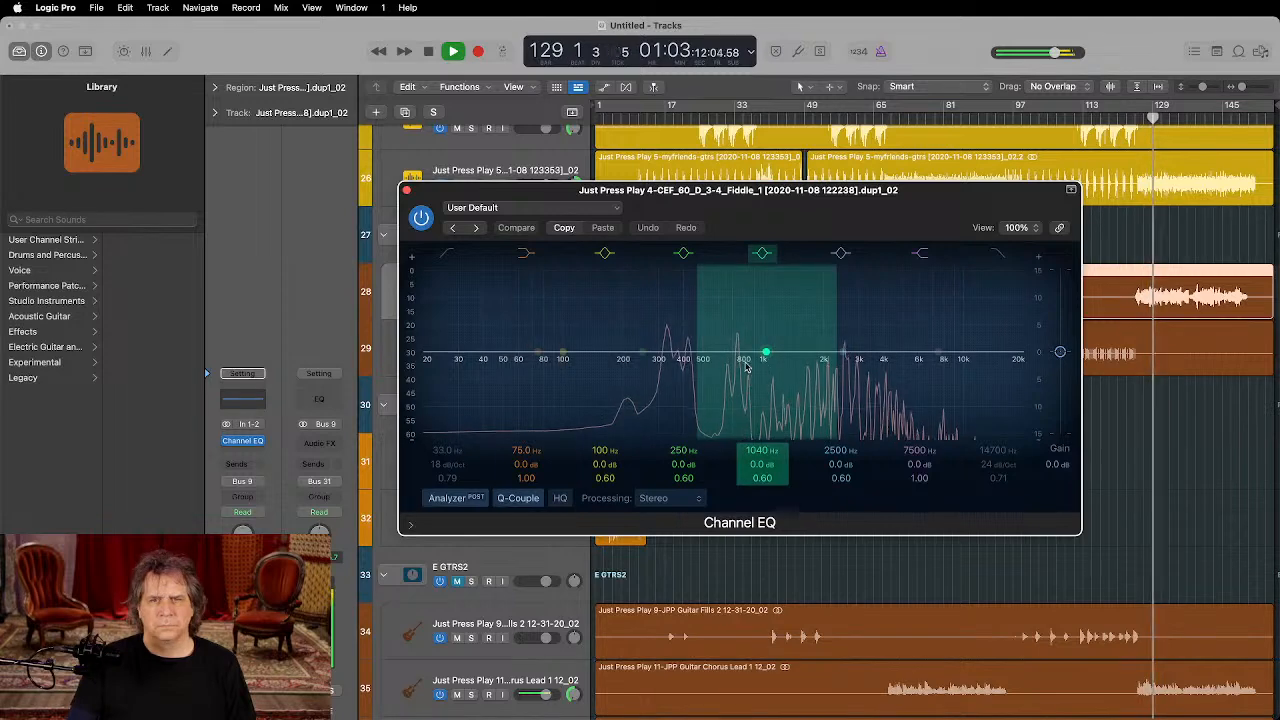
{"action": "left_click_drag", "start_coordinate": [740, 356], "coordinate": [724, 414]}
{"action": "left_click_drag", "start_coordinate": [935, 345], "coordinate": [909, 316]}
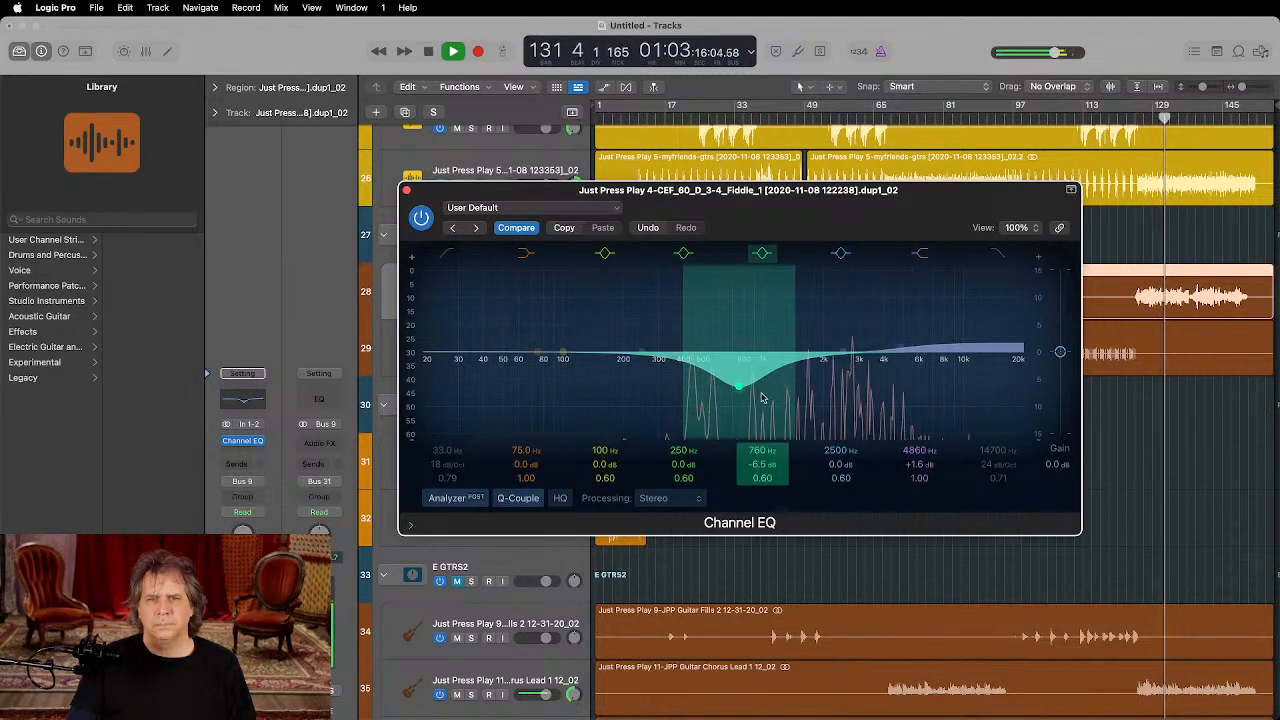
{"action": "left_click_drag", "start_coordinate": [758, 402], "coordinate": [760, 388]}
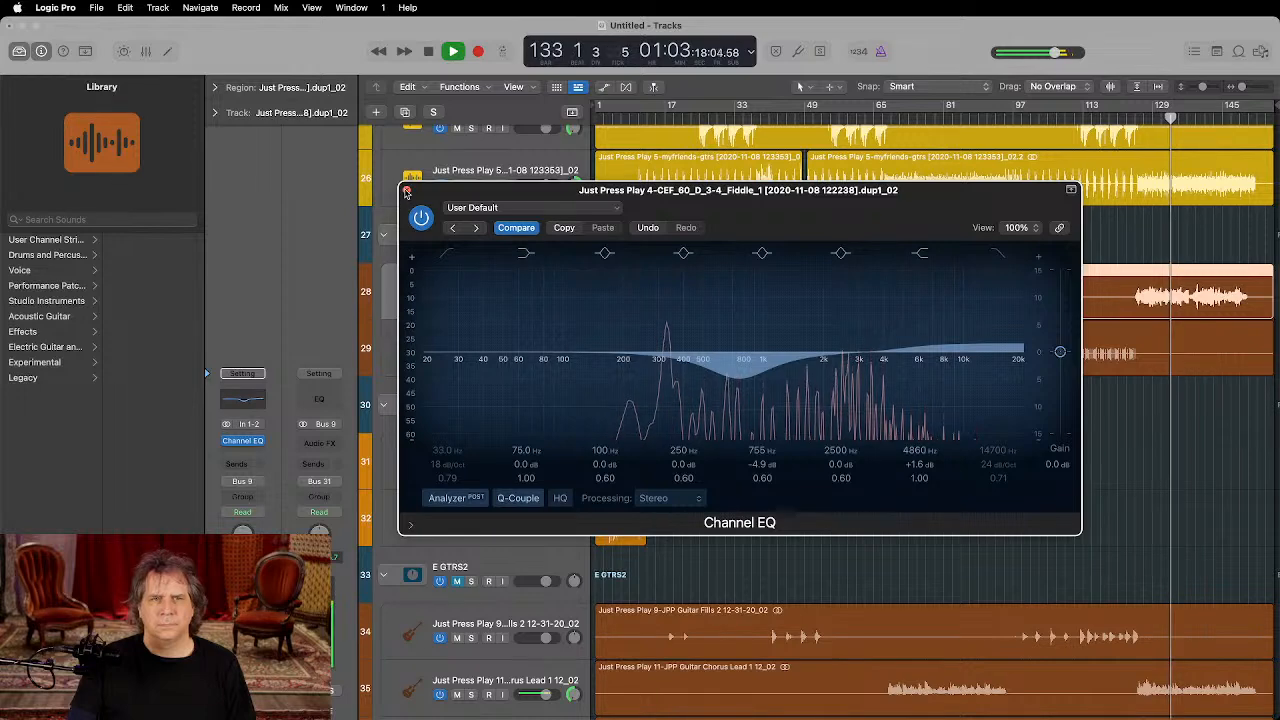
{"action": "left_click", "coordinate": [407, 190]}
Step: Insert a stereo Compressor on the first fiddle track, lower its threshold and lengthen the attack and release
{"action": "left_click", "coordinate": [238, 453]}
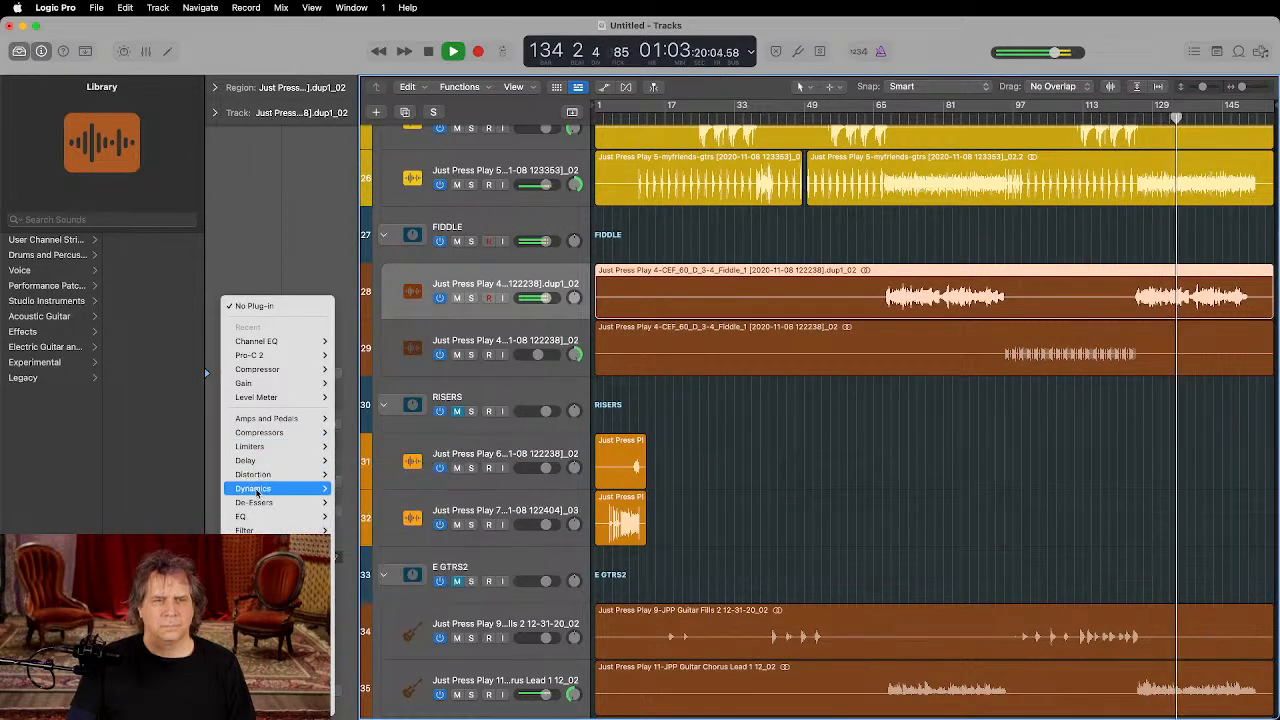
{"action": "mouse_move", "coordinate": [268, 434]}
{"action": "mouse_move", "coordinate": [350, 432]}
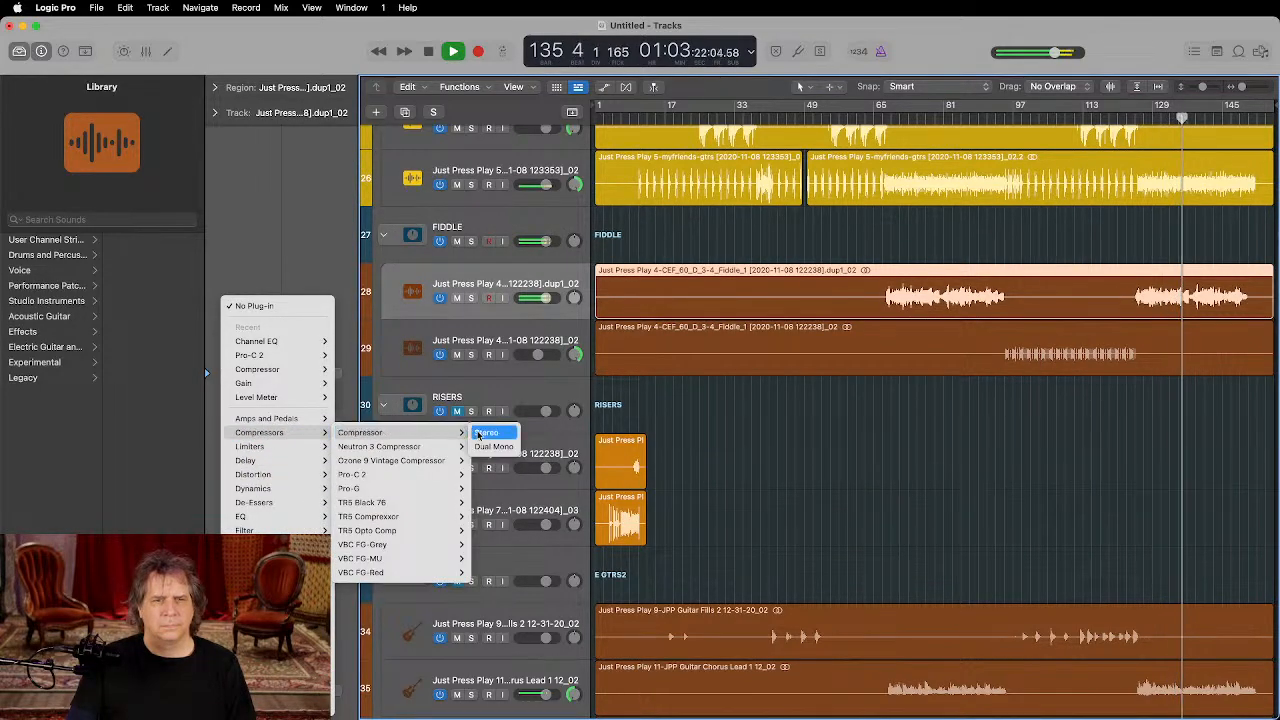
{"action": "left_click", "coordinate": [452, 430]}
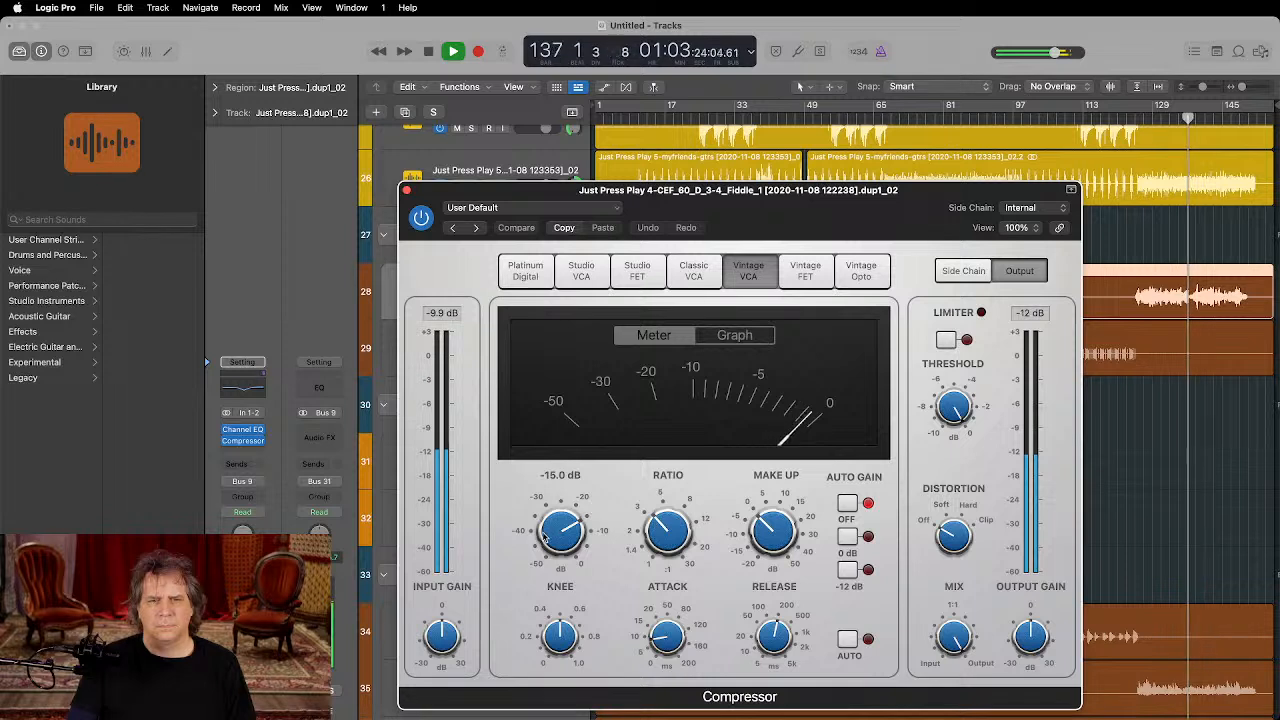
{"action": "mouse_move", "coordinate": [561, 530]}
{"action": "left_mouse_down"}
{"action": "mouse_move", "coordinate": [547, 562]}
{"action": "mouse_move", "coordinate": [558, 541]}
{"action": "left_mouse_up"}
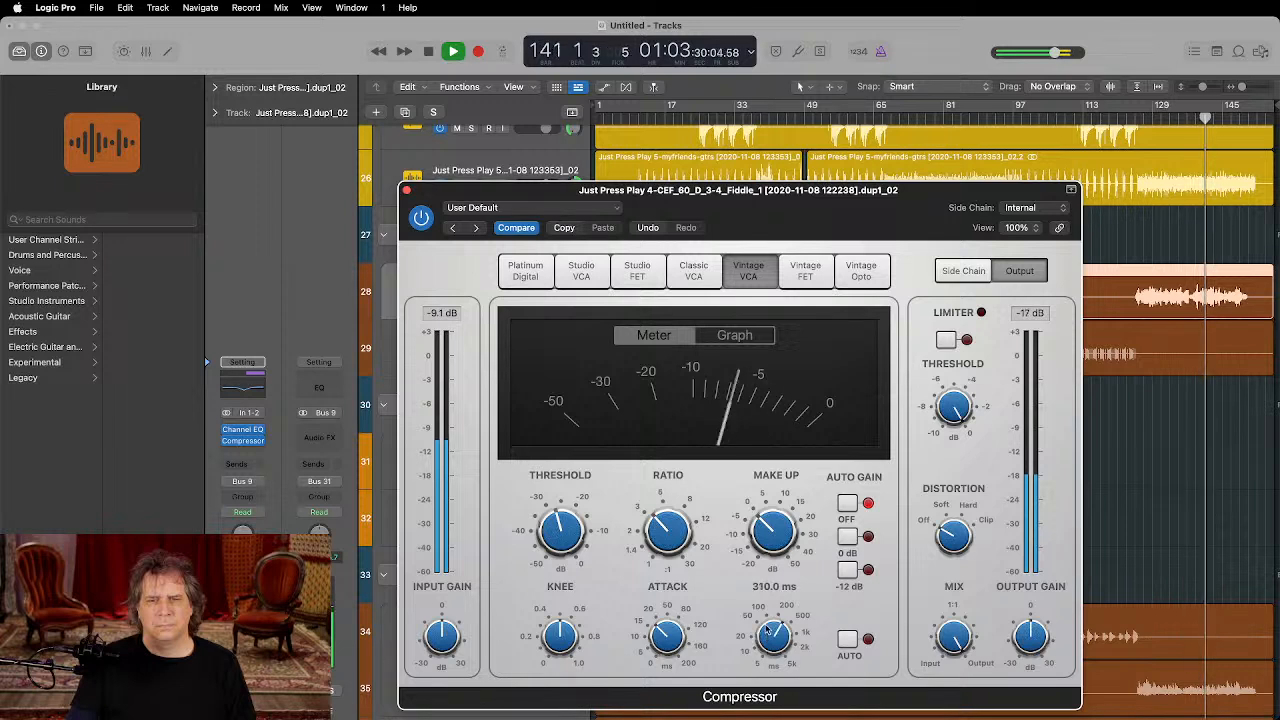
{"action": "left_click_drag", "start_coordinate": [549, 548], "coordinate": [544, 500]}
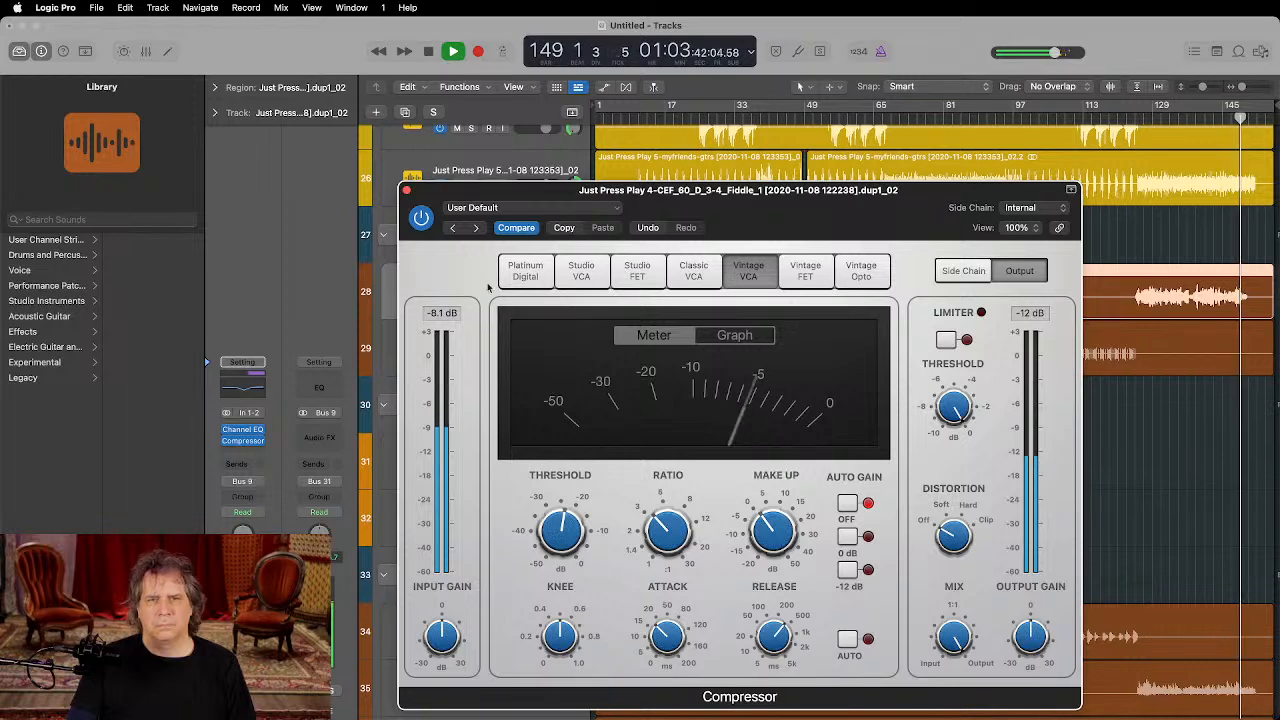
{"action": "left_click", "coordinate": [407, 191]}
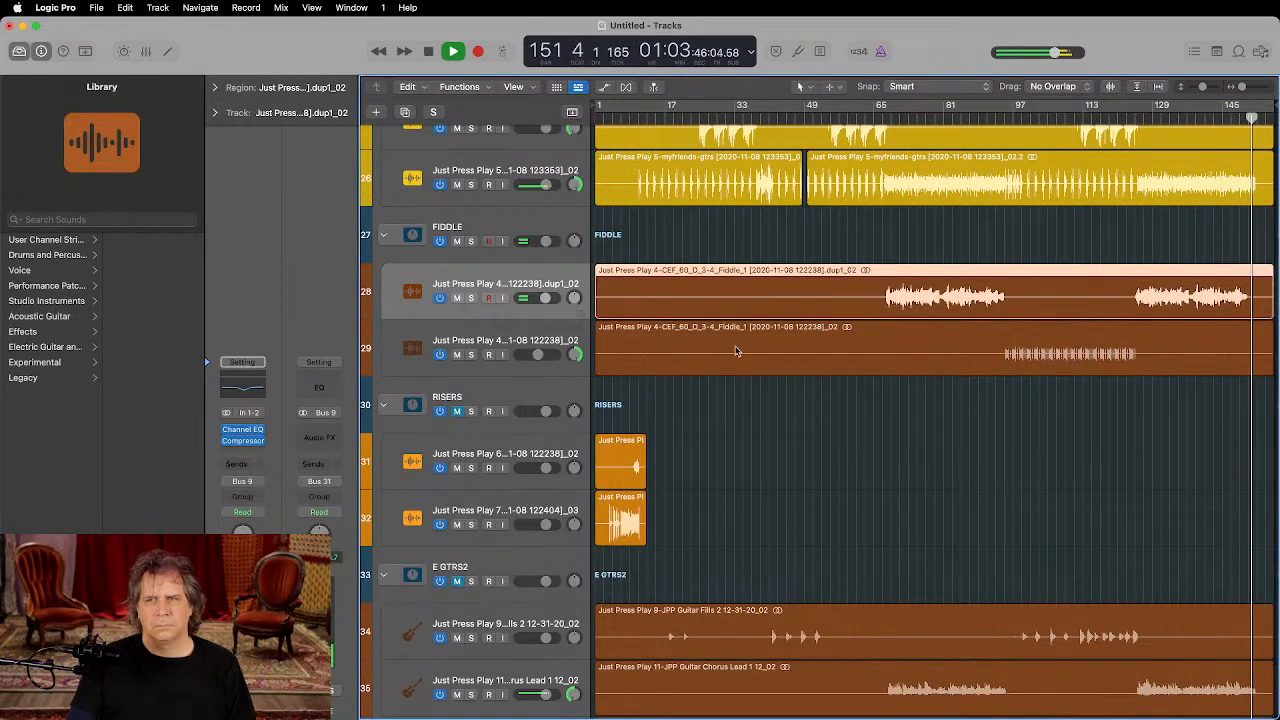
Step: Trim the start of the second fiddle region to bar 94 and cut off the silent opening of the first fiddle region
{"action": "left_click", "coordinate": [602, 360]}
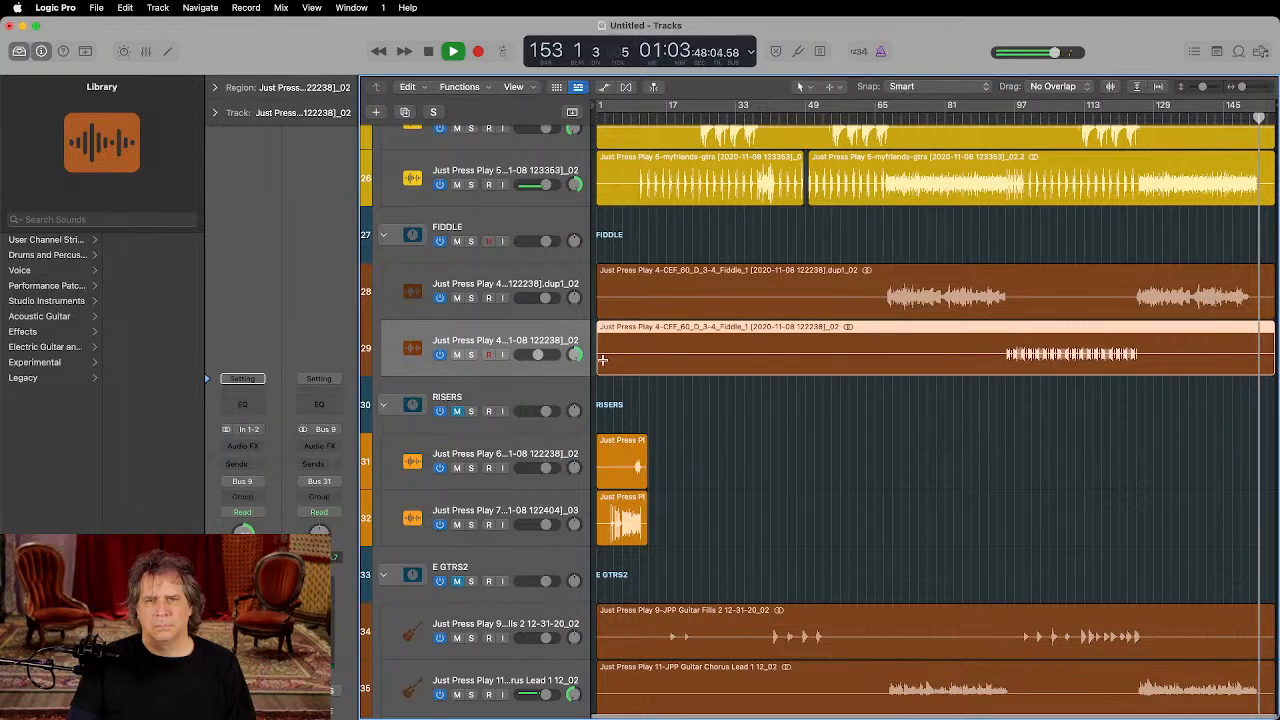
{"action": "left_click_drag", "start_coordinate": [600, 365], "coordinate": [1004, 372]}
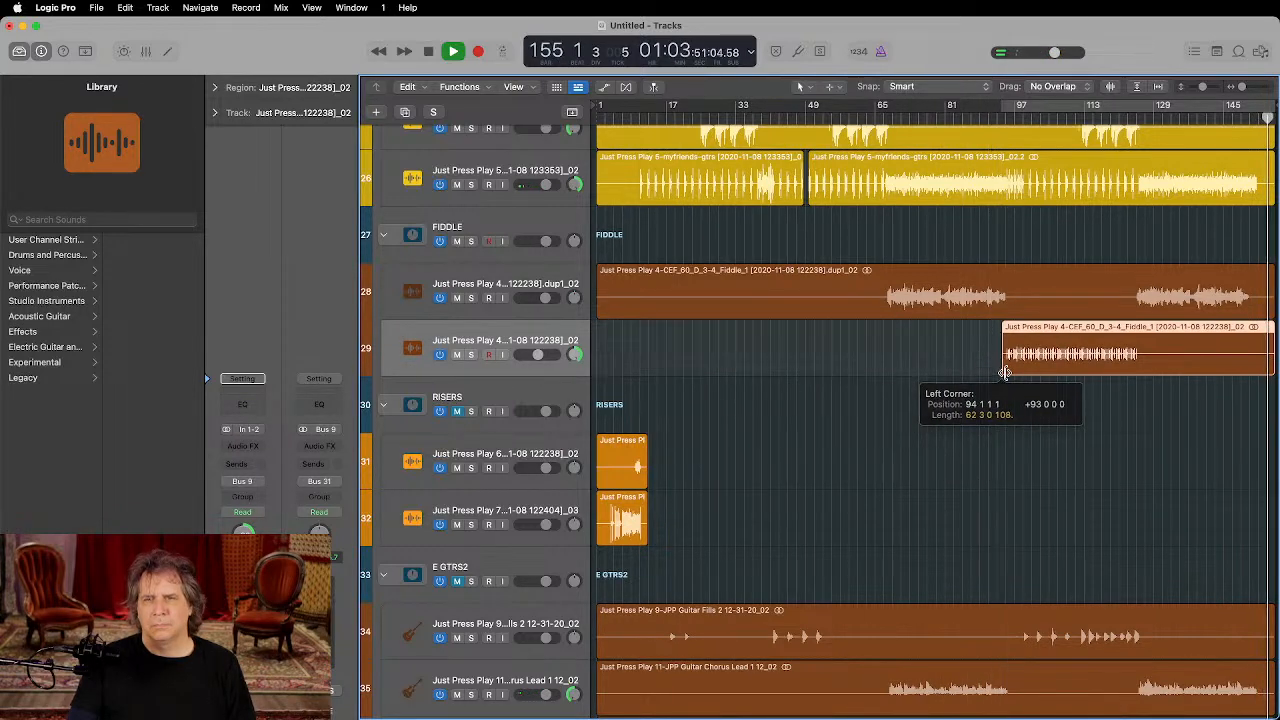
{"action": "left_click", "coordinate": [884, 303]}
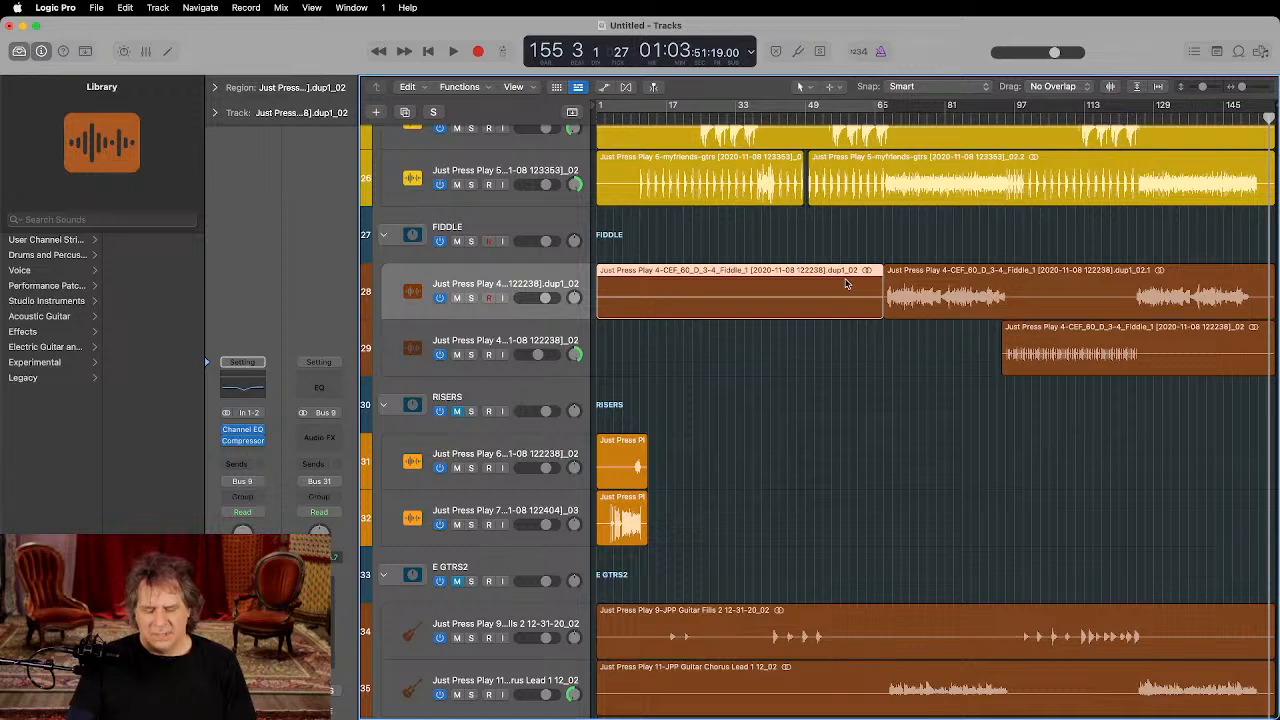
{"action": "key", "text": "Delete"}
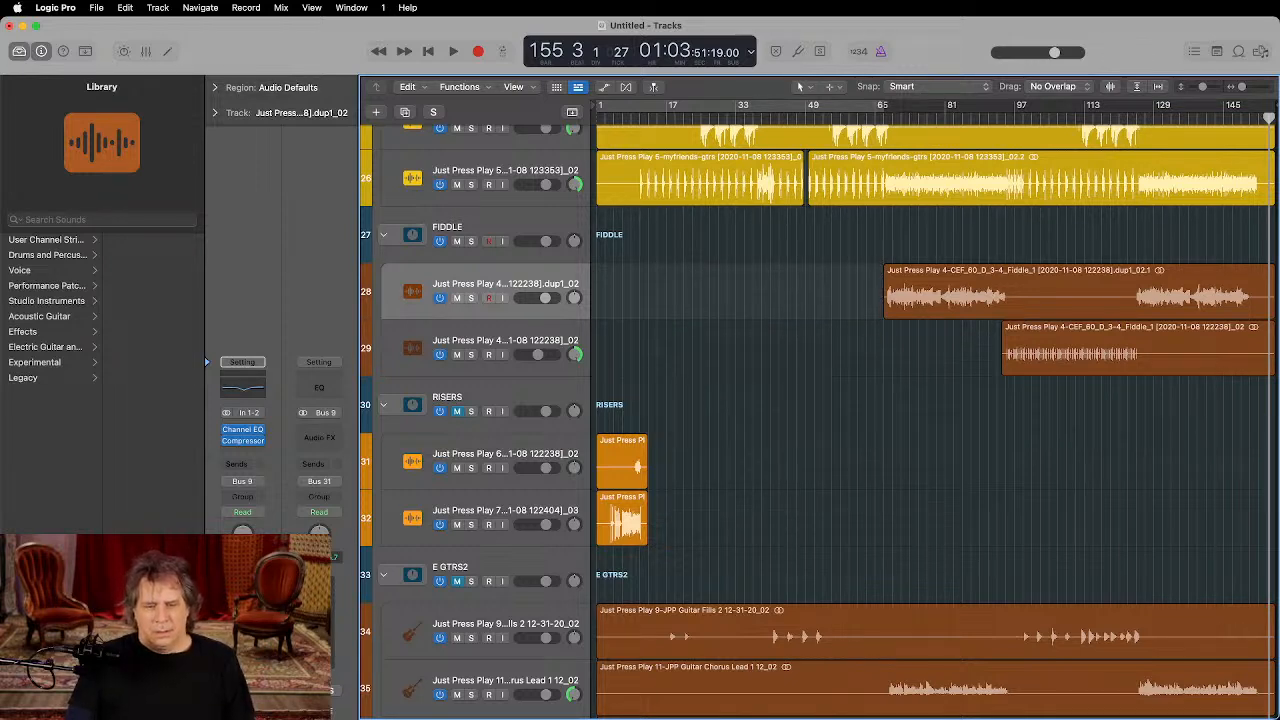
Step: Delete the silent section from bar 96 to bar 124 in the first fiddle track's region
{"action": "left_click", "coordinate": [1008, 311]}
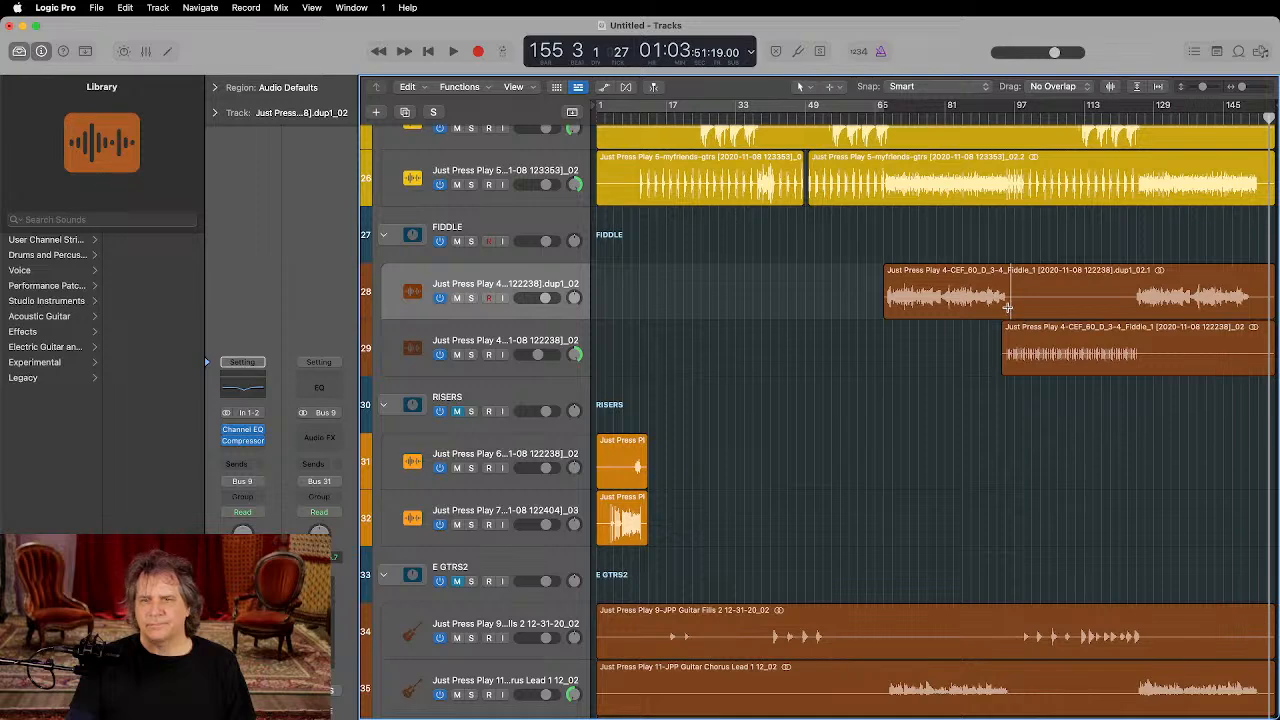
{"action": "left_click_drag", "start_coordinate": [1008, 307], "coordinate": [1131, 310]}
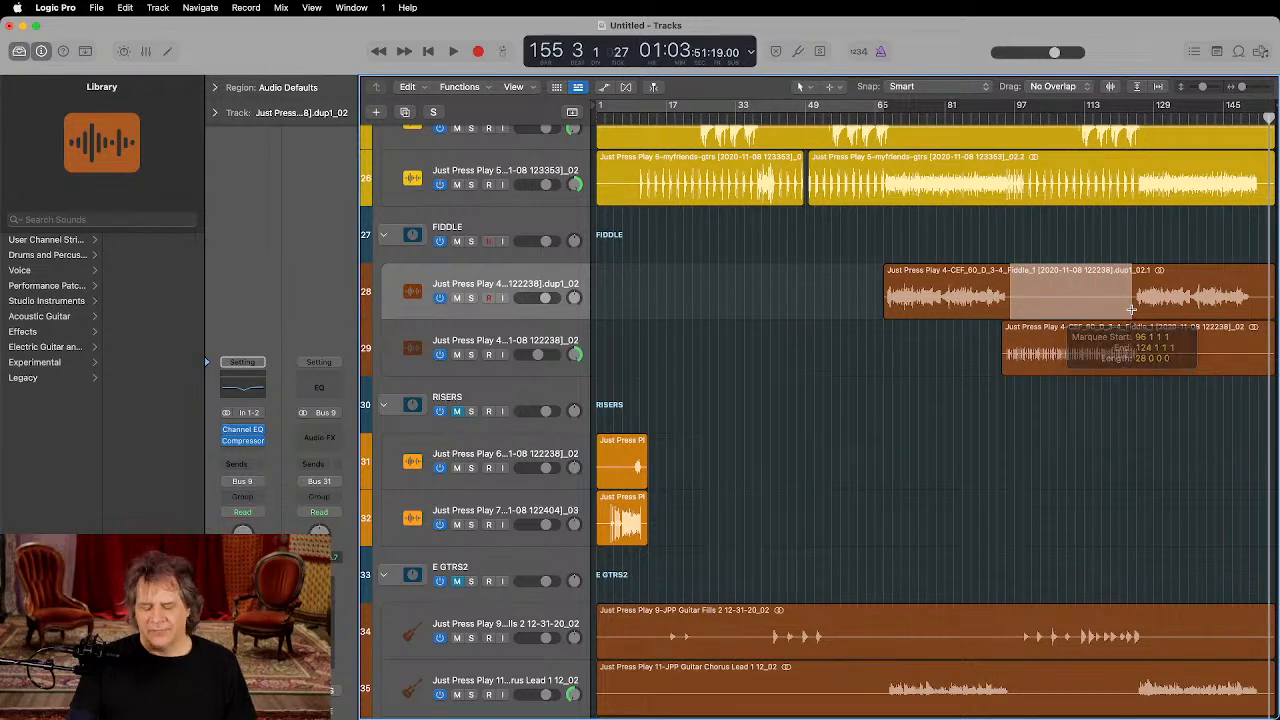
{"action": "key", "text": "Delete"}
Step: Remove the silence after bar 127 on the second fiddle track and trim the ends of both fiddle tracks' last regions close to the audio
{"action": "scroll", "coordinate": [1052, 348], "scroll_direction": "left", "scroll_amount": 1}
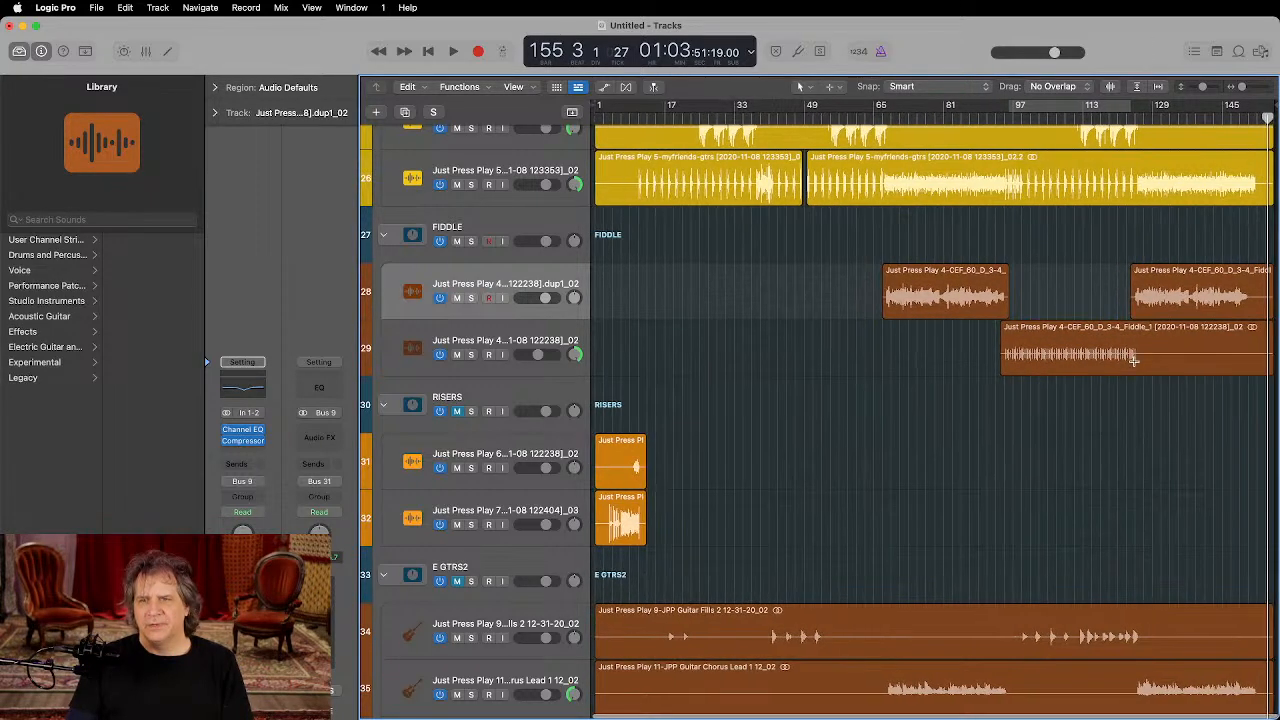
{"action": "left_click_drag", "start_coordinate": [1140, 360], "coordinate": [1270, 362]}
{"action": "key", "text": "Delete"}
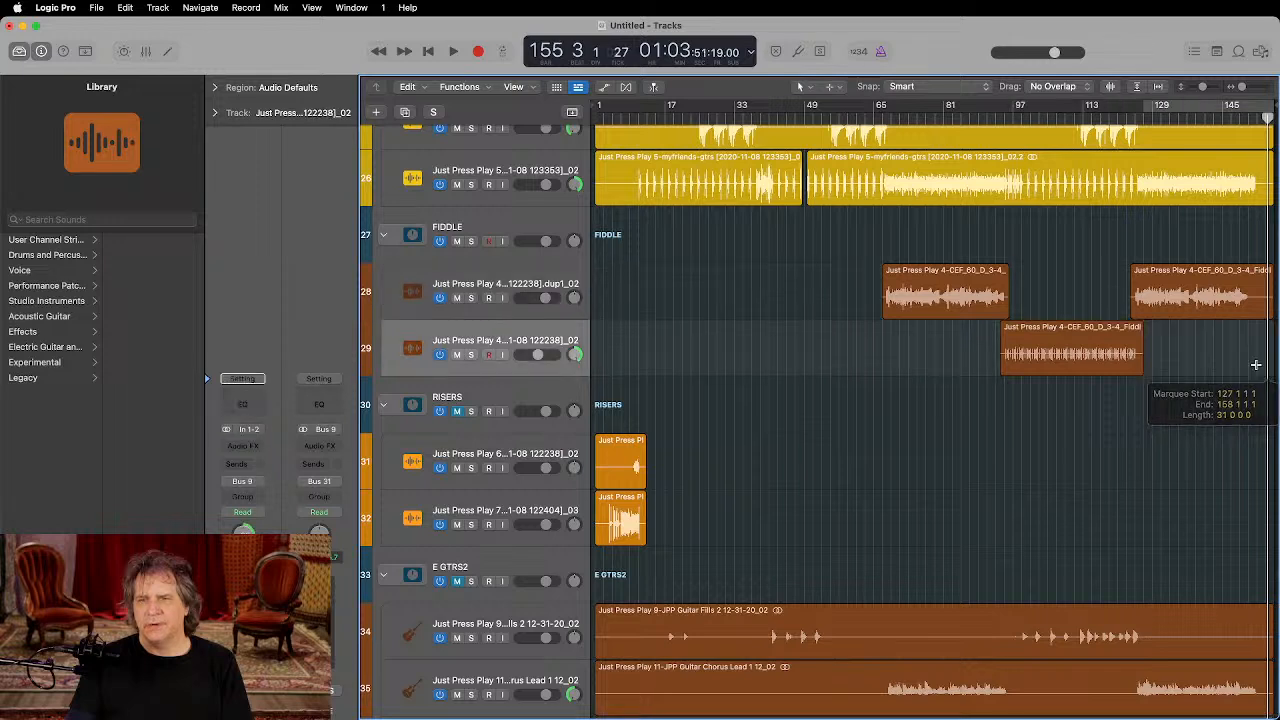
{"action": "left_click_drag", "start_coordinate": [1142, 369], "coordinate": [1138, 368]}
{"action": "left_click_drag", "start_coordinate": [1253, 308], "coordinate": [1254, 308]}
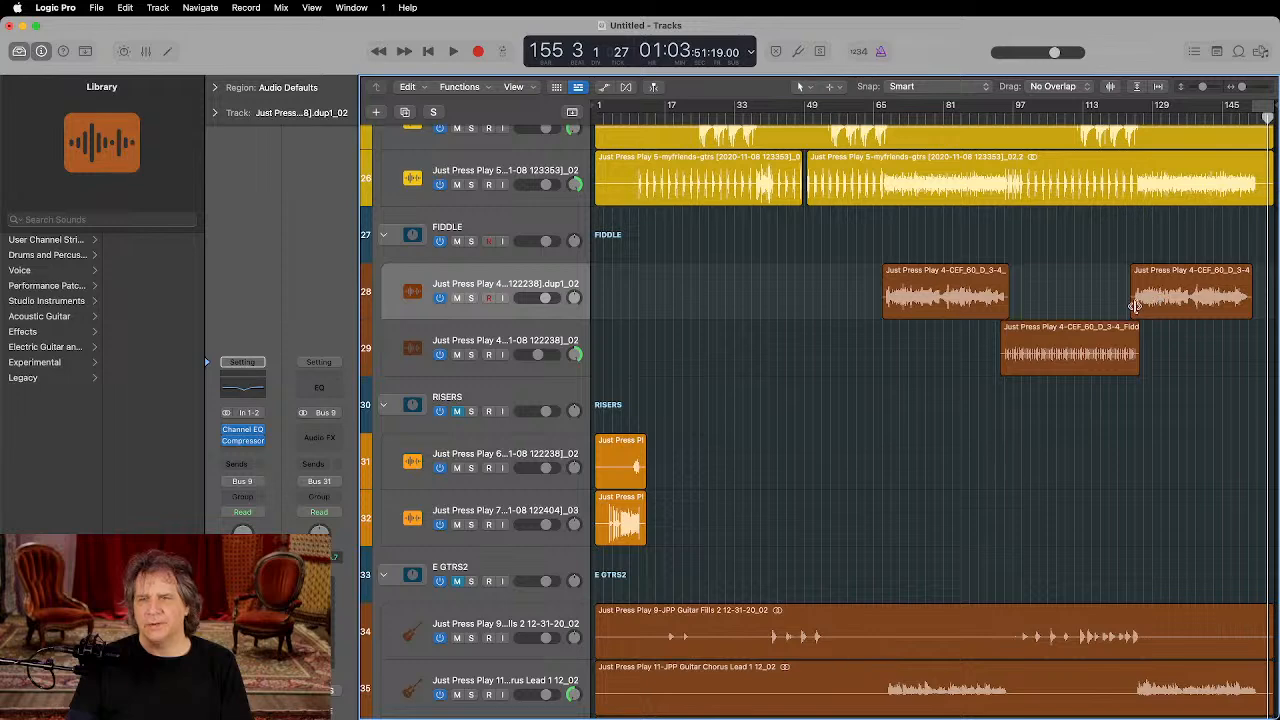
Step: Adjust the start of the first fiddle track's last region, shorten its first region by three beats, and trim the second fiddle region's start by three beats
{"action": "left_click_drag", "start_coordinate": [1134, 306], "coordinate": [1124, 318]}
{"action": "scroll", "coordinate": [1134, 307], "scroll_direction": "up", "scroll_amount": 5}
{"action": "scroll", "coordinate": [1134, 307], "scroll_direction": "right", "scroll_amount": 1}
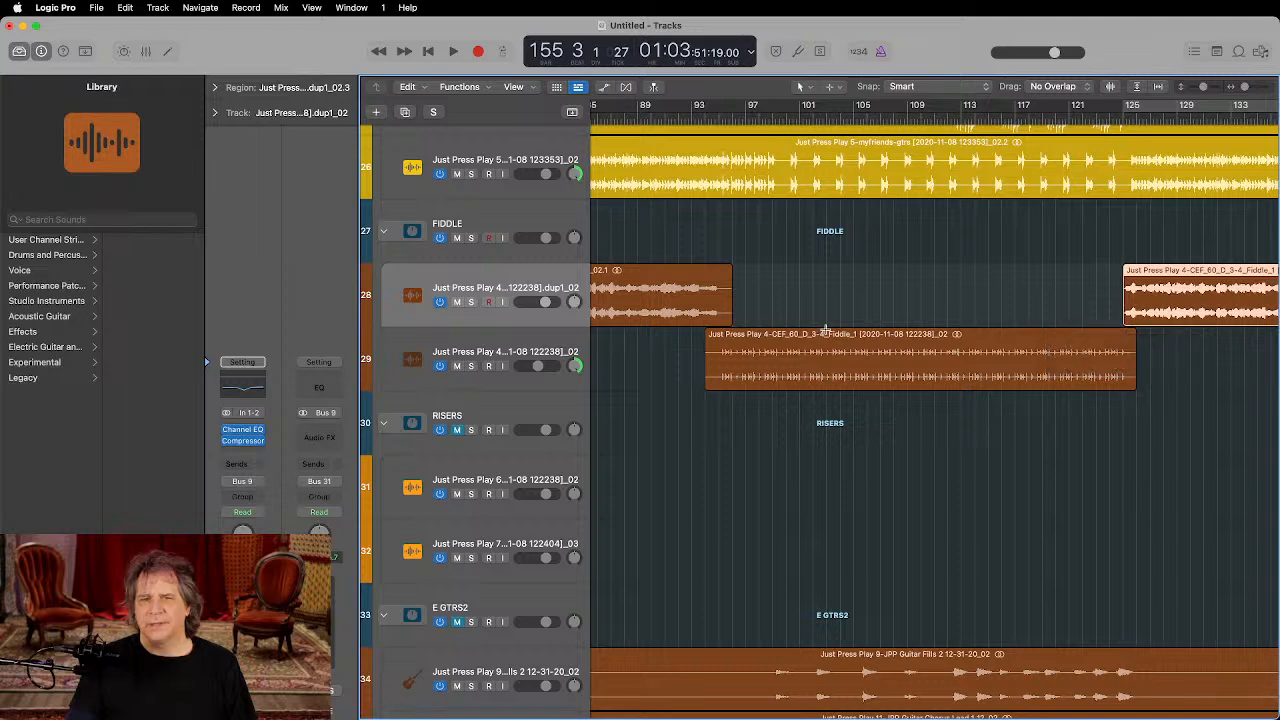
{"action": "left_click_drag", "start_coordinate": [731, 320], "coordinate": [721, 321]}
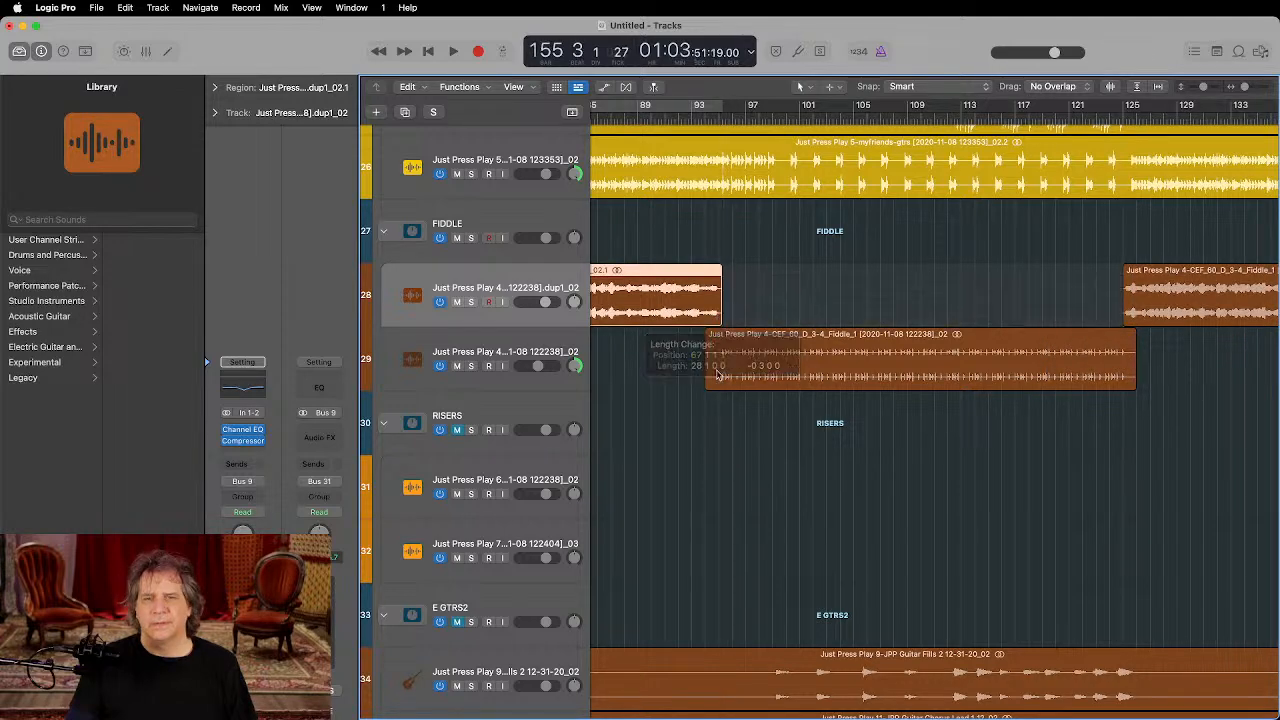
{"action": "left_click_drag", "start_coordinate": [707, 383], "coordinate": [720, 383]}
{"action": "key", "text": "z"}
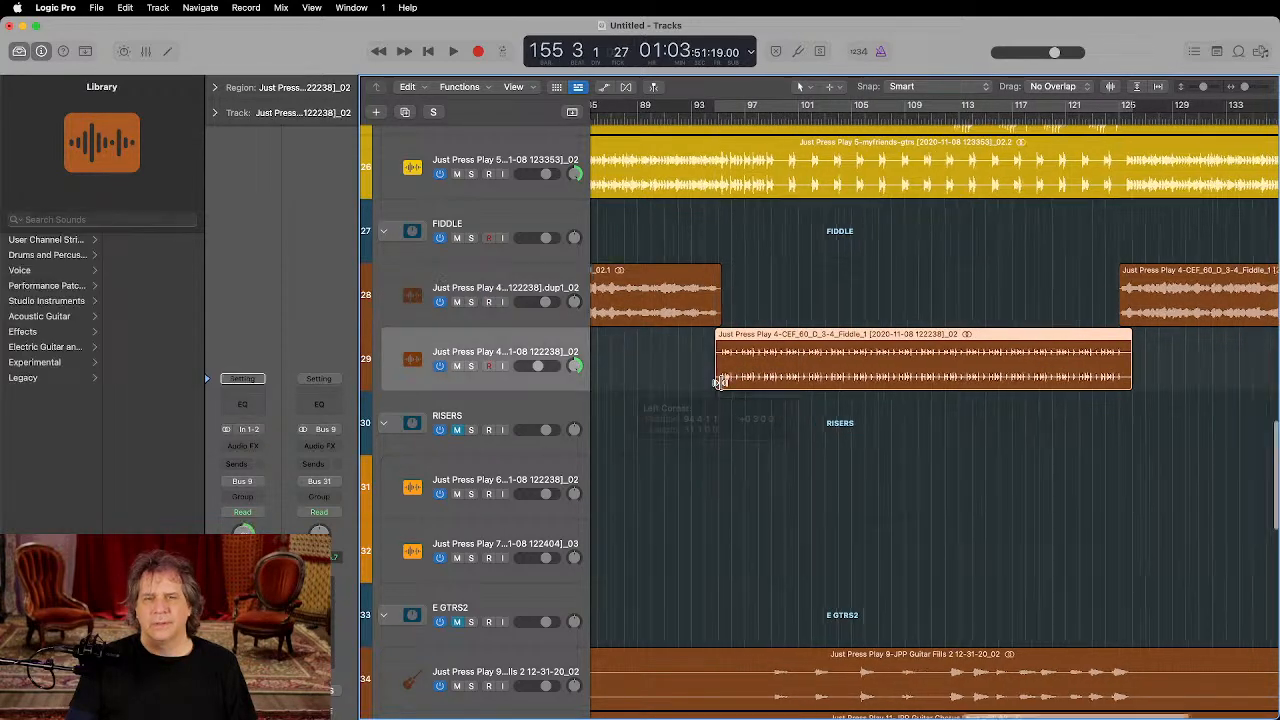
Step: Select the Guitar Fills 2 region in the E GTRS2 stack and listen to it from about bar 17
{"action": "scroll", "coordinate": [720, 383], "scroll_direction": "down", "scroll_amount": 5}
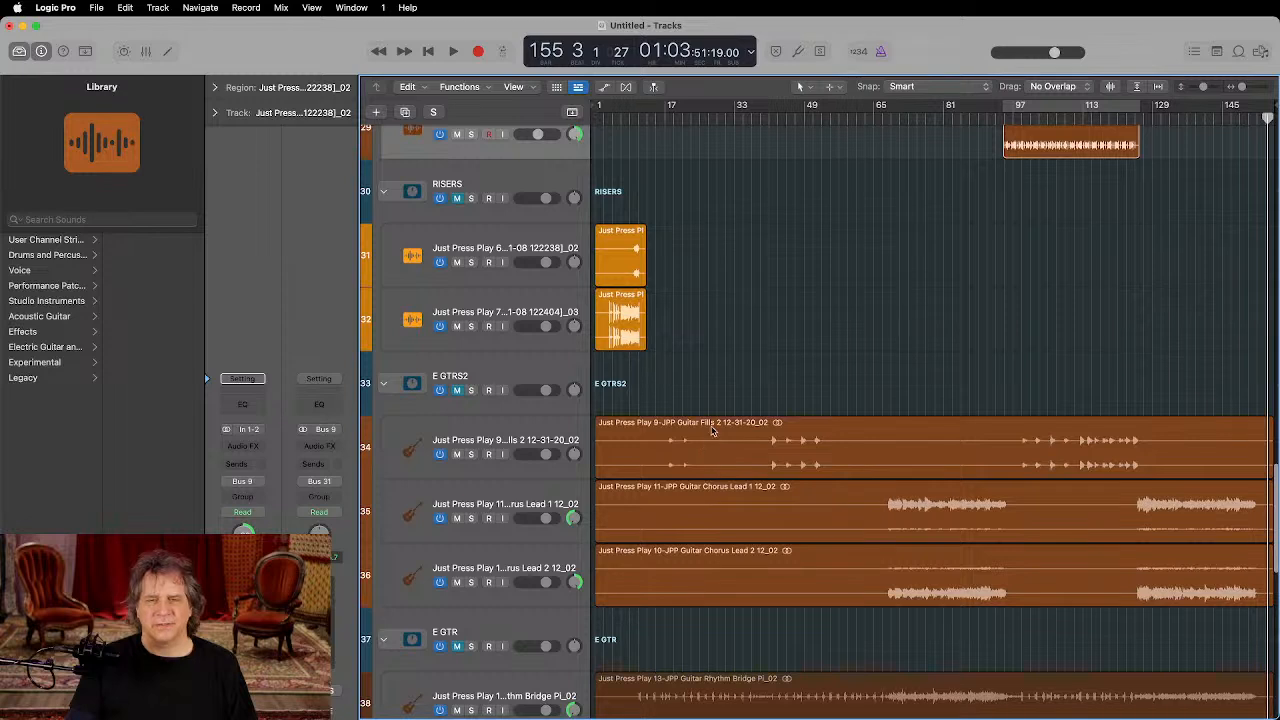
{"action": "left_click", "coordinate": [713, 427]}
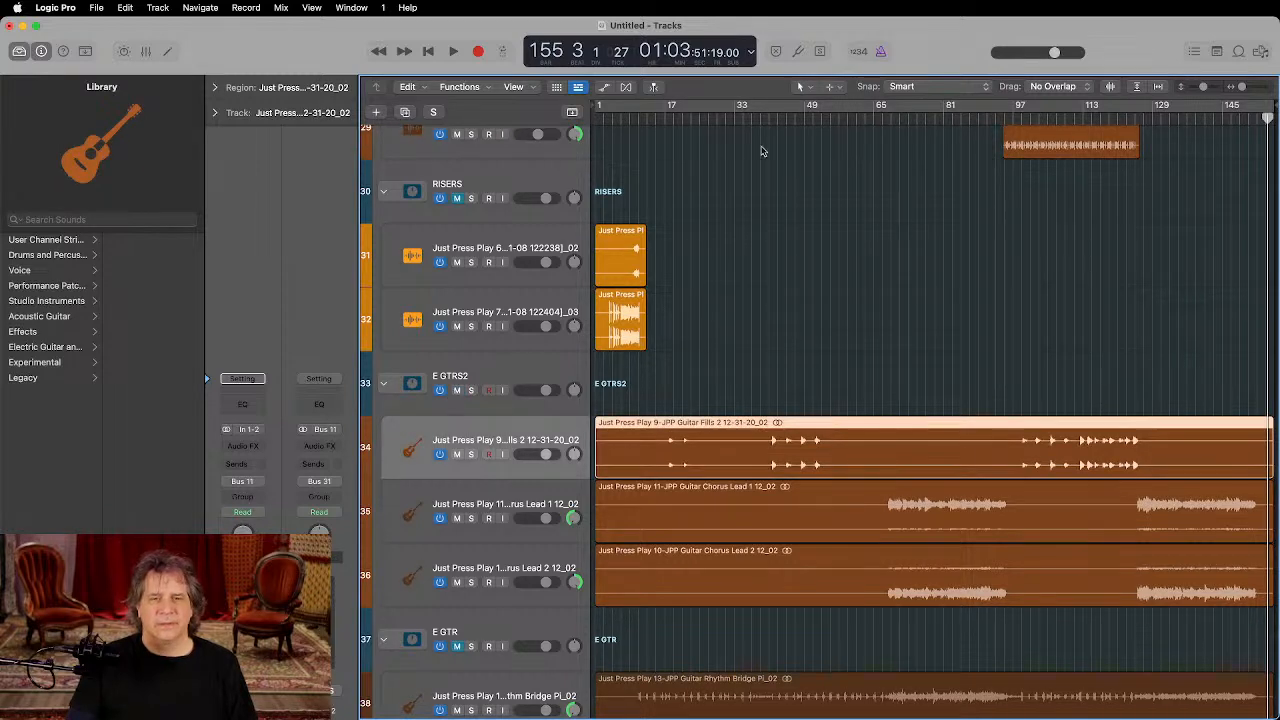
{"action": "left_click", "coordinate": [669, 117]}
{"action": "key", "text": "space"}
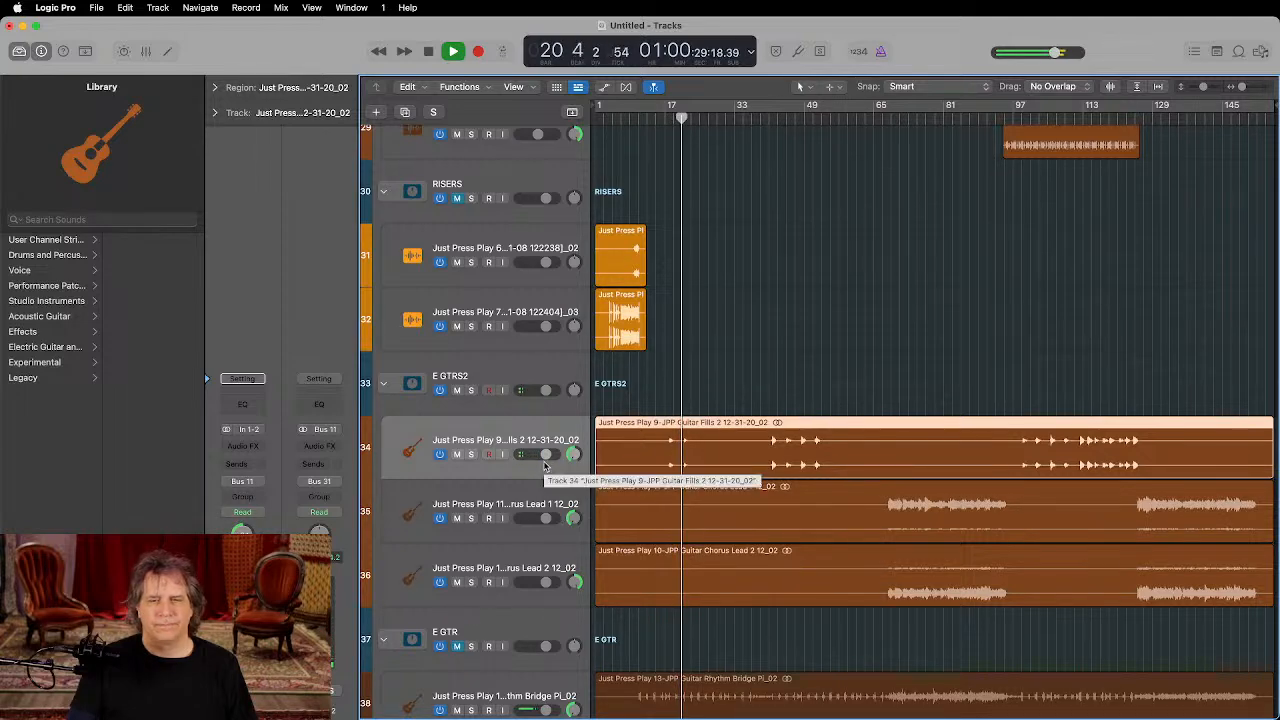
{"action": "scroll", "coordinate": [570, 513], "scroll_direction": "down", "scroll_amount": 2}
{"action": "scroll", "coordinate": [570, 513], "scroll_direction": "down", "scroll_amount": 2}
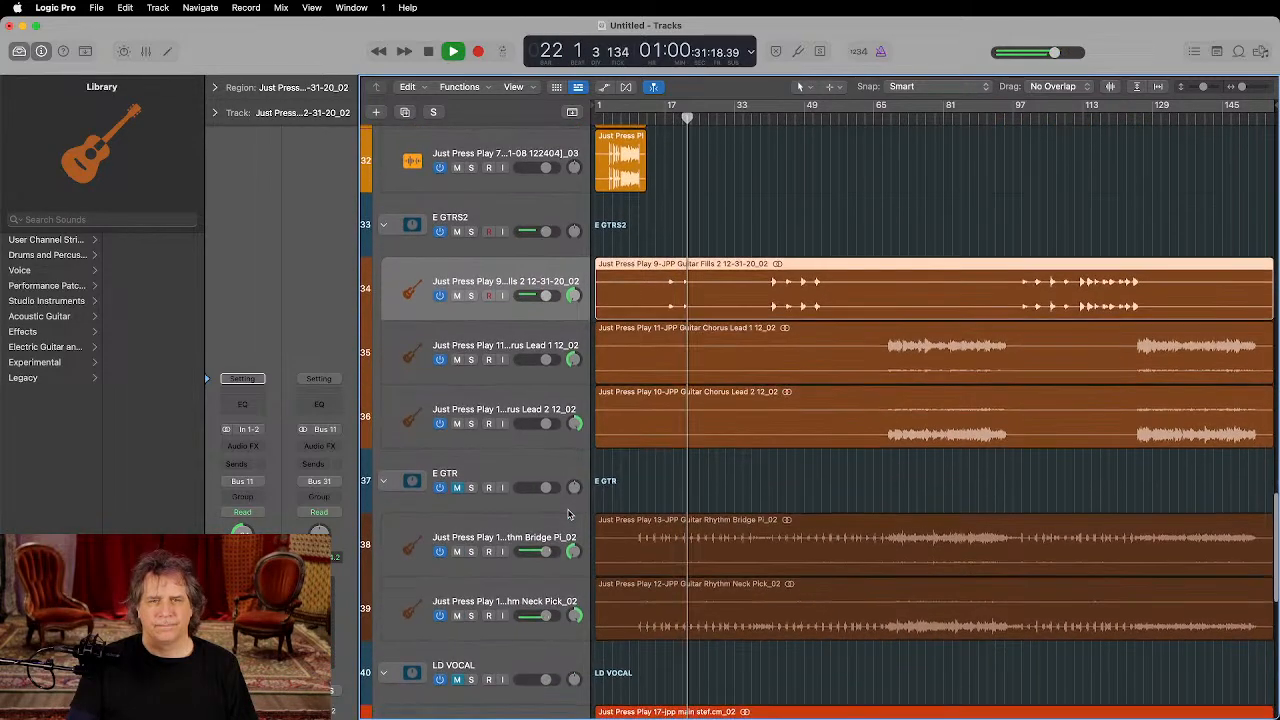
Step: Remove the silence from the first region of the second acoustic guitar track, using a threshold of -28 dB
{"action": "scroll", "coordinate": [720, 433], "scroll_direction": "up", "scroll_amount": 15}
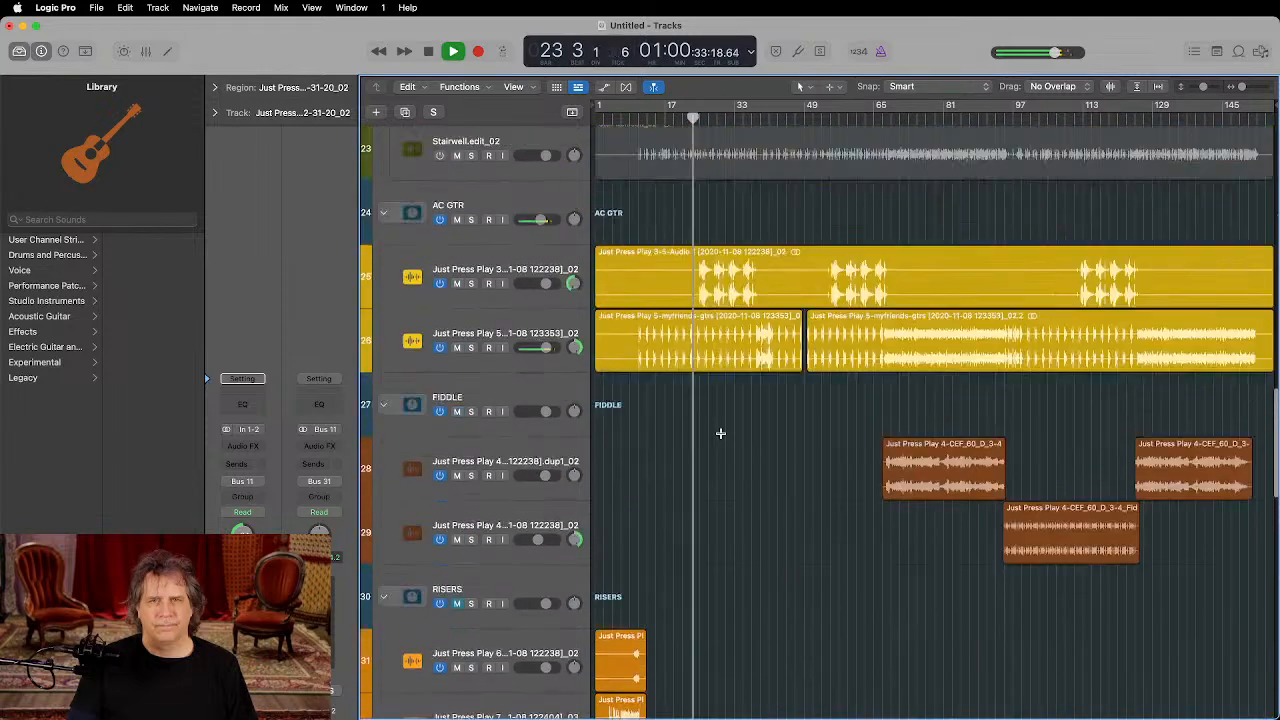
{"action": "scroll", "coordinate": [716, 470], "scroll_direction": "down", "scroll_amount": 3}
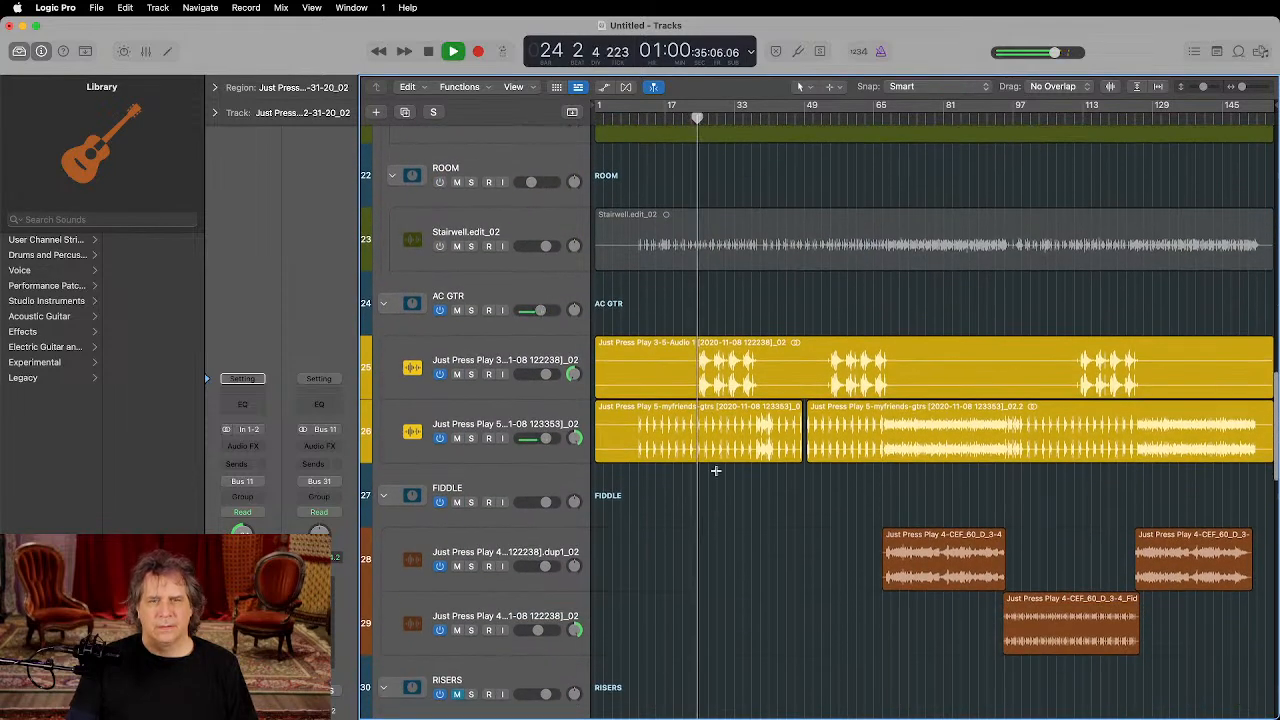
{"action": "left_click", "coordinate": [723, 411]}
{"action": "right_click", "coordinate": [723, 411]}
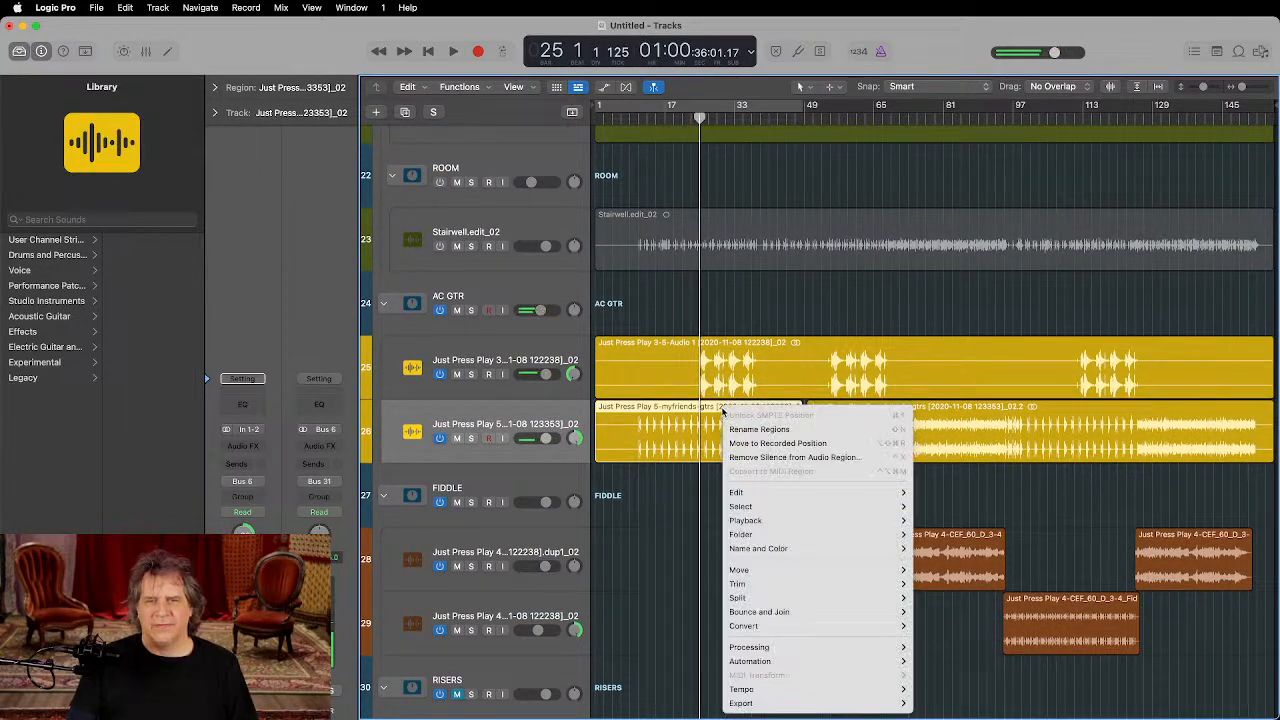
{"action": "left_click", "coordinate": [762, 458]}
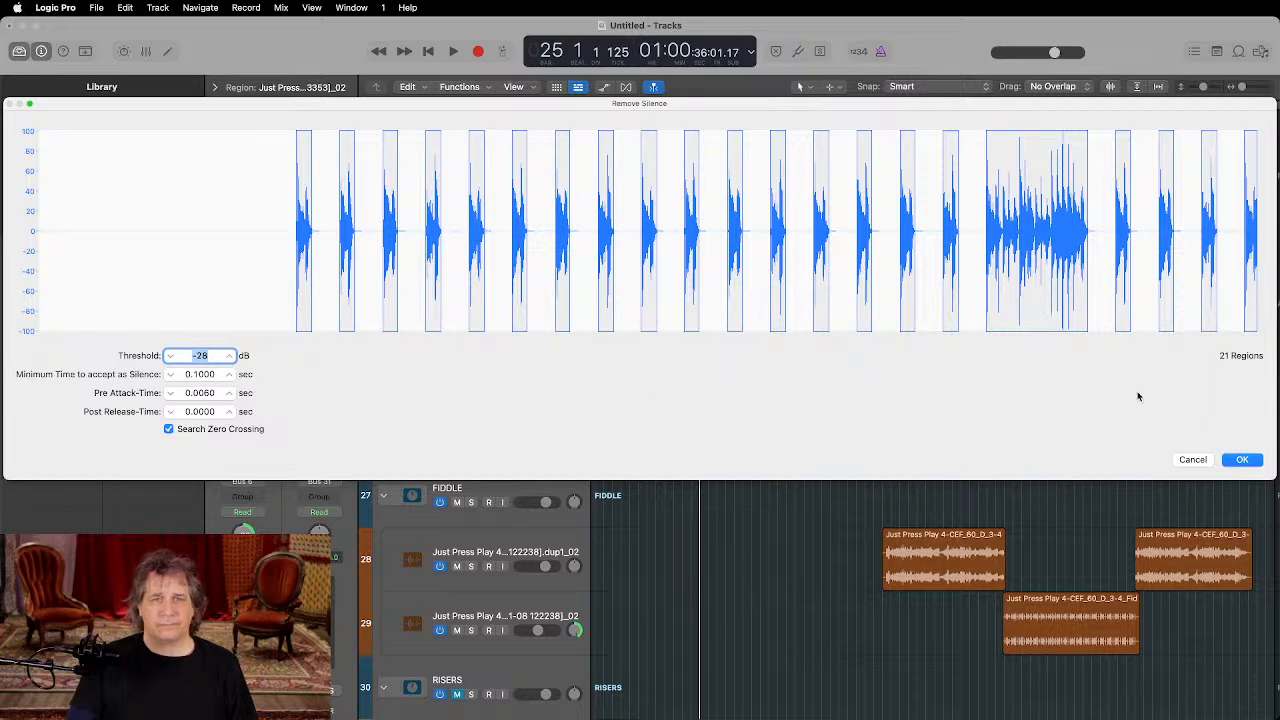
{"action": "left_click", "coordinate": [1242, 460]}
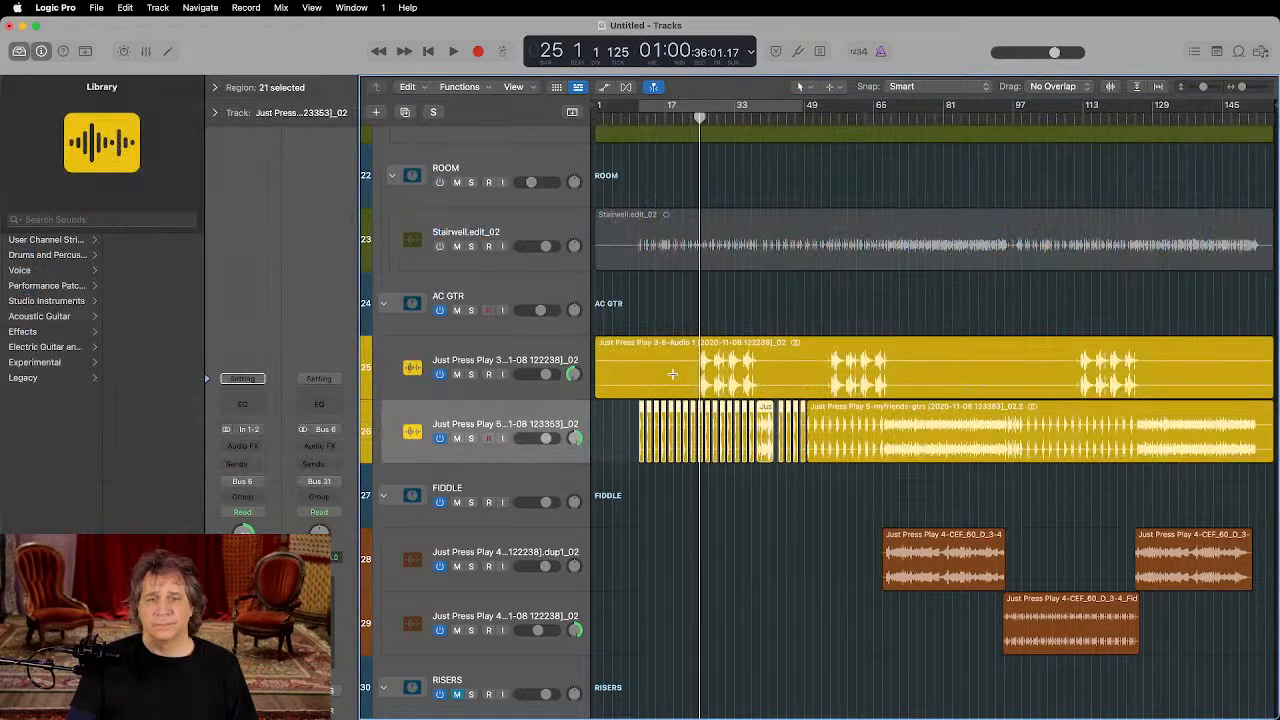
Step: Play the split acoustic guitar regions from just before bar 11 and check where they start and end
{"action": "left_click", "coordinate": [628, 119]}
{"action": "key", "text": "space"}
{"action": "key", "text": "super+Right"}
{"action": "key", "text": "super+Right"}
{"action": "key", "text": "super+Right"}
{"action": "key", "text": "super+Right"}
{"action": "key", "text": "super+Right"}
{"action": "key", "text": "super+Right"}
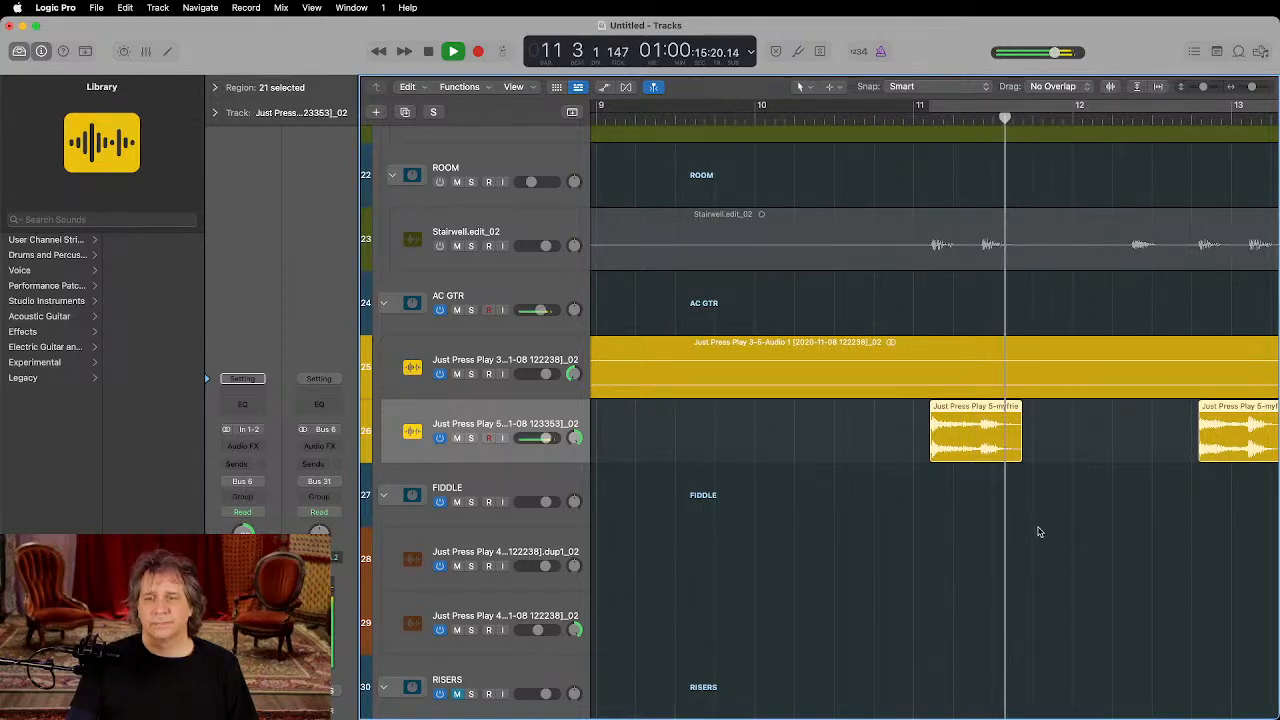
{"action": "scroll", "coordinate": [1040, 532], "scroll_direction": "left", "scroll_amount": 3}
{"action": "scroll", "coordinate": [1040, 532], "scroll_direction": "right", "scroll_amount": 3}
{"action": "scroll", "coordinate": [900, 495], "scroll_direction": "left", "scroll_amount": 6}
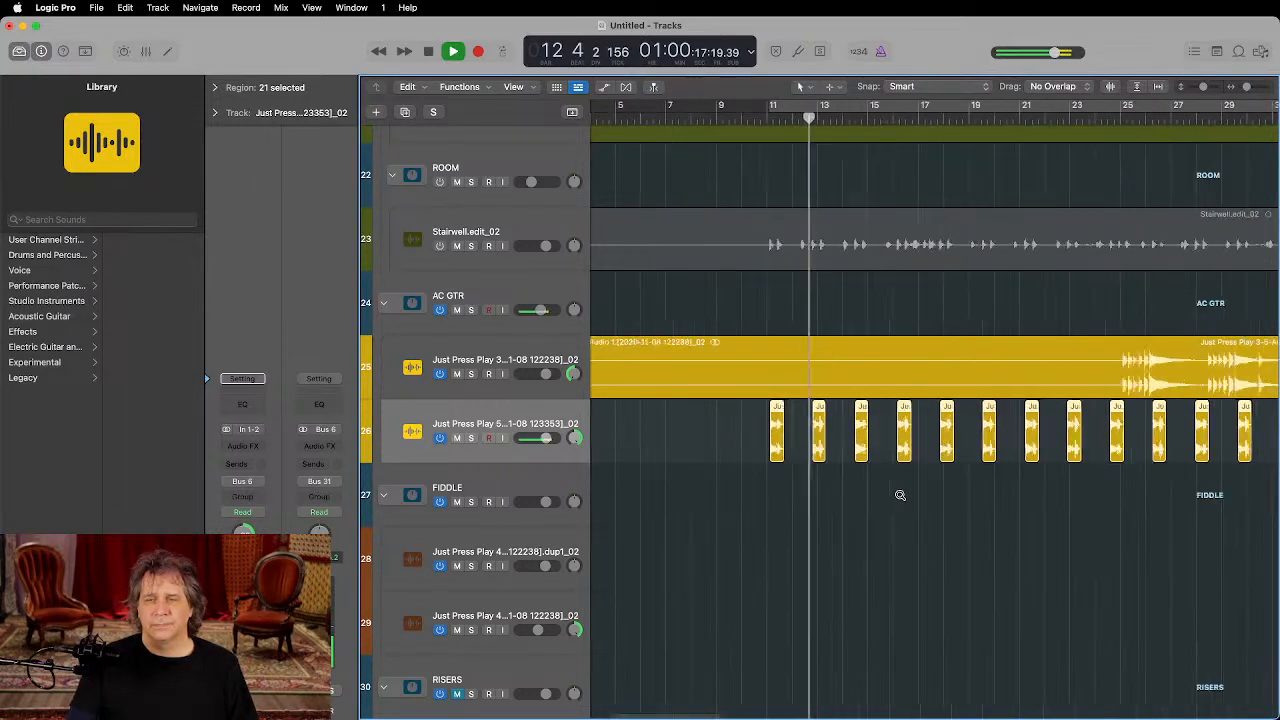
{"action": "scroll", "coordinate": [900, 495], "scroll_direction": "left", "scroll_amount": 5}
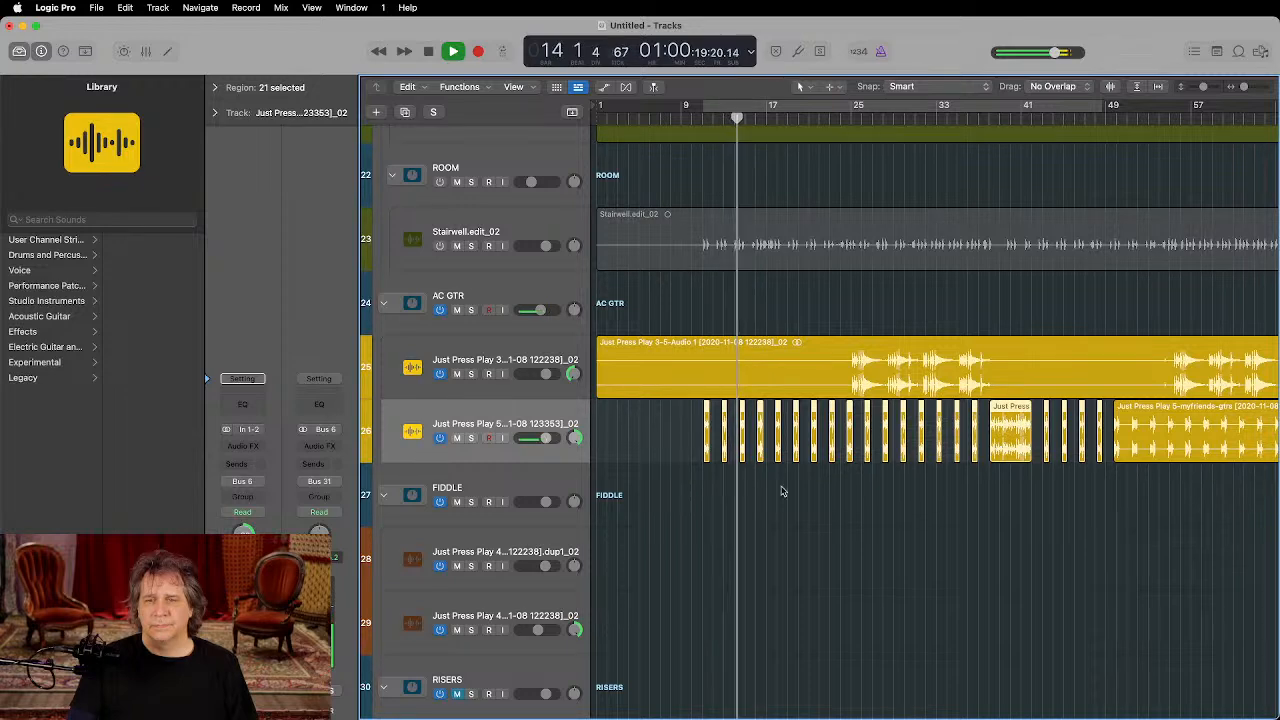
Step: Trim the ends of all the selected split acoustic guitar regions, extend them slightly and listen to the cutoffs
{"action": "scroll", "coordinate": [760, 495], "scroll_direction": "right", "scroll_amount": 10}
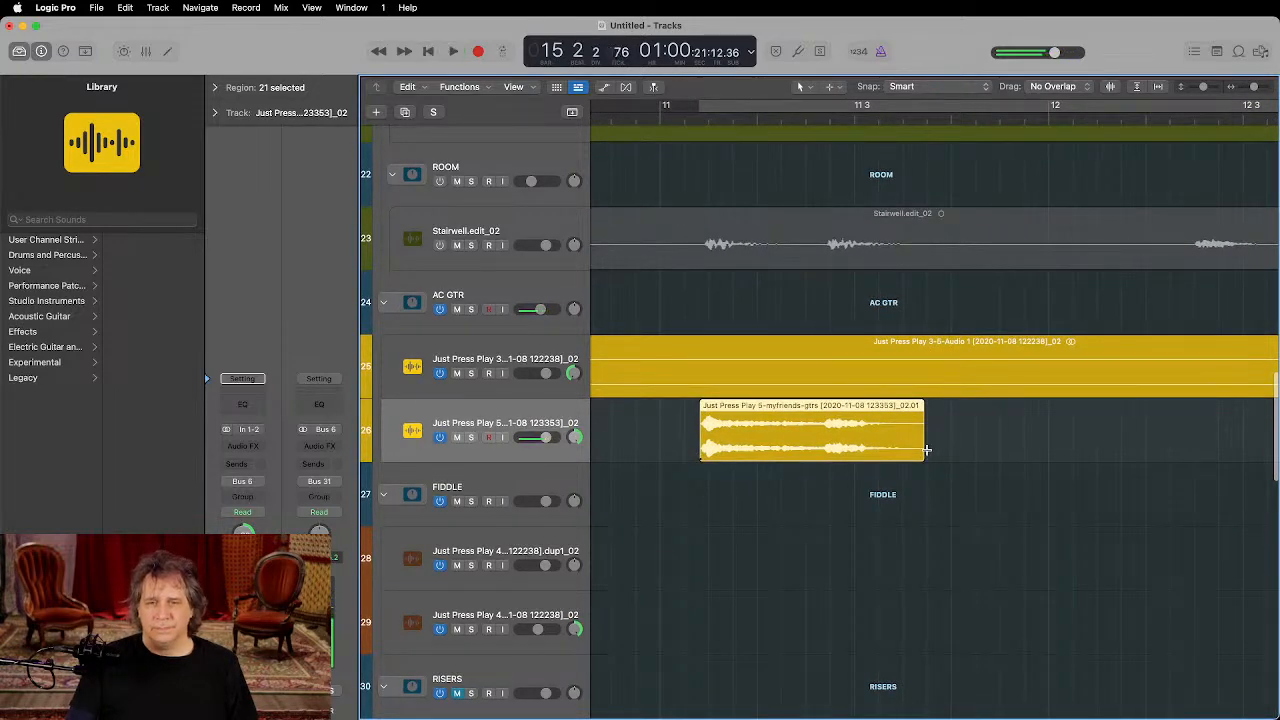
{"action": "left_click_drag", "start_coordinate": [919, 456], "coordinate": [873, 456]}
{"action": "scroll", "coordinate": [929, 453], "scroll_direction": "left", "scroll_amount": 6}
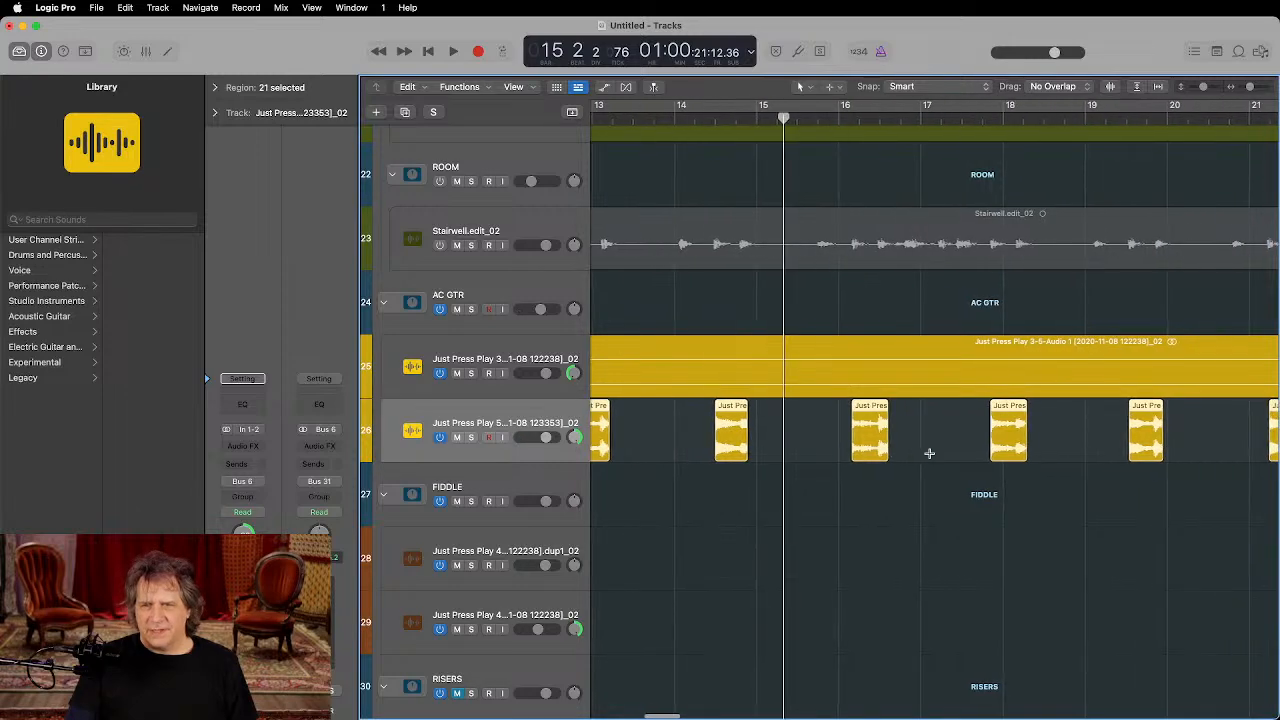
{"action": "scroll", "coordinate": [929, 453], "scroll_direction": "right", "scroll_amount": 2}
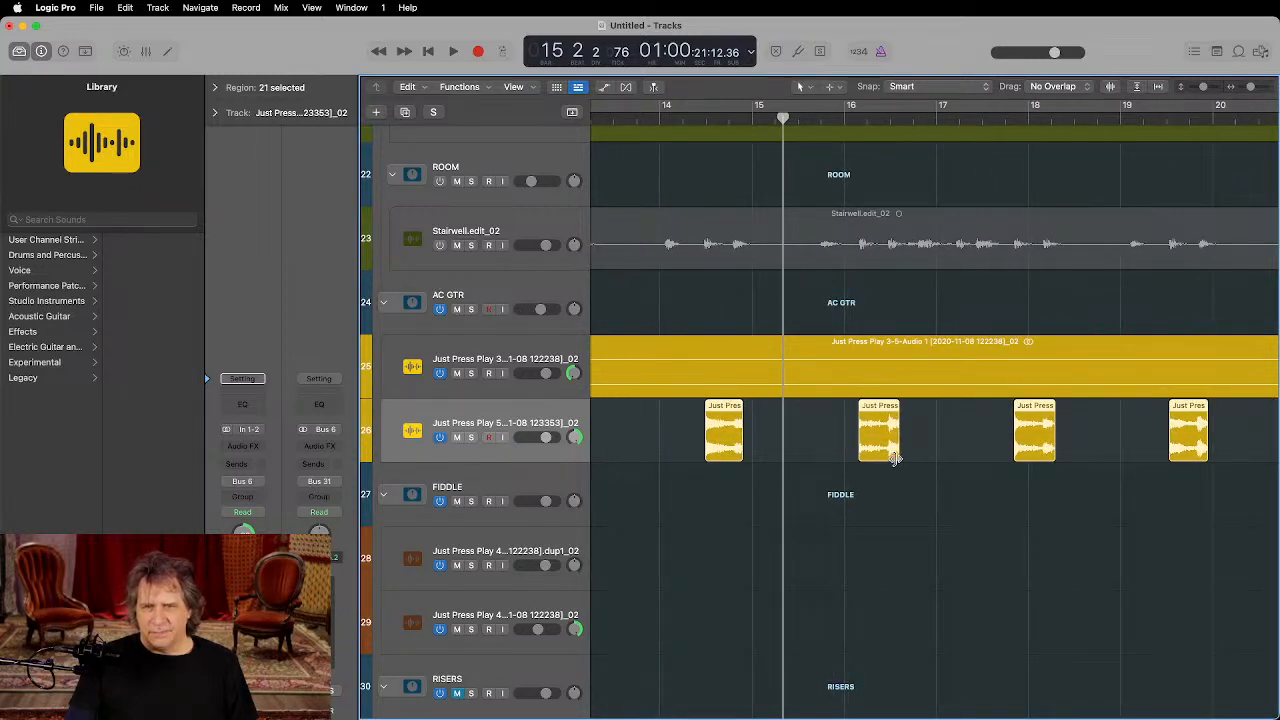
{"action": "mouse_move", "coordinate": [895, 458]}
{"action": "left_mouse_down"}
{"action": "mouse_move", "coordinate": [945, 458]}
{"action": "mouse_move", "coordinate": [890, 458]}
{"action": "mouse_move", "coordinate": [904, 458]}
{"action": "left_mouse_up"}
{"action": "key", "text": "space"}
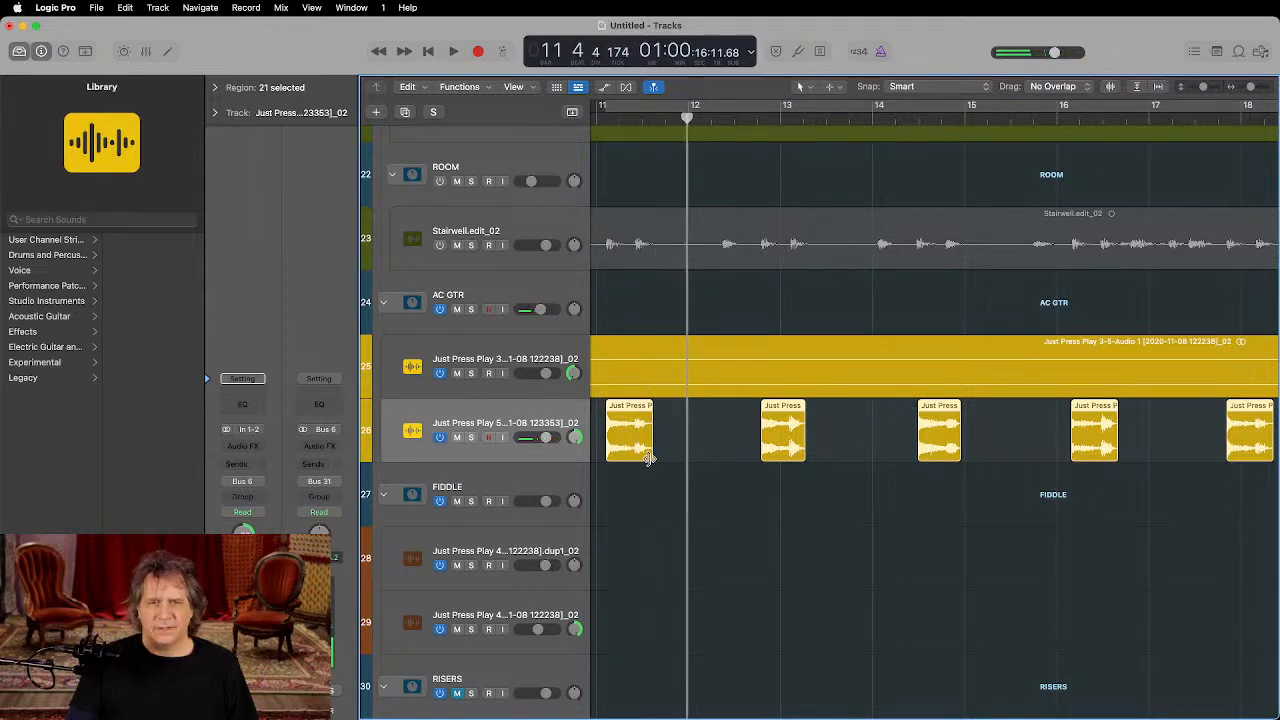
Step: Try to stretch the ends of the split acoustic guitar regions and undo the change
{"action": "left_click_drag", "start_coordinate": [648, 458], "coordinate": [650, 462]}
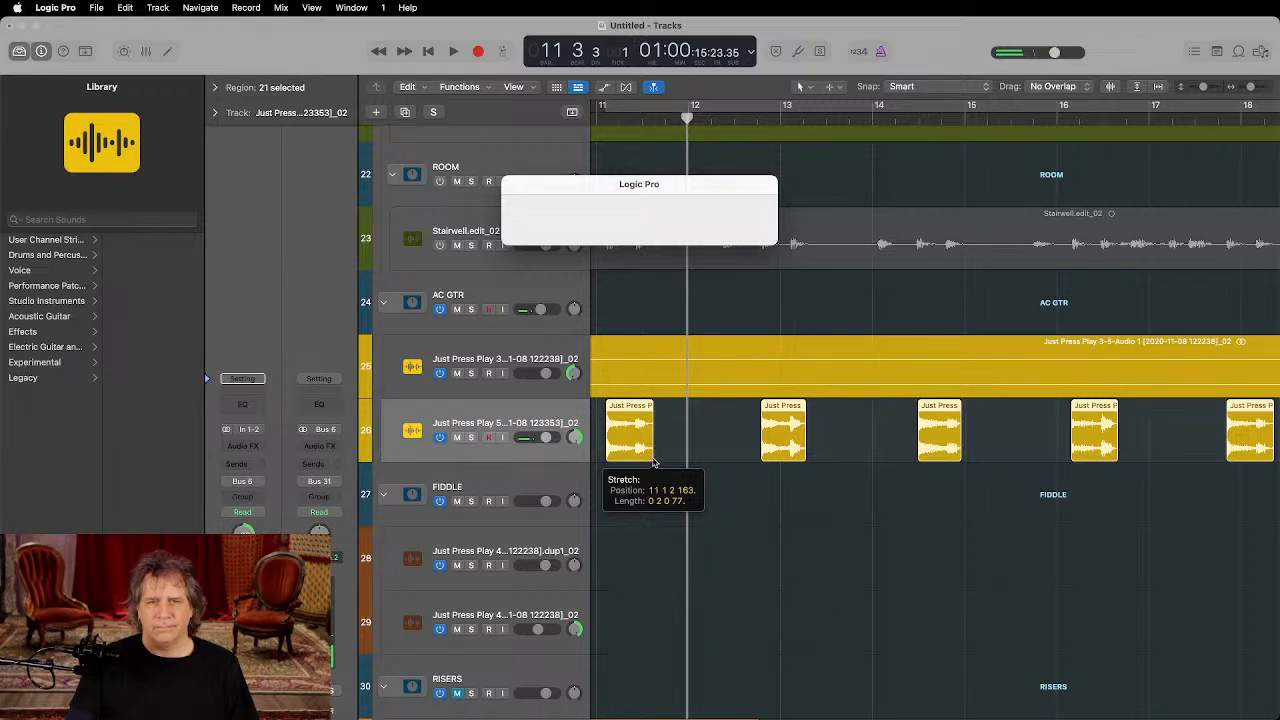
{"action": "left_click", "coordinate": [655, 457]}
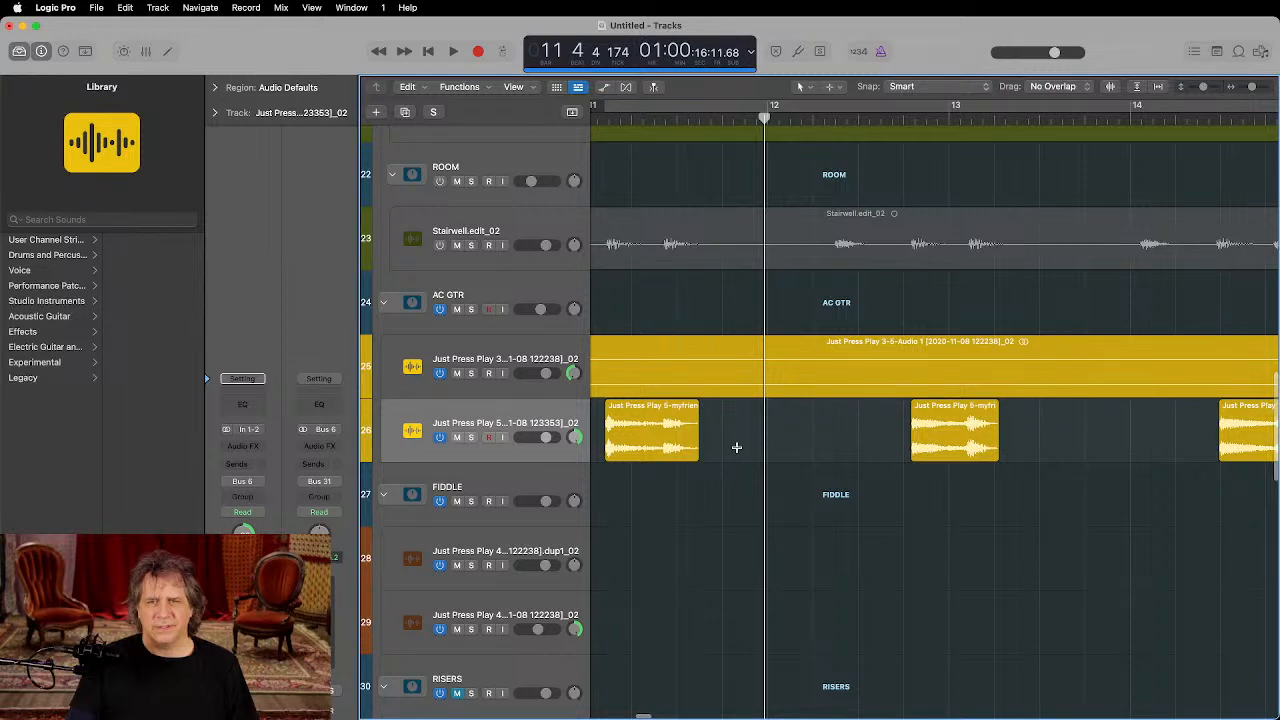
{"action": "left_click", "coordinate": [681, 407]}
{"action": "key", "text": "super+z"}
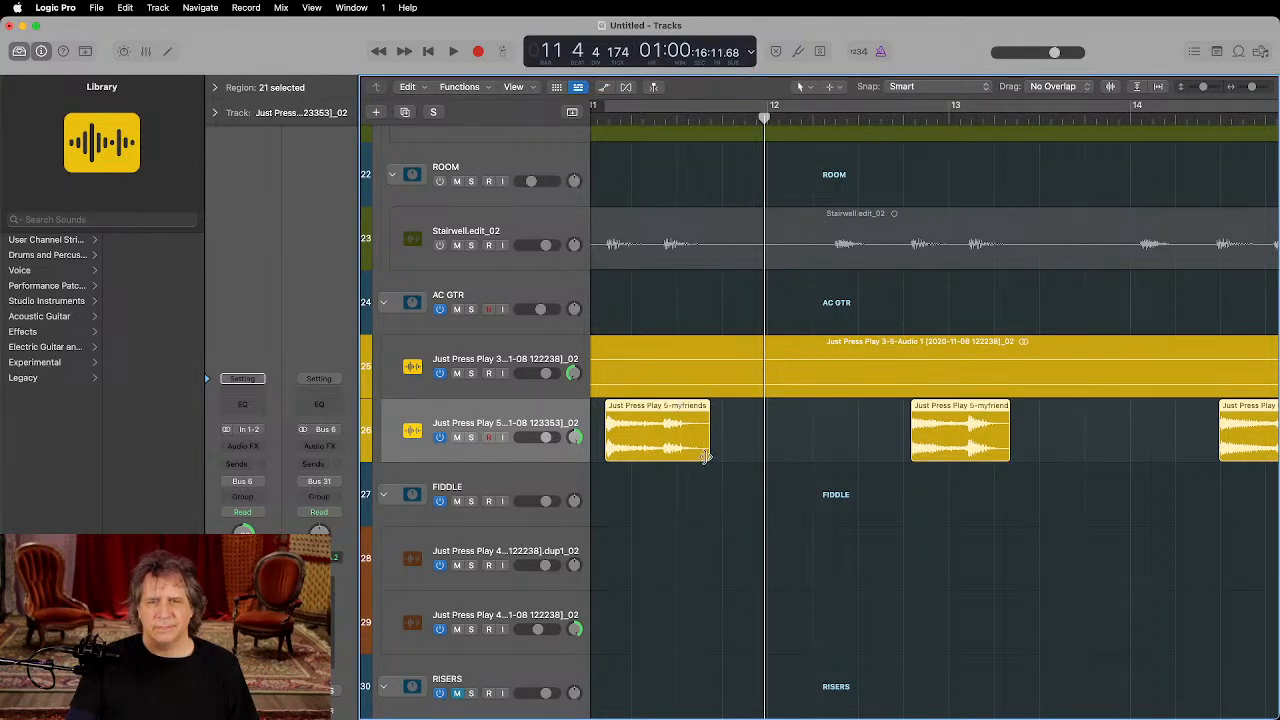
Step: Shorten the split acoustic guitar regions by 0 0 2 120, lengthen their ends slightly and listen to the result
{"action": "left_click_drag", "start_coordinate": [705, 457], "coordinate": [681, 457]}
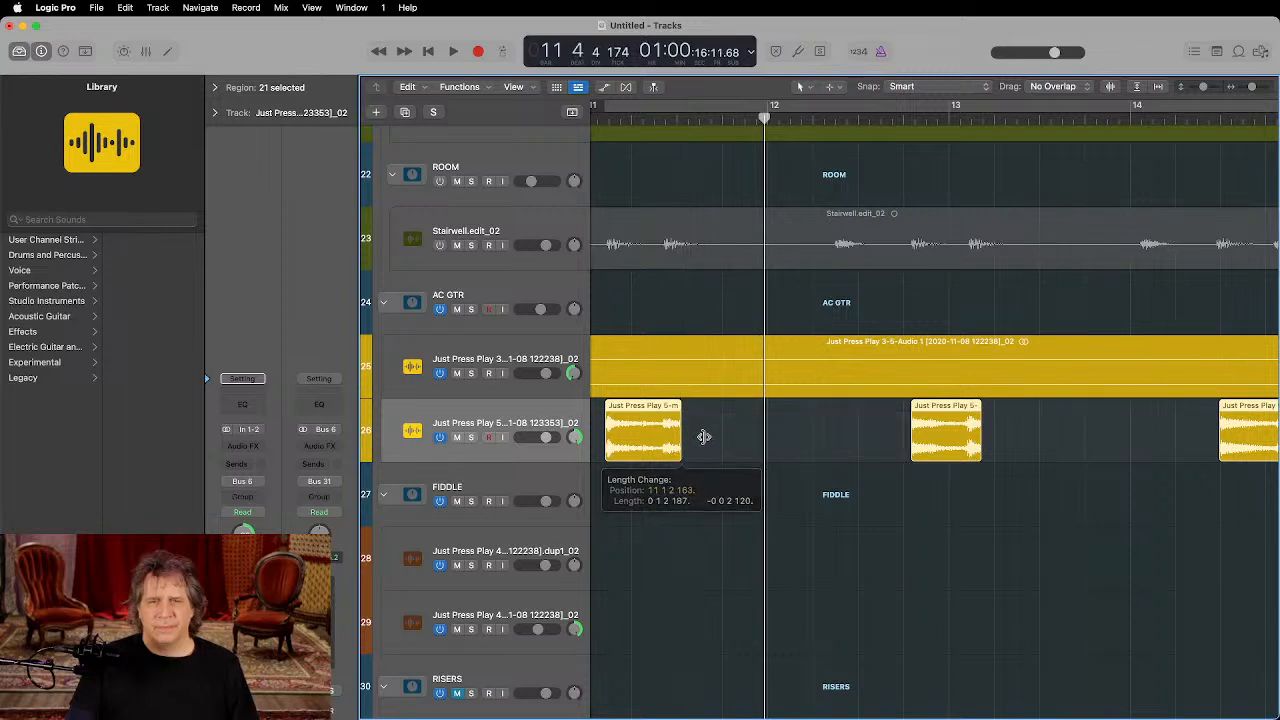
{"action": "key", "text": "space"}
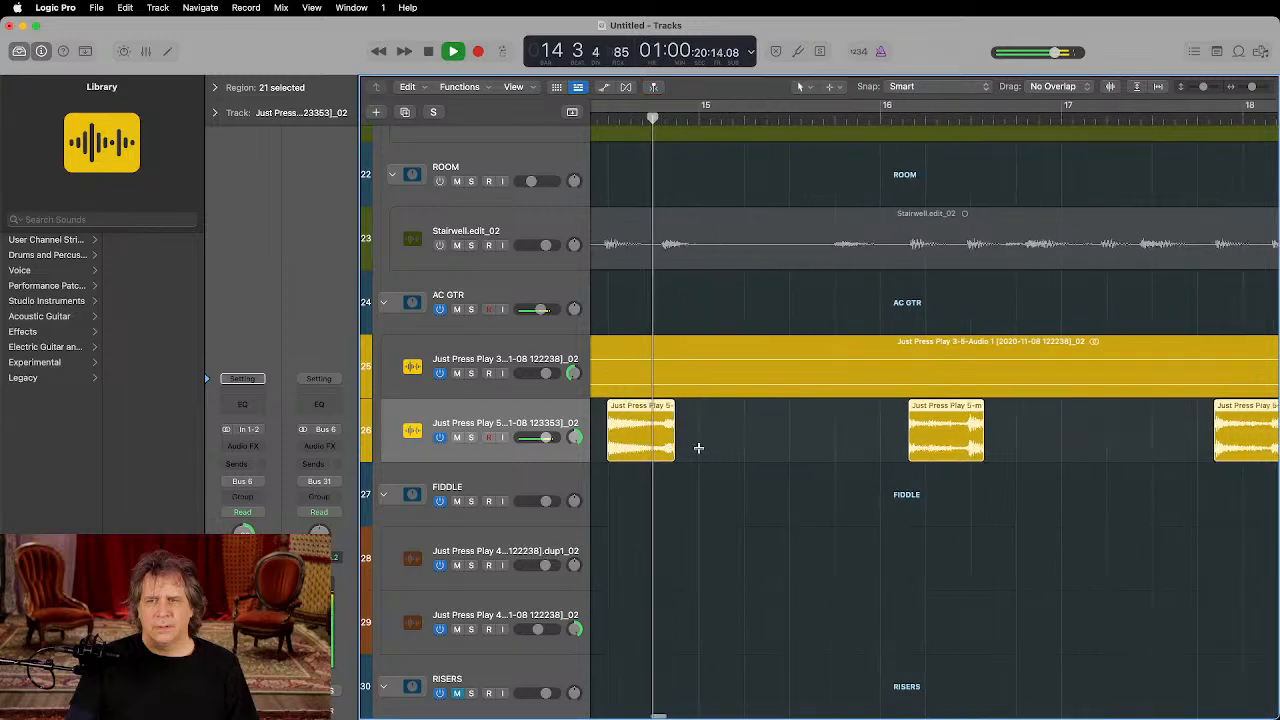
{"action": "scroll", "coordinate": [699, 448], "scroll_direction": "left", "scroll_amount": 3}
{"action": "key", "text": "space"}
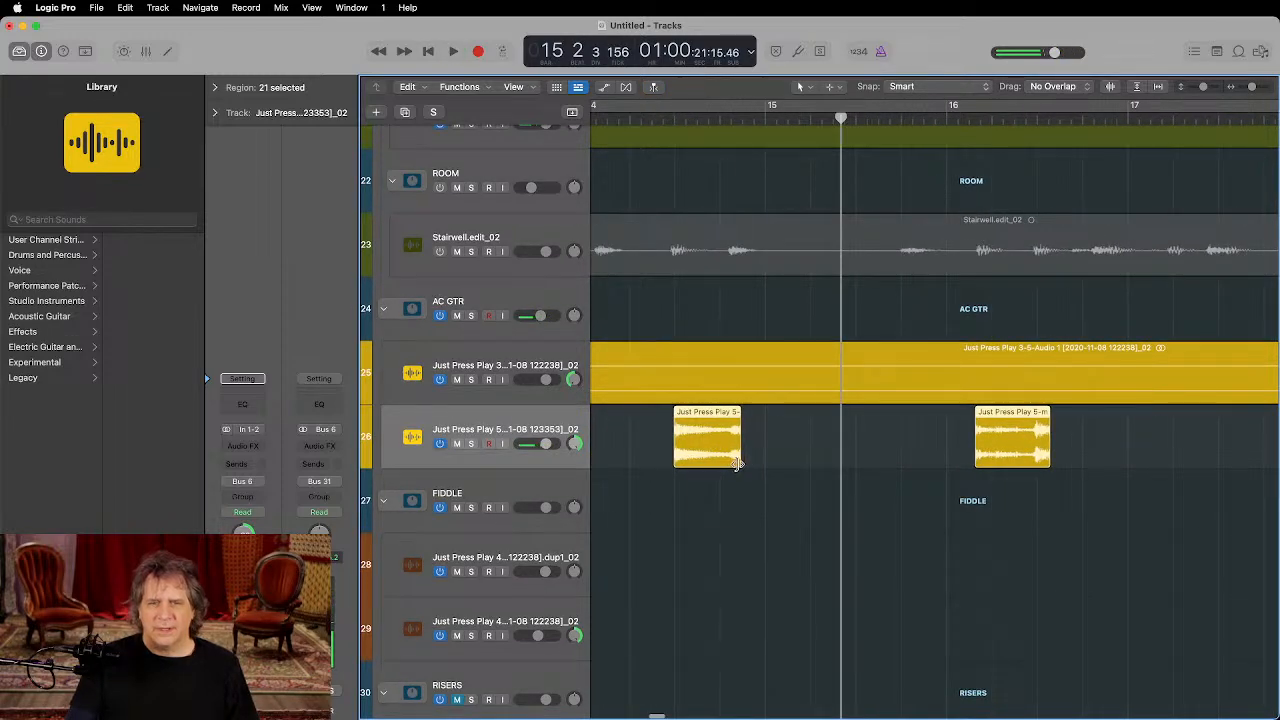
{"action": "left_click_drag", "start_coordinate": [737, 463], "coordinate": [748, 463]}
{"action": "key", "text": "space"}
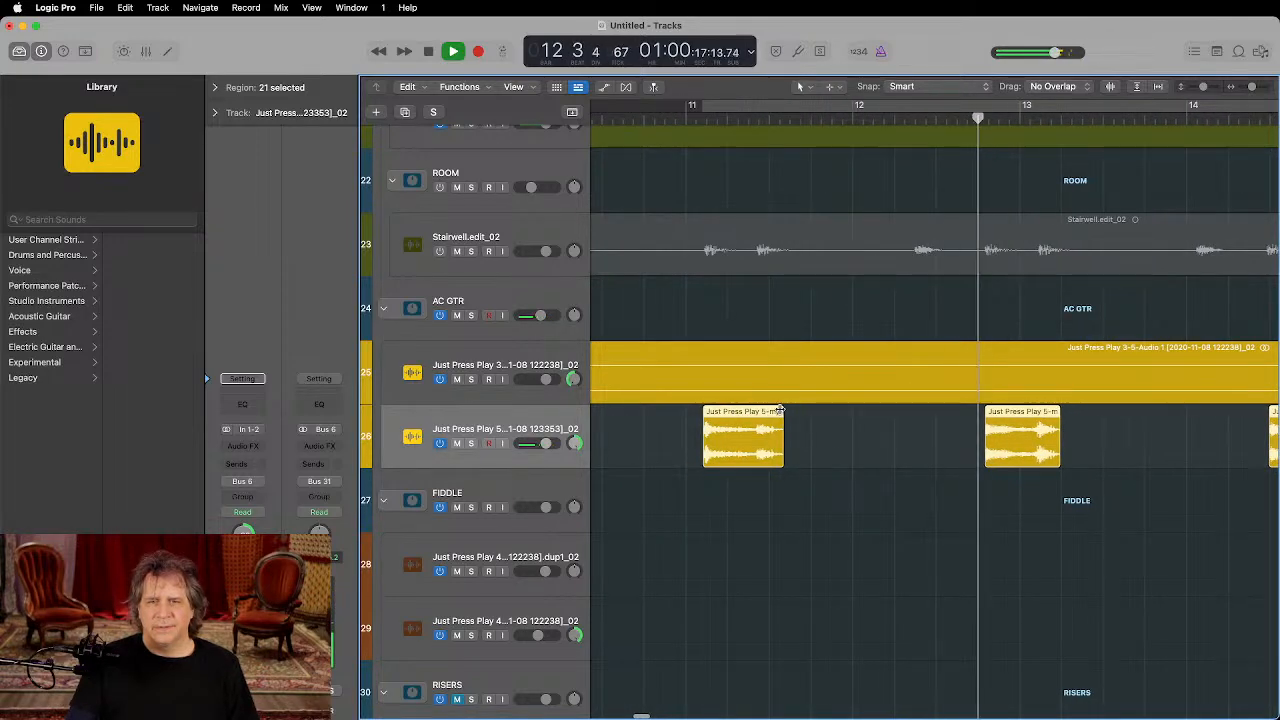
Step: Play the split acoustic guitar regions from bar 38 and inspect the longer passage and the short regions following it
{"action": "left_click", "coordinate": [822, 423], "text": "ctrl+alt"}
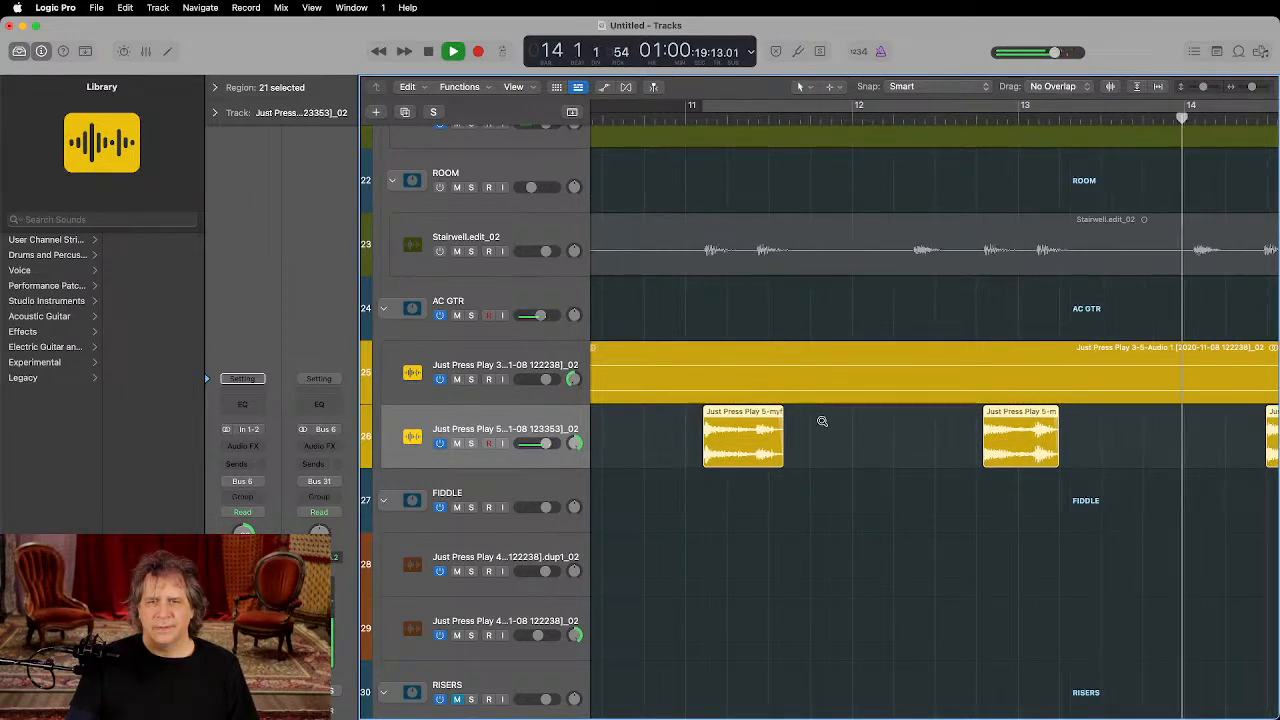
{"action": "scroll", "coordinate": [822, 424], "scroll_direction": "down", "scroll_amount": 1}
{"action": "scroll", "coordinate": [822, 423], "scroll_direction": "right", "scroll_amount": 5}
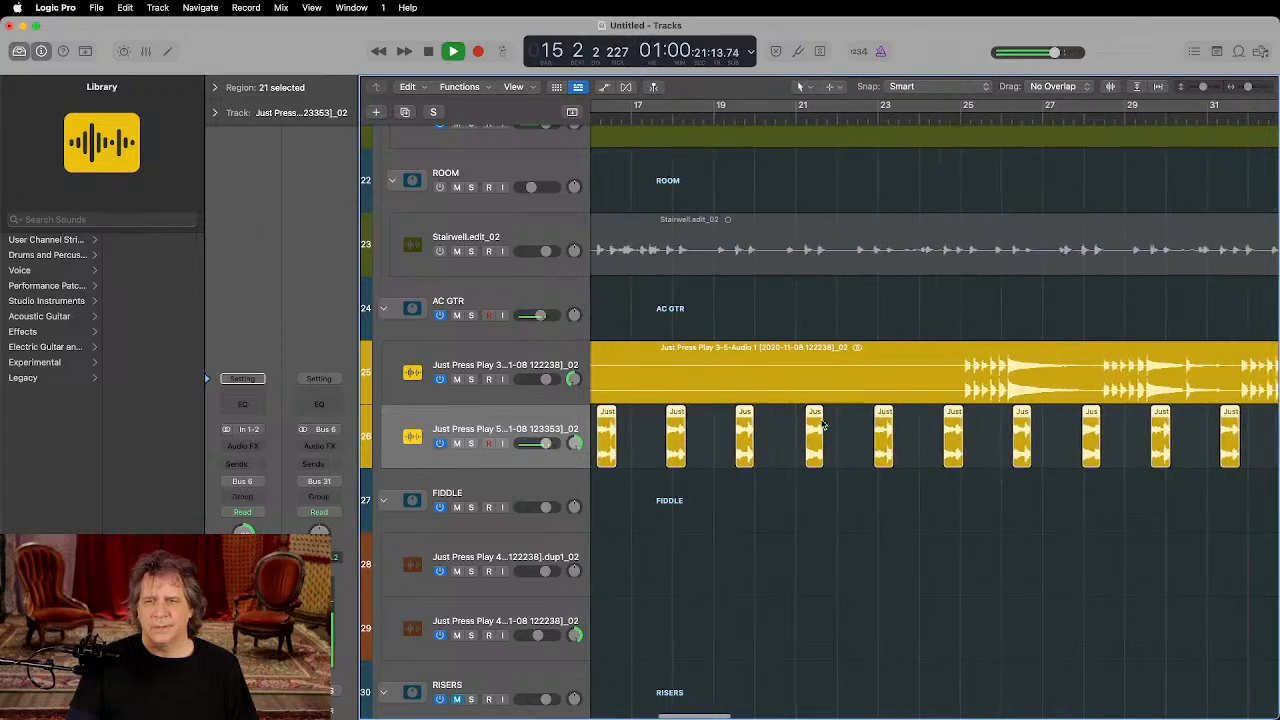
{"action": "scroll", "coordinate": [822, 421], "scroll_direction": "down", "scroll_amount": 1}
{"action": "left_click", "coordinate": [822, 421], "text": "ctrl+alt"}
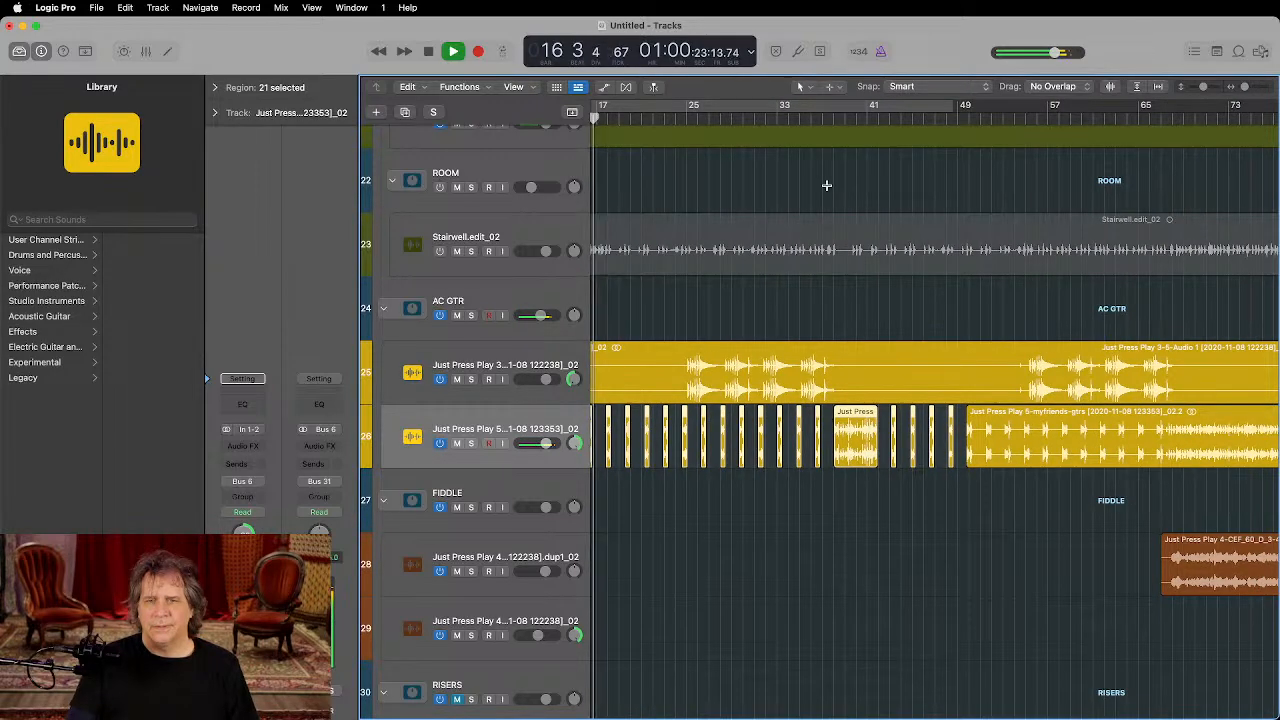
{"action": "key", "text": "space"}
{"action": "left_click", "coordinate": [830, 118]}
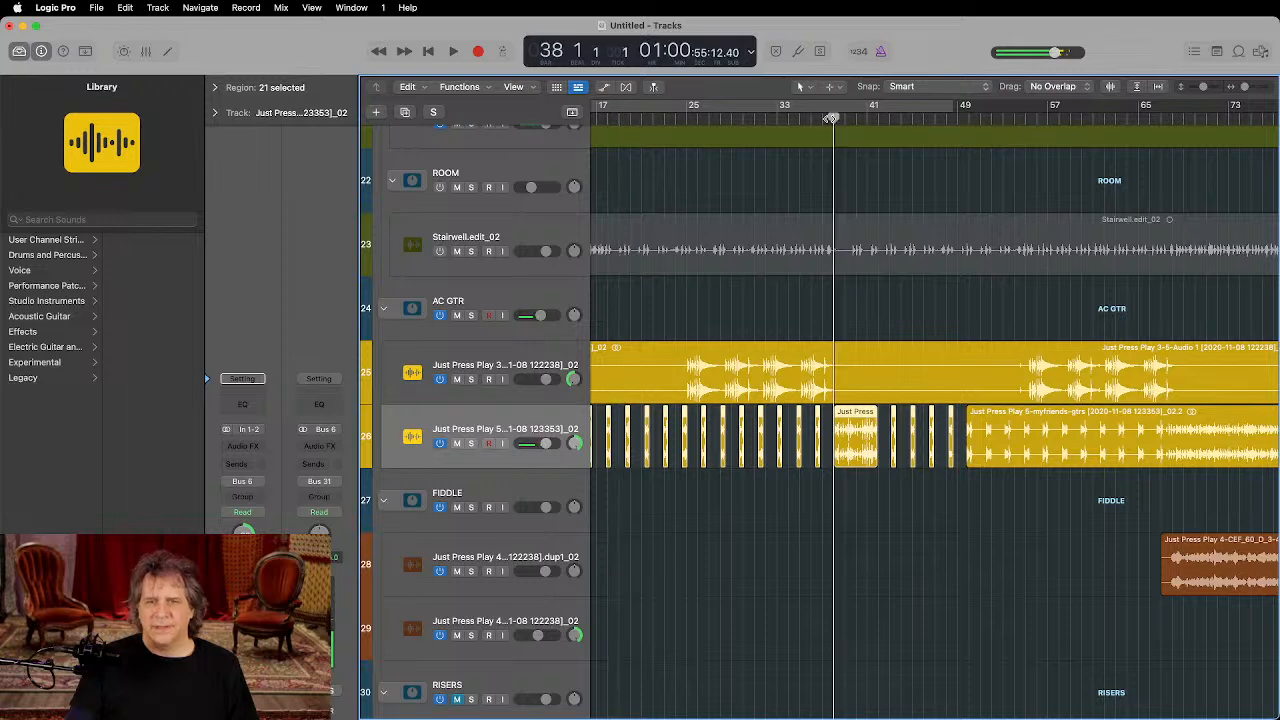
{"action": "key", "text": "space"}
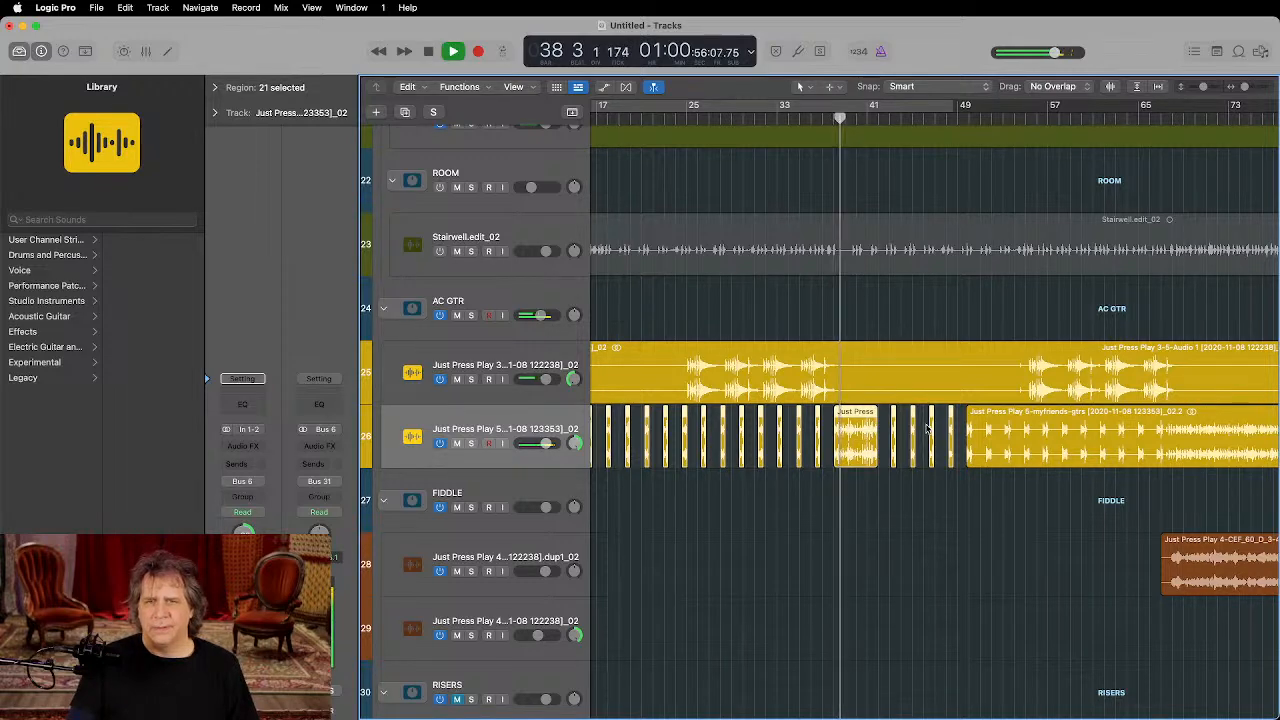
{"action": "key", "text": "super+Right"}
{"action": "key", "text": "super+Right"}
{"action": "key", "text": "super+Right"}
{"action": "key", "text": "super+Right"}
{"action": "key", "text": "super+Right"}
{"action": "key", "text": "super+Right"}
{"action": "key", "text": "super+Right"}
{"action": "key", "text": "super+Right"}
{"action": "key", "text": "super+Left"}
{"action": "key", "text": "super+Left"}
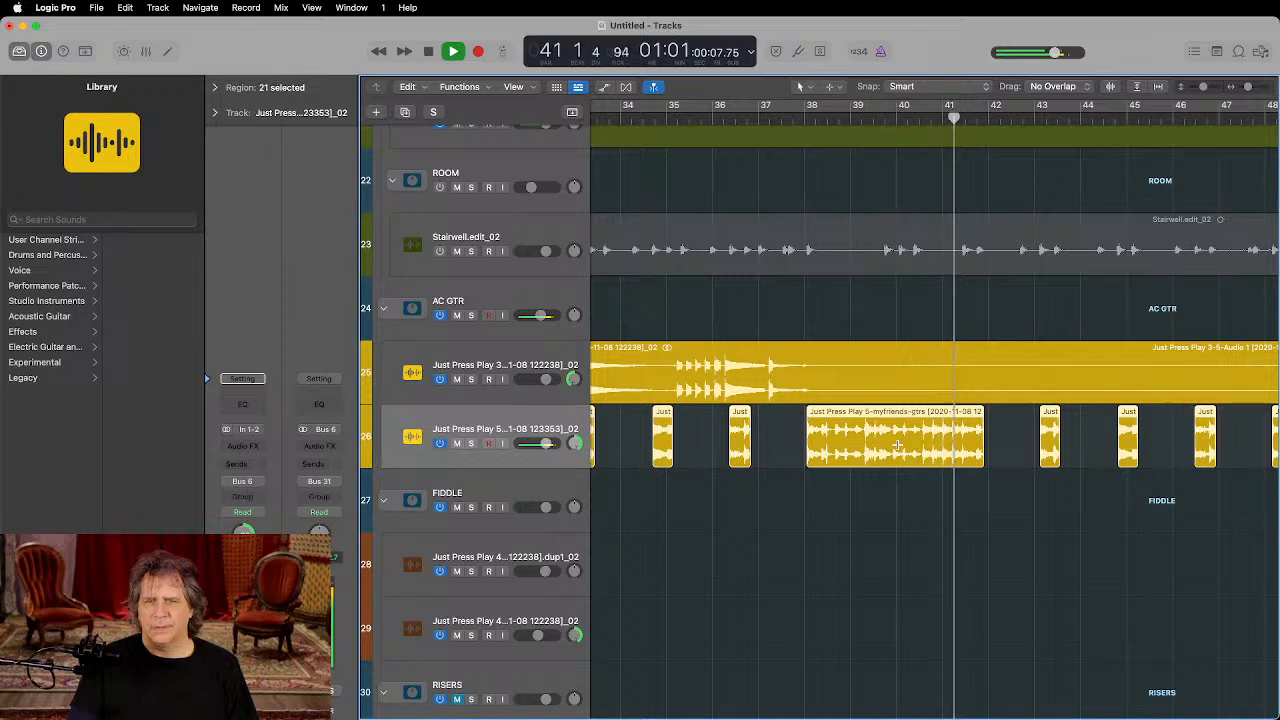
{"action": "key", "text": "super+Left"}
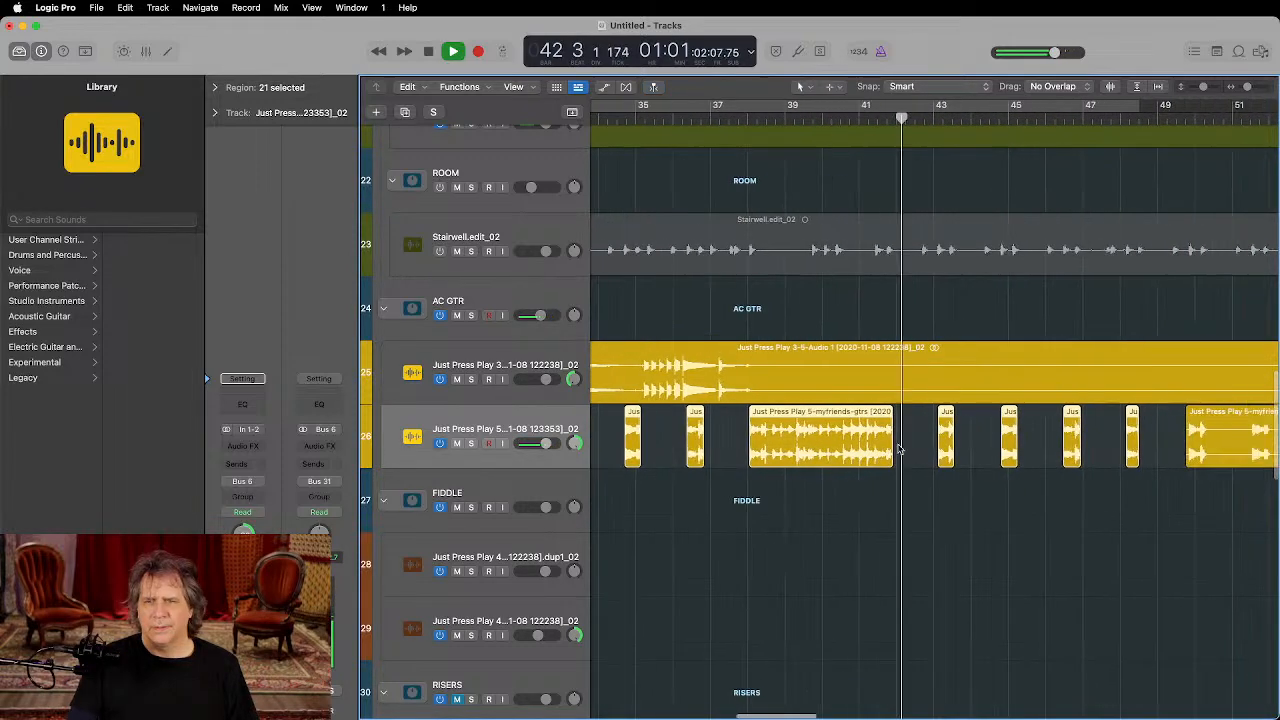
{"action": "key", "text": "super+Left"}
{"action": "key", "text": "super+Left"}
{"action": "key", "text": "super+Left"}
{"action": "key", "text": "super+Left"}
{"action": "scroll", "coordinate": [896, 447], "scroll_direction": "right", "scroll_amount": 4}
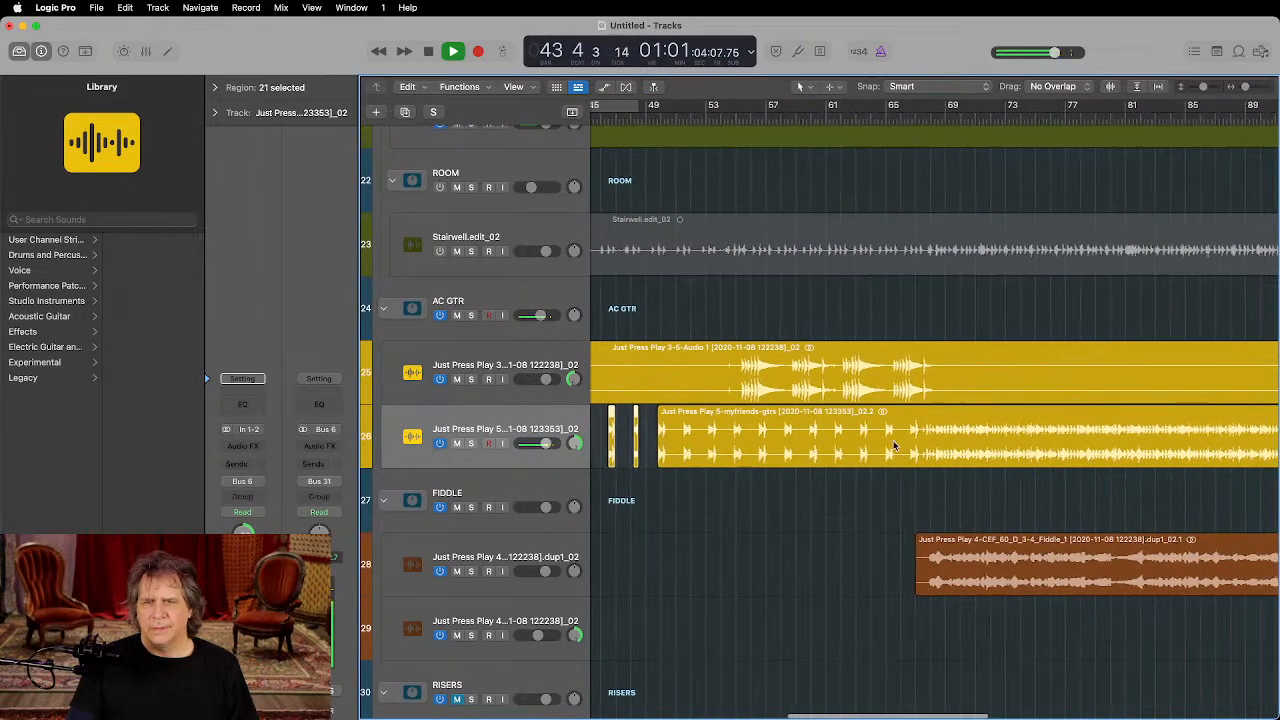
{"action": "left_click", "coordinate": [825, 419], "text": "shift"}
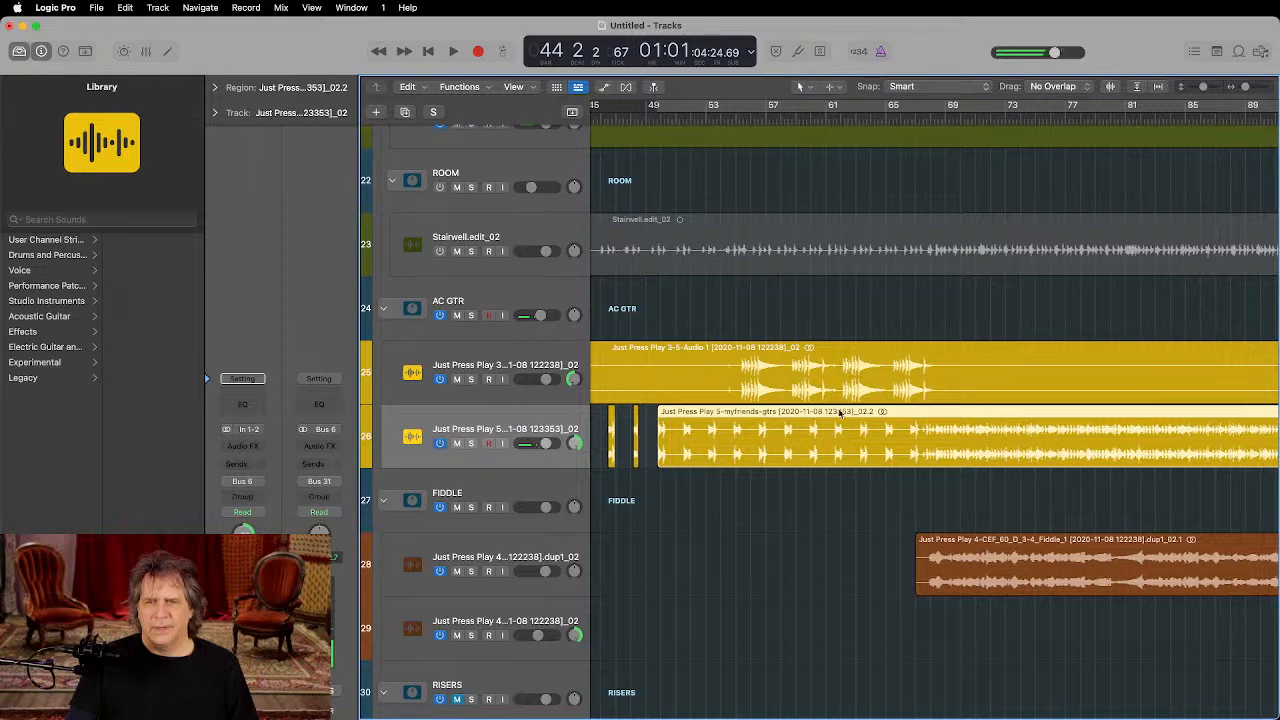
{"action": "right_click", "coordinate": [840, 413]}
{"action": "left_click", "coordinate": [880, 418]}
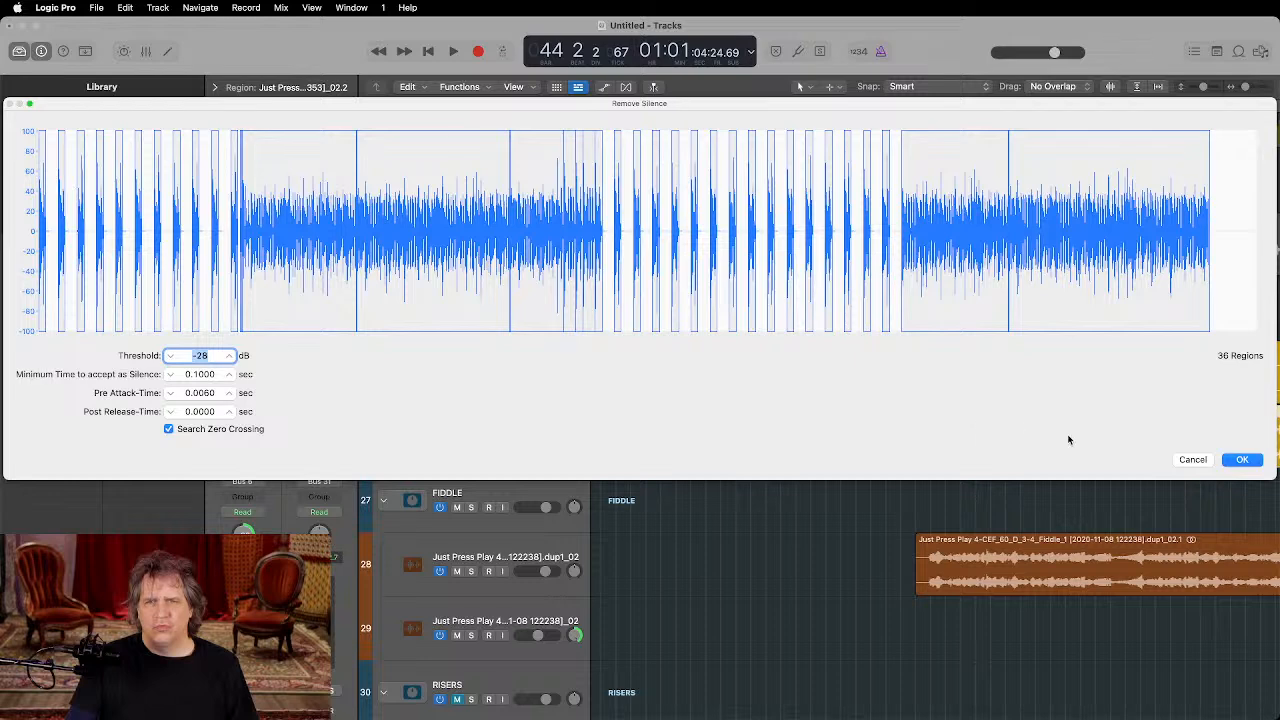
{"action": "left_click", "coordinate": [1190, 460]}
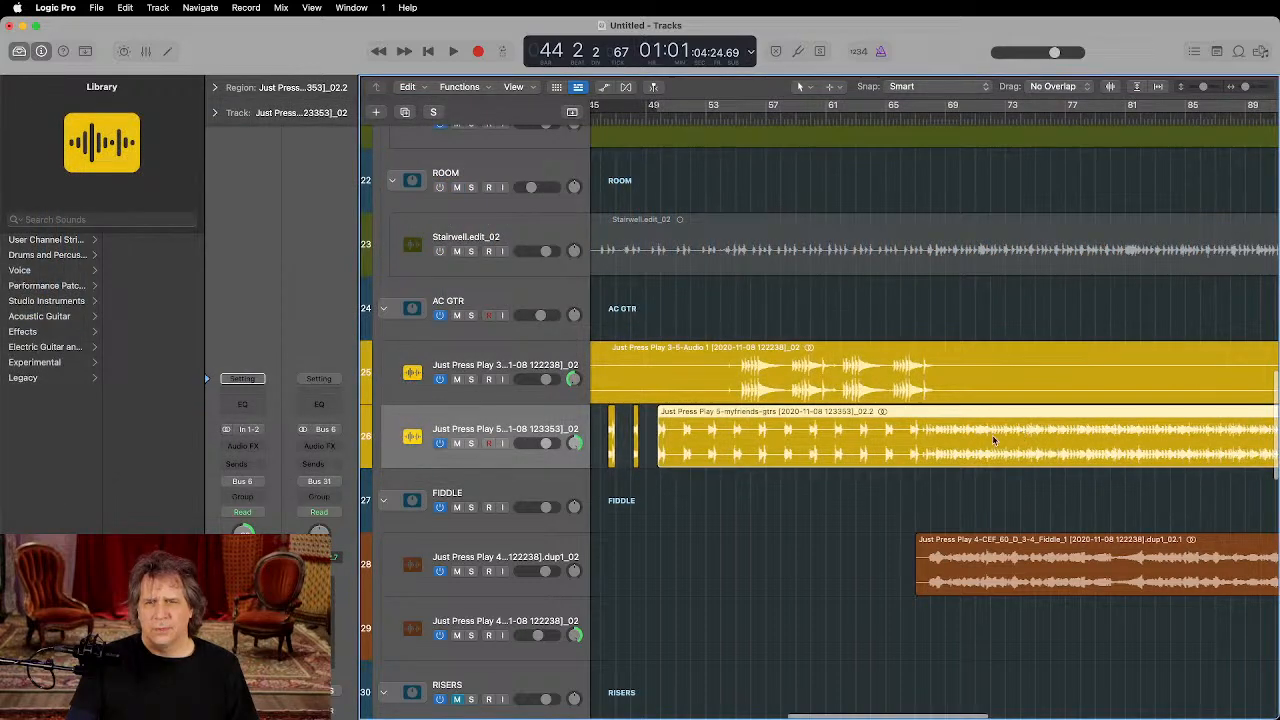
Step: Divide the long acoustic guitar region at 67 2 1 1, between the separate stabs and the continuous strumming
{"action": "left_click_drag", "start_coordinate": [921, 460], "coordinate": [876, 457]}
{"action": "key", "text": "super+Right"}
{"action": "key", "text": "super+Right"}
{"action": "key", "text": "super+Right"}
{"action": "key", "text": "super+Right"}
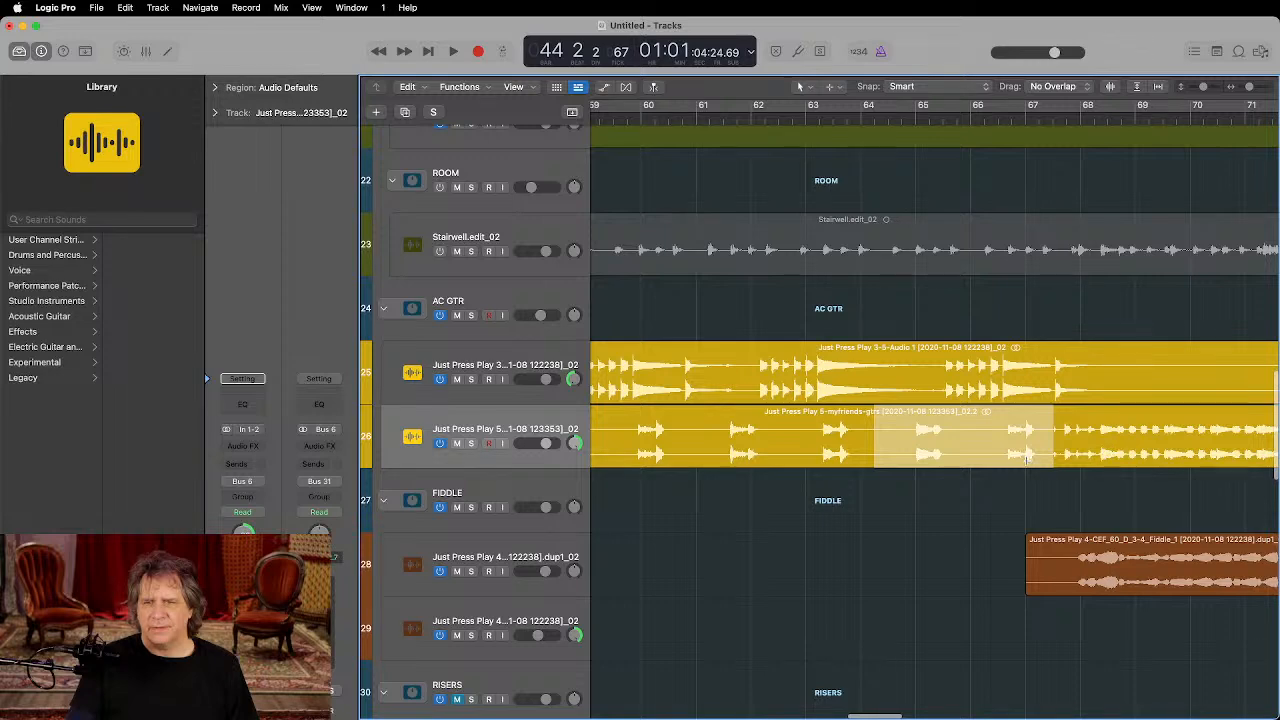
{"action": "left_click", "coordinate": [1040, 458]}
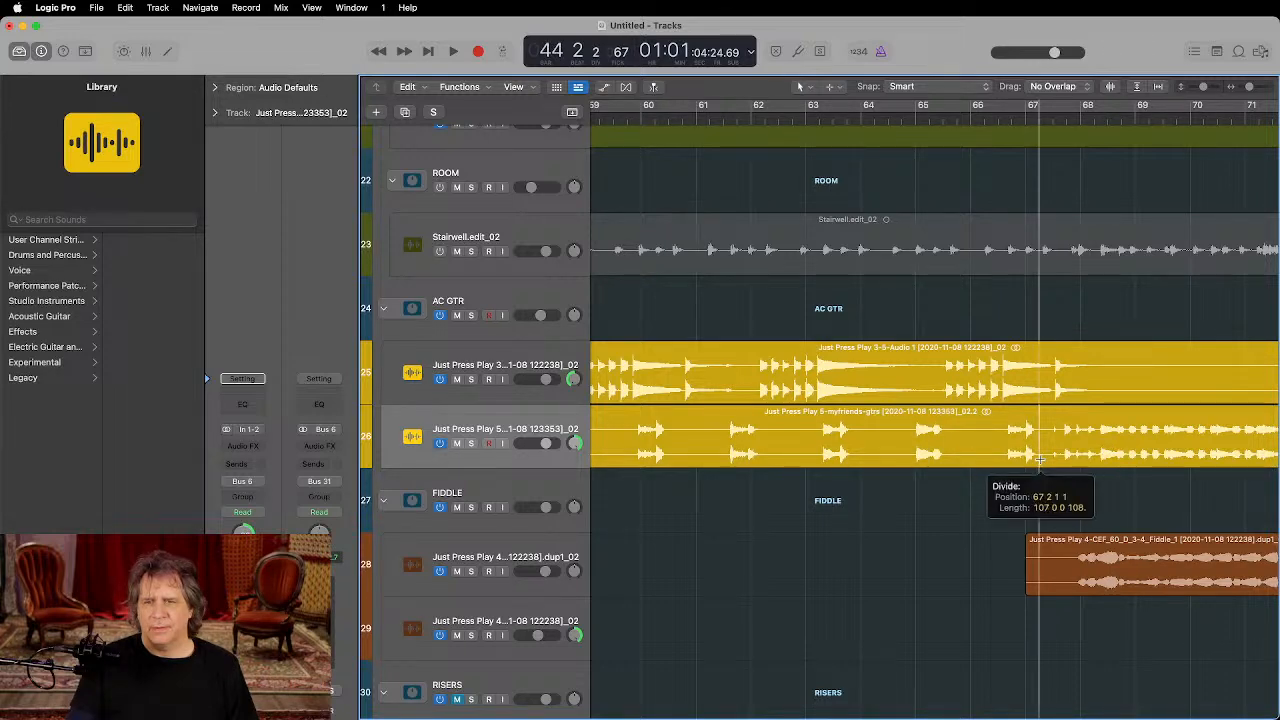
Step: Remove silence from the acoustic guitar stabs before bar 67, using a -28 dB threshold and 0.1000 s minimum silence
{"action": "right_click", "coordinate": [979, 427]}
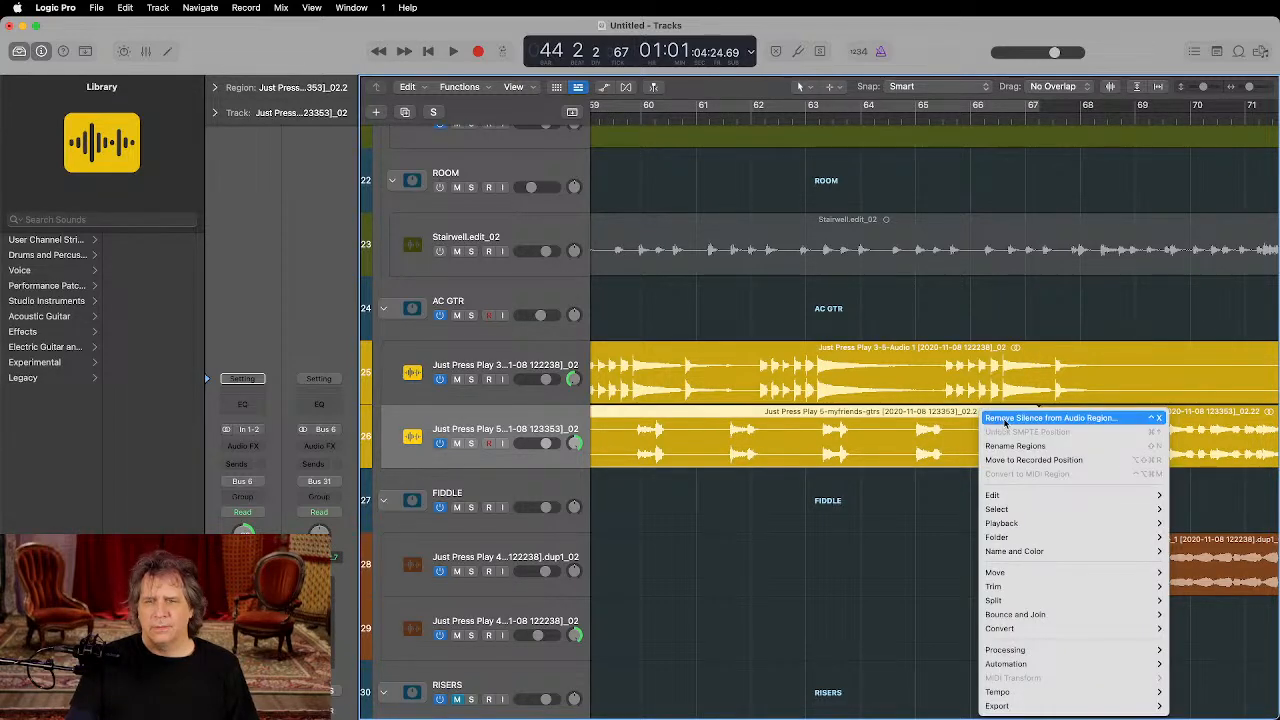
{"action": "left_click", "coordinate": [1005, 418]}
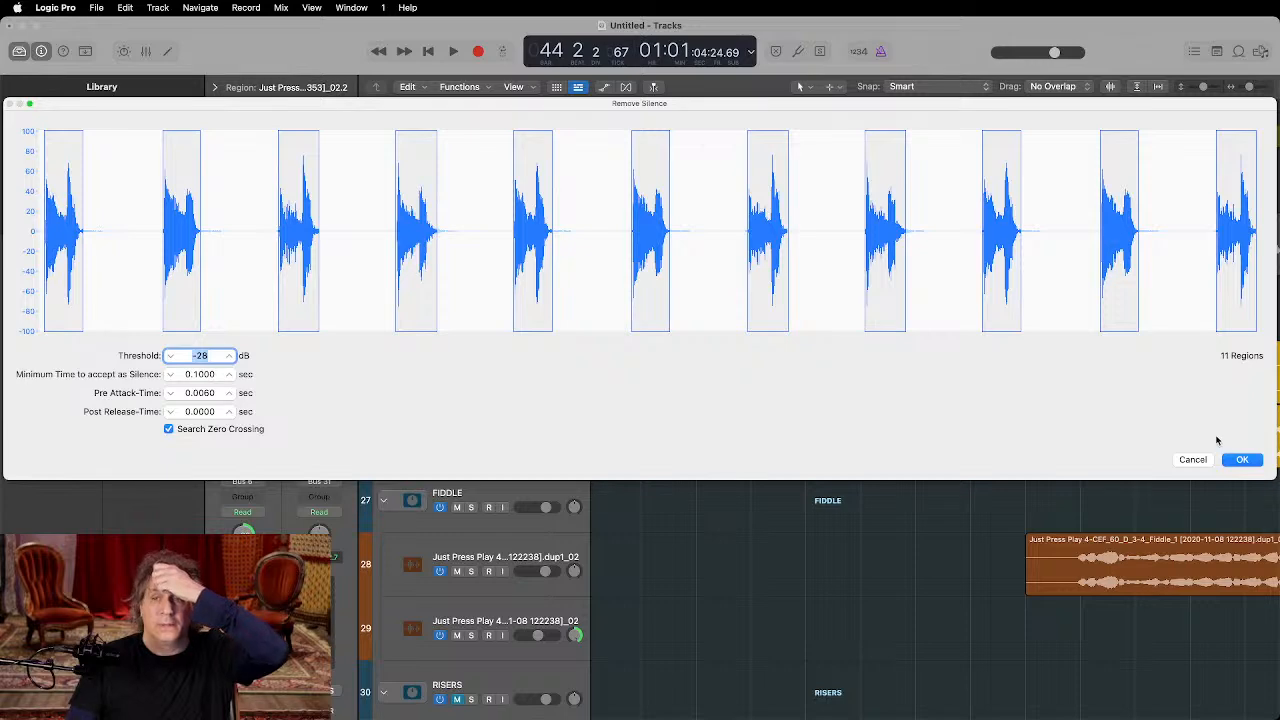
{"action": "left_click", "coordinate": [1237, 459]}
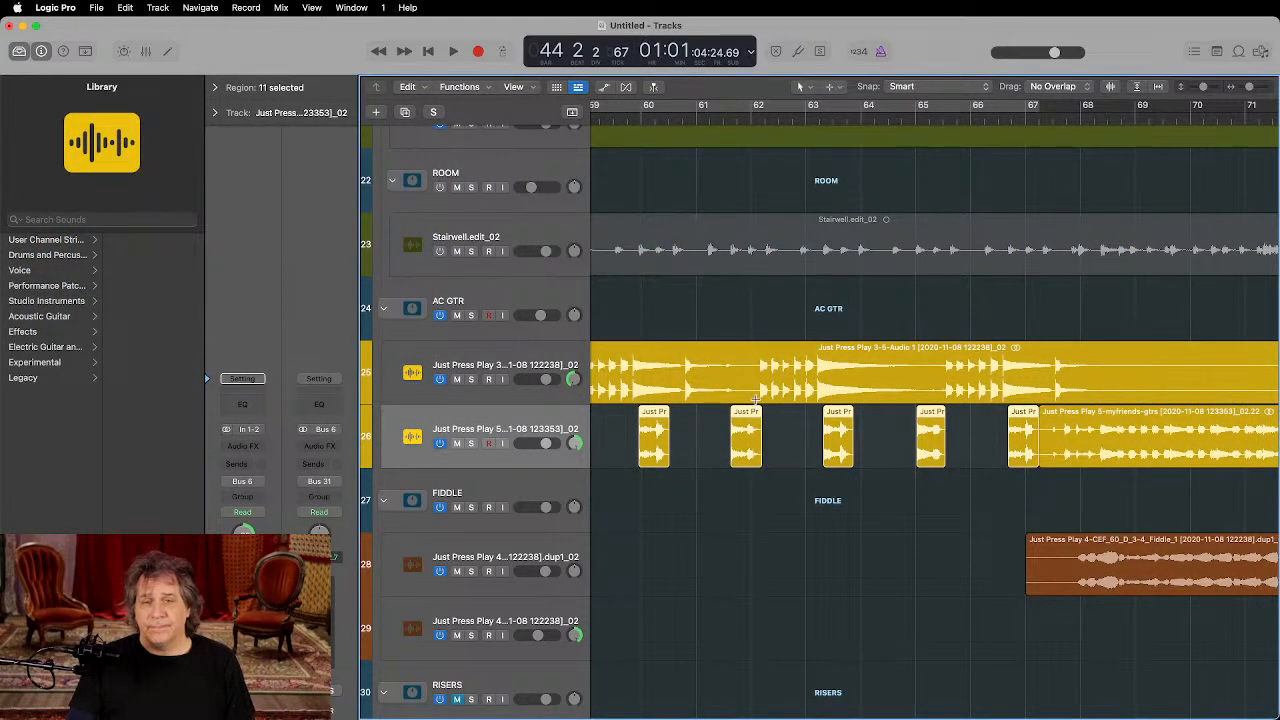
Step: Play the newly split acoustic guitar regions from about bar 50 and slightly shorten the ends of all of them
{"action": "scroll", "coordinate": [714, 390], "scroll_direction": "down", "scroll_amount": 3}
{"action": "scroll", "coordinate": [713, 390], "scroll_direction": "left", "scroll_amount": 5}
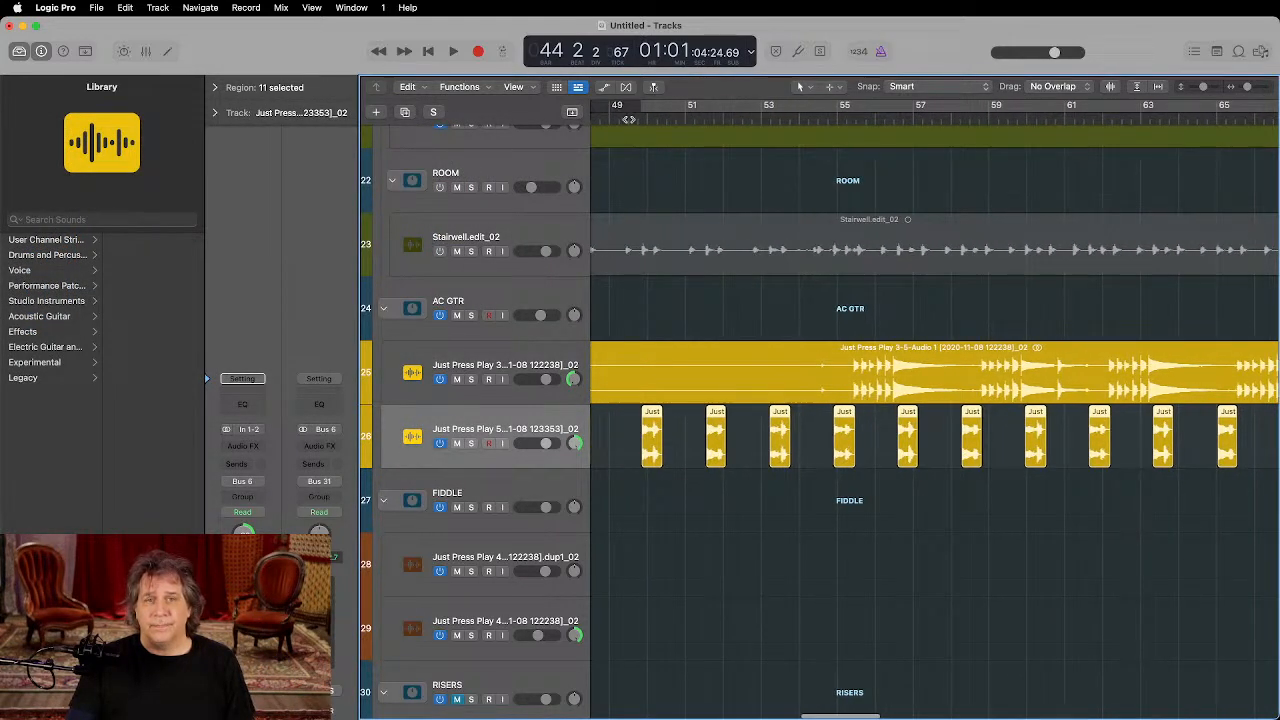
{"action": "key", "text": "space"}
{"action": "scroll", "coordinate": [691, 500], "scroll_direction": "up", "scroll_amount": 3}
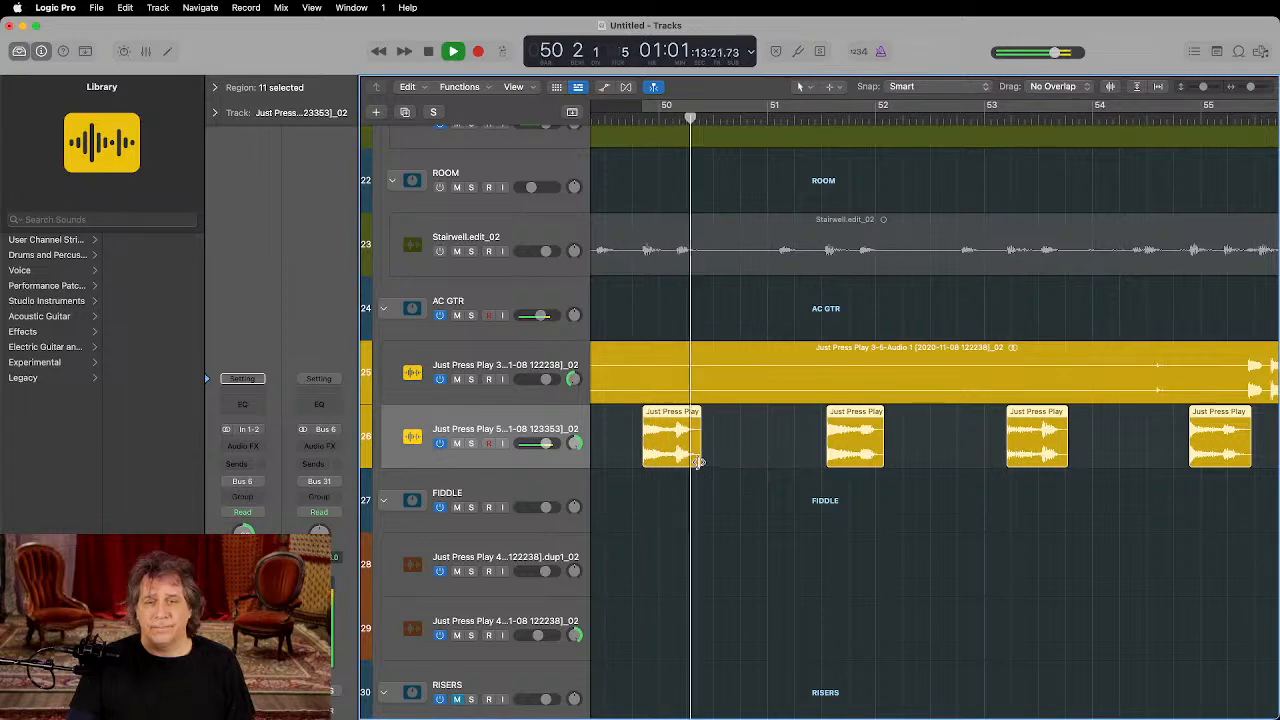
{"action": "left_click_drag", "start_coordinate": [695, 462], "coordinate": [685, 460]}
{"action": "scroll", "coordinate": [686, 457], "scroll_direction": "up", "scroll_amount": 4}
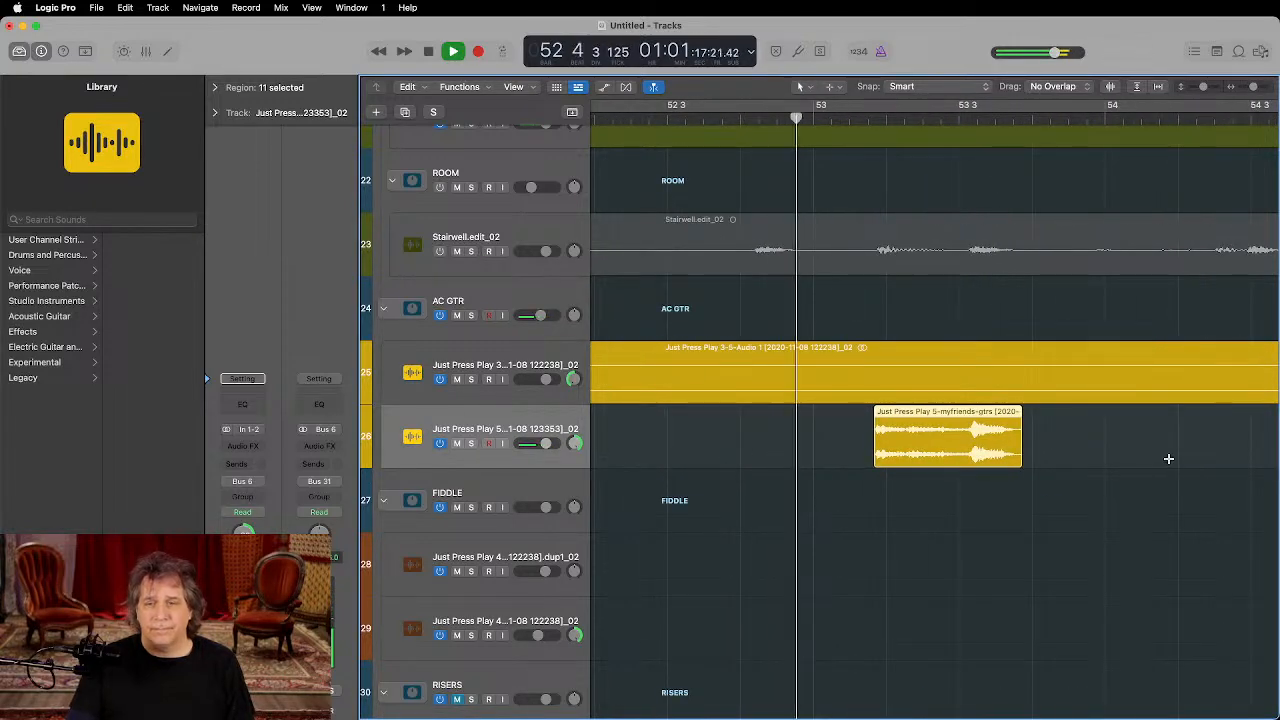
{"action": "left_click_drag", "start_coordinate": [1020, 460], "coordinate": [1010, 458]}
{"action": "scroll", "coordinate": [1010, 450], "scroll_direction": "down", "scroll_amount": 6}
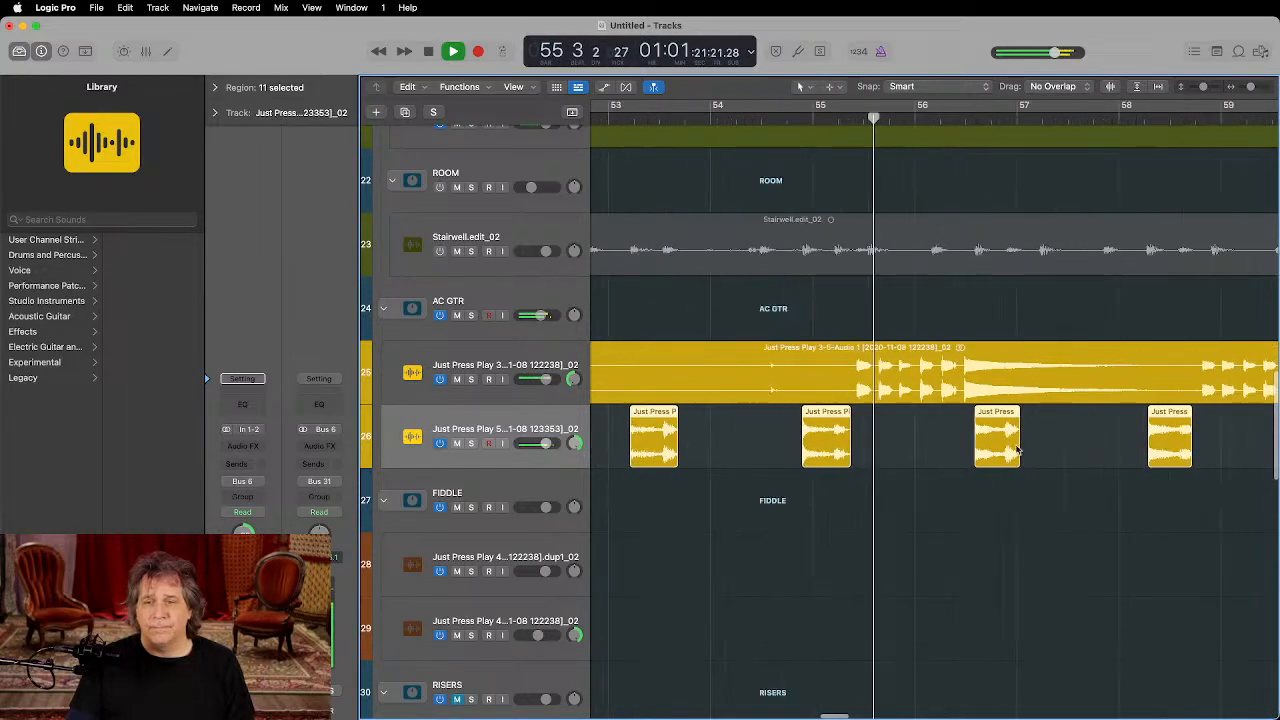
Step: Separate the acoustic guitar stabs between about bars 99 and 125 into their own region
{"action": "scroll", "coordinate": [1016, 450], "scroll_direction": "down", "scroll_amount": 2}
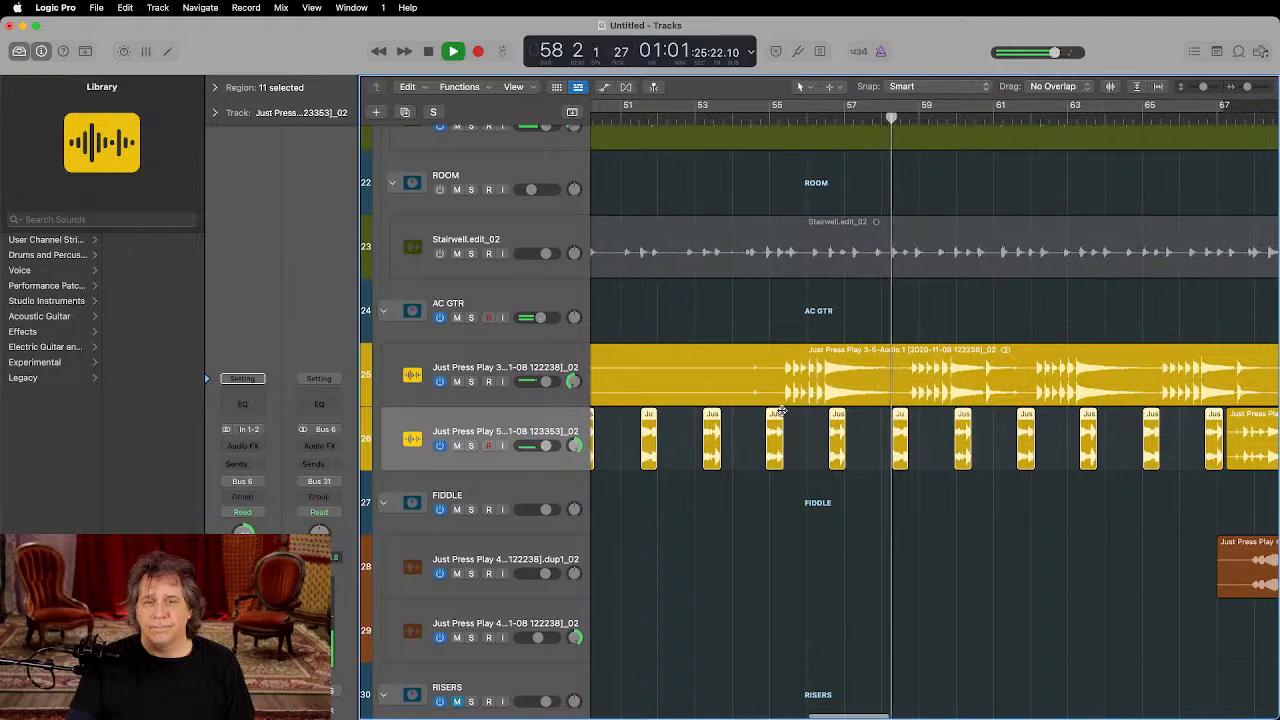
{"action": "scroll", "coordinate": [850, 445], "scroll_direction": "right", "scroll_amount": 8}
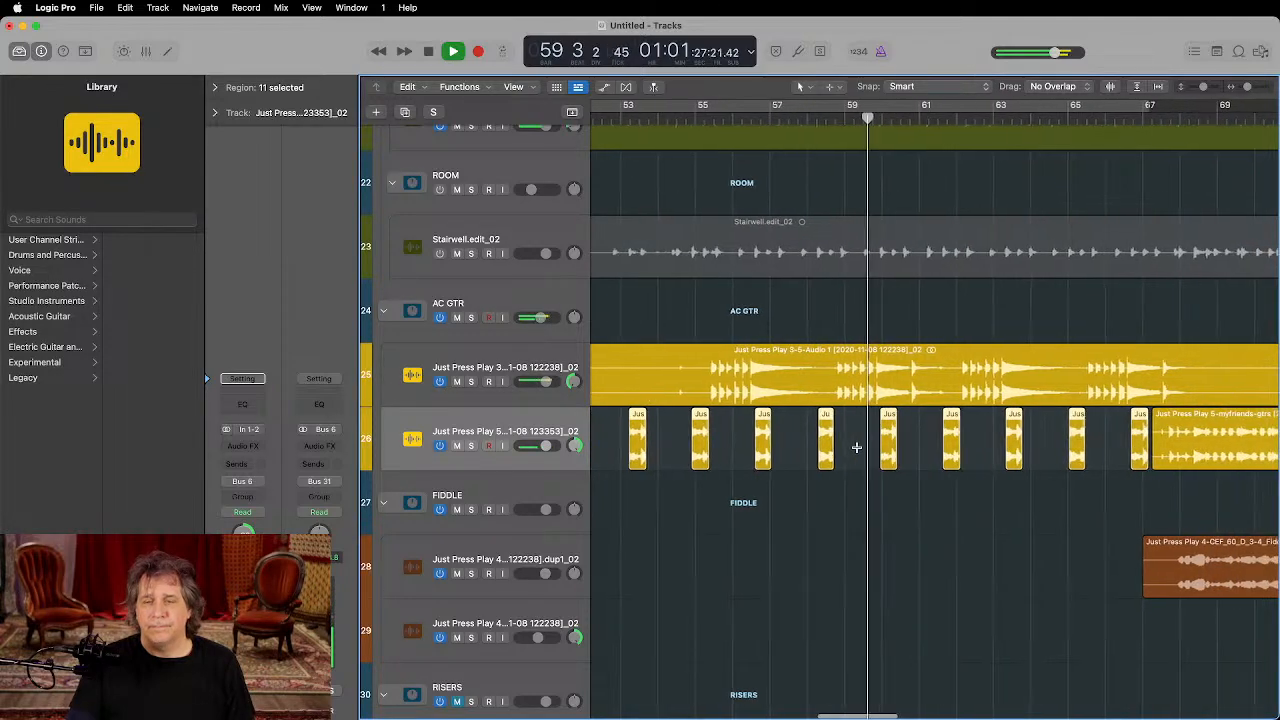
{"action": "scroll", "coordinate": [856, 447], "scroll_direction": "right", "scroll_amount": 12}
{"action": "scroll", "coordinate": [856, 447], "scroll_direction": "down", "scroll_amount": 5}
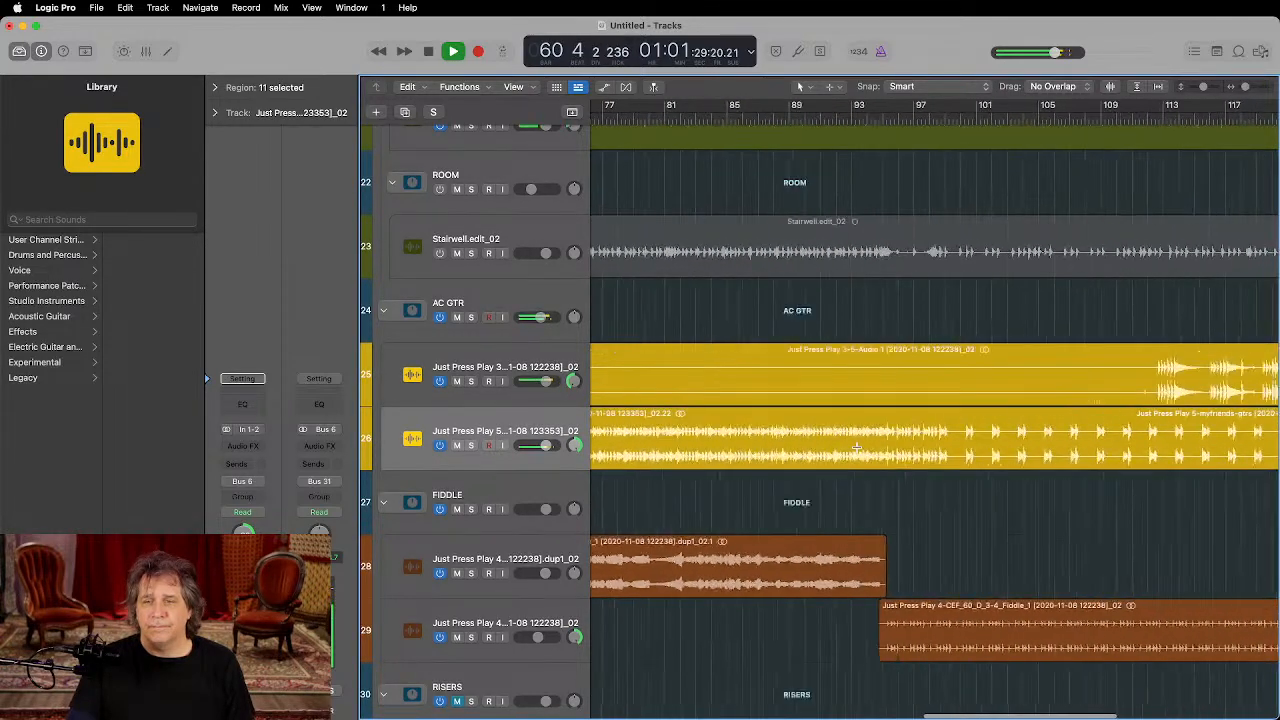
{"action": "scroll", "coordinate": [856, 447], "scroll_direction": "right", "scroll_amount": 4}
{"action": "scroll", "coordinate": [857, 447], "scroll_direction": "right", "scroll_amount": 1}
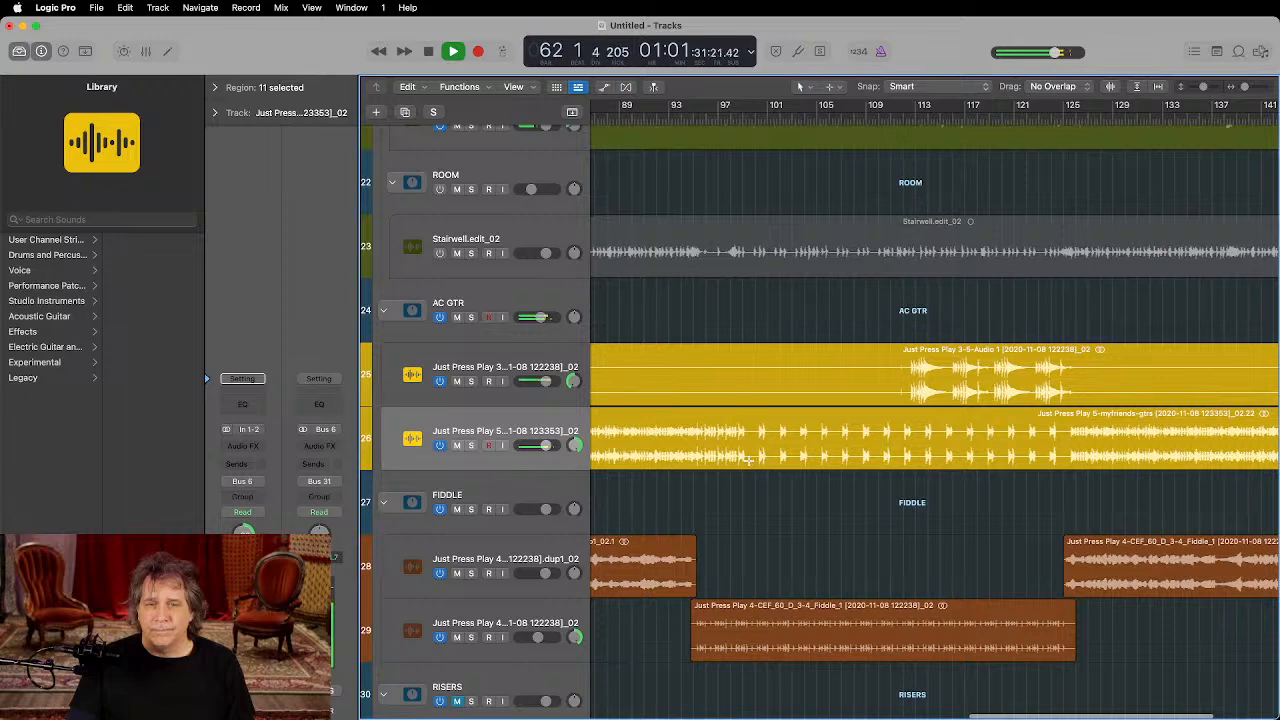
{"action": "left_click_drag", "start_coordinate": [748, 458], "coordinate": [1068, 443]}
{"action": "left_click", "coordinate": [984, 420]}
Step: Remove silence from the bar 99 to 125 acoustic guitar region, using a -28 dB threshold and 0.1000 s minimum silence
{"action": "right_click", "coordinate": [985, 416]}
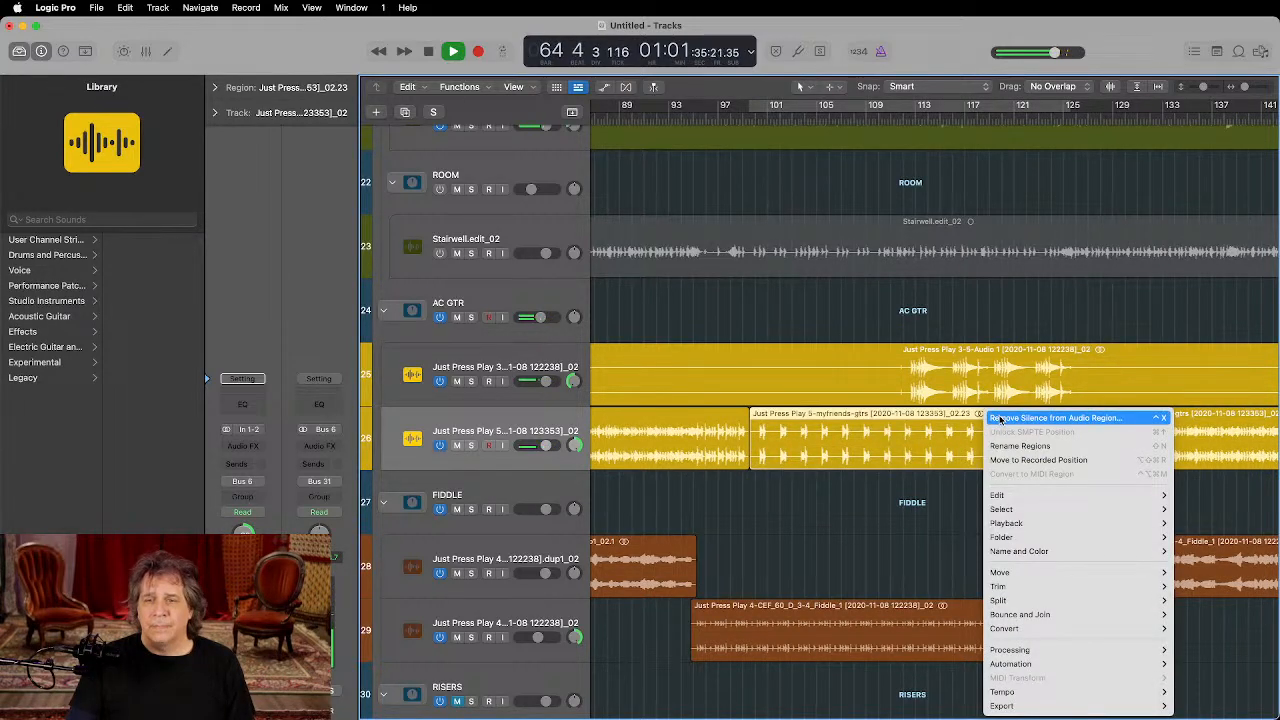
{"action": "left_click", "coordinate": [1000, 418]}
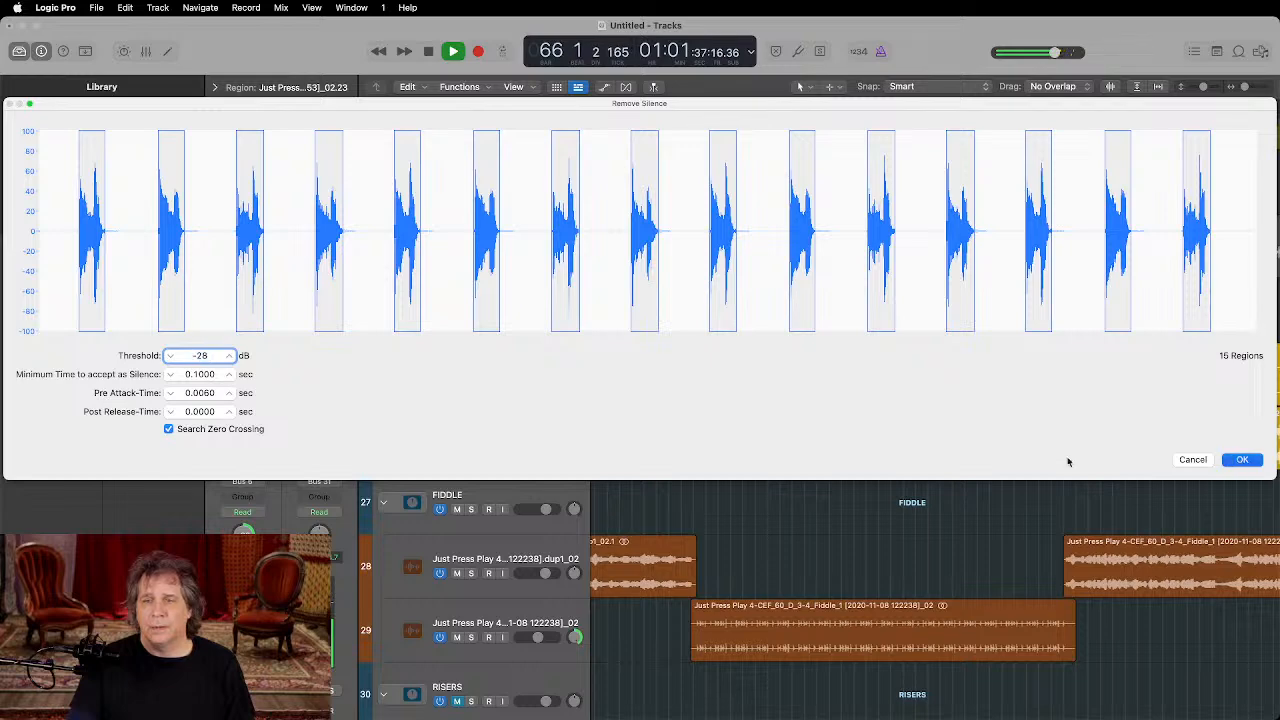
{"action": "key", "text": "Return"}
Step: Slightly shorten the ends of the split acoustic guitar regions after bar 99 while listening to them, and stop playback
{"action": "key", "text": "super+Right"}
{"action": "key", "text": "super+Right"}
{"action": "key", "text": "super+Right"}
{"action": "key", "text": "super+Right"}
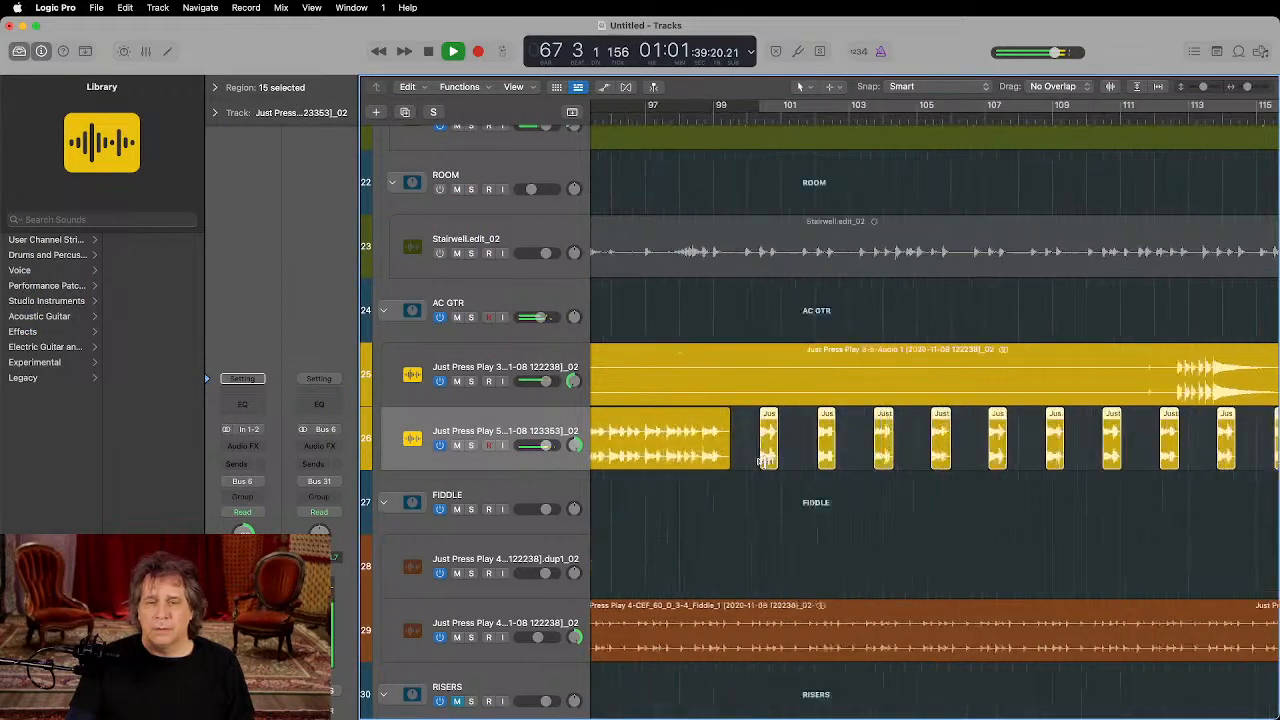
{"action": "key", "text": "super+Right"}
{"action": "key", "text": "super+Right"}
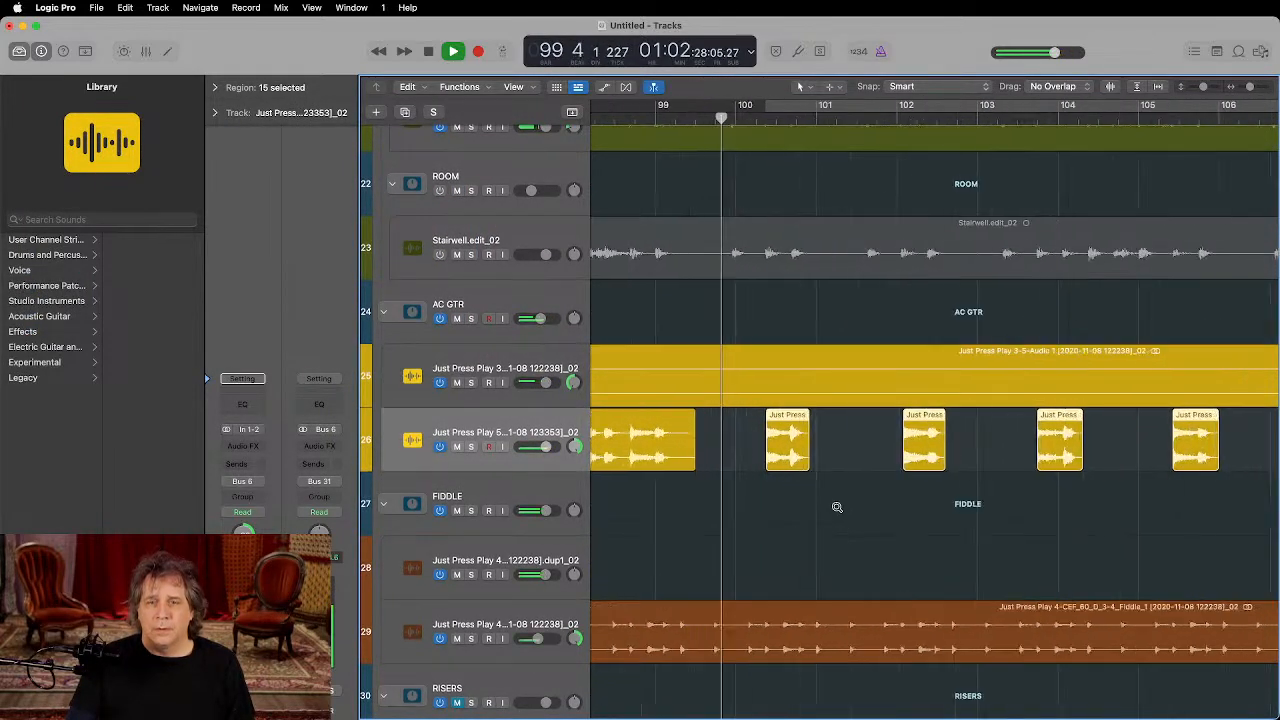
{"action": "left_click_drag", "start_coordinate": [848, 462], "coordinate": [835, 458]}
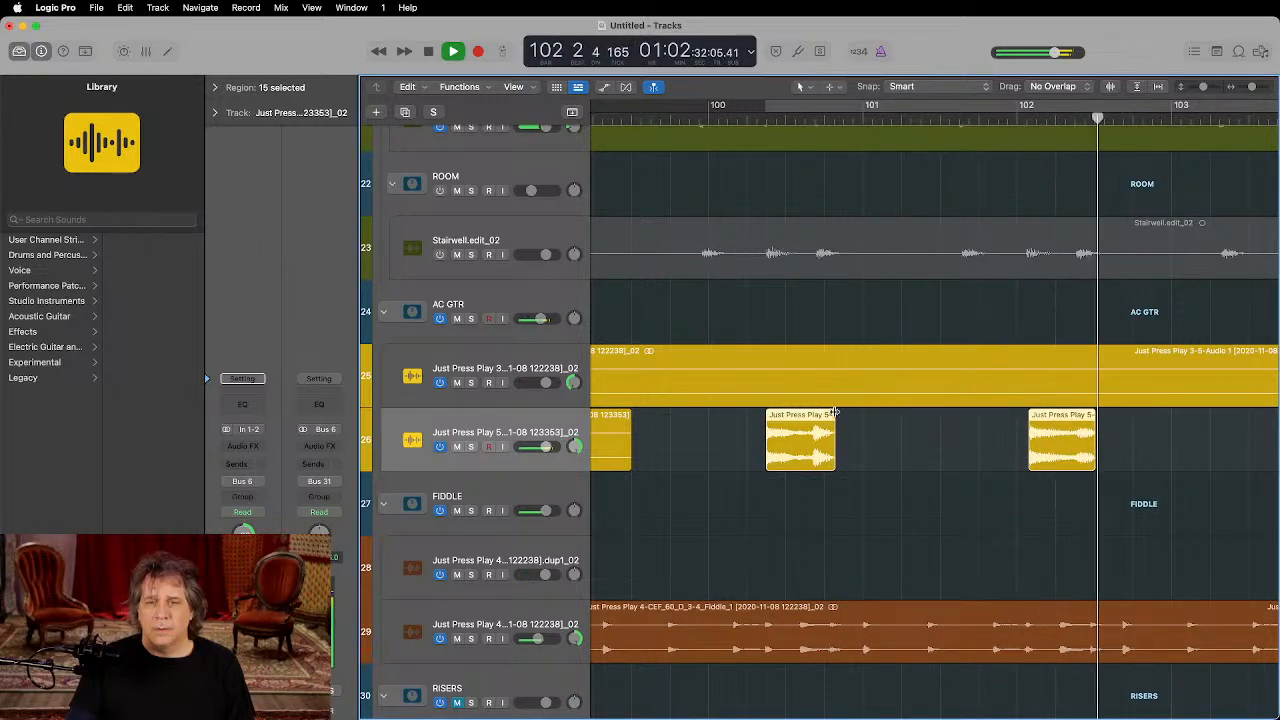
{"action": "key", "text": "super+Left"}
{"action": "key", "text": "super+Left"}
{"action": "key", "text": "super+Left"}
{"action": "key", "text": "super+Left"}
{"action": "key", "text": "super+Left"}
{"action": "key", "text": "super+Left"}
{"action": "key", "text": "super+Left"}
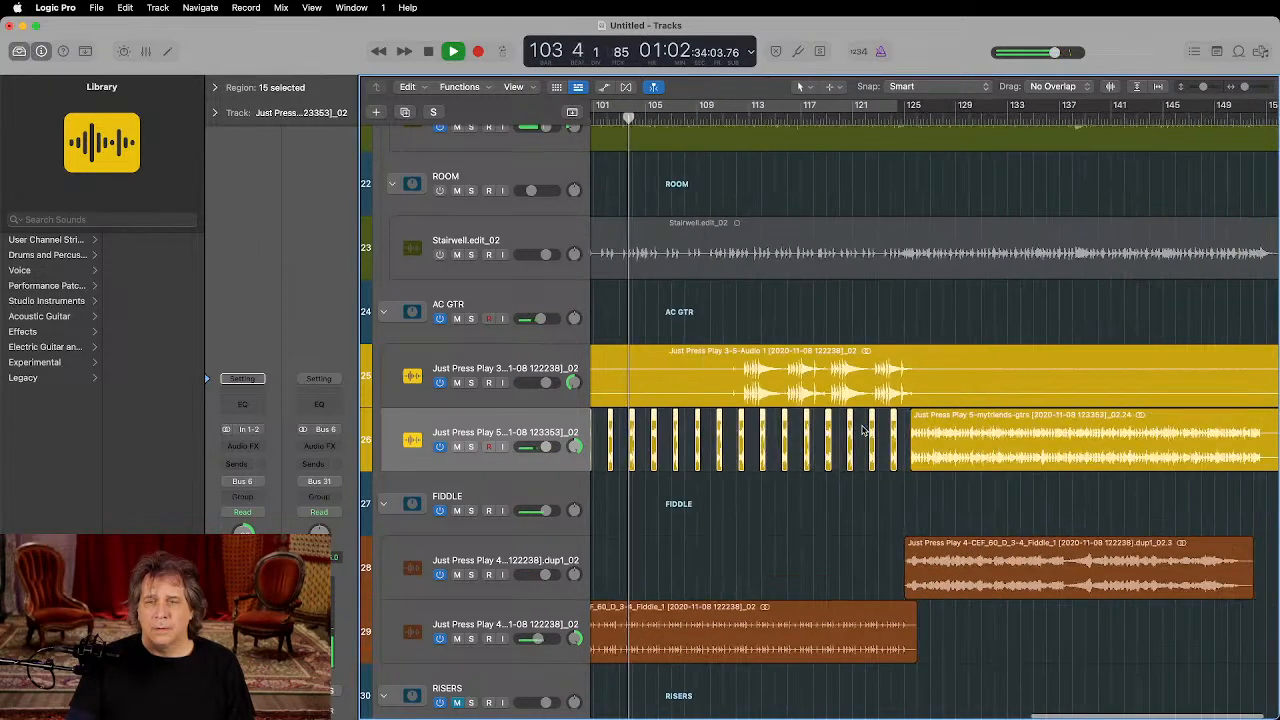
{"action": "key", "text": "space"}
Step: Create a new audio track and move it to the very top of the track list, above the BASS stack
{"action": "left_click", "coordinate": [805, 352]}
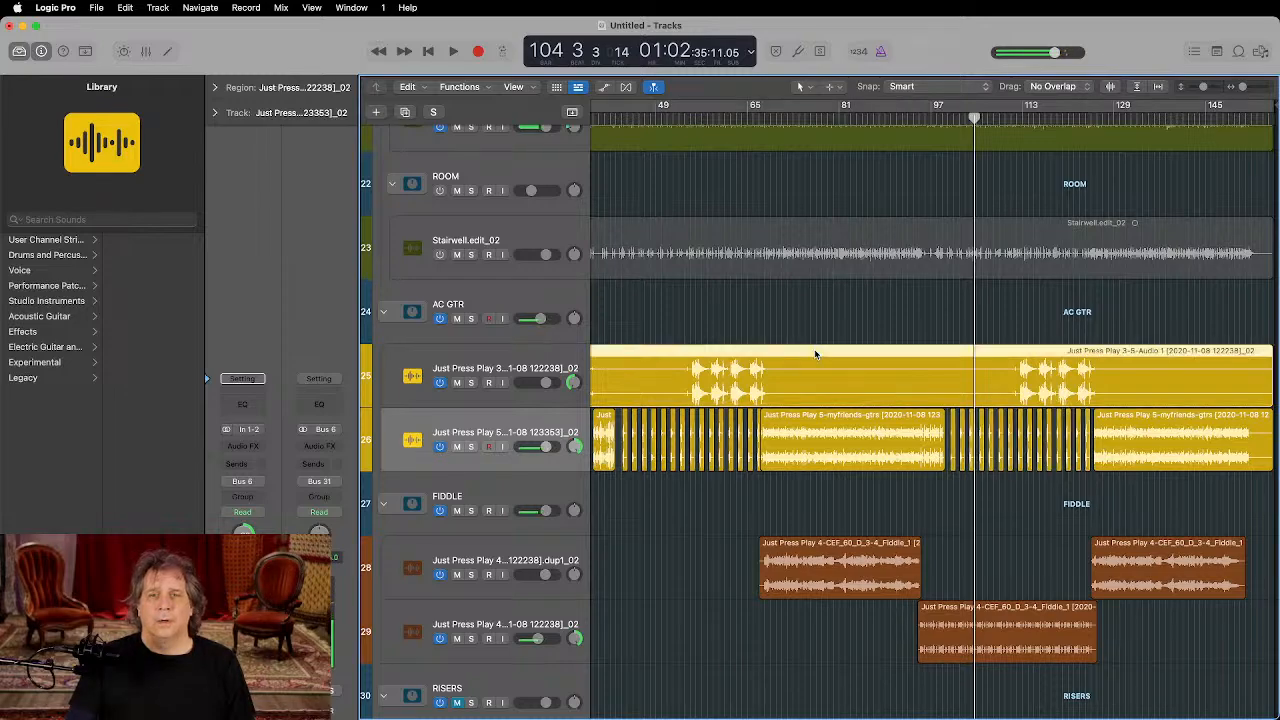
{"action": "scroll", "coordinate": [838, 272], "scroll_direction": "up", "scroll_amount": 10}
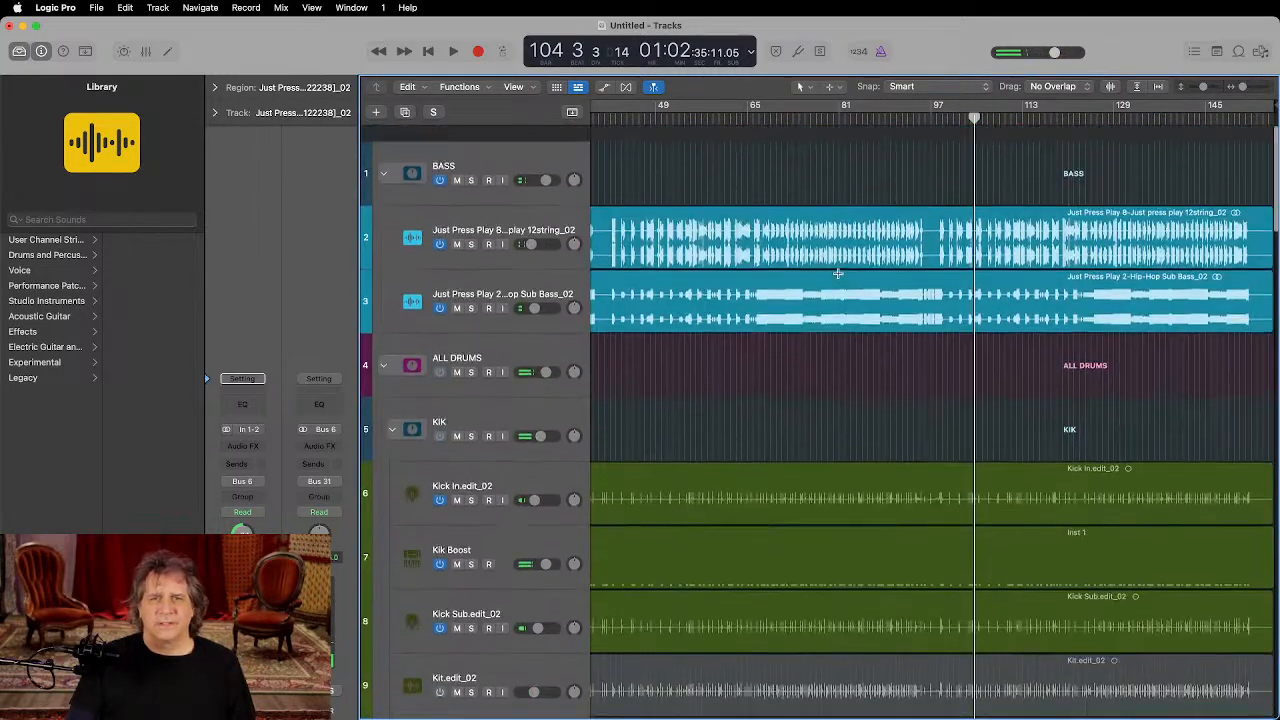
{"action": "left_click", "coordinate": [470, 170]}
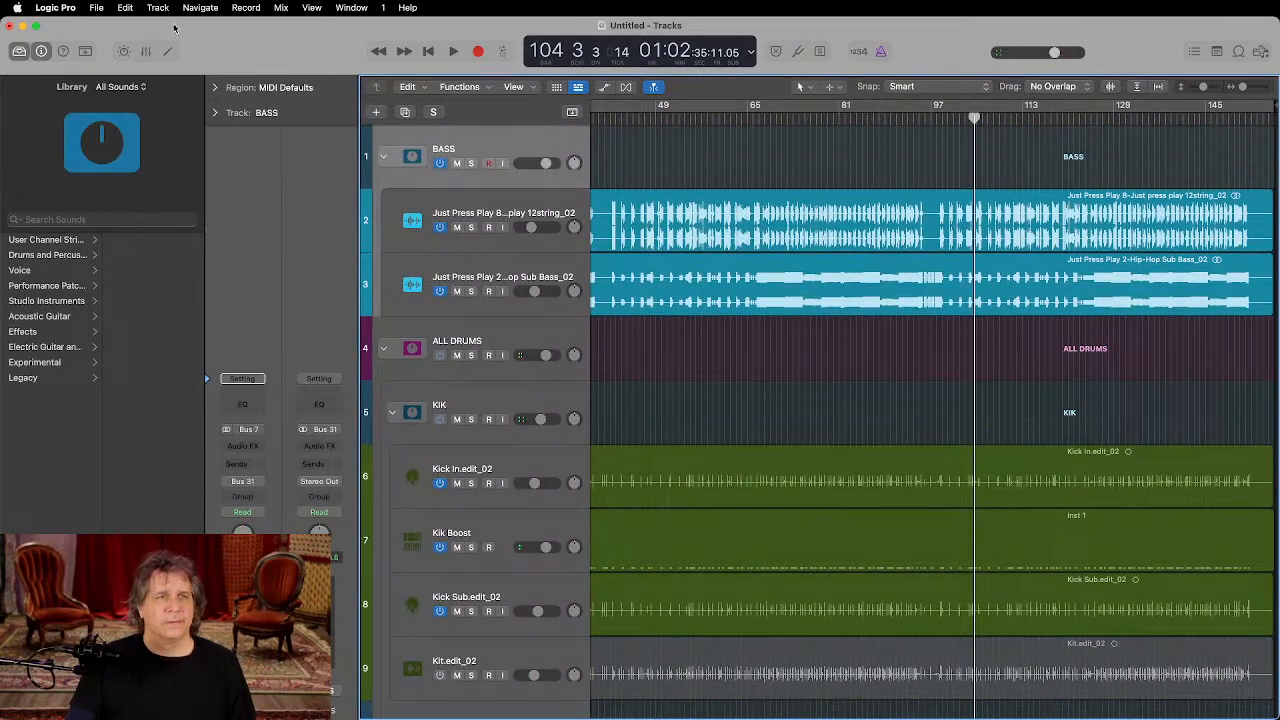
{"action": "left_click", "coordinate": [157, 8]}
{"action": "left_click", "coordinate": [180, 42]}
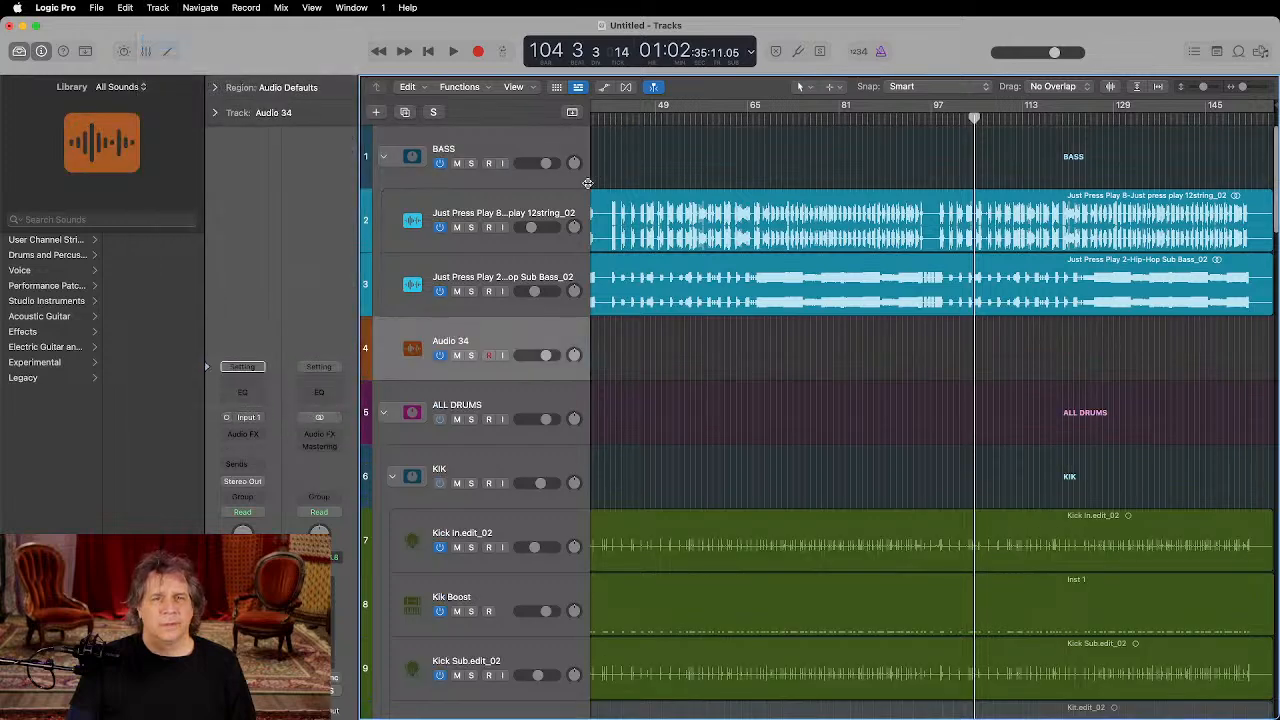
{"action": "left_click_drag", "start_coordinate": [508, 333], "coordinate": [504, 140]}
Step: Color the new audio track bright orange
{"action": "key", "text": "alt+c"}
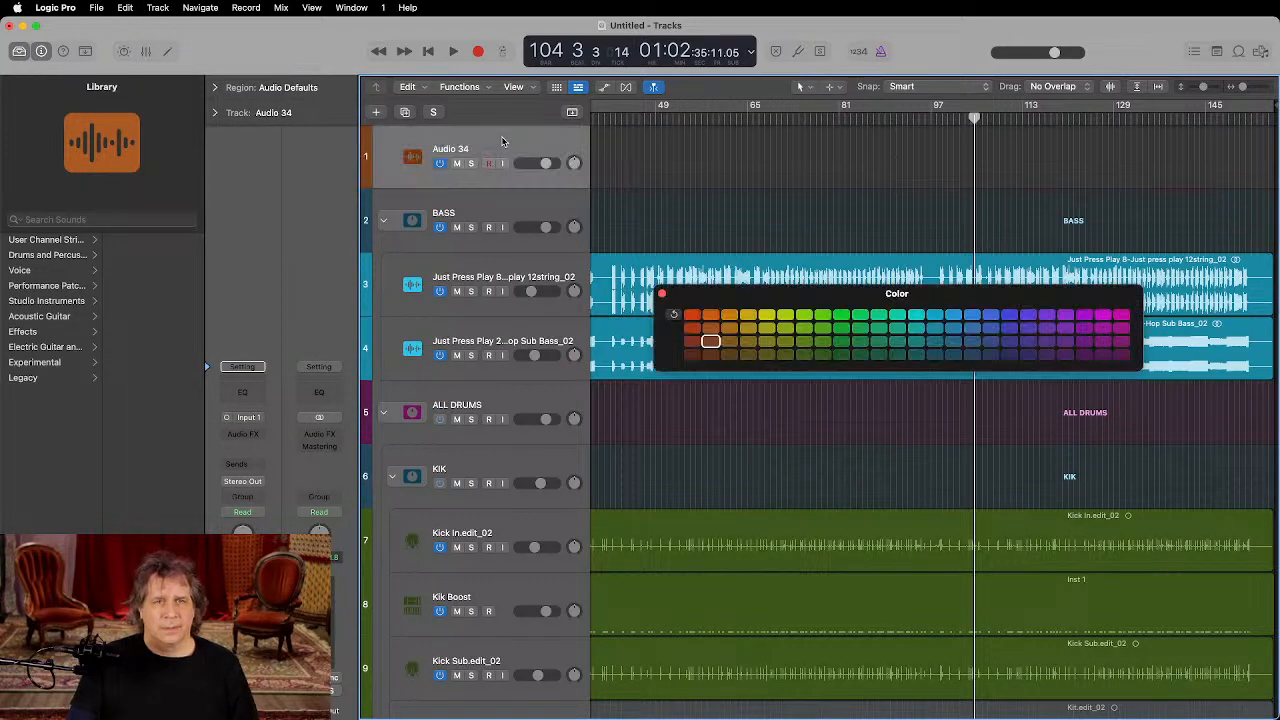
{"action": "left_click", "coordinate": [731, 316]}
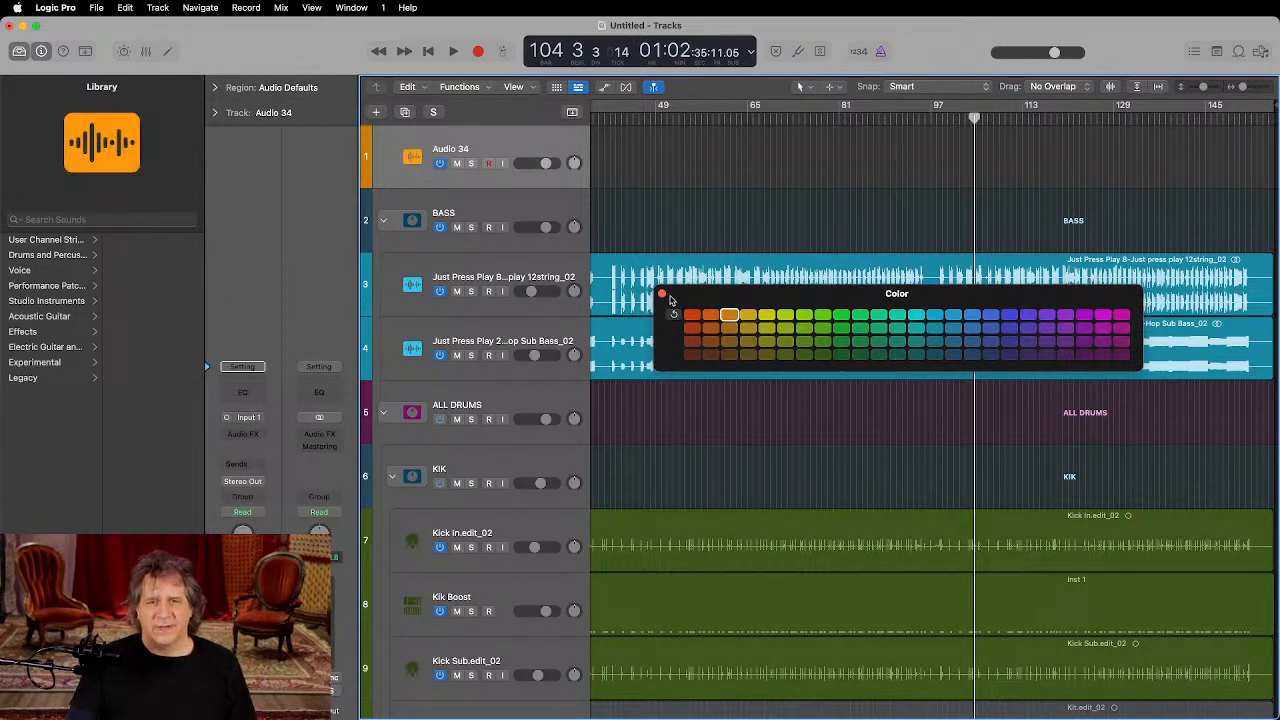
{"action": "left_click", "coordinate": [662, 294]}
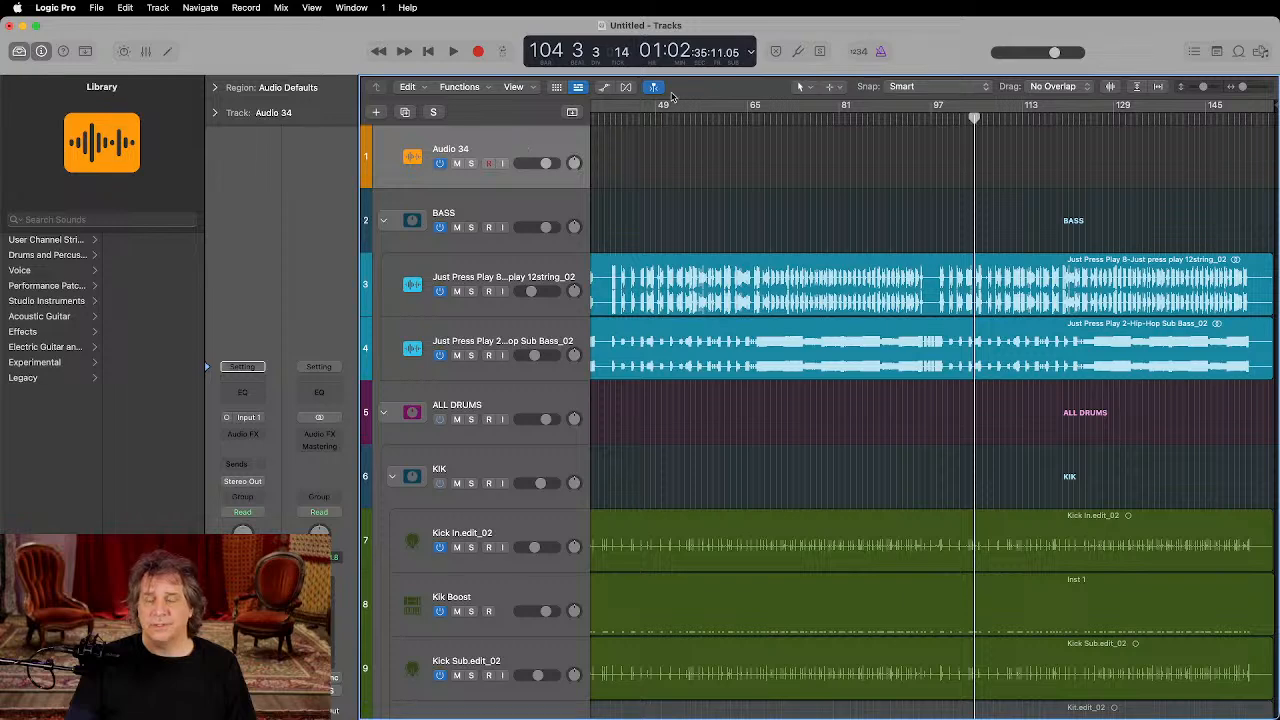
Step: Show the project's audio browser and move the project window down to uncover the desktop
{"action": "left_click", "coordinate": [1239, 52]}
{"action": "left_click", "coordinate": [1239, 52]}
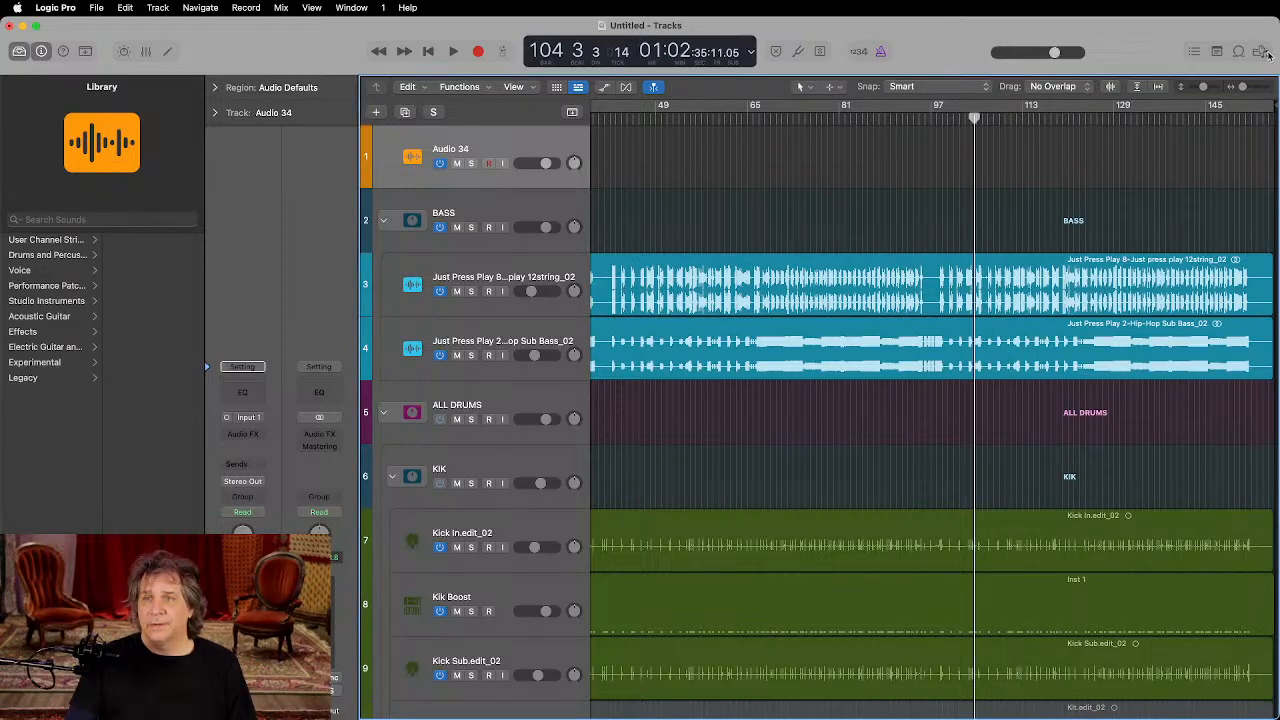
{"action": "left_click", "coordinate": [1262, 52]}
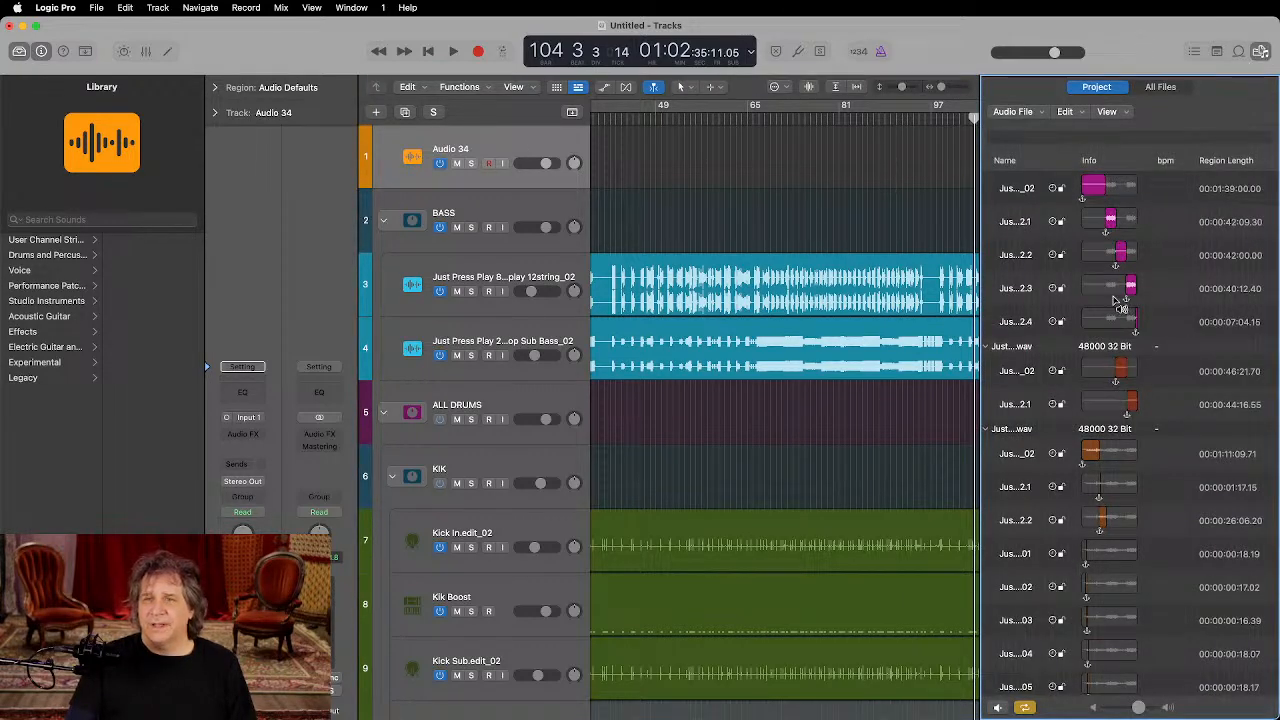
{"action": "scroll", "coordinate": [1096, 356], "scroll_direction": "up", "scroll_amount": 5}
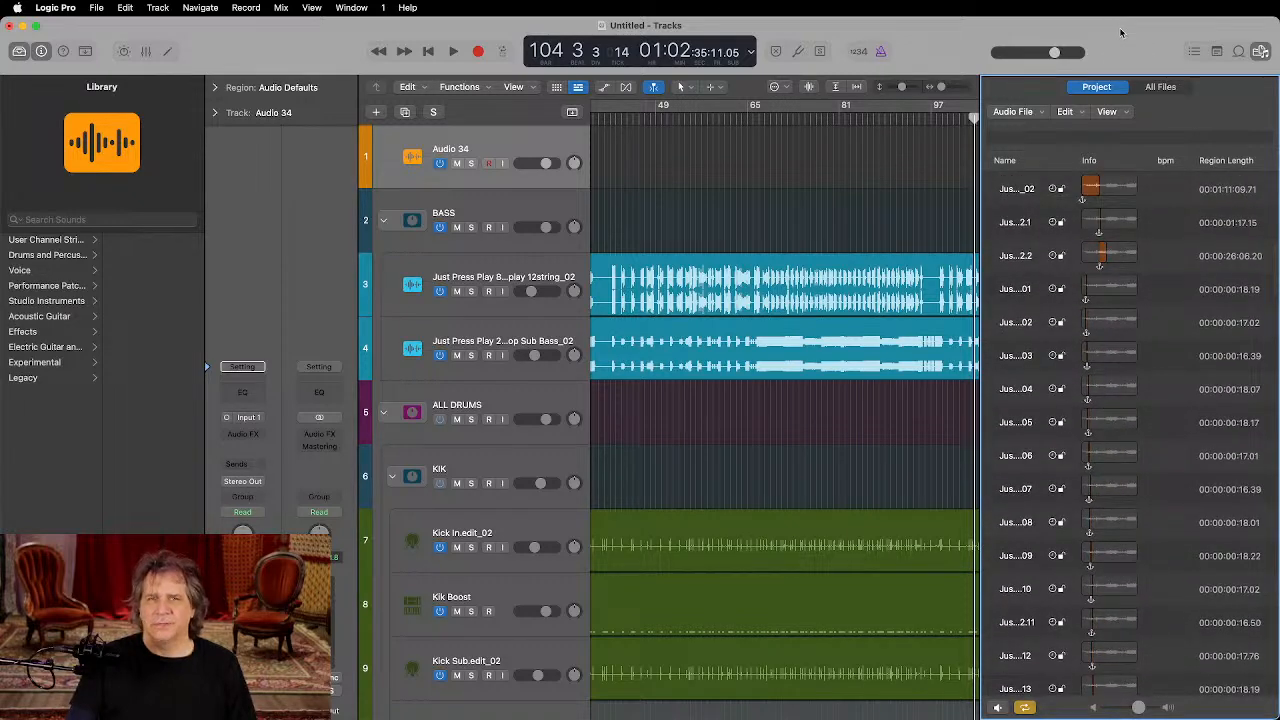
{"action": "left_click_drag", "start_coordinate": [1116, 28], "coordinate": [1075, 229]}
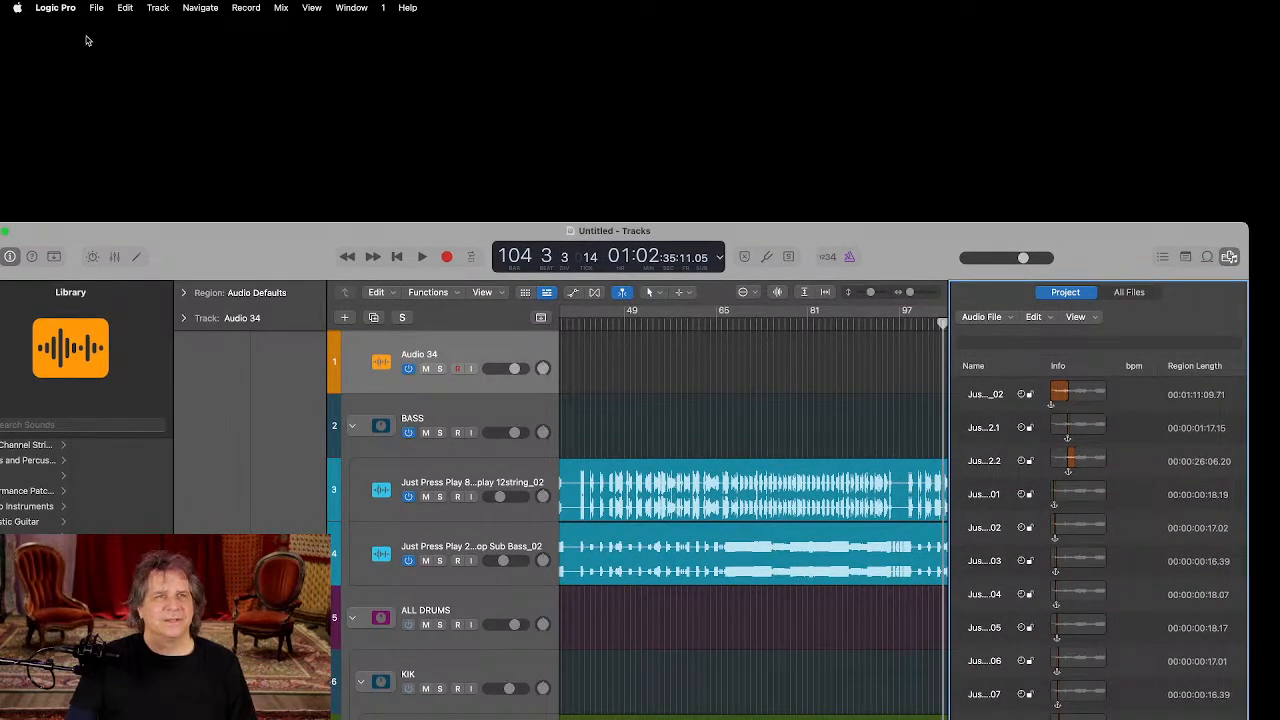
{"action": "left_click", "coordinate": [918, 48]}
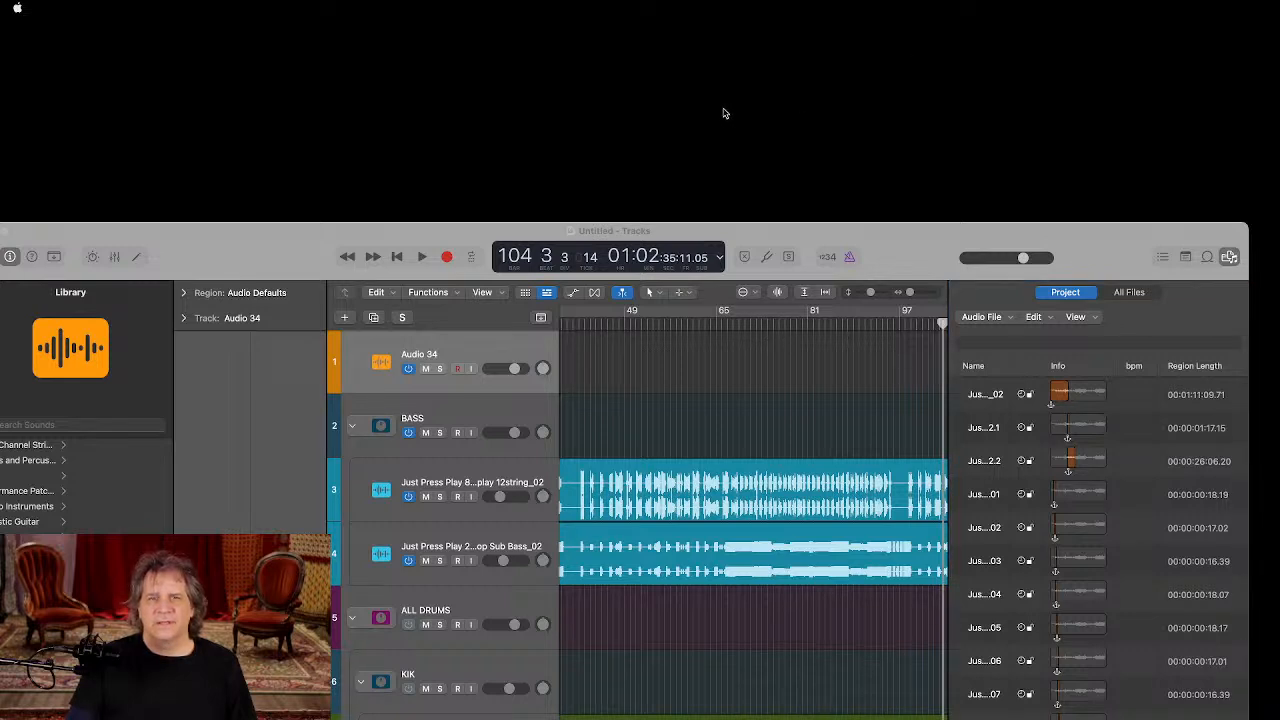
Step: Import "01 Just Press Play 96k MST - 44100 - 16 v01" from the desktop onto the orange track and align the region with bar 1
{"action": "left_click", "coordinate": [552, 234]}
{"action": "left_click_drag", "start_coordinate": [808, 213], "coordinate": [601, 361]}
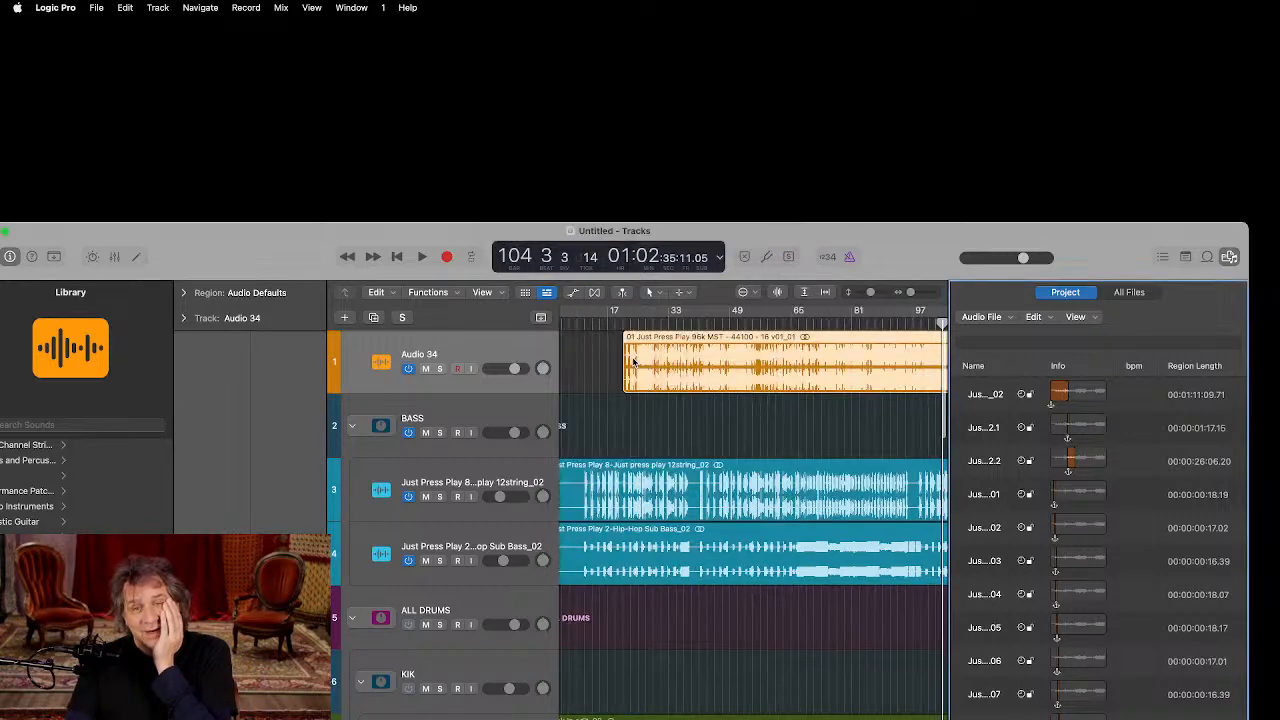
{"action": "scroll", "coordinate": [678, 362], "scroll_direction": "left", "scroll_amount": 3}
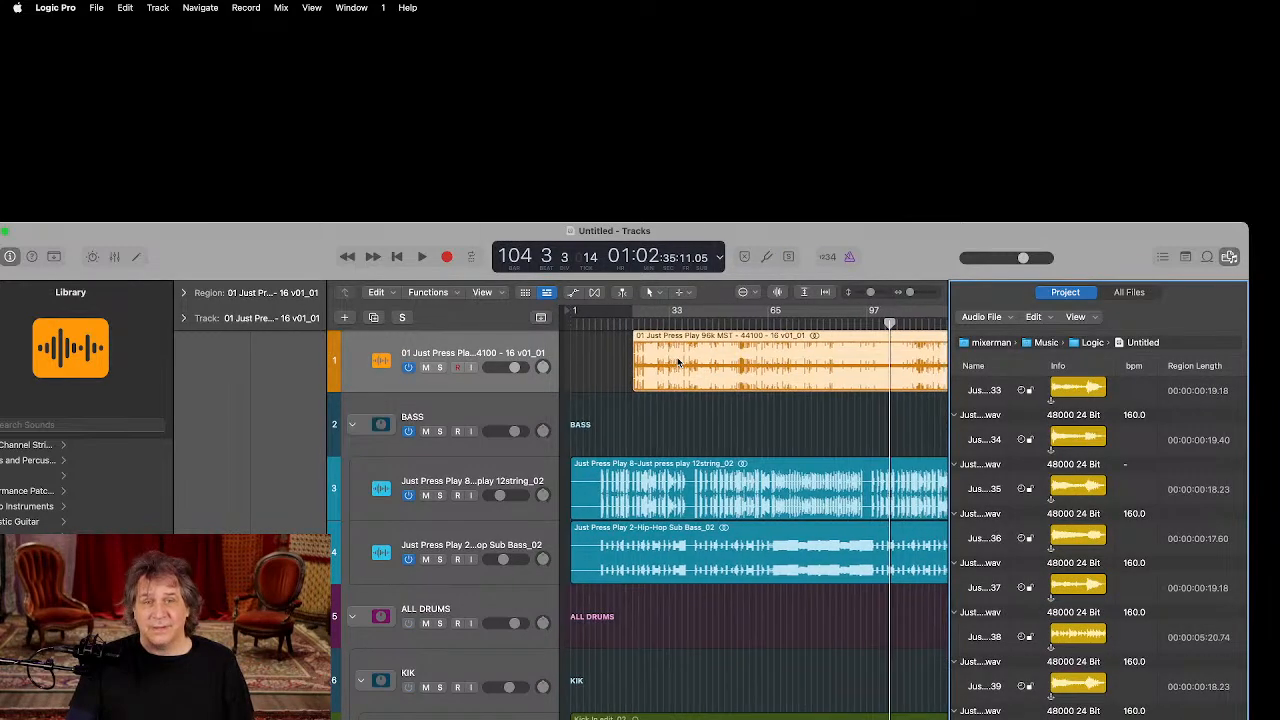
{"action": "left_click_drag", "start_coordinate": [672, 340], "coordinate": [620, 343]}
Step: Increase the track heights and return the project window to its original place so it fills the screen
{"action": "key", "text": "super+Down"}
{"action": "key", "text": "super+Down"}
{"action": "key", "text": "super+Down"}
{"action": "key", "text": "super+Down"}
{"action": "key", "text": "super+Down"}
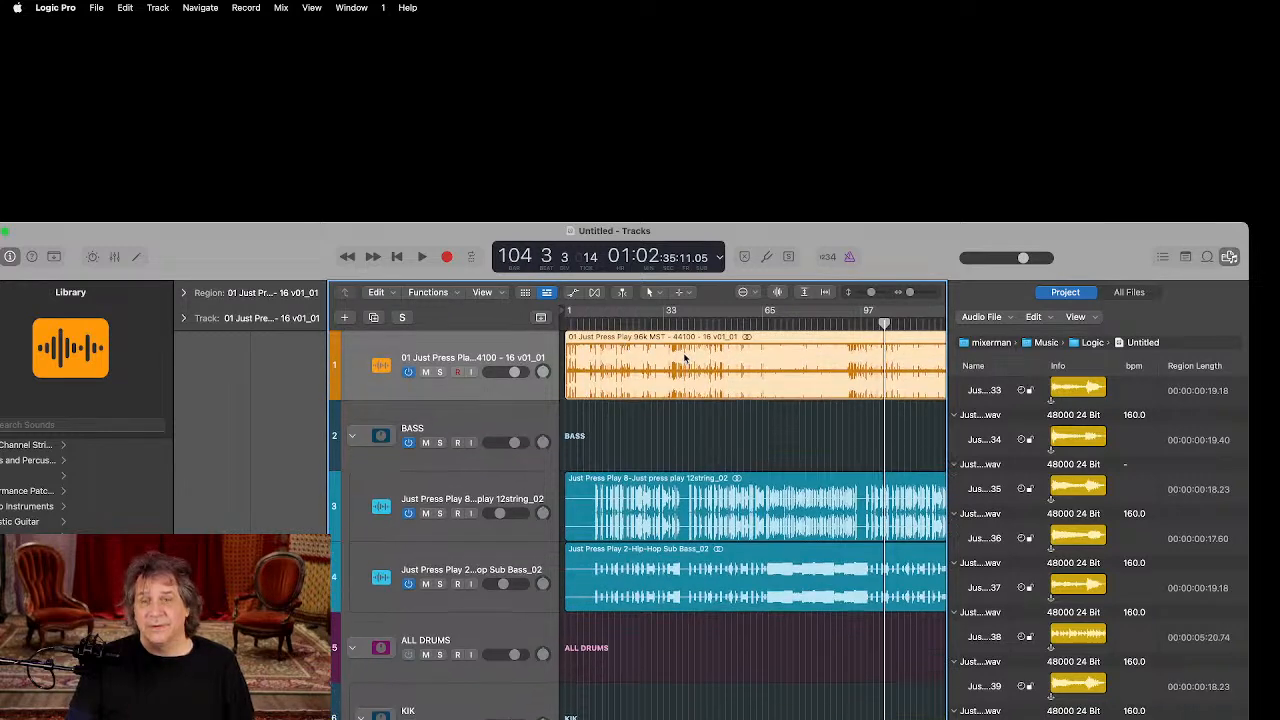
{"action": "left_click_drag", "start_coordinate": [1117, 239], "coordinate": [1151, 14]}
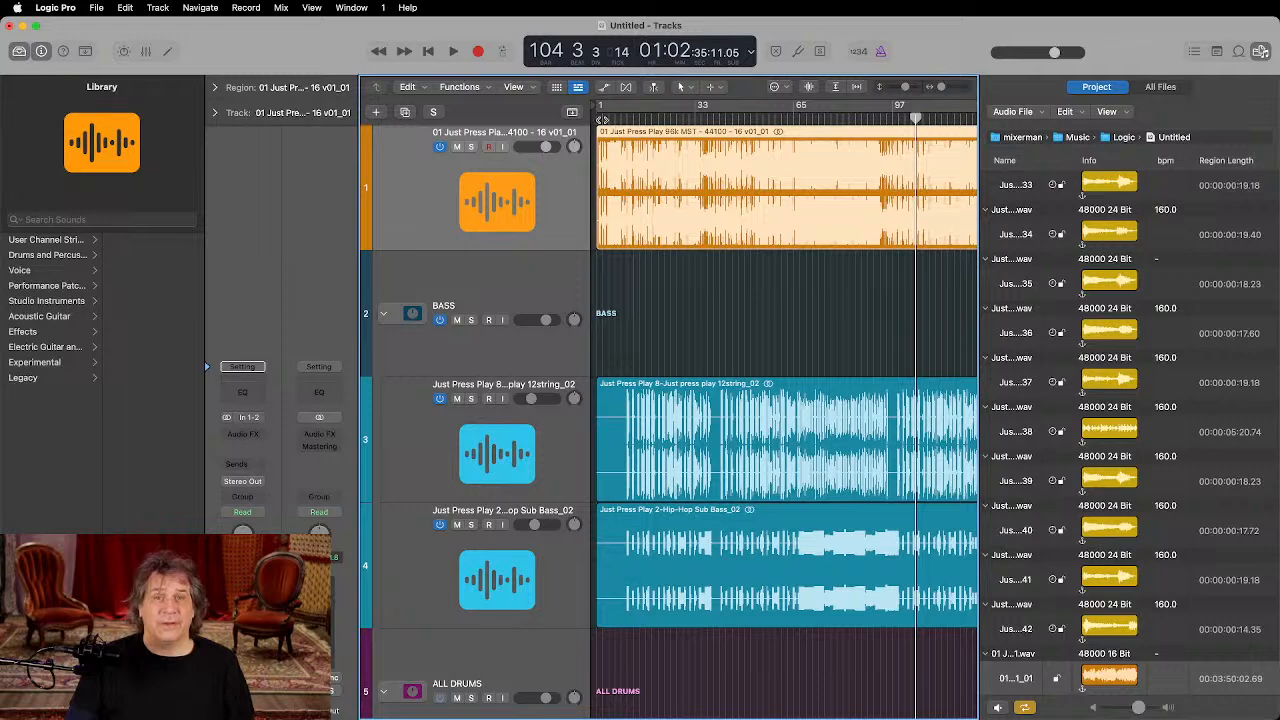
Step: Set the playhead to bar 3, solo the mastered reference track and route its output to Output 3-4
{"action": "left_click", "coordinate": [598, 120]}
{"action": "left_click", "coordinate": [470, 147]}
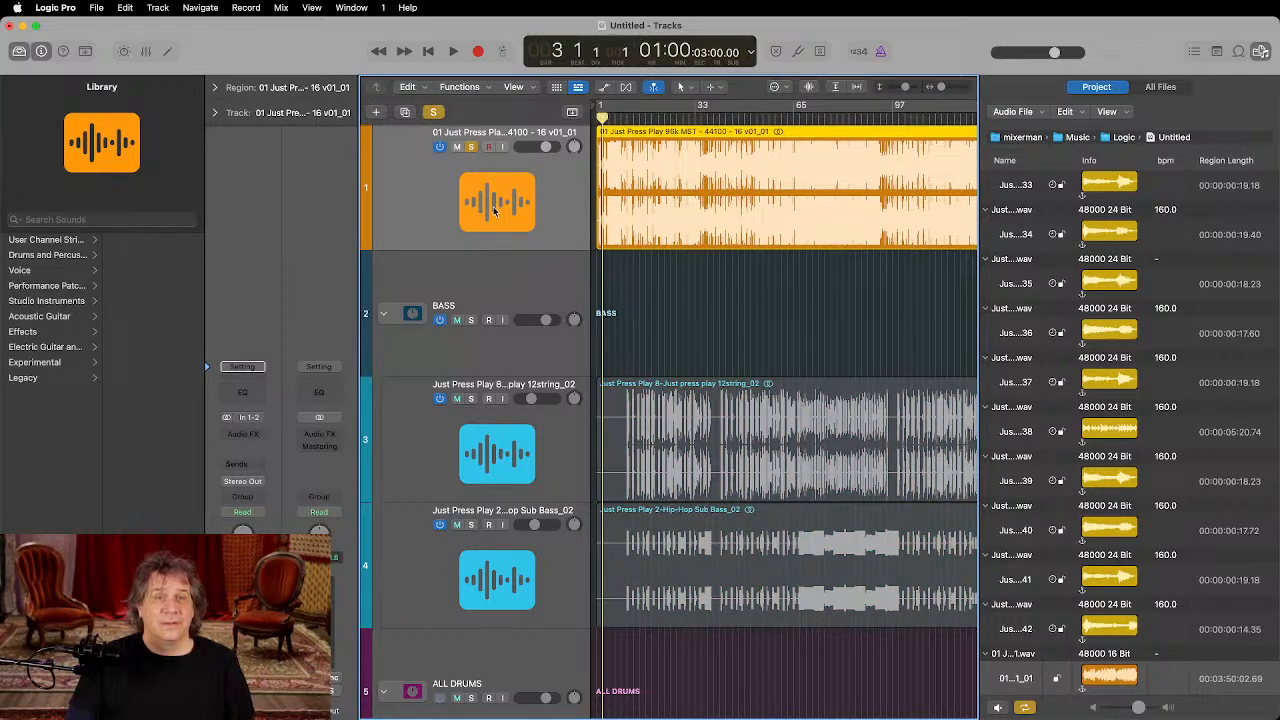
{"action": "left_click", "coordinate": [254, 484]}
{"action": "mouse_move", "coordinate": [250, 525]}
{"action": "left_click", "coordinate": [345, 540]}
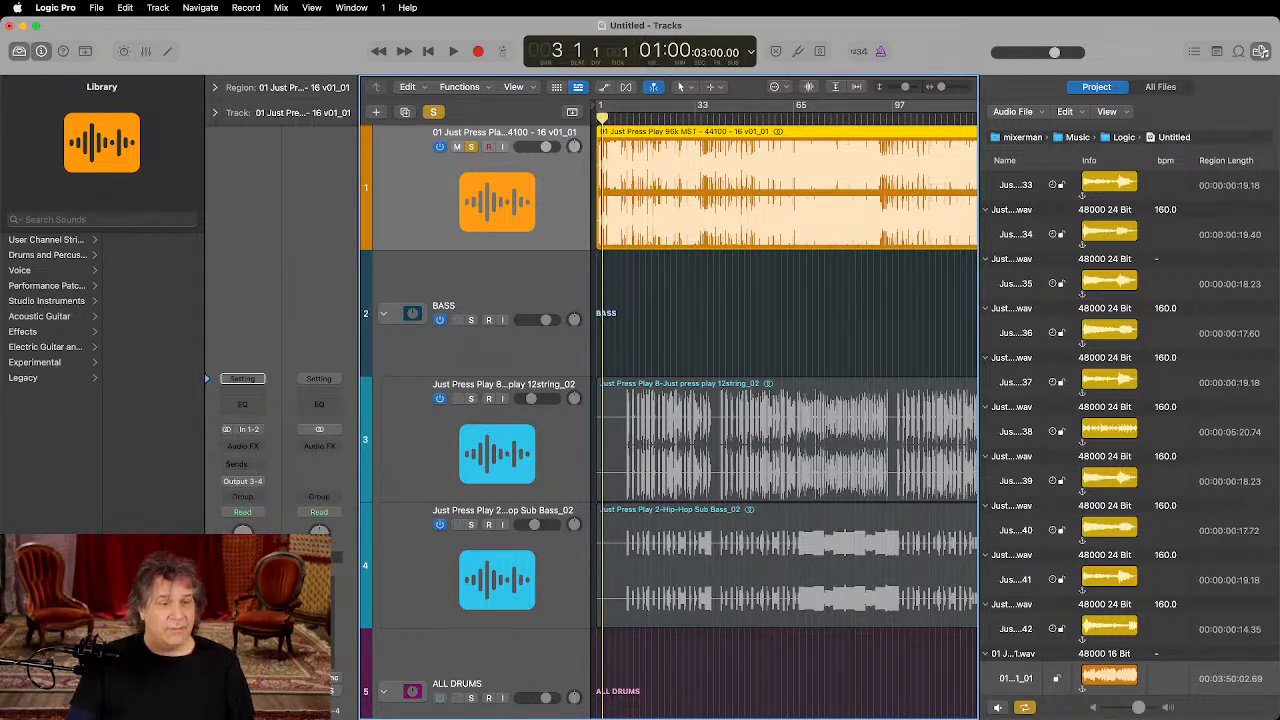
Step: Listen to the soloed mastered reference from bar 3 through to about bar 93, and stop playback
{"action": "key", "text": "super+Tab"}
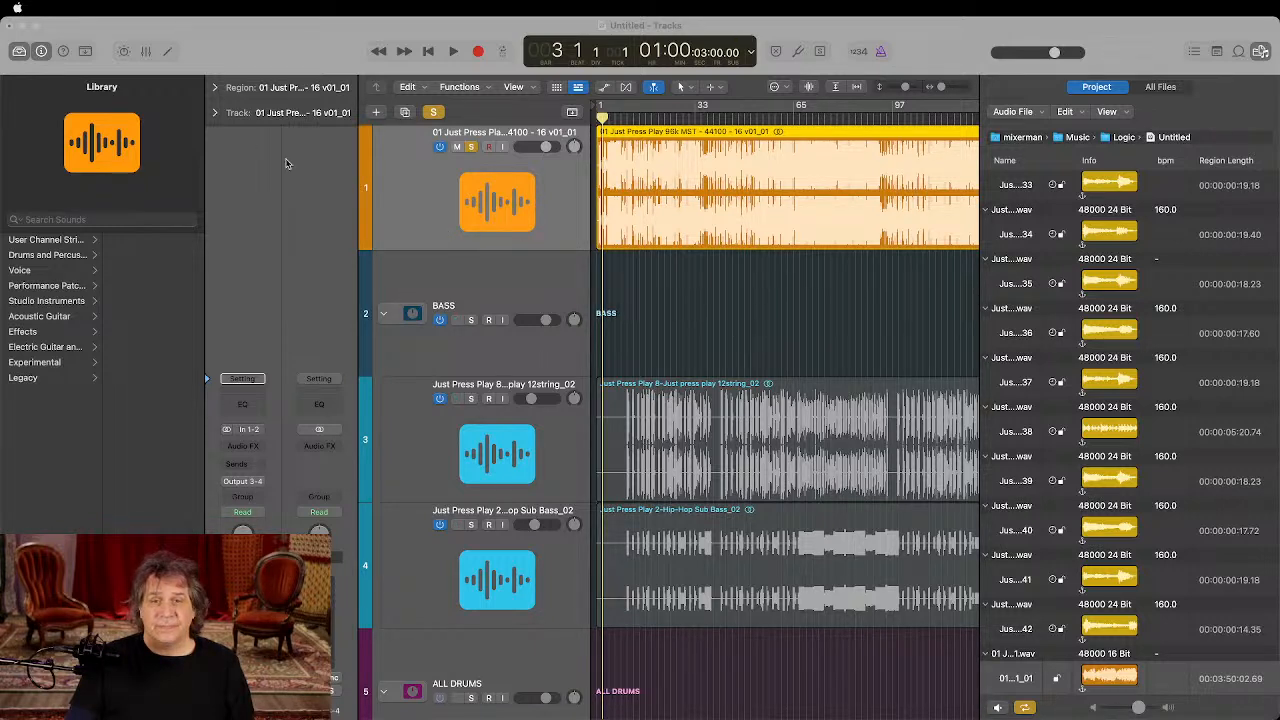
{"action": "left_click", "coordinate": [152, 134]}
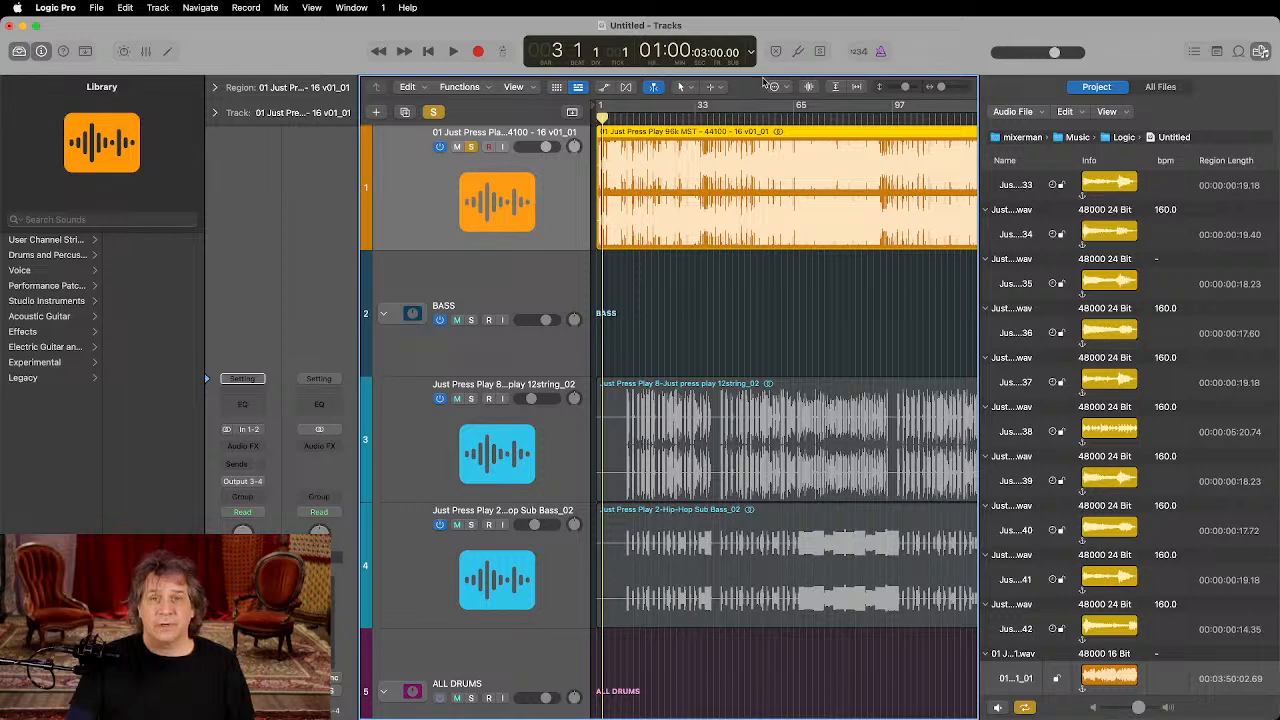
{"action": "key", "text": "super+Tab"}
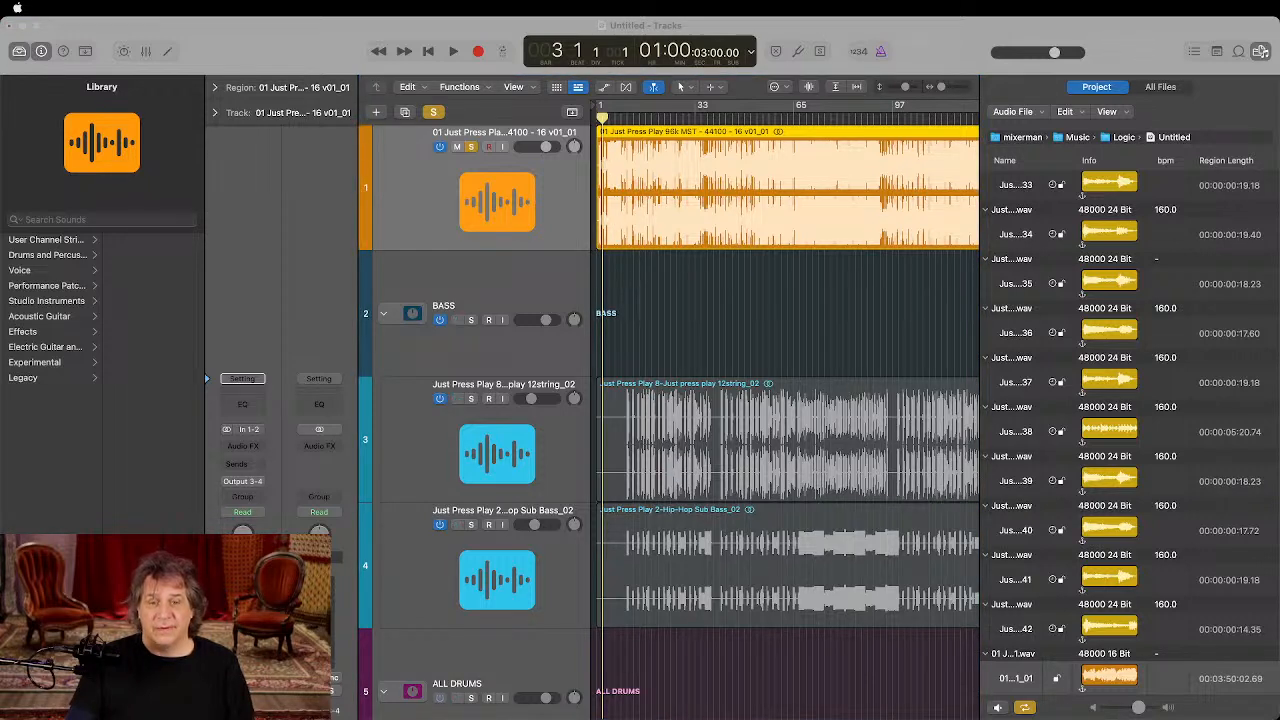
{"action": "left_click", "coordinate": [832, 138]}
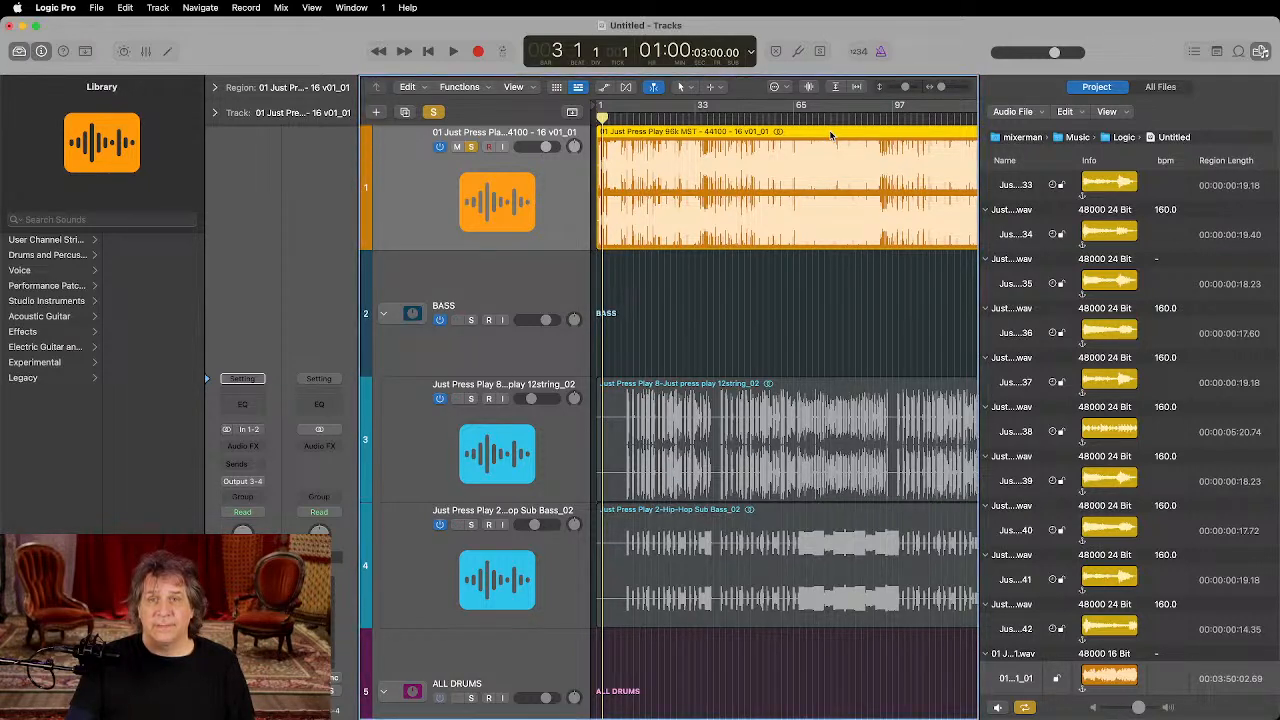
{"action": "key", "text": "space"}
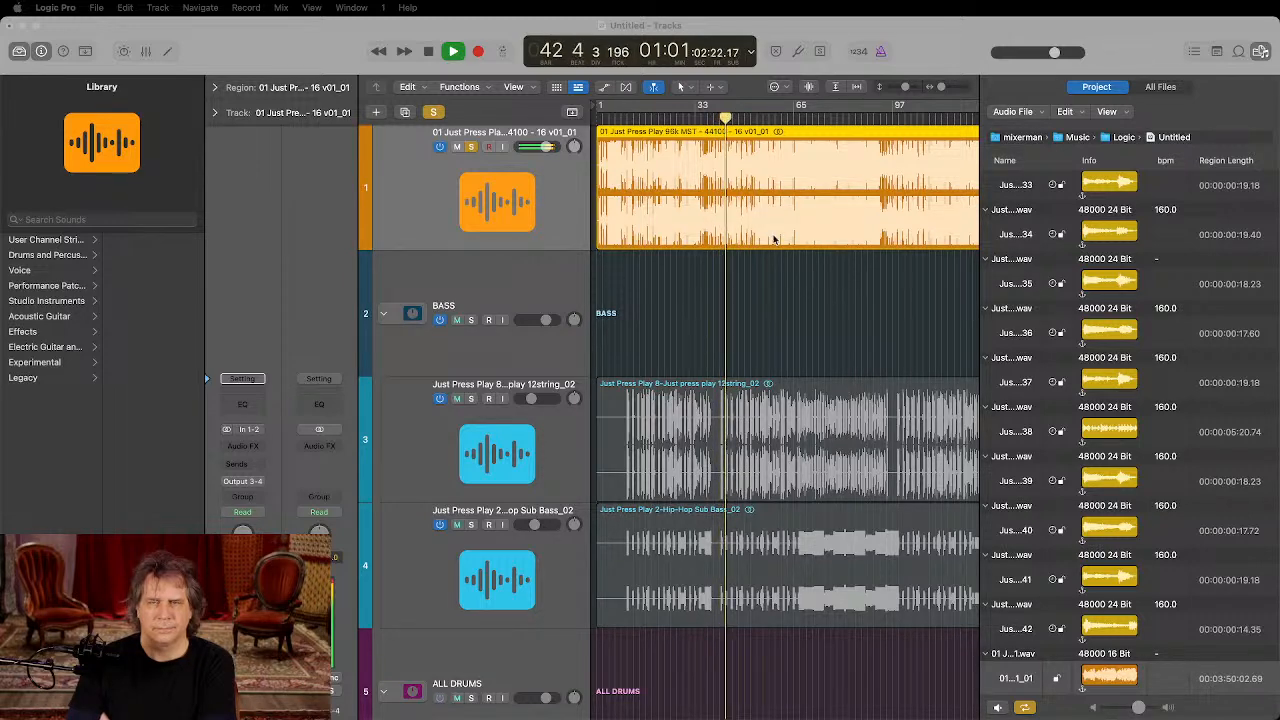
{"action": "scroll", "coordinate": [823, 291], "scroll_direction": "right", "scroll_amount": 3}
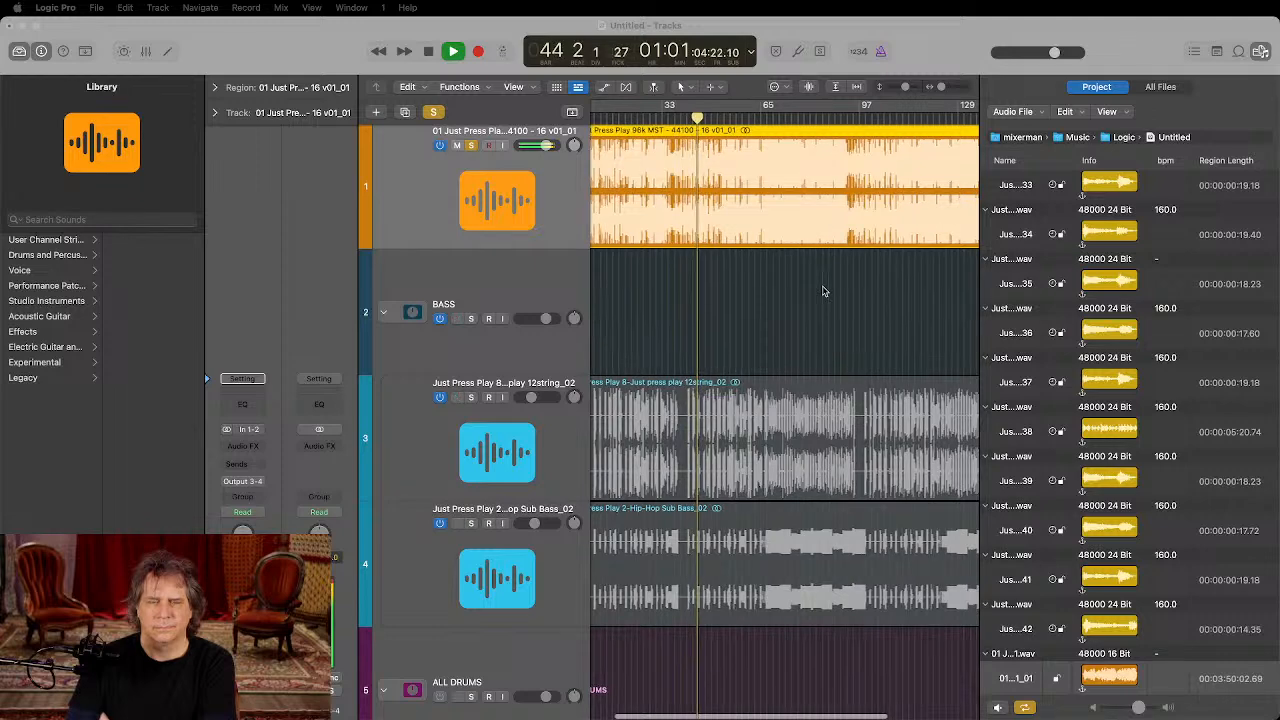
{"action": "scroll", "coordinate": [823, 291], "scroll_direction": "left", "scroll_amount": 2}
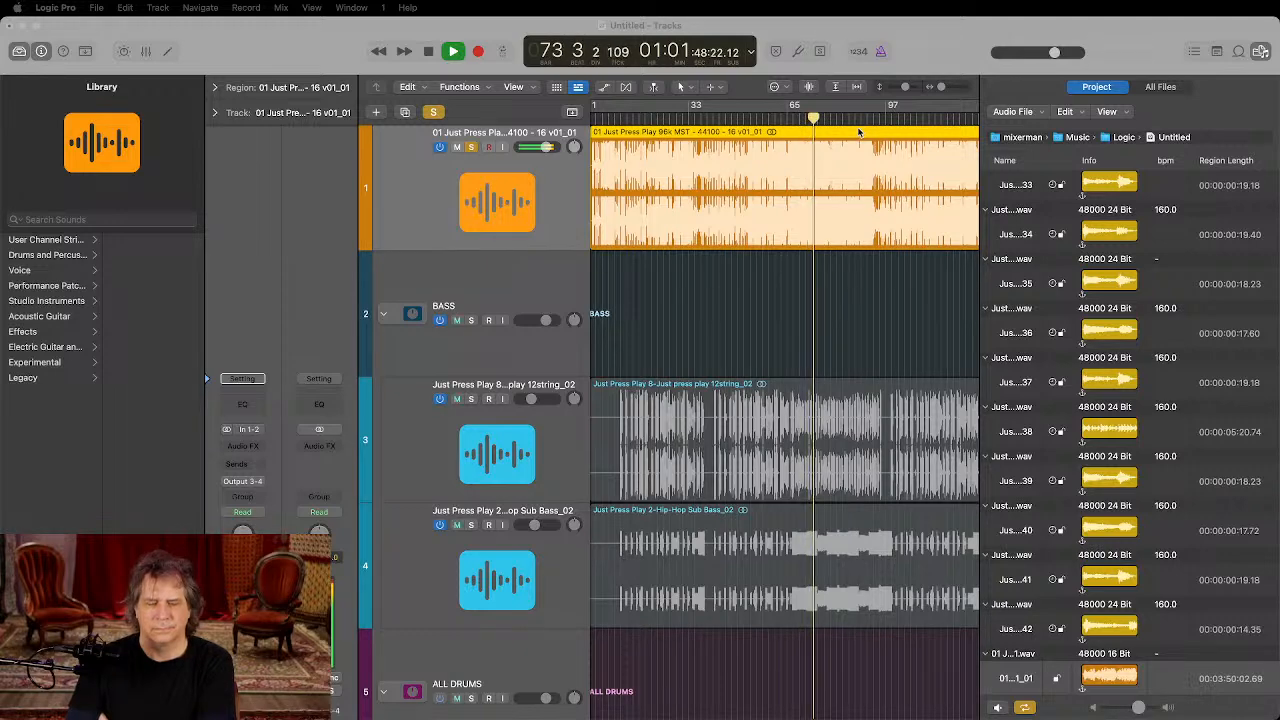
{"action": "scroll", "coordinate": [867, 225], "scroll_direction": "right", "scroll_amount": 5}
{"action": "scroll", "coordinate": [867, 225], "scroll_direction": "left", "scroll_amount": 5}
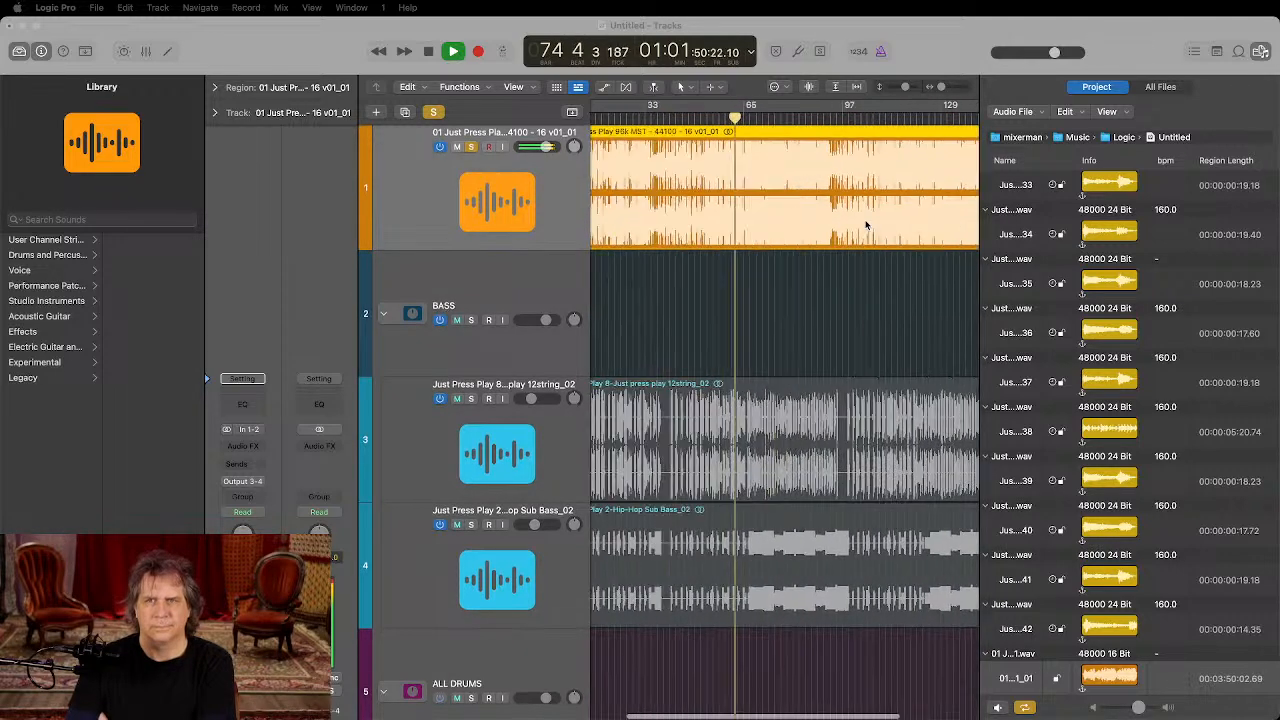
{"action": "scroll", "coordinate": [867, 225], "scroll_direction": "right", "scroll_amount": 2}
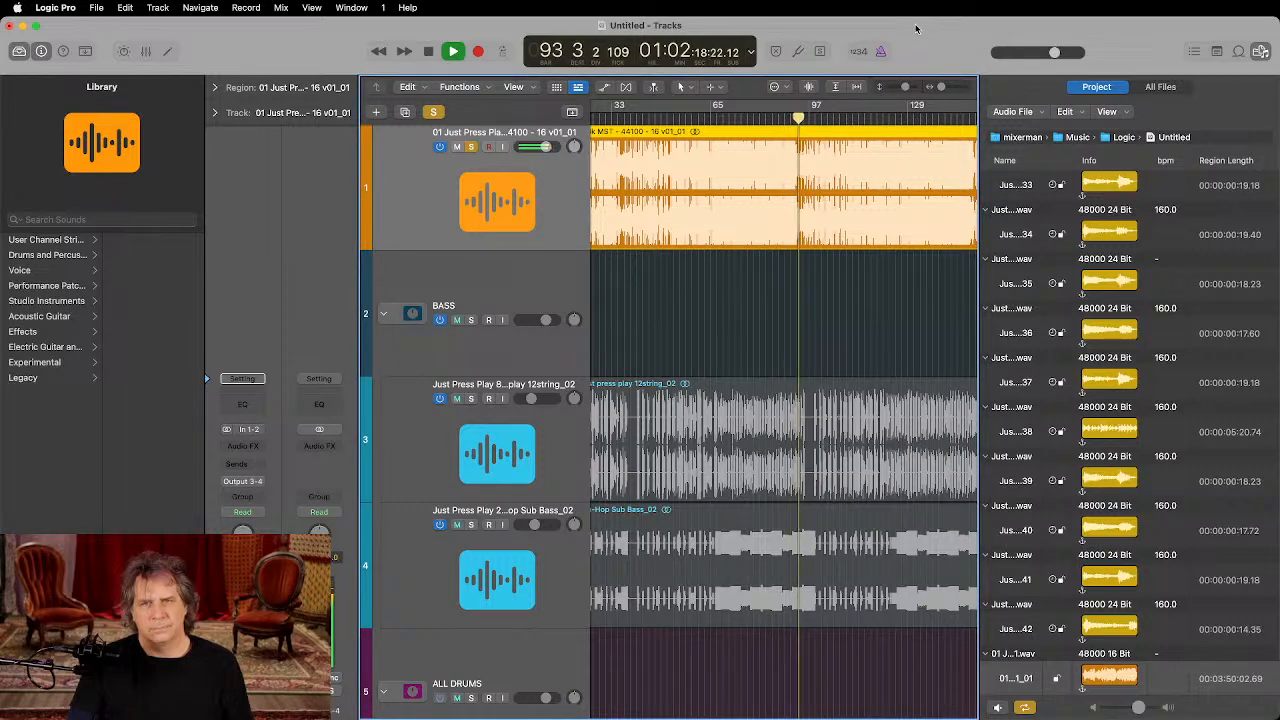
{"action": "key", "text": "space"}
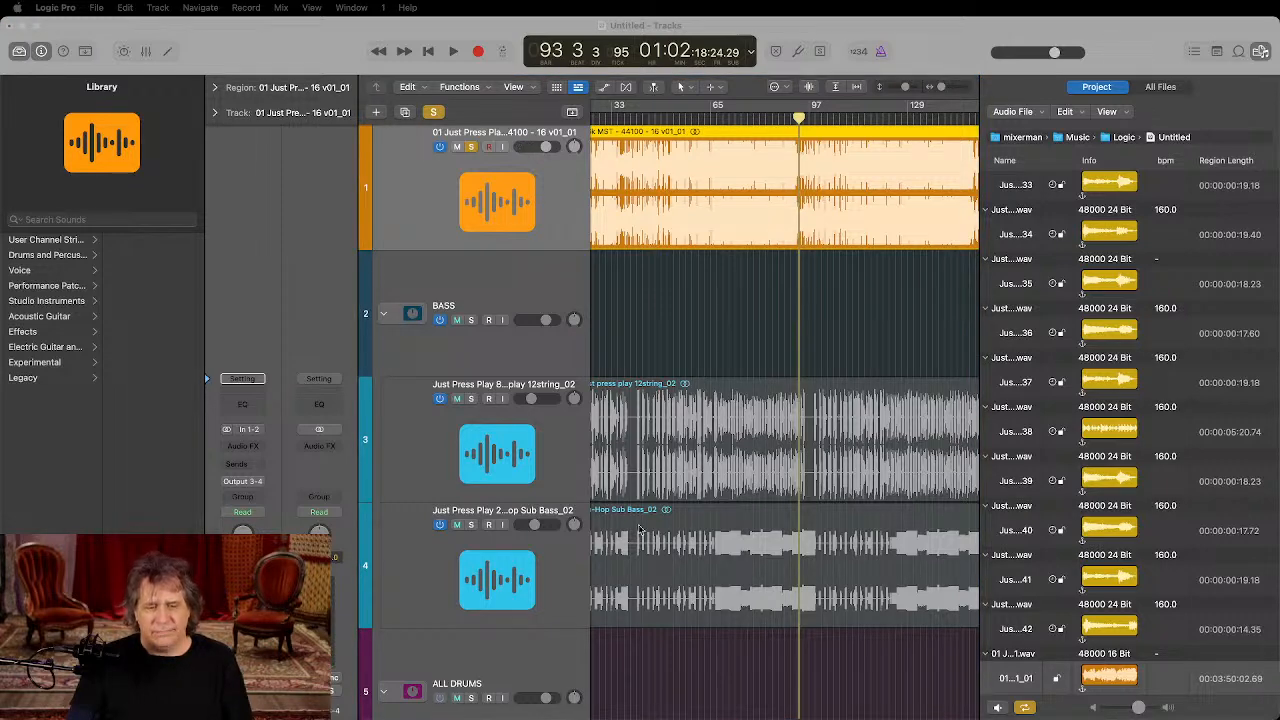
Step: Unsolo the mastered reference track and return the playhead to the beginning of the song
{"action": "scroll", "coordinate": [782, 303], "scroll_direction": "down", "scroll_amount": 3}
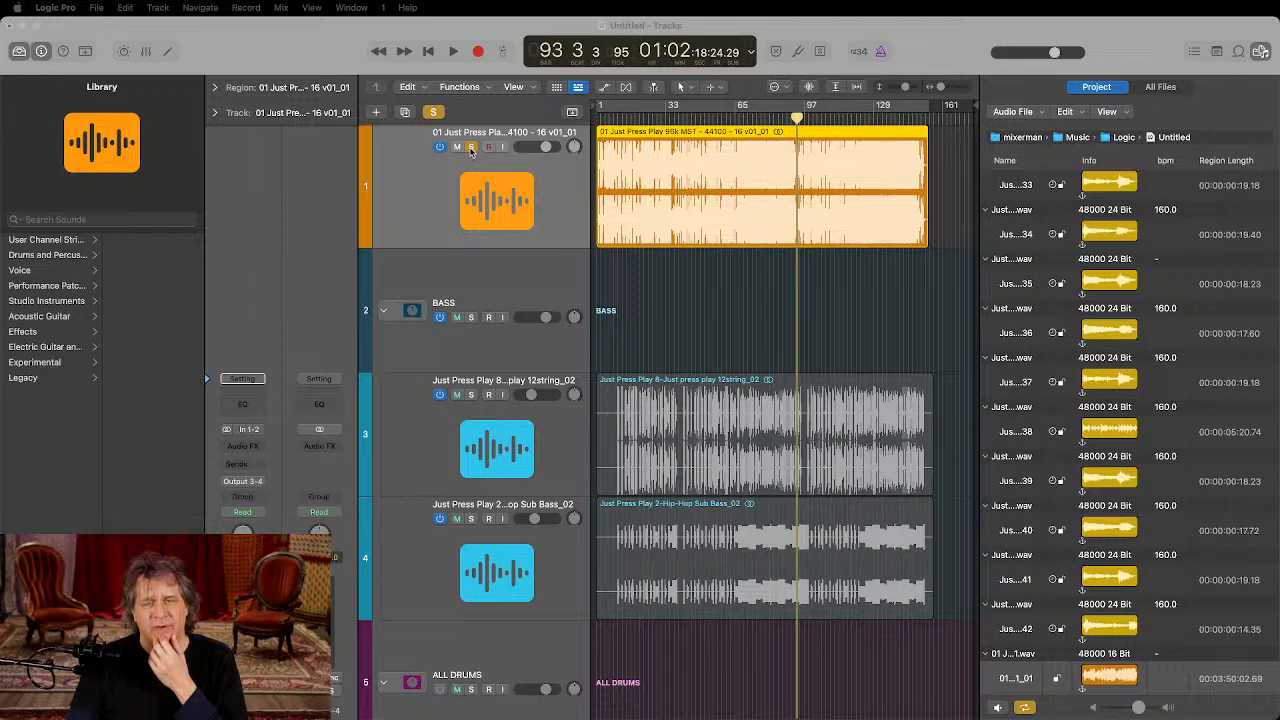
{"action": "left_click", "coordinate": [471, 147]}
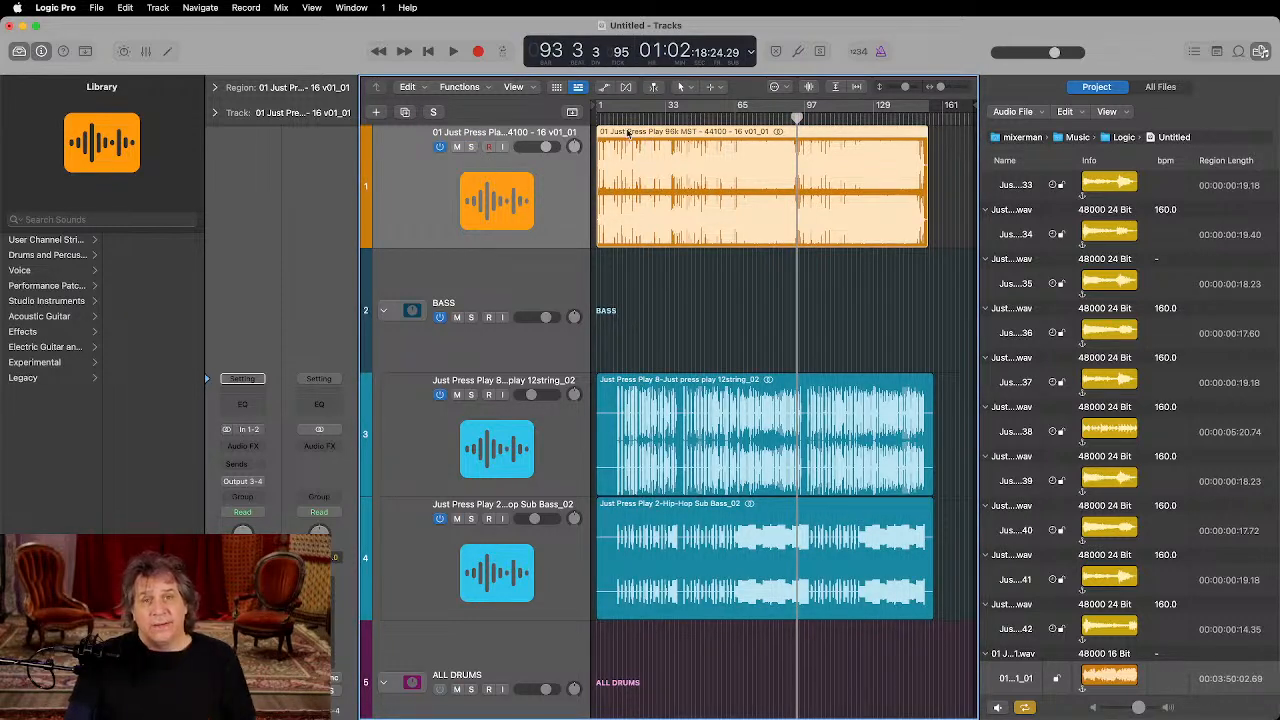
{"action": "key", "text": "Return"}
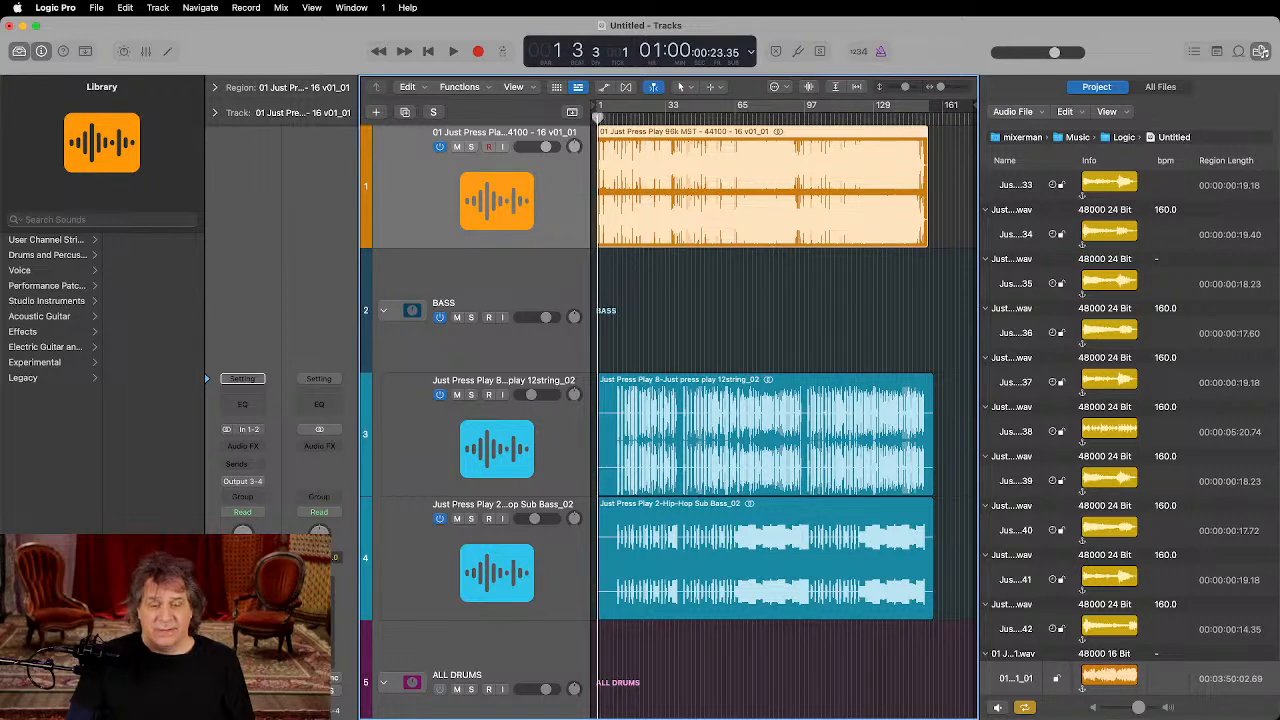
Step: Play the mastered reference together with the full mix from the beginning to about bar 13 to compare their timing
{"action": "key", "text": "super+Tab"}
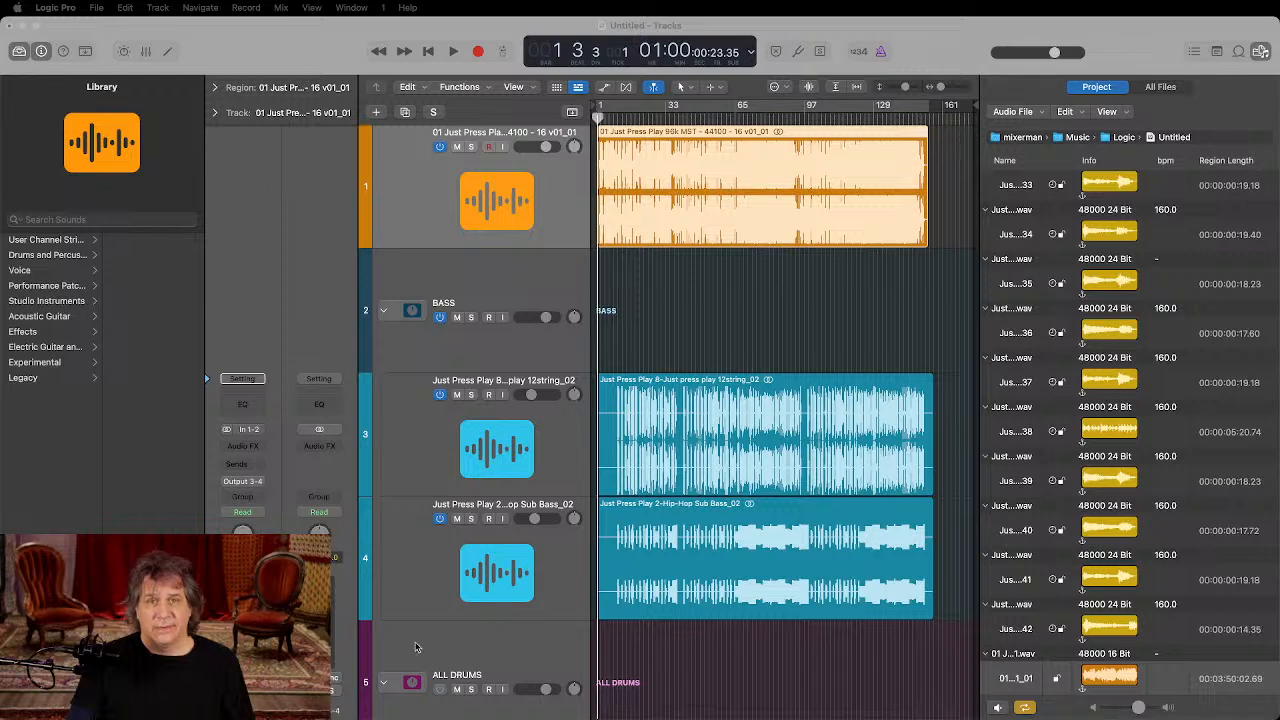
{"action": "left_click", "coordinate": [727, 305]}
{"action": "key", "text": "space"}
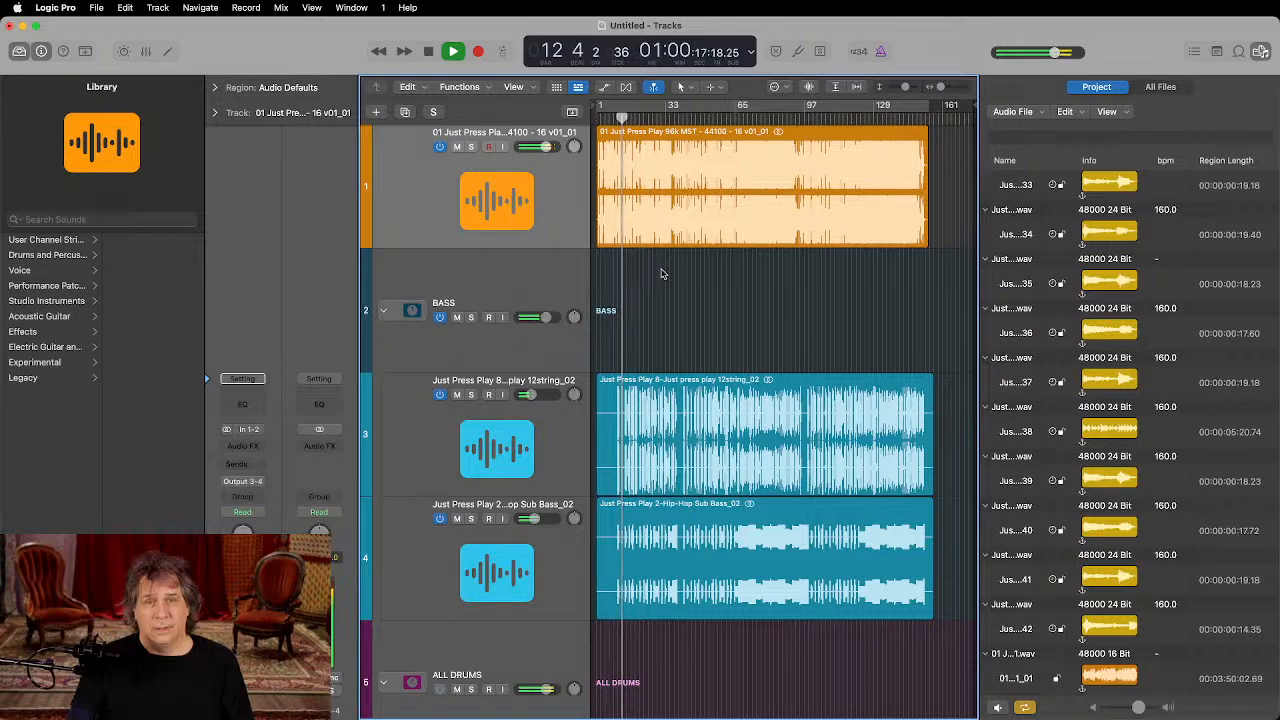
{"action": "key", "text": "space"}
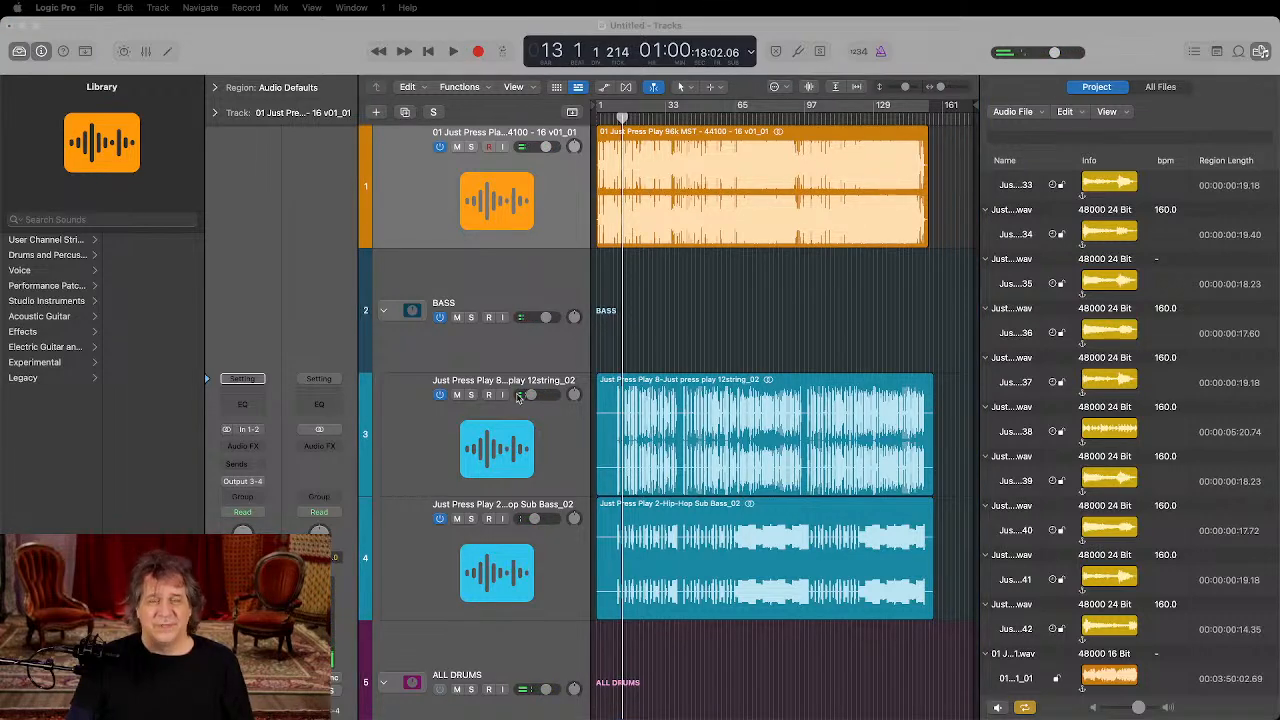
Step: Move the mastered reference region to start near bar 10, roughly matching its first hits to the bass entrance, and play from bar 10
{"action": "key", "text": "super+Right"}
{"action": "key", "text": "super+Right"}
{"action": "key", "text": "super+Right"}
{"action": "key", "text": "super+Right"}
{"action": "key", "text": "super+Right"}
{"action": "scroll", "coordinate": [795, 263], "scroll_direction": "left", "scroll_amount": 5}
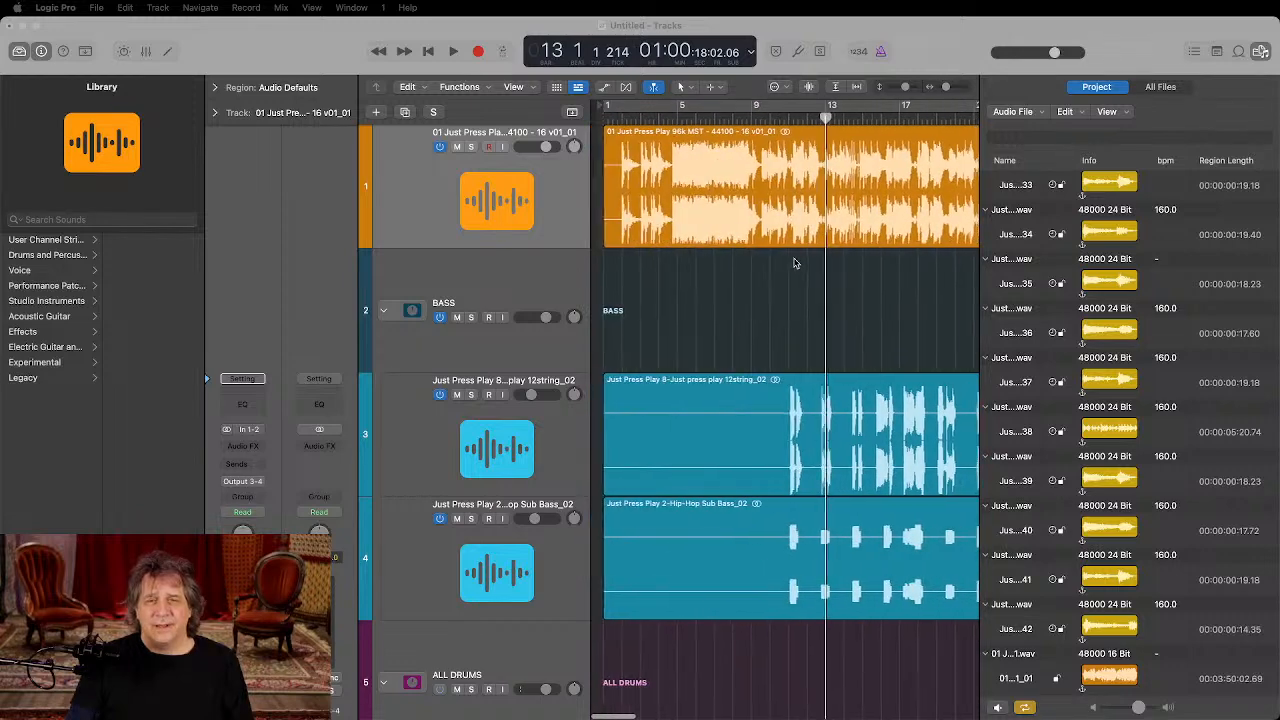
{"action": "scroll", "coordinate": [772, 253], "scroll_direction": "right", "scroll_amount": 1}
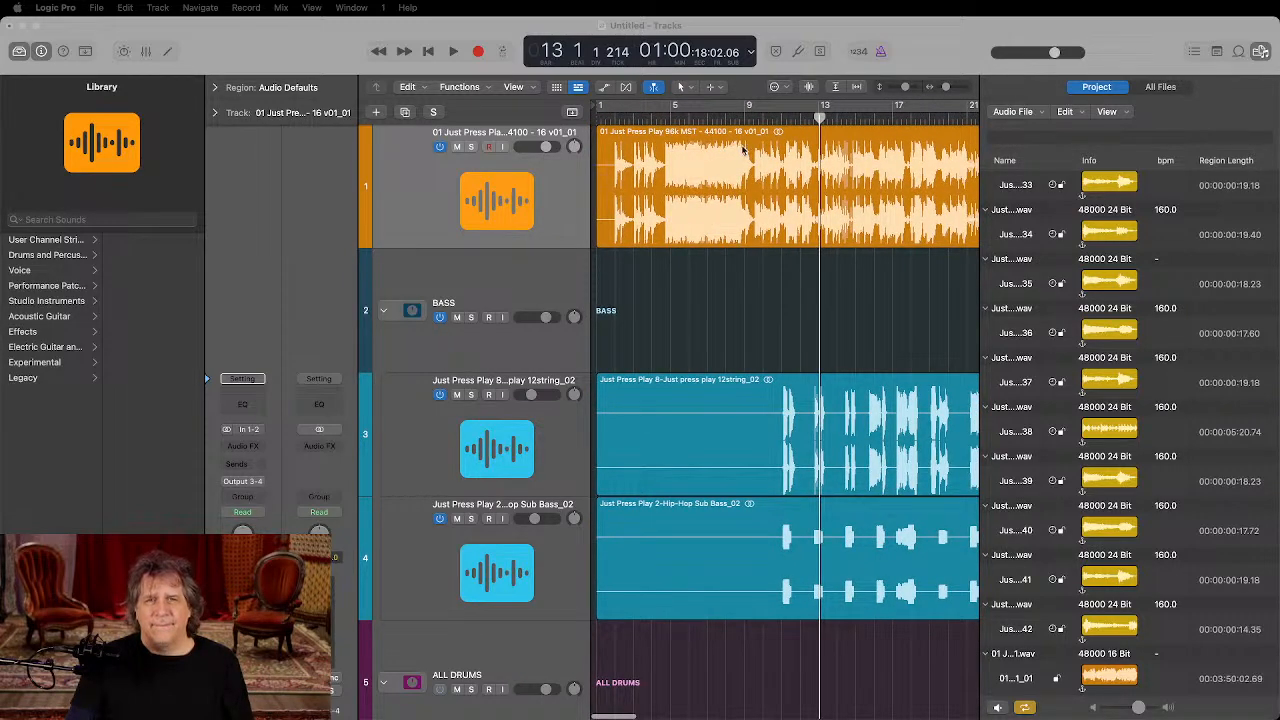
{"action": "left_click_drag", "start_coordinate": [745, 131], "coordinate": [885, 119]}
{"action": "left_click", "coordinate": [772, 119]}
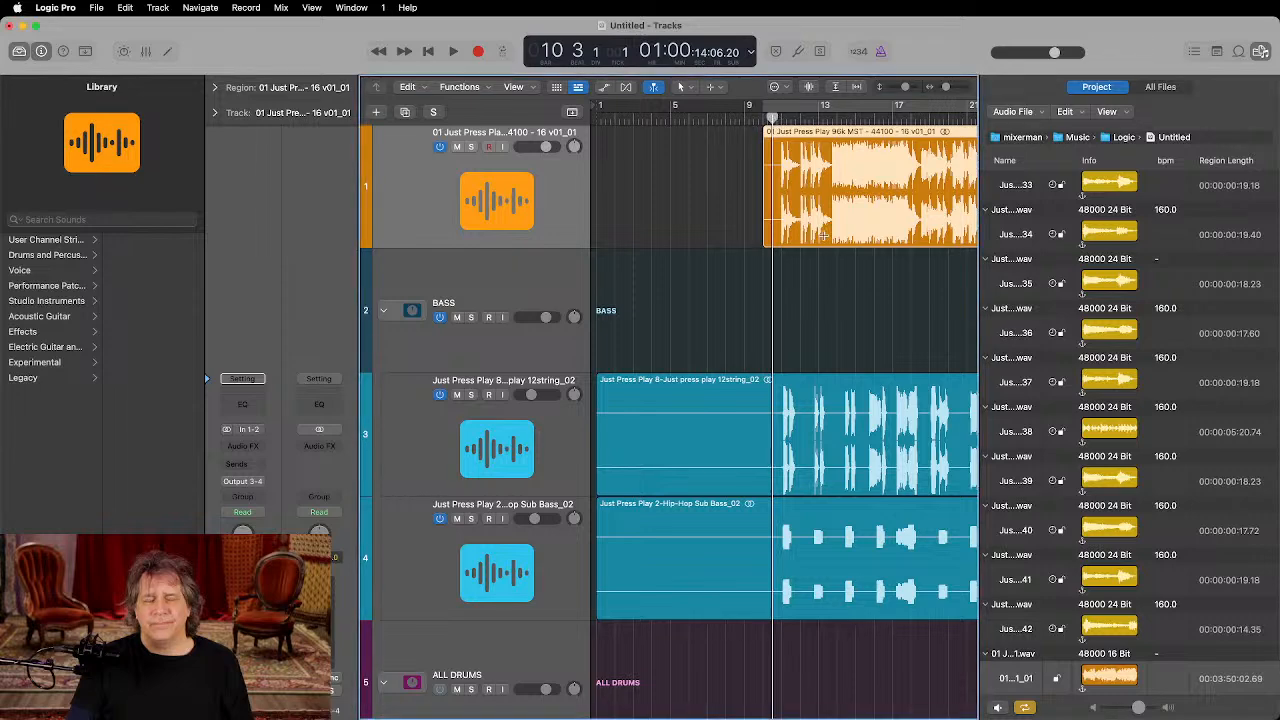
{"action": "key", "text": "space"}
Step: Nudge the mastered reference region slightly later so its first transient lines up with the bass attack at bar 11
{"action": "key", "text": "super+Right"}
{"action": "key", "text": "super+Right"}
{"action": "key", "text": "super+Right"}
{"action": "key", "text": "super+Right"}
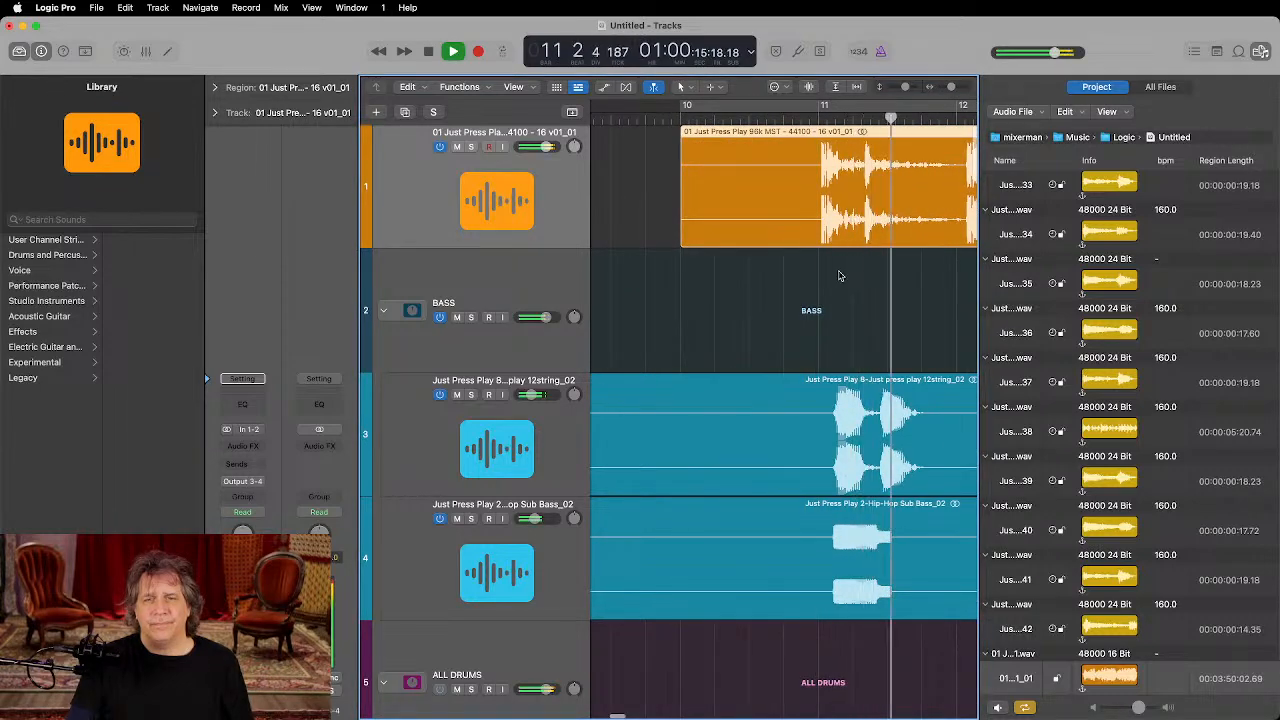
{"action": "key", "text": "space"}
{"action": "left_click_drag", "start_coordinate": [846, 132], "coordinate": [859, 132]}
{"action": "left_click", "coordinate": [830, 119]}
Step: Play the realigned mastered reference against the mix from bar 11 to about bar 14 with smaller track heights, and stop playback
{"action": "key", "text": "space"}
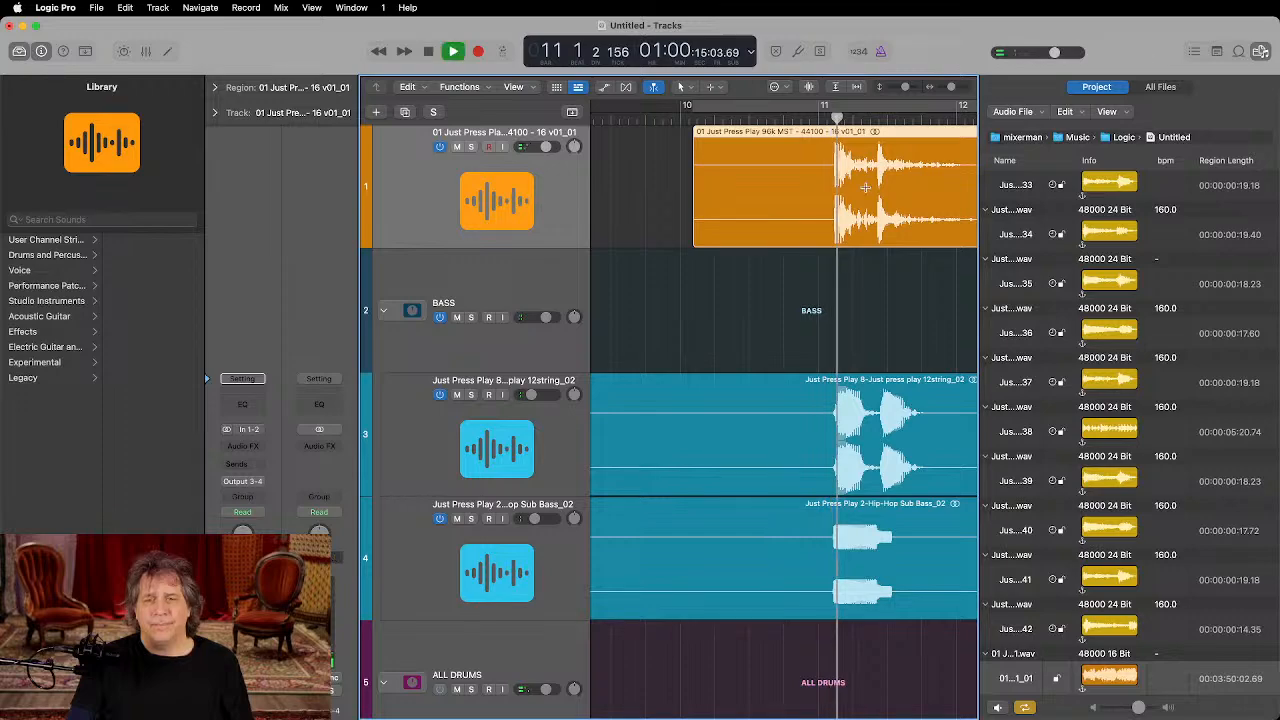
{"action": "key", "text": "super+Left"}
{"action": "key", "text": "super+Left"}
{"action": "key", "text": "super+Left"}
{"action": "key", "text": "super+Left"}
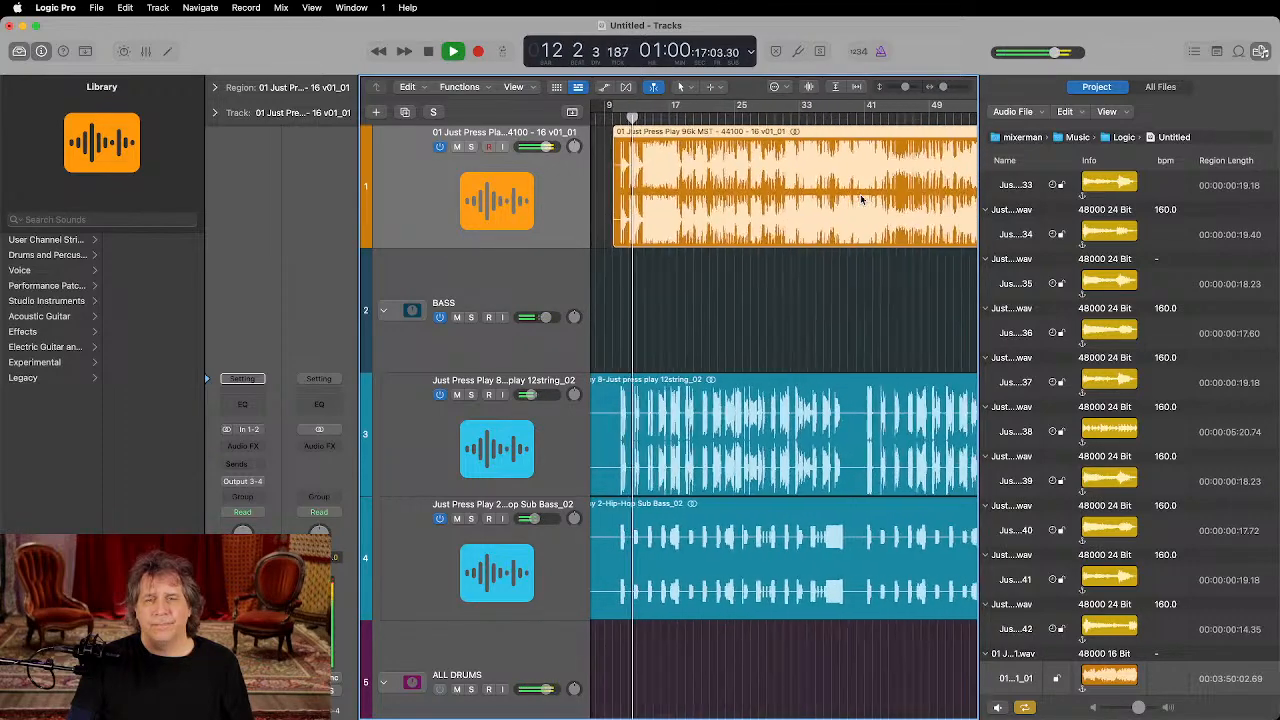
{"action": "key", "text": "super+Up"}
{"action": "key", "text": "super+Up"}
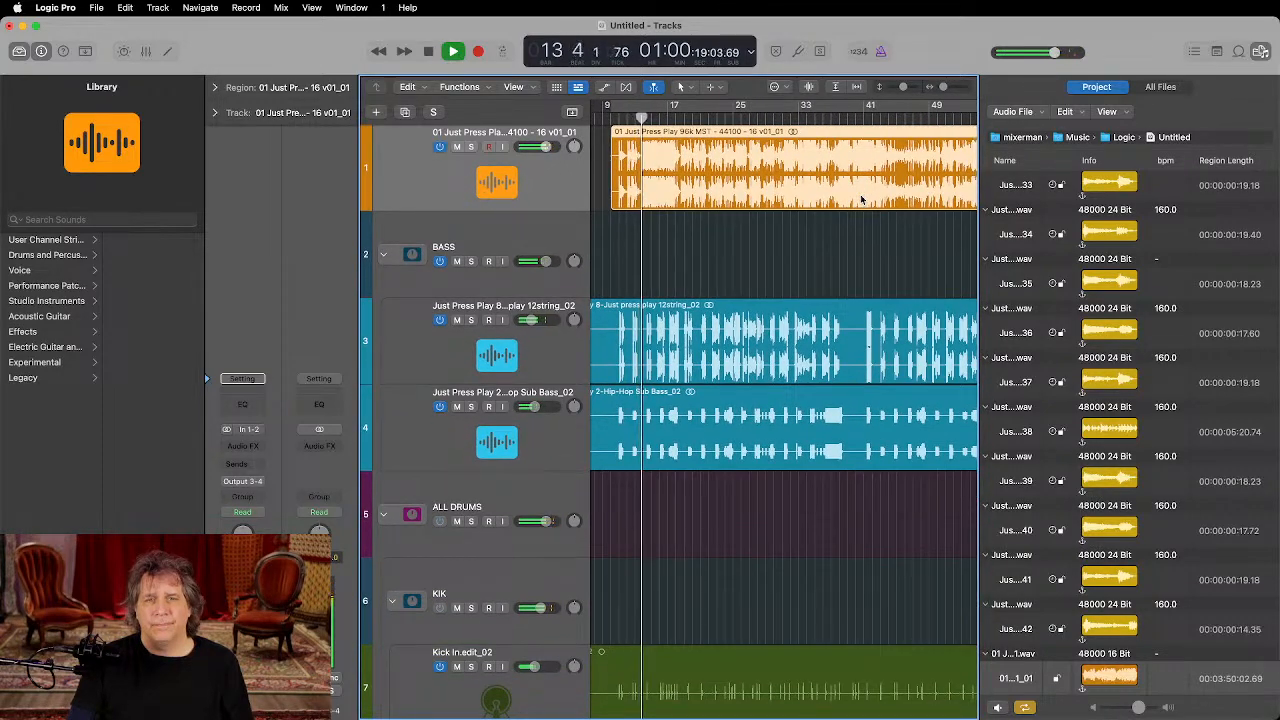
{"action": "scroll", "coordinate": [862, 200], "scroll_direction": "left", "scroll_amount": 3}
{"action": "scroll", "coordinate": [860, 200], "scroll_direction": "down", "scroll_amount": 10}
{"action": "key", "text": "space"}
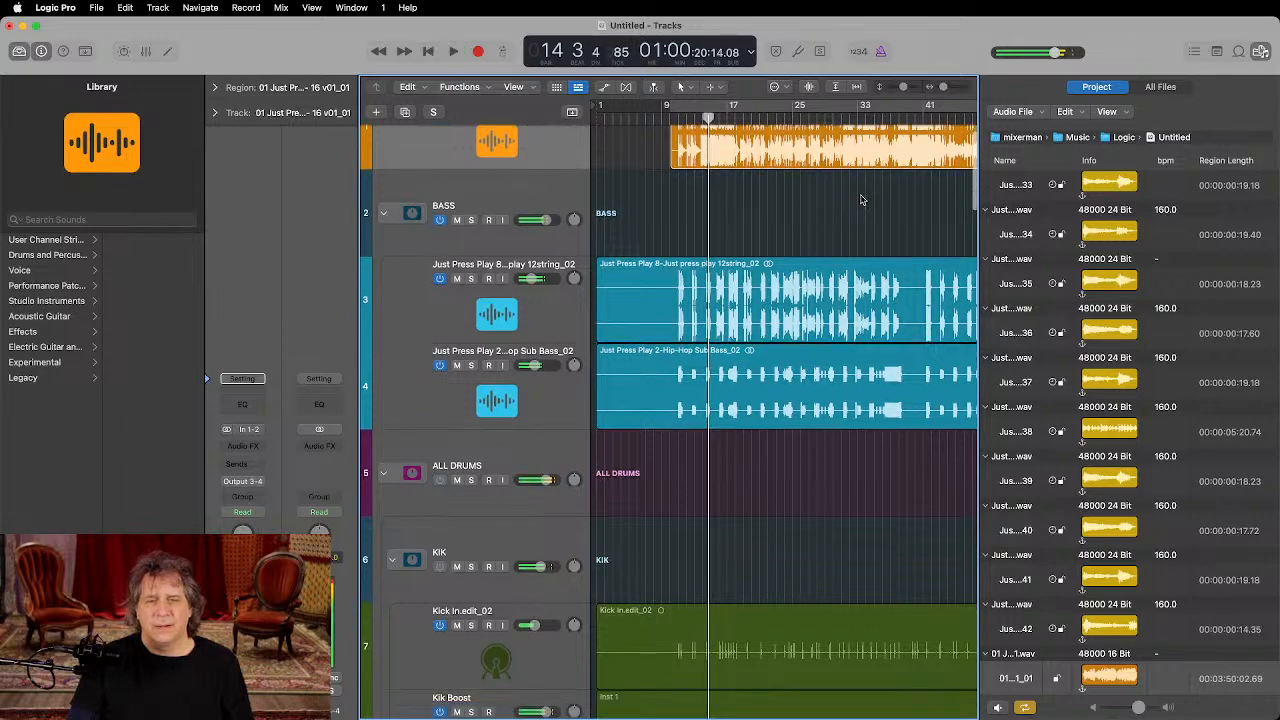
Step: Play the riser tracks from about bar 4, stop playback, and briefly check the mixer before hiding it again
{"action": "scroll", "coordinate": [840, 360], "scroll_direction": "down", "scroll_amount": 15}
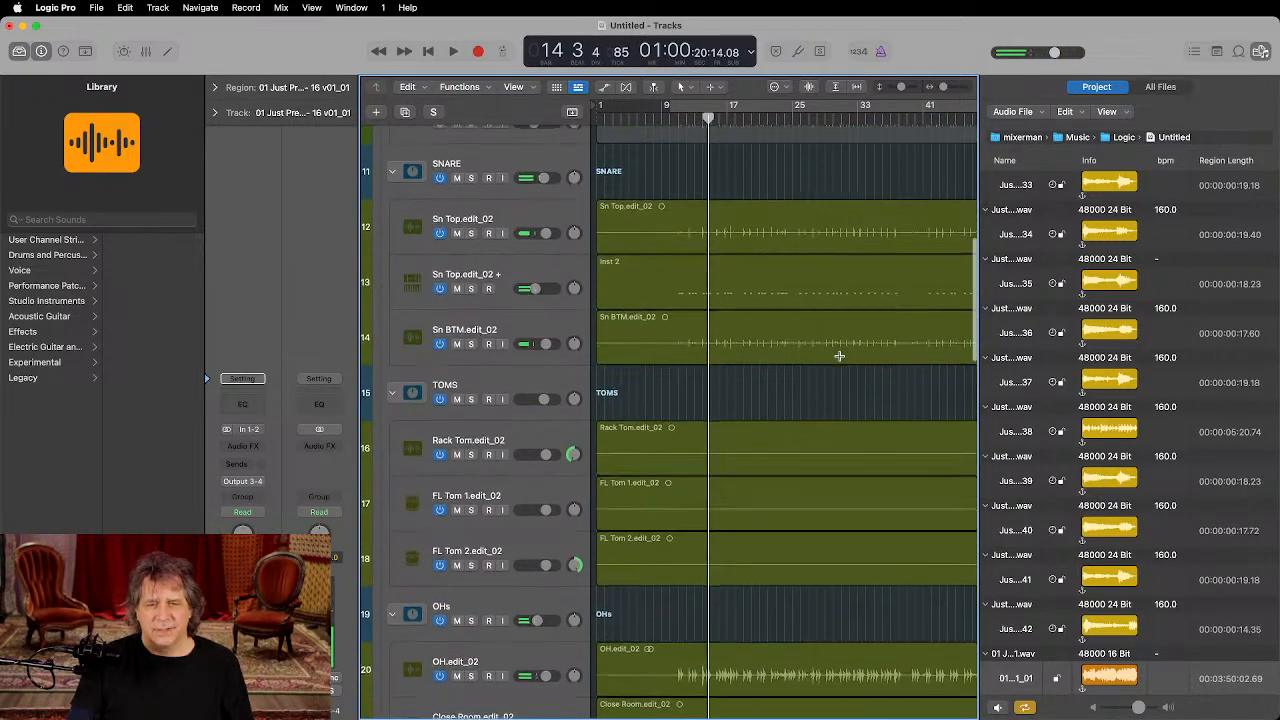
{"action": "scroll", "coordinate": [839, 356], "scroll_direction": "down", "scroll_amount": 10}
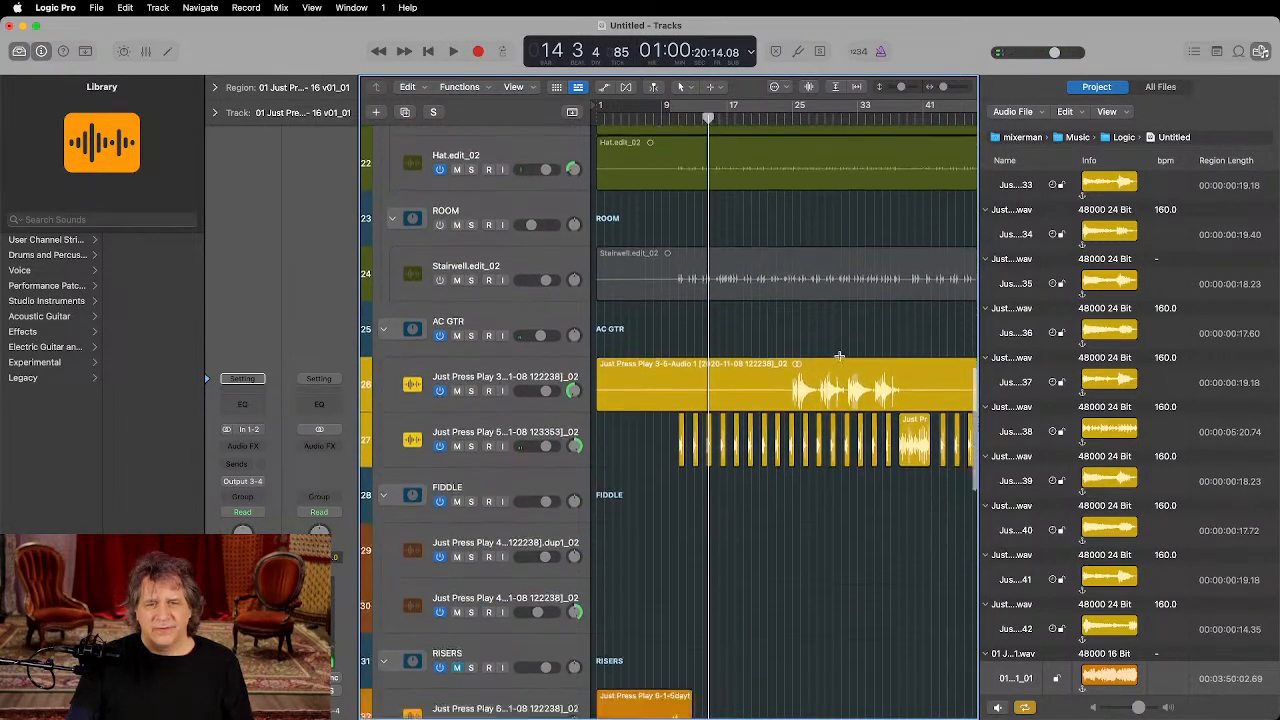
{"action": "left_click", "coordinate": [622, 119]}
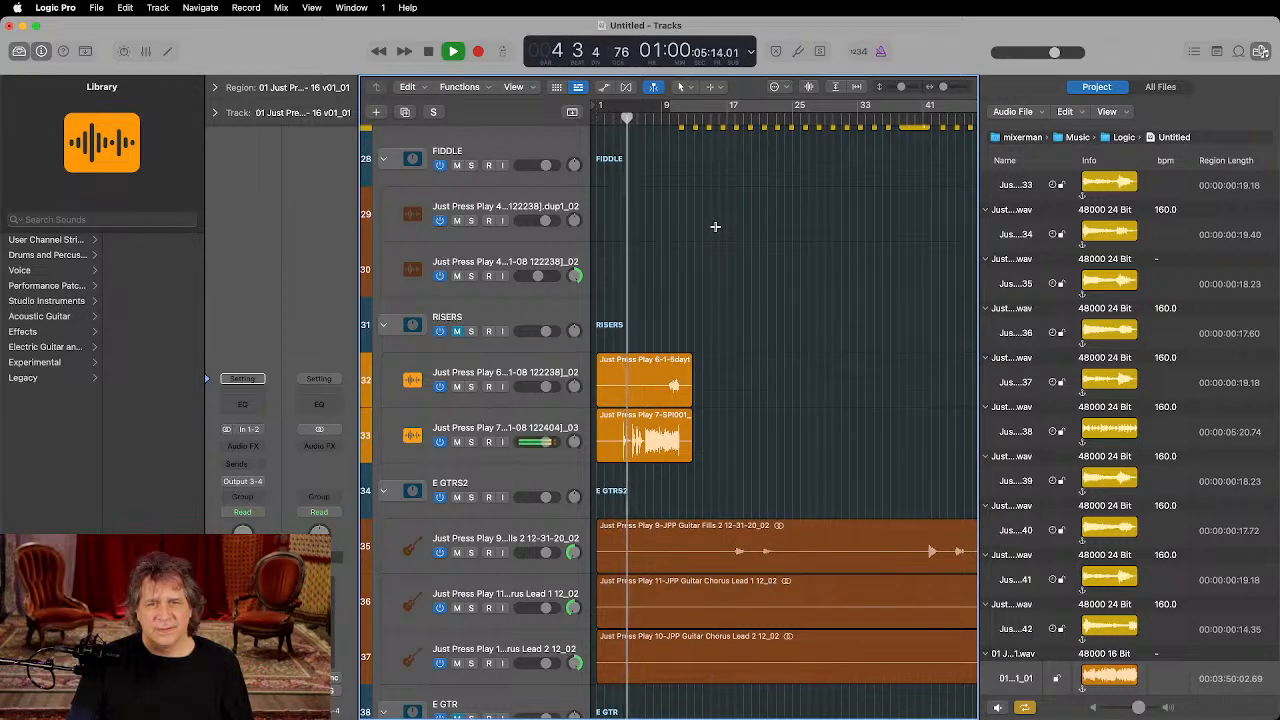
{"action": "key", "text": "x"}
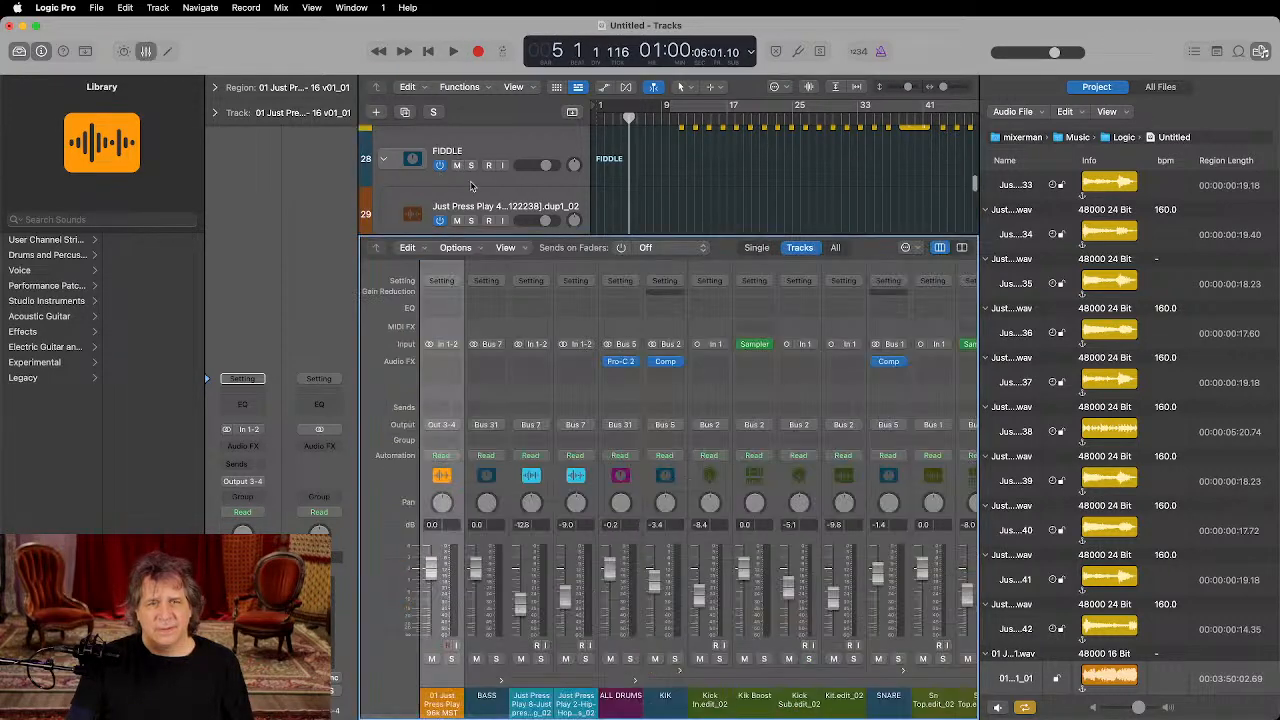
{"action": "key", "text": "x"}
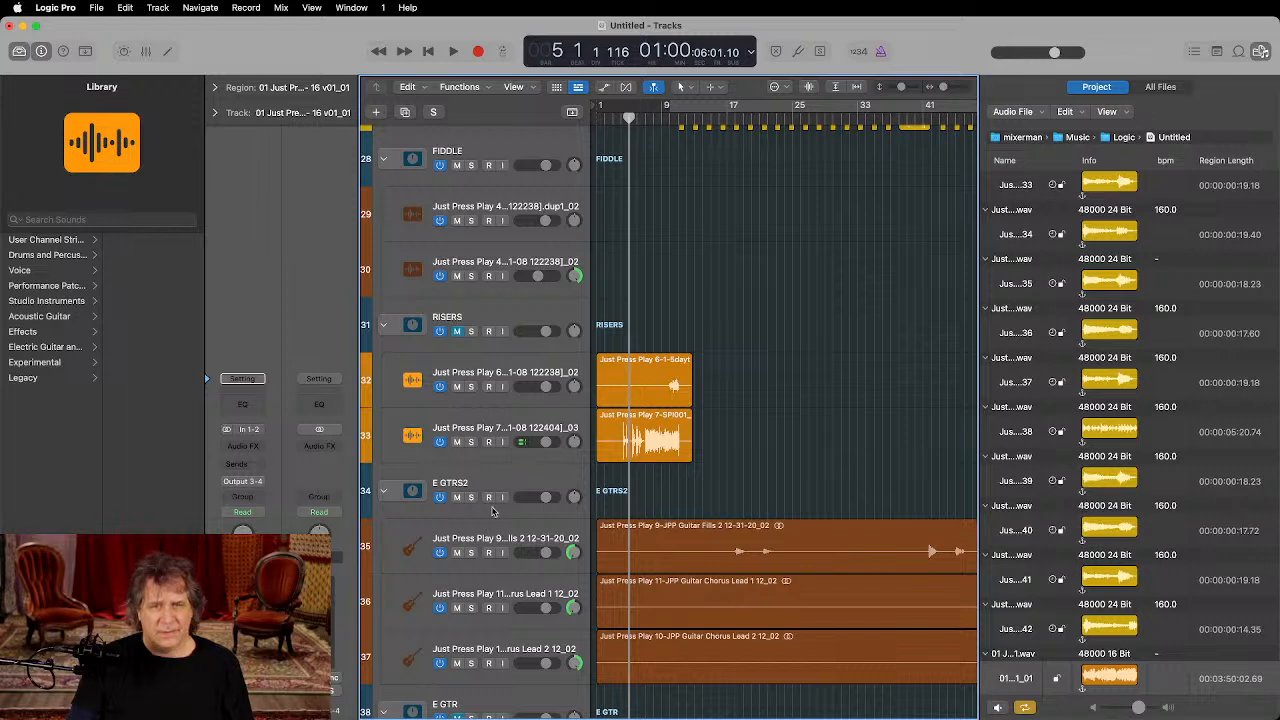
Step: Solo the DrumsFX riser track for a listen around bars 4 to 5, restart playback and unsolo the track
{"action": "left_click", "coordinate": [471, 442]}
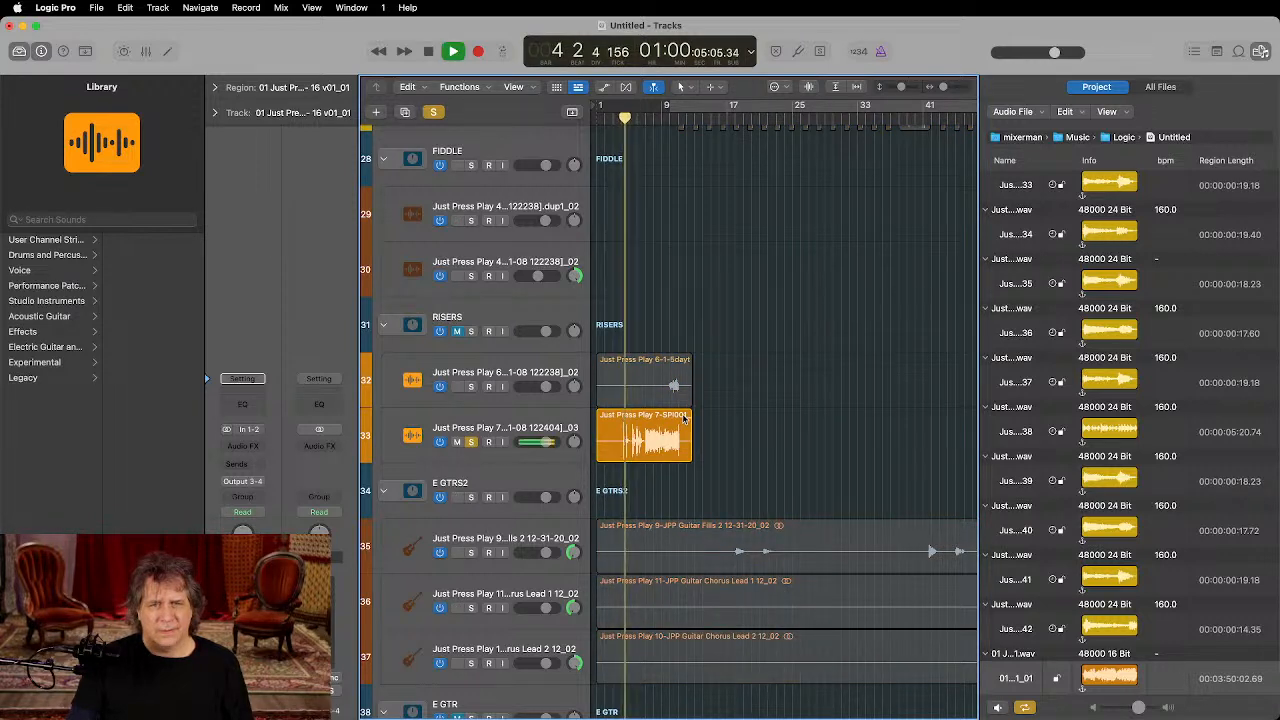
{"action": "key", "text": "space"}
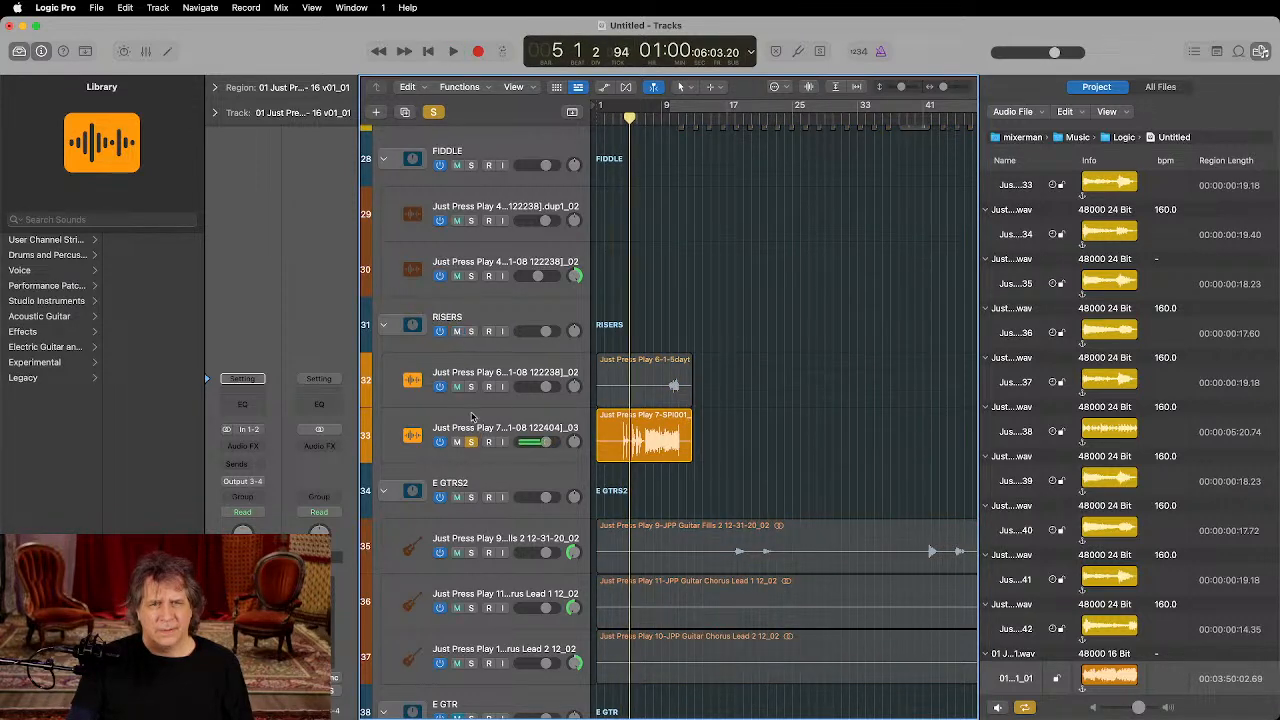
{"action": "key", "text": "space"}
{"action": "left_click", "coordinate": [471, 442]}
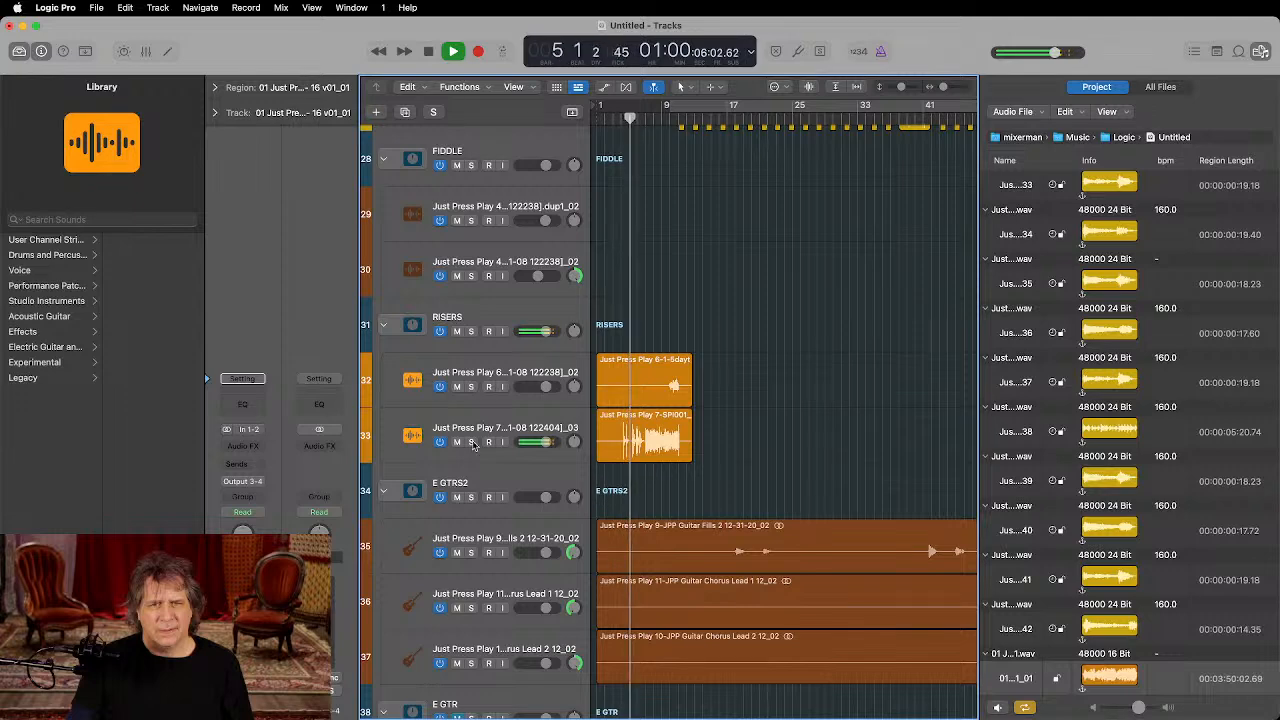
Step: Let the song play into the mastered reference's entrance around bar 11 with its waveform enlarged, and stop playback
{"action": "scroll", "coordinate": [663, 309], "scroll_direction": "up", "scroll_amount": 20}
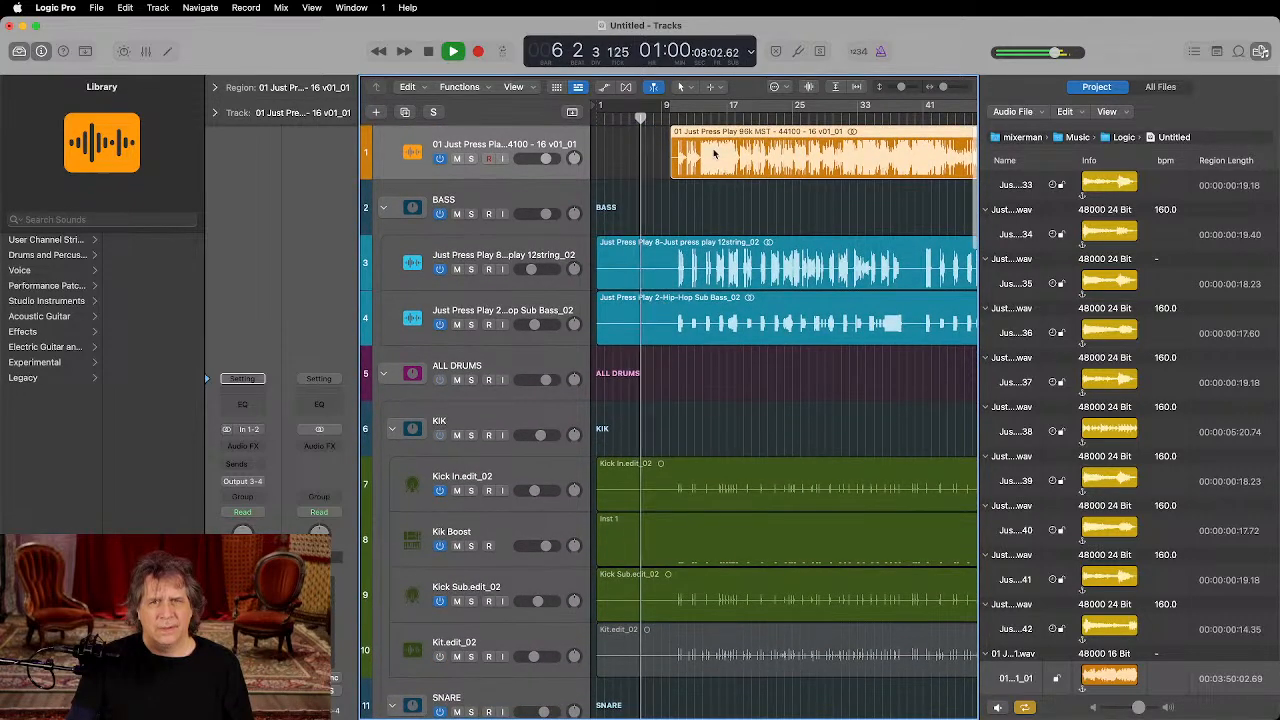
{"action": "key", "text": "super+Right"}
{"action": "key", "text": "super+Right"}
{"action": "key", "text": "super+Right"}
{"action": "key", "text": "super+Right"}
{"action": "scroll", "coordinate": [715, 153], "scroll_direction": "left", "scroll_amount": 3}
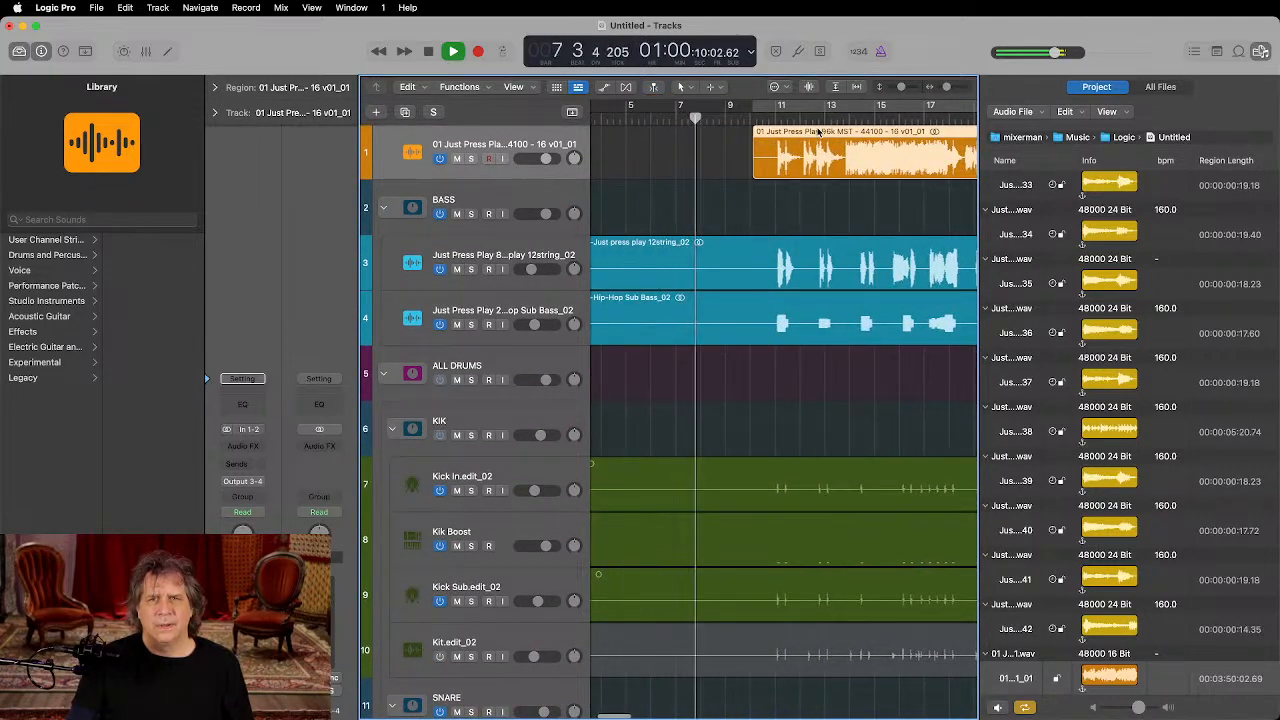
{"action": "scroll", "coordinate": [840, 132], "scroll_direction": "left", "scroll_amount": 2}
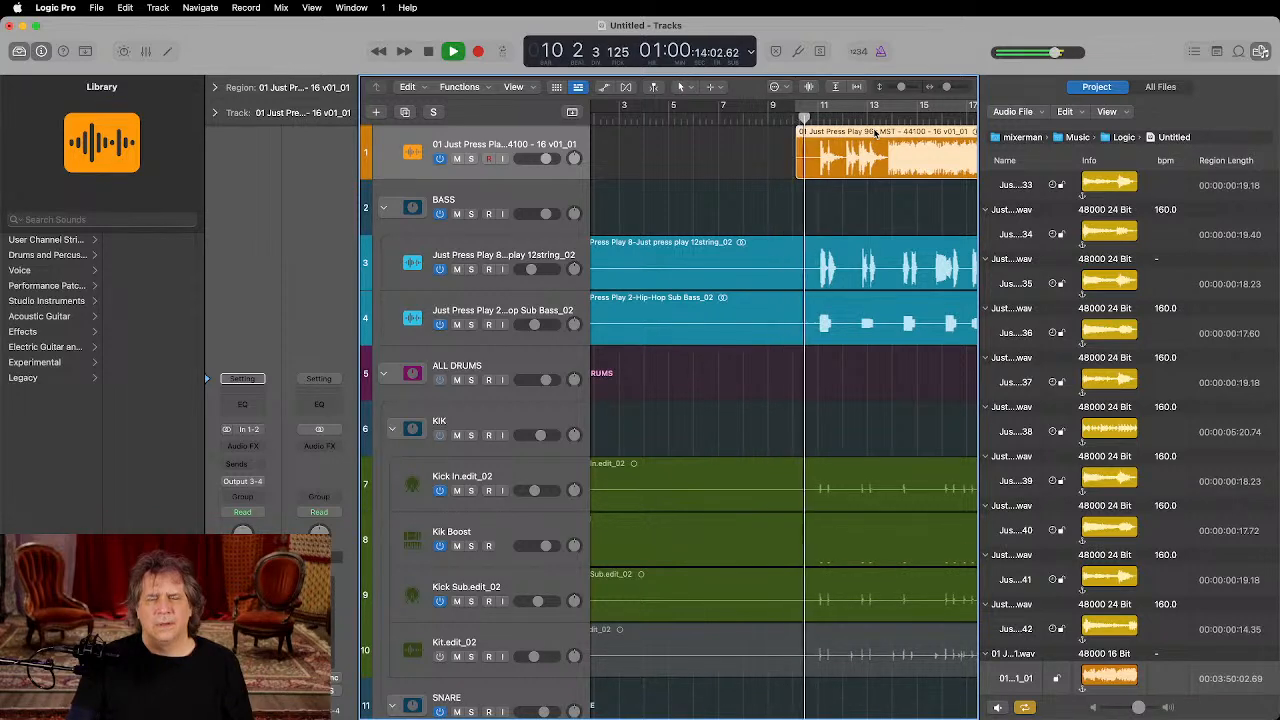
{"action": "key", "text": "space"}
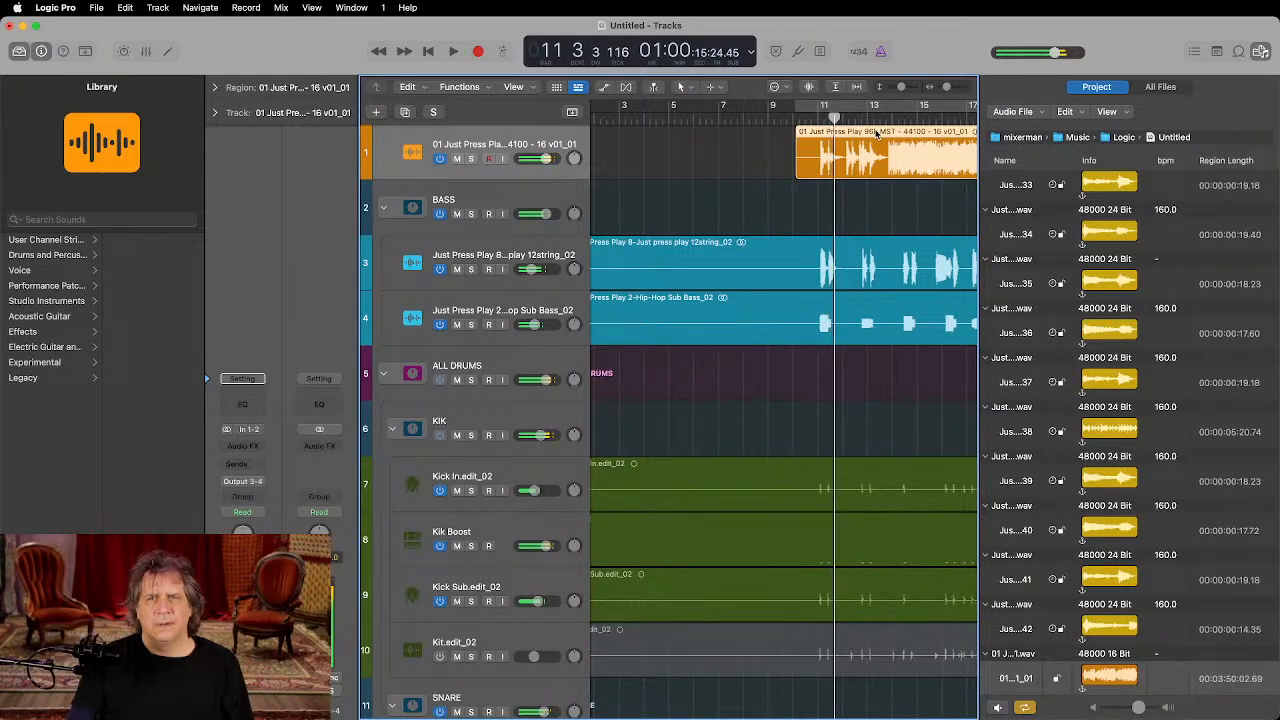
Step: Move the mastered reference region about eight bars earlier, and play the risers from near bar 3 to about bar 4
{"action": "left_click_drag", "start_coordinate": [877, 133], "coordinate": [673, 133]}
{"action": "left_click", "coordinate": [620, 119]}
{"action": "key", "text": "space"}
{"action": "scroll", "coordinate": [717, 207], "scroll_direction": "down", "scroll_amount": 6}
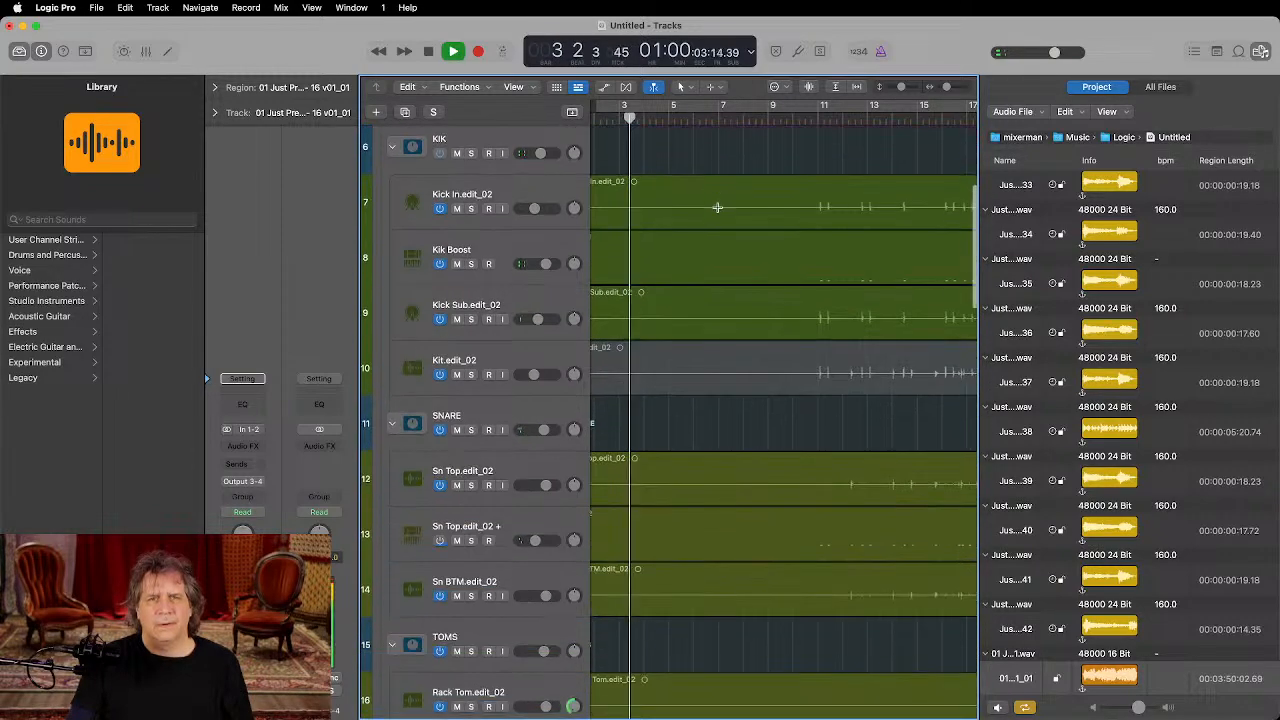
{"action": "scroll", "coordinate": [717, 207], "scroll_direction": "down", "scroll_amount": 15}
{"action": "key", "text": "space"}
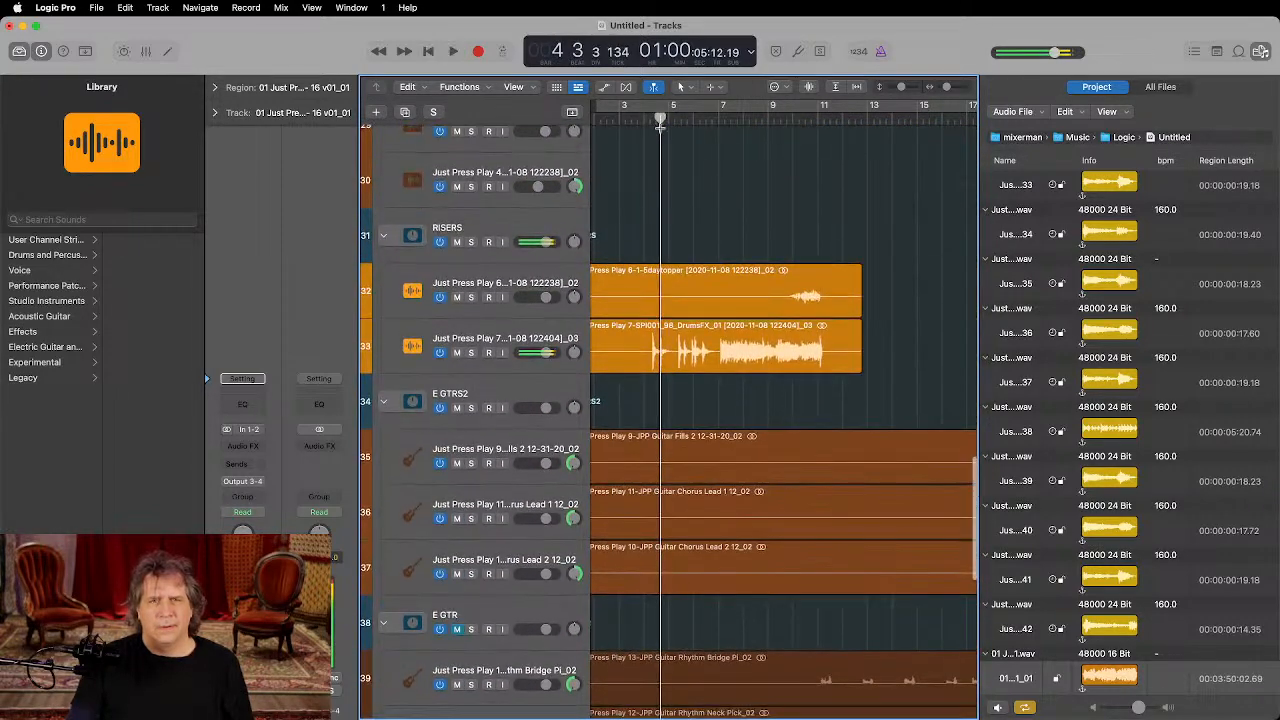
Step: Place the playhead on the first DrumsFX riser transient at 4 2 3 1 and align the mastered reference's first transient with it
{"action": "scroll", "coordinate": [668, 338], "scroll_direction": "up", "scroll_amount": 1}
{"action": "left_click", "coordinate": [673, 361]}
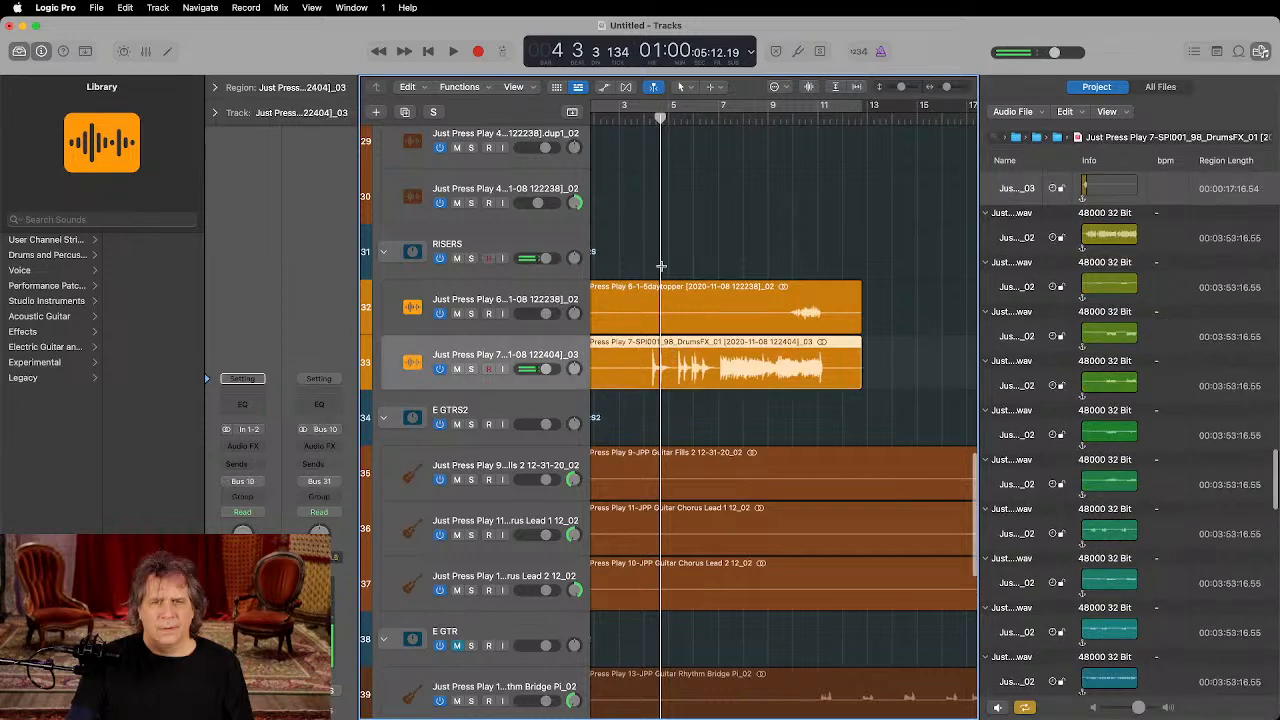
{"action": "left_click", "coordinate": [650, 117]}
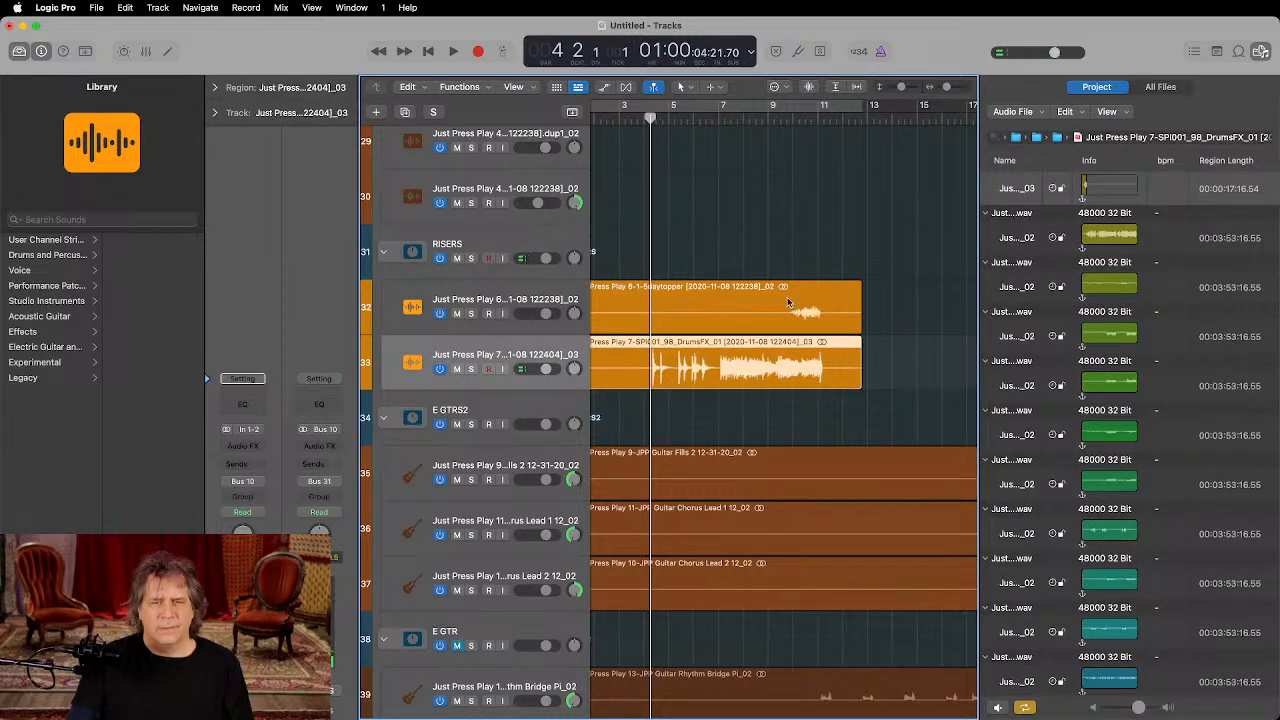
{"action": "key", "text": "super+Right"}
{"action": "key", "text": "super+Right"}
{"action": "key", "text": "super+Right"}
{"action": "key", "text": "super+Right"}
{"action": "key", "text": "super+Right"}
{"action": "key", "text": "super+Right"}
{"action": "left_click", "coordinate": [669, 118]}
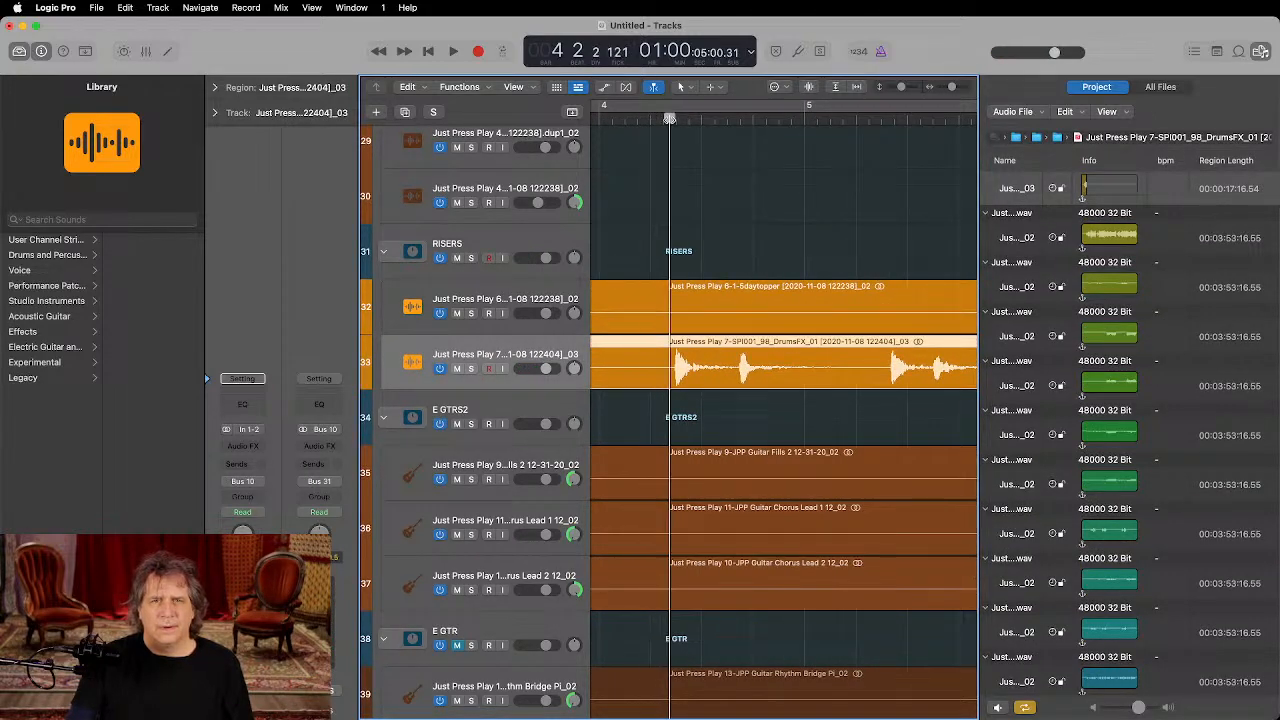
{"action": "left_click", "coordinate": [676, 118]}
{"action": "scroll", "coordinate": [699, 157], "scroll_direction": "up", "scroll_amount": 20}
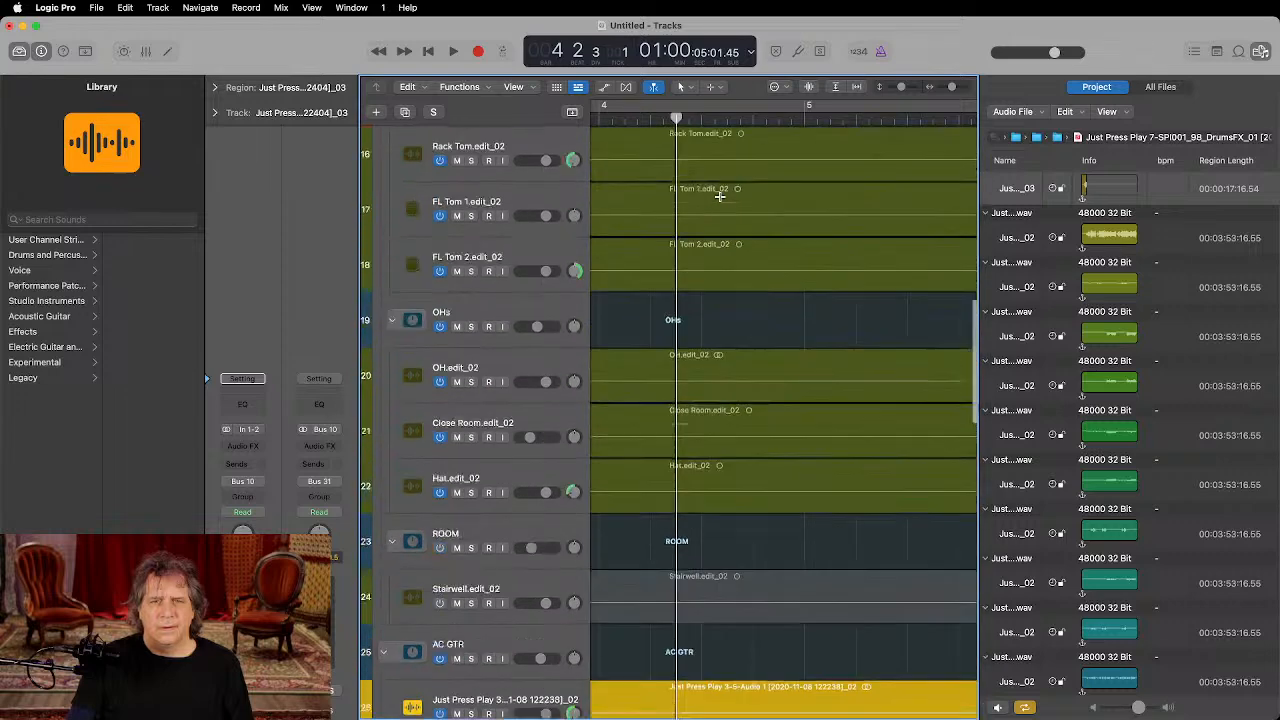
{"action": "left_click_drag", "start_coordinate": [712, 140], "coordinate": [840, 148]}
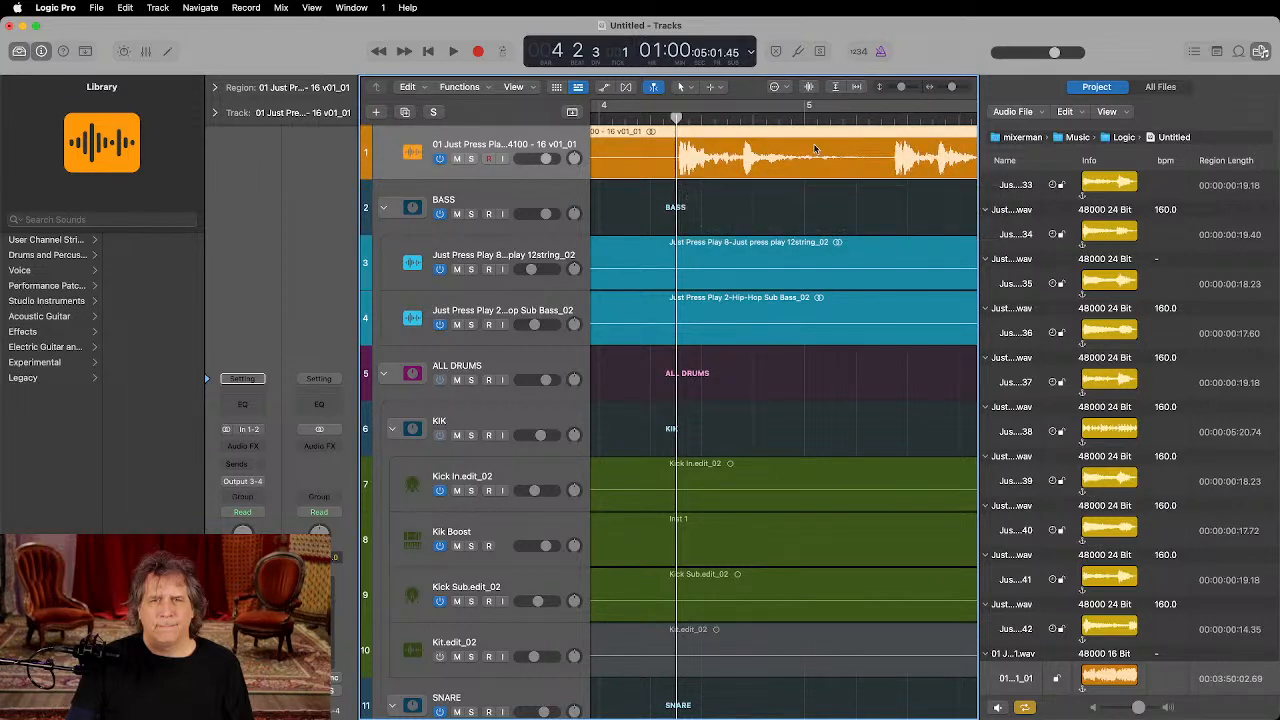
Step: Move the playhead to bar 22 and solo the ALL DRUMS stack, leaving Kick In unsoloed
{"action": "scroll", "coordinate": [812, 167], "scroll_direction": "down", "scroll_amount": 10}
{"action": "scroll", "coordinate": [812, 170], "scroll_direction": "down", "scroll_amount": 5}
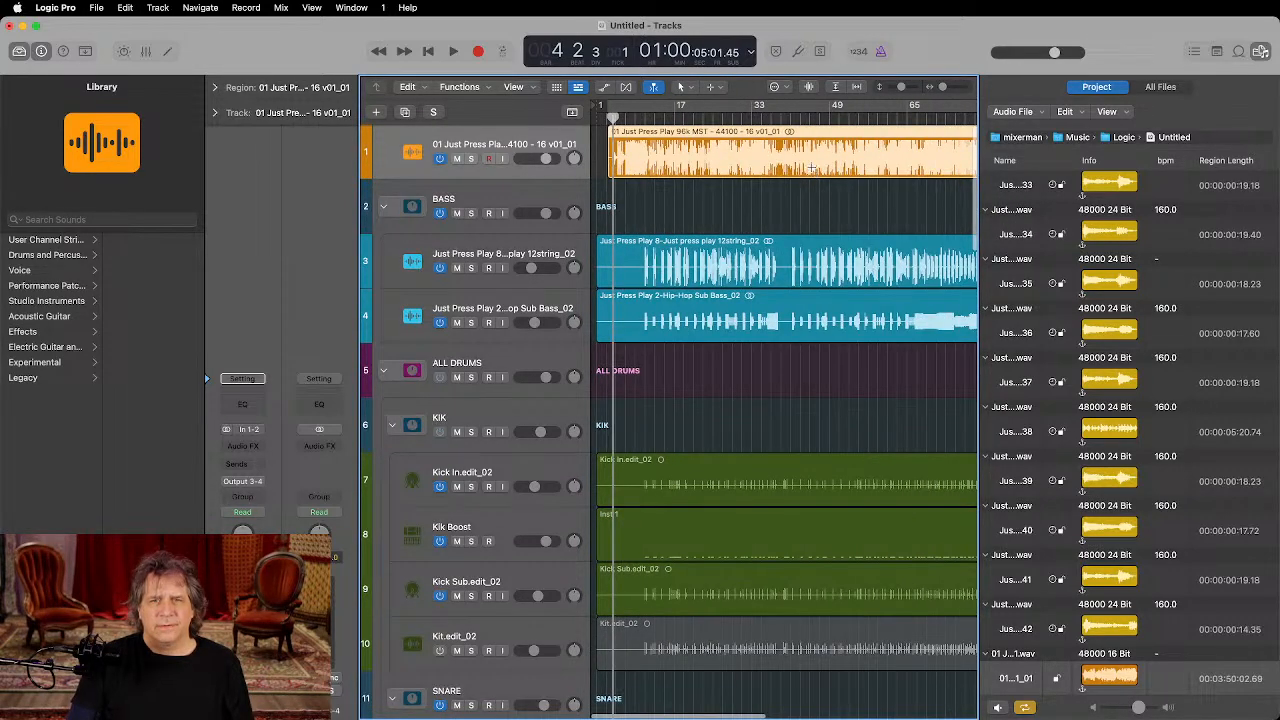
{"action": "scroll", "coordinate": [761, 307], "scroll_direction": "down", "scroll_amount": 5}
{"action": "scroll", "coordinate": [762, 307], "scroll_direction": "down", "scroll_amount": 5}
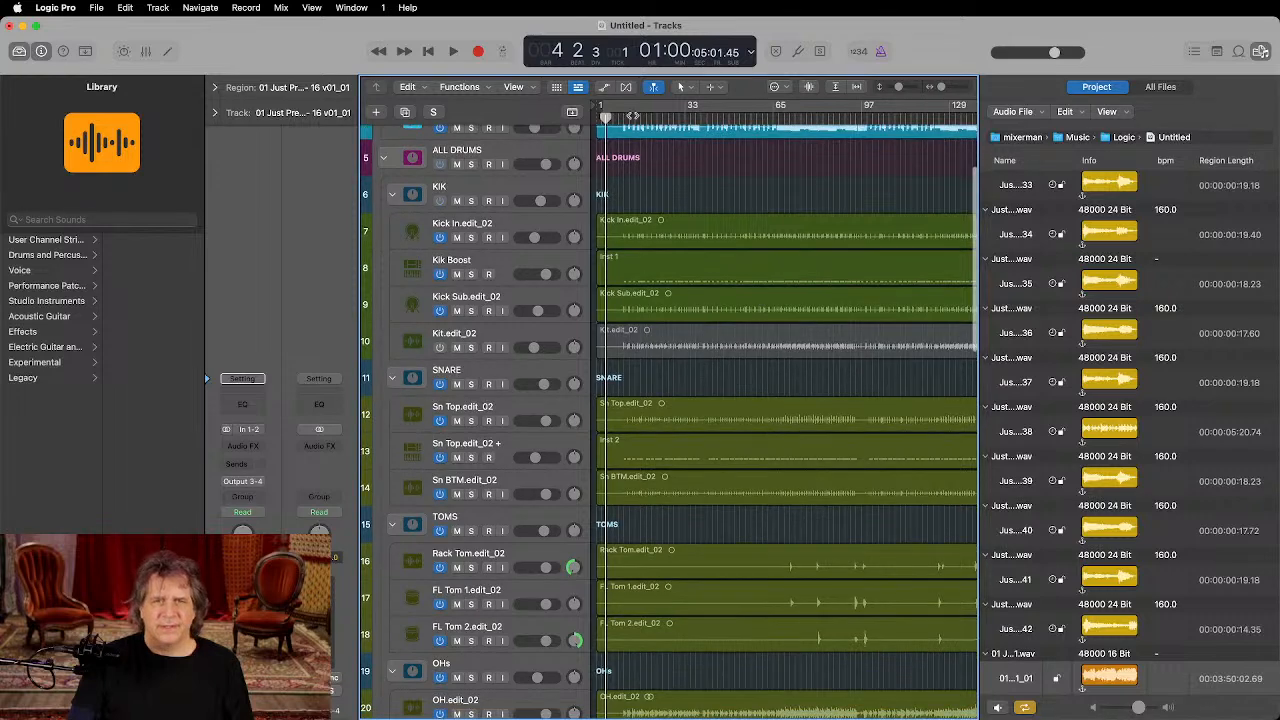
{"action": "left_click", "coordinate": [687, 124]}
{"action": "scroll", "coordinate": [687, 180], "scroll_direction": "up", "scroll_amount": 2}
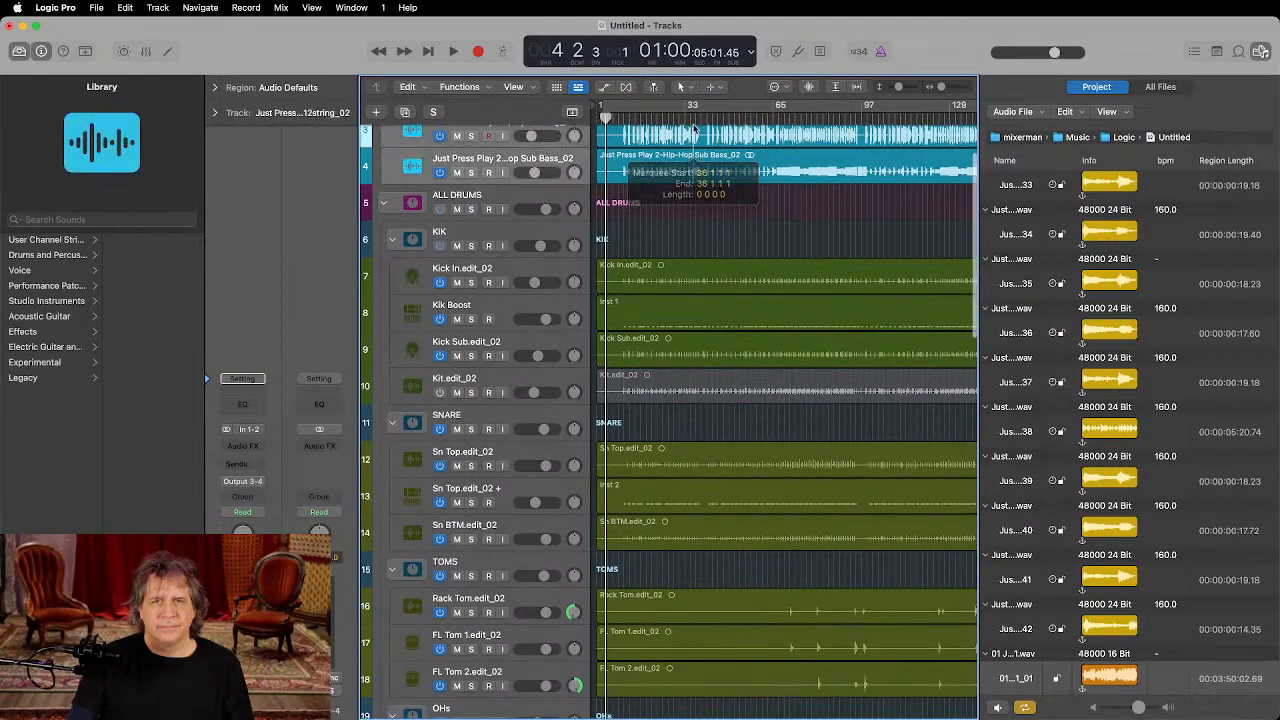
{"action": "left_click", "coordinate": [660, 116]}
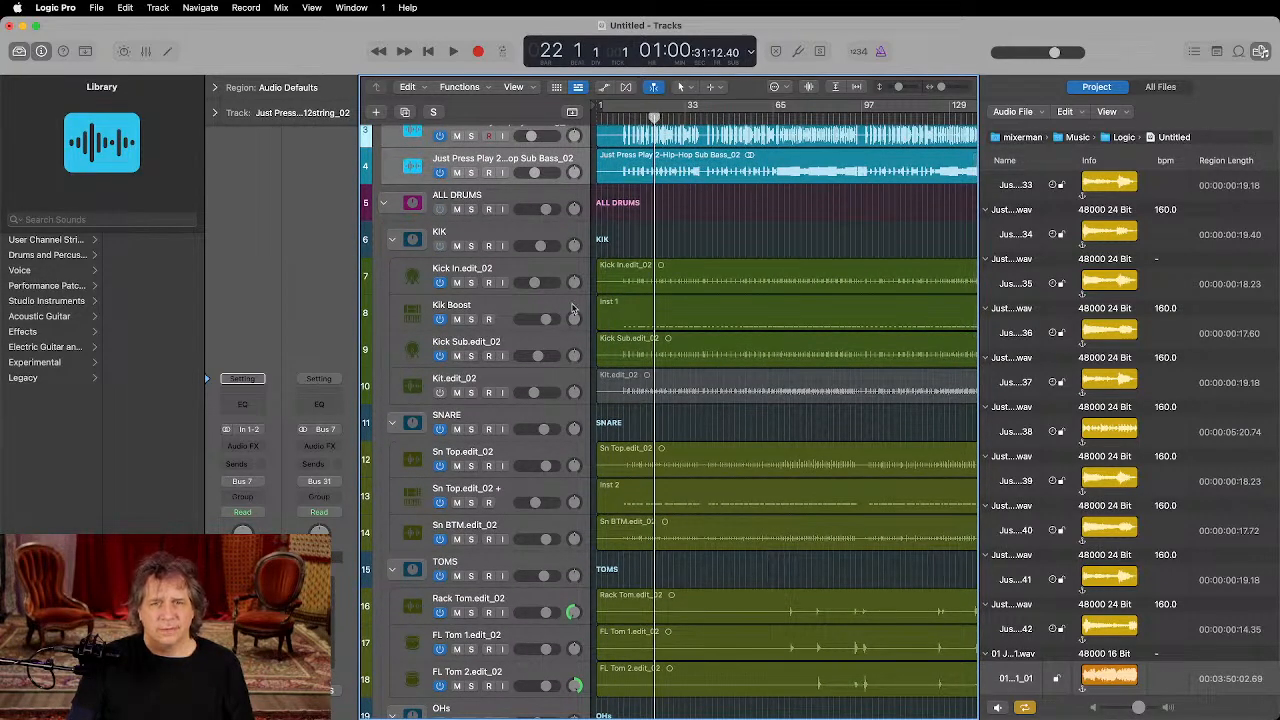
{"action": "left_click", "coordinate": [471, 283]}
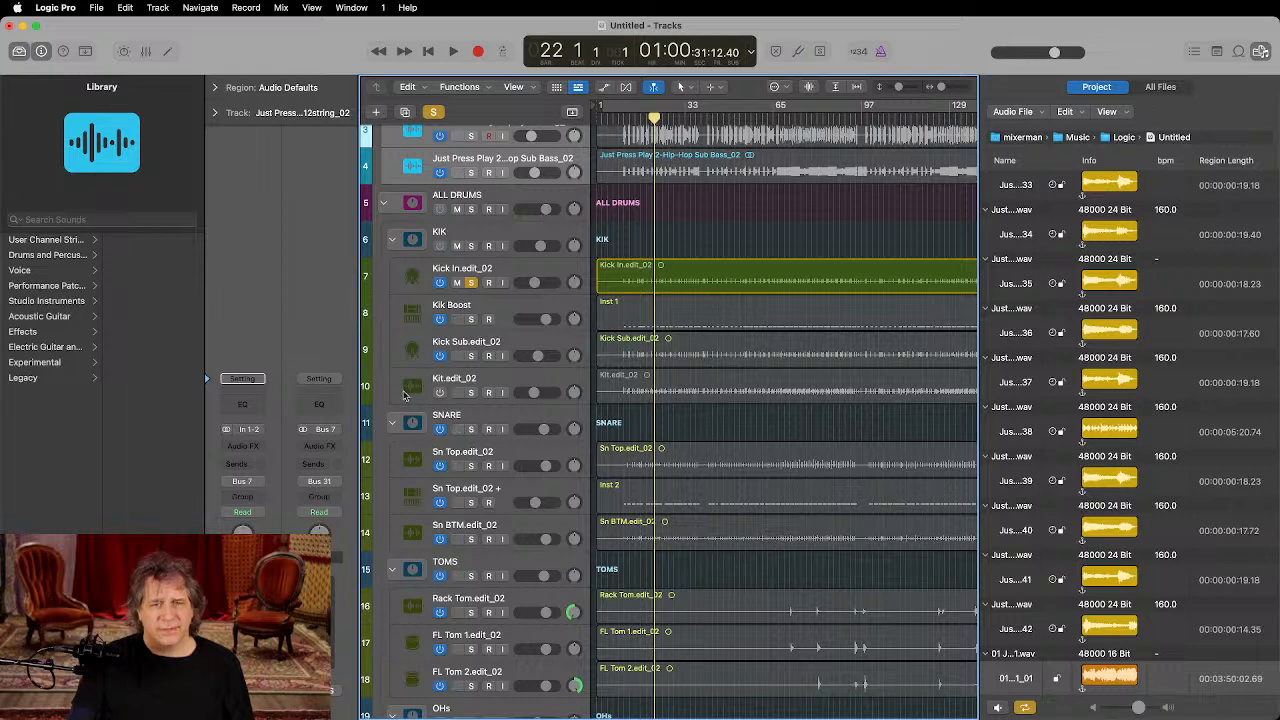
{"action": "left_click", "coordinate": [471, 283]}
{"action": "left_click", "coordinate": [472, 209]}
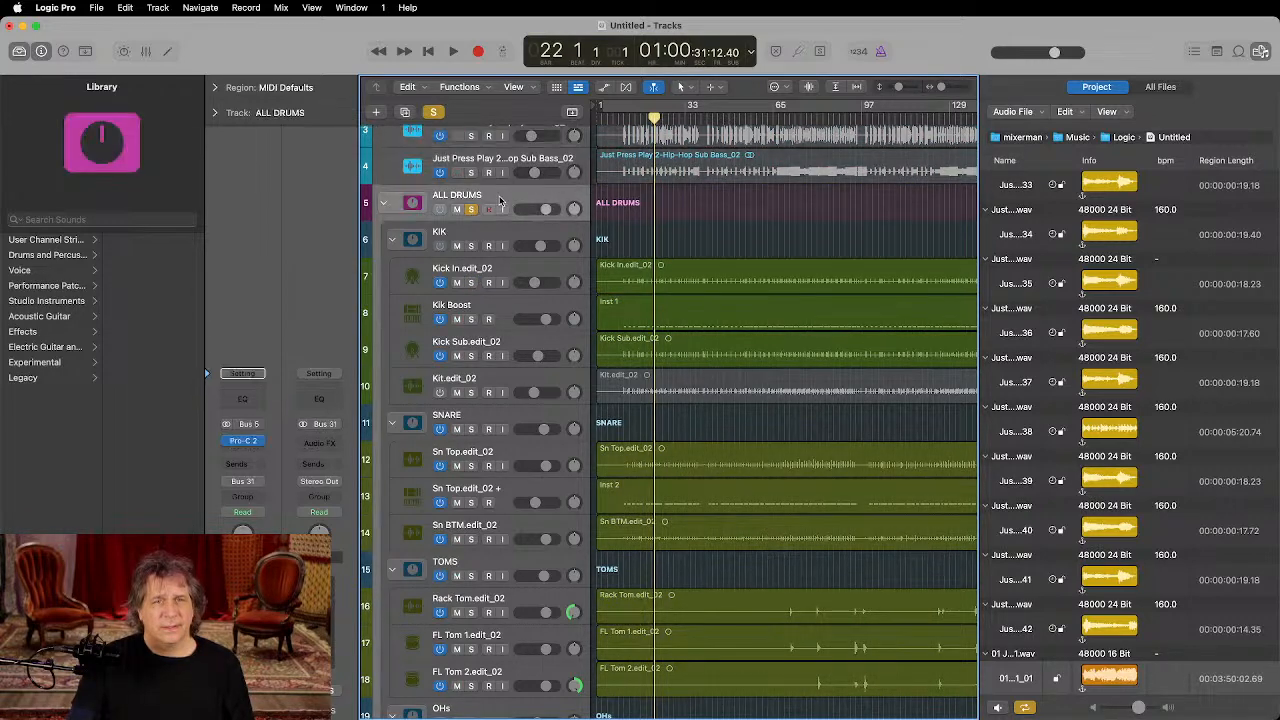
Step: Insert a stereo BPM Counter on ALL DRUMS, play from bar 62 to about bar 71 to measure the tempo, and close the plug-in window
{"action": "left_click", "coordinate": [245, 447]}
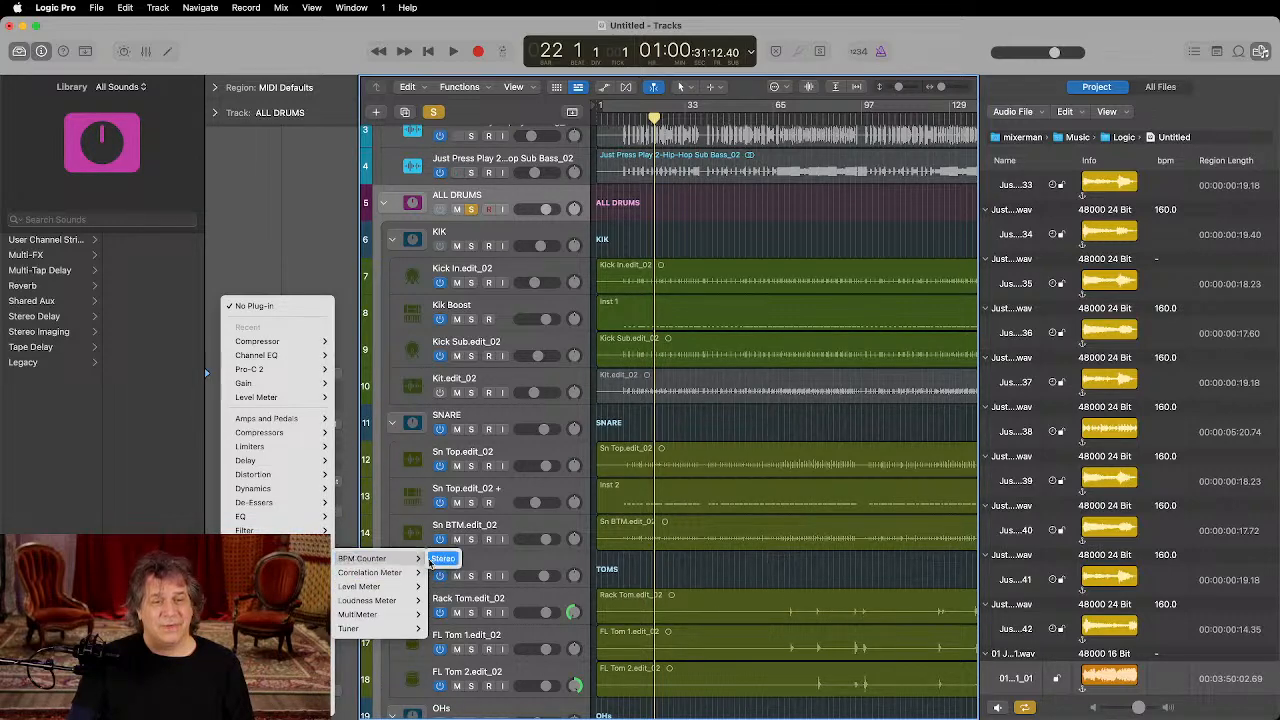
{"action": "left_click", "coordinate": [440, 558]}
{"action": "left_click", "coordinate": [765, 119]}
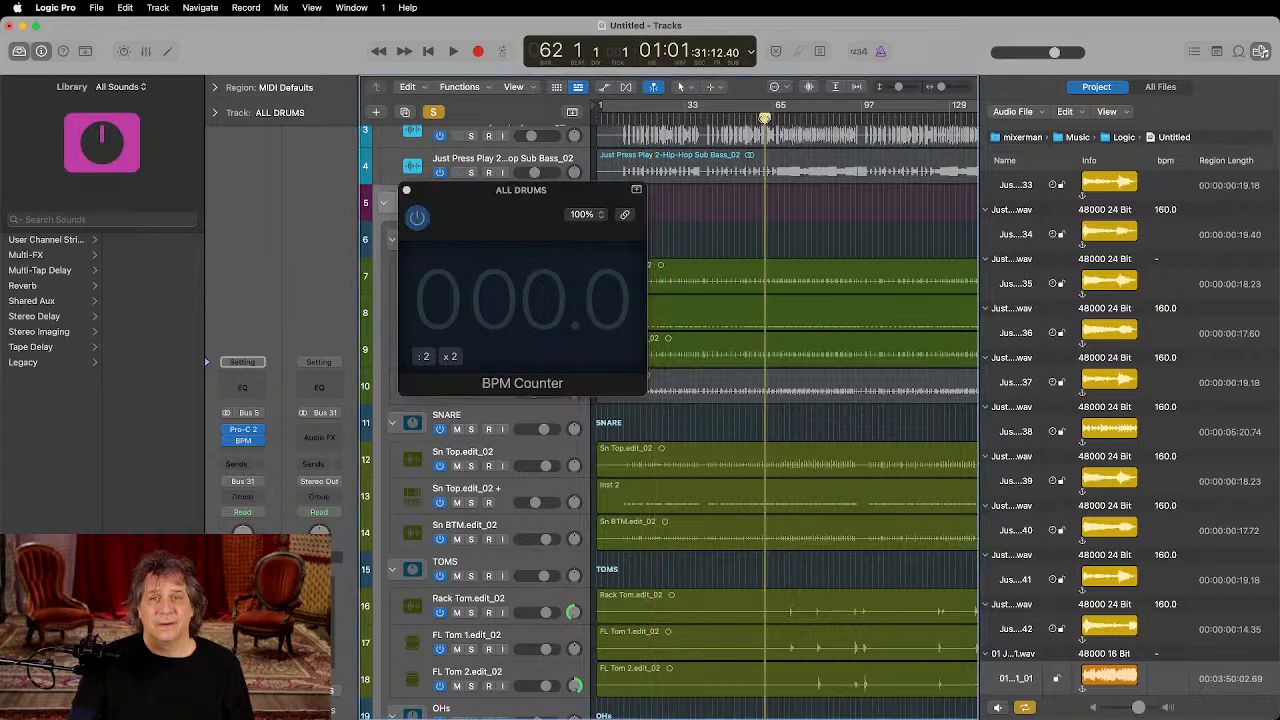
{"action": "key", "text": "space"}
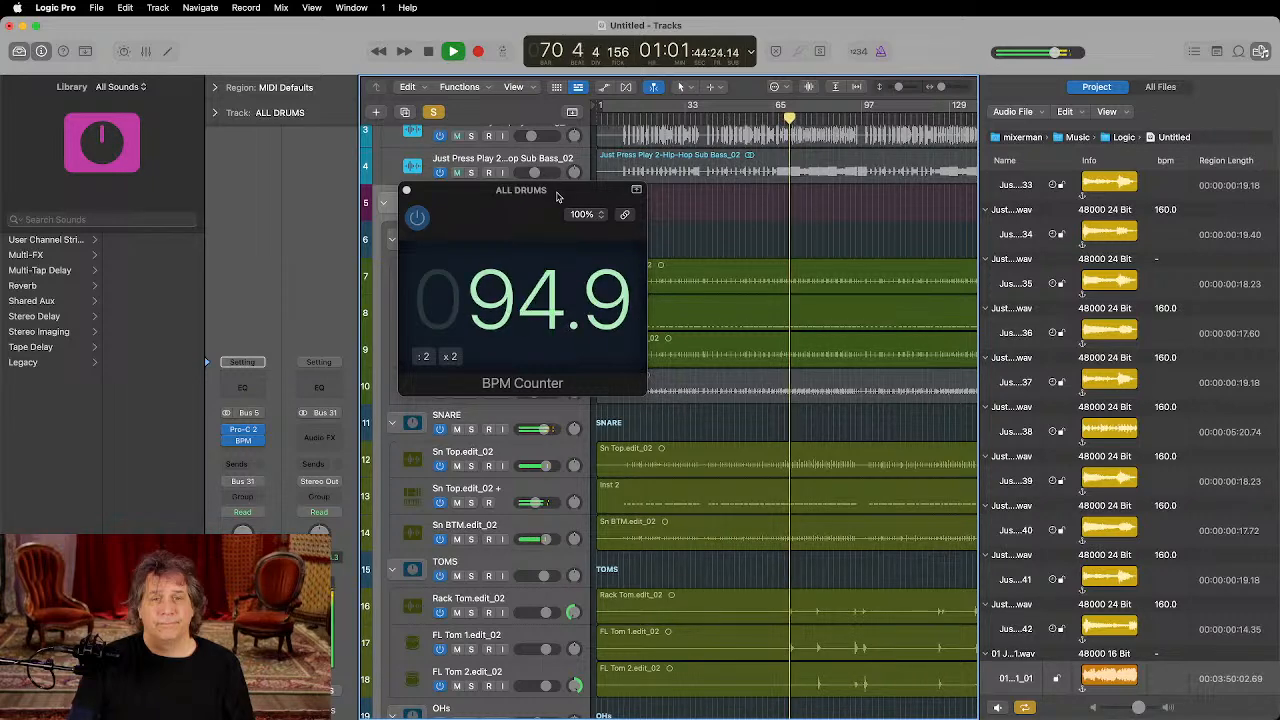
{"action": "key", "text": "space"}
{"action": "left_click", "coordinate": [406, 190]}
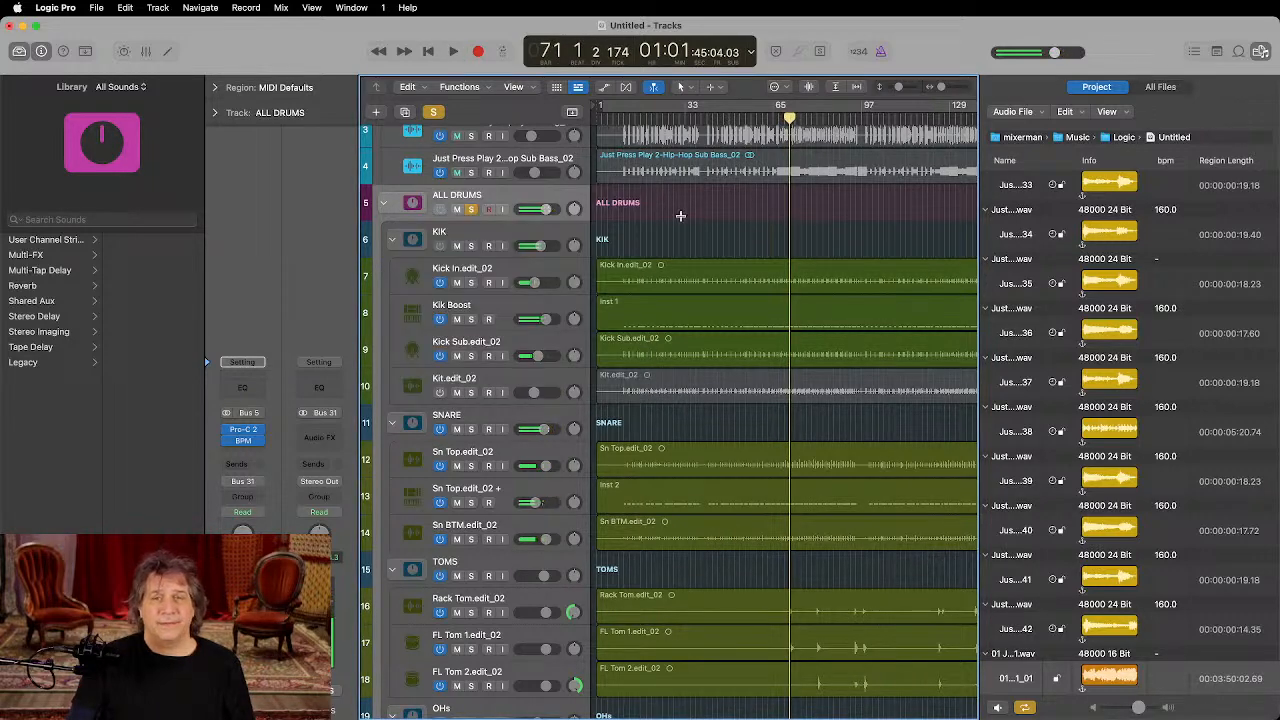
Step: Select all regions on every track and lock their SMPTE positions
{"action": "key", "text": "super+a"}
{"action": "key", "text": "z"}
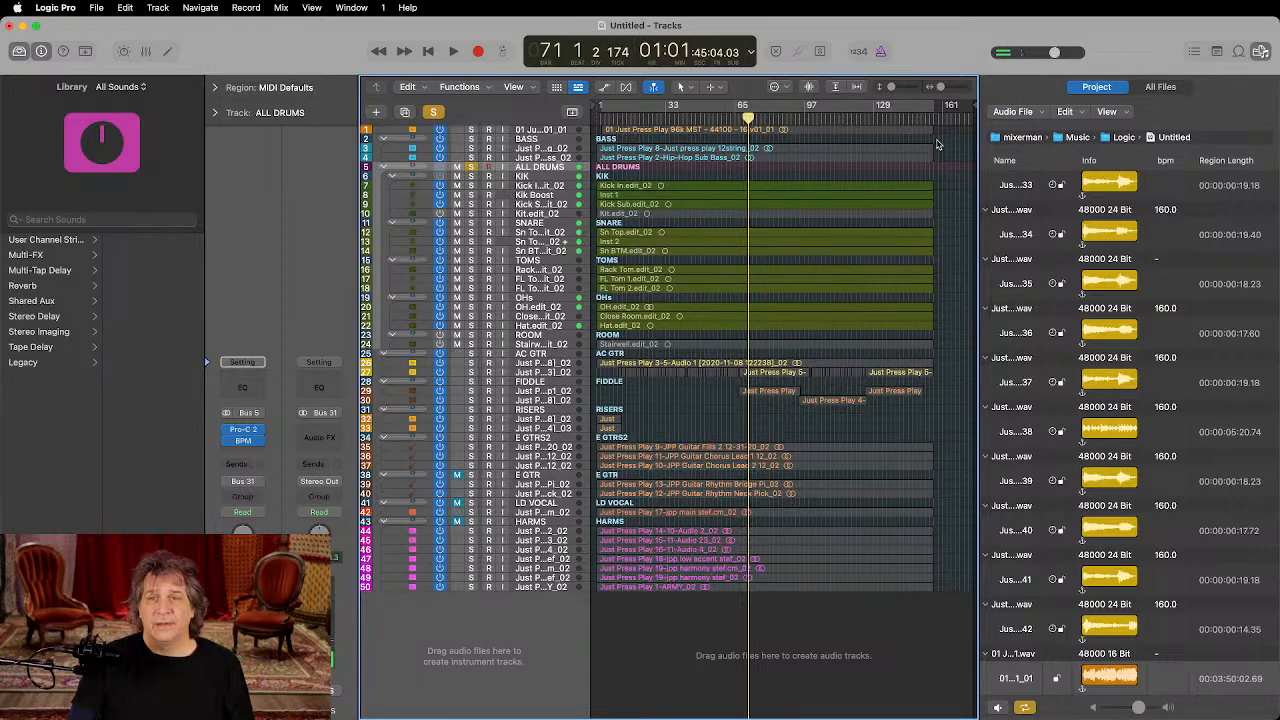
{"action": "left_click_drag", "start_coordinate": [945, 135], "coordinate": [597, 620]}
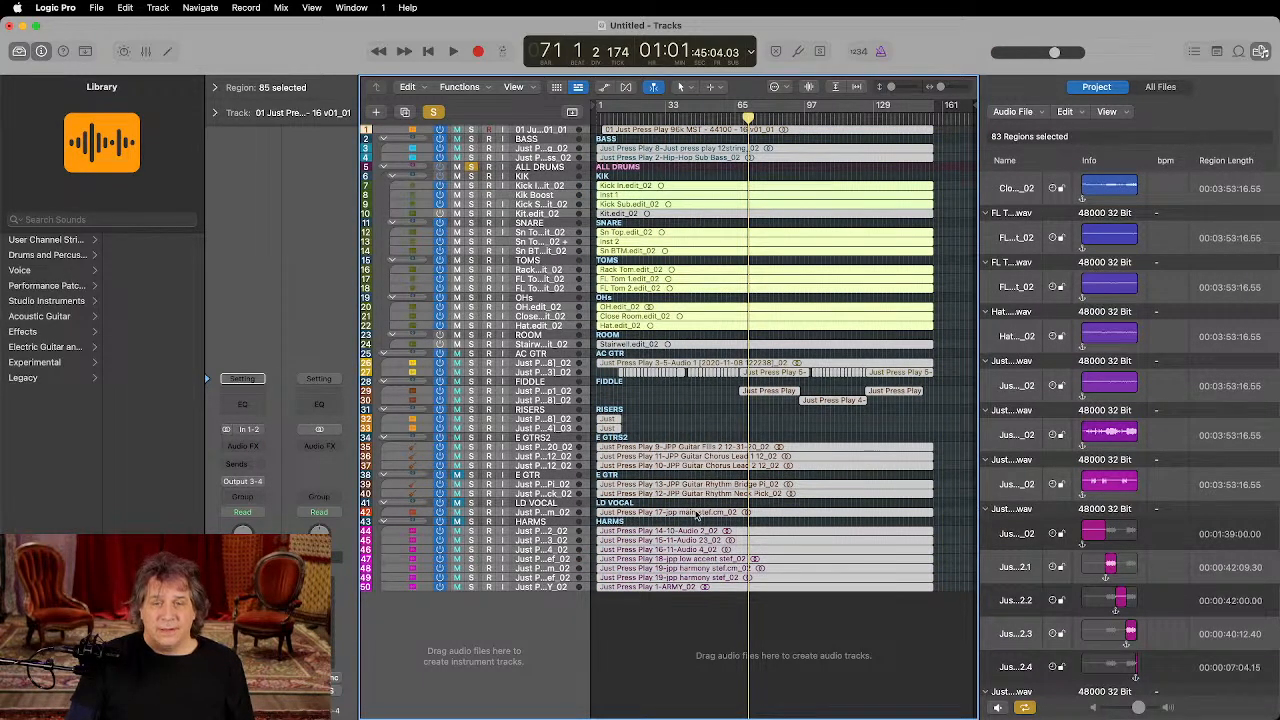
{"action": "right_click", "coordinate": [697, 448]}
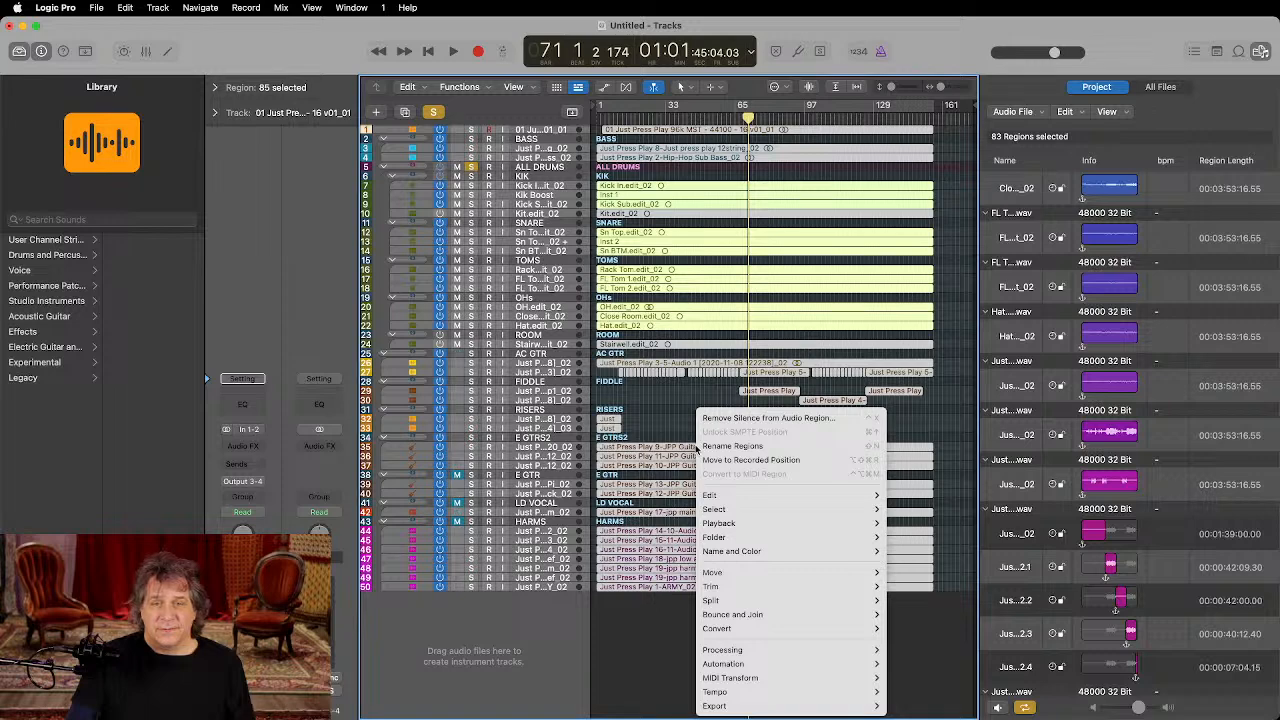
{"action": "mouse_move", "coordinate": [737, 528]}
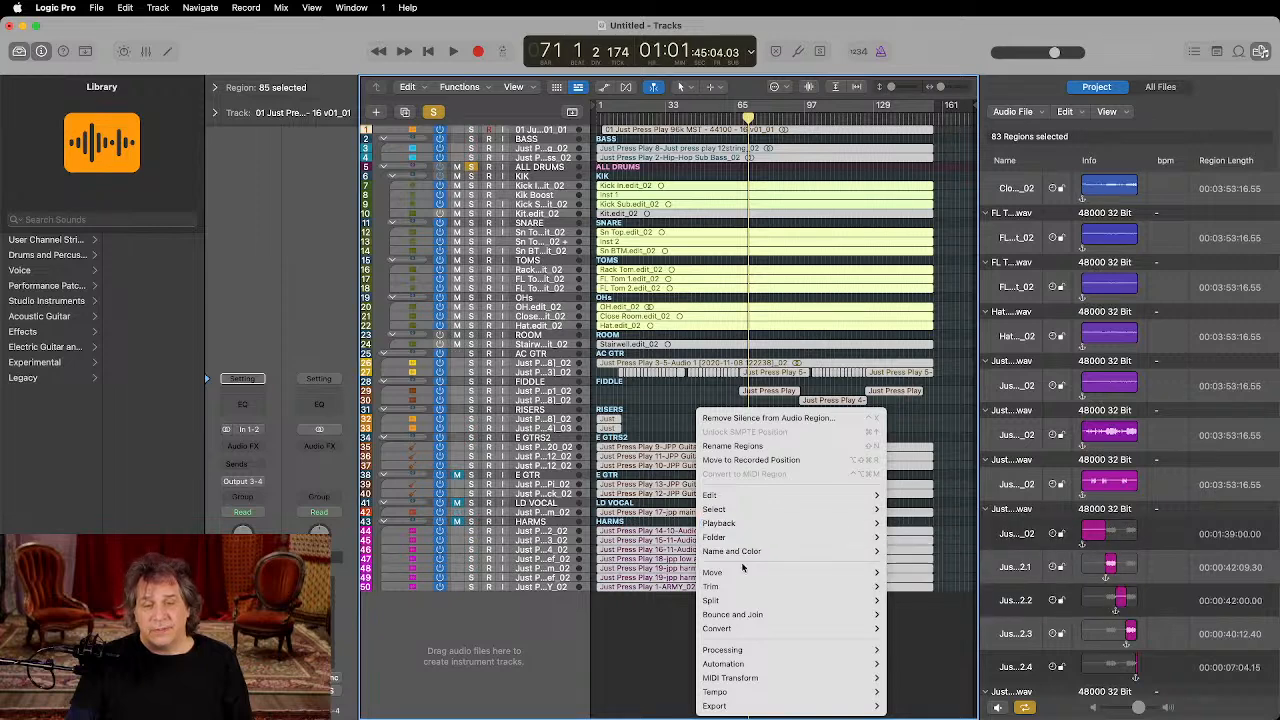
{"action": "mouse_move", "coordinate": [748, 595]}
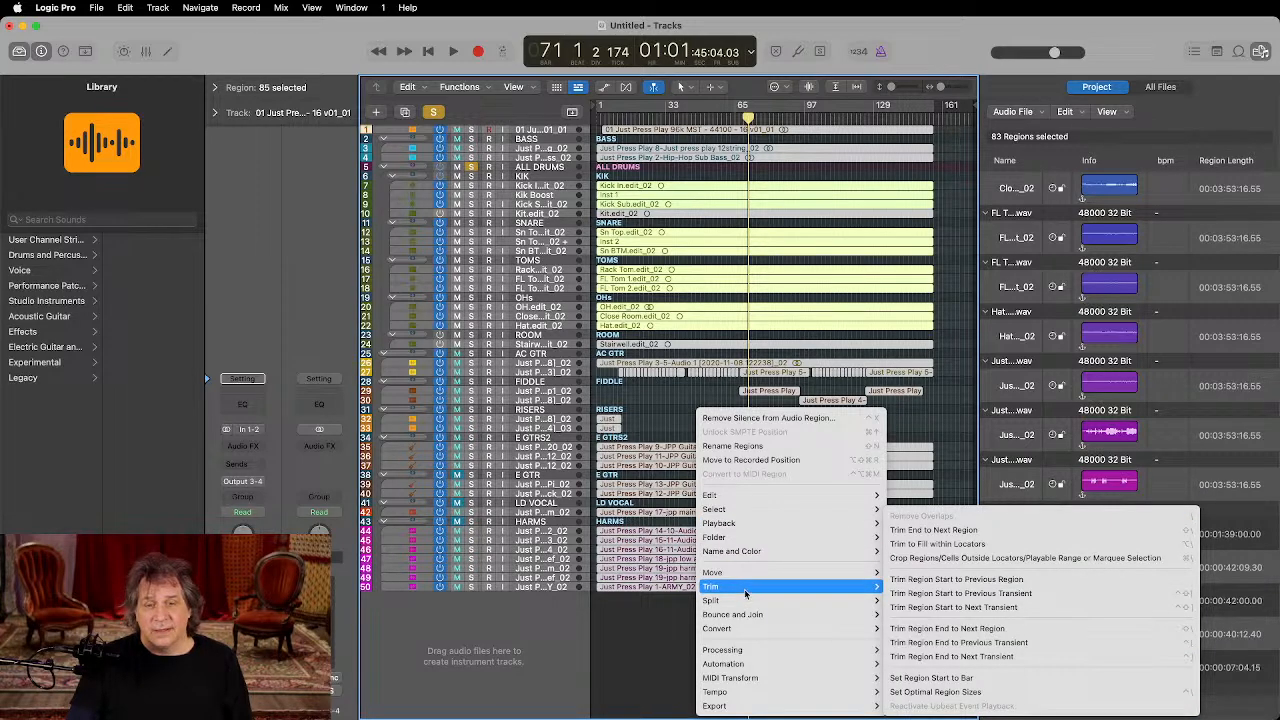
{"action": "mouse_move", "coordinate": [741, 617]}
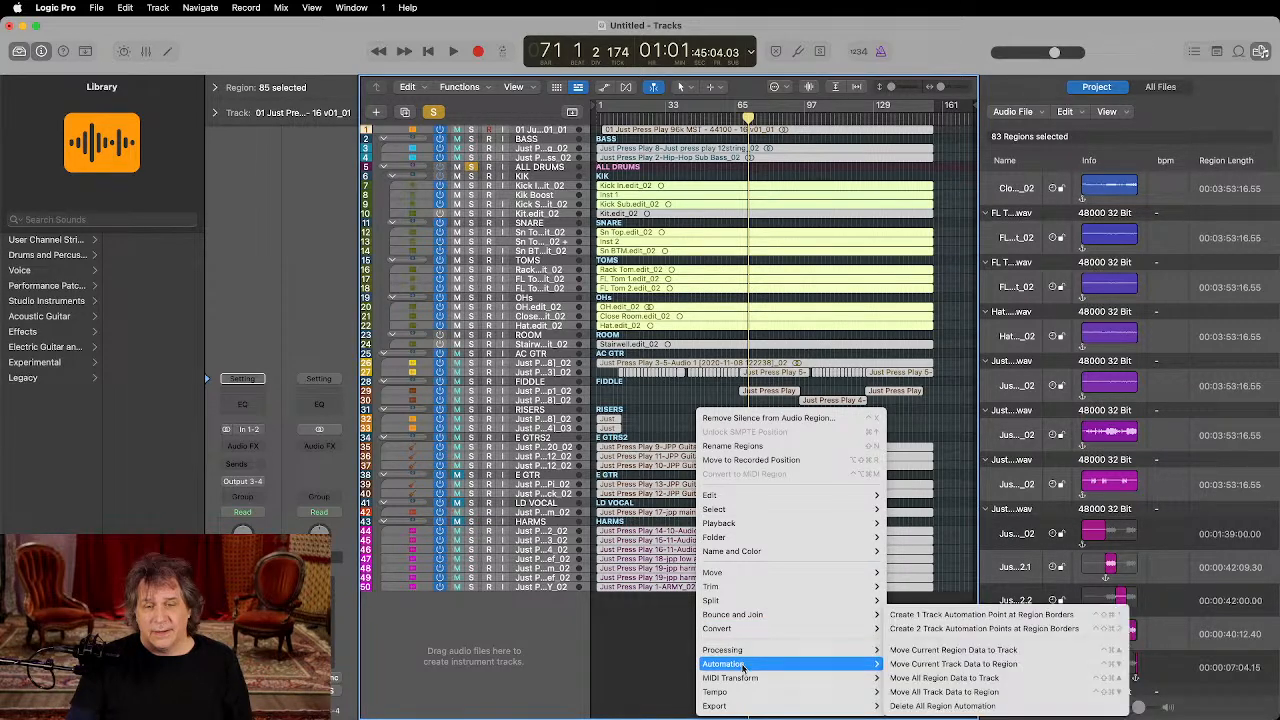
{"action": "mouse_move", "coordinate": [744, 679]}
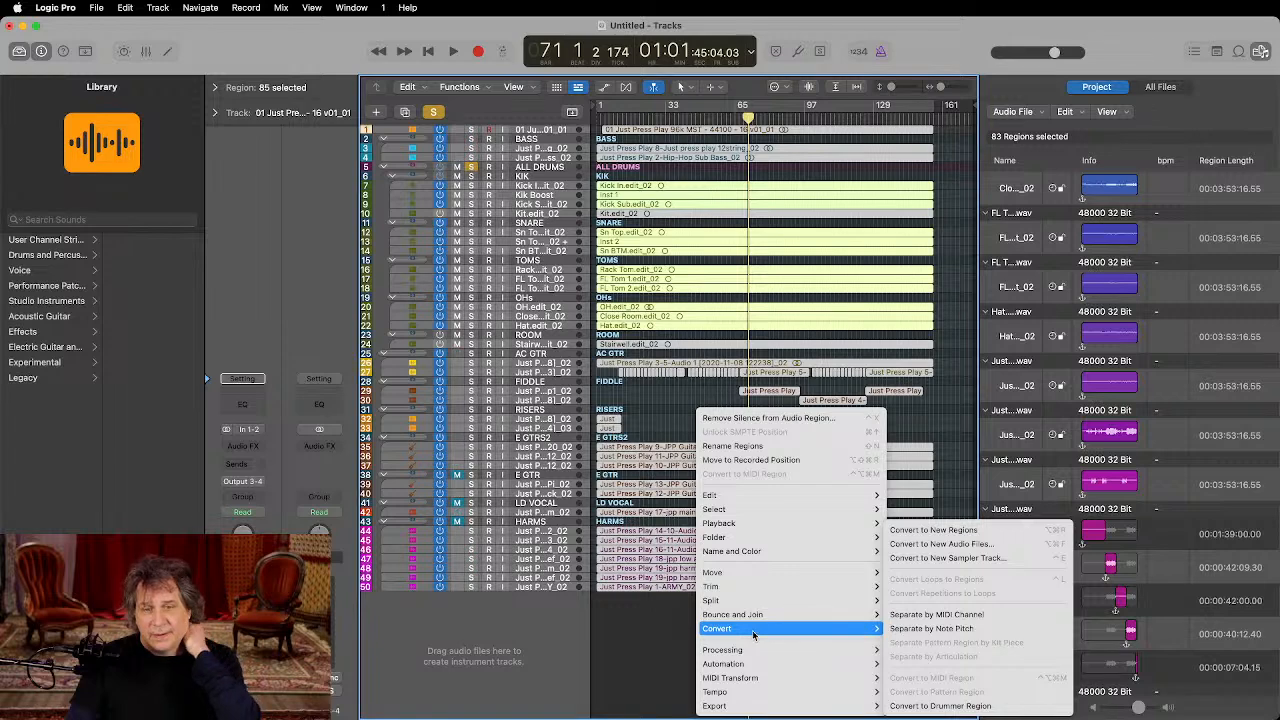
{"action": "mouse_move", "coordinate": [766, 551]}
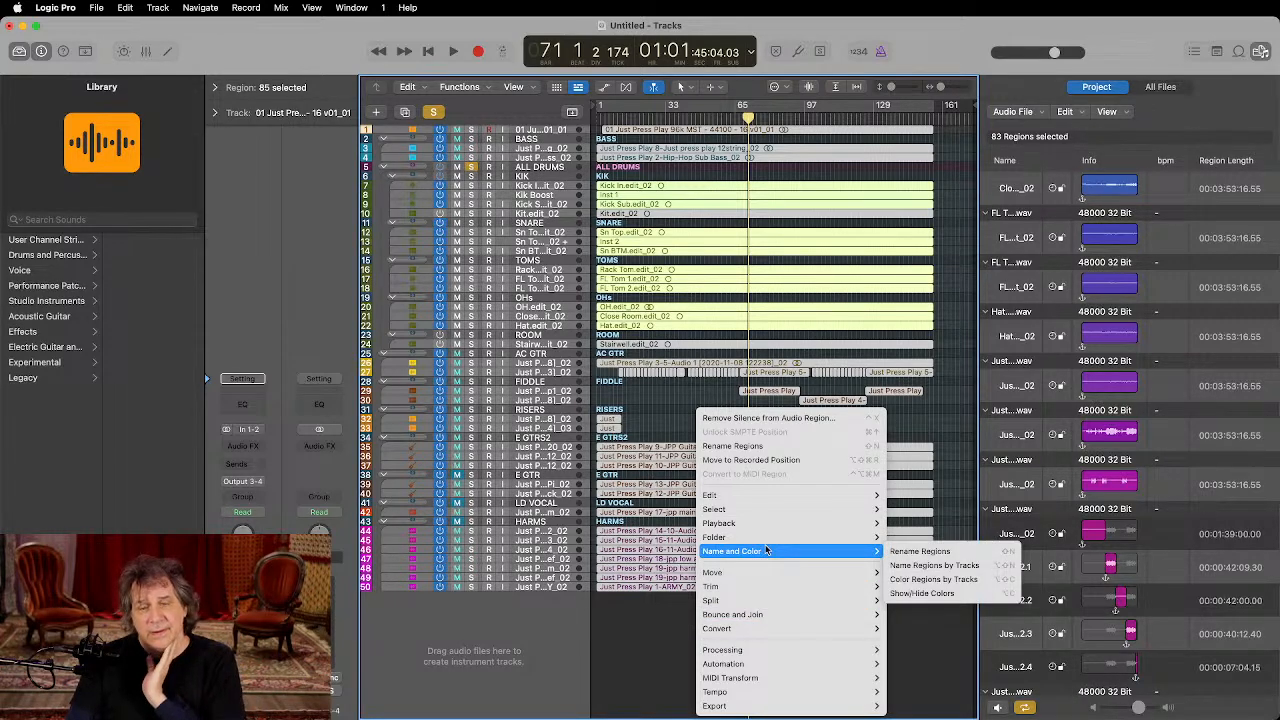
{"action": "mouse_move", "coordinate": [775, 496]}
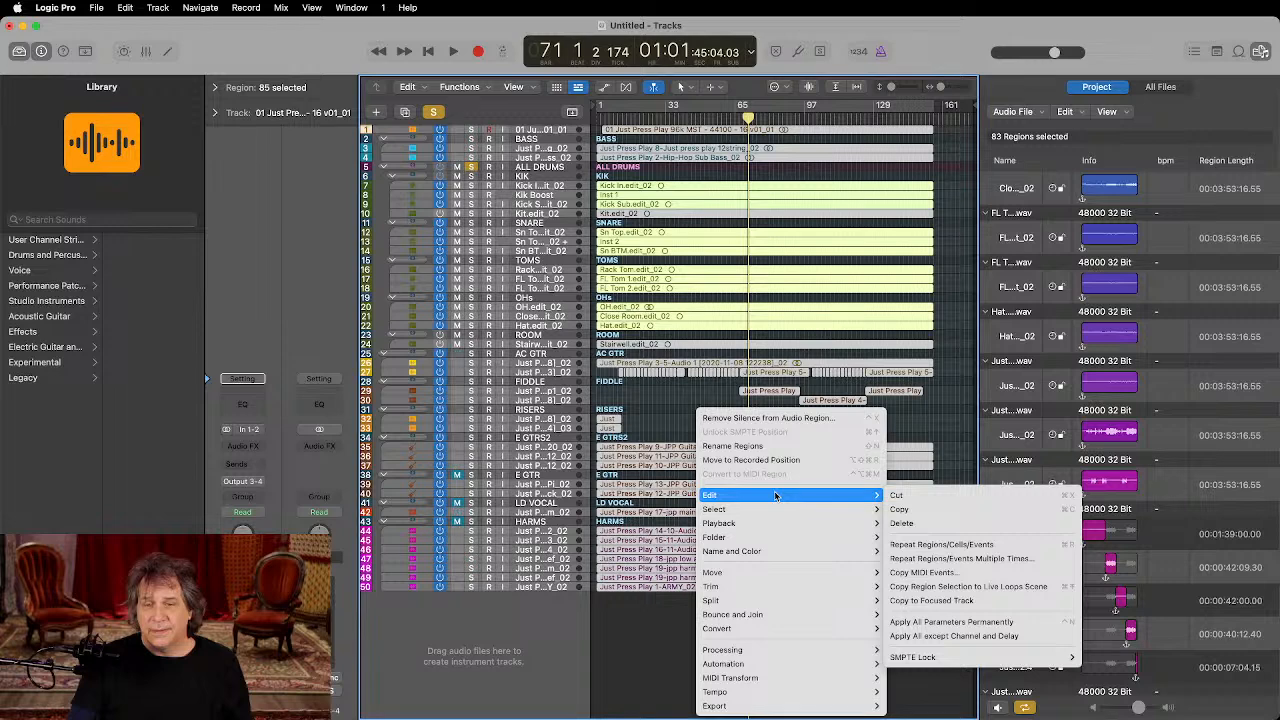
{"action": "mouse_move", "coordinate": [917, 660]}
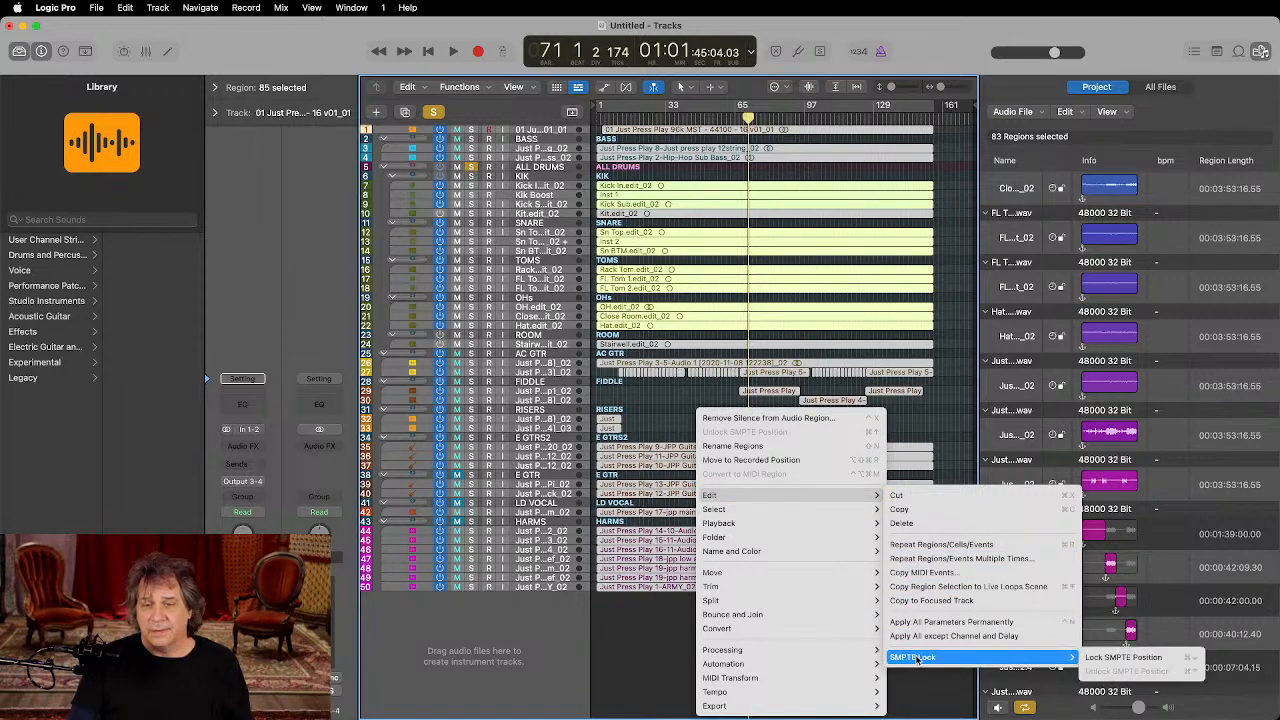
{"action": "left_click", "coordinate": [1122, 657]}
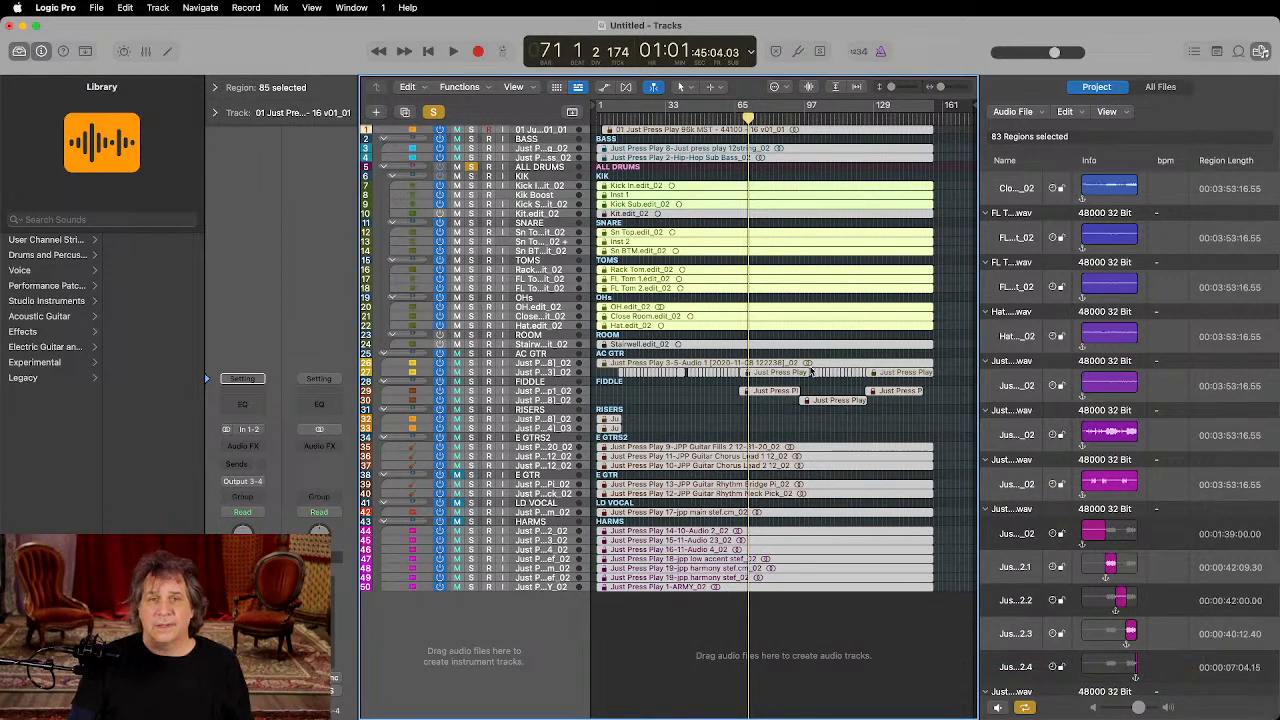
Step: Switch the control bar display to the Custom layout and set the project tempo to 95 BPM
{"action": "left_click", "coordinate": [759, 55]}
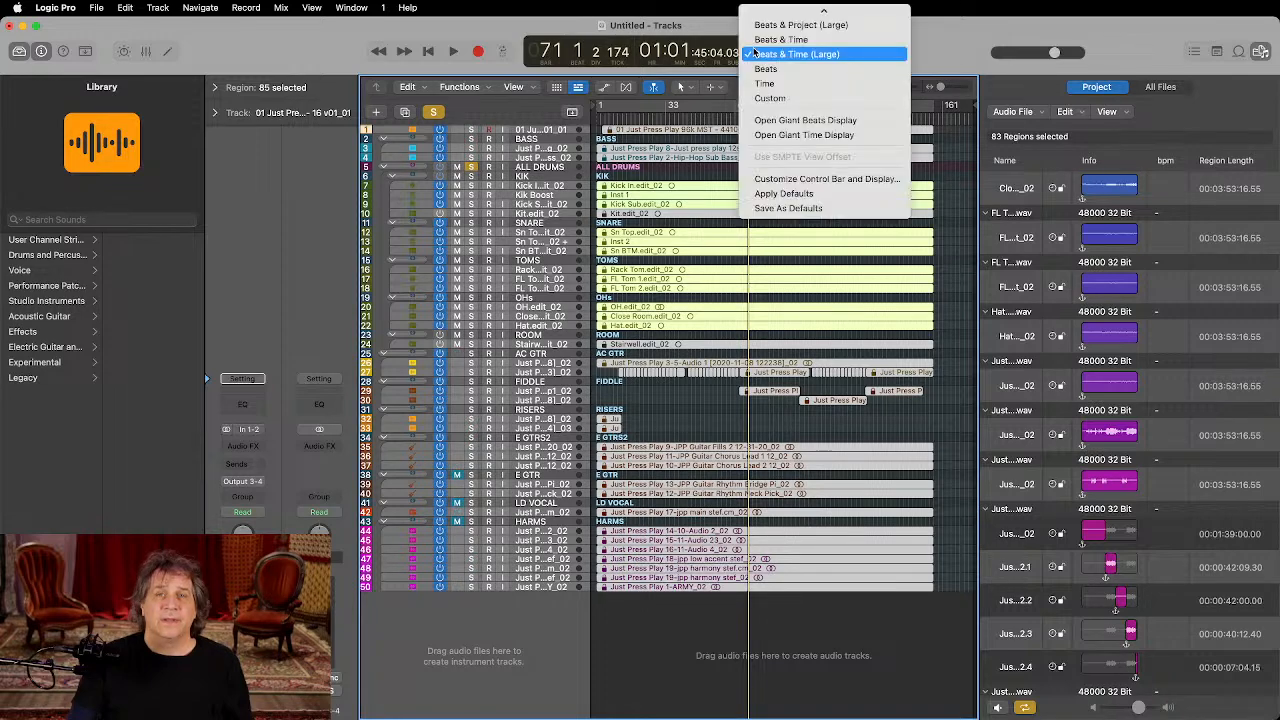
{"action": "left_click", "coordinate": [770, 98]}
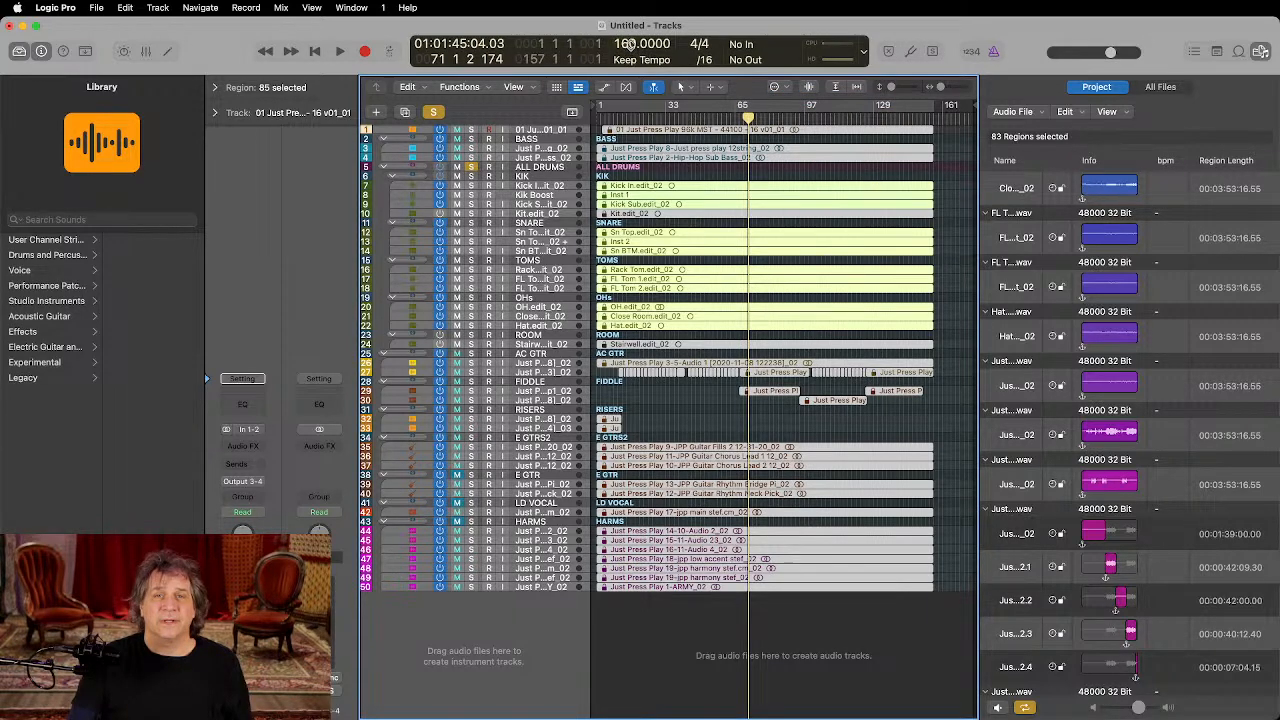
{"action": "double_click", "coordinate": [628, 44]}
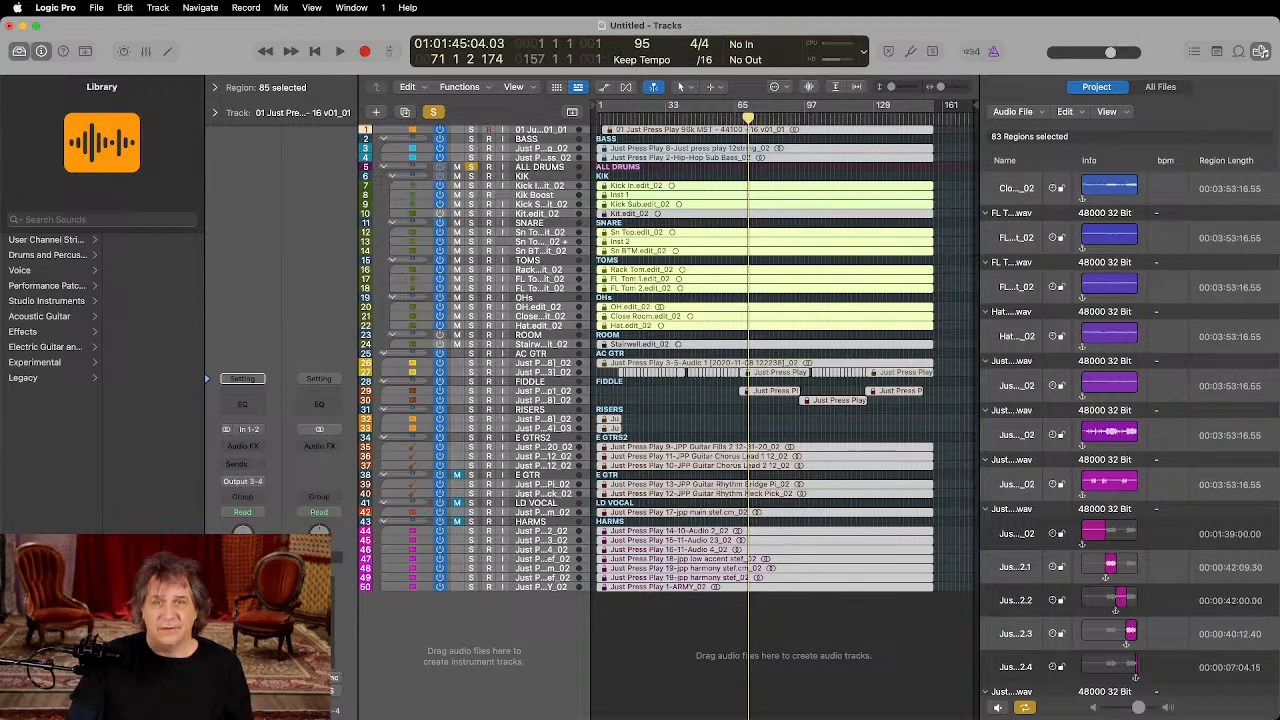
{"action": "key", "text": "Return"}
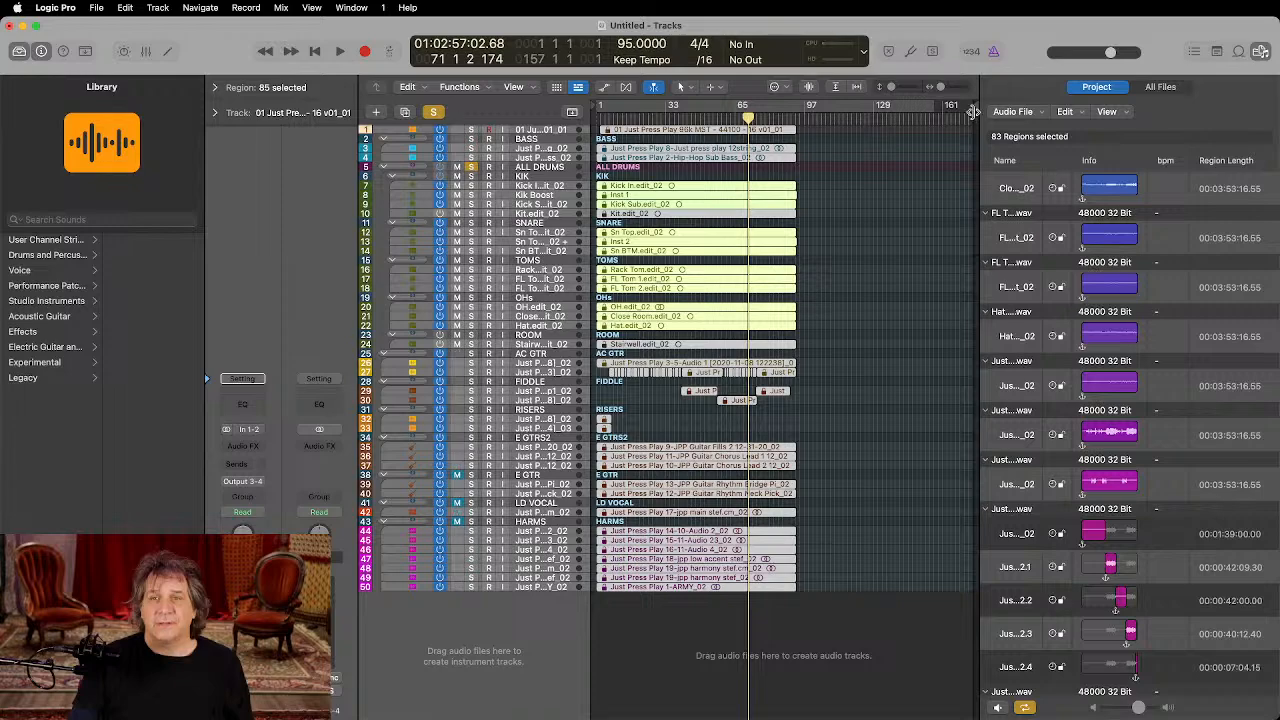
Step: Shorten the project so it ends at about bar 93 and return the playhead to 1 1 1 1
{"action": "left_click_drag", "start_coordinate": [972, 112], "coordinate": [810, 110]}
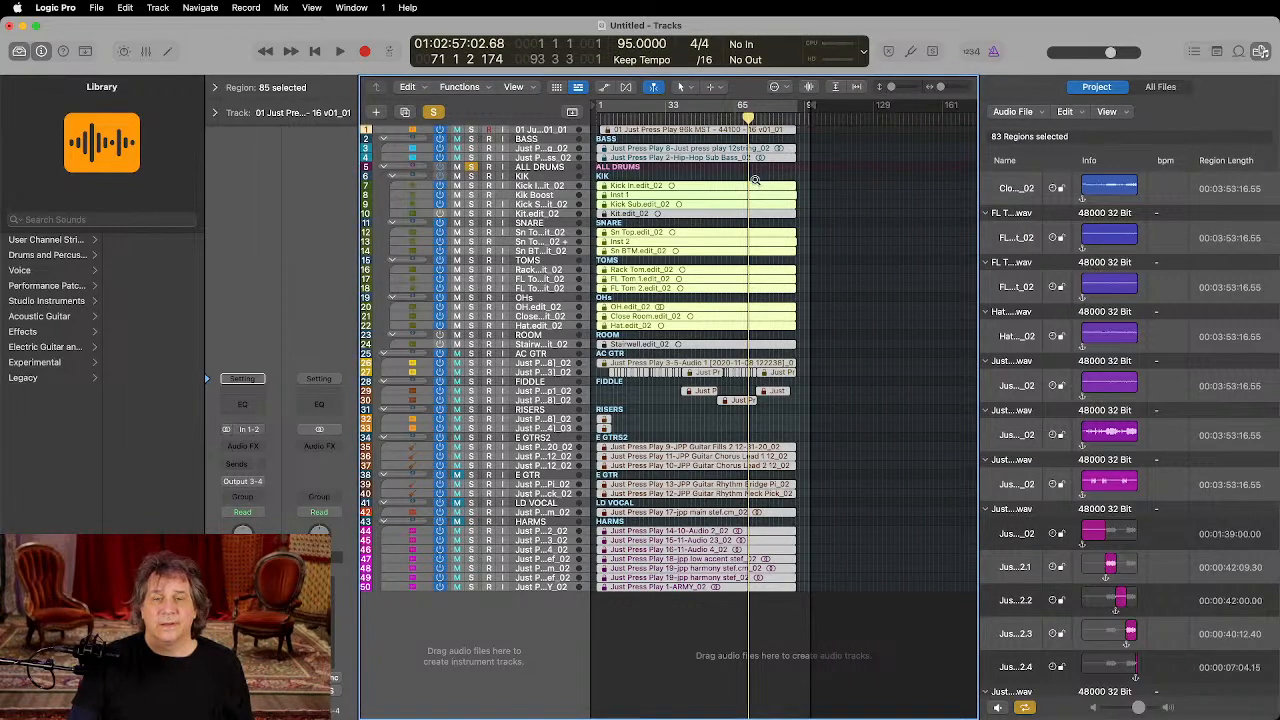
{"action": "scroll", "coordinate": [755, 182], "scroll_direction": "up", "scroll_amount": 10}
{"action": "scroll", "coordinate": [755, 184], "scroll_direction": "left", "scroll_amount": 10}
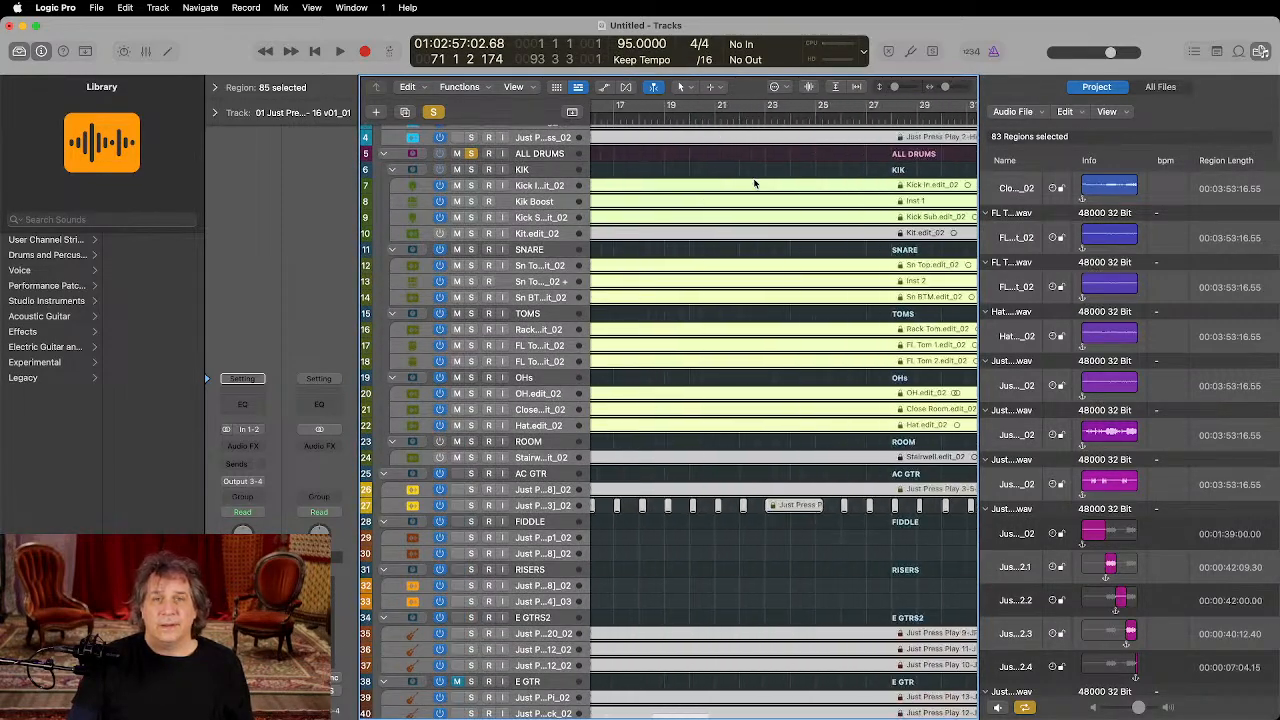
{"action": "key", "text": "z"}
{"action": "left_click", "coordinate": [600, 117]}
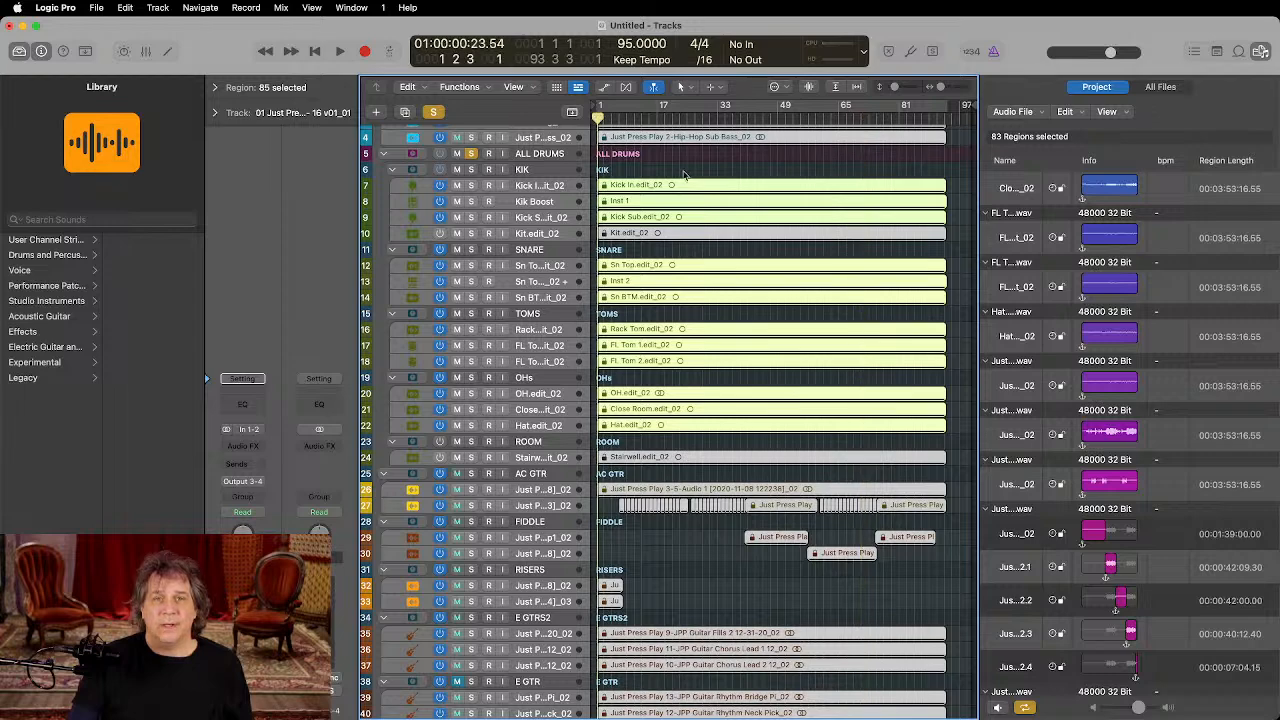
{"action": "scroll", "coordinate": [655, 158], "scroll_direction": "up", "scroll_amount": 10}
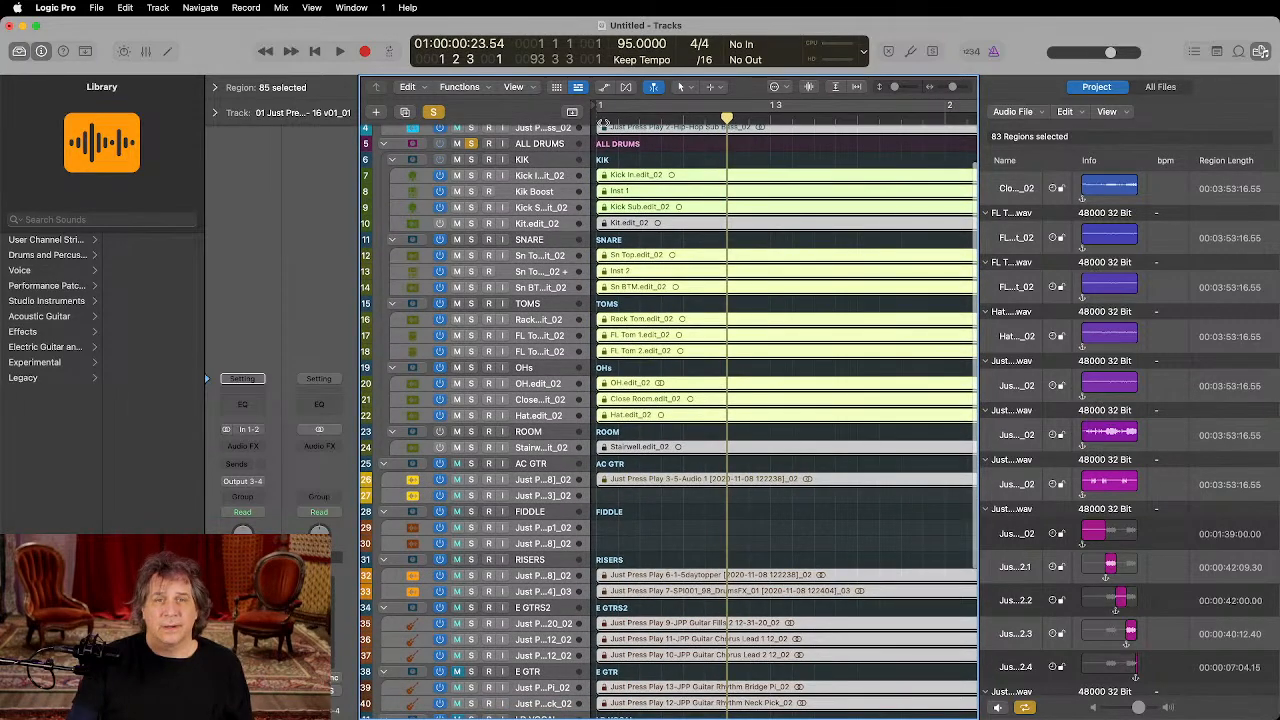
{"action": "left_click", "coordinate": [596, 117]}
Step: Hide the project audio browser and play the song from the start with the RISERS stack soloed
{"action": "left_click", "coordinate": [1257, 53]}
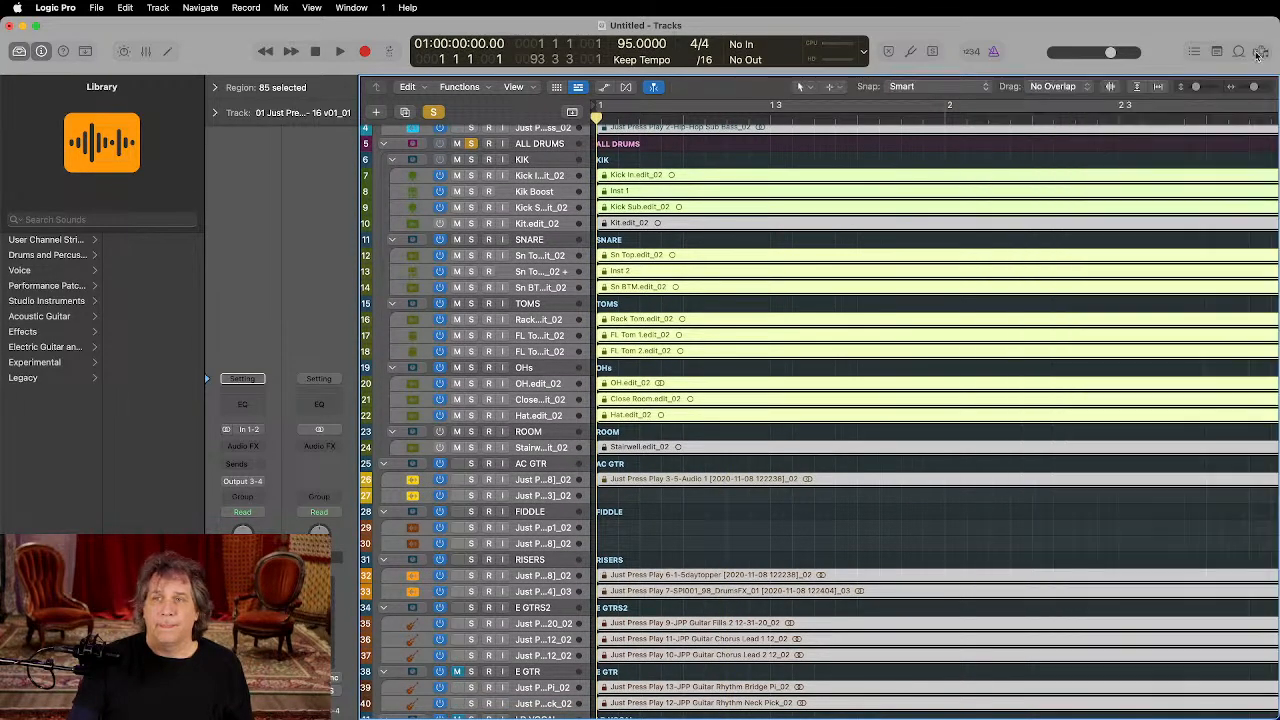
{"action": "scroll", "coordinate": [762, 340], "scroll_direction": "up", "scroll_amount": 5}
{"action": "left_click", "coordinate": [754, 316]}
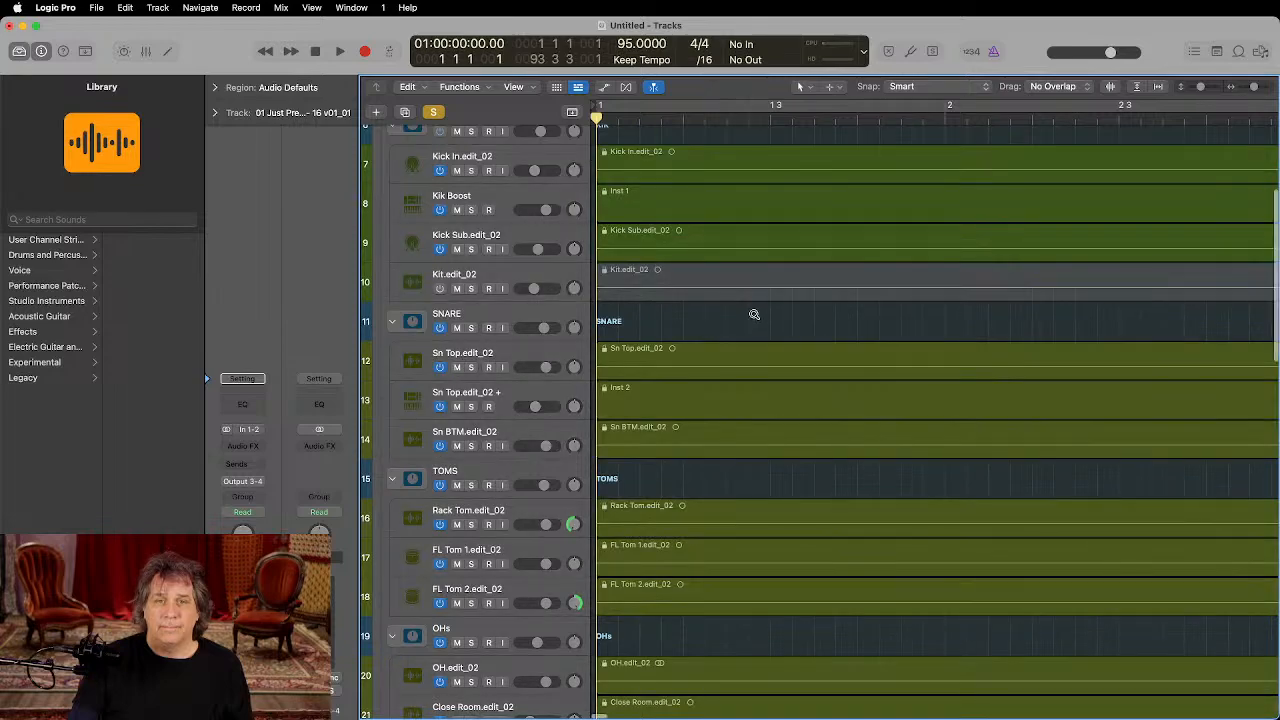
{"action": "scroll", "coordinate": [754, 314], "scroll_direction": "down", "scroll_amount": 8}
{"action": "scroll", "coordinate": [754, 315], "scroll_direction": "down", "scroll_amount": 3}
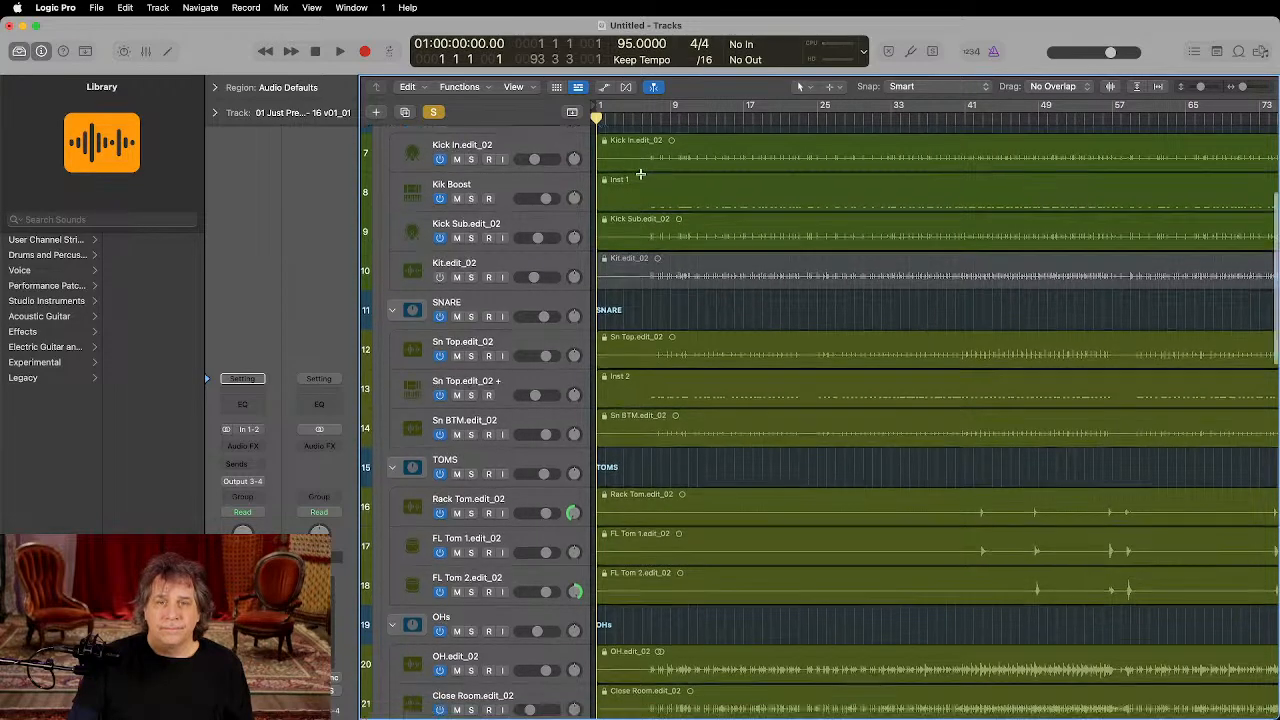
{"action": "scroll", "coordinate": [671, 208], "scroll_direction": "down", "scroll_amount": 15}
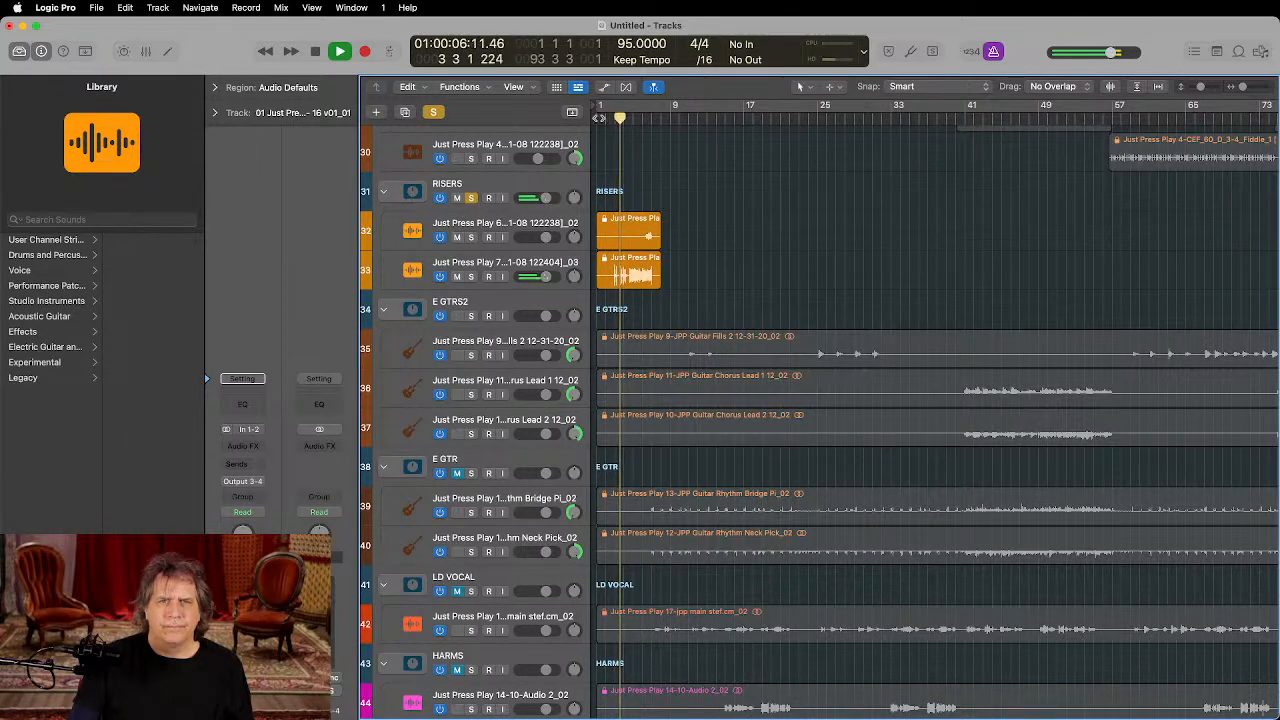
Step: Clear the solos on ALL DRUMS and RISERS while playing the song from the start
{"action": "scroll", "coordinate": [704, 165], "scroll_direction": "up", "scroll_amount": 10}
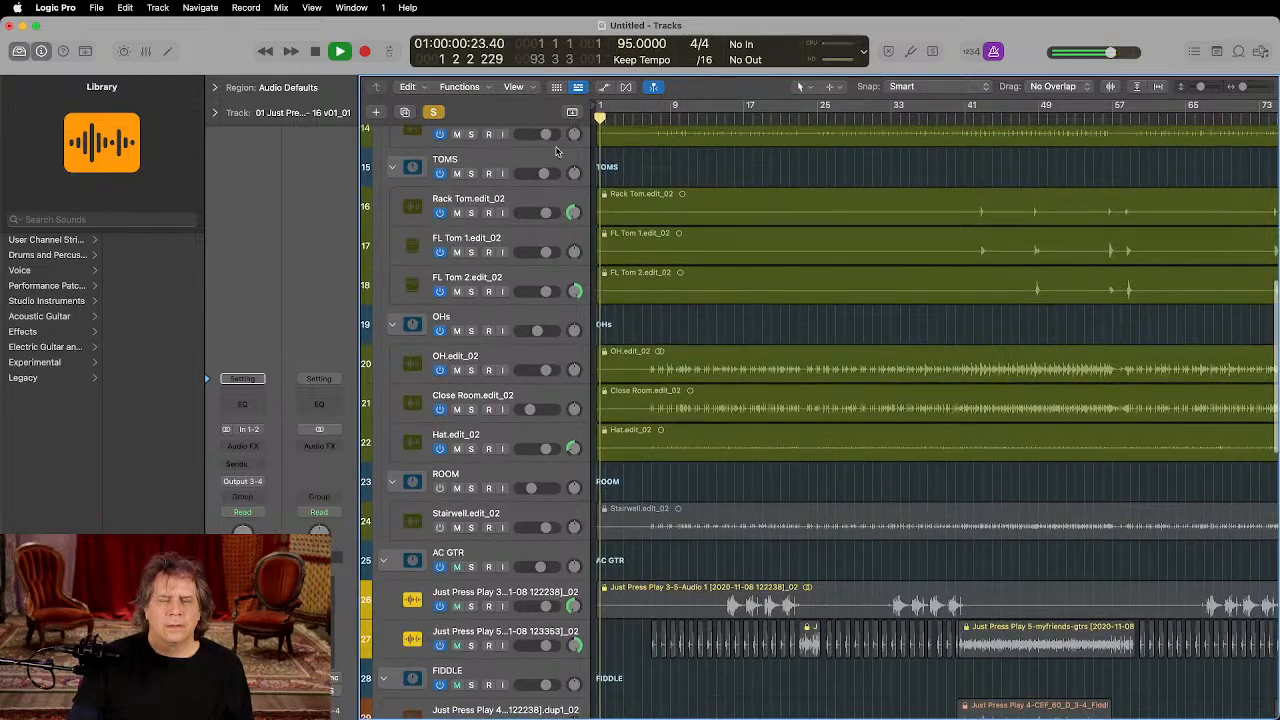
{"action": "scroll", "coordinate": [557, 149], "scroll_direction": "down", "scroll_amount": 10}
{"action": "left_click", "coordinate": [471, 160]}
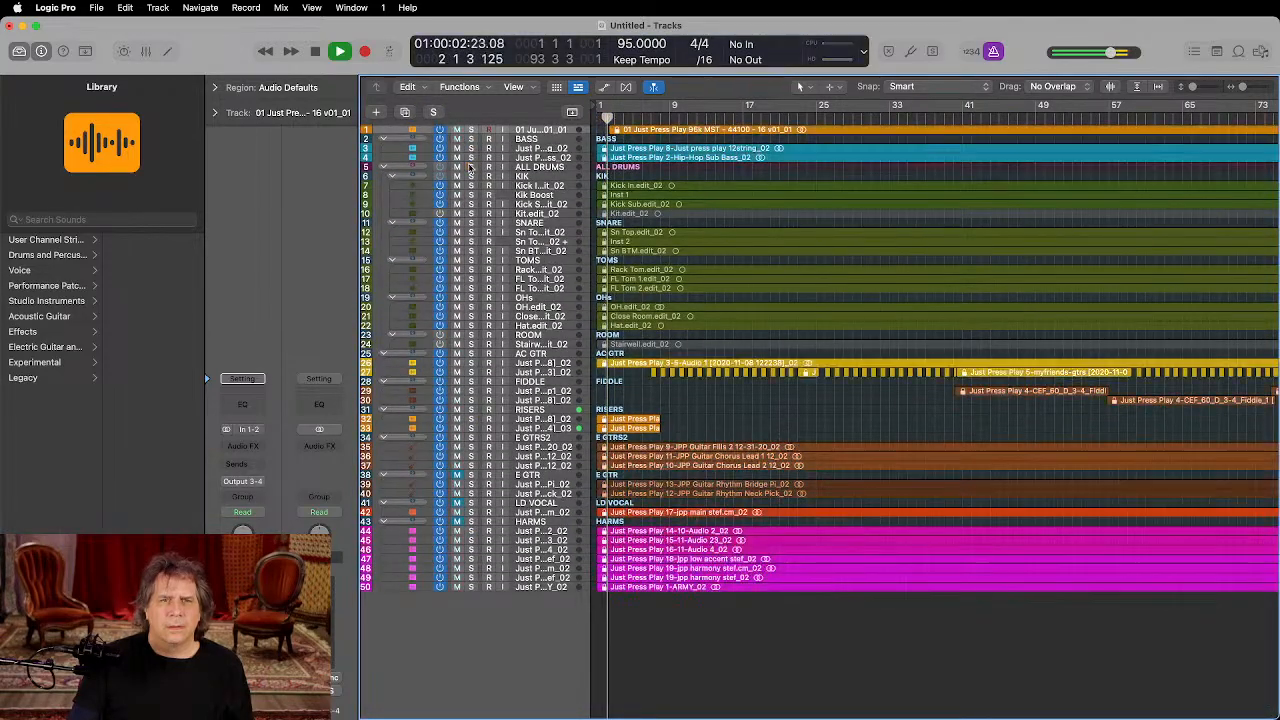
{"action": "scroll", "coordinate": [667, 368], "scroll_direction": "up", "scroll_amount": 10}
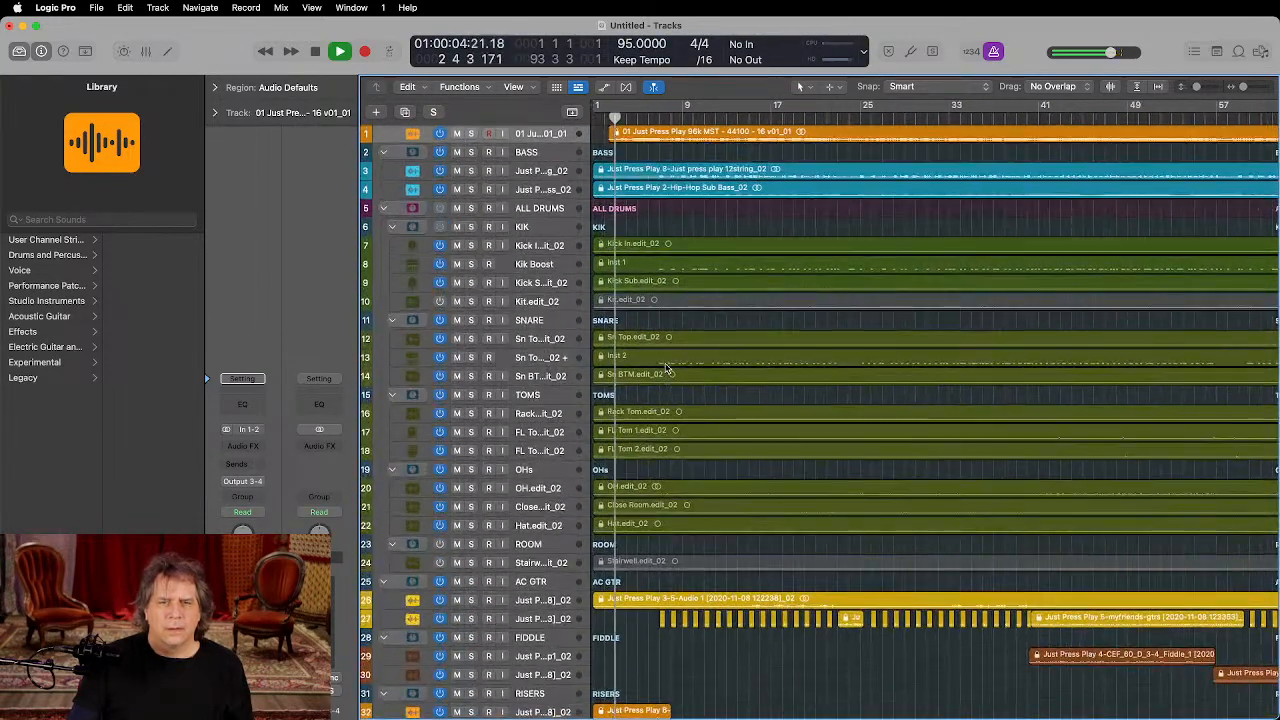
{"action": "scroll", "coordinate": [667, 368], "scroll_direction": "up", "scroll_amount": 3}
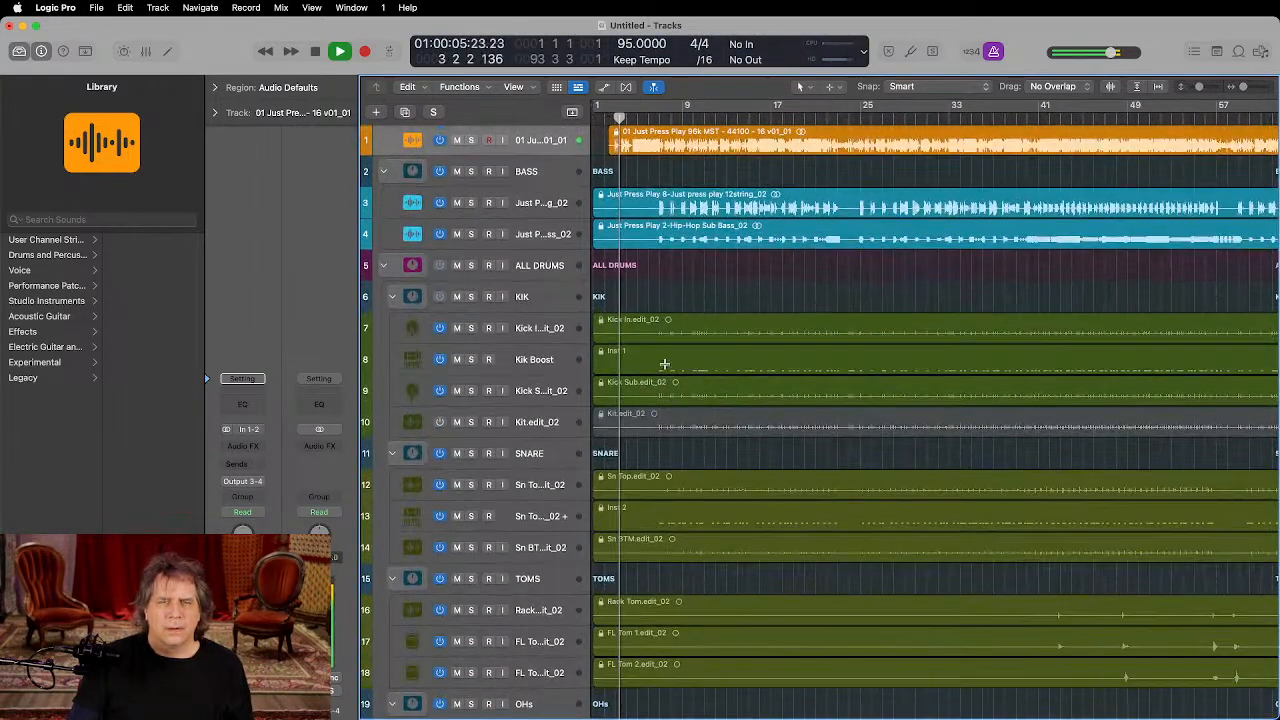
Step: Mute the mastered reference track and play the mix on to about bar 8
{"action": "left_click", "coordinate": [457, 141]}
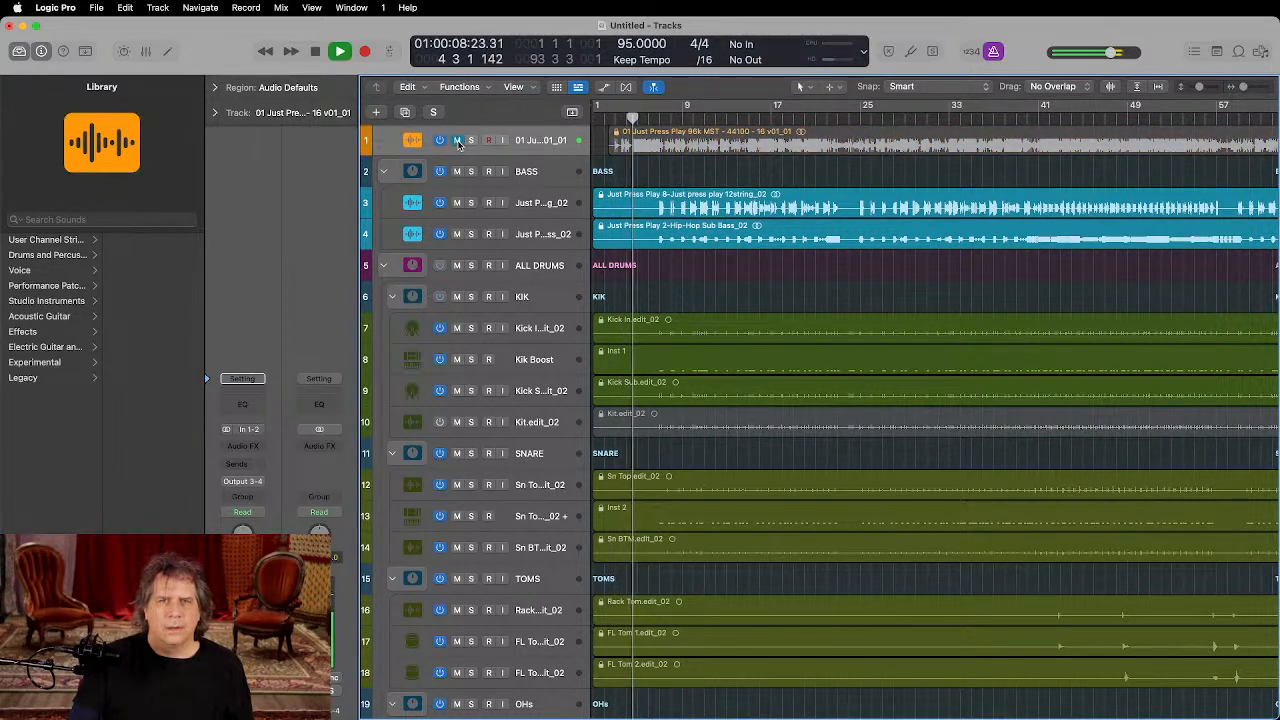
{"action": "scroll", "coordinate": [652, 230], "scroll_direction": "down", "scroll_amount": 15}
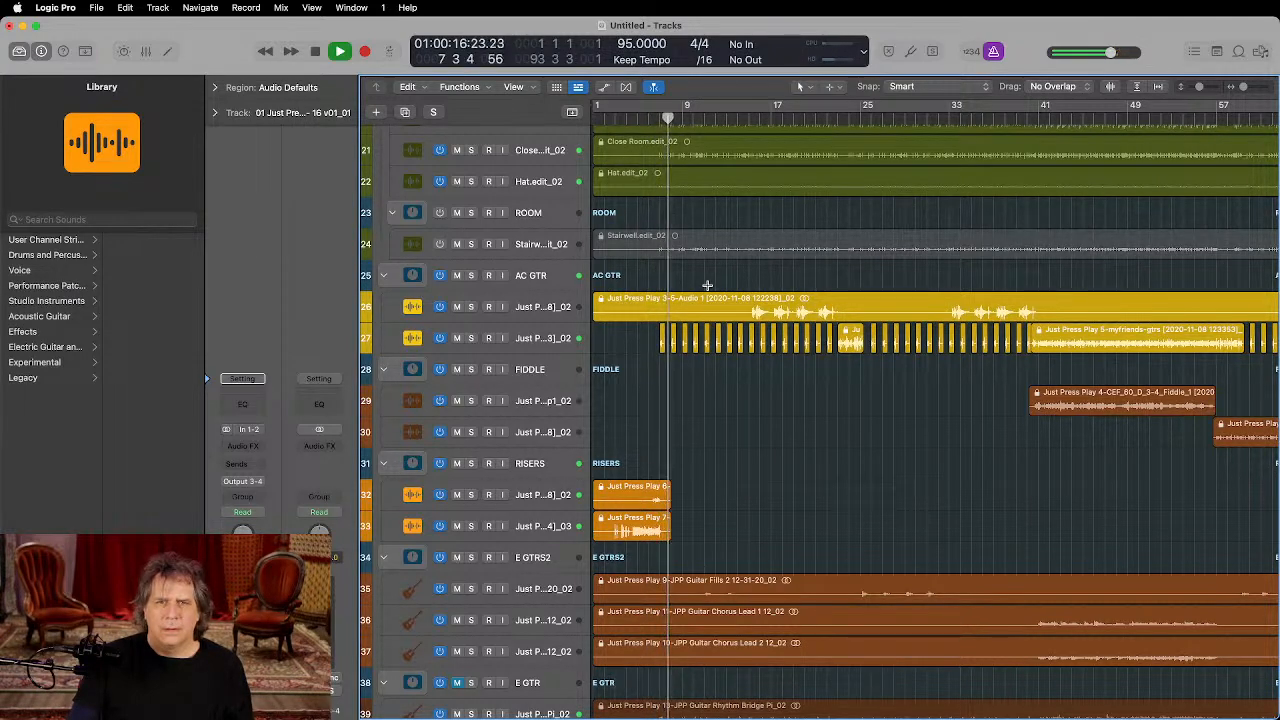
{"action": "scroll", "coordinate": [707, 286], "scroll_direction": "up", "scroll_amount": 13}
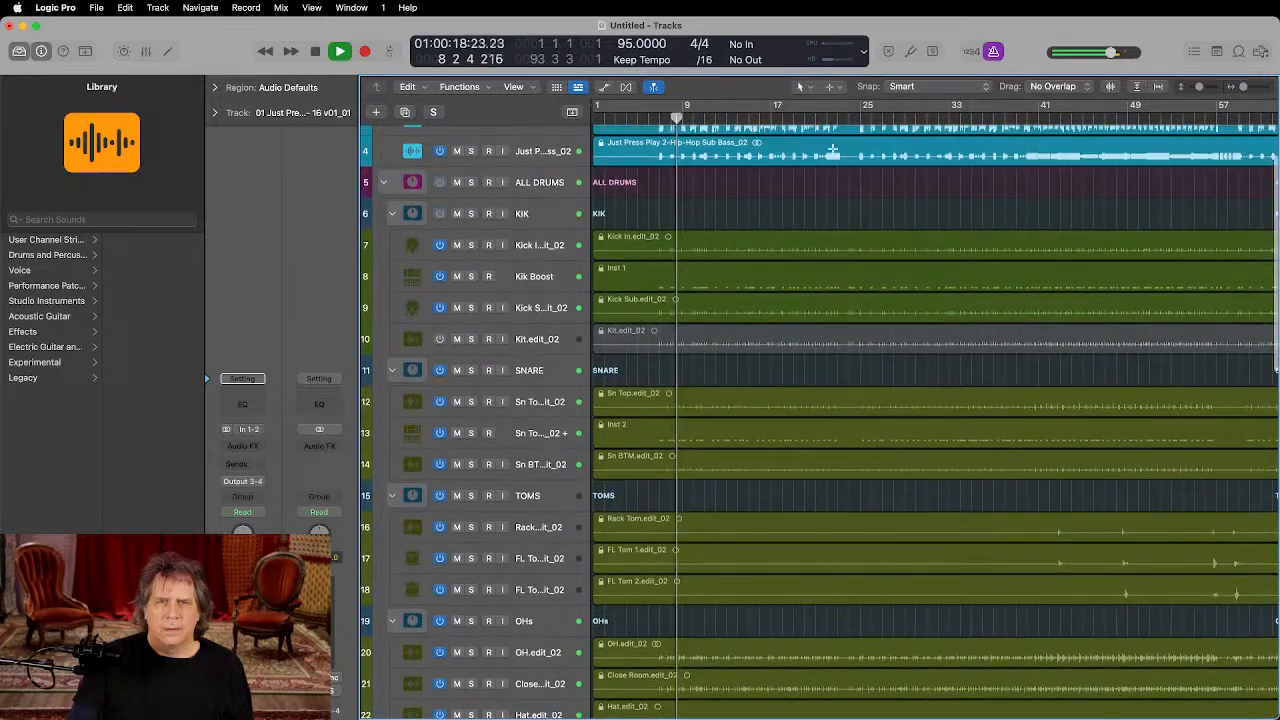
{"action": "key", "text": "space"}
Step: Place the playhead just before the bar 7 downbeat, at 6 4 4 161
{"action": "scroll", "coordinate": [628, 269], "scroll_direction": "up", "scroll_amount": 4}
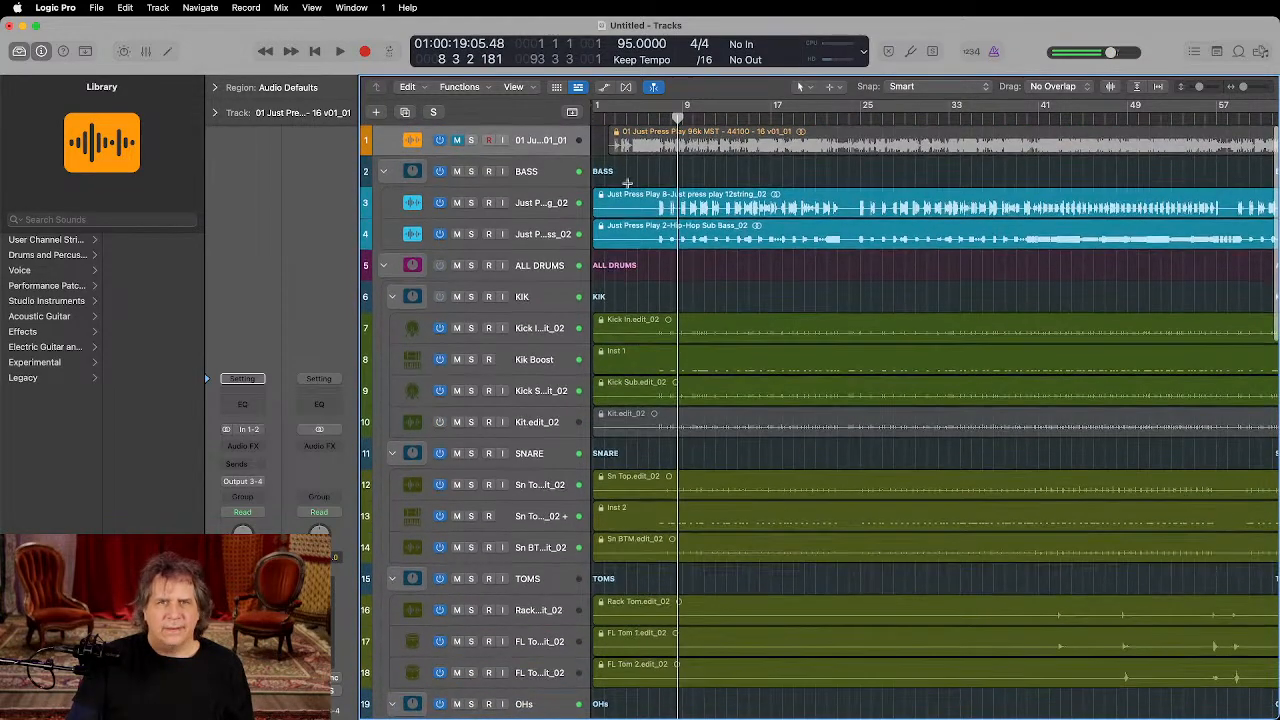
{"action": "left_click_drag", "start_coordinate": [617, 122], "coordinate": [659, 118]}
{"action": "scroll", "coordinate": [726, 183], "scroll_direction": "up", "scroll_amount": 12}
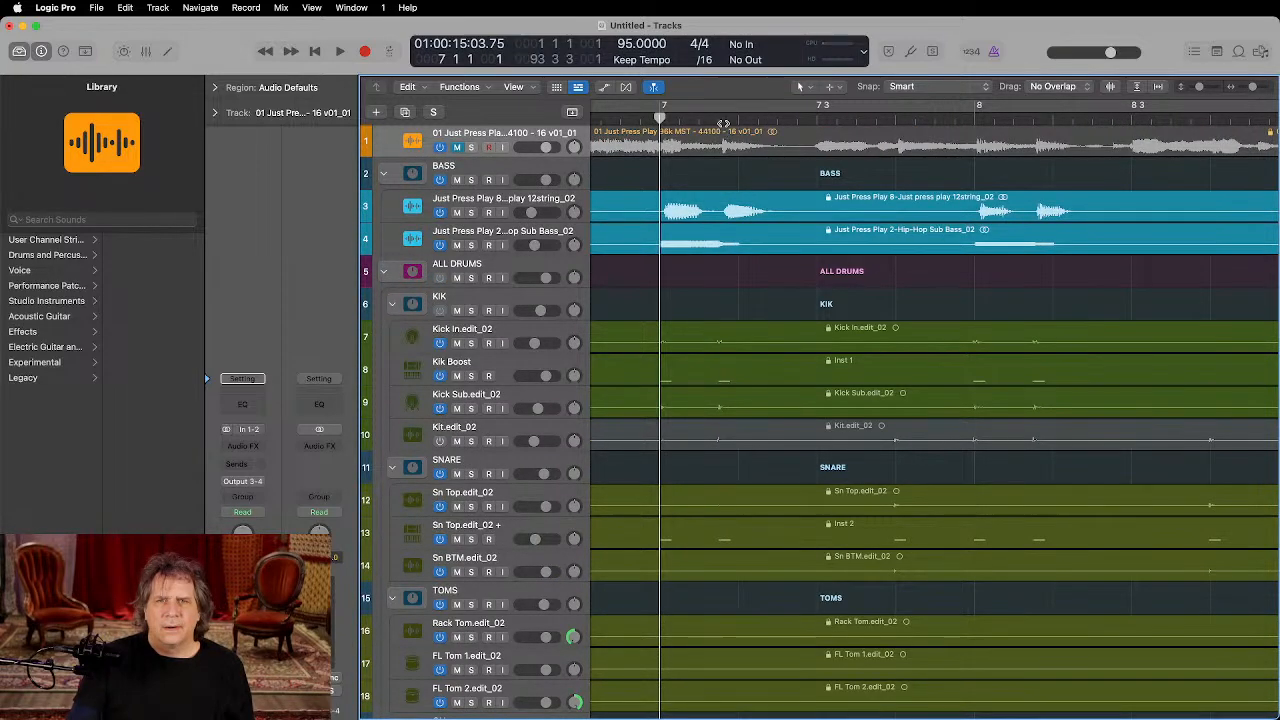
{"action": "left_click_drag", "start_coordinate": [724, 122], "coordinate": [654, 119]}
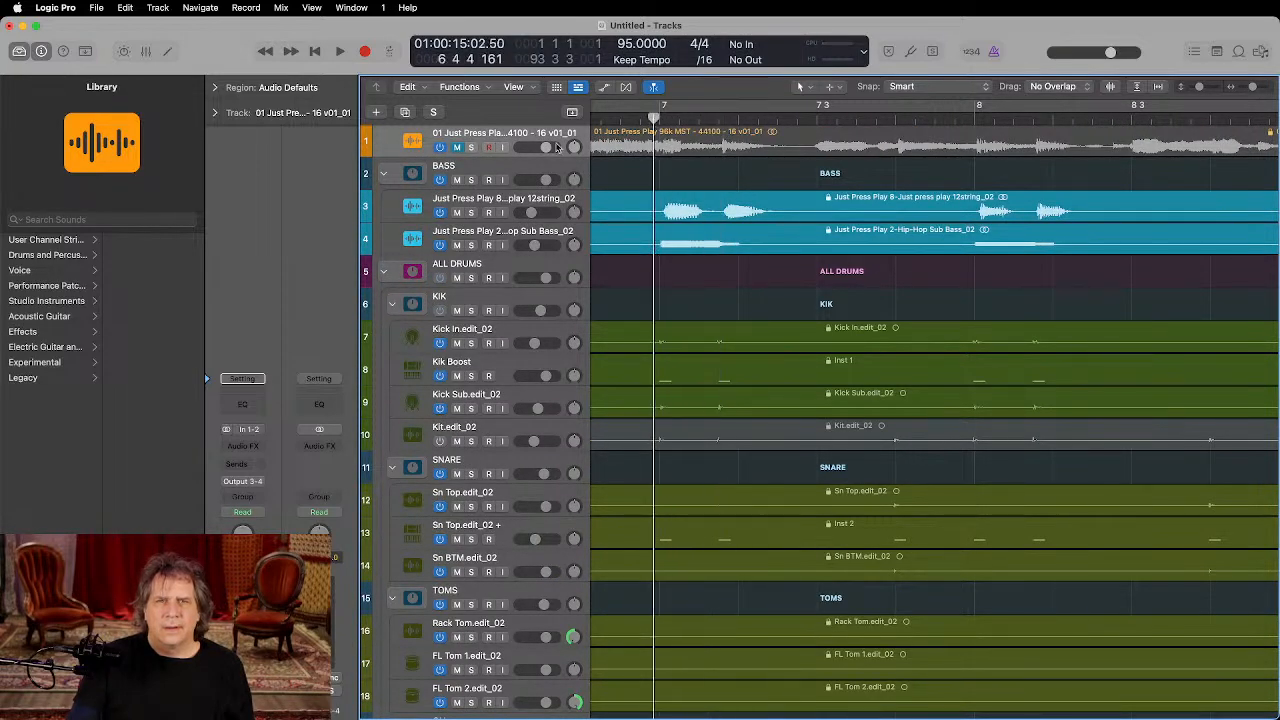
Step: Unmute the mastered reference track and play it together with the mix to about 7 2 2
{"action": "left_click", "coordinate": [457, 148]}
{"action": "key", "text": "space"}
{"action": "key", "text": "super+Right"}
{"action": "key", "text": "super+Right"}
{"action": "key", "text": "super+Right"}
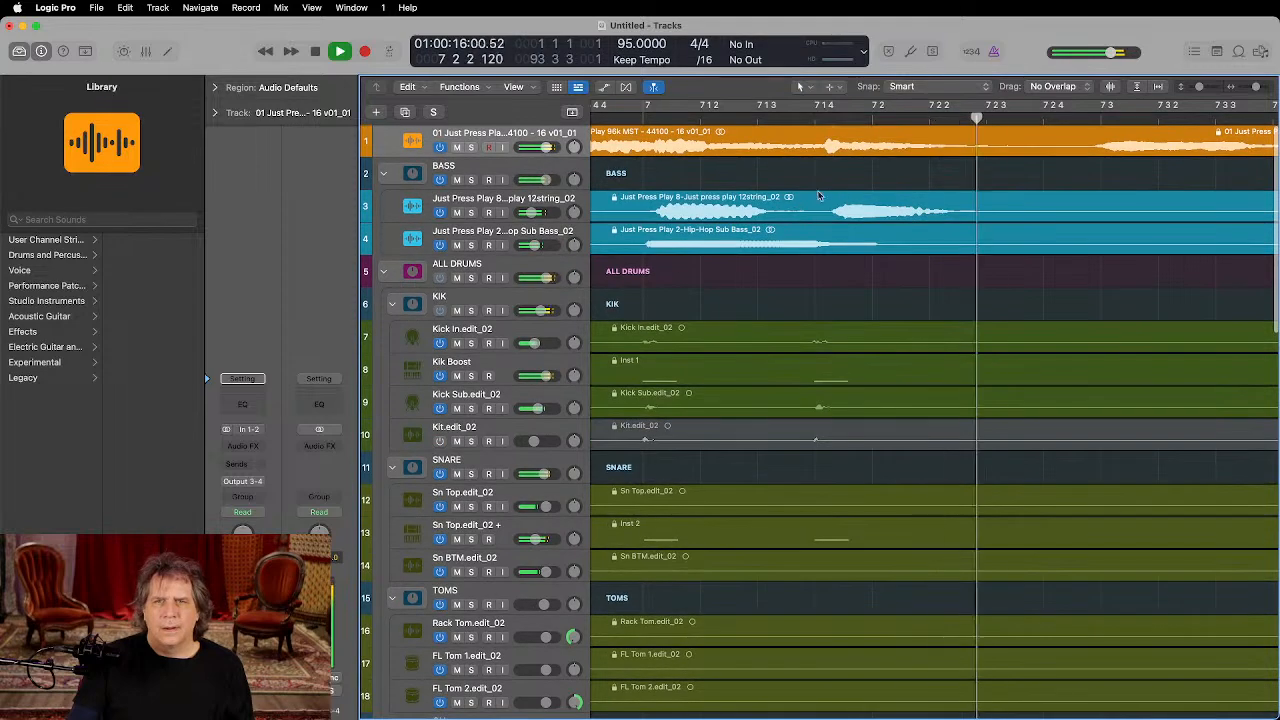
{"action": "key", "text": "space"}
Step: Try to shift the mastered reference region 51 ticks later and play on past bar 8, toggling its mute for comparison
{"action": "left_click", "coordinate": [878, 133]}
{"action": "left_click", "coordinate": [878, 133]}
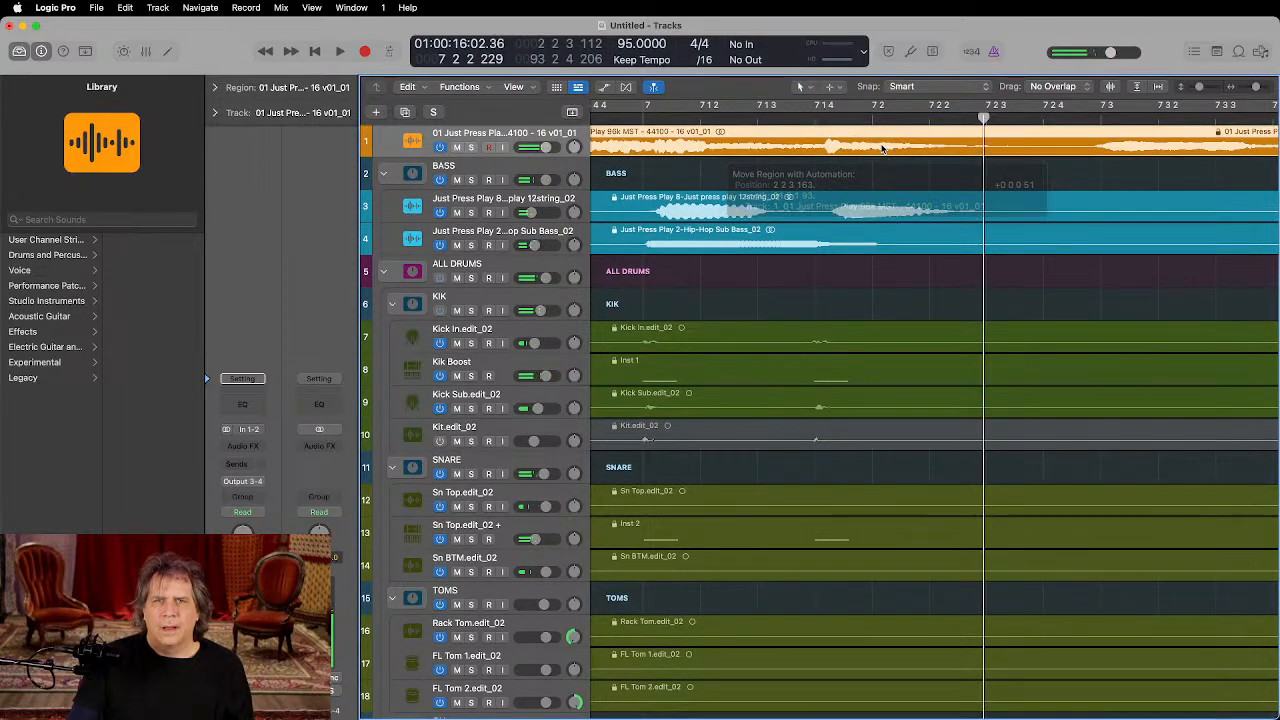
{"action": "key", "text": "space"}
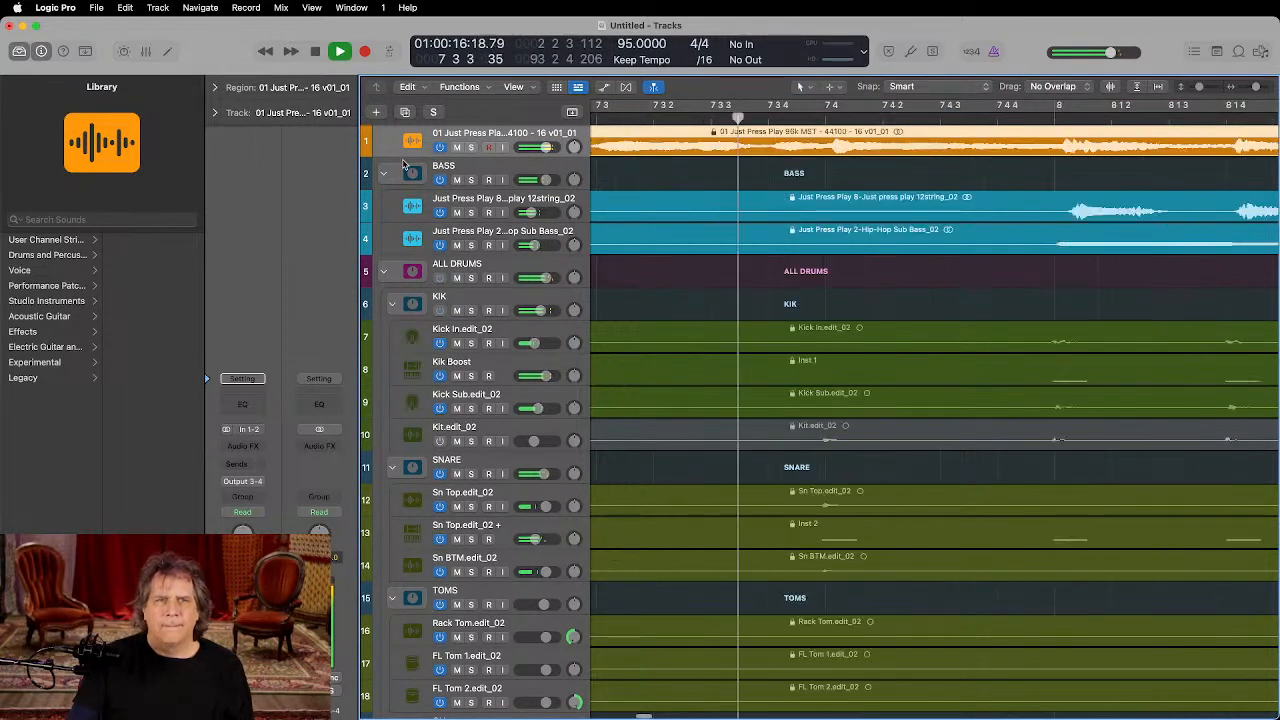
{"action": "left_click", "coordinate": [457, 147]}
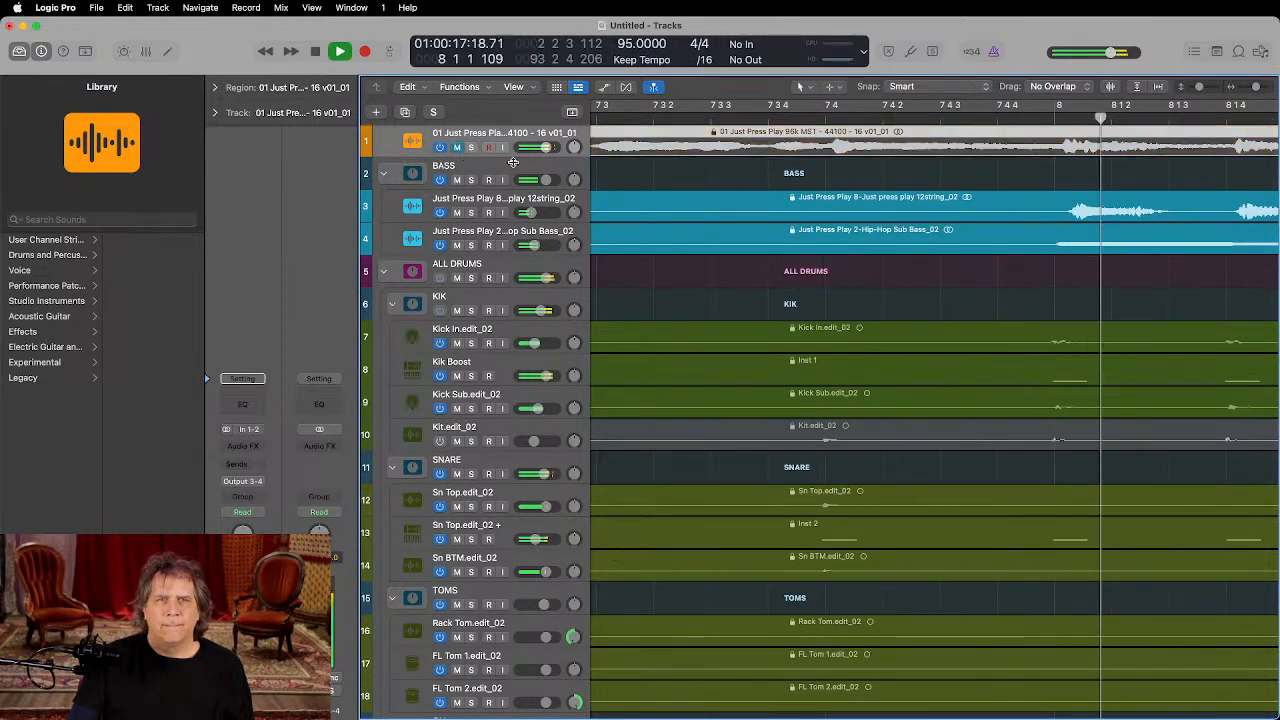
{"action": "left_click", "coordinate": [457, 148]}
Step: Play the mastered reference's opening hits around bar 3 to examine their timing
{"action": "key", "text": "super+Left"}
{"action": "key", "text": "super+Left"}
{"action": "key", "text": "super+Left"}
{"action": "key", "text": "super+Left"}
{"action": "key", "text": "super+Left"}
{"action": "key", "text": "super+Left"}
{"action": "key", "text": "super+Left"}
{"action": "key", "text": "super+Left"}
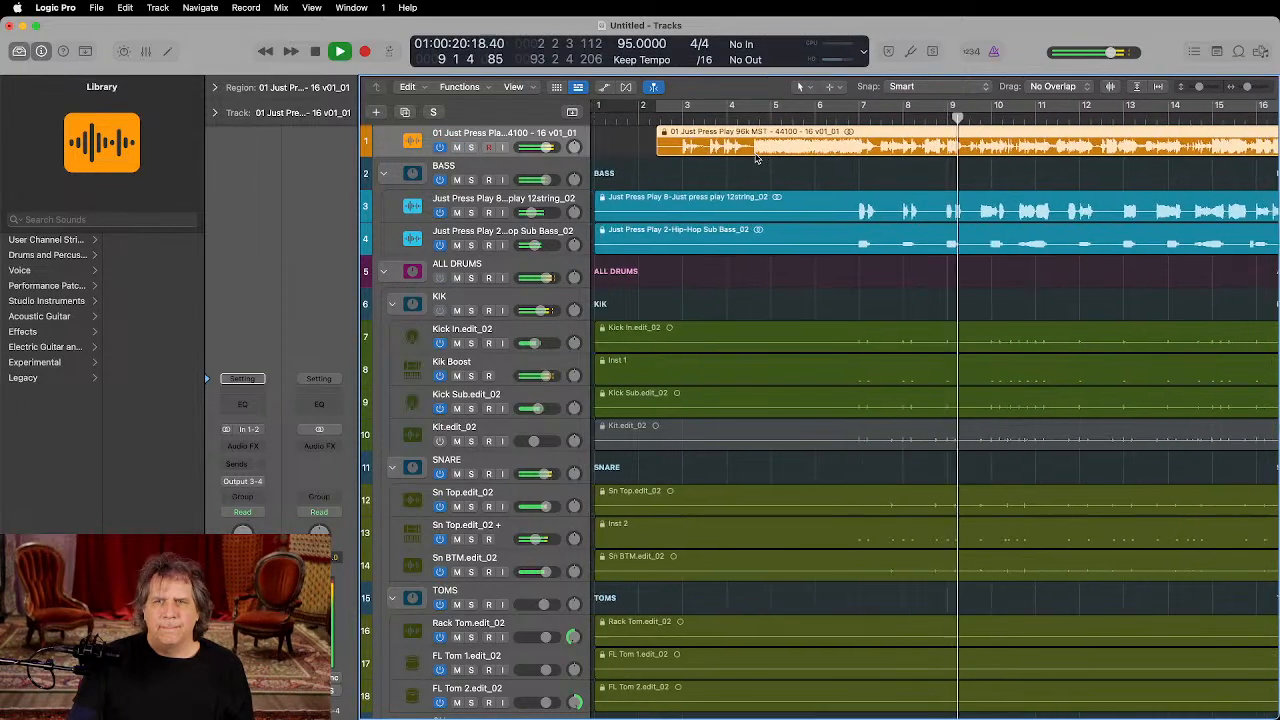
{"action": "key", "text": "super+Down"}
{"action": "key", "text": "super+Down"}
{"action": "key", "text": "super+Down"}
{"action": "key", "text": "super+Down"}
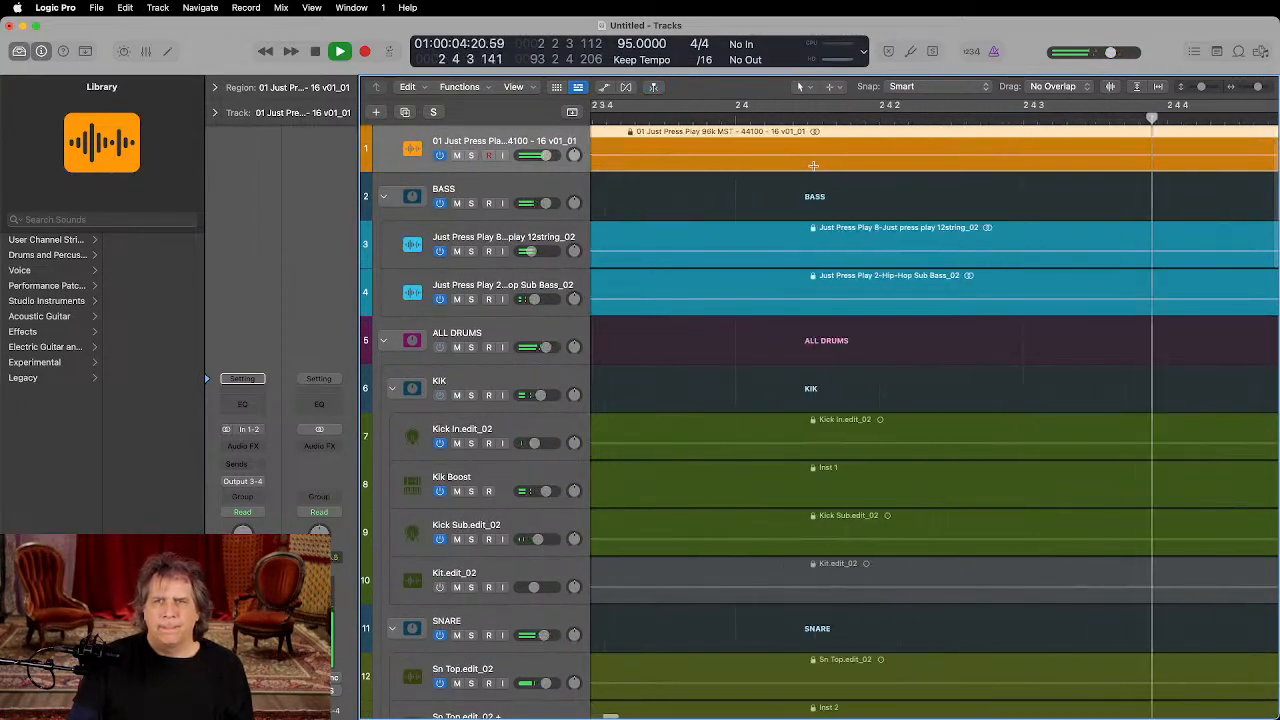
{"action": "key", "text": "super+Left"}
{"action": "key", "text": "super+Left"}
{"action": "key", "text": "super+Left"}
{"action": "key", "text": "super+Left"}
{"action": "key", "text": "super+Left"}
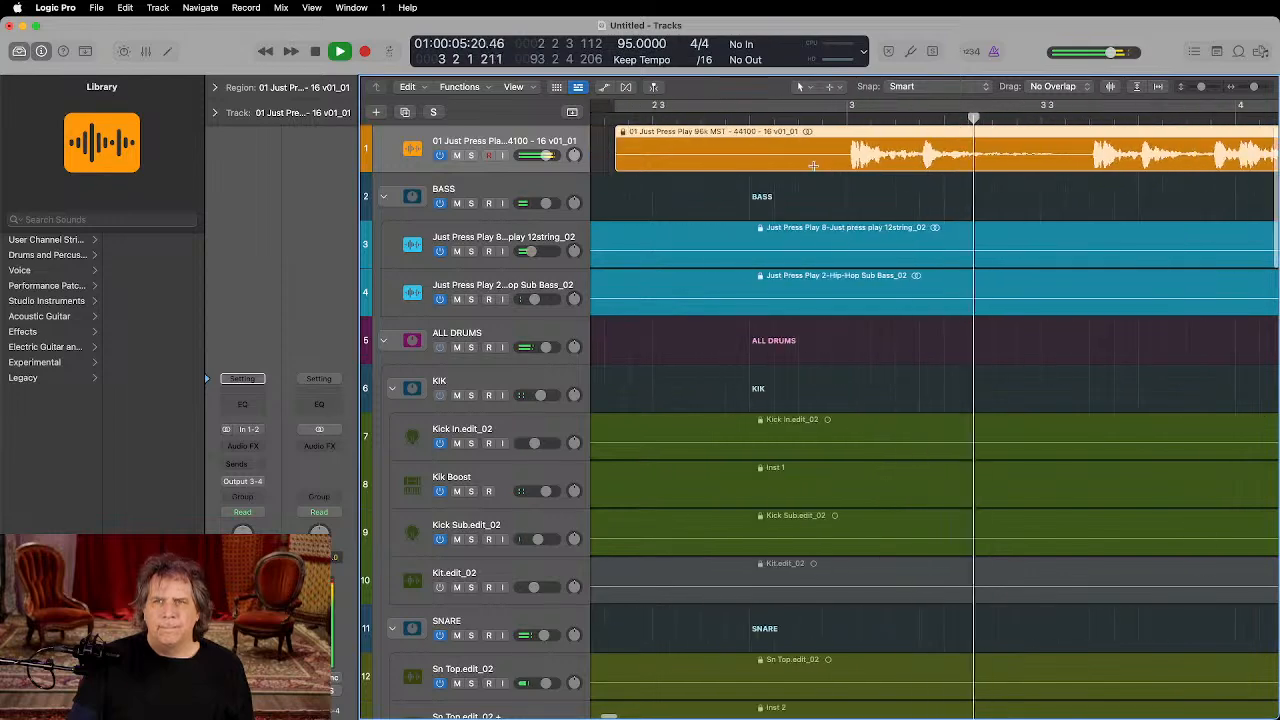
{"action": "key", "text": "space"}
Step: Try to slide the mastered reference region slightly earlier around bar 3 and play its opening hit
{"action": "left_click_drag", "start_coordinate": [872, 132], "coordinate": [829, 136]}
{"action": "key", "text": "comma"}
{"action": "key", "text": "super+Right"}
{"action": "key", "text": "super+Right"}
{"action": "key", "text": "super+Right"}
{"action": "key", "text": "space"}
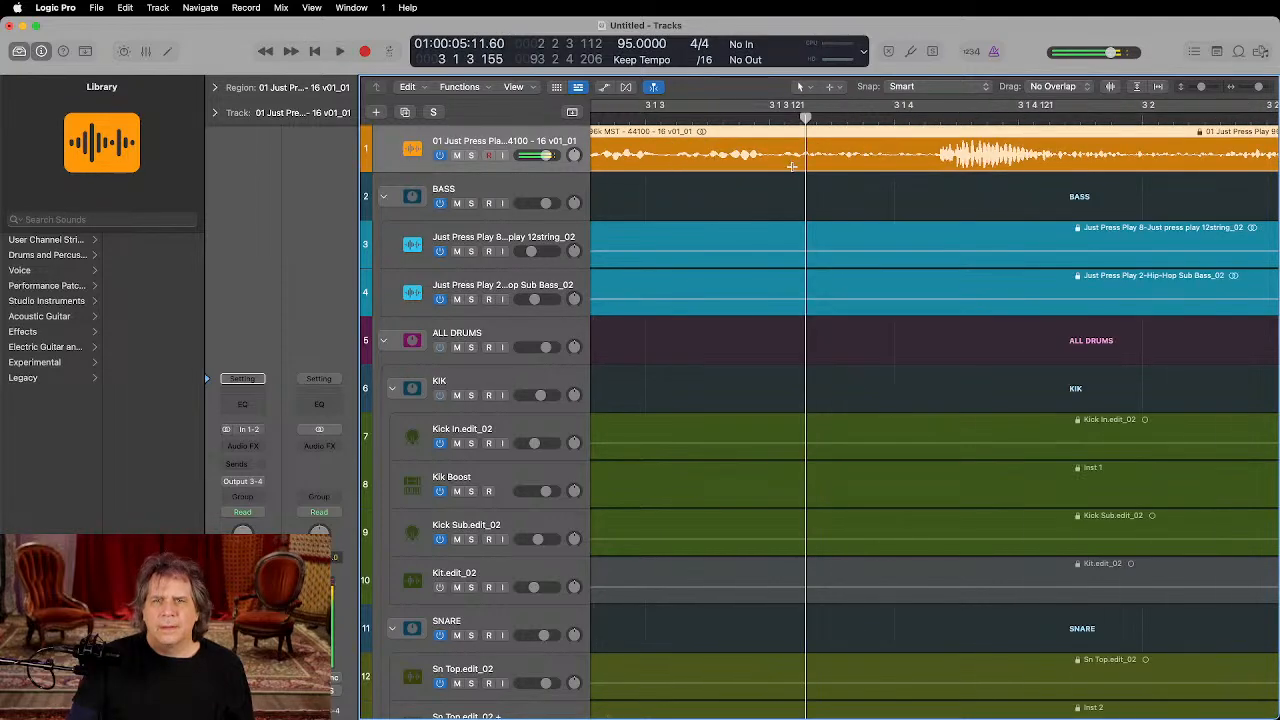
{"action": "key", "text": "space"}
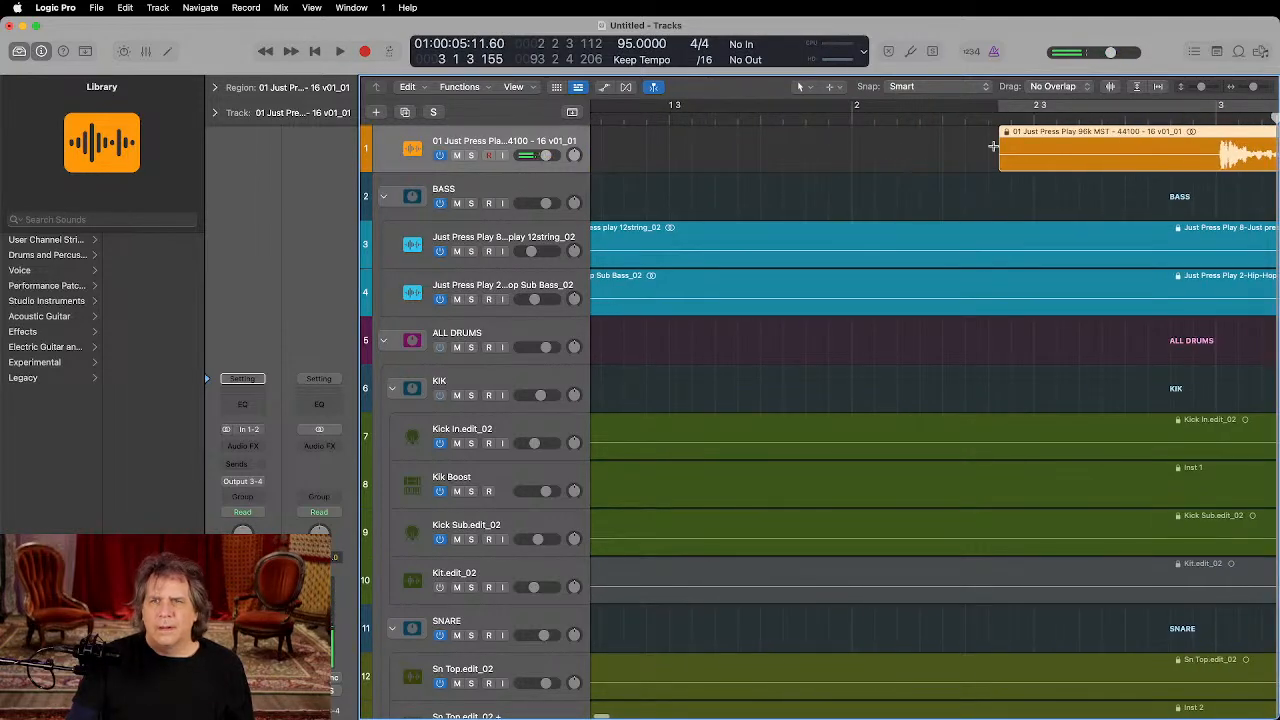
Step: Unlock the mastered reference region's SMPTE position and move the region slightly earlier, to start at 2 2 3 72
{"action": "right_click", "coordinate": [1096, 132]}
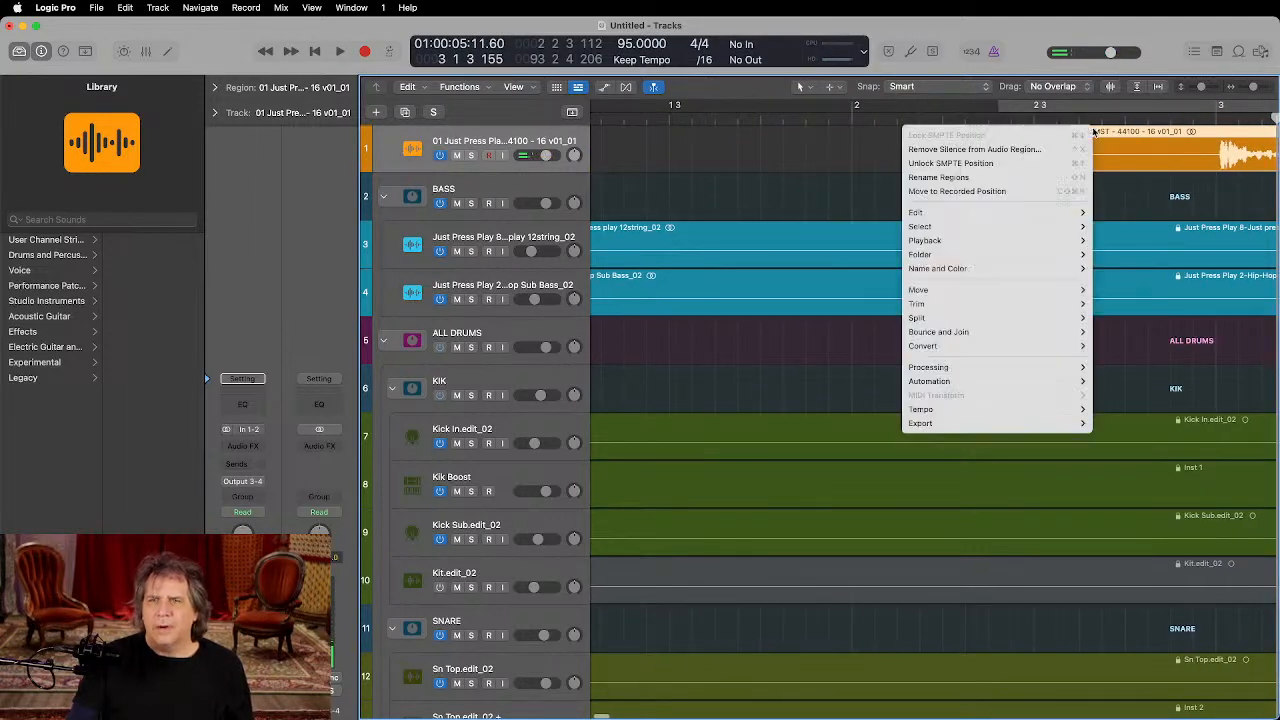
{"action": "left_click", "coordinate": [1052, 162]}
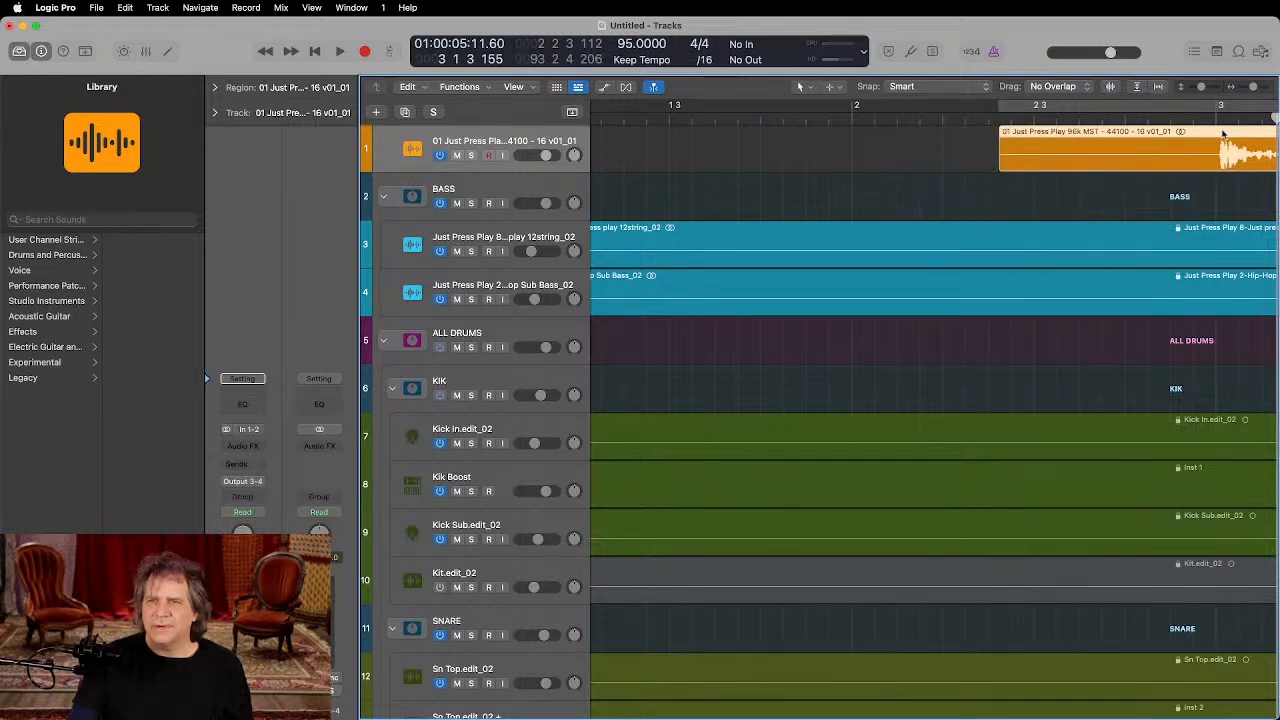
{"action": "left_click_drag", "start_coordinate": [1222, 133], "coordinate": [1219, 133]}
Step: Play the mastered reference from just before bar 3 with the wider arrangement in view
{"action": "left_click", "coordinate": [1193, 118]}
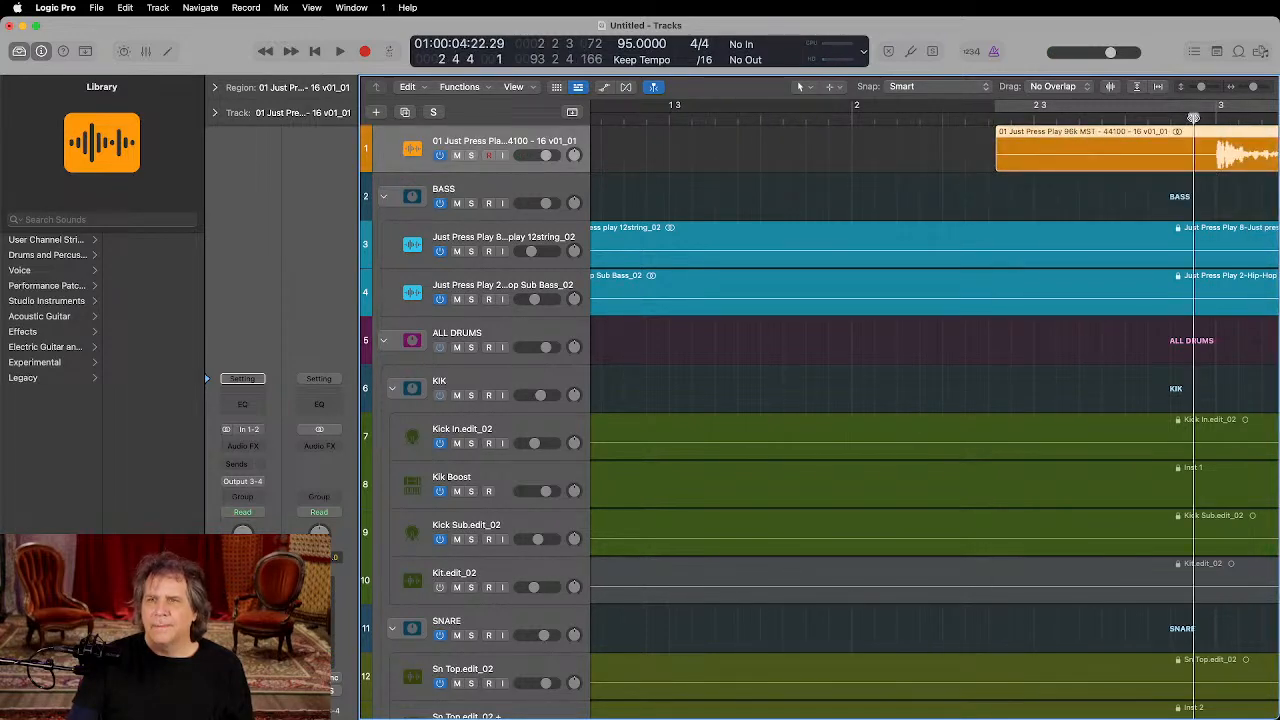
{"action": "key", "text": "space"}
{"action": "key", "text": "super+Left"}
{"action": "key", "text": "super+Left"}
{"action": "key", "text": "super+Left"}
{"action": "key", "text": "super+Left"}
{"action": "key", "text": "super+Left"}
{"action": "key", "text": "super+Left"}
{"action": "key", "text": "super+Left"}
{"action": "key", "text": "super+Left"}
{"action": "key", "text": "super+Left"}
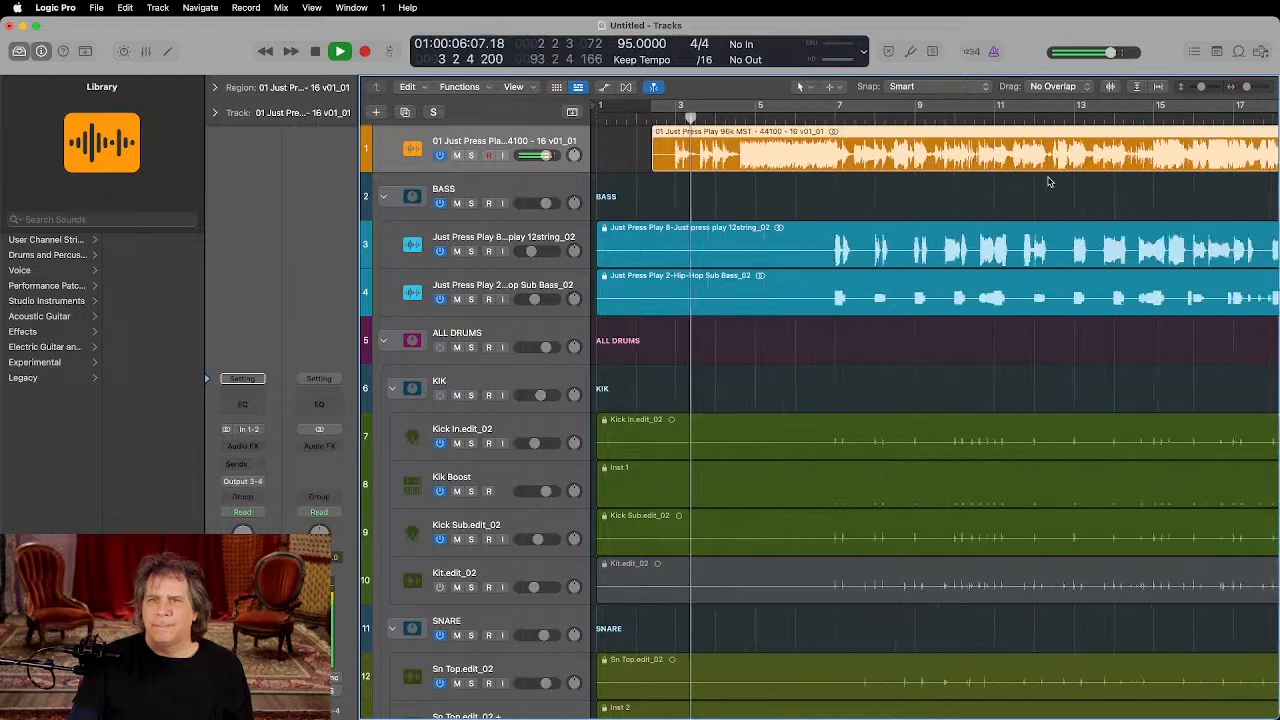
{"action": "key", "text": "super+Left"}
{"action": "key", "text": "super+Left"}
{"action": "key", "text": "super+Left"}
{"action": "key", "text": "super+Left"}
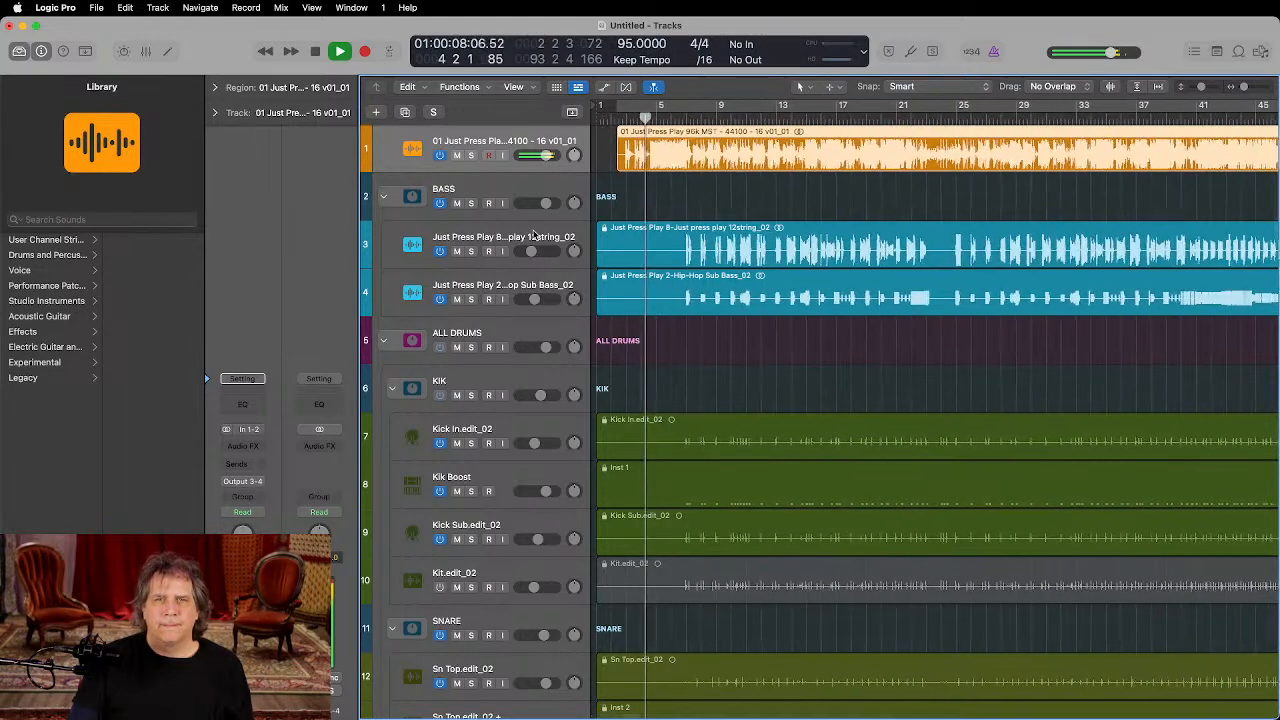
Step: Play from around bar 7, turn off the mastered reference track to hear the mix alone, and stop playback
{"action": "left_click", "coordinate": [690, 118]}
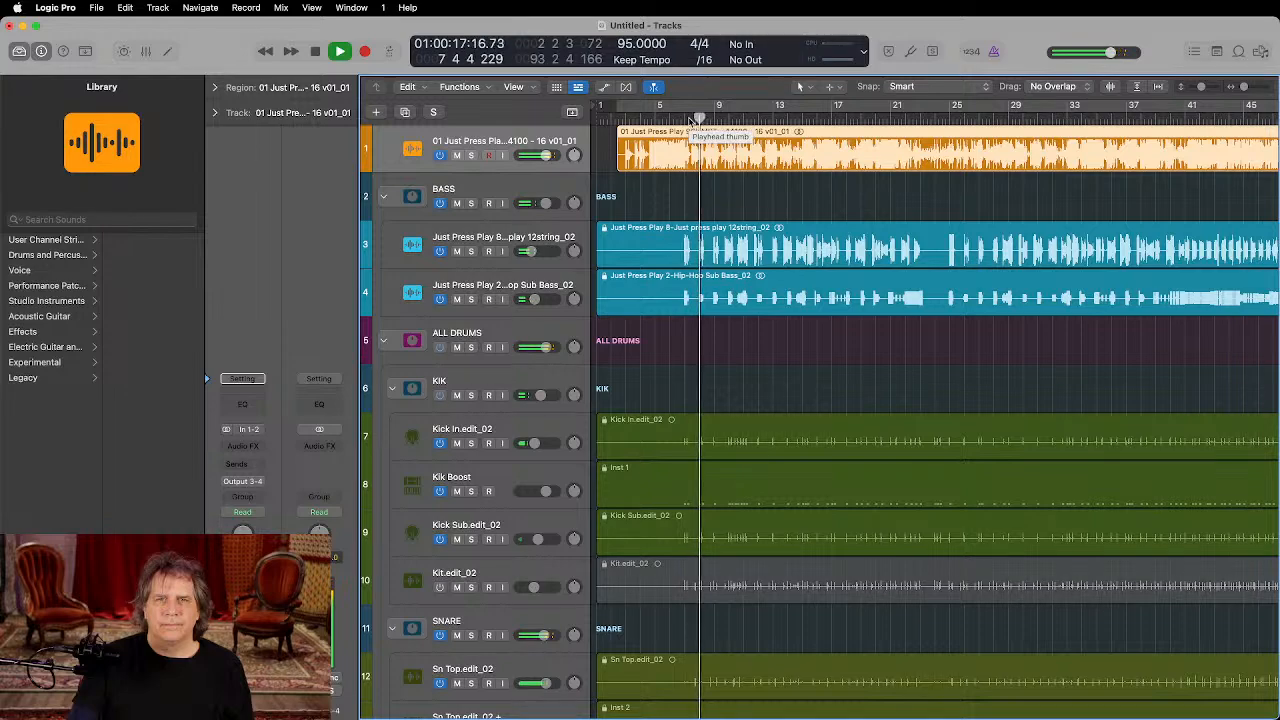
{"action": "left_click", "coordinate": [439, 155]}
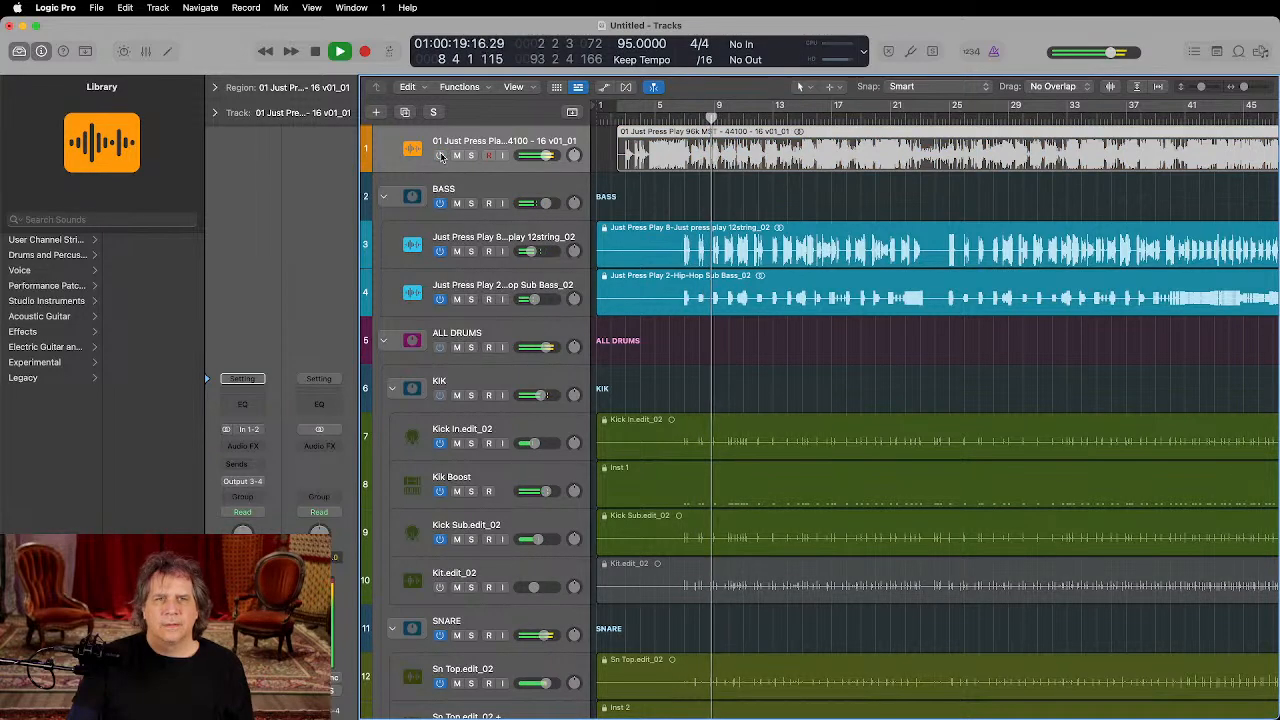
{"action": "scroll", "coordinate": [766, 189], "scroll_direction": "down", "scroll_amount": 5}
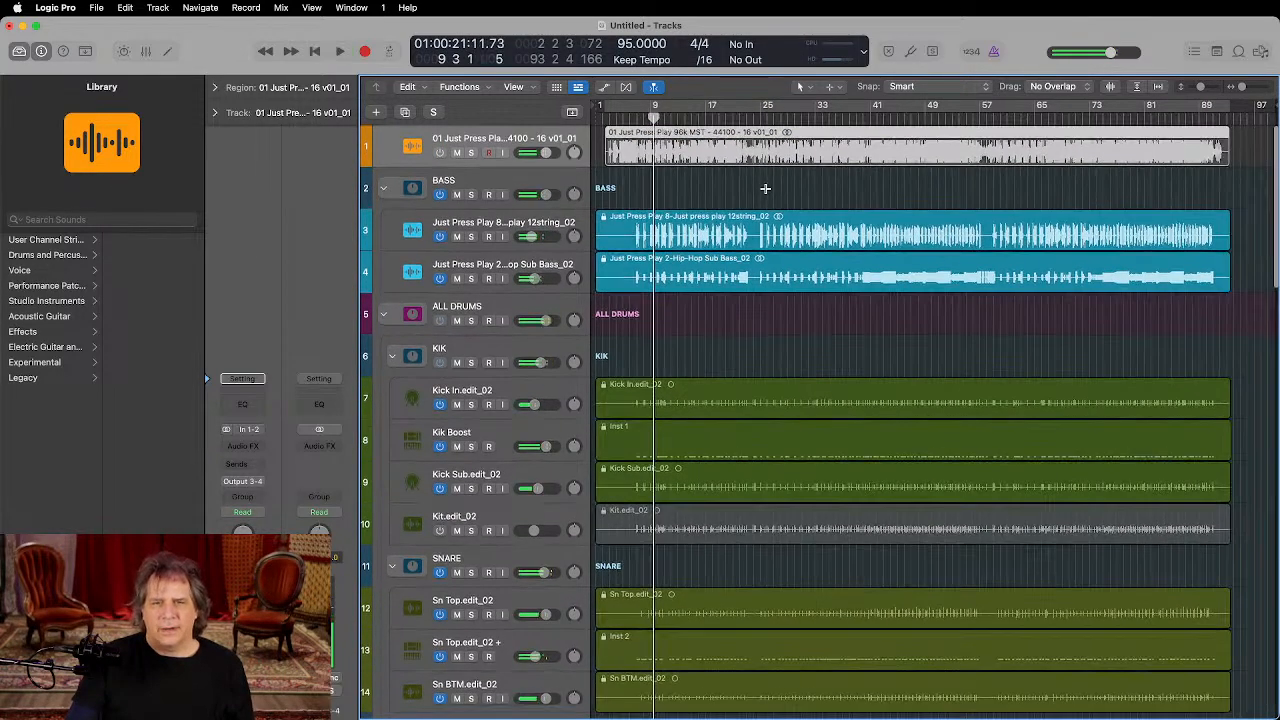
{"action": "key", "text": "space"}
Step: Review the arrangement's tracks from the drums through the room, guitars, fiddle and risers, checking the Stairwell.edit_02 region
{"action": "scroll", "coordinate": [765, 189], "scroll_direction": "down", "scroll_amount": 4}
{"action": "scroll", "coordinate": [765, 188], "scroll_direction": "down", "scroll_amount": 2}
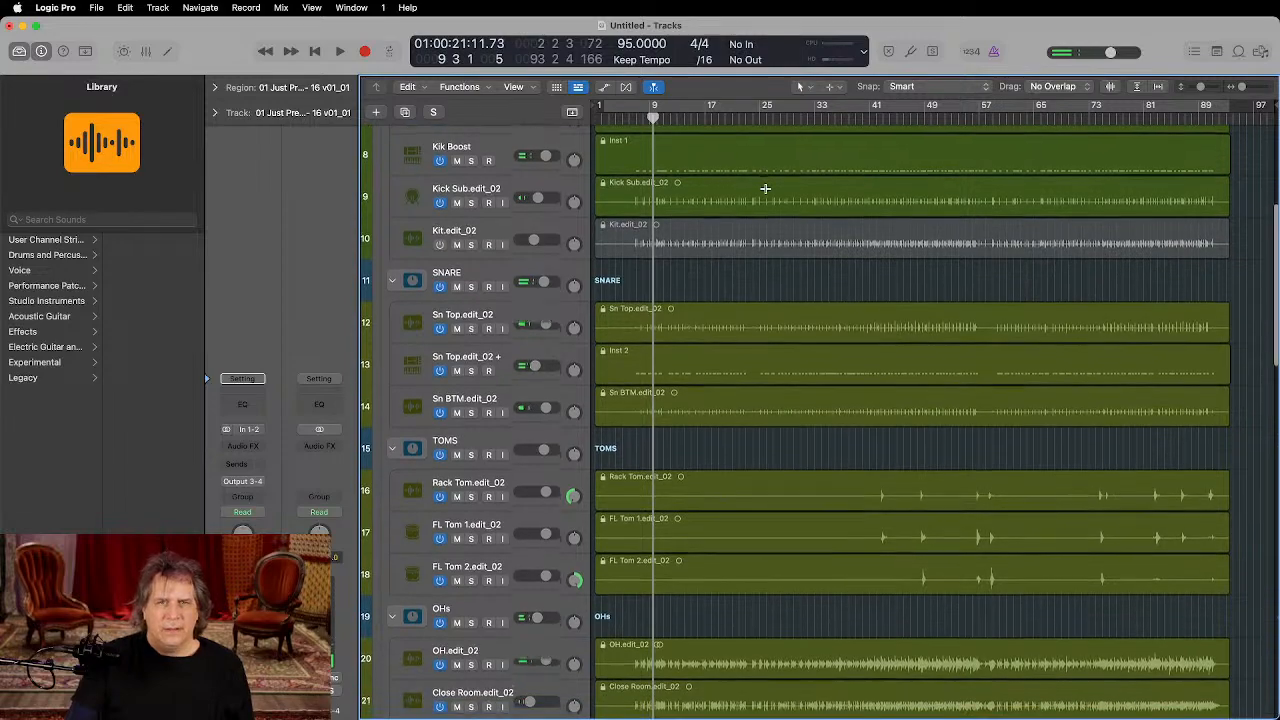
{"action": "scroll", "coordinate": [765, 188], "scroll_direction": "up", "scroll_amount": 8}
{"action": "scroll", "coordinate": [765, 188], "scroll_direction": "down", "scroll_amount": 1}
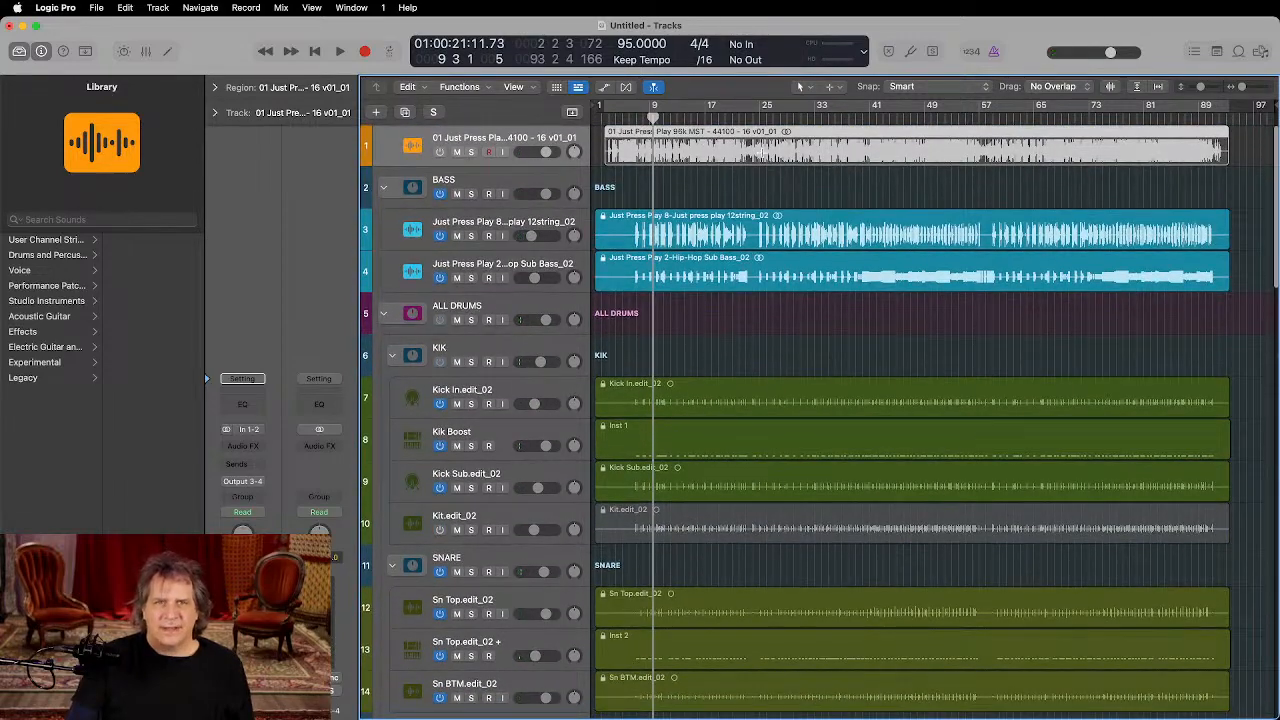
{"action": "scroll", "coordinate": [805, 288], "scroll_direction": "down", "scroll_amount": 15}
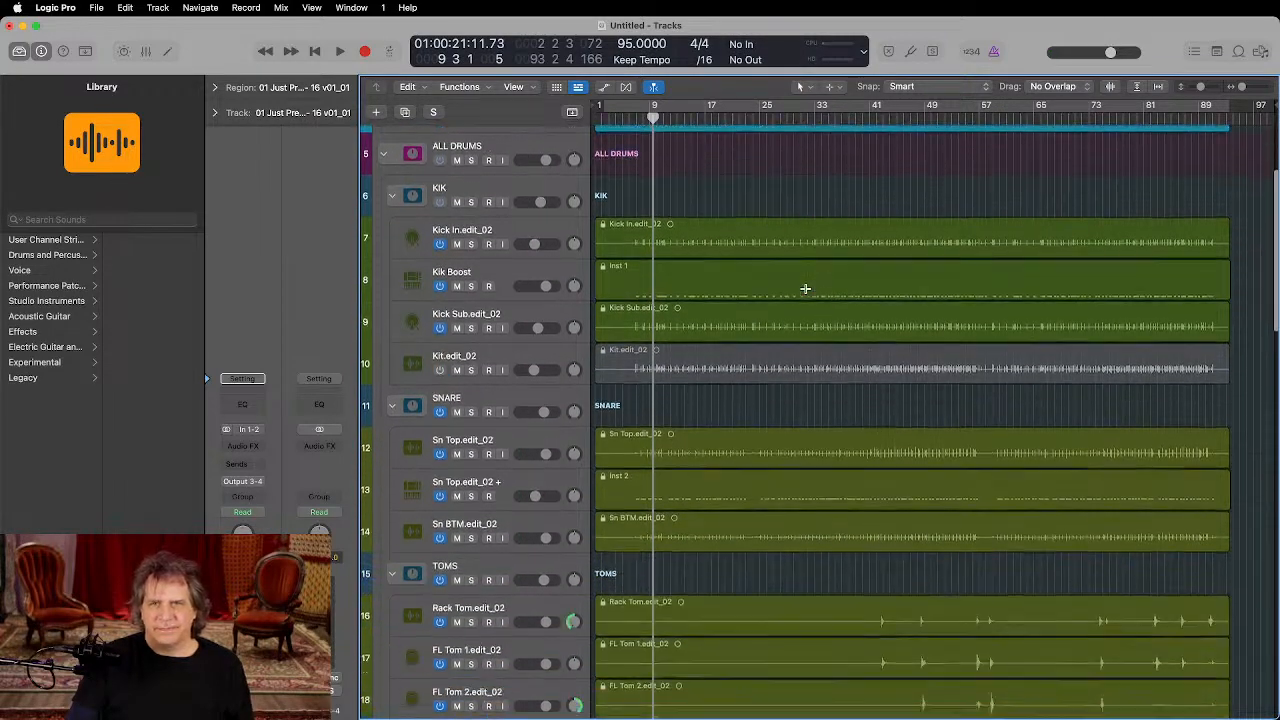
{"action": "scroll", "coordinate": [805, 288], "scroll_direction": "down", "scroll_amount": 1}
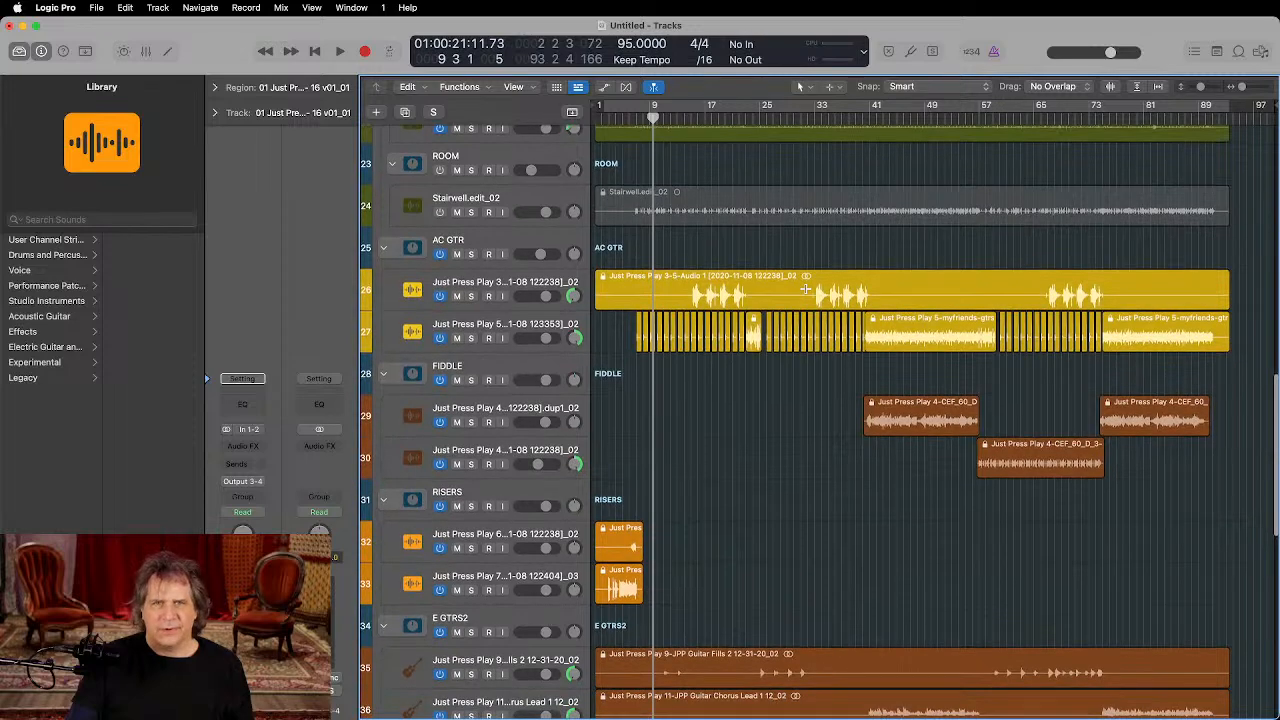
{"action": "left_click", "coordinate": [748, 191]}
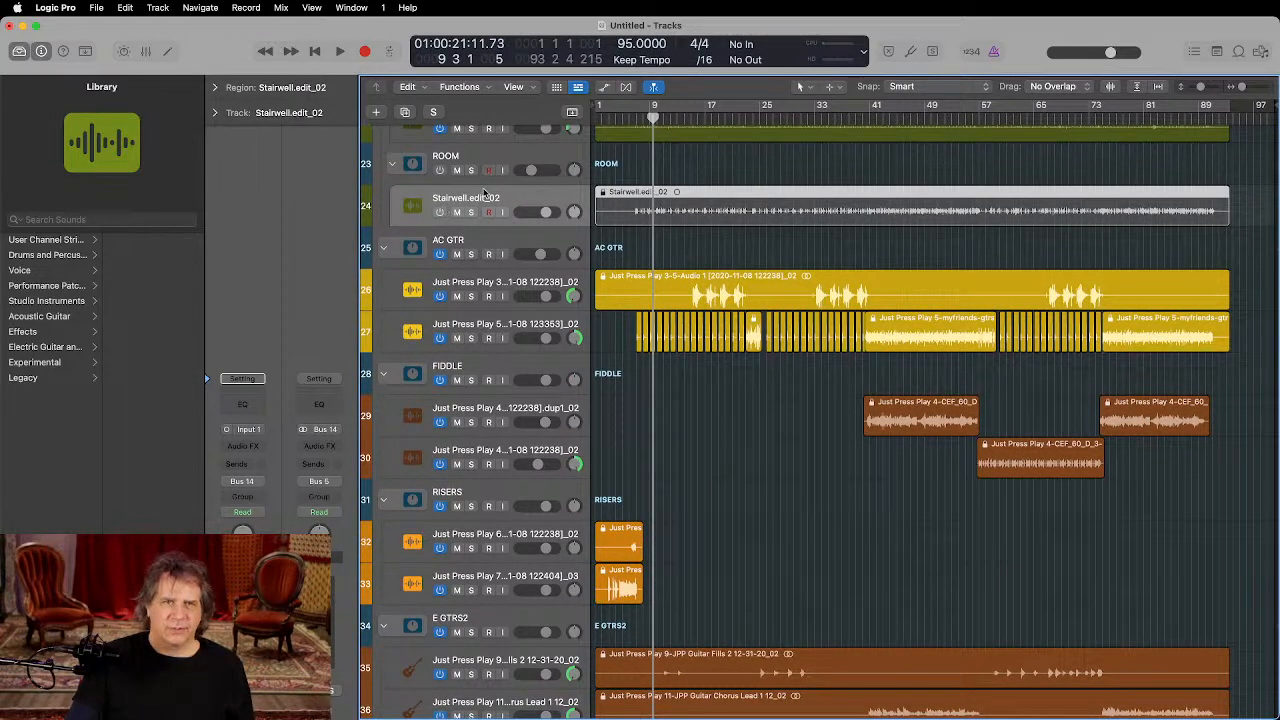
{"action": "scroll", "coordinate": [745, 310], "scroll_direction": "down", "scroll_amount": 6}
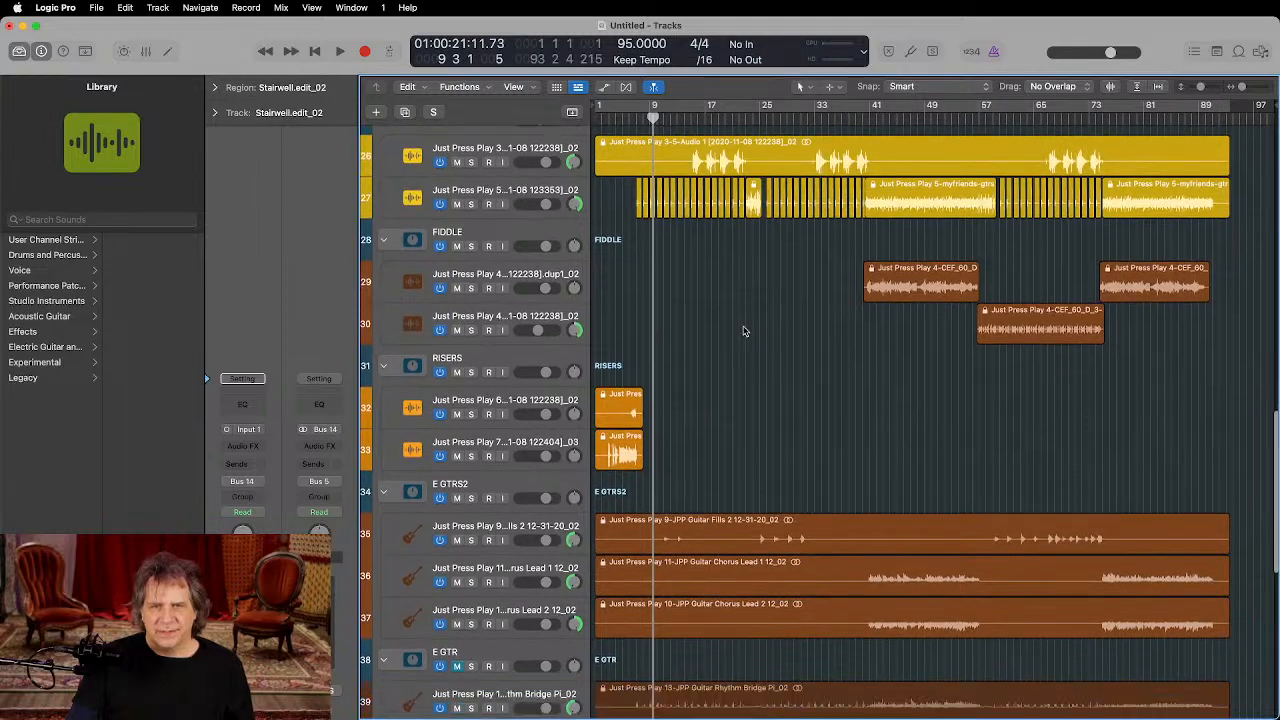
{"action": "scroll", "coordinate": [743, 331], "scroll_direction": "down", "scroll_amount": 1}
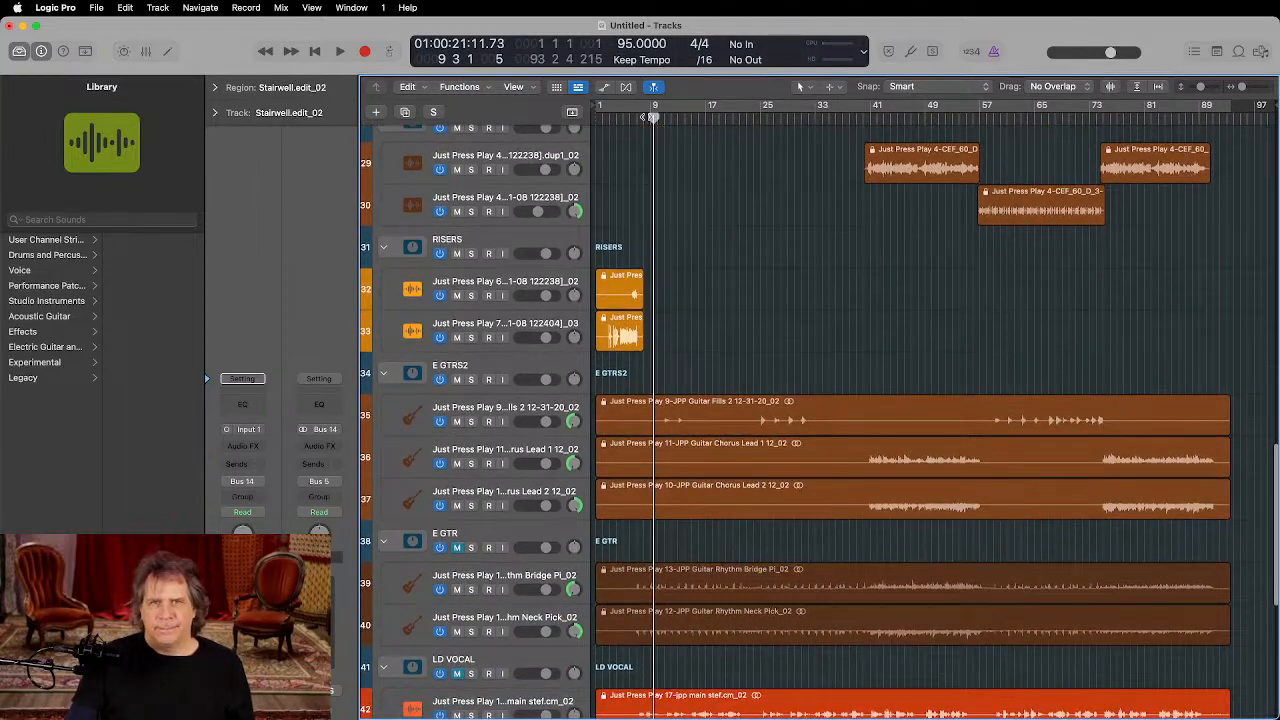
Step: Play the mix from bar 9, unmute the E GTR stack and lower its volume to -1.8 dB
{"action": "left_click", "coordinate": [497, 366]}
{"action": "key", "text": "space"}
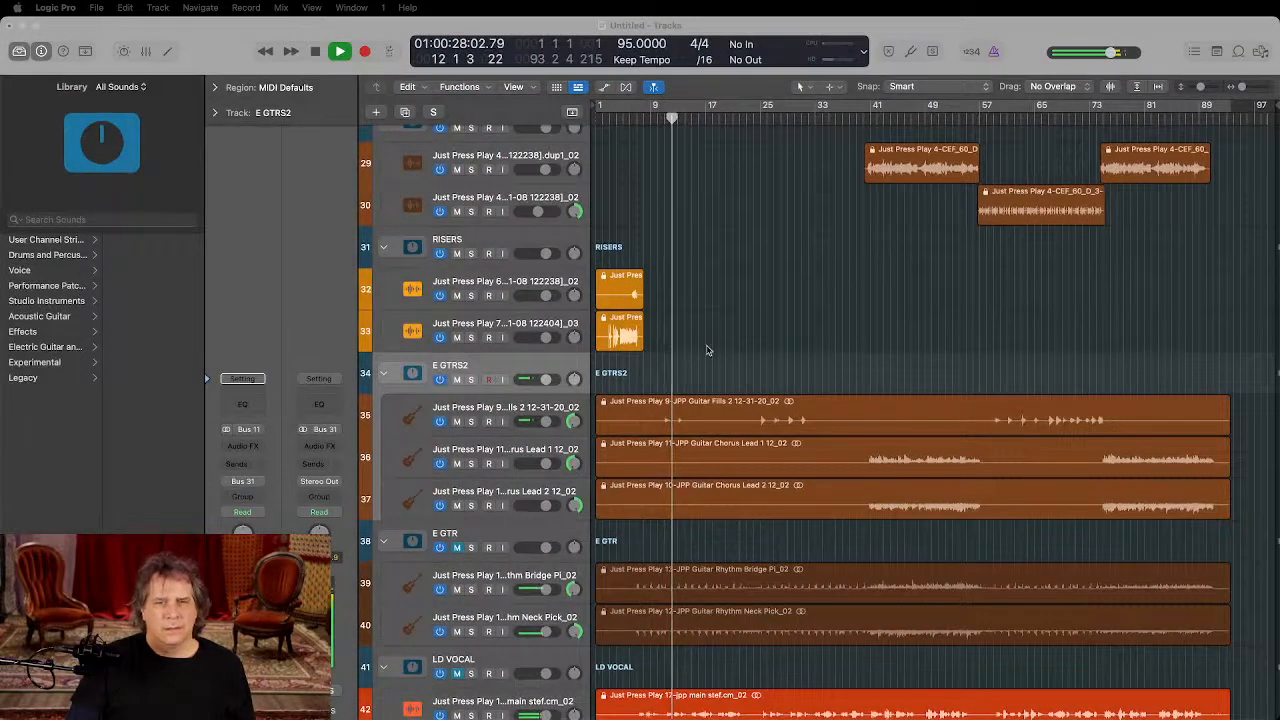
{"action": "scroll", "coordinate": [799, 427], "scroll_direction": "down", "scroll_amount": 3}
{"action": "scroll", "coordinate": [799, 427], "scroll_direction": "down", "scroll_amount": 2}
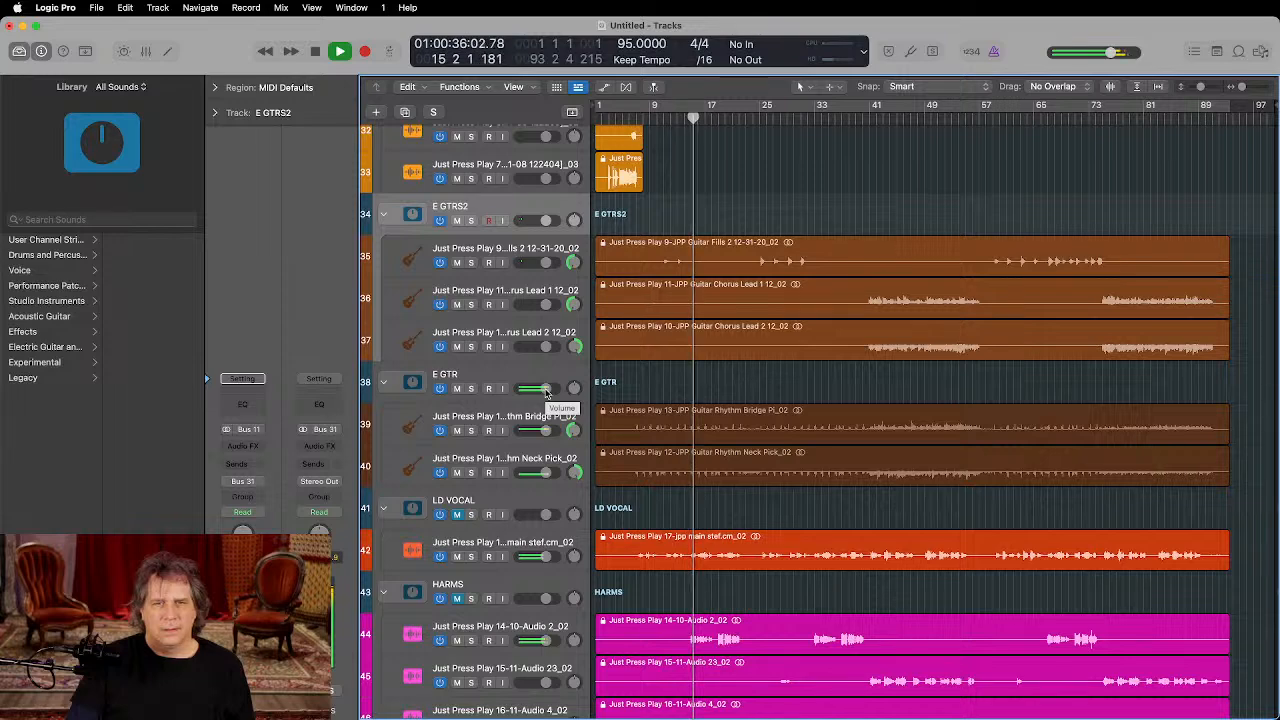
{"action": "left_click_drag", "start_coordinate": [545, 389], "coordinate": [534, 391]}
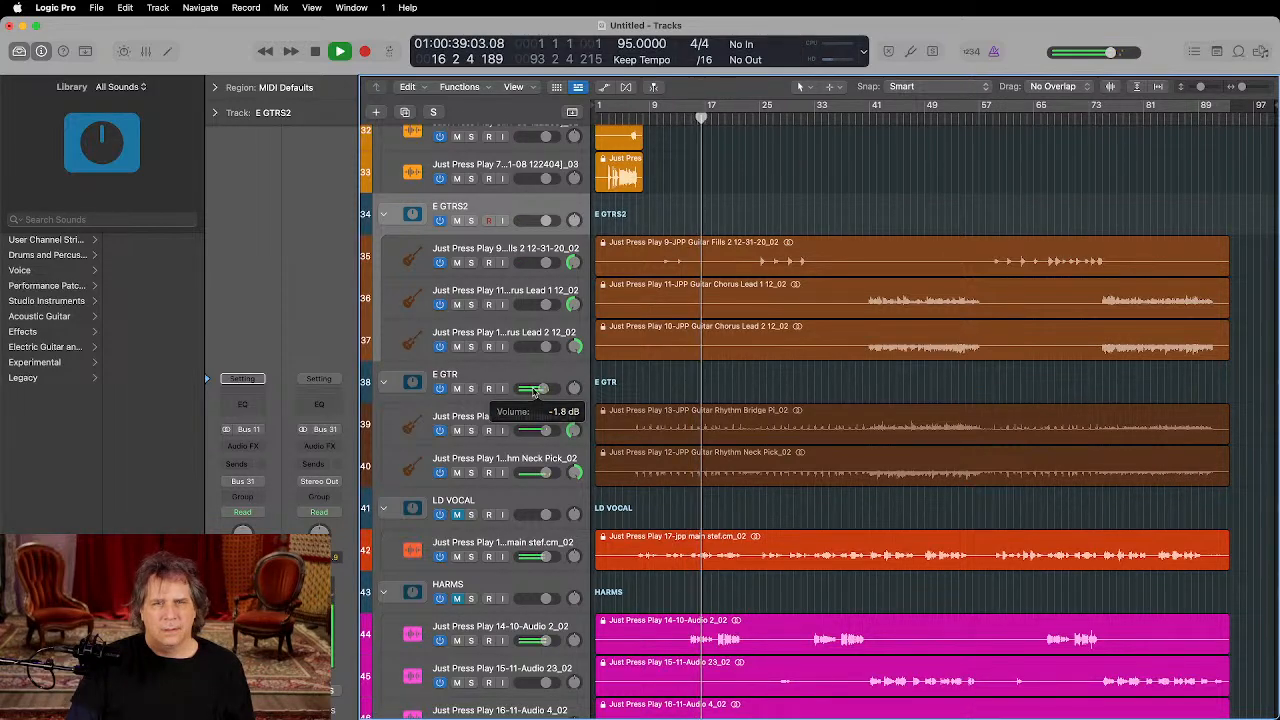
Step: Solo-check the Rhythm Bridge guitar, mute the Rhythm Neck Pick track, and raise the Rhythm Bridge volume to +0.8 dB
{"action": "left_click", "coordinate": [471, 430]}
{"action": "left_click", "coordinate": [471, 430]}
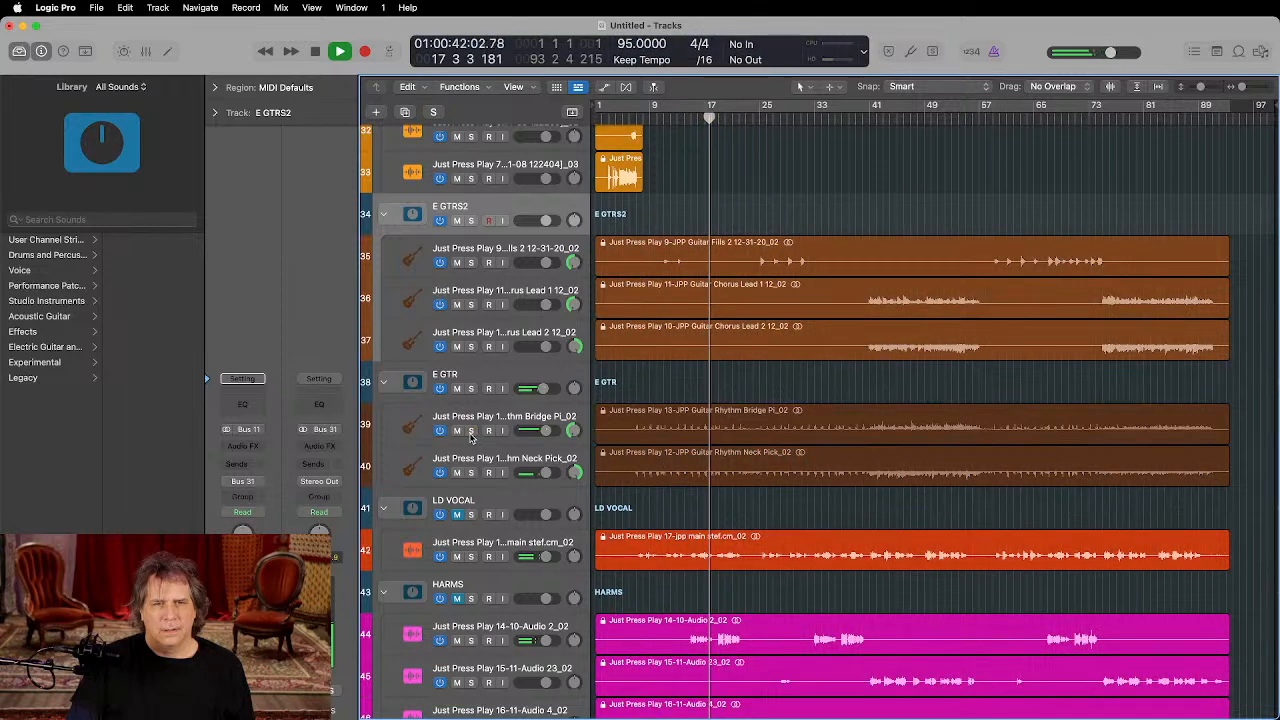
{"action": "left_click", "coordinate": [458, 472]}
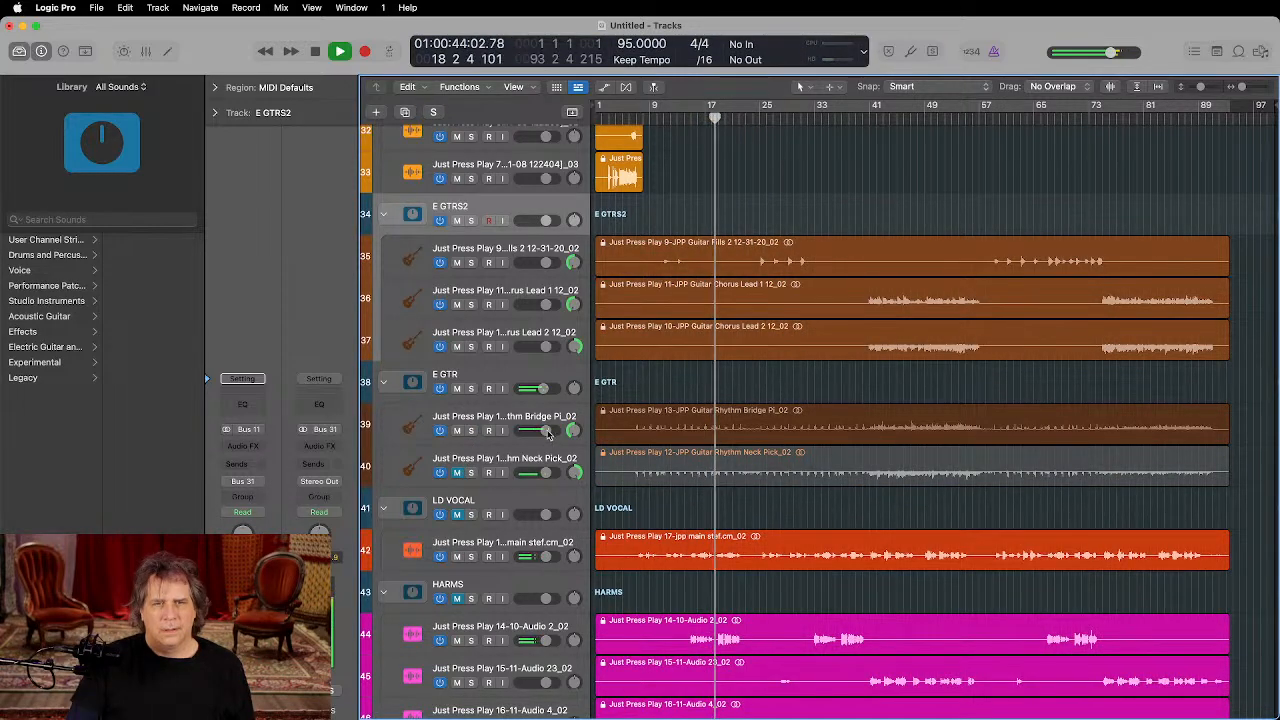
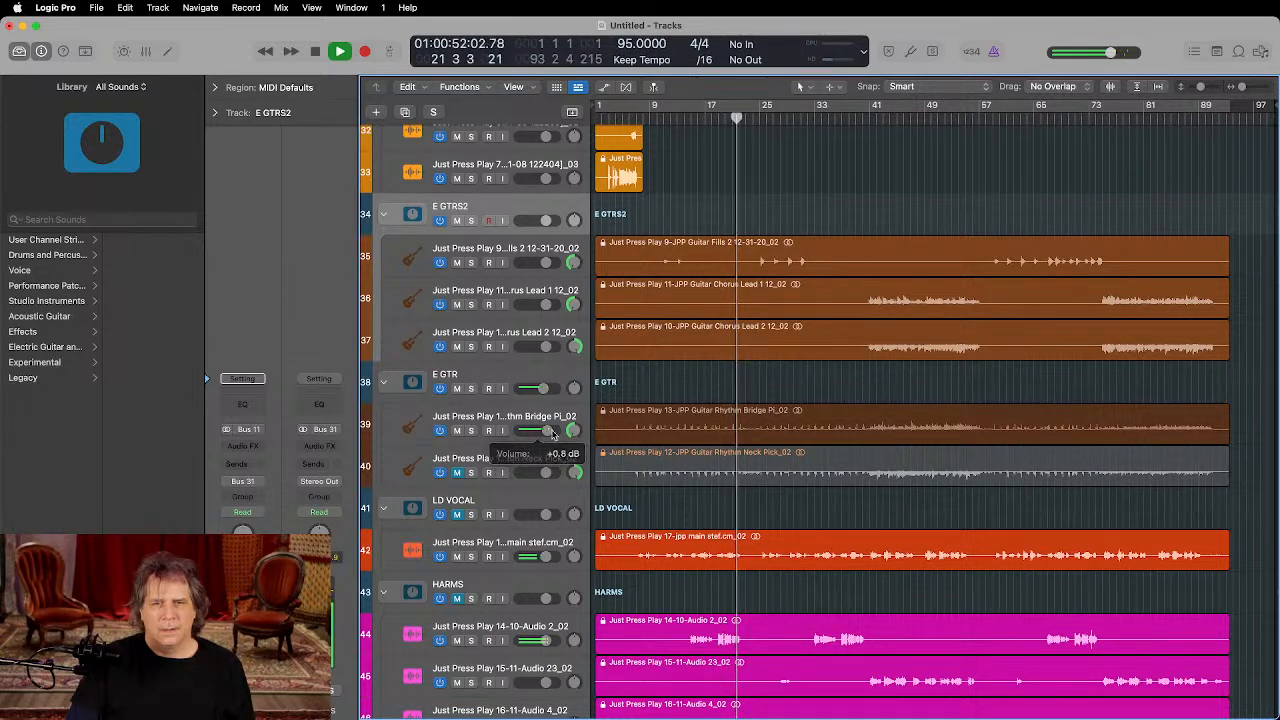
Step: Enlarge the track height and raise the volume of the Sn Top.edit_02 + snare track to -4.9 dB
{"action": "scroll", "coordinate": [550, 455], "scroll_direction": "down", "scroll_amount": 4}
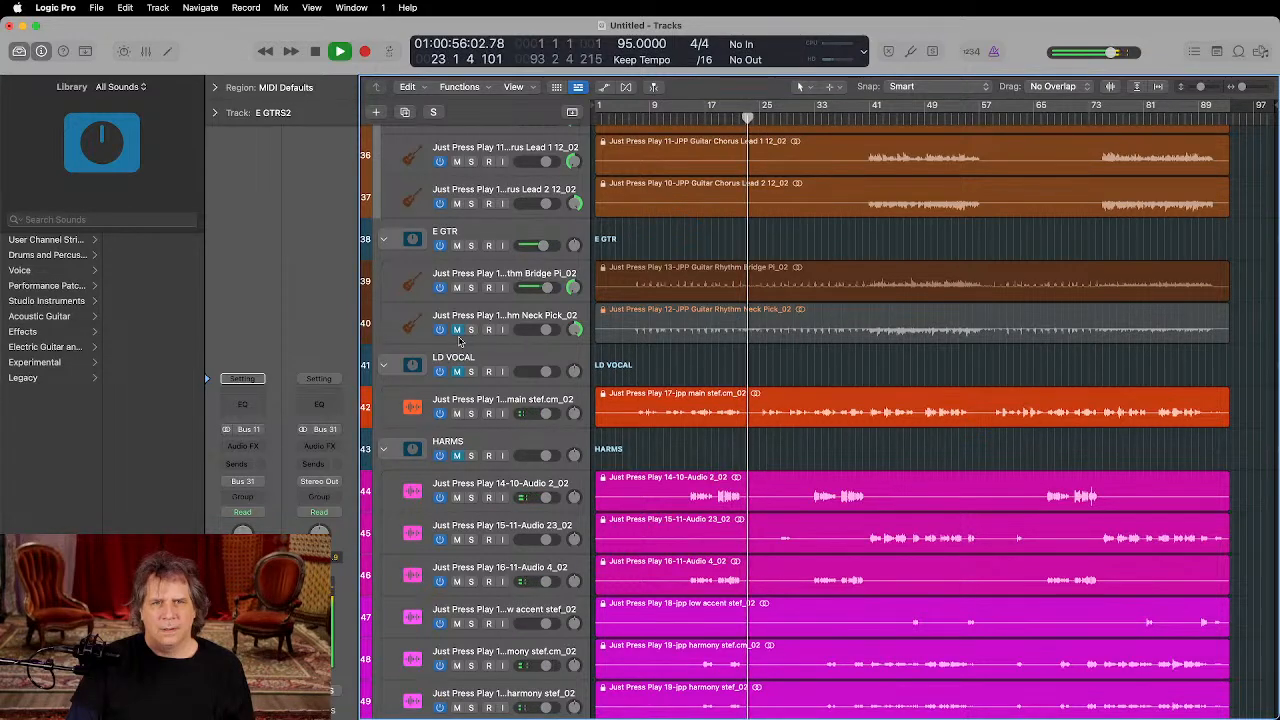
{"action": "key", "text": "super+Down"}
{"action": "key", "text": "super+Down"}
{"action": "key", "text": "super+Down"}
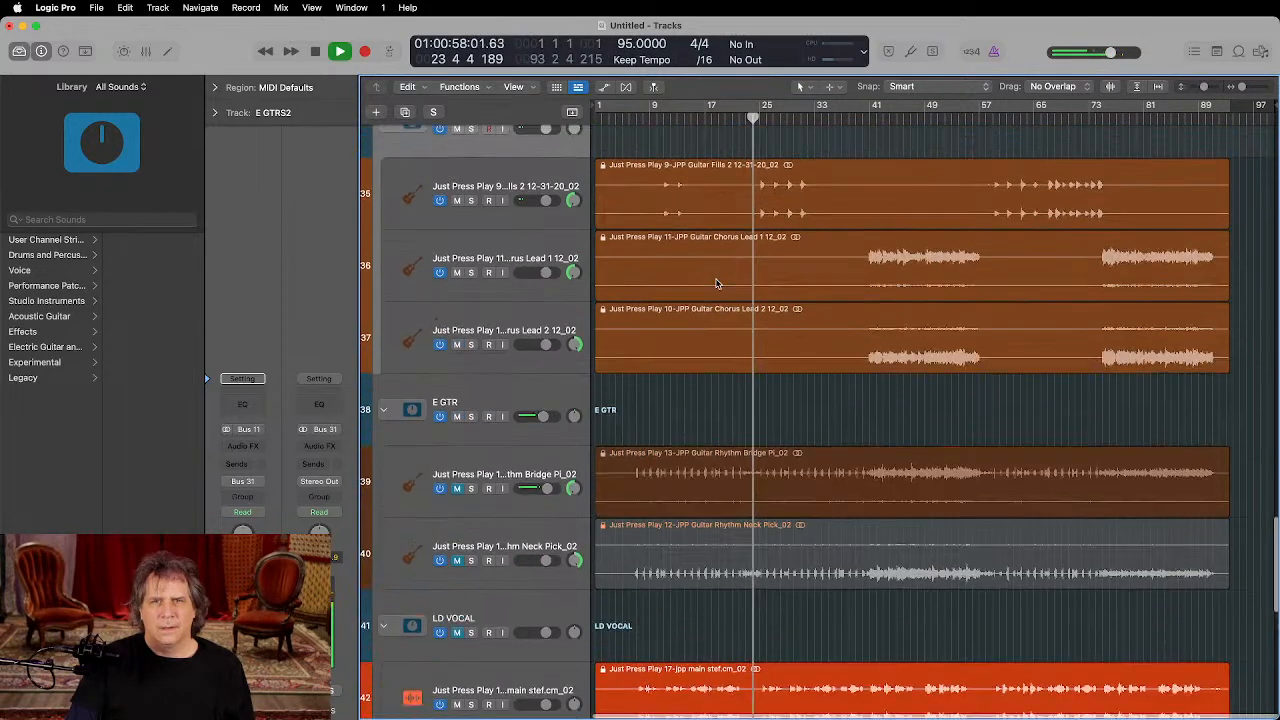
{"action": "scroll", "coordinate": [715, 280], "scroll_direction": "down", "scroll_amount": 3}
{"action": "scroll", "coordinate": [715, 280], "scroll_direction": "up", "scroll_amount": 4}
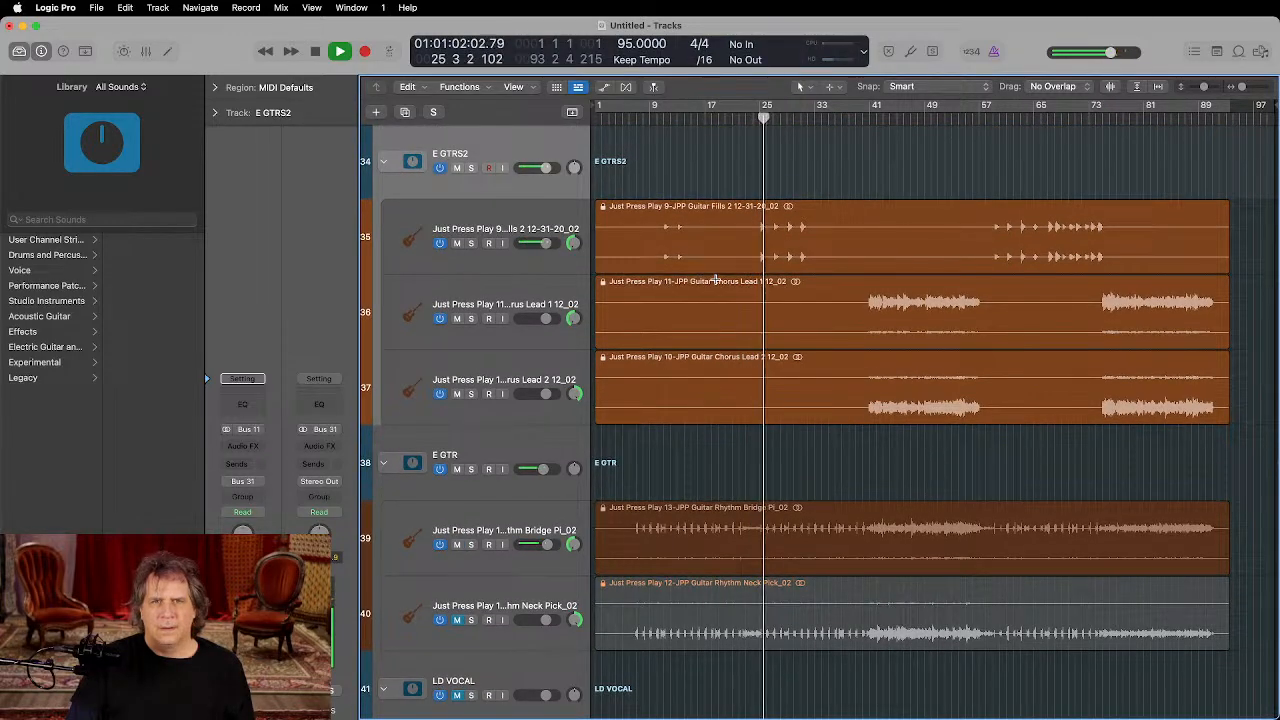
{"action": "scroll", "coordinate": [715, 280], "scroll_direction": "up", "scroll_amount": 20}
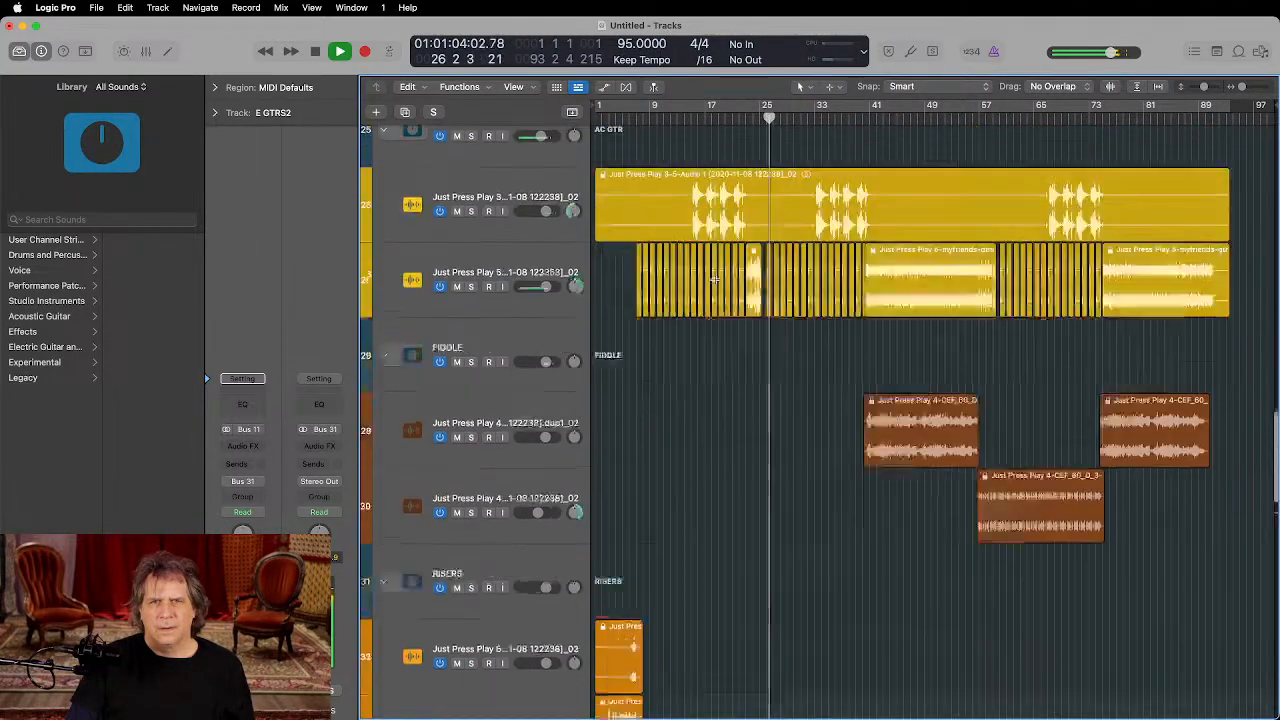
{"action": "scroll", "coordinate": [715, 280], "scroll_direction": "down", "scroll_amount": 8}
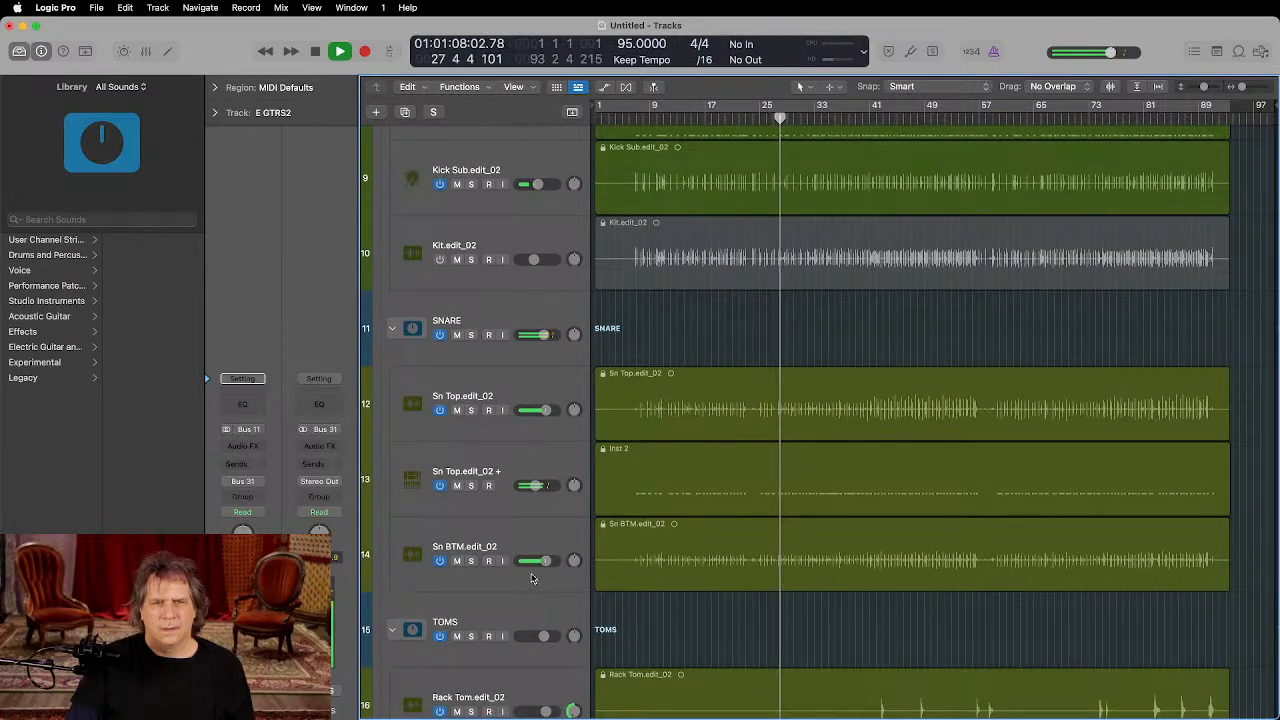
{"action": "left_click_drag", "start_coordinate": [535, 485], "coordinate": [538, 485]}
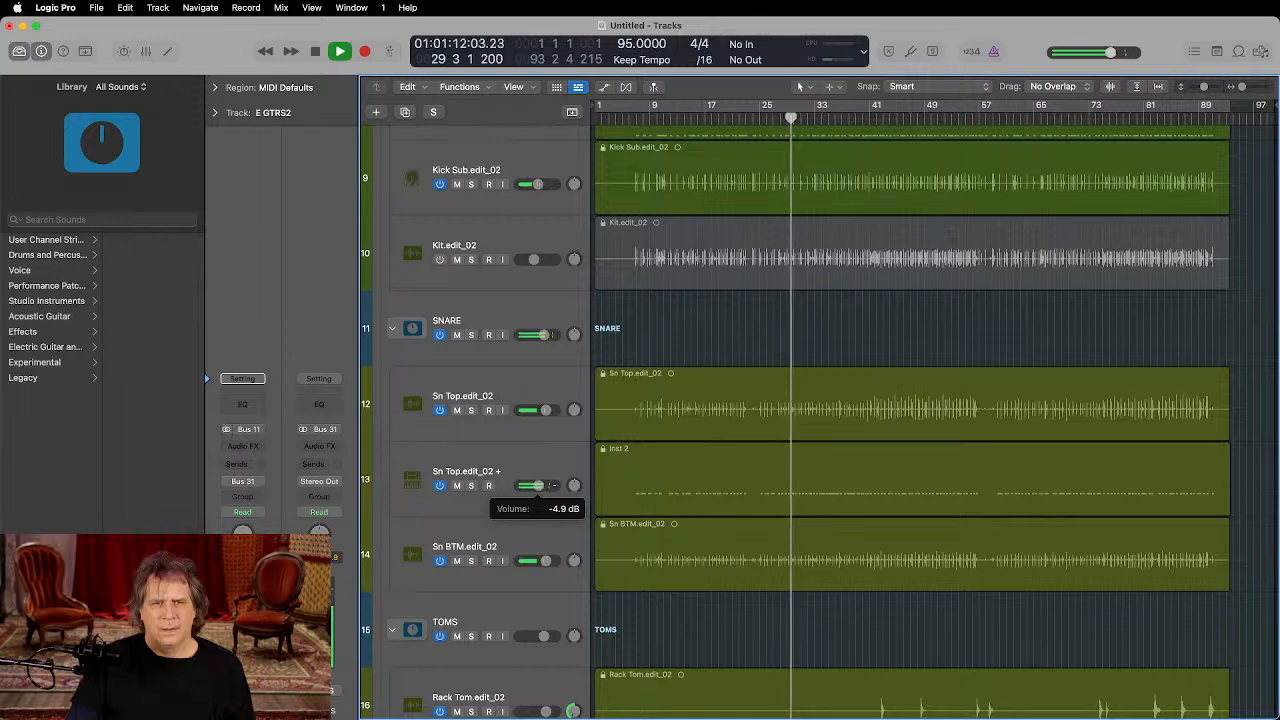
Step: Open the Sampler on the Sn Top.edit_02 + track and step its preset forward to Acoustic Snare D1 4
{"action": "left_click", "coordinate": [486, 452]}
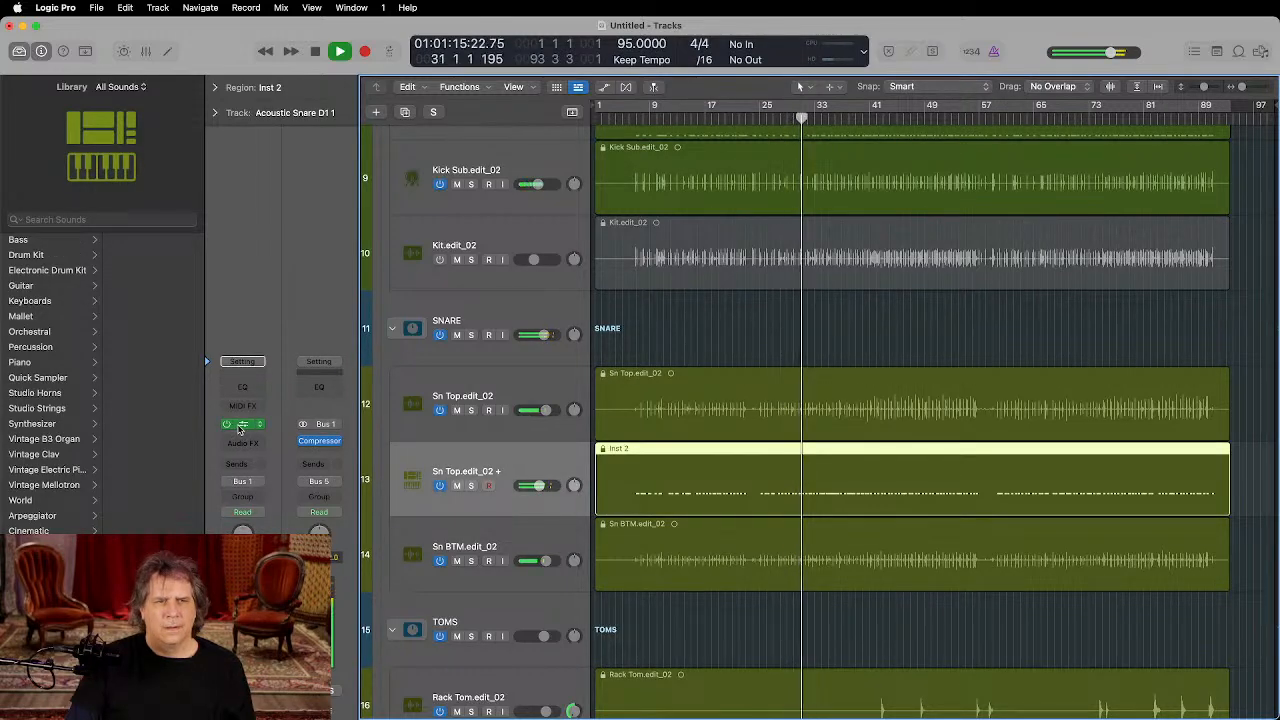
{"action": "left_click", "coordinate": [240, 426]}
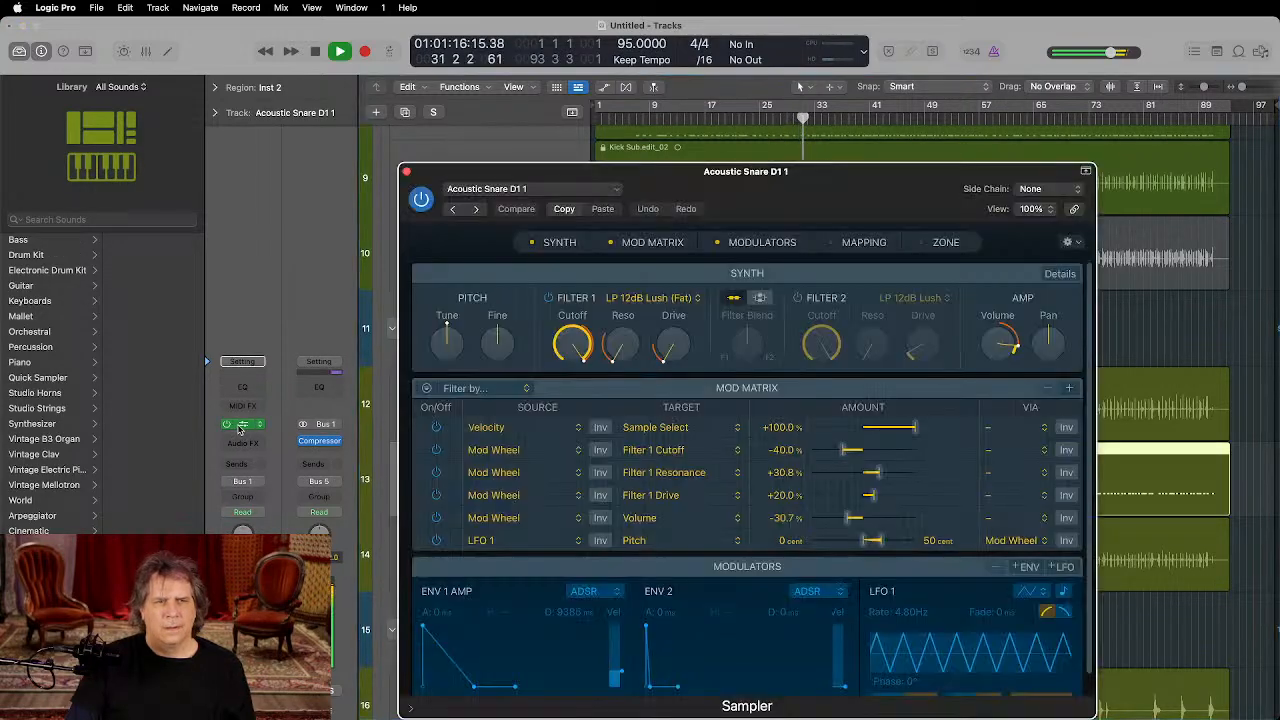
{"action": "left_click", "coordinate": [600, 190]}
{"action": "left_click", "coordinate": [654, 186]}
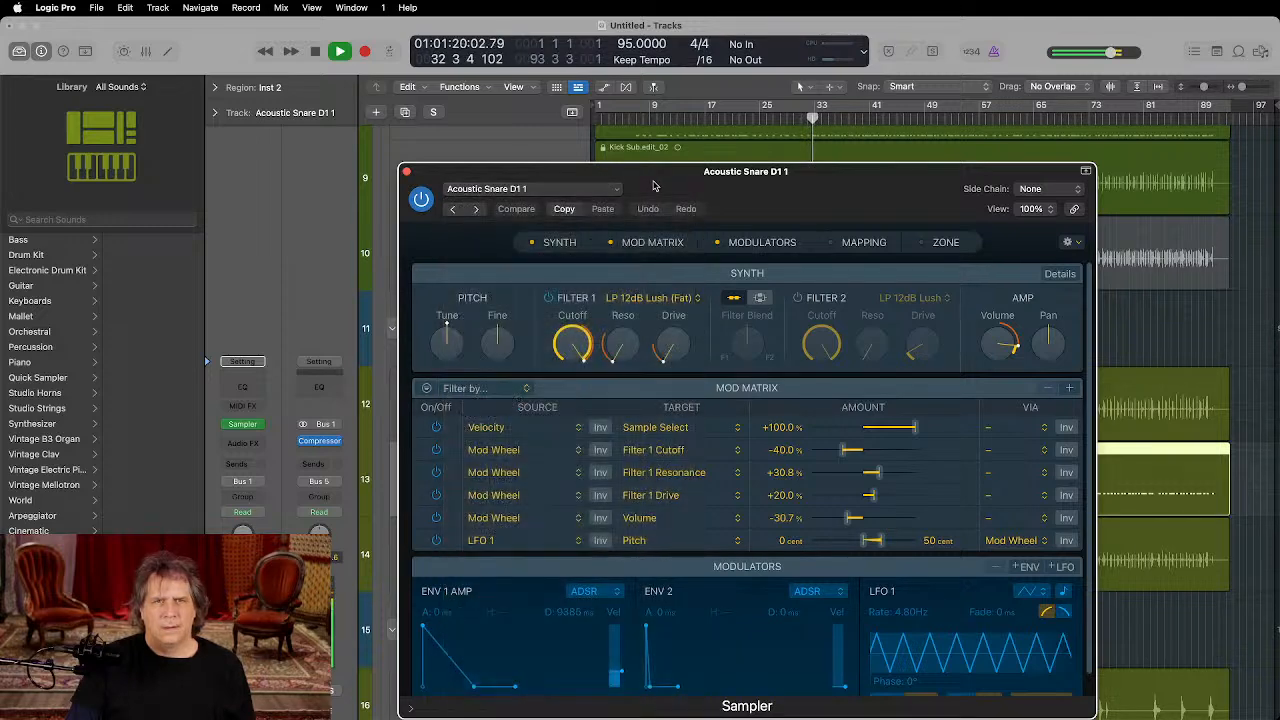
{"action": "left_click", "coordinate": [478, 210]}
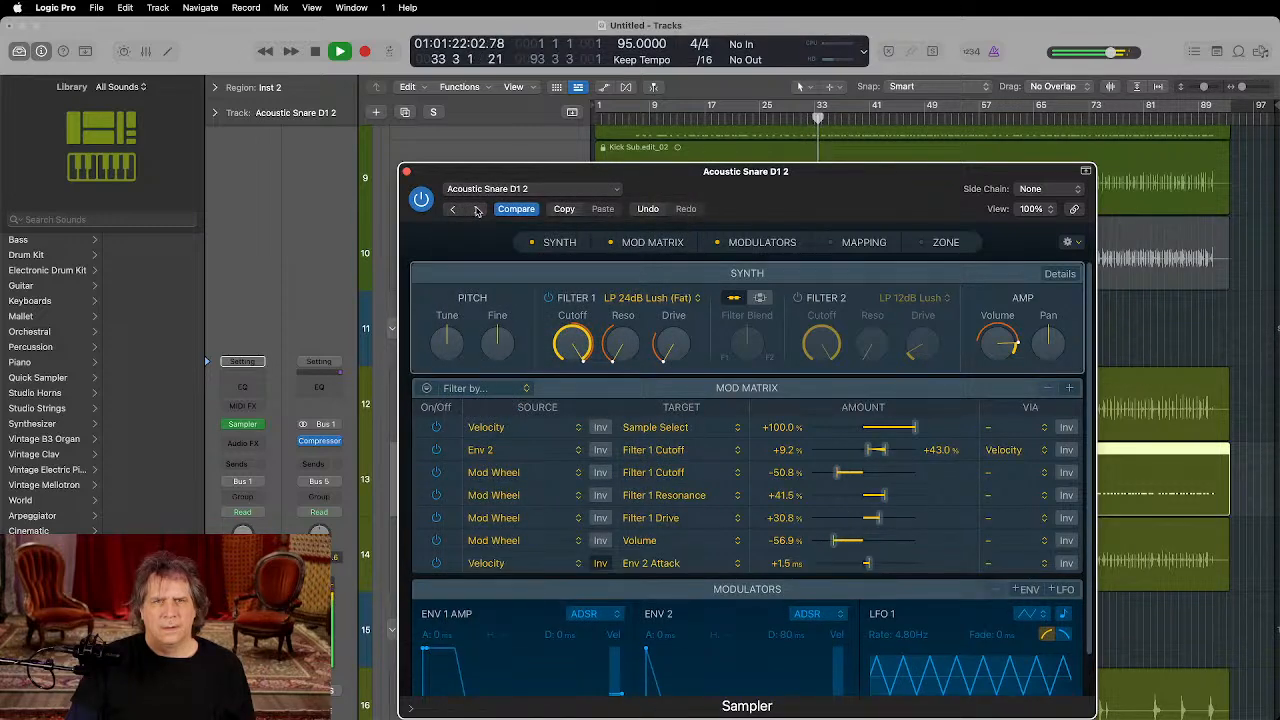
{"action": "left_click", "coordinate": [478, 210]}
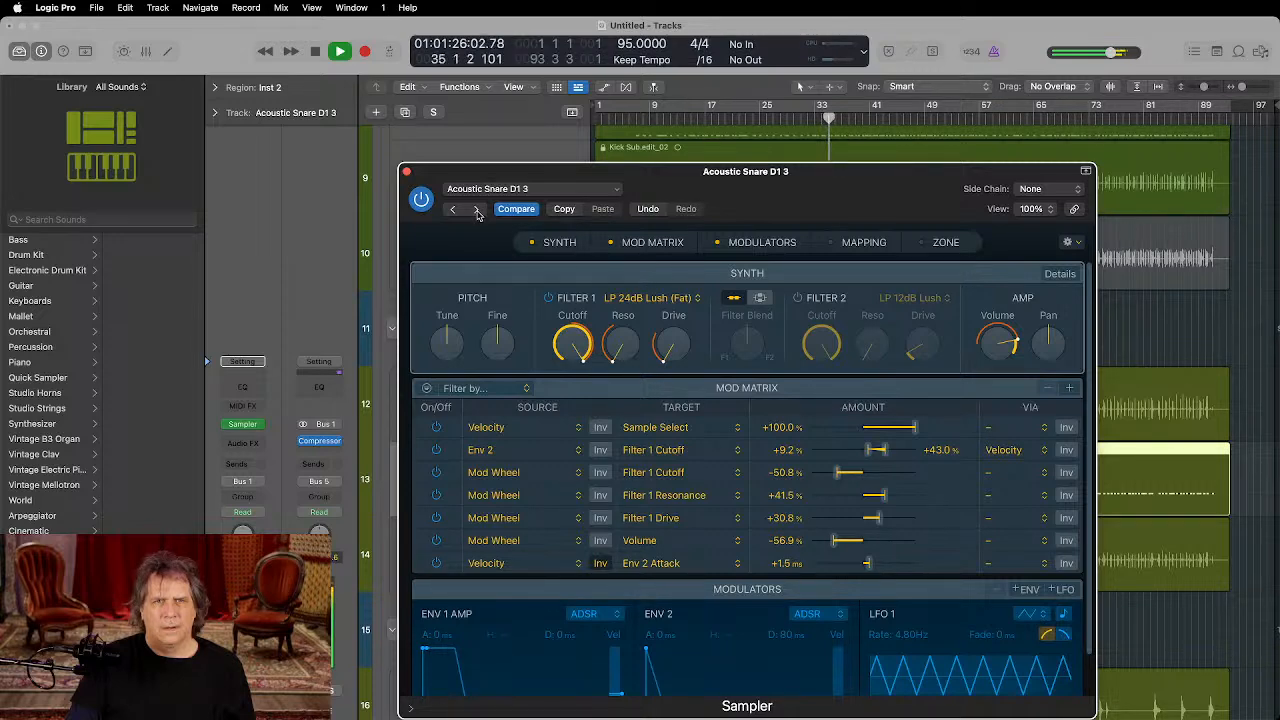
{"action": "left_click", "coordinate": [478, 209]}
Step: Solo the Sn Top.edit_02 + track, close its Sampler window, and listen to the sampled snare up to bar 40
{"action": "left_click_drag", "start_coordinate": [484, 176], "coordinate": [657, 155]}
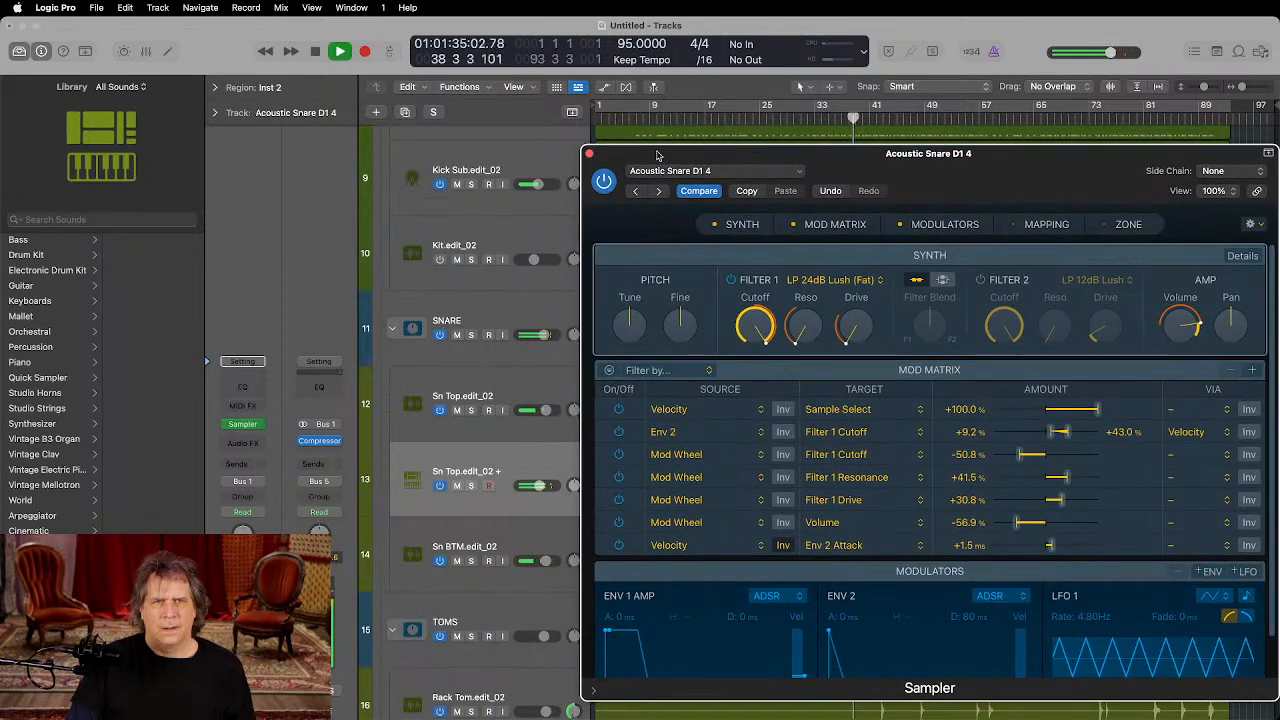
{"action": "left_click", "coordinate": [471, 485]}
{"action": "left_click", "coordinate": [589, 153]}
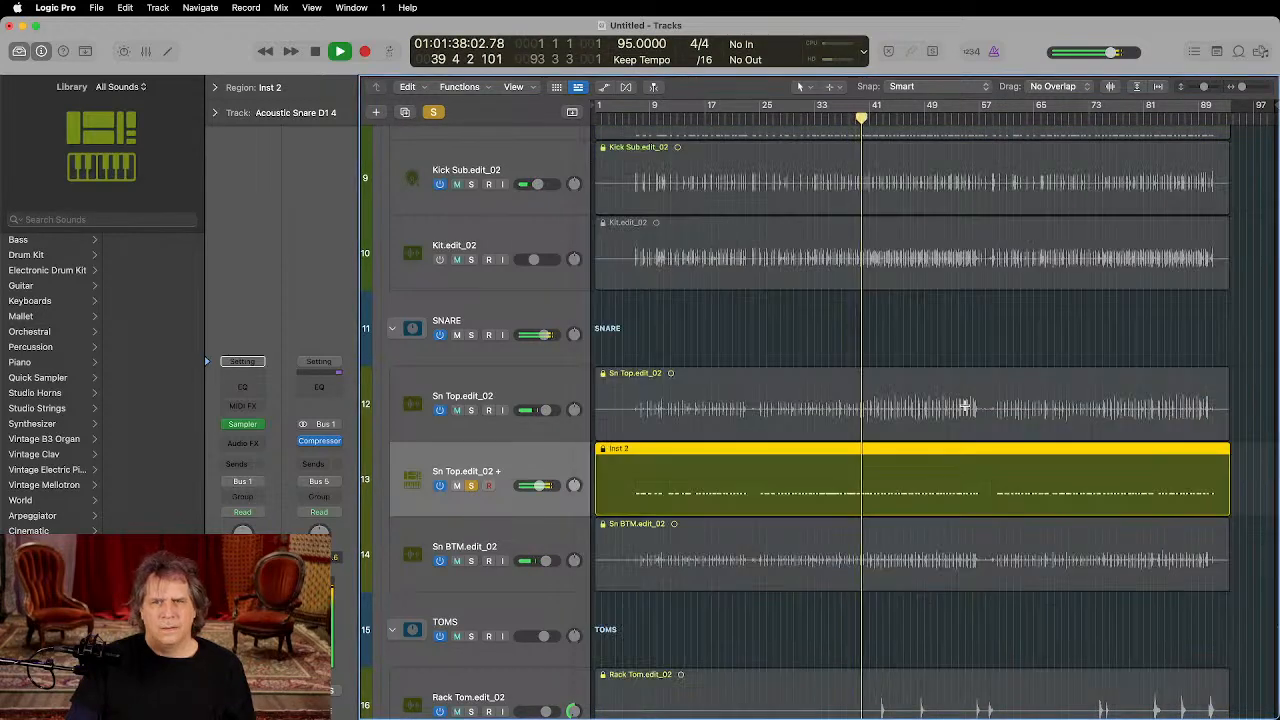
{"action": "key", "text": "z"}
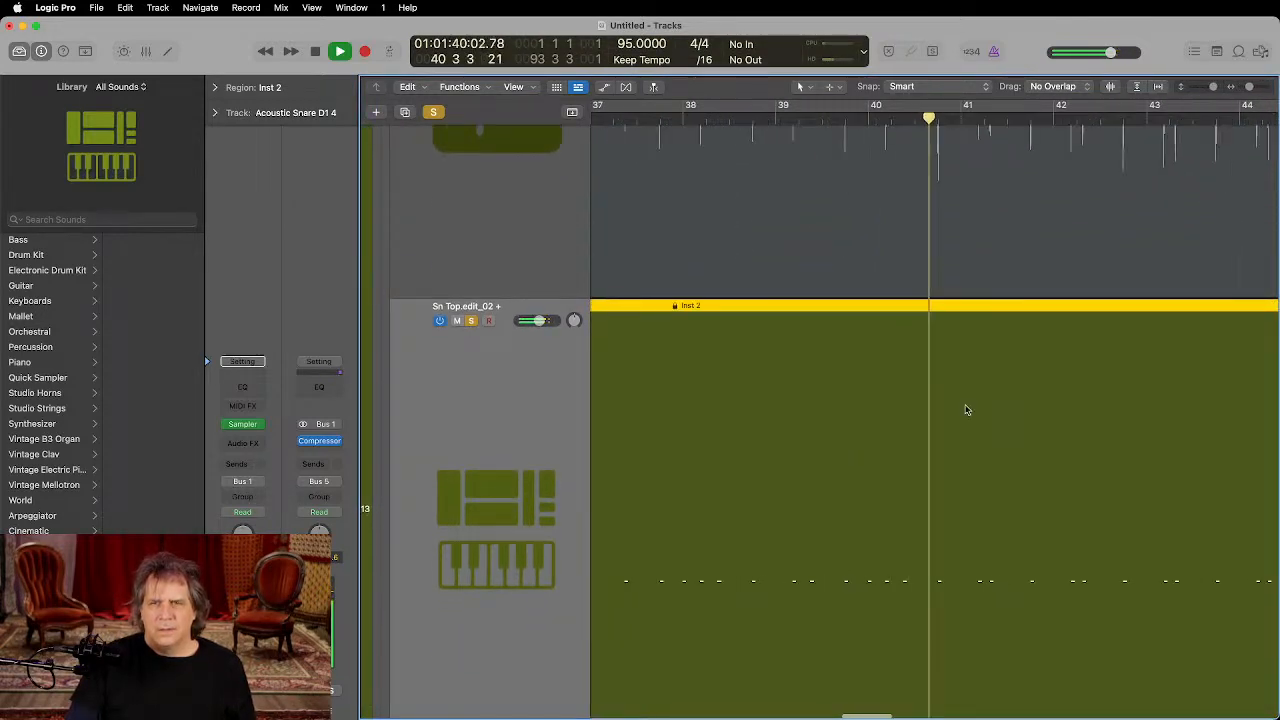
{"action": "key", "text": "z"}
{"action": "key", "text": "space"}
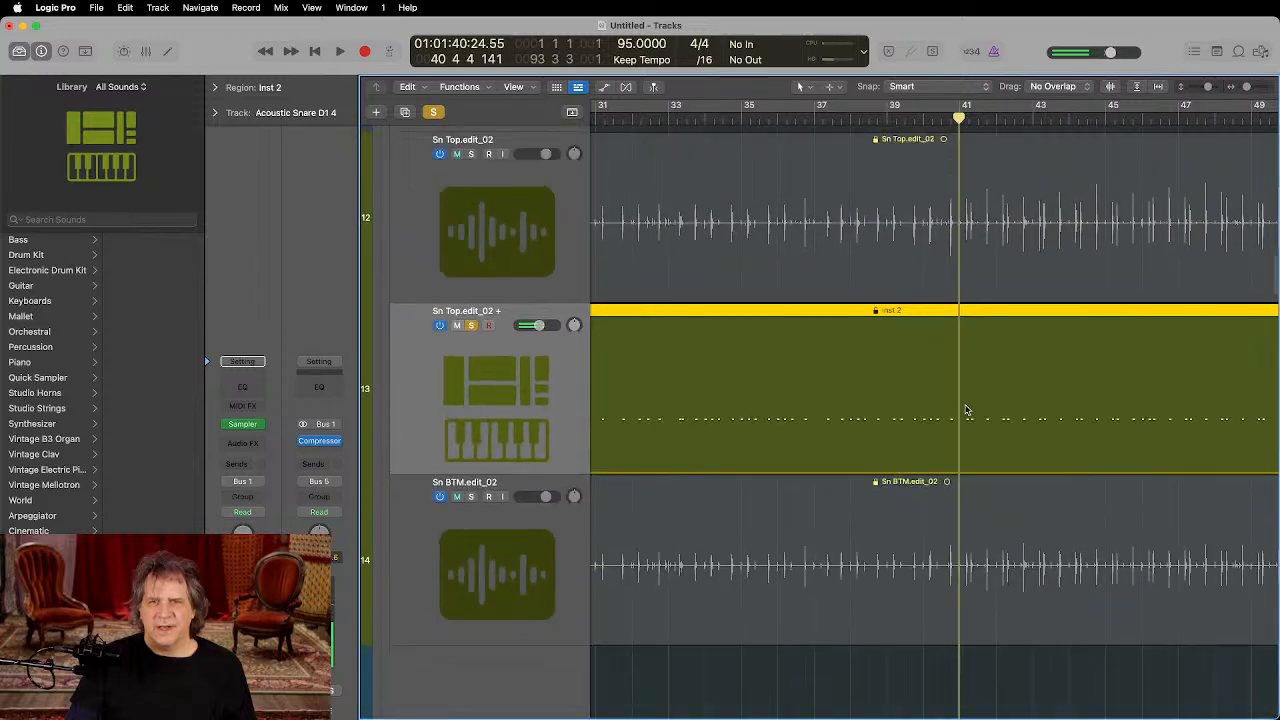
Step: Delete the Inst 2 region from the Sn Top.edit_02 + sampler track
{"action": "scroll", "coordinate": [965, 408], "scroll_direction": "down", "scroll_amount": 4}
{"action": "scroll", "coordinate": [964, 406], "scroll_direction": "up", "scroll_amount": 5}
{"action": "left_click", "coordinate": [829, 339]}
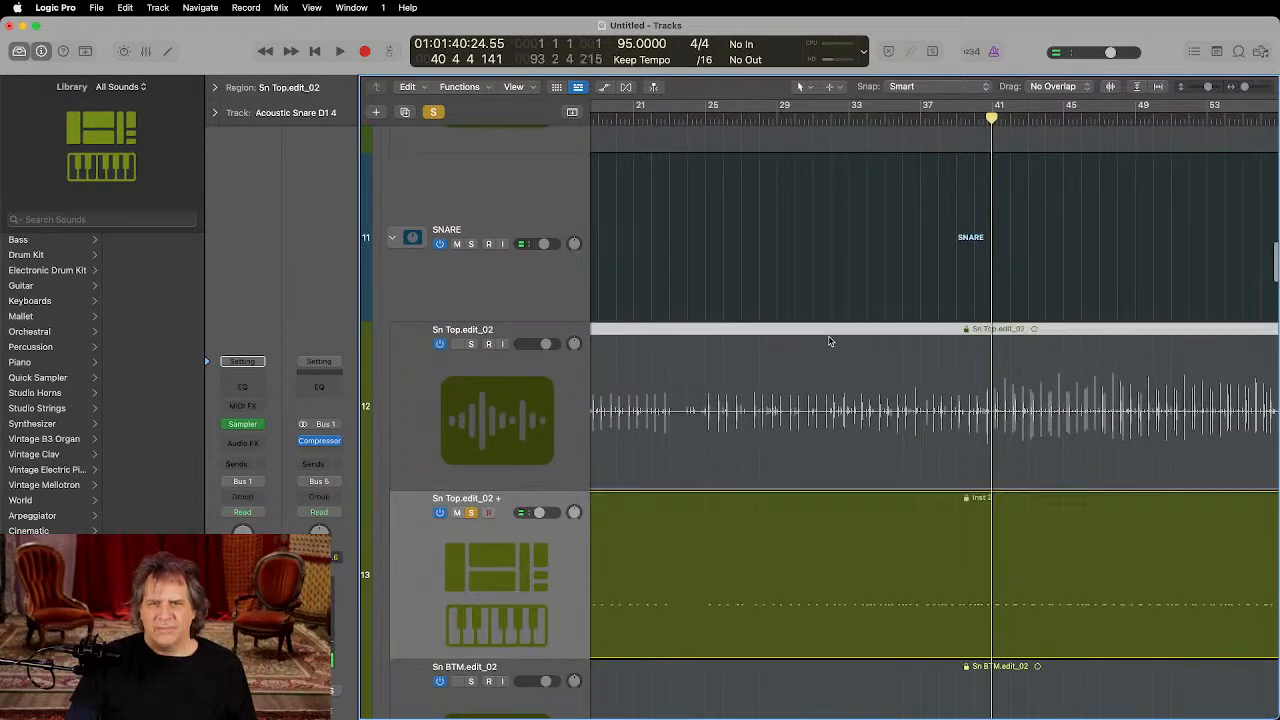
{"action": "left_click", "coordinate": [665, 545]}
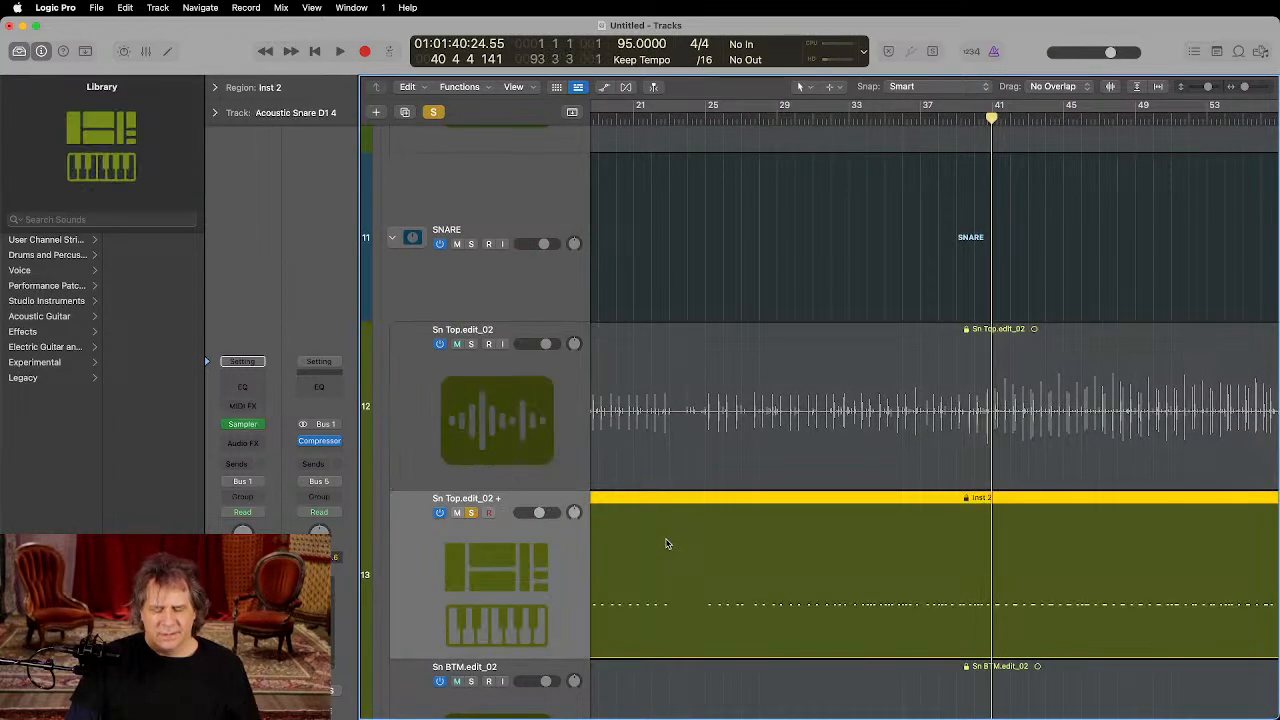
{"action": "key", "text": "Delete"}
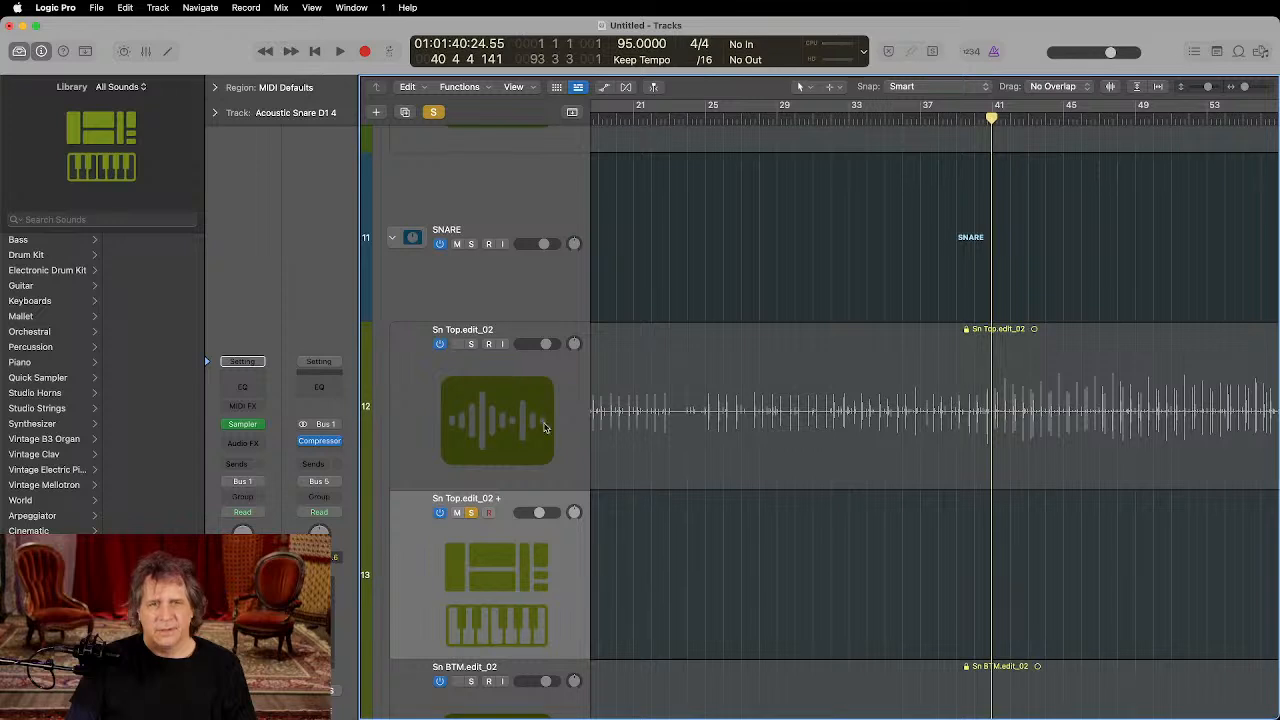
Step: Select the original Sn Top.edit_02 audio track and run Replace or Double Drum Track on it
{"action": "left_click", "coordinate": [545, 428]}
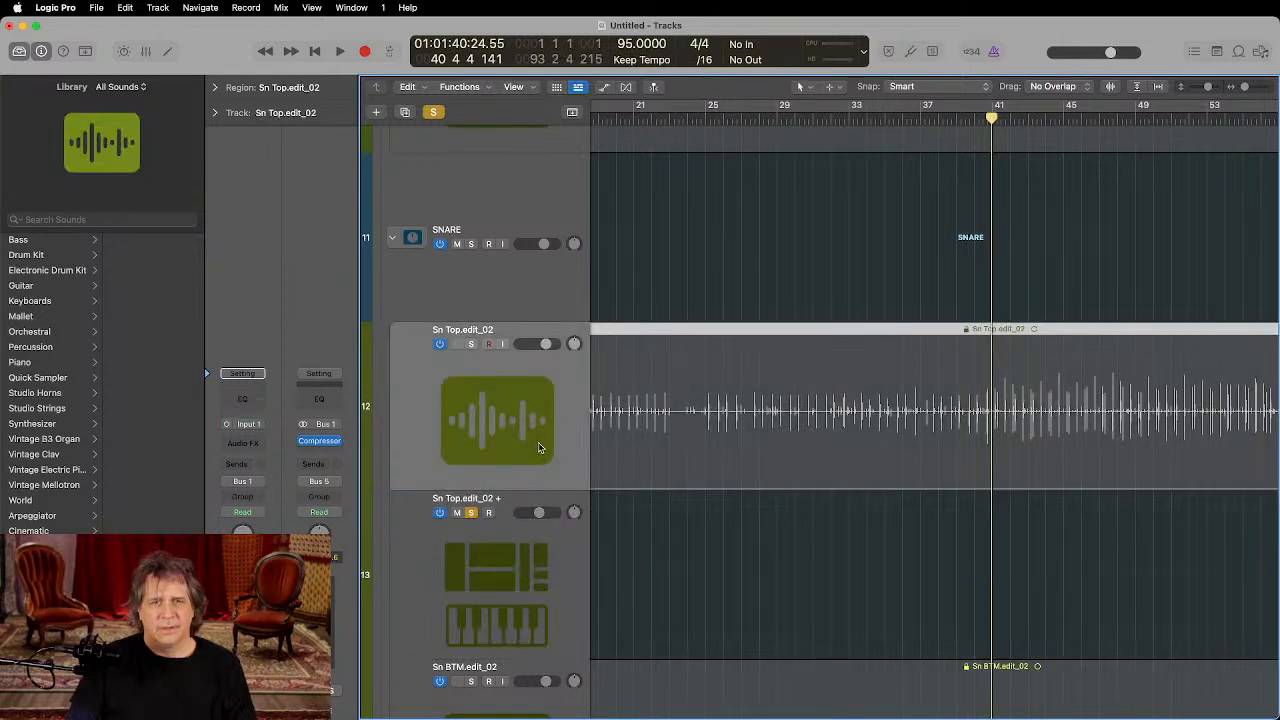
{"action": "left_click", "coordinate": [90, 8]}
{"action": "mouse_move", "coordinate": [129, 7]}
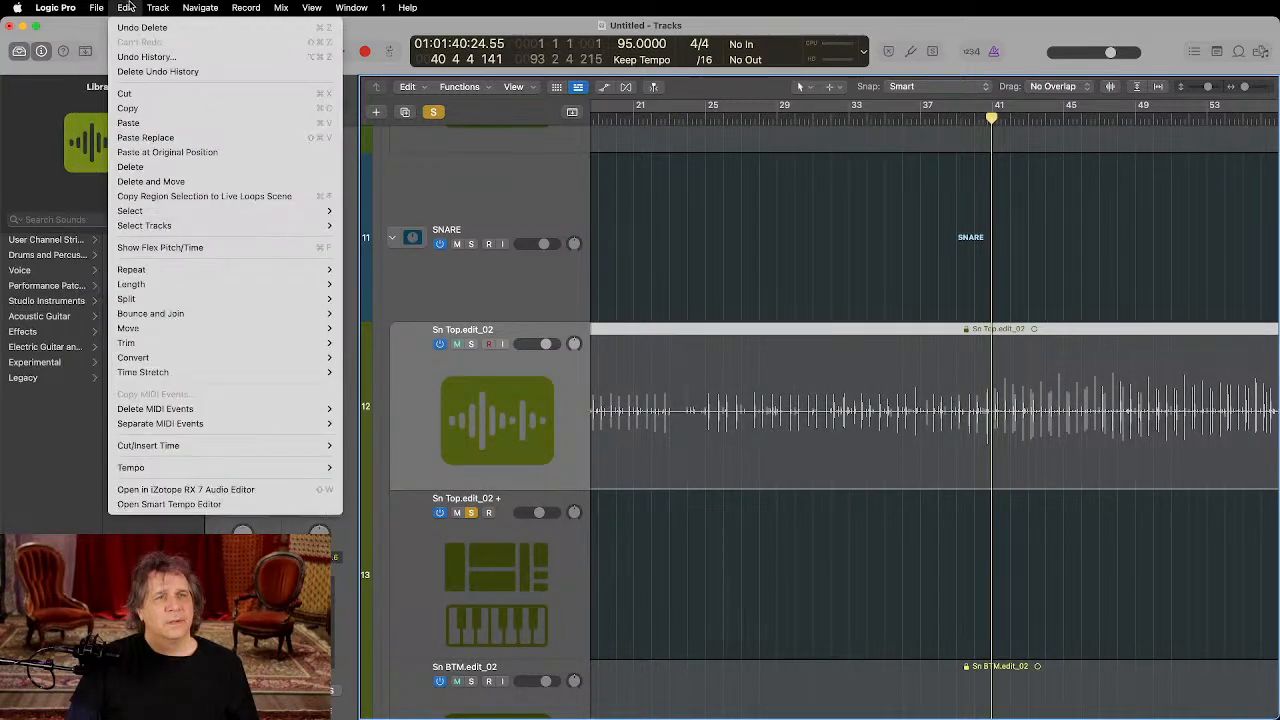
{"action": "mouse_move", "coordinate": [165, 300]}
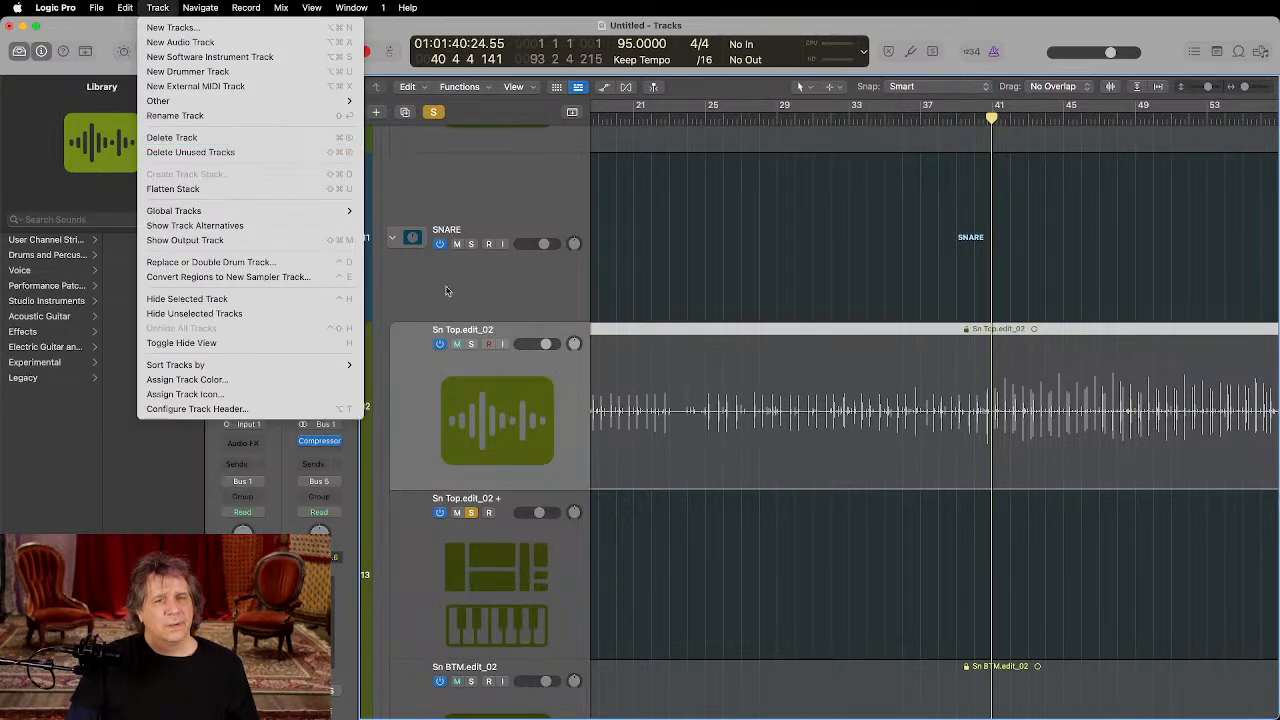
{"action": "left_click", "coordinate": [194, 262]}
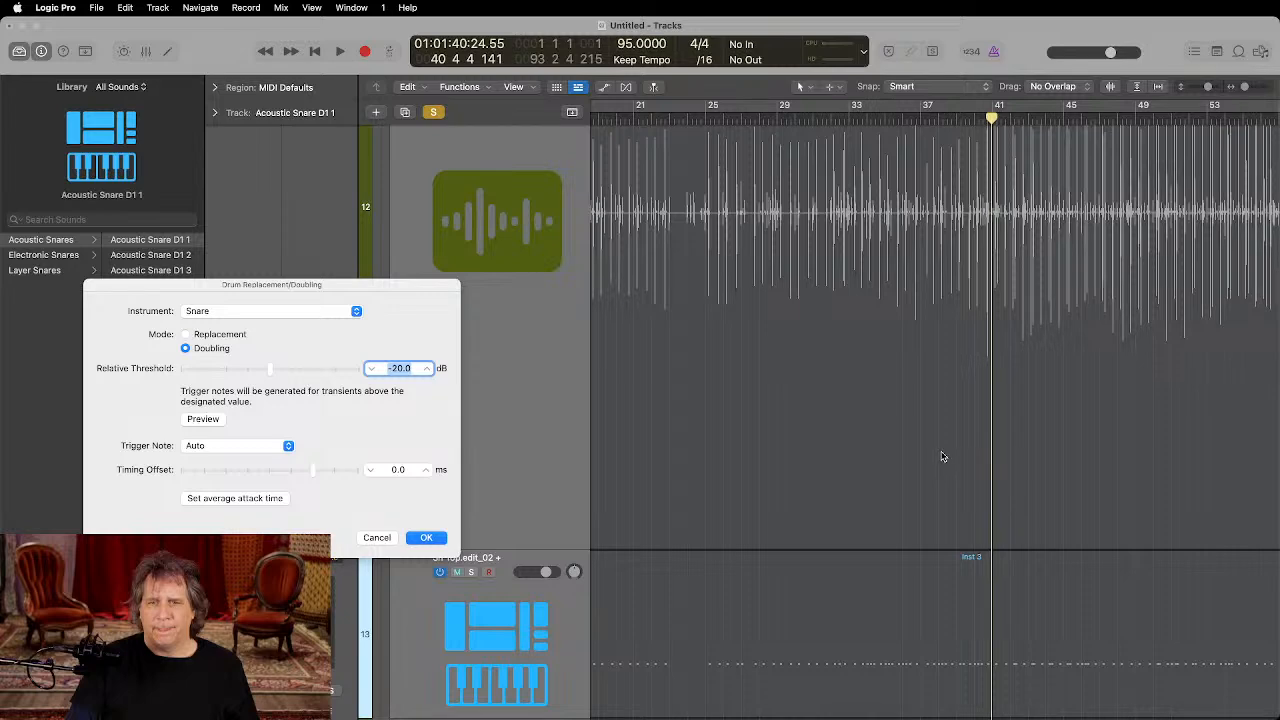
Step: Play the doubled snare soloed from bar 38, checking its trigger notes against the Sn Top.edit_02 transients around bars 39 to 42
{"action": "scroll", "coordinate": [941, 457], "scroll_direction": "down", "scroll_amount": 2}
{"action": "left_click", "coordinate": [954, 118]}
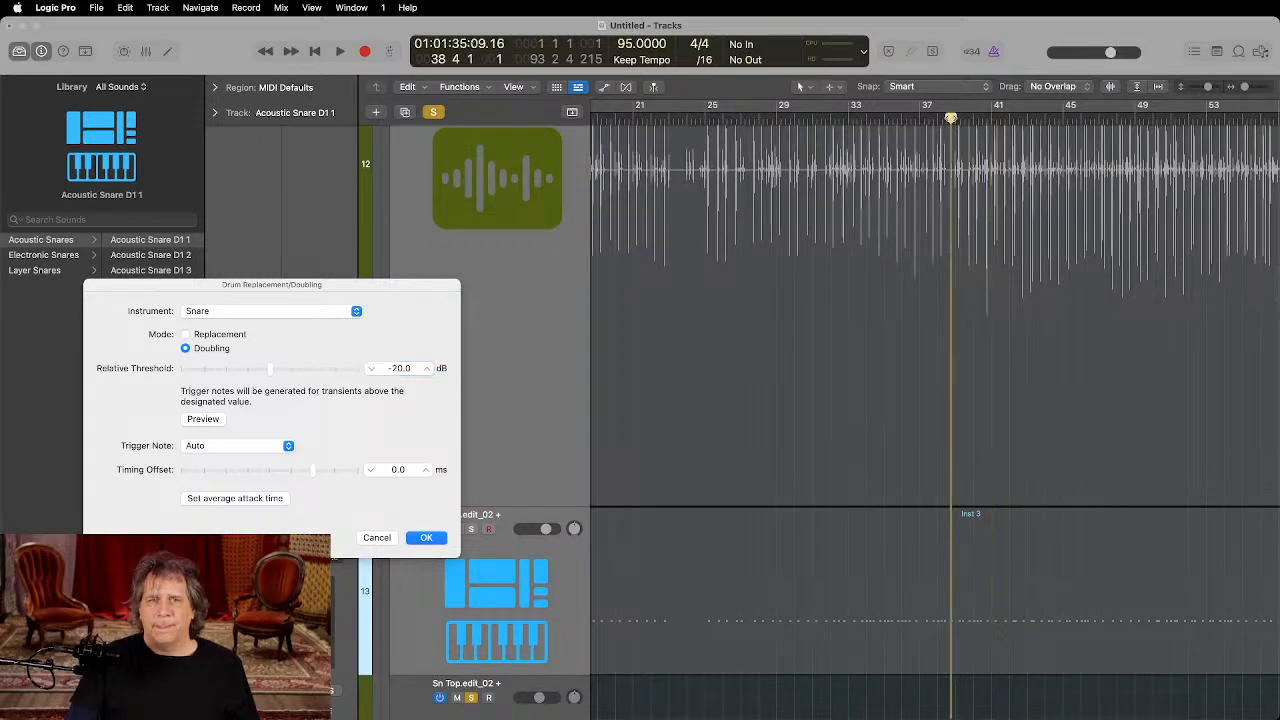
{"action": "scroll", "coordinate": [505, 255], "scroll_direction": "up", "scroll_amount": 2}
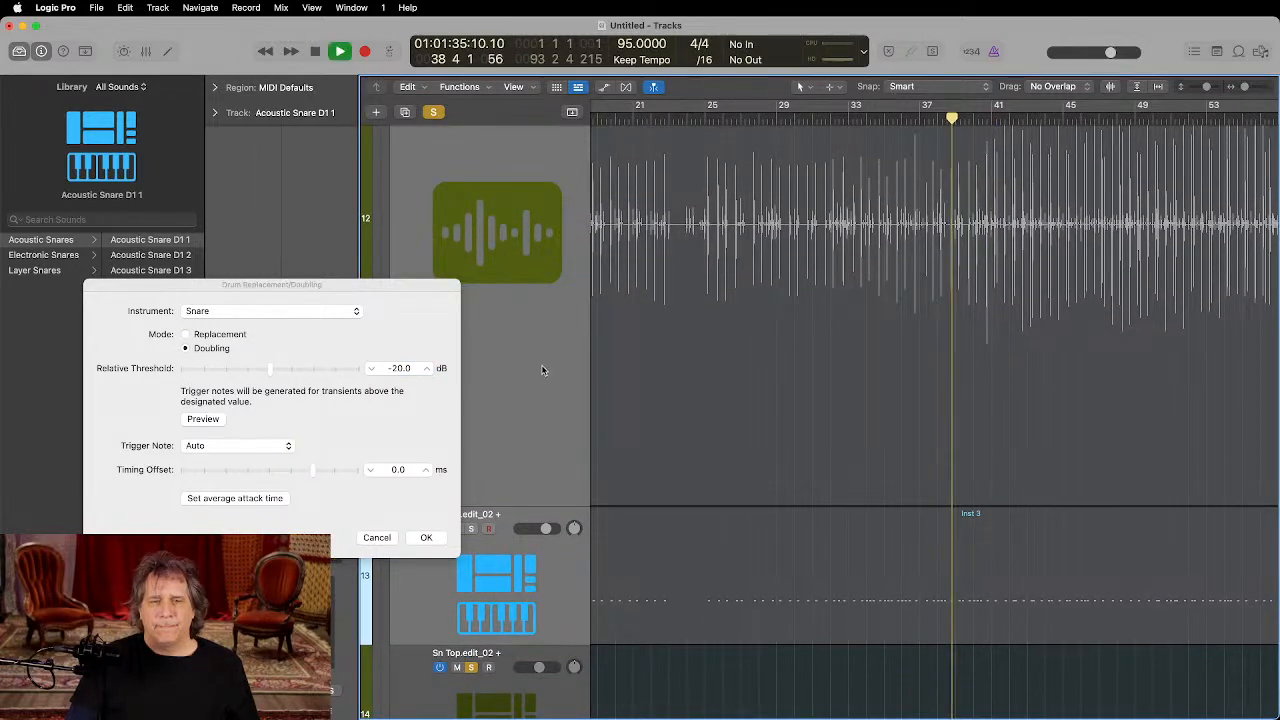
{"action": "scroll", "coordinate": [542, 371], "scroll_direction": "down", "scroll_amount": 2}
{"action": "scroll", "coordinate": [479, 203], "scroll_direction": "up", "scroll_amount": 2}
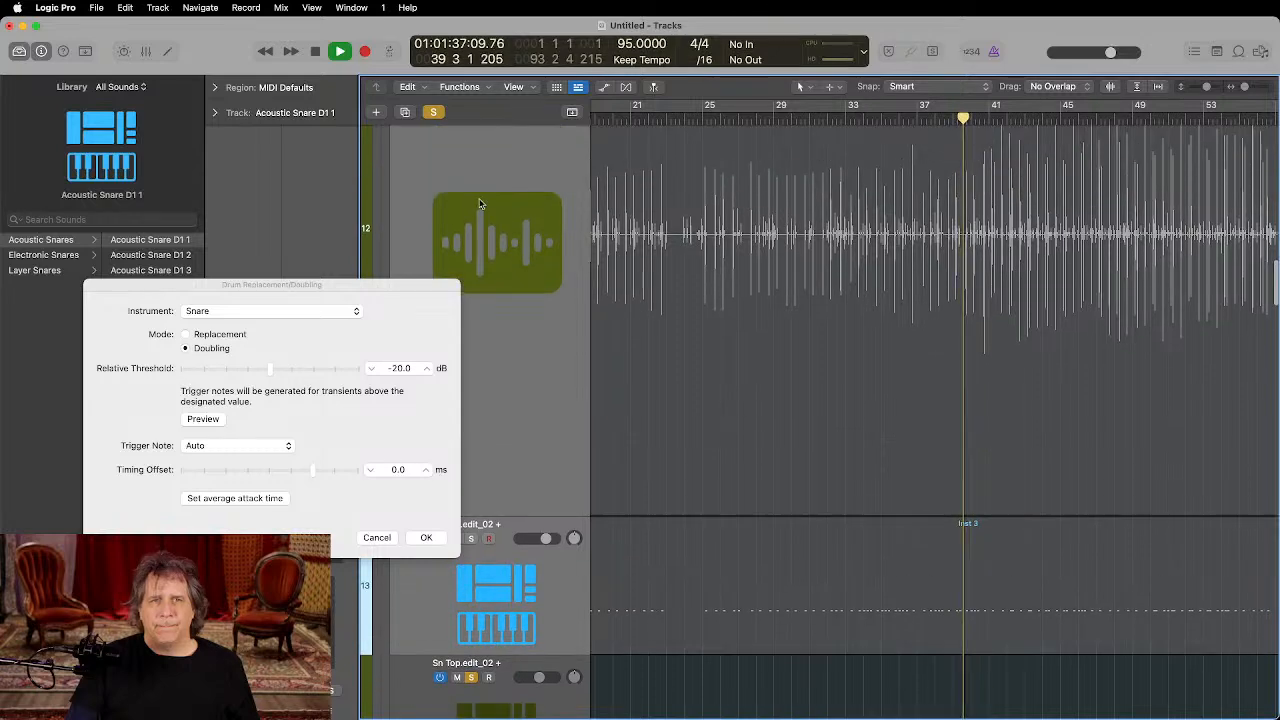
{"action": "scroll", "coordinate": [479, 203], "scroll_direction": "up", "scroll_amount": 5}
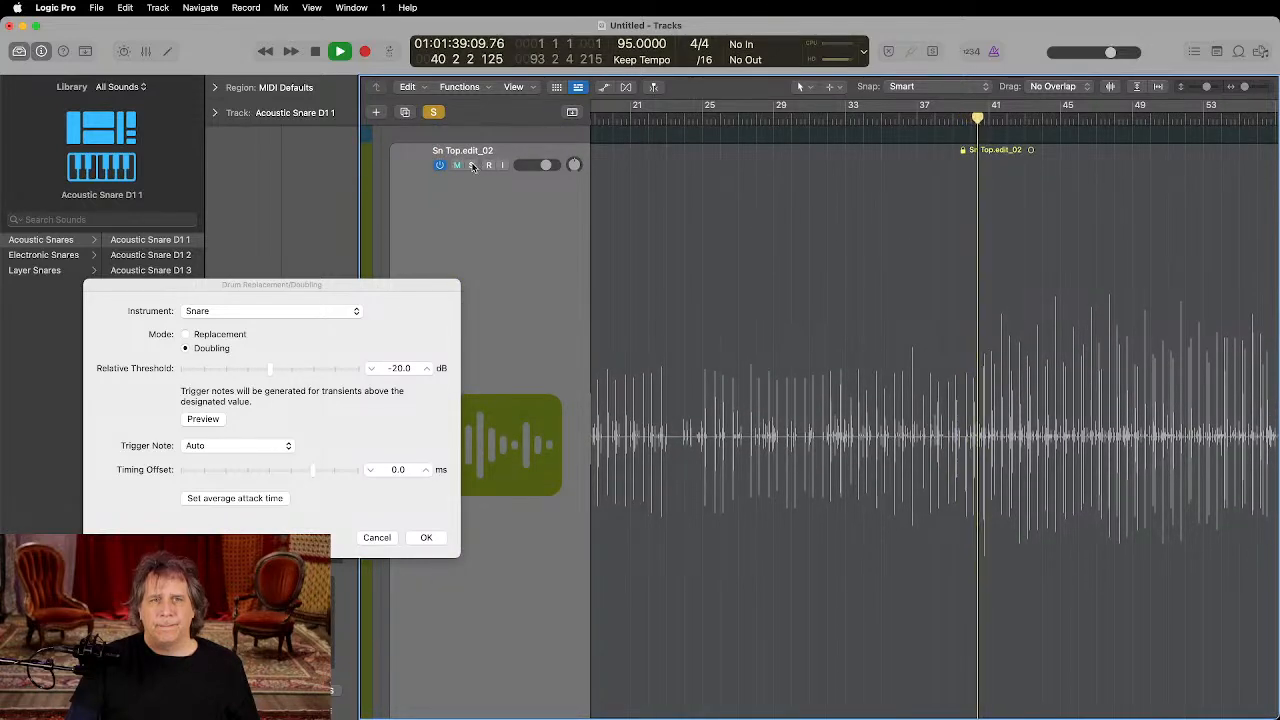
{"action": "left_click", "coordinate": [928, 271]}
{"action": "key", "text": "z"}
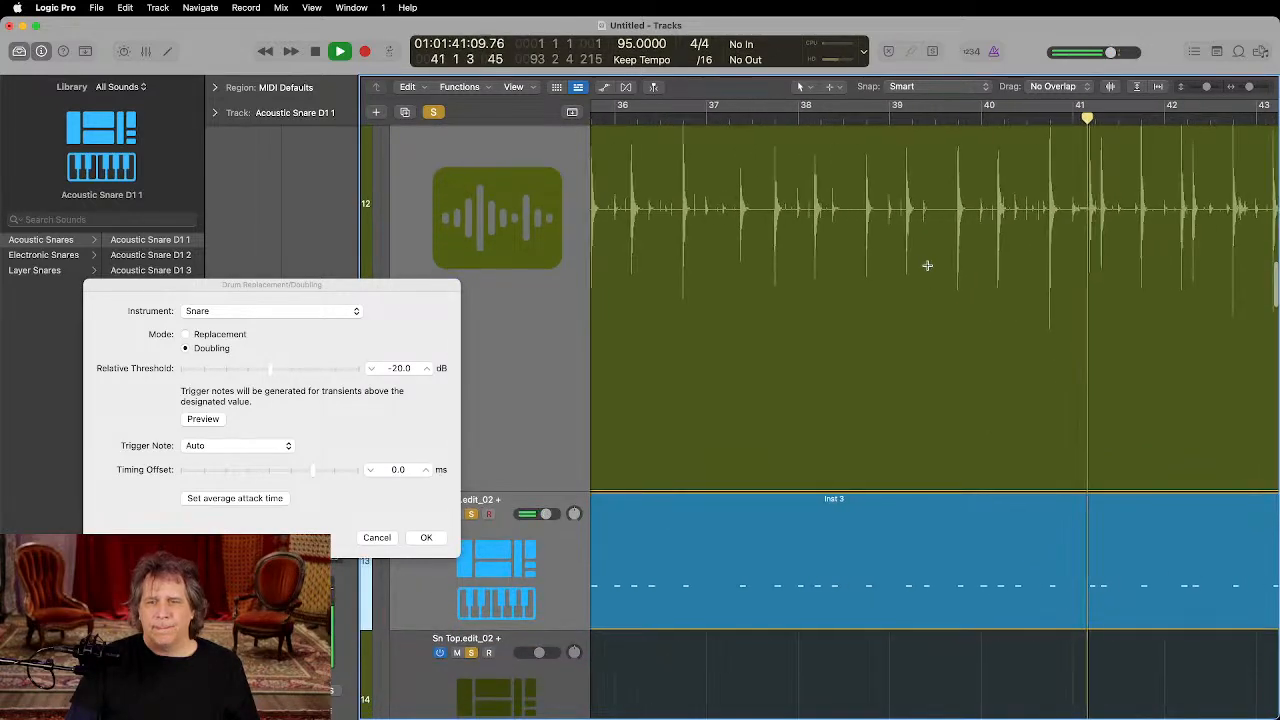
{"action": "scroll", "coordinate": [927, 265], "scroll_direction": "right", "scroll_amount": 5}
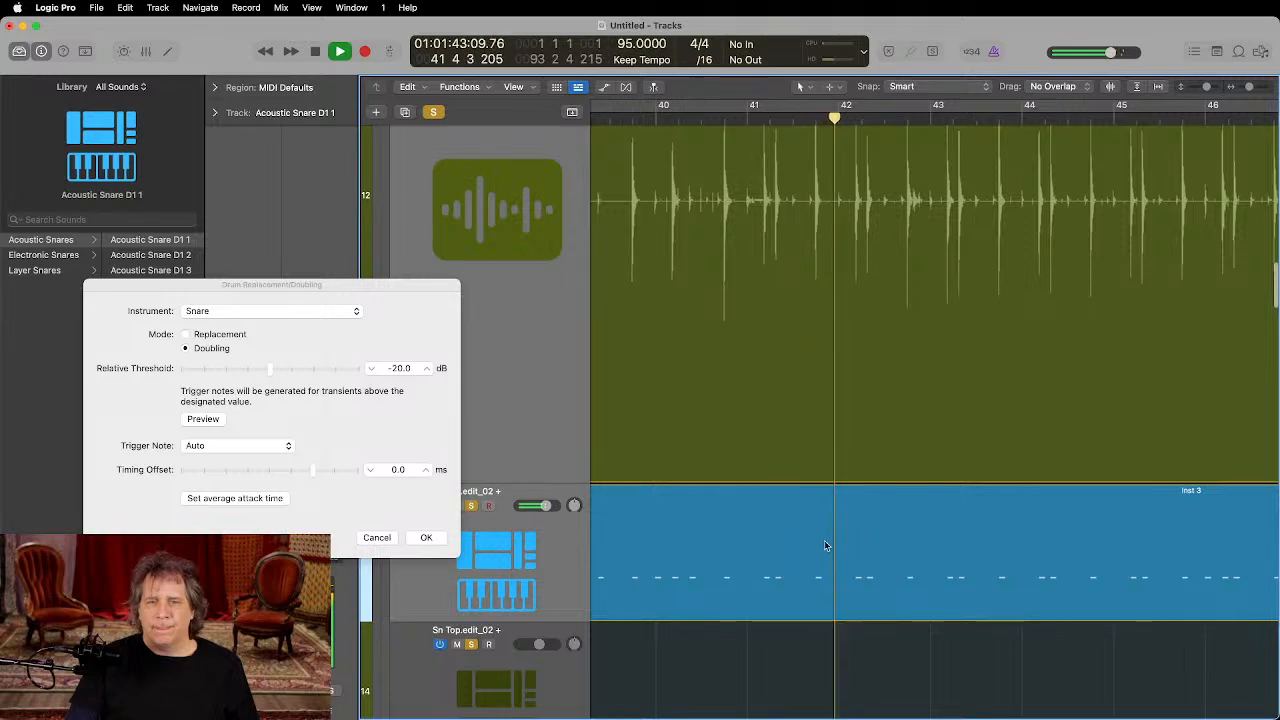
{"action": "scroll", "coordinate": [826, 546], "scroll_direction": "left", "scroll_amount": 3}
{"action": "left_click", "coordinate": [704, 117]}
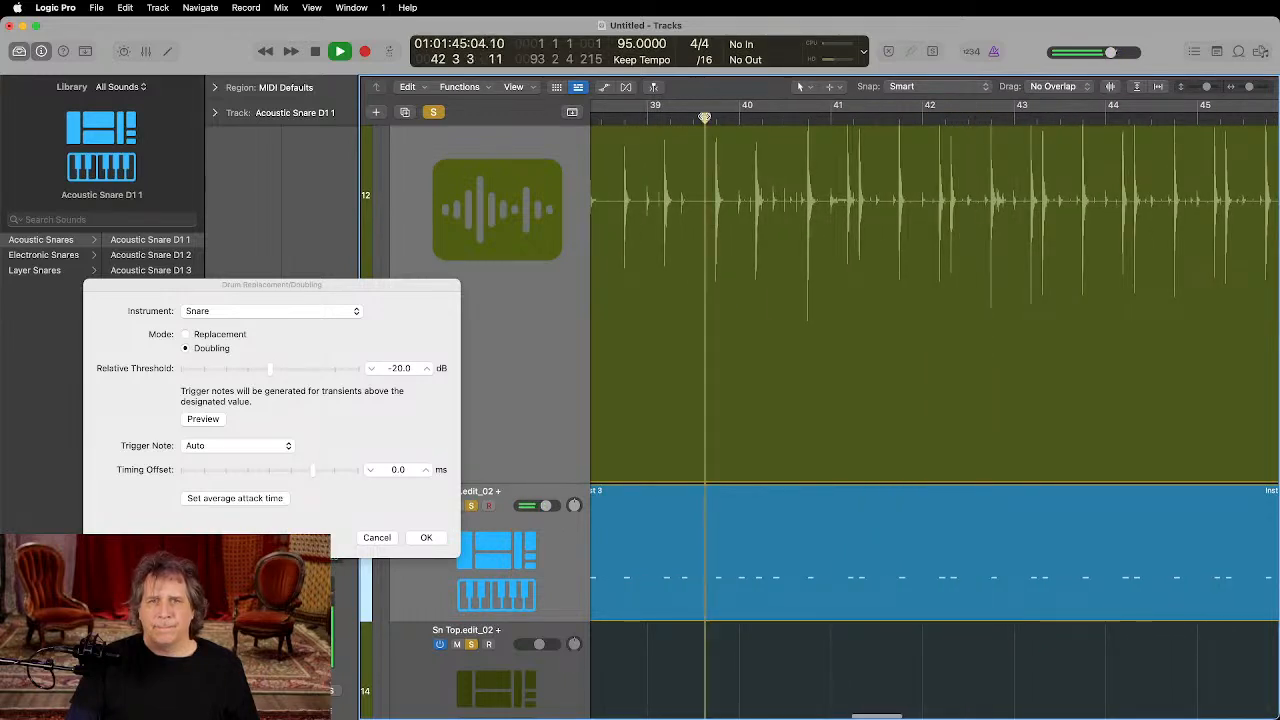
Step: Select the Inst 3 region and replay from bar 39, comparing its trigger notes with the snare top waveform
{"action": "left_click", "coordinate": [791, 521]}
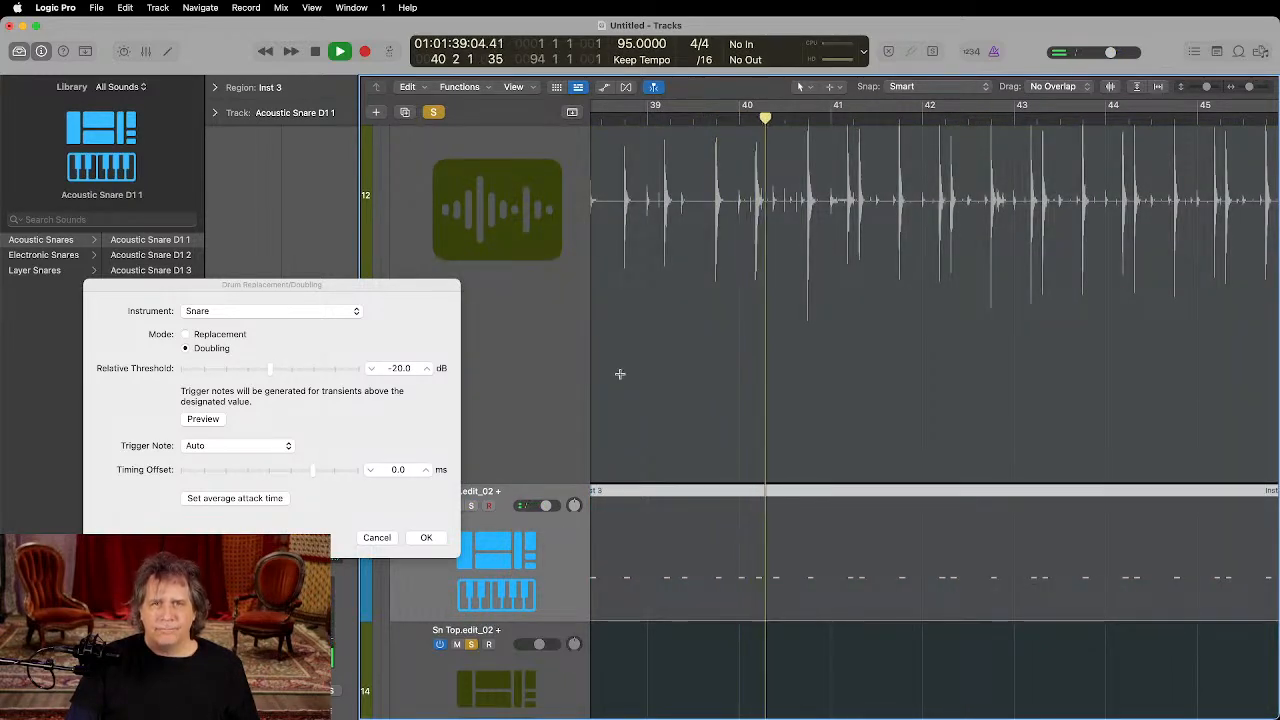
{"action": "key", "text": "space"}
{"action": "scroll", "coordinate": [497, 170], "scroll_direction": "up", "scroll_amount": 5}
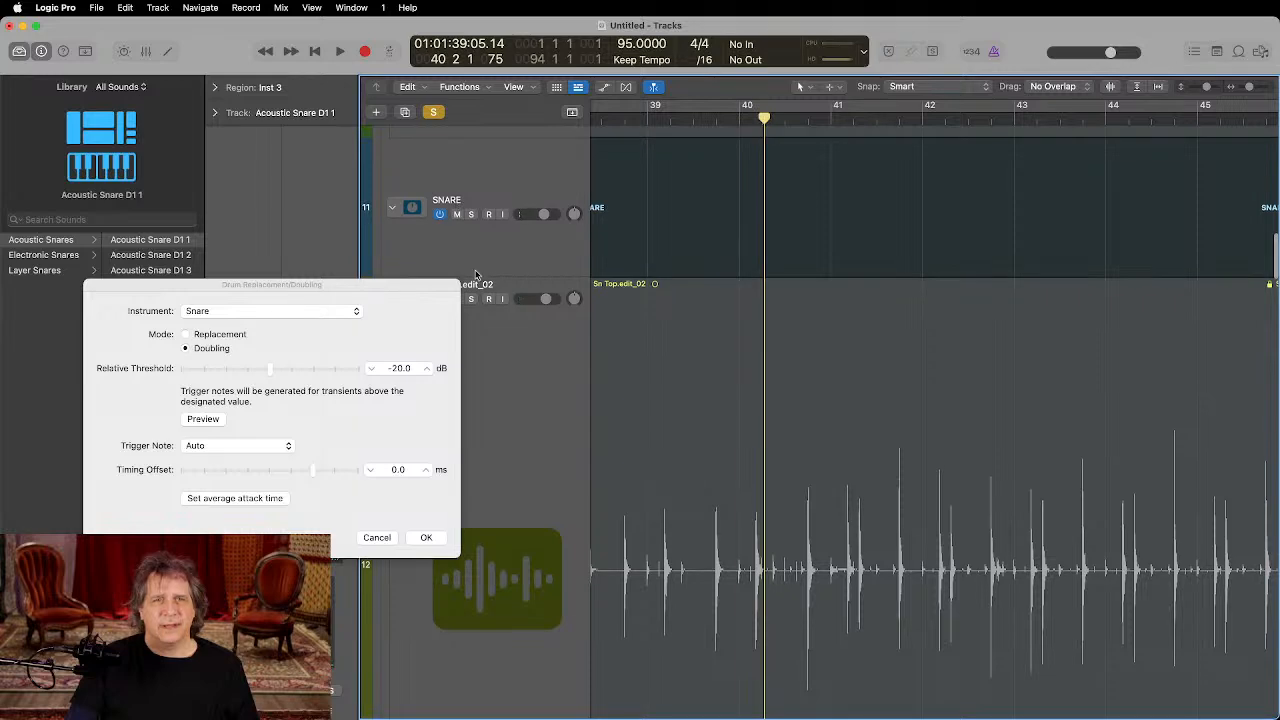
{"action": "left_click", "coordinate": [837, 381]}
{"action": "key", "text": "space"}
{"action": "scroll", "coordinate": [836, 381], "scroll_direction": "down", "scroll_amount": 10}
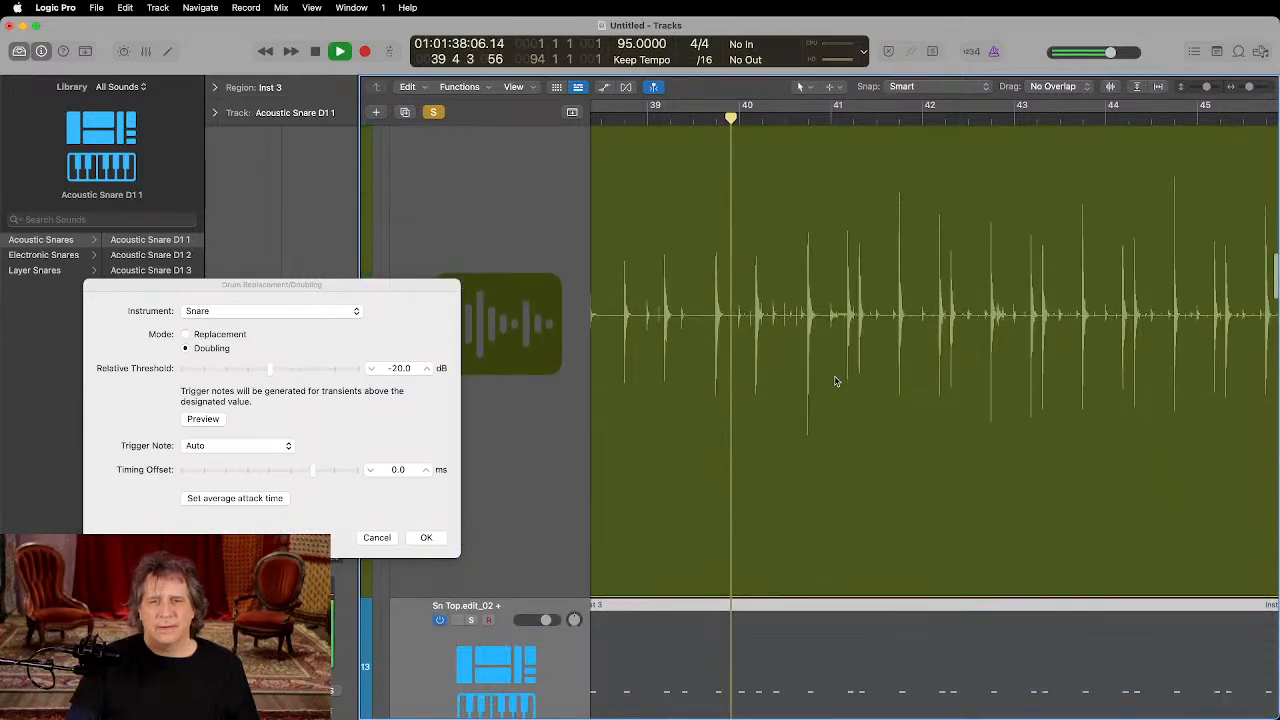
{"action": "scroll", "coordinate": [836, 381], "scroll_direction": "down", "scroll_amount": 10}
{"action": "scroll", "coordinate": [836, 381], "scroll_direction": "up", "scroll_amount": 10}
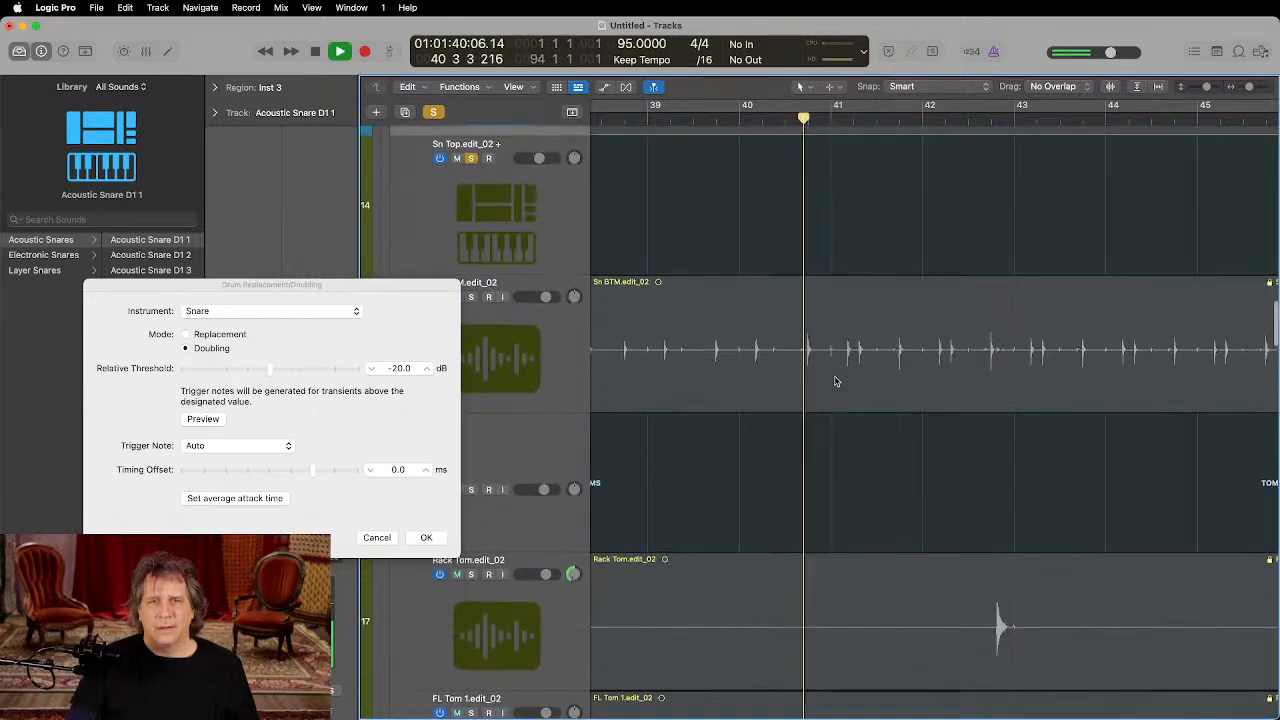
{"action": "scroll", "coordinate": [836, 381], "scroll_direction": "up", "scroll_amount": 3}
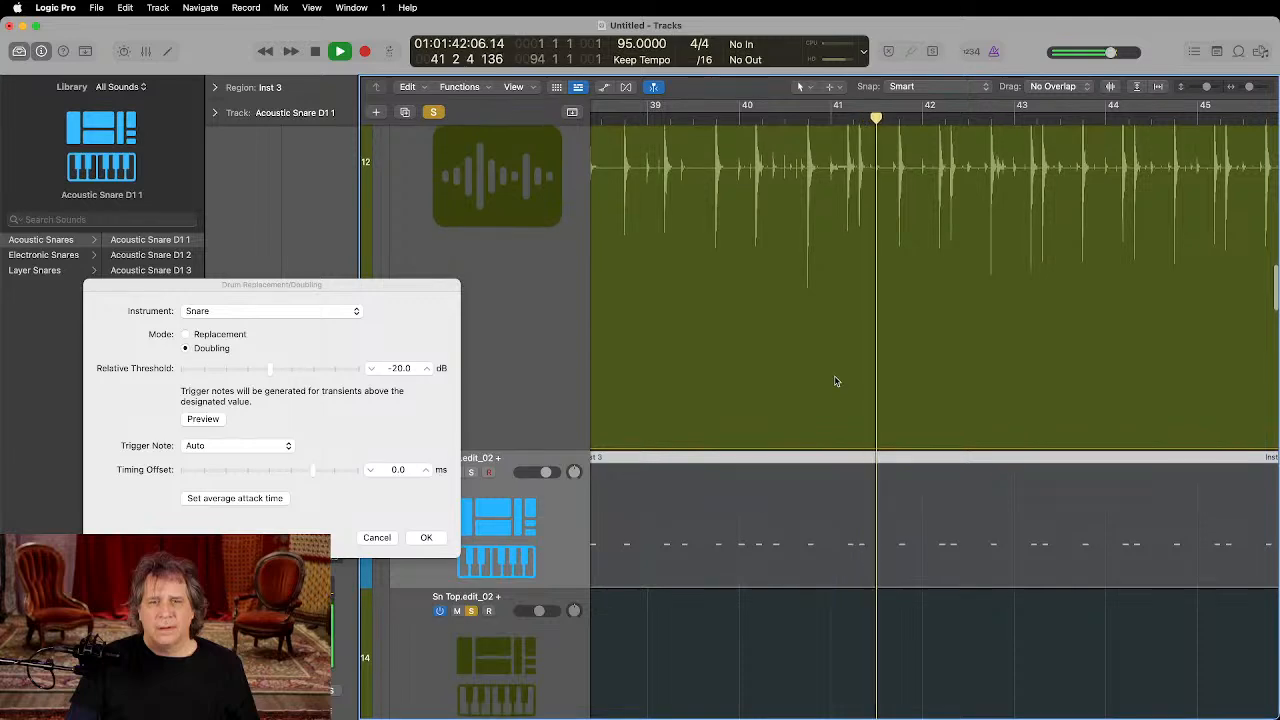
{"action": "left_click", "coordinate": [704, 117]}
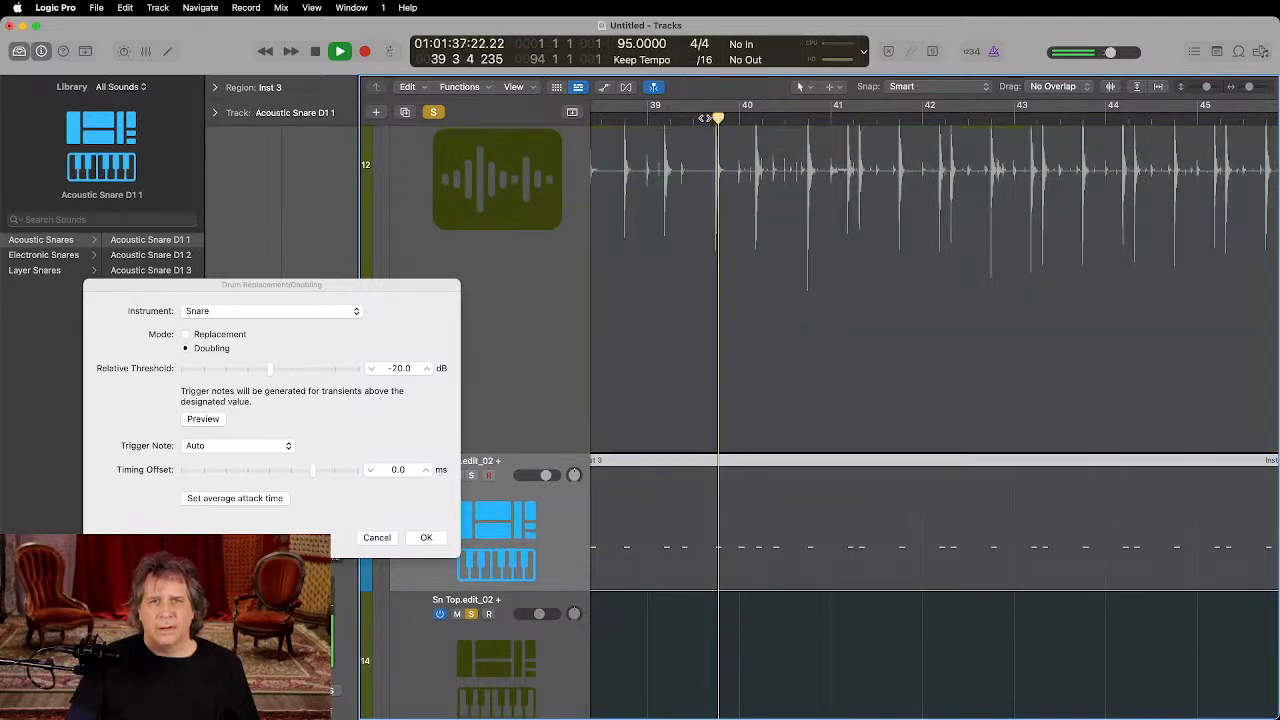
Step: Solo the Sn Top.edit_02 track and listen to the original snare hits around bars 39 to 40
{"action": "key", "text": "space"}
{"action": "scroll", "coordinate": [516, 178], "scroll_direction": "up", "scroll_amount": 10}
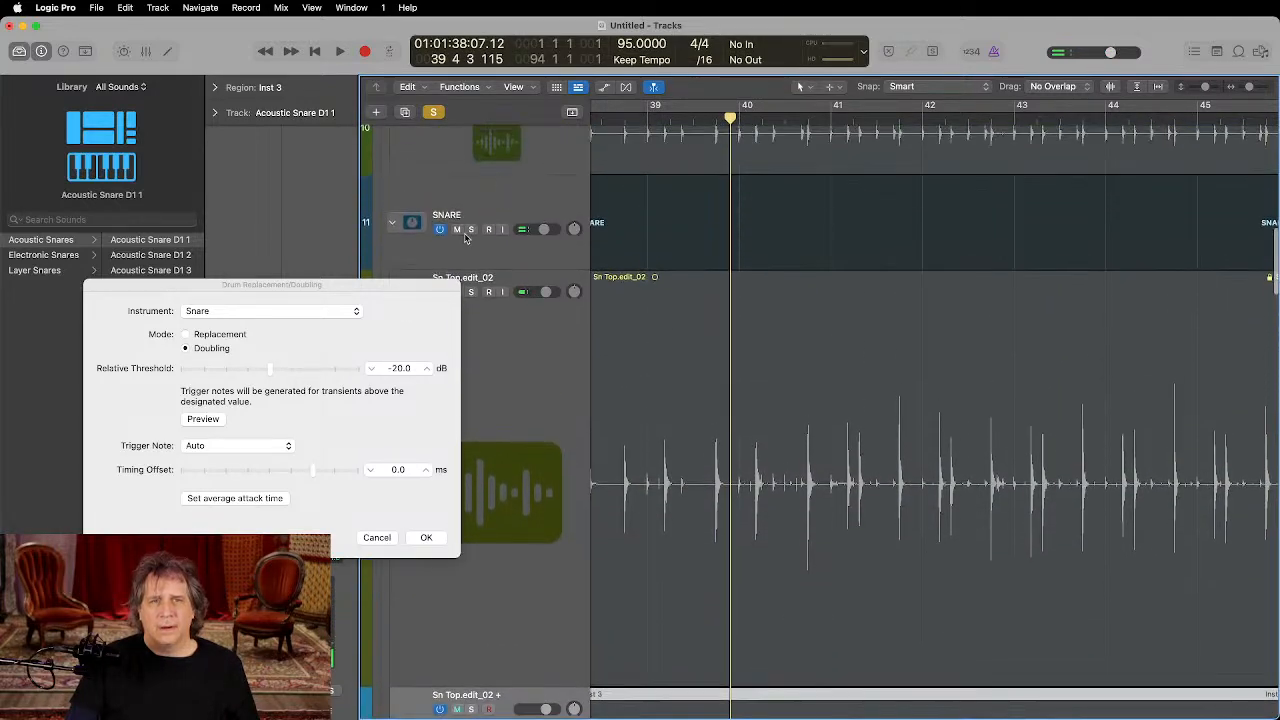
{"action": "left_click", "coordinate": [471, 291]}
{"action": "key", "text": "space"}
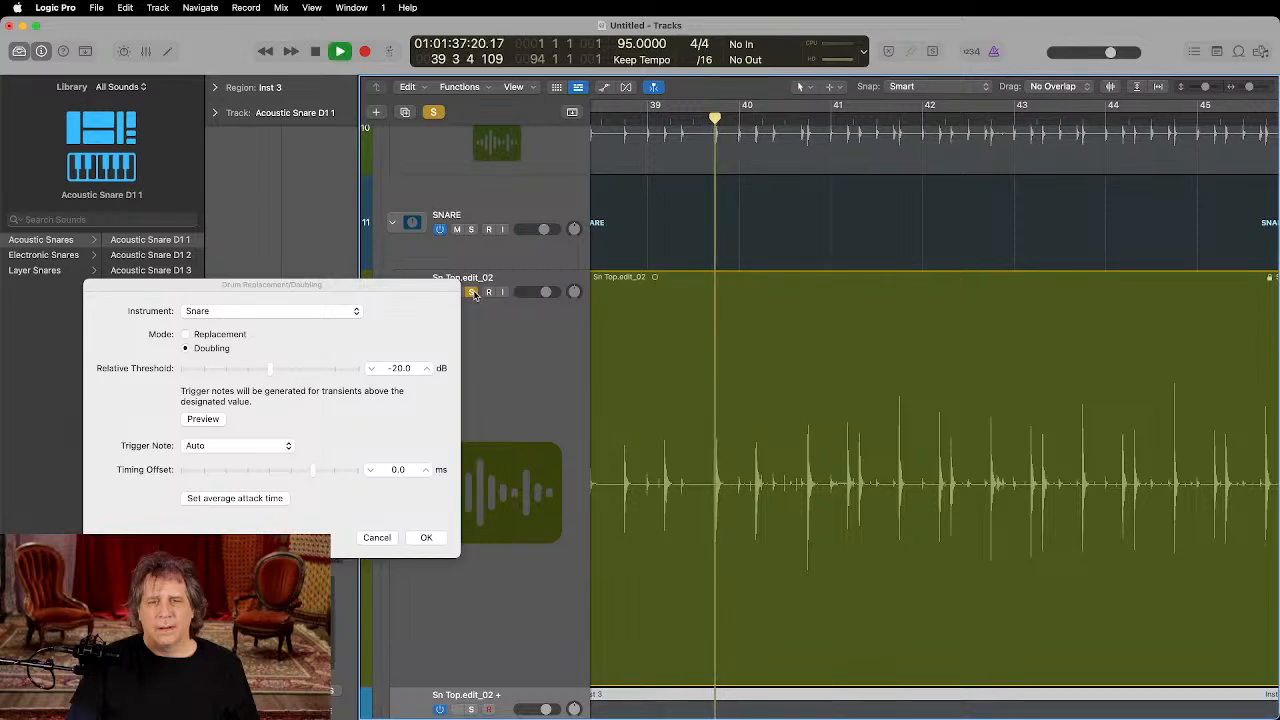
{"action": "scroll", "coordinate": [851, 371], "scroll_direction": "down", "scroll_amount": 8}
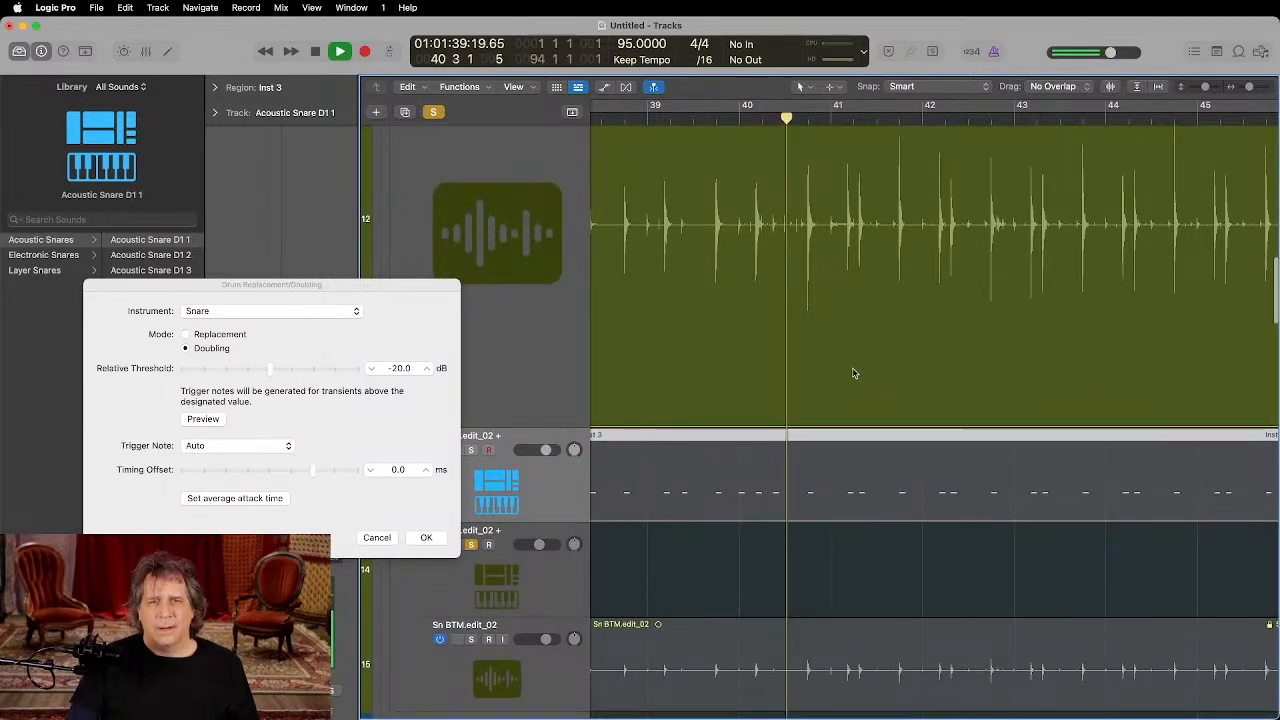
{"action": "key", "text": "space"}
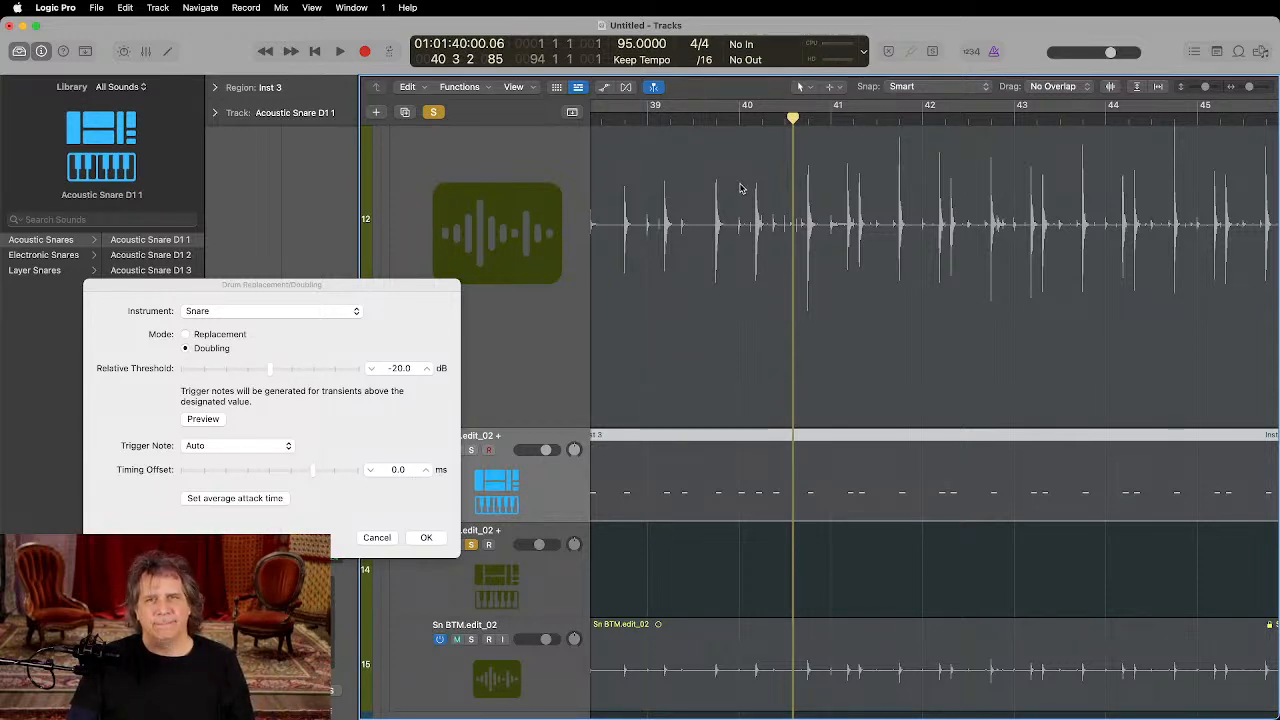
{"action": "scroll", "coordinate": [466, 197], "scroll_direction": "up", "scroll_amount": 5}
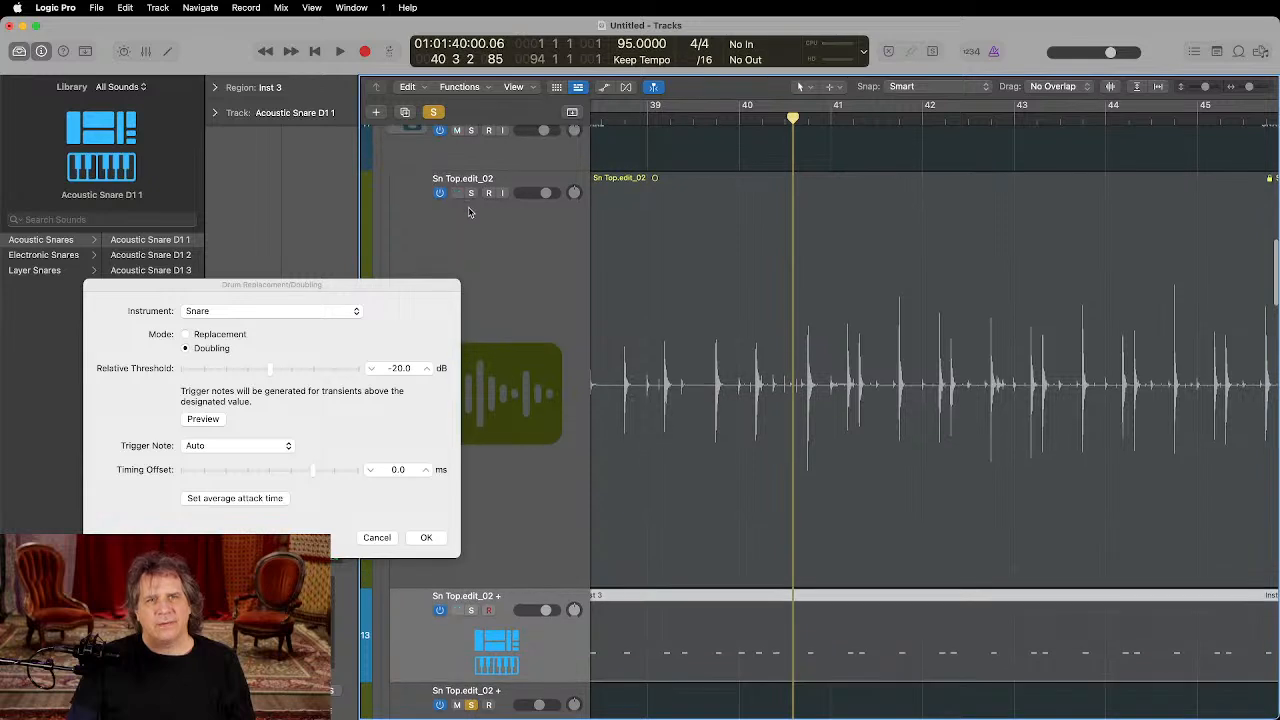
{"action": "left_click", "coordinate": [471, 193]}
{"action": "scroll", "coordinate": [769, 206], "scroll_direction": "down", "scroll_amount": 3}
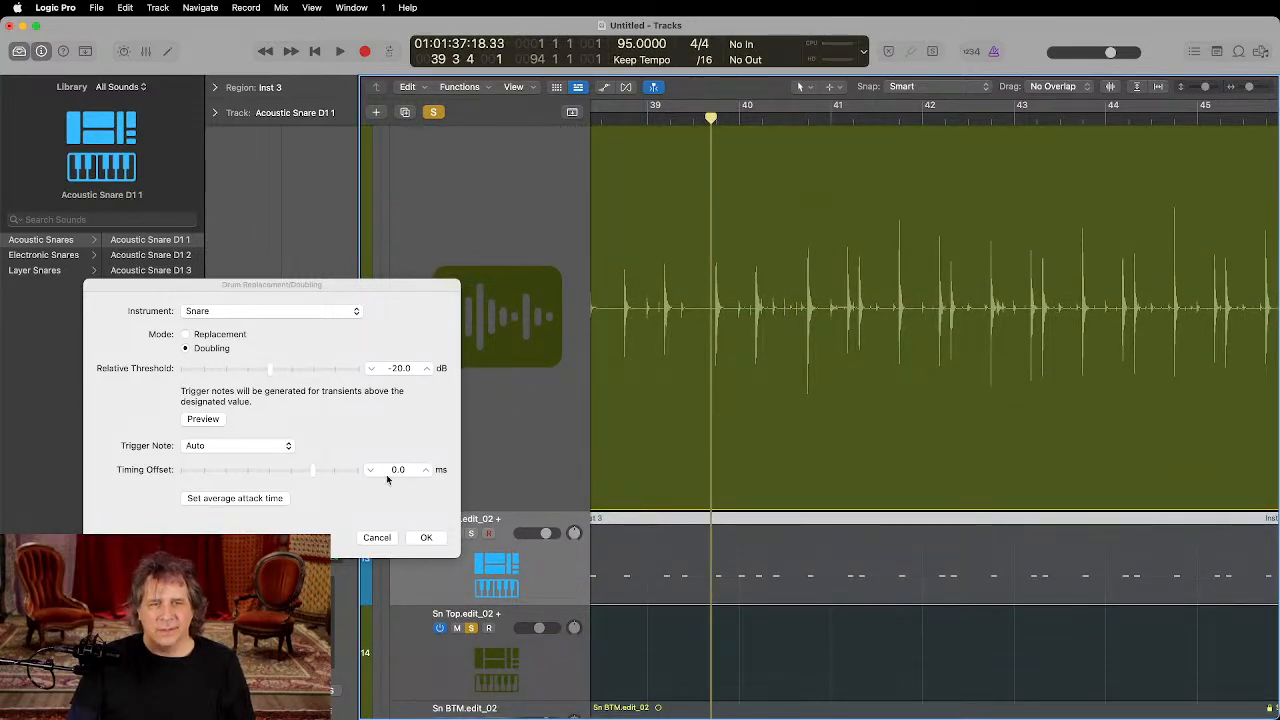
Step: Set the drum doubling relative threshold to -19.0 dB and play the soloed Sn Top.edit_02 track from bar 39
{"action": "left_click", "coordinate": [372, 369]}
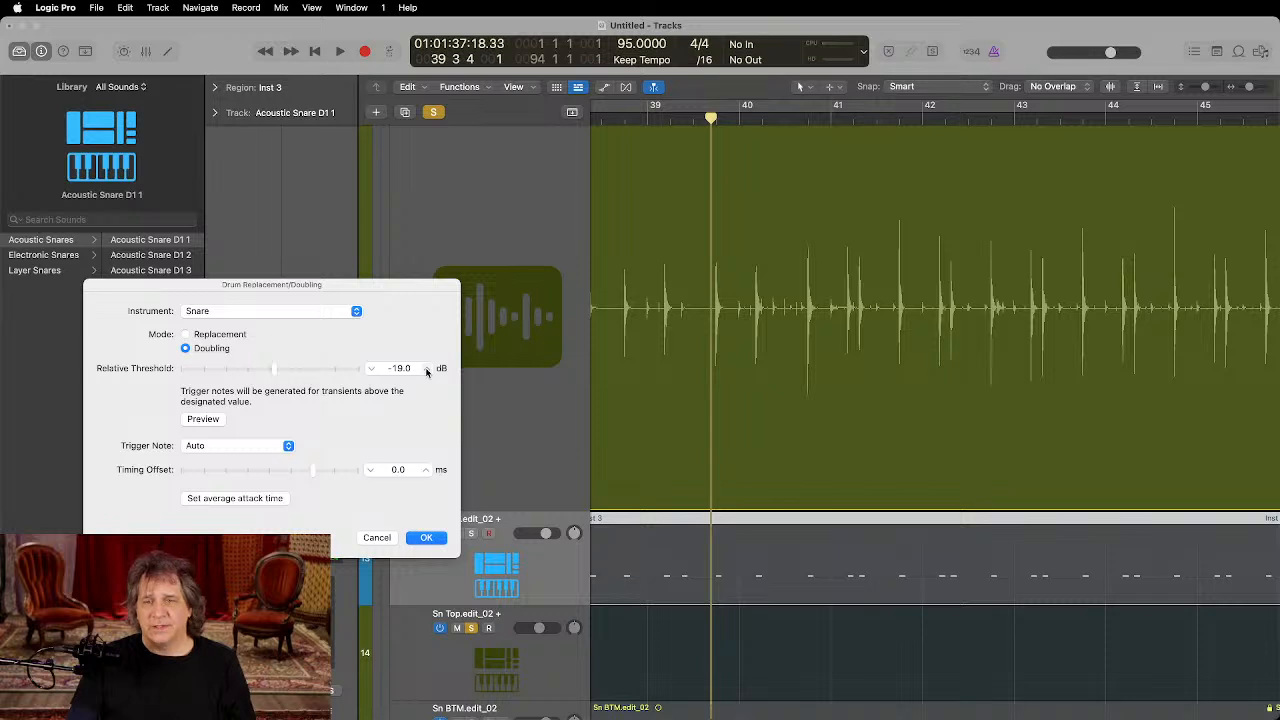
{"action": "left_click", "coordinate": [530, 234]}
{"action": "key", "text": "space"}
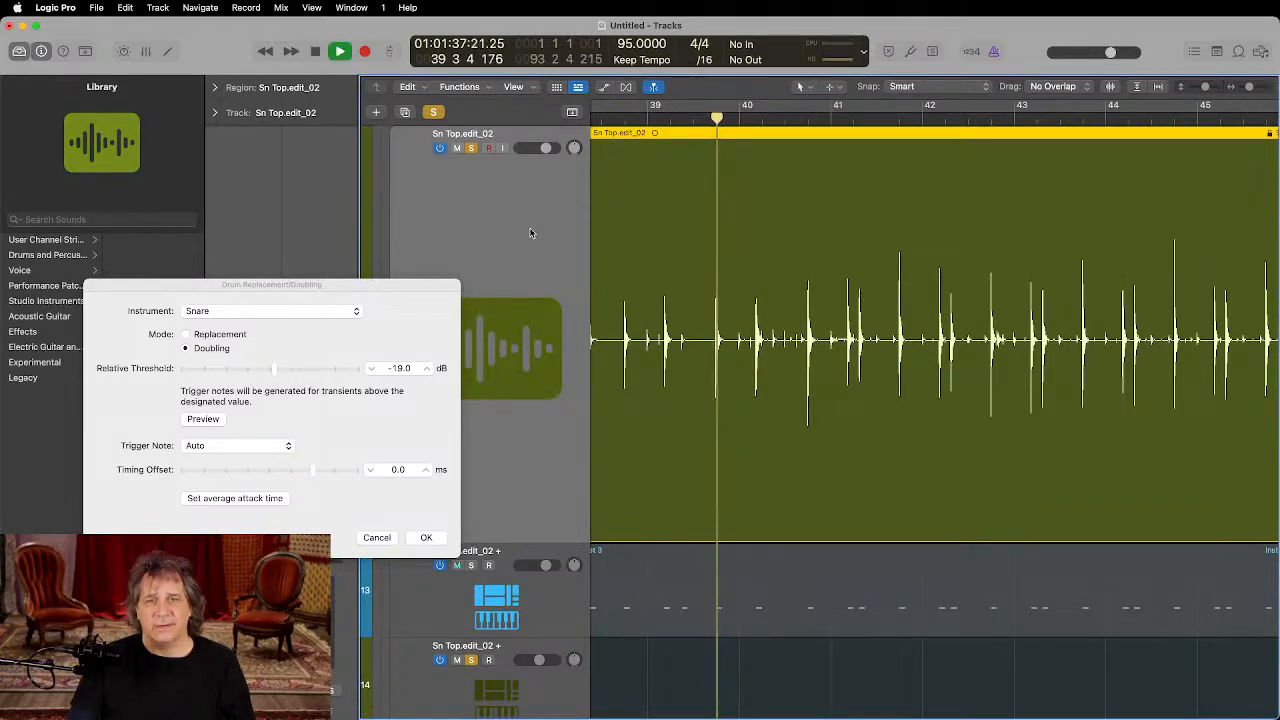
{"action": "scroll", "coordinate": [795, 494], "scroll_direction": "right", "scroll_amount": 3}
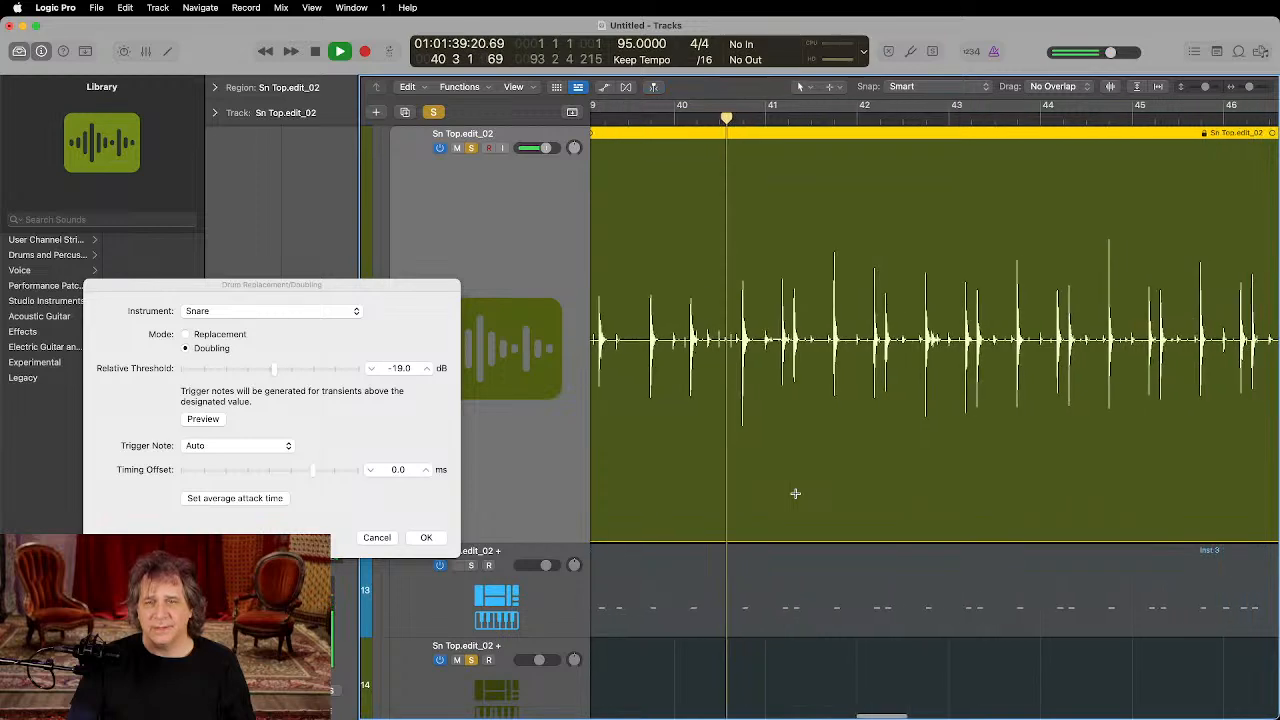
{"action": "scroll", "coordinate": [795, 494], "scroll_direction": "right", "scroll_amount": 5}
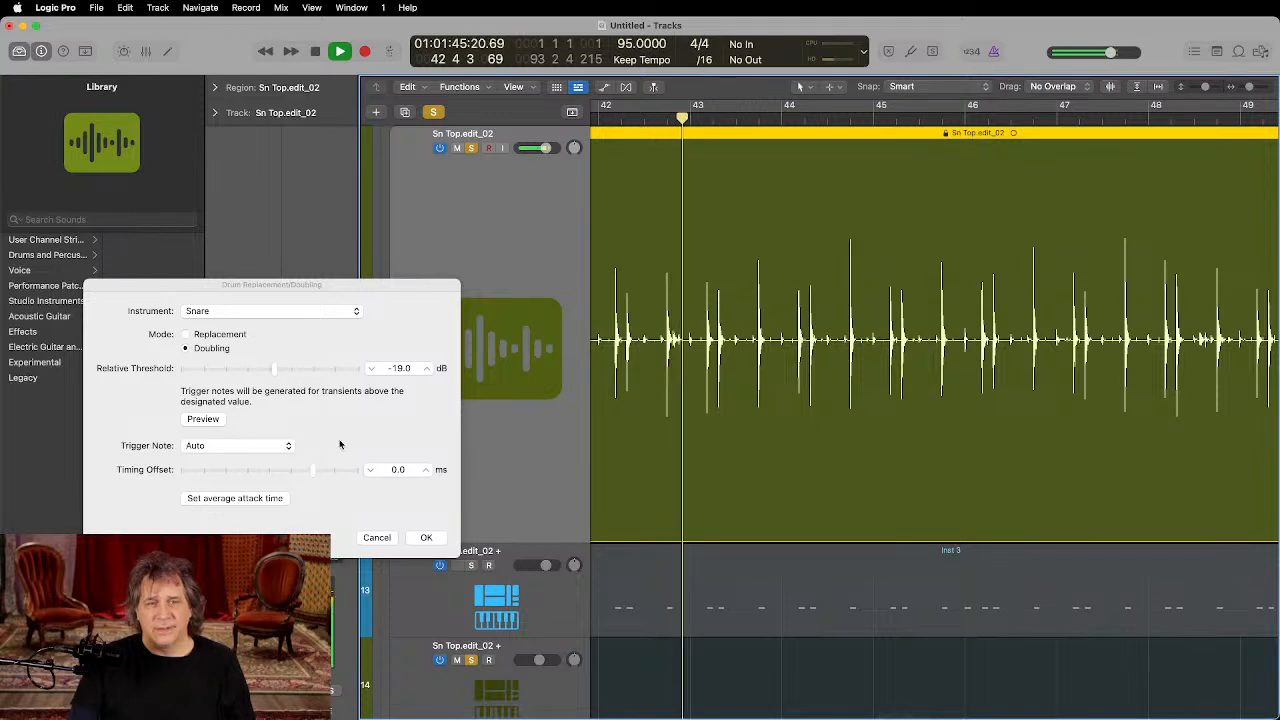
Step: Lower the drum doubling relative threshold to -23.0 dB during playback
{"action": "left_click", "coordinate": [371, 368]}
{"action": "left_click", "coordinate": [371, 368]}
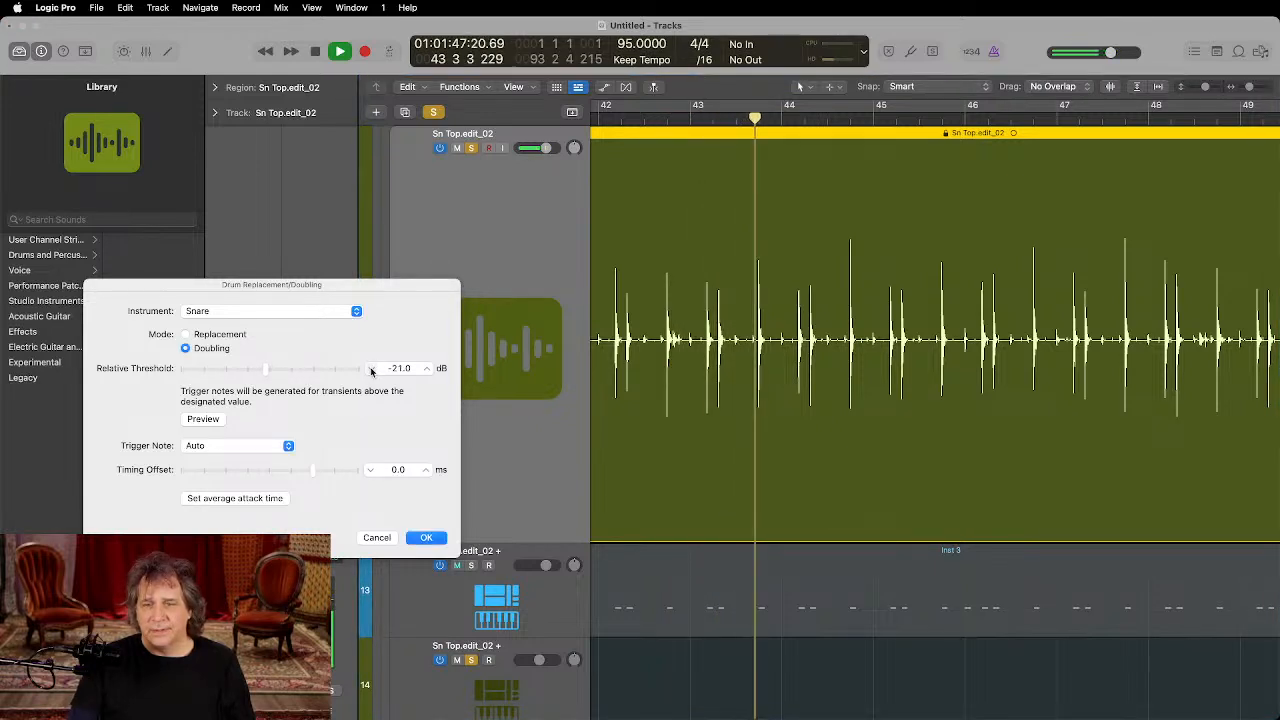
{"action": "left_click", "coordinate": [371, 368]}
{"action": "left_click", "coordinate": [371, 368]}
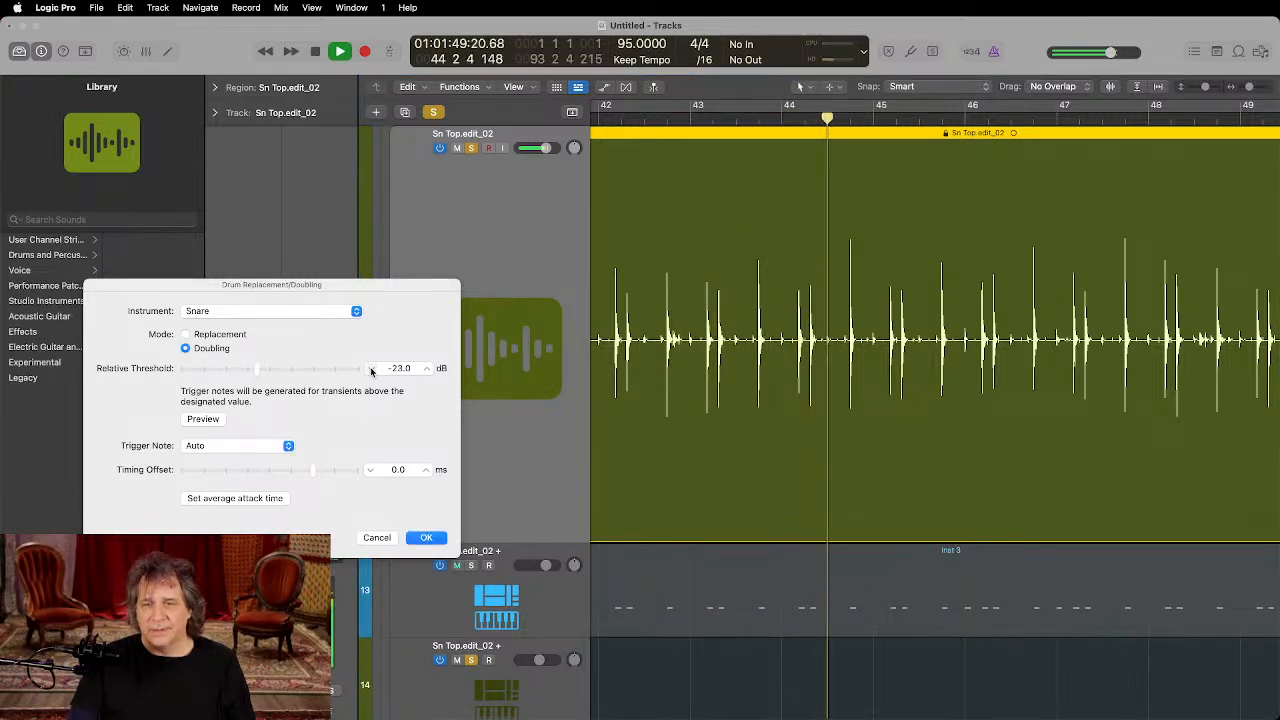
Step: Raise the drum doubling relative threshold to -18.0 dB and check the trigger notes against the hits up to bar 55
{"action": "left_click", "coordinate": [425, 369]}
{"action": "left_click", "coordinate": [425, 369]}
{"action": "left_click", "coordinate": [425, 369]}
{"action": "left_click", "coordinate": [425, 369]}
{"action": "left_click", "coordinate": [425, 369]}
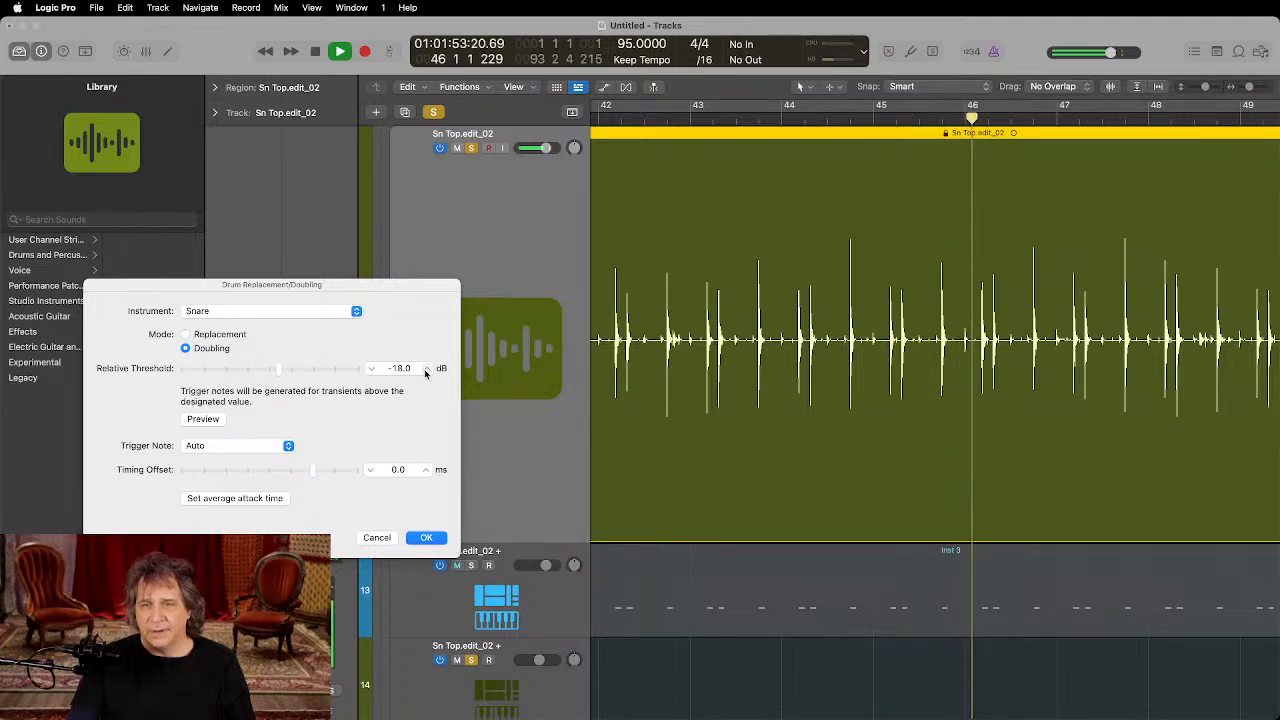
{"action": "scroll", "coordinate": [770, 422], "scroll_direction": "right", "scroll_amount": 1}
{"action": "scroll", "coordinate": [770, 422], "scroll_direction": "right", "scroll_amount": 10}
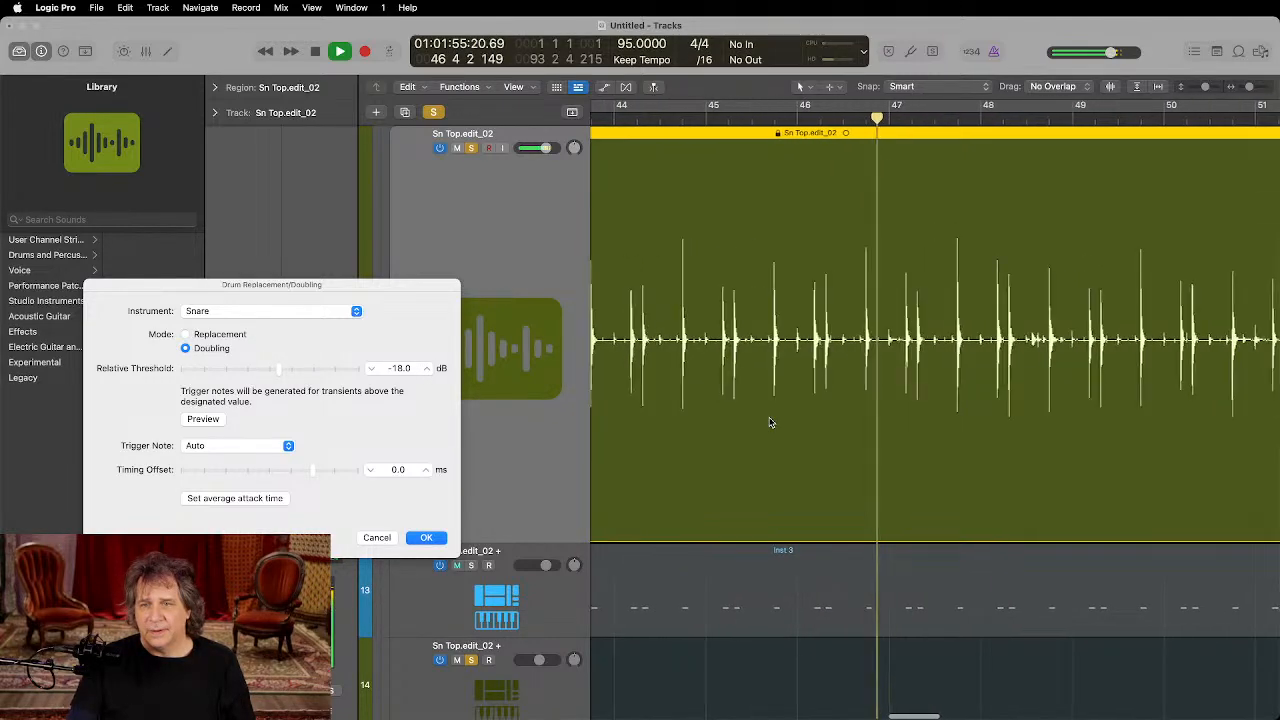
{"action": "scroll", "coordinate": [770, 422], "scroll_direction": "right", "scroll_amount": 10}
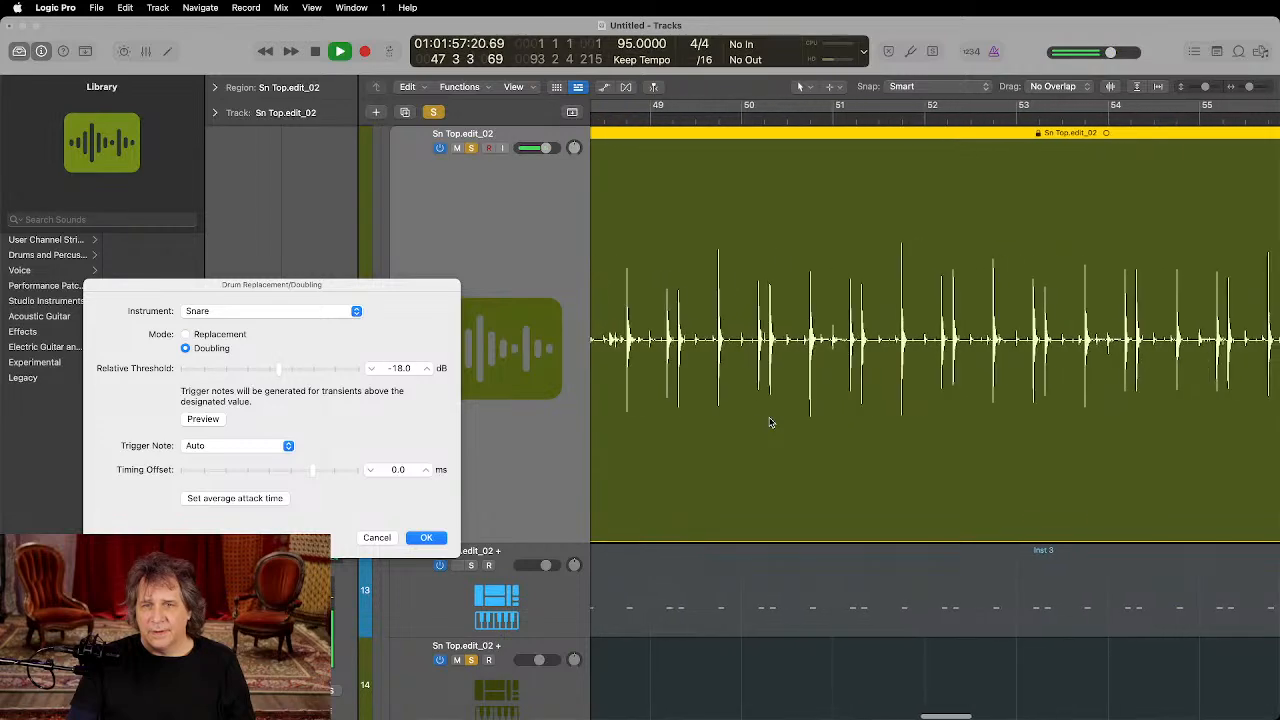
Step: Check the trigger notes against the snare hits from bar 53 to about bar 68 and solo the doubled snare instrument track
{"action": "scroll", "coordinate": [770, 422], "scroll_direction": "right", "scroll_amount": 14}
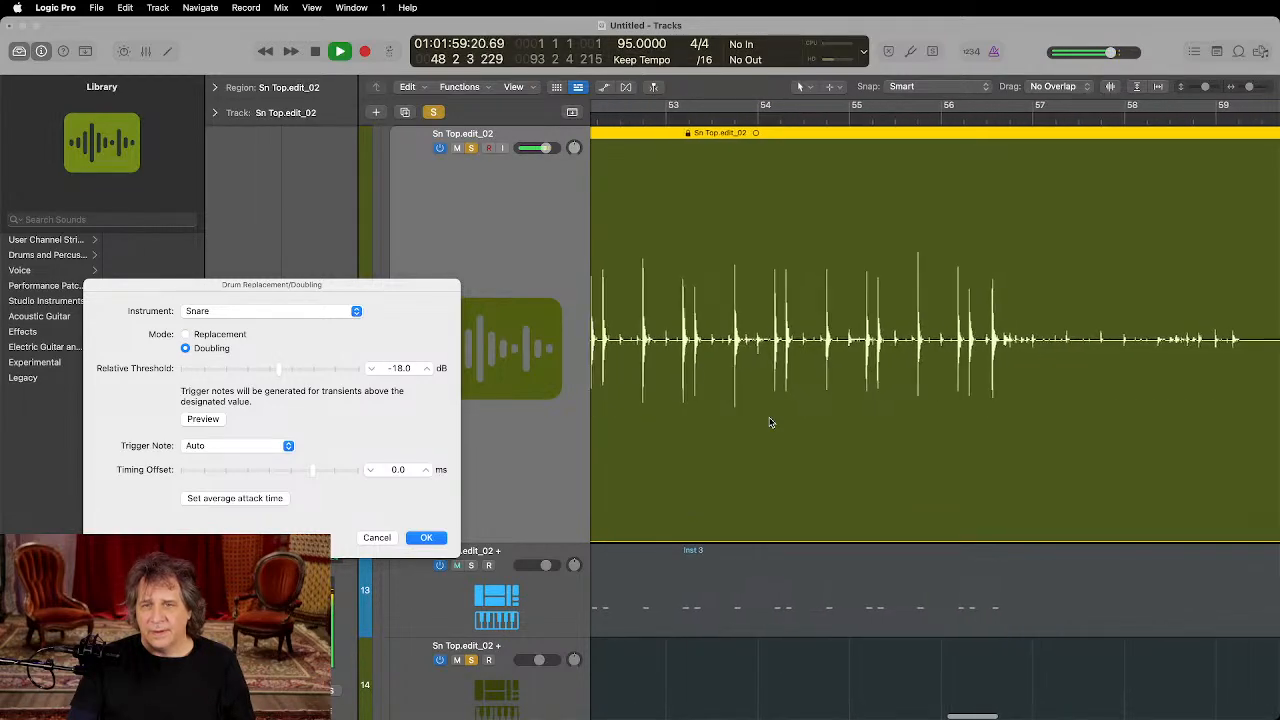
{"action": "scroll", "coordinate": [770, 422], "scroll_direction": "right", "scroll_amount": 5}
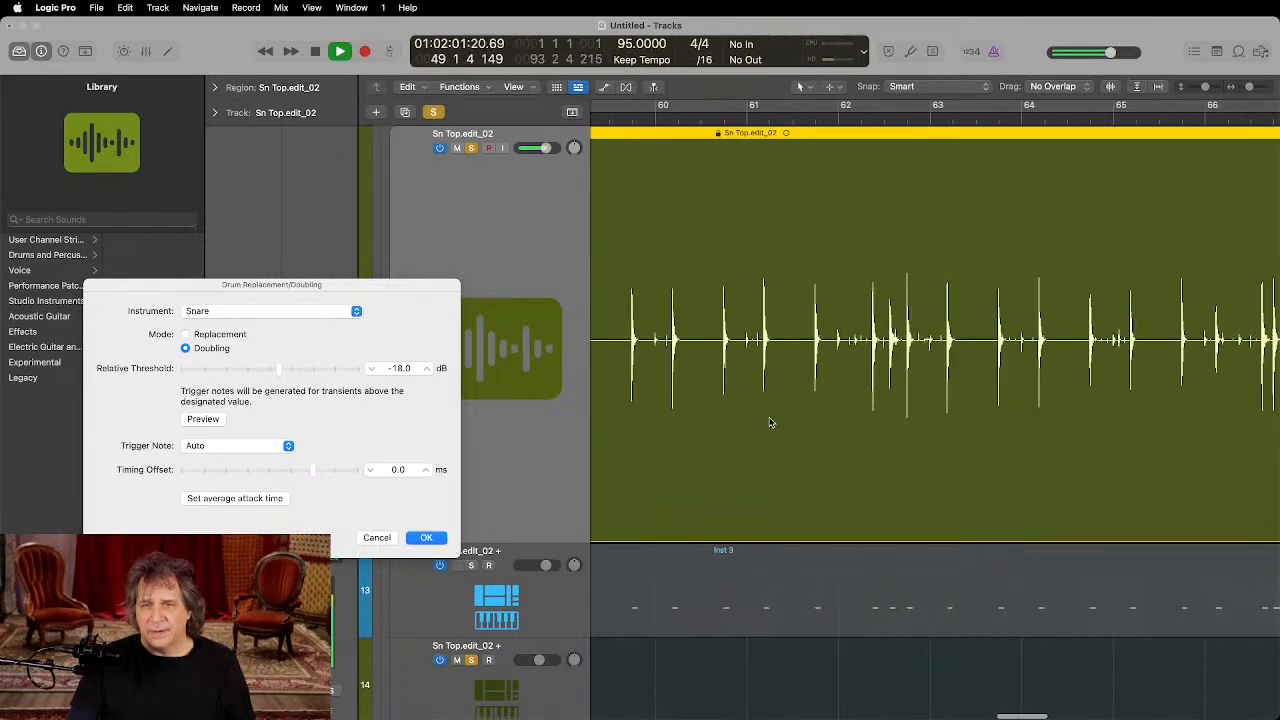
{"action": "scroll", "coordinate": [770, 422], "scroll_direction": "right", "scroll_amount": 4}
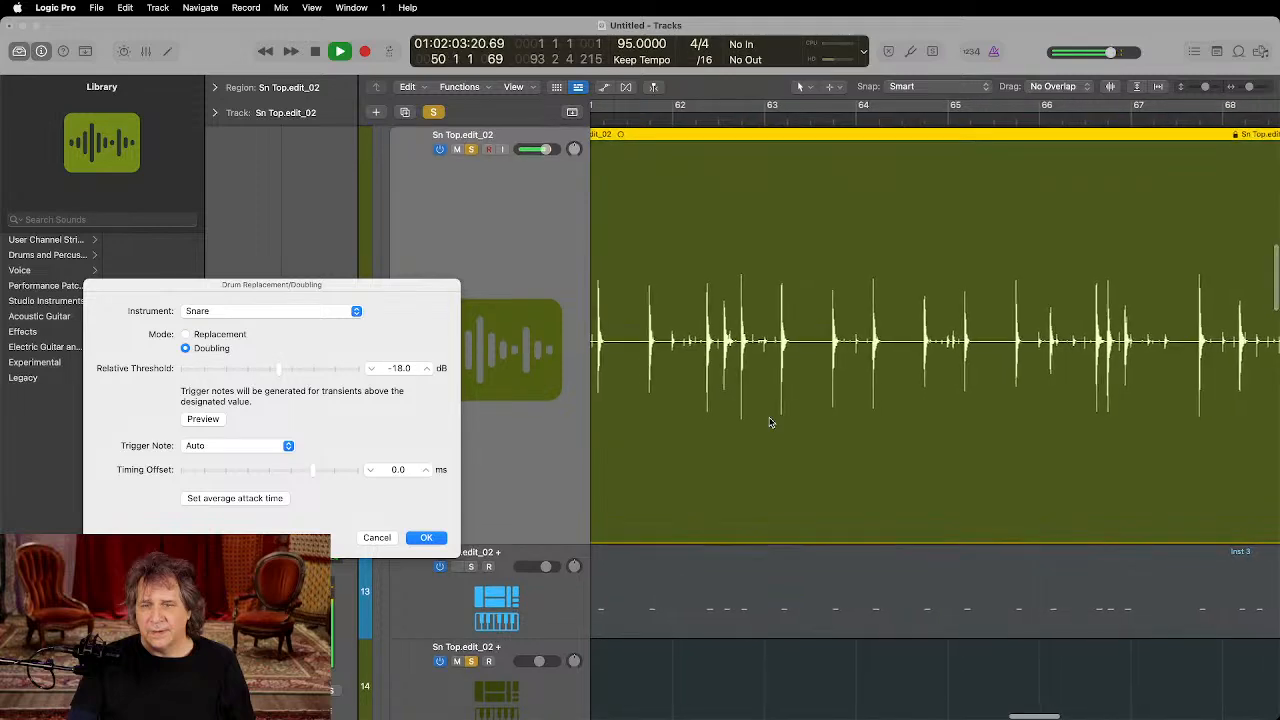
{"action": "left_click", "coordinate": [471, 567]}
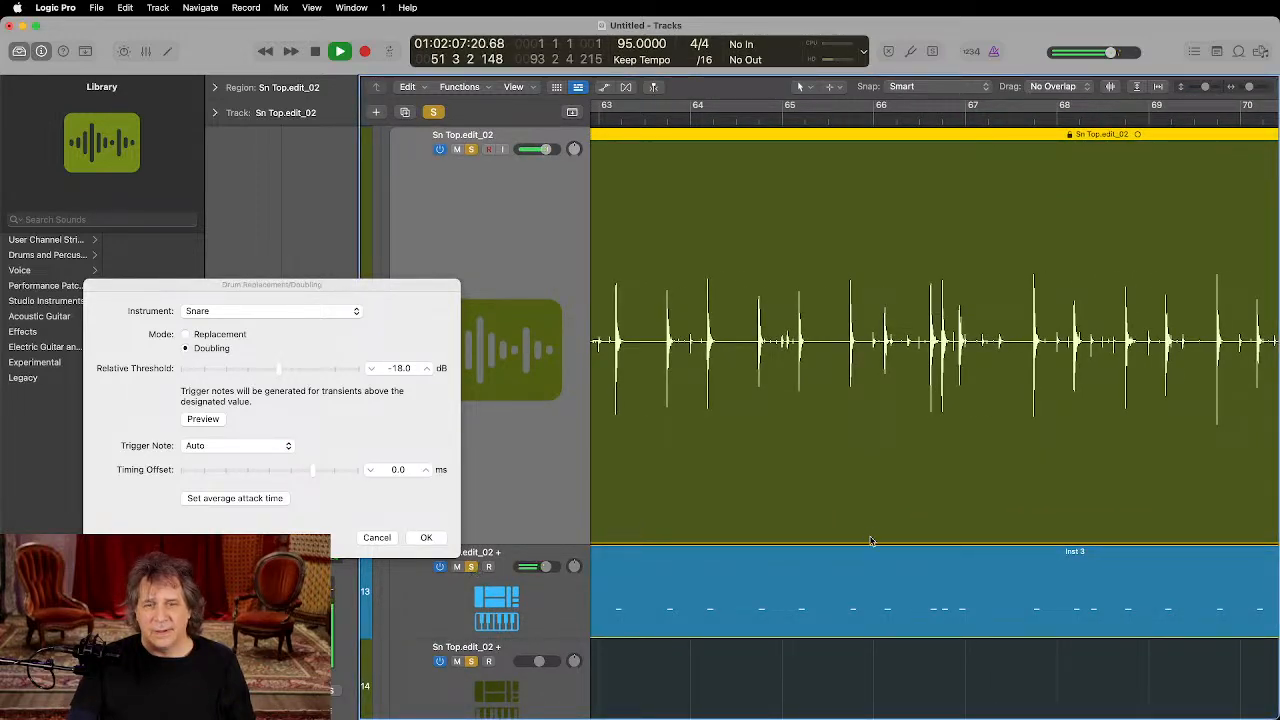
Step: Compare the trigger notes with the Sn Top.edit_02 hits across the whole song, closely between bars 50 and 67
{"action": "key", "text": "super+Left"}
{"action": "key", "text": "super+Left"}
{"action": "key", "text": "super+Left"}
{"action": "key", "text": "super+Left"}
{"action": "key", "text": "super+Left"}
{"action": "key", "text": "super+Left"}
{"action": "key", "text": "super+Left"}
{"action": "key", "text": "super+Left"}
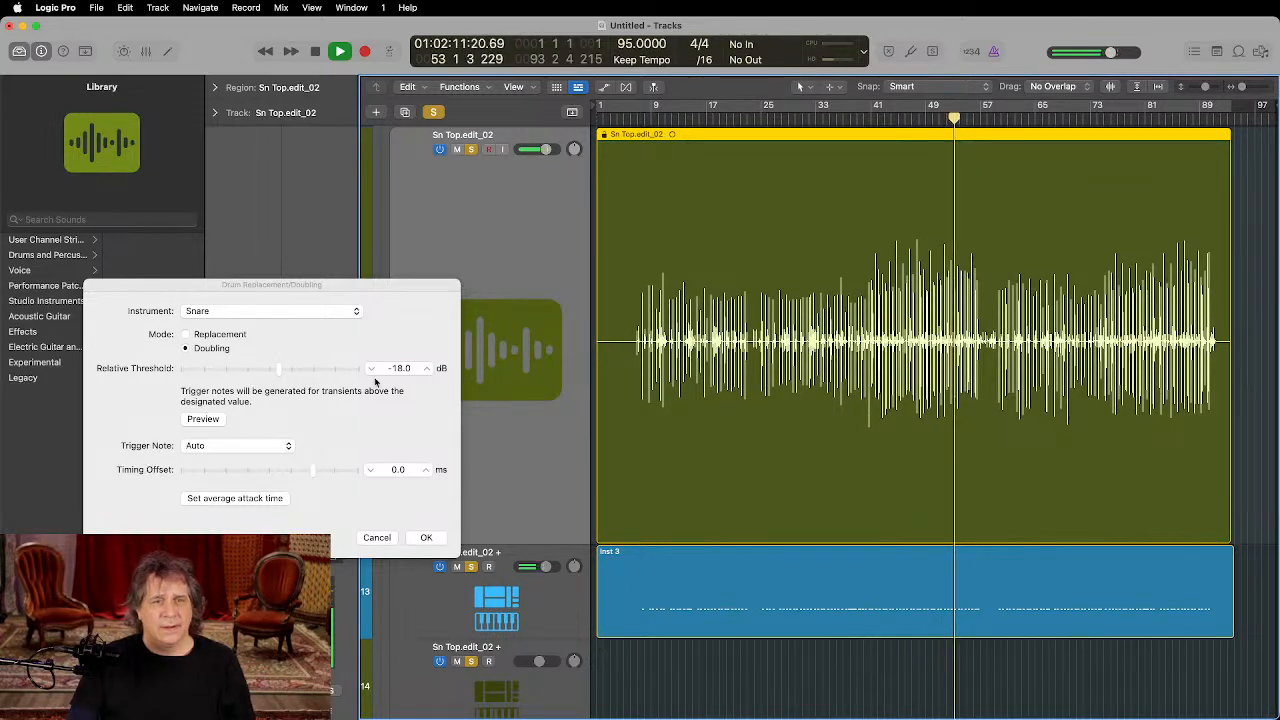
{"action": "scroll", "coordinate": [874, 463], "scroll_direction": "up", "scroll_amount": 10}
{"action": "scroll", "coordinate": [872, 460], "scroll_direction": "down", "scroll_amount": 5}
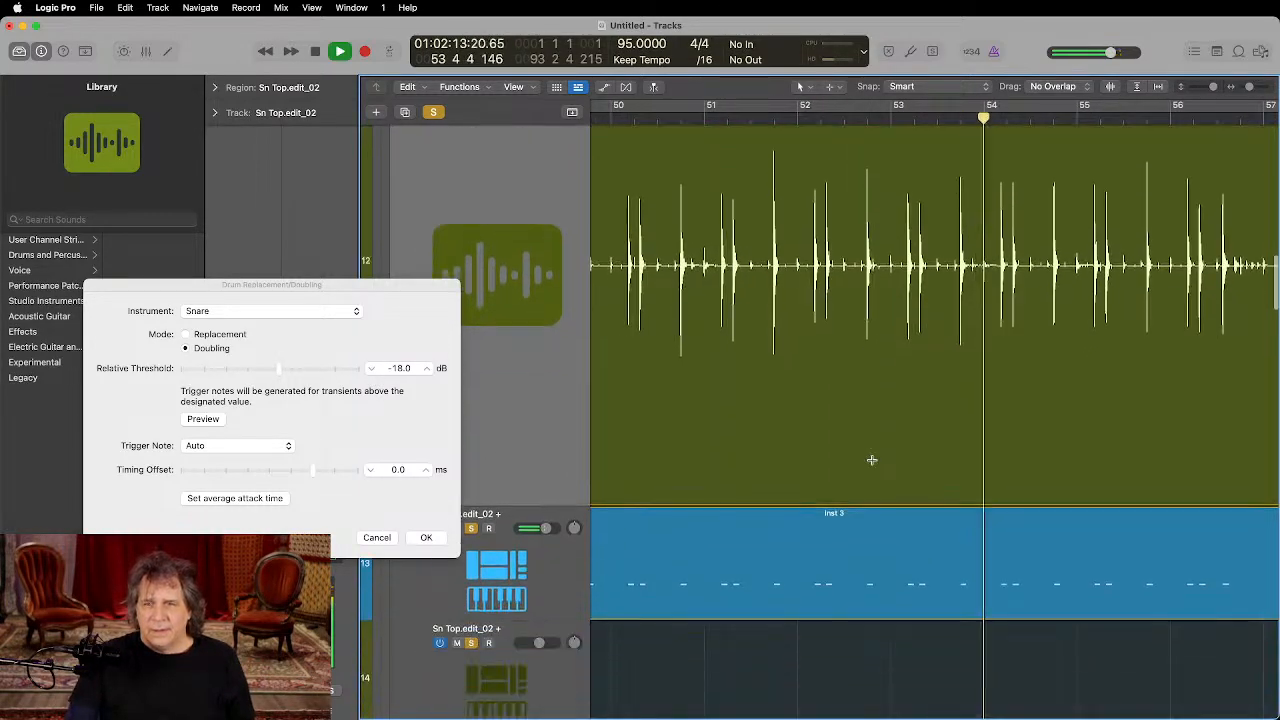
{"action": "scroll", "coordinate": [872, 460], "scroll_direction": "right", "scroll_amount": 4}
{"action": "scroll", "coordinate": [872, 460], "scroll_direction": "right", "scroll_amount": 10}
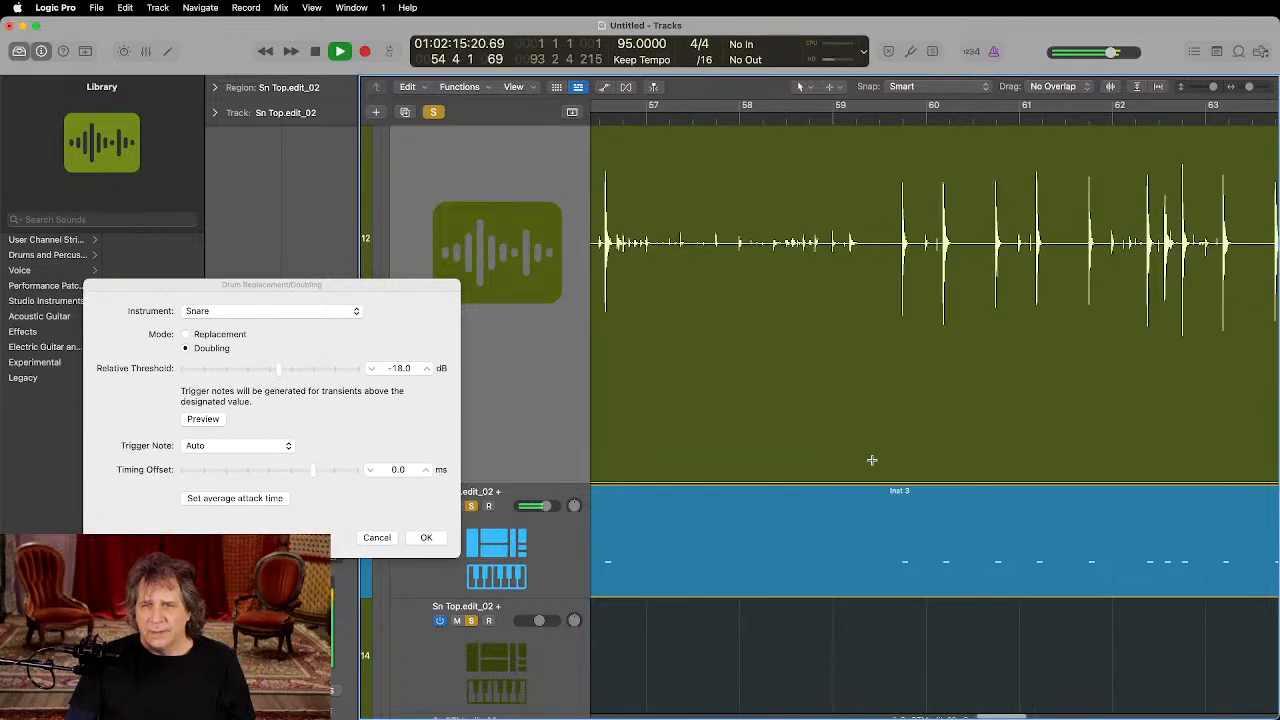
{"action": "scroll", "coordinate": [872, 460], "scroll_direction": "right", "scroll_amount": 4}
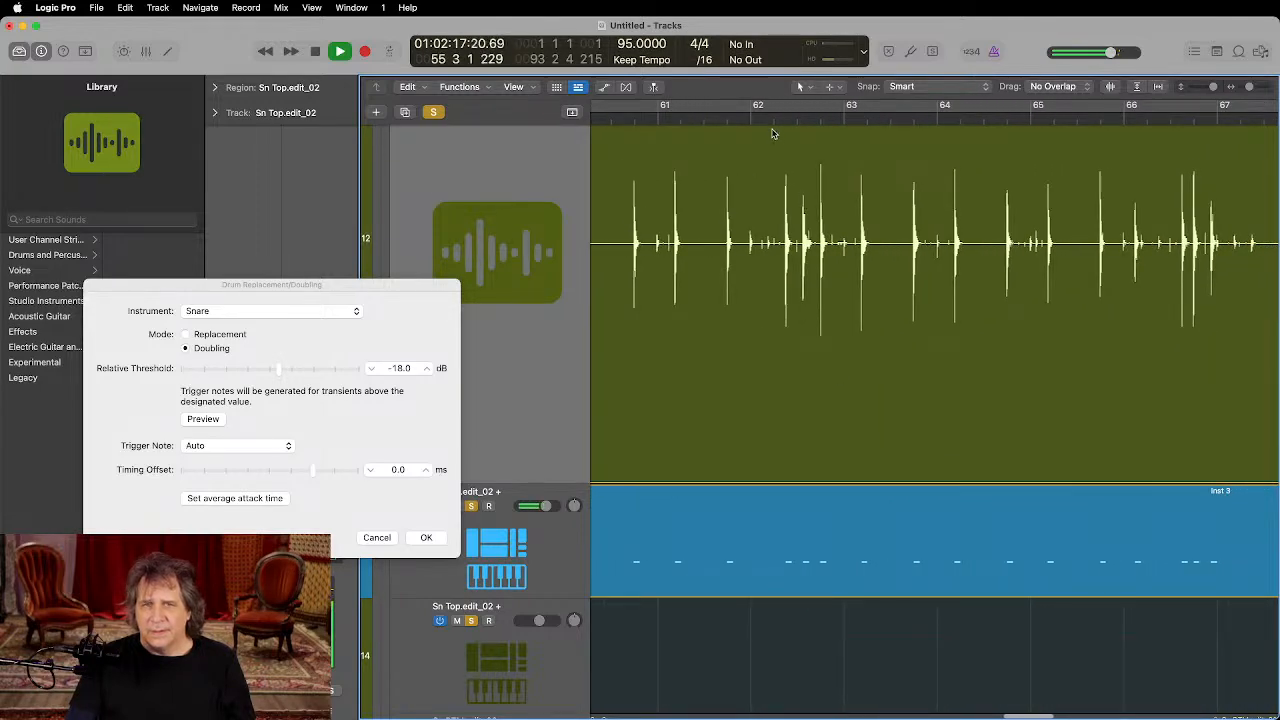
Step: Play the hits from about bar 62 with the Sn Top.edit_02 track and its doubled instrument track soloed
{"action": "left_click", "coordinate": [767, 117]}
{"action": "key", "text": "space"}
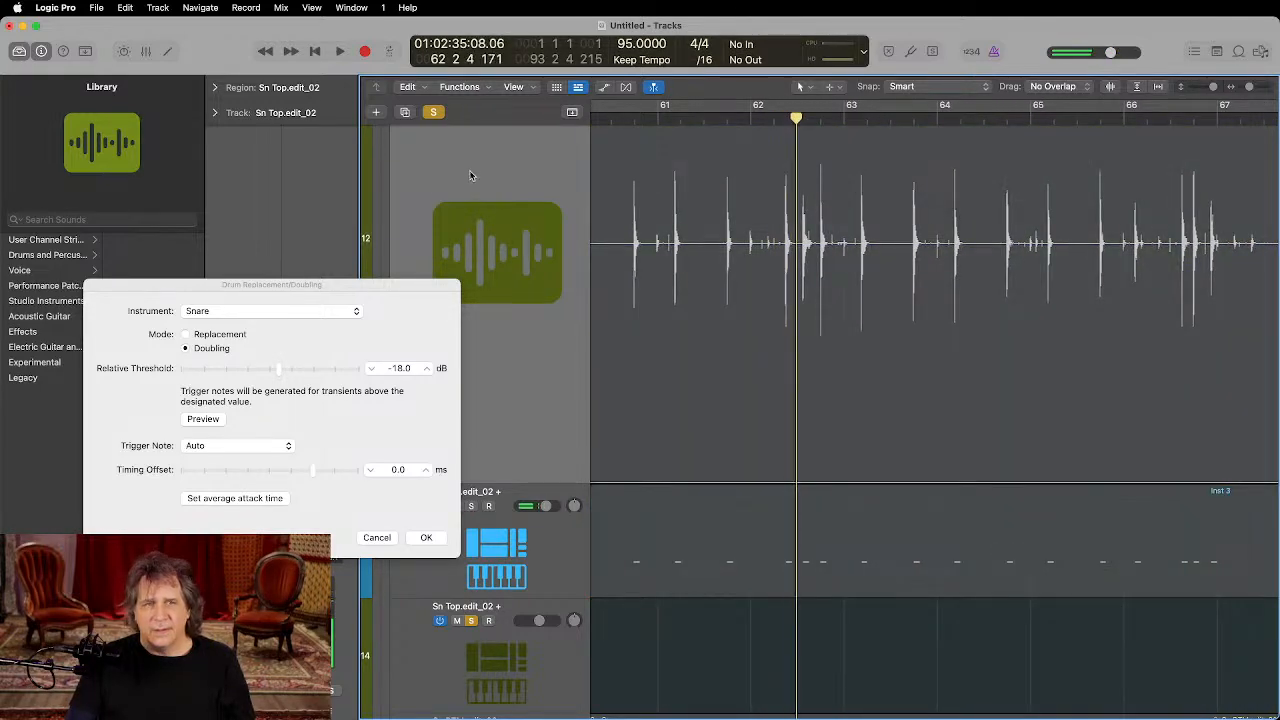
{"action": "scroll", "coordinate": [455, 202], "scroll_direction": "up", "scroll_amount": 3}
{"action": "left_click", "coordinate": [510, 246]}
{"action": "scroll", "coordinate": [530, 337], "scroll_direction": "down", "scroll_amount": 3}
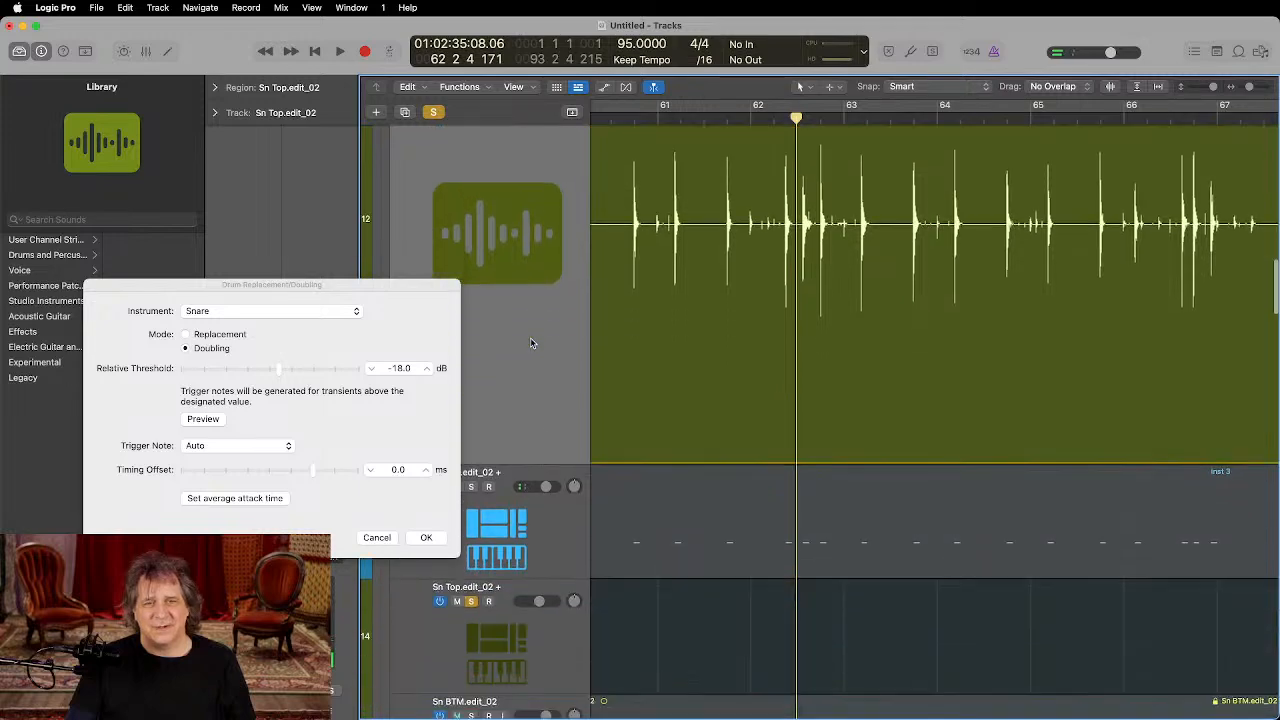
{"action": "left_click", "coordinate": [473, 487]}
{"action": "key", "text": "space"}
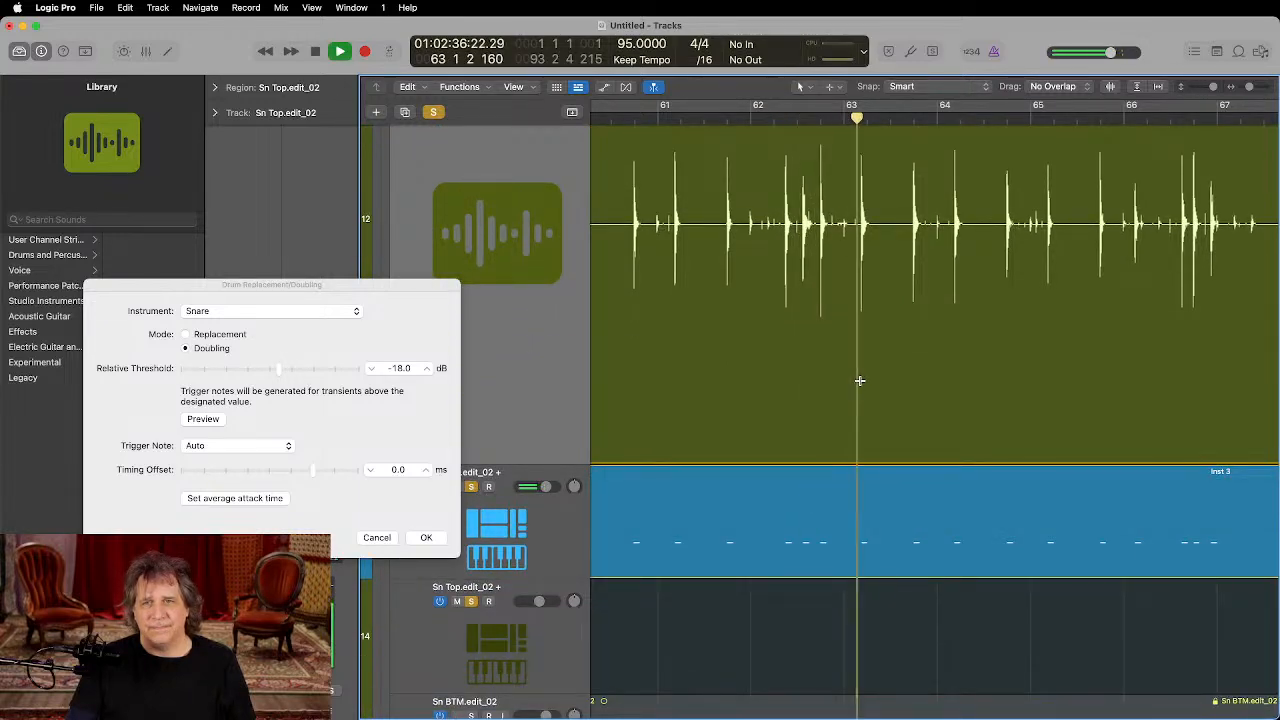
Step: Check the triggers up to bar 80, clear all solos and apply the snare doubling with the -18.0 dB threshold
{"action": "scroll", "coordinate": [852, 379], "scroll_direction": "right", "scroll_amount": 5}
{"action": "scroll", "coordinate": [860, 380], "scroll_direction": "right", "scroll_amount": 10}
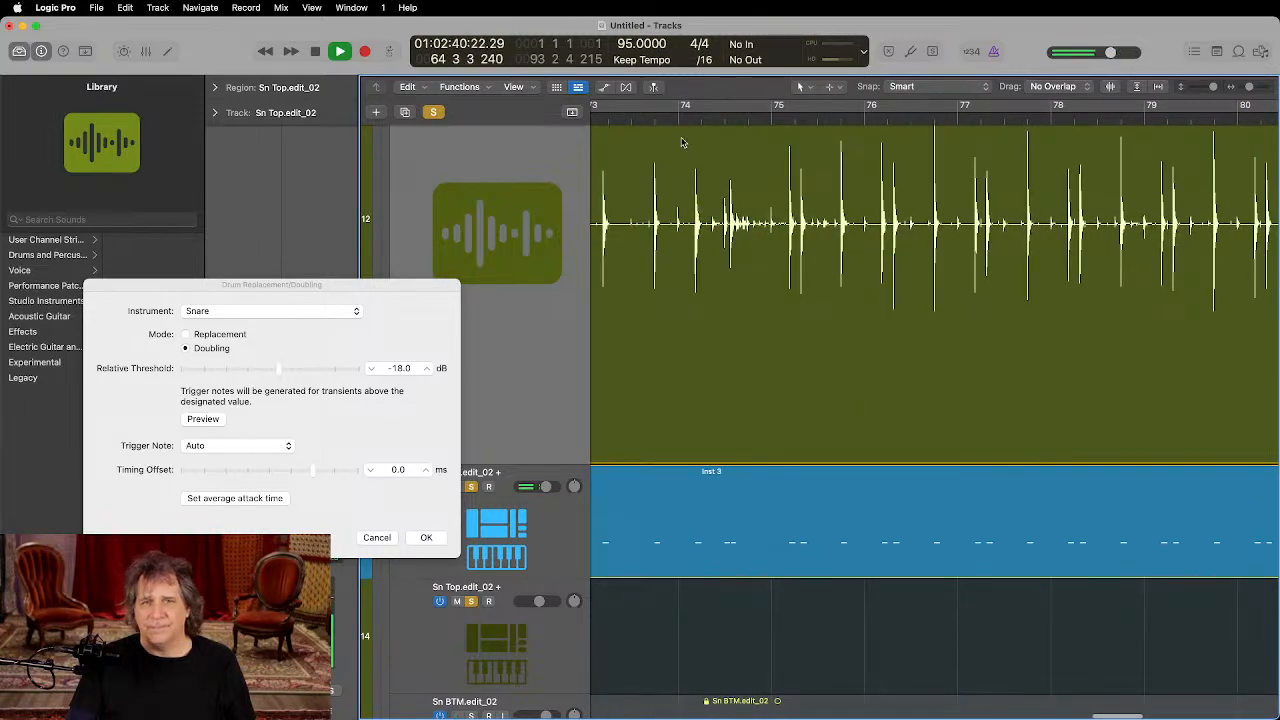
{"action": "key", "text": "space"}
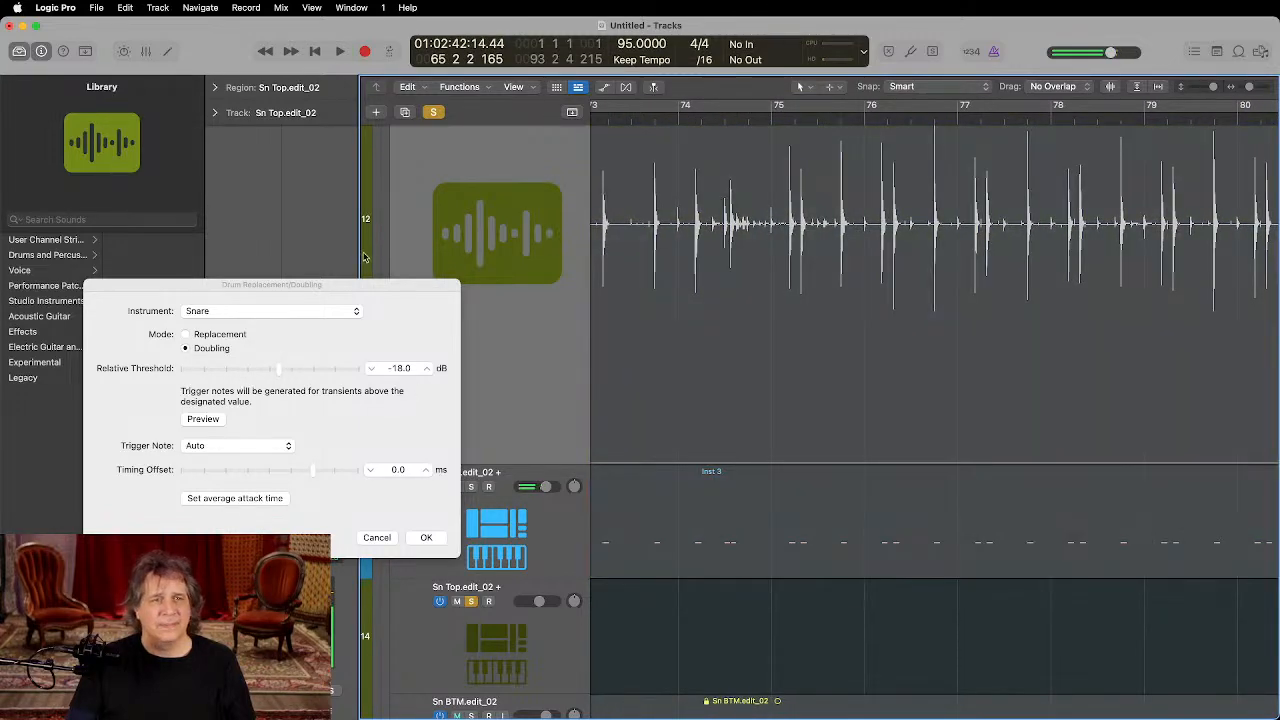
{"action": "left_click", "coordinate": [434, 113]}
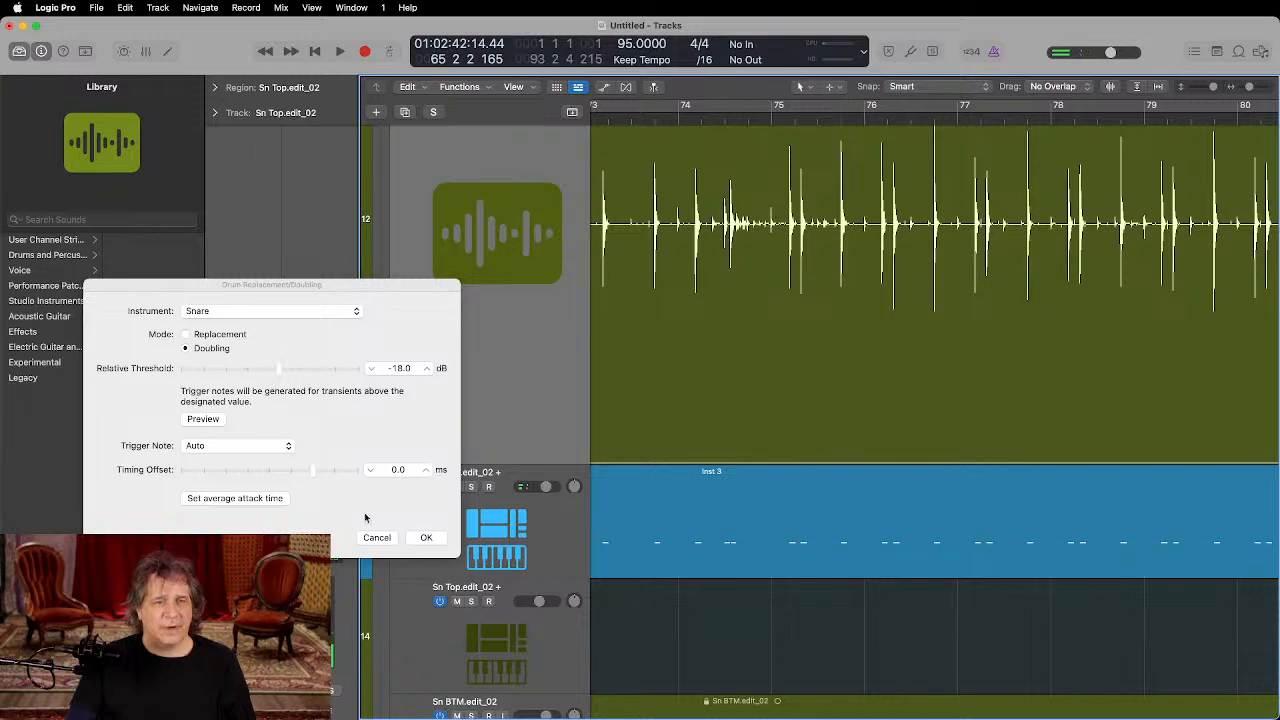
{"action": "left_click", "coordinate": [428, 538]}
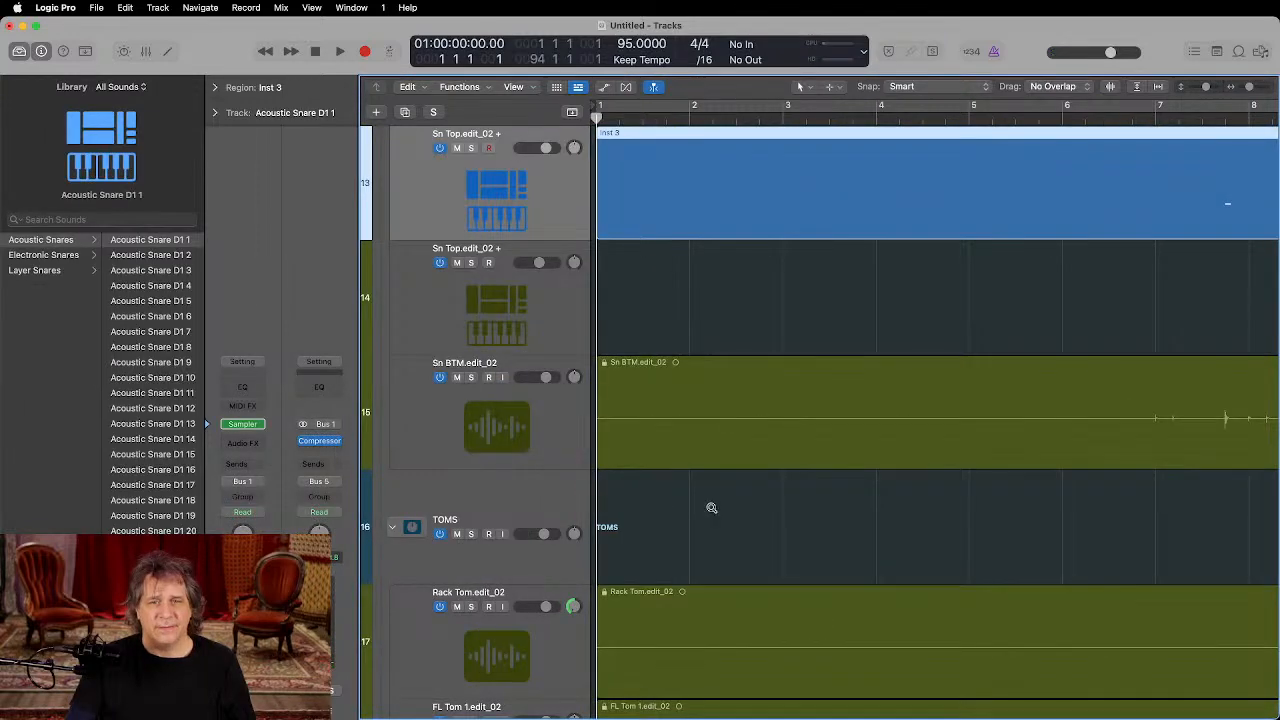
Step: Move the new trigger region onto the existing Acoustic Snare D1 4 track and delete the emptied Acoustic Snare D1 1 track
{"action": "scroll", "coordinate": [711, 511], "scroll_direction": "up", "scroll_amount": 5}
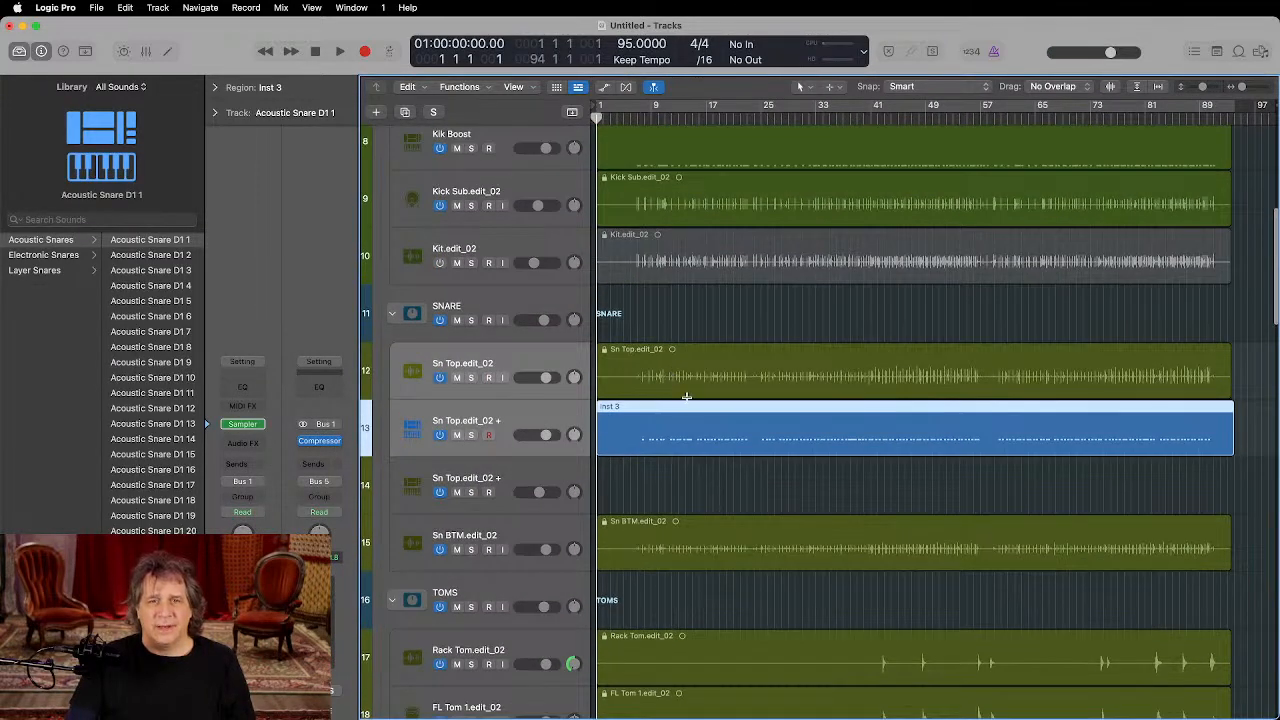
{"action": "left_click_drag", "start_coordinate": [688, 410], "coordinate": [688, 460]}
{"action": "left_click", "coordinate": [530, 424]}
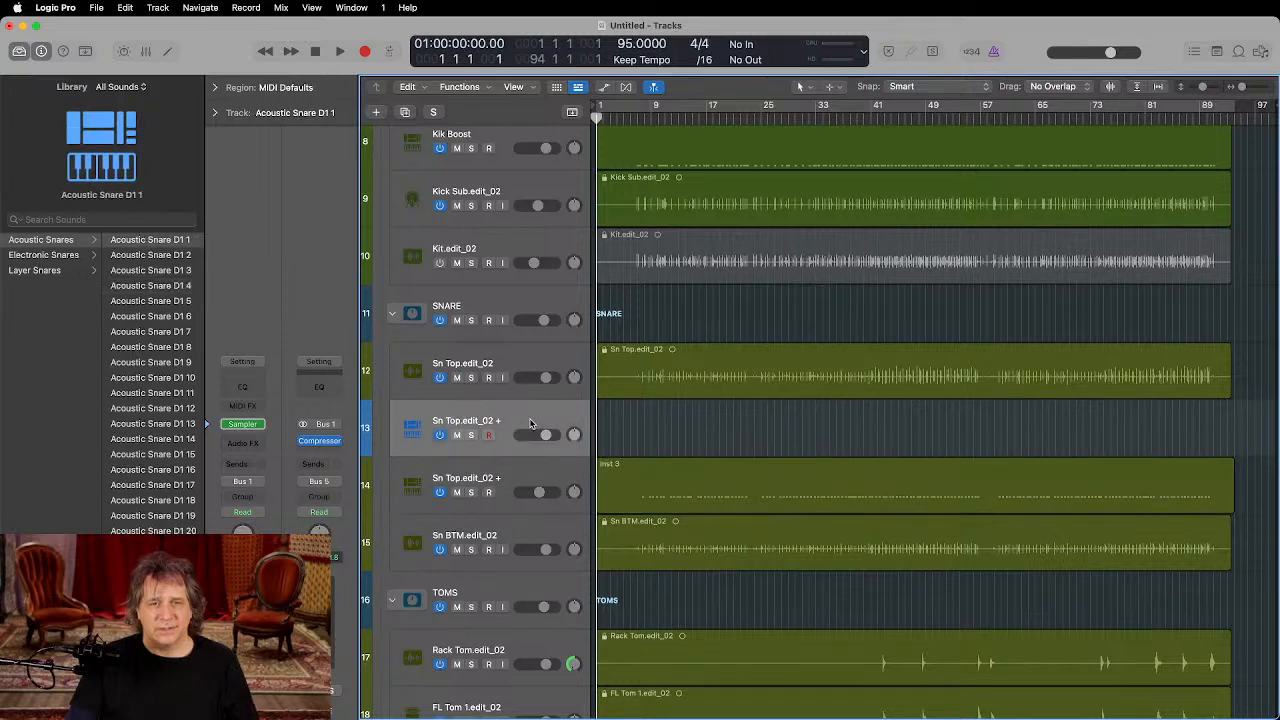
{"action": "key", "text": "super+BackSpace"}
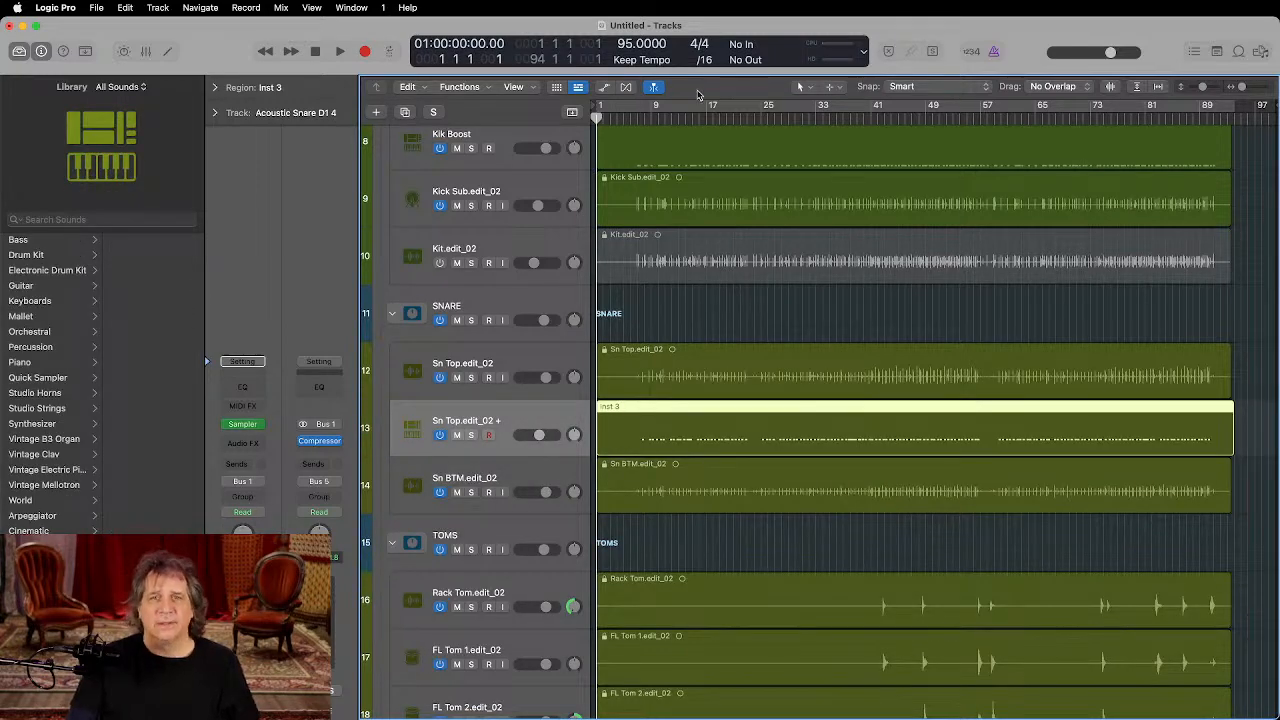
Step: Play the mix from about bar 15 and slightly raise the volume of the sampled snare track
{"action": "left_click", "coordinate": [695, 118]}
{"action": "key", "text": "space"}
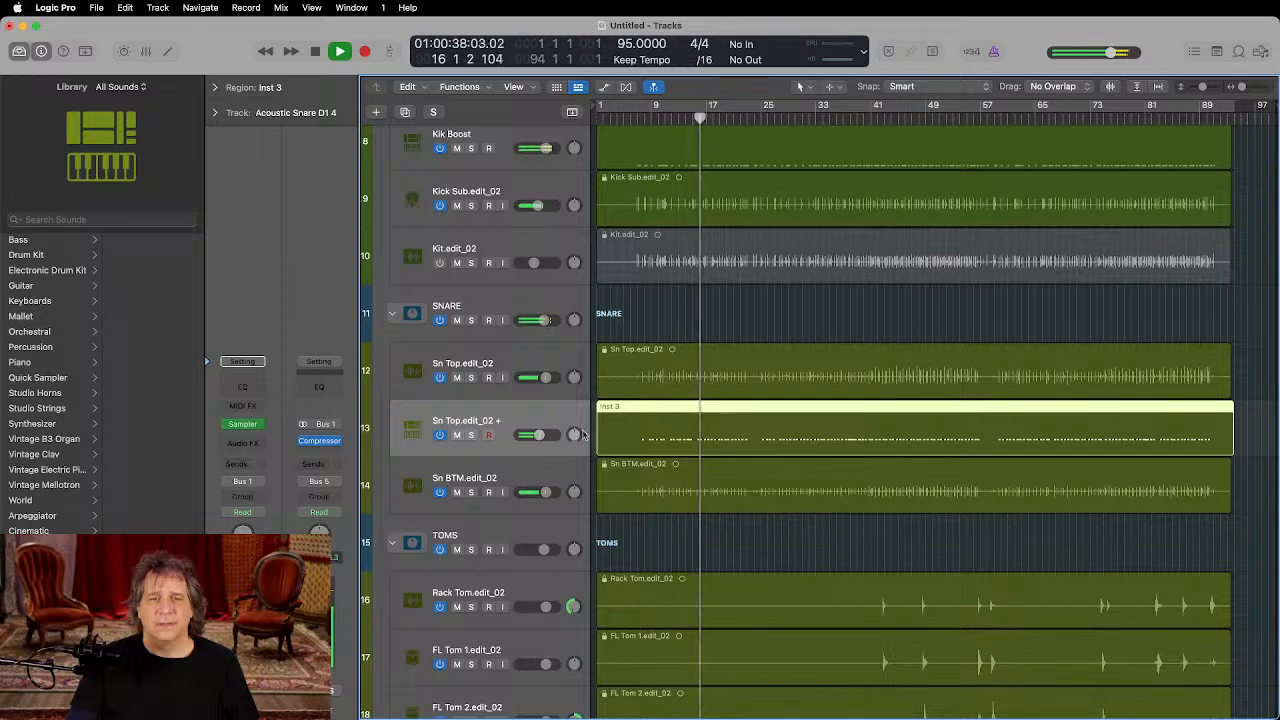
{"action": "left_click_drag", "start_coordinate": [539, 435], "coordinate": [541, 423]}
Step: Set all notes in the sampled snare's trigger region to a fixed velocity of 100 with the Fixed Velocity MIDI transform
{"action": "double_click", "coordinate": [647, 406]}
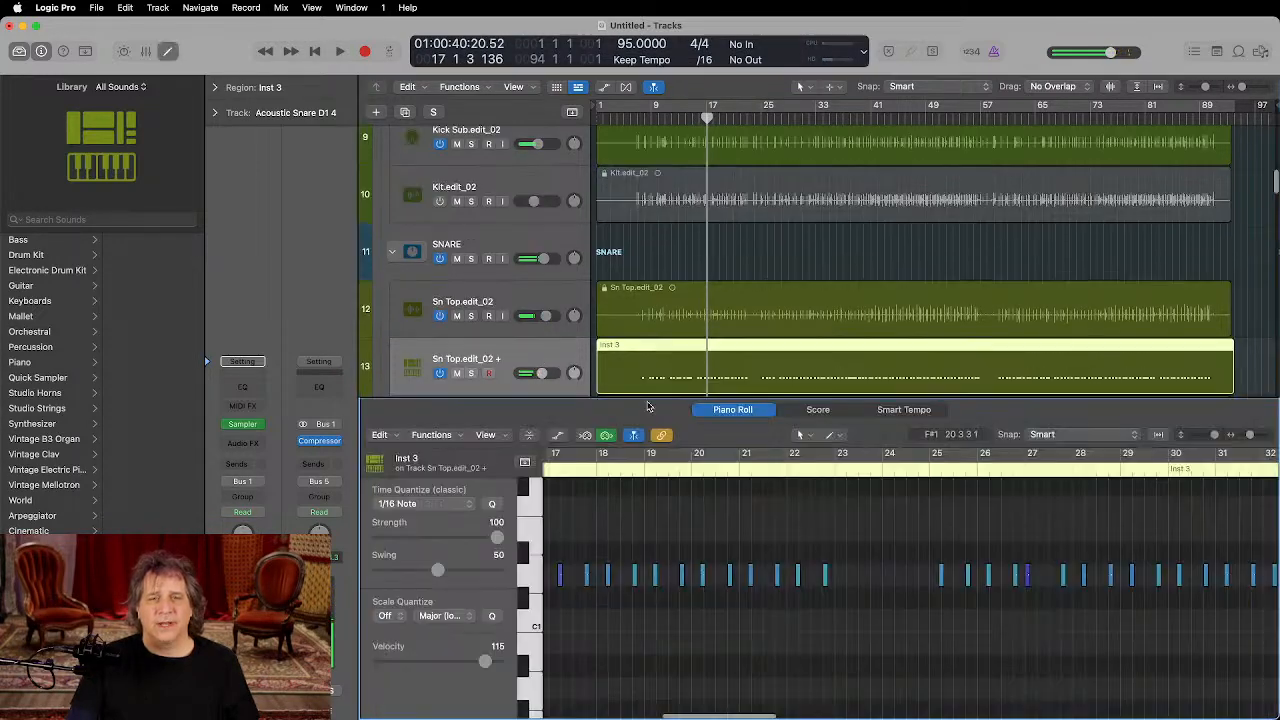
{"action": "left_click", "coordinate": [522, 576]}
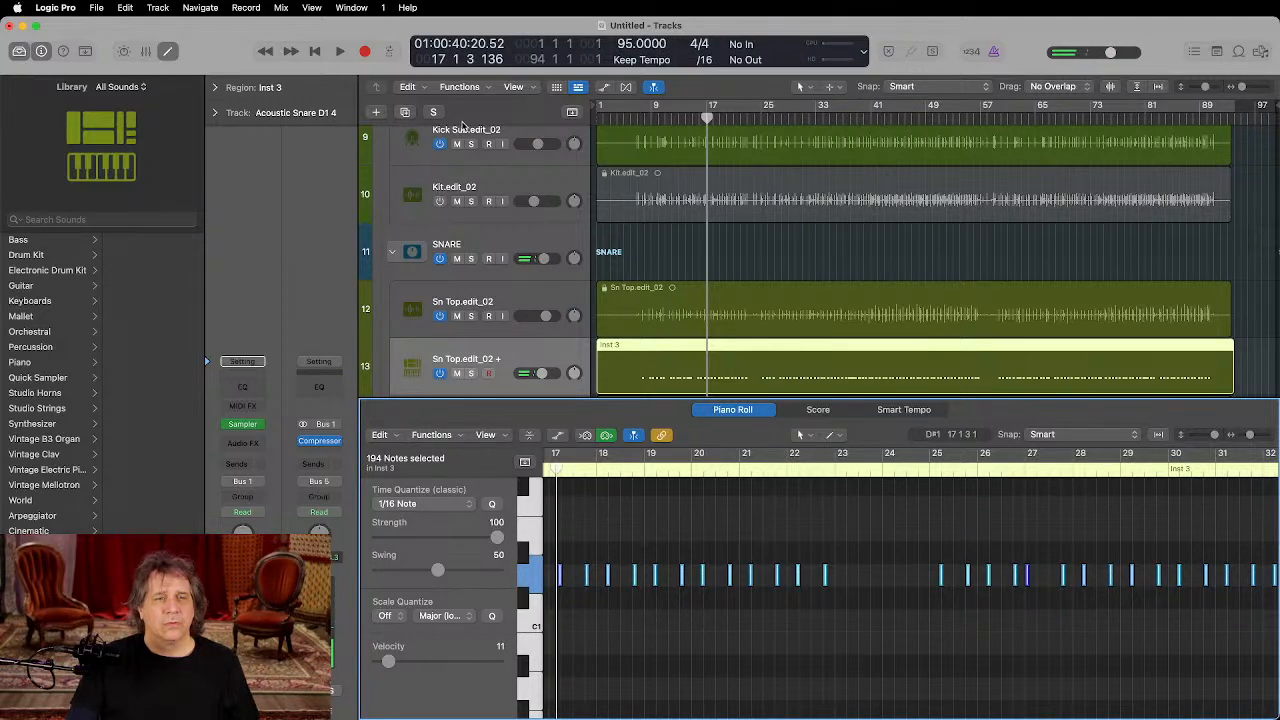
{"action": "left_click", "coordinate": [244, 425]}
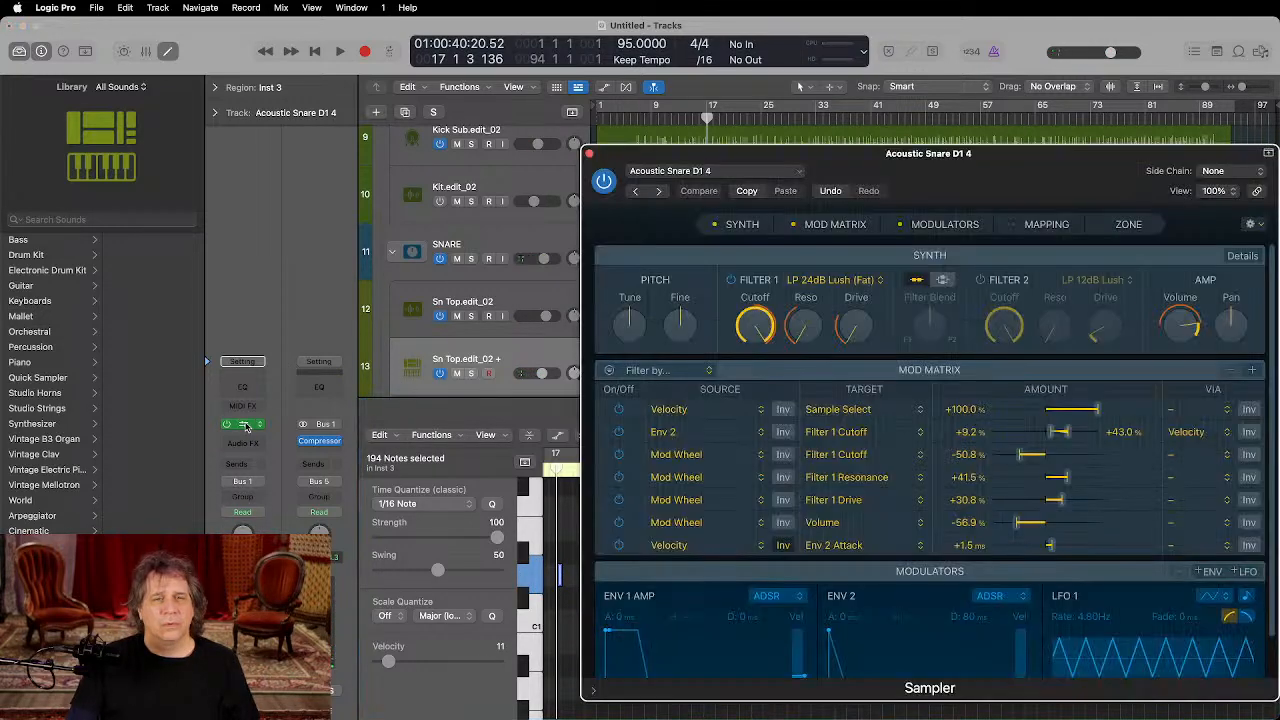
{"action": "left_click", "coordinate": [589, 154]}
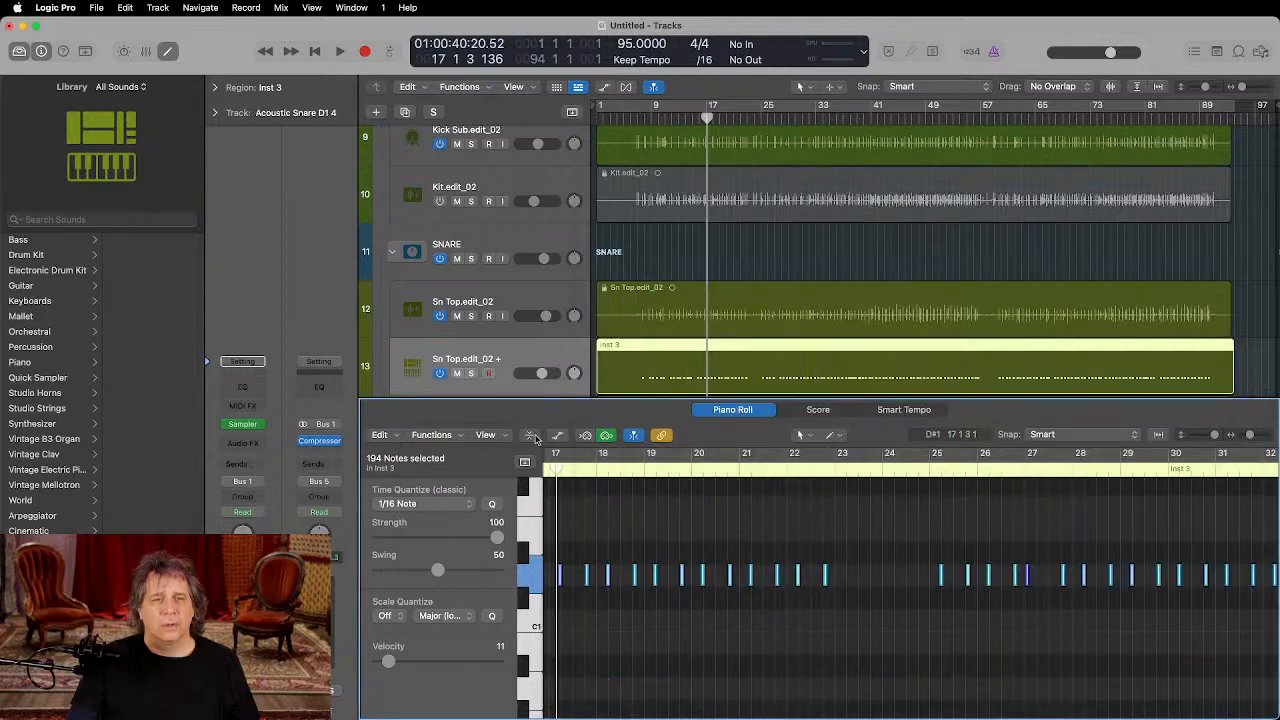
{"action": "left_click", "coordinate": [460, 87]}
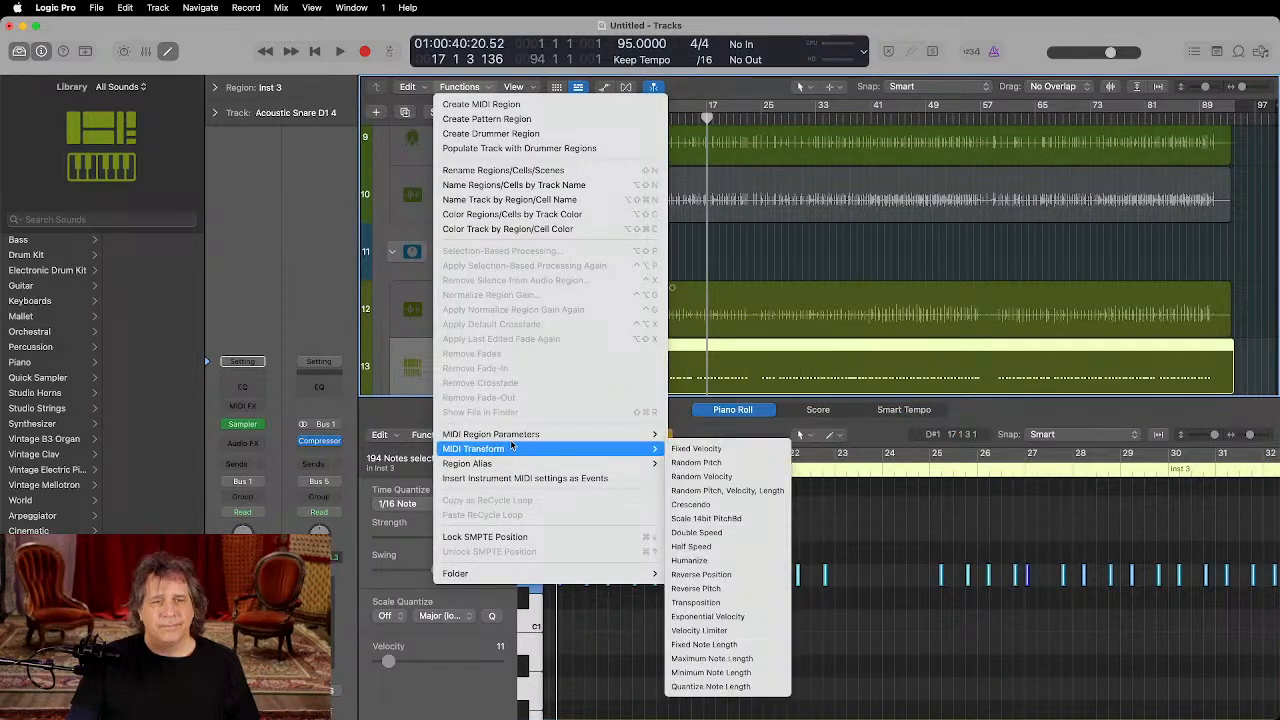
{"action": "mouse_move", "coordinate": [620, 434]}
{"action": "left_click", "coordinate": [700, 450]}
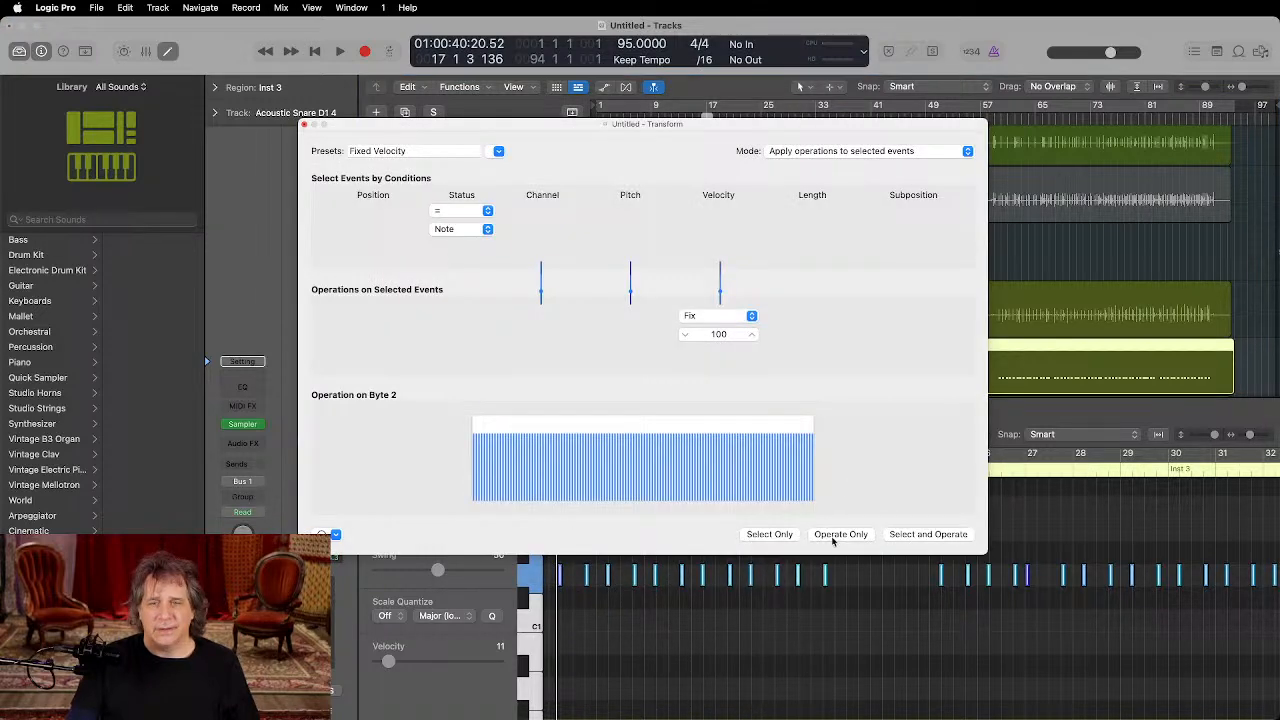
{"action": "left_click", "coordinate": [907, 535]}
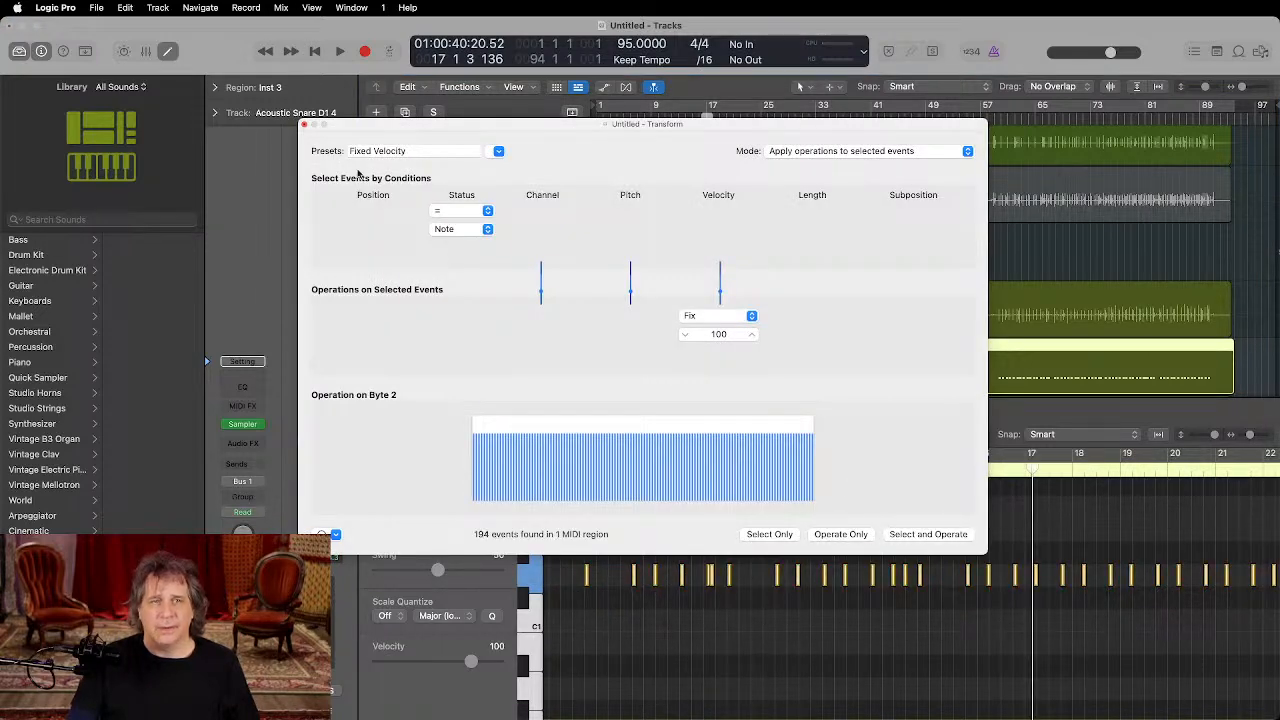
{"action": "left_click", "coordinate": [305, 125]}
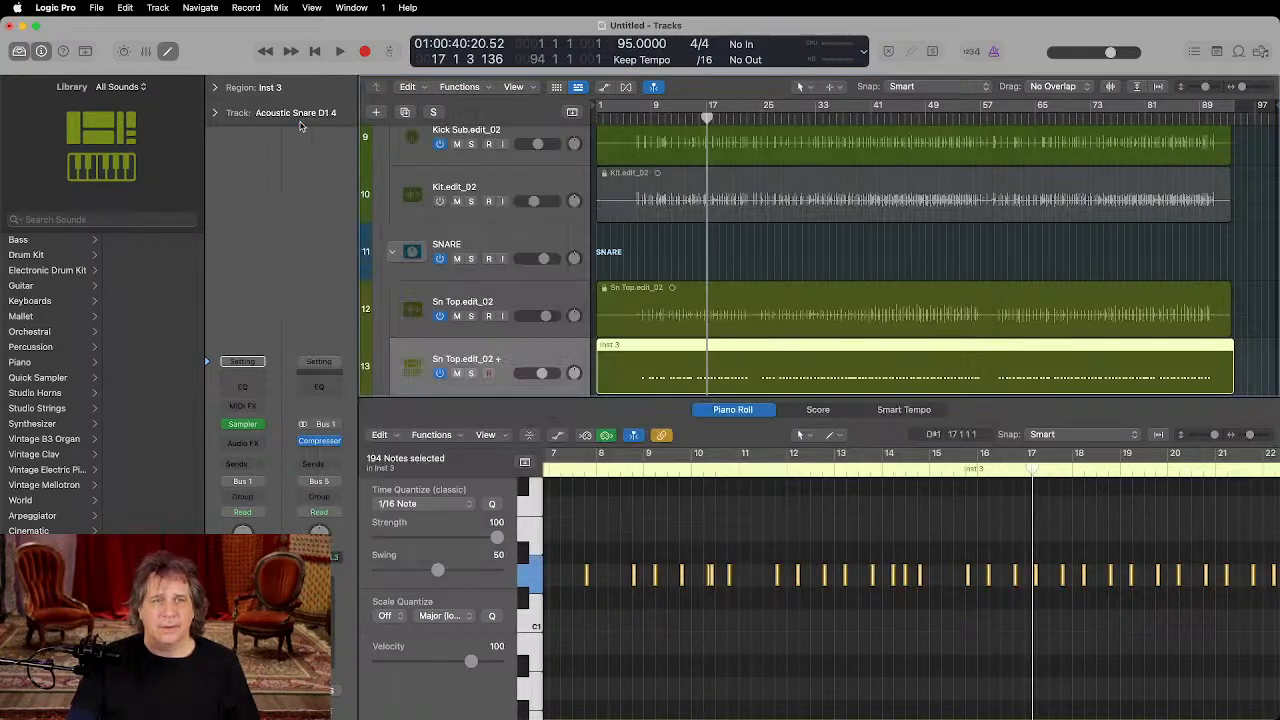
Step: Raise the velocity of all snare trigger notes to 112 during playback and close the Piano Roll
{"action": "left_click", "coordinate": [522, 579]}
{"action": "key", "text": "space"}
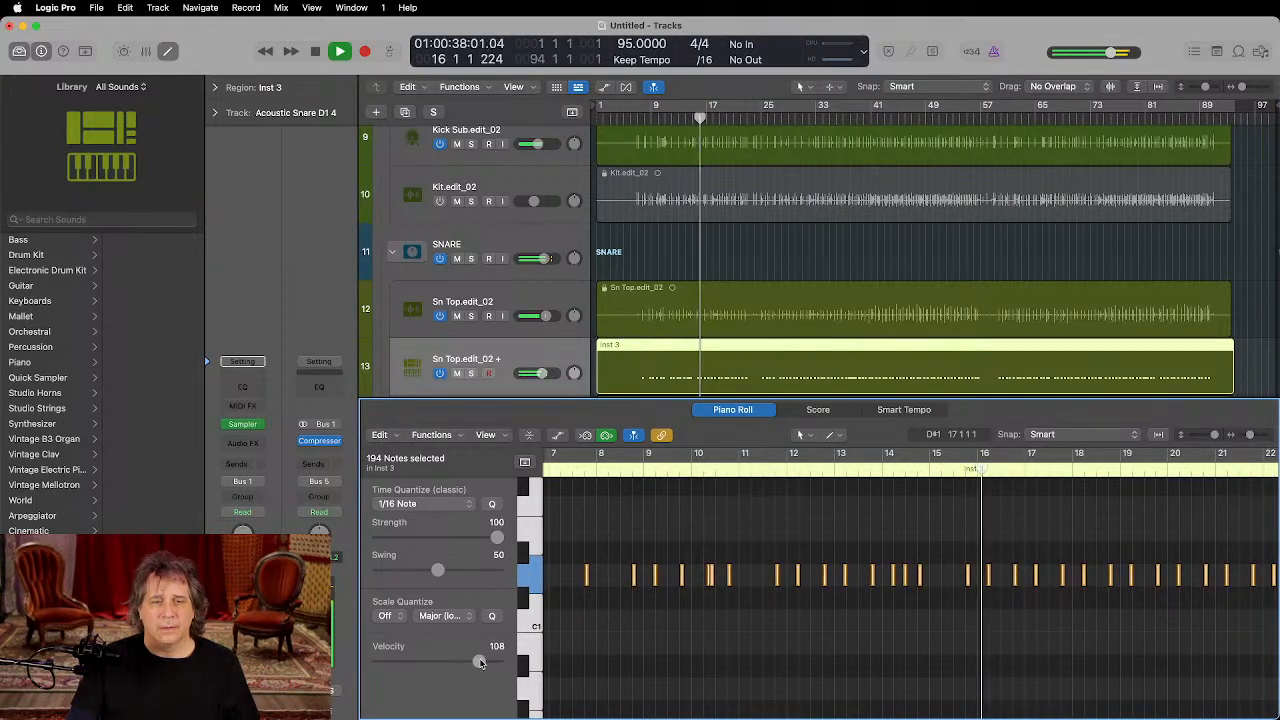
{"action": "left_click_drag", "start_coordinate": [472, 661], "coordinate": [484, 662]}
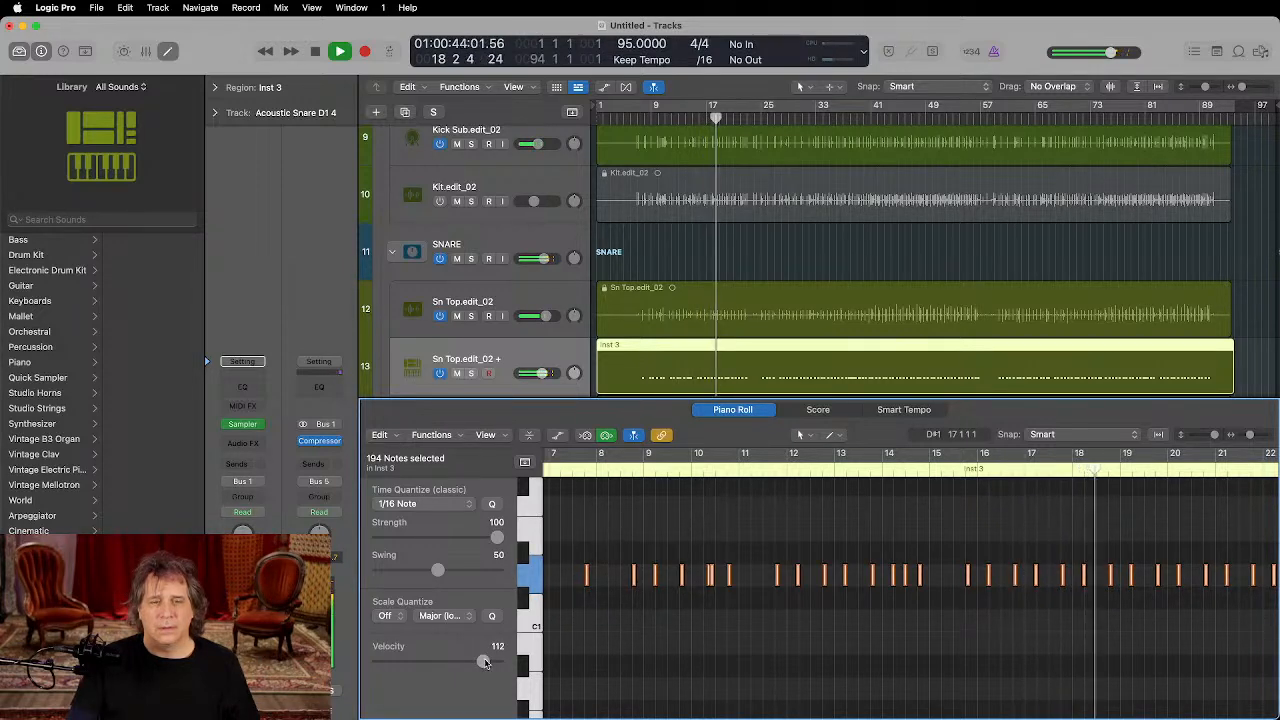
{"action": "key", "text": "x"}
{"action": "key", "text": "x"}
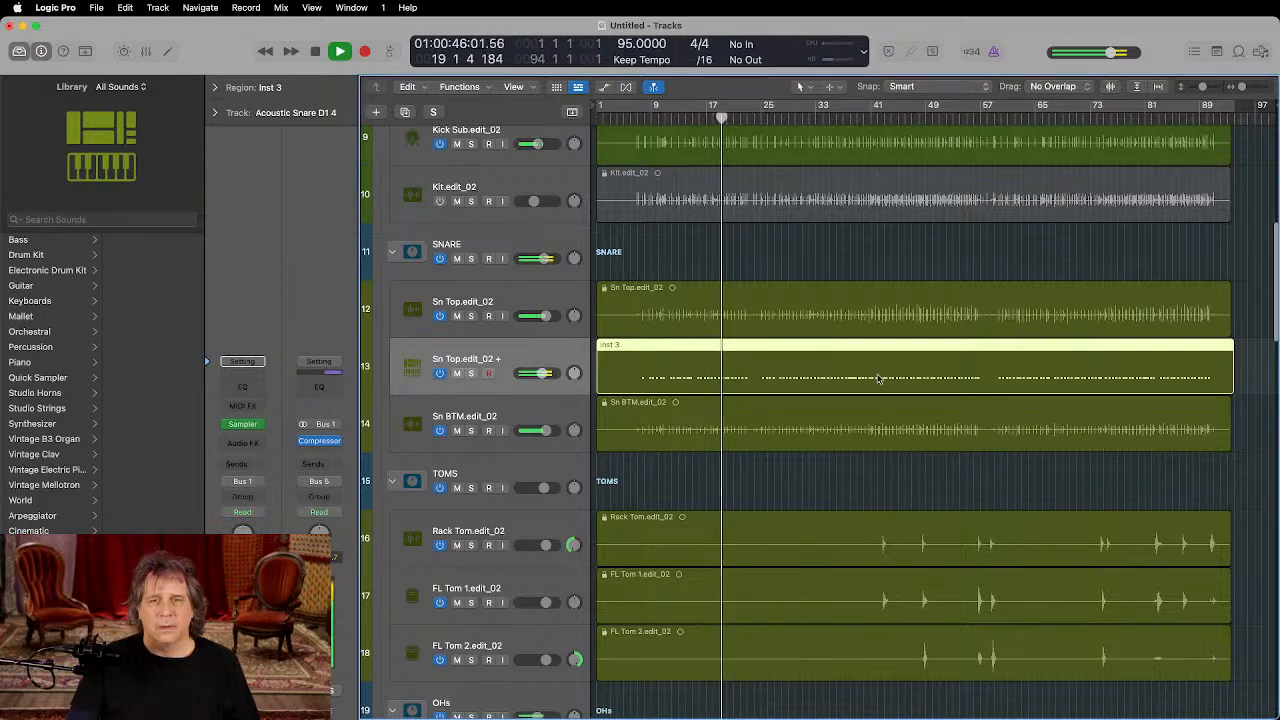
Step: Raise the SNARE track stack's volume to -0.7 dB while the mix plays
{"action": "scroll", "coordinate": [878, 378], "scroll_direction": "down", "scroll_amount": 8}
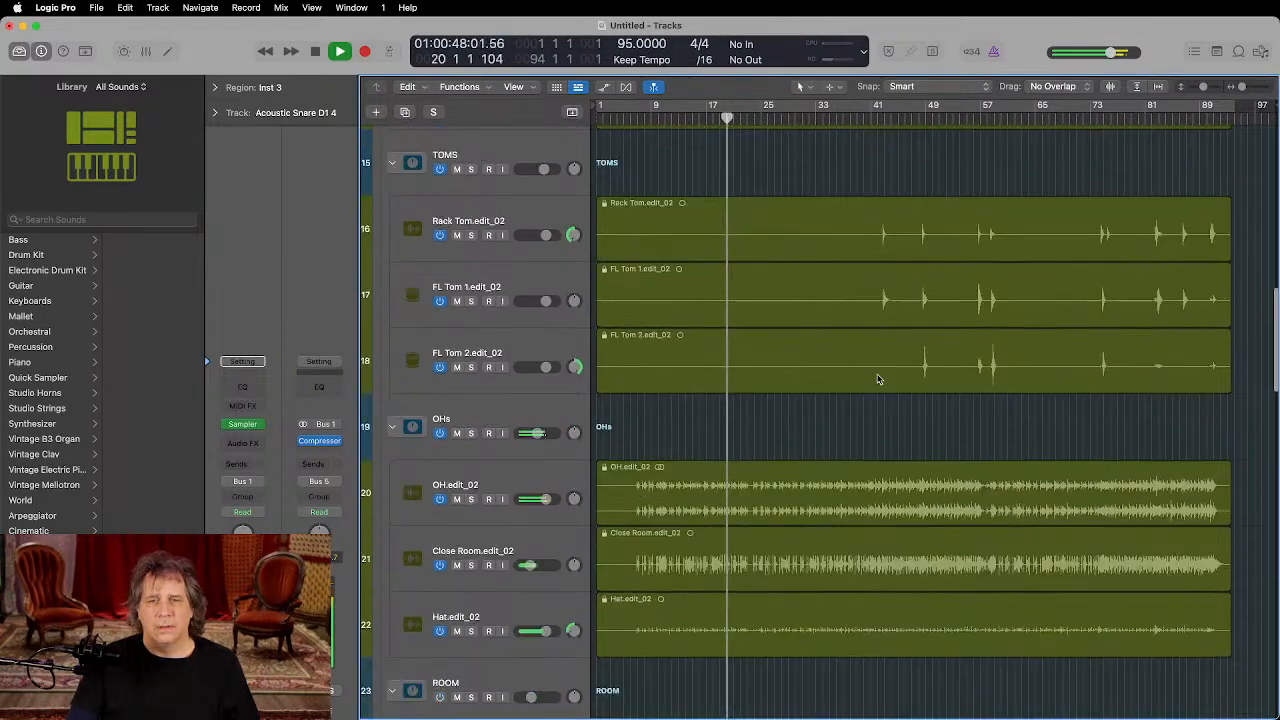
{"action": "scroll", "coordinate": [878, 378], "scroll_direction": "up", "scroll_amount": 4}
{"action": "scroll", "coordinate": [878, 378], "scroll_direction": "up", "scroll_amount": 1}
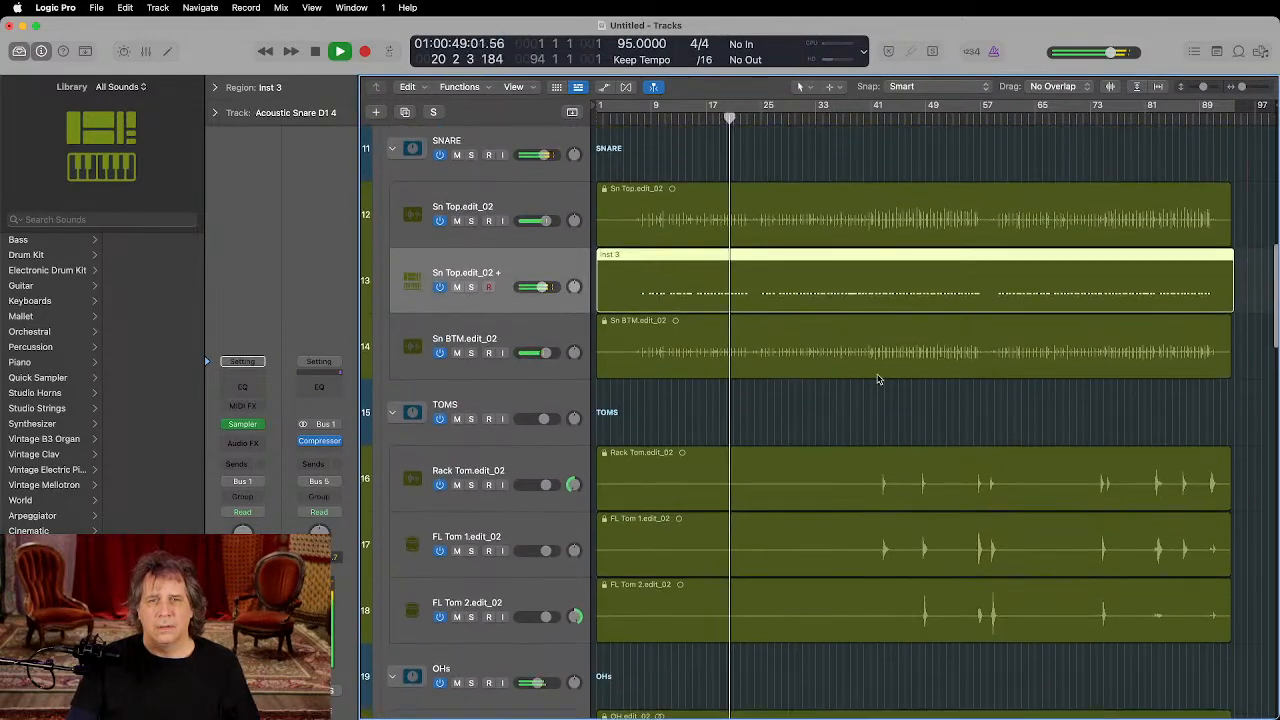
{"action": "left_click_drag", "start_coordinate": [544, 155], "coordinate": [546, 158]}
{"action": "left_click", "coordinate": [546, 158]}
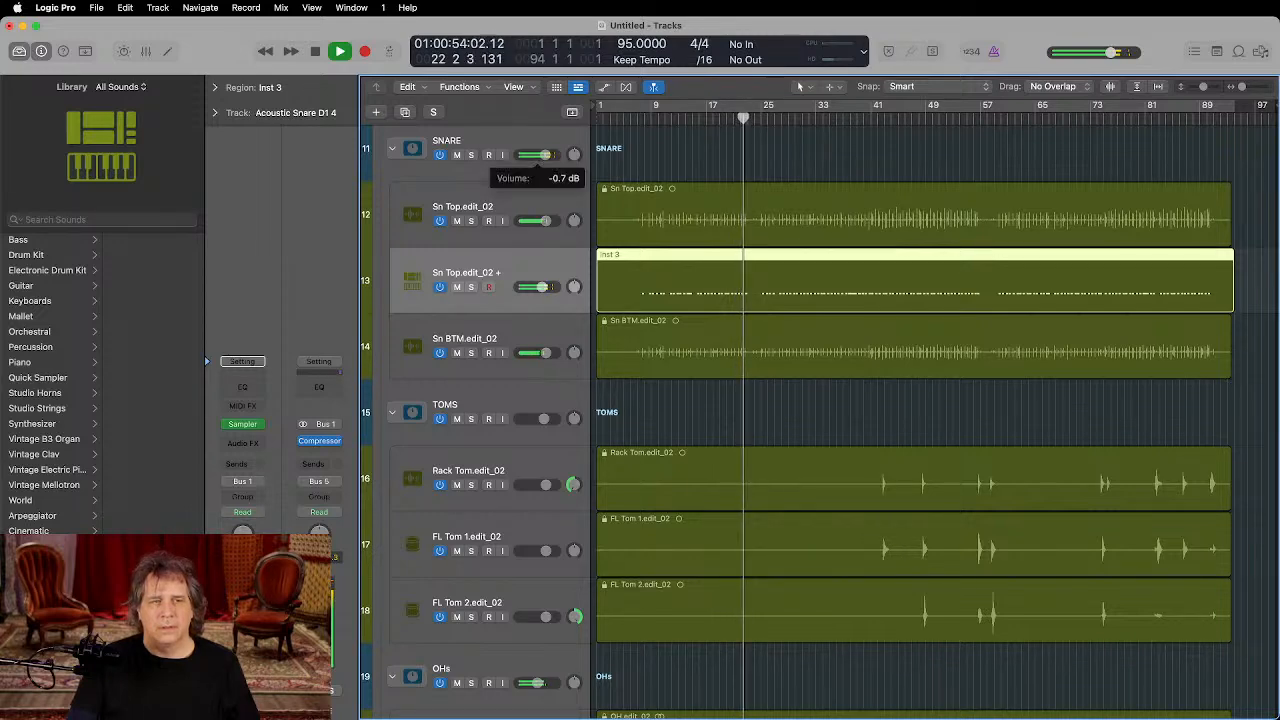
Step: Boost the KIK stack's Channel EQ by 3.2 dB at 1880 Hz and 2.2 dB at 145 Hz during playback
{"action": "scroll", "coordinate": [522, 190], "scroll_direction": "up", "scroll_amount": 8}
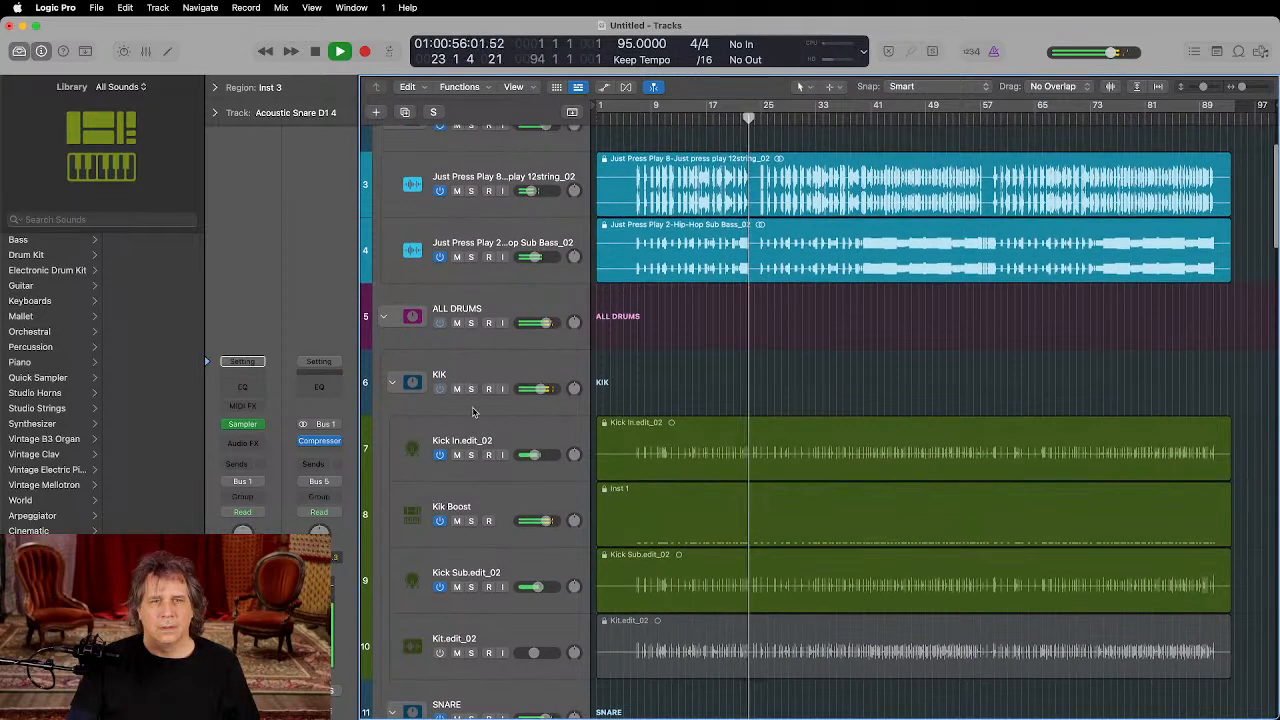
{"action": "left_click", "coordinate": [450, 372]}
{"action": "left_click", "coordinate": [248, 390]}
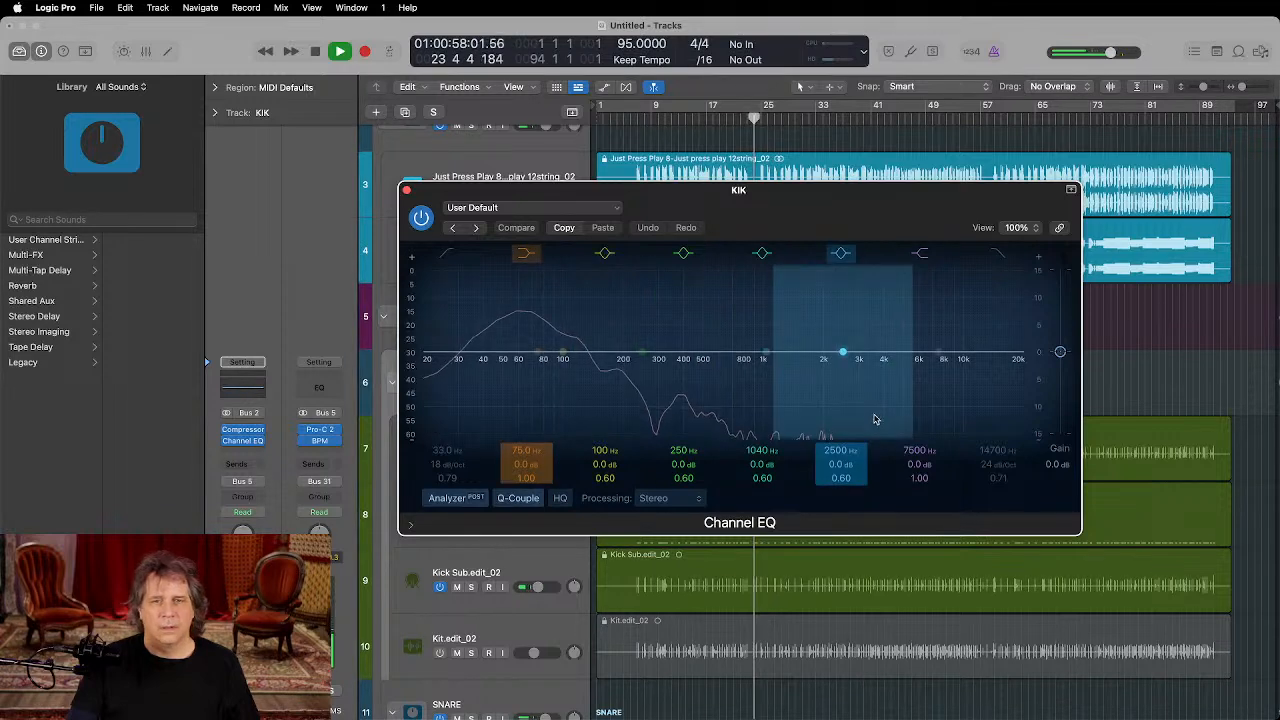
{"action": "left_click_drag", "start_coordinate": [770, 366], "coordinate": [856, 357]}
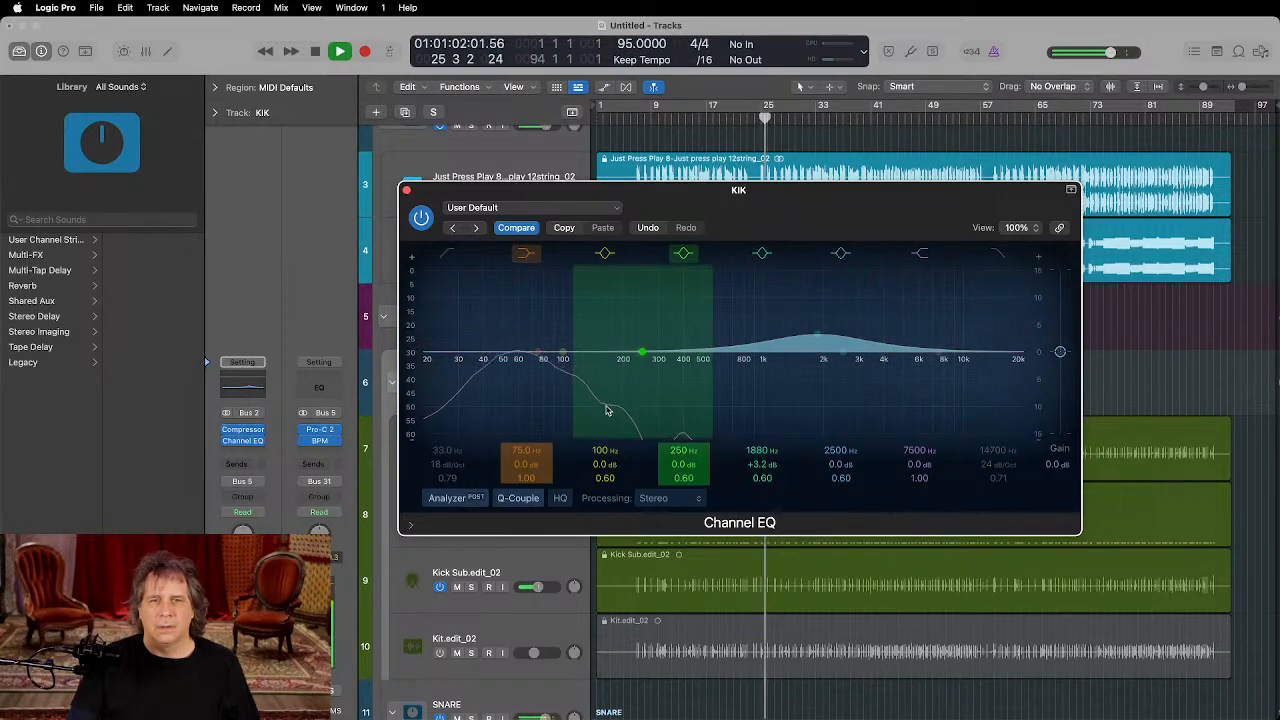
{"action": "left_click_drag", "start_coordinate": [606, 408], "coordinate": [560, 393]}
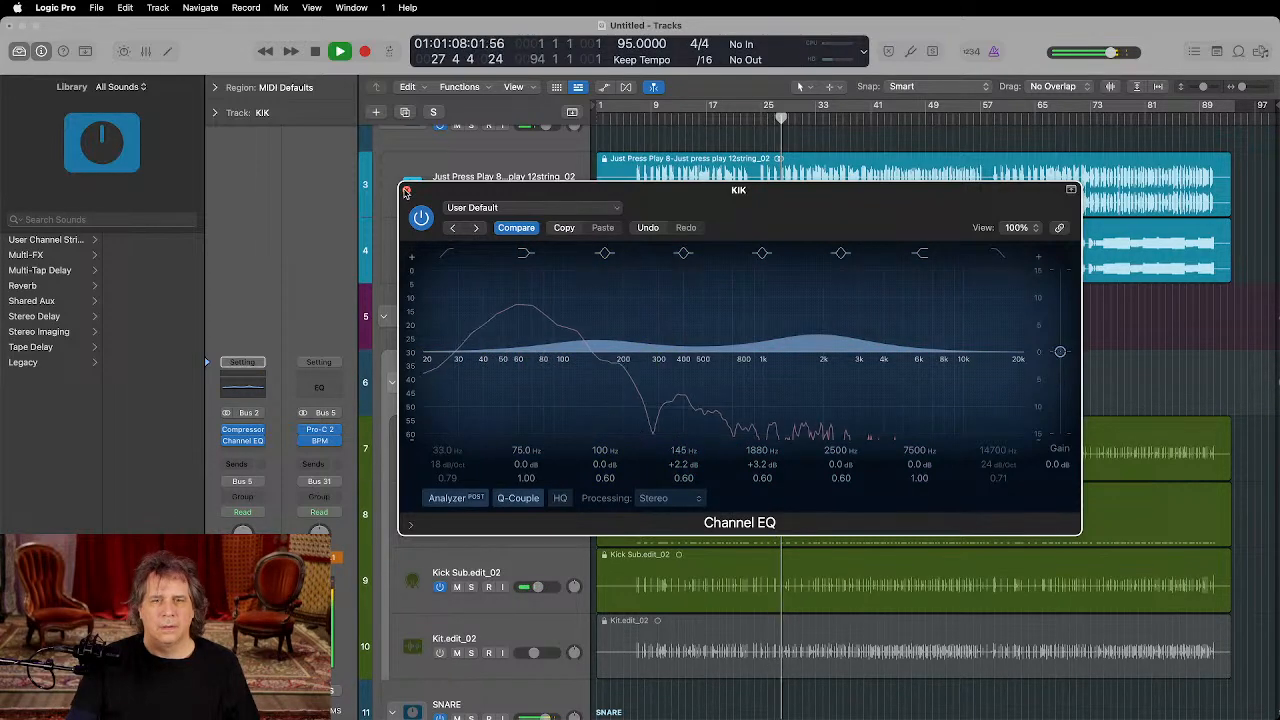
{"action": "left_click", "coordinate": [406, 190]}
Step: Replay the mix around bars 26 to 29 and compare the sampled snare's trigger notes with the recorded snare hits up close
{"action": "key", "text": "space"}
{"action": "left_click", "coordinate": [775, 115]}
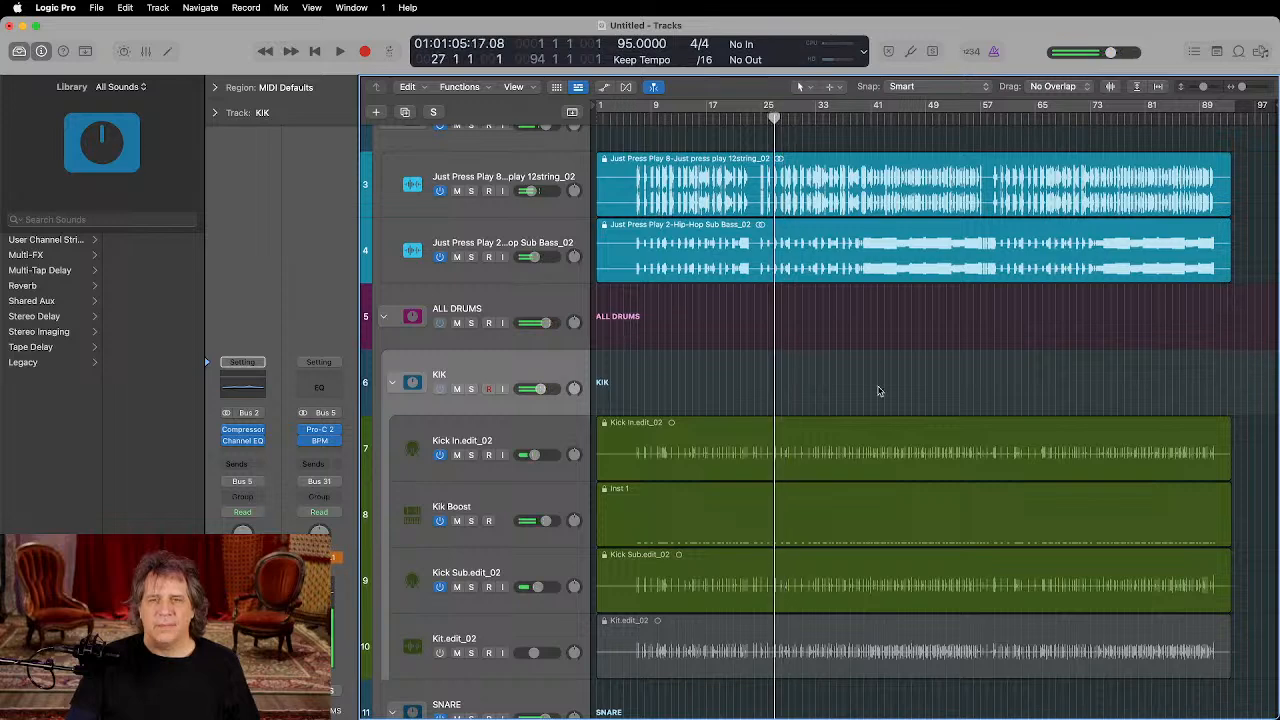
{"action": "key", "text": "space"}
{"action": "scroll", "coordinate": [879, 387], "scroll_direction": "up", "scroll_amount": 10}
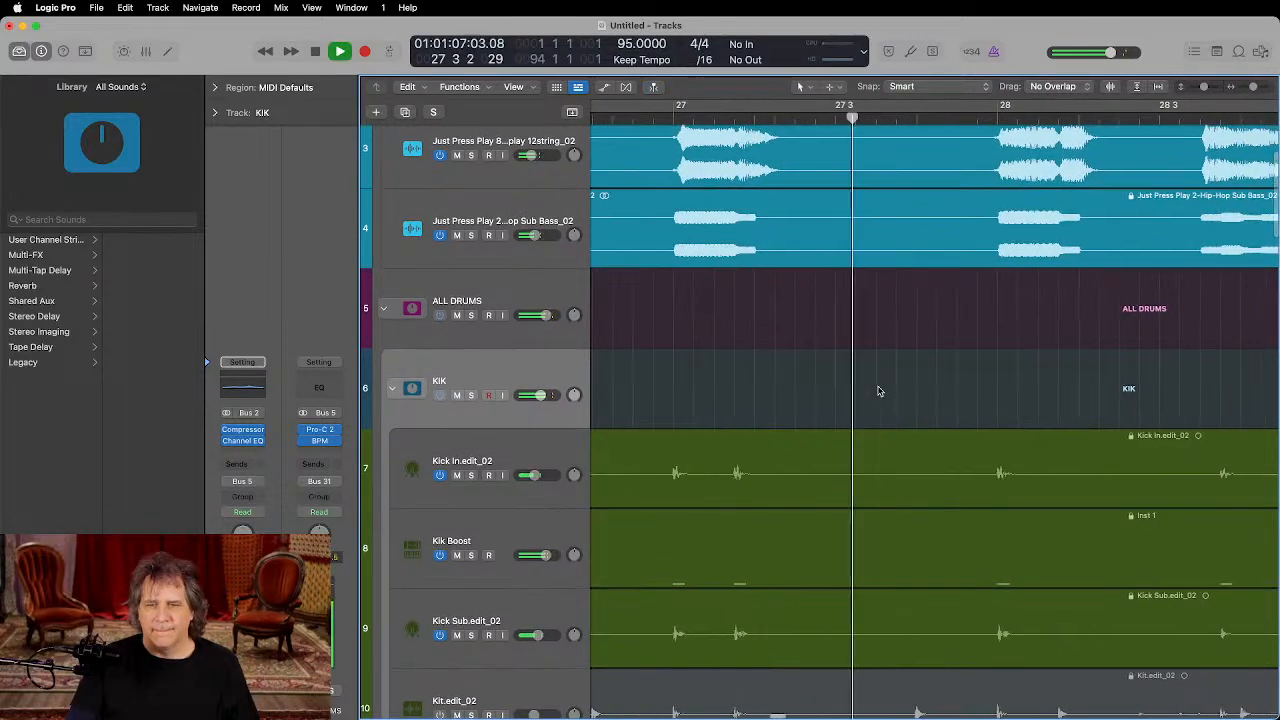
{"action": "scroll", "coordinate": [880, 391], "scroll_direction": "down", "scroll_amount": 3}
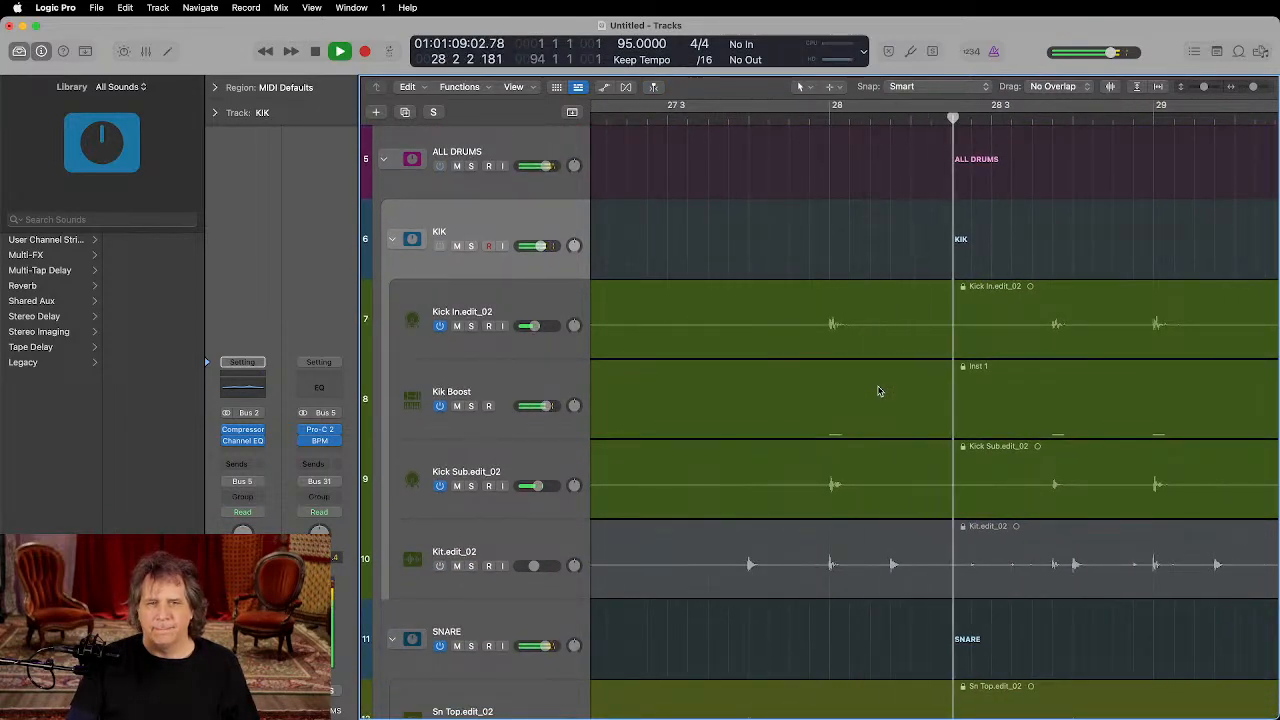
{"action": "scroll", "coordinate": [879, 391], "scroll_direction": "down", "scroll_amount": 5}
{"action": "scroll", "coordinate": [879, 391], "scroll_direction": "down", "scroll_amount": 2}
{"action": "scroll", "coordinate": [880, 391], "scroll_direction": "right", "scroll_amount": 4}
{"action": "key", "text": "super+Left"}
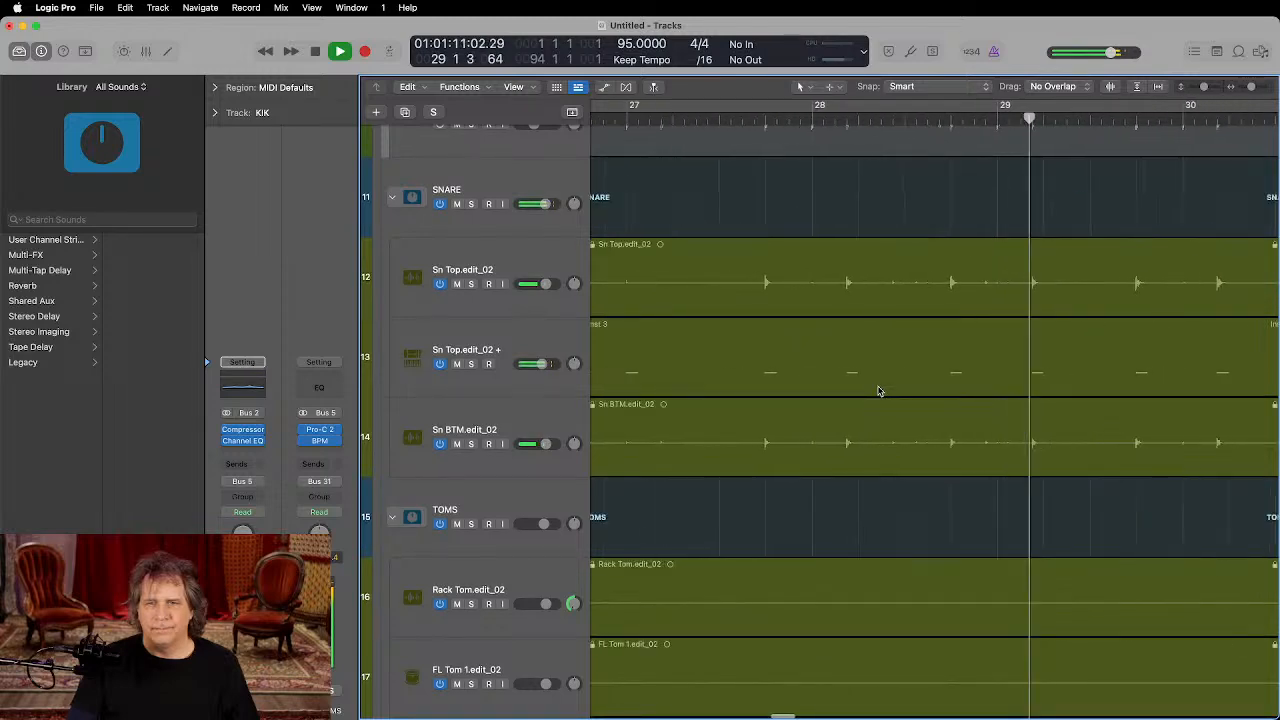
{"action": "scroll", "coordinate": [800, 290], "scroll_direction": "left", "scroll_amount": 2}
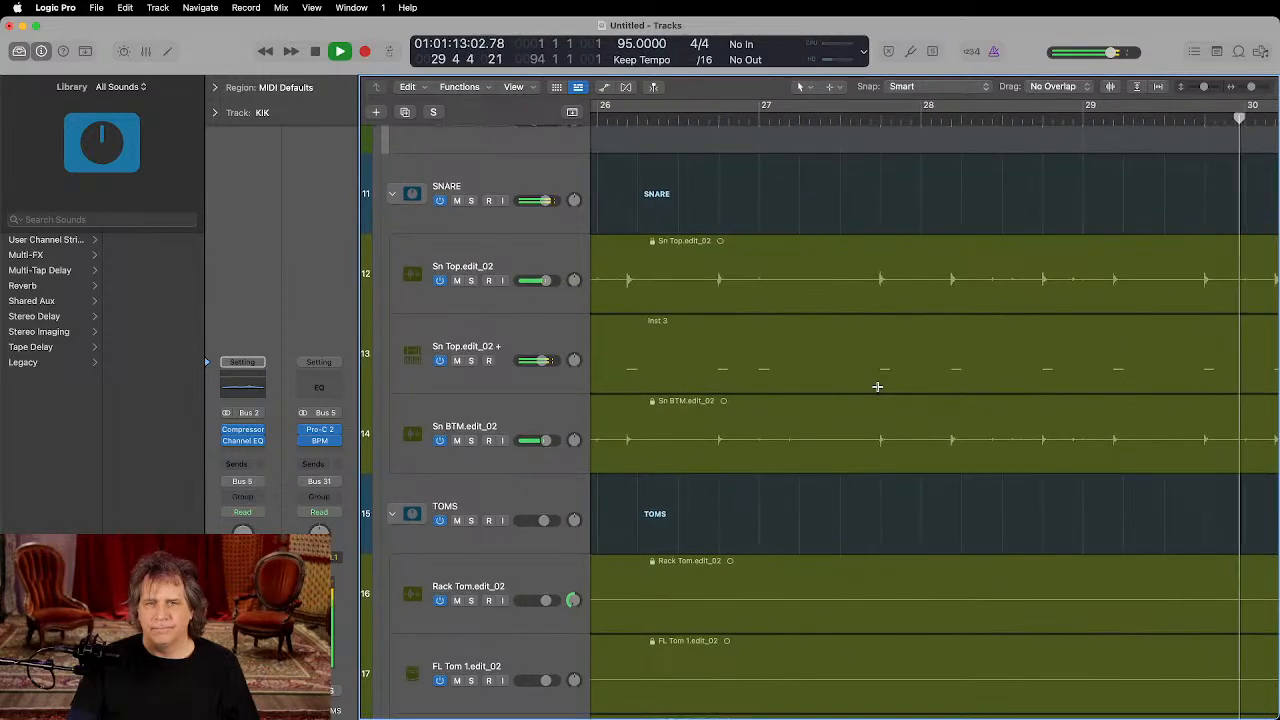
{"action": "left_click", "coordinate": [703, 120]}
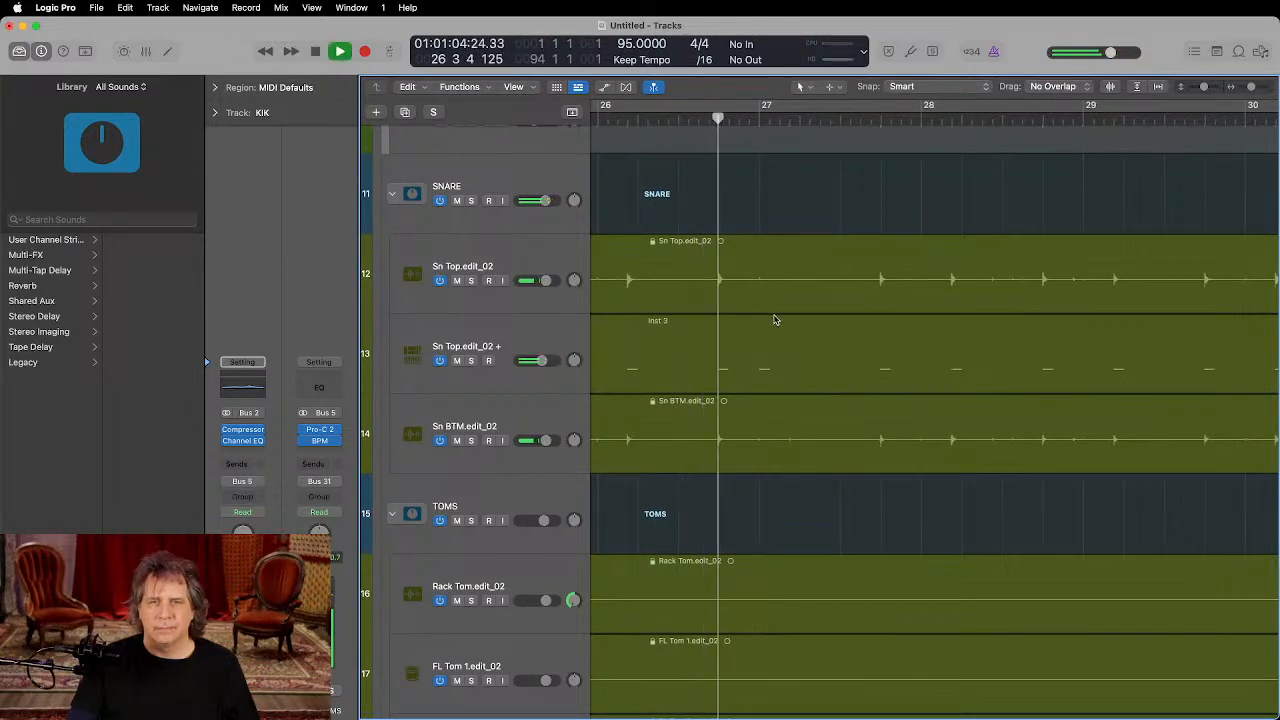
{"action": "key", "text": "space"}
Step: Delete the stray trigger note at bar 27 from the sampled snare's region and close the Piano Roll
{"action": "double_click", "coordinate": [776, 322]}
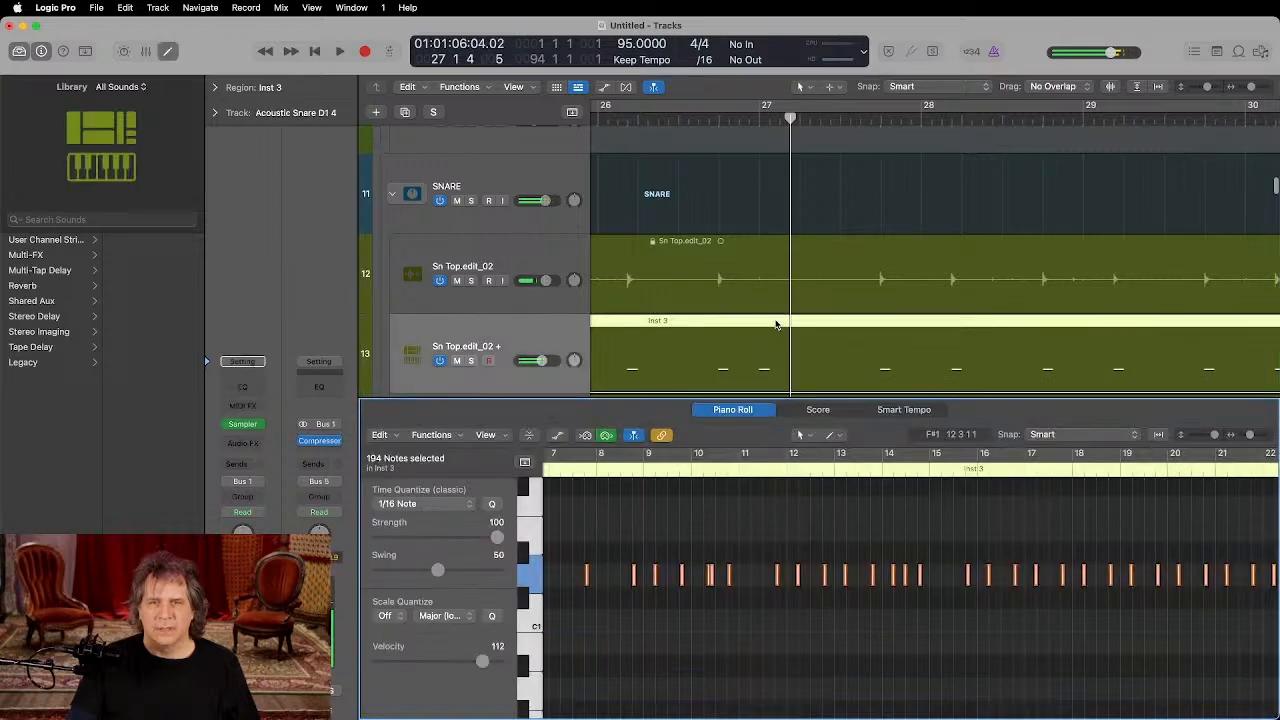
{"action": "left_click", "coordinate": [817, 503]}
{"action": "key", "text": "space"}
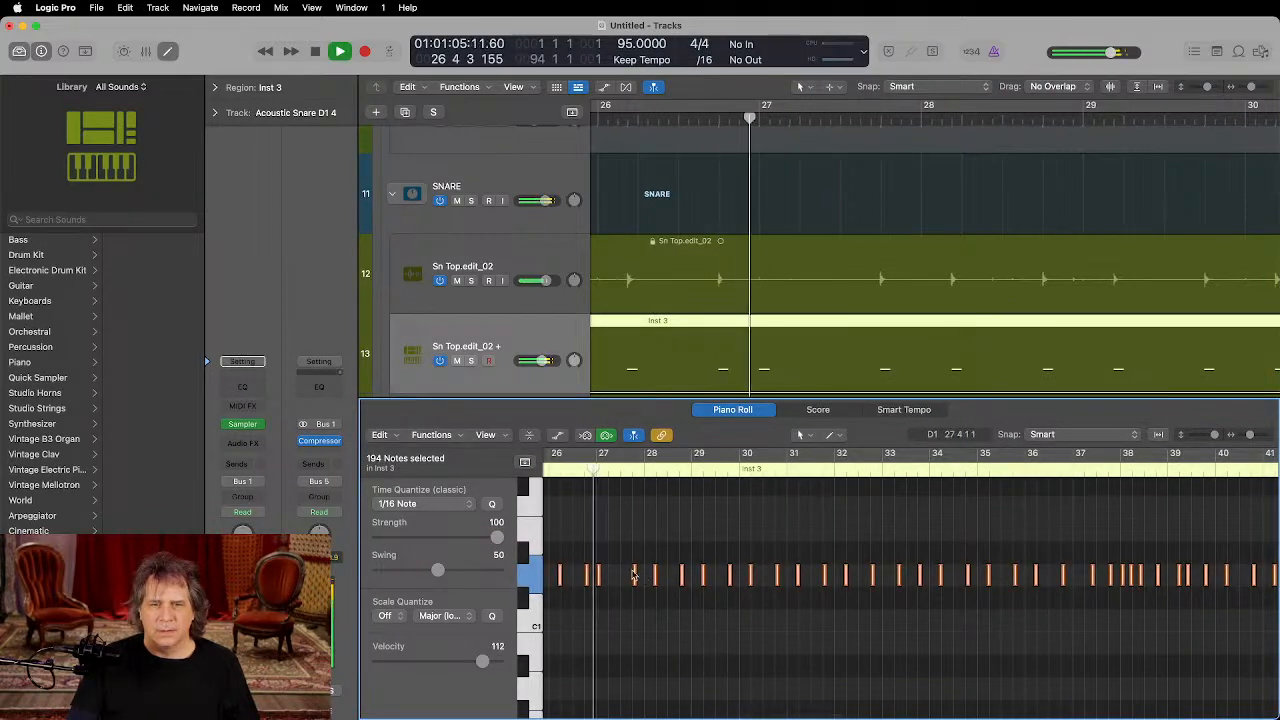
{"action": "left_click", "coordinate": [600, 575]}
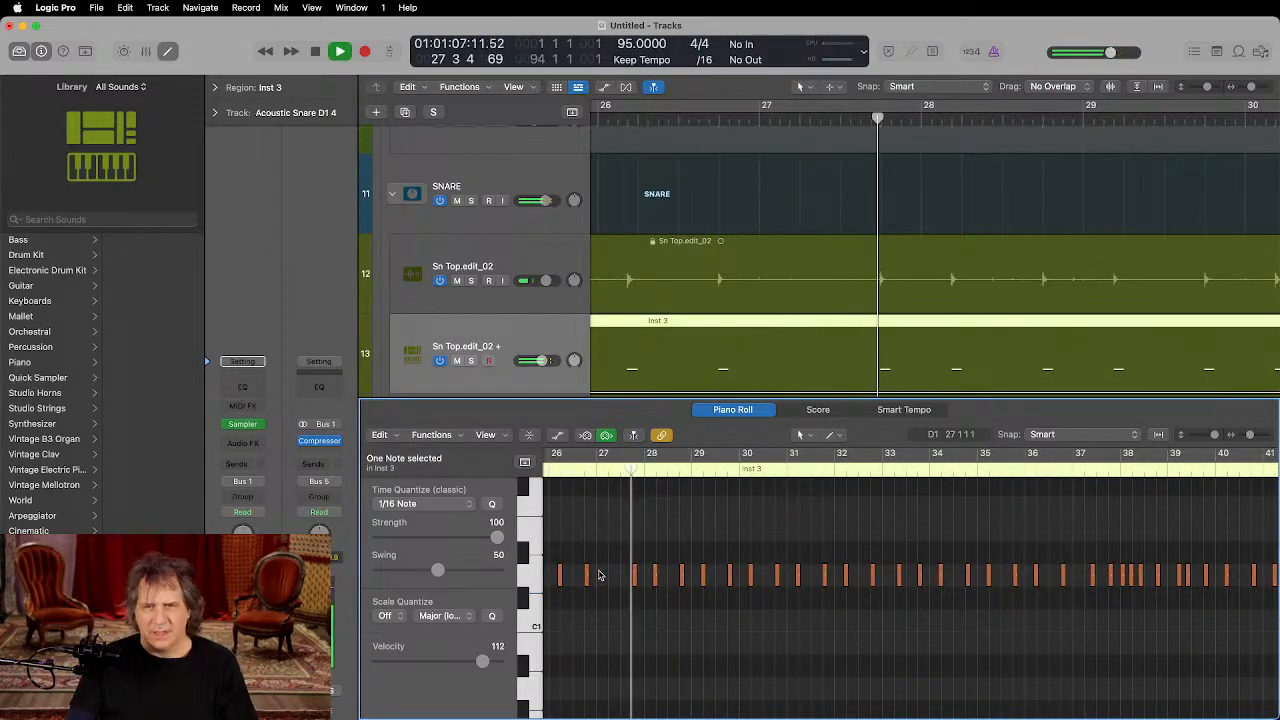
{"action": "key", "text": "space"}
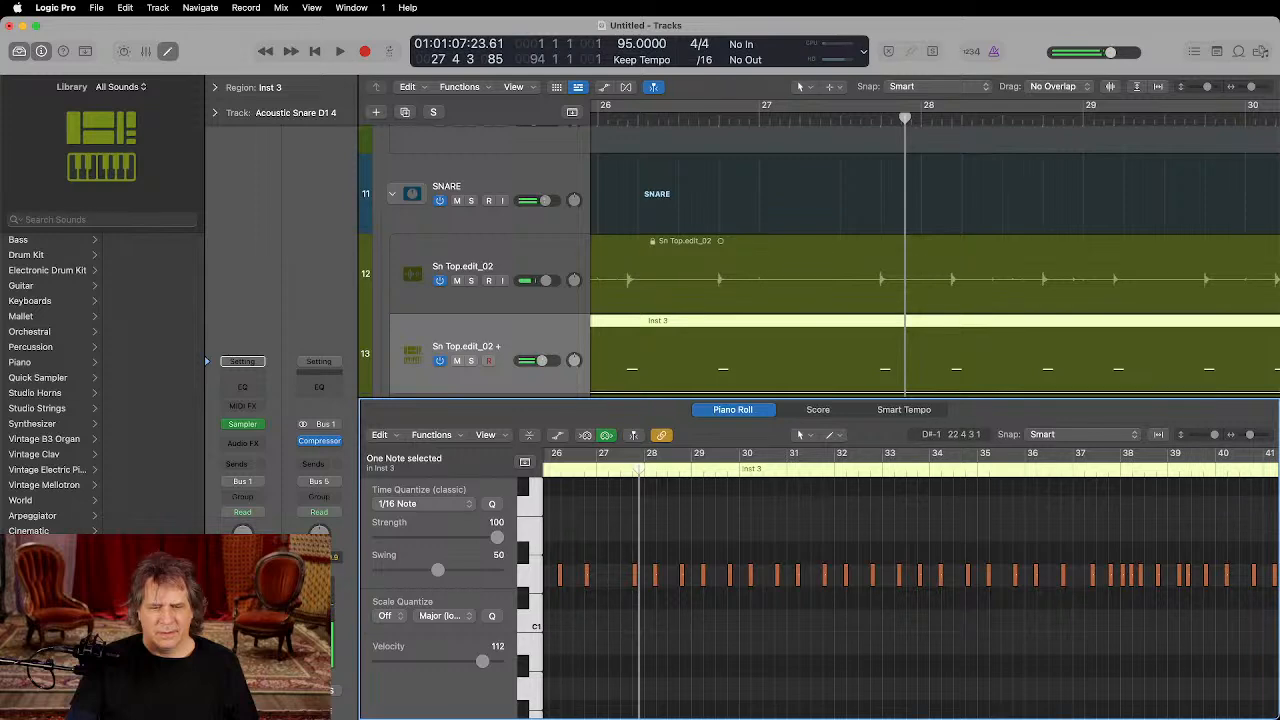
{"action": "left_click", "coordinate": [955, 253]}
{"action": "key", "text": "x"}
{"action": "key", "text": "x"}
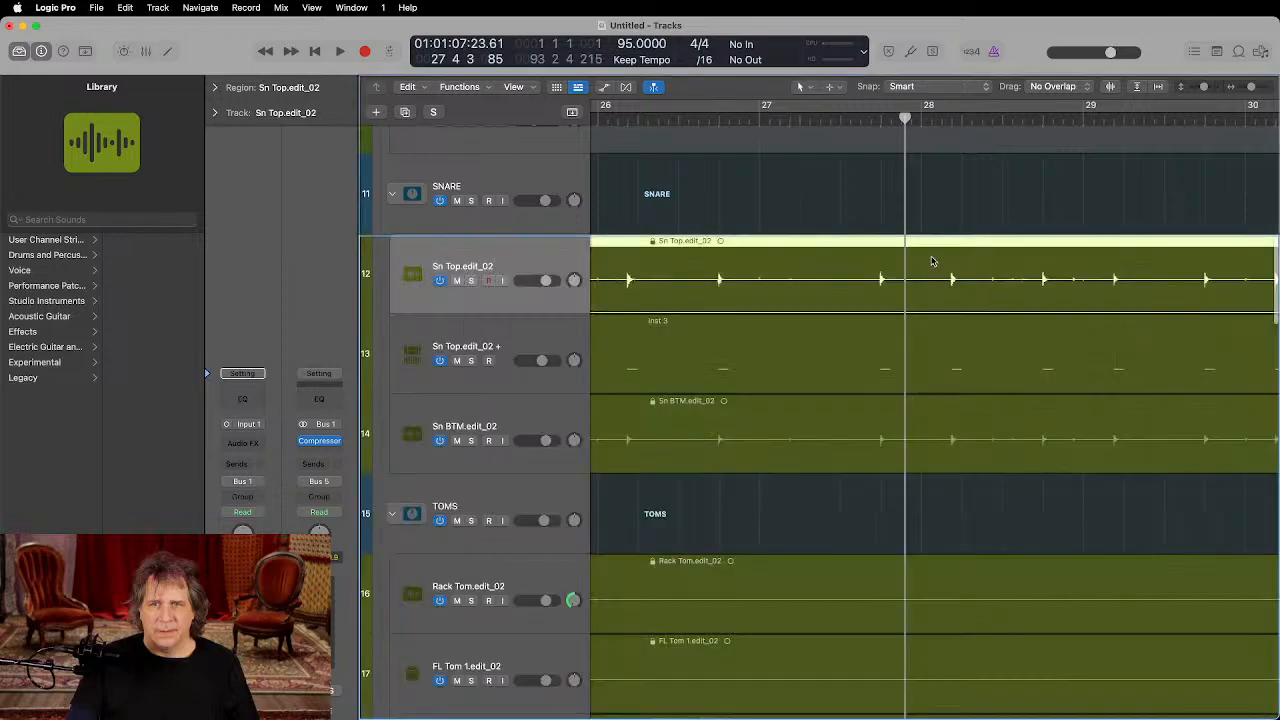
Step: Play the mix briefly up to bar 28 and bring the full song length back into view
{"action": "key", "text": "space"}
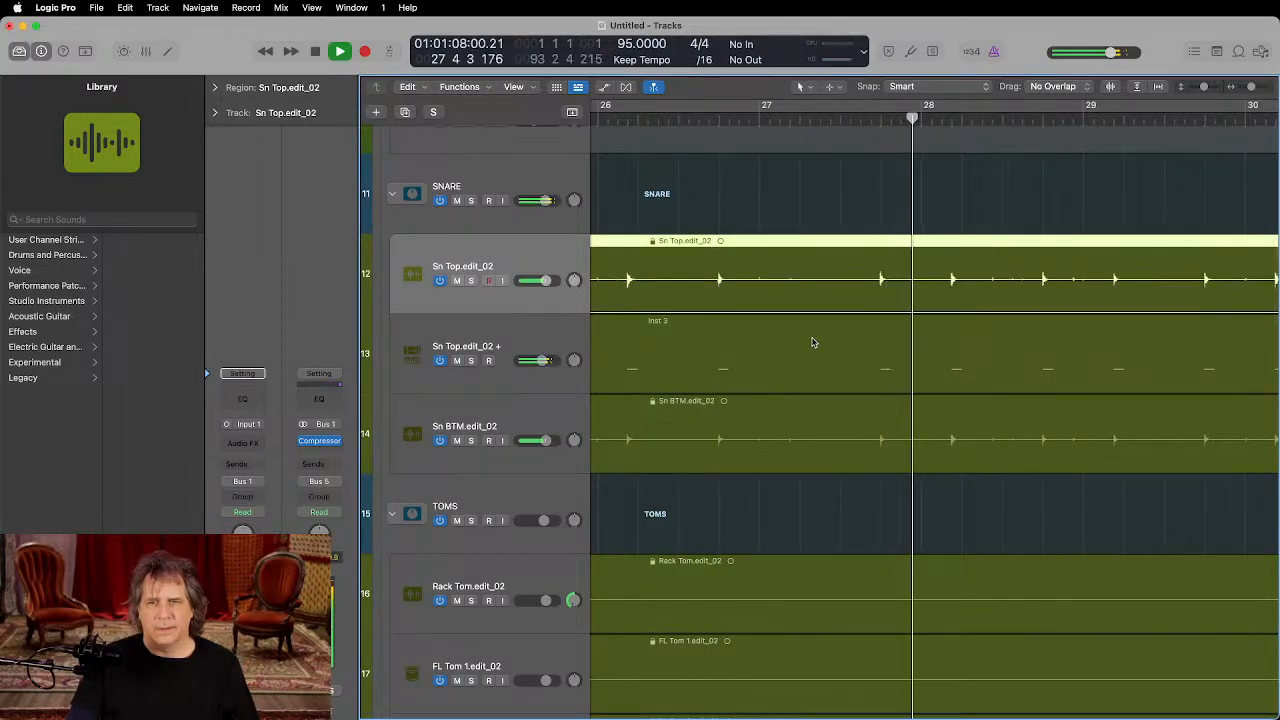
{"action": "key", "text": "space"}
{"action": "key", "text": "super+Up"}
{"action": "key", "text": "super+Left"}
{"action": "key", "text": "super+Up"}
{"action": "key", "text": "super+Left"}
{"action": "key", "text": "super+Left"}
{"action": "key", "text": "super+Left"}
{"action": "key", "text": "super+Left"}
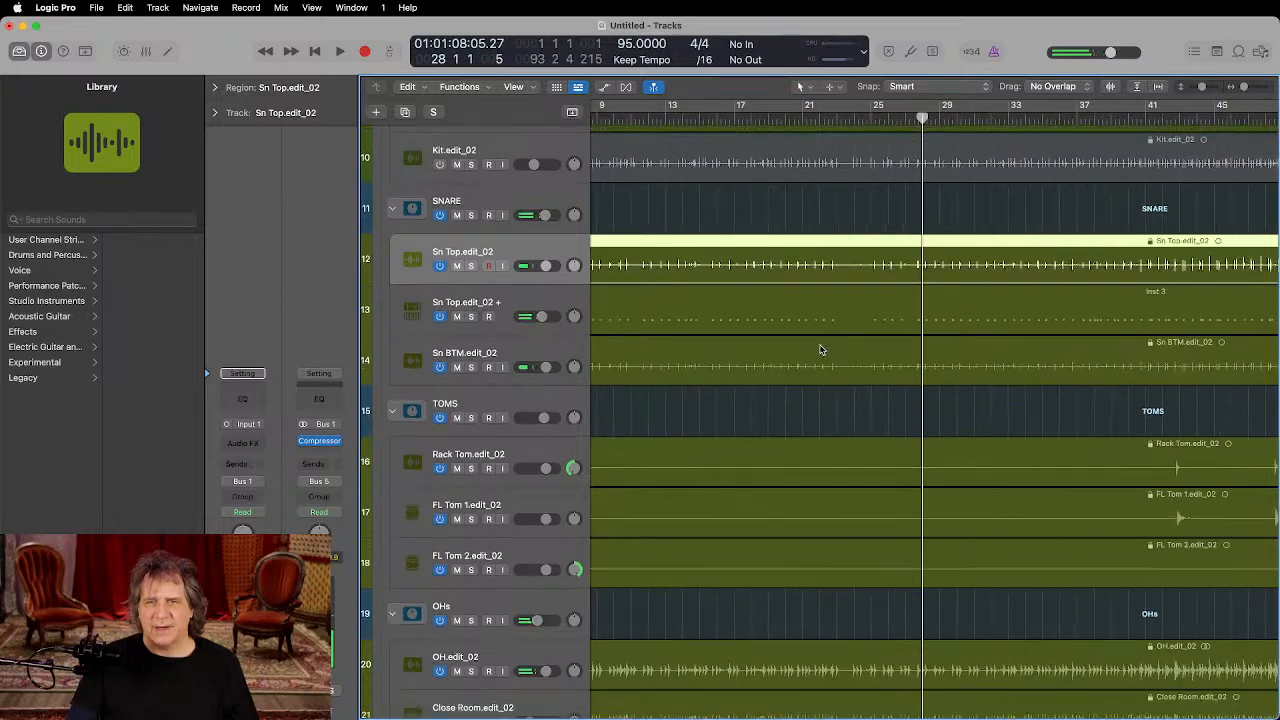
{"action": "key", "text": "super+Up"}
{"action": "key", "text": "super+Left"}
{"action": "key", "text": "super+Left"}
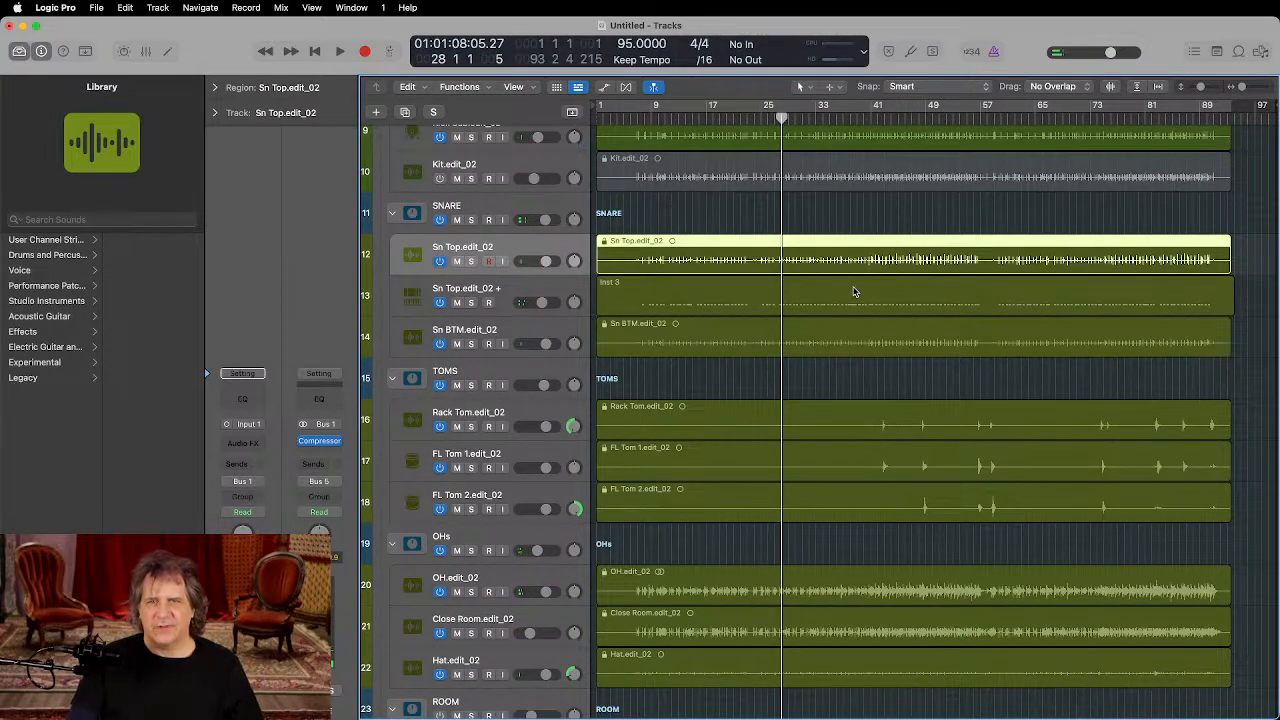
Step: Play the song from bar 41 and select the Guitar Chorus Lead 1 region in the E GTRS2 stack
{"action": "scroll", "coordinate": [853, 291], "scroll_direction": "down", "scroll_amount": 10}
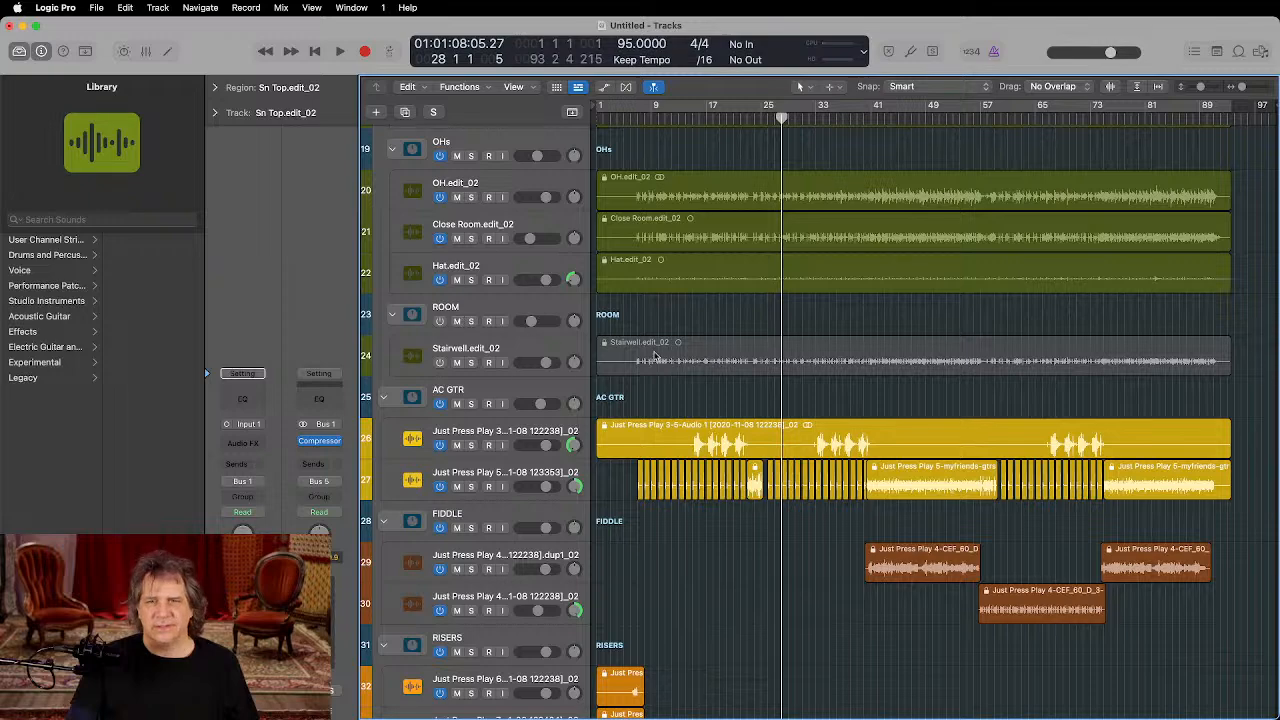
{"action": "scroll", "coordinate": [652, 360], "scroll_direction": "down", "scroll_amount": 9}
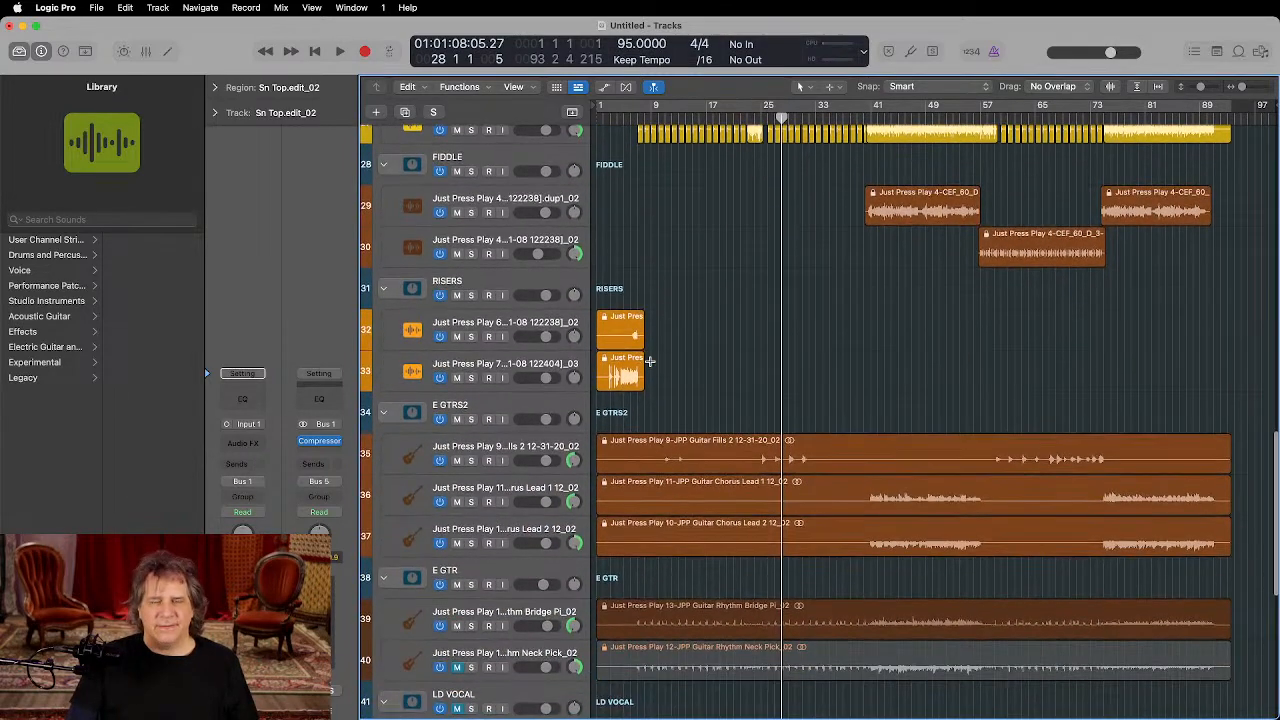
{"action": "left_click", "coordinate": [868, 117]}
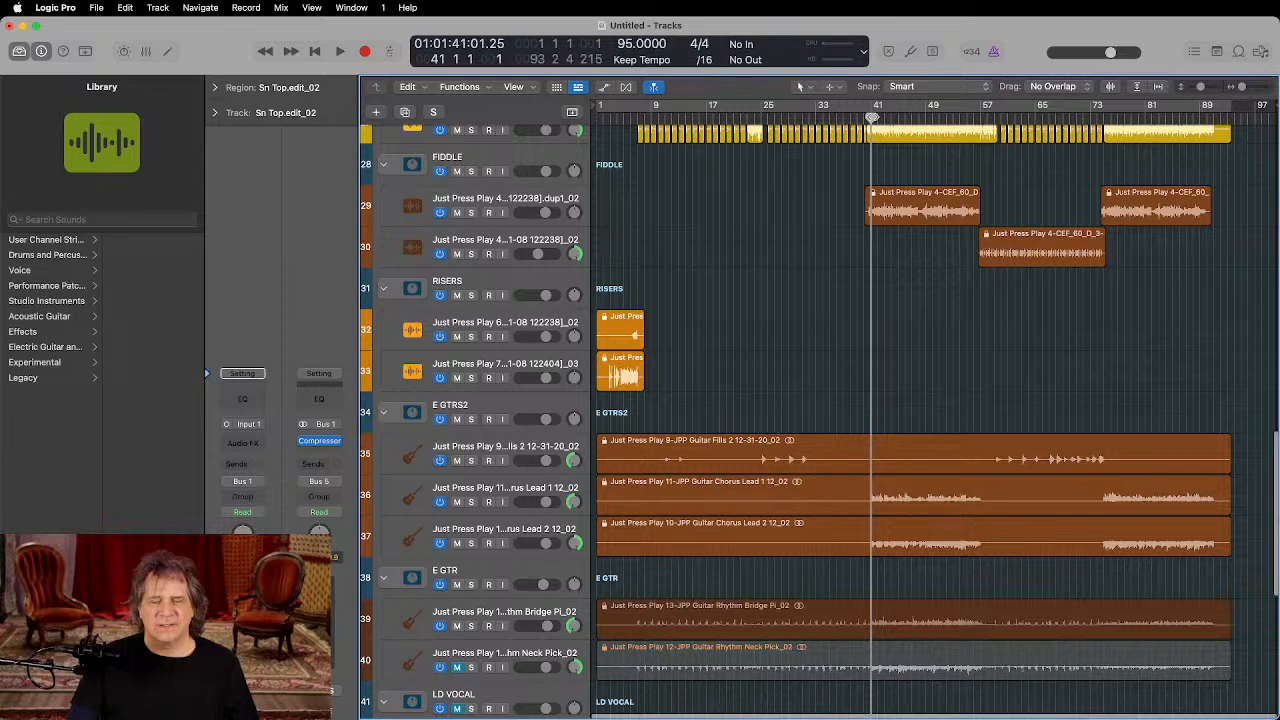
{"action": "scroll", "coordinate": [733, 469], "scroll_direction": "down", "scroll_amount": 2}
{"action": "key", "text": "space"}
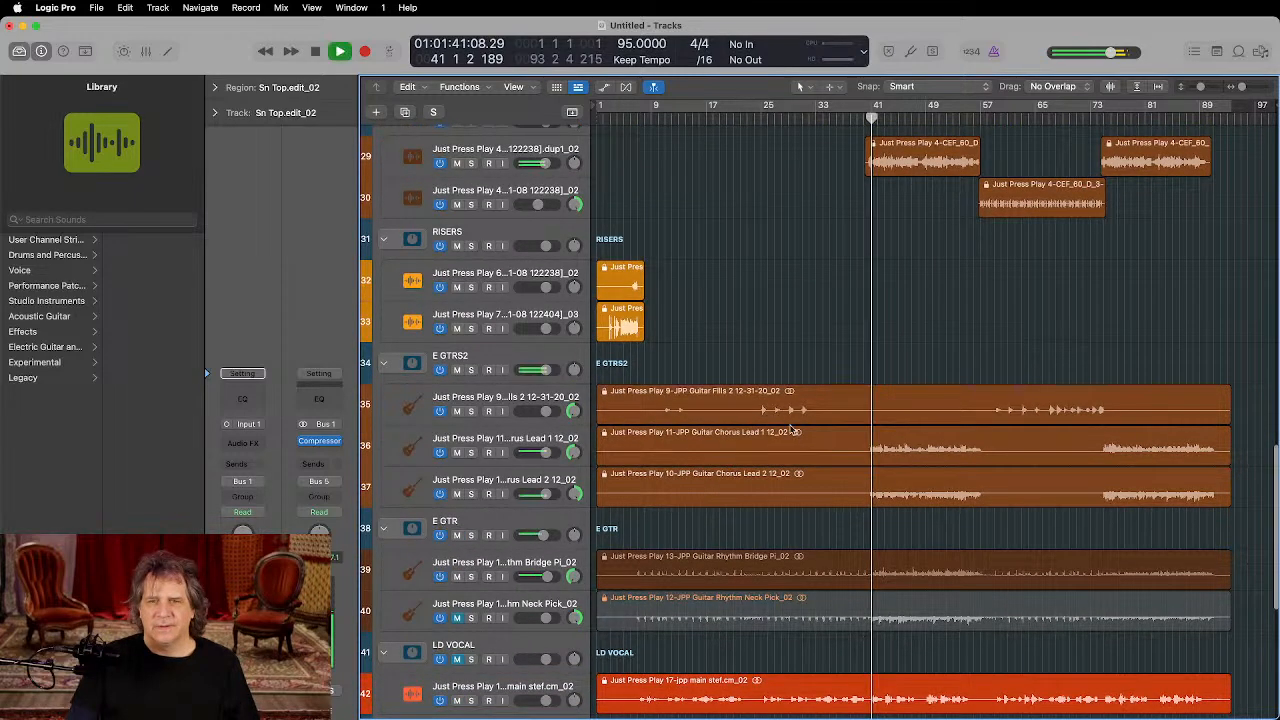
{"action": "left_click", "coordinate": [661, 433]}
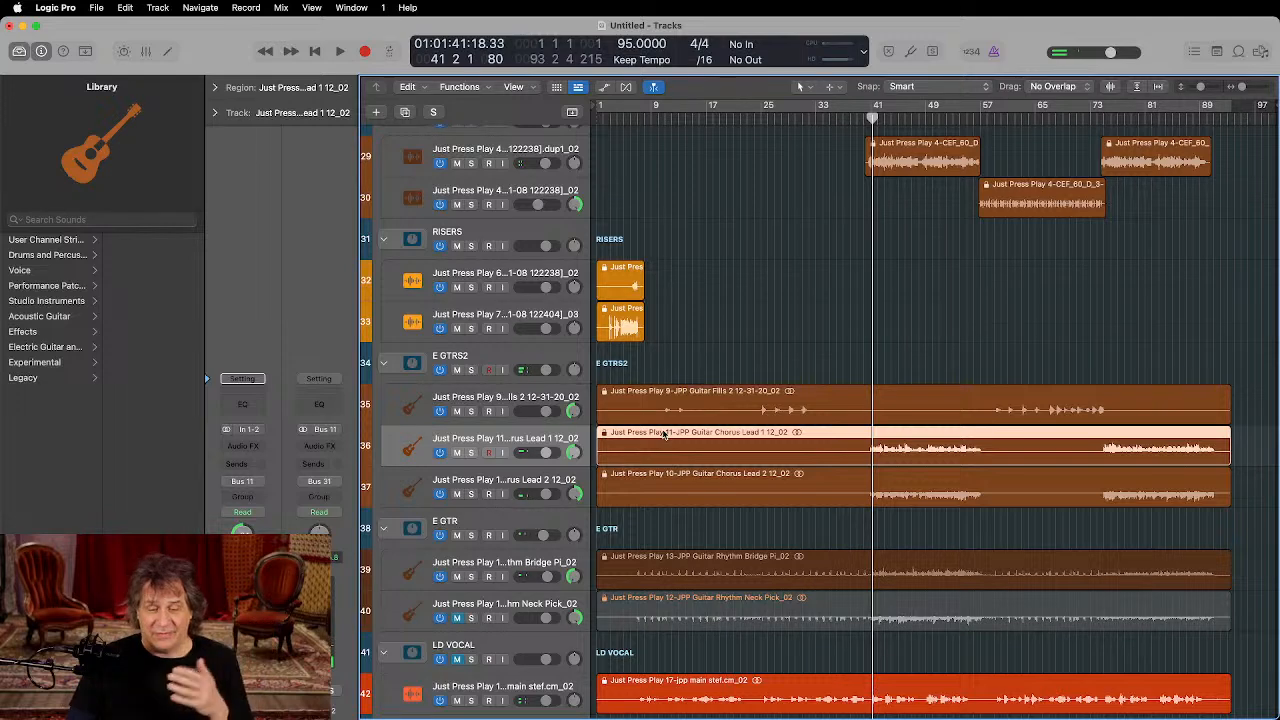
Step: Replay the chorus from bar 41 and briefly solo the Guitar Chorus Lead 1 track to hear it alone
{"action": "scroll", "coordinate": [662, 434], "scroll_direction": "up", "scroll_amount": 2}
{"action": "scroll", "coordinate": [662, 434], "scroll_direction": "down", "scroll_amount": 3}
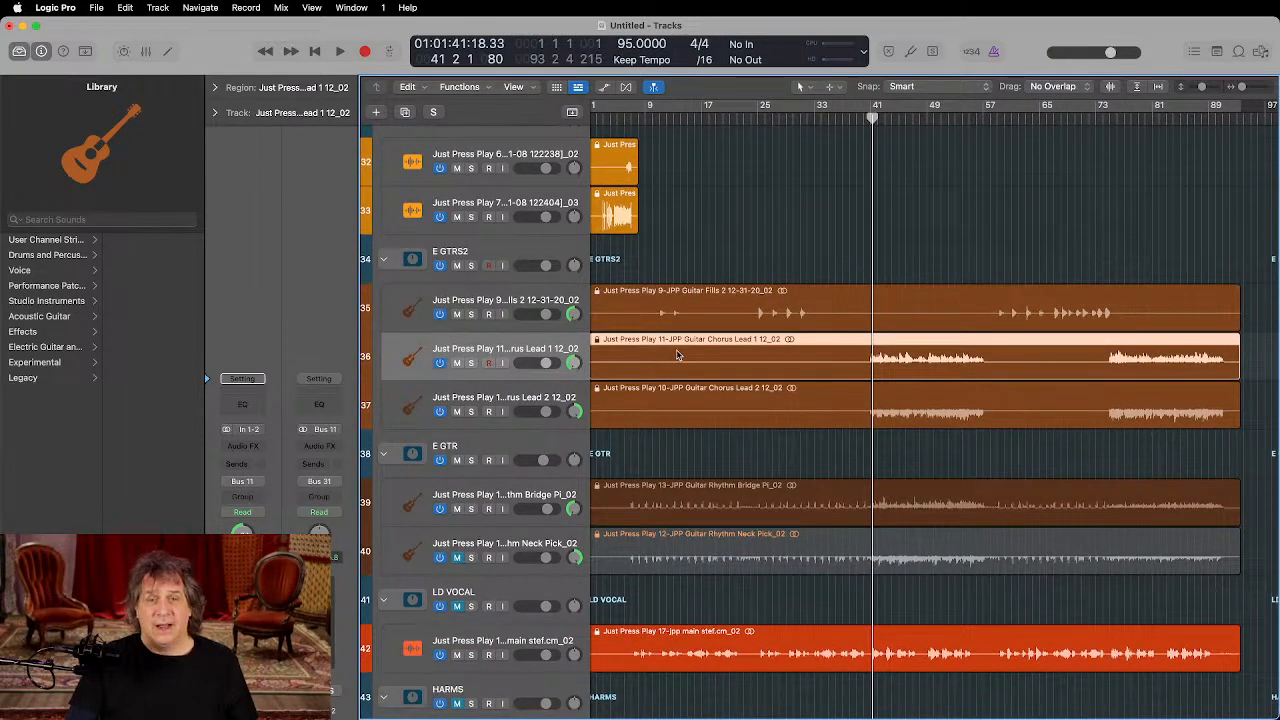
{"action": "scroll", "coordinate": [677, 355], "scroll_direction": "down", "scroll_amount": 1}
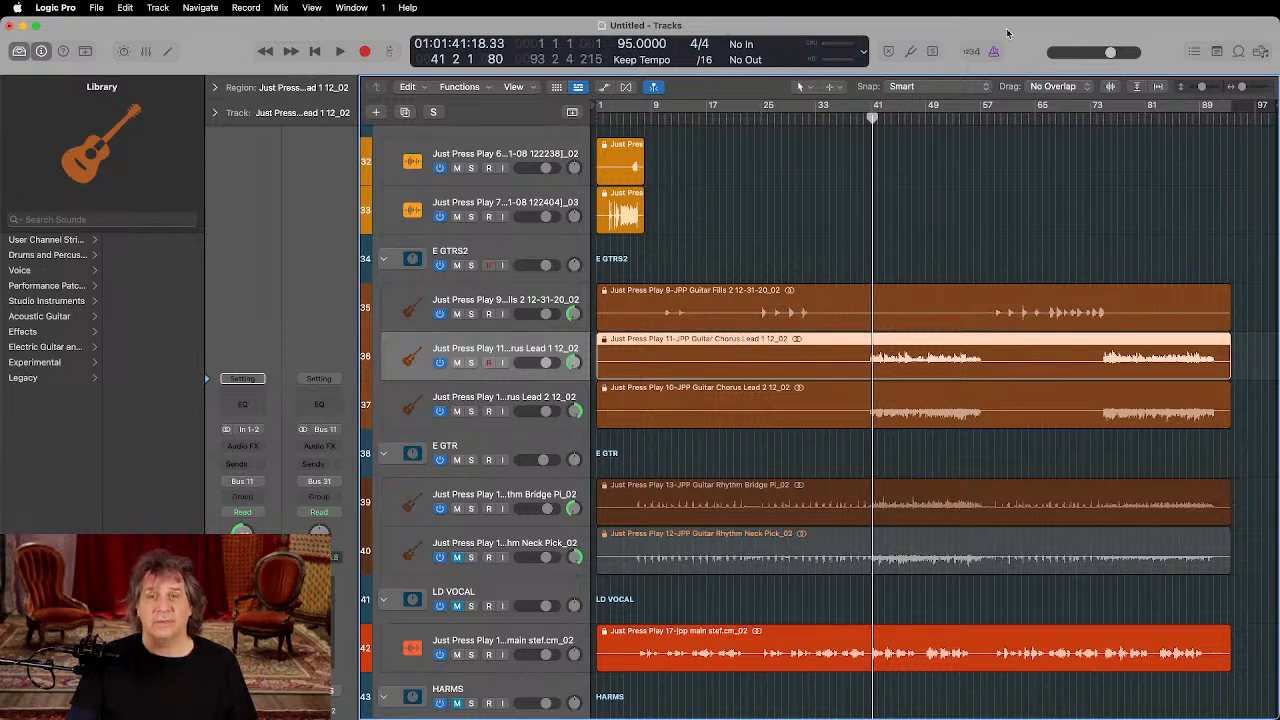
{"action": "left_click_drag", "start_coordinate": [879, 120], "coordinate": [884, 120]}
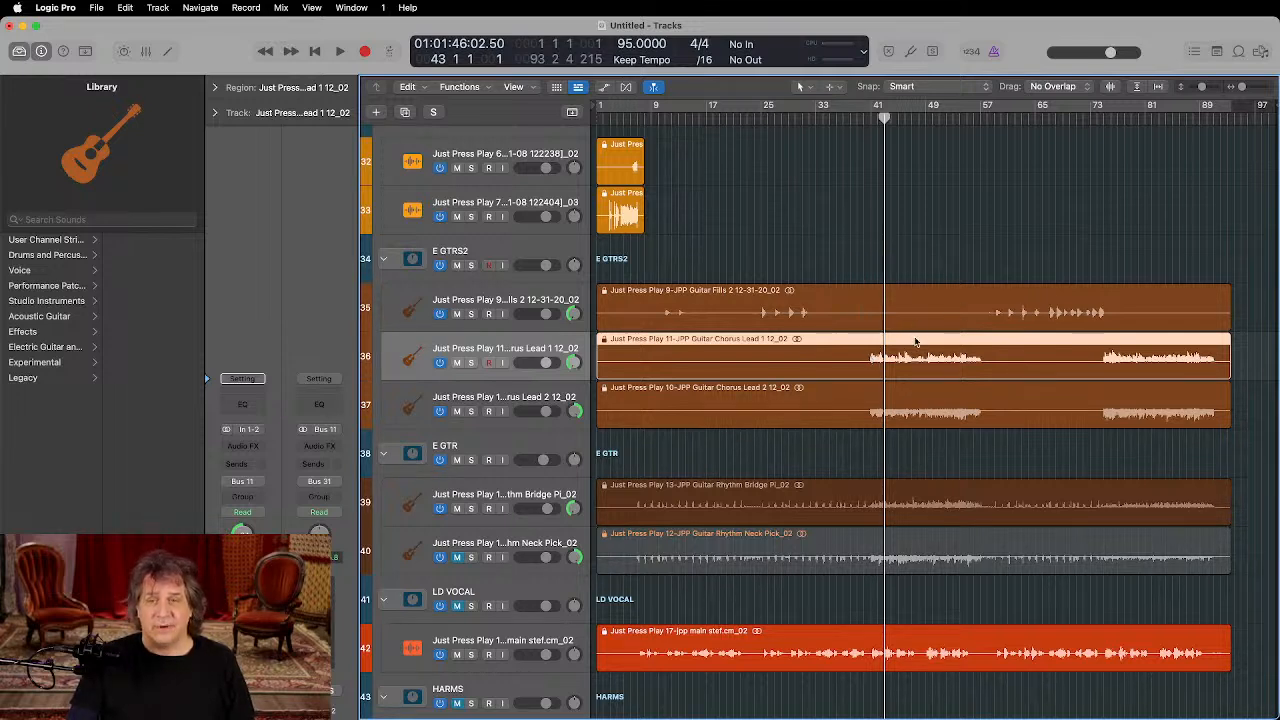
{"action": "left_click", "coordinate": [873, 117]}
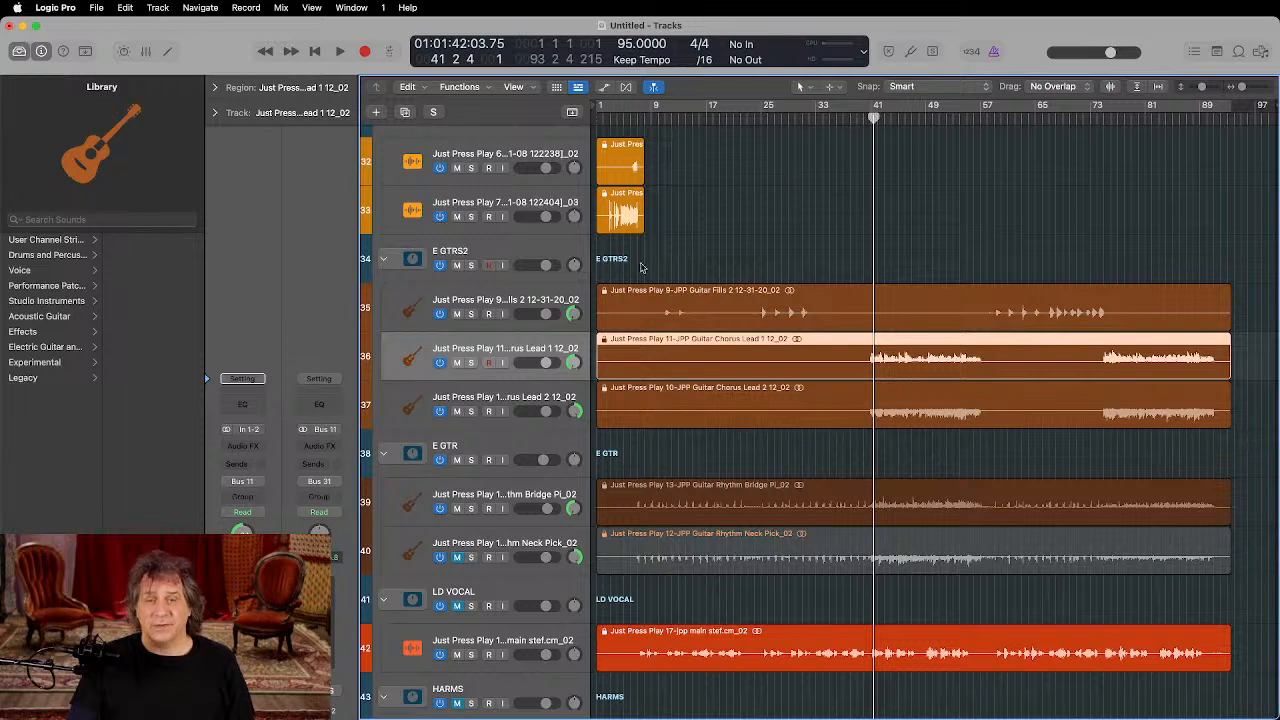
{"action": "key", "text": "space"}
{"action": "left_click", "coordinate": [472, 363]}
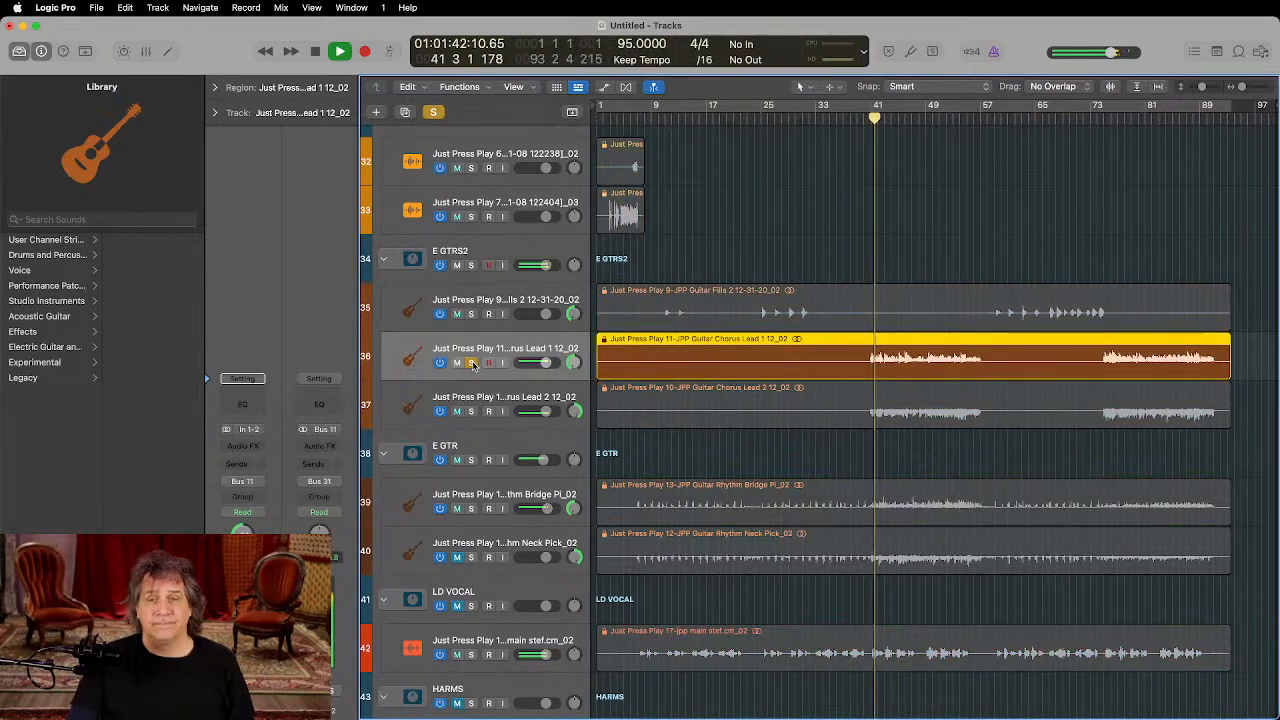
{"action": "left_click", "coordinate": [472, 363]}
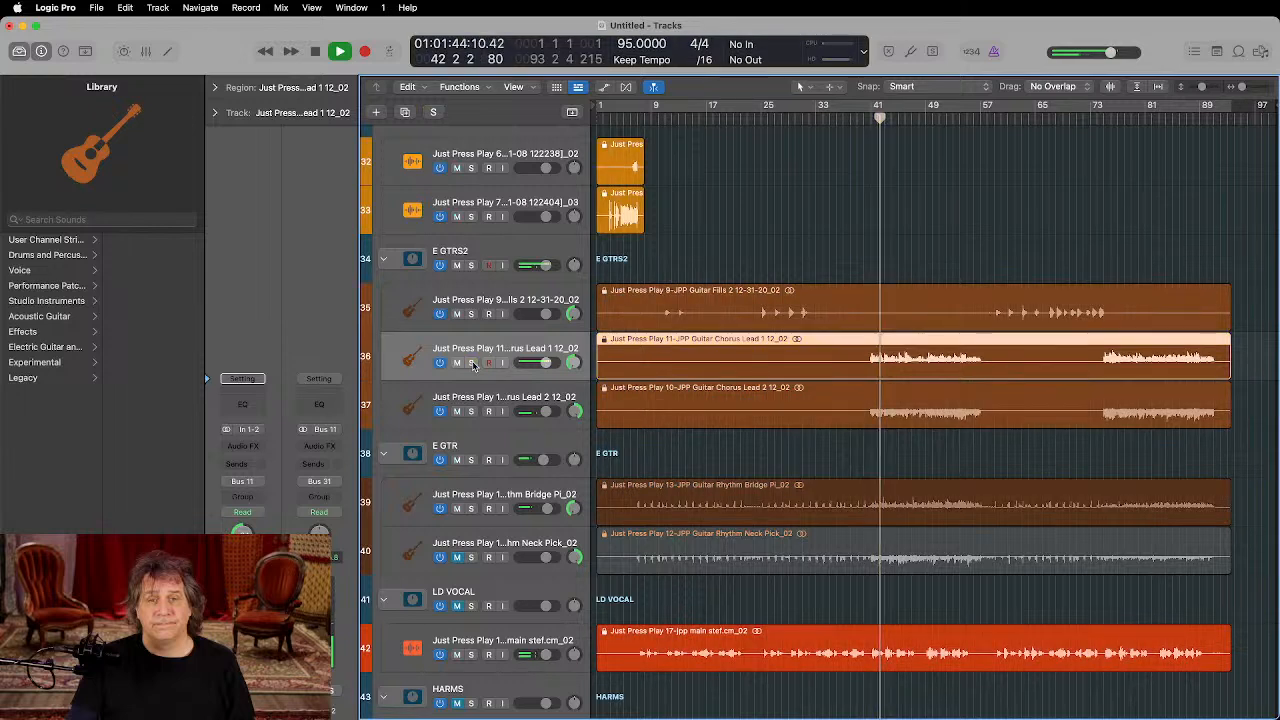
Step: Lower the Guitar Chorus Lead 1 volume to -3.5 dB and the Guitar Chorus Lead 2 volume to -4.1 dB
{"action": "left_click_drag", "start_coordinate": [546, 363], "coordinate": [542, 363]}
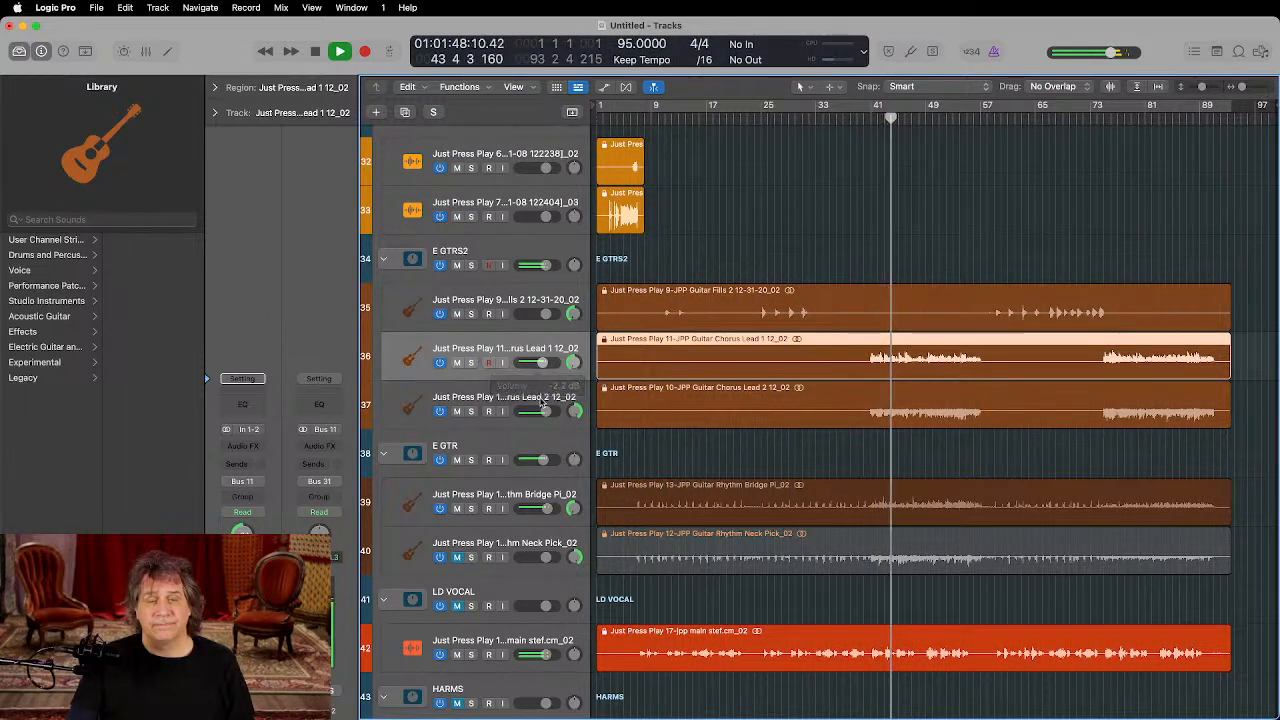
{"action": "left_click_drag", "start_coordinate": [546, 417], "coordinate": [540, 412]}
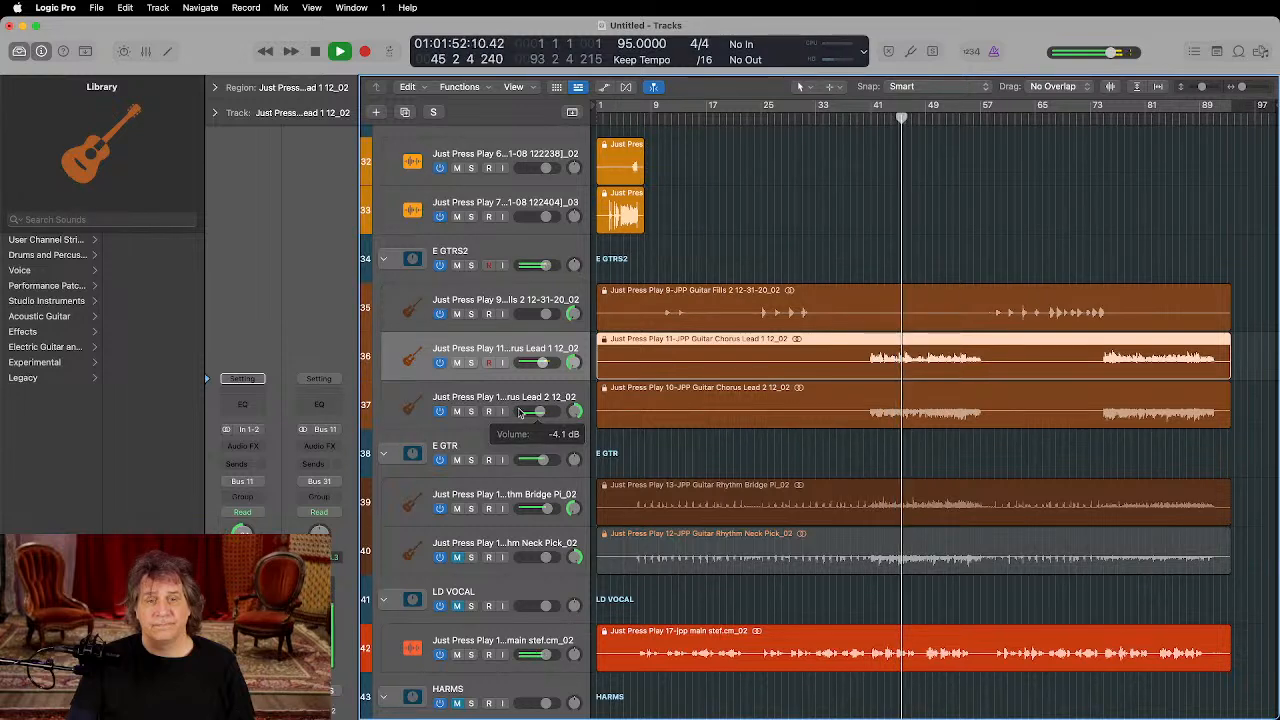
{"action": "left_click", "coordinate": [535, 366]}
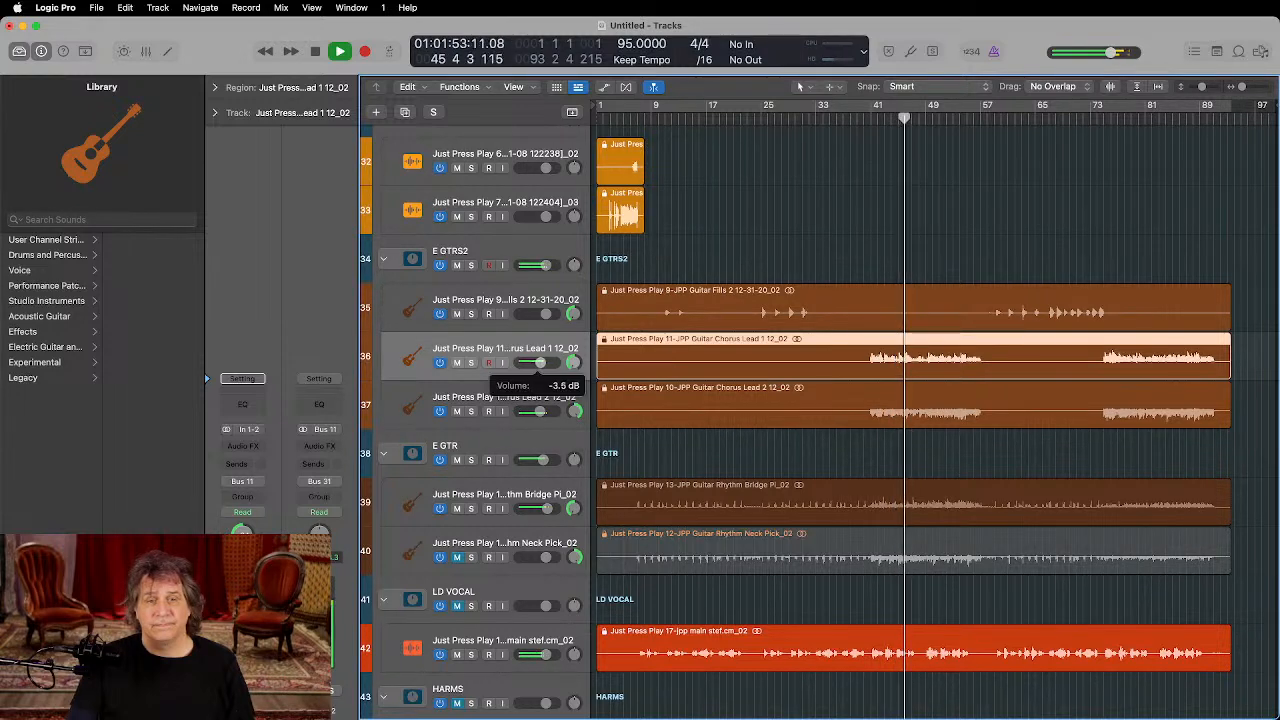
Step: Listen to the two Guitar Chorus Lead tracks soloed together, stop playback and clear both solos
{"action": "left_click", "coordinate": [471, 362]}
{"action": "left_click", "coordinate": [471, 411]}
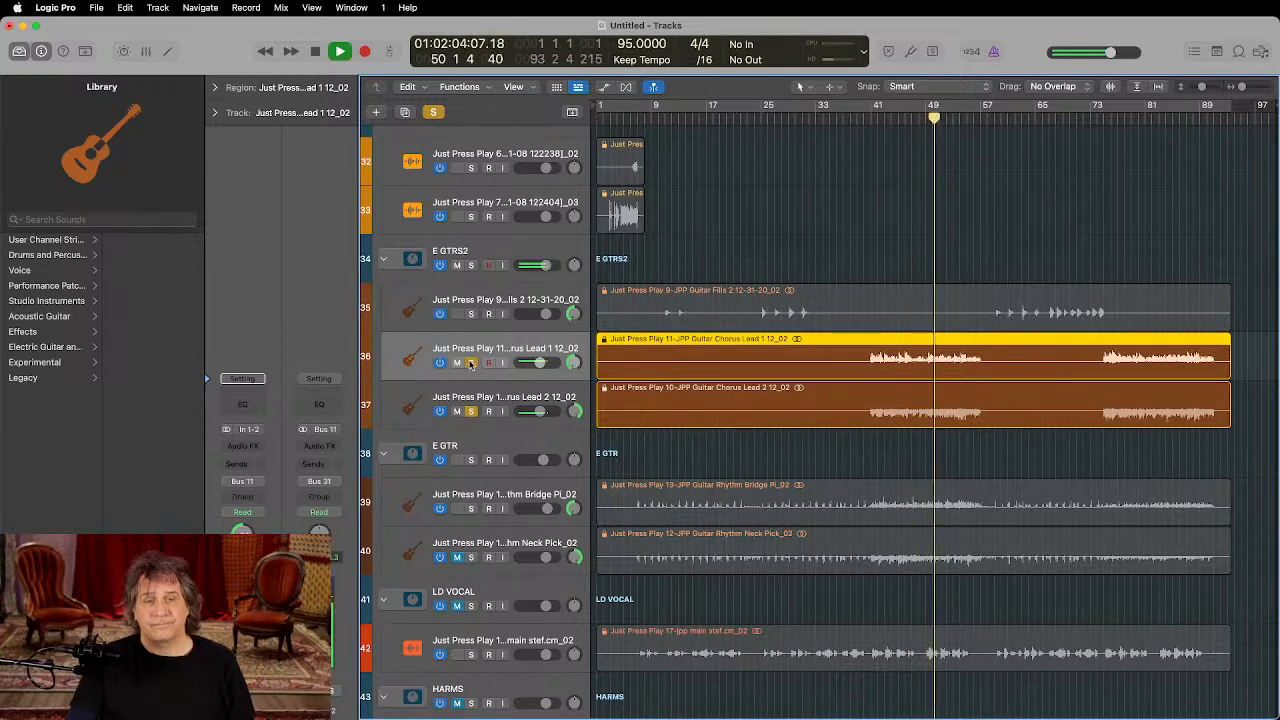
{"action": "key", "text": "space"}
{"action": "left_click", "coordinate": [471, 364], "text": "alt"}
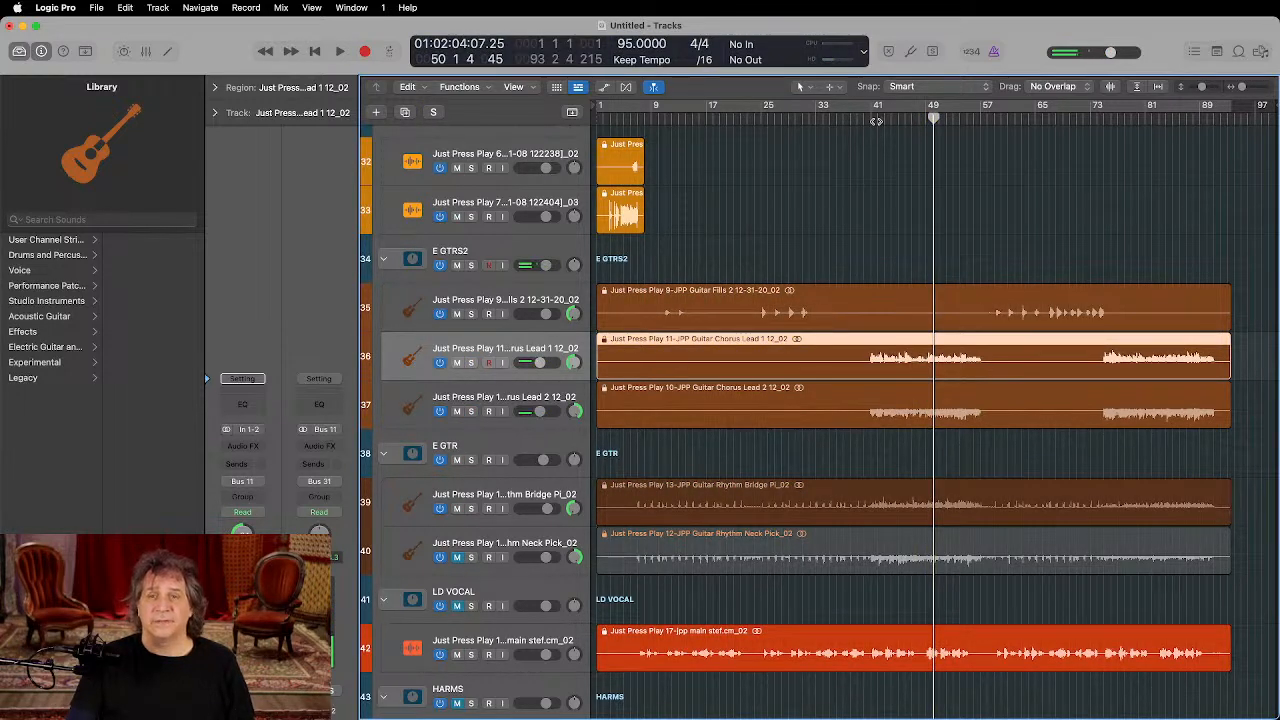
Step: Insert a stereo Pro-C 2 compressor on the E GTRS2 stack while playing from bar 41
{"action": "left_click", "coordinate": [876, 121]}
{"action": "key", "text": "space"}
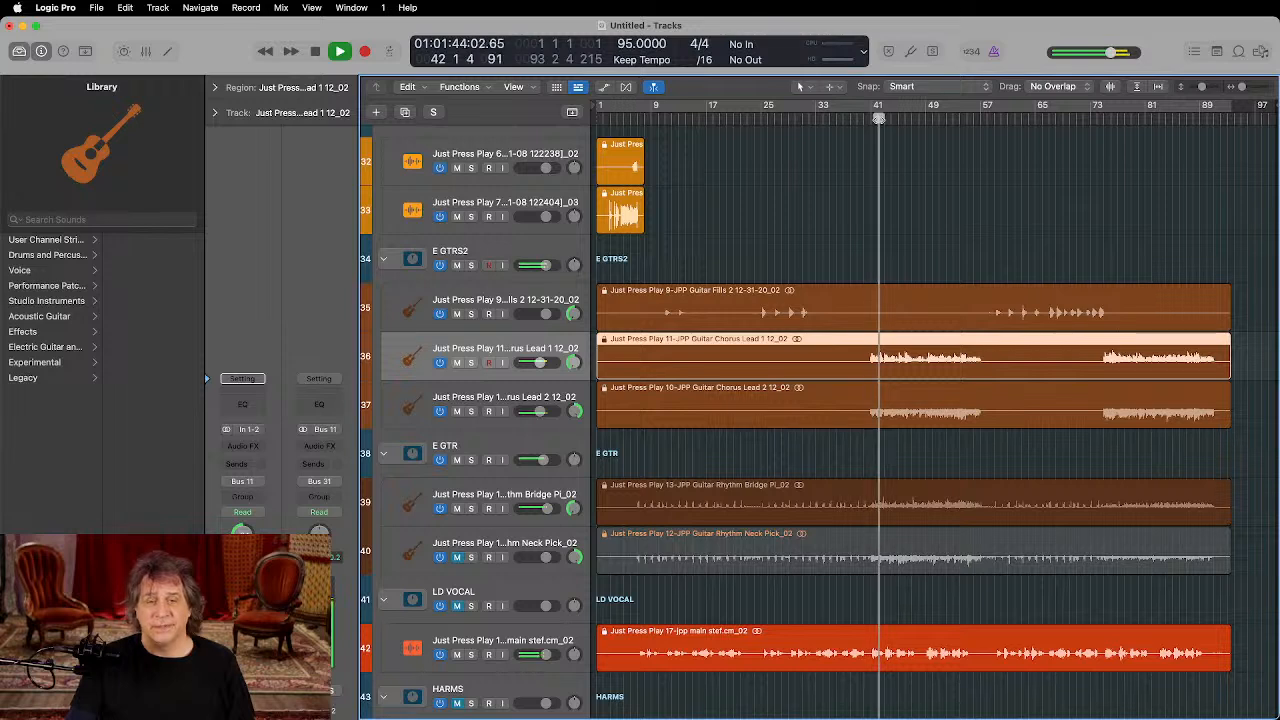
{"action": "left_click", "coordinate": [514, 248]}
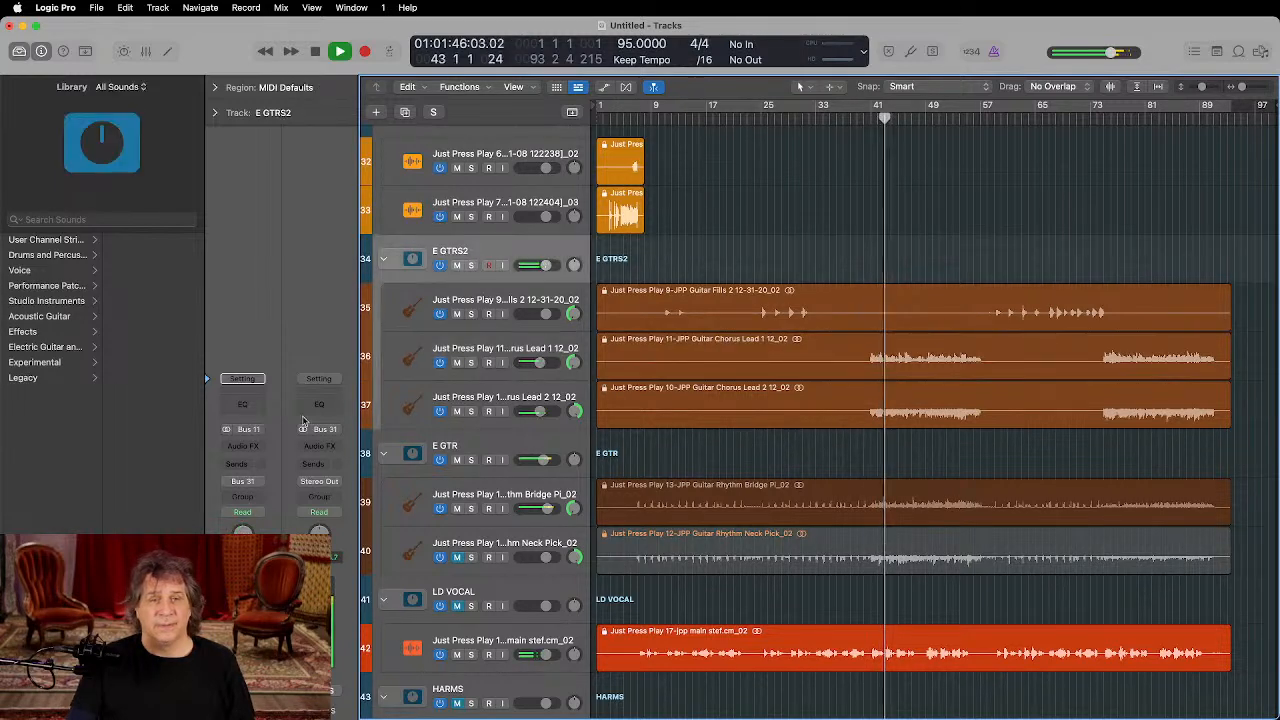
{"action": "left_click", "coordinate": [243, 448]}
{"action": "mouse_move", "coordinate": [243, 448]}
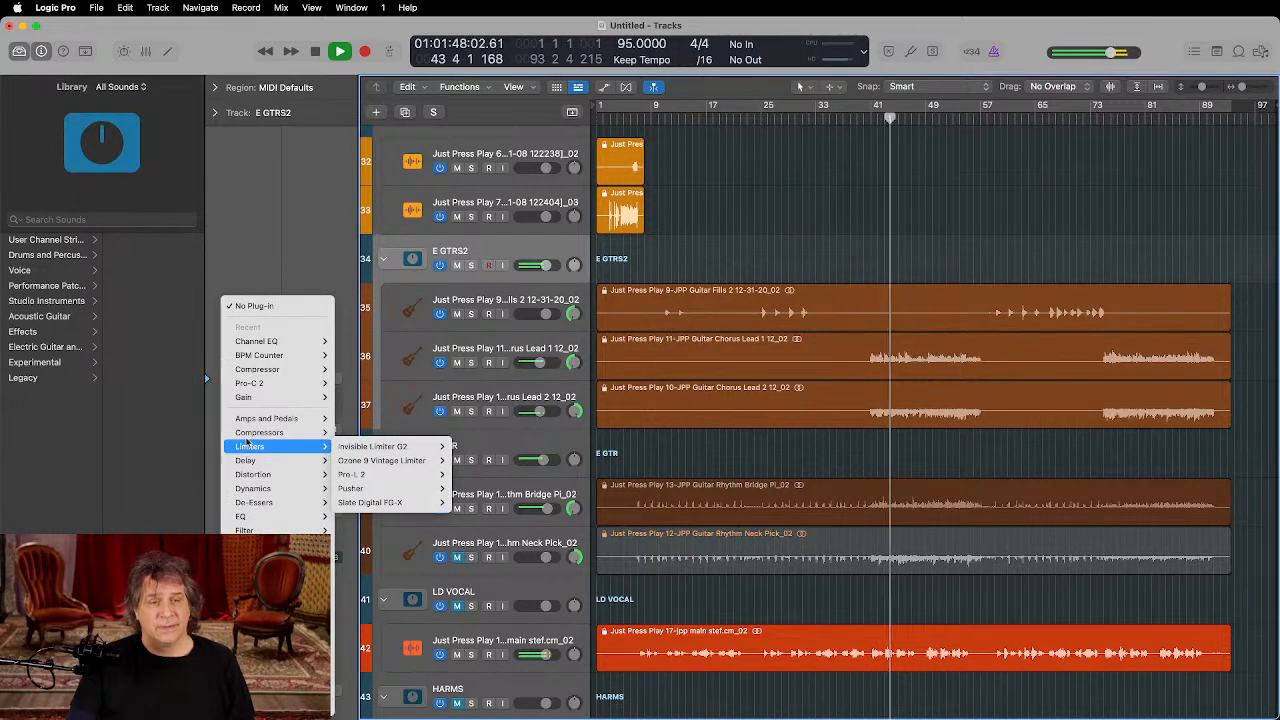
{"action": "mouse_move", "coordinate": [400, 474]}
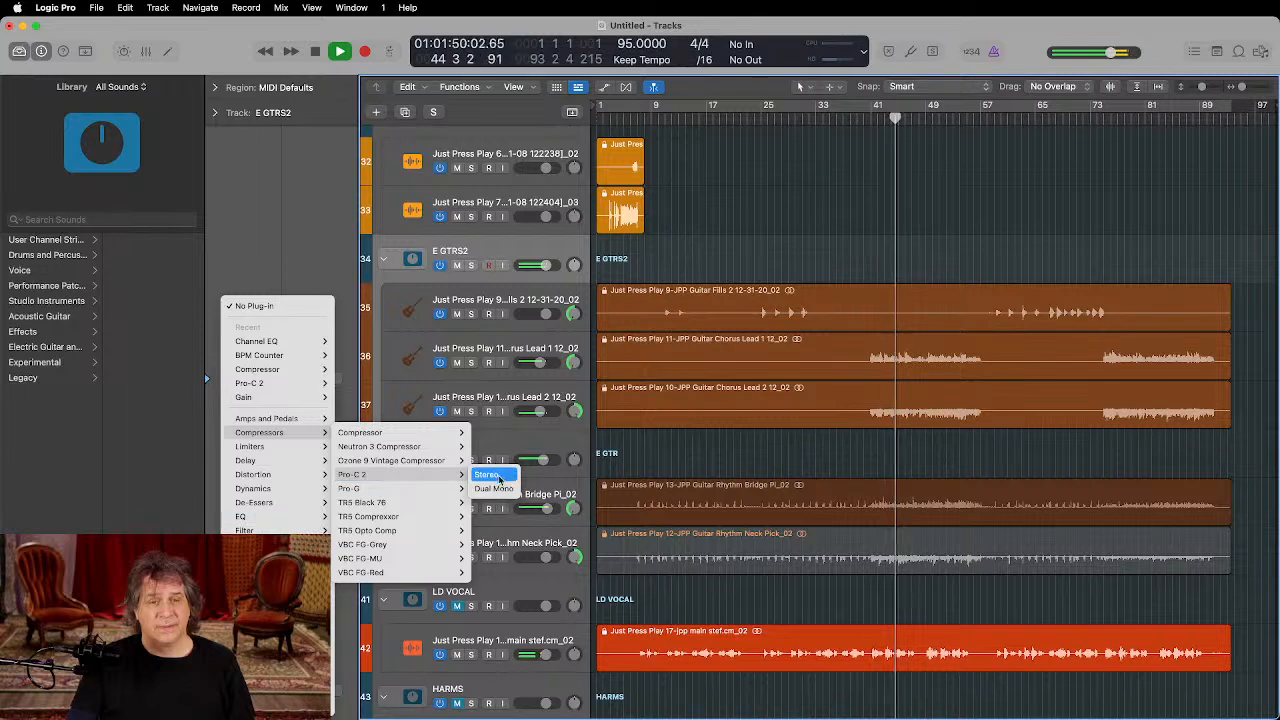
{"action": "left_click", "coordinate": [499, 478]}
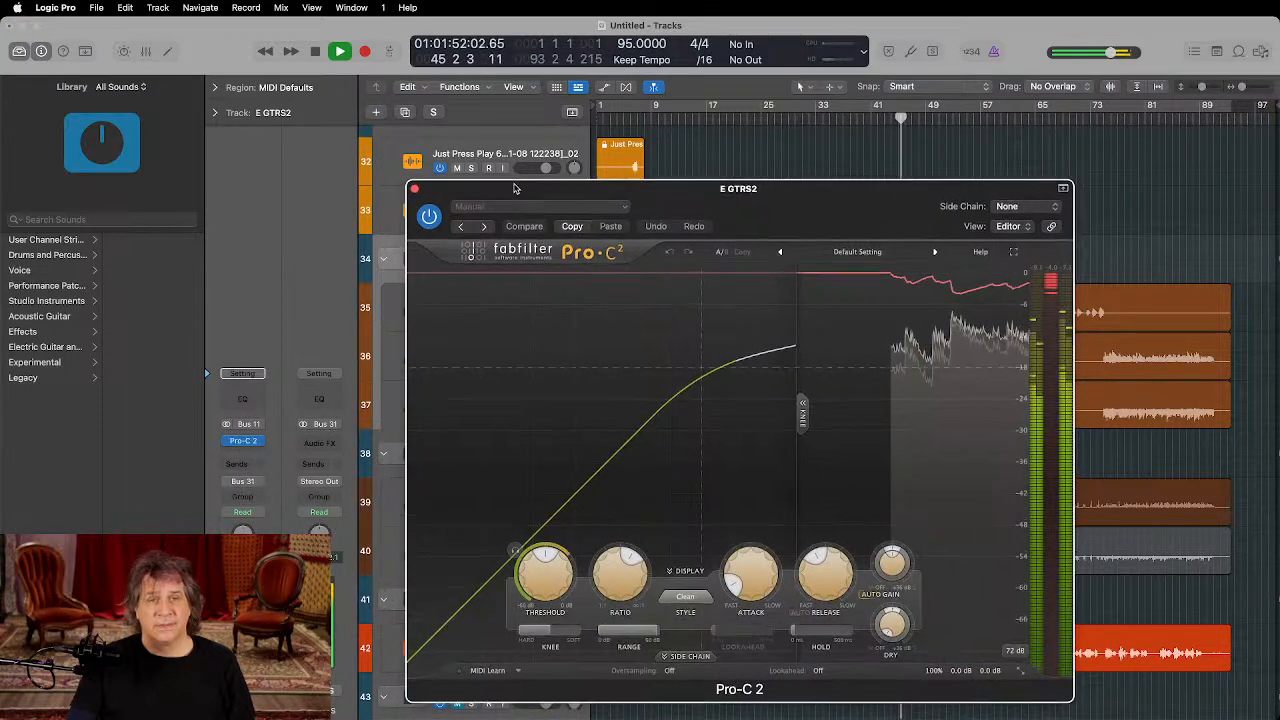
{"action": "left_click_drag", "start_coordinate": [515, 188], "coordinate": [664, 145]}
Step: With E GTRS2 soloed, set the Pro-C 2 threshold to about -23 dB and its style to Opto
{"action": "key", "text": "s"}
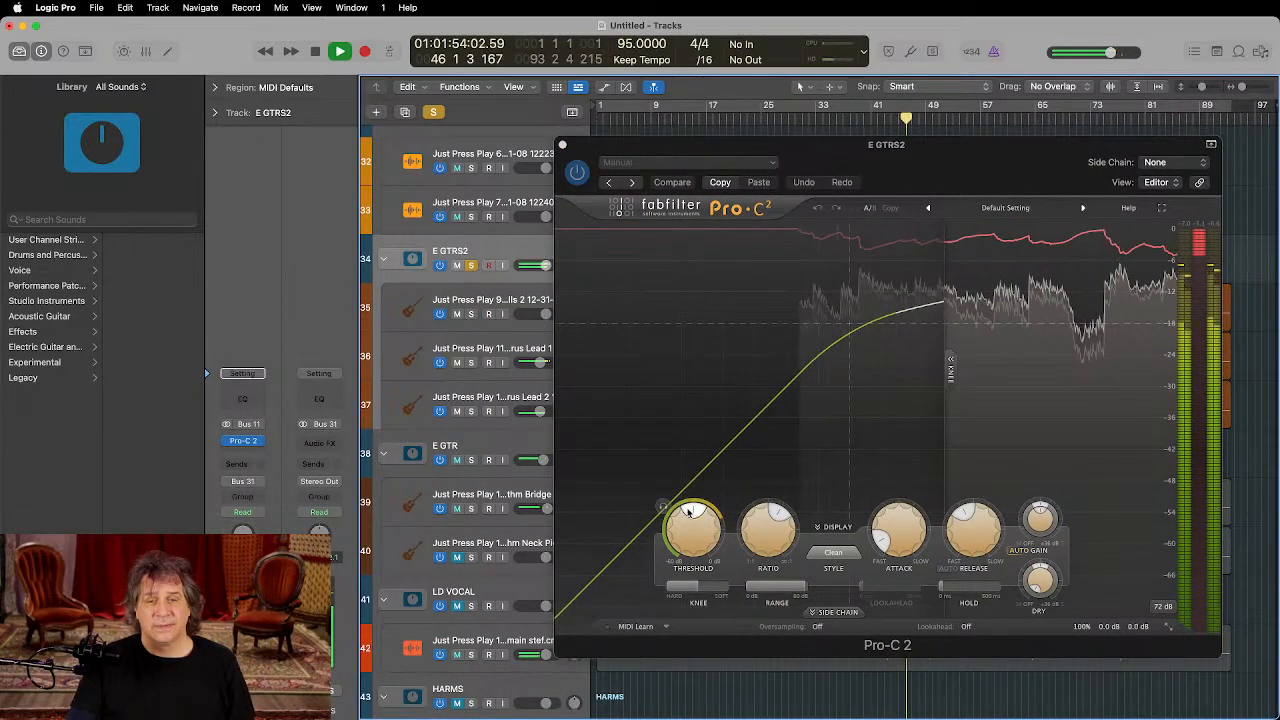
{"action": "left_click_drag", "start_coordinate": [688, 512], "coordinate": [675, 553]}
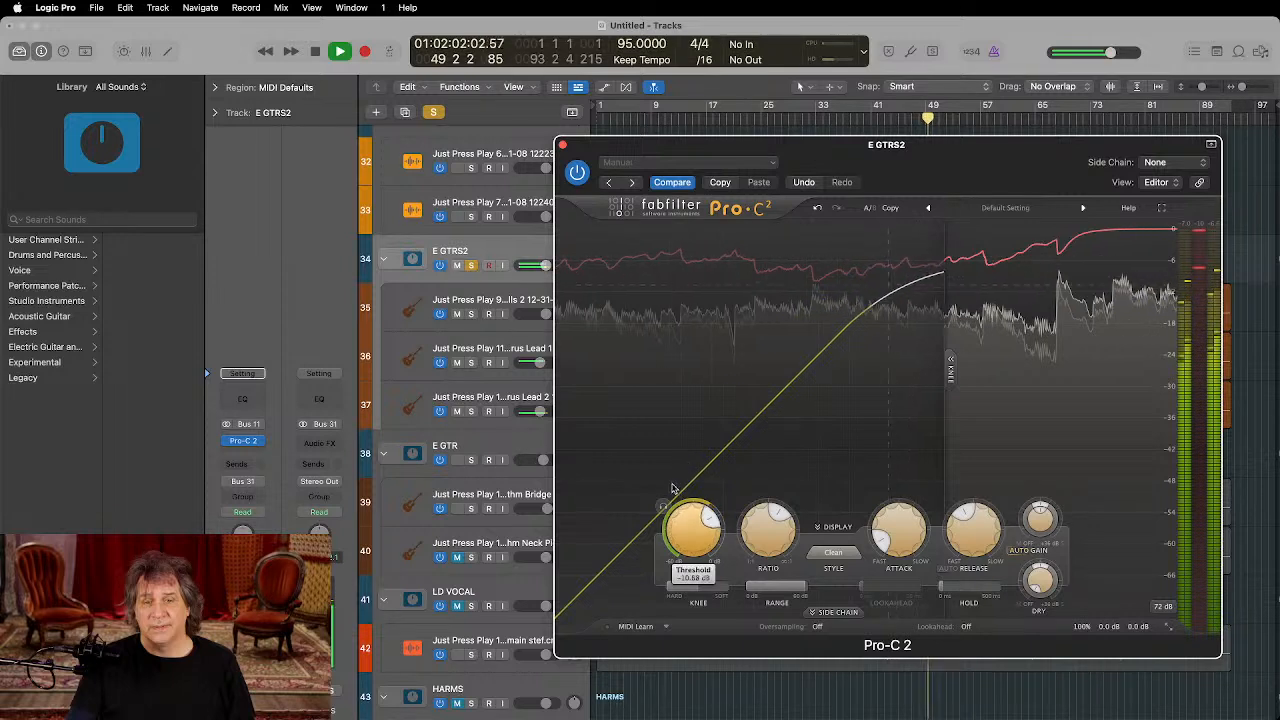
{"action": "left_click_drag", "start_coordinate": [673, 488], "coordinate": [667, 513]}
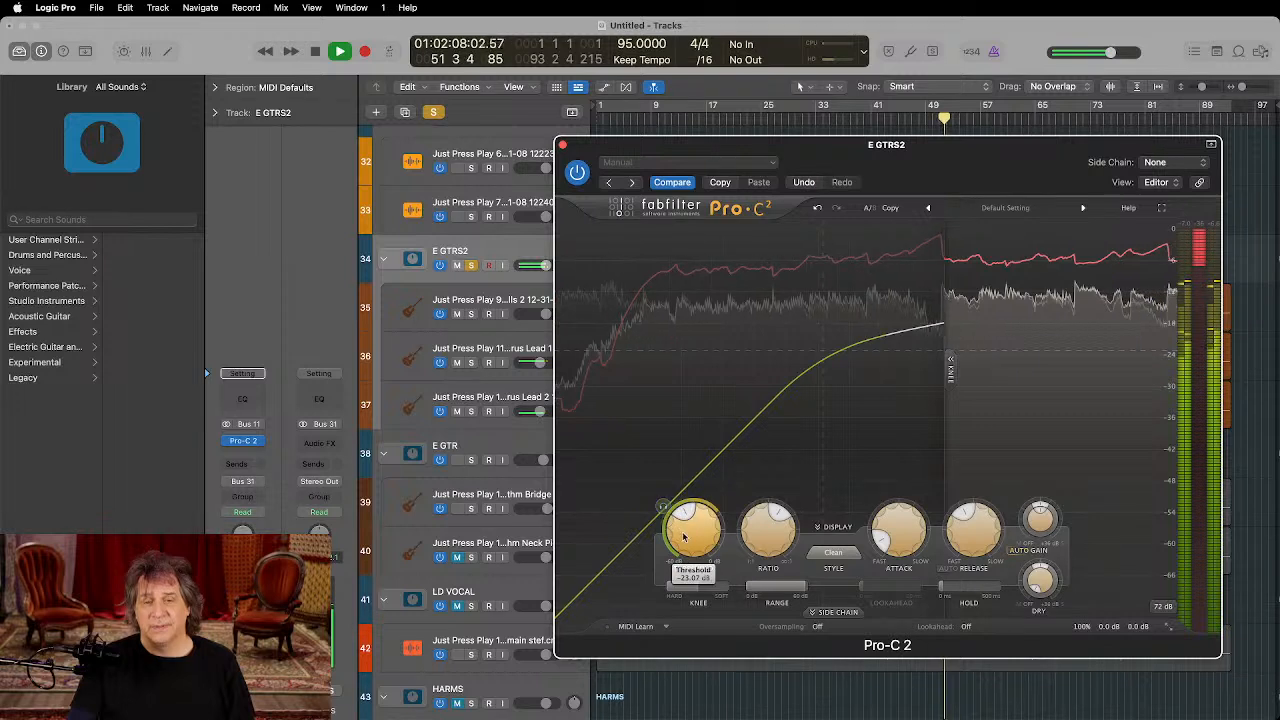
{"action": "left_click", "coordinate": [834, 553]}
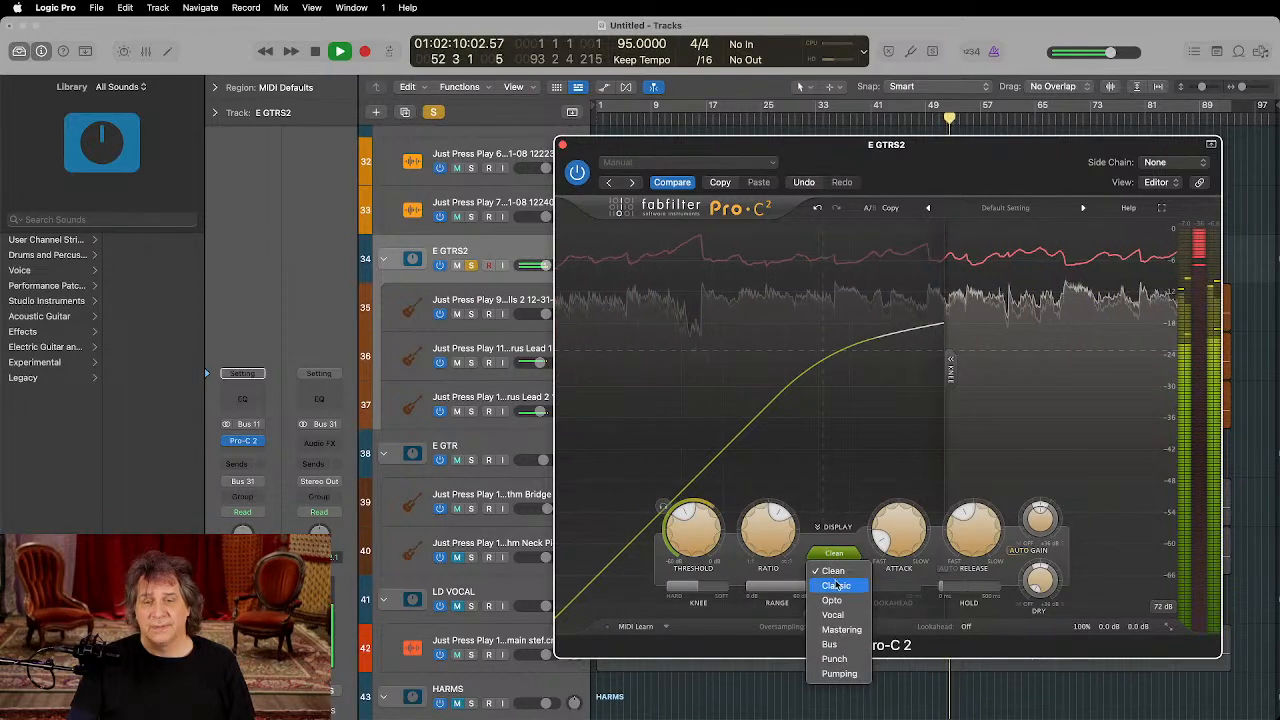
{"action": "left_click", "coordinate": [833, 600]}
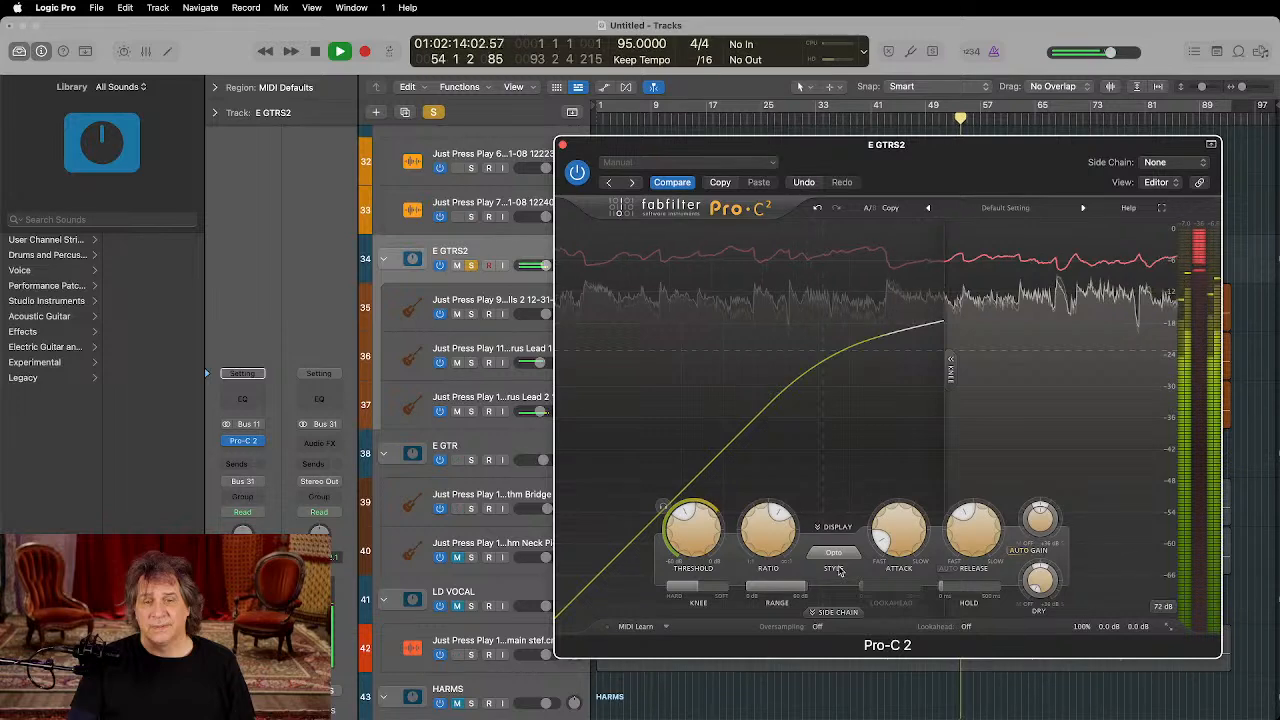
{"action": "left_click", "coordinate": [563, 146]}
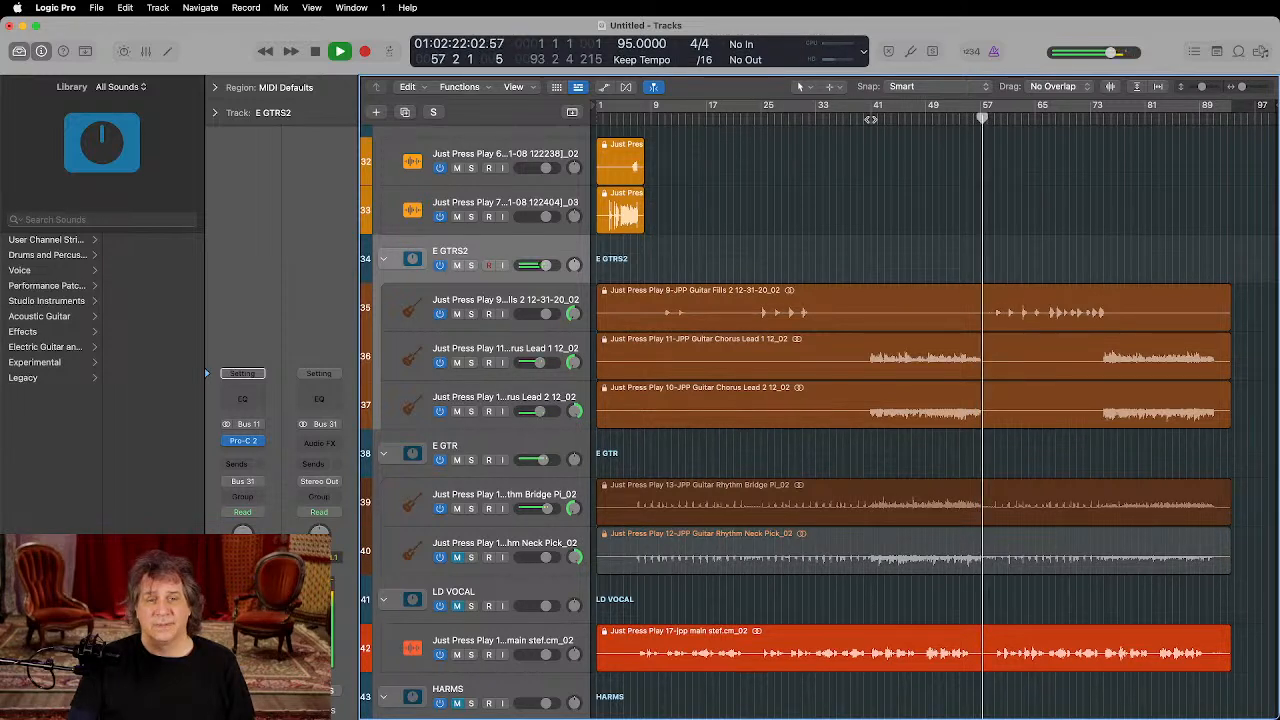
Step: Lower the E GTRS2 stack's volume to slightly below -3.2 dB while listening from bar 41
{"action": "key", "text": "space"}
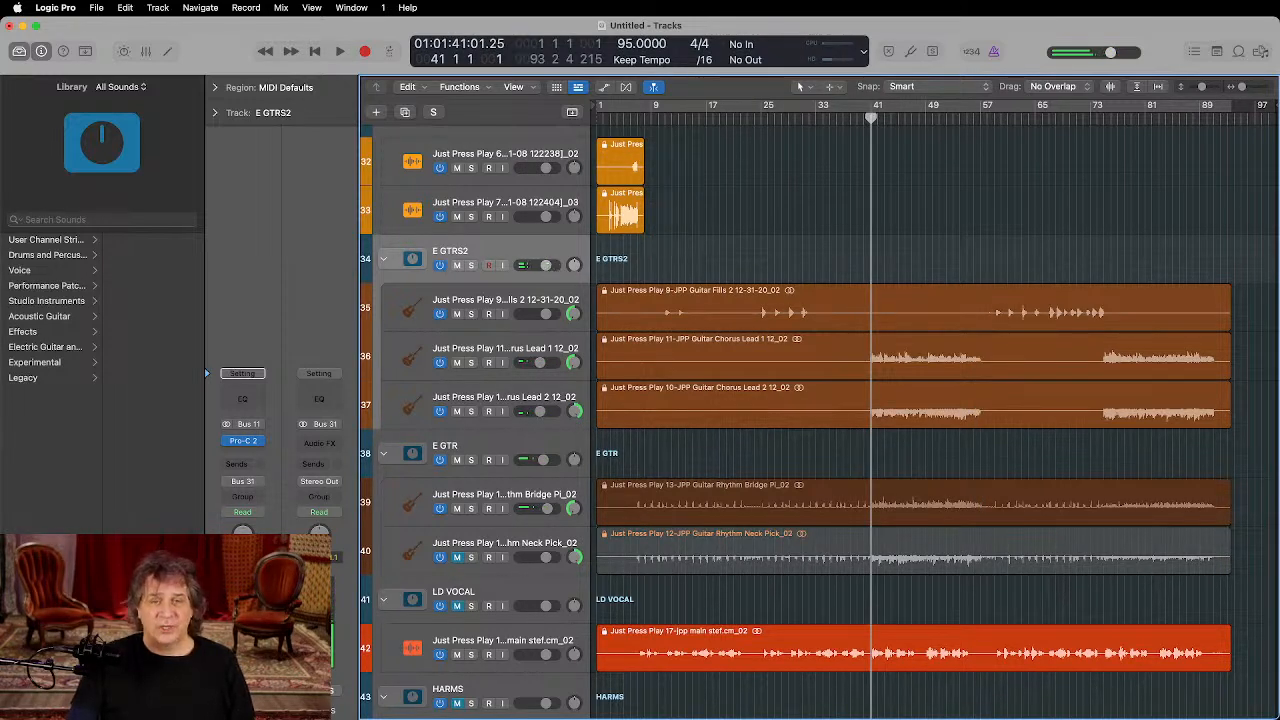
{"action": "left_click_drag", "start_coordinate": [546, 266], "coordinate": [543, 266]}
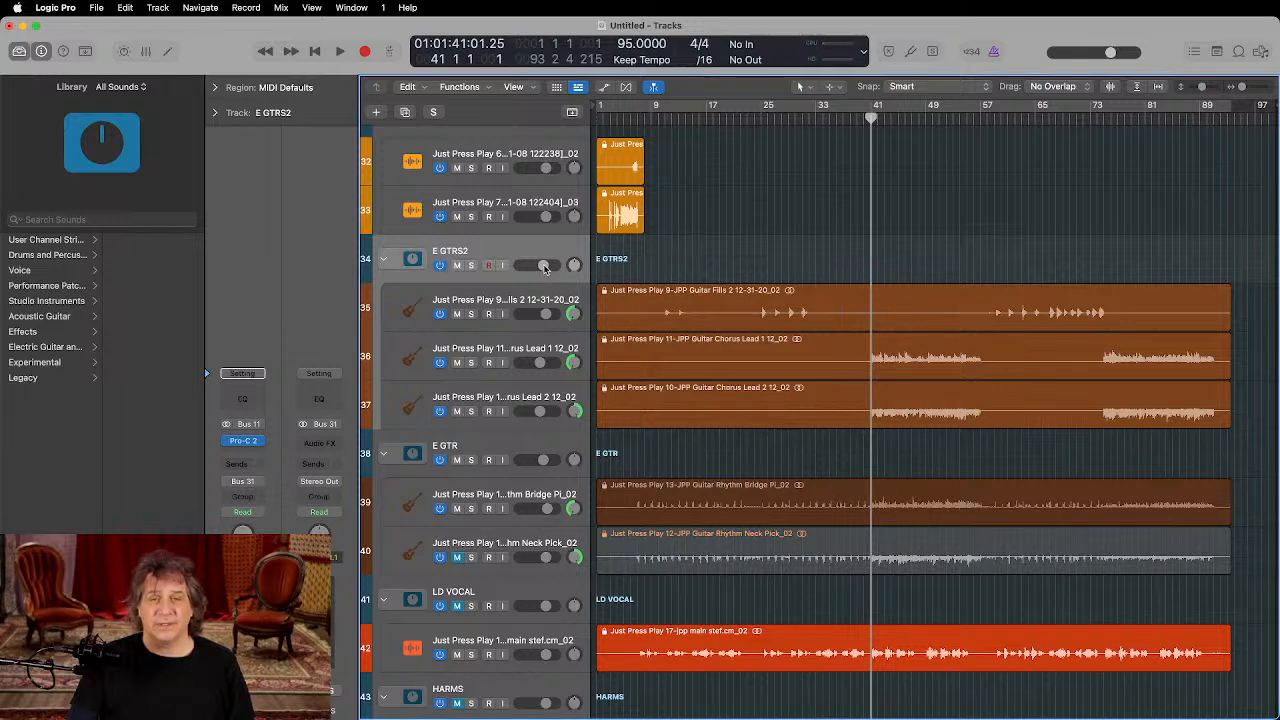
{"action": "left_click_drag", "start_coordinate": [543, 266], "coordinate": [540, 266]}
{"action": "key", "text": "space"}
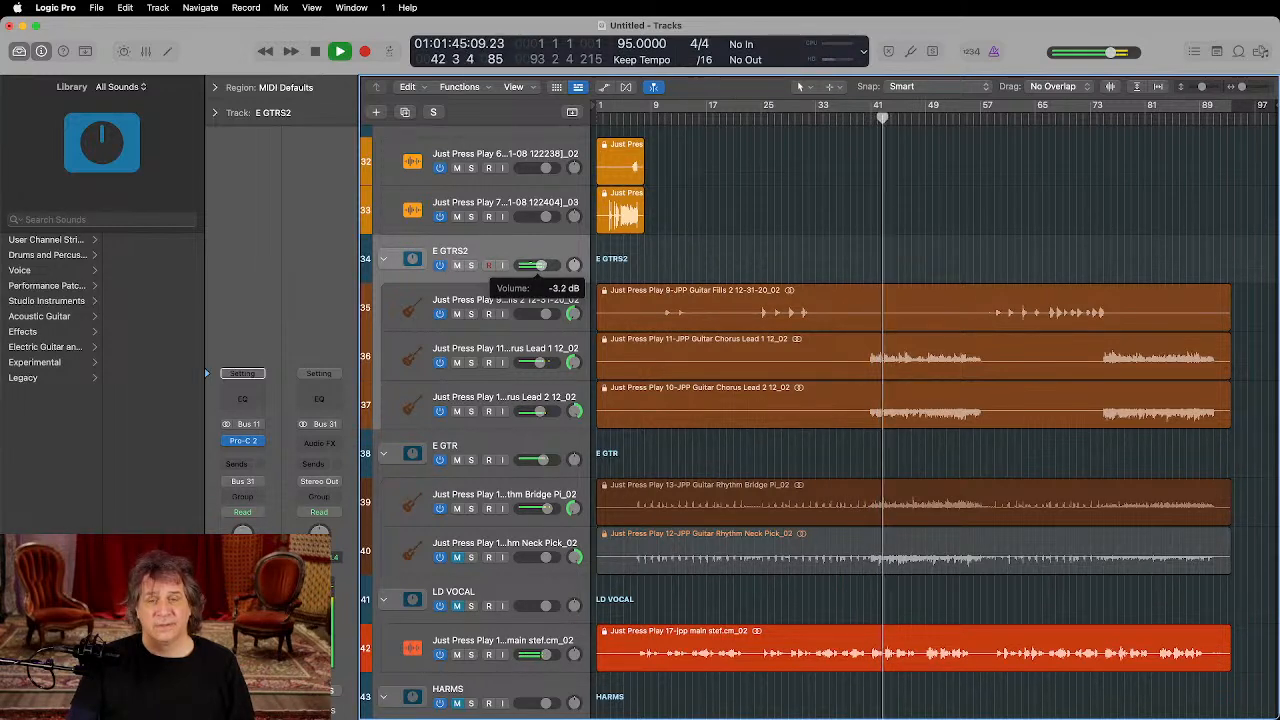
{"action": "left_click_drag", "start_coordinate": [540, 266], "coordinate": [536, 266]}
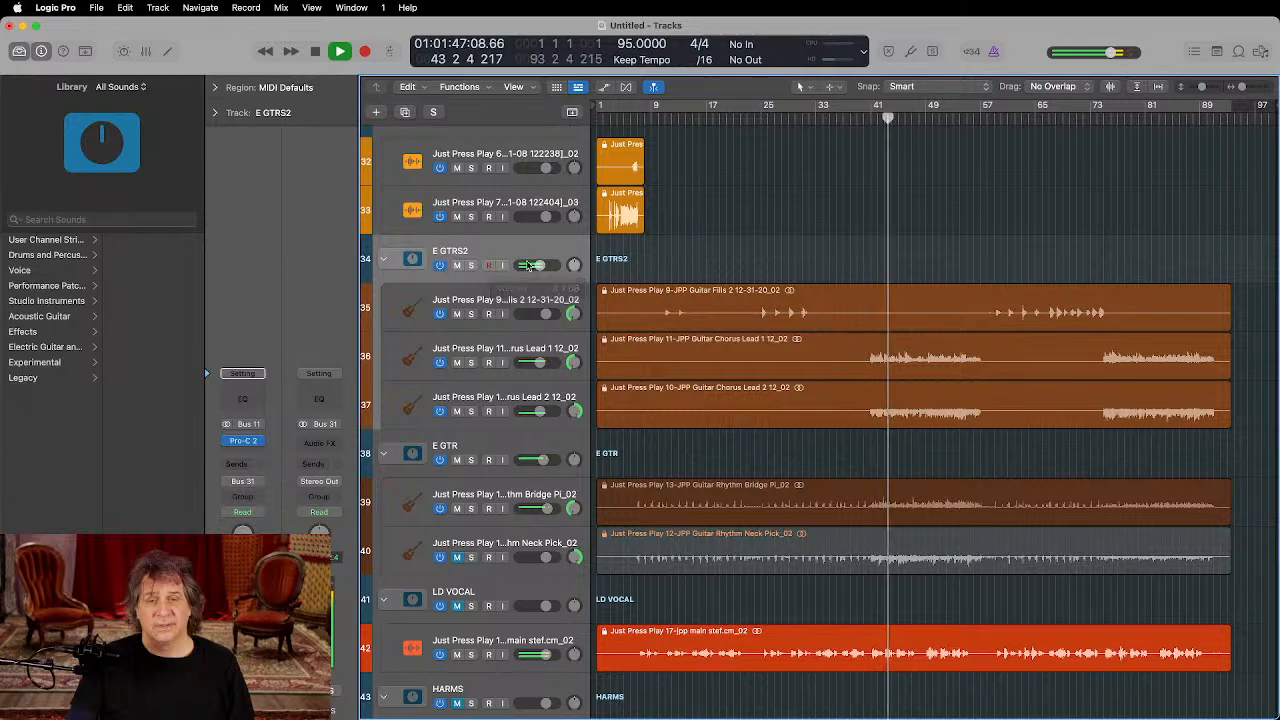
Step: Solo-check the Guitar Rhythm Bridge track and unmute the Guitar Rhythm Neck track in the E GTR stack
{"action": "scroll", "coordinate": [510, 368], "scroll_direction": "down", "scroll_amount": 2}
{"action": "scroll", "coordinate": [510, 368], "scroll_direction": "down", "scroll_amount": 6}
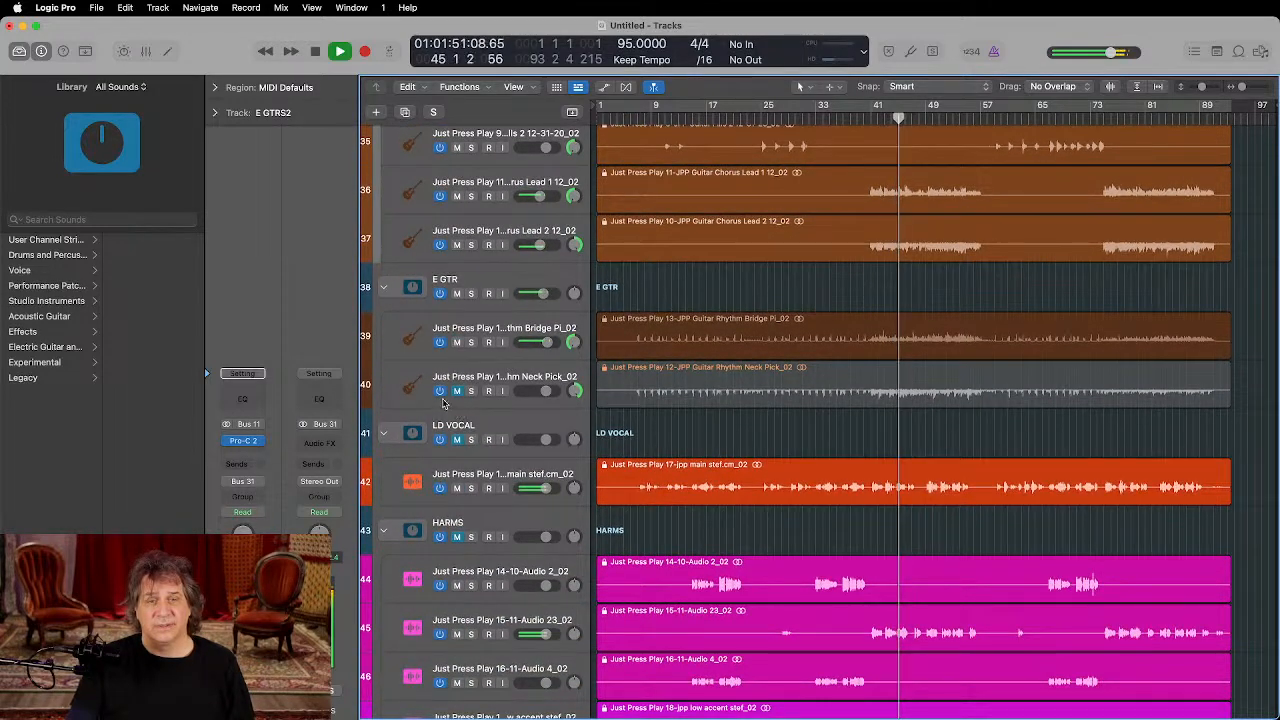
{"action": "left_click", "coordinate": [471, 342]}
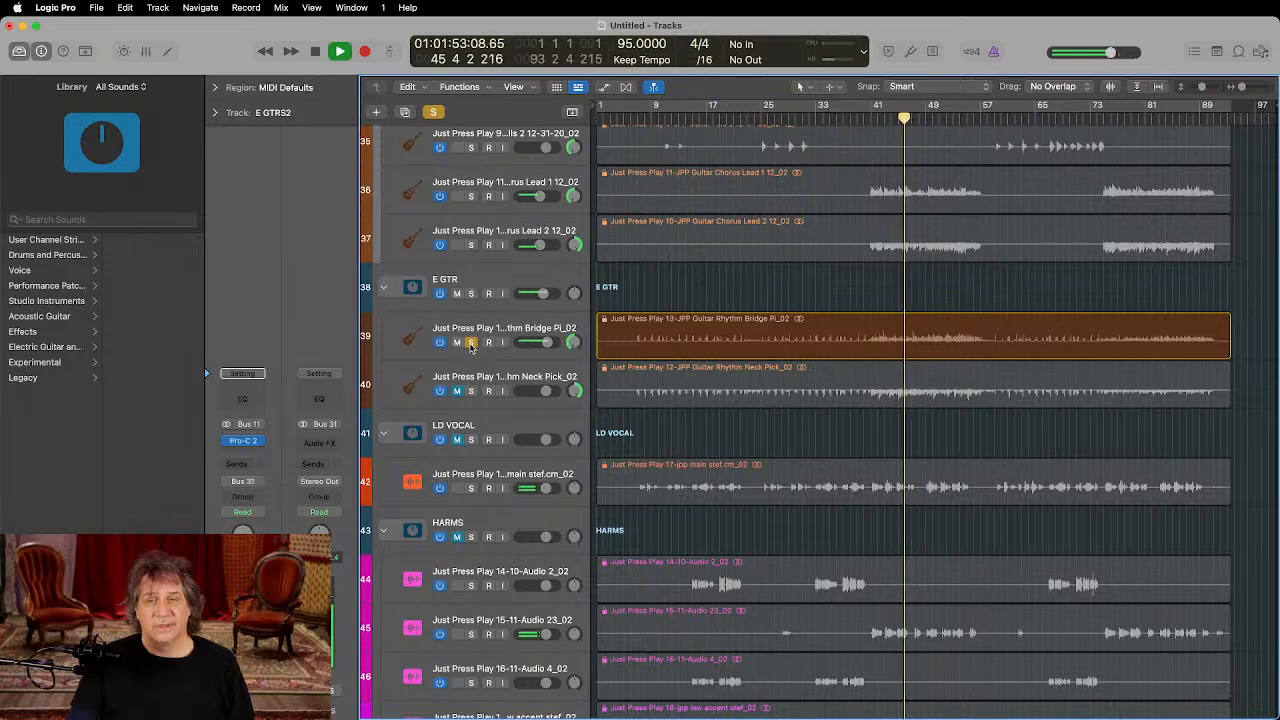
{"action": "left_click", "coordinate": [471, 343]}
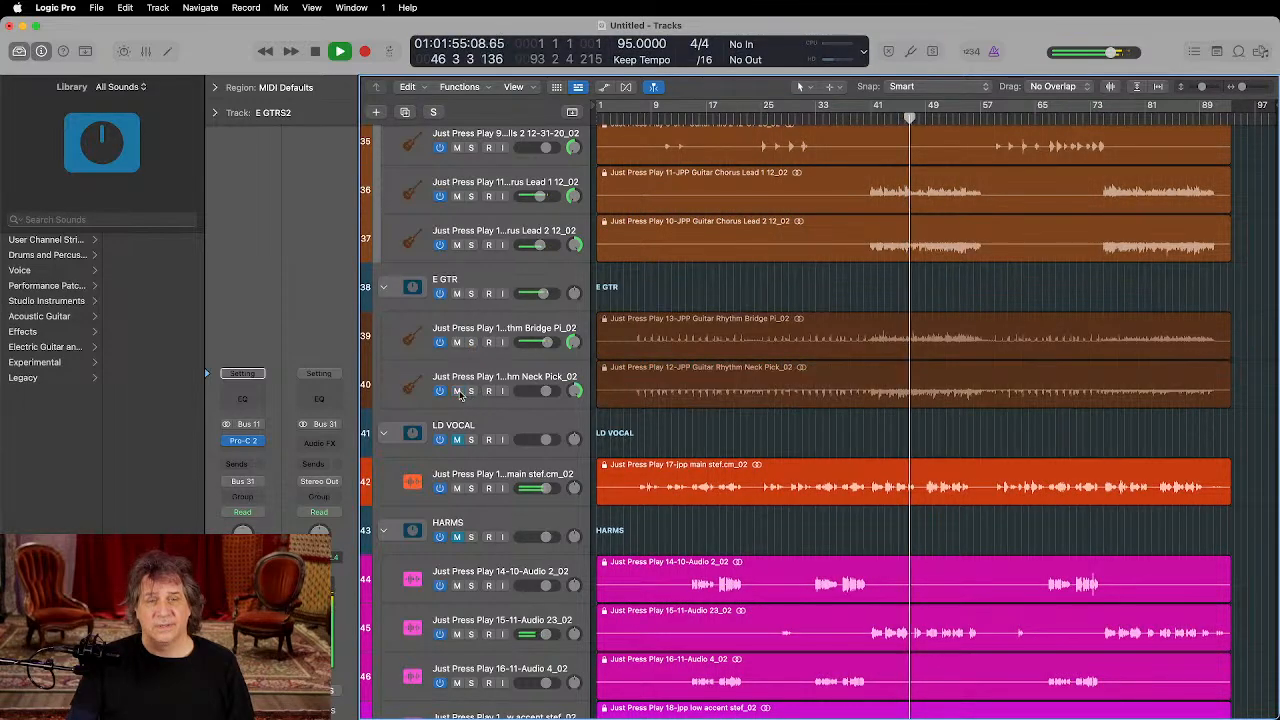
{"action": "left_click", "coordinate": [470, 391]}
{"action": "left_click", "coordinate": [470, 391]}
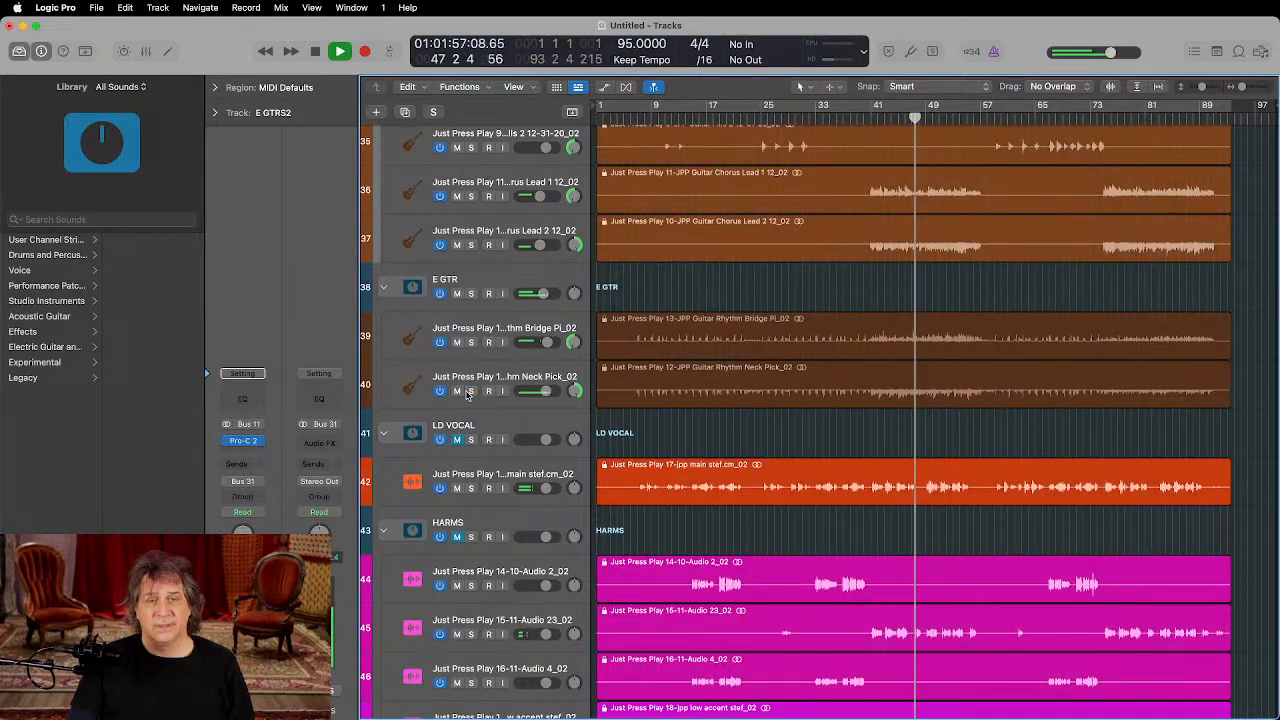
Step: Mute the Guitar Rhythm Neck track again and unmute the LD VOCAL stack during playback
{"action": "left_click", "coordinate": [458, 391]}
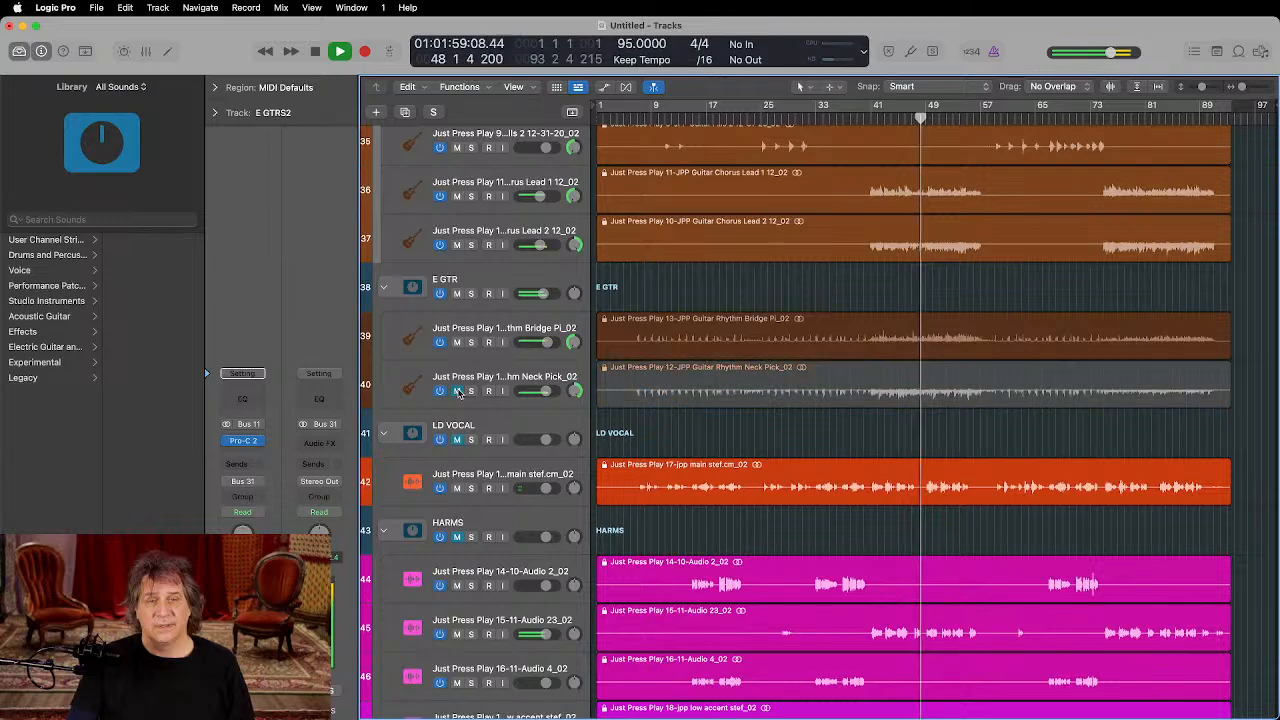
{"action": "scroll", "coordinate": [501, 403], "scroll_direction": "down", "scroll_amount": 4}
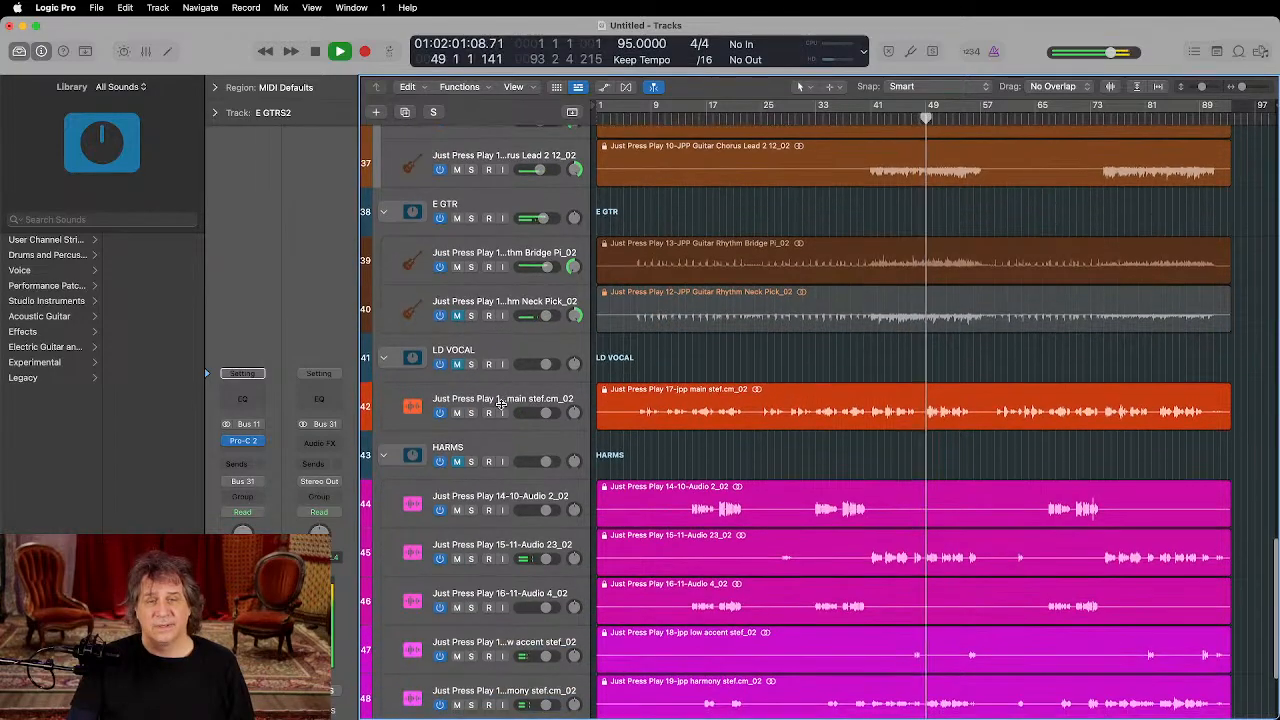
{"action": "scroll", "coordinate": [501, 403], "scroll_direction": "up", "scroll_amount": 6}
{"action": "scroll", "coordinate": [501, 403], "scroll_direction": "up", "scroll_amount": 2}
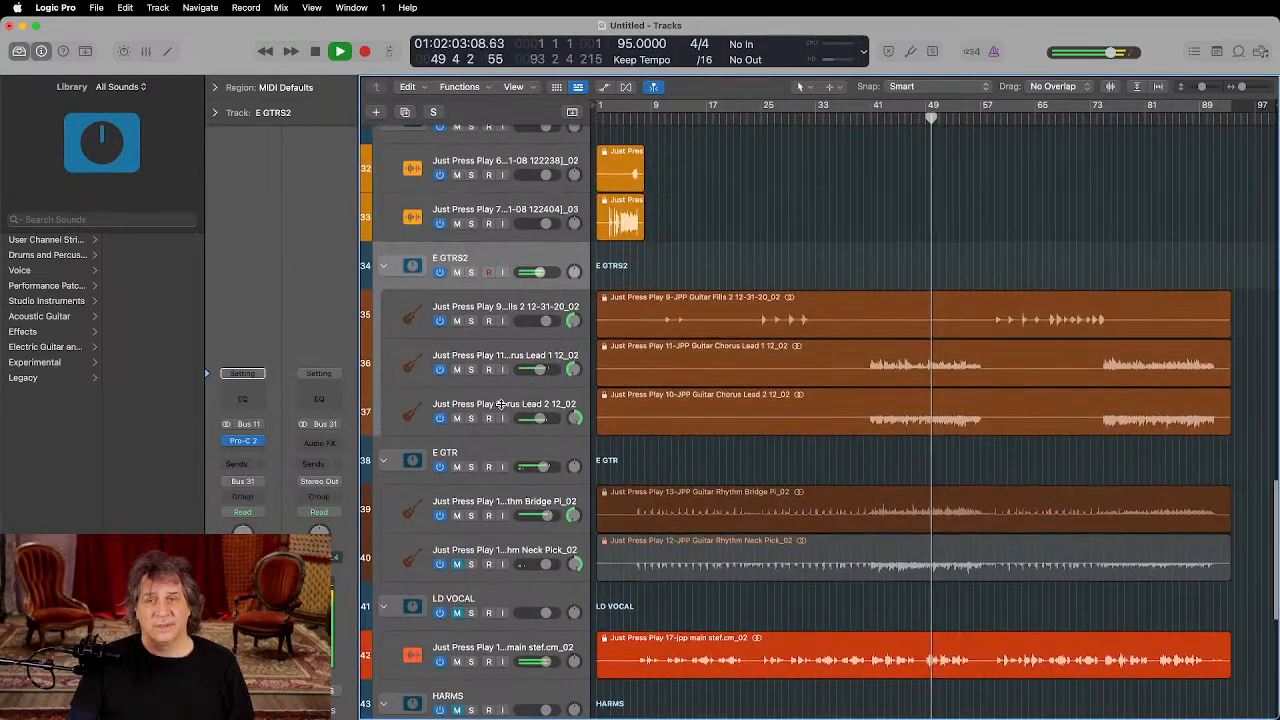
{"action": "scroll", "coordinate": [527, 342], "scroll_direction": "up", "scroll_amount": 8}
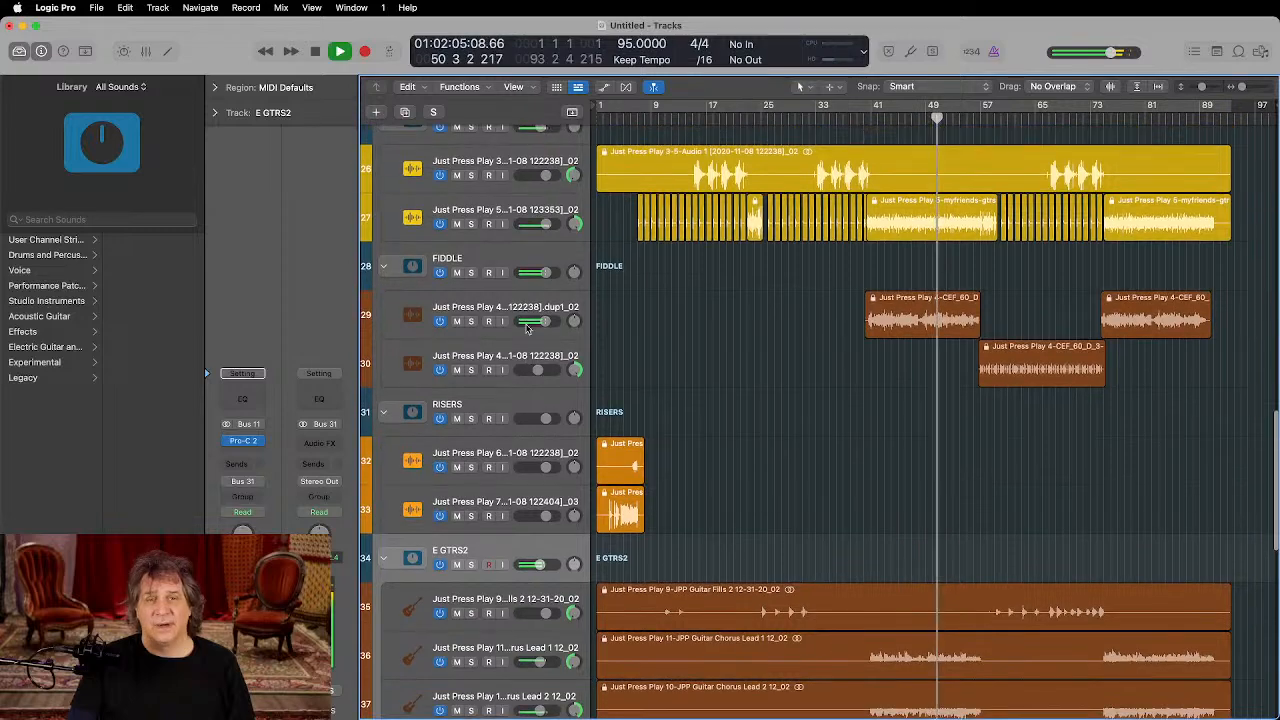
{"action": "scroll", "coordinate": [547, 336], "scroll_direction": "down", "scroll_amount": 15}
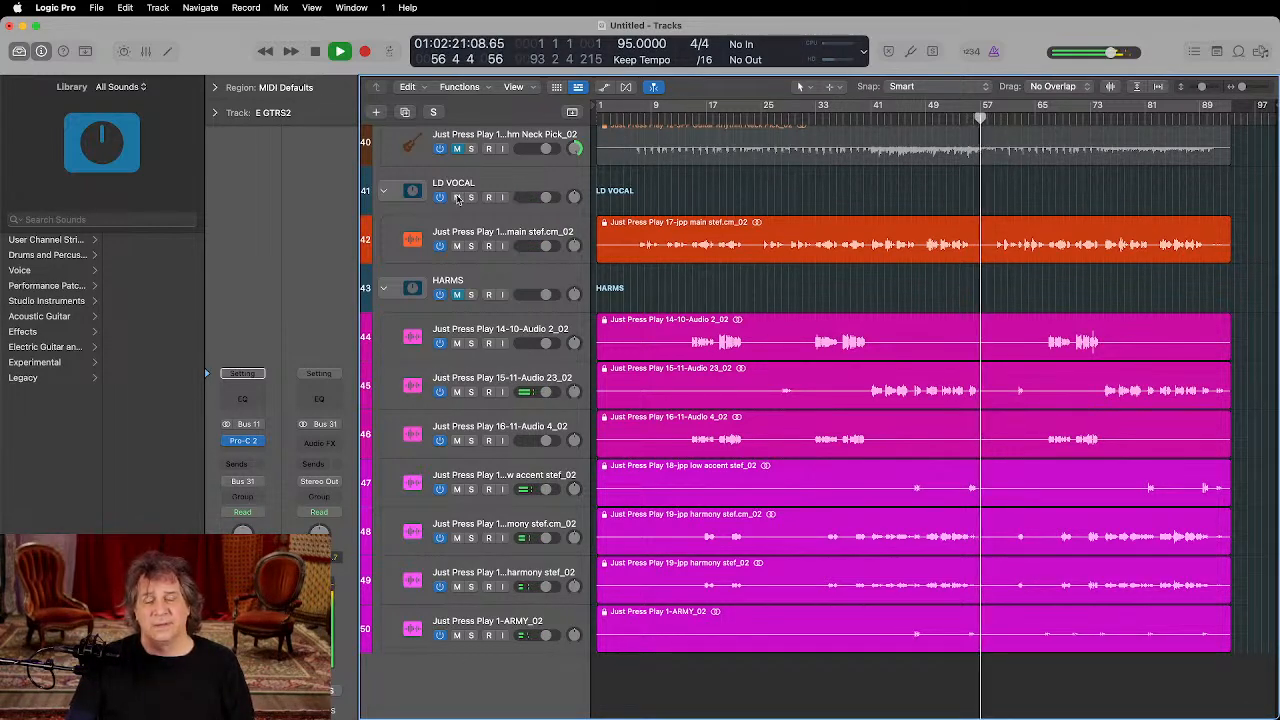
Step: Solo-check in turn the second fiddle track, the Guitar Fills 2 track and the Guitar Rhythm Bridge track
{"action": "scroll", "coordinate": [654, 214], "scroll_direction": "up", "scroll_amount": 10}
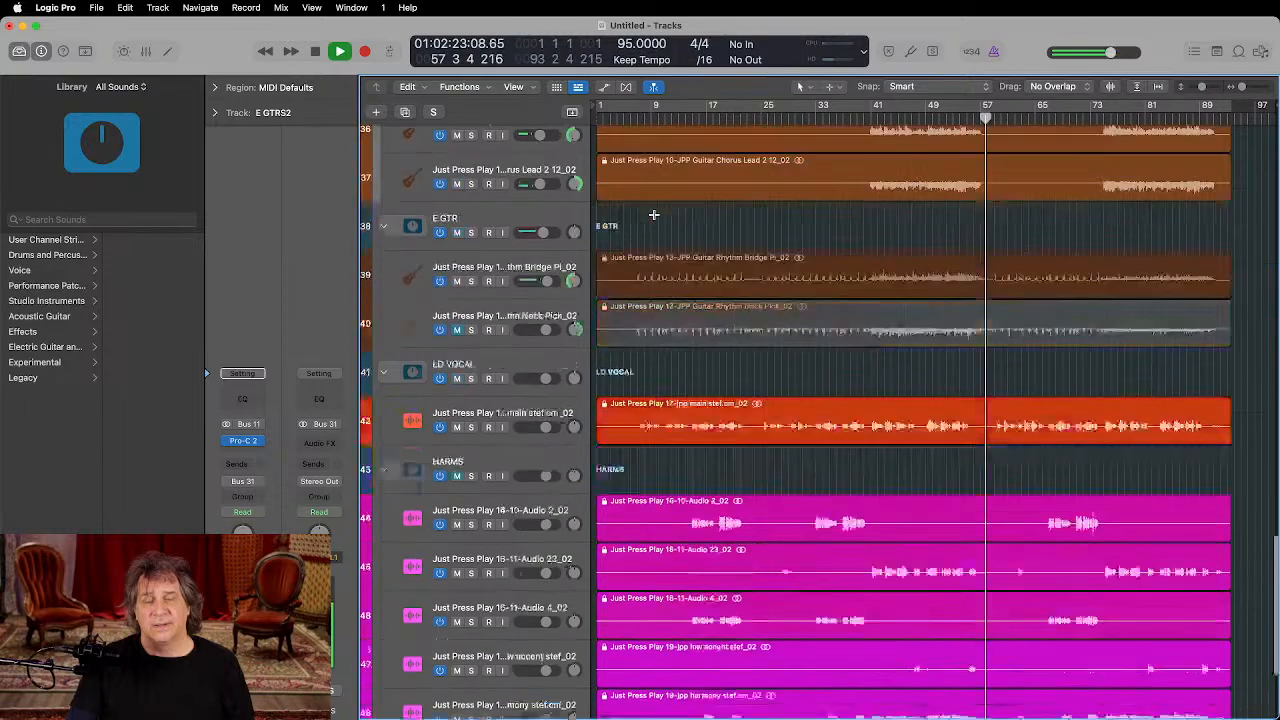
{"action": "scroll", "coordinate": [654, 214], "scroll_direction": "up", "scroll_amount": 4}
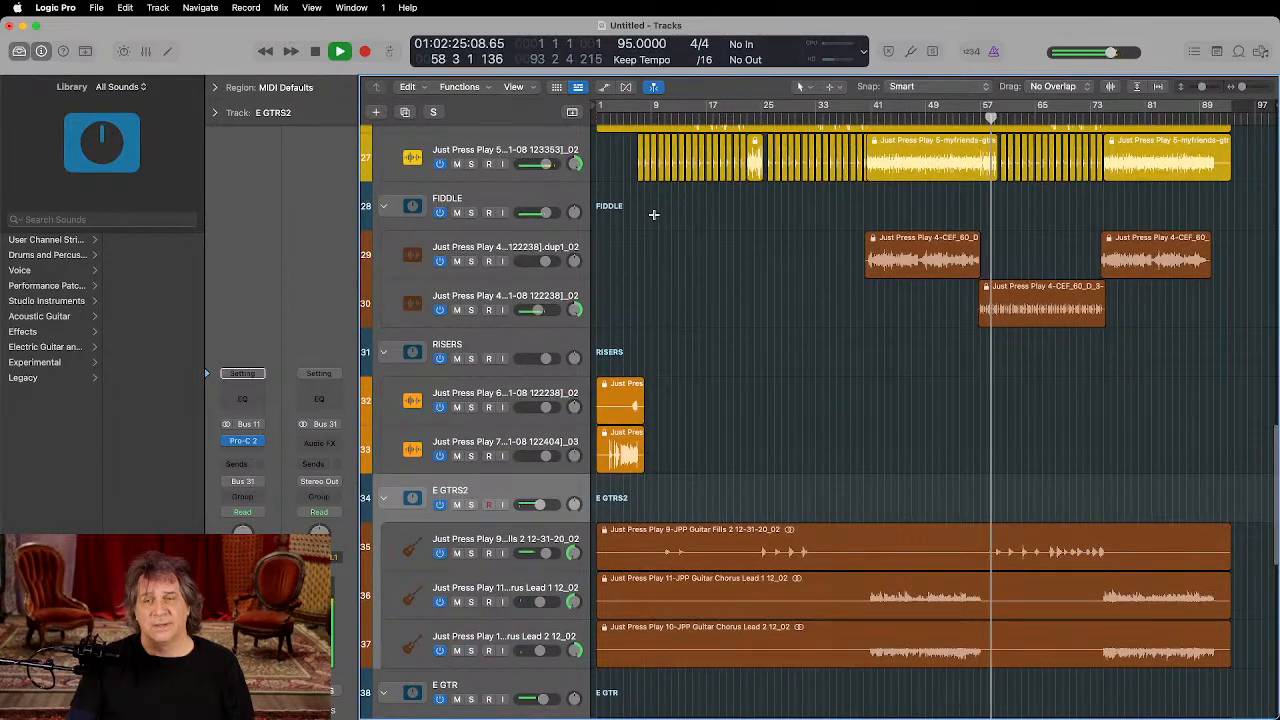
{"action": "left_click", "coordinate": [472, 310]}
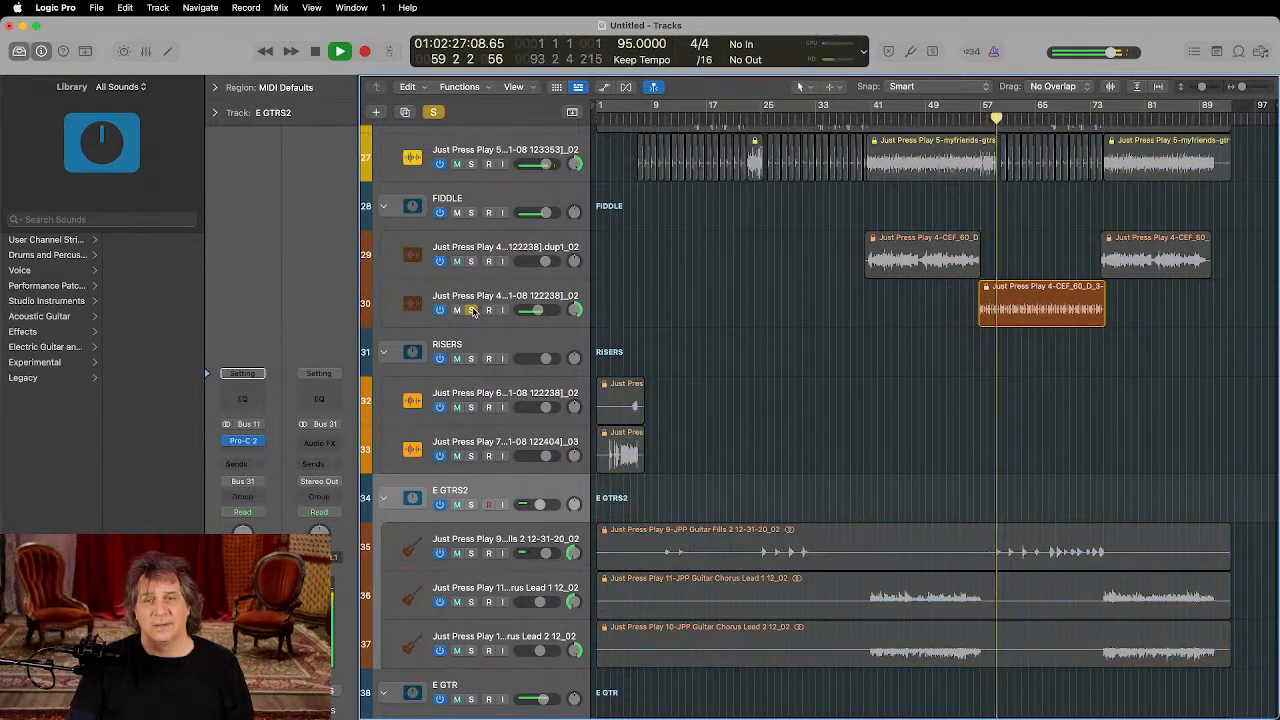
{"action": "left_click", "coordinate": [472, 310]}
{"action": "scroll", "coordinate": [678, 392], "scroll_direction": "down", "scroll_amount": 5}
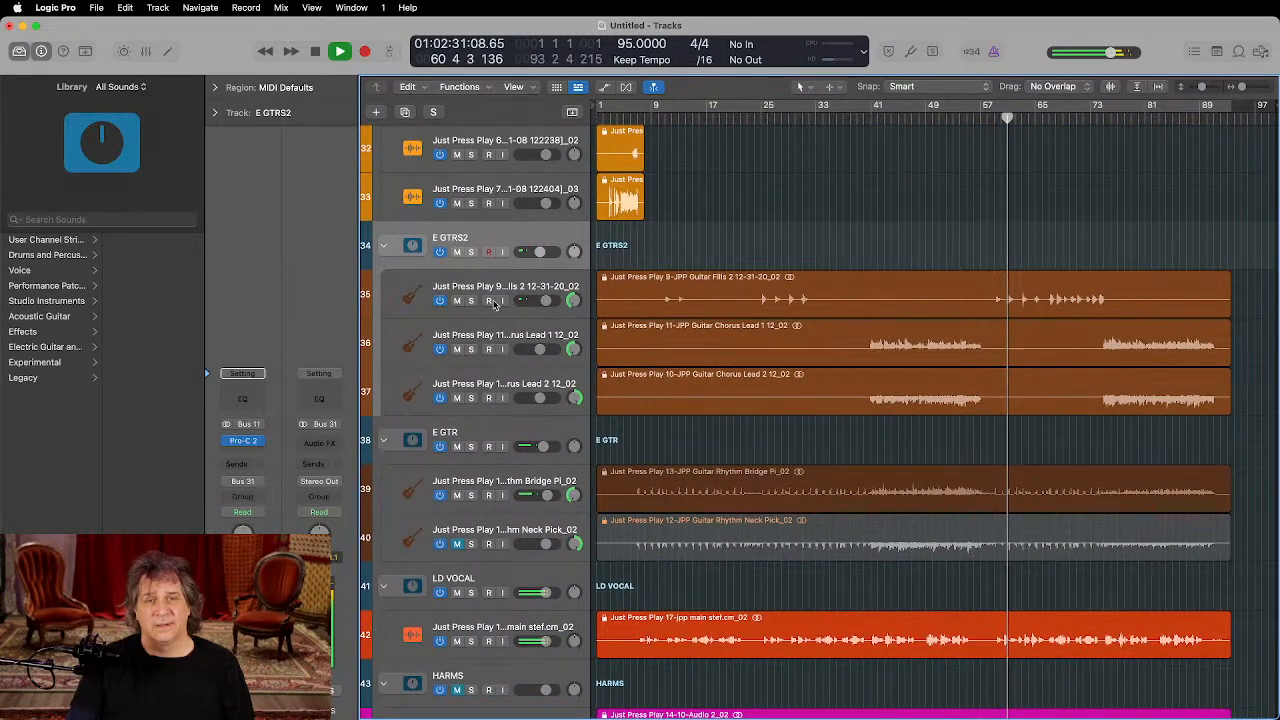
{"action": "left_click", "coordinate": [472, 301]}
{"action": "left_click", "coordinate": [472, 301]}
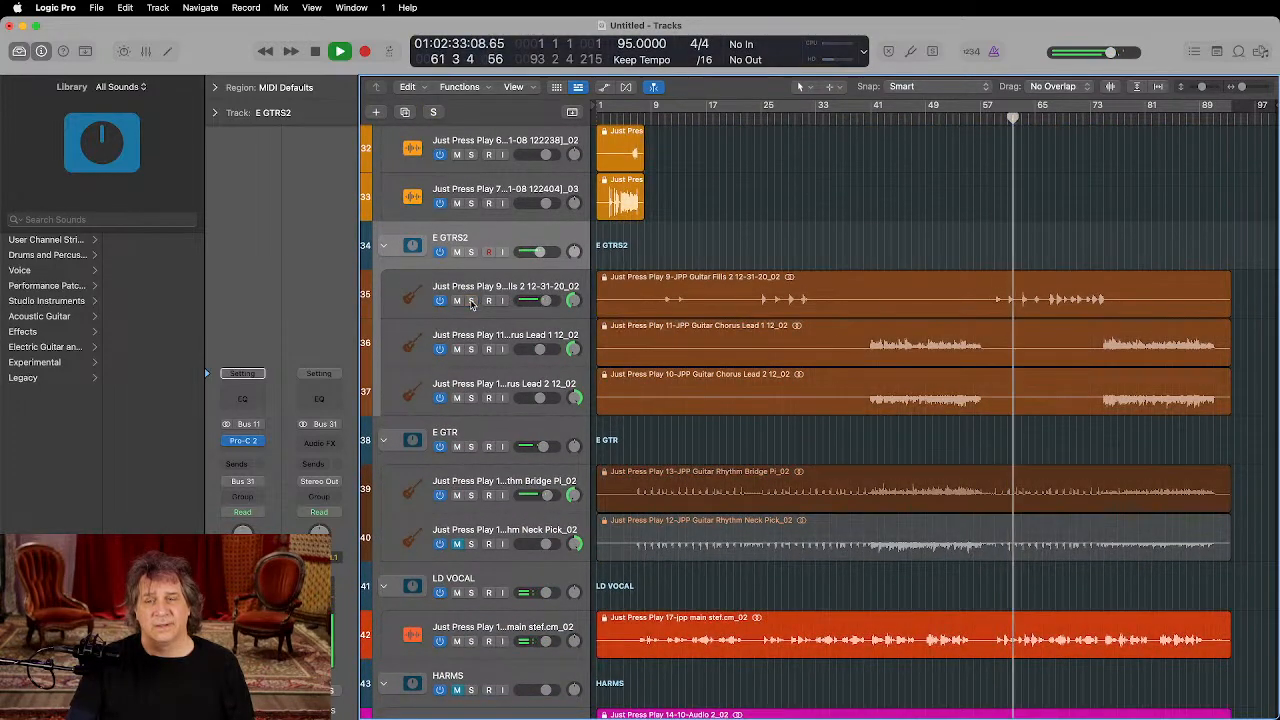
{"action": "left_click", "coordinate": [471, 495]}
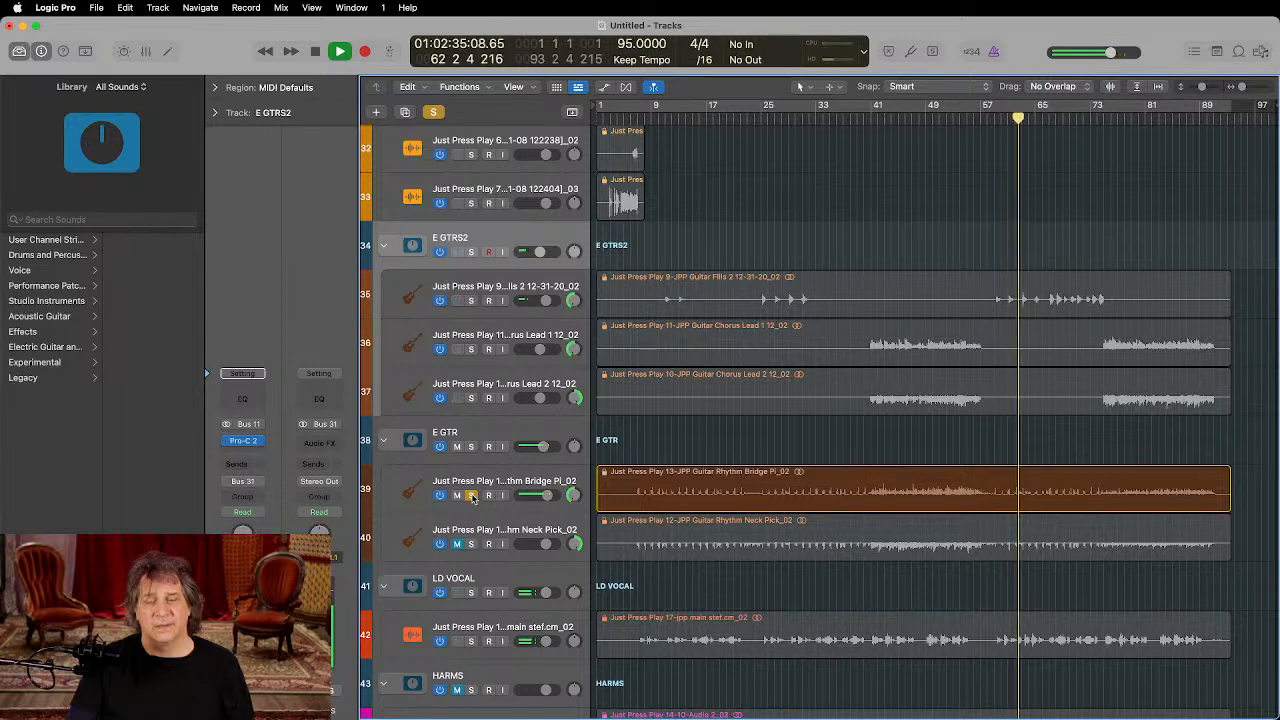
{"action": "left_click", "coordinate": [471, 495]}
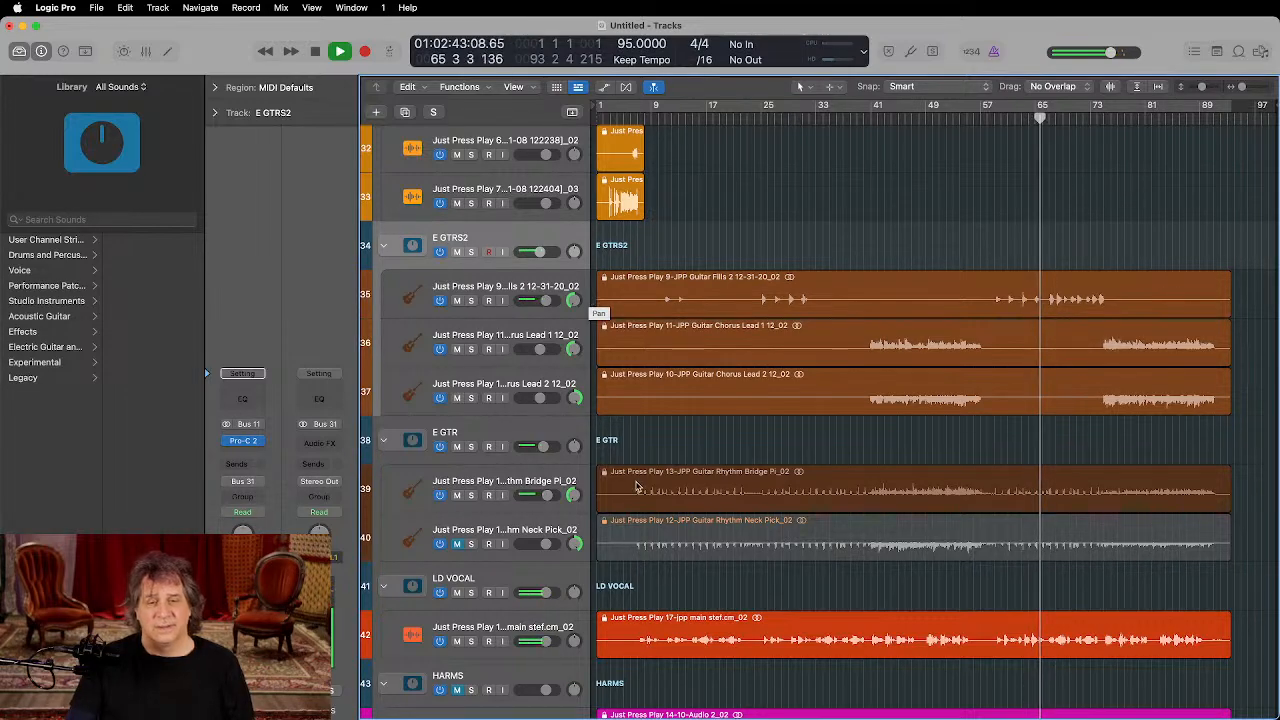
Step: Solo the Guitar Rhythm Bridge track, stop playback and unlock its region
{"action": "scroll", "coordinate": [636, 487], "scroll_direction": "down", "scroll_amount": 3}
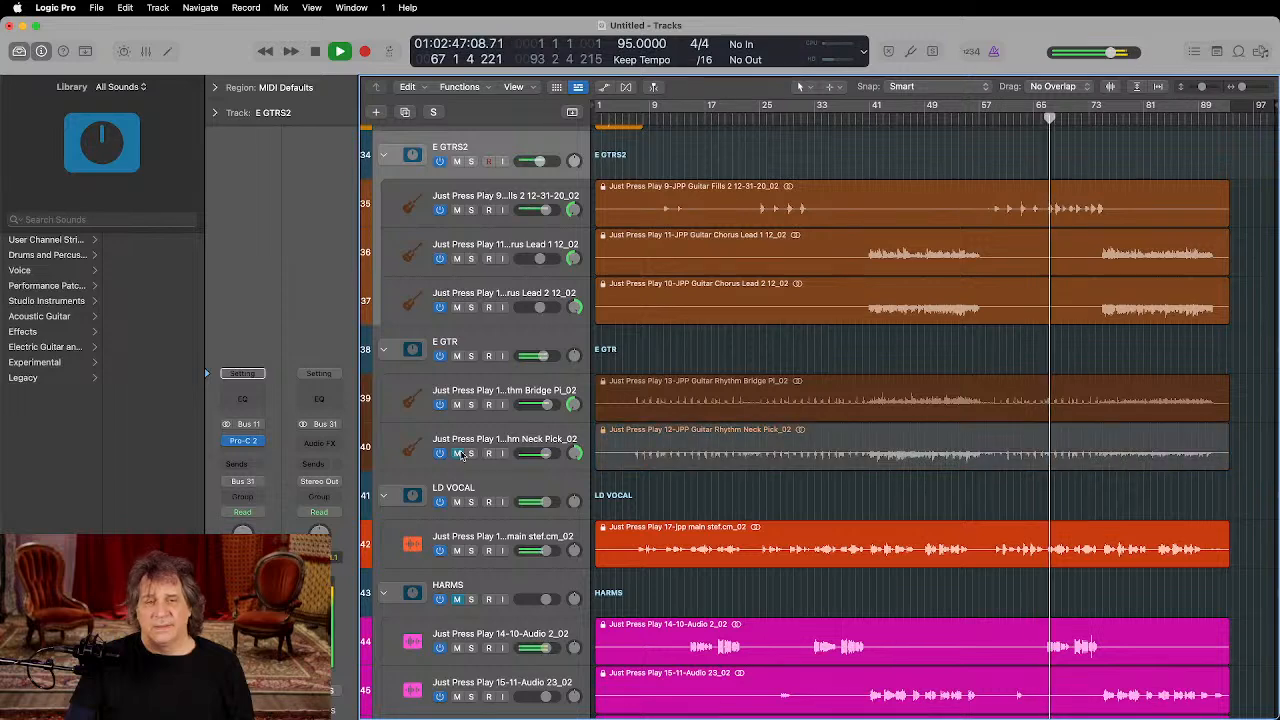
{"action": "left_click", "coordinate": [471, 404]}
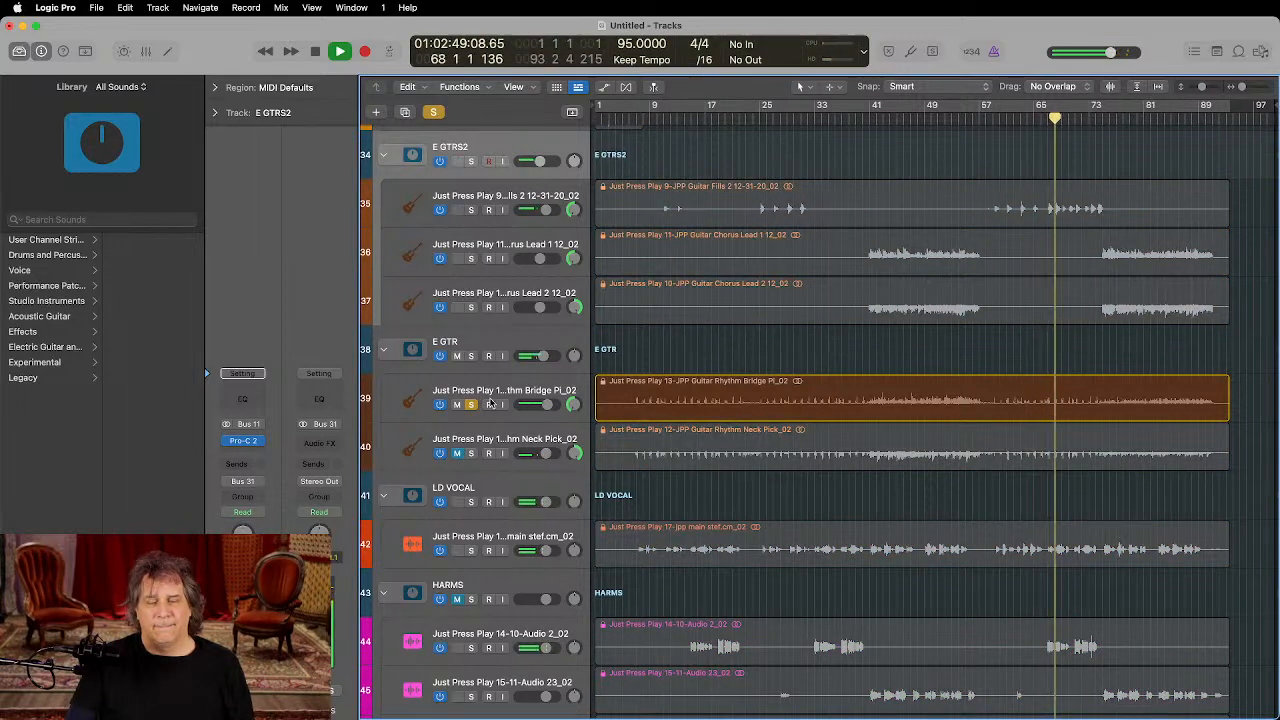
{"action": "left_click", "coordinate": [639, 384]}
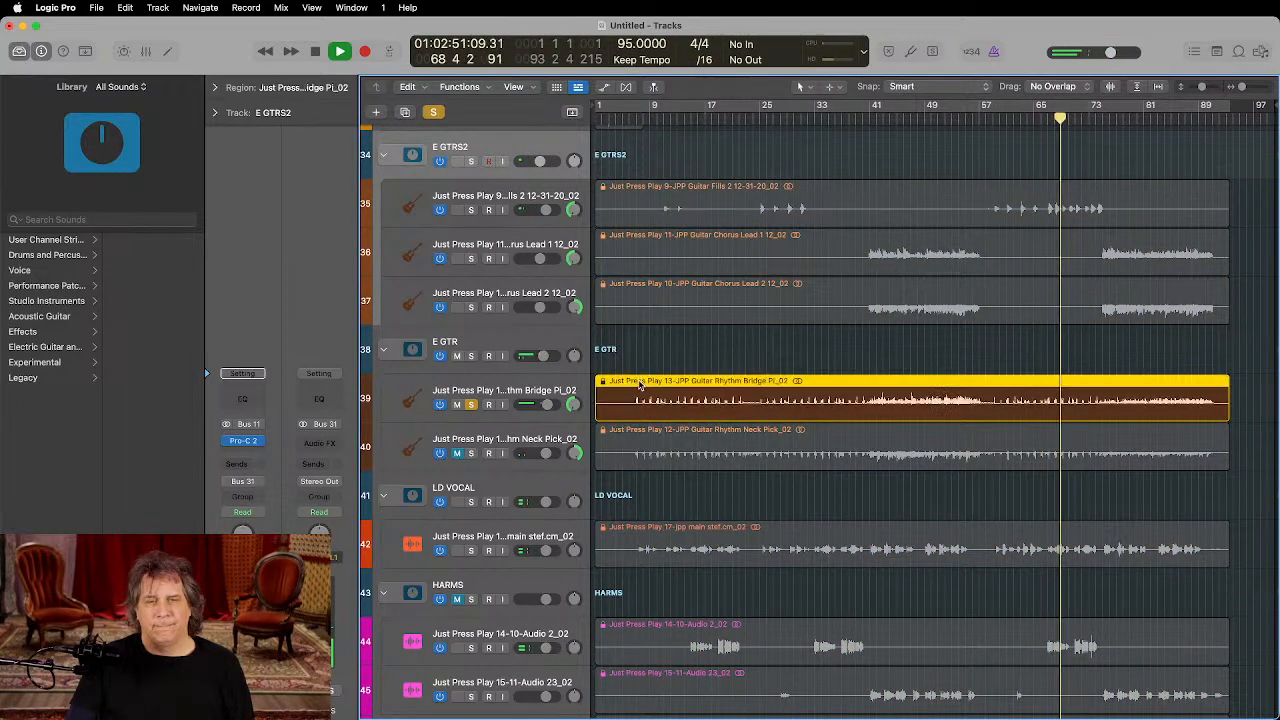
{"action": "key", "text": "space"}
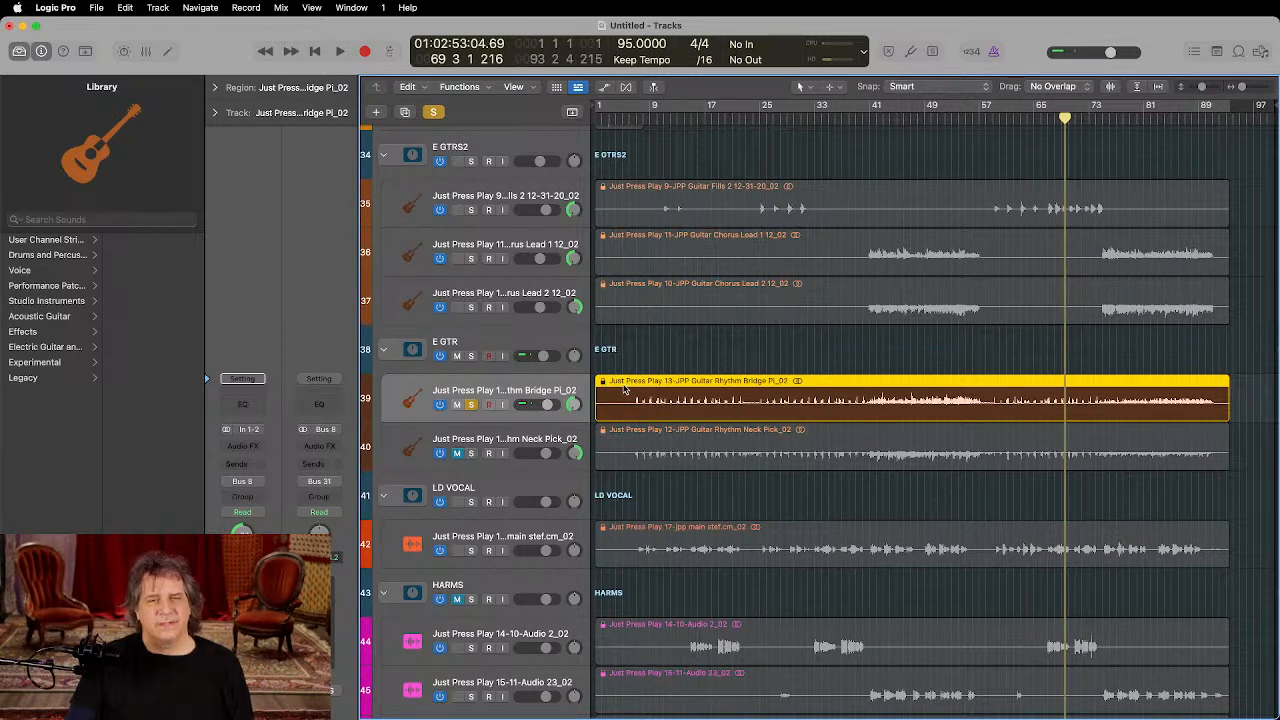
{"action": "right_click", "coordinate": [628, 388]}
{"action": "left_click", "coordinate": [630, 387]}
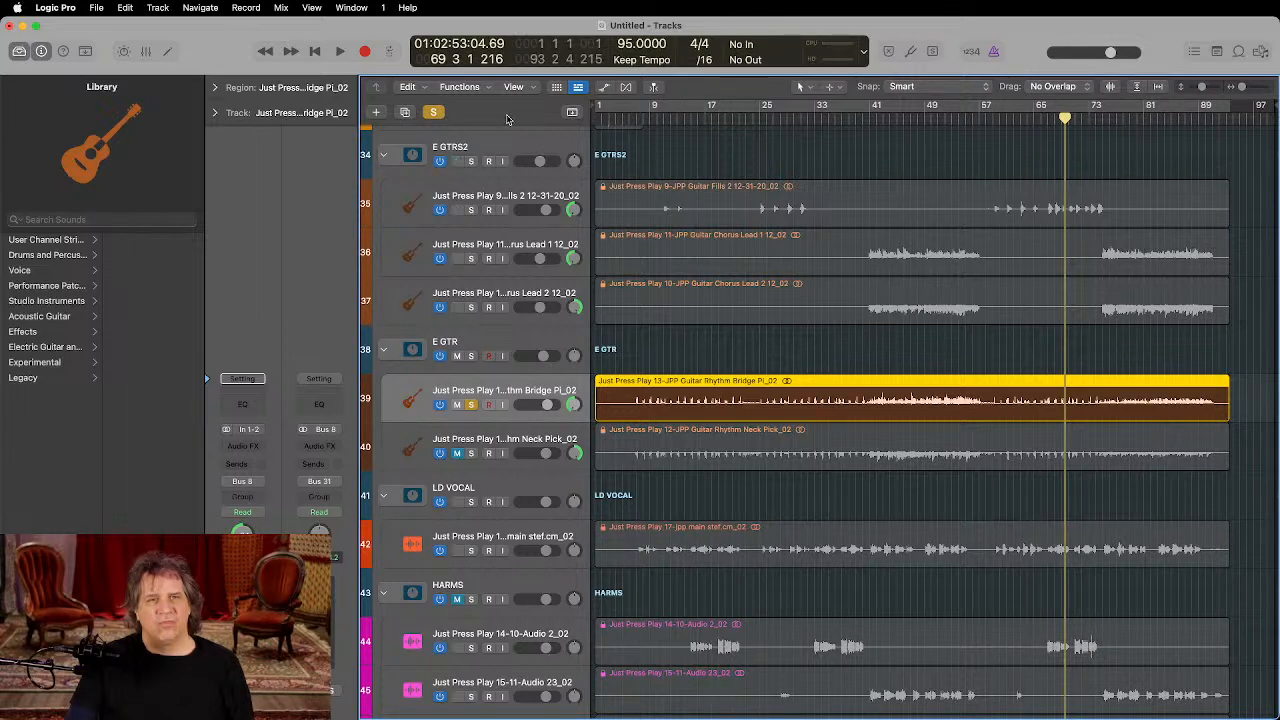
Step: Enable Flex on the Guitar Rhythm Bridge track in Polyphonic (Auto) mode
{"action": "left_click", "coordinate": [624, 88]}
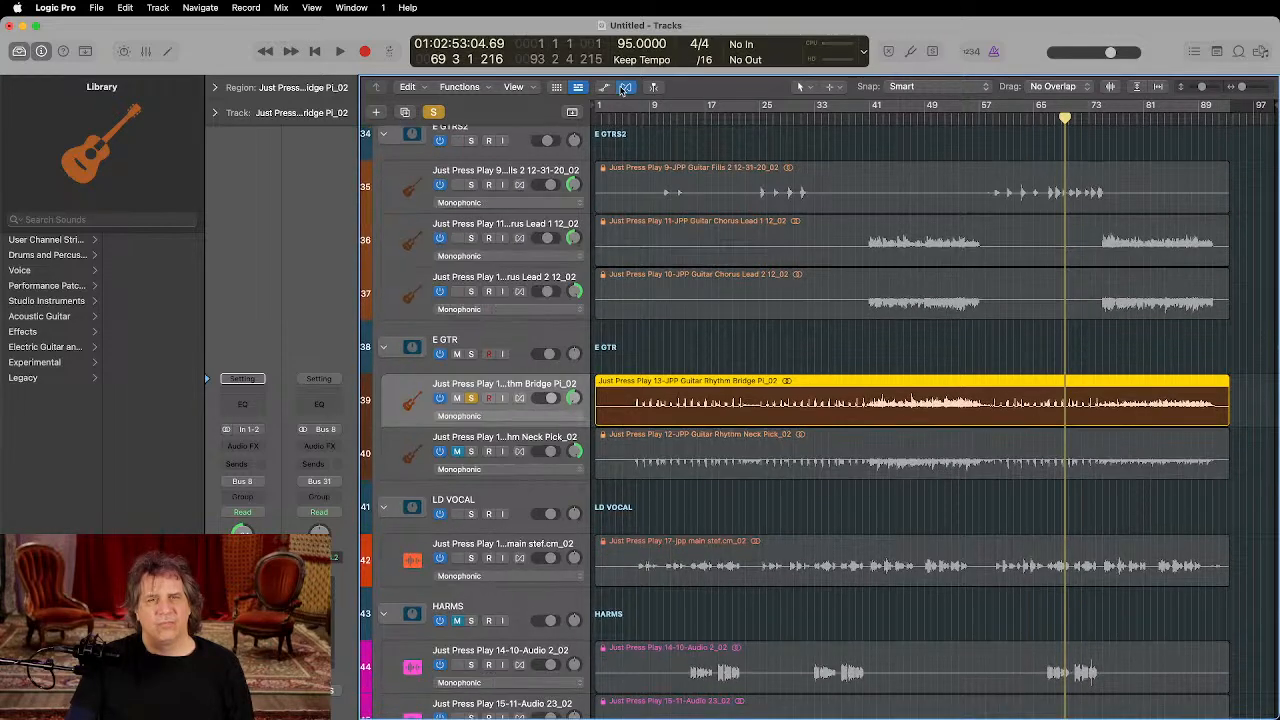
{"action": "left_click", "coordinate": [518, 399]}
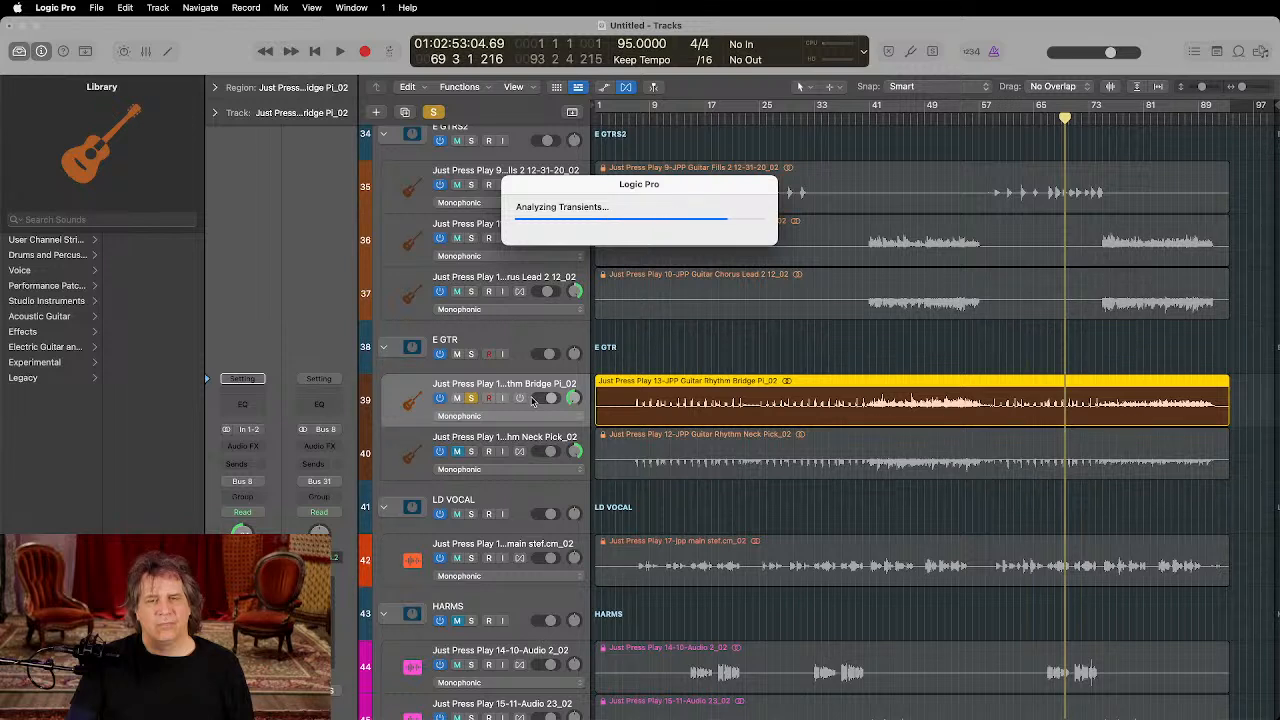
{"action": "right_click", "coordinate": [681, 383]}
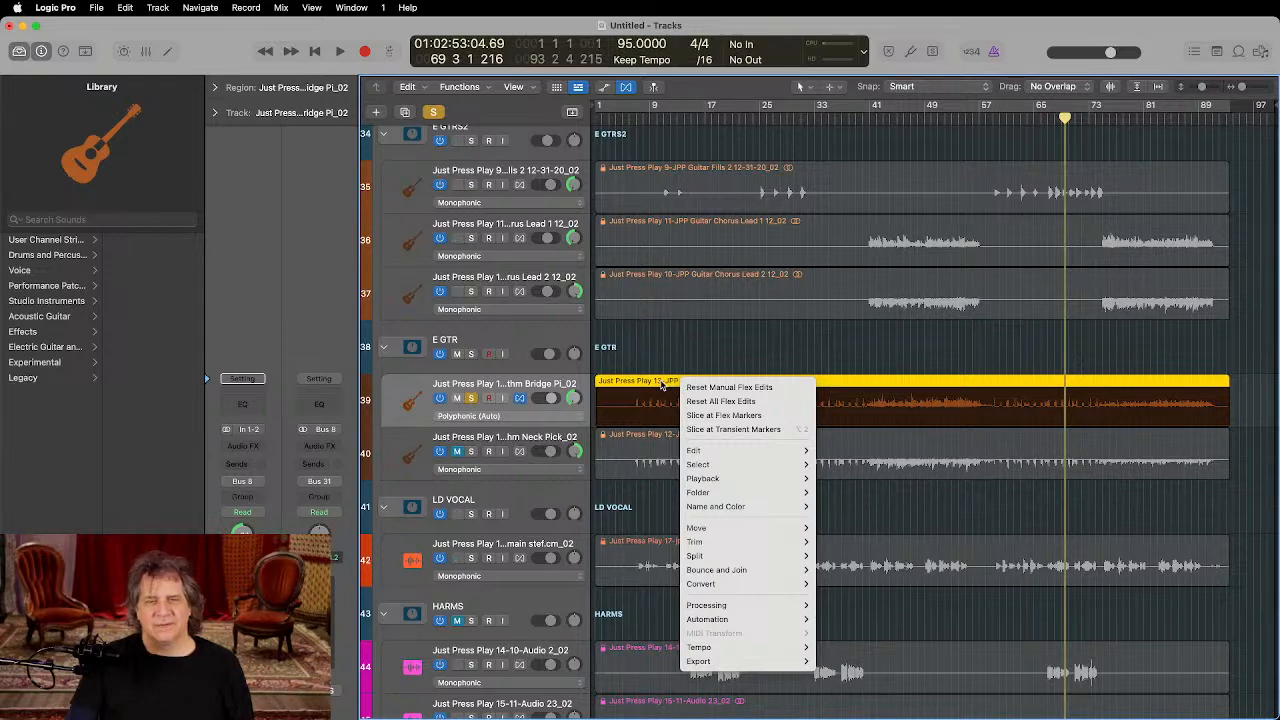
{"action": "left_click", "coordinate": [661, 386]}
Step: Quantize the Guitar Rhythm Bridge region to 1/16 Note
{"action": "key", "text": "super+Down"}
{"action": "key", "text": "super+Down"}
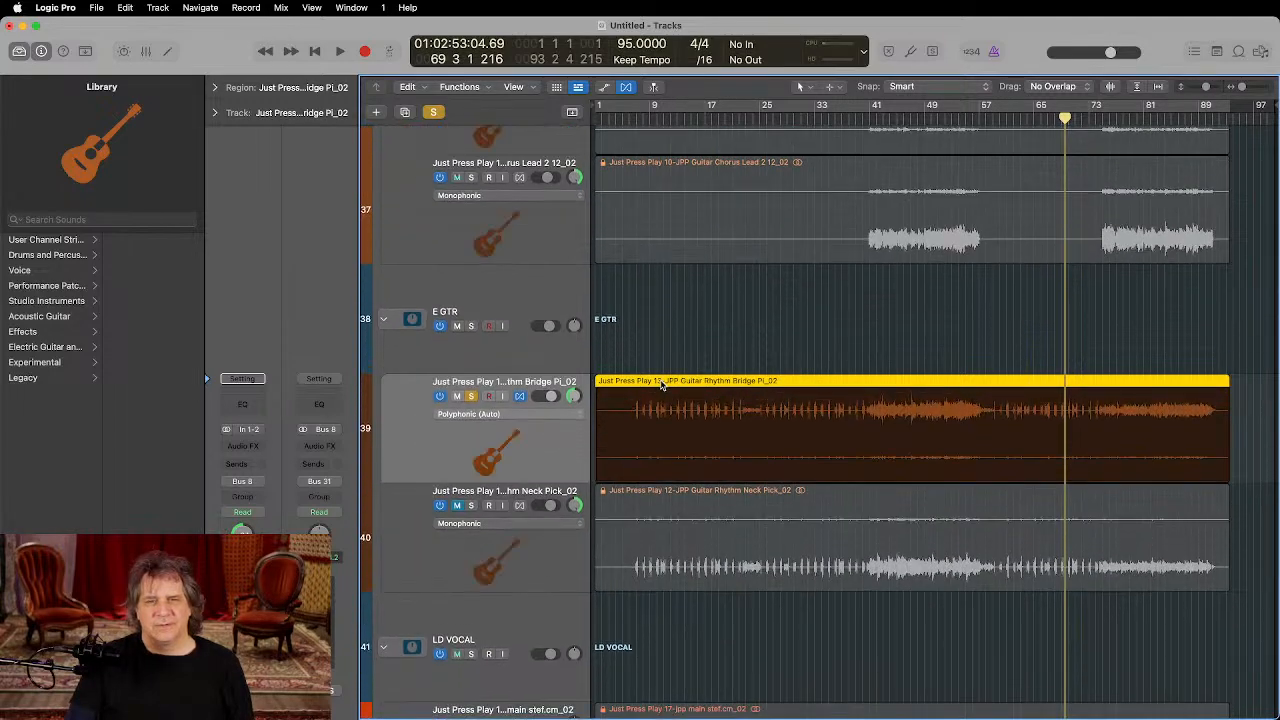
{"action": "key", "text": "super+Right"}
{"action": "key", "text": "super+Right"}
{"action": "key", "text": "super+Right"}
{"action": "key", "text": "super+Left"}
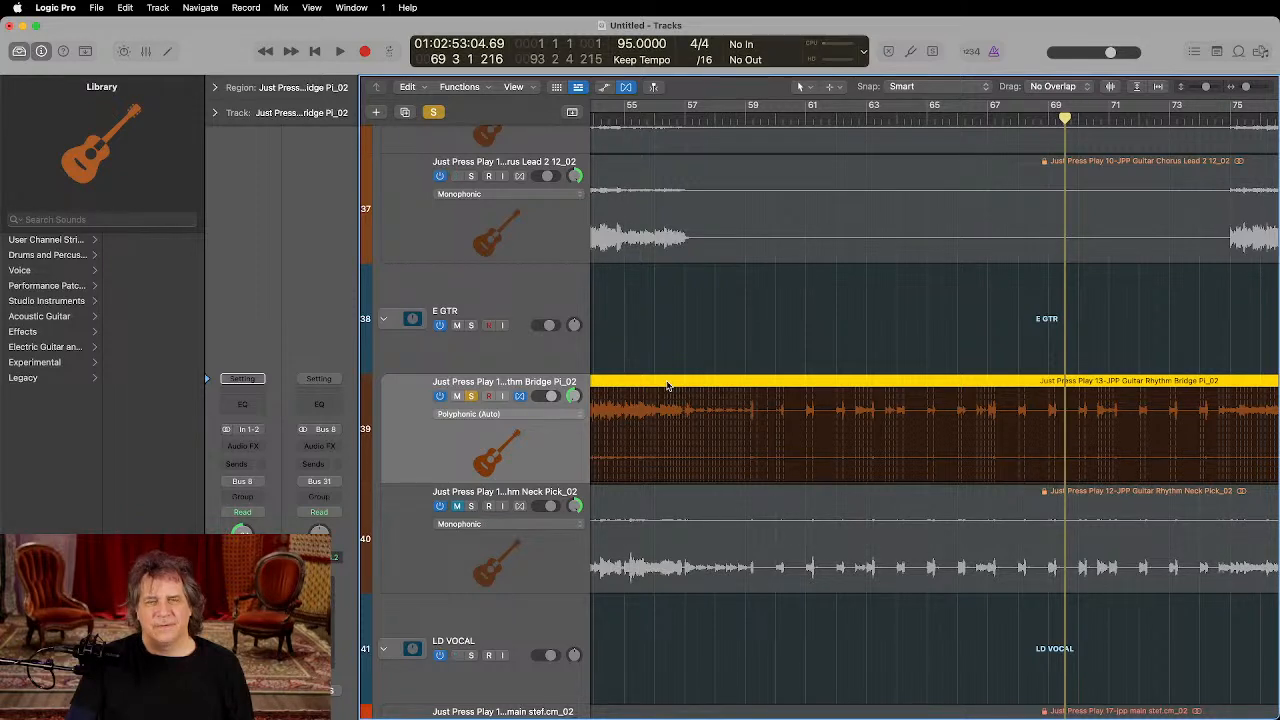
{"action": "left_click", "coordinate": [215, 88]}
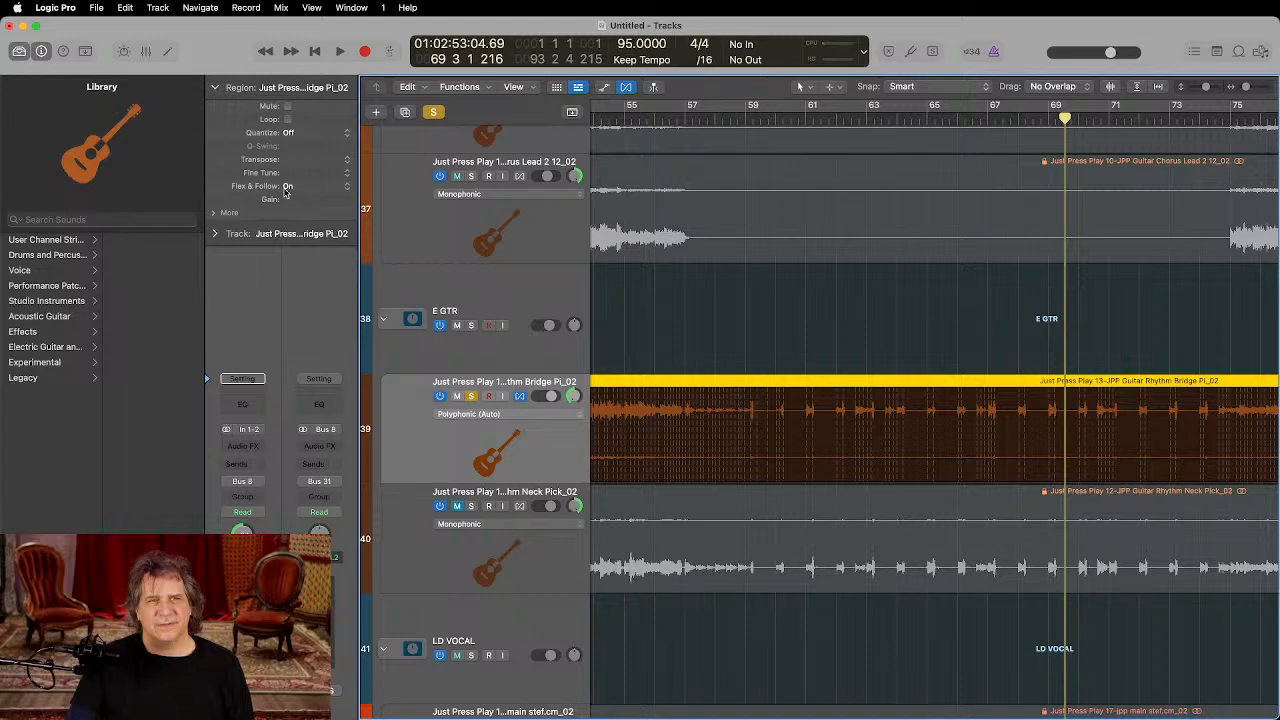
{"action": "left_click", "coordinate": [308, 135]}
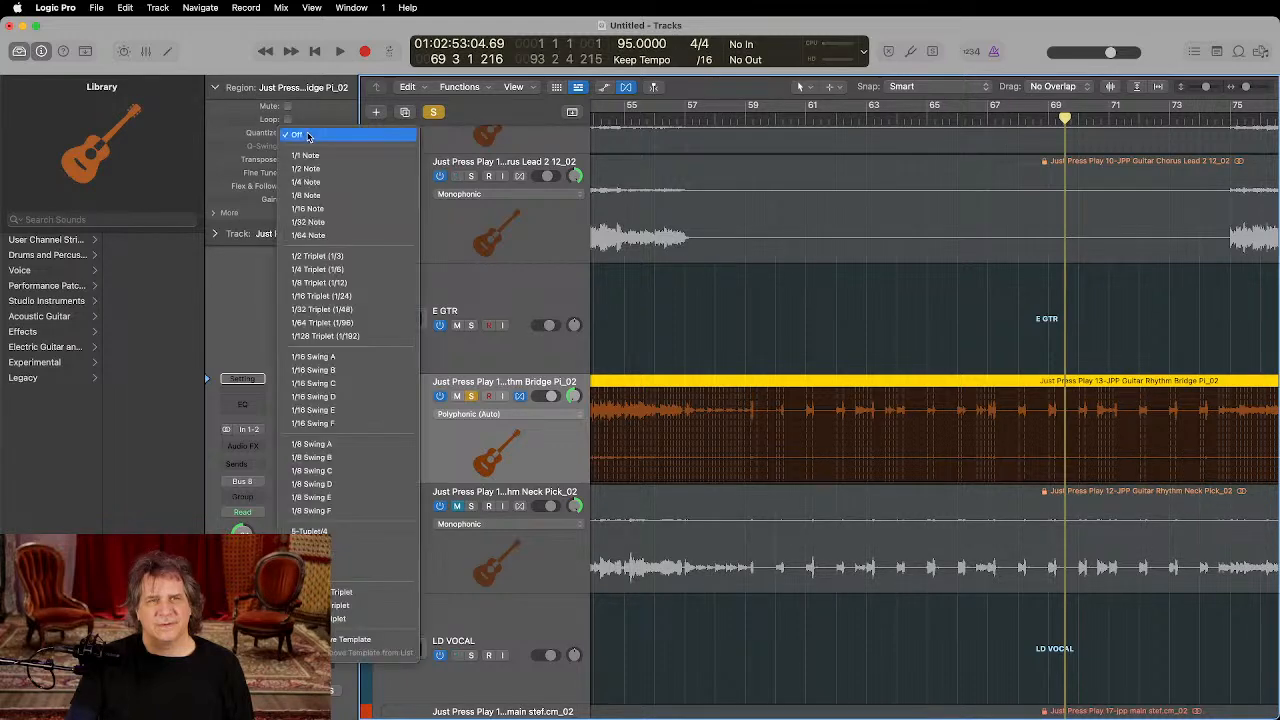
{"action": "left_click", "coordinate": [307, 212]}
Step: Play the quantized Guitar Rhythm Bridge part from about bar 6 and unsolo it to hear it in the mix
{"action": "scroll", "coordinate": [710, 338], "scroll_direction": "left", "scroll_amount": 20}
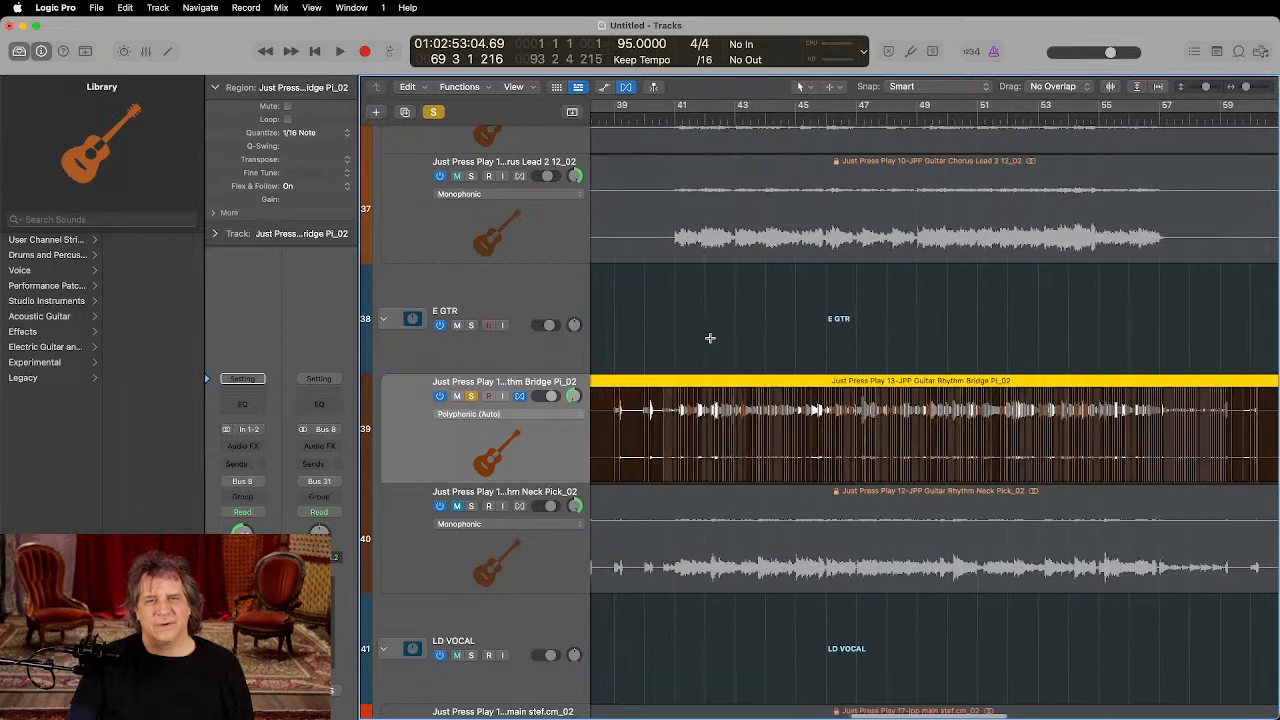
{"action": "scroll", "coordinate": [710, 338], "scroll_direction": "left", "scroll_amount": 10}
{"action": "key", "text": "super+Left"}
{"action": "key", "text": "super+Left"}
{"action": "key", "text": "super+Left"}
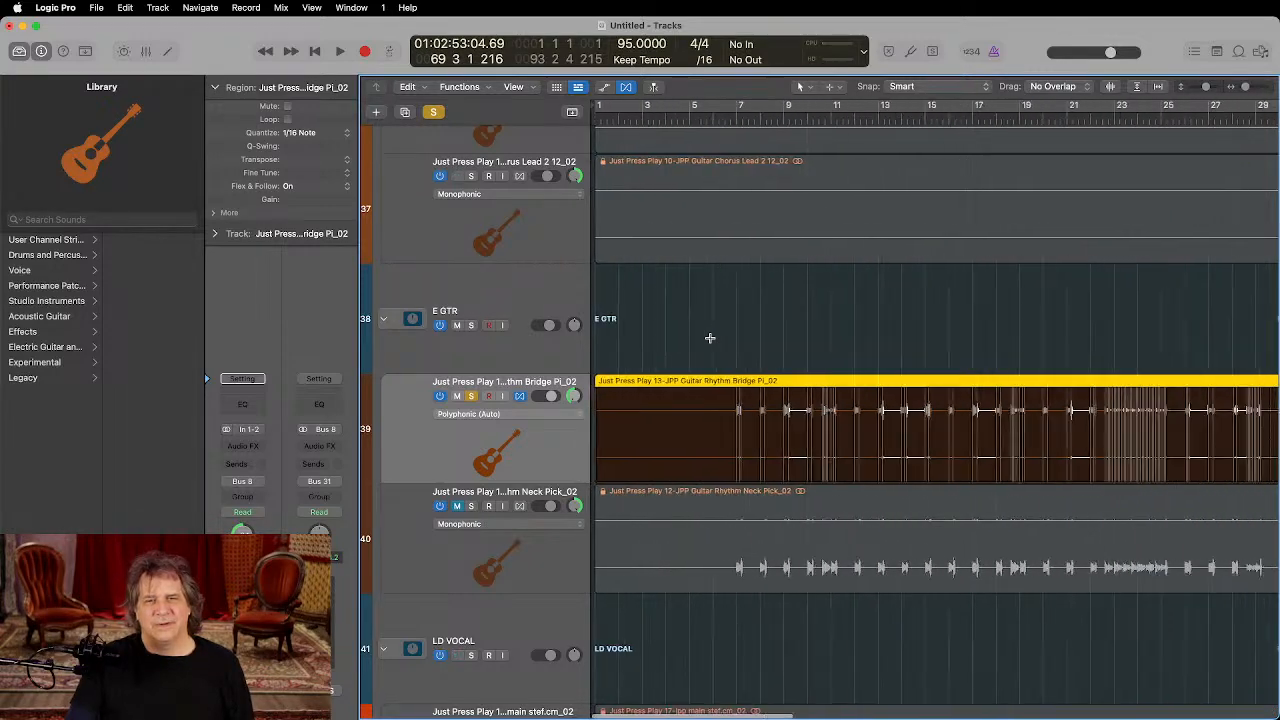
{"action": "left_click", "coordinate": [710, 118]}
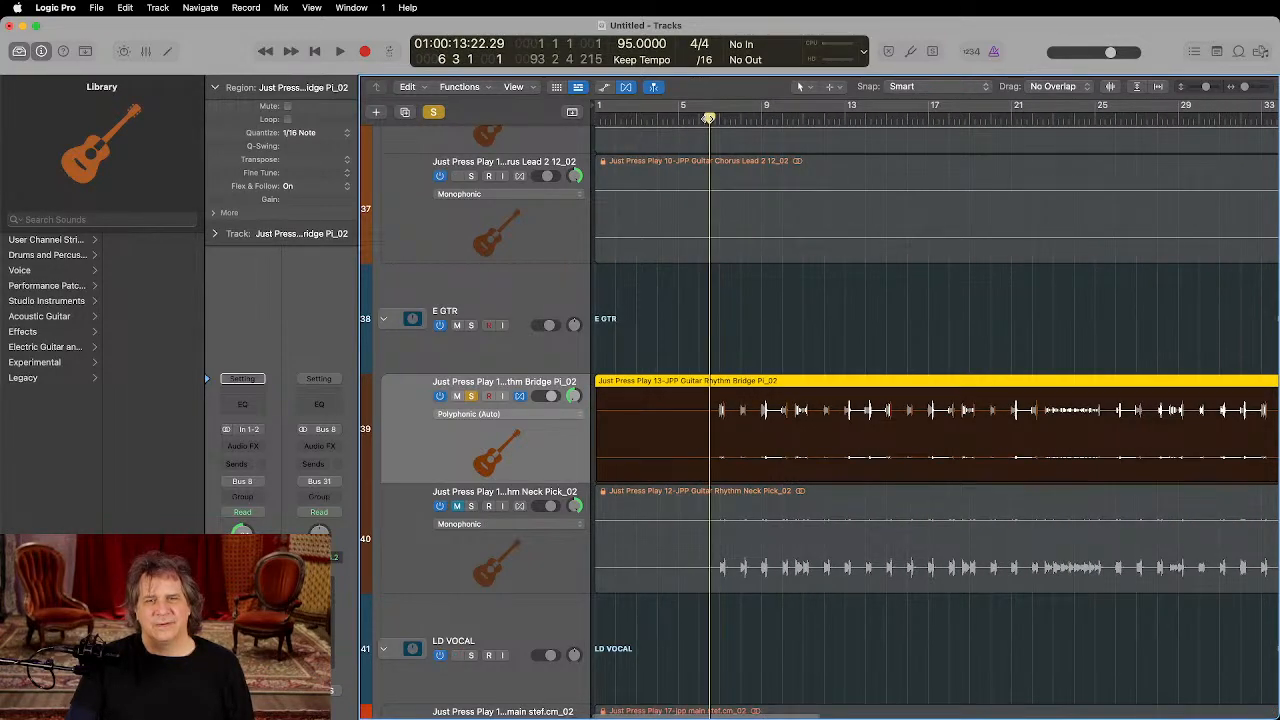
{"action": "key", "text": "space"}
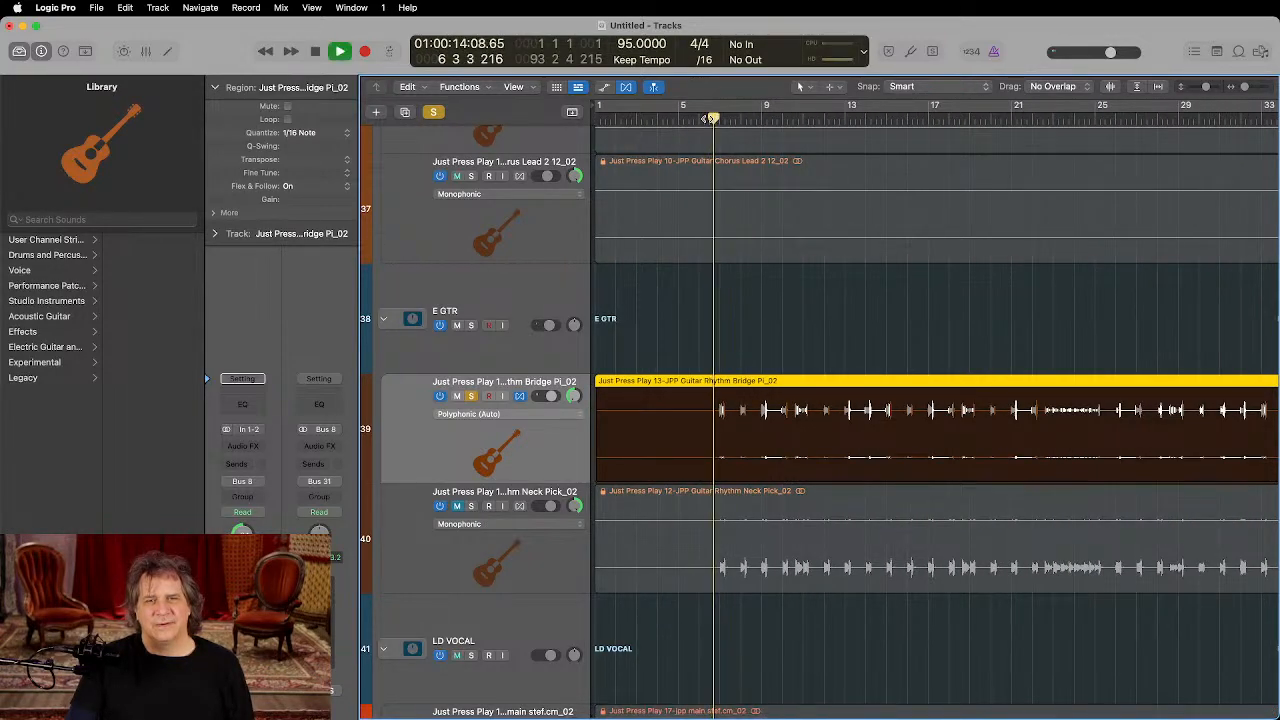
{"action": "left_click", "coordinate": [471, 396]}
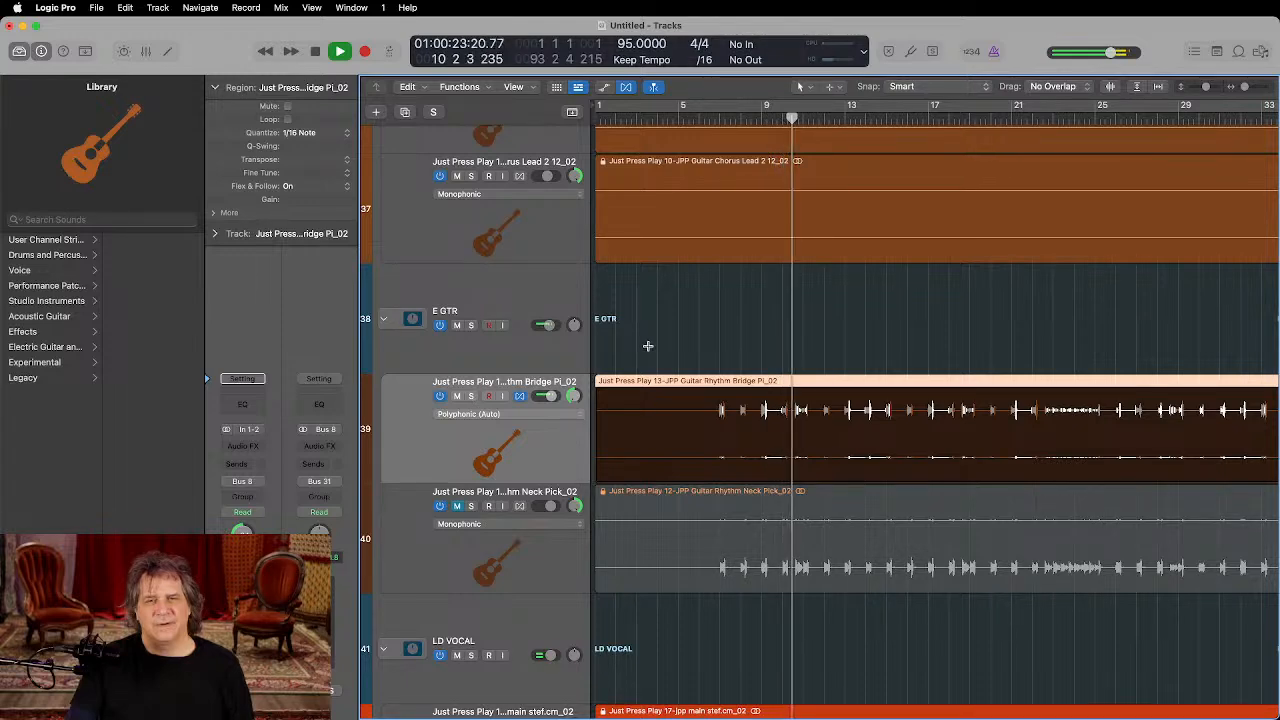
Step: Listen to the full mix while looking over the tracks from the rhythm guitars up to the acoustic guitars
{"action": "scroll", "coordinate": [648, 346], "scroll_direction": "down", "scroll_amount": 3}
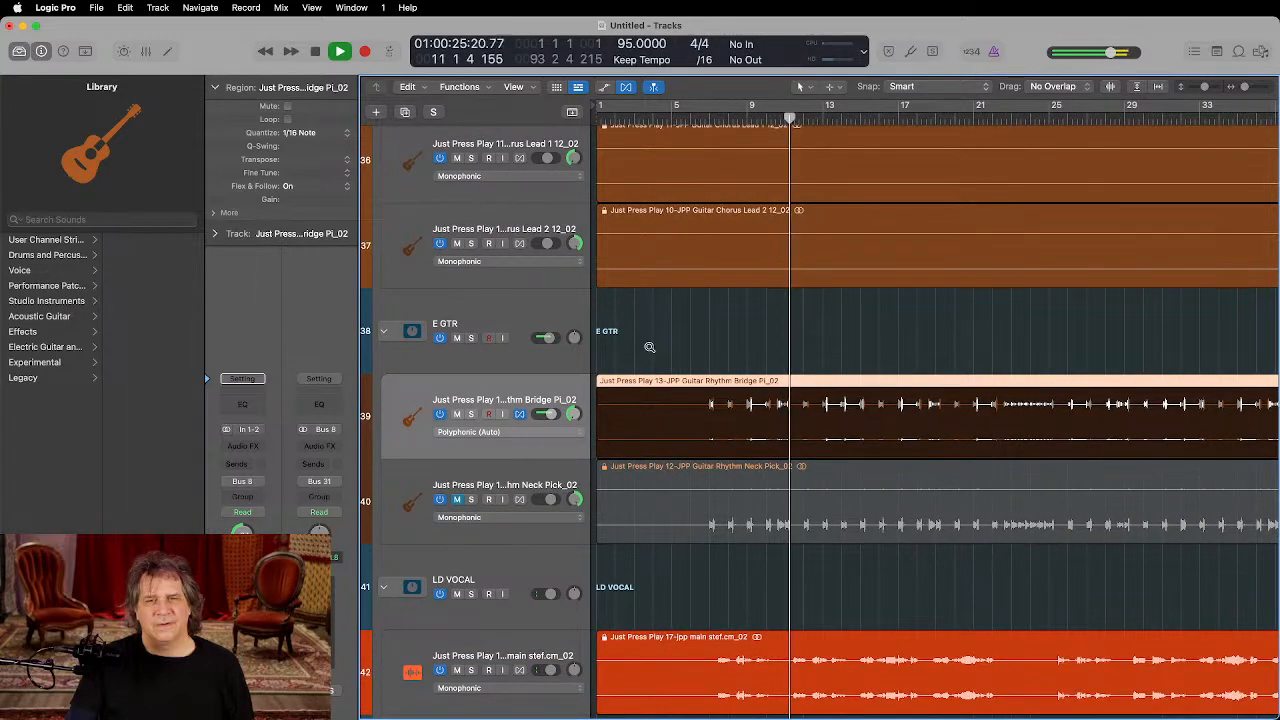
{"action": "scroll", "coordinate": [649, 347], "scroll_direction": "down", "scroll_amount": 1}
{"action": "scroll", "coordinate": [648, 346], "scroll_direction": "down", "scroll_amount": 1}
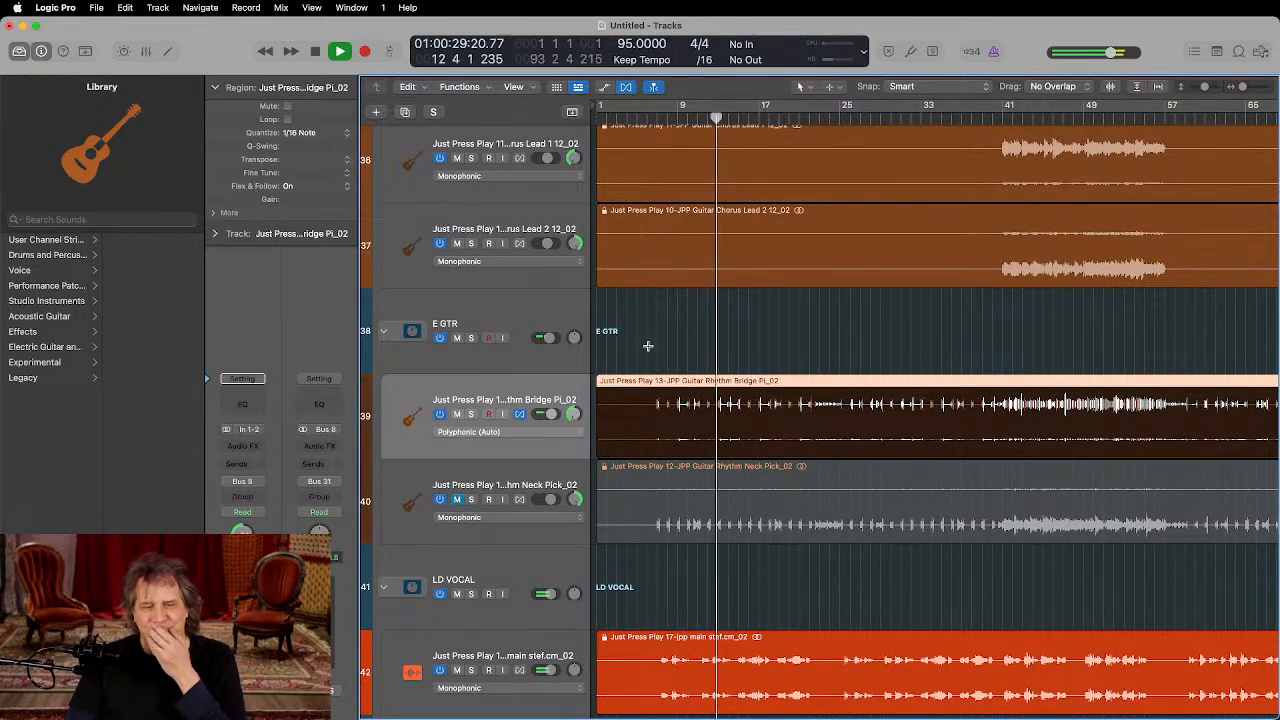
{"action": "scroll", "coordinate": [648, 346], "scroll_direction": "up", "scroll_amount": 4}
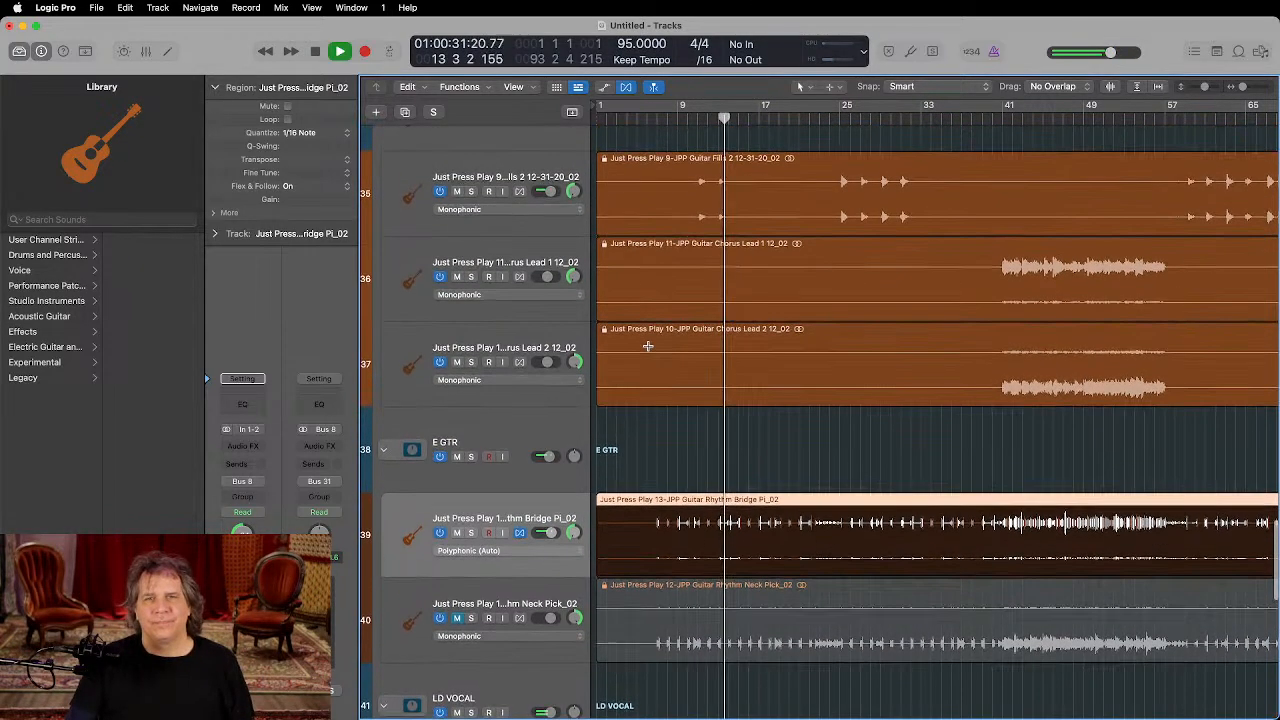
{"action": "scroll", "coordinate": [648, 346], "scroll_direction": "up", "scroll_amount": 8}
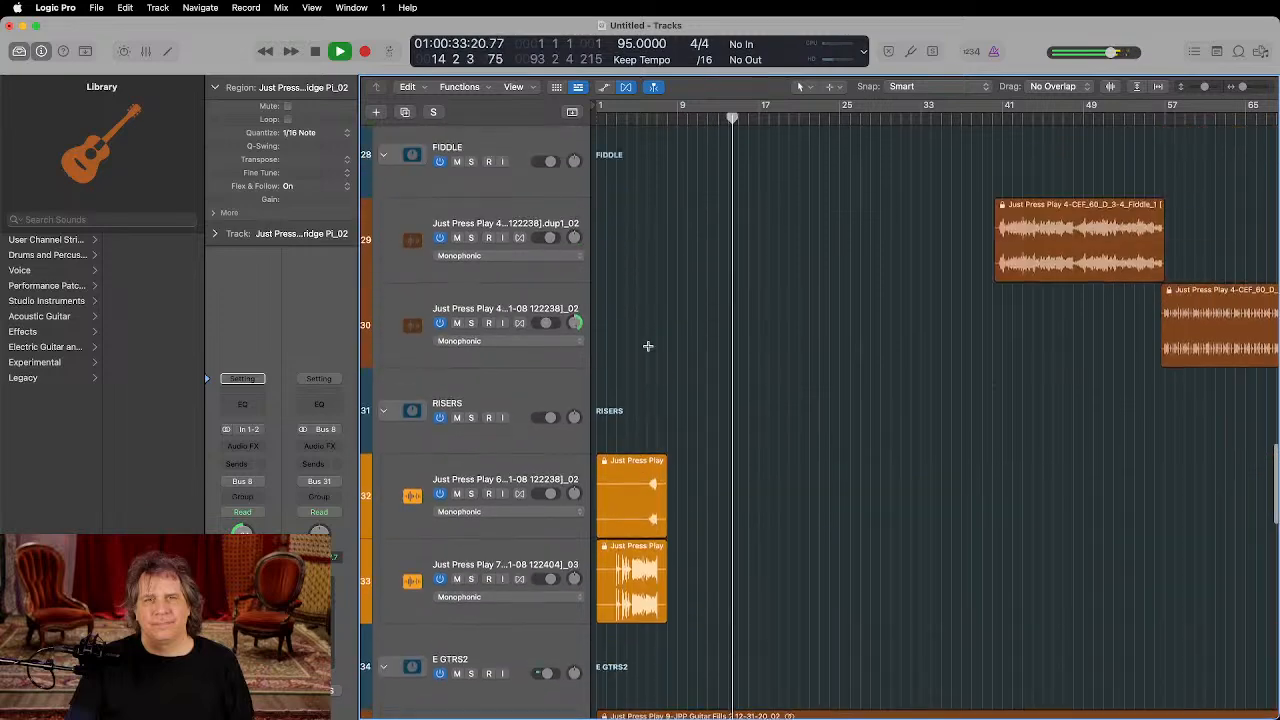
{"action": "scroll", "coordinate": [648, 346], "scroll_direction": "up", "scroll_amount": 5}
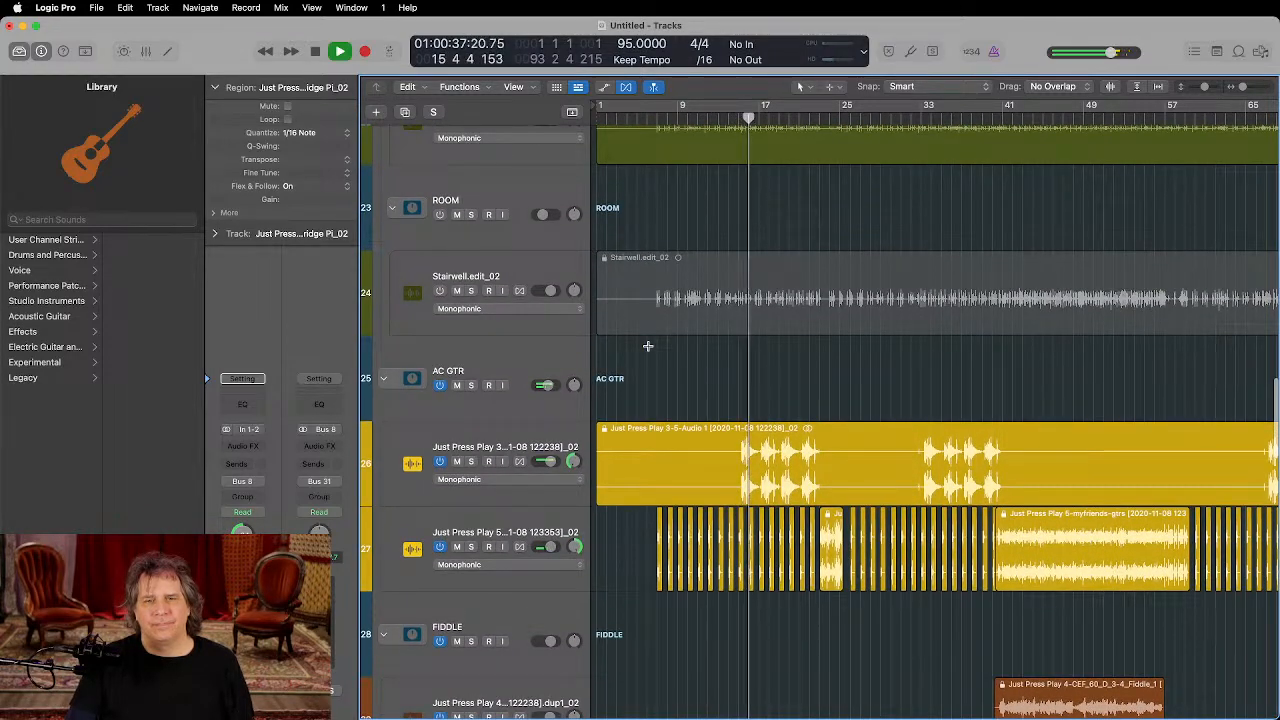
{"action": "scroll", "coordinate": [648, 346], "scroll_direction": "down", "scroll_amount": 12}
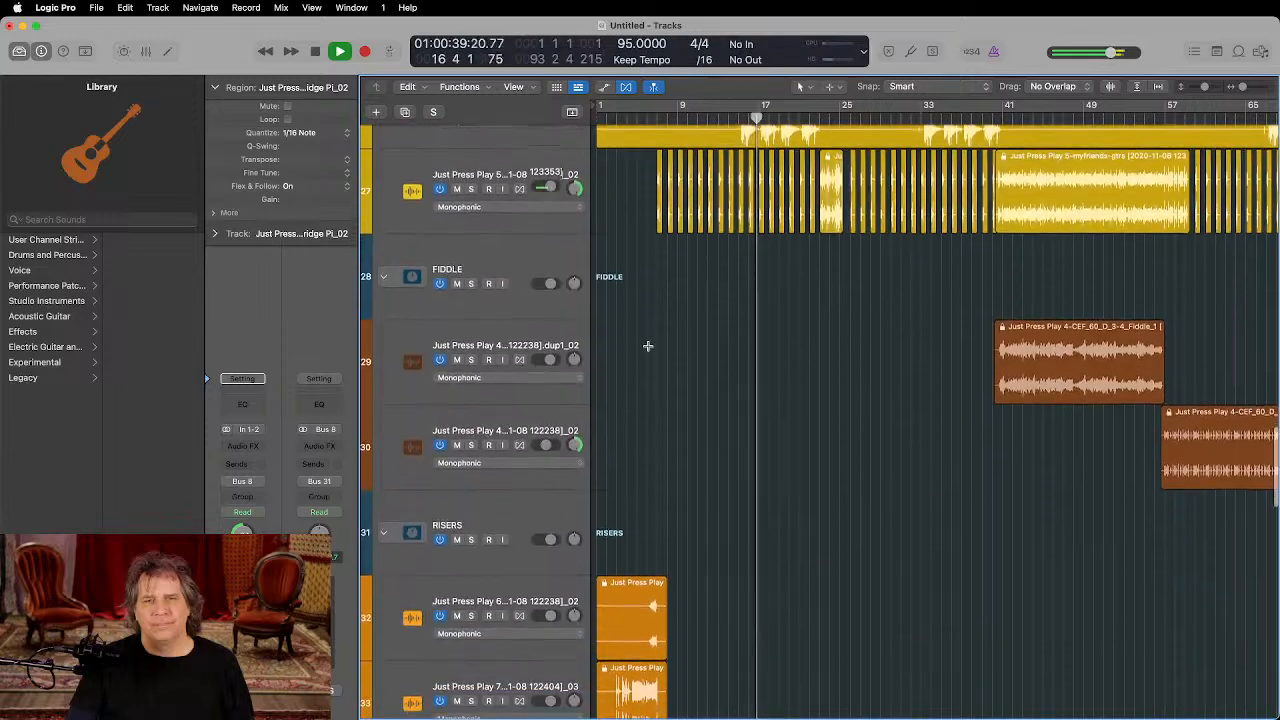
Step: Keep the full mix playing while comparing the guitar fills, chorus leads and rhythm guitar parts across the whole song
{"action": "scroll", "coordinate": [648, 346], "scroll_direction": "down", "scroll_amount": 4}
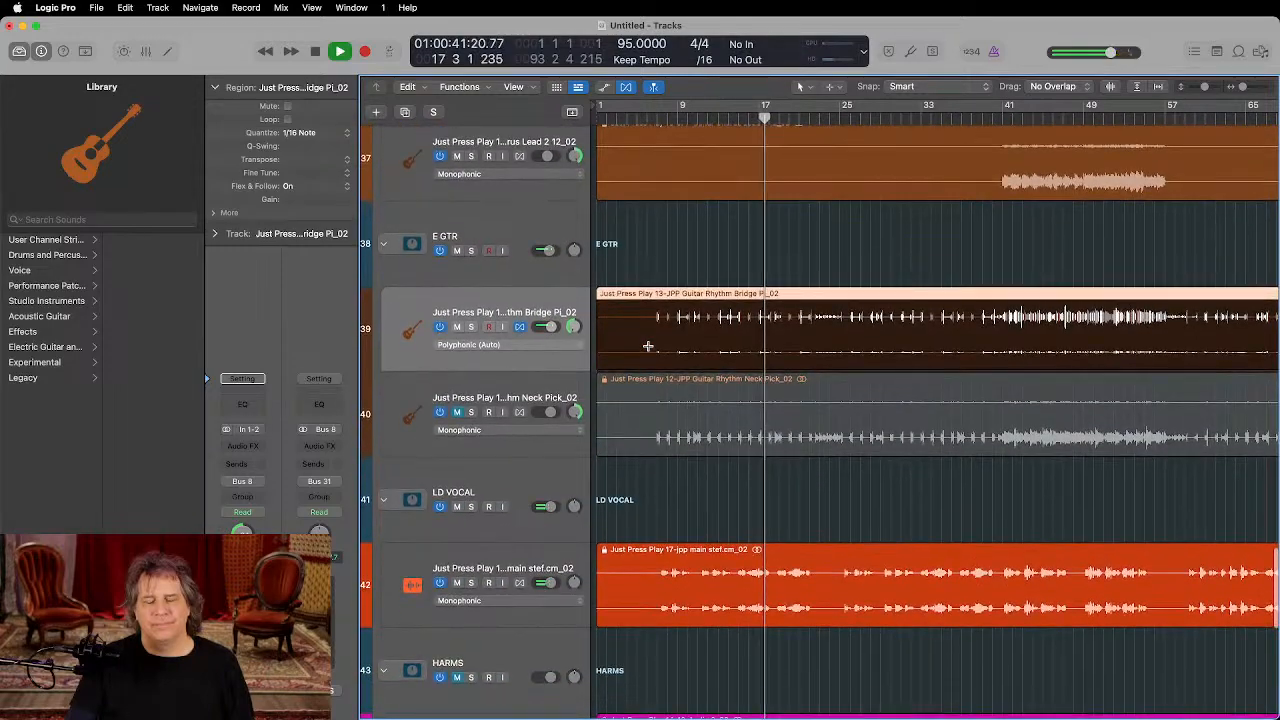
{"action": "key", "text": "super+Left"}
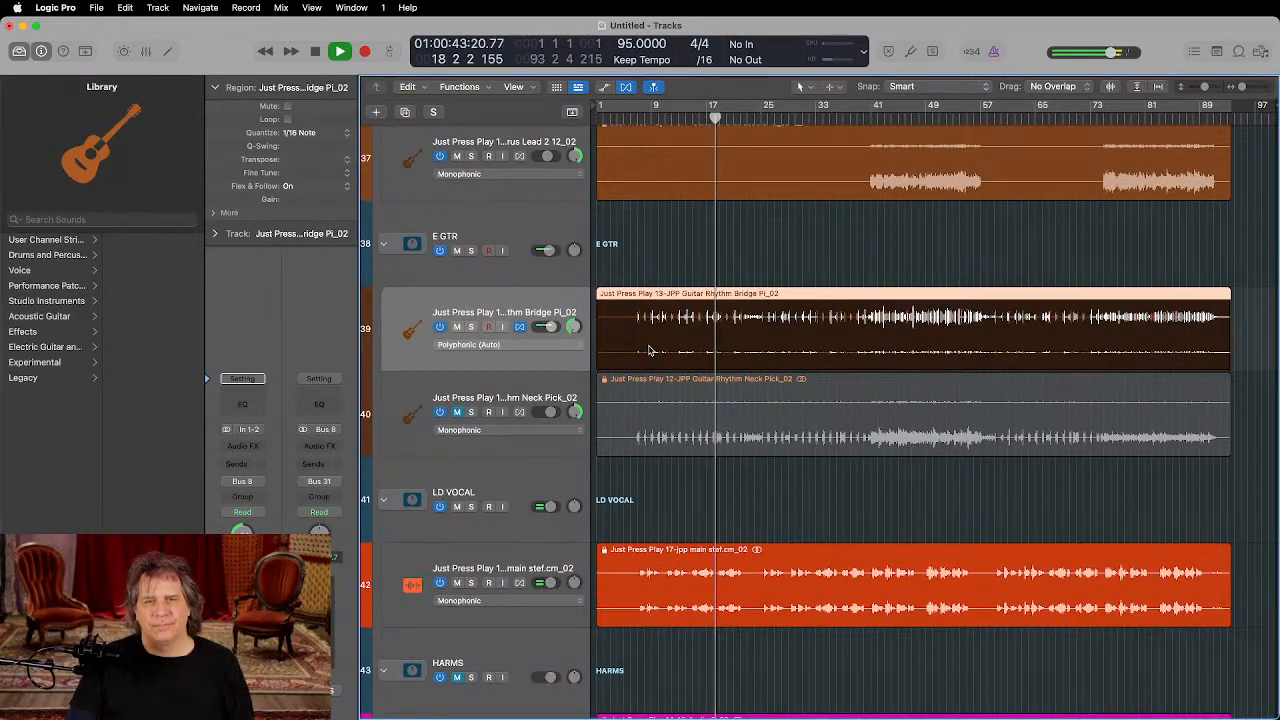
{"action": "scroll", "coordinate": [648, 350], "scroll_direction": "up", "scroll_amount": 3}
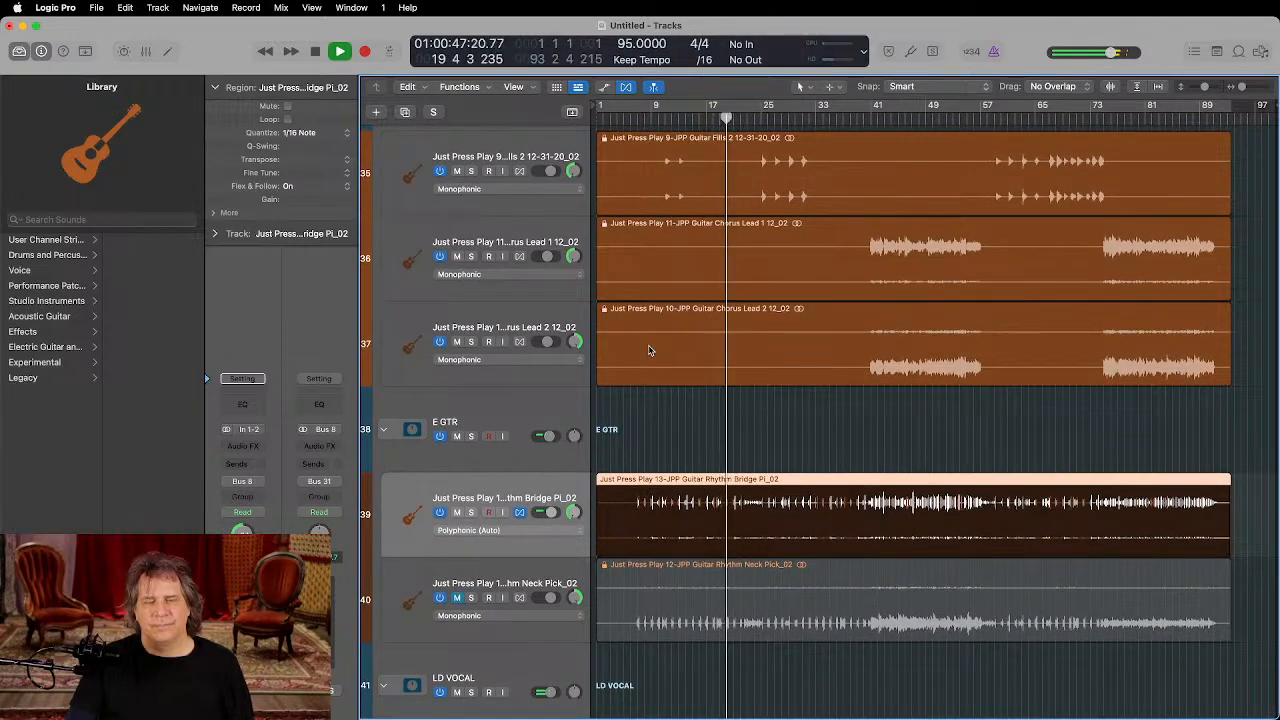
{"action": "scroll", "coordinate": [648, 350], "scroll_direction": "up", "scroll_amount": 4}
{"action": "scroll", "coordinate": [640, 368], "scroll_direction": "down", "scroll_amount": 4}
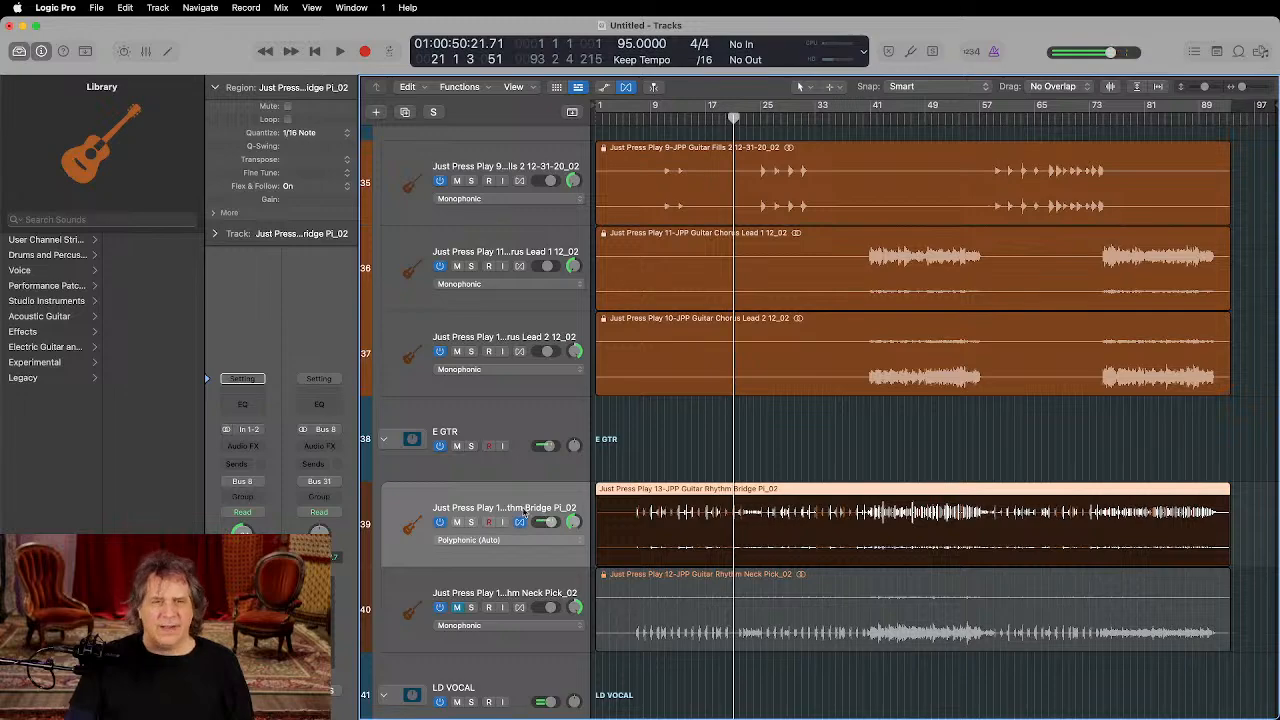
Step: Solo the Guitar Rhythm Bridge track and examine its quantized hits up close around bars 17 to 23
{"action": "left_click", "coordinate": [472, 522]}
{"action": "scroll", "coordinate": [512, 342], "scroll_direction": "up", "scroll_amount": 8}
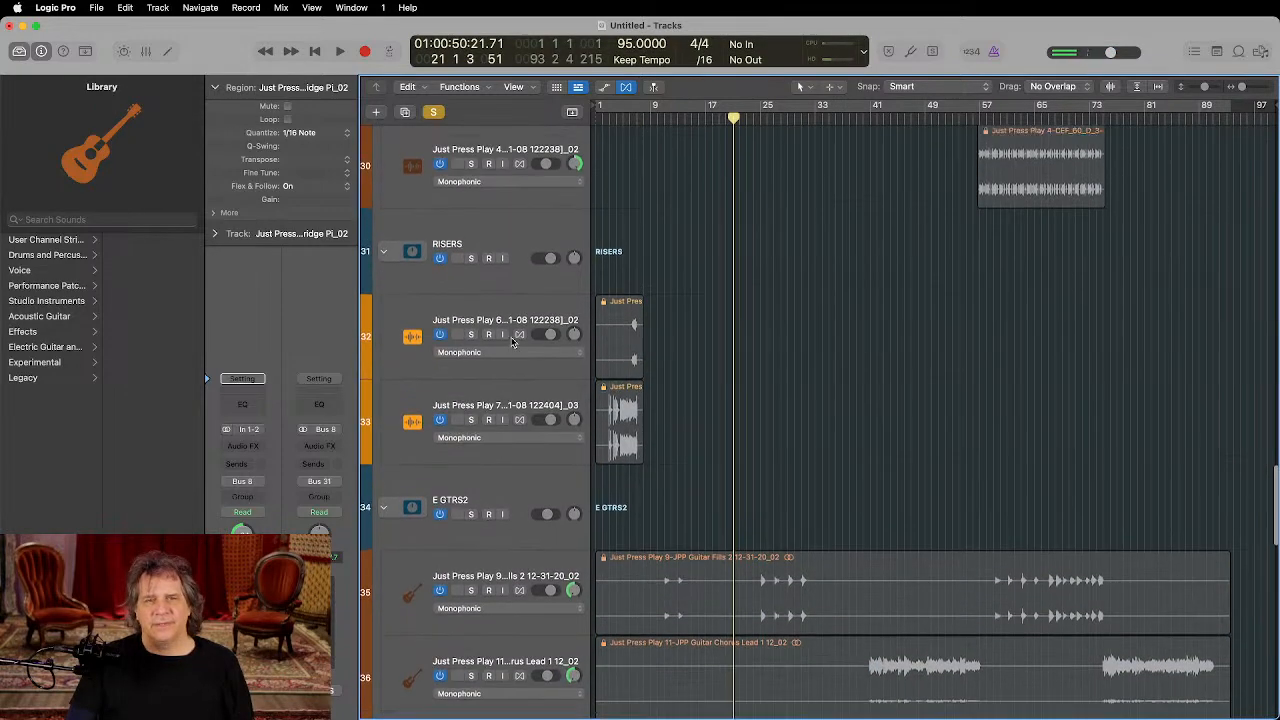
{"action": "scroll", "coordinate": [512, 342], "scroll_direction": "up", "scroll_amount": 5}
{"action": "scroll", "coordinate": [512, 342], "scroll_direction": "down", "scroll_amount": 12}
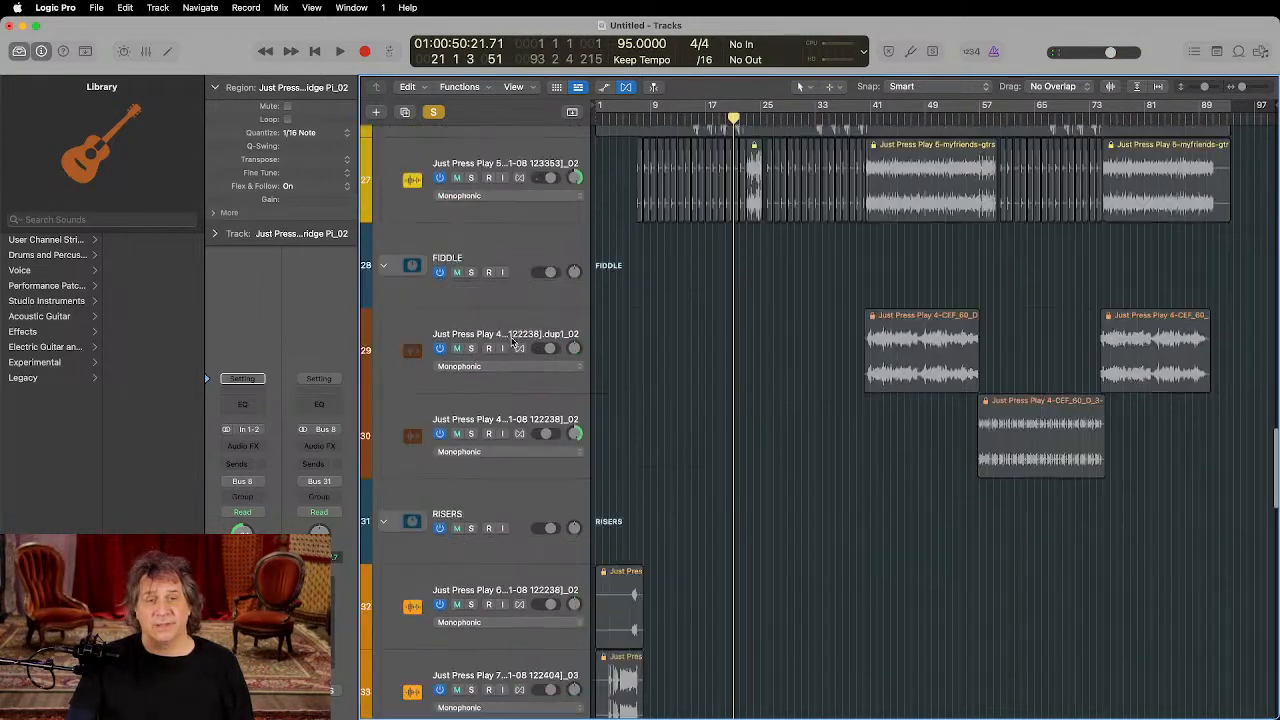
{"action": "scroll", "coordinate": [511, 342], "scroll_direction": "down", "scroll_amount": 8}
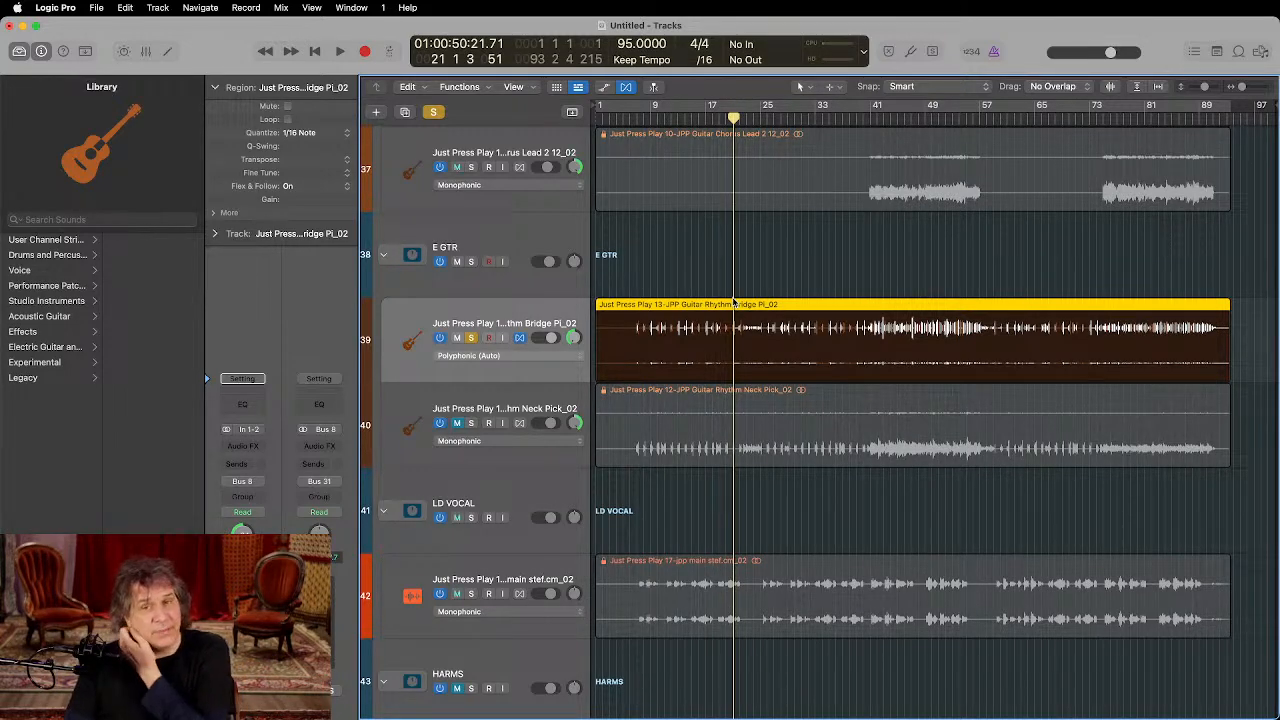
{"action": "scroll", "coordinate": [758, 339], "scroll_direction": "up", "scroll_amount": 10}
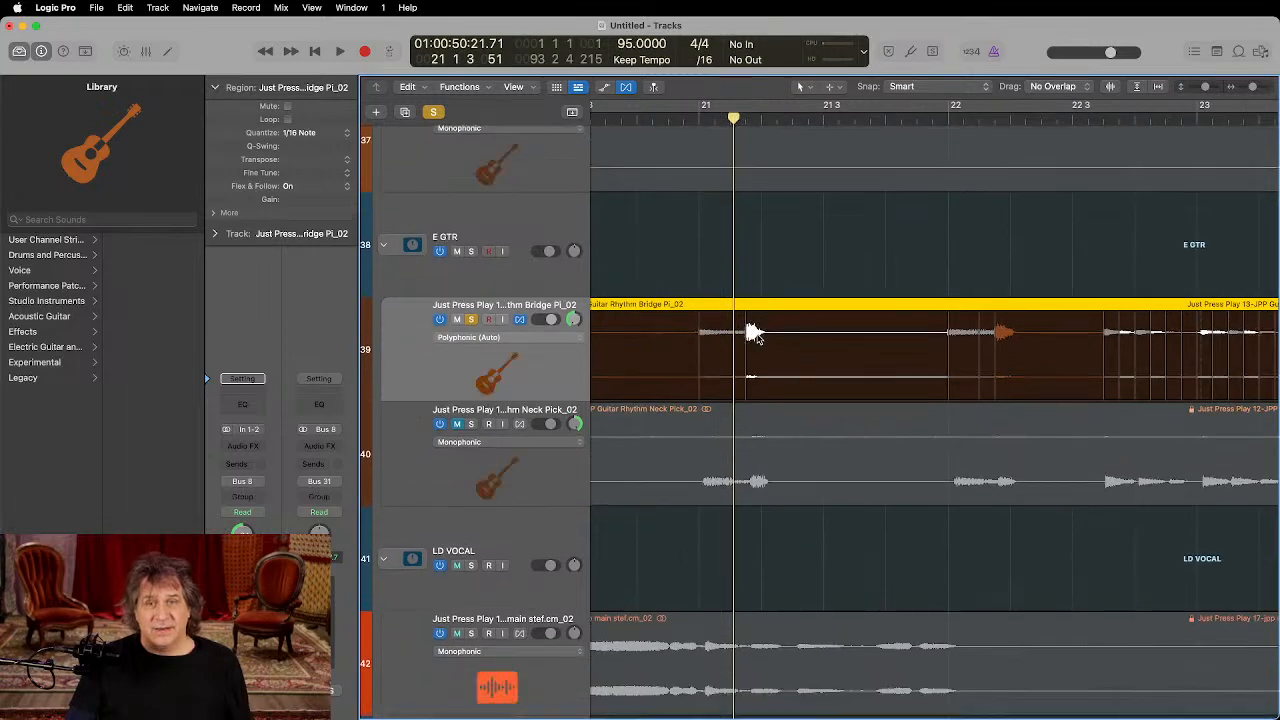
{"action": "scroll", "coordinate": [758, 338], "scroll_direction": "down", "scroll_amount": 1}
{"action": "scroll", "coordinate": [760, 336], "scroll_direction": "left", "scroll_amount": 6}
{"action": "scroll", "coordinate": [762, 334], "scroll_direction": "left", "scroll_amount": 8}
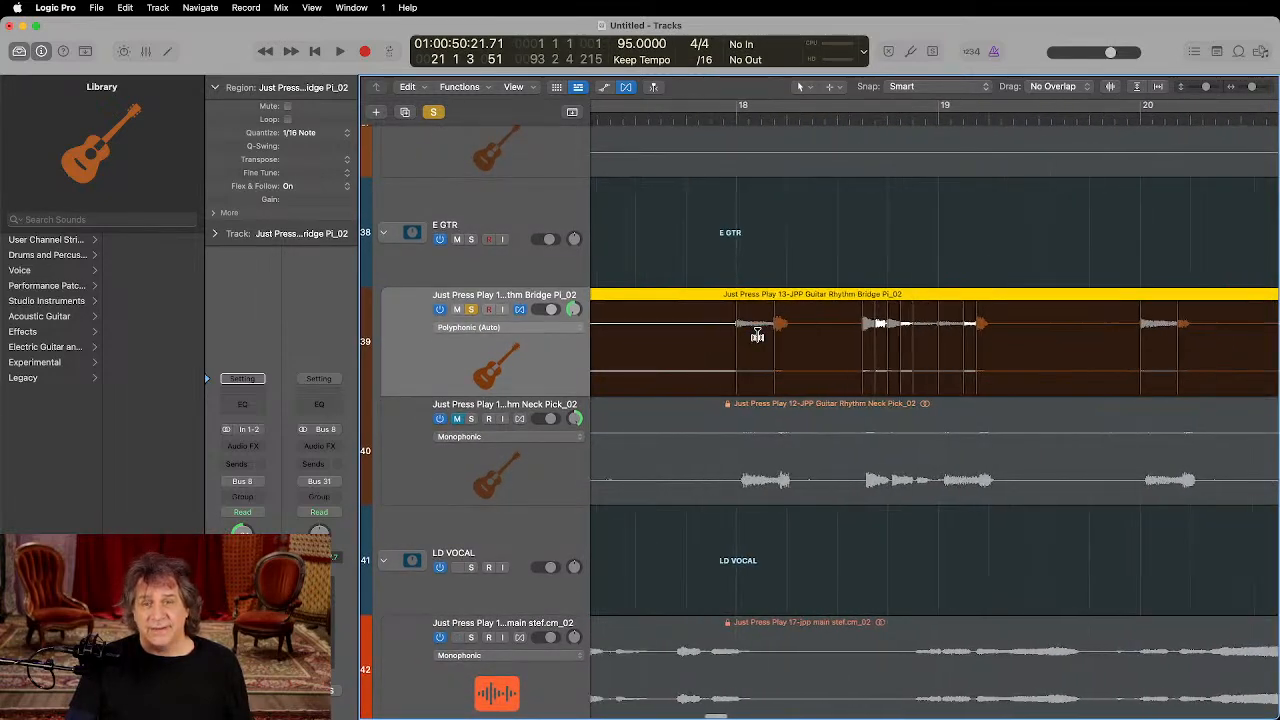
{"action": "scroll", "coordinate": [762, 335], "scroll_direction": "left", "scroll_amount": 1}
{"action": "scroll", "coordinate": [762, 335], "scroll_direction": "up", "scroll_amount": 1}
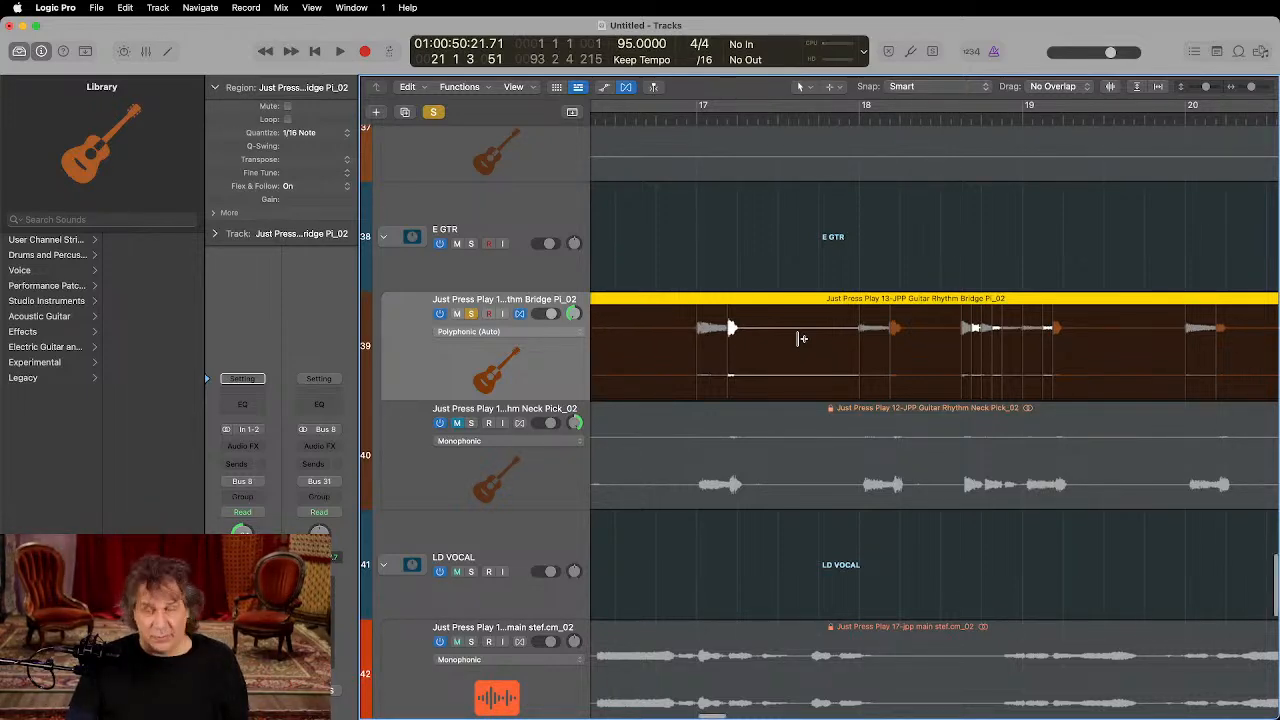
Step: Solo the myfriends-gtrs acoustic guitar on track 27 together with the rhythm guitar and play them from bar 7
{"action": "key", "text": "super+Left"}
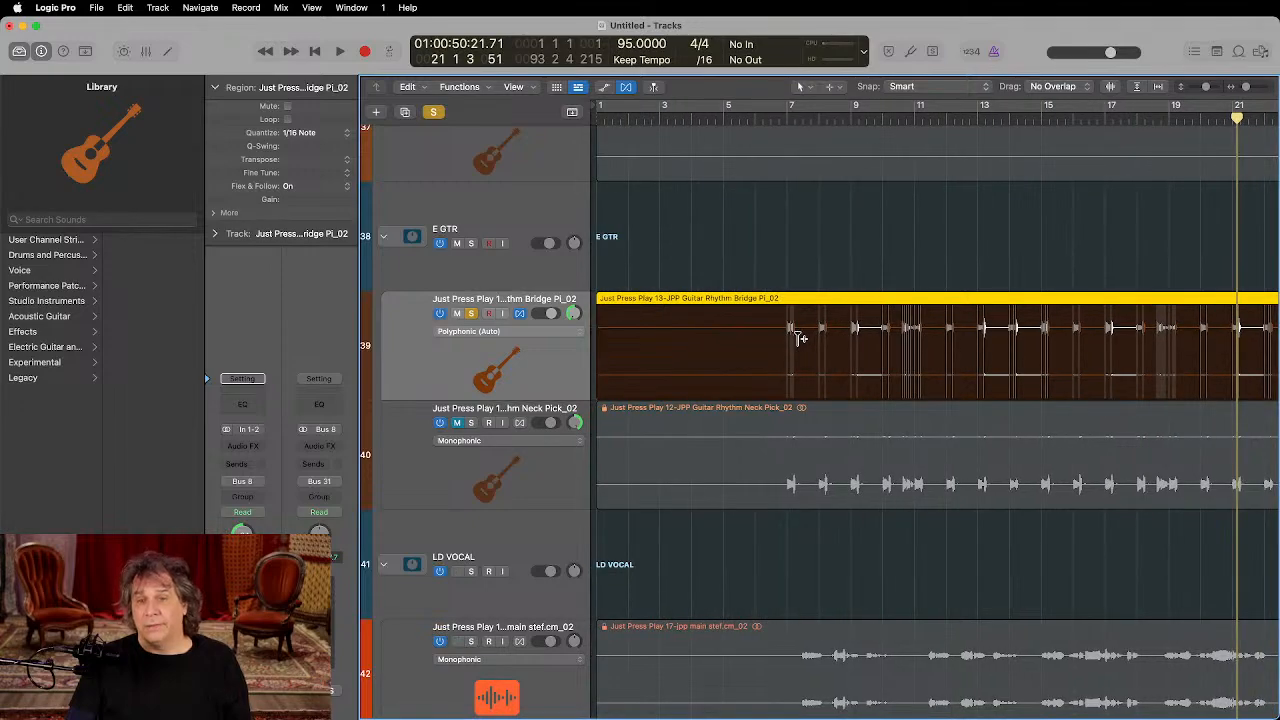
{"action": "key", "text": "super+Left"}
{"action": "key", "text": "super+Left"}
{"action": "scroll", "coordinate": [780, 290], "scroll_direction": "up", "scroll_amount": 10}
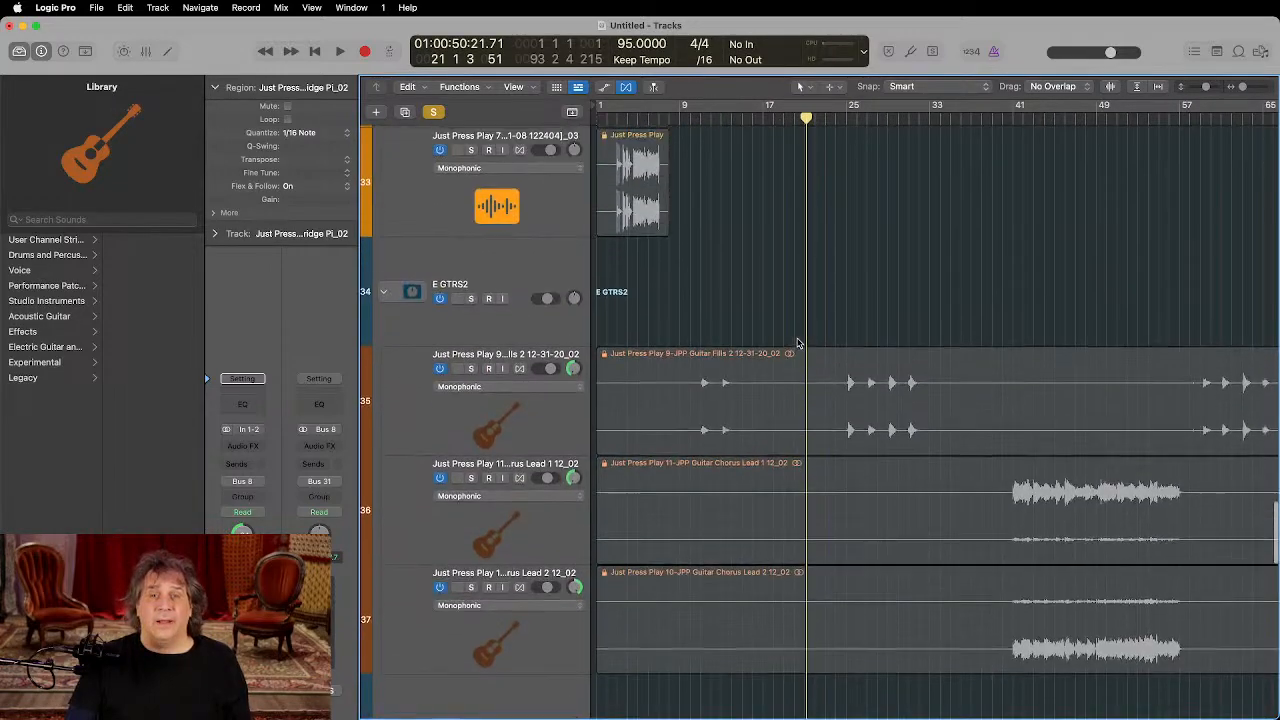
{"action": "scroll", "coordinate": [763, 248], "scroll_direction": "up", "scroll_amount": 8}
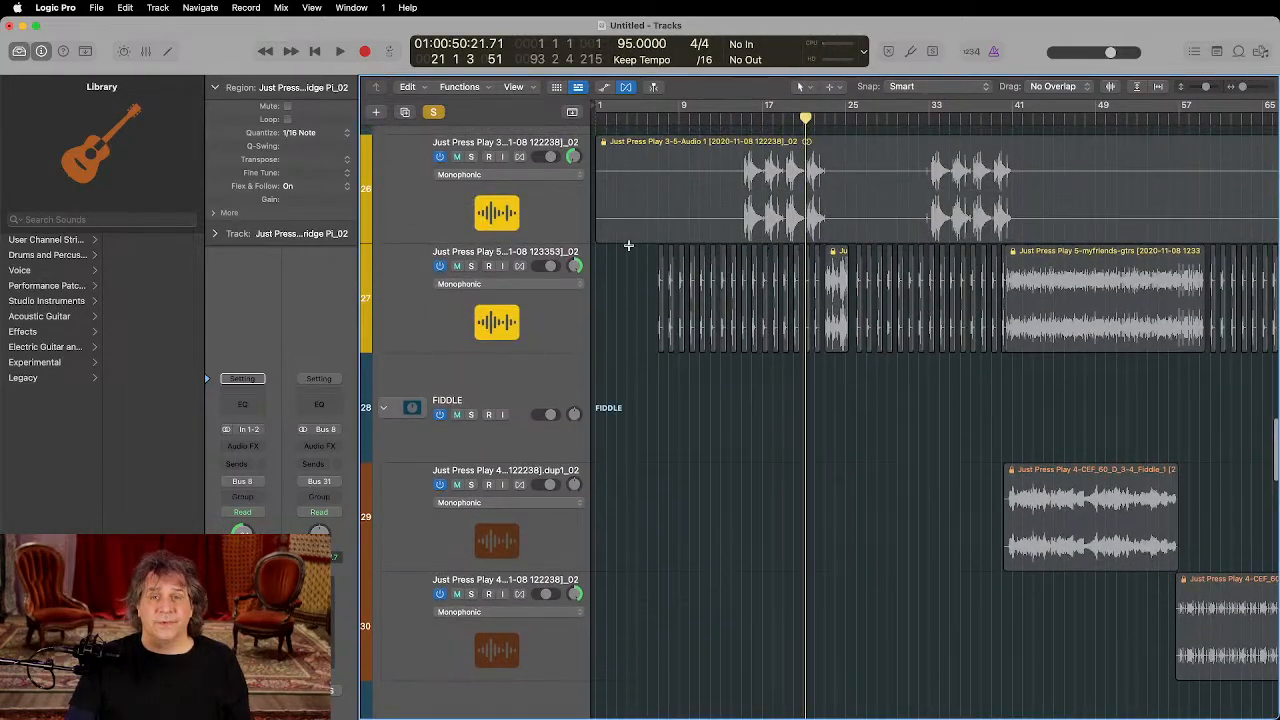
{"action": "left_click", "coordinate": [472, 266]}
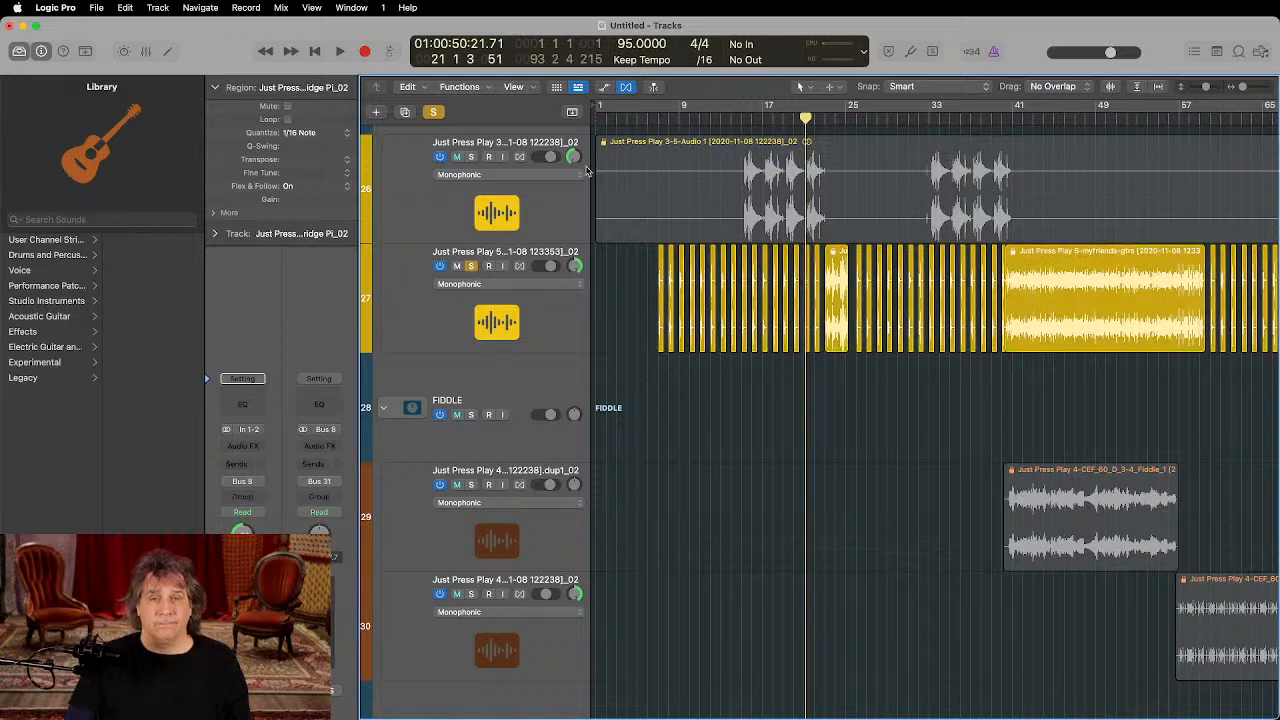
{"action": "left_click", "coordinate": [657, 119]}
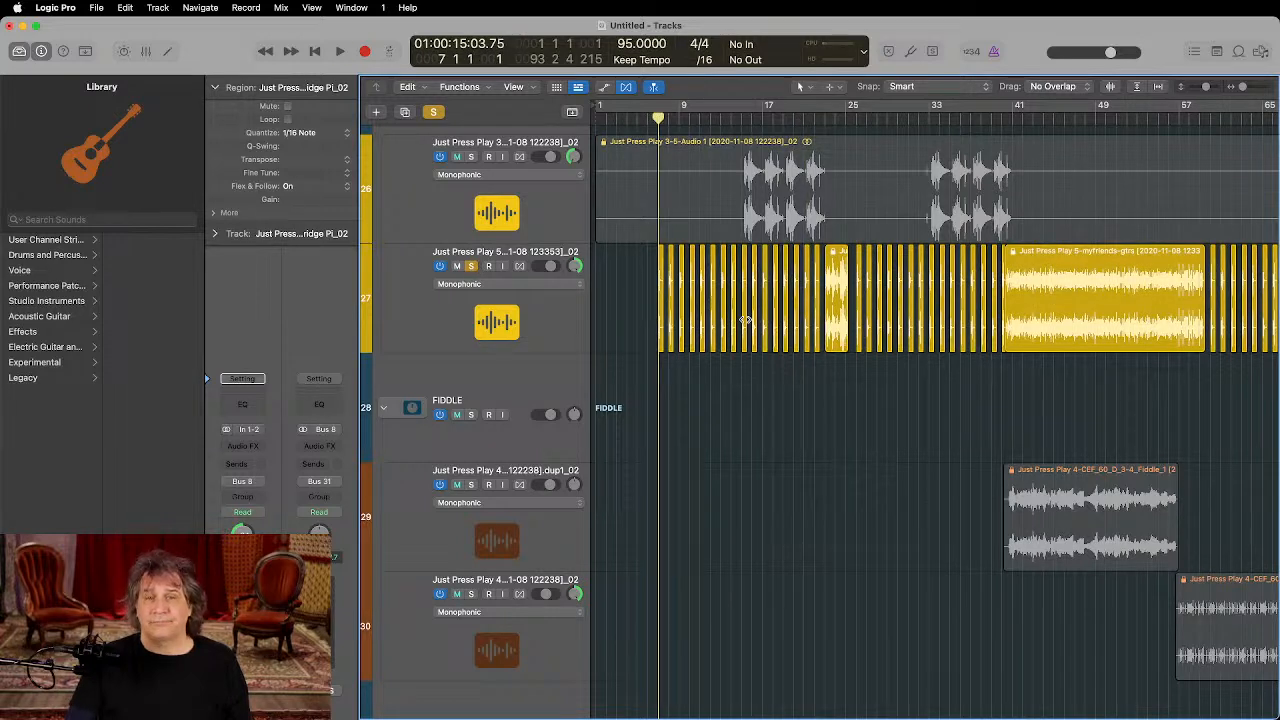
{"action": "key", "text": "space"}
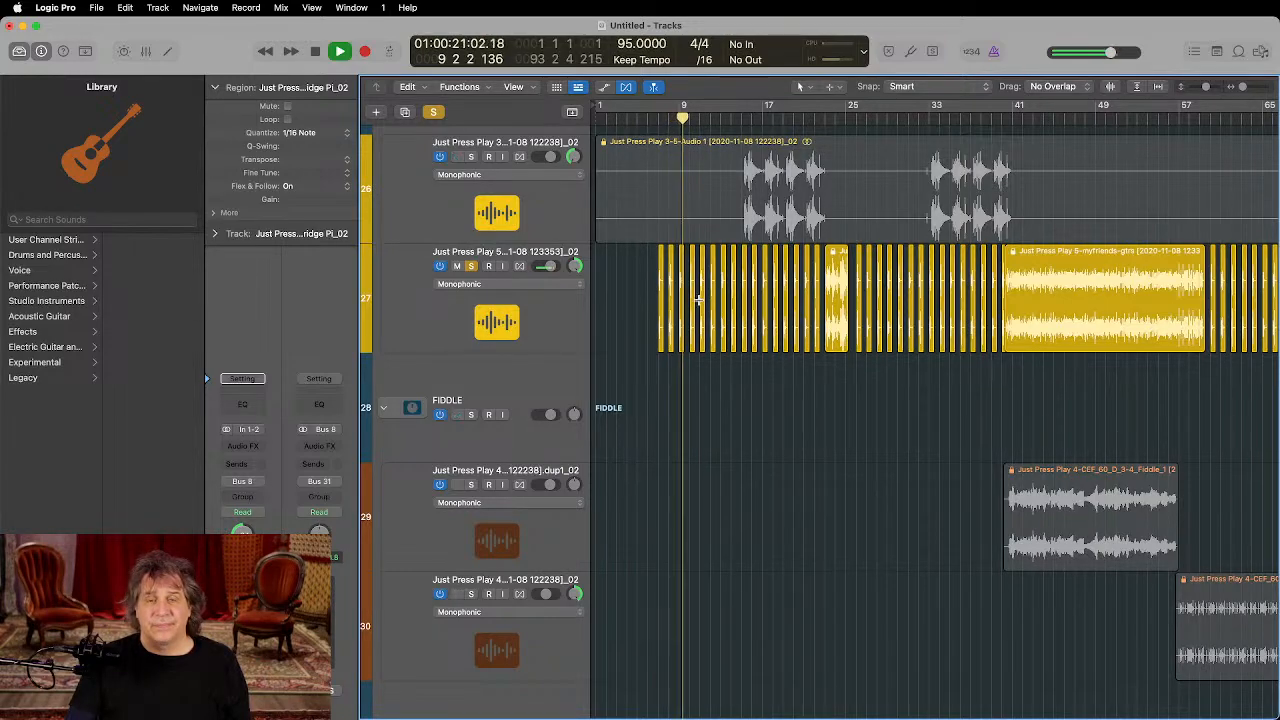
Step: Unsolo the guitars and play the full mix from about bar 10, looking down to the vocal tracks
{"action": "scroll", "coordinate": [766, 340], "scroll_direction": "down", "scroll_amount": 5}
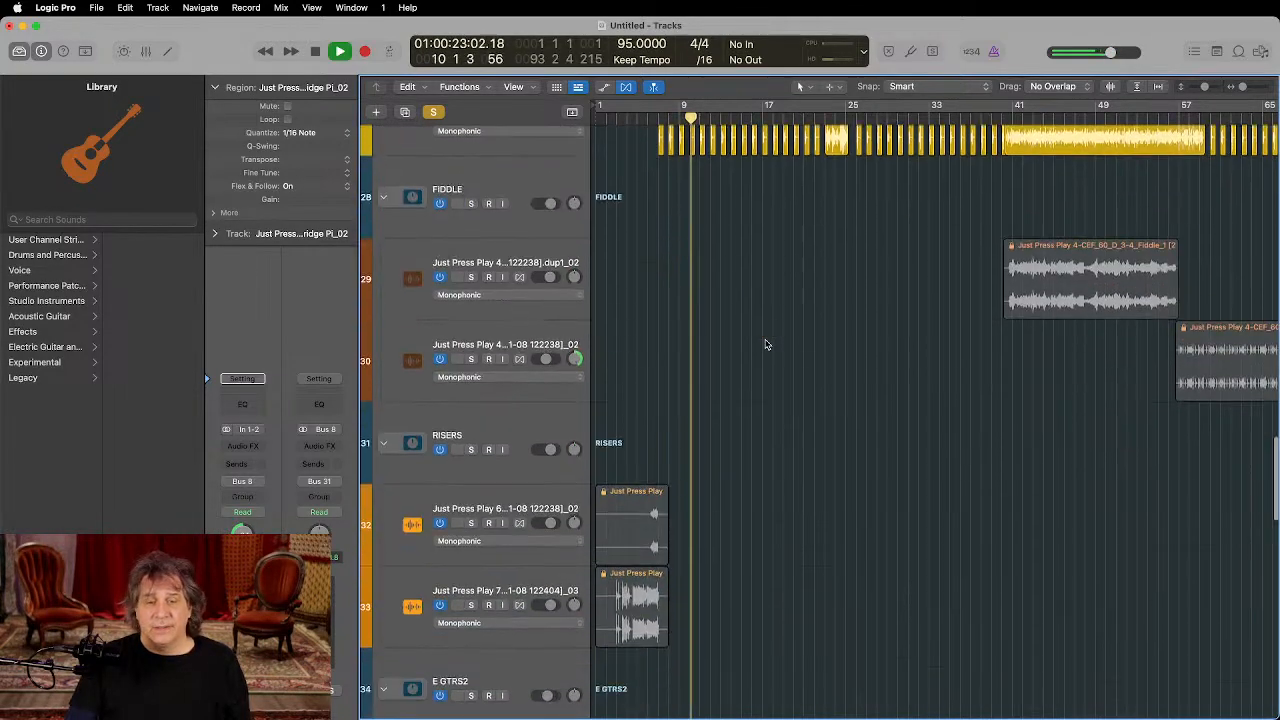
{"action": "scroll", "coordinate": [766, 345], "scroll_direction": "down", "scroll_amount": 14}
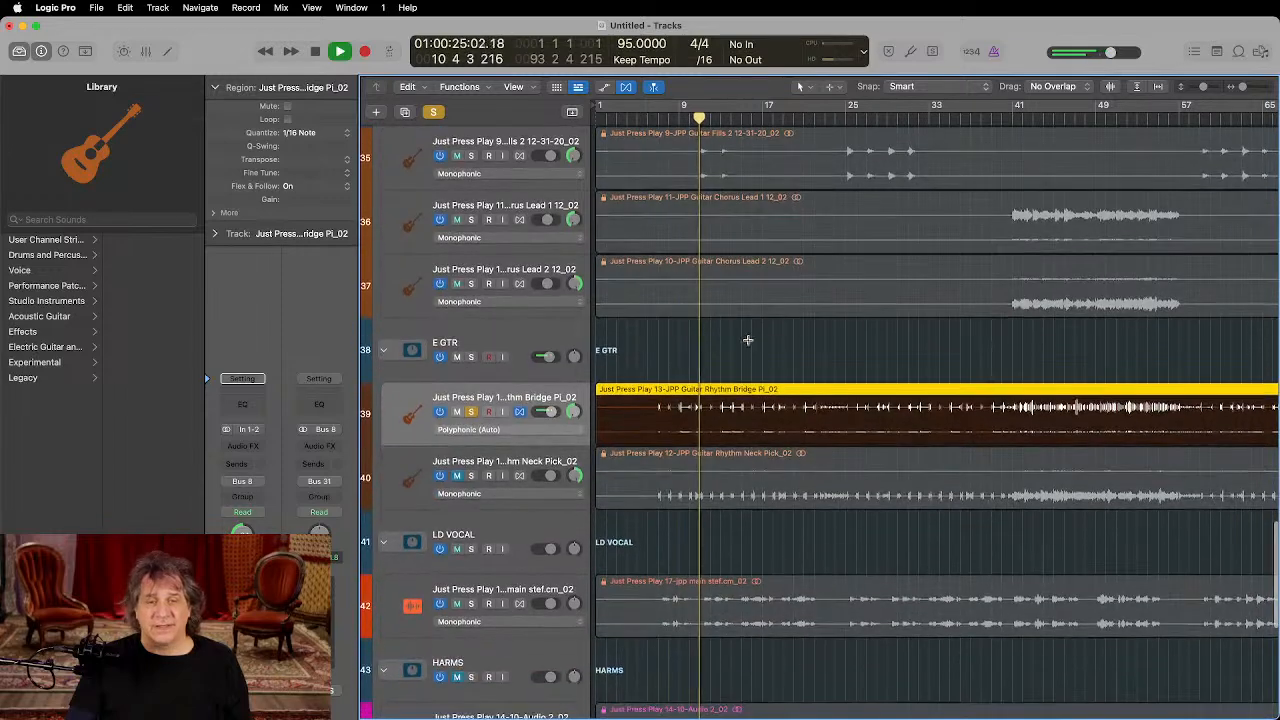
{"action": "left_click", "coordinate": [471, 412]}
{"action": "left_click", "coordinate": [686, 119]}
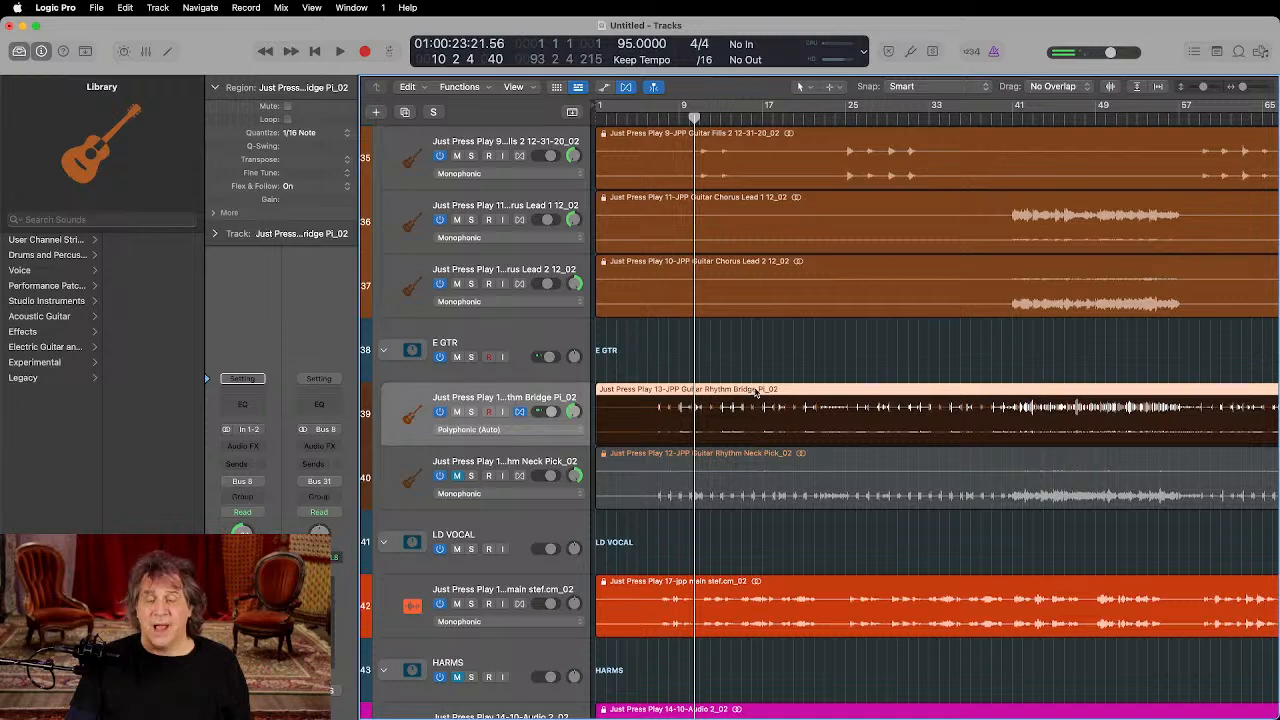
{"action": "key", "text": "space"}
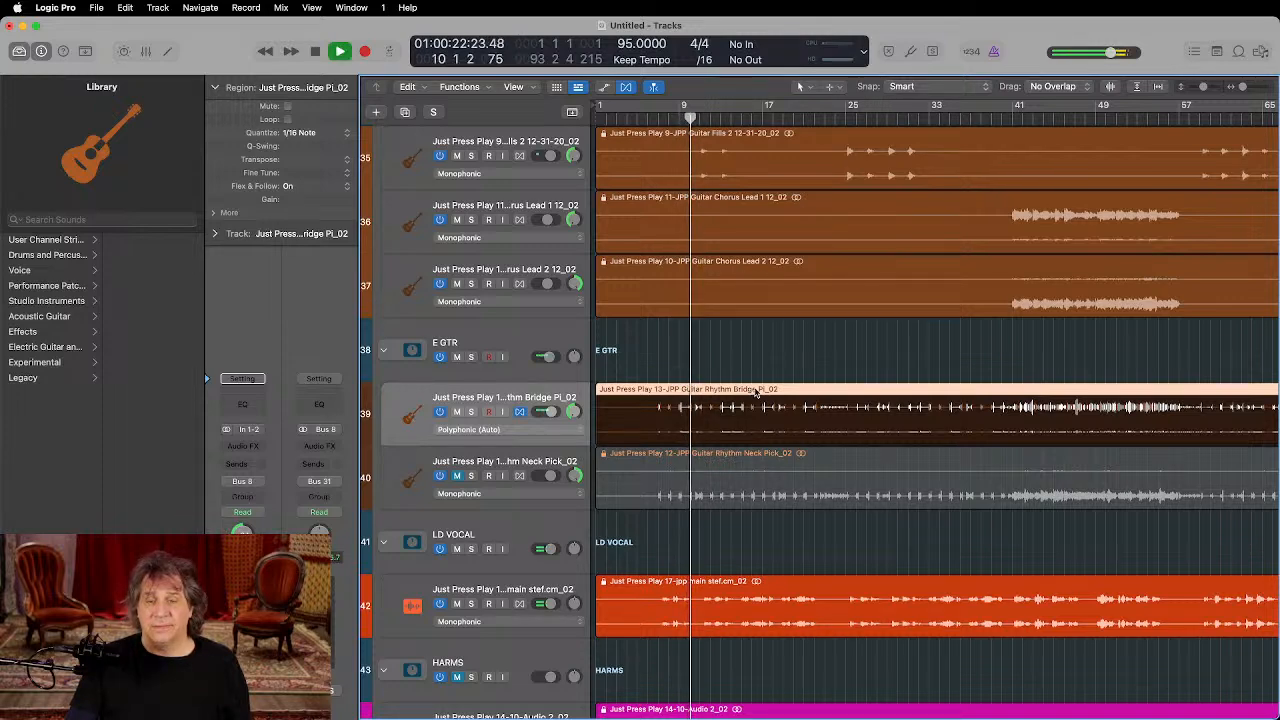
{"action": "scroll", "coordinate": [535, 562], "scroll_direction": "down", "scroll_amount": 5}
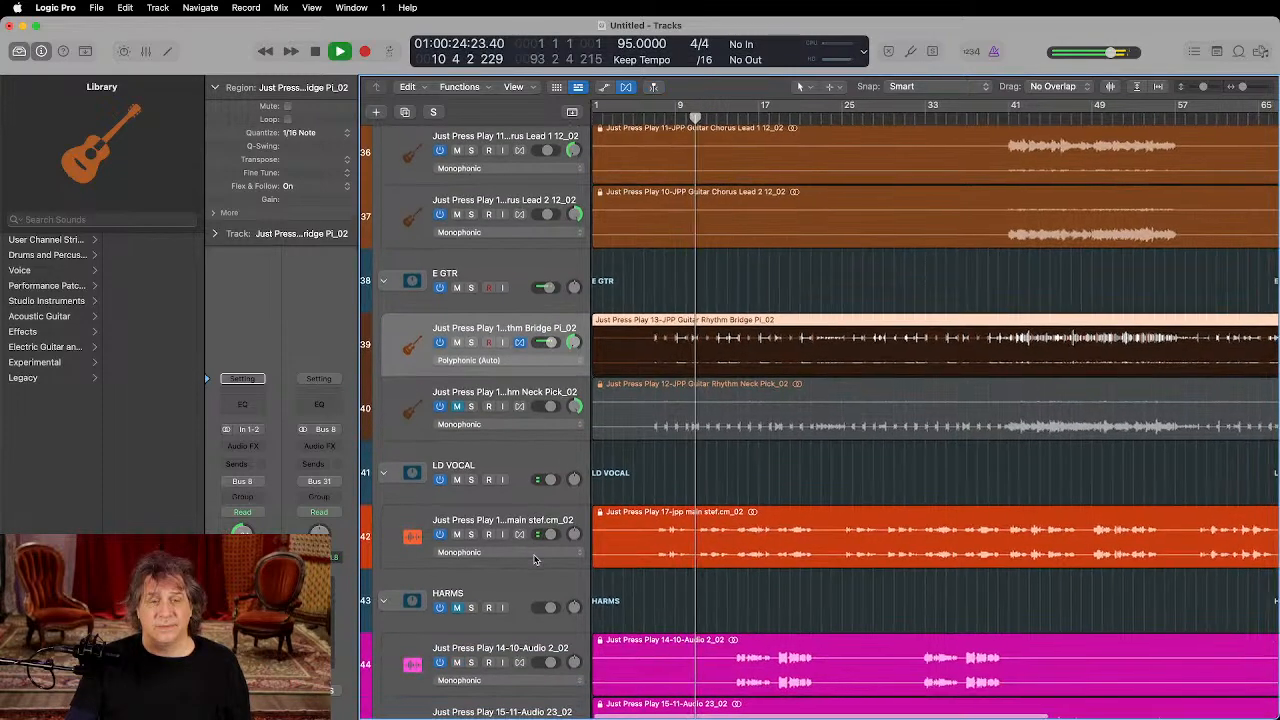
{"action": "scroll", "coordinate": [535, 562], "scroll_direction": "down", "scroll_amount": 1}
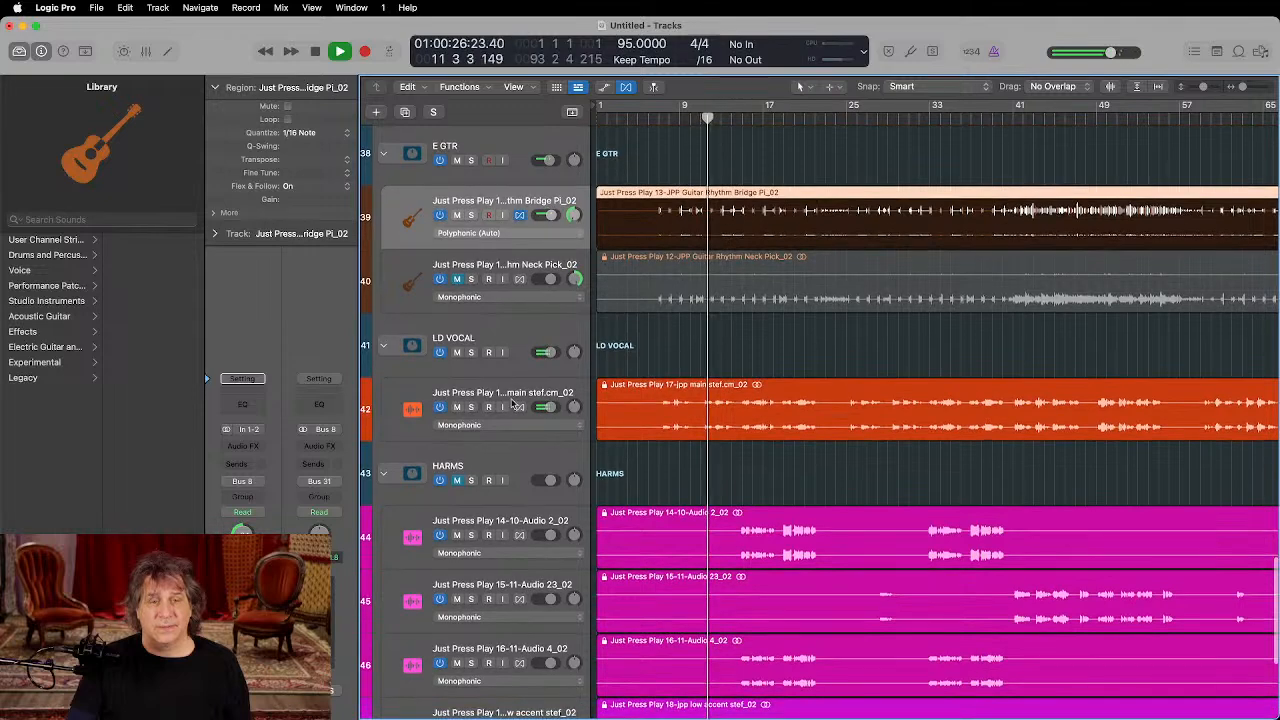
Step: Add a Channel EQ to the main lead vocal track and boost 1380 Hz by 4.2 dB
{"action": "left_click", "coordinate": [490, 395]}
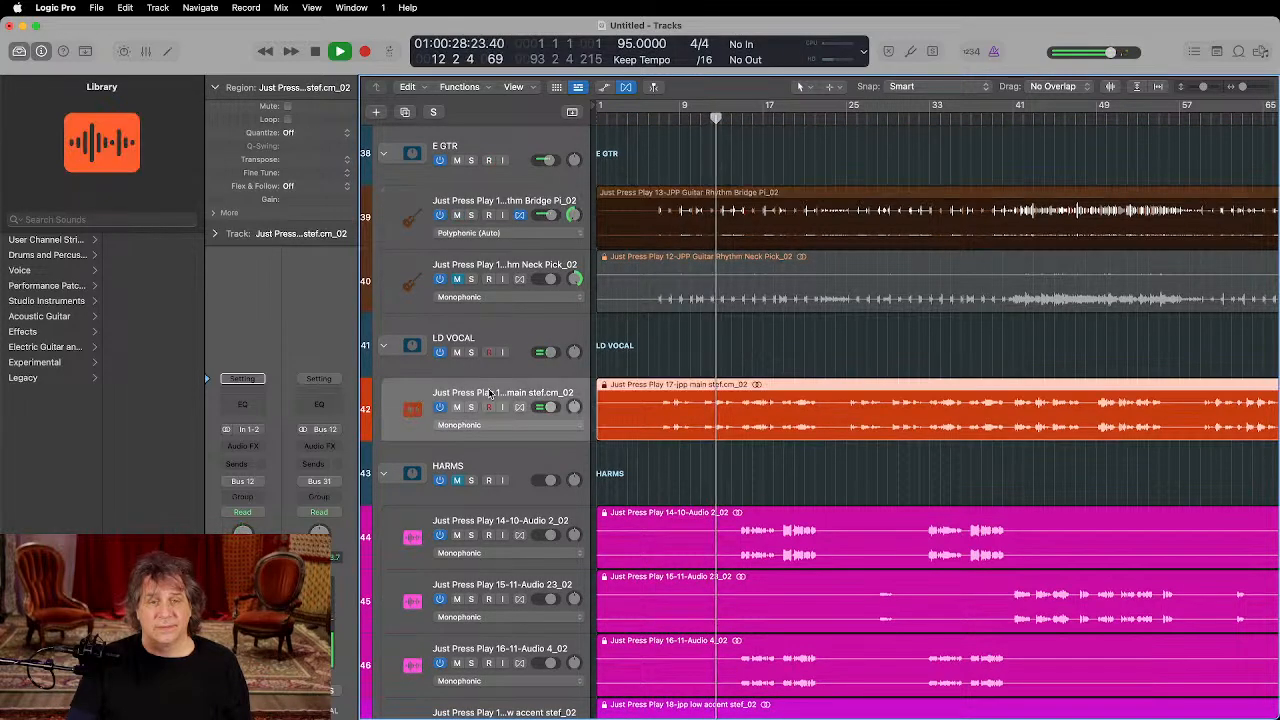
{"action": "left_click", "coordinate": [242, 446]}
{"action": "left_click", "coordinate": [316, 287]}
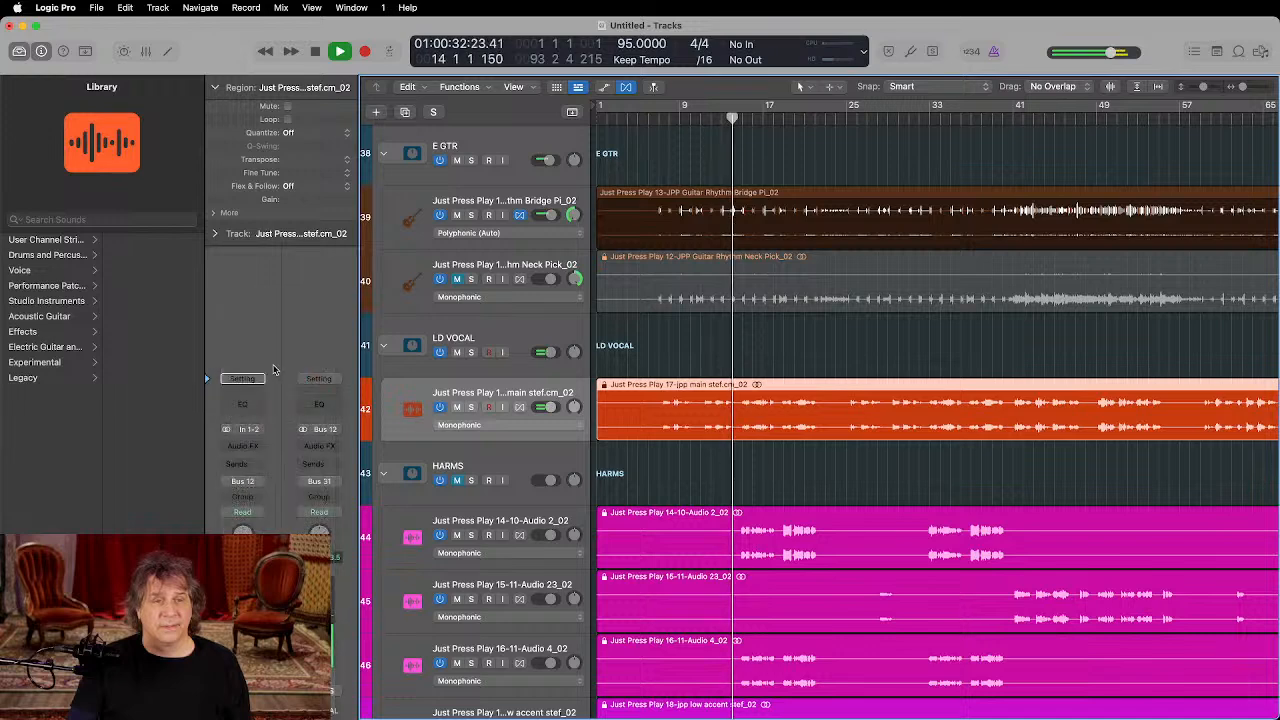
{"action": "left_click", "coordinate": [242, 403]}
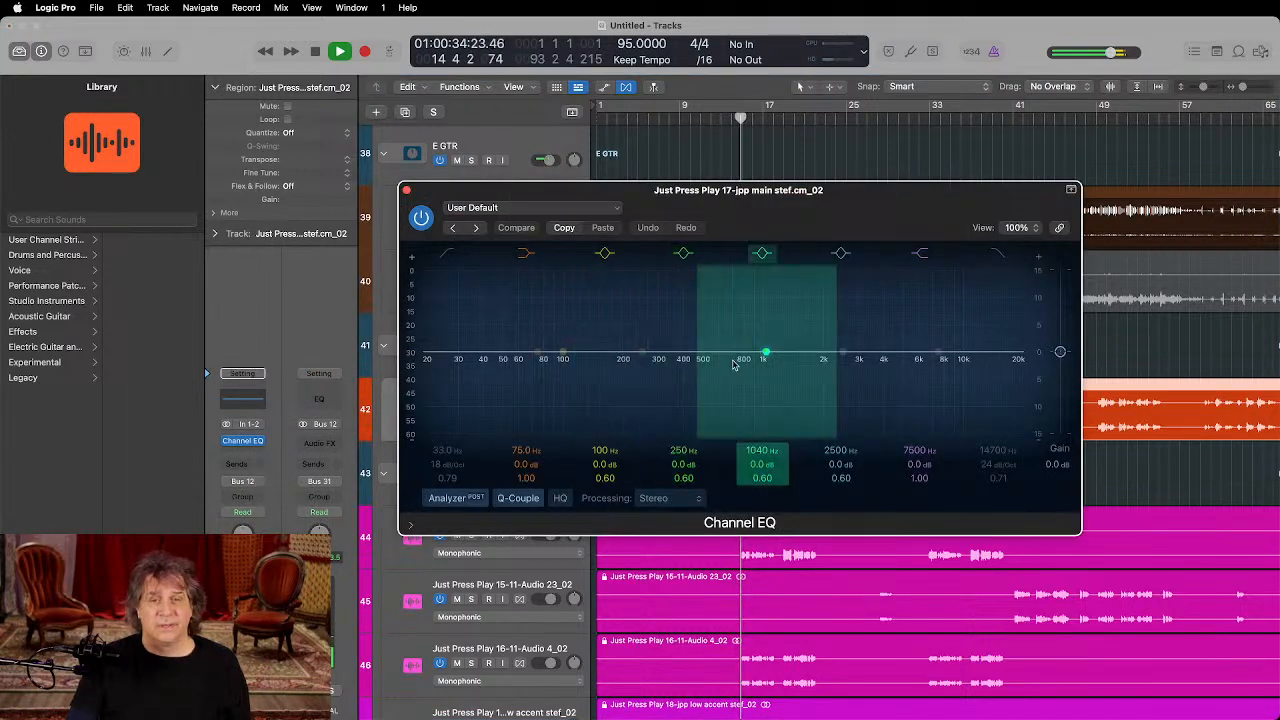
{"action": "left_click_drag", "start_coordinate": [735, 365], "coordinate": [742, 333]}
{"action": "left_click", "coordinate": [407, 190]}
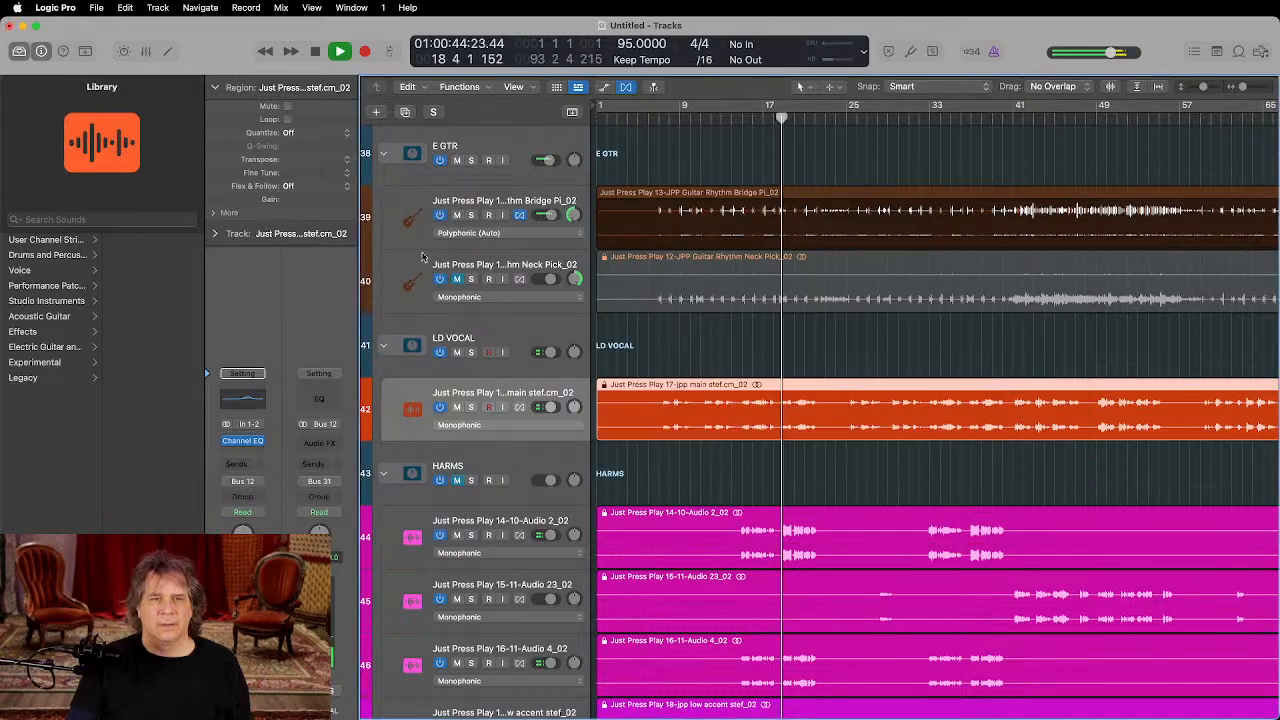
Step: Solo the lead vocal, then cut 2.8 dB near 93 Hz and enable a low cut at 66.5 Hz in its Channel EQ
{"action": "left_click", "coordinate": [471, 407]}
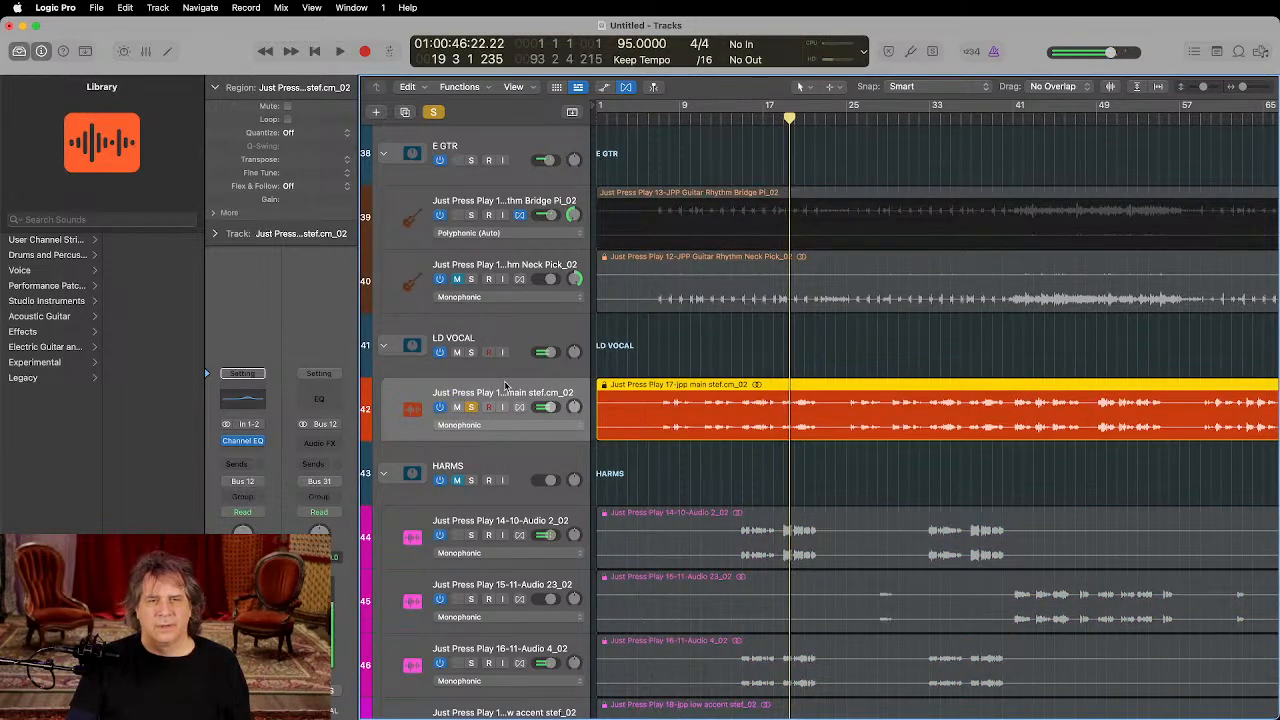
{"action": "left_click", "coordinate": [250, 400]}
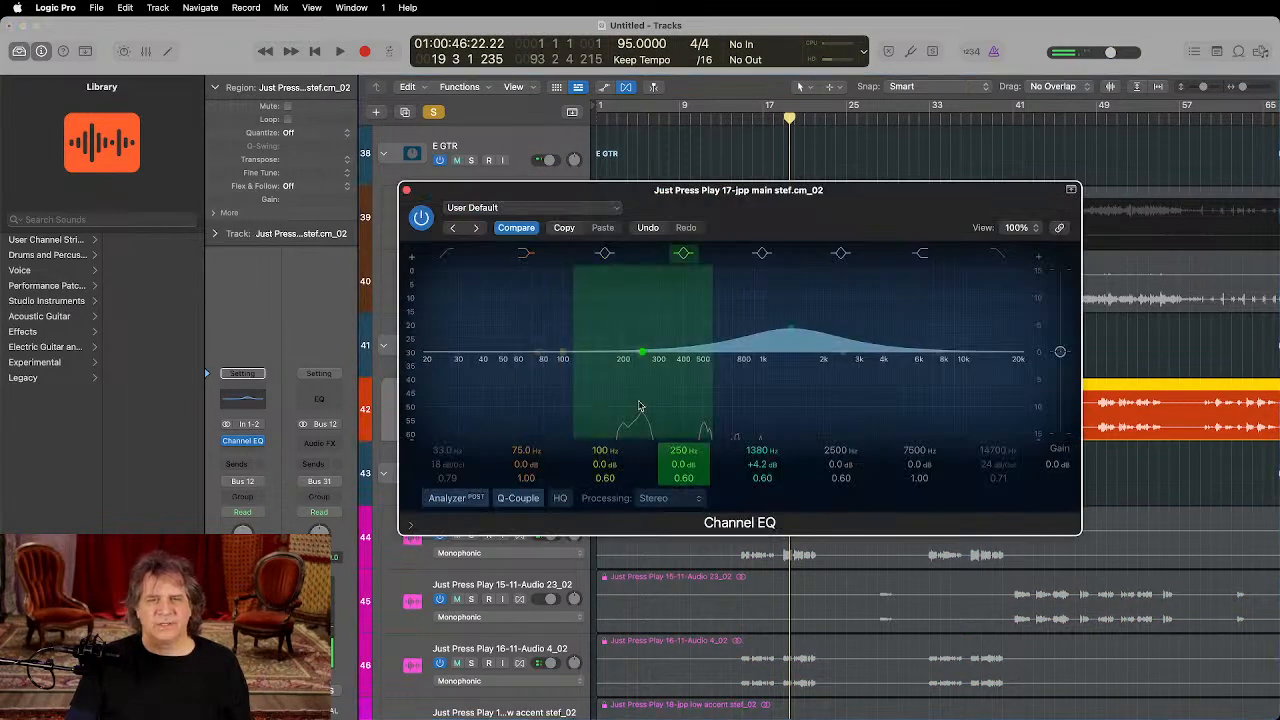
{"action": "left_click_drag", "start_coordinate": [619, 395], "coordinate": [555, 381]}
{"action": "left_click", "coordinate": [446, 254]}
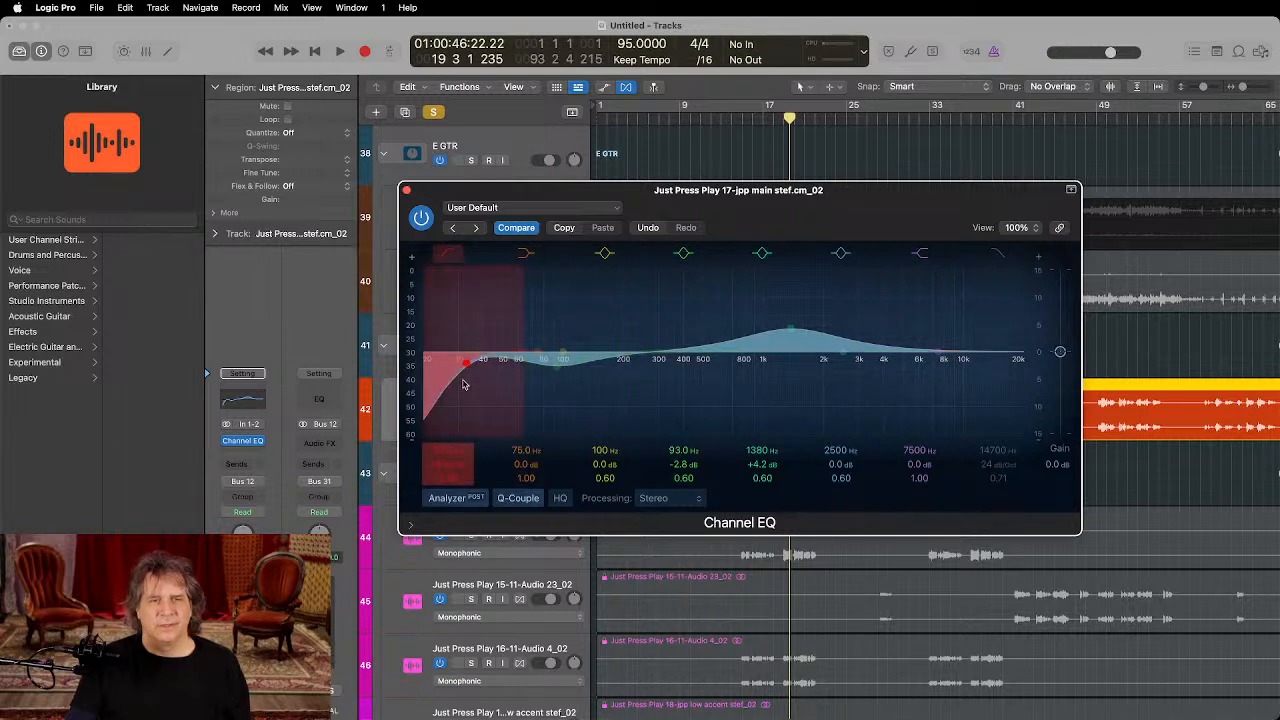
{"action": "left_click_drag", "start_coordinate": [466, 383], "coordinate": [512, 393]}
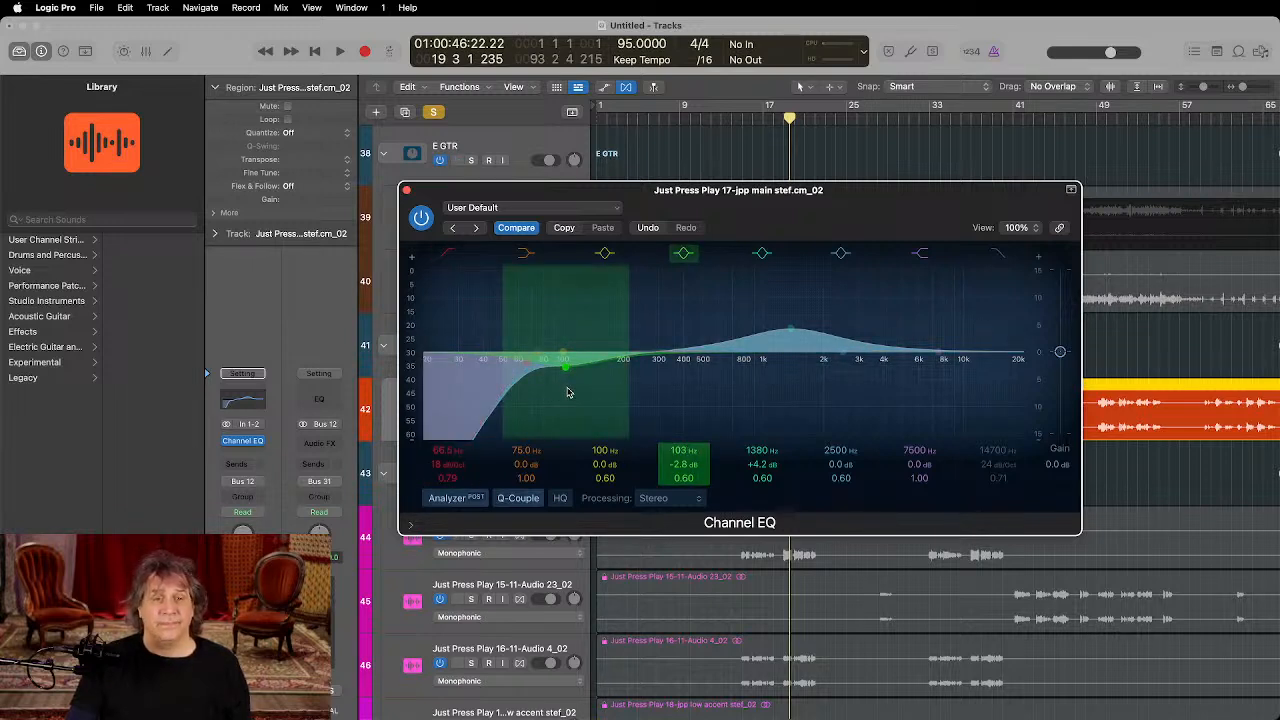
Step: Play the soloed lead vocal and move the low-mid EQ dip to 151 Hz at -3.1 dB
{"action": "key", "text": "space"}
{"action": "left_click_drag", "start_coordinate": [567, 393], "coordinate": [601, 394]}
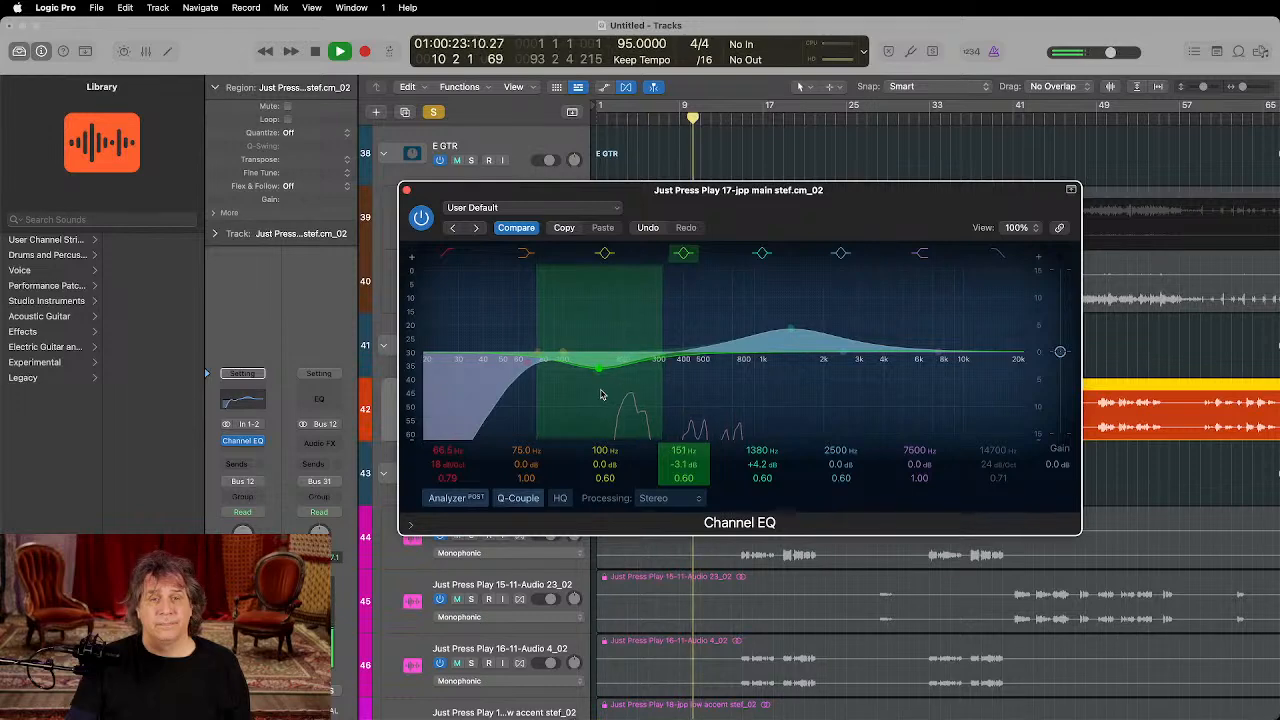
{"action": "left_click", "coordinate": [259, 390]}
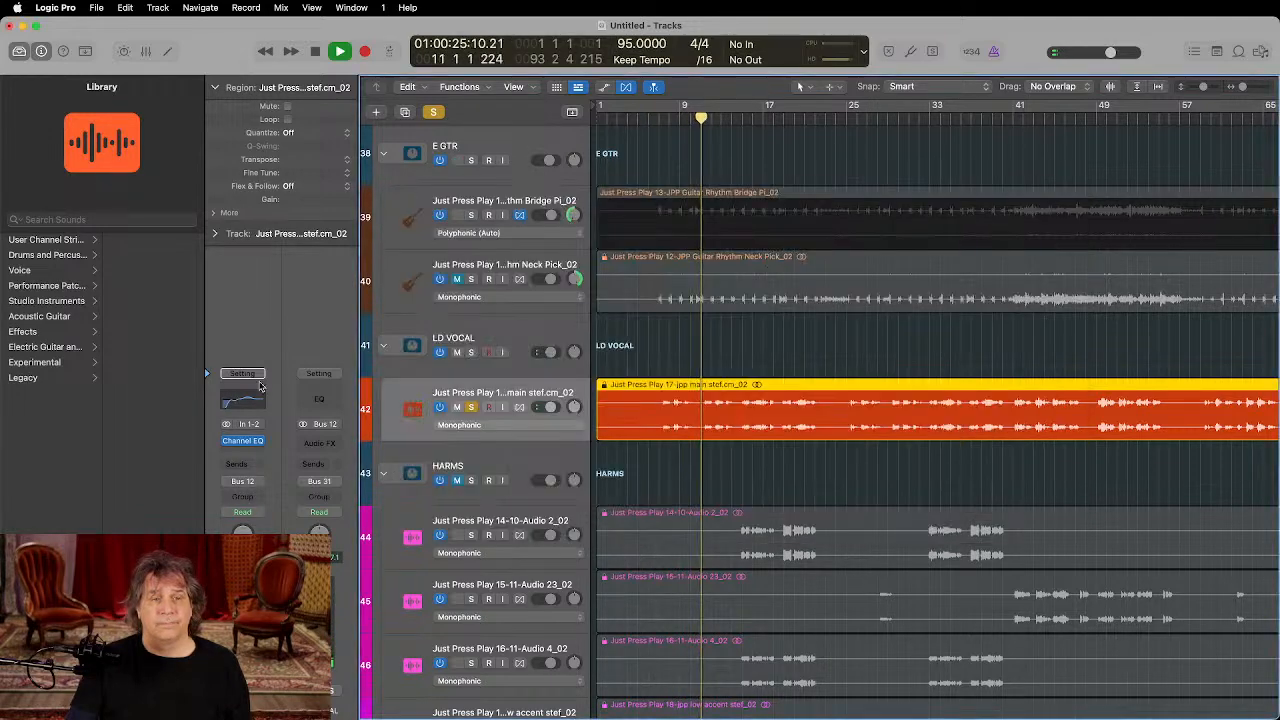
{"action": "key", "text": "space"}
Step: Insert a stereo Compressor after the Channel EQ on the lead vocal track
{"action": "left_click", "coordinate": [243, 452]}
{"action": "mouse_move", "coordinate": [256, 488]}
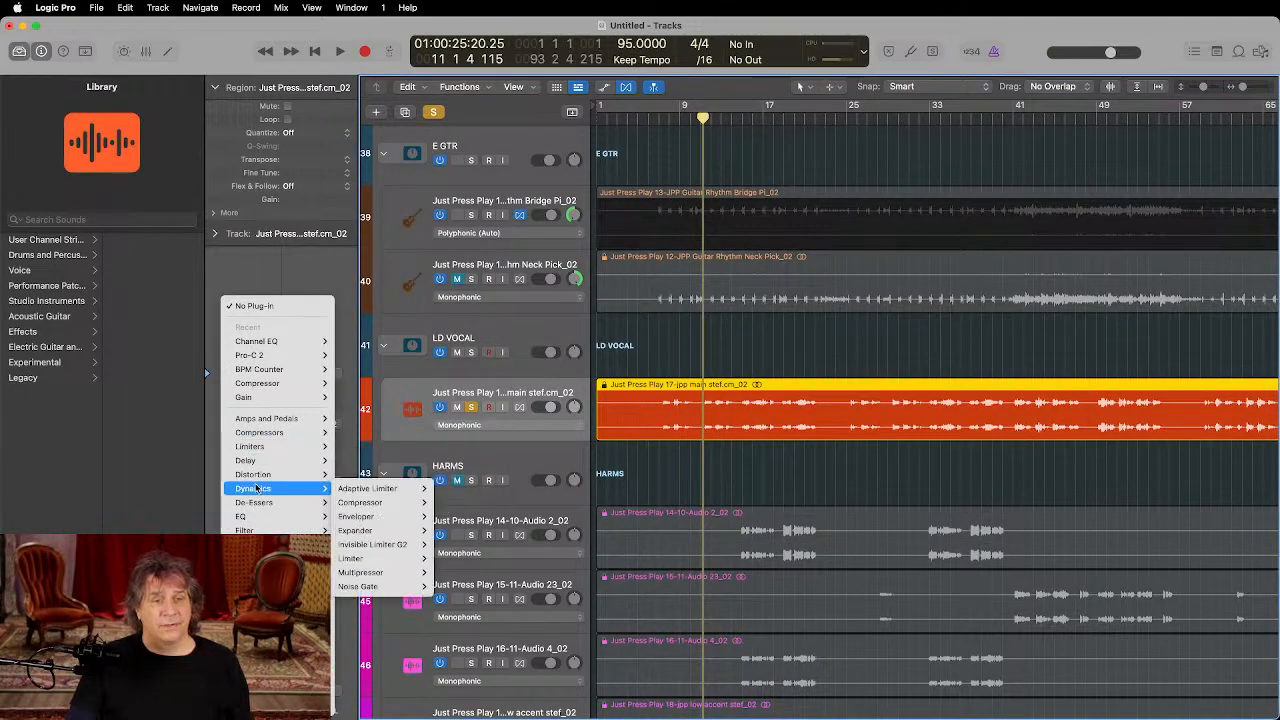
{"action": "mouse_move", "coordinate": [262, 432]}
{"action": "mouse_move", "coordinate": [370, 432]}
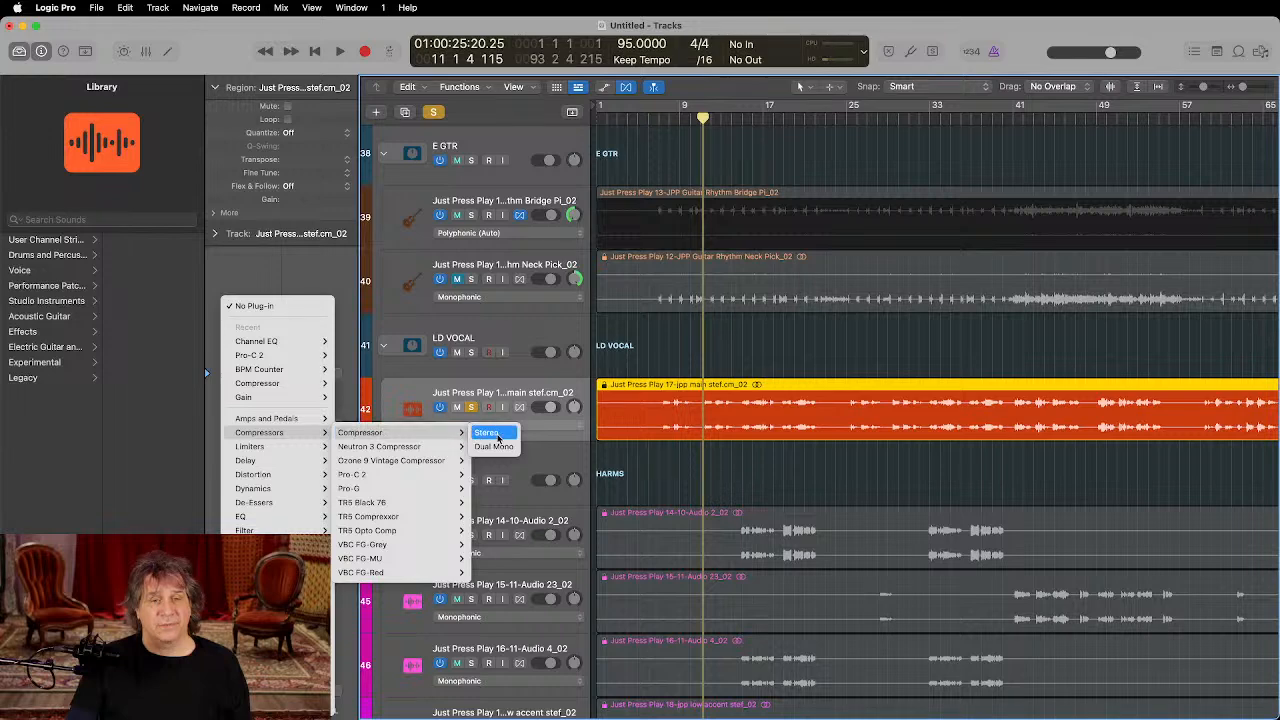
{"action": "left_click", "coordinate": [488, 432]}
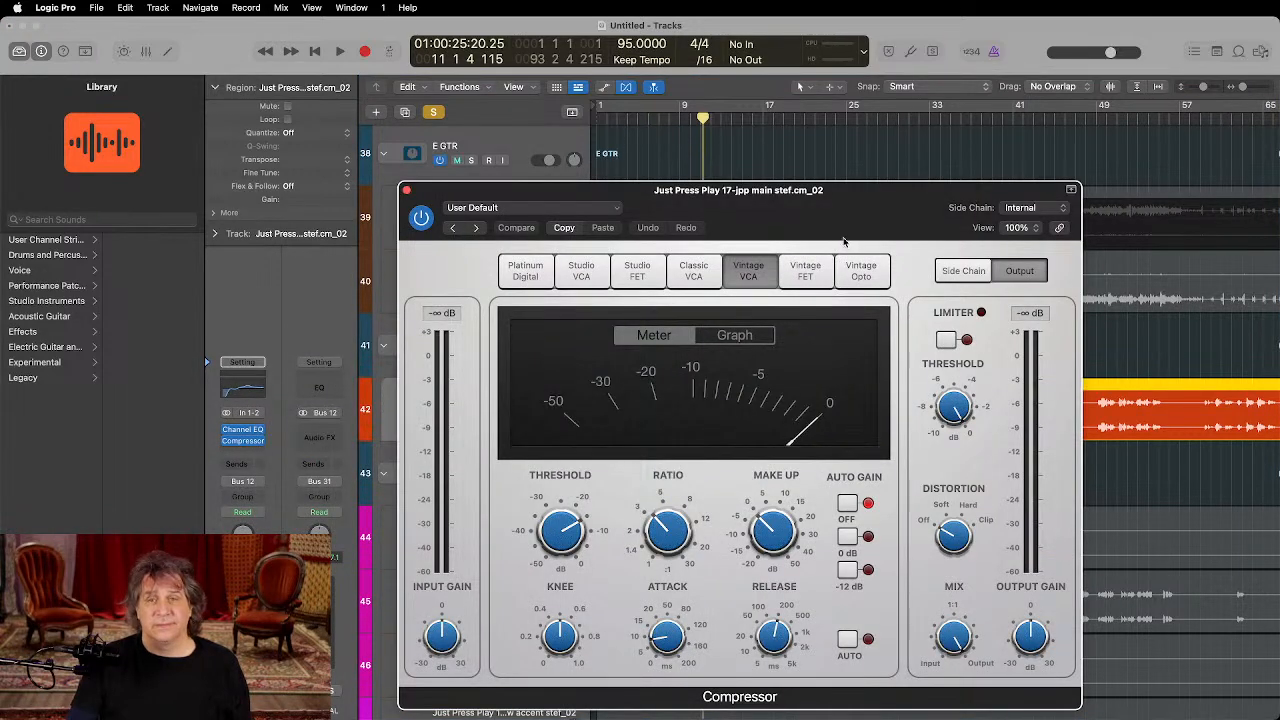
Step: Play the vocal while lowering the Compressor's threshold, lengthening the attack slightly, setting make-up to 2.5 dB and shortening the release slightly
{"action": "left_click_drag", "start_coordinate": [843, 241], "coordinate": [897, 171]}
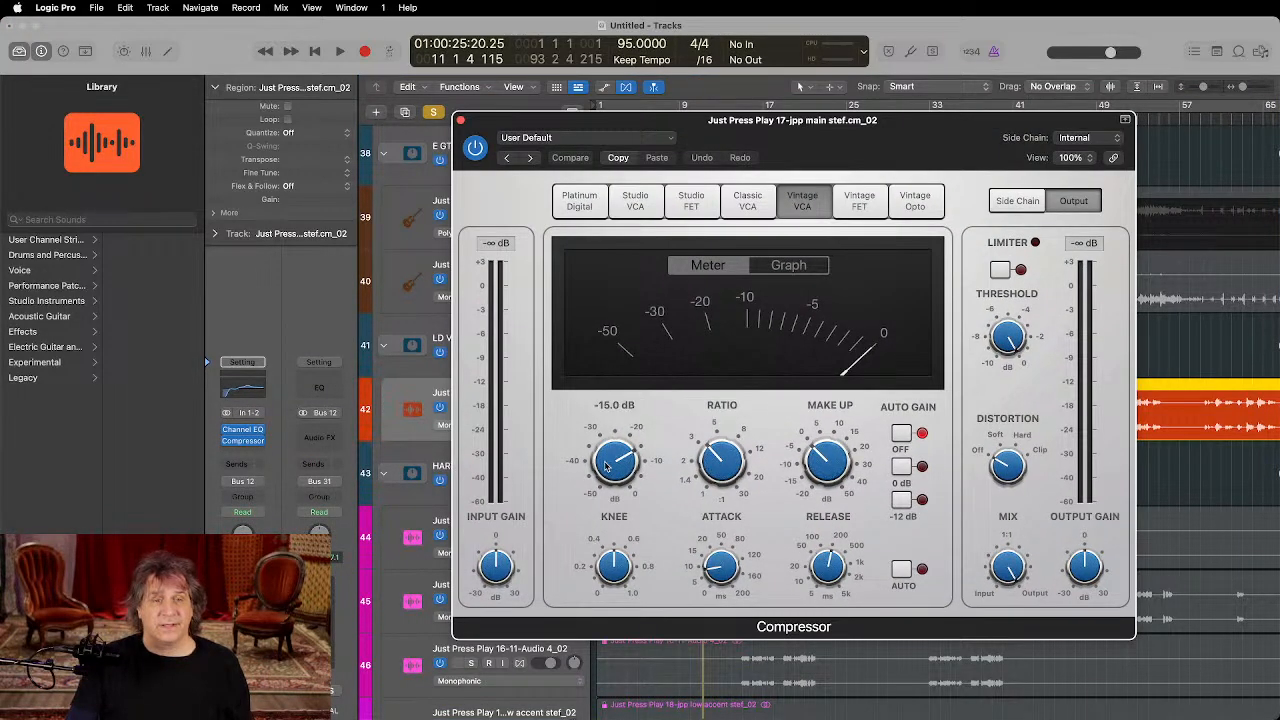
{"action": "key", "text": "space"}
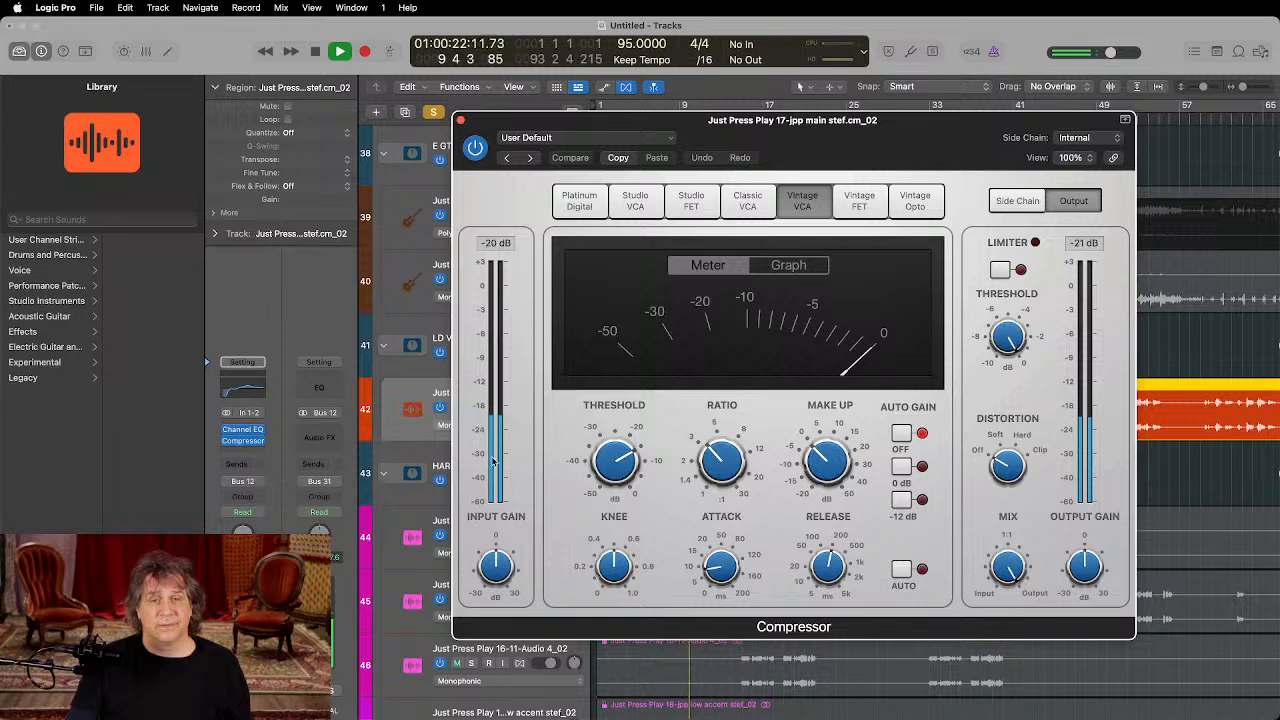
{"action": "left_click_drag", "start_coordinate": [614, 461], "coordinate": [616, 427]}
{"action": "left_click_drag", "start_coordinate": [736, 570], "coordinate": [736, 560]}
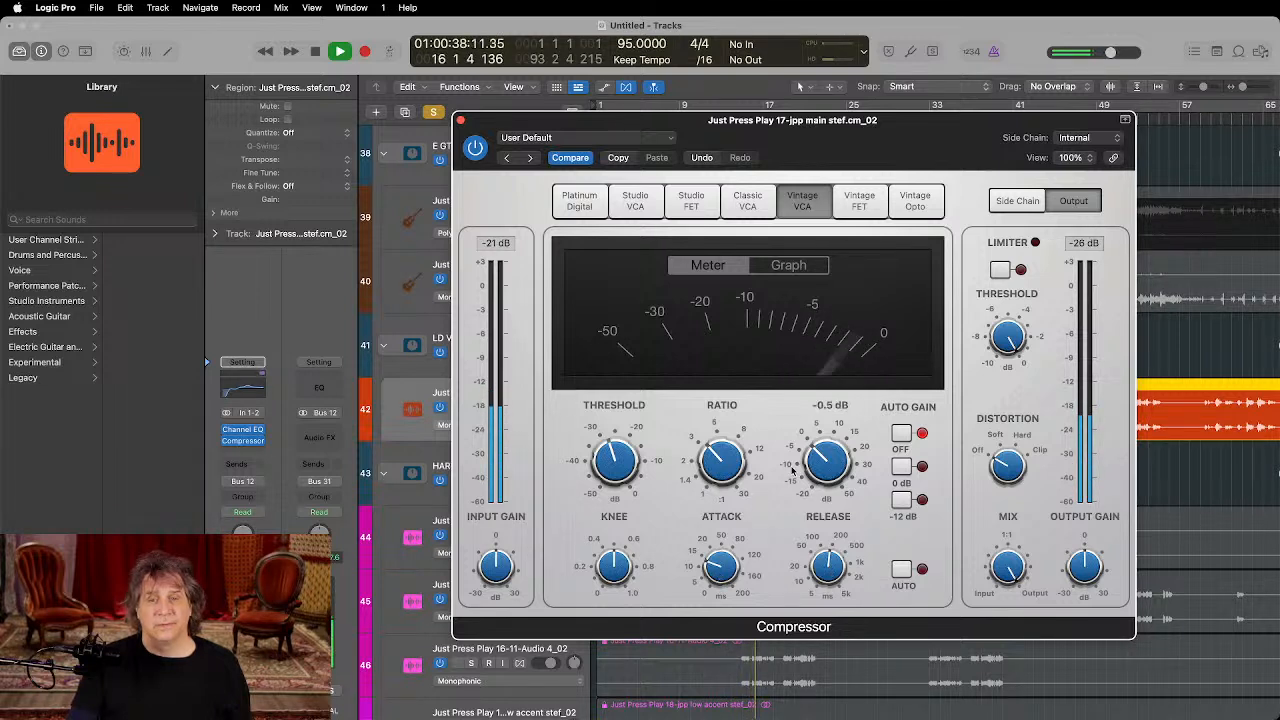
{"action": "left_click_drag", "start_coordinate": [819, 464], "coordinate": [819, 455]}
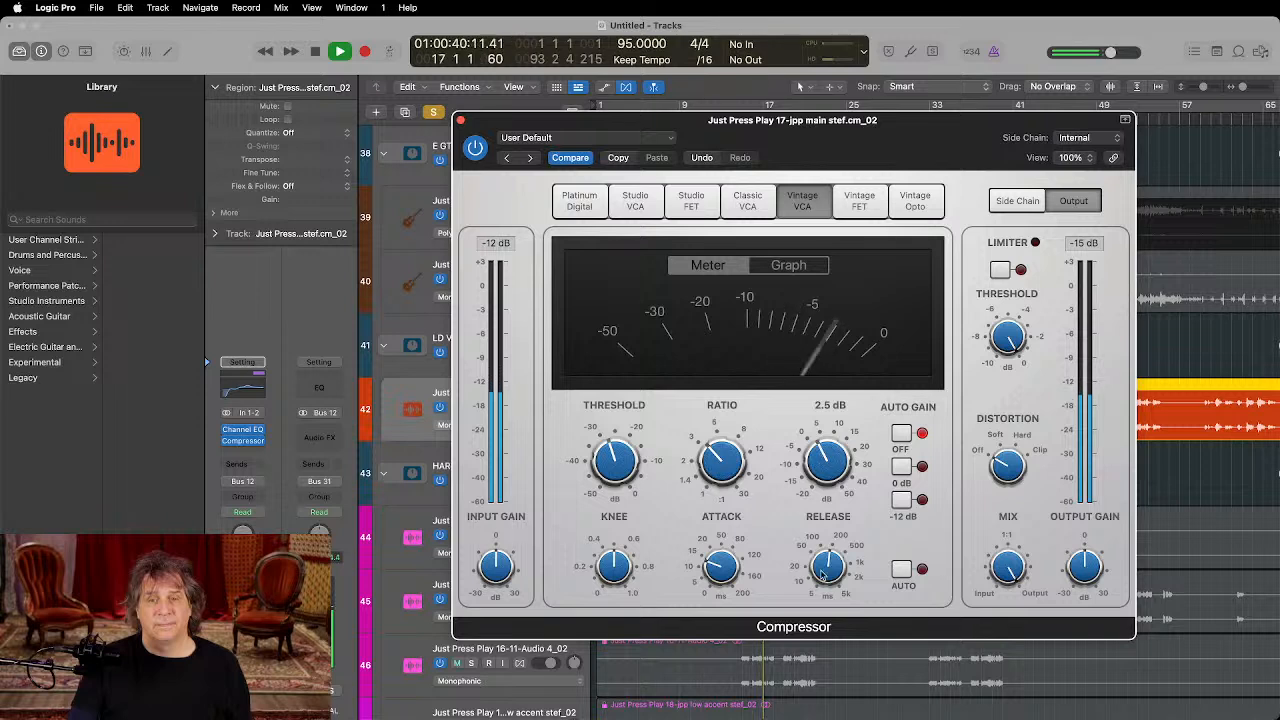
{"action": "left_click_drag", "start_coordinate": [821, 571], "coordinate": [821, 580]}
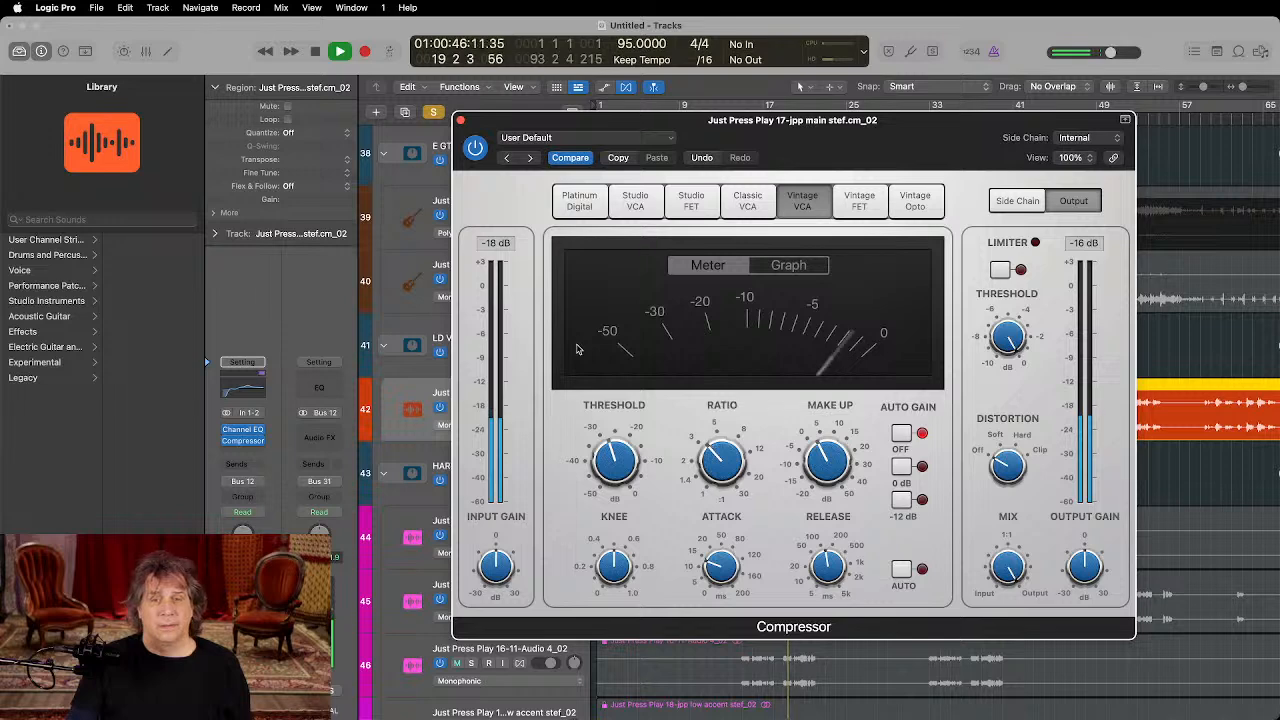
{"action": "left_click", "coordinate": [460, 120]}
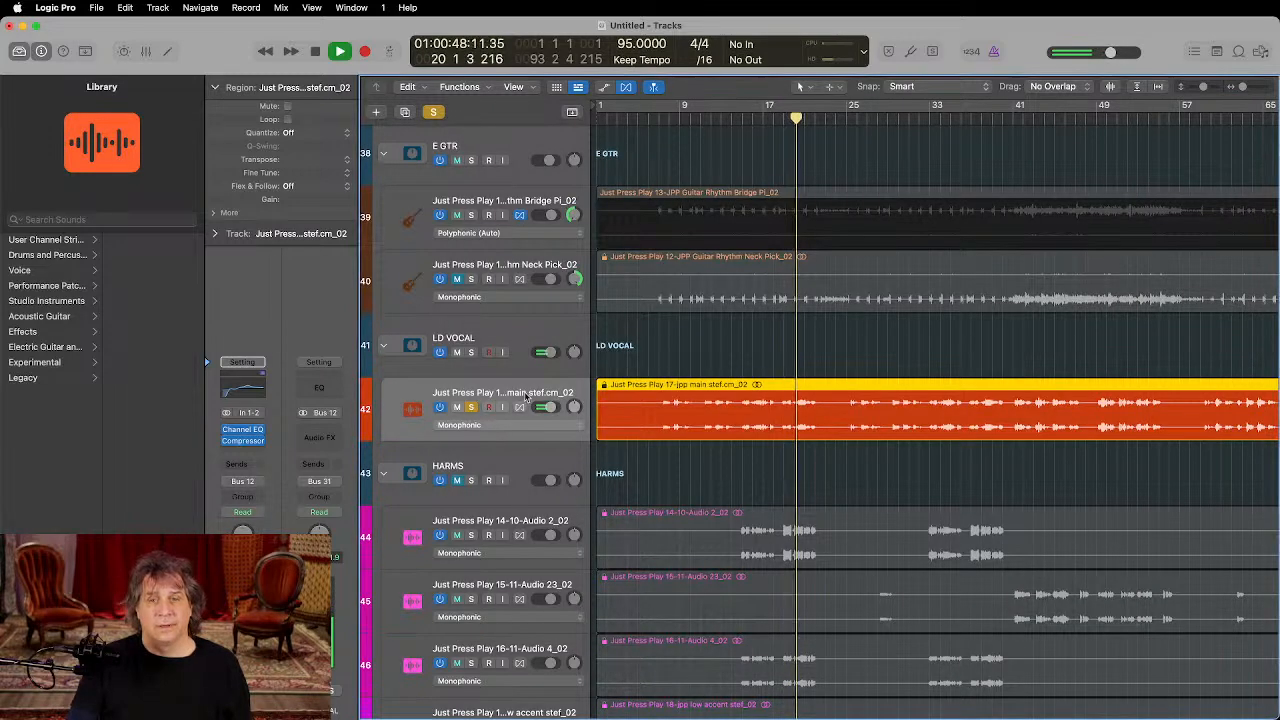
Step: Reduce the lead vocal Channel EQ's low-mid dip to -0.1 dB at 148 Hz and stop playback
{"action": "left_click", "coordinate": [250, 390]}
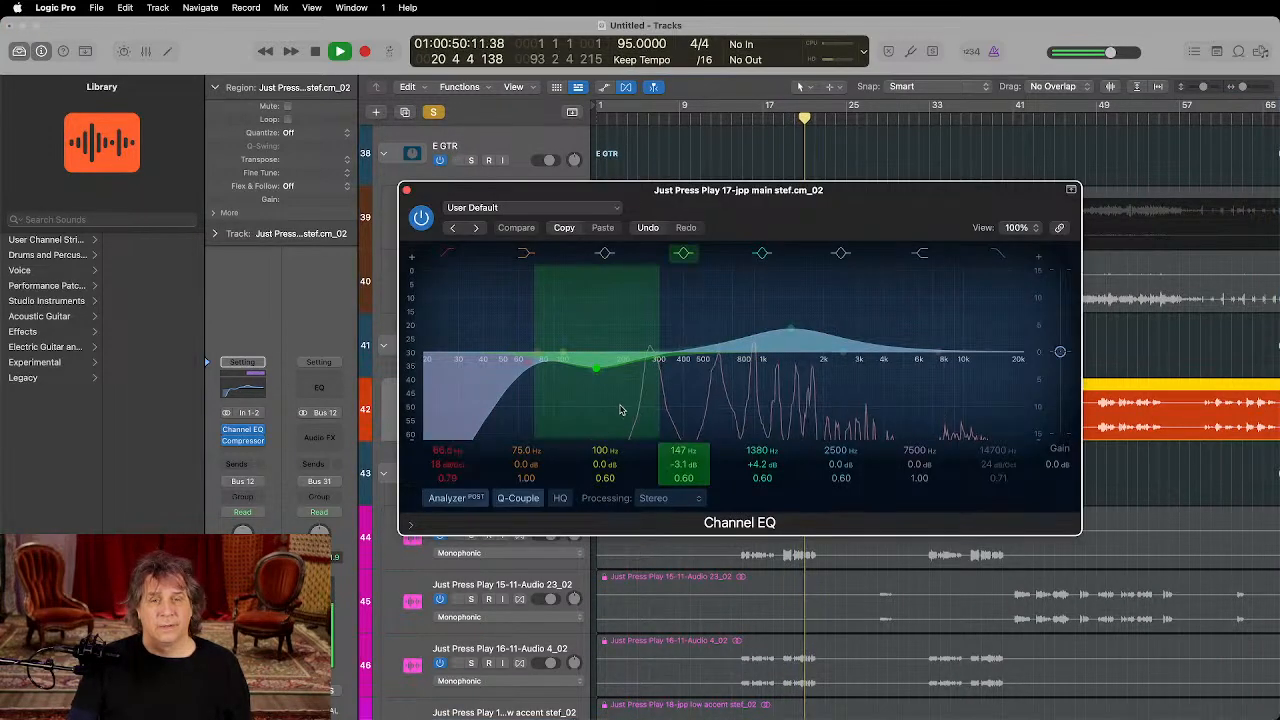
{"action": "left_click_drag", "start_coordinate": [620, 407], "coordinate": [617, 386]}
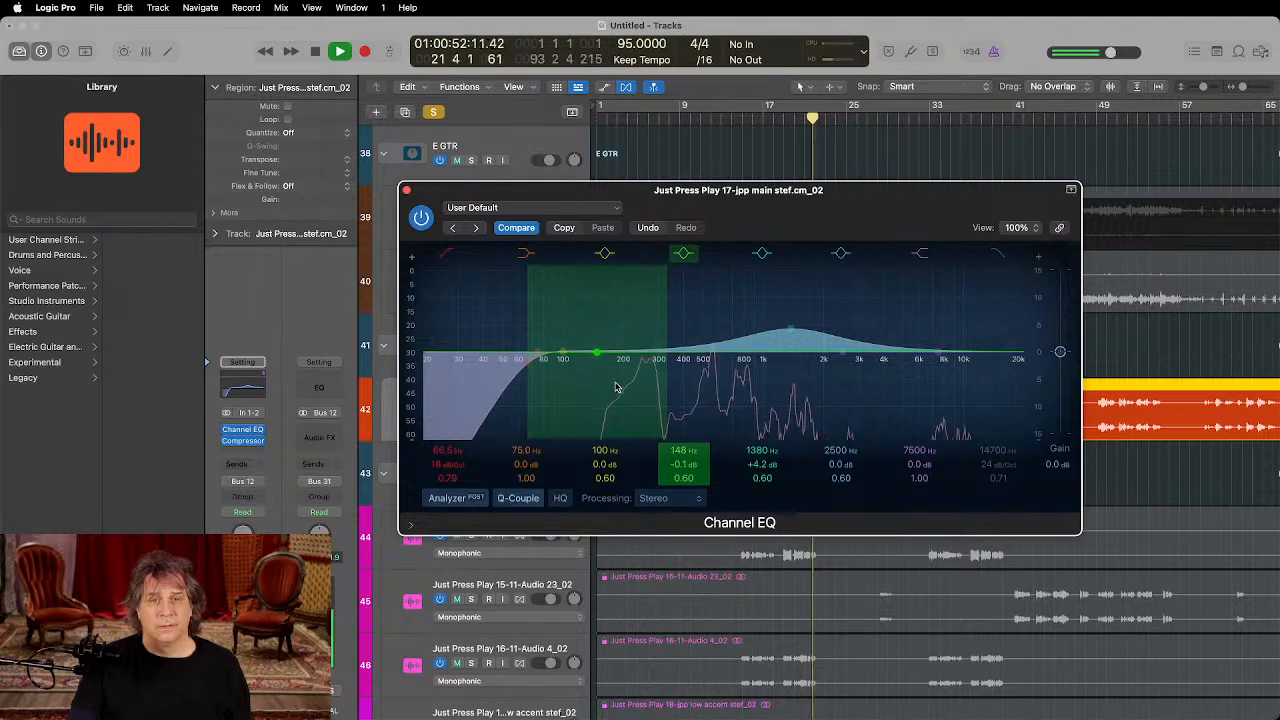
{"action": "key", "text": "space"}
{"action": "left_click", "coordinate": [406, 190]}
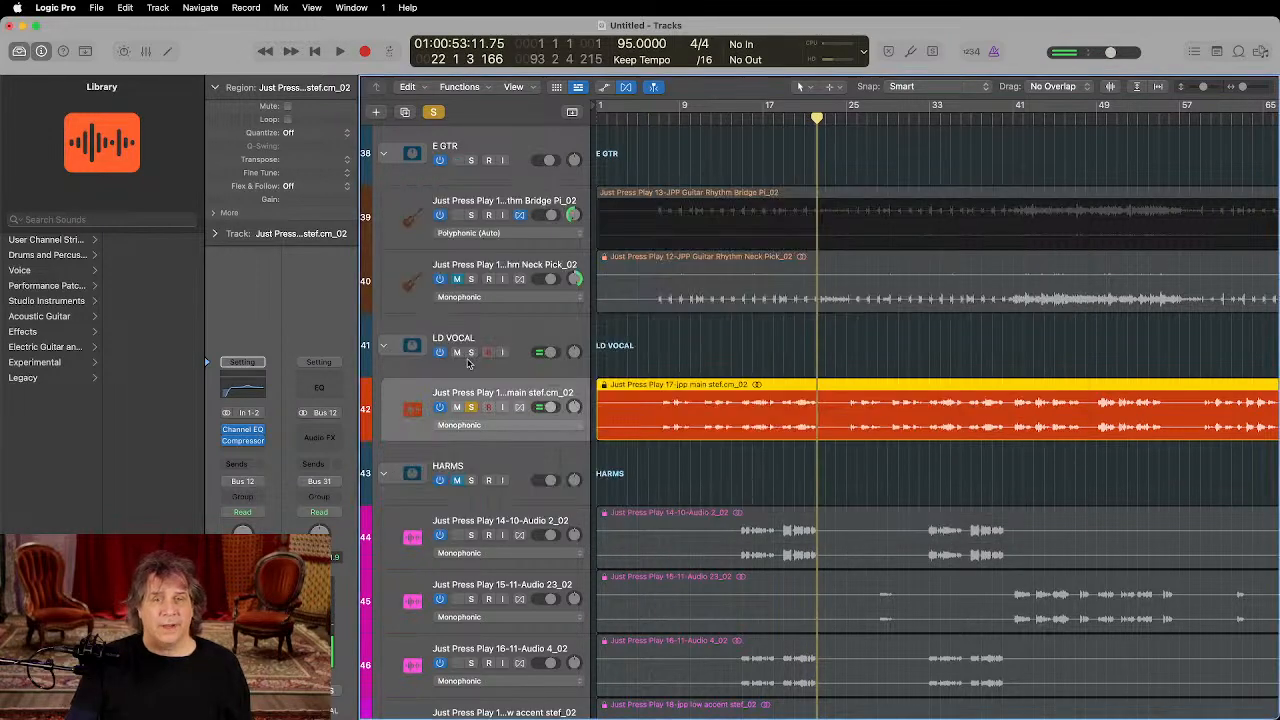
{"action": "left_click", "coordinate": [235, 454]}
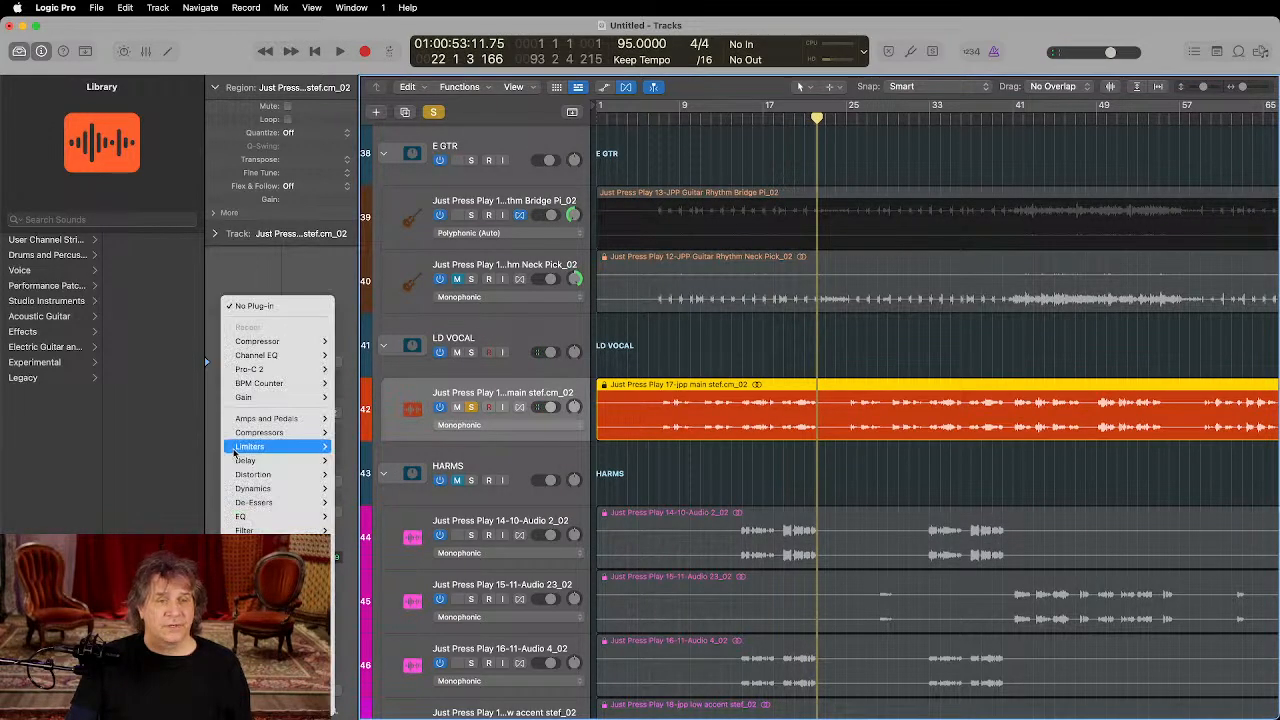
{"action": "mouse_move", "coordinate": [296, 416]}
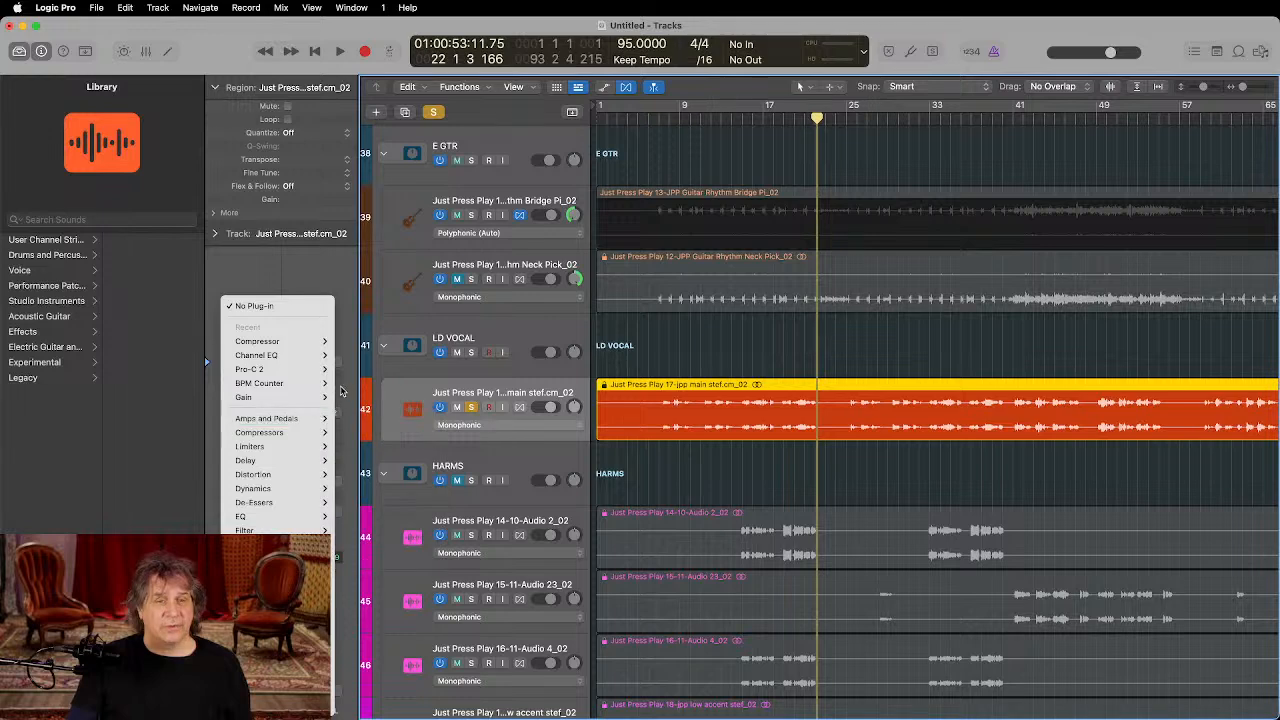
{"action": "left_click", "coordinate": [257, 341]}
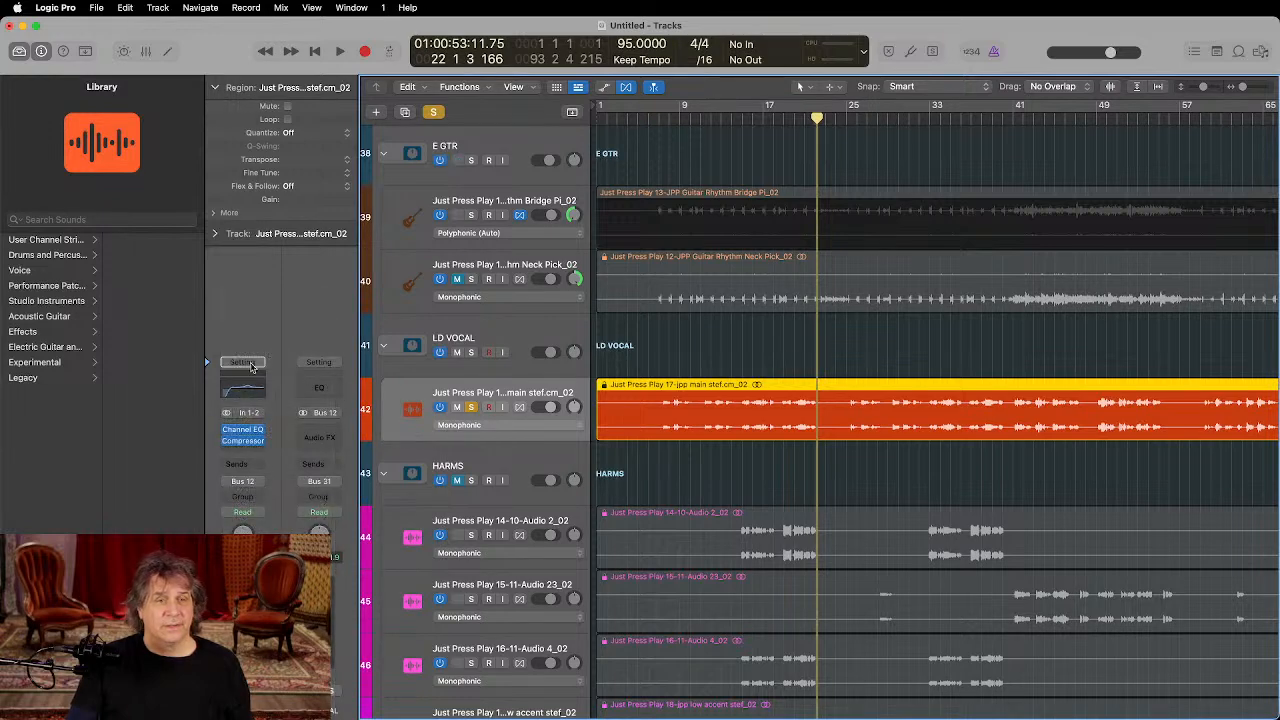
Step: Insert a second stereo Channel EQ after the Compressor on the lead vocal track
{"action": "left_click", "coordinate": [238, 455]}
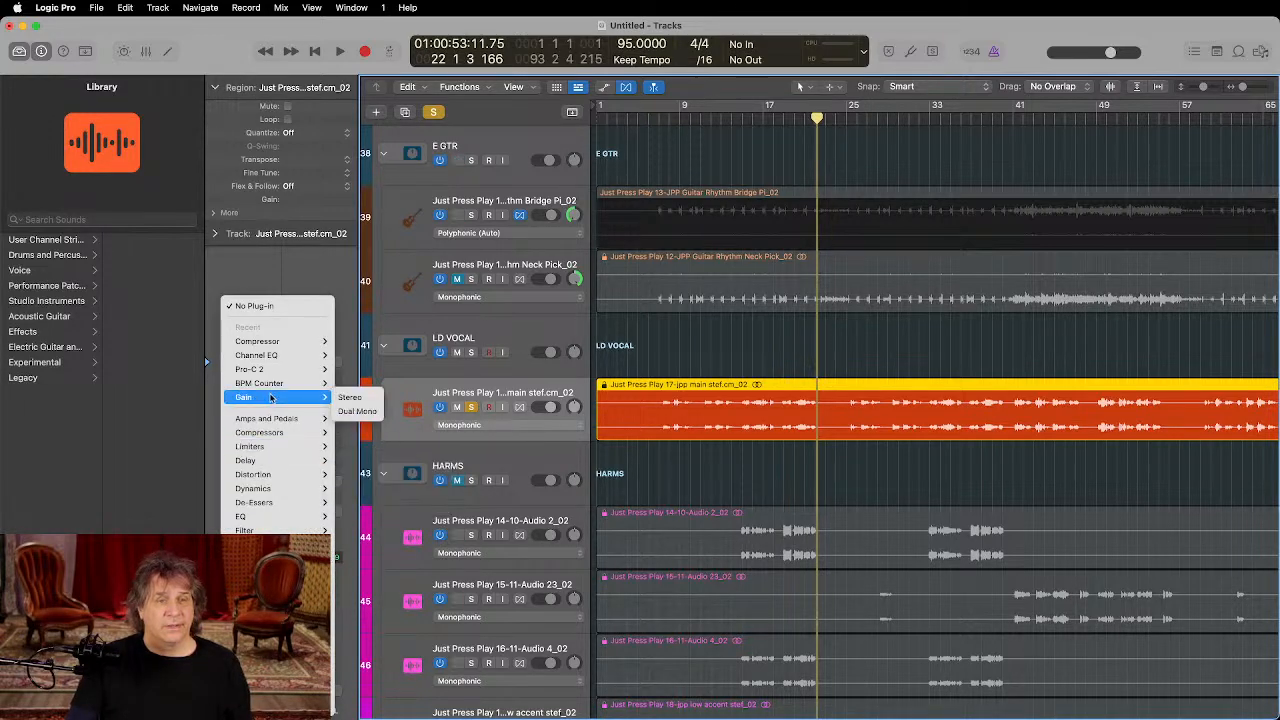
{"action": "mouse_move", "coordinate": [279, 360]}
{"action": "left_click", "coordinate": [349, 355]}
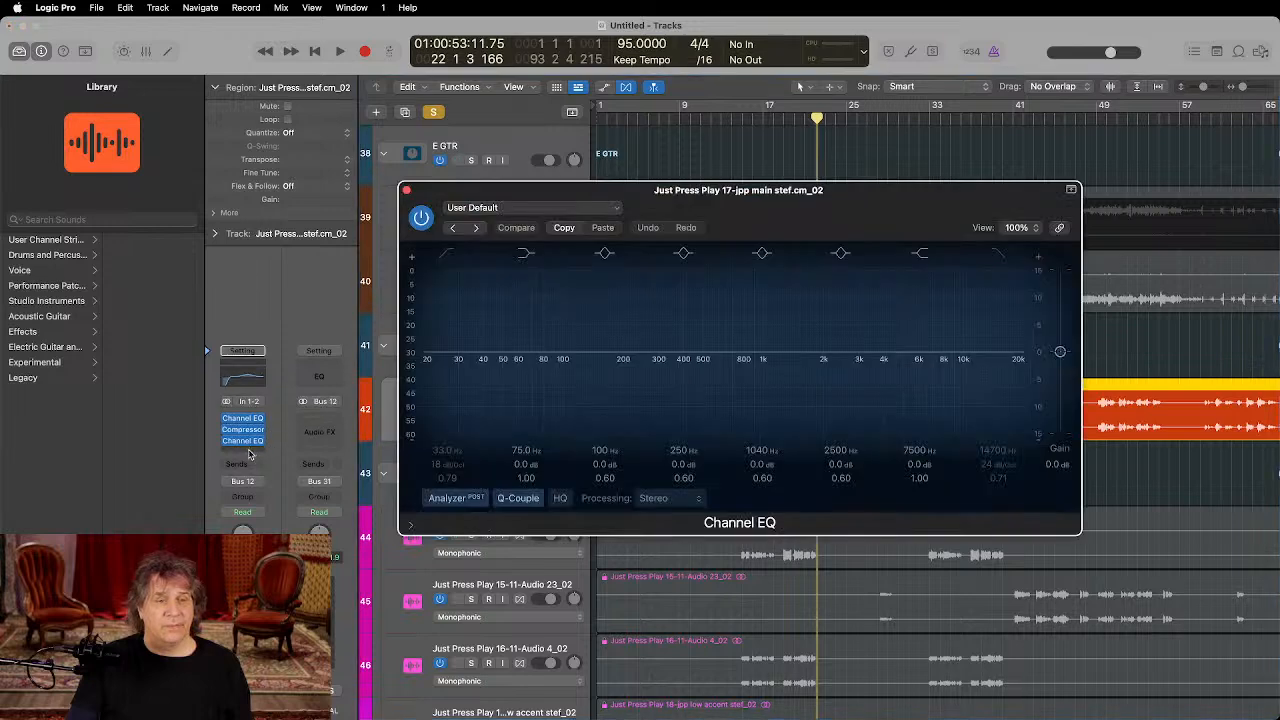
Step: Insert a second stereo Compressor after the new Channel EQ on the lead vocal track
{"action": "left_click", "coordinate": [245, 453]}
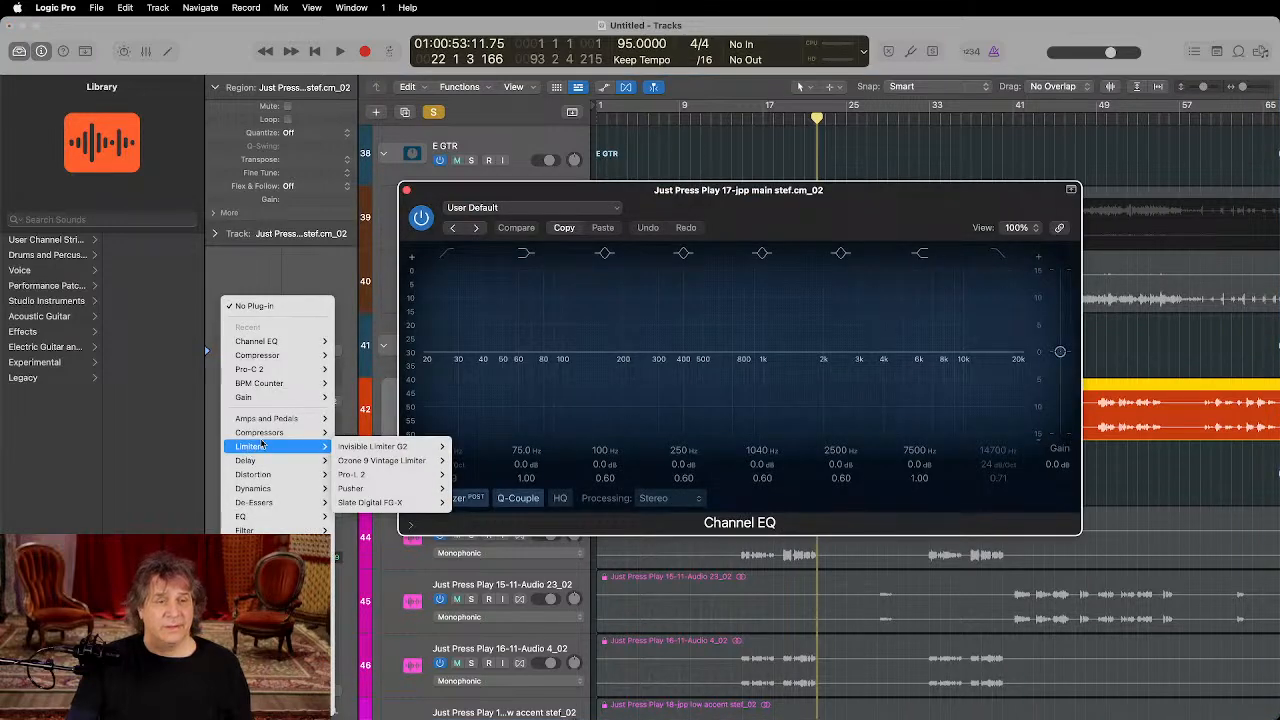
{"action": "mouse_move", "coordinate": [272, 436]}
{"action": "mouse_move", "coordinate": [424, 433]}
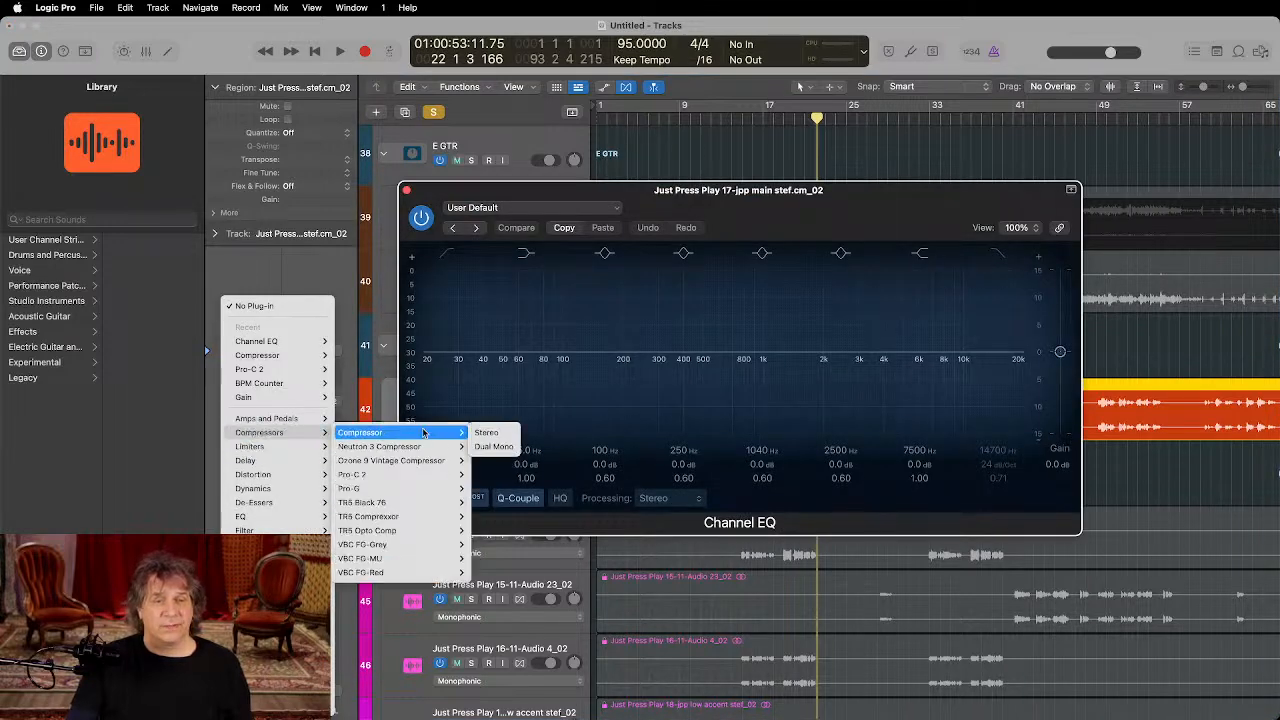
{"action": "left_click", "coordinate": [489, 436]}
{"action": "left_click", "coordinate": [406, 190]}
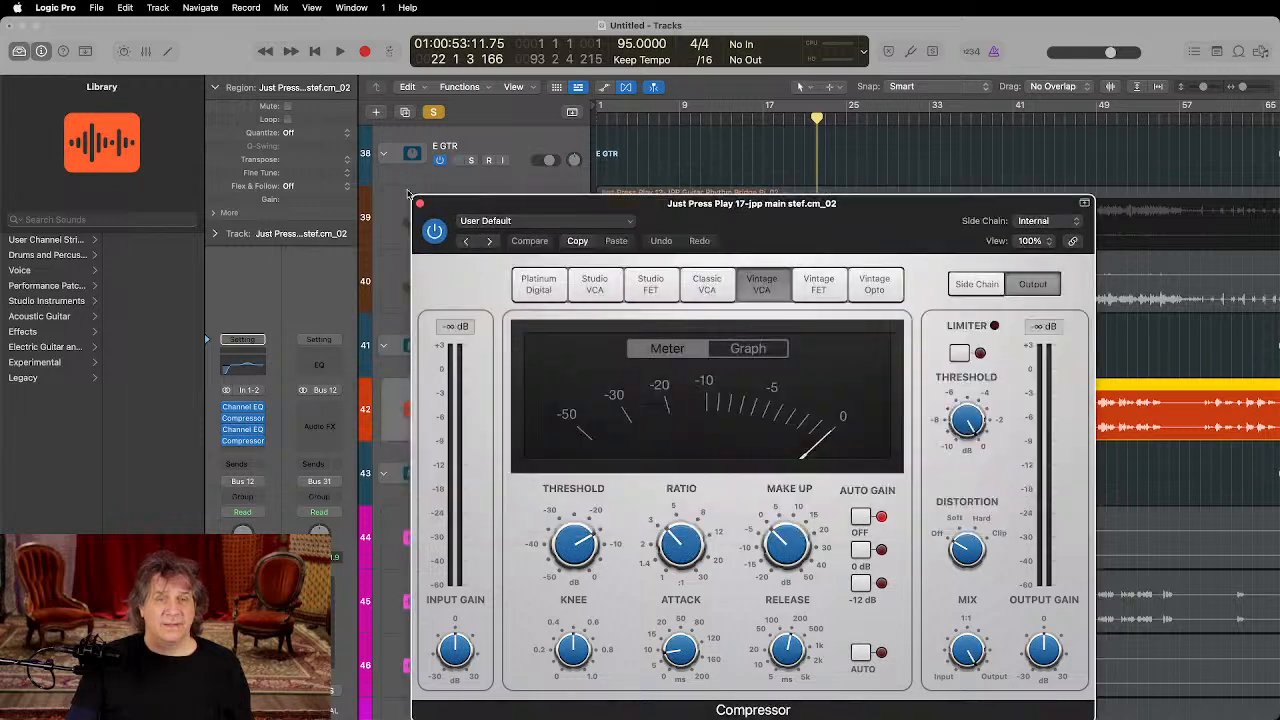
{"action": "left_click_drag", "start_coordinate": [570, 202], "coordinate": [509, 99]}
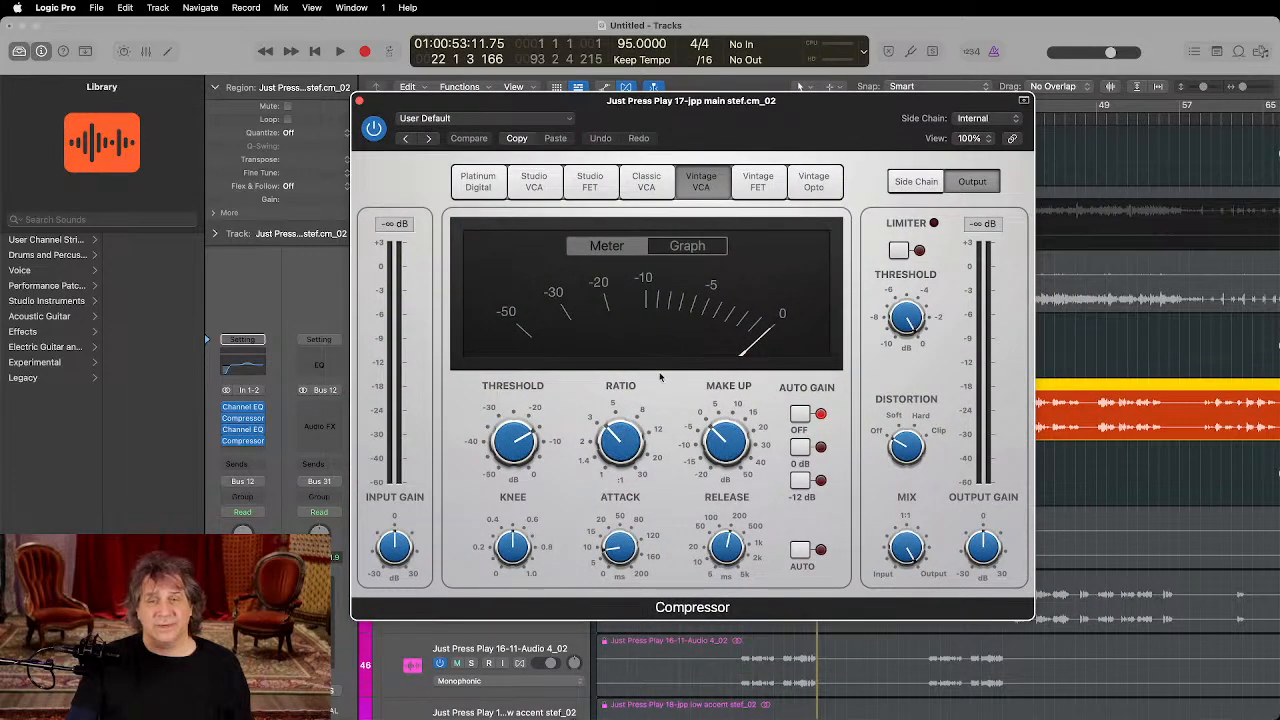
Step: Step through the second Compressor's circuit types from Platinum Digital to Vintage Opto and select Studio FET
{"action": "left_click", "coordinate": [478, 181]}
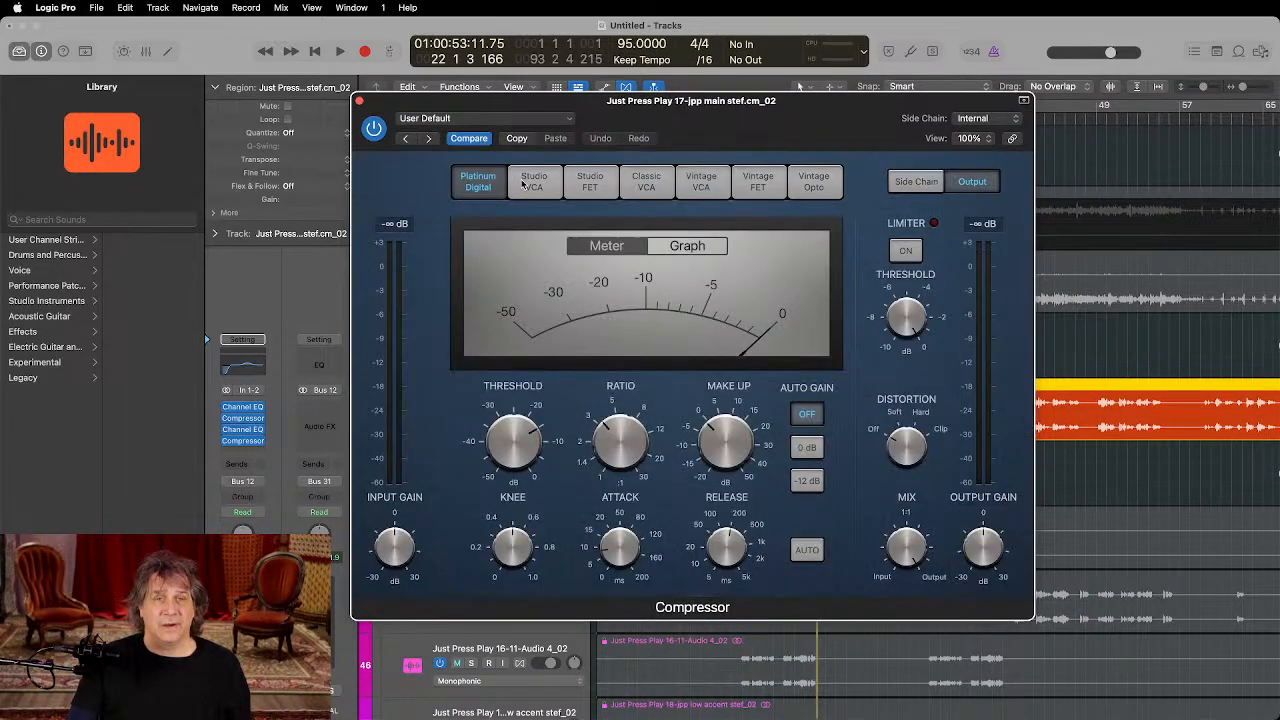
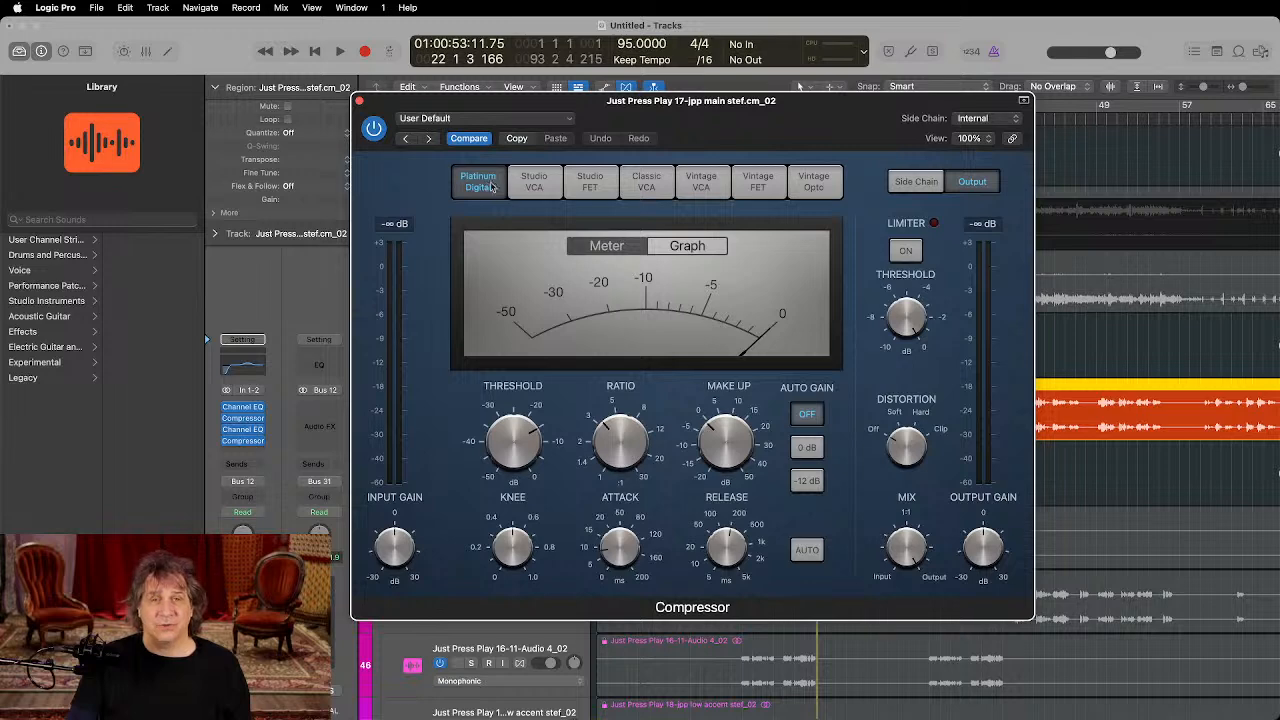
{"action": "left_click", "coordinate": [531, 186]}
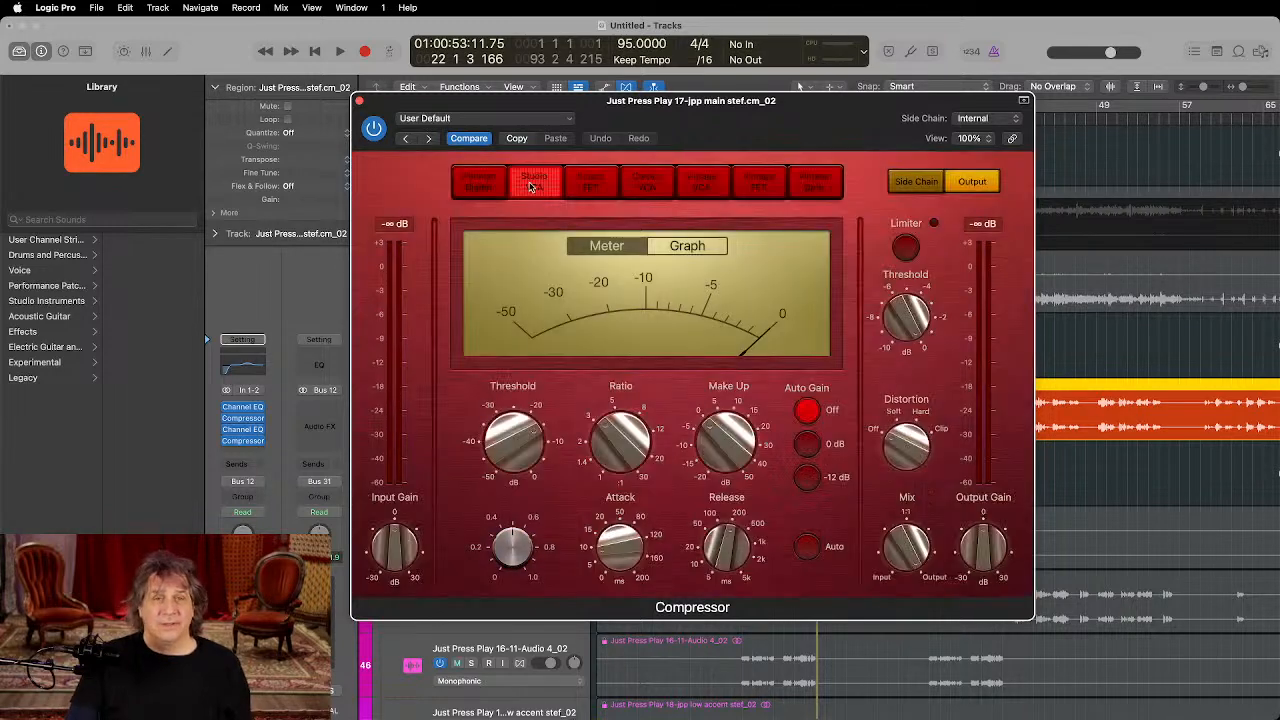
{"action": "left_click", "coordinate": [590, 187]}
{"action": "left_click", "coordinate": [647, 187]}
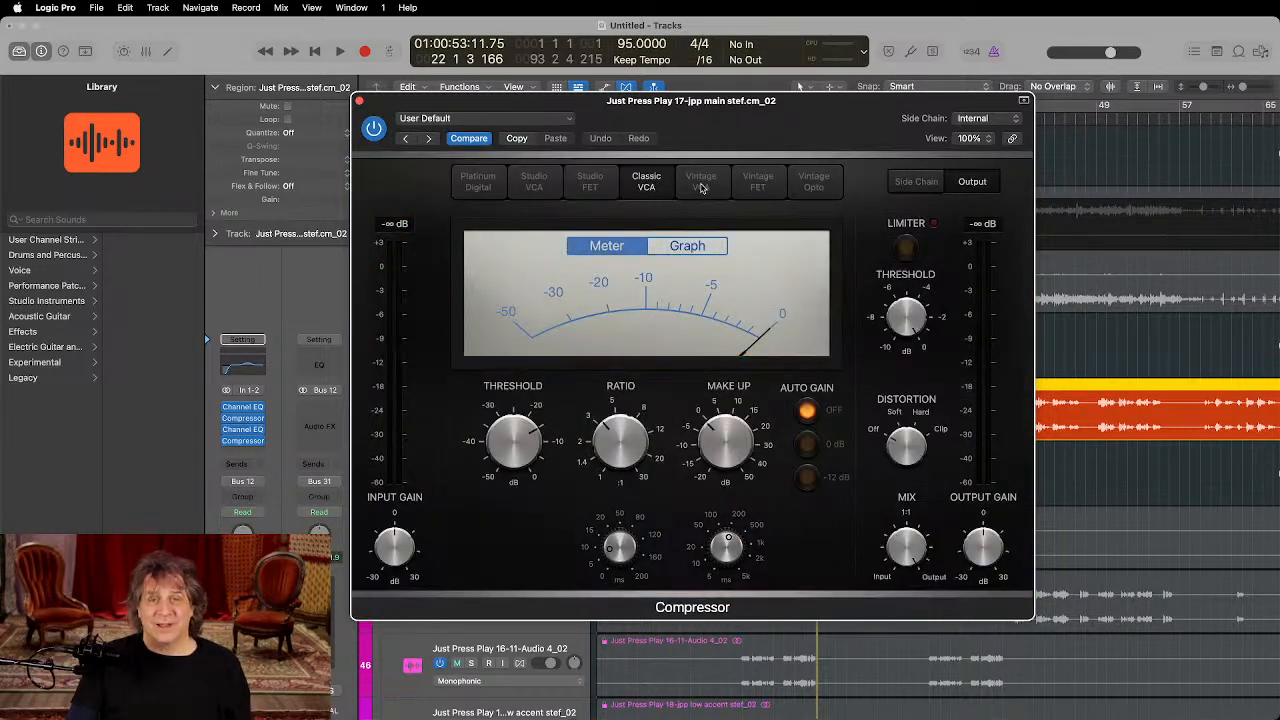
{"action": "left_click", "coordinate": [703, 186]}
{"action": "left_click", "coordinate": [766, 187]}
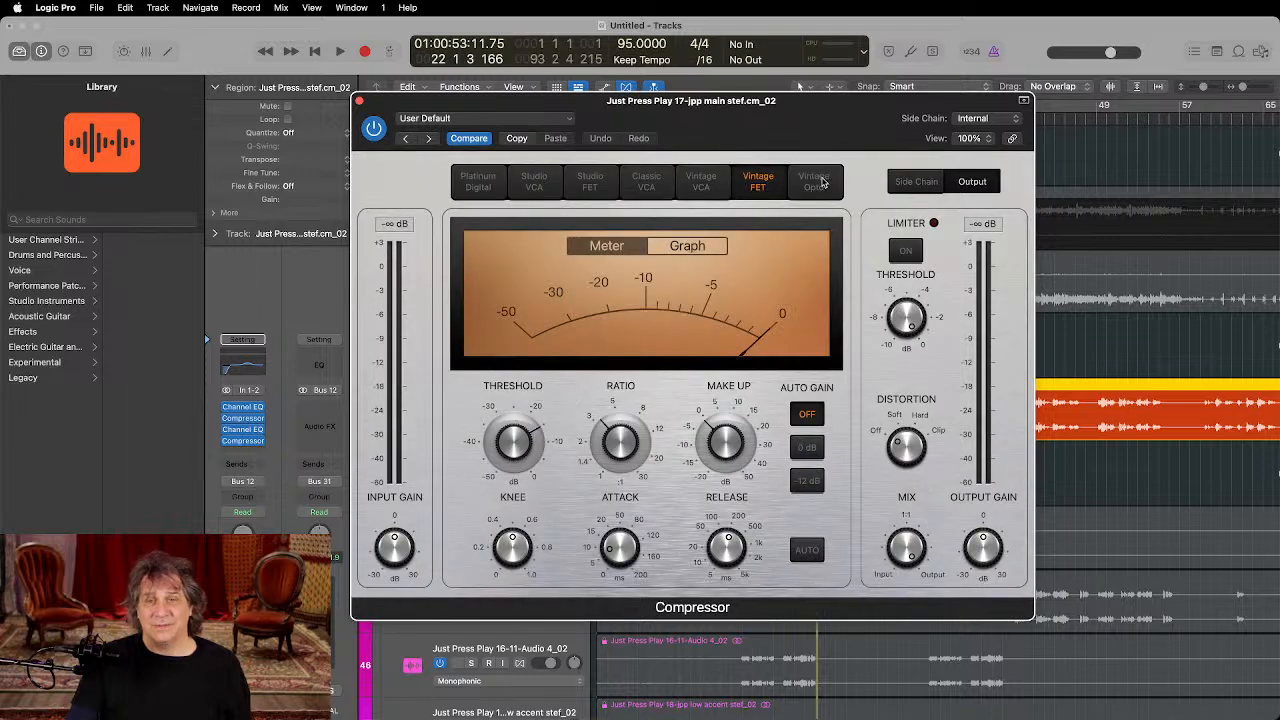
{"action": "left_click", "coordinate": [818, 183]}
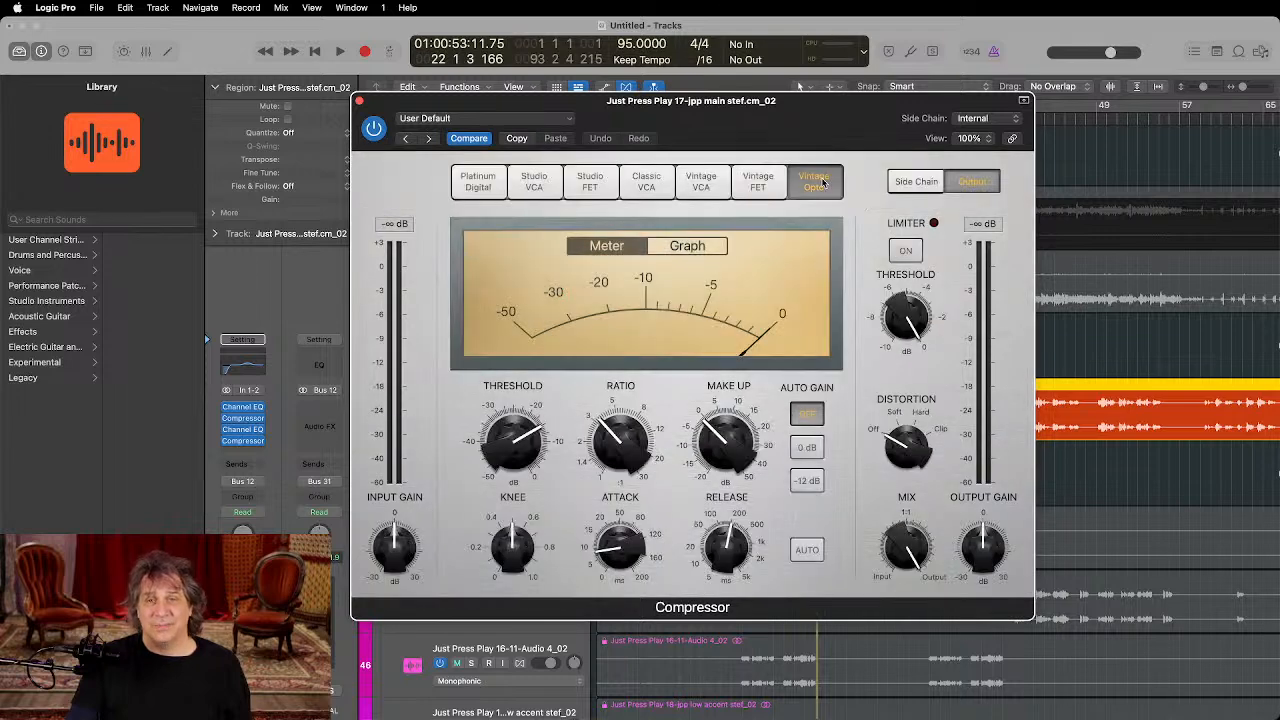
{"action": "left_click", "coordinate": [535, 182]}
{"action": "left_click", "coordinate": [589, 184]}
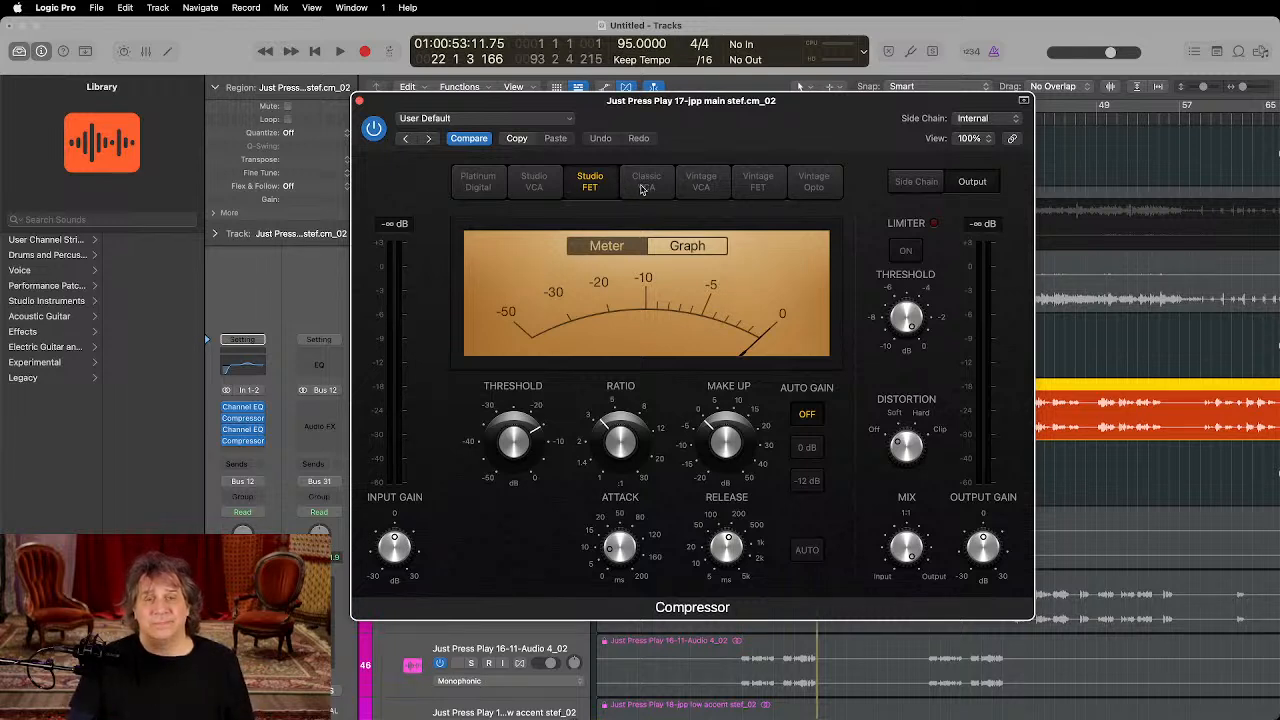
Step: Play the vocal, compare circuit types on the second Compressor, and set it to Vintage VCA with a -23.5 dB threshold
{"action": "key", "text": "space"}
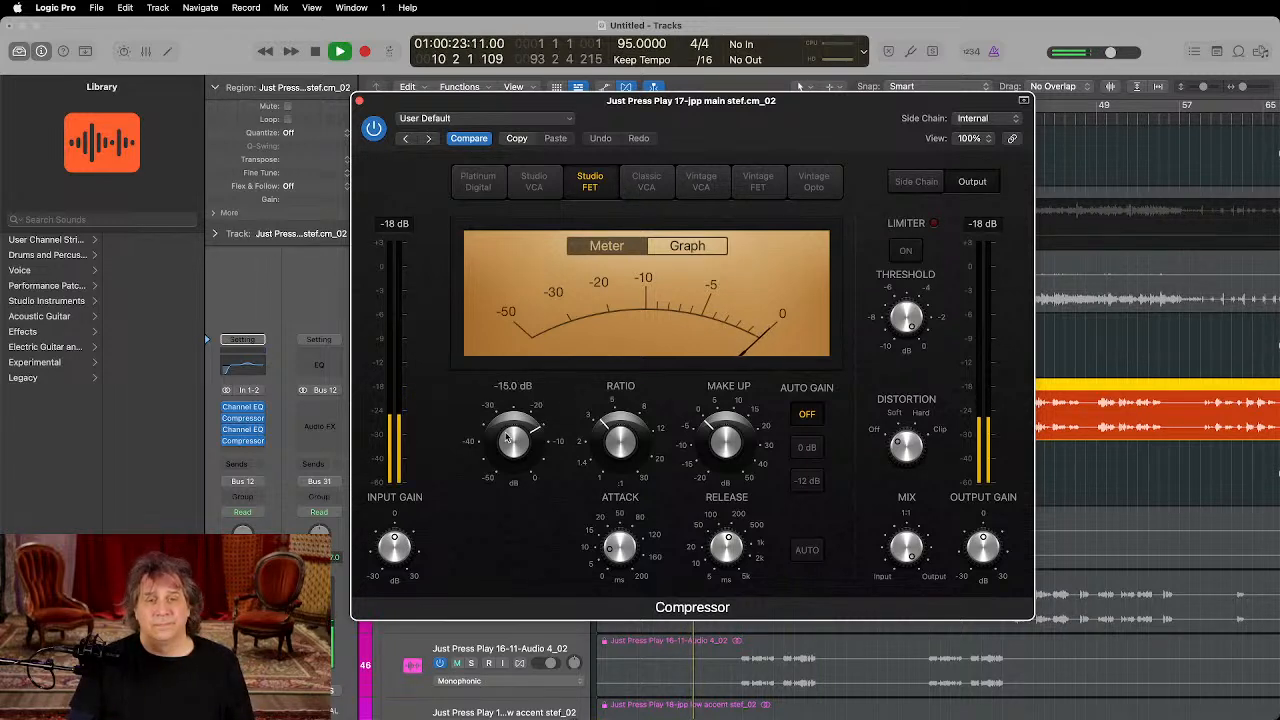
{"action": "mouse_move", "coordinate": [515, 438]}
{"action": "left_mouse_down"}
{"action": "mouse_move", "coordinate": [507, 477]}
{"action": "mouse_move", "coordinate": [507, 455]}
{"action": "left_mouse_up"}
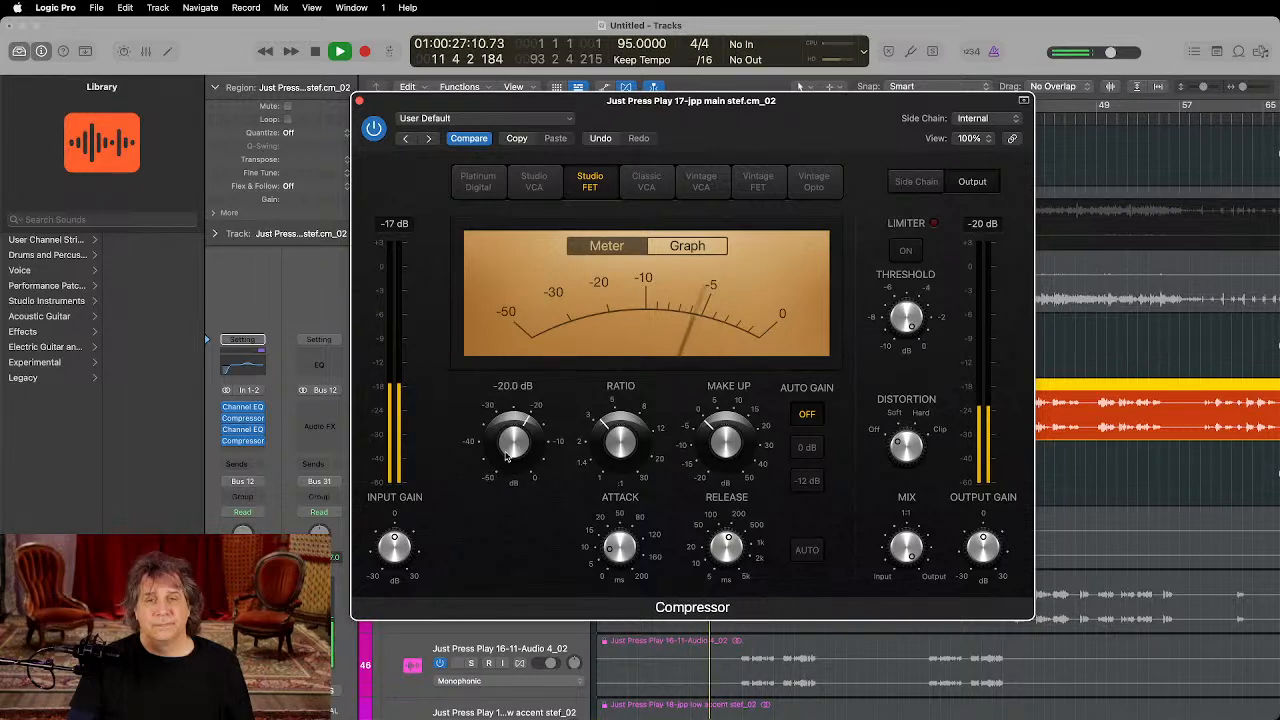
{"action": "left_click", "coordinate": [703, 182]}
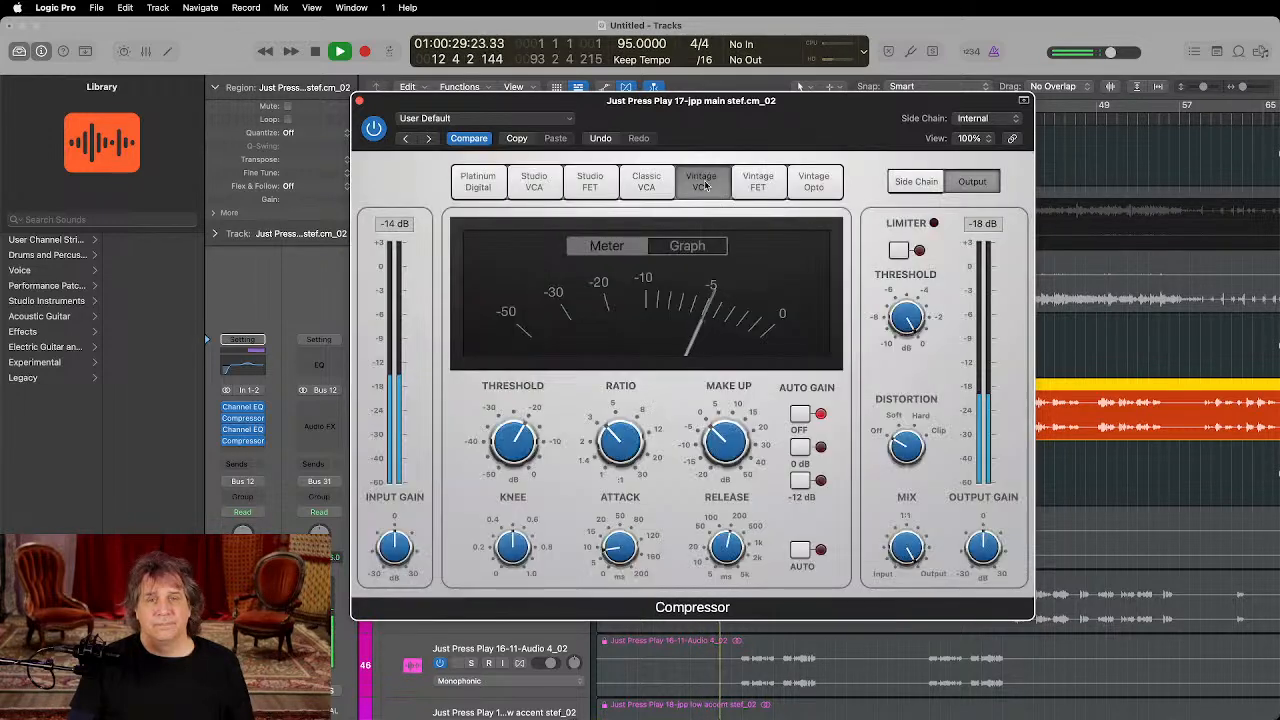
{"action": "left_click", "coordinate": [645, 182]}
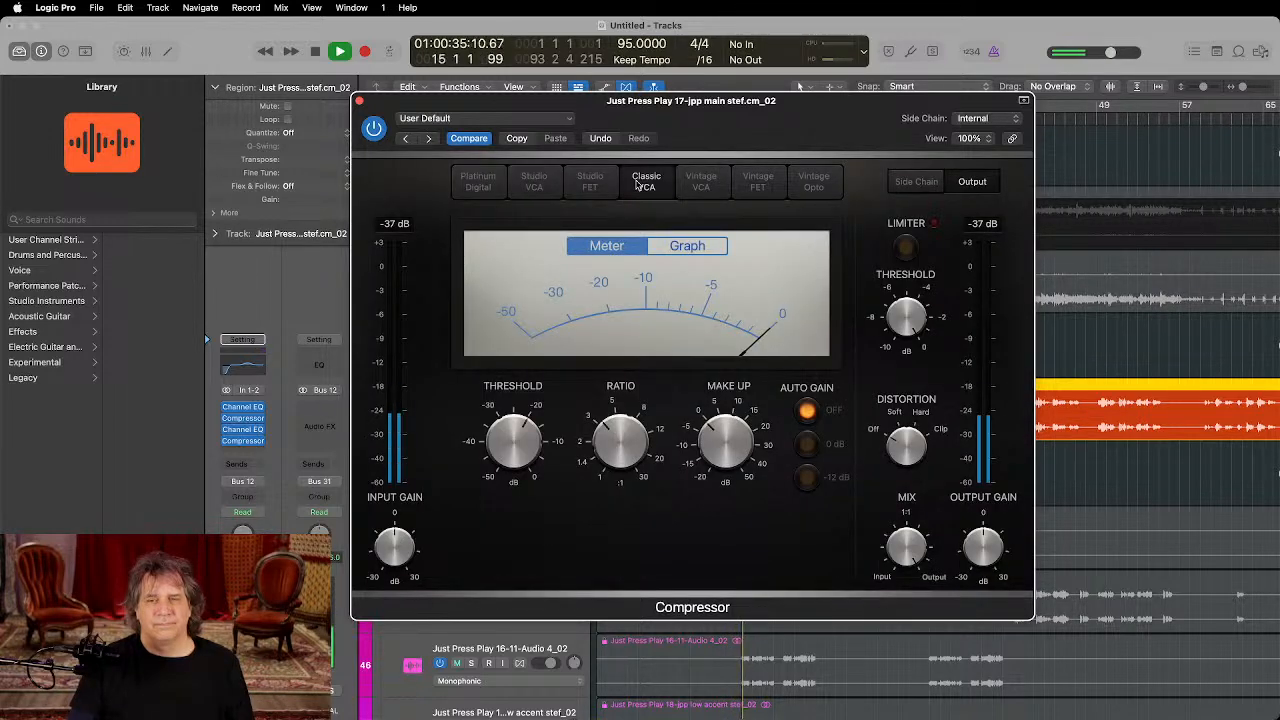
{"action": "left_click", "coordinate": [704, 182]}
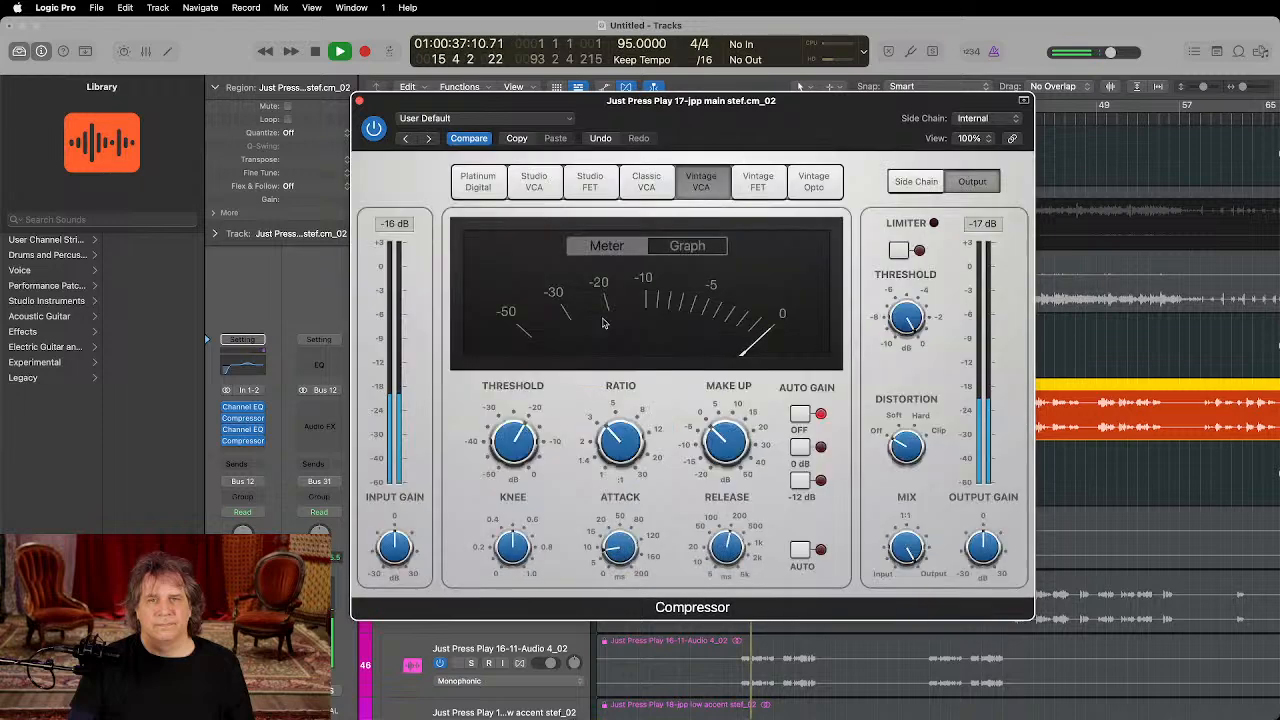
{"action": "left_click_drag", "start_coordinate": [497, 458], "coordinate": [498, 464]}
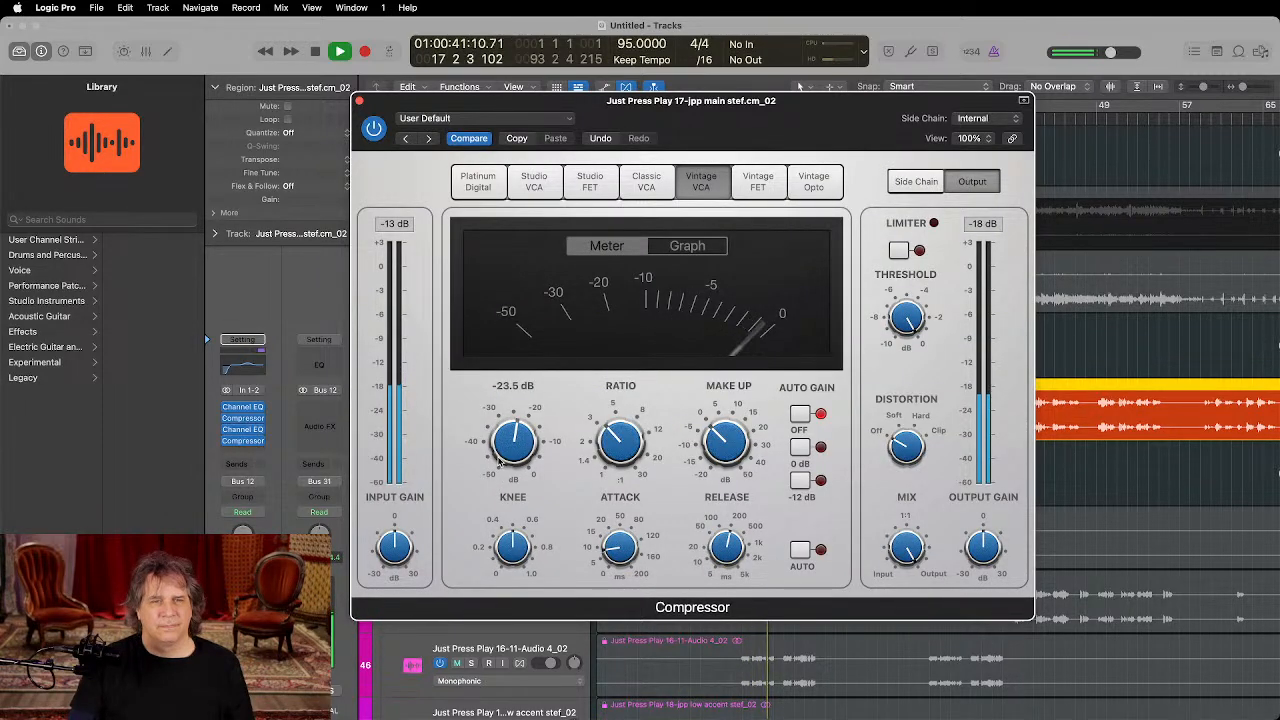
{"action": "left_click", "coordinate": [358, 101]}
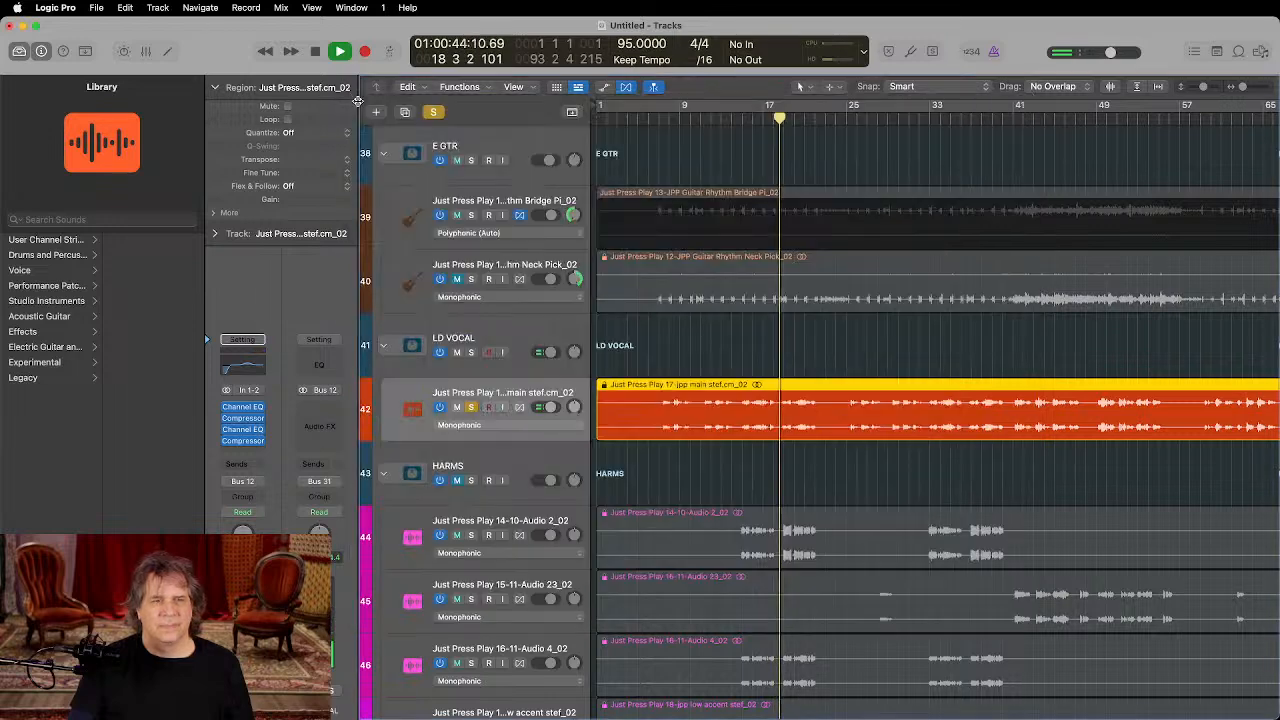
Step: Switch the lead vocal's first Compressor to Studio FET and bypass the second Compressor
{"action": "left_click", "coordinate": [243, 419]}
{"action": "mouse_move", "coordinate": [641, 481]}
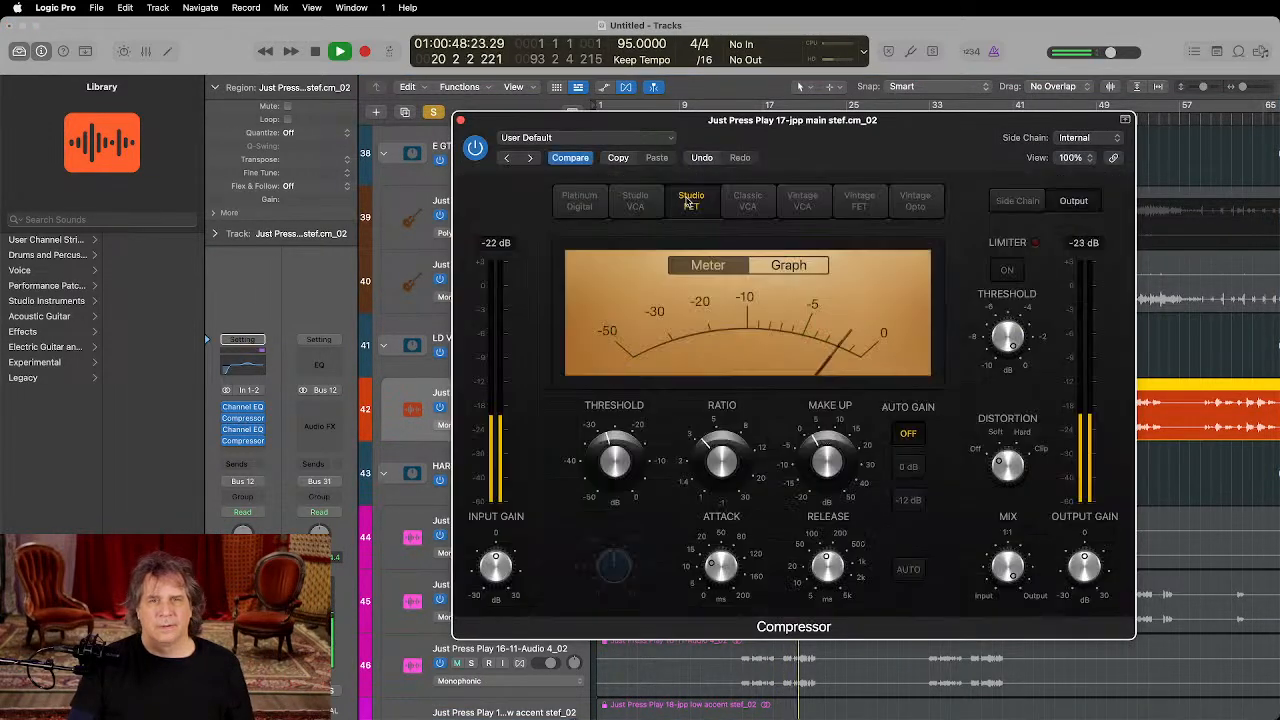
{"action": "left_click", "coordinate": [691, 200]}
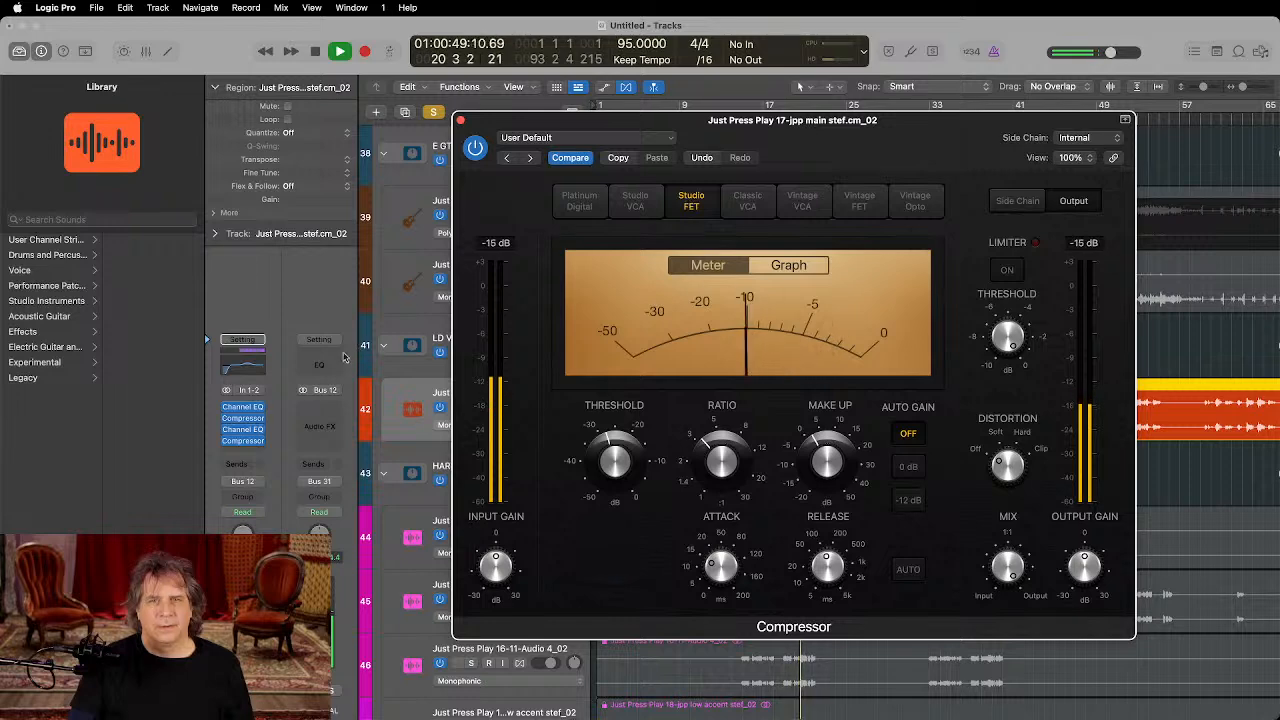
{"action": "left_click", "coordinate": [227, 441]}
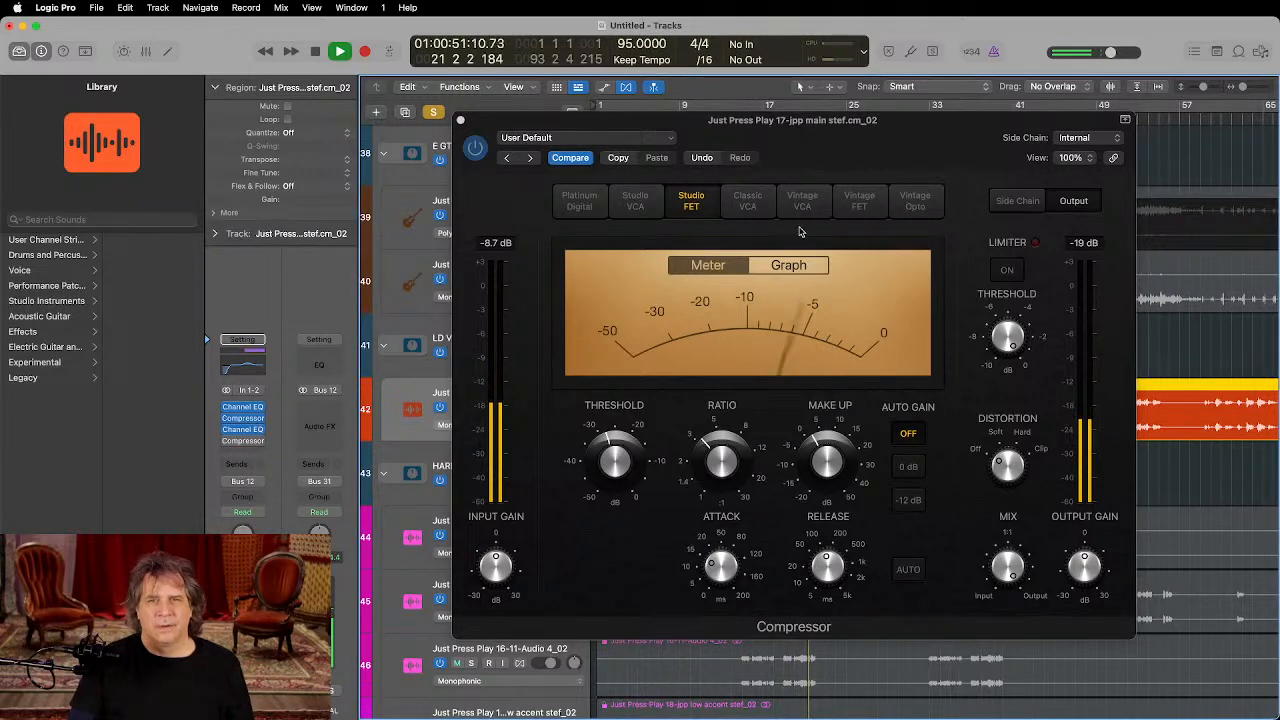
Step: Play the lead vocal and compare the Classic VCA, Vintage VCA and Studio FET circuits on its first Compressor
{"action": "left_click", "coordinate": [756, 205]}
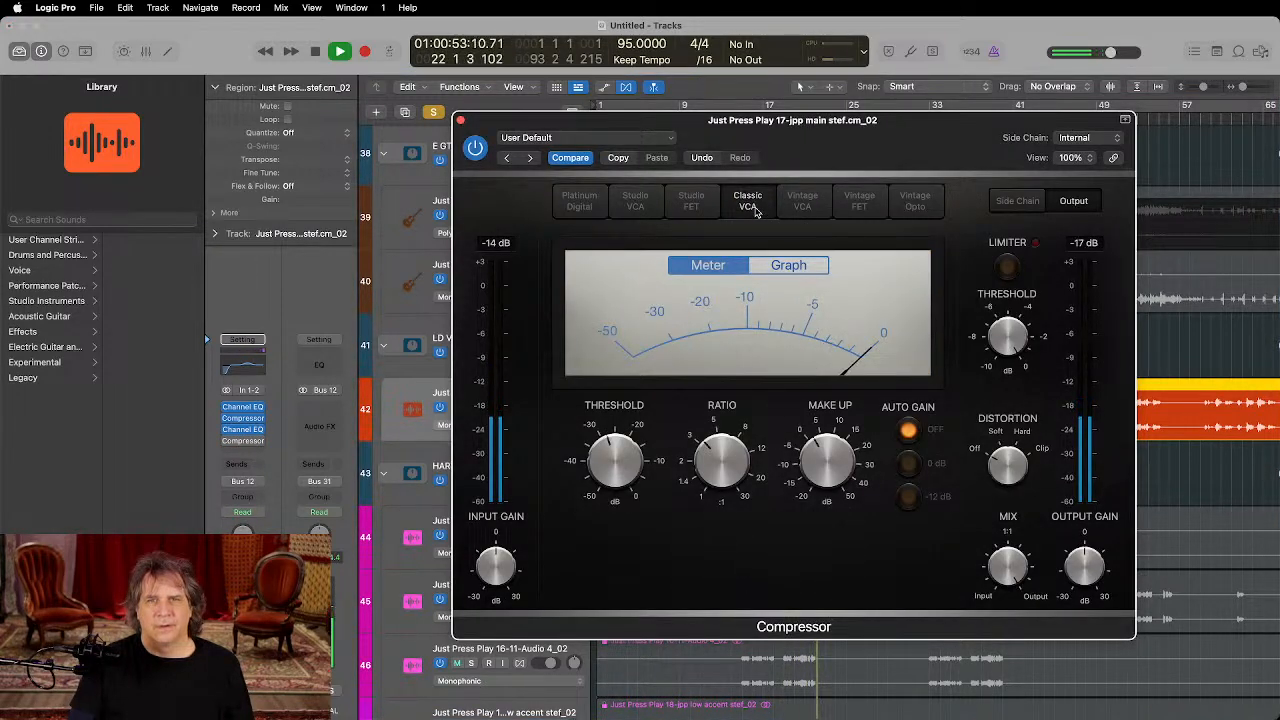
{"action": "key", "text": "space"}
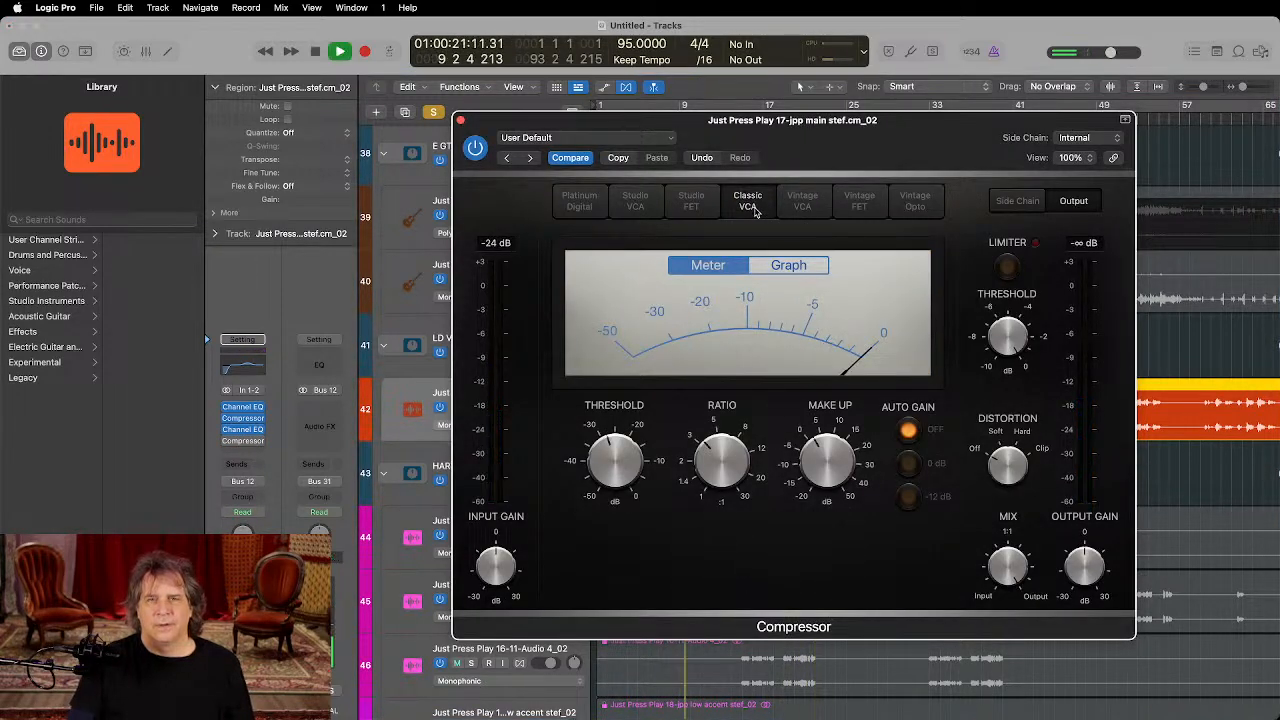
{"action": "left_click", "coordinate": [806, 202]}
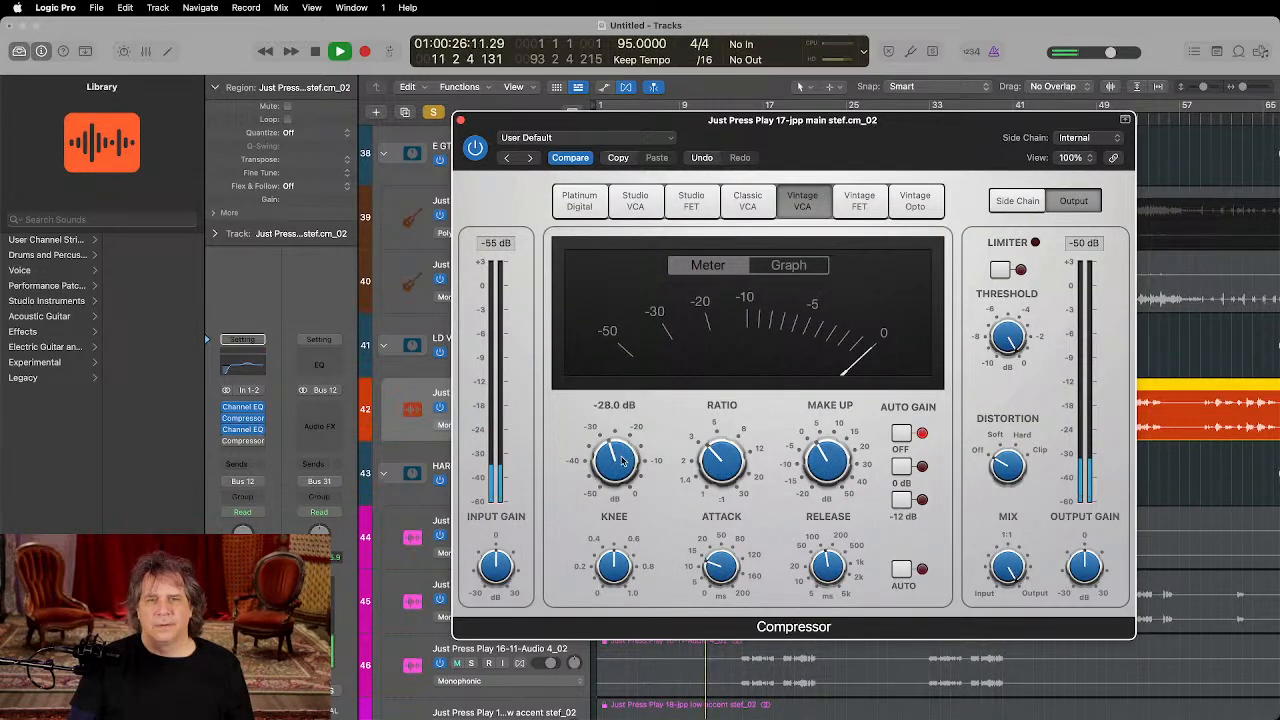
{"action": "left_click", "coordinate": [691, 200]}
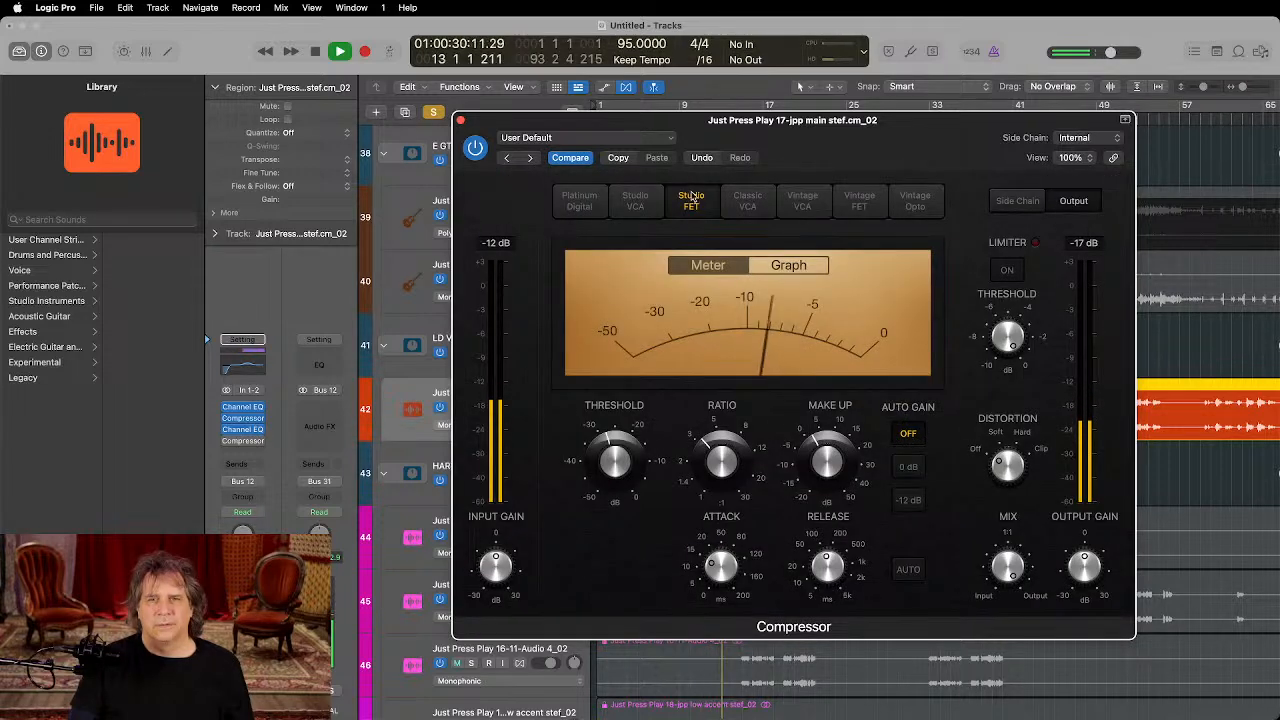
{"action": "key", "text": "space"}
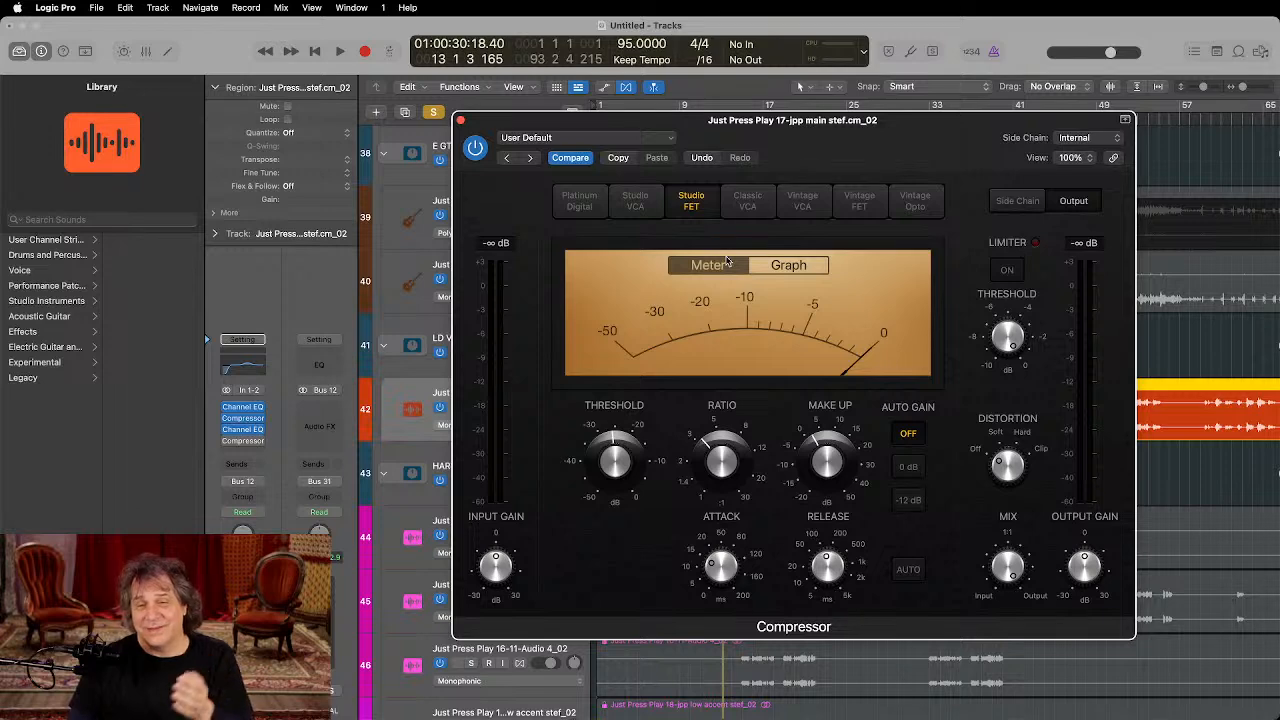
Step: Compare the Classic VCA, Vintage VCA and Vintage FET circuits on the first Compressor, and set Vintage VCA with a -30.0 dB threshold
{"action": "left_click", "coordinate": [746, 199]}
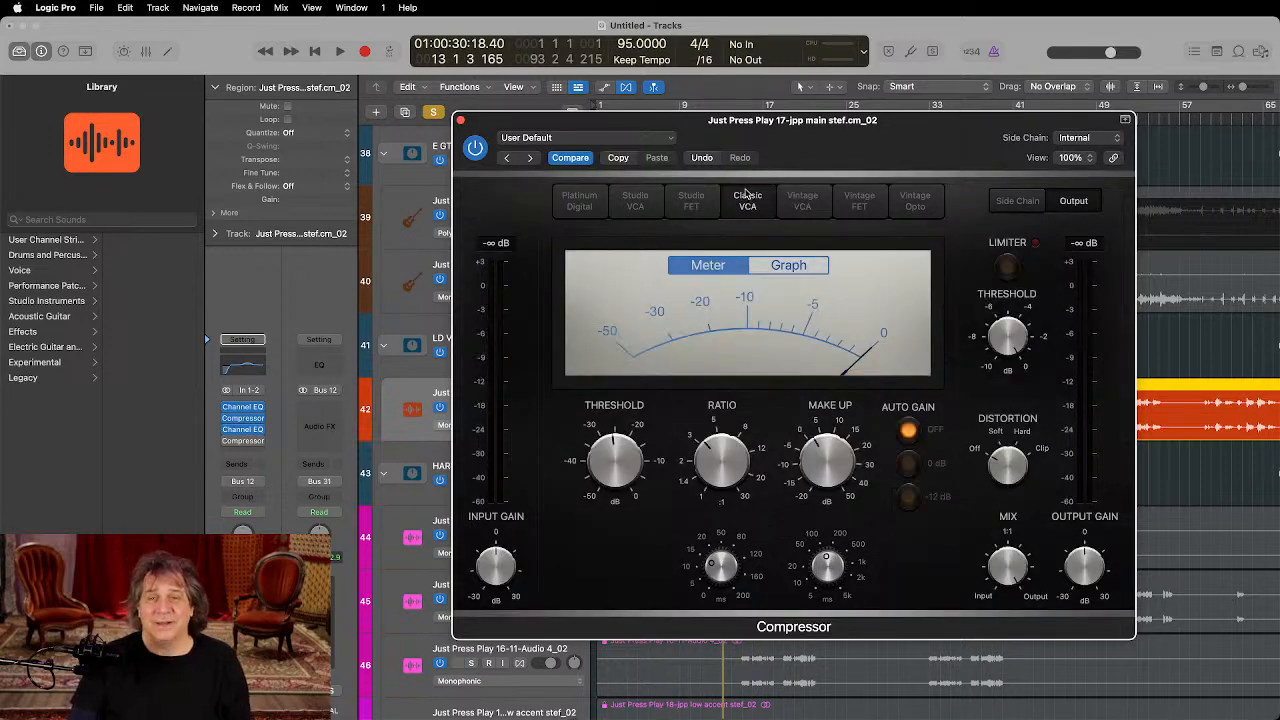
{"action": "left_click", "coordinate": [802, 200]}
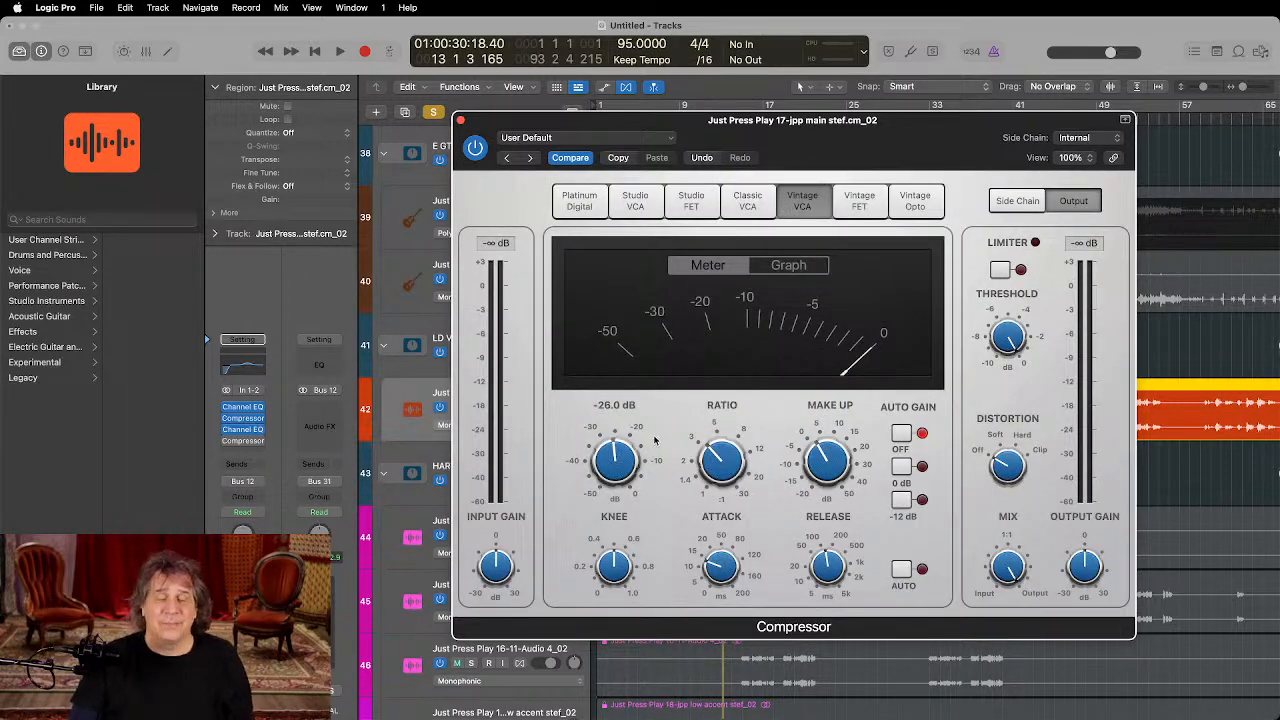
{"action": "left_click", "coordinate": [859, 200]}
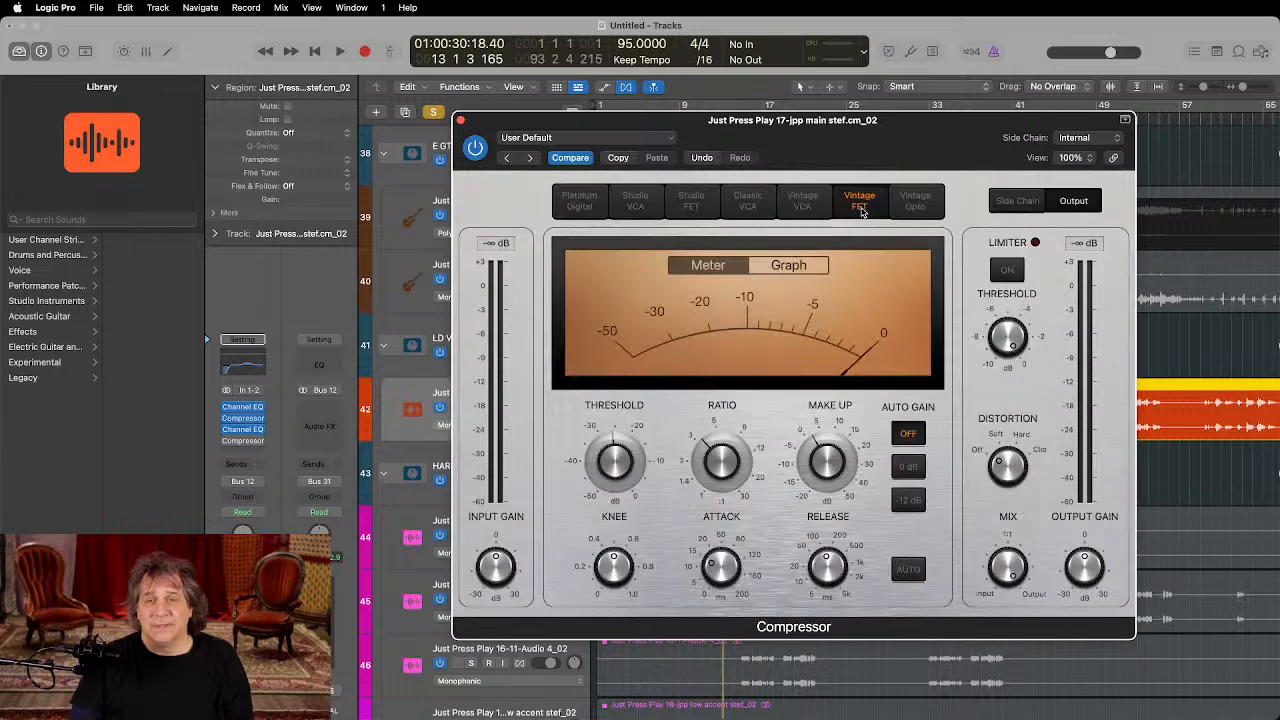
{"action": "key", "text": "space"}
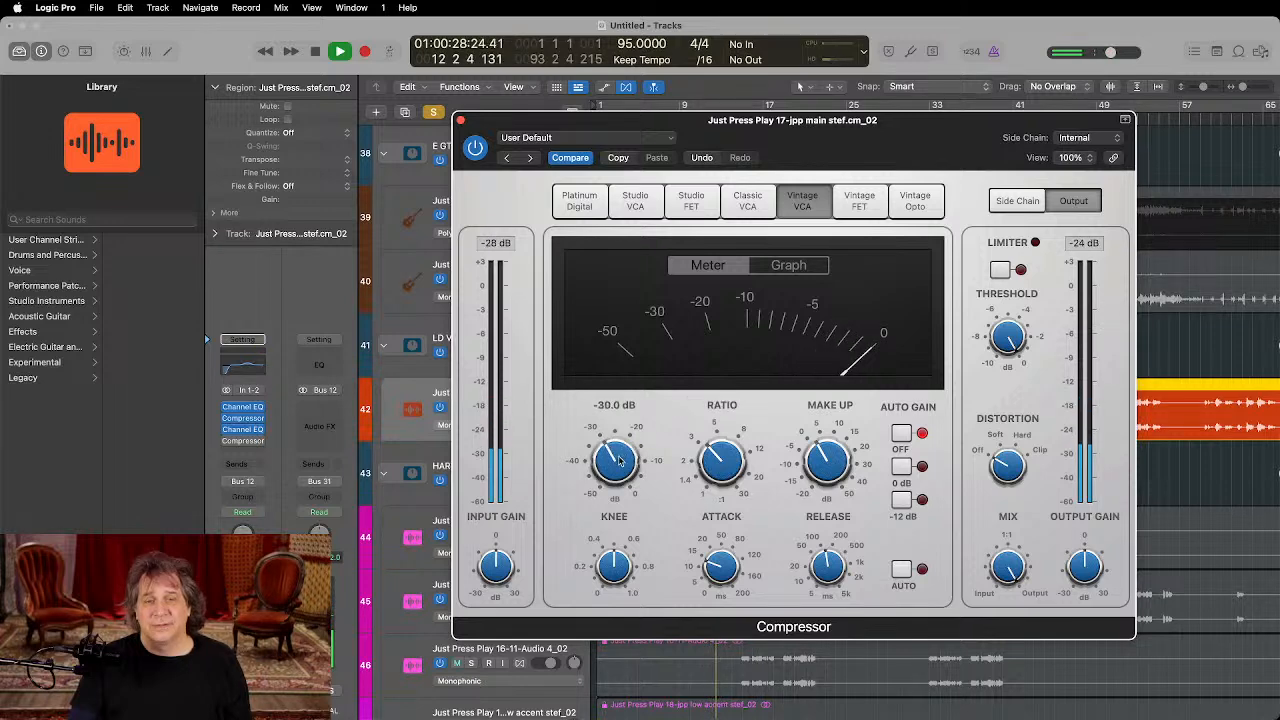
{"action": "left_click", "coordinate": [460, 119]}
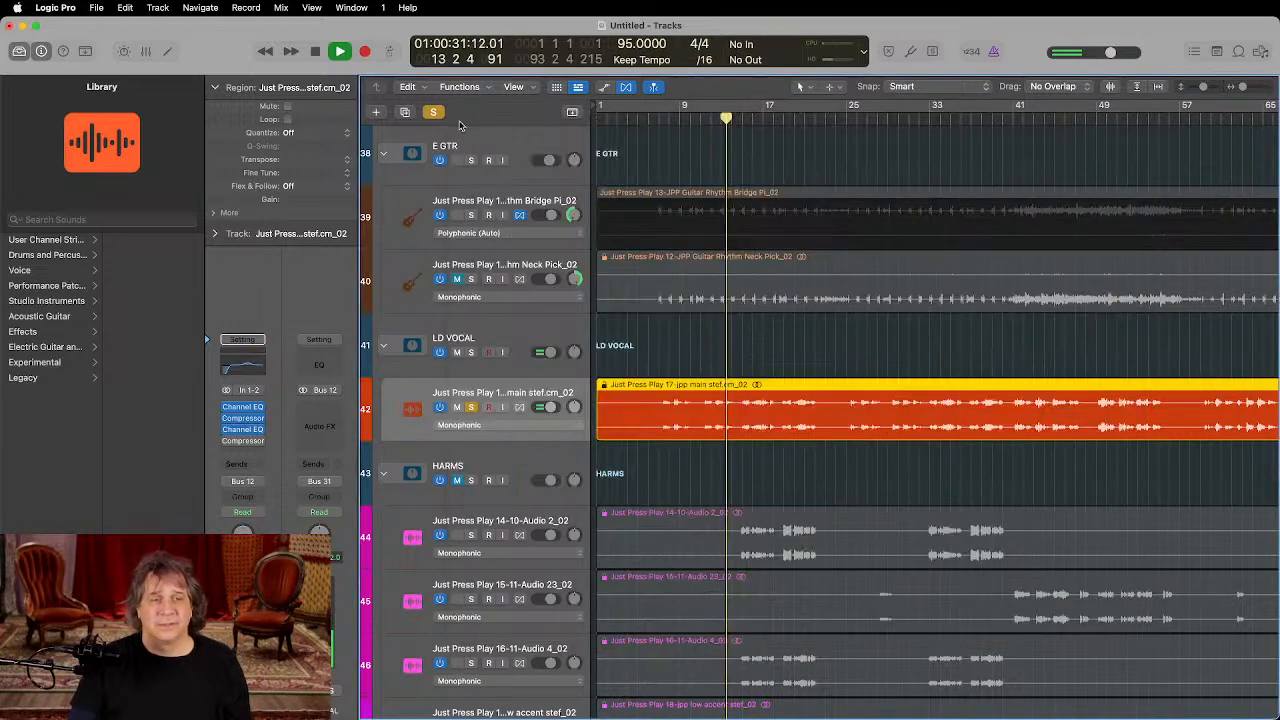
Step: On the lead vocal's second Channel EQ, cut 2.6 dB at 224 Hz and boost 3.3 dB at 1230 Hz
{"action": "left_click", "coordinate": [253, 430]}
{"action": "left_click_drag", "start_coordinate": [766, 350], "coordinate": [782, 309]}
{"action": "left_click_drag", "start_coordinate": [659, 327], "coordinate": [649, 341]}
{"action": "left_click_drag", "start_coordinate": [756, 295], "coordinate": [760, 304]}
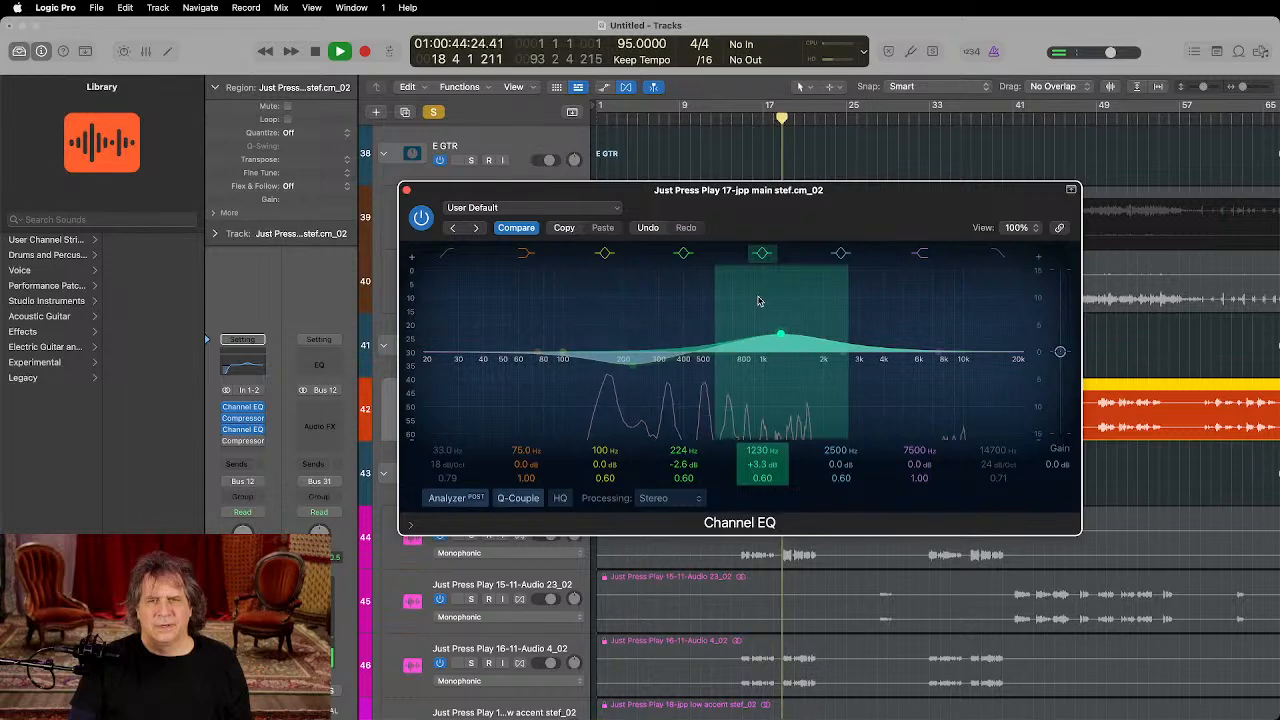
{"action": "key", "text": "space"}
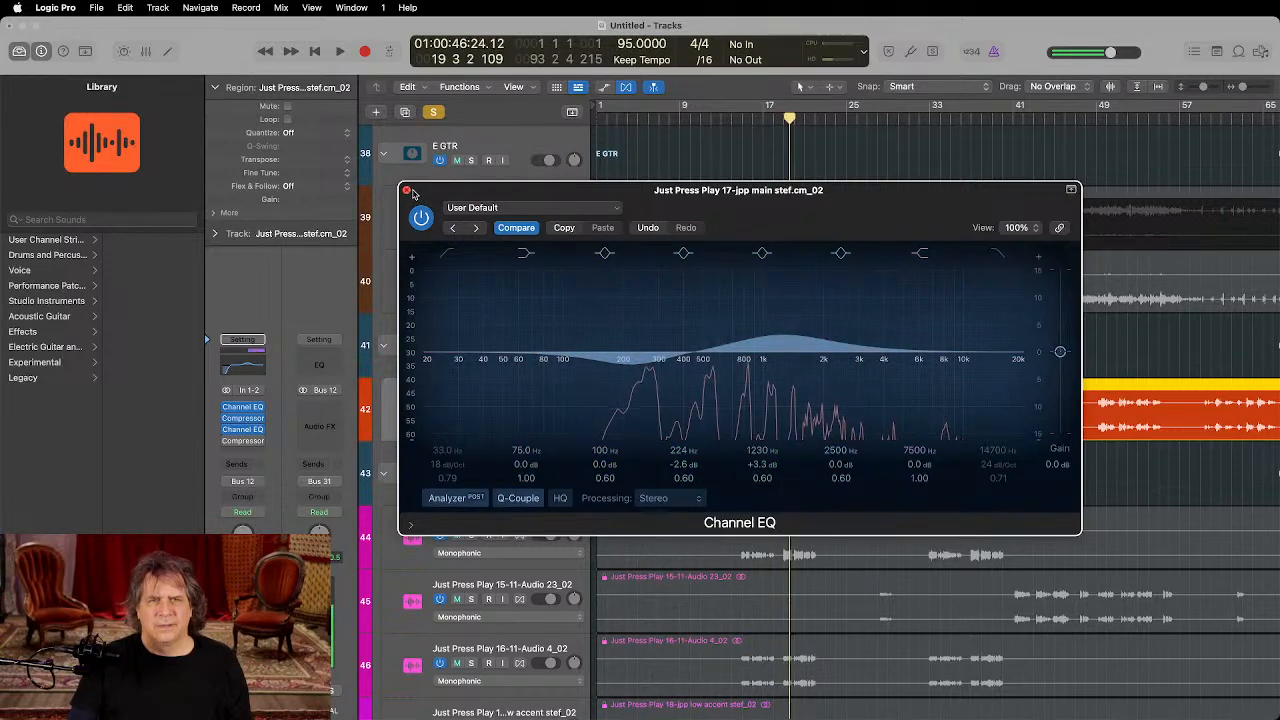
{"action": "left_click", "coordinate": [406, 189]}
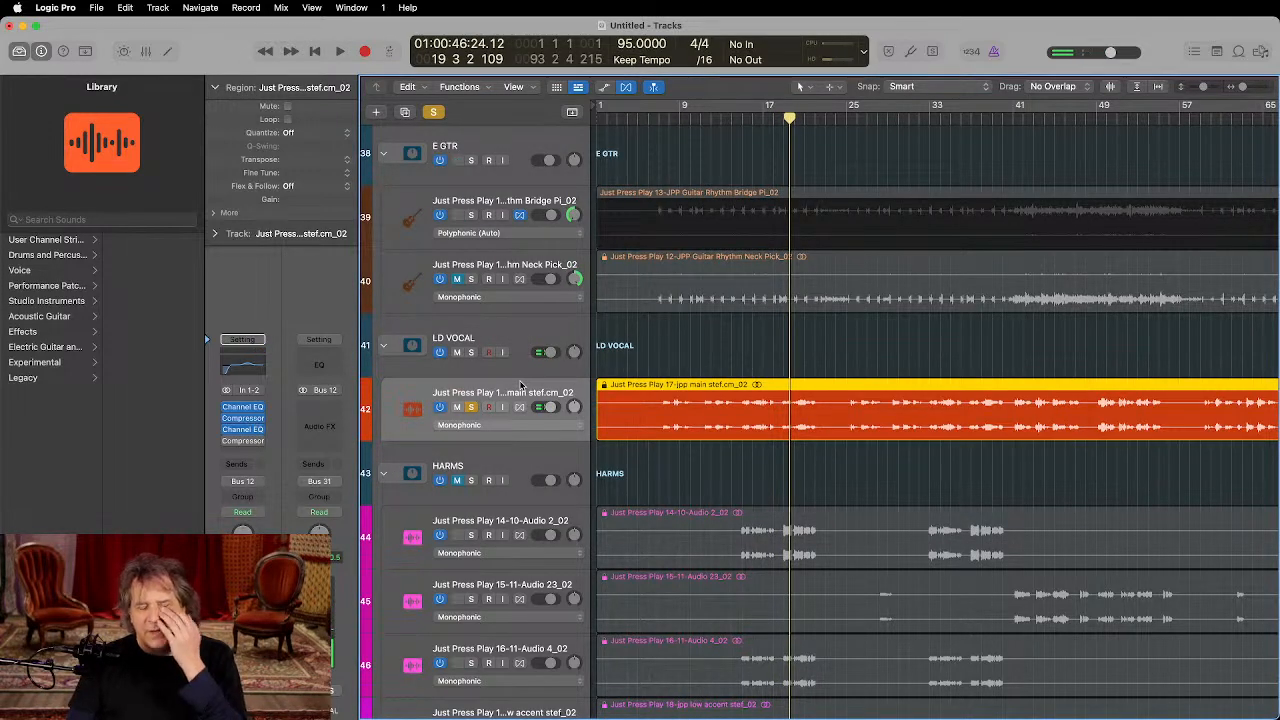
Step: Unsolo the lead vocal and play the full mix from bar 15
{"action": "left_click", "coordinate": [471, 407]}
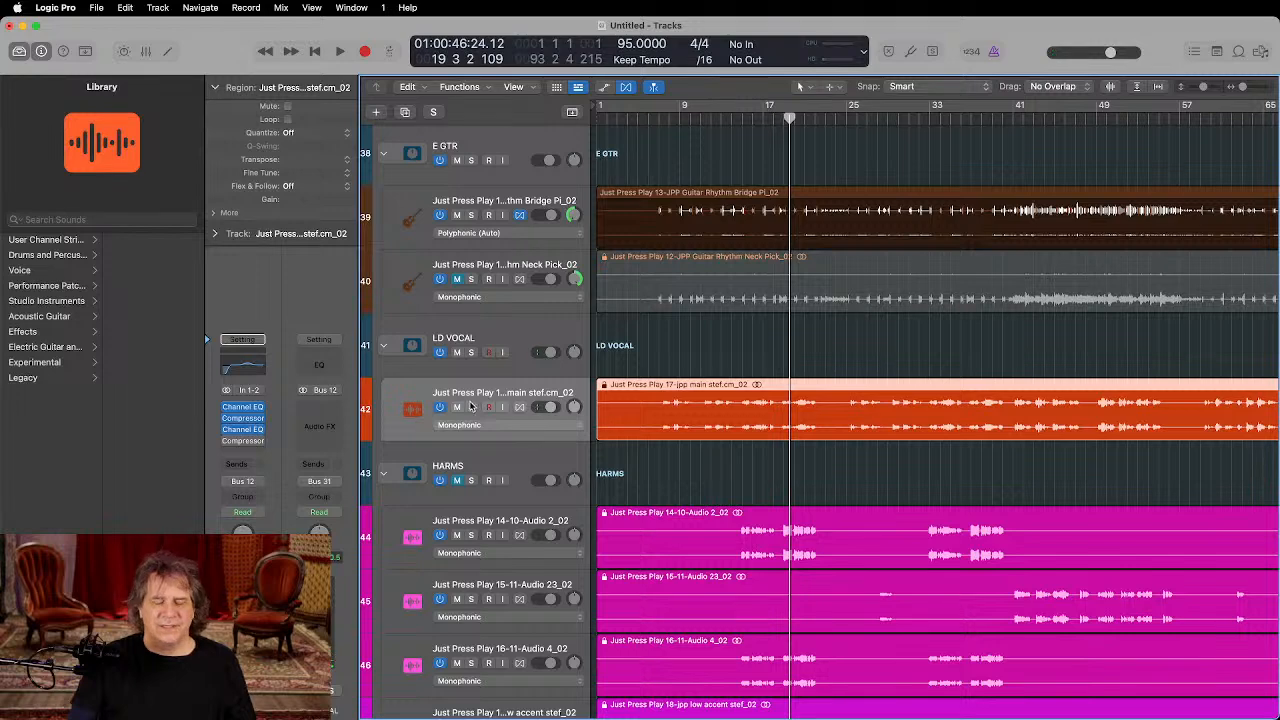
{"action": "key", "text": "super+Left"}
{"action": "key", "text": "super+Down"}
{"action": "key", "text": "super+Down"}
{"action": "key", "text": "super+Down"}
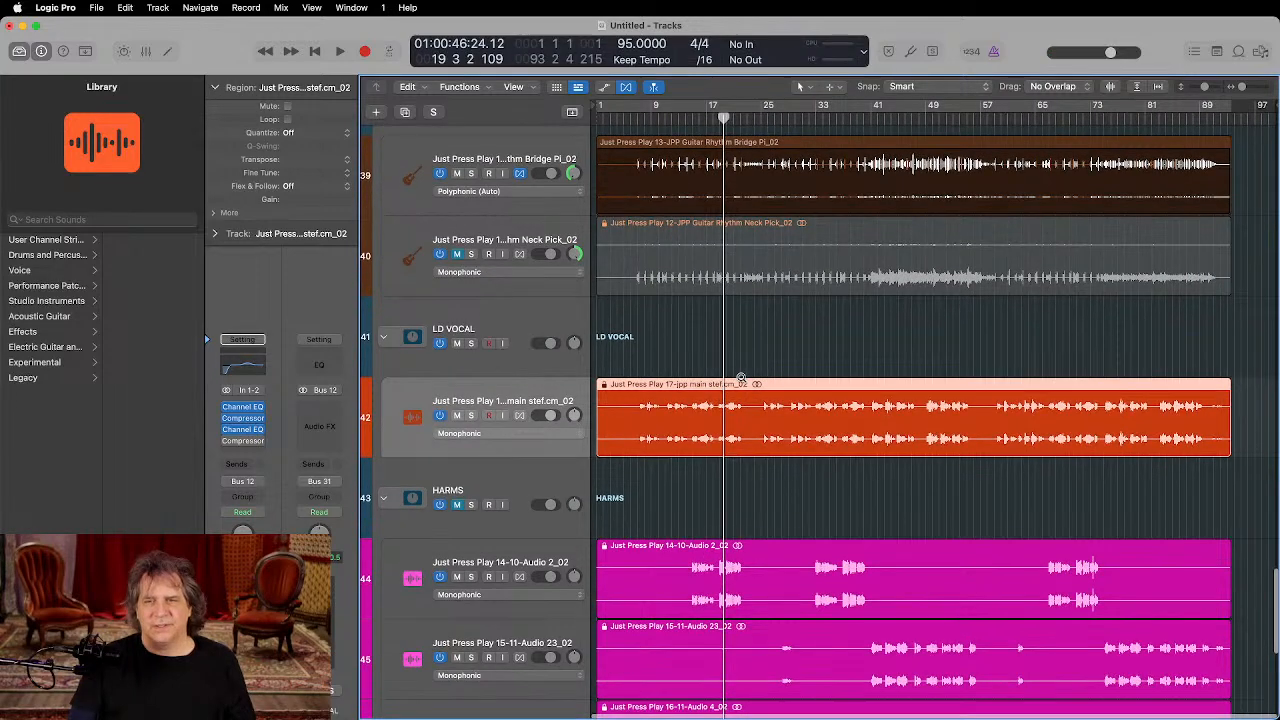
{"action": "scroll", "coordinate": [740, 377], "scroll_direction": "up", "scroll_amount": 1}
{"action": "left_click", "coordinate": [692, 118]}
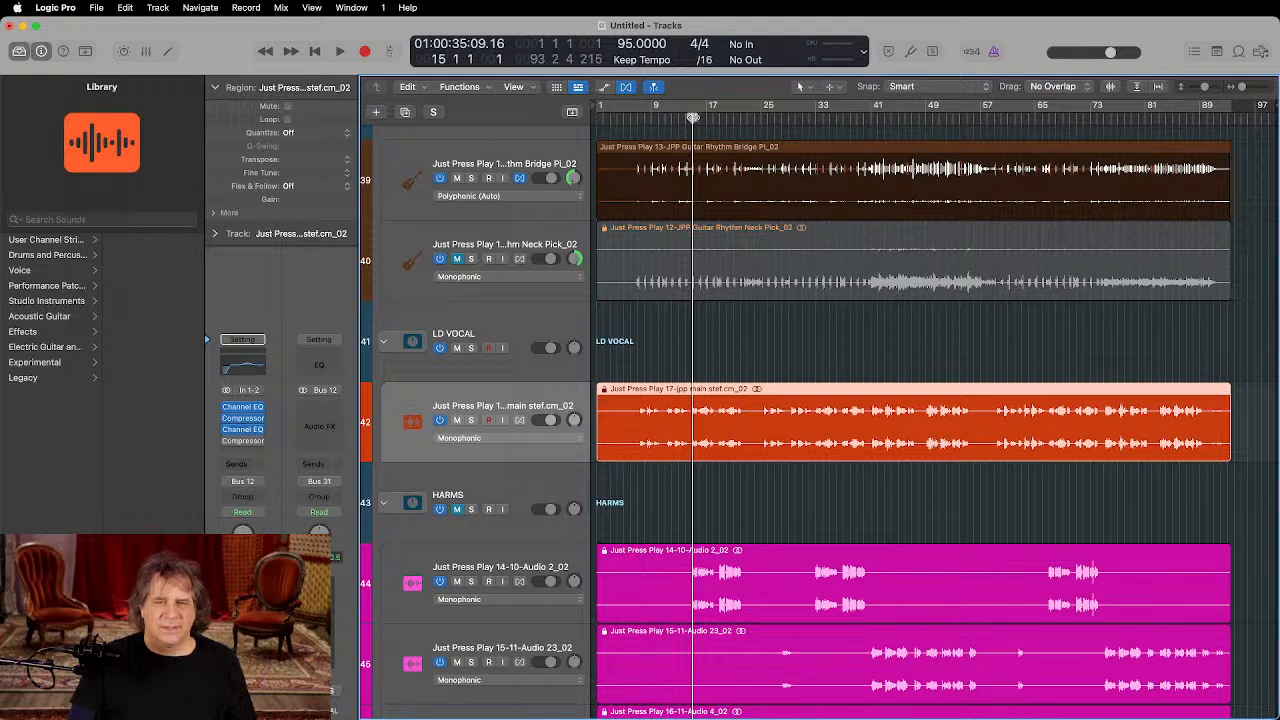
{"action": "key", "text": "space"}
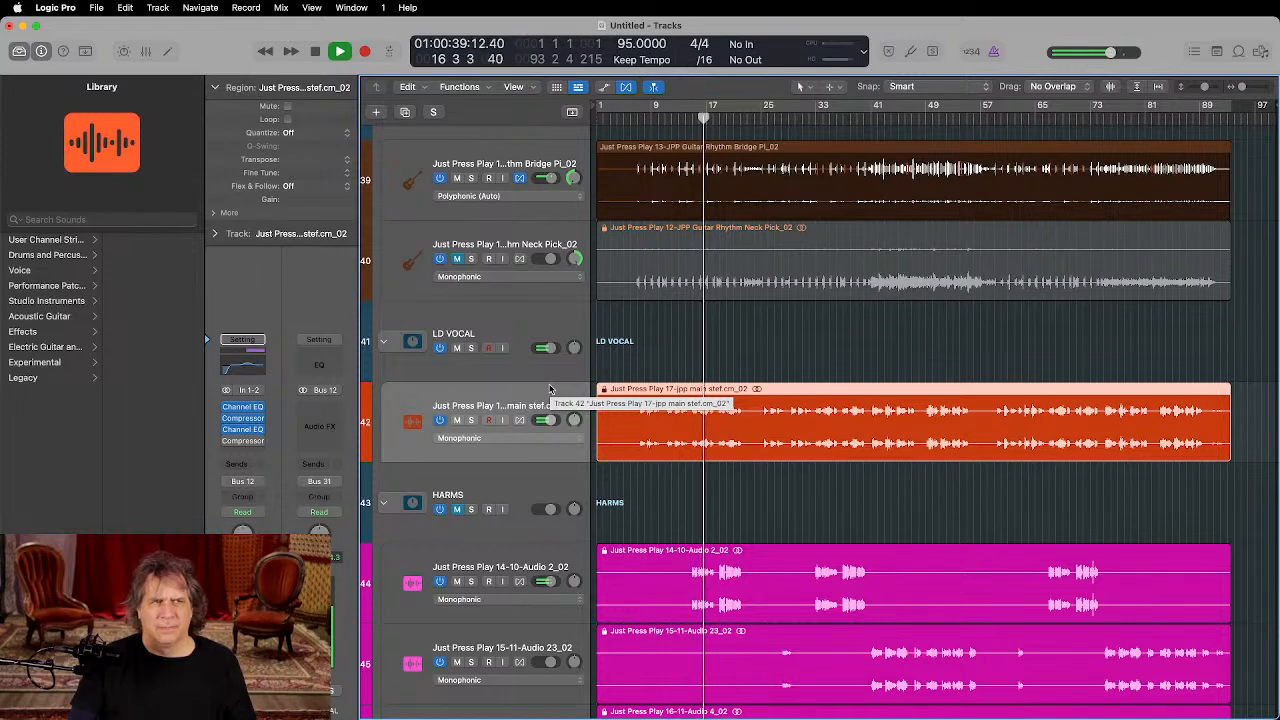
Step: Insert a stereo Compressor on the LD VOCAL summing track
{"action": "left_click", "coordinate": [518, 329]}
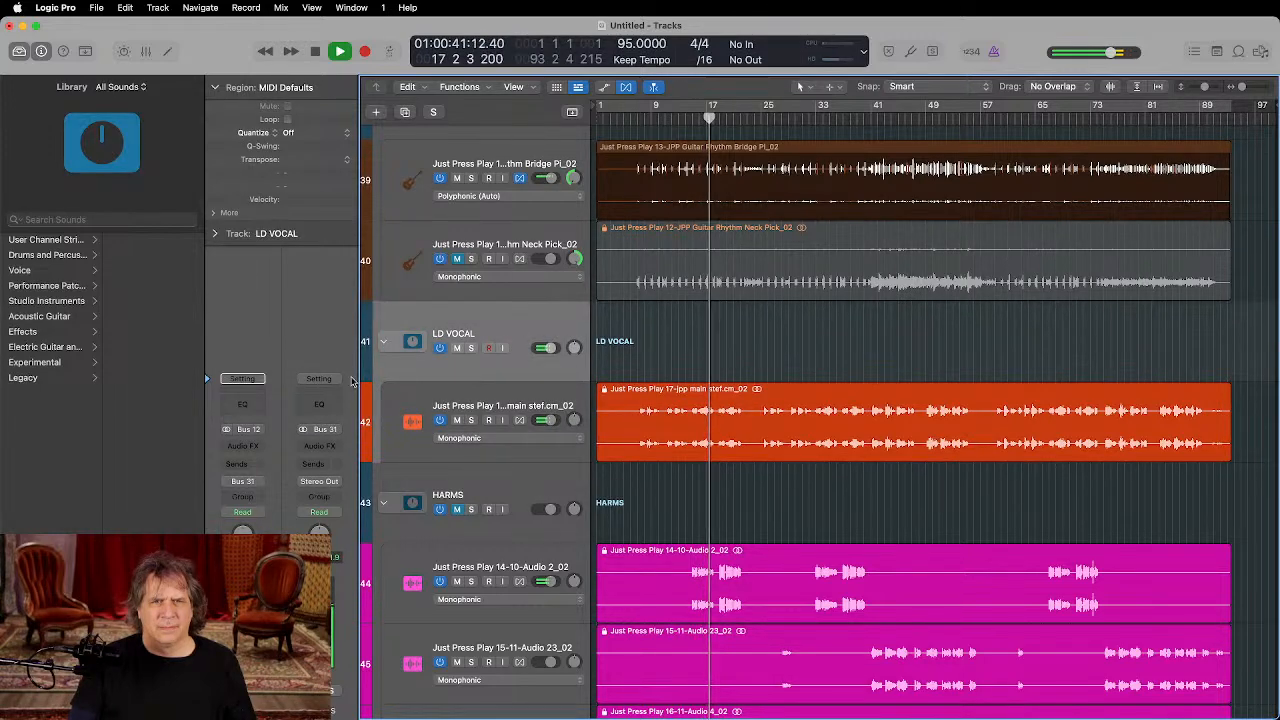
{"action": "left_click", "coordinate": [243, 450]}
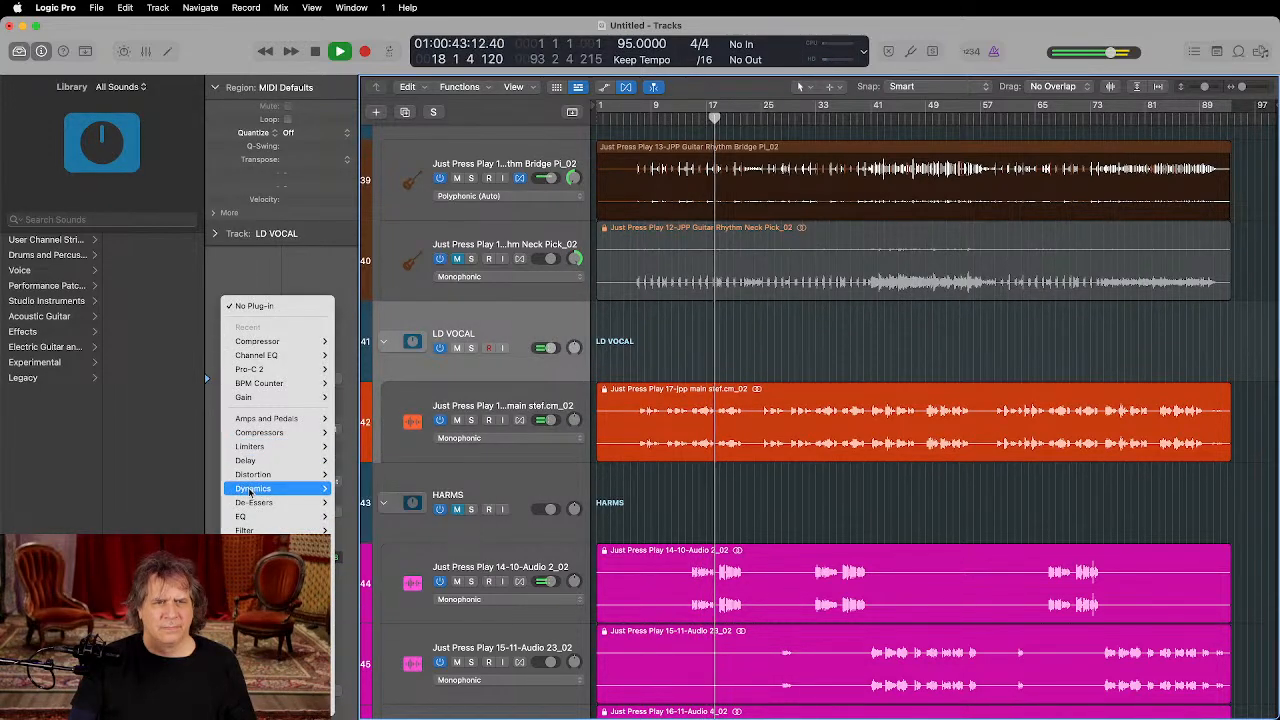
{"action": "mouse_move", "coordinate": [258, 488]}
{"action": "mouse_move", "coordinate": [375, 502]}
{"action": "left_click", "coordinate": [447, 503]}
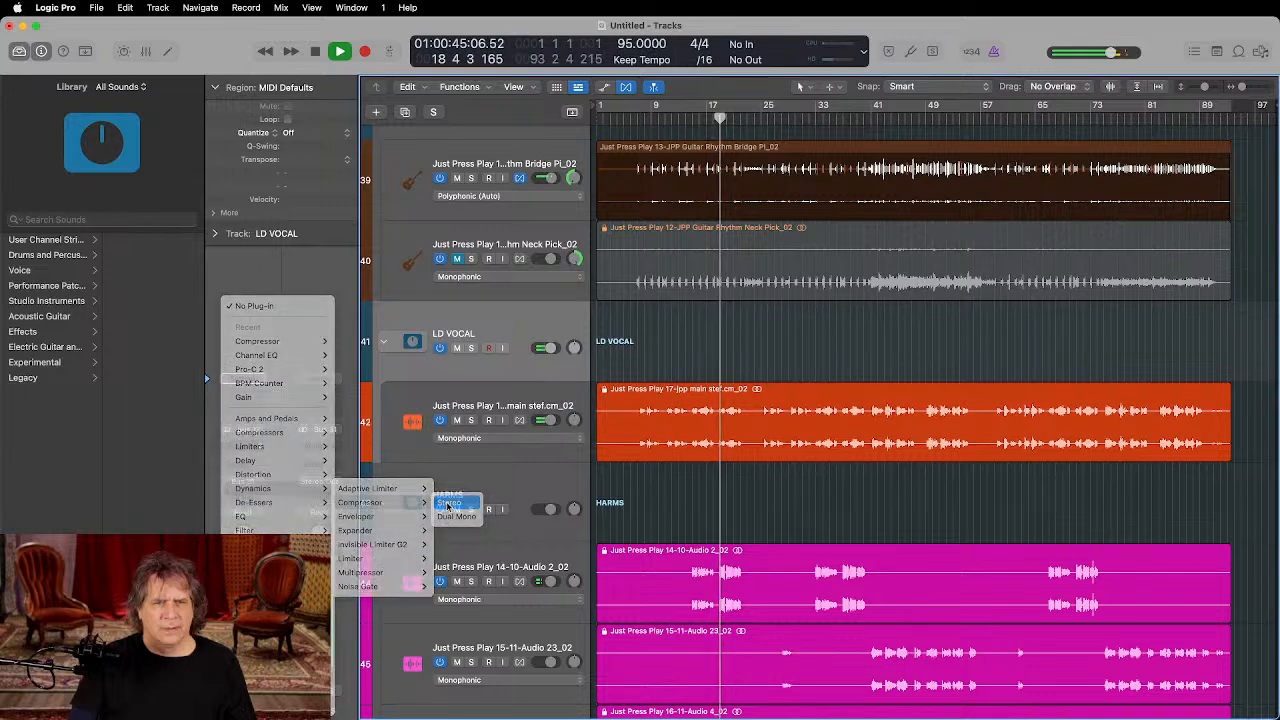
Step: Set the LD VOCAL Compressor to Vintage VCA with -25.5 dB threshold, 16.5 ms attack, a longer release and 4.5 dB make-up gain
{"action": "left_click_drag", "start_coordinate": [568, 532], "coordinate": [552, 548]}
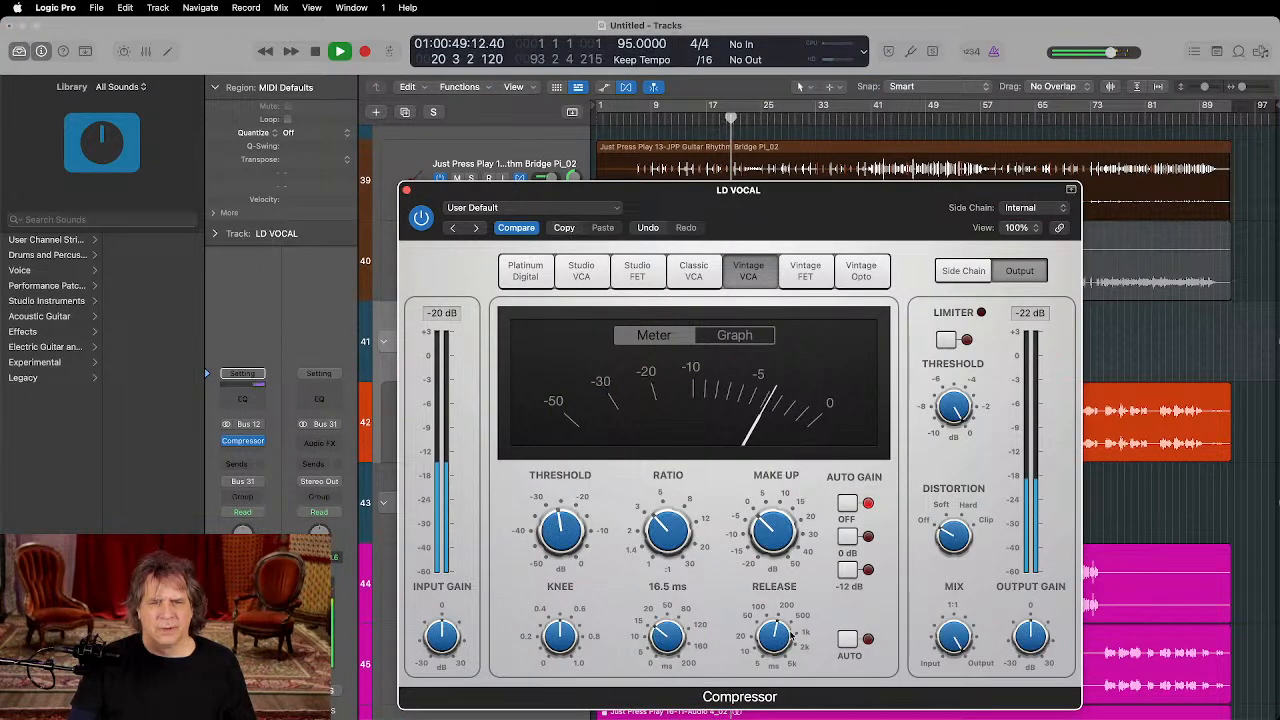
{"action": "left_click_drag", "start_coordinate": [791, 634], "coordinate": [788, 615]}
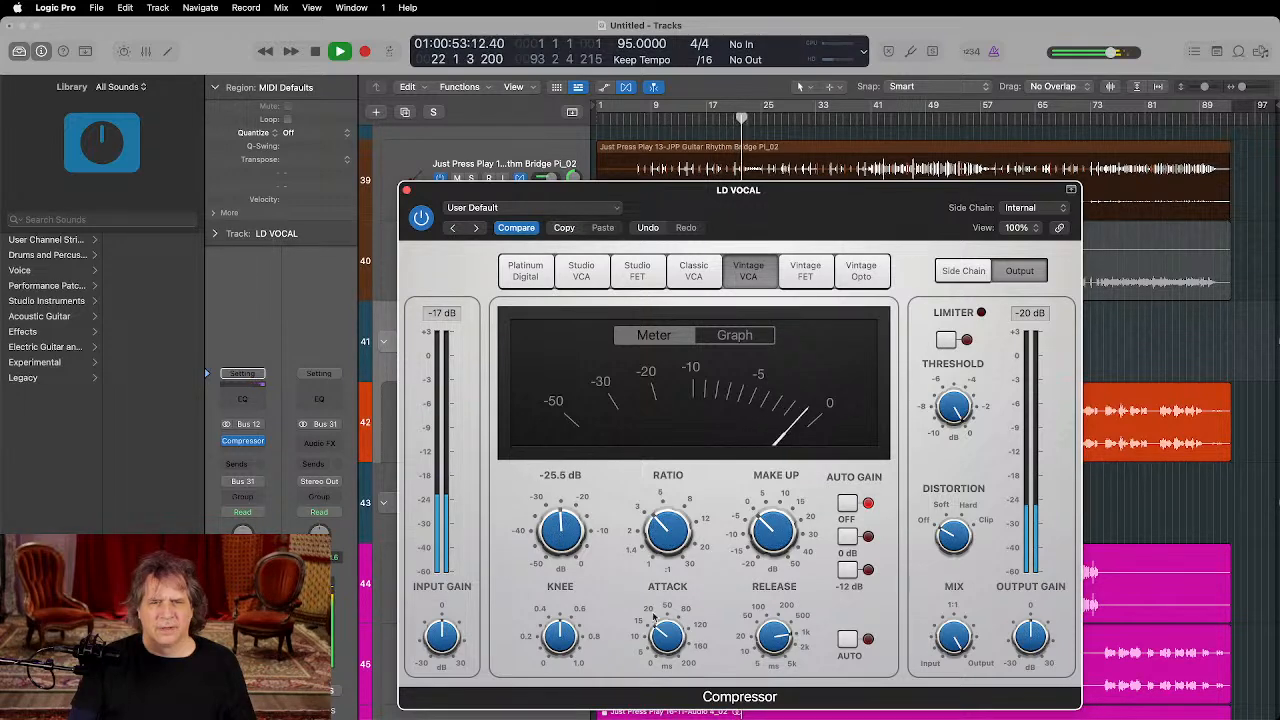
{"action": "left_click", "coordinate": [406, 191]}
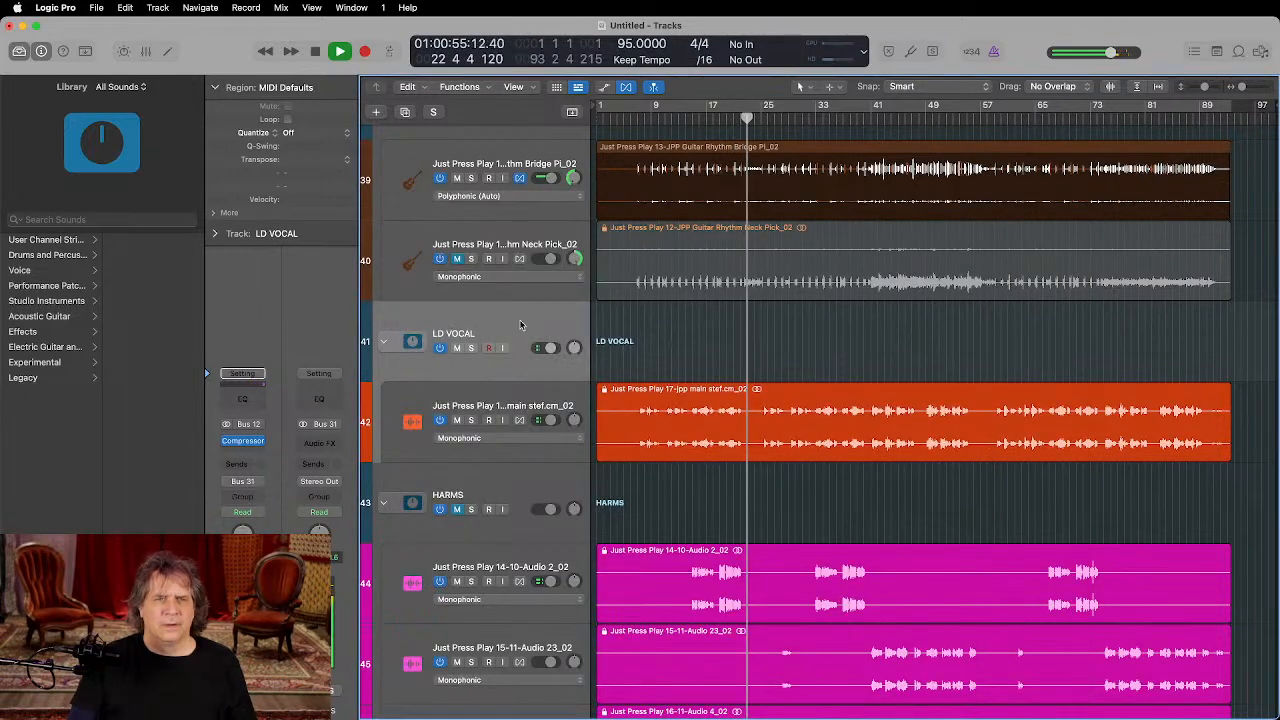
{"action": "left_click", "coordinate": [241, 442]}
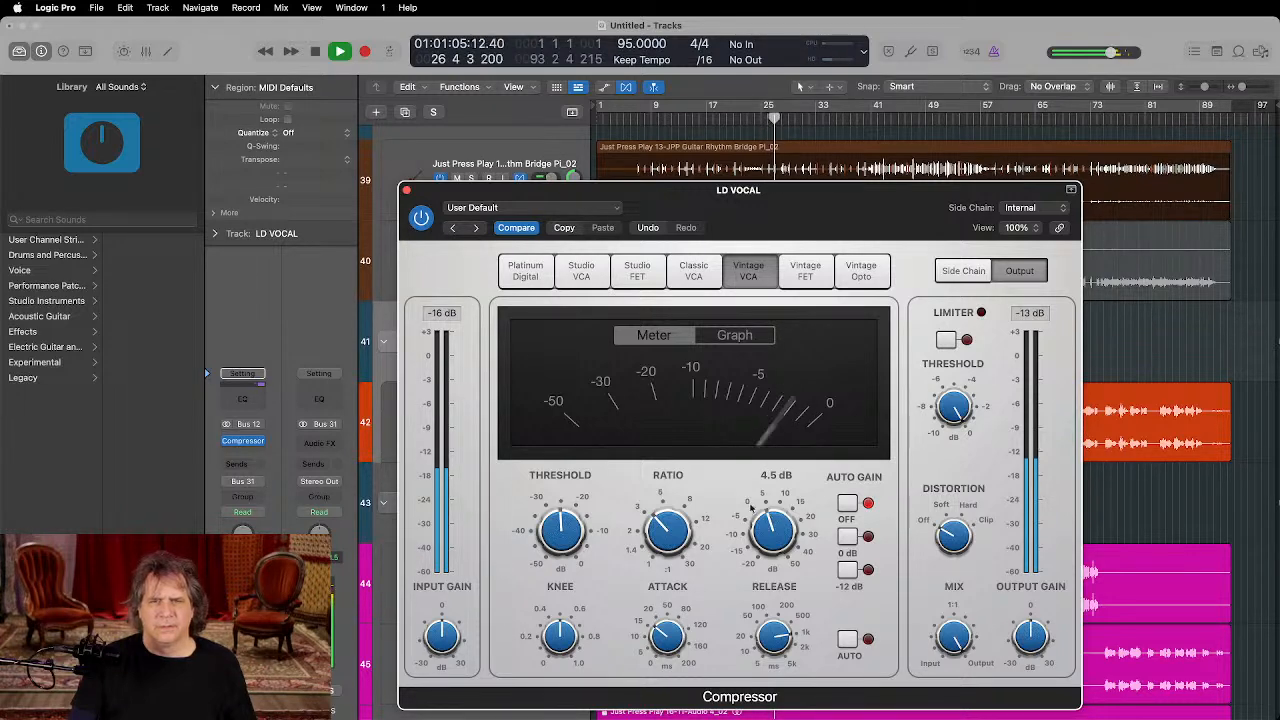
{"action": "left_click", "coordinate": [407, 191]}
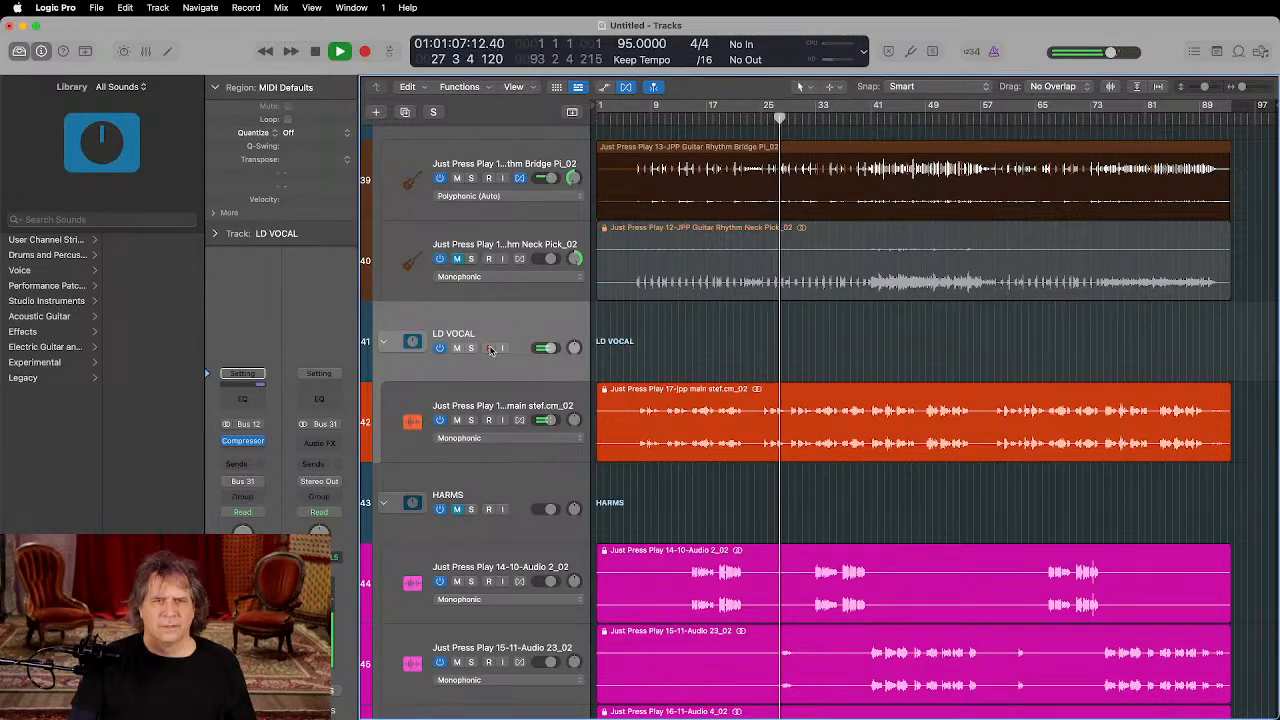
Step: Add a Channel EQ to the LD VOCAL summing track and boost 2.9 dB at 187 Hz
{"action": "double_click", "coordinate": [242, 398]}
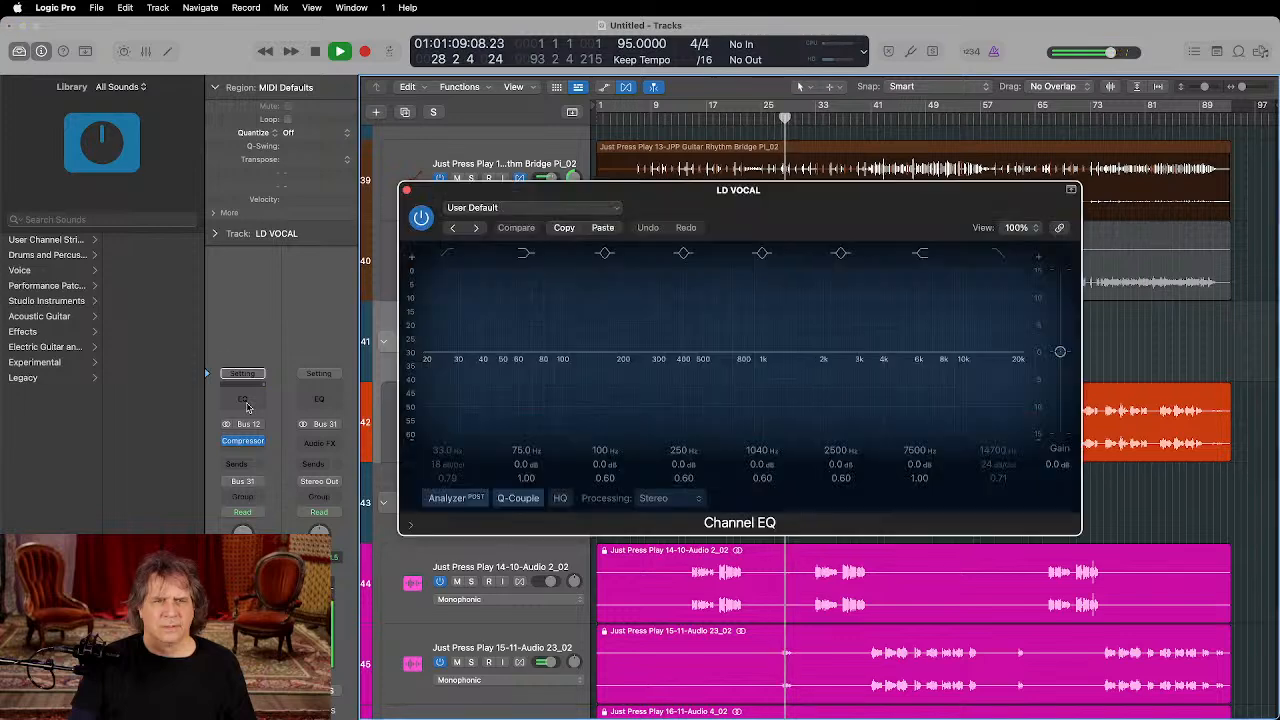
{"action": "left_click_drag", "start_coordinate": [665, 398], "coordinate": [592, 373]}
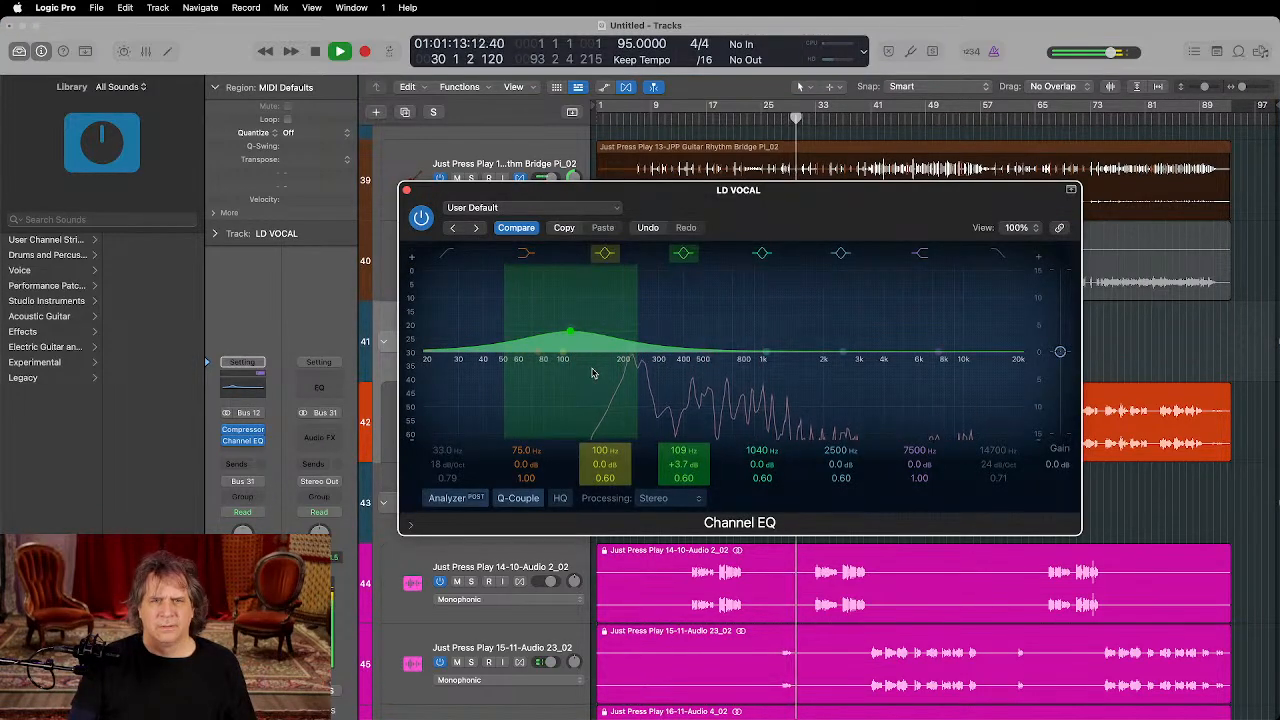
{"action": "left_click_drag", "start_coordinate": [592, 373], "coordinate": [639, 378]}
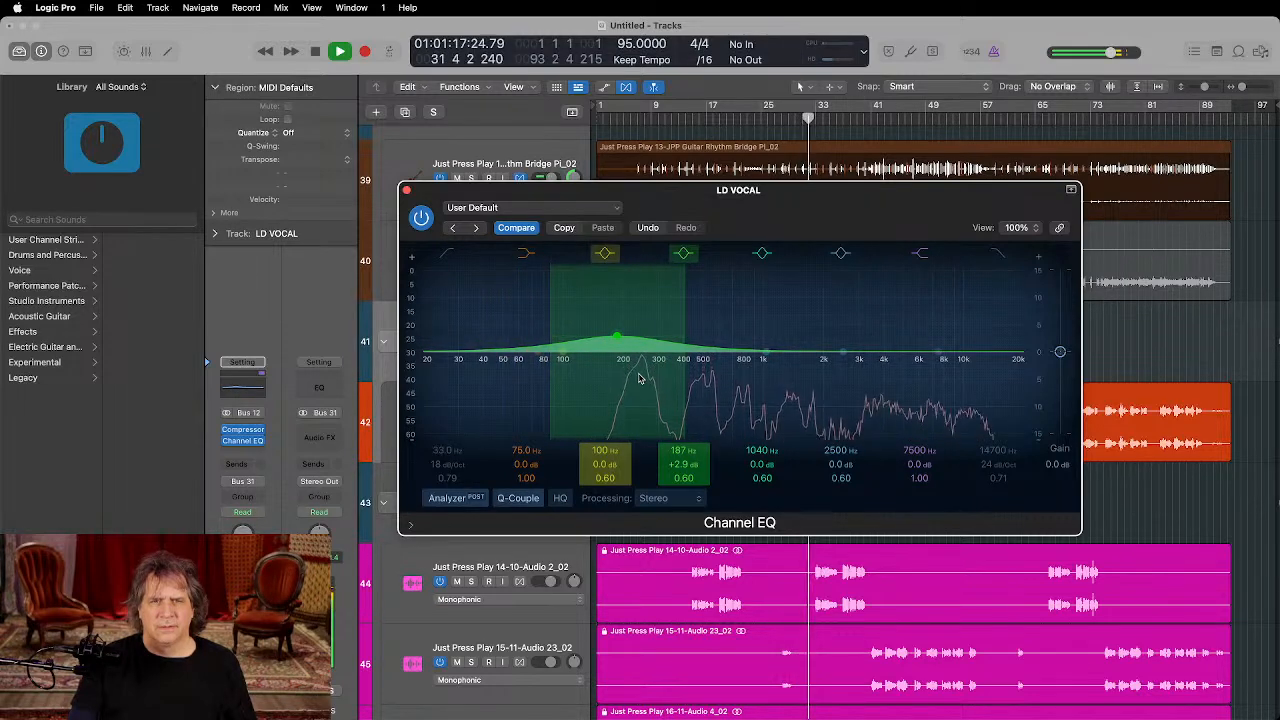
{"action": "left_click", "coordinate": [407, 191]}
Step: Adjust the low-cut filter on the main lead vocal track's first Channel EQ
{"action": "key", "text": "Down"}
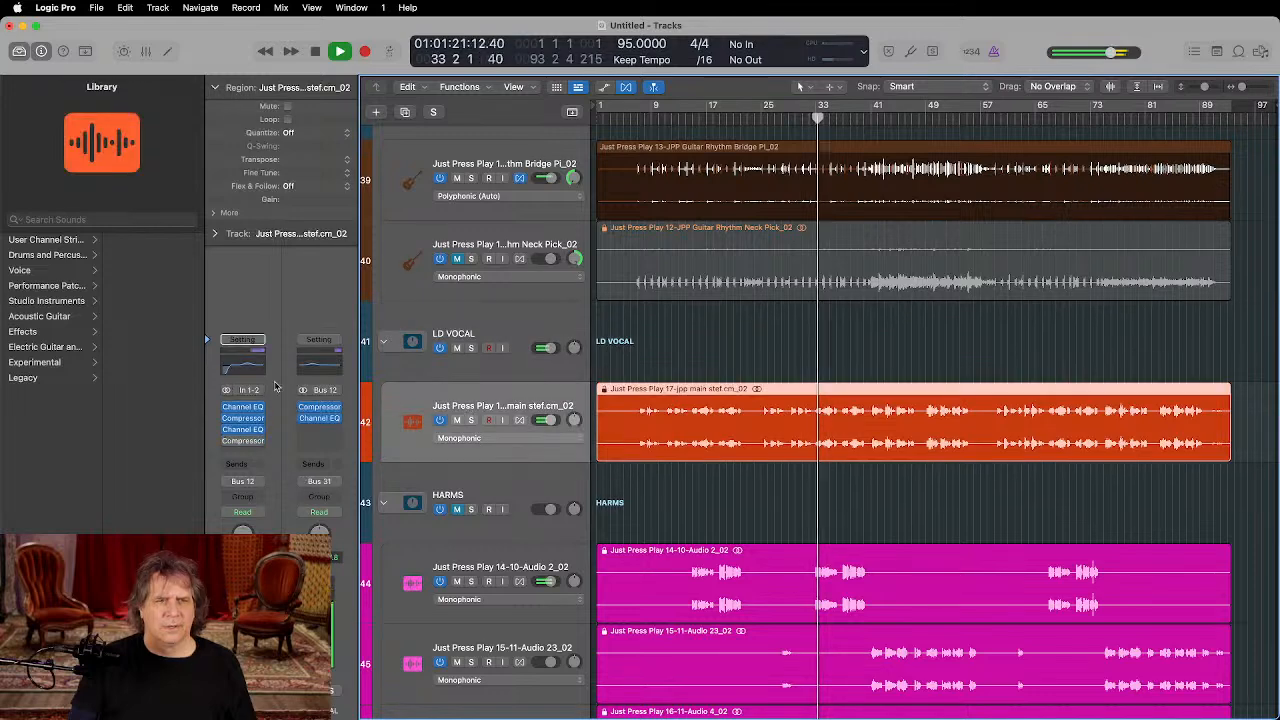
{"action": "left_click", "coordinate": [243, 366]}
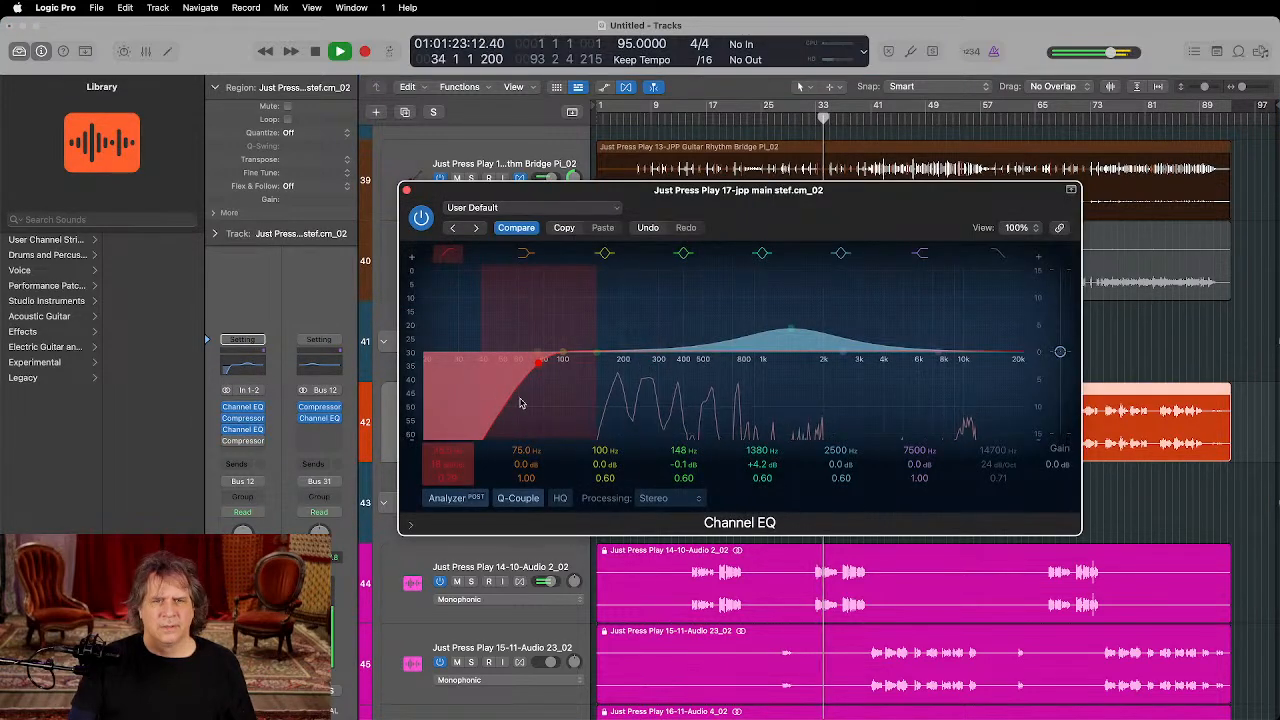
{"action": "left_click", "coordinate": [407, 191]}
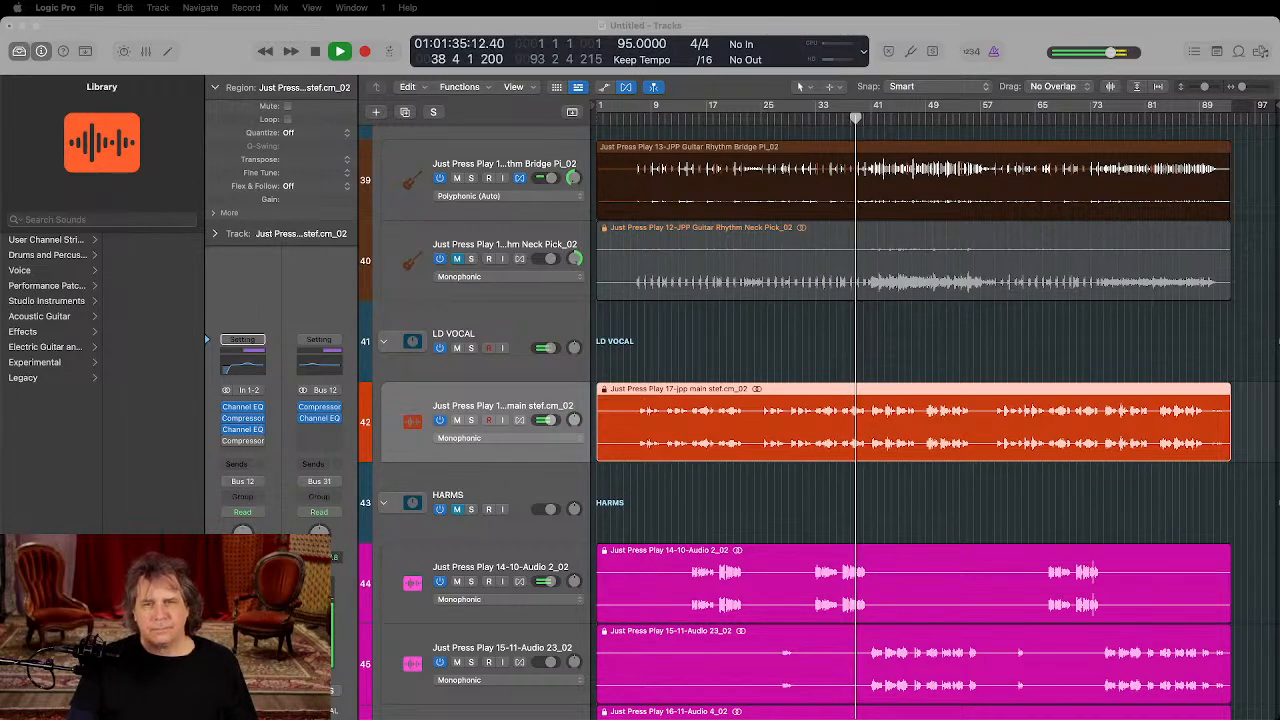
Step: Set the first FIDDLE track's volume to -1.1 dB, mute that track and stop playback
{"action": "scroll", "coordinate": [650, 485], "scroll_direction": "down", "scroll_amount": 5}
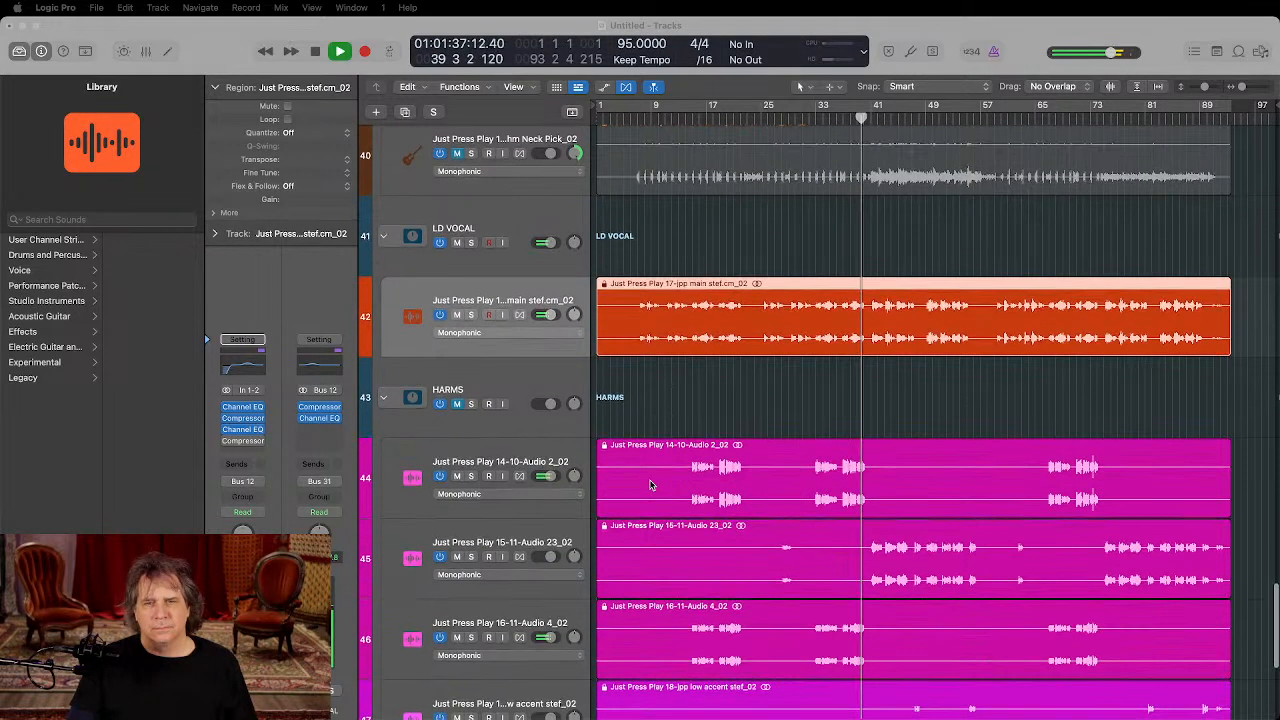
{"action": "scroll", "coordinate": [650, 485], "scroll_direction": "down", "scroll_amount": 2}
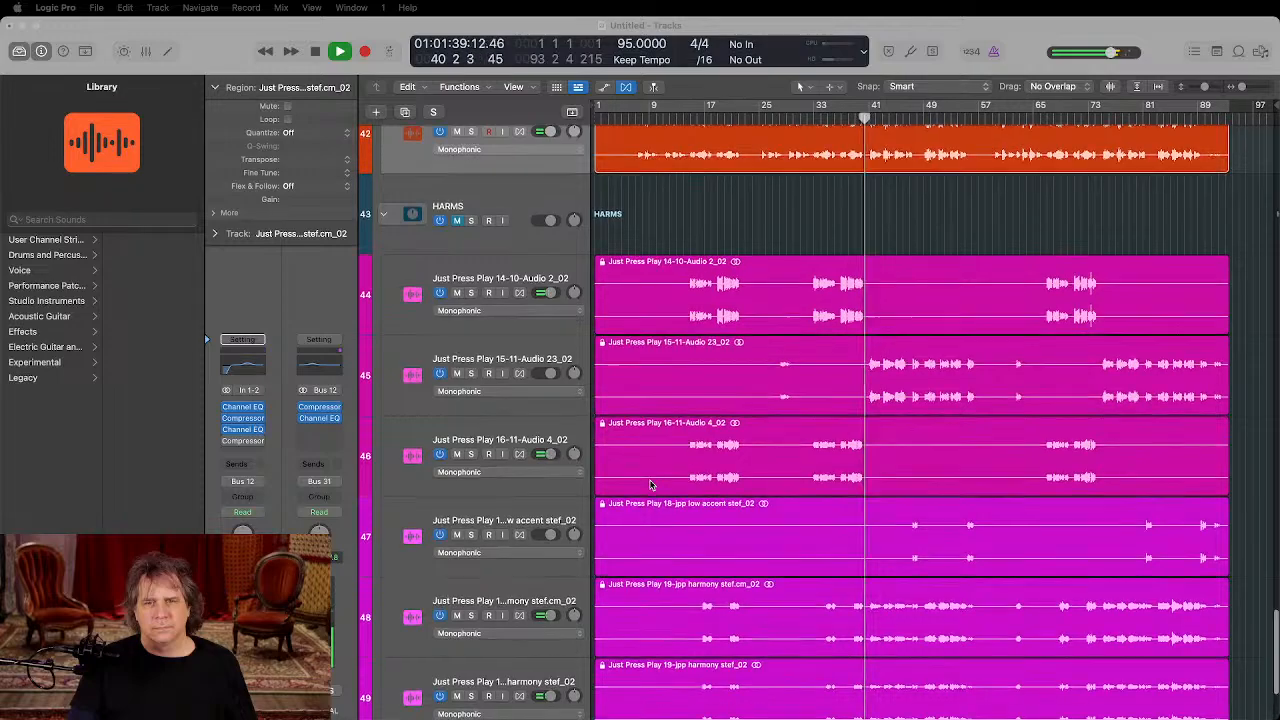
{"action": "key", "text": "super+Up"}
{"action": "key", "text": "super+Up"}
{"action": "key", "text": "super+Up"}
{"action": "scroll", "coordinate": [650, 485], "scroll_direction": "up", "scroll_amount": 20}
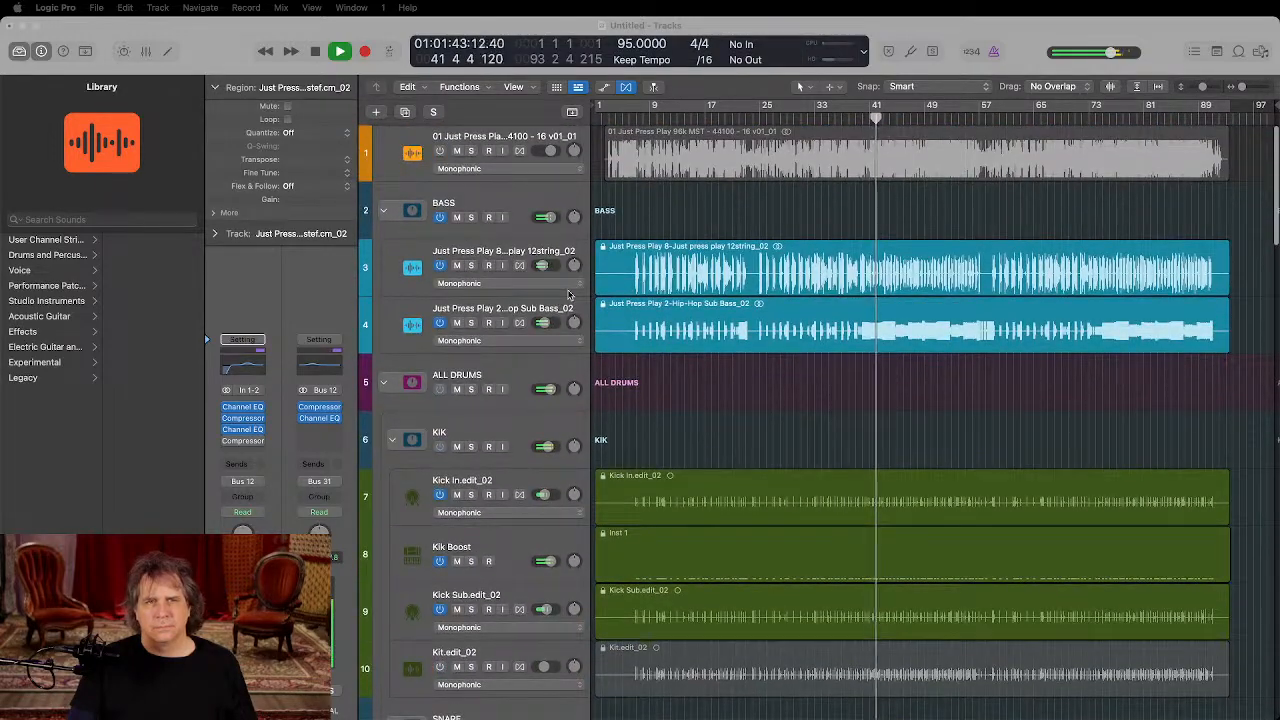
{"action": "scroll", "coordinate": [862, 423], "scroll_direction": "down", "scroll_amount": 12}
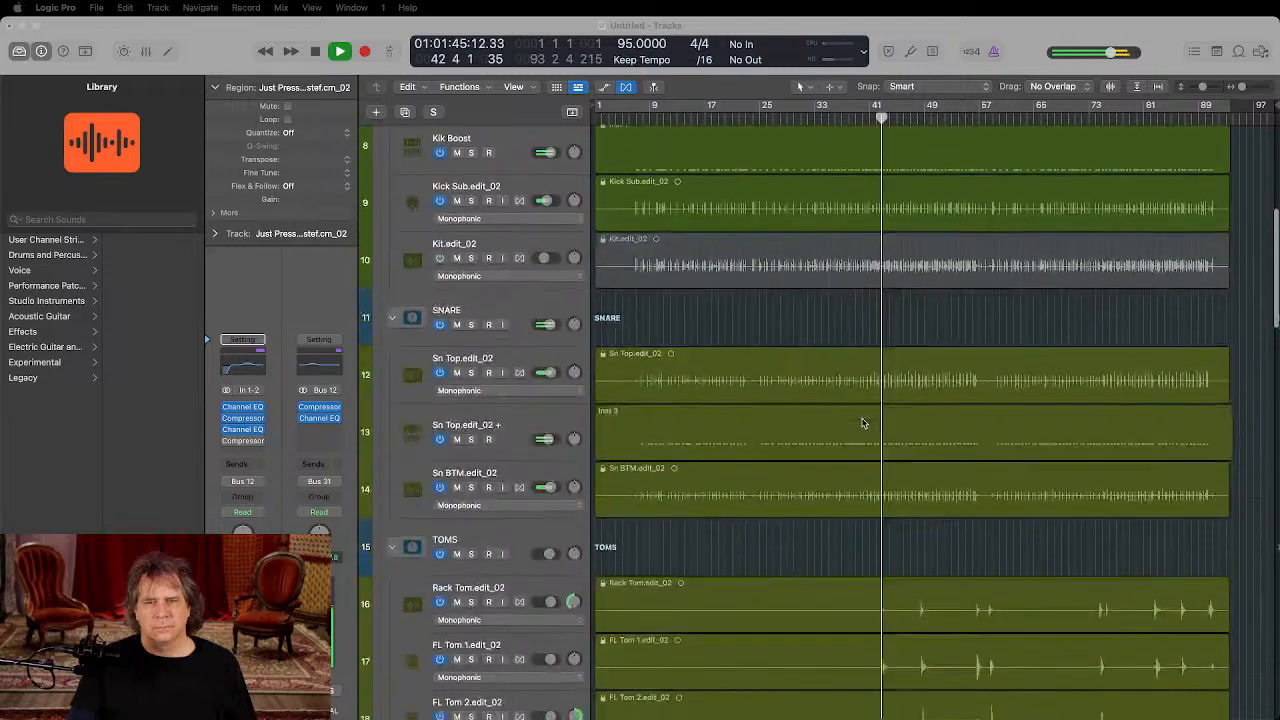
{"action": "scroll", "coordinate": [862, 423], "scroll_direction": "down", "scroll_amount": 5}
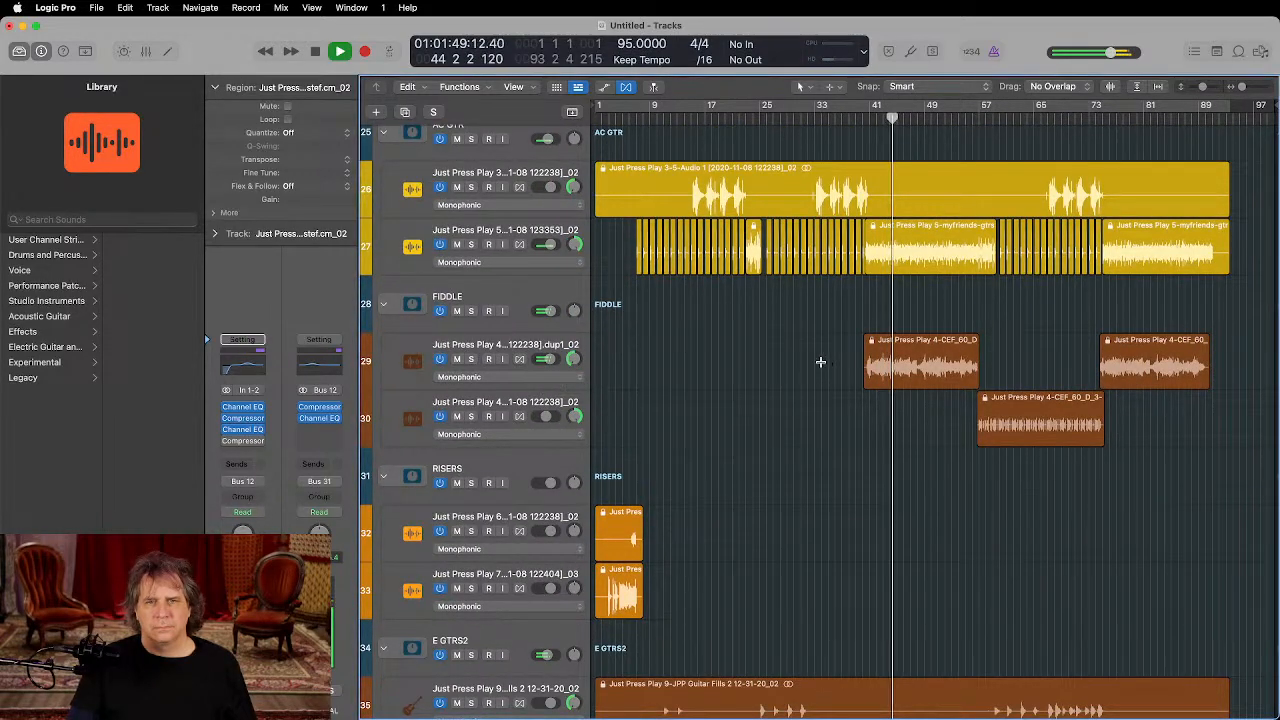
{"action": "left_click_drag", "start_coordinate": [553, 360], "coordinate": [552, 360]}
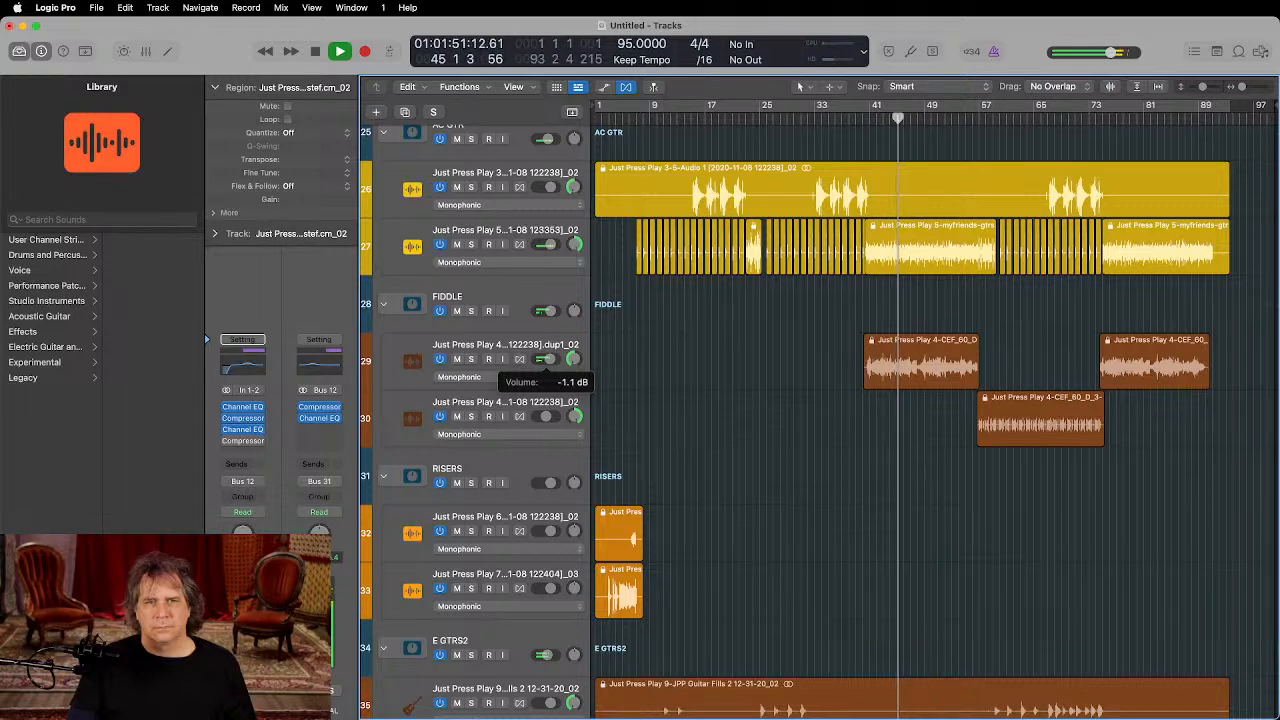
{"action": "left_click", "coordinate": [845, 347]}
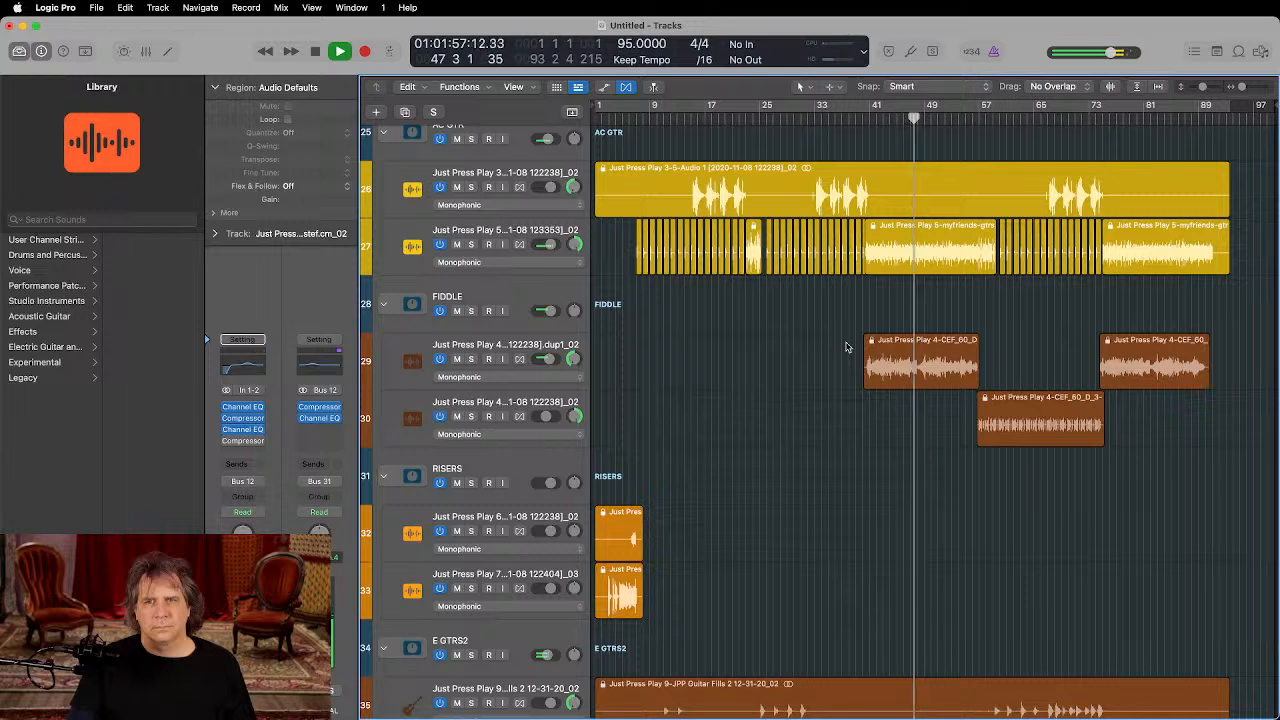
{"action": "key", "text": "space"}
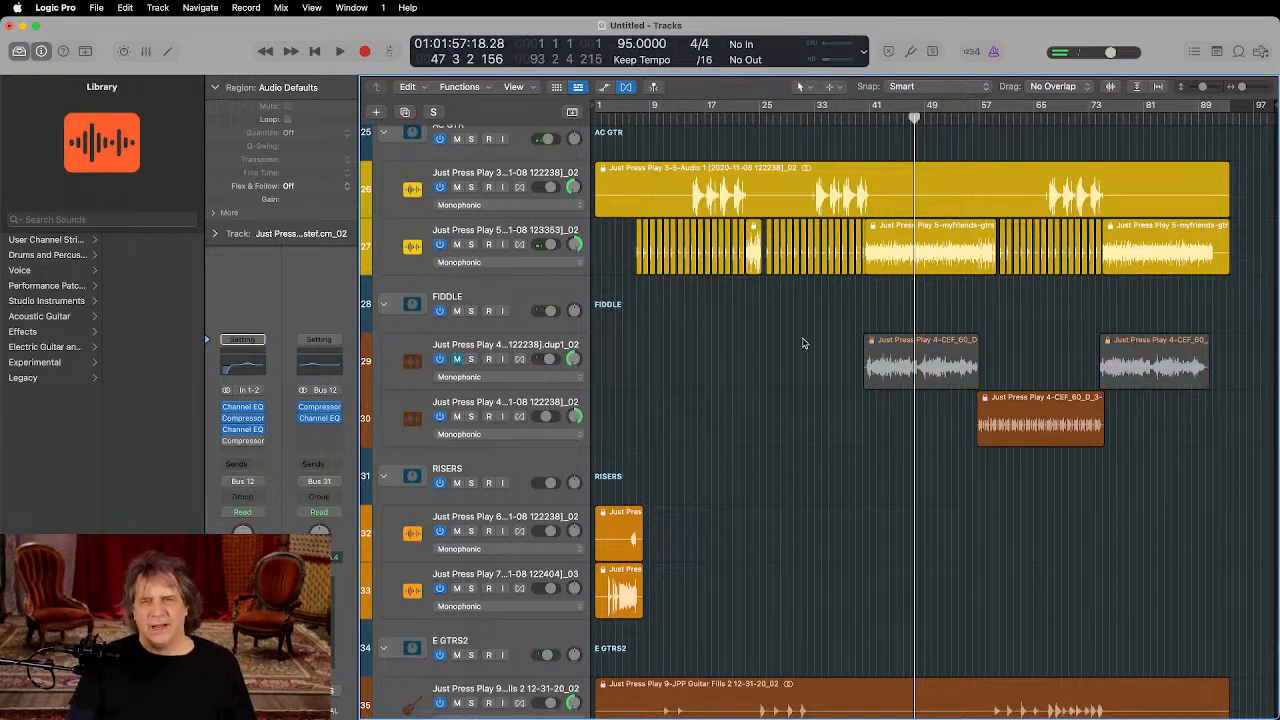
Step: Play the song from bar 40 with the BASS stack soloed and its 12string track muted
{"action": "left_click", "coordinate": [884, 117]}
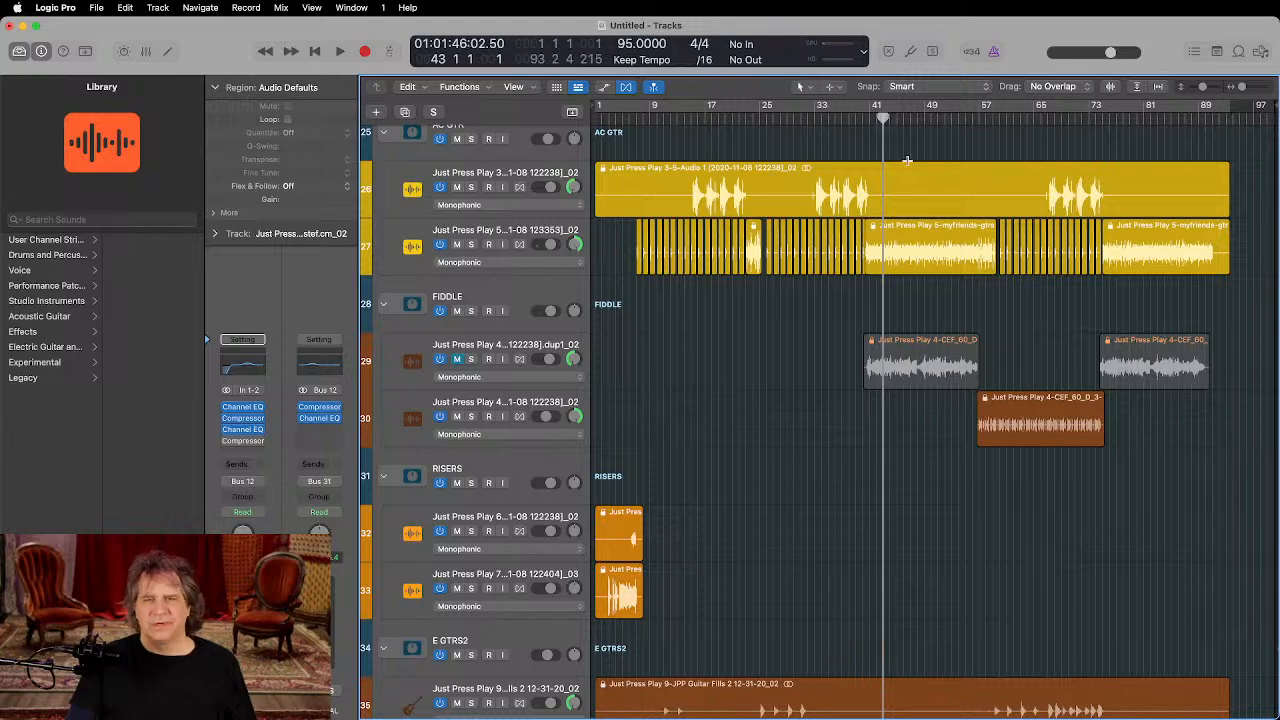
{"action": "scroll", "coordinate": [900, 249], "scroll_direction": "up", "scroll_amount": 20}
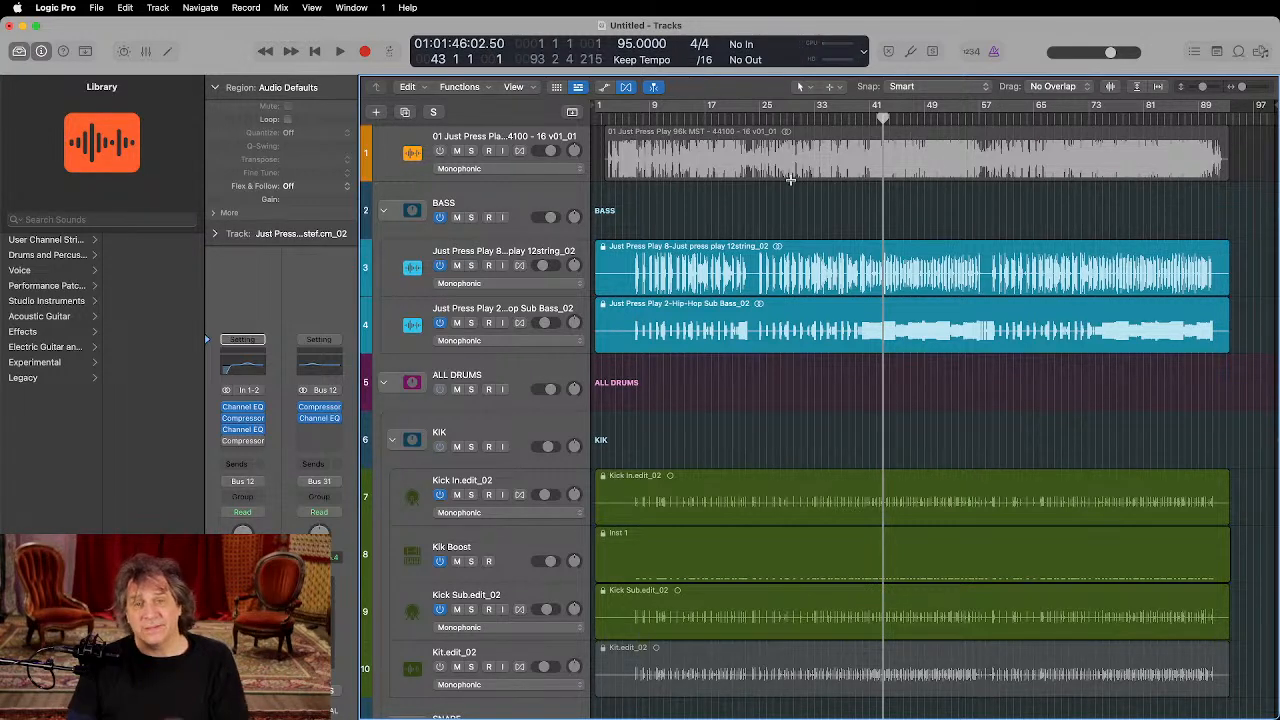
{"action": "left_click", "coordinate": [718, 252]}
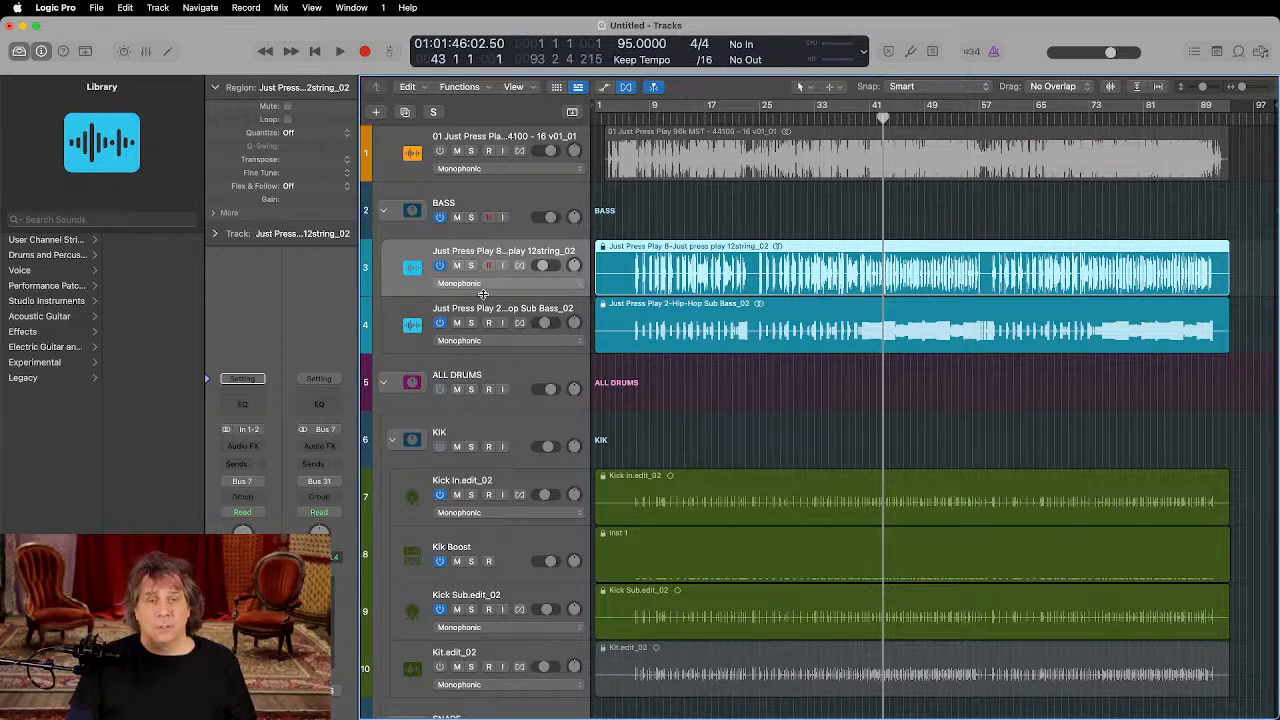
{"action": "left_click", "coordinate": [865, 121]}
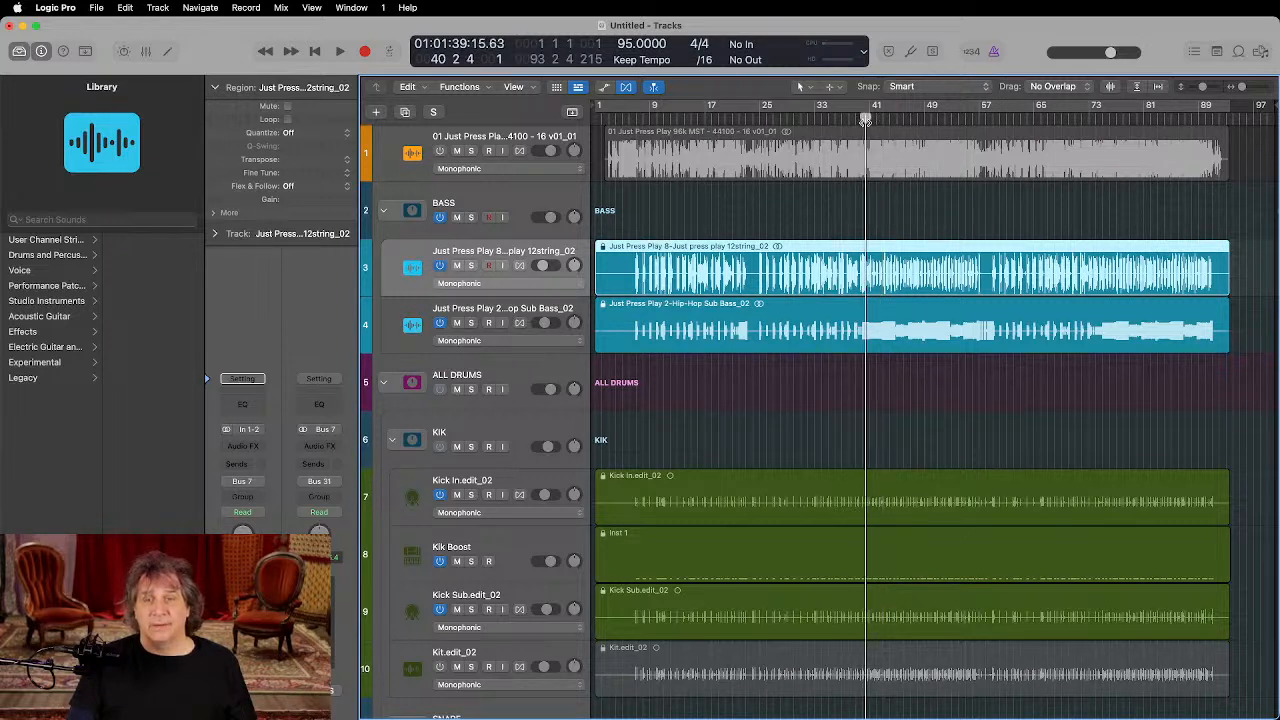
{"action": "key", "text": "space"}
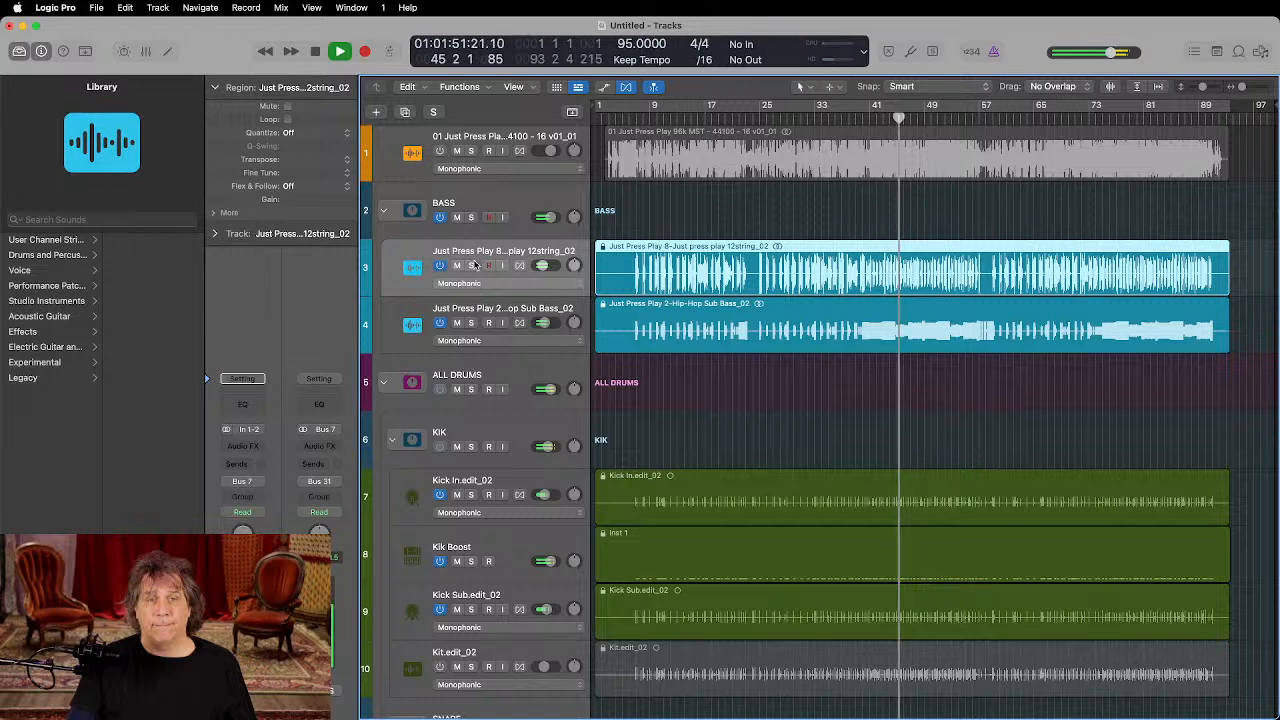
{"action": "left_click", "coordinate": [470, 218]}
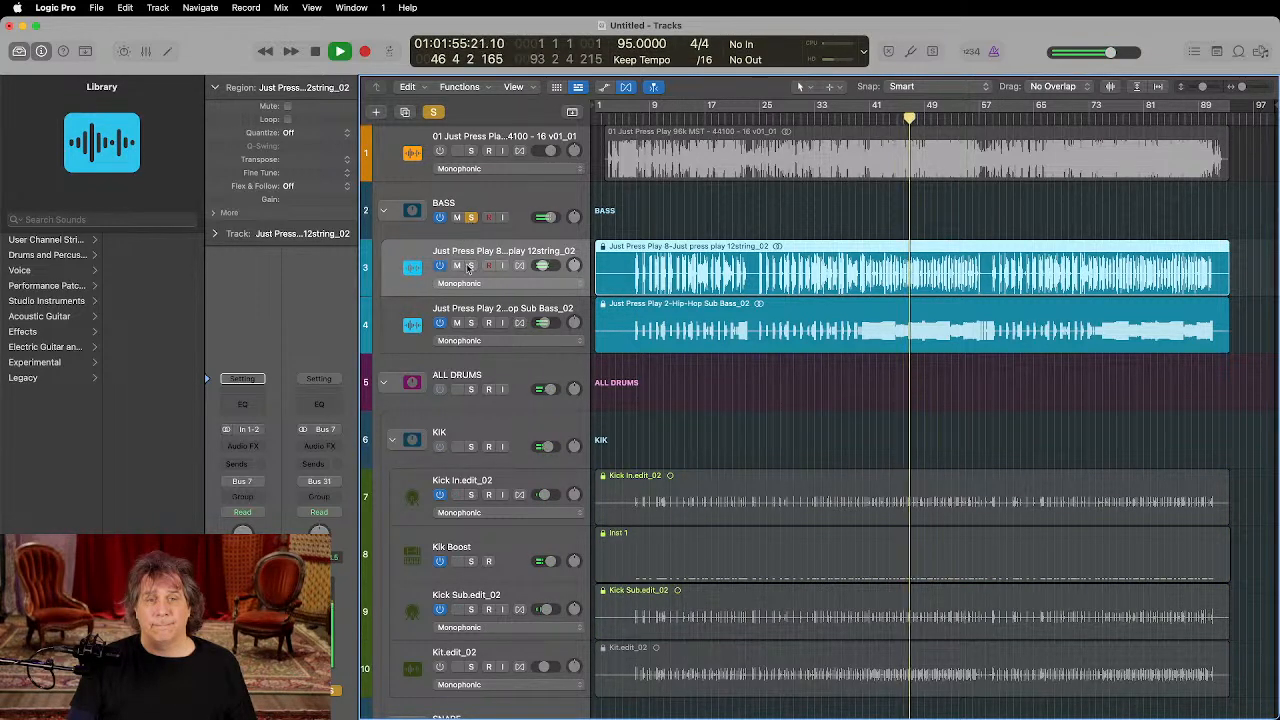
{"action": "left_click", "coordinate": [460, 266]}
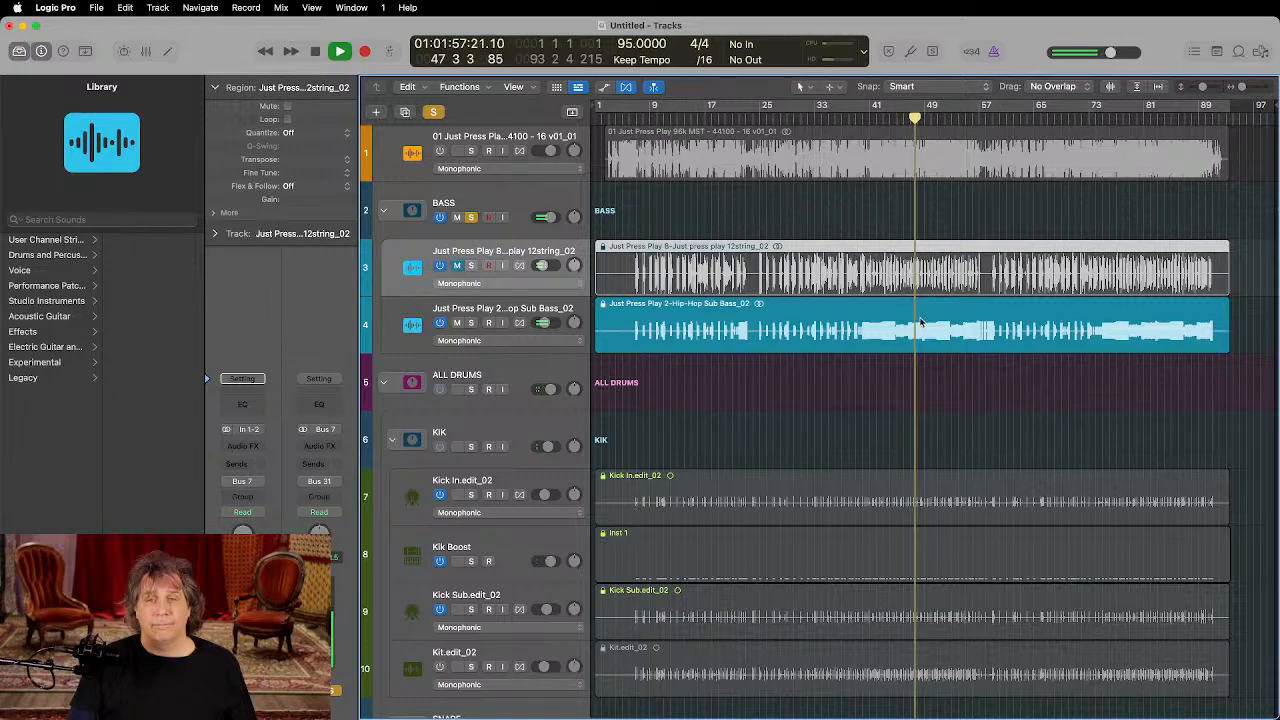
Step: Examine the Hip-Hop Sub Bass waveform beneath the 12string track up close around bars 40 to 53
{"action": "scroll", "coordinate": [921, 322], "scroll_direction": "up", "scroll_amount": 3}
{"action": "key", "text": "super+Down"}
{"action": "key", "text": "super+Right"}
{"action": "key", "text": "super+Right"}
{"action": "key", "text": "super+Down"}
{"action": "key", "text": "super+Down"}
{"action": "key", "text": "super+Right"}
{"action": "key", "text": "super+Right"}
{"action": "key", "text": "super+Right"}
{"action": "key", "text": "super+Right"}
{"action": "key", "text": "super+Right"}
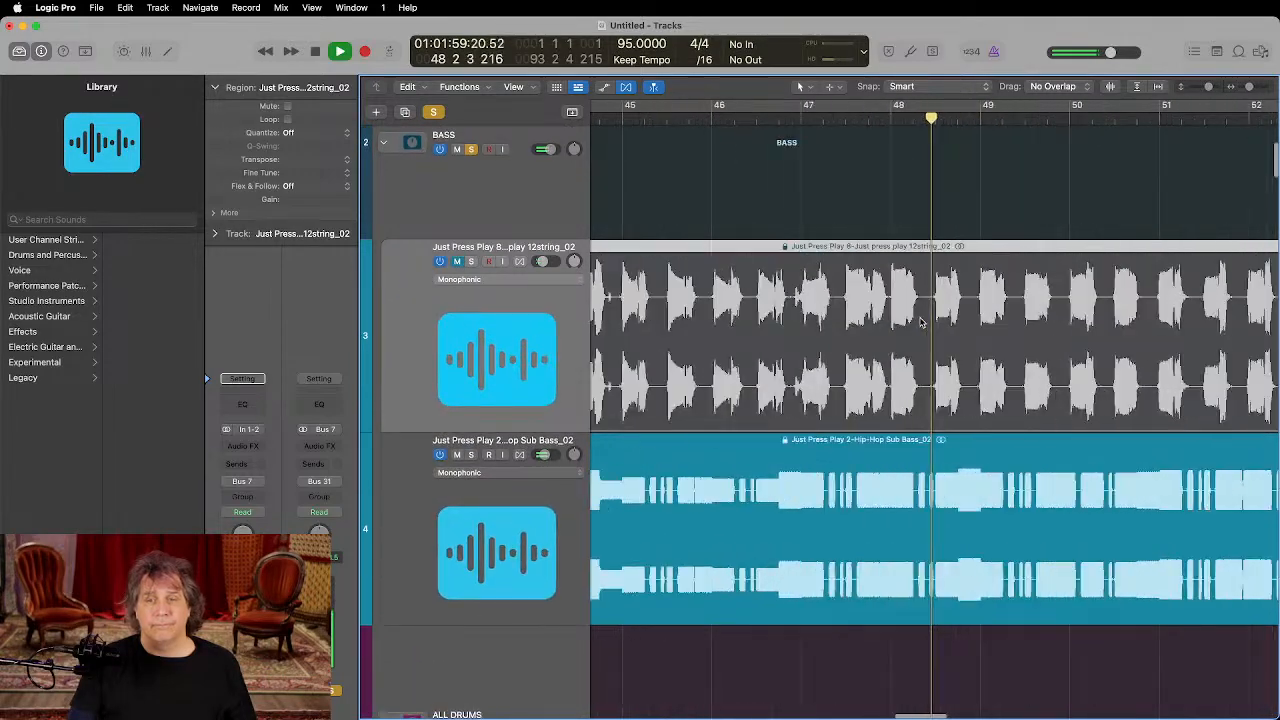
{"action": "key", "text": "super+Left"}
{"action": "key", "text": "super+Left"}
{"action": "key", "text": "super+Left"}
{"action": "key", "text": "super+Left"}
{"action": "key", "text": "super+Left"}
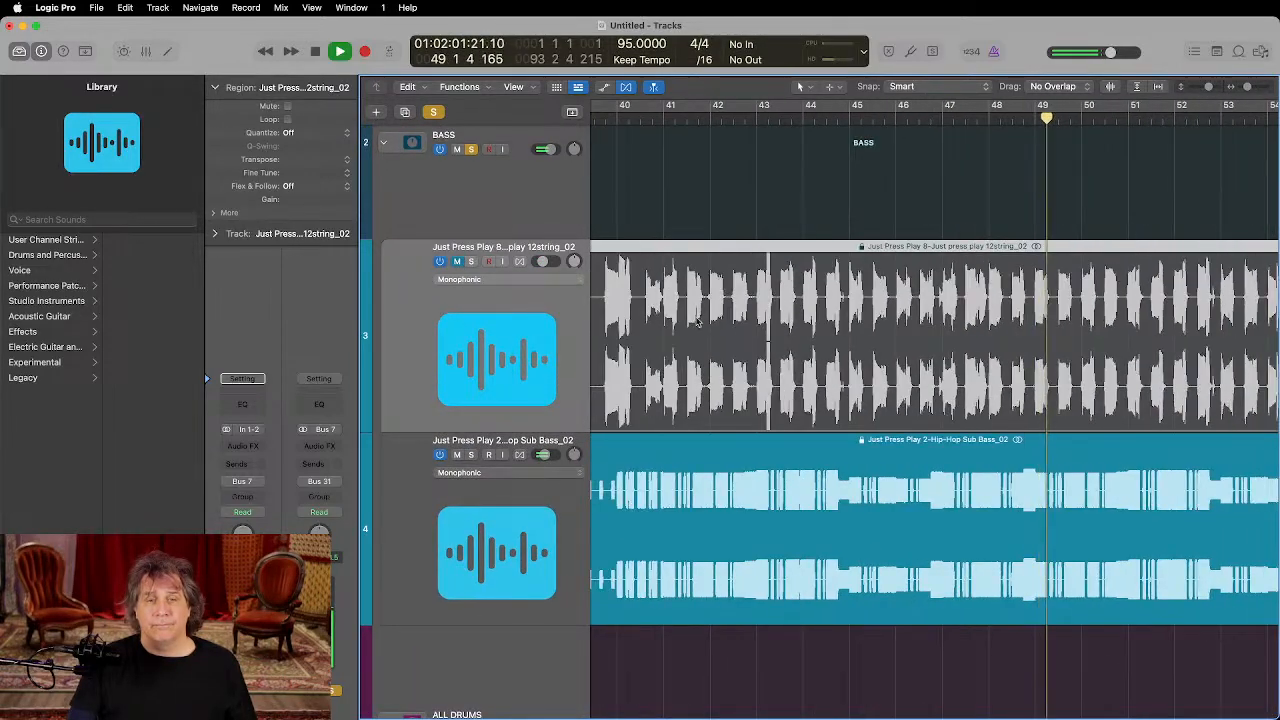
Step: Take the BASS stack off solo and set the Hip-Hop Sub Bass track's volume to -5.5 dB
{"action": "left_click", "coordinate": [473, 151]}
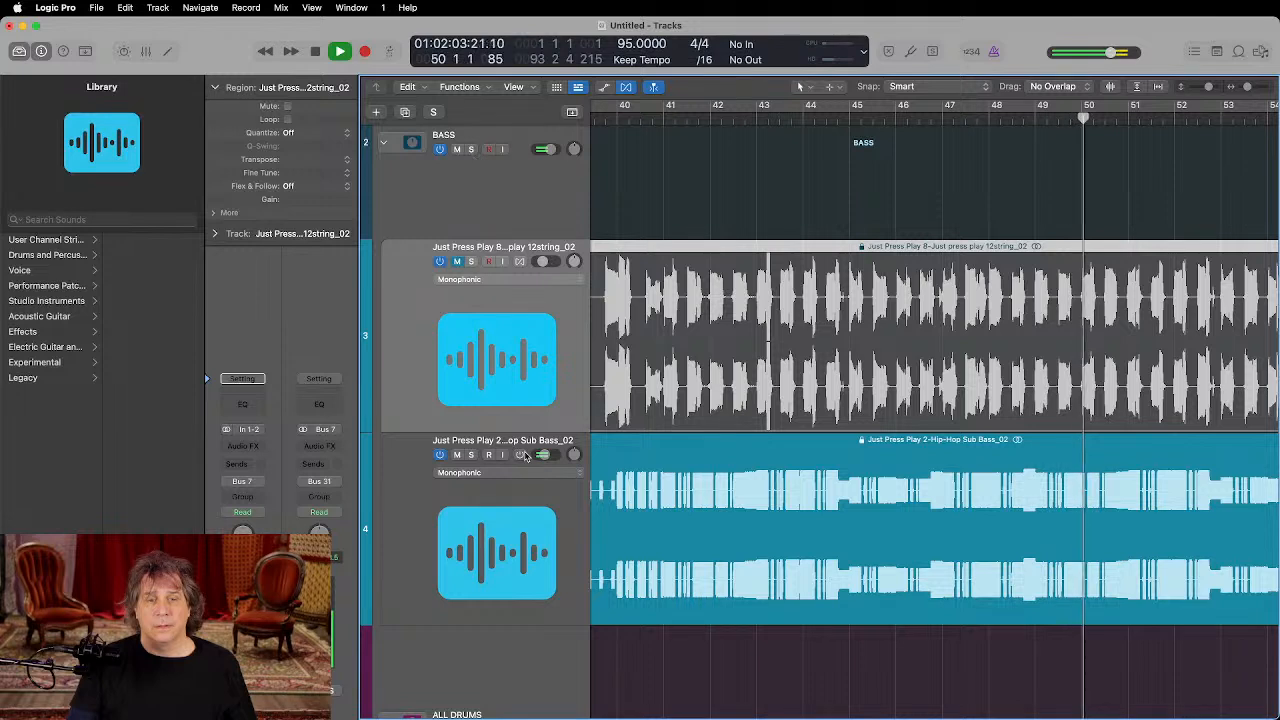
{"action": "left_click_drag", "start_coordinate": [544, 456], "coordinate": [546, 456]}
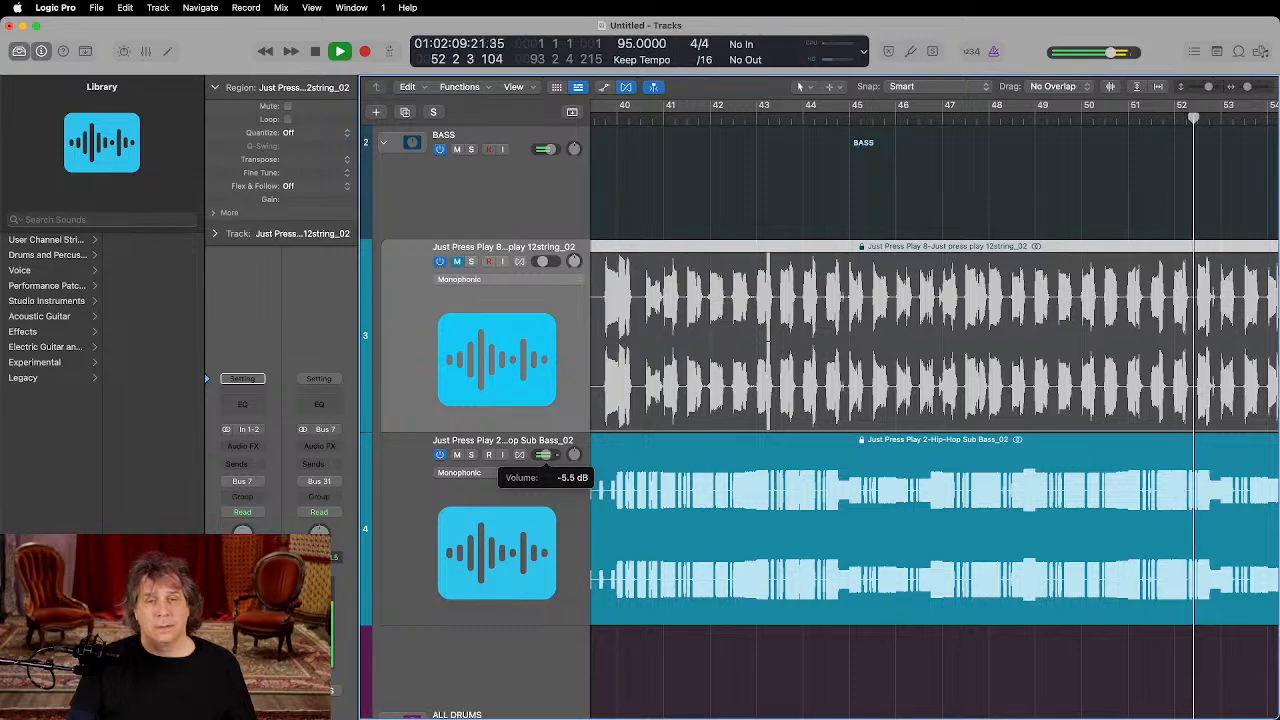
Step: Compare the full mix with the Hip-Hop Sub Bass track briefly muted and unmuted
{"action": "scroll", "coordinate": [731, 463], "scroll_direction": "down", "scroll_amount": 5}
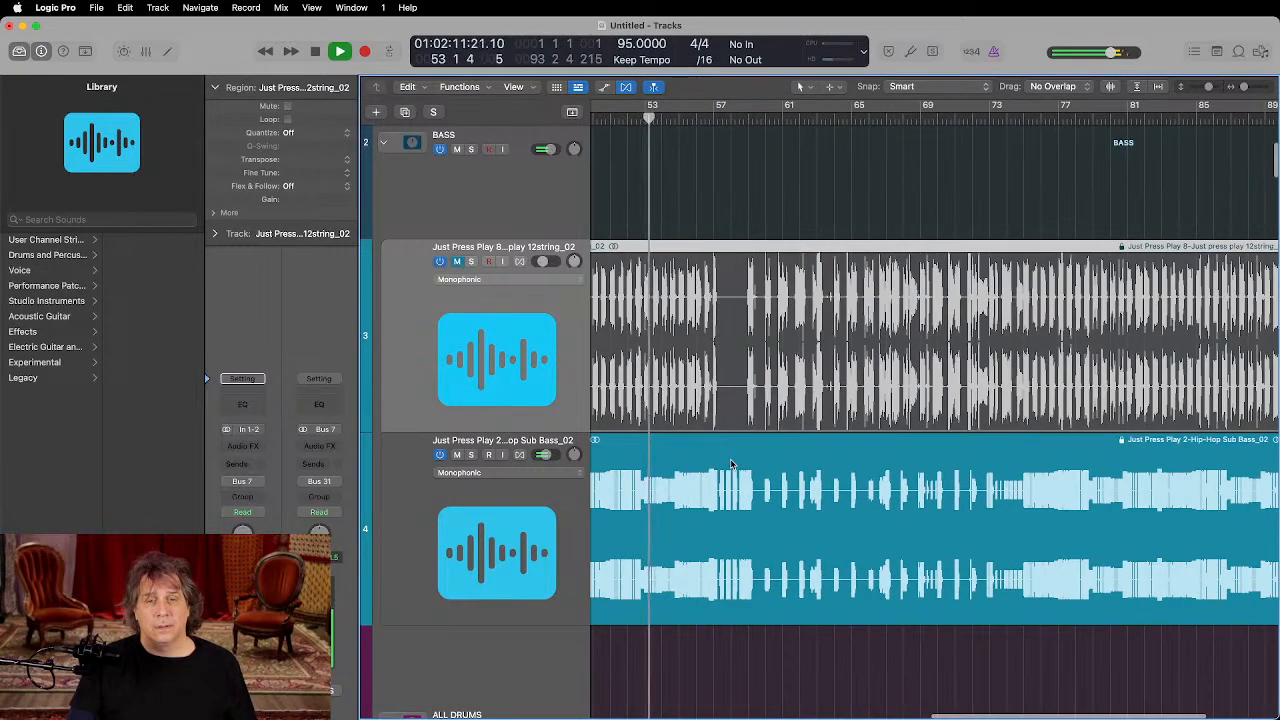
{"action": "scroll", "coordinate": [731, 463], "scroll_direction": "left", "scroll_amount": 1}
{"action": "scroll", "coordinate": [731, 463], "scroll_direction": "left", "scroll_amount": 5}
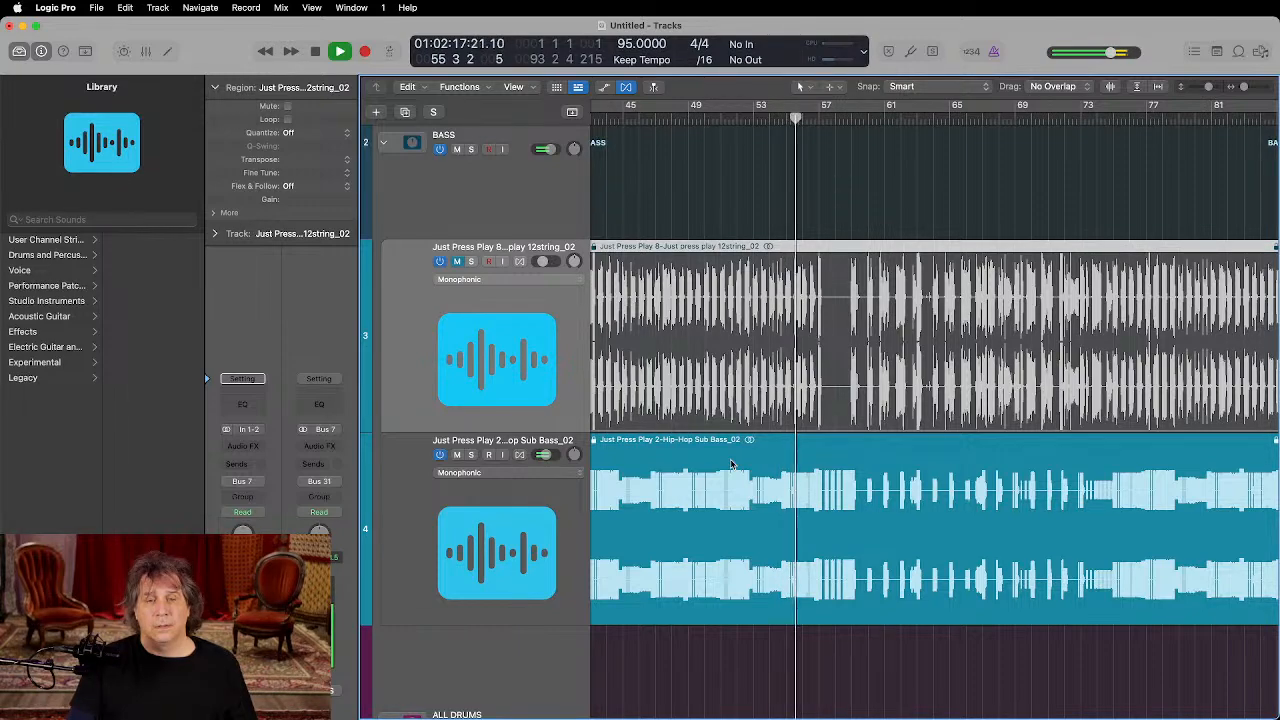
{"action": "scroll", "coordinate": [730, 463], "scroll_direction": "down", "scroll_amount": 3}
{"action": "scroll", "coordinate": [730, 460], "scroll_direction": "down", "scroll_amount": 2}
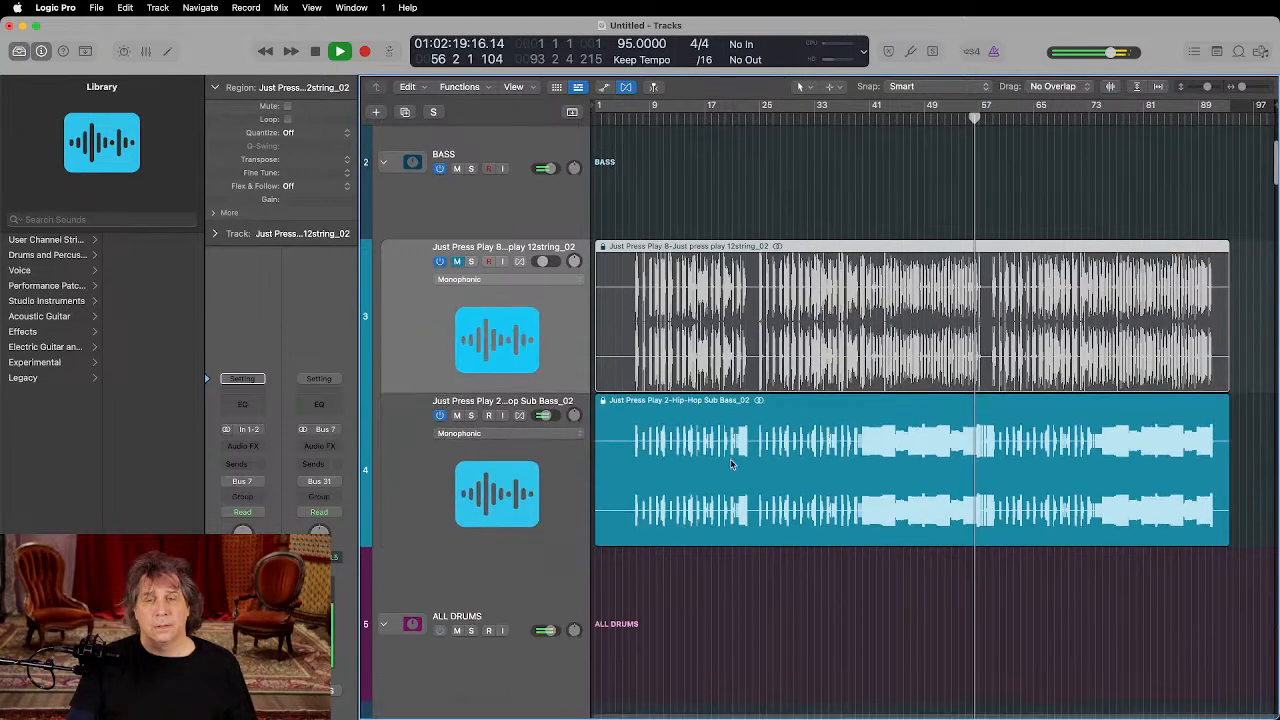
{"action": "scroll", "coordinate": [730, 460], "scroll_direction": "down", "scroll_amount": 5}
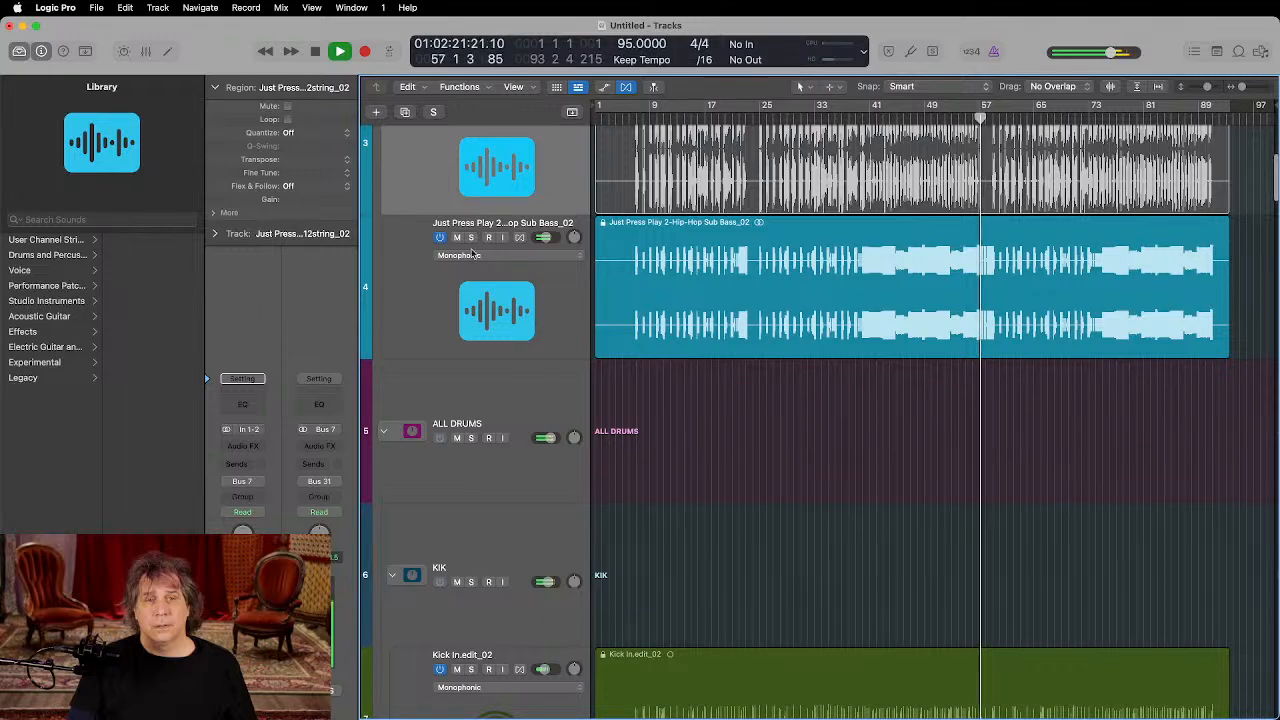
{"action": "left_click", "coordinate": [456, 238]}
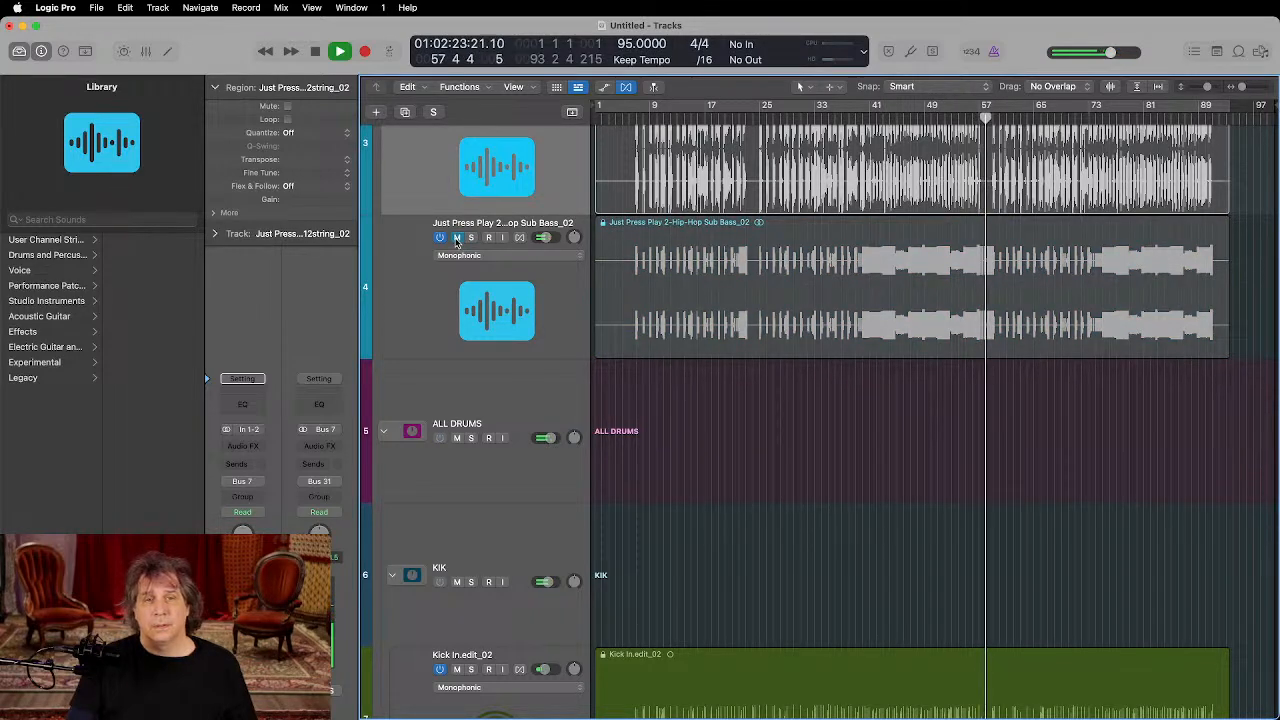
{"action": "left_click", "coordinate": [456, 238]}
Step: Compare the playing mix with the second FIDDLE track briefly muted and unmuted
{"action": "scroll", "coordinate": [911, 283], "scroll_direction": "down", "scroll_amount": 10}
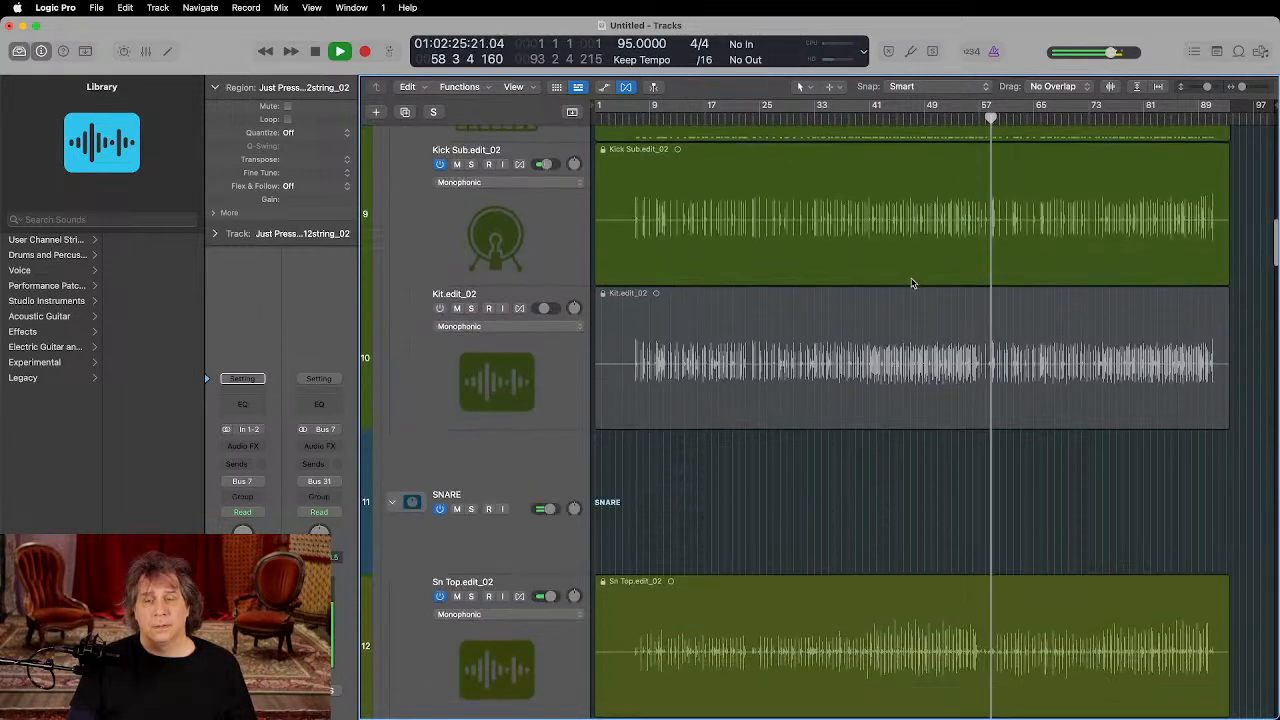
{"action": "scroll", "coordinate": [911, 283], "scroll_direction": "down", "scroll_amount": 6}
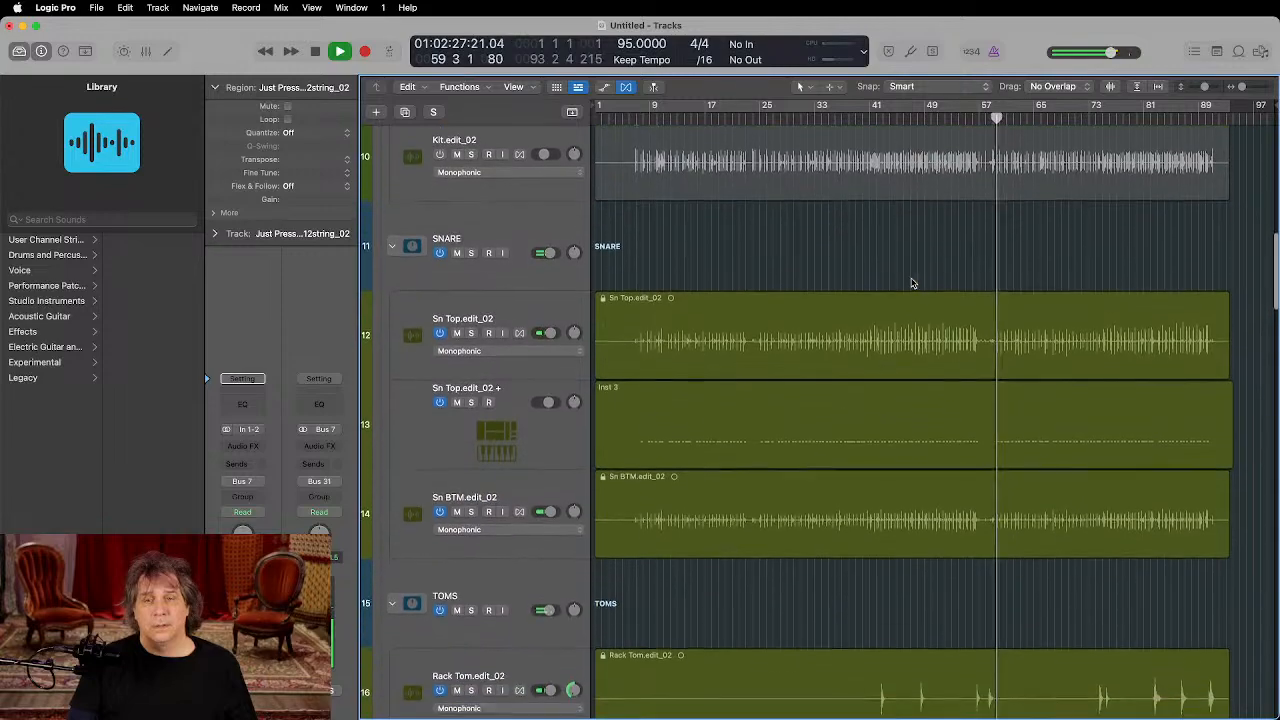
{"action": "scroll", "coordinate": [911, 283], "scroll_direction": "down", "scroll_amount": 12}
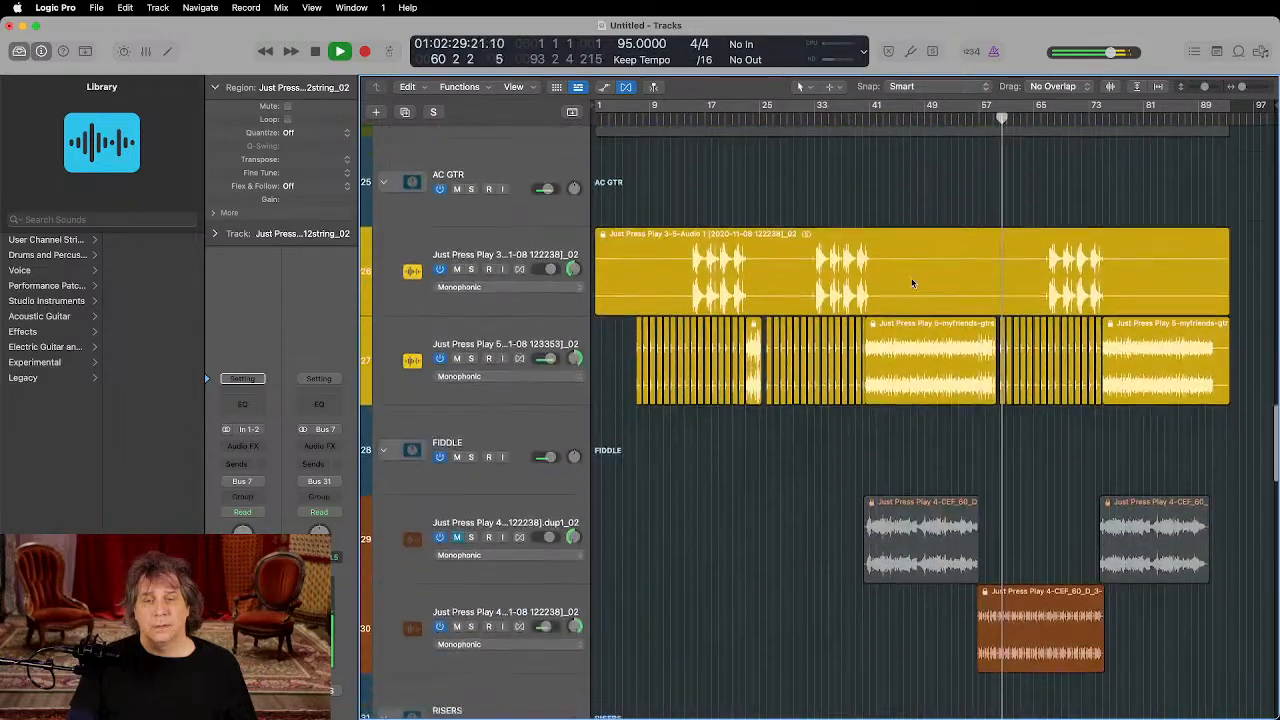
{"action": "scroll", "coordinate": [911, 283], "scroll_direction": "down", "scroll_amount": 2}
{"action": "scroll", "coordinate": [911, 283], "scroll_direction": "down", "scroll_amount": 4}
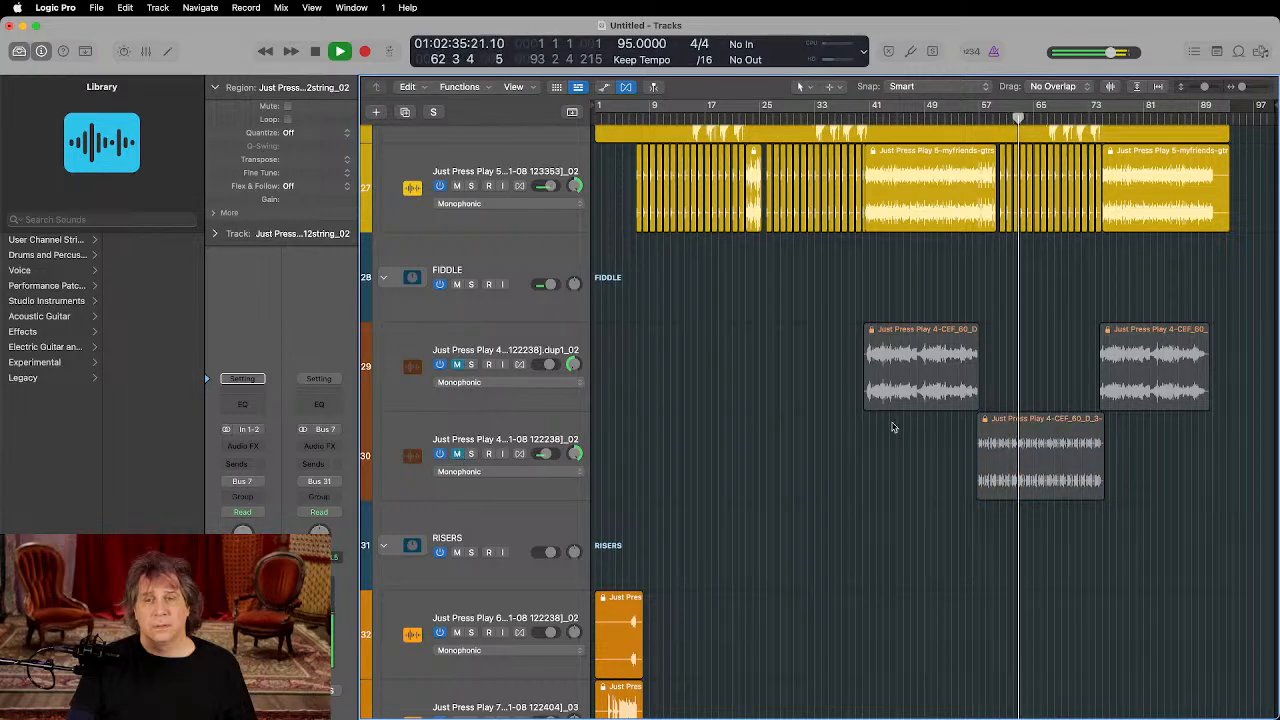
{"action": "scroll", "coordinate": [893, 427], "scroll_direction": "up", "scroll_amount": 1}
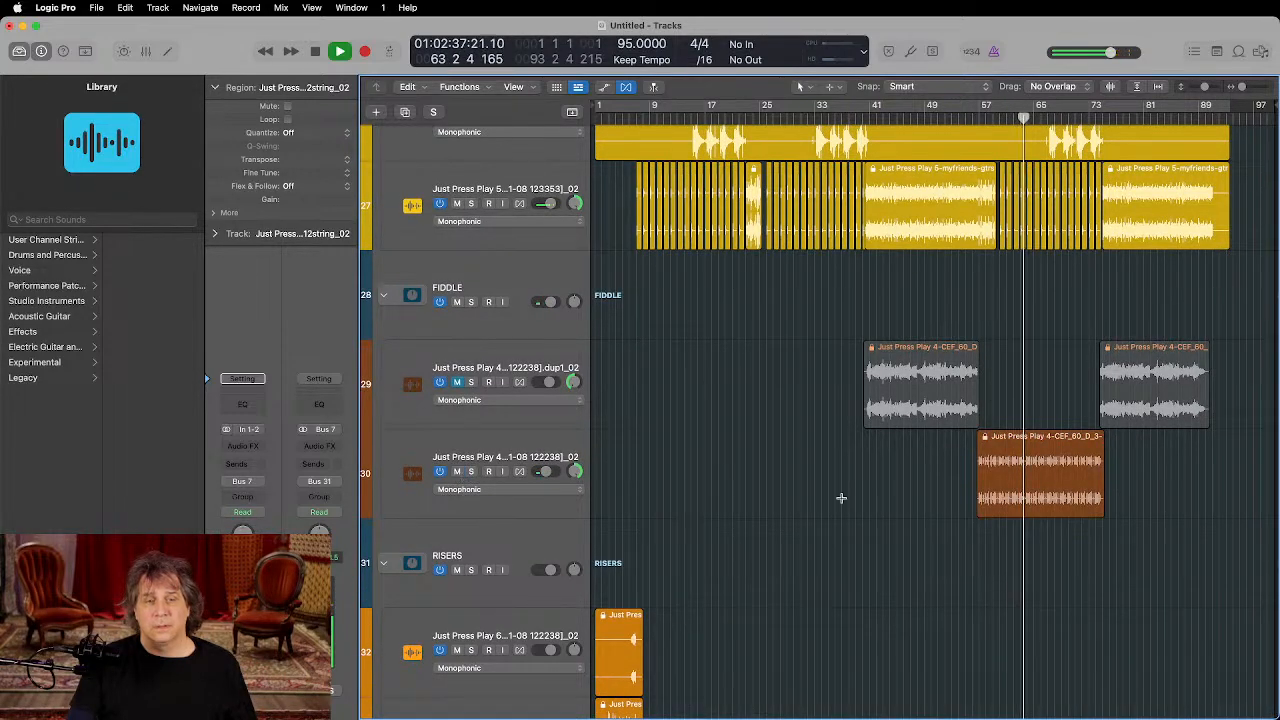
Step: Boost the high shelf by 1.3 dB at 2760 Hz in the main lead vocal track's first Channel EQ
{"action": "scroll", "coordinate": [908, 537], "scroll_direction": "down", "scroll_amount": 3}
{"action": "scroll", "coordinate": [907, 540], "scroll_direction": "down", "scroll_amount": 10}
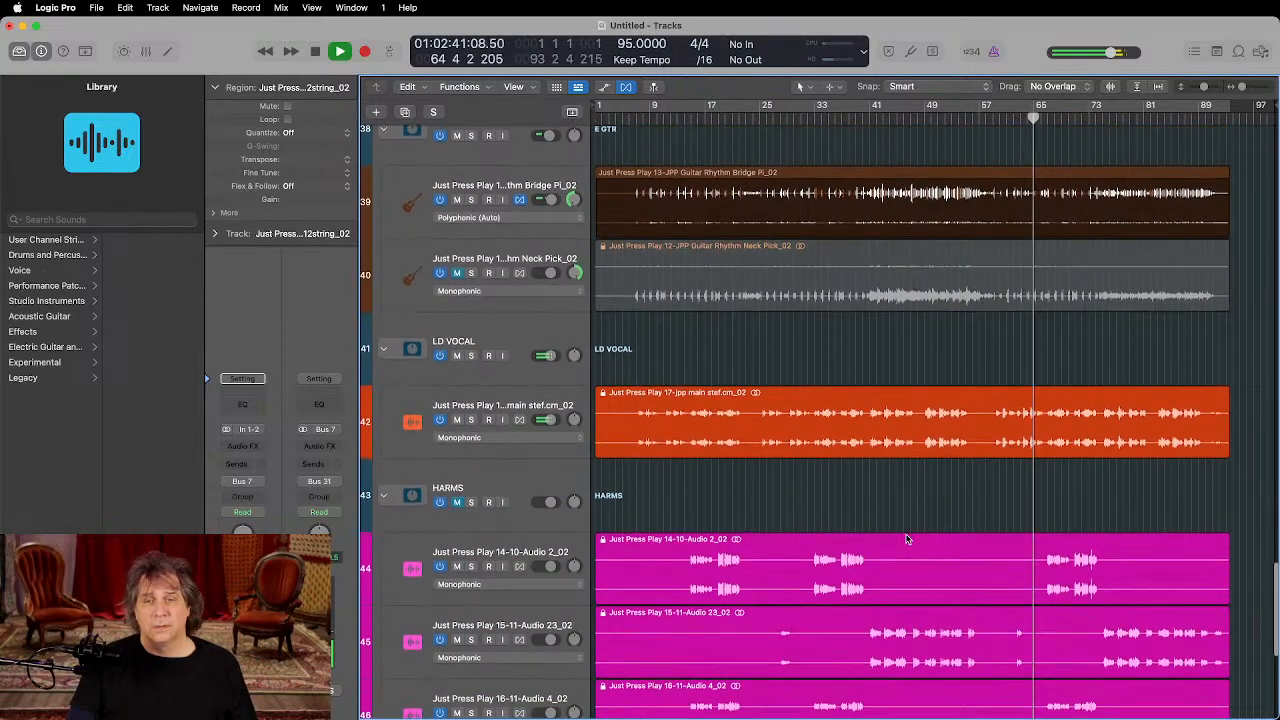
{"action": "left_click", "coordinate": [520, 430]}
{"action": "left_click", "coordinate": [240, 368]}
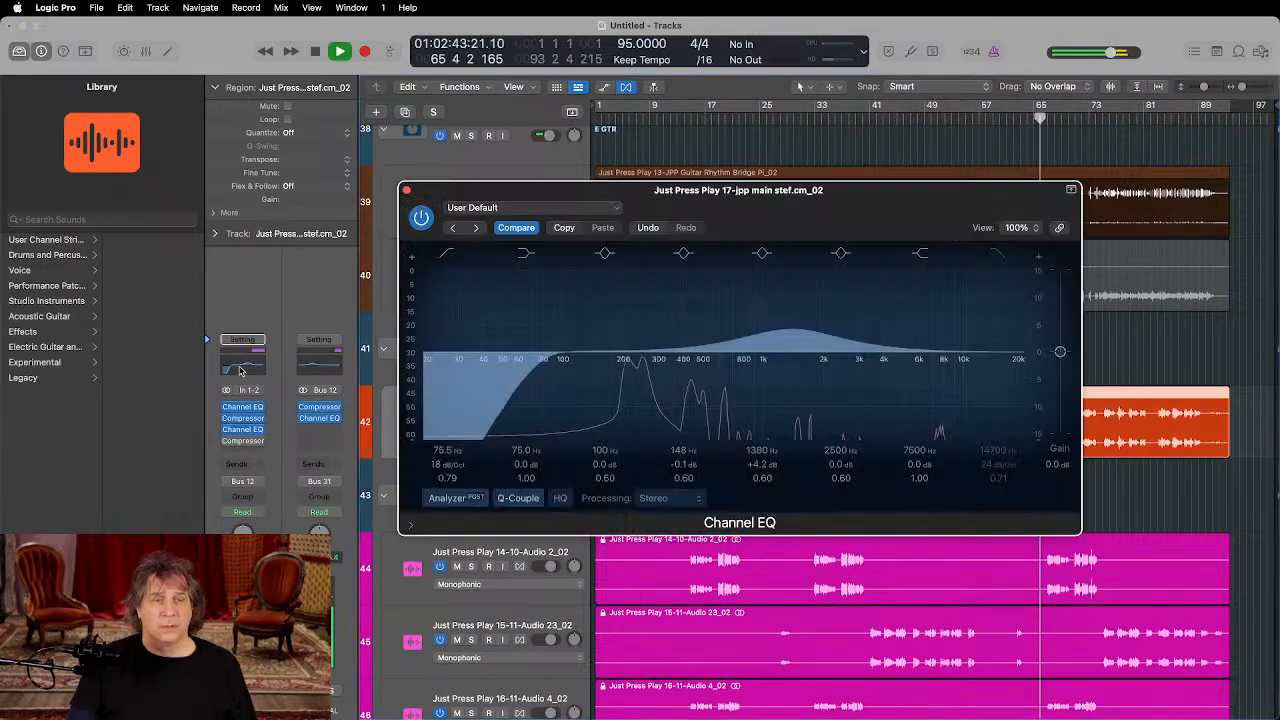
{"action": "left_click_drag", "start_coordinate": [853, 377], "coordinate": [887, 375]}
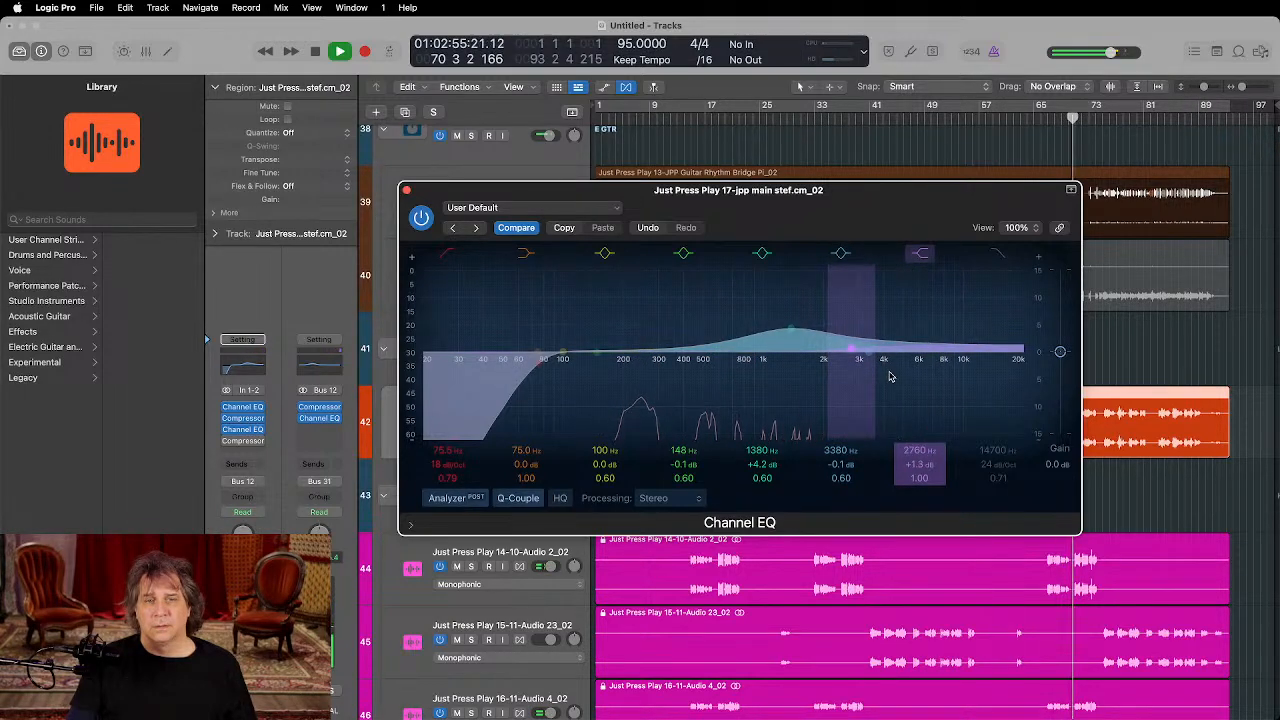
{"action": "left_click", "coordinate": [406, 191]}
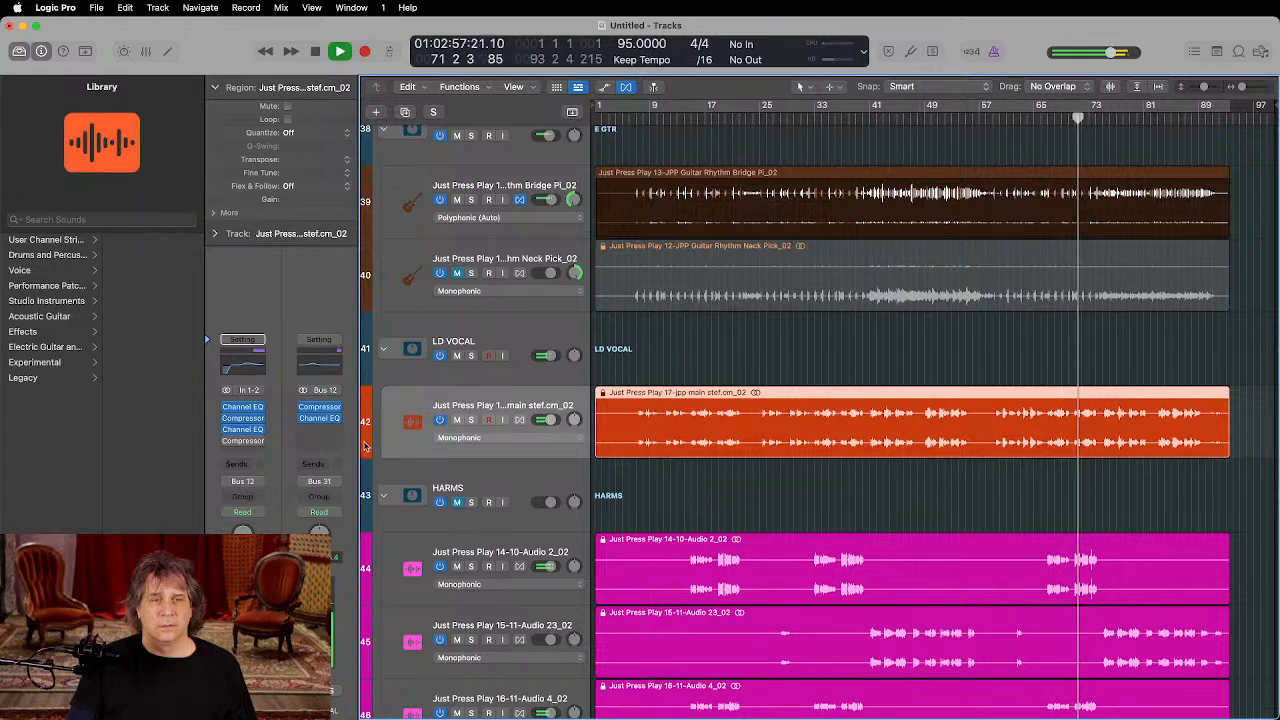
Step: Set the upper-mid boost in the main lead vocal track's second Channel EQ to +2.1 dB at 1200 Hz
{"action": "left_click", "coordinate": [244, 432]}
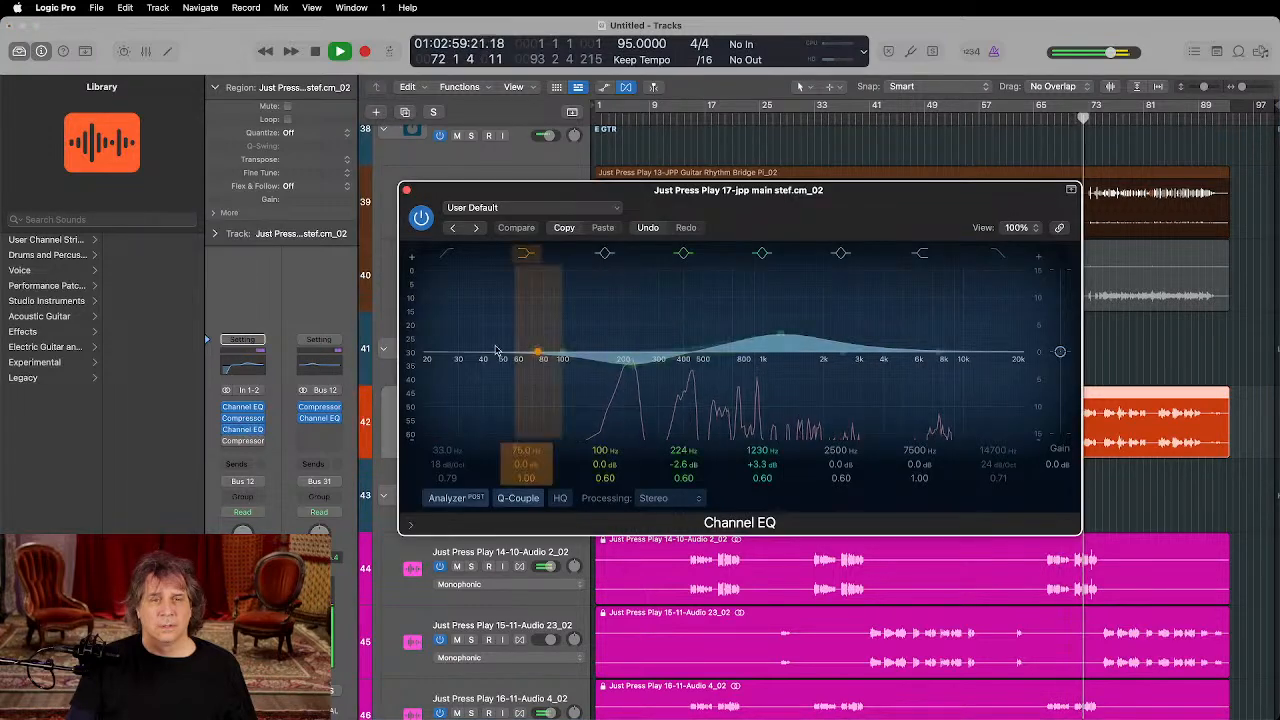
{"action": "left_click_drag", "start_coordinate": [767, 299], "coordinate": [765, 306]}
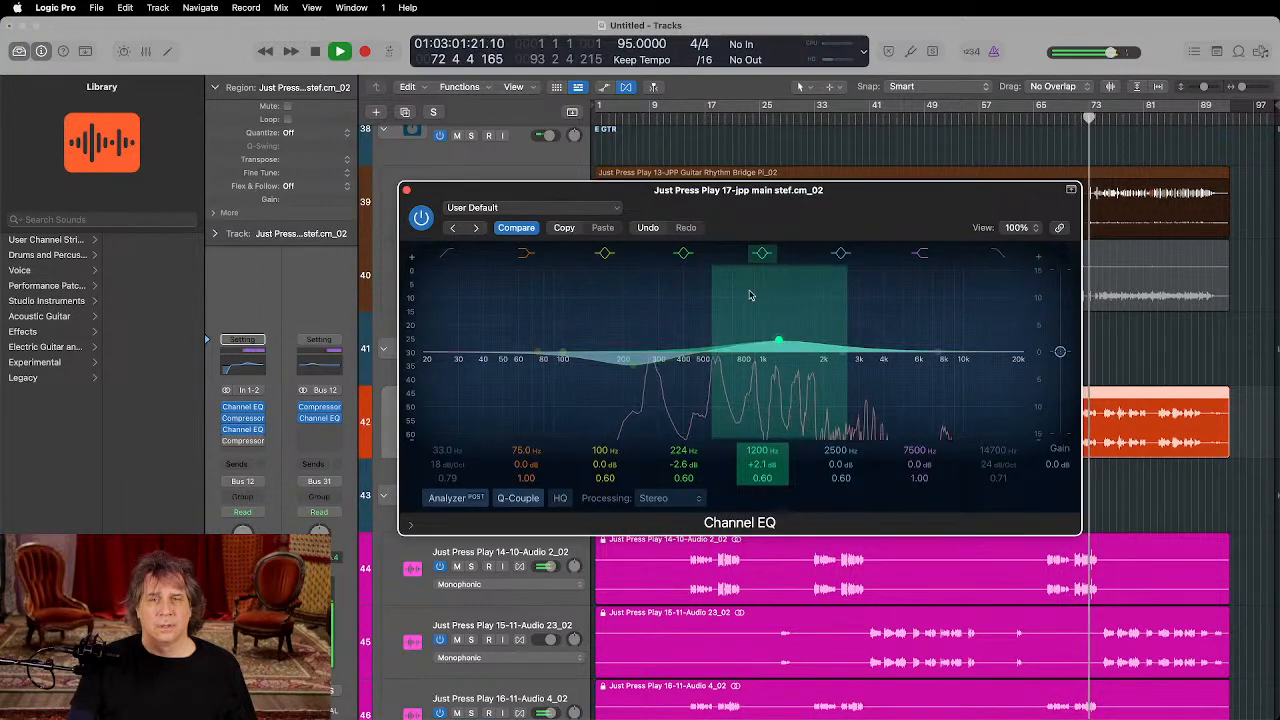
Step: Close the lead vocal's Channel EQ and unmute the 12string track in the BASS stack
{"action": "left_click", "coordinate": [406, 191]}
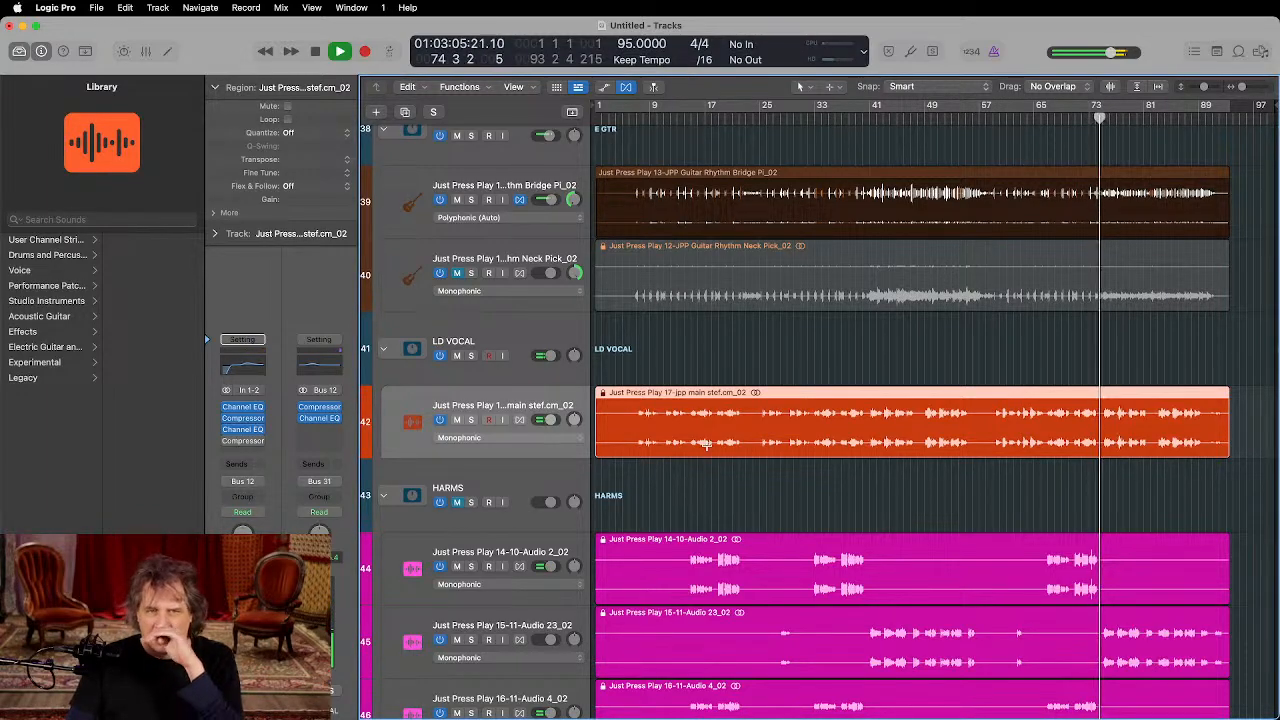
{"action": "scroll", "coordinate": [712, 465], "scroll_direction": "down", "scroll_amount": 1}
{"action": "scroll", "coordinate": [712, 465], "scroll_direction": "up", "scroll_amount": 15}
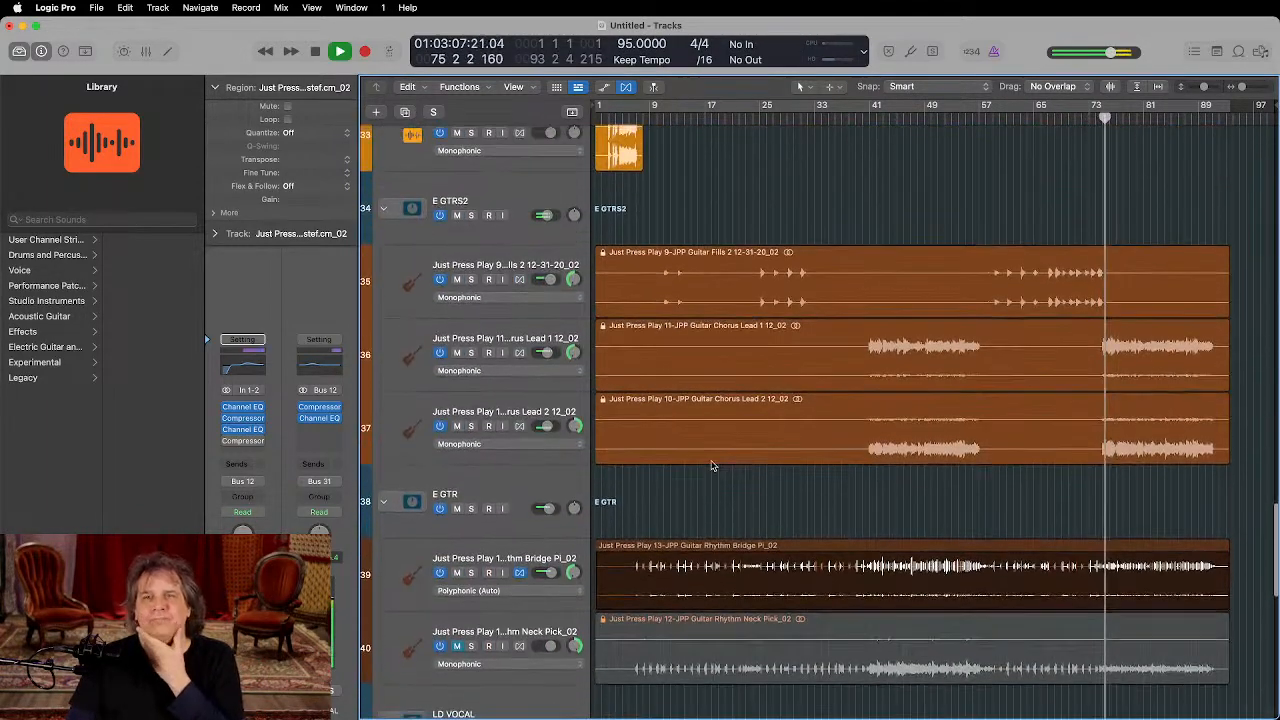
{"action": "scroll", "coordinate": [712, 465], "scroll_direction": "up", "scroll_amount": 20}
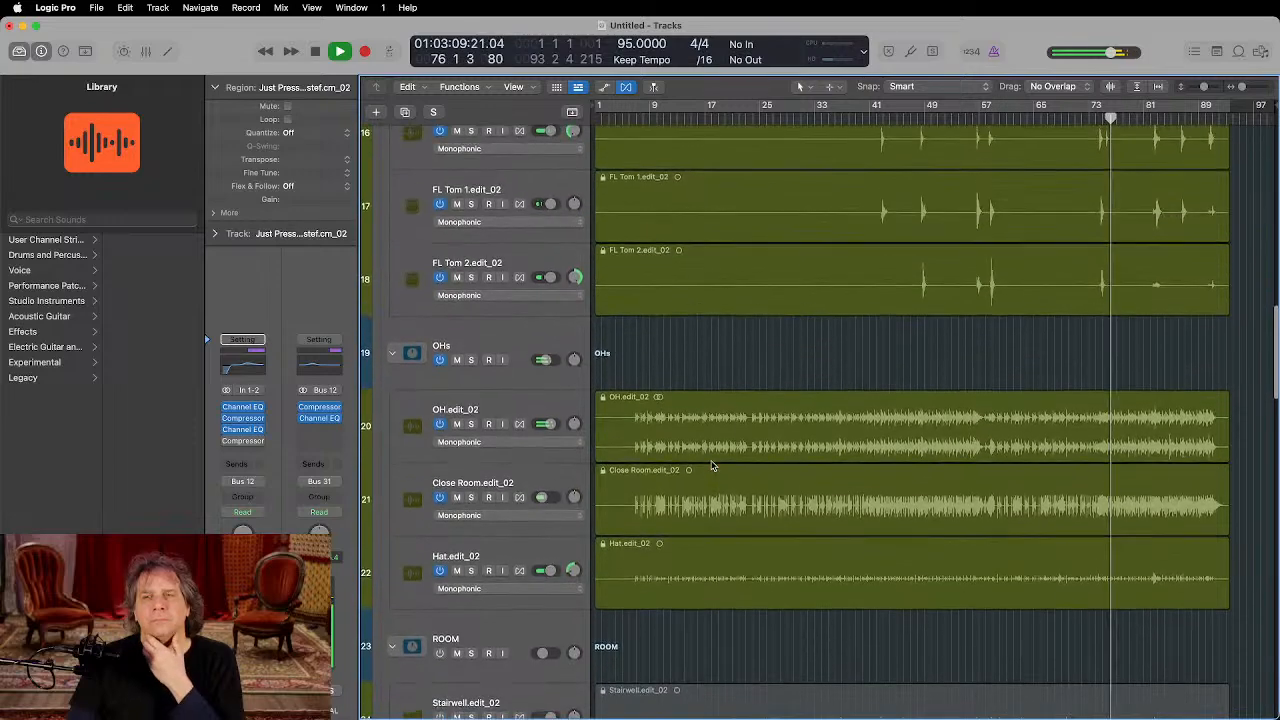
{"action": "scroll", "coordinate": [712, 465], "scroll_direction": "up", "scroll_amount": 4}
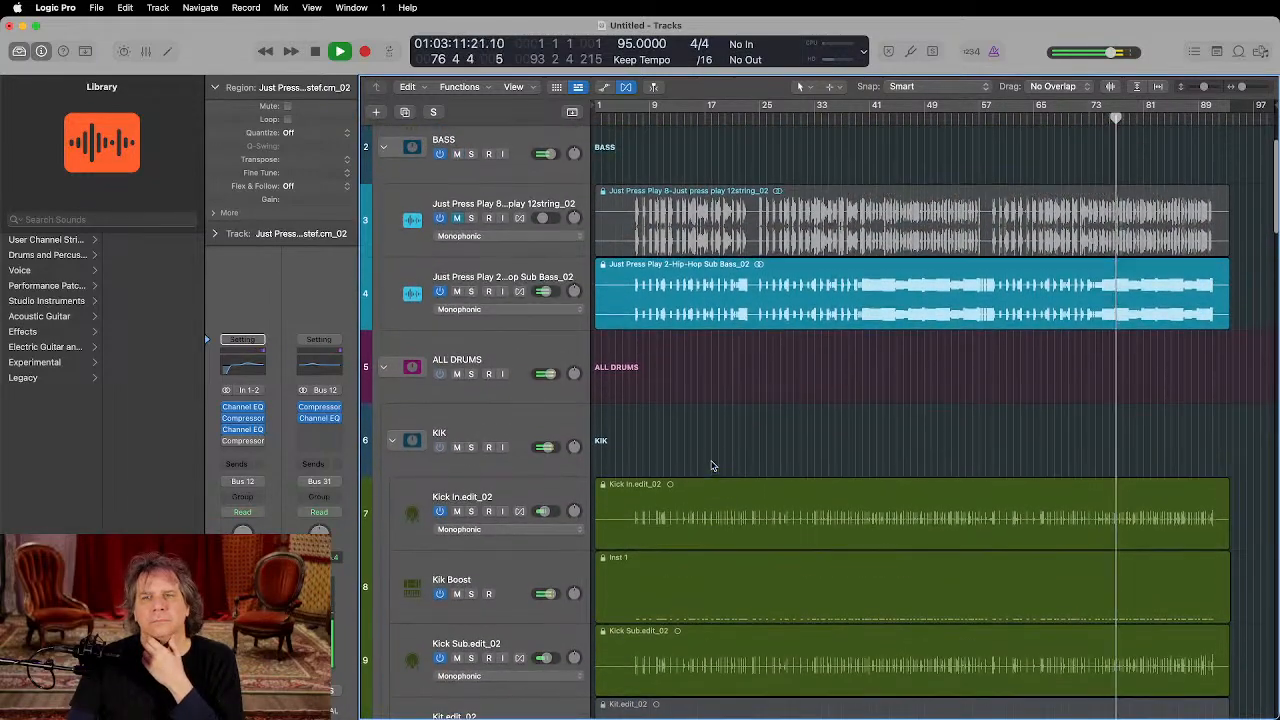
{"action": "left_click", "coordinate": [453, 219]}
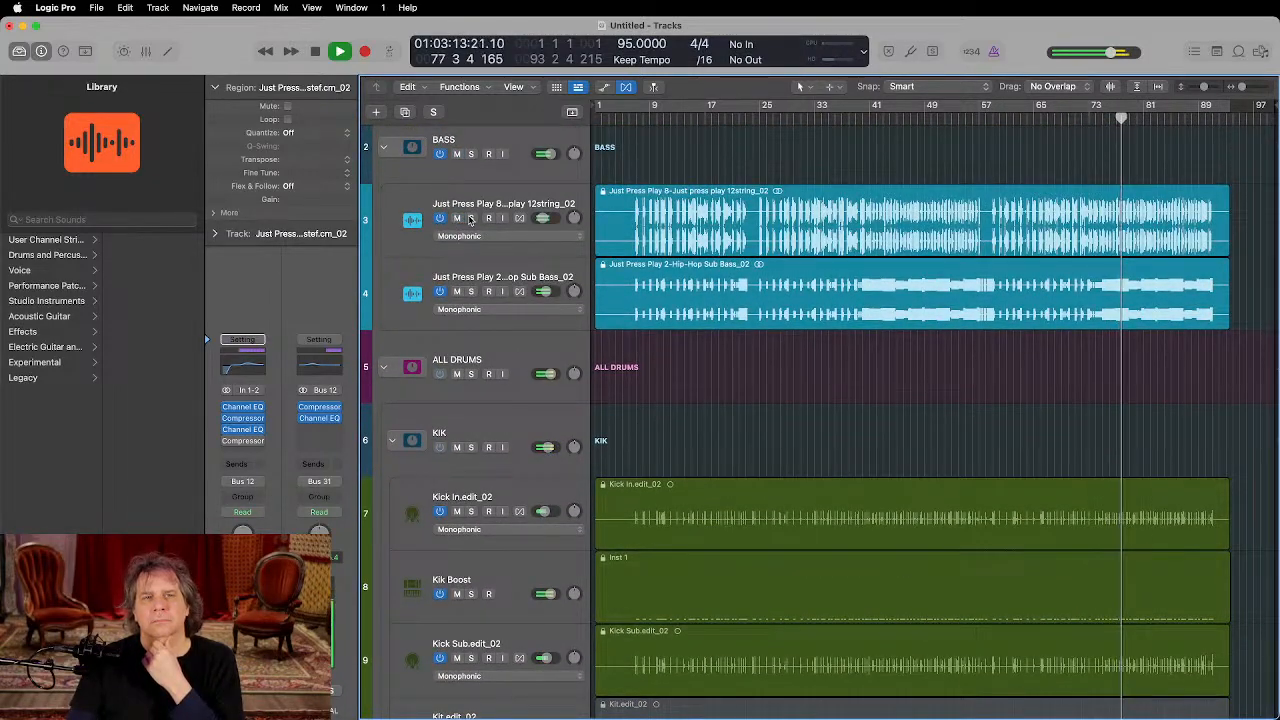
Step: Audition the 12string and Hip-Hop Sub Bass tracks soloed together, and raise the 12string track's volume to about -6.8 dB in the full mix
{"action": "left_click", "coordinate": [470, 219]}
{"action": "left_click", "coordinate": [472, 291]}
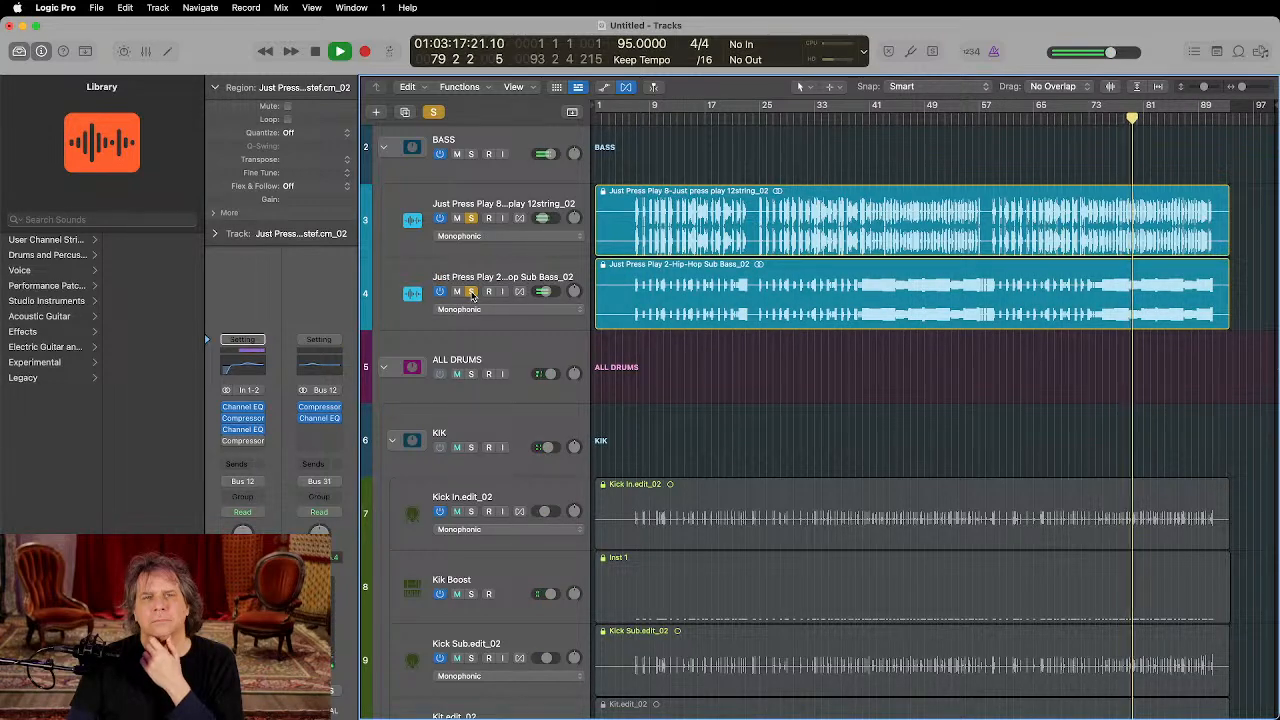
{"action": "left_click", "coordinate": [515, 194]}
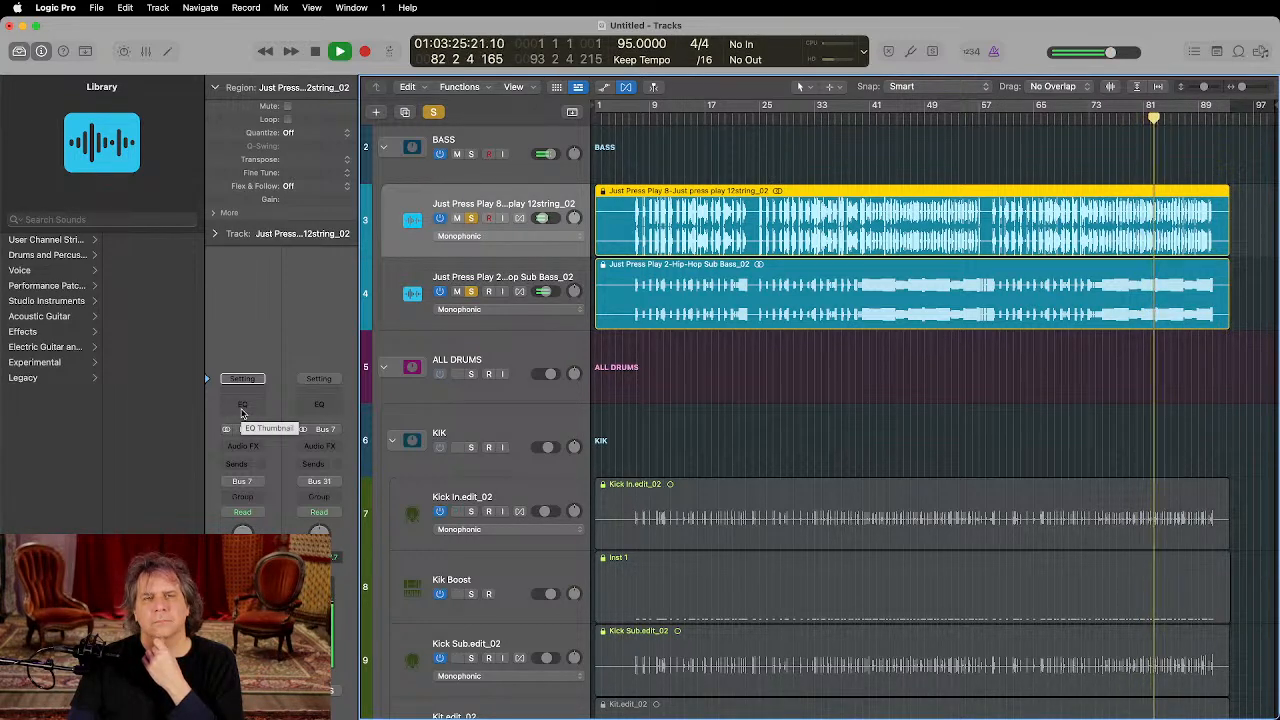
{"action": "left_click", "coordinate": [474, 218]}
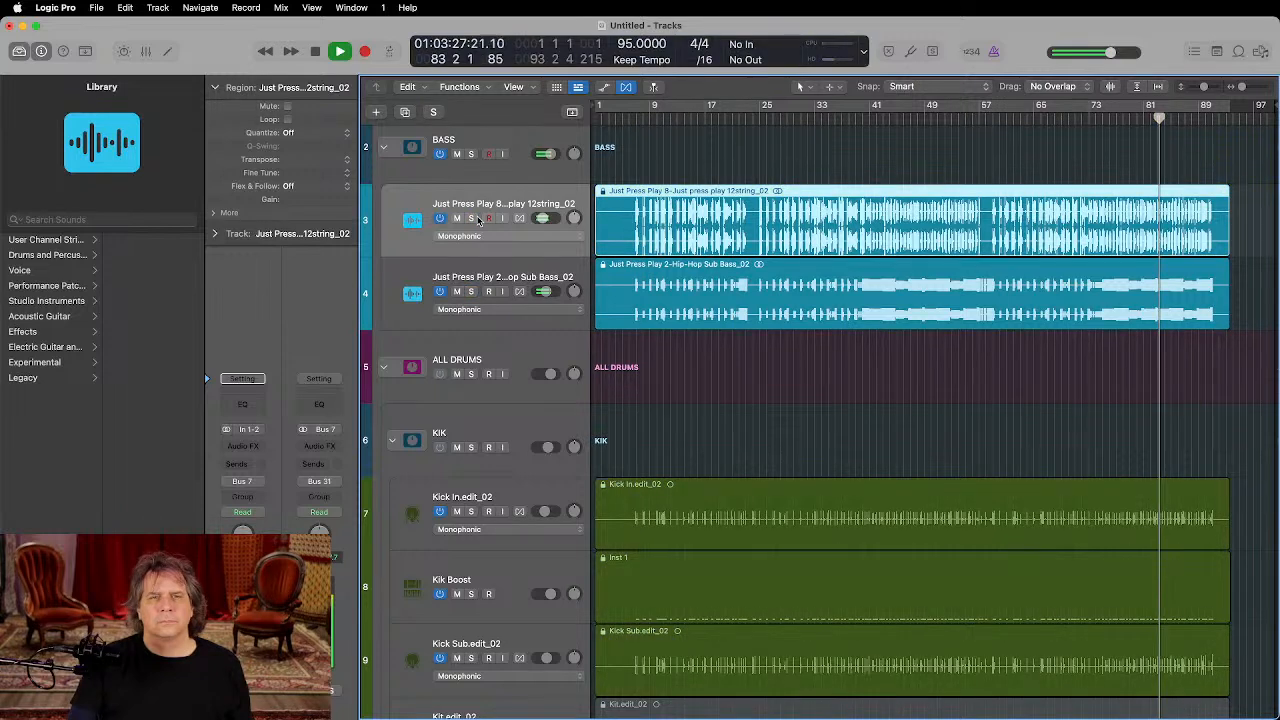
{"action": "left_click", "coordinate": [543, 218]}
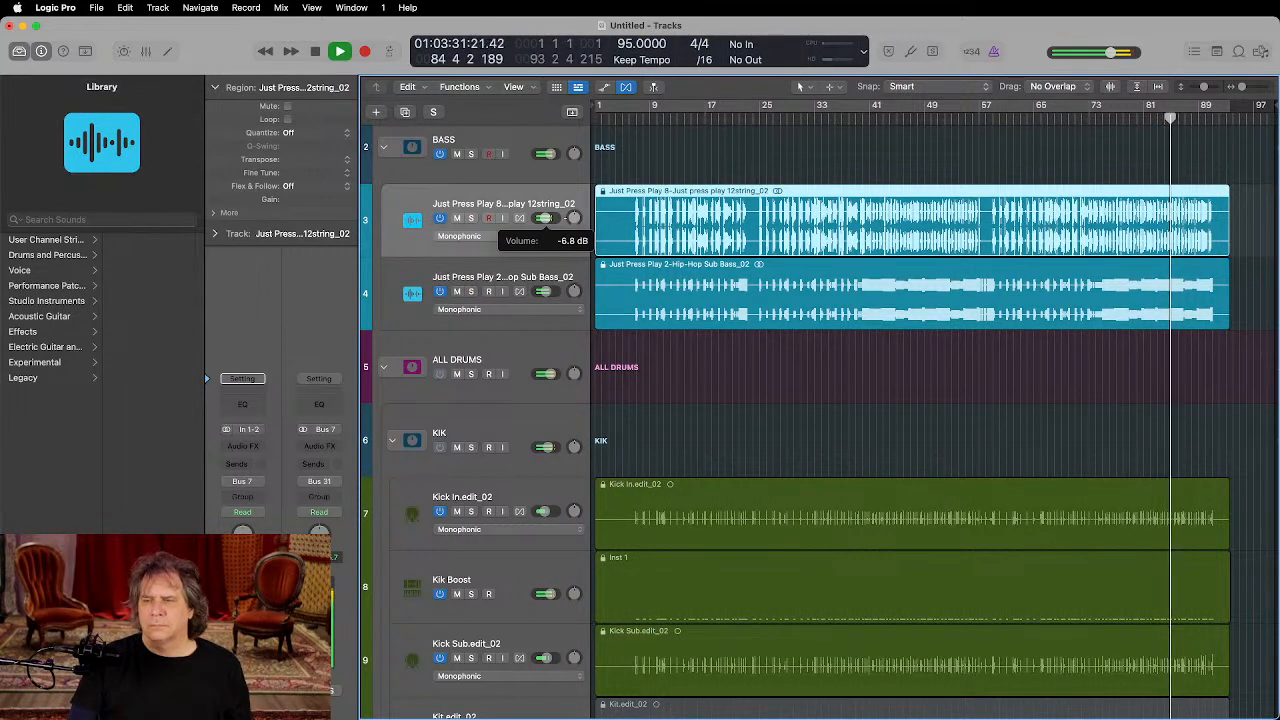
{"action": "left_click", "coordinate": [543, 219]}
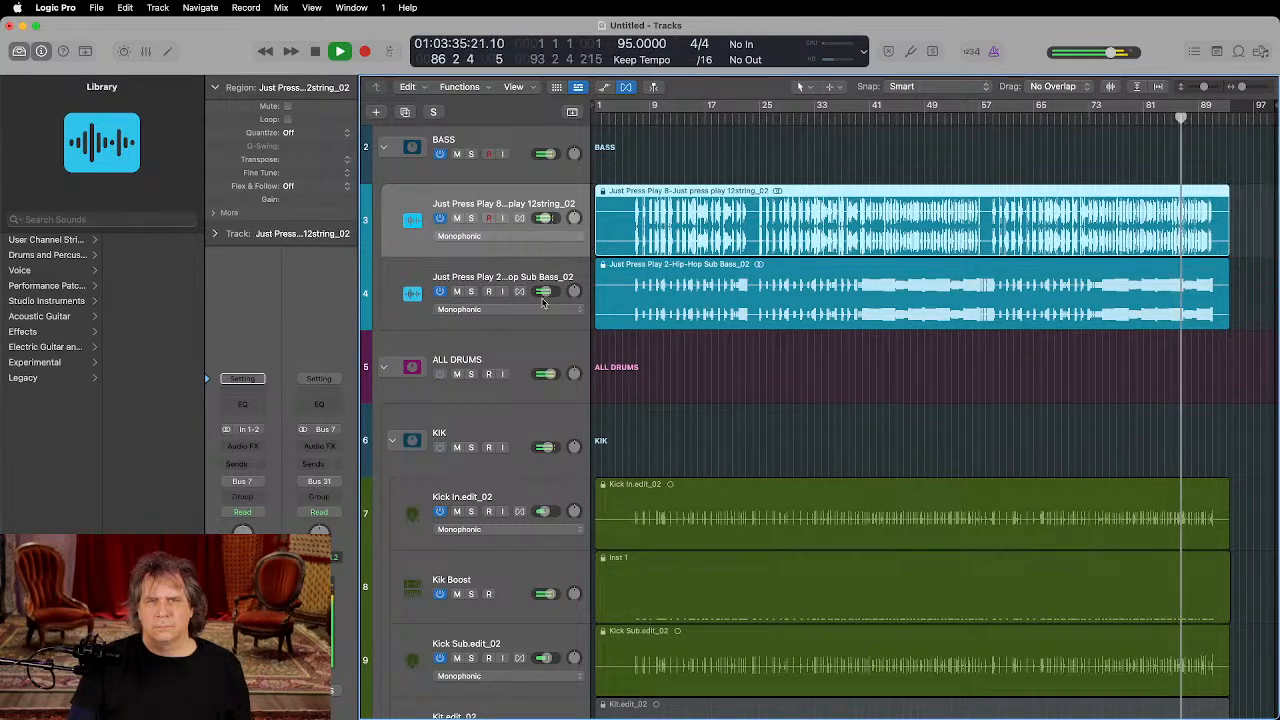
Step: Unmute the HARMS stack and restart playback from about bar 75
{"action": "scroll", "coordinate": [702, 315], "scroll_direction": "down", "scroll_amount": 15}
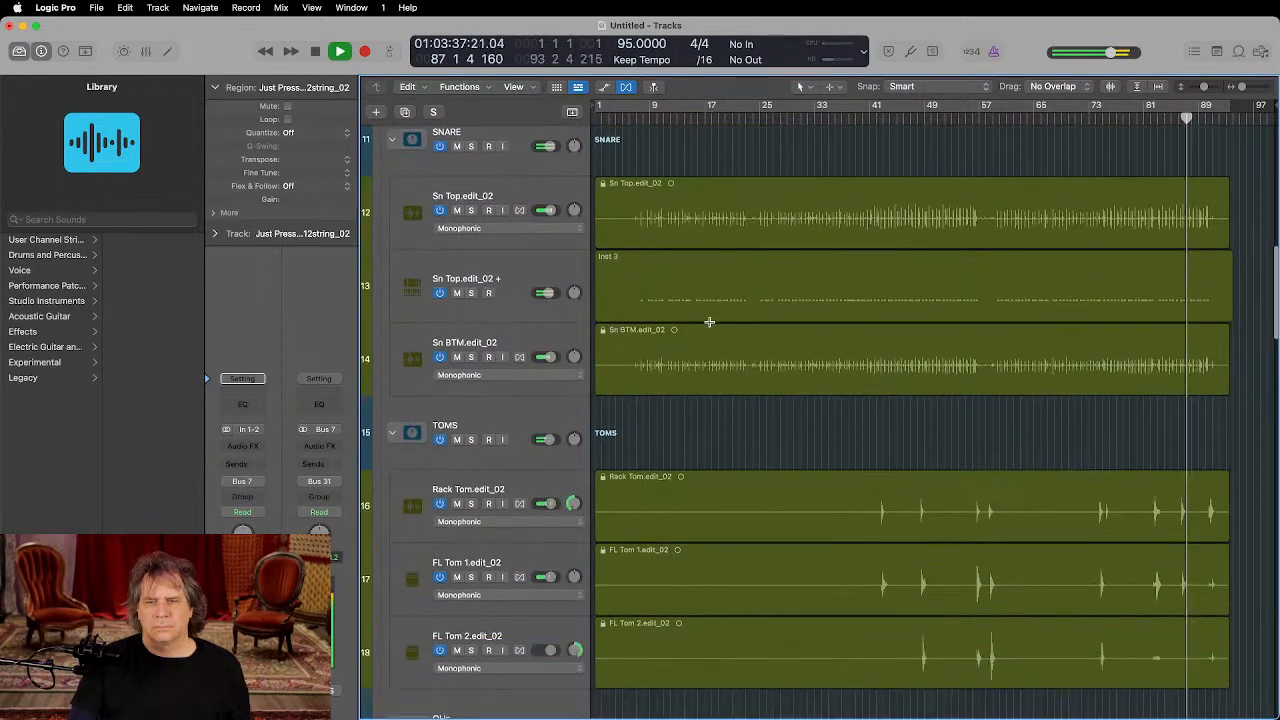
{"action": "scroll", "coordinate": [709, 321], "scroll_direction": "down", "scroll_amount": 20}
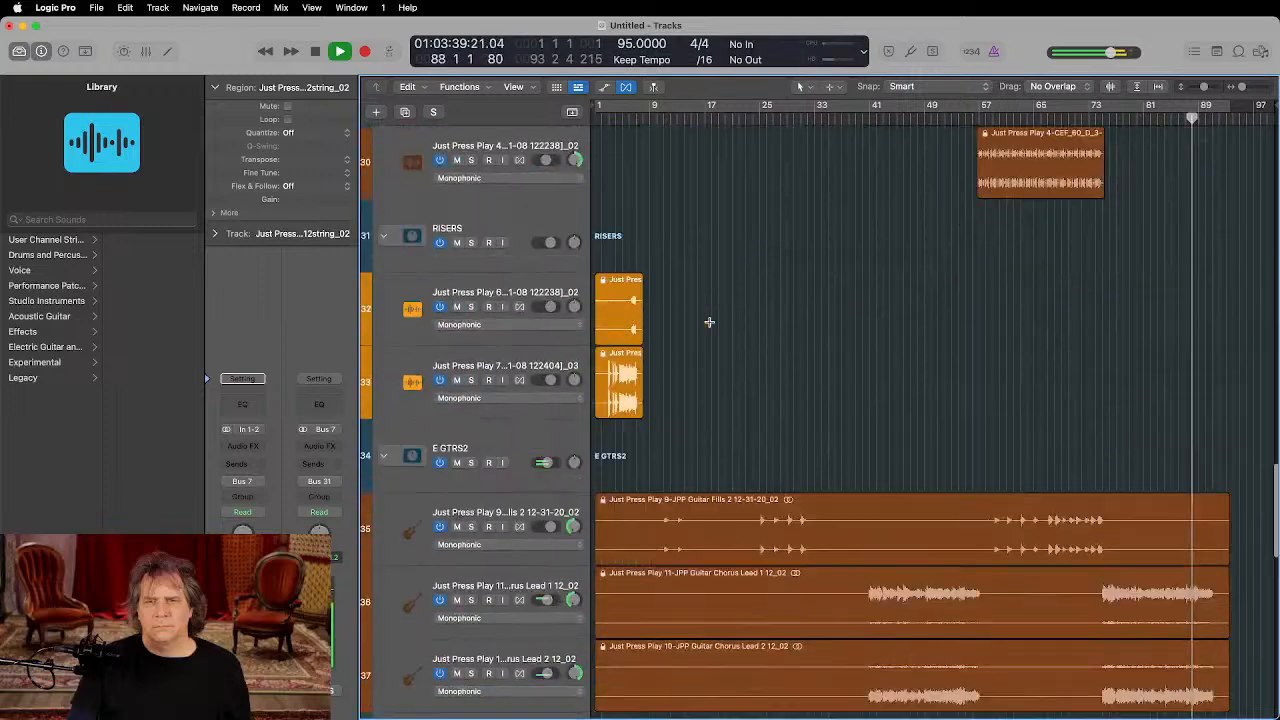
{"action": "scroll", "coordinate": [709, 321], "scroll_direction": "down", "scroll_amount": 8}
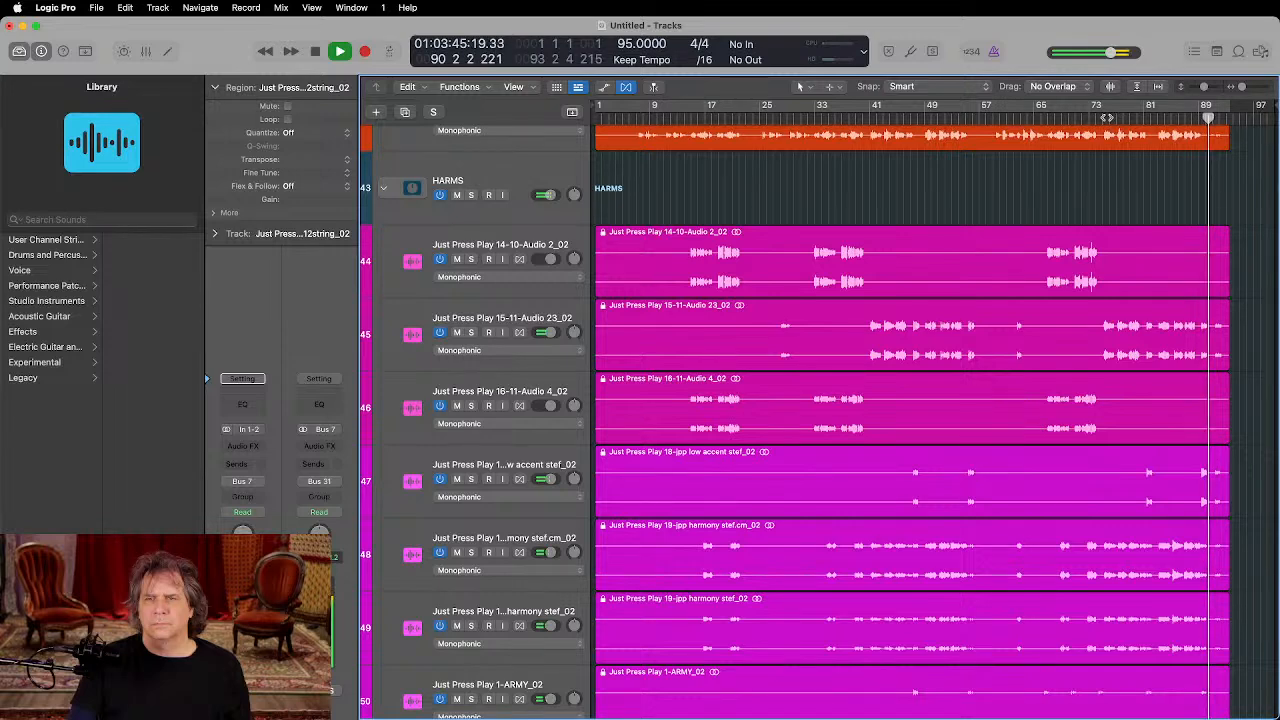
{"action": "left_click", "coordinate": [1108, 118]}
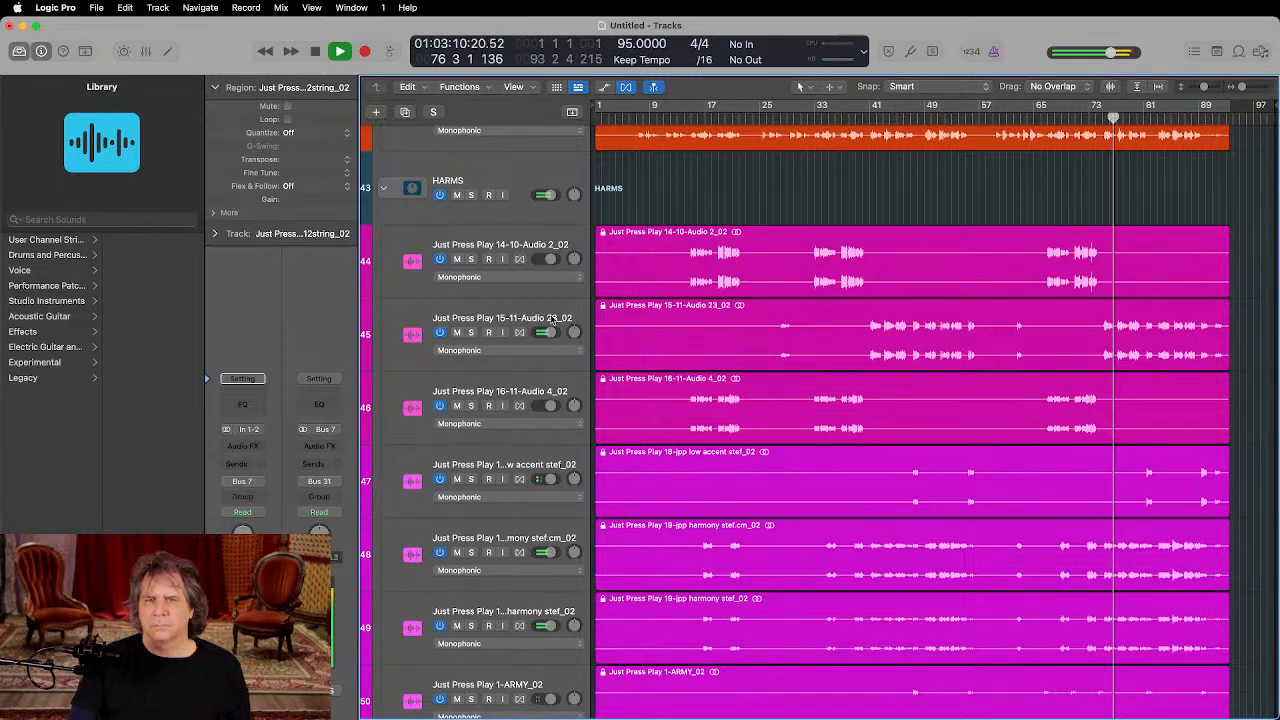
Step: Audition Audio 23 soloed with the two harmony tracks, place Audio 23 directly above them, and clear the solos
{"action": "left_click", "coordinate": [471, 332]}
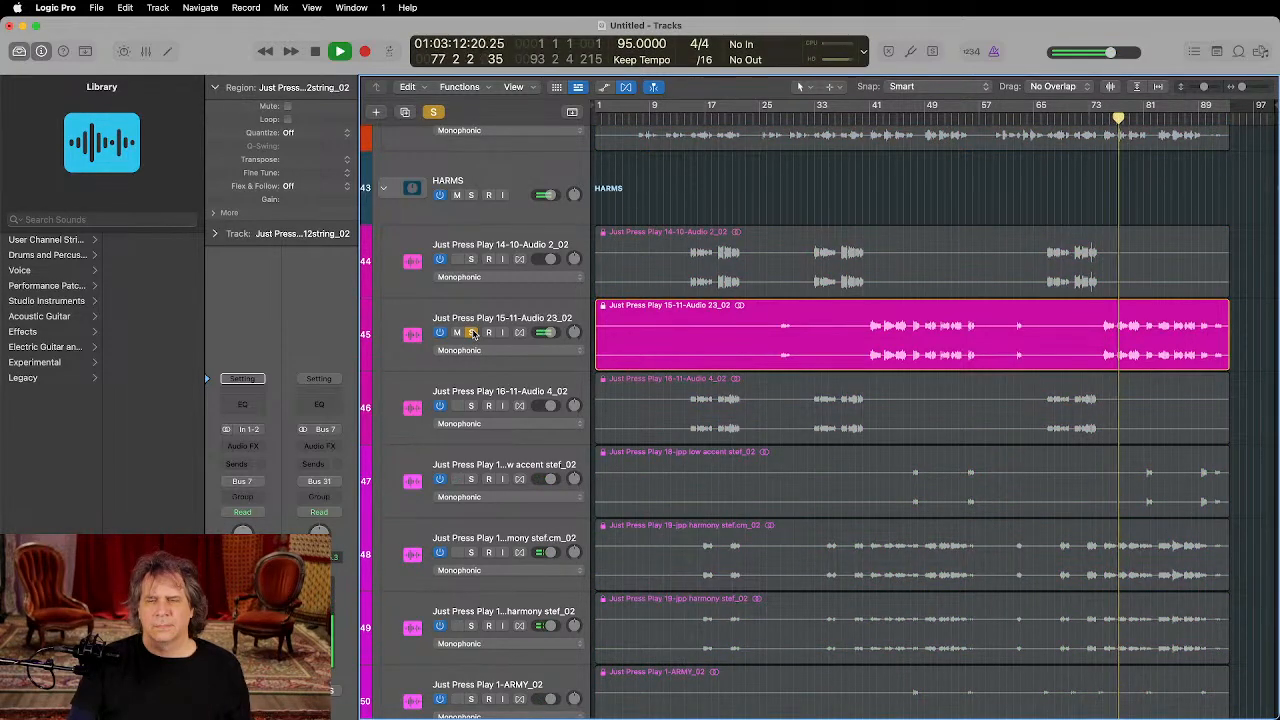
{"action": "left_click", "coordinate": [471, 552]}
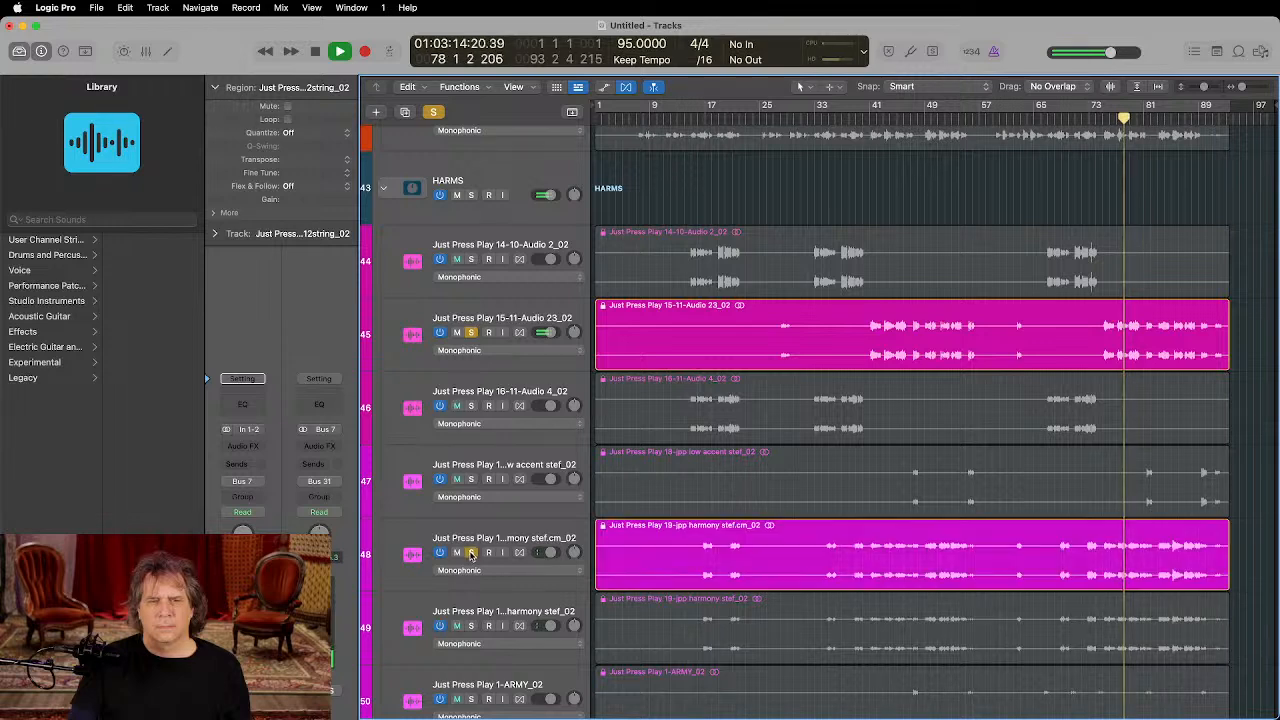
{"action": "left_click", "coordinate": [471, 625]}
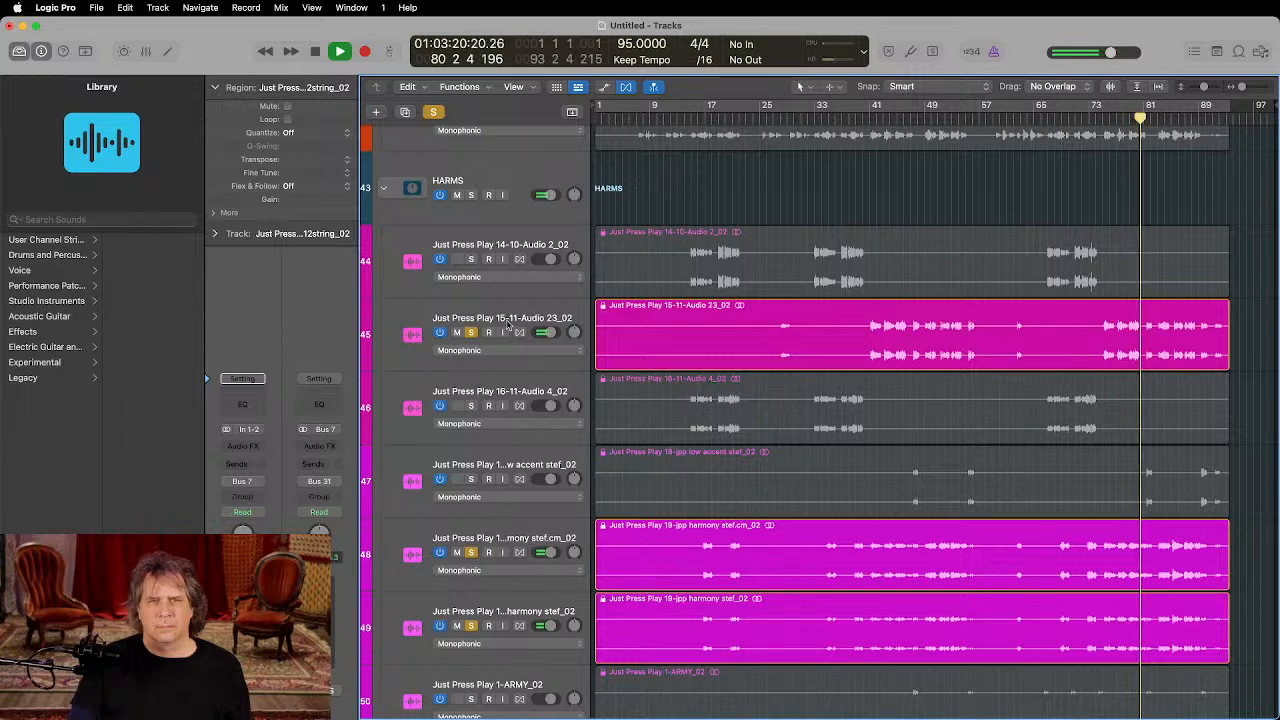
{"action": "left_click_drag", "start_coordinate": [510, 322], "coordinate": [473, 497]}
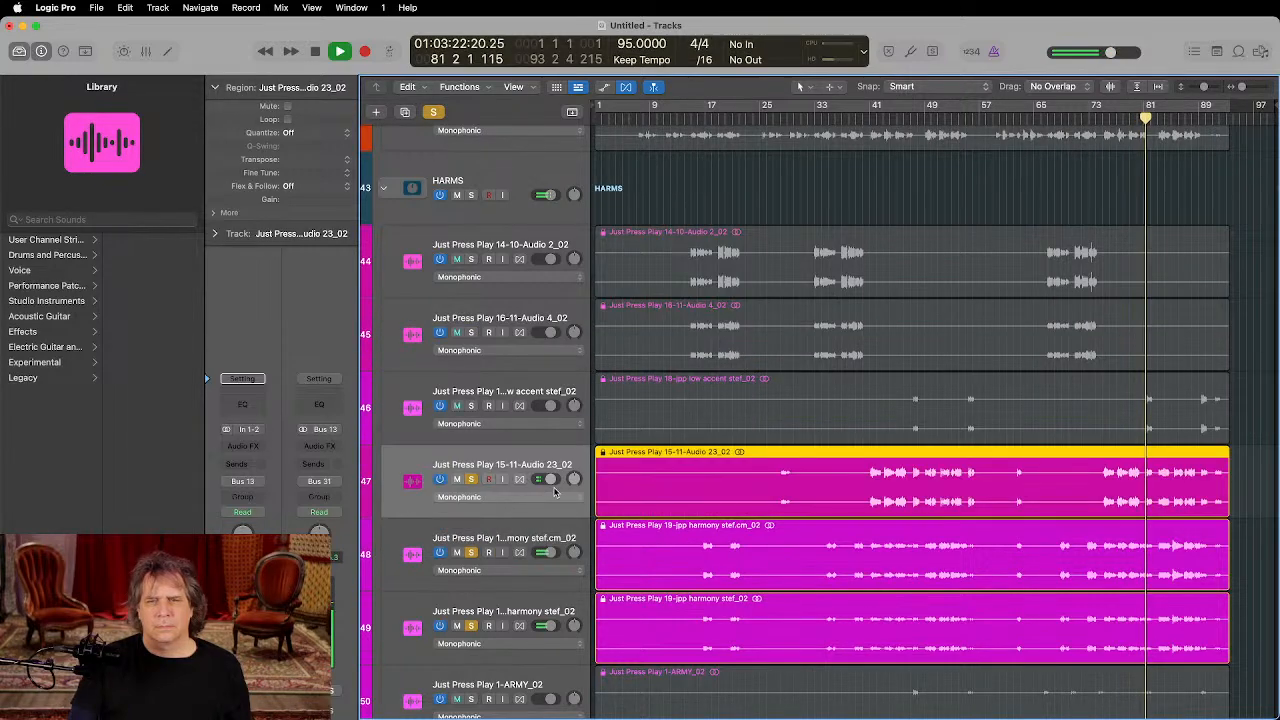
{"action": "left_click", "coordinate": [471, 479], "text": "alt"}
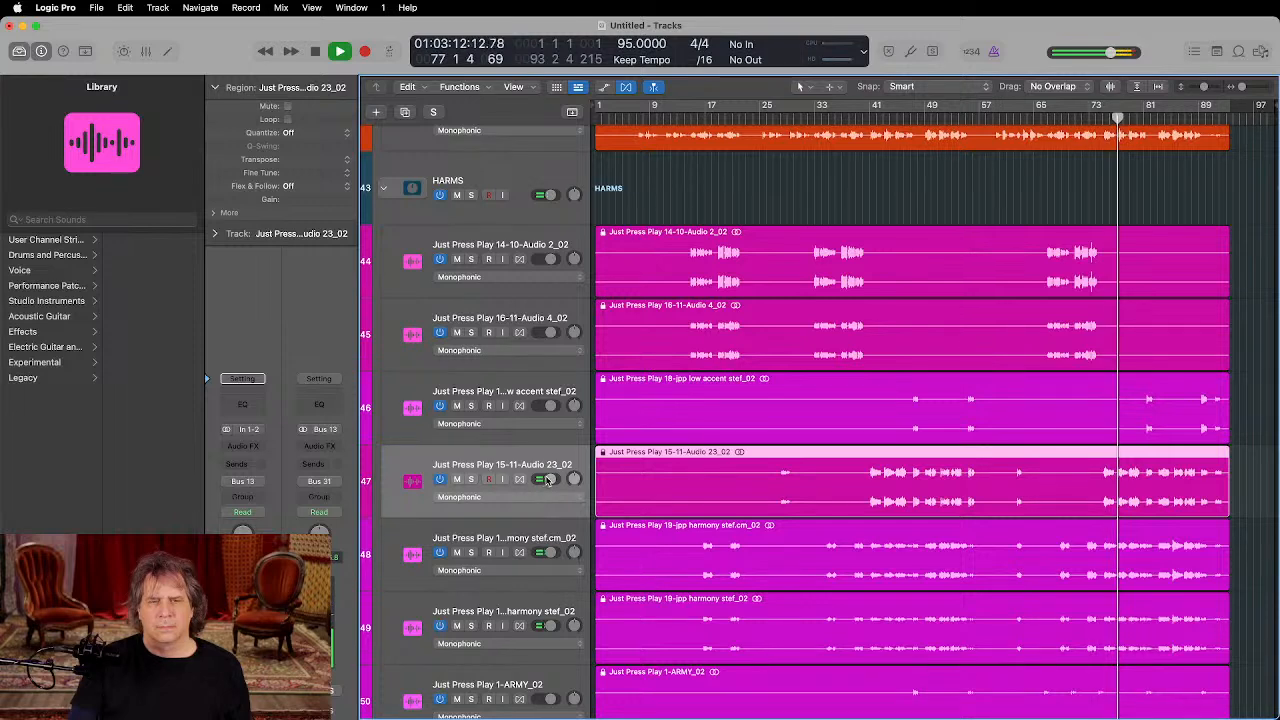
Step: Lower the Audio 23 track's volume to -5.9 dB, check it in solo, and mute the track
{"action": "left_click_drag", "start_coordinate": [548, 481], "coordinate": [545, 479]}
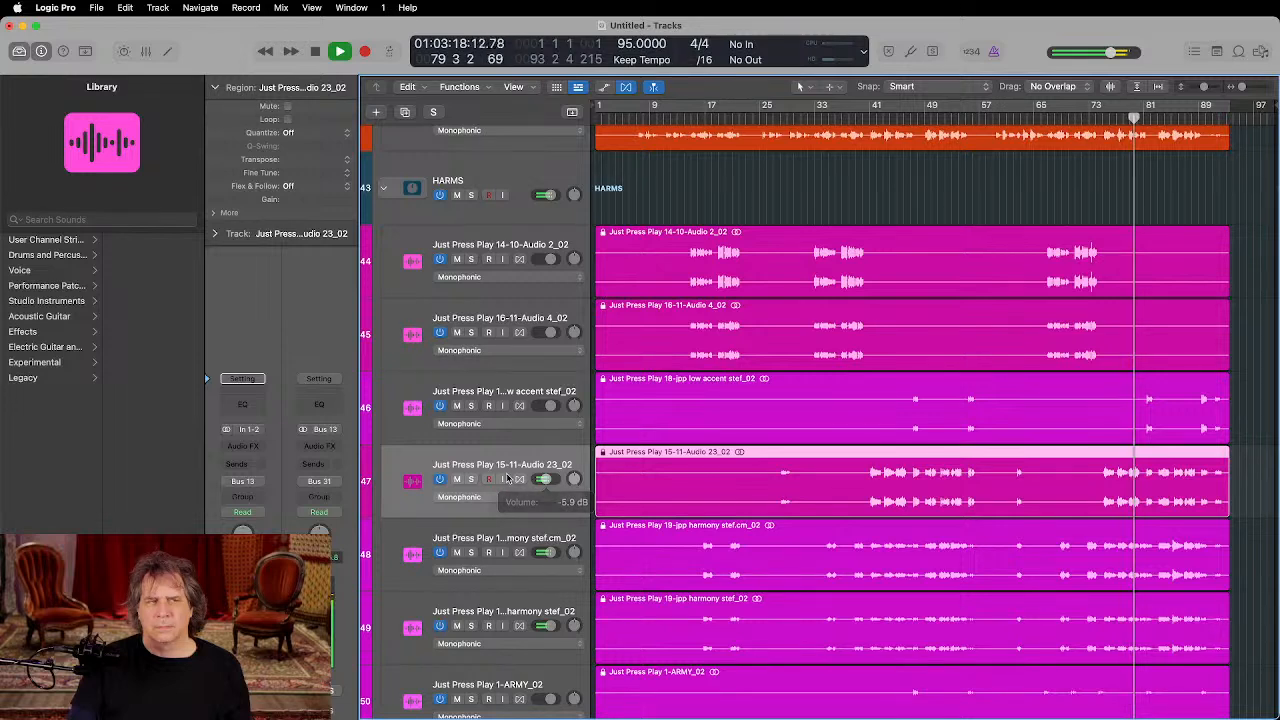
{"action": "left_click", "coordinate": [471, 482]}
{"action": "left_click", "coordinate": [471, 482]}
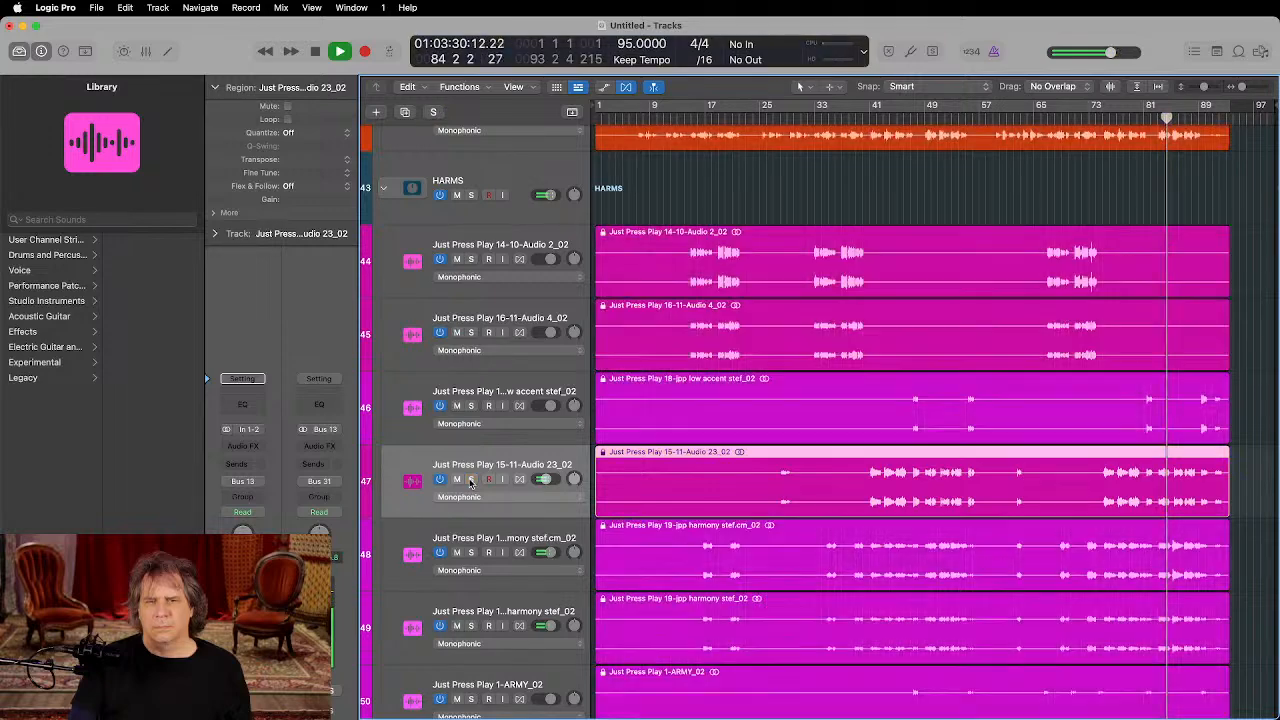
{"action": "left_click", "coordinate": [457, 479]}
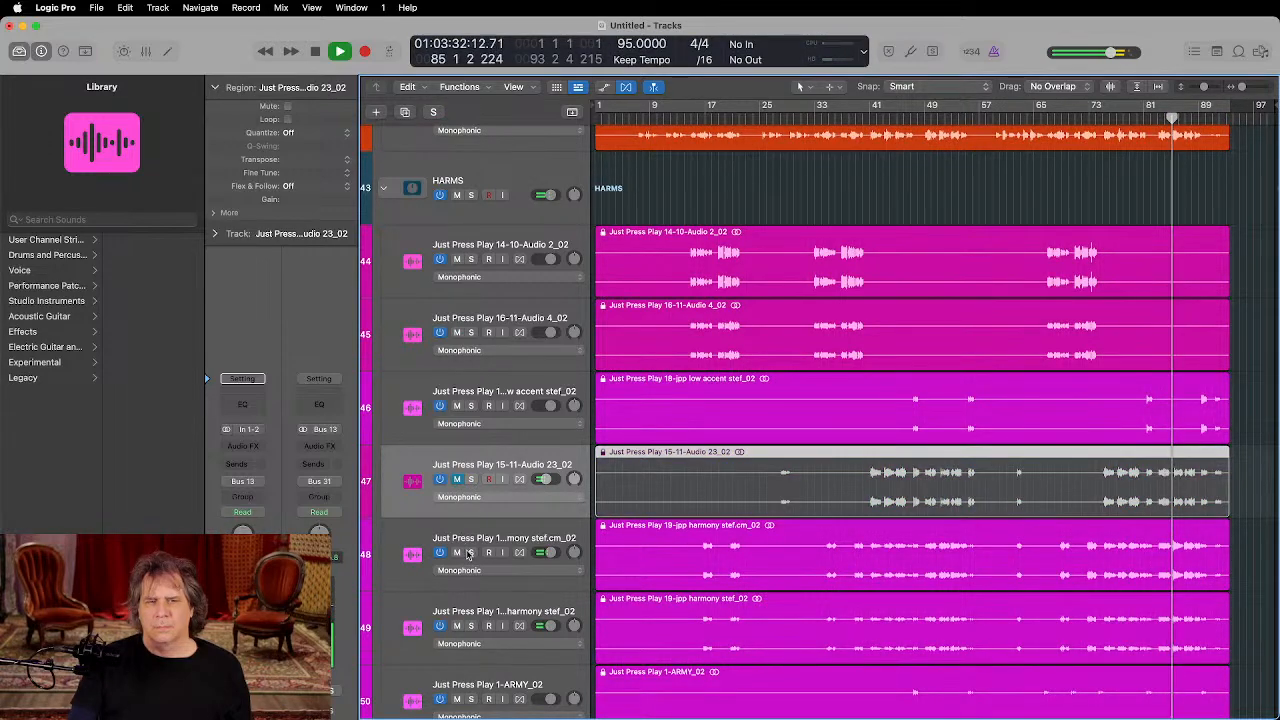
Step: Check the two harmony tracks in solo one after the other, and pan the upper one left and the lower one right
{"action": "left_click", "coordinate": [471, 552]}
{"action": "left_click", "coordinate": [471, 552]}
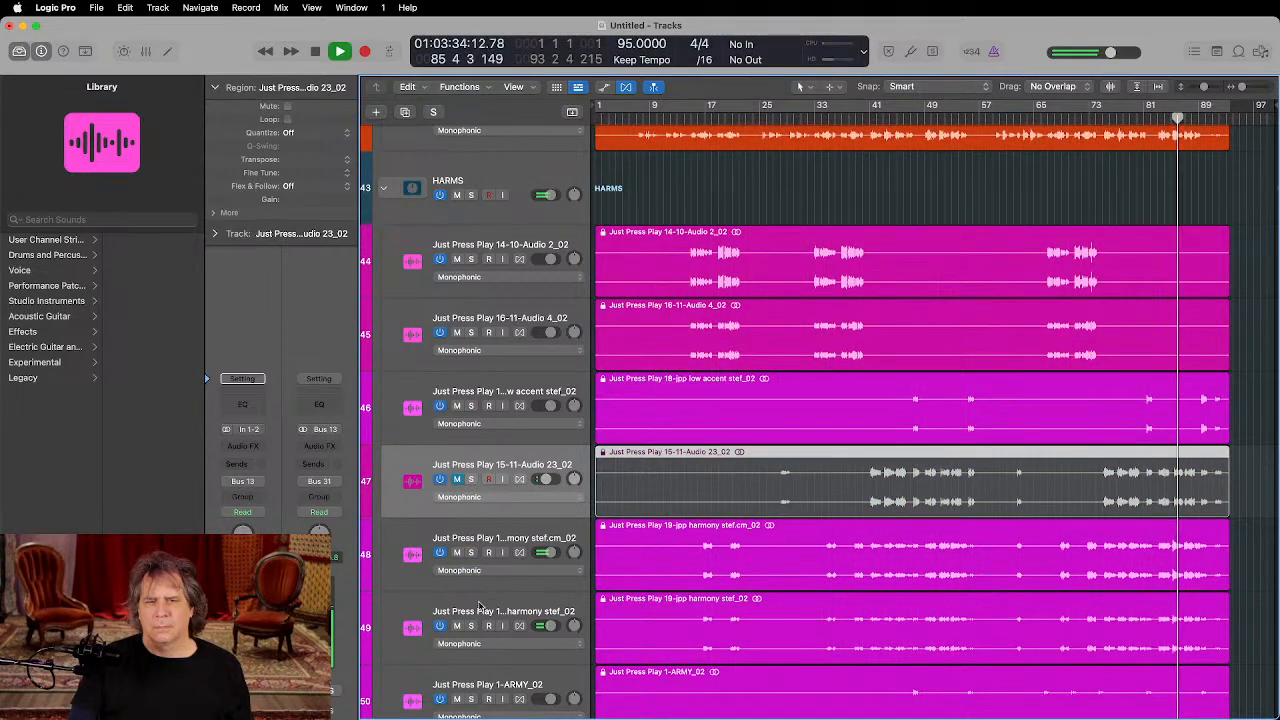
{"action": "left_click", "coordinate": [471, 625]}
{"action": "left_click", "coordinate": [471, 625]}
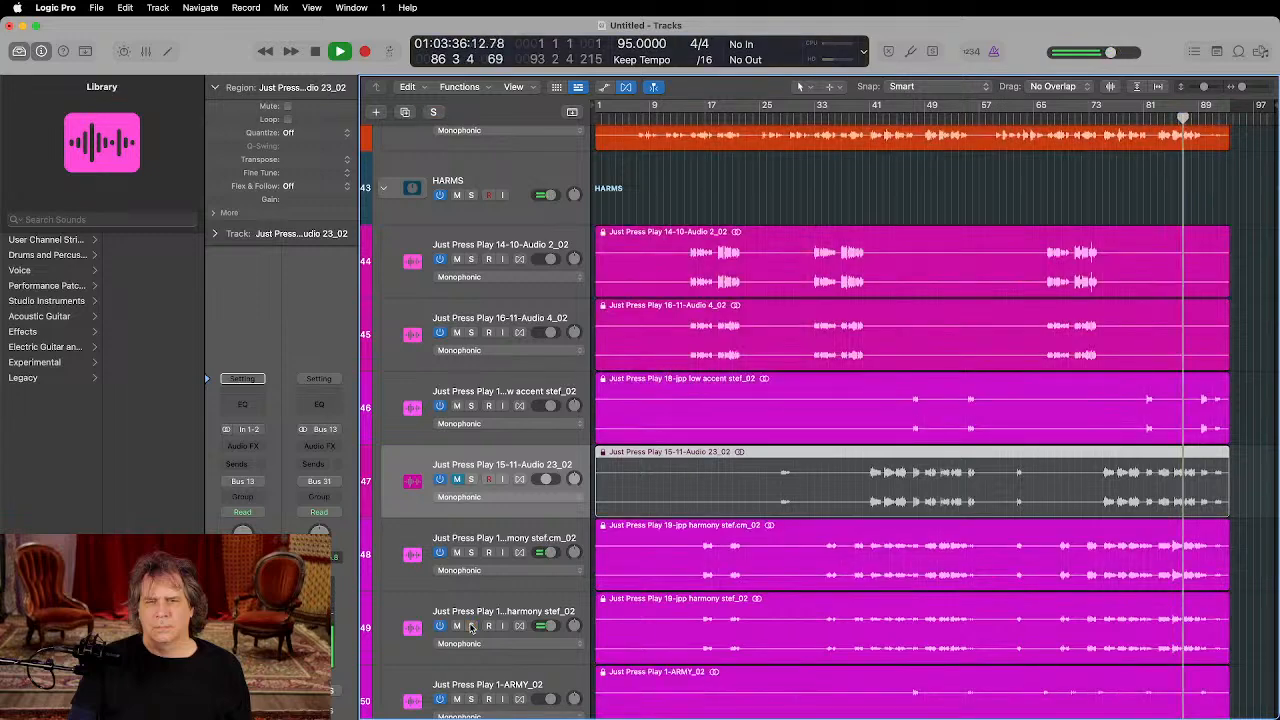
{"action": "left_click_drag", "start_coordinate": [573, 552], "coordinate": [567, 520]}
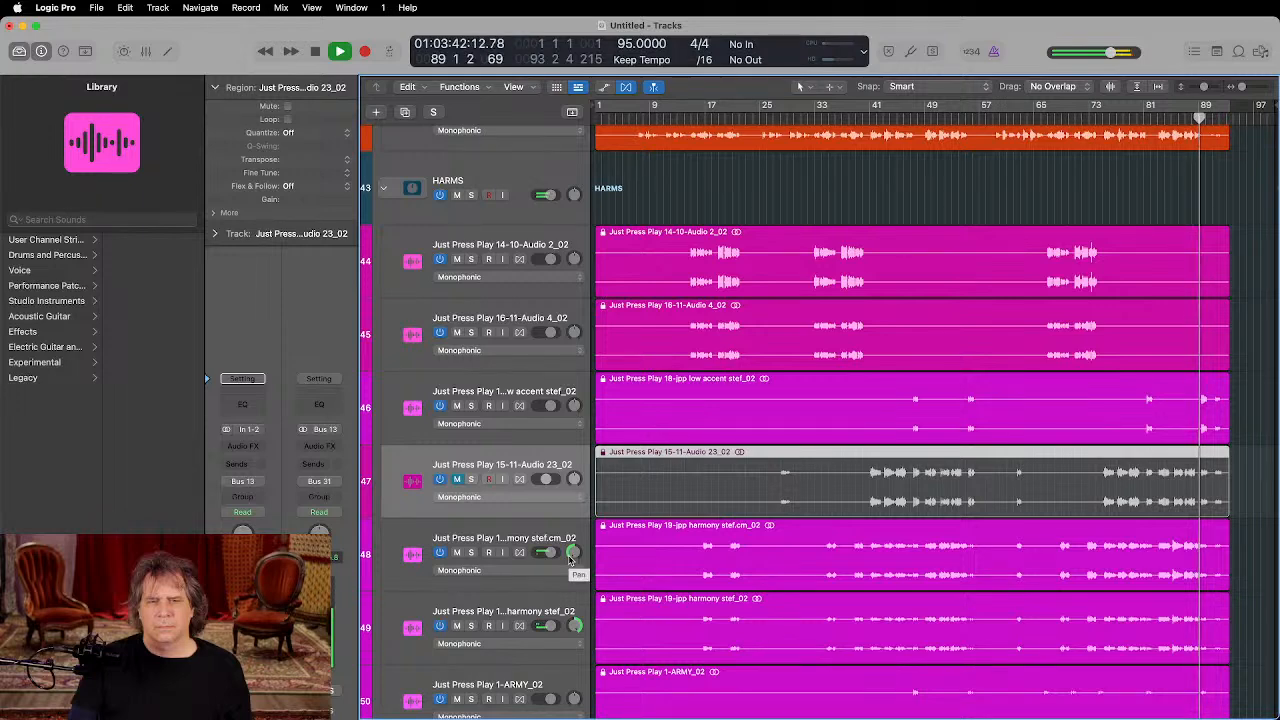
{"action": "scroll", "coordinate": [528, 573], "scroll_direction": "down", "scroll_amount": 3}
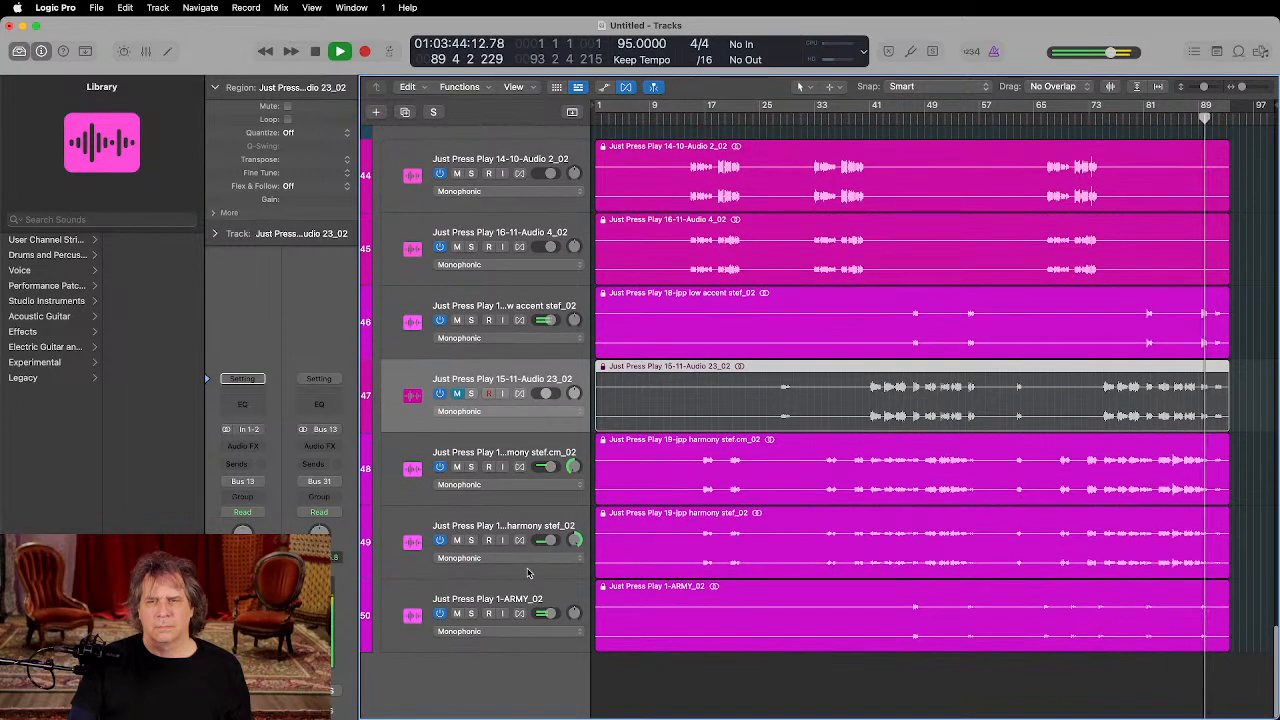
{"action": "scroll", "coordinate": [543, 553], "scroll_direction": "up", "scroll_amount": 3}
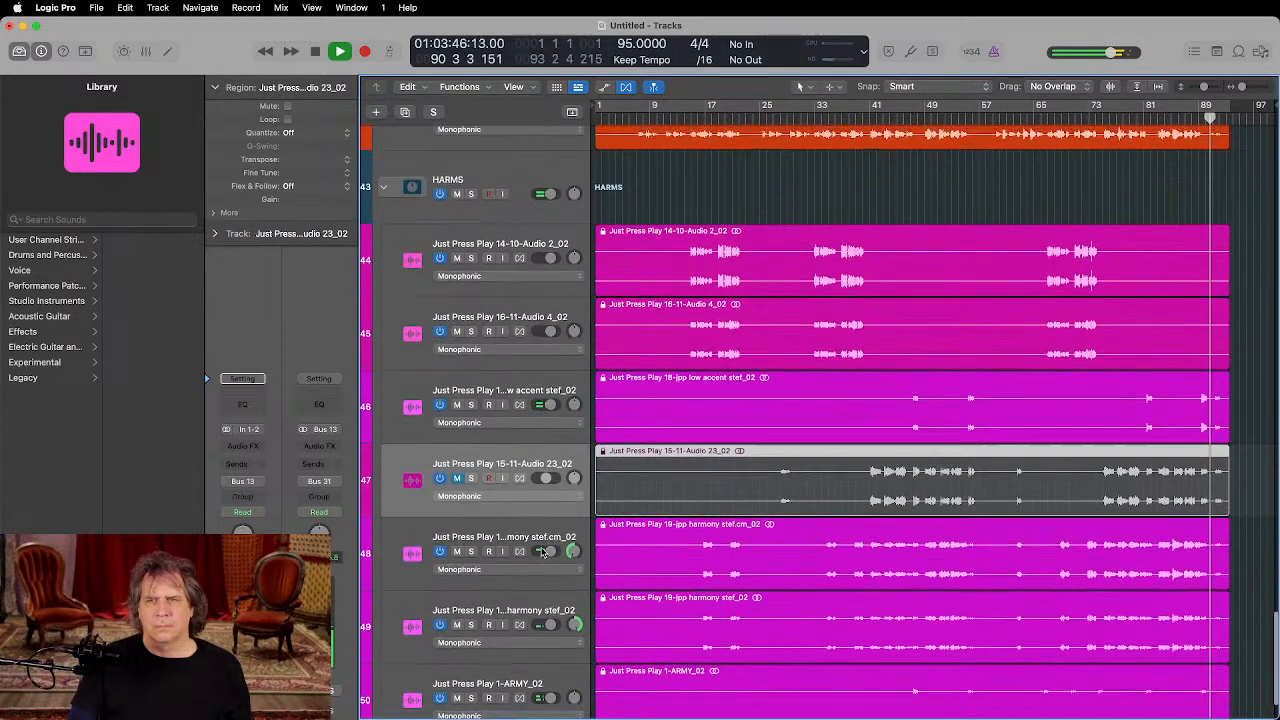
Step: Play from about bar 33 and audition the Audio 2 and Audio 4 harmony tracks in solo, one after the other
{"action": "key", "text": "space"}
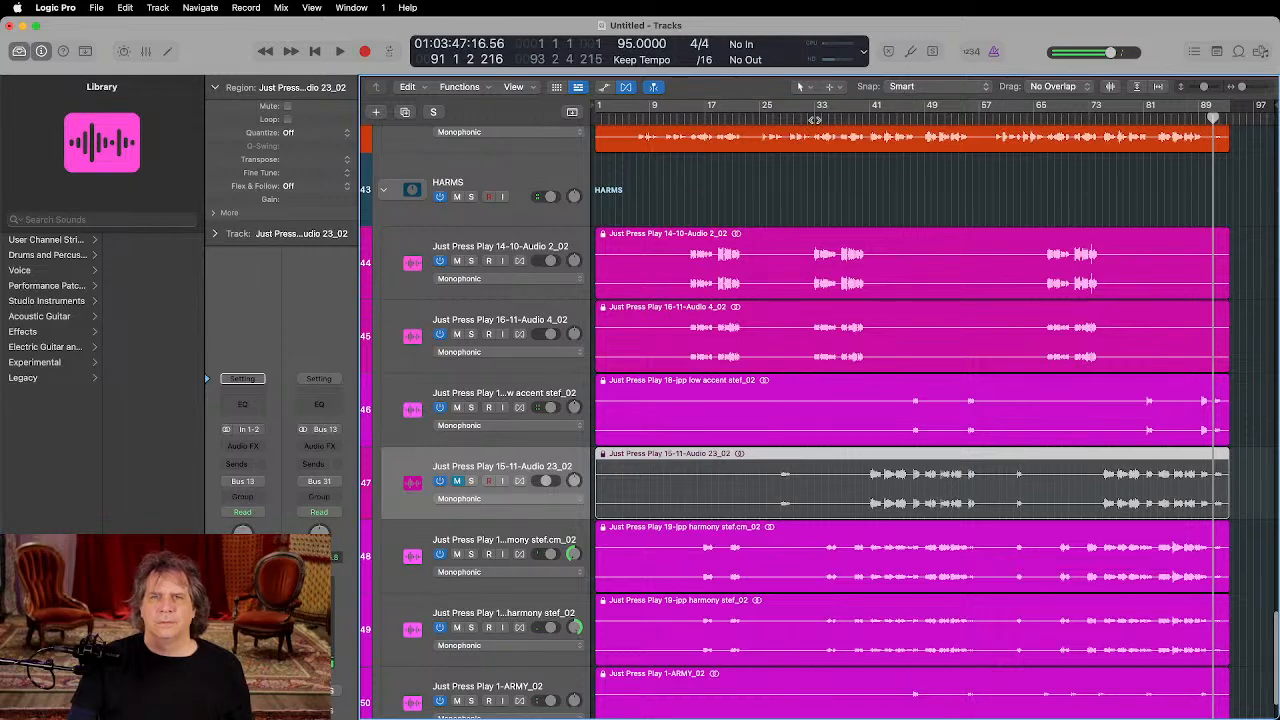
{"action": "left_click", "coordinate": [815, 120]}
{"action": "key", "text": "space"}
{"action": "left_click", "coordinate": [471, 261]}
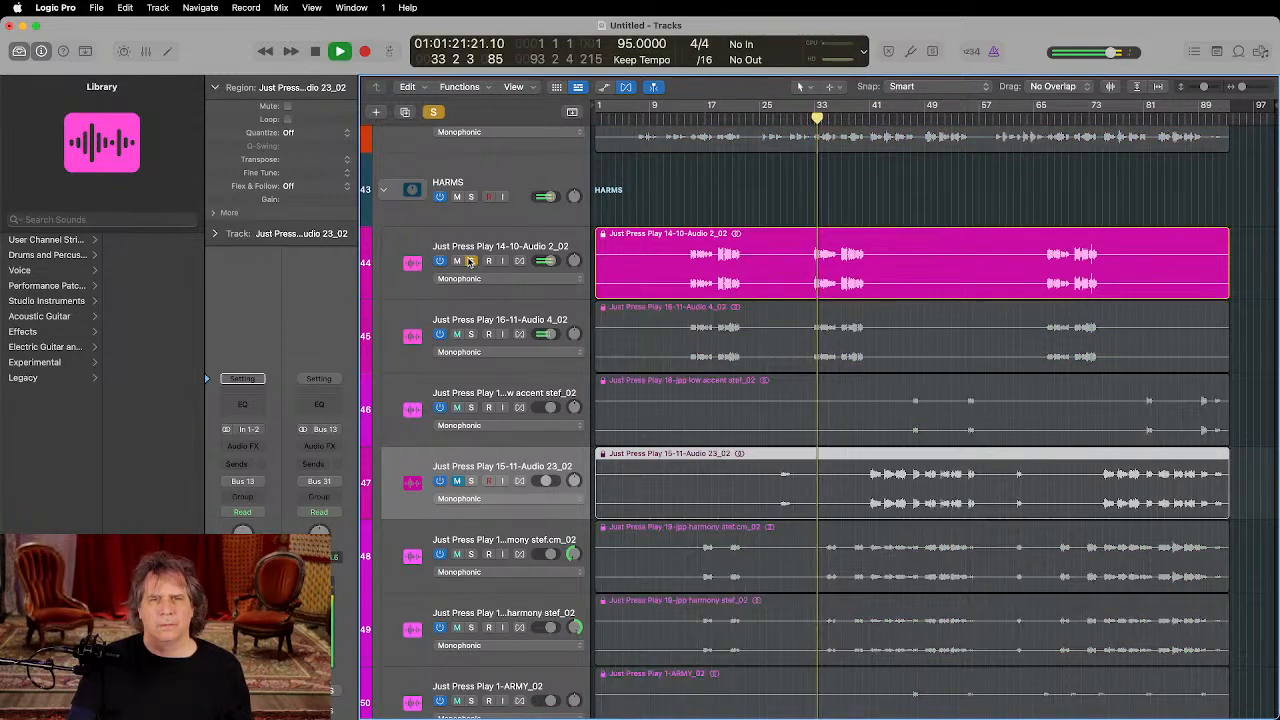
{"action": "left_click", "coordinate": [470, 262]}
{"action": "left_click", "coordinate": [471, 334]}
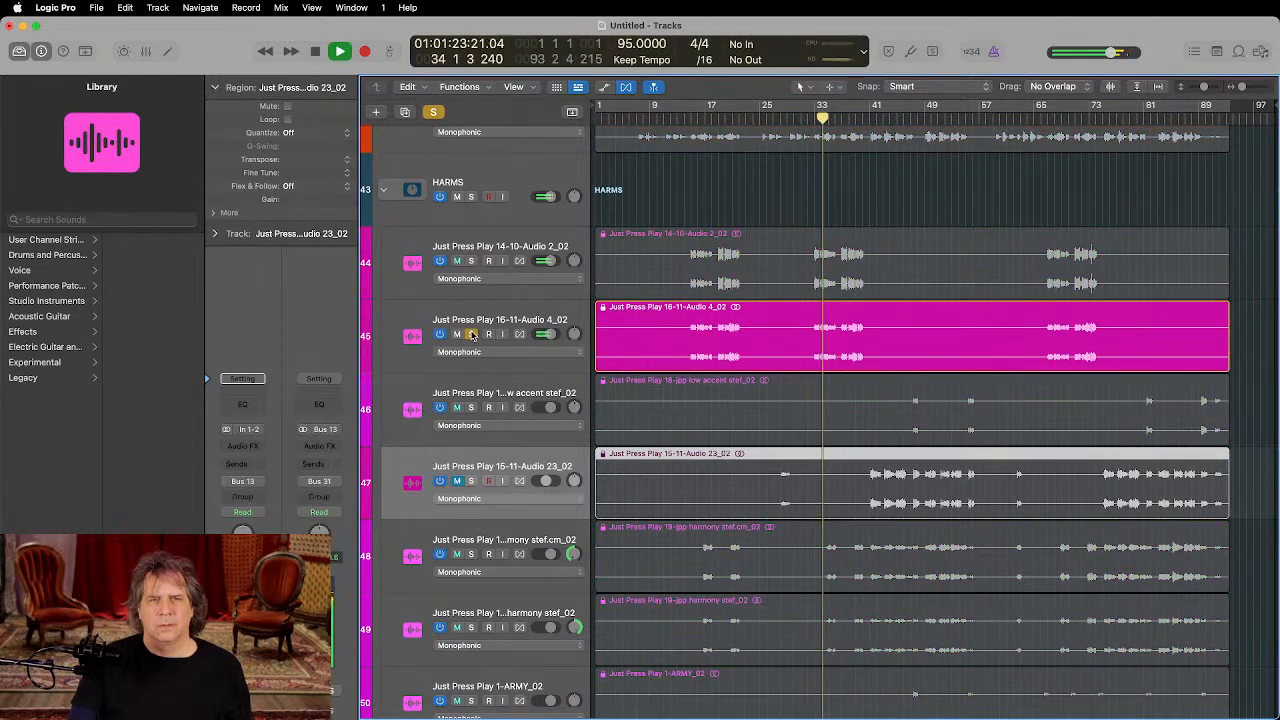
{"action": "left_click", "coordinate": [471, 334]}
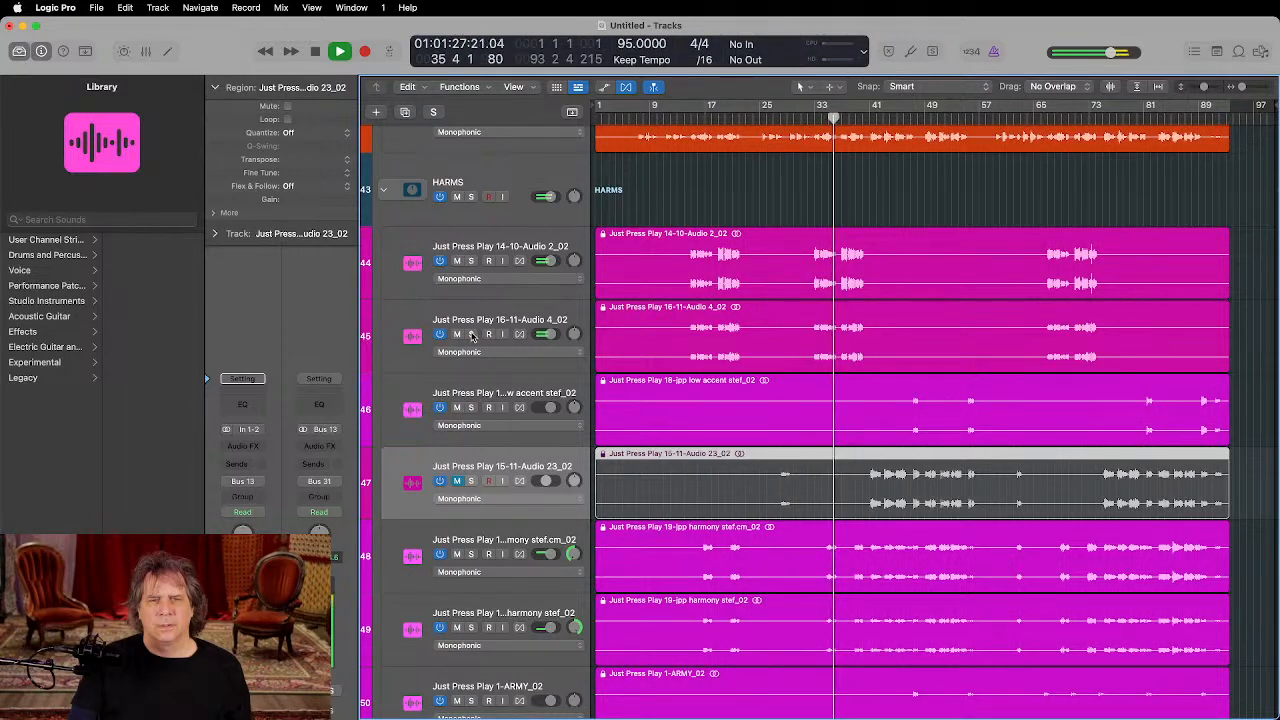
Step: Solo each of the two panned harmony tracks in turn near bar 34, returning to the full mix
{"action": "left_click", "coordinate": [471, 554]}
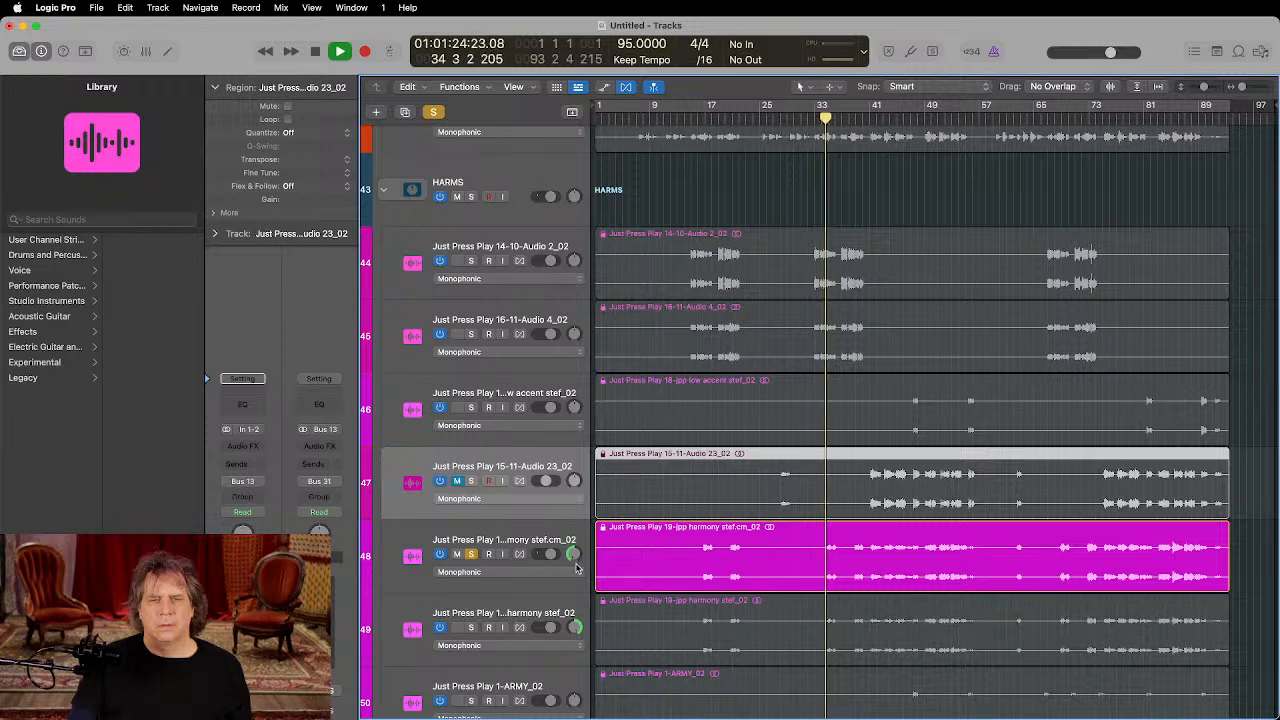
{"action": "left_click", "coordinate": [471, 554]}
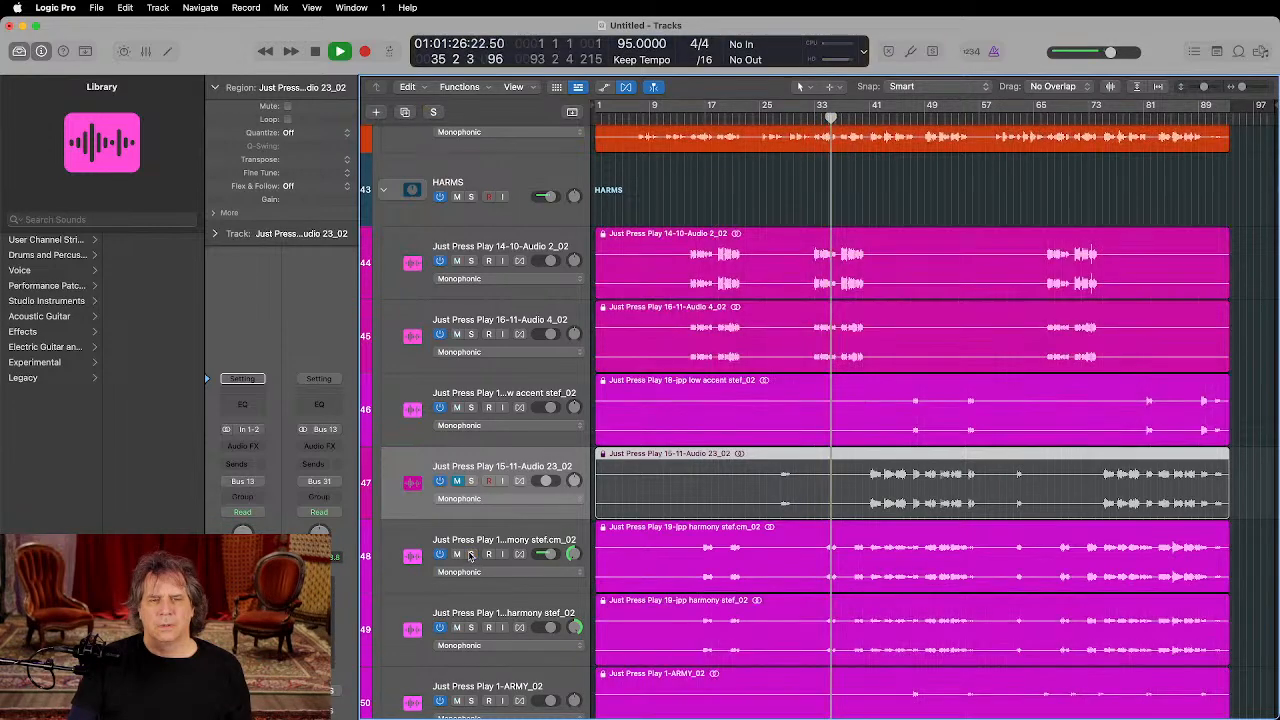
{"action": "left_click", "coordinate": [471, 627]}
{"action": "left_click", "coordinate": [471, 627]}
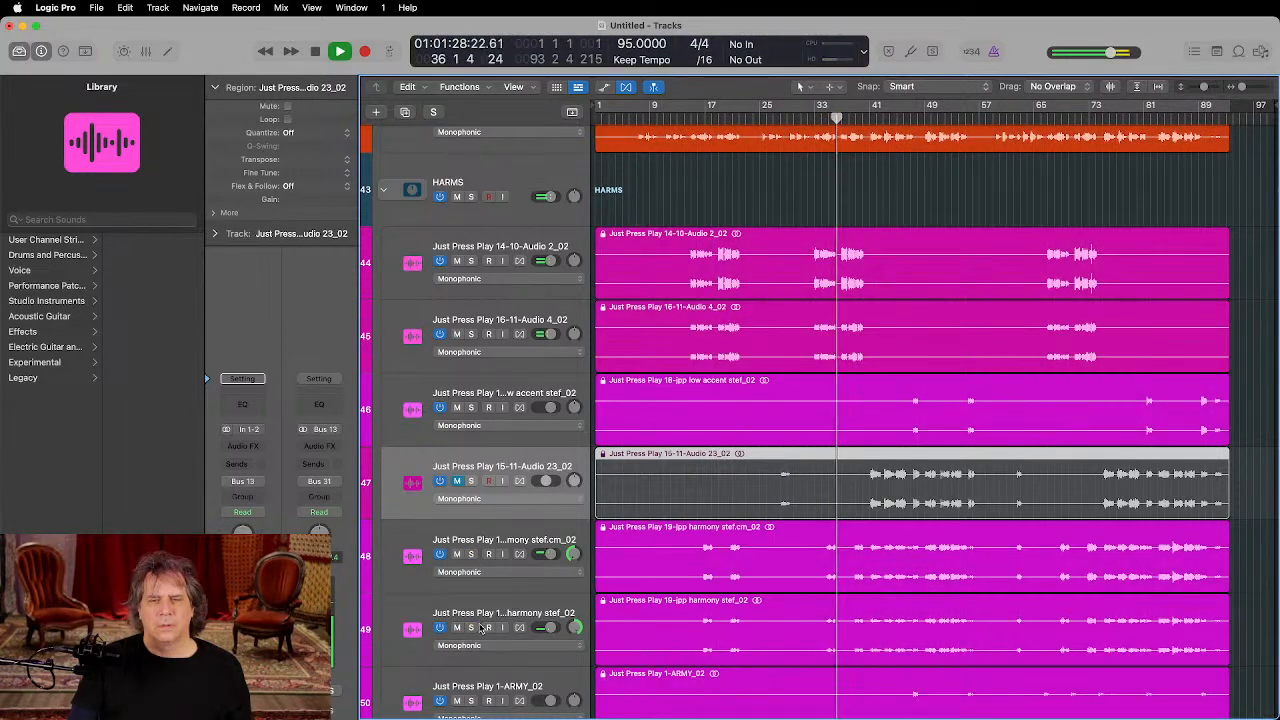
{"action": "scroll", "coordinate": [790, 597], "scroll_direction": "up", "scroll_amount": 2}
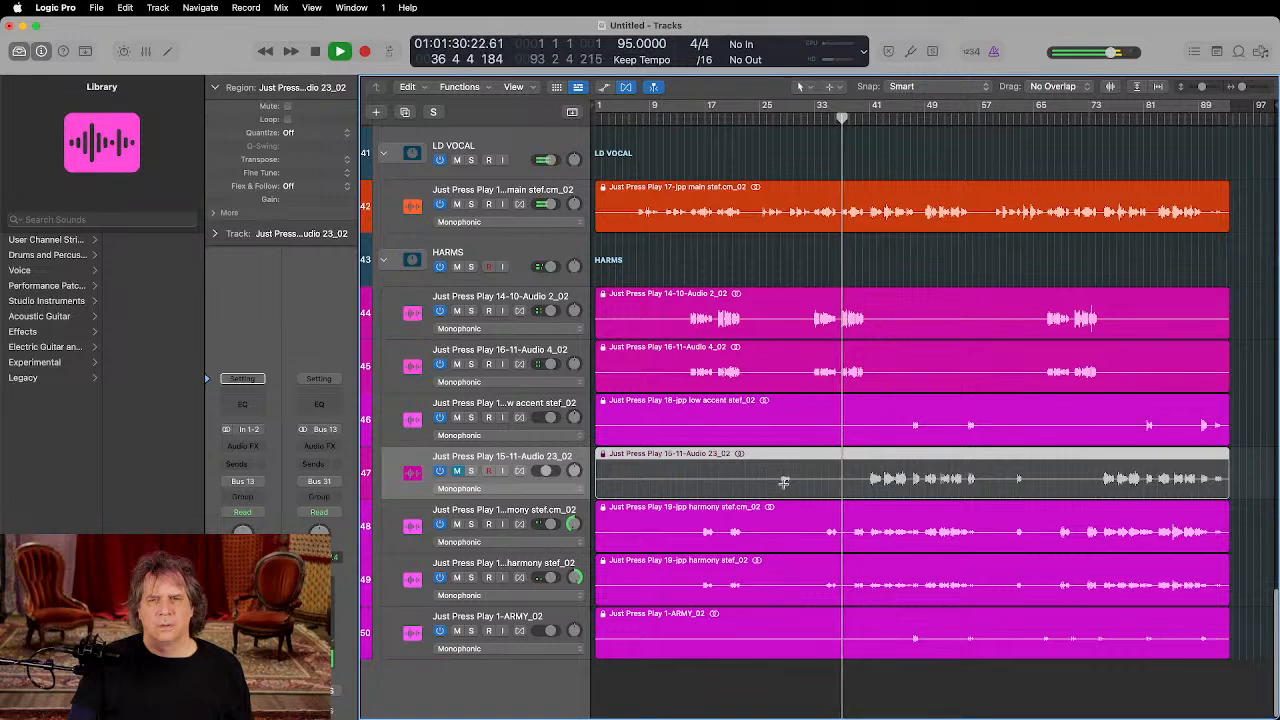
Step: Lower the Audio 2 harmony to -8.8 dB and the Audio 4 harmony to -5.6 dB, and set the KIK stack to -3.0 dB
{"action": "mouse_move", "coordinate": [548, 311]}
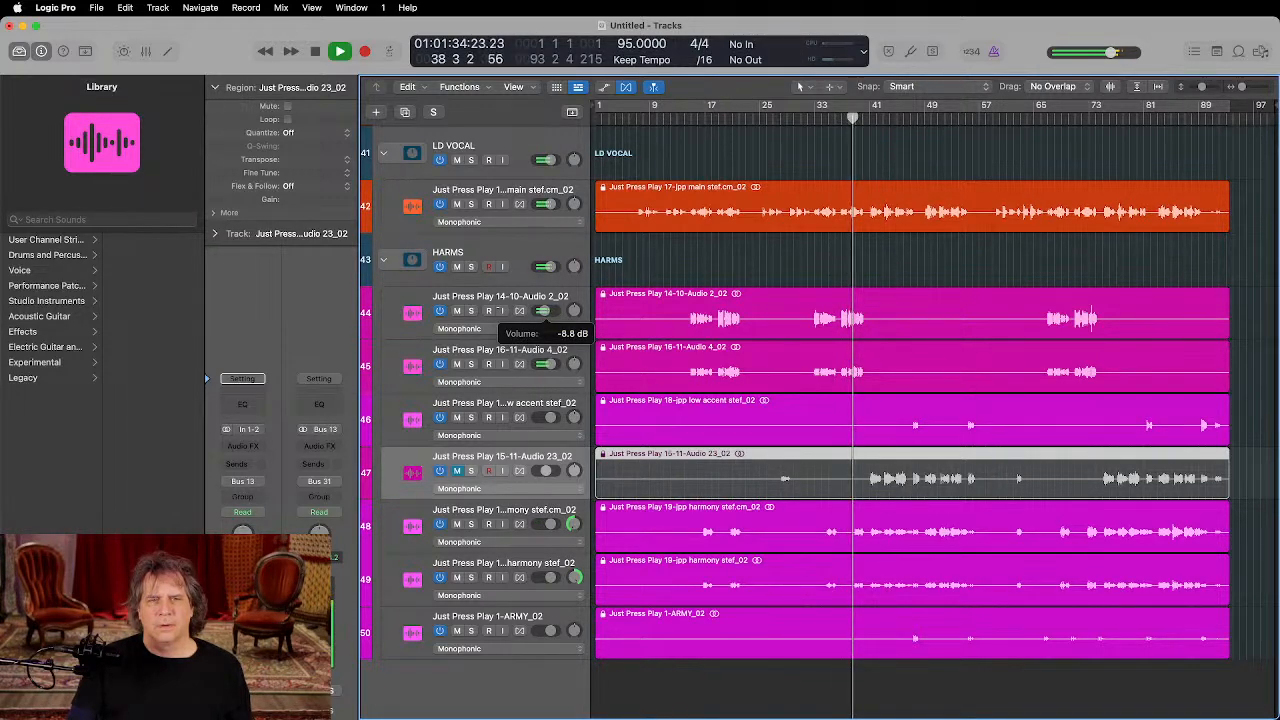
{"action": "mouse_move", "coordinate": [546, 364]}
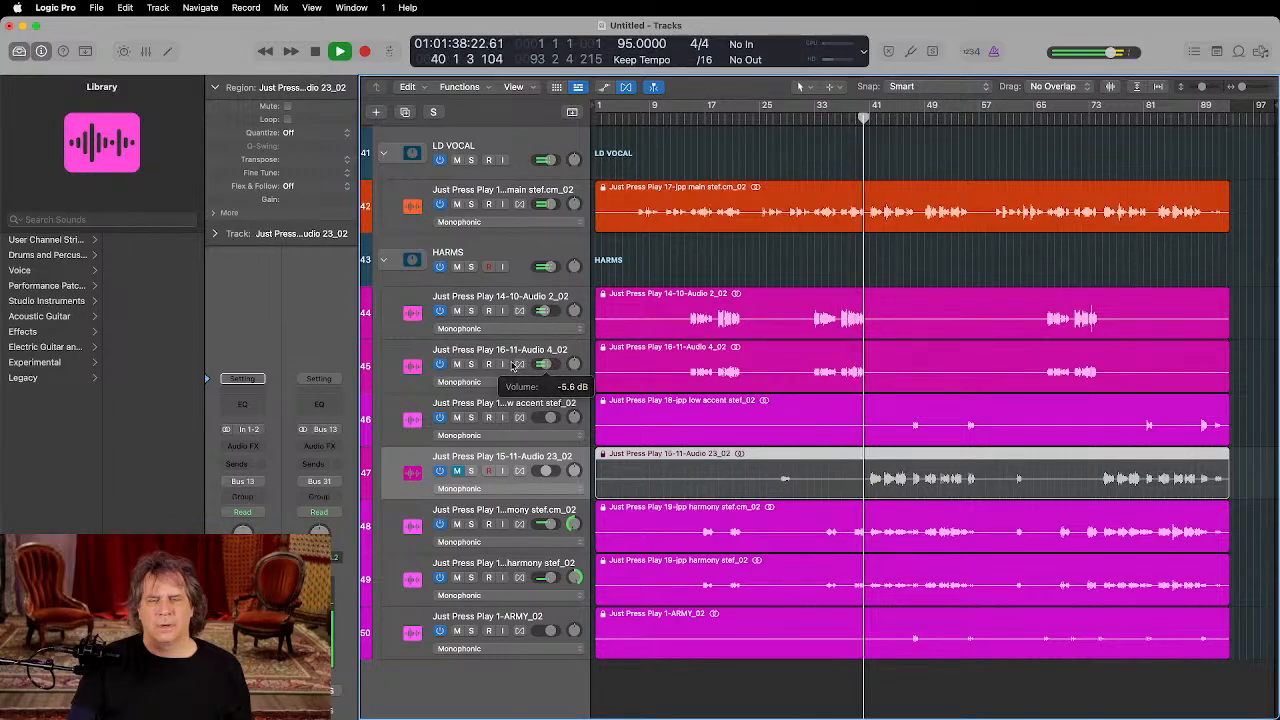
{"action": "scroll", "coordinate": [729, 420], "scroll_direction": "up", "scroll_amount": 20}
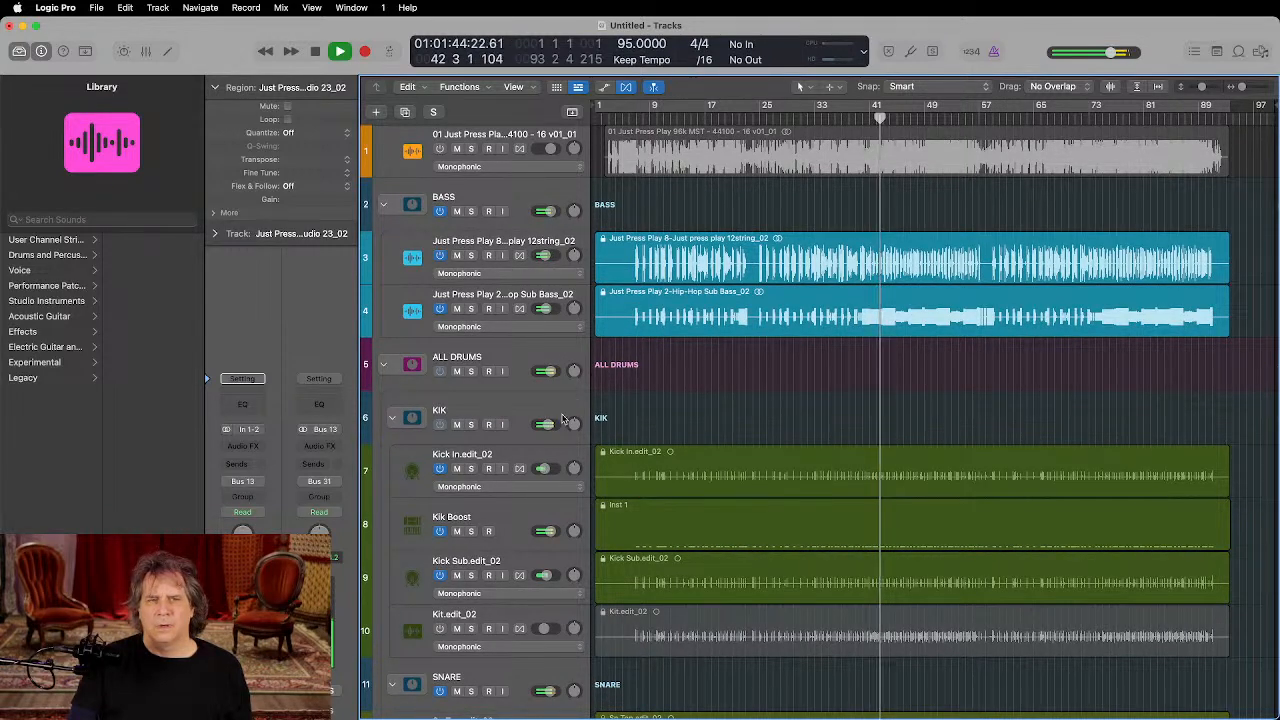
{"action": "mouse_move", "coordinate": [544, 428]}
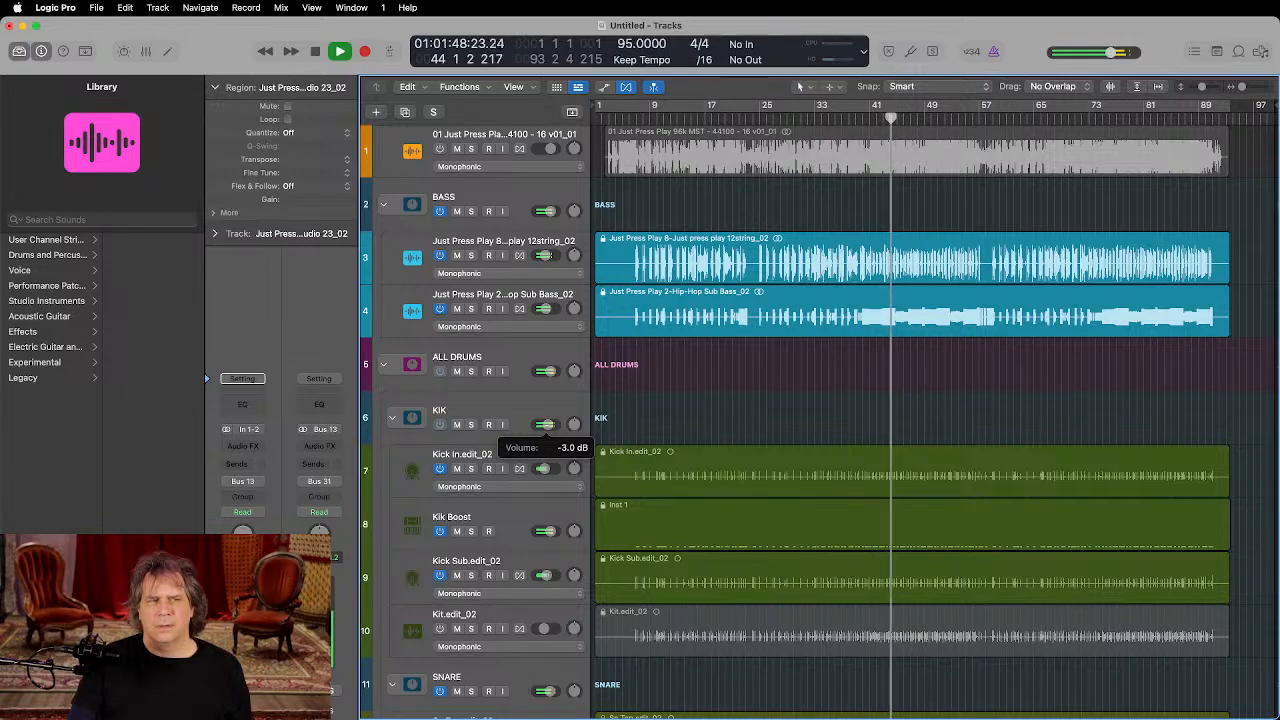
Step: Audition the muted fiddle track in the mix, and check the Guitar Chorus Lead 1 track in solo
{"action": "scroll", "coordinate": [765, 410], "scroll_direction": "down", "scroll_amount": 20}
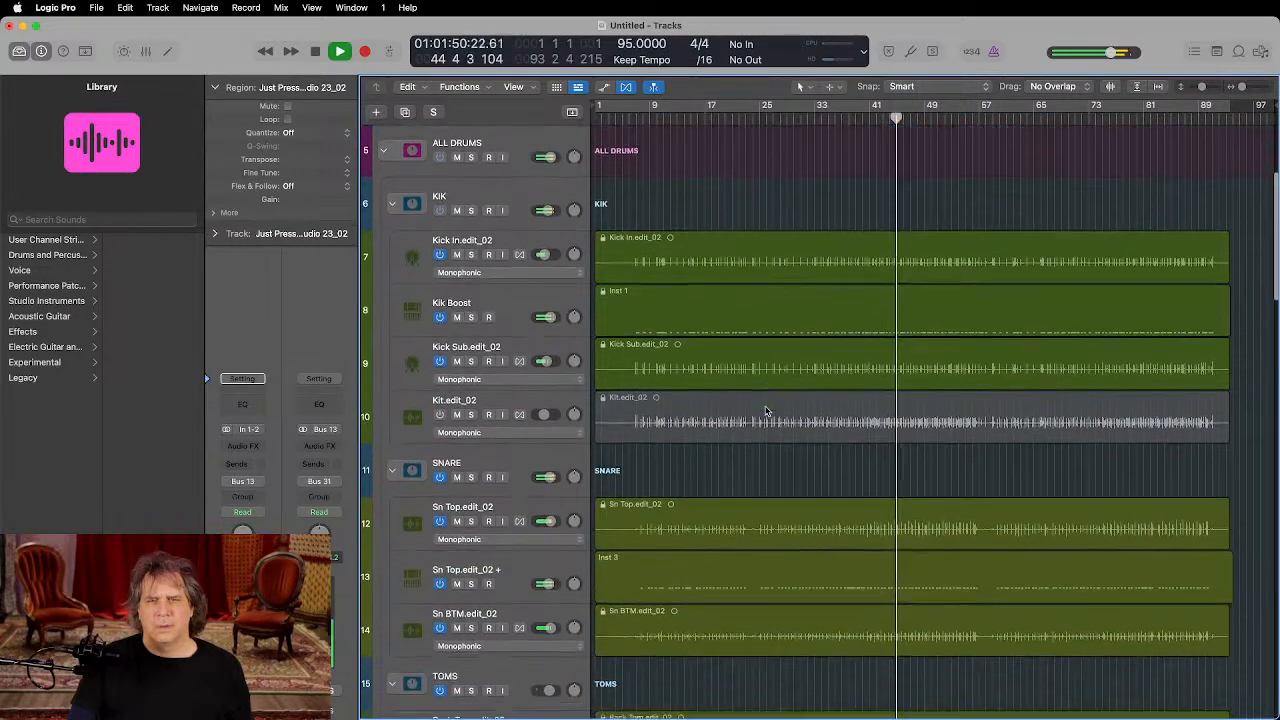
{"action": "scroll", "coordinate": [765, 410], "scroll_direction": "down", "scroll_amount": 4}
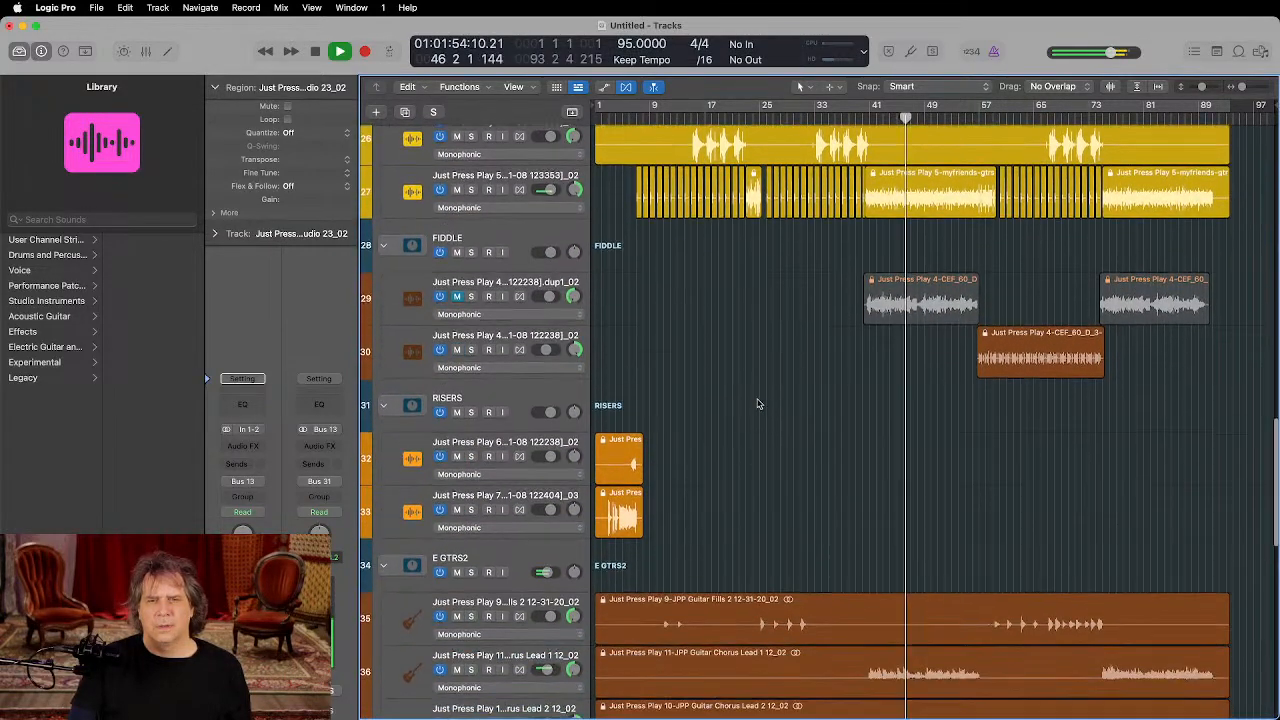
{"action": "left_click", "coordinate": [457, 296]}
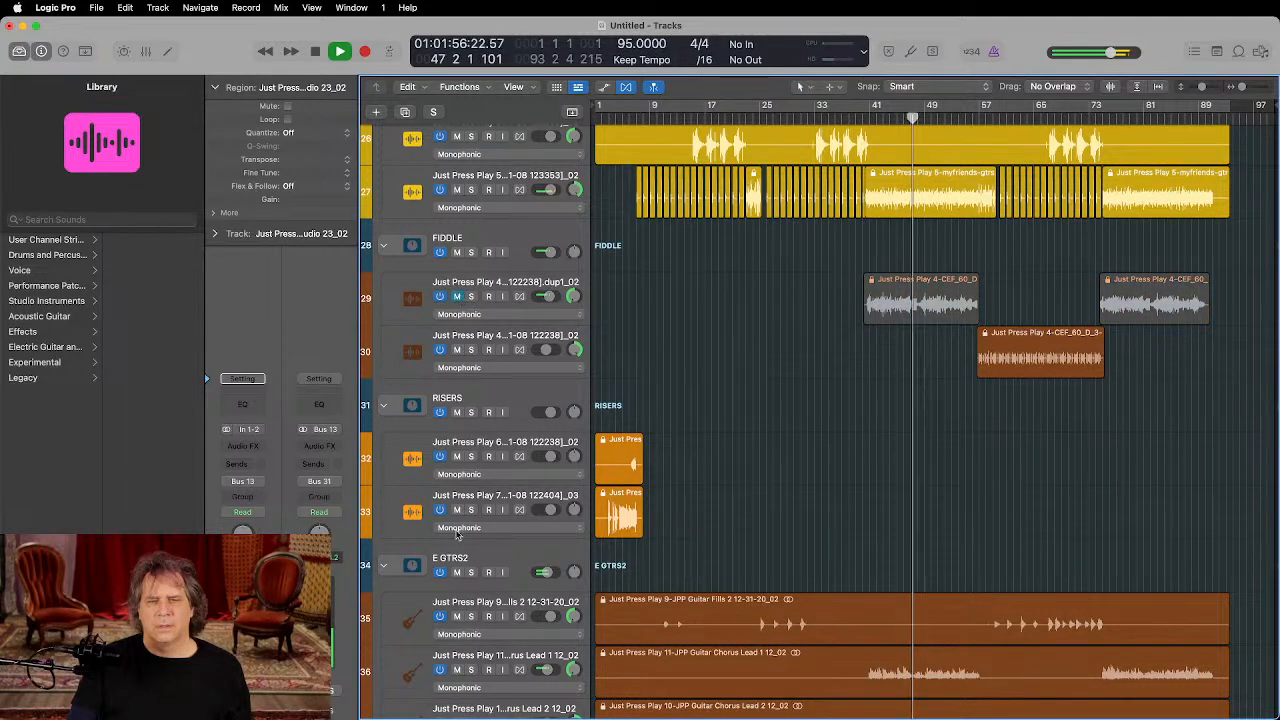
{"action": "left_click", "coordinate": [471, 670]}
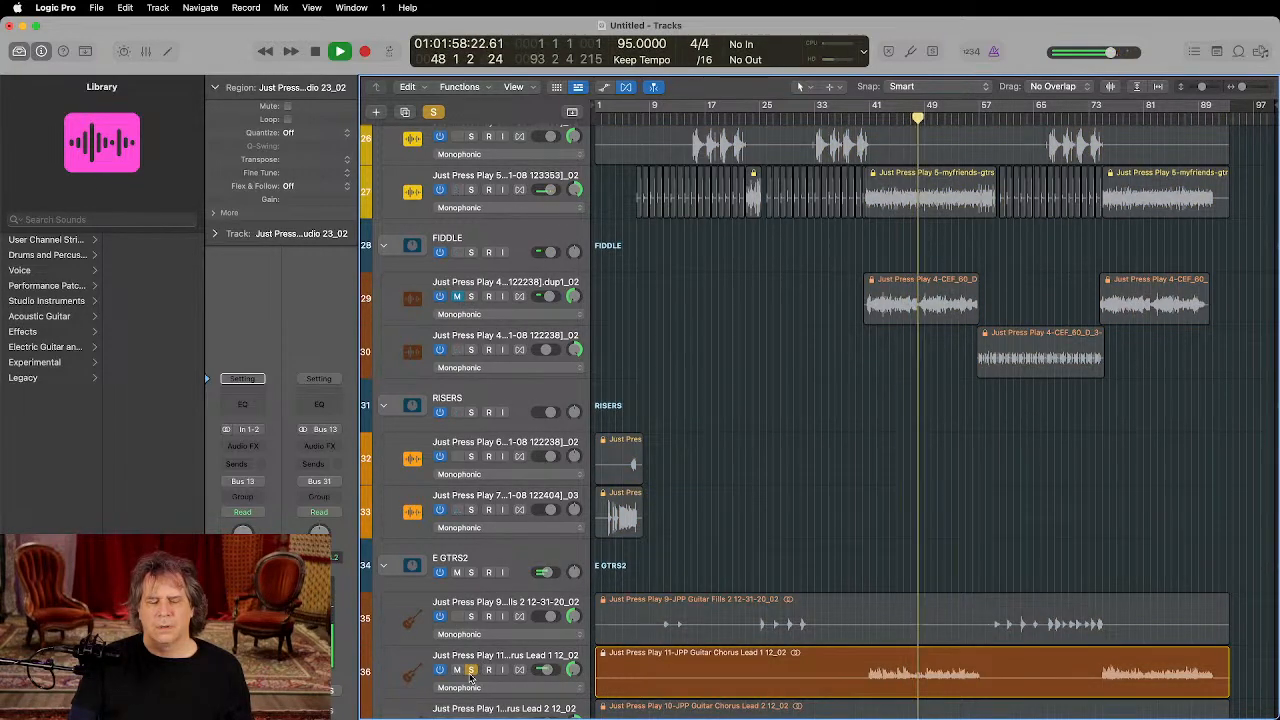
{"action": "left_click", "coordinate": [471, 672]}
Step: Audition the E GTR stack in solo with the Guitar Rhythm Neck Pickup track unmuted, then mute that track again in the full mix
{"action": "scroll", "coordinate": [471, 677], "scroll_direction": "down", "scroll_amount": 4}
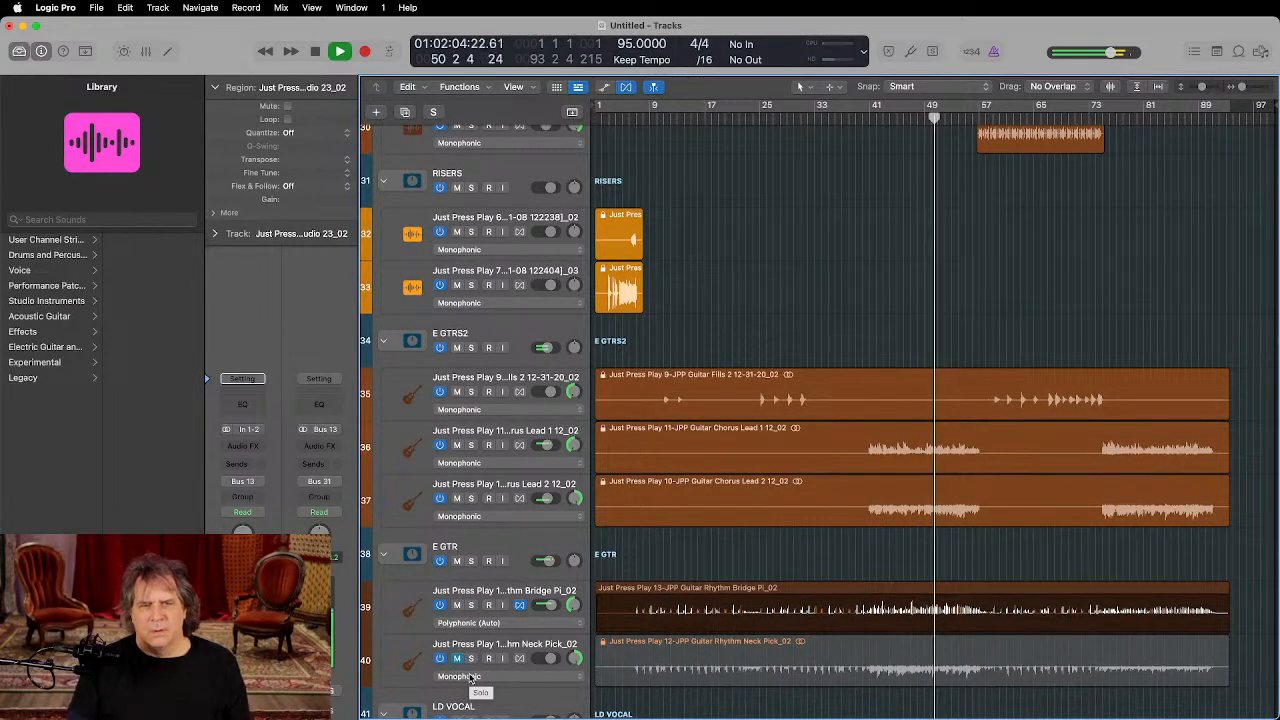
{"action": "scroll", "coordinate": [470, 678], "scroll_direction": "down", "scroll_amount": 2}
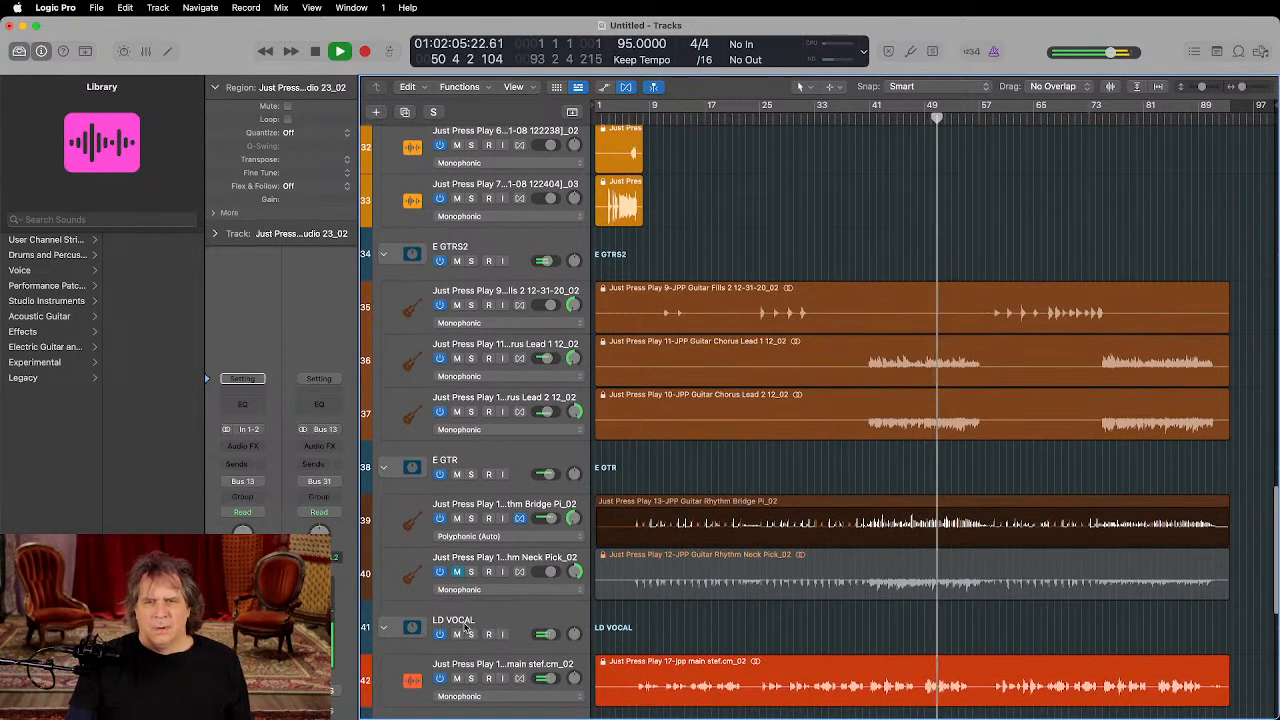
{"action": "left_click", "coordinate": [457, 571]}
{"action": "left_click", "coordinate": [471, 474]}
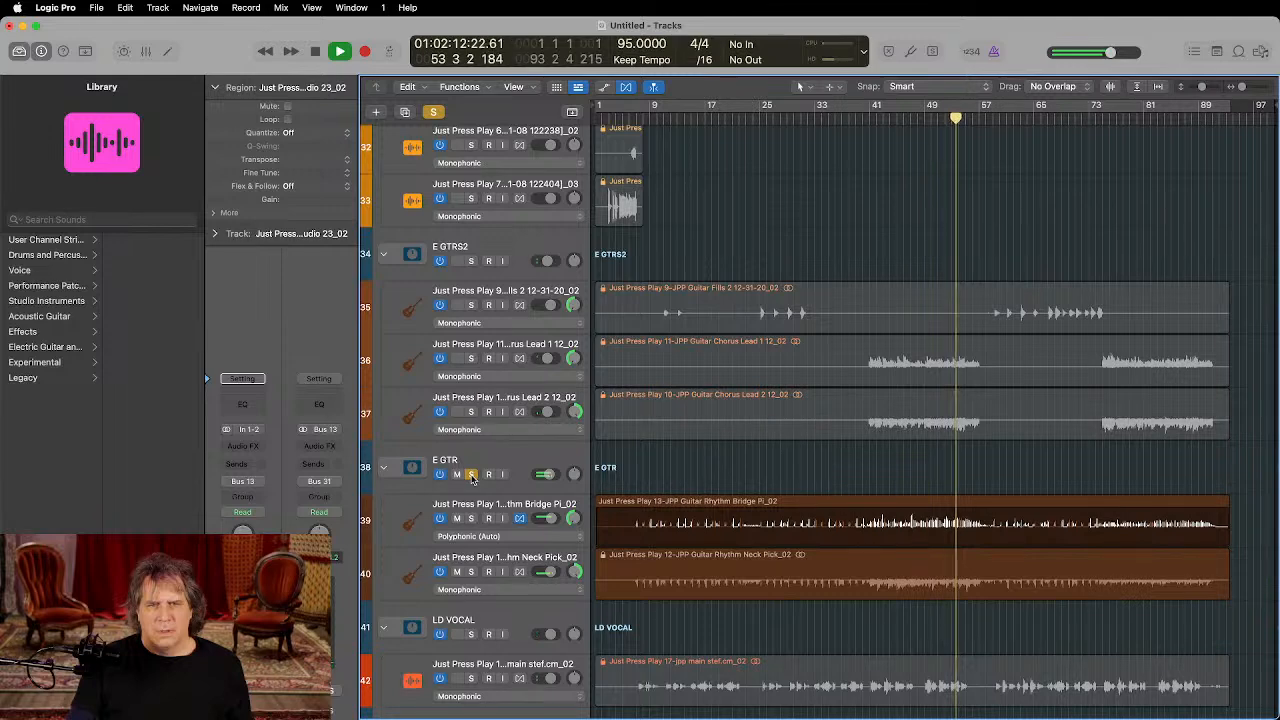
{"action": "left_click", "coordinate": [471, 474]}
{"action": "left_click", "coordinate": [457, 571]}
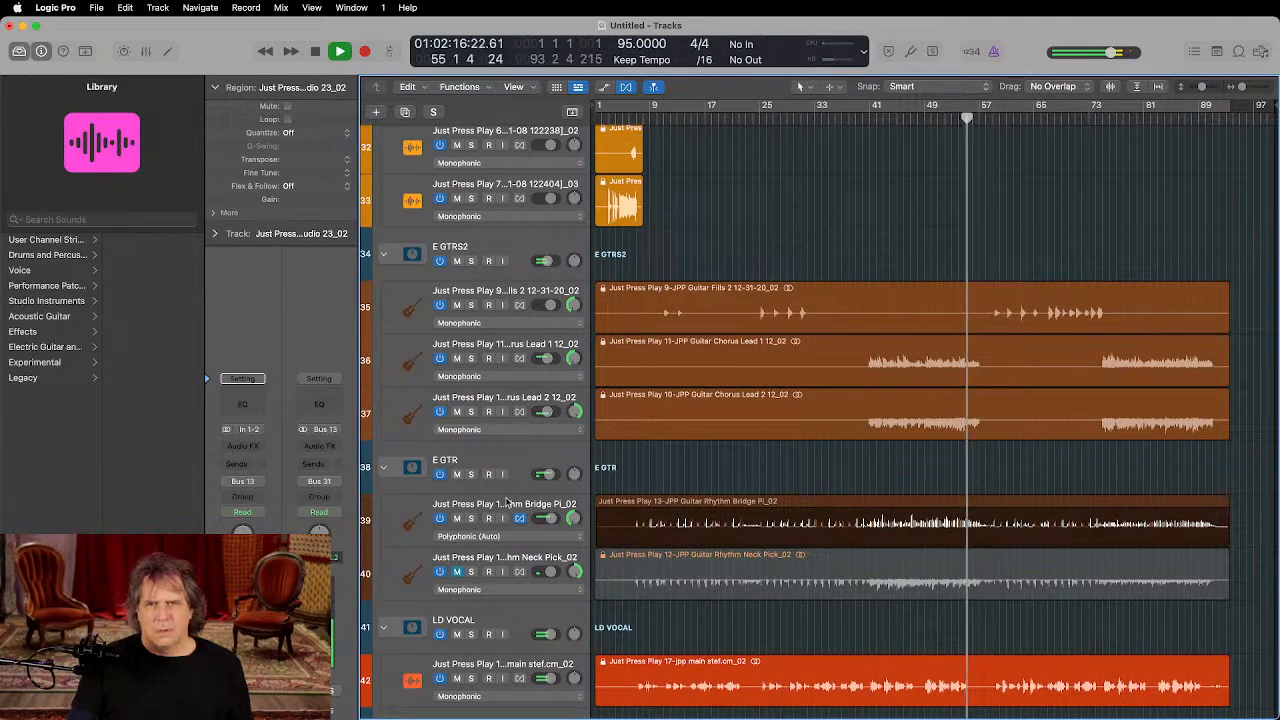
Step: Set the Guitar Rhythm Bridge Pickup track's volume to about -0.6 dB while the song plays
{"action": "scroll", "coordinate": [507, 501], "scroll_direction": "down", "scroll_amount": 2}
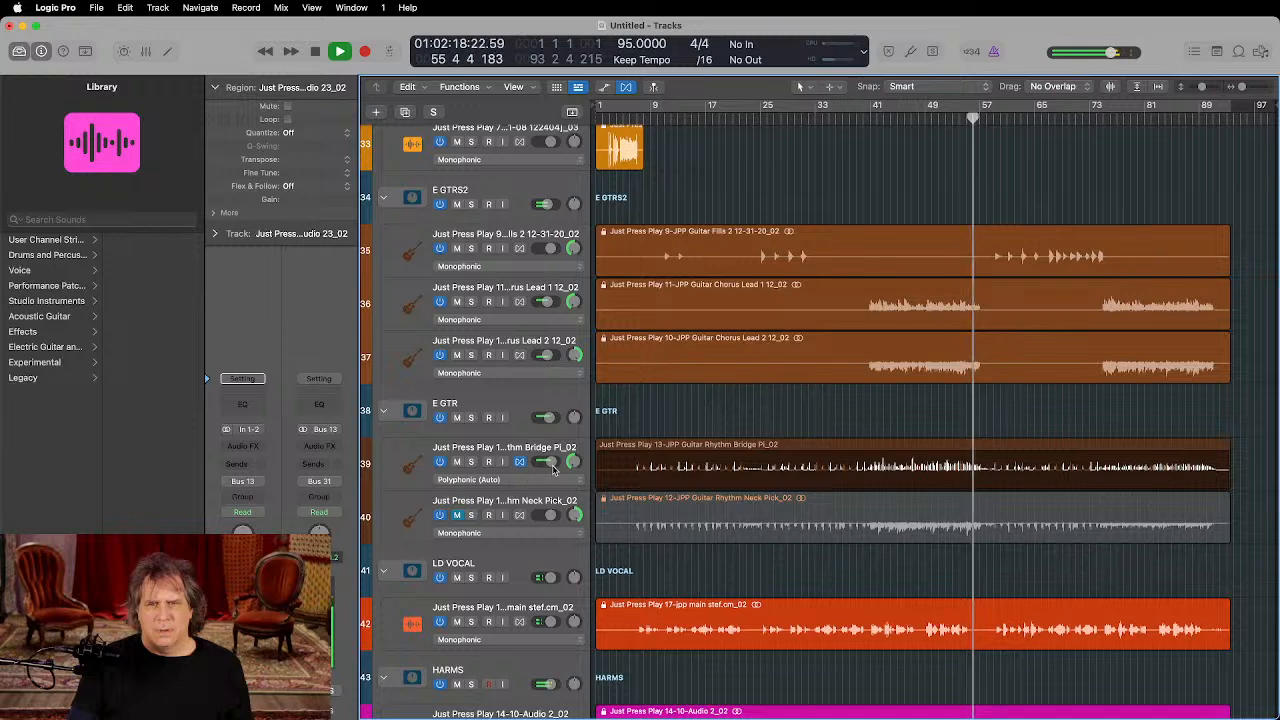
{"action": "left_click_drag", "start_coordinate": [552, 464], "coordinate": [550, 464]}
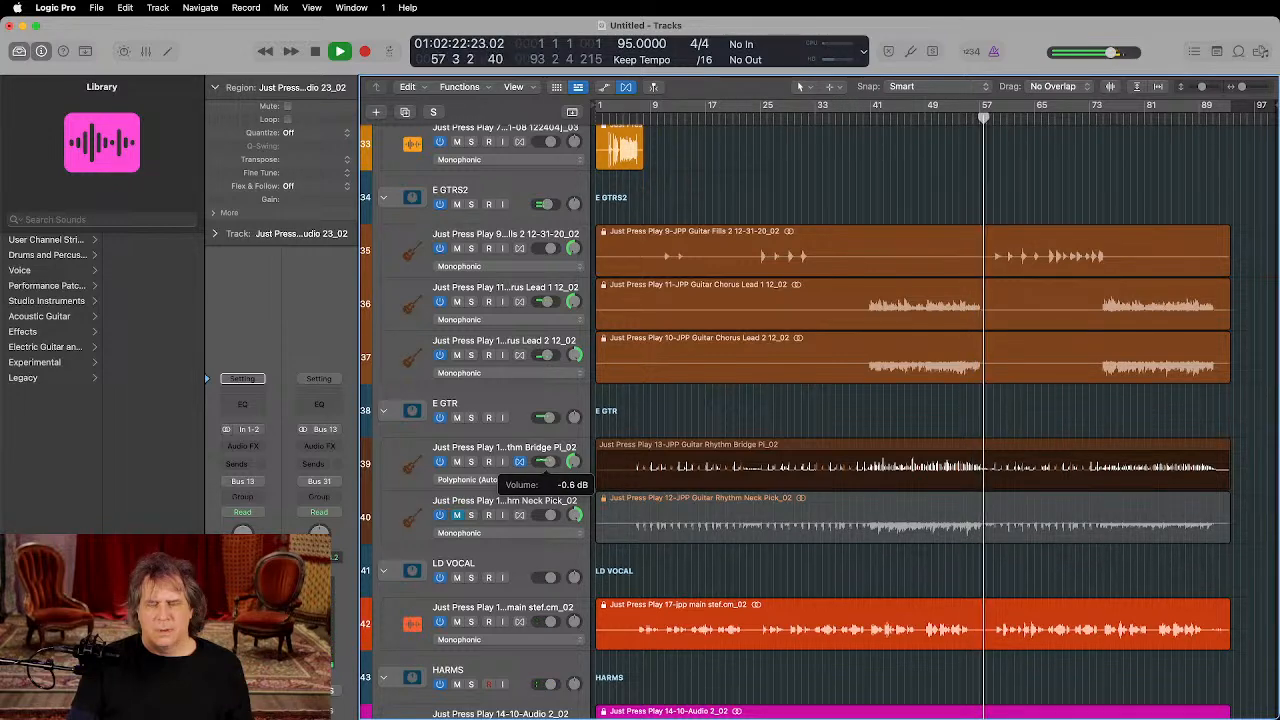
{"action": "left_click_drag", "start_coordinate": [543, 462], "coordinate": [545, 462]}
Step: Compare the mix with the BASS stack muted and unmuted, stop playback, and select the BASS stack
{"action": "scroll", "coordinate": [819, 443], "scroll_direction": "up", "scroll_amount": 20}
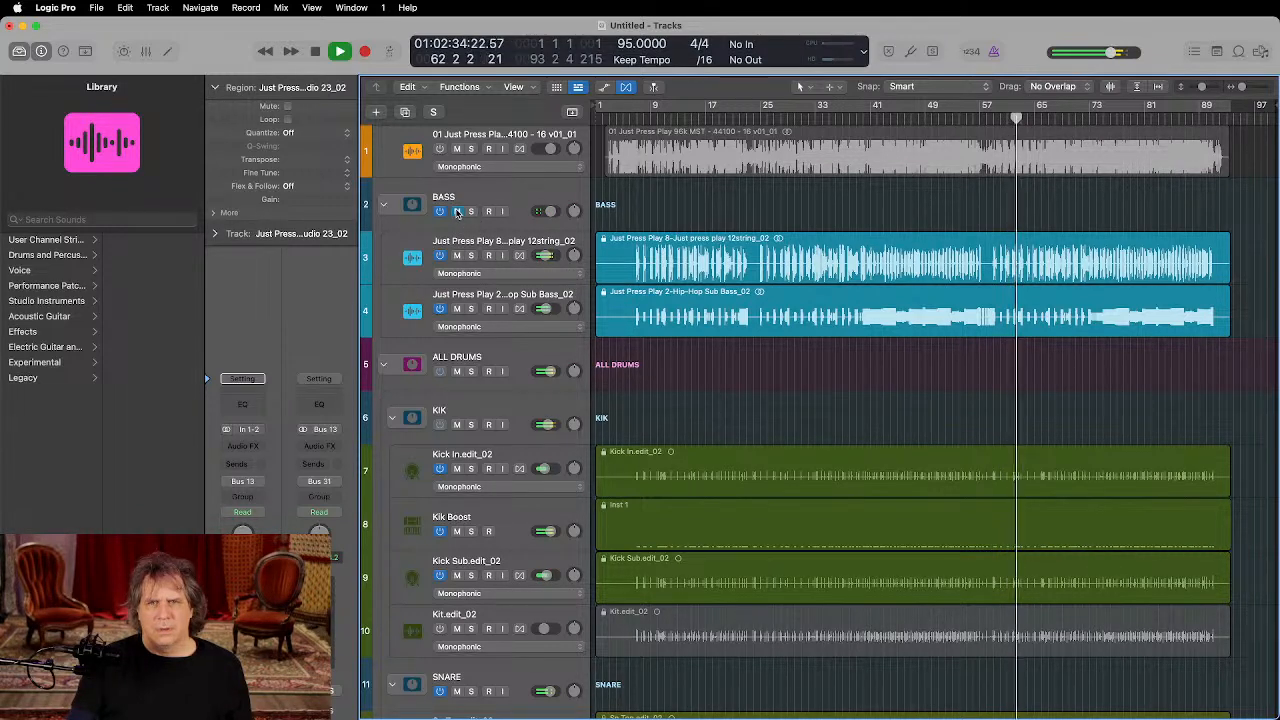
{"action": "left_click", "coordinate": [457, 212]}
{"action": "key", "text": "space"}
{"action": "left_click", "coordinate": [507, 204]}
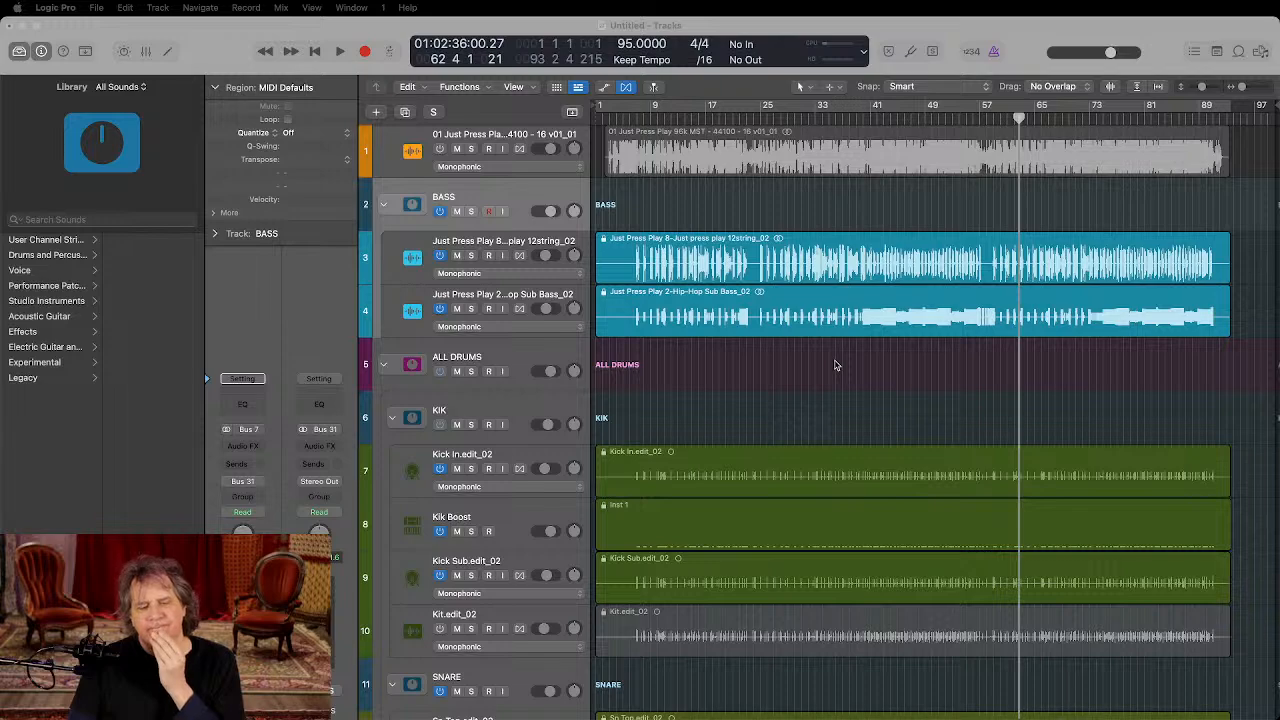
Step: Look through the track list from the kick drums down to the lead and harmony vocals
{"action": "scroll", "coordinate": [836, 365], "scroll_direction": "down", "scroll_amount": 8}
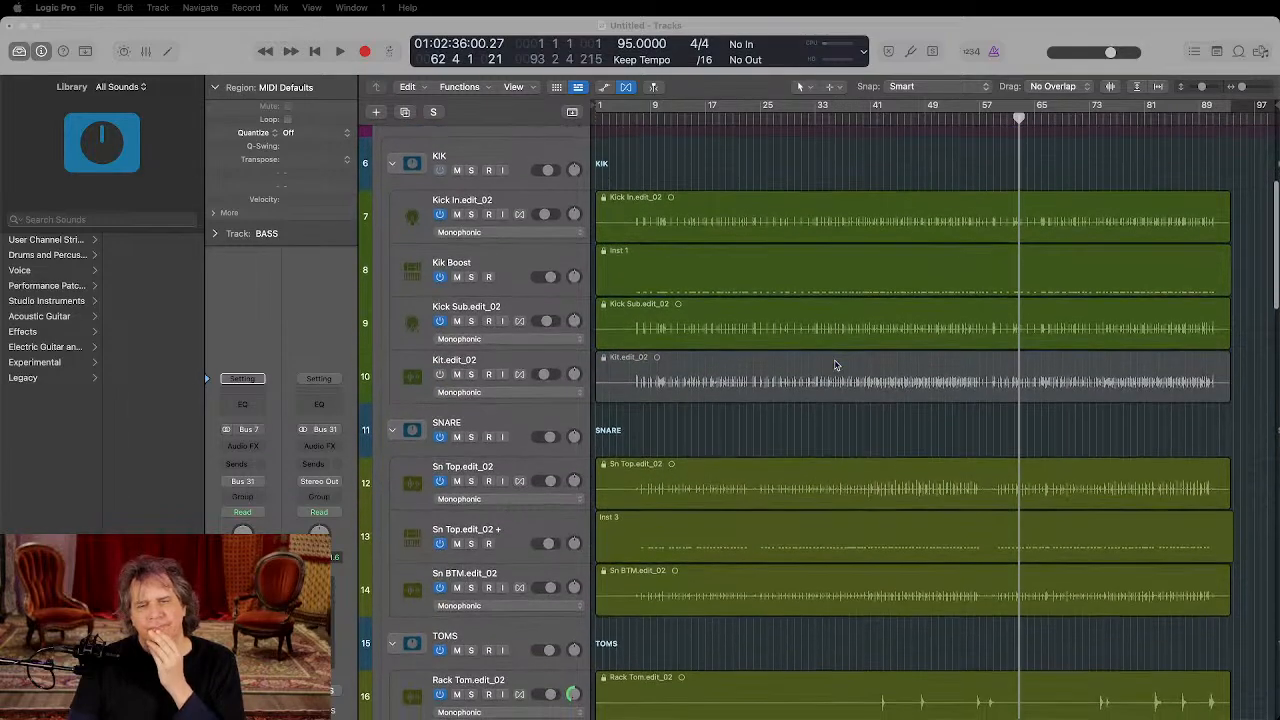
{"action": "scroll", "coordinate": [836, 365], "scroll_direction": "down", "scroll_amount": 8}
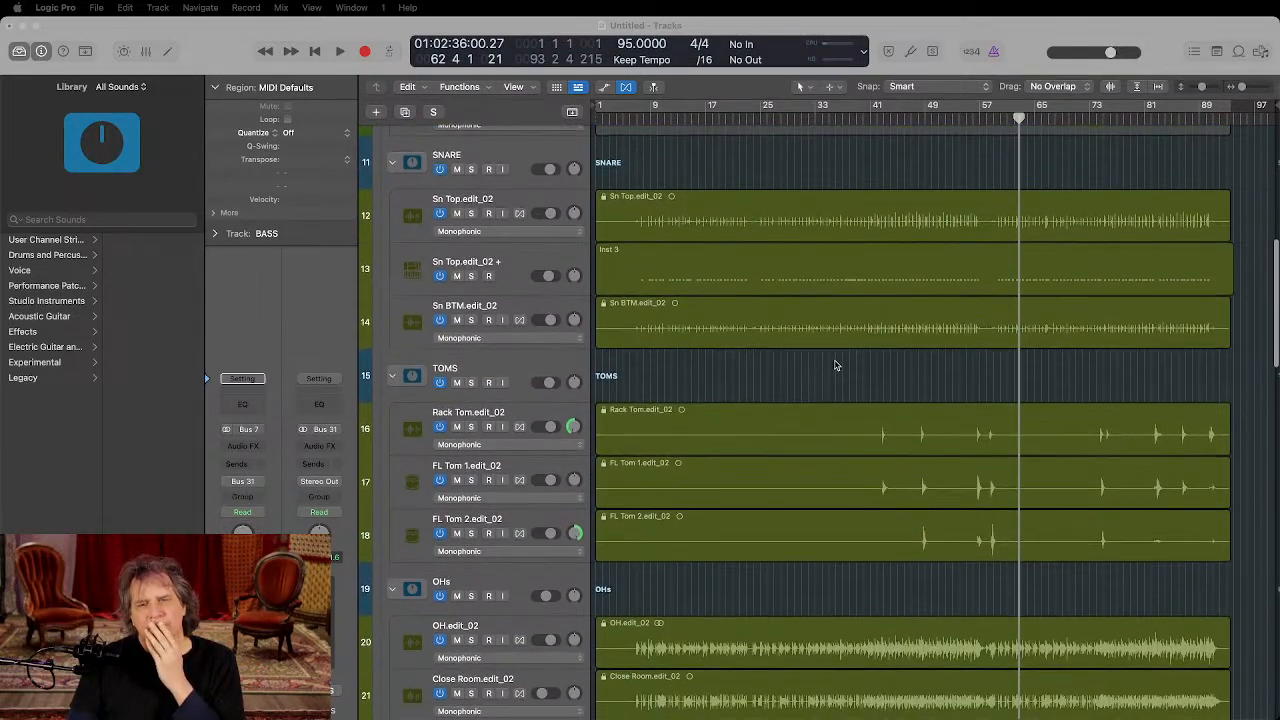
{"action": "scroll", "coordinate": [836, 365], "scroll_direction": "down", "scroll_amount": 5}
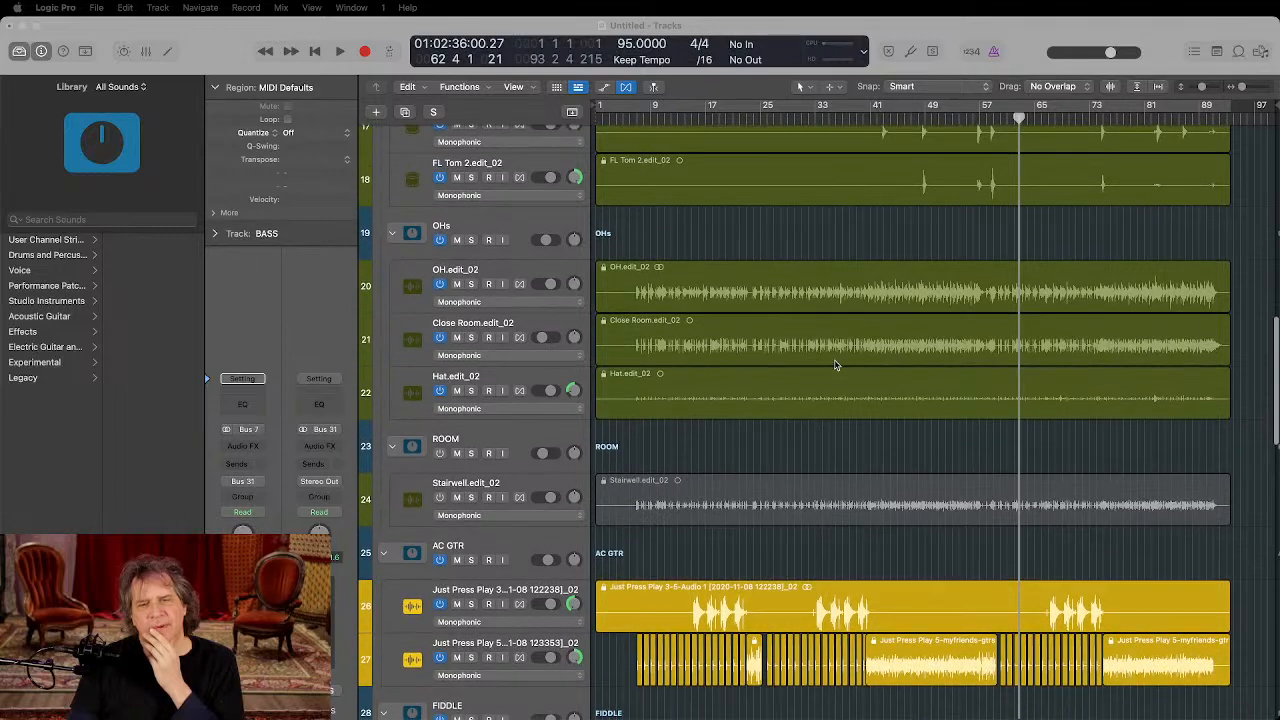
{"action": "scroll", "coordinate": [836, 365], "scroll_direction": "down", "scroll_amount": 2}
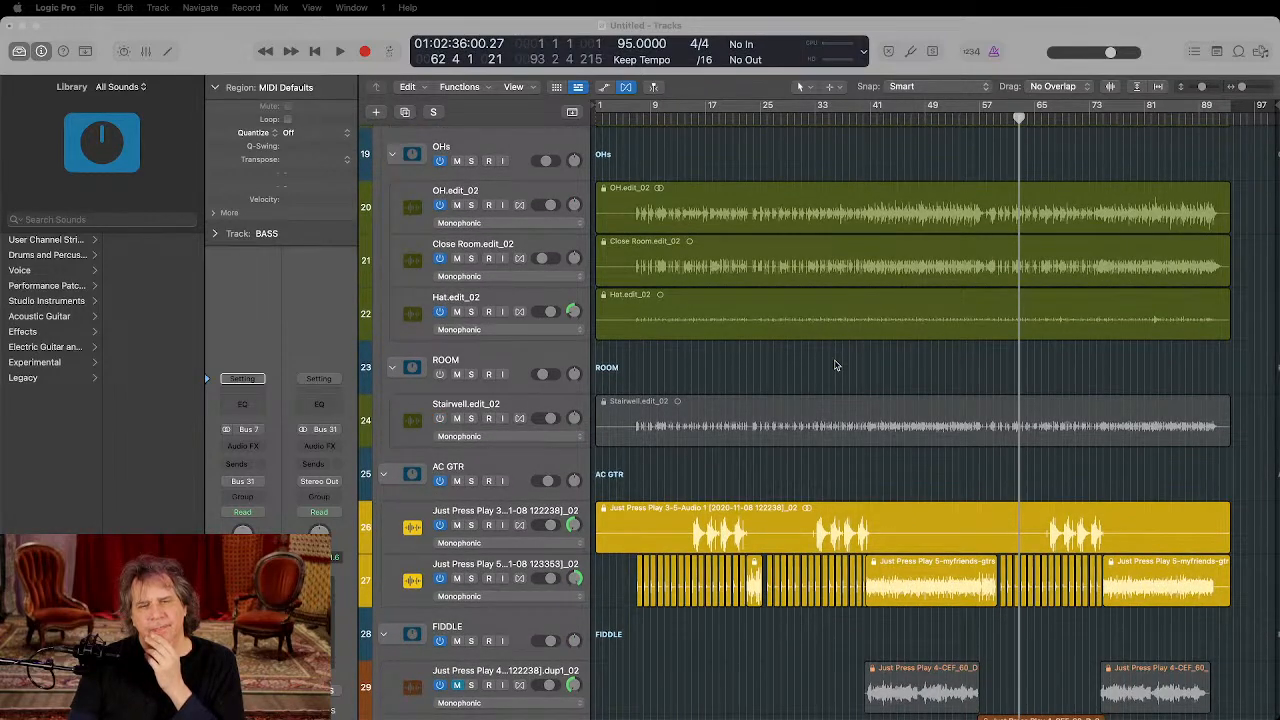
{"action": "scroll", "coordinate": [836, 365], "scroll_direction": "down", "scroll_amount": 3}
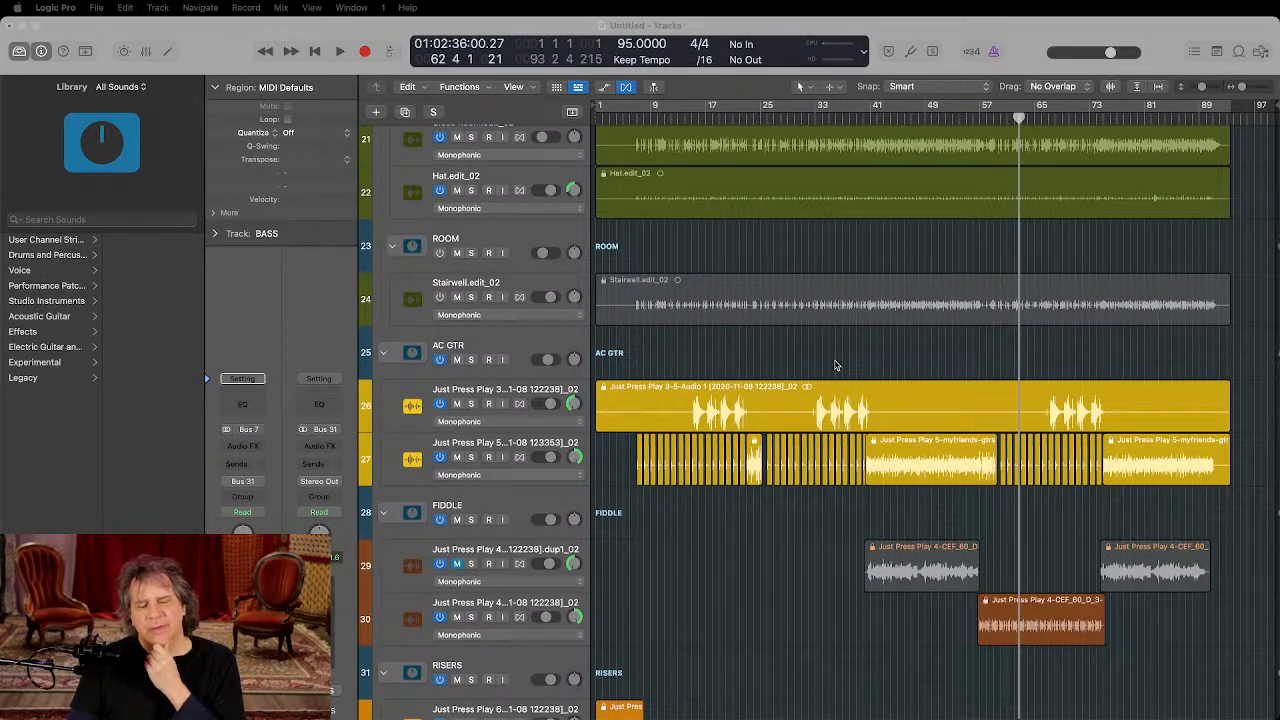
{"action": "scroll", "coordinate": [836, 365], "scroll_direction": "down", "scroll_amount": 10}
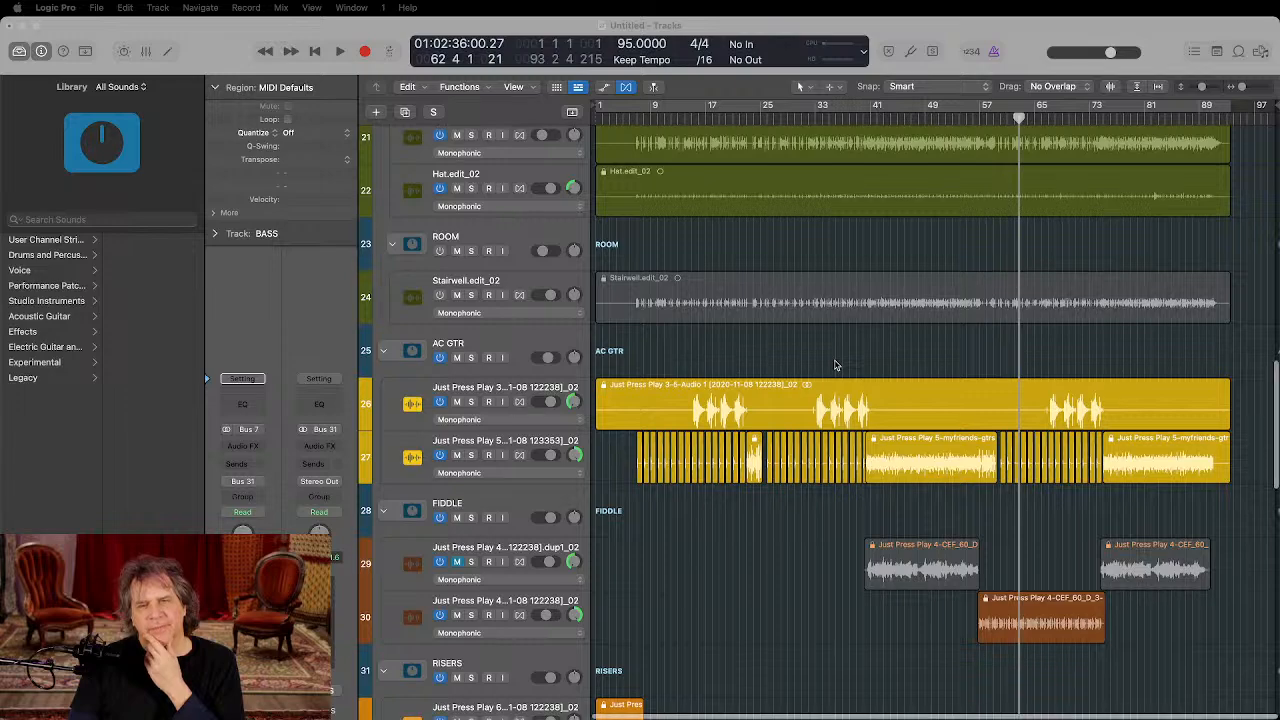
{"action": "scroll", "coordinate": [836, 365], "scroll_direction": "down", "scroll_amount": 9}
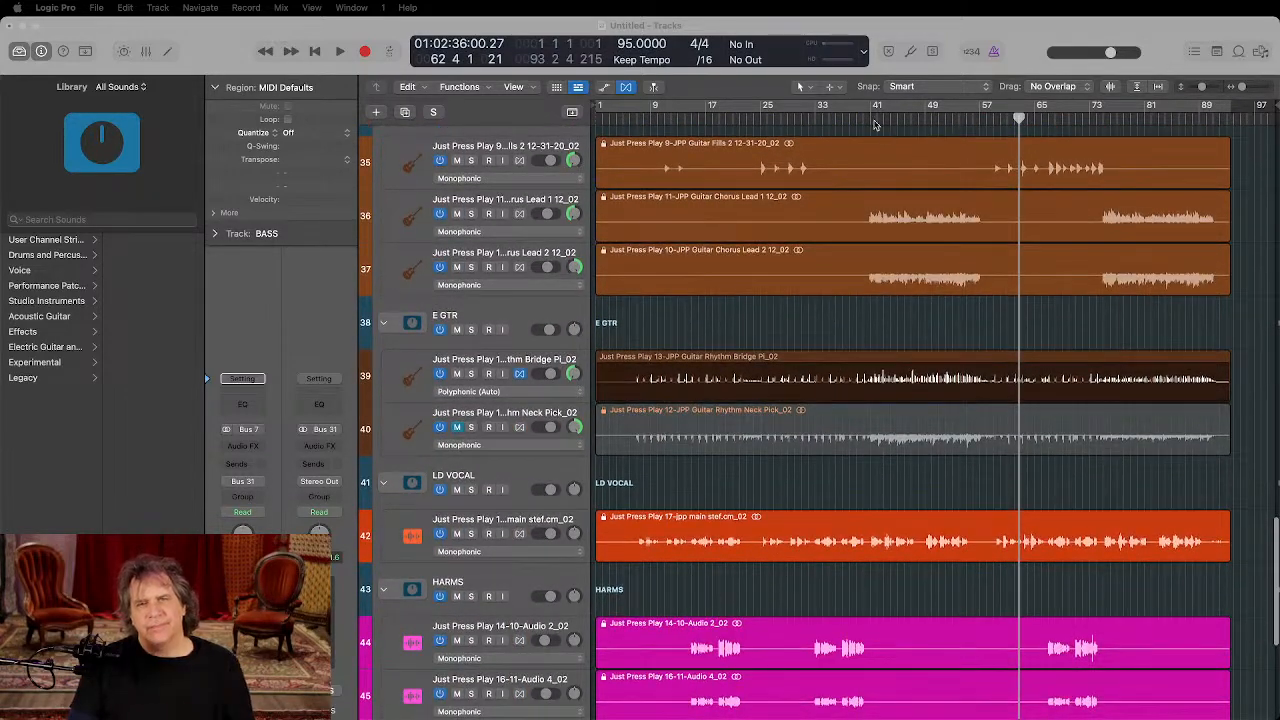
Step: Play from bar 42 and raise the main lead vocal track's volume slightly
{"action": "left_click", "coordinate": [877, 118]}
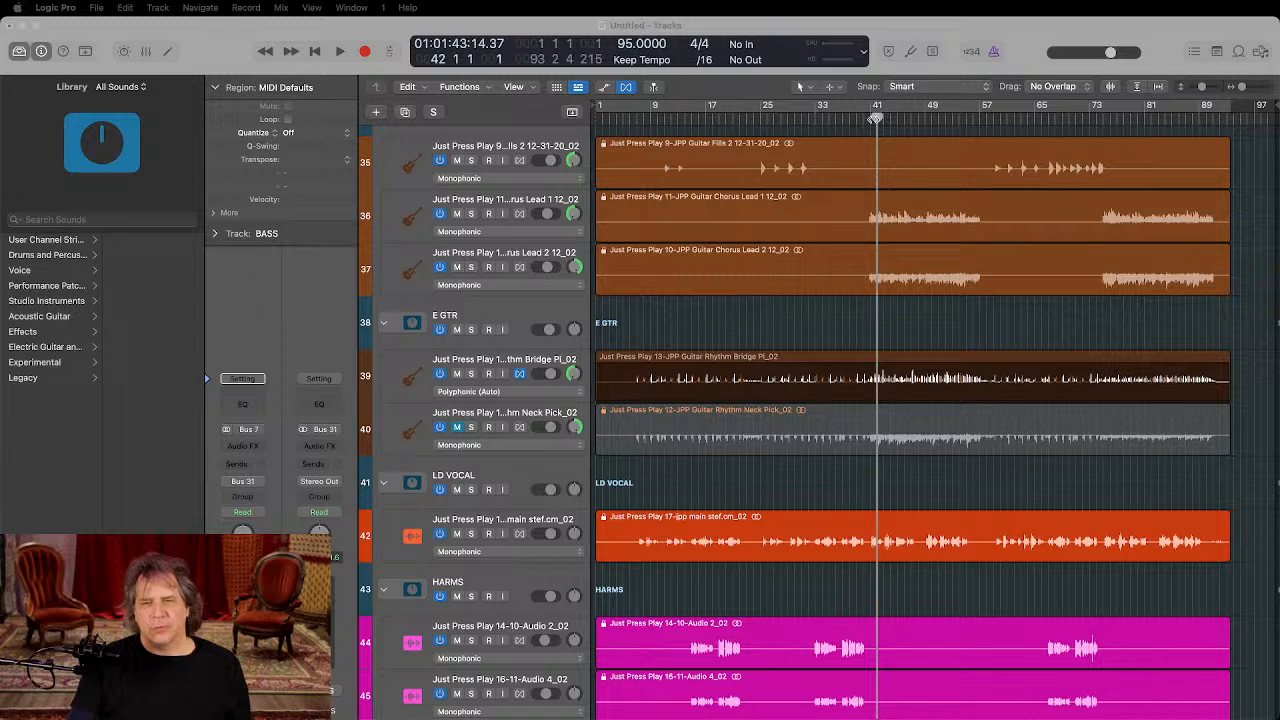
{"action": "key", "text": "space"}
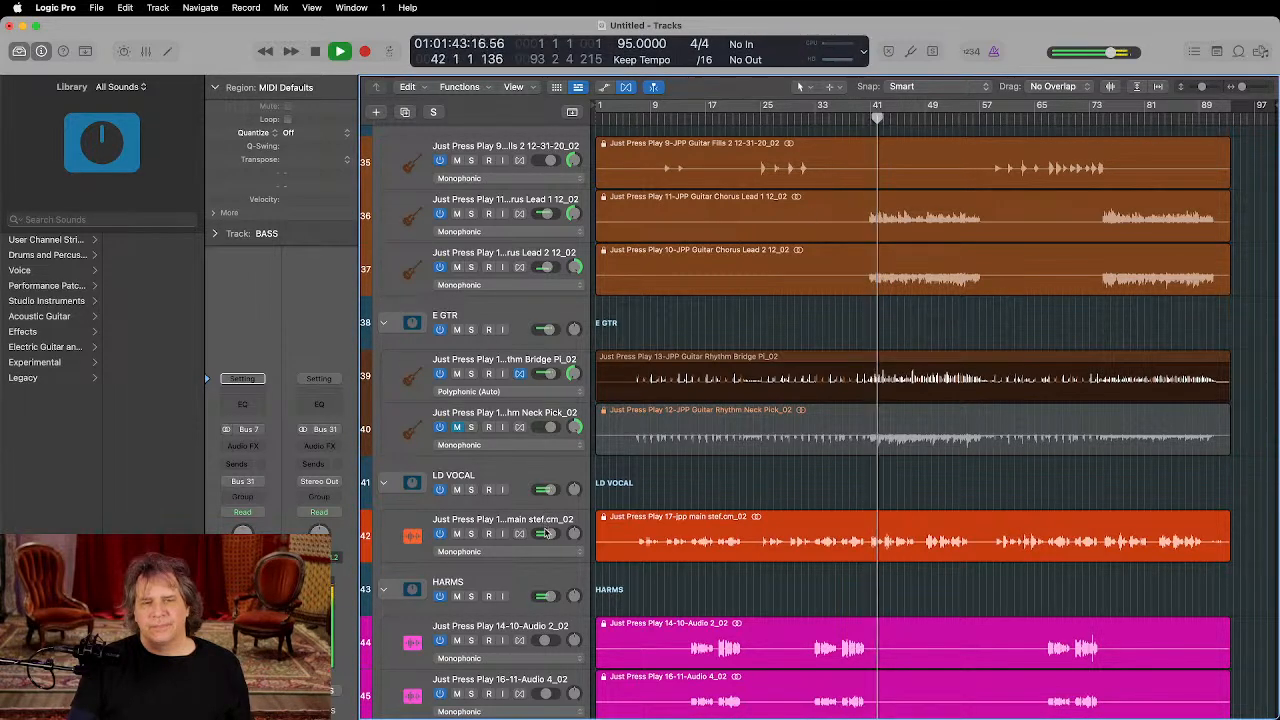
{"action": "mouse_move", "coordinate": [548, 533]}
{"action": "left_click_drag", "start_coordinate": [548, 533], "coordinate": [551, 533]}
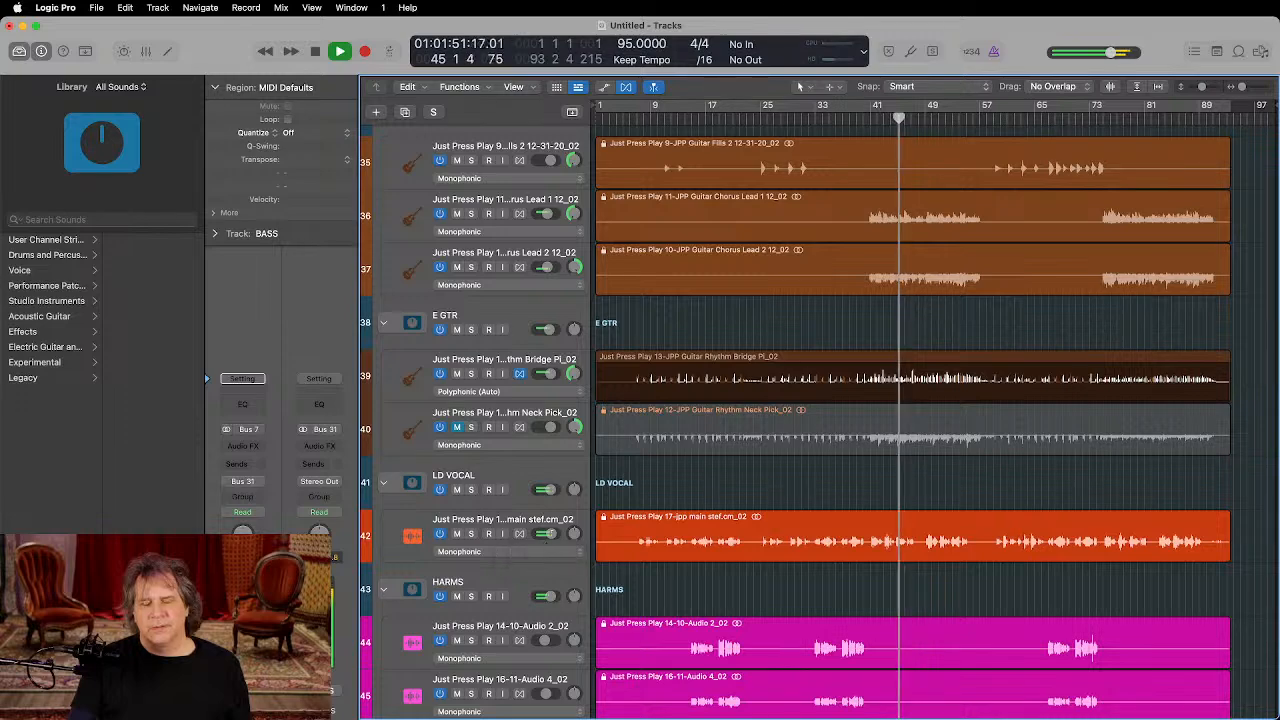
Step: Adjust the OHs drum stack's volume to about -5 dB during playback
{"action": "scroll", "coordinate": [553, 535], "scroll_direction": "up", "scroll_amount": 15}
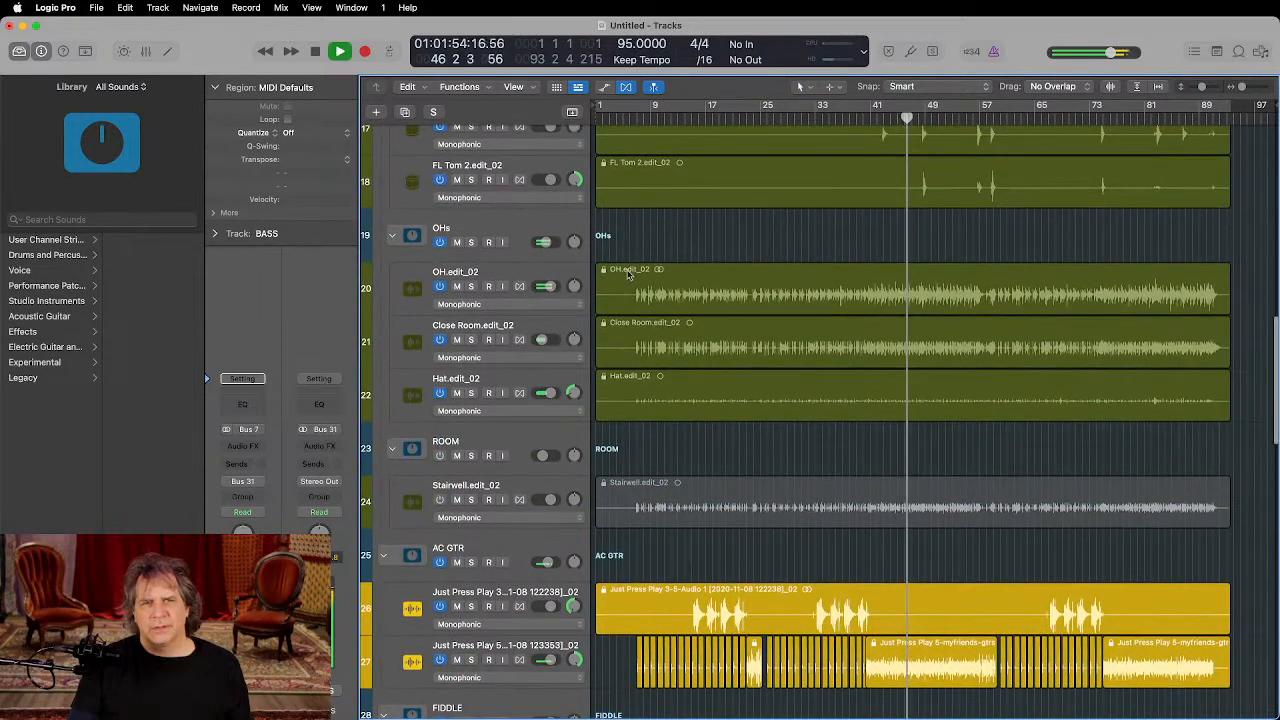
{"action": "mouse_move", "coordinate": [545, 242]}
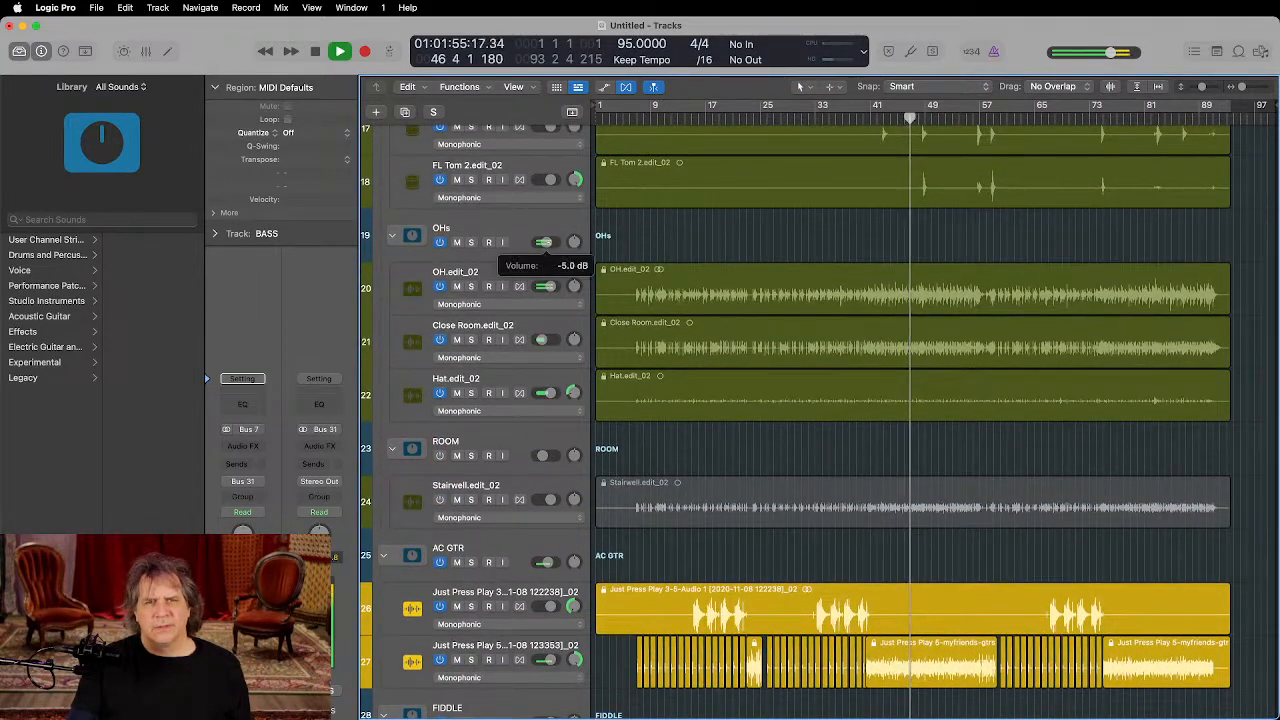
{"action": "left_click_drag", "start_coordinate": [547, 242], "coordinate": [548, 242]}
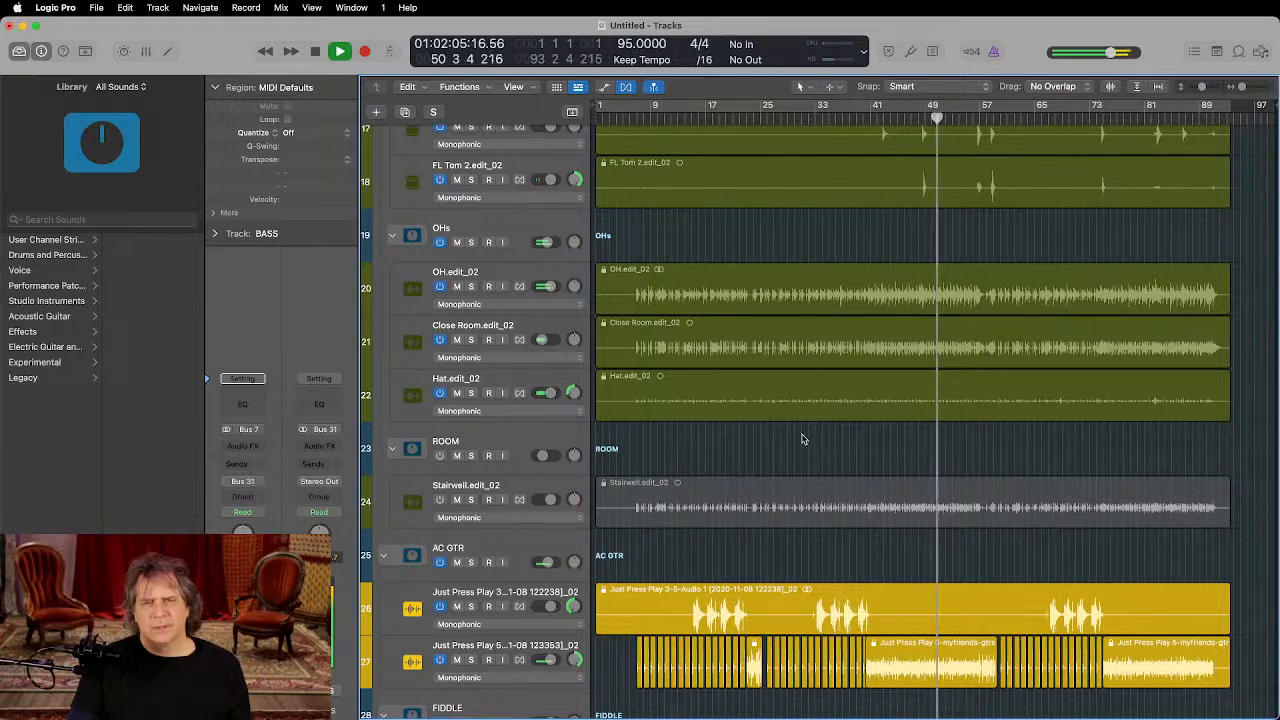
Step: Examine the levels of all tracks during playback, from the overheads down to the harmonies and back up to the bass
{"action": "scroll", "coordinate": [802, 438], "scroll_direction": "down", "scroll_amount": 3}
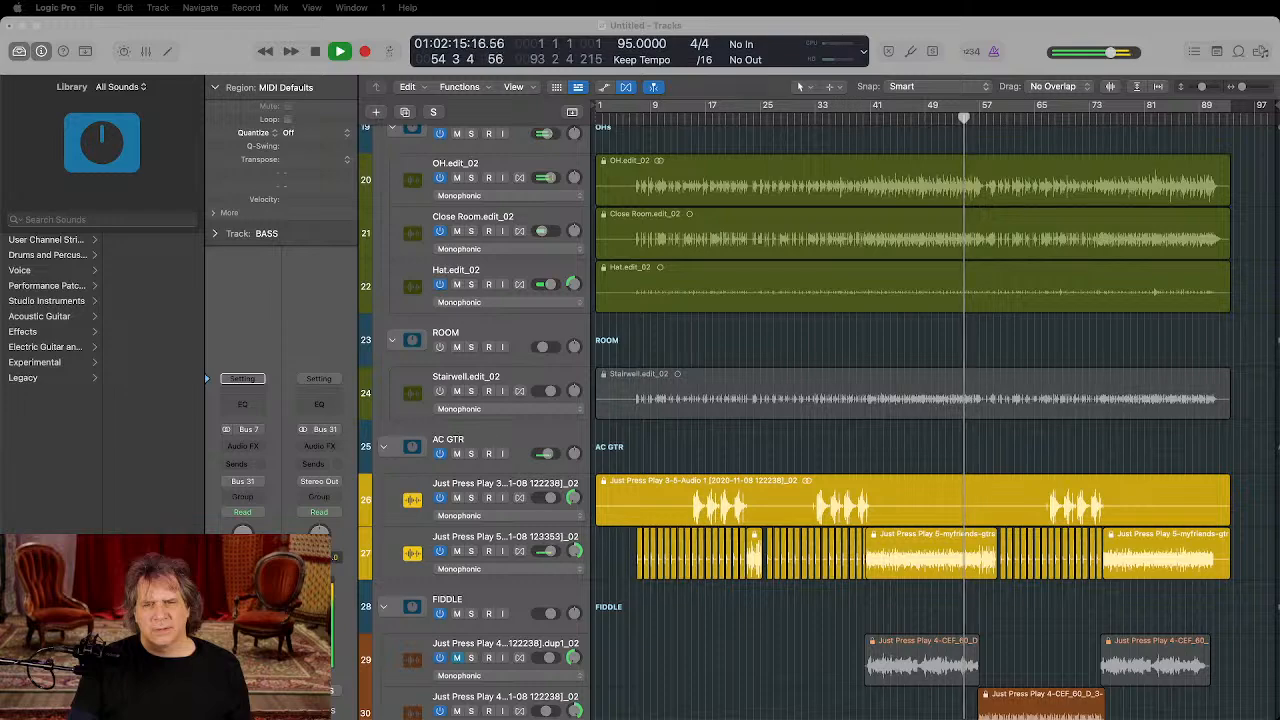
{"action": "scroll", "coordinate": [601, 680], "scroll_direction": "down", "scroll_amount": 8}
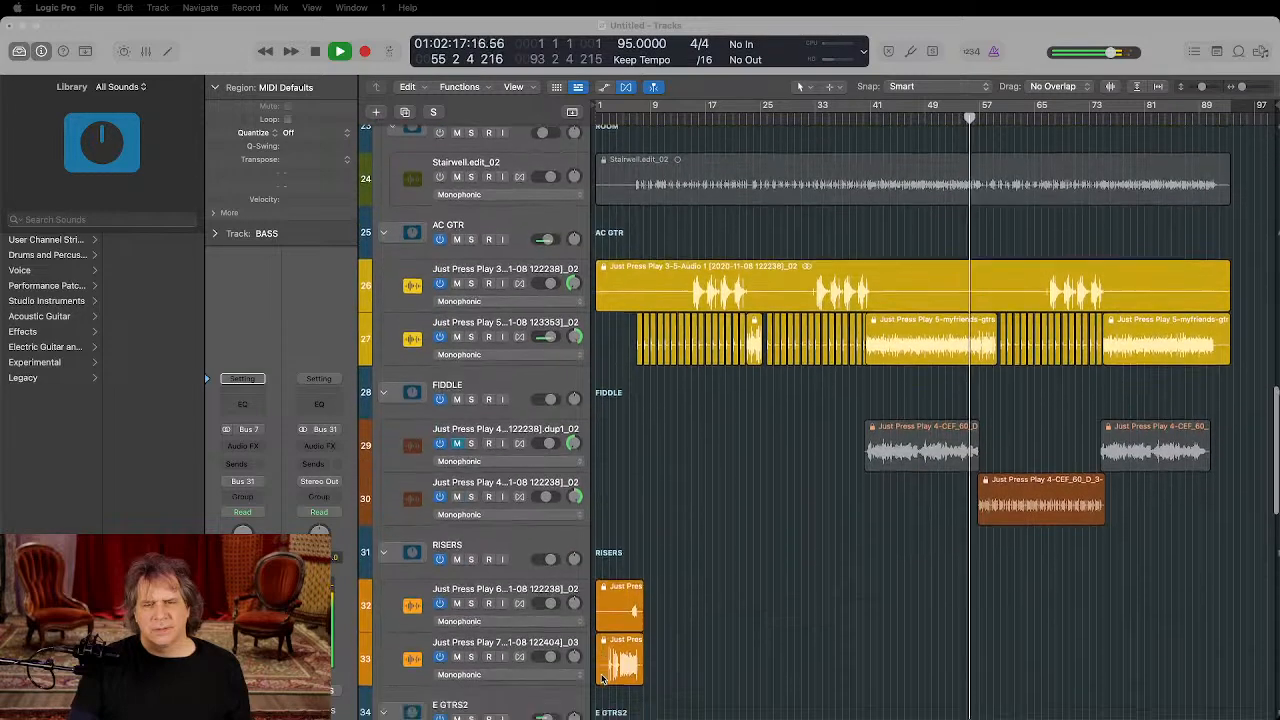
{"action": "scroll", "coordinate": [601, 680], "scroll_direction": "down", "scroll_amount": 5}
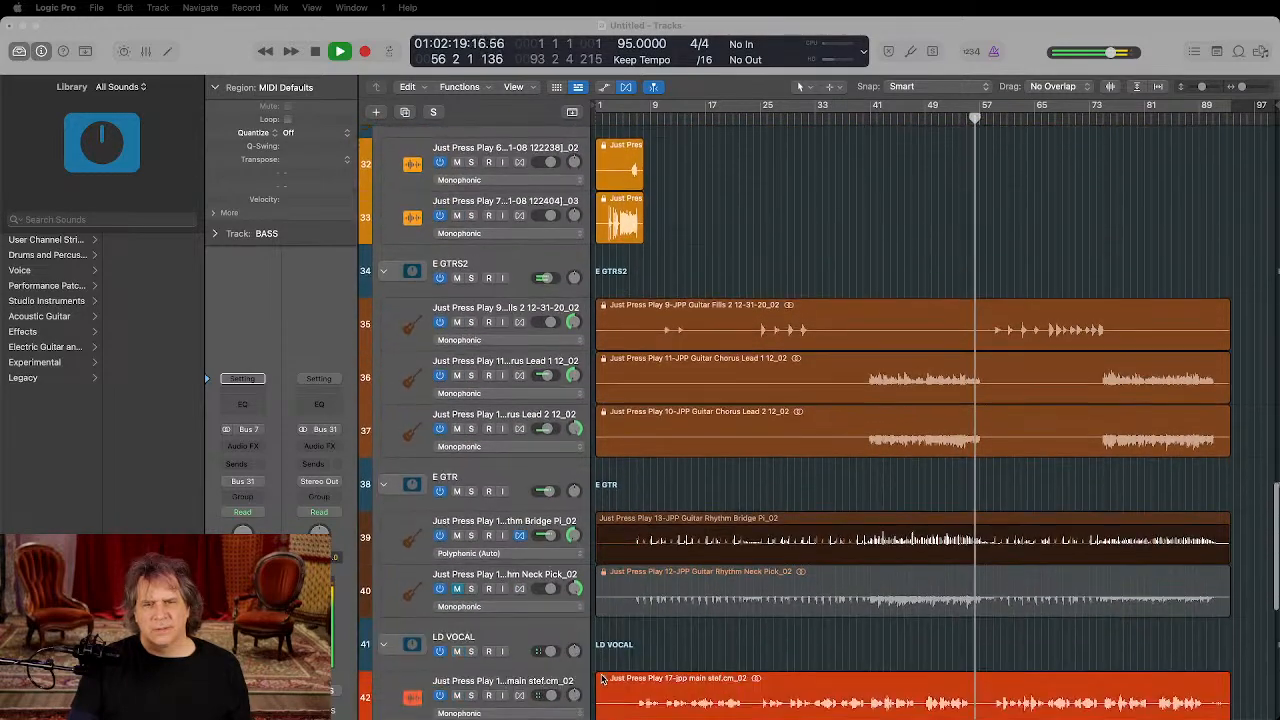
{"action": "scroll", "coordinate": [601, 680], "scroll_direction": "down", "scroll_amount": 5}
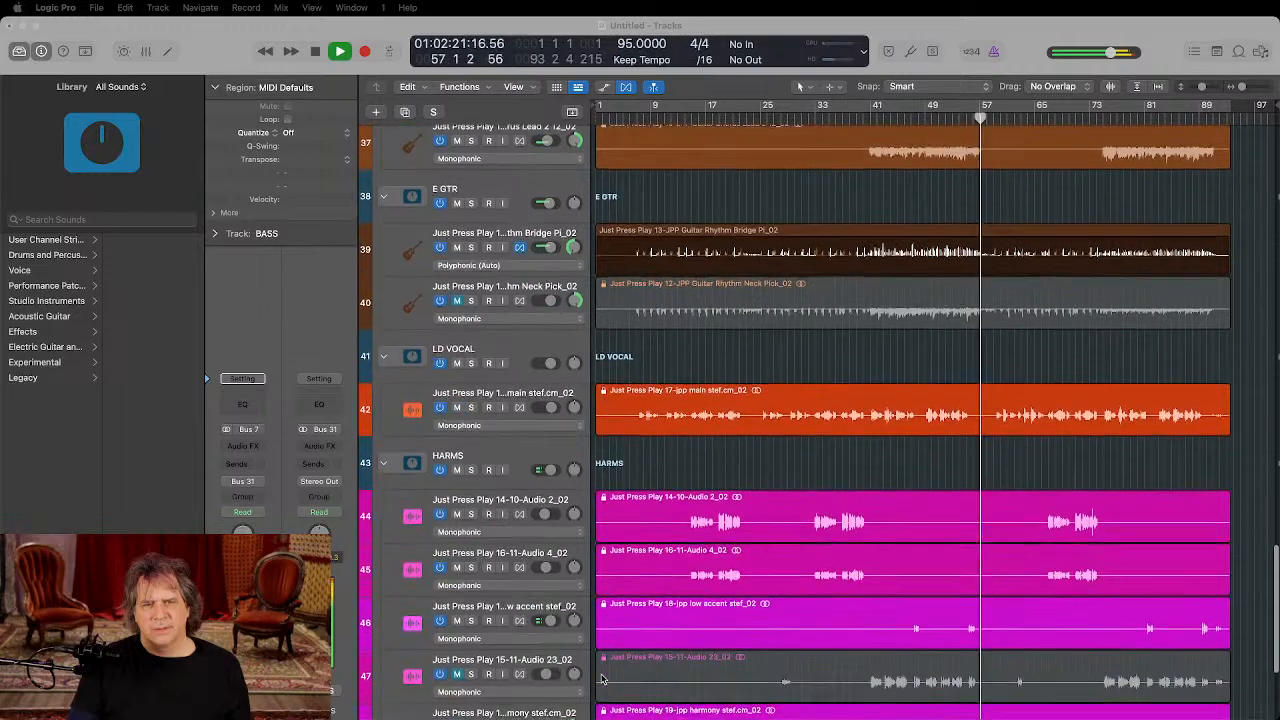
{"action": "scroll", "coordinate": [601, 680], "scroll_direction": "down", "scroll_amount": 4}
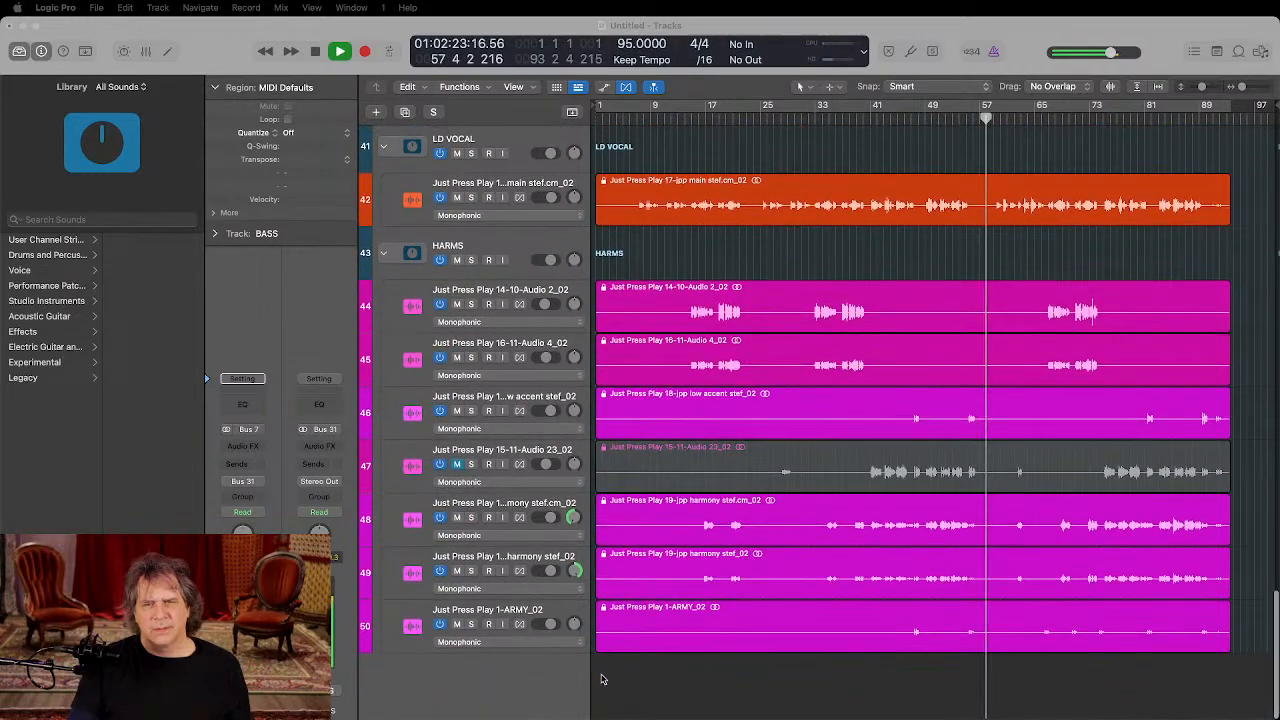
{"action": "scroll", "coordinate": [601, 680], "scroll_direction": "up", "scroll_amount": 13}
{"action": "scroll", "coordinate": [601, 680], "scroll_direction": "up", "scroll_amount": 20}
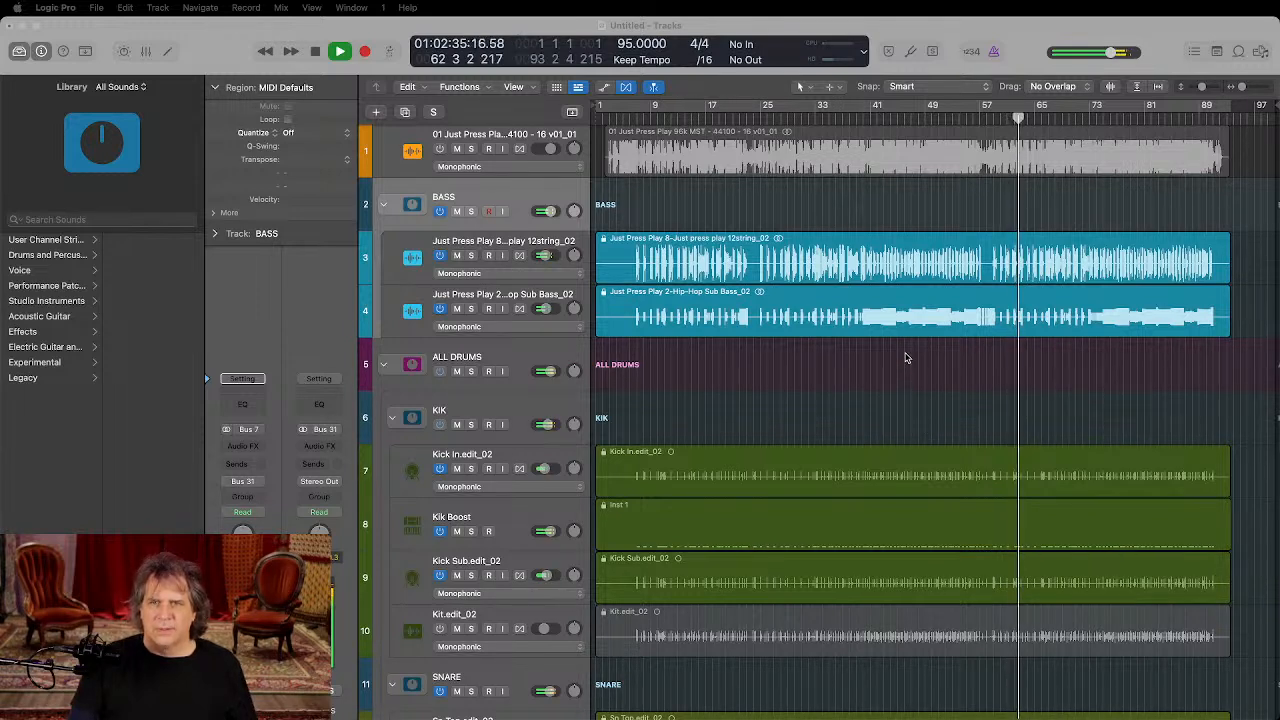
Step: Play the soloed 12-string bass track from about bar 34, add the sub bass to the solo, and clear both solos
{"action": "key", "text": "space"}
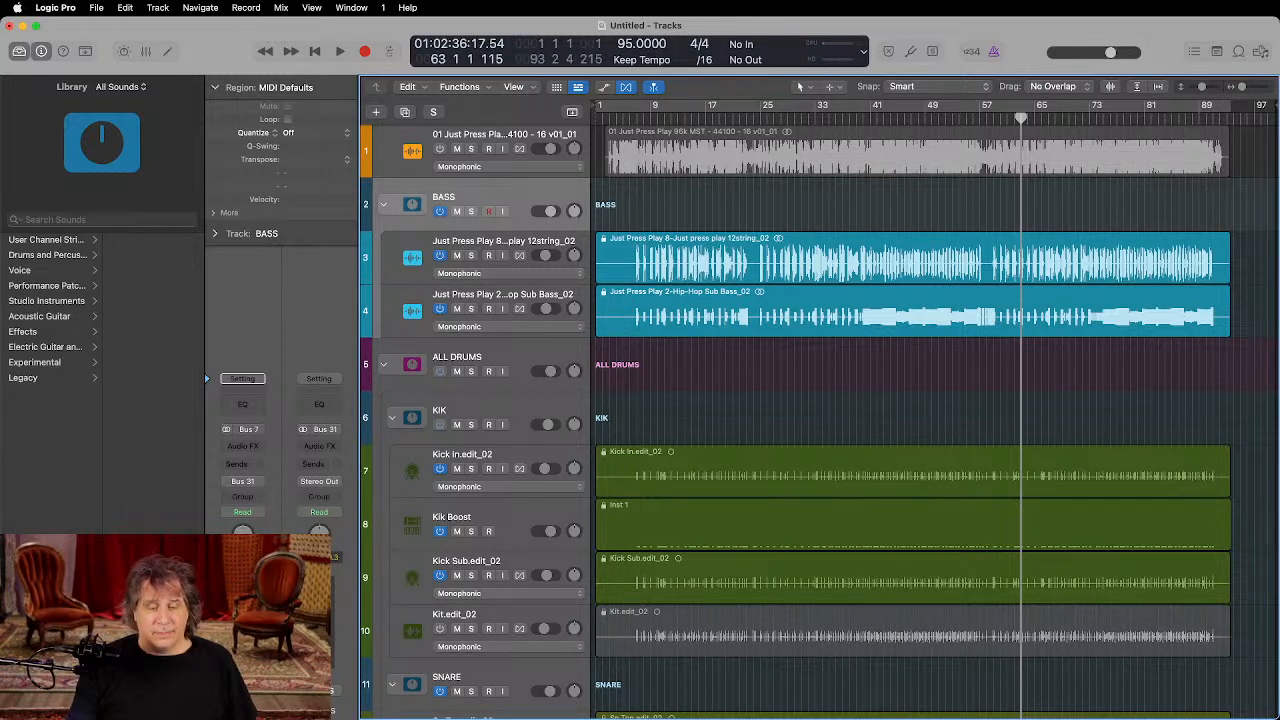
{"action": "left_click", "coordinate": [899, 193]}
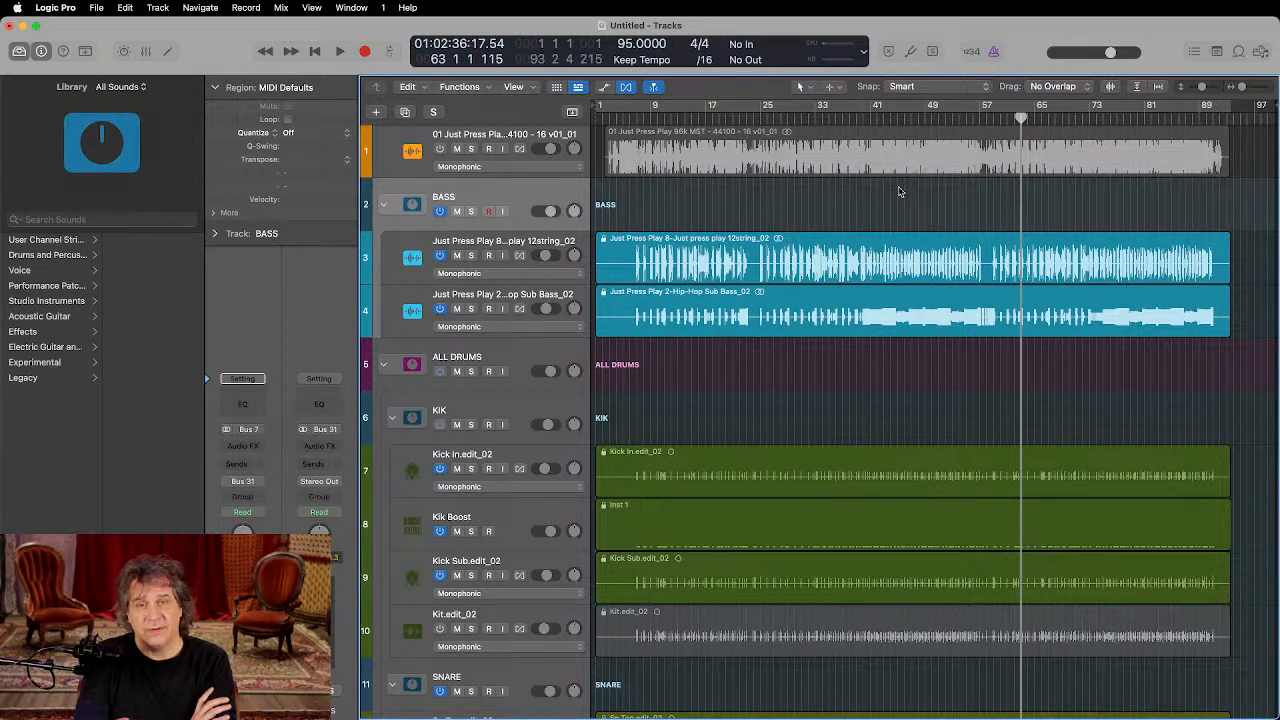
{"action": "left_click", "coordinate": [821, 118]}
{"action": "left_click", "coordinate": [471, 256]}
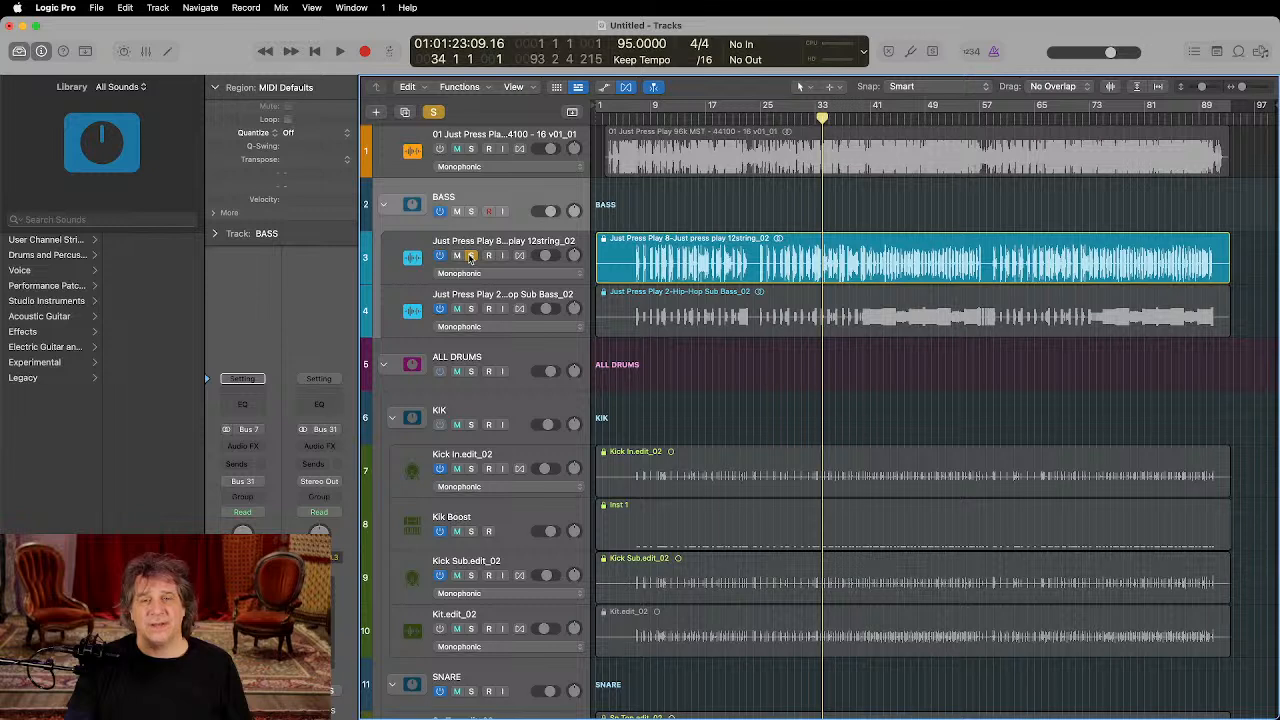
{"action": "key", "text": "space"}
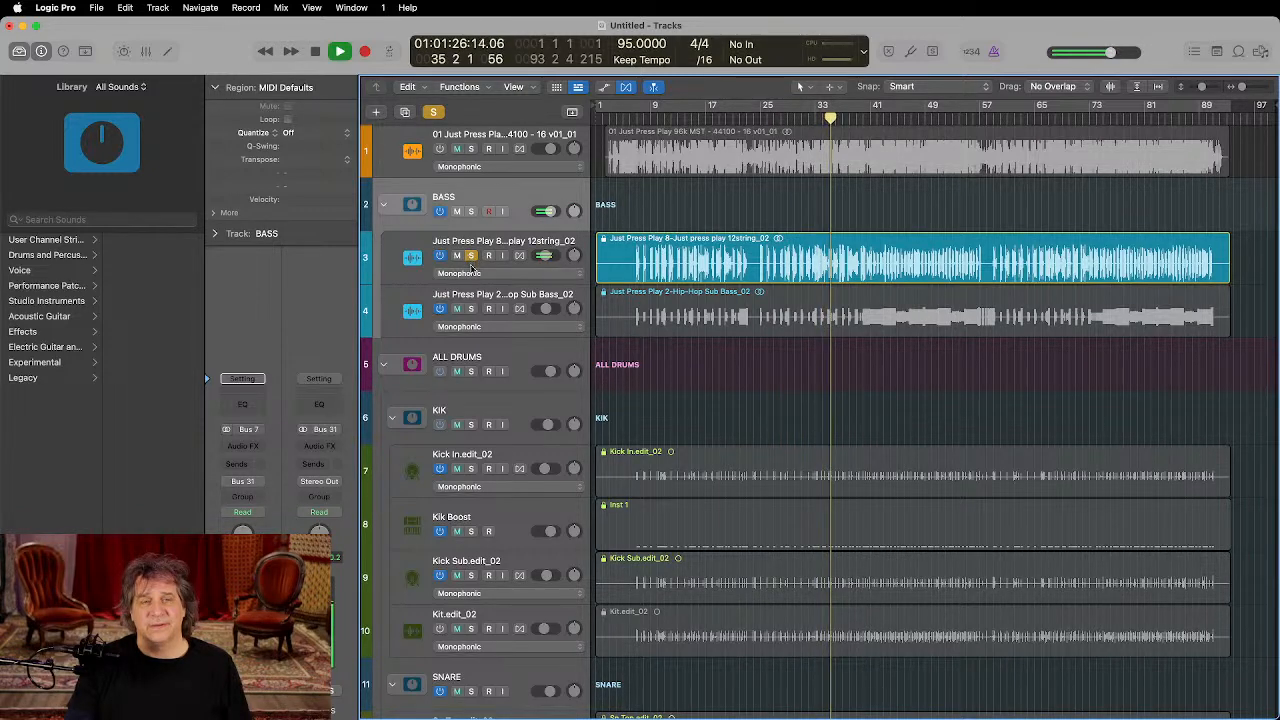
{"action": "left_click", "coordinate": [471, 308]}
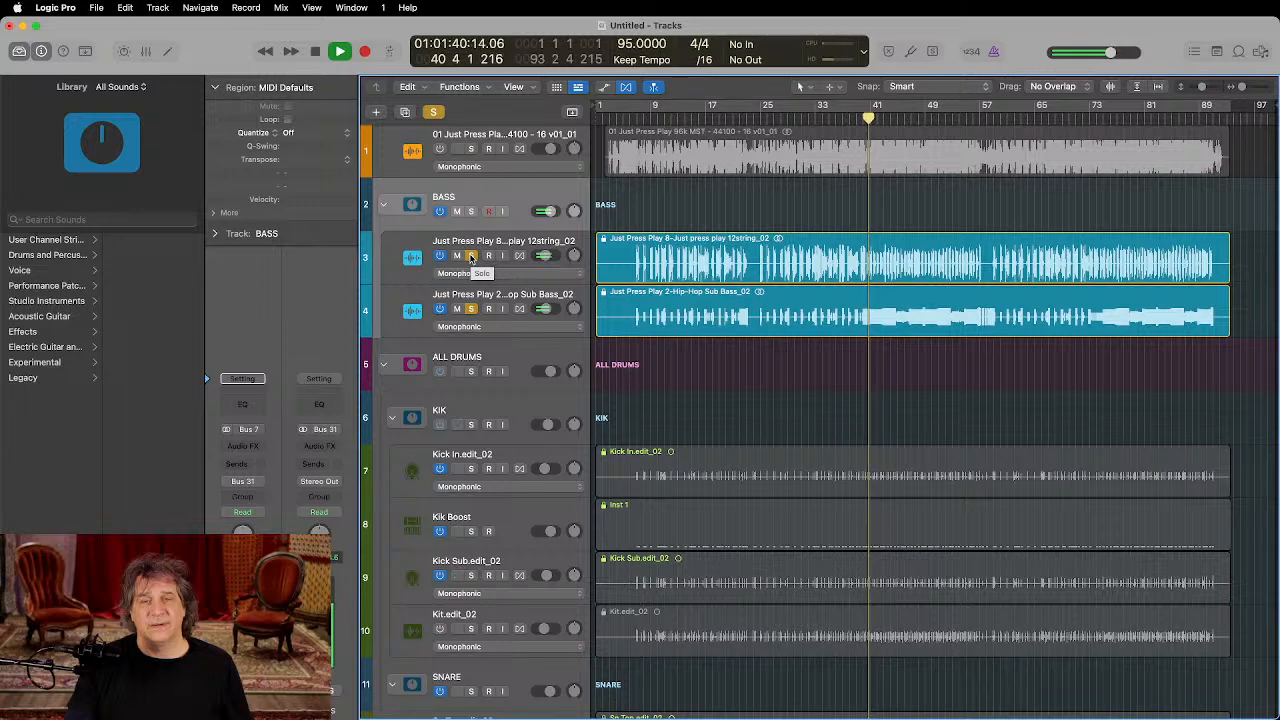
{"action": "key", "text": "space"}
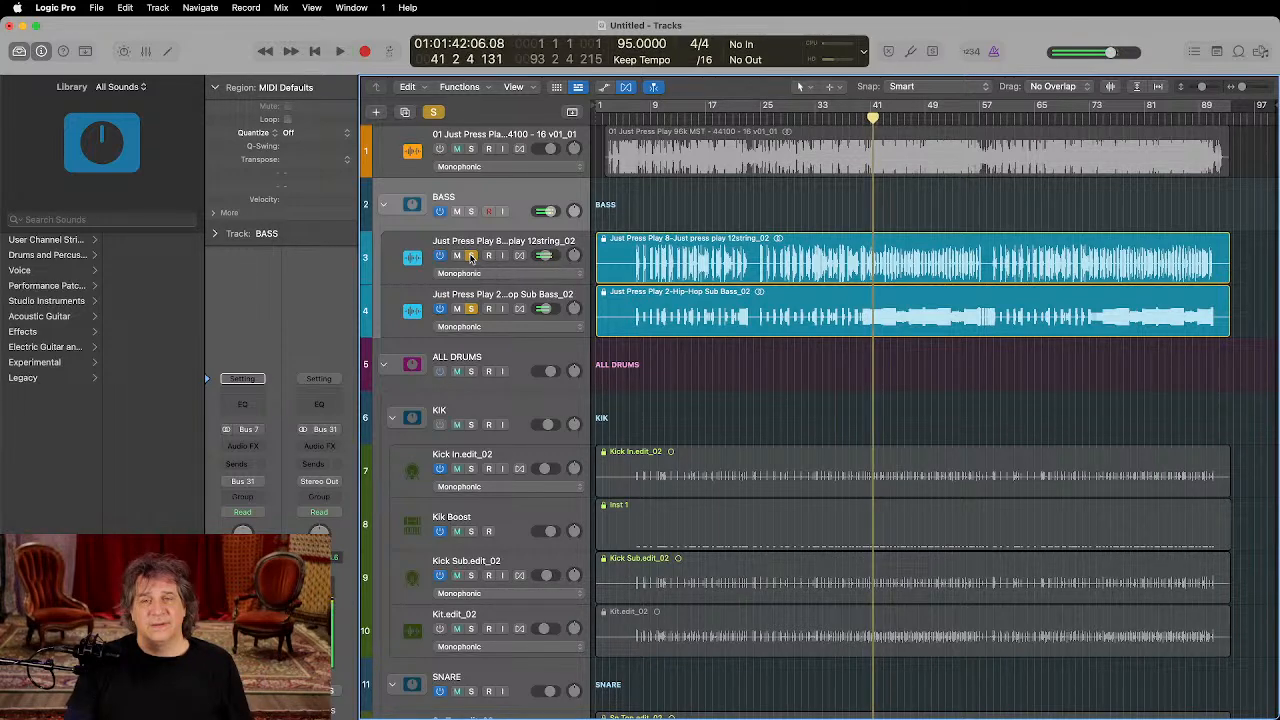
{"action": "left_click", "coordinate": [471, 256]}
{"action": "left_click", "coordinate": [472, 309]}
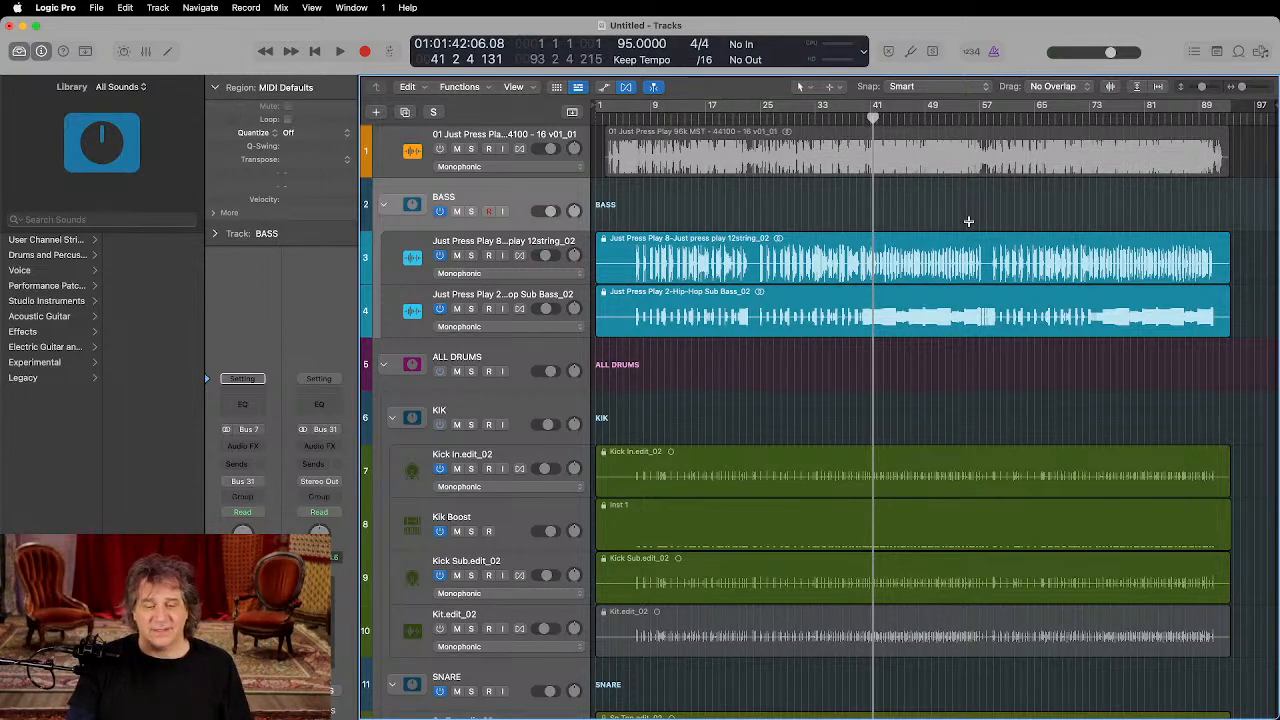
Step: Look through the track list from the bass and drums down past the guitars to the lead and harmony vocals
{"action": "scroll", "coordinate": [968, 221], "scroll_direction": "down", "scroll_amount": 1}
{"action": "left_click", "coordinate": [958, 212]}
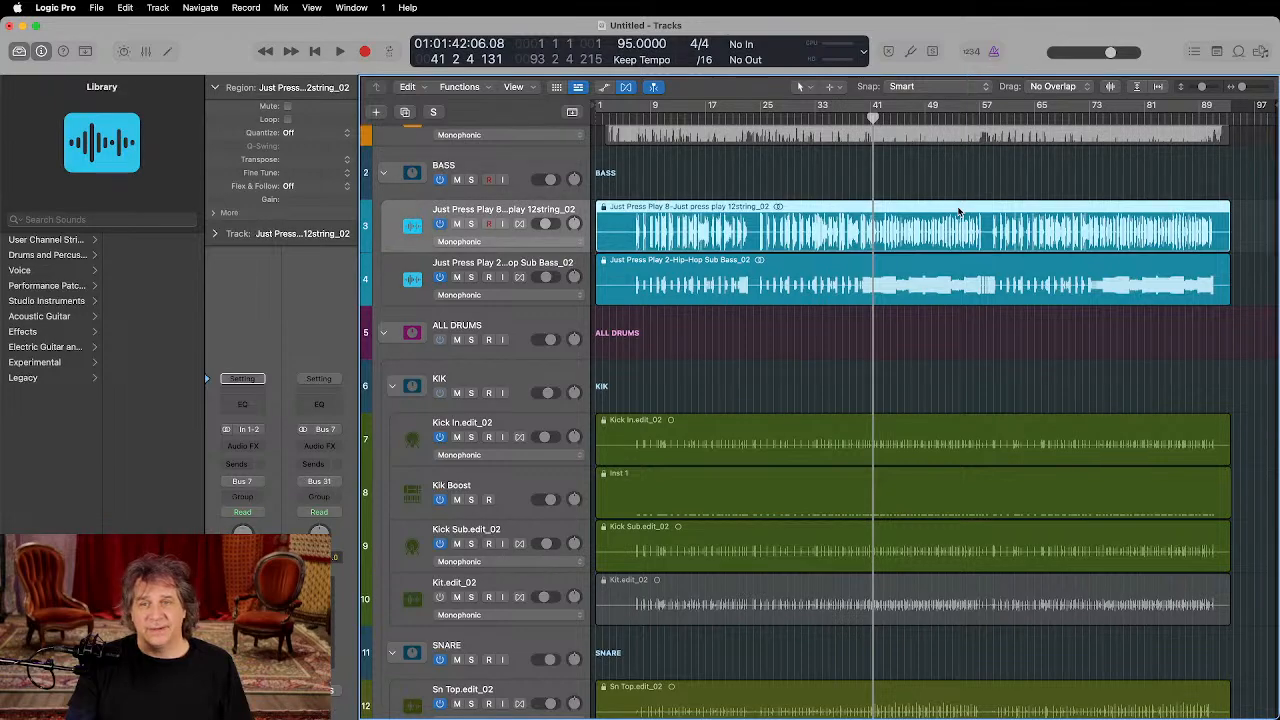
{"action": "scroll", "coordinate": [958, 212], "scroll_direction": "down", "scroll_amount": 5}
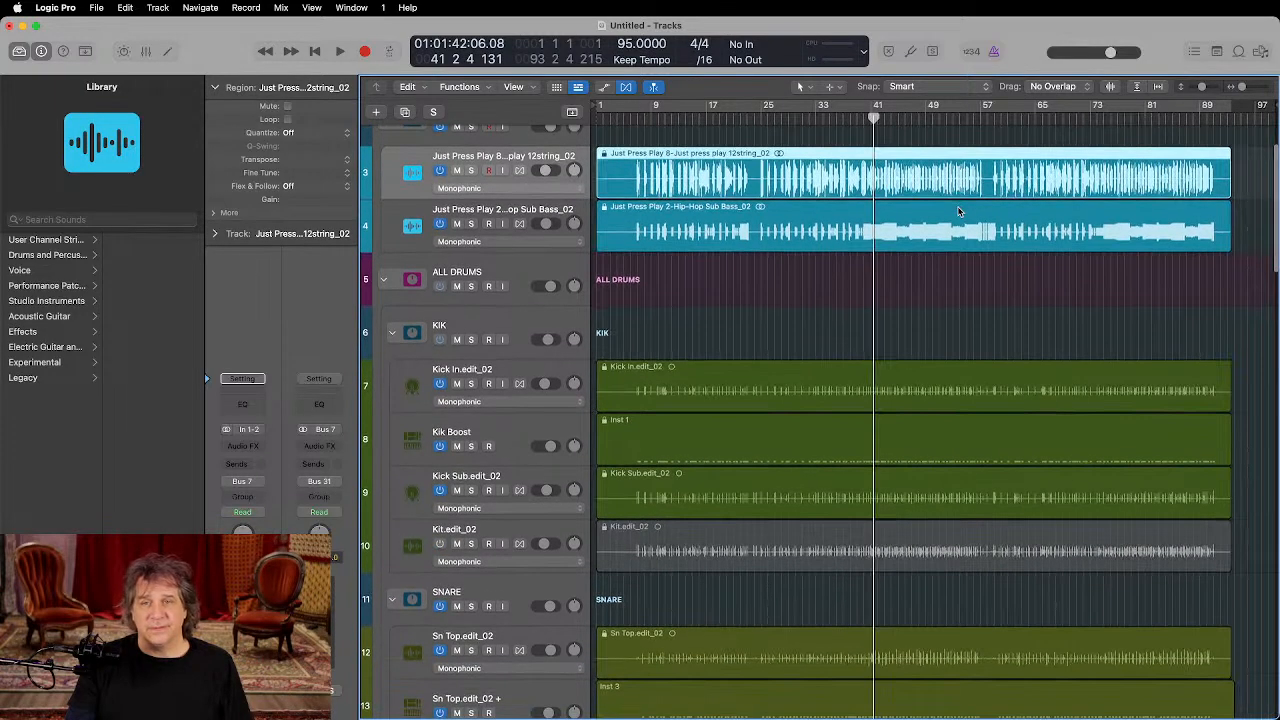
{"action": "scroll", "coordinate": [958, 212], "scroll_direction": "down", "scroll_amount": 15}
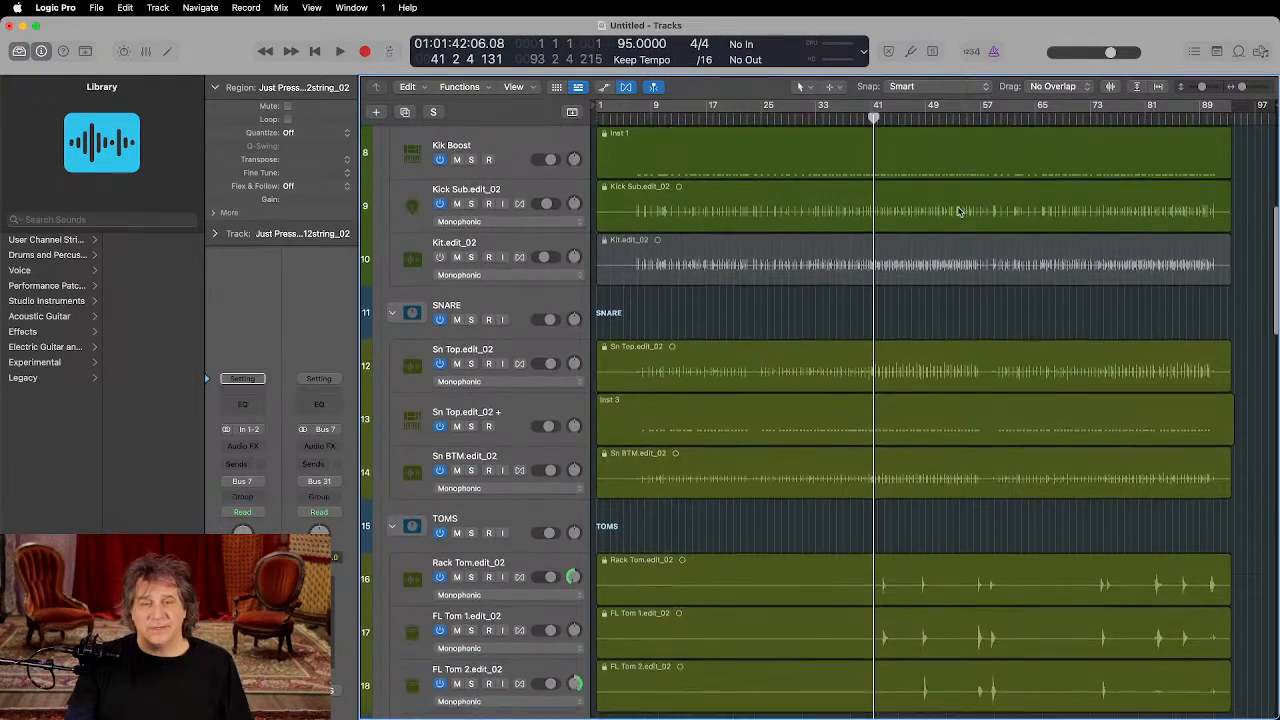
{"action": "scroll", "coordinate": [958, 212], "scroll_direction": "down", "scroll_amount": 15}
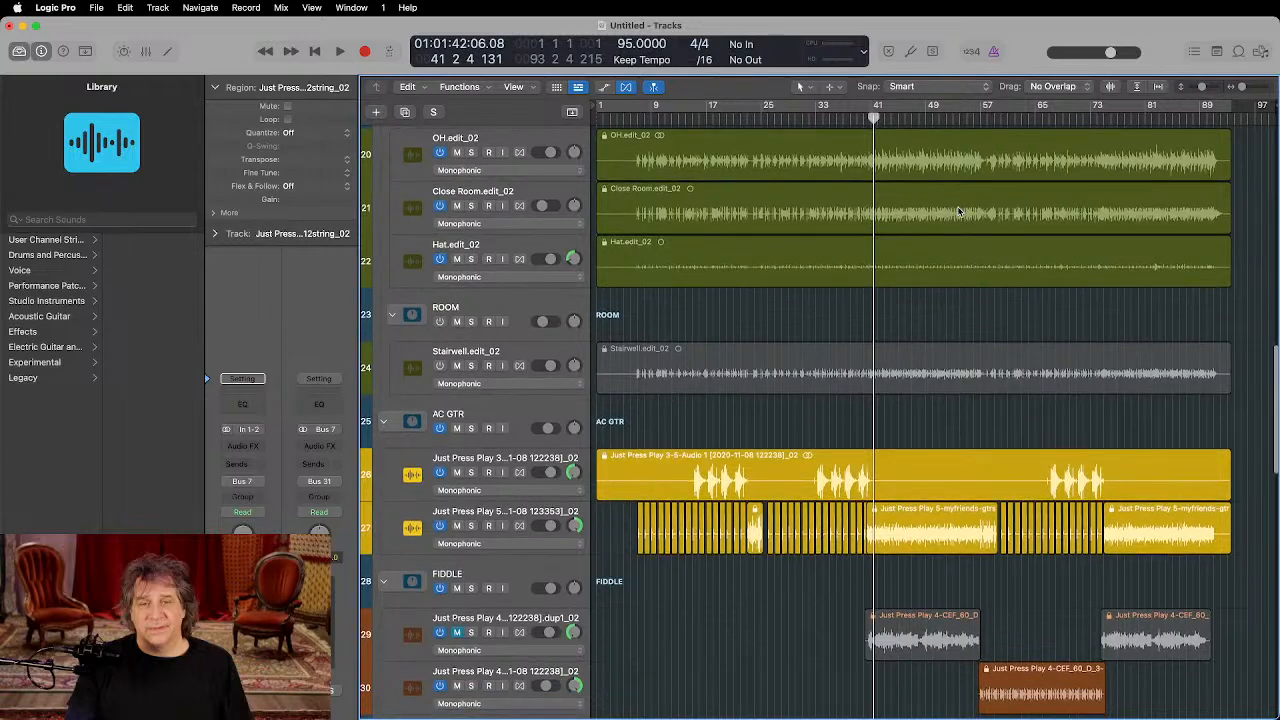
{"action": "scroll", "coordinate": [958, 212], "scroll_direction": "down", "scroll_amount": 9}
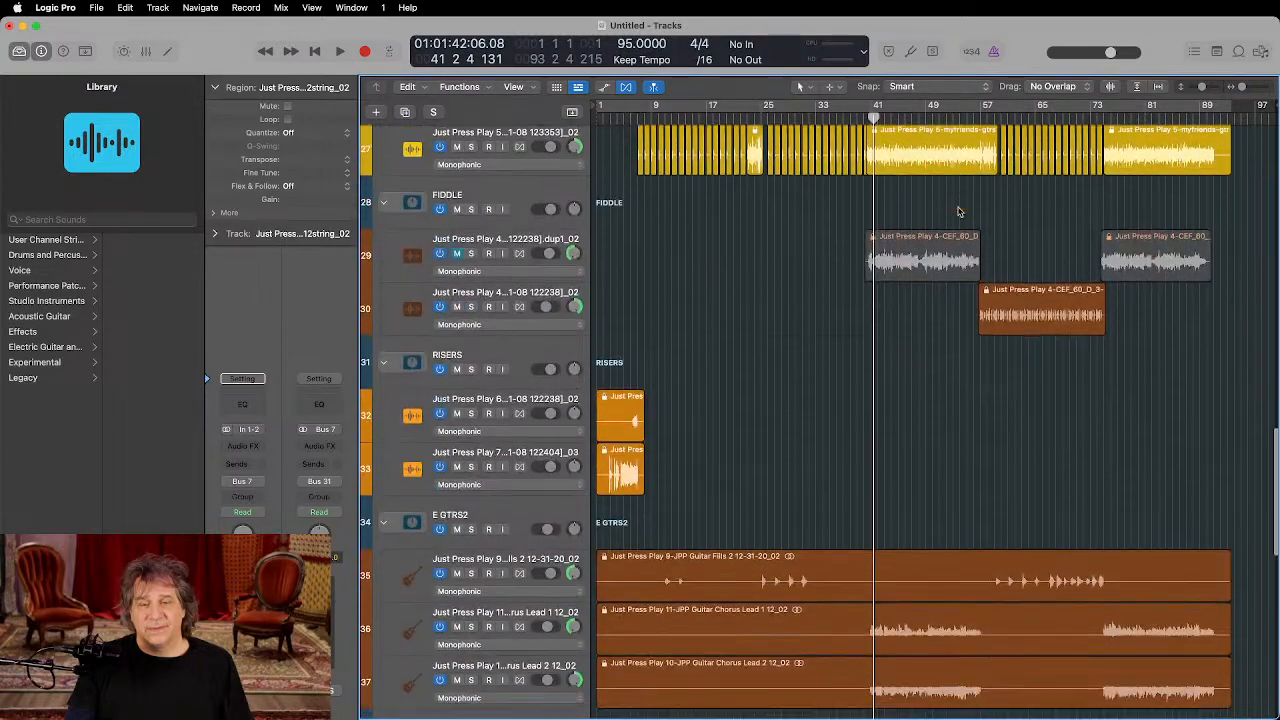
{"action": "scroll", "coordinate": [958, 212], "scroll_direction": "down", "scroll_amount": 3}
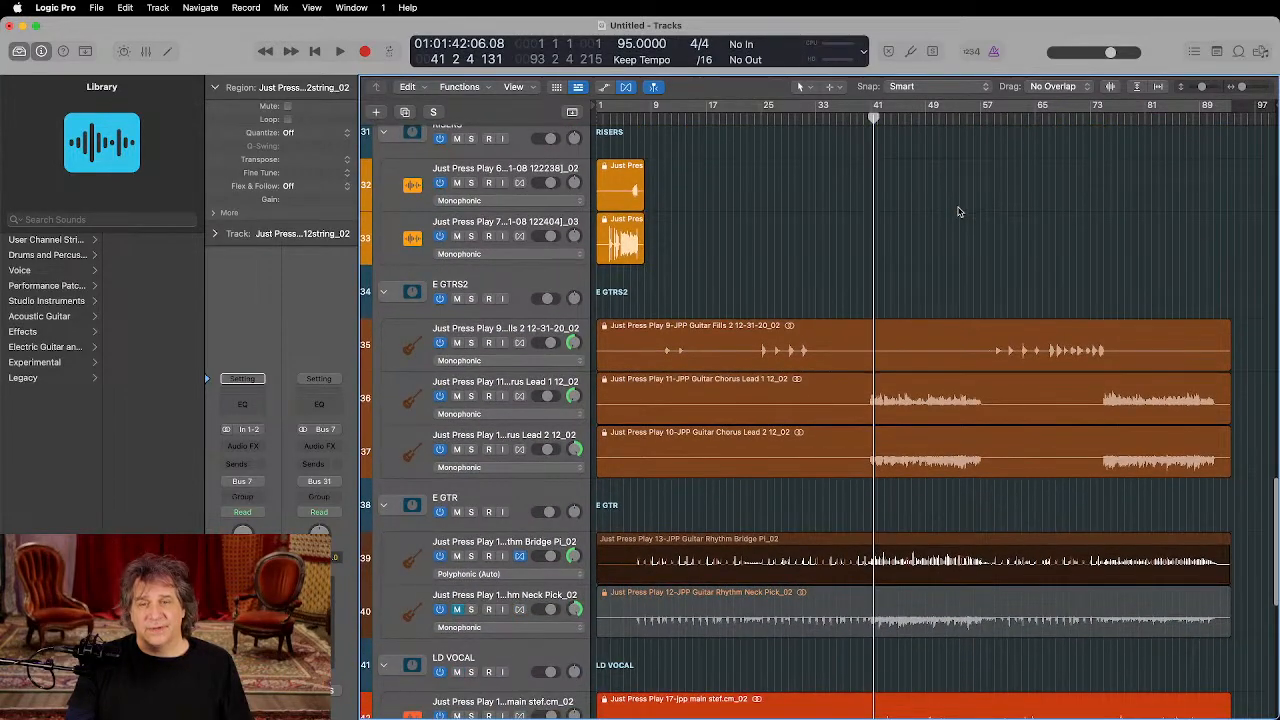
{"action": "left_click", "coordinate": [923, 281]}
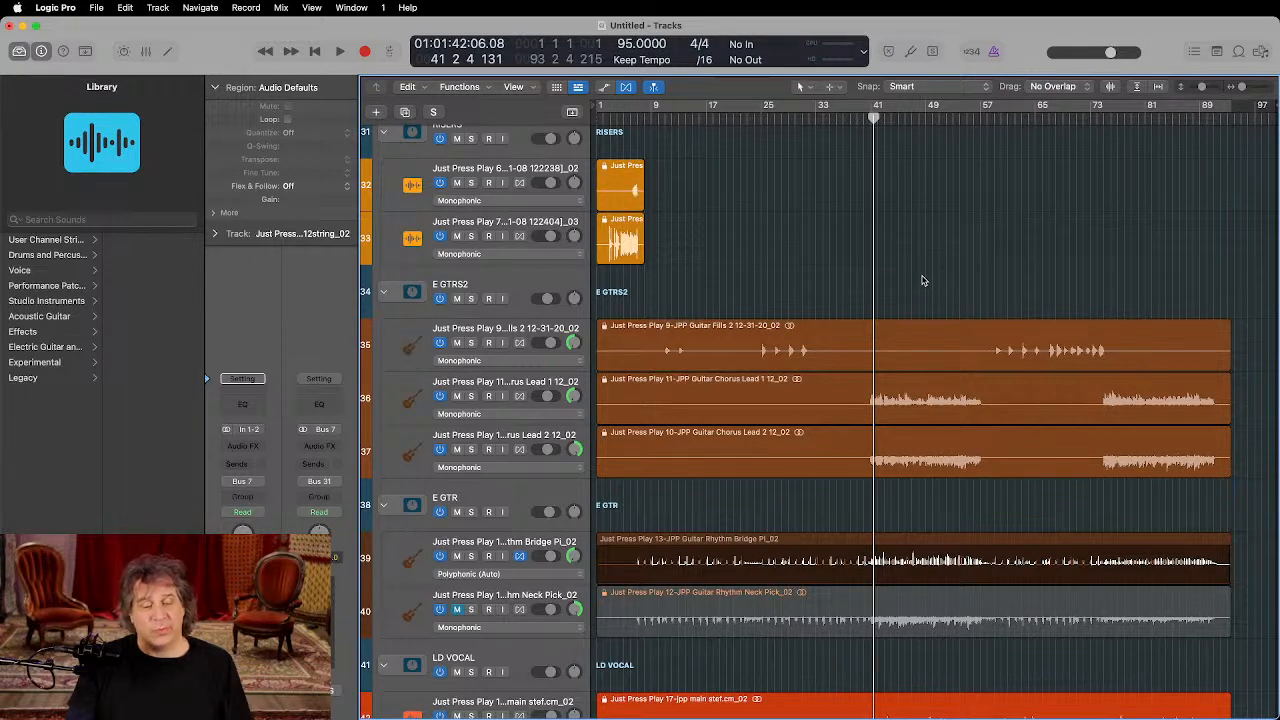
{"action": "left_click", "coordinate": [923, 333]}
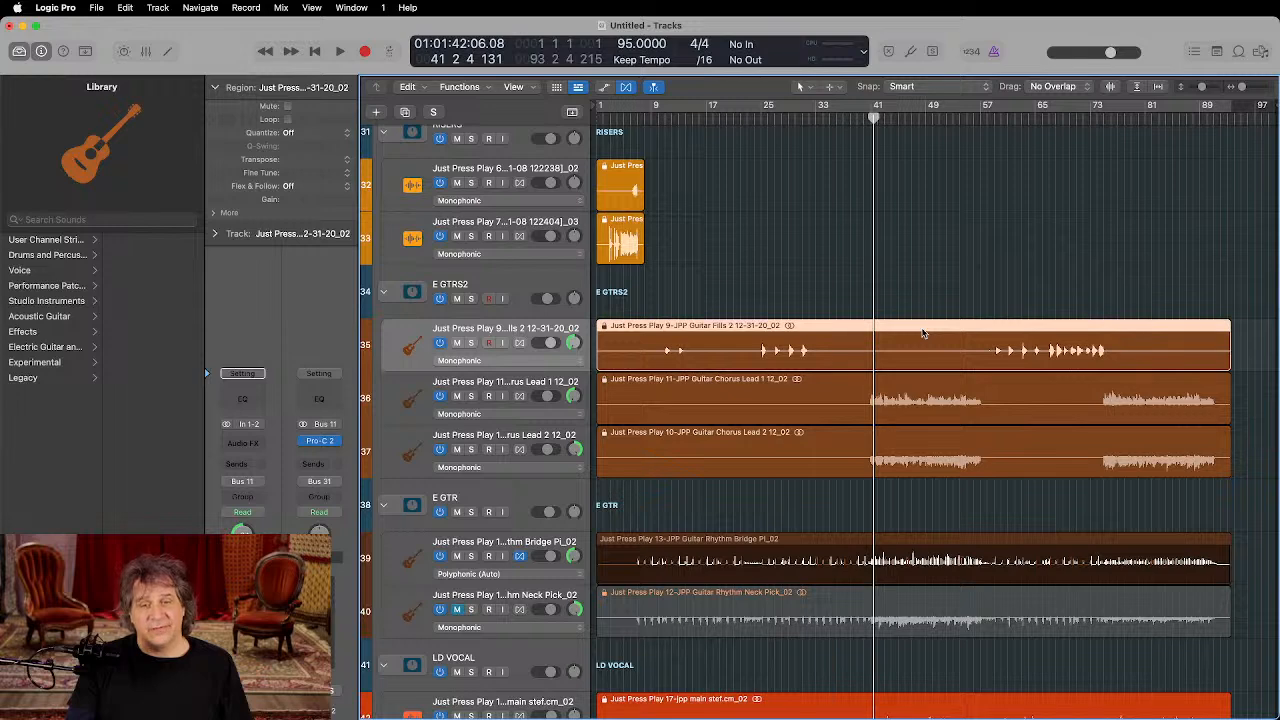
{"action": "scroll", "coordinate": [923, 333], "scroll_direction": "down", "scroll_amount": 3}
{"action": "left_click", "coordinate": [884, 428]}
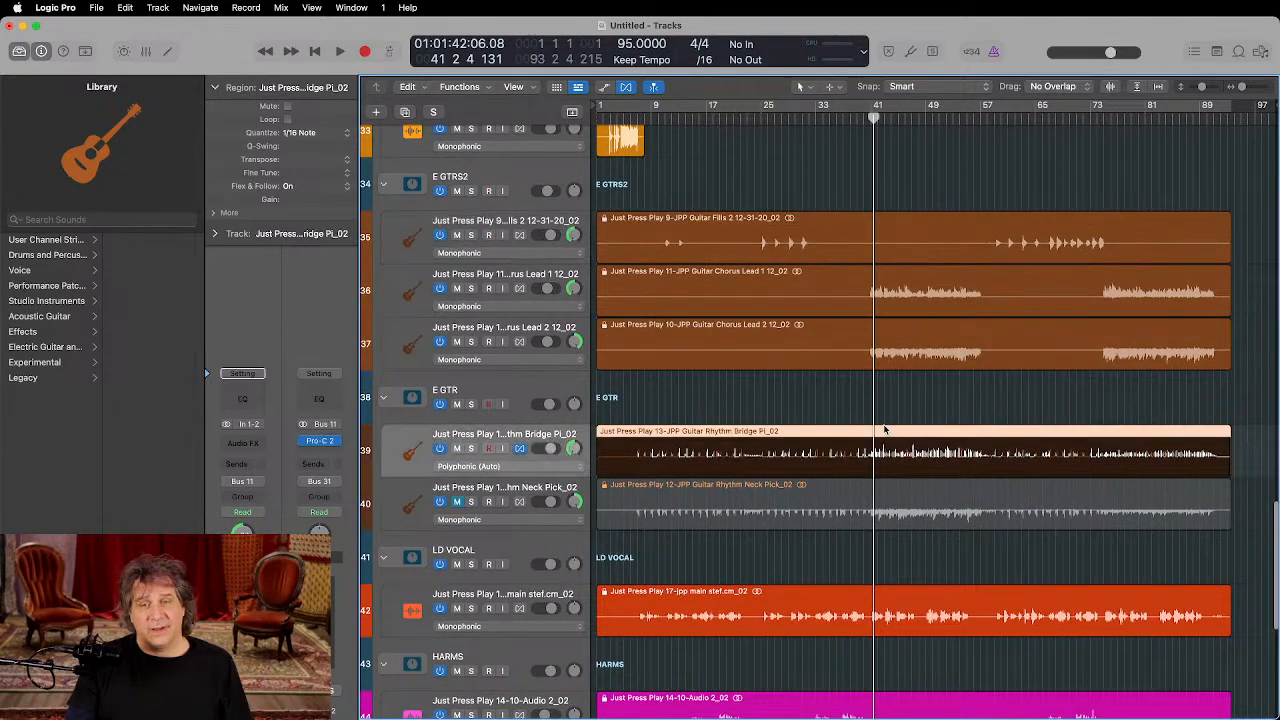
{"action": "left_click_drag", "start_coordinate": [824, 117], "coordinate": [856, 117]}
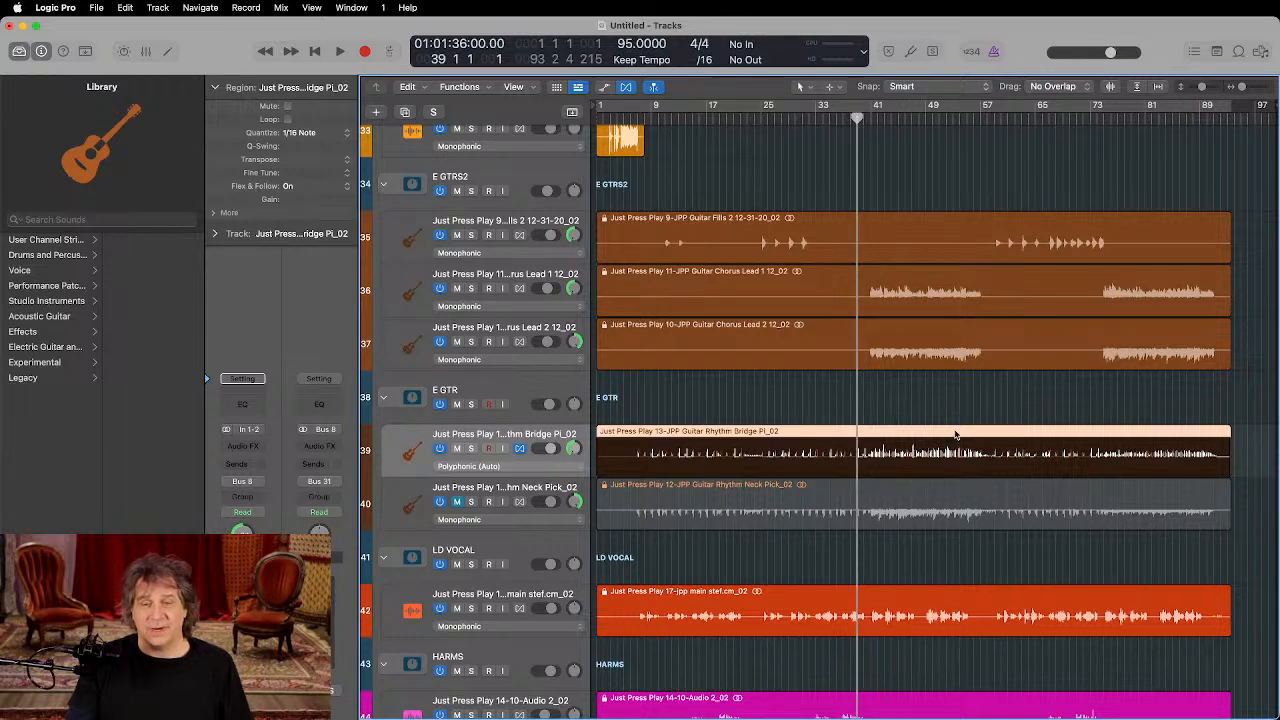
{"action": "left_click", "coordinate": [896, 591]}
{"action": "scroll", "coordinate": [896, 591], "scroll_direction": "down", "scroll_amount": 2}
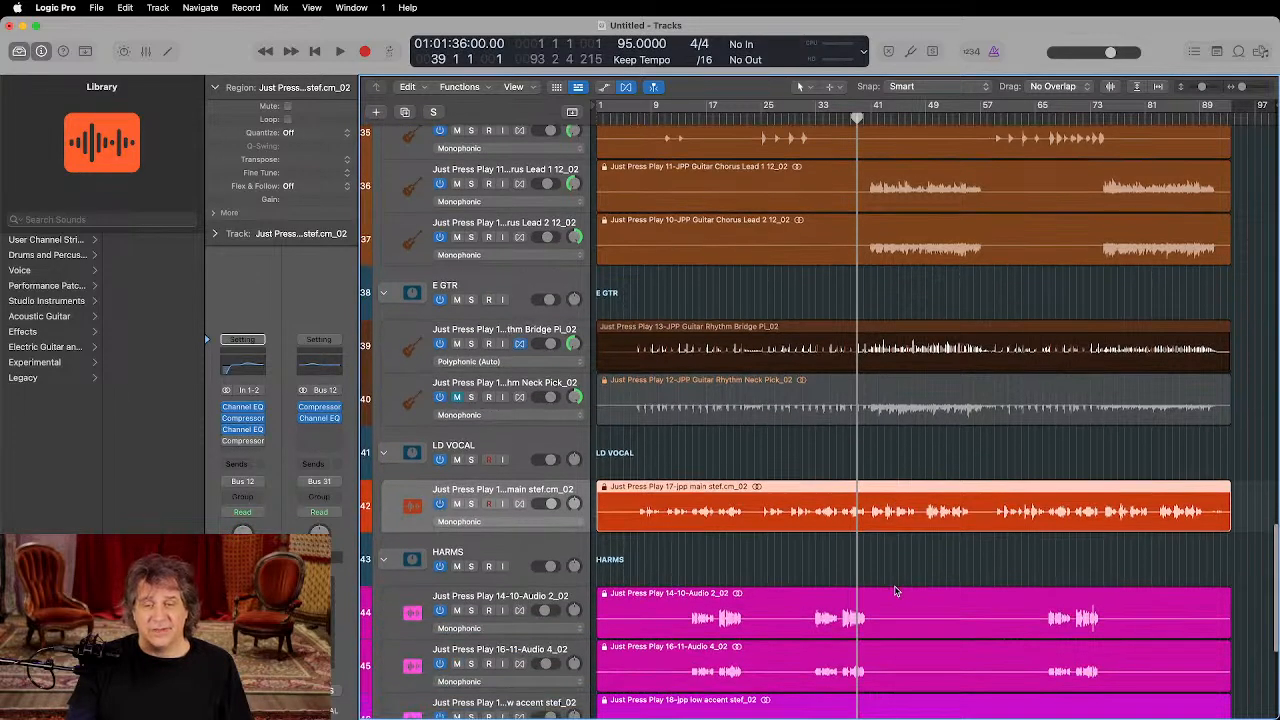
{"action": "scroll", "coordinate": [896, 591], "scroll_direction": "down", "scroll_amount": 3}
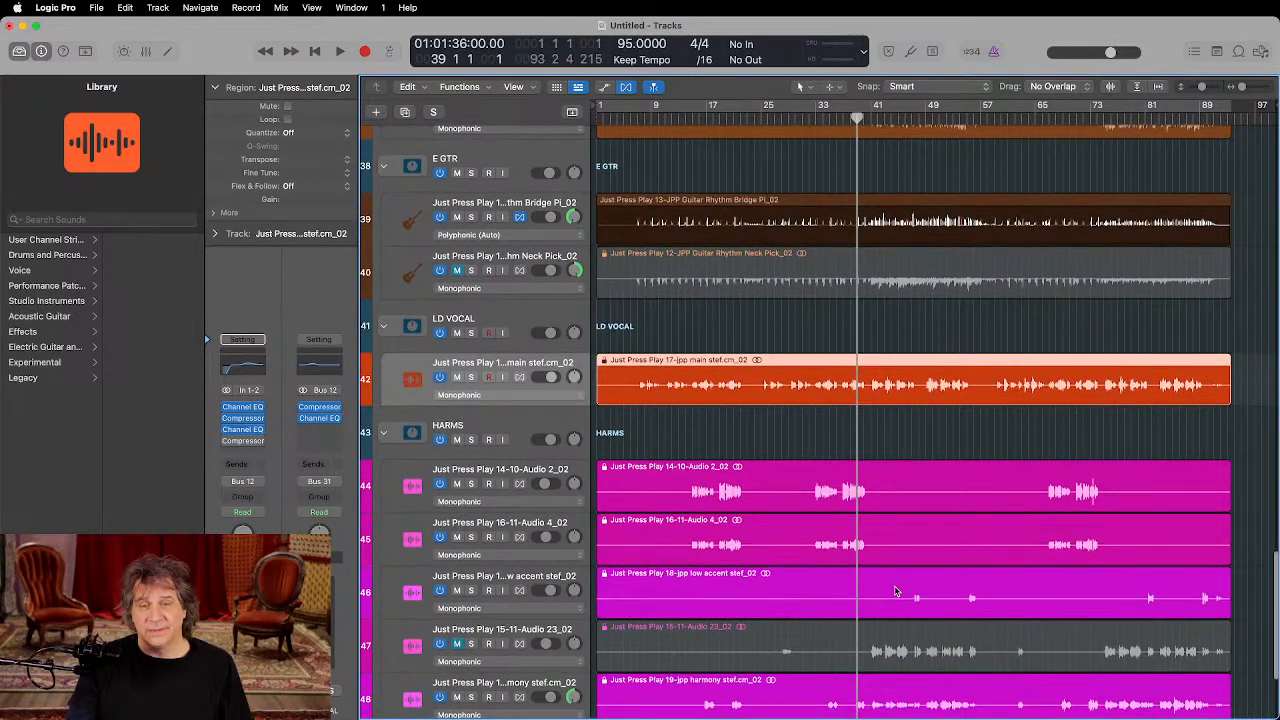
{"action": "scroll", "coordinate": [896, 591], "scroll_direction": "down", "scroll_amount": 3}
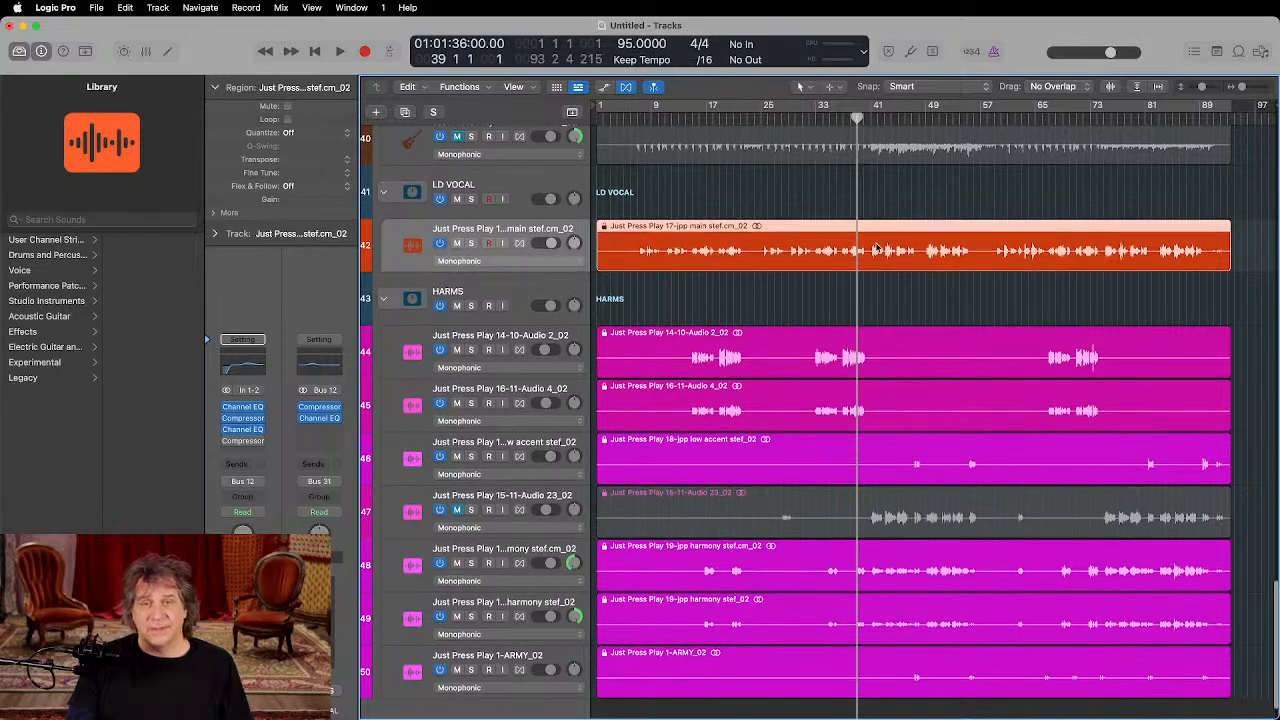
Step: Play from bar 33 to check the volume of the 14-10-Audio 2 harmony against the lead vocal
{"action": "left_click", "coordinate": [816, 118]}
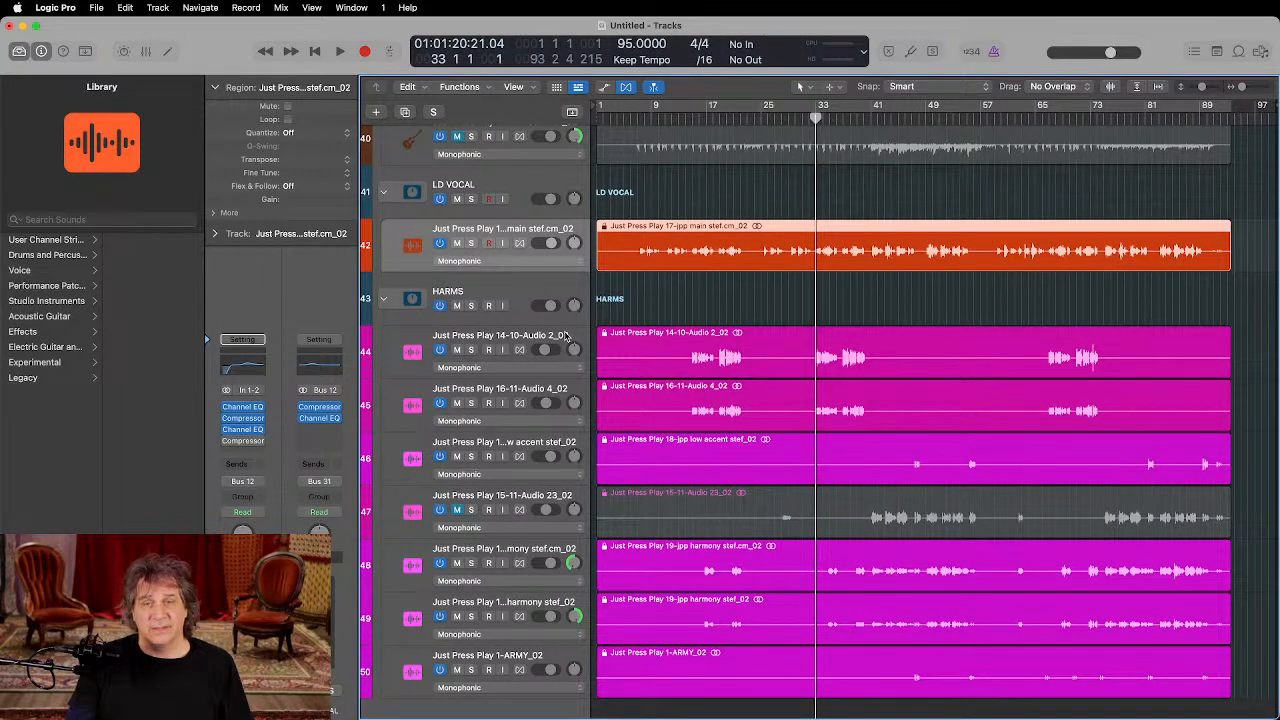
{"action": "key", "text": "space"}
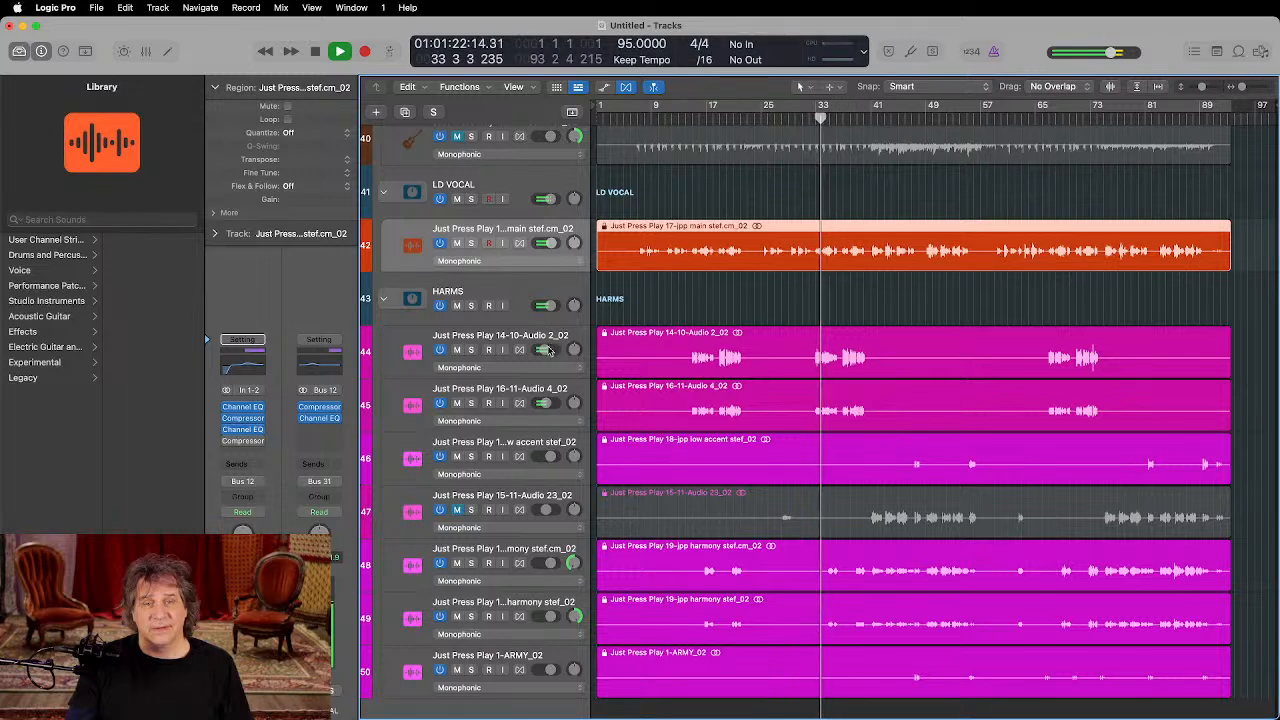
{"action": "left_click_drag", "start_coordinate": [548, 350], "coordinate": [551, 350]}
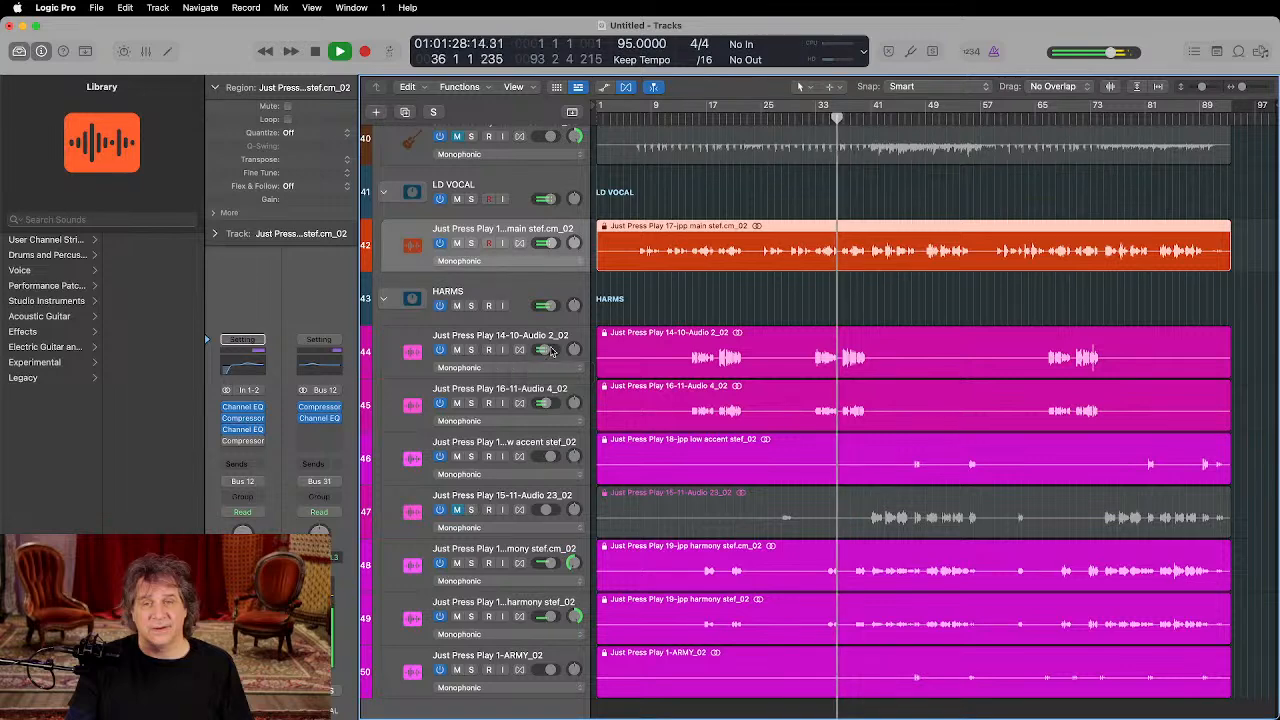
{"action": "key", "text": "space"}
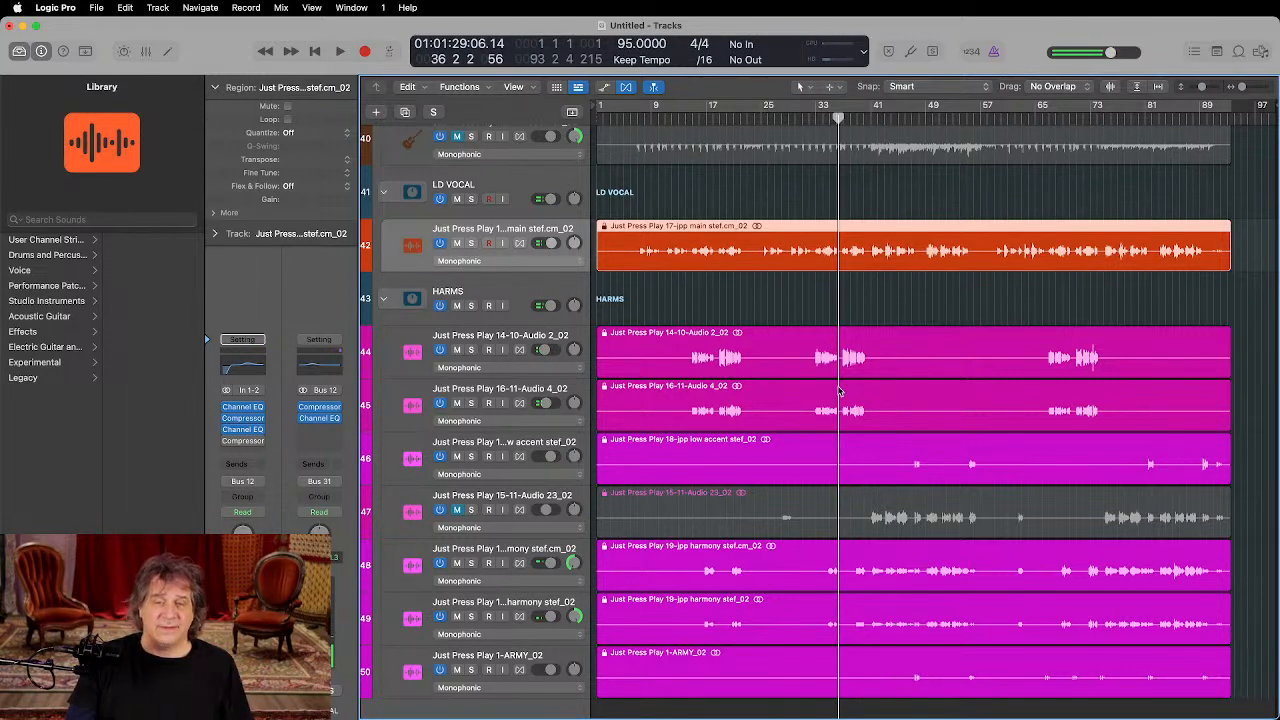
Step: Add a Channel EQ to the 14-10-Audio 2 harmony track and boost 3160 Hz by 5.7 dB
{"action": "left_click", "coordinate": [474, 336]}
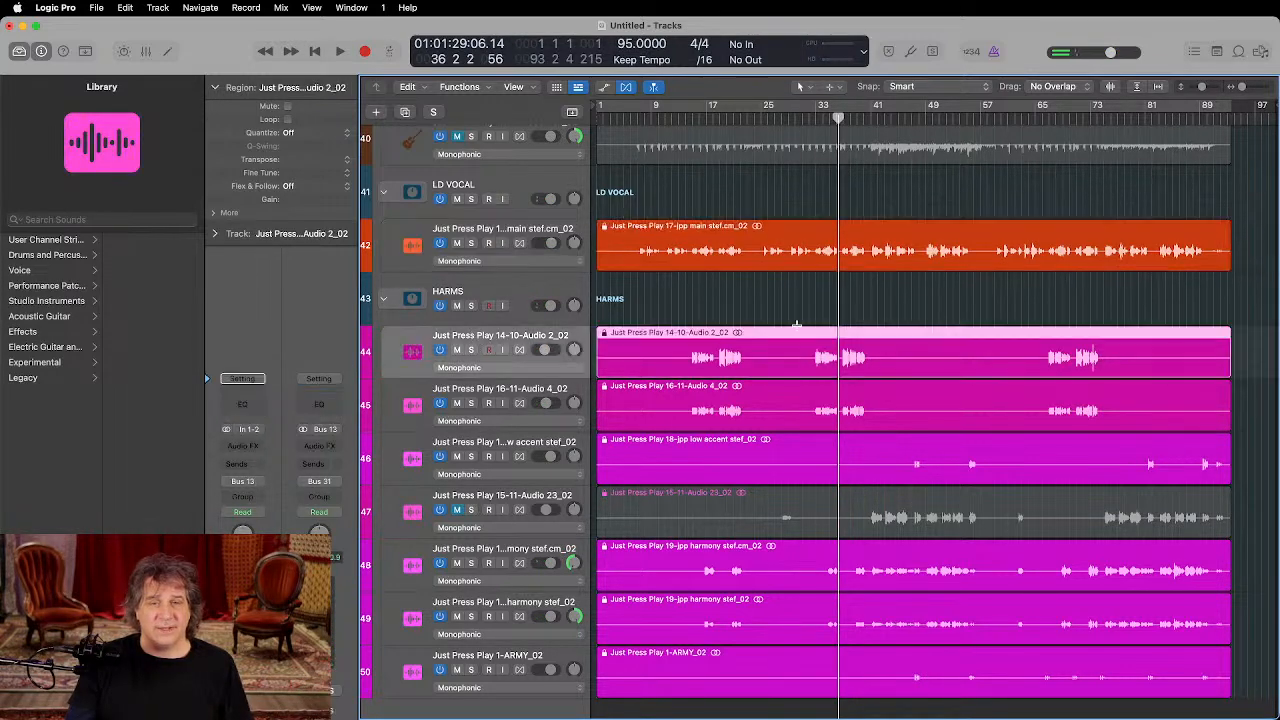
{"action": "key", "text": "super+Right"}
{"action": "key", "text": "super+Right"}
{"action": "key", "text": "super+Right"}
{"action": "key", "text": "super+Right"}
{"action": "key", "text": "super+Right"}
{"action": "key", "text": "super+Right"}
{"action": "scroll", "coordinate": [805, 327], "scroll_direction": "left", "scroll_amount": 1}
{"action": "left_click", "coordinate": [721, 118]}
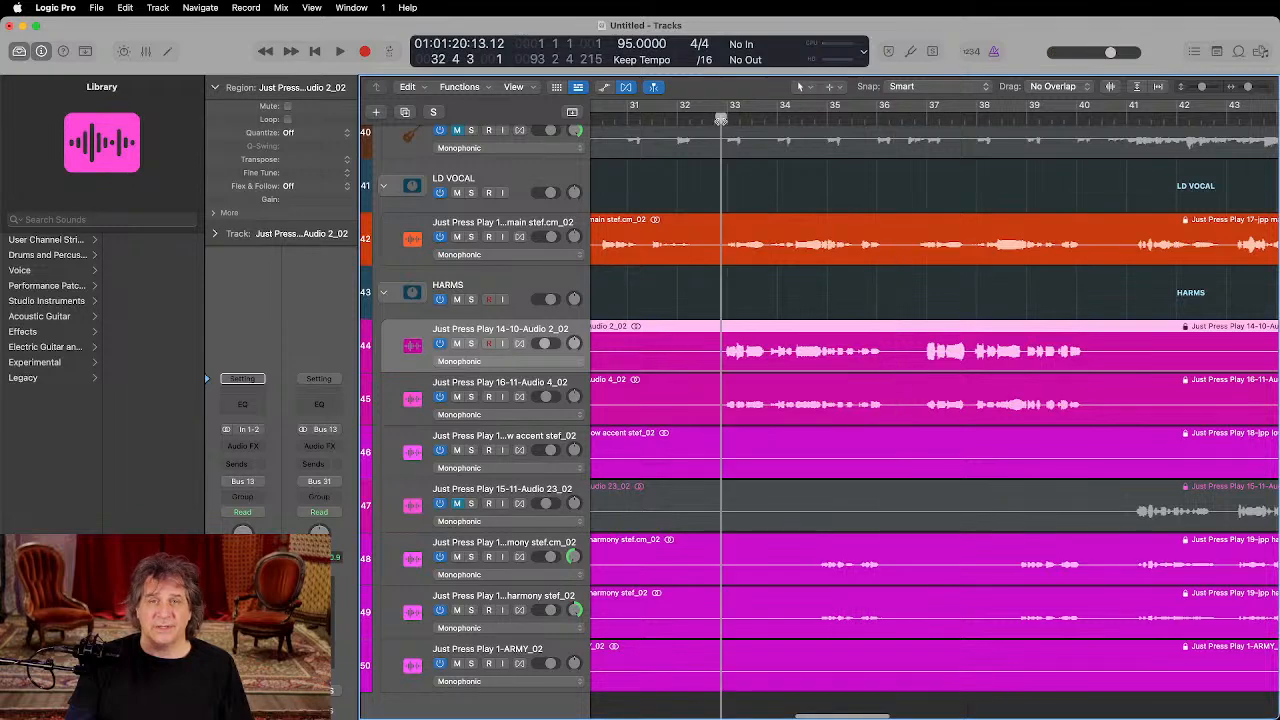
{"action": "key", "text": "space"}
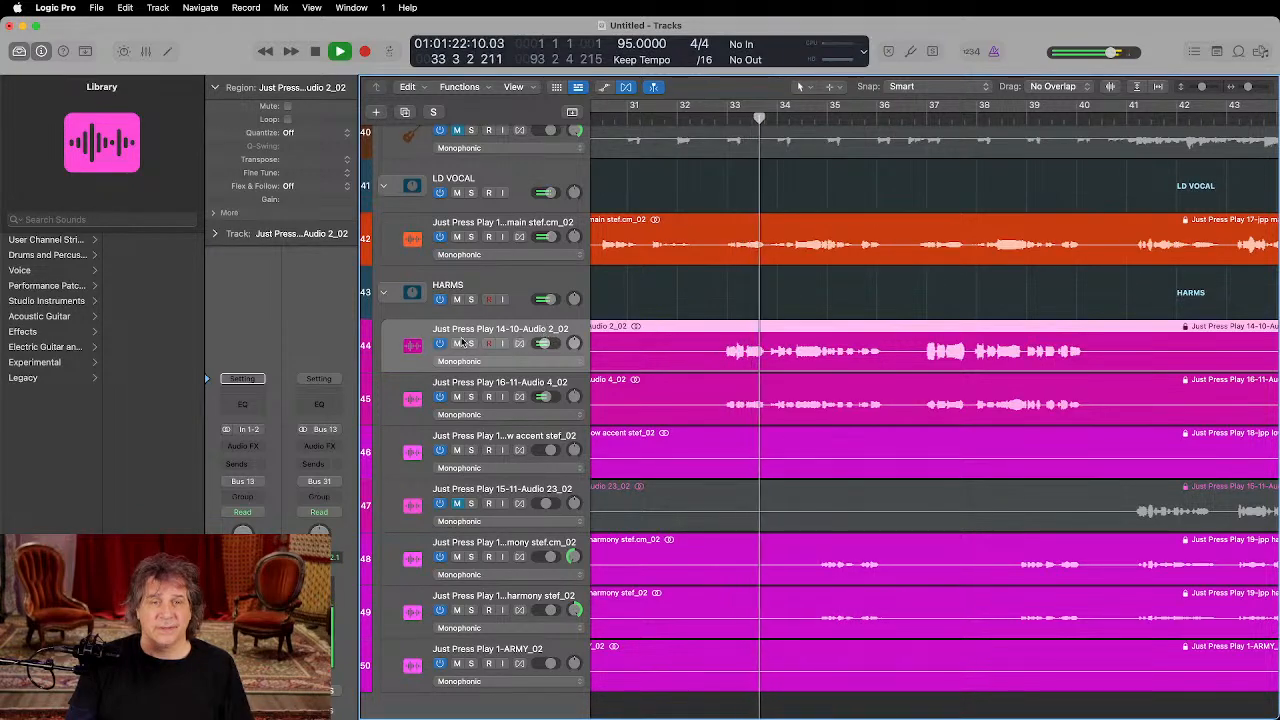
{"action": "left_click", "coordinate": [242, 404]}
{"action": "key", "text": "space"}
{"action": "left_click_drag", "start_coordinate": [846, 354], "coordinate": [866, 323]}
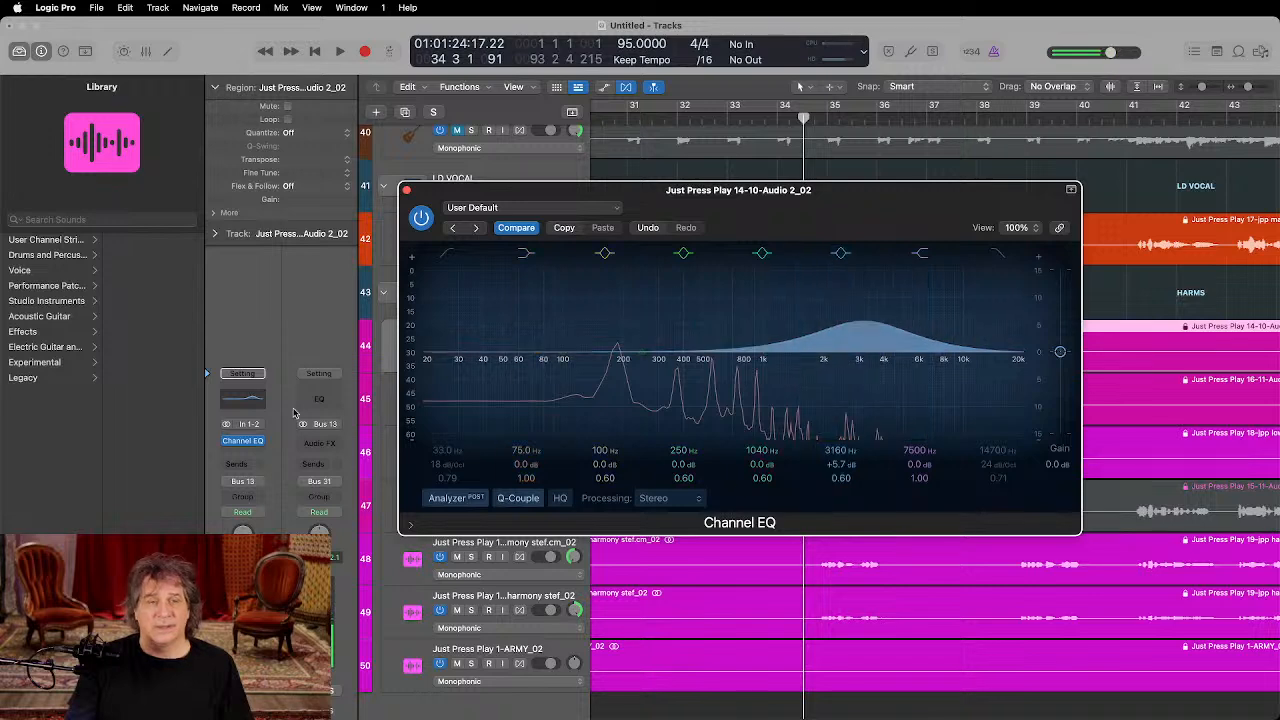
Step: Add a Compressor to the 14-10-Audio 2 track, lower its threshold to about -25 dB during playback, and close both plug-in windows
{"action": "left_click", "coordinate": [250, 456]}
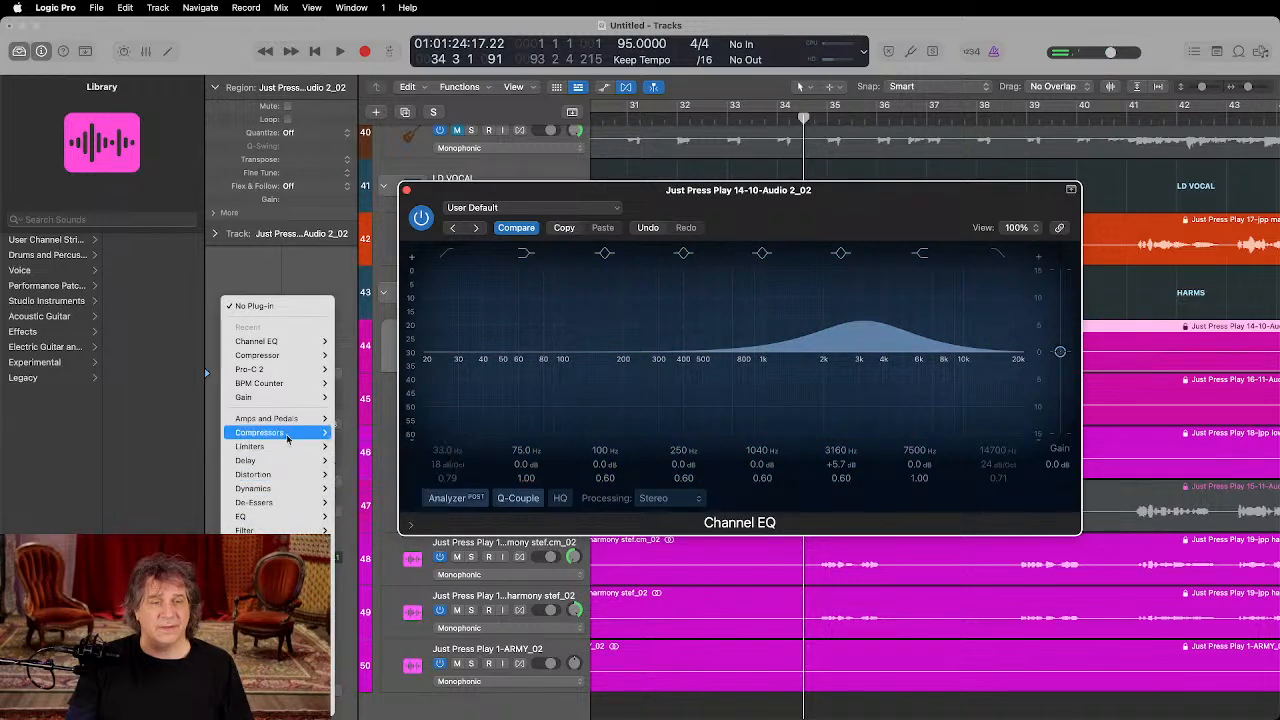
{"action": "mouse_move", "coordinate": [280, 432]}
{"action": "mouse_move", "coordinate": [405, 430]}
{"action": "left_click", "coordinate": [492, 433]}
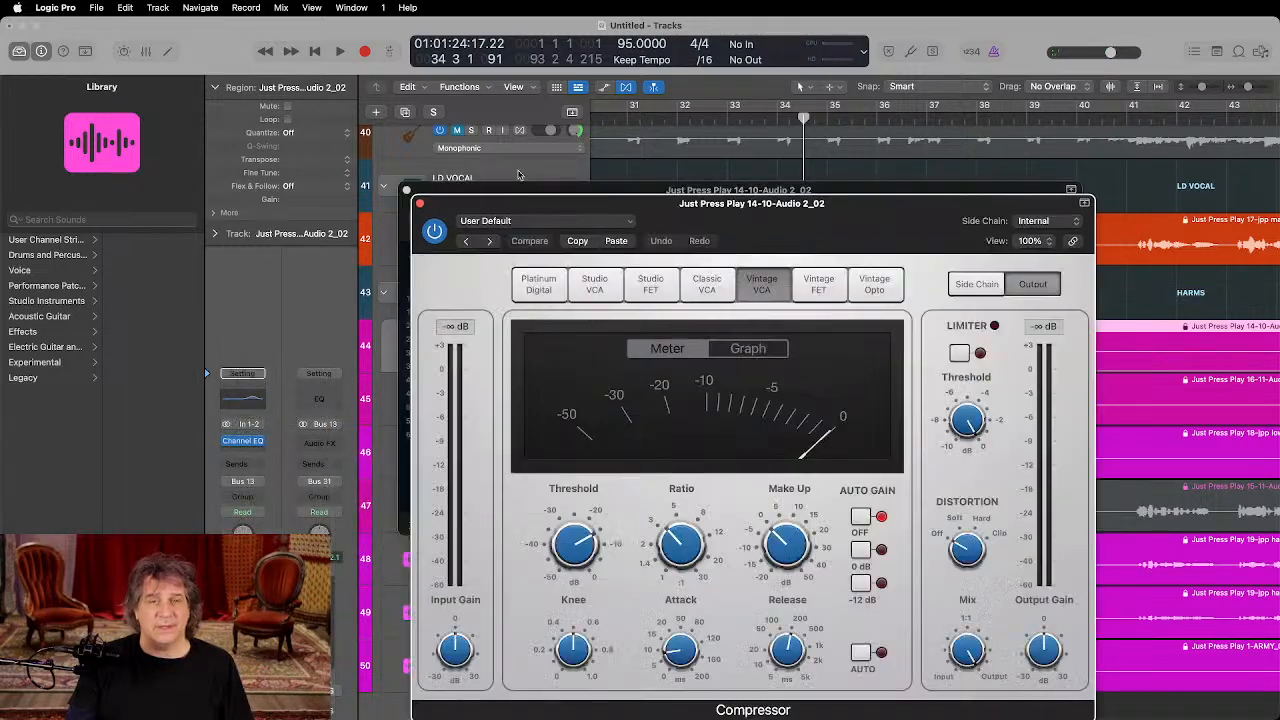
{"action": "key", "text": "space"}
{"action": "left_click_drag", "start_coordinate": [575, 545], "coordinate": [573, 565]}
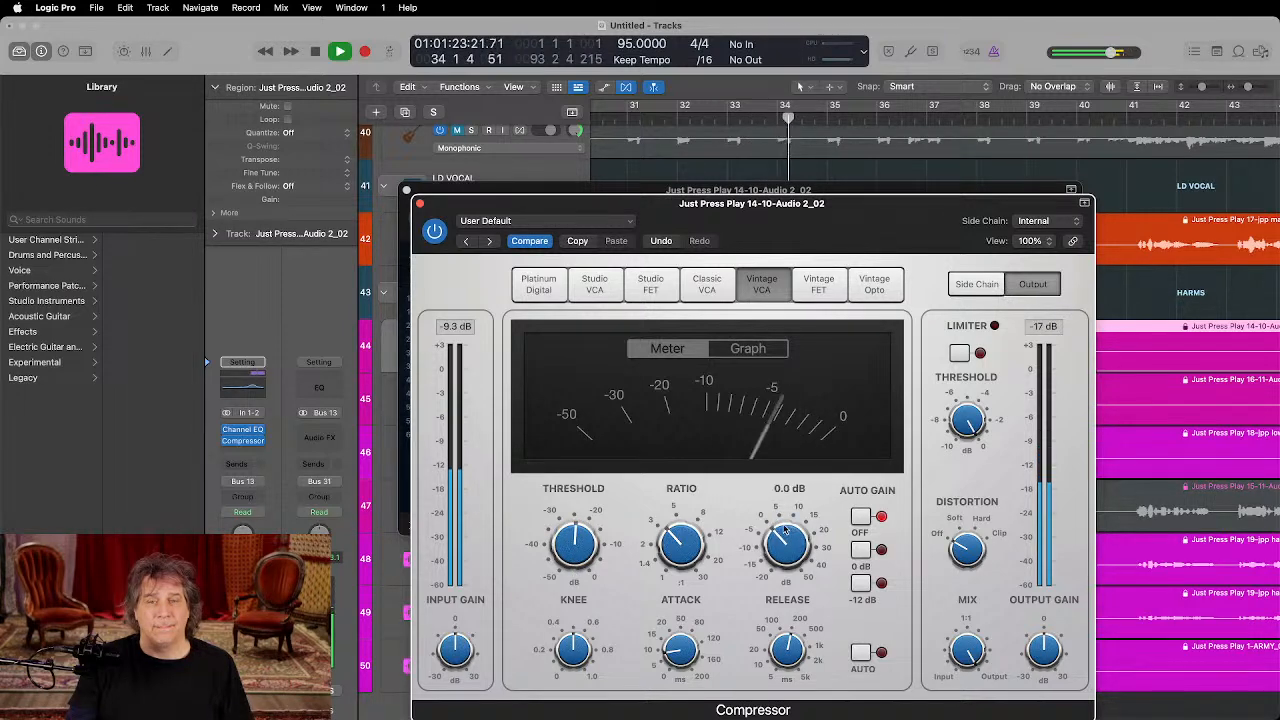
{"action": "left_click", "coordinate": [420, 204]}
{"action": "left_click", "coordinate": [407, 190]}
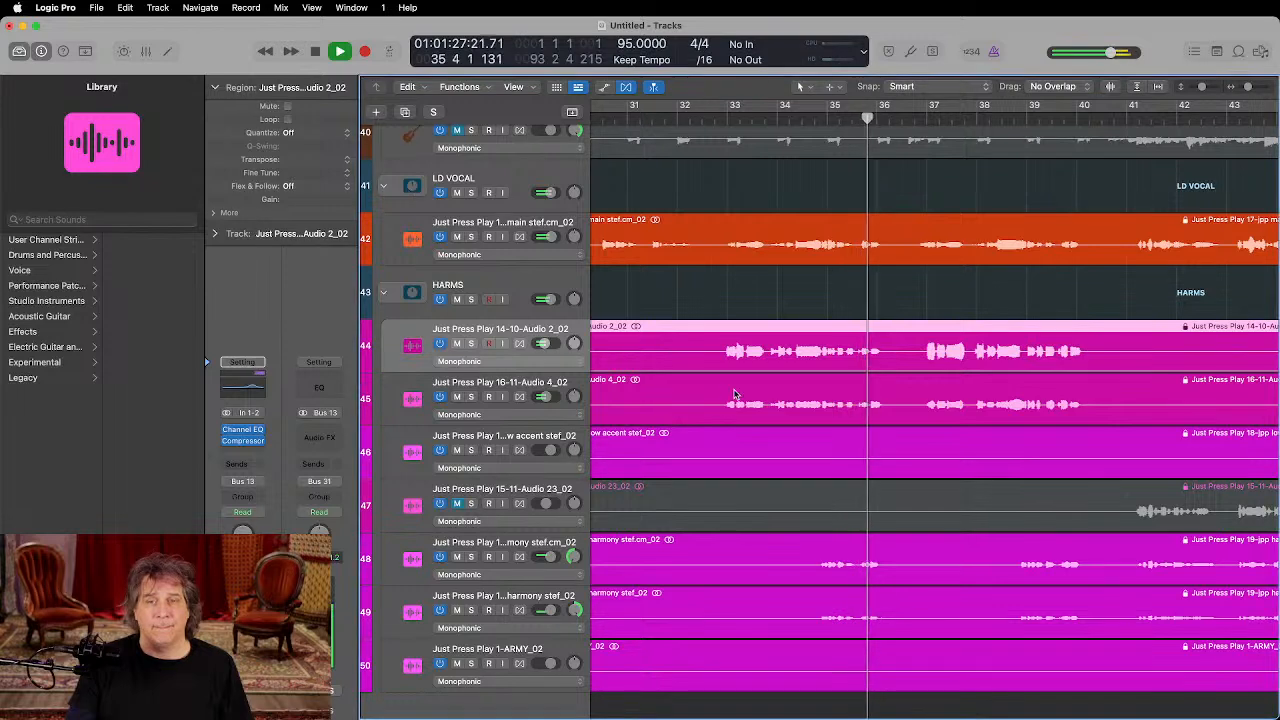
Step: Solo the 14-10-Audio 2 harmony to raise its volume slightly, clear the solo, and fine-tune its level in the full mix
{"action": "key", "text": "s"}
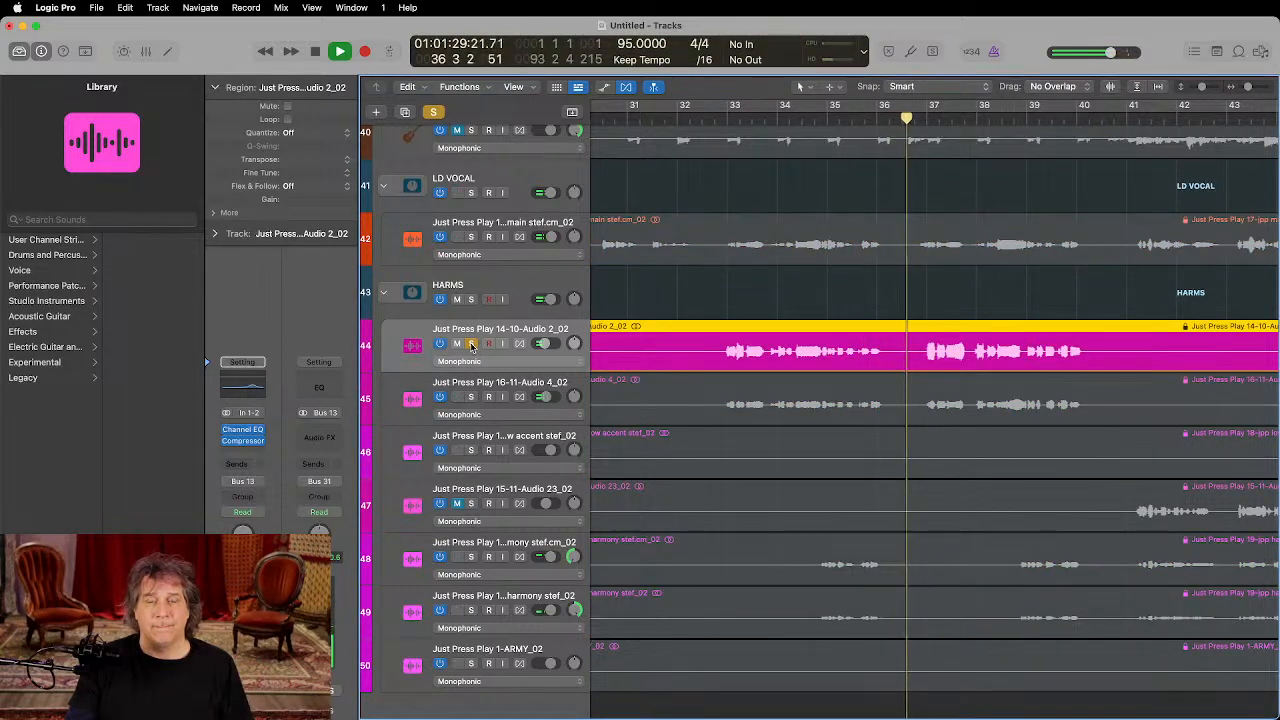
{"action": "left_click_drag", "start_coordinate": [560, 344], "coordinate": [555, 344]}
{"action": "left_click", "coordinate": [472, 343]}
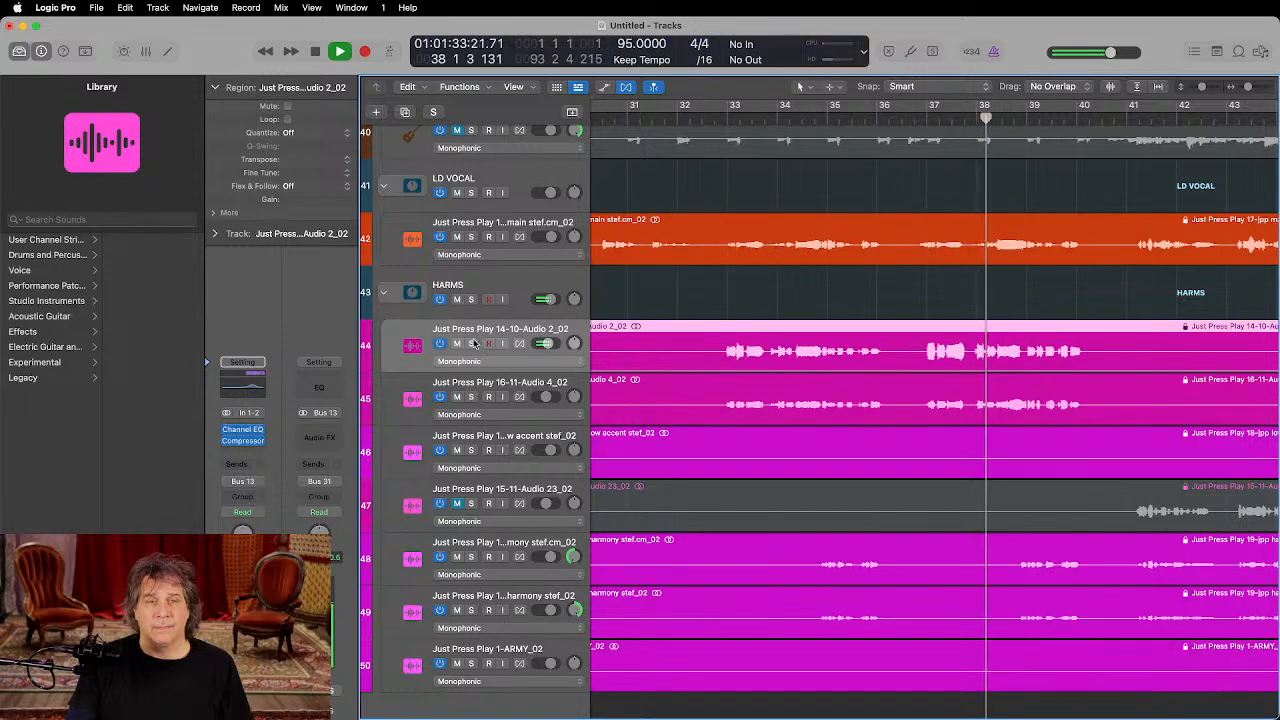
{"action": "left_click_drag", "start_coordinate": [540, 344], "coordinate": [540, 344]}
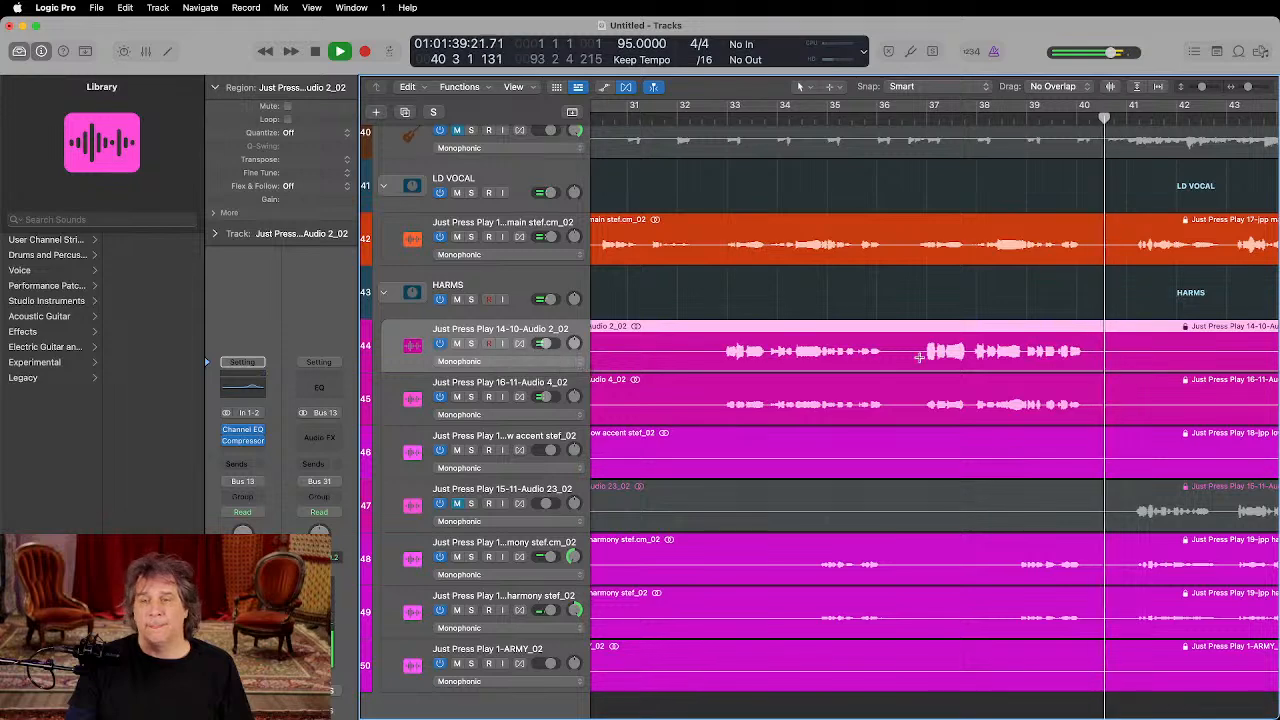
Step: Set the 19-jpp harmony stef.cm track's volume to about -1.8 dB and fine-tune the level of the other harmony stef track during playback
{"action": "key", "text": "z"}
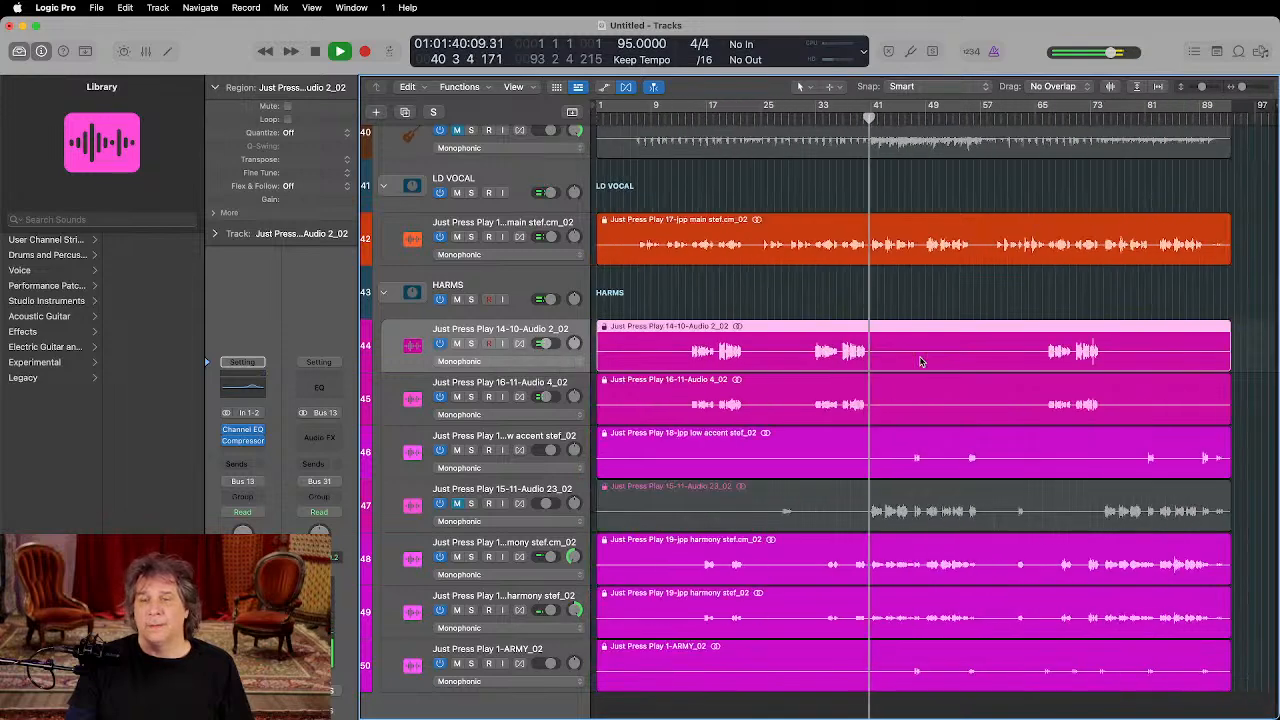
{"action": "left_click", "coordinate": [837, 440]}
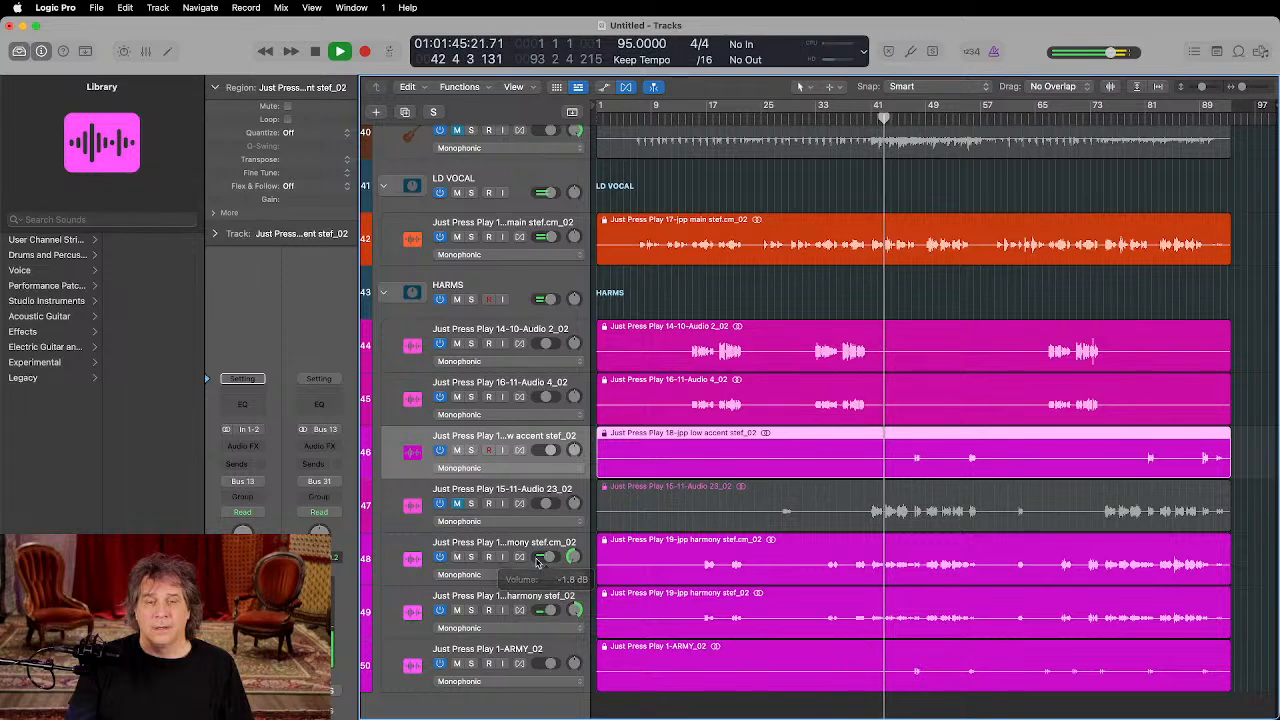
{"action": "left_click_drag", "start_coordinate": [548, 612], "coordinate": [547, 612]}
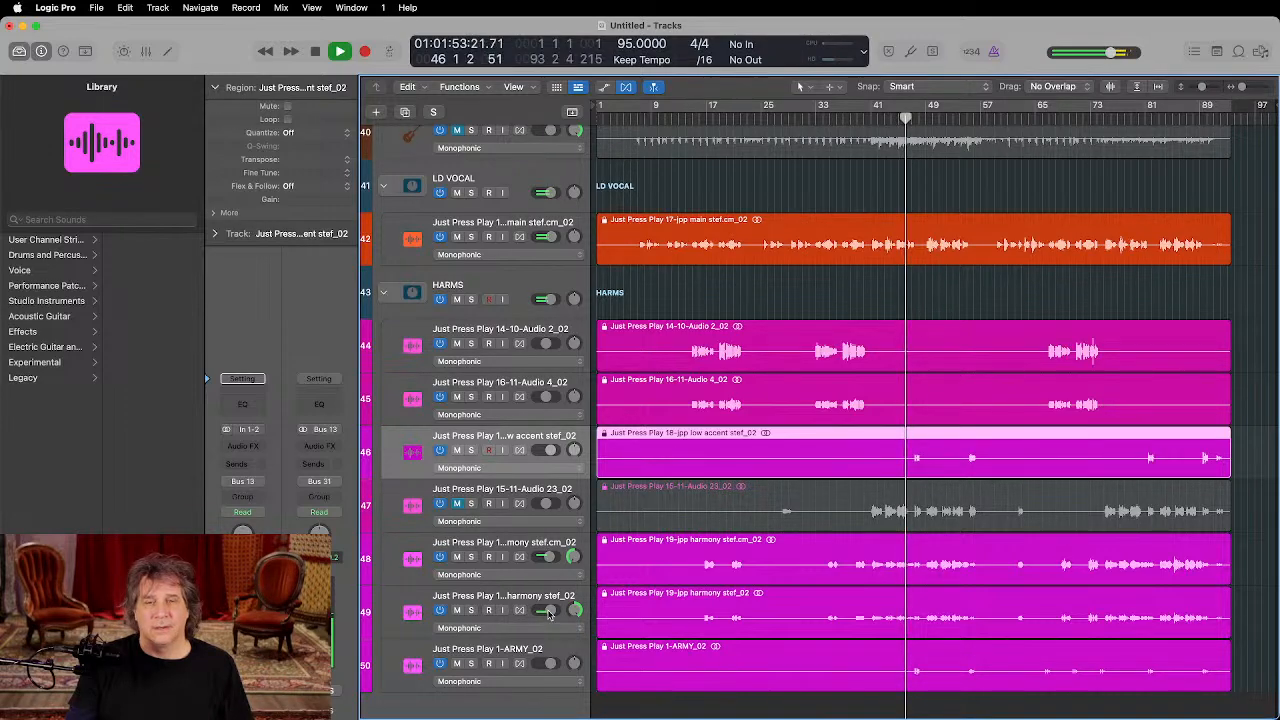
Step: Return to the BASS group, select the 12string bass track, and stop playback
{"action": "scroll", "coordinate": [975, 358], "scroll_direction": "up", "scroll_amount": 10}
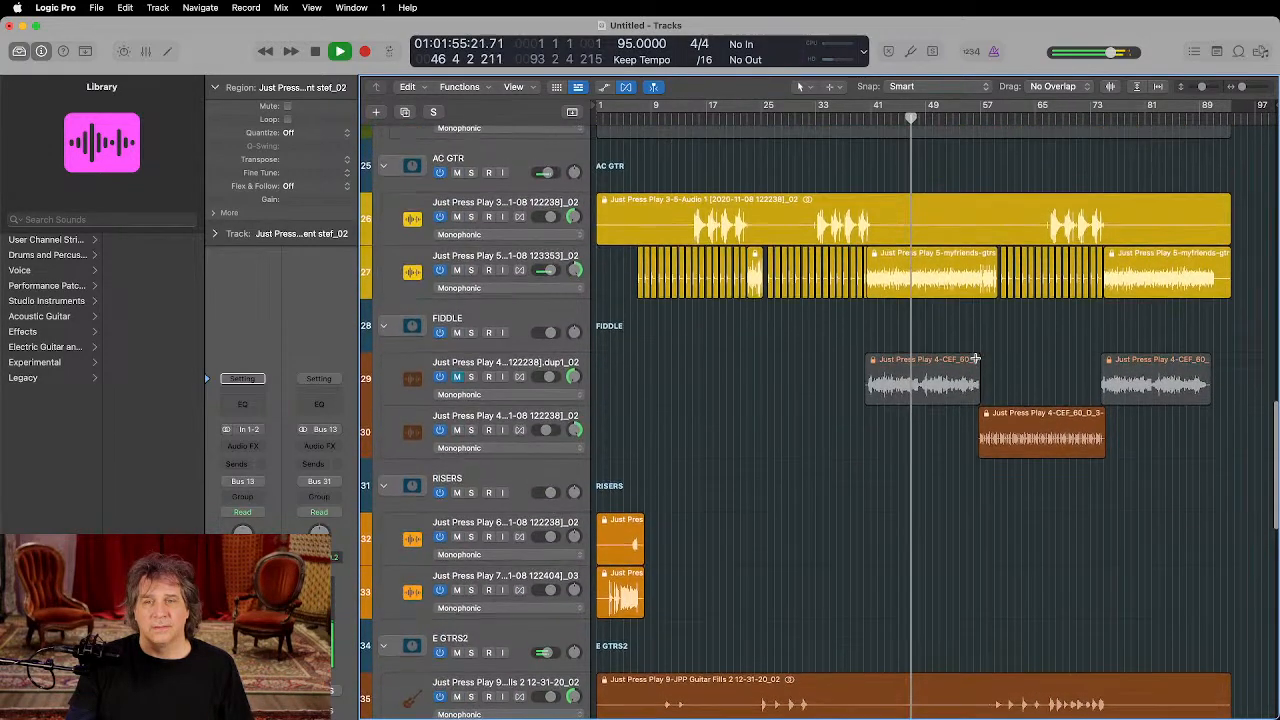
{"action": "scroll", "coordinate": [975, 358], "scroll_direction": "up", "scroll_amount": 12}
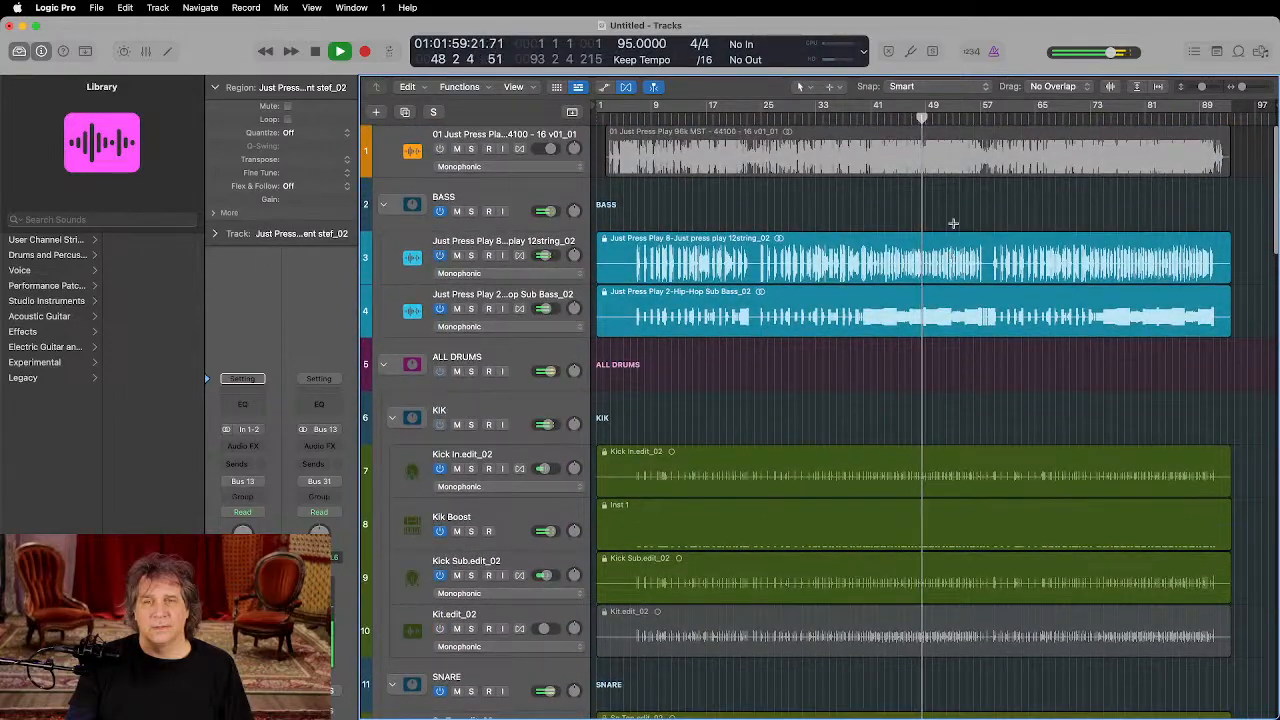
{"action": "left_click", "coordinate": [954, 236]}
{"action": "key", "text": "space"}
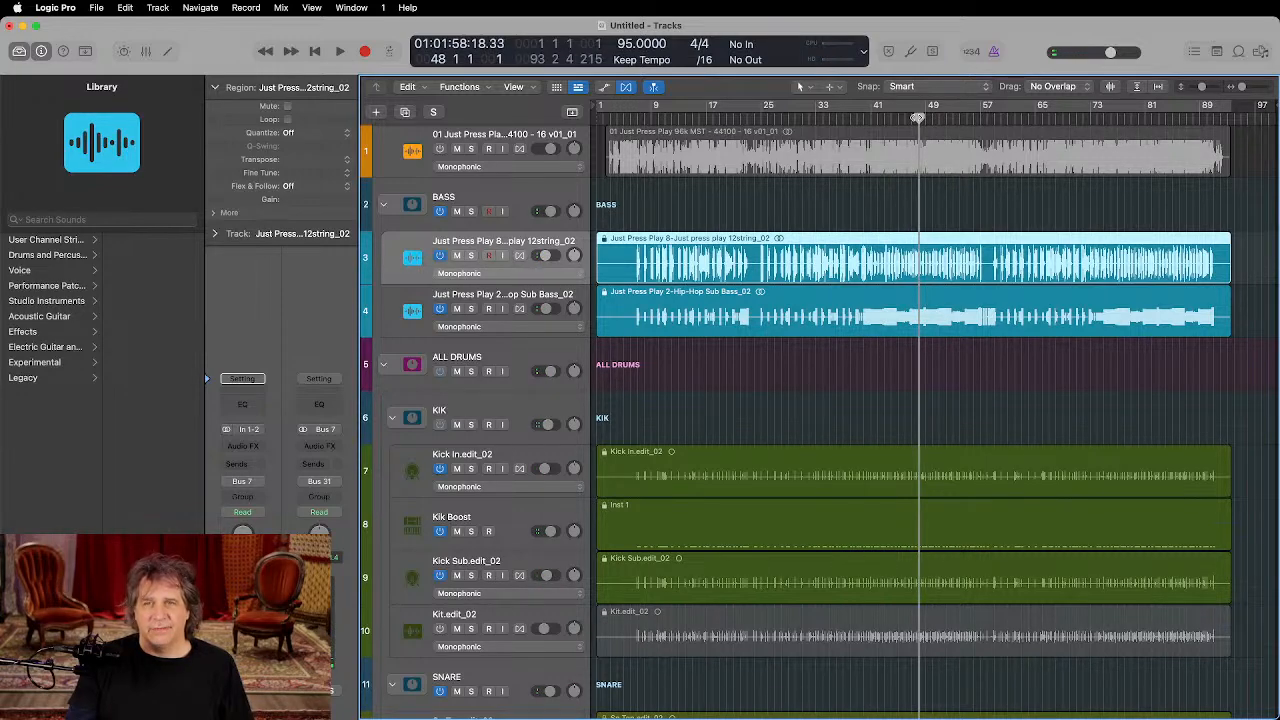
Step: Resume playback and solo the E GTRS2 group briefly to hear it alone, clearing its solo again
{"action": "scroll", "coordinate": [882, 419], "scroll_direction": "down", "scroll_amount": 10}
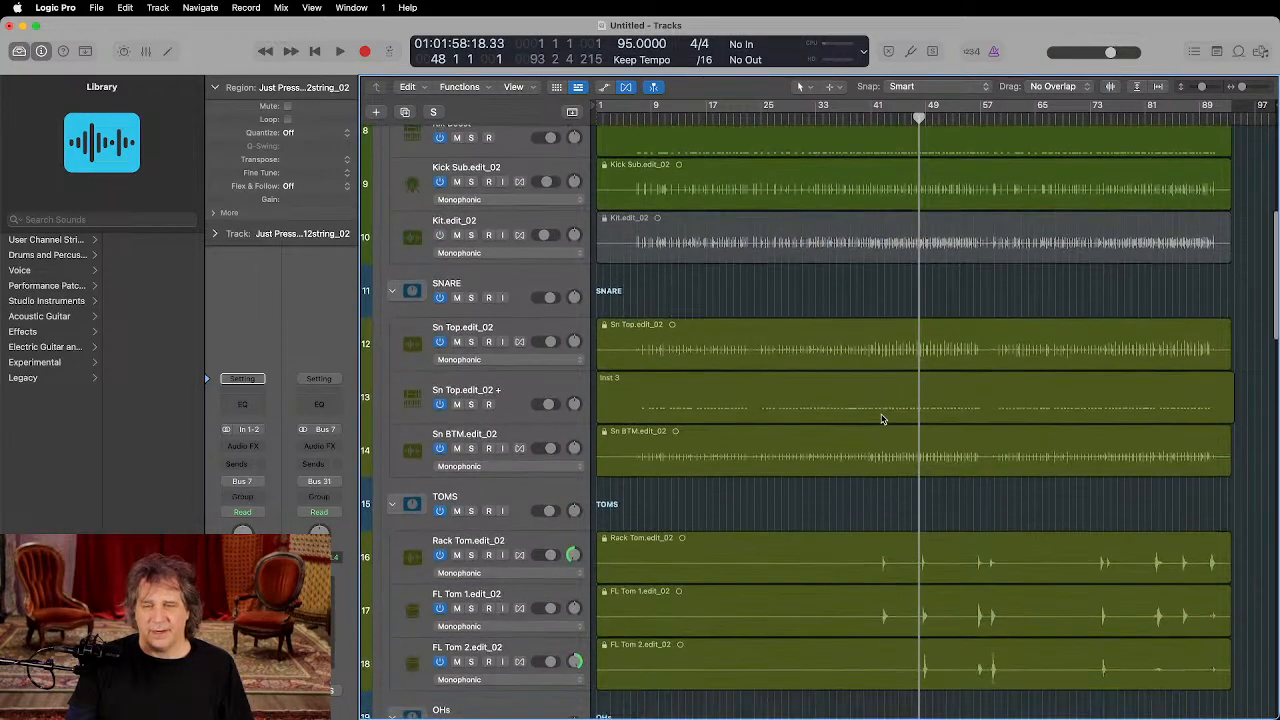
{"action": "key", "text": "space"}
{"action": "scroll", "coordinate": [882, 419], "scroll_direction": "down", "scroll_amount": 15}
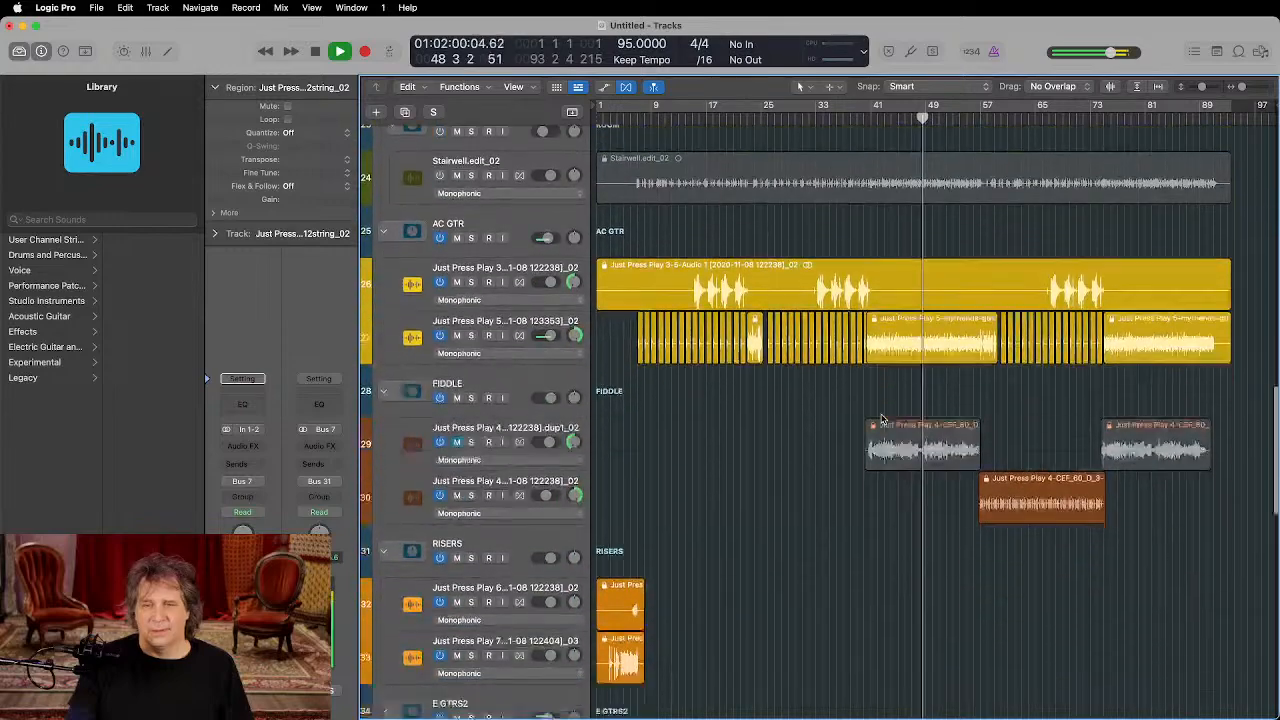
{"action": "scroll", "coordinate": [882, 419], "scroll_direction": "down", "scroll_amount": 8}
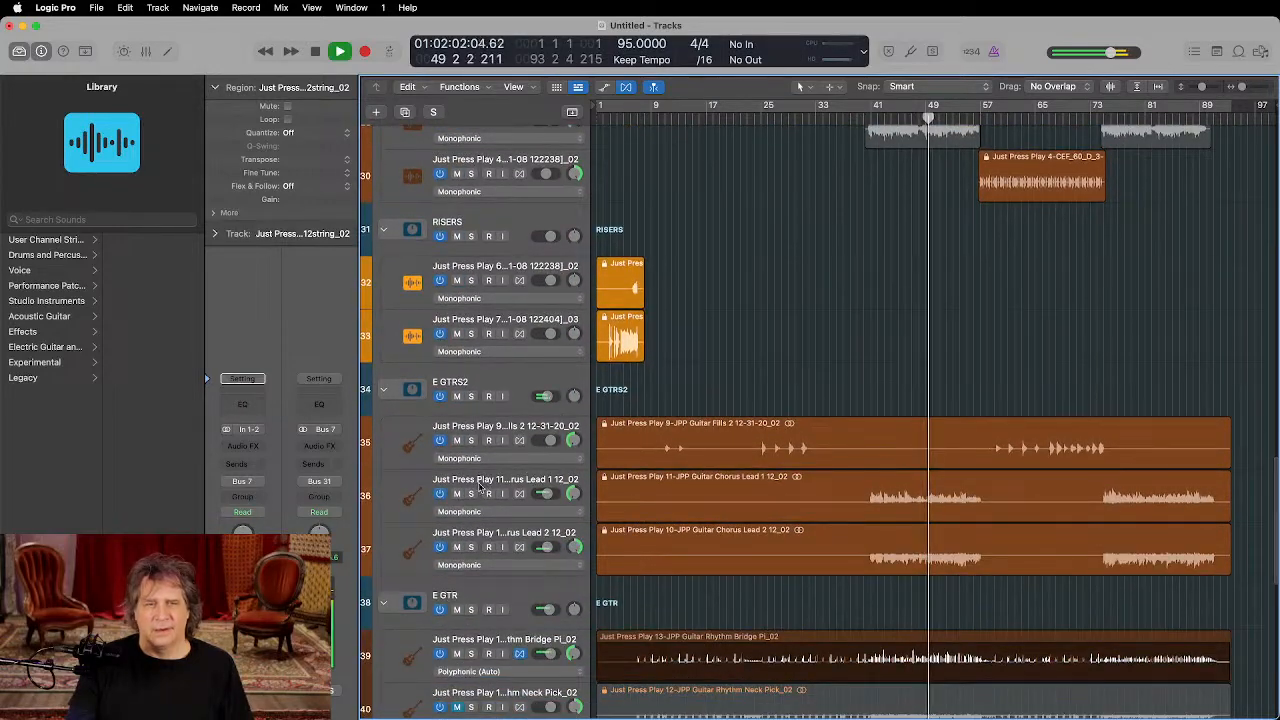
{"action": "left_click", "coordinate": [471, 396]}
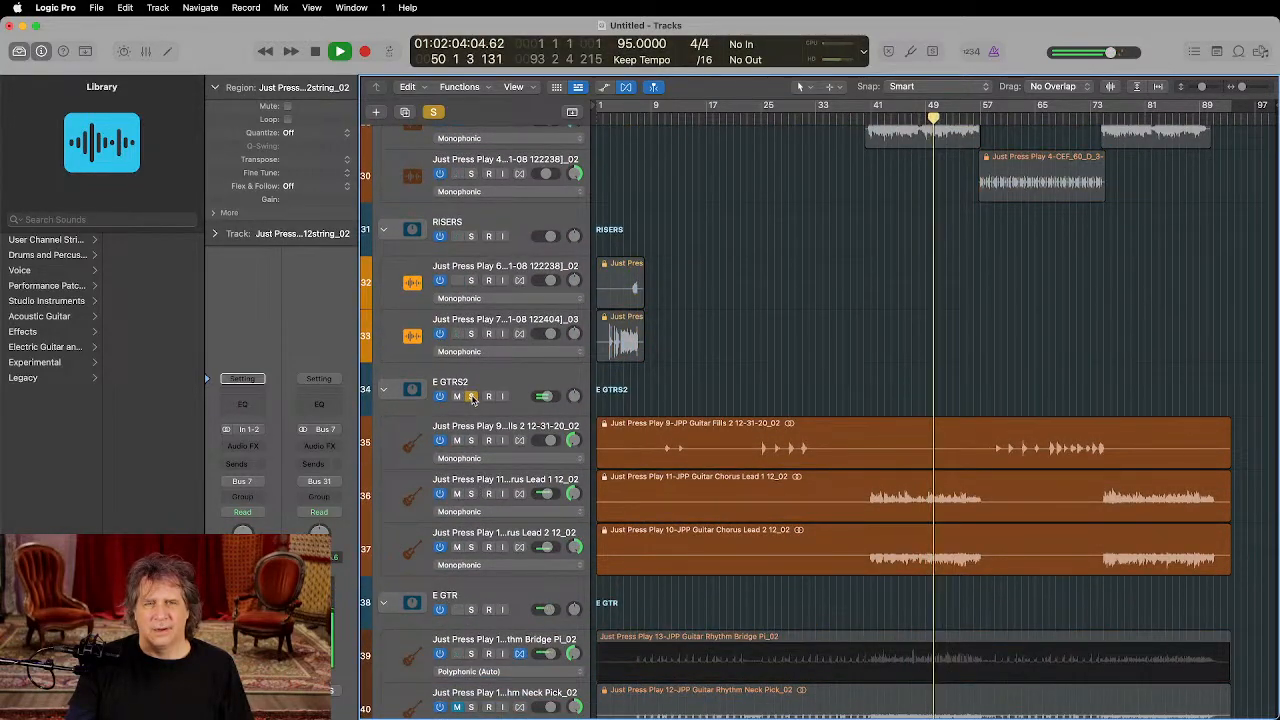
{"action": "left_click", "coordinate": [471, 396]}
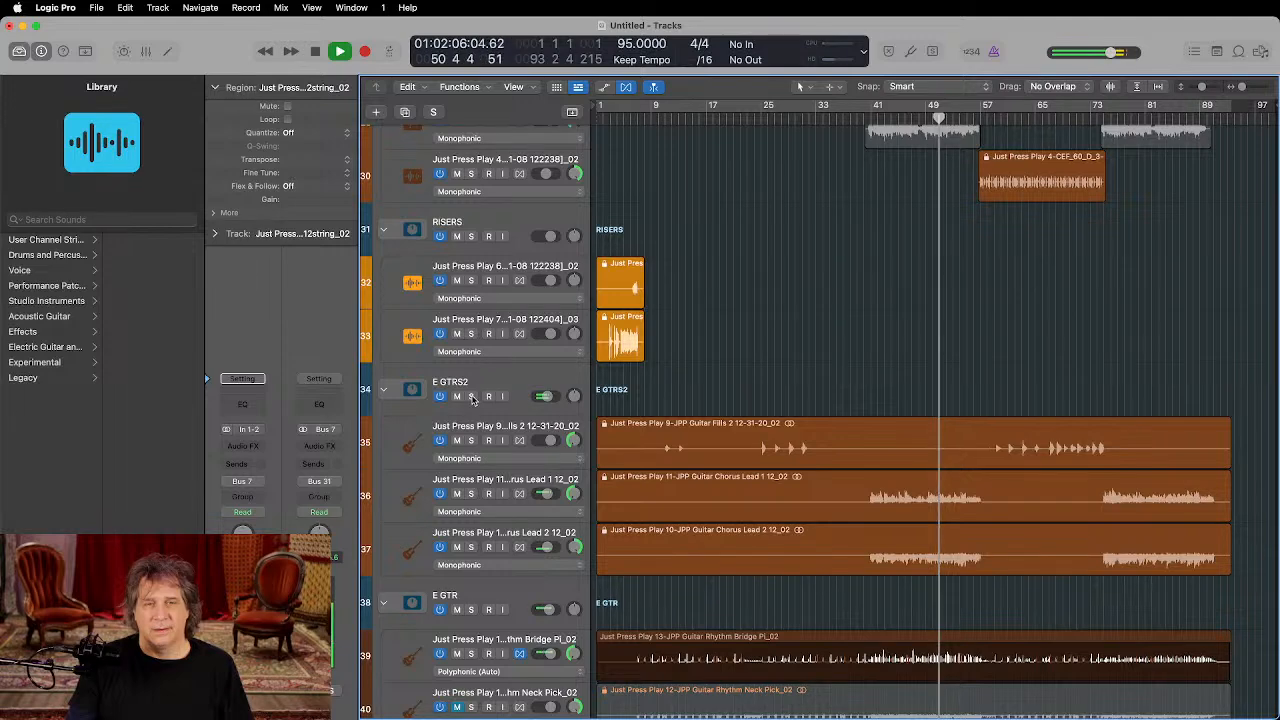
Step: Audition the E GTR group in solo, clear its solo, and mute the E GTRS2 group
{"action": "scroll", "coordinate": [476, 546], "scroll_direction": "down", "scroll_amount": 3}
{"action": "left_click", "coordinate": [471, 520]}
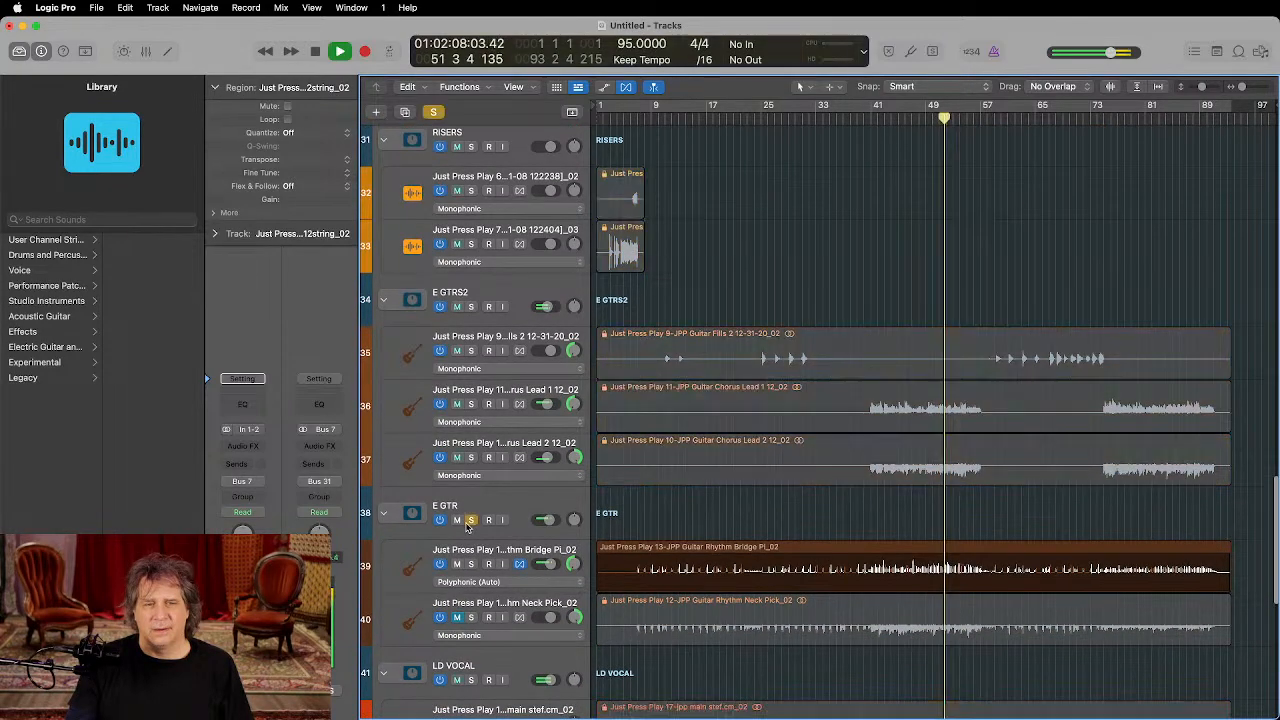
{"action": "left_click", "coordinate": [471, 520]}
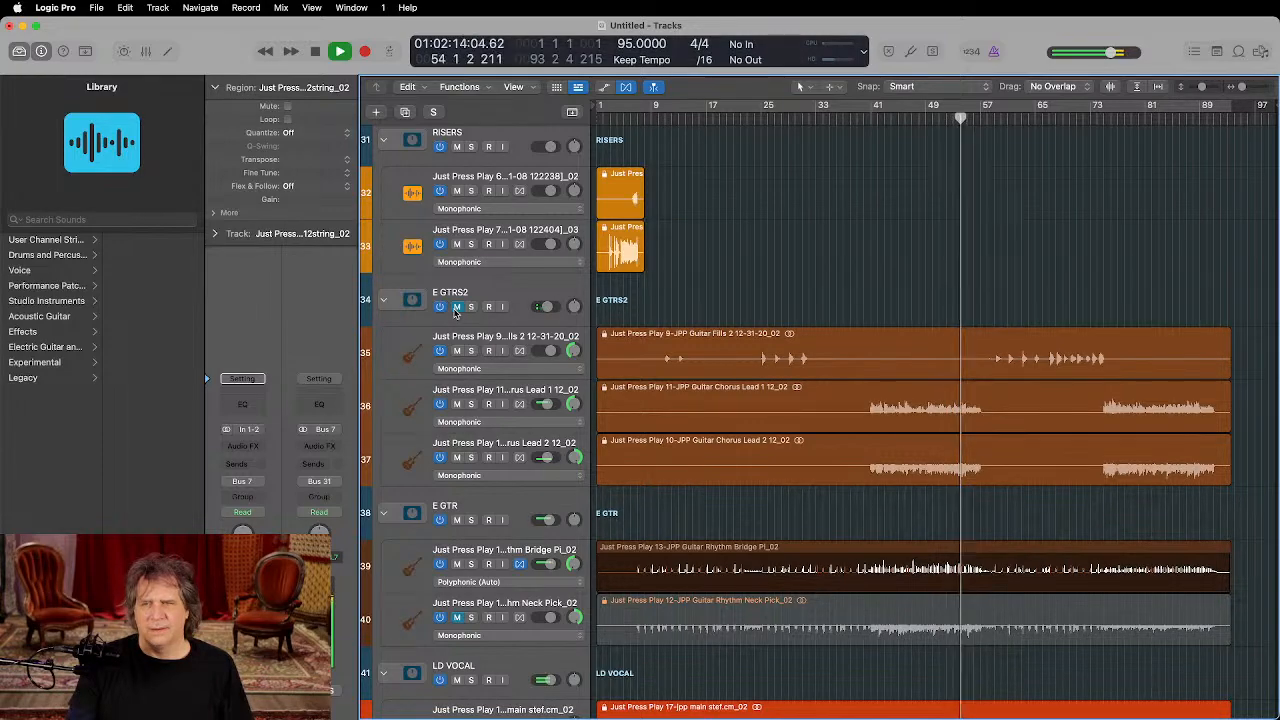
Step: Examine the electric guitar waveforms around bars 47 to 60 up close and replay the section from about the middle of bar 51
{"action": "key", "text": "super+Right"}
{"action": "key", "text": "super+Right"}
{"action": "key", "text": "super+Right"}
{"action": "key", "text": "super+Right"}
{"action": "key", "text": "super+Right"}
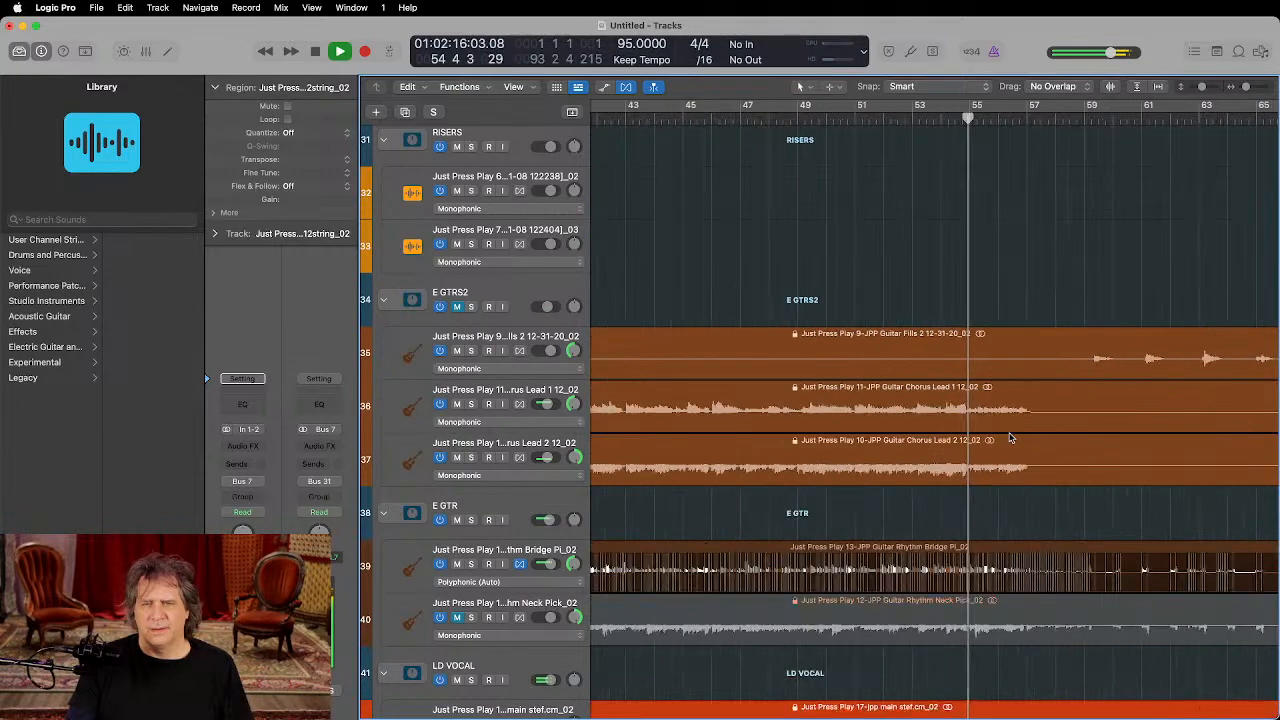
{"action": "key", "text": "super+Down"}
{"action": "key", "text": "super+Down"}
{"action": "key", "text": "super+Down"}
{"action": "key", "text": "super+Right"}
{"action": "scroll", "coordinate": [1010, 438], "scroll_direction": "down", "scroll_amount": 6}
{"action": "scroll", "coordinate": [1010, 438], "scroll_direction": "down", "scroll_amount": 2}
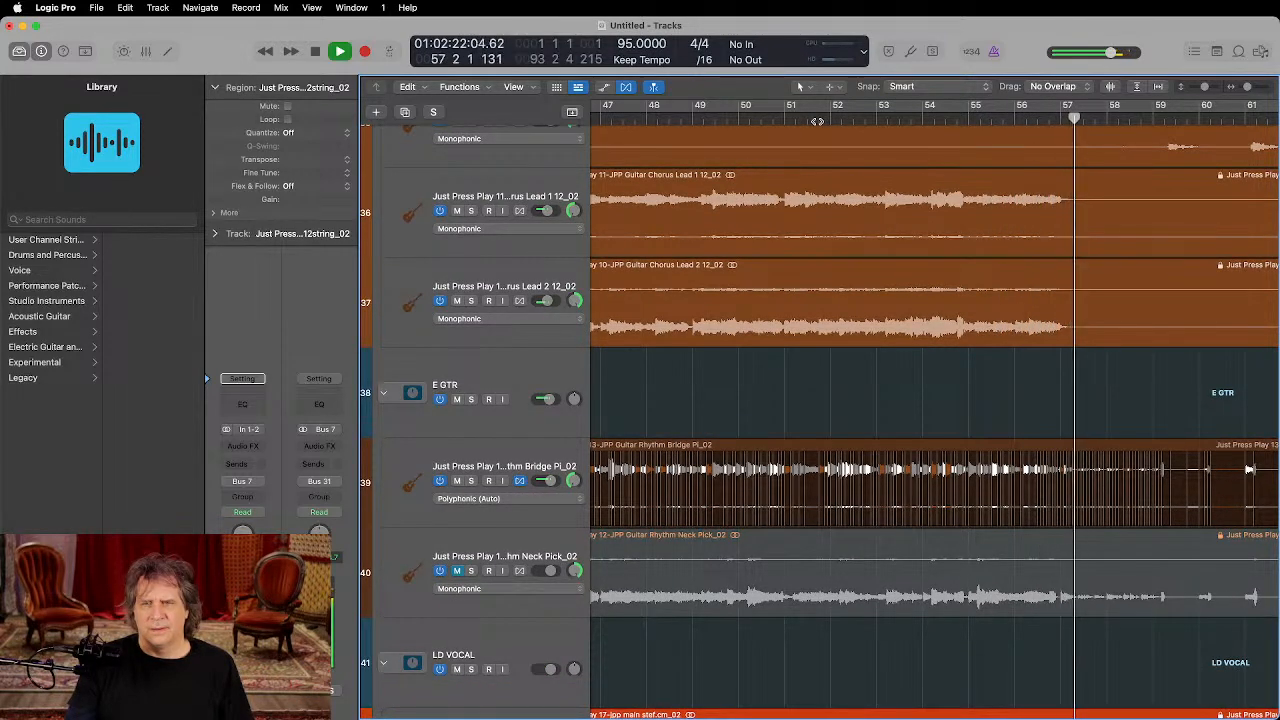
{"action": "left_click", "coordinate": [818, 121]}
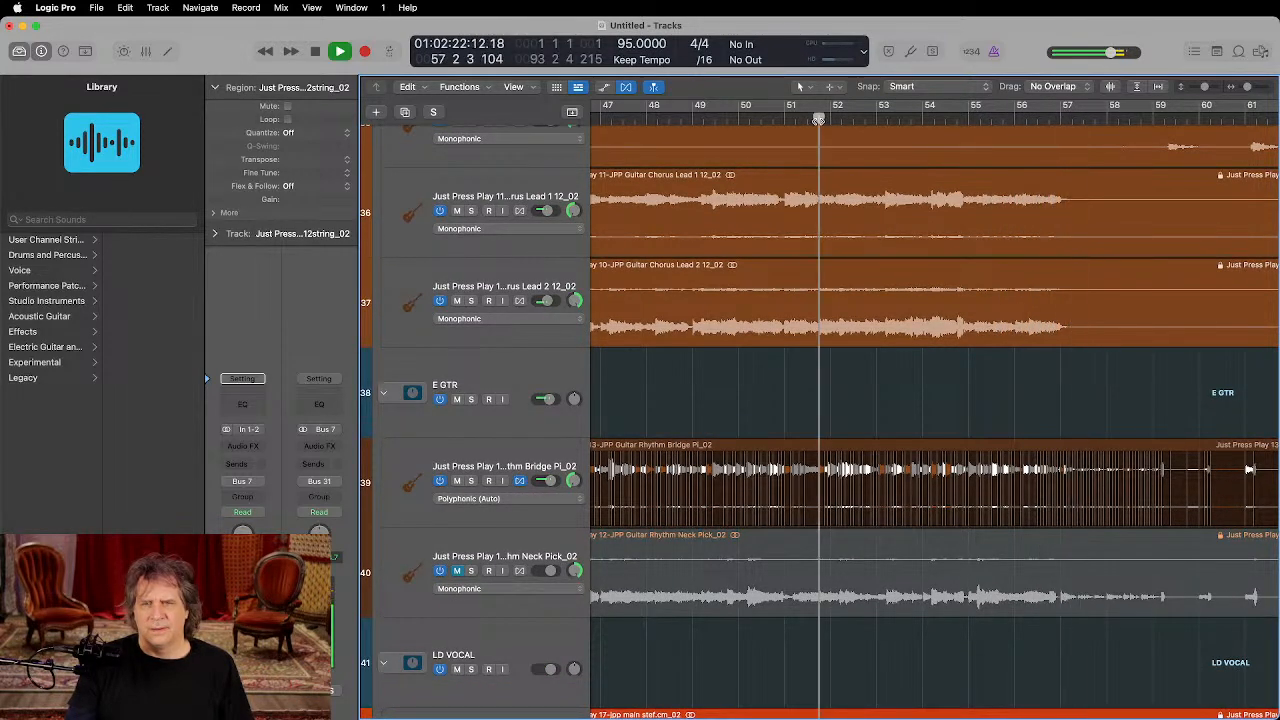
Step: Solo the 13-JPP Guitar Rhythm Bridge track, listen to it with its waveform enlarged, and stop playback
{"action": "left_click", "coordinate": [472, 481]}
{"action": "scroll", "coordinate": [831, 423], "scroll_direction": "up", "scroll_amount": 10}
{"action": "scroll", "coordinate": [831, 423], "scroll_direction": "up", "scroll_amount": 3}
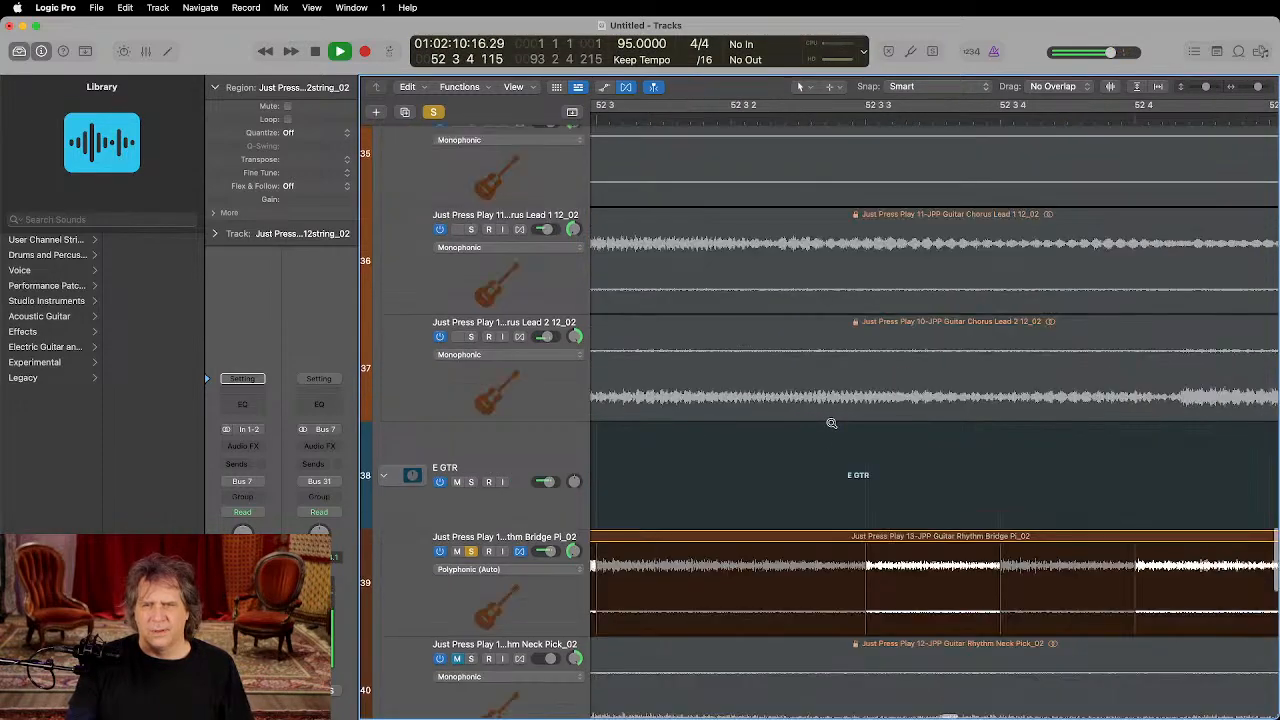
{"action": "scroll", "coordinate": [831, 423], "scroll_direction": "down", "scroll_amount": 10}
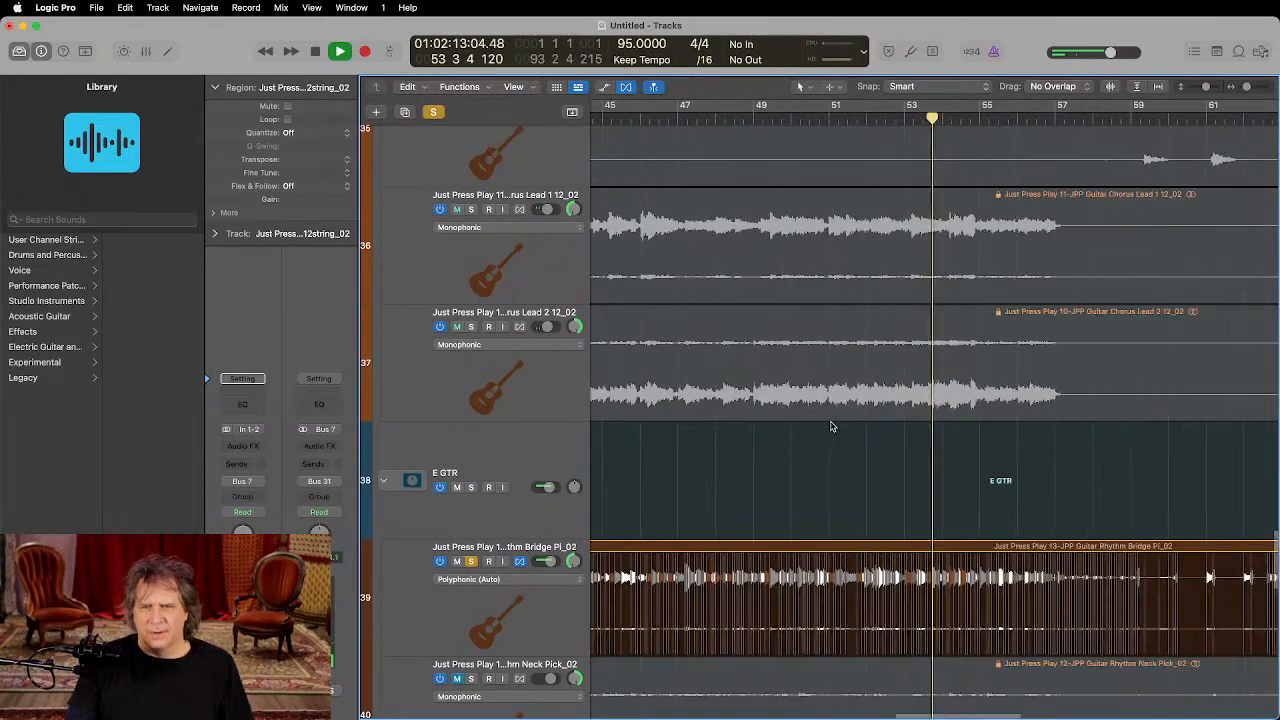
{"action": "key", "text": "space"}
Step: Replay the soloed Rhythm Bridge guitar from bar 51 while checking its waveform, and clear the solo
{"action": "scroll", "coordinate": [896, 416], "scroll_direction": "up", "scroll_amount": 5}
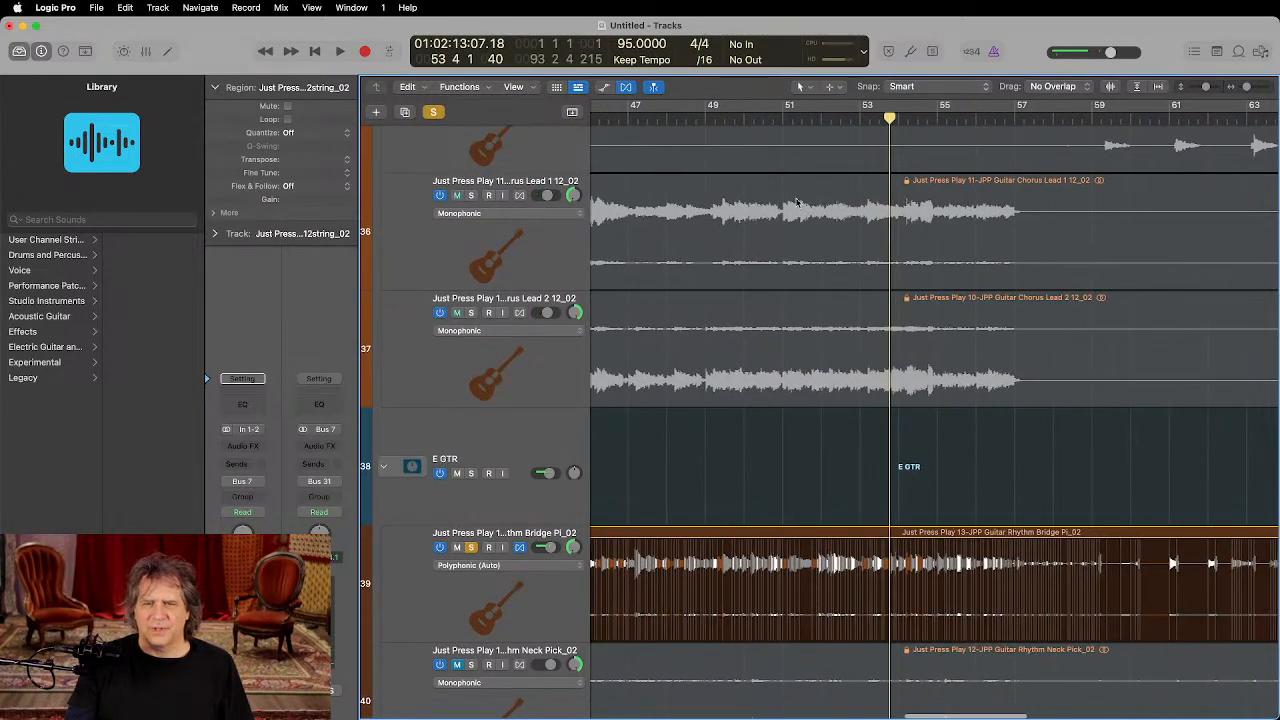
{"action": "left_click", "coordinate": [793, 119]}
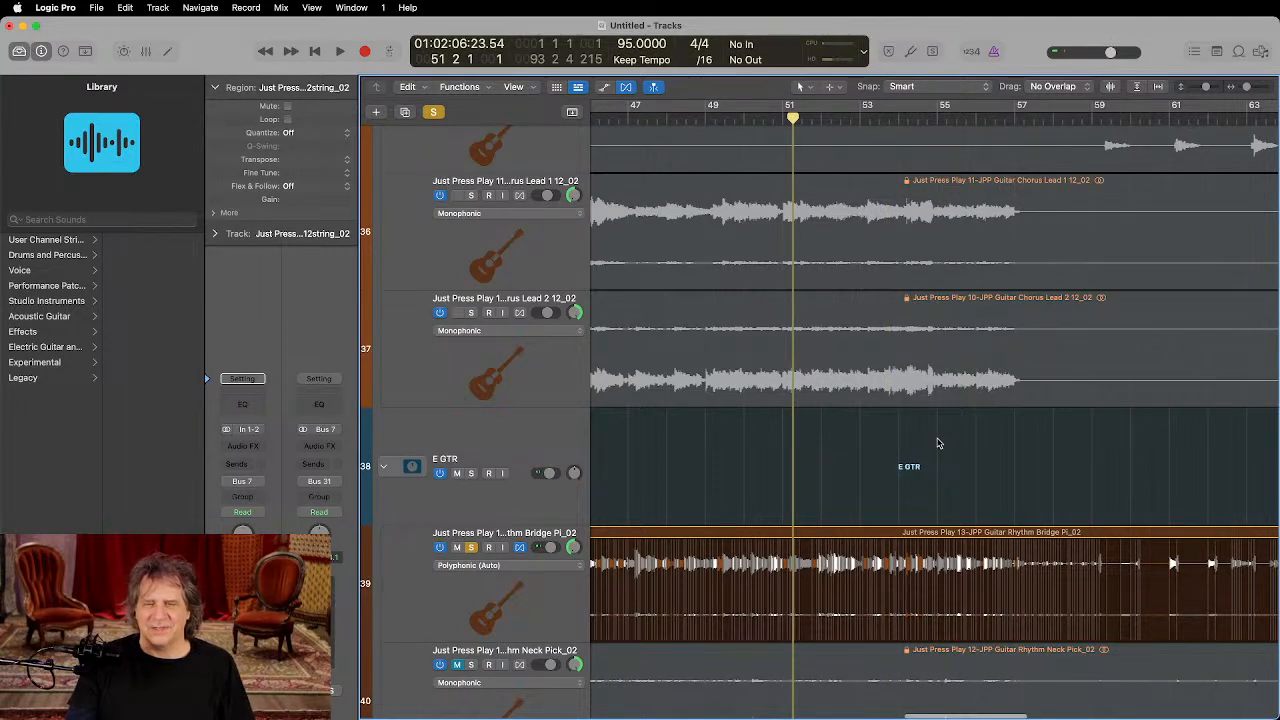
{"action": "key", "text": "space"}
{"action": "scroll", "coordinate": [930, 442], "scroll_direction": "up", "scroll_amount": 8}
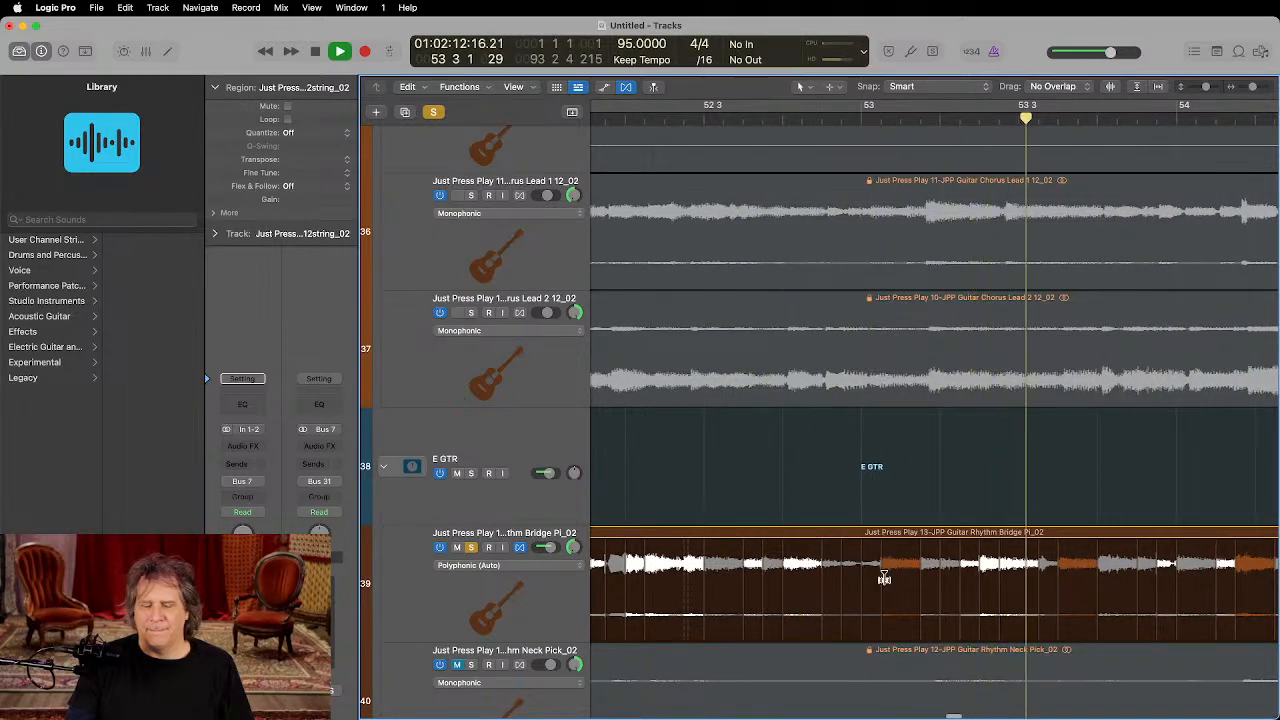
{"action": "key", "text": "super+Left"}
{"action": "key", "text": "super+Left"}
{"action": "key", "text": "super+Left"}
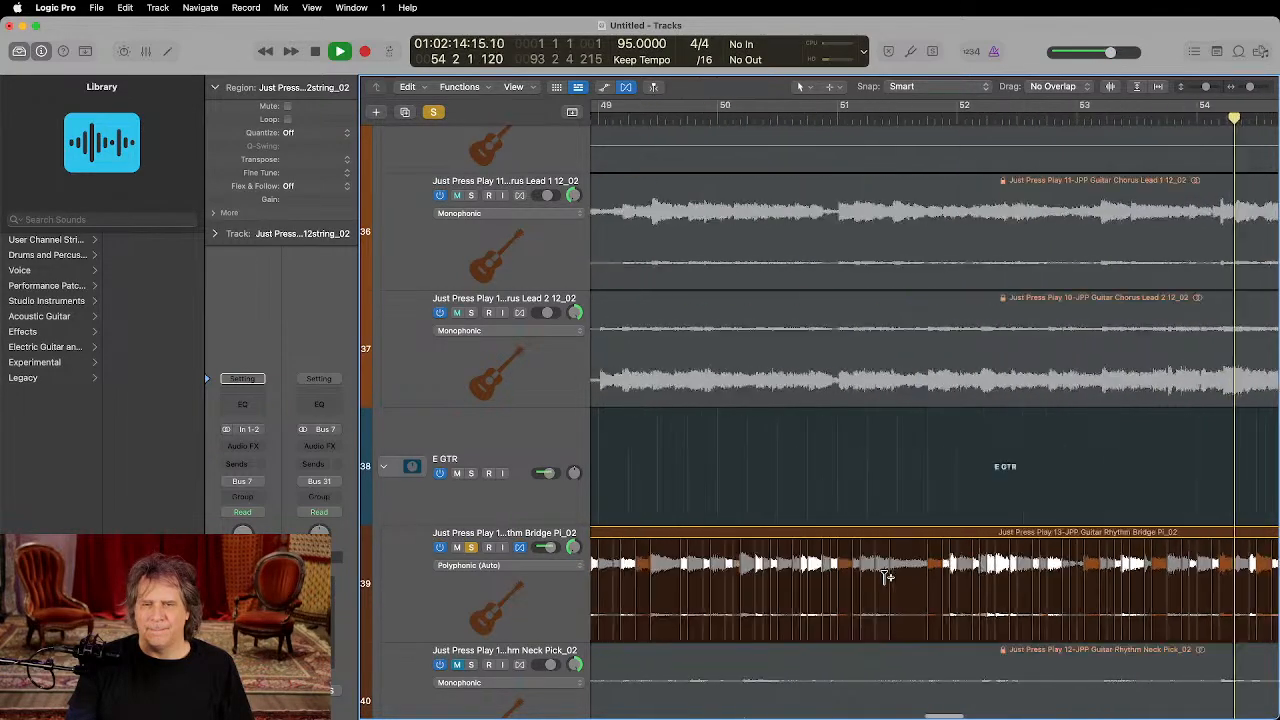
{"action": "key", "text": "super+Left"}
{"action": "key", "text": "super+Left"}
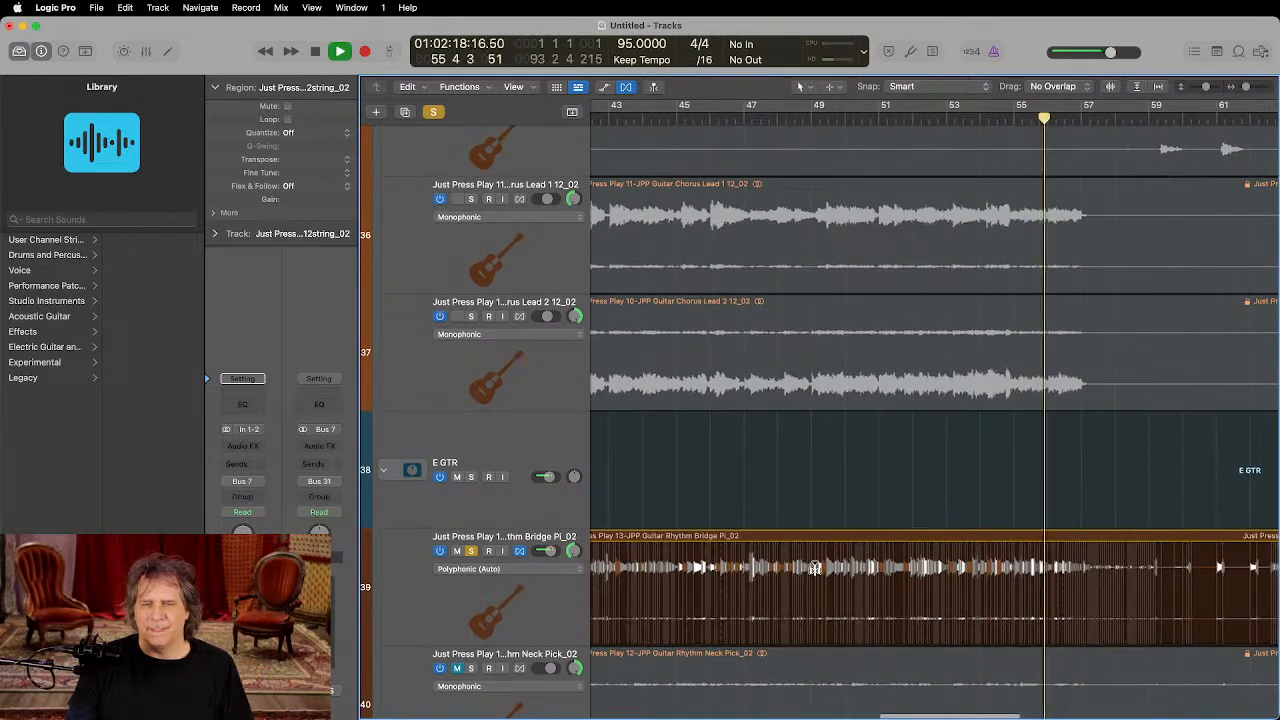
{"action": "left_click", "coordinate": [471, 551]}
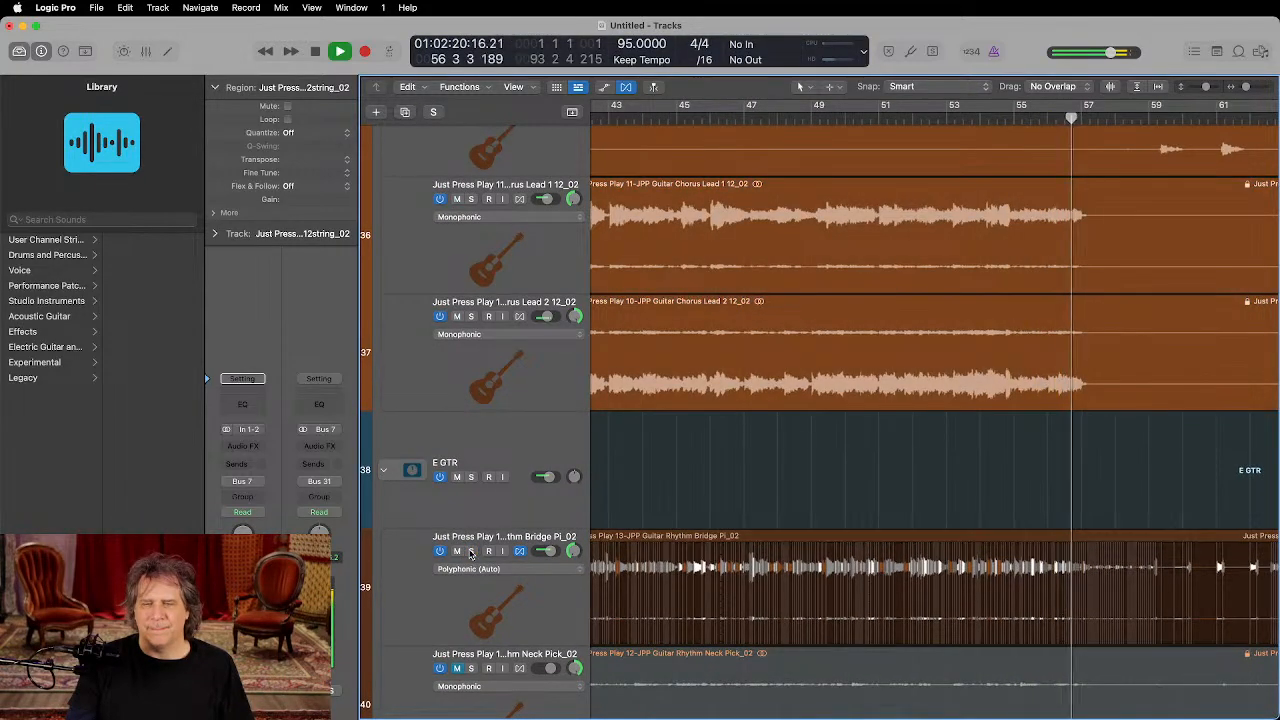
Step: Select the Hip-Hop Sub Bass track, stop playback, and mute the BASS group
{"action": "left_click", "coordinate": [771, 472], "text": "ctrl+alt"}
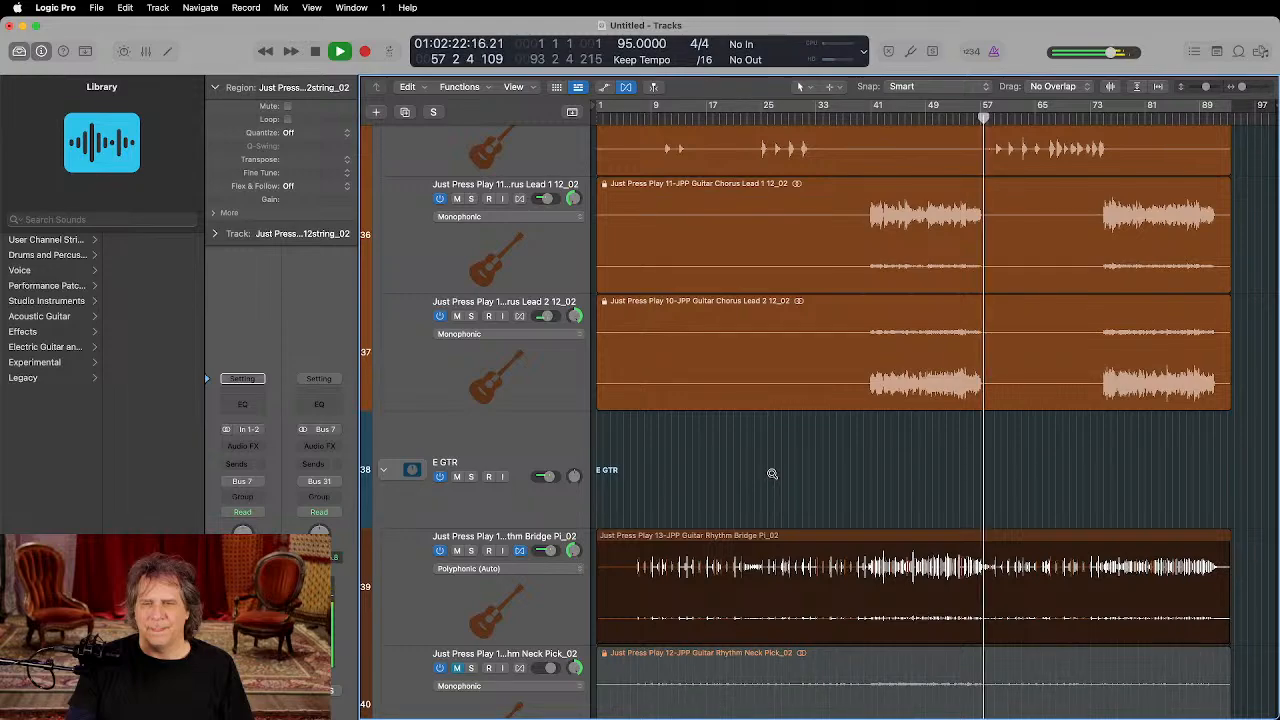
{"action": "scroll", "coordinate": [771, 474], "scroll_direction": "up", "scroll_amount": 10}
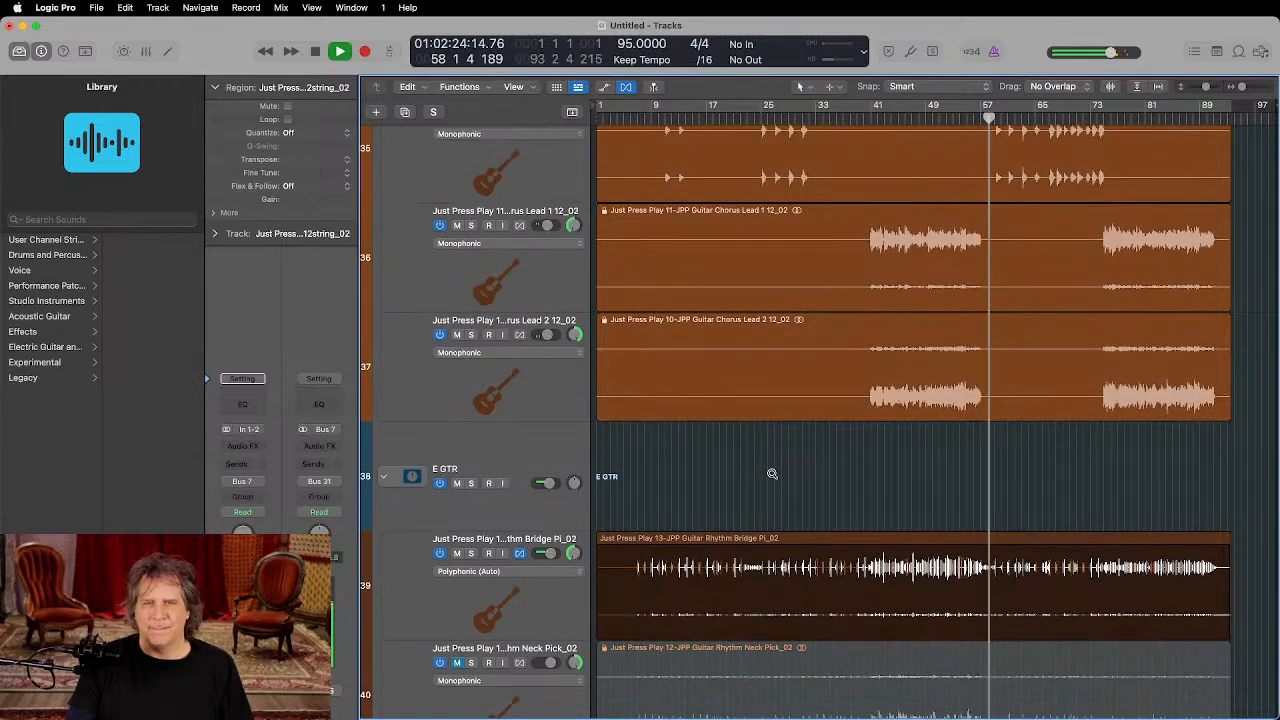
{"action": "scroll", "coordinate": [771, 477], "scroll_direction": "up", "scroll_amount": 10}
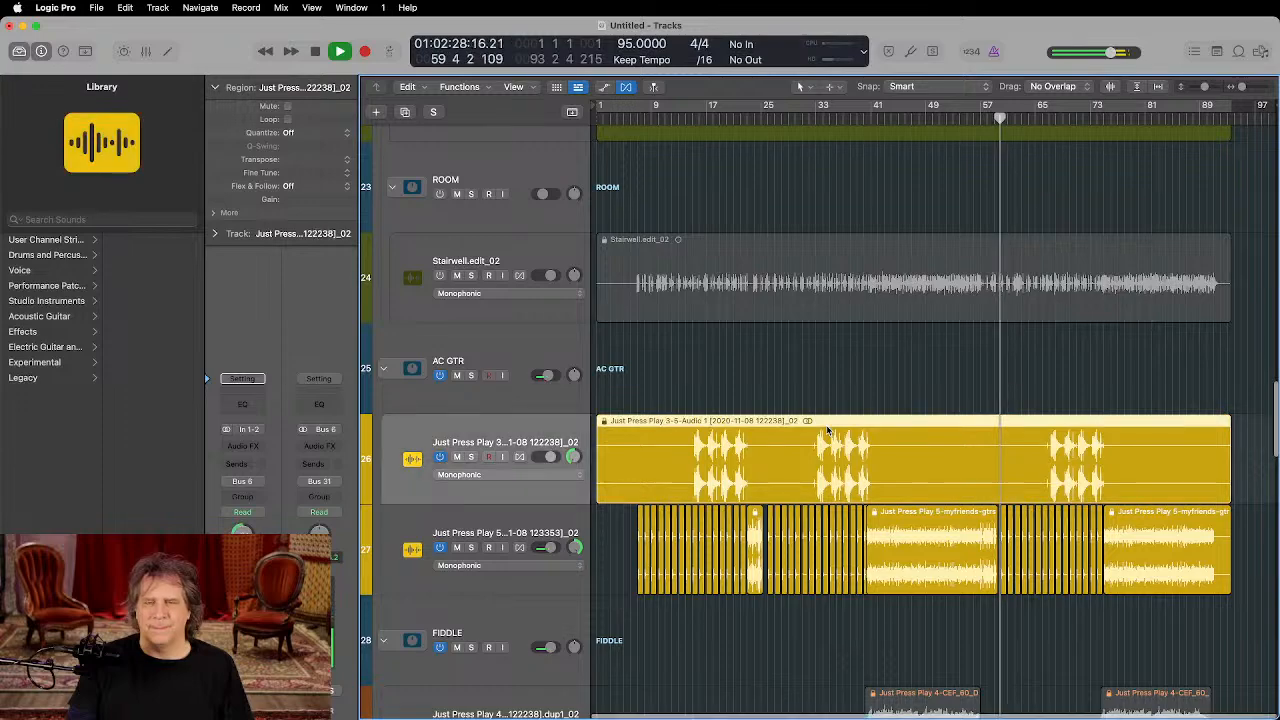
{"action": "scroll", "coordinate": [827, 430], "scroll_direction": "up", "scroll_amount": 20}
{"action": "scroll", "coordinate": [827, 430], "scroll_direction": "up", "scroll_amount": 5}
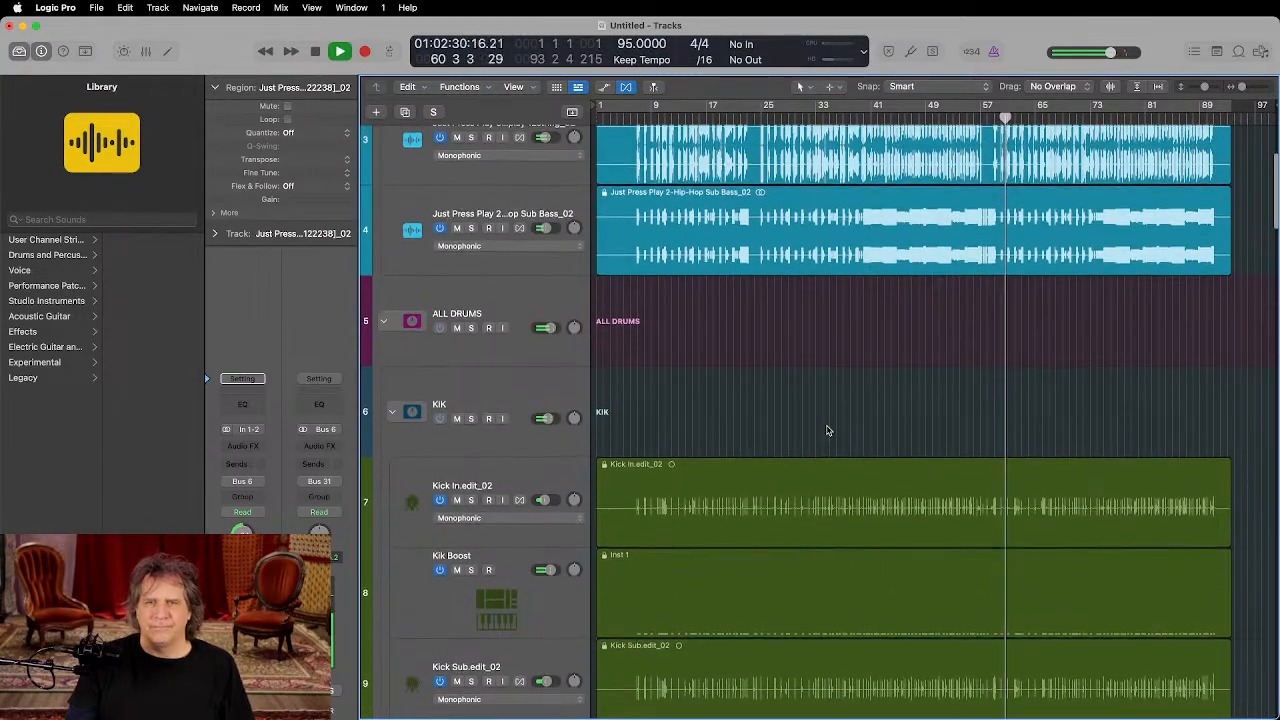
{"action": "left_click", "coordinate": [969, 215]}
{"action": "key", "text": "space"}
{"action": "scroll", "coordinate": [969, 215], "scroll_direction": "up", "scroll_amount": 5}
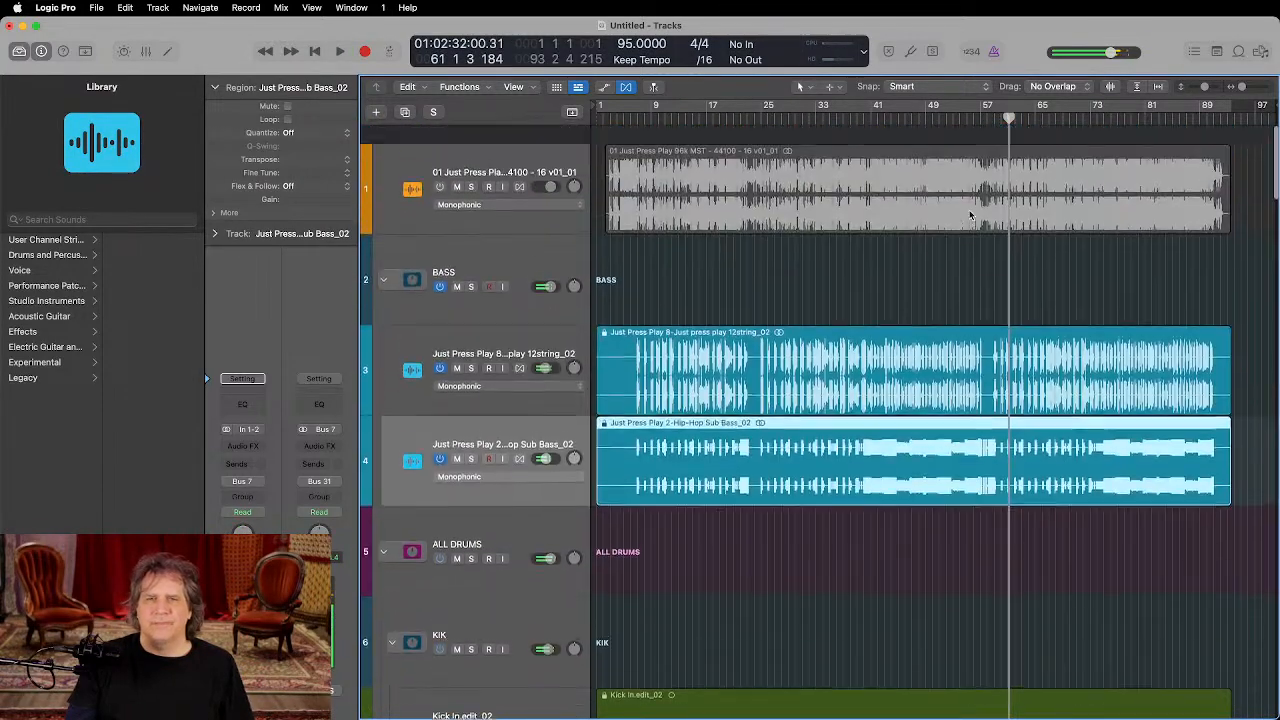
{"action": "left_click", "coordinate": [457, 268]}
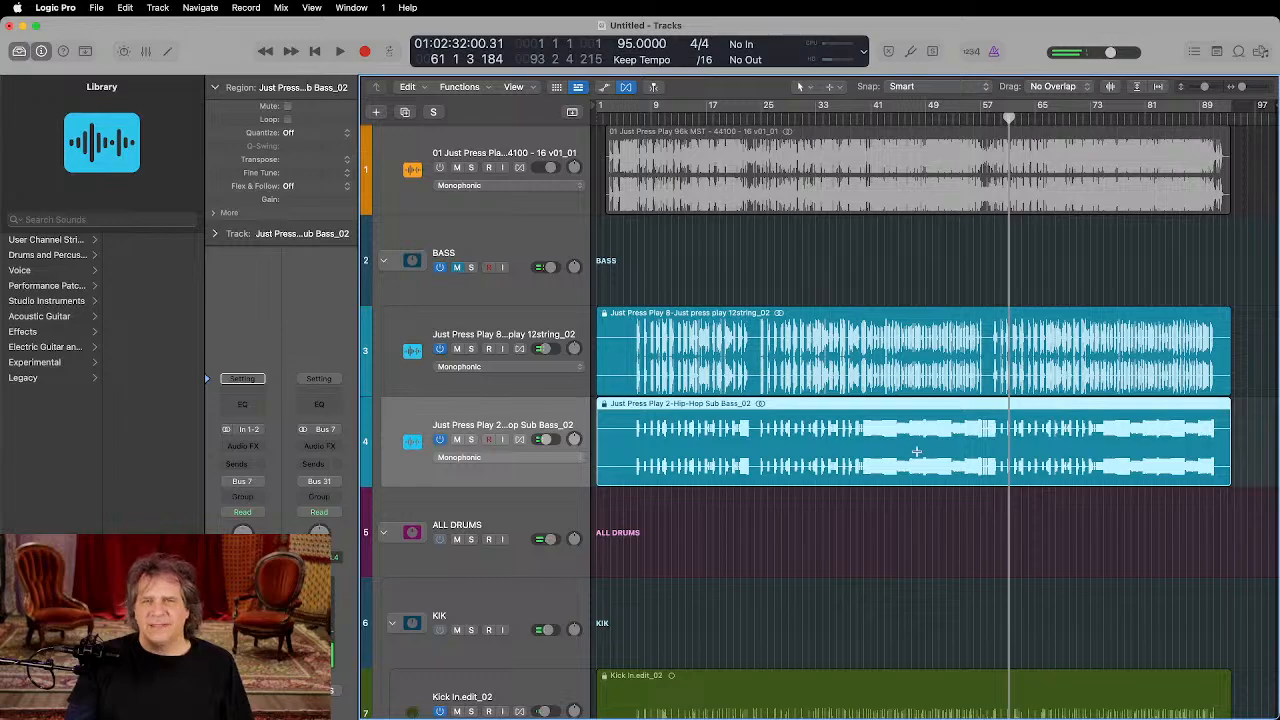
Step: Select the Guitar Fills 2, Chorus Lead 1 and Chorus Lead 2 tracks in turn within the E GTRS2 group
{"action": "scroll", "coordinate": [916, 451], "scroll_direction": "down", "scroll_amount": 15}
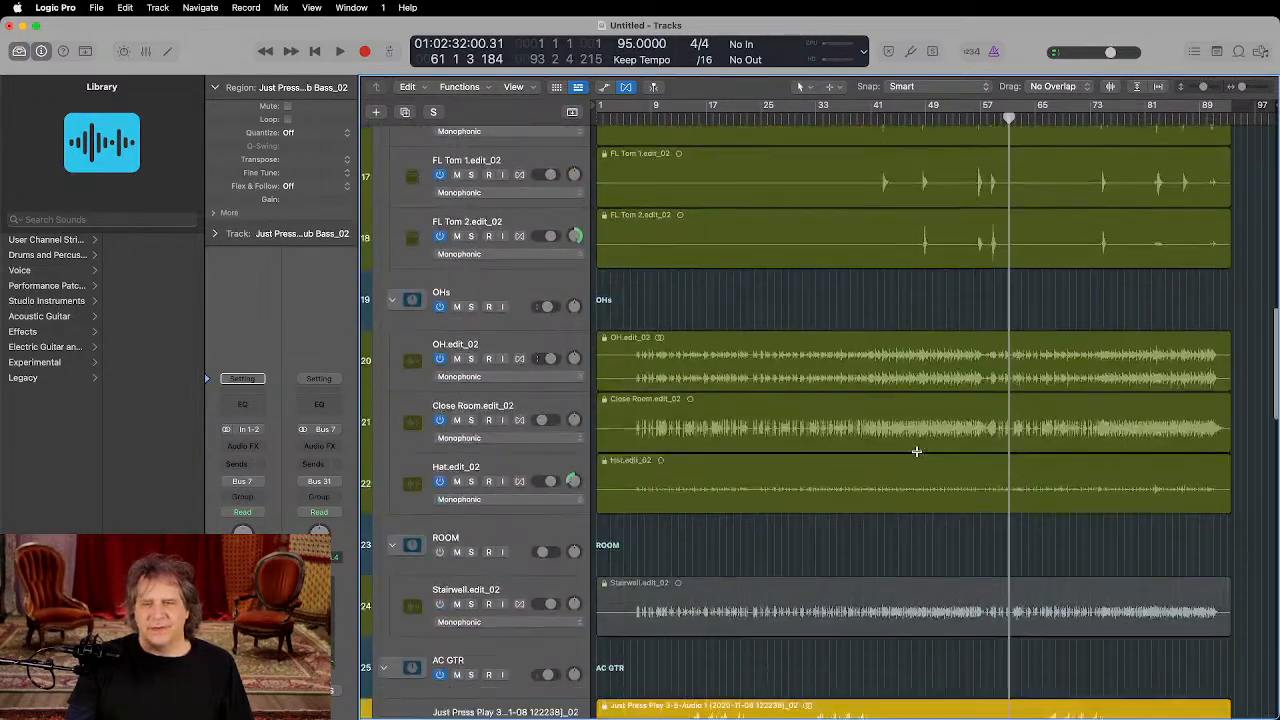
{"action": "scroll", "coordinate": [916, 451], "scroll_direction": "down", "scroll_amount": 8}
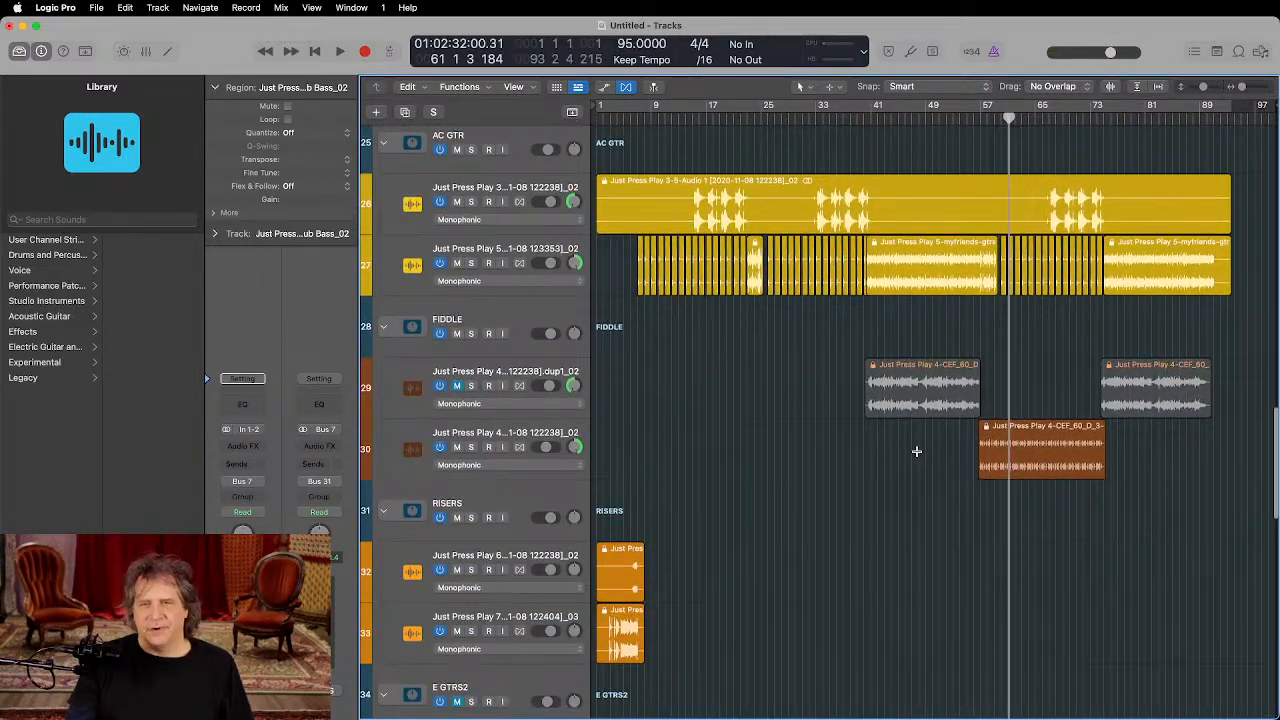
{"action": "scroll", "coordinate": [916, 451], "scroll_direction": "down", "scroll_amount": 6}
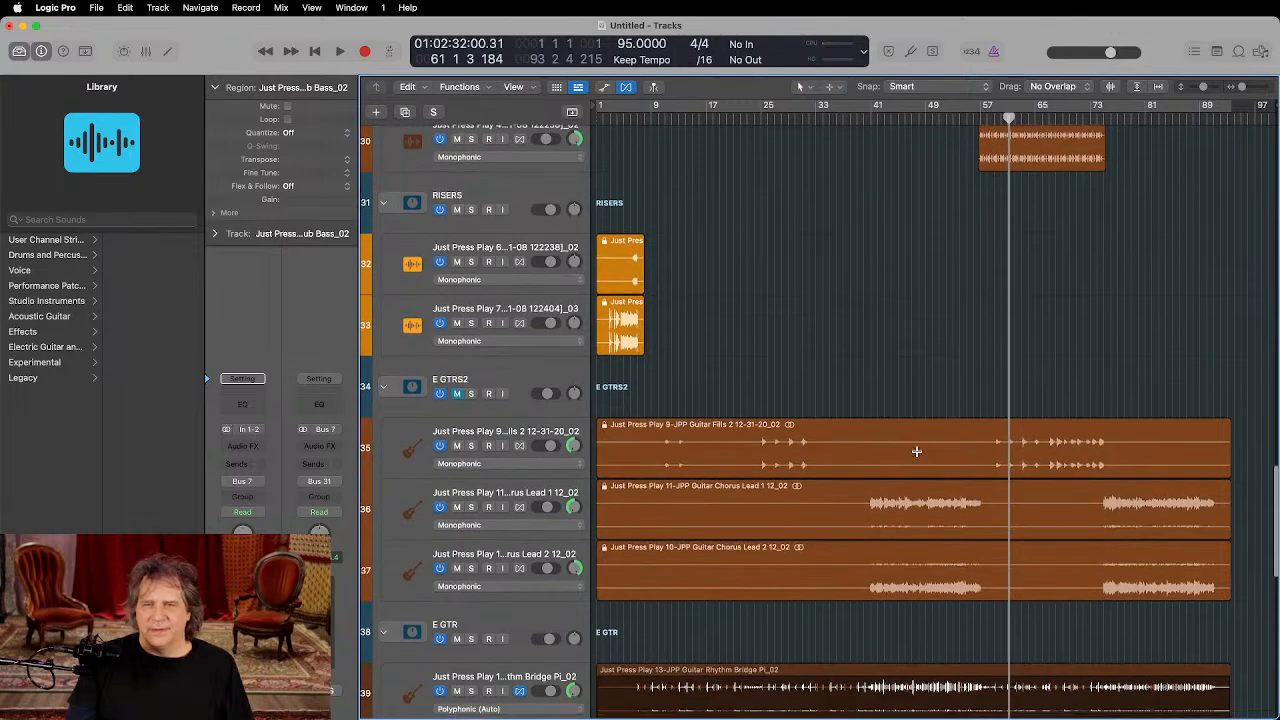
{"action": "left_click", "coordinate": [921, 437]}
{"action": "left_click", "coordinate": [934, 490]}
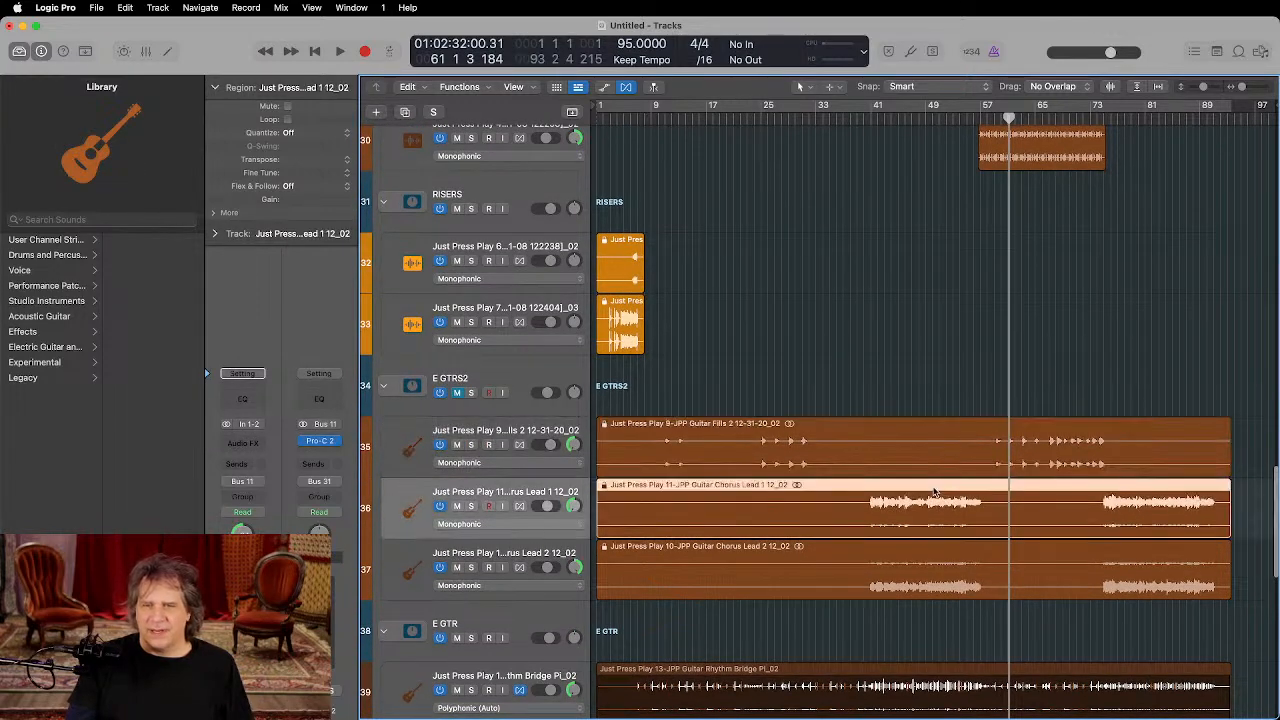
{"action": "scroll", "coordinate": [934, 490], "scroll_direction": "down", "scroll_amount": 3}
{"action": "left_click", "coordinate": [931, 482]}
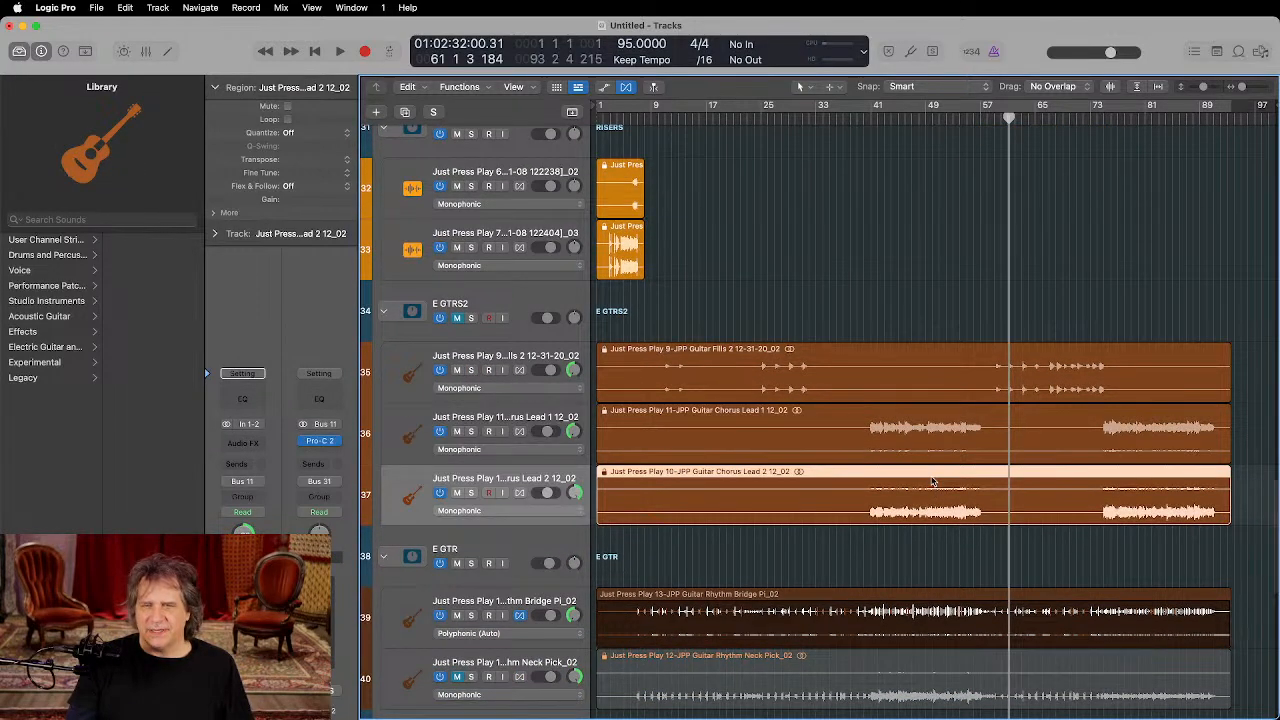
Step: Look over the remaining E GTR, LD VOCAL and HARMS tracks down to the end of the track list
{"action": "scroll", "coordinate": [931, 482], "scroll_direction": "down", "scroll_amount": 3}
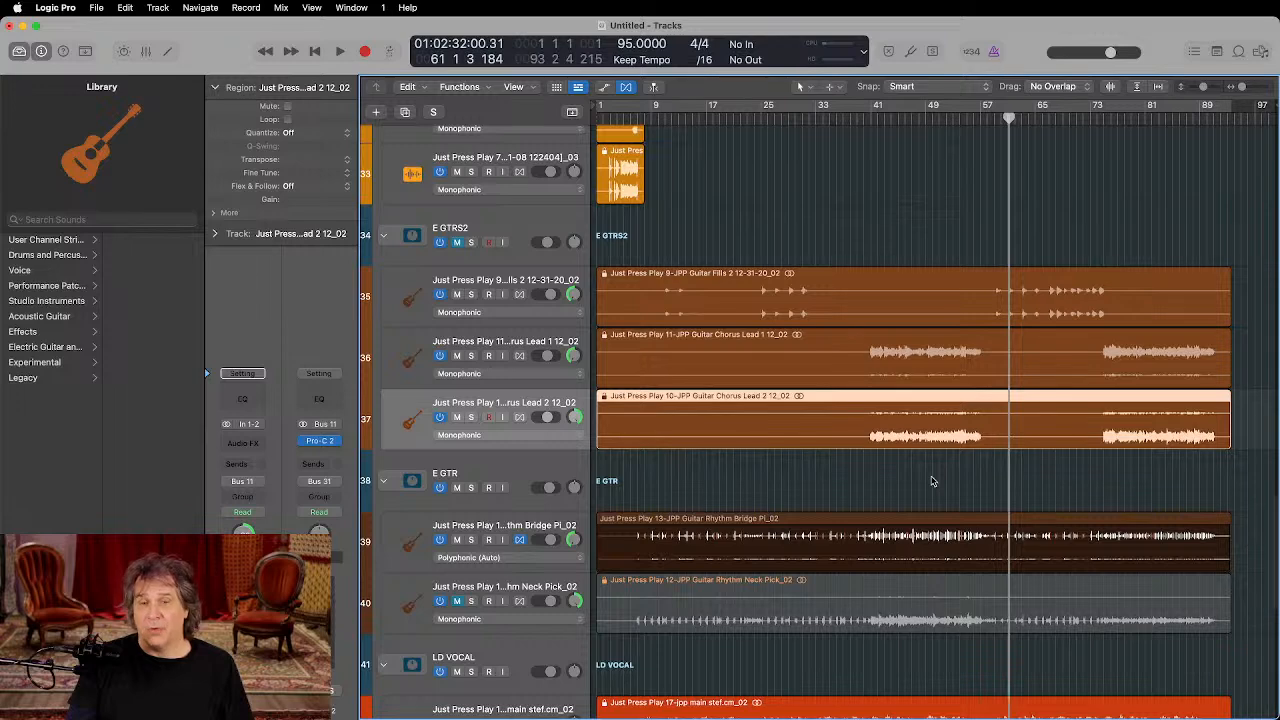
{"action": "scroll", "coordinate": [931, 482], "scroll_direction": "down", "scroll_amount": 3}
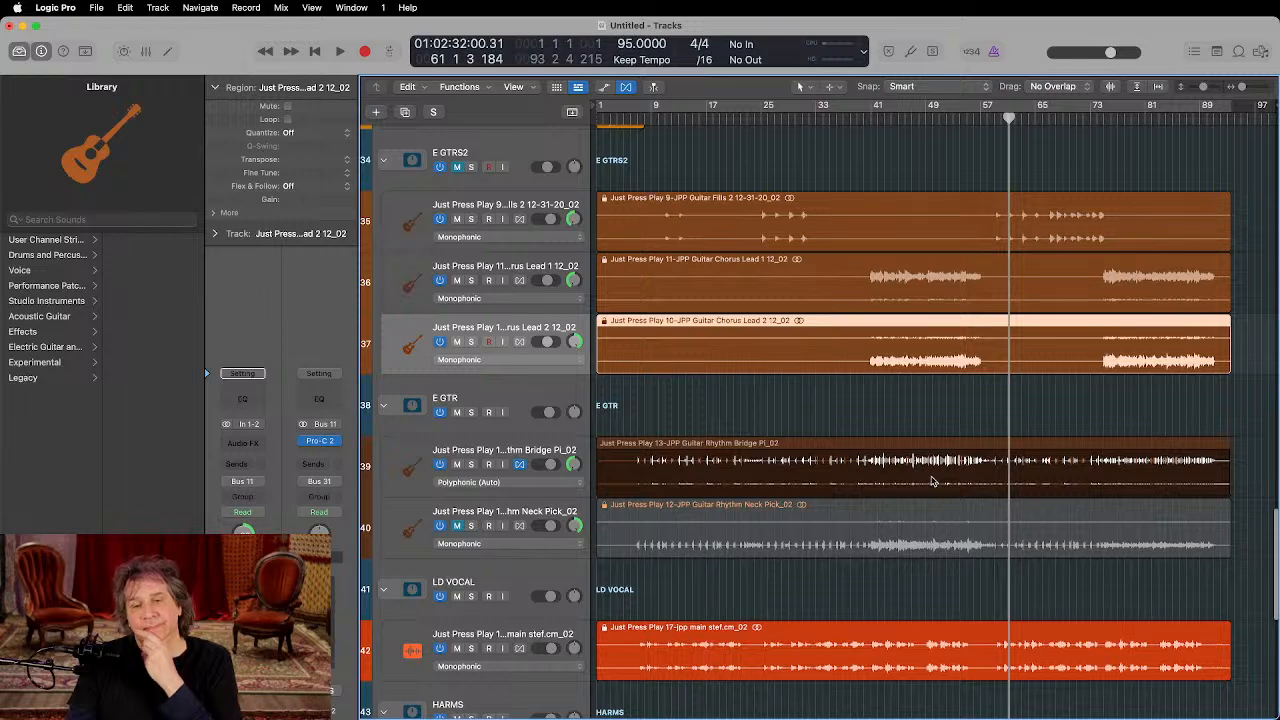
{"action": "scroll", "coordinate": [931, 482], "scroll_direction": "down", "scroll_amount": 2}
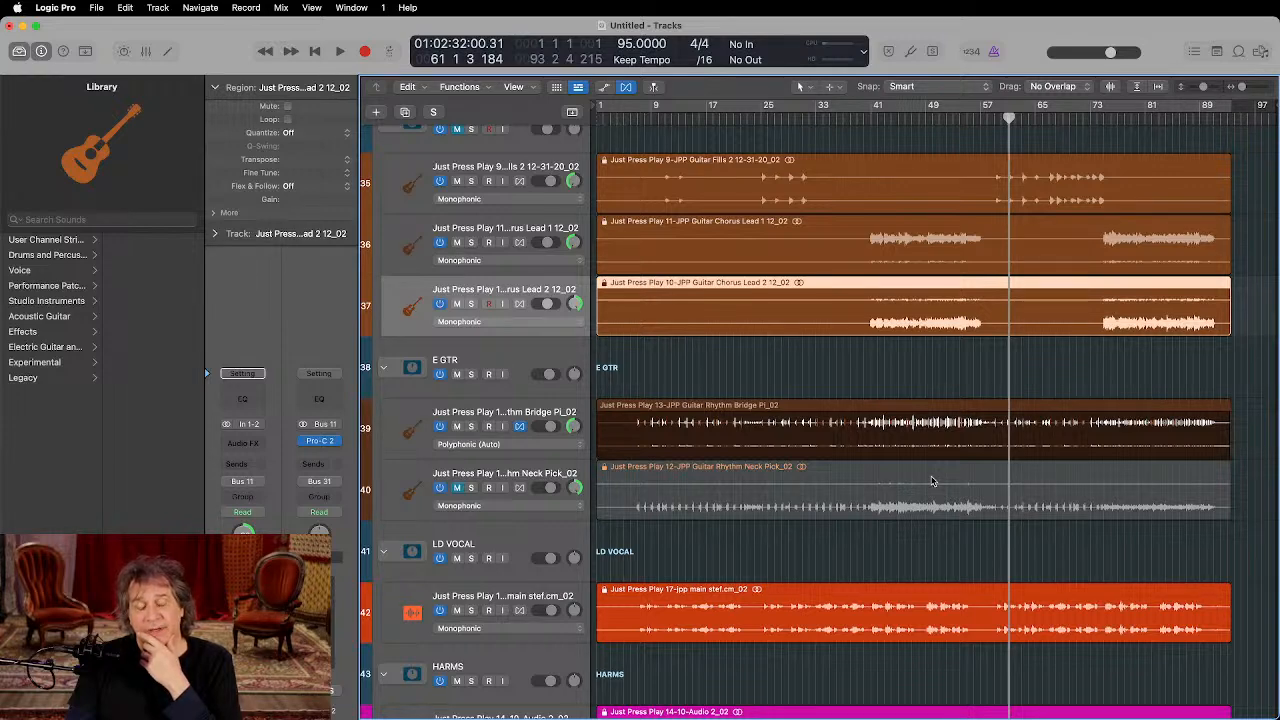
{"action": "scroll", "coordinate": [931, 482], "scroll_direction": "down", "scroll_amount": 6}
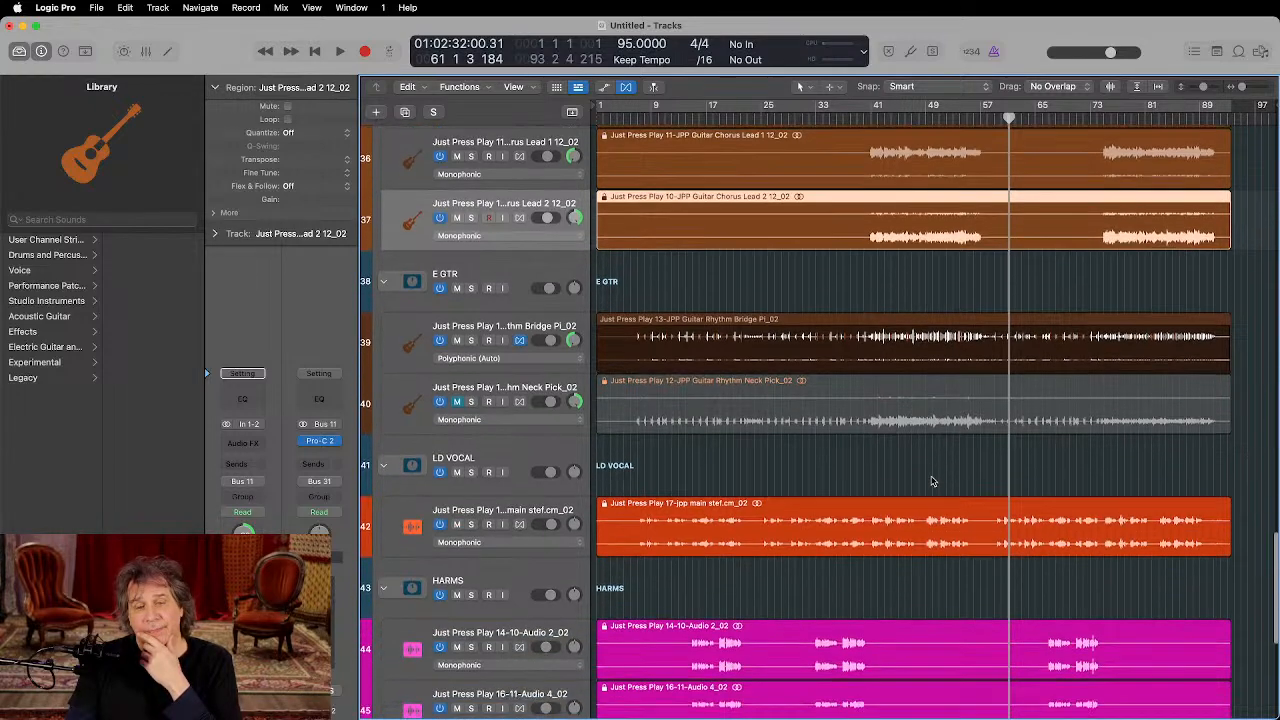
{"action": "scroll", "coordinate": [931, 482], "scroll_direction": "down", "scroll_amount": 8}
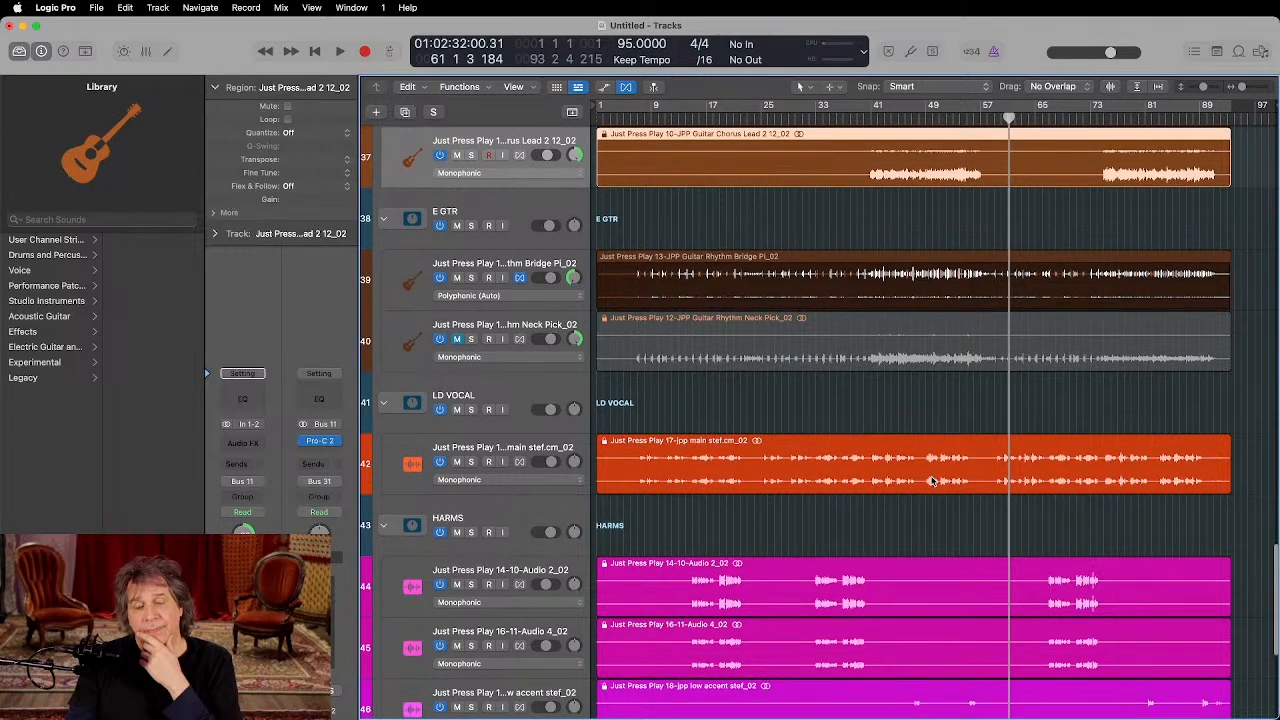
{"action": "scroll", "coordinate": [931, 482], "scroll_direction": "down", "scroll_amount": 5}
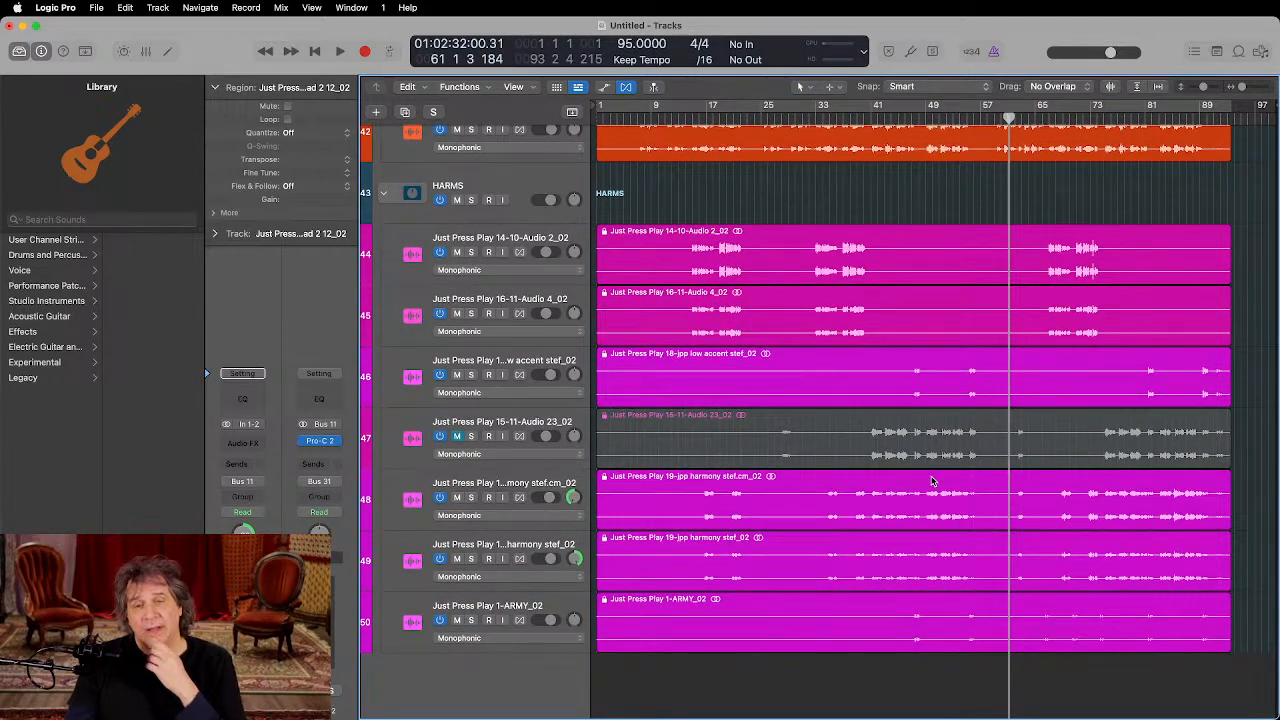
Step: Start saving the untitled project and name it Just Press Play ES
{"action": "left_click", "coordinate": [96, 7]}
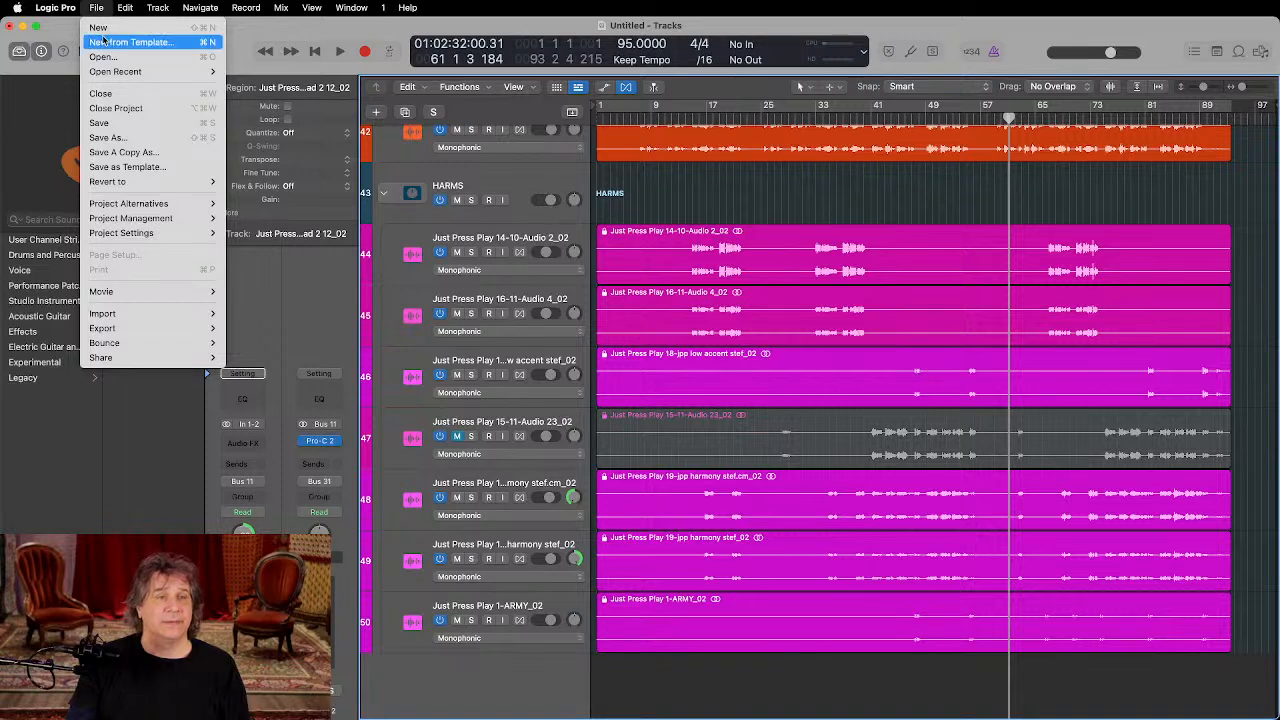
{"action": "mouse_move", "coordinate": [120, 203]}
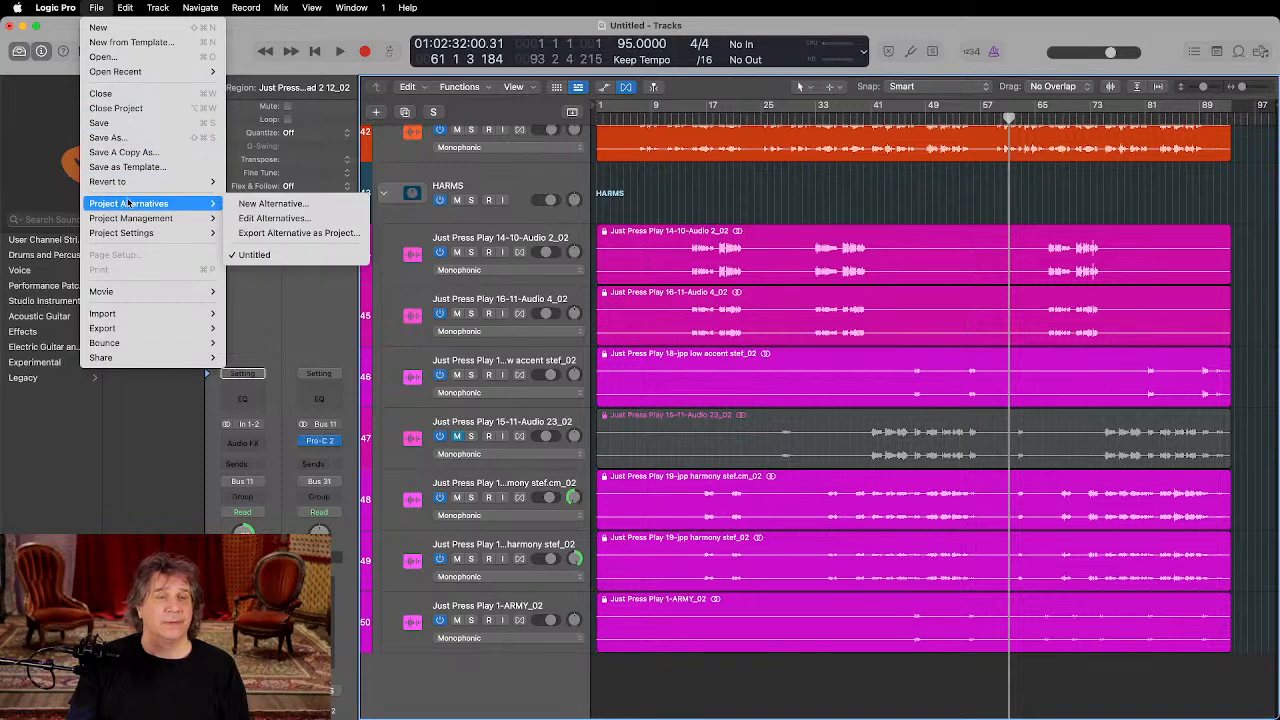
{"action": "left_click", "coordinate": [177, 124]}
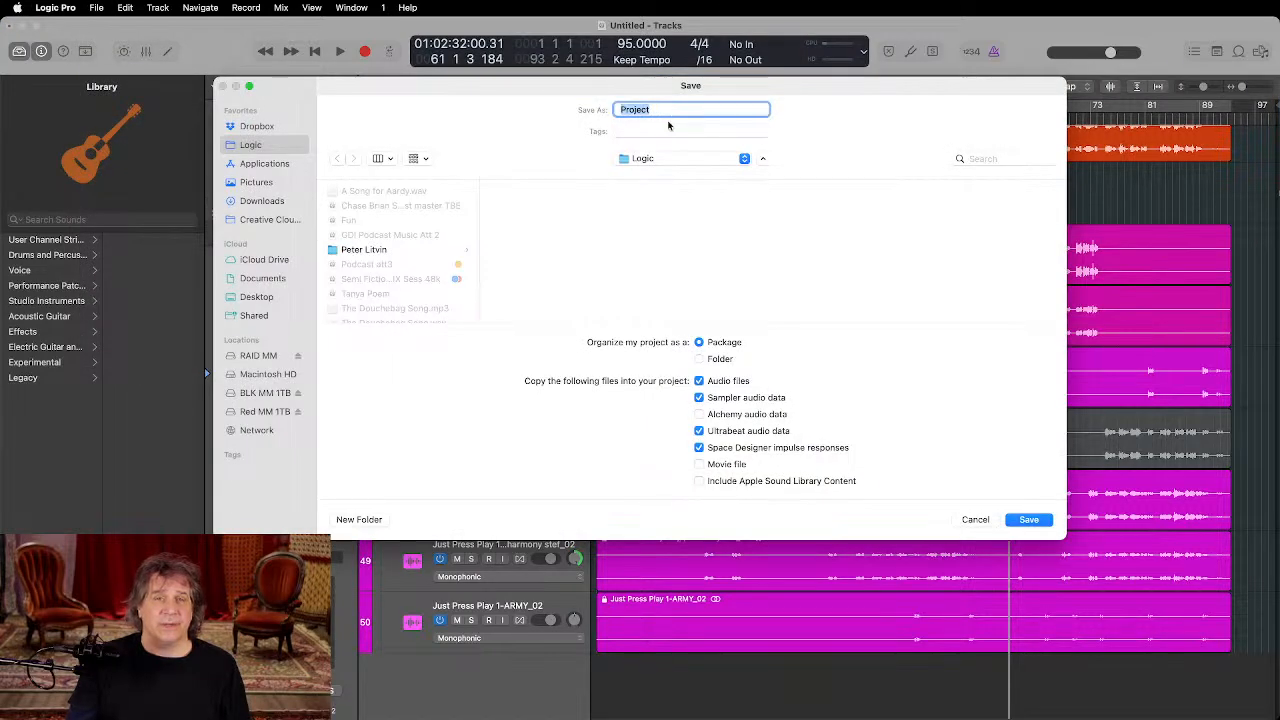
{"action": "type", "text": "Just Pr"}
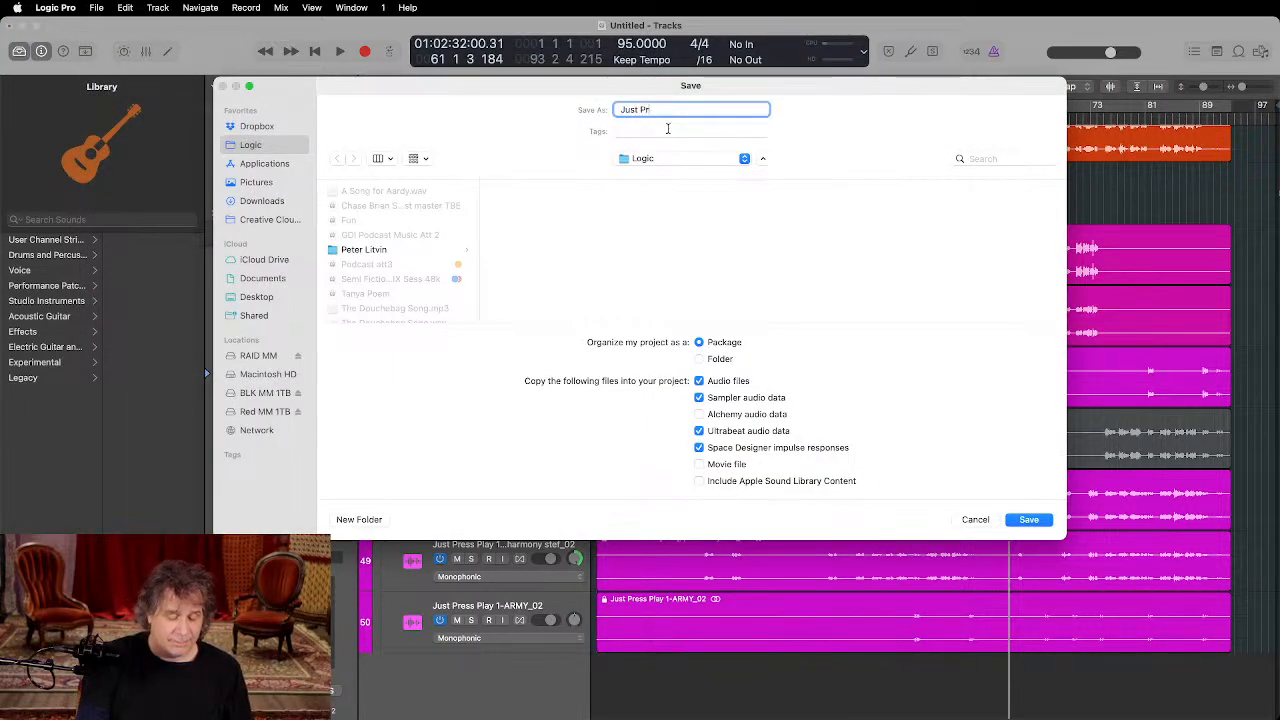
{"action": "type", "text": "ess Play ES"}
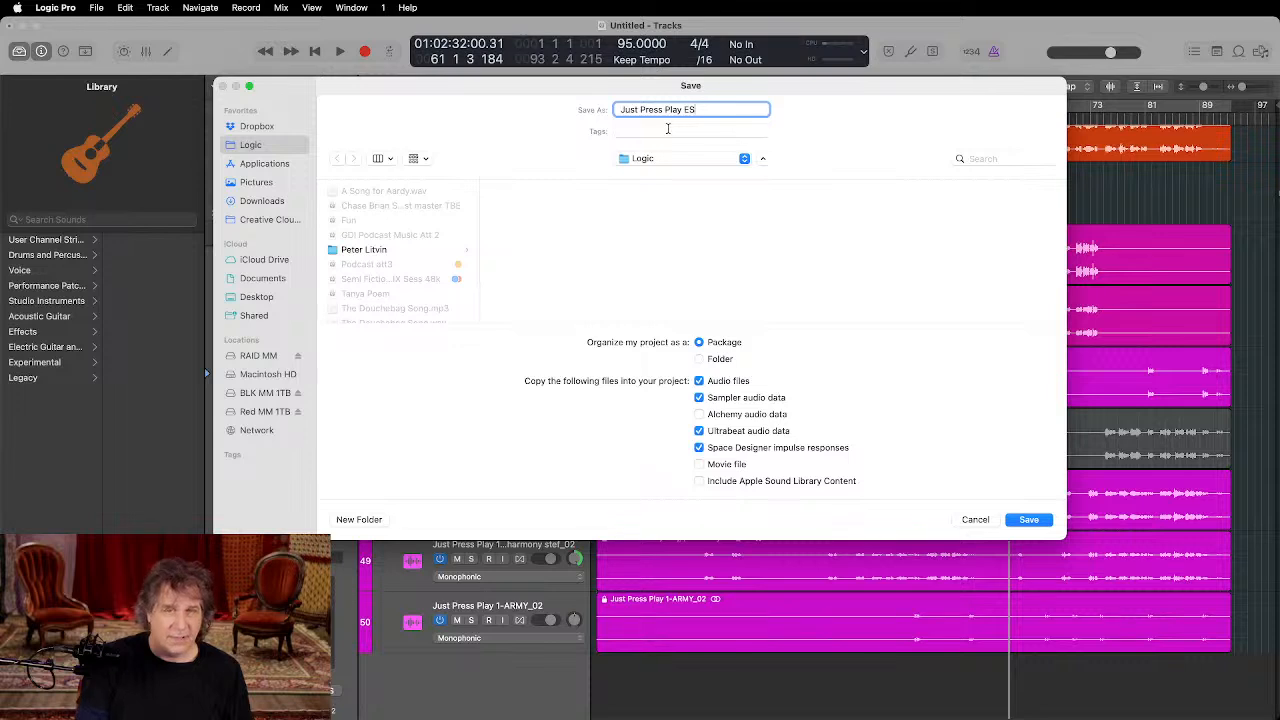
Step: Save the project on the BLK MM 1TB drive, in the Just Press Play folder under Krave Amiko Apothecareum and HMNKND
{"action": "left_click", "coordinate": [243, 395]}
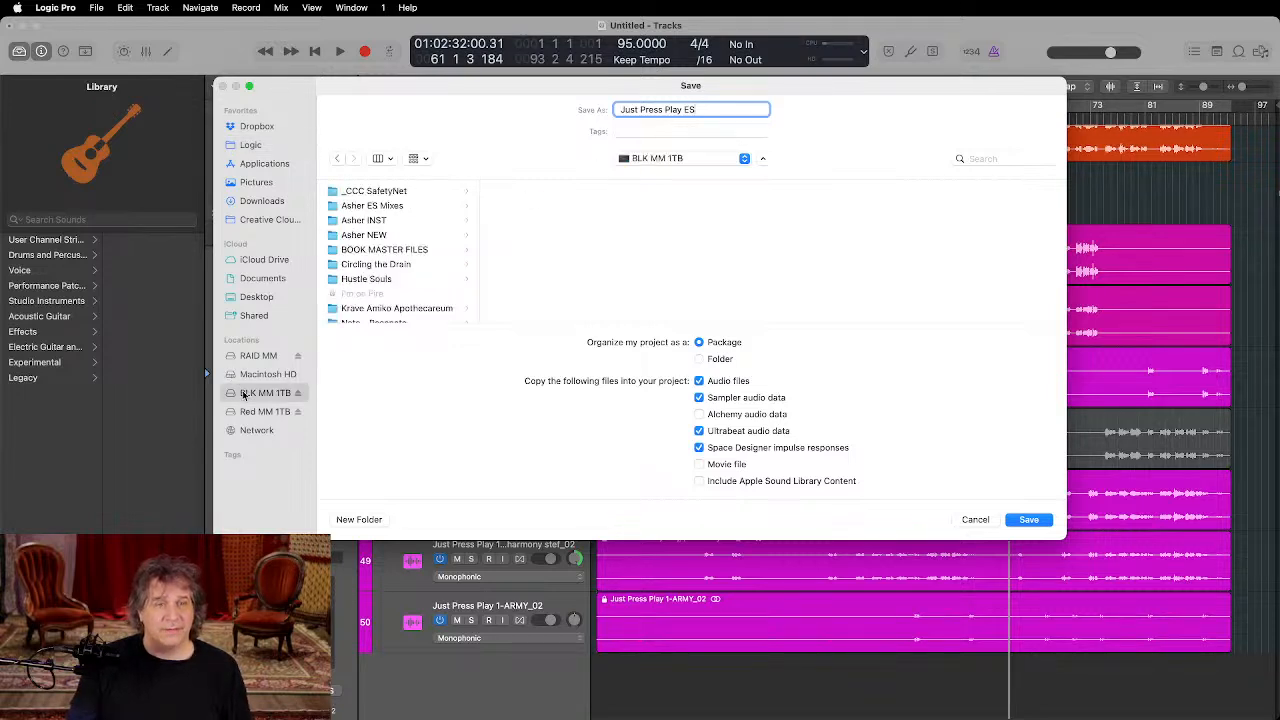
{"action": "scroll", "coordinate": [369, 283], "scroll_direction": "down", "scroll_amount": 3}
{"action": "left_click", "coordinate": [376, 258]}
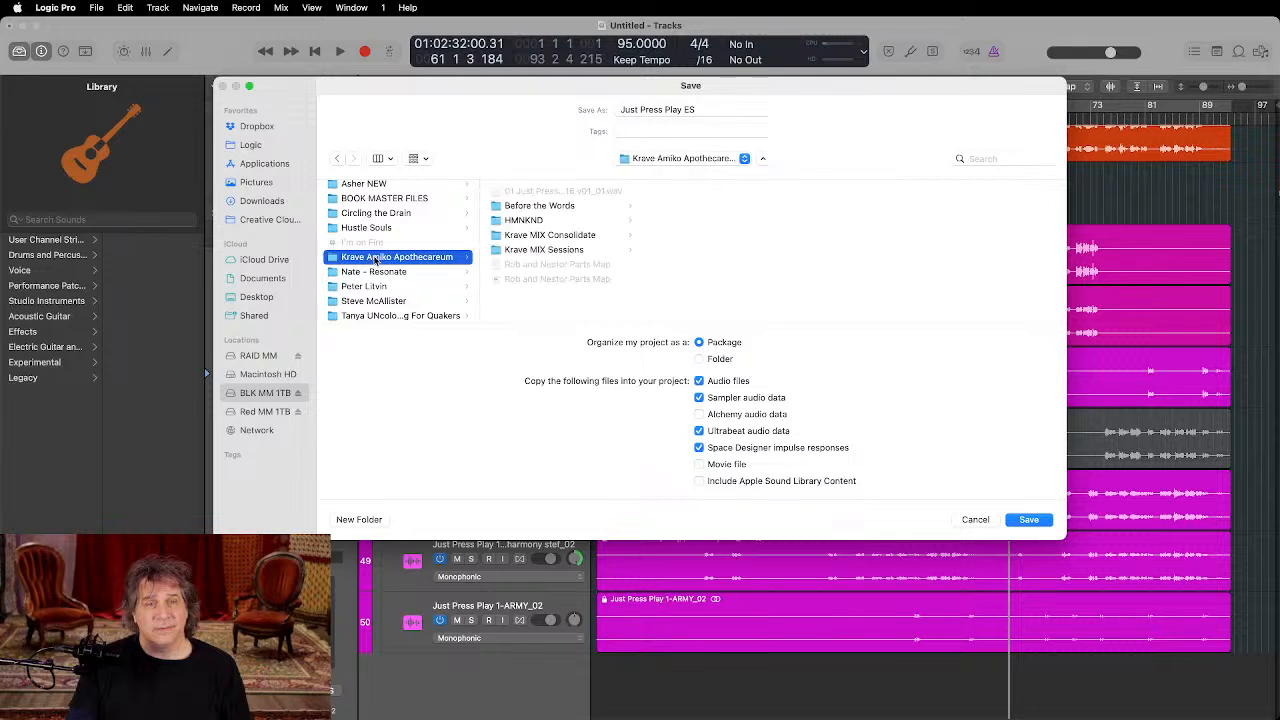
{"action": "left_click", "coordinate": [510, 221]}
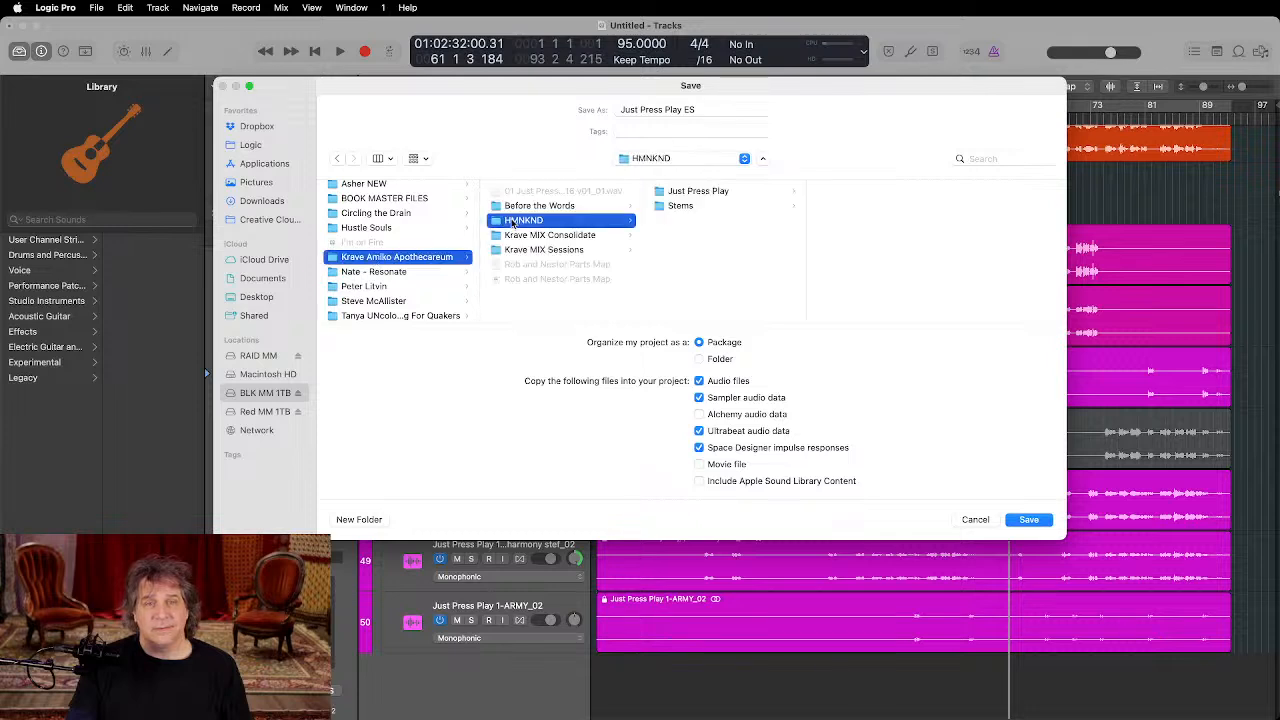
{"action": "left_click", "coordinate": [686, 193]}
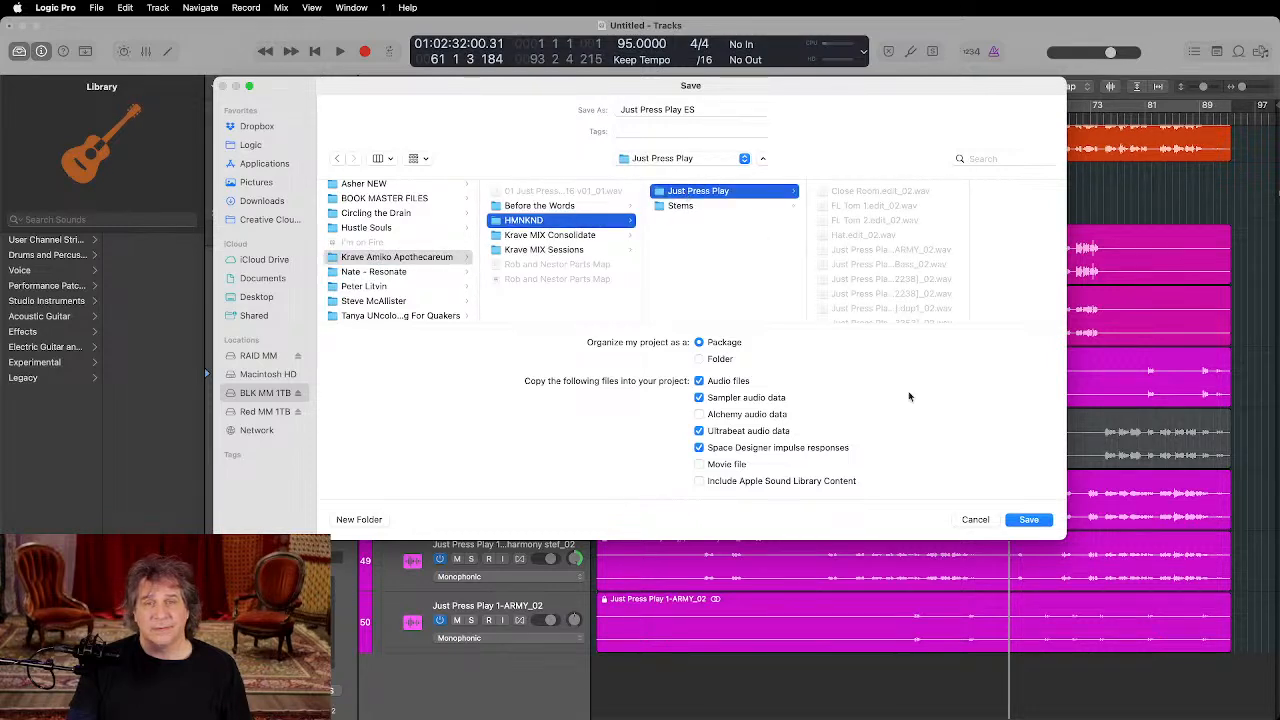
{"action": "left_click", "coordinate": [1030, 520]}
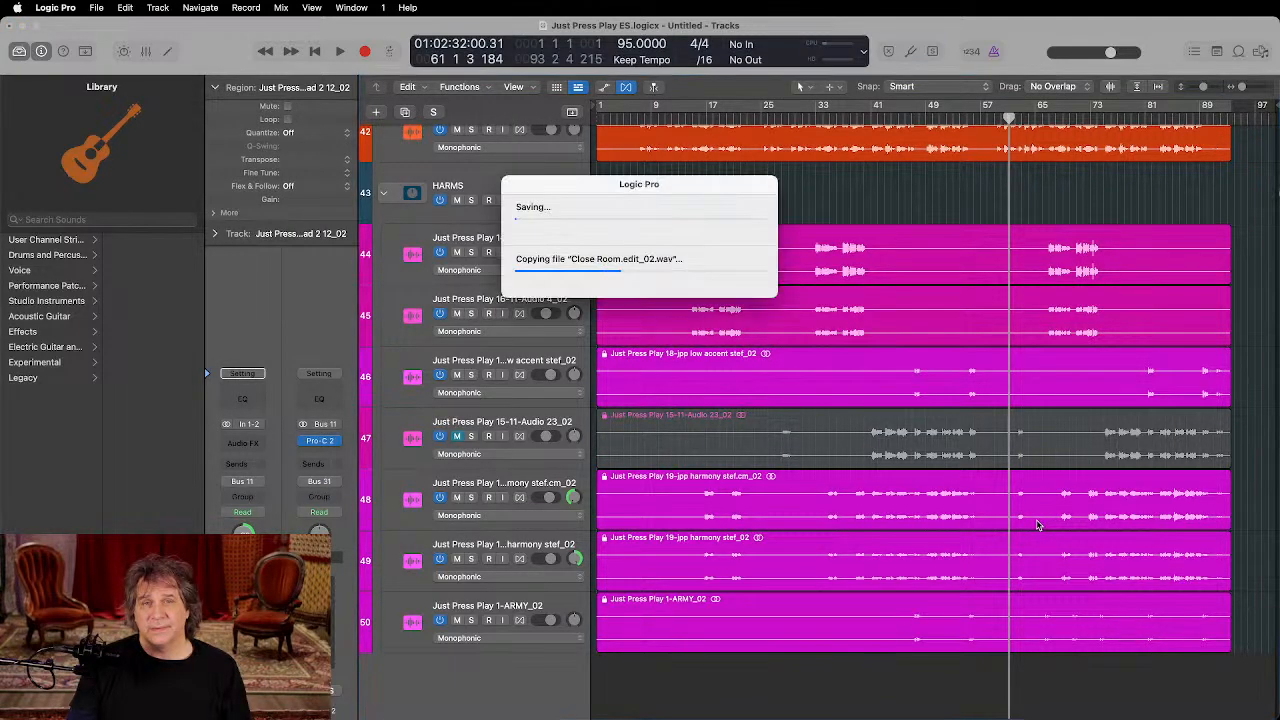